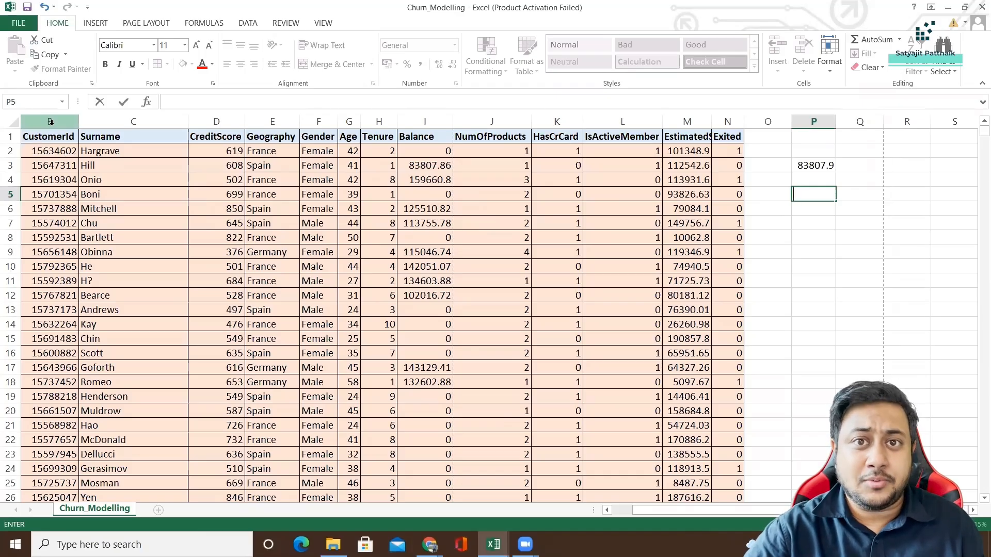
Clear the number in cell P3 beside the customer table.
left_click(67, 160)
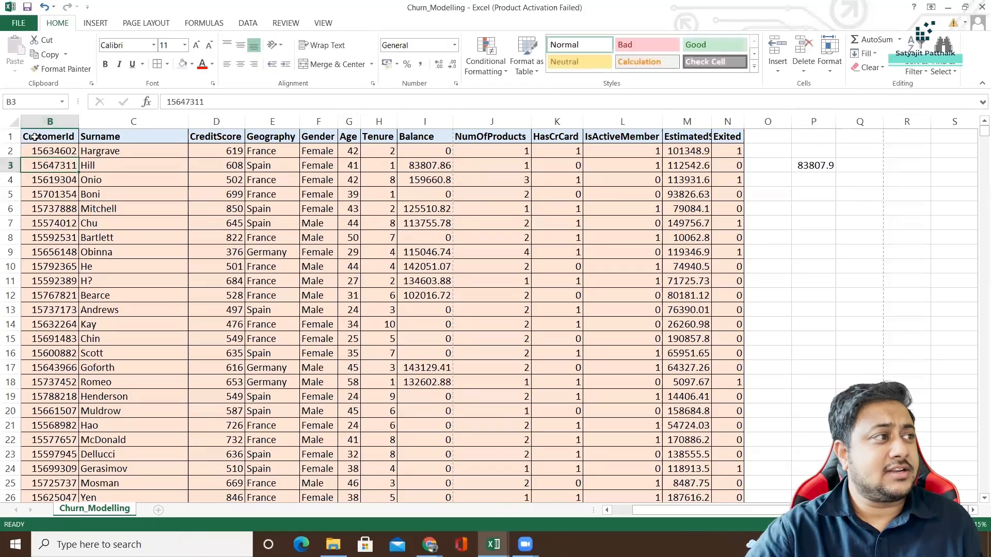
left_click_drag(34, 137, 614, 324)
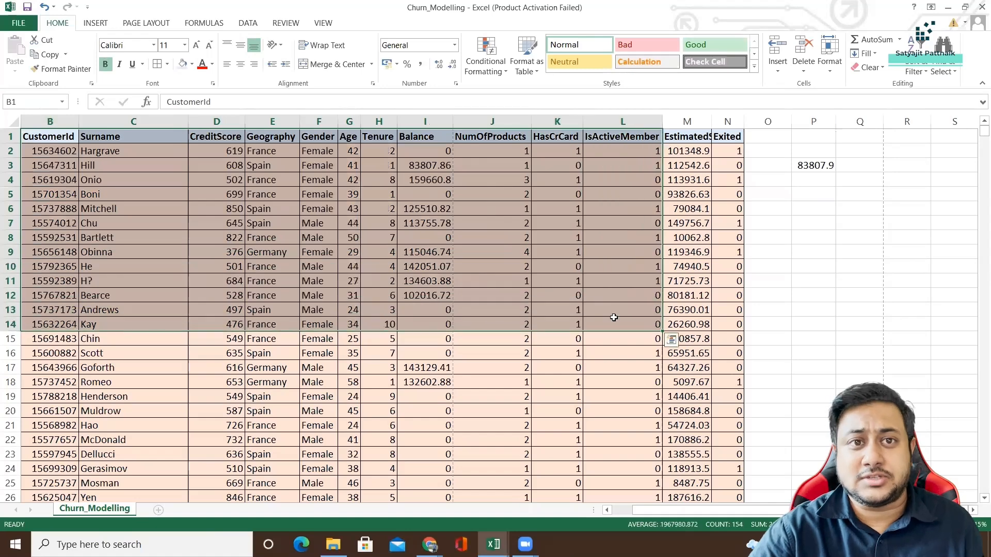
left_click(822, 170)
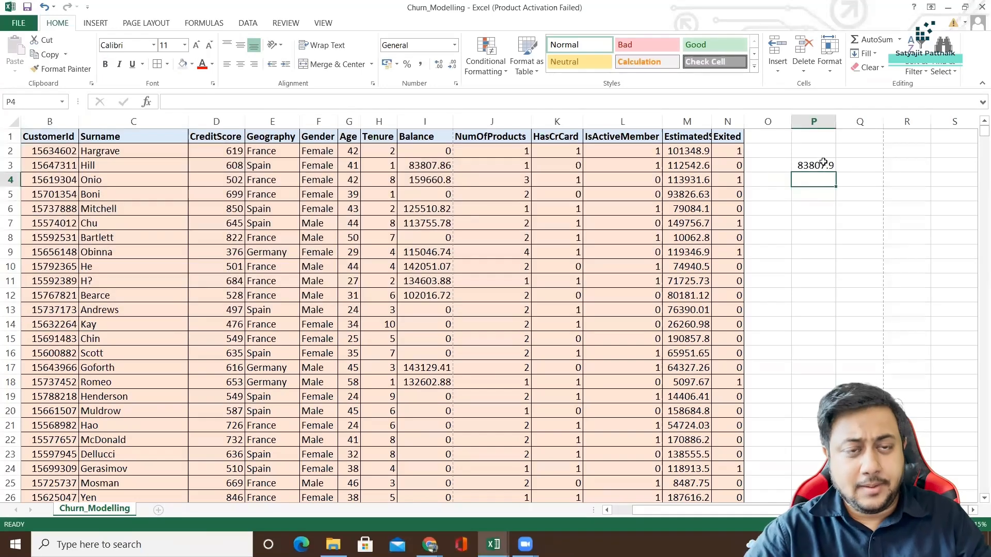
key("Delete")
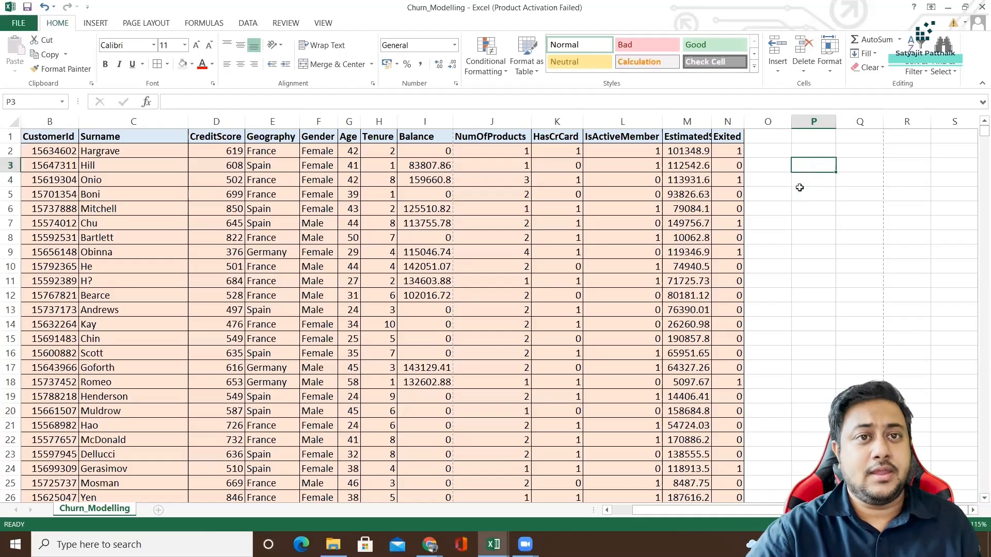
Enter the label ROUND in cell P4.
left_click(627, 181)
left_click(811, 183)
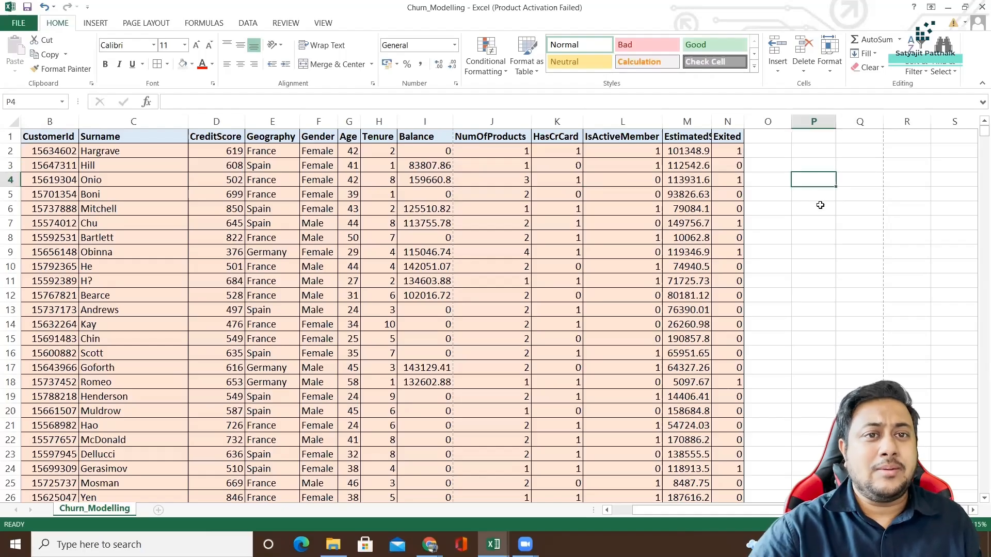
type("ROUND")
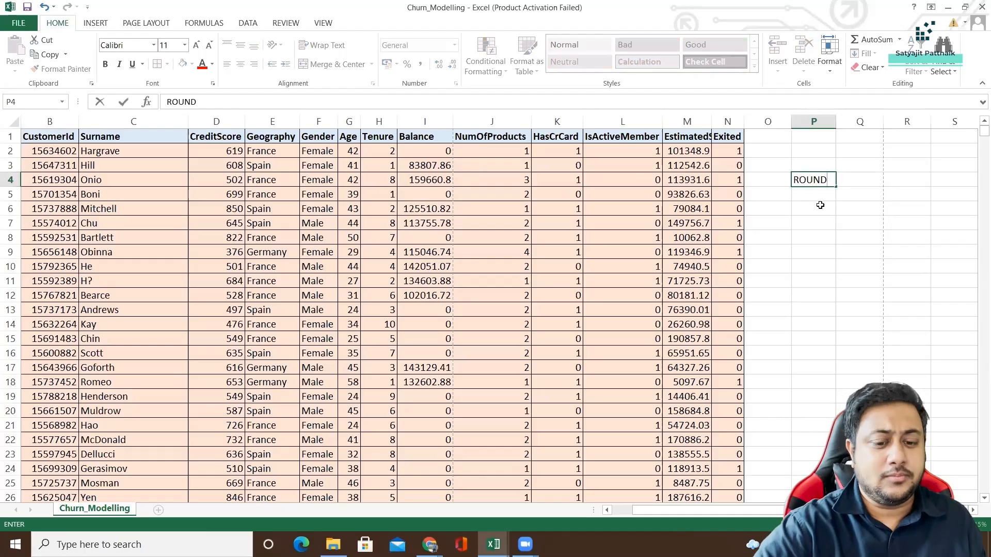
Enter the formula =ROUND(999.111,2) in cell P5, below the ROUND label.
left_click(813, 195)
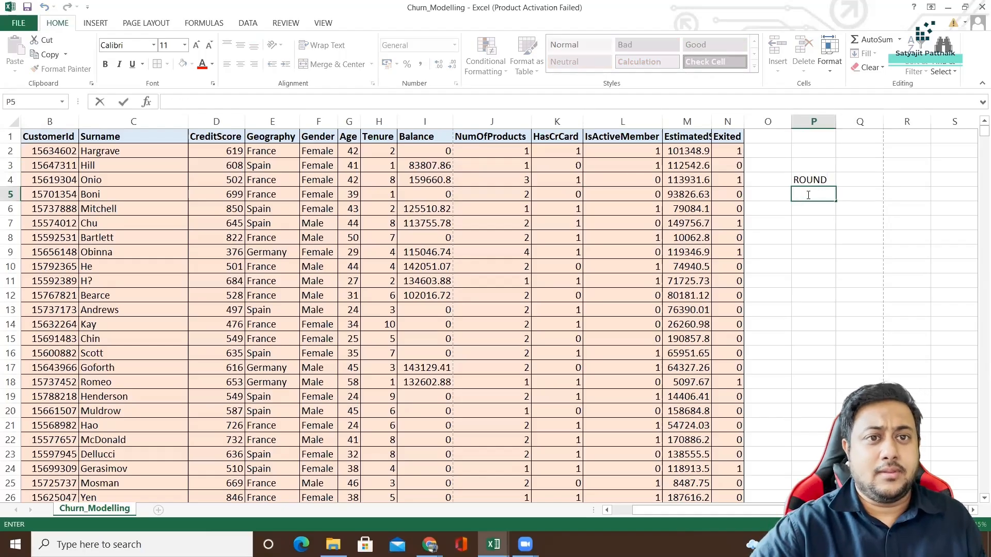
type("=")
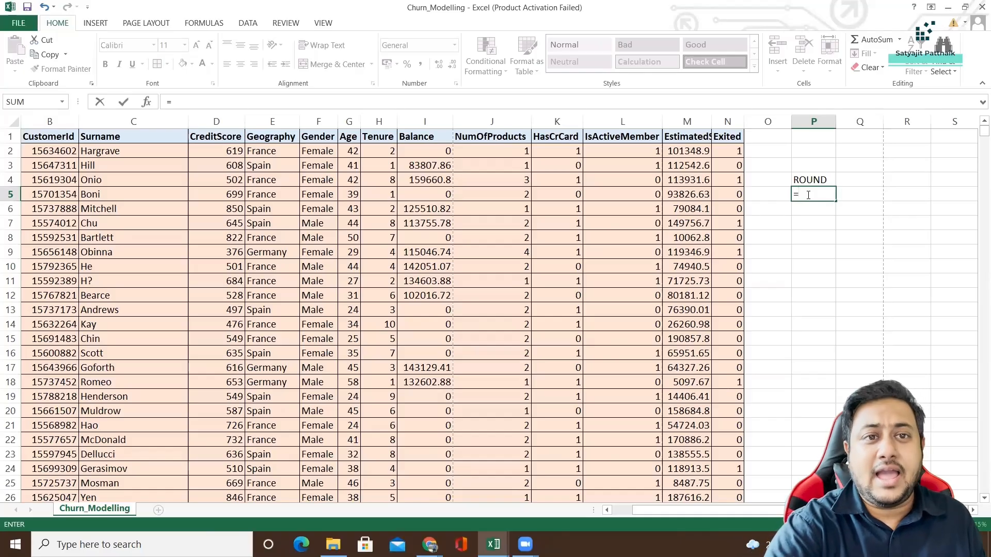
type("R")
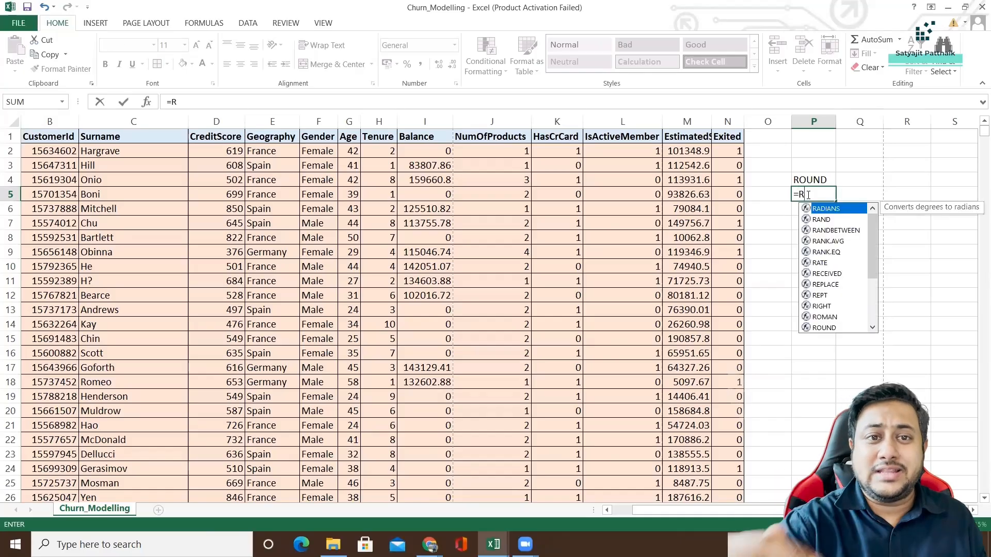
mouse_move(872, 232)
left_mouse_down()
mouse_move(872, 276)
mouse_move(865, 218)
left_mouse_up()
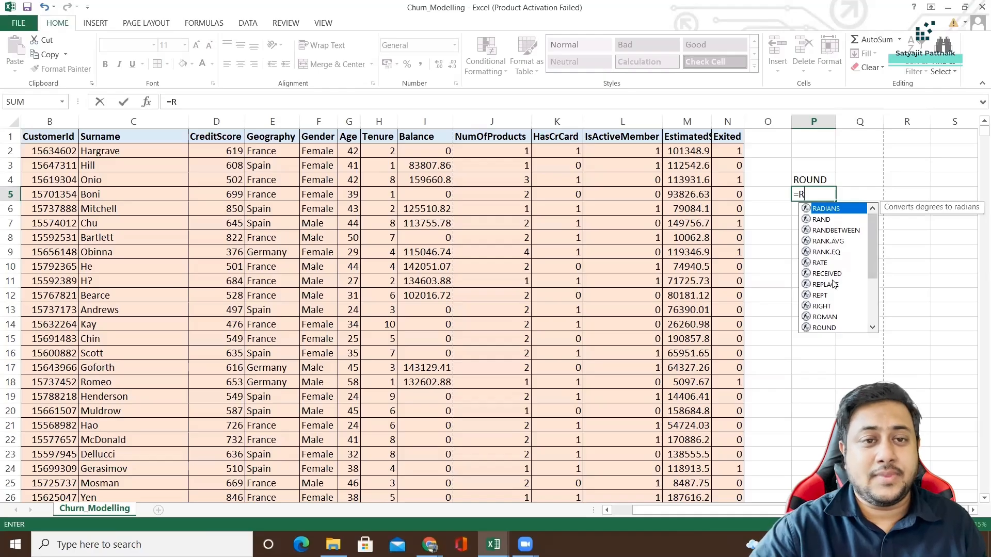
left_click_drag(874, 259, 876, 300)
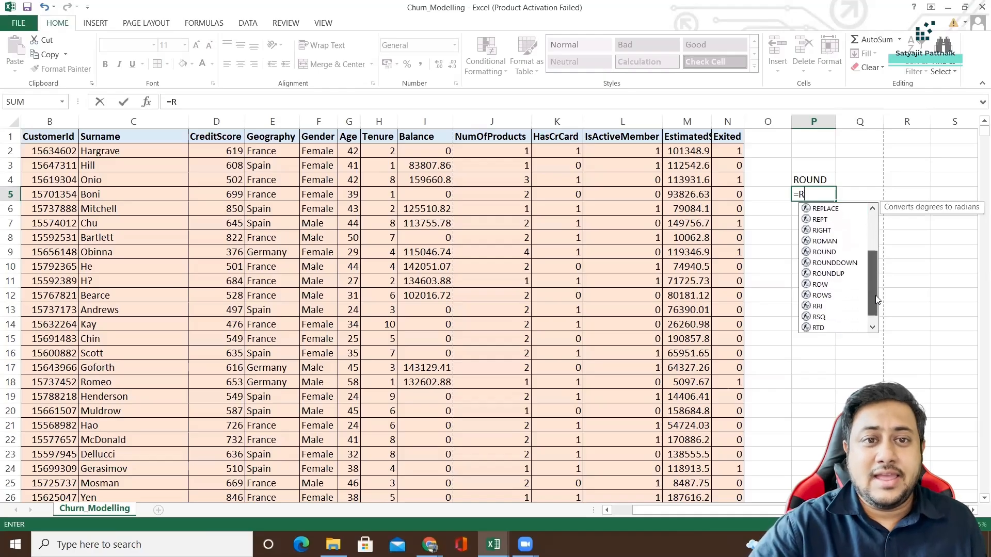
double_click(828, 252)
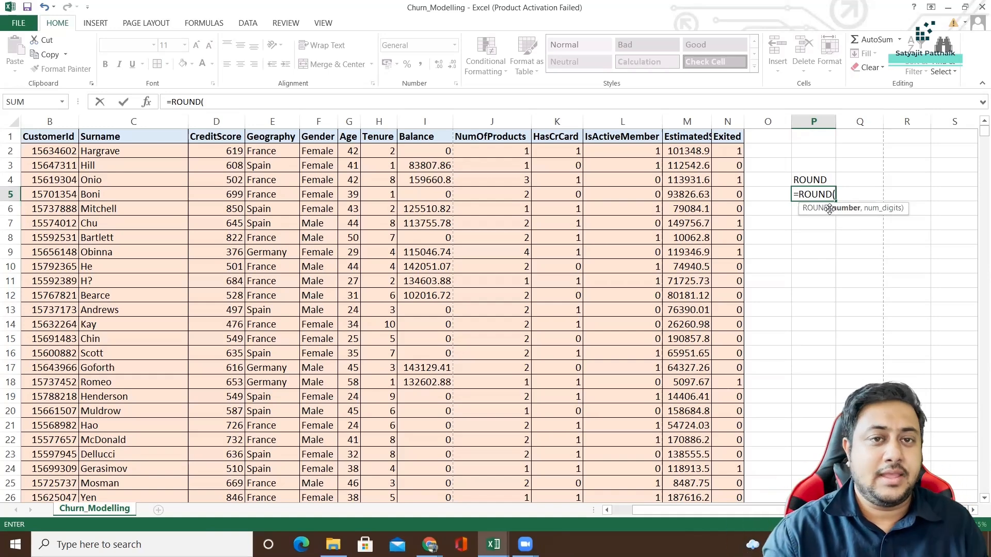
type("999.")
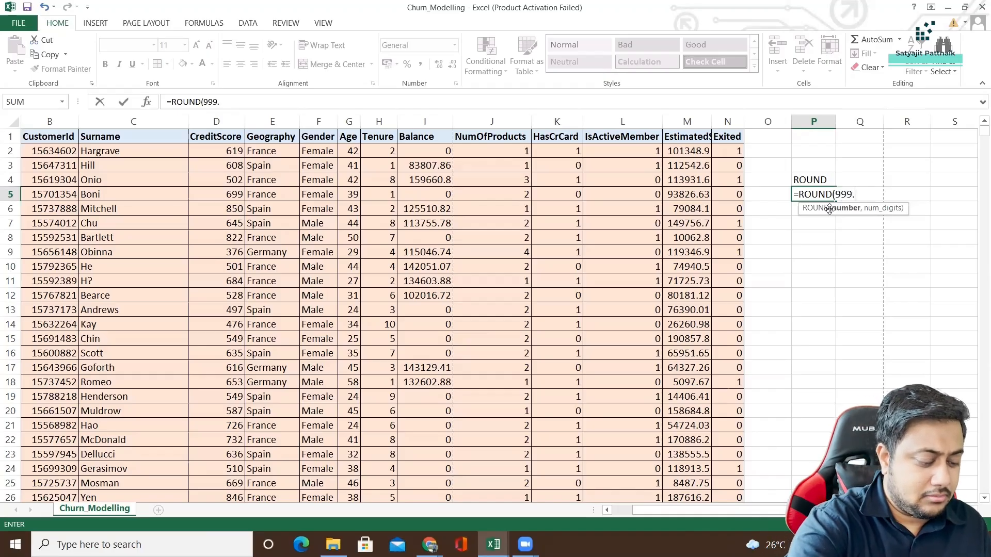
type("111")
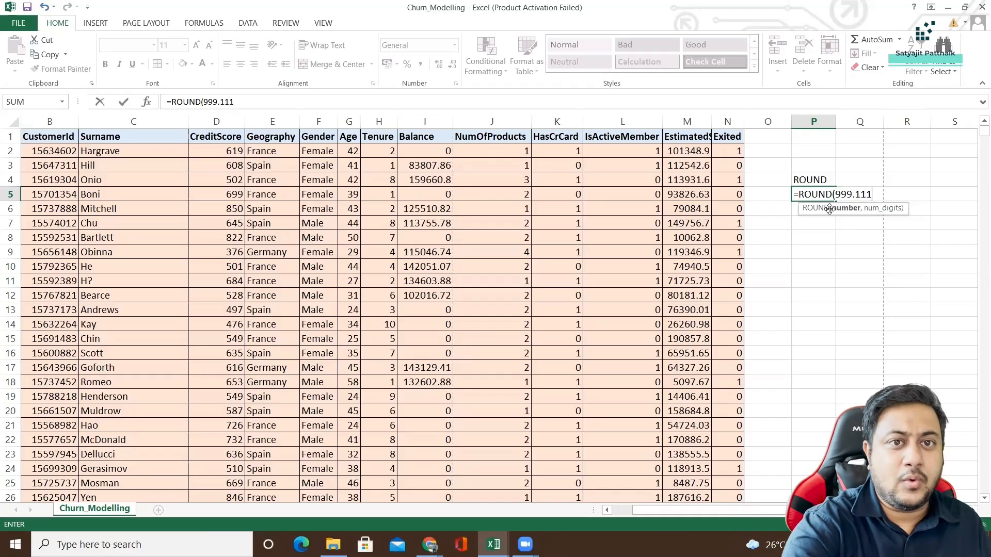
type(",")
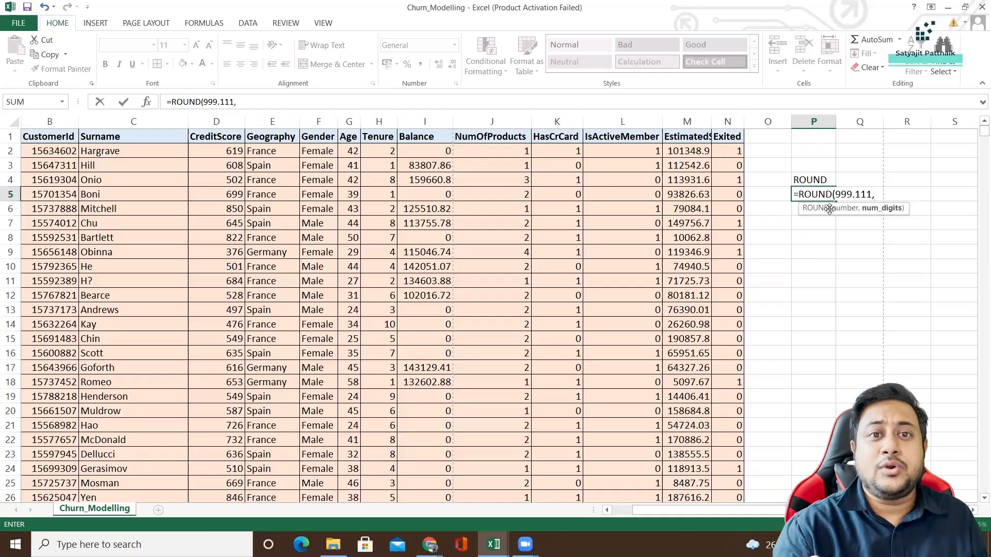
type("2")
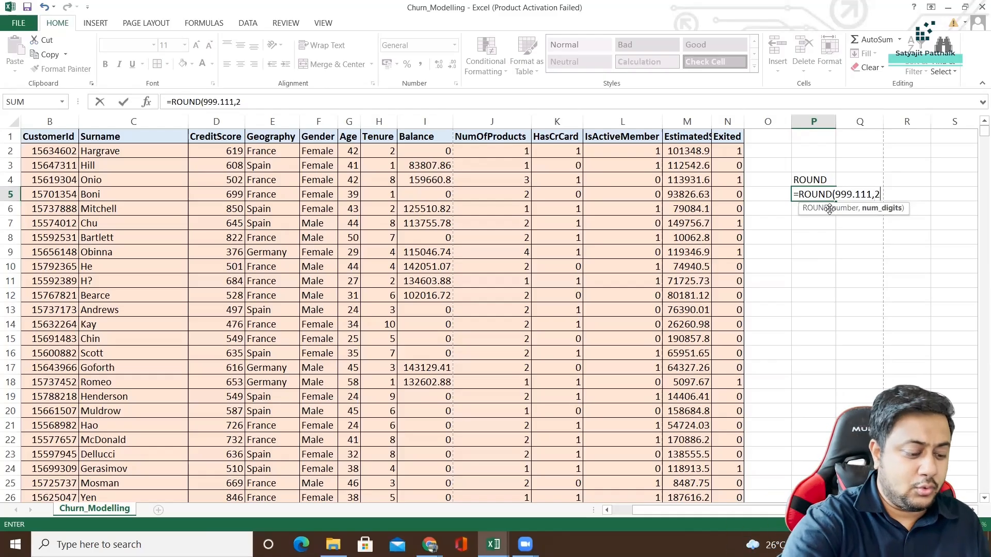
type(")")
key("Return")
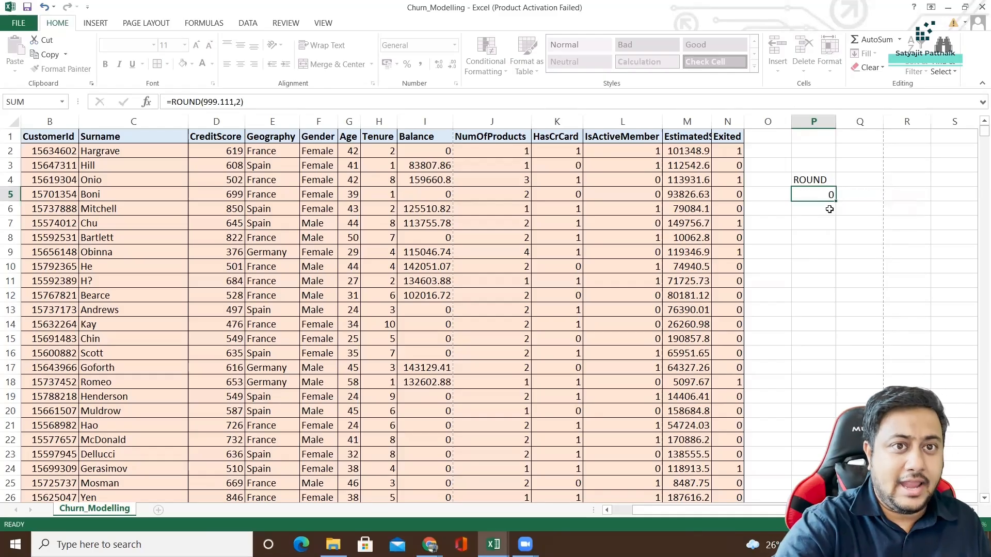
Change the number of digits in the ROUND formula in cell P5 to 1.
left_click(824, 193)
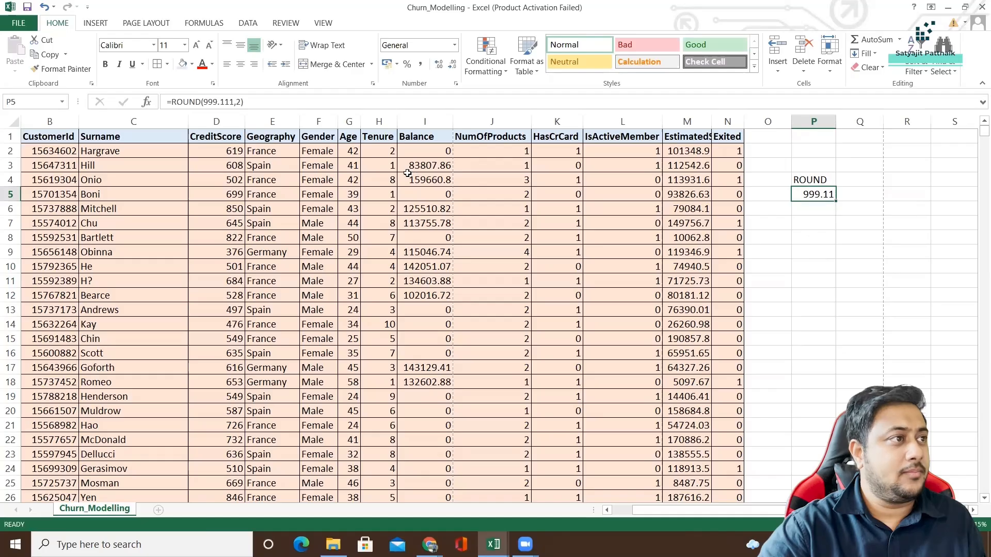
left_click_drag(237, 101, 242, 101)
type("1")
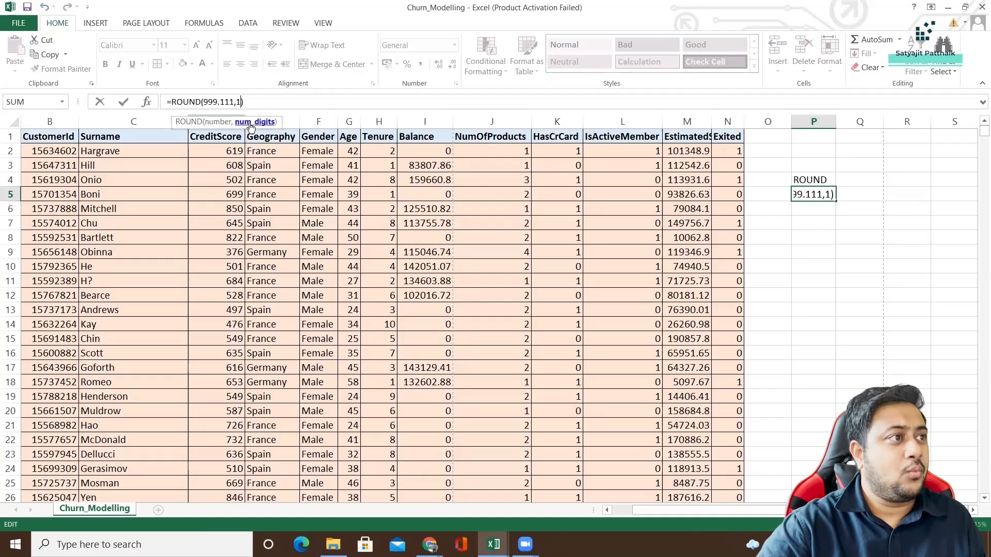
key("Return")
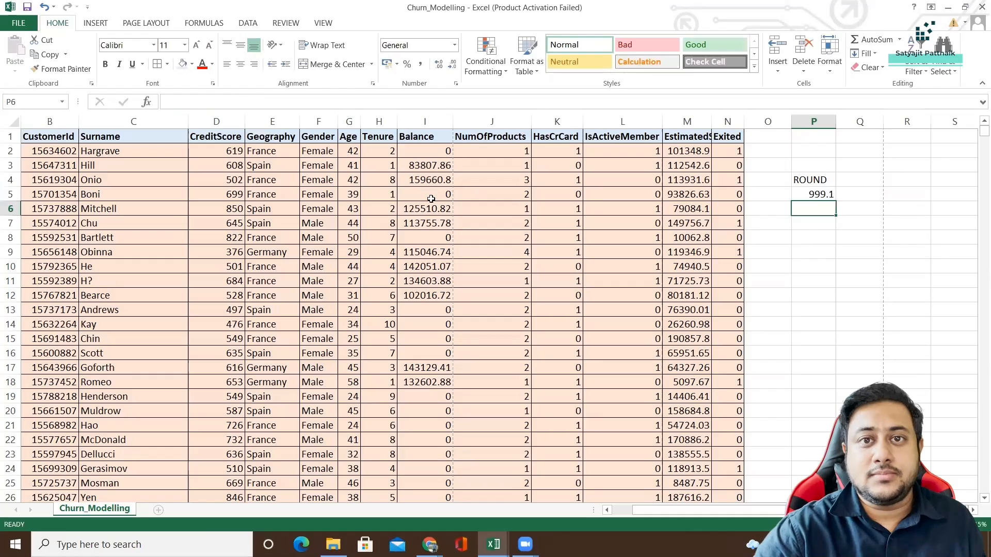
Examine the number argument of the ROUND formula in P5, leaving the formula as it is.
left_click(810, 192)
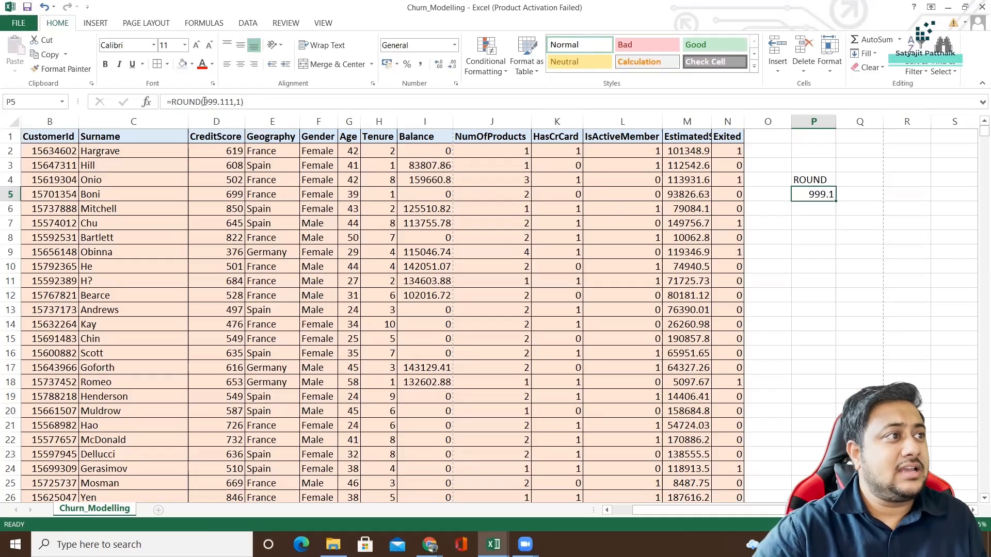
left_click_drag(203, 101, 234, 102)
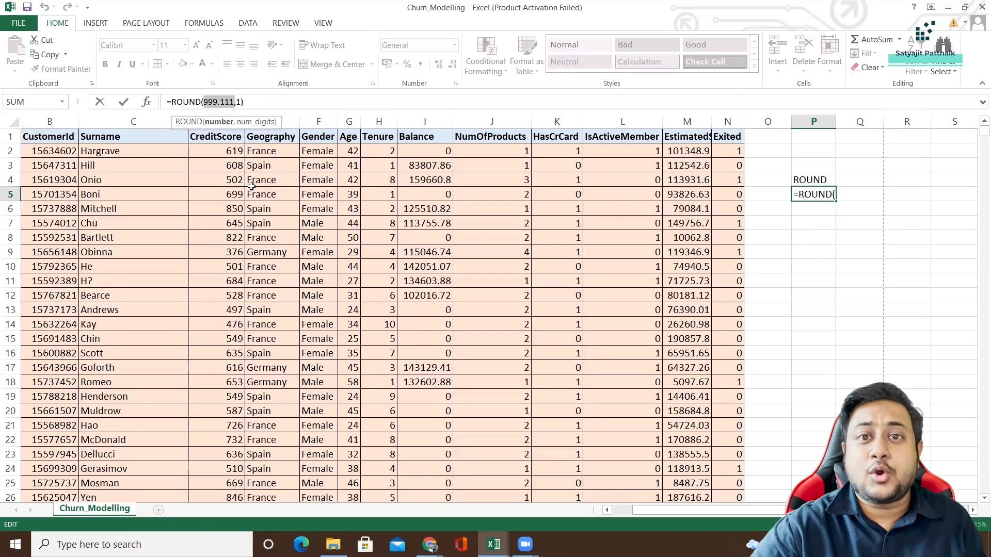
left_click(774, 221)
key("Escape")
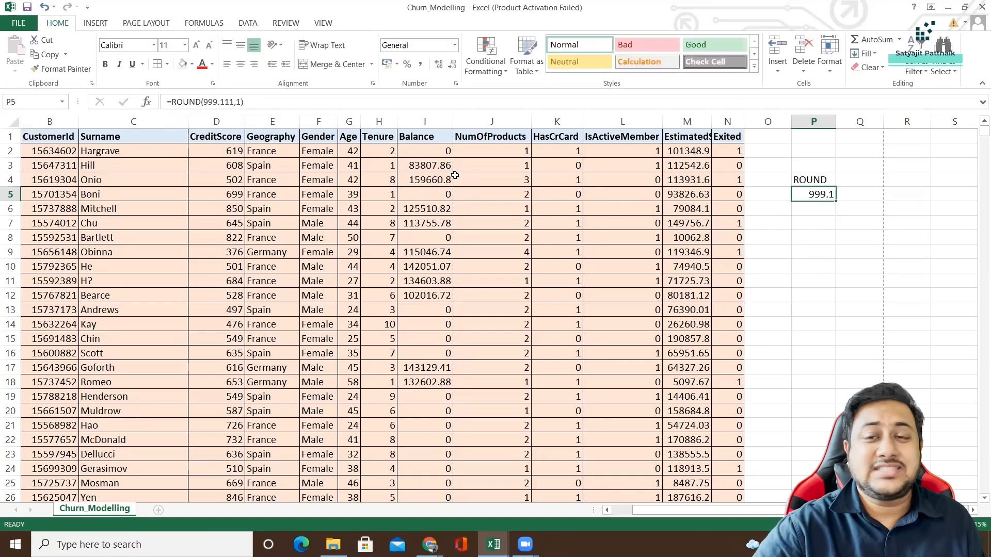
left_click(11, 165)
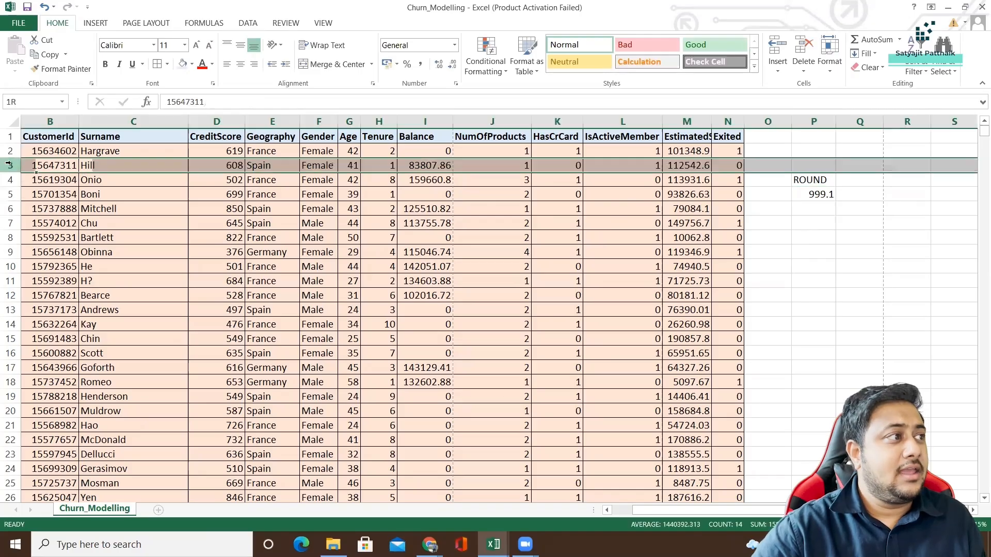
Clear the sample label and formula from P4:P5 and enter the heading RoundB in cell P1.
left_click_drag(803, 180, 810, 195)
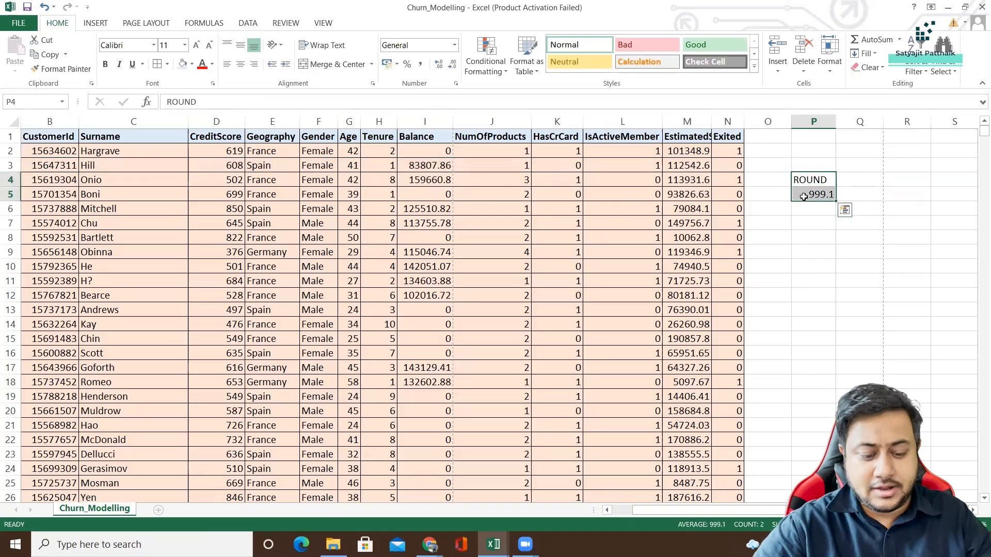
key("Delete")
left_click(809, 138)
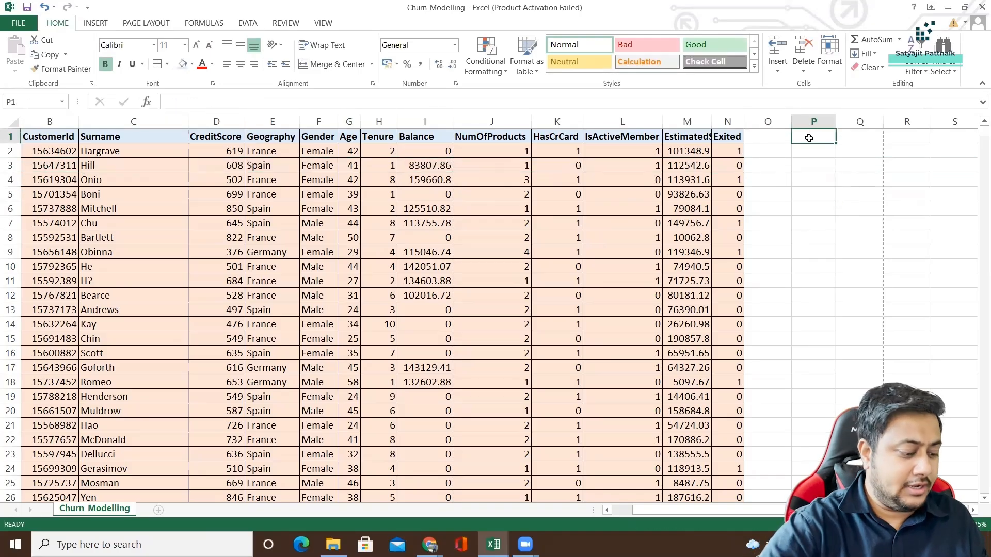
type("Round")
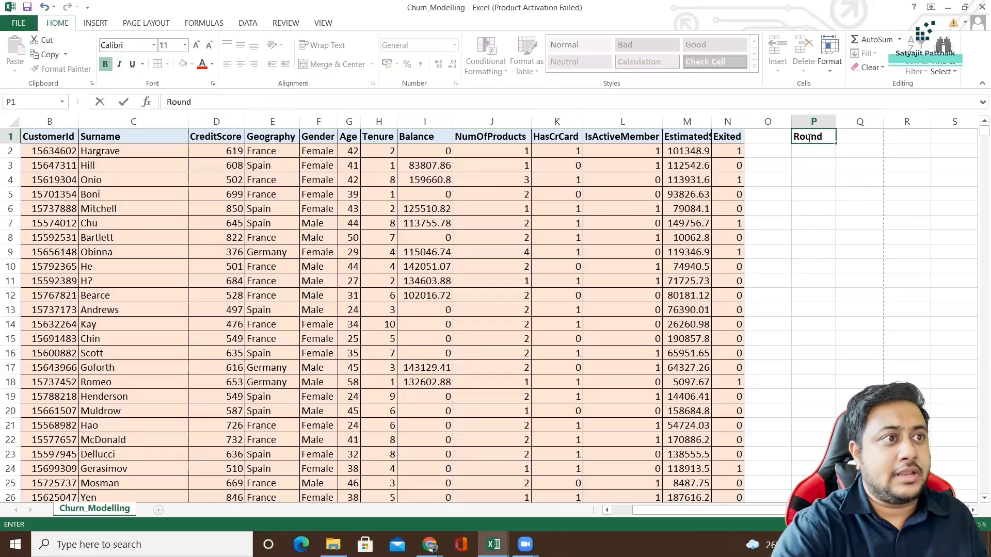
type("B")
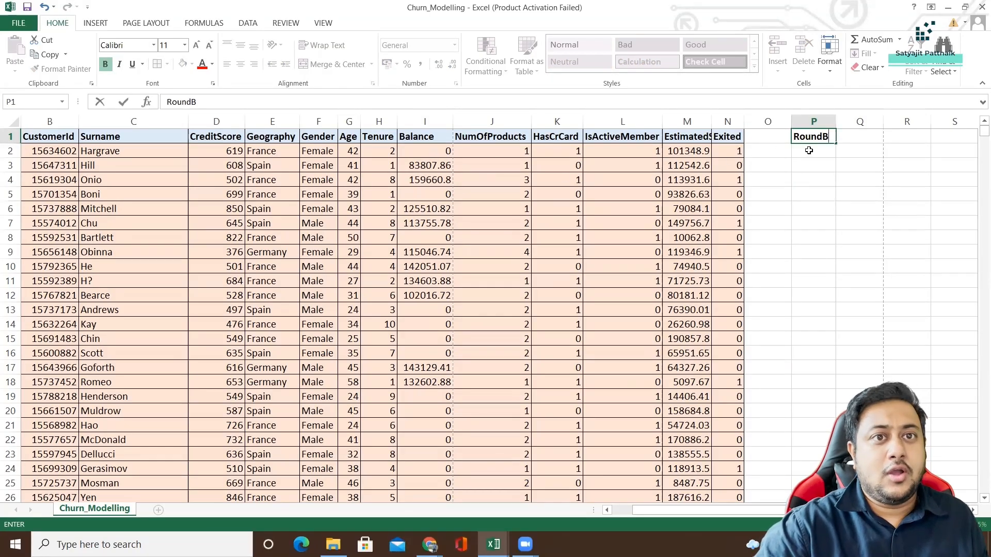
Enter =ROUND(I2,0) in cell P2 to round the first customer's Balance to zero decimals.
left_click(809, 151)
type("=RO")
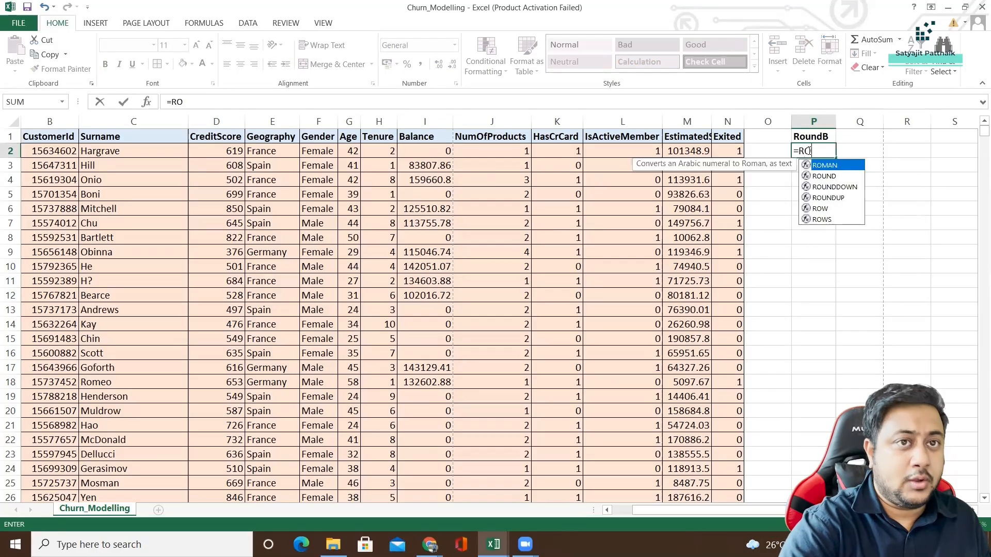
type("UND(")
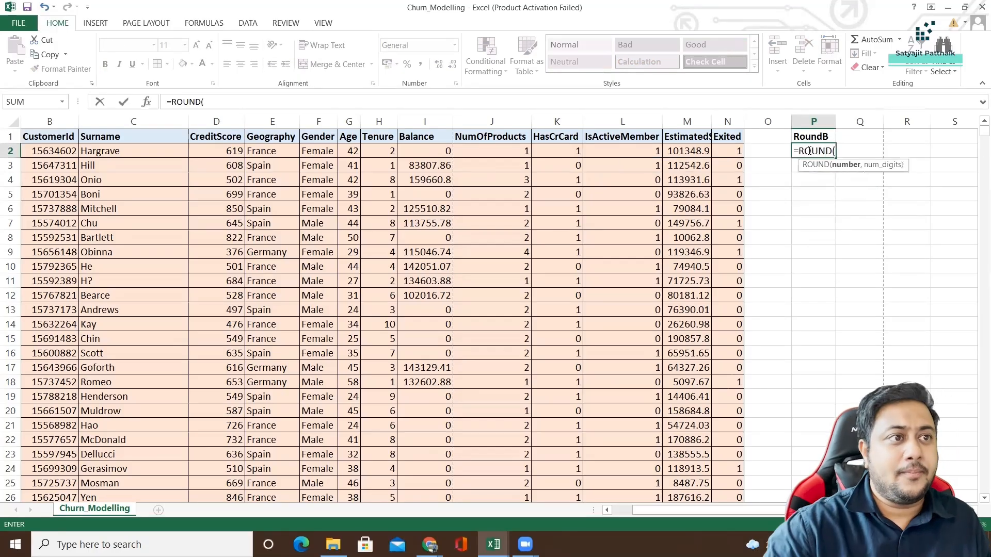
left_click(427, 152)
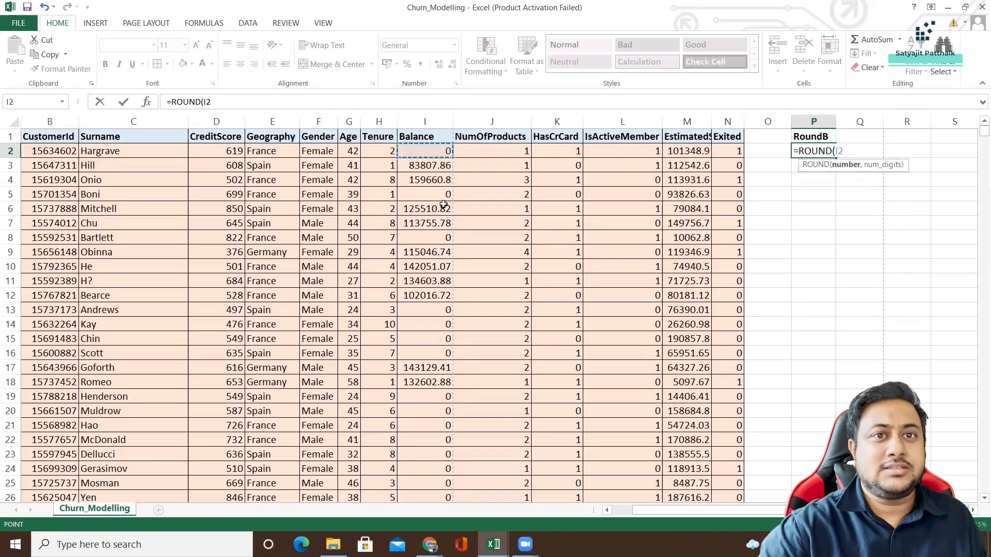
type(",")
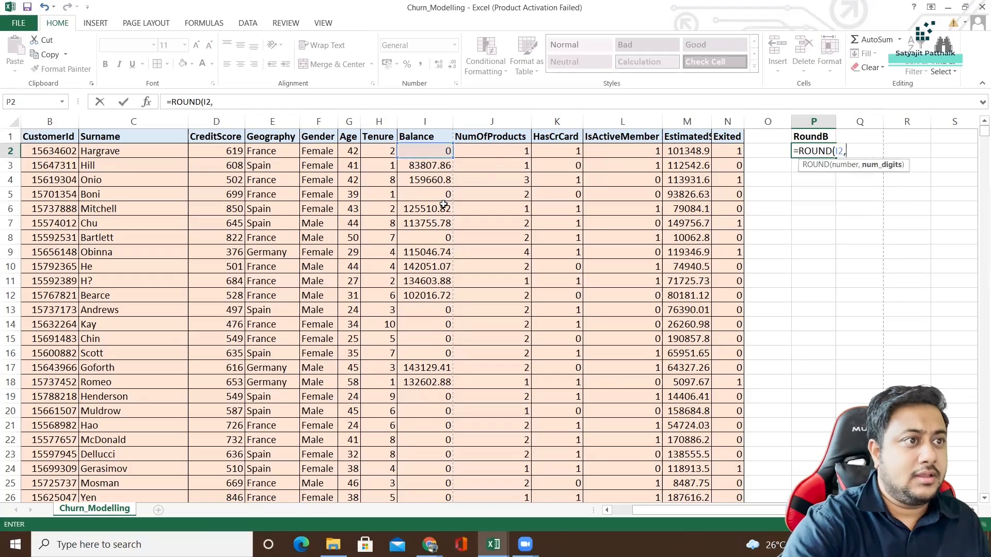
type("0)")
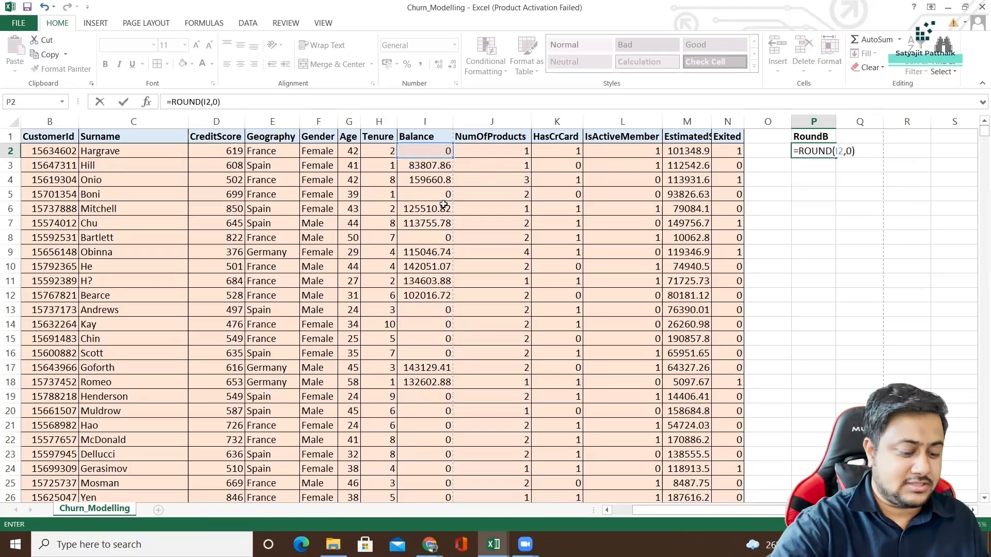
key("Return")
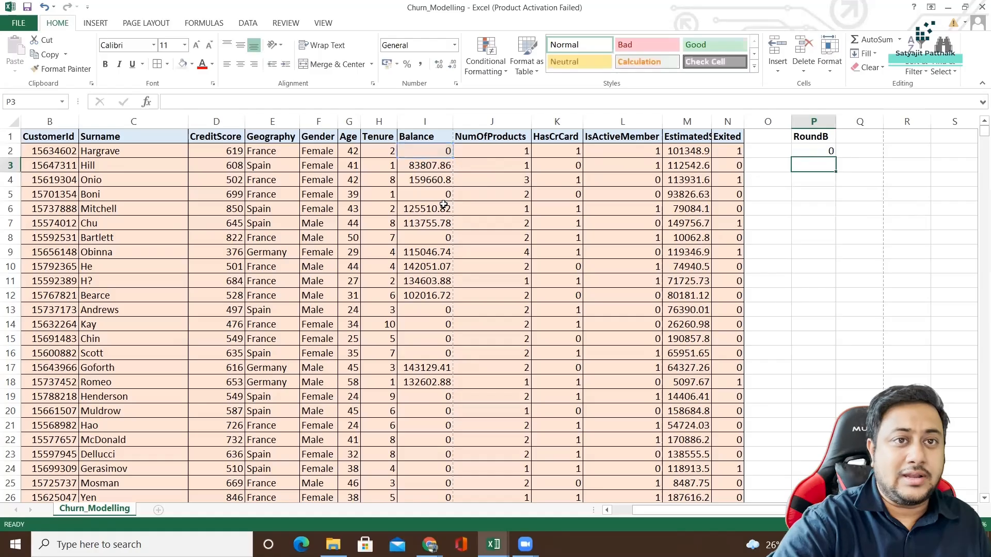
left_click(446, 156)
left_click(808, 152)
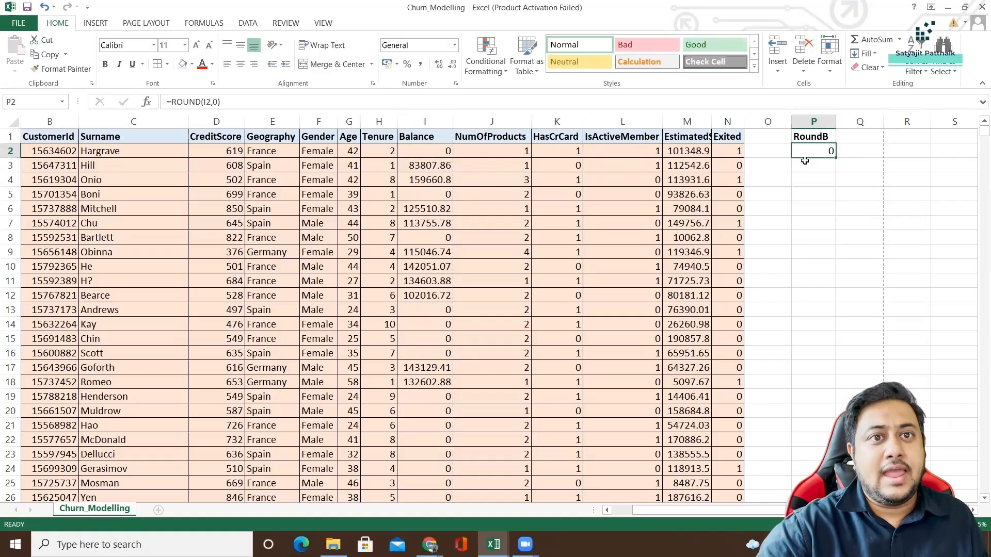
Copy the ROUND formula from P2 down to P3.
left_click_drag(835, 158, 835, 172)
key("ctrl+z")
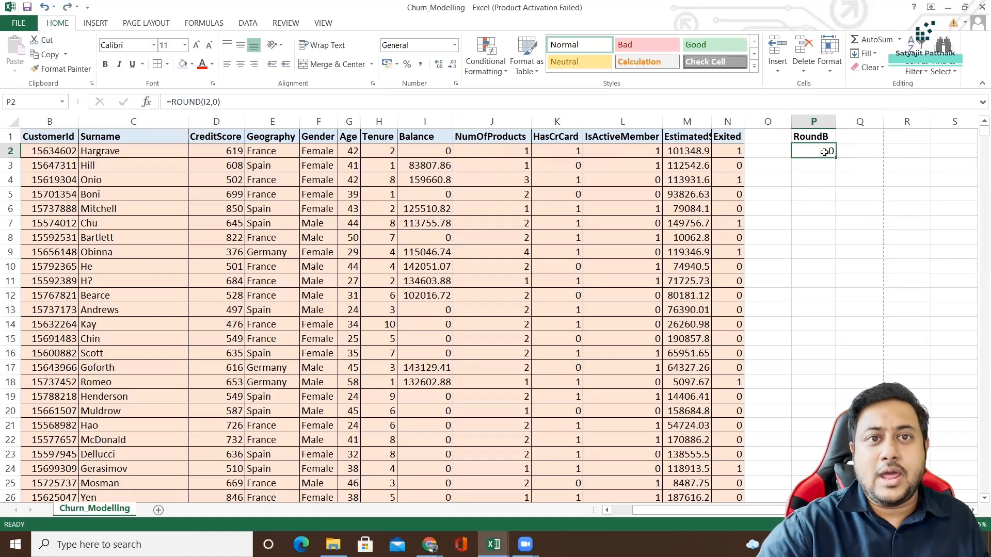
left_click(822, 175)
left_click(822, 152)
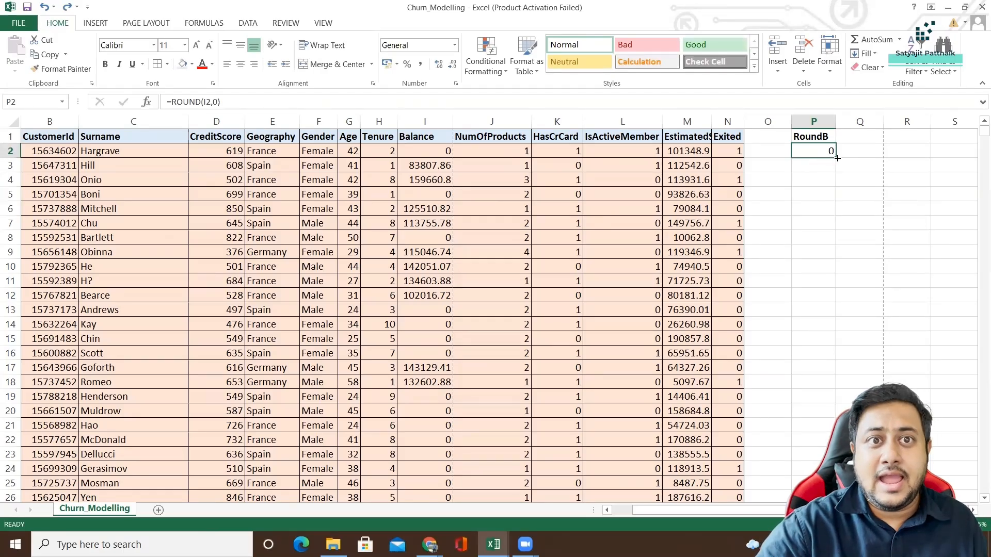
left_click_drag(837, 159, 837, 170)
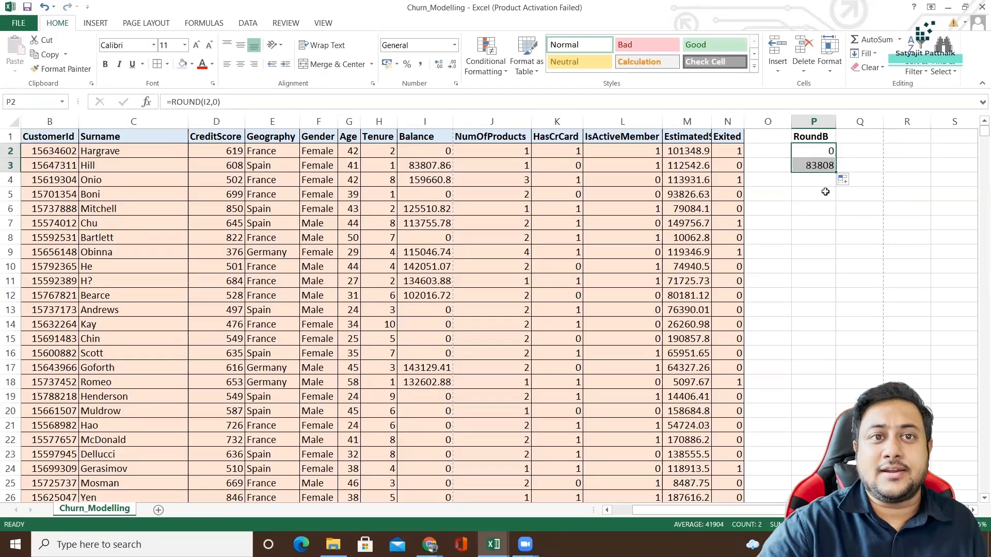
Compare the cell references in the P2 and P3 formulas with the Balance cells I2 and I3.
left_click(820, 166)
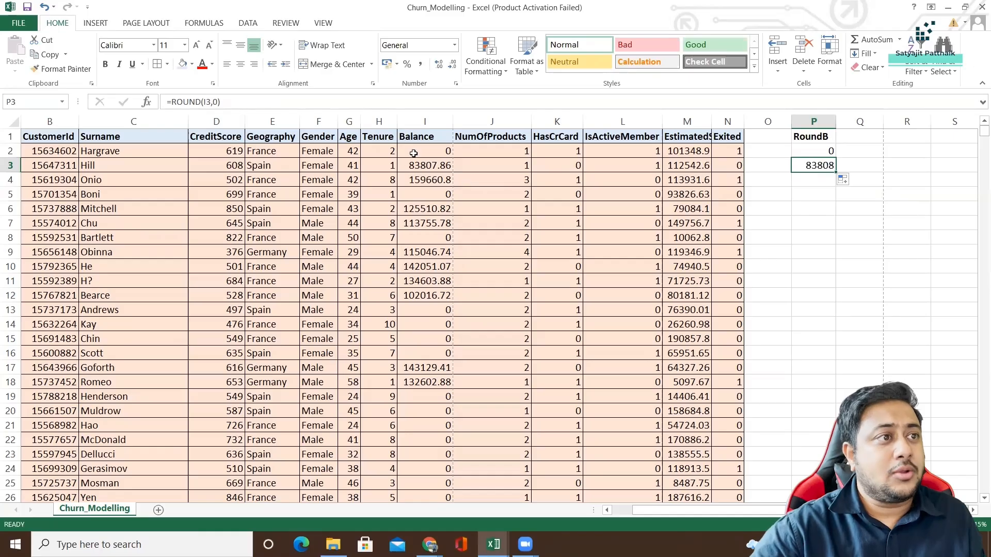
left_click(830, 150)
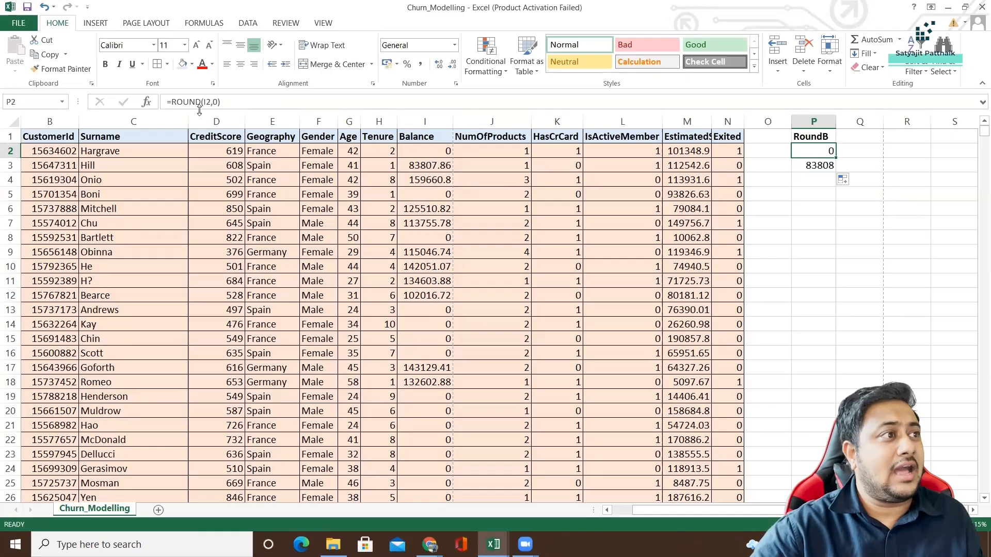
left_click(436, 151)
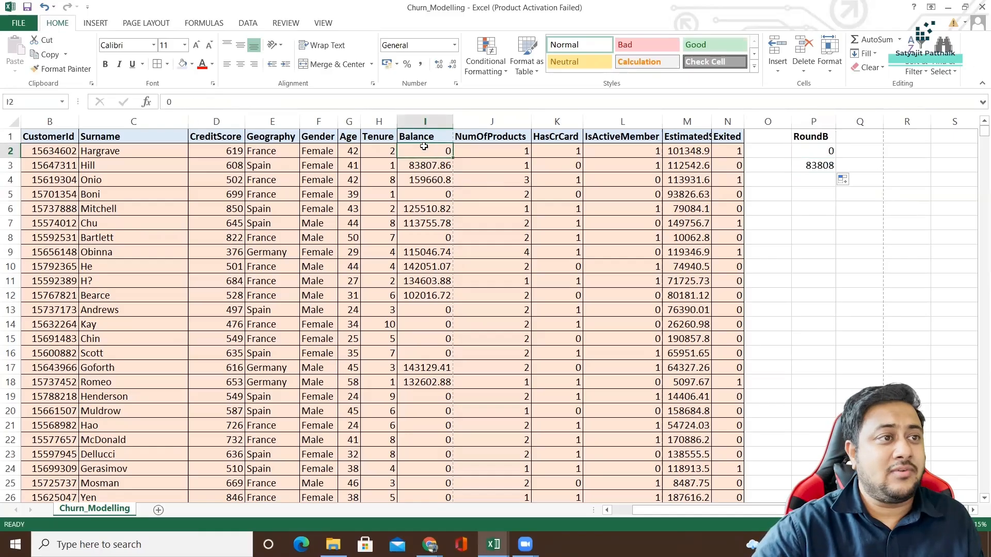
left_click(427, 168)
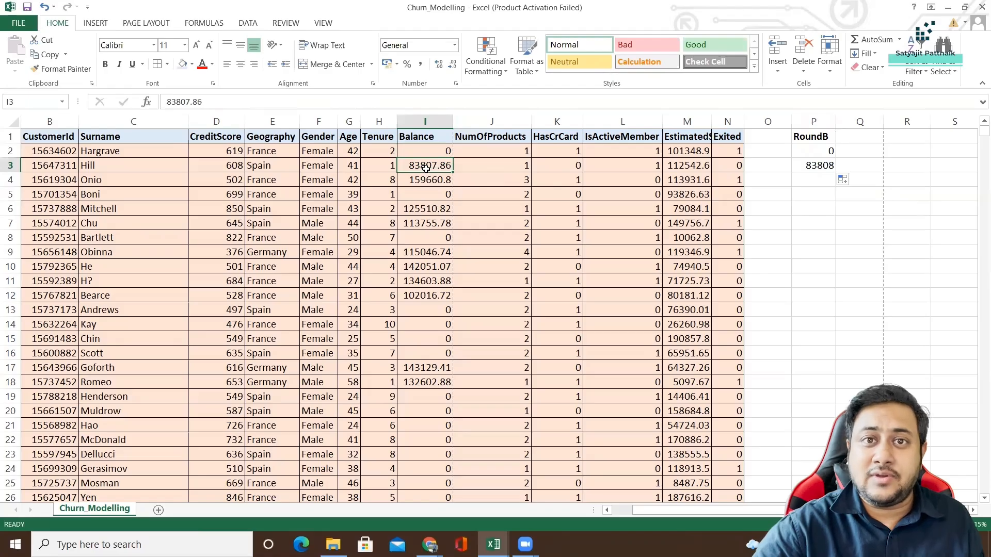
left_click(8, 166)
left_click(431, 169)
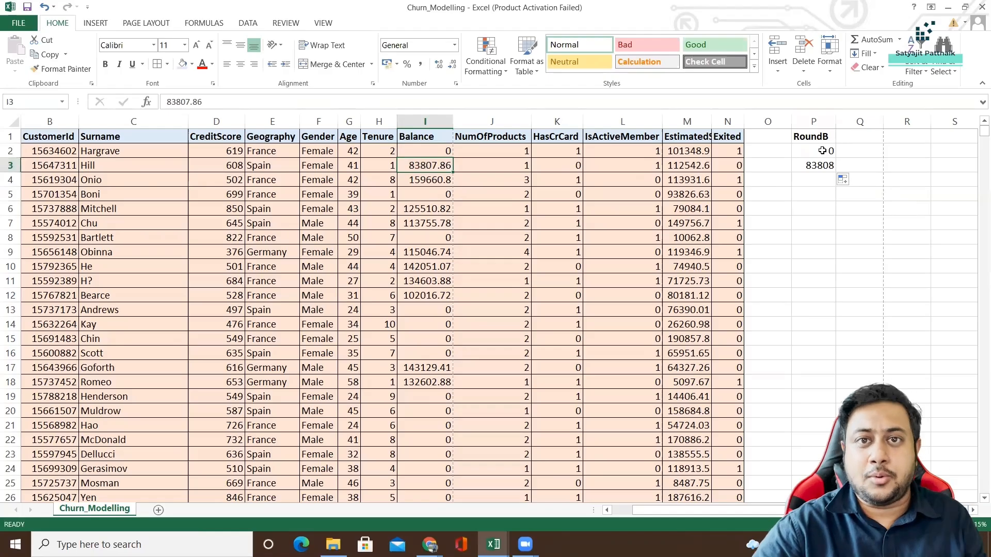
Fill the ROUND formula from P2 down through P10001 to cover every customer row.
left_click_drag(822, 151, 836, 356)
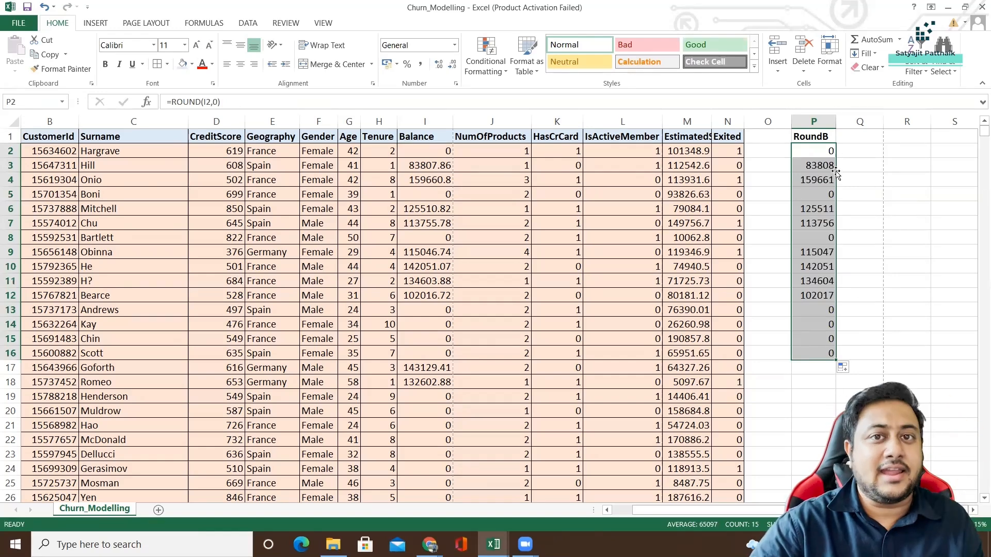
left_click_drag(815, 151, 823, 361)
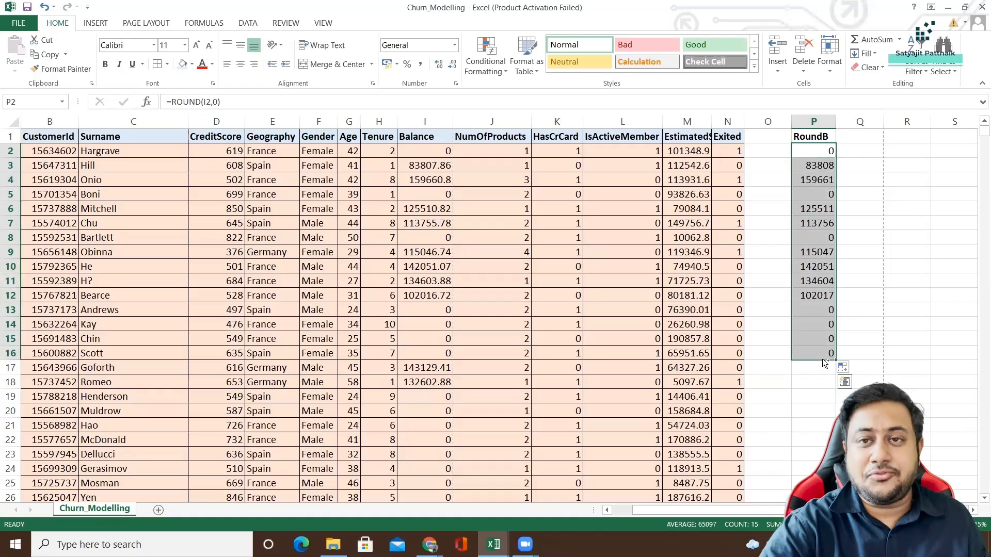
double_click(824, 361)
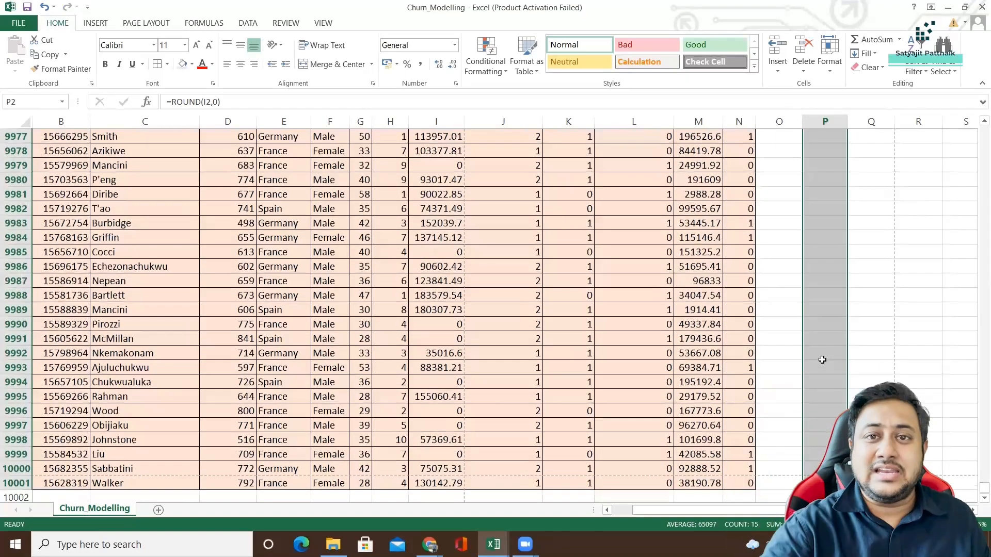
left_click(874, 55)
left_click(877, 71)
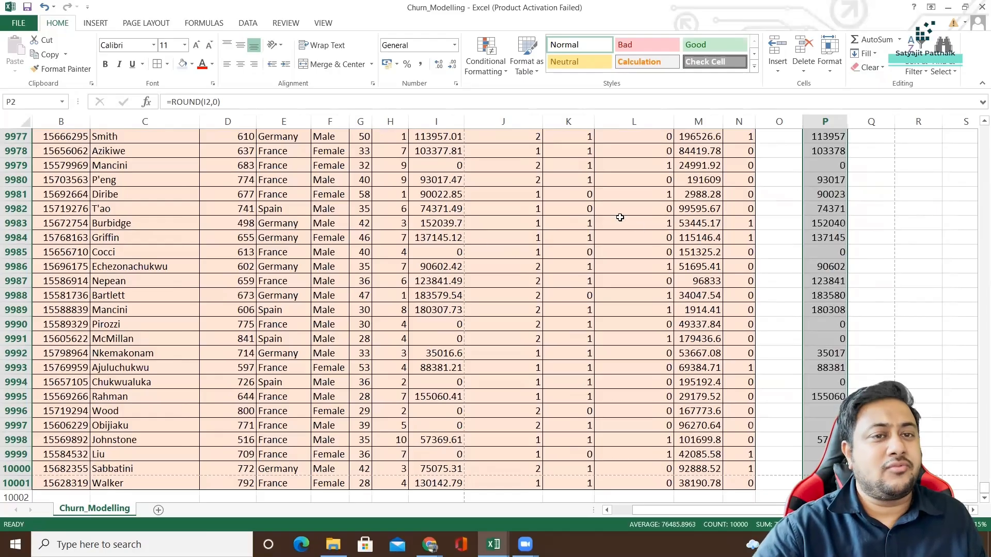
Enter the heading SQRTB in cell Q1, beside the RoundB heading.
left_click(842, 223)
scroll(842, 187, "up", 6)
scroll(842, 188, "up", 20)
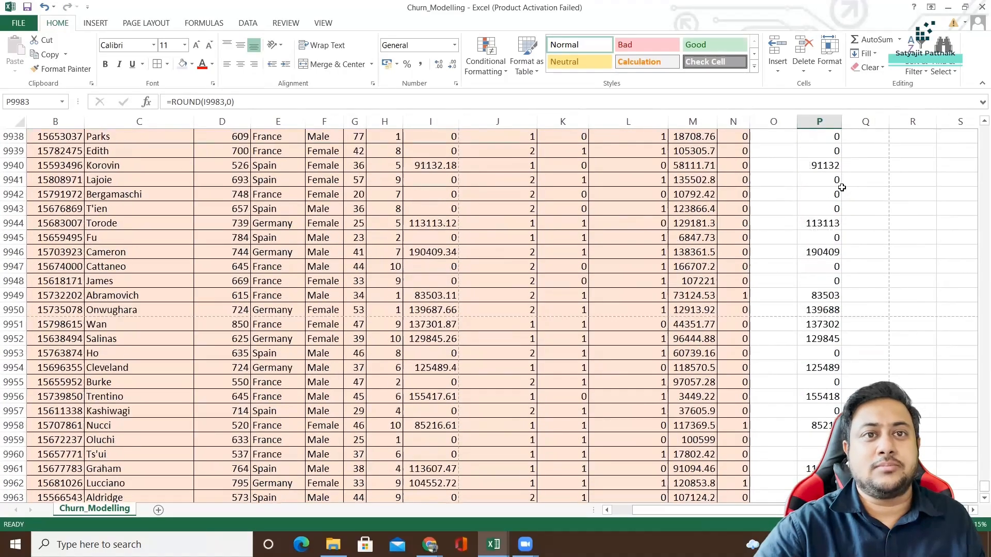
scroll(840, 187, "up", 20)
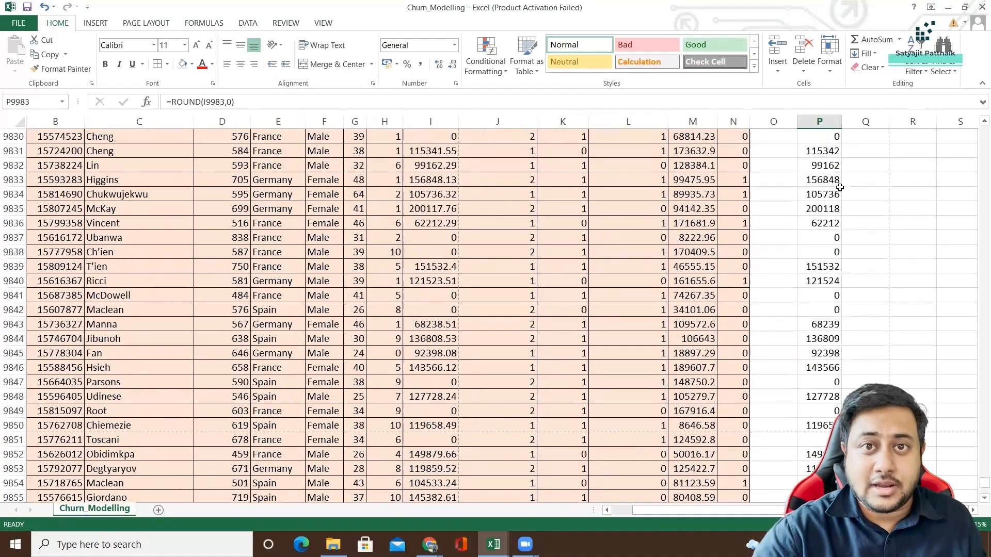
scroll(840, 188, "up", 20)
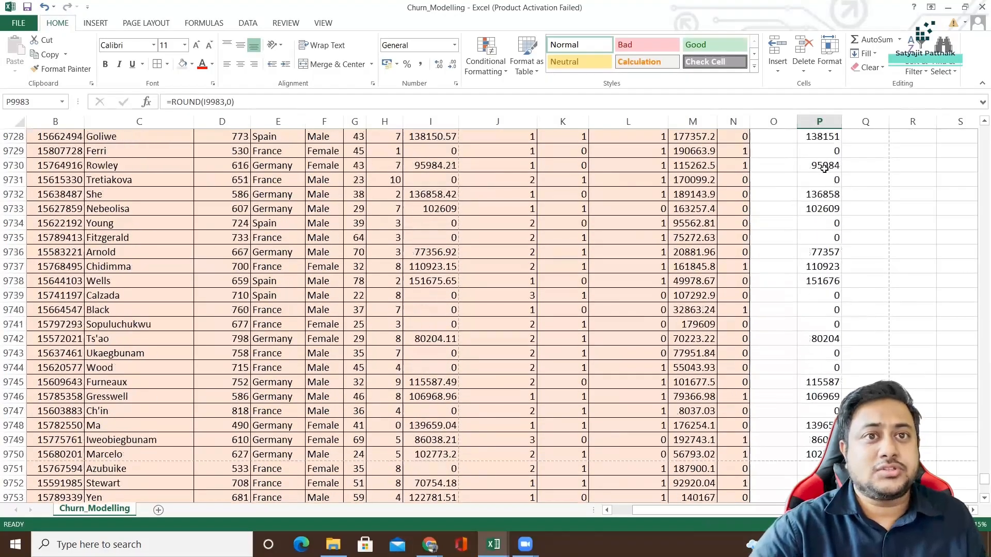
left_click_drag(977, 482, 977, 102)
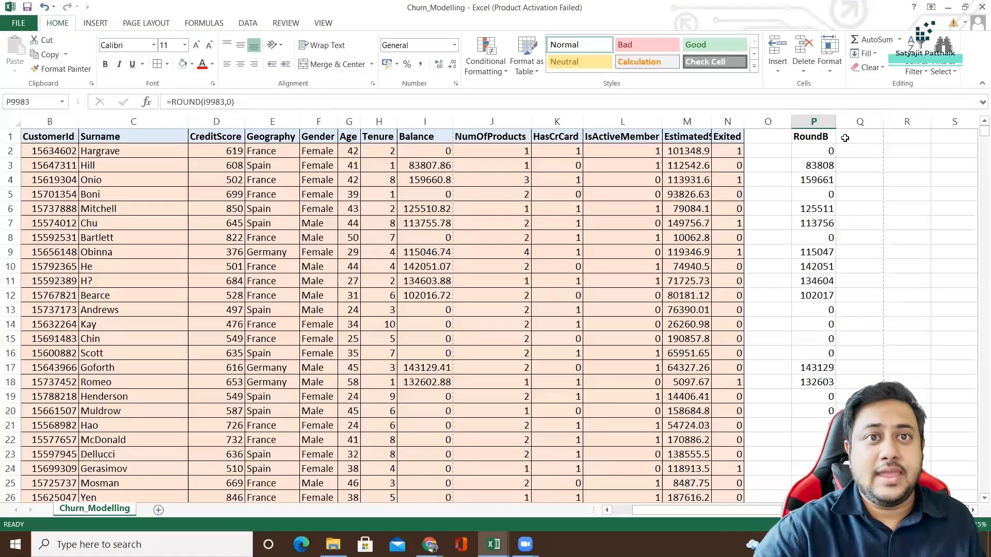
left_click(847, 137)
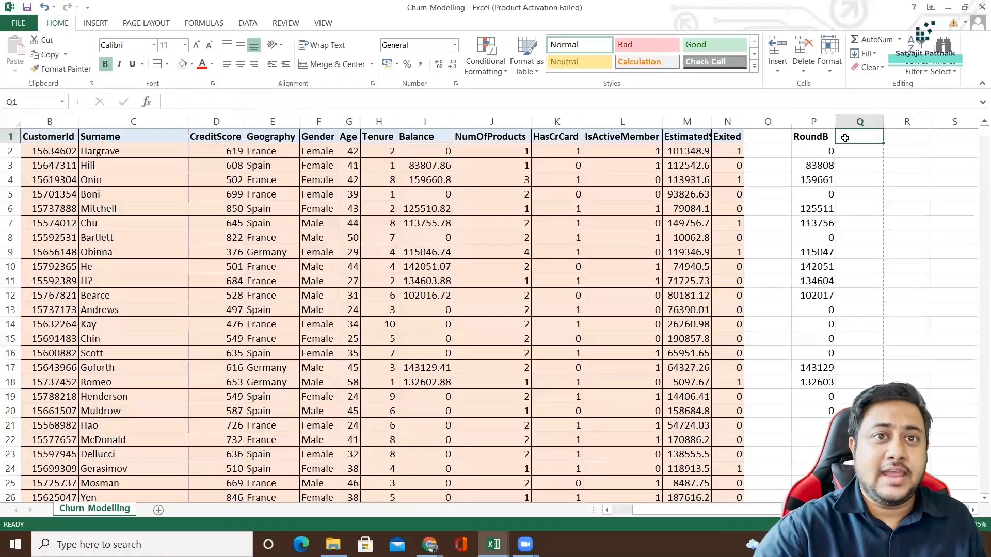
type("SQRT")
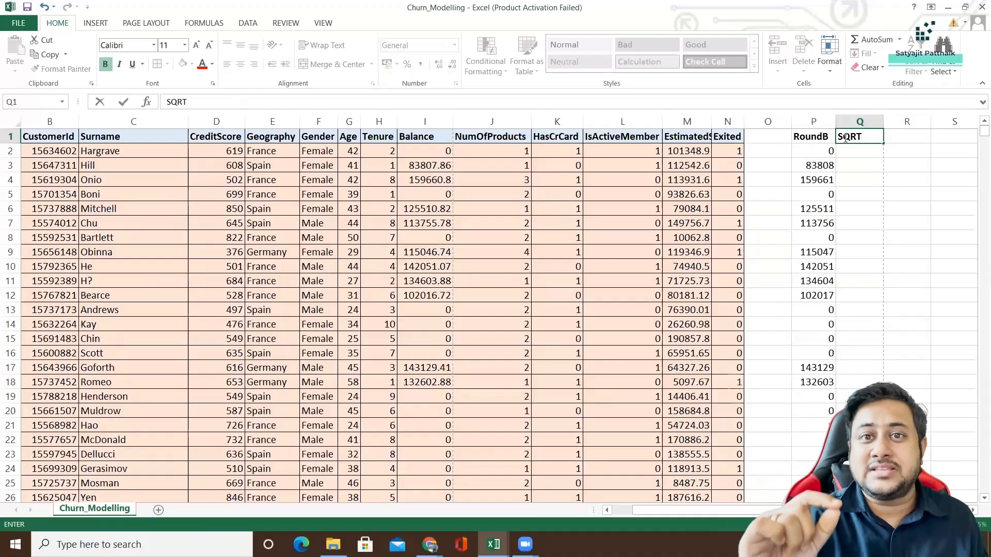
type("B")
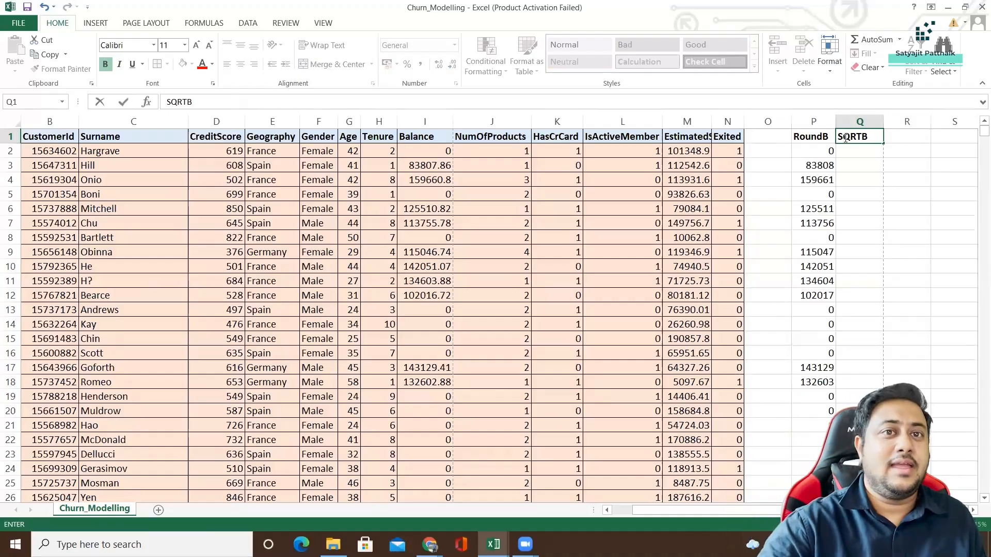
key("Return")
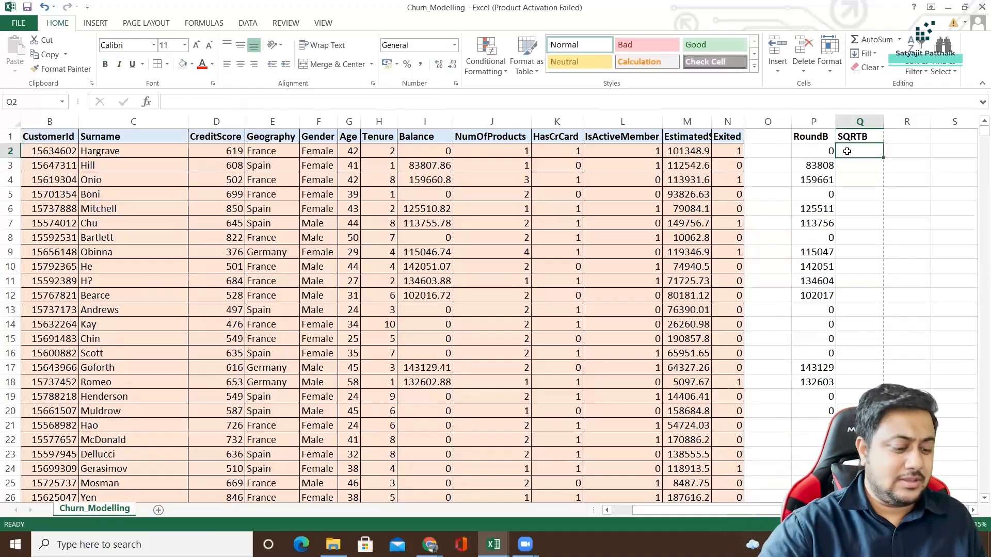
Enter =SQRT(16) in cell Q2 to try the square root function with a sample number.
type("=SQRT")
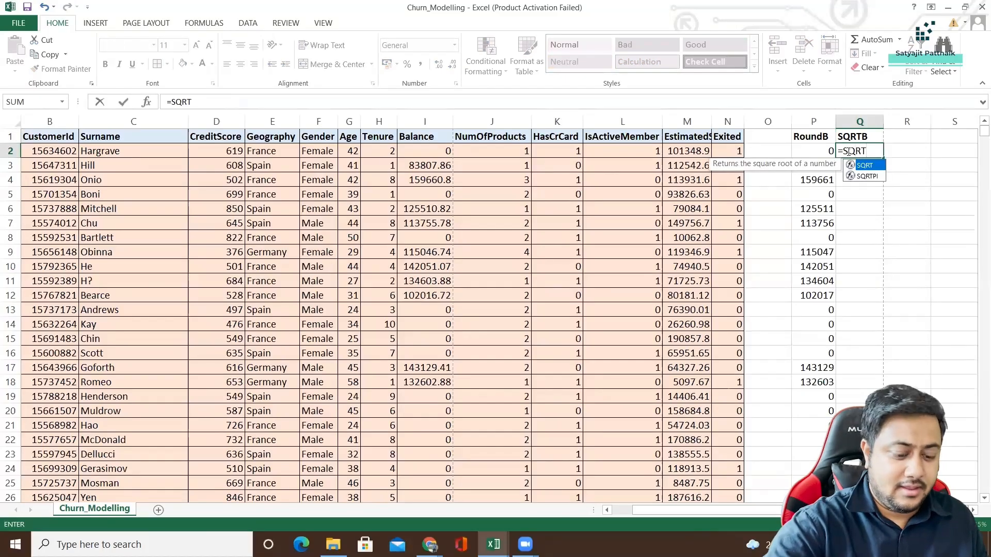
key("Return")
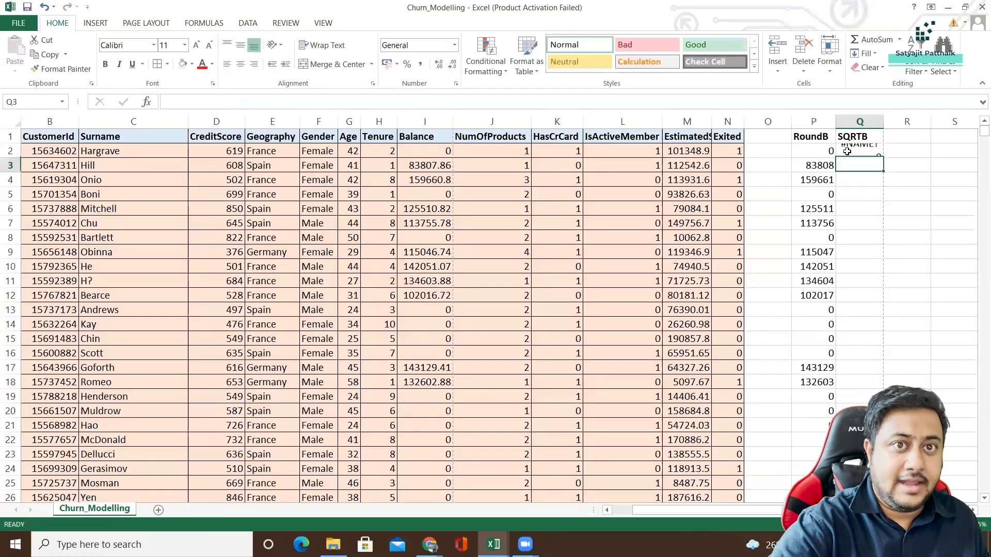
left_click(847, 151)
double_click(857, 150)
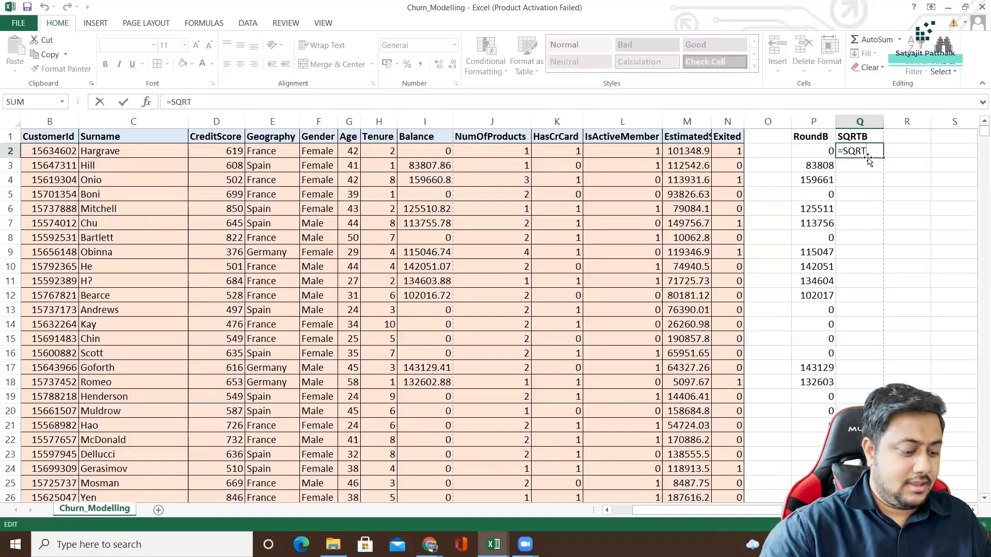
type("(")
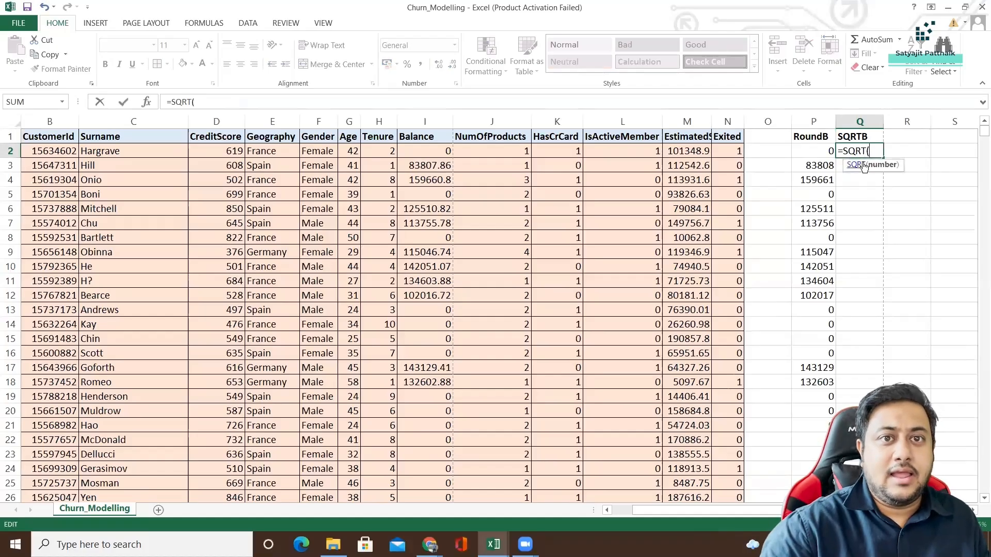
key("BackSpace")
key("BackSpace")
double_click(864, 165)
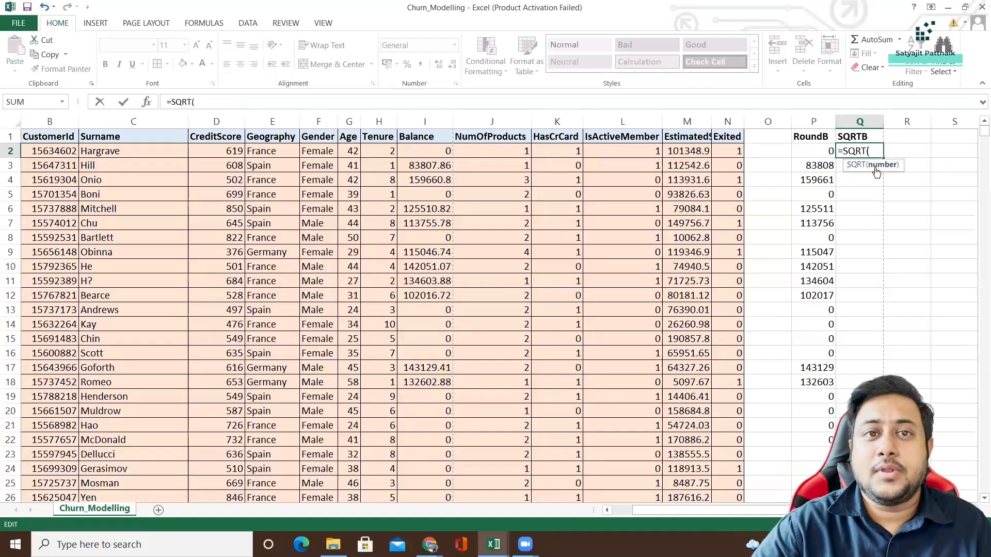
type("I2")
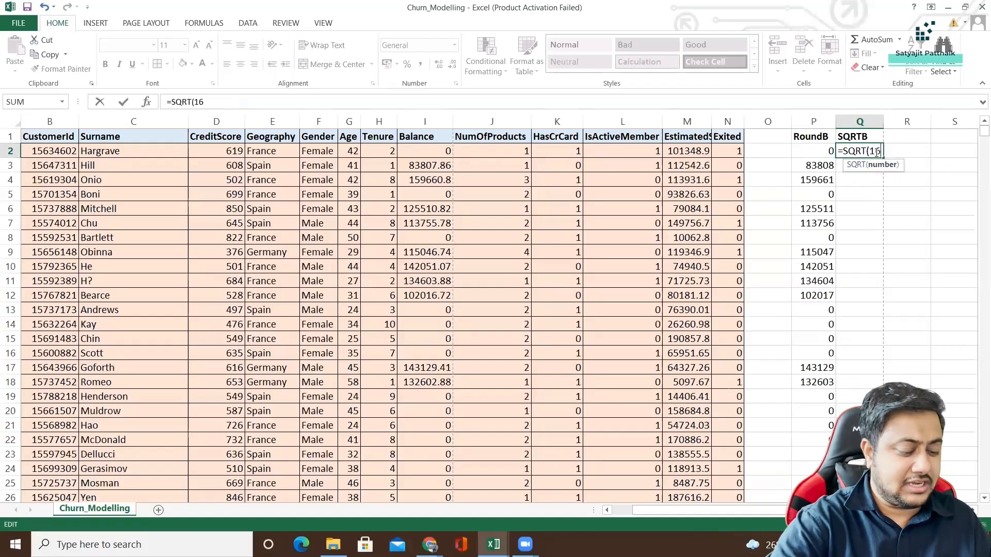
key("Return")
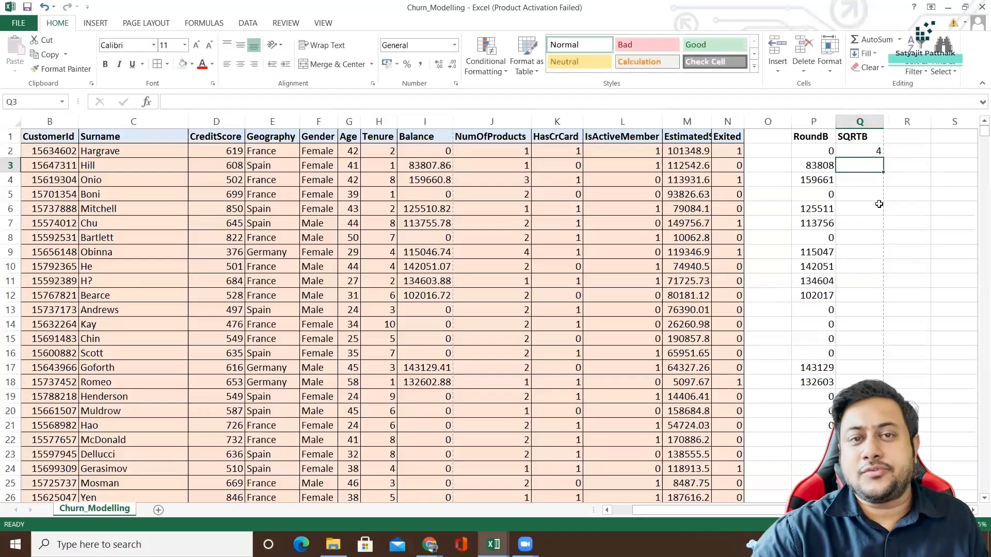
Replace the sample number in the Q2 formula with the first customer's Balance cell, making it =SQRT(I2).
left_click(862, 150)
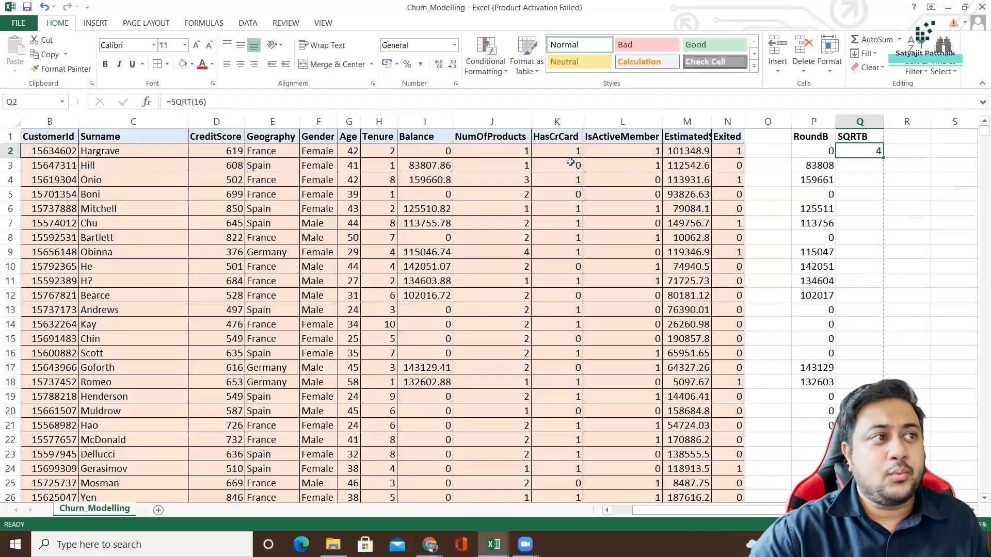
double_click(195, 102)
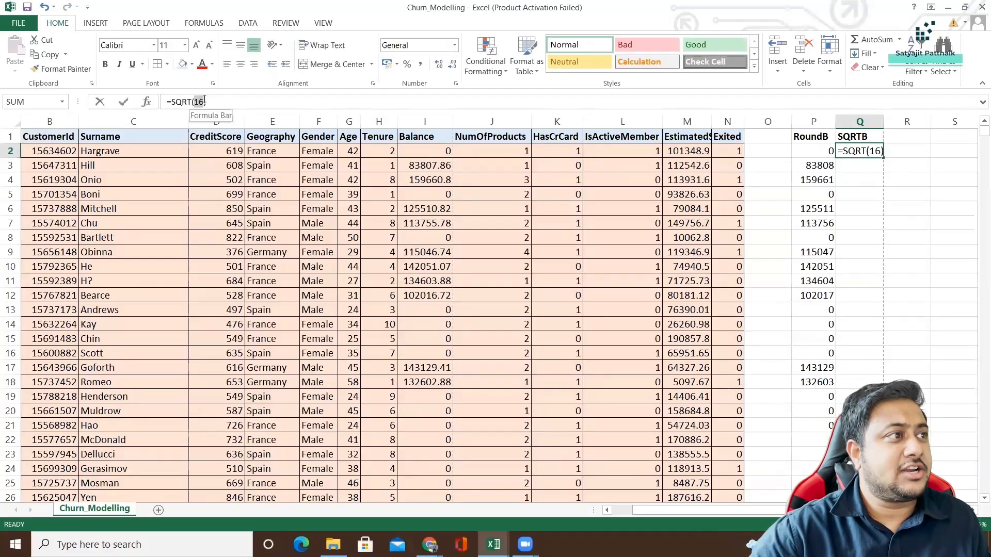
left_click(435, 152)
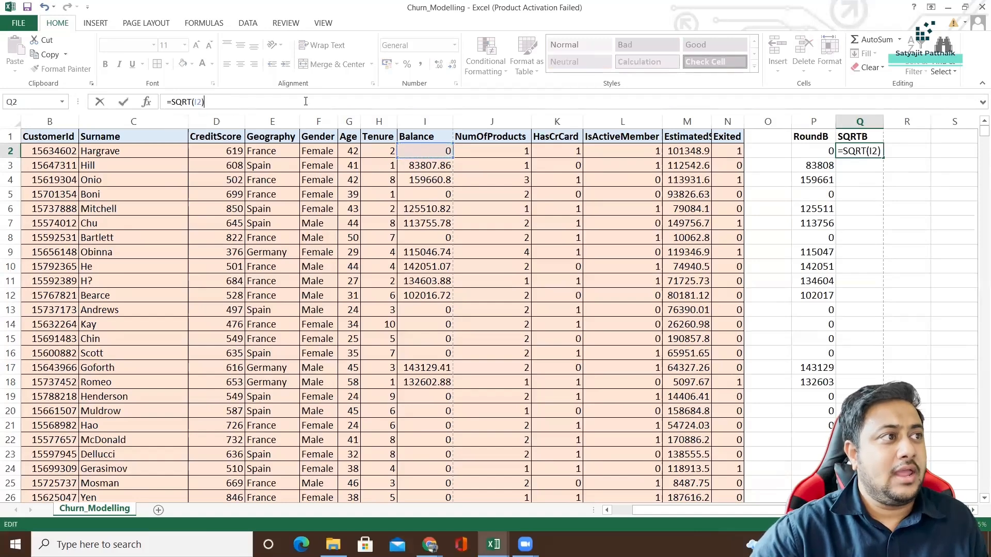
key("Return")
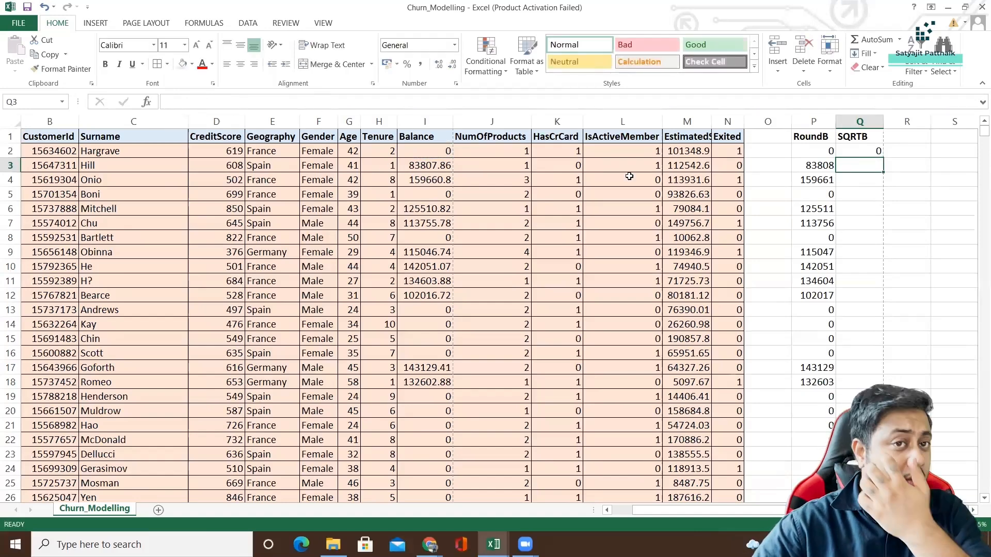
Fill the SQRT formula from Q2 down to Q7 and compare the result in Q3 with the Balance in I3.
left_click(864, 152)
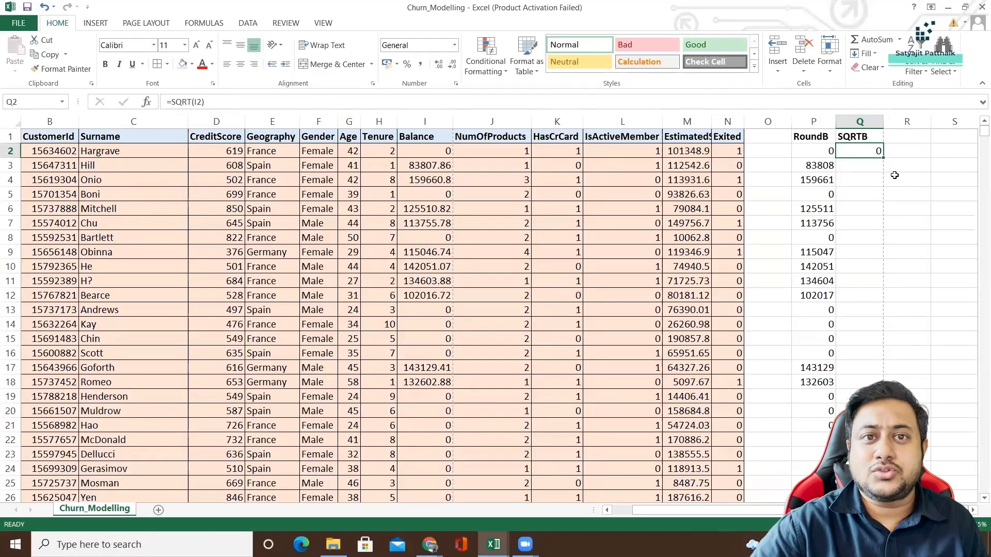
left_click_drag(883, 157, 880, 230)
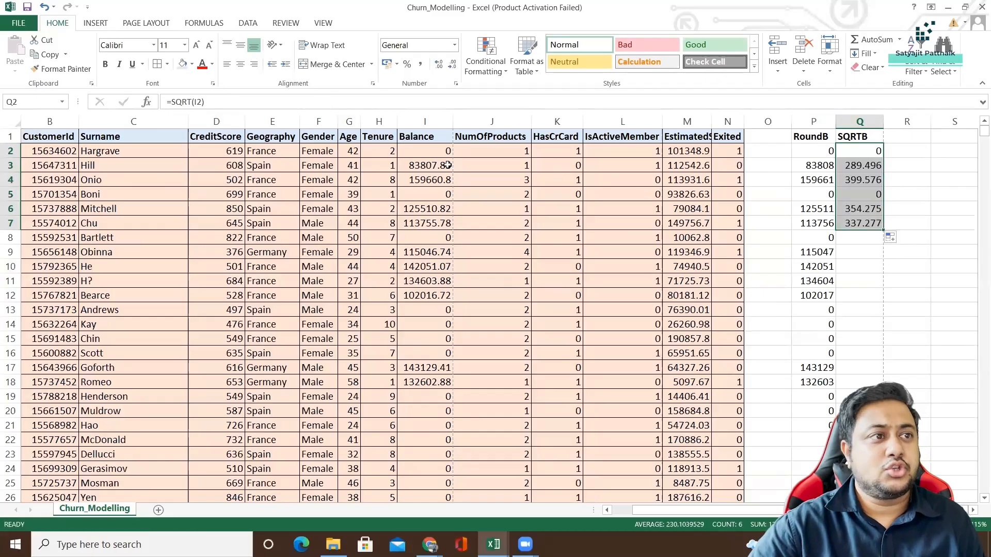
left_click(419, 168)
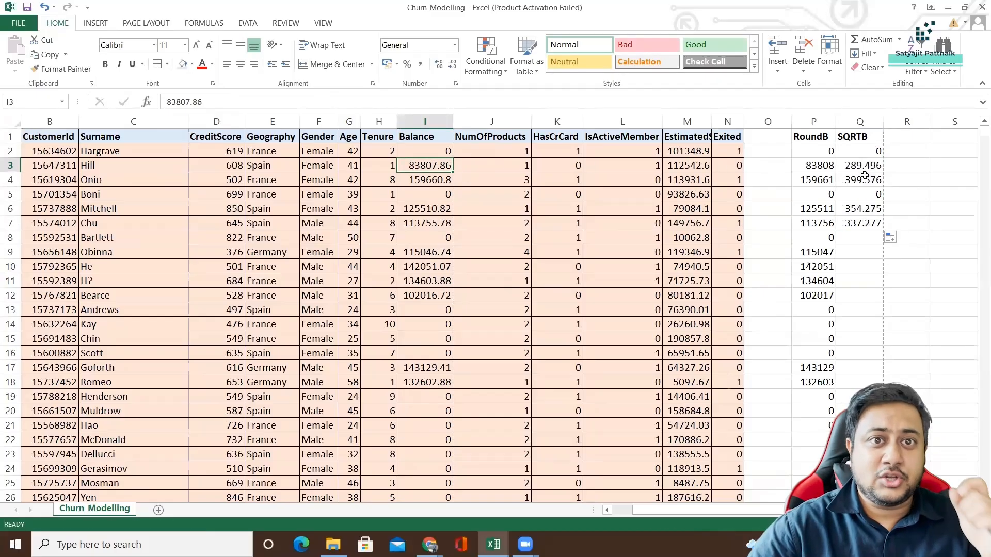
left_click(878, 165)
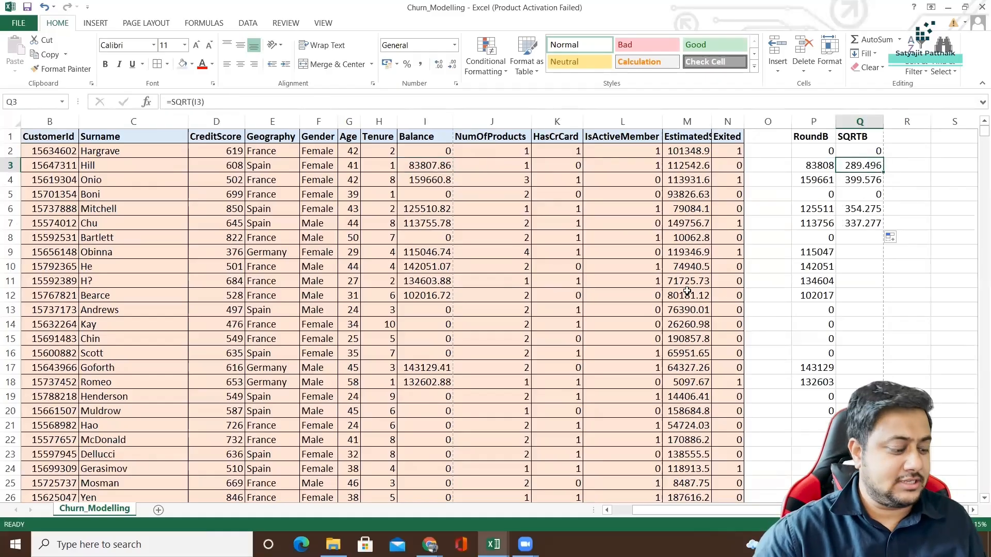
Open Calculator and compute the square root of 83807.86 to check the SQRT result in Q3, closing Calculator when done.
key("super+r")
type("calc")
key("Return")
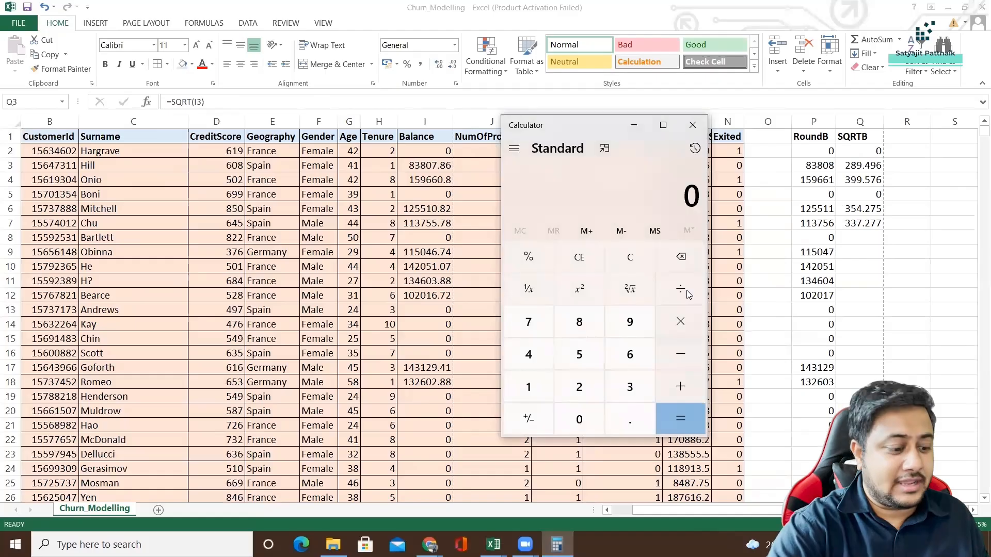
type("83,80")
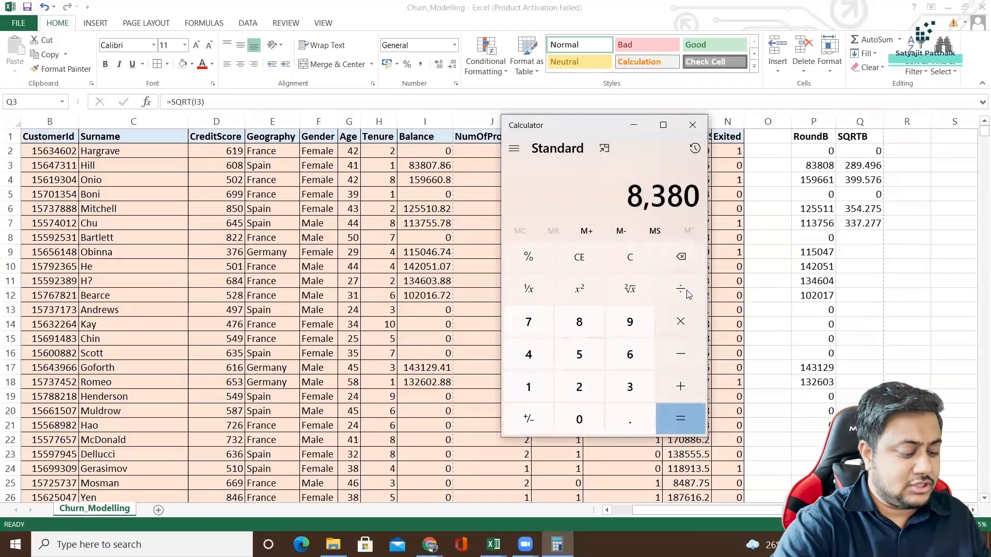
type("7.86")
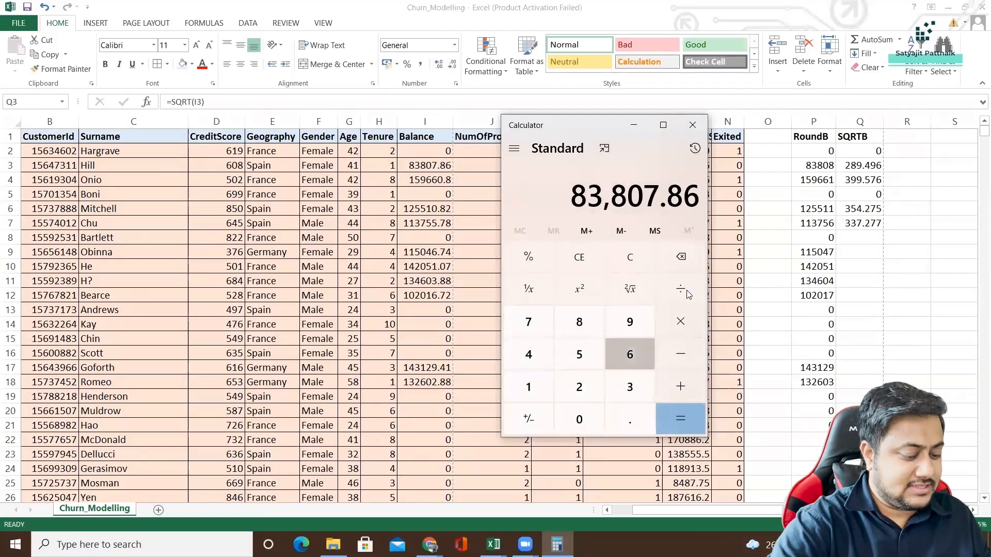
left_click(613, 296)
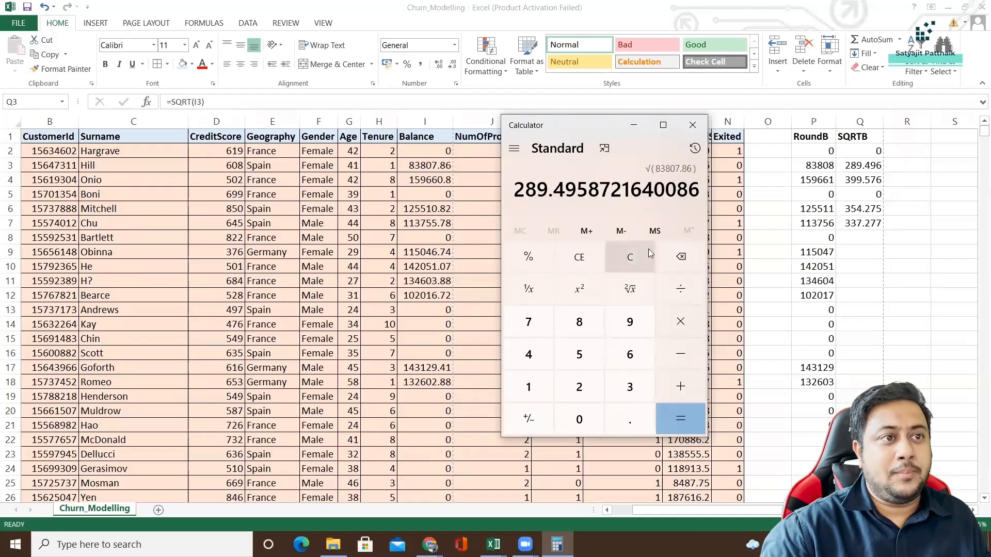
left_click_drag(554, 188, 588, 189)
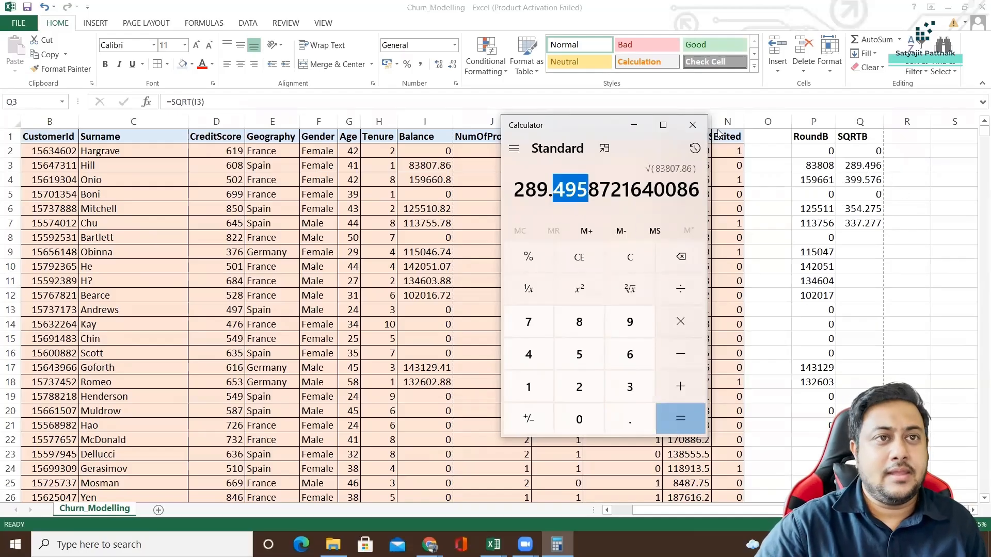
left_click(692, 124)
left_click(869, 181)
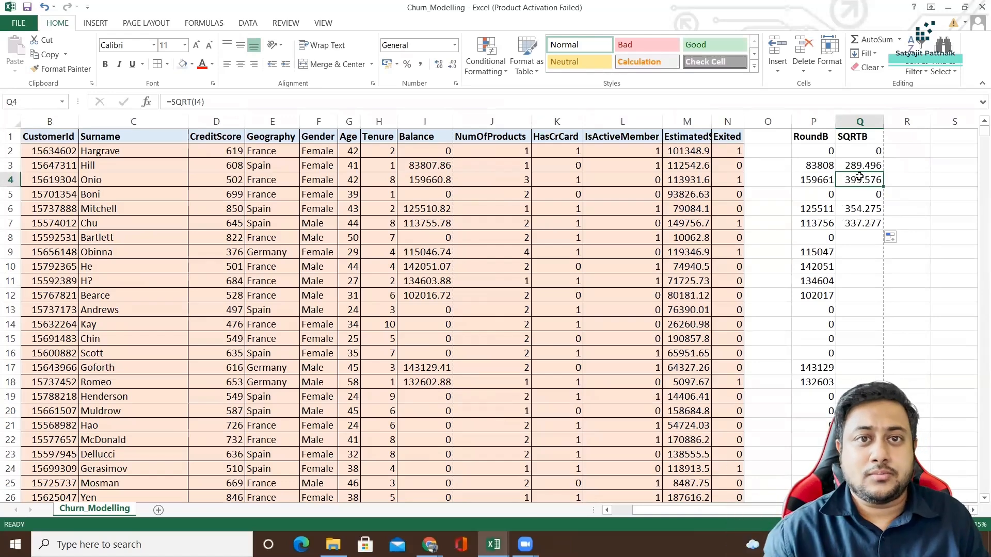
Enter the heading R of Q in cell R1, beside the SQRTB heading.
left_click(898, 137)
type("R")
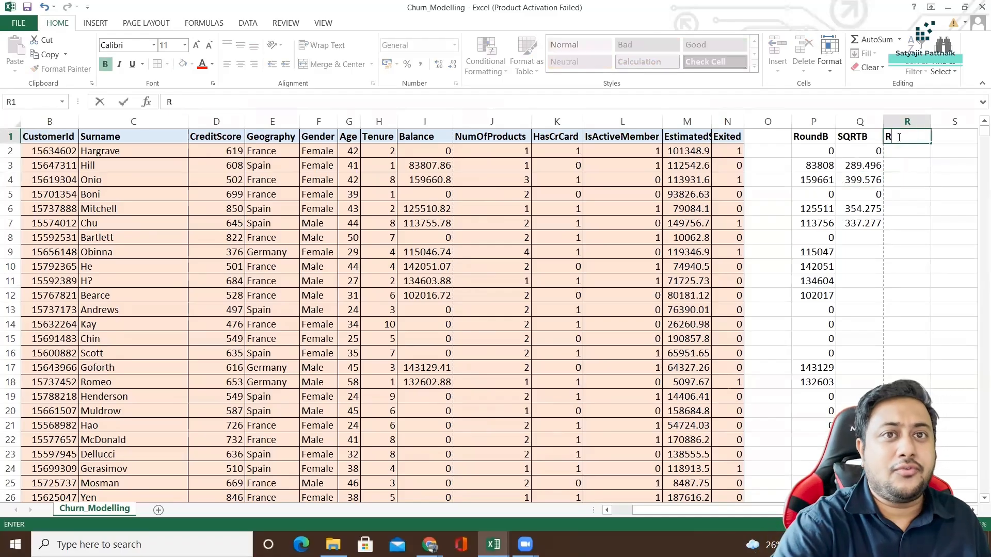
type(" of Q")
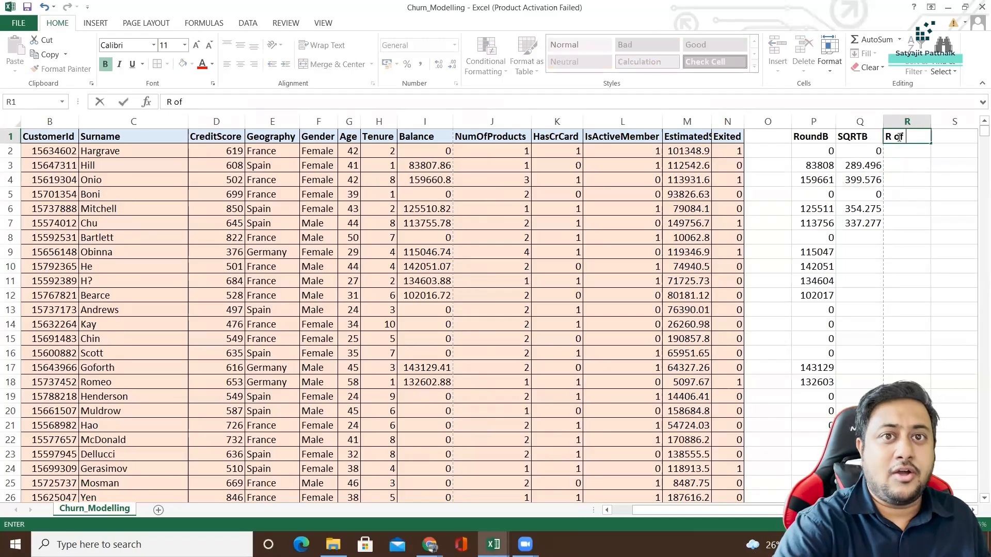
key("Return")
key("Return")
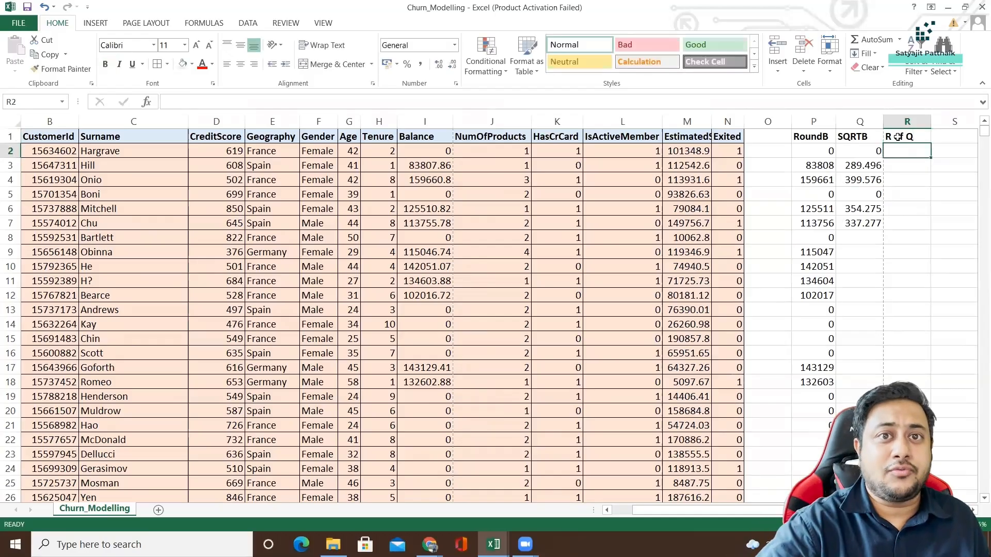
Change the heading in cell R1 to RND of Q.
left_click(899, 137)
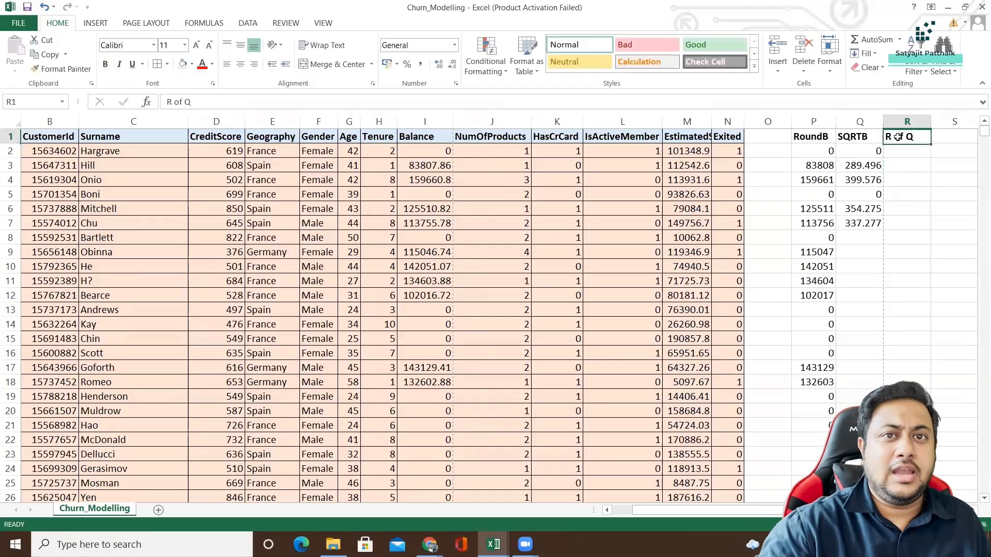
left_click(172, 106)
type("ND")
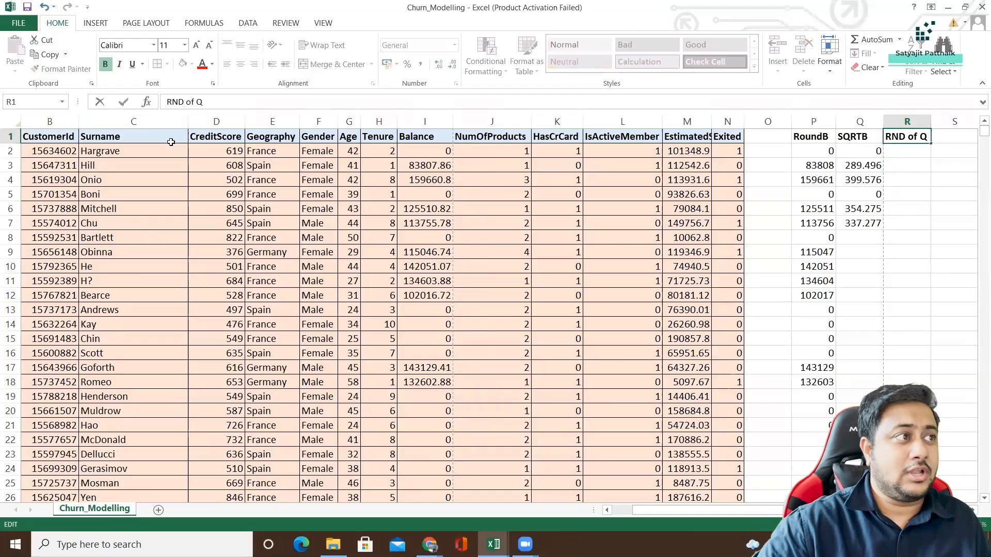
left_click(912, 184)
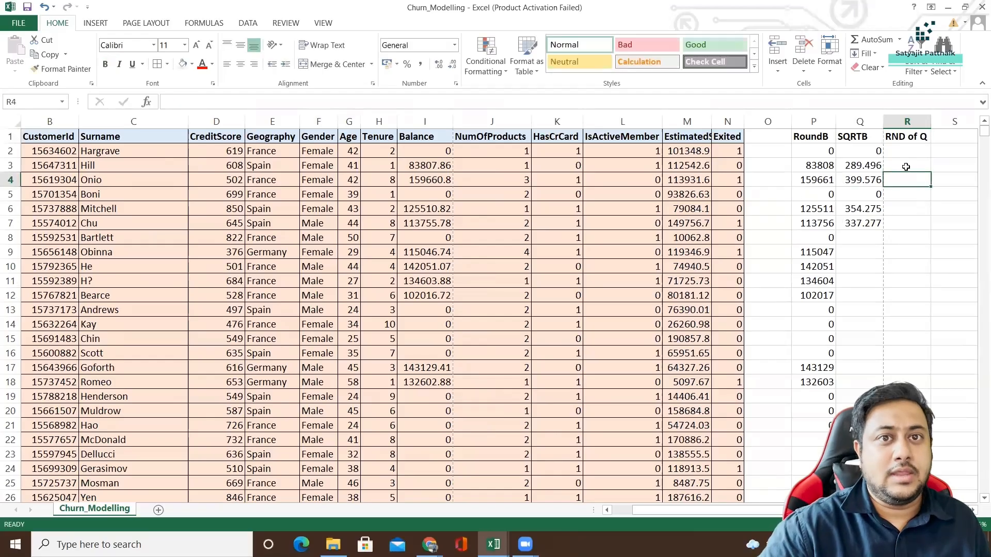
Try to enter =ROUND(Q3) in cell R3 to round the square root value without a digits argument.
left_click(906, 167)
type("=R")
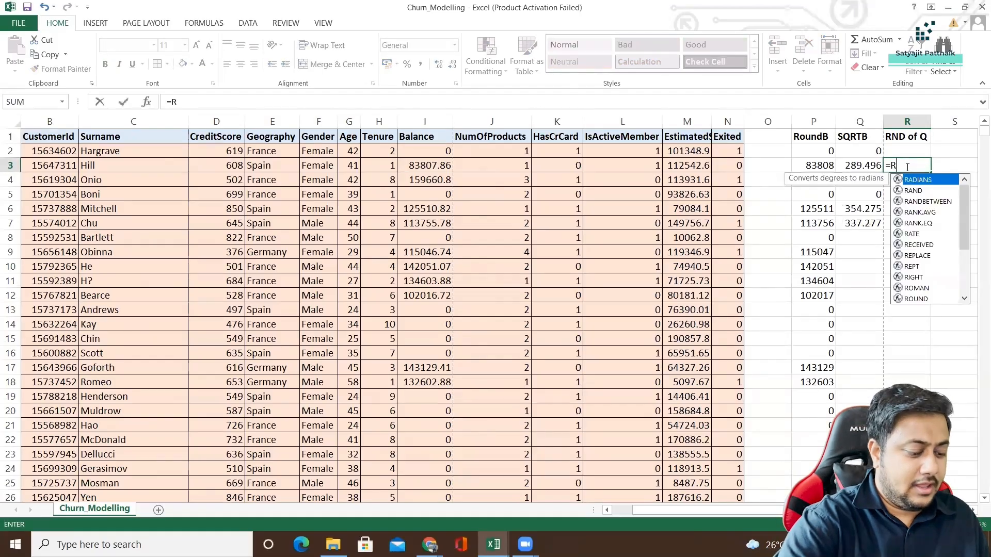
type("OUND(")
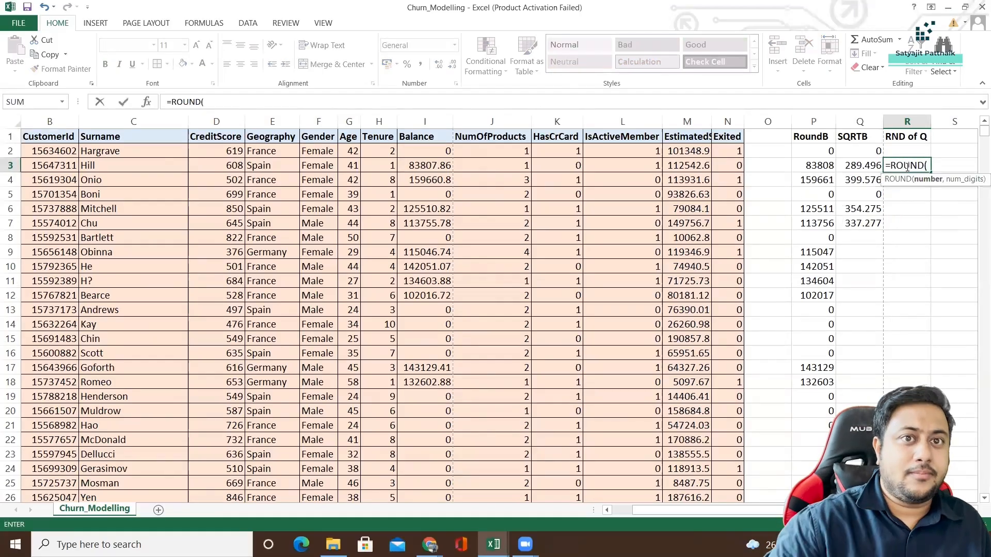
left_click(861, 167)
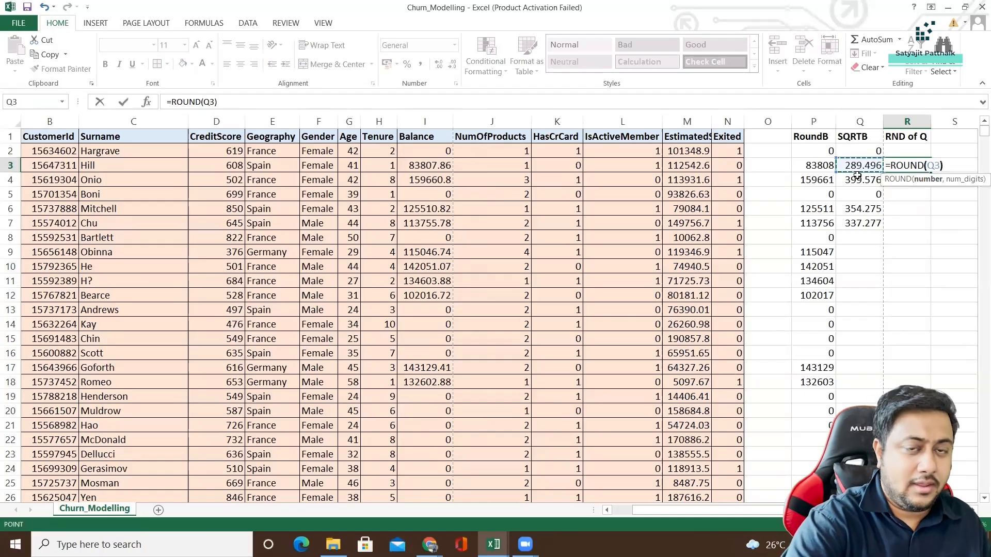
key("Return")
key("Return")
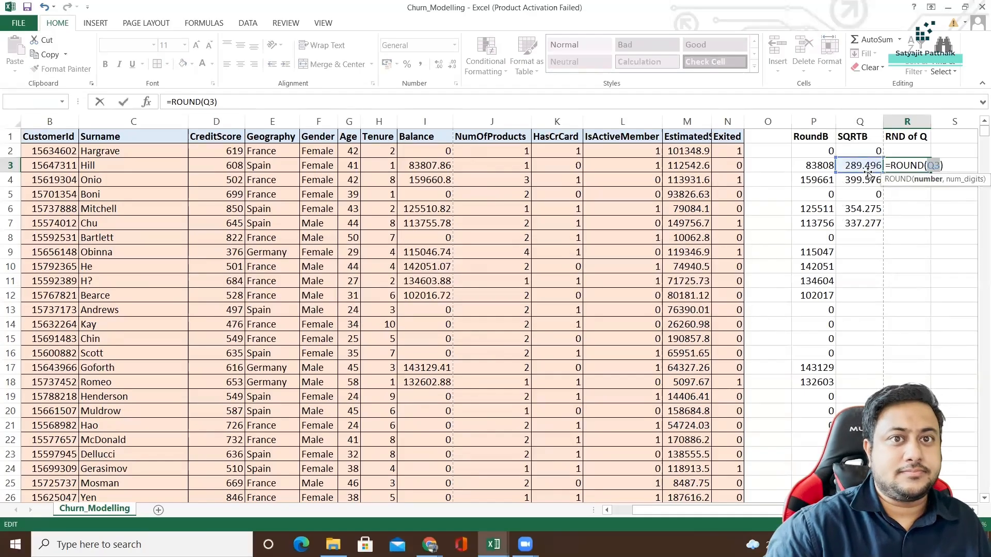
Add 0 as the number of digits to the R3 formula, making it =ROUND(Q3,0).
left_click(942, 165)
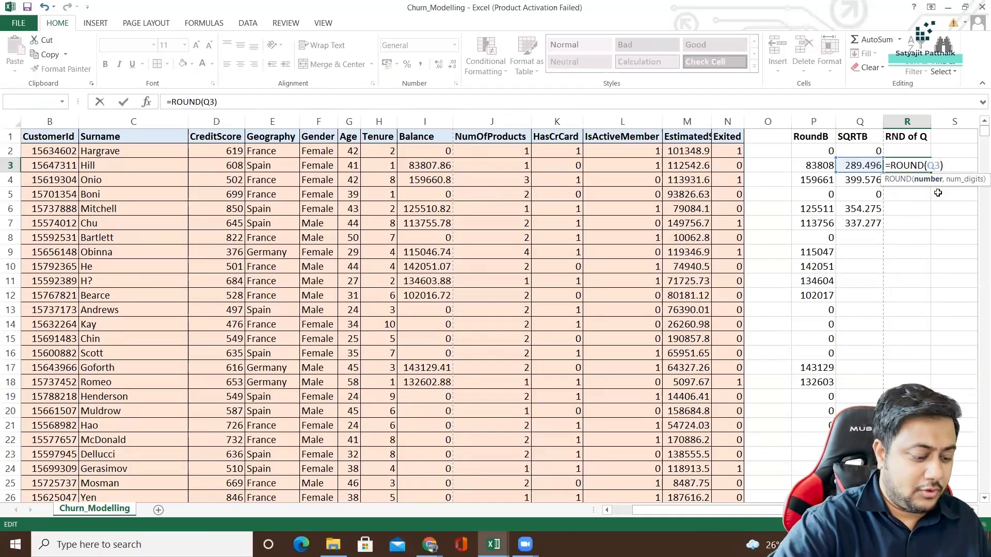
type(",0")
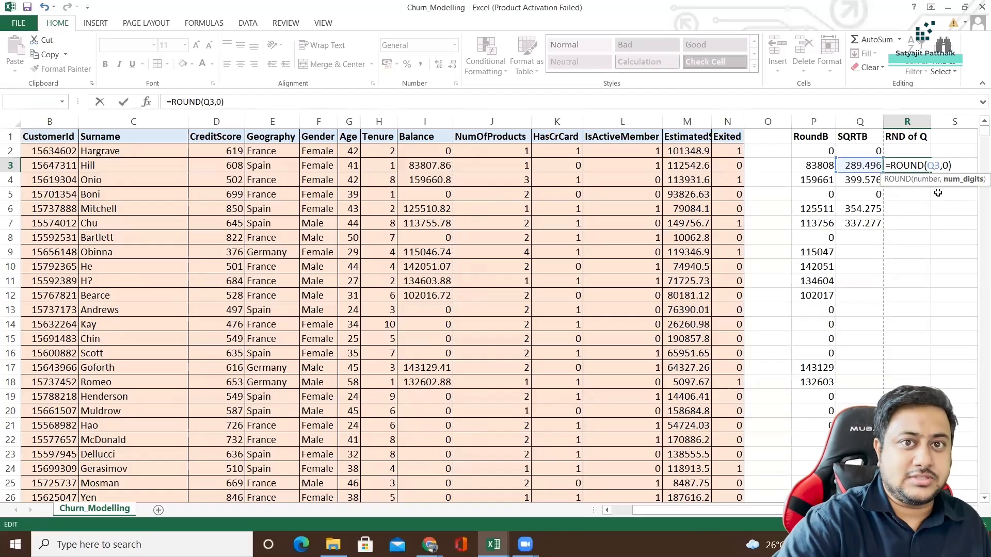
key("Return")
type("ROU")
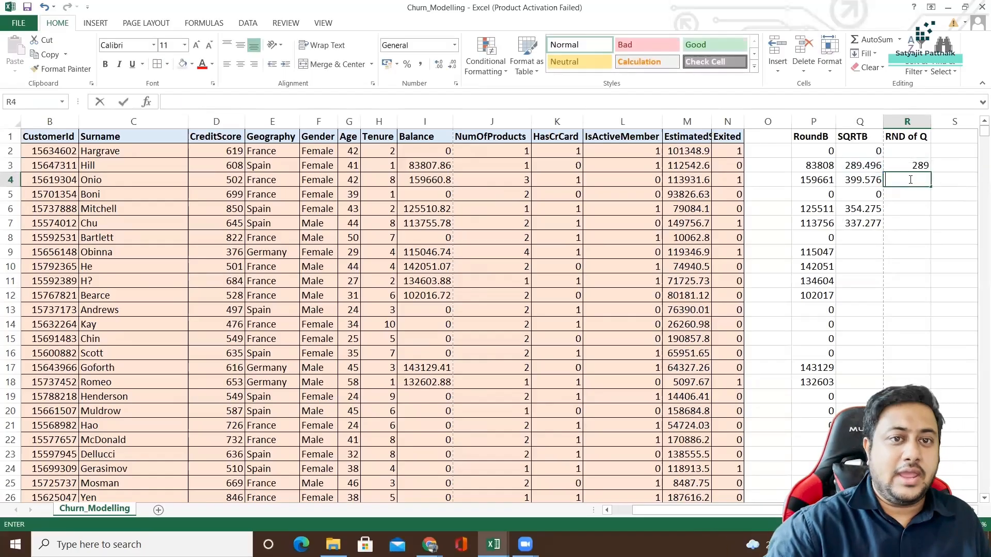
key("BackSpace")
key("BackSpace")
key("BackSpace")
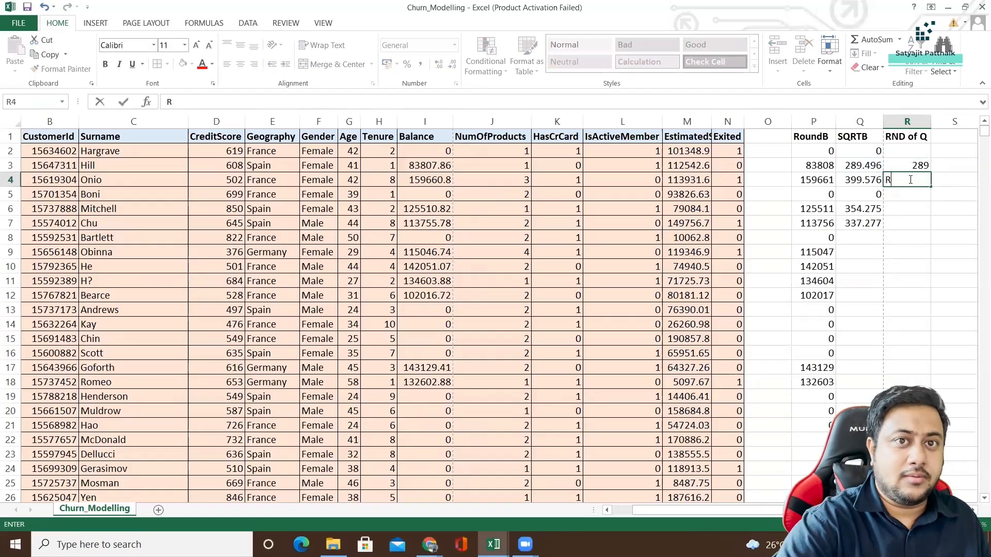
Try to enter the nested formula =ROUND(SQRT(I3)) in cell R4, taking the square root straight from the Balance cell.
type("=RO")
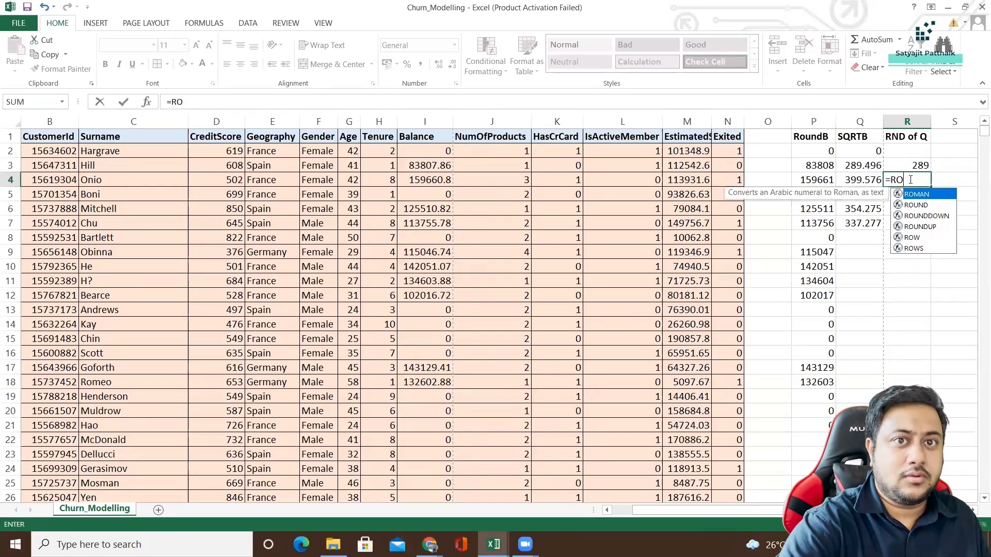
type("UND(SQ")
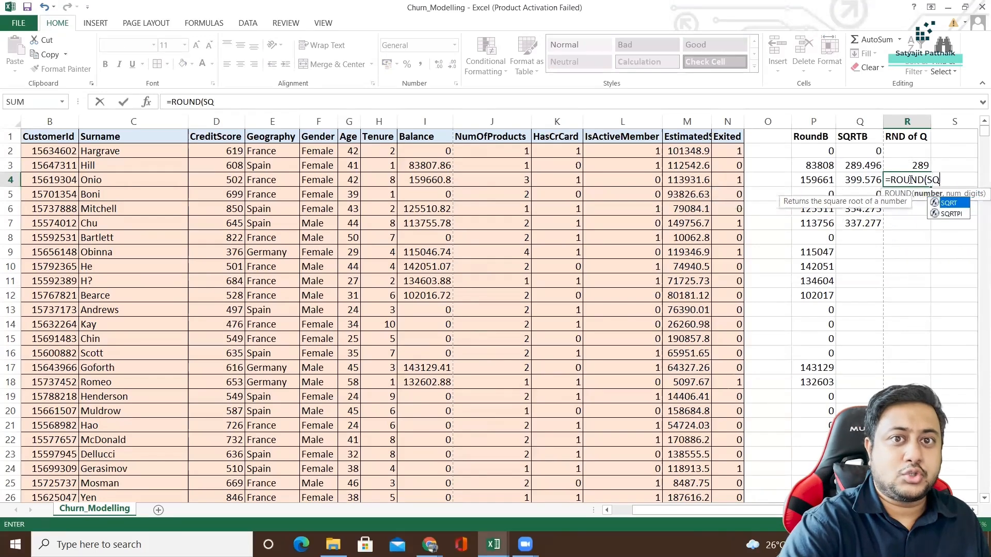
type("RT(I")
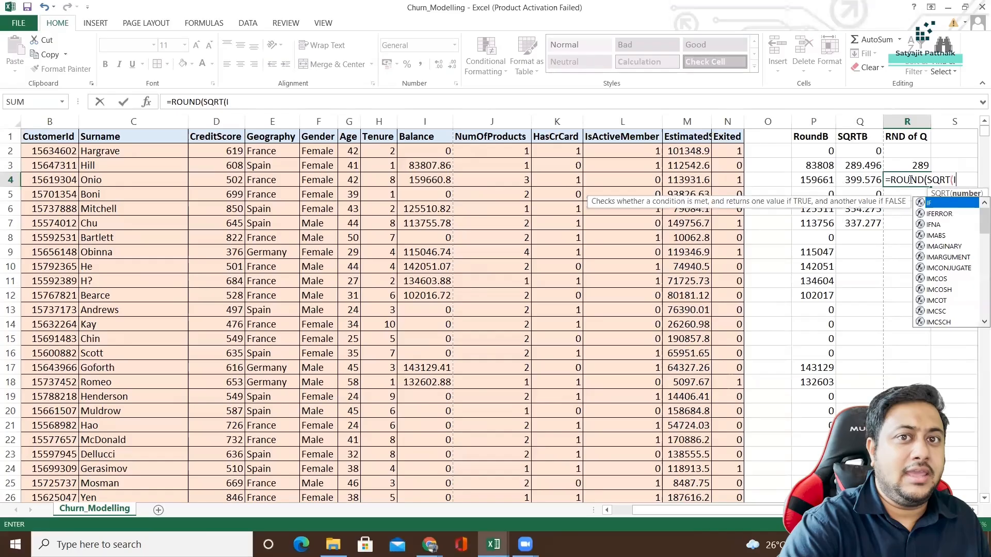
type("2")
key("BackSpace")
type("3")
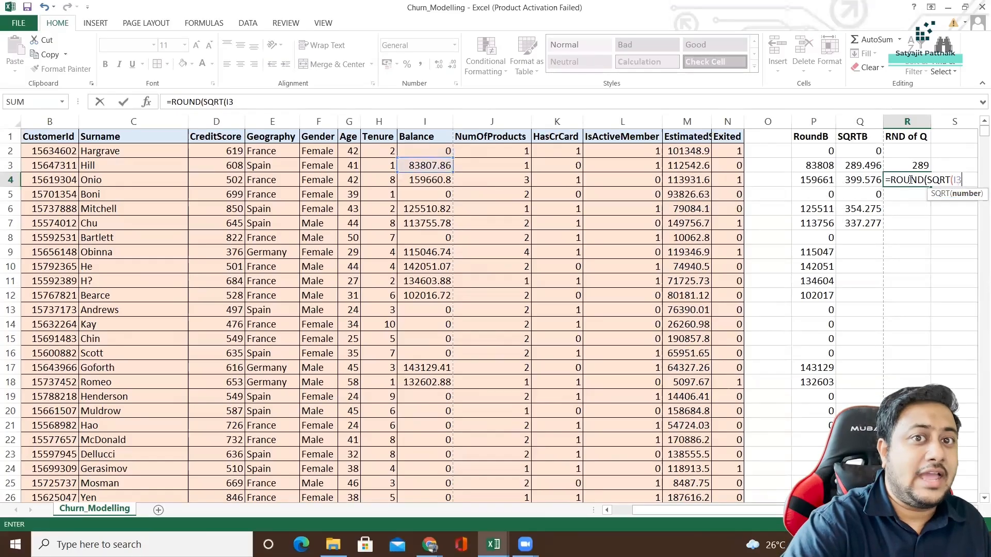
type("))")
key("Return")
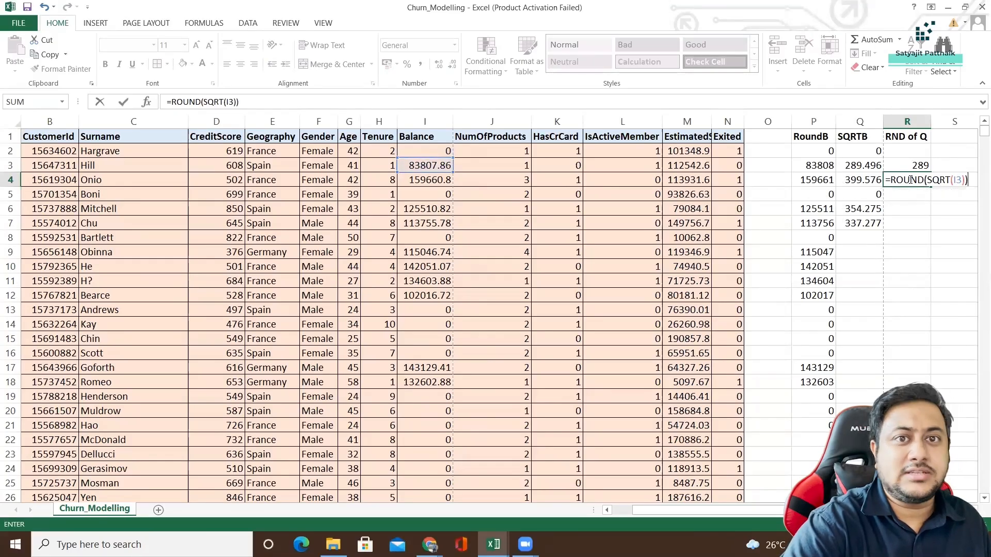
key("Return")
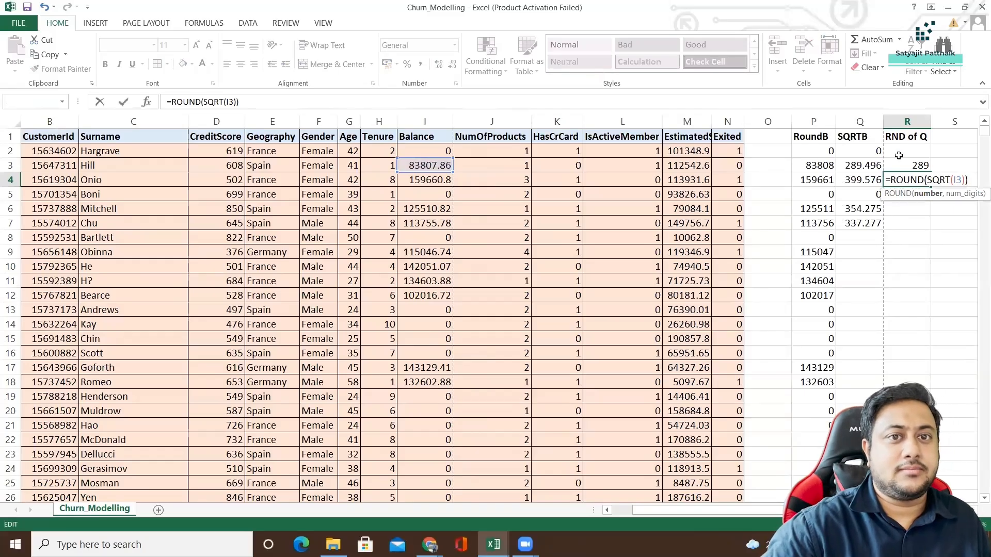
Add 0 as the digits argument of ROUND in R4, making the formula =ROUND(SQRT(I3),0).
left_click(911, 180)
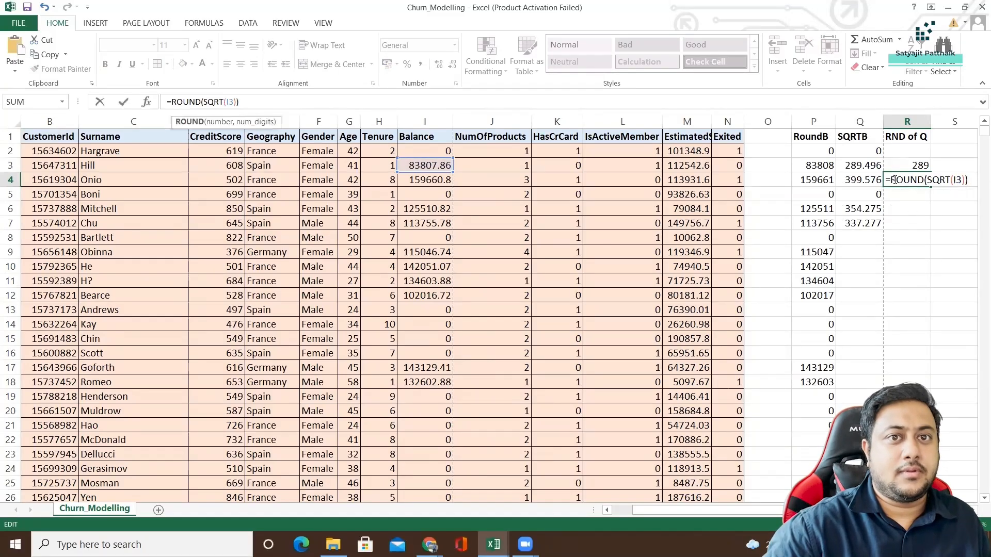
left_click(239, 101)
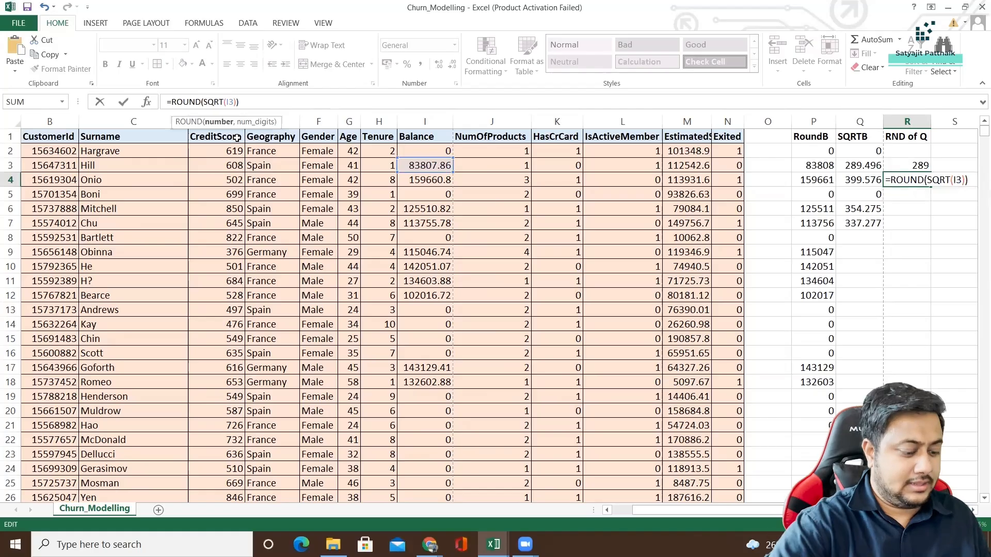
type(",0")
key("Return")
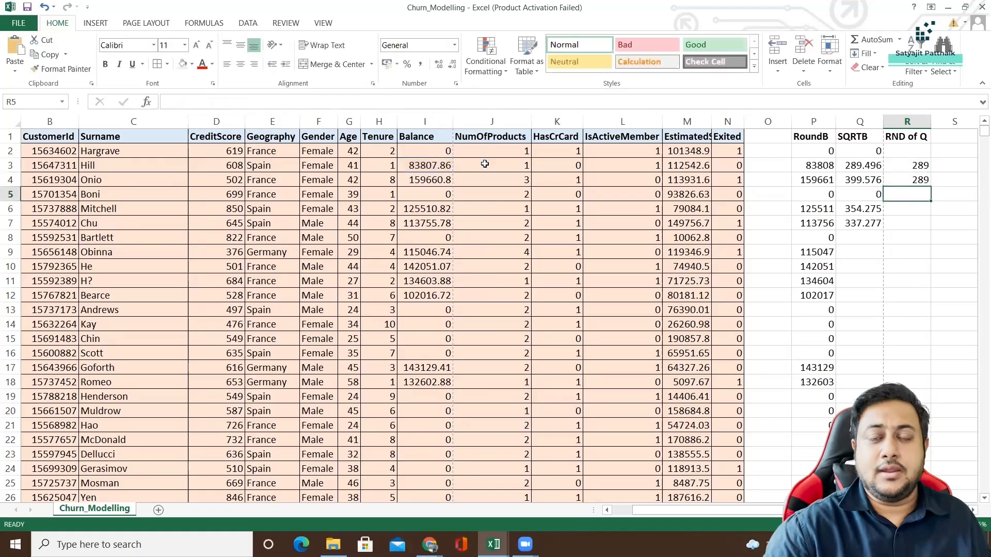
Compare the two-stage formulas in R3 and Q3 with the nested ROUND and SQRT formula in R4.
left_click(905, 164)
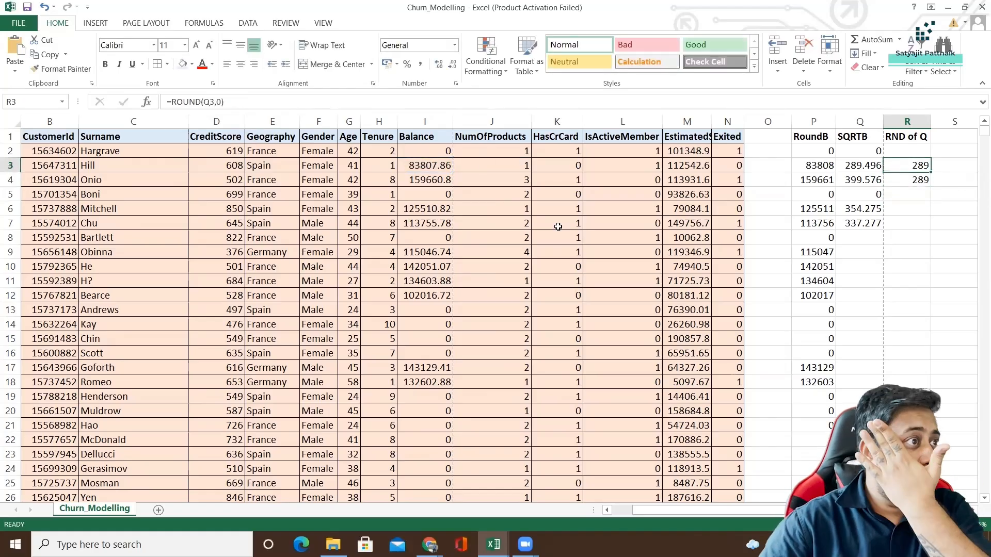
left_click(925, 181)
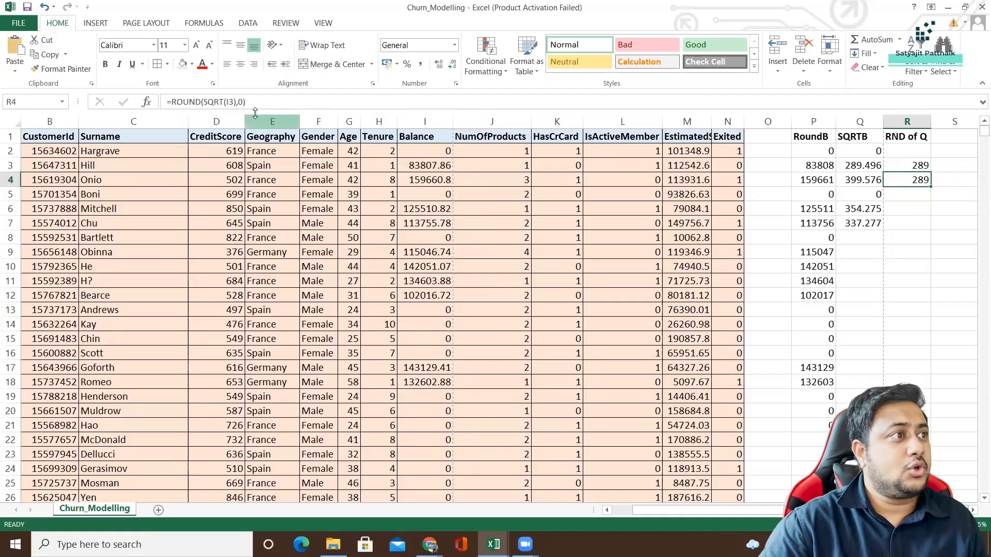
left_click(929, 165)
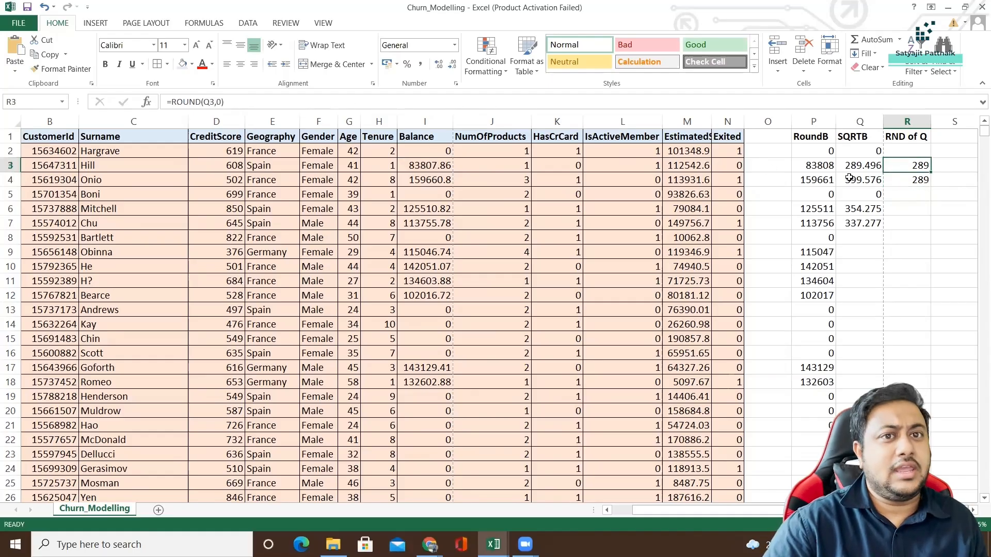
left_click(860, 166)
double_click(859, 165)
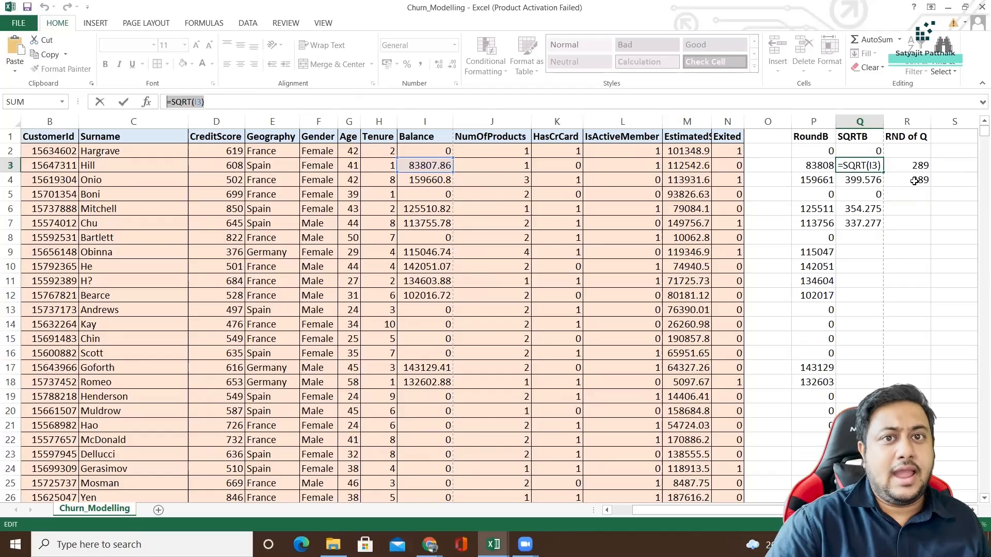
key("Escape")
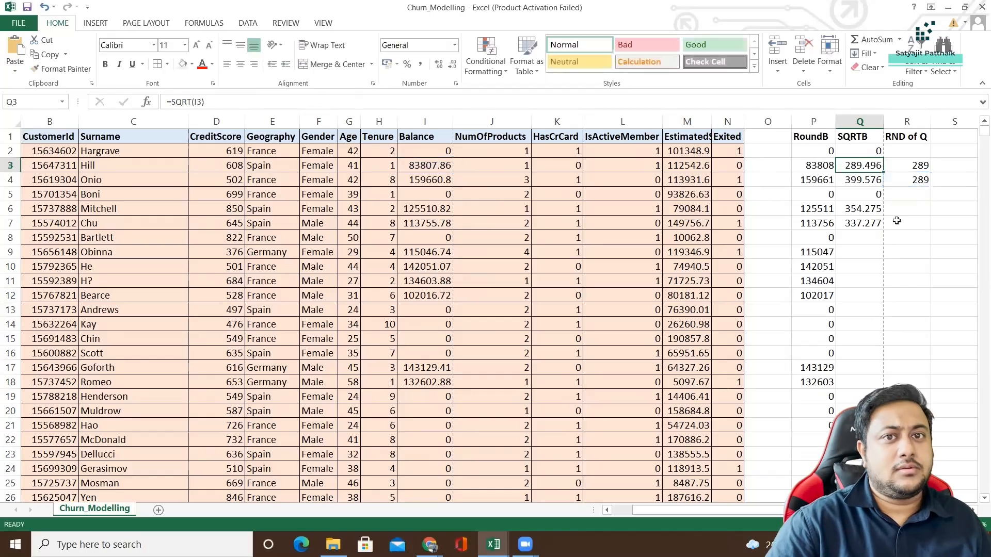
left_click(897, 221)
left_click(906, 184)
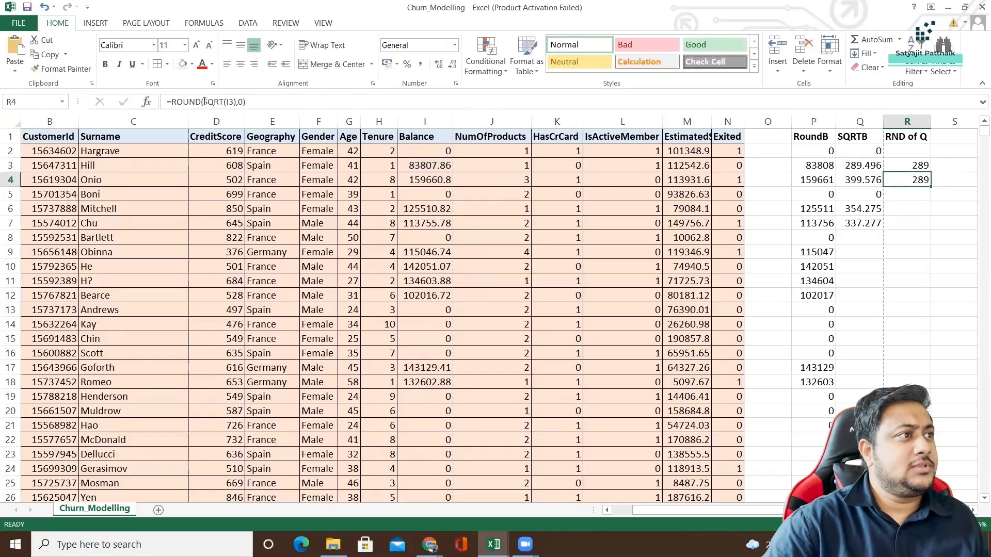
Examine the inner SQRT(I3) argument and the enclosing ROUND function in the R4 formula.
left_click_drag(205, 102, 237, 102)
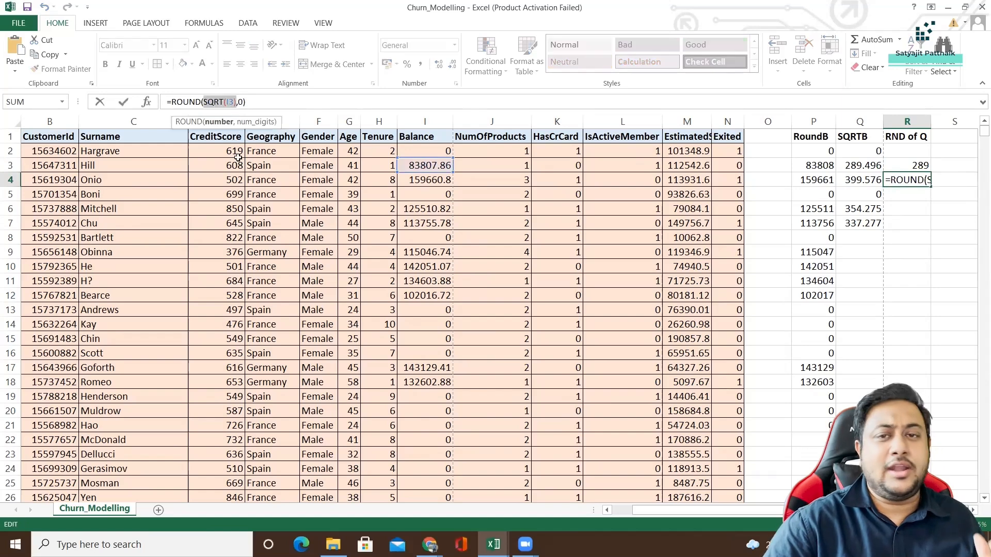
left_click(189, 102)
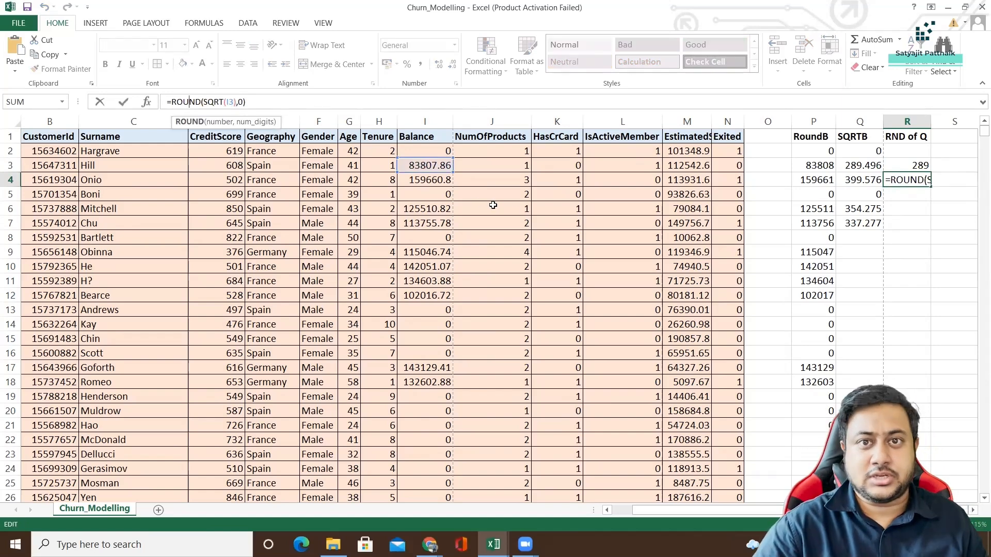
left_click(815, 269)
Clear all contents of columns P, Q and R, including the RoundB, SQRTB and RND of Q headings.
left_click(820, 122)
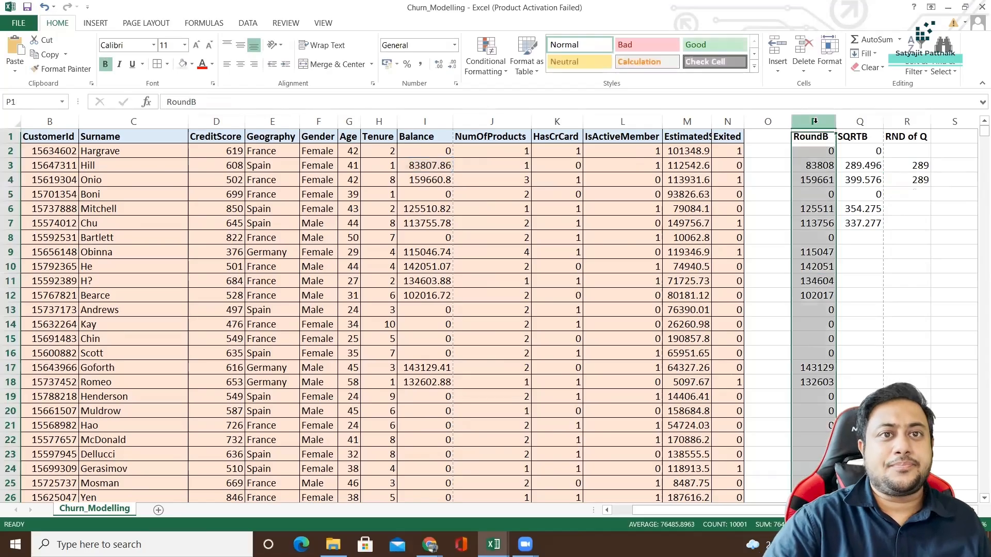
left_click(859, 122, "ctrl")
left_click(897, 121, "ctrl")
key("Delete")
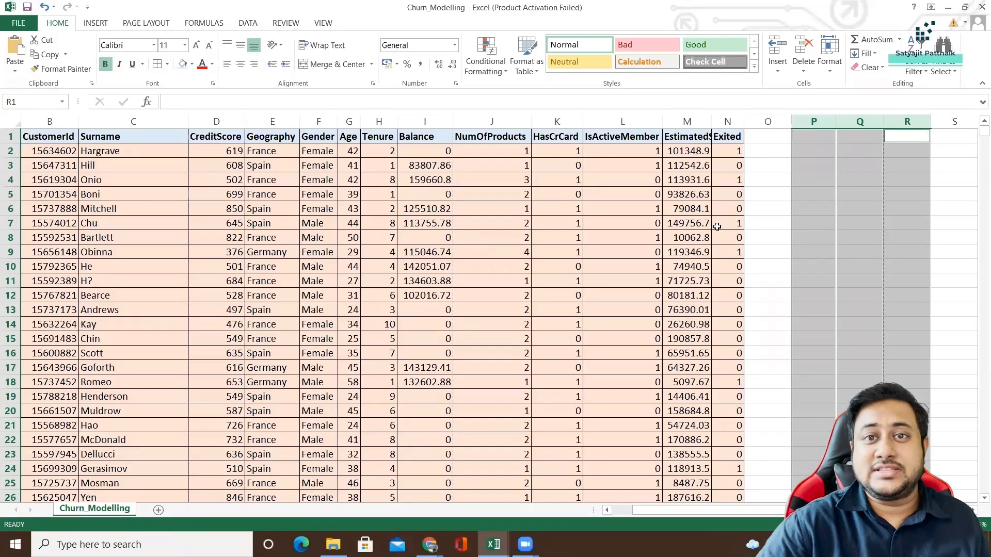
Enter the label MAX BALANCE# in cell P2.
left_click(809, 156)
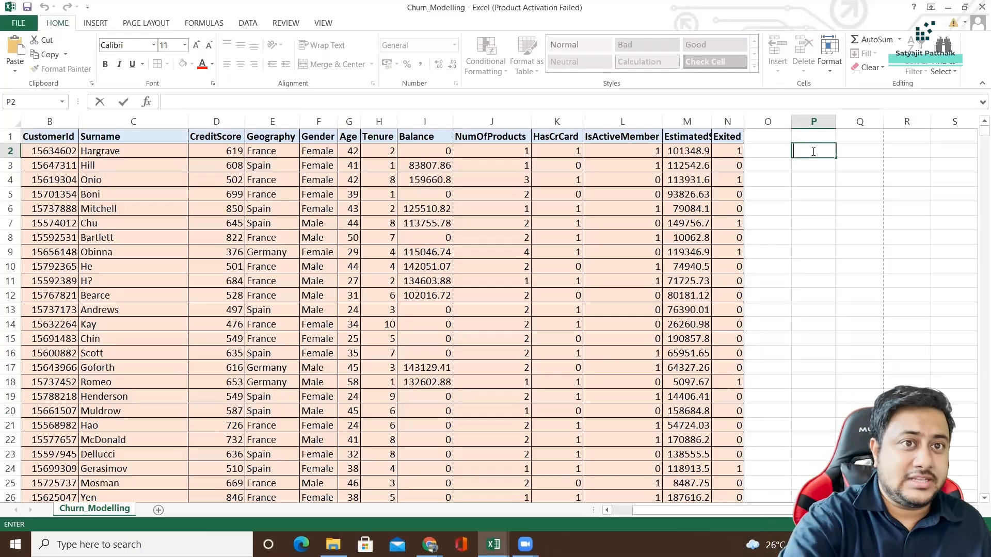
type("MAX BALANCE#")
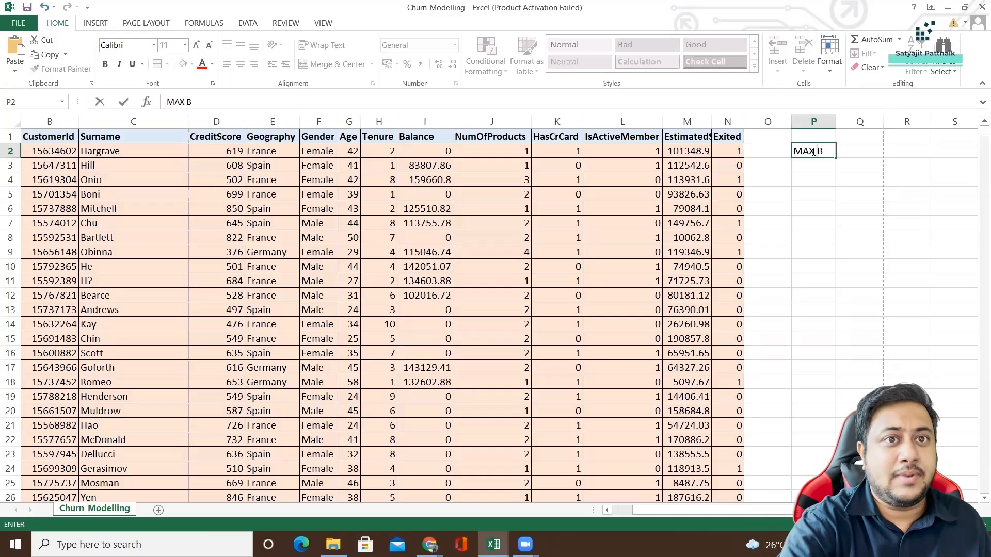
key("Return")
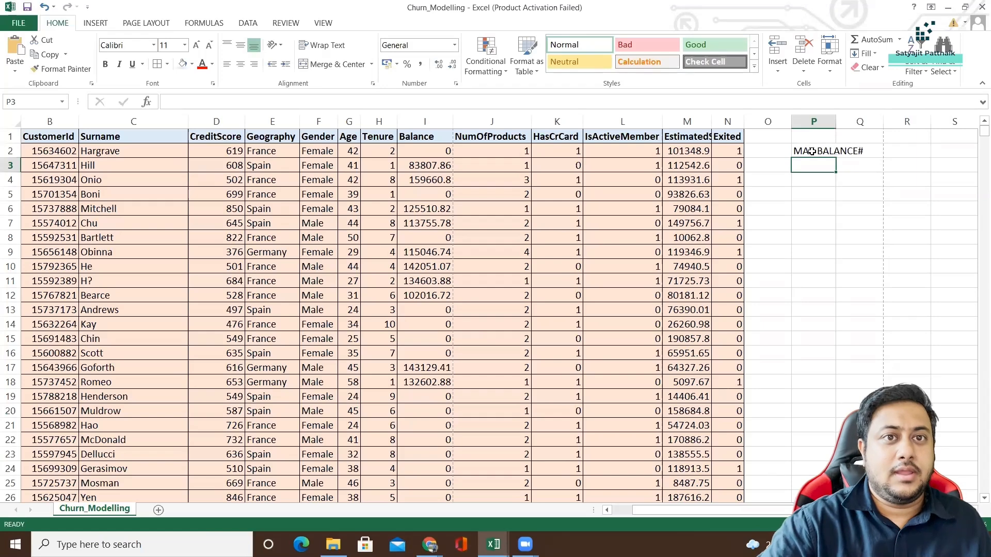
Copy the P2 label to P4 and change the copy to MIN BALANCE#.
left_click(814, 151)
key("ctrl+c")
left_click(814, 180)
key("ctrl+v")
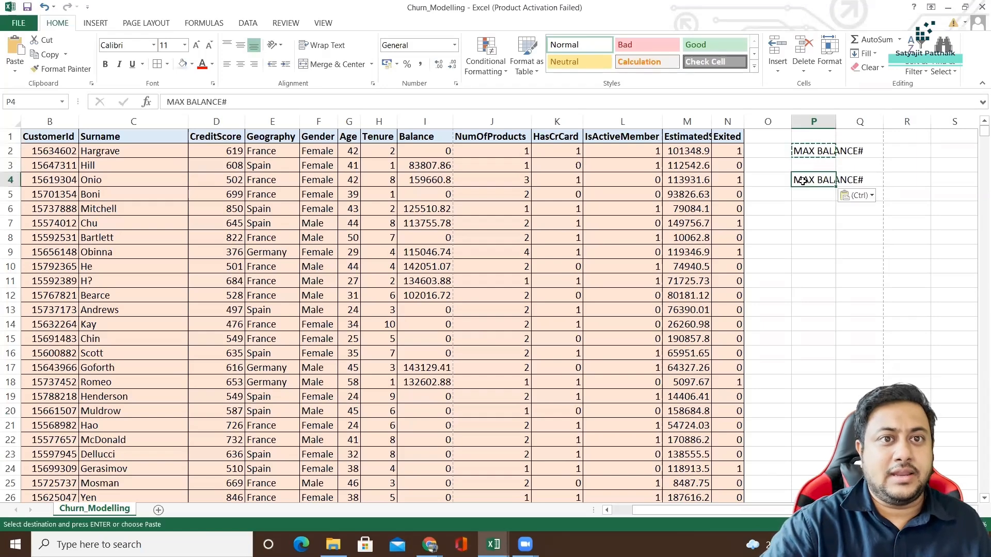
double_click(805, 180)
key("Delete")
key("Delete")
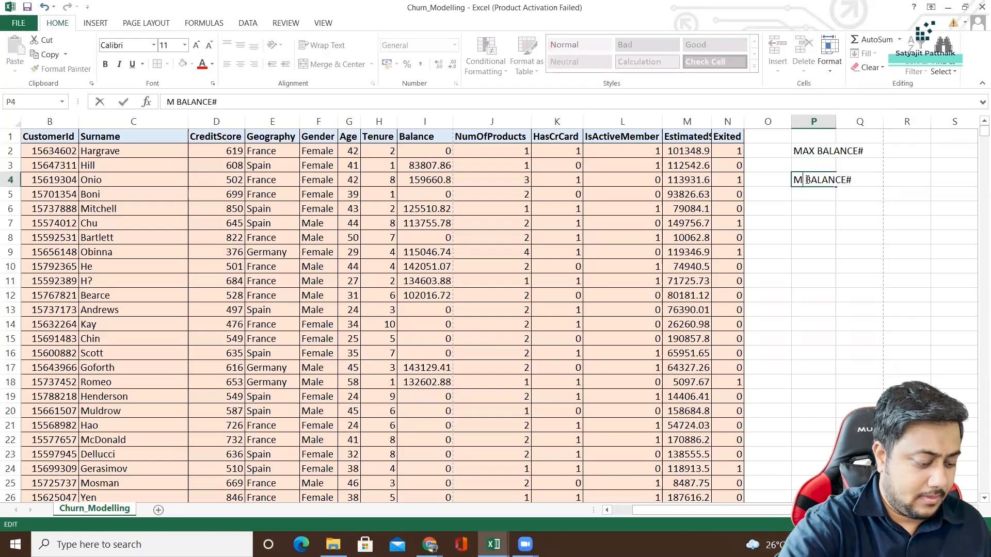
type("IN")
key("Return")
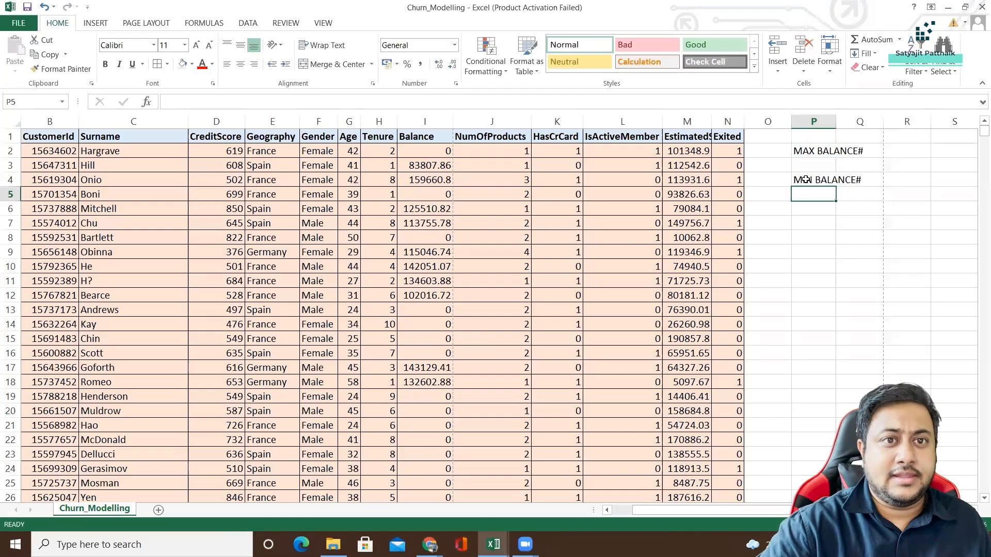
Enter the label AVERAGE BALANCE# in P6 and widen column P to fit the labels.
left_click(812, 212)
type("AVERAGE")
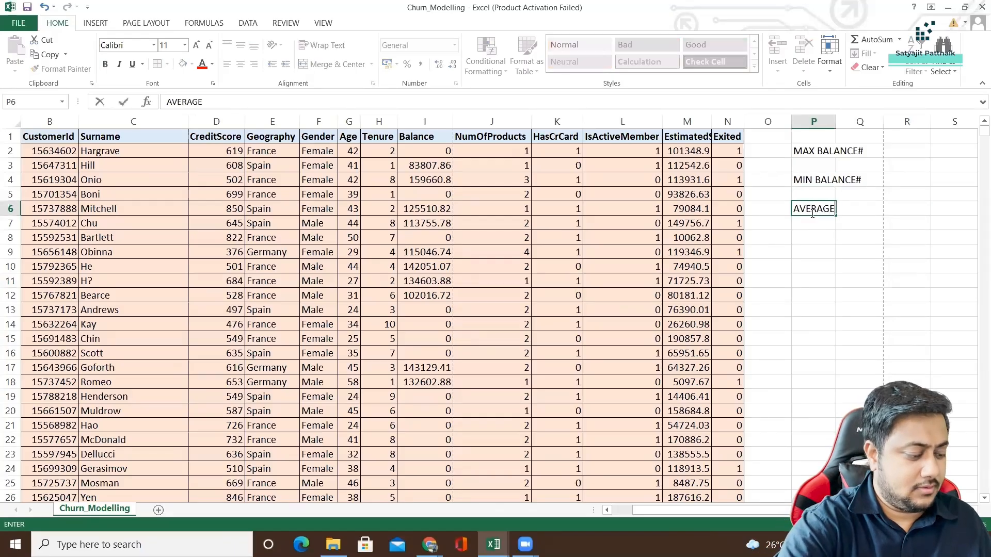
type(" BALANCE")
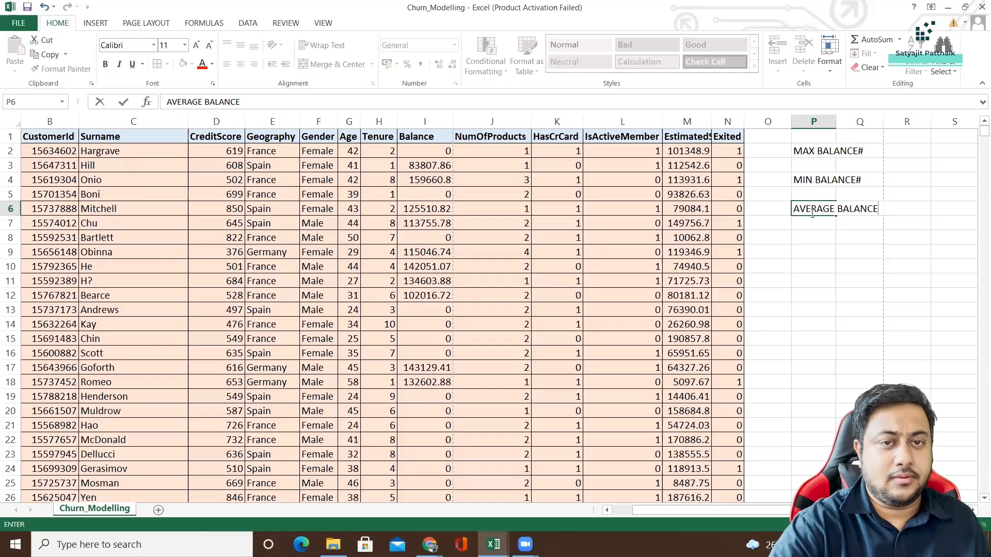
type("#")
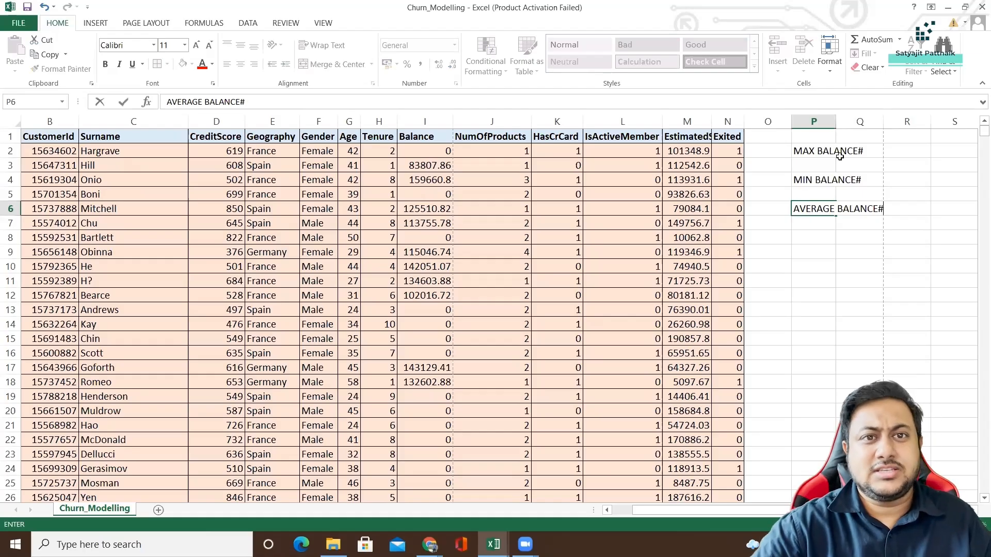
key("Return")
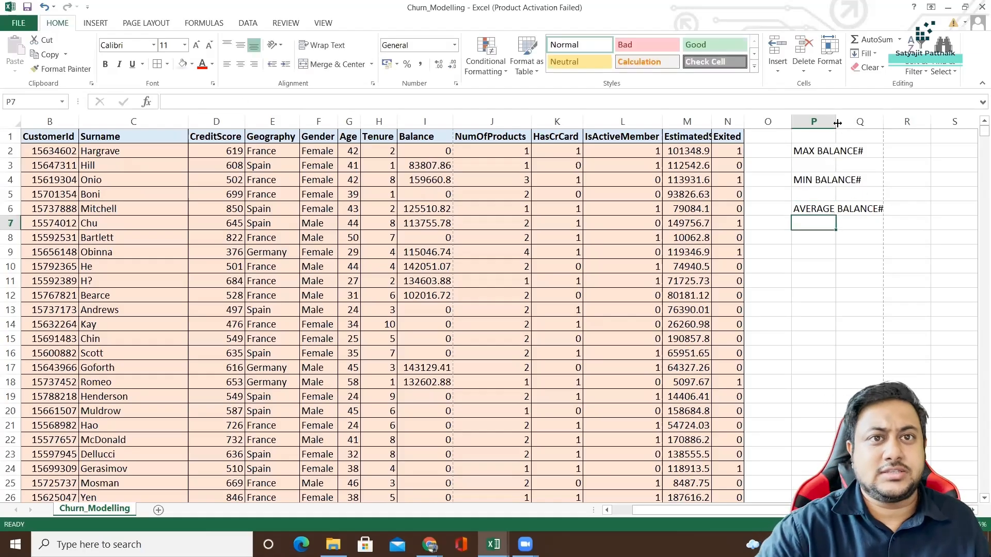
left_click_drag(836, 122, 888, 122)
Calculate the maximum balance in P3 with the MAX function over the whole Balance column, I:I.
left_click(821, 165)
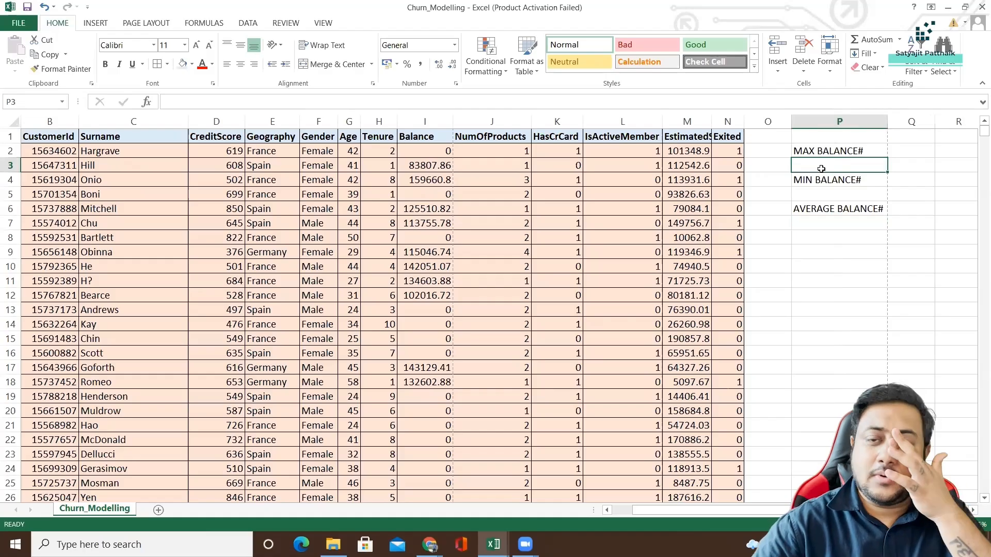
type("=MAX")
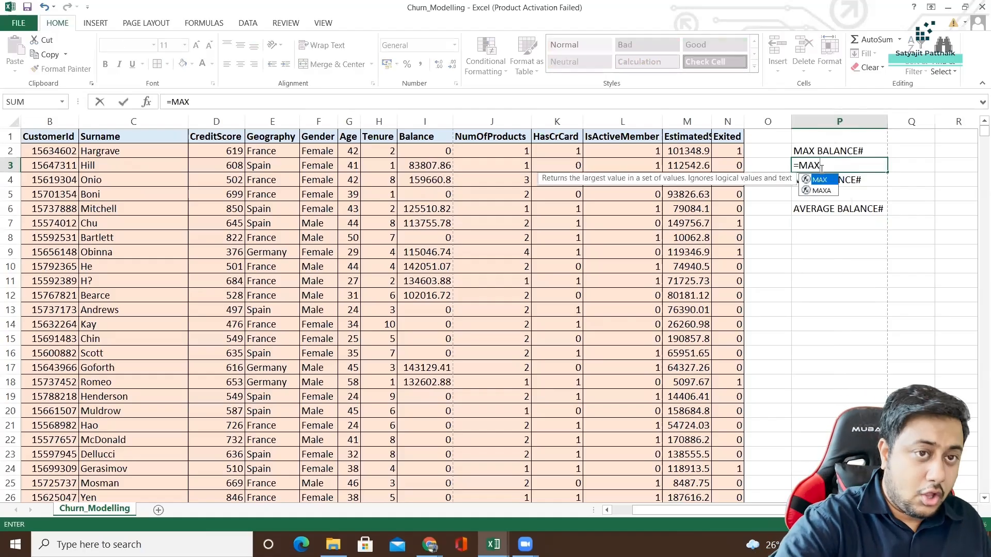
key("Return")
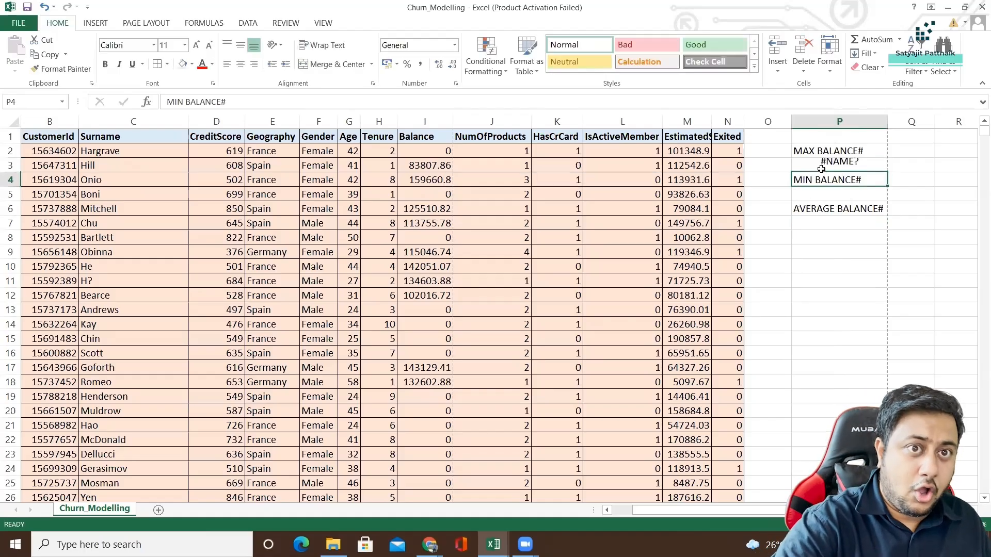
left_click(821, 168)
type("=MA")
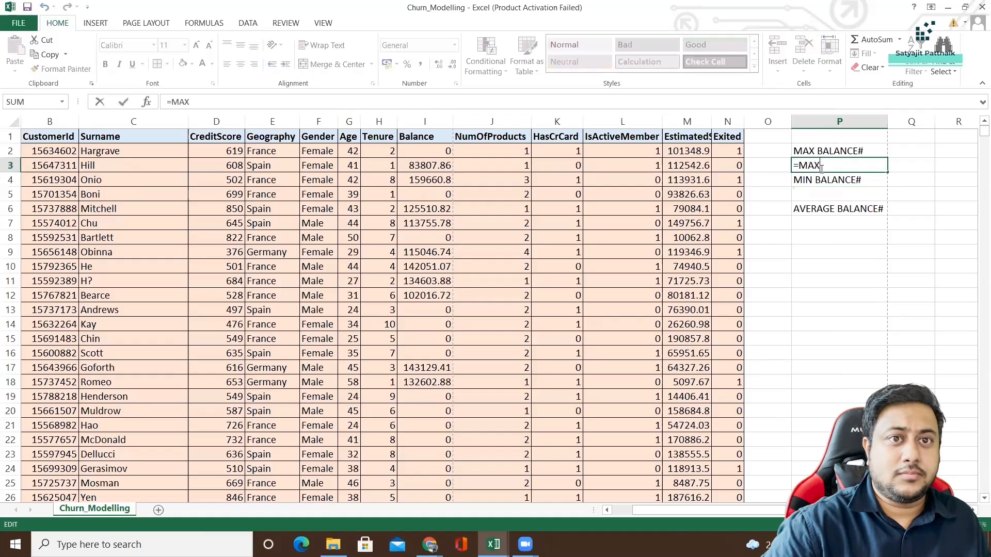
double_click(820, 191)
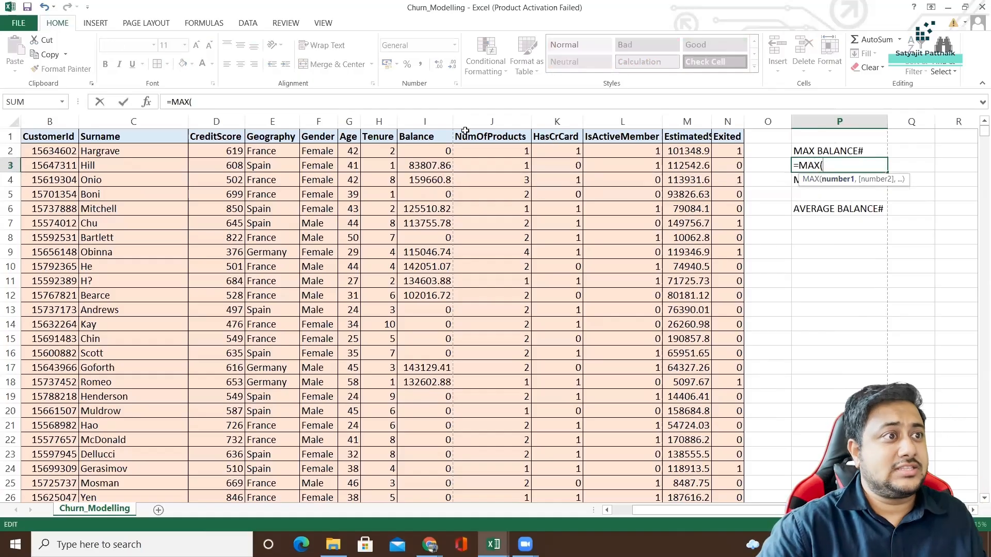
left_click(416, 122)
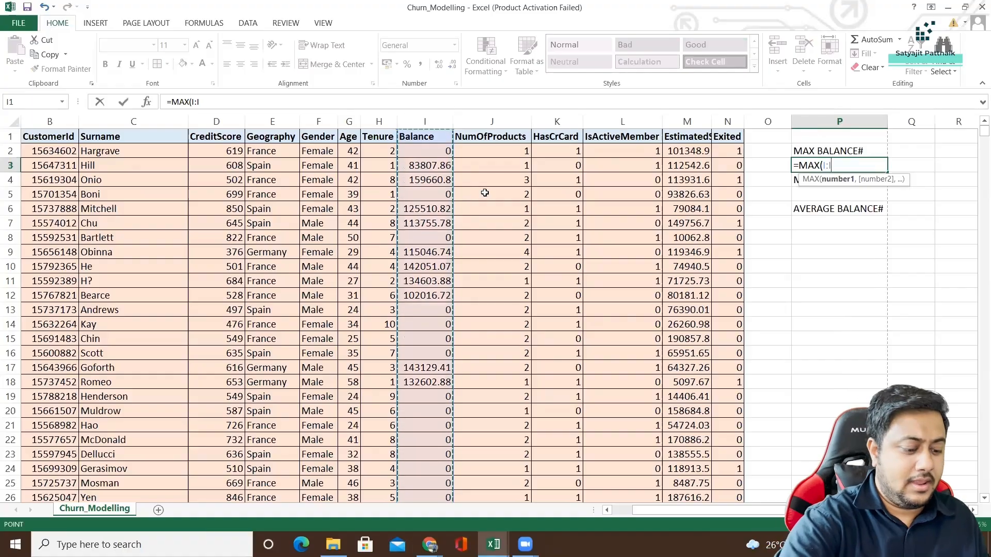
key("Return")
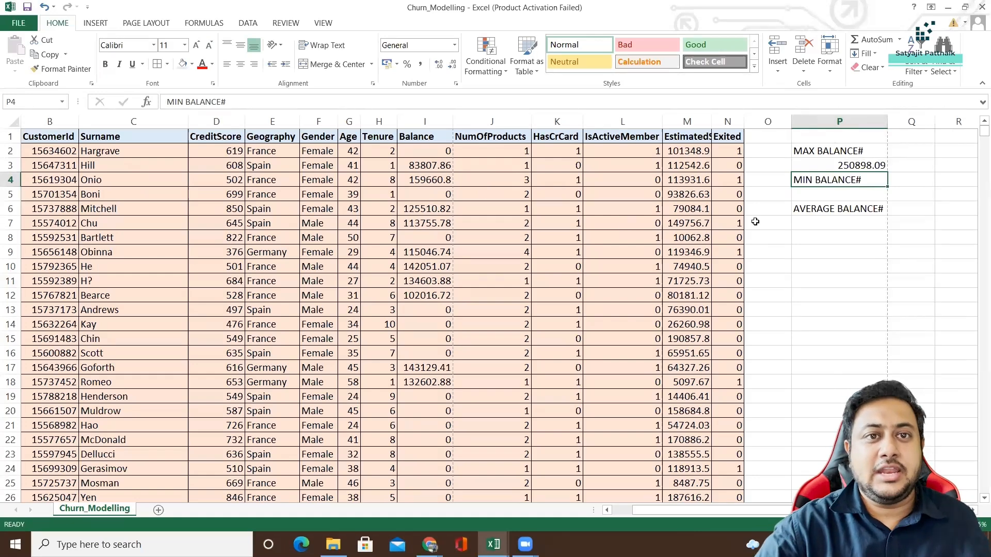
Calculate the minimum balance in P5 with the formula =MIN(I:I).
left_click(812, 194)
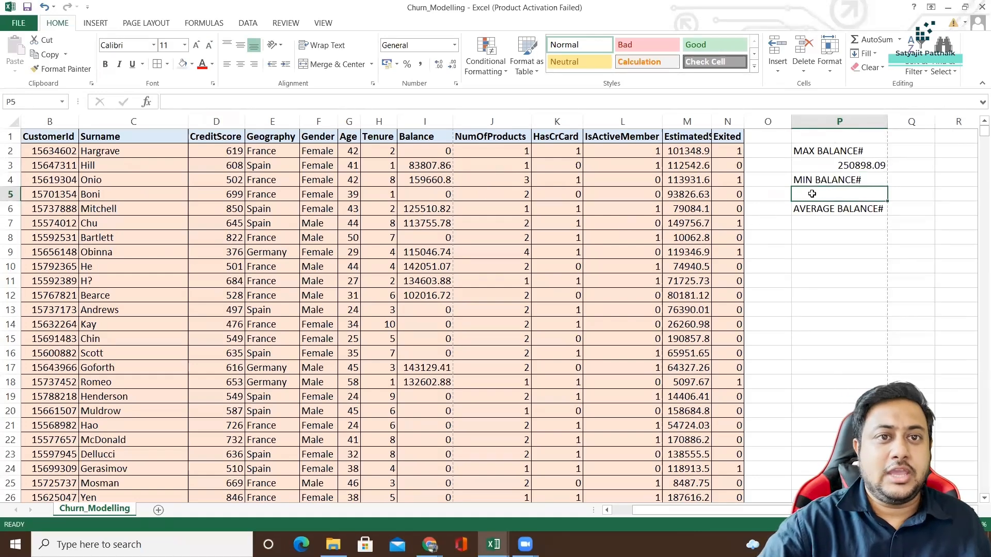
type("=MIN")
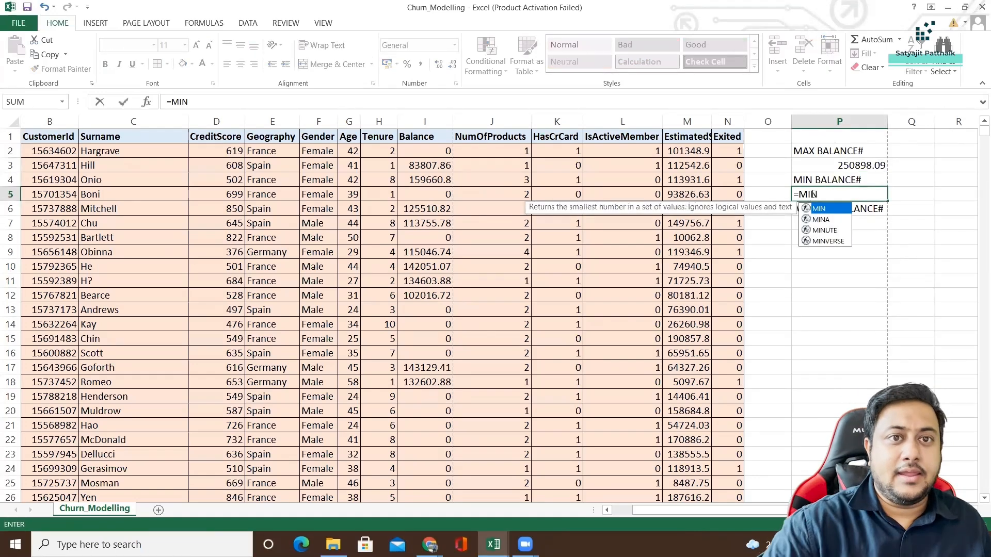
double_click(827, 208)
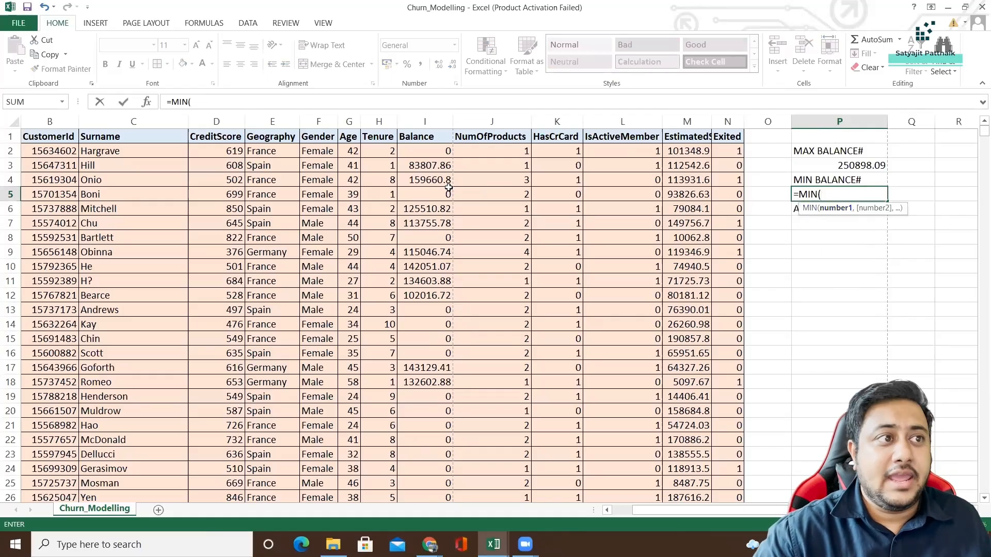
left_click(423, 120)
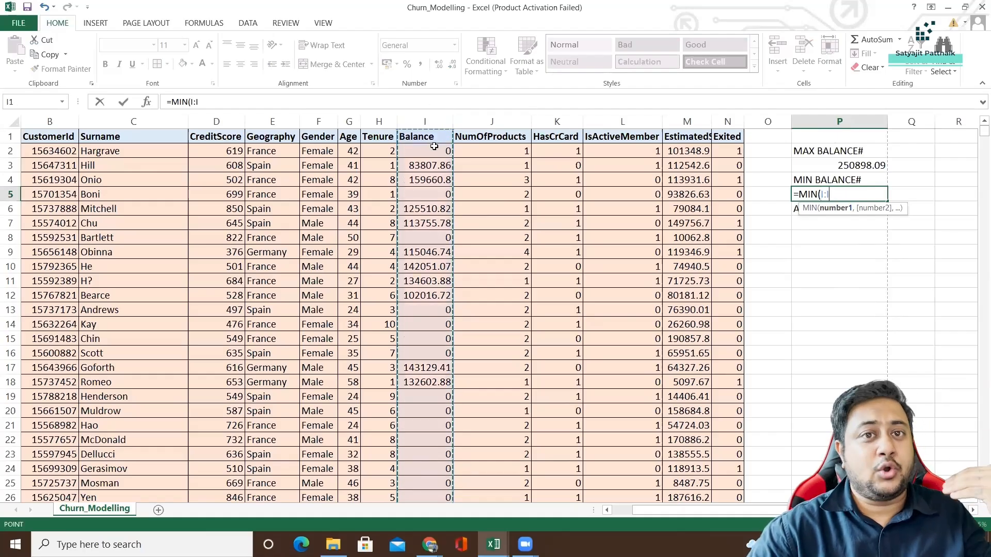
type(")")
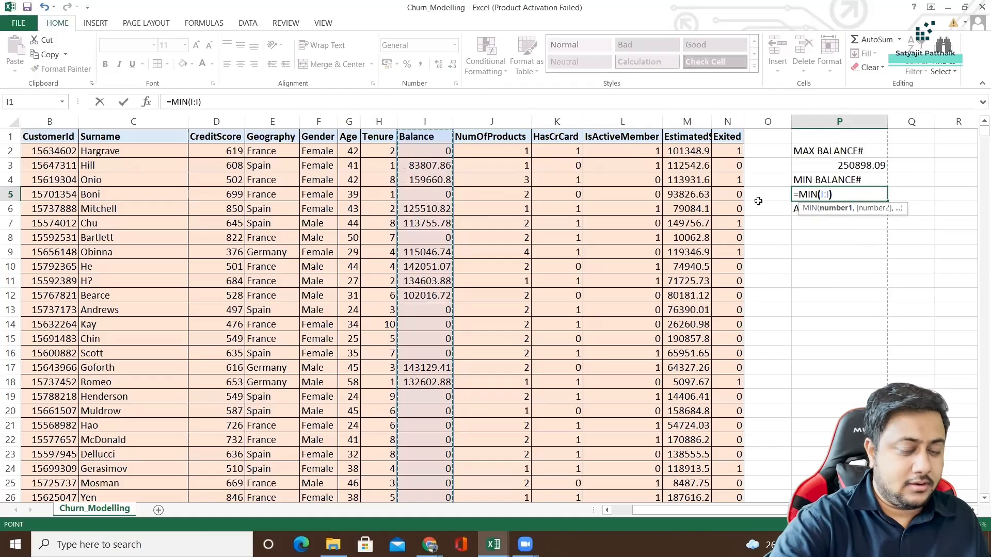
key("Return")
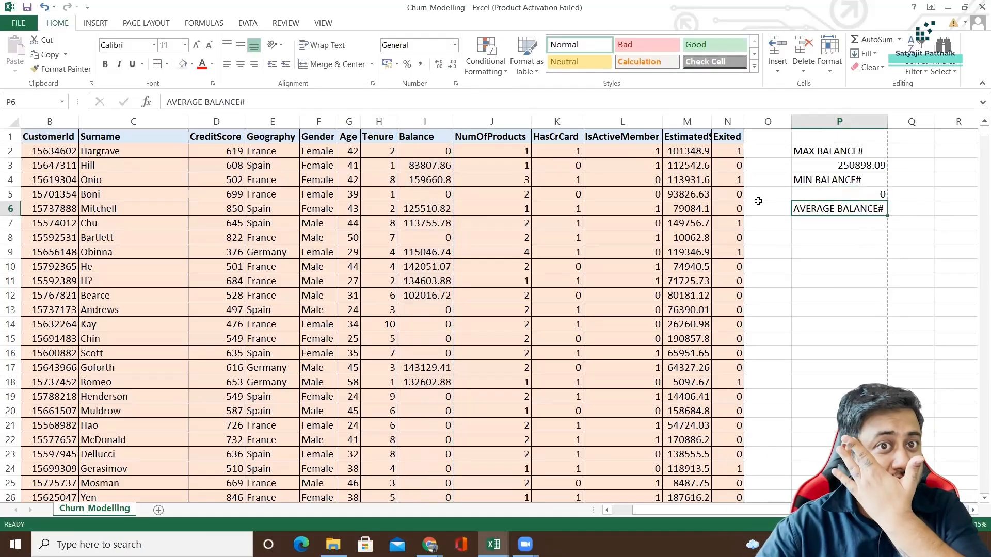
Calculate the average balance in P7 with the formula =AVERAGE(I:I).
left_click(815, 227)
type("=A")
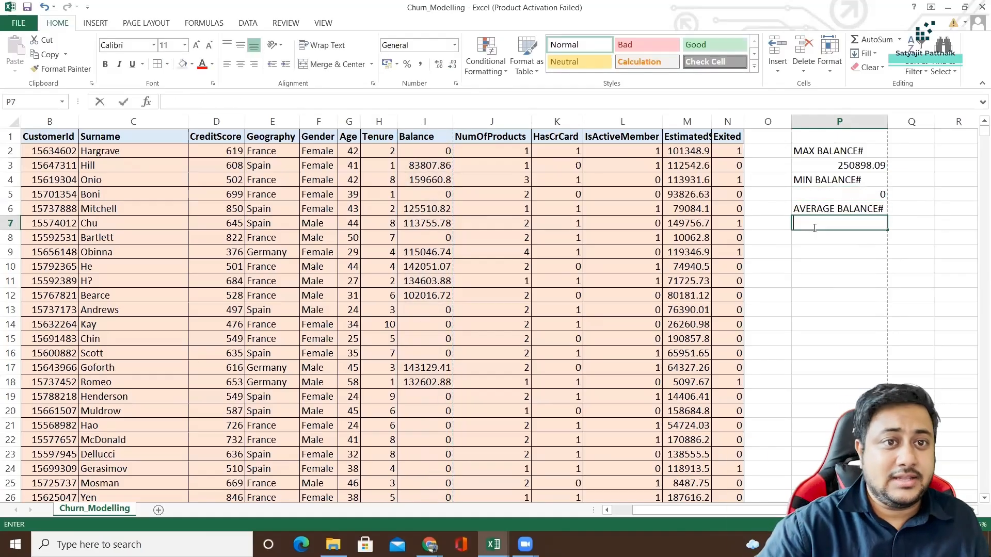
type("VE")
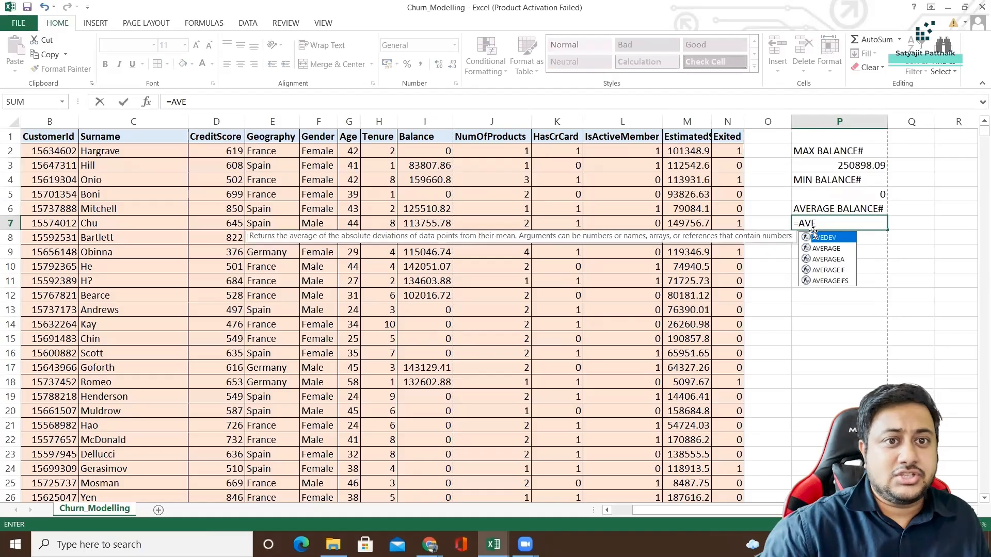
double_click(826, 249)
left_click(430, 123)
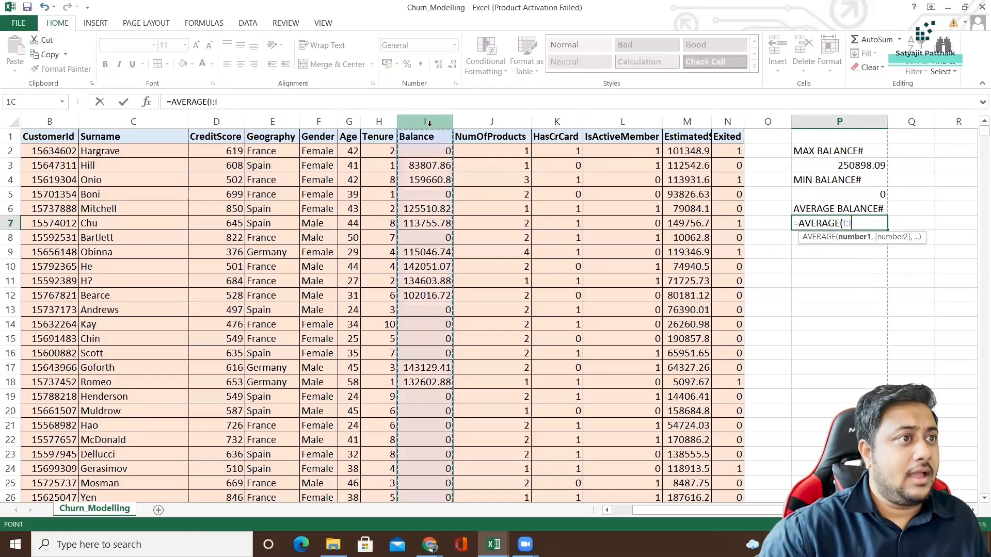
type(")")
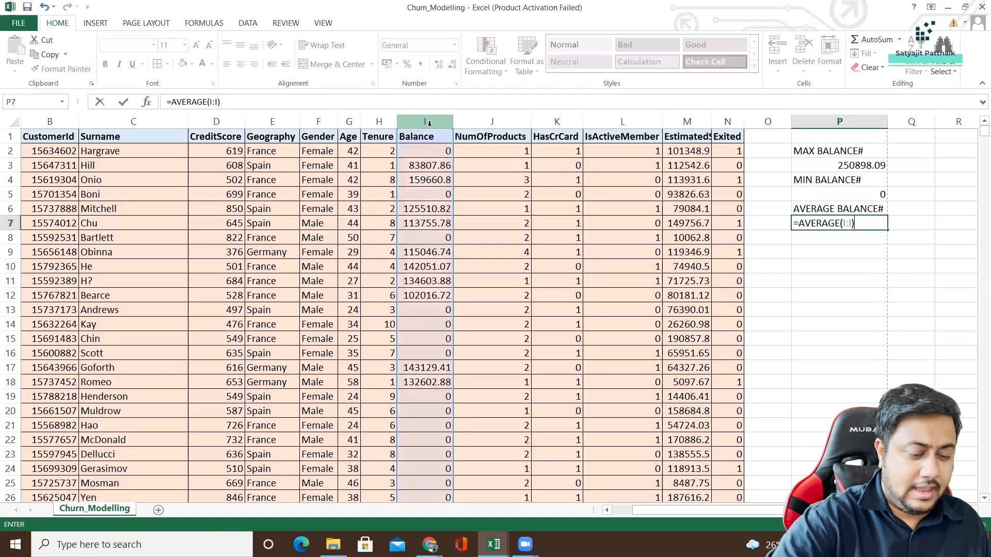
key("Return")
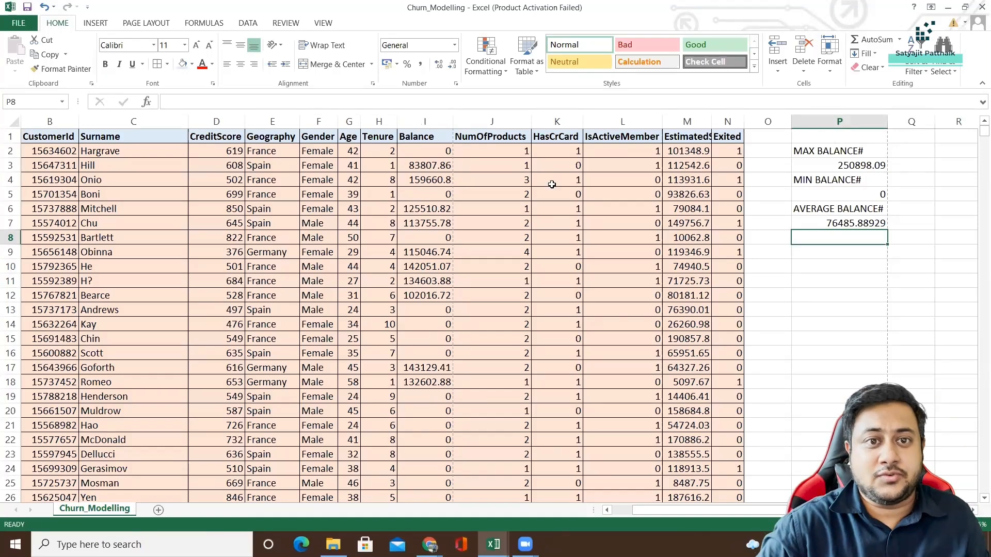
Enter the sample numbers 5, 10 and 15 in cells P11 to P13.
left_click(877, 282)
type("5")
key("Return")
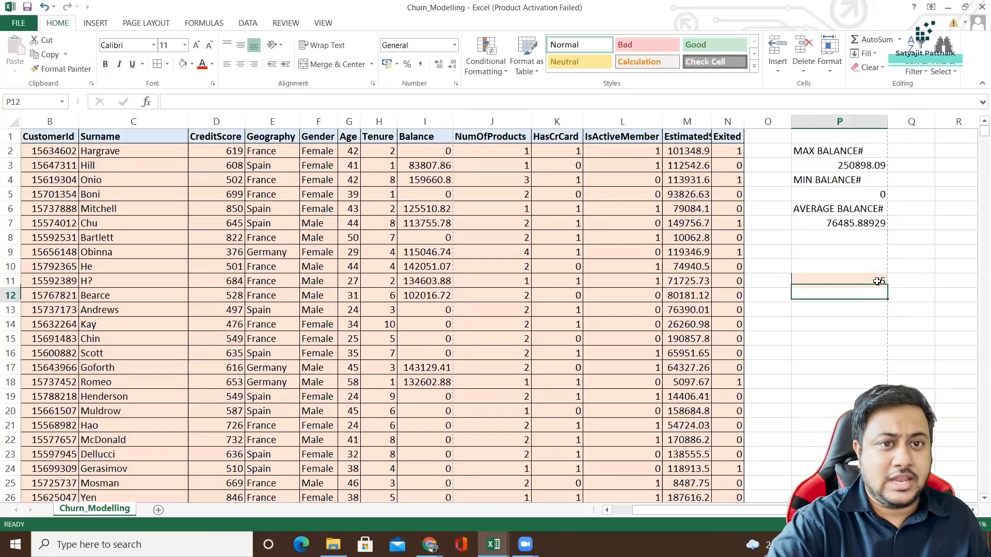
type("10")
key("Return")
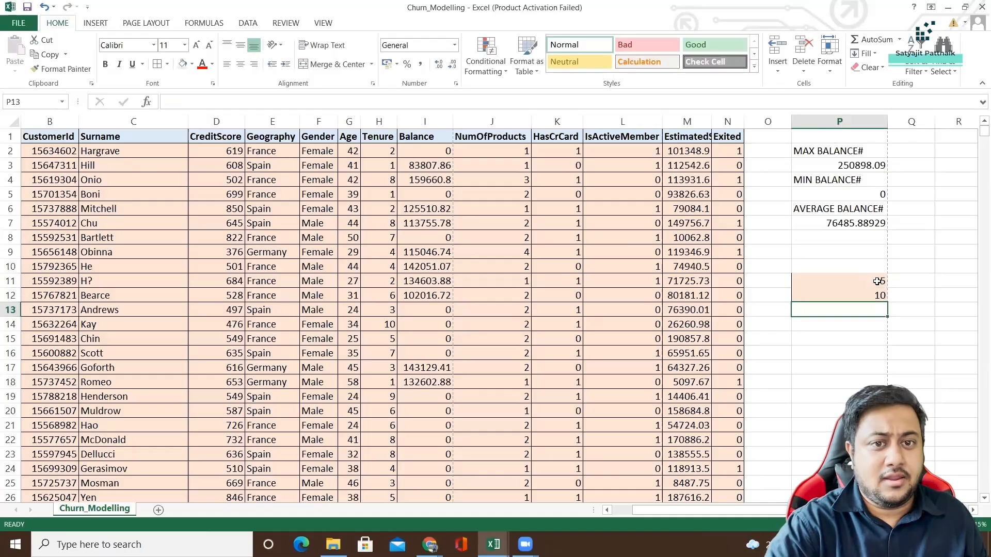
type("15")
key("Return")
left_click(858, 365)
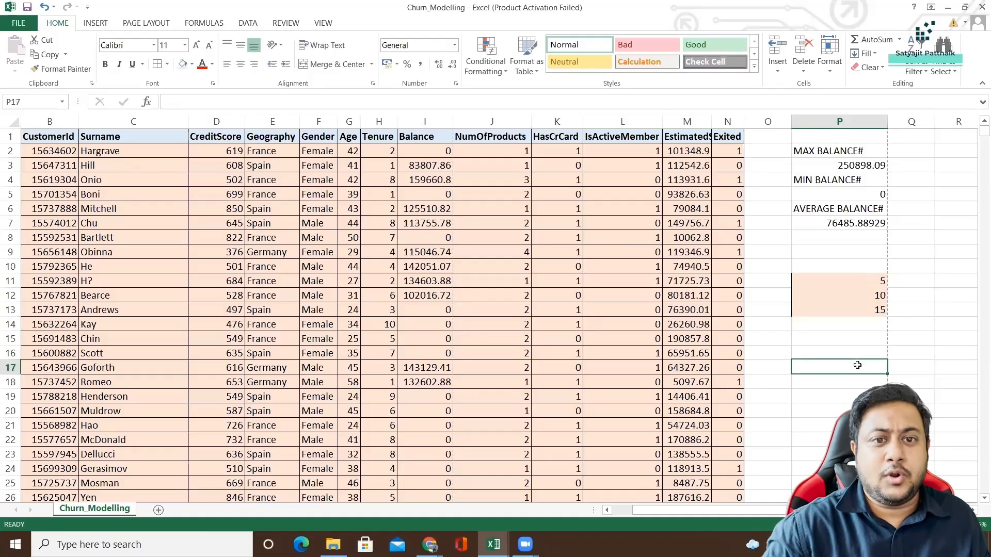
Calculate the sum of the sample numbers P11:P13 in cell P16 with the SUM function.
left_click_drag(858, 271, 858, 284)
left_click(850, 305)
left_click(845, 351)
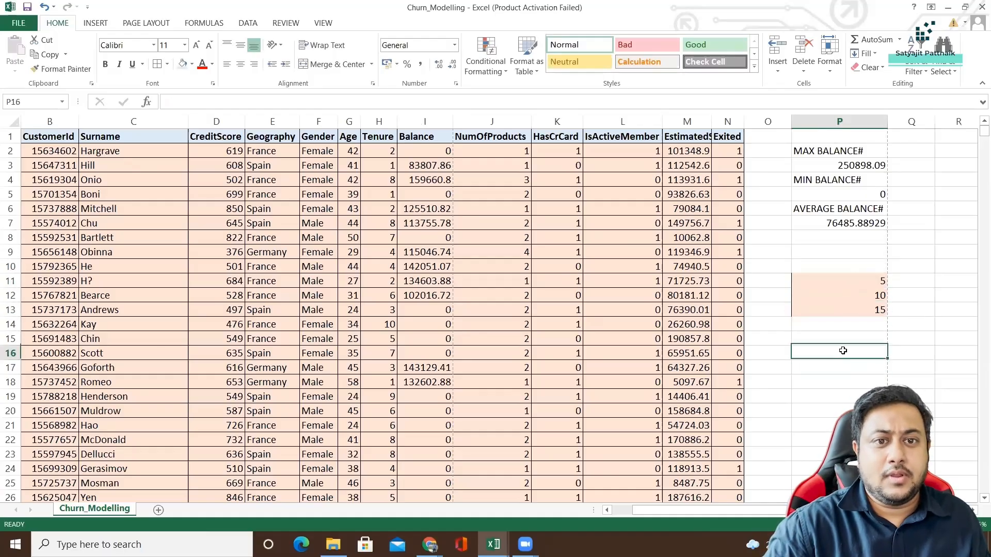
type("=SUM(")
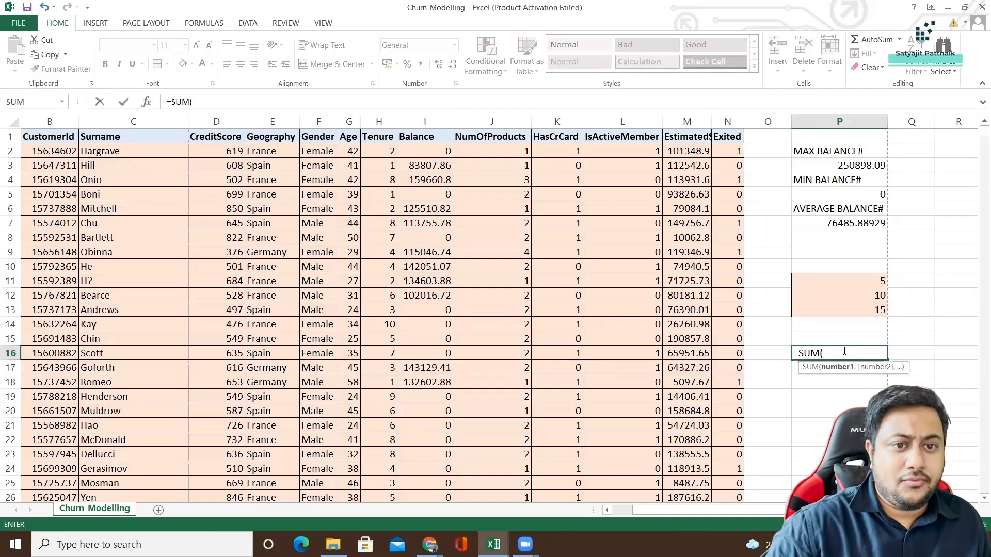
left_click_drag(860, 281, 861, 312)
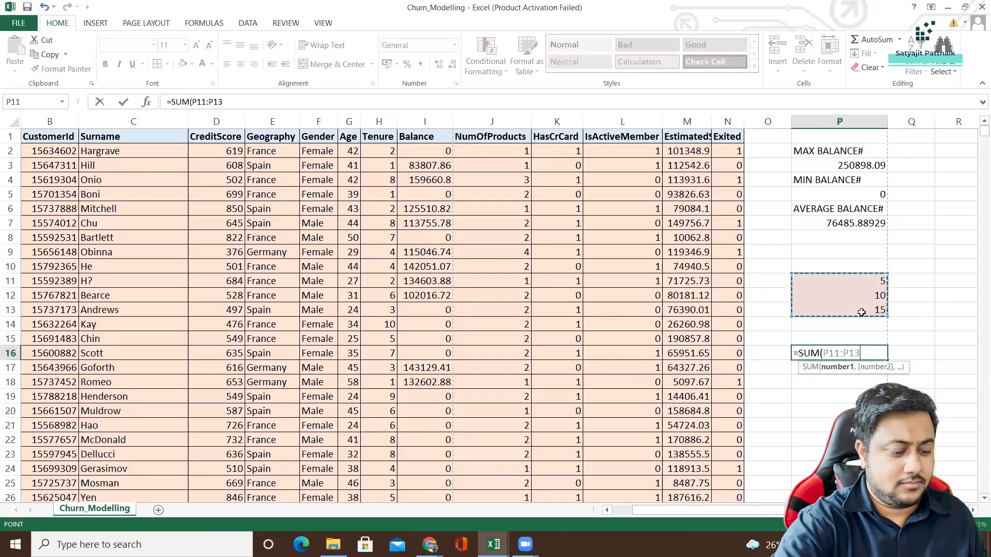
key("Return")
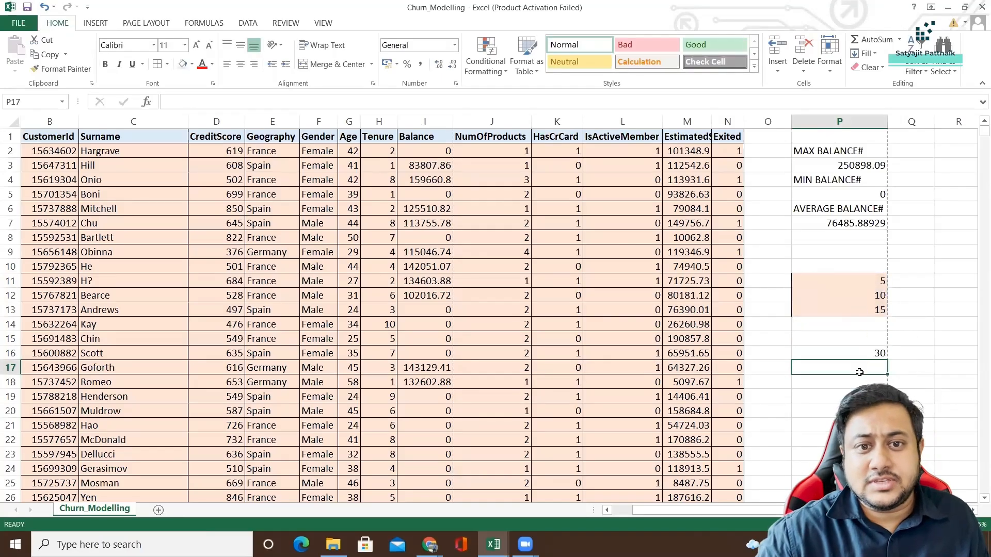
Find the largest sample number in cell P17 with the formula =MAX(P11:P13).
type("=M")
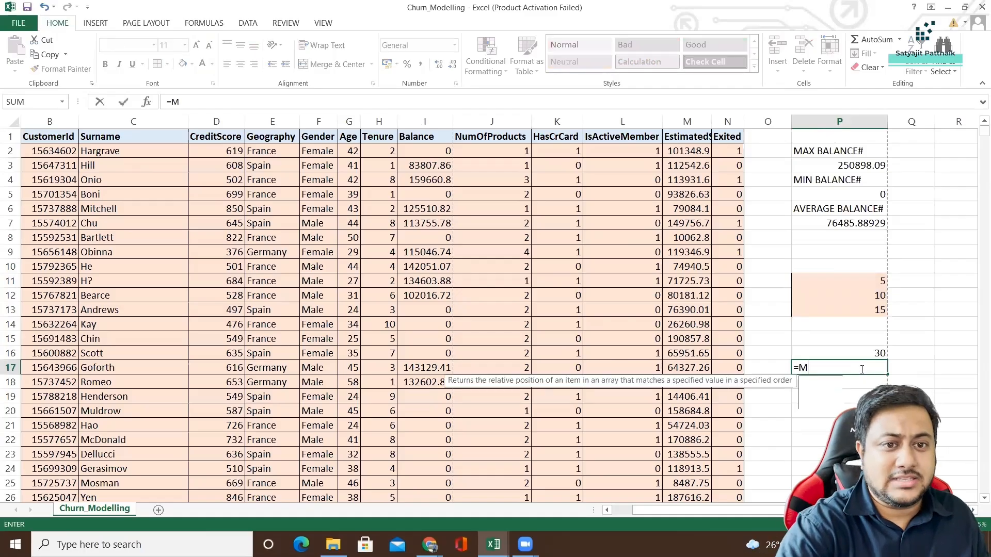
type("AX(")
left_click_drag(870, 279, 871, 310)
type(")")
key("Return")
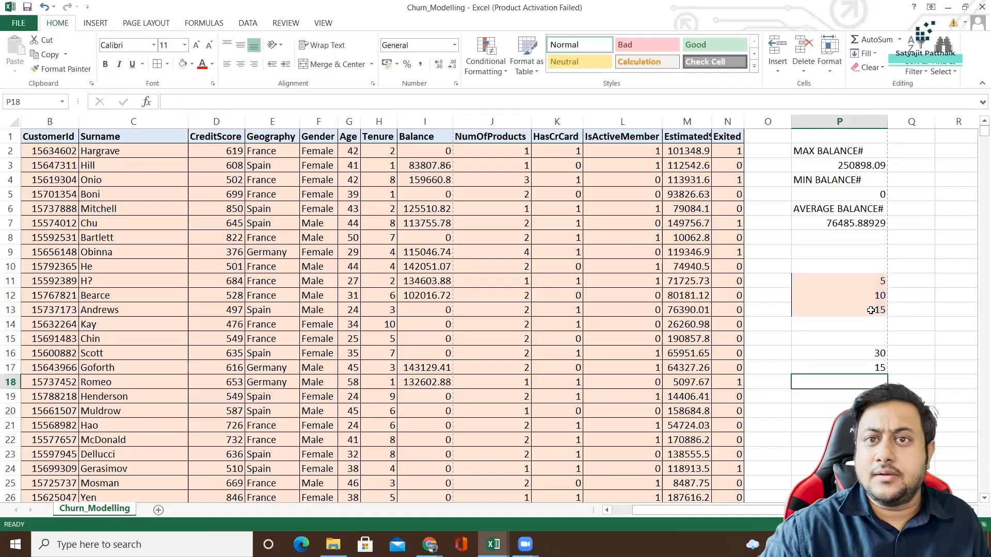
Find the smallest sample number in cell P18 with the formula =MIN(P11:P13).
type("=")
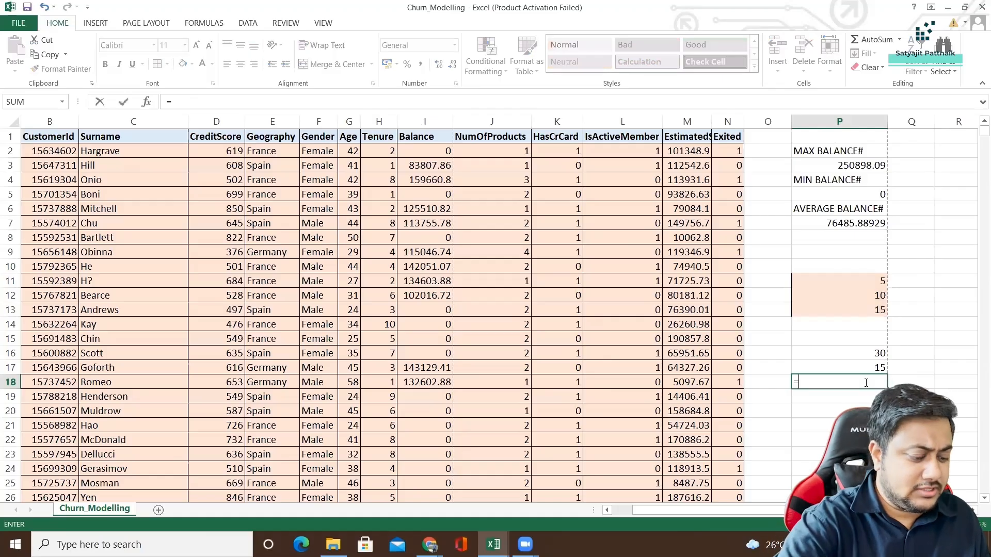
type("MIN(")
left_click_drag(866, 284, 857, 310)
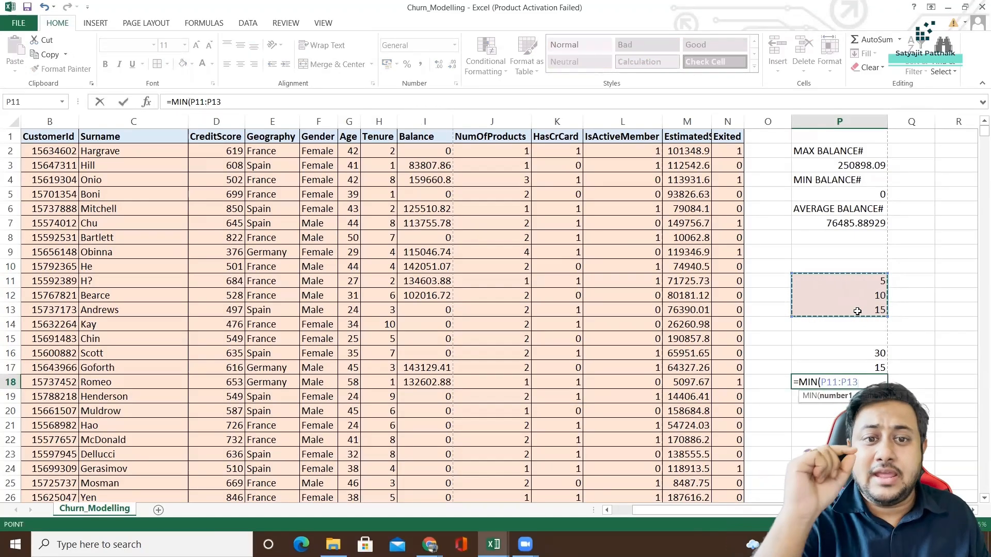
type(")")
key("Return")
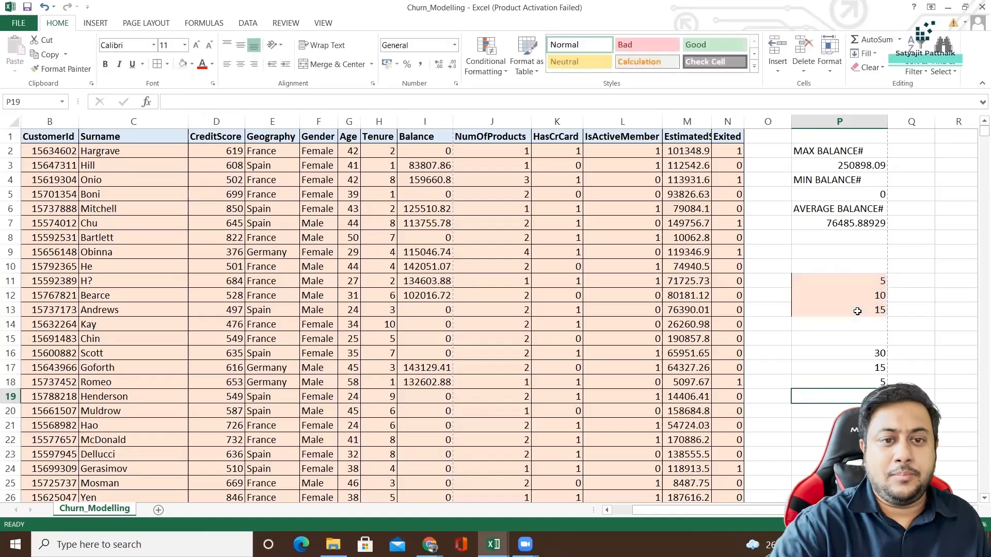
Calculate the mean of the sample numbers in cell P19 with the formula =AVERAGE(P11:P13).
type("=AVE")
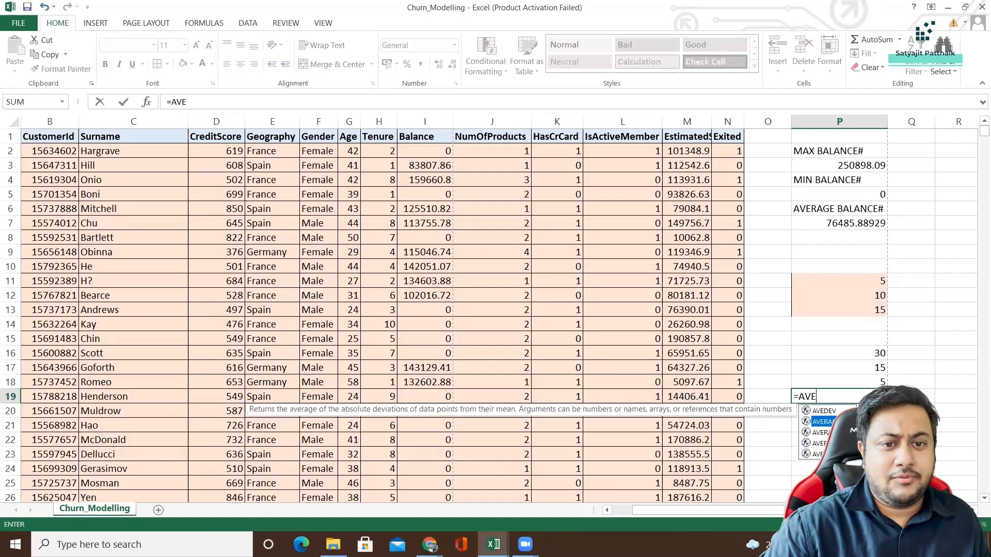
key("Tab")
left_click_drag(849, 281, 849, 315)
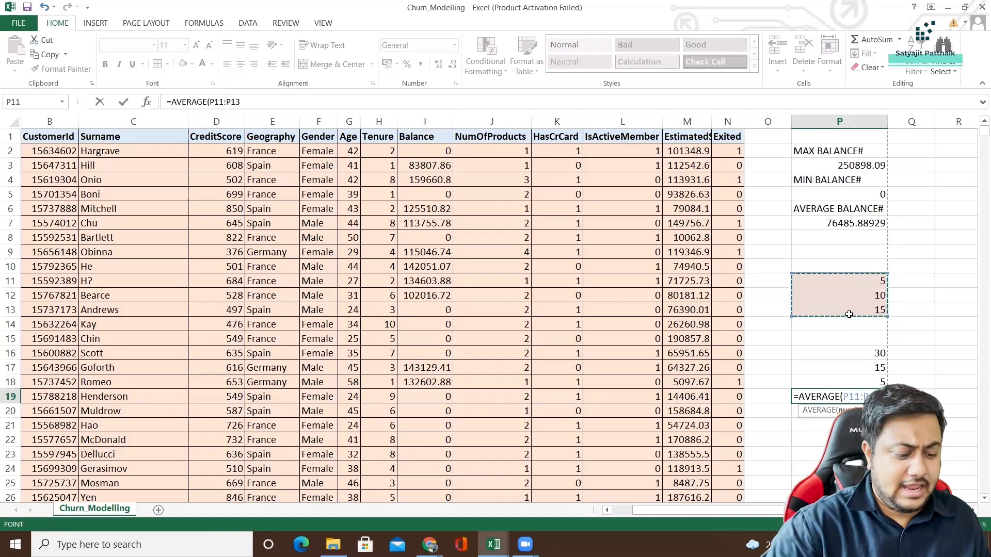
type(")")
key("Return")
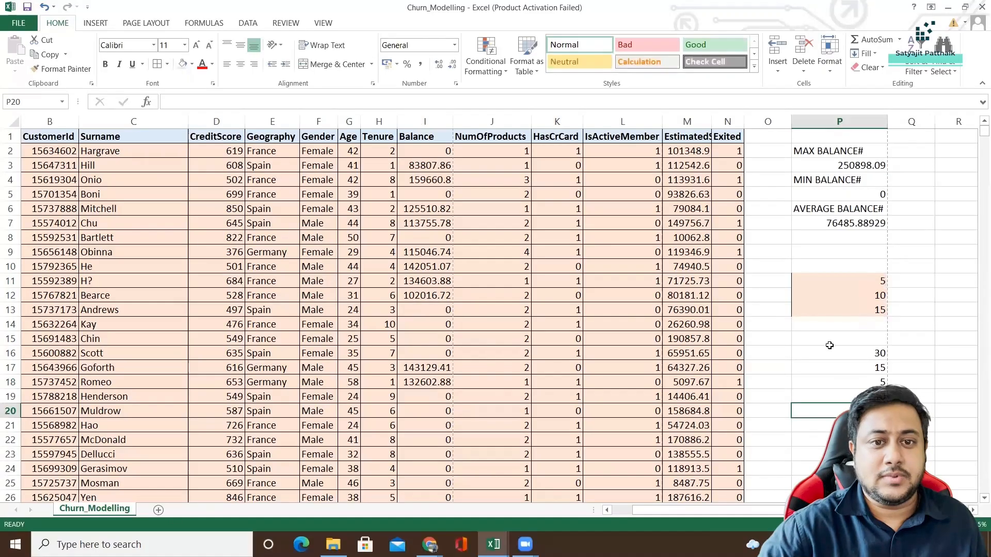
Begin a formula in cell P20 with =RANK, leaving its arguments out.
scroll(829, 341, "down", 2)
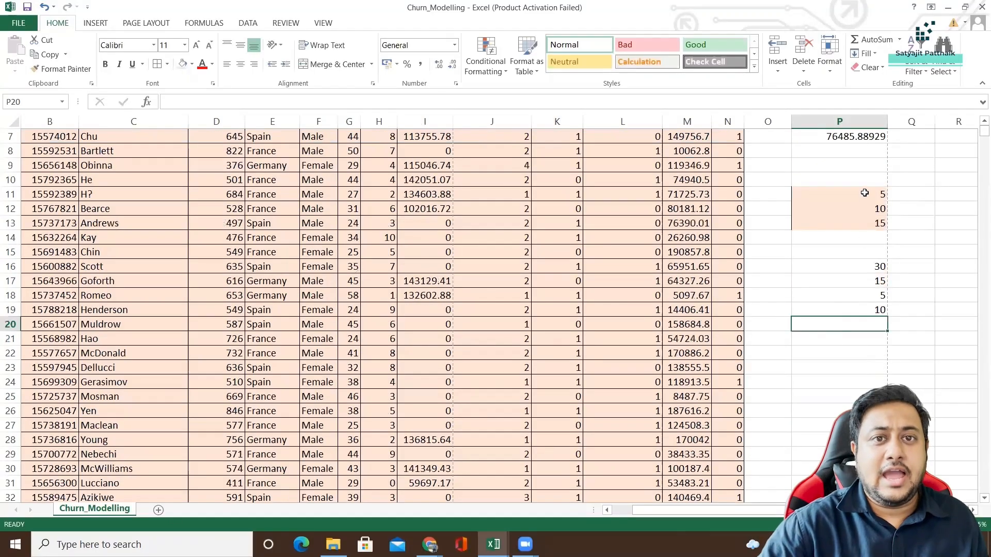
left_click_drag(864, 193, 866, 223)
left_click(858, 323)
type("=RANK")
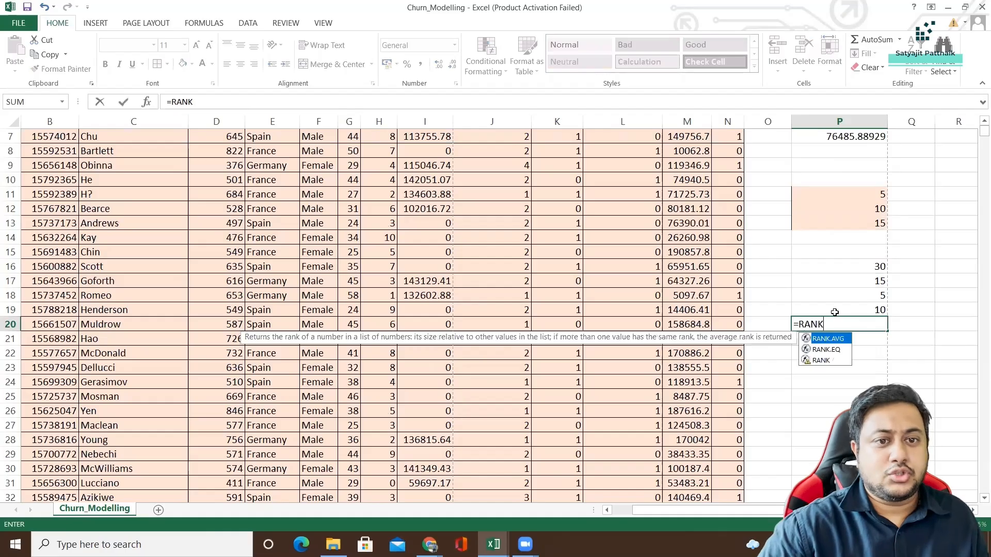
Switch to the Functions in Excel workbook and examine the RANK example in O11 of Churn Data and its referenced Balance cell I4.
left_click(493, 545)
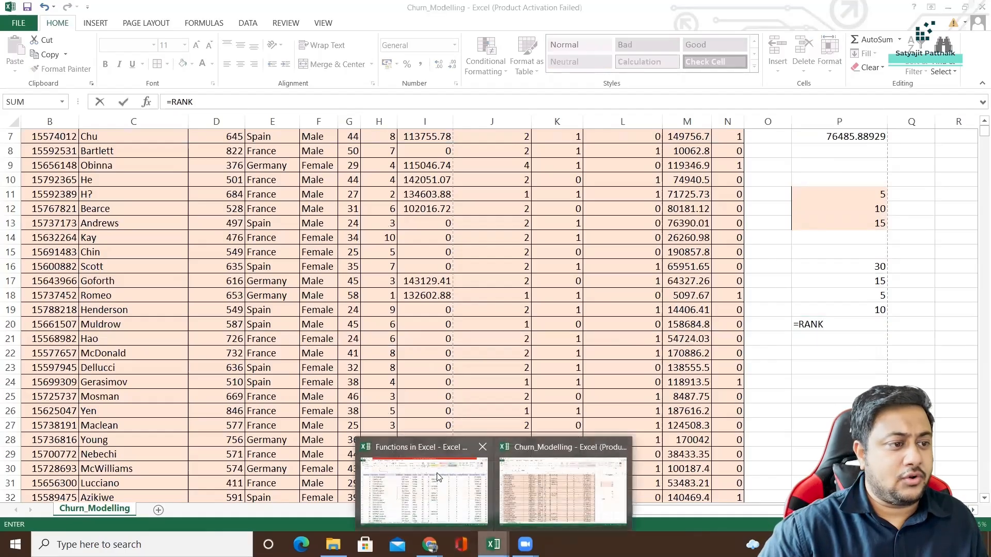
left_click(438, 477)
key("alt+Tab")
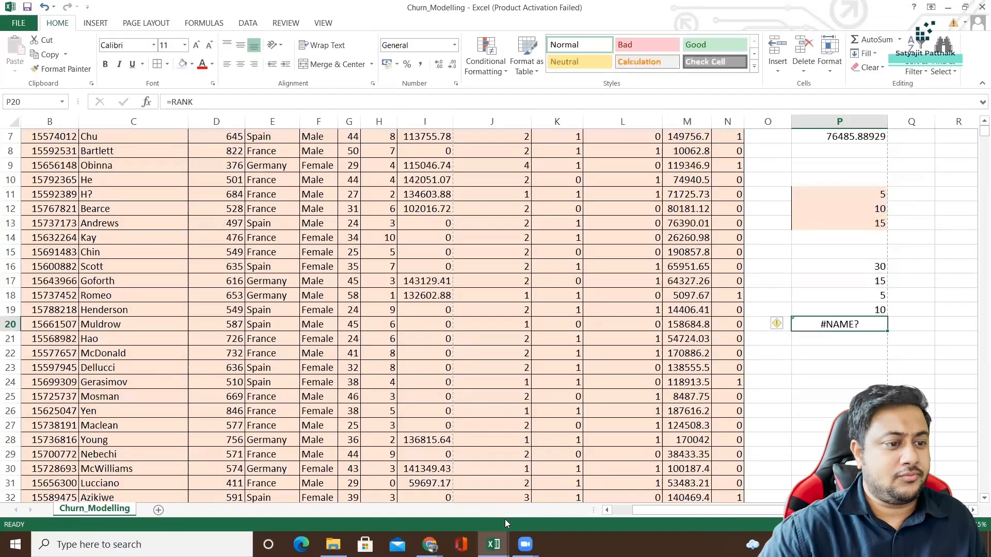
left_click(494, 545)
left_click(445, 483)
left_click(799, 393)
key("Right")
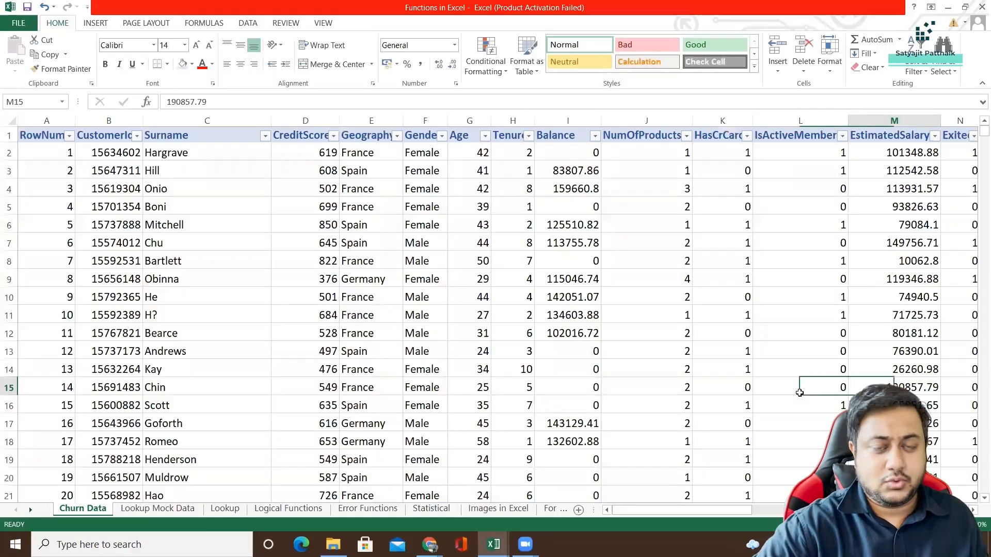
key("Right")
key("Right")
key("Right")
key("Right")
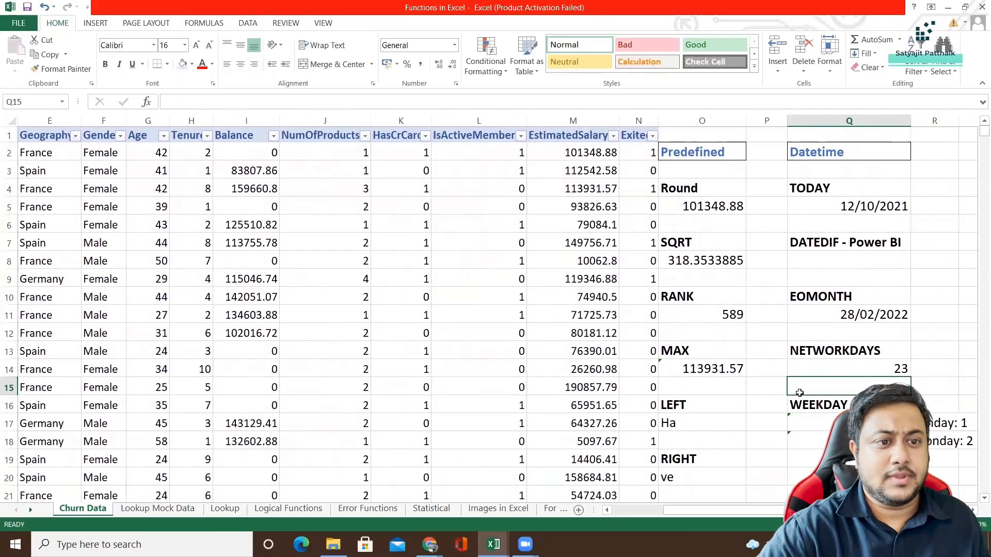
key("Left")
key("Down")
key("Left")
key("Up")
key("Up")
key("Up")
key("Up")
key("Up")
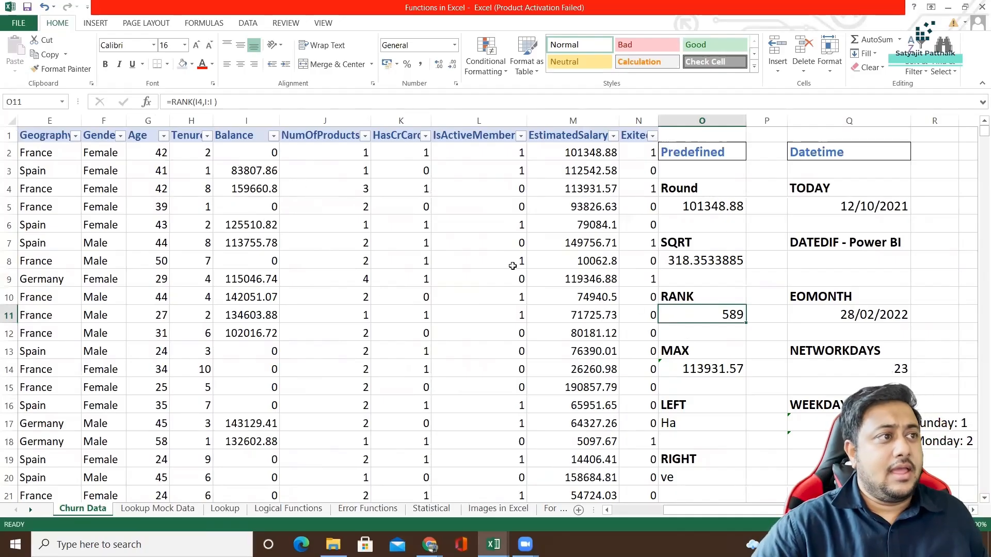
left_click(8, 189)
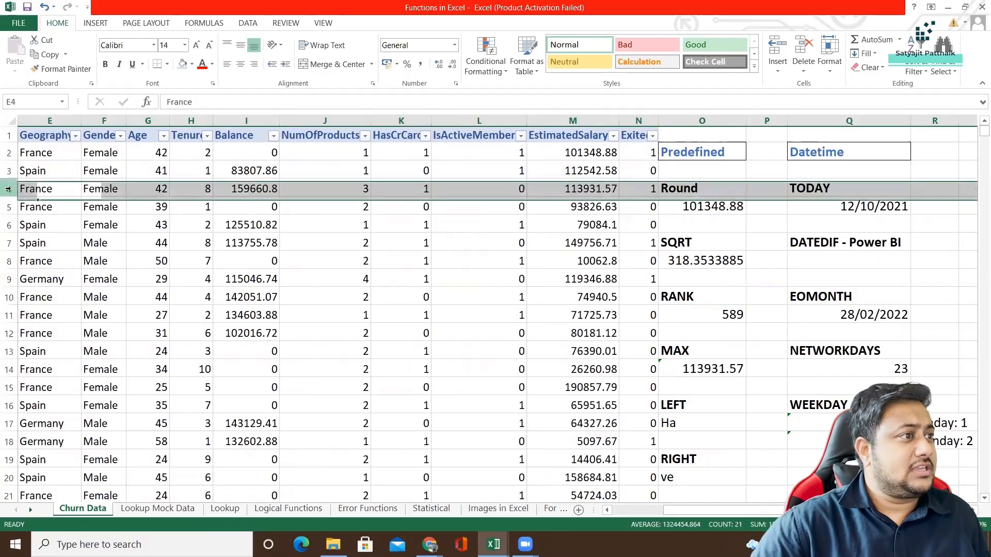
left_click(251, 187)
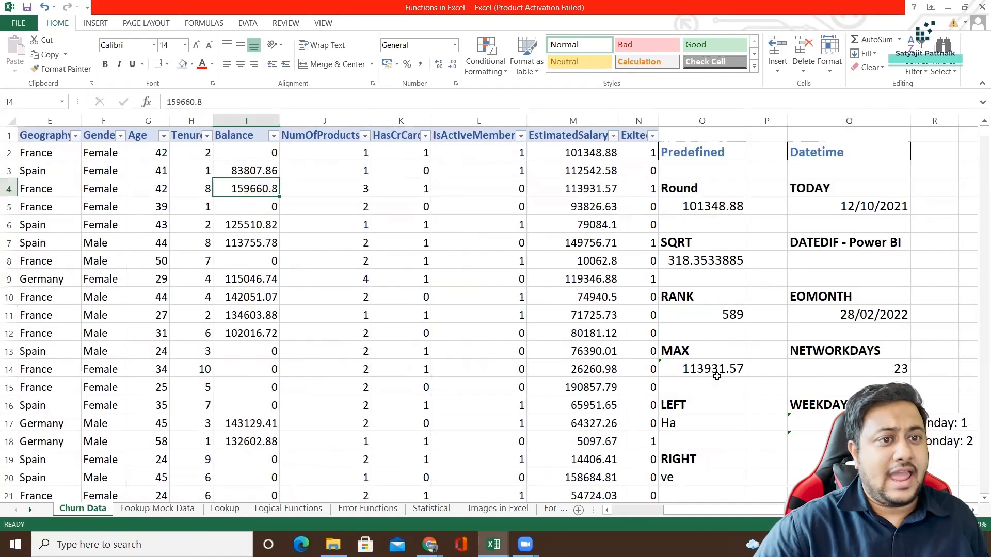
left_click(666, 314)
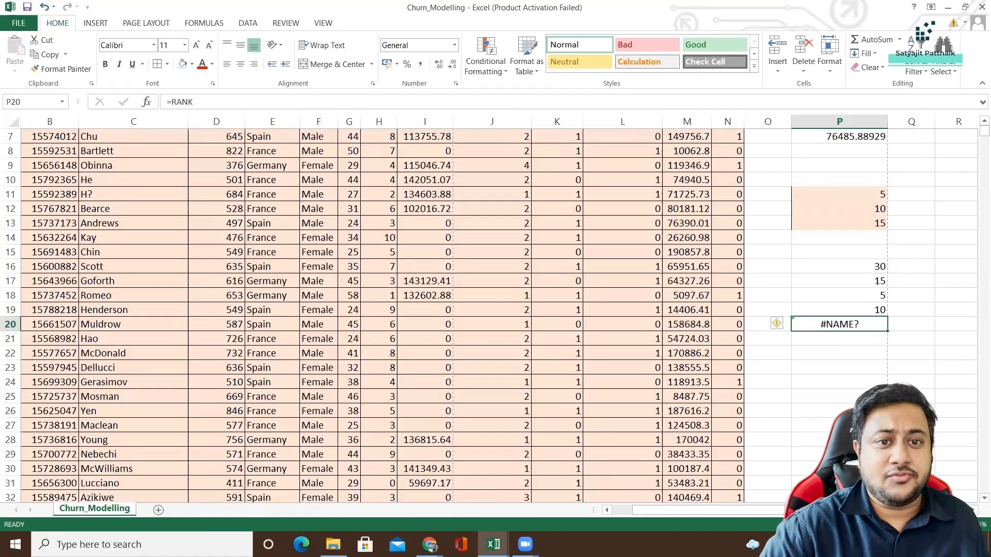
Back in the Churn_Modelling workbook, complete the P20 formula as =RANK(P12,P11:P13).
double_click(858, 323)
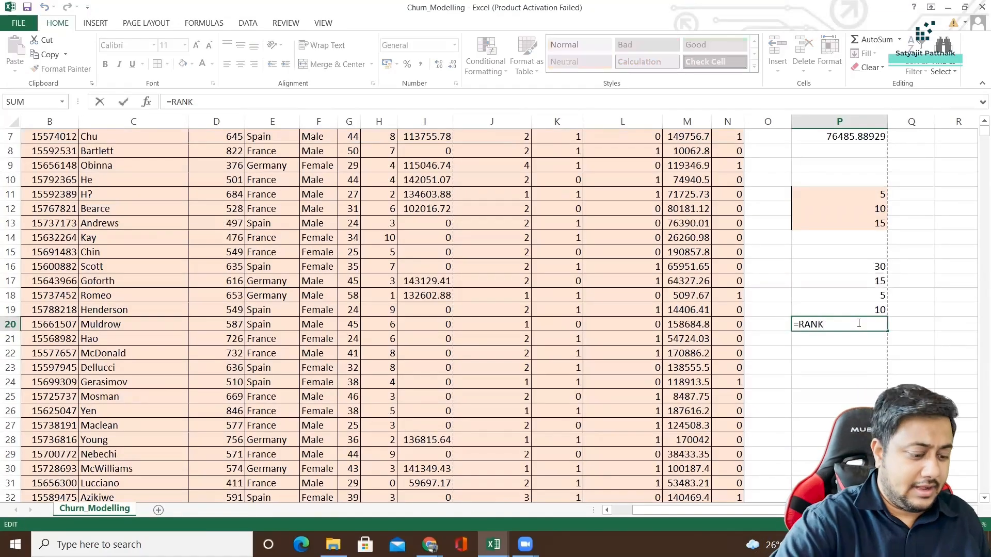
type("(")
left_click(861, 207)
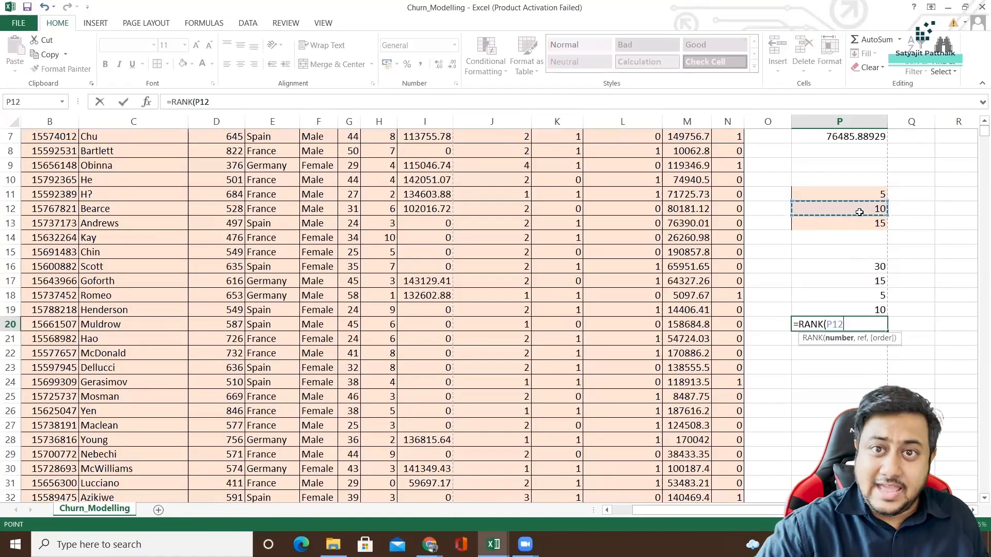
type(",")
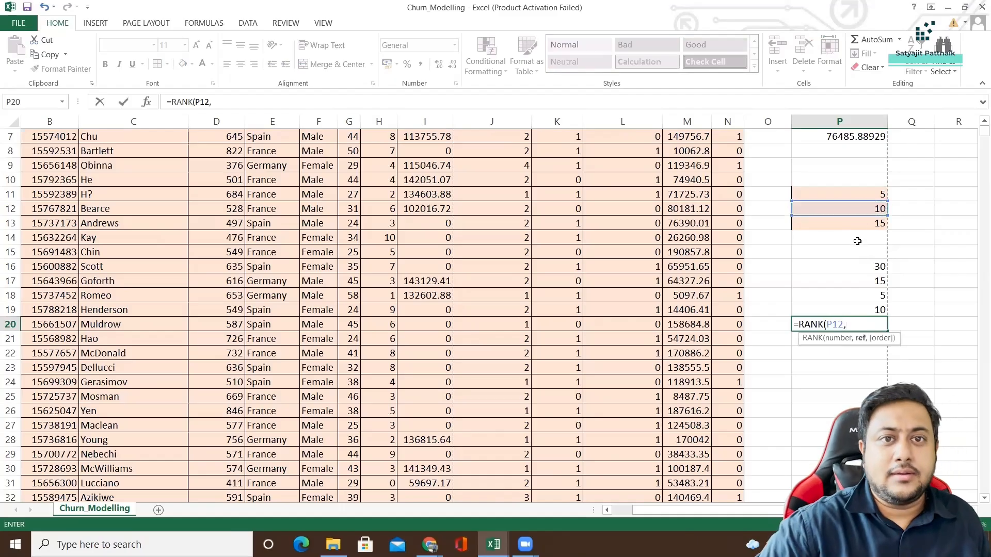
left_click_drag(851, 194, 851, 223)
type(")")
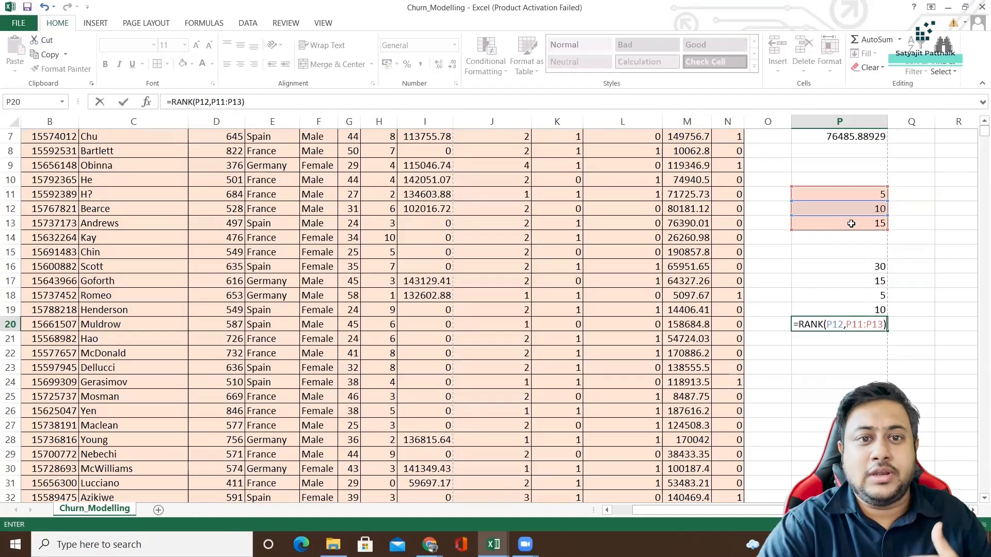
key("Return")
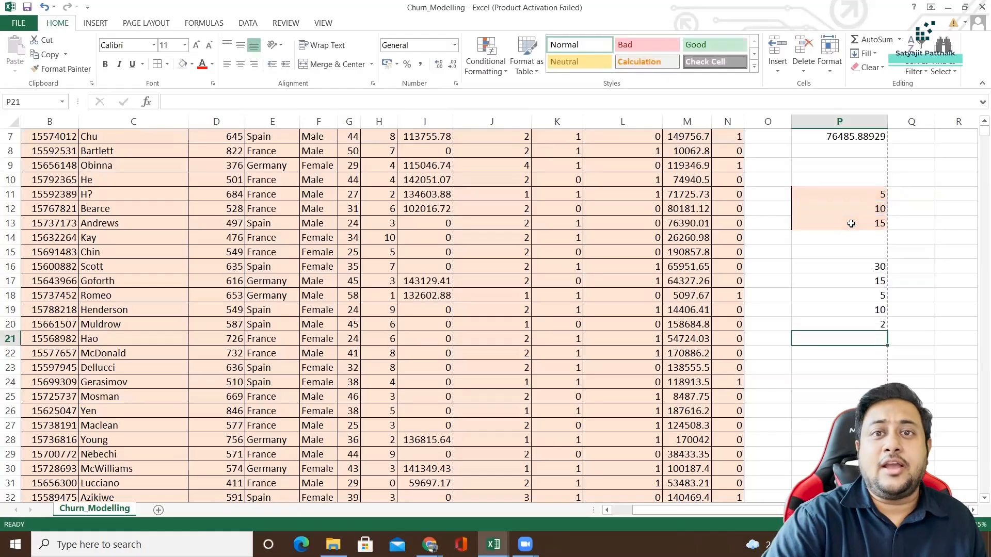
Rank the first sample number in cell Q11 with the formula =RANK(P11,P11:P13).
left_click(903, 199)
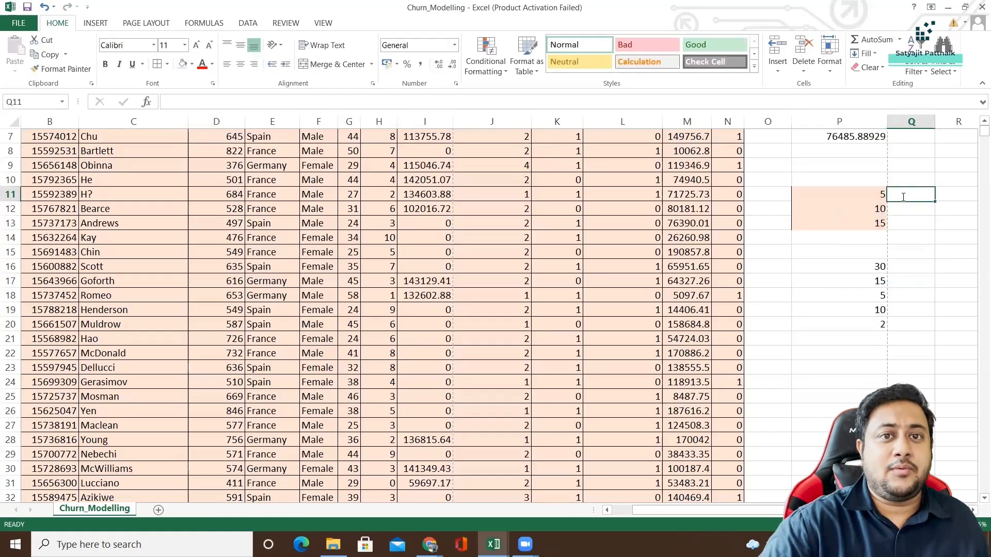
type("=RANK")
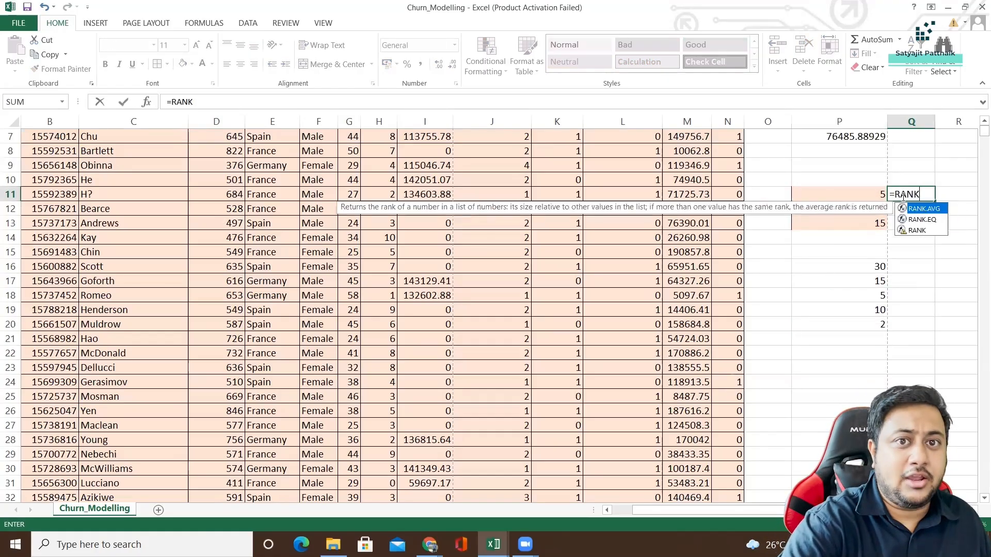
type("(")
key("BackSpace")
type("(")
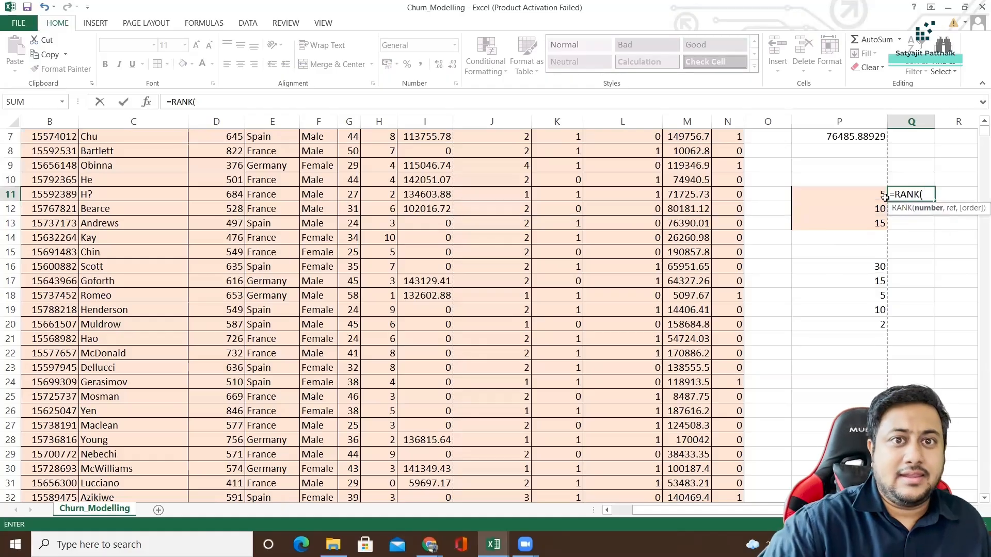
left_click(884, 197)
type(",")
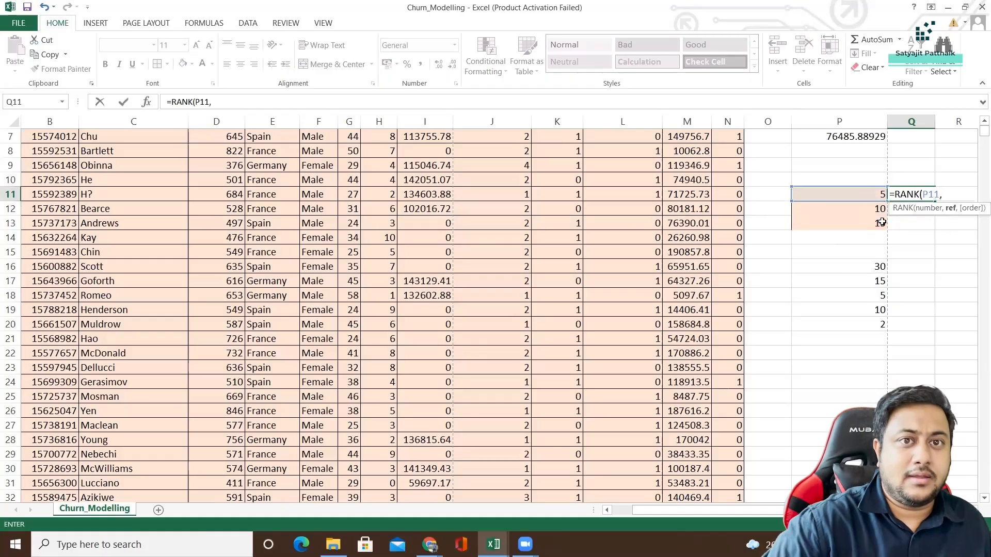
left_click_drag(866, 196, 876, 222)
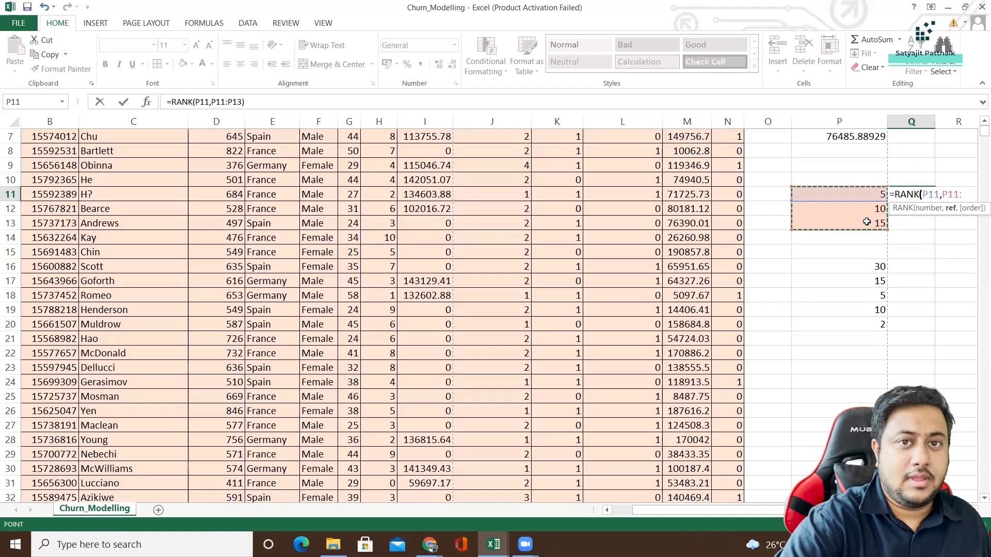
key("Return")
Fill the Q11 rank formula down to Q13 and inspect the copied formulas in Q12 and Q13.
left_click(924, 195)
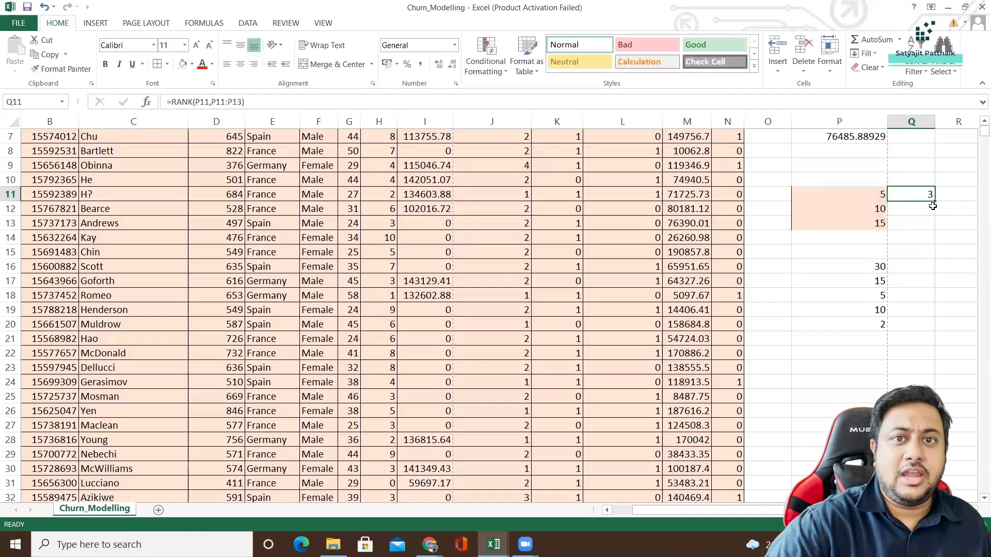
left_click_drag(933, 202, 897, 226)
left_click(911, 211)
left_click(871, 210)
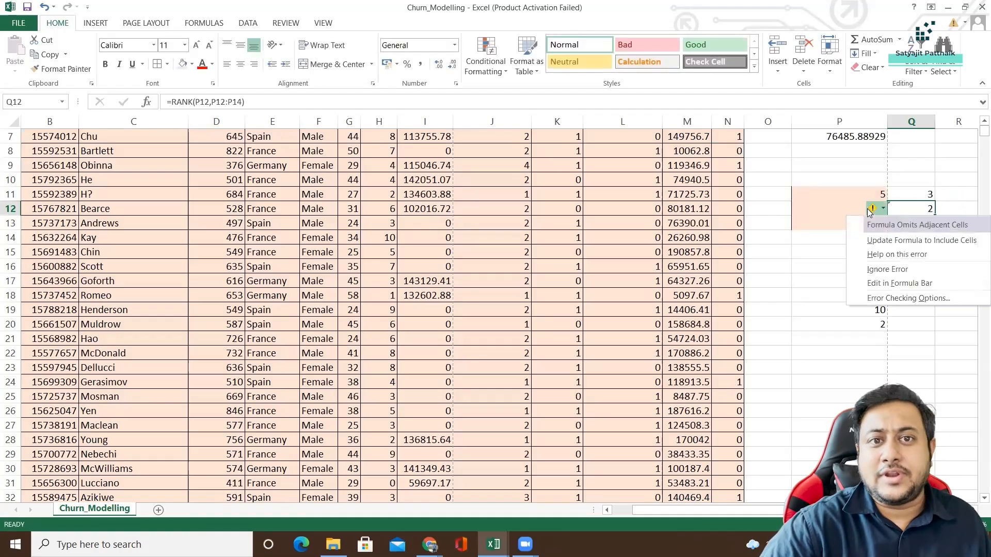
left_click(832, 205)
left_click(871, 226)
left_click(912, 224)
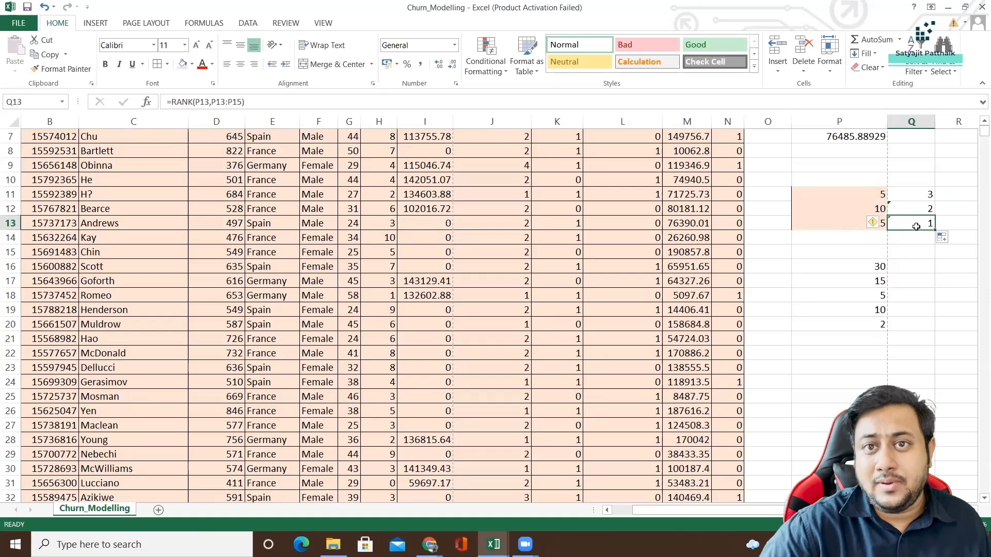
Add a RANK column heading in cell O1, beside the Exited column.
left_click_drag(831, 195, 862, 228)
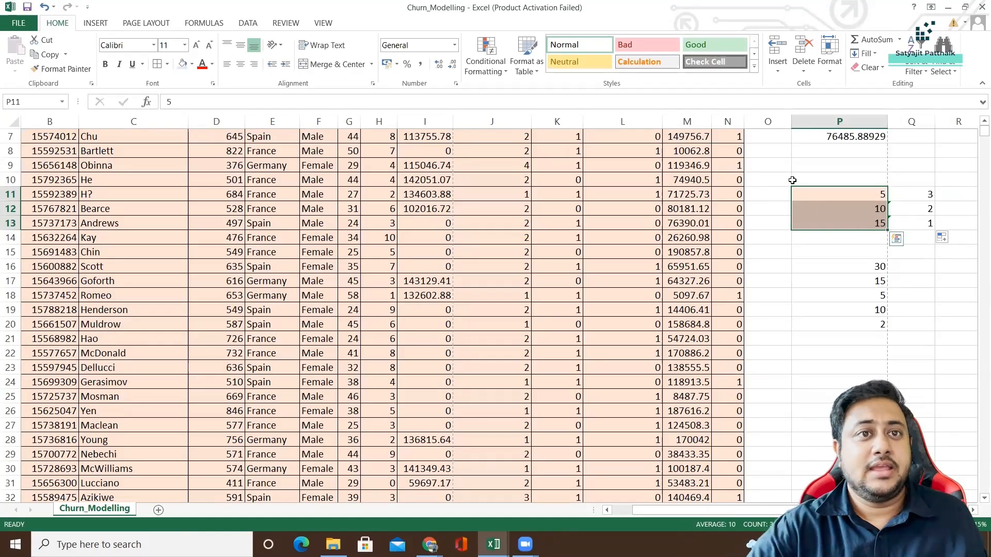
scroll(795, 186, "up", 2)
left_click(767, 136)
type("RANK")
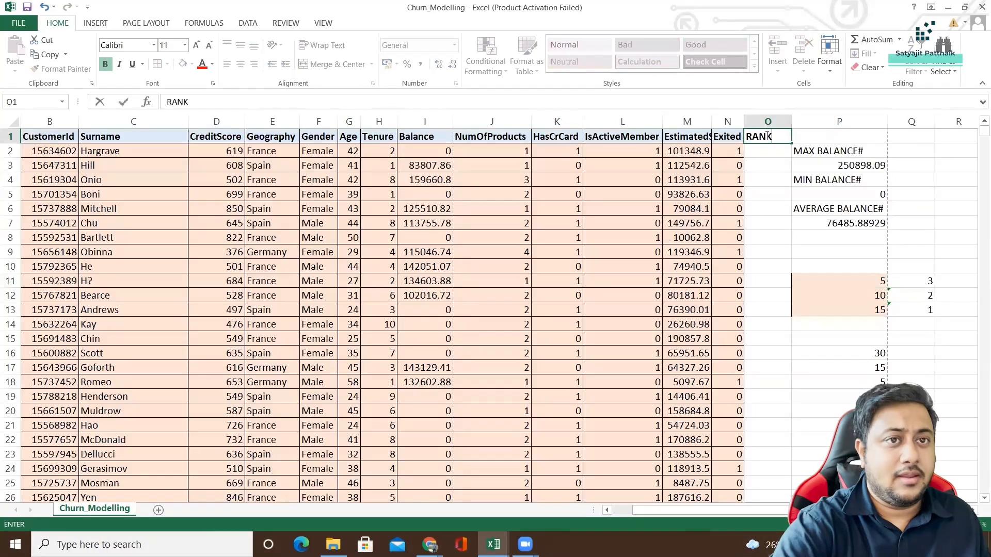
key("Return")
Rank the first customer's balance against the whole Balance column with =RANK(I2,I:I) in cell O2.
type("#")
key("BackSpace")
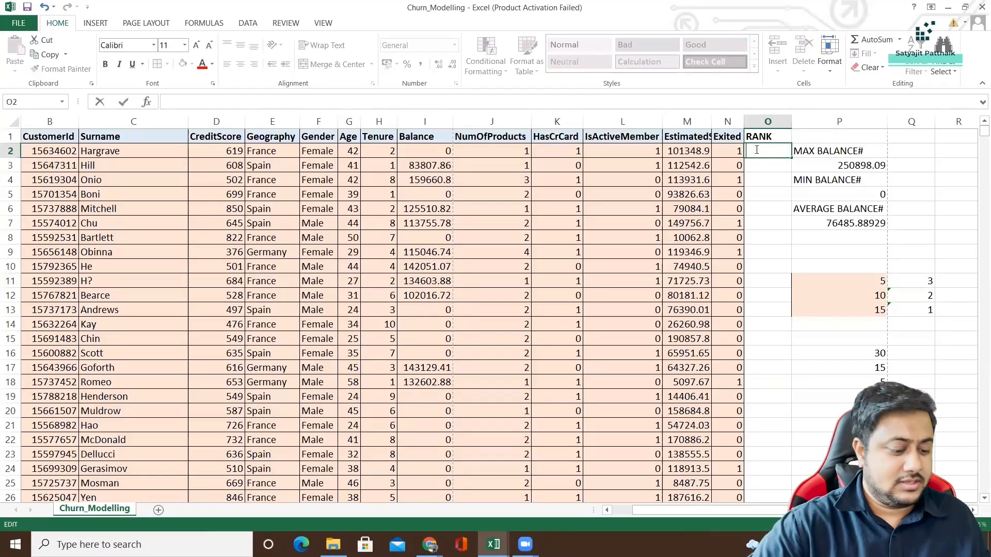
type("=RANK(")
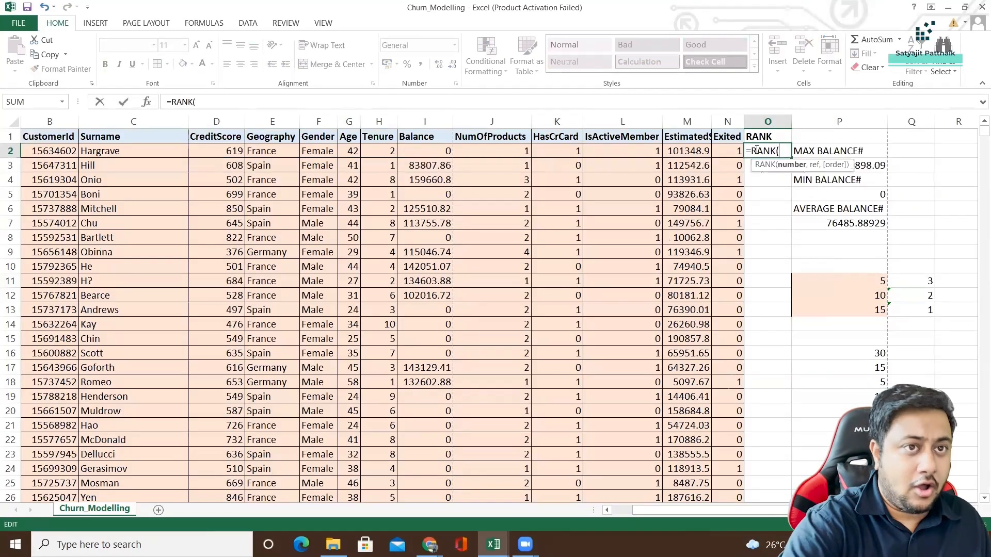
left_click(428, 150)
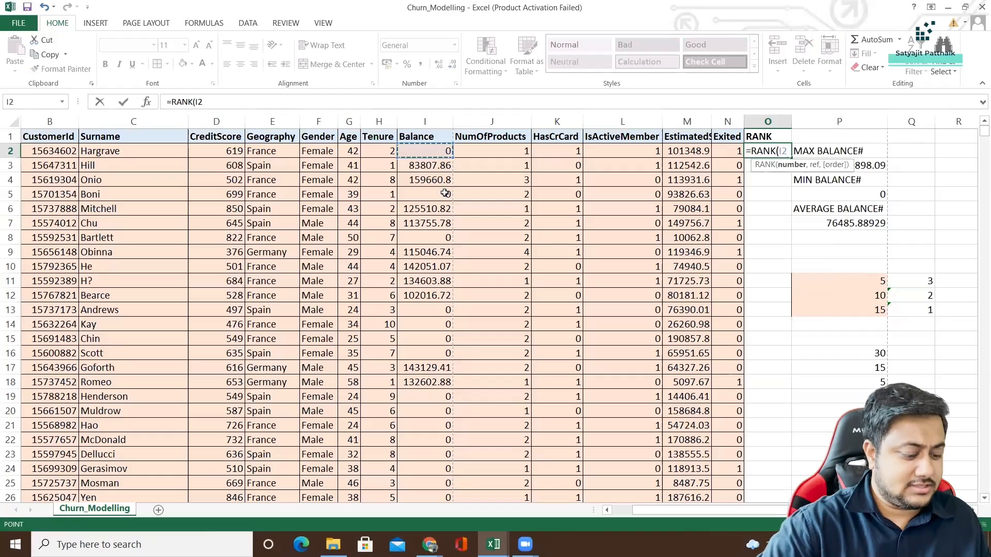
type(",")
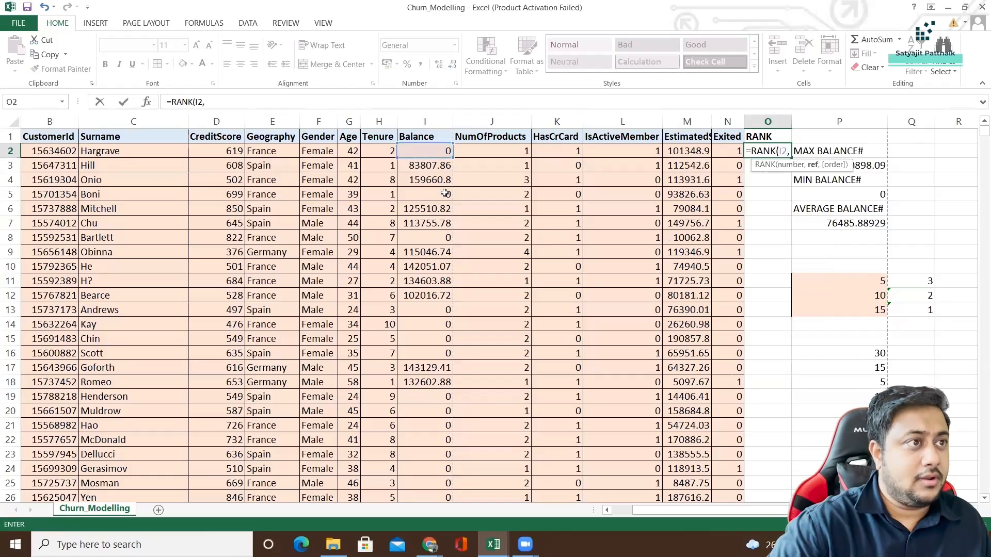
left_click(427, 121)
type(")")
key("Return")
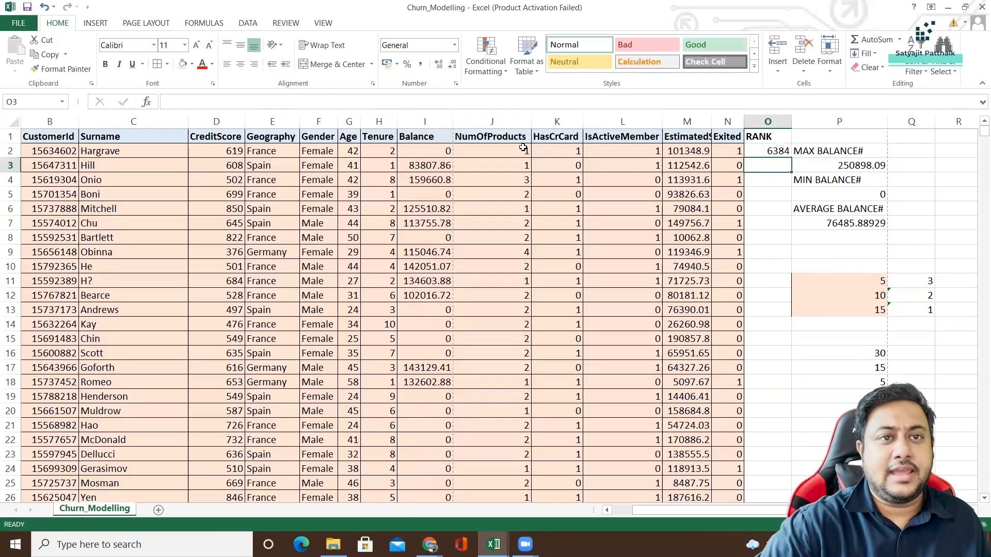
Fill the O2 rank formula down the whole RANK column and look through the copied ranks.
left_click(780, 153)
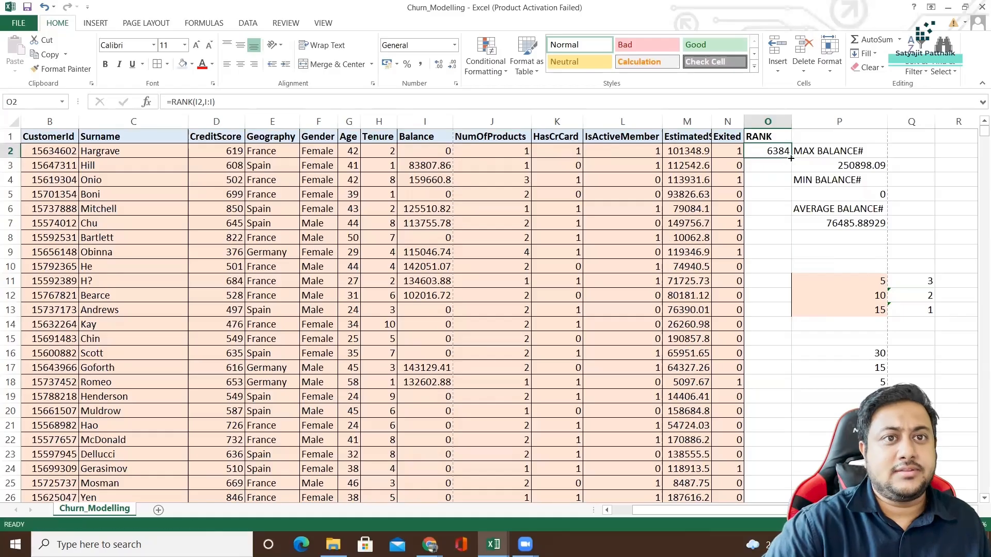
double_click(790, 158)
left_click(774, 242)
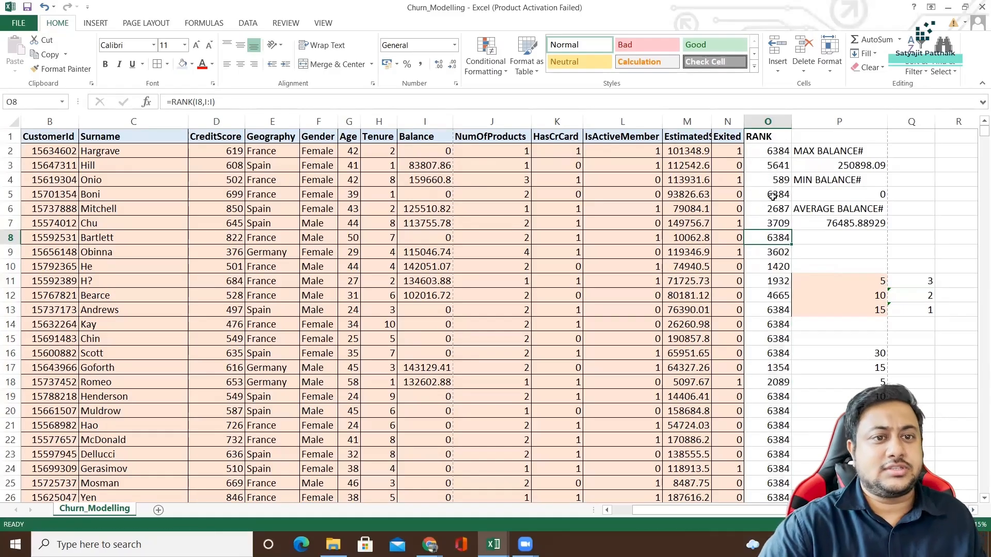
scroll(777, 242, "down", 10)
scroll(783, 294, "down", 14)
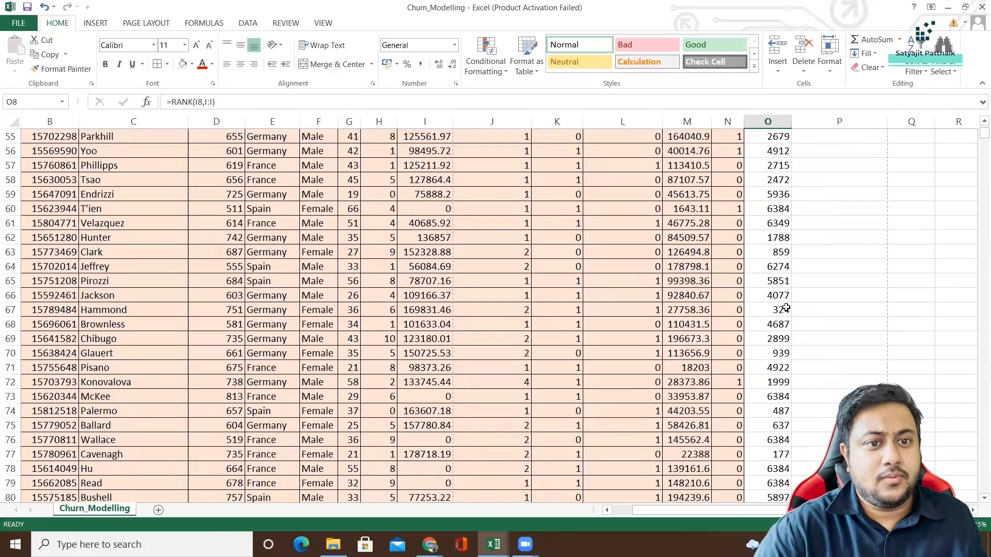
scroll(777, 297, "up", 16)
scroll(772, 298, "up", 8)
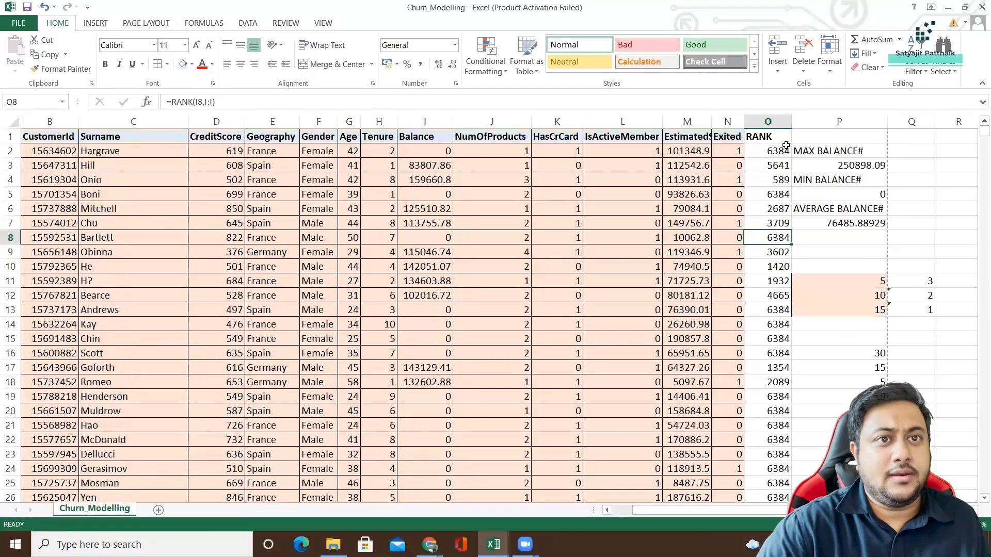
Turn on filtering, filter the RANK column to show only rank 1, and inspect the matching Balance value.
left_click(768, 137)
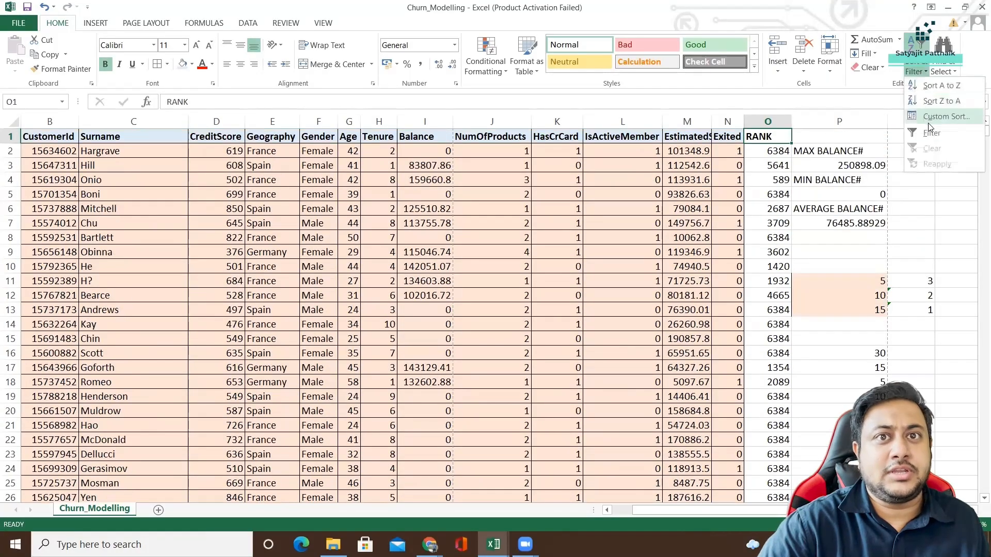
left_click(932, 128)
left_click(811, 151)
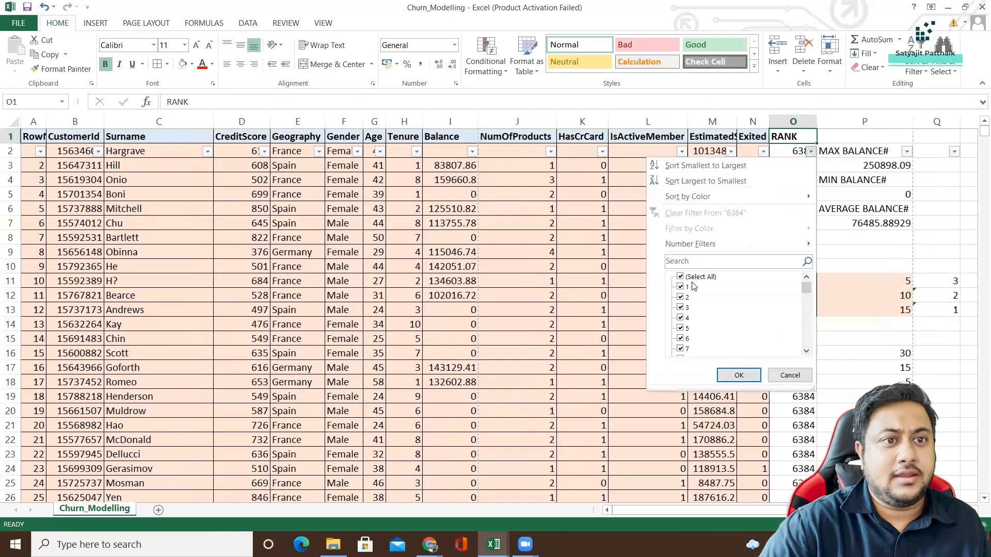
left_click(681, 277)
left_click(681, 287)
left_click(731, 382)
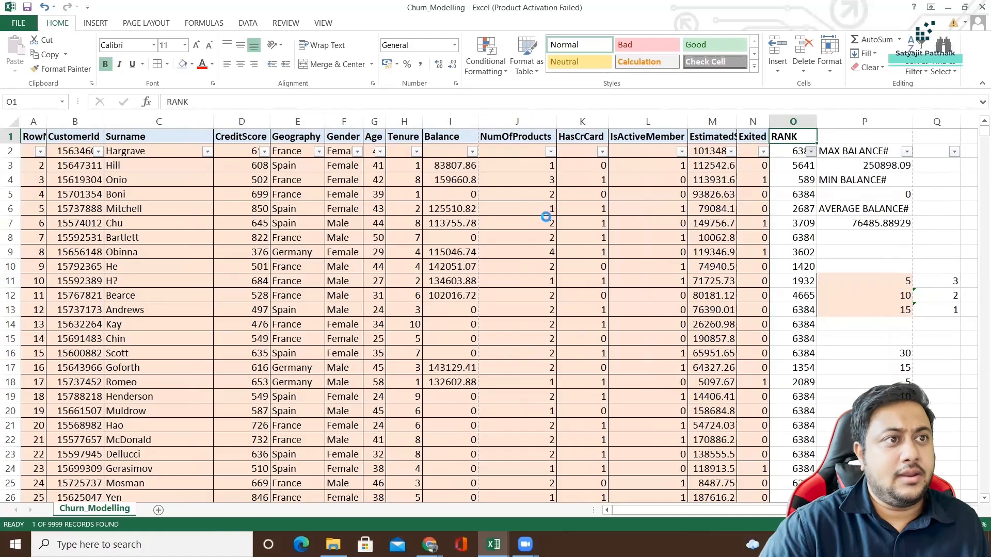
left_click(474, 165)
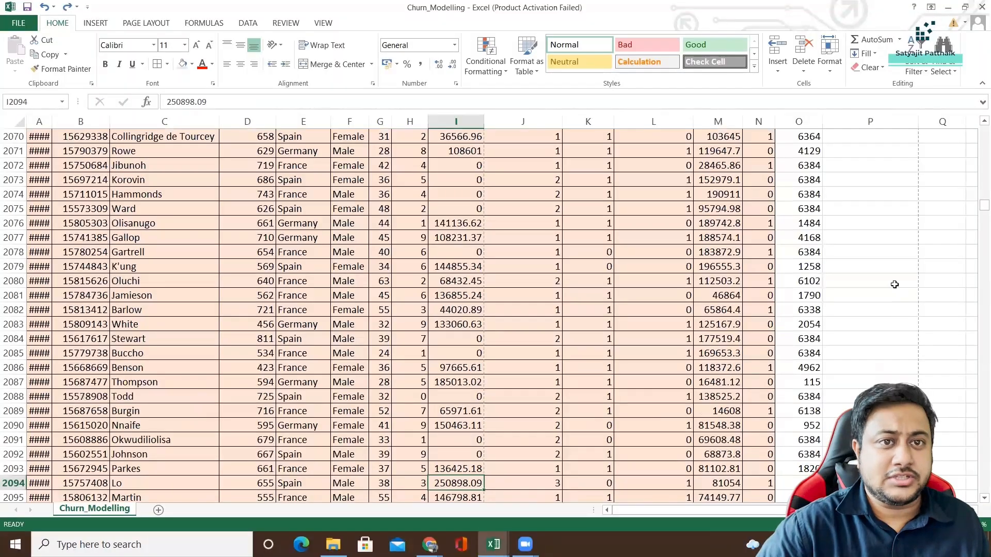
Return to the start of the unfiltered customer list and delete the entire RANK column.
scroll(894, 281, "up", 10)
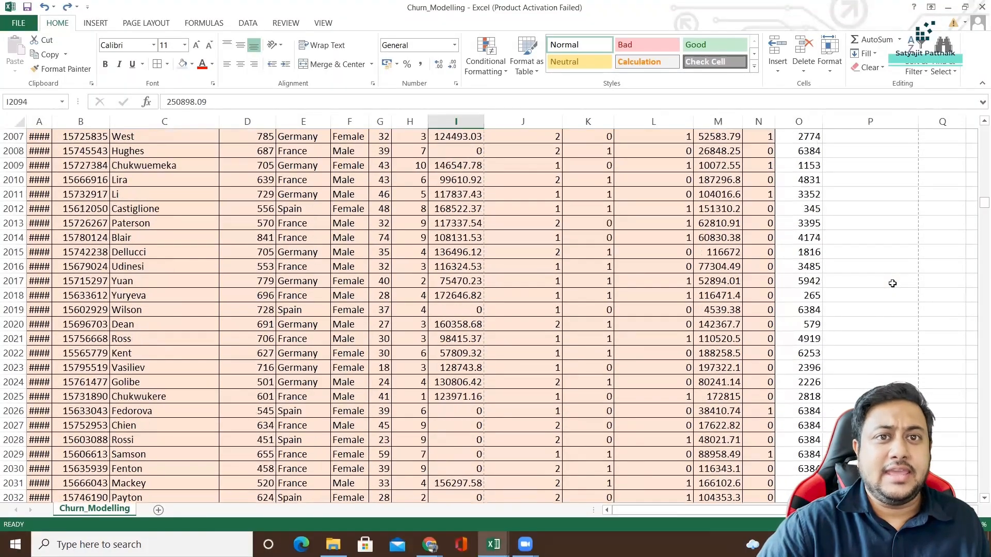
scroll(892, 283, "up", 18)
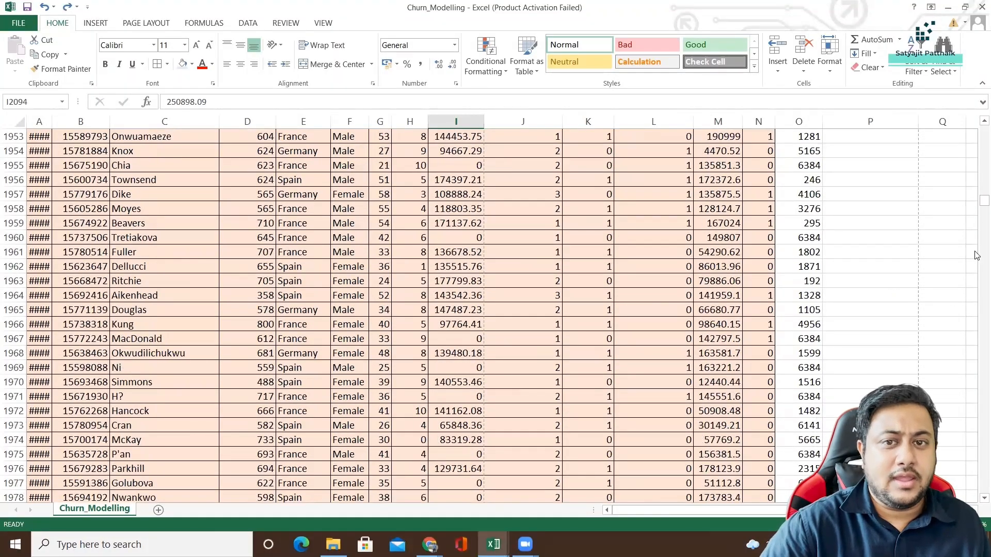
left_click_drag(981, 201, 977, 113)
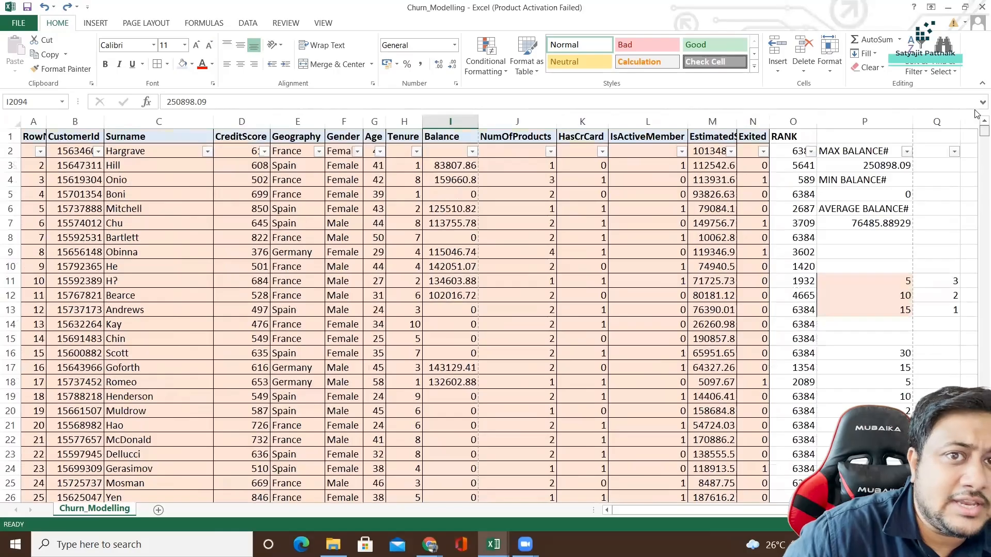
scroll(849, 325, "down", 2)
left_click(860, 397)
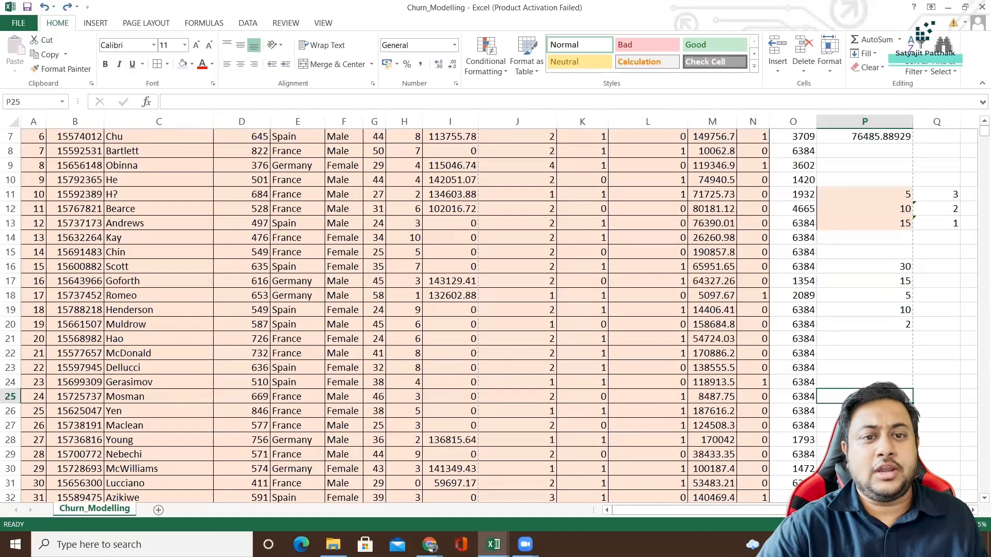
scroll(838, 343, "up", 2)
left_click(796, 124)
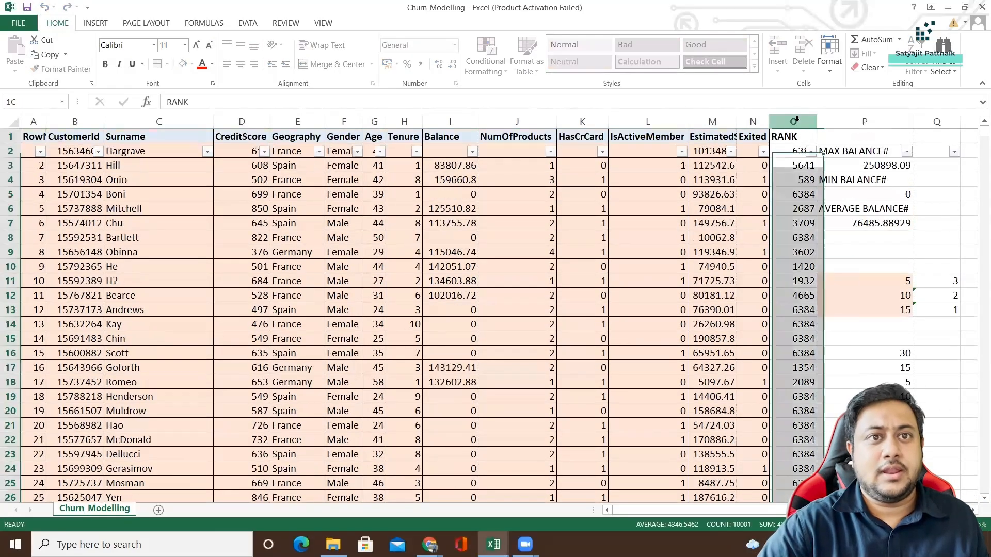
right_click(796, 124)
left_click(828, 226)
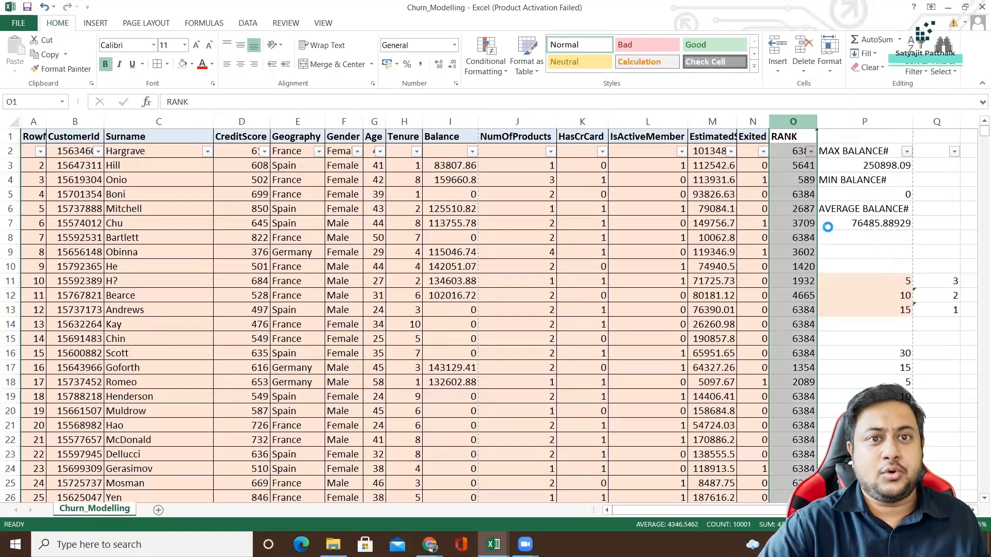
Delete columns O and P, which hold the balance summaries and the sample numbers with their ranks.
left_click(889, 122, "shift")
right_click(832, 121)
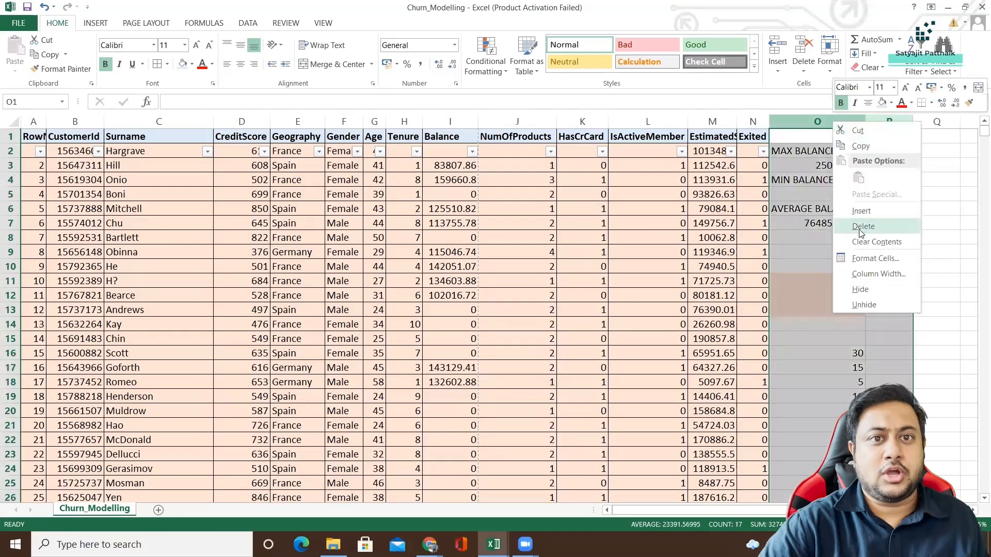
left_click(826, 221)
Try to extract the first two characters of hello in cell Q8 with the formula =LEFT('hello',2).
left_click(897, 242)
type("=")
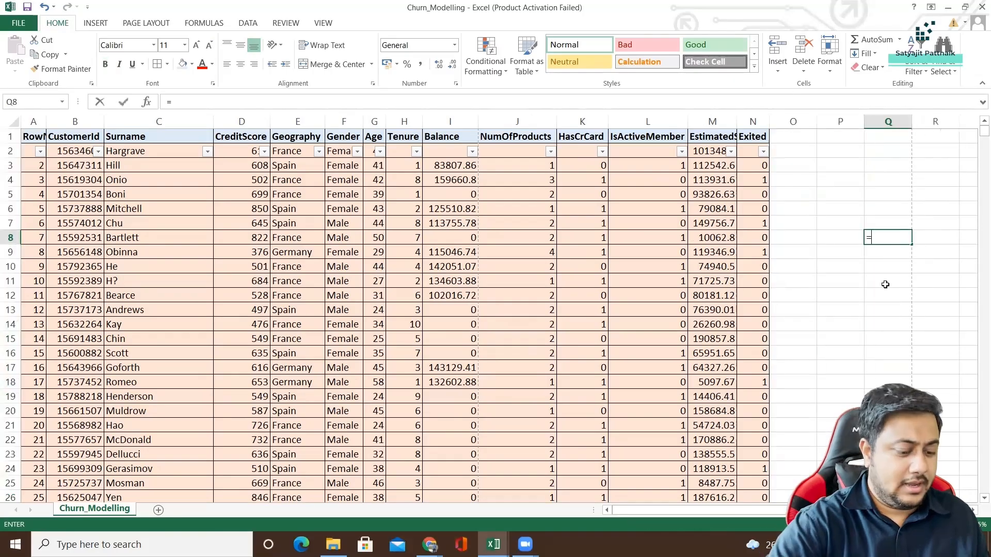
type("LEFT")
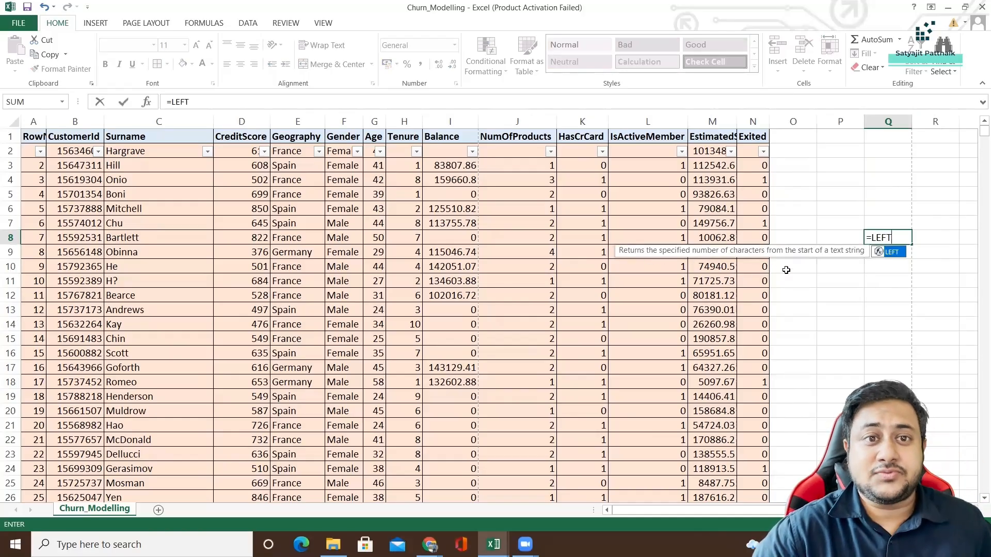
double_click(892, 252)
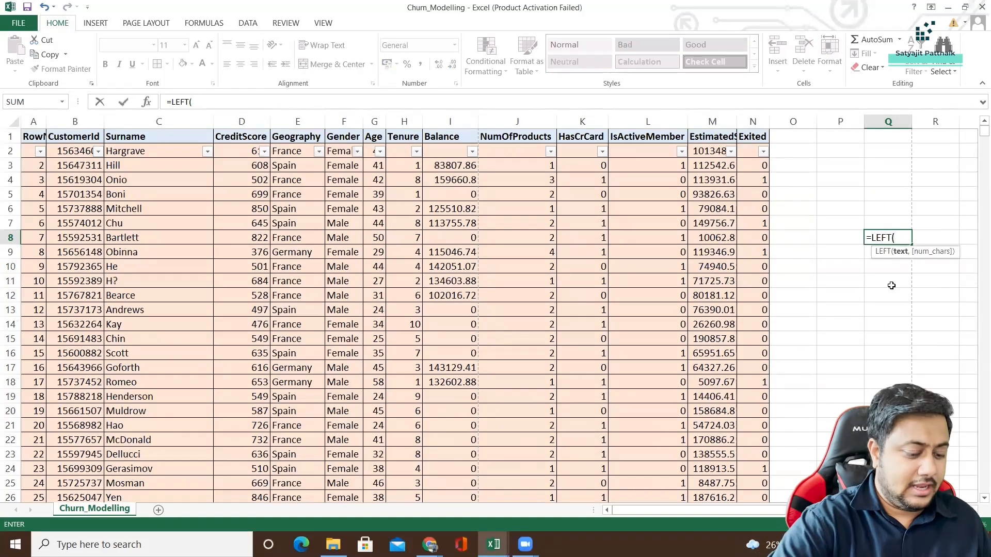
type("'he")
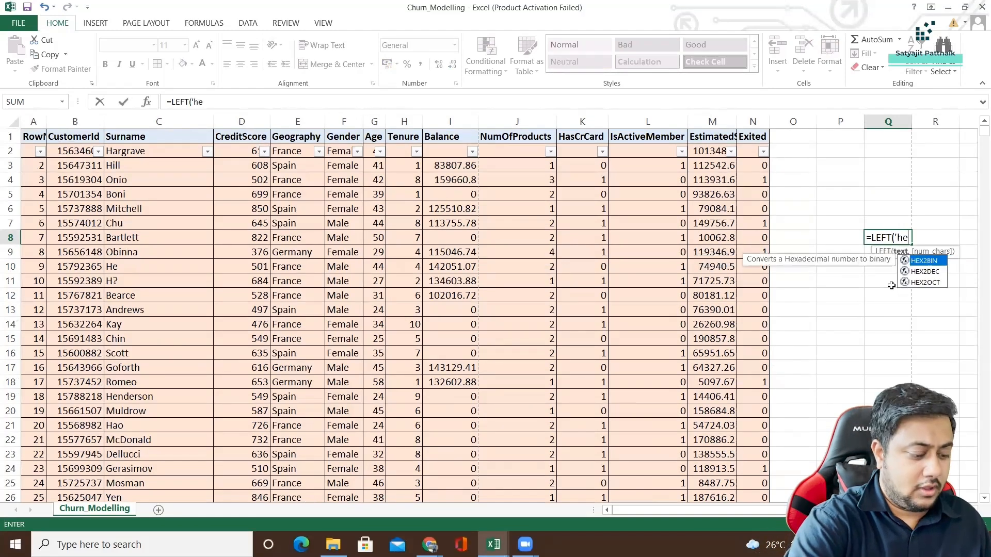
type("llo'")
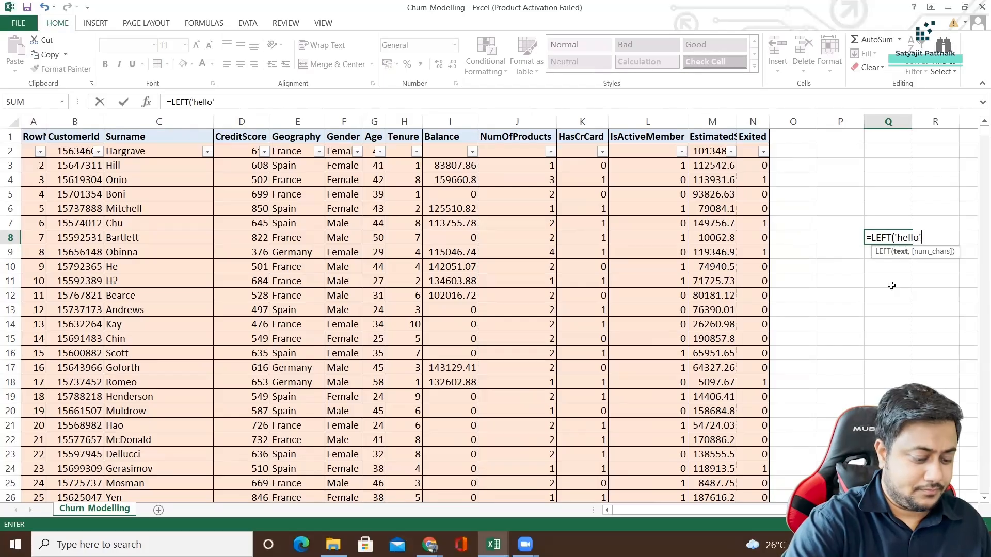
type(",2)")
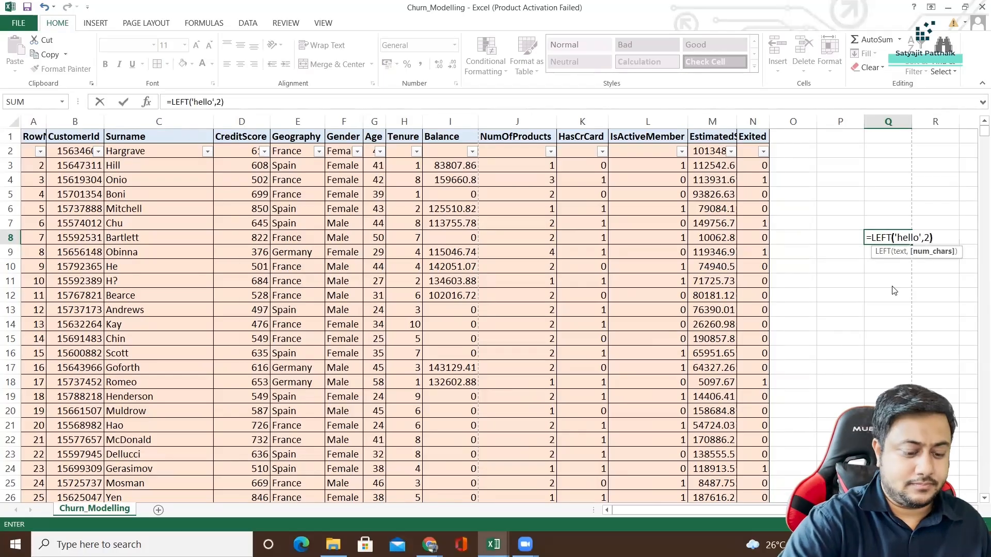
key("Return")
key("Return")
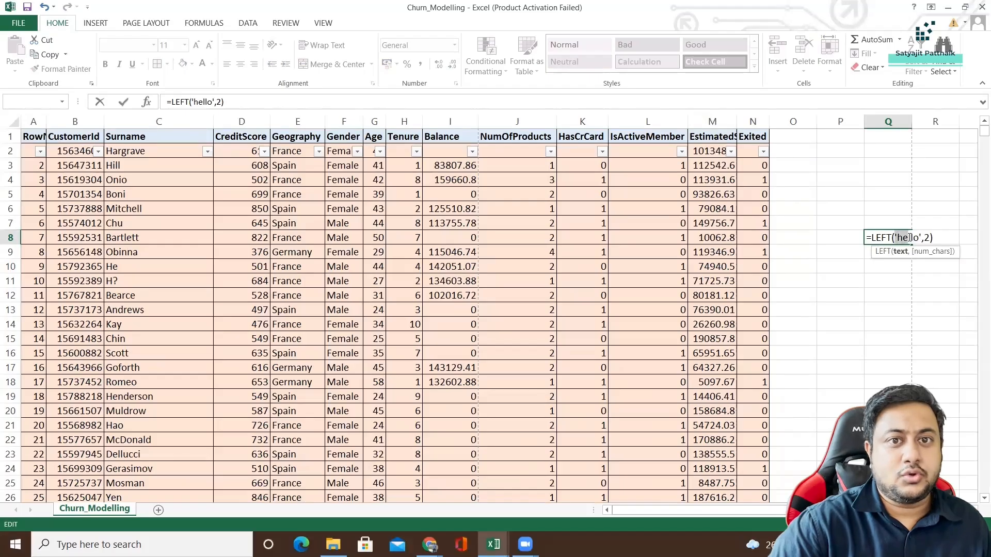
Replace 'hello' in the Q8 formula with Gender cell F2, making it =LEFT(F2,2), and compare the source and result cells.
key("BackSpace")
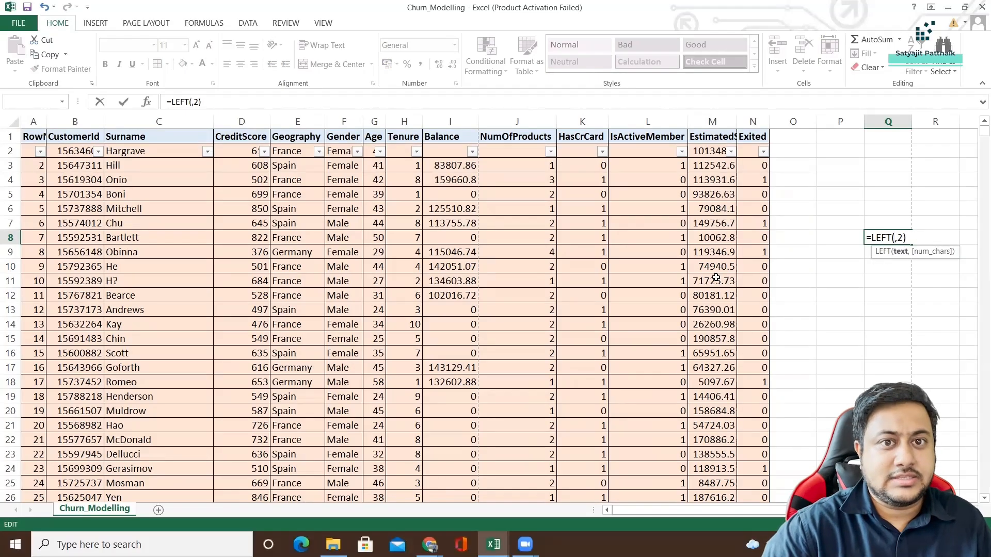
left_click(337, 166)
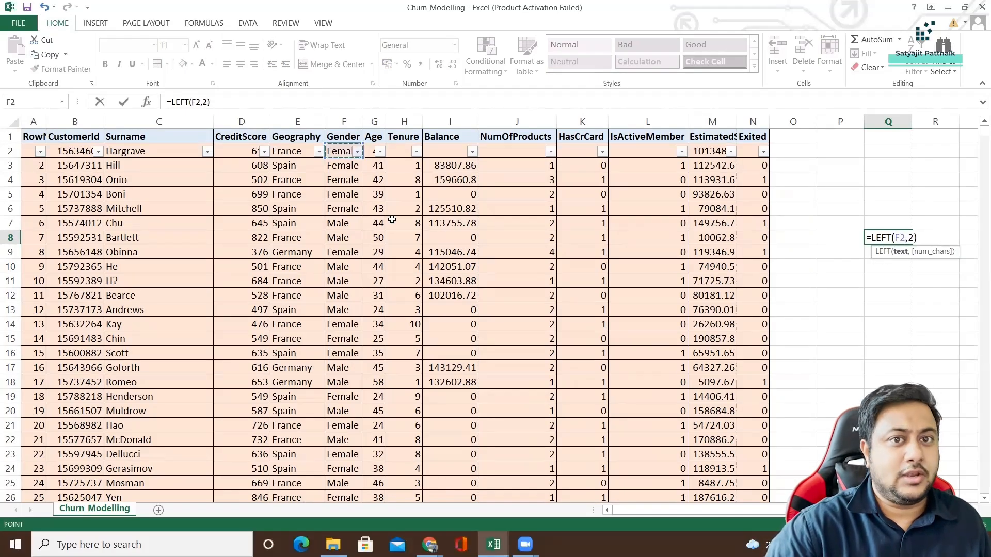
key("Return")
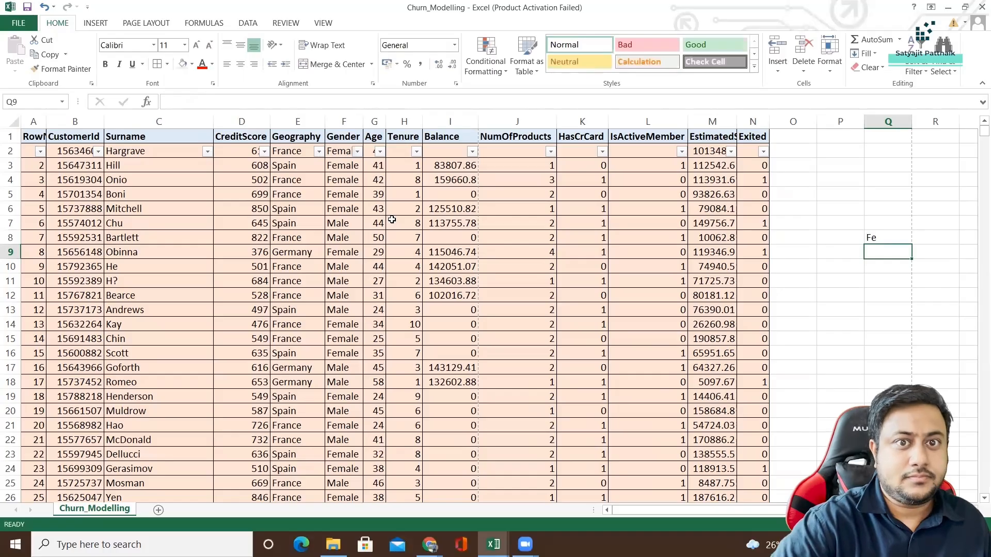
left_click(341, 153)
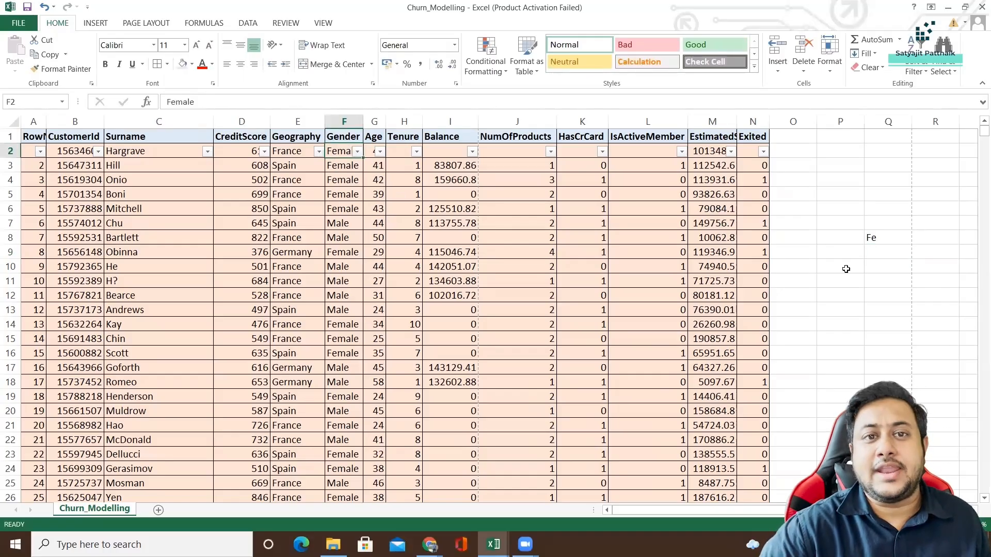
left_click(872, 240)
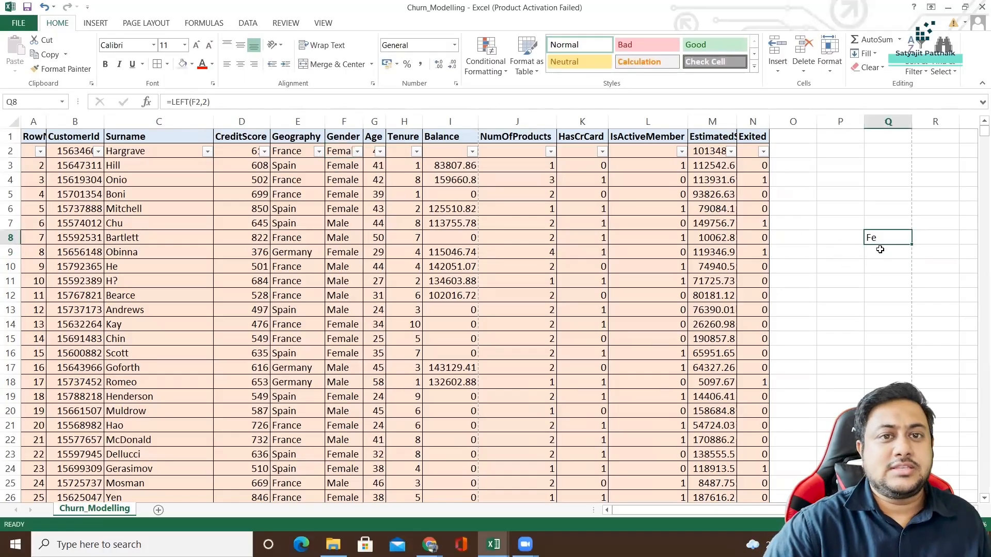
Extract the first two characters of Gender cell F7 in cell Q9 with =LEFT(F7,2), and revisit the Q8 result.
double_click(882, 251)
type("=")
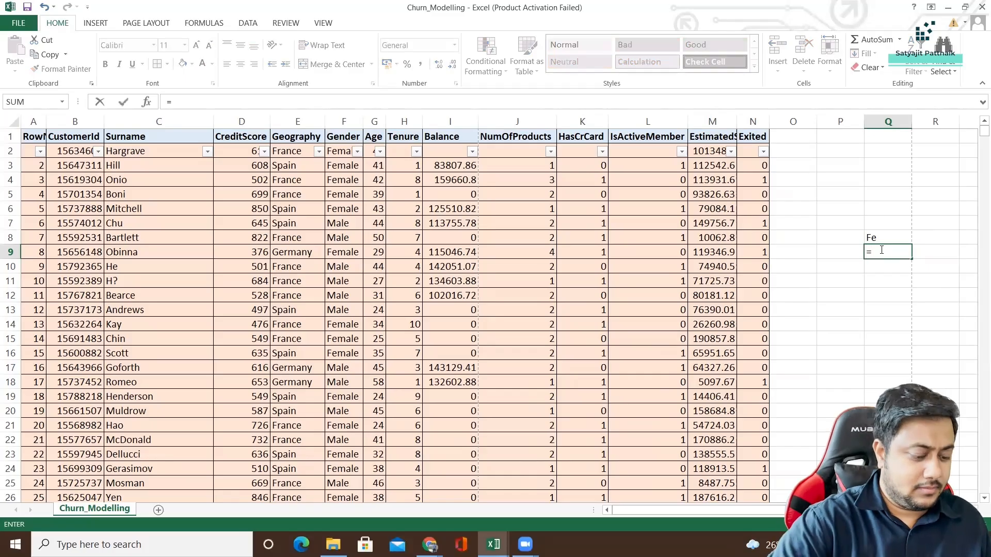
type("LEFT(")
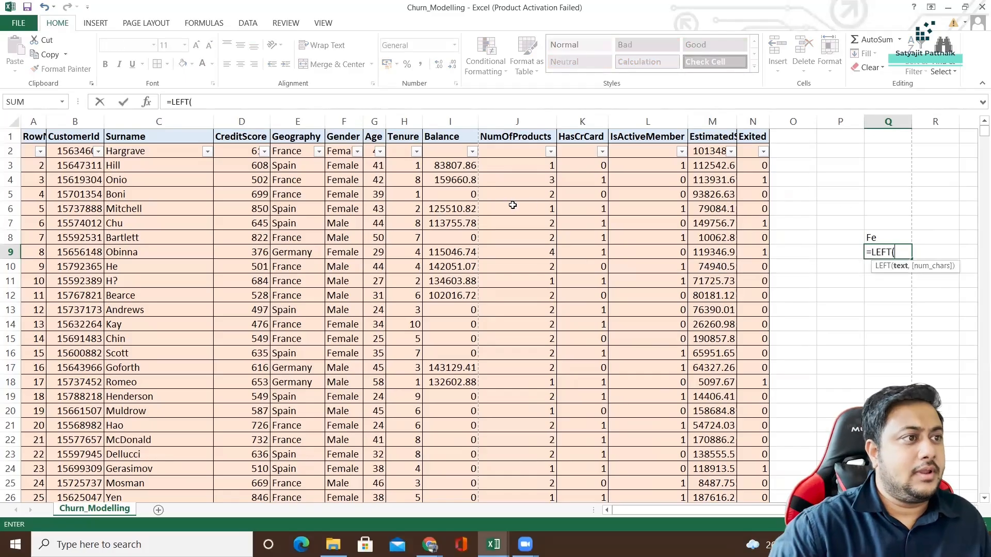
left_click(342, 224)
type(",2")
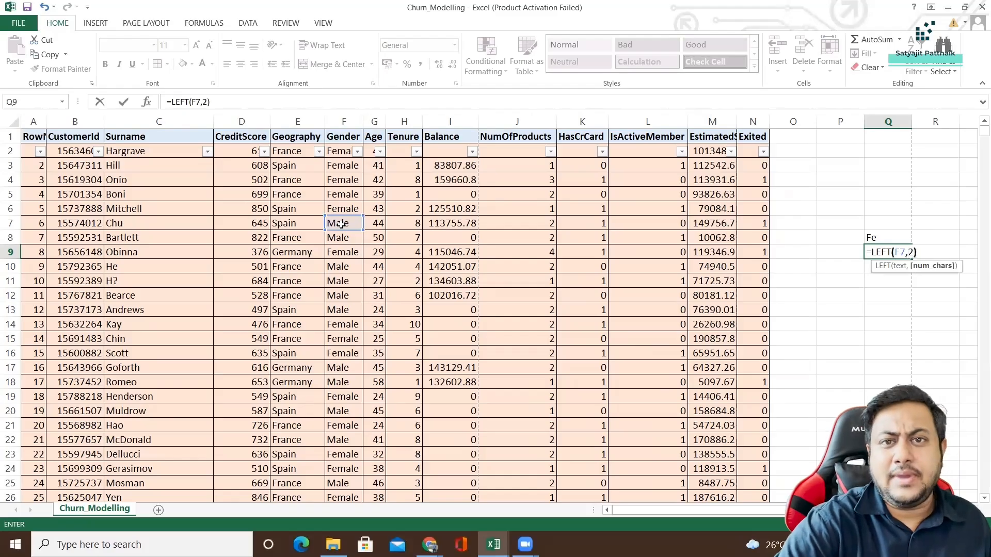
key("Return")
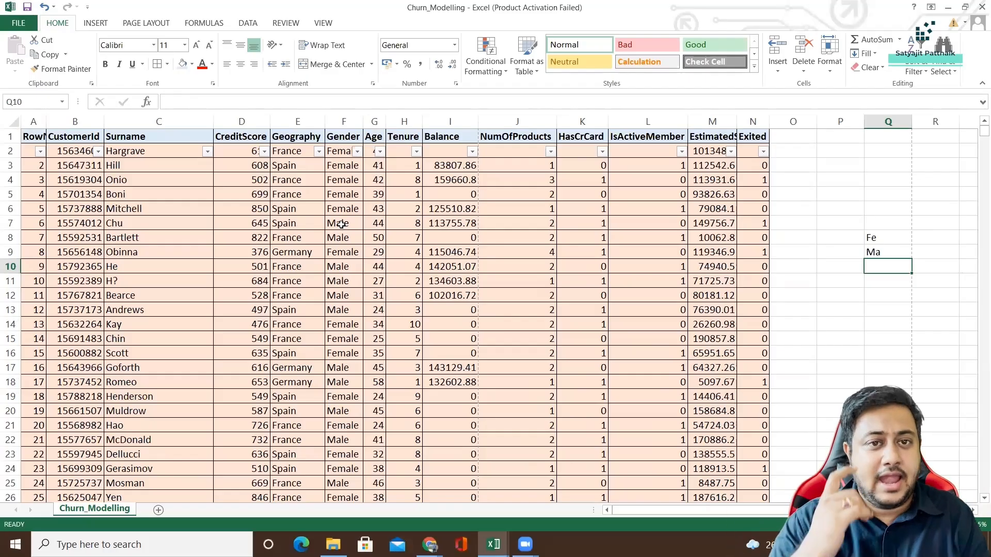
left_click(898, 241)
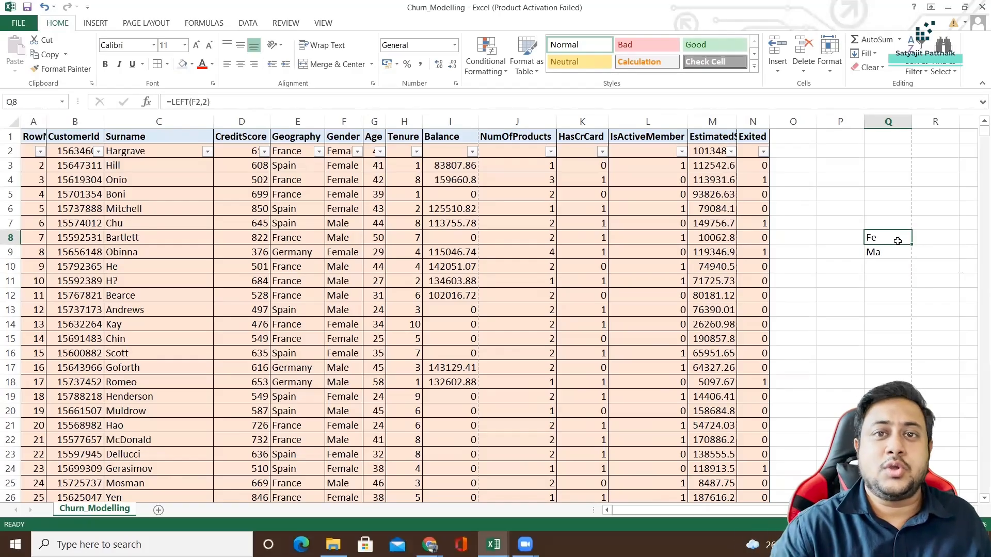
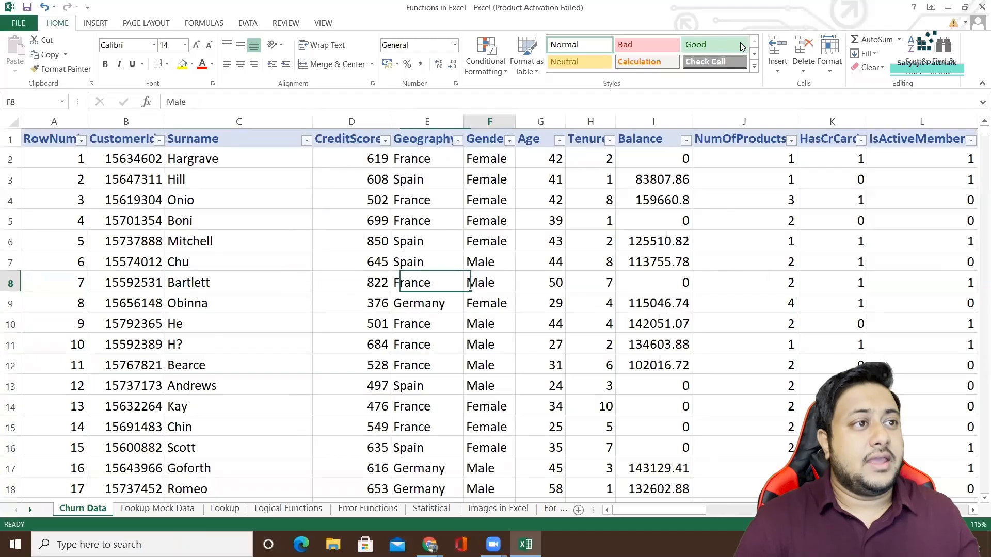
key("Right")
key("Right")
key("Right")
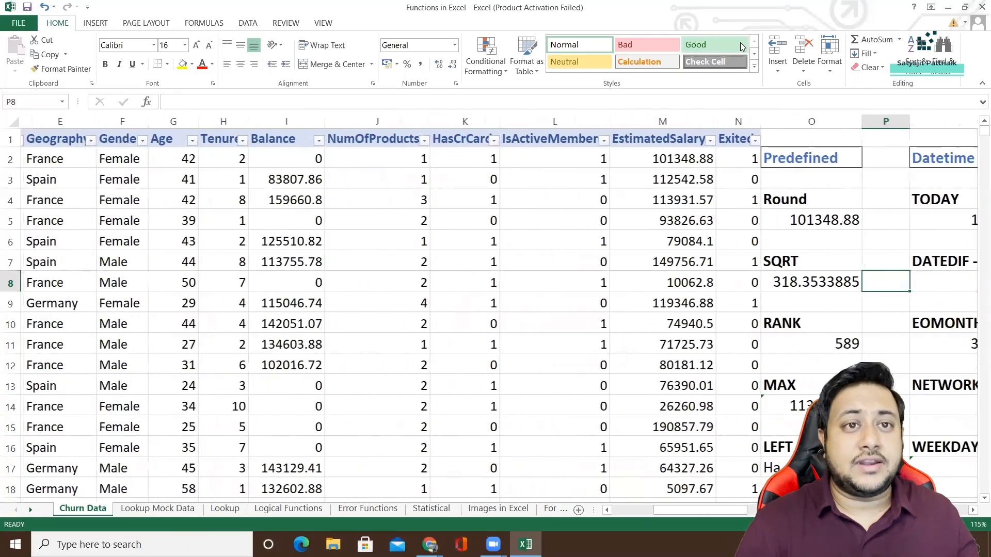
Review the Predefined function examples in column O, inspecting the Round formula in O5 and the SQRT formula in O8.
left_click_drag(765, 159, 745, 488)
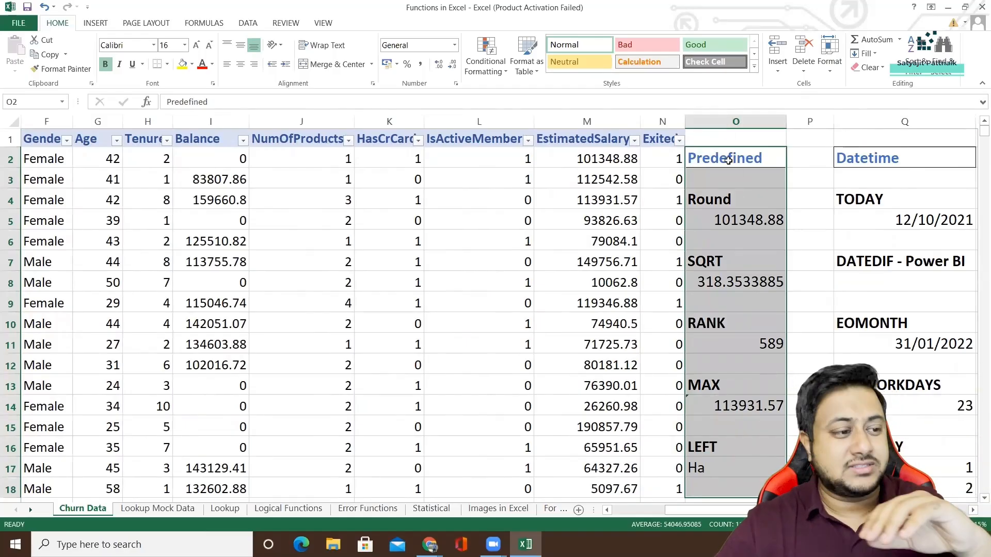
key("Down")
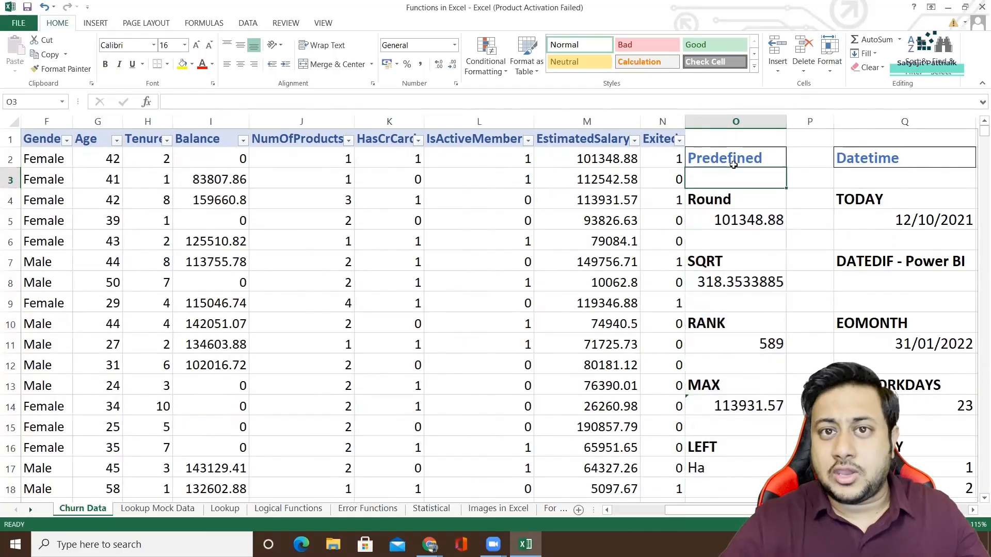
left_click_drag(733, 164, 729, 471)
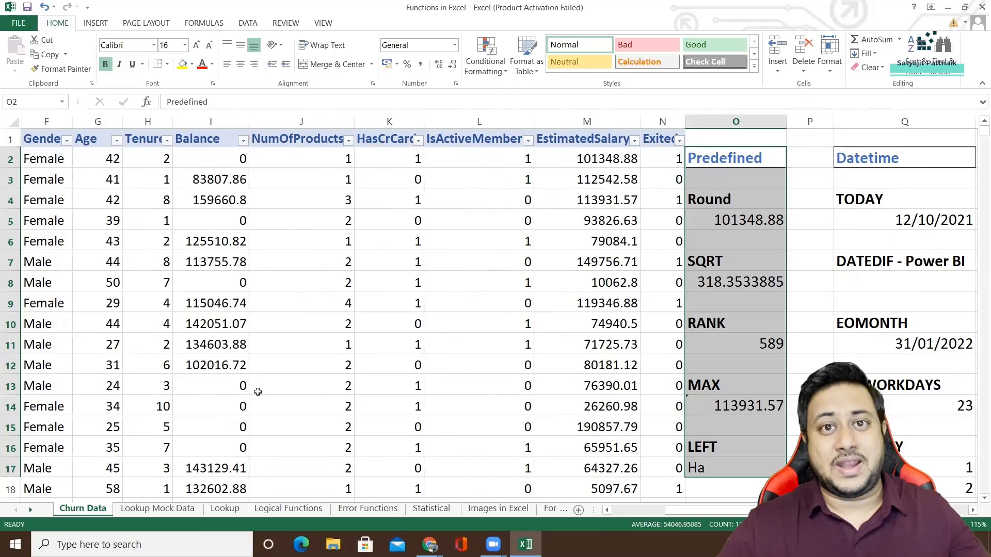
left_click(718, 162)
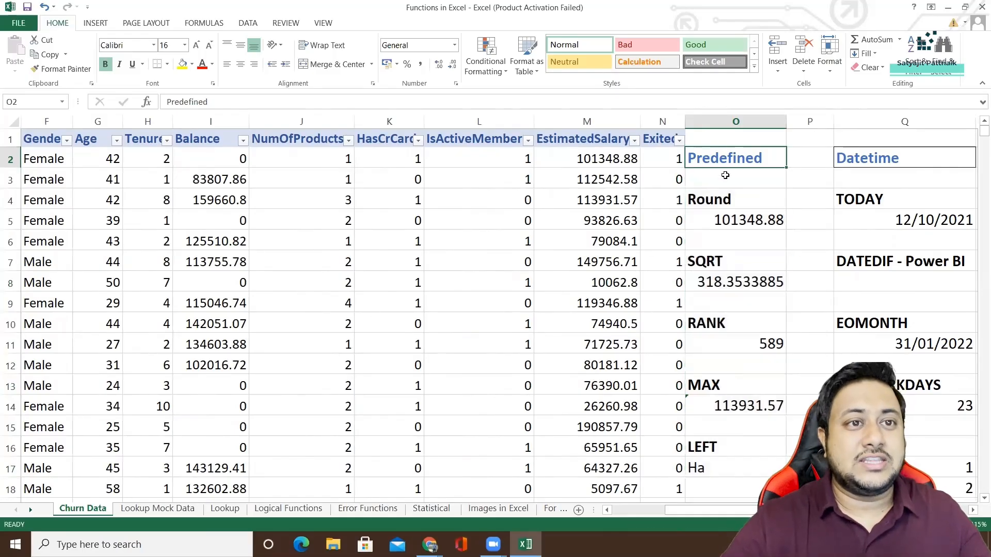
left_click(717, 200)
left_click(730, 227)
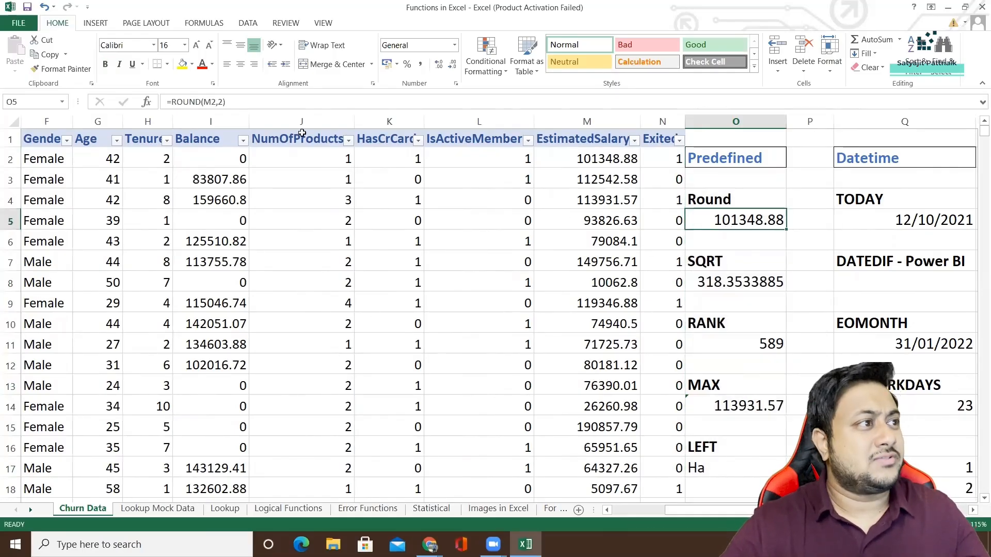
left_click(712, 287)
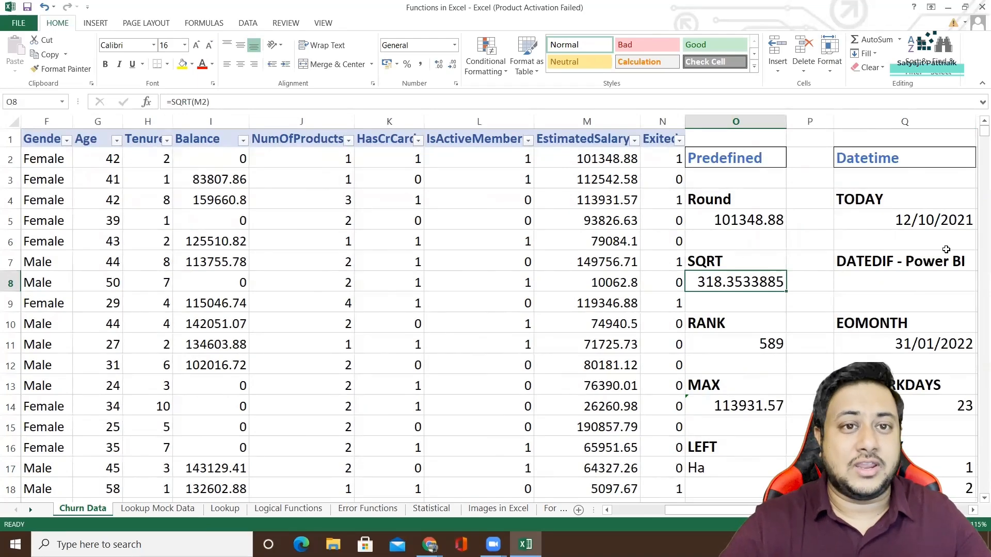
Review the Datetime function list in column Q and inspect the TODAY formula in Q5, leaving it unedited.
left_click_drag(722, 511, 763, 511)
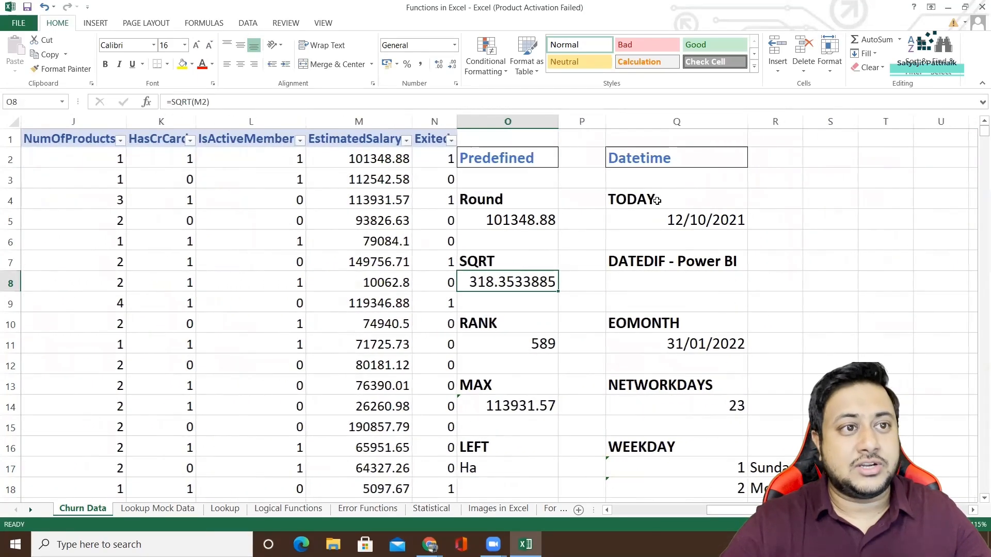
left_click_drag(657, 204, 657, 485)
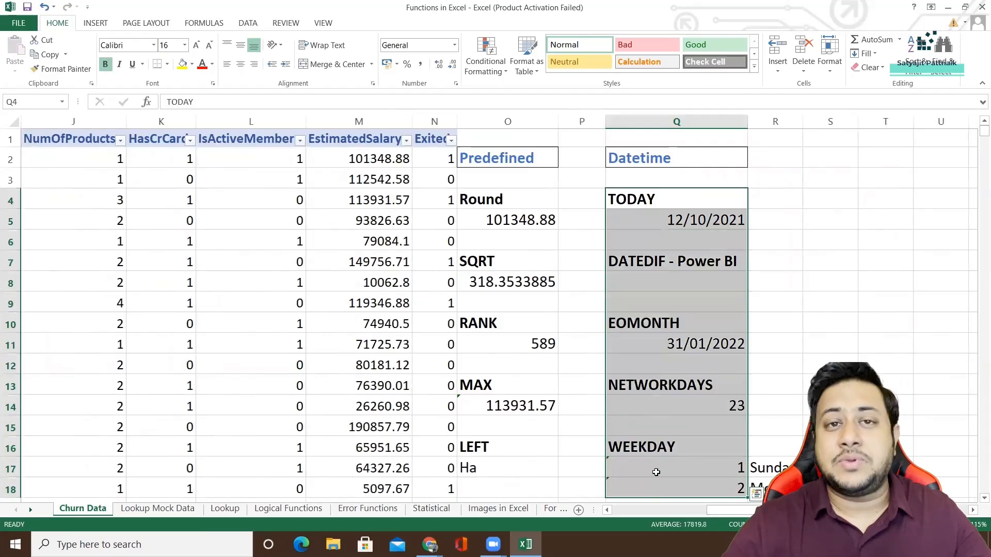
left_click(661, 201)
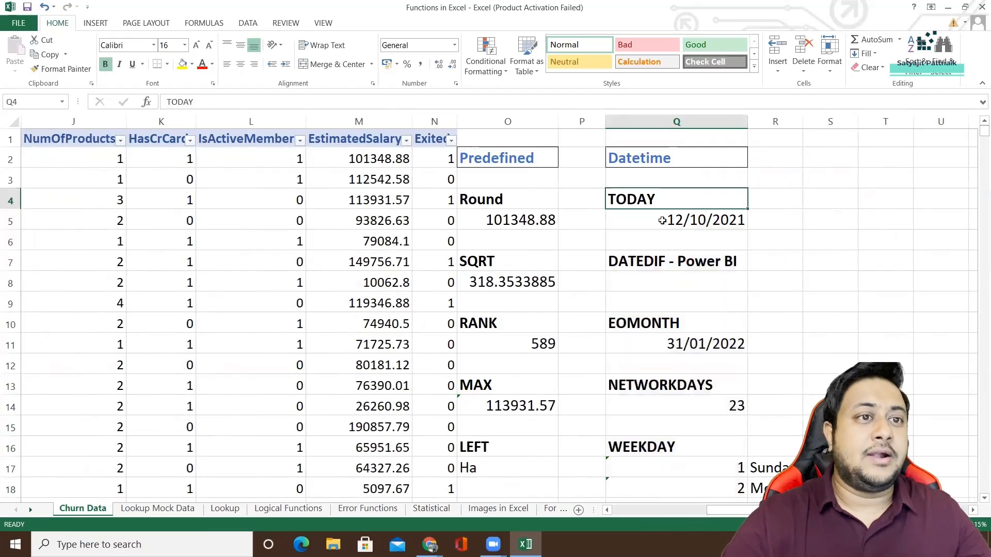
left_click(622, 218)
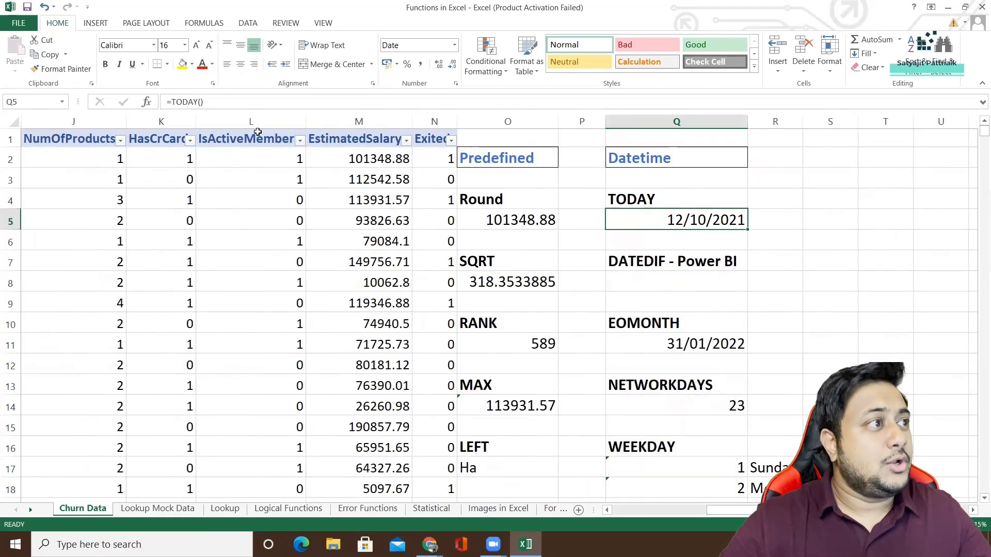
triple_click(197, 102)
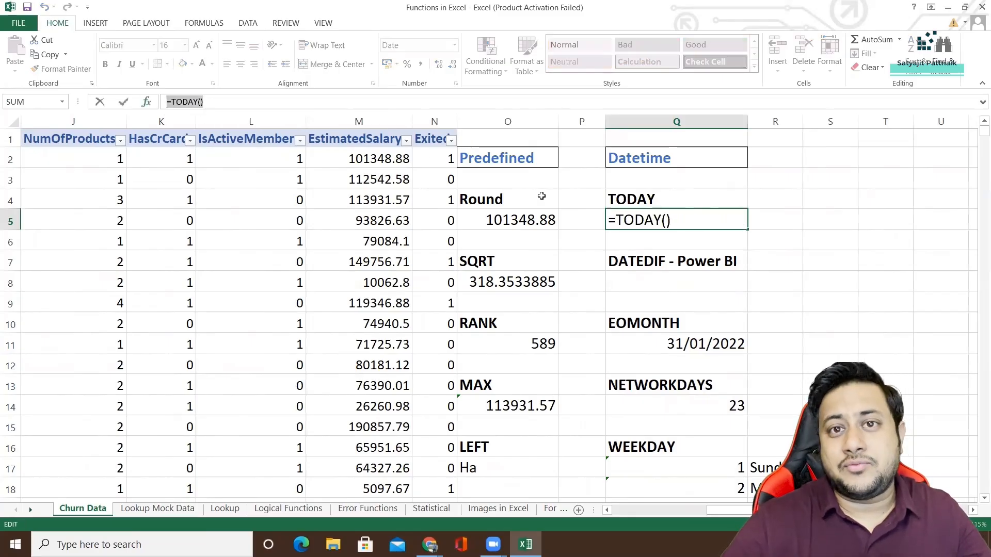
left_click(666, 258)
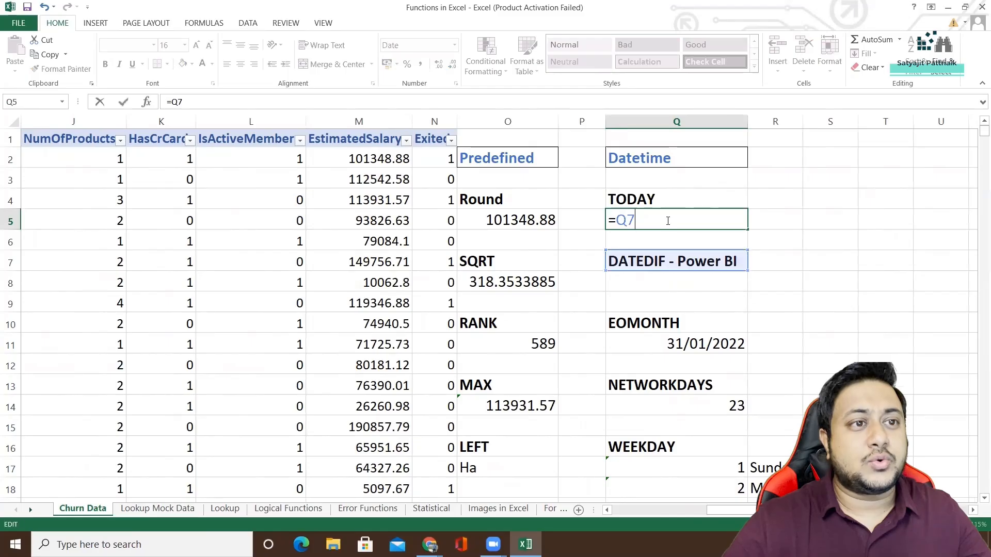
key("Escape")
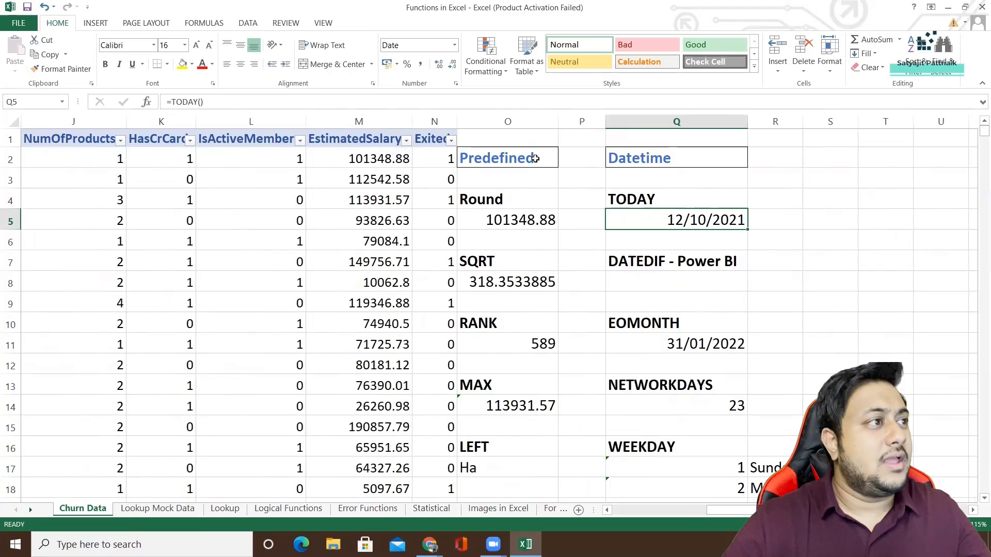
Insert the current date in cell R3 with =TODAY(), and clear the cell again.
left_click(770, 180)
type("=TO")
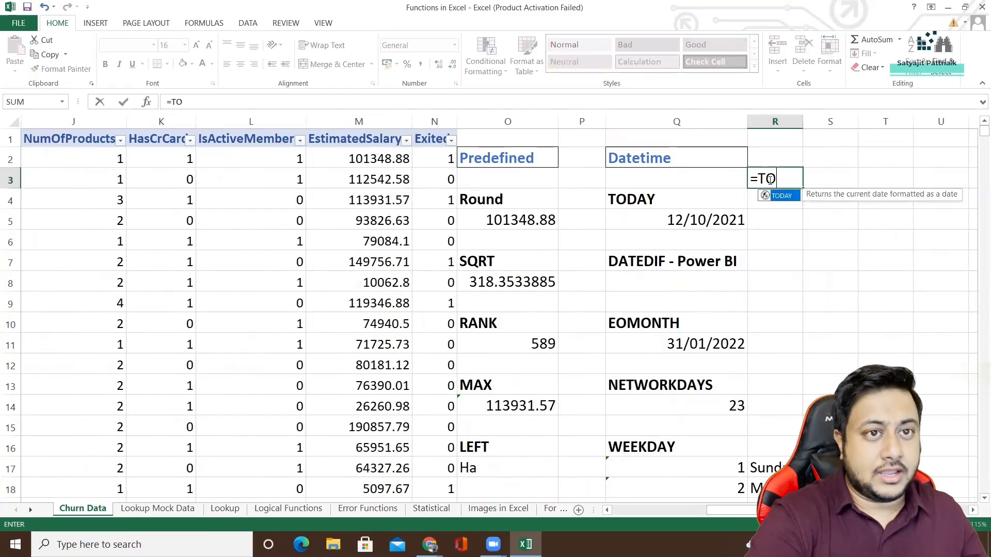
type("D")
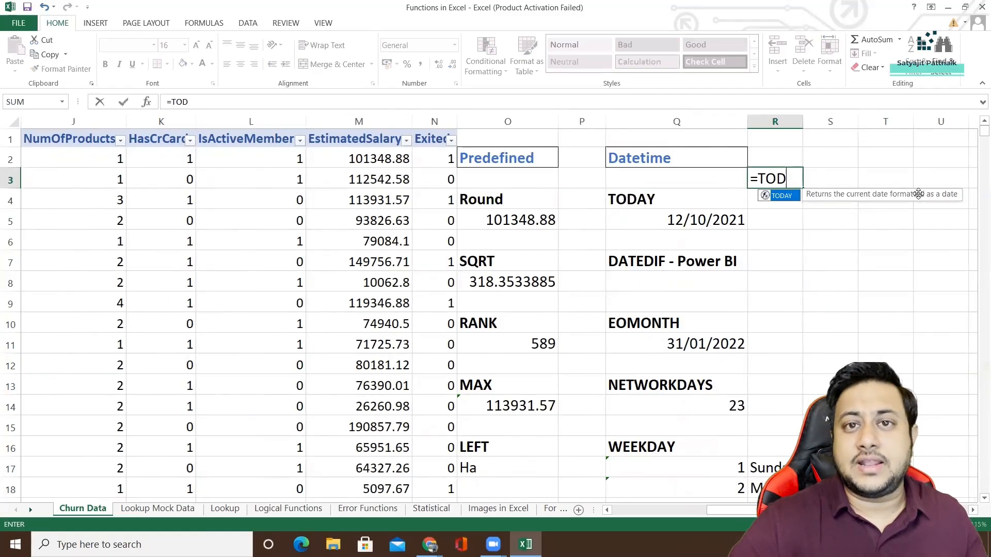
double_click(780, 197)
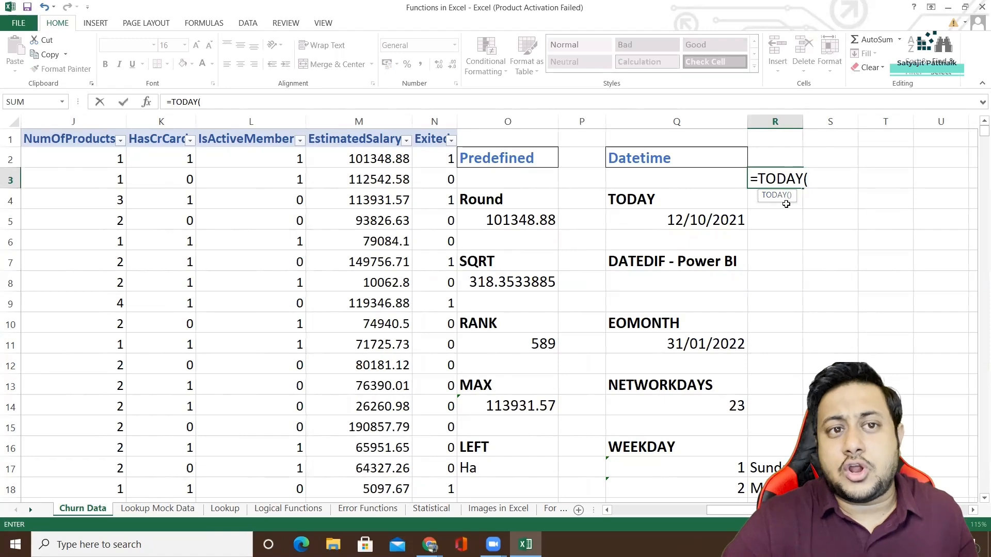
type(")")
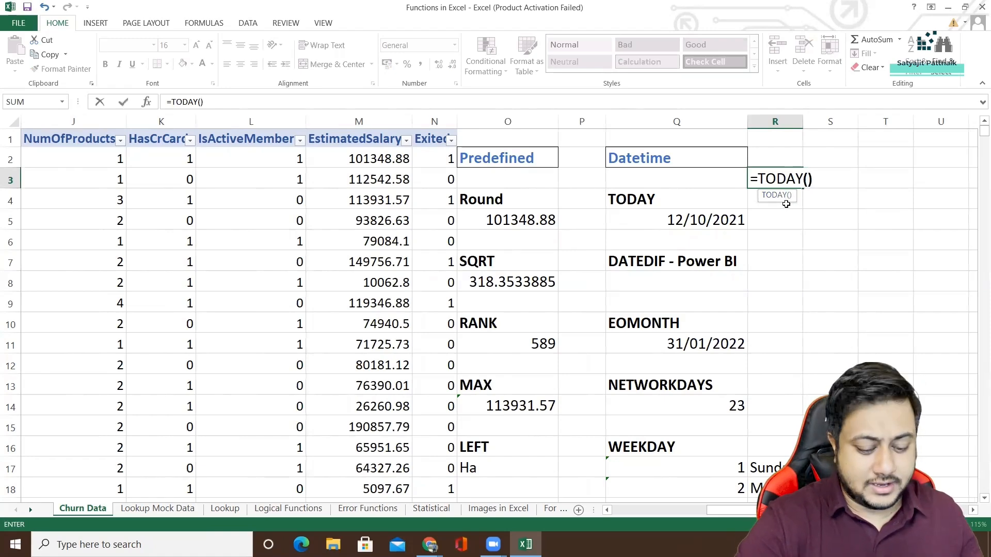
key("Return")
left_click(794, 180)
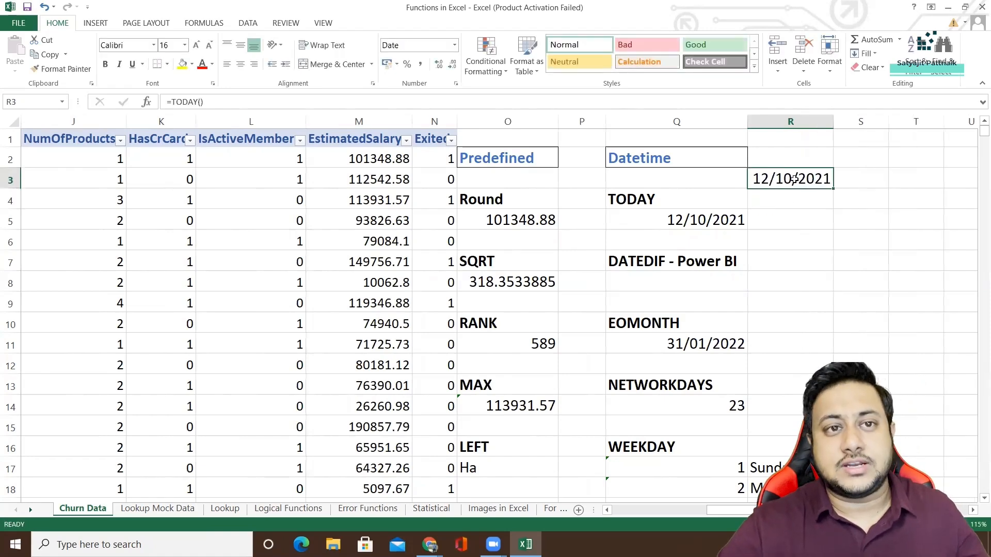
key("Delete")
Examine the DATEDIF - Power BI heading in cell Q7, highlighting the function name DATEDIF within its text.
left_click_drag(717, 511, 738, 511)
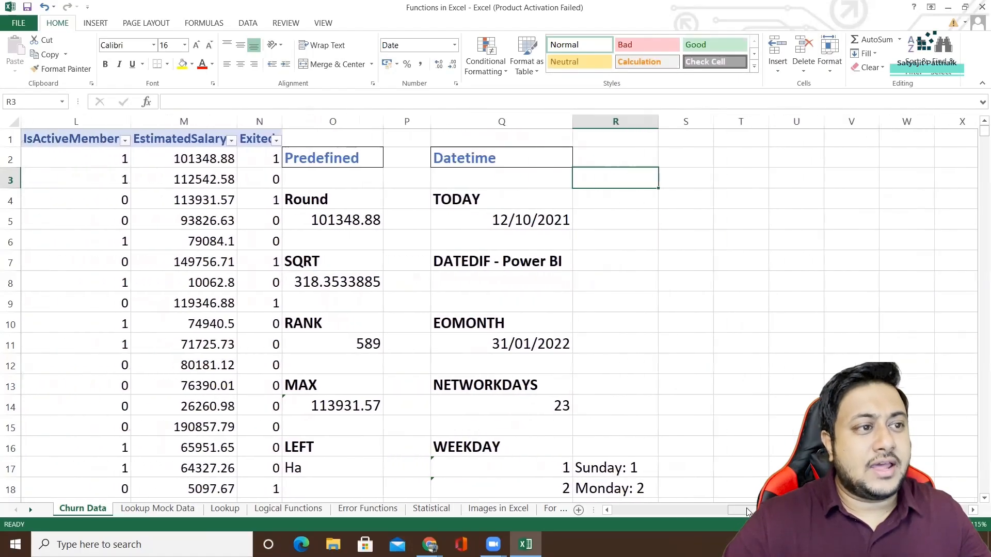
left_click(483, 263)
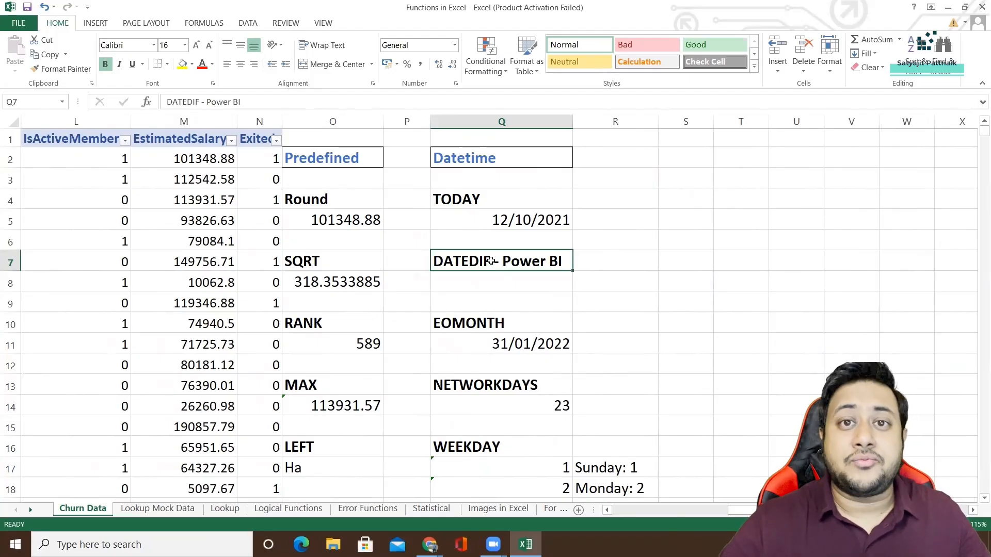
double_click(488, 261)
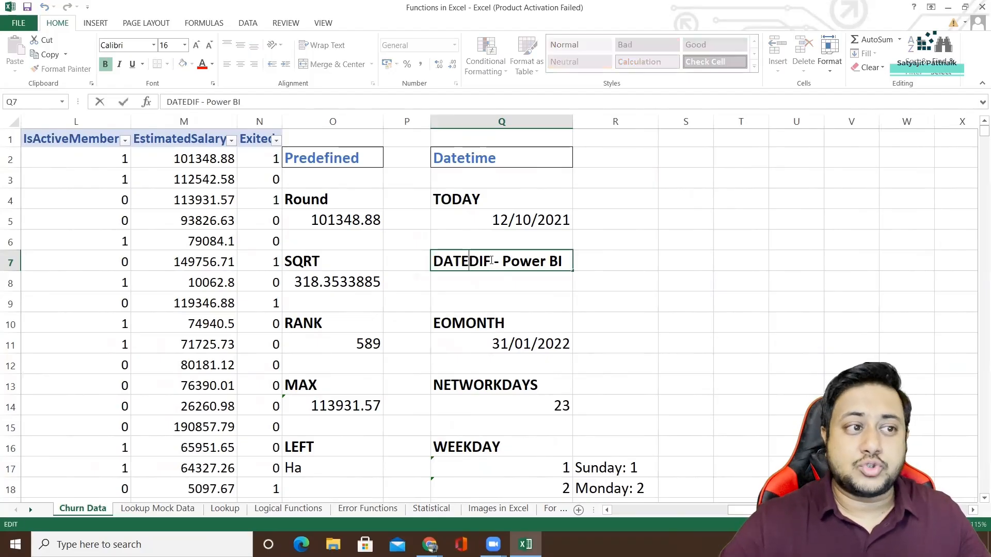
double_click(486, 259)
left_click(522, 261)
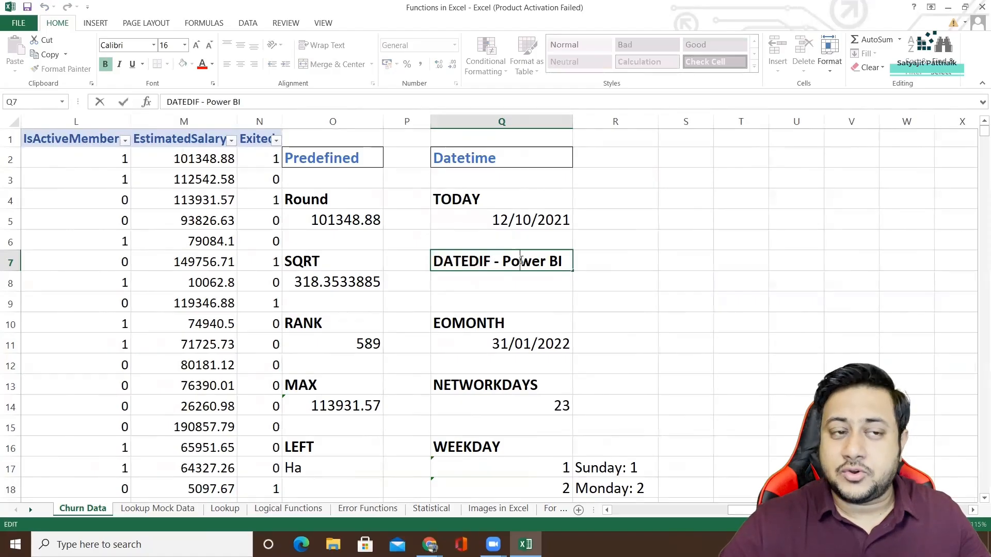
left_click_drag(488, 260, 420, 261)
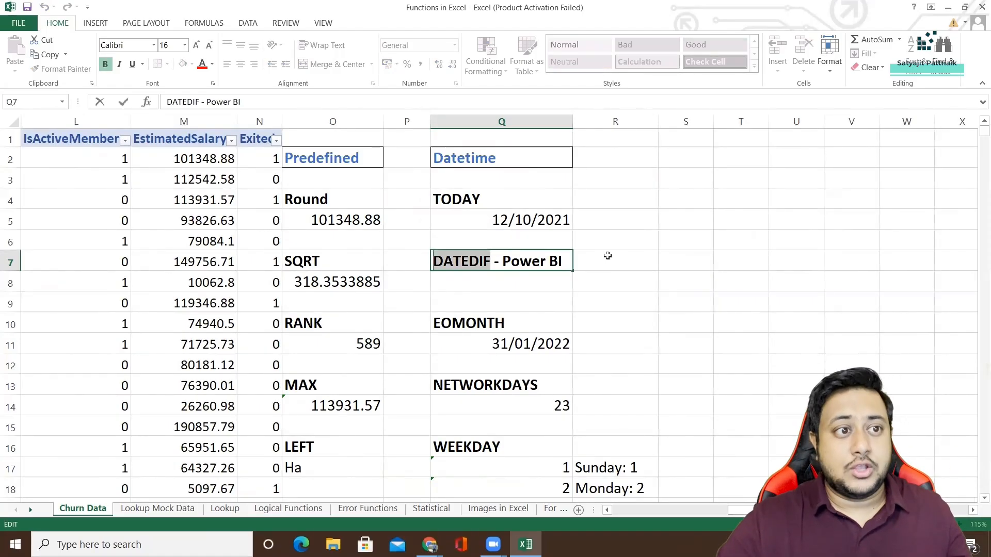
Sketch the DATEDIF syntax in cell S7 as =DATEDIF(date1,date2,day), and erase it to leave the cell empty.
left_click(684, 254)
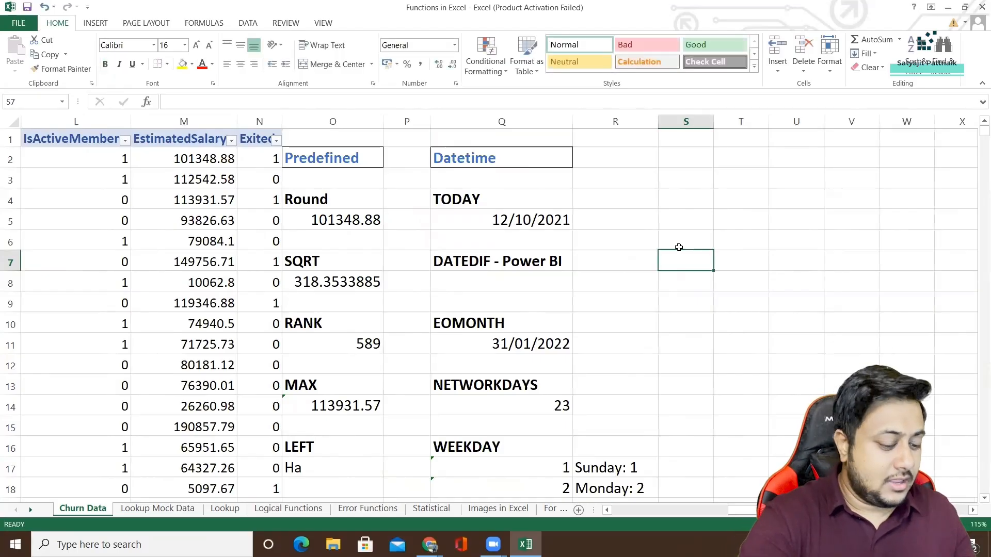
type("=")
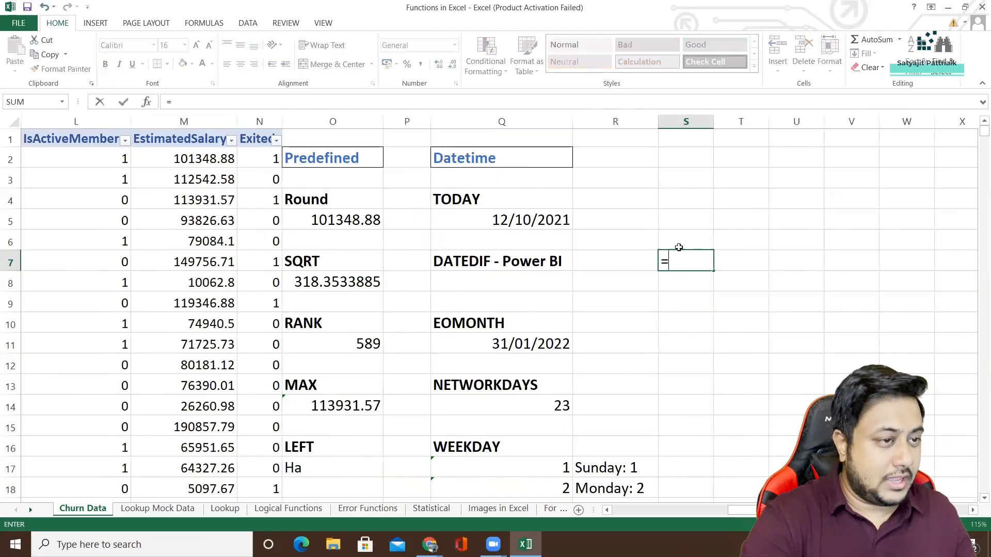
type("DATEDIF(")
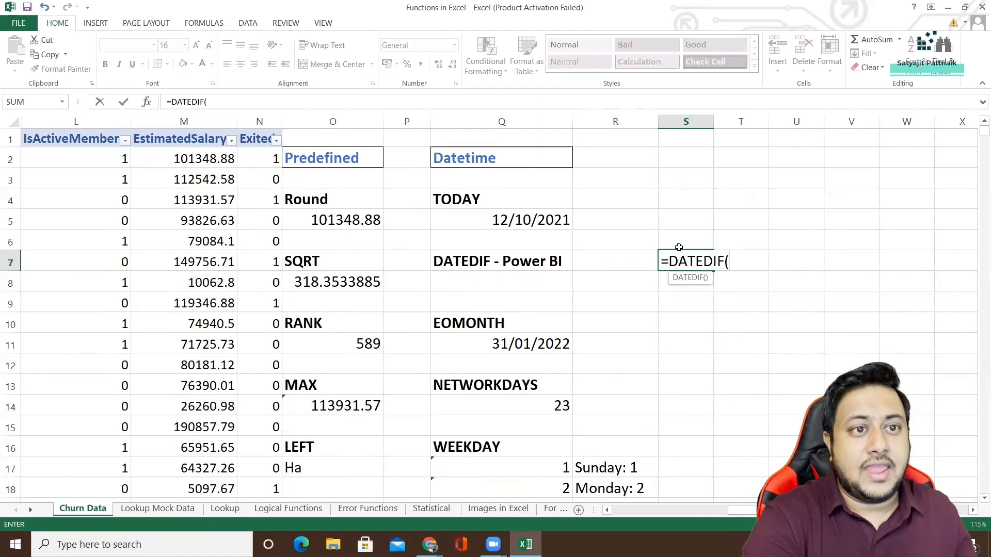
type("date1,date2,")
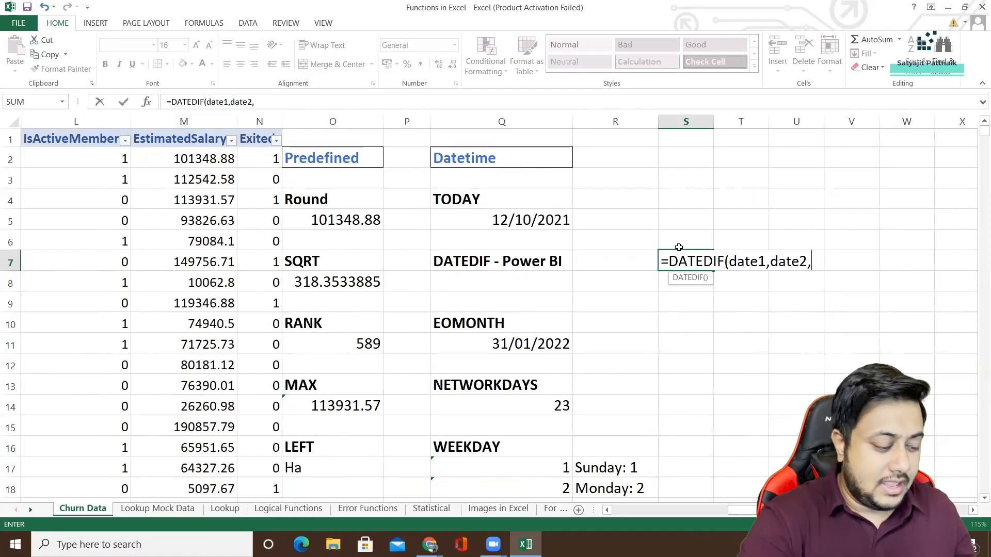
type("day)")
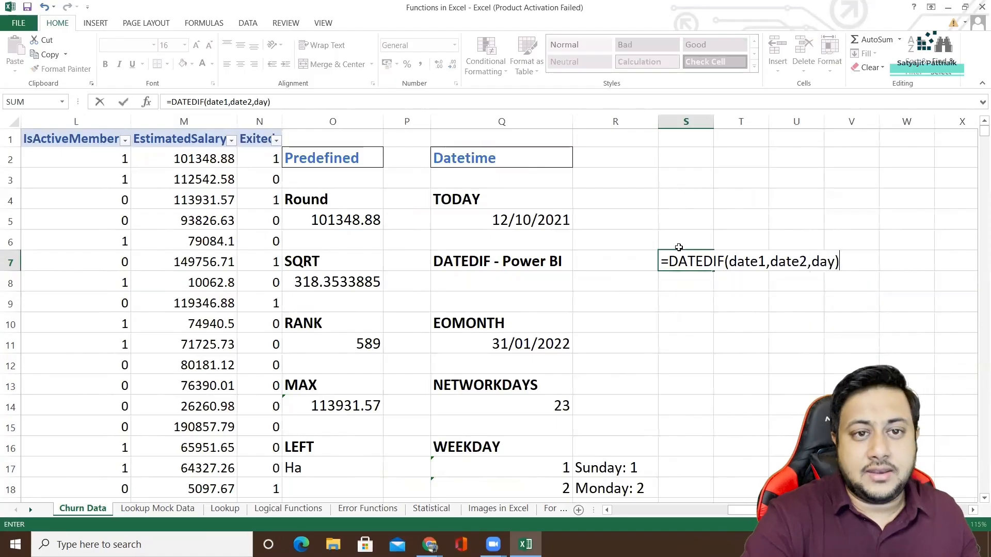
key("BackSpace")
key("BackSpace")
key("BackSpace")
key("BackSpace")
key("BackSpace")
key("BackSpace")
key("BackSpace")
key("BackSpace")
key("BackSpace")
key("BackSpace")
key("BackSpace")
key("BackSpace")
key("BackSpace")
key("BackSpace")
key("BackSpace")
key("BackSpace")
key("BackSpace")
key("BackSpace")
key("BackSpace")
key("BackSpace")
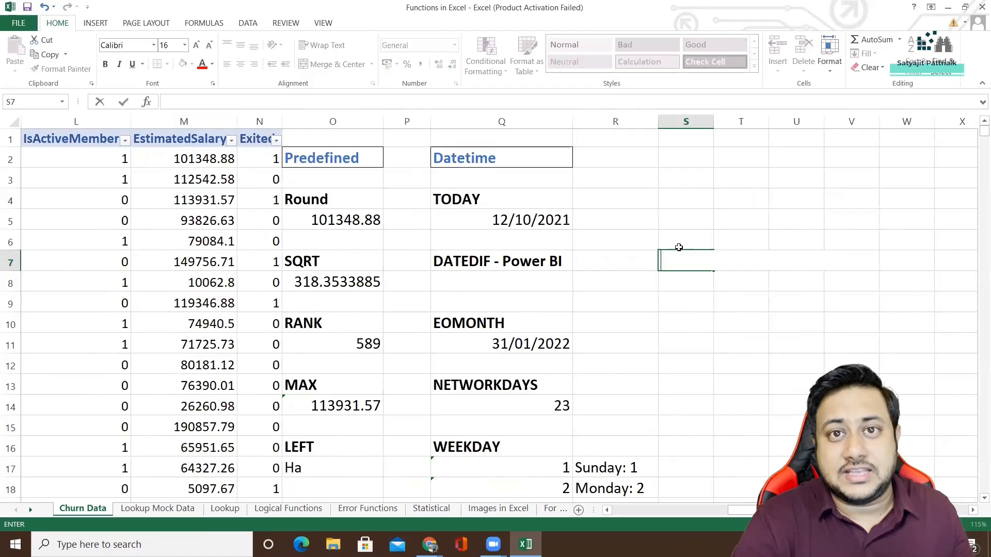
key("Return")
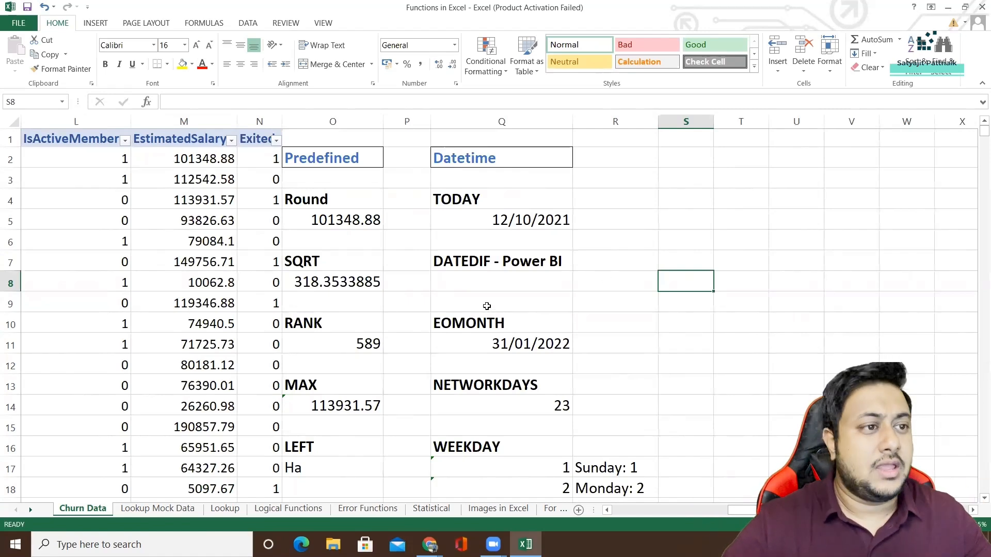
left_click(482, 324)
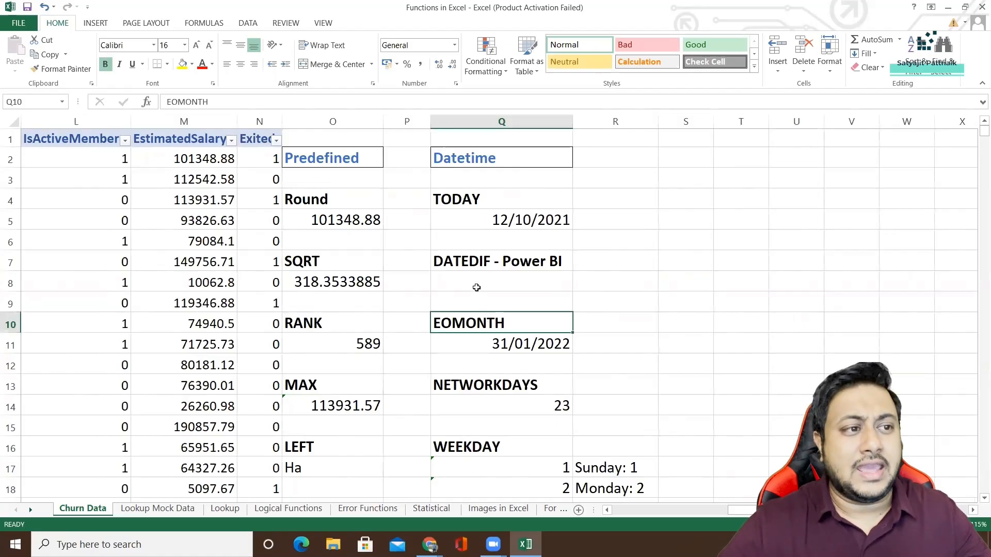
left_click(472, 264)
double_click(476, 281)
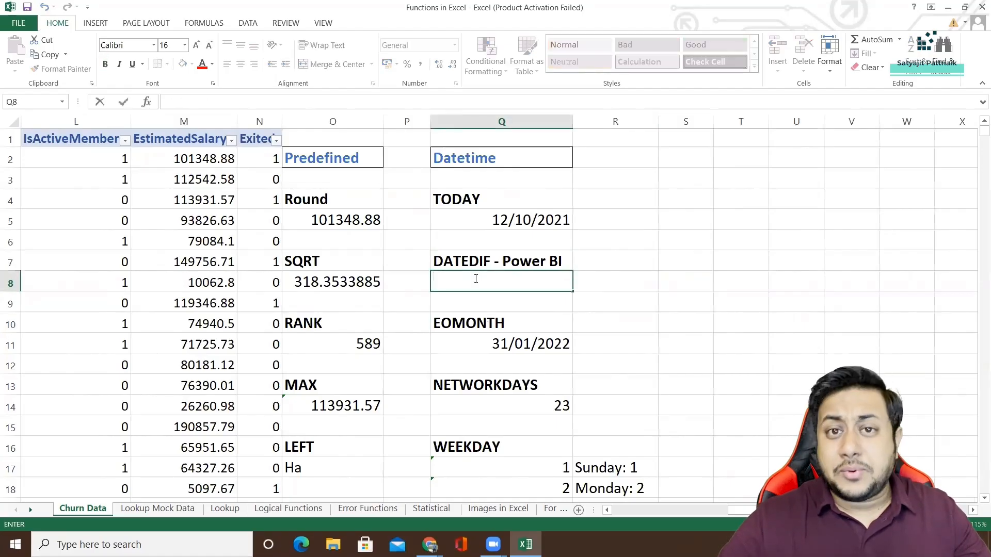
left_click(465, 262)
double_click(464, 282)
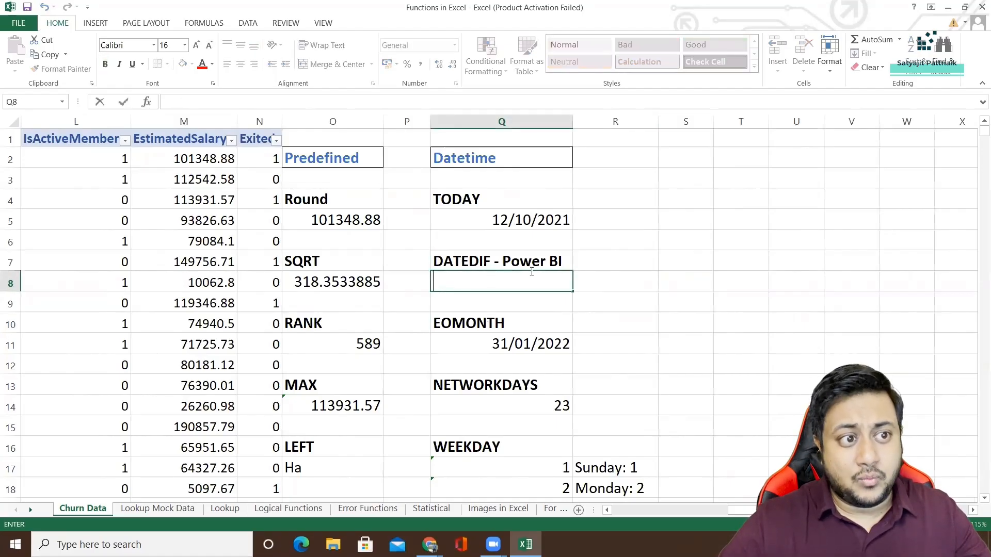
left_click(605, 265)
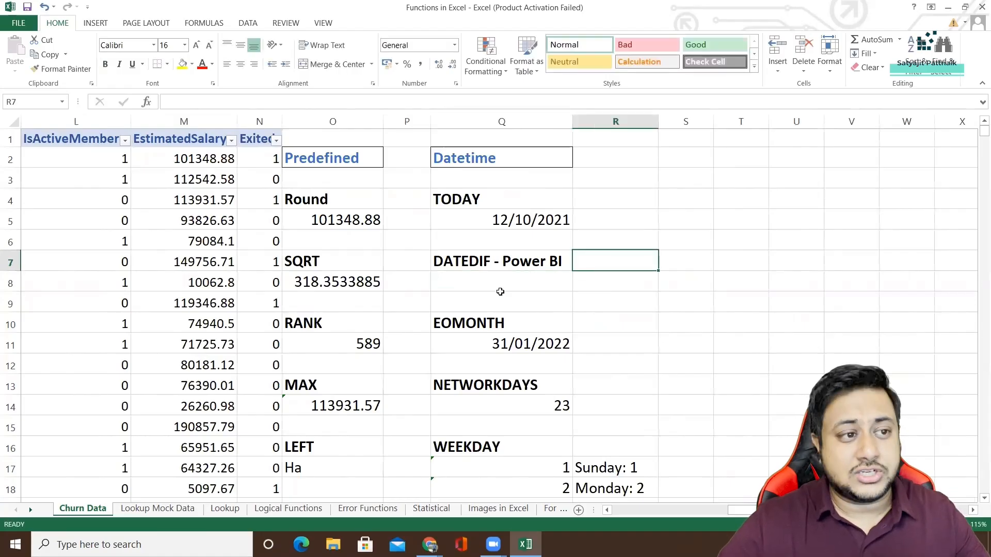
left_click(484, 297)
double_click(492, 281)
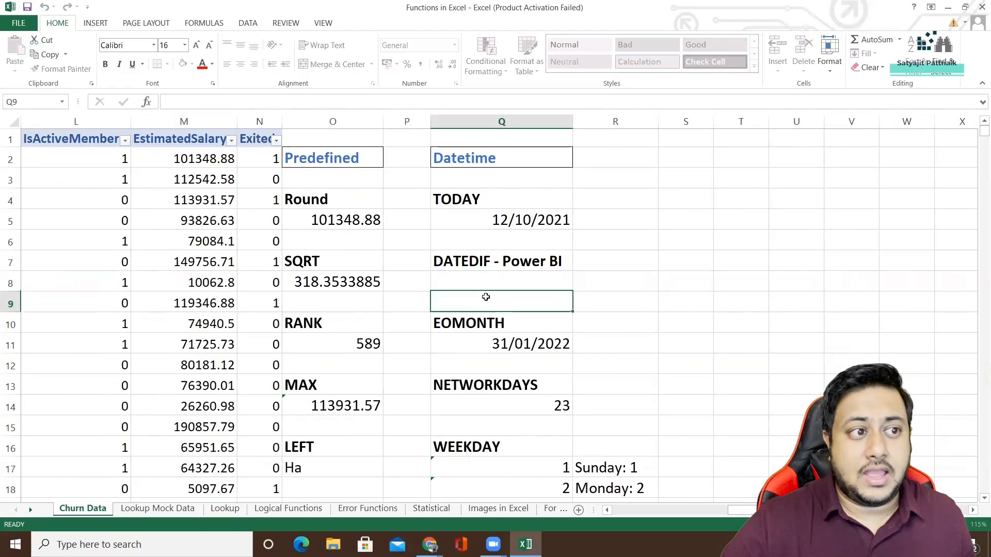
key("Escape")
left_click(488, 265)
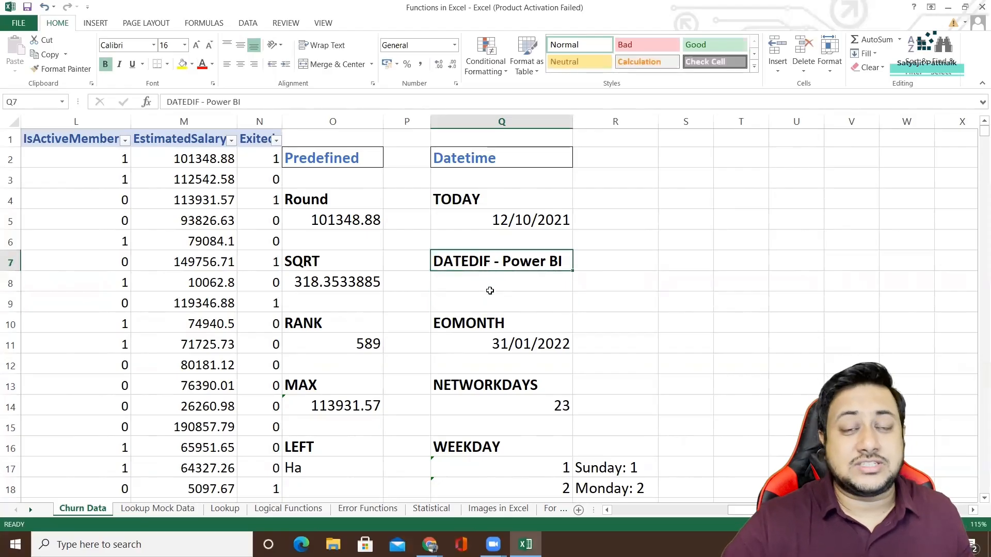
Enter =EOMONTH(TODAY(),-5) in cell R7 to find the month-end date five months before today.
left_click(464, 325)
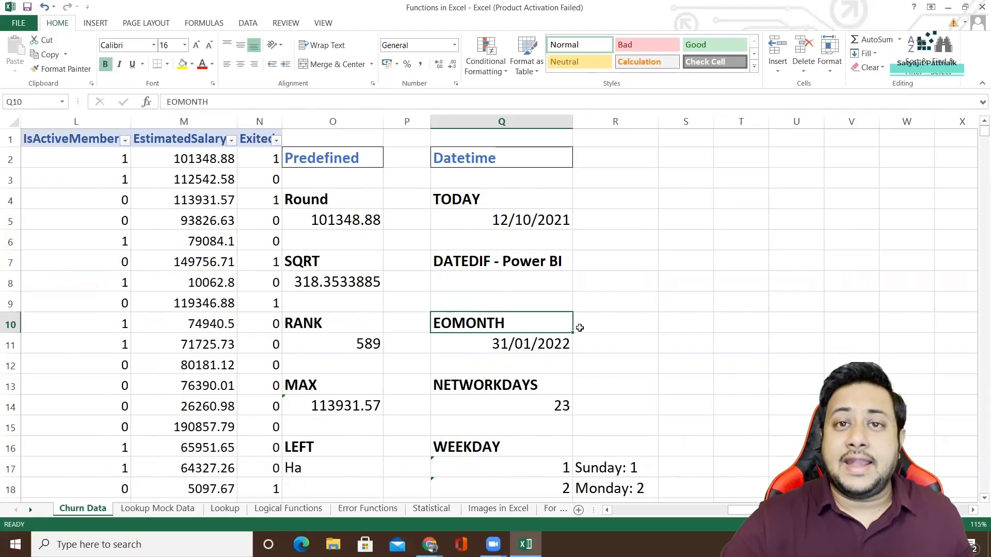
double_click(630, 259)
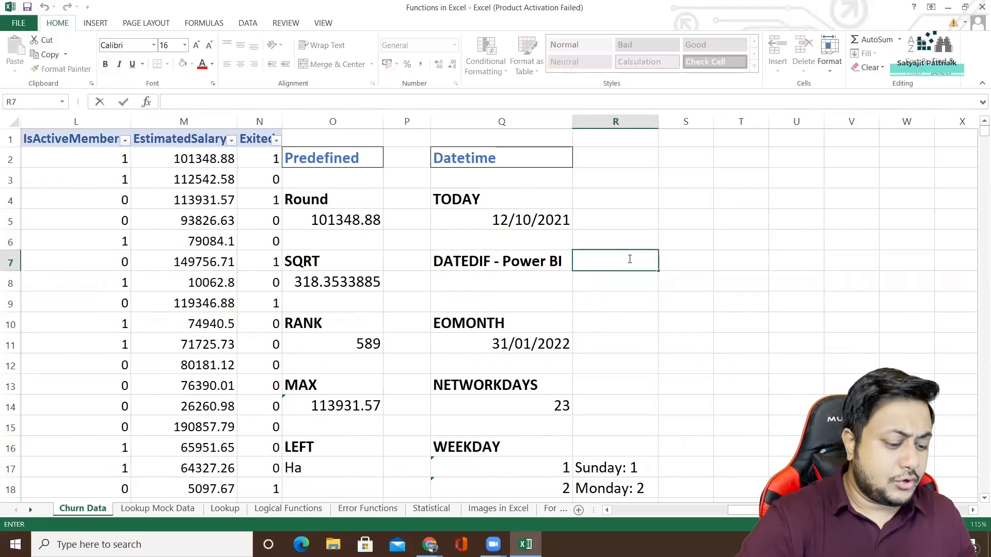
type("=EO")
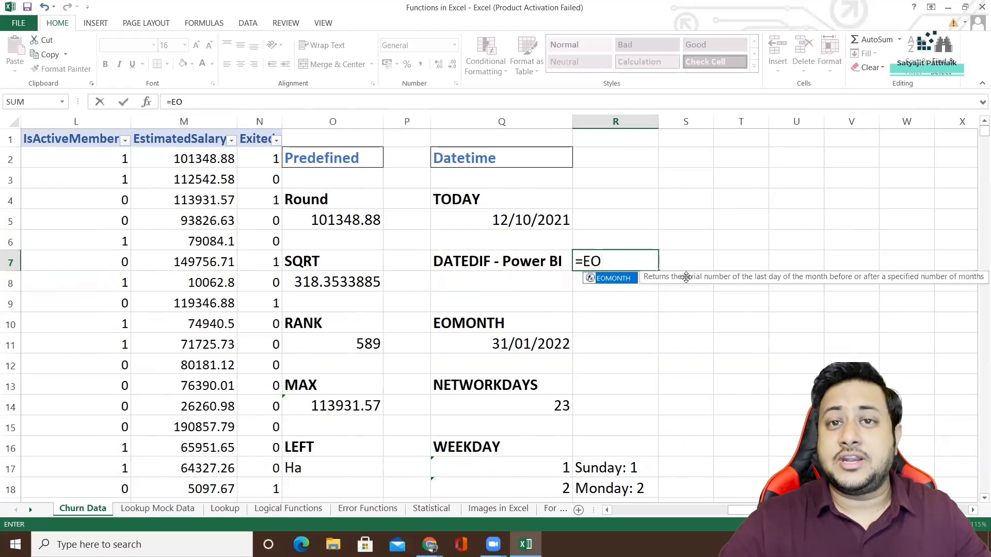
double_click(615, 282)
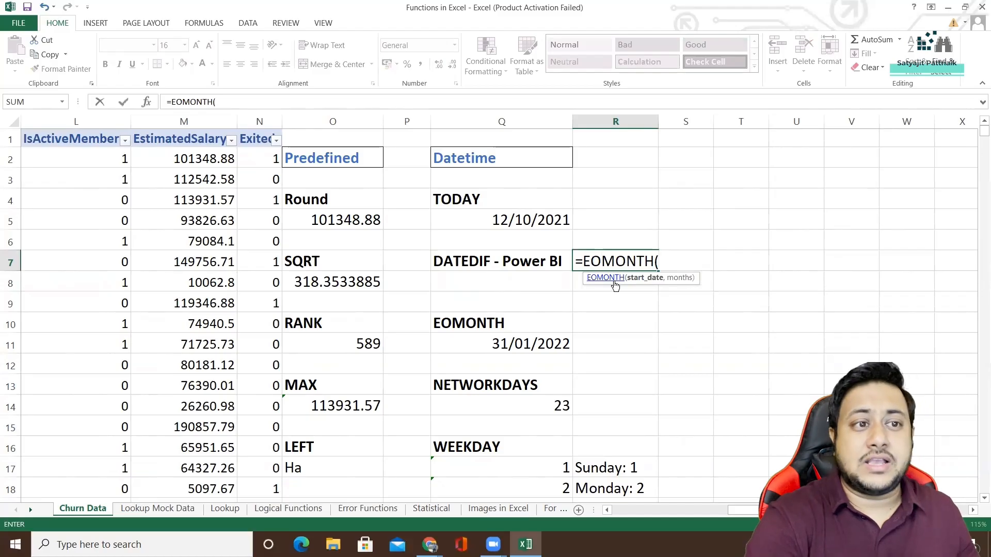
type("TODA")
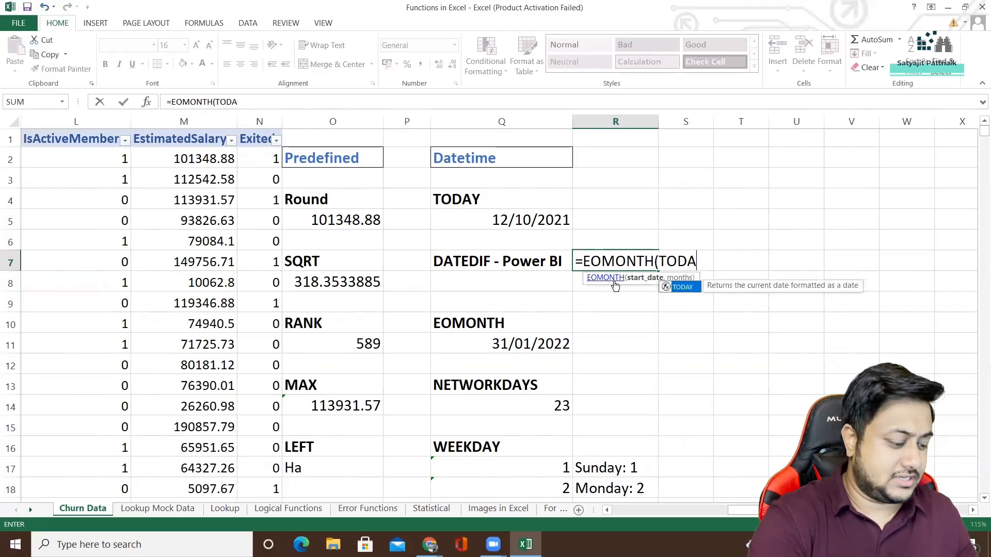
type("Y(),")
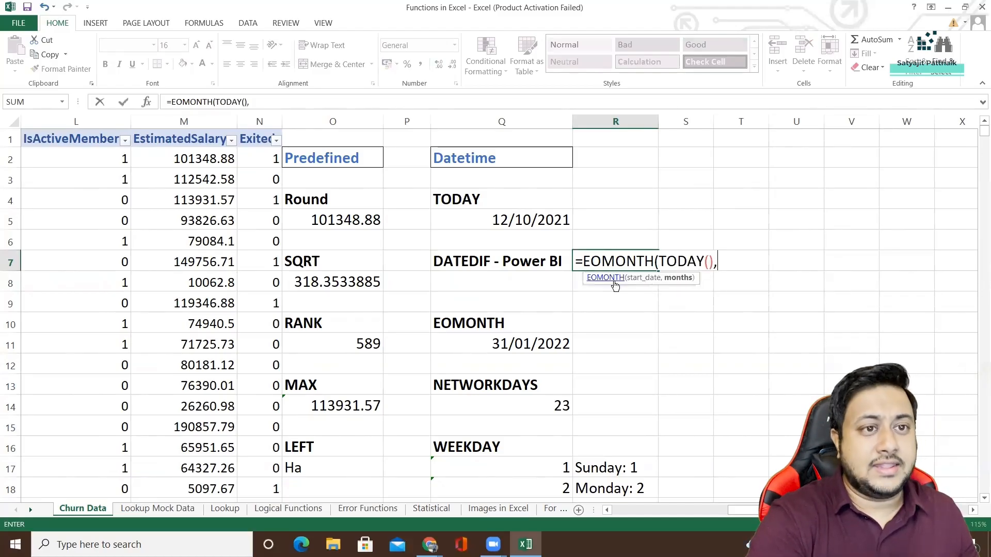
type("-5")
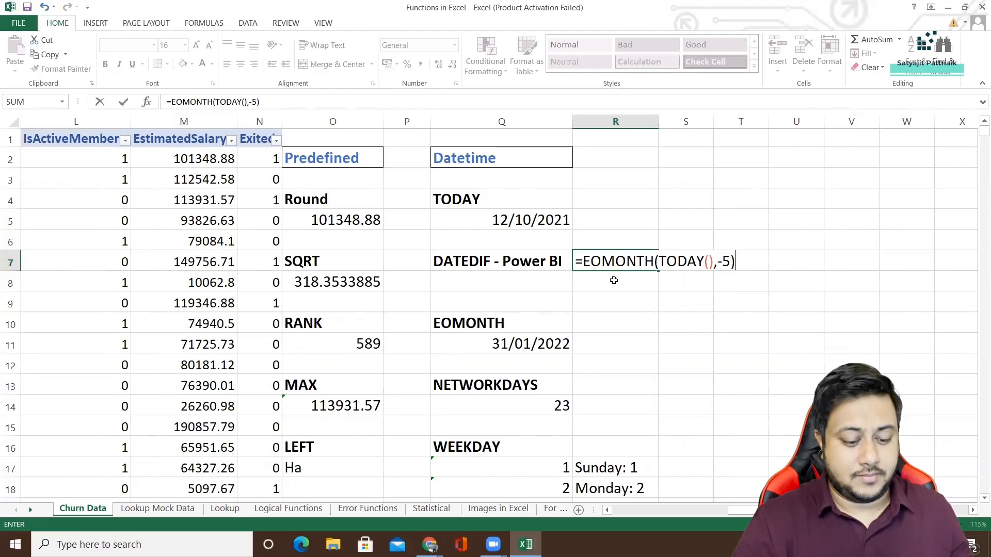
key("Return")
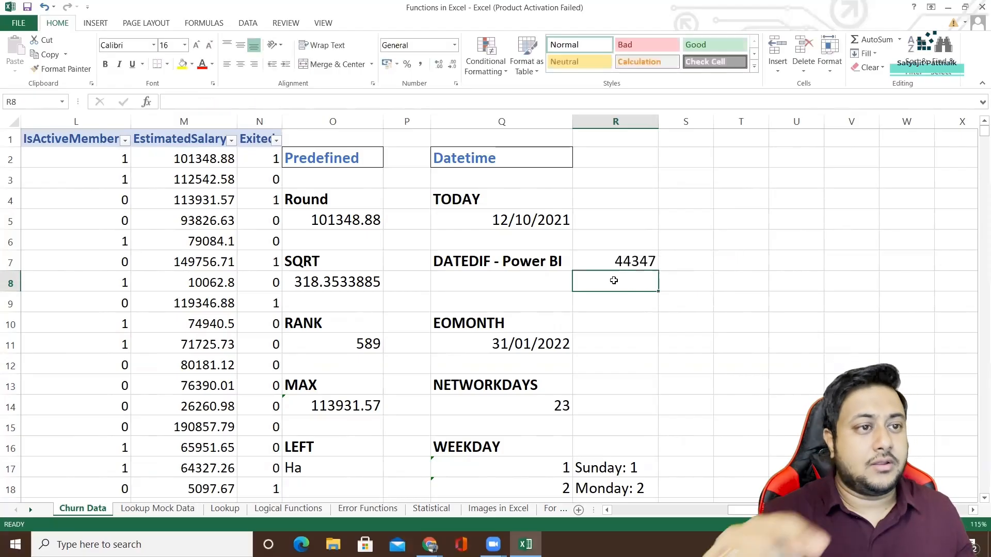
Compare the EOMONTH formulas and number formats of cells Q11 and R7.
left_click(514, 344)
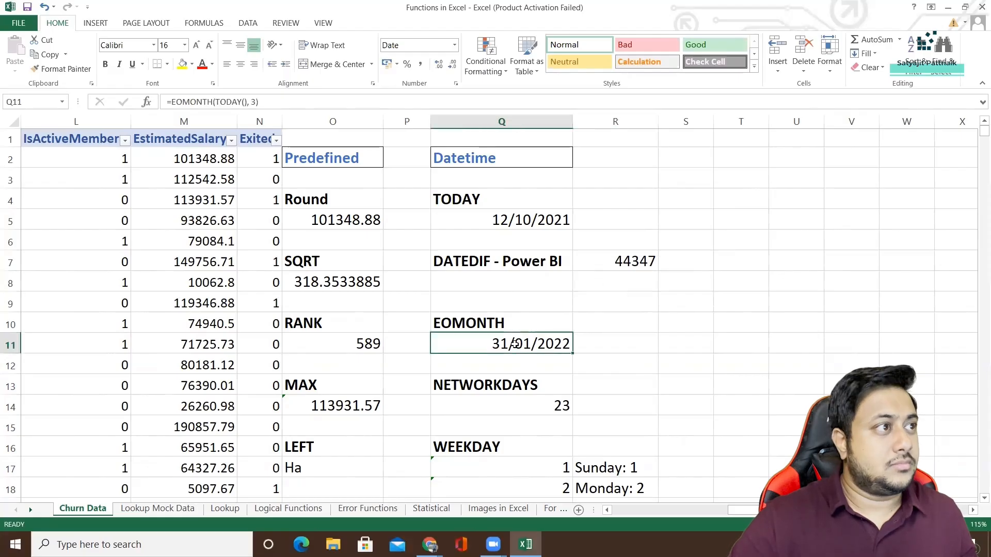
left_click(627, 261)
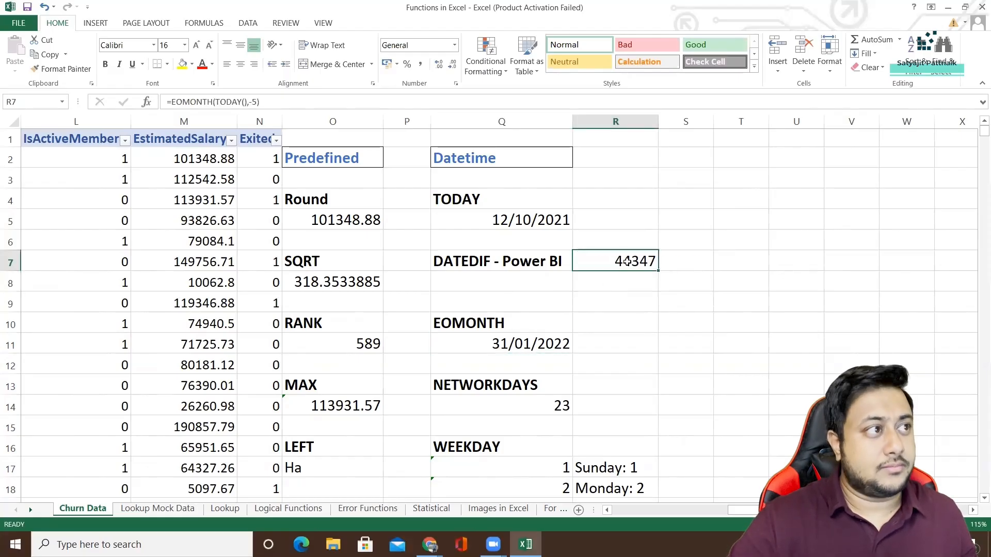
double_click(627, 262)
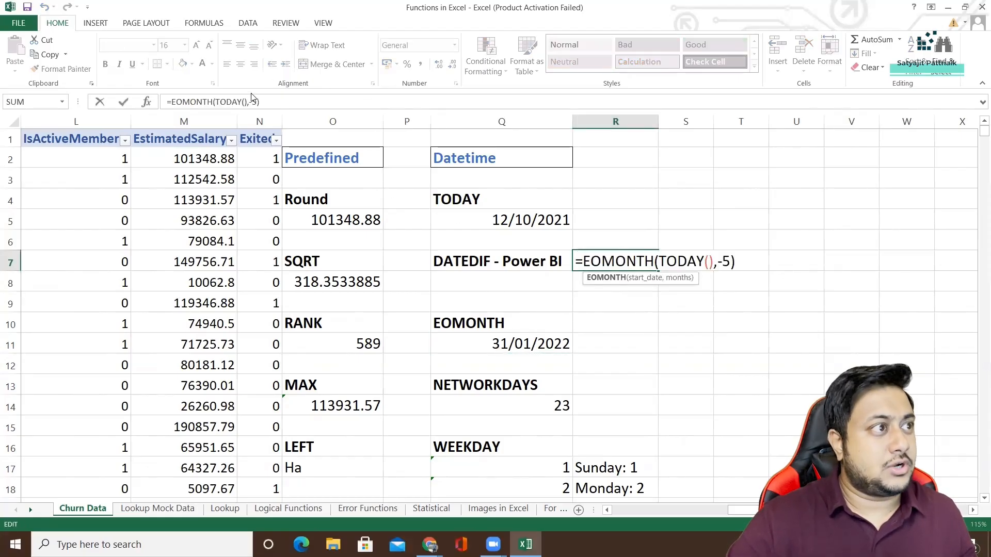
left_click(545, 319)
left_click(638, 262)
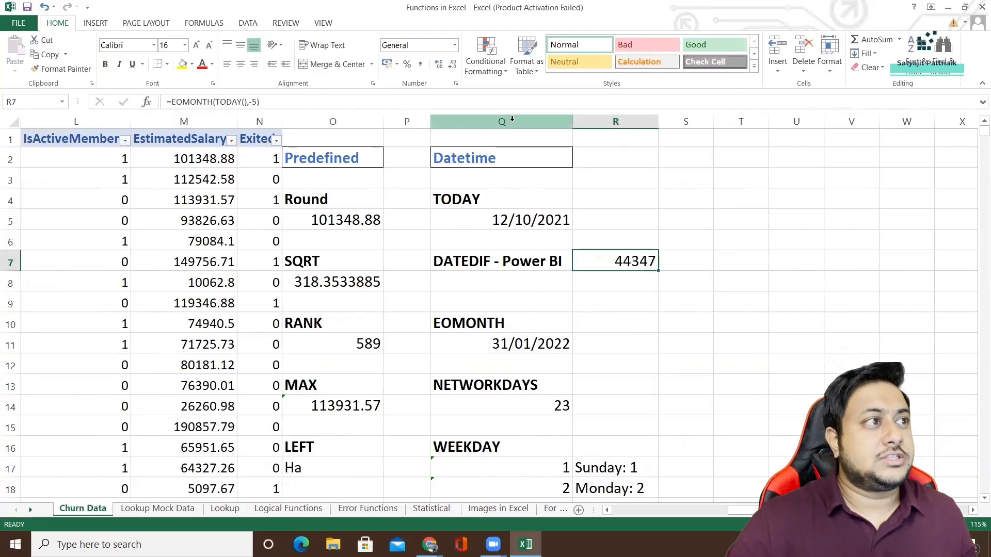
Copy the date format of the EOMONTH result in Q11 onto cell R7 with Format Painter.
left_click(518, 344)
left_click(61, 69)
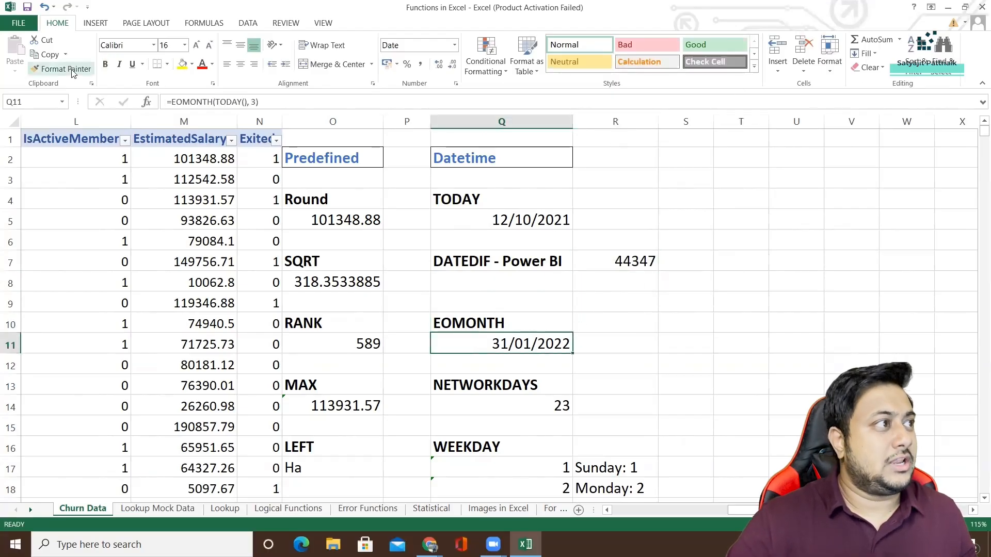
left_click(602, 260)
left_click(590, 309)
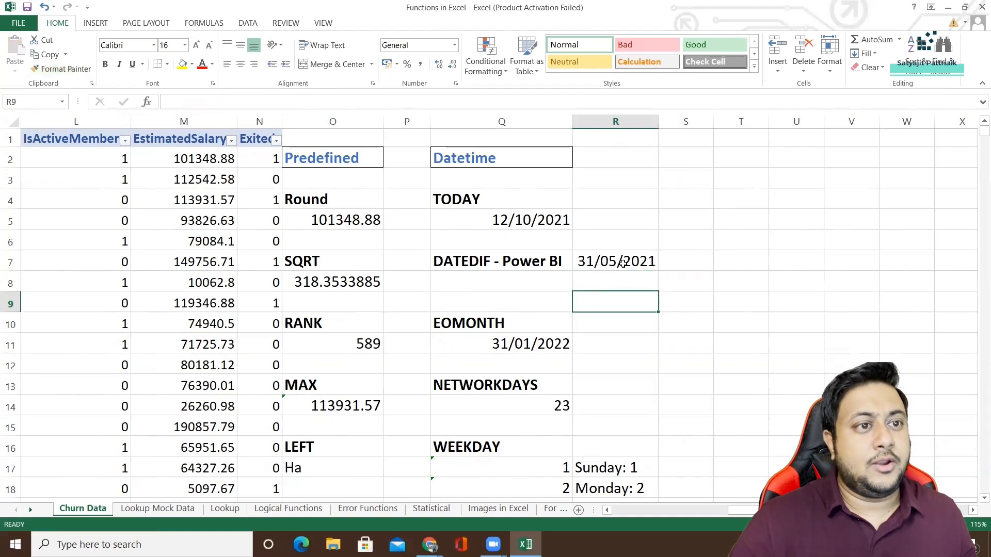
Change the months argument of the EOMONTH formula in R7 to 5, and clear the cell again.
left_click(624, 264)
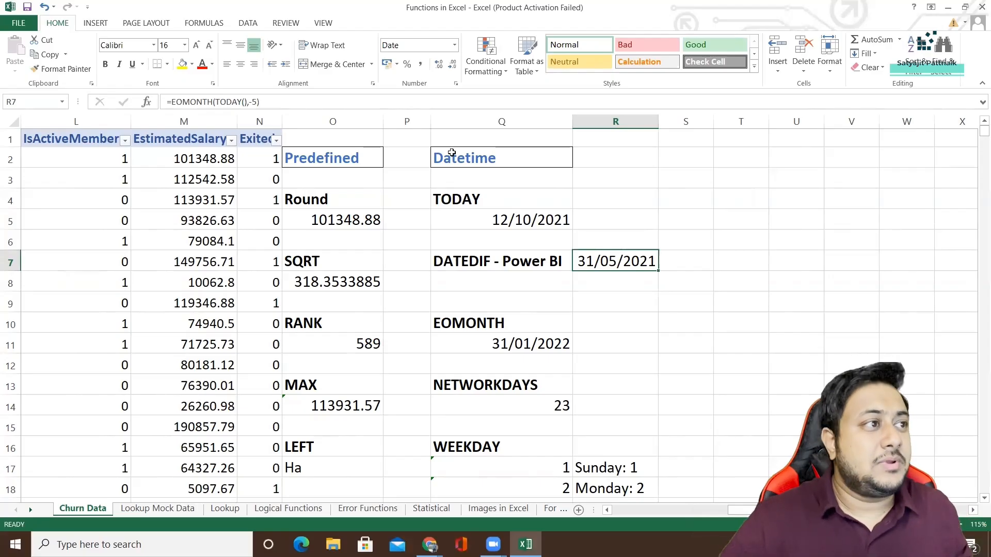
left_click(251, 102)
type("-")
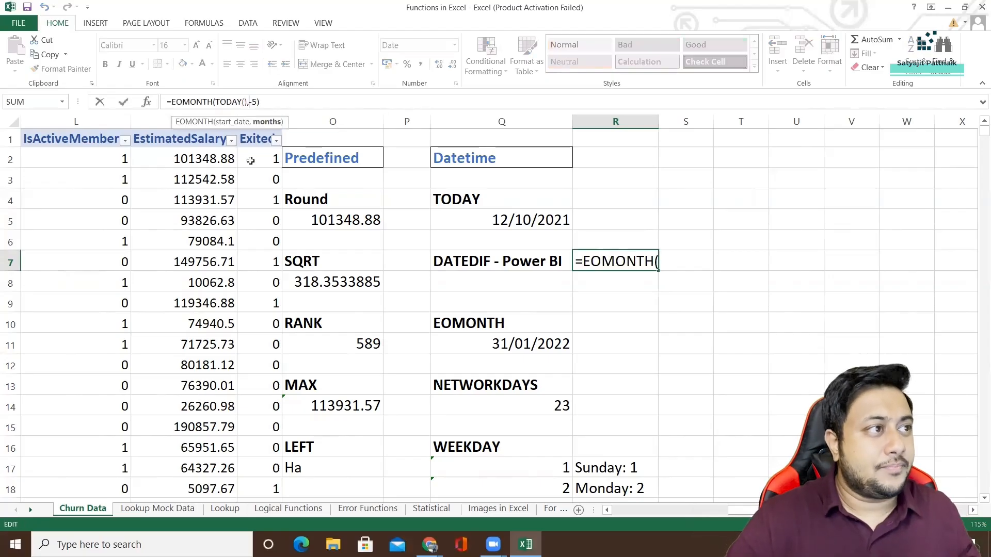
key("BackSpace")
key("Return")
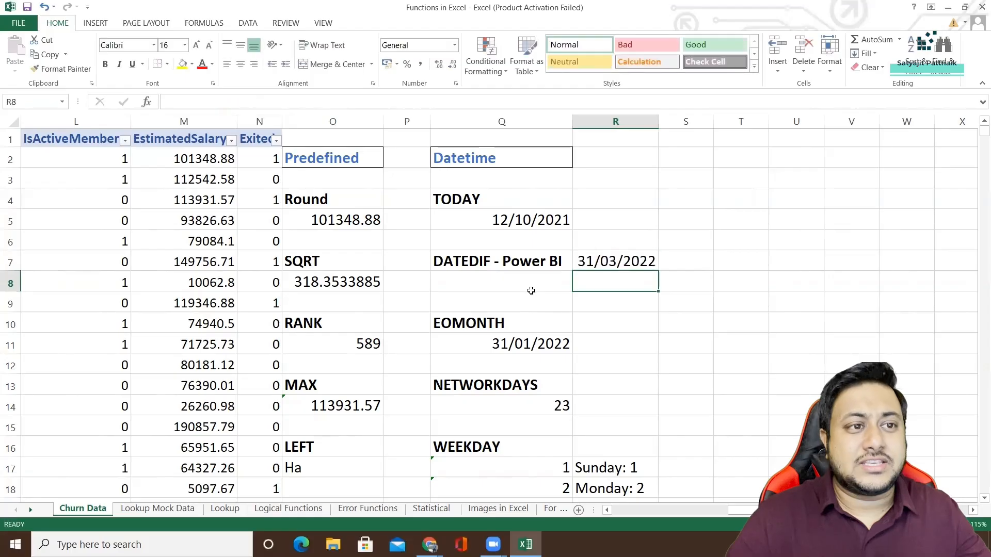
left_click(617, 255)
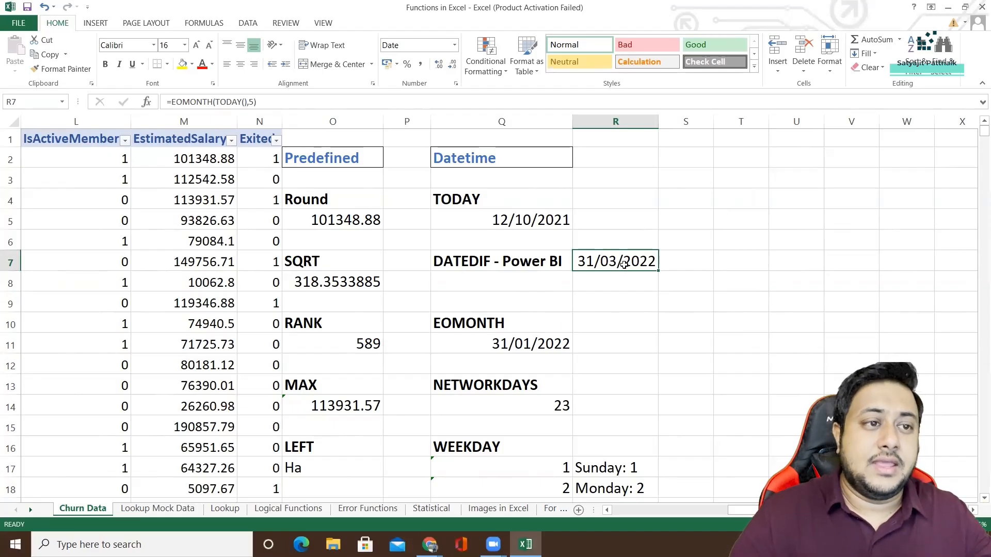
key("Delete")
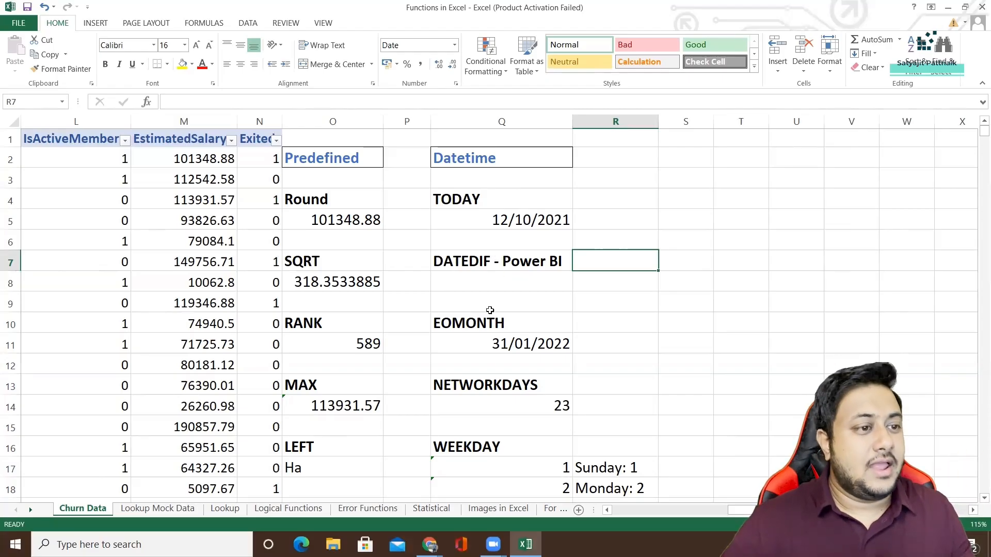
Examine the NETWORKDAYS formula in cell Q14, highlighting its start and end date arguments TODAY() and TODAY()+30.
left_click(493, 386)
left_click(494, 406)
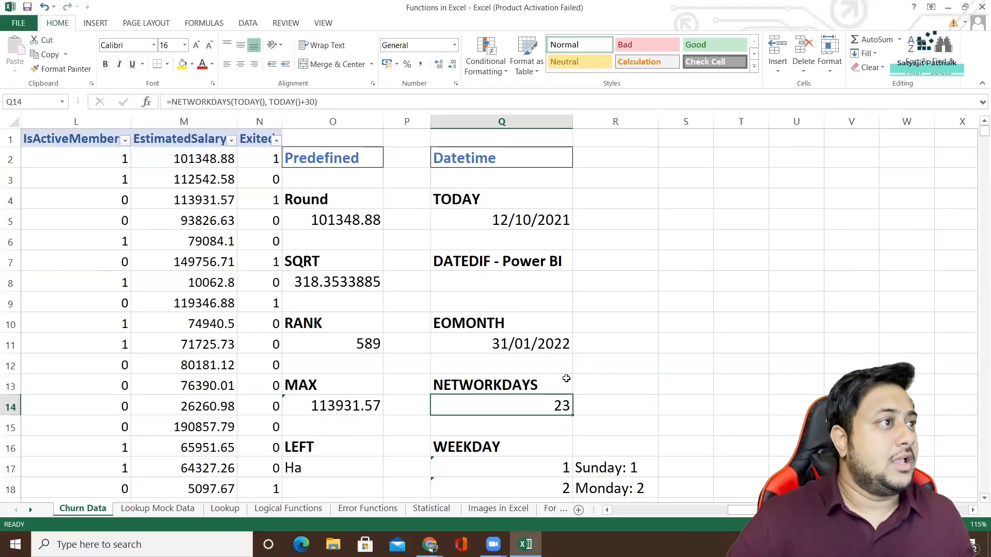
left_click_drag(234, 102, 316, 102)
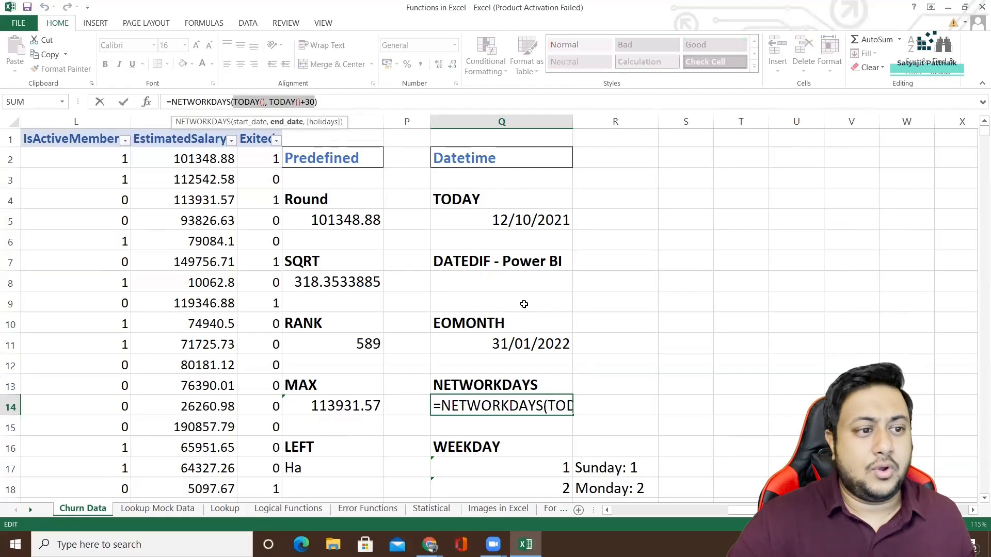
left_click(550, 378)
key("Escape")
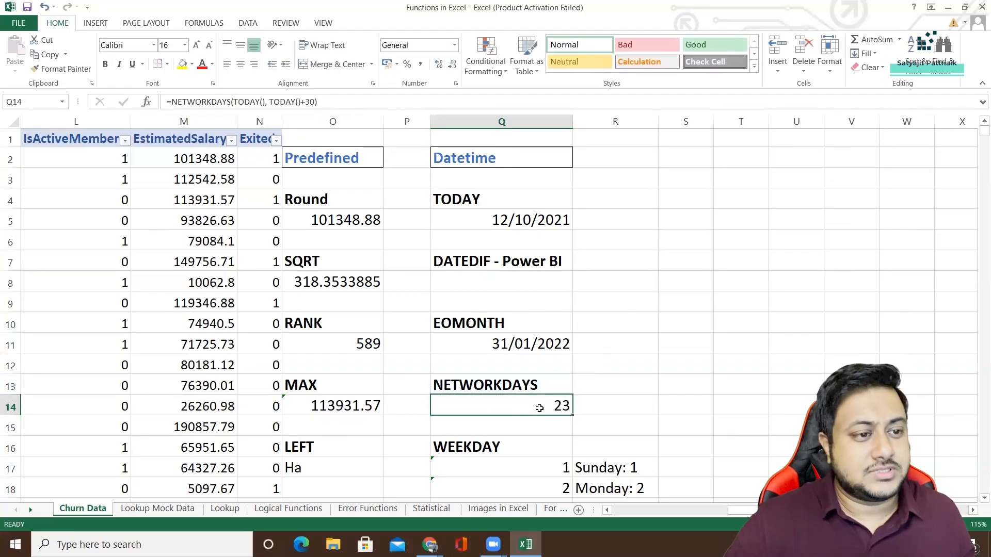
double_click(540, 409)
left_click_drag(550, 405, 603, 406)
key("Escape")
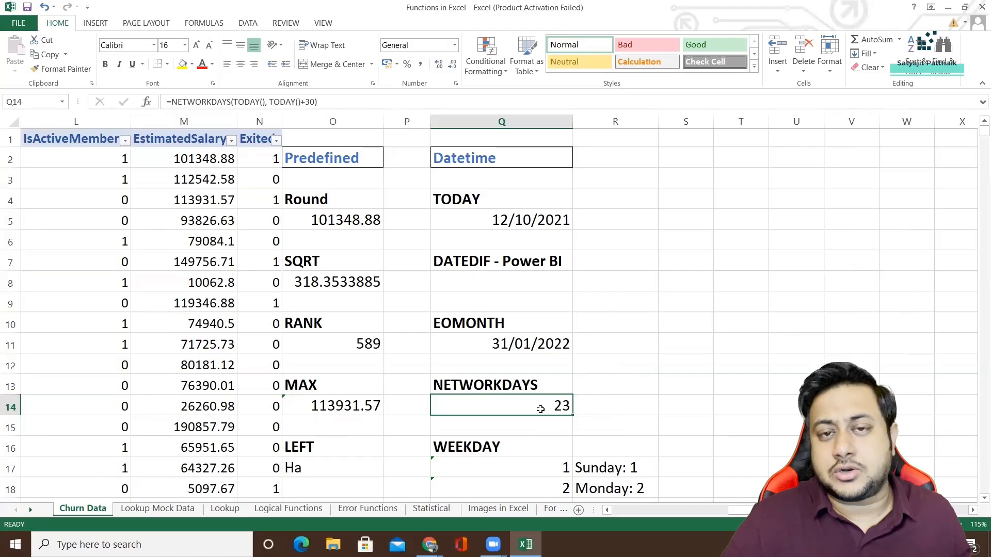
Inspect the WEEKDAY formula for 3-Jan-21 in cell Q17, highlighting its full text.
scroll(541, 409, "down", 2)
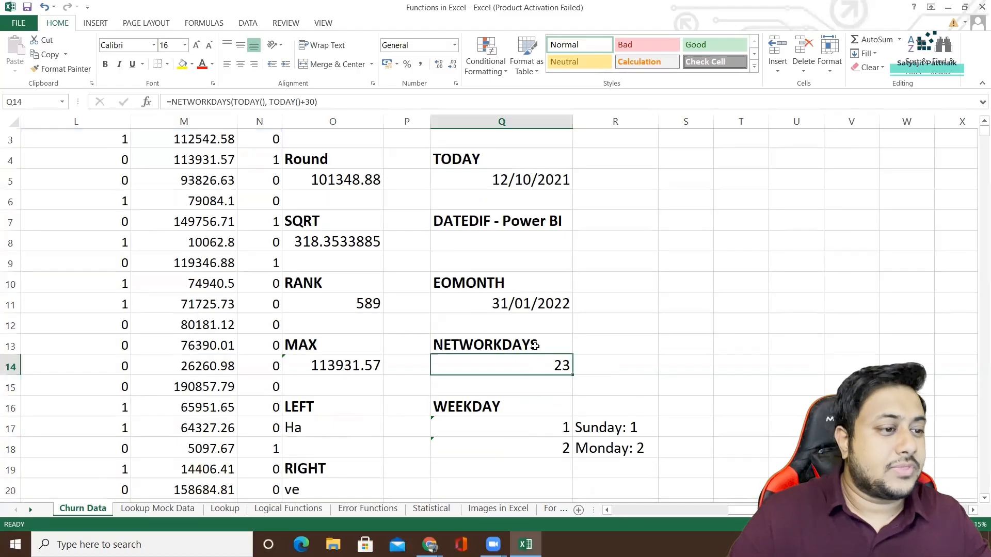
left_click(503, 358)
left_click(511, 346)
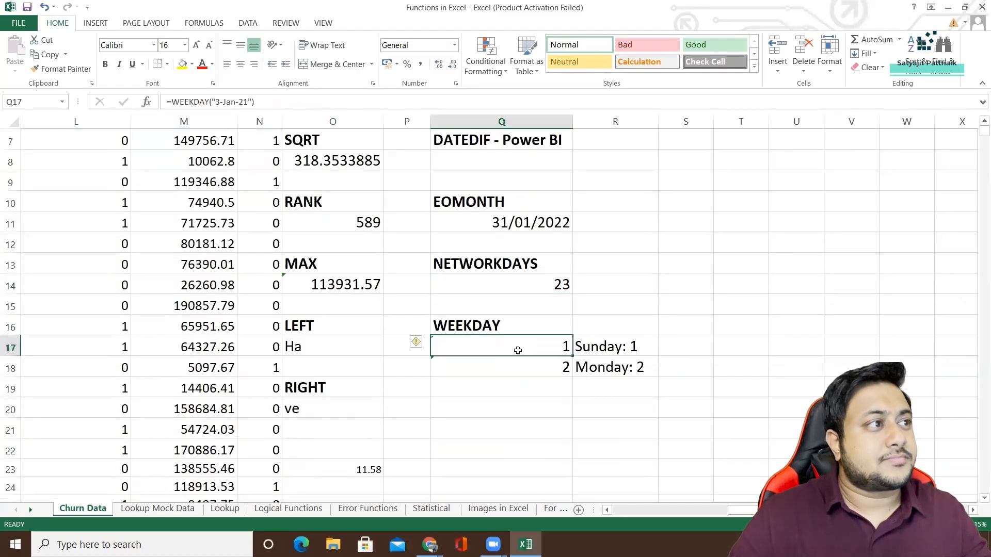
left_click_drag(270, 101, 166, 102)
key("ctrl+c")
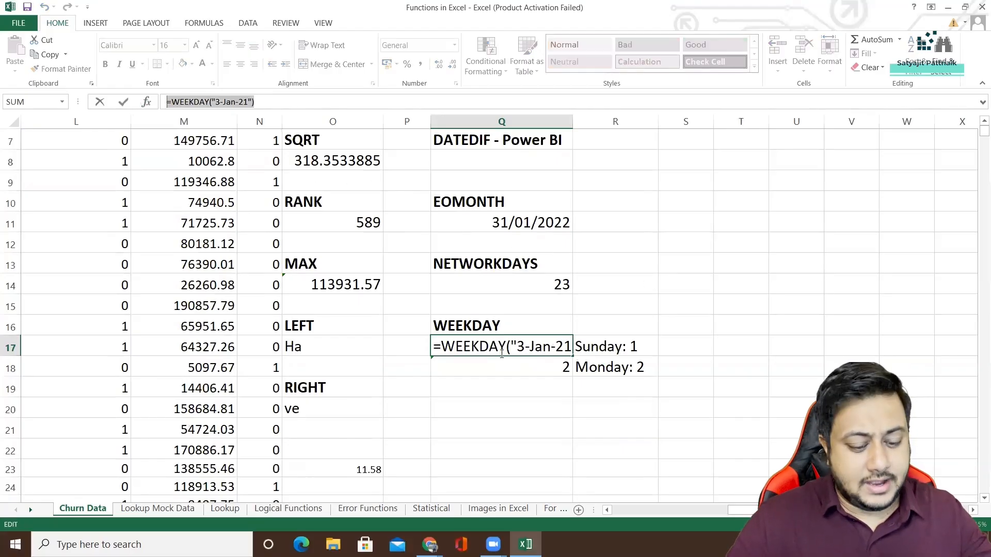
key("Return")
left_click(532, 347)
Look up 3 January 2021 in the Windows system calendar to check its day of the week, and close the calendar.
left_click(937, 545)
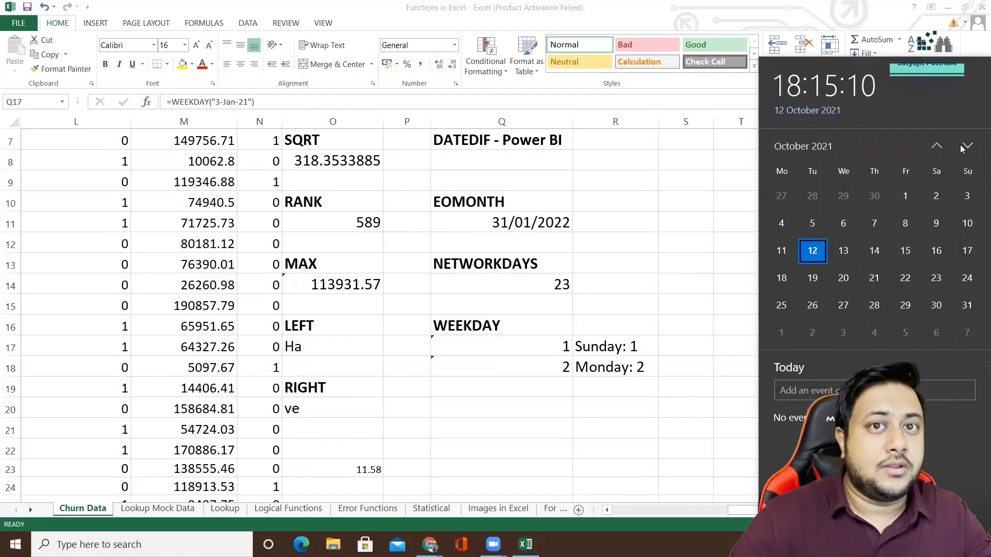
left_click(940, 149)
left_click(938, 148)
left_click(937, 149)
left_click(936, 149)
left_click(937, 147)
left_click(936, 147)
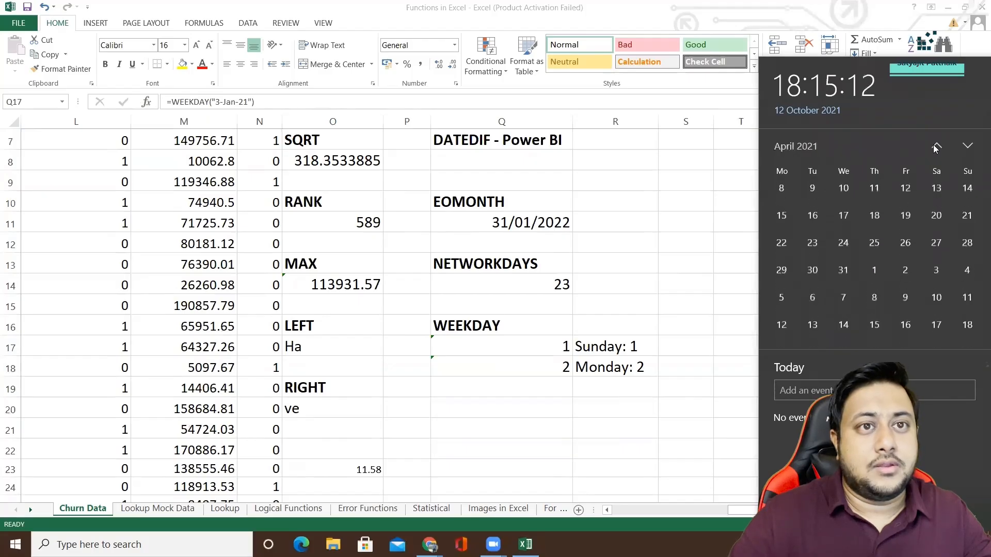
left_click(937, 147)
left_click(937, 148)
left_click(936, 147)
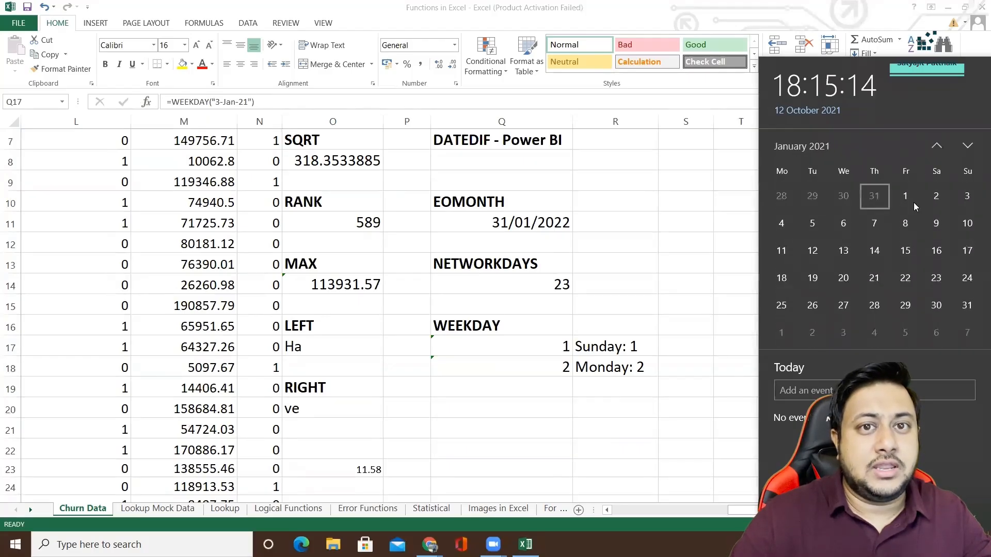
left_click(967, 197)
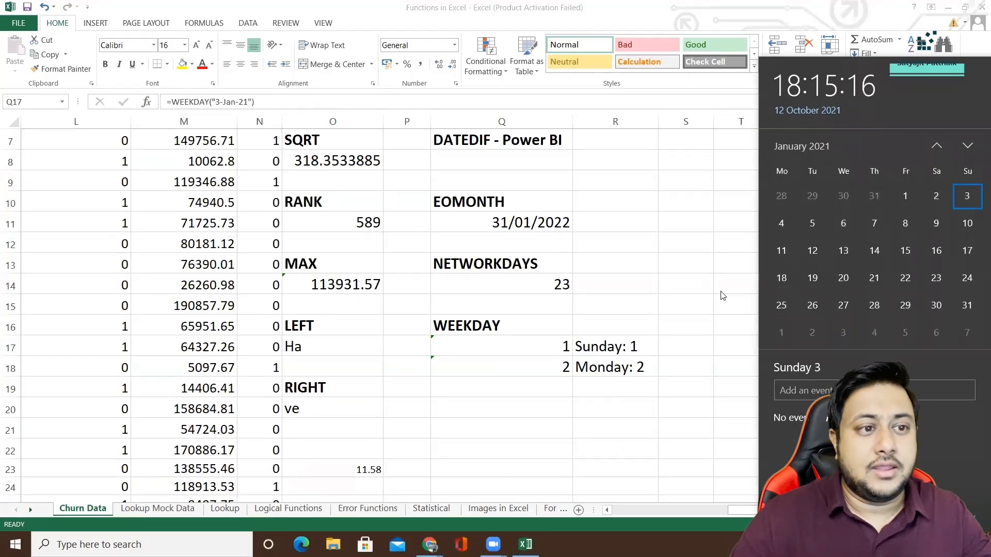
left_click(610, 353)
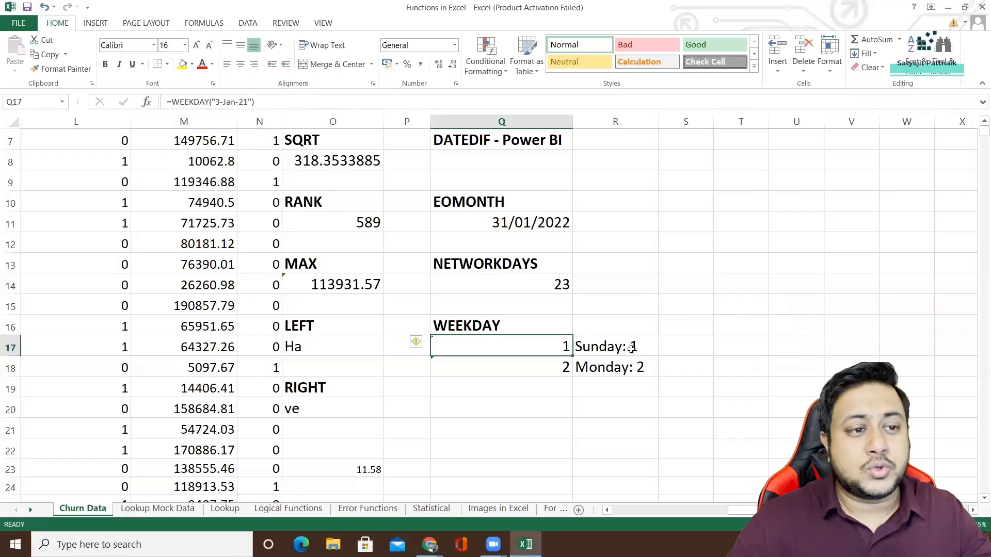
Review the Sunday and Monday number labels beside the WEEKDAY results in cells R17 and R18.
left_click(625, 348)
left_click(623, 368)
left_click(617, 391)
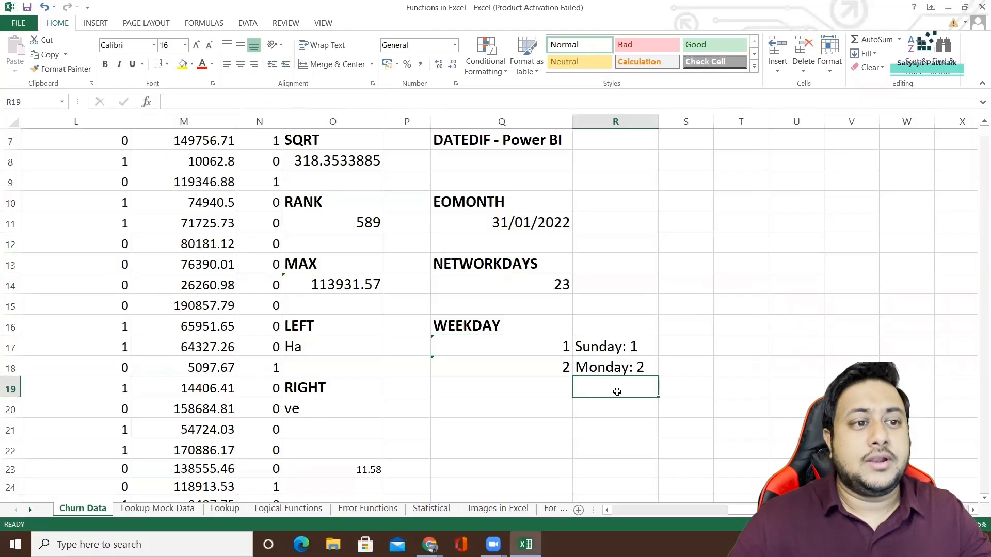
left_click(614, 409)
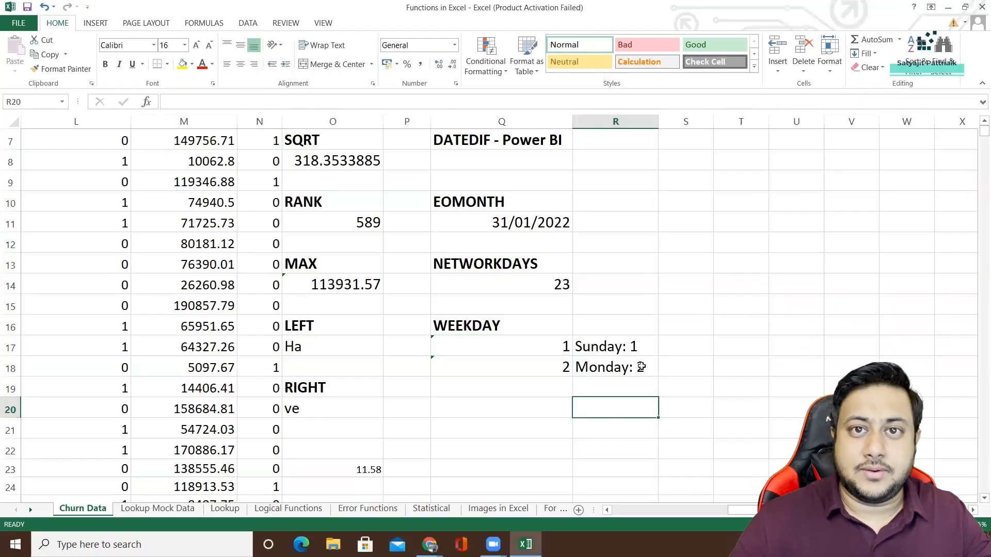
Review the WEEKDAY result and its Sunday label in row 17, and look up 9 October 2021 in the Windows system calendar.
left_click(654, 347)
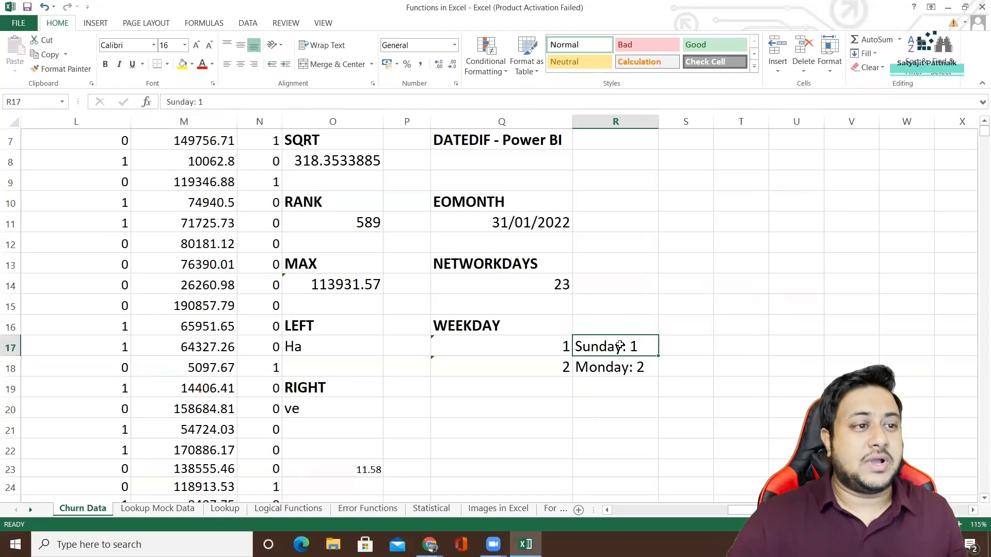
left_click(498, 347)
left_click(498, 381)
left_click(538, 343)
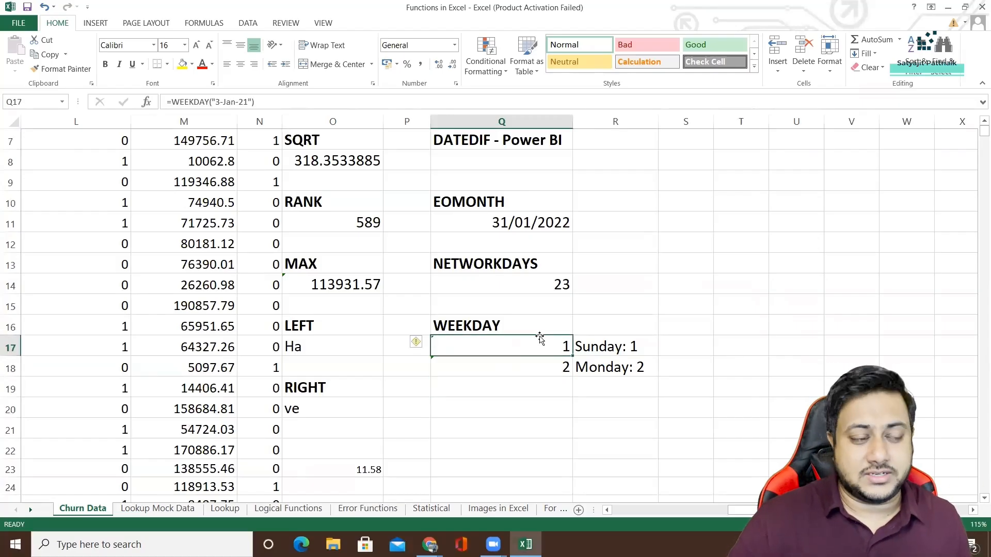
left_click(529, 399)
left_click(936, 545)
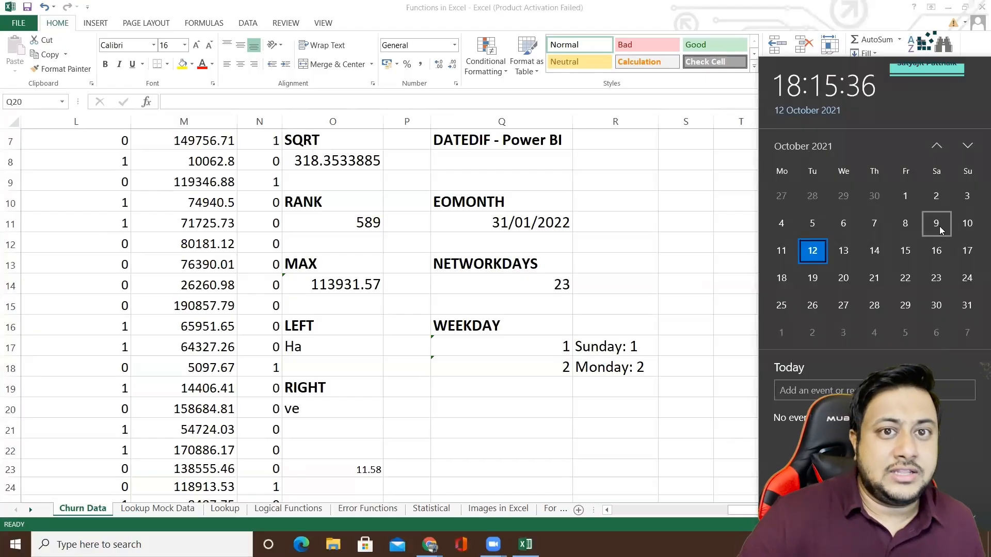
Copy the WEEKDAY formula text for 3-Jan-21 from cell Q17 into cell Q19.
double_click(518, 402)
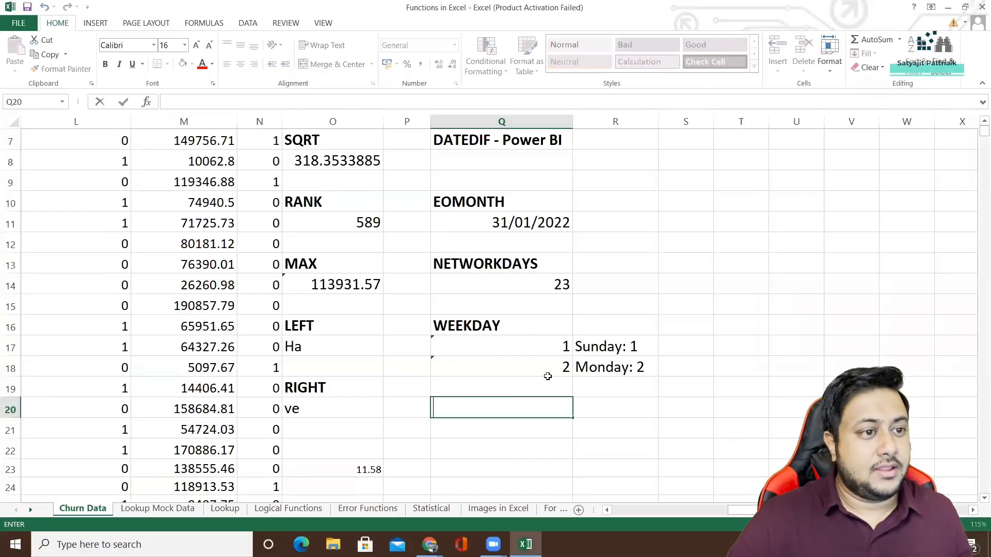
left_click(561, 343)
key("F2")
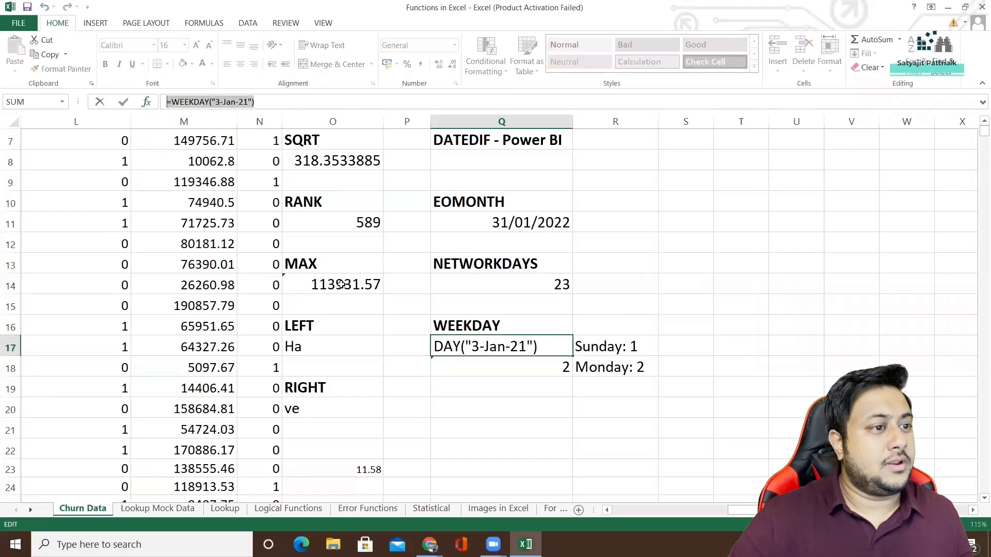
left_click(491, 388)
key("Escape")
left_click(502, 387)
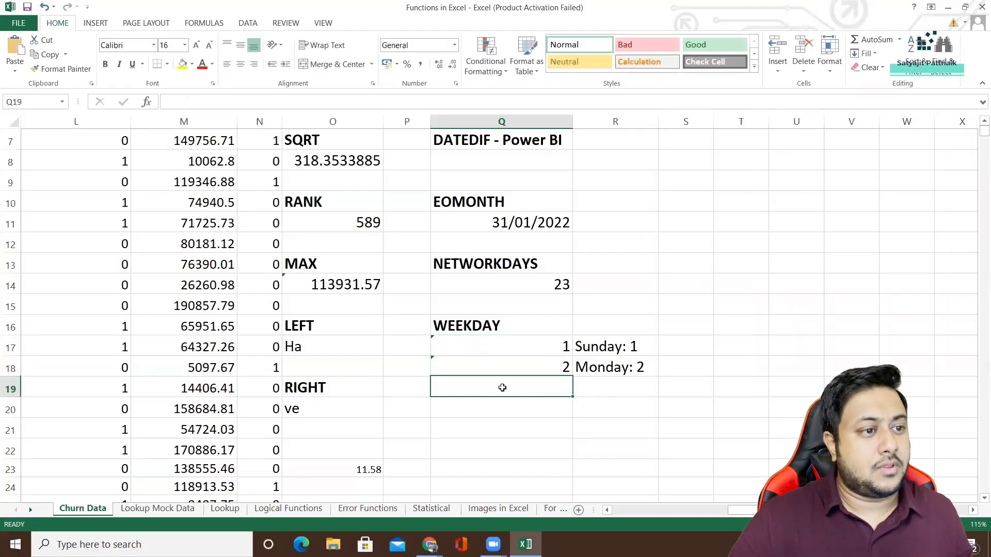
double_click(502, 388)
key("ctrl+v")
Change the date in the Q19 formula to 9-Oct-21 so it reads =WEEKDAY("9-Oct-21").
double_click(517, 385)
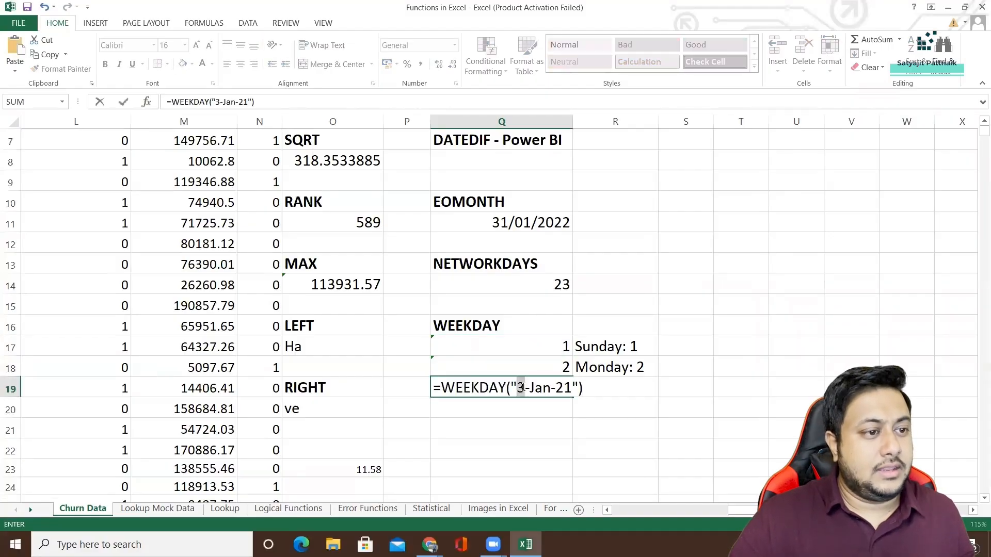
type("9")
left_click_drag(529, 388, 548, 389)
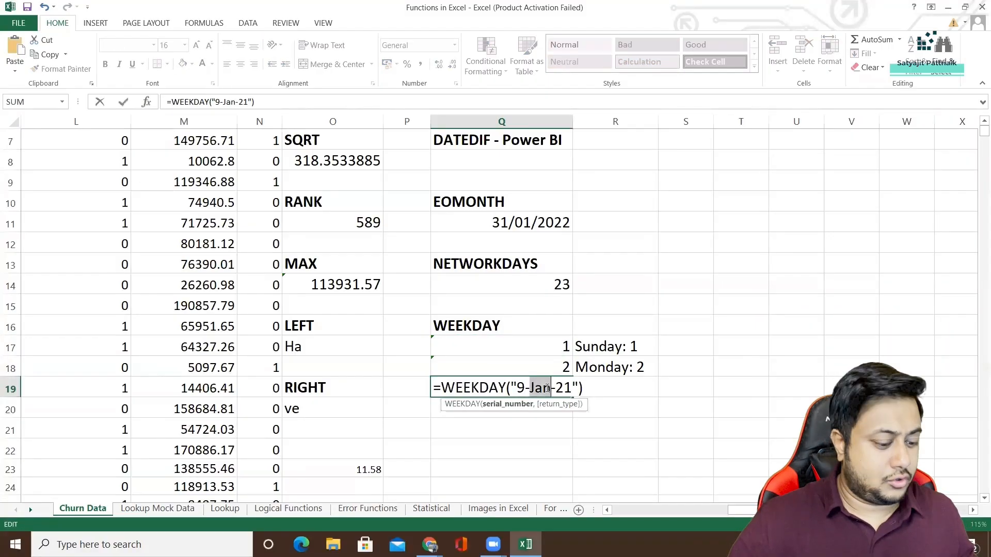
type("Oct")
key("Return")
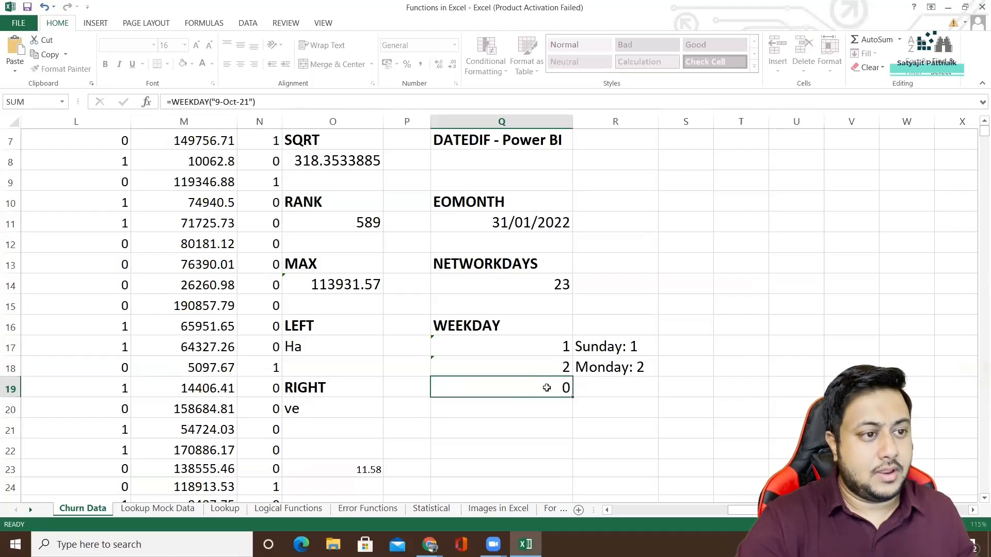
Label the new WEEKDAY result by entering "Saturday: 7" in cell R19.
left_click(594, 389)
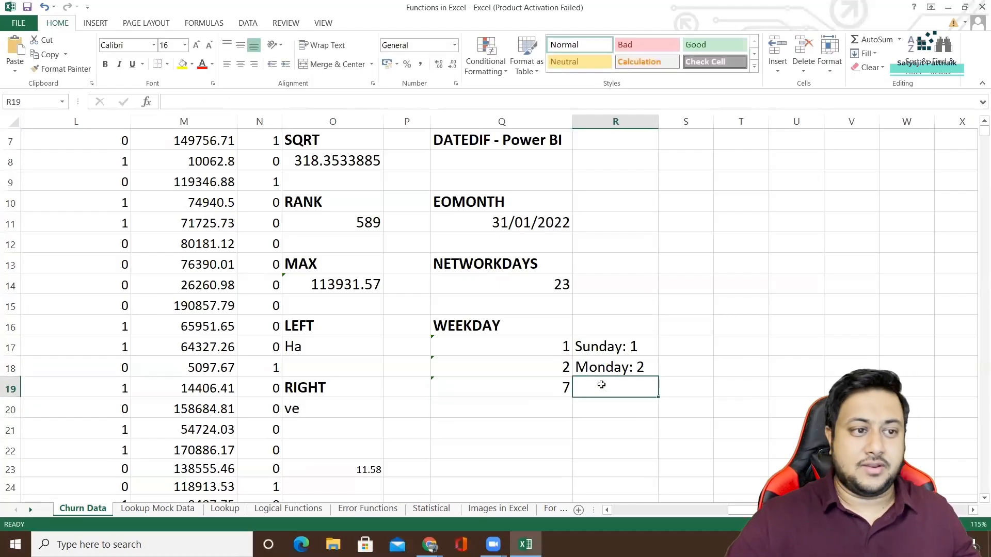
type("Saturday:")
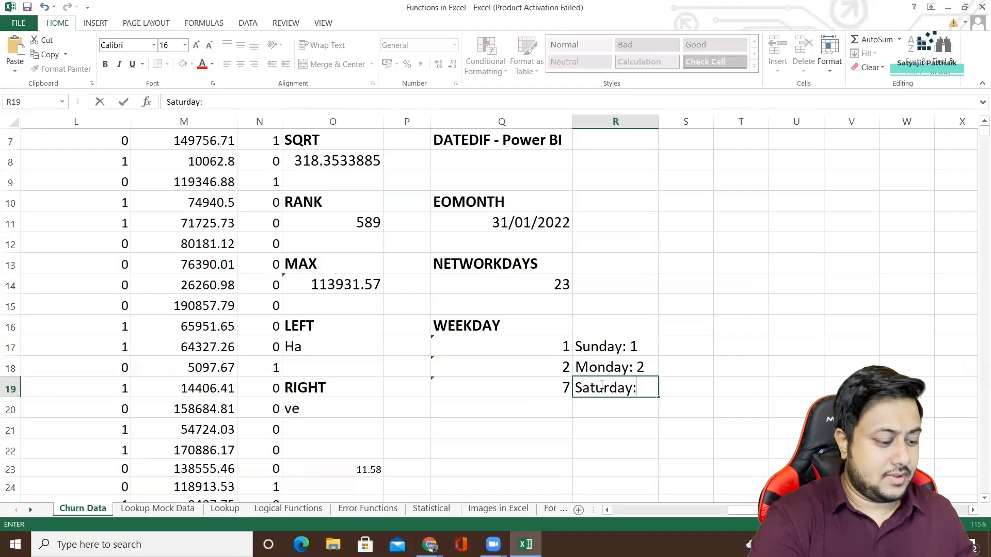
type(" 7")
left_click(552, 308)
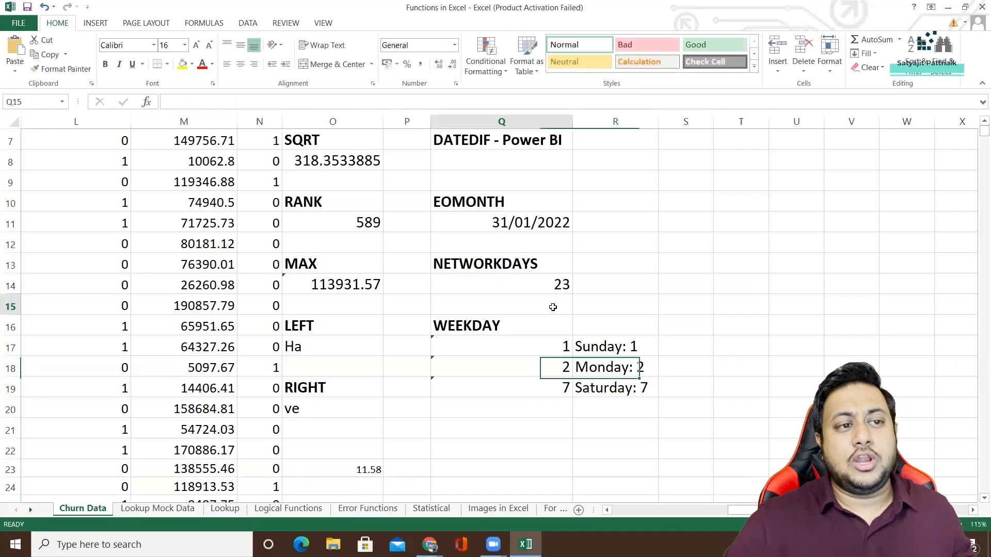
Enter the formula =YEAR(TODAY()) in cell Q21, below the WEEKDAY examples.
scroll(532, 309, "up", 2)
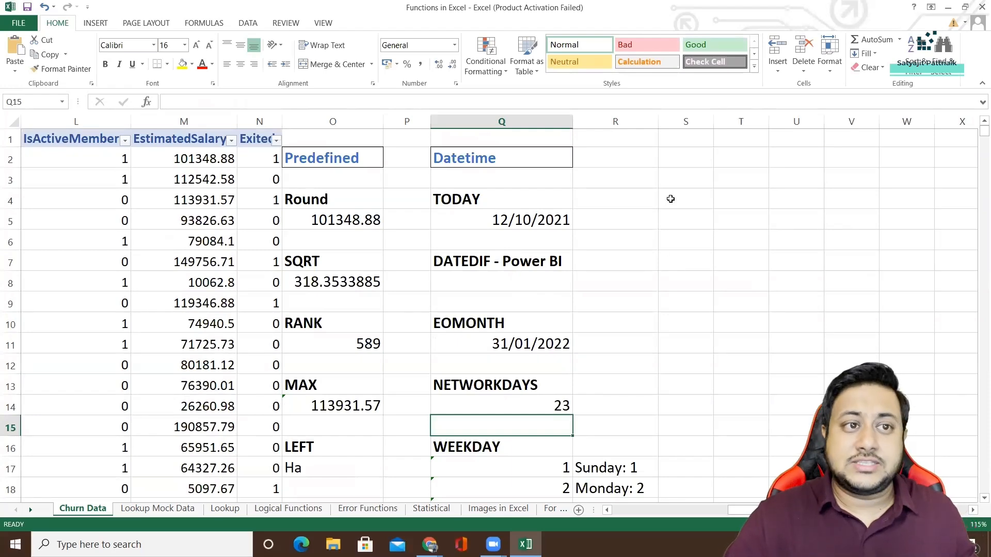
scroll(524, 391, "down", 2)
left_click(491, 423)
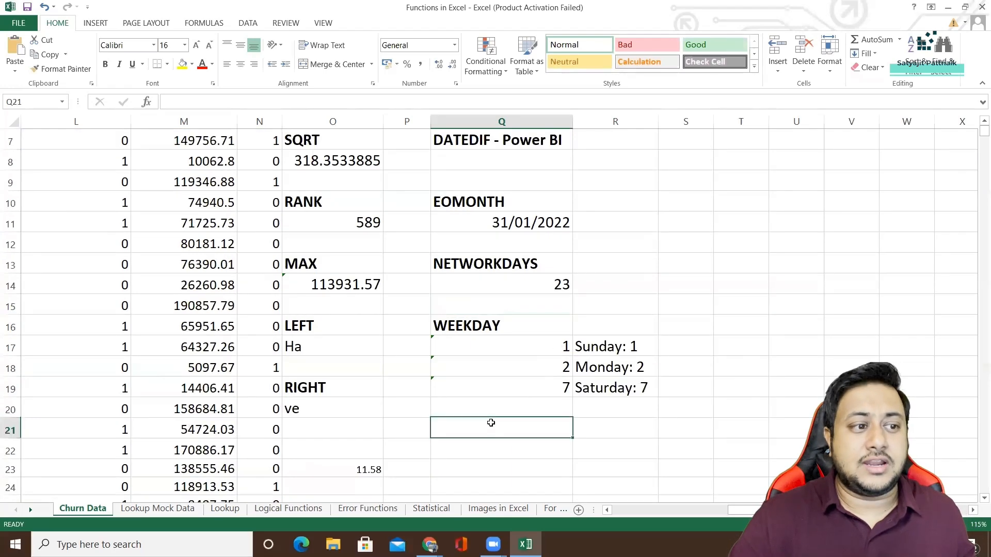
type("=")
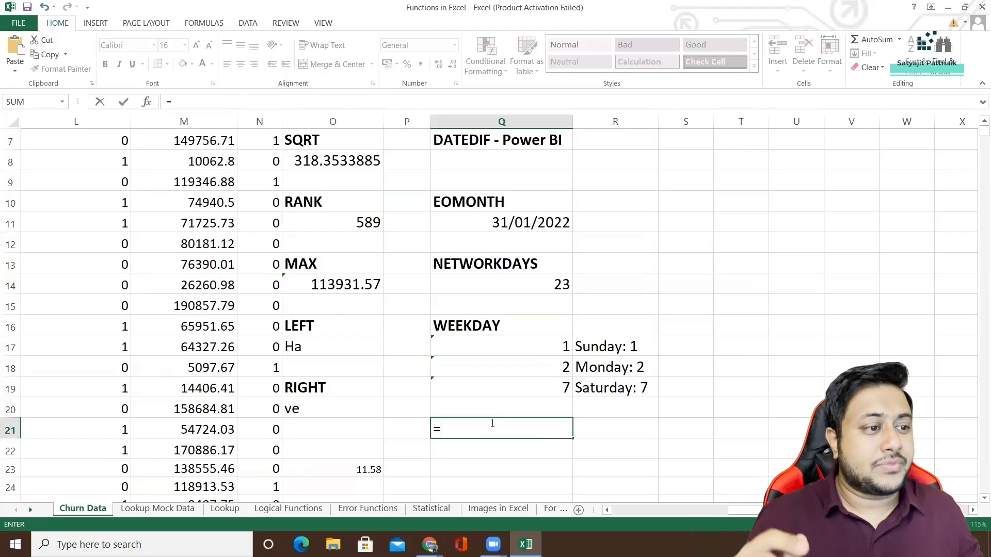
type("DA")
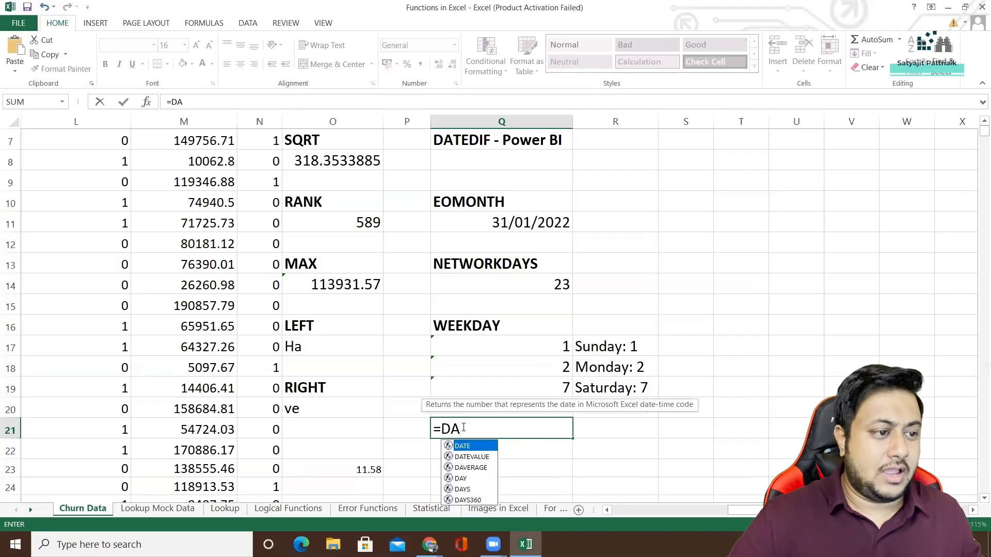
left_click_drag(463, 427, 444, 426)
type("YEAR")
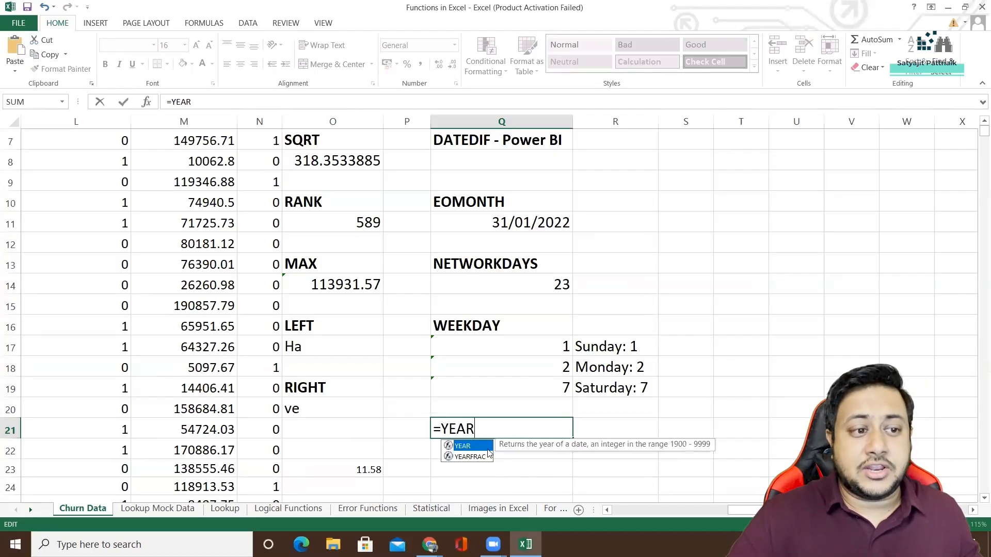
type("(")
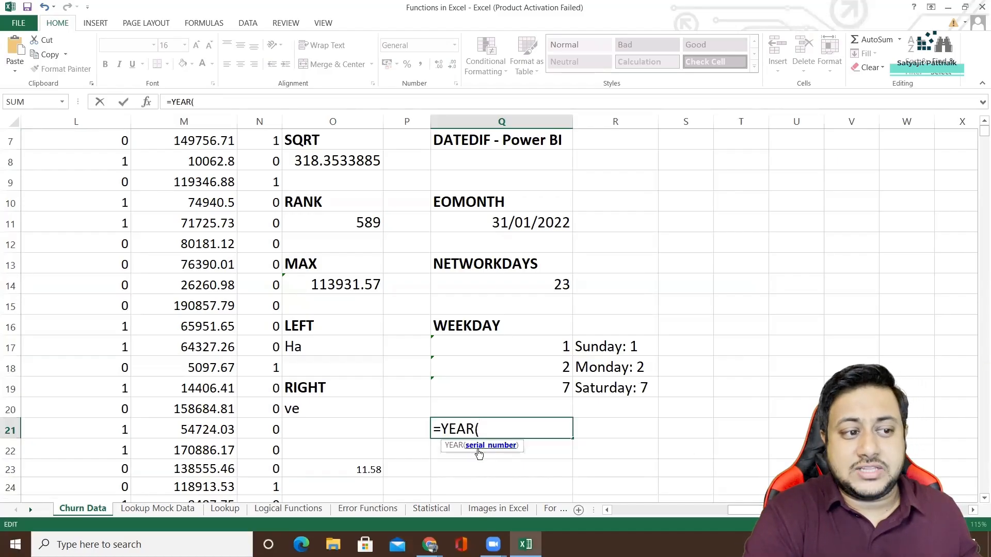
type("TODAY(")
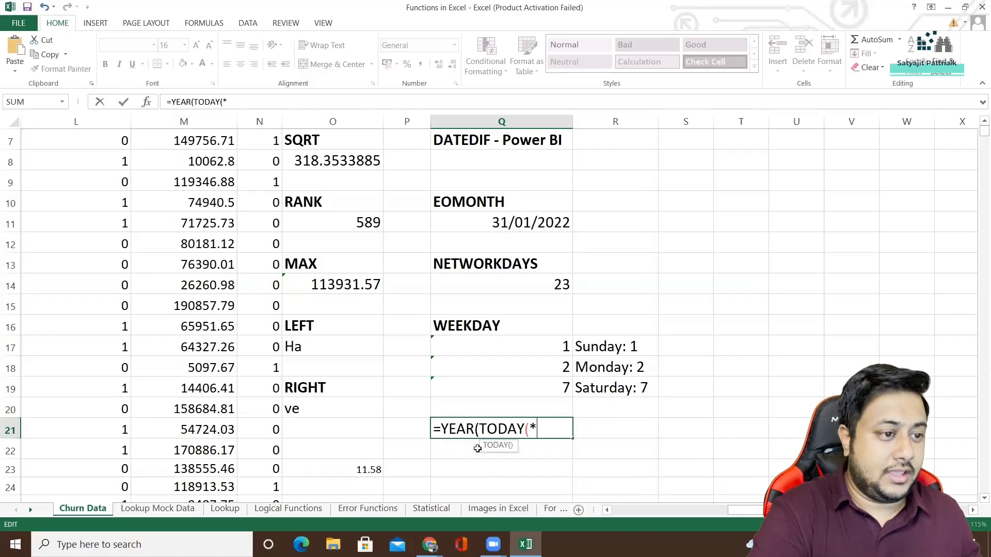
type("))")
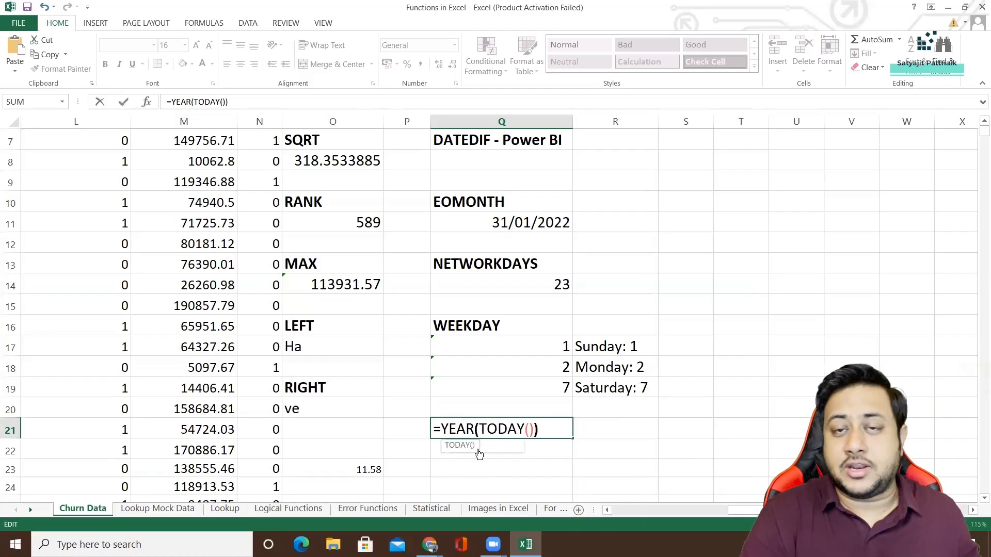
key("Return")
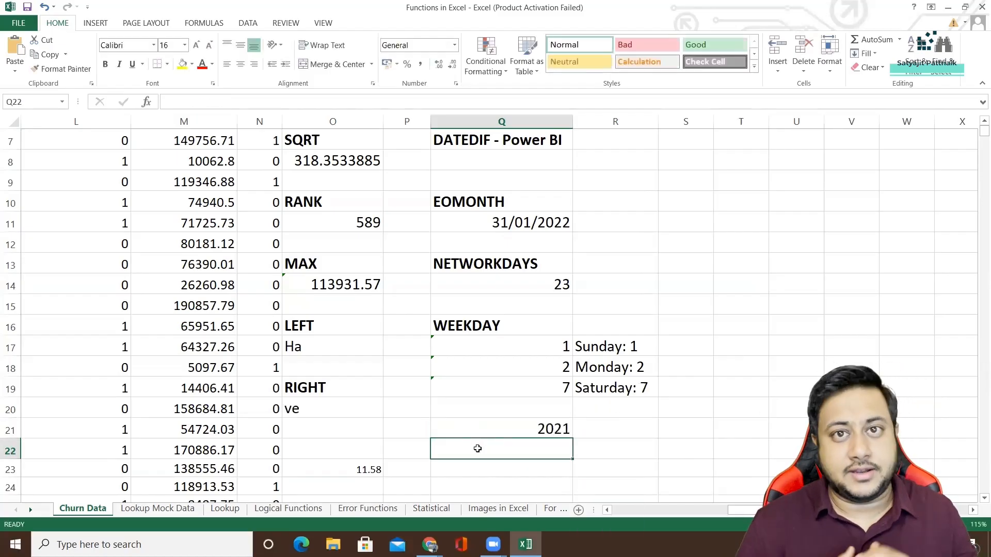
Copy the bold WEEKDAY heading from cell Q16 into cell Q20, above the YEAR formula.
left_click(469, 430)
left_click(474, 401)
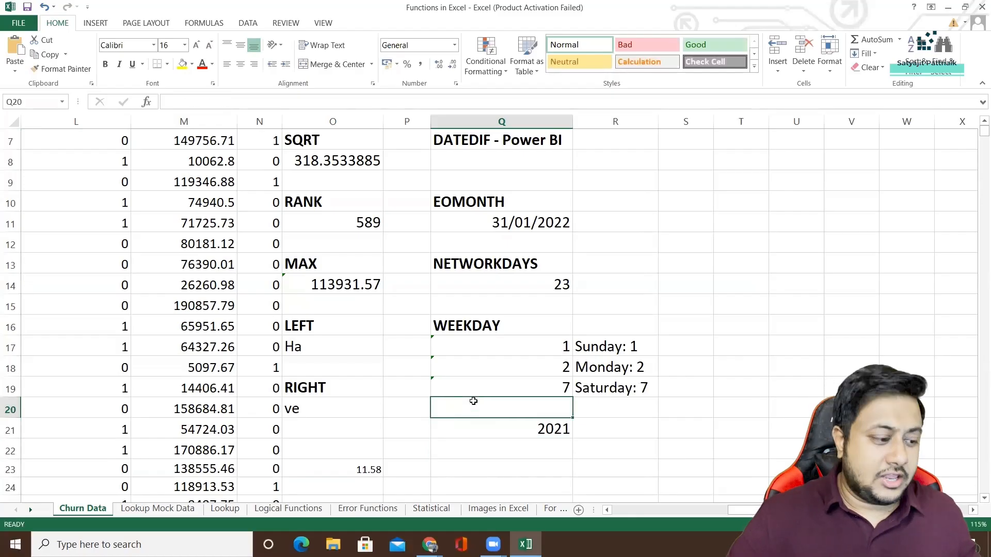
left_click(468, 325)
key("ctrl+c")
left_click(475, 408)
key("ctrl+v")
Replace the heading text in cell Q20 with YEAR.
double_click(475, 410)
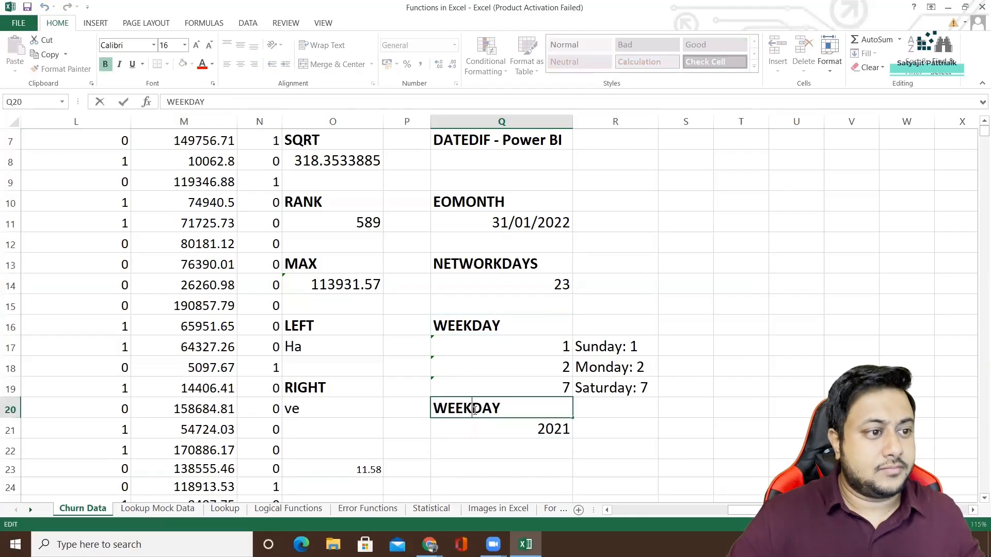
double_click(475, 409)
type("TEA")
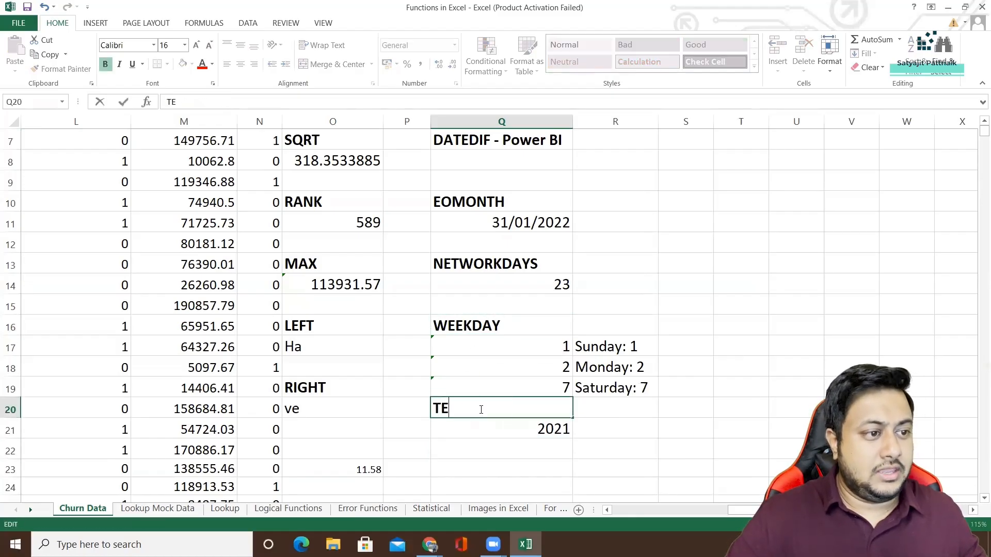
key("BackSpace")
key("BackSpace")
key("BackSpace")
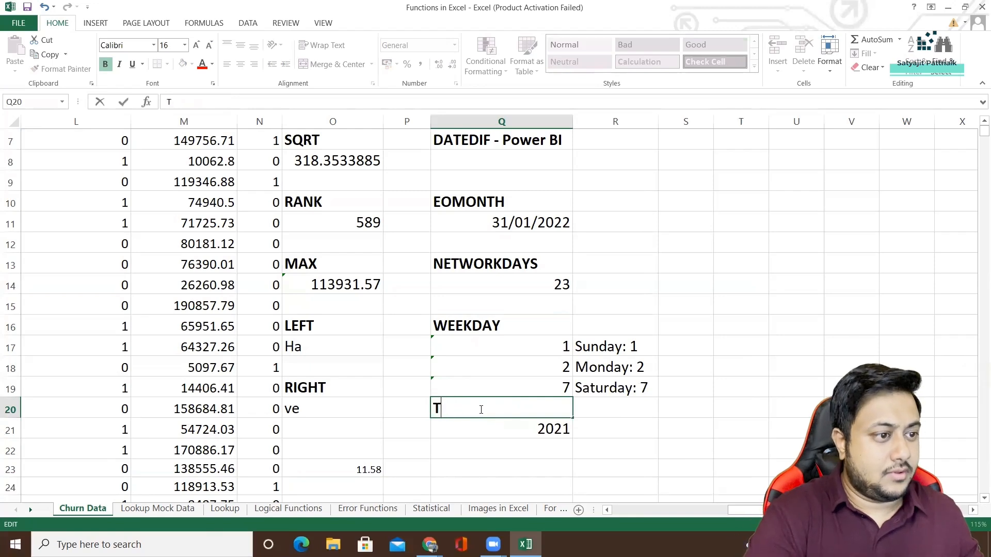
type("YEAR")
key("Return")
key("Return")
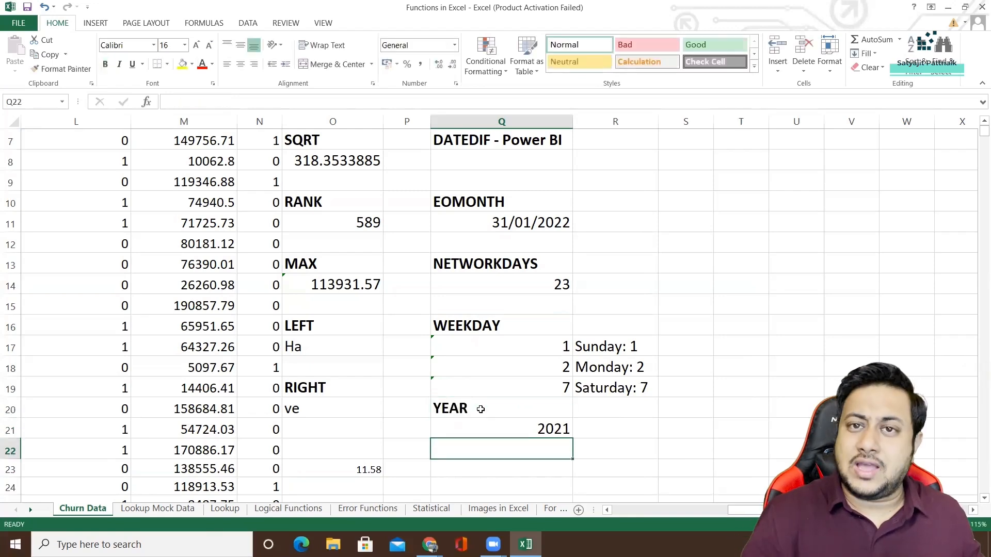
Copy the bold YEAR heading from cell Q20 into cells R20 and S20.
left_click(610, 409)
left_click(553, 409)
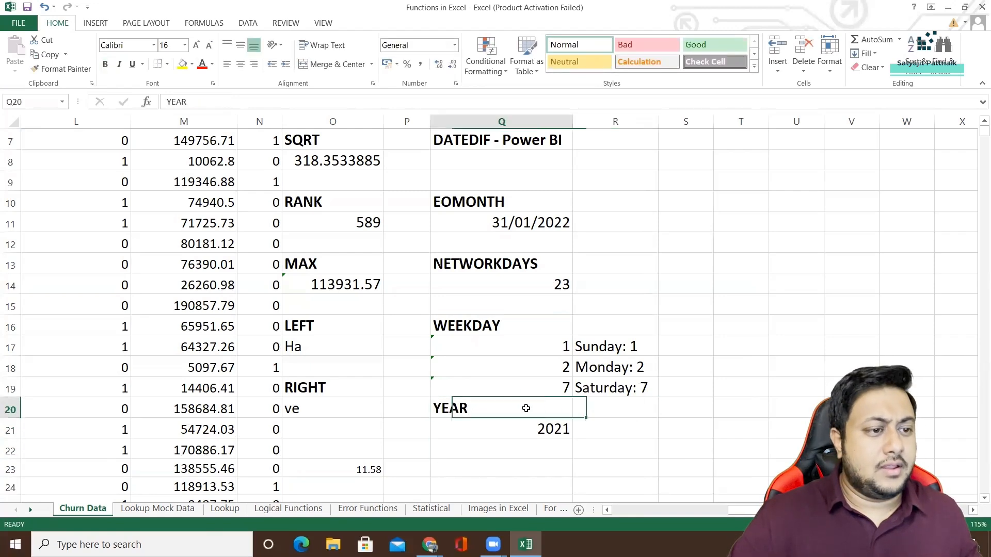
key("ctrl+c")
left_click(629, 411)
key("ctrl+v")
left_click(688, 412)
key("ctrl+v")
Replace the copied headings with MONTH in cell R20 and DAY in cell S20.
left_click(637, 410)
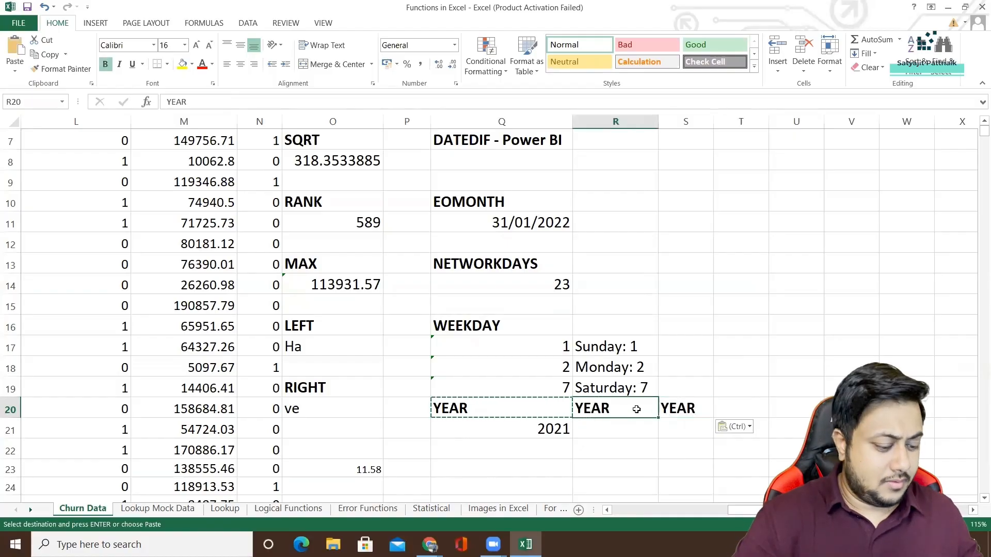
type("MONTH")
left_click(678, 408)
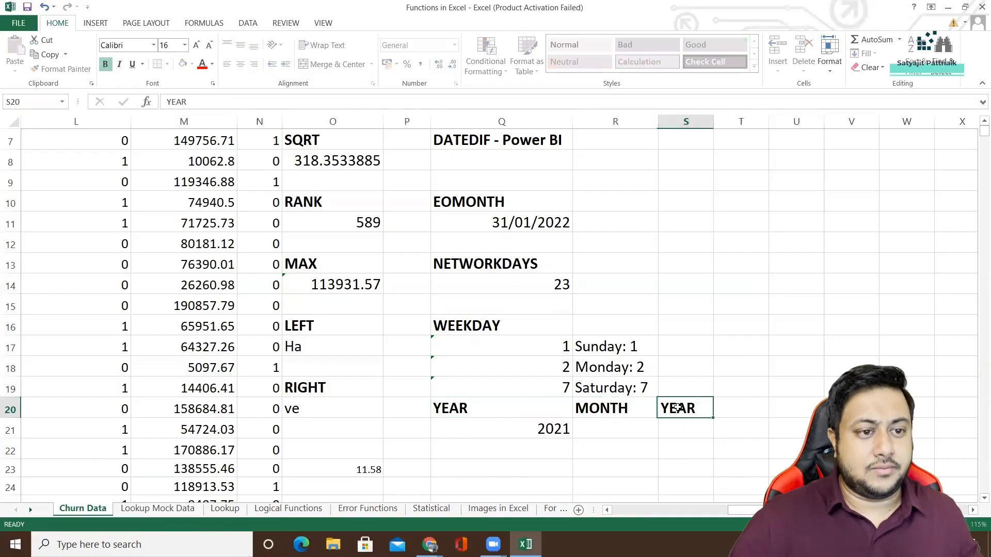
type("DAY")
Enter =MONTH(TODAY()) in cell R21 under the MONTH heading, and extend it to =MONTH(TODAY()+10).
left_click(597, 428)
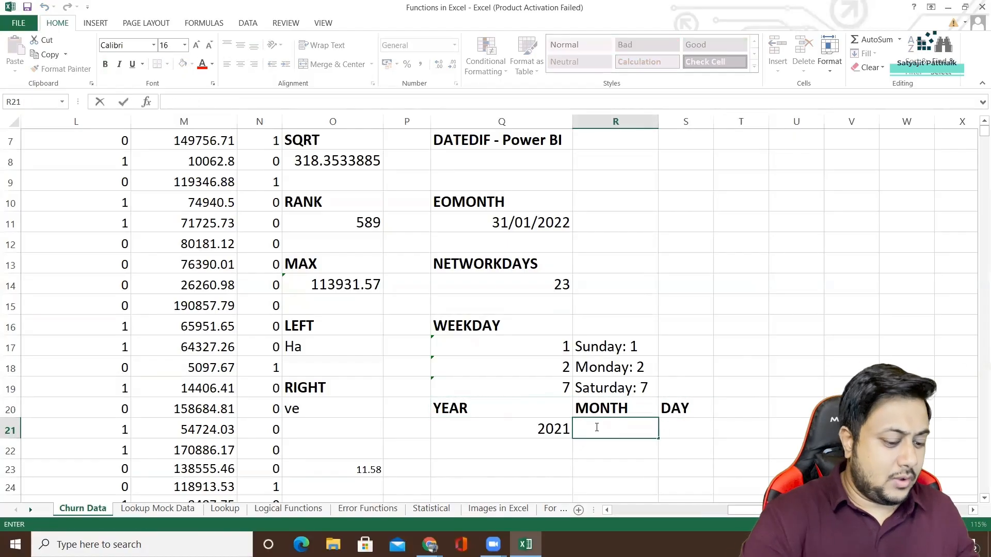
type("=MON")
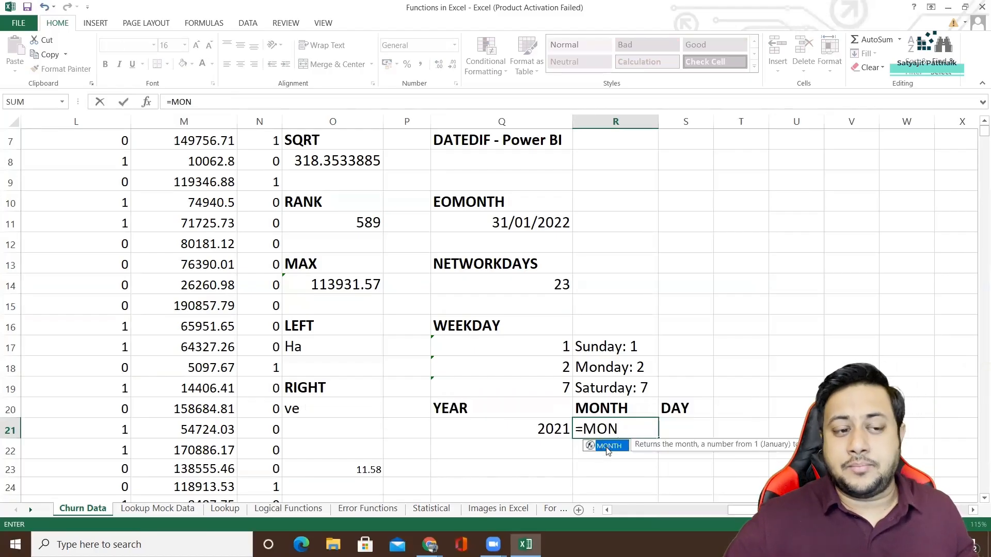
double_click(608, 450)
type("TODAY())")
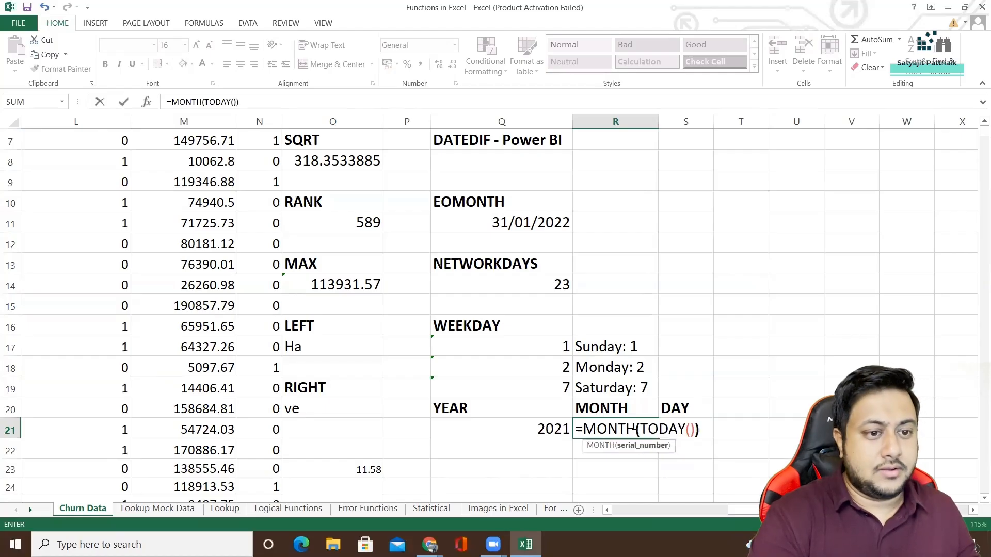
key("Return")
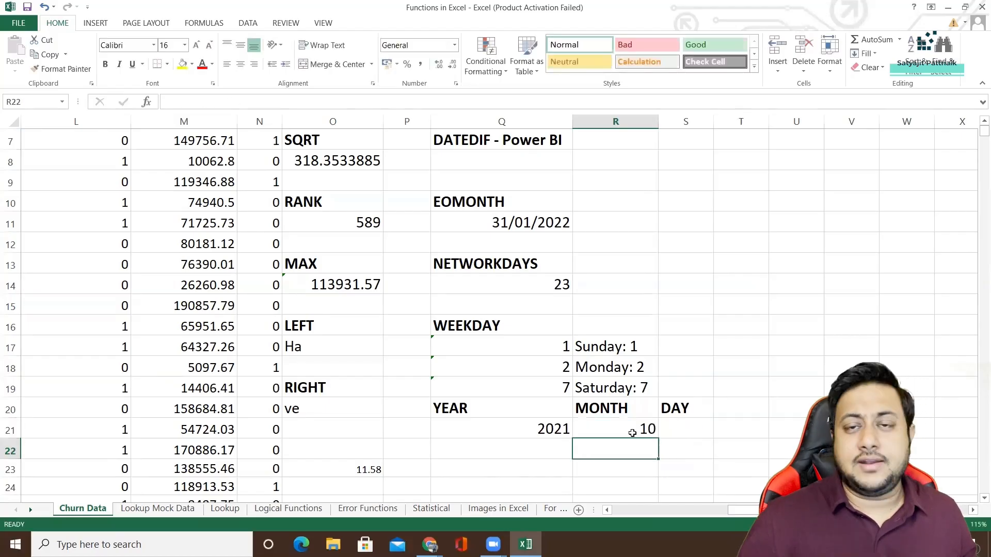
double_click(634, 432)
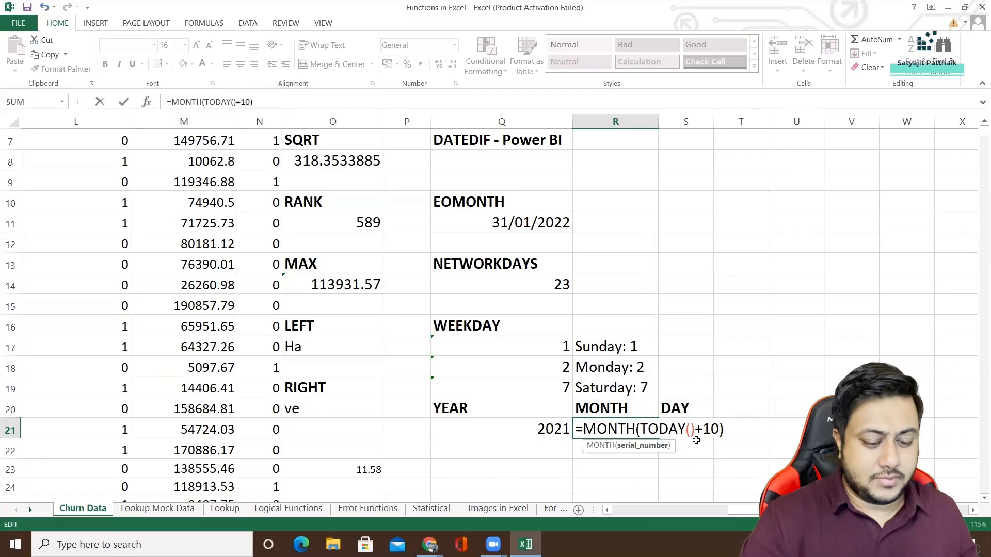
key("Return")
Enter the formula =DAY(TODAY()+1) in cell S21 under the DAY heading.
left_click(695, 428)
type("=DAY")
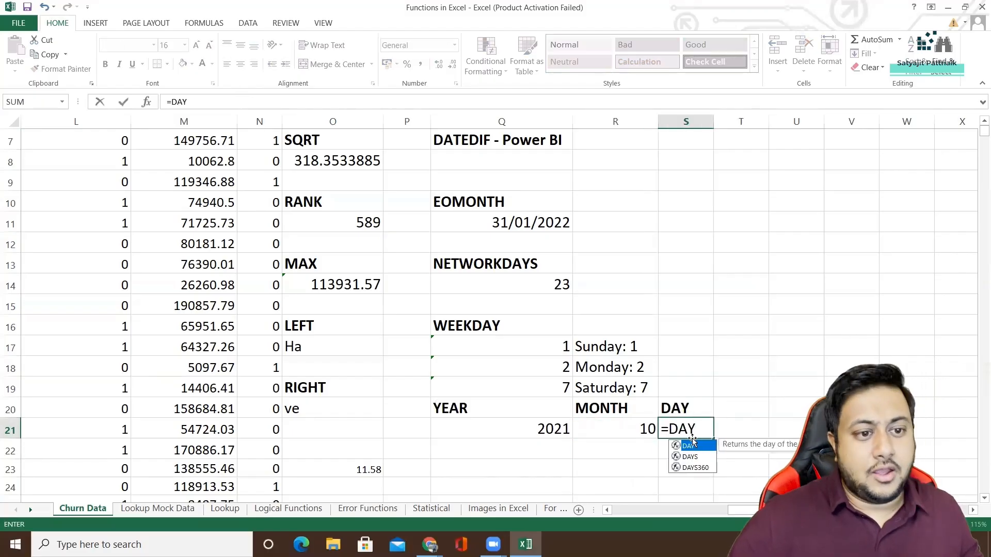
double_click(698, 449)
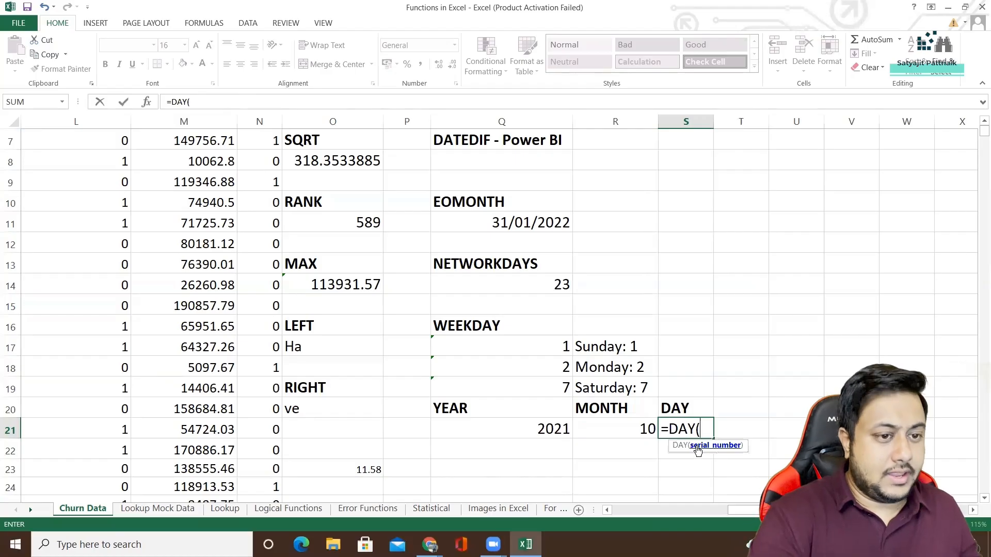
type("TODAY()+1")
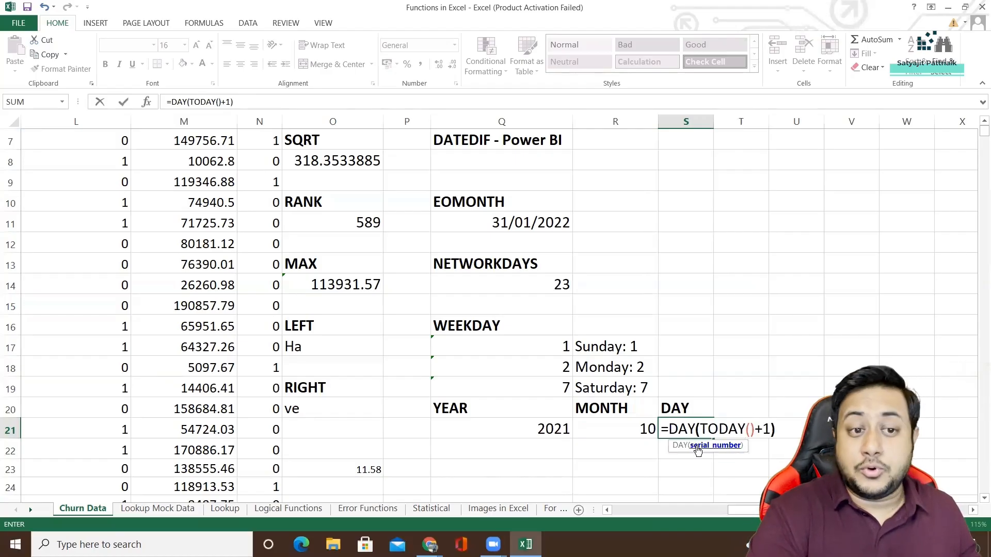
key("Return")
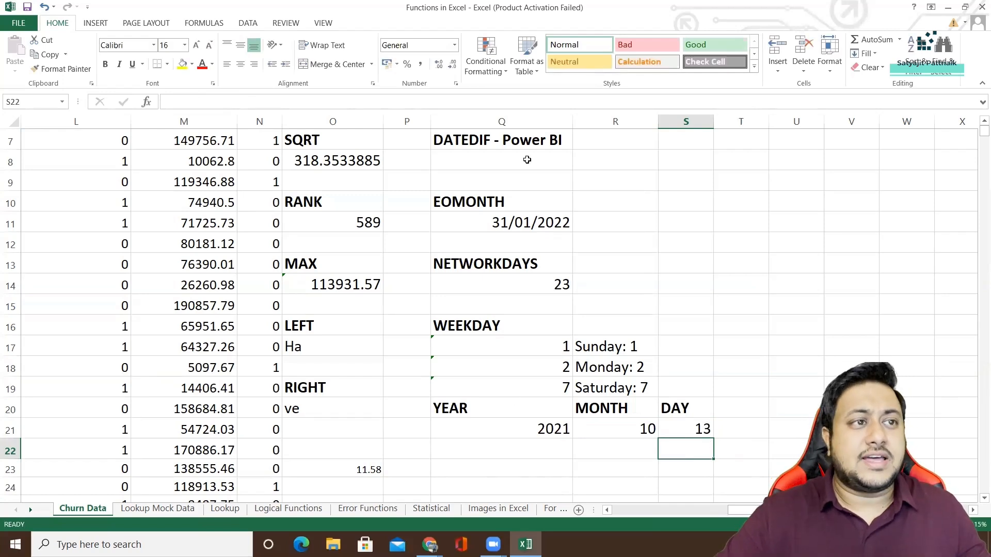
scroll(527, 160, "up", 2)
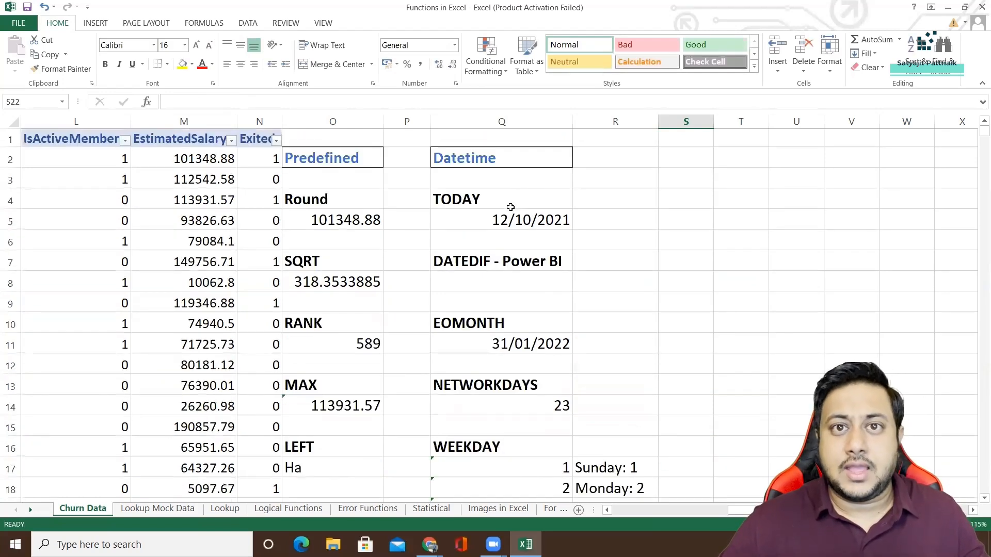
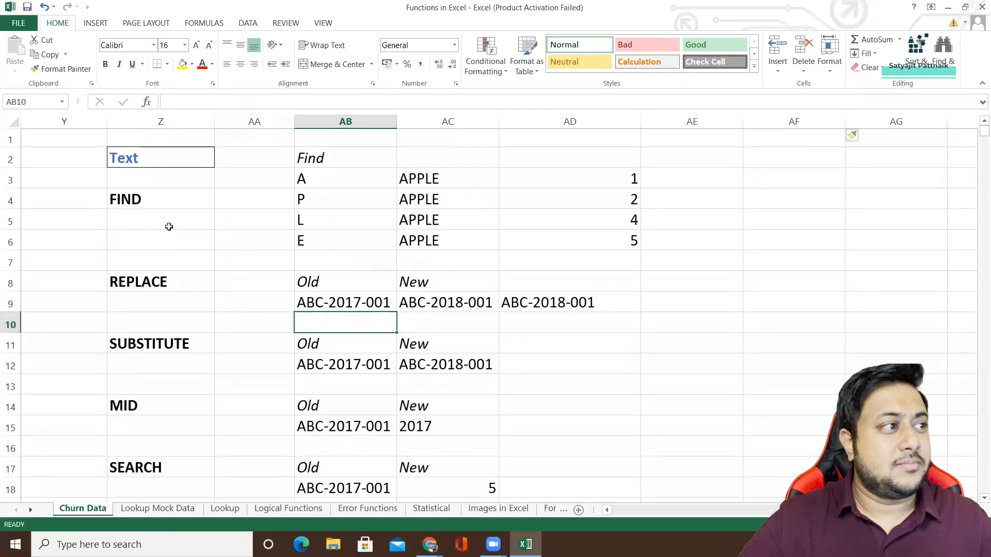
Examine the Text functions block, focusing on the FIND example's letters, the APPLE entries and the results in column AD.
left_click(156, 199)
left_click(165, 164)
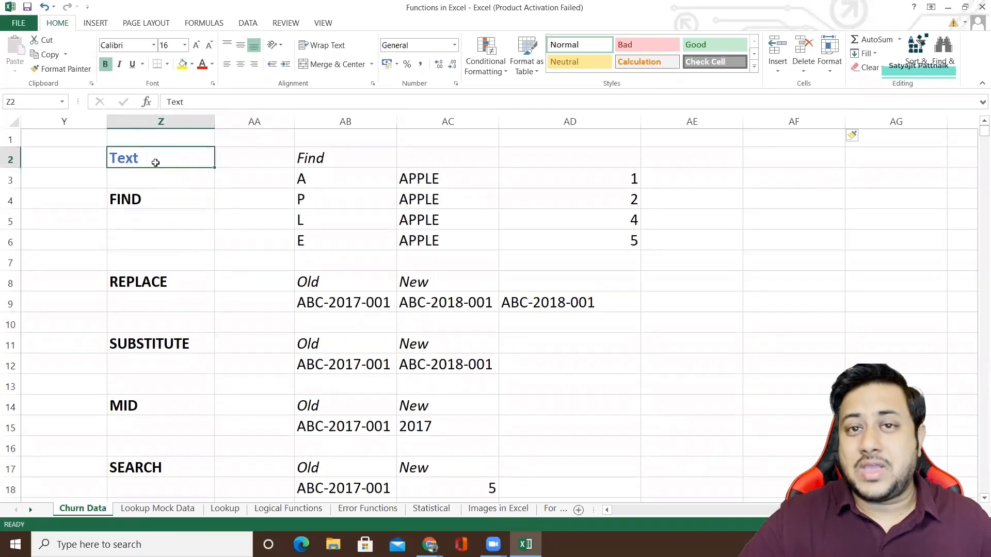
left_click(146, 202)
left_click_drag(144, 158, 570, 447)
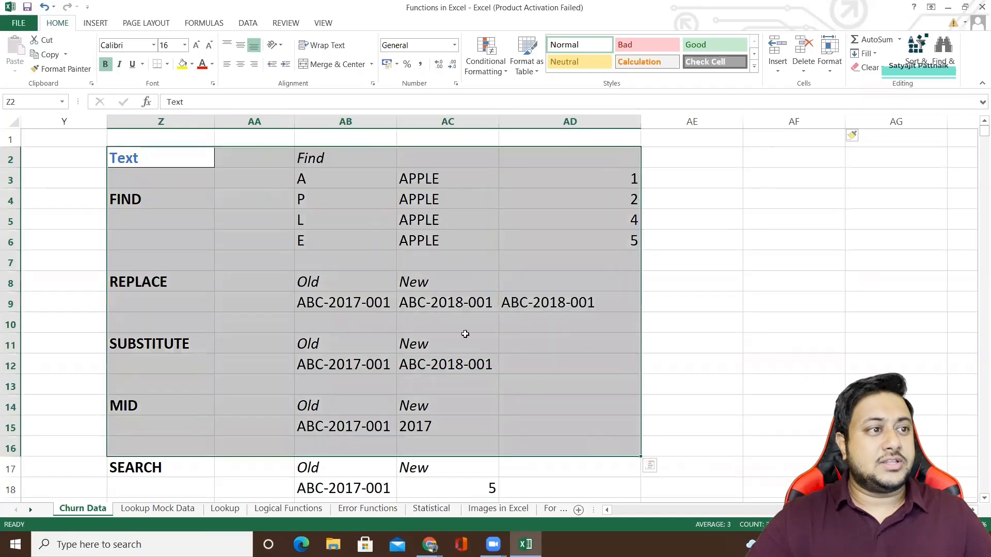
left_click(193, 198)
left_click_drag(336, 183, 345, 243)
left_click_drag(362, 158, 619, 247)
mouse_move(155, 202)
left_mouse_down()
mouse_move(160, 216)
mouse_move(148, 199)
left_mouse_up()
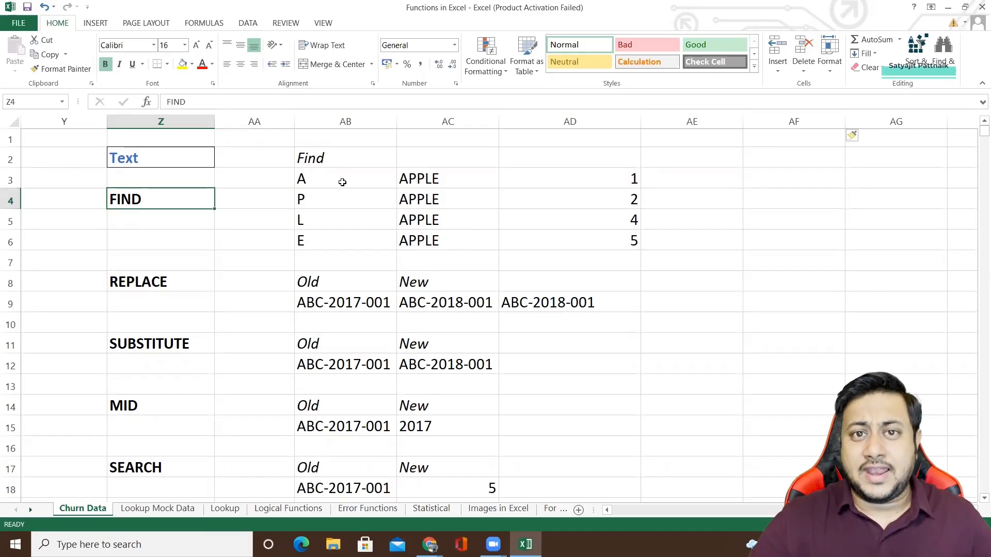
left_click(288, 179)
left_click(332, 158)
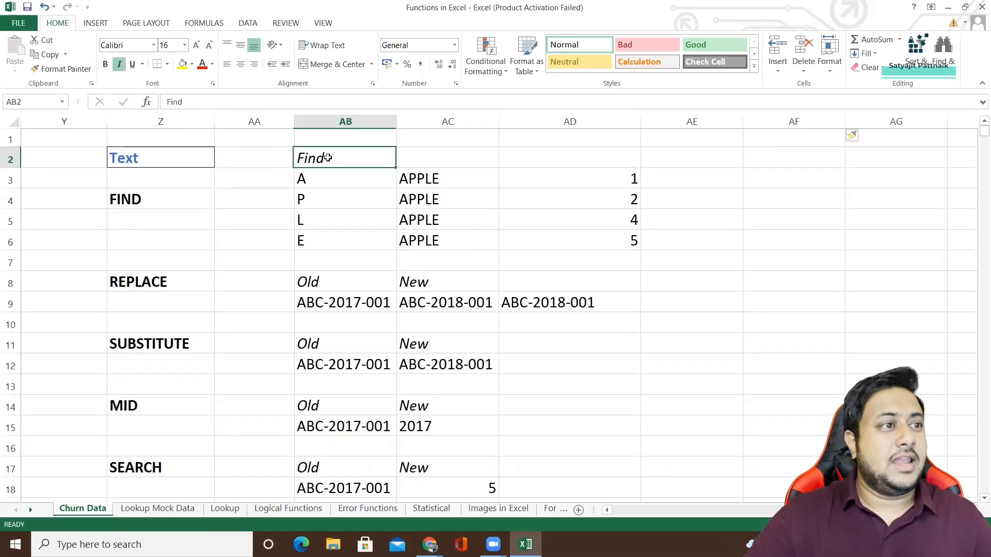
left_click_drag(436, 178, 446, 248)
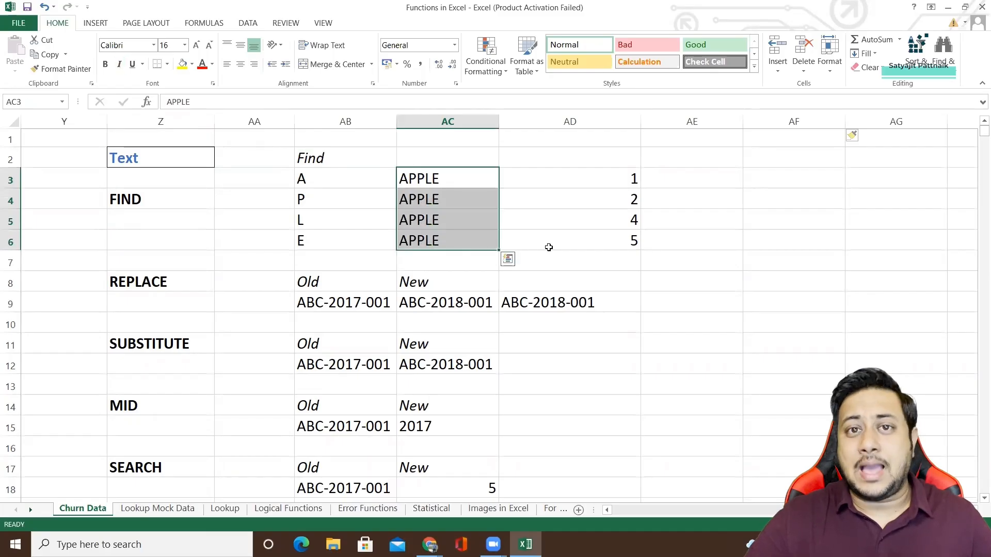
left_click(689, 158)
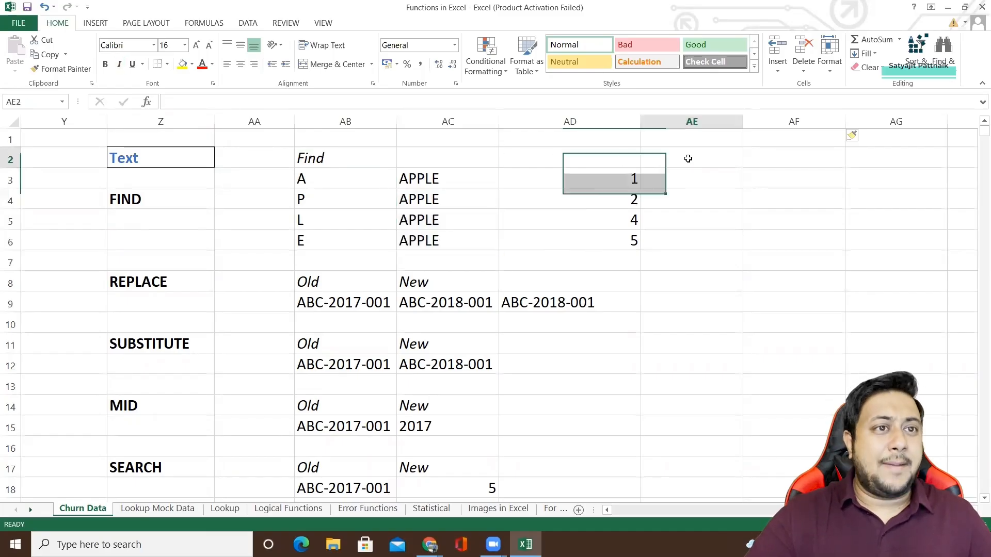
key("super+r")
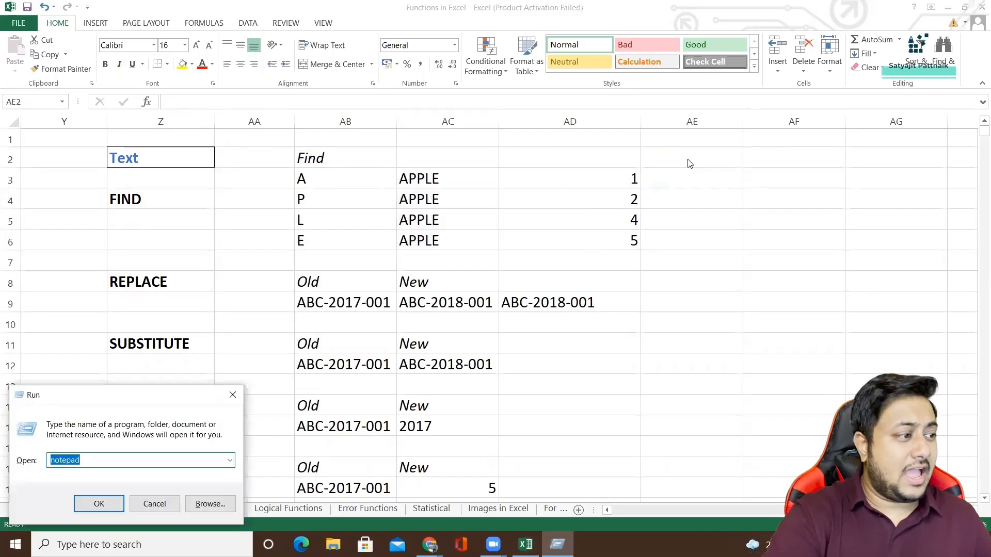
type("notepad")
key("Return")
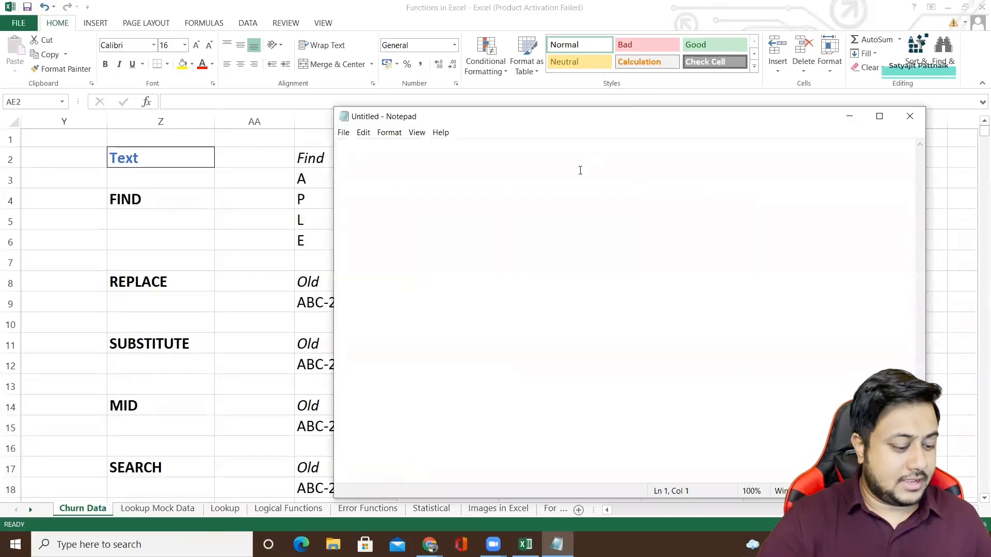
type("APPPL")
key("BackSpace")
key("BackSpace")
type("L")
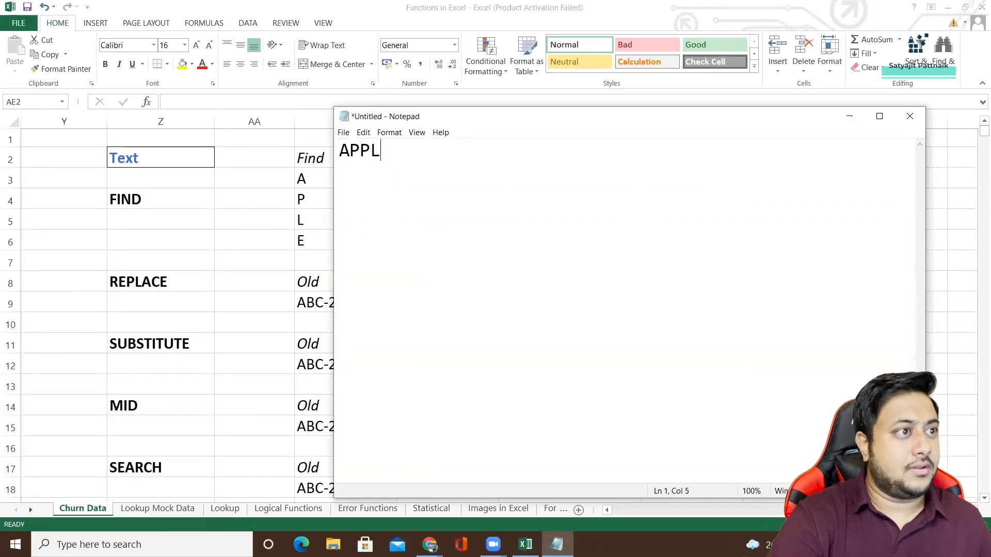
type("E")
key("ctrl+a")
key("alt+F4")
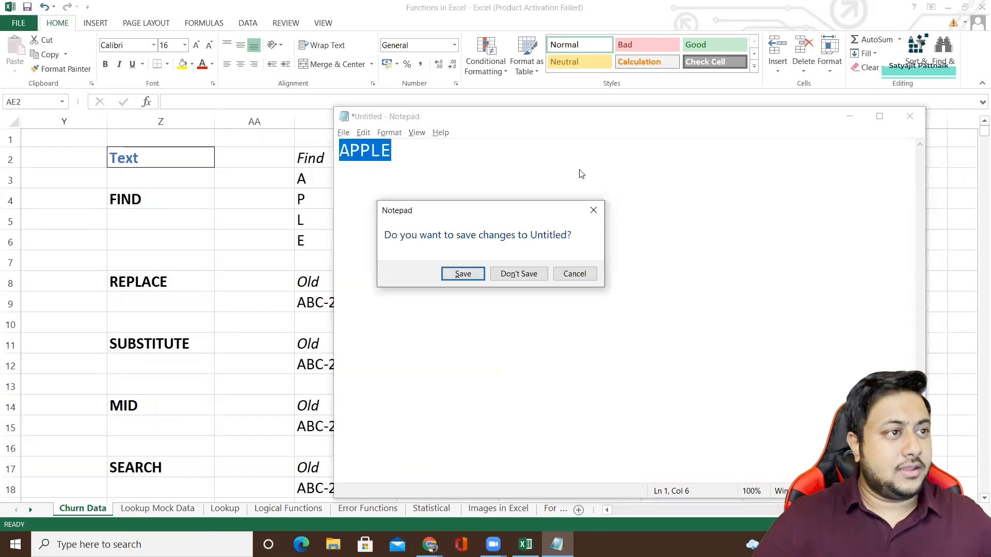
left_click(520, 275)
Switch to Paint and handwrite the word APPLE with the brush on the blank canvas.
key("super+r")
type("msp")
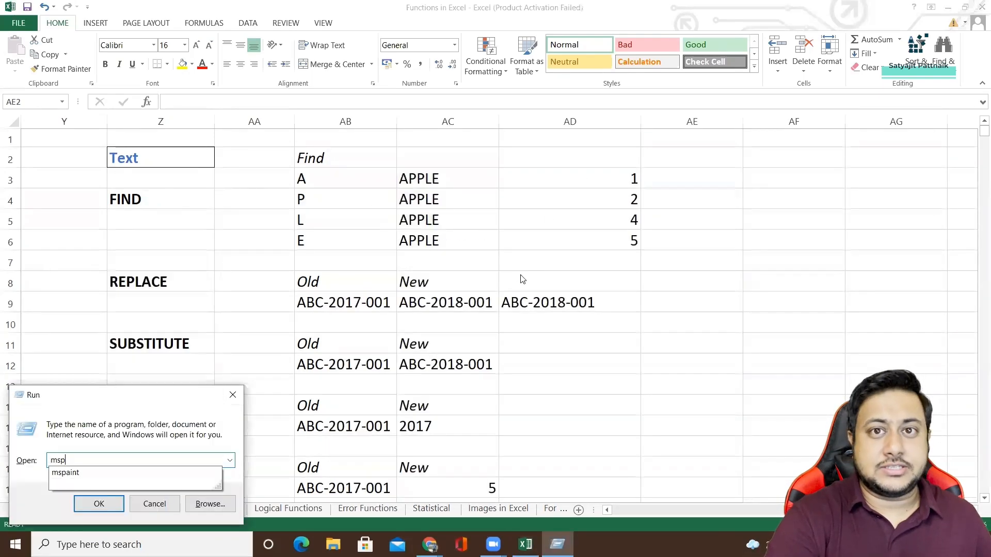
type("aint")
key("Return")
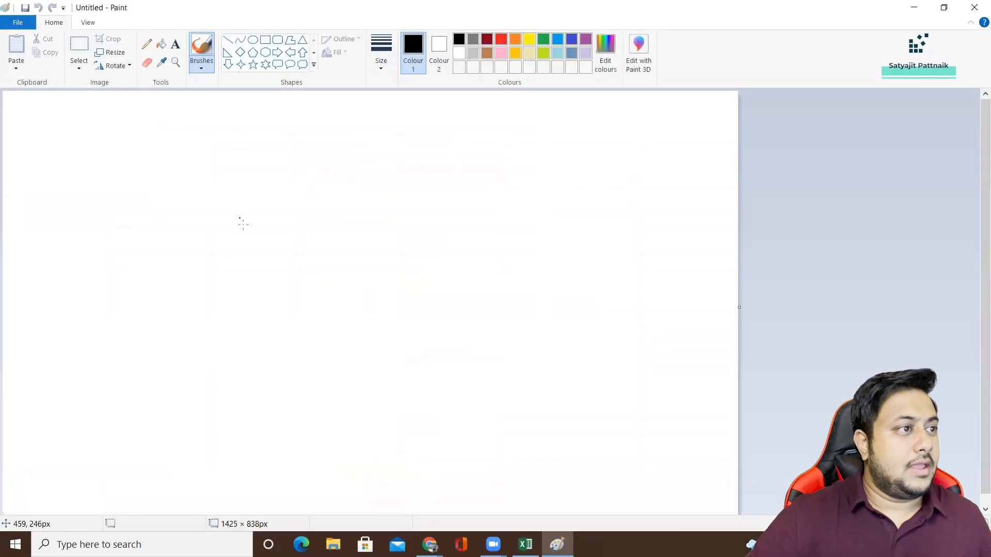
mouse_move(244, 215)
left_mouse_down()
mouse_move(235, 251)
mouse_move(255, 248)
left_mouse_up()
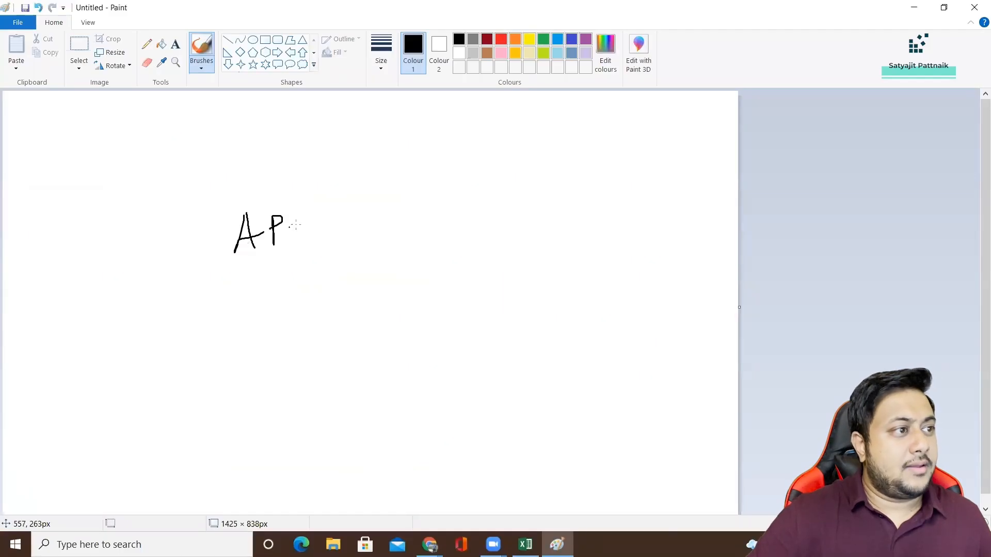
left_click_drag(335, 243, 361, 240)
left_click_drag(378, 213, 391, 237)
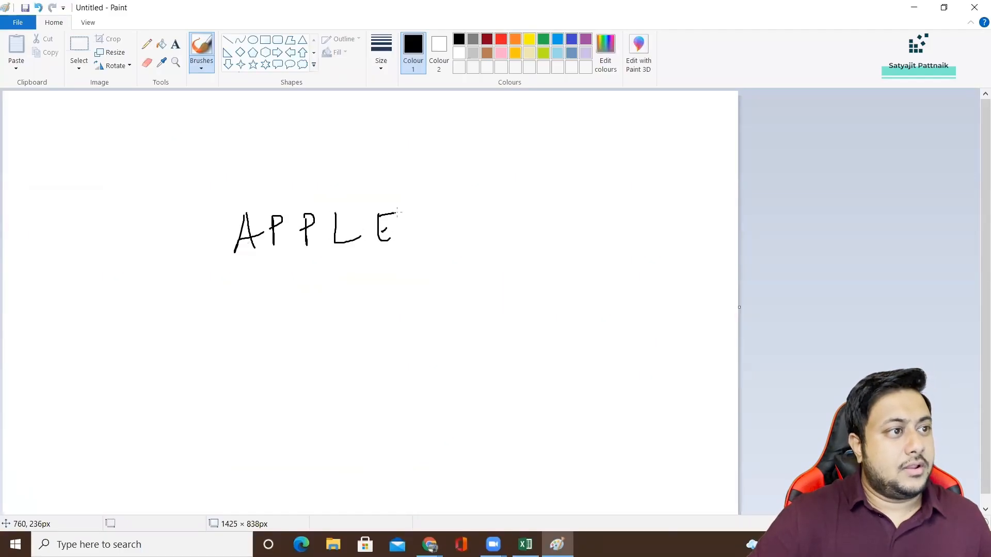
Draw a box around the handwritten word, divide it with vertical lines between the letters, and write 0 above the A.
mouse_move(215, 270)
left_mouse_down()
mouse_move(213, 204)
mouse_move(468, 200)
mouse_move(264, 270)
left_mouse_up()
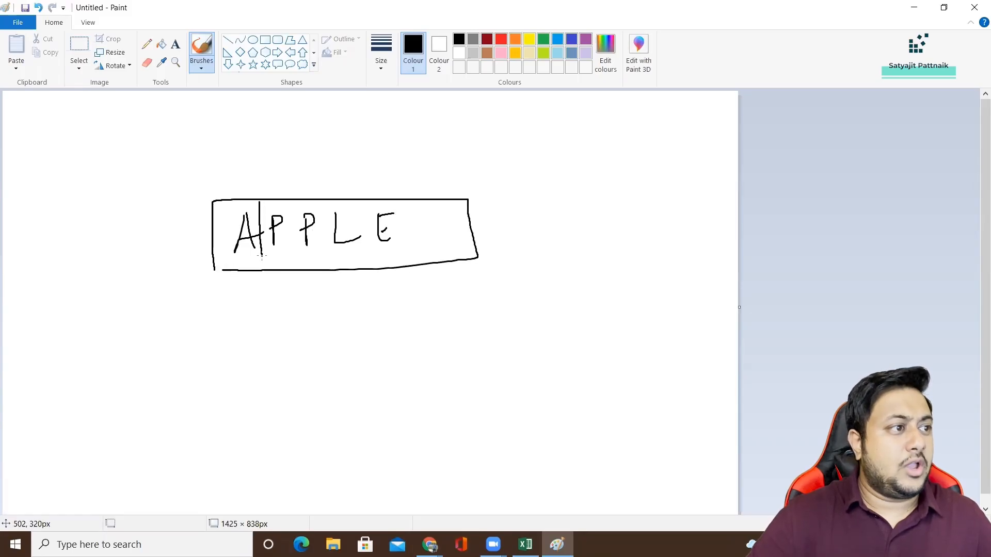
left_click_drag(291, 202, 297, 267)
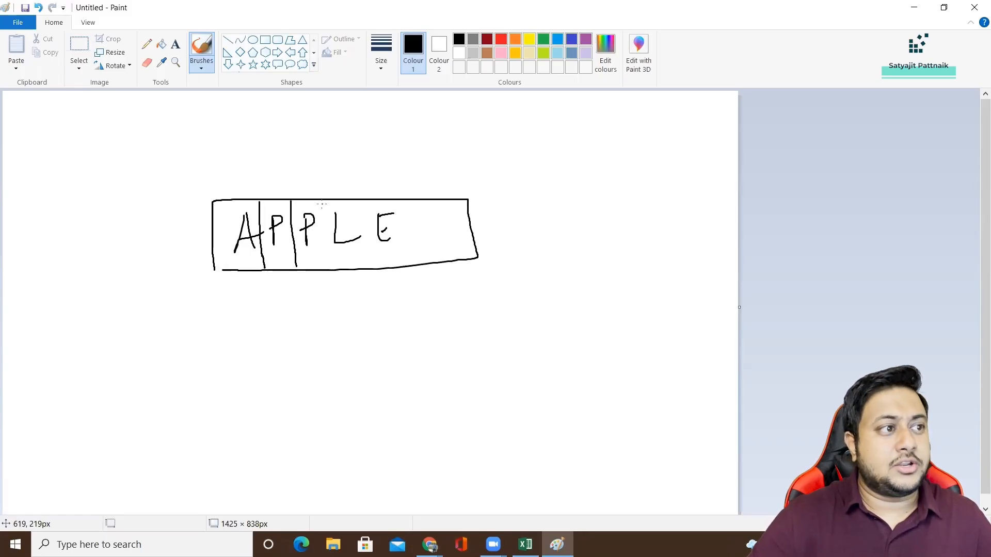
left_click_drag(322, 205, 329, 268)
left_click_drag(364, 205, 371, 268)
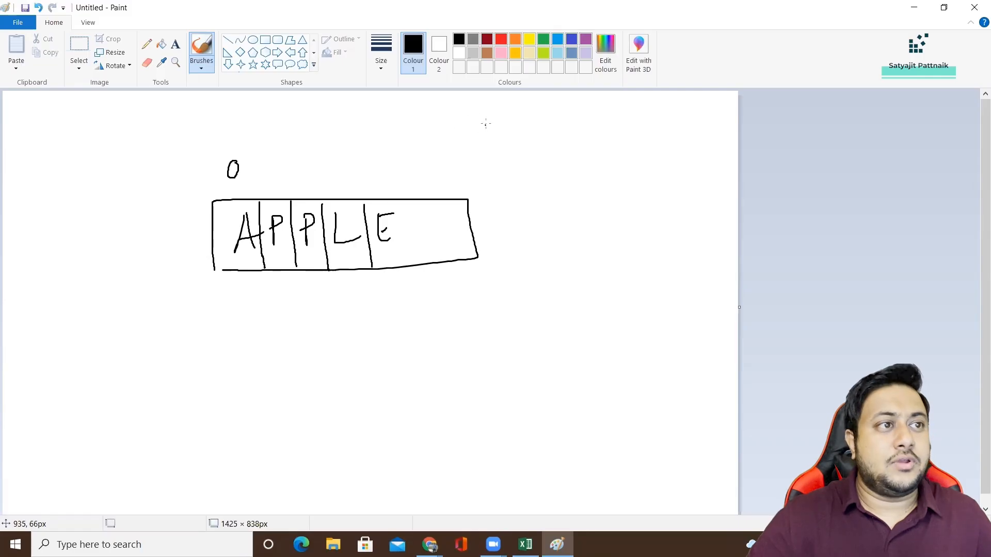
Handwrite the notes str1 = "APPLE" and str1[0] = A beside the boxed word.
left_click_drag(486, 124, 484, 126)
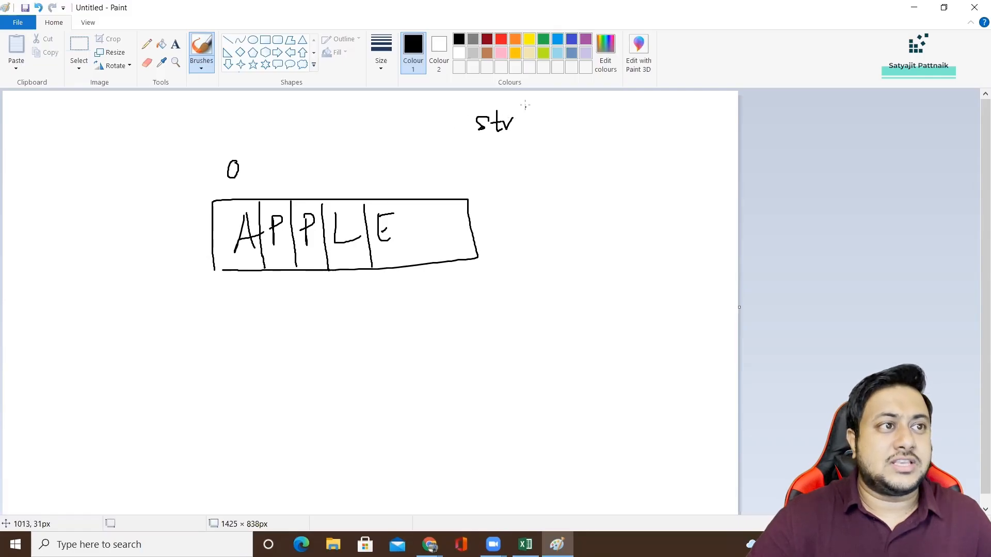
left_click_drag(583, 121, 636, 109)
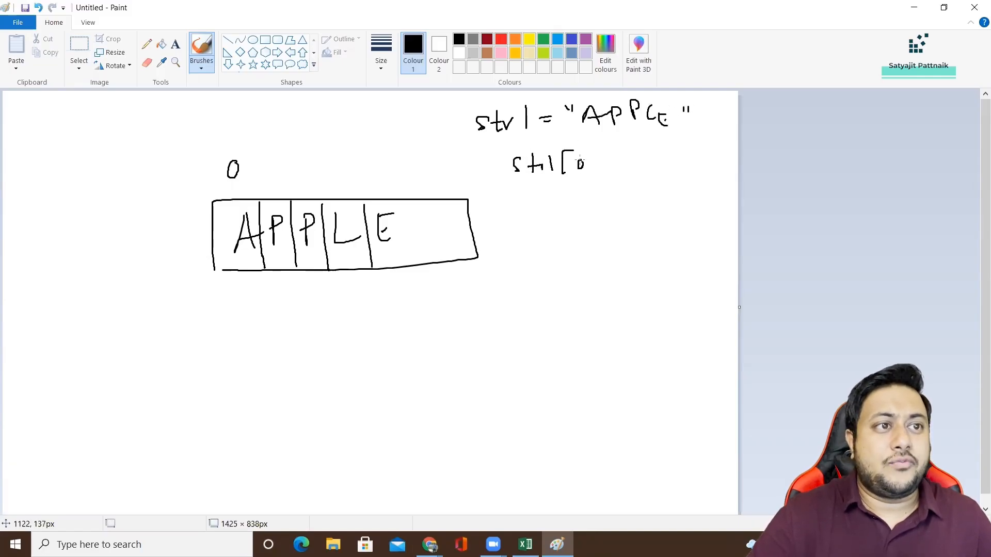
left_click_drag(582, 162, 584, 165)
mouse_move(588, 154)
left_mouse_down()
mouse_move(603, 175)
mouse_move(626, 162)
left_mouse_up()
mouse_move(637, 174)
left_mouse_down()
mouse_move(645, 153)
mouse_move(649, 173)
left_mouse_up()
left_click_drag(638, 167, 653, 172)
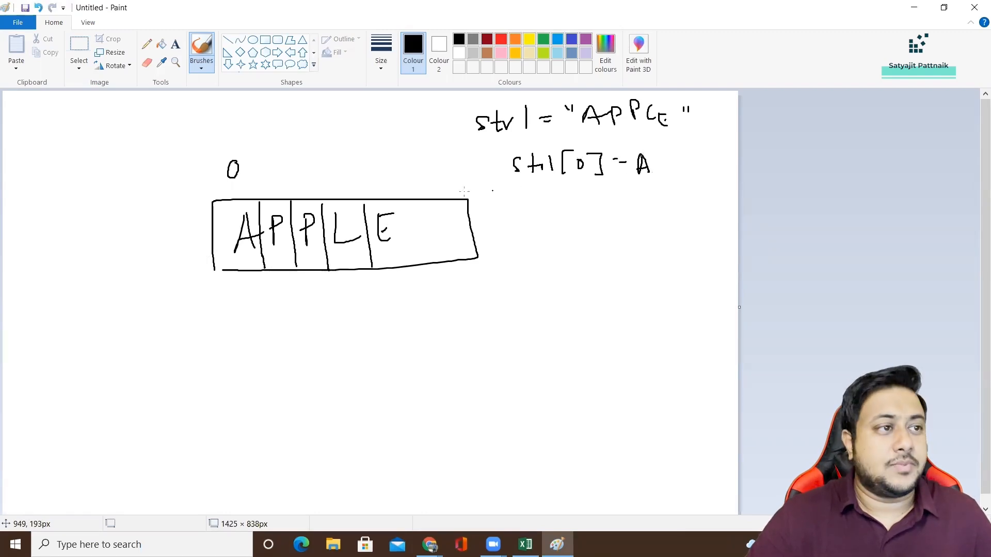
Circle the 0 and number the boxed letters 1 to 5 underneath, and discard the drawing without saving.
mouse_move(244, 151)
left_mouse_down()
mouse_move(251, 170)
mouse_move(236, 155)
left_mouse_up()
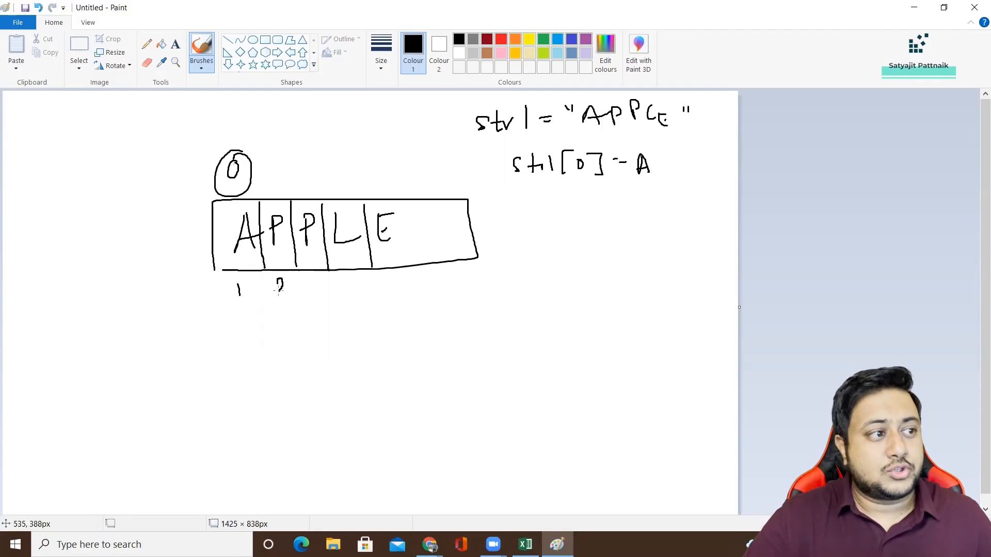
left_click_drag(279, 292, 368, 286)
mouse_move(364, 279)
left_mouse_down()
mouse_move(366, 292)
mouse_move(415, 269)
left_mouse_up()
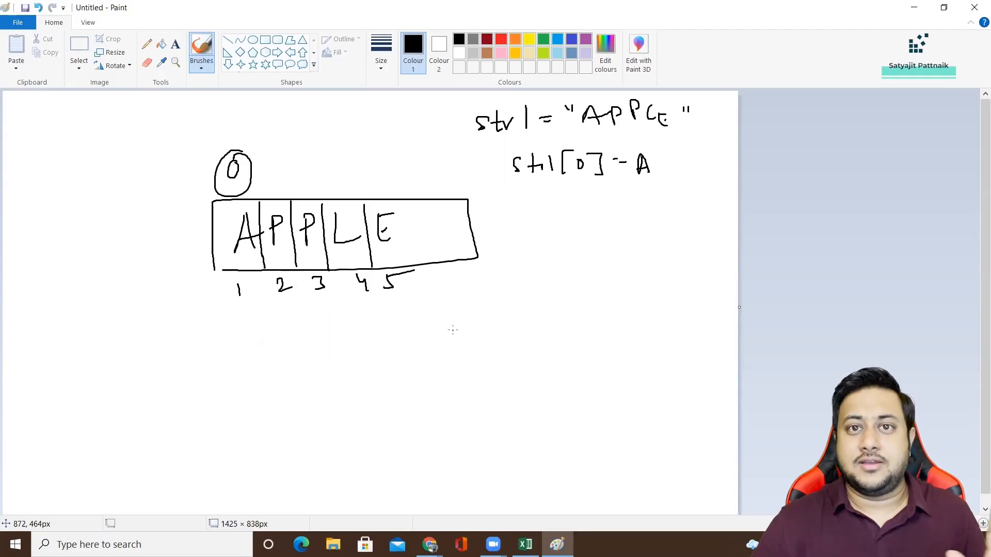
key("ctrl+n")
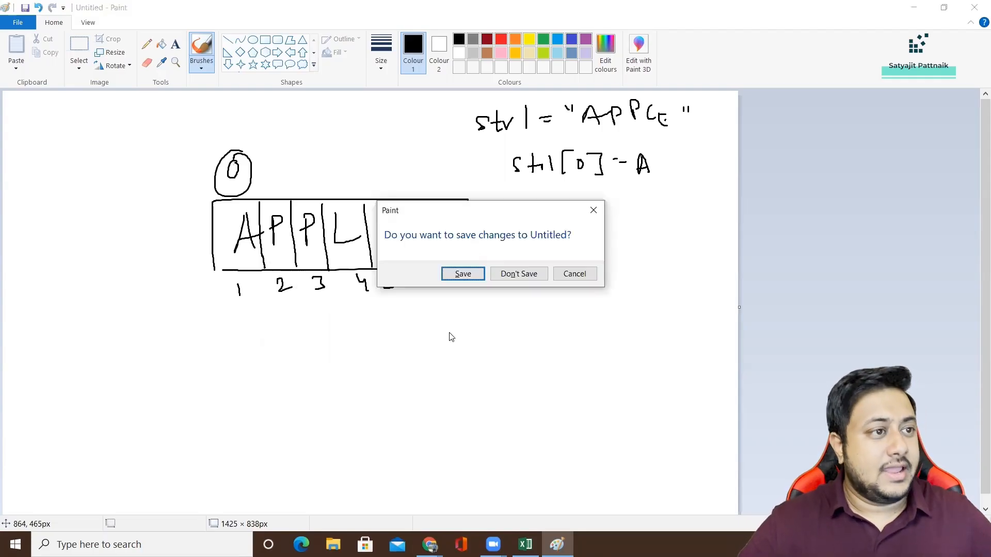
left_click(516, 275)
Switch back to Excel and inspect the FIND formula in cell AD3 with its source cells AC3 and AB3.
left_click(416, 180)
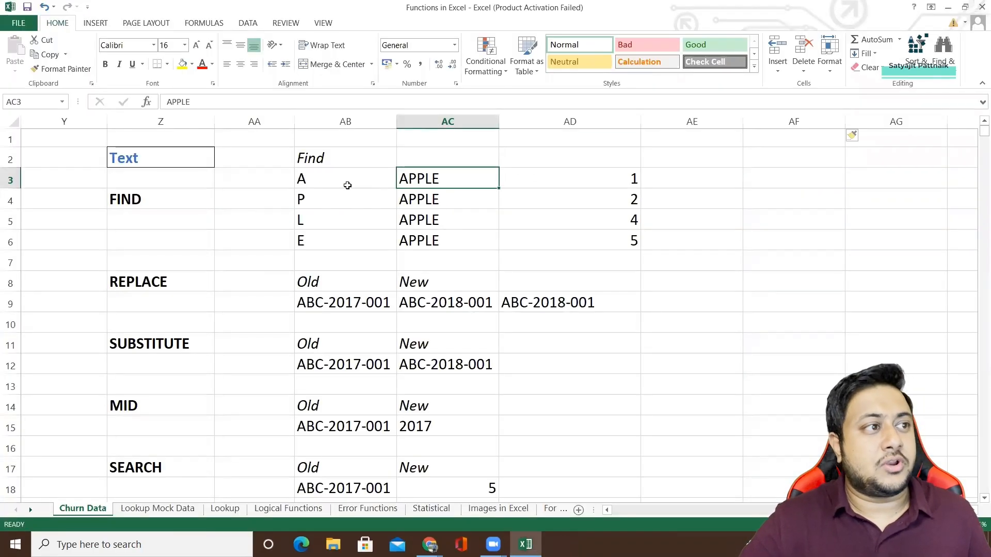
left_click(315, 184)
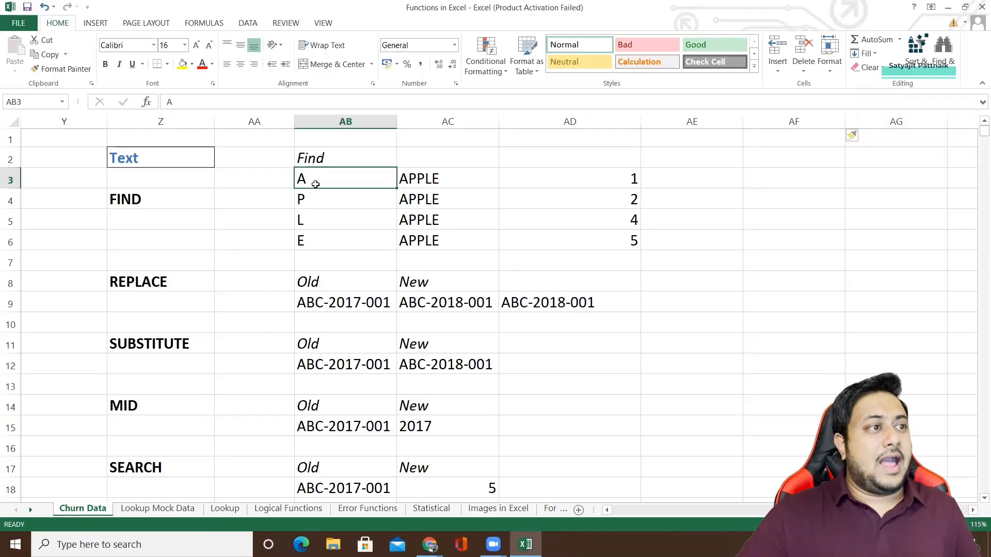
left_click(621, 178)
left_click(235, 102)
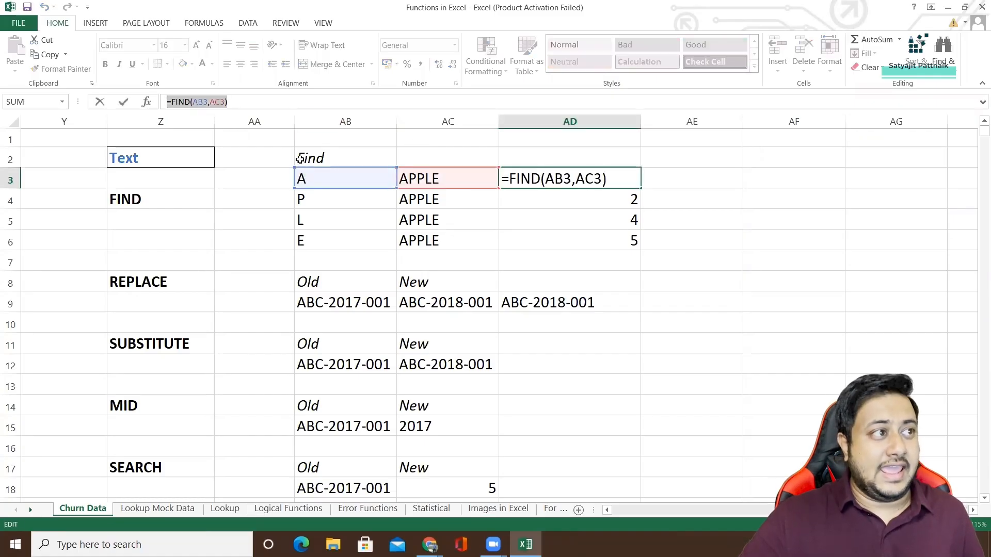
Try to replace the cell references in AD3 with literal text, entering =FIND('A','APPLE').
left_click(193, 101)
left_click_drag(193, 102, 226, 102)
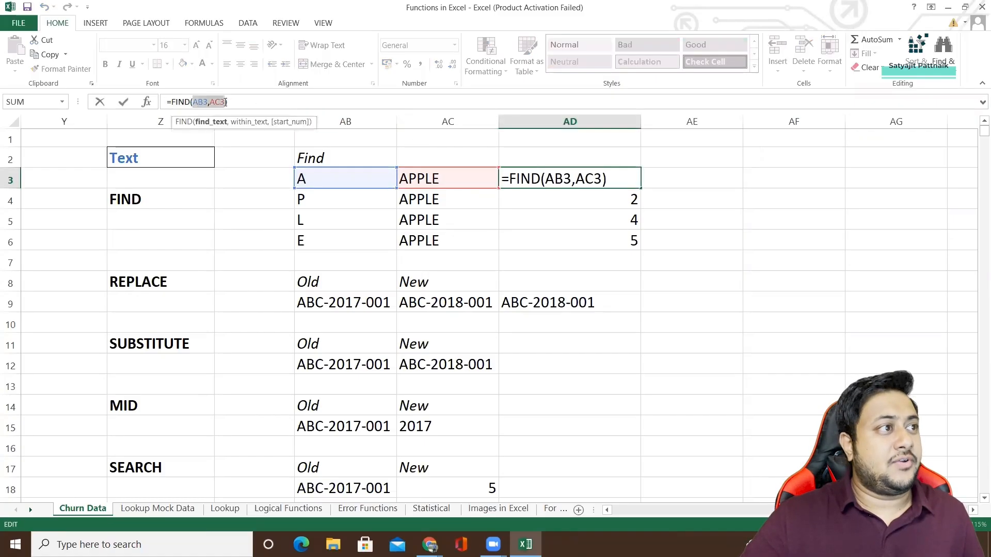
type("'A'")
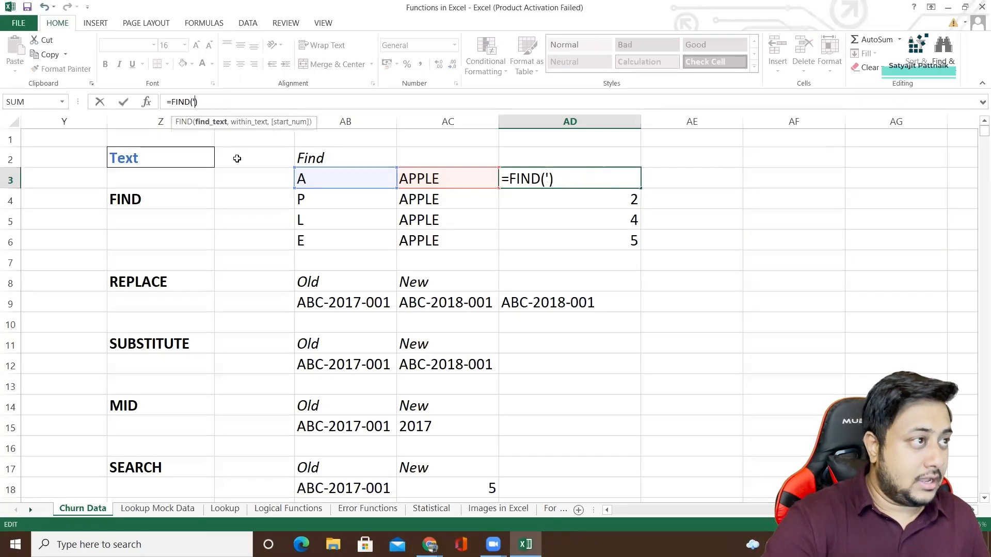
type(",'")
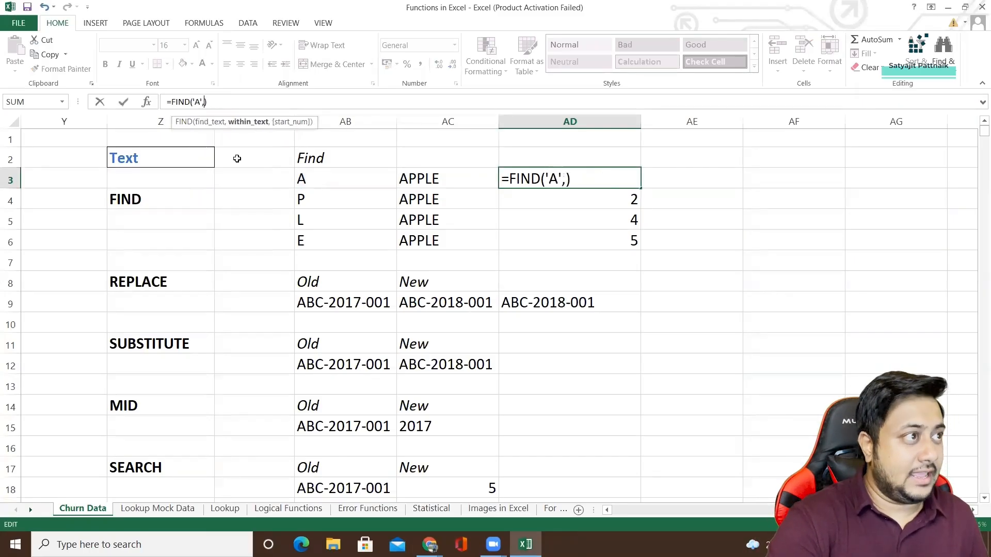
type("APPLE'")
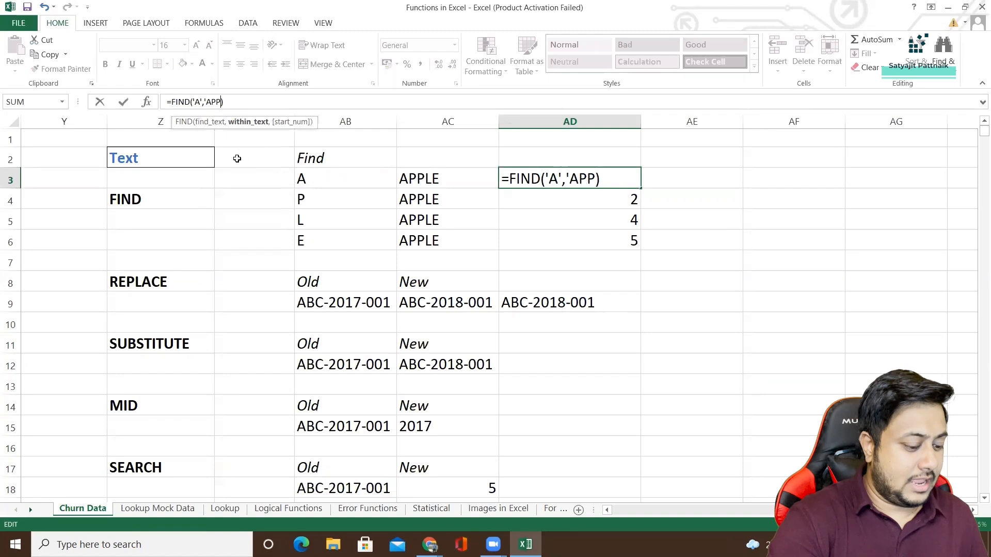
type(")")
key("Return")
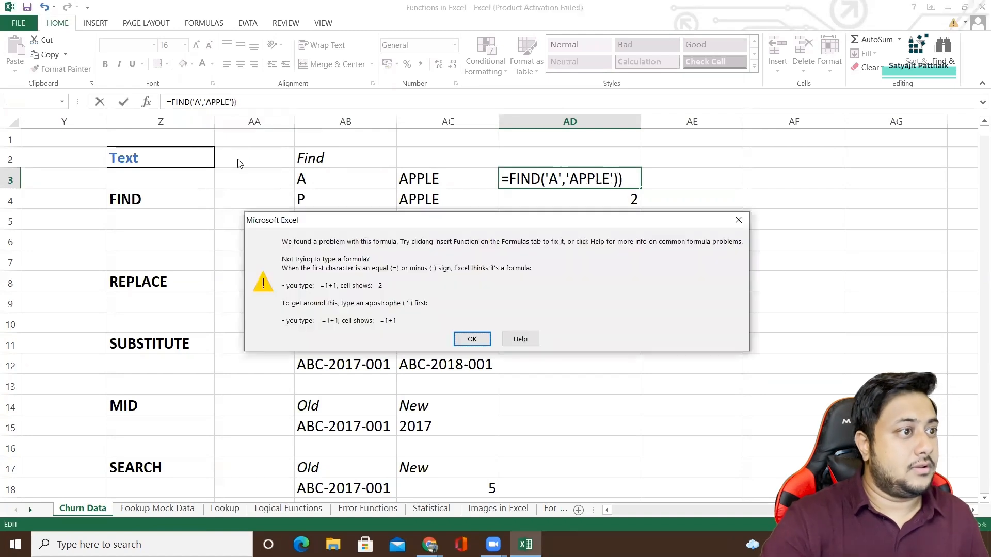
key("Return")
left_click(245, 102)
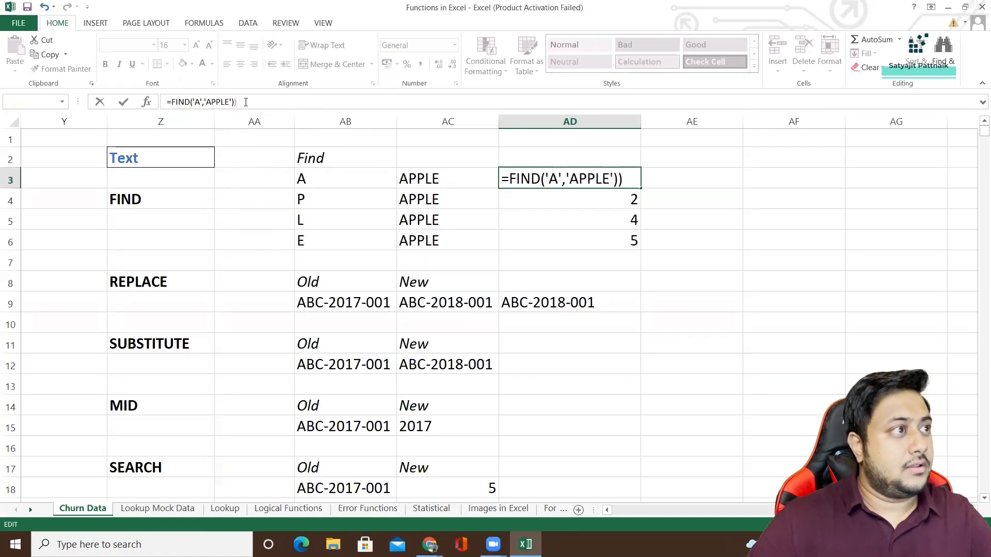
key("Return")
key("Return")
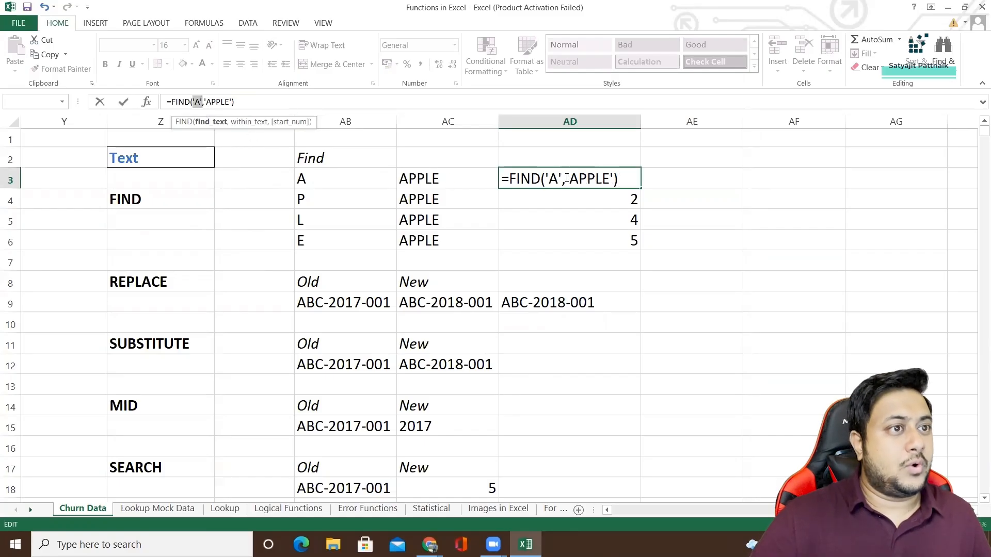
Rewrite the formula in AD3 with cell references as =FIND(AB3,AC3).
key("Delete")
key("Delete")
key("Delete")
key("Delete")
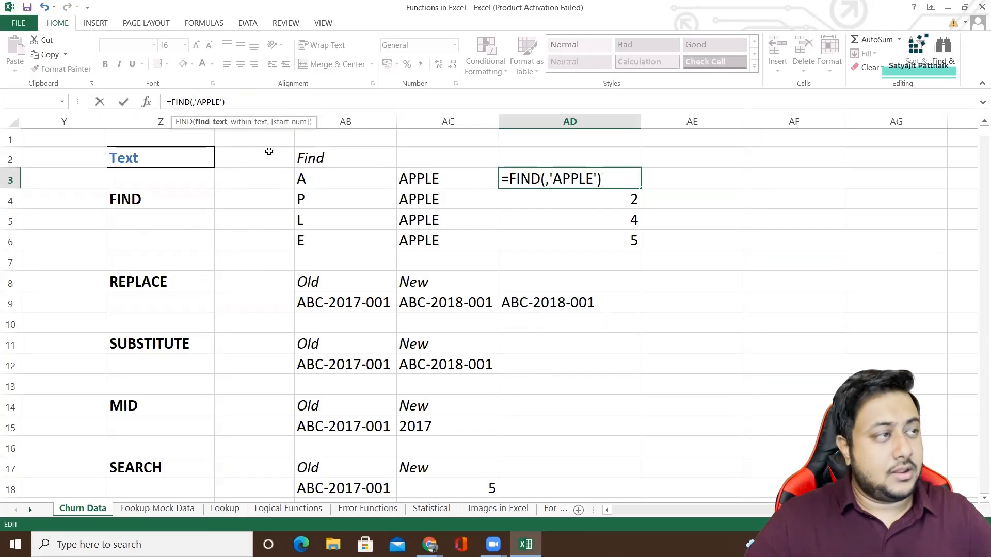
key("Delete")
key("Delete")
key("Delete")
key("Delete")
key("Delete")
key("Delete")
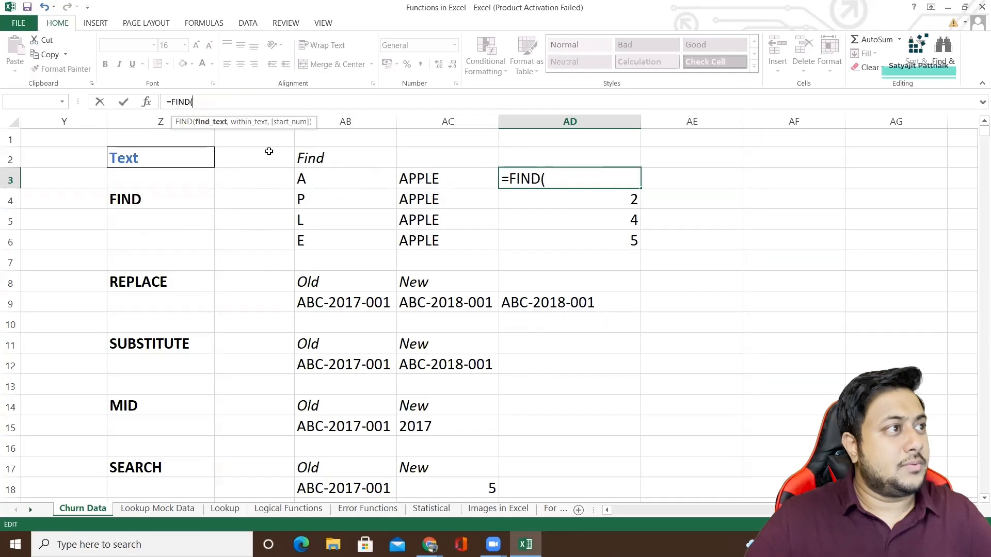
left_click(315, 179)
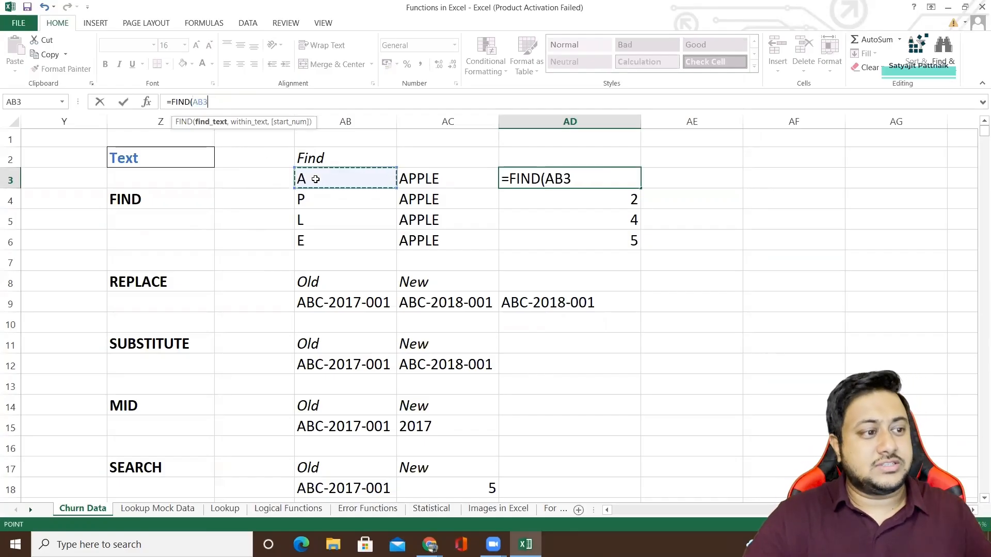
type(",")
left_click(427, 179)
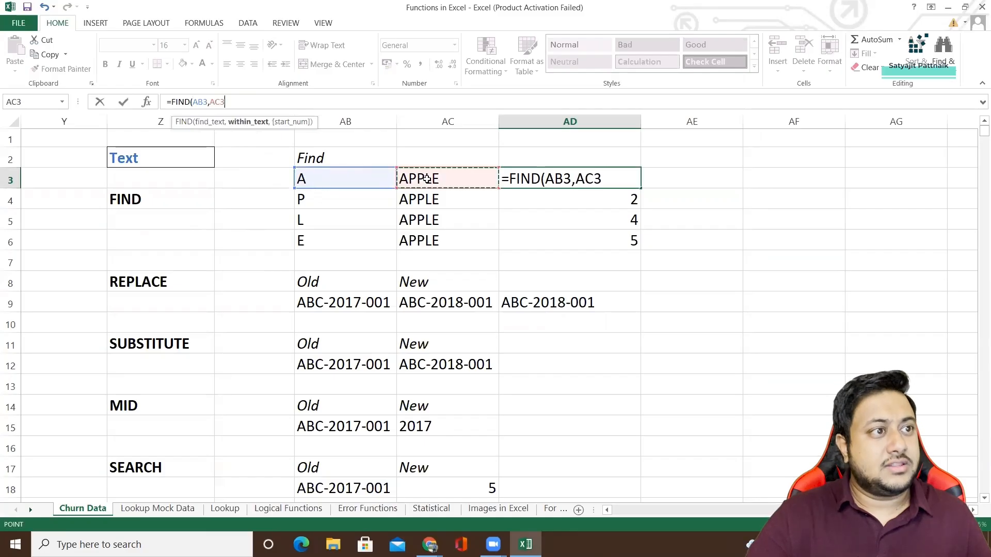
type(")")
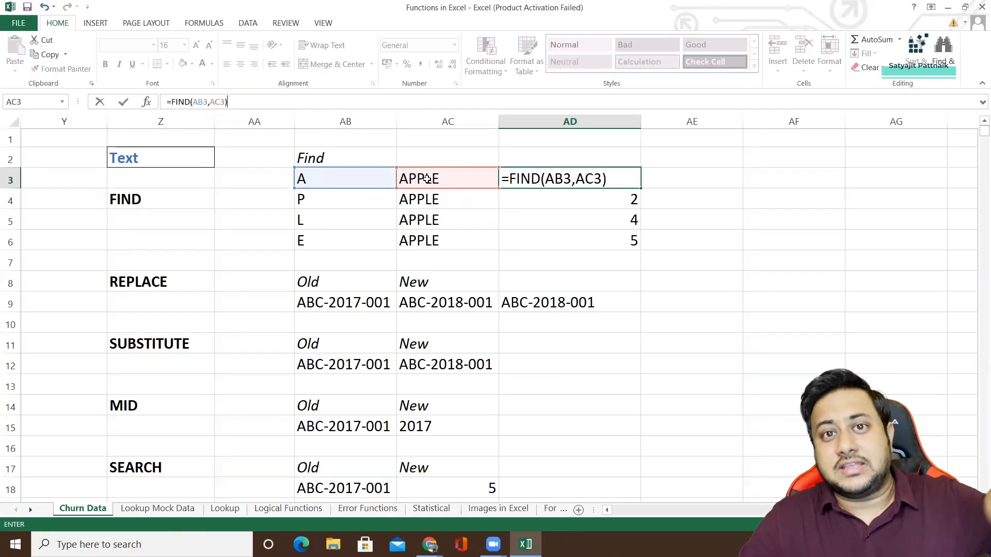
key("Return")
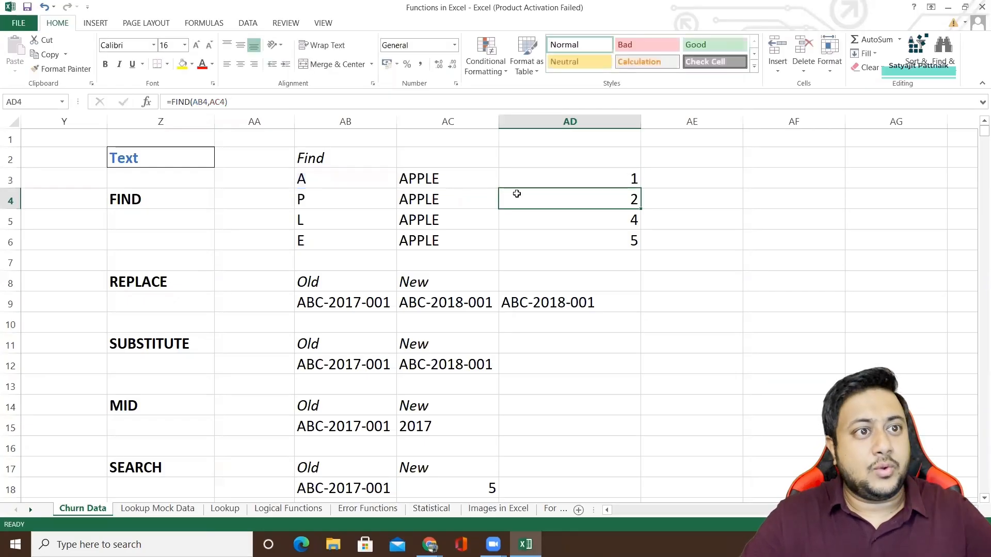
Inspect the FIND formula in AD3 and the next row's search text in AB4 and source word in AC4.
left_click(593, 179)
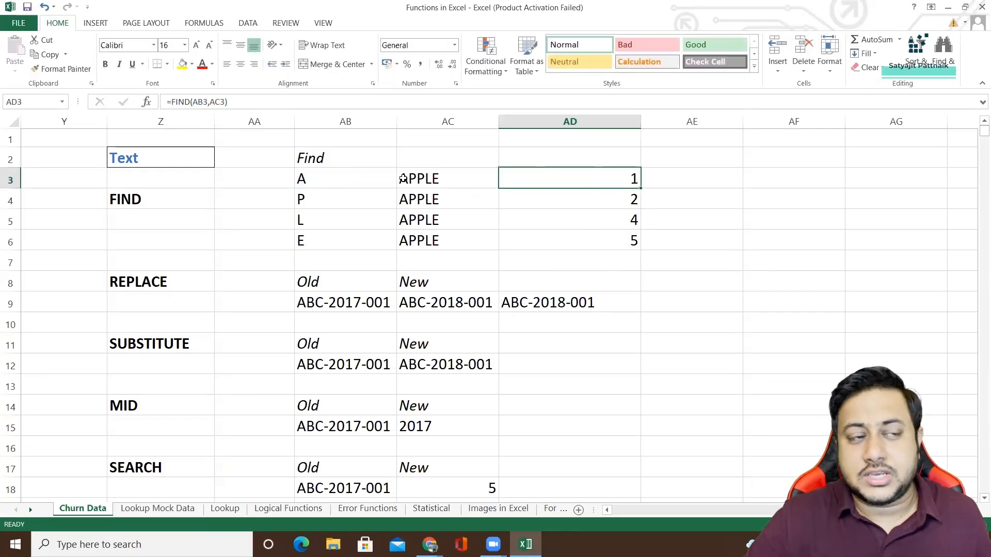
left_click(302, 202)
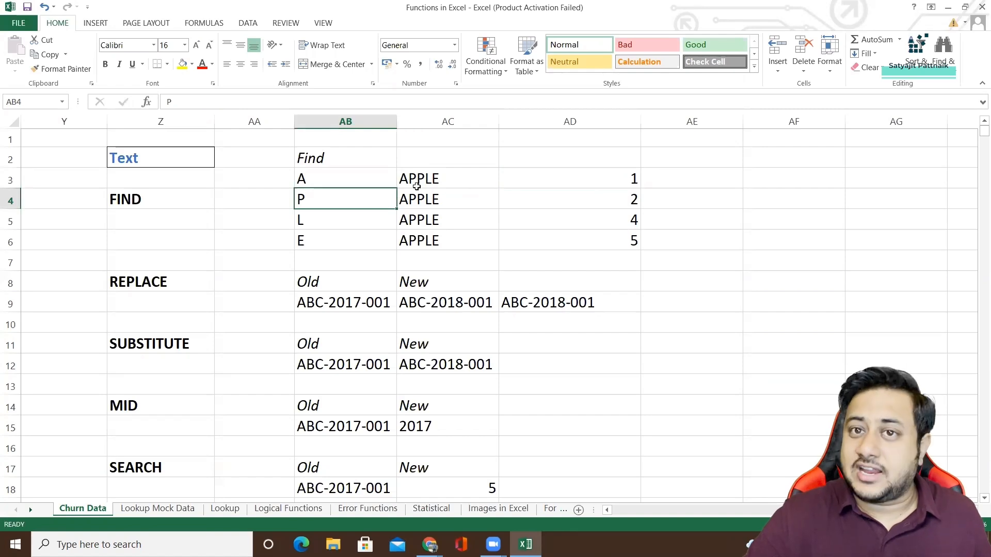
left_click(418, 202)
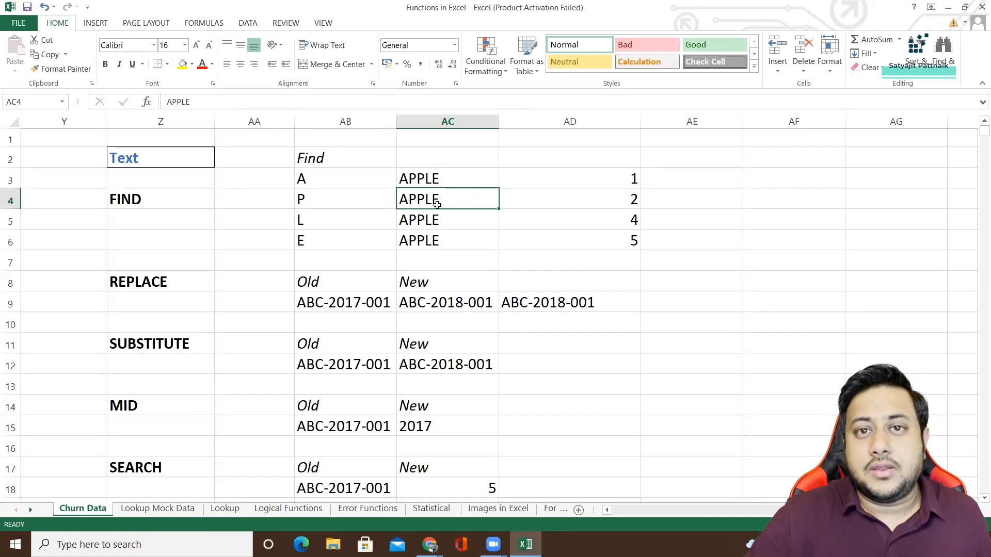
left_click(300, 200)
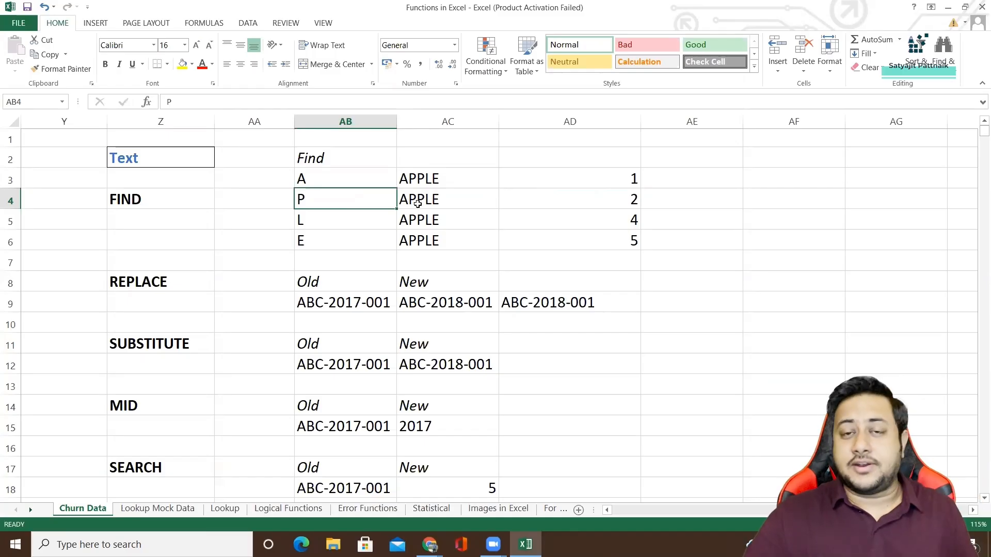
Change the search text in AB4 to PP and check the FIND formula in AD4 against the word in AC4.
double_click(314, 200)
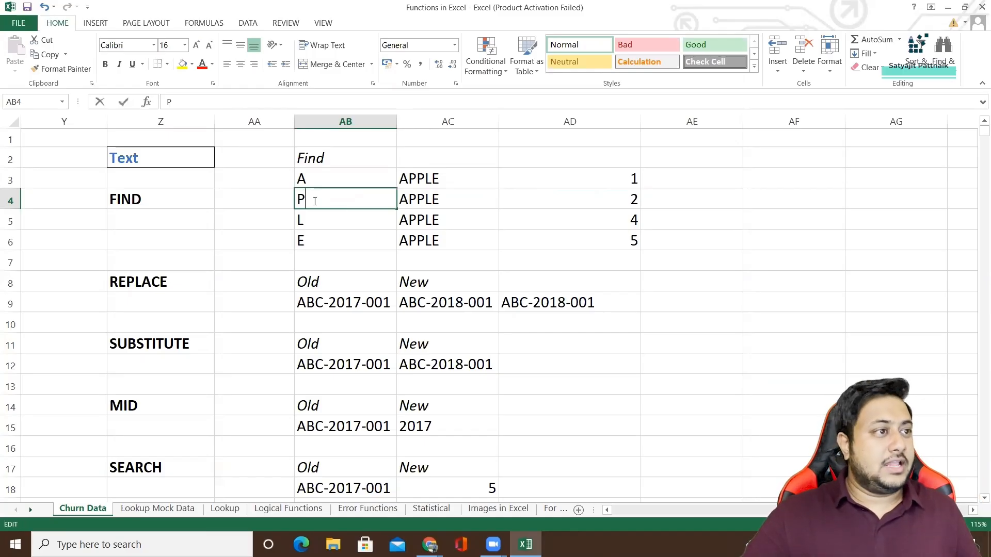
type("P")
key("Return")
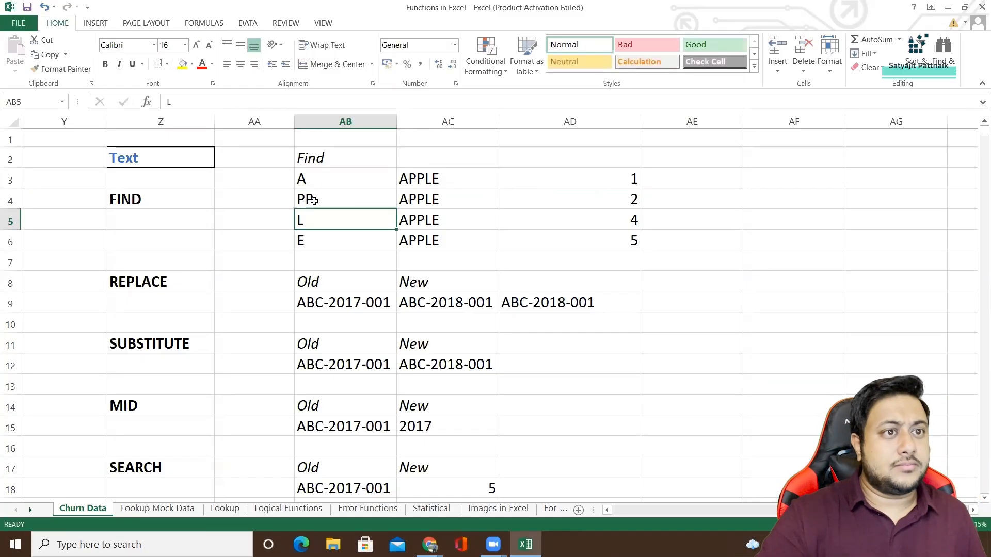
double_click(313, 199)
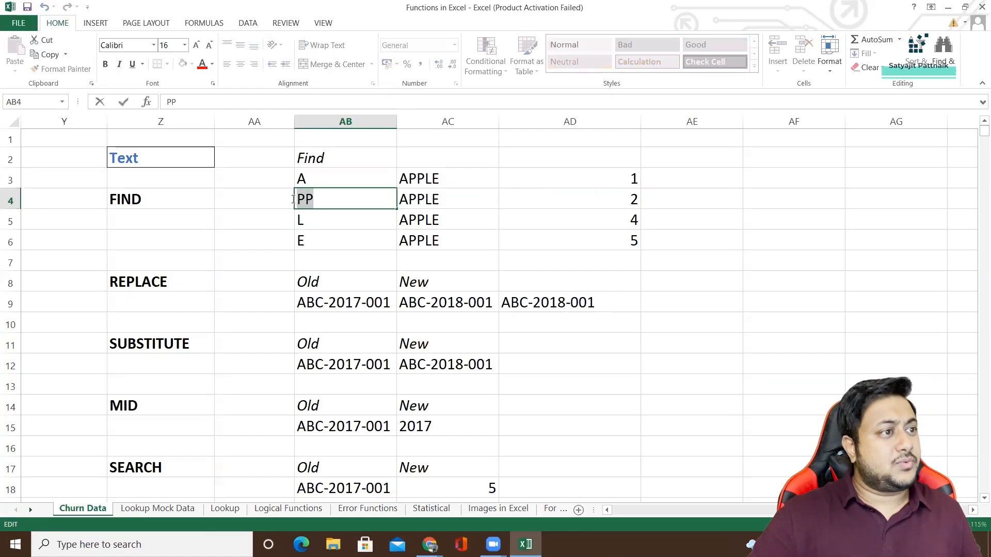
left_click(627, 202)
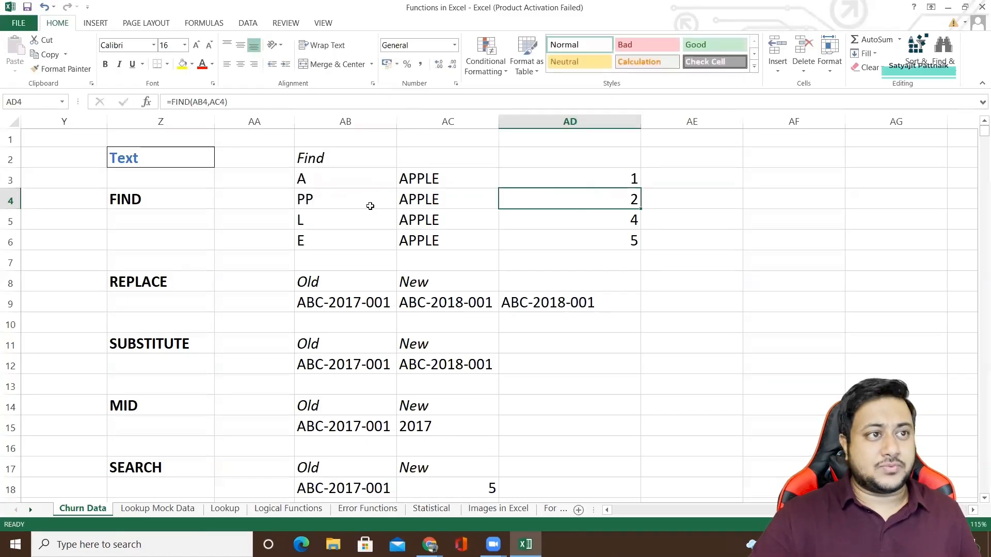
left_click(314, 206)
left_click(579, 200)
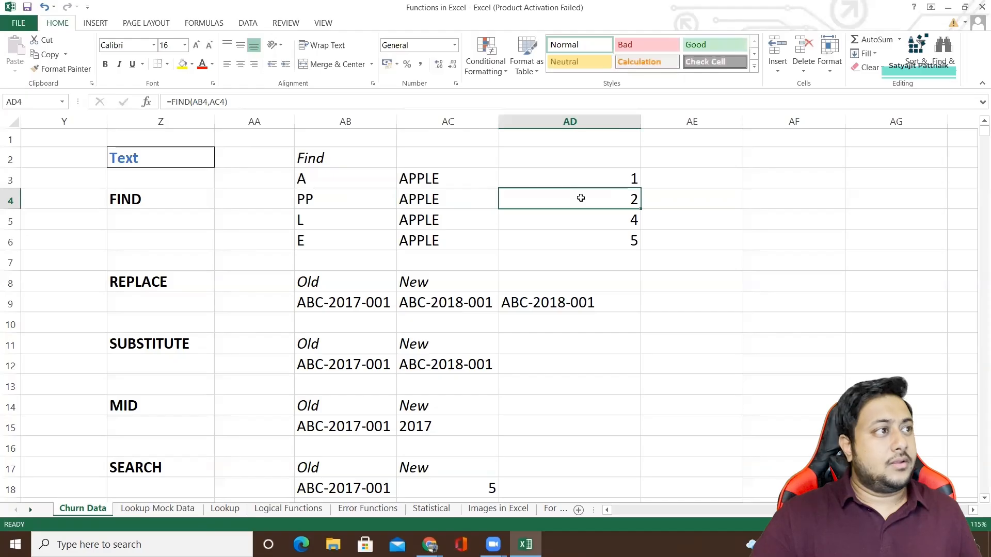
left_click(406, 200)
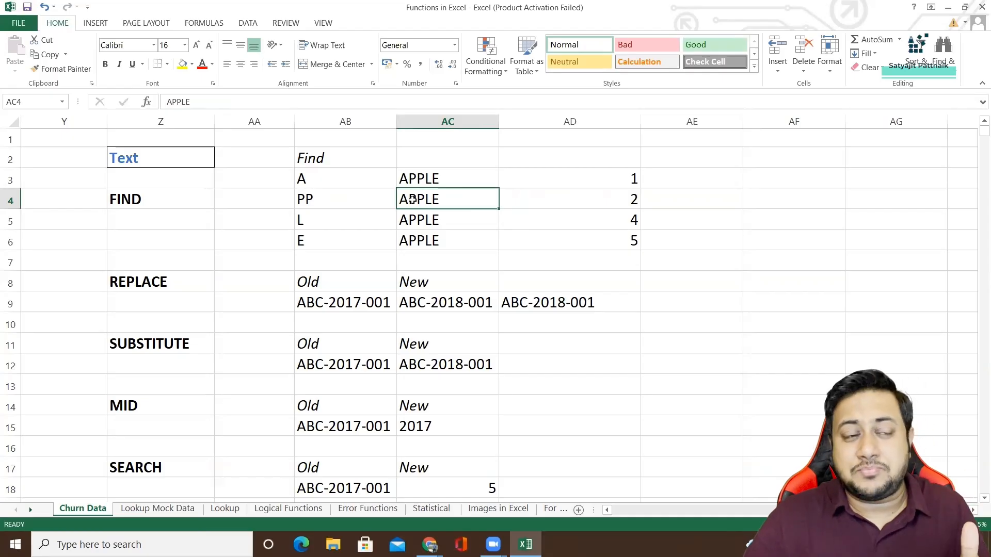
Restore the search text in AB4 to P.
left_click(340, 207)
double_click(334, 207)
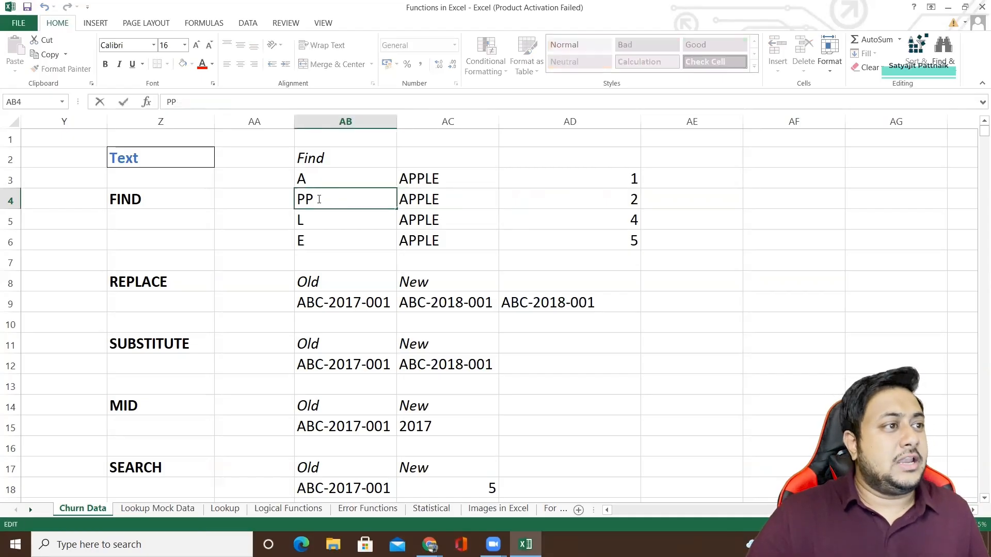
left_click_drag(336, 207, 290, 199)
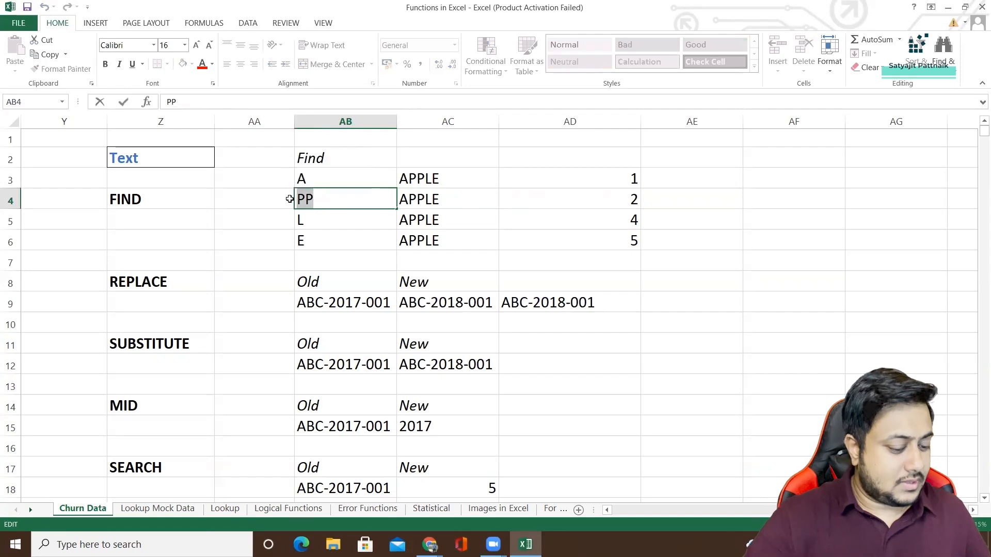
type("P")
key("Return")
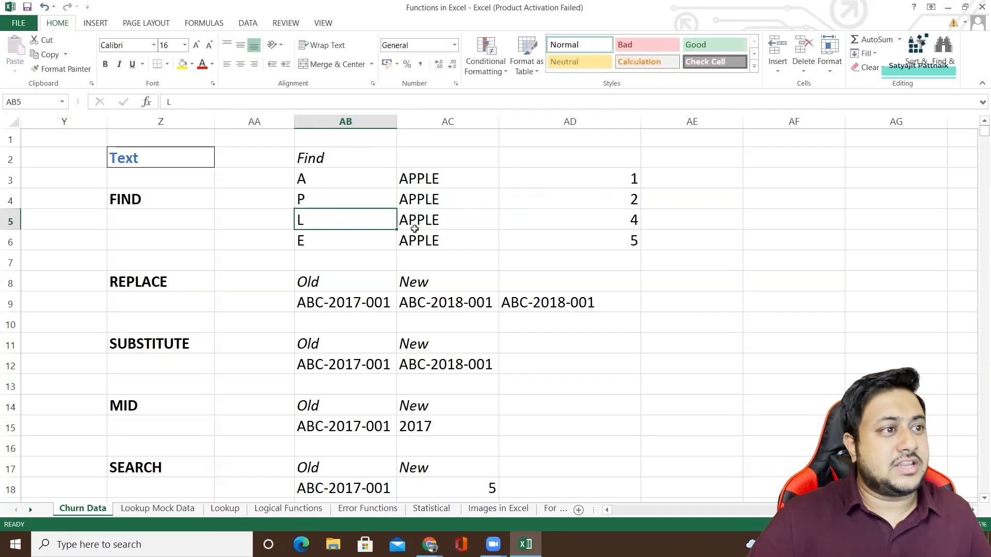
Review the FIND formulas in AD5 and AD6 and highlight the whole FIND example block.
left_click(635, 227)
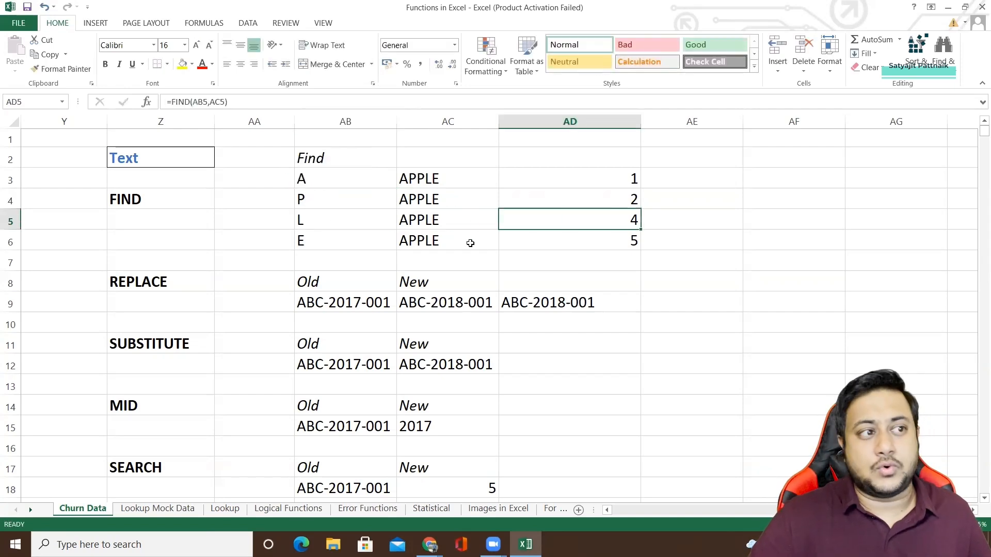
left_click(333, 241)
left_click(627, 243)
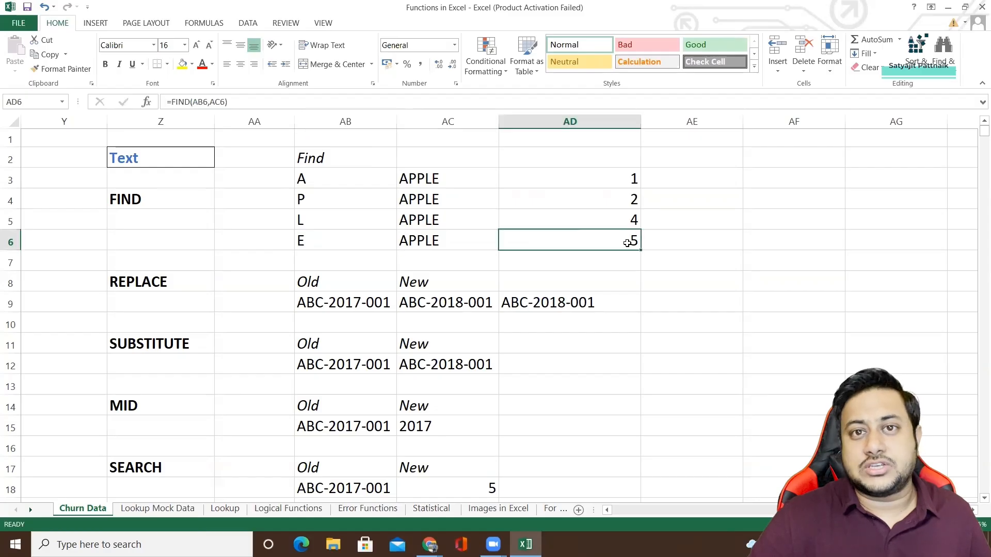
left_click_drag(152, 199, 615, 252)
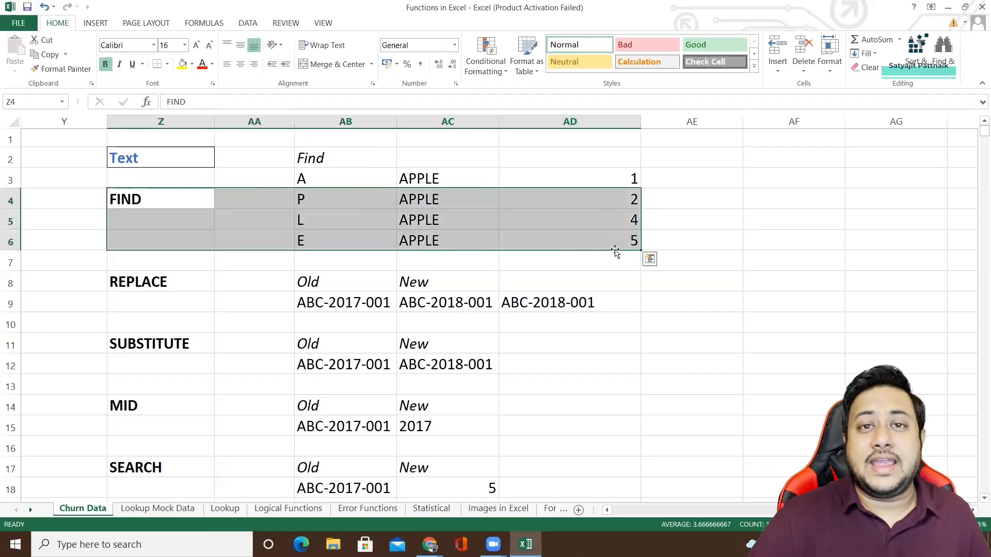
left_click_drag(170, 157, 643, 245)
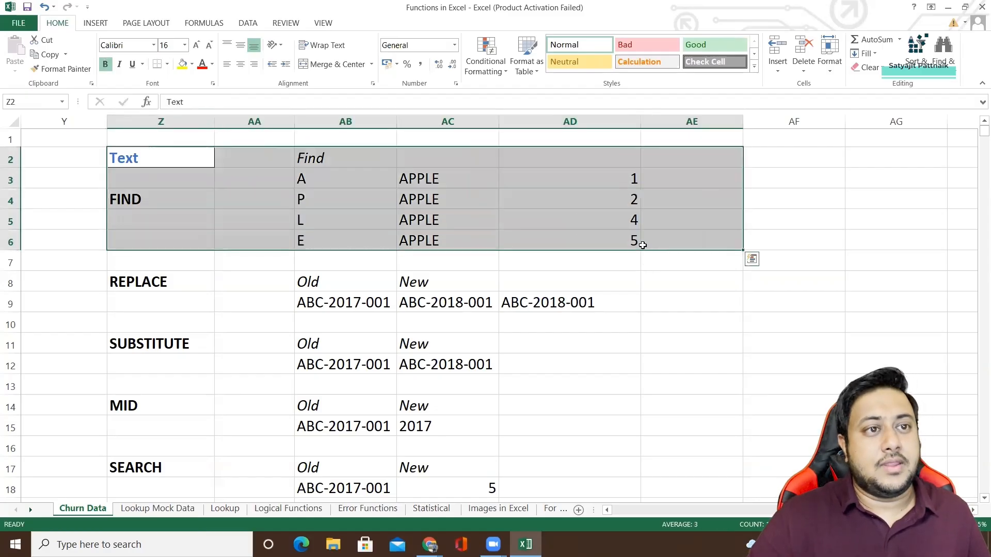
left_click(607, 247)
Start a FIND formula in AE3 to view the function's description and arguments, and discard the entry.
left_click(719, 176)
type("=FIN")
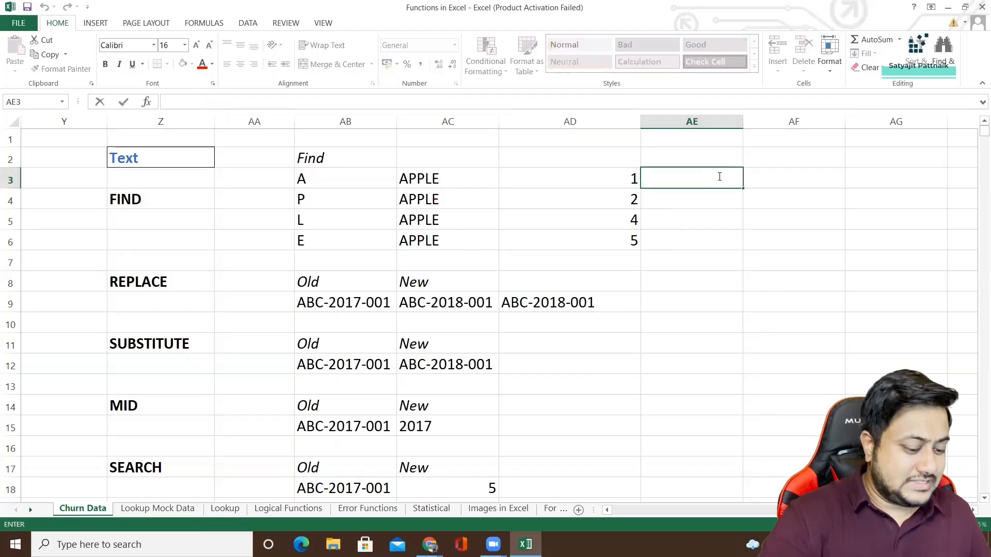
type("D")
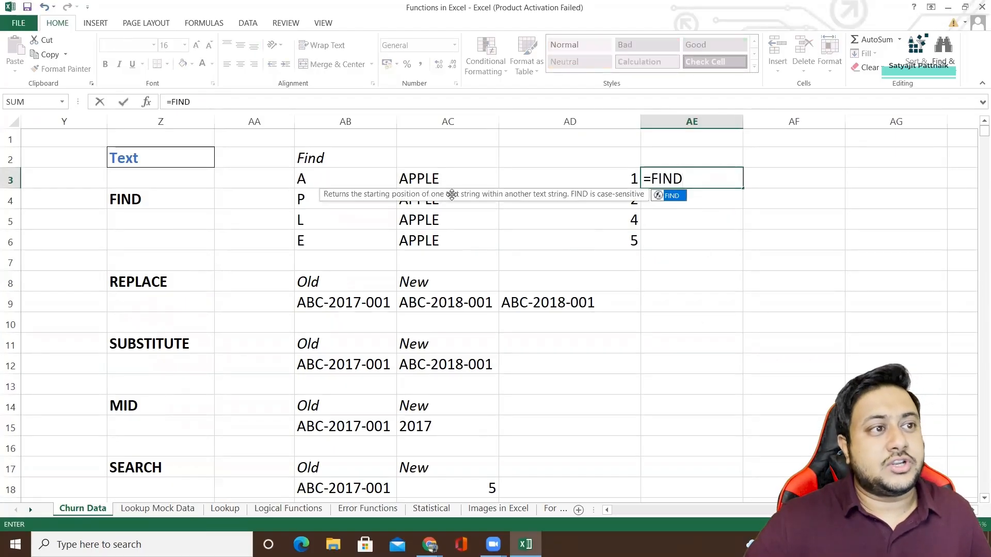
double_click(679, 205)
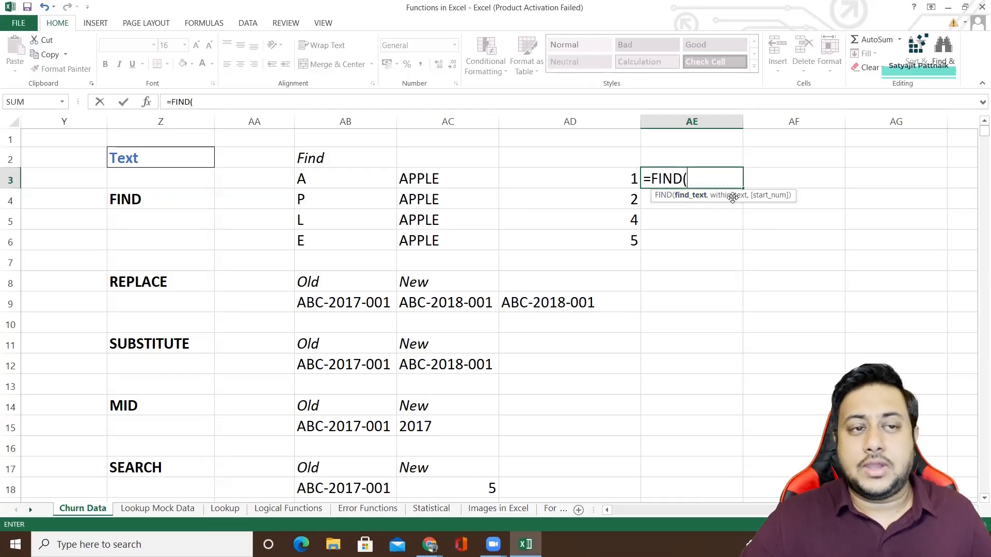
key("Escape")
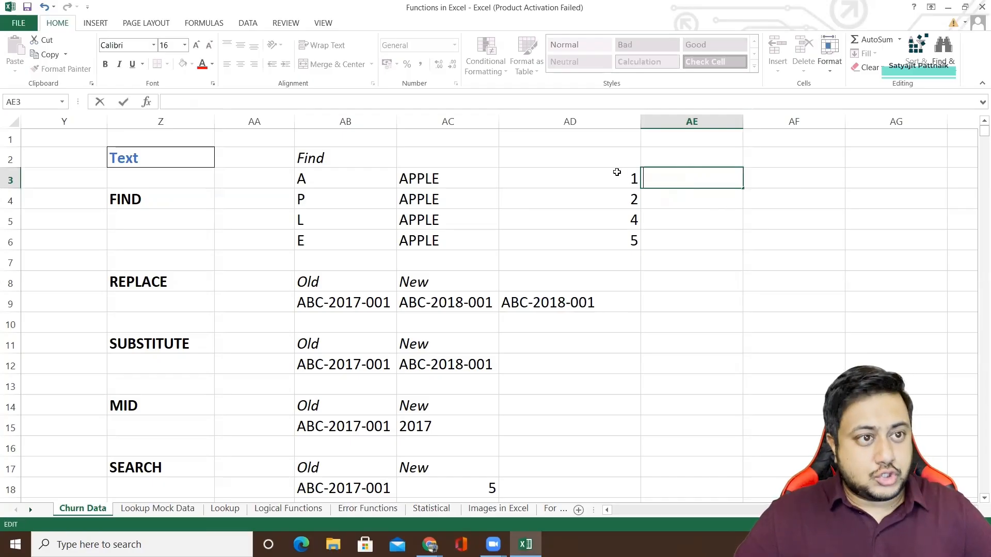
left_click(529, 225)
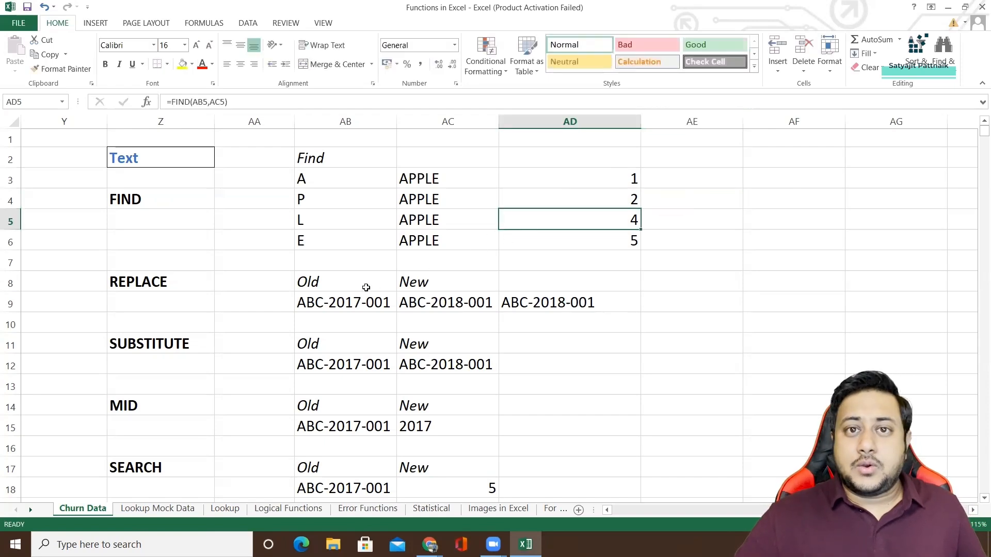
Examine the REPLACE example, comparing the old text in AB9 with the REPLACE formula in AC9.
left_click(167, 287)
left_click(327, 281)
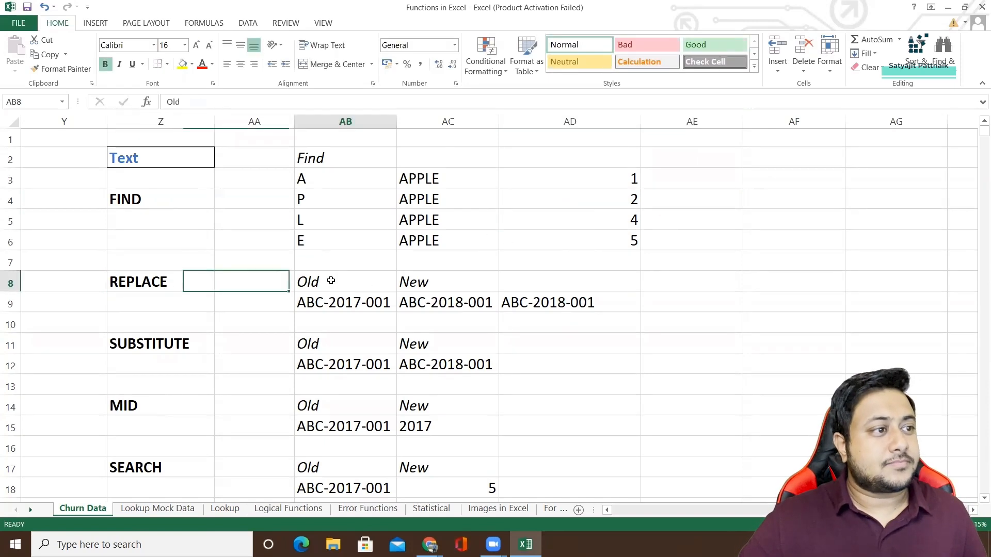
left_click(321, 310)
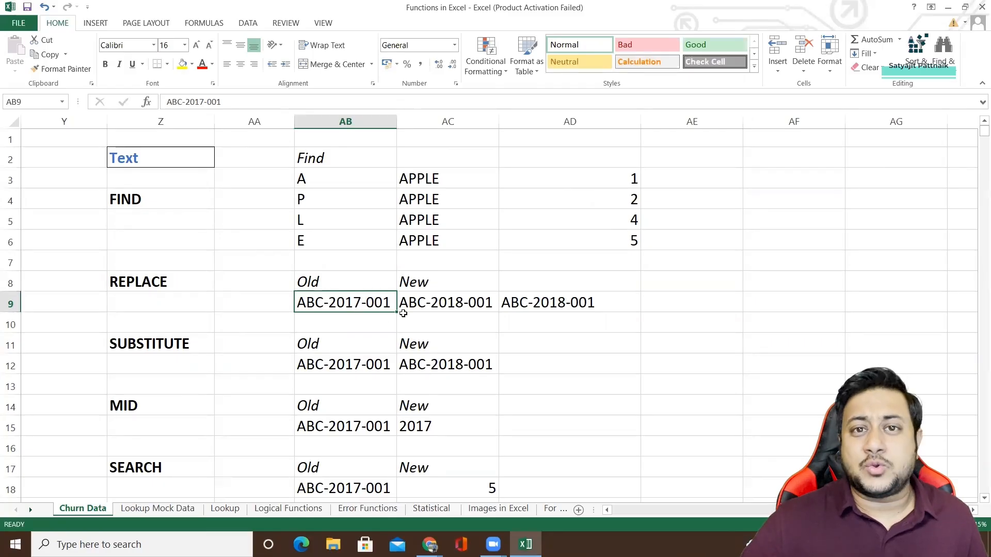
left_click(336, 283)
left_click(365, 301)
left_click(426, 300)
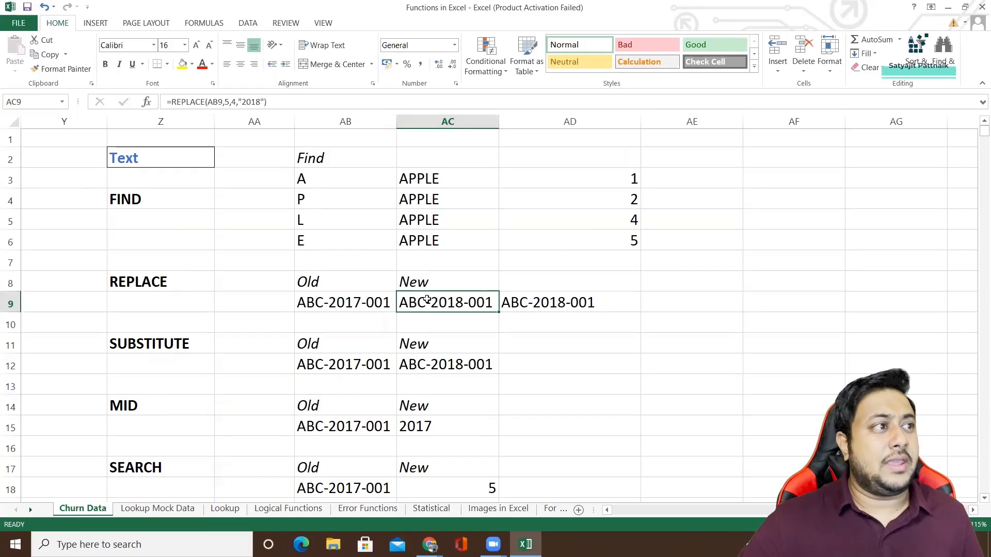
Try the formula =REPLACE(AB9,5,2018) in AE8 and discard the entry.
left_click(700, 285)
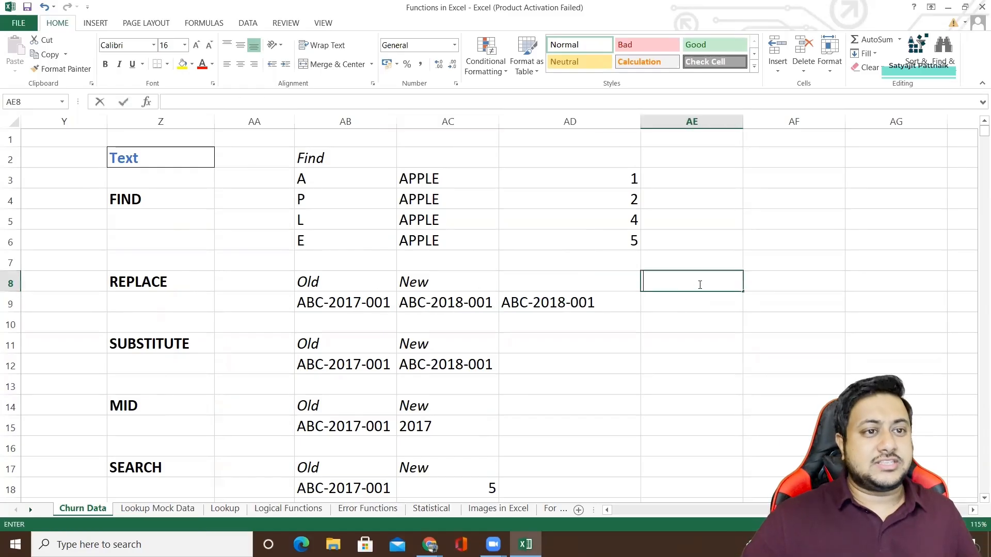
type("=REPLACE")
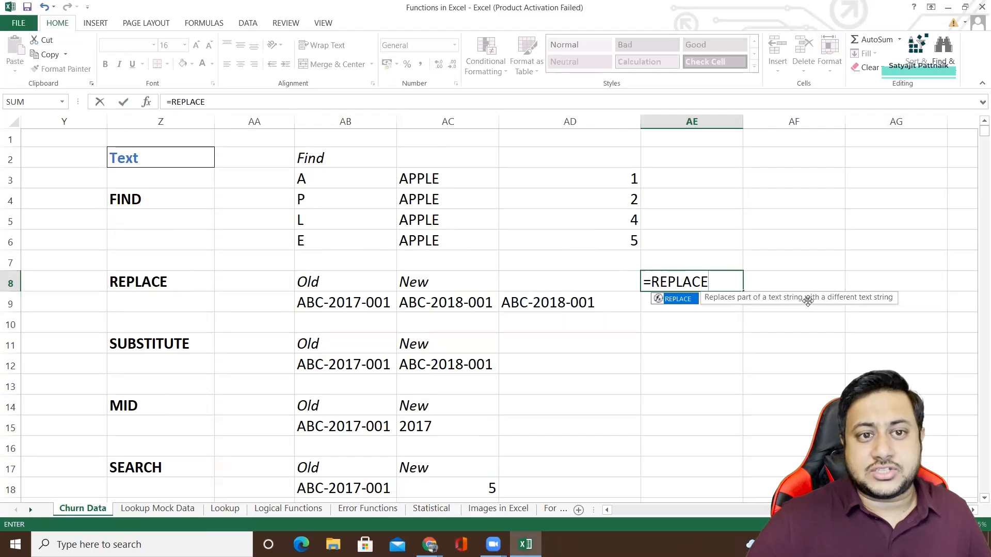
double_click(682, 302)
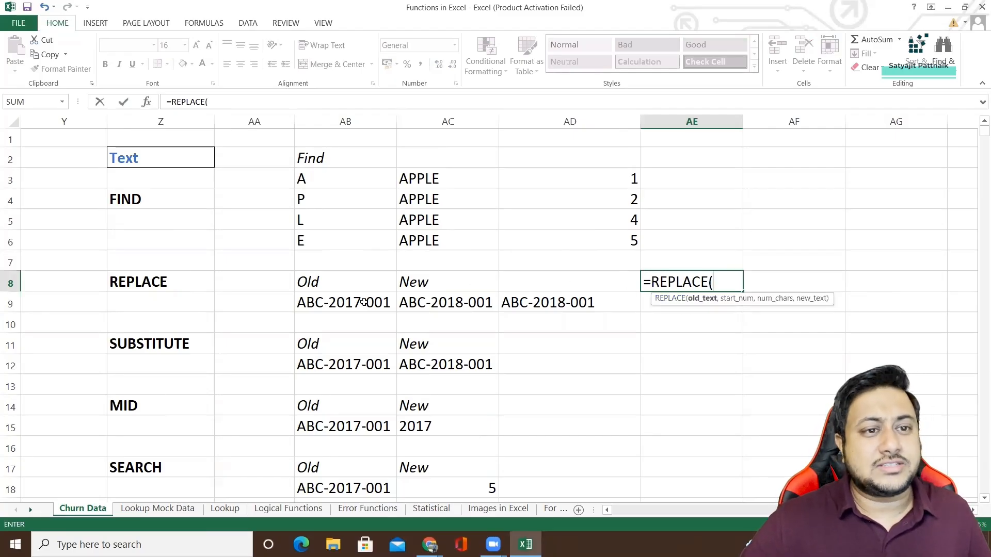
left_click(364, 303)
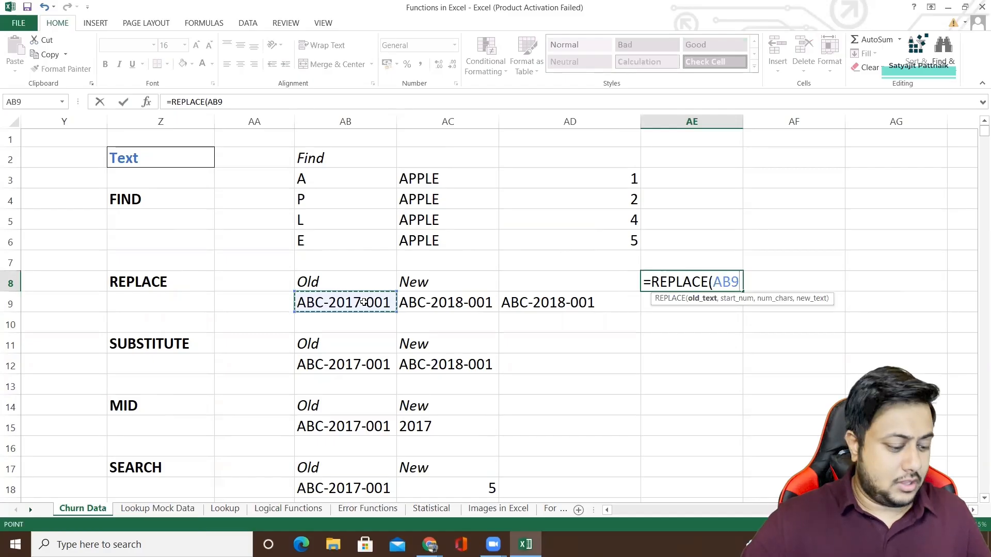
type(",")
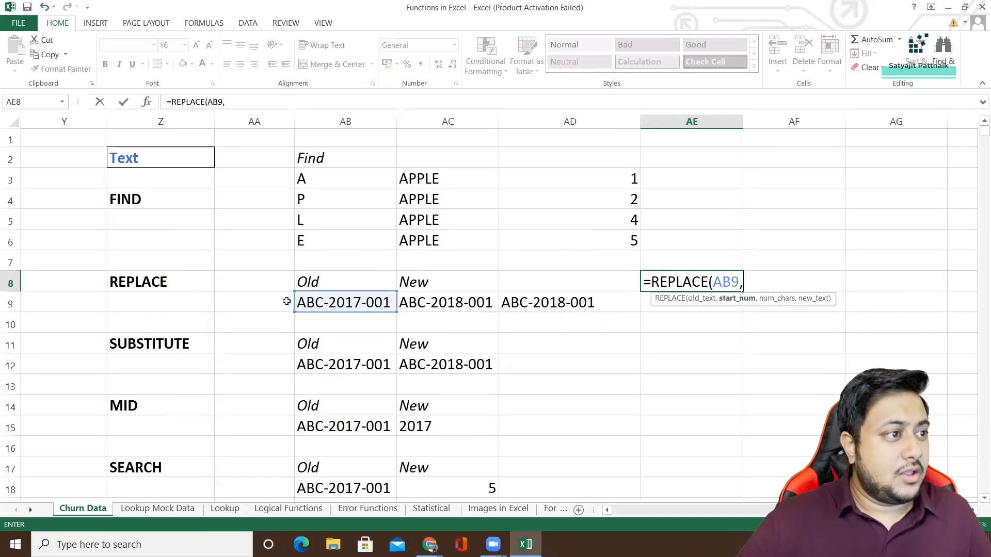
type("5")
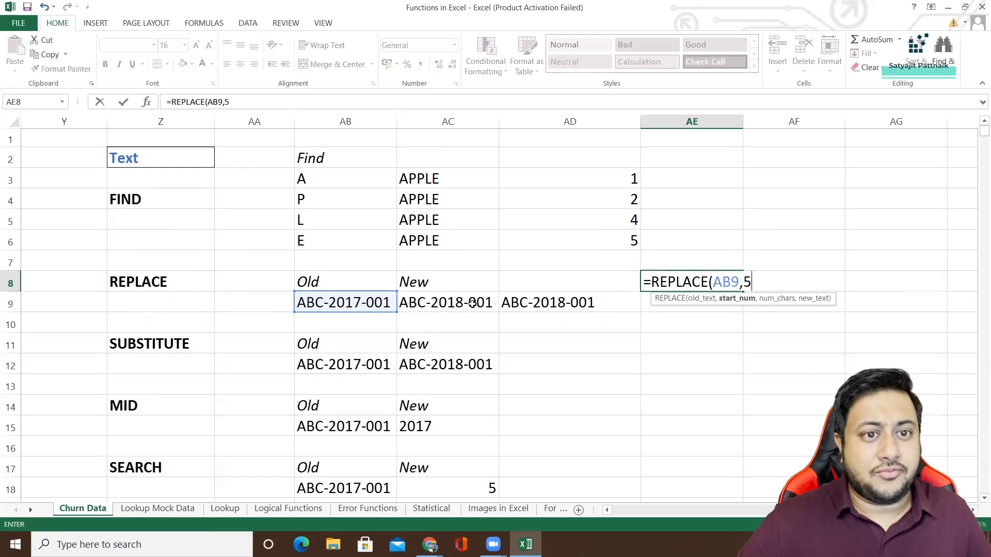
type(",")
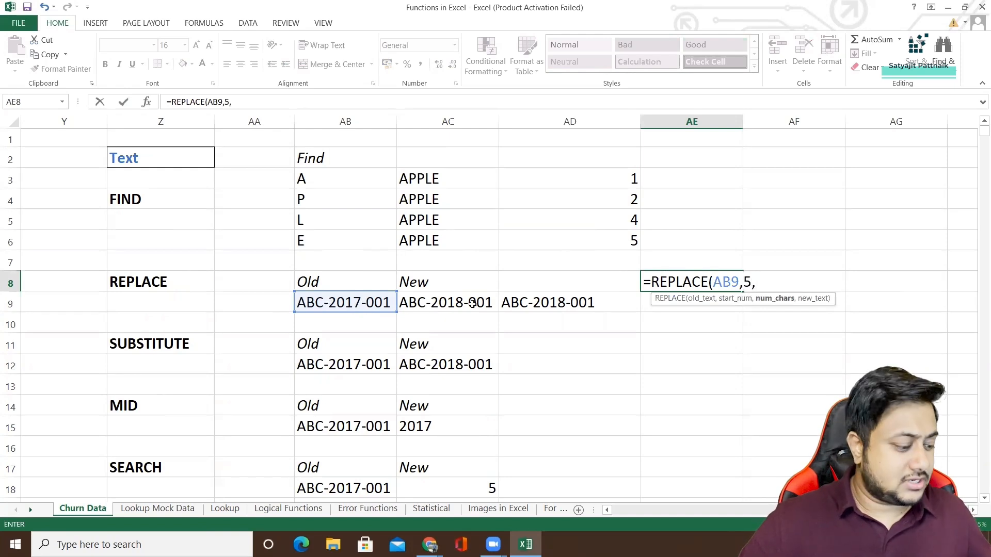
type("2018")
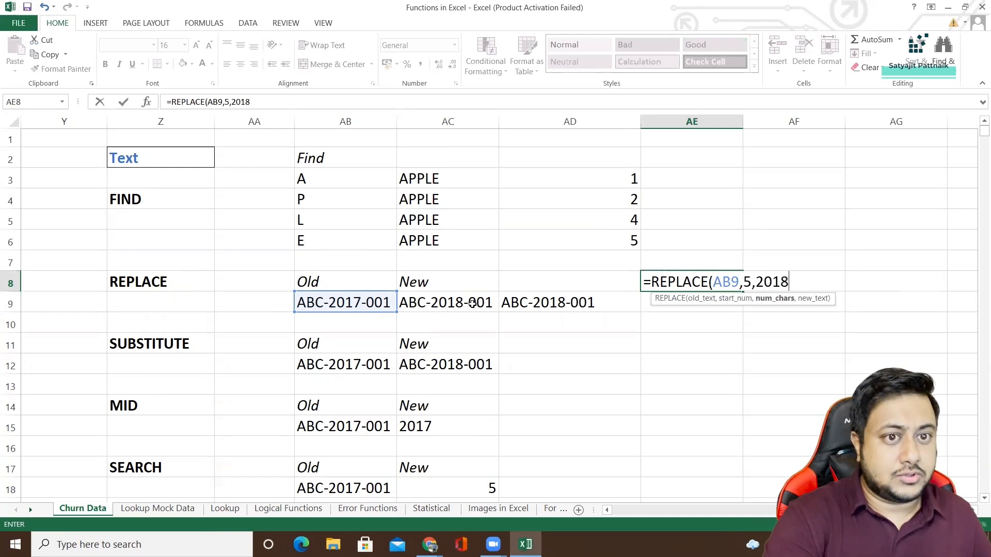
type(")")
key("Return")
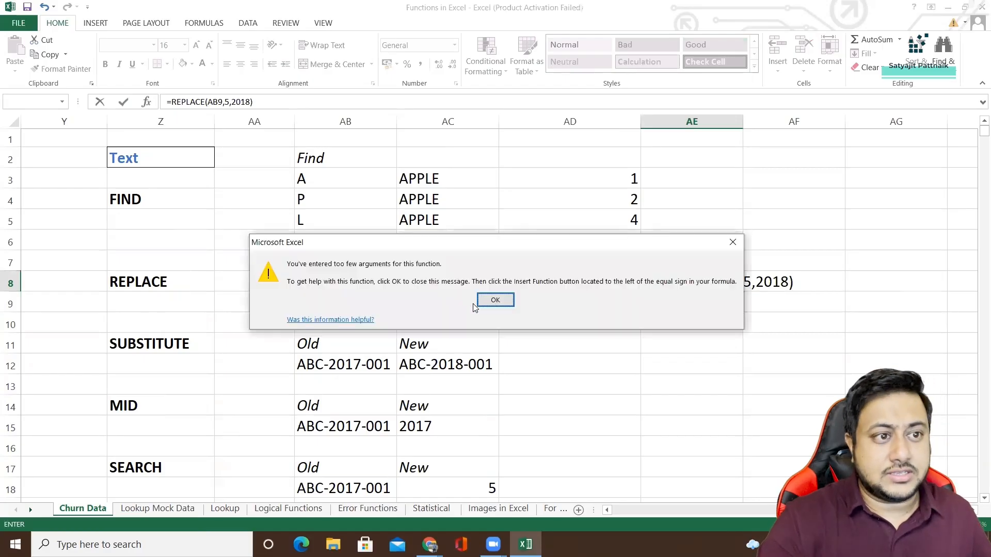
left_click(494, 301)
left_click(444, 304)
key("Escape")
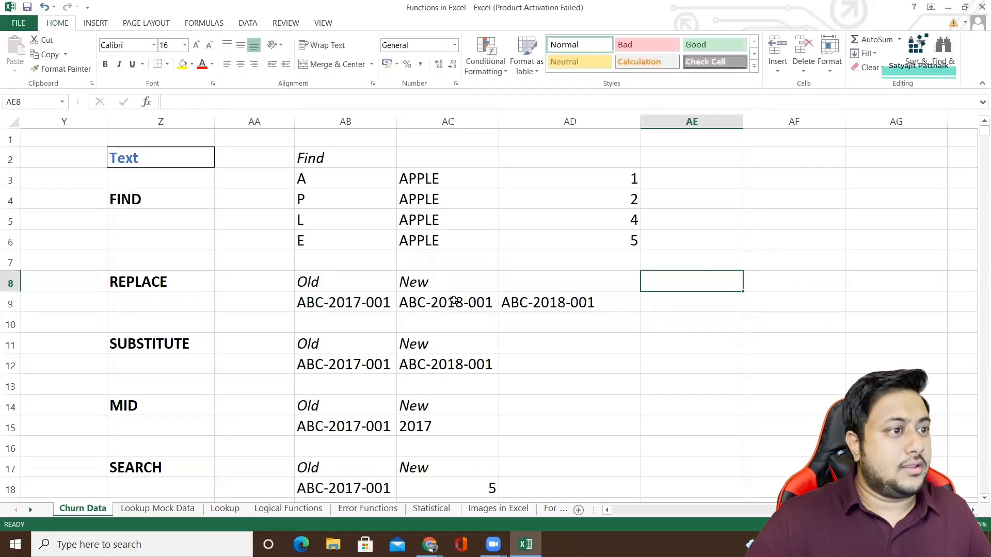
Copy the full text of the REPLACE formula in AC9 and leave that cell without editing it.
left_click(453, 301)
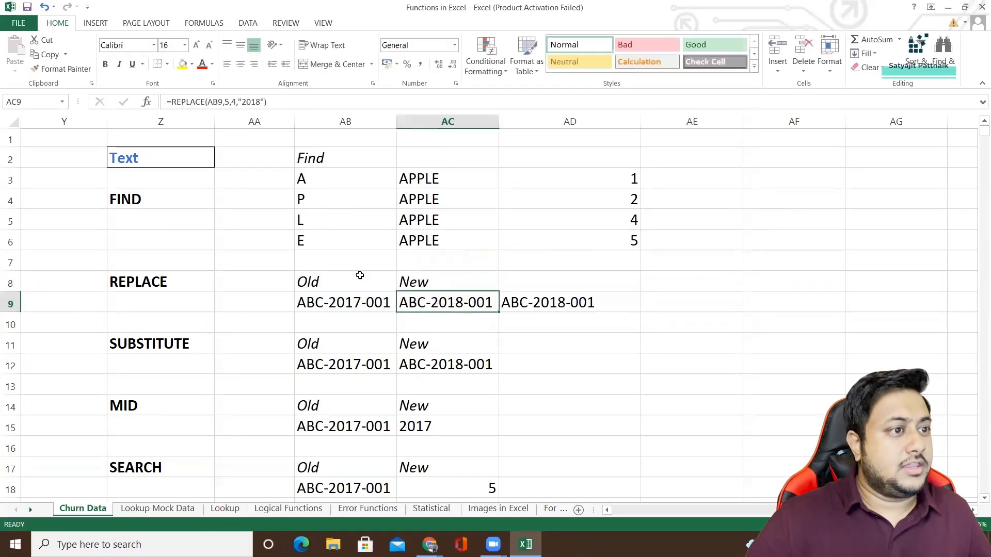
left_click(246, 102)
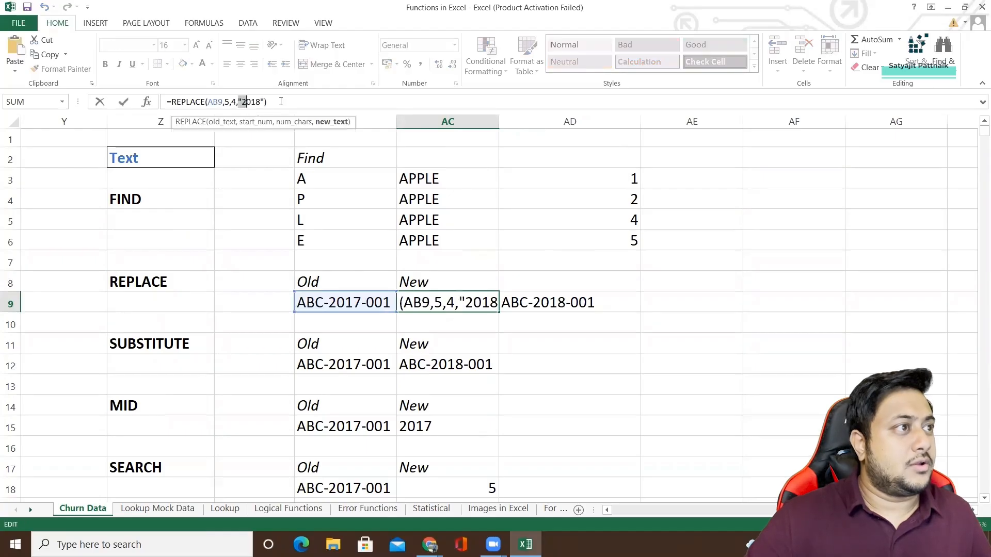
left_click_drag(281, 101, 167, 102)
key("ctrl+c")
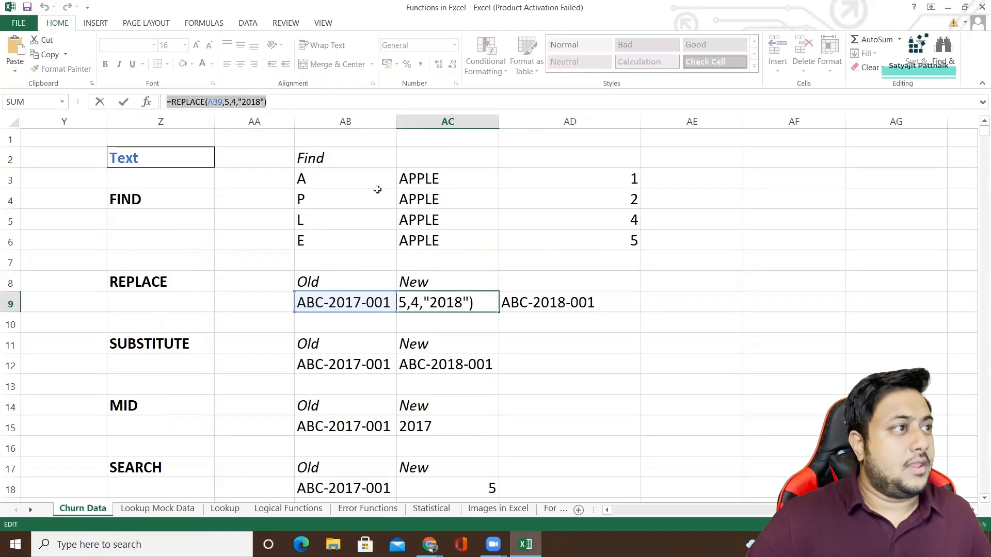
left_click(671, 304)
key("Escape")
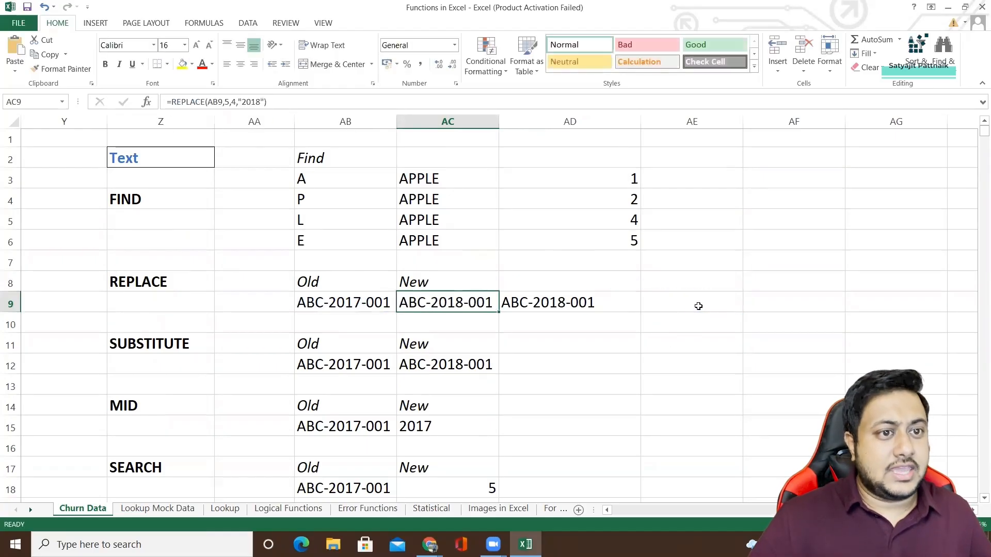
Paste the copied formula into AE9 and remove the extra equals sign so it reads =REPLACE(AB9,5,4,"2018").
left_click(698, 306)
type("=")
key("ctrl+v")
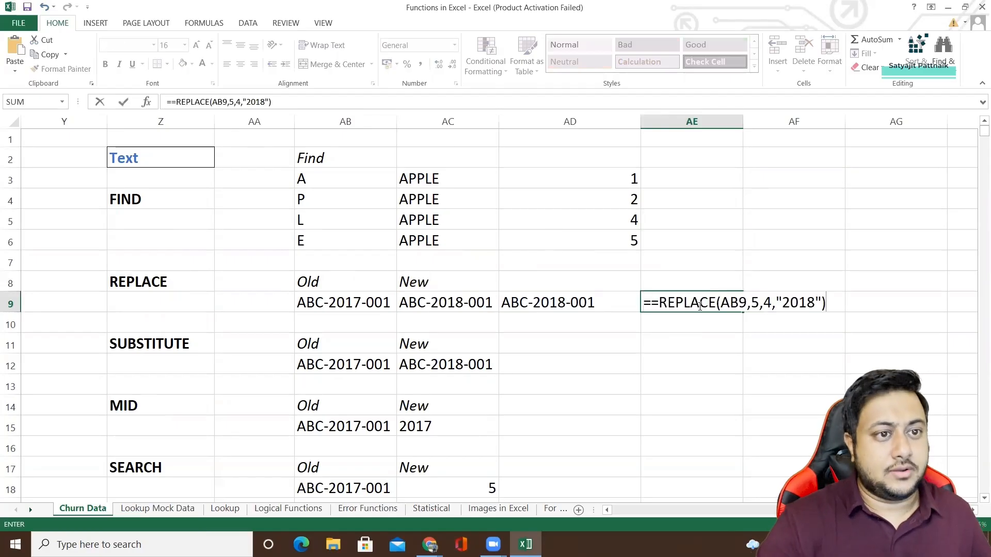
key("Return")
key("Escape")
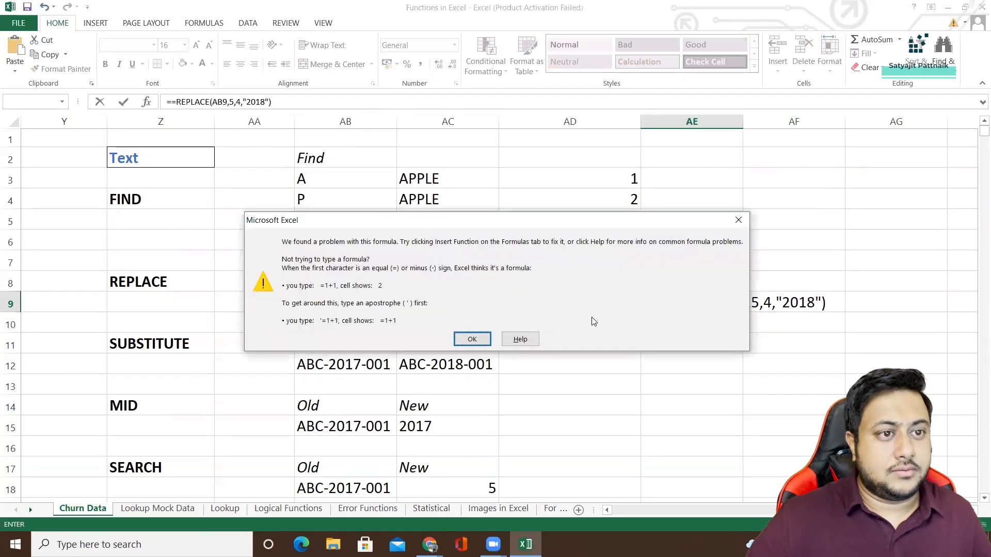
key("Escape")
left_click(663, 302)
key("BackSpace")
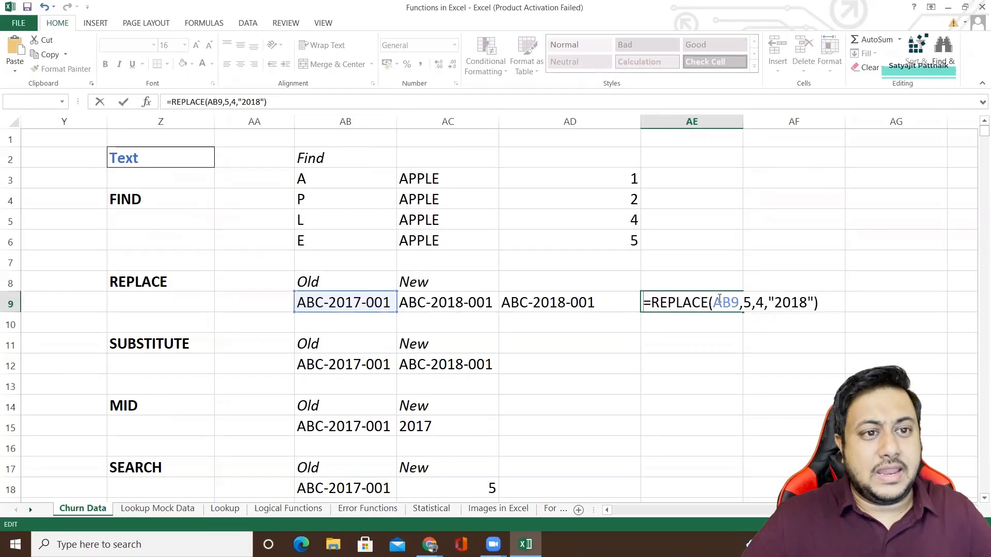
Replace the AB9 reference in the AE9 formula with the literal old text "ABC-2017-001".
left_click_drag(713, 304, 740, 304)
left_click(771, 301)
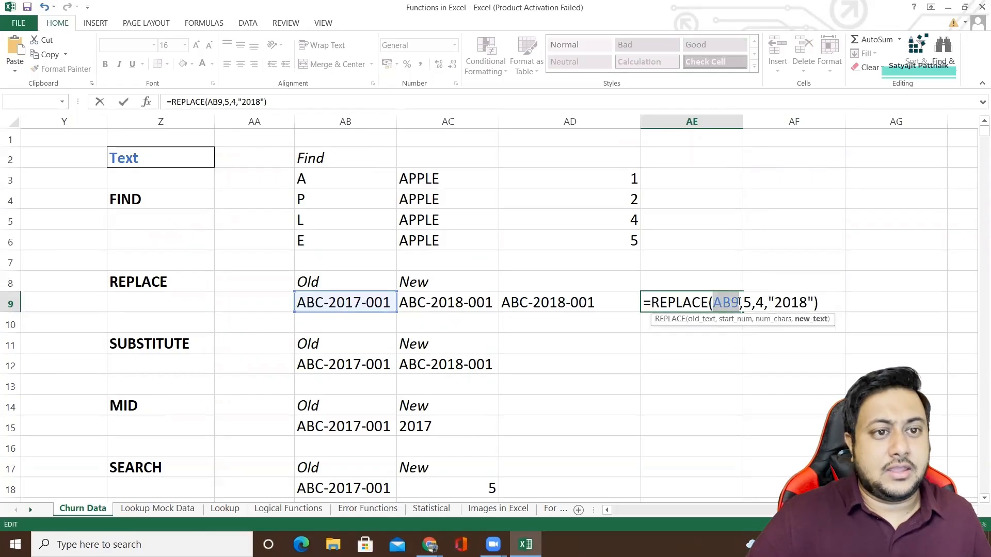
key("BackSpace")
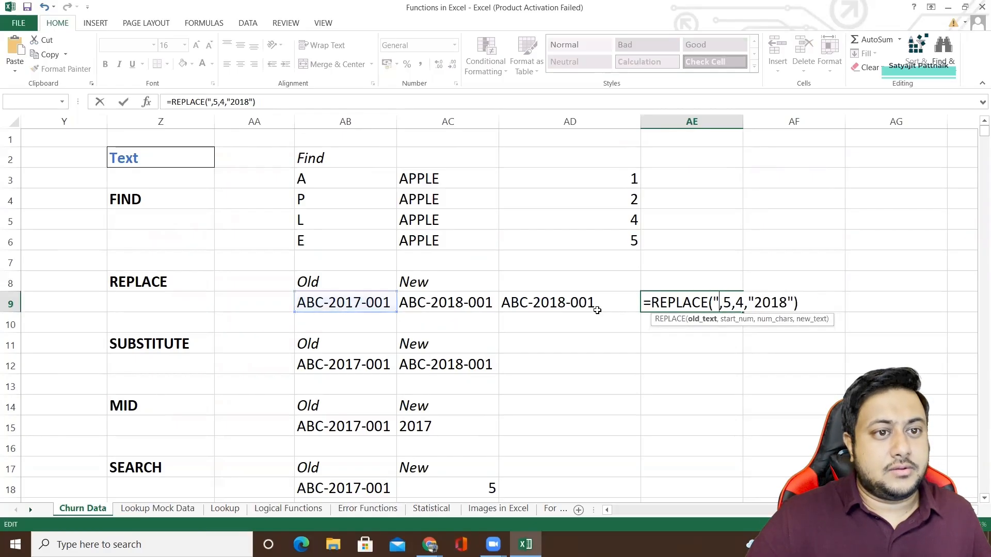
type("\"\"")
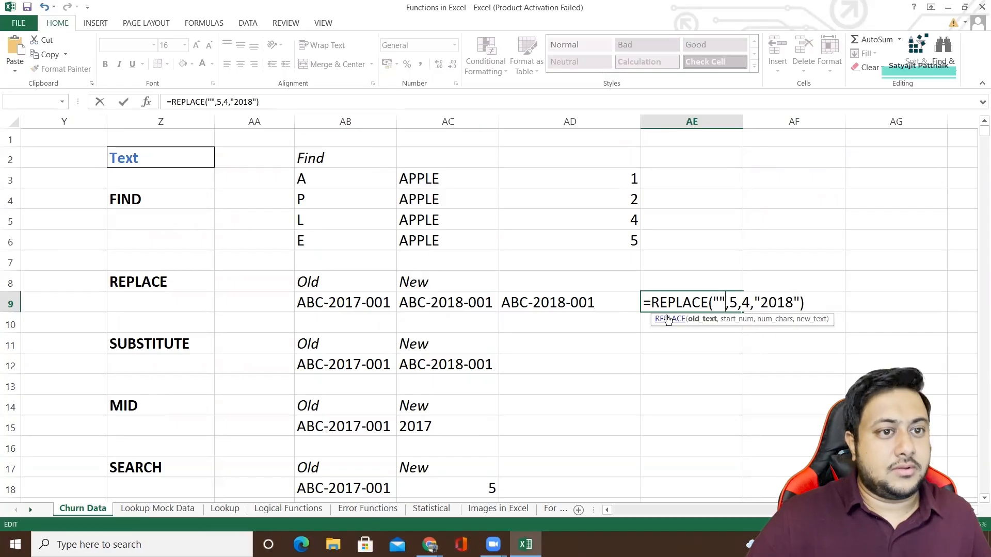
type("ABC")
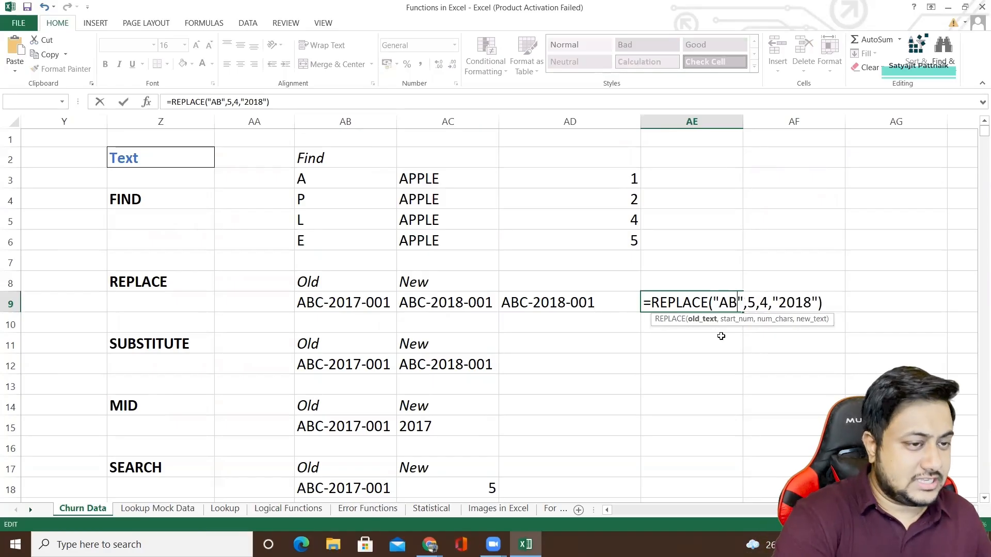
type("-2017-")
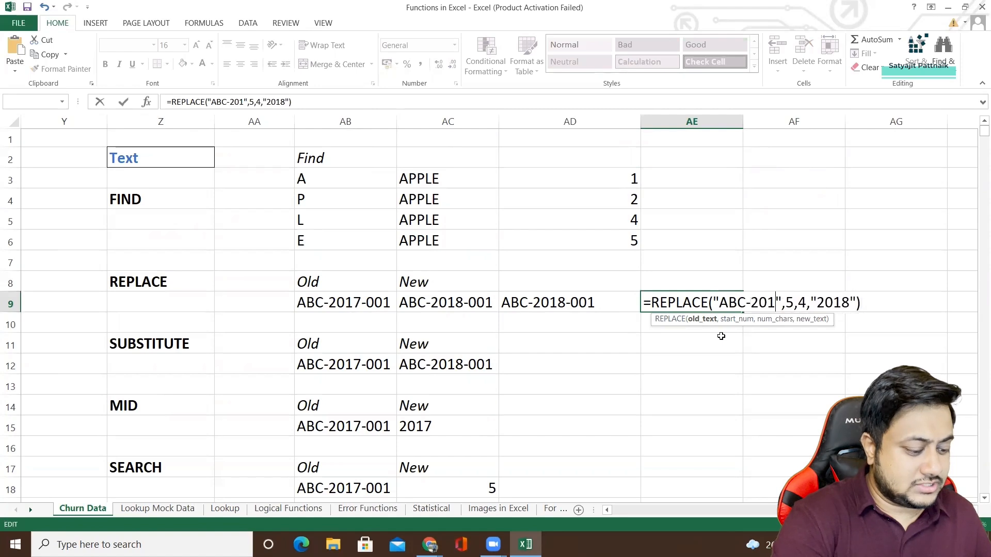
type("001")
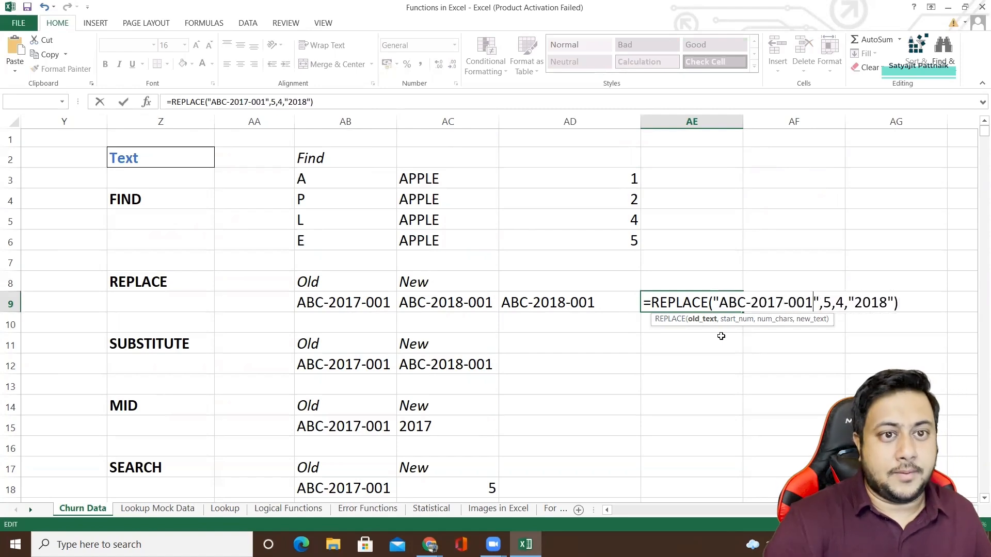
Examine each argument of the AE9 REPLACE formula by highlighting the old text, start position, 2017 portion and new text 2018.
left_click_drag(718, 300, 803, 302)
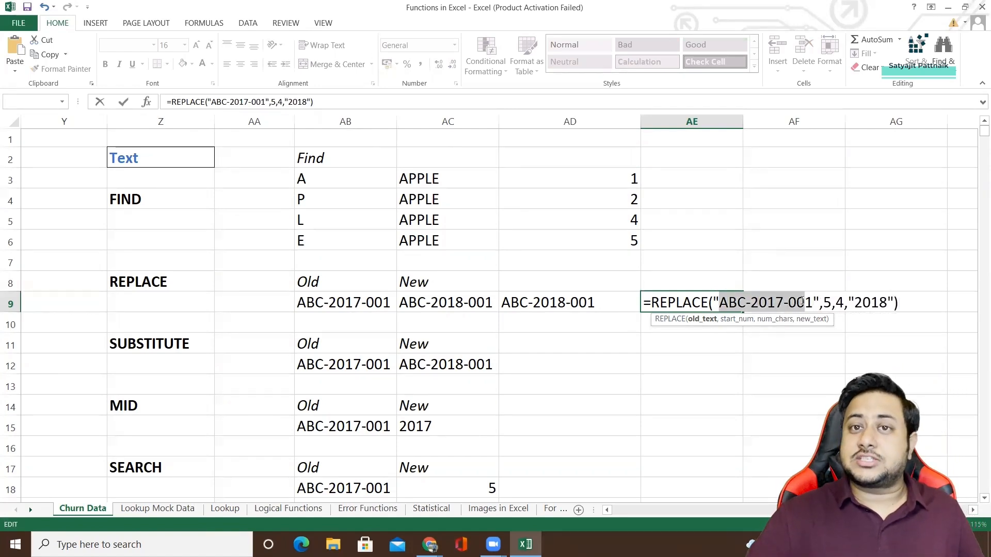
double_click(827, 302)
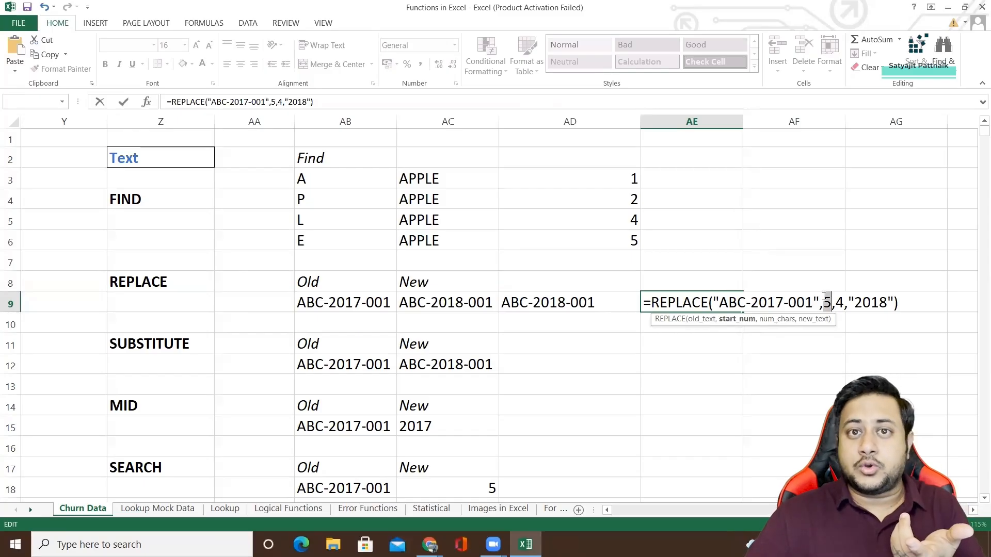
left_click_drag(855, 304, 880, 304)
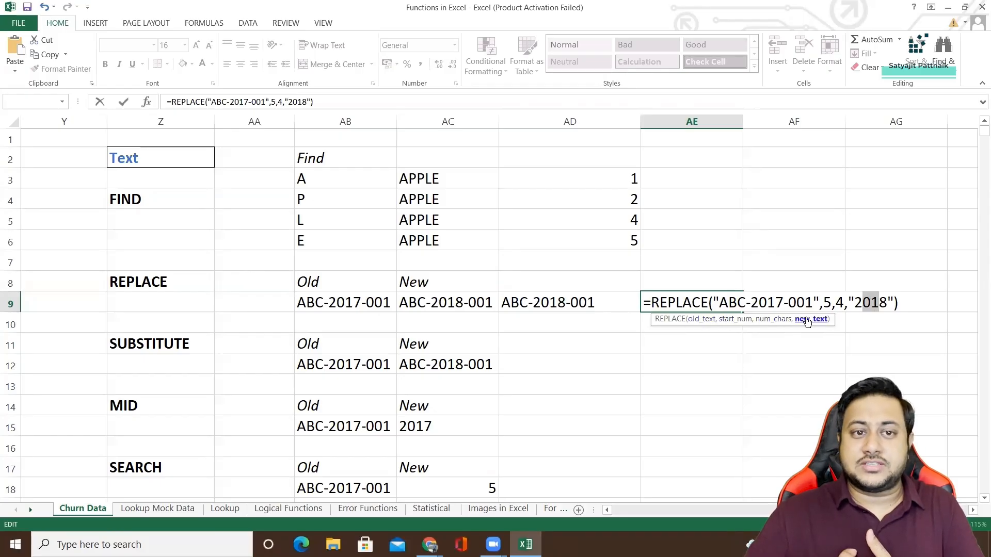
left_click(834, 304)
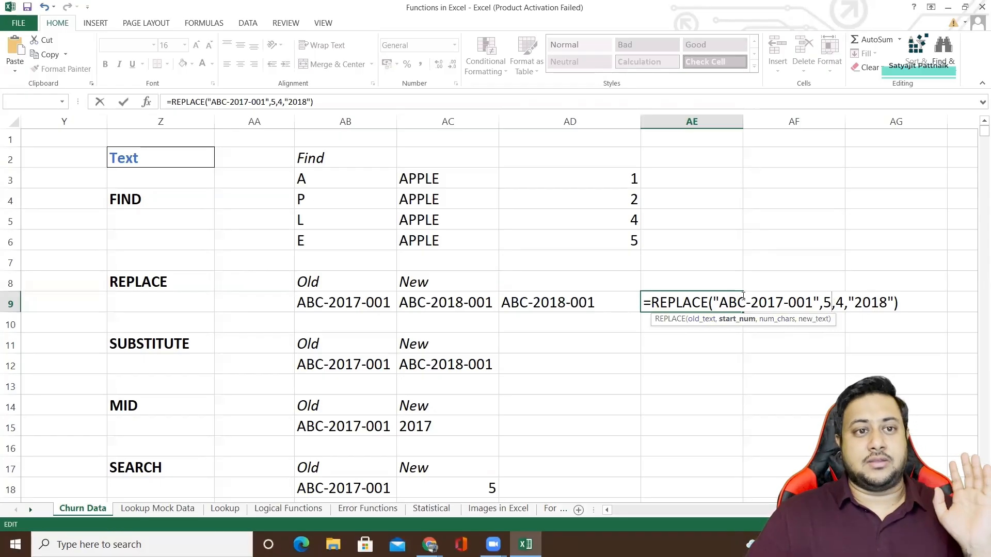
left_click_drag(721, 303, 833, 301)
left_click_drag(719, 302, 758, 299)
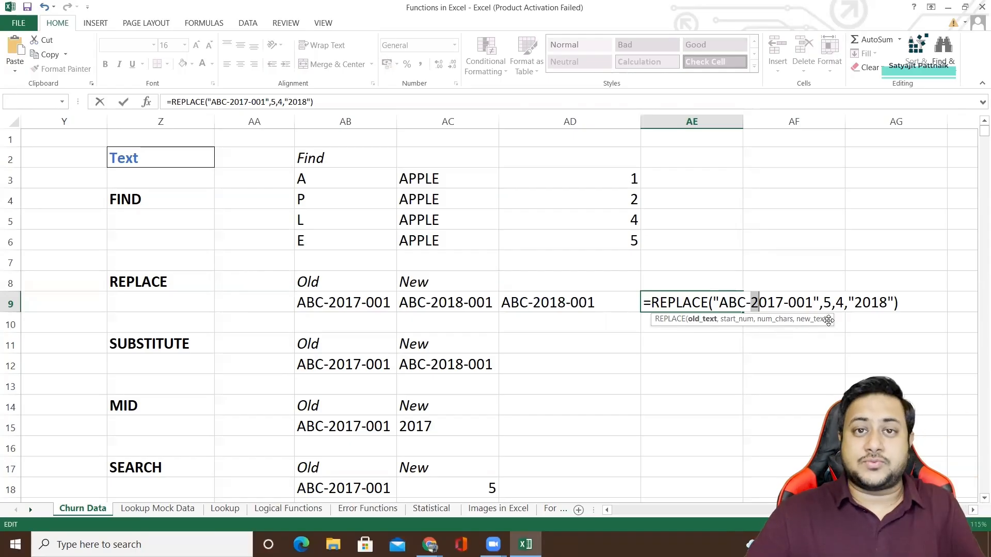
left_click_drag(751, 302, 786, 303)
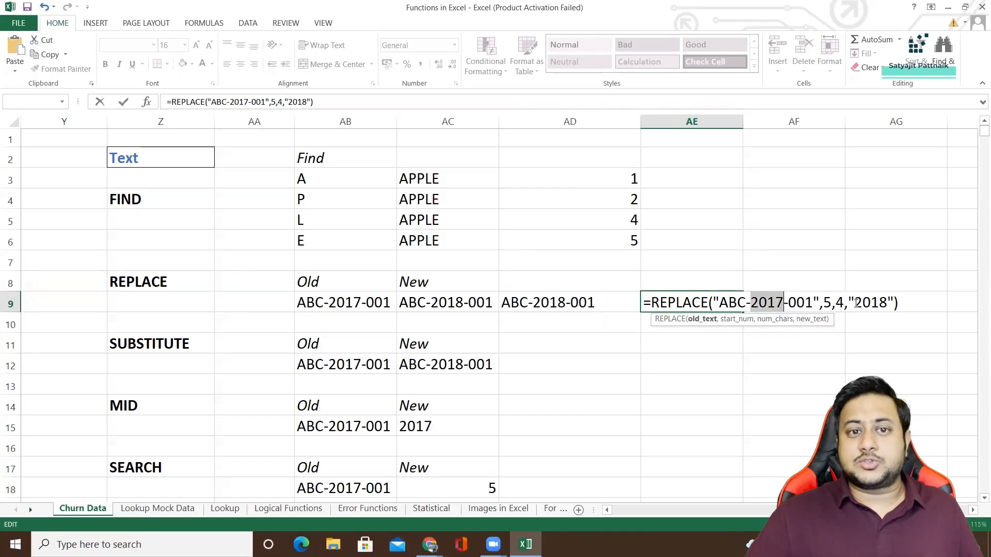
left_click_drag(855, 303, 889, 303)
left_click(852, 303)
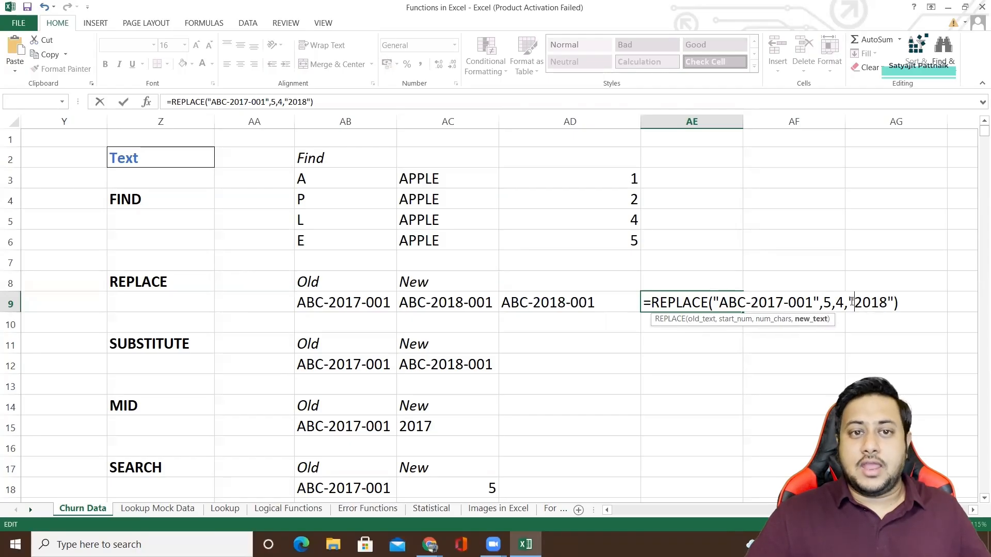
Commit the REPLACE formula in AE9 and clear the cell.
key("Return")
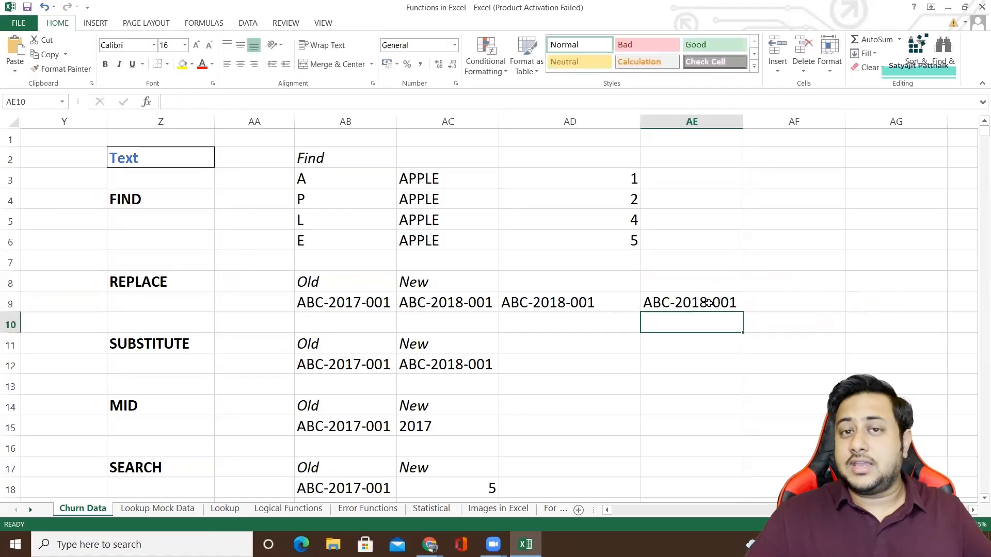
left_click(709, 303)
key("Delete")
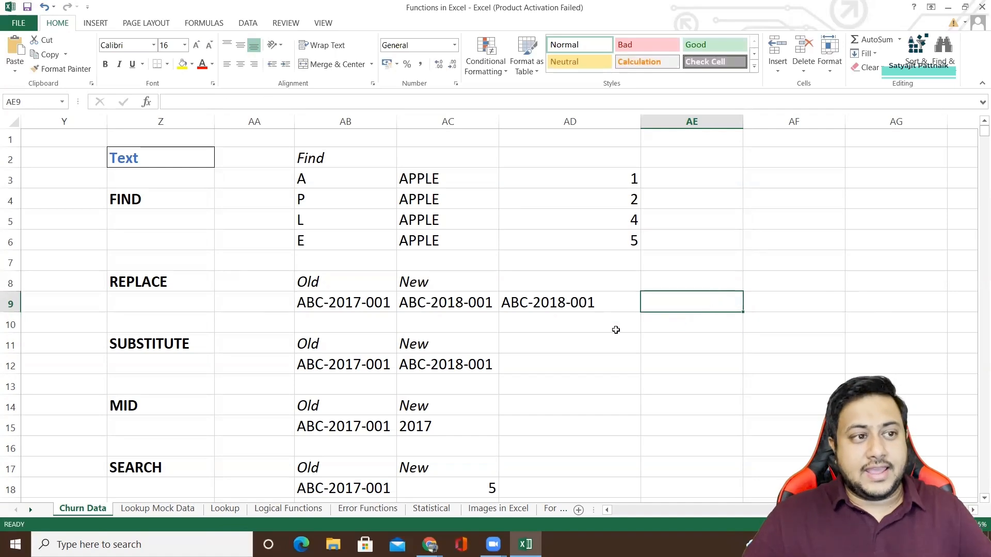
Enter =REPLACE(AB9,5,4,"2018") in AF9.
left_click(338, 302)
double_click(771, 308)
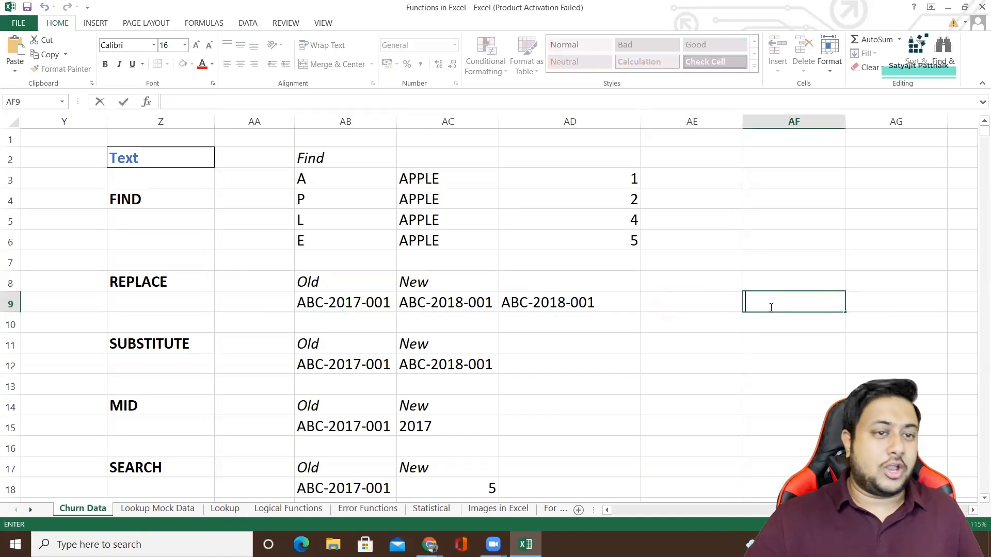
type("=REP")
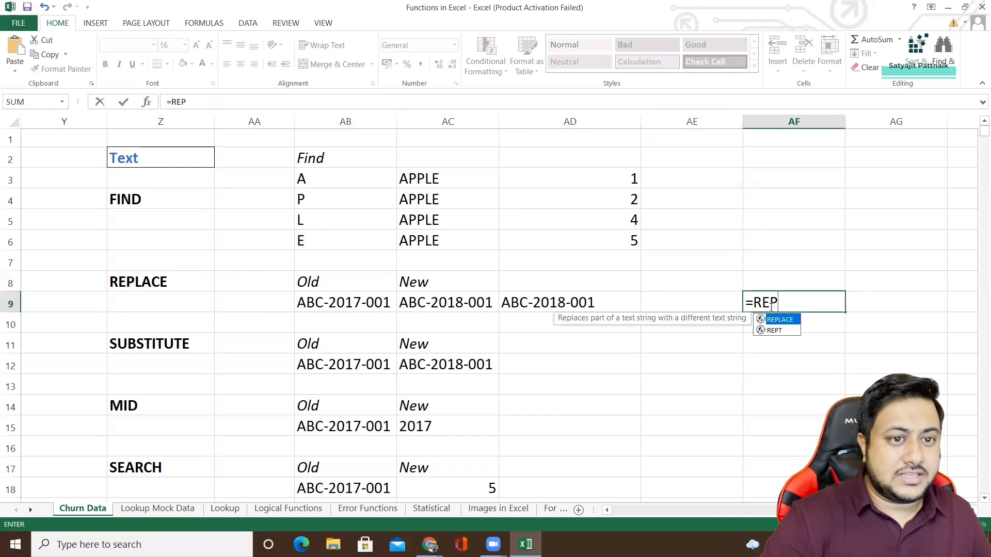
double_click(783, 321)
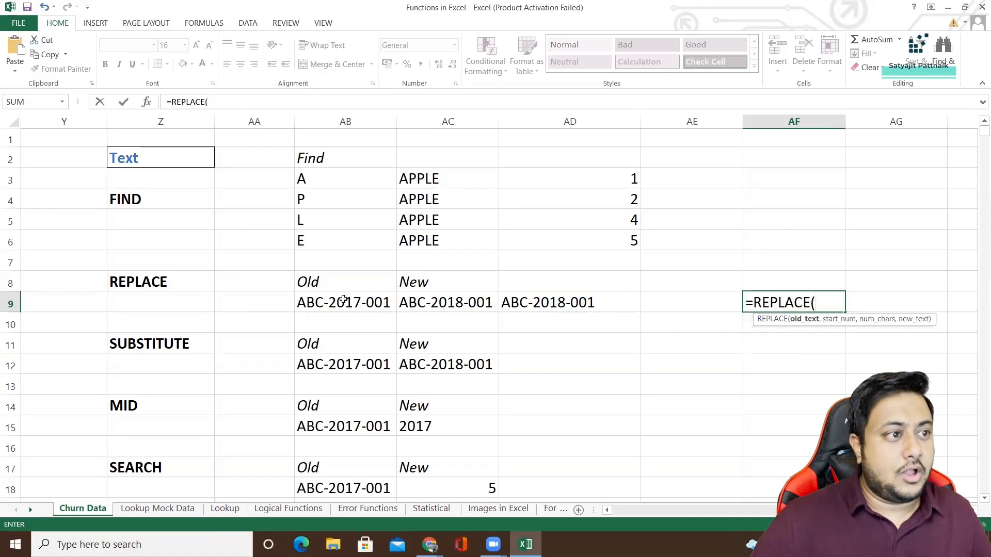
left_click(343, 300)
type(",")
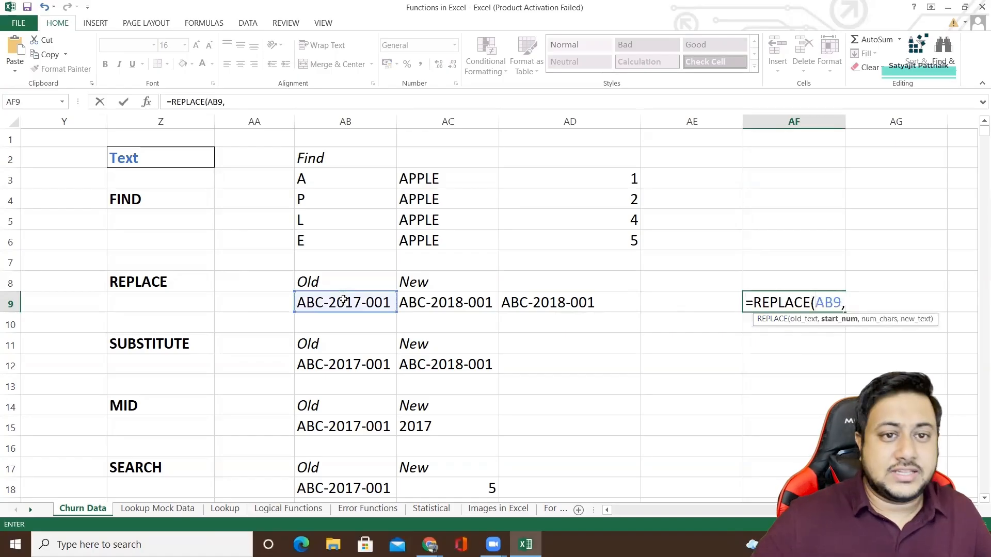
type("5,")
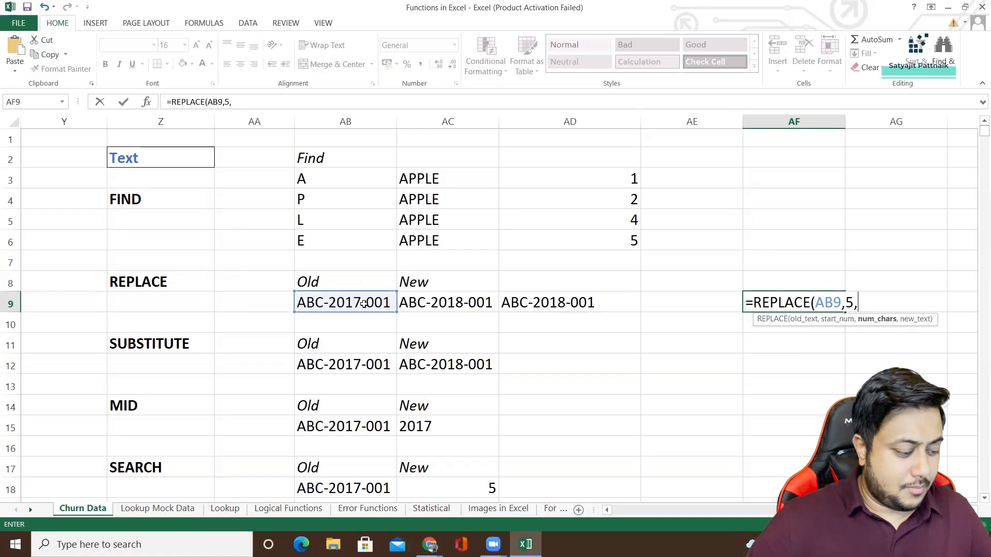
type("4,")
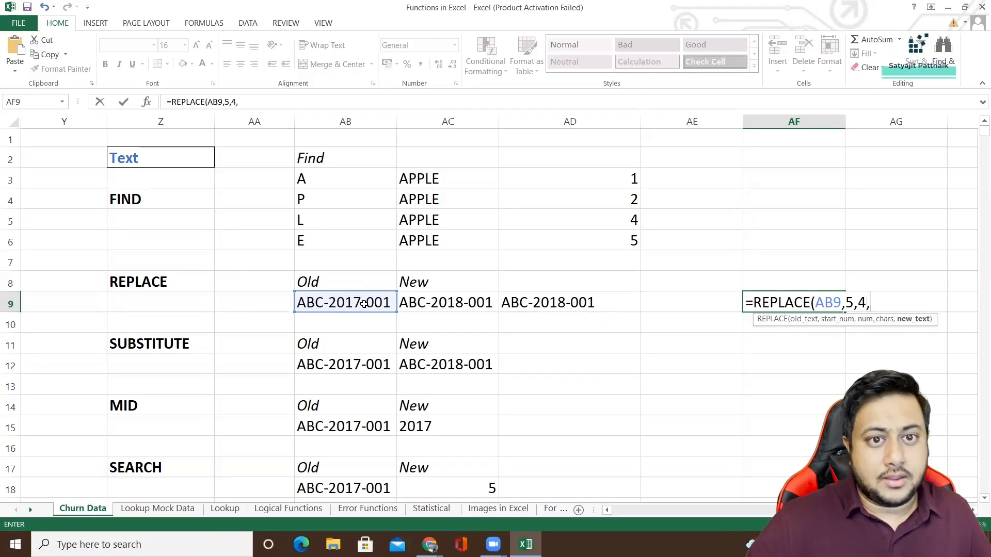
type("\"2018")
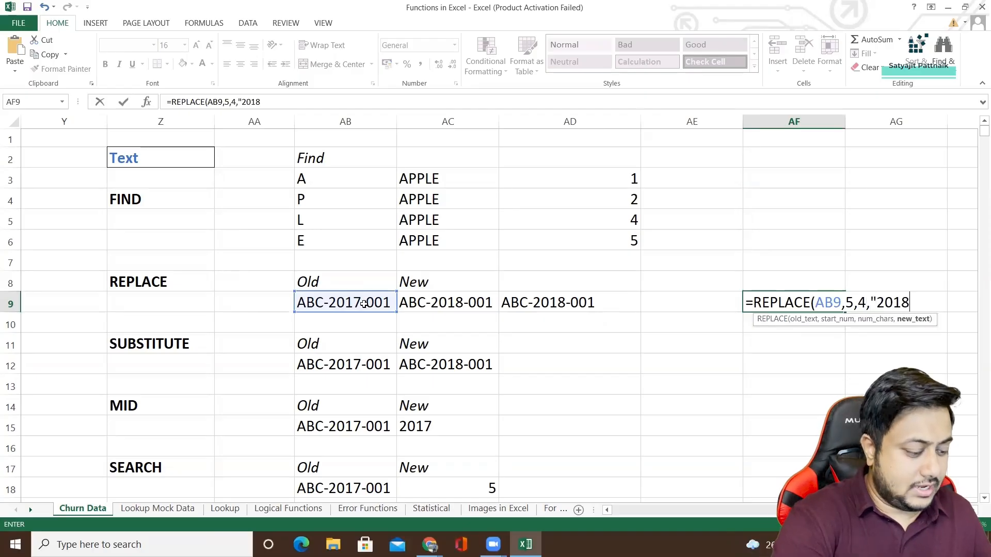
type("\")")
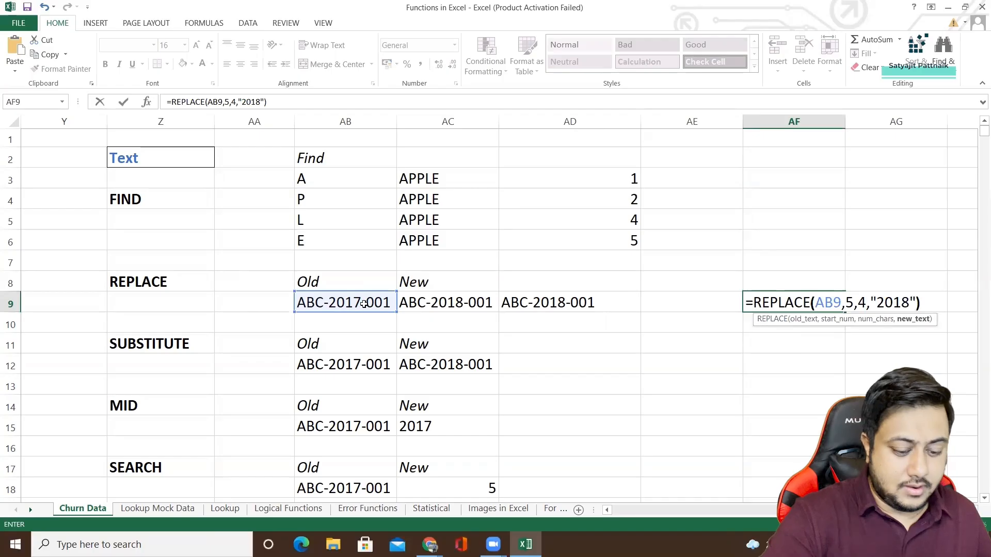
key("Return")
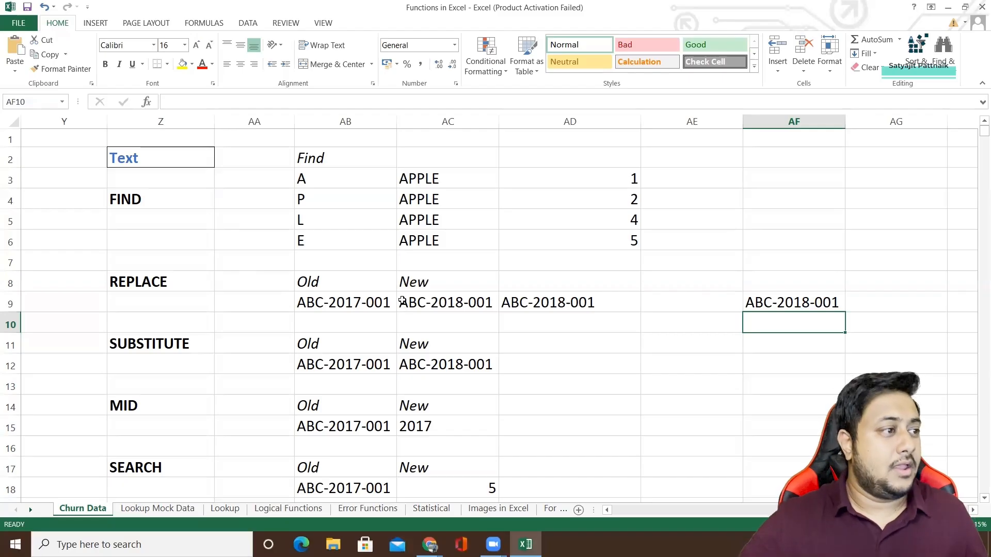
Examine the SUBSTITUTE formula in AC12, highlighting the function name and its old-text argument.
left_click(154, 342)
left_click(327, 361)
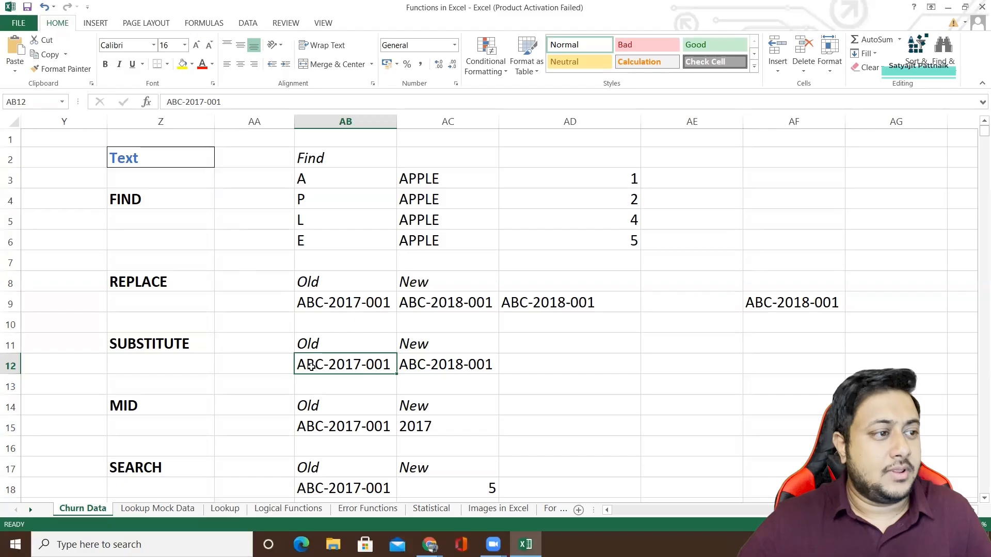
left_click(453, 366)
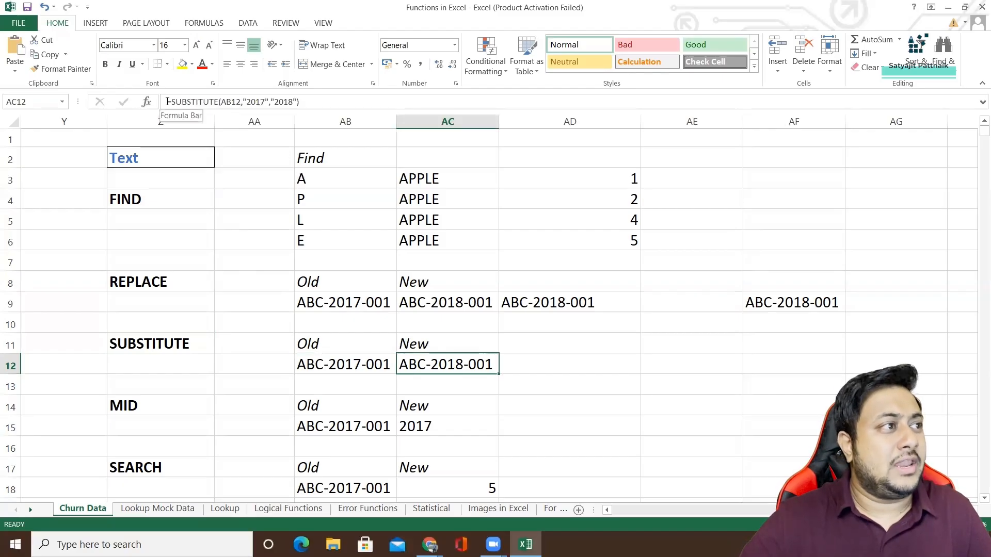
left_click_drag(165, 102, 219, 102)
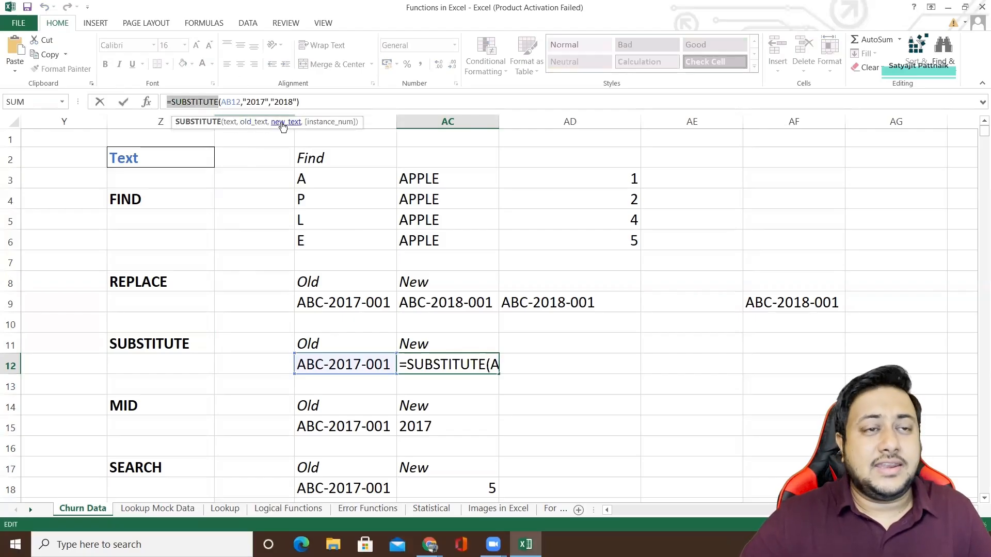
double_click(256, 102)
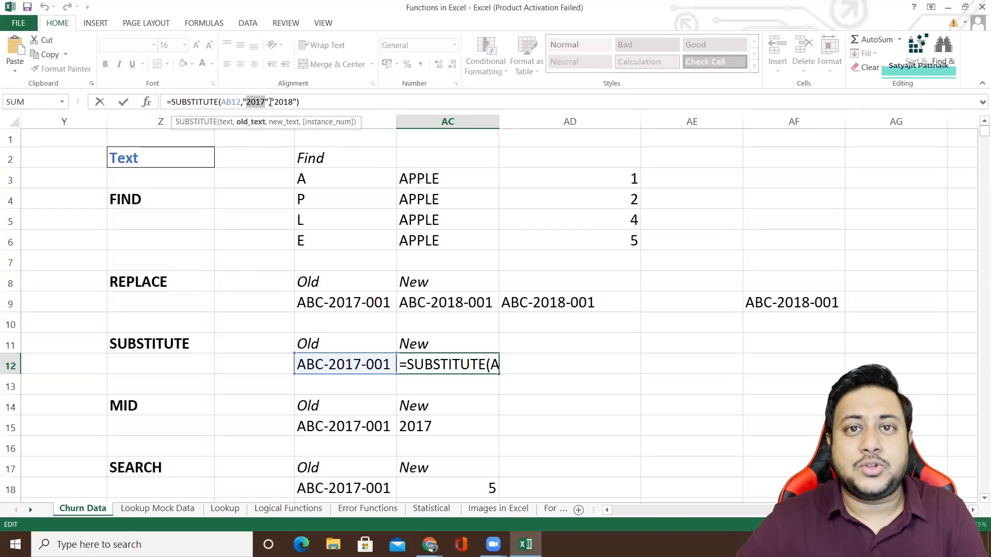
left_click(307, 102)
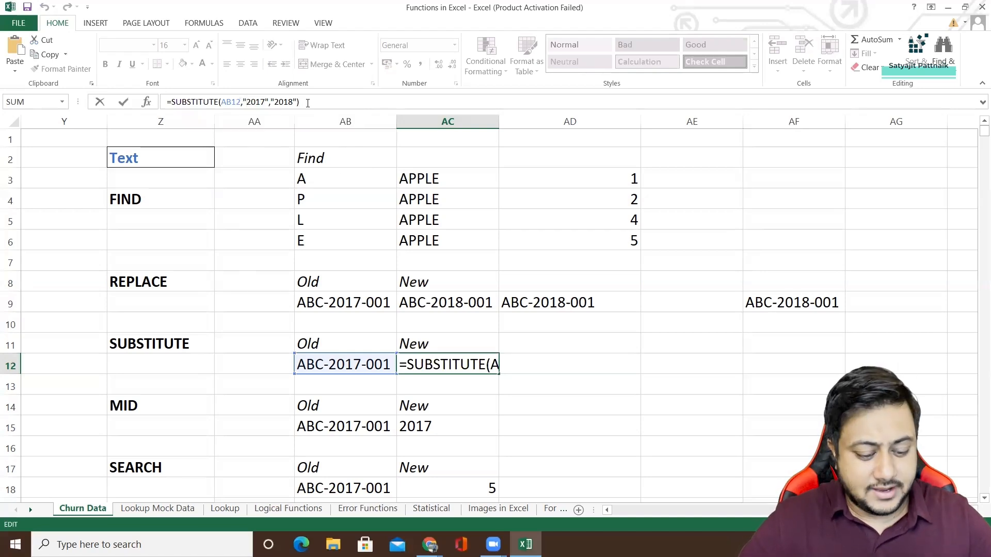
key("Return")
Open Find and Replace in replace mode and paste AB12's text ABC-2017-001 as both the search and replacement text.
left_click(354, 366)
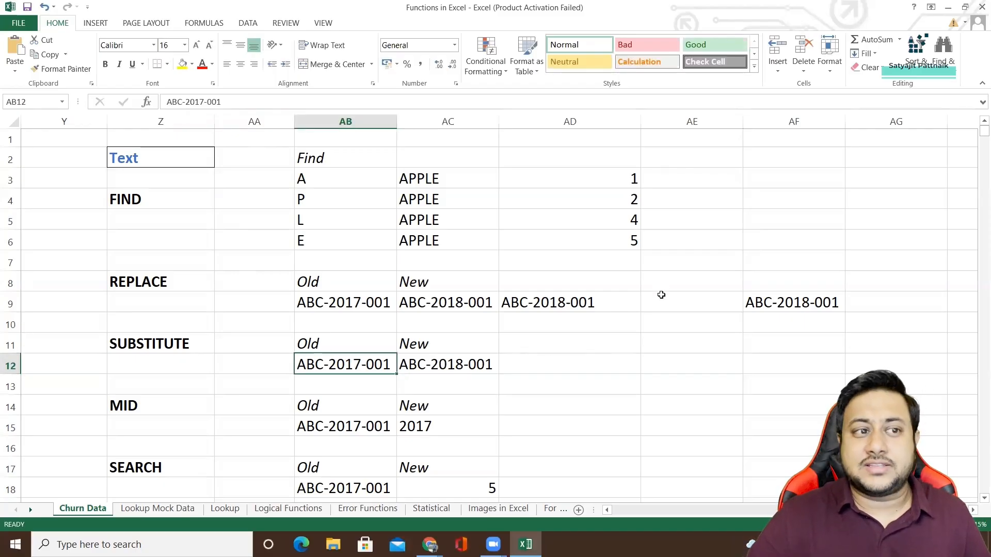
key("ctrl+f")
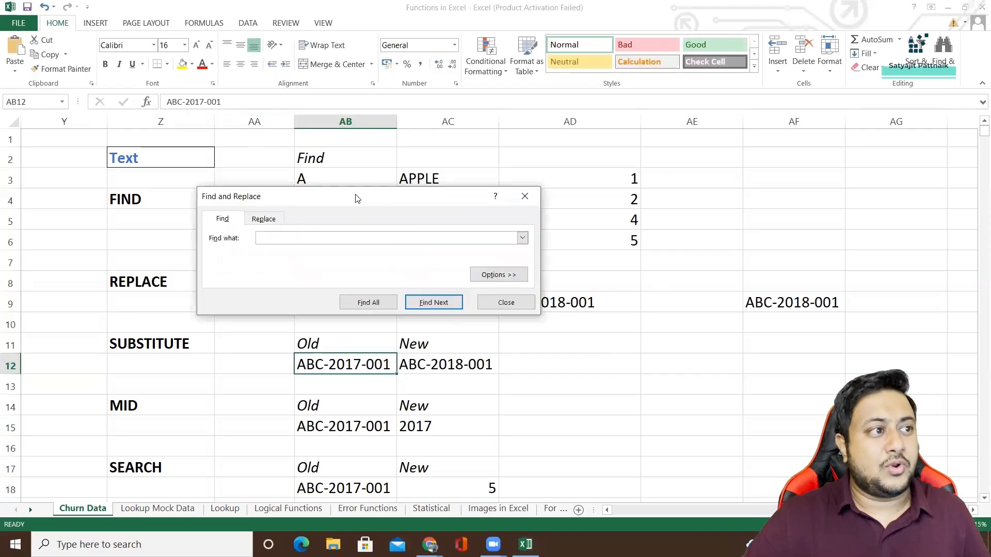
left_click_drag(357, 198, 607, 198)
left_click(514, 217)
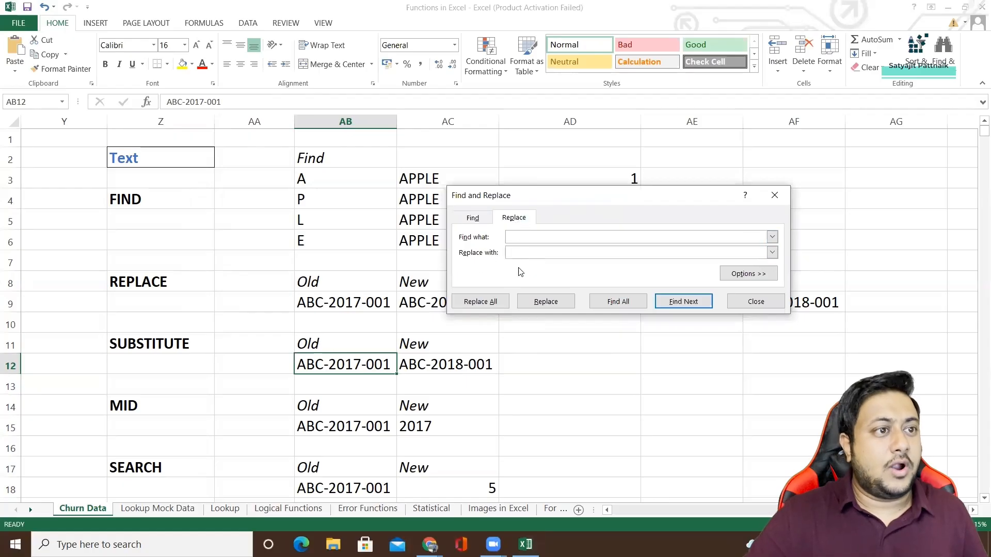
left_click(367, 365)
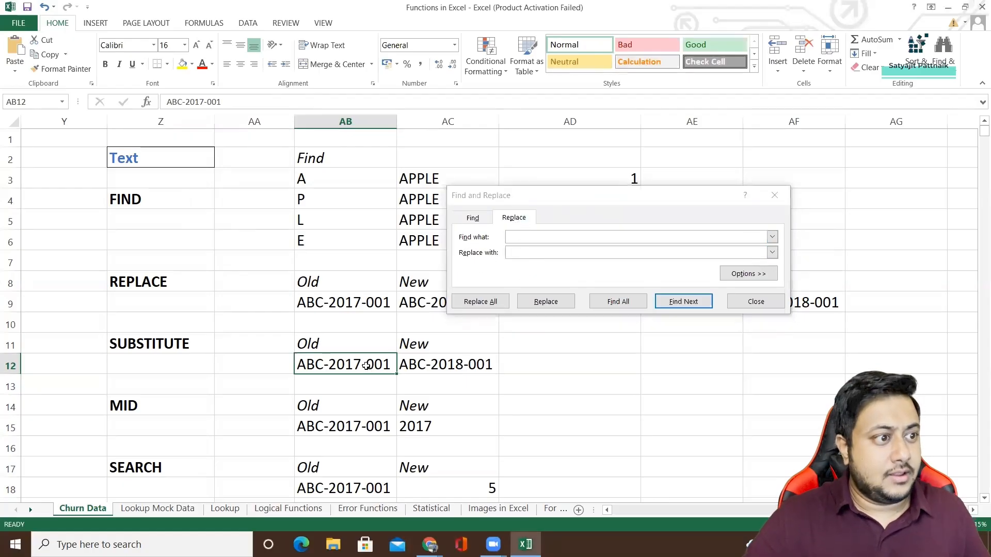
key("ctrl+c")
left_click(635, 237)
key("ctrl+v")
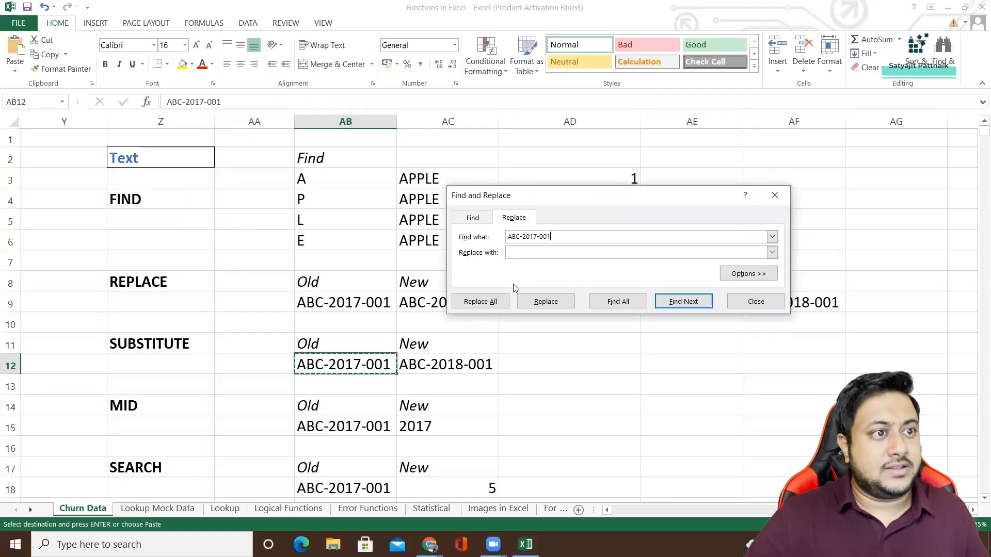
left_click(527, 253)
key("ctrl+v")
double_click(527, 252)
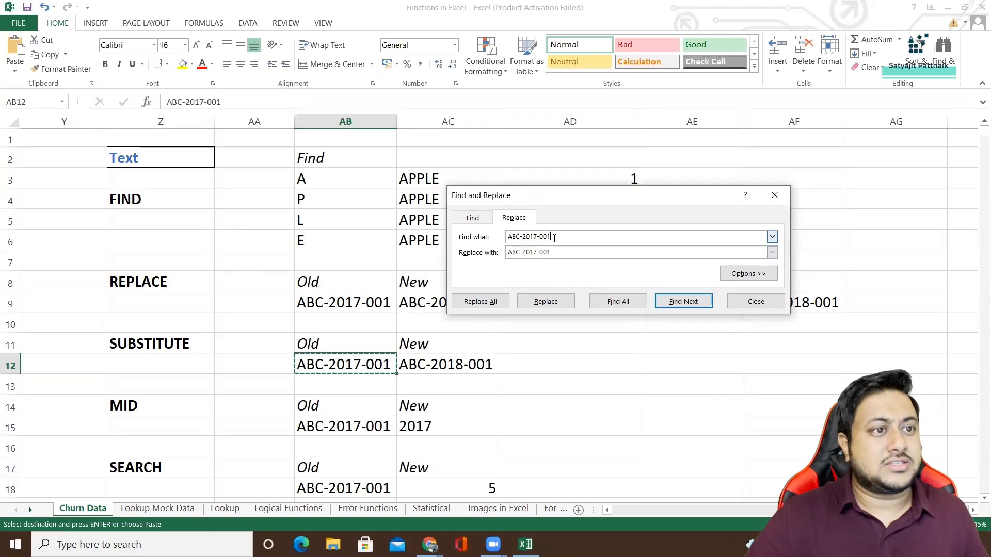
Set the search text to 2017 and the replacement text to 2018, and replace matches one at a time from AB12.
double_click(554, 238)
key("BackSpace")
key("BackSpace")
key("BackSpace")
key("BackSpace")
key("BackSpace")
key("BackSpace")
key("BackSpace")
key("BackSpace")
key("BackSpace")
key("BackSpace")
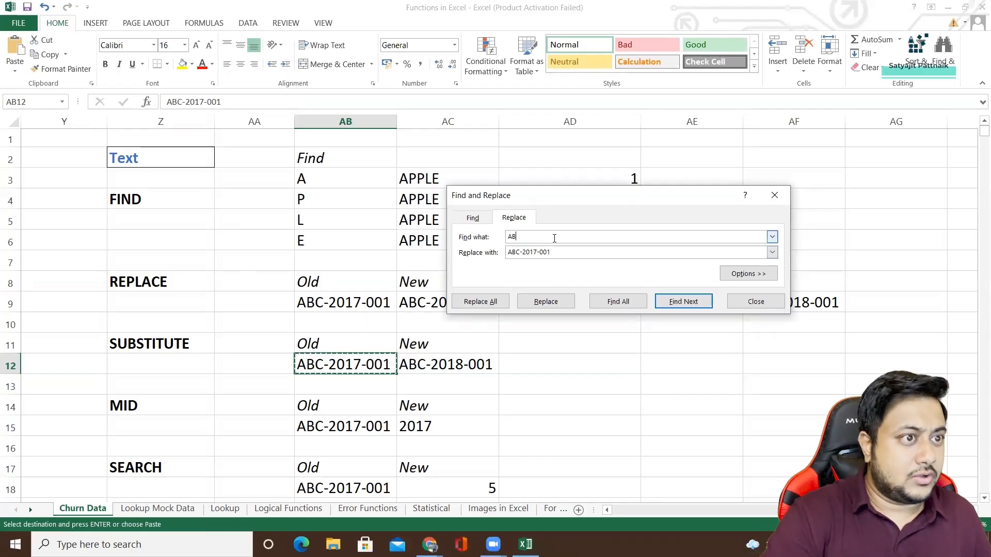
type("2017")
key("Tab")
type("2018")
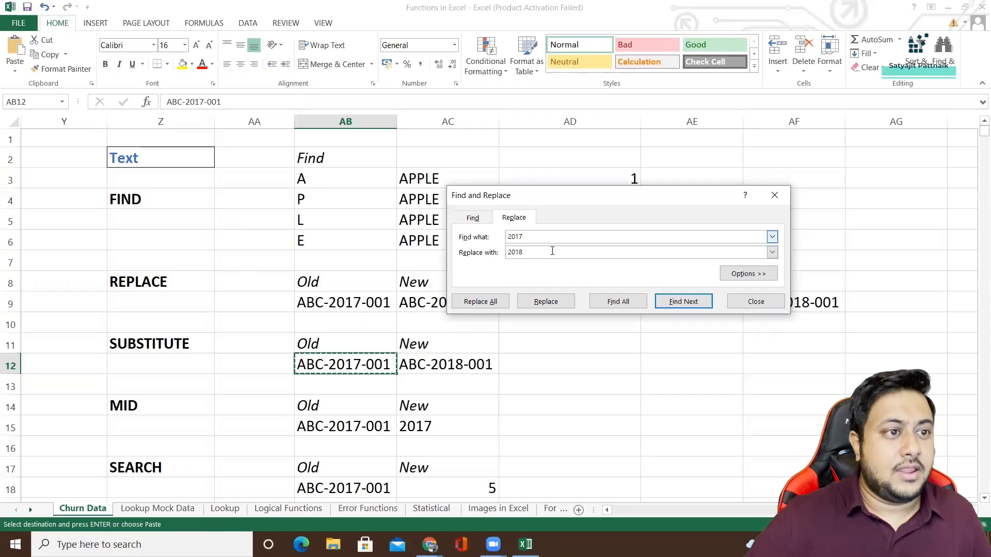
left_click(545, 303)
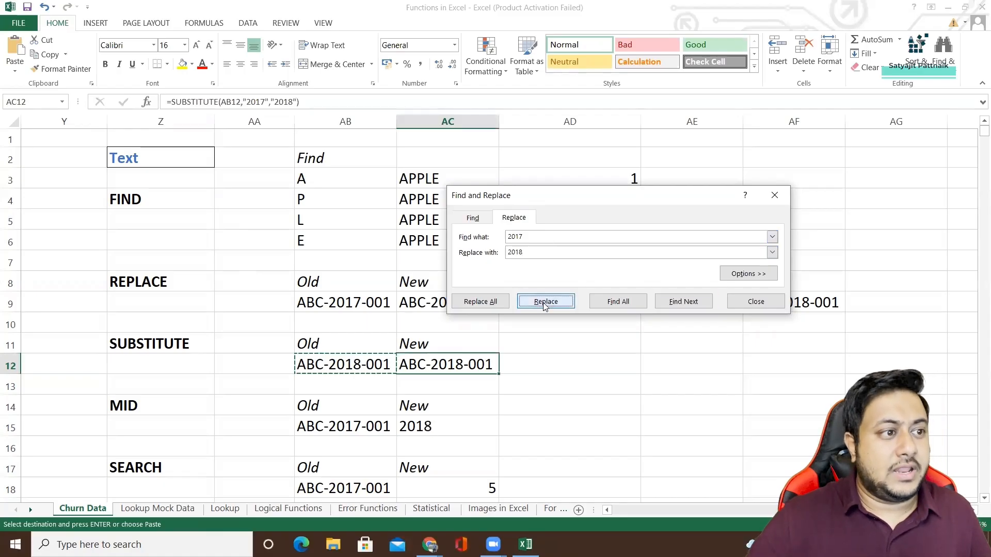
left_click(545, 304)
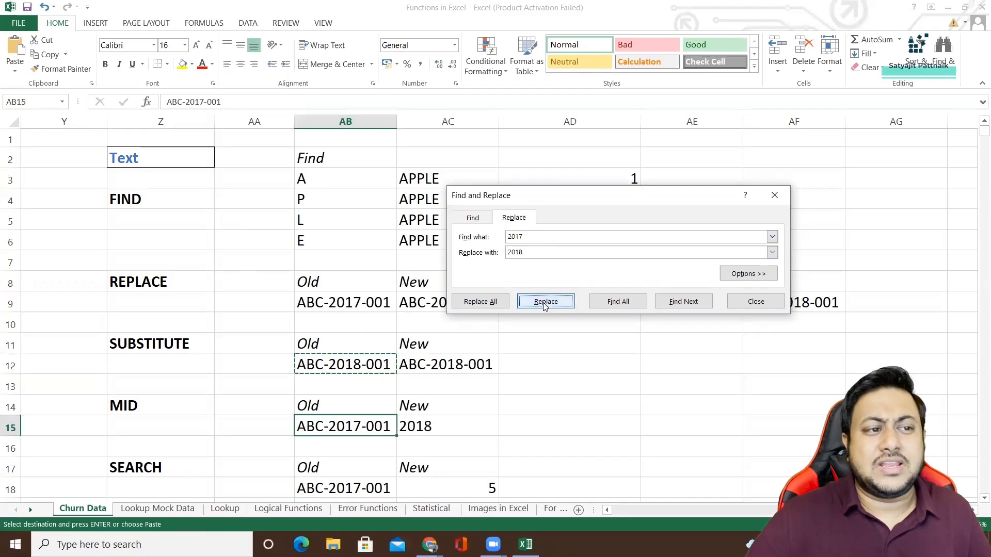
Close Find and Replace and undo the replacements of 2017 with 2018.
key("Escape")
left_click(365, 338)
left_click(447, 359)
key("ctrl+z")
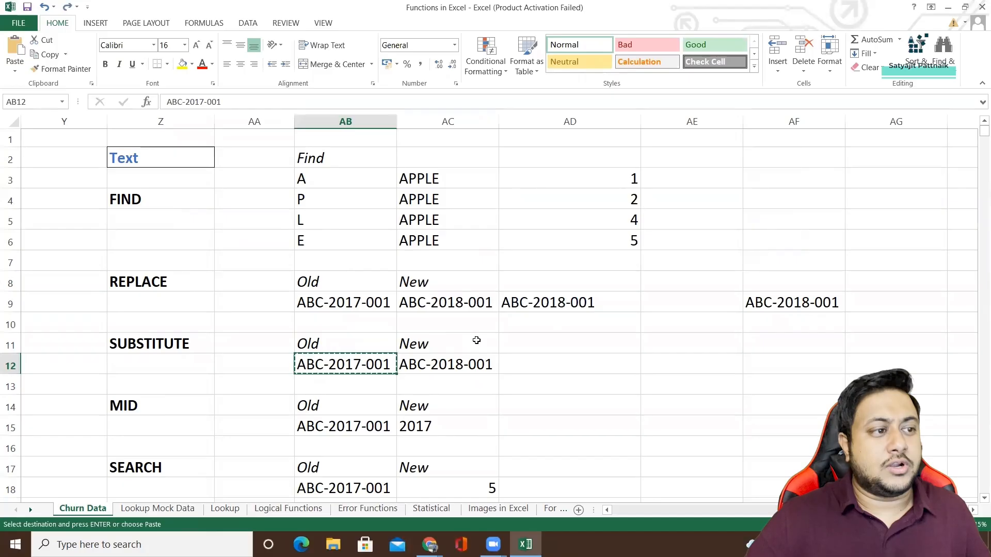
left_click(516, 342)
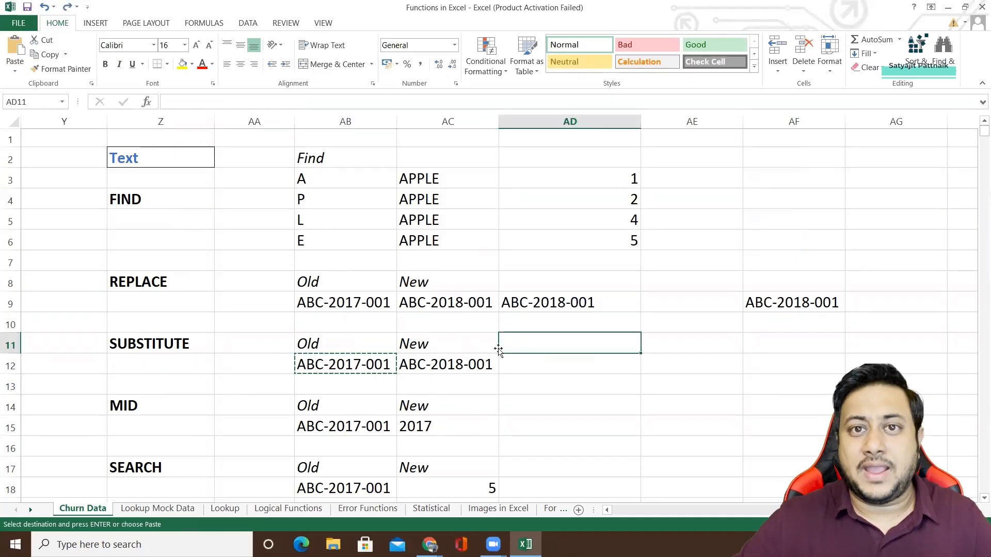
double_click(222, 362)
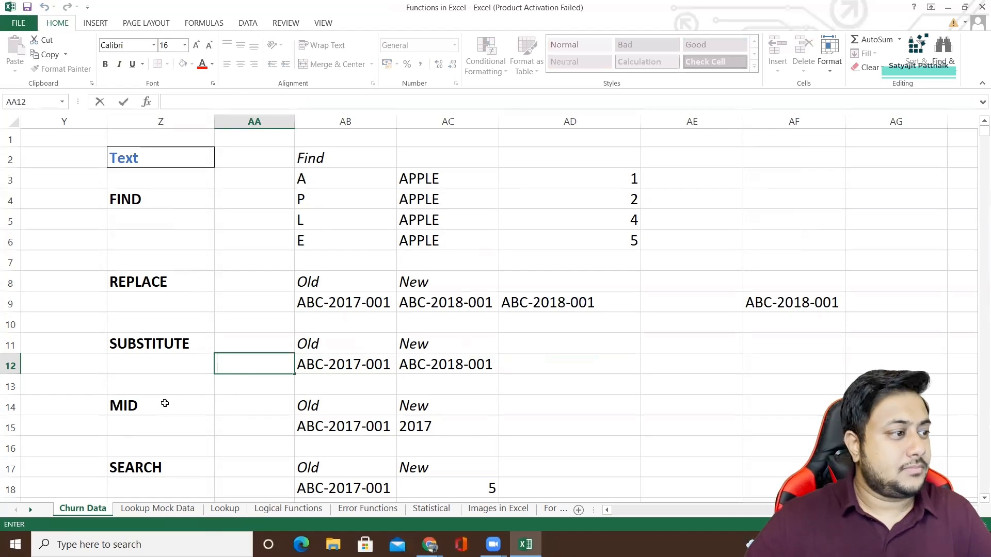
Examine the arguments of the MID formula in AC15 and leave the formula unedited.
left_click(165, 404)
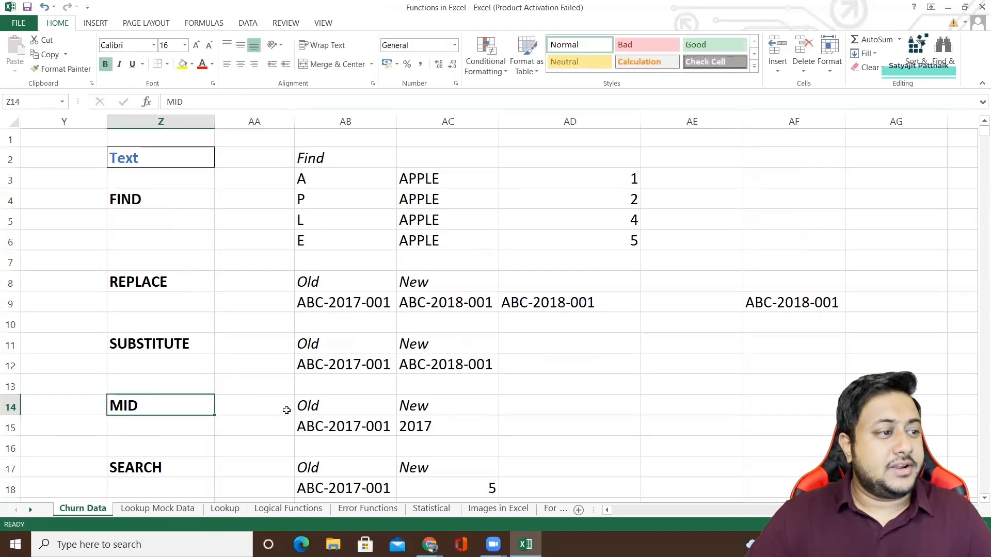
left_click(432, 430)
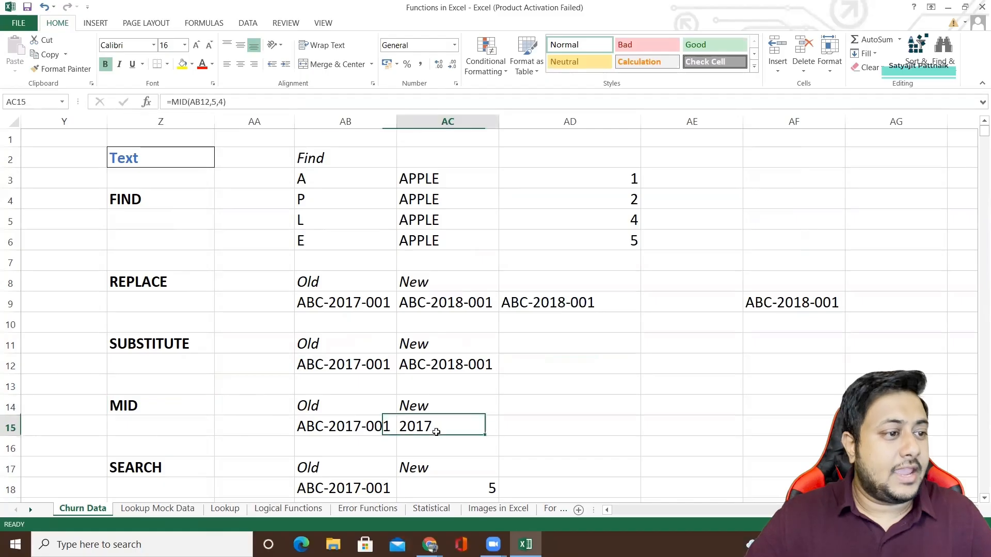
left_click(200, 103)
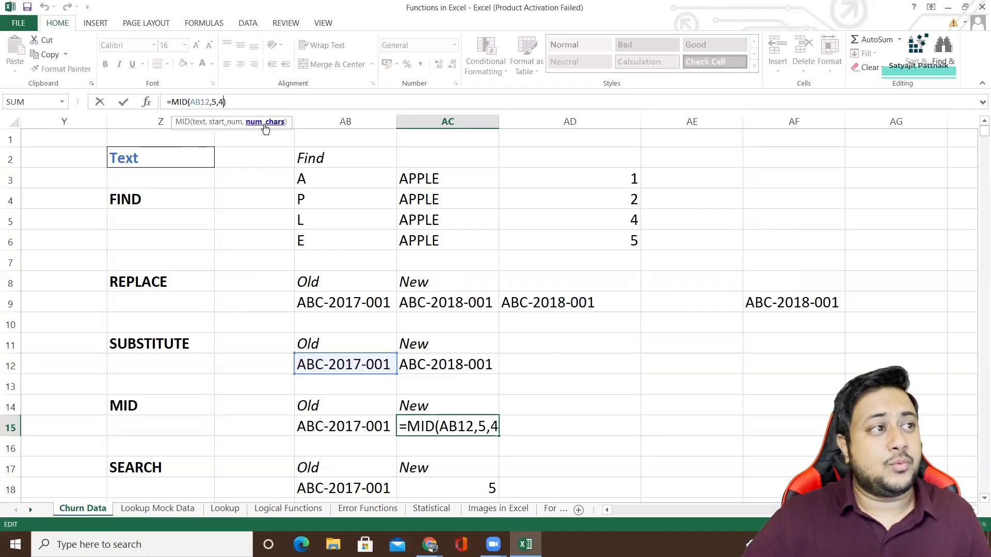
key("Return")
left_click(422, 427)
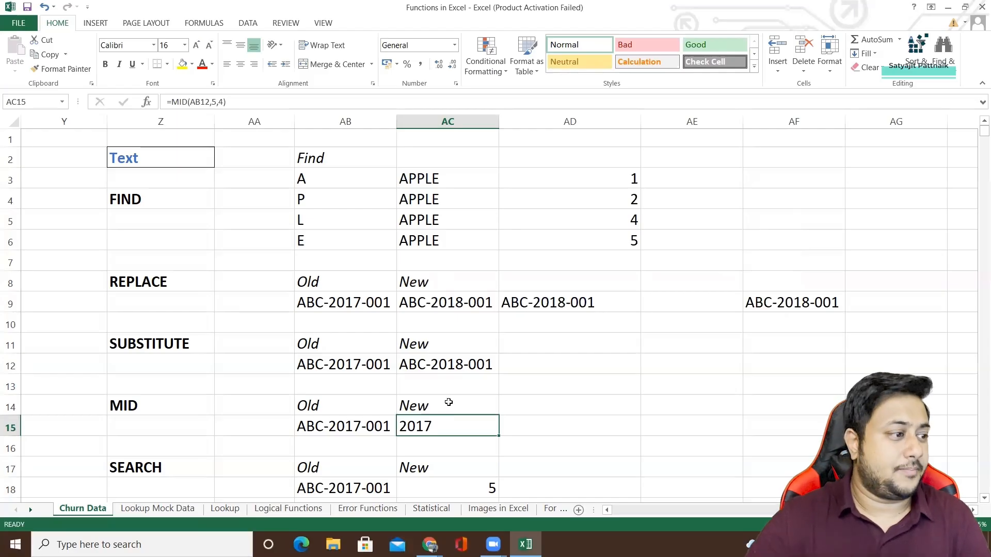
Examine the SEARCH example in row 18, checking the source text in AB18 and the formula's arguments in AC18 without editing them.
scroll(447, 405, "down", 3)
left_click(142, 288)
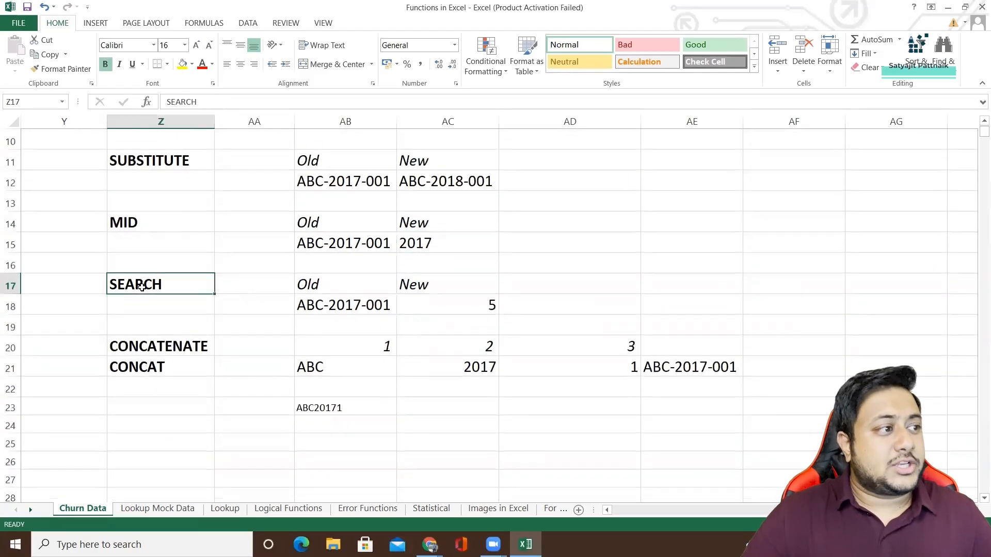
left_click(349, 287)
left_click(333, 310)
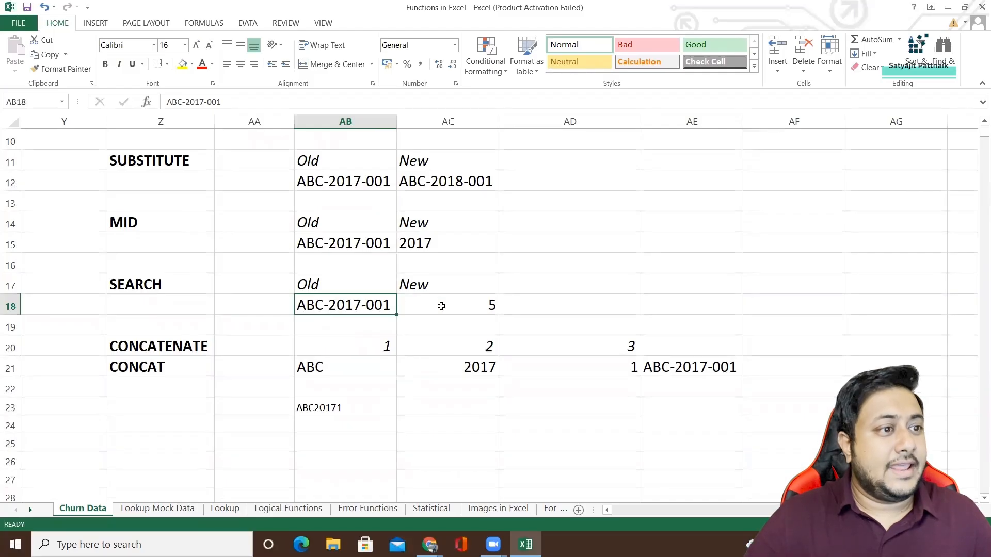
left_click(482, 312)
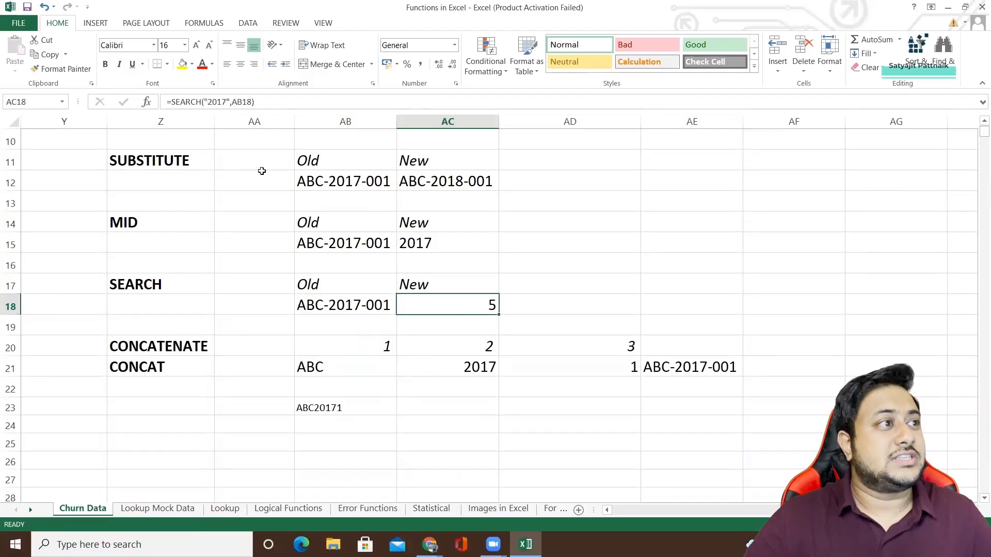
left_click(242, 107)
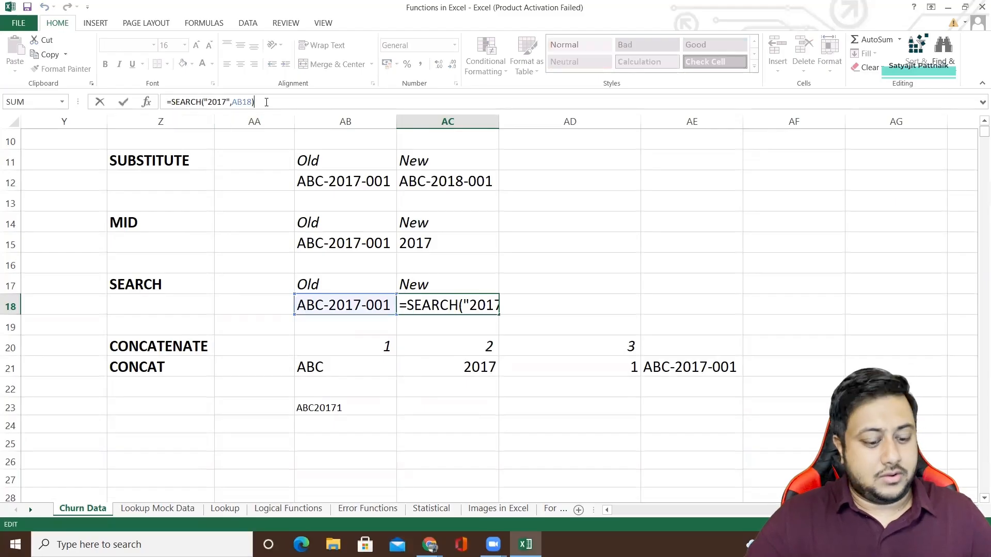
key("Escape")
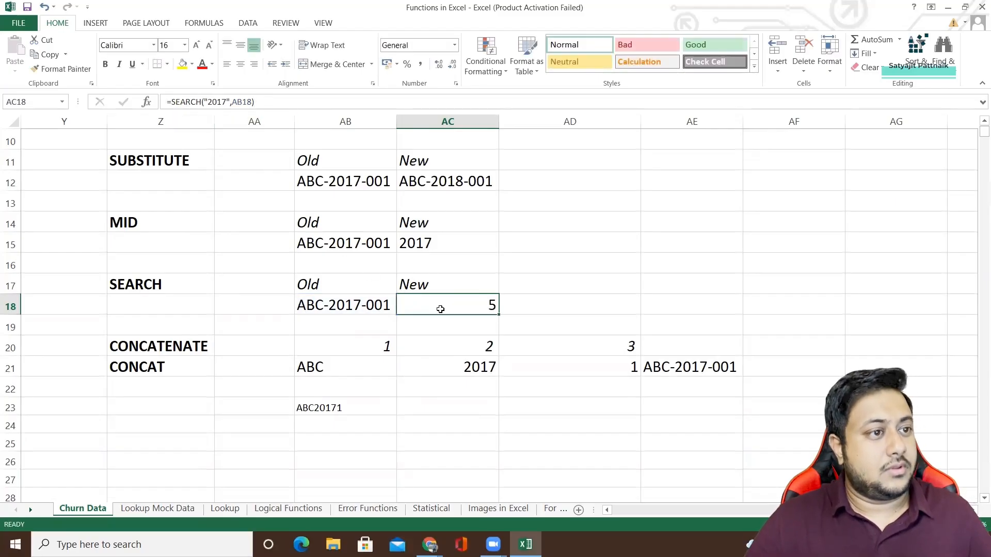
left_click(435, 350)
left_click(445, 308)
left_click(264, 103)
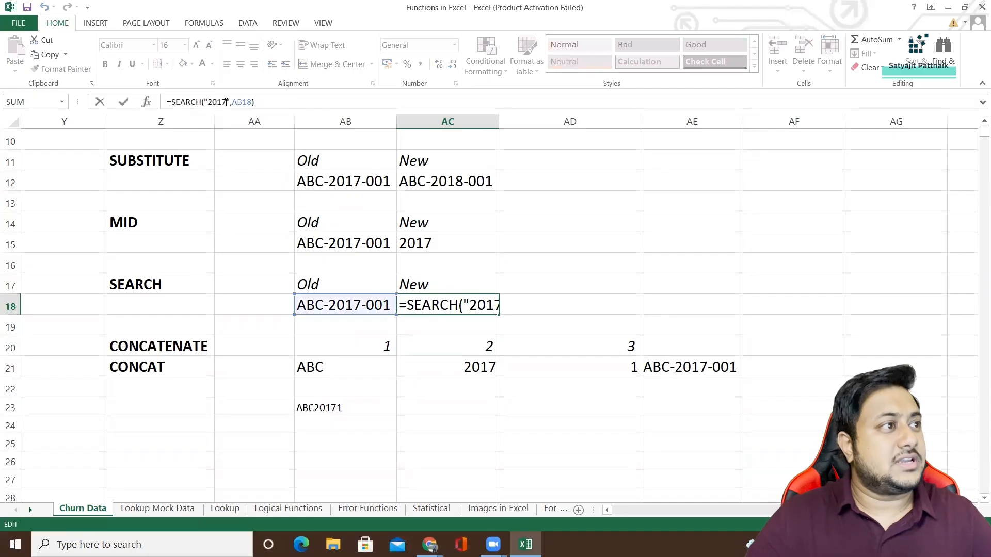
key("Return")
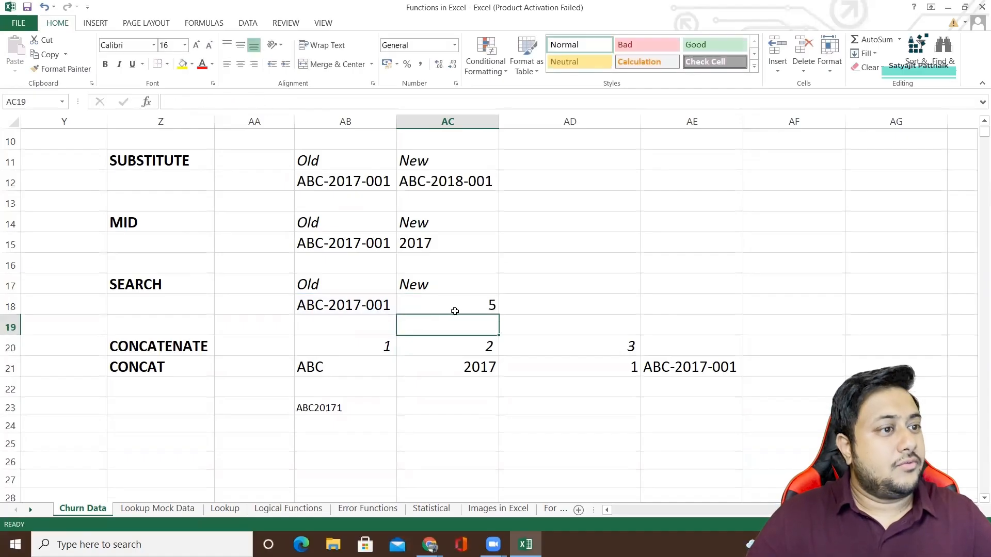
left_click(453, 310)
double_click(582, 256)
type("=SEARCH")
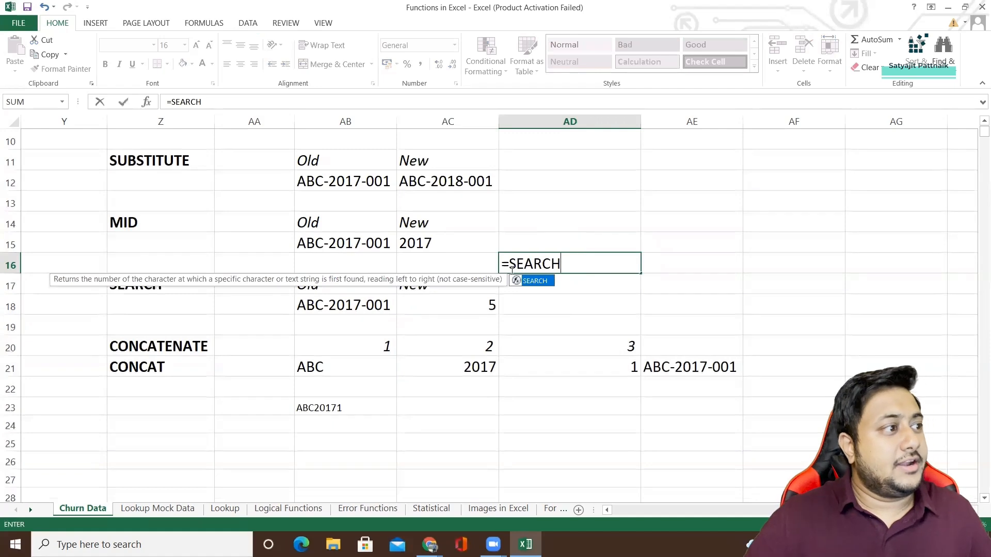
double_click(538, 285)
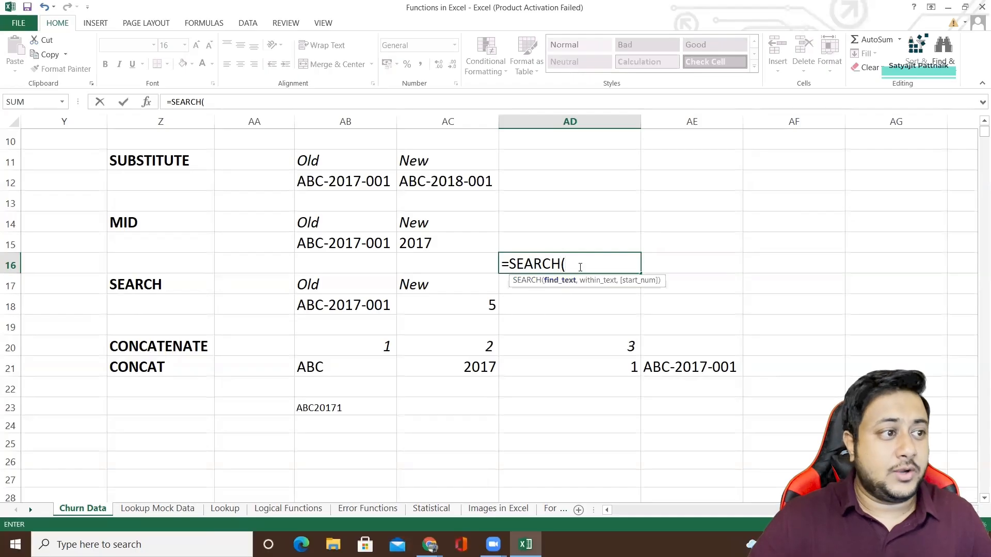
type("2017")
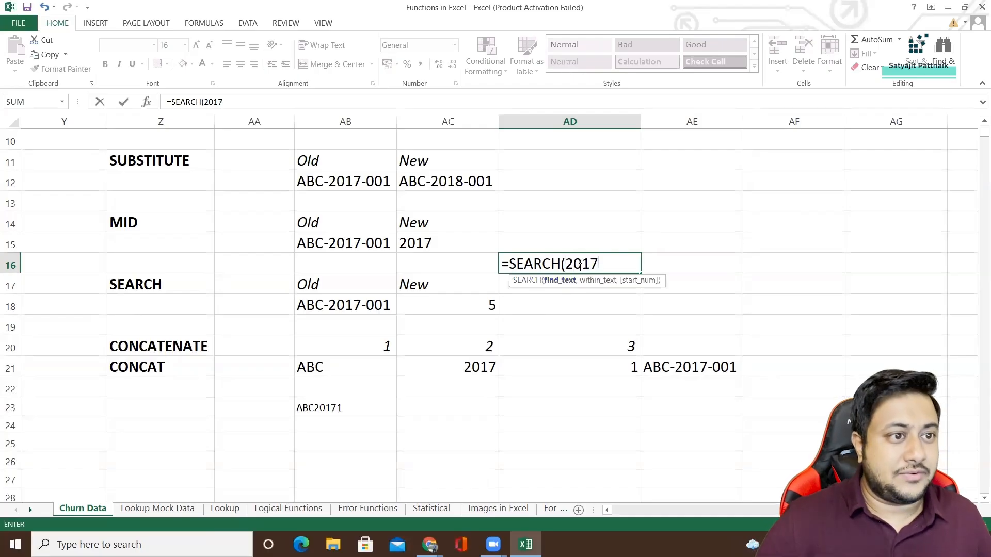
double_click(580, 266)
left_click(566, 267)
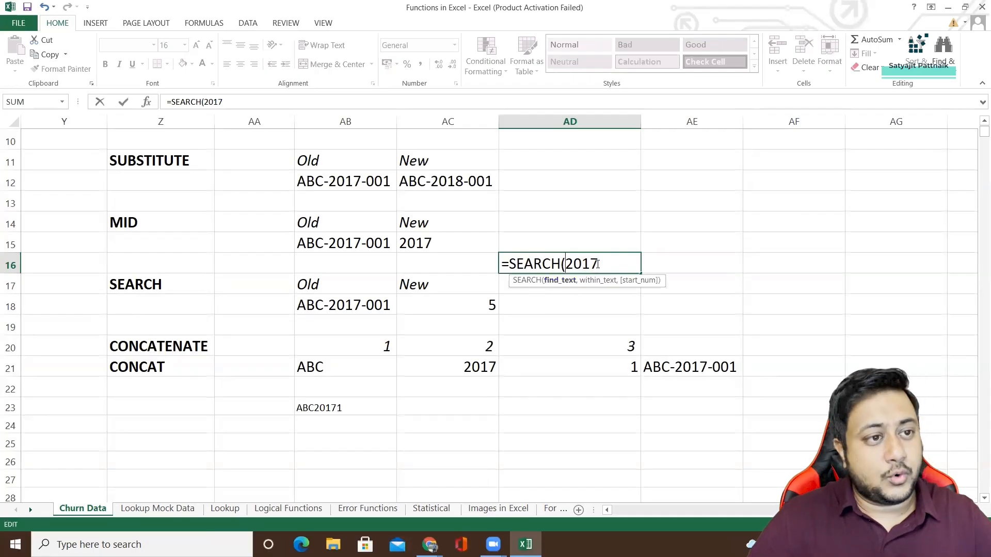
left_click_drag(599, 264, 495, 264)
key("Escape")
Highlight the find_text argument 2017 in AC18's SEARCH formula and leave the formula unedited.
left_click(469, 308)
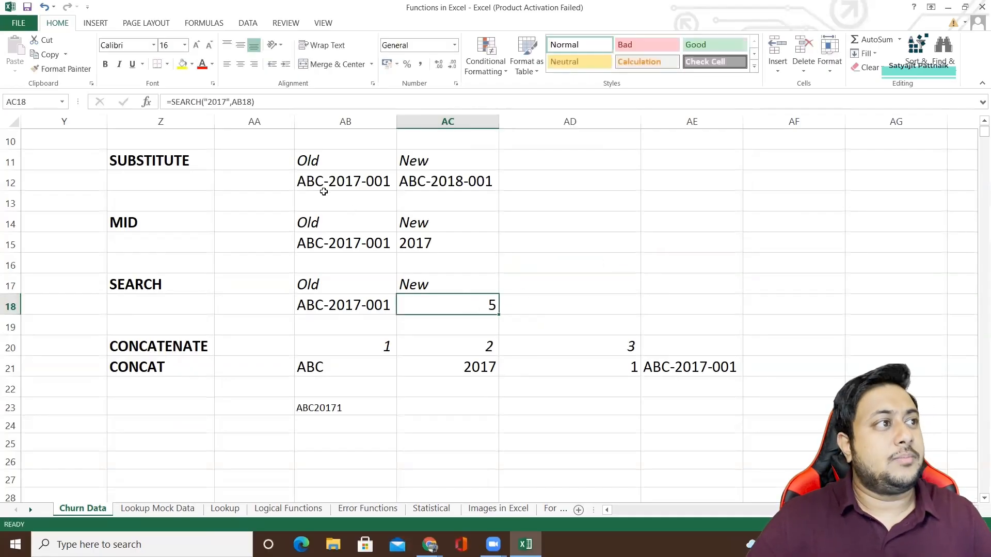
left_click_drag(208, 101, 228, 101)
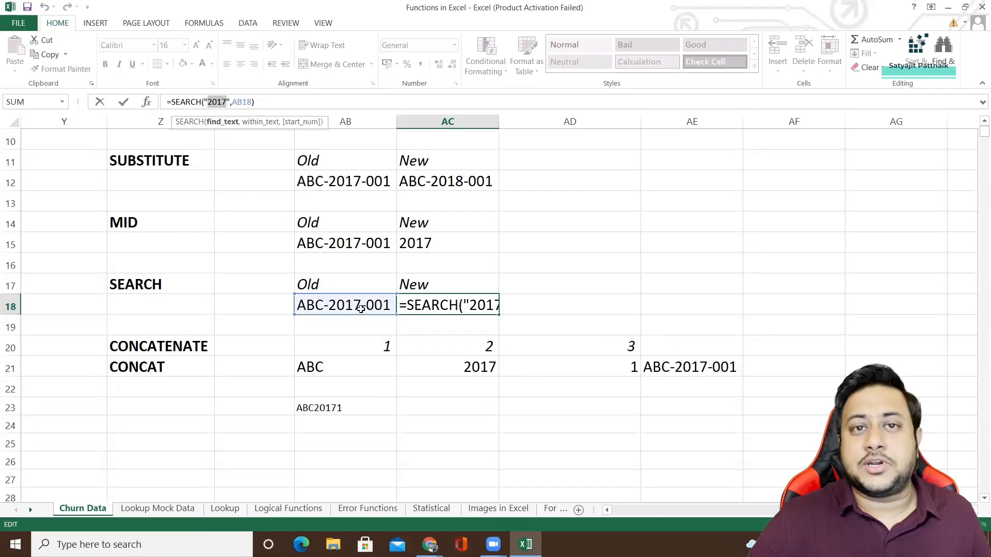
left_click(441, 297)
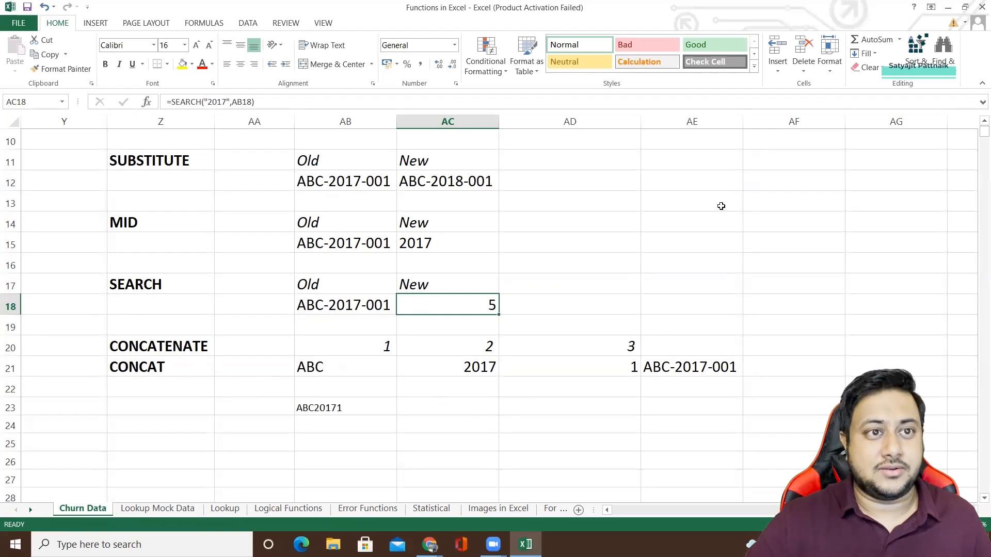
Enter HELLO in AE13 and WORLD in AE14 as sample words.
left_click(698, 196)
double_click(695, 199)
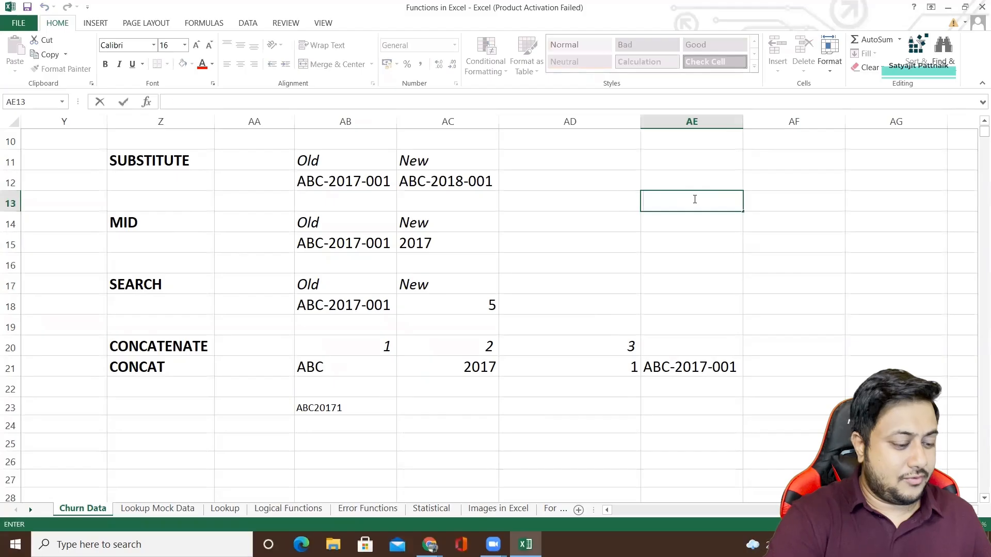
type("HELLO")
key("Return")
type("WORLD")
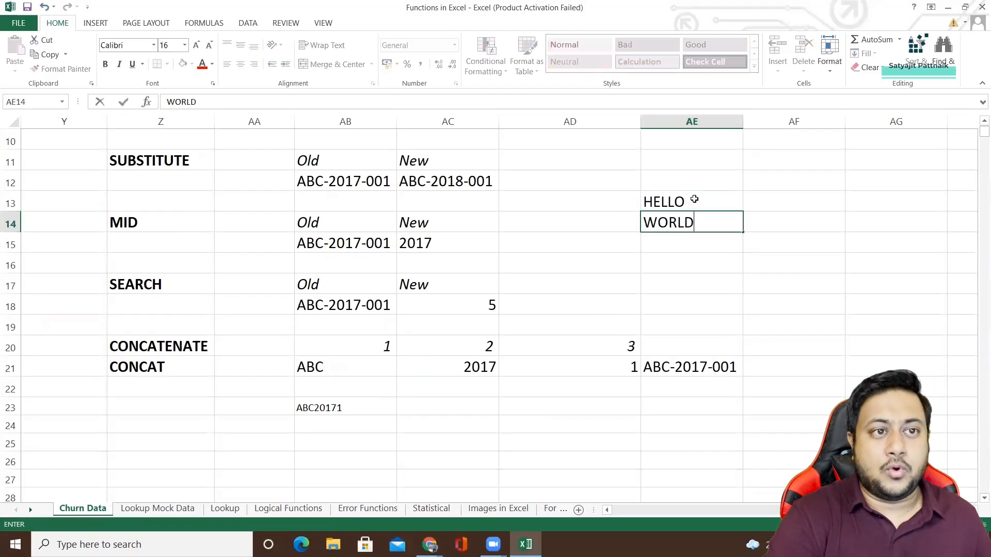
key("Return")
Join the two sample words in AE15 with the formula =CONCATENATE(AE13,AE14).
type("=CON")
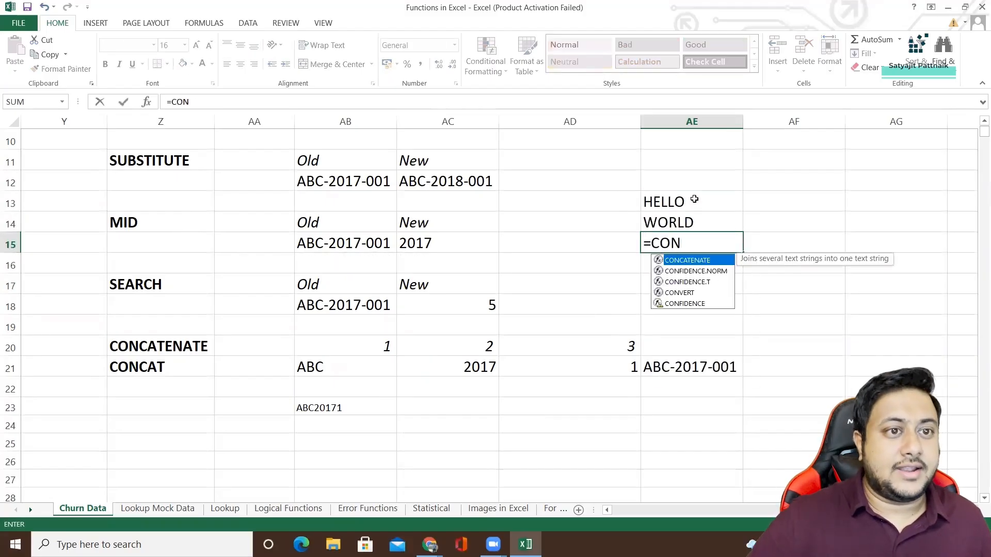
double_click(702, 260)
left_click(669, 202)
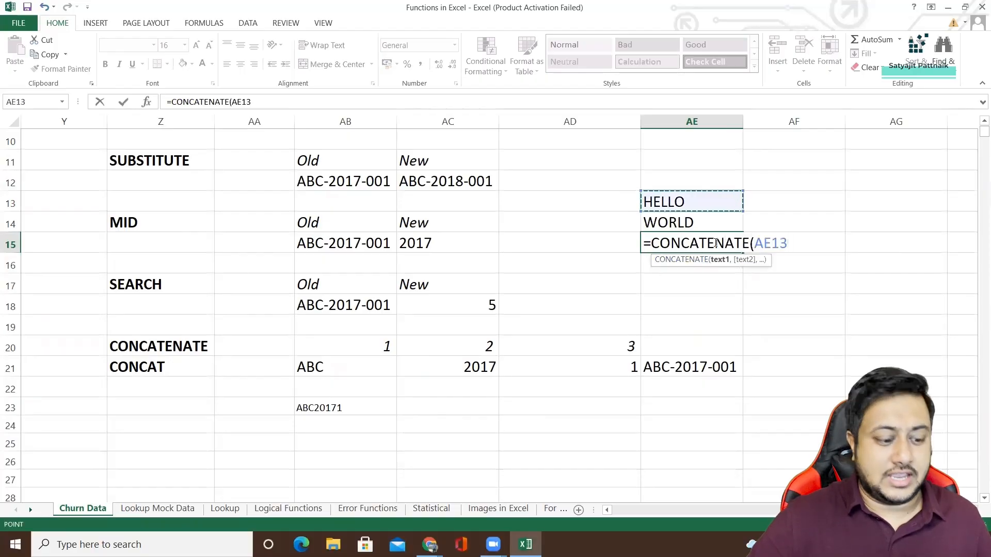
type(",")
left_click(693, 222)
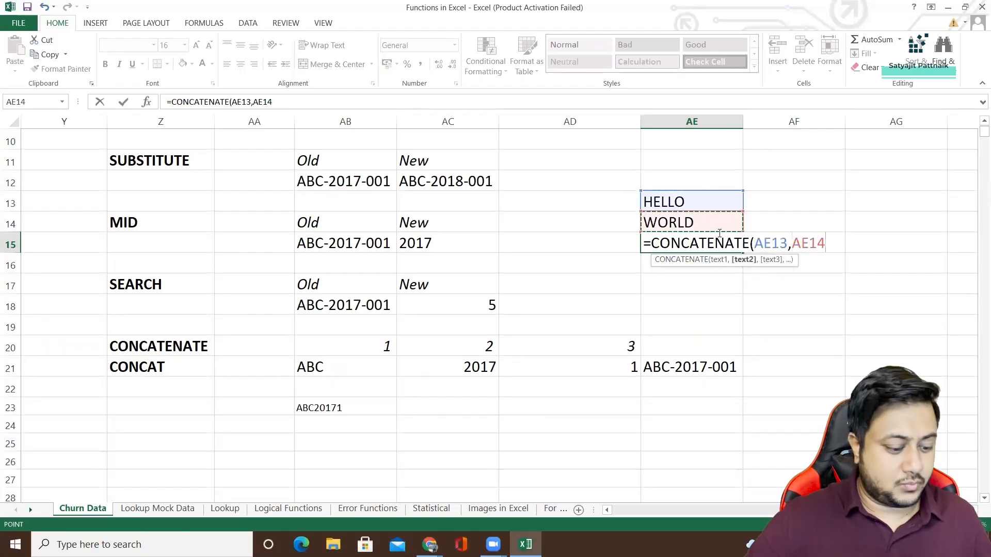
type(")")
key("Return")
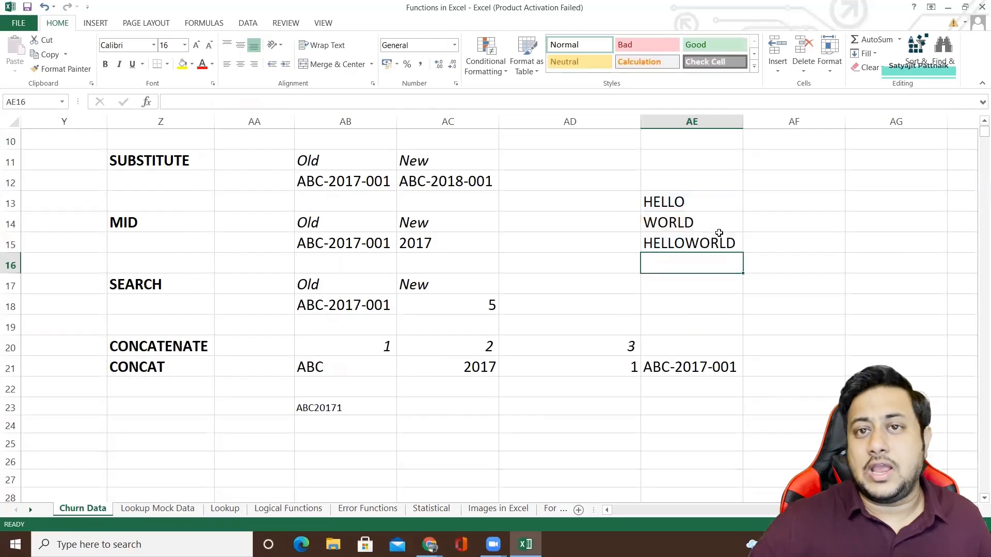
Compare the joined text in AE15 with its source words in AE13 and AE14, and review the text function examples above.
left_click(687, 240)
left_click_drag(673, 202, 677, 251)
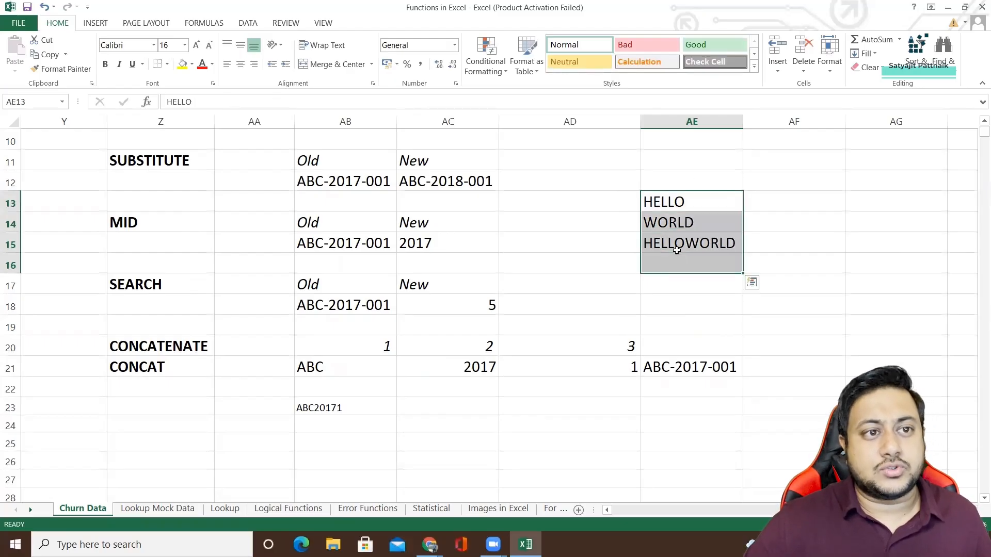
left_click(677, 248)
left_click(672, 203)
left_click_drag(671, 203, 694, 245)
left_click(692, 242)
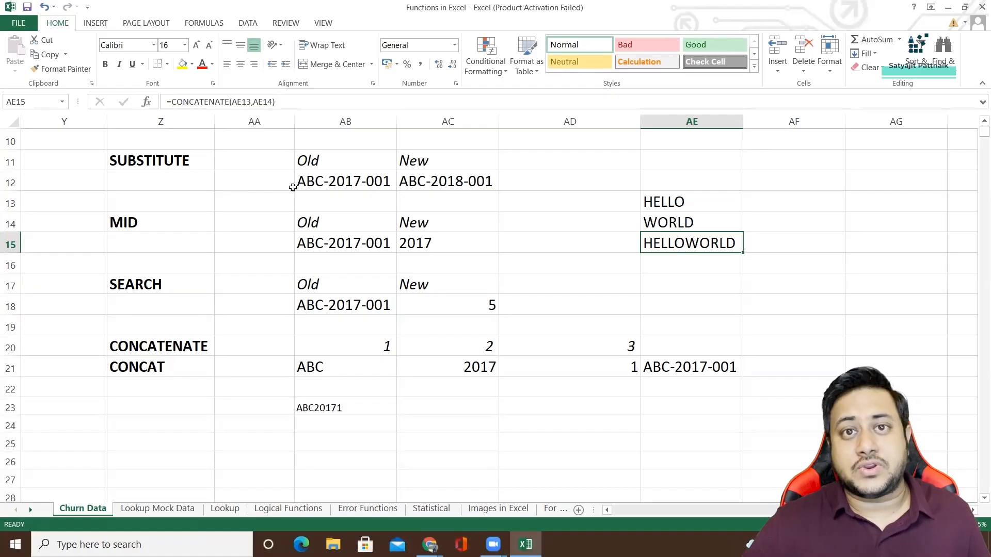
scroll(310, 197, "up", 3)
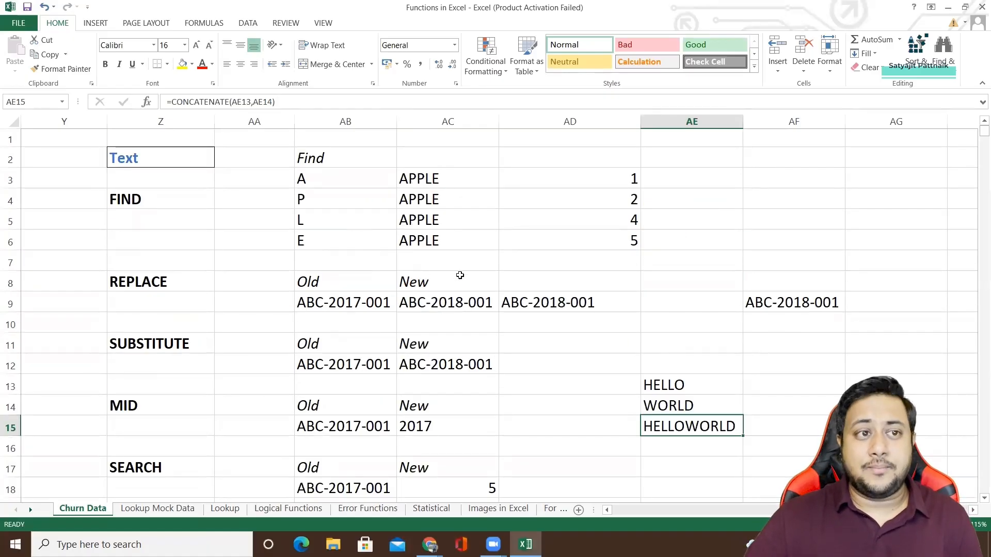
scroll(386, 267, "down", 2)
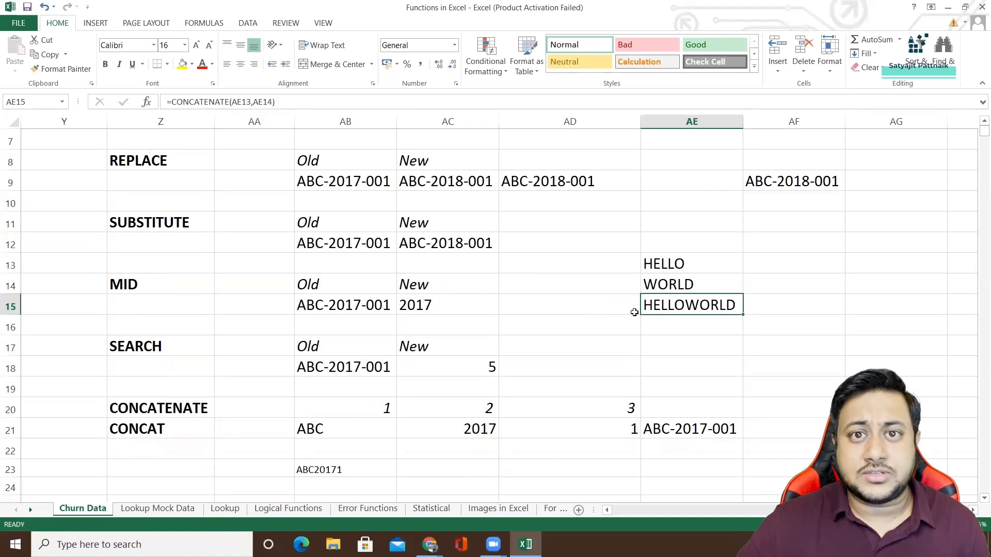
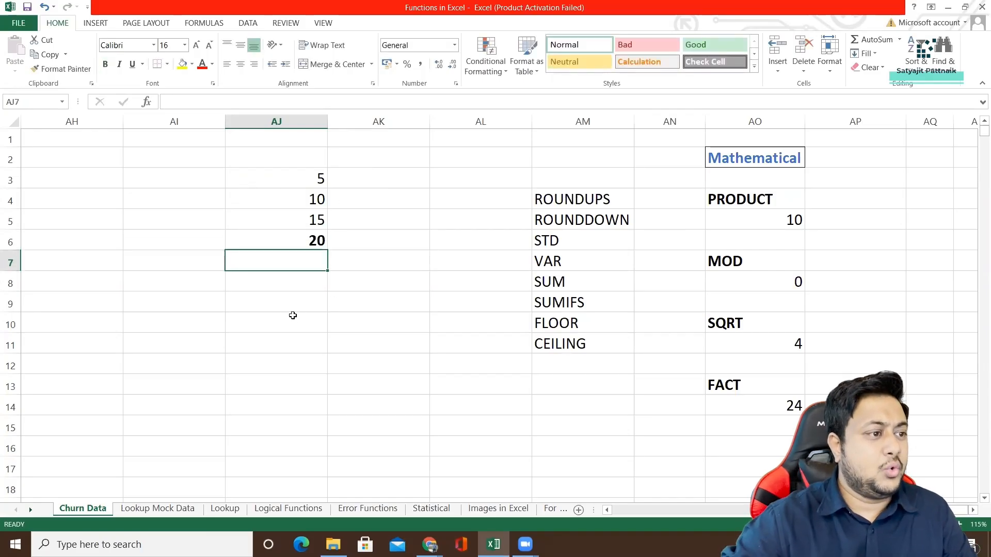
Multiply the four sample numbers in AK3 with the formula =PRODUCT(AJ3:AJ6), and select the source range AJ3:AJ6.
double_click(383, 178)
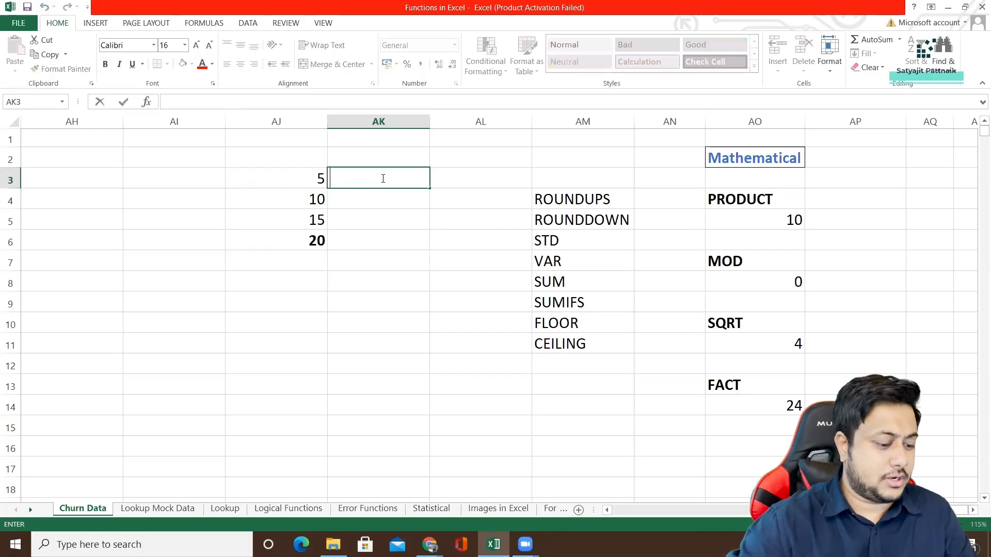
type("=PROD")
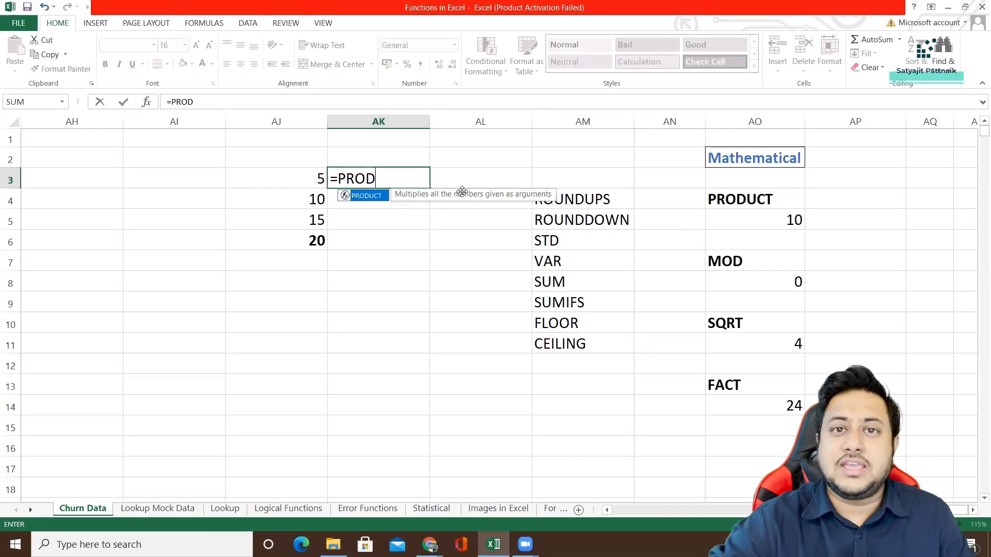
double_click(364, 195)
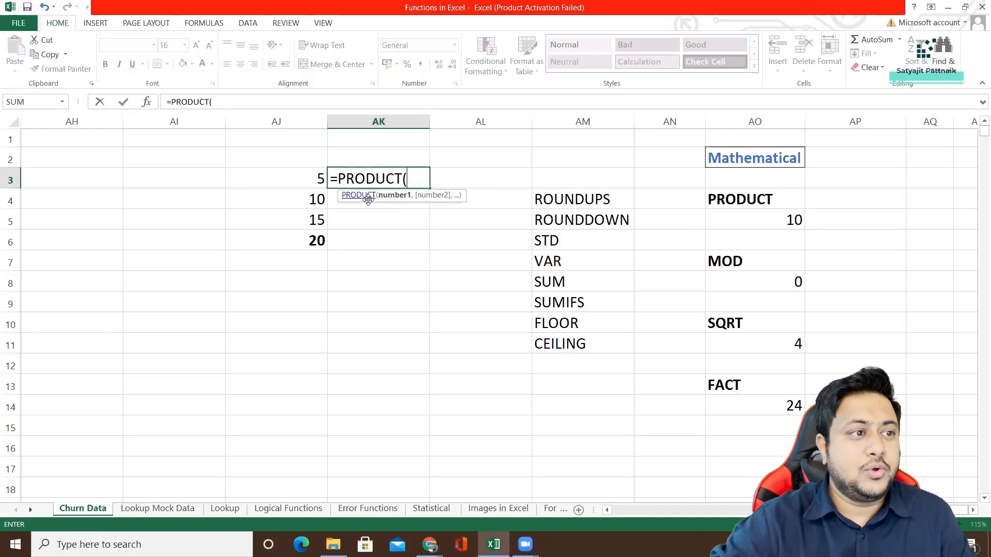
left_click_drag(320, 177, 311, 243)
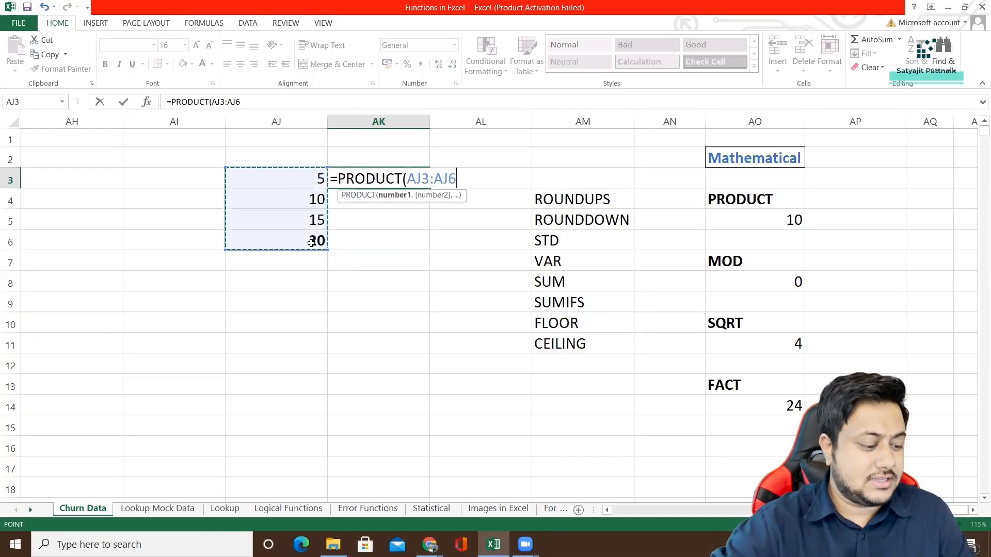
type(")")
key("Return")
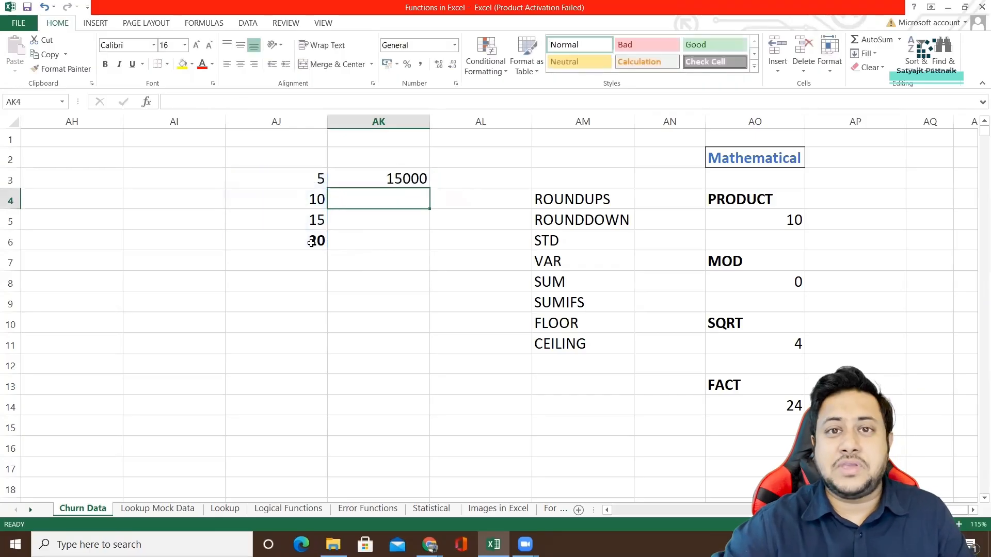
left_click_drag(309, 175, 312, 240)
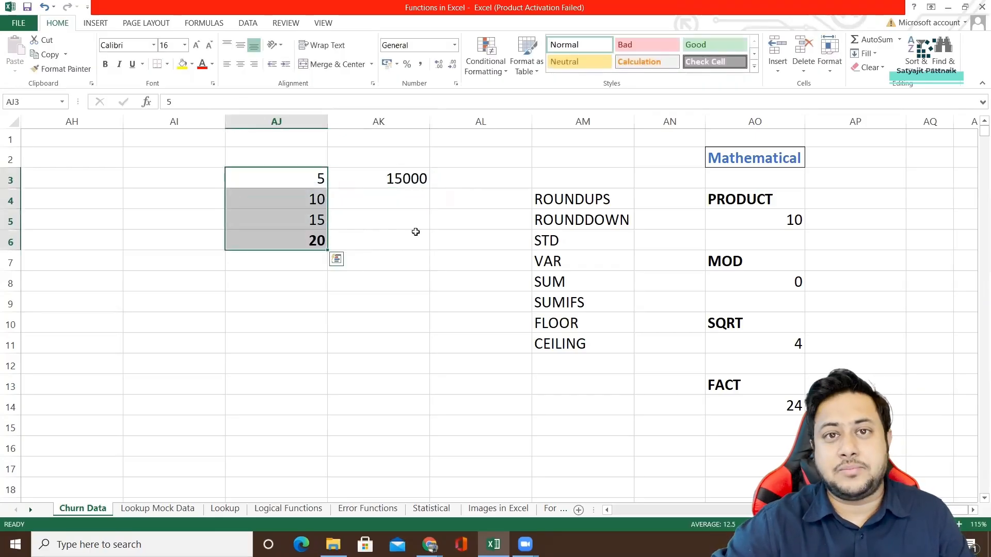
Shorten the range in AK3's formula to =PRODUCT(AJ3:AJ4), and compare the result with the two source numbers.
double_click(406, 180)
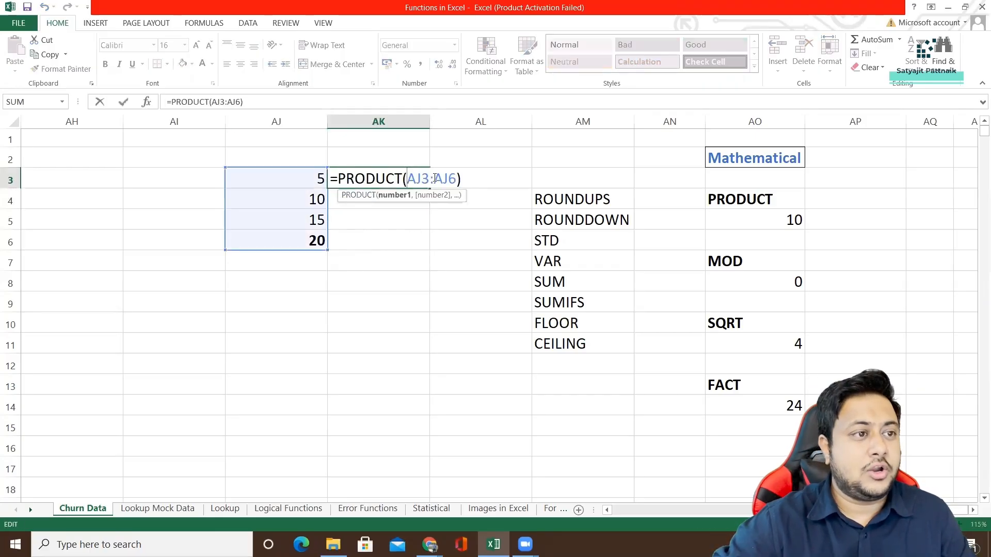
left_click_drag(435, 178, 459, 178)
key("BackSpace")
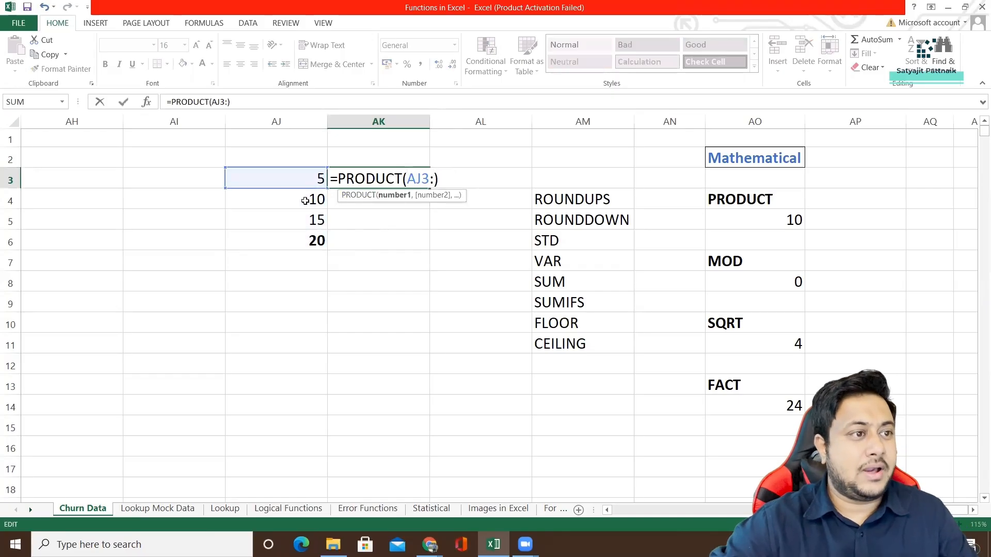
left_click(305, 201)
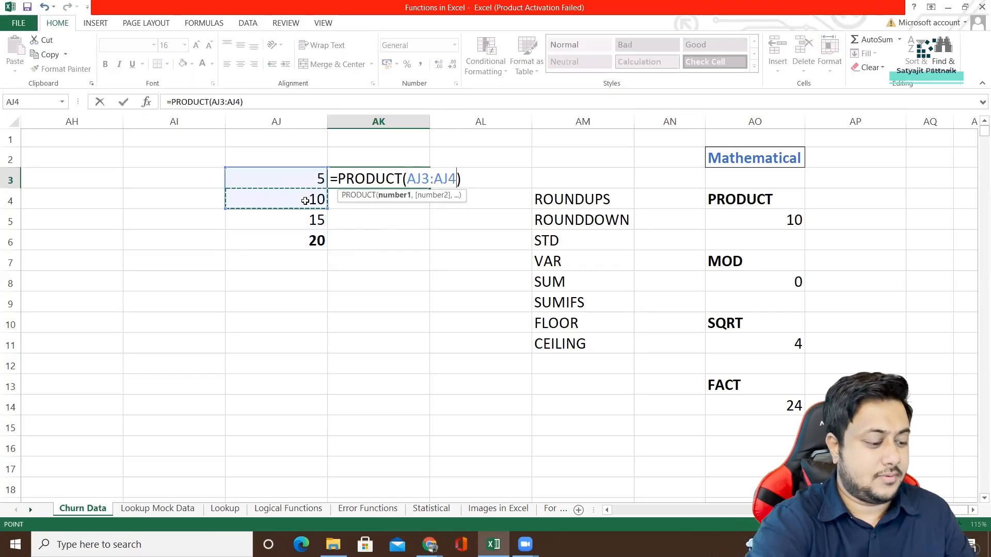
type(")")
key("Return")
key("Escape")
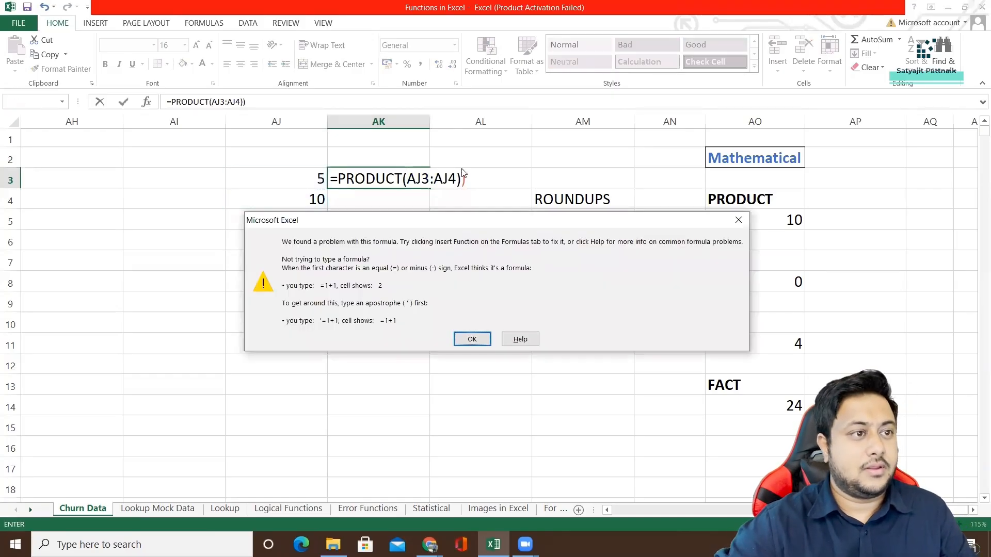
key("Return")
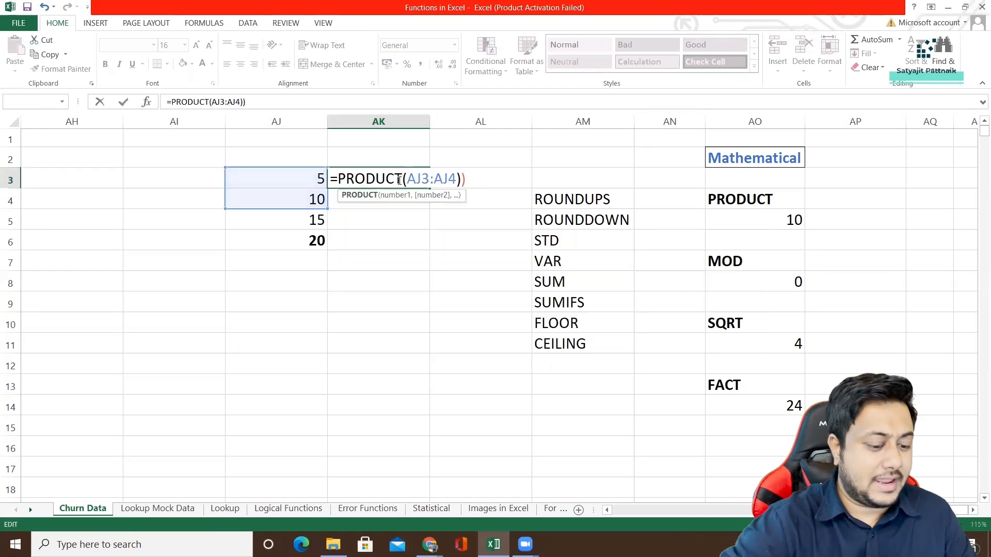
key("BackSpace")
key("Return")
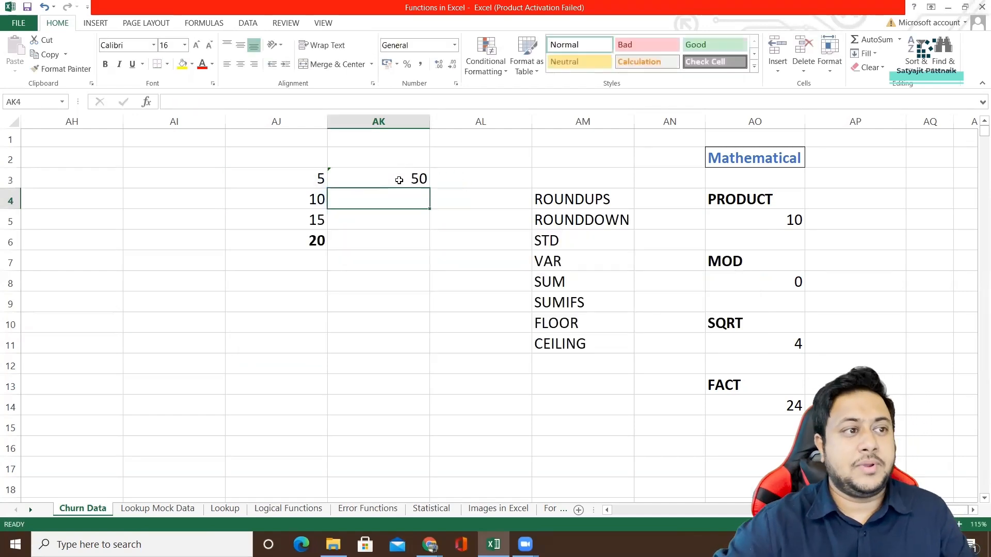
left_click(398, 178)
left_click_drag(298, 178, 299, 200)
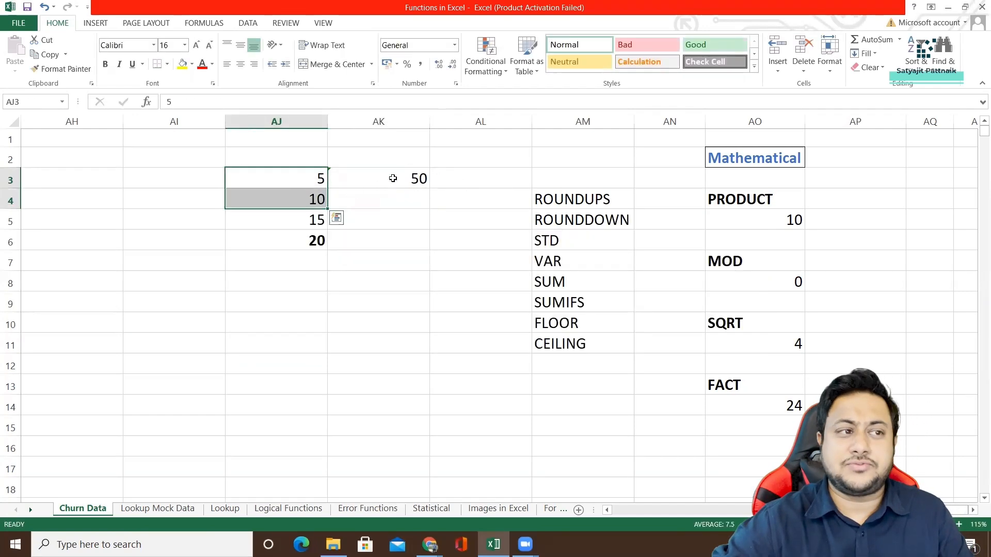
Replace the range in AK3 with two separate cell references, making the formula =PRODUCT(AJ3,AJ4).
double_click(393, 179)
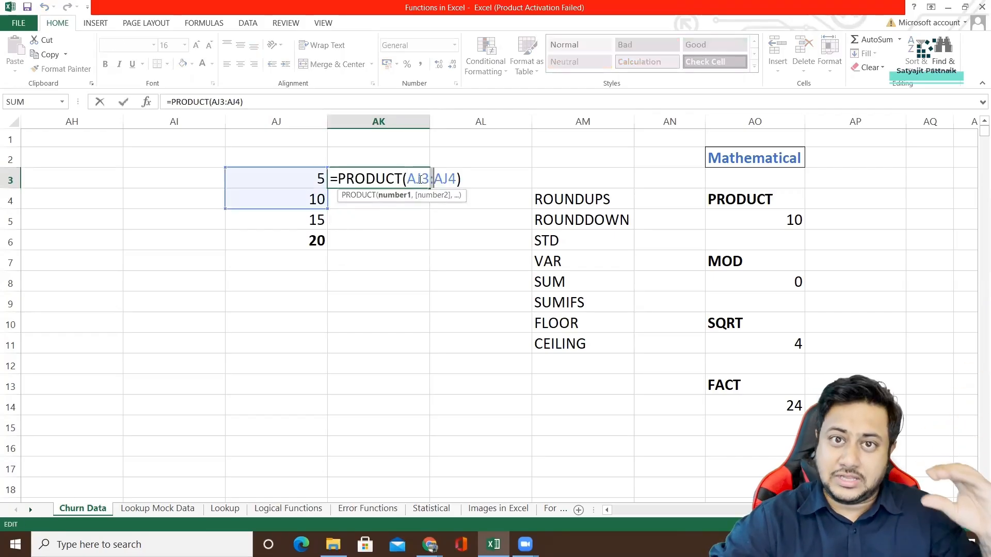
type(",")
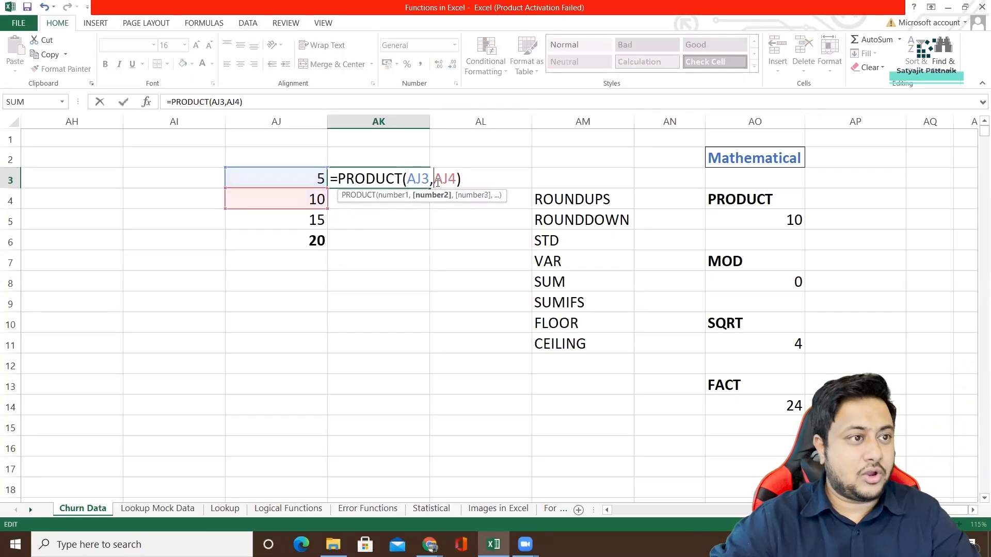
key("Return")
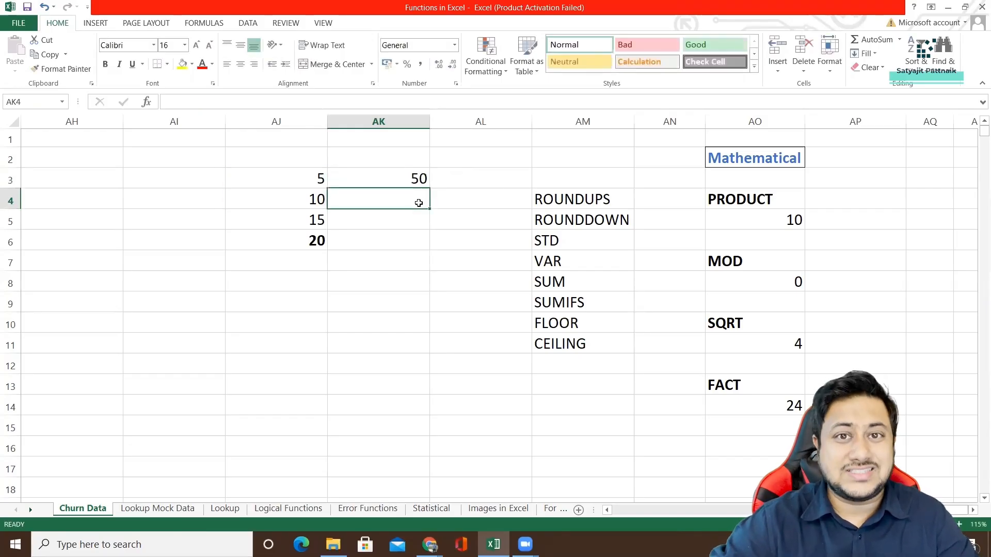
Replace the cell references in AK3's formula with the constants 2, 3 and 4, giving =PRODUCT(2,3,4).
double_click(398, 181)
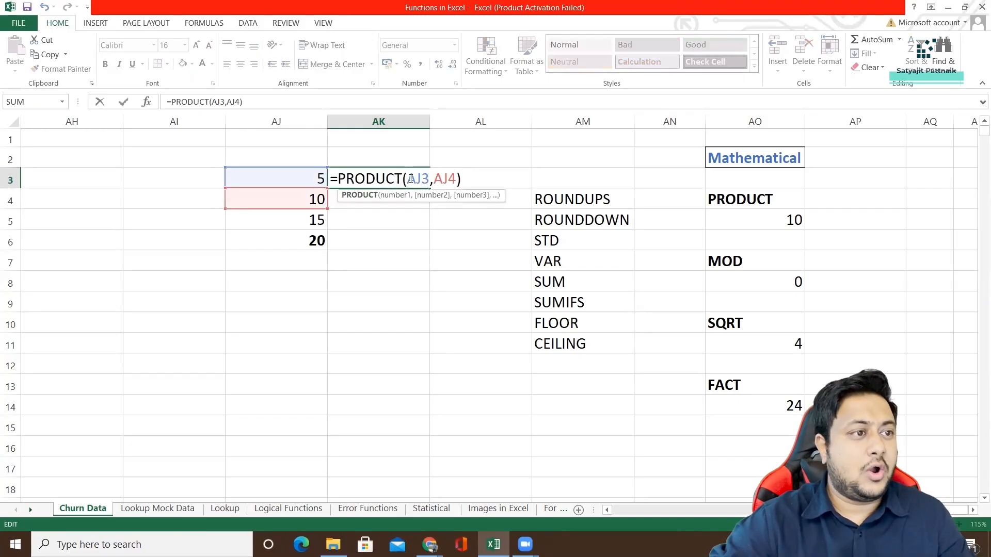
left_click_drag(408, 178, 457, 179)
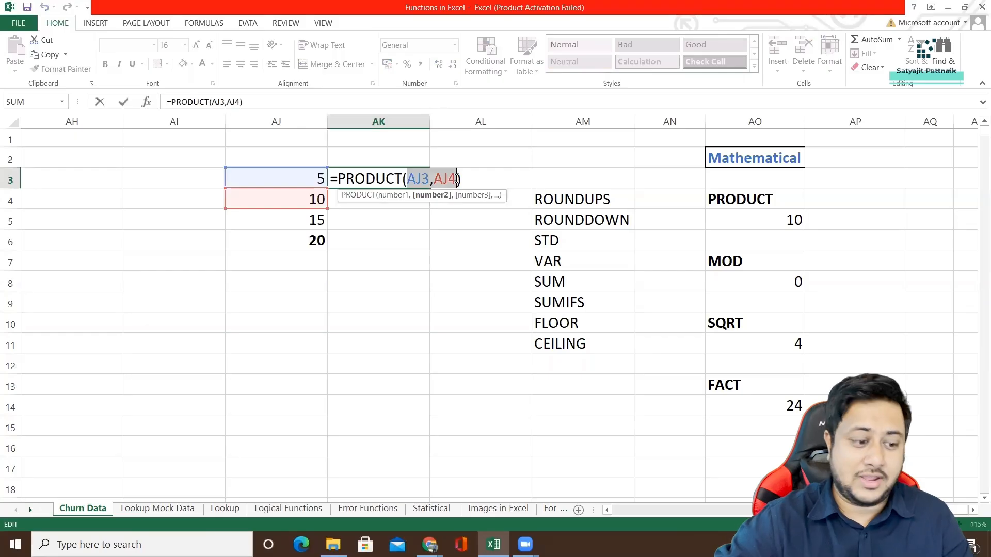
type("2,3,")
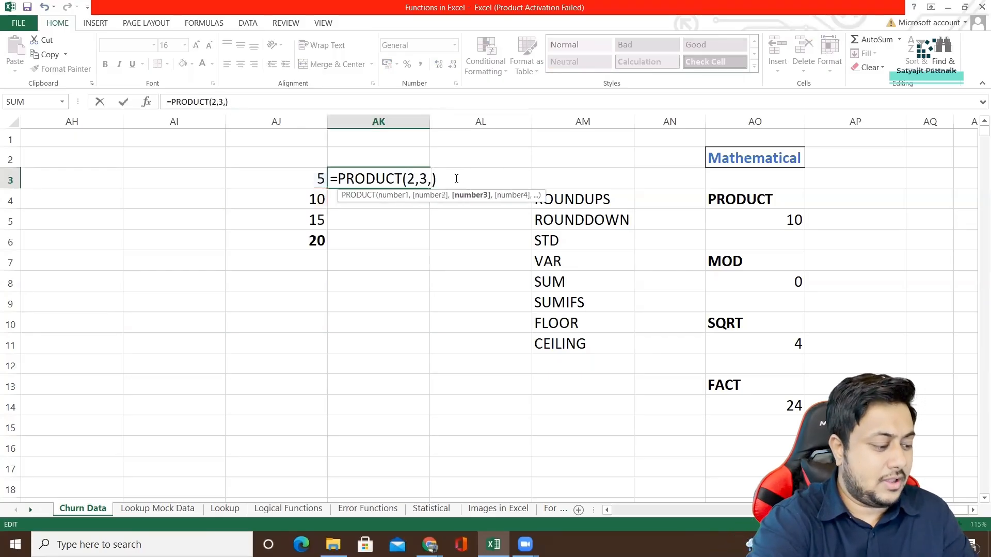
type("4")
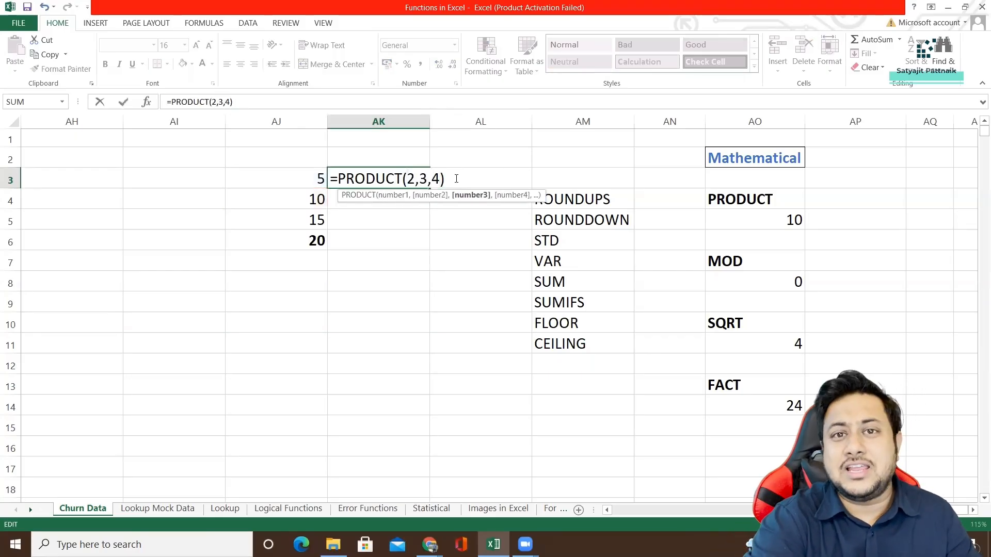
key("Return")
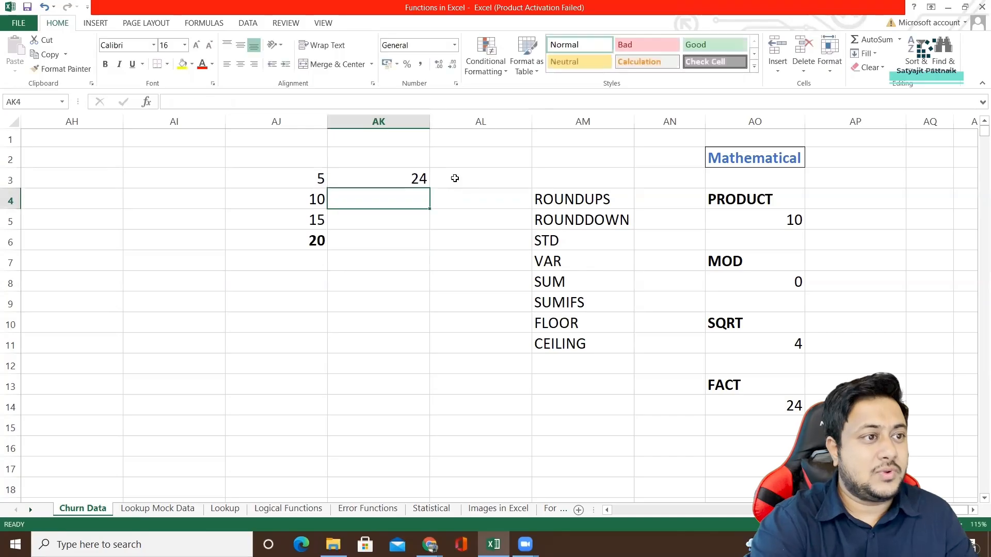
left_click(385, 179)
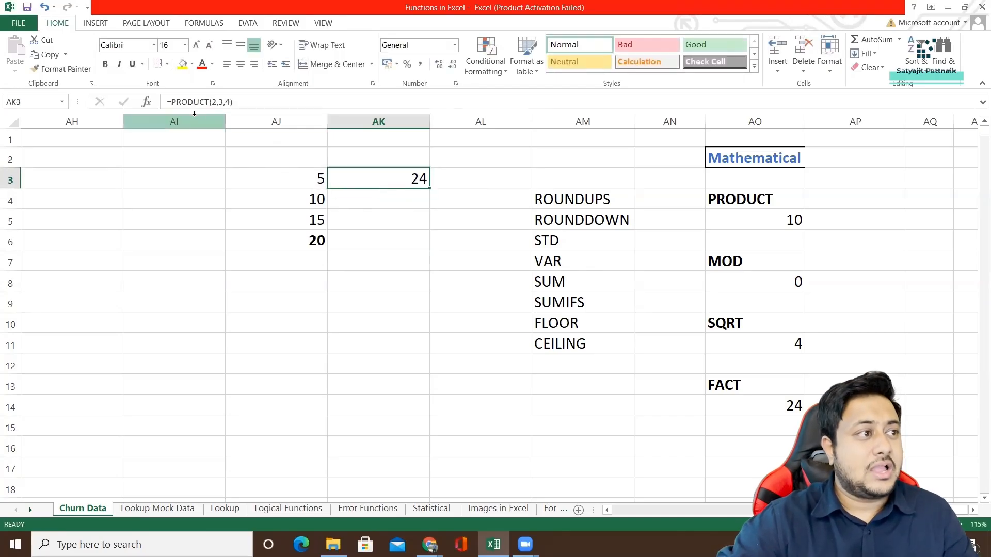
Calculate the factorial of 4 in AK4 with =FACT(4), and inspect the FACT example formula in AO14.
left_click(375, 202)
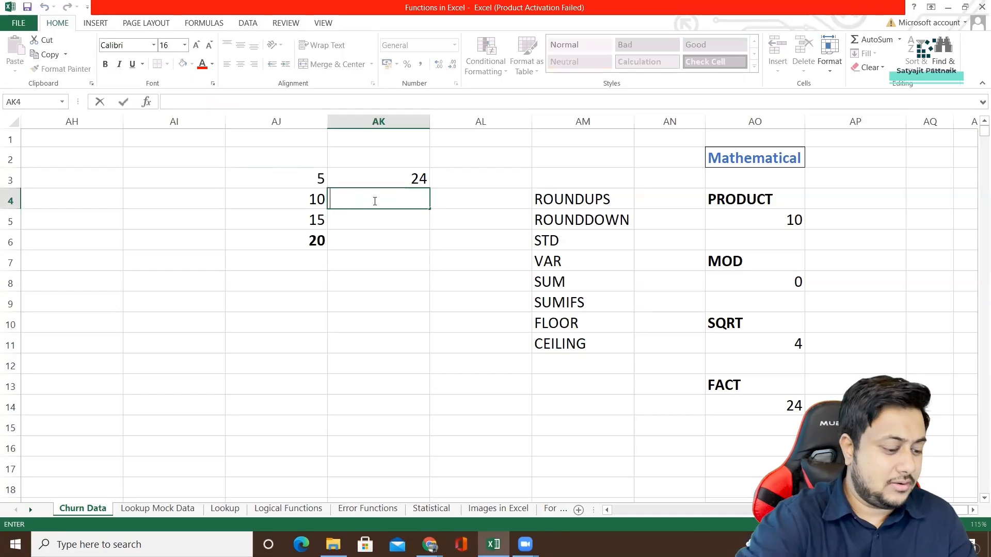
type("=FACT")
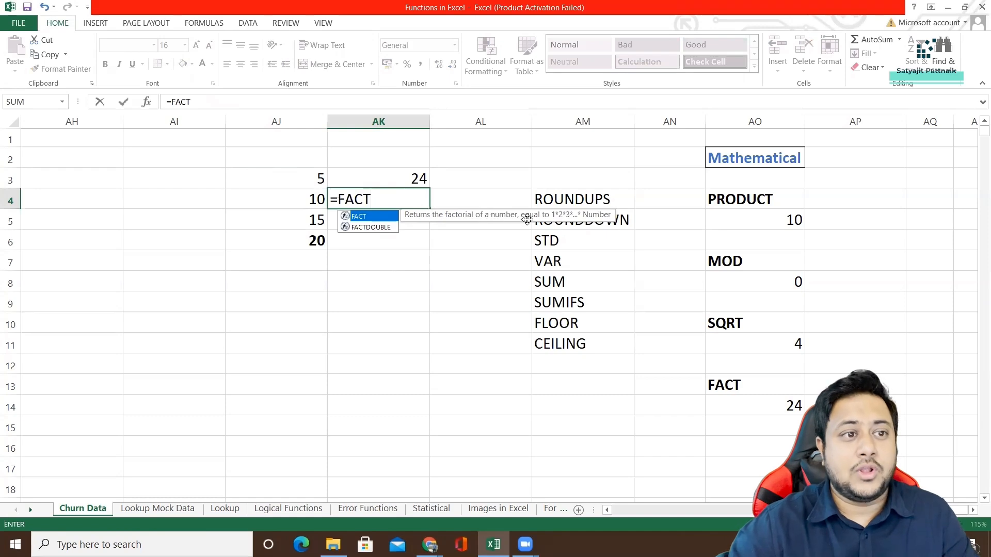
double_click(388, 218)
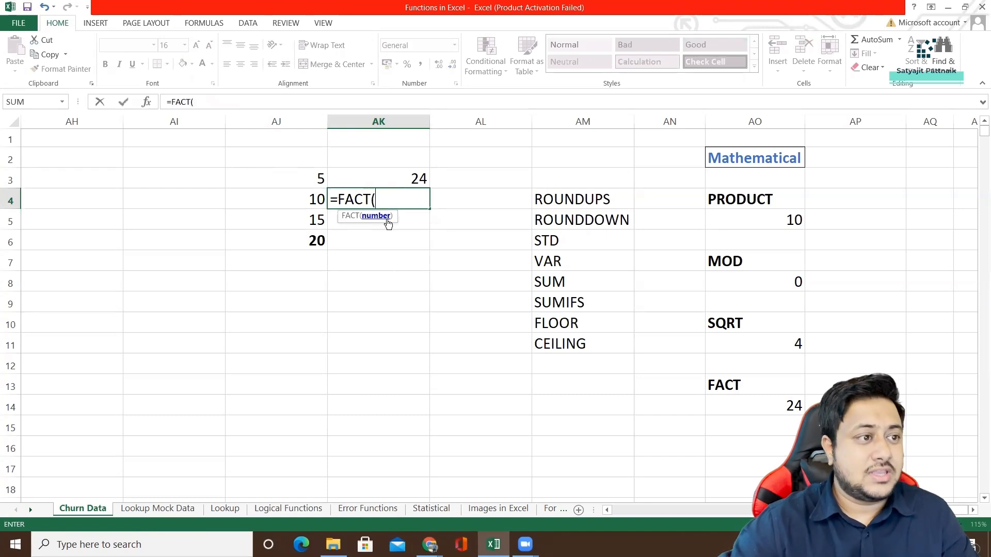
type("4)")
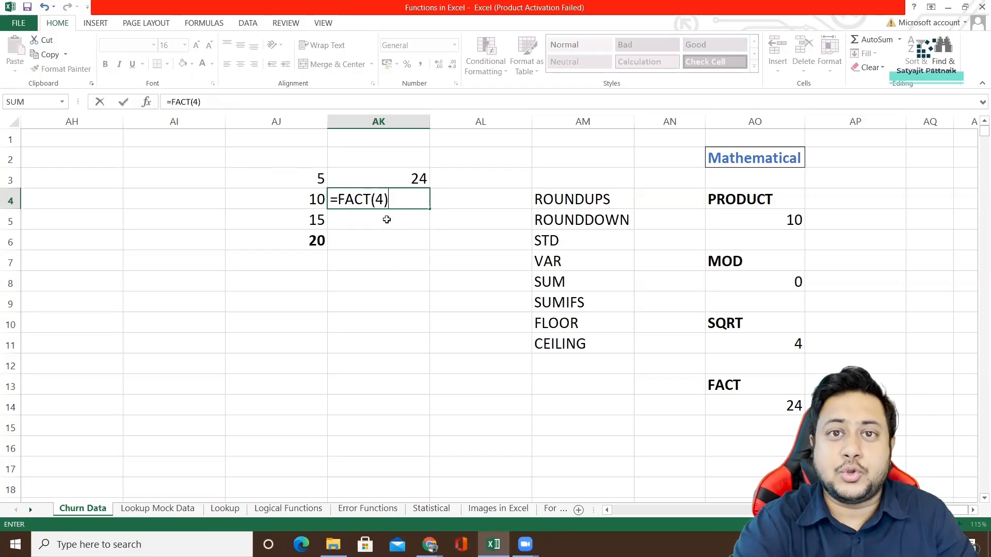
key("Return")
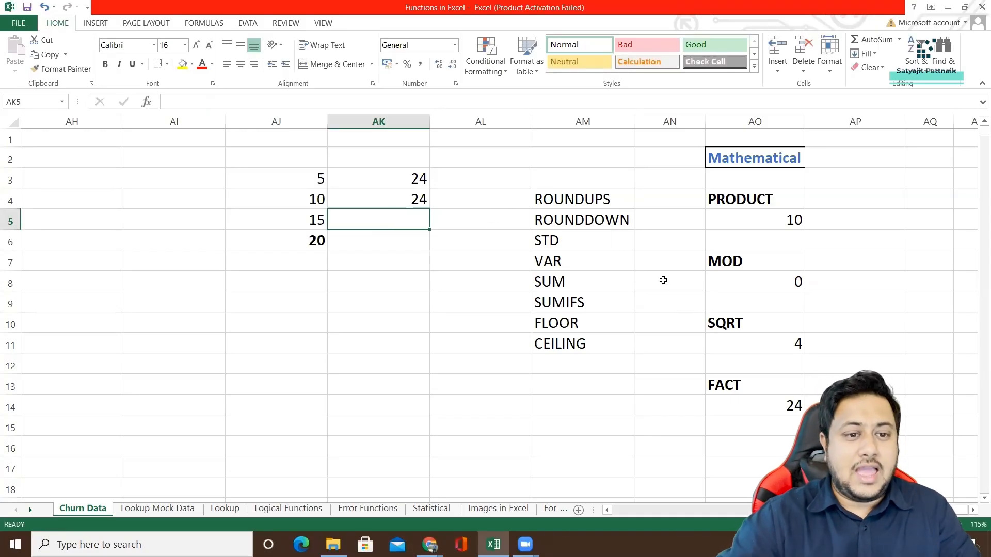
left_click(746, 406)
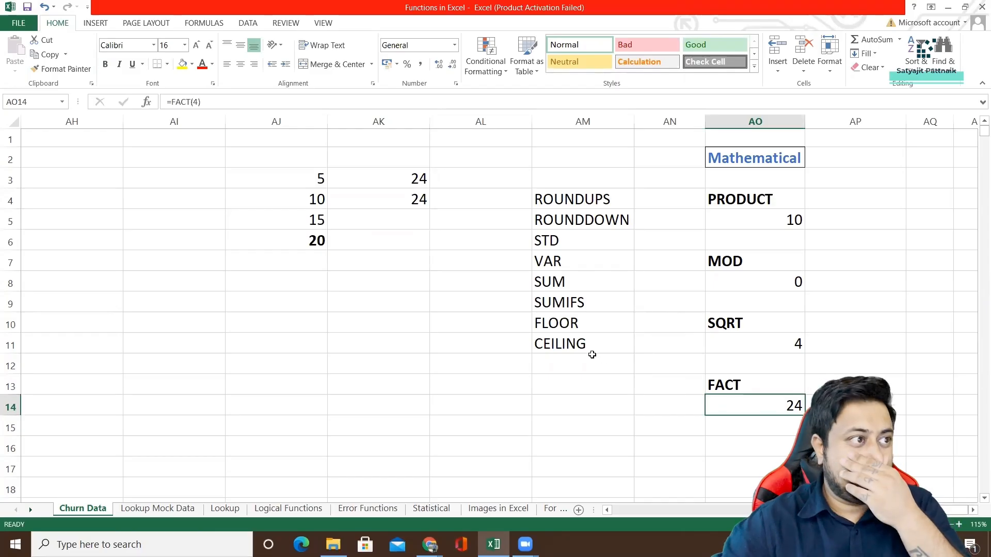
Inspect the SQRT example in AO11 and calculate the square root of 16 in AK5 with =SQRT(16).
left_click(738, 321)
left_click(740, 344)
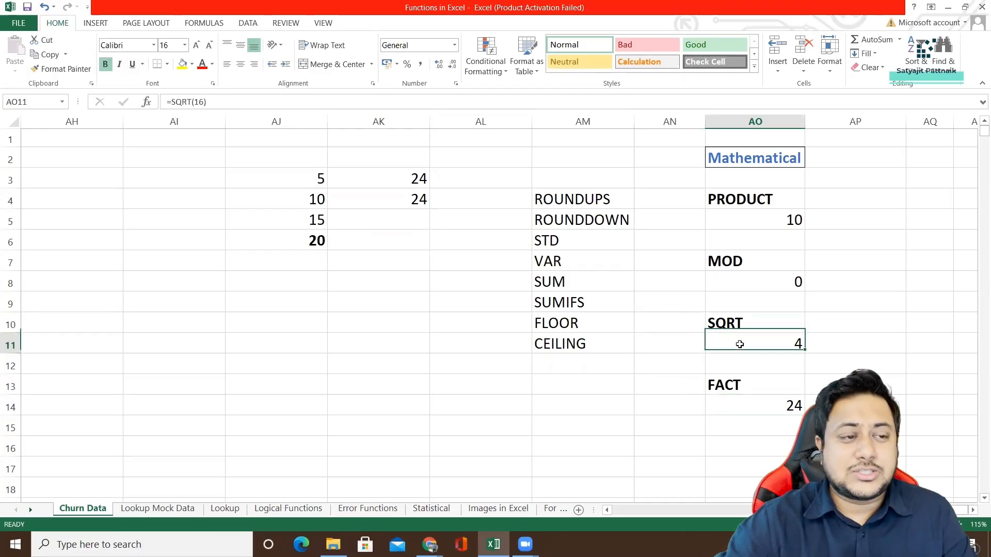
left_click(403, 212)
type("=SQRT")
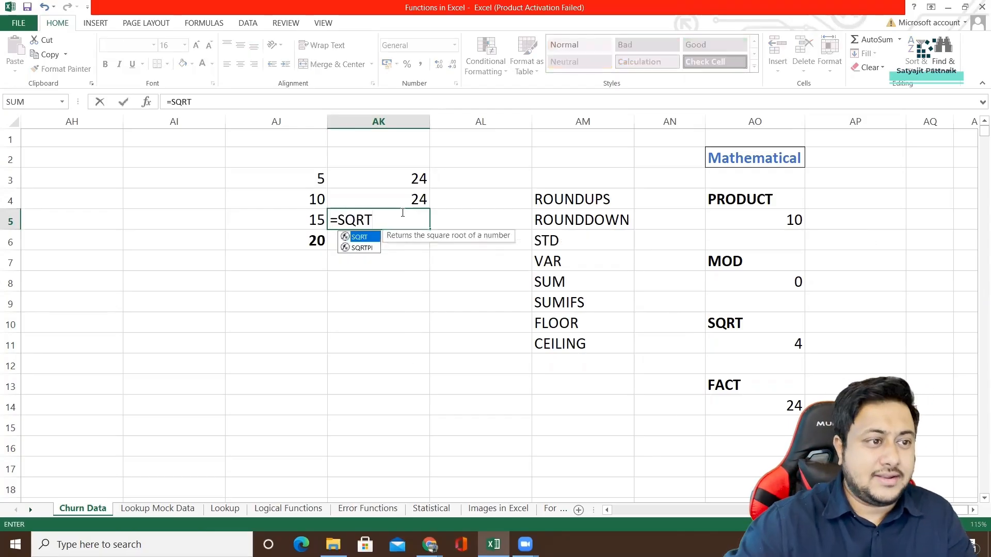
double_click(364, 239)
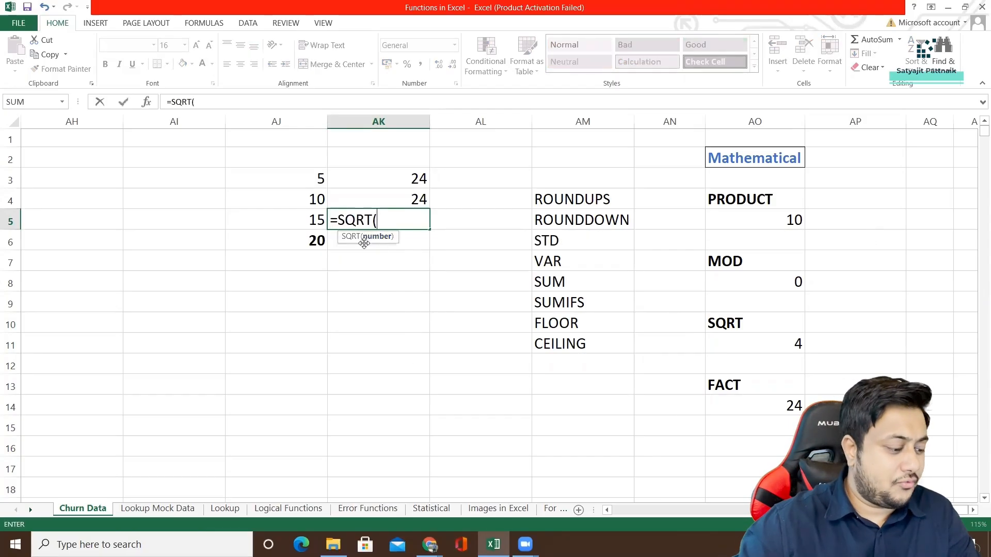
type("16)")
key("Return")
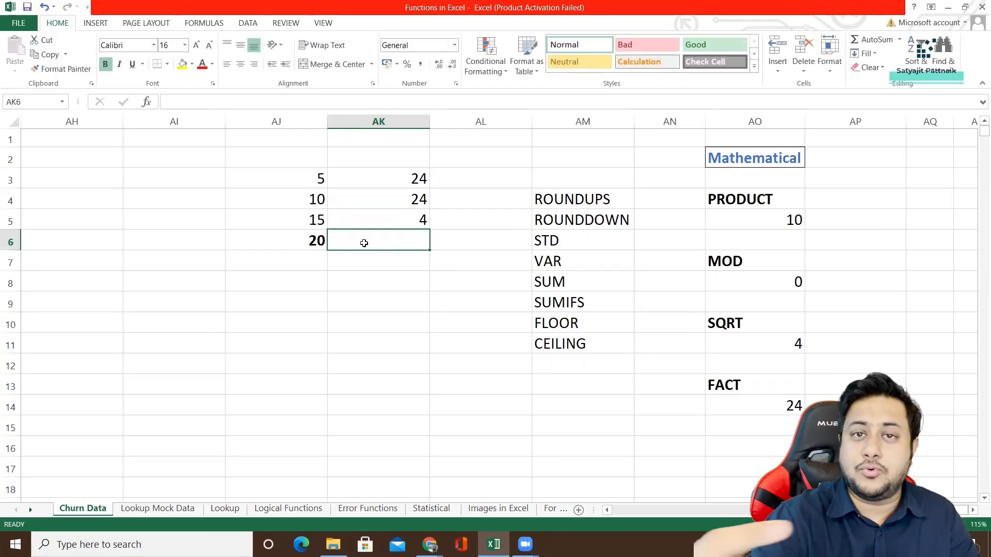
Change the number in AK5's square root formula to 15, making it =SQRT(15).
left_click(364, 220)
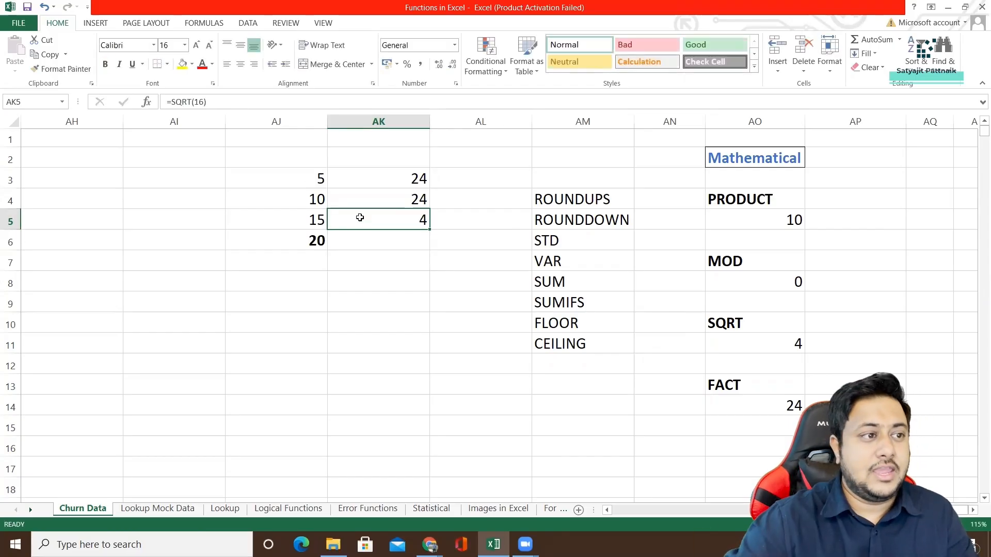
left_click(200, 102)
key("BackSpace")
type("5")
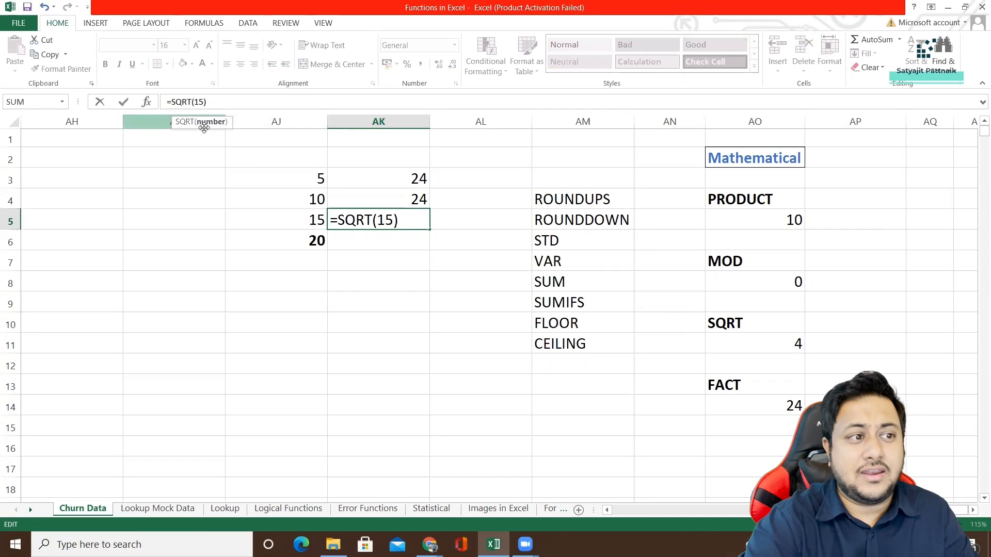
key("Return")
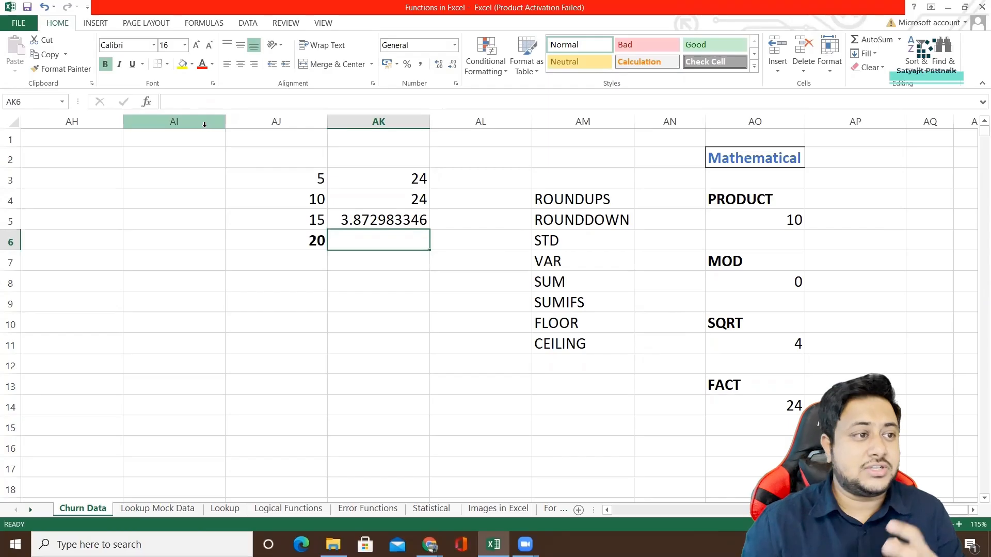
Round AK5's square root to two decimals by wrapping it as =ROUND(SQRT(15),2), and check the resulting formula.
left_click(349, 214)
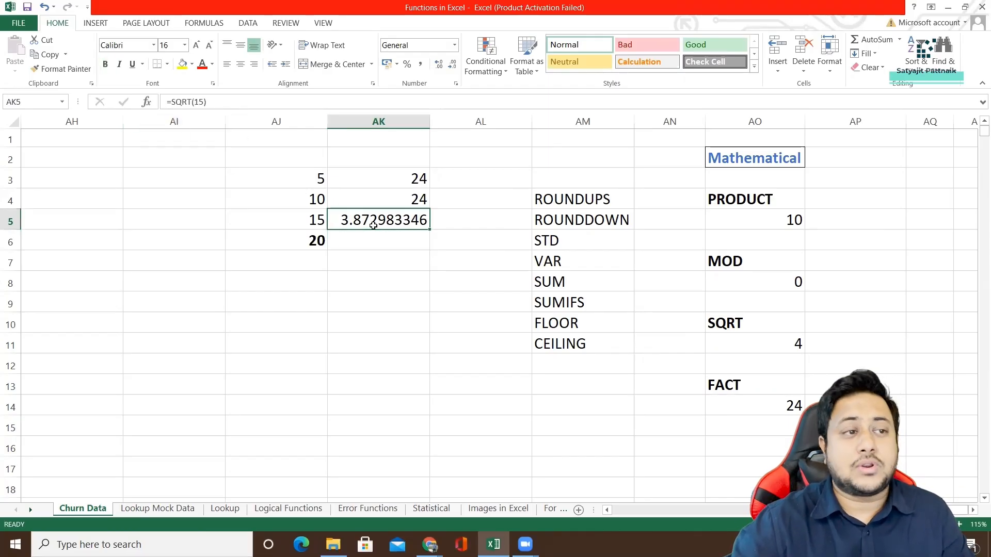
left_click(173, 106)
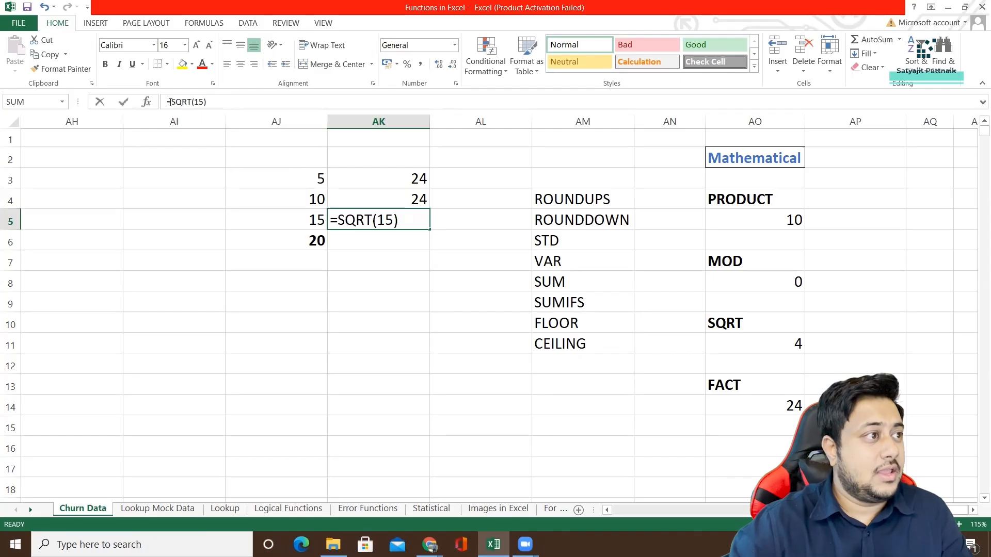
type("ROUND")
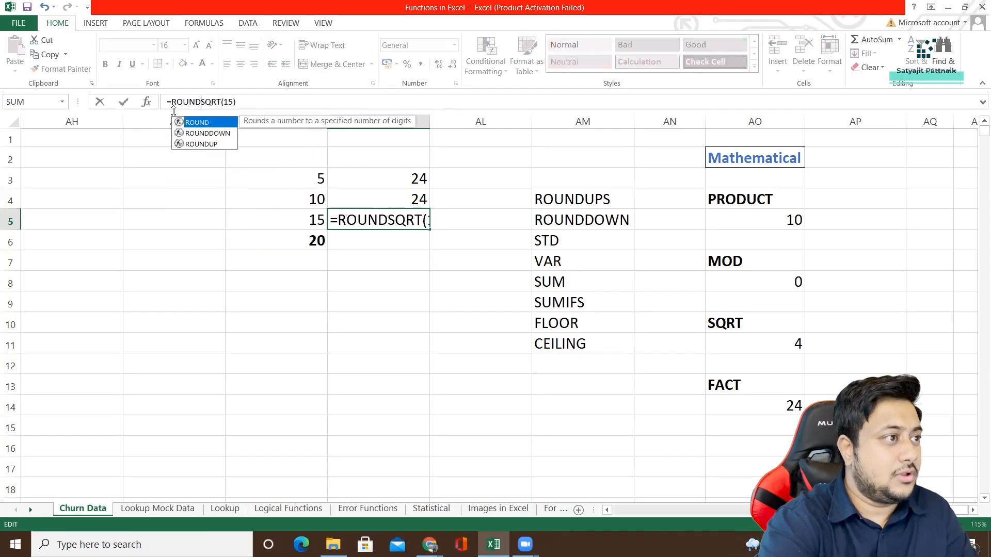
type("(SQRT(15)")
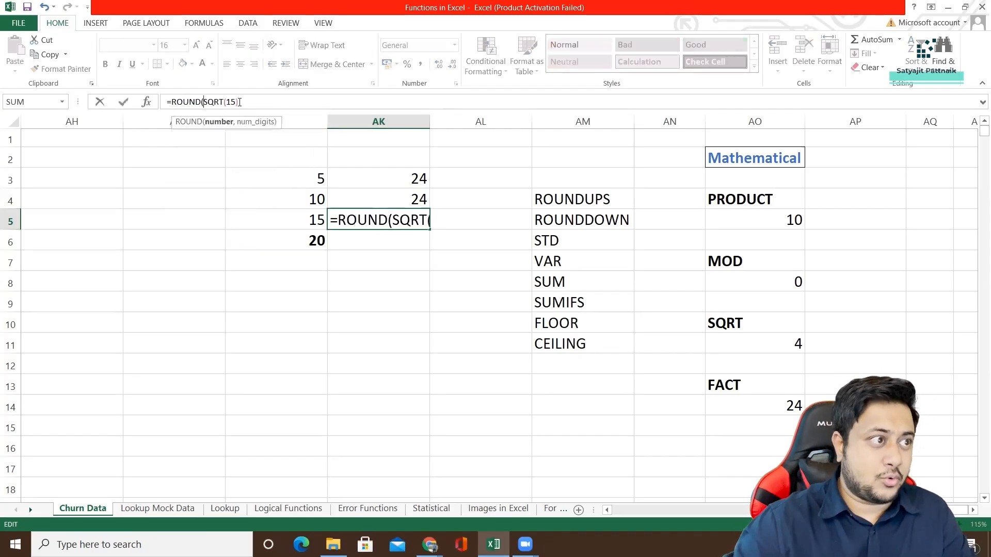
type(",")
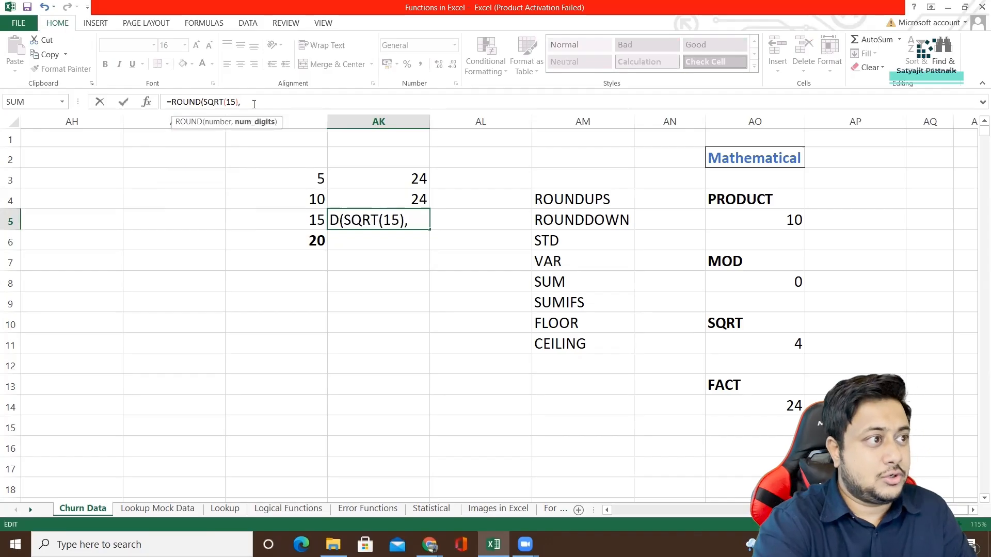
type("2")
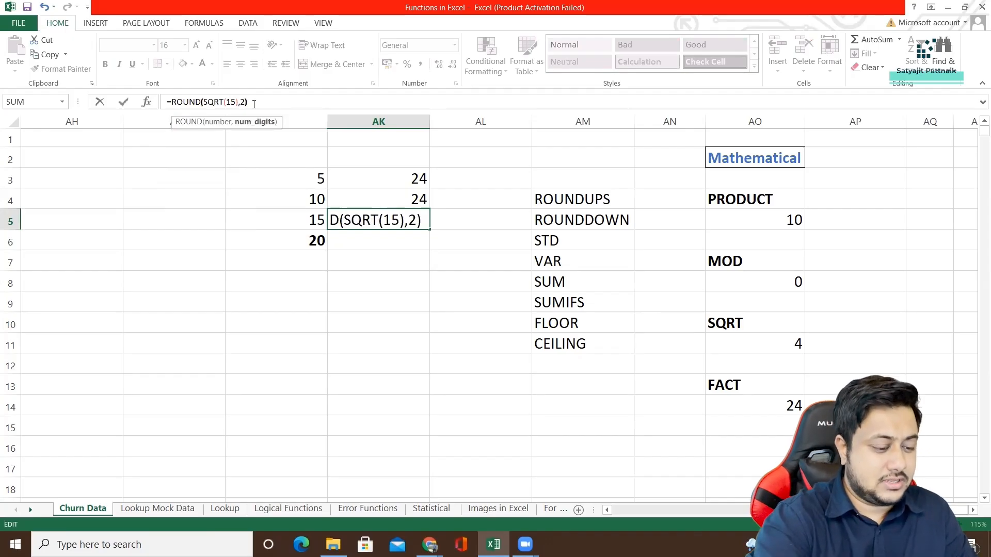
key("Return")
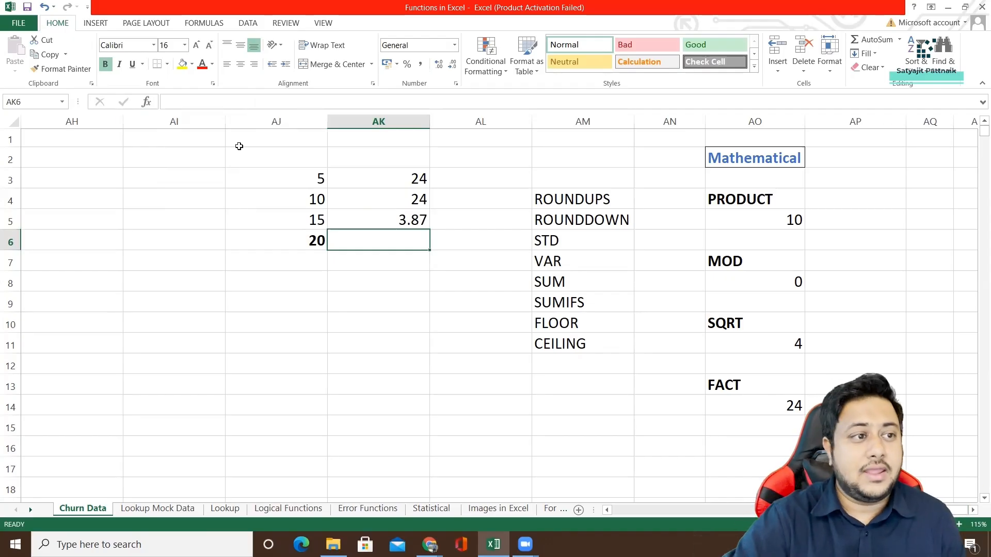
left_click(335, 211)
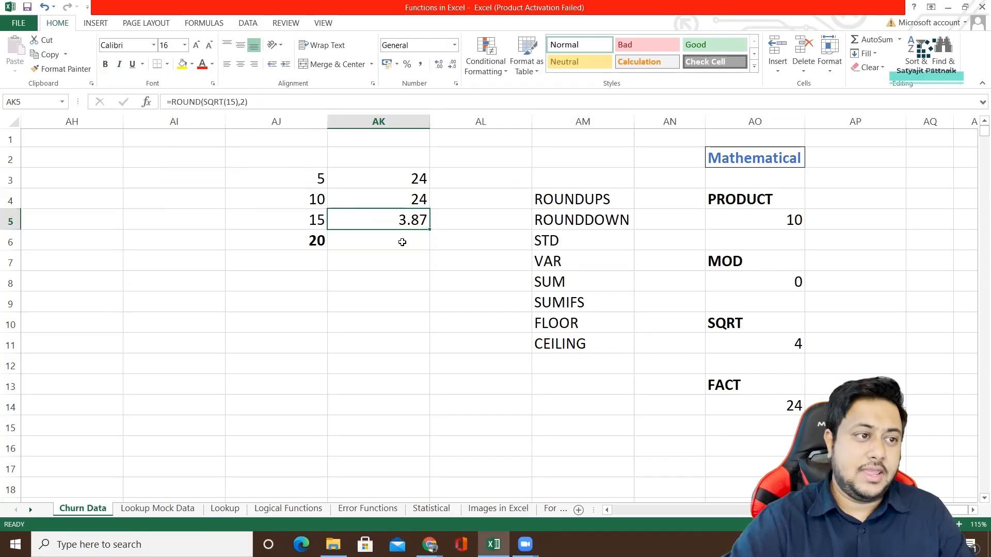
Begin a MOD formula in cell AK6.
double_click(379, 242)
type("=MOD")
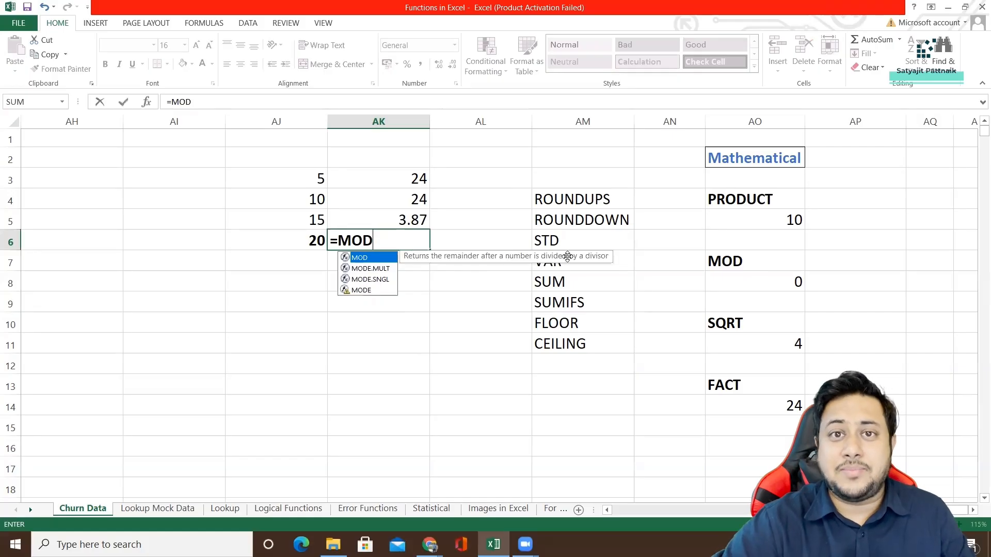
double_click(389, 269)
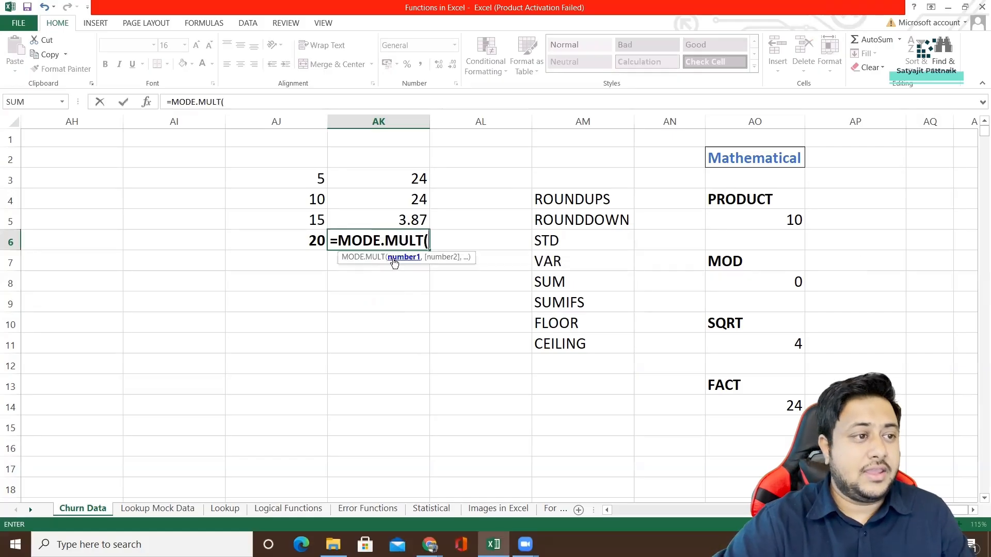
key("shift+Left")
key("shift+Left")
key("shift+Left")
key("shift+Left")
key("shift+Left")
key("shift+Left")
key("BackSpace")
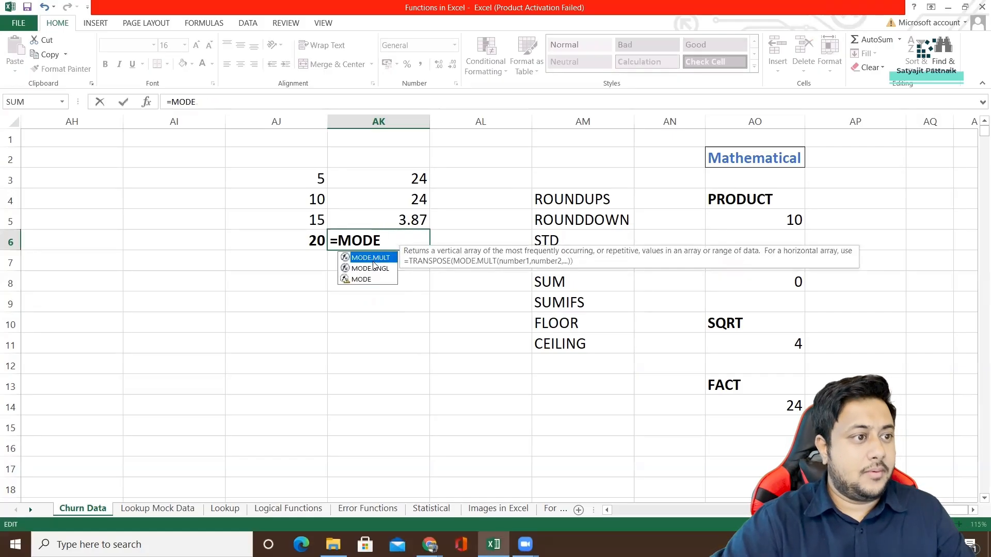
key("BackSpace")
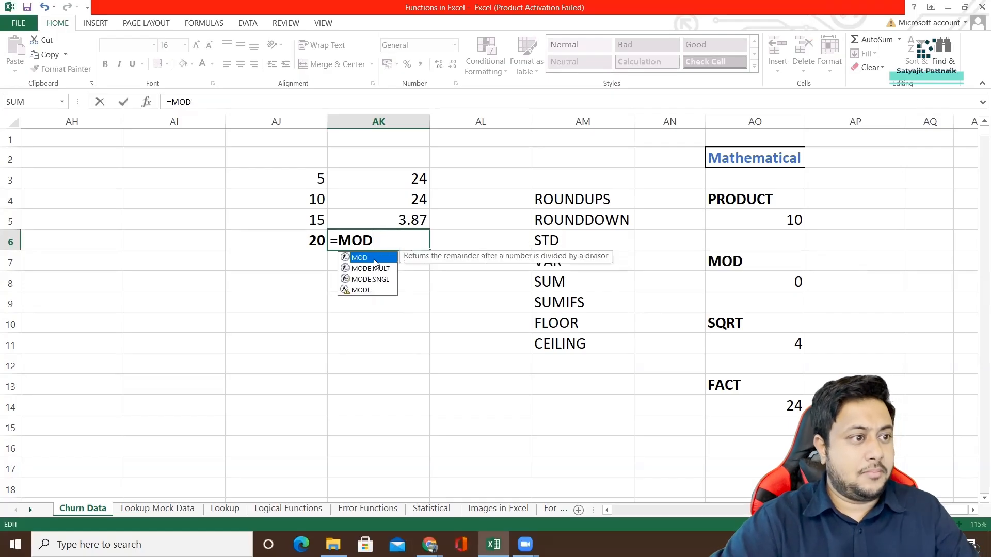
Complete AK6's MOD formula with number 100 and divisor 2, giving =MOD(100,2).
type("(")
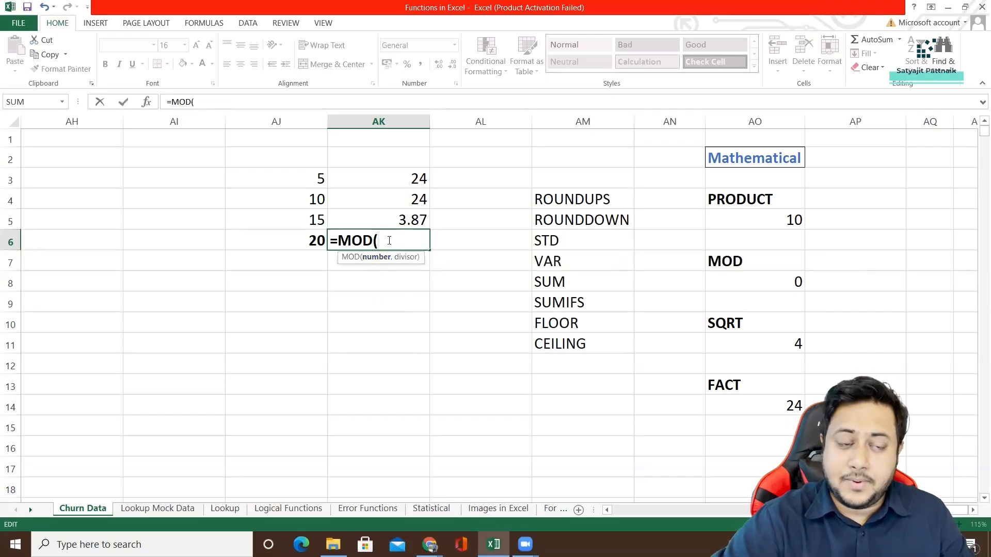
type("100")
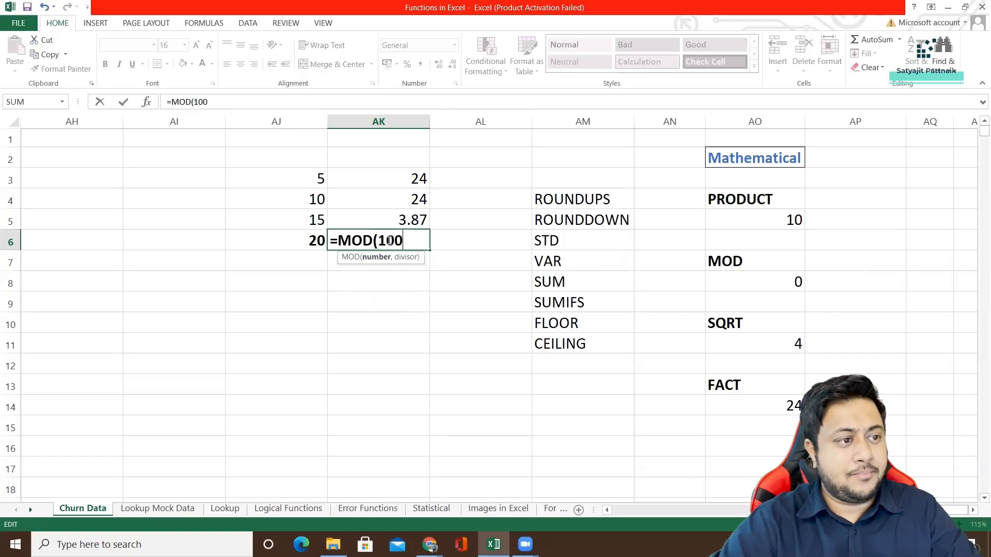
type(",")
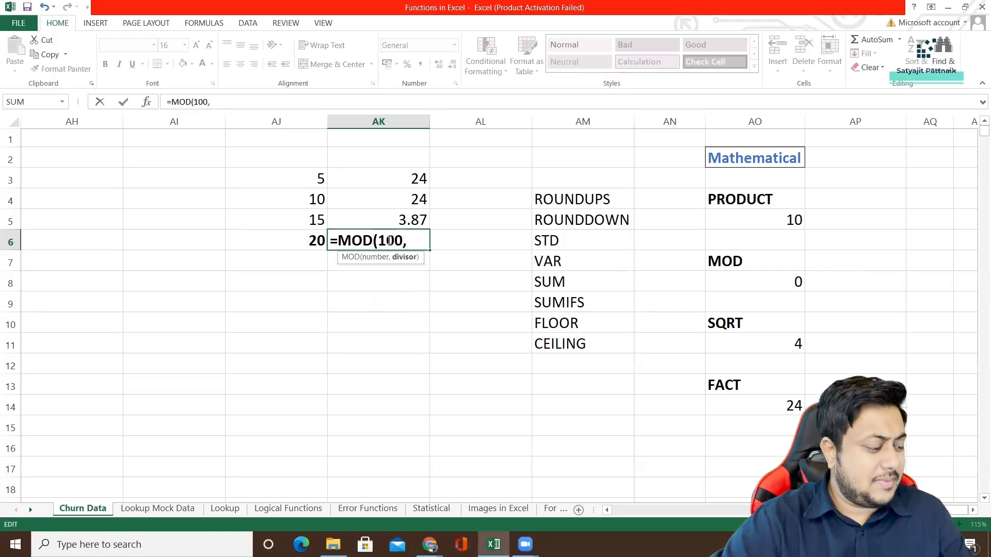
type("2")
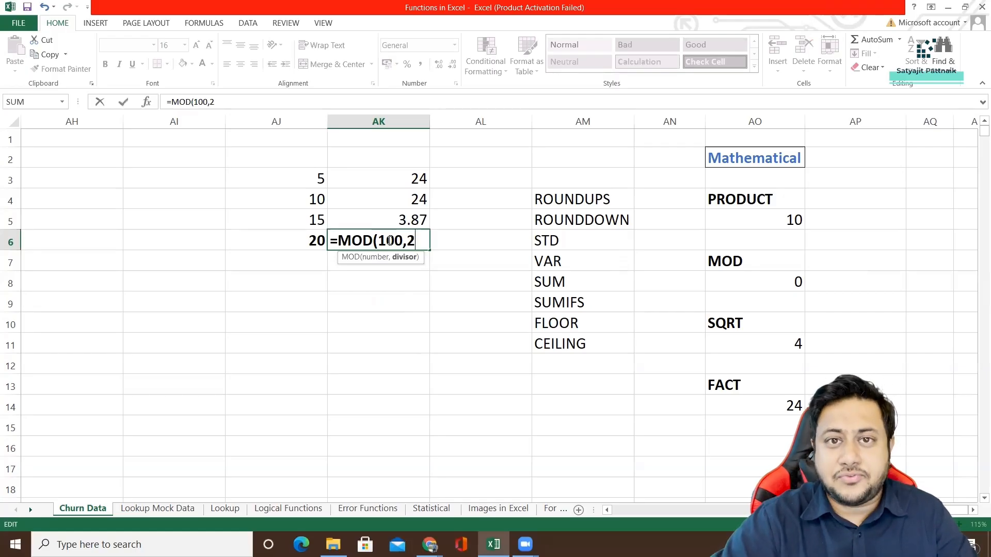
type(")")
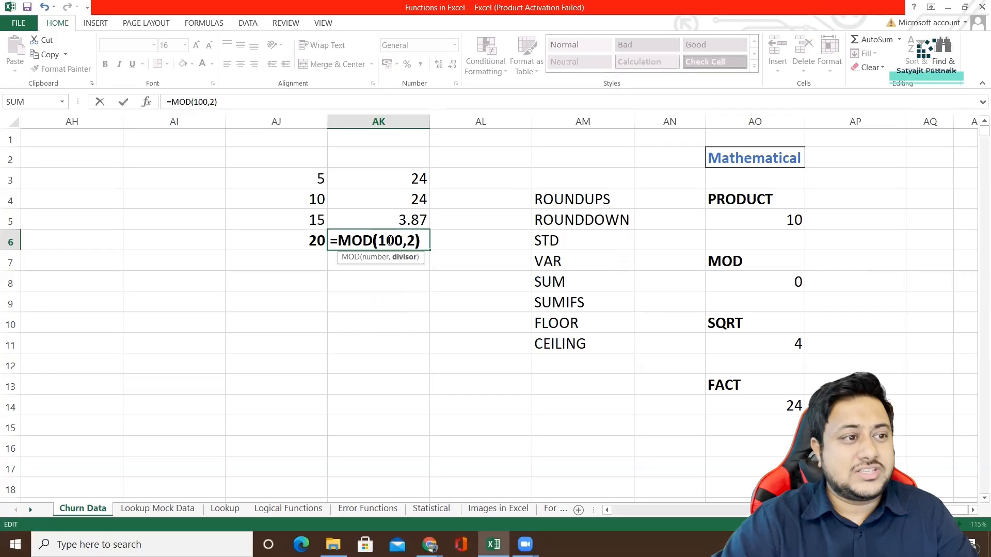
key("Return")
Change the number in AK6's MOD formula to 101, making it =MOD(101,2).
left_click(422, 240)
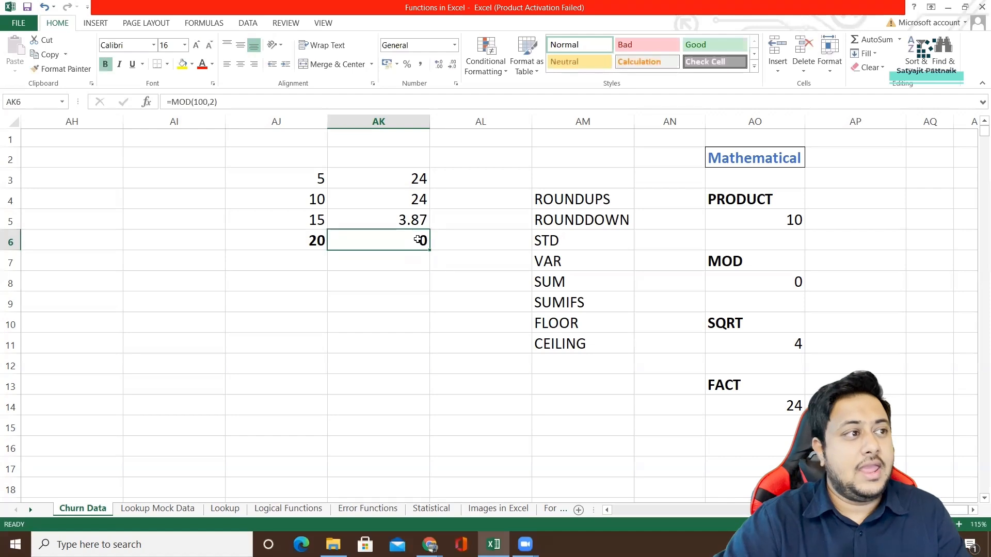
left_click(204, 102)
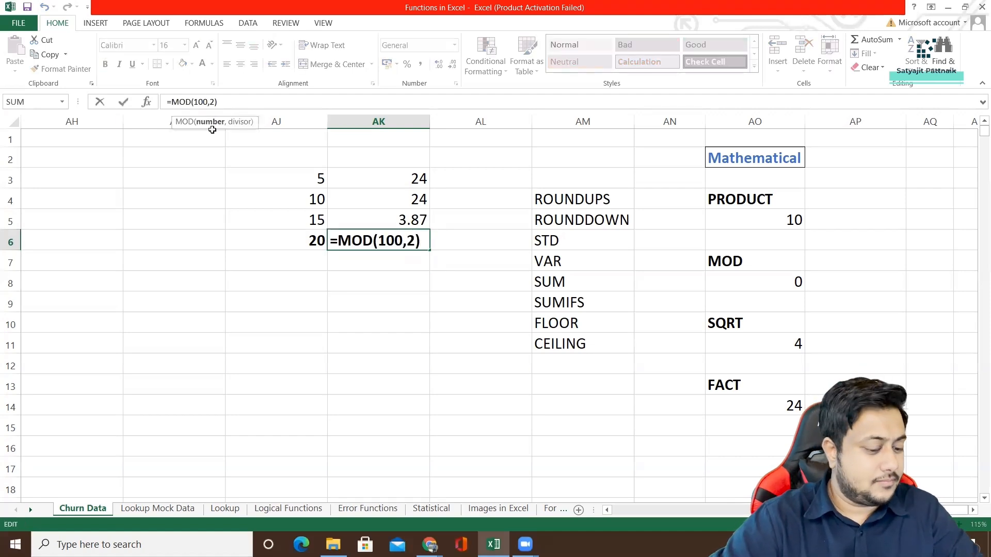
key("BackSpace")
type("1")
key("Return")
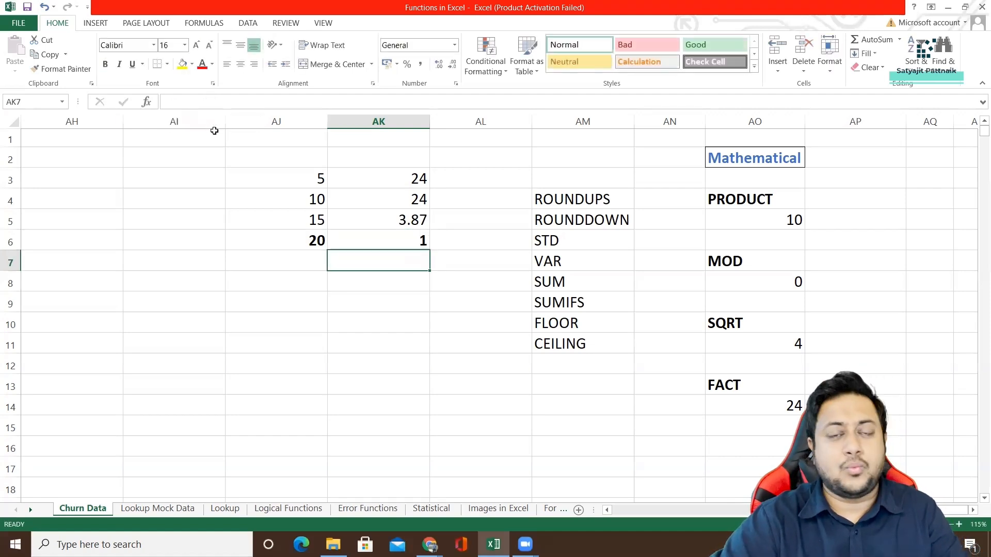
Set the number back to 100 and the divisor to 3 in AK6's formula, making it =MOD(100,3).
left_click(417, 240)
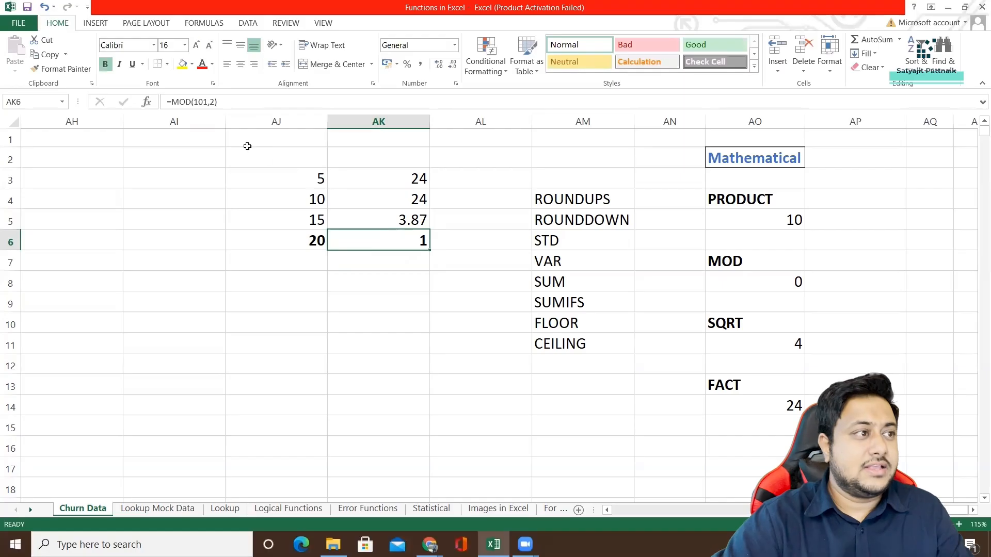
left_click(206, 101)
key("BackSpace")
type("0")
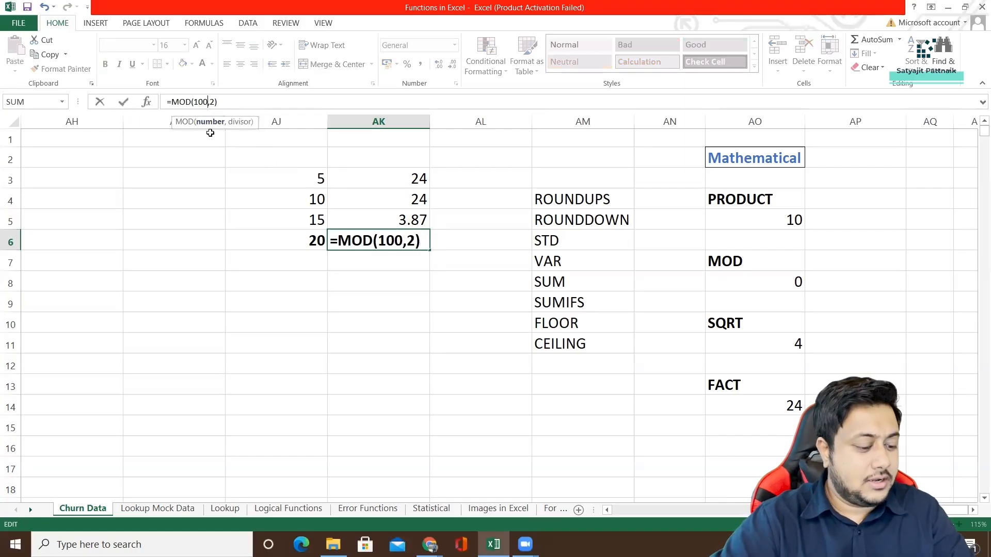
key("Right")
key("Right")
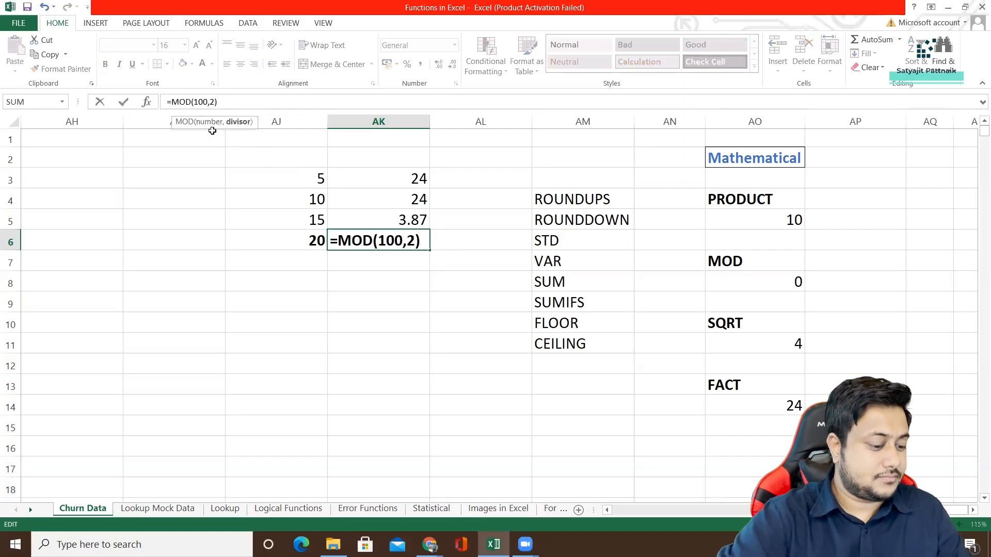
key("BackSpace")
type("3")
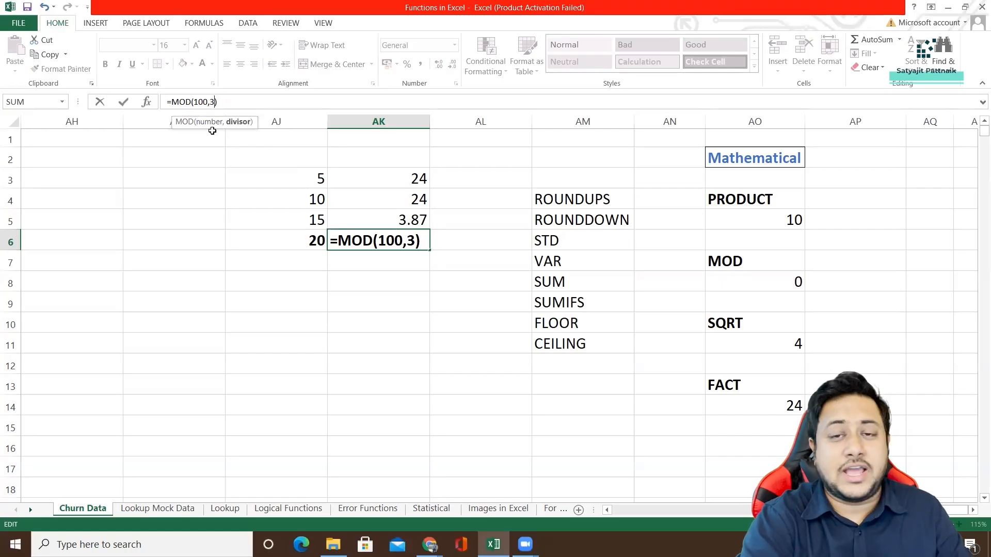
key("Return")
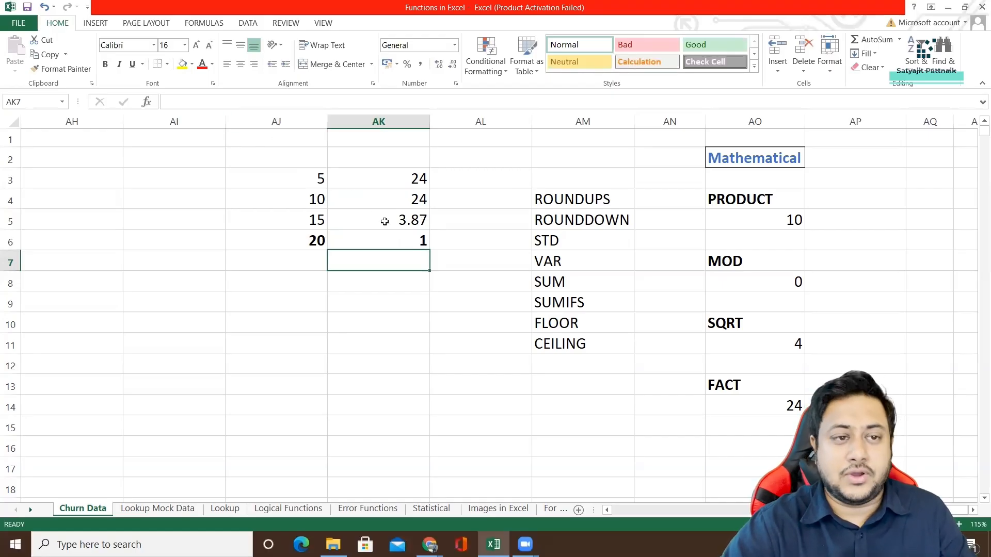
Review the formula results in AK3:AK6 and the mathematical function examples in AO4:AO14 by selecting each range.
left_click_drag(419, 181, 416, 244)
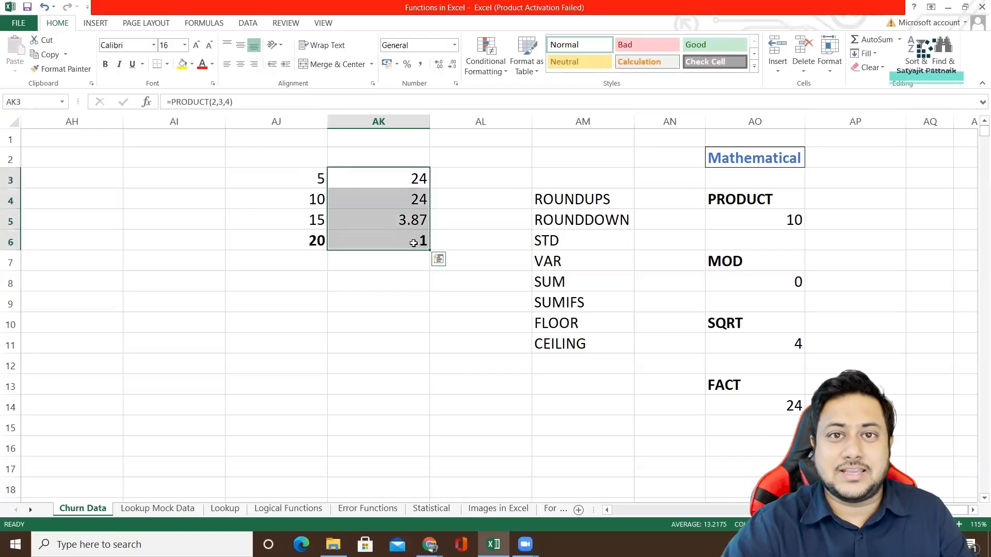
left_click_drag(751, 202, 768, 404)
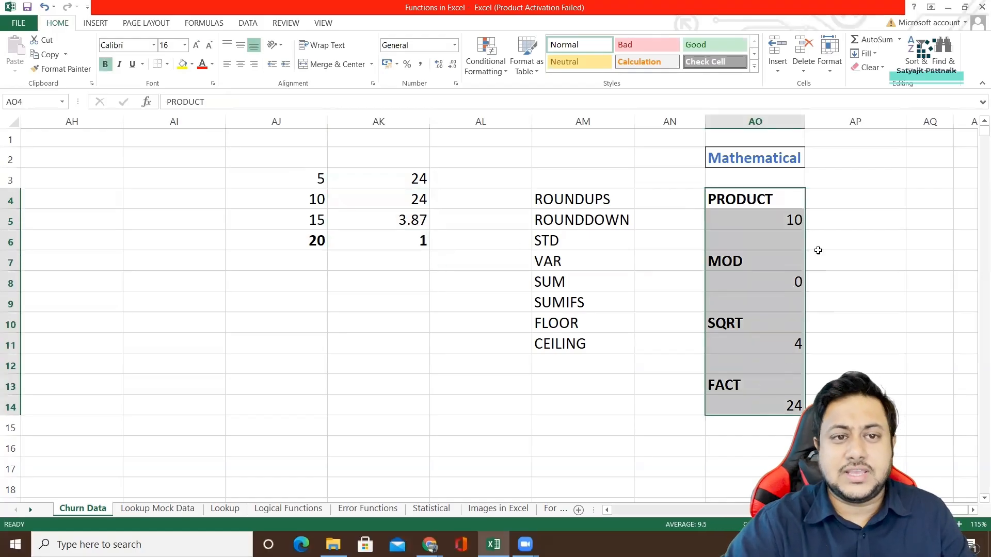
Try the formula =SUM(5,10) in AP4, and clear the cell.
double_click(826, 198)
type("=DI")
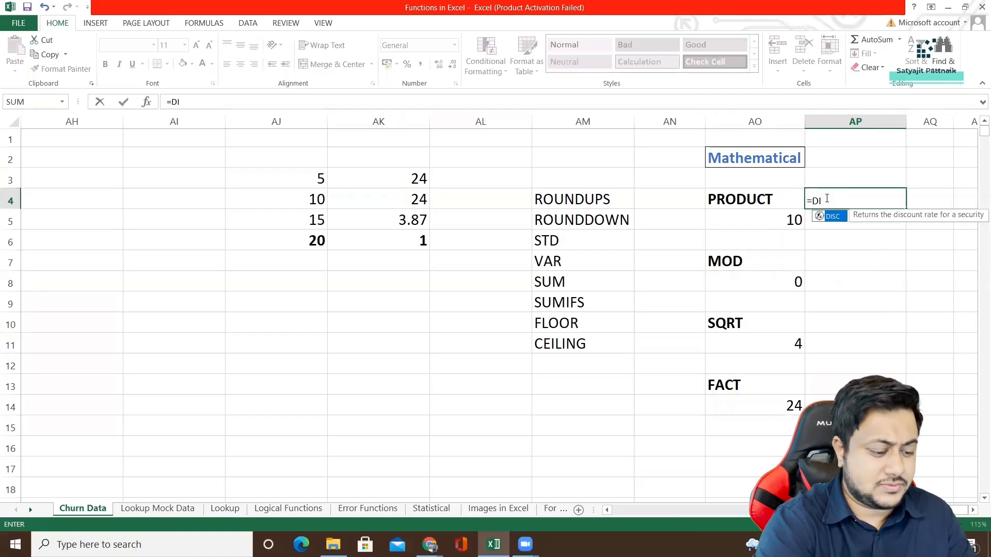
key("BackSpace")
key("BackSpace")
type("SUM")
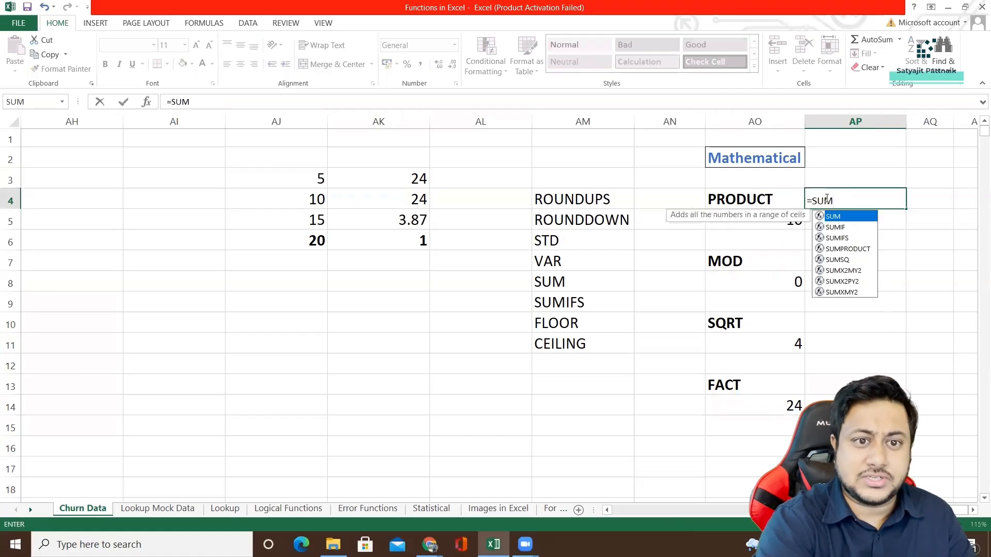
double_click(851, 219)
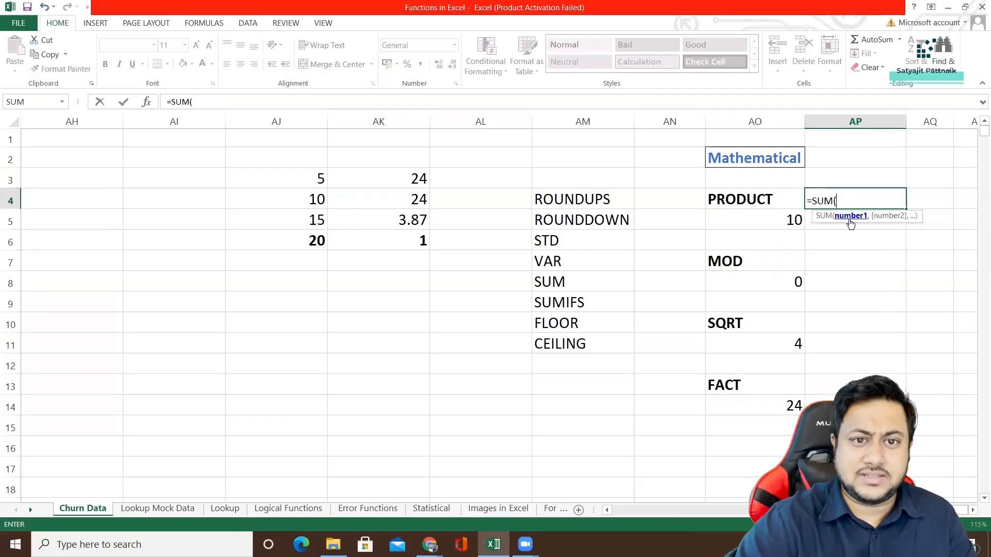
type("5,10")
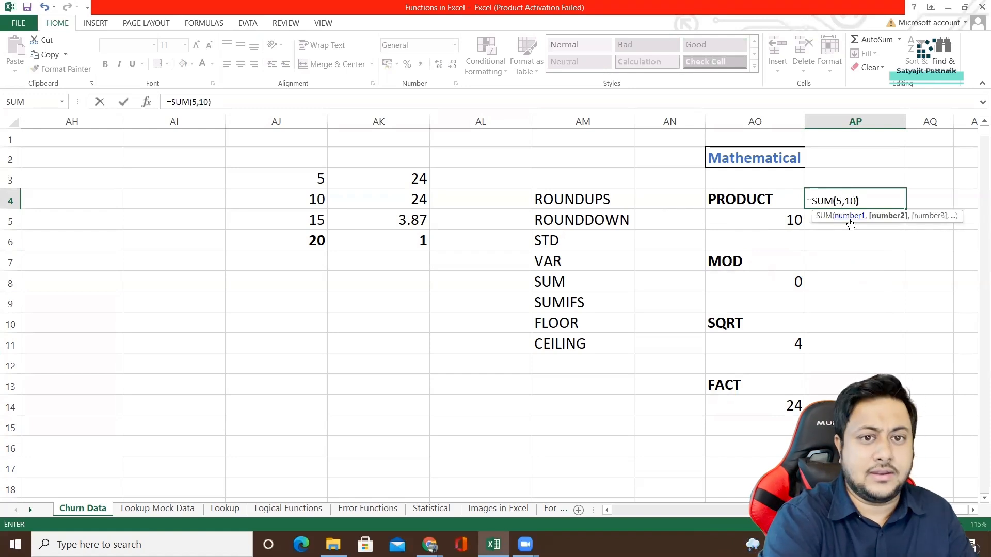
key("Return")
left_click(867, 200)
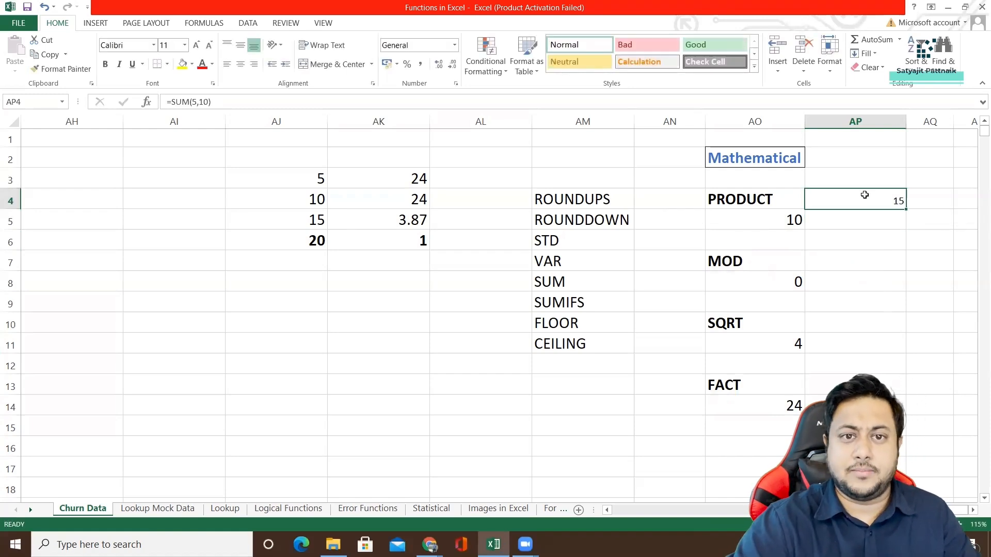
key("Delete")
Enter SUM in AM3 directly above ROUNDUPS in the list of function names.
left_click(580, 182)
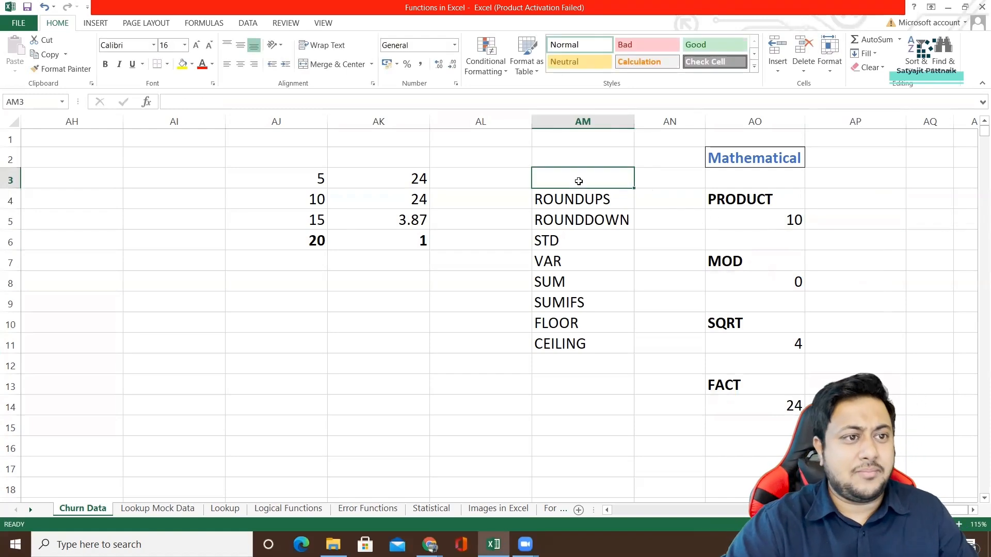
type("SUM")
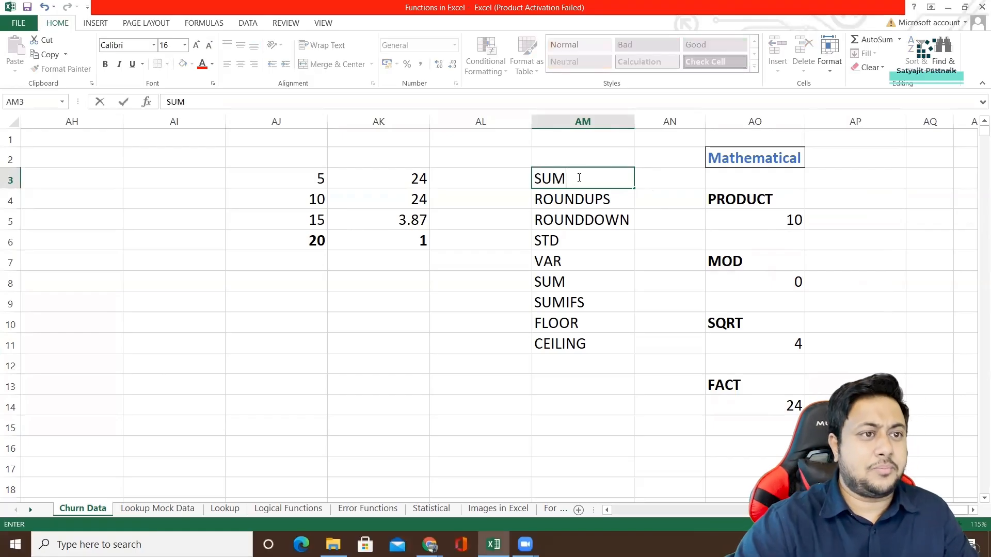
Check in AM2 for functions beginning with =SUB, and erase the entry.
left_click(587, 156)
key("BackSpace")
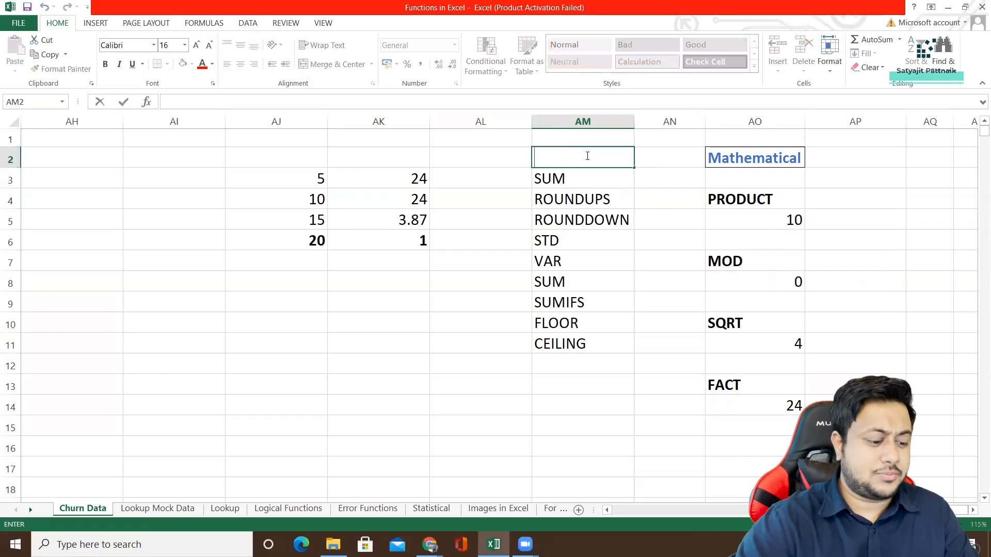
type("=SUB")
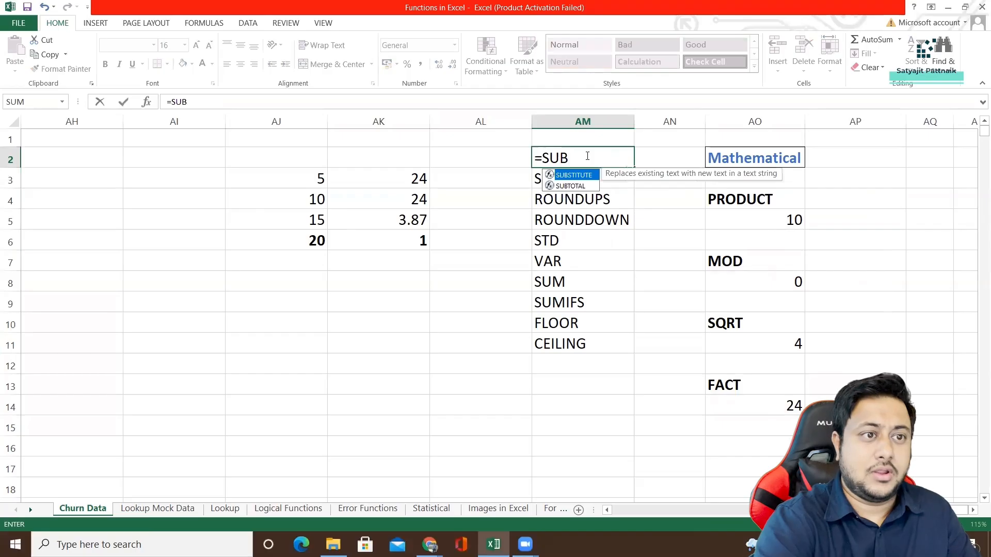
key("BackSpace")
key("BackSpace")
key("BackSpace")
key("BackSpace")
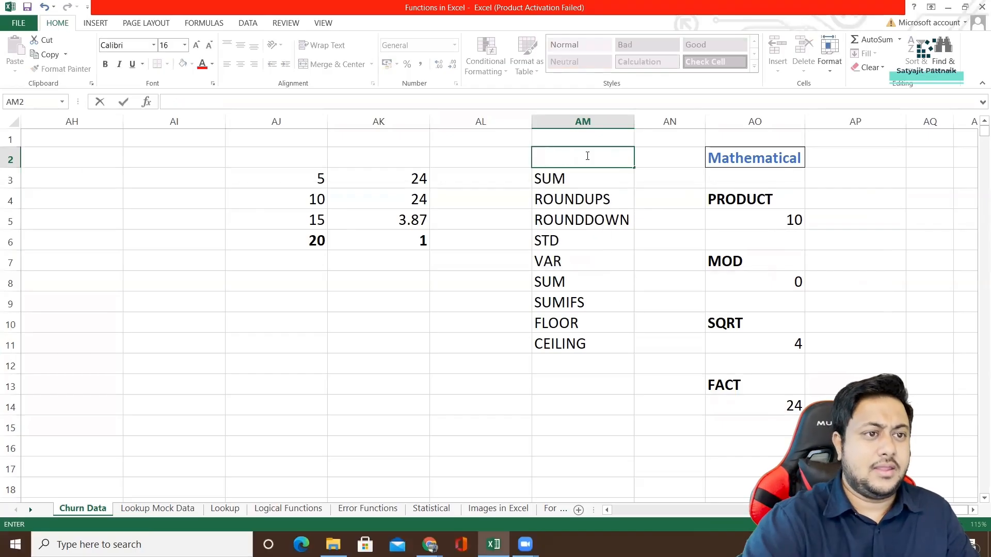
Enter the formula =ROUNDUP(99.19,0) in AJ10 to round the number up to a whole number.
left_click(573, 178)
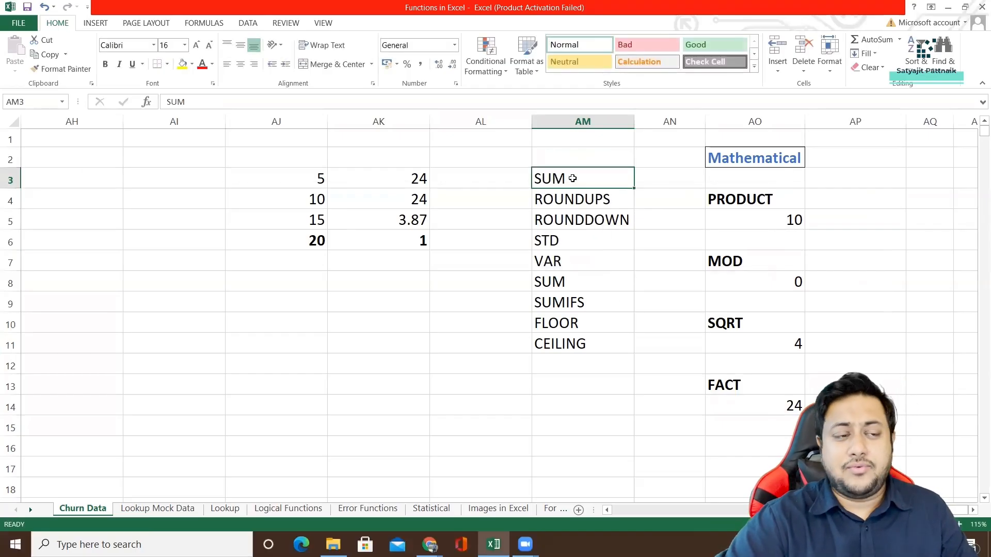
left_click(572, 203)
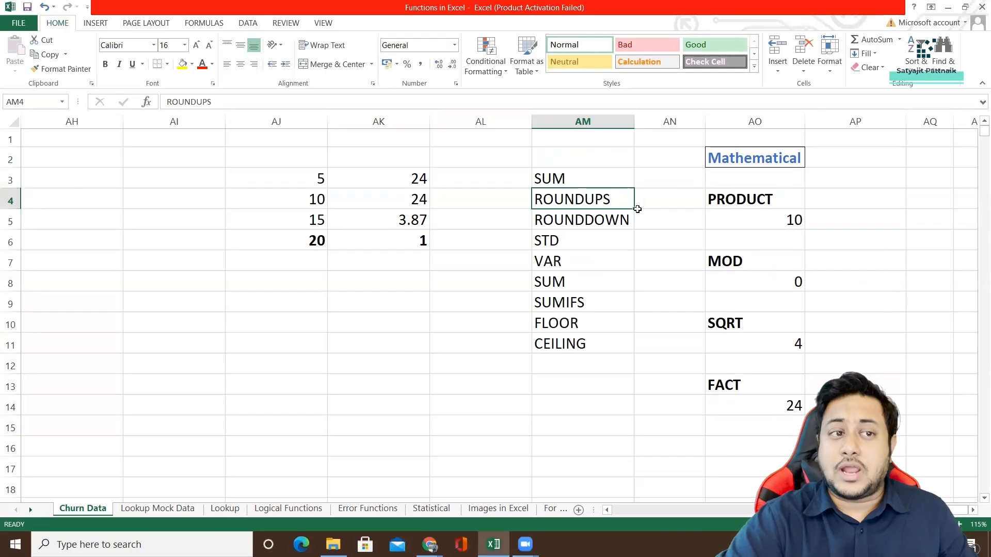
double_click(291, 319)
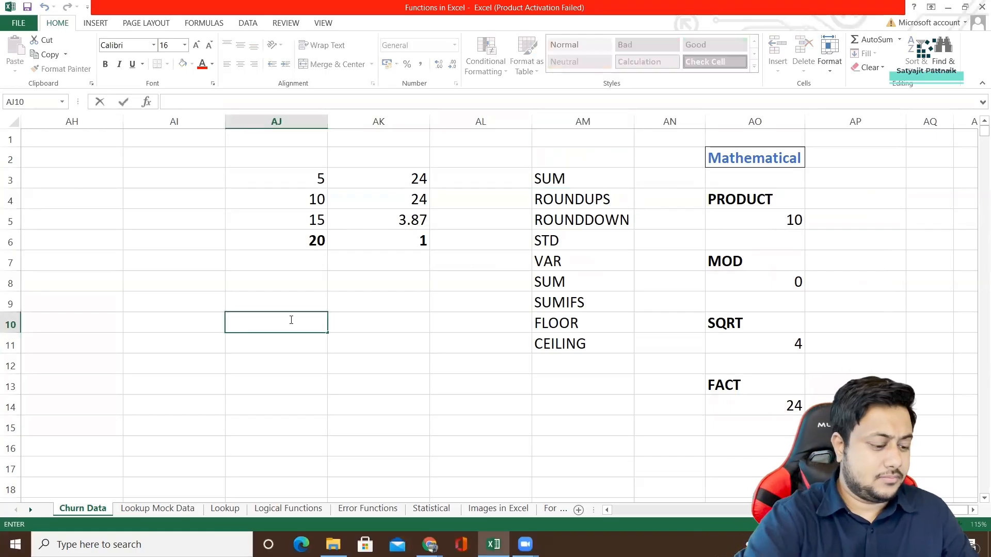
type("=ROUND")
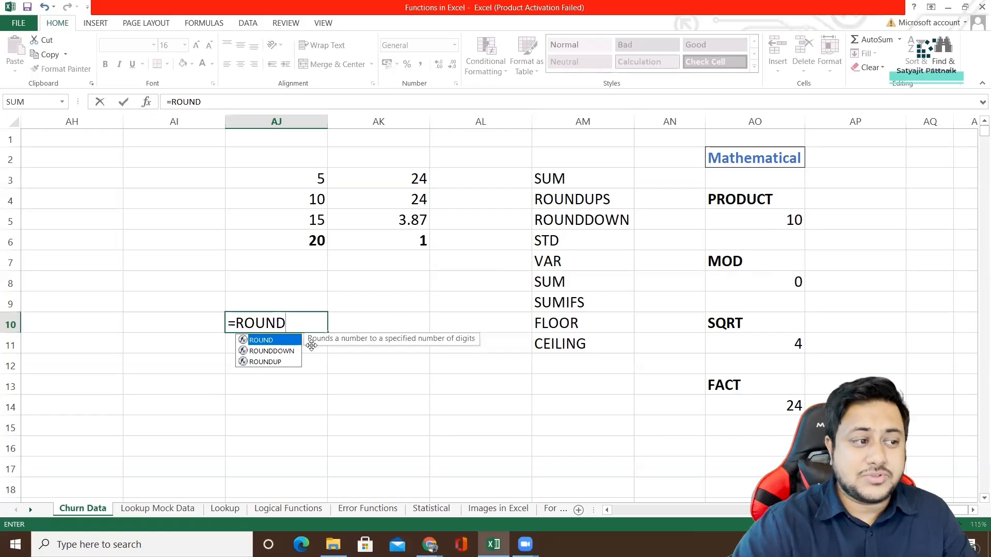
double_click(266, 363)
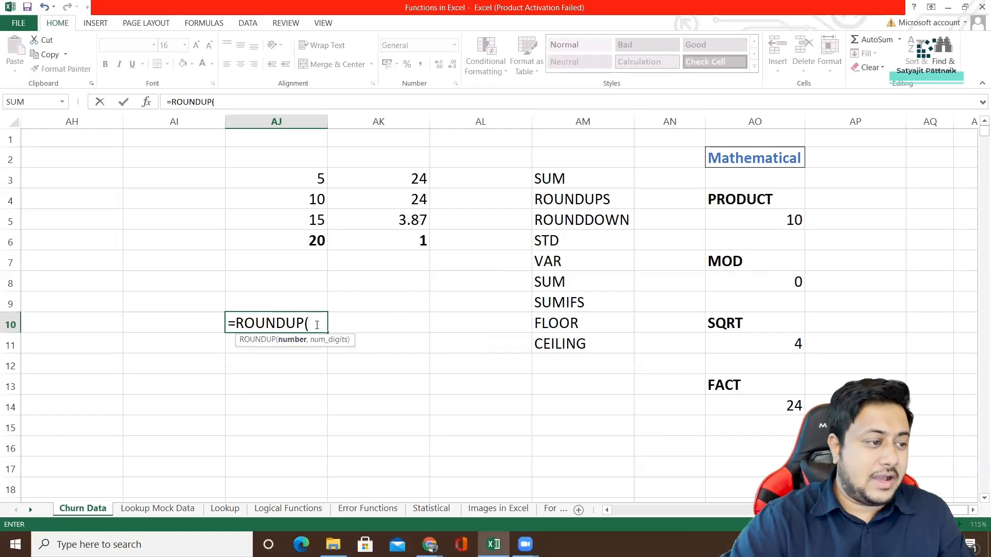
type("99")
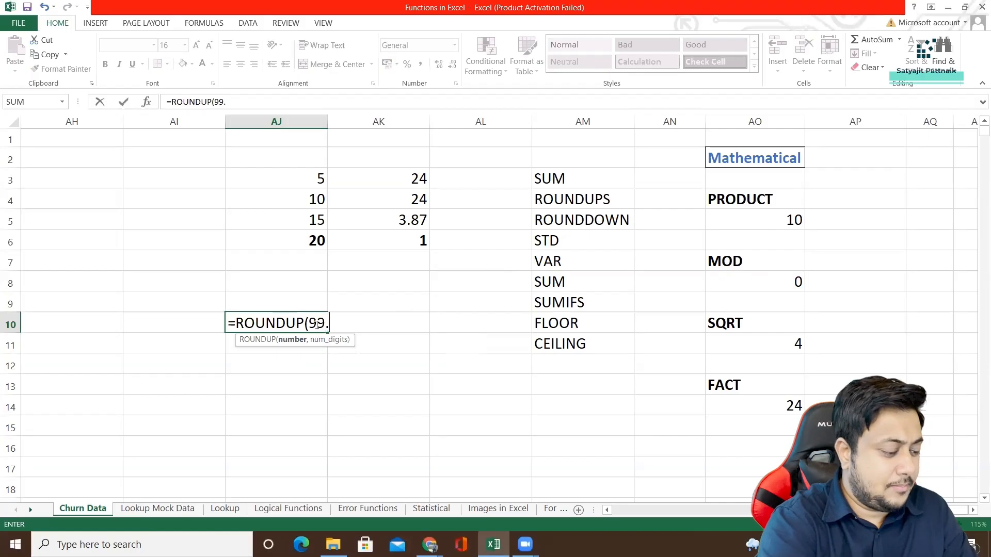
type(".19,")
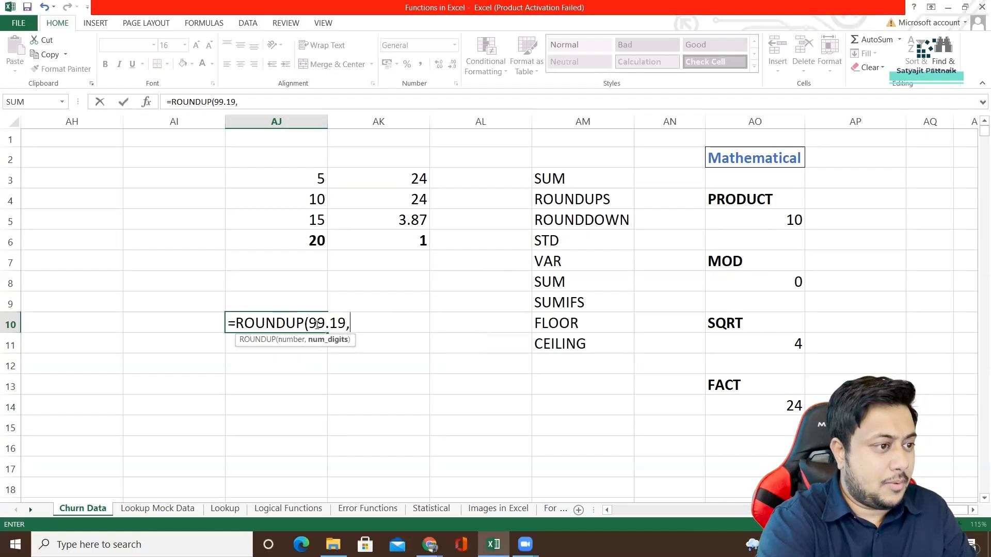
type("0)")
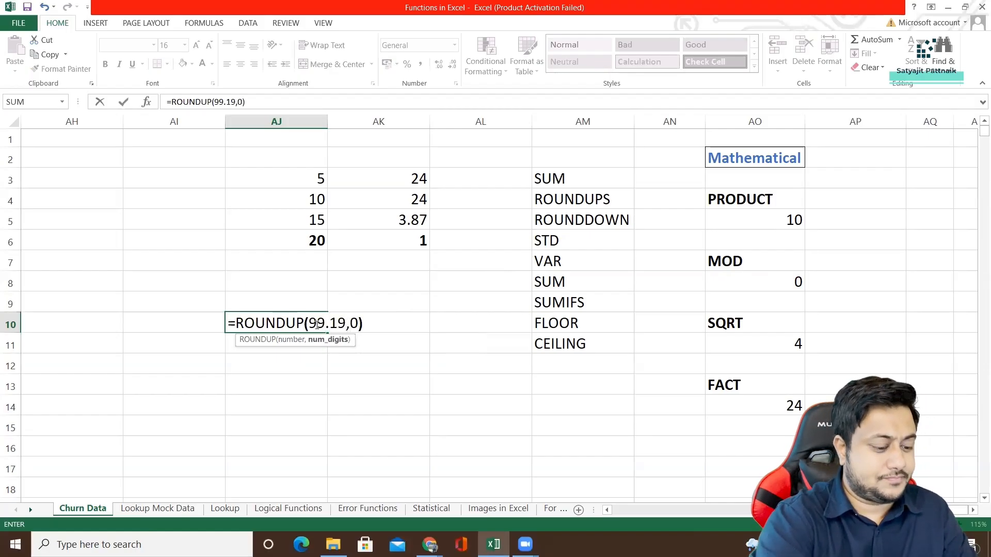
key("Return")
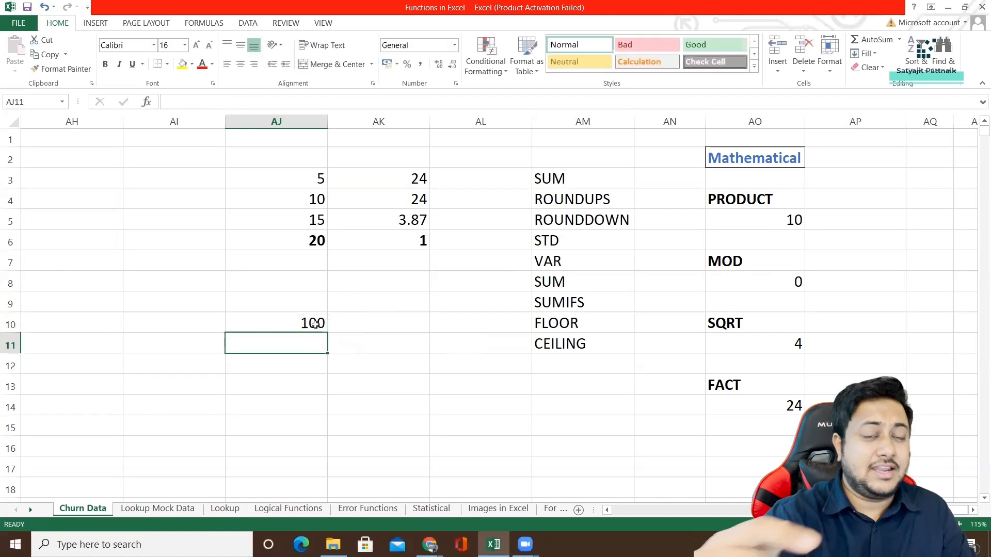
Copy the ROUNDUP formula from AJ10 into AJ11 and change it to =ROUNDDOWN(99.19,0).
left_click(315, 324)
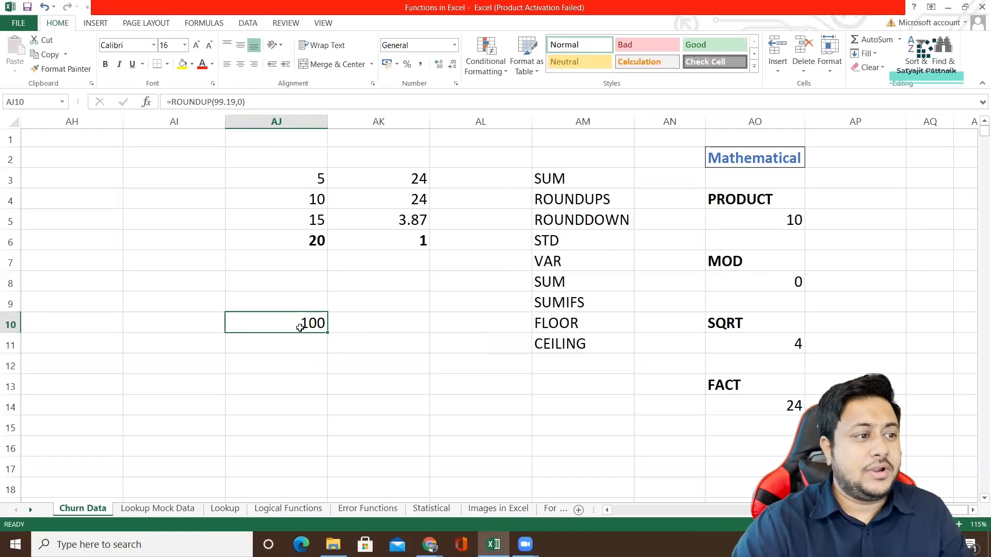
key("F2")
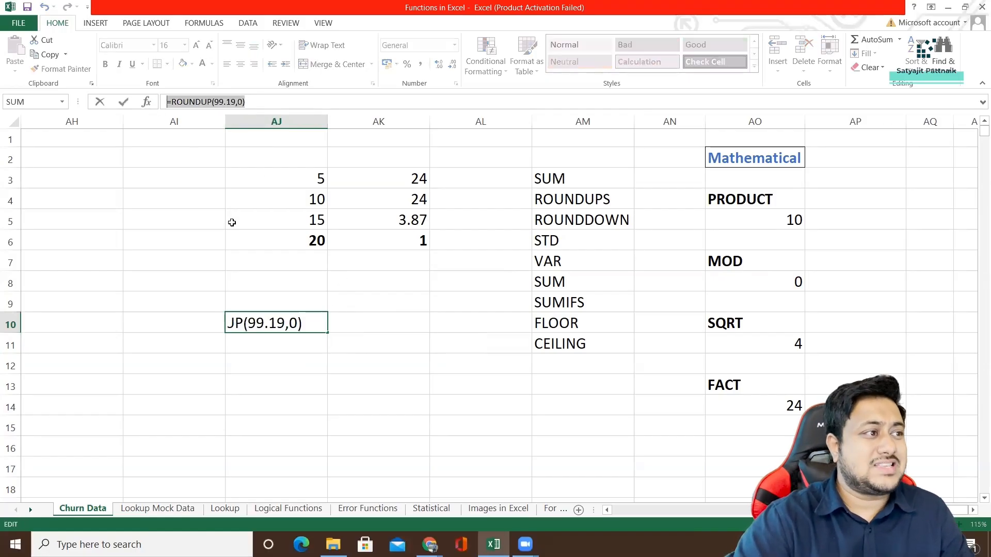
key("Return")
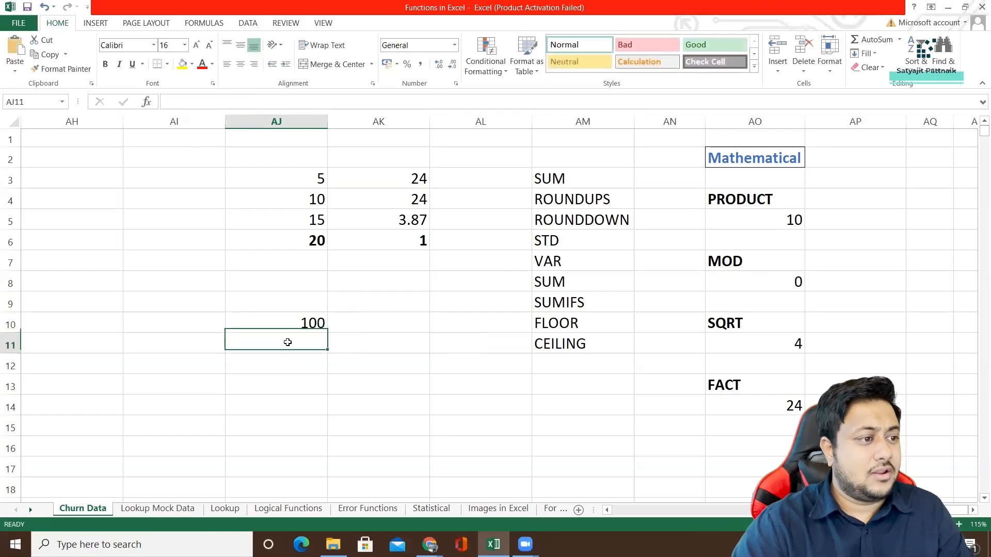
key("F2")
type("=ROUNDUP(99.19,0)")
left_click_drag(285, 345, 304, 344)
type("DOWN")
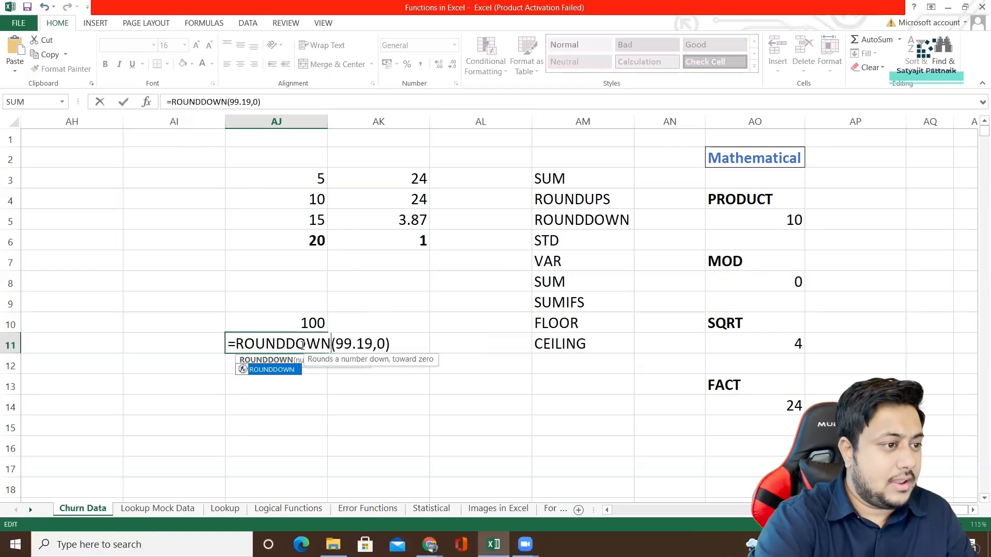
key("Return")
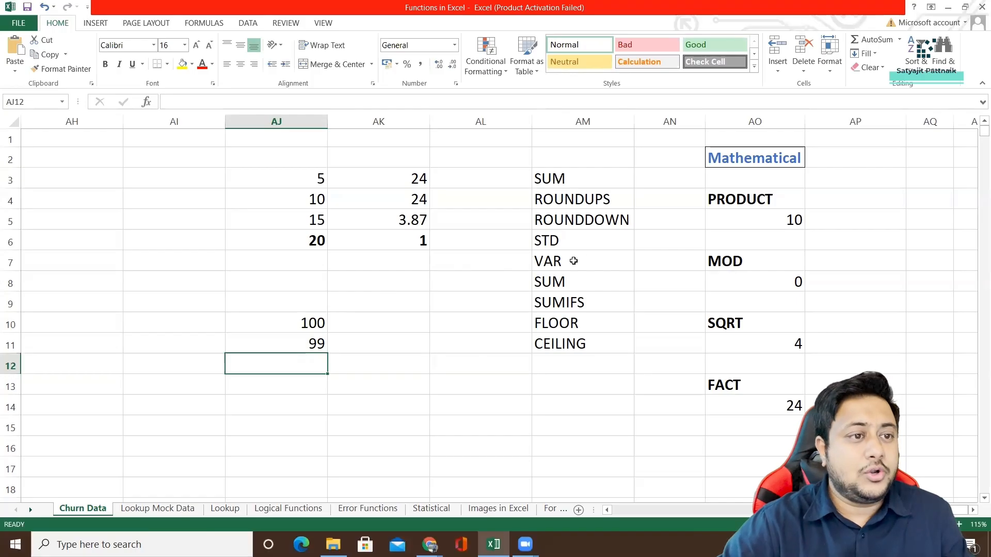
Clear SUM from AM3 and the STD and VAR entries from AM6:AM7 in the function list.
left_click(572, 246)
left_click_drag(571, 245, 571, 262)
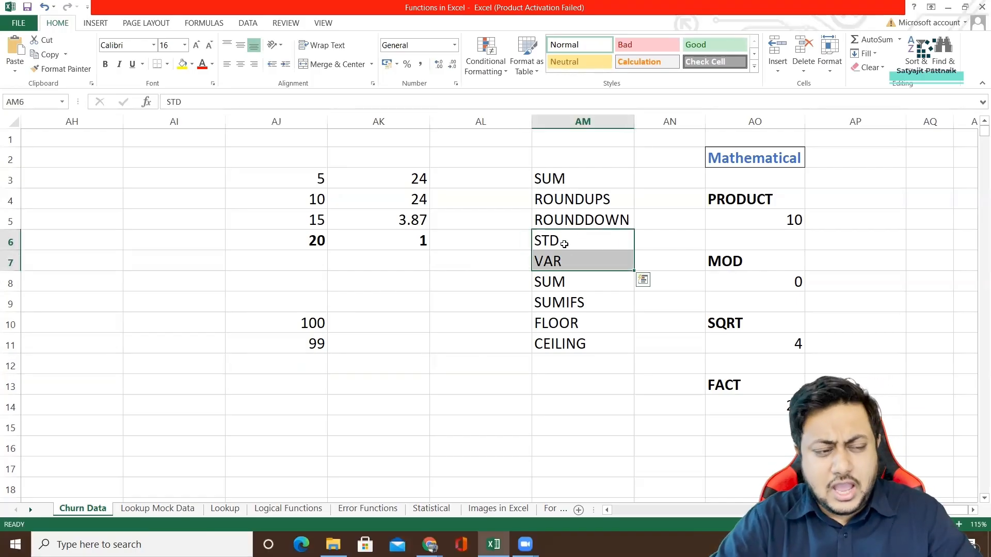
left_click(561, 180)
key("Delete")
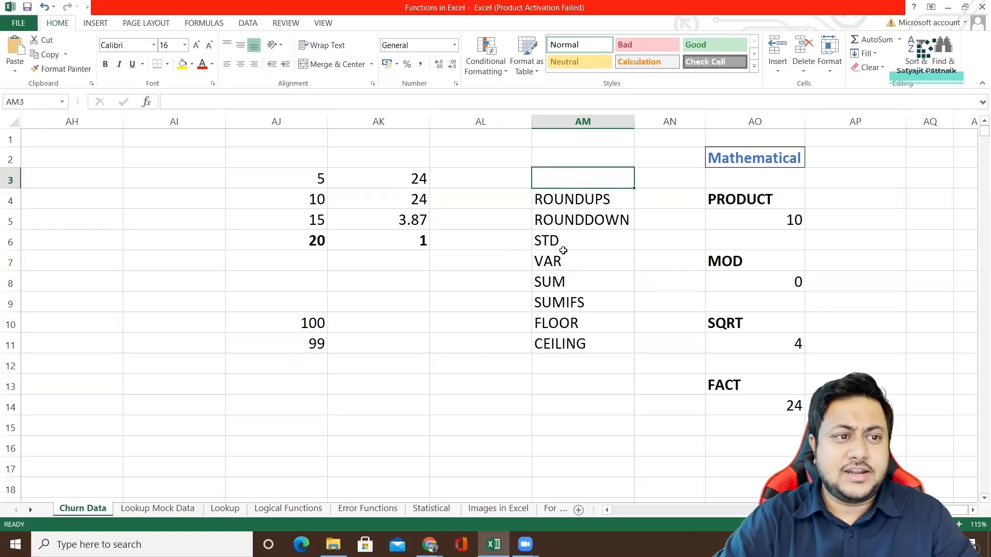
left_click(551, 286)
left_click_drag(566, 243, 565, 264)
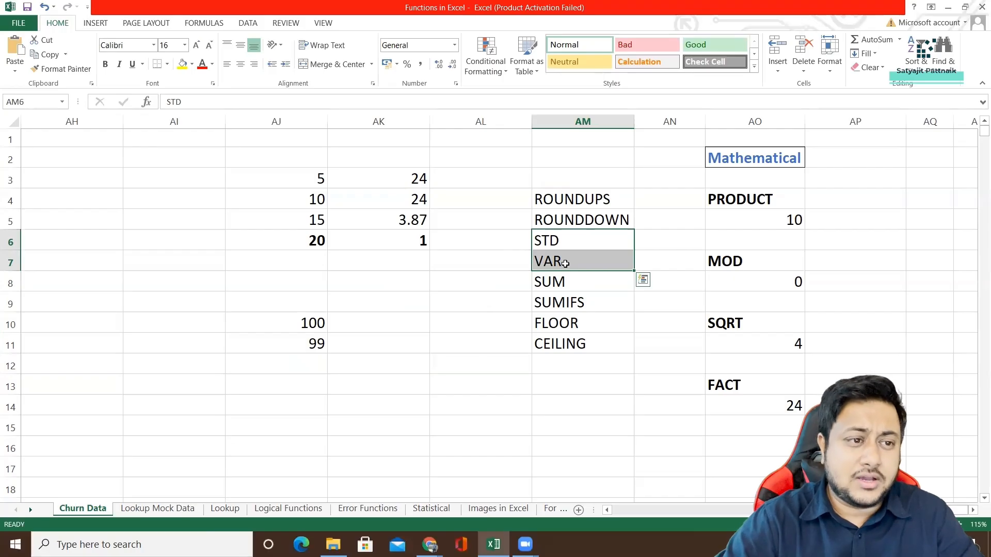
key("Delete")
Move the entries SUM, SUMIFS, FLOOR and CEILING from AM8:AM11 up to AM6:AM9, directly below ROUNDDOWN.
left_click_drag(550, 283, 550, 343)
key("ctrl+x")
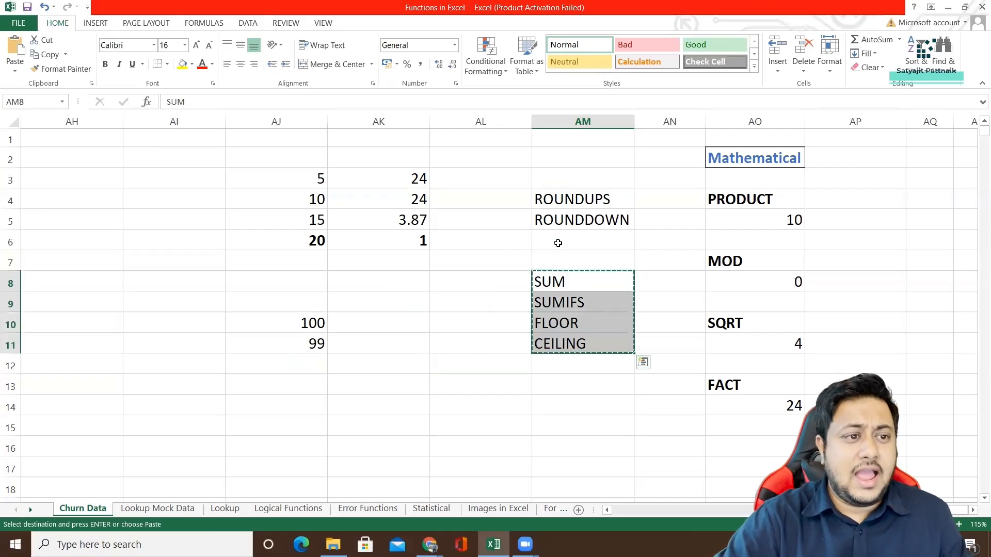
left_click(558, 243)
key("ctrl+v")
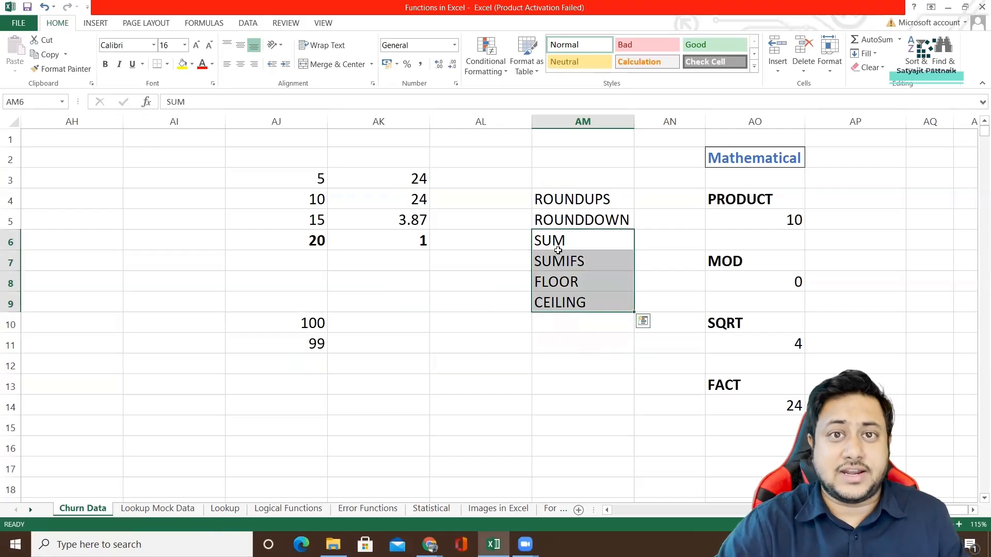
Clear the ROUNDUP and ROUNDDOWN example formulas from AJ10:AJ11.
left_click(493, 254)
left_click(578, 259)
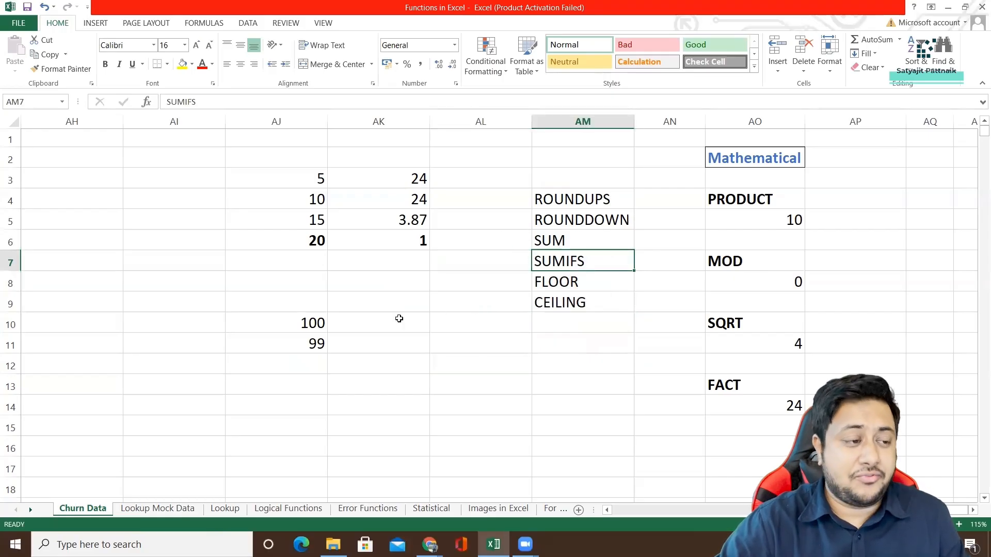
left_click_drag(303, 322, 307, 342)
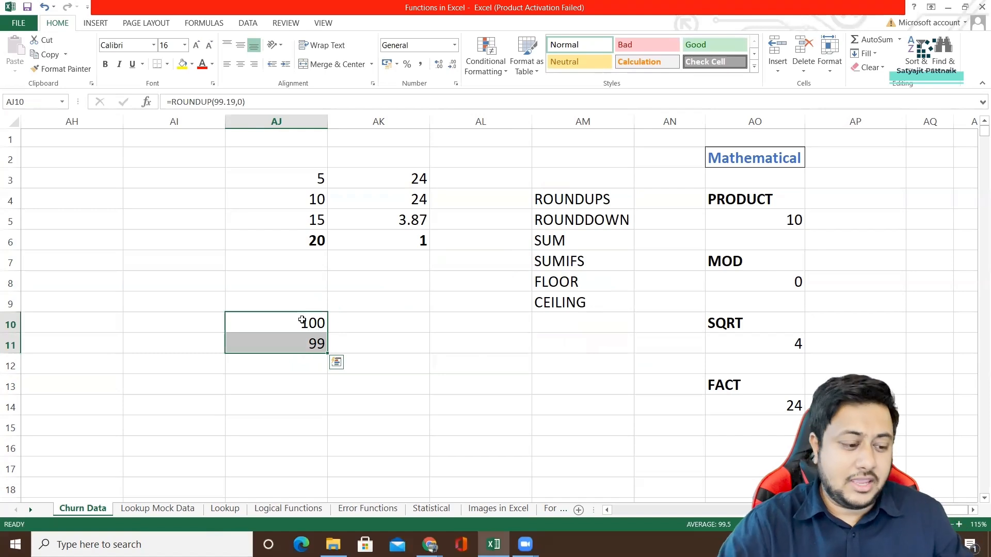
key("Delete")
Enter the column headers Date, ProductName, Color, Region and Value across AH8:AL8.
left_click(82, 281)
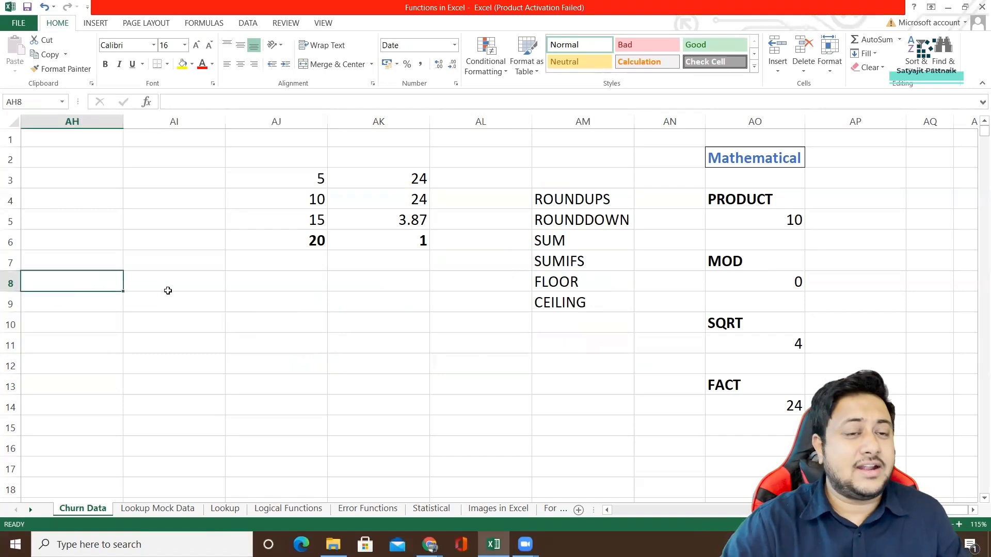
type("Date")
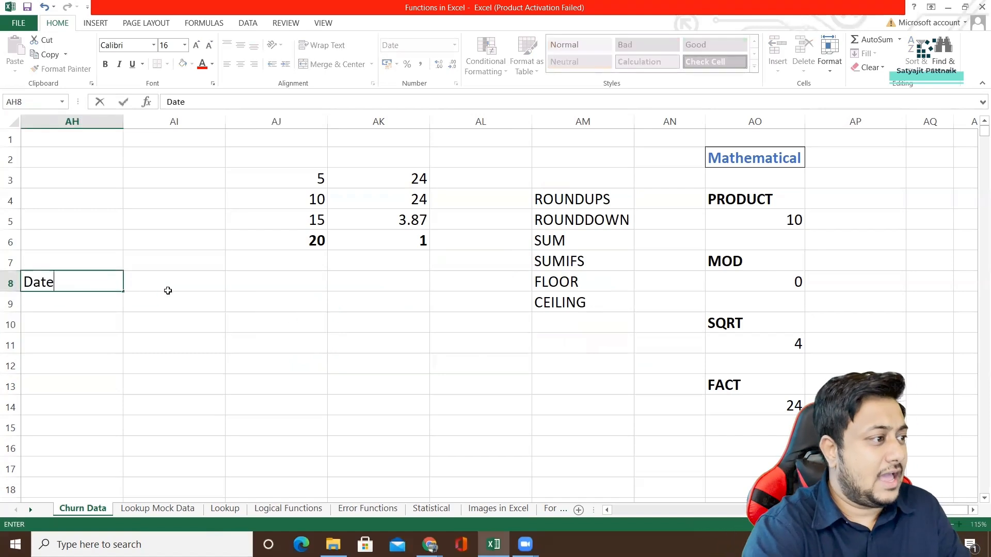
key("Return")
left_click(168, 290)
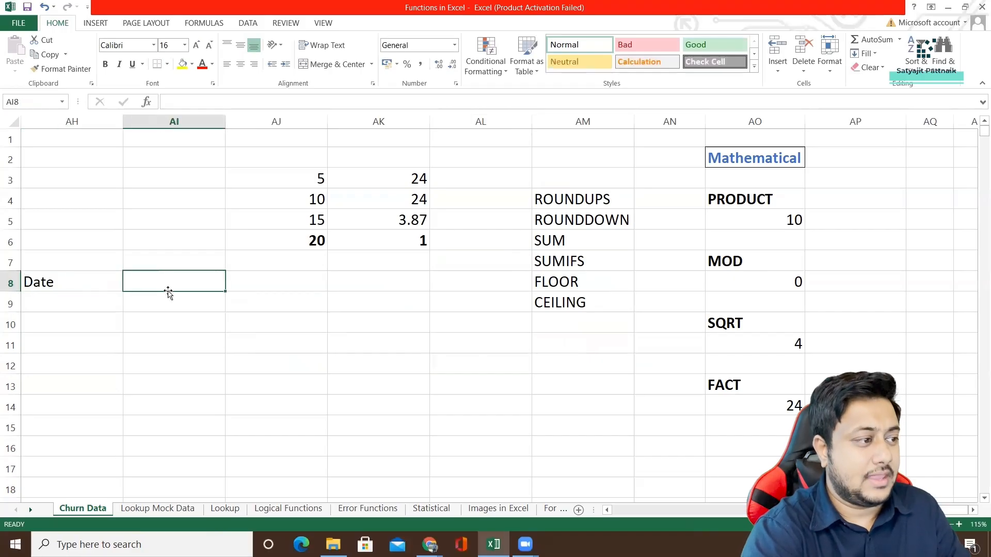
type("Produ")
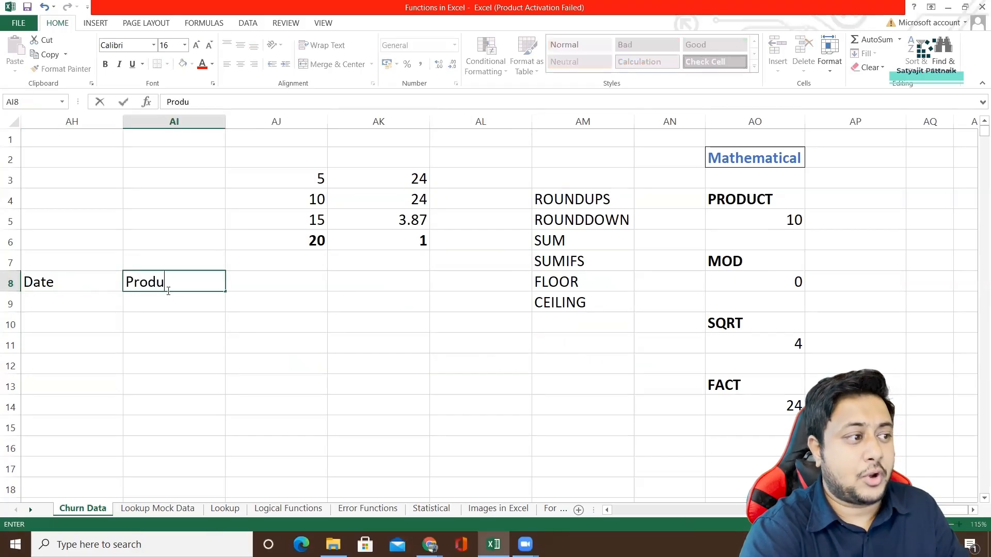
type("ctName")
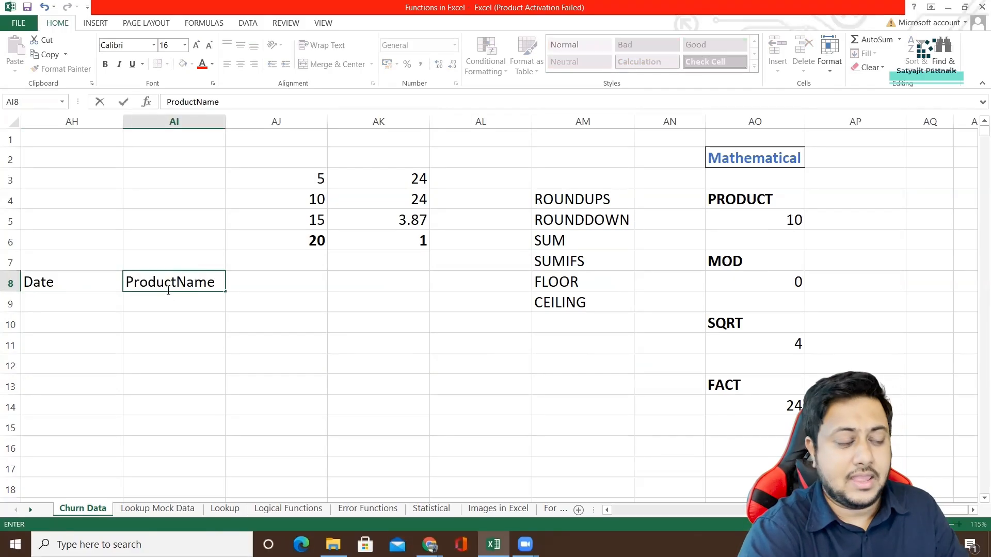
key("Tab")
type("Color")
key("Tab")
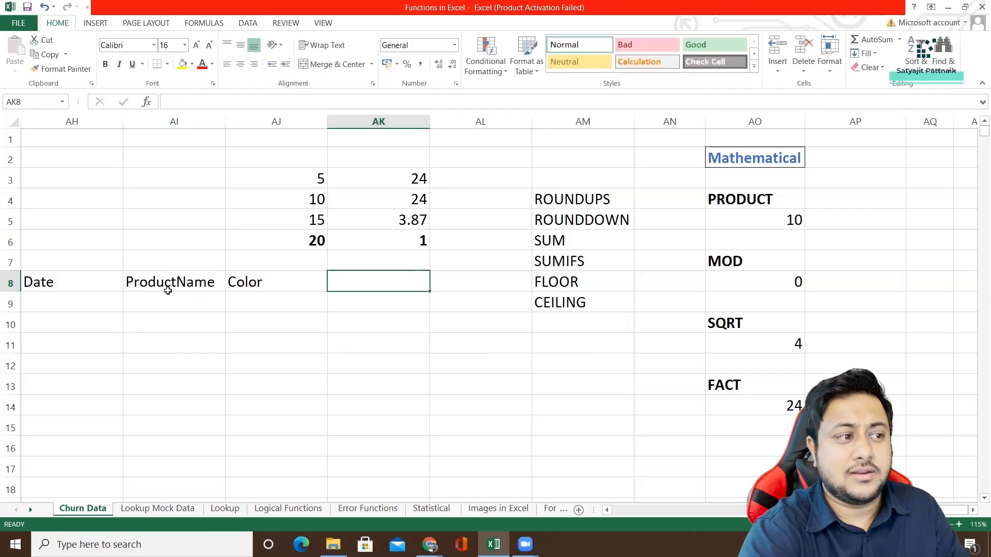
type("Region")
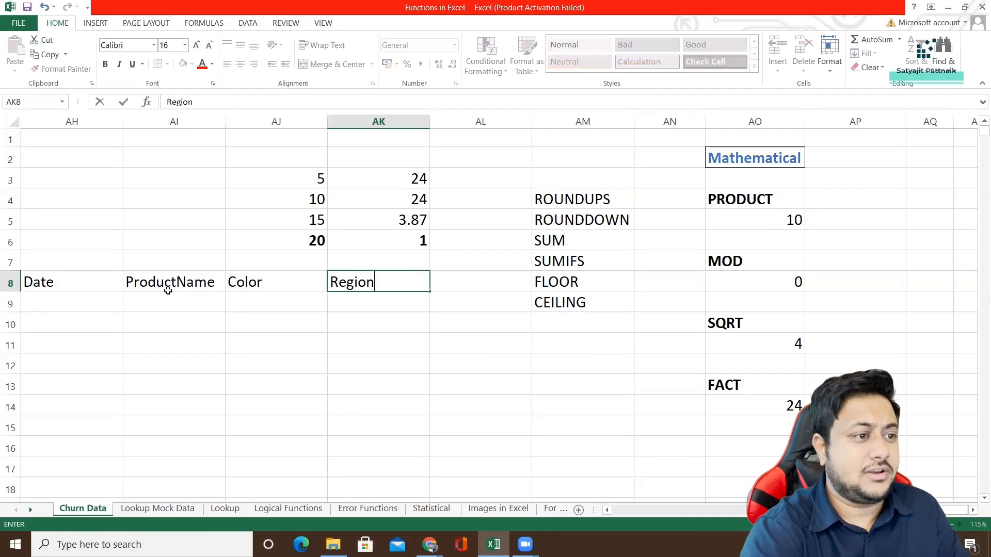
key("Tab")
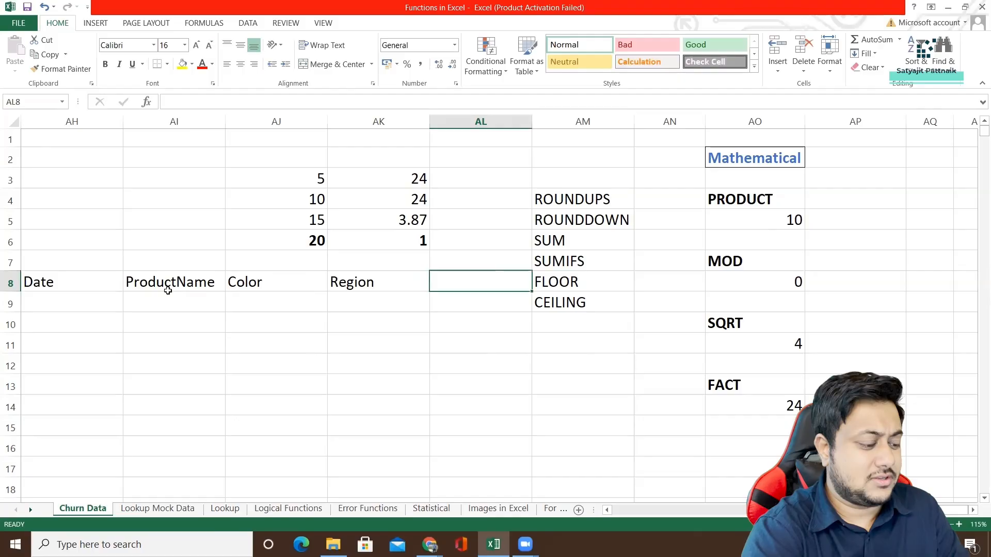
type("Value")
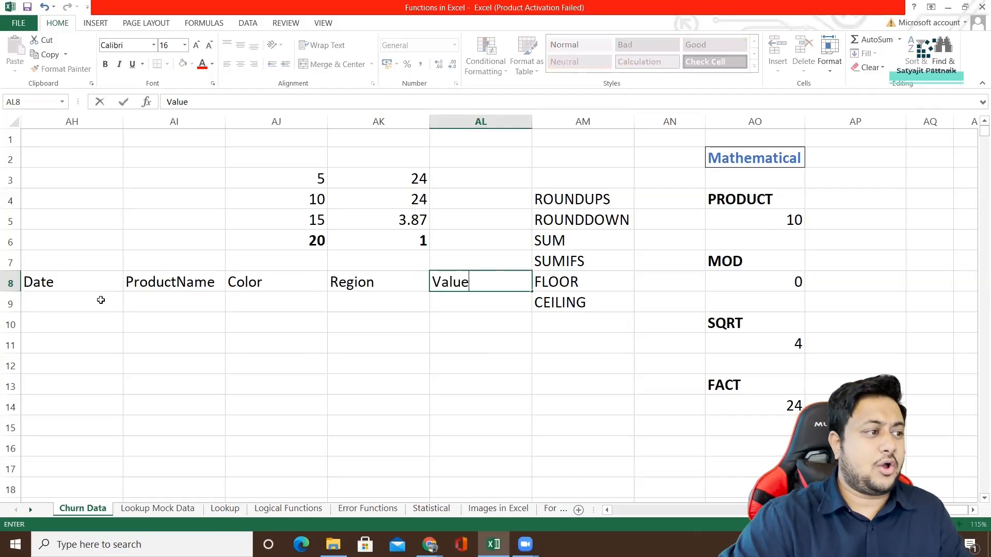
Apply all borders to the sample table range AH8:AL16.
left_click(97, 281)
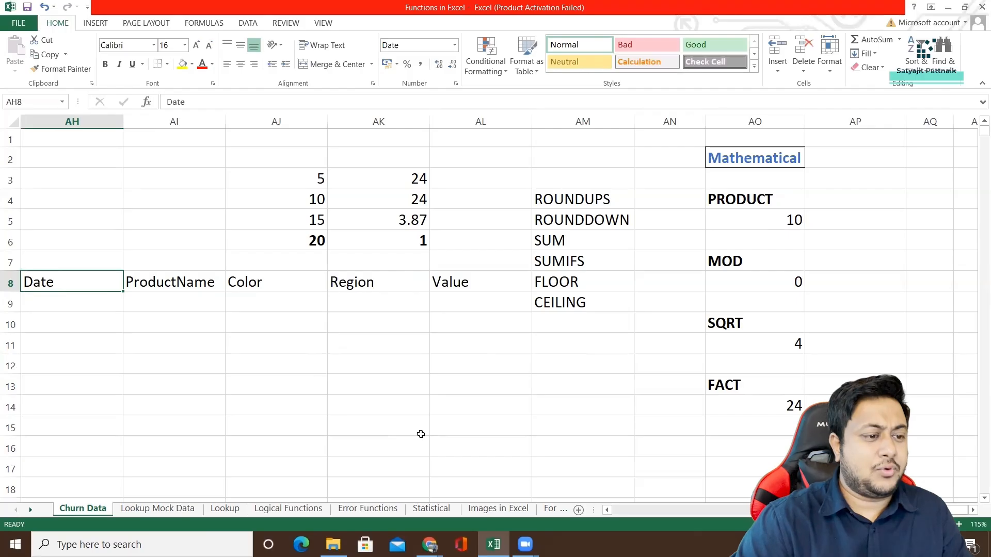
left_click(480, 450, "shift")
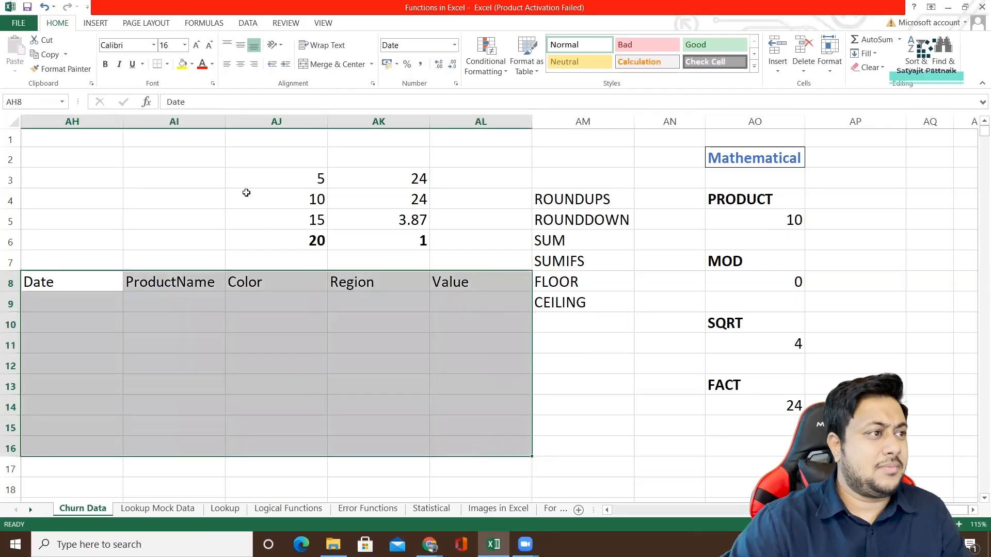
left_click(167, 64)
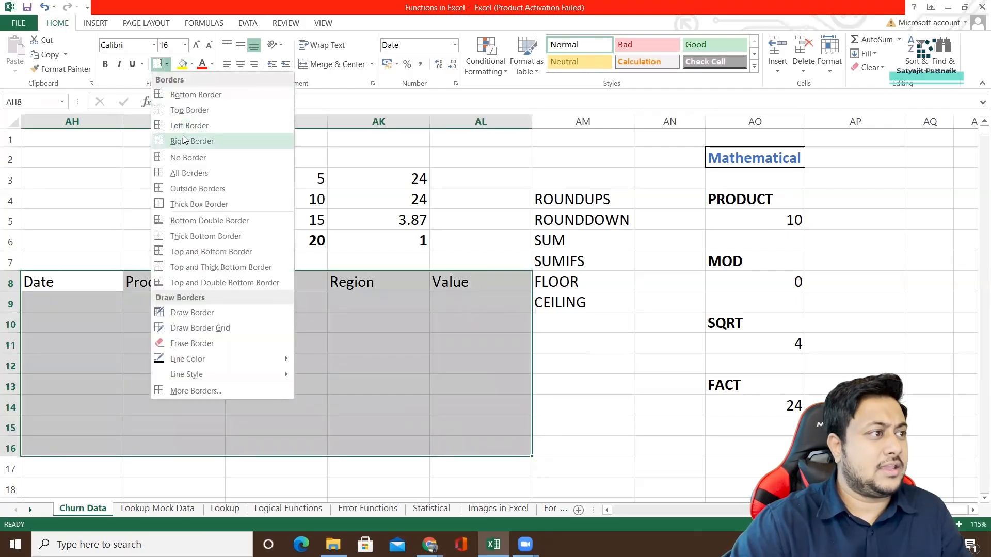
left_click(187, 174)
Enter the dates 01/01/2021 in AH9 and 02/01/2021 in AH10.
left_click(62, 304)
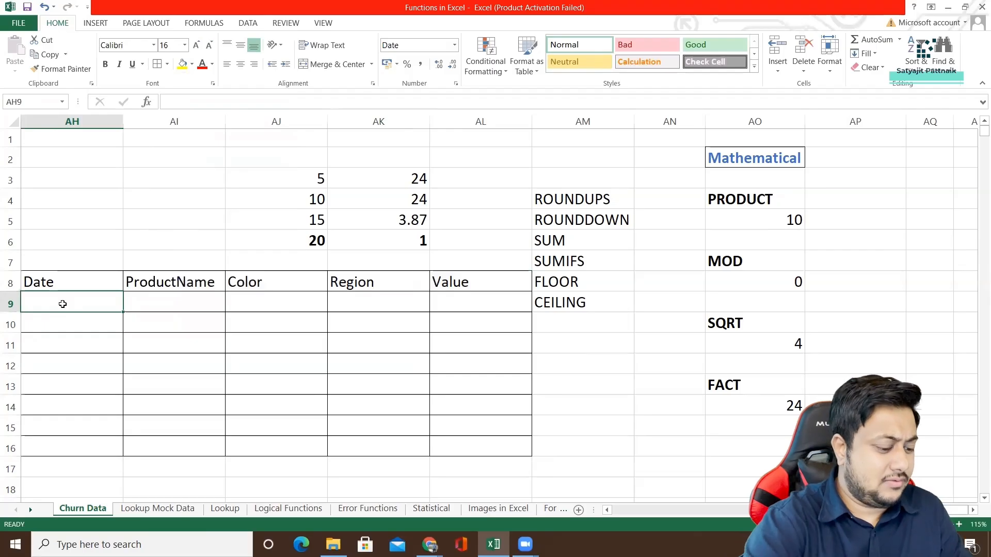
key("alt")
key("alt")
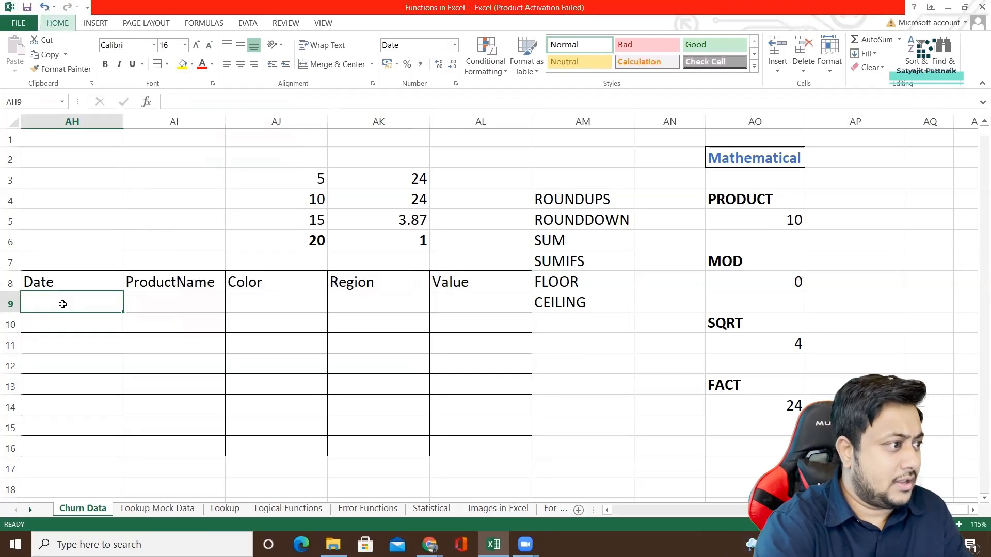
type("1")
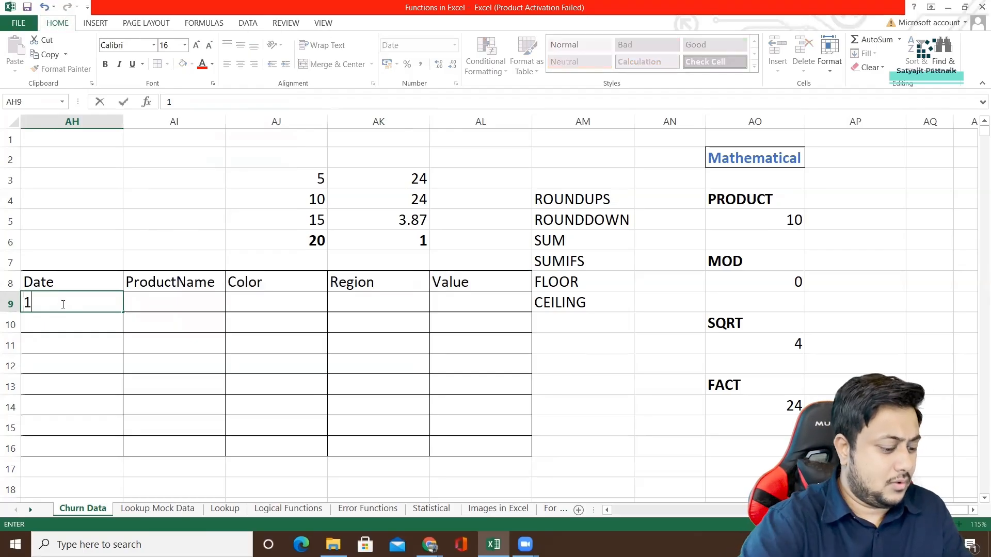
type("/01/2021")
key("Return")
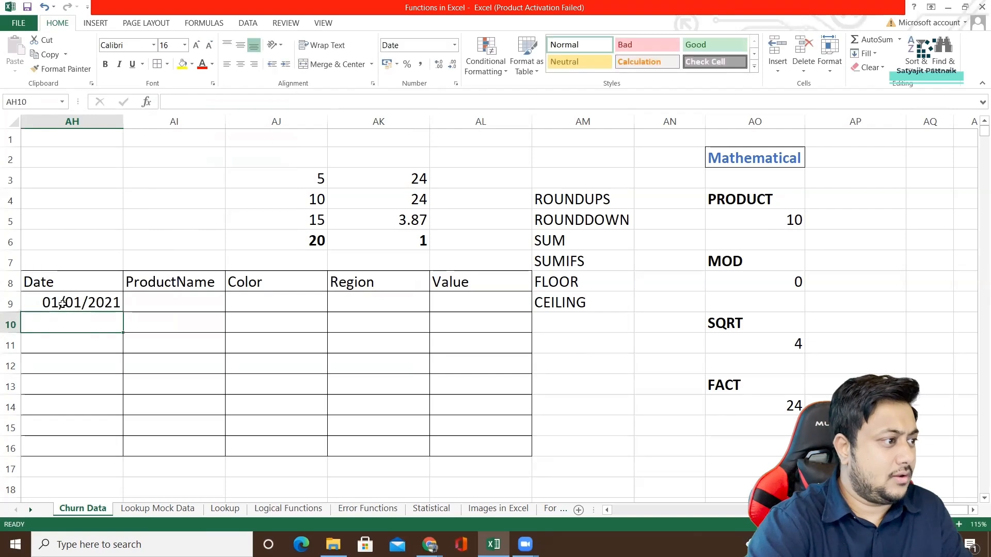
type("2/")
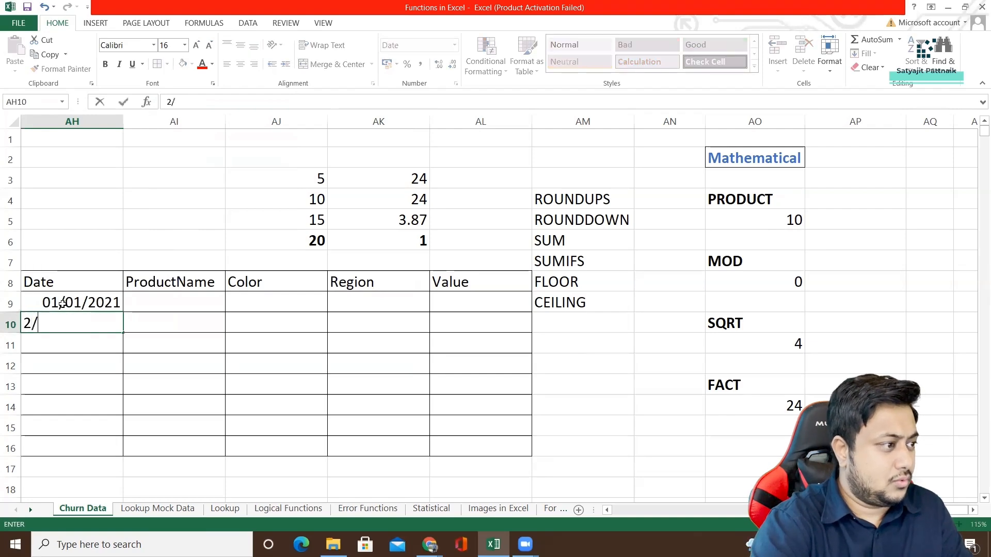
type("01/2021")
key("Return")
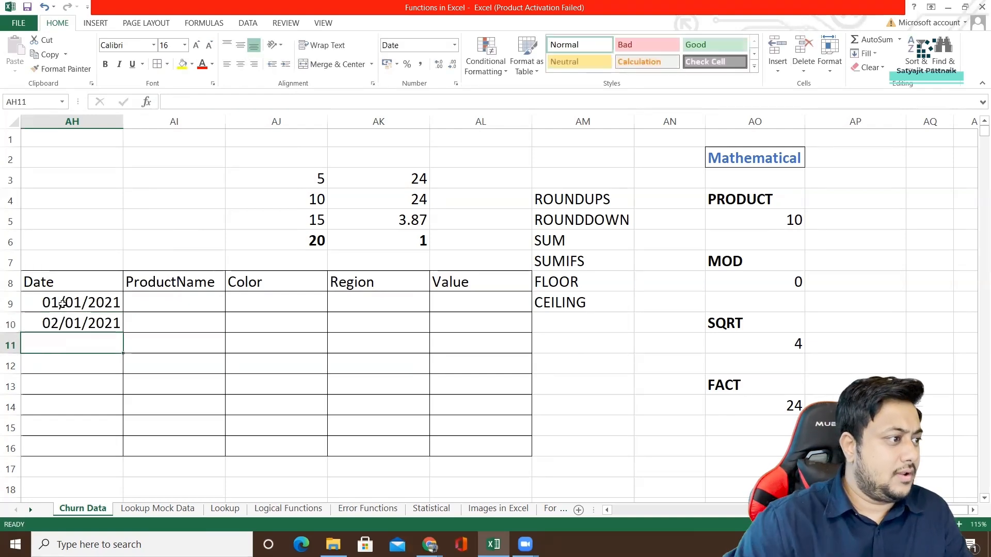
Copy 02/01/2021 into AH11:AH14, and fill the date series down to AH16 with 03/01/2021 and 04/01/2021.
left_click_drag(62, 304, 64, 407)
key("ctrl+c")
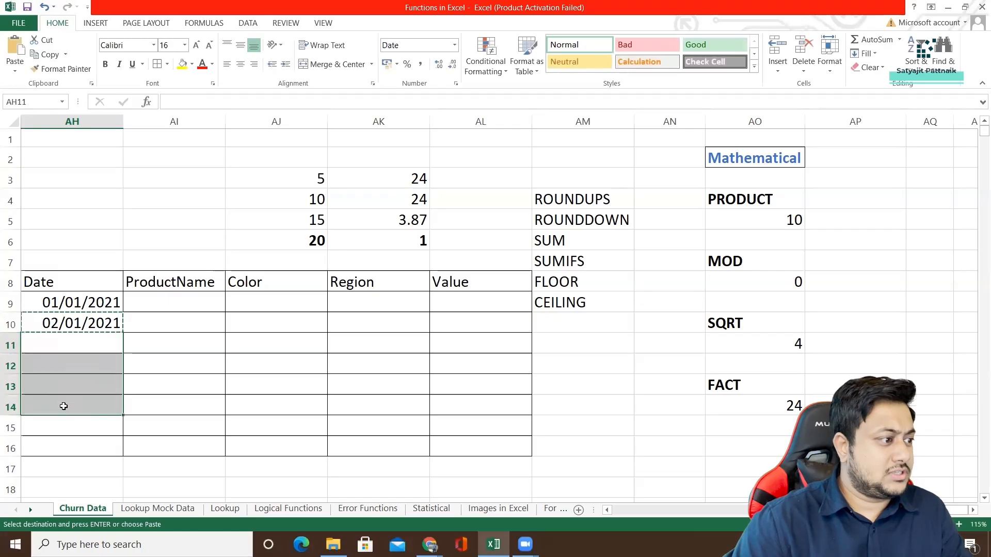
key("ctrl+v")
left_click(64, 420)
left_click(68, 404)
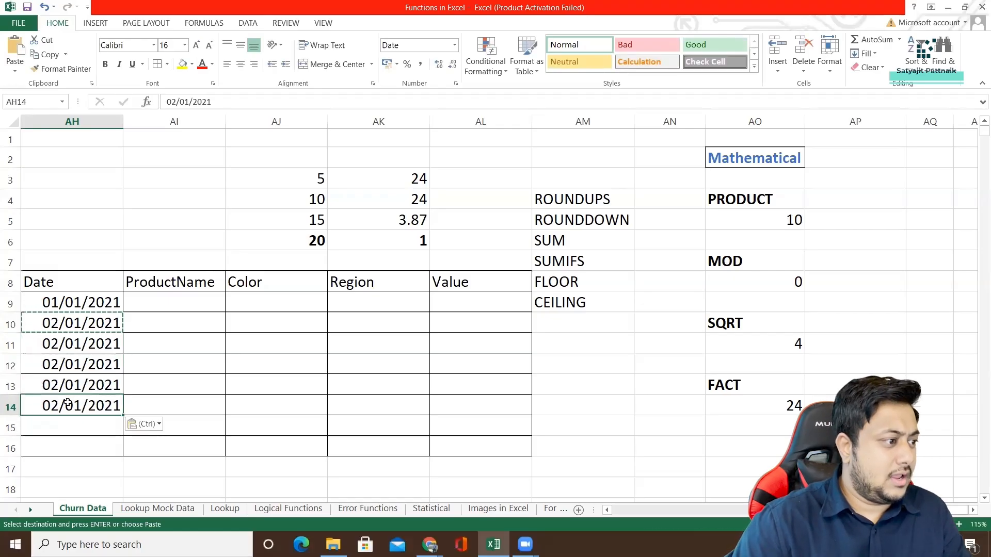
left_click_drag(122, 415, 128, 451)
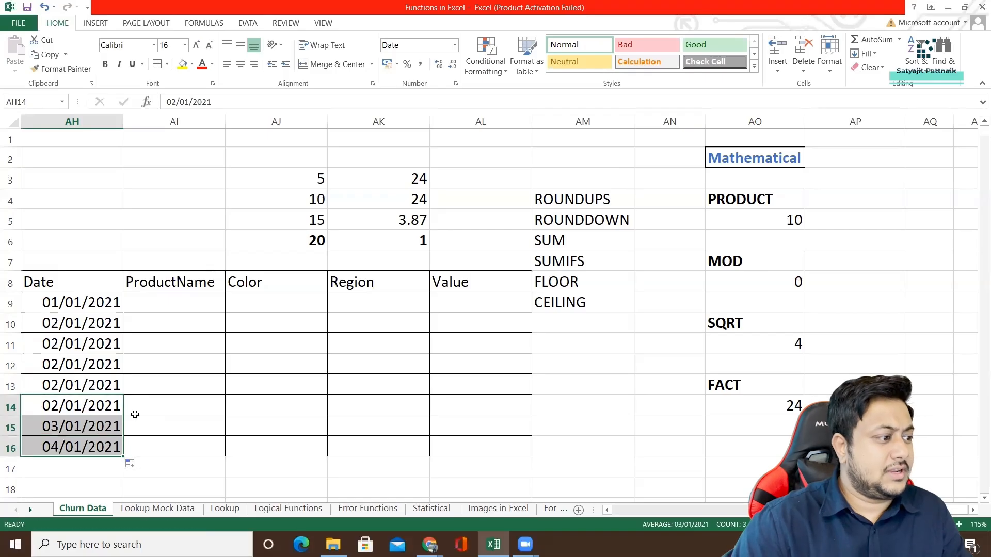
left_click(144, 360)
left_click_drag(84, 299, 103, 408)
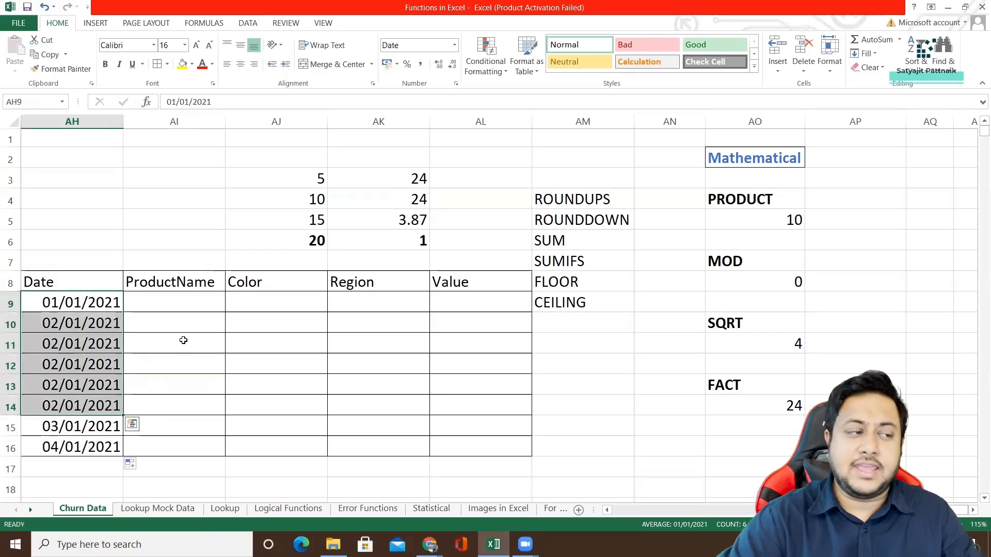
Enter Mouse as the product name in AI9.
left_click(180, 305)
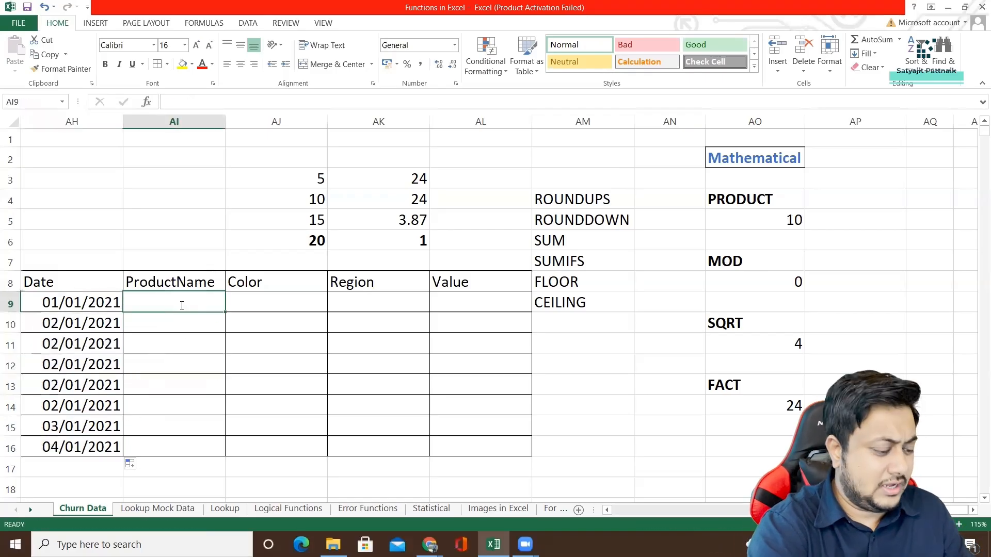
type("Mouse")
key("Return")
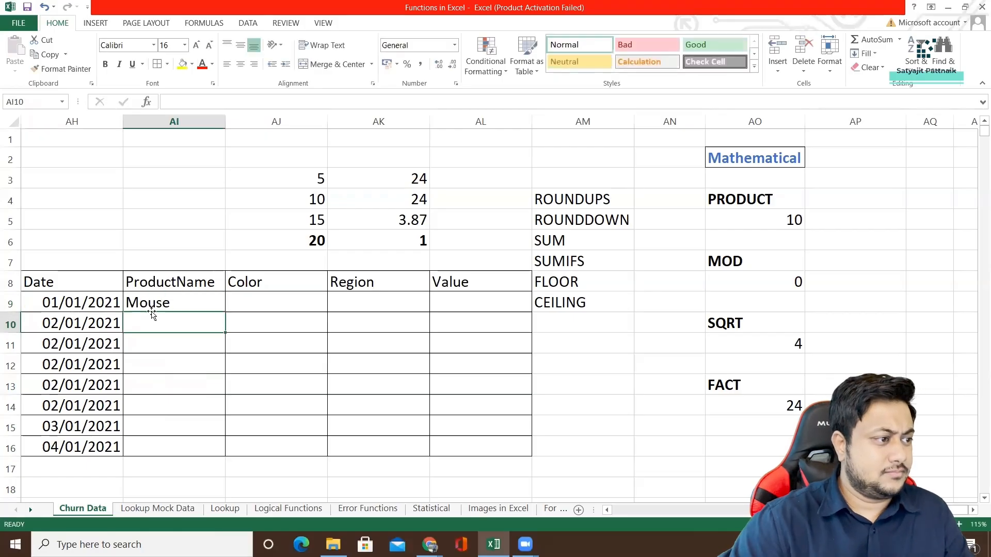
Copy the Mouse entry from AI9 into each cell of AI10:AI13.
key("Up")
key("ctrl+c")
mouse_move(155, 320)
left_mouse_down()
mouse_move(158, 368)
mouse_move(159, 327)
left_mouse_up()
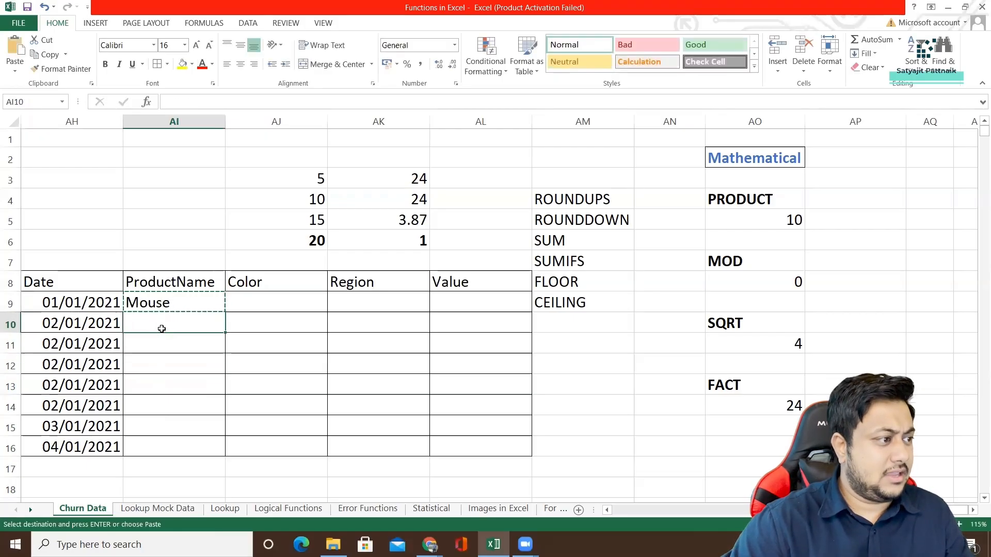
key("ctrl+v")
left_click(155, 343)
key("ctrl+v")
left_click(153, 367)
key("ctrl+v")
left_click(154, 382)
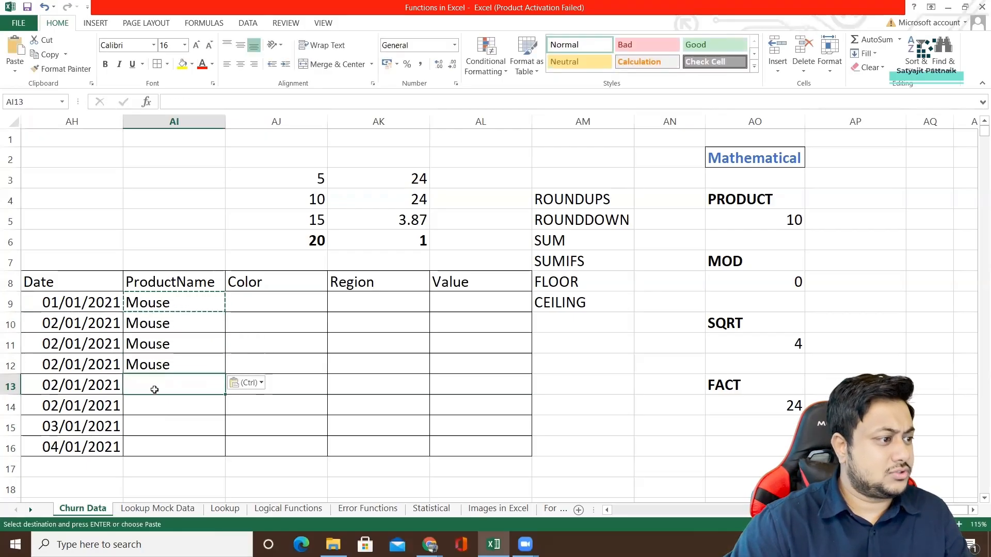
key("ctrl+v")
left_click(153, 410)
key("ctrl")
type("o")
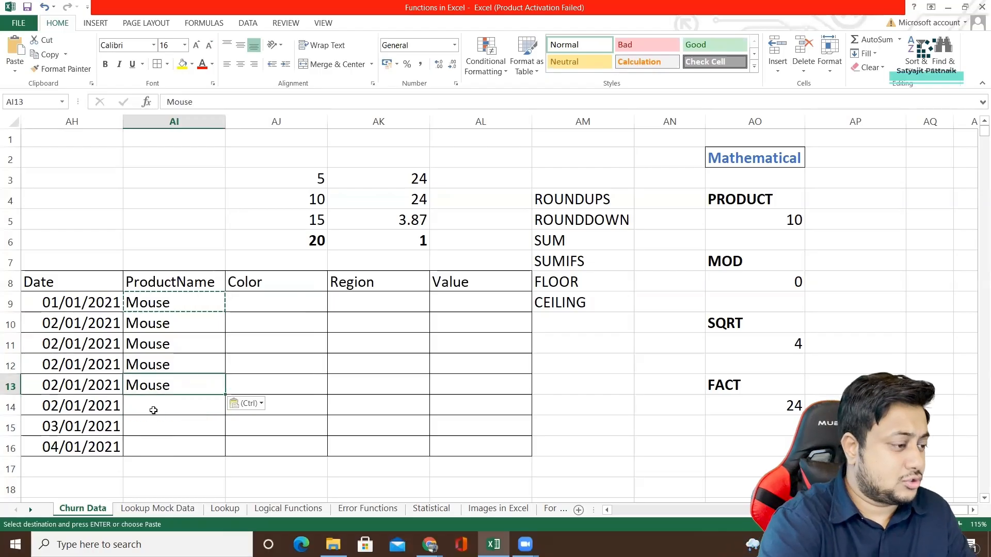
type("use")
key("ctrl+z")
key("Return")
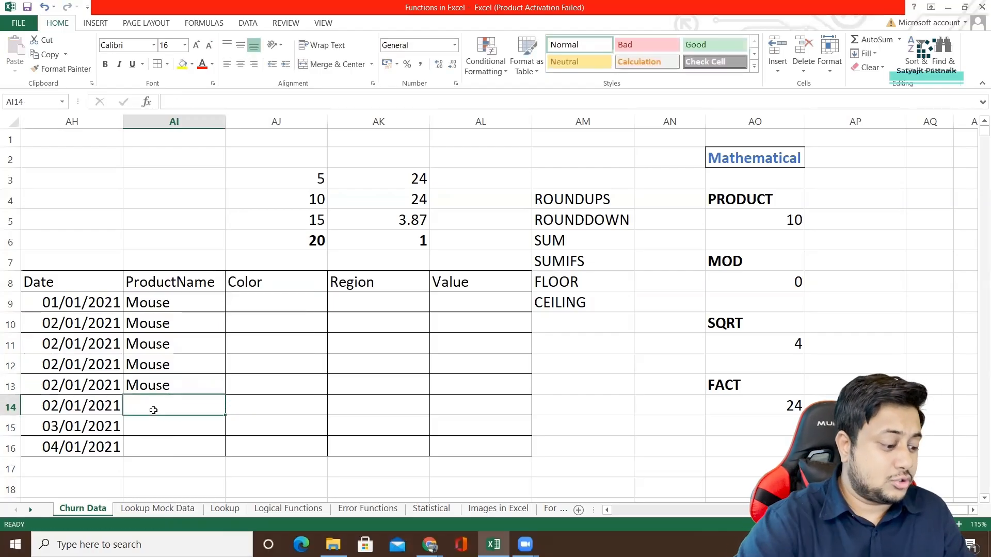
Enter Mousepad as the product name in AI14 and copy it into AI15:AI16.
type("Mousepad")
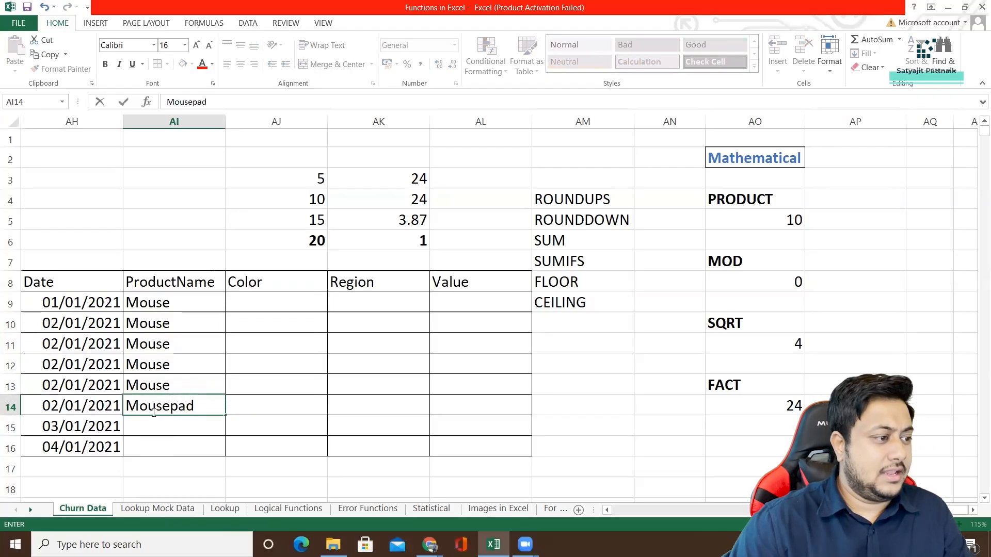
key("Return")
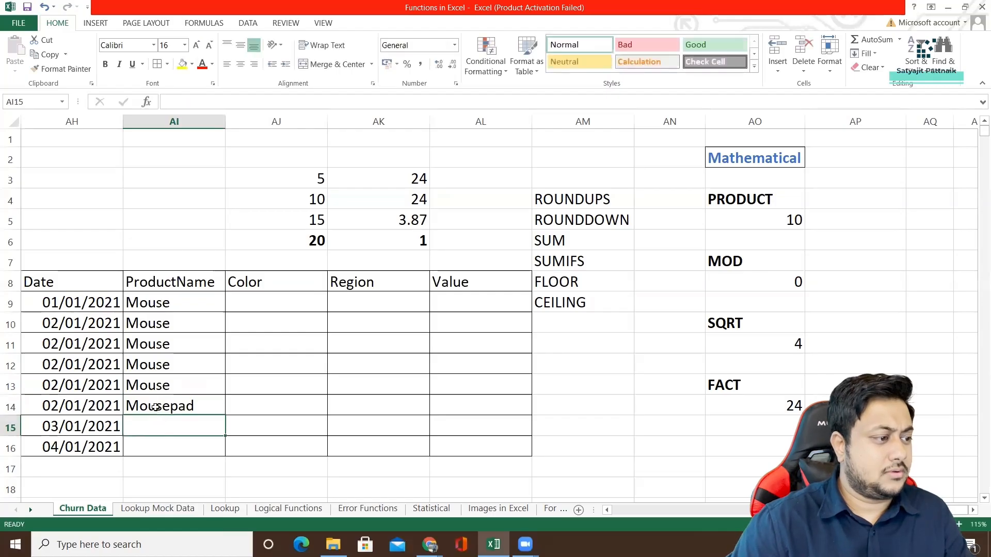
key("Up")
key("ctrl+c")
left_click_drag(138, 437, 148, 440)
key("ctrl+v")
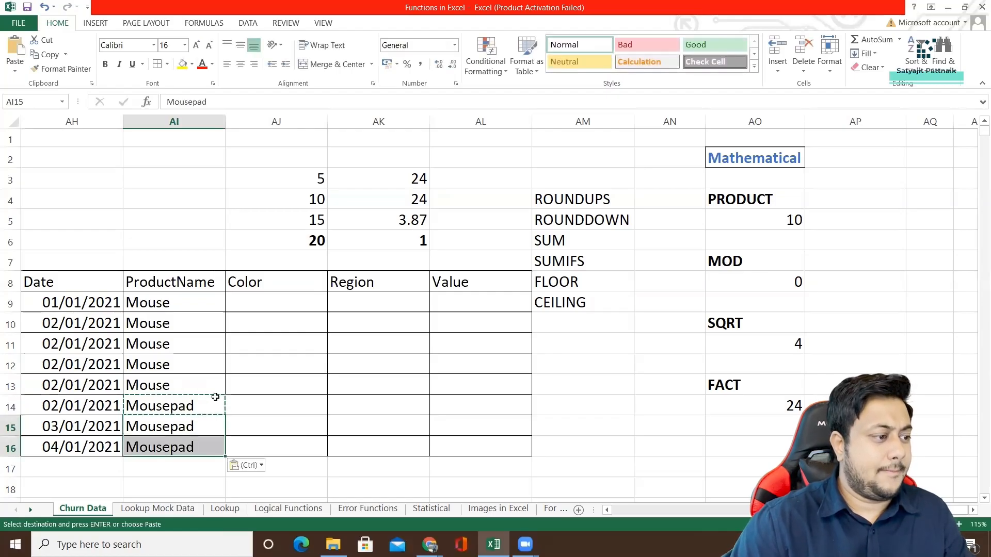
Enter the colors Red, Blue and Green in AJ9:AJ11.
left_click(256, 302)
type("Red")
key("Return")
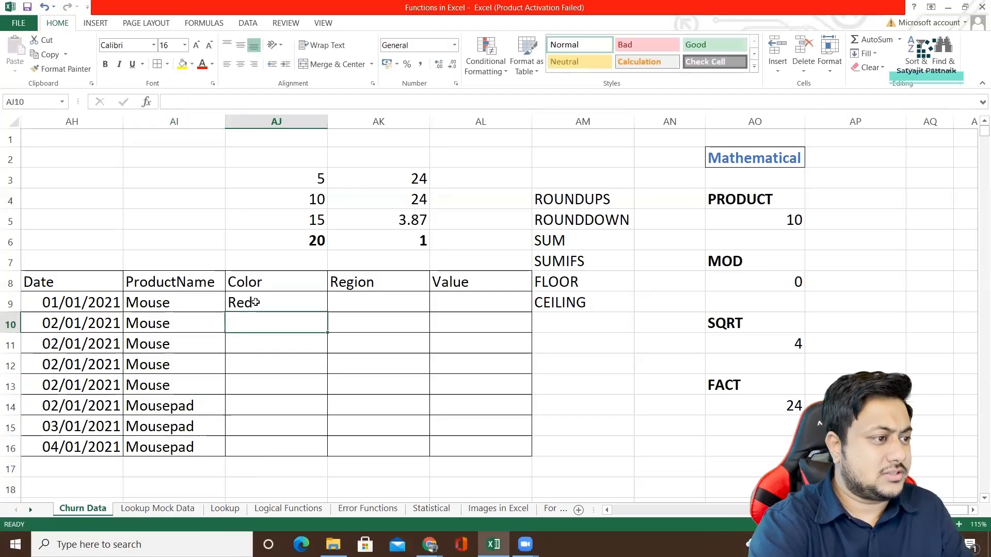
type("Blue")
key("Return")
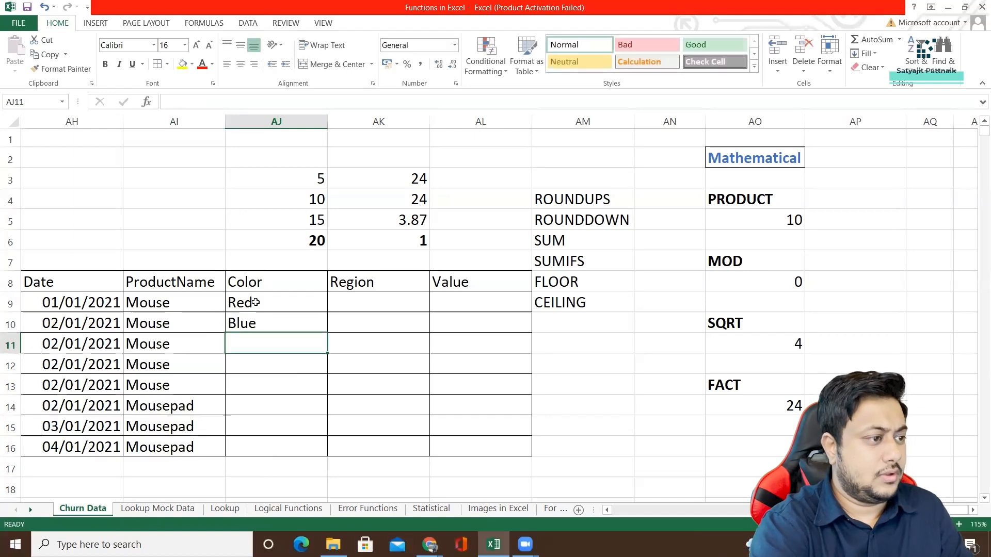
type("Green")
key("Return")
Enter the color Red in AJ12 and AJ13 for the last two Mouse rows.
type("Red")
key("Return")
type("Ref")
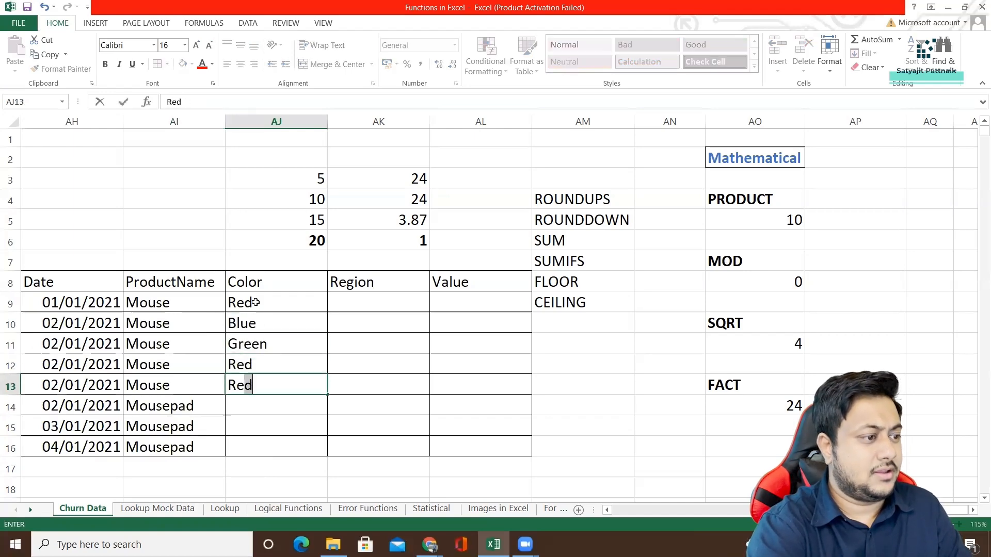
key("Return")
key("Up")
type("Red")
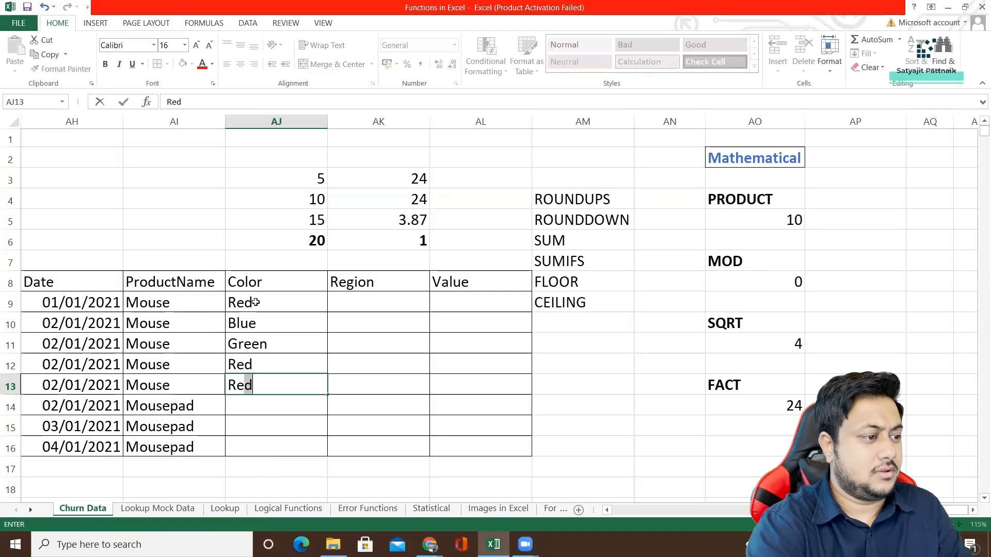
key("Return")
Enter the colors Red, Blue and Green in AJ14:AJ16 for the Mousepad rows.
type("Red")
key("Return")
type("Blue")
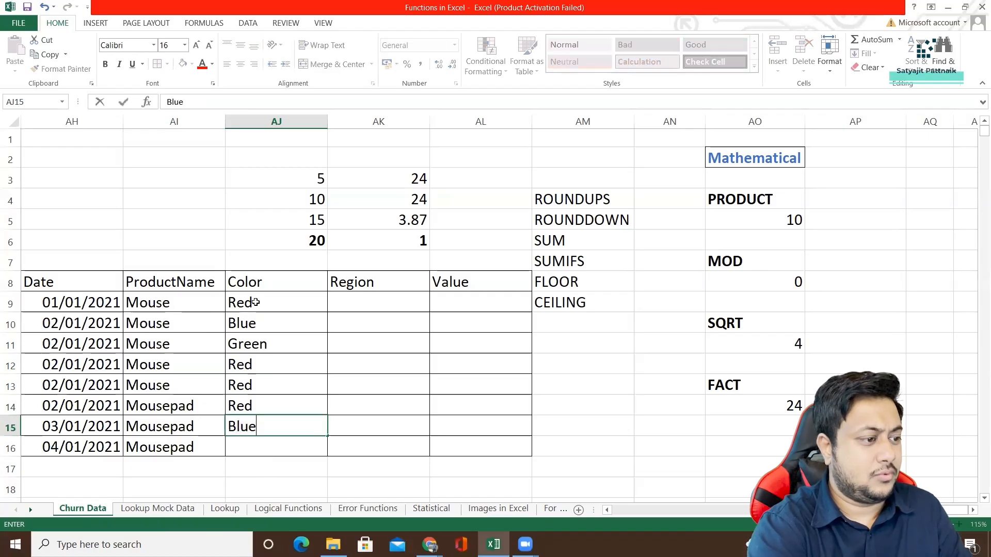
key("Return")
type("Green")
key("Return")
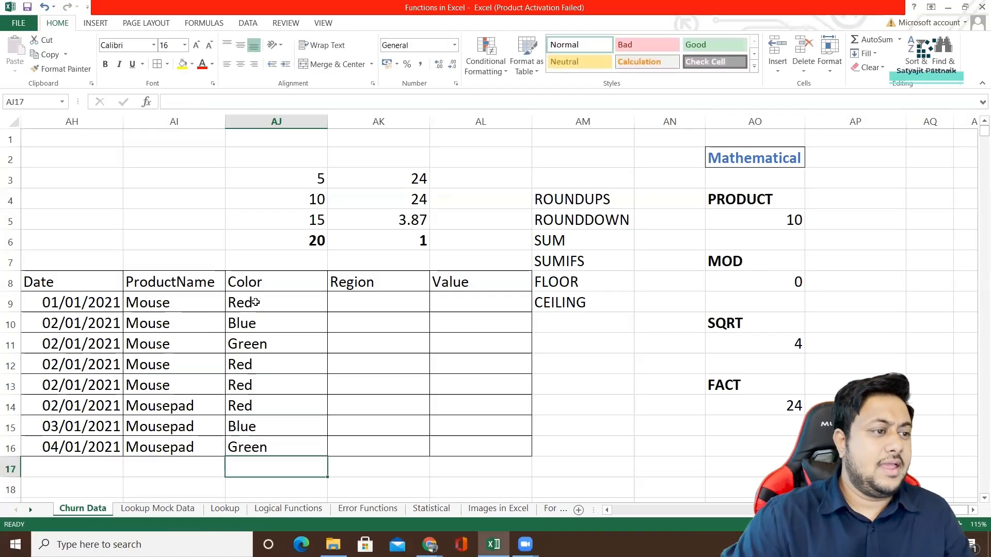
left_click(351, 303)
type("A")
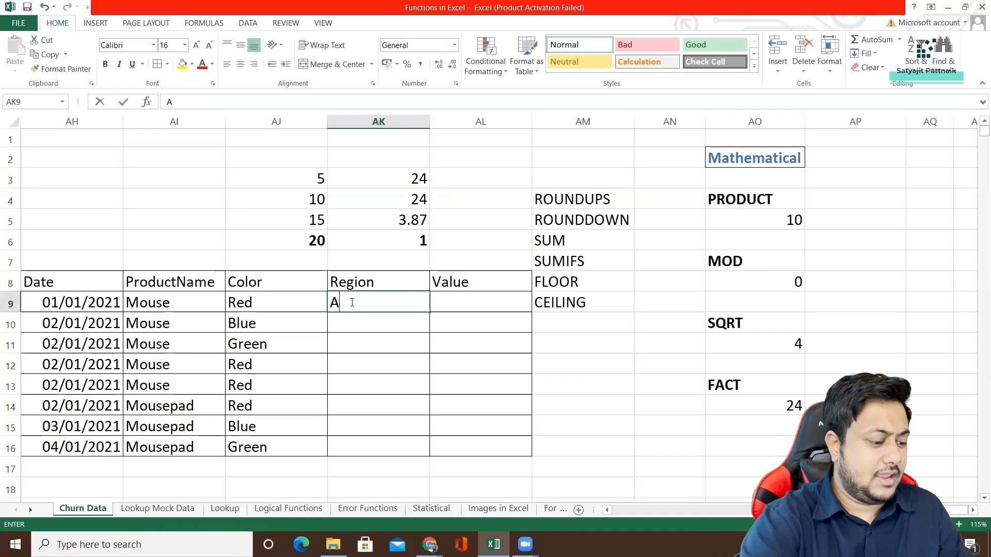
type("p")
key("Return")
type("O")
Enter the regions AP, OR, AP, OR and OR in AK9:AK13 for the Mouse rows.
left_click(351, 303)
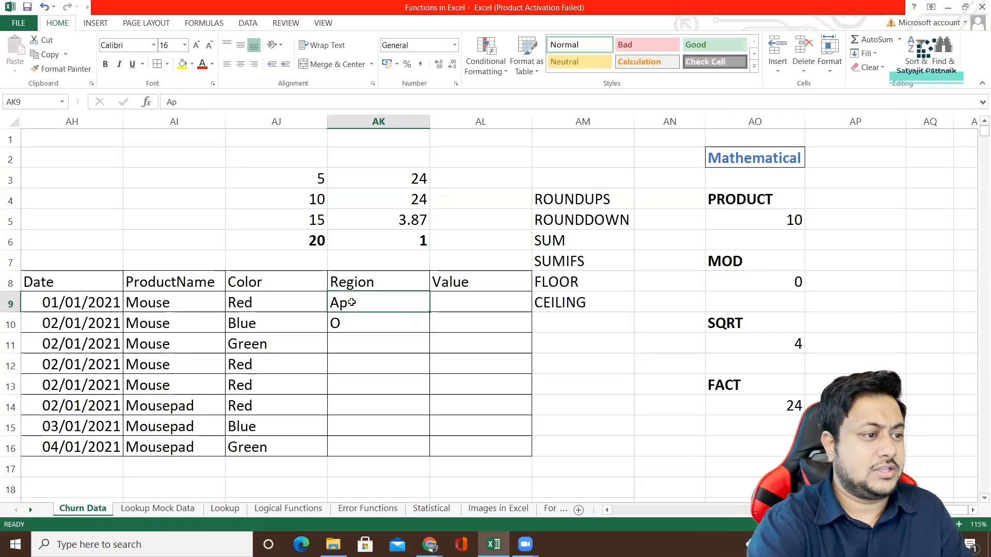
type("AP")
key("Return")
type("OR")
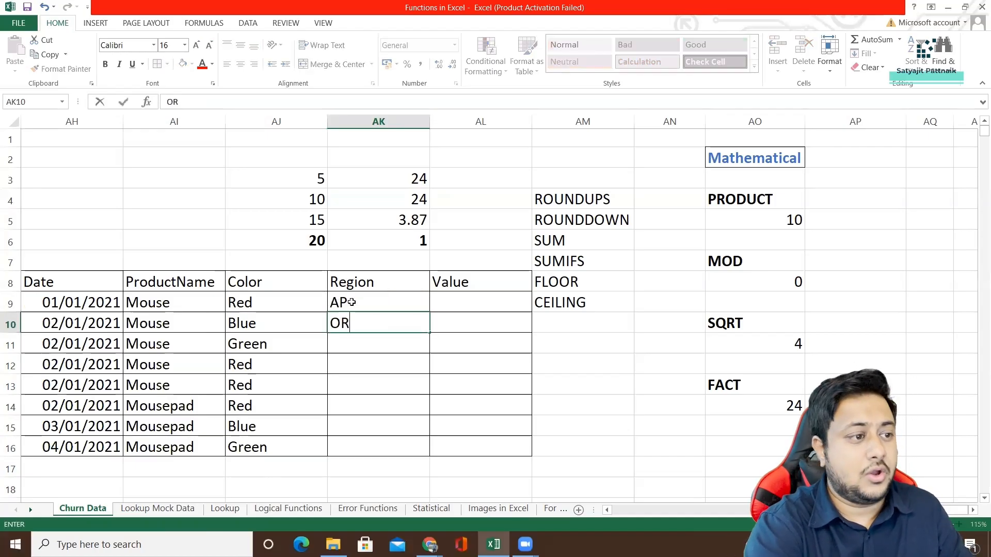
key("Return")
type("AP")
key("Return")
type("OR")
key("Return")
type("OR")
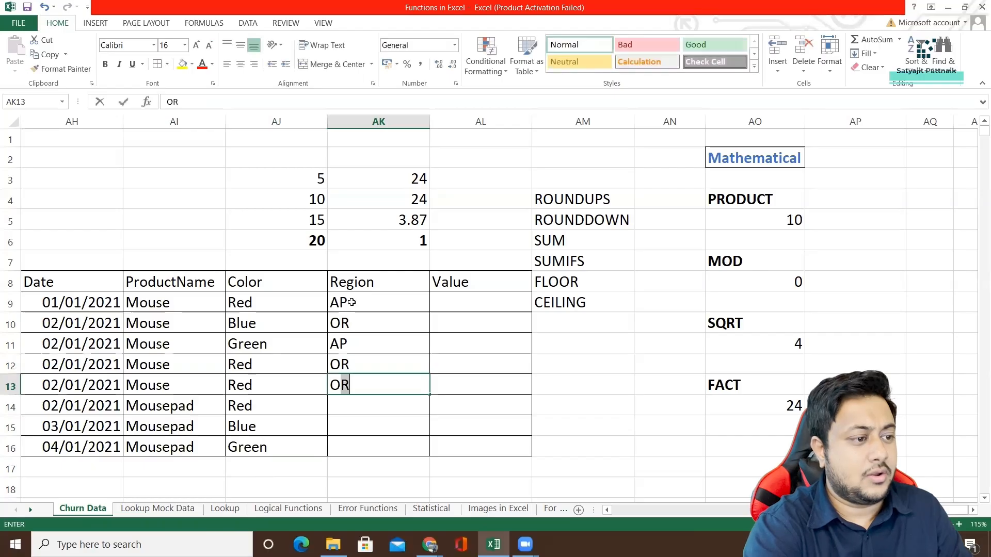
key("Return")
Enter the regions OR, OR and AP in AK14:AK16 for the Mousepad rows.
type("OR")
key("Return")
type("OR")
key("Return")
type("AP")
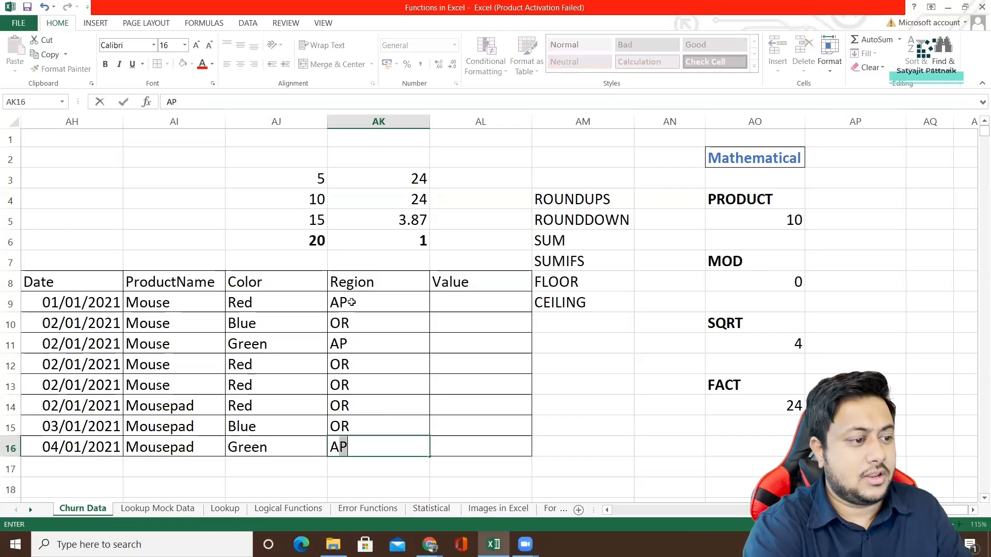
Enter the values 100, 50, 100, 50 and 20 in AL9:AL13 for the Mouse rows.
left_click(474, 302)
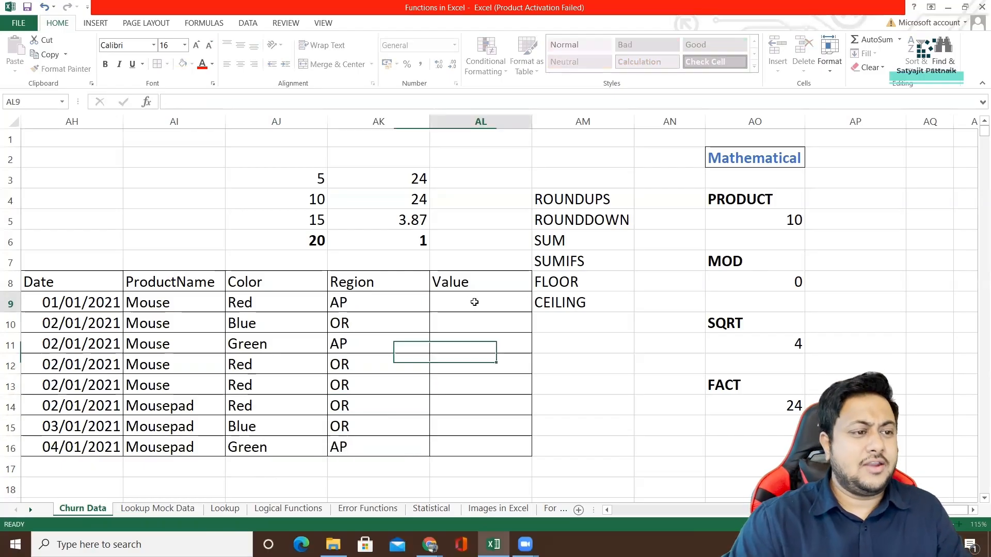
type("10")
type("50")
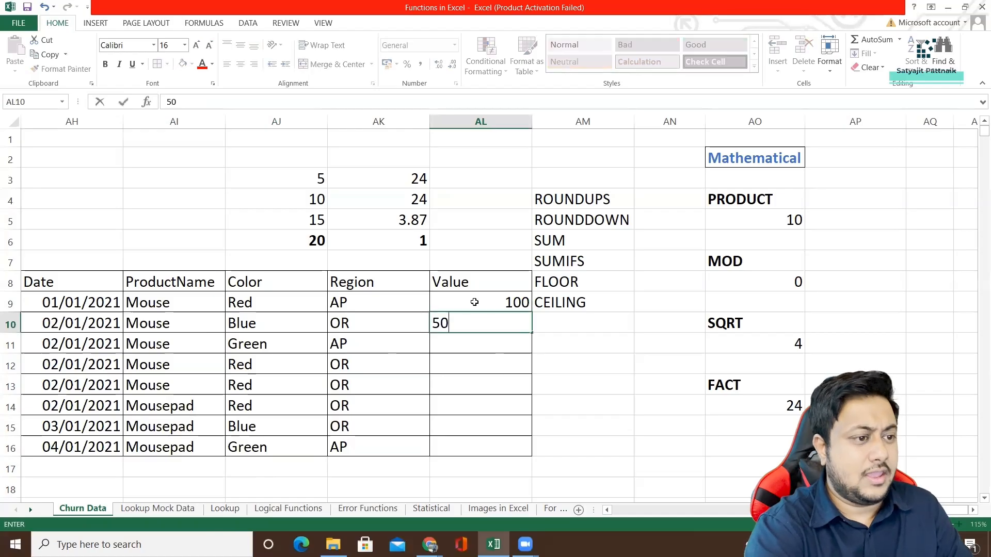
key("Return")
type("100")
key("Return")
type("50")
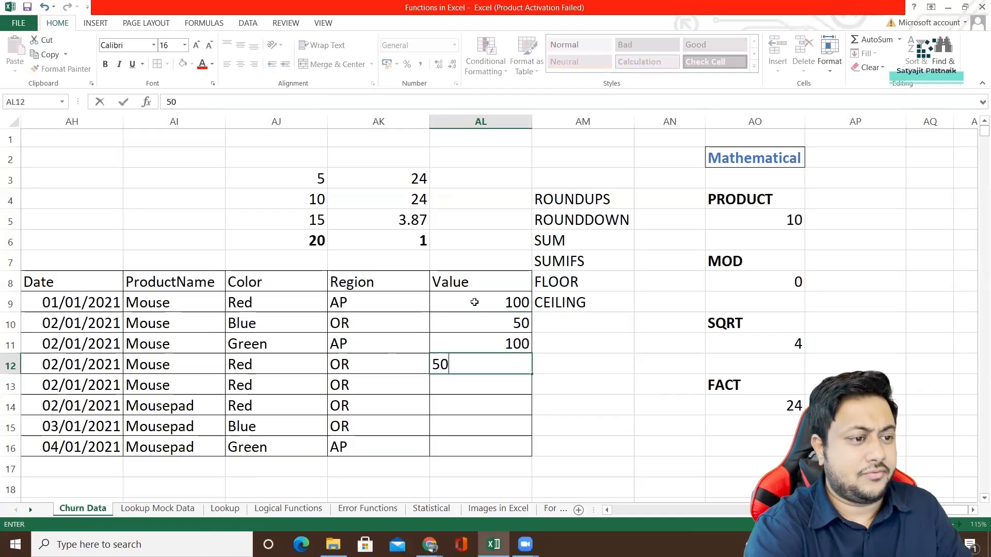
key("Return")
type("20")
key("Return")
Enter the values 30, 10 and 100 in AL14:AL16 for the Mousepad rows.
type("30")
key("Return")
type("10")
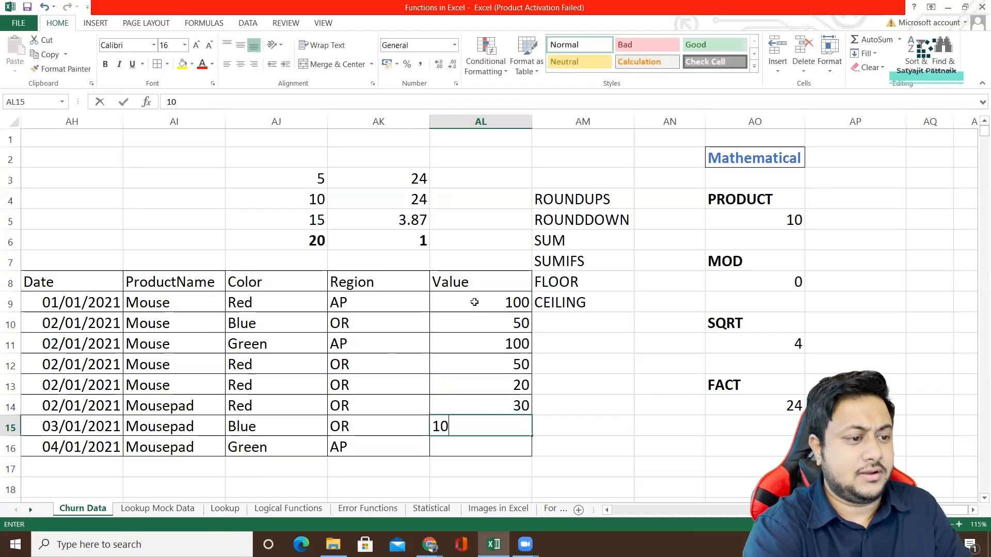
key("Return")
type("100")
key("Return")
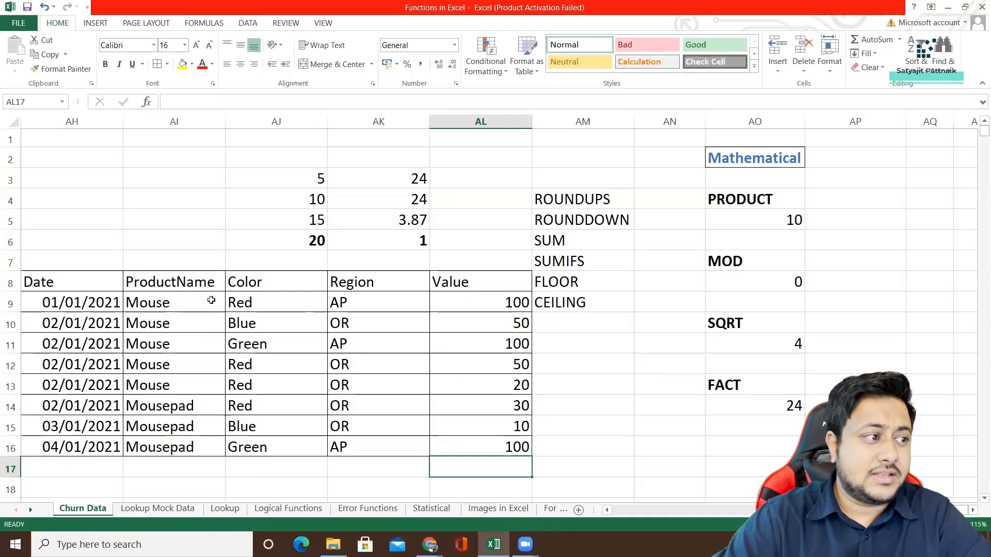
Total the Value column in AL17 with a SUM formula over AL9:AL16.
left_click(261, 282)
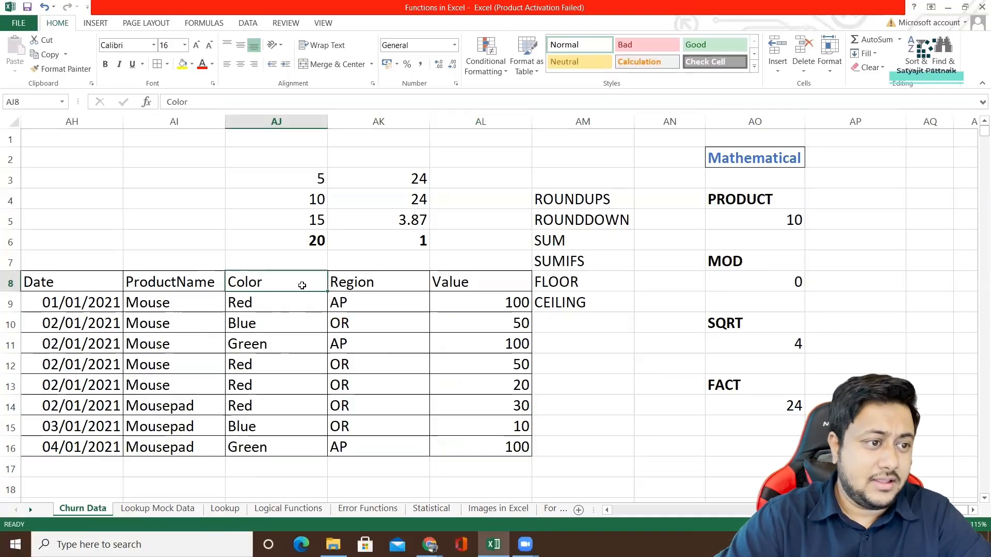
left_click(488, 285)
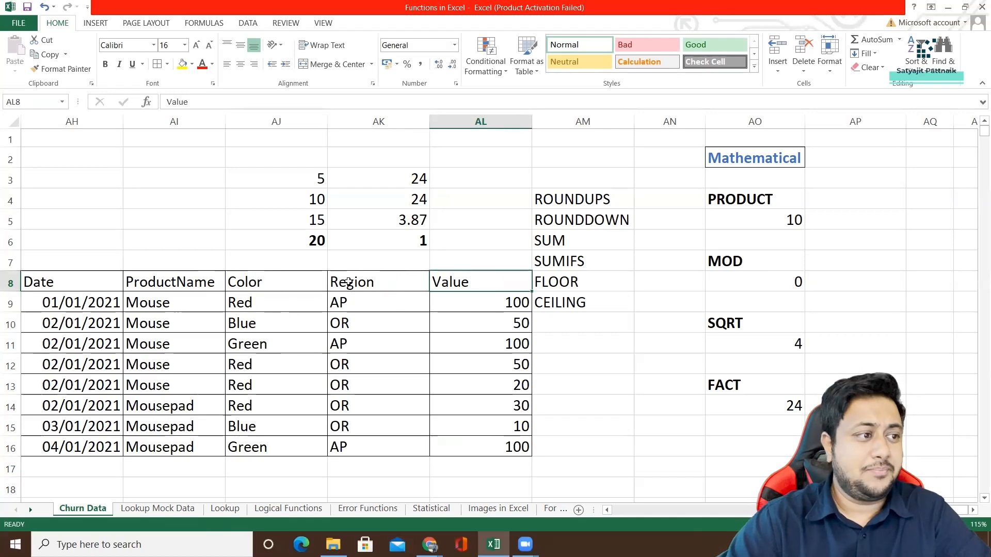
scroll(408, 317, "down", 1)
scroll(415, 322, "down", 1)
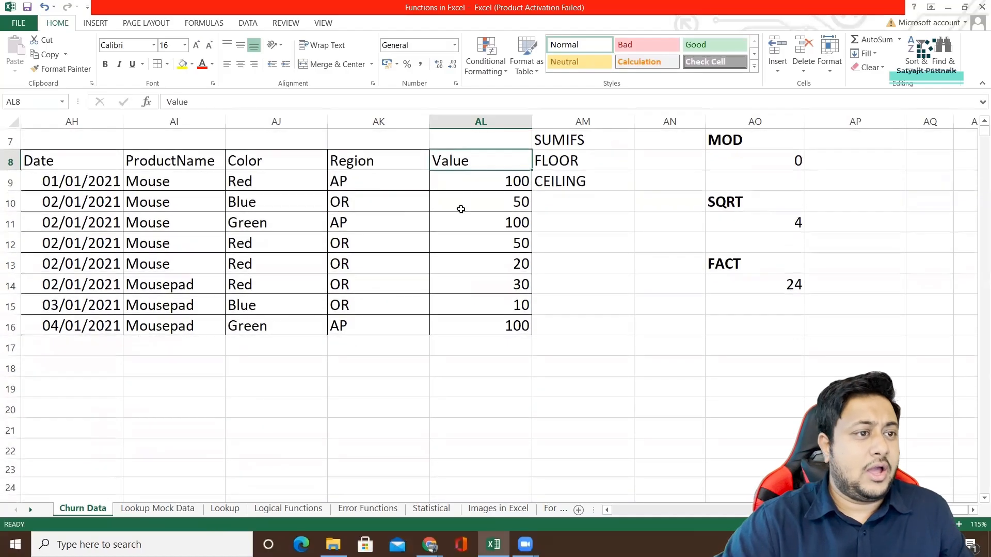
left_click_drag(500, 181, 513, 326)
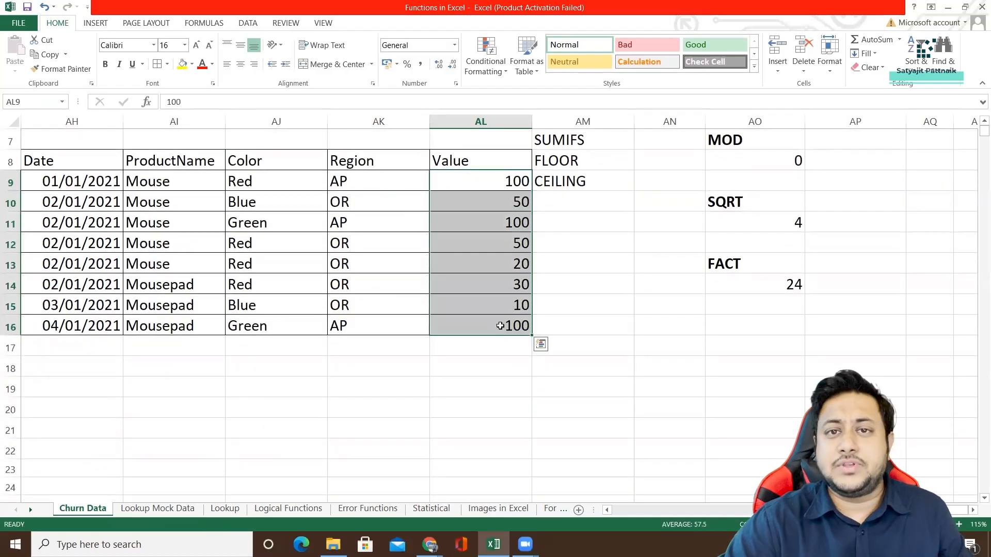
left_click(482, 355)
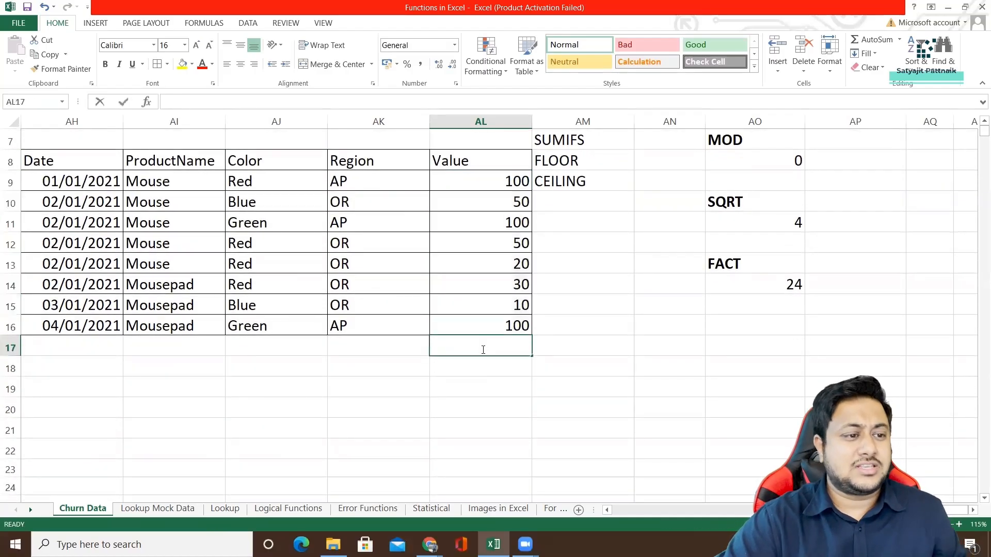
type("=SUM(")
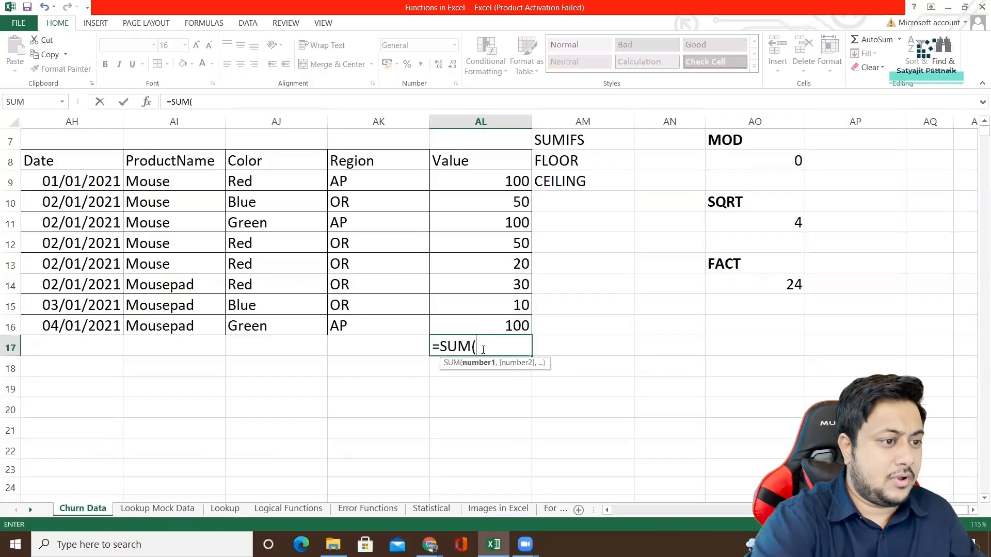
left_click(504, 179)
left_click_drag(504, 179, 498, 317)
key("Return")
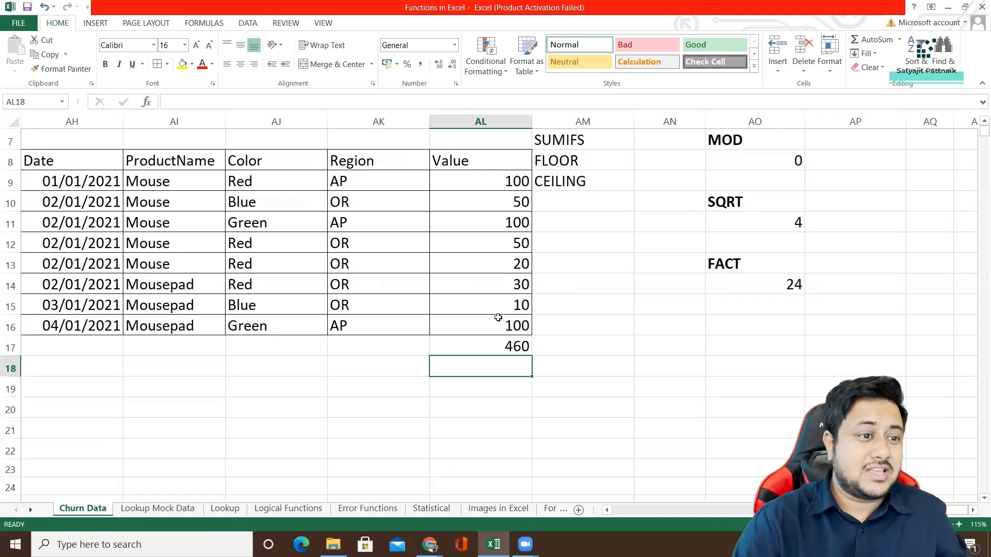
Enter the labels SUM, SUMIF and SUMIFS in AK17:AK19 below the Region column.
left_click(420, 344)
type("S")
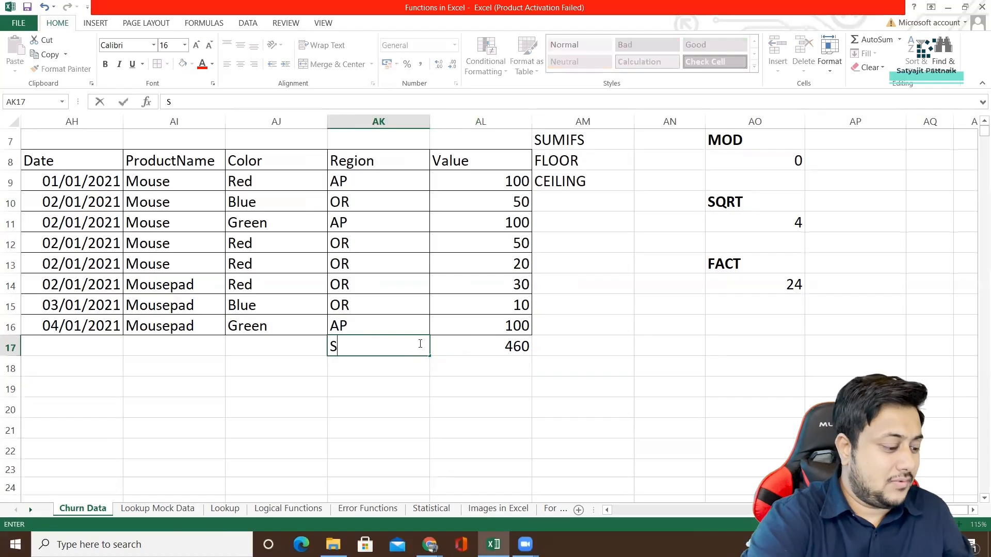
type("UM")
key("Return")
type("SUMIF")
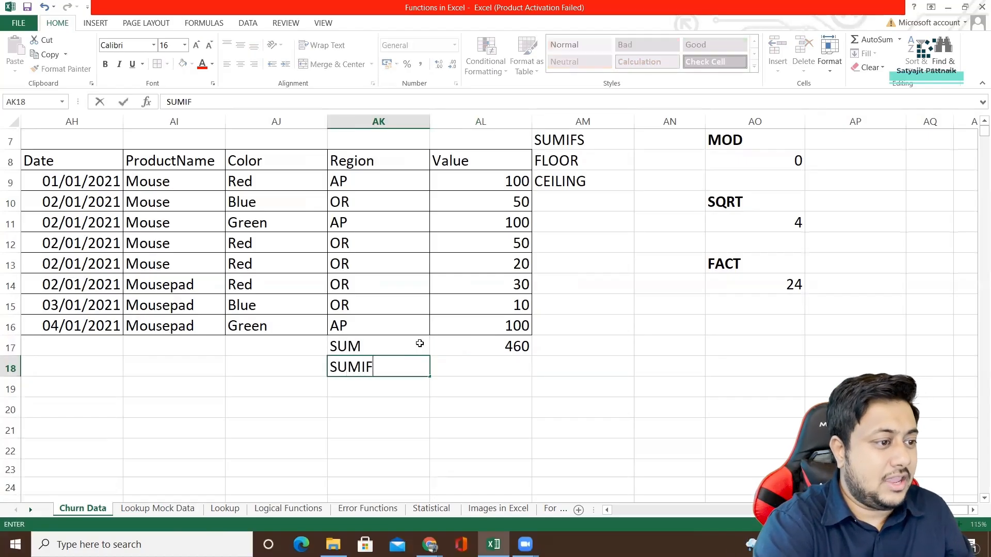
key("Return")
type("SUMIFS")
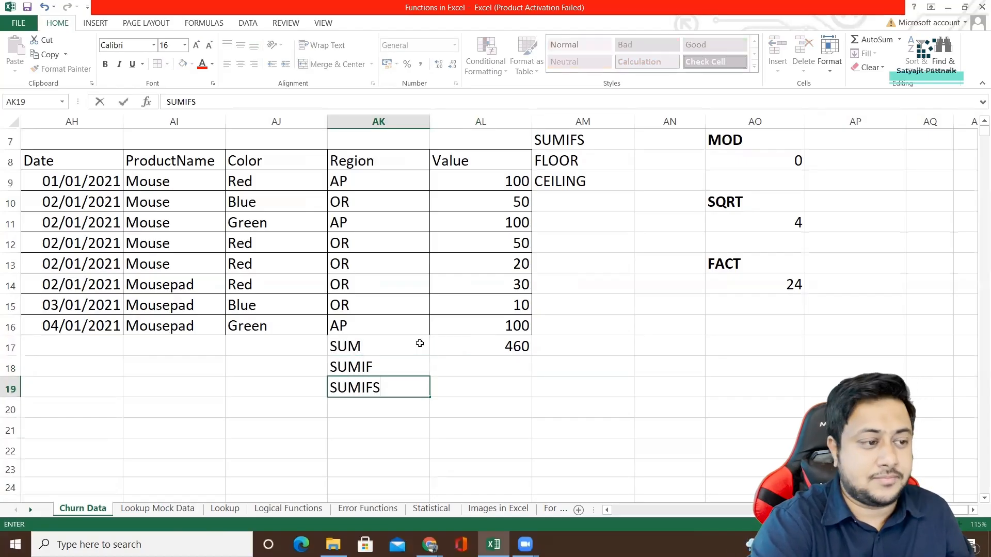
key("Up")
Start a SUMIF formula in AL18 with the Color cells AJ9:AJ16 as its range.
key("Right")
type("=")
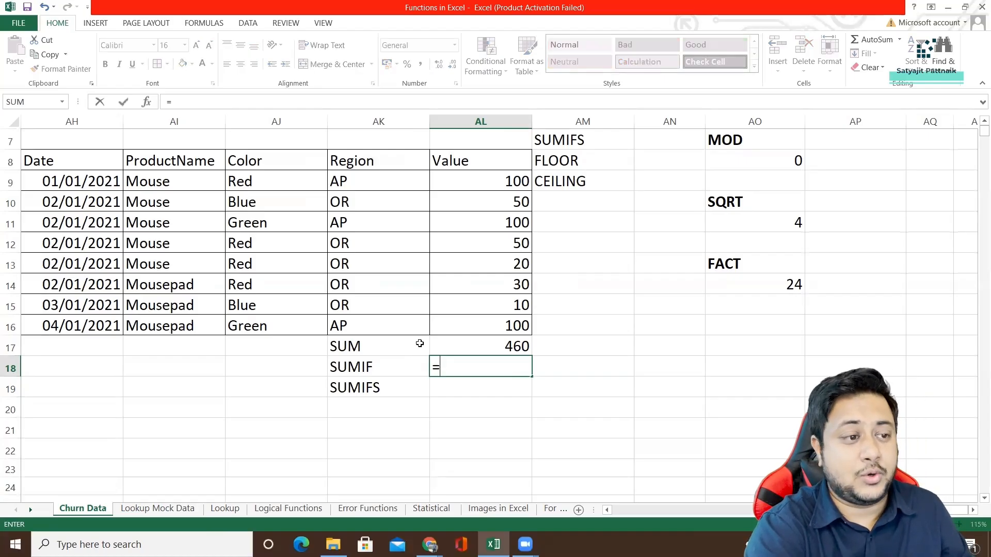
type("SUMIF")
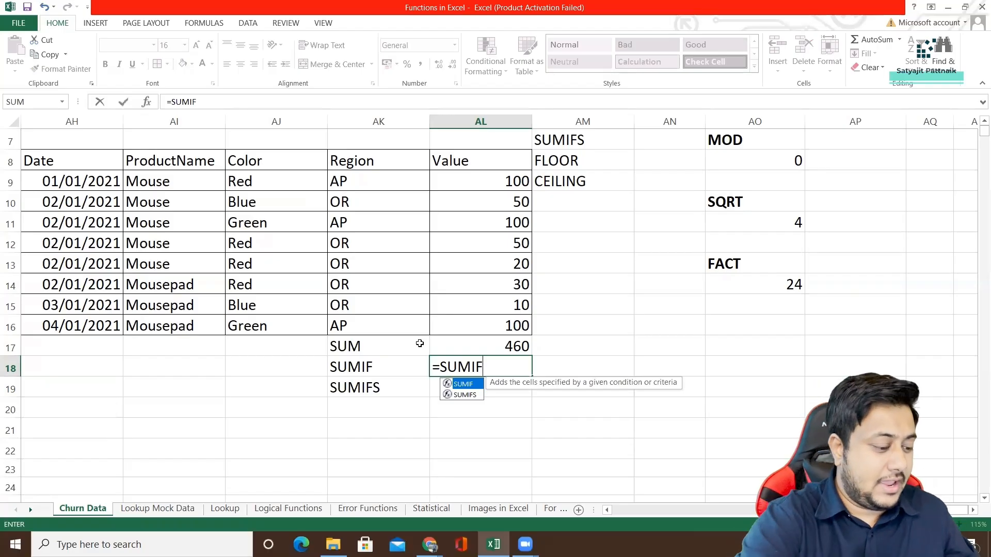
type("(")
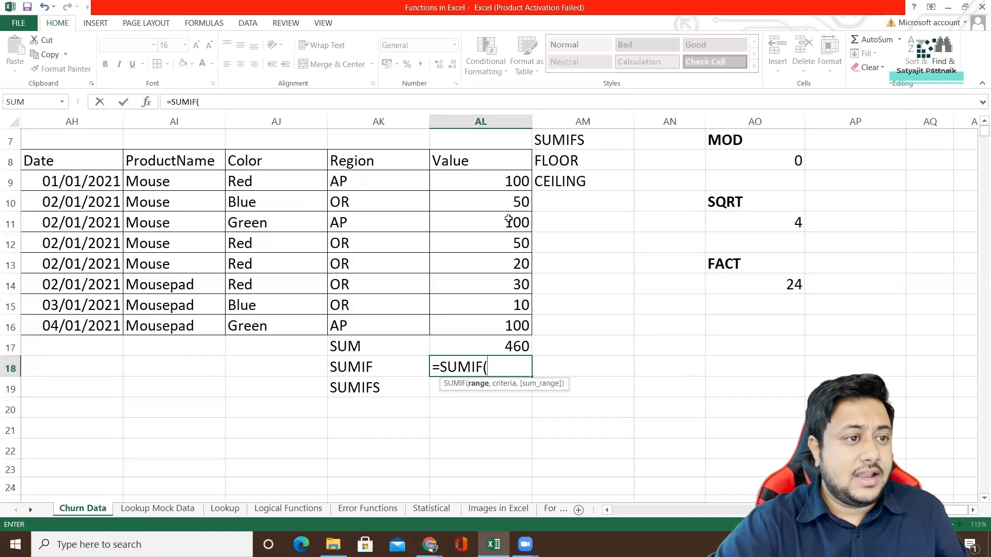
left_click(253, 187)
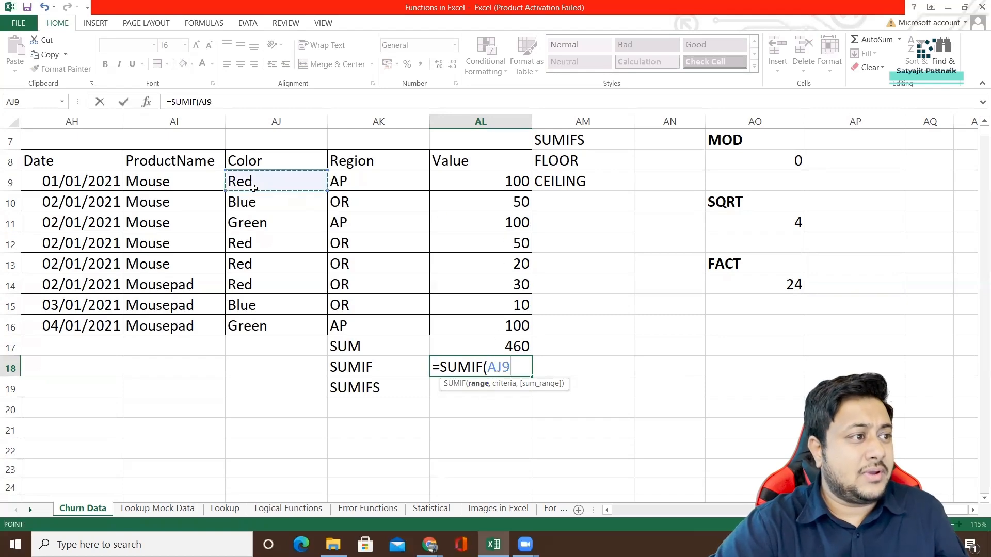
left_click_drag(254, 188, 254, 327)
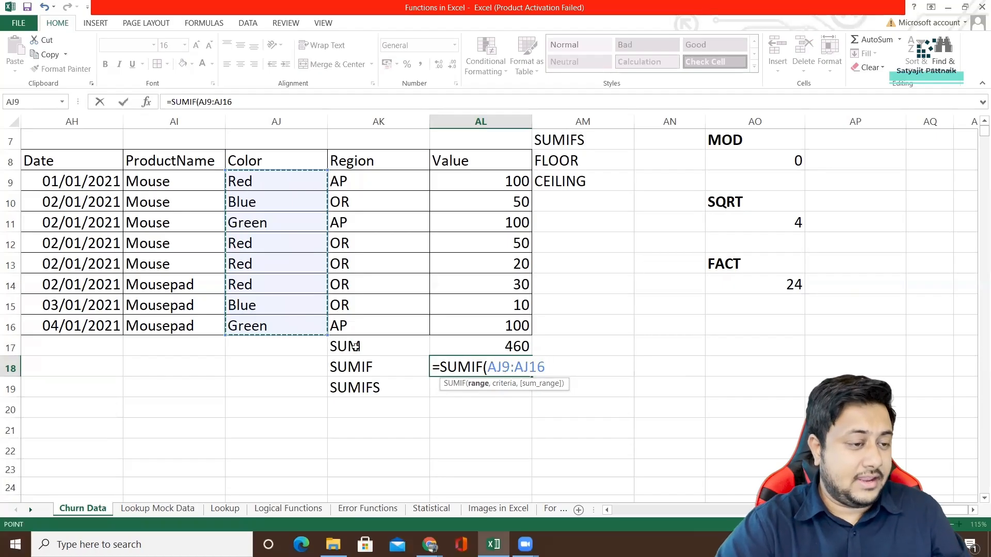
Complete the SUMIF formula in AL18 with the criterion "Red" and the sum range AL9:AL16.
type(",\"Red")
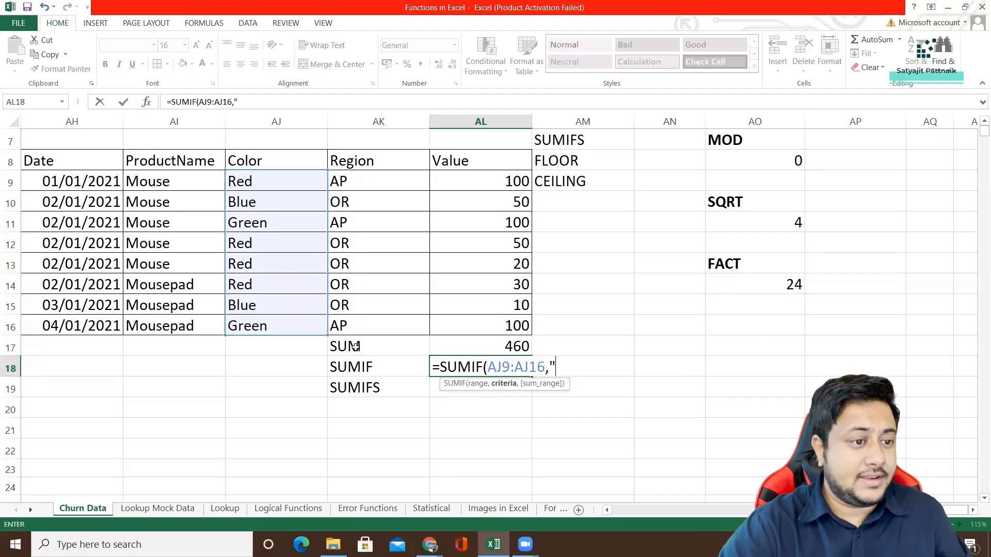
type("\"")
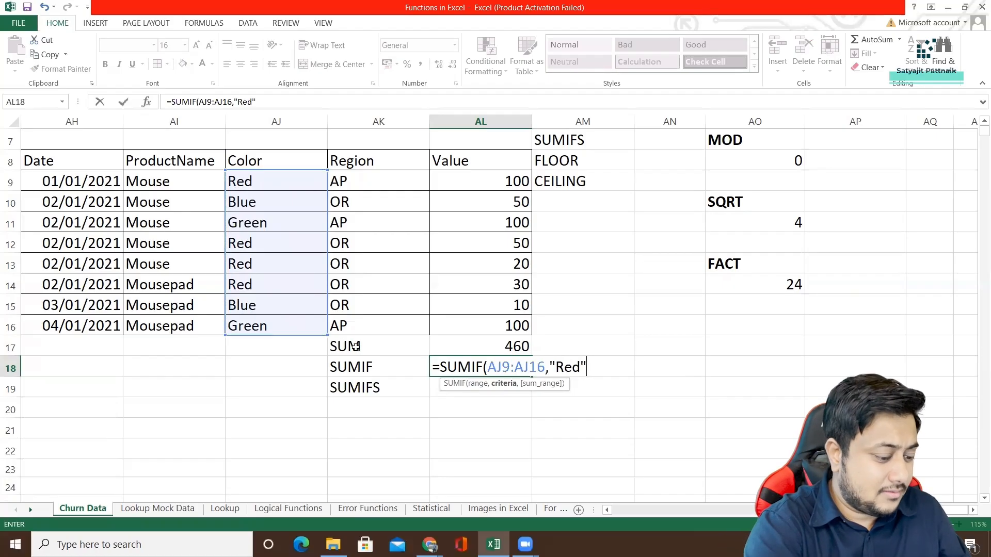
type(",")
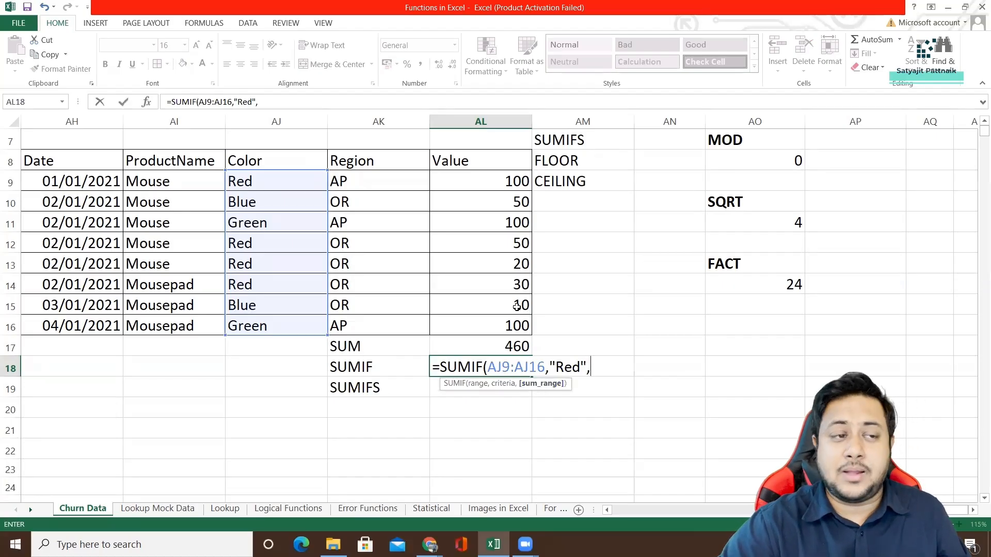
left_click_drag(488, 178, 483, 320)
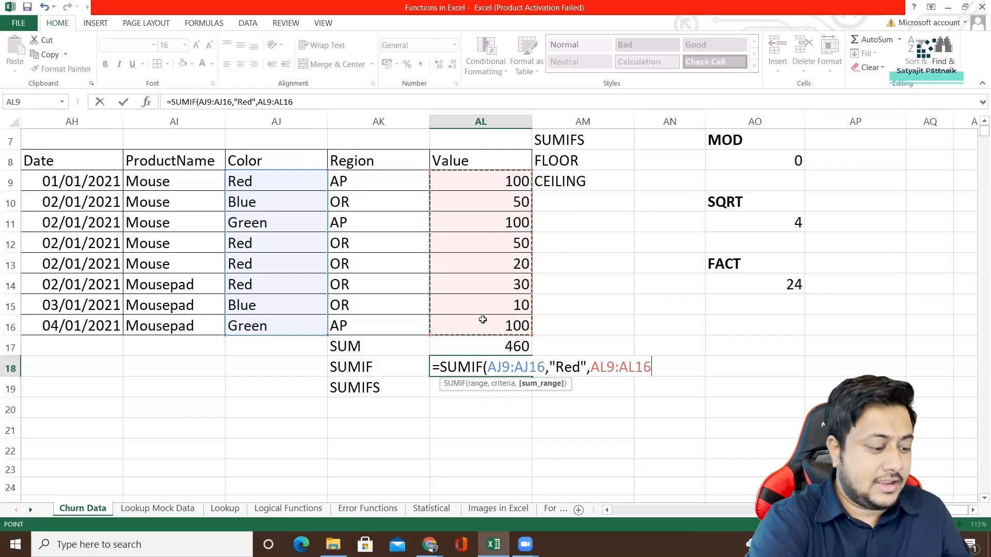
type(")")
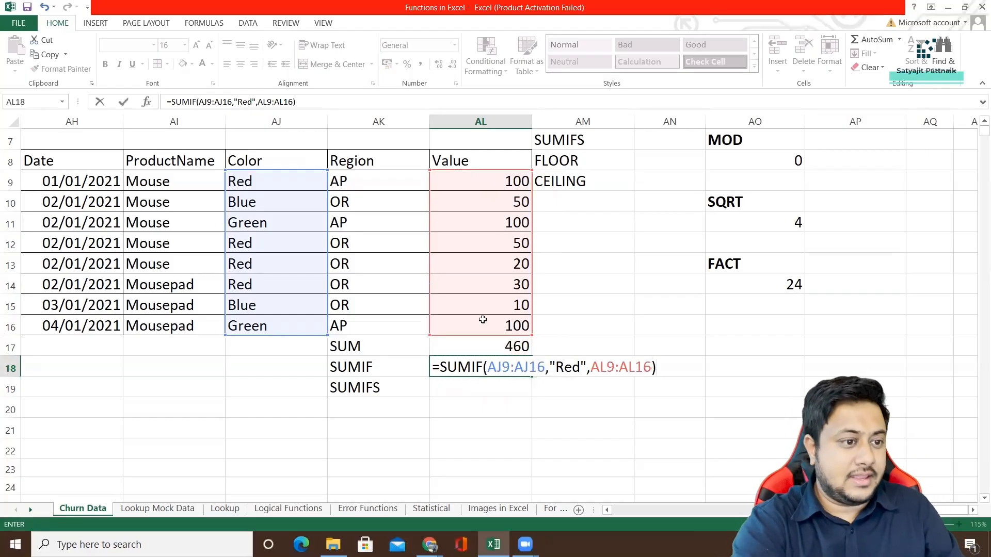
key("Return")
type("#")
key("BackSpace")
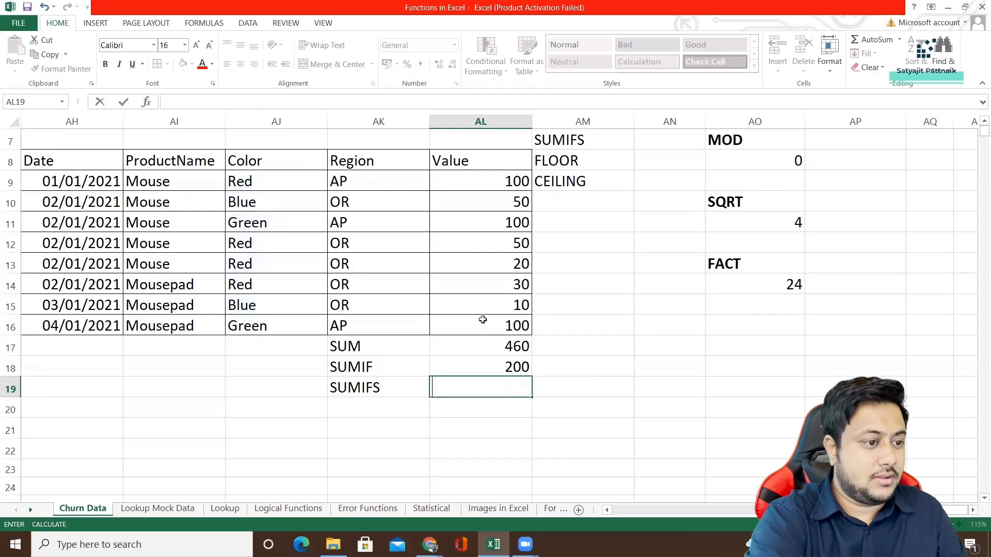
Check the SUMIF formula in AL18 against the Red entries in the Color column.
left_click(485, 370)
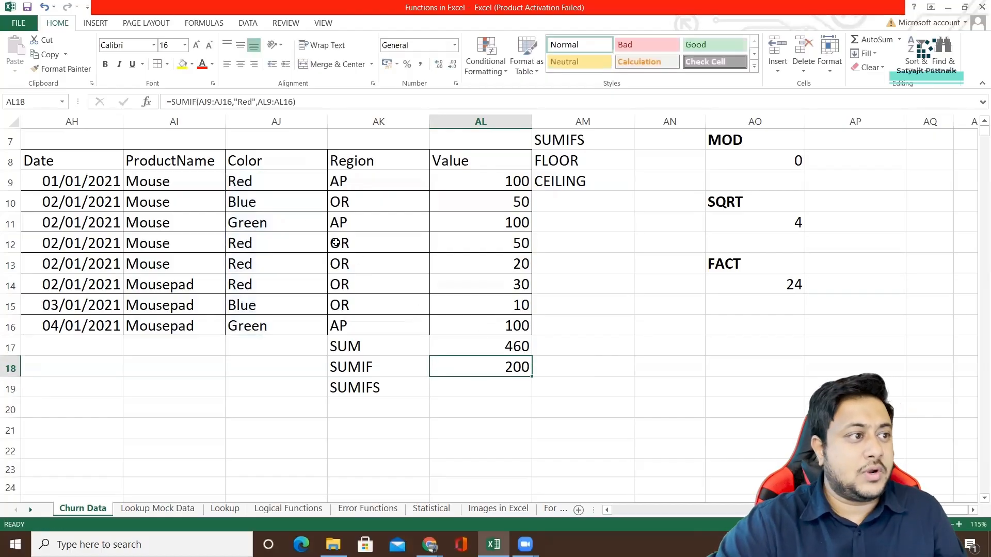
left_click(247, 183)
left_click(251, 247, "ctrl")
left_click(253, 266, "ctrl")
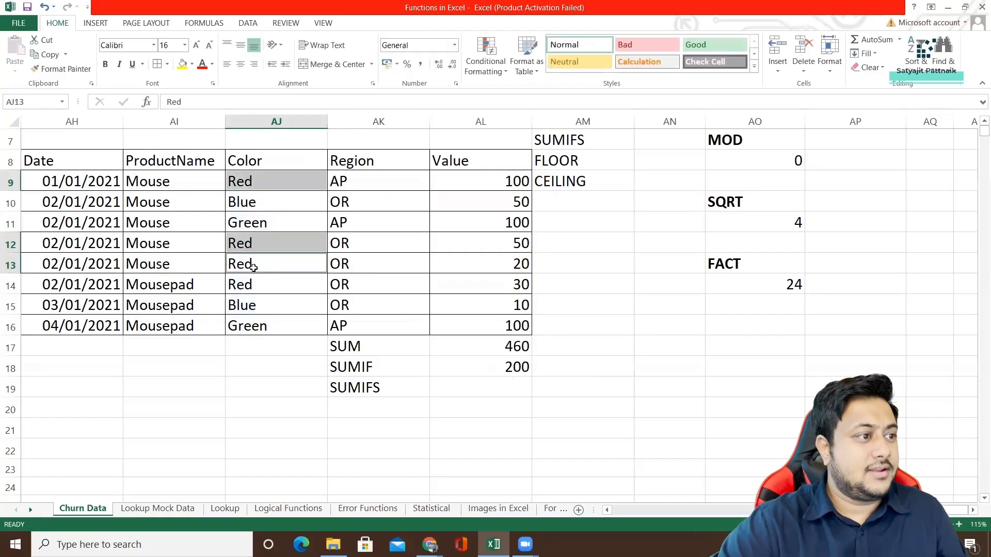
left_click(255, 287, "ctrl")
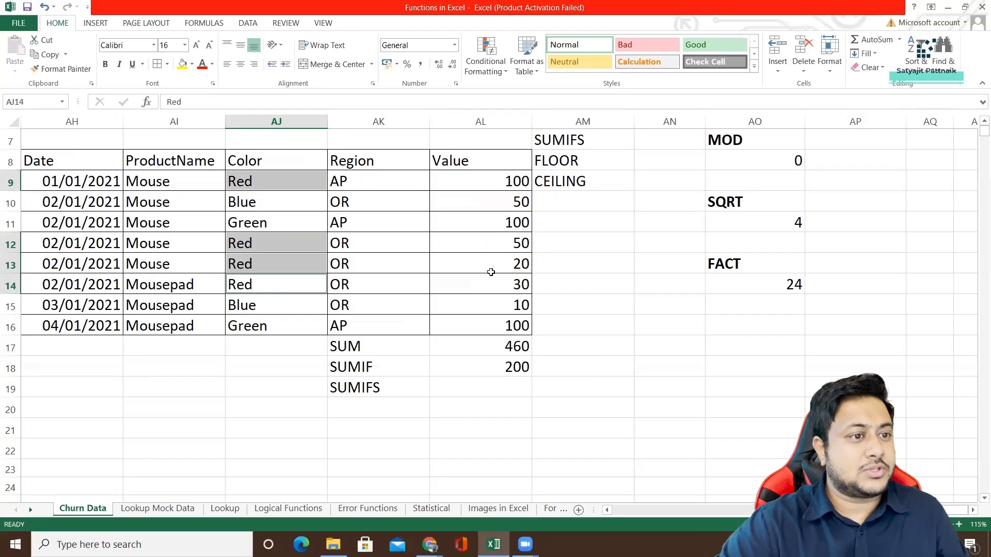
left_click(491, 368)
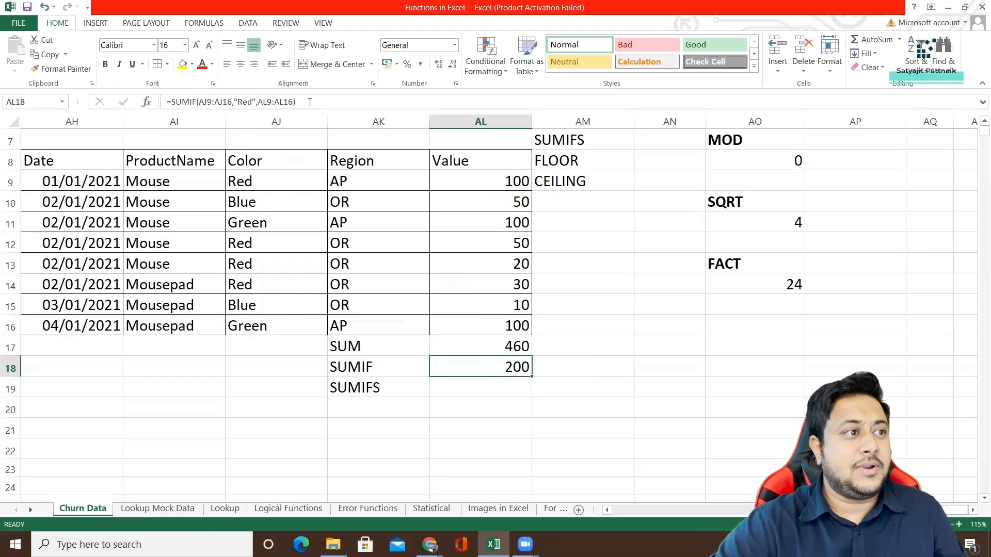
Highlight the Red cells AJ9 and AJ12 in yellow and copy that formatting to AJ13:AJ14.
left_click(249, 185)
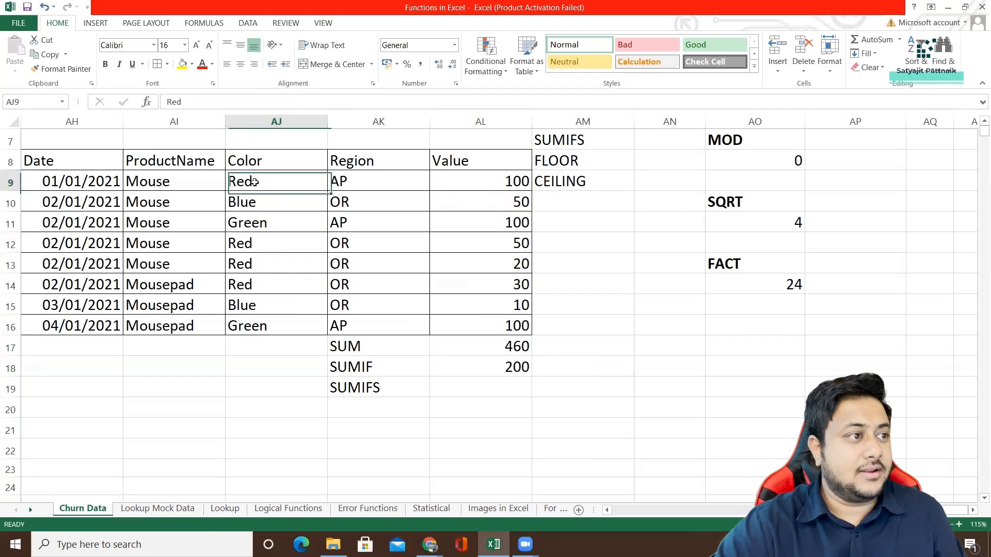
left_click(182, 64)
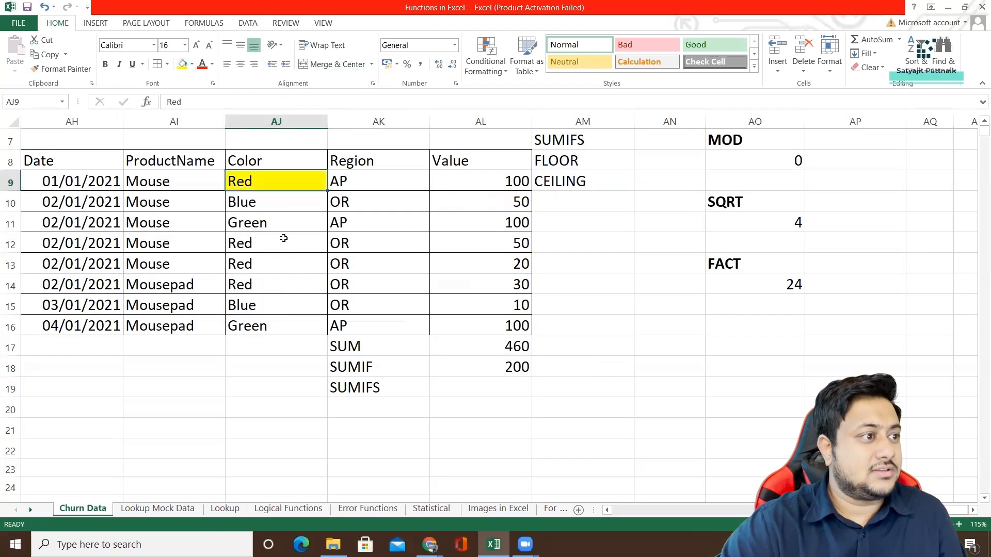
left_click(262, 246)
left_click(182, 64)
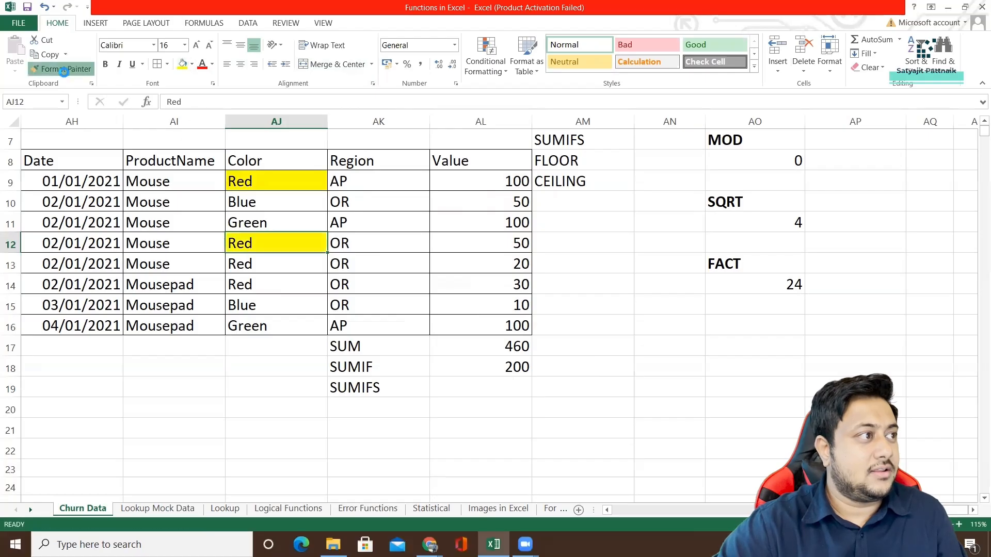
left_click(61, 69)
left_click_drag(263, 257, 266, 285)
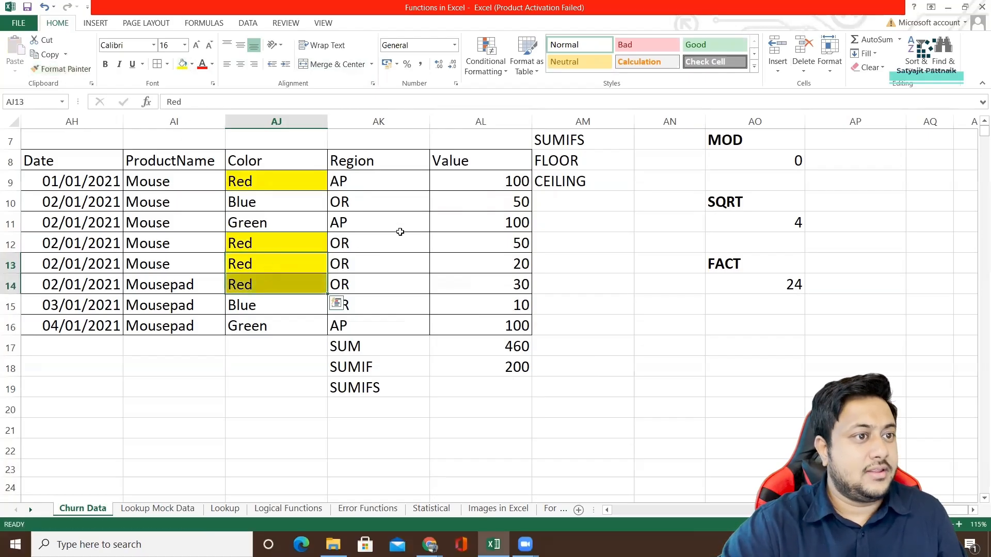
Compare the values of the Red rows in AL9, AL12 and AL13 with the SUMIF formula in AL18.
left_click(481, 180)
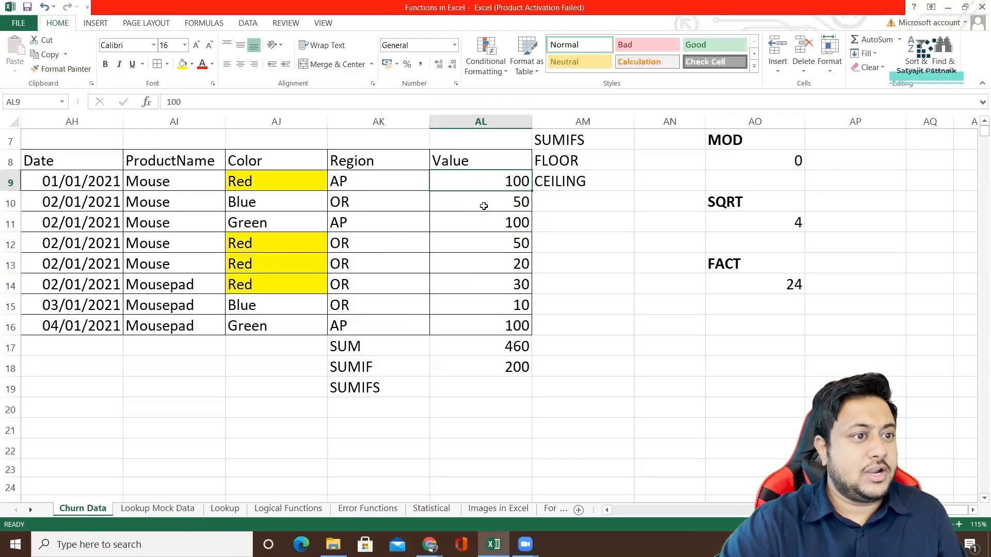
left_click(484, 243)
left_click(486, 270)
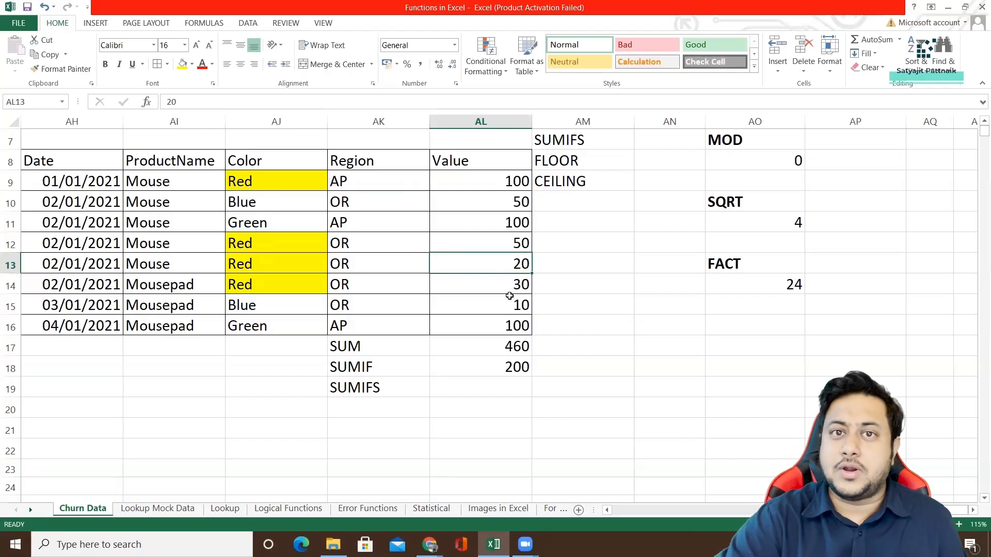
left_click(497, 368)
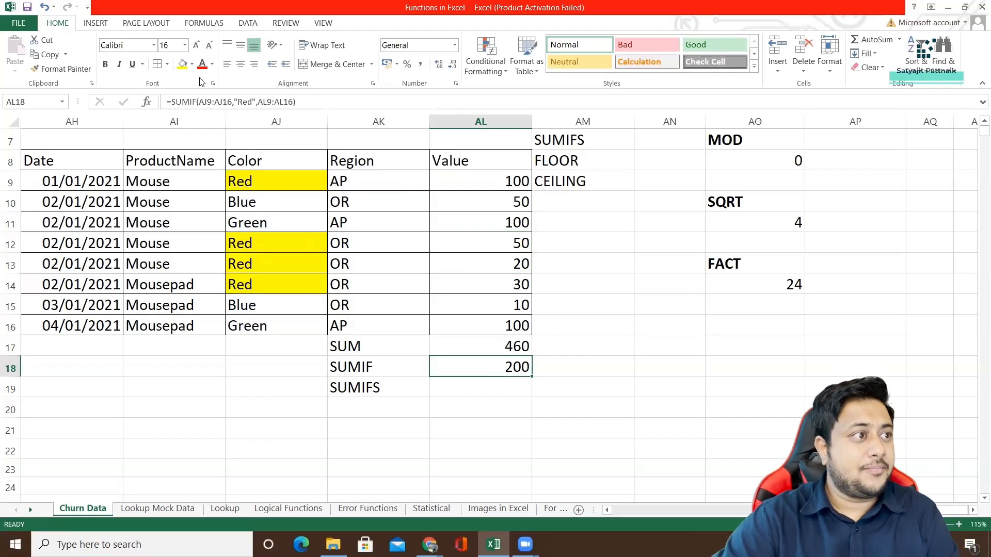
Start a second SUMIF formula in AM18 with the Color cells AJ9:AJ16 as its range.
left_click(591, 370)
type("=SUM")
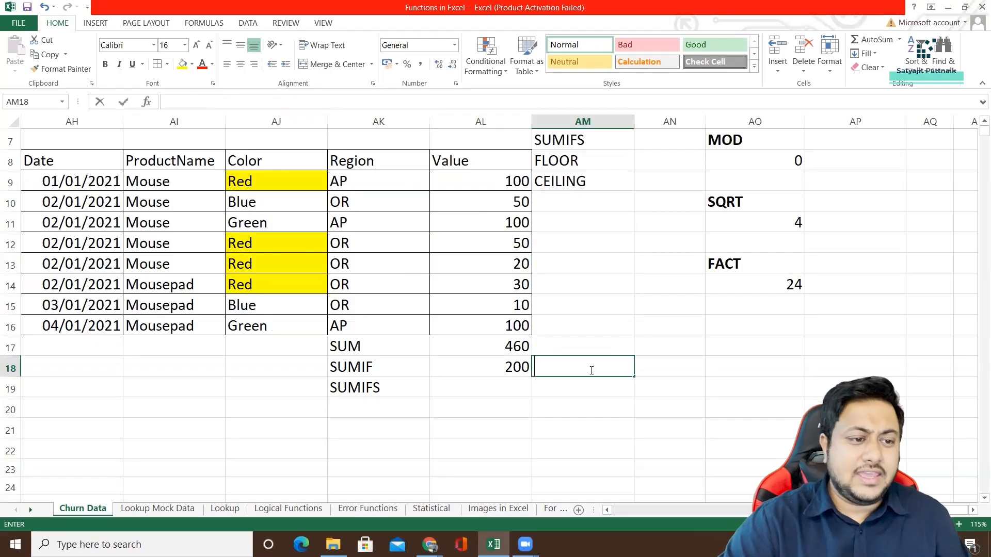
type("IF(")
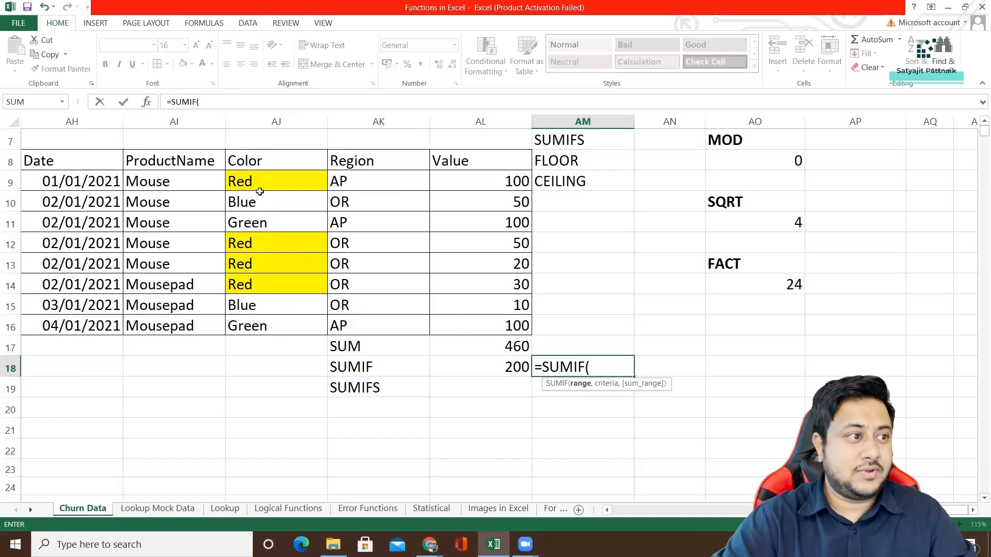
left_click_drag(259, 181, 267, 331)
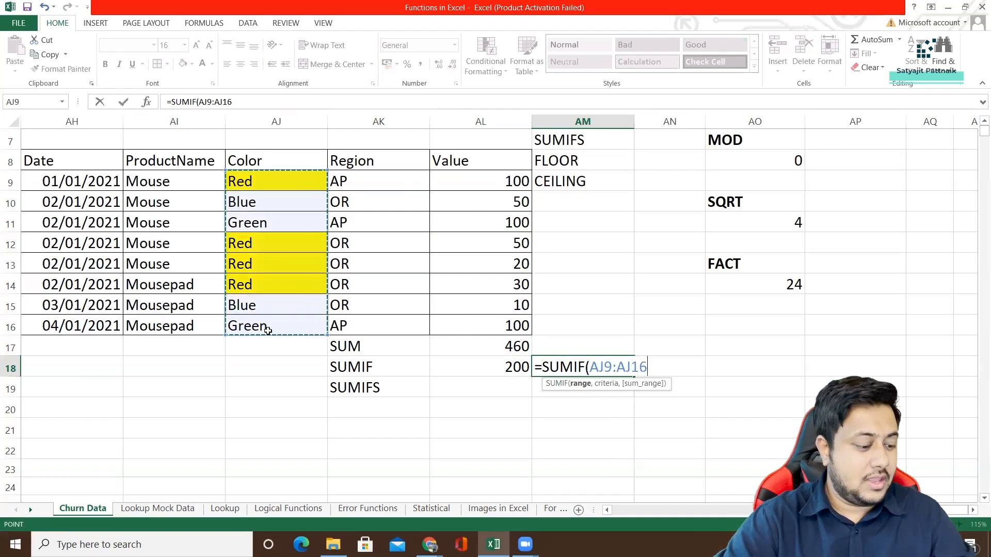
type(",")
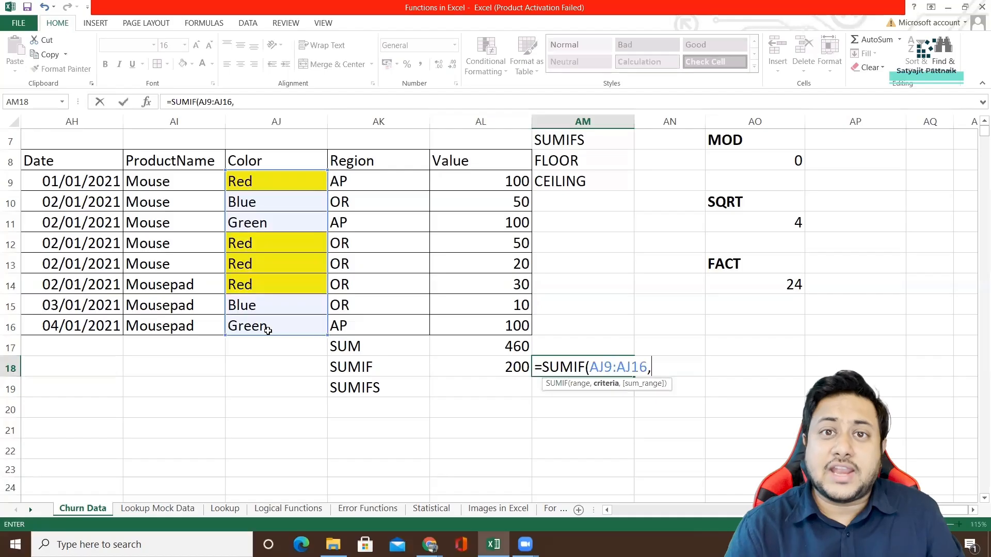
type("\"RE")
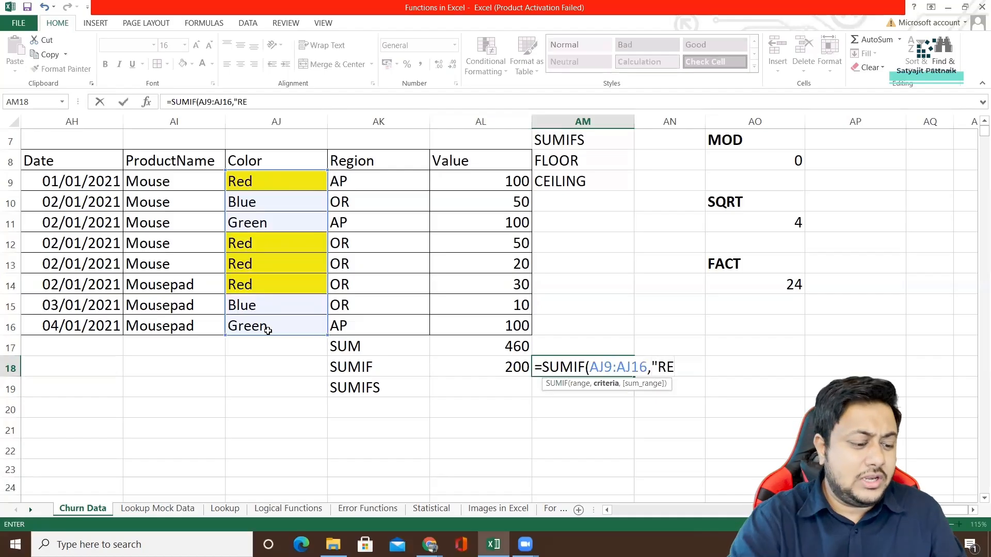
Complete the SUMIF formula in AM18 with the criterion "Red" and the sum range AL9:AL16, and clear the cell again.
key("BackSpace")
type("ed\",")
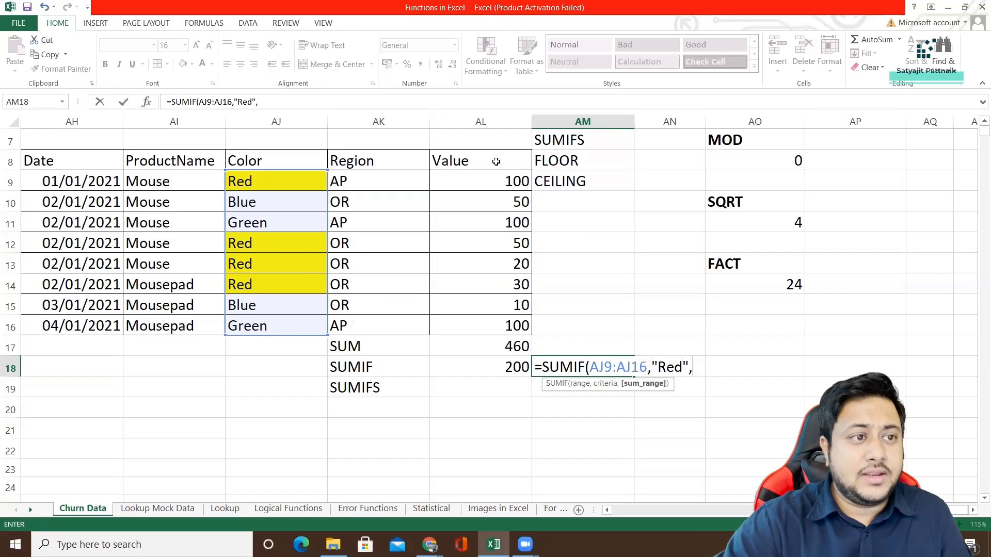
left_click_drag(491, 188, 489, 326)
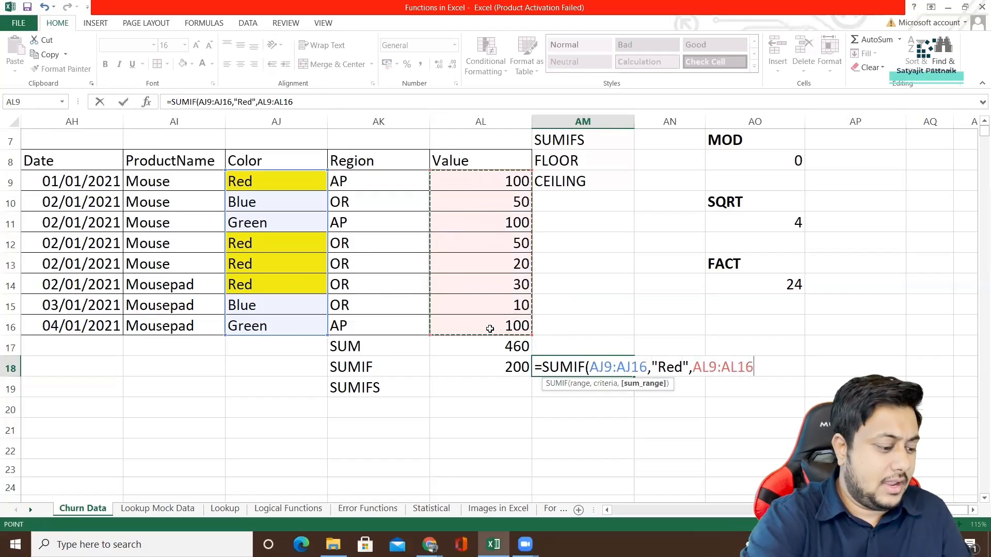
type(")")
key("Return")
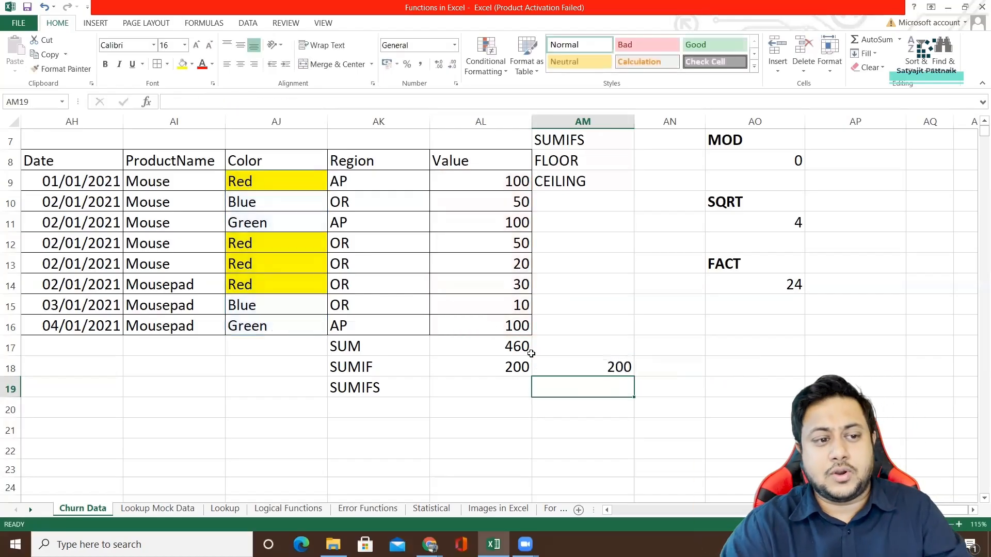
left_click(569, 367)
key("Delete")
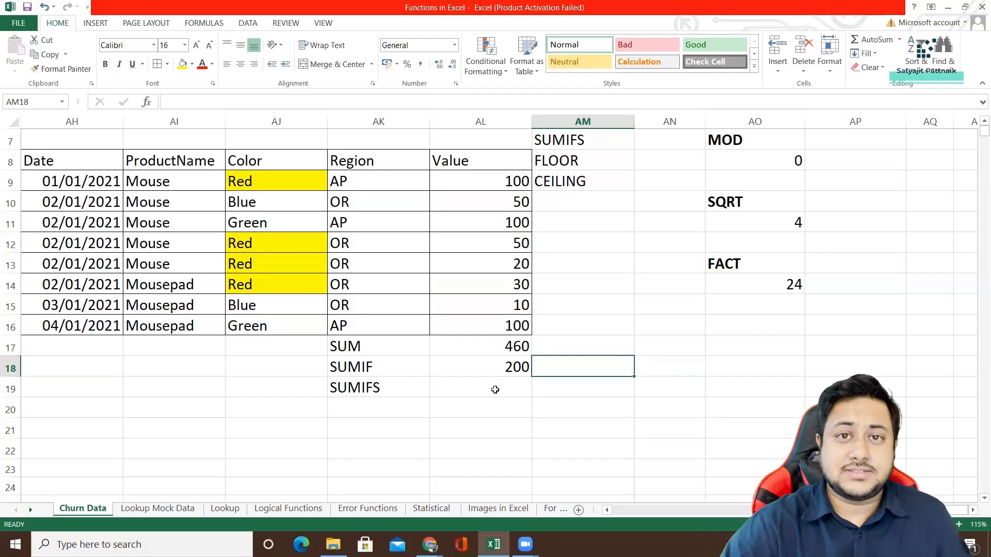
Start a SUMIFS formula in AL19 with the Value cells AL9:AL16 as its sum range.
left_click(396, 388)
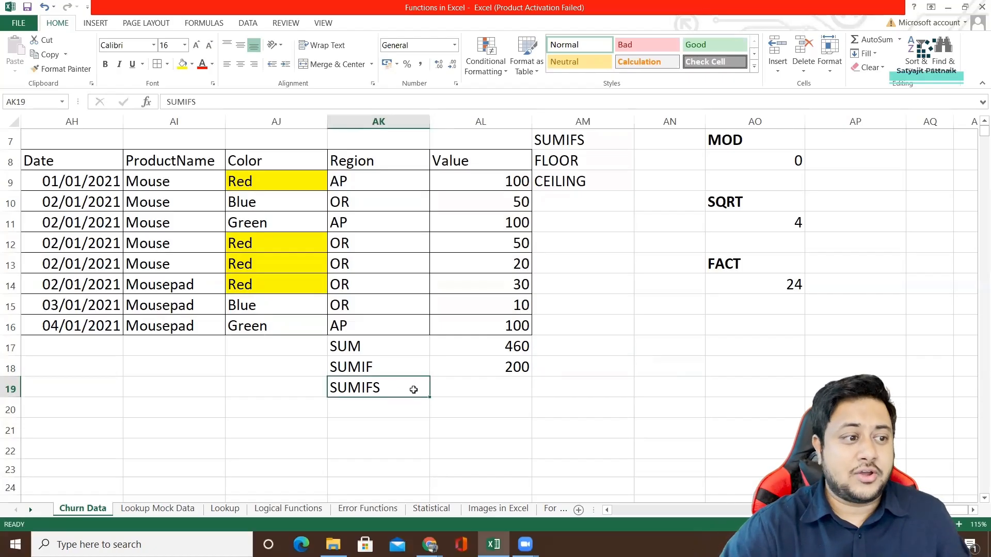
double_click(490, 393)
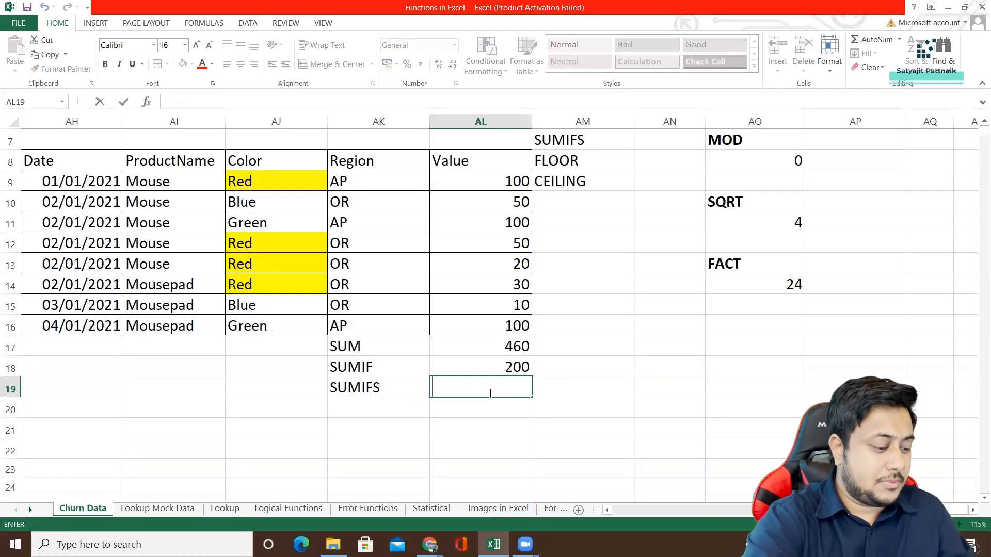
type("=SUMIFS")
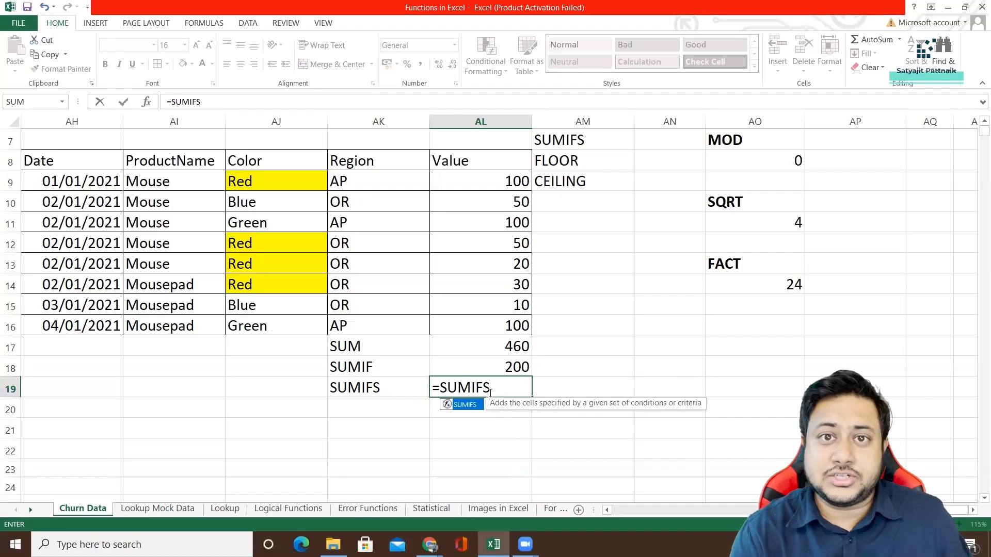
type("(")
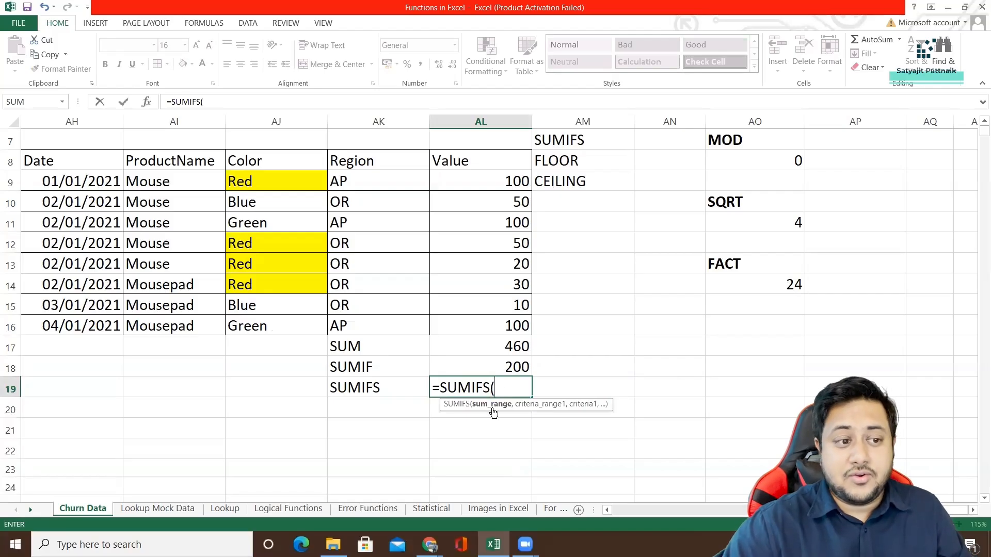
left_click_drag(511, 177, 505, 324)
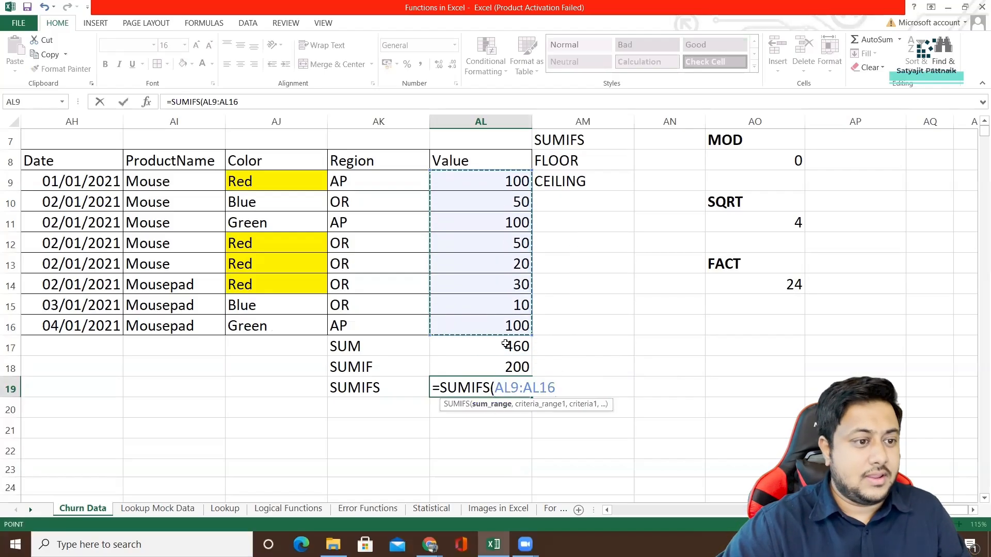
type(",")
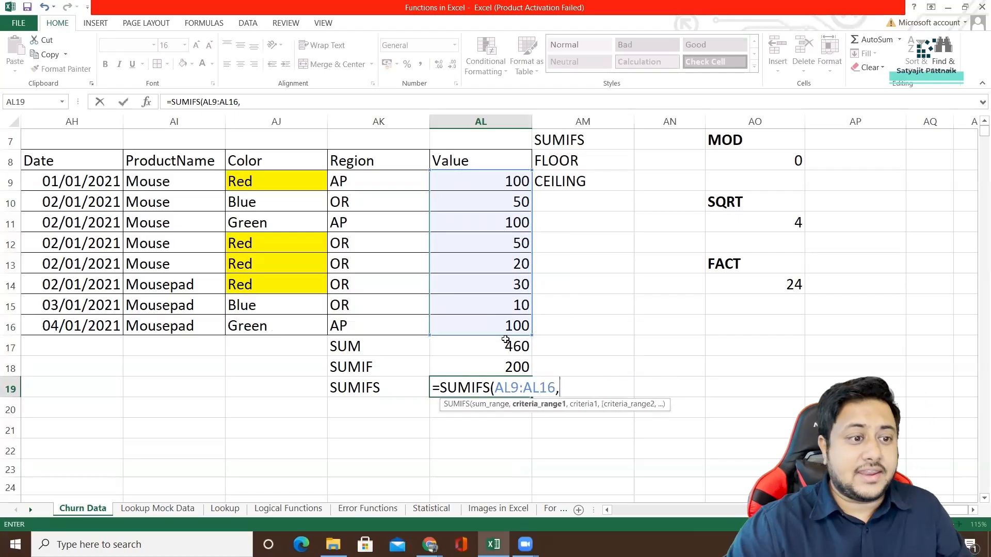
Add the Color cells AJ9:AJ16 with the criterion "Red" as the first condition of the SUMIFS formula.
left_click_drag(252, 183, 253, 328)
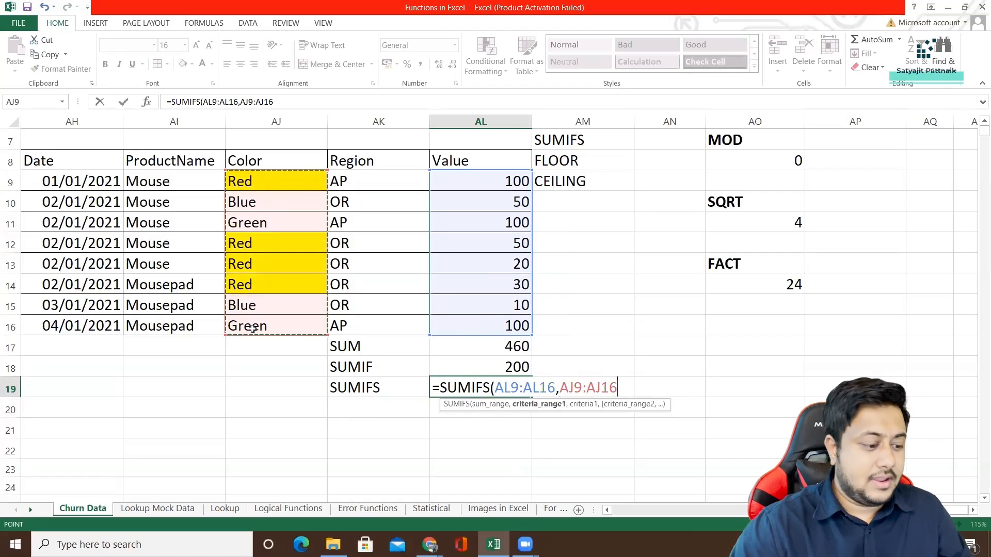
type(",\"R")
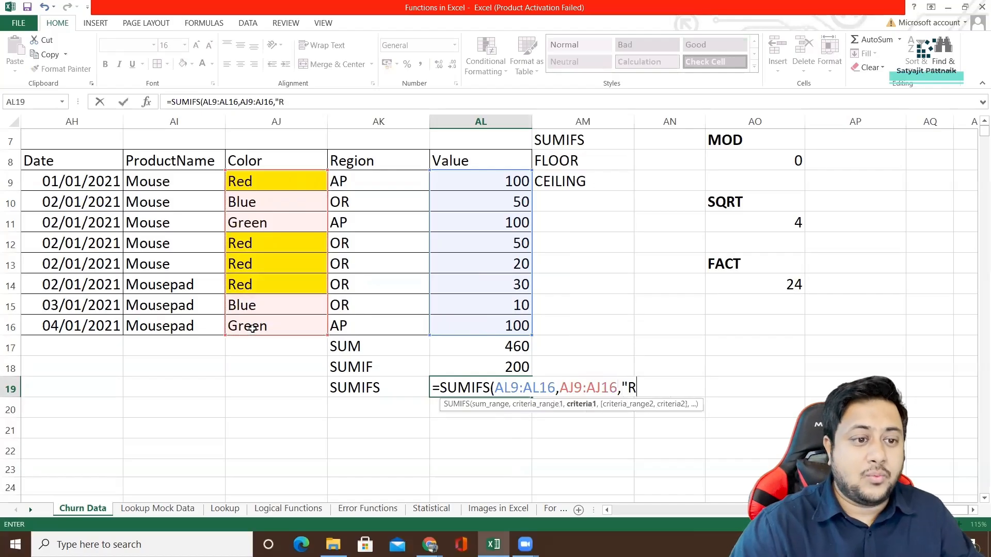
type("ed\"")
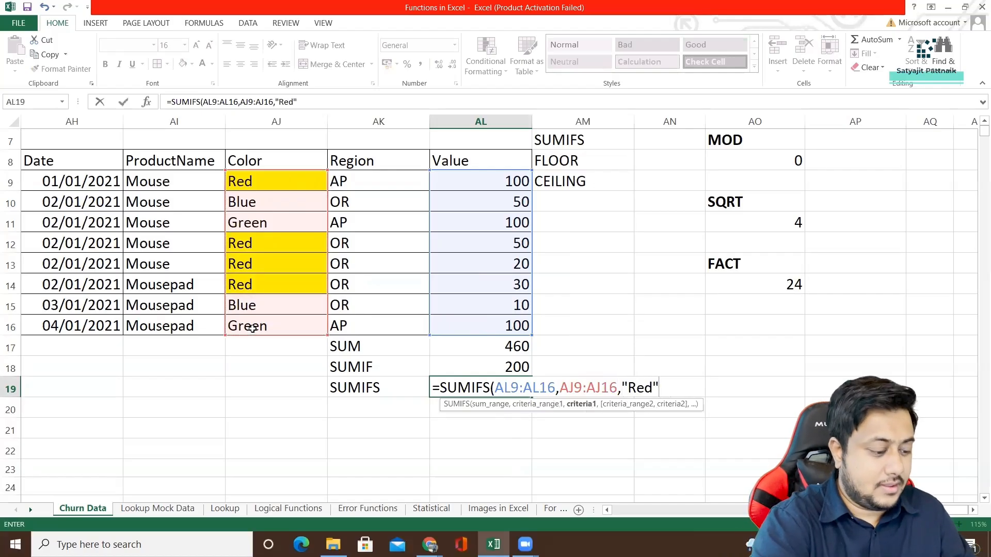
type(",")
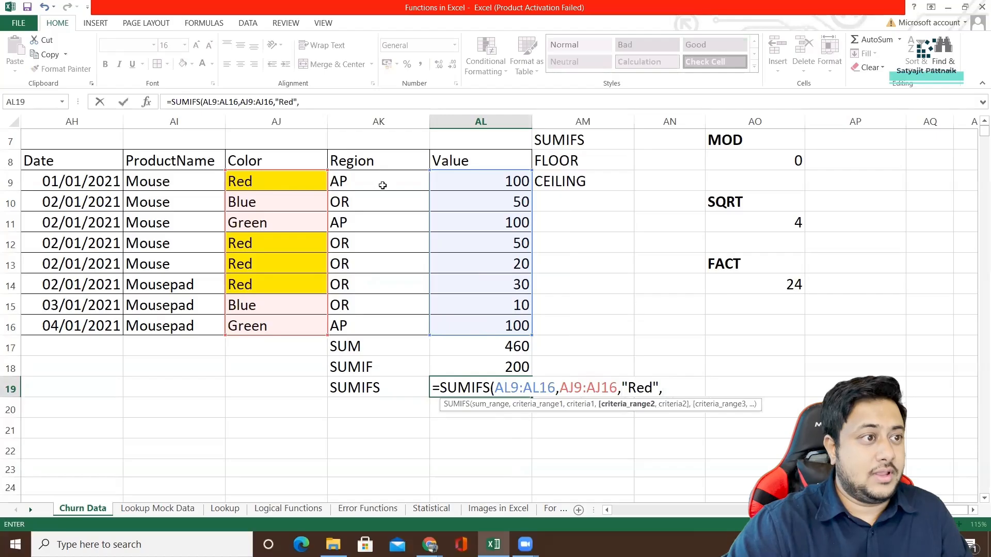
Complete the SUMIFS formula in AL19 with the Region cells AK9:AK16 and the criterion "OR" as second condition.
left_click_drag(382, 184, 381, 327)
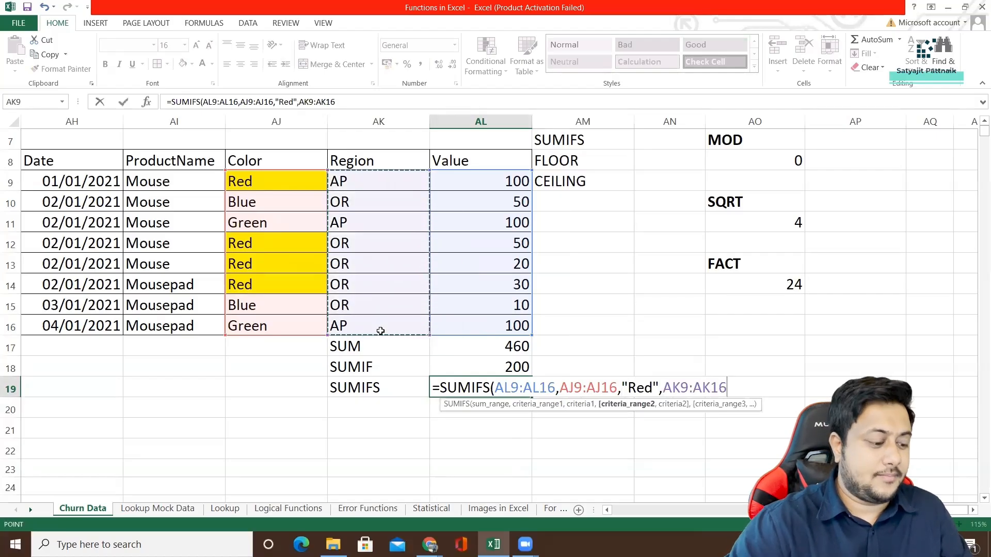
type(",")
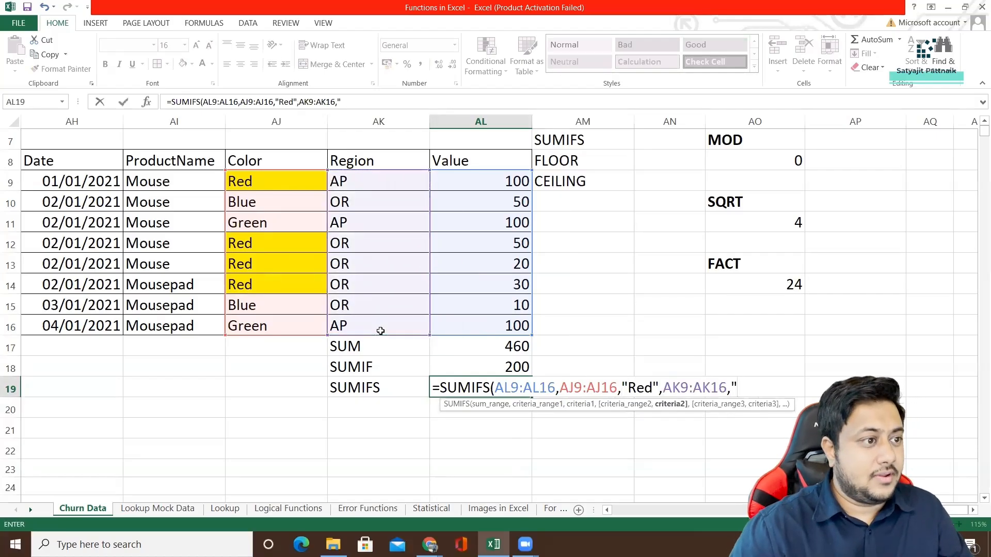
type("\"OR")
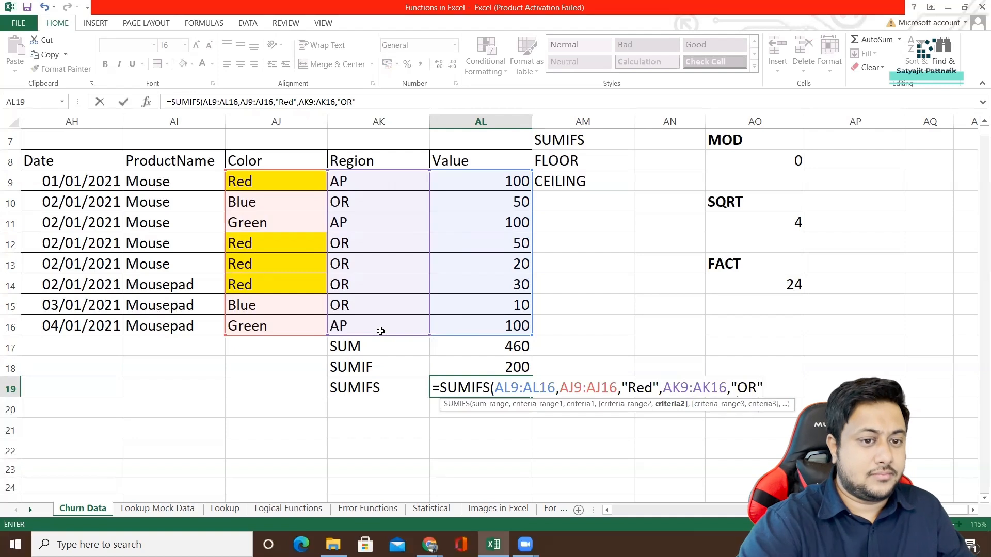
type("\")")
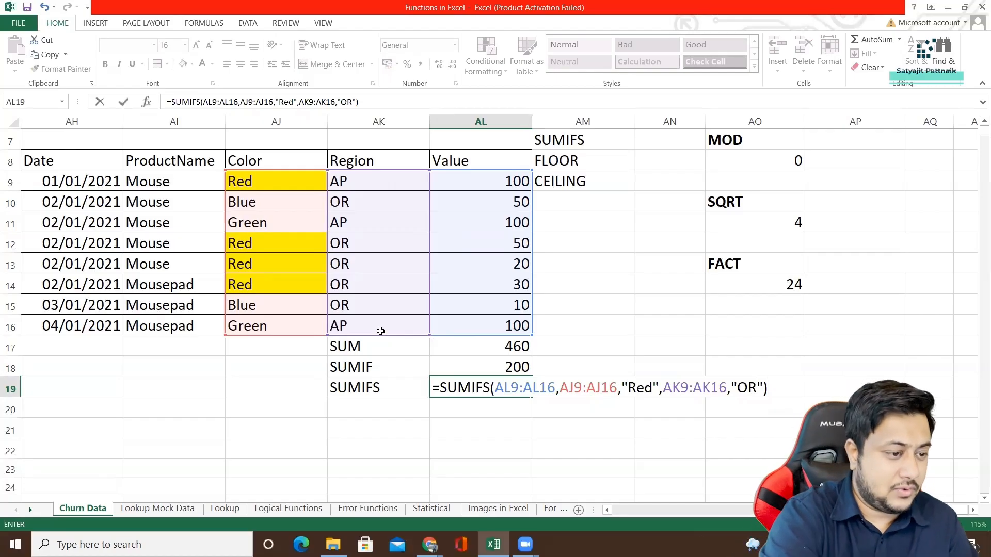
key("Return")
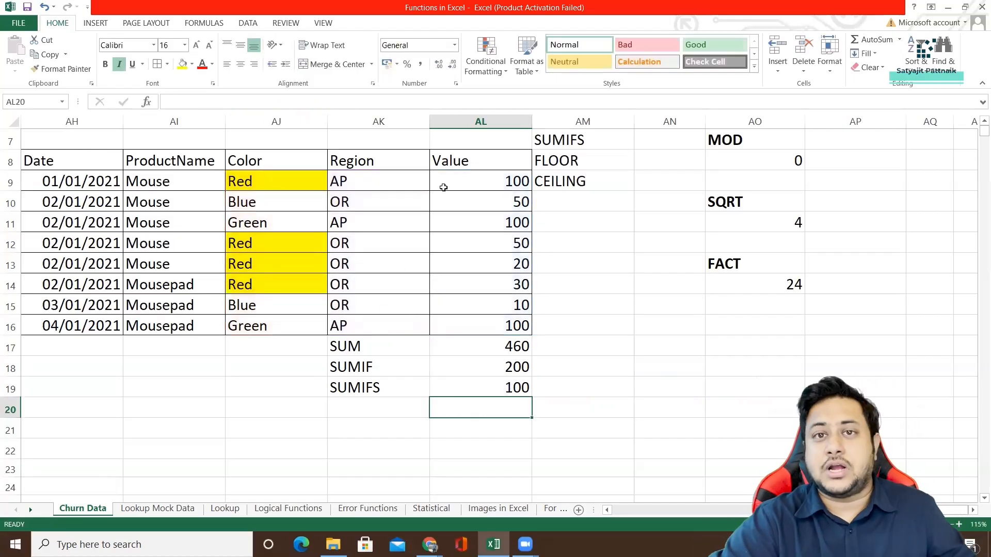
Highlight the Region and Value cells AK12:AL14 of the matching Red and OR rows in yellow.
left_click(307, 184)
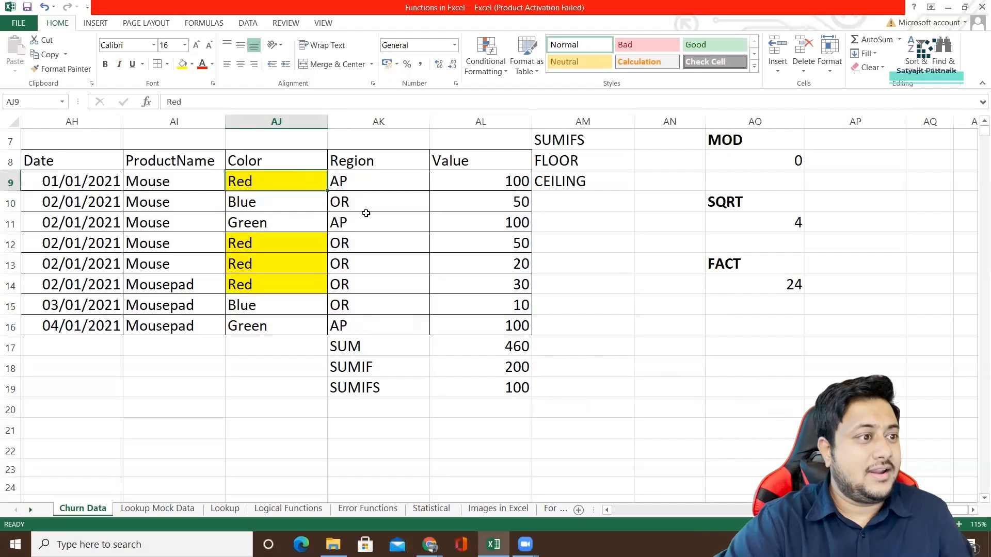
left_click_drag(351, 245, 354, 282)
left_click_drag(429, 283, 454, 280)
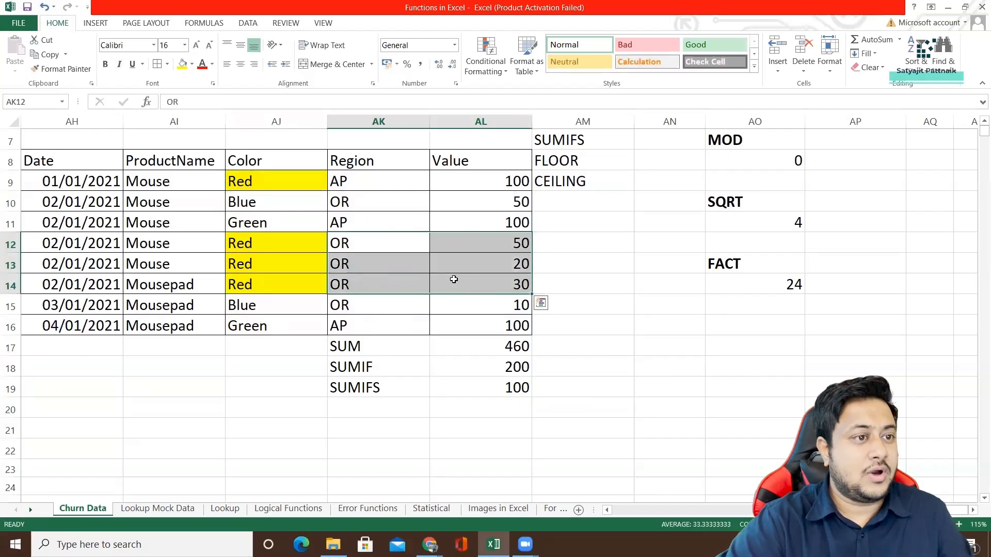
left_click(183, 64)
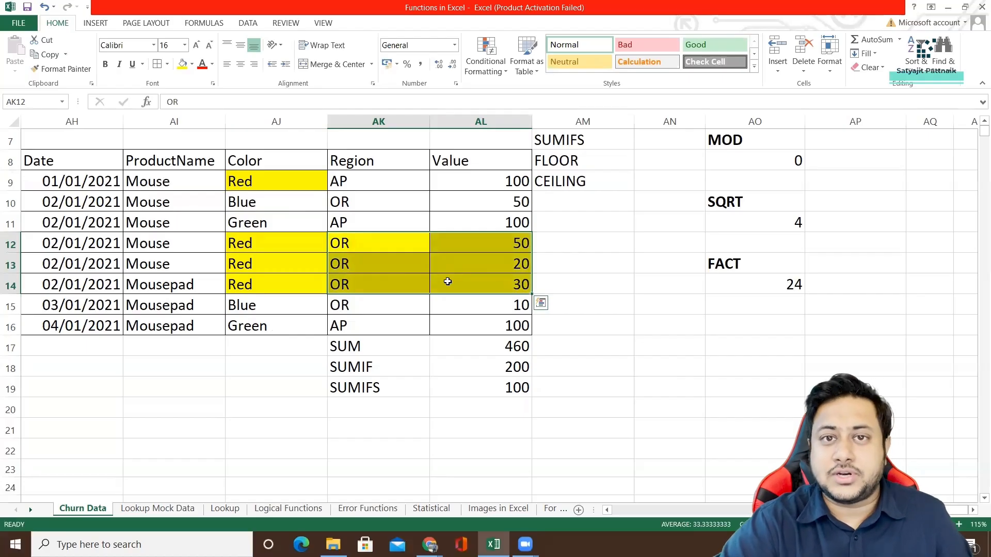
Label the three formula rows in column AJ: "Total" in AJ17, "Red" in AJ18 and "Red+OR" in AJ19.
left_click(386, 390)
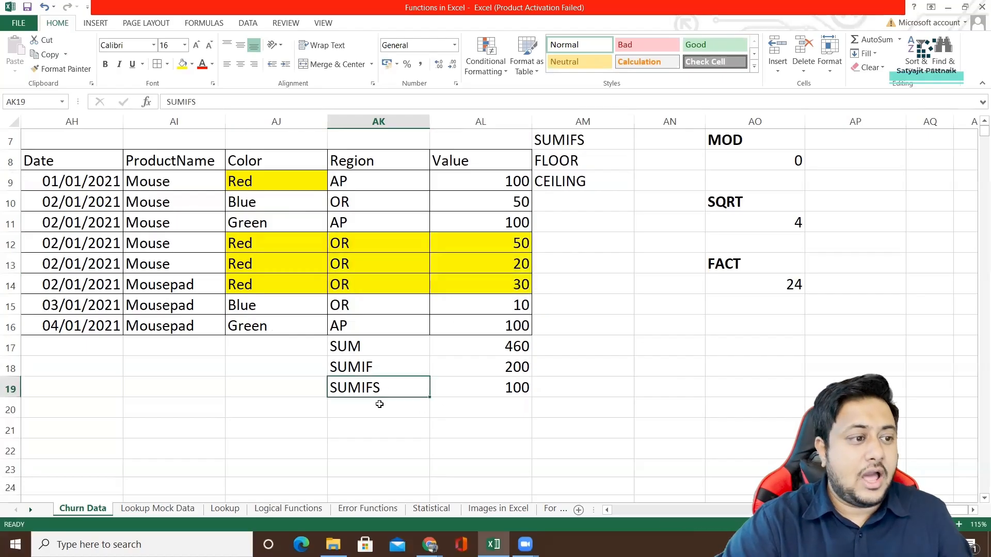
left_click(294, 388)
type("Red+OR")
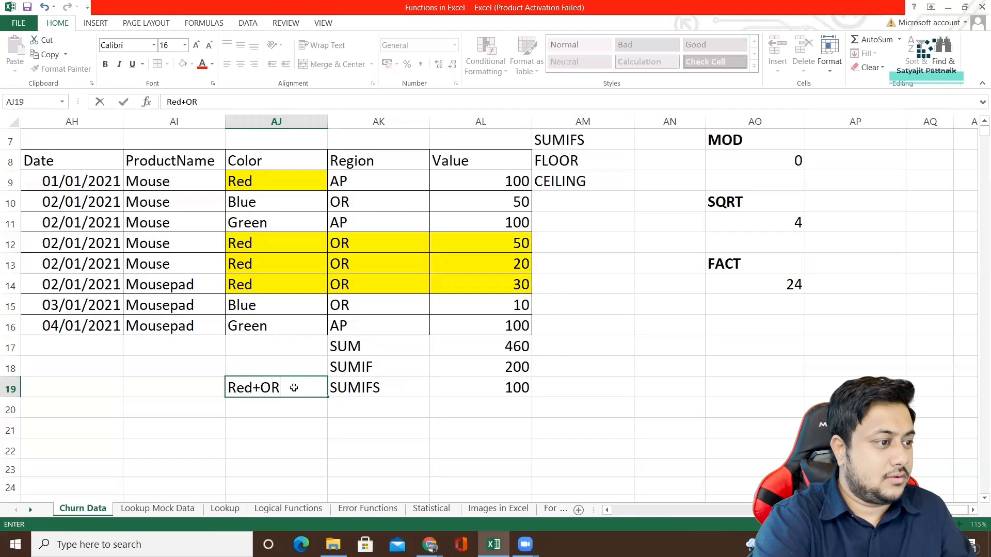
key("Up")
type("Red")
key("Up")
type("Total")
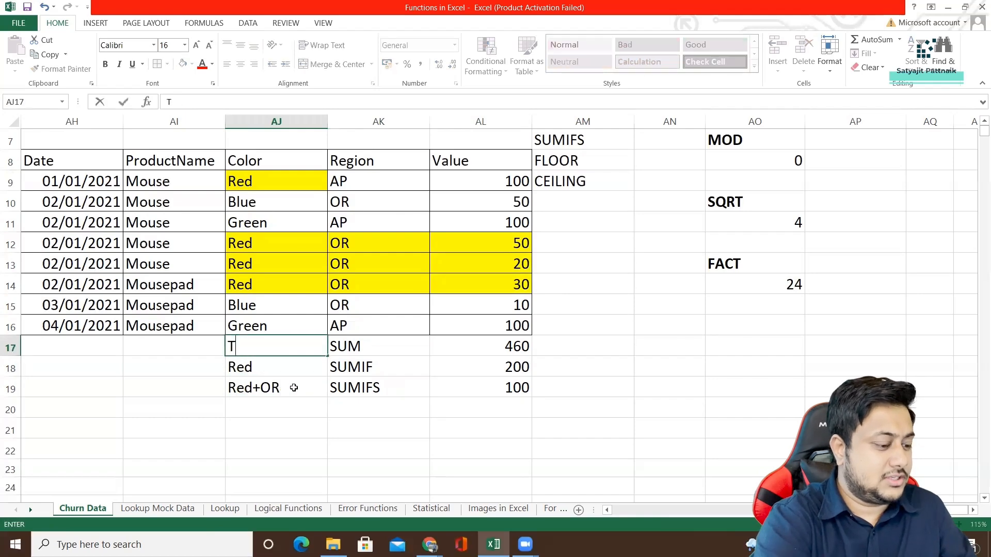
key("Down")
Finish the "Total" label in AJ17 and enter the label "Red+OR+Mouse" in AJ20 in italics.
key("Left")
key("Down")
key("Down")
key("Right")
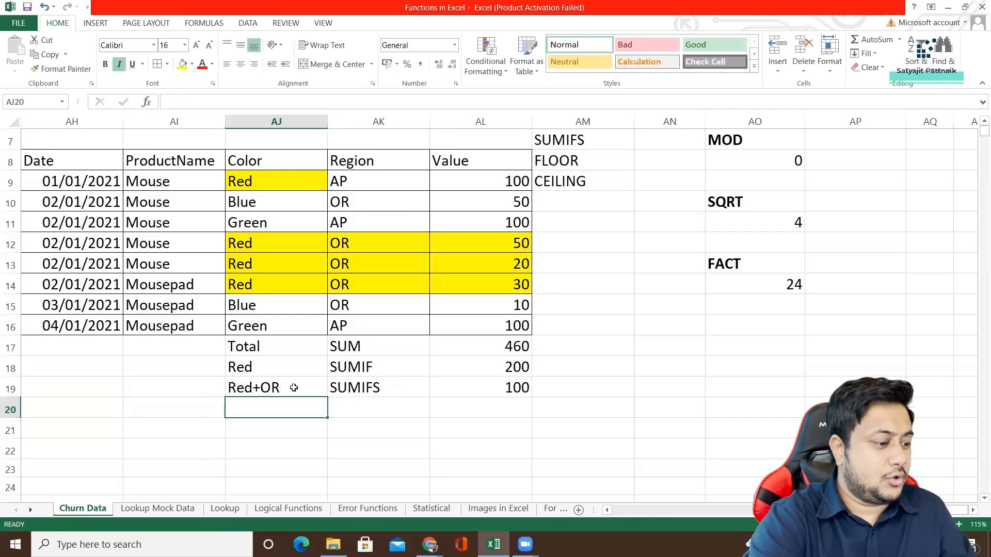
key("ctrl+i")
type("Red+OR")
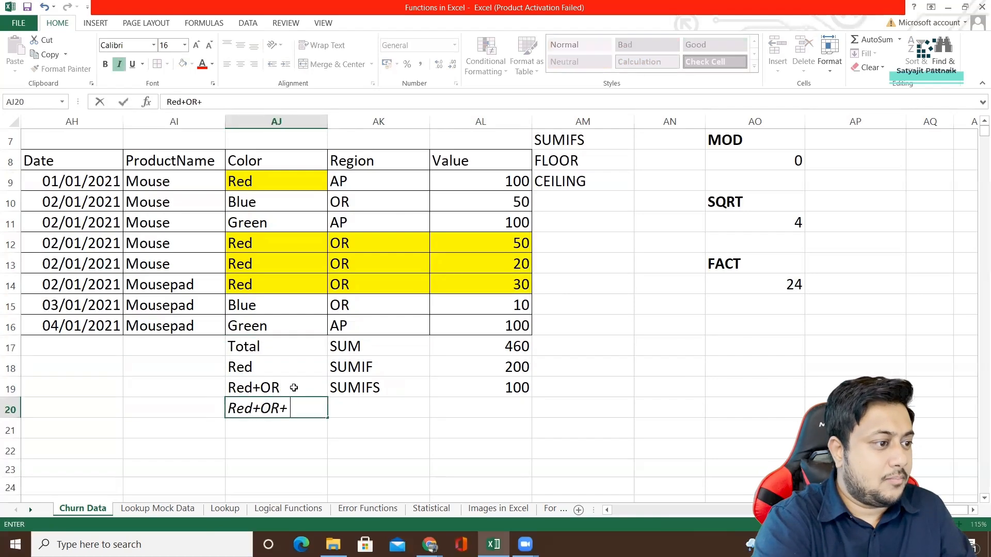
type("+Mouse")
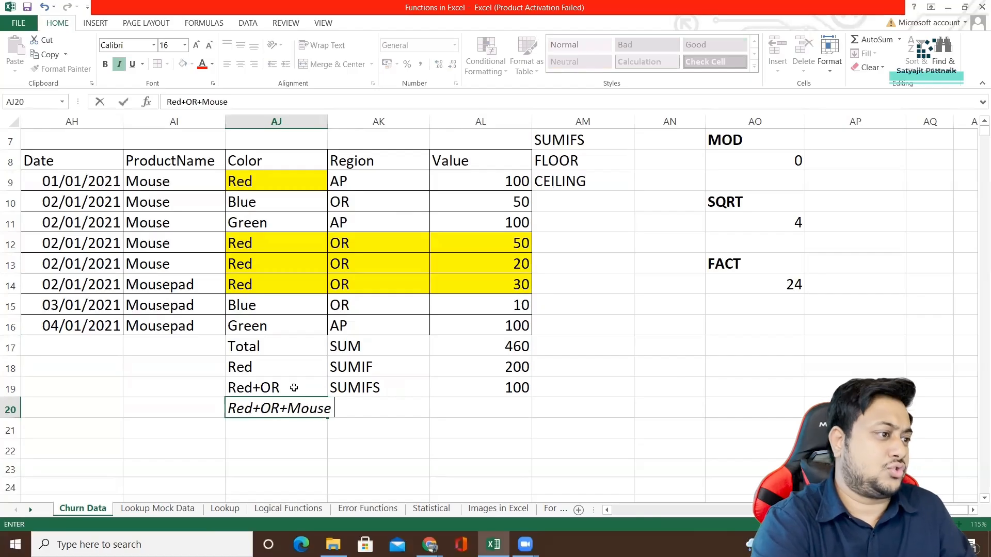
key("Return")
key("Up")
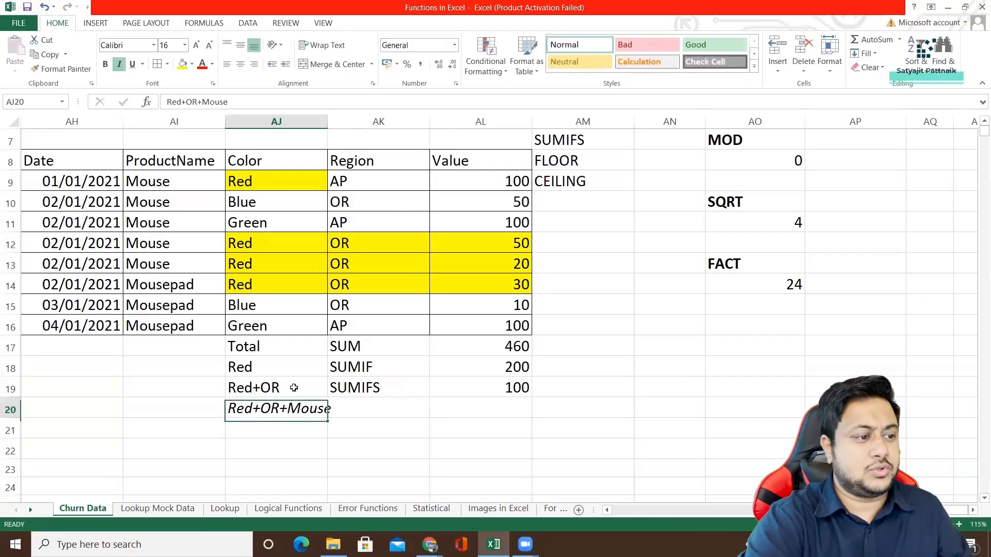
Enter the function name "SUMIFS" in AK20 next to the Red+OR+Mouse label.
key("Right")
key("Right")
left_click(372, 408)
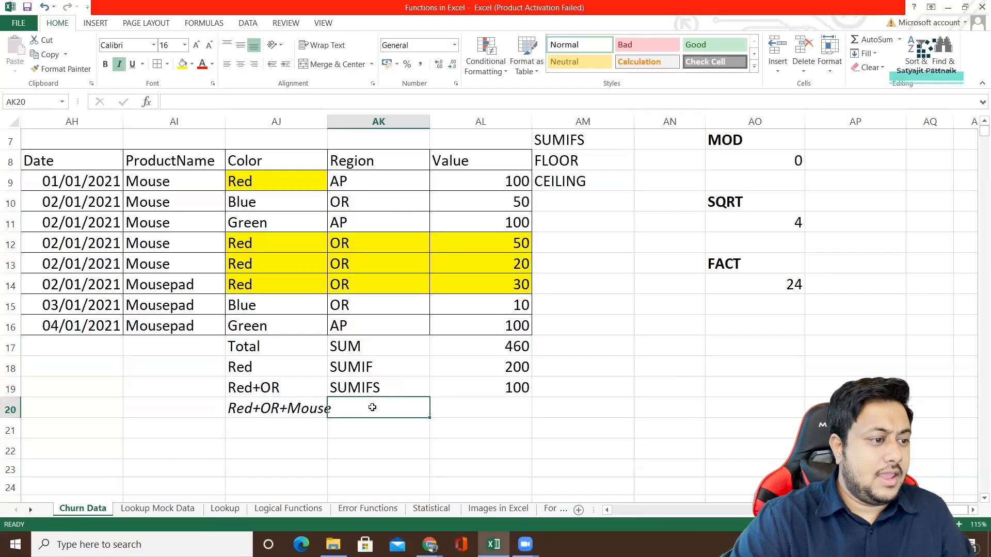
type("SUMIFS")
key("Return")
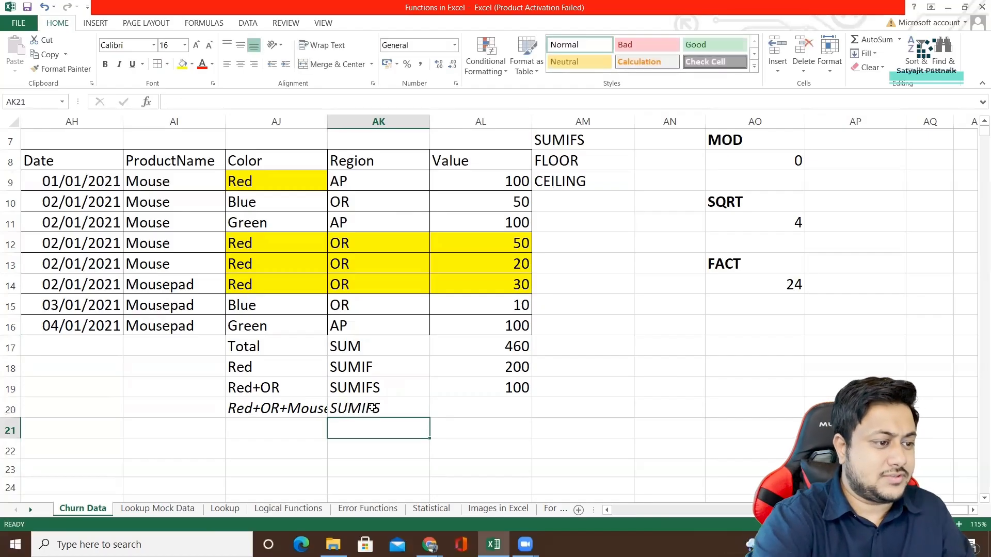
Start a SUMIFS formula in AL20 with the Value cells AL9:AL16 as the sum range.
key("Up")
key("Right")
type("=S")
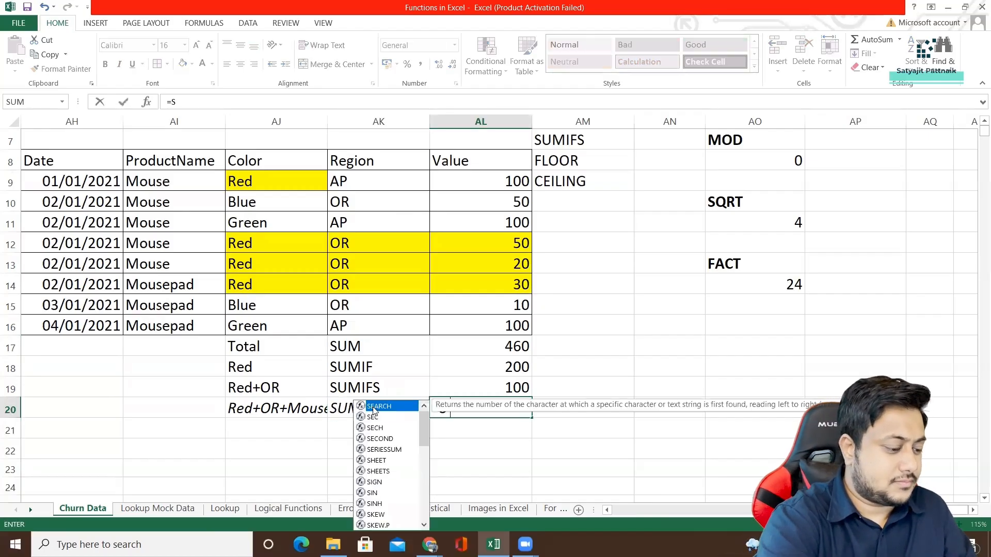
type("UMIFS(")
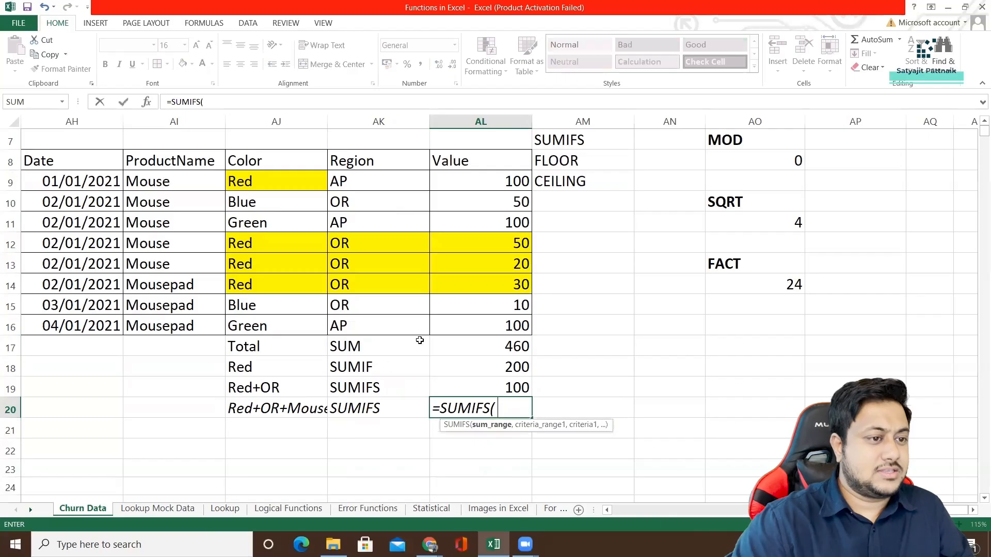
left_click_drag(493, 181, 491, 324)
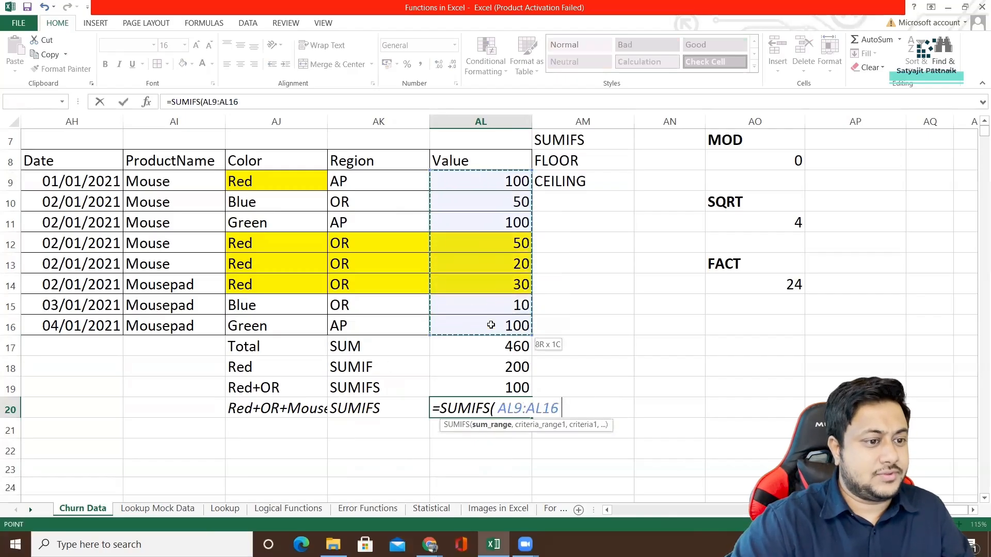
type(",")
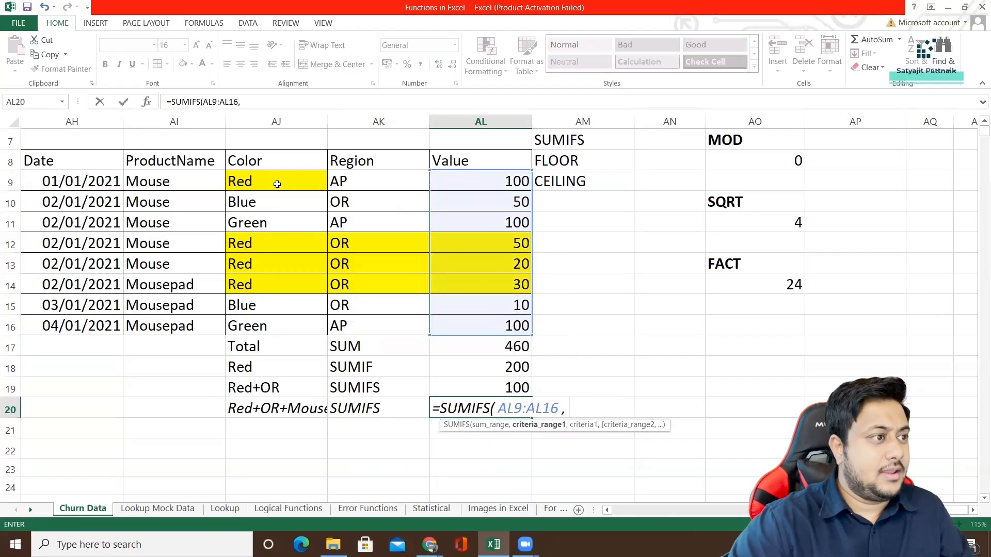
Add the Color cells AJ9:AJ16 with the criterion "Red" as the first condition of the formula in AL20.
left_click_drag(246, 186, 264, 327)
type("\"")
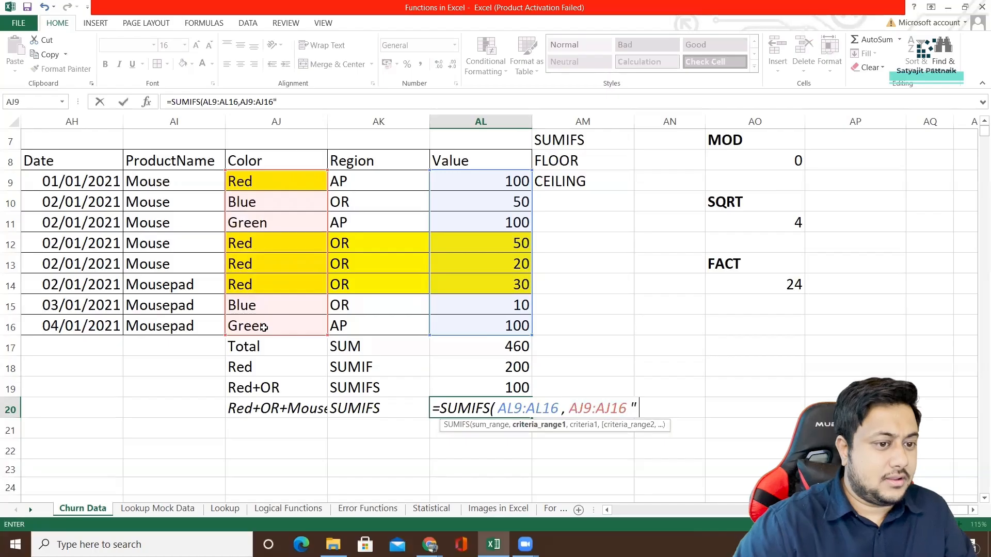
key("BackSpace")
type(",\"Red")
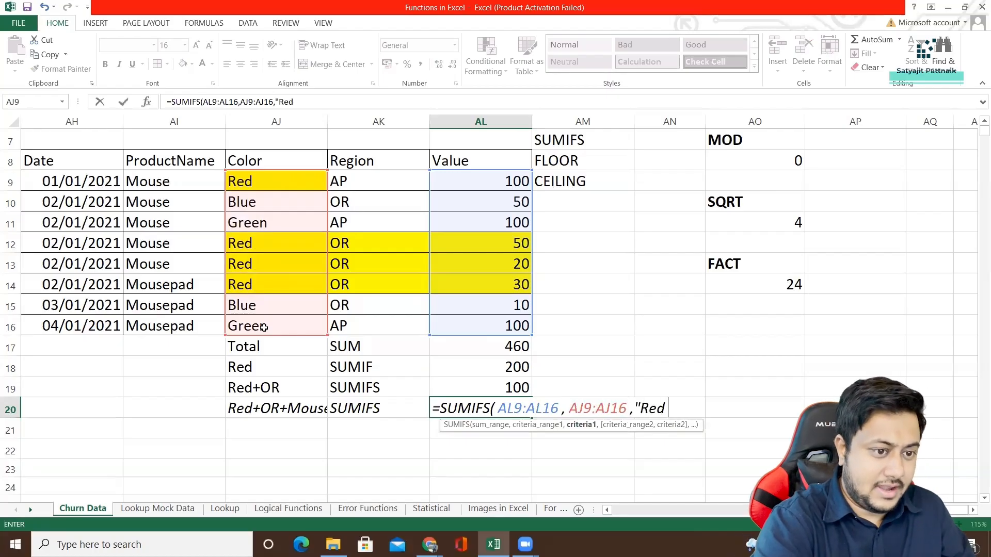
type("\",")
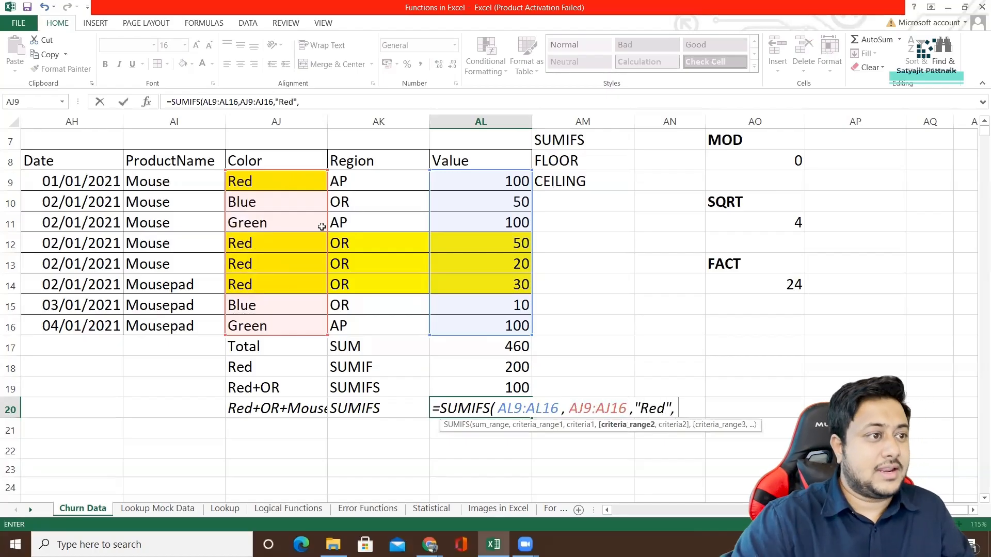
Complete the AL20 formula with the Region cells AK9:AK16 matching "OR" and the ProductName cells AI9:AI16 matching "Mouse".
left_click_drag(367, 186, 366, 331)
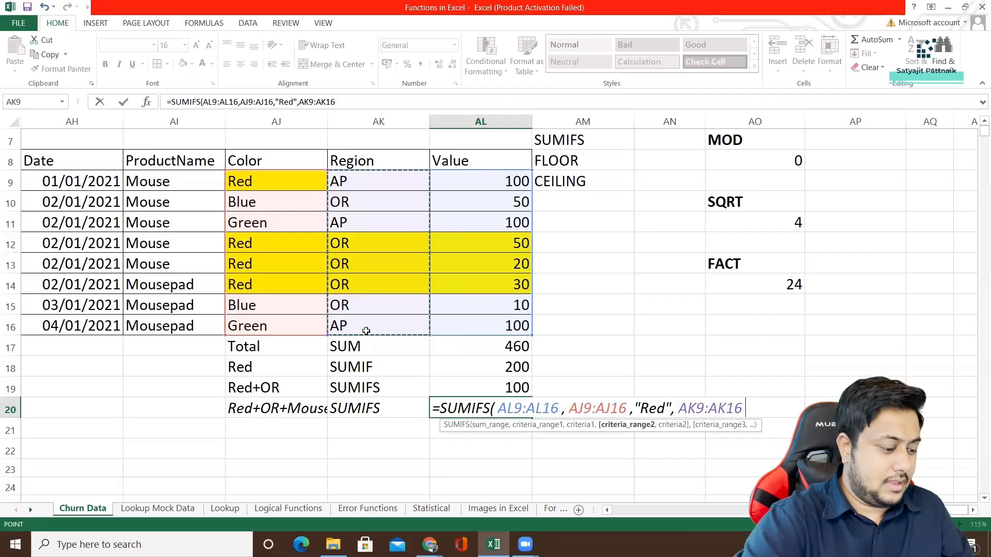
type(",\"OR\"")
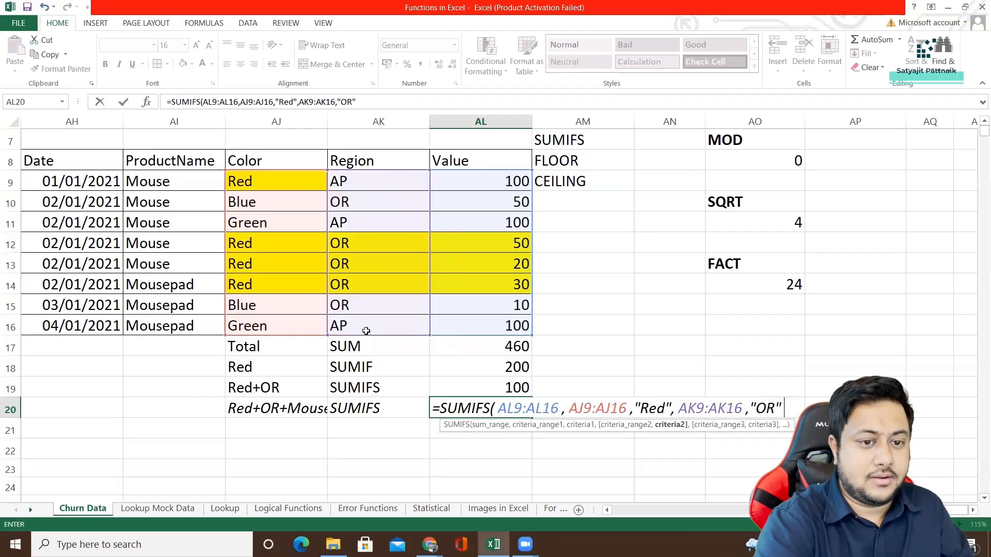
type(",")
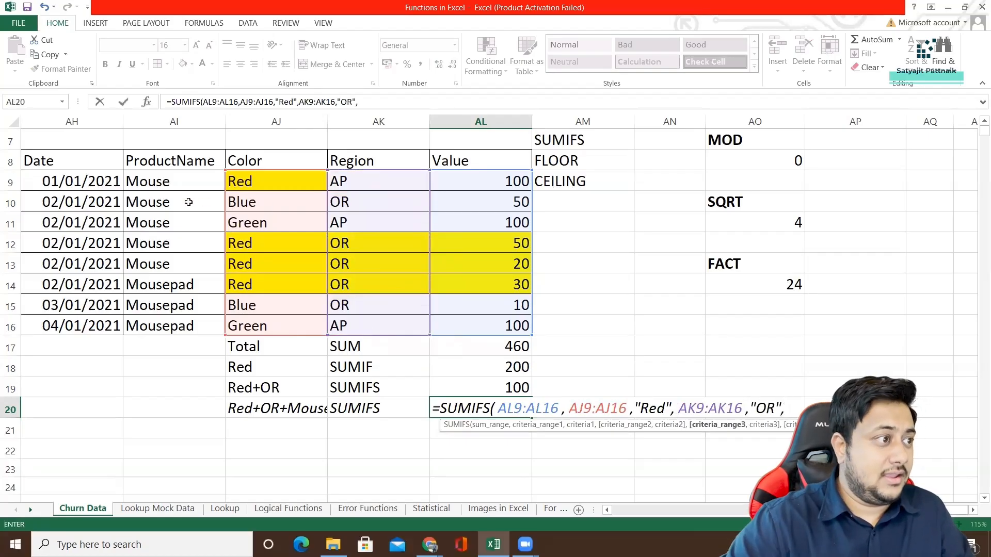
left_click_drag(186, 184, 184, 326)
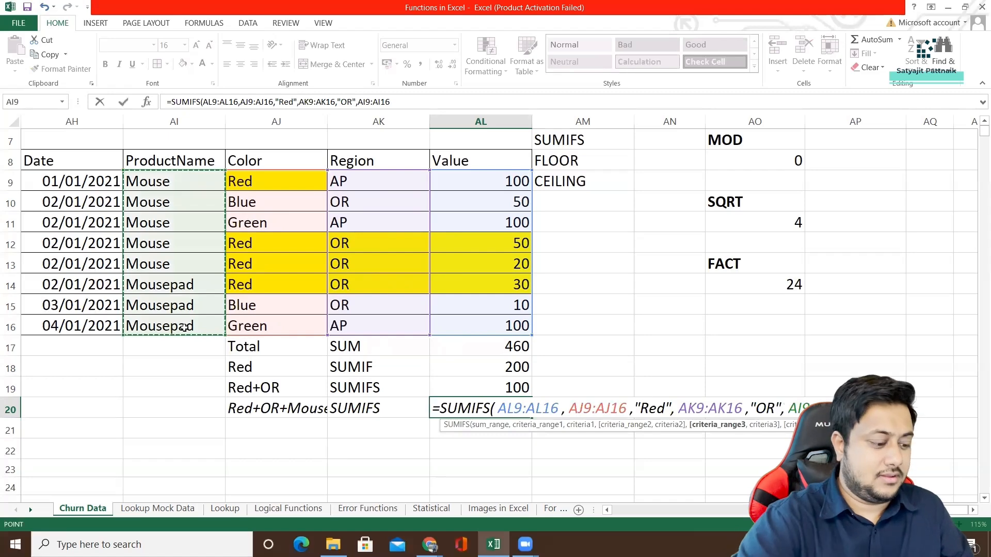
type(",\"Mouse")
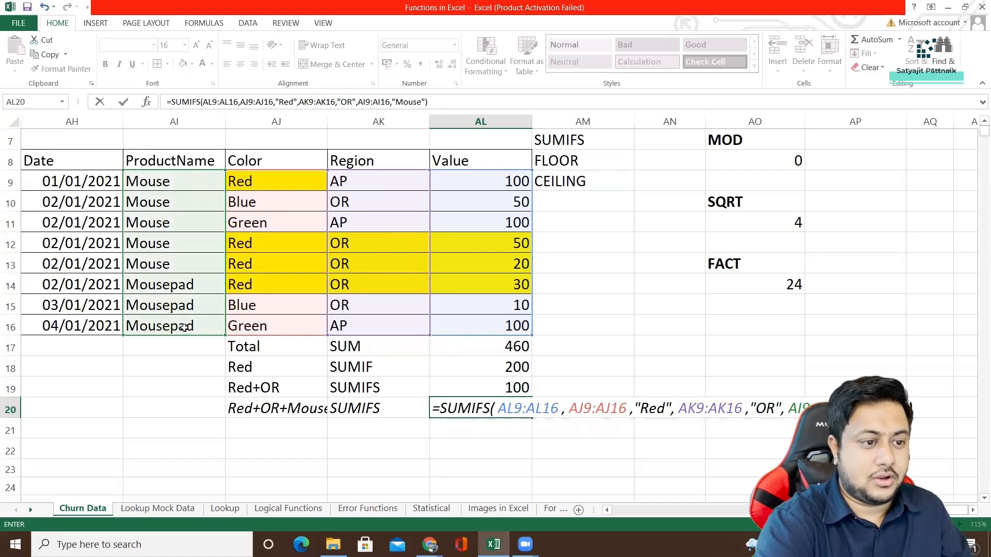
key("Return")
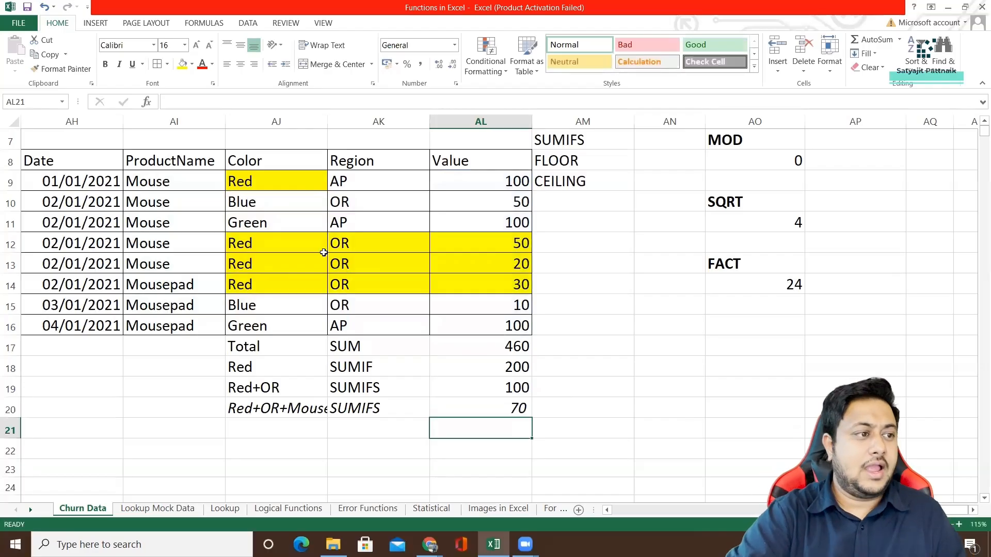
Fill the Red, OR and Mouse rows AI12:AL13 with a light blue theme color.
left_click(10, 244)
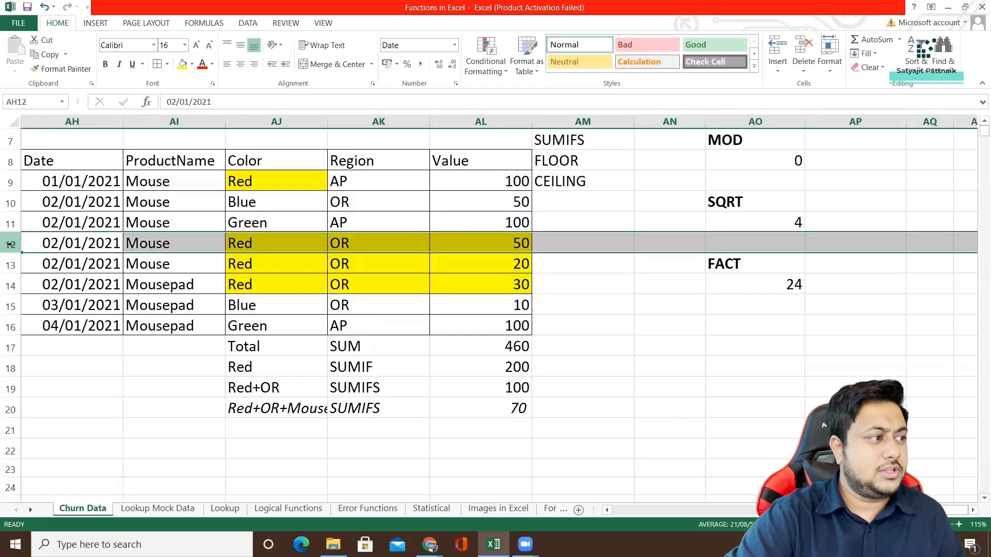
left_click_drag(180, 245, 514, 268)
left_click(192, 65)
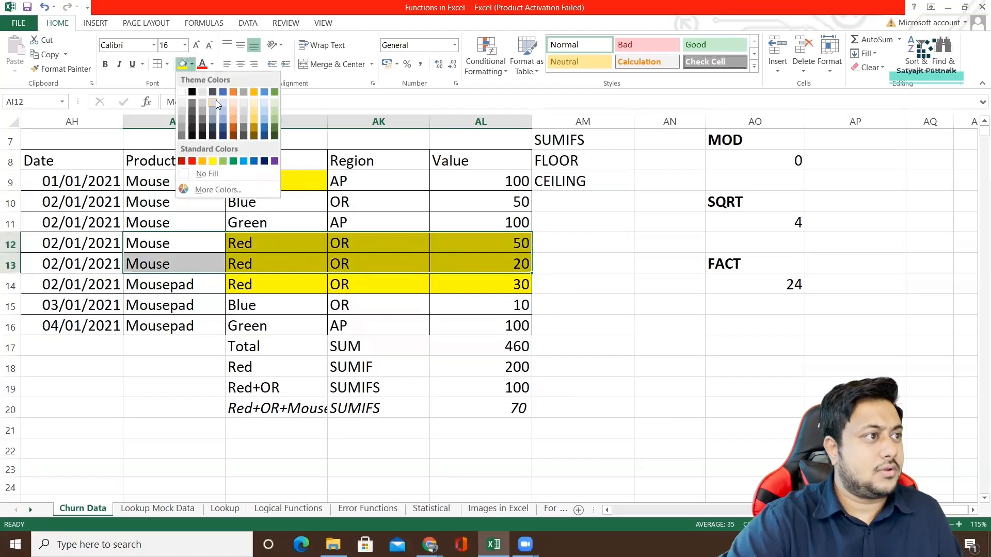
left_click(226, 103)
left_click(349, 284)
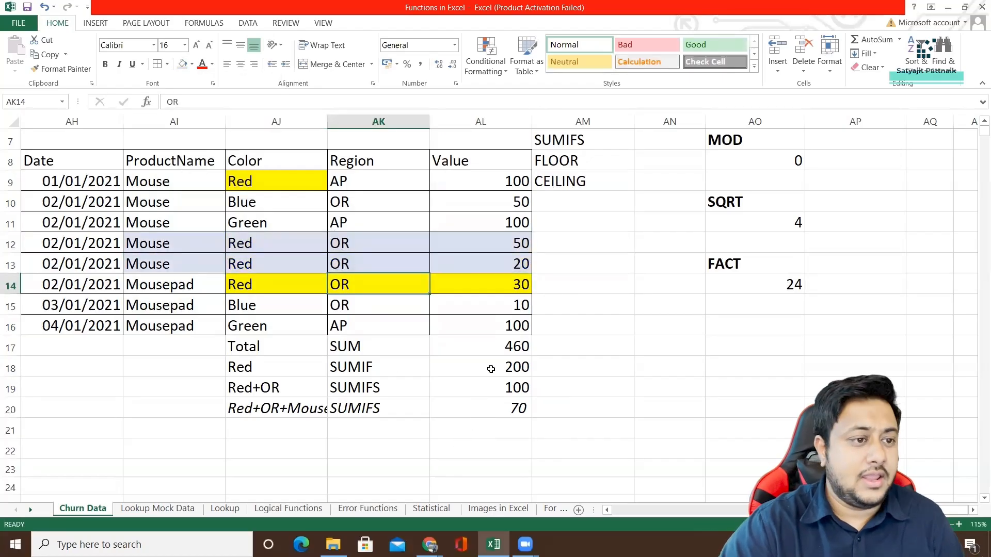
left_click(504, 348)
scroll(575, 263, "up", 2)
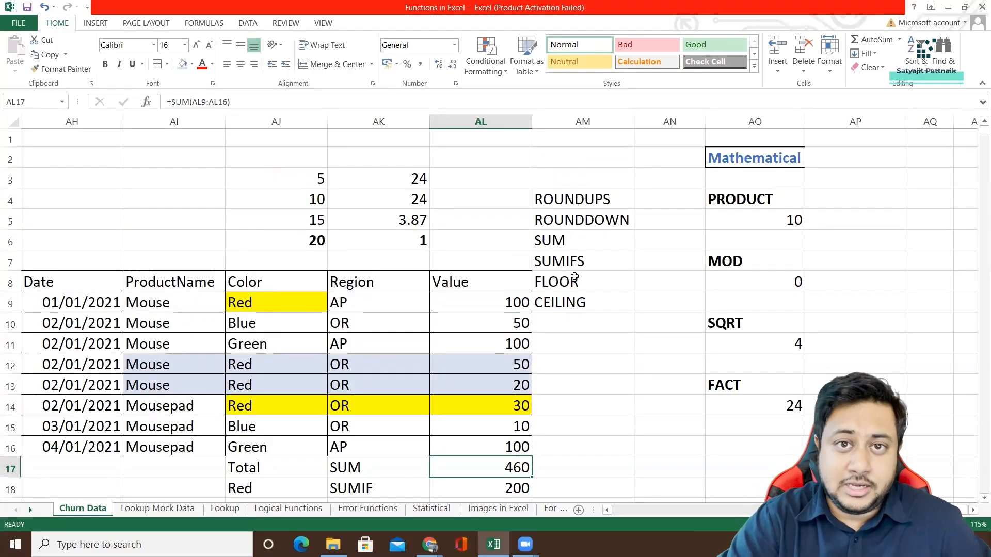
left_click(407, 283)
scroll(552, 311, "down", 2)
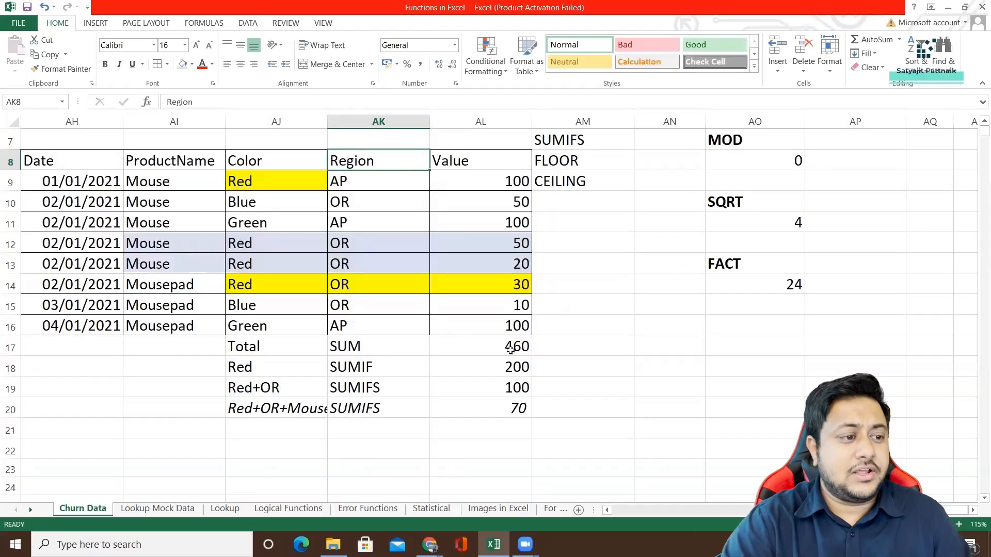
double_click(364, 453)
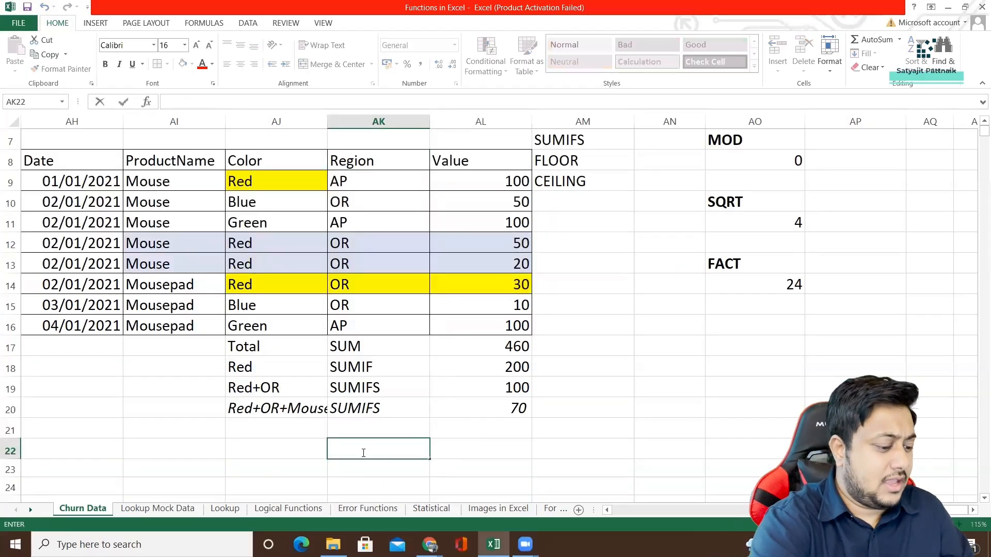
type("=AVE")
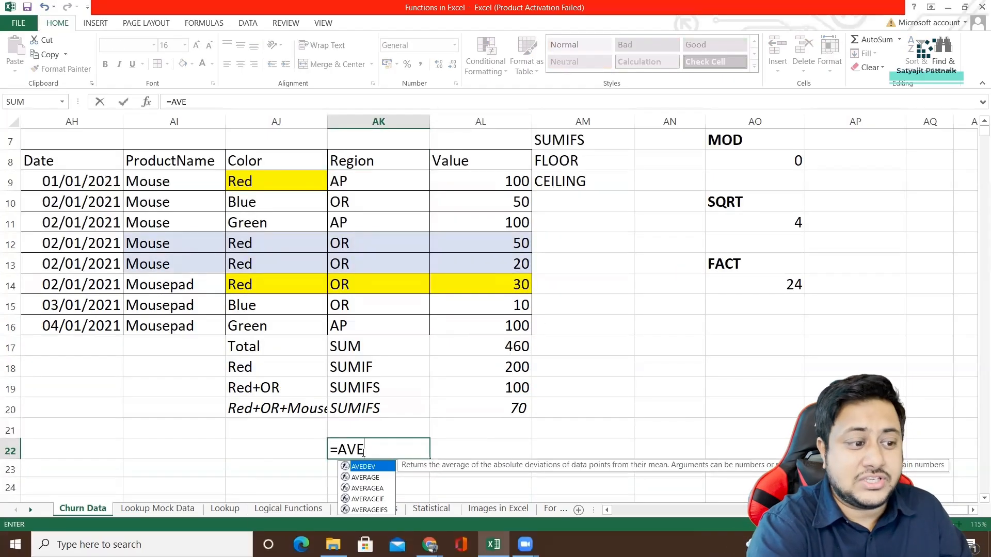
type("RAGEIF(")
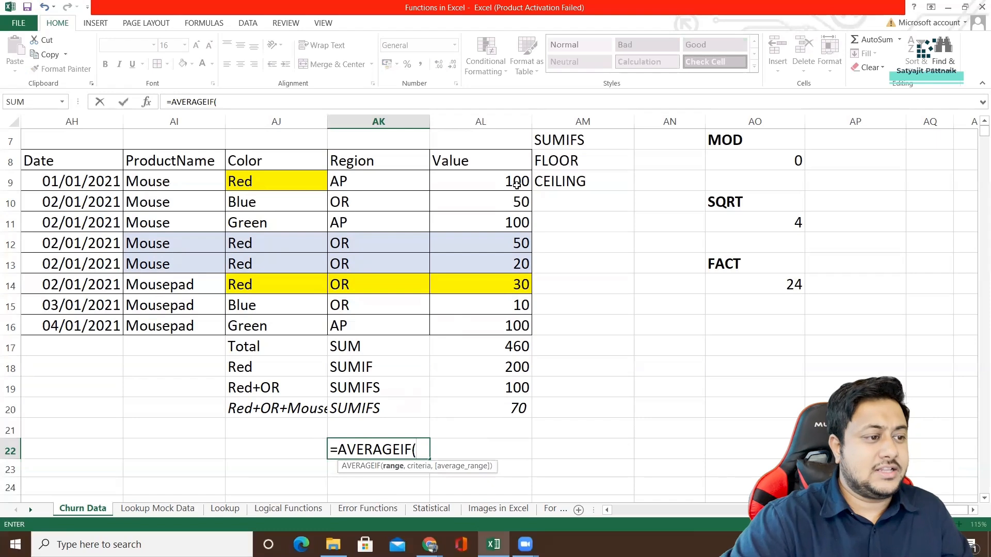
left_click(283, 464)
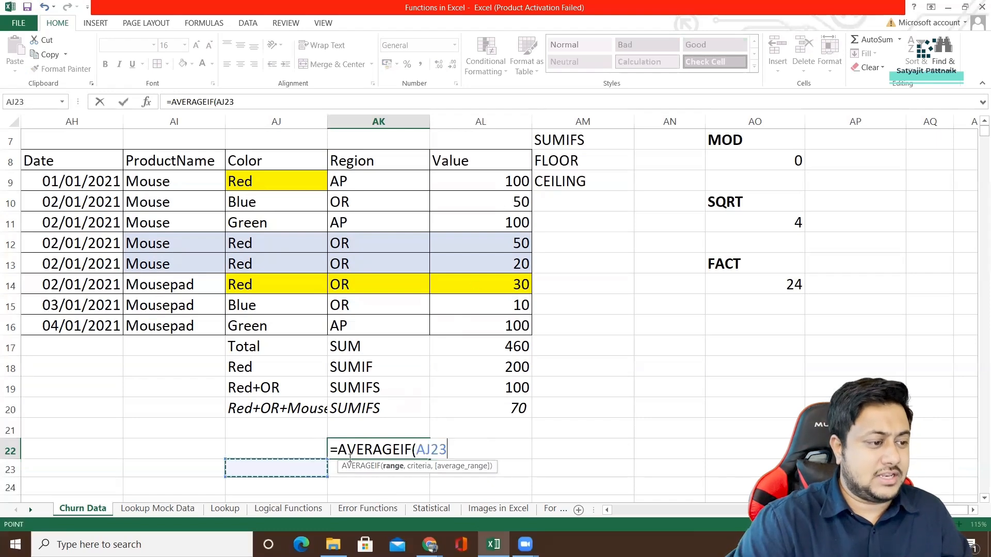
key("Escape")
type("AV")
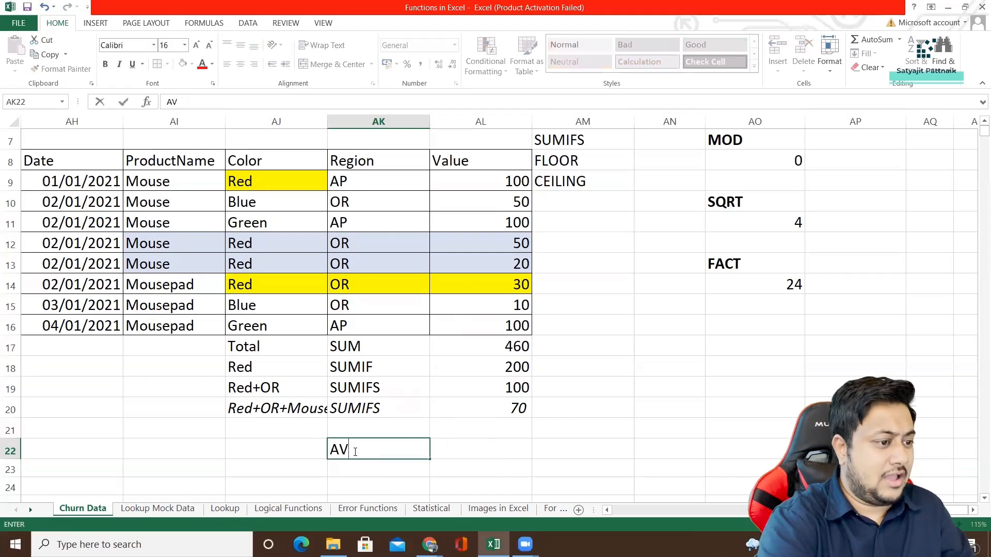
type("ERAGE")
key("BackSpace")
key("BackSpace")
key("BackSpace")
key("BackSpace")
key("BackSpace")
key("BackSpace")
key("BackSpace")
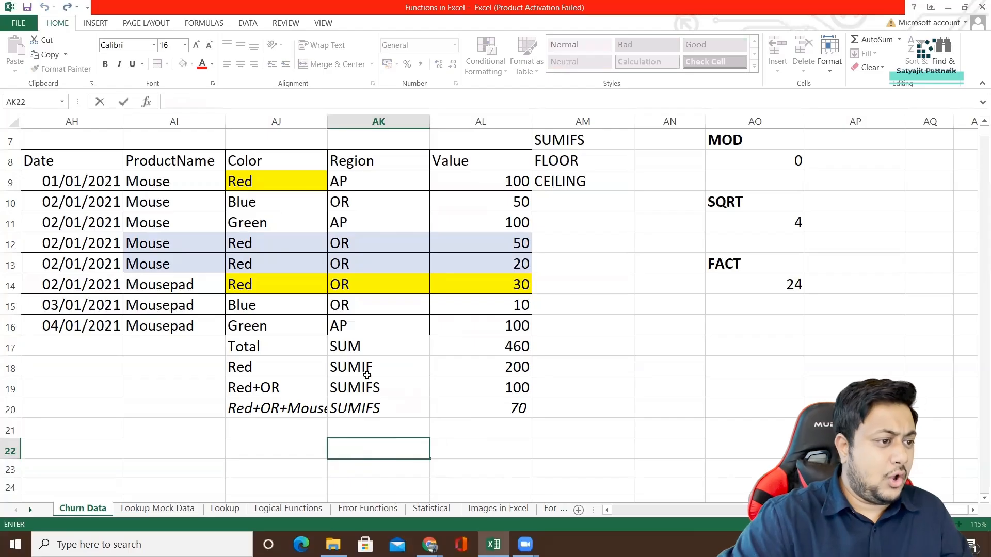
Copy the summary block AJ17:AL20 and paste it at AJ22.
left_click_drag(280, 348, 457, 413)
key("ctrl+c")
scroll(323, 403, "down", 1)
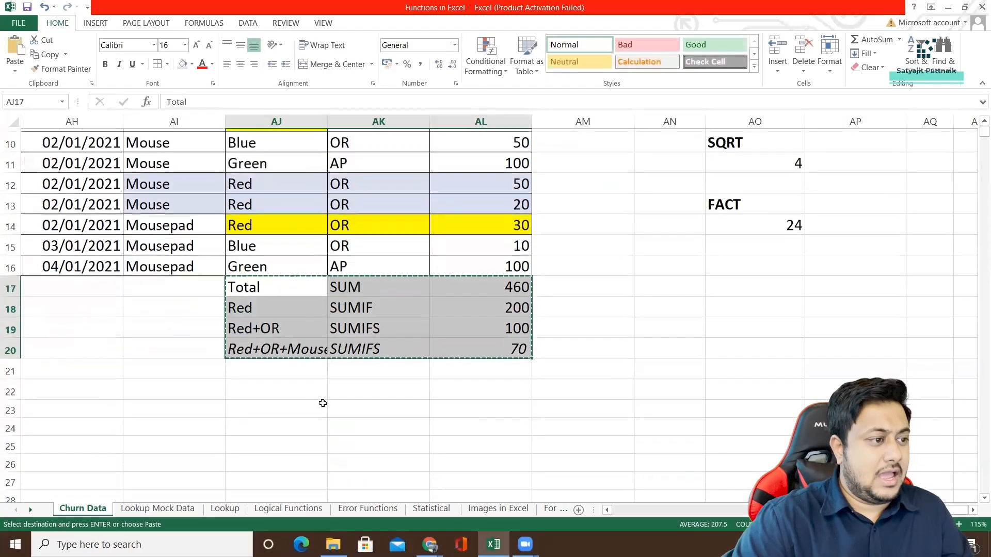
left_click(256, 389)
key("ctrl+v")
Replace the function labels in AK22 and AK23 with AVERAGE and AVERAGEIF.
left_click(354, 389)
type("A")
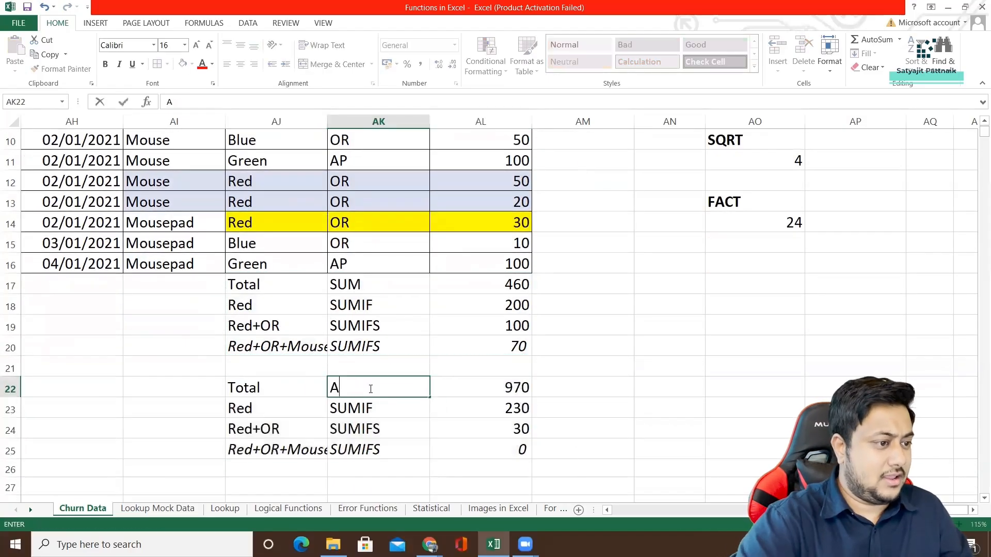
type("VERAGE")
key("Return")
type("AVERAGE")
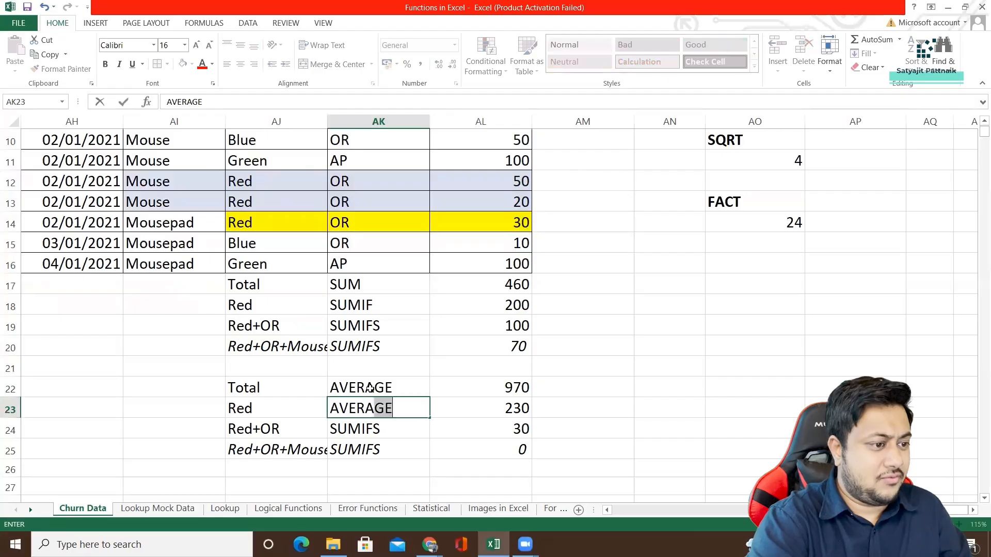
type("IF")
key("Return")
Replace the function labels in AK24 and AK25 with AVERAGEIFS.
type("AVERAGEI")
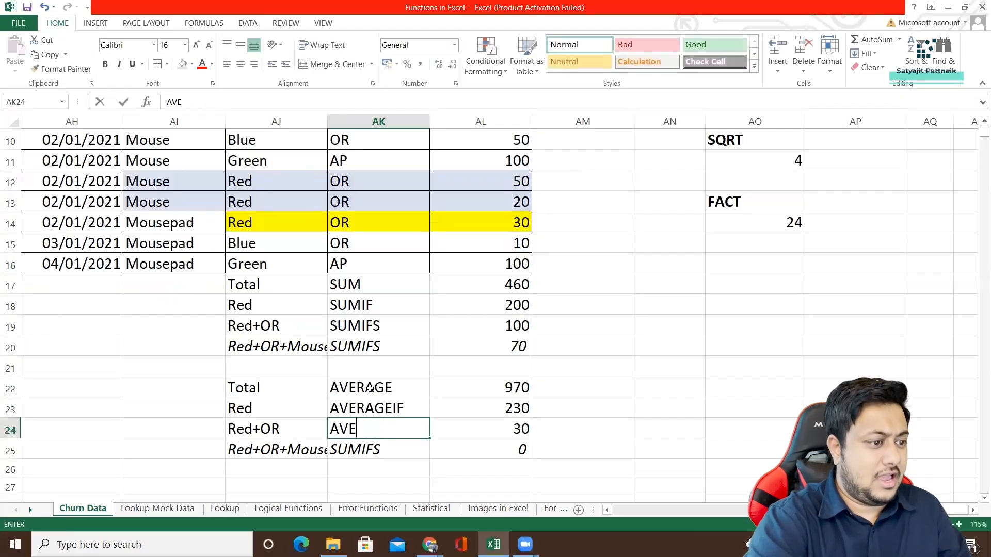
type("GS")
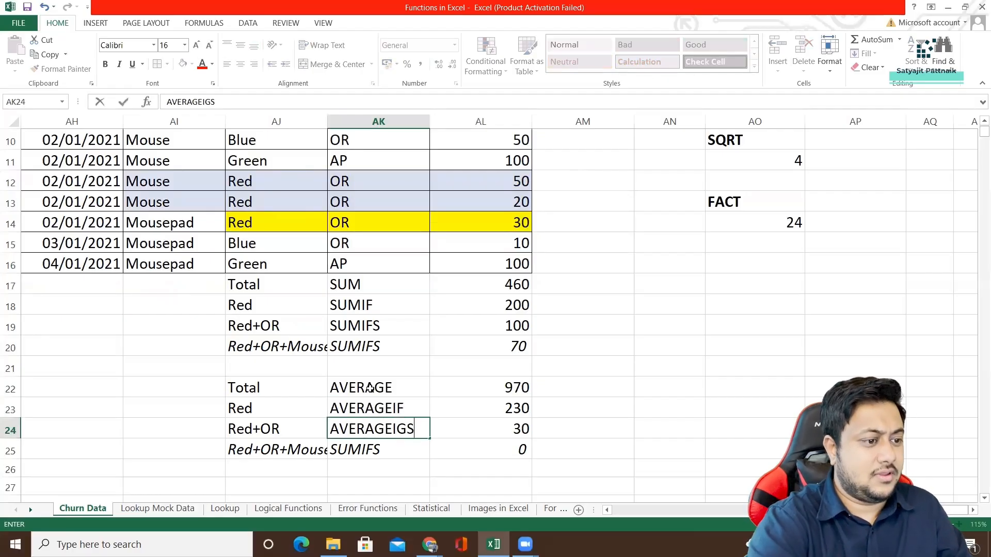
key("BackSpace")
key("BackSpace")
type("FS")
key("Return")
type("AVERAGE")
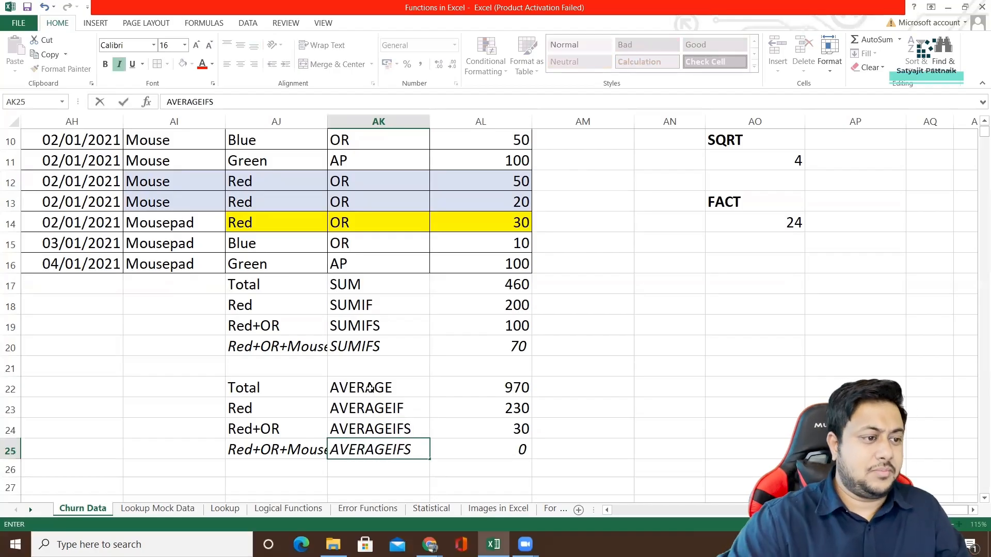
left_click(394, 370)
left_click(490, 382)
double_click(484, 387)
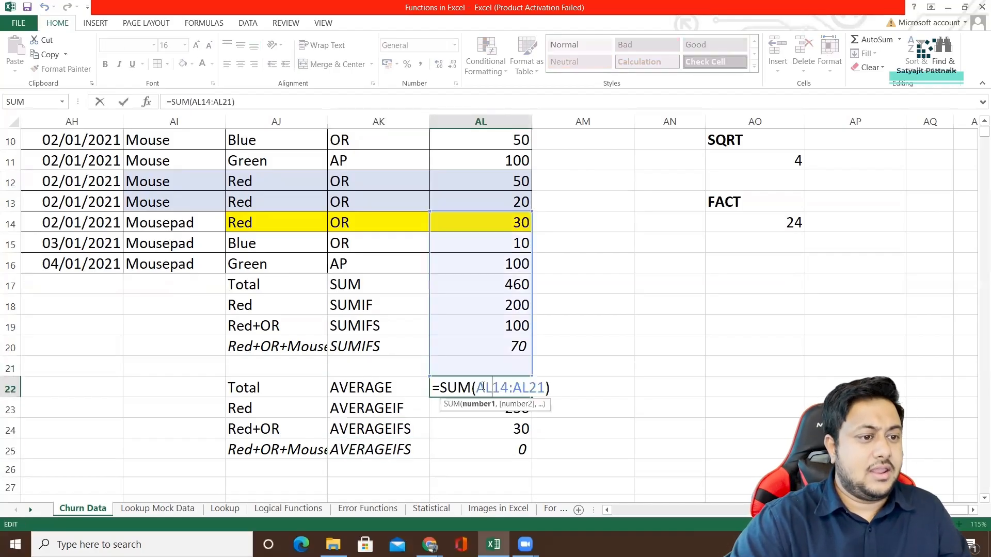
left_click_drag(546, 387, 476, 388)
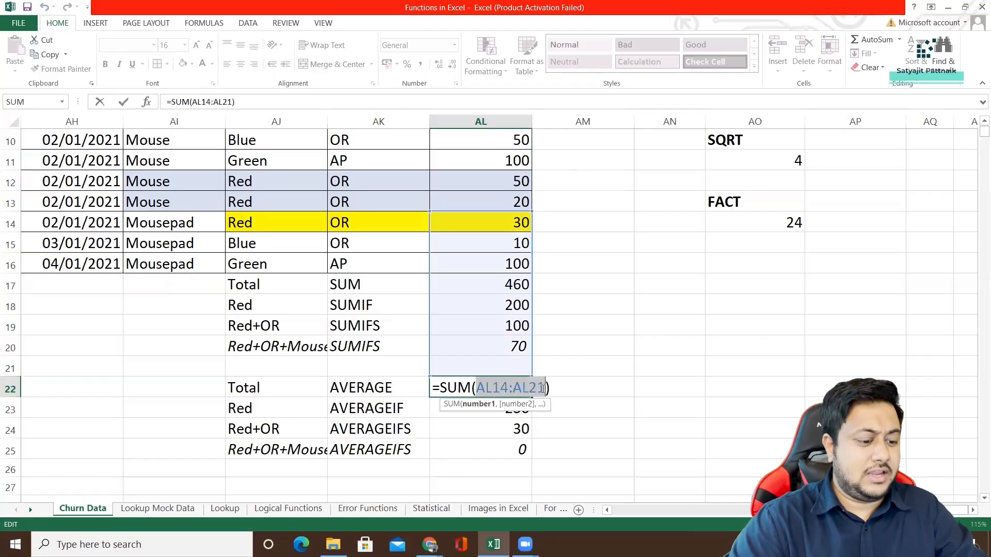
key("BackSpace")
left_click(480, 429)
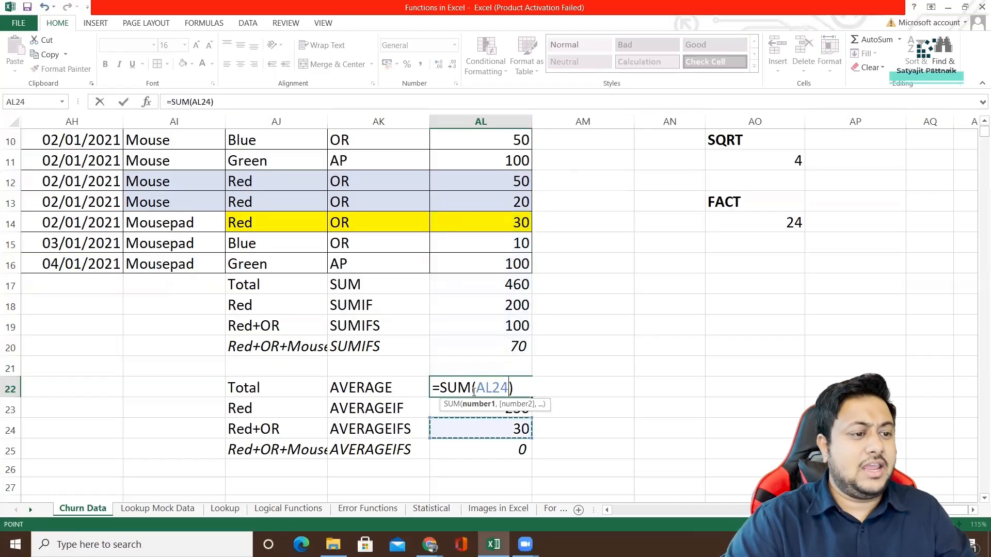
key("Escape")
Clear the copied formulas in AL22:AL25 and enter an AVERAGE formula over the Value cells AL9:AL16 in AL22.
left_click_drag(480, 388, 479, 450)
key("Delete")
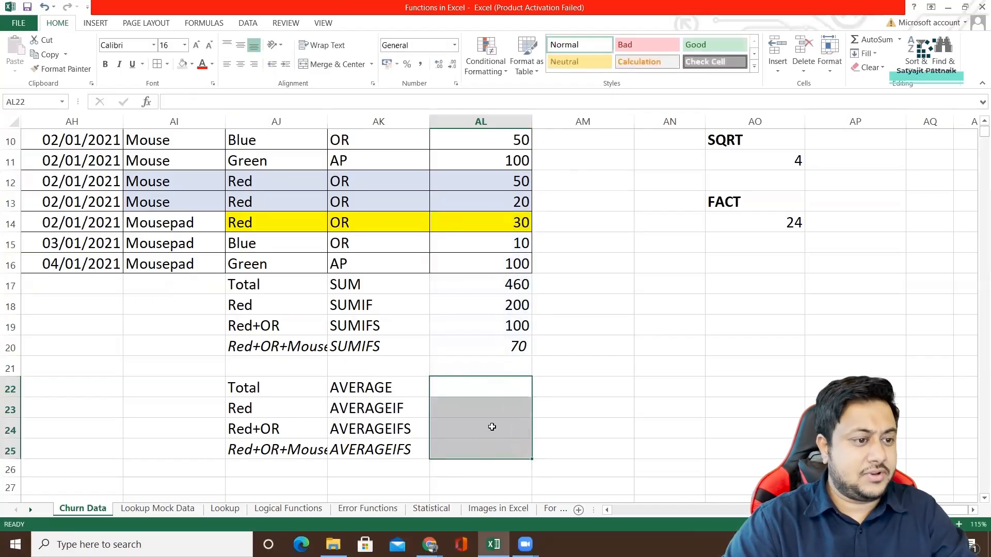
left_click(491, 385)
type("=AVERAGE")
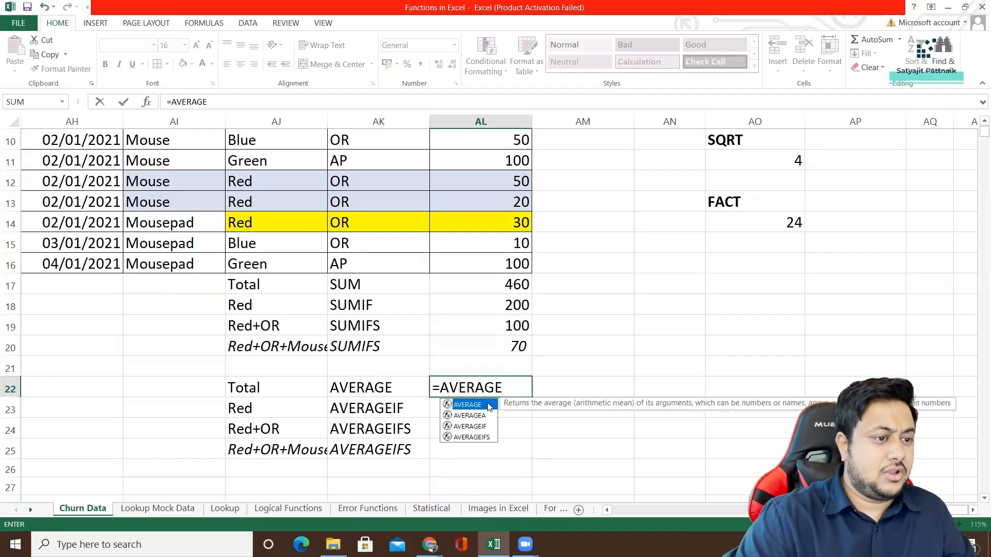
double_click(489, 405)
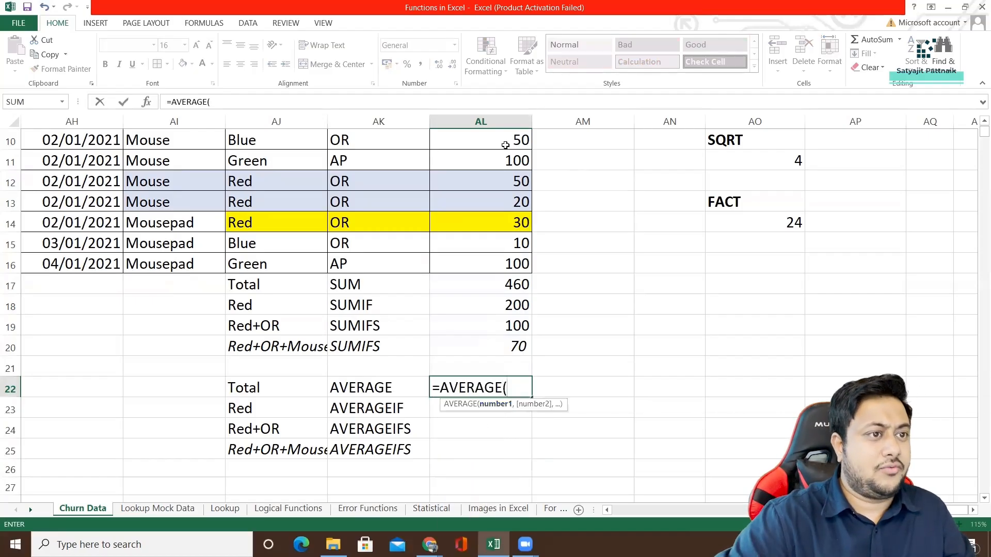
scroll(568, 253, "up", 1)
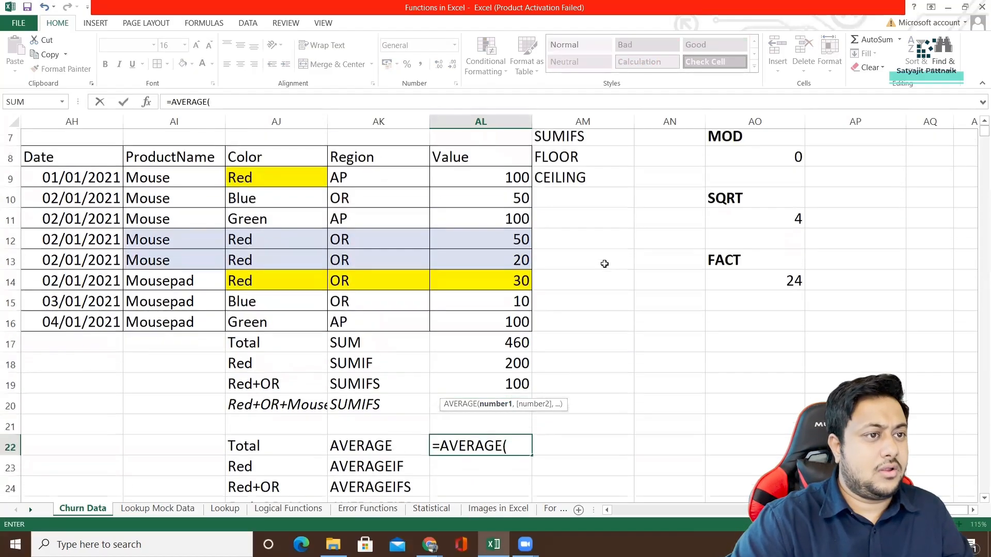
left_click_drag(506, 181, 506, 326)
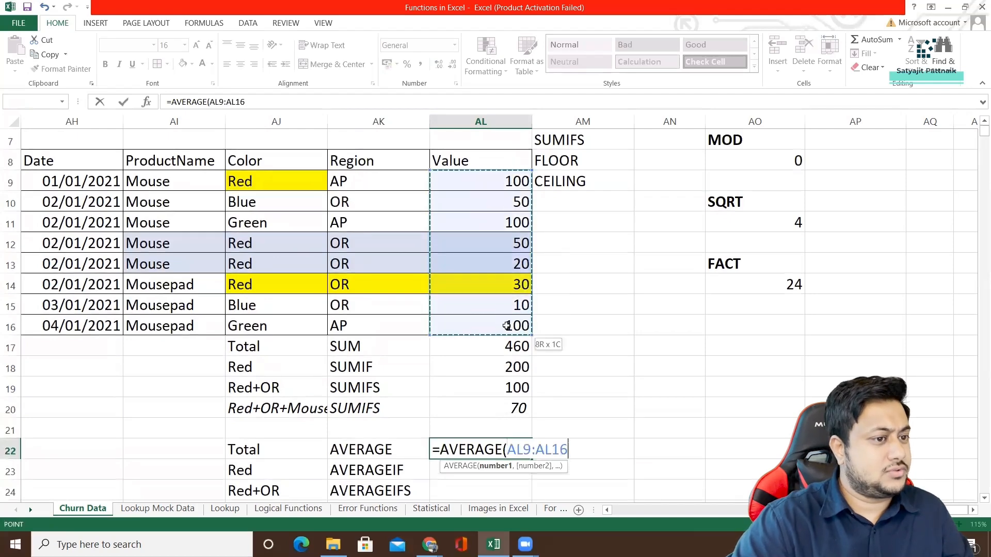
type(")")
key("Return")
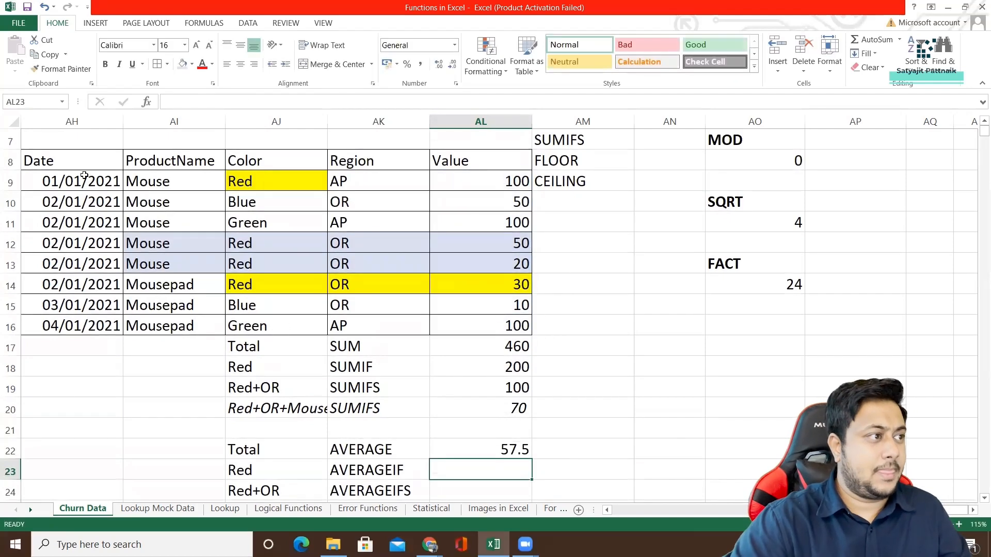
Fill the product table AH8:AL16 with light blue and recolor its header row AH8:AL8 light orange.
left_click_drag(85, 164, 485, 323)
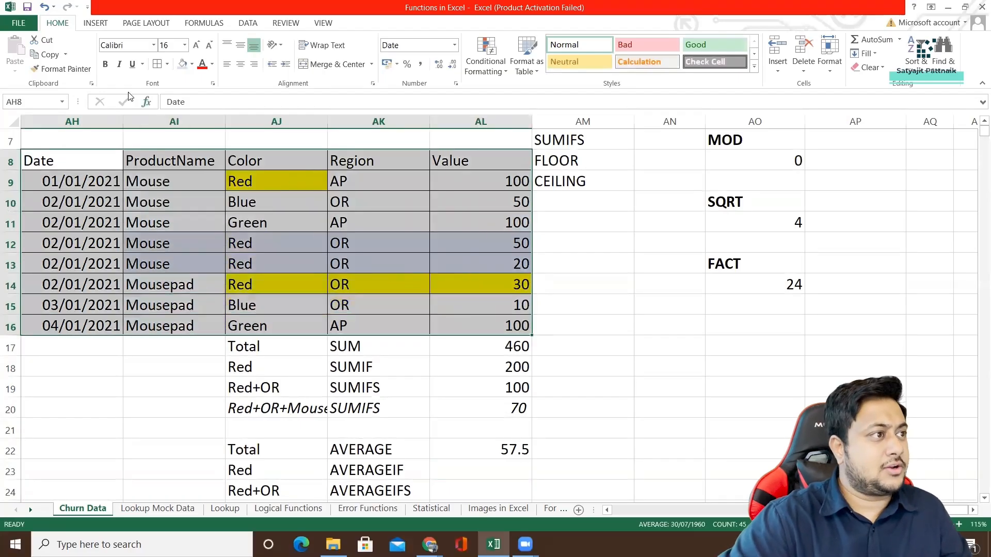
left_click(182, 64)
left_click_drag(98, 162, 457, 164)
left_click(191, 64)
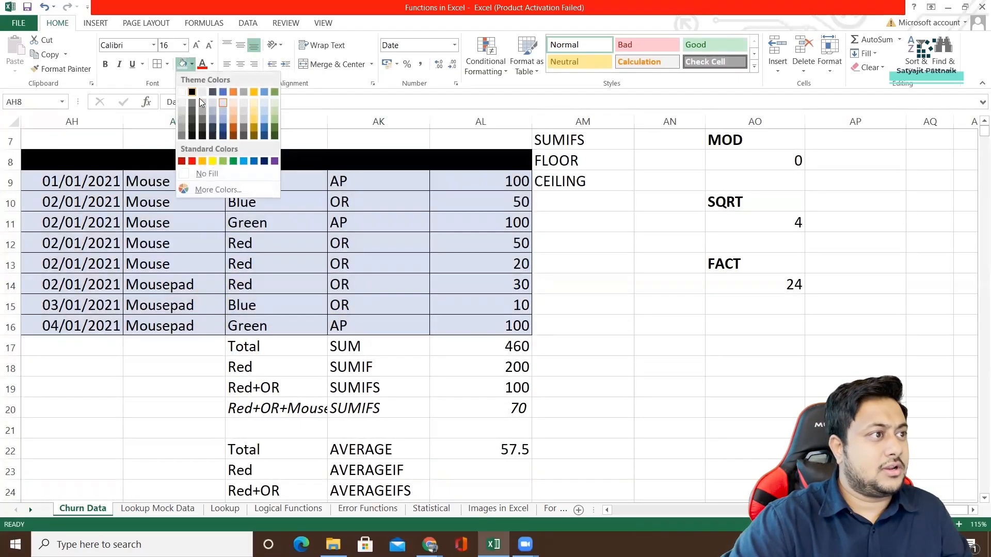
left_click(236, 113)
left_click(410, 288)
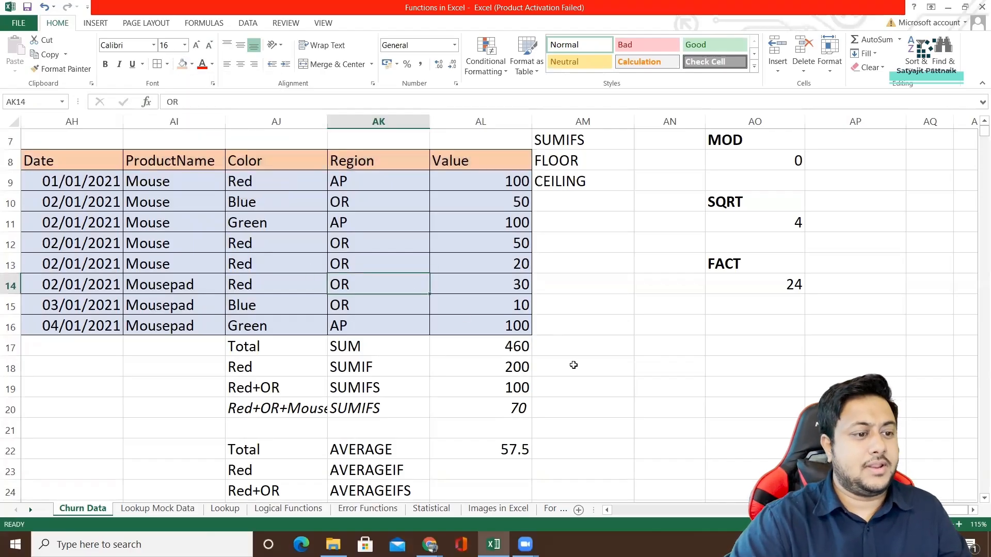
Enter an AVERAGEIF formula in AL23 with range AJ9:AJ16, criterion "Red" and average range AL9:AL16.
left_click(456, 468)
type("=")
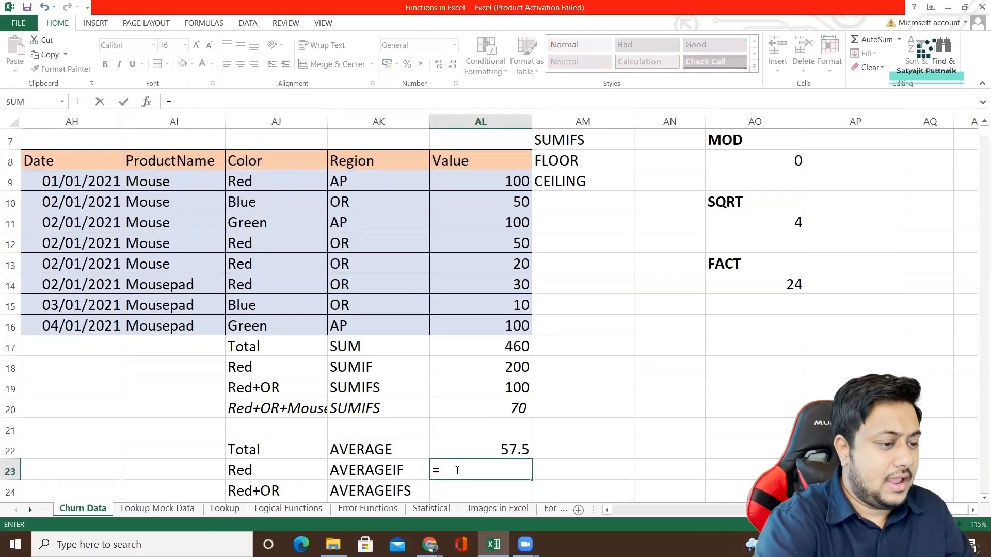
type("AVERAIF")
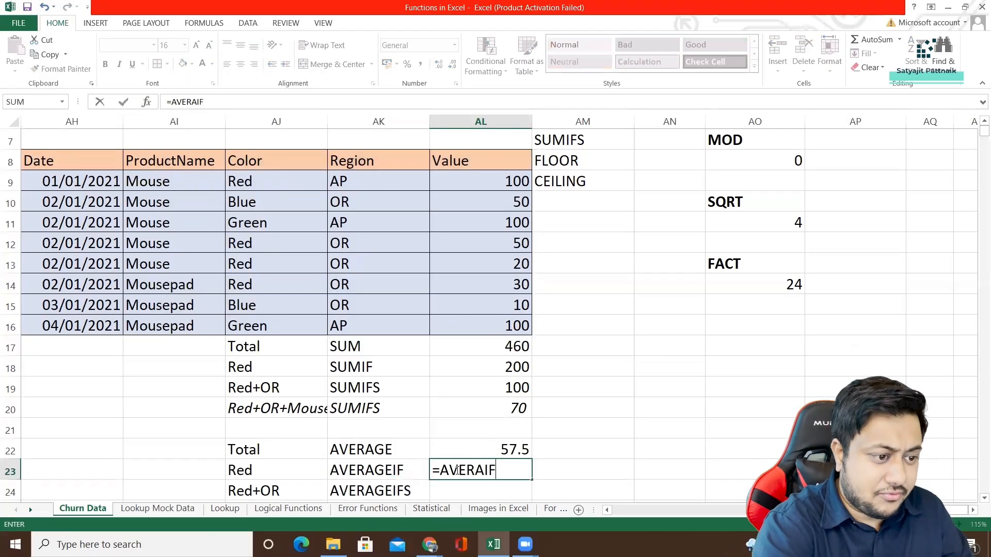
key("BackSpace")
key("BackSpace")
type("GEIF(")
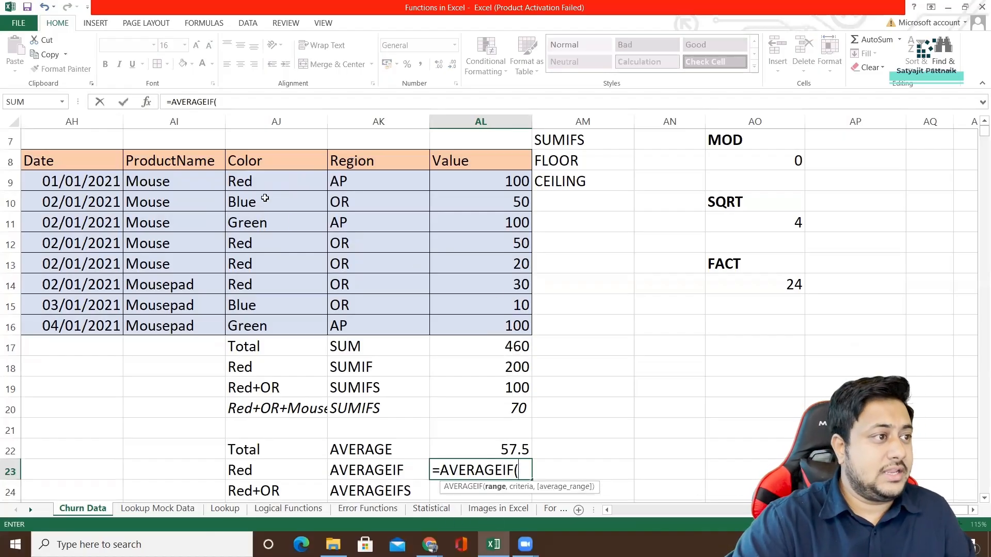
left_click_drag(263, 185, 265, 325)
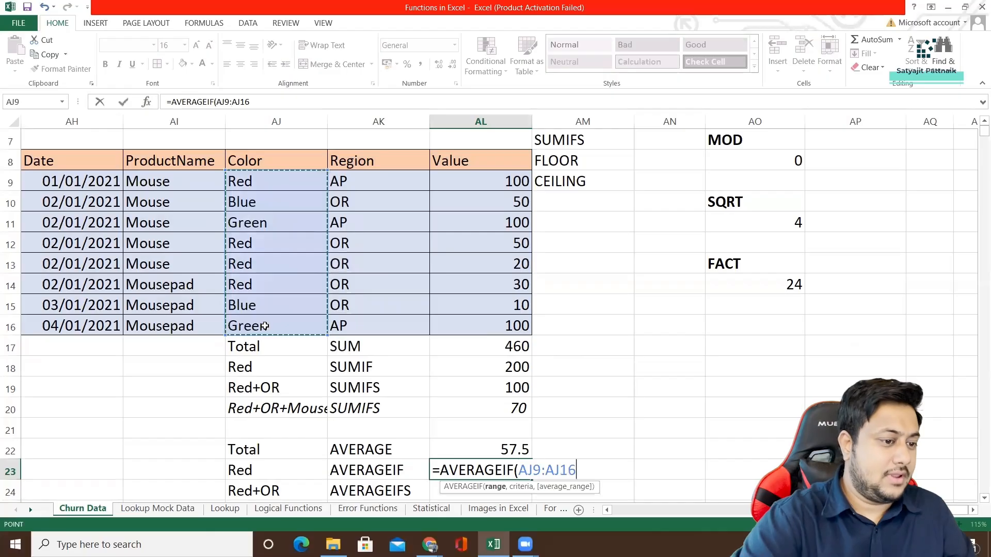
type(",\"Red")
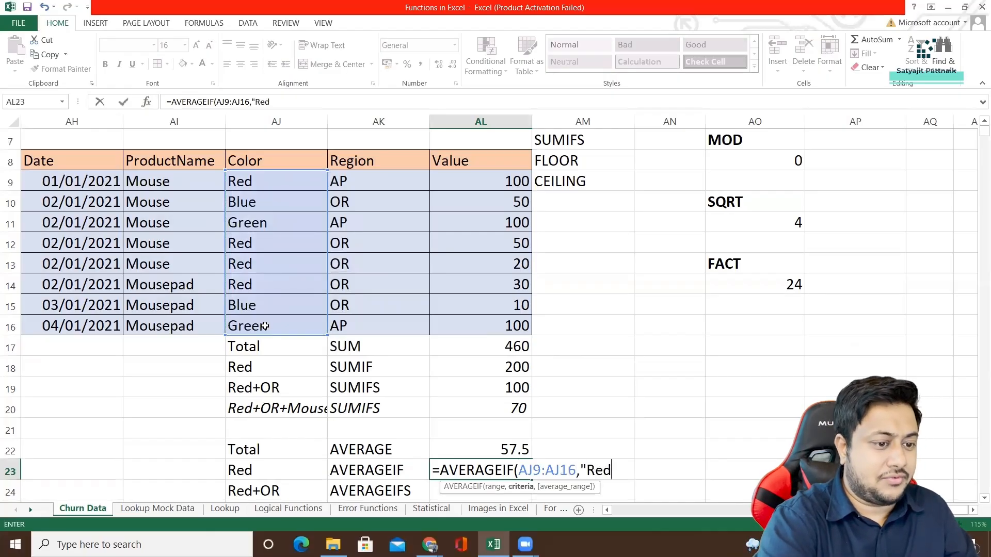
type("\",")
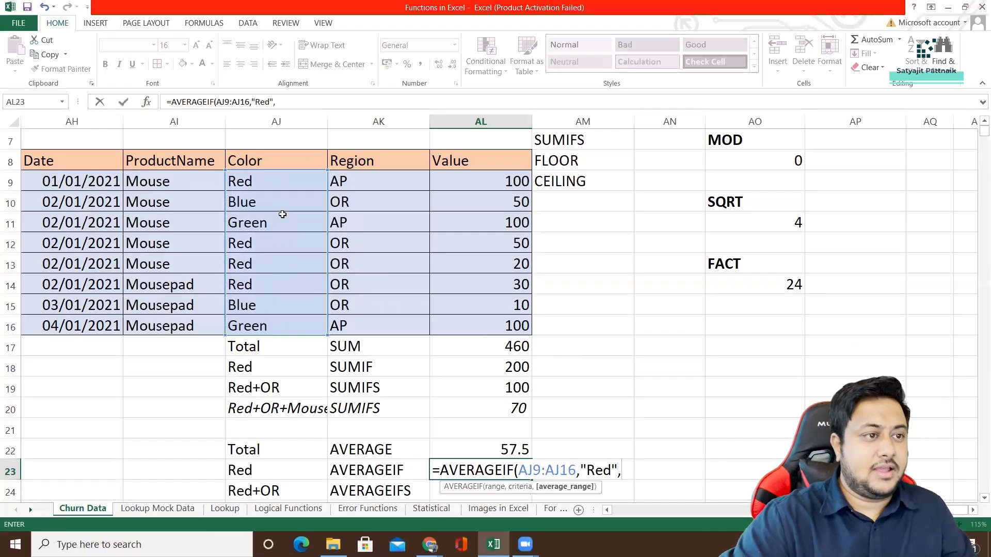
left_click_drag(513, 184, 522, 334)
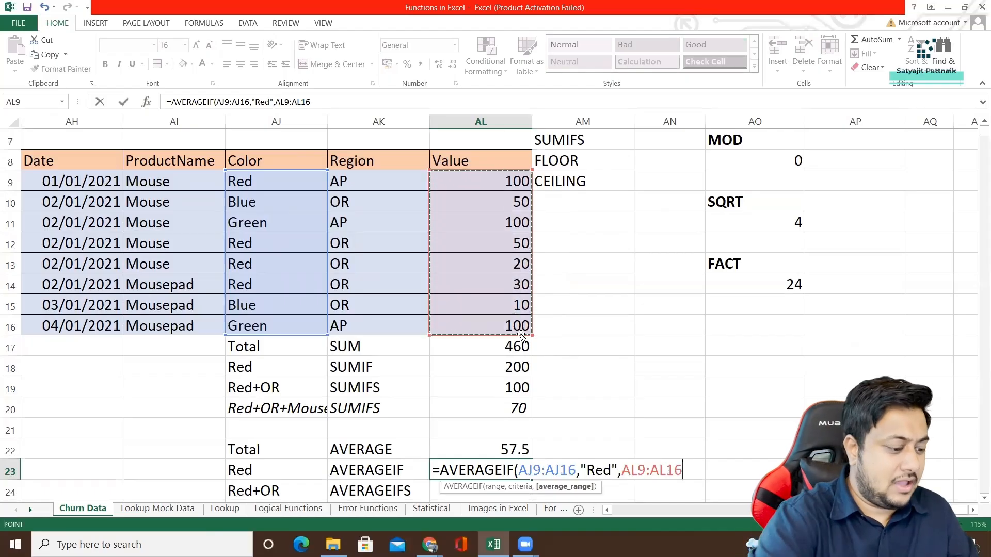
key("Return")
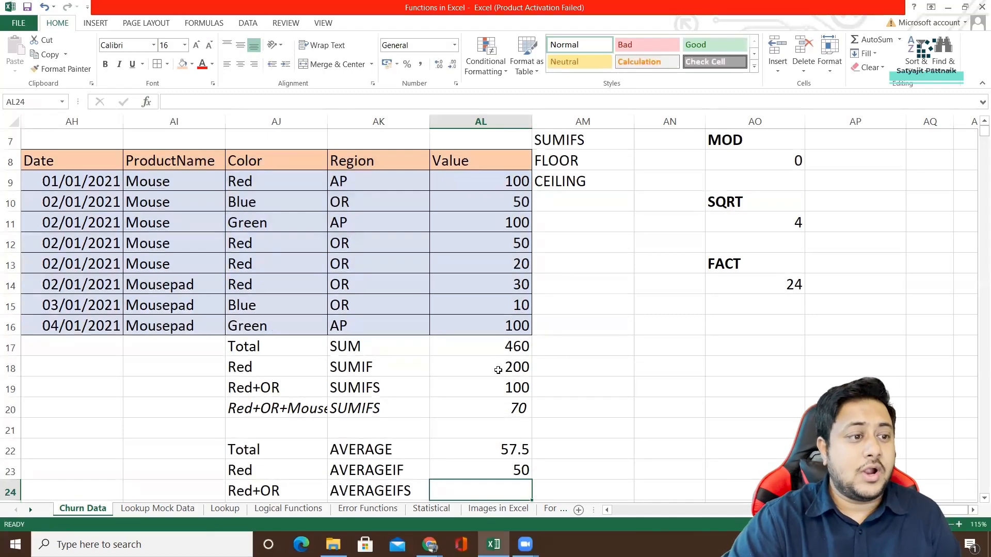
Fill the Red cells AJ9 and AJ12:AJ14 in the Color column with light orange, and undo that fill.
left_click(261, 186)
left_click(255, 242)
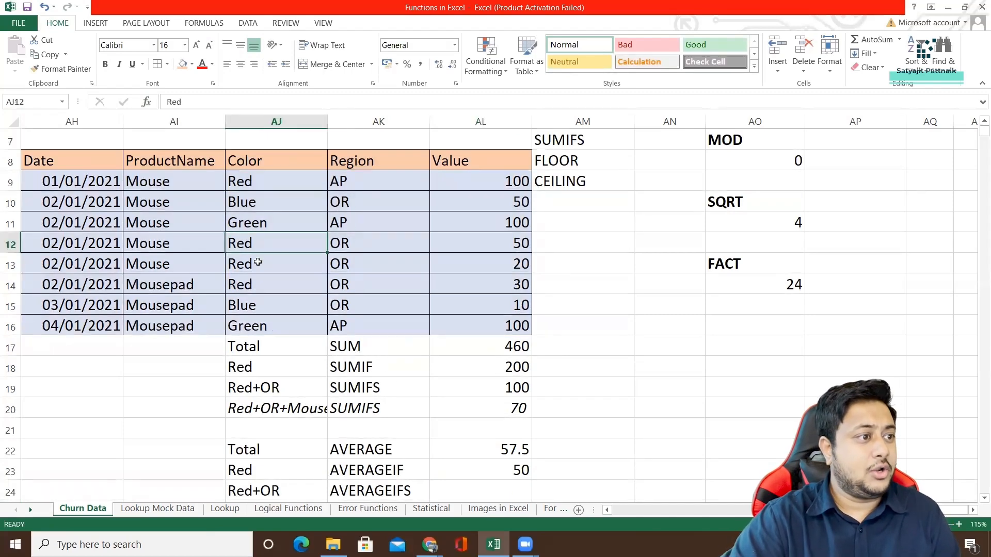
left_click(257, 266)
left_click(256, 285)
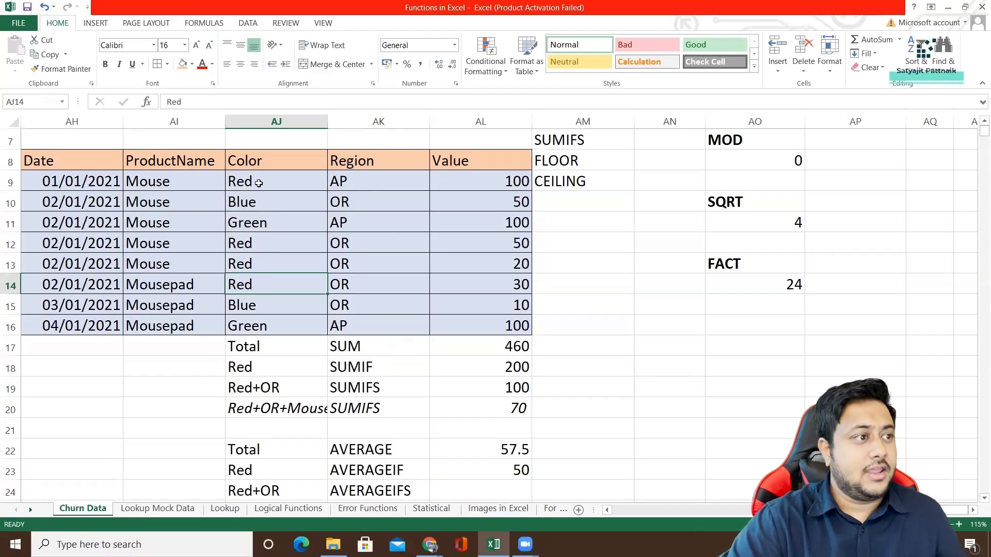
left_click(258, 183)
left_click(258, 244, "ctrl")
left_click(258, 264, "ctrl")
left_click(259, 283, "ctrl")
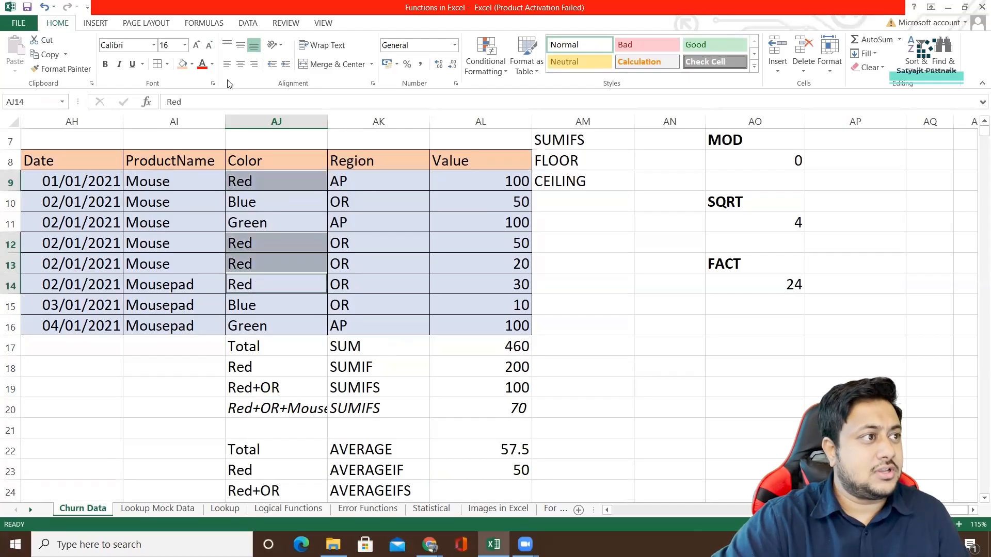
left_click(182, 63)
left_click(272, 224)
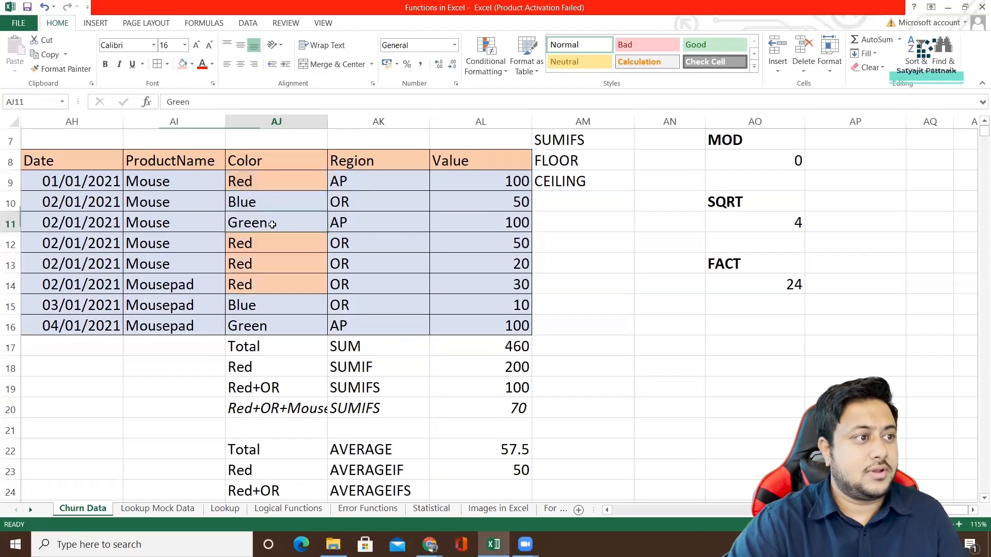
left_click(274, 190)
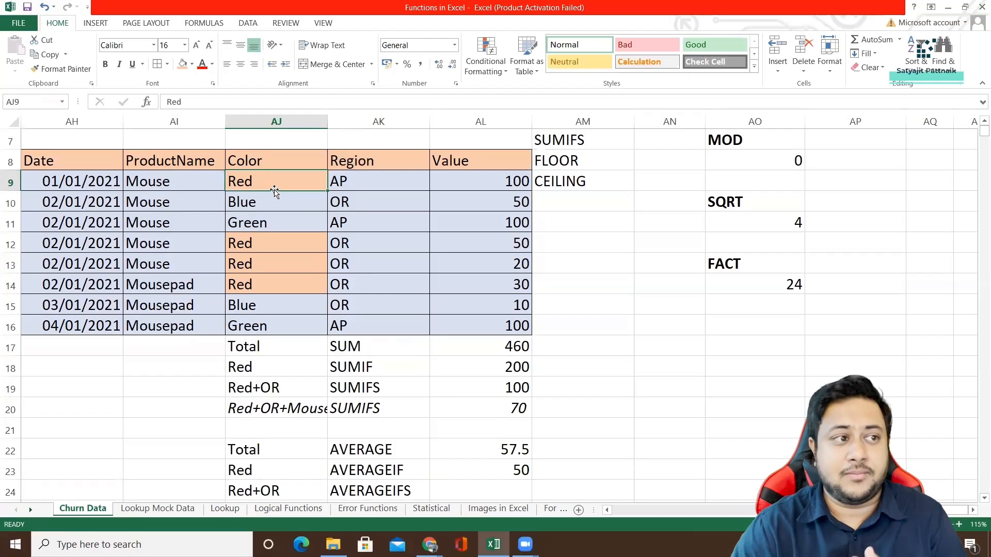
key("ctrl+z")
left_click(281, 219)
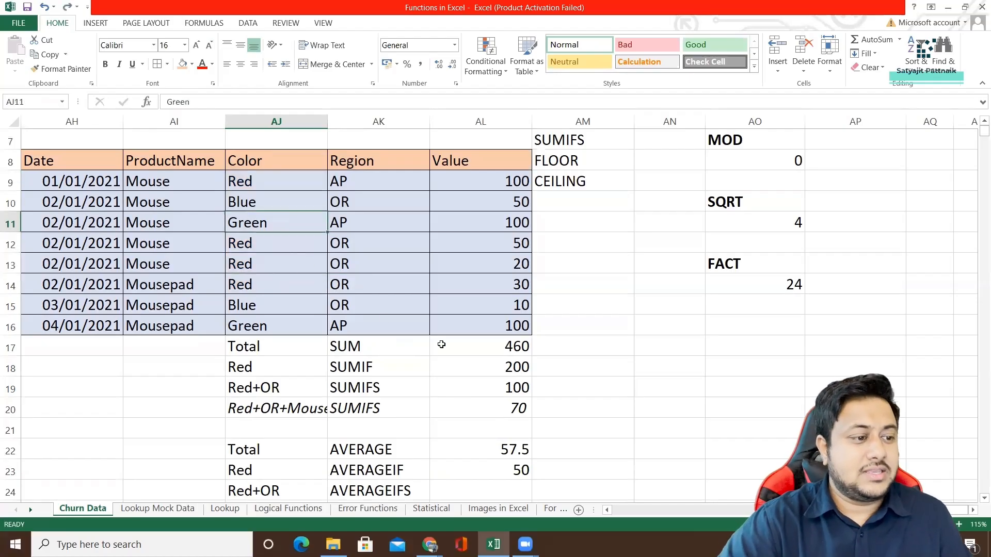
Reuse the SUMIFS formula text from AL19 in AL24 and change its function to AVERAGEIFS, keeping the "Red" and "OR" criteria.
scroll(442, 344, "down", 1)
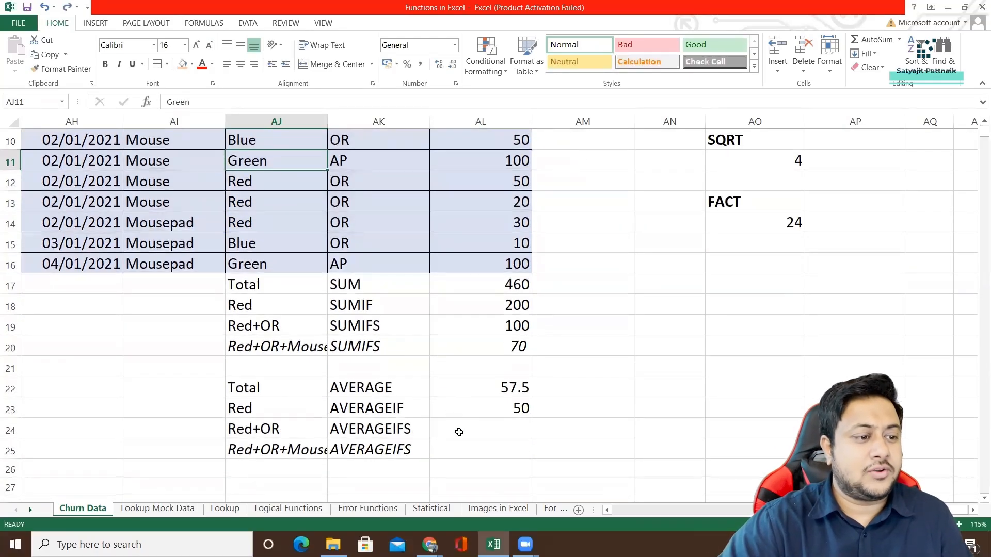
left_click(457, 427)
left_click(485, 329)
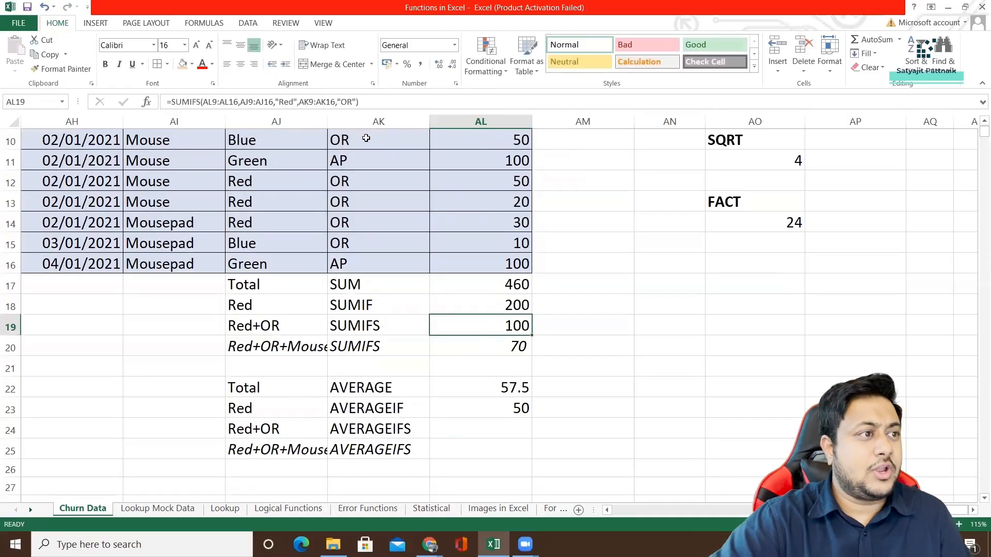
left_click(366, 96)
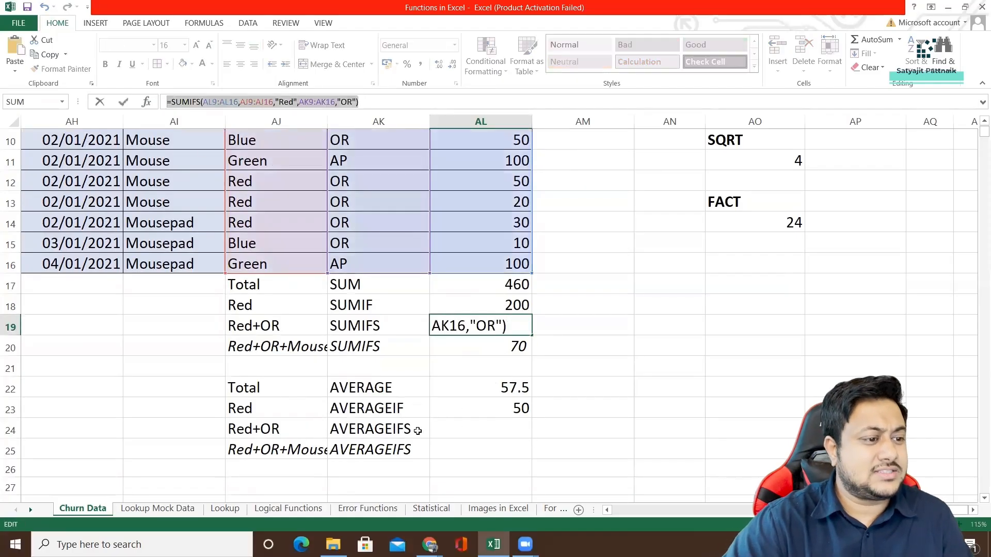
key("Escape")
left_click(457, 433)
double_click(456, 429)
type("=SUMIFS(AL9:AL16,AJ9:AJ16,\"Red\",AK9:AK16,\"OR\")")
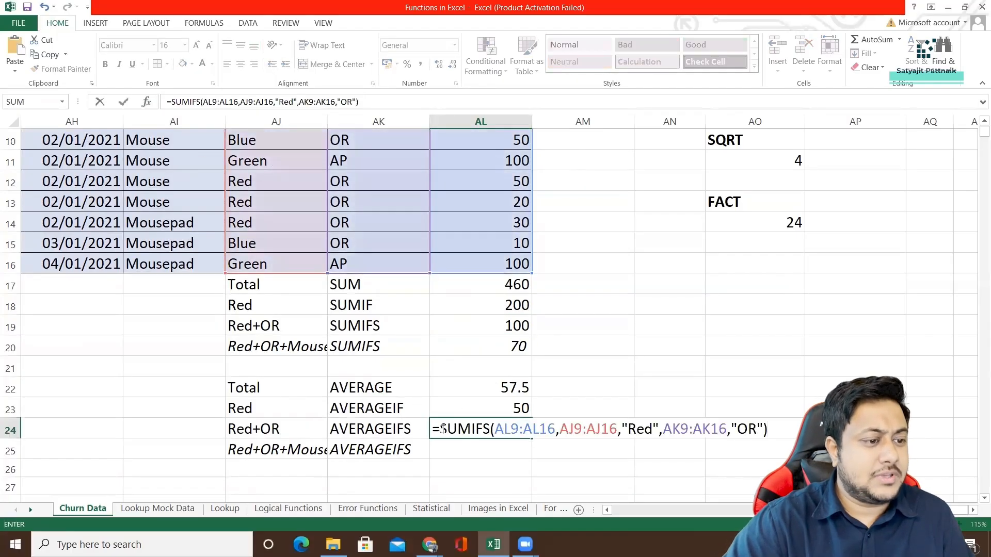
left_click_drag(443, 429, 468, 429)
type("AVERAGE")
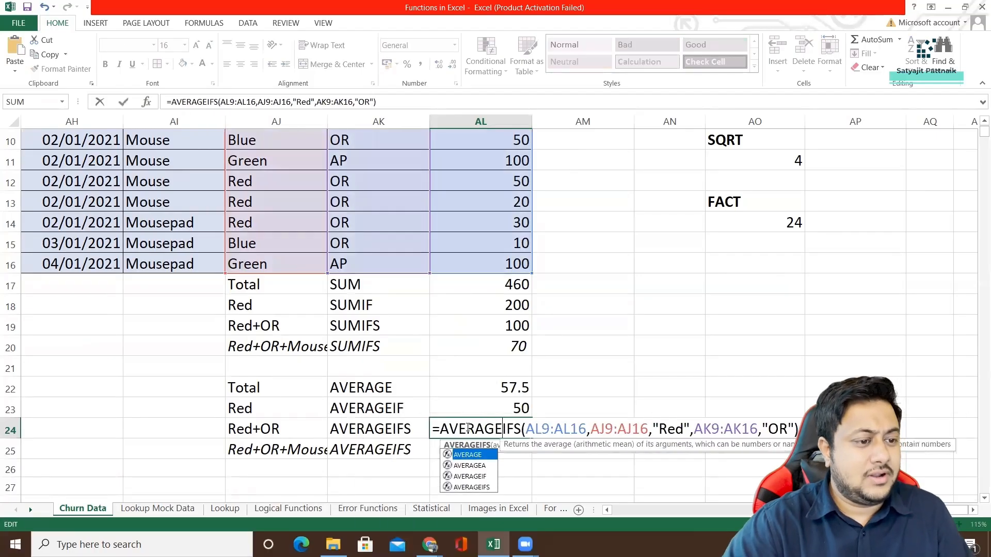
key("Return")
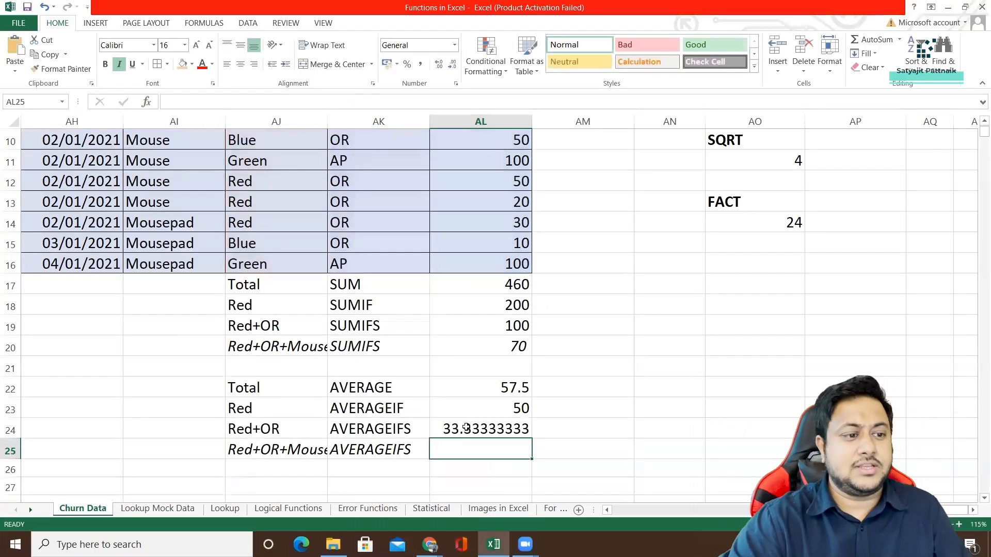
Copy the AVERAGEIFS formula text from AL24 into AL25 with the same ranges.
left_click(467, 428)
double_click(436, 428)
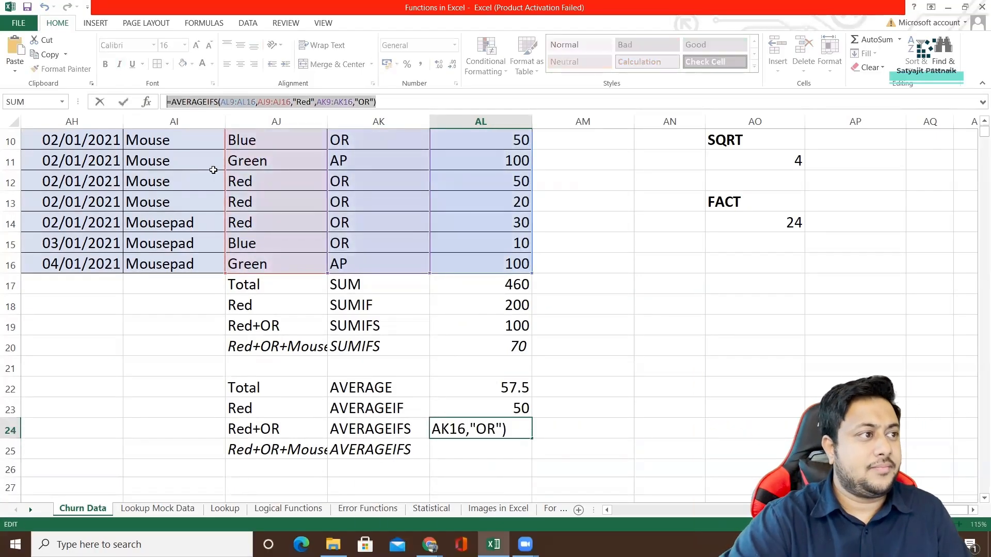
key("ctrl+c")
key("Escape")
left_click(444, 449)
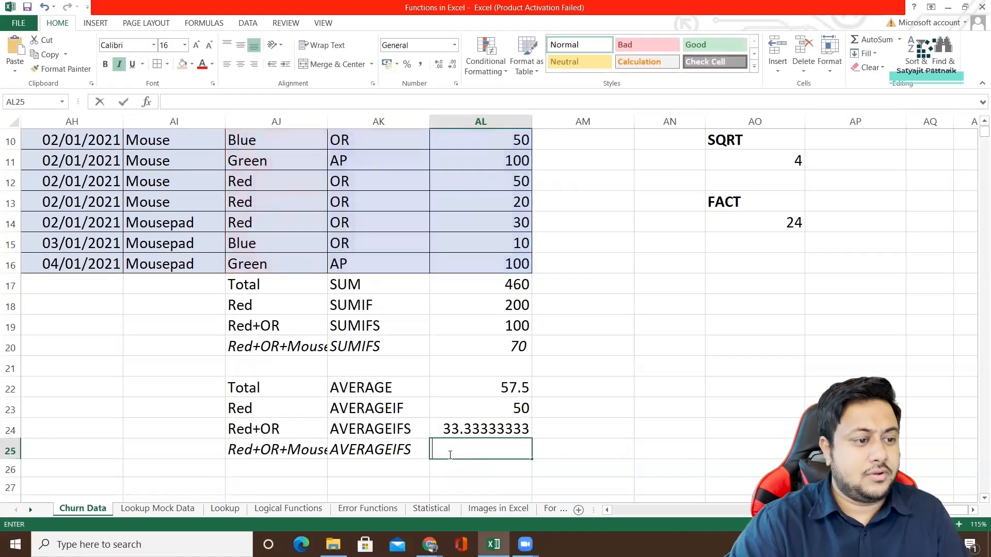
key("ctrl+v")
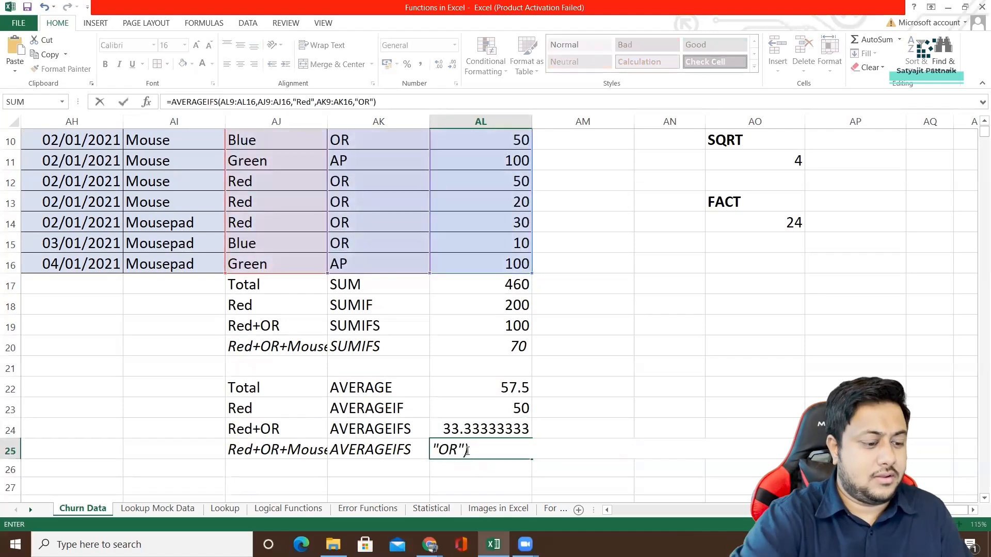
key("Return")
Extend the AVERAGEIFS formula in AL25 with a third criteria range AI9:AI16 and the criterion "Mouse".
left_click(467, 451)
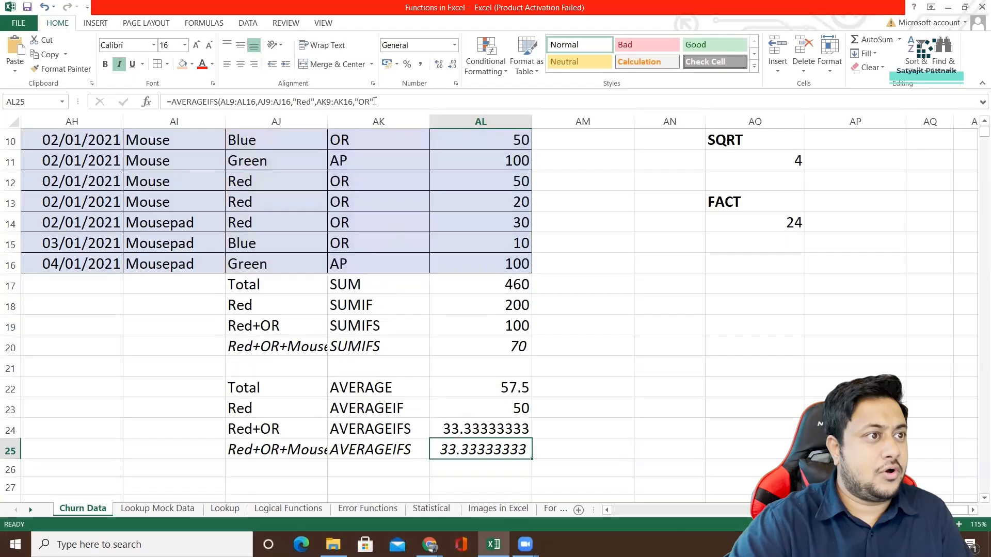
left_click(375, 101)
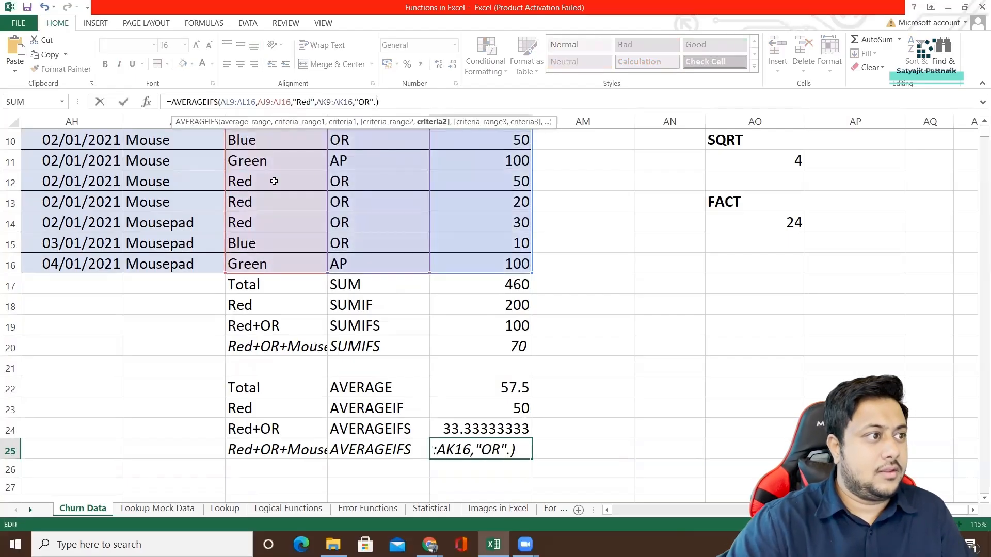
scroll(173, 252, "up", 1)
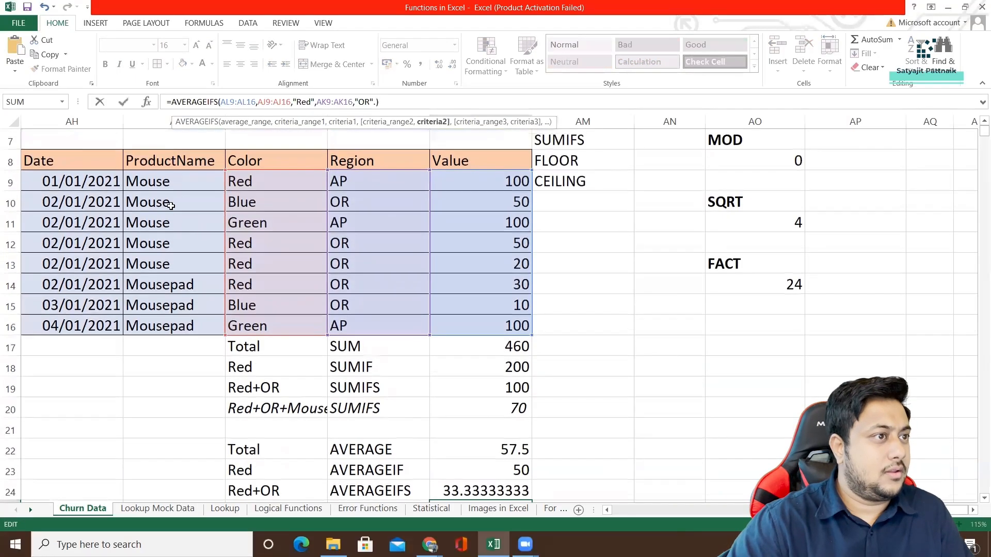
type(",")
scroll(196, 176, "up", 1)
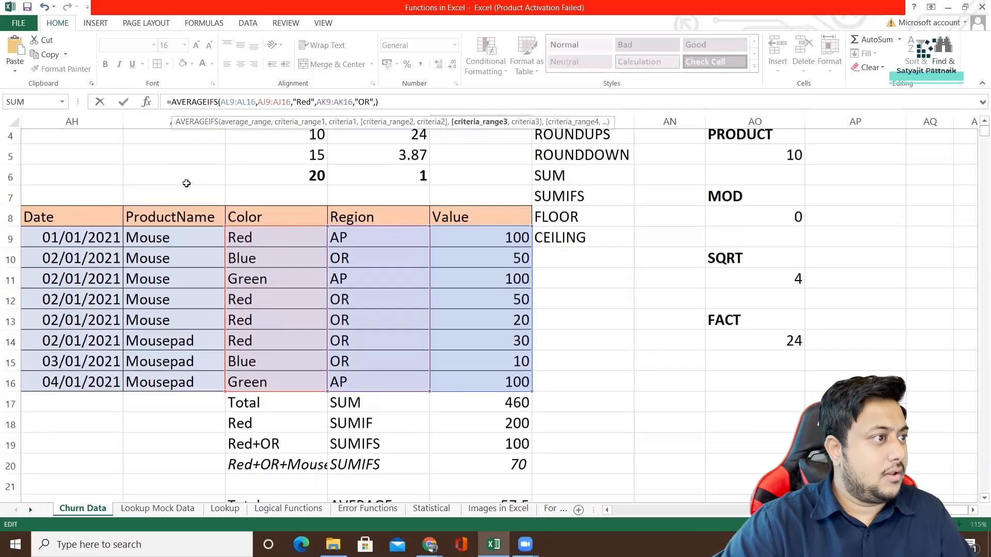
left_click_drag(182, 245, 186, 387)
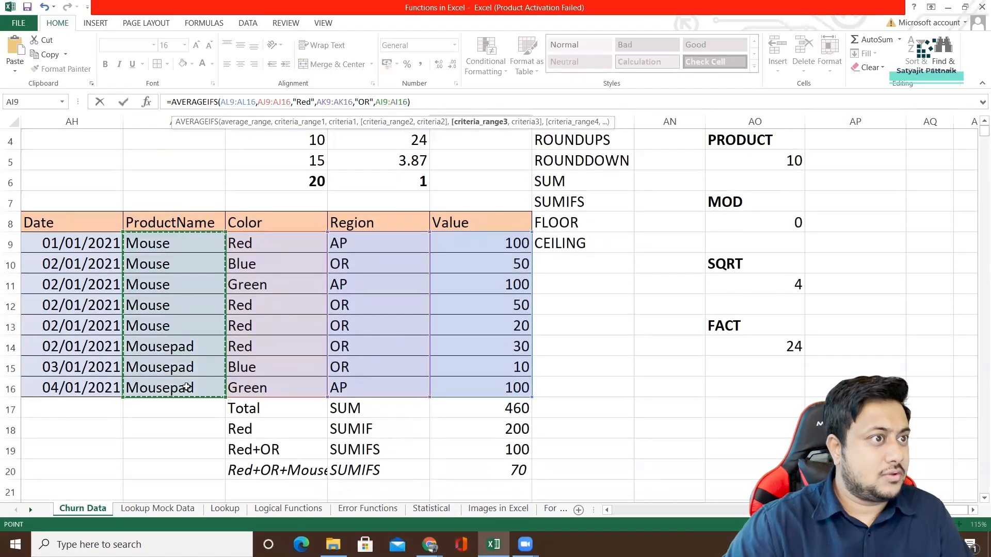
type(",\"Mouse")
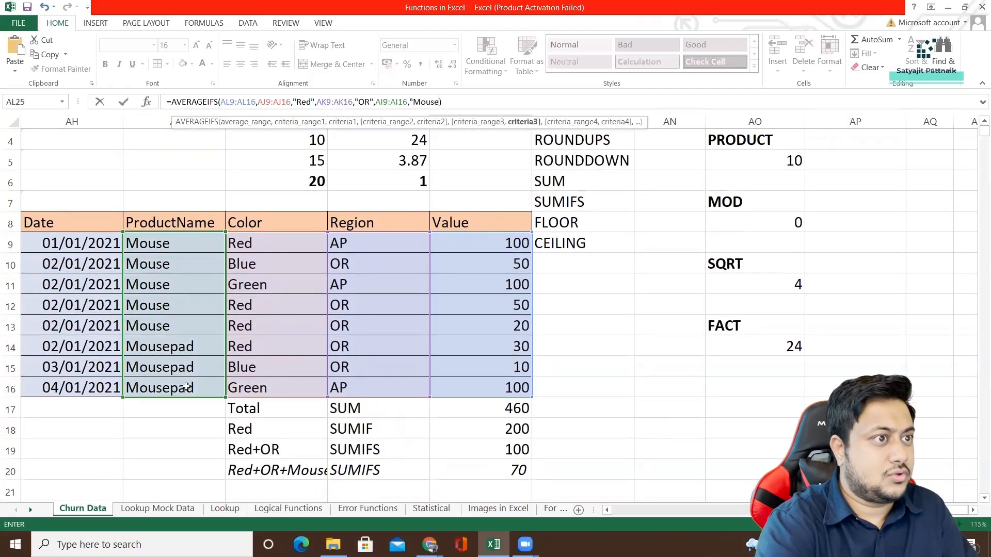
key("Return")
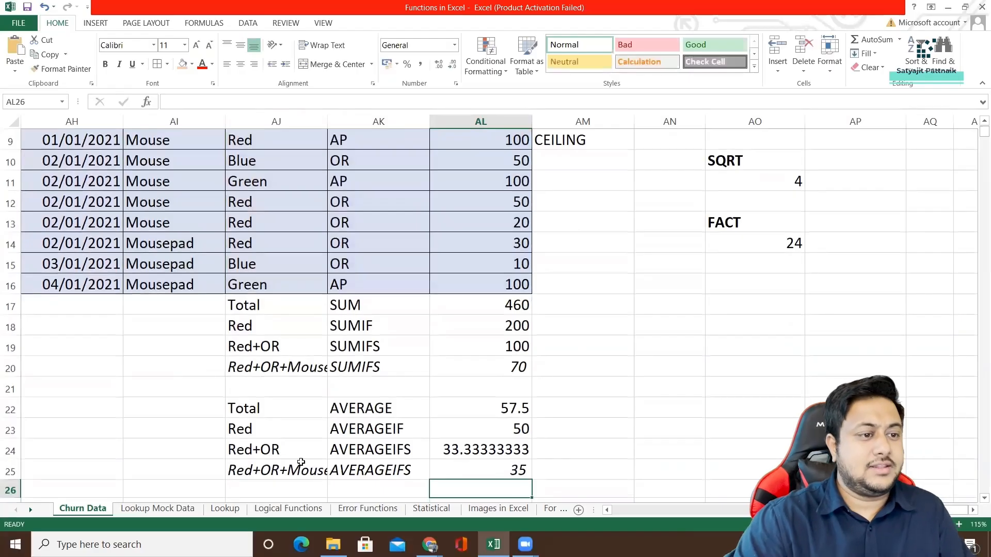
Examine the Red+OR+Mouse labels in rows 25 and 20 and the SUMIFS formula in AL20.
left_click(365, 471)
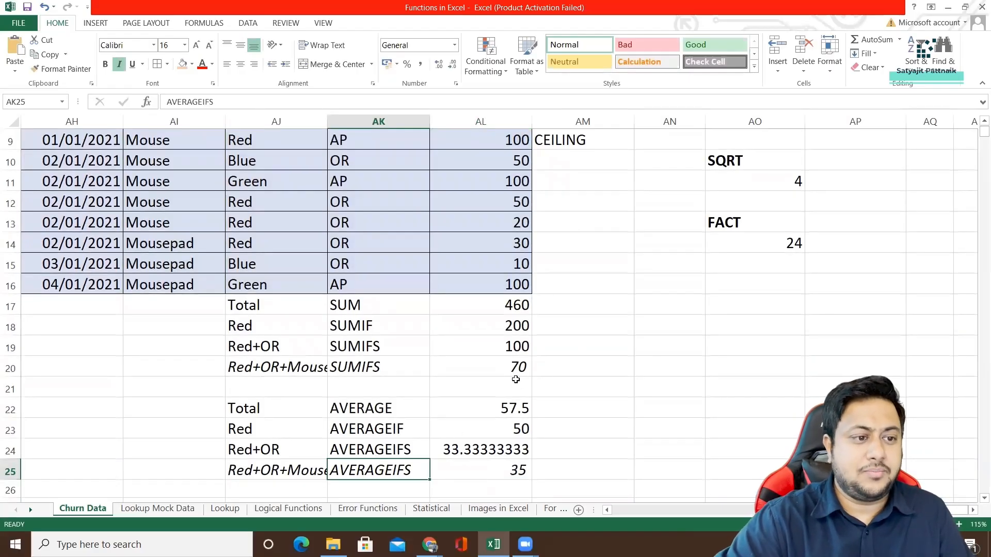
left_click_drag(365, 371, 503, 376)
left_click(284, 367)
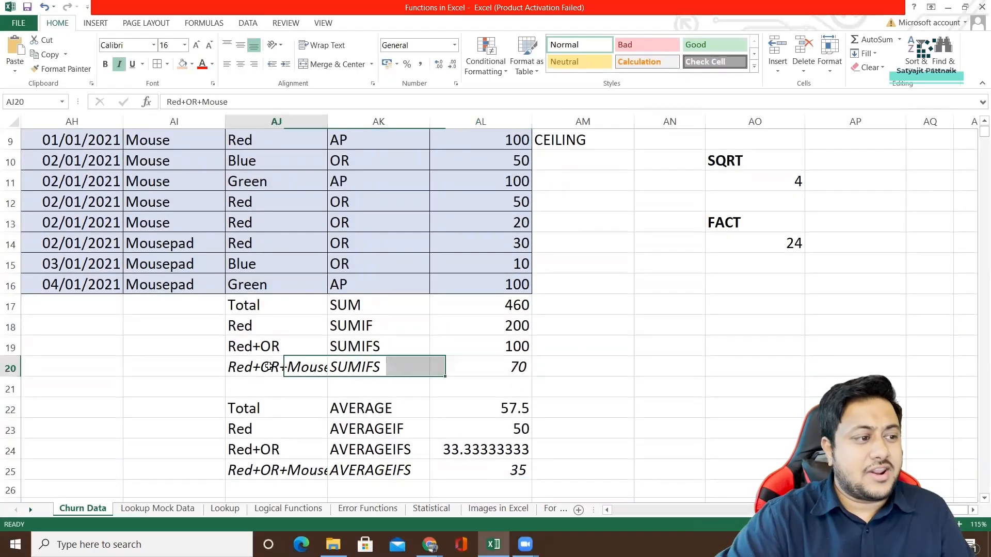
left_click(481, 367)
Fill the Red cells AJ9 and AJ12:AJ14 in the Color column with light orange.
scroll(321, 320, "up", 1)
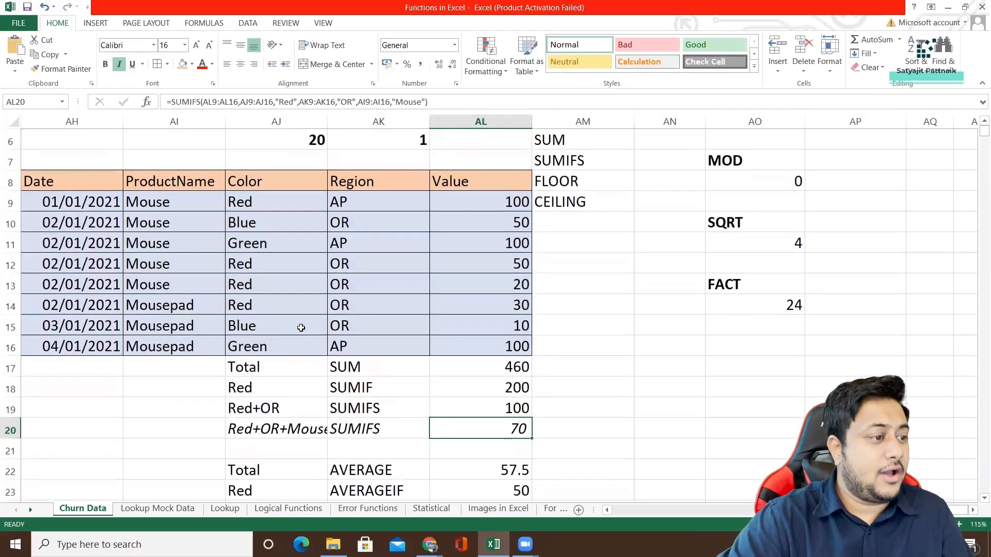
left_click(260, 199)
left_click(261, 267, "ctrl")
left_click(259, 305, "ctrl")
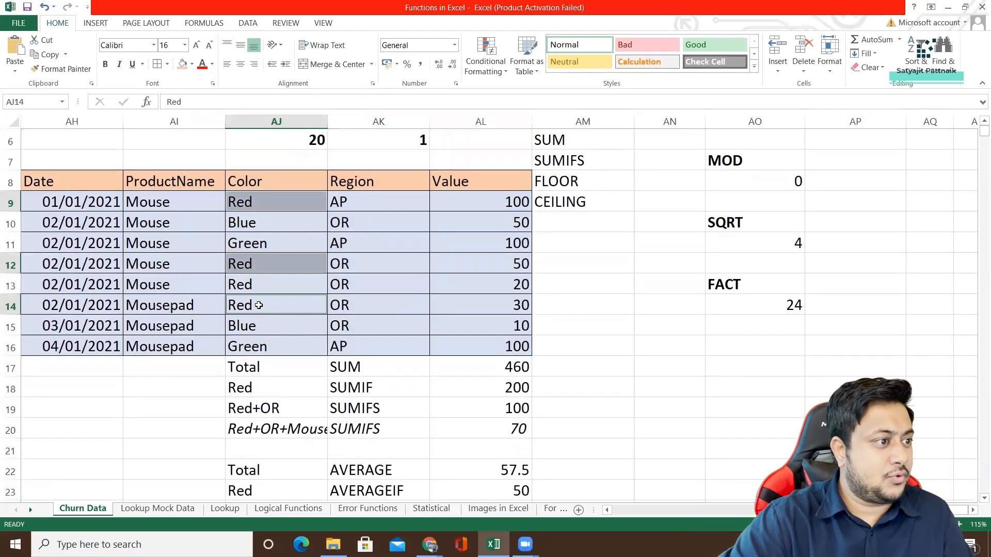
left_click(261, 285, "ctrl")
left_click(182, 63)
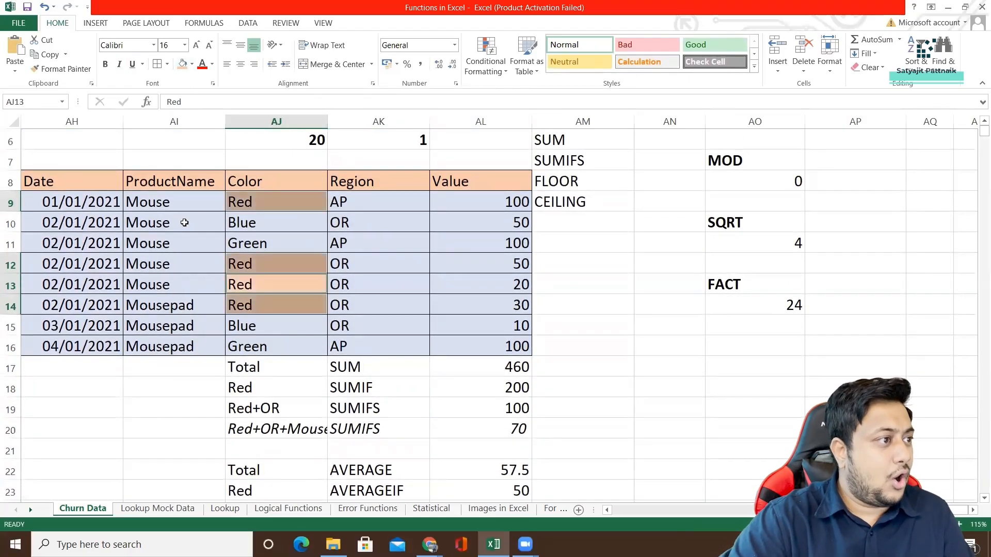
Fill the OR cells AK12:AK14 in the Region column with light orange.
left_click(352, 222)
left_click_drag(351, 265, 354, 303)
left_click(182, 64)
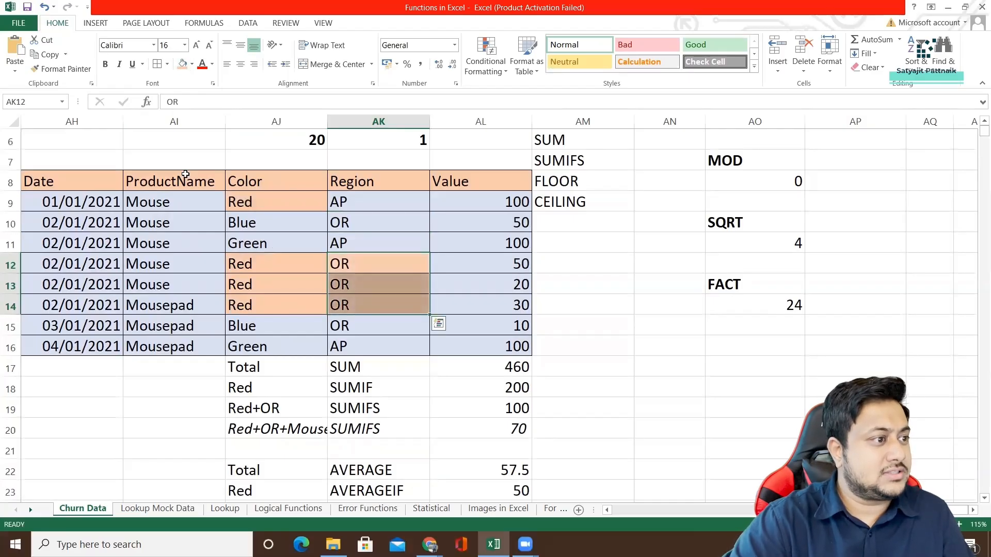
Fill the rows matching Mouse, Red and OR, cells AI12:AL13, with light gray.
left_click_drag(185, 274, 482, 283)
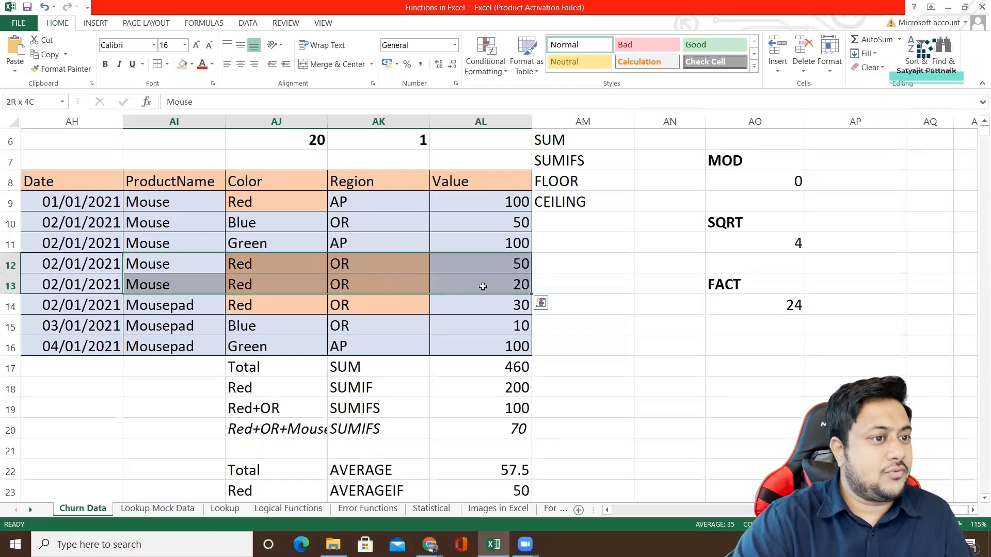
left_click(192, 63)
left_click(226, 106)
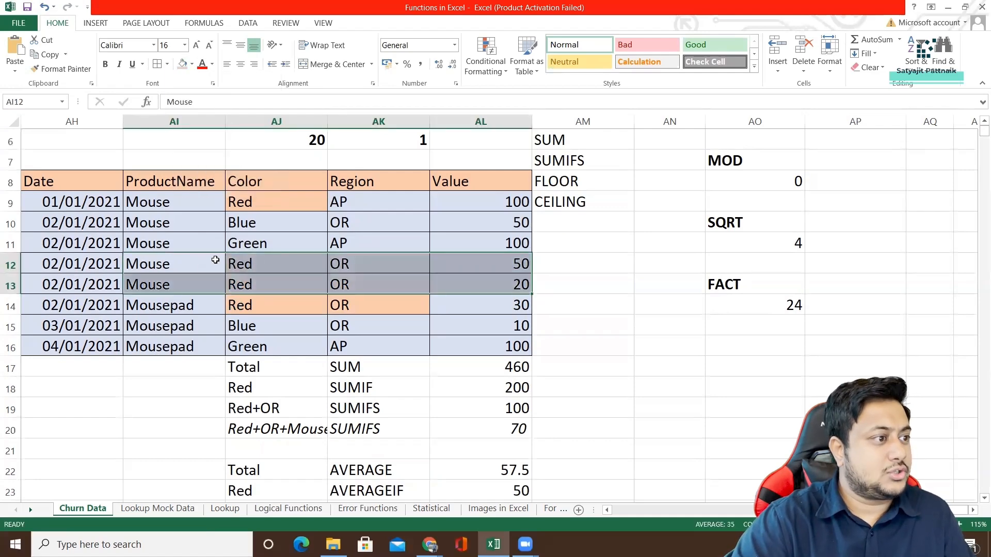
left_click(191, 64)
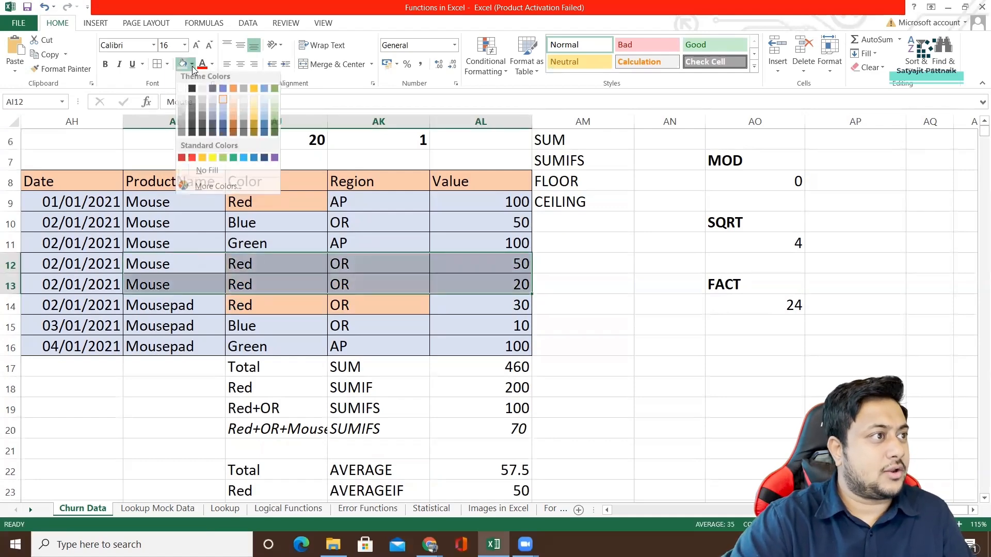
left_click(243, 102)
Review the SUM and AVERAGE family results in rows 17 to 25 against the highlighted product table.
left_click(249, 364)
scroll(509, 321, "down", 2)
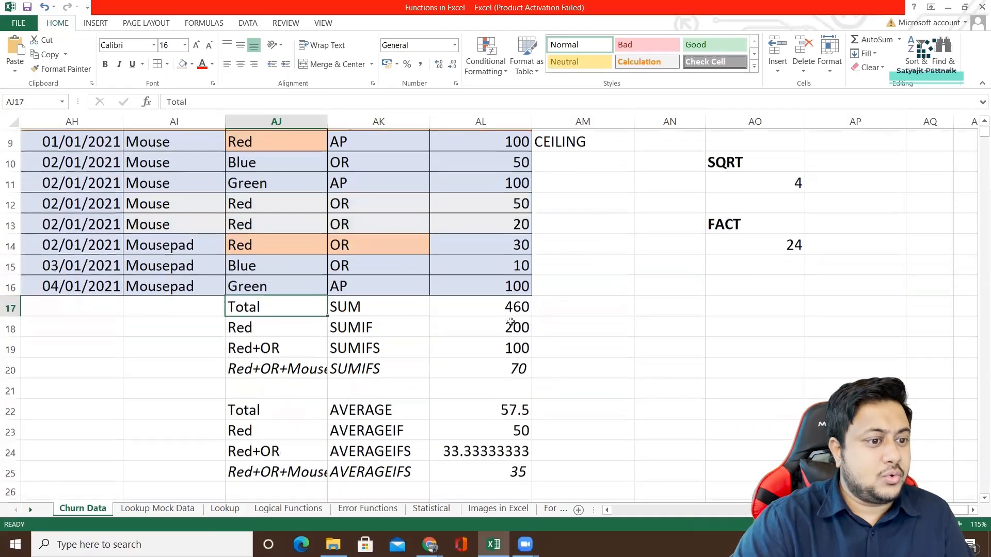
left_click_drag(330, 307, 477, 307)
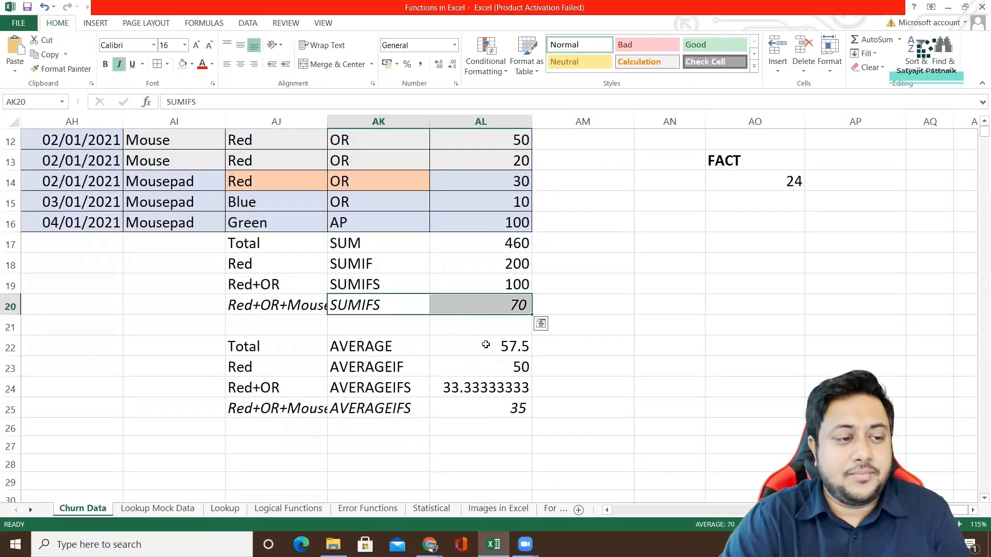
left_click(486, 344)
left_click(504, 406)
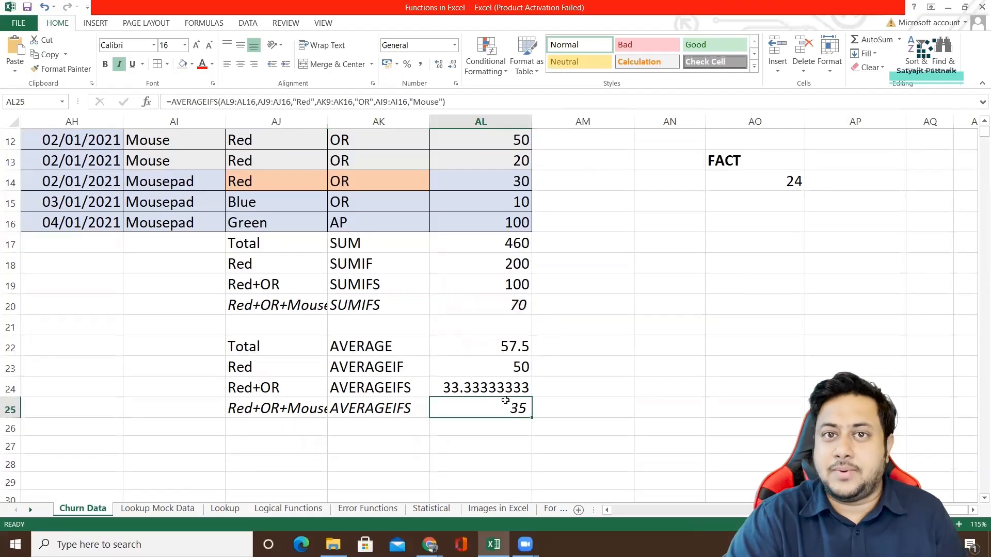
scroll(534, 289, "up", 2)
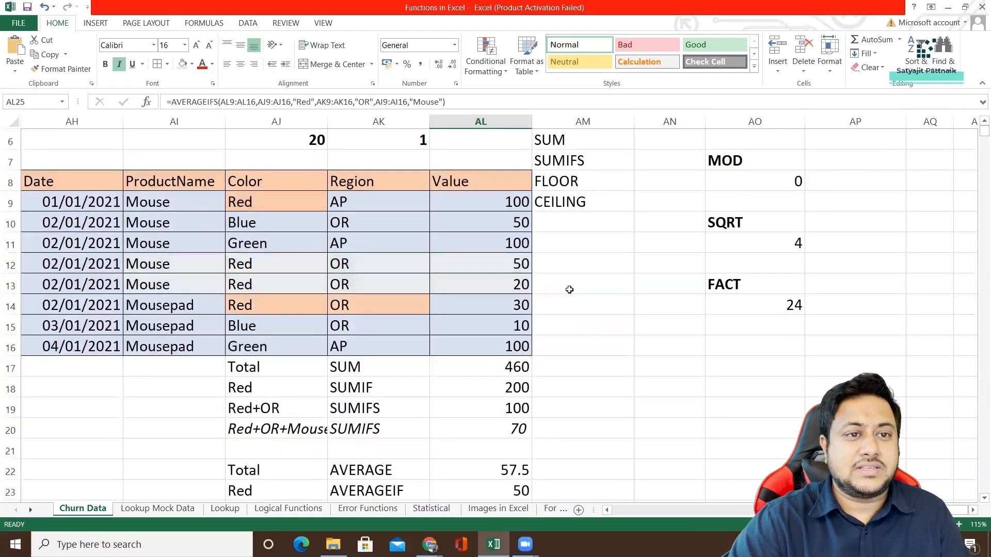
scroll(571, 287, "up", 2)
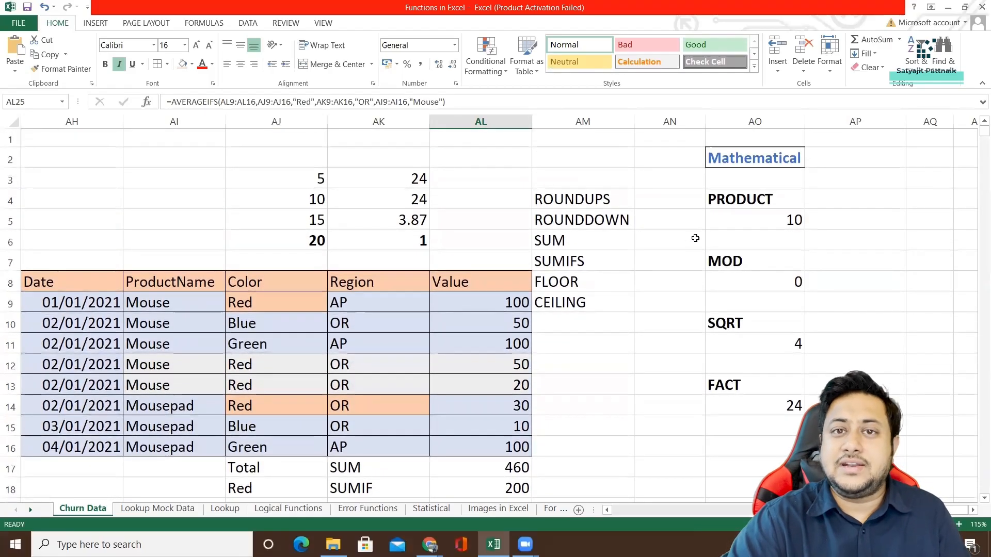
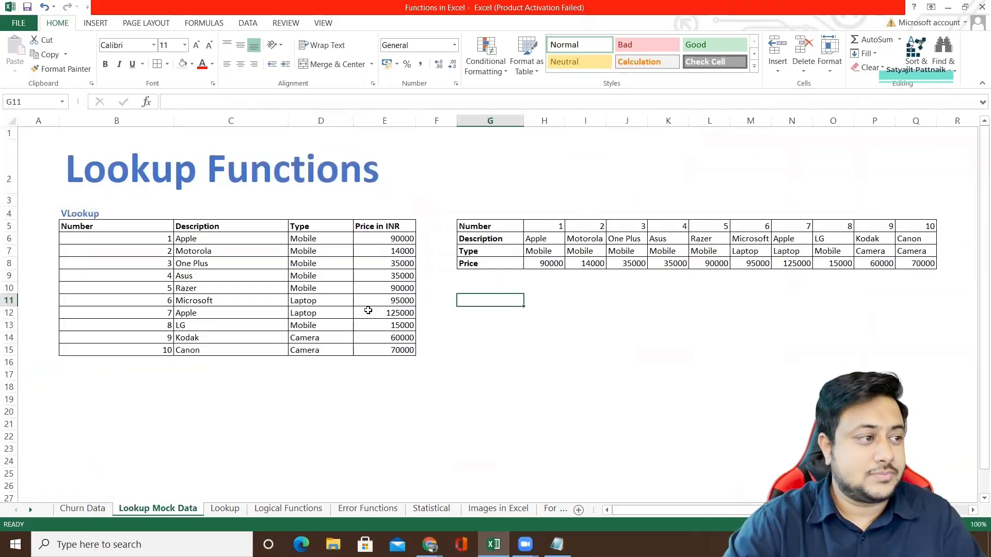
Examine the Number, Description, Type and Price in INR columns of the vertical product table in B5:E15.
left_click_drag(93, 227, 376, 354)
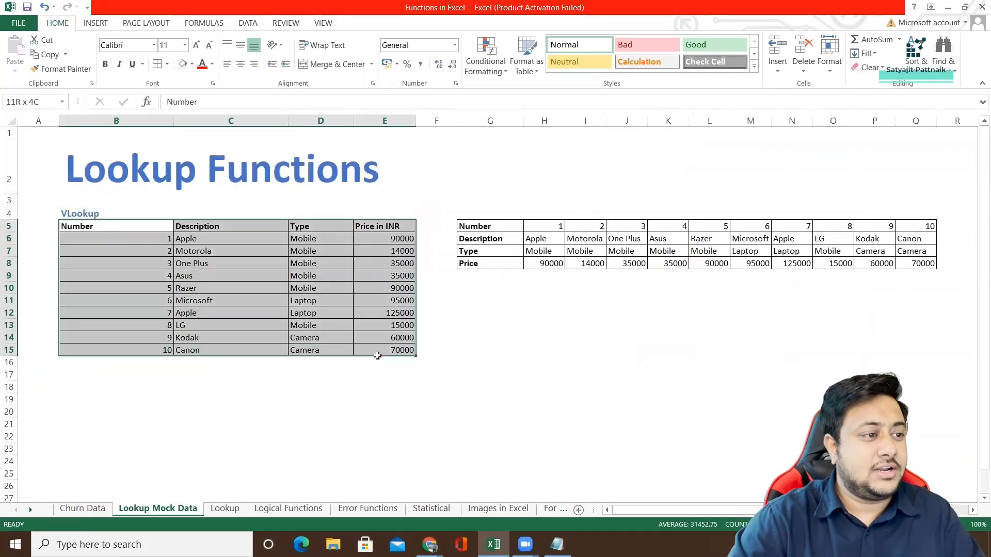
scroll(393, 266, "up", 3, "ctrl")
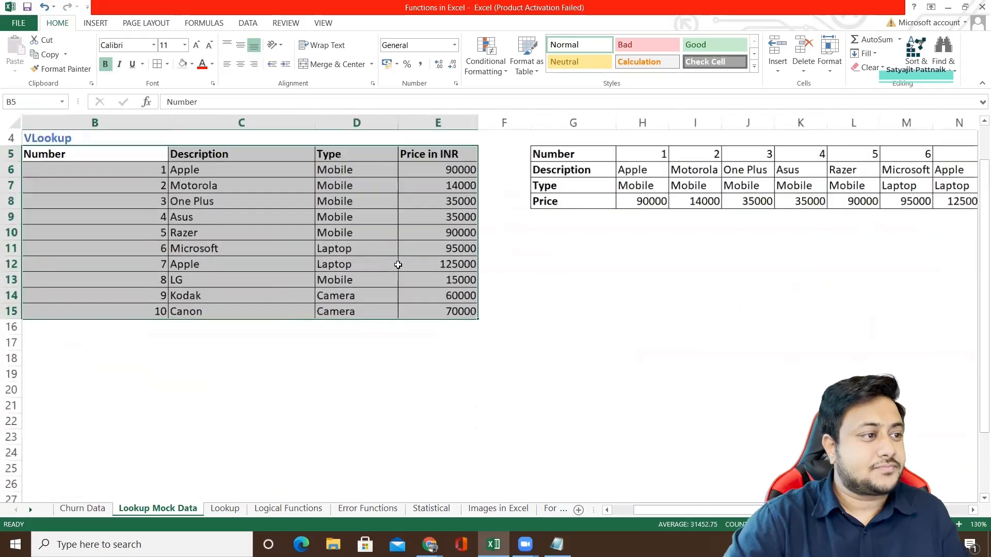
left_click(169, 303)
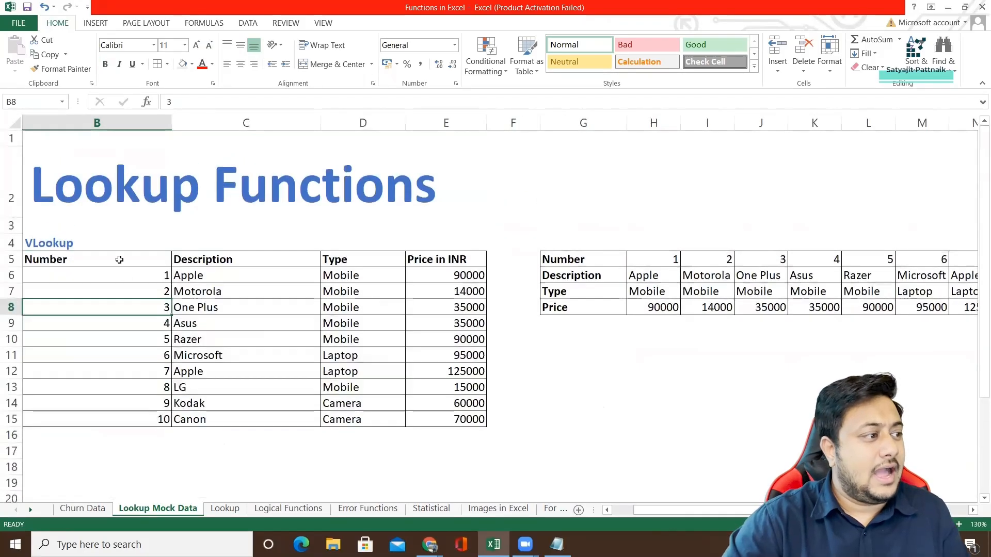
left_click(119, 259)
left_click(252, 263)
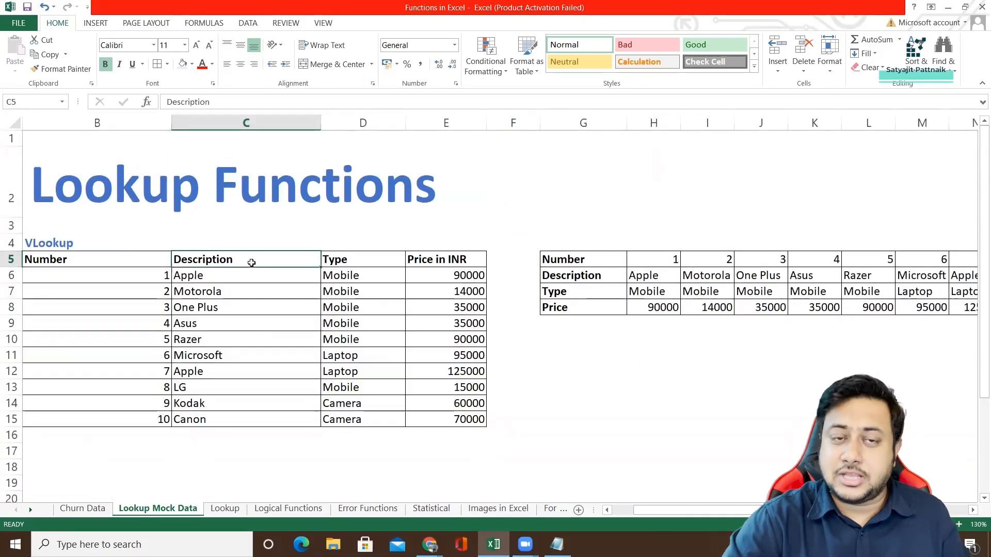
left_click(336, 263)
left_click(438, 261)
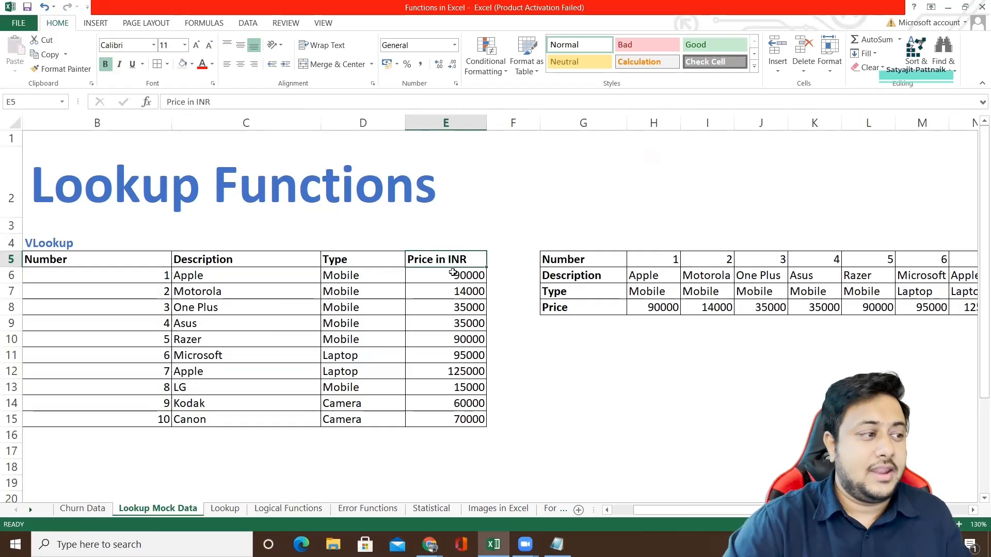
left_click(225, 344)
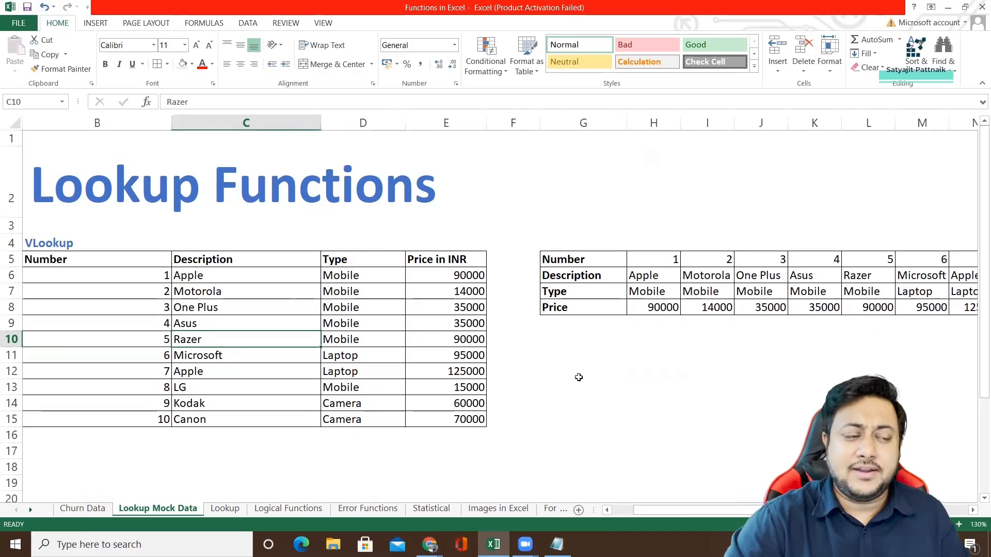
left_click(201, 355)
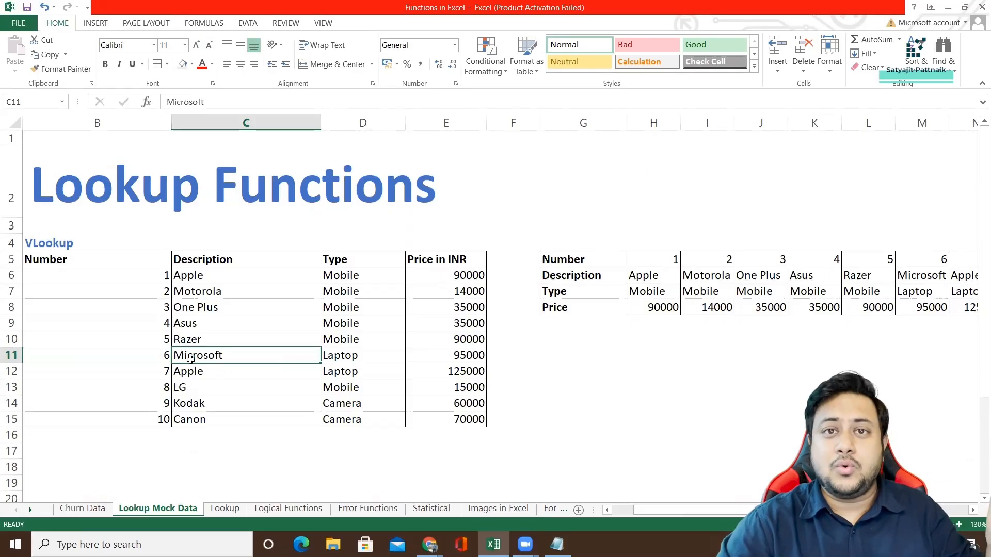
Fill the Razer cell C10 in the Description column with light orange.
left_click(195, 339)
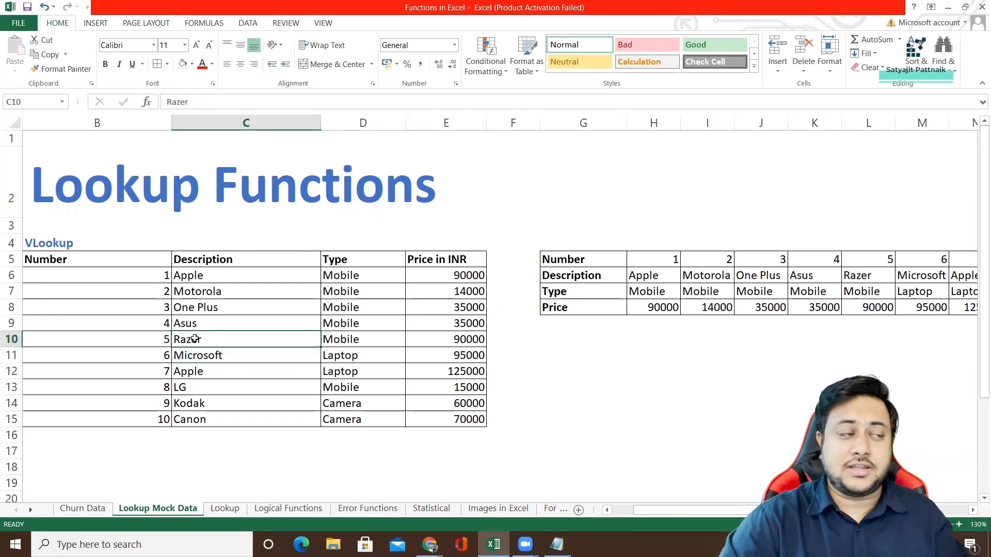
left_click(193, 64)
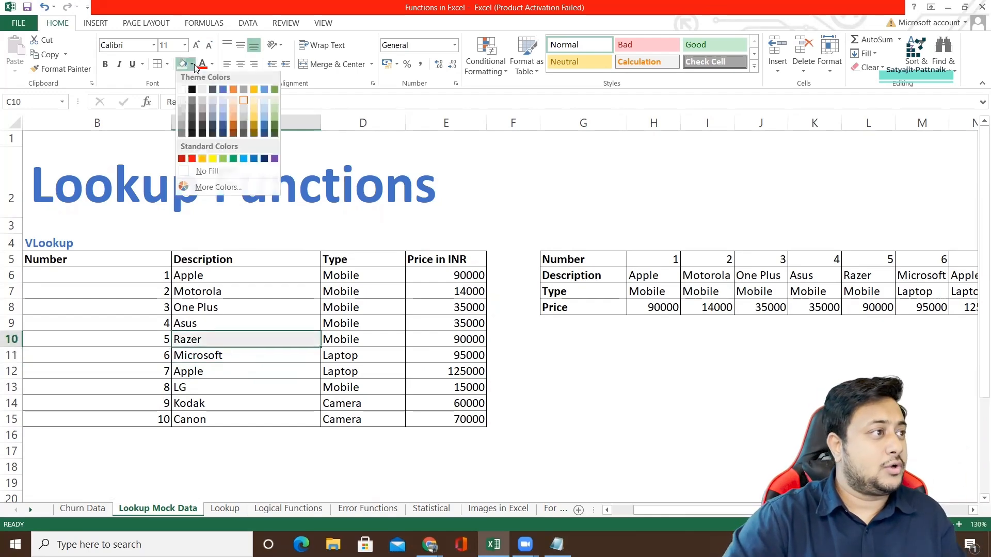
left_click(230, 107)
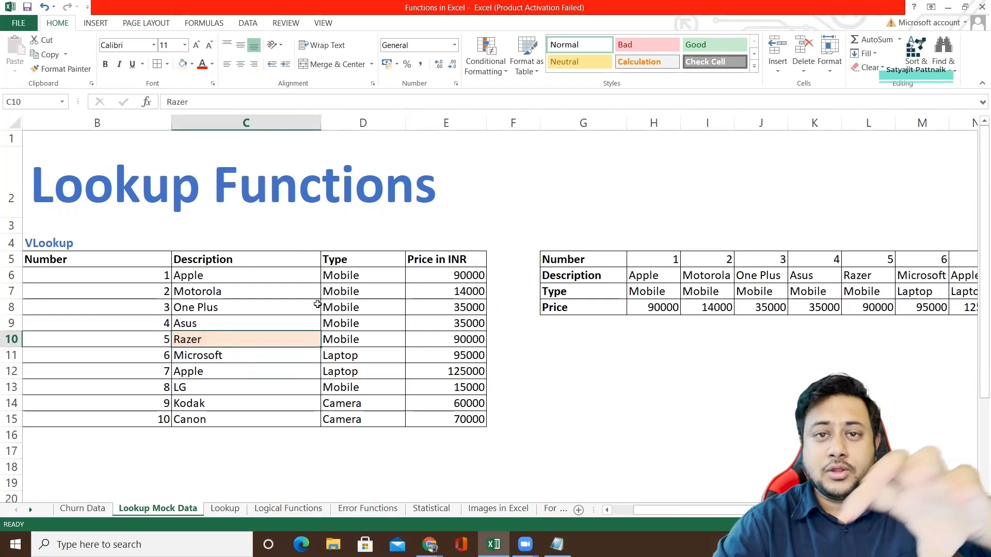
left_click_drag(70, 264, 431, 407)
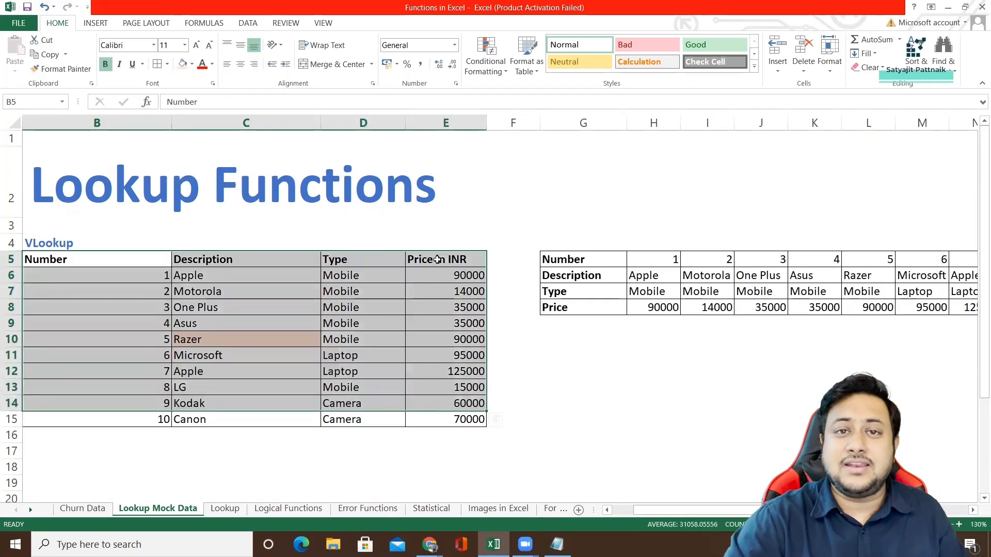
Enter the labels VLOOKUP in G13 and HLOOKUP in K13 below the horizontal product table.
left_click(594, 387)
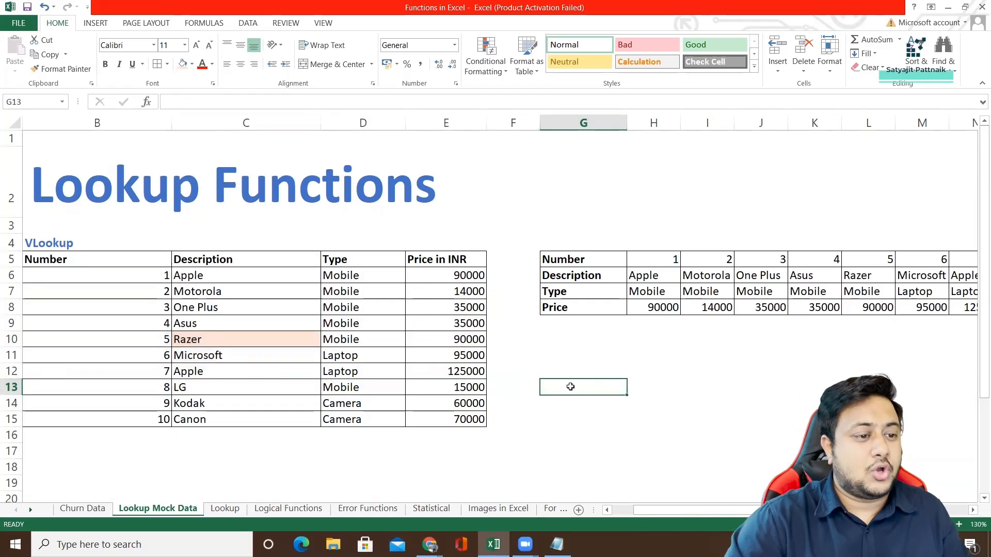
type("VLOOKUP")
key("Return")
key("Return")
key("Return")
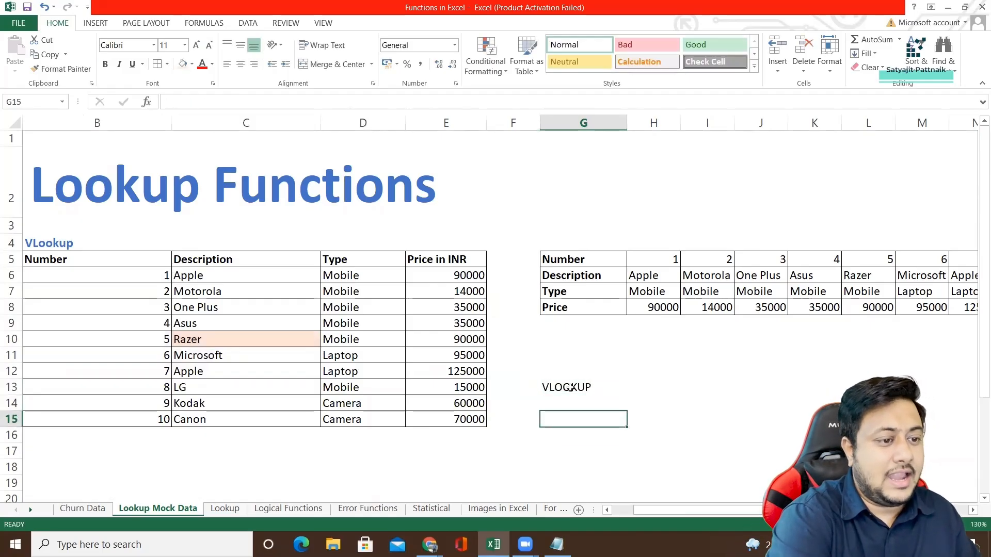
key("Up")
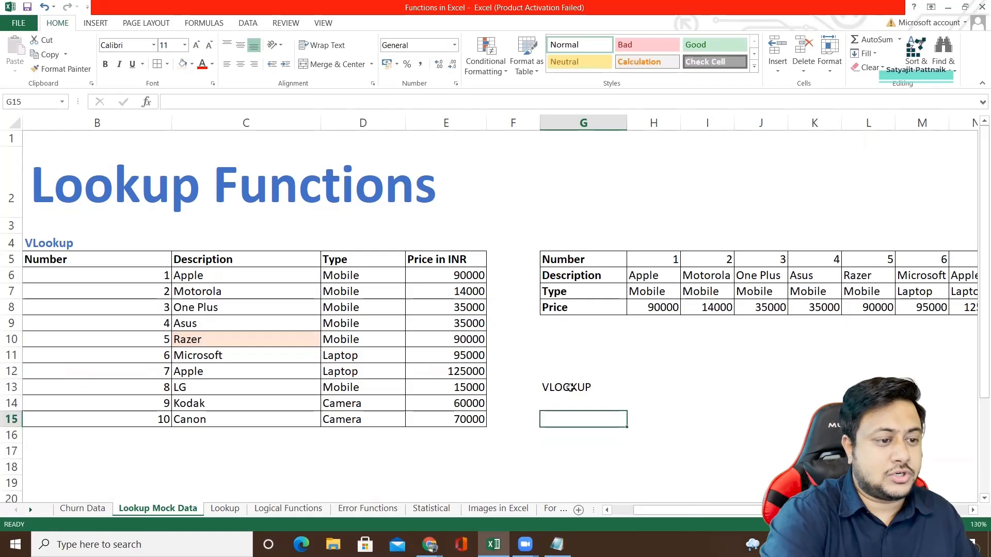
left_click(796, 387)
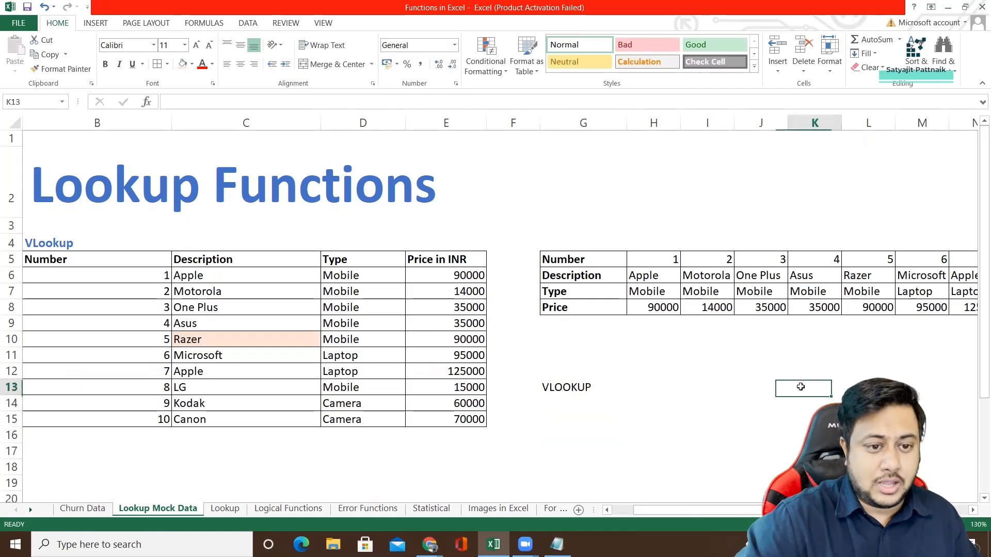
type("HLOOKUP")
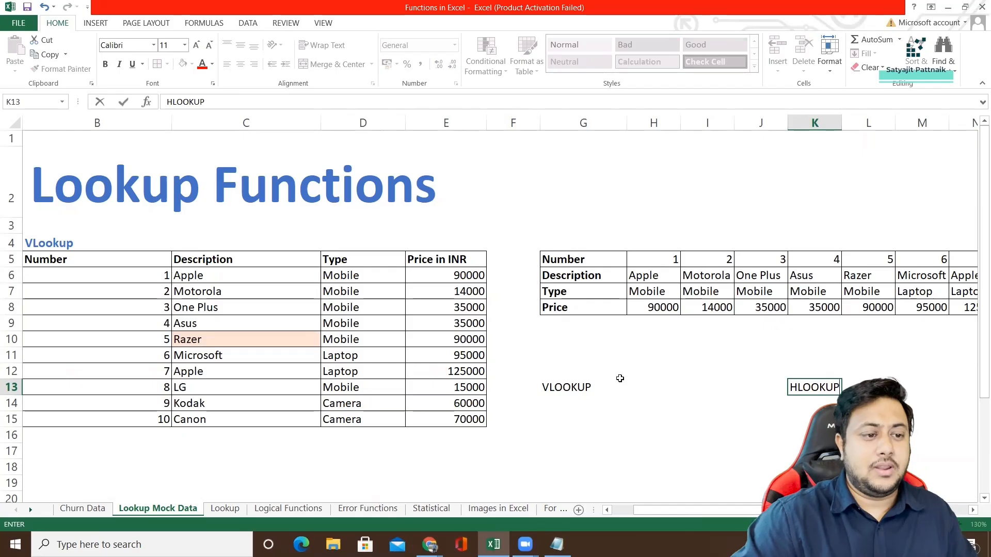
left_click(569, 401)
Enter Razer as the lookup item in G15 under the VLOOKUP label.
left_click(560, 428)
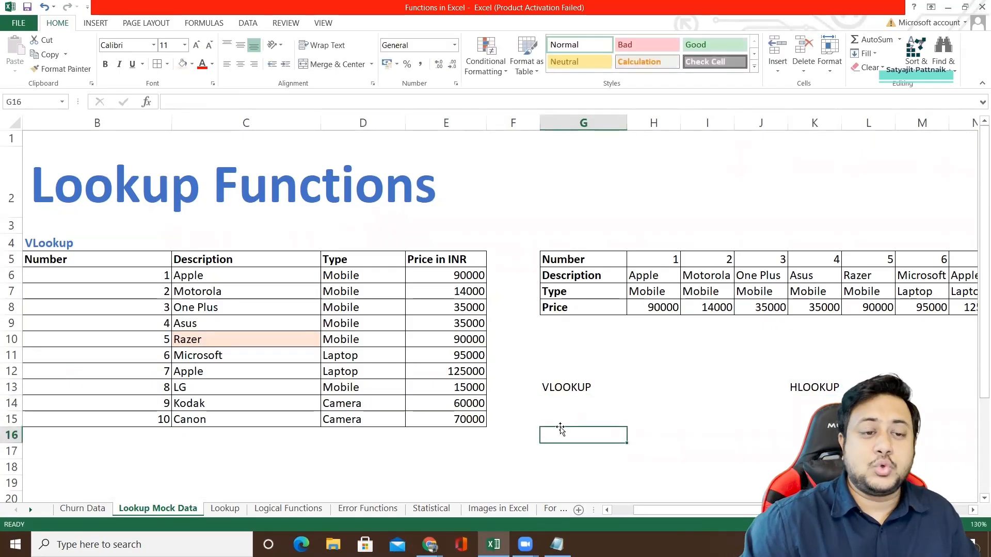
key("Up")
type("Razr")
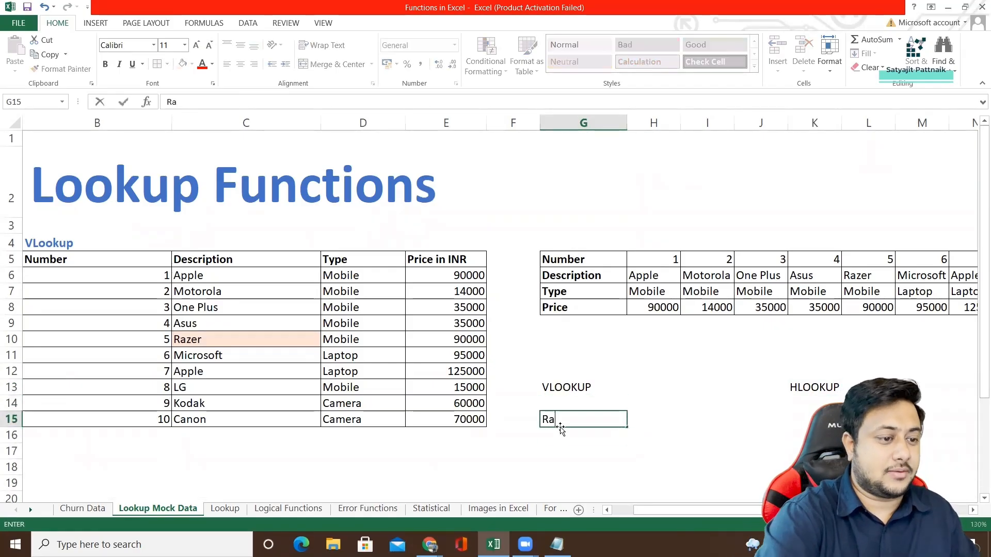
key("BackSpace")
key("BackSpace")
type("zer")
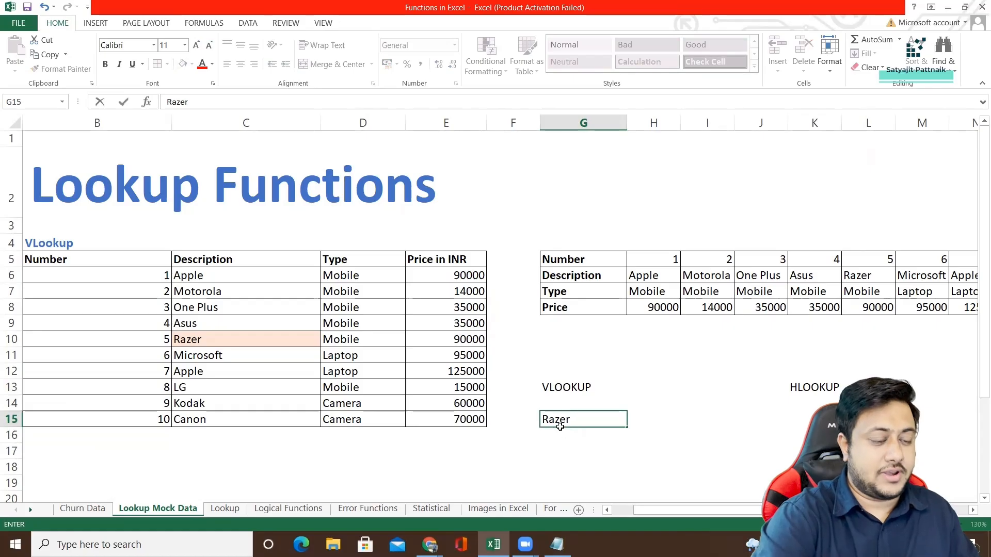
key("Tab")
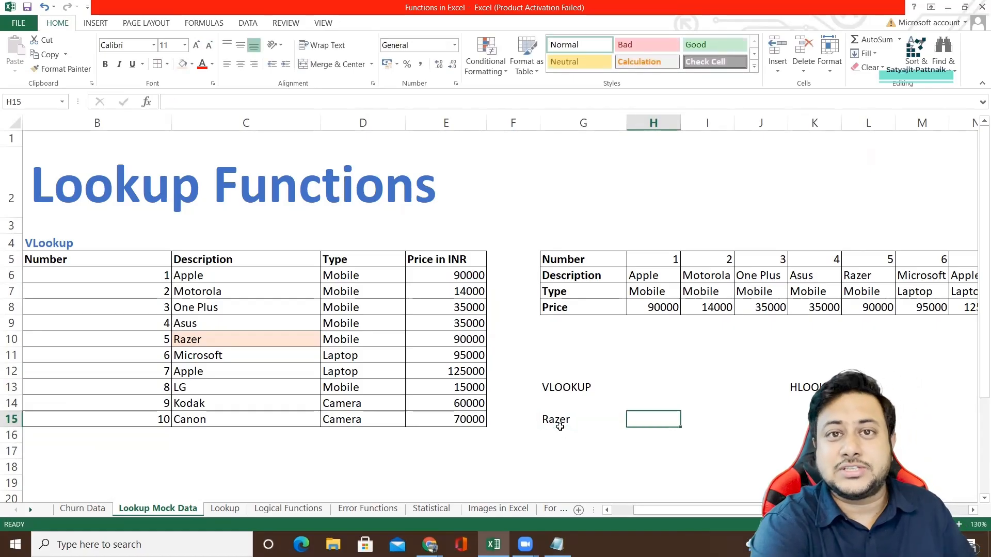
Enter =VLOOKUP(C10,C6:E15,3,0) in H15 to look up Razer's price with an exact match.
type("=")
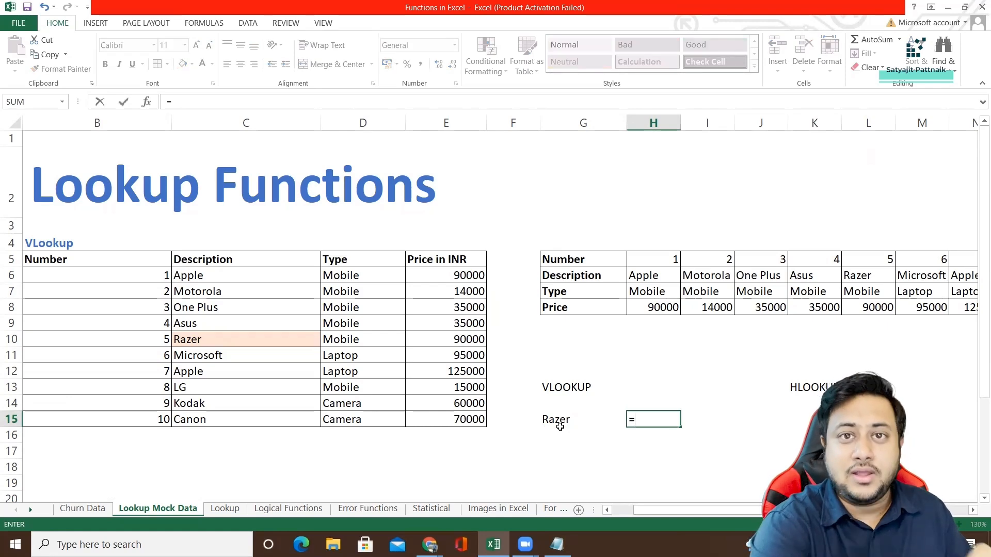
type("V")
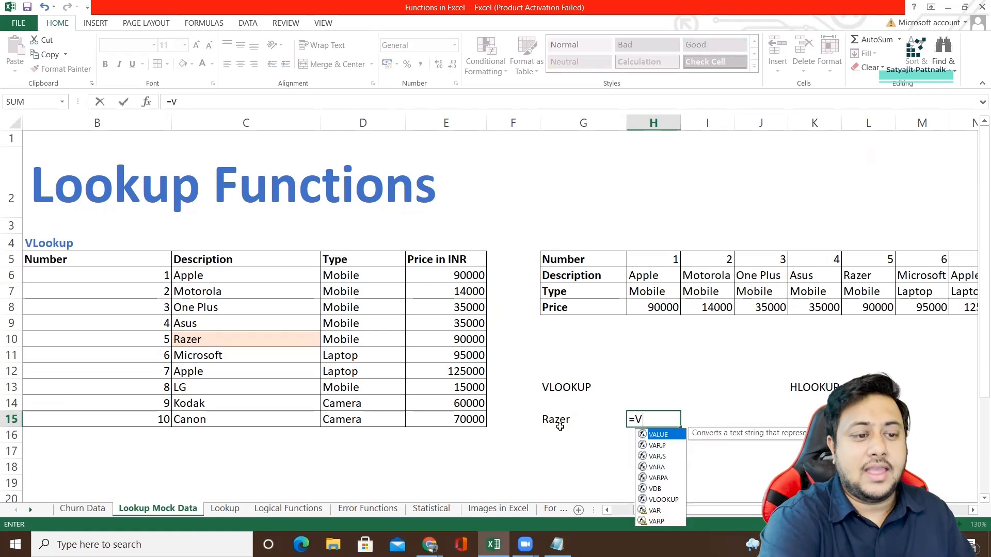
type("L")
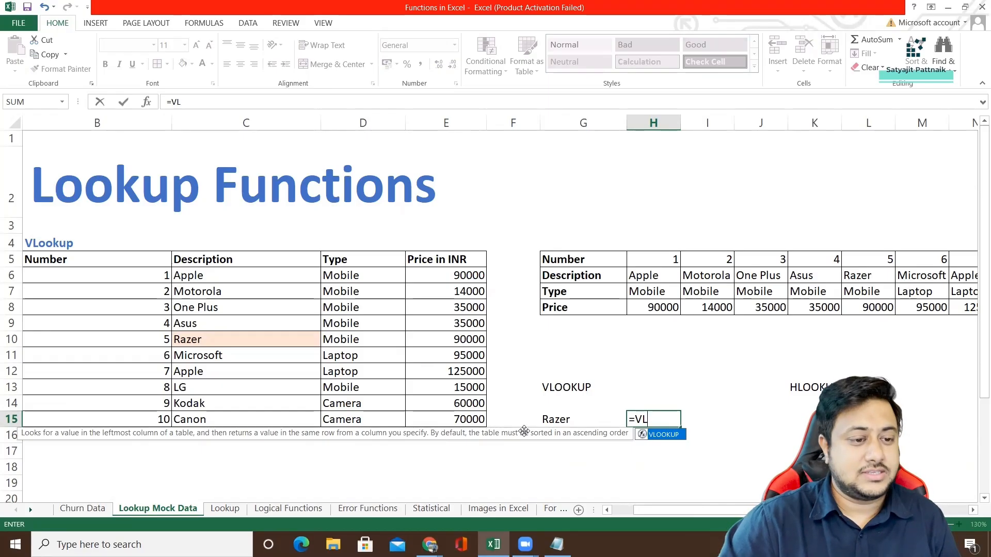
double_click(660, 435)
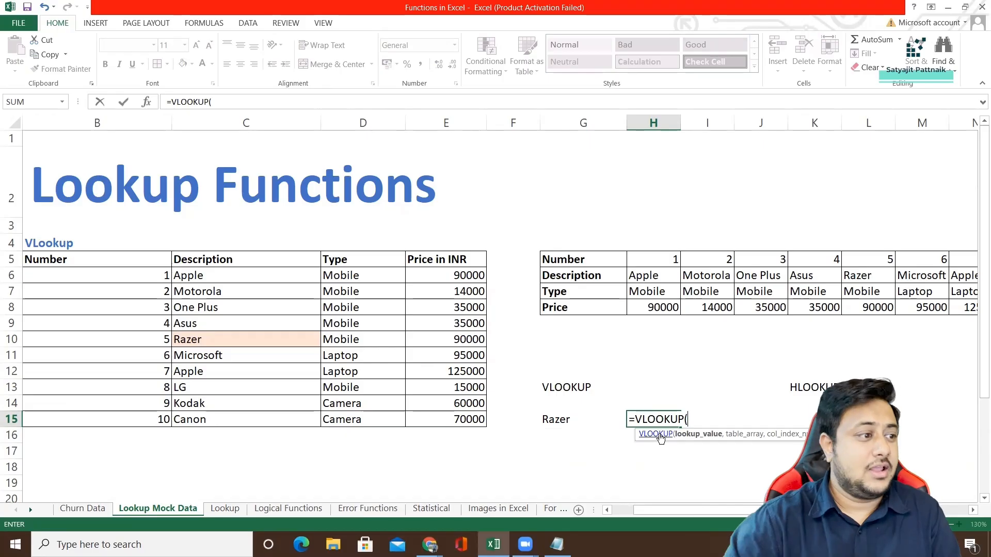
left_click(271, 341)
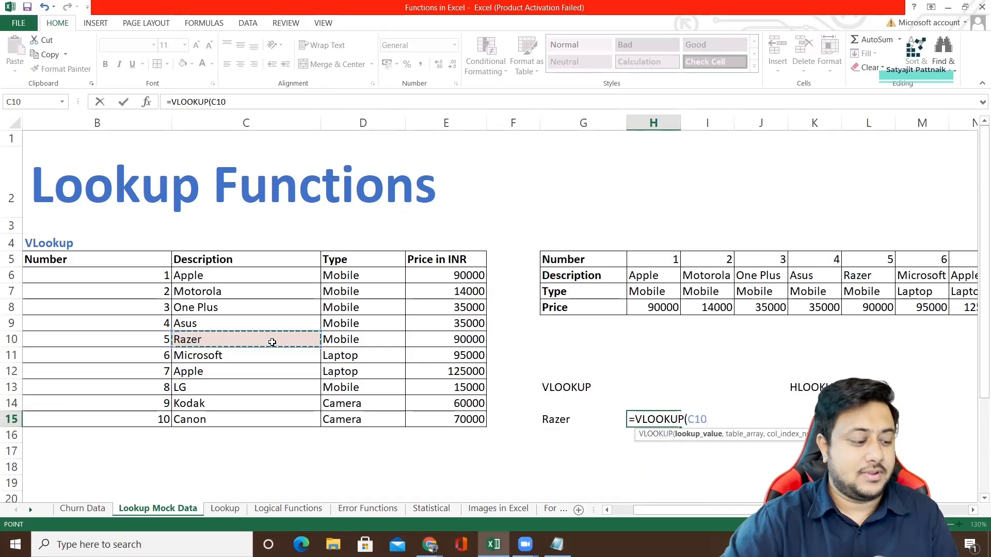
type(",")
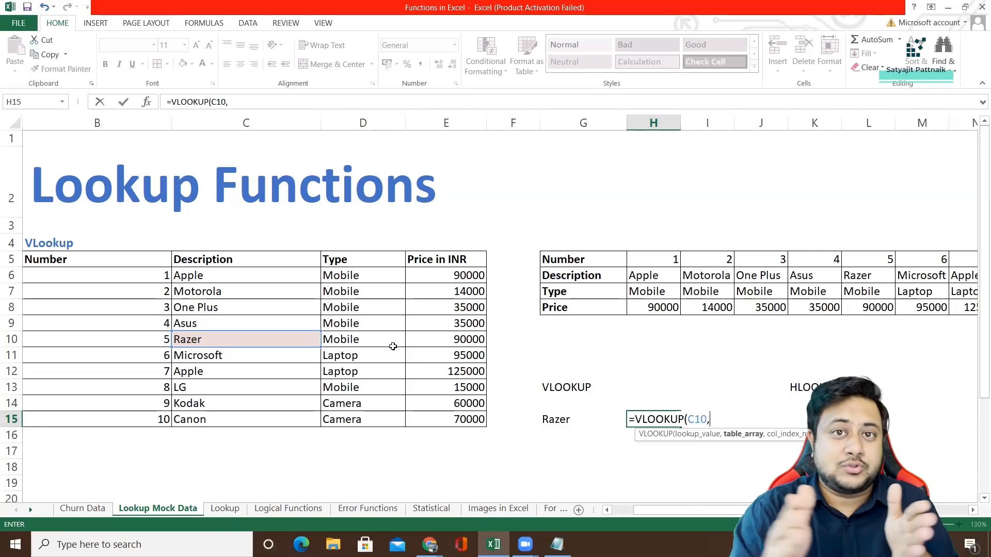
left_click_drag(208, 272, 535, 427)
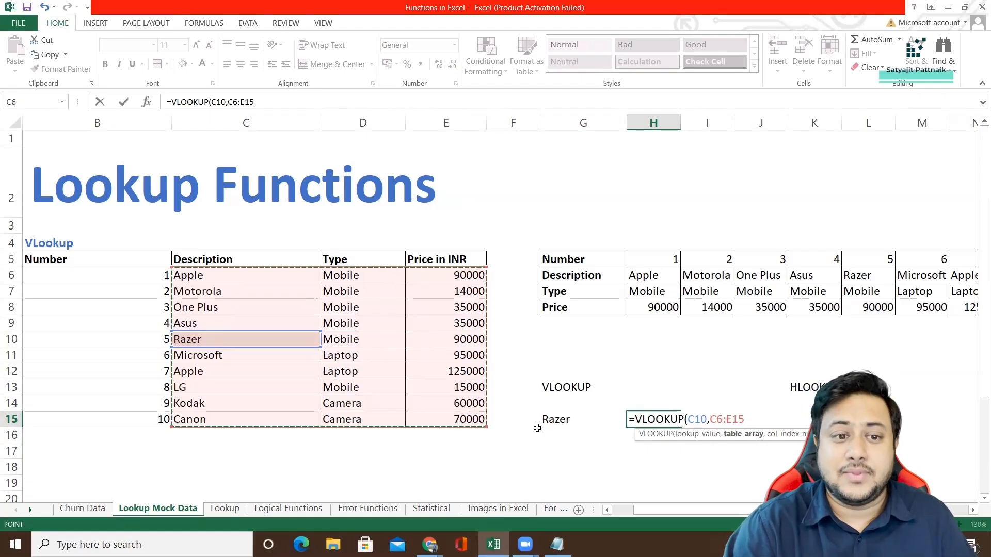
type(",3")
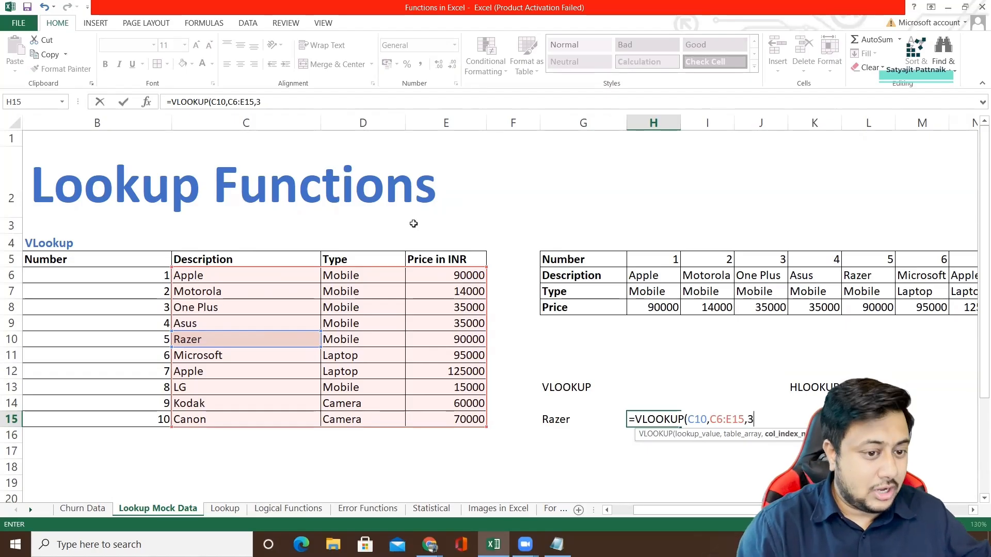
type(",")
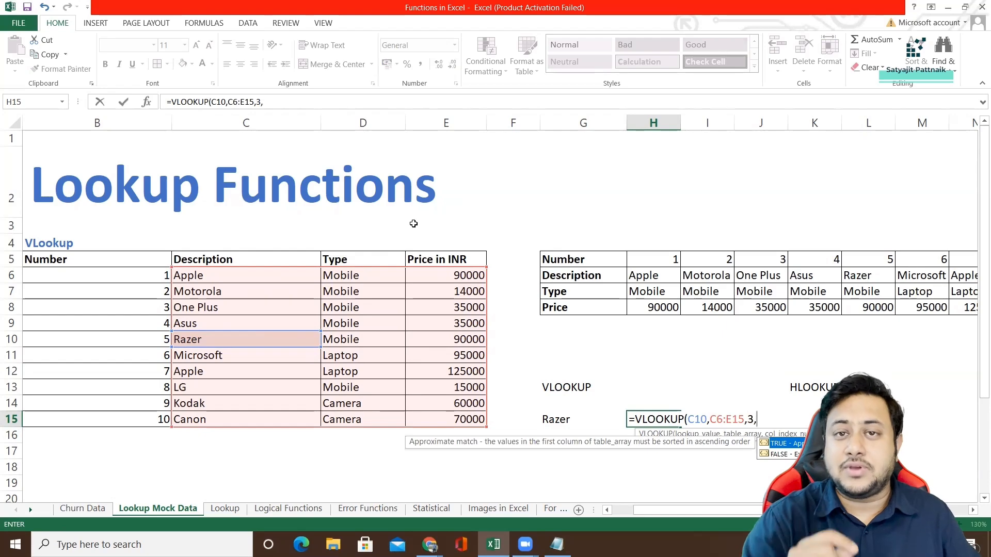
type("0")
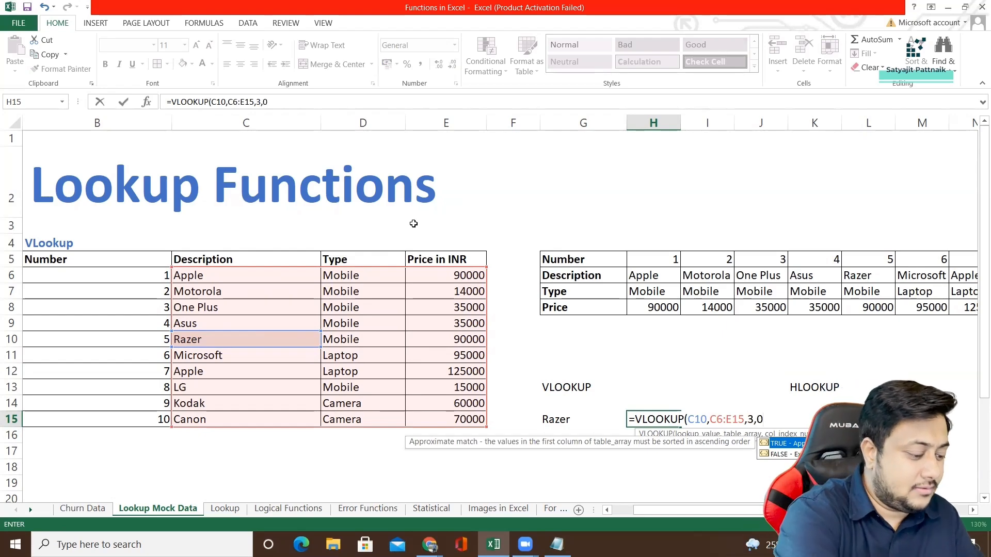
type(")")
key("Return")
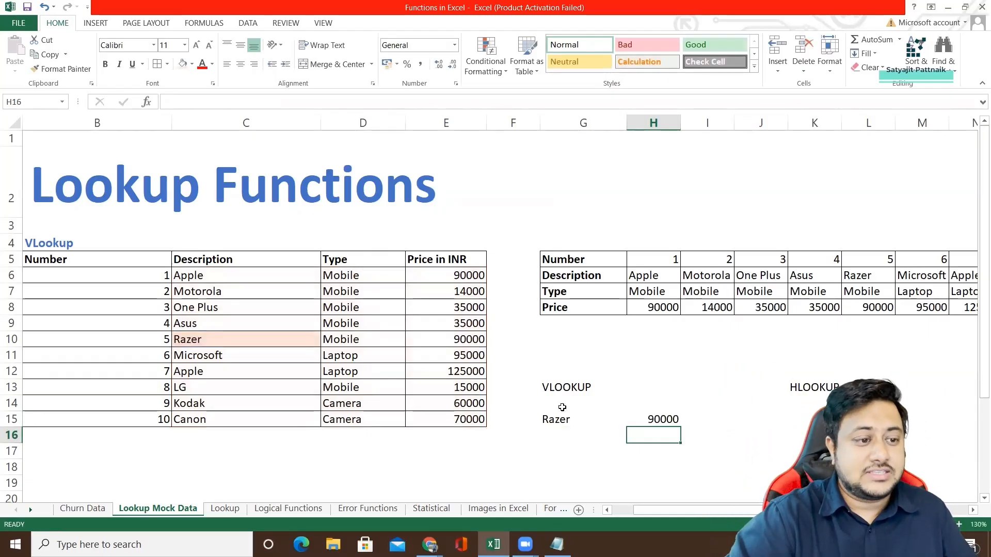
Copy Microsoft from C11 in the Description column into G16 below Razer.
left_click(564, 432)
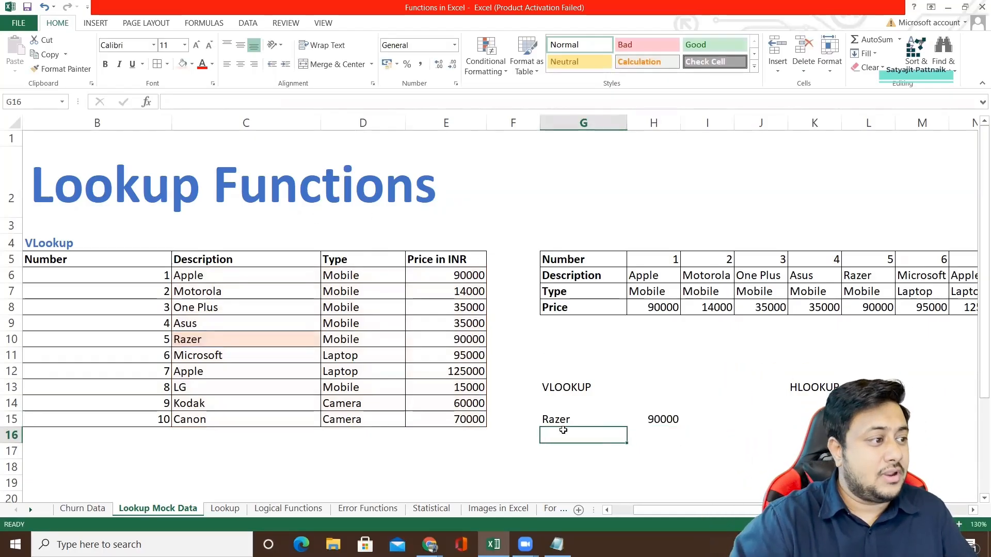
left_click(290, 358)
key("ctrl+c")
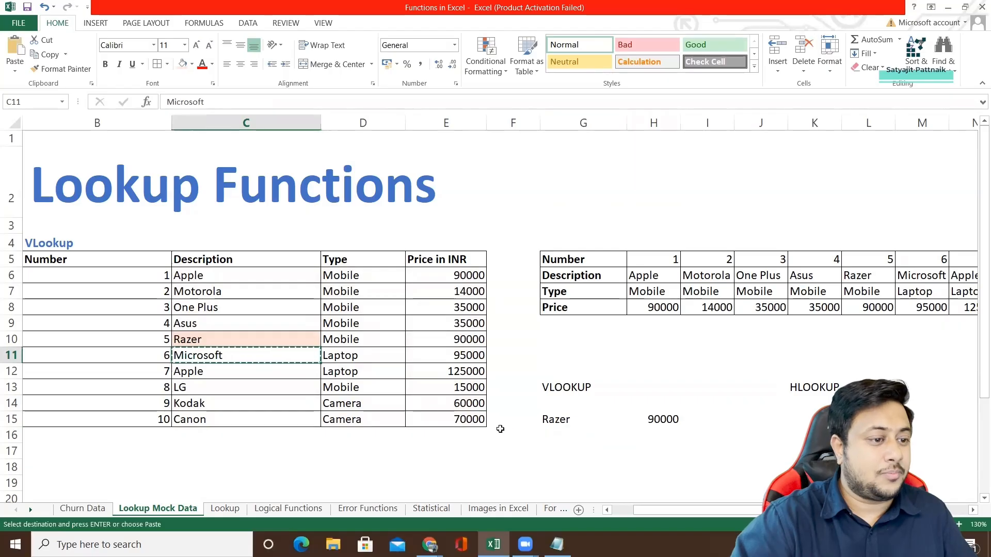
left_click(547, 432)
key("ctrl+v")
Reuse the VLOOKUP formula from H15 in H16 with C11 as the lookup value, giving =VLOOKUP(C11,C6:E15,3,0).
double_click(664, 436)
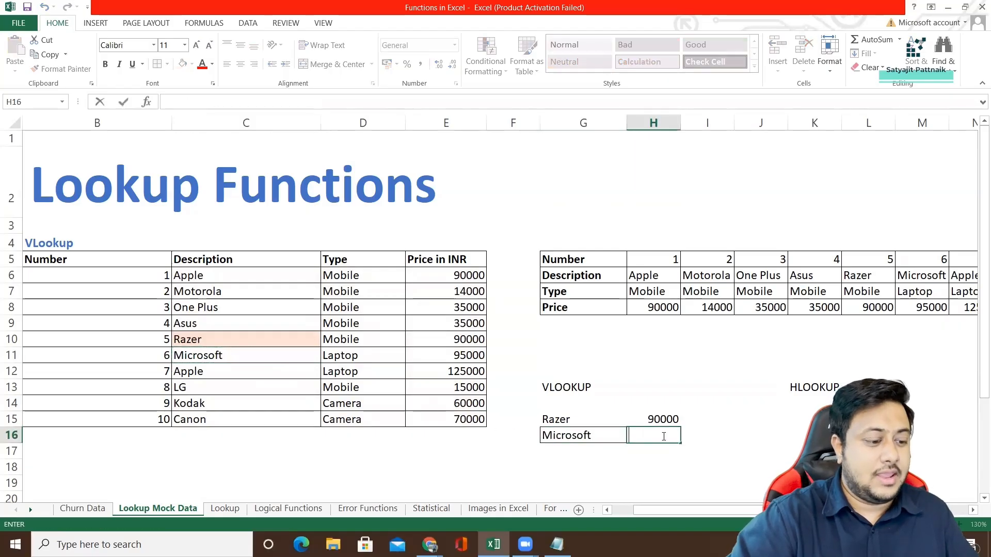
left_click(630, 415)
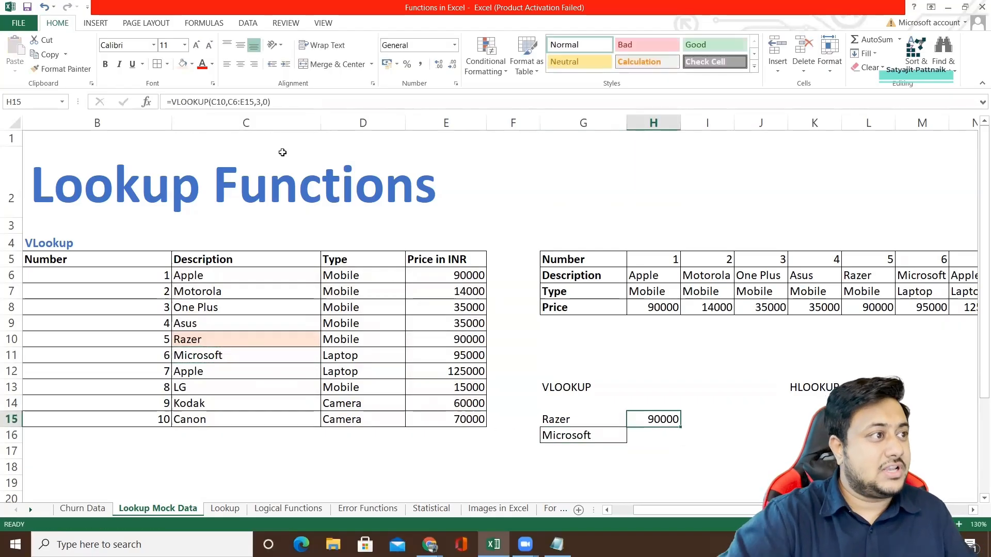
left_click(147, 101)
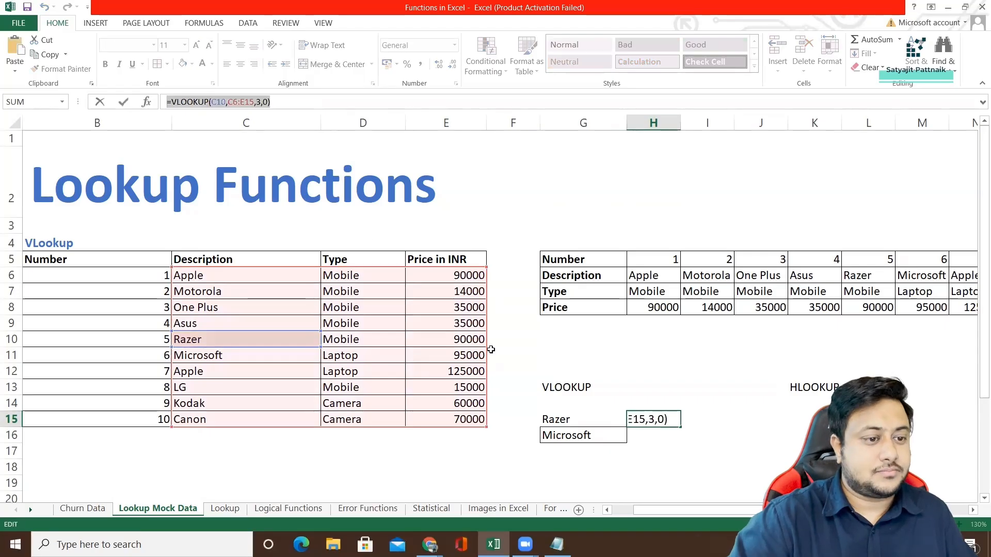
key("ctrl+Return")
double_click(650, 437)
key("ctrl+v")
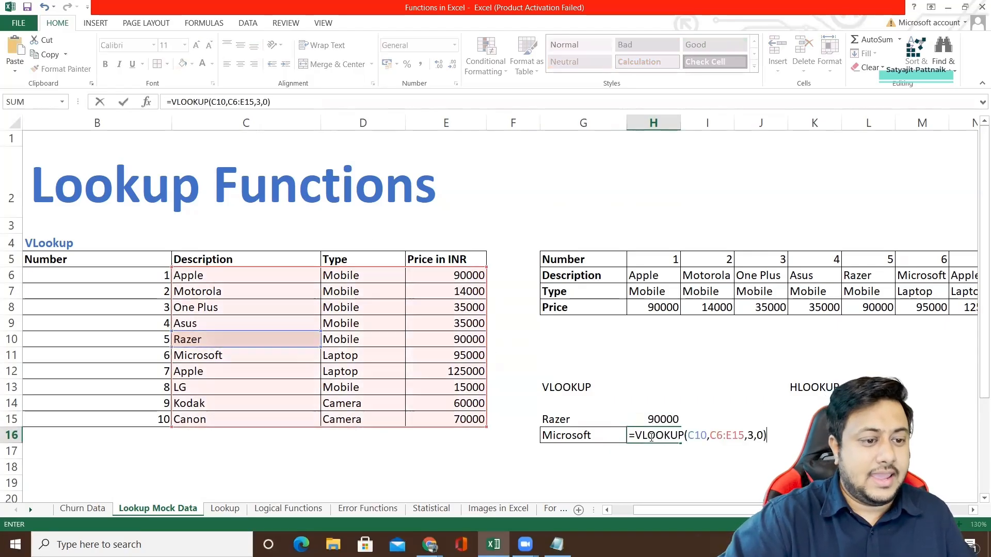
double_click(700, 436)
type("C")
left_click(209, 355)
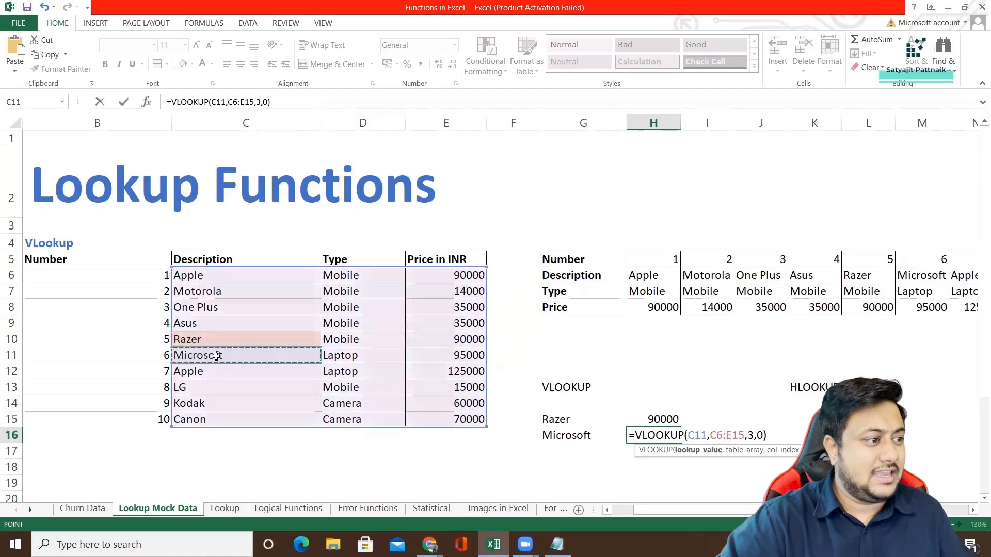
key("Return")
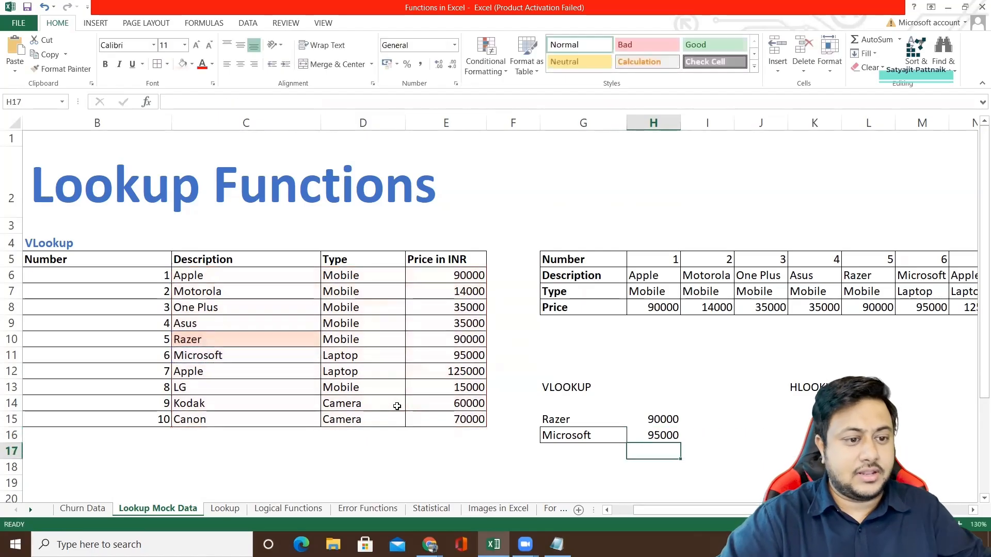
Apply the cell formatting of Microsoft in G16 to Razer in G15 with Format Painter.
left_click_drag(212, 355, 434, 359)
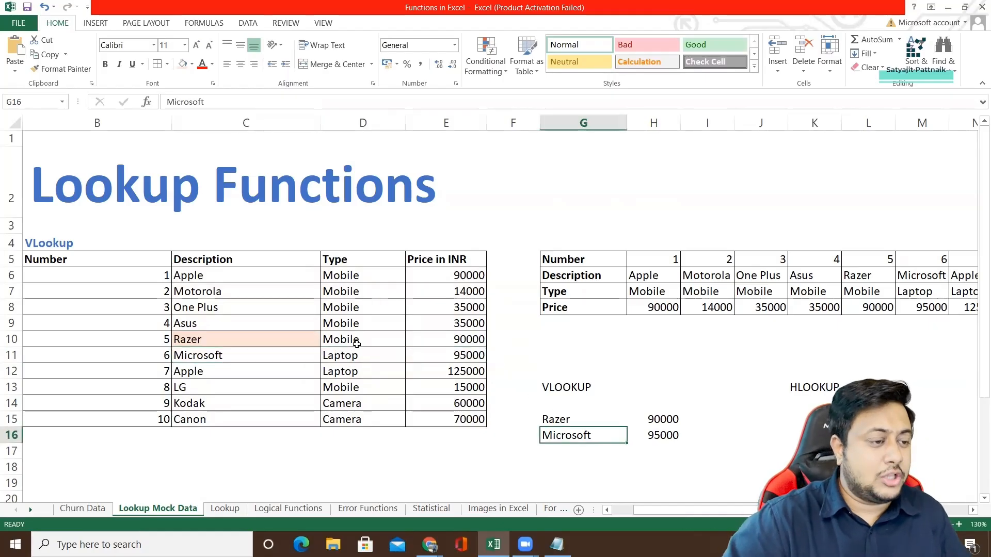
left_click(61, 69)
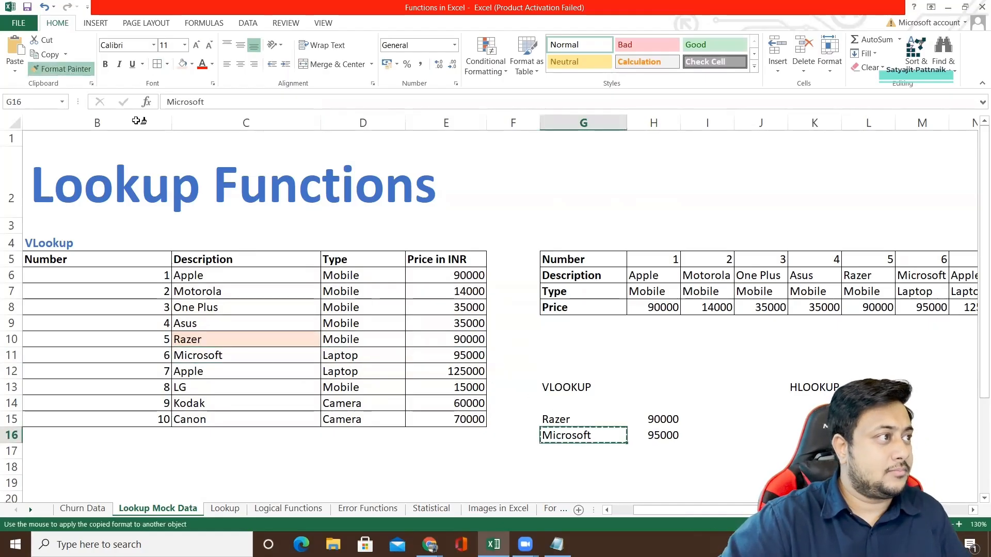
left_click(563, 419)
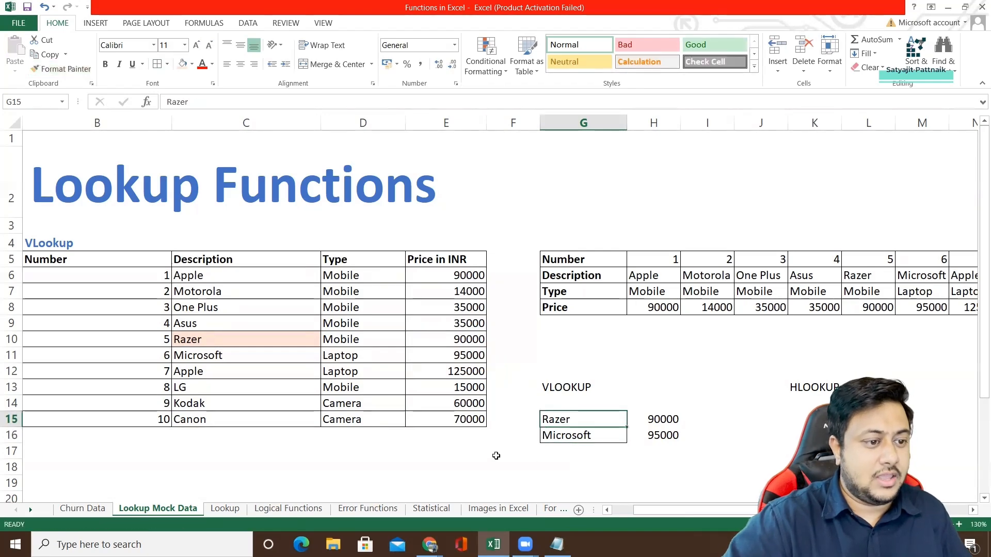
Copy Kodak from C14 in the Description column into G17 below Microsoft.
left_click(573, 452)
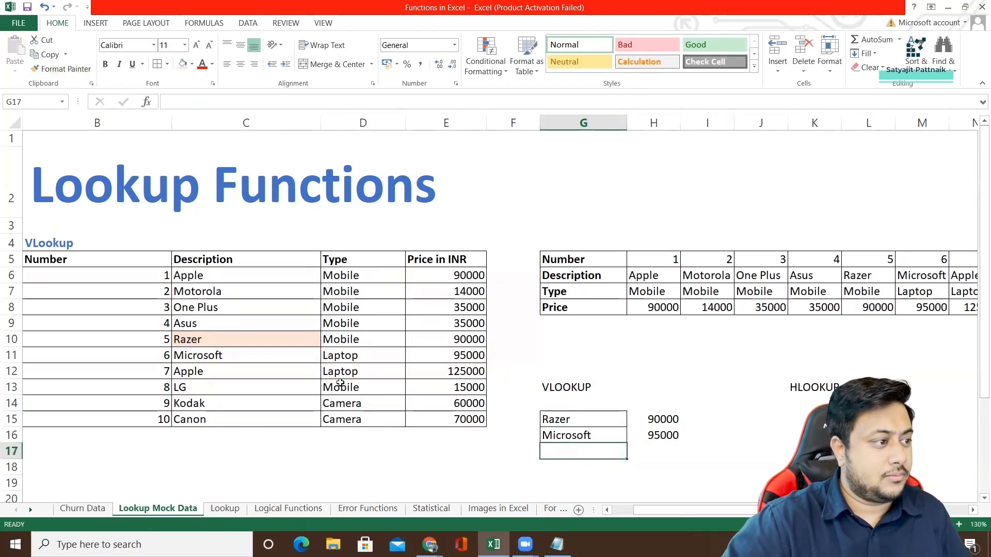
left_click(215, 372)
key("ctrl+c")
left_click(259, 402)
key("ctrl+c")
left_click(552, 453)
key("ctrl+v")
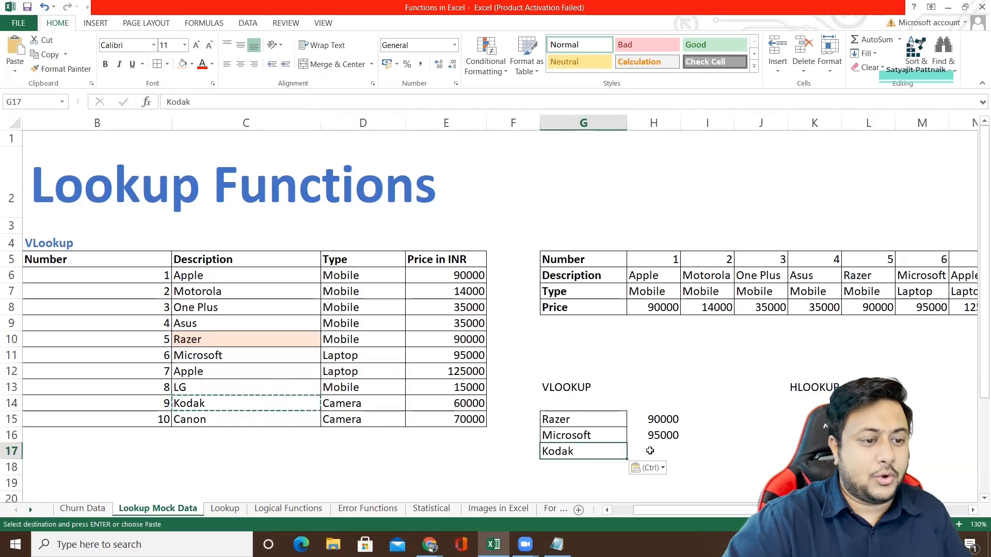
Enter =VLOOKUP(C14,C6:E15,3,0) in H17 to look up Kodak's price with an exact match.
left_click(650, 451)
type("=VLOO")
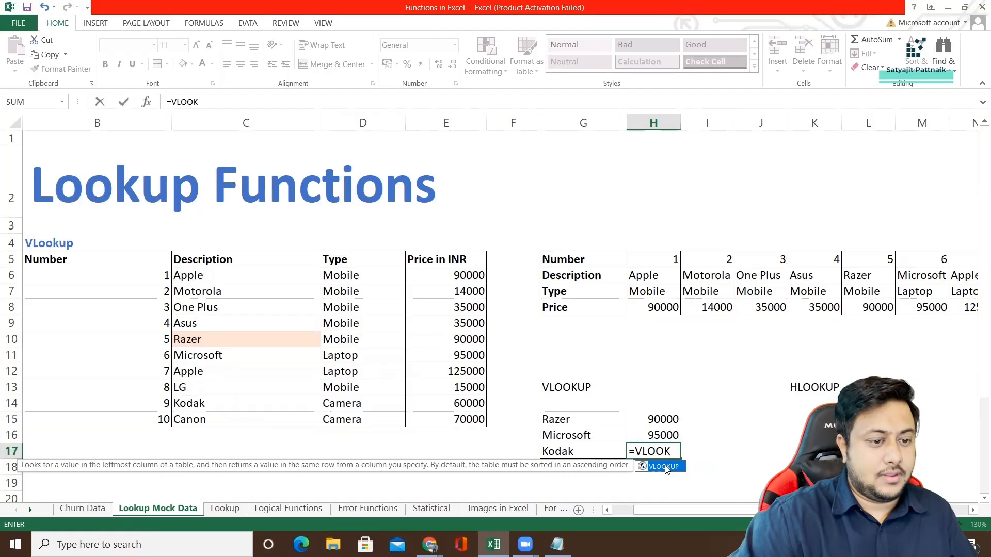
type("K")
double_click(665, 467)
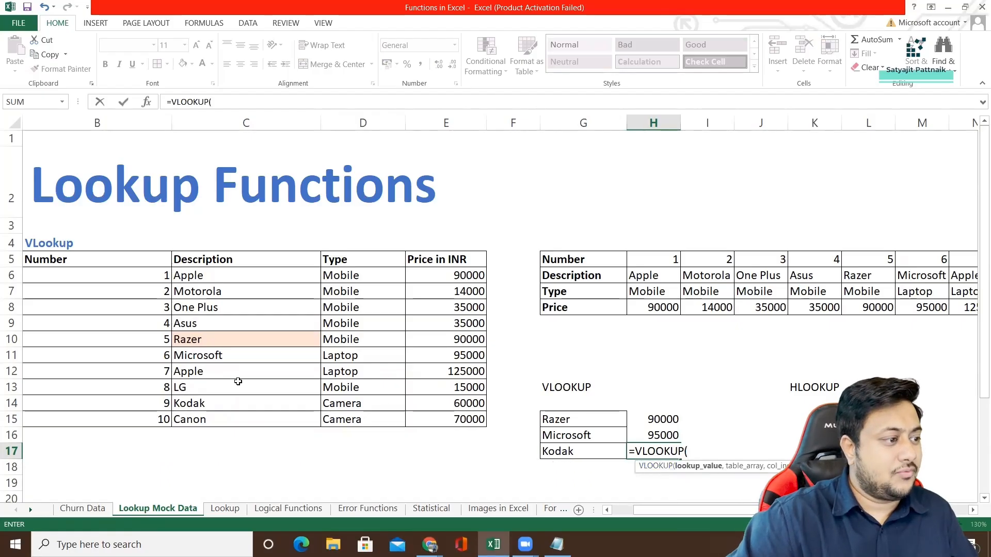
left_click(212, 410)
type(",")
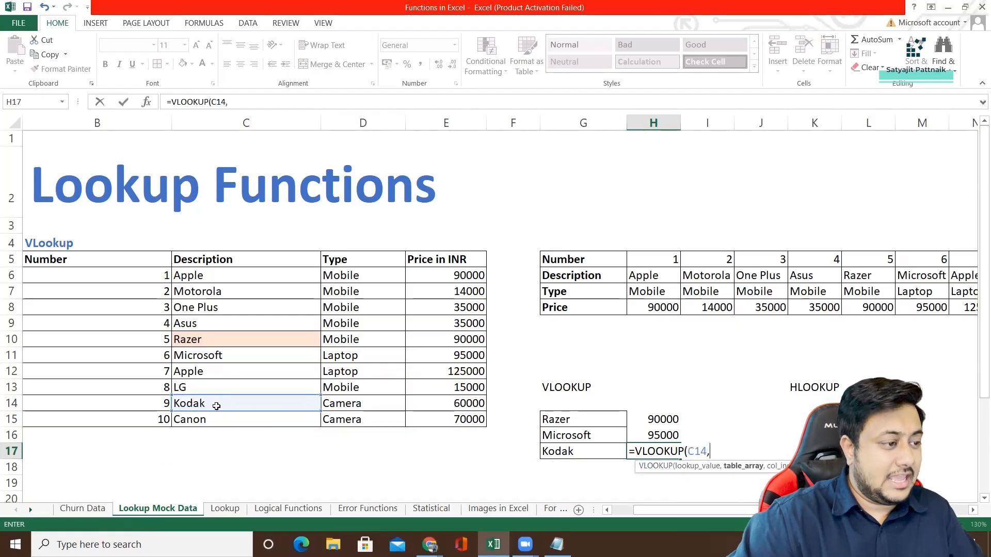
left_click_drag(214, 276, 436, 419)
type(",3")
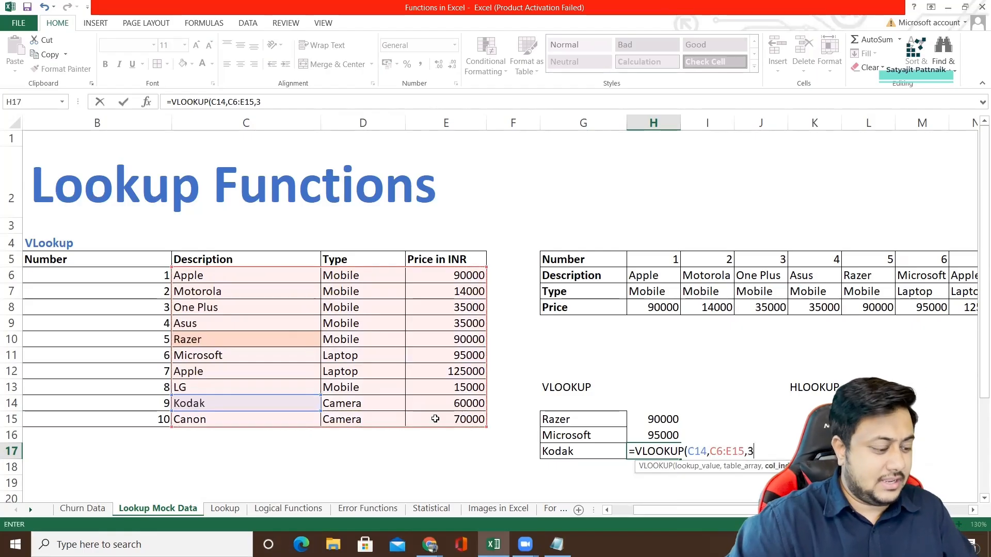
type(",0")
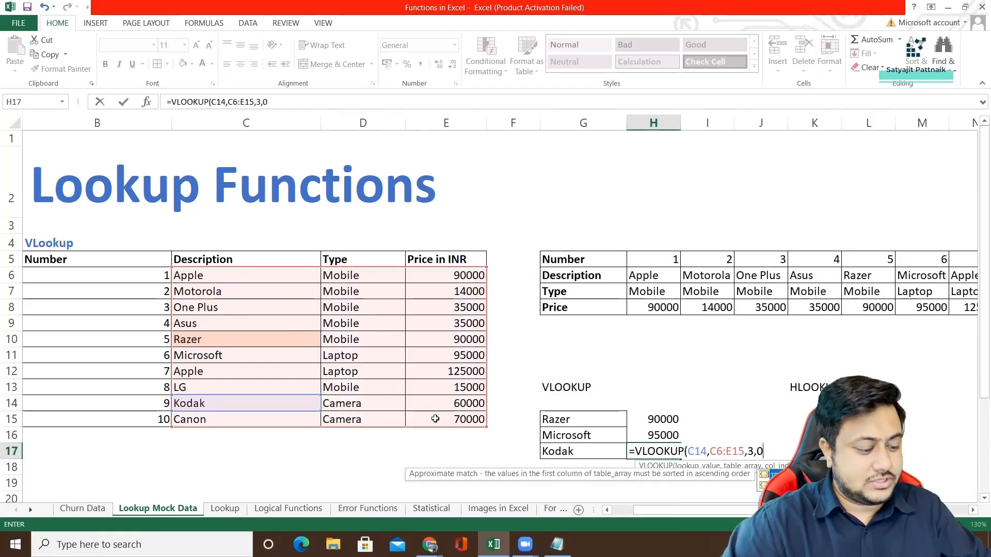
type(")")
key("Return")
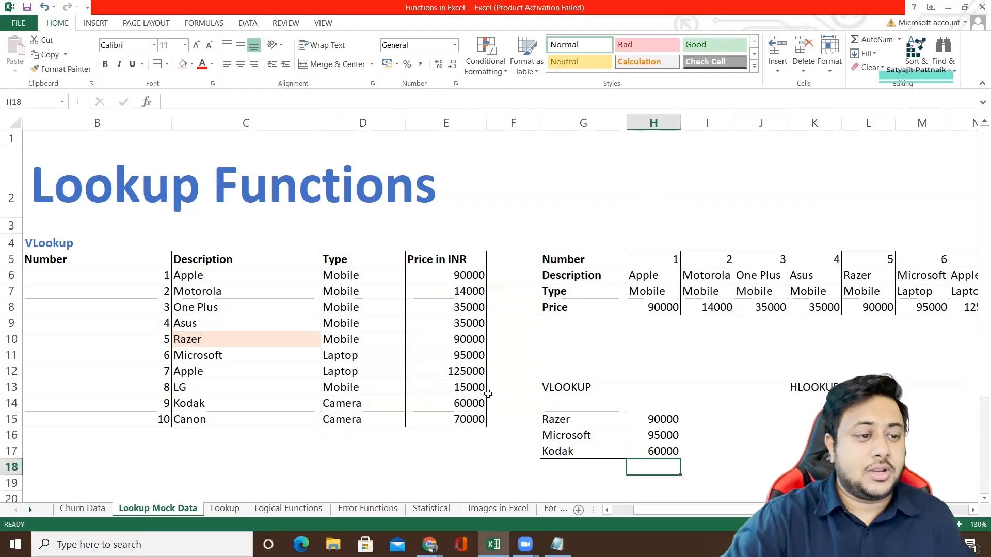
Examine the Lookup sheet, and the VLOOKUP results and horizontal product table on the Lookup Mock Data sheet.
left_click(236, 505)
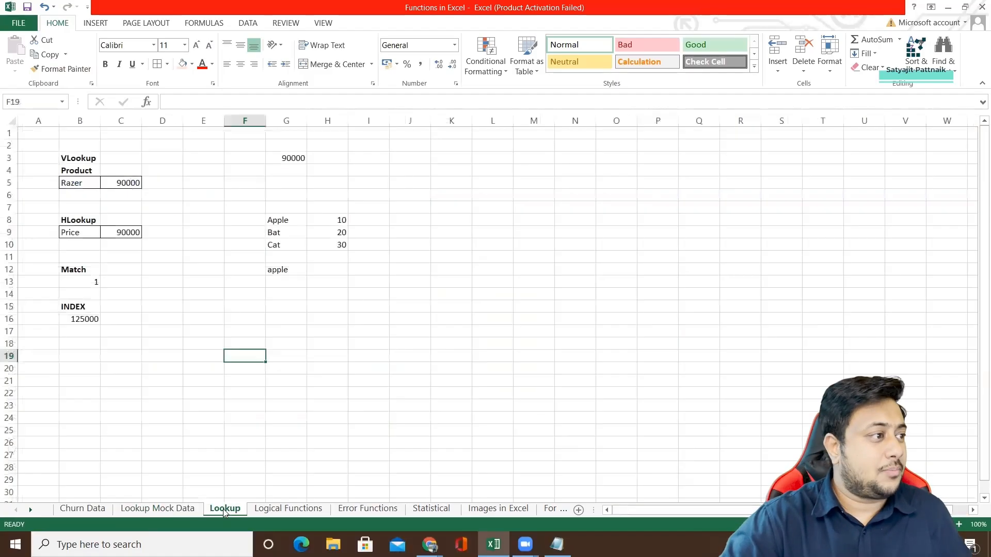
left_click(160, 509)
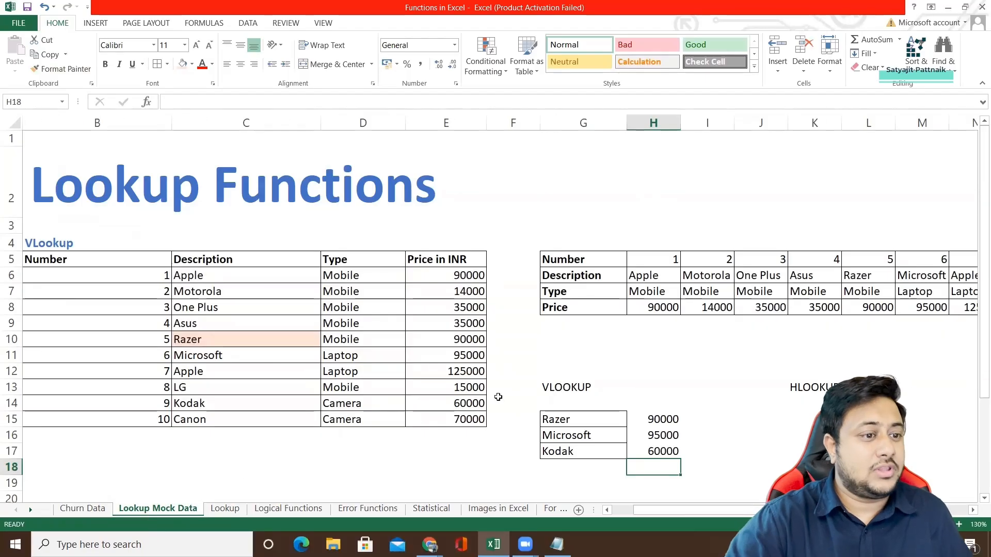
left_click(228, 506)
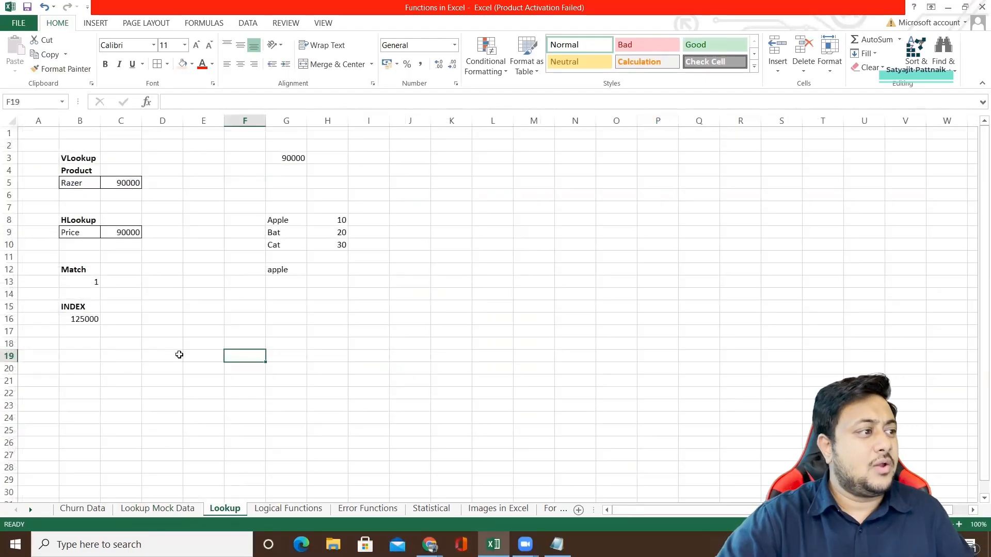
left_click(151, 510)
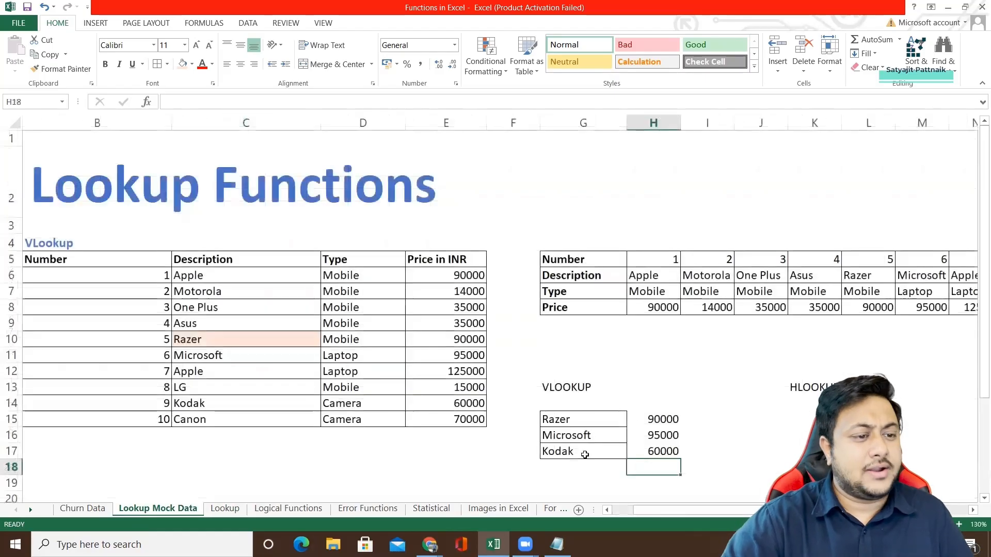
left_click_drag(587, 387, 666, 452)
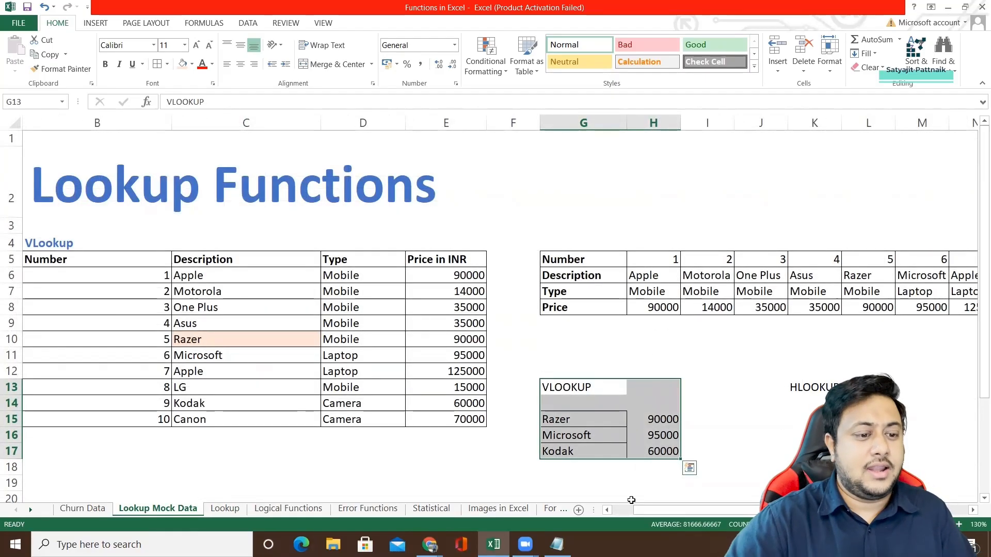
left_click_drag(635, 510, 656, 511)
left_click_drag(398, 259, 898, 338)
left_click_drag(680, 514, 635, 512)
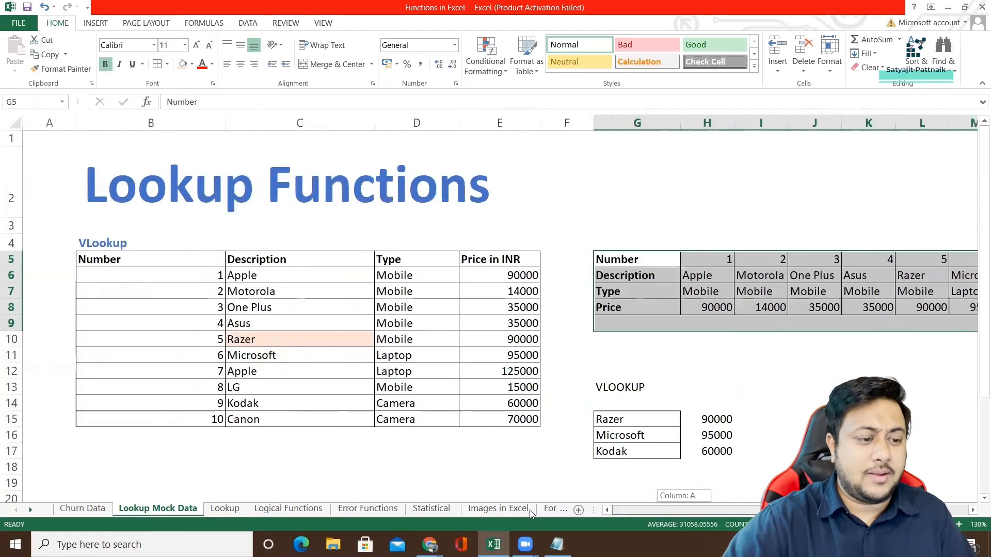
Copy the vertical product table B5:E15 and paste it transposed at M21.
scroll(599, 352, "down", 1)
key("super")
key("Escape")
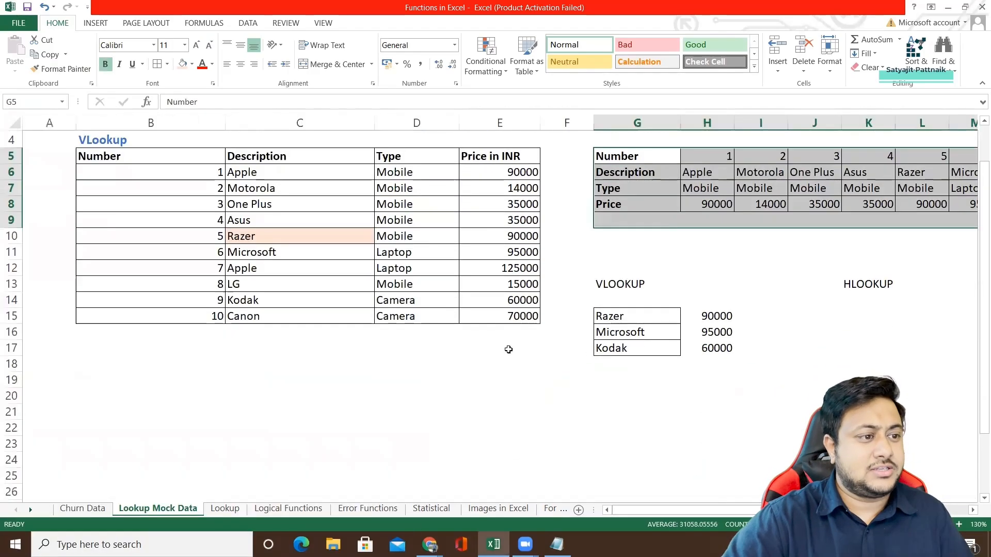
scroll(399, 332, "down", 4, "ctrl")
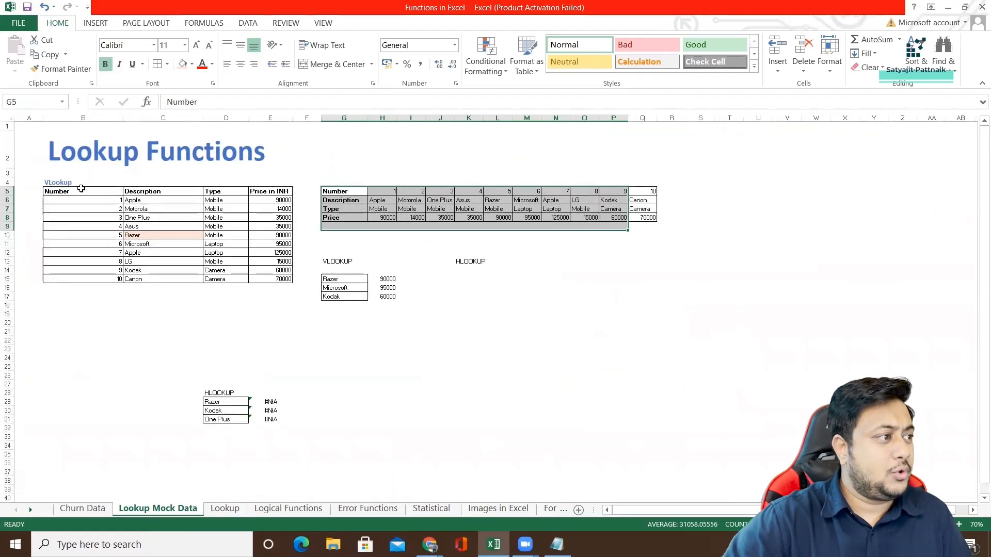
left_click_drag(60, 191, 269, 276)
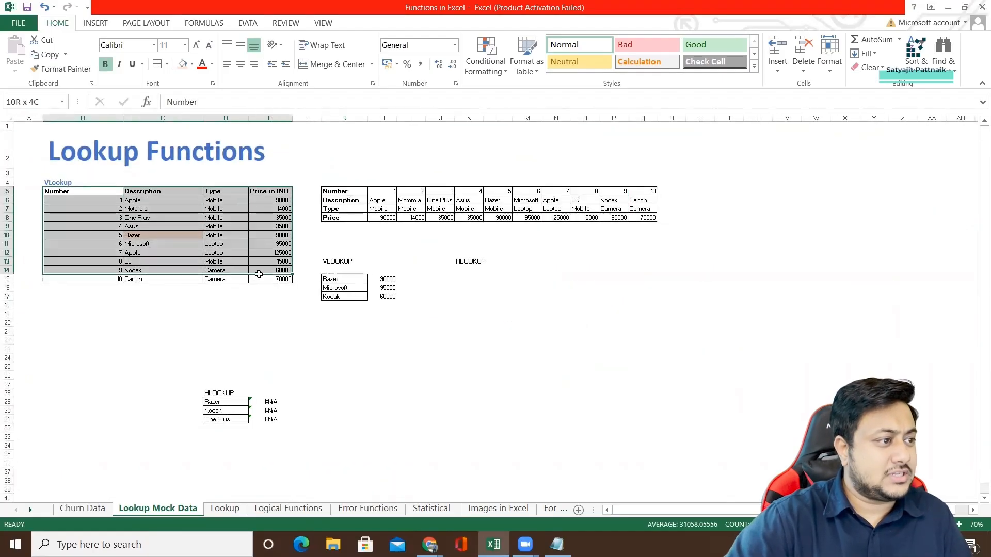
key("ctrl+c")
left_click(517, 333)
key("ctrl+v")
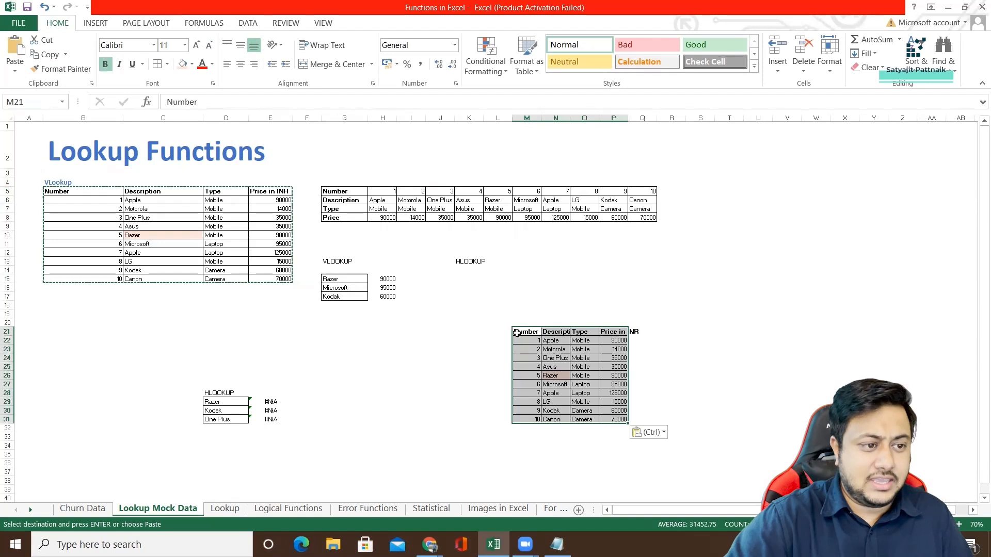
left_click(662, 433)
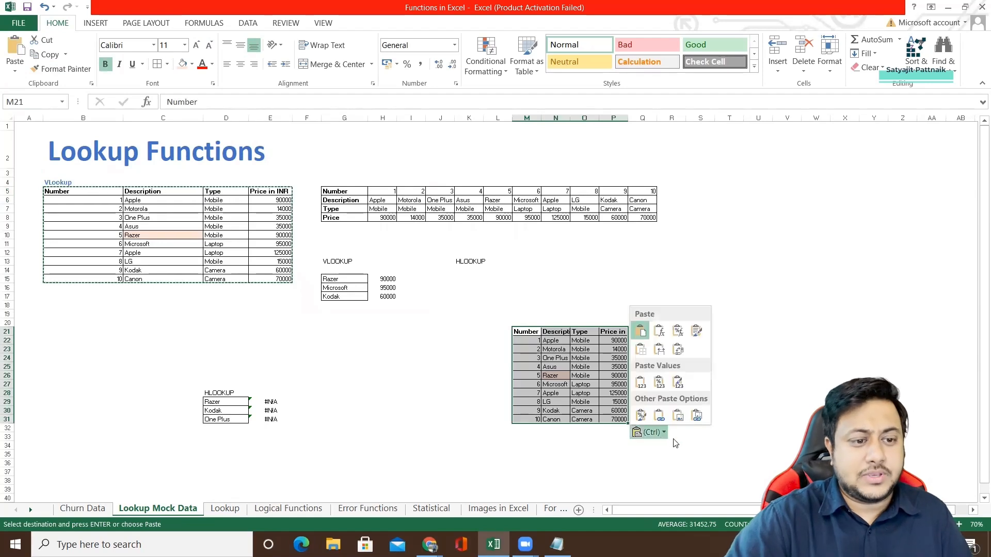
left_click(678, 351)
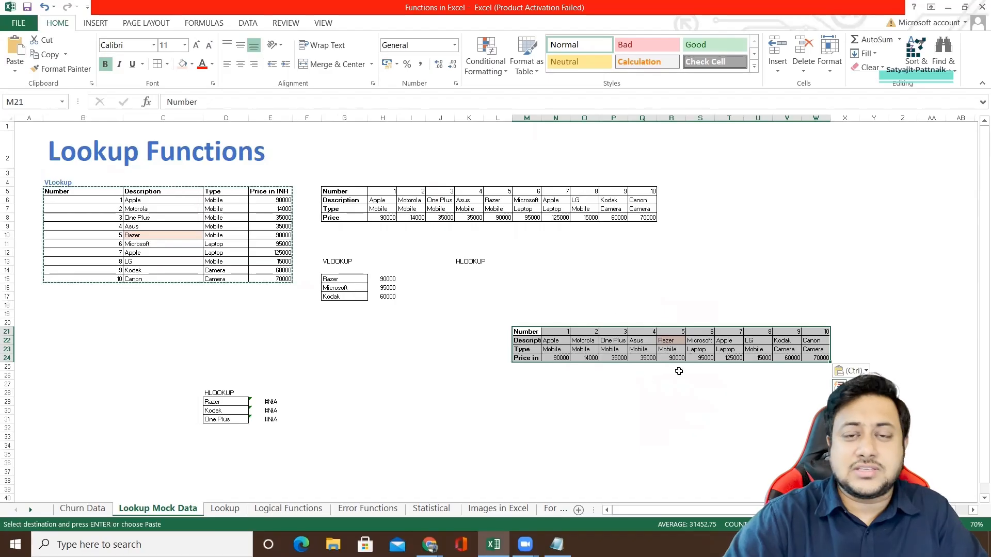
Clear the contents of the transposed table copy in M21:W24.
key("Delete")
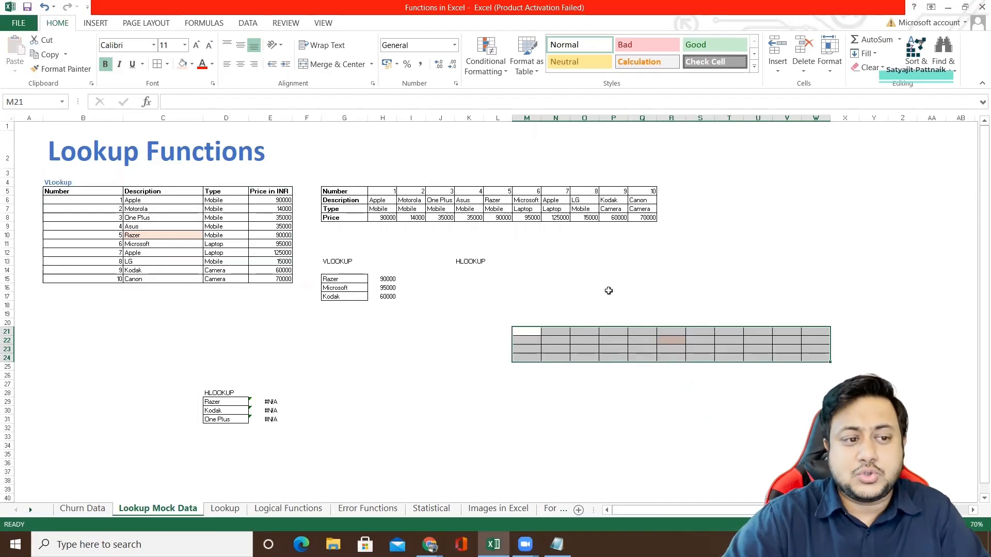
left_click(609, 288)
scroll(595, 298, "up", 4)
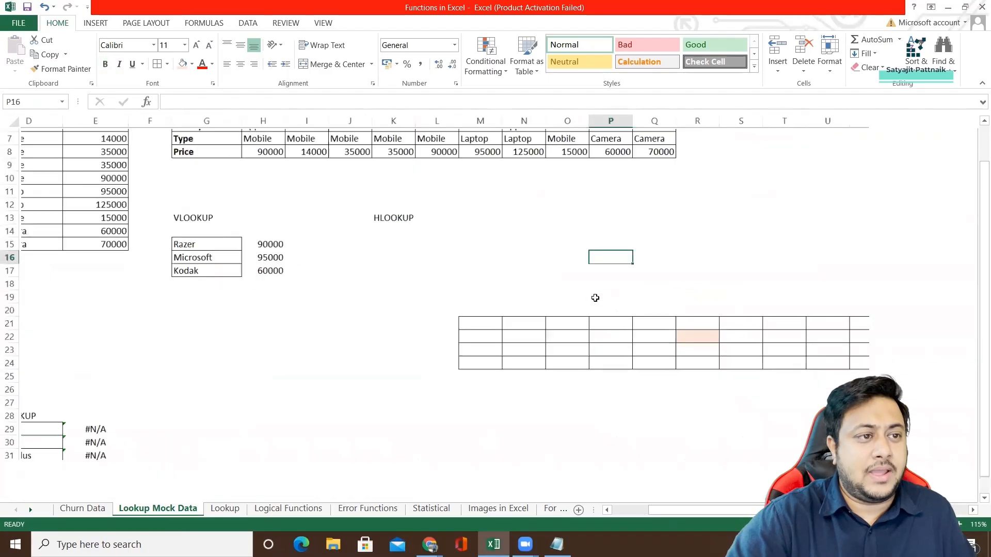
Examine the horizontal product table G5:Q8, its row headings, and Razer's description and price cells.
left_click_drag(175, 260, 764, 309)
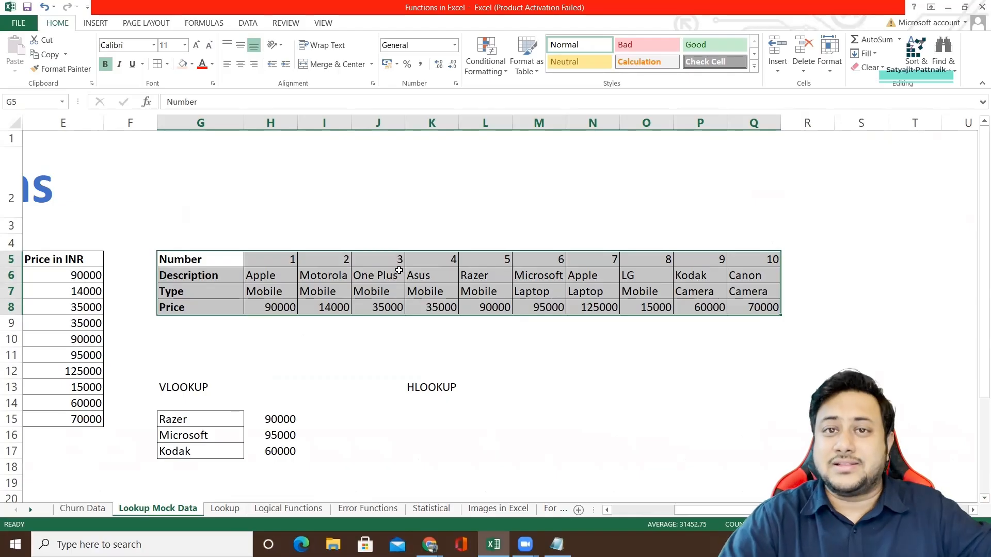
left_click_drag(206, 257, 204, 309)
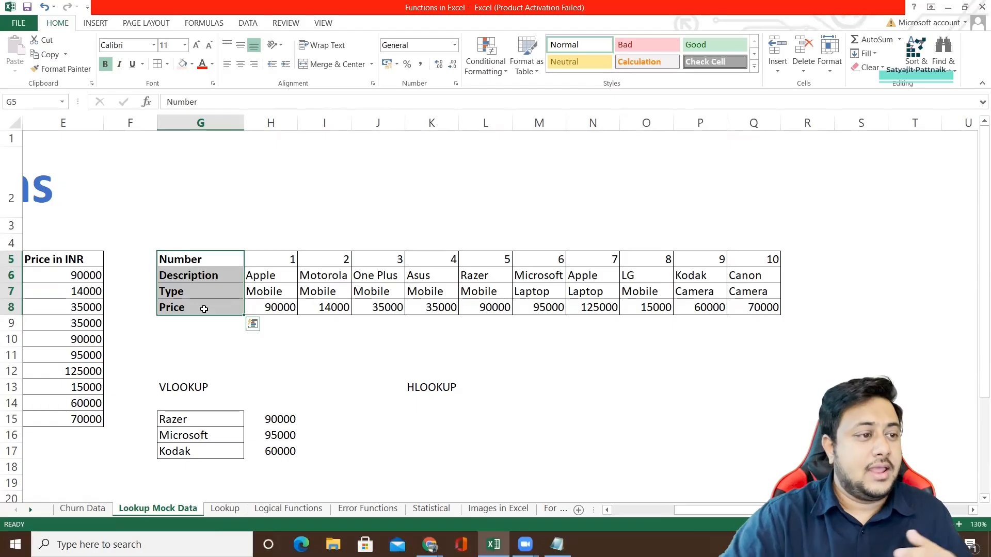
left_click(481, 279)
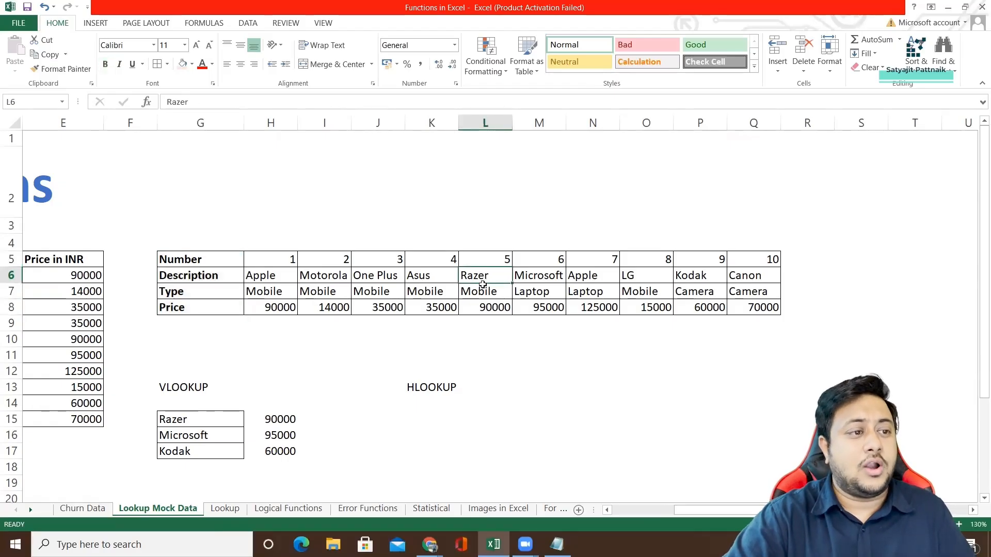
left_click(483, 310)
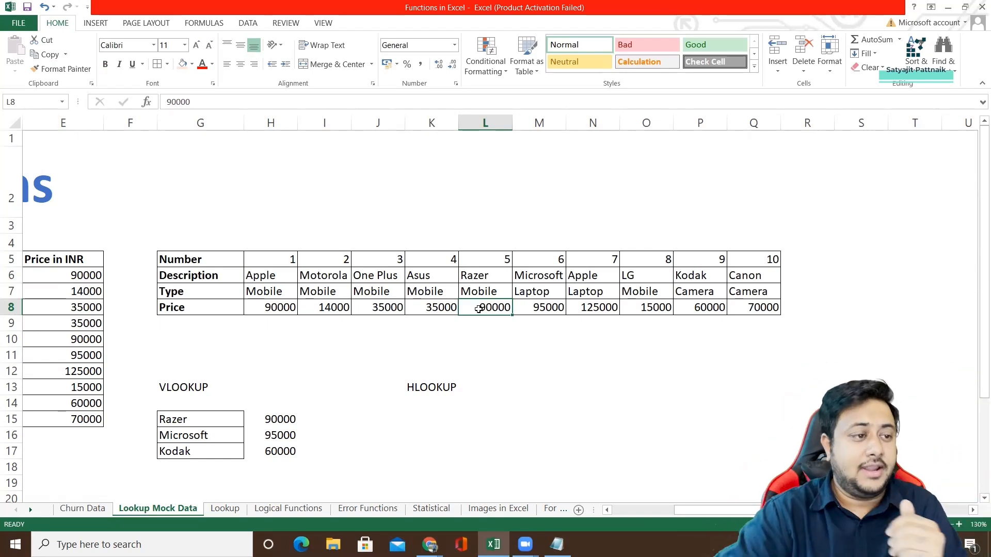
Copy the product names Razer, Microsoft and Kodak from G15:G17 to K15:K17 under the HLOOKUP heading.
left_click_drag(202, 419, 215, 447)
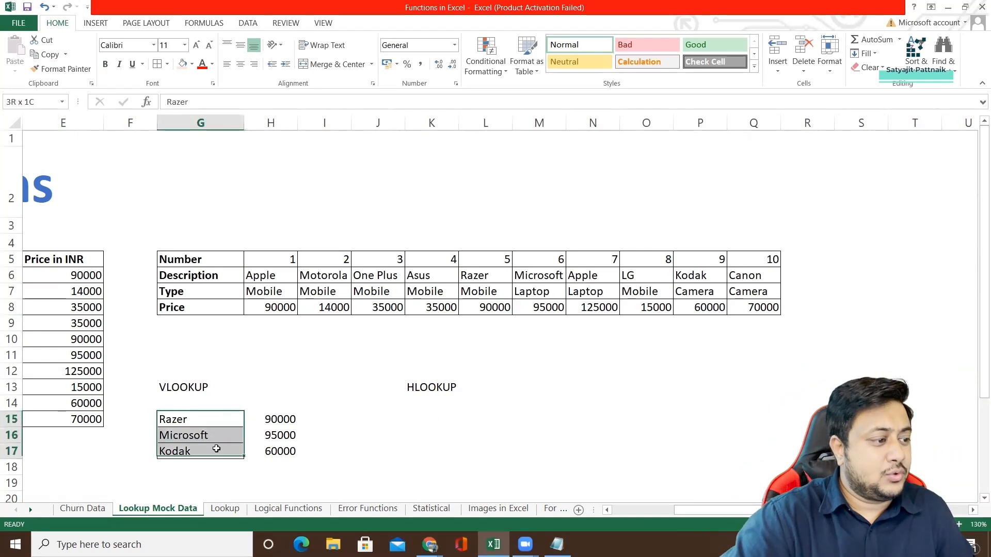
key("ctrl+c")
left_click(432, 419)
key("ctrl+v")
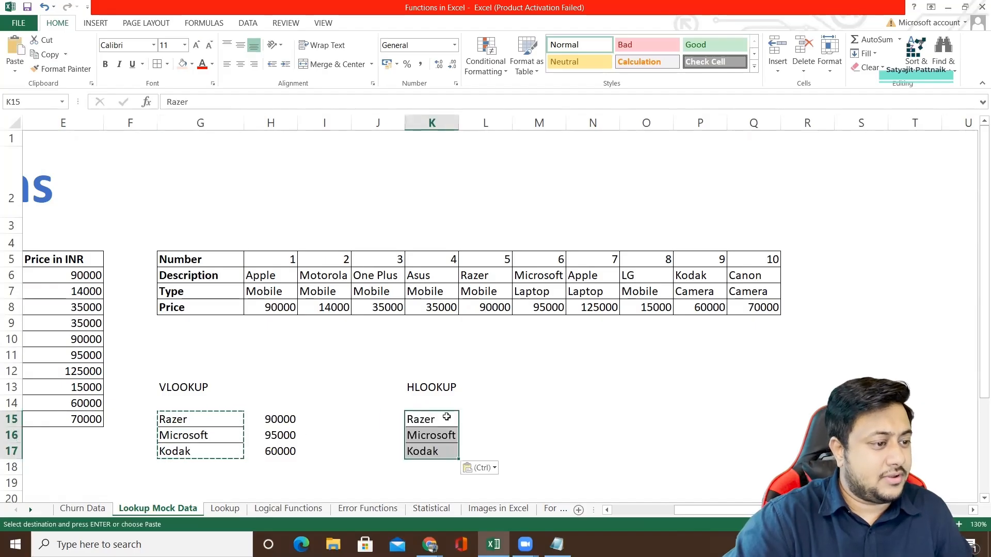
Look up Razer's price in L15 with the formula =HLOOKUP(L6,H6:Q8,3,0).
left_click(480, 418)
double_click(482, 418)
type("=")
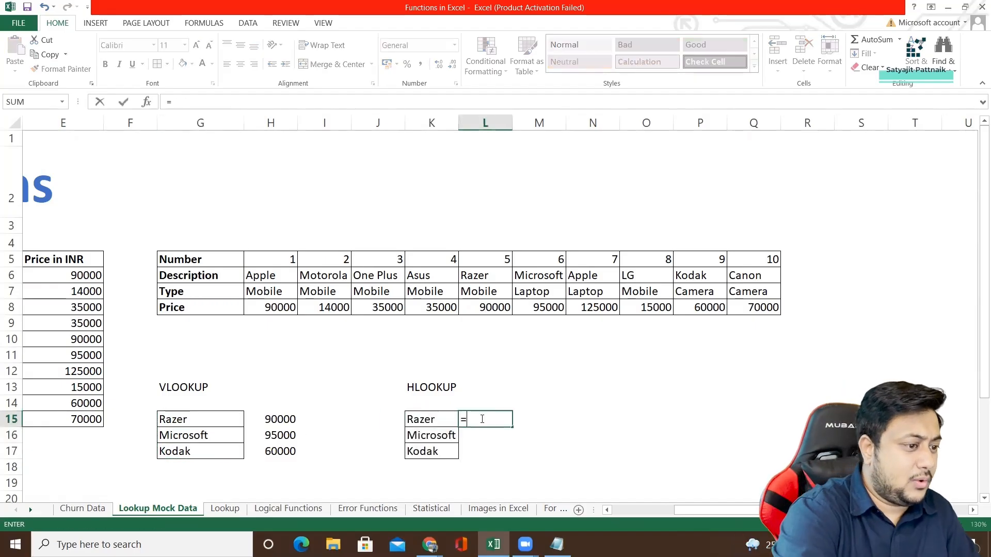
type("HL")
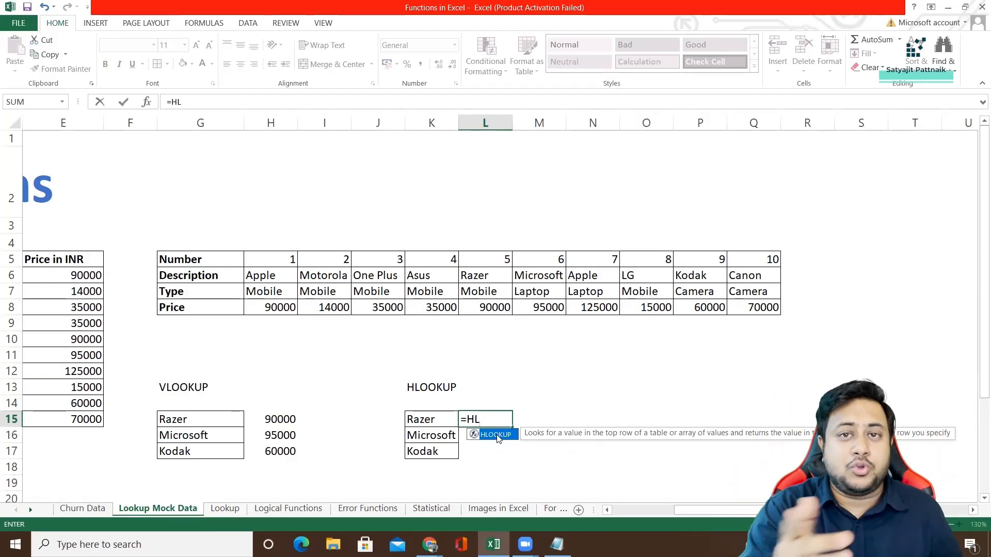
double_click(497, 436)
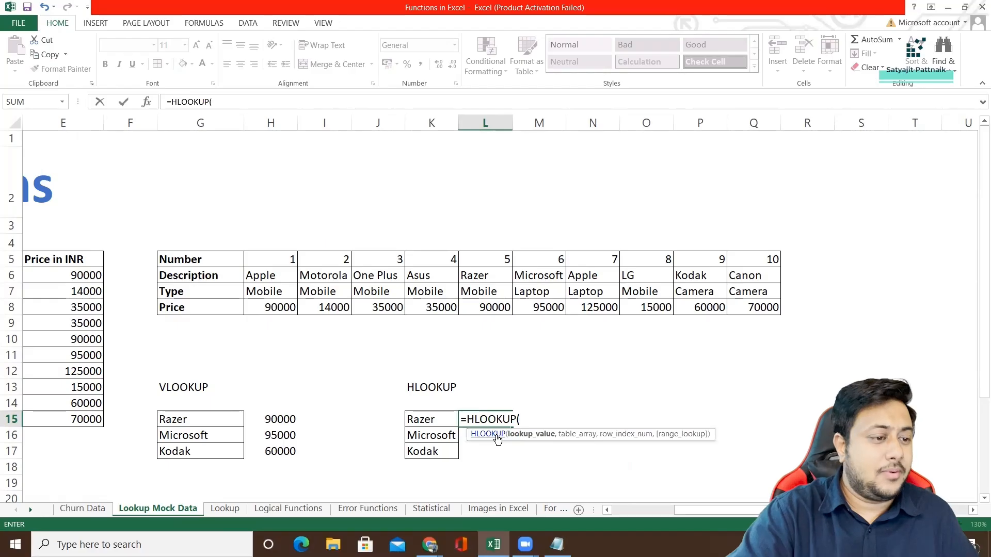
left_click(473, 277)
type(",")
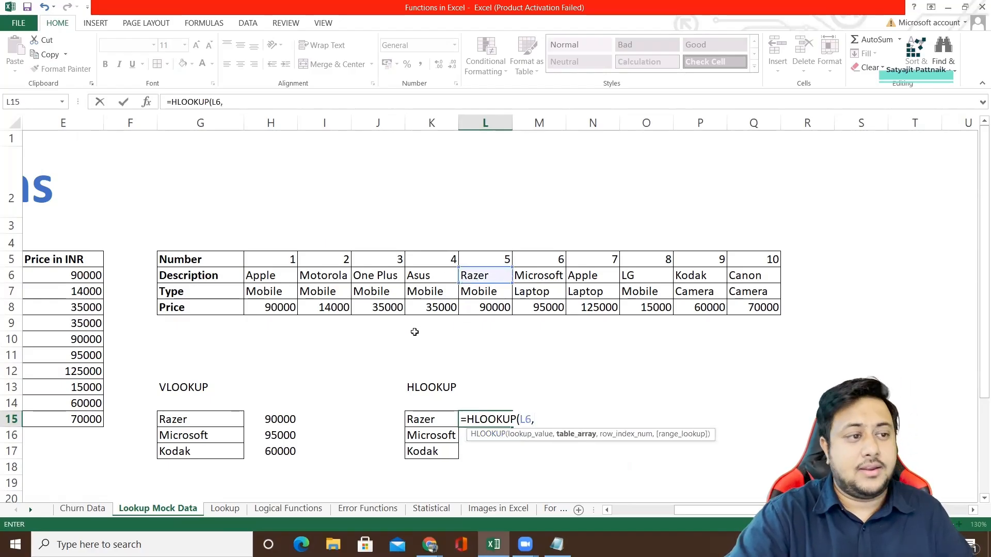
left_click_drag(240, 277, 753, 308)
type(",")
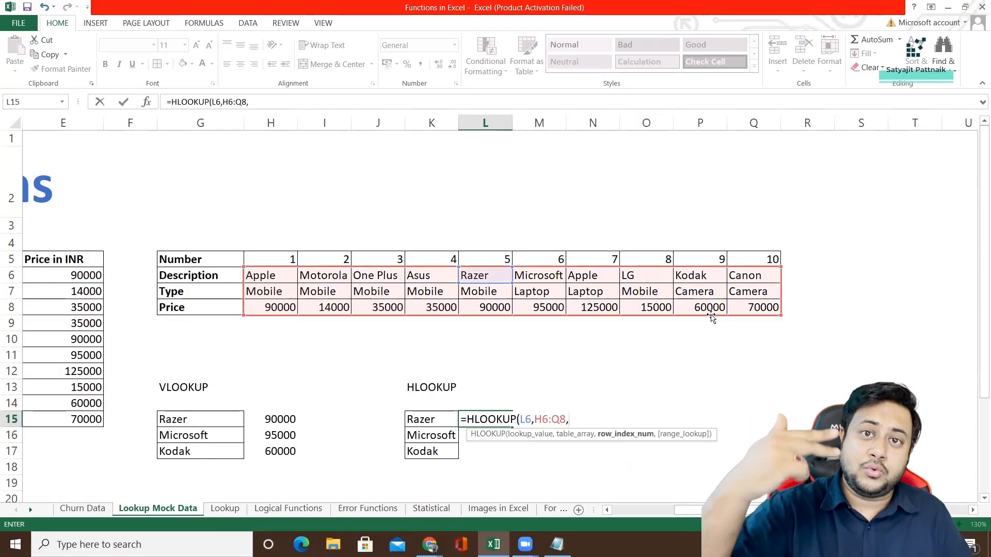
type("3")
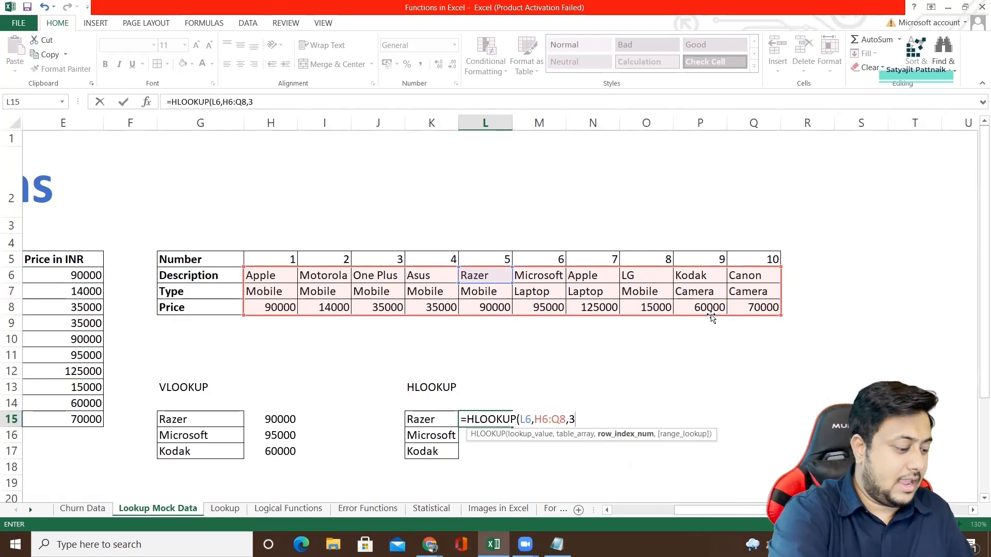
type(",0)")
key("Return")
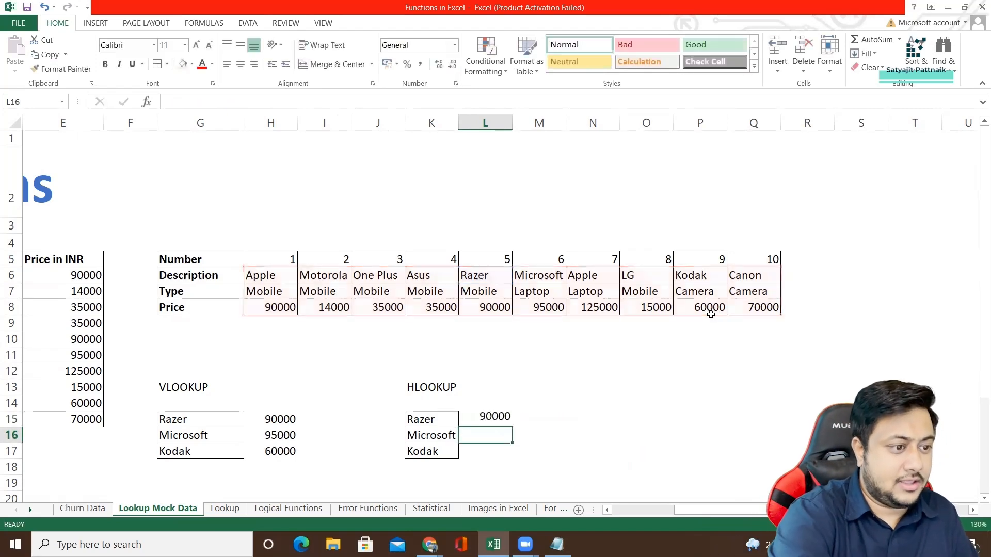
Reuse Razer's HLOOKUP formula in L16 for Microsoft, changing the lookup value to M6.
left_click(492, 418)
left_click_drag(274, 102, 155, 119)
key("ctrl+c")
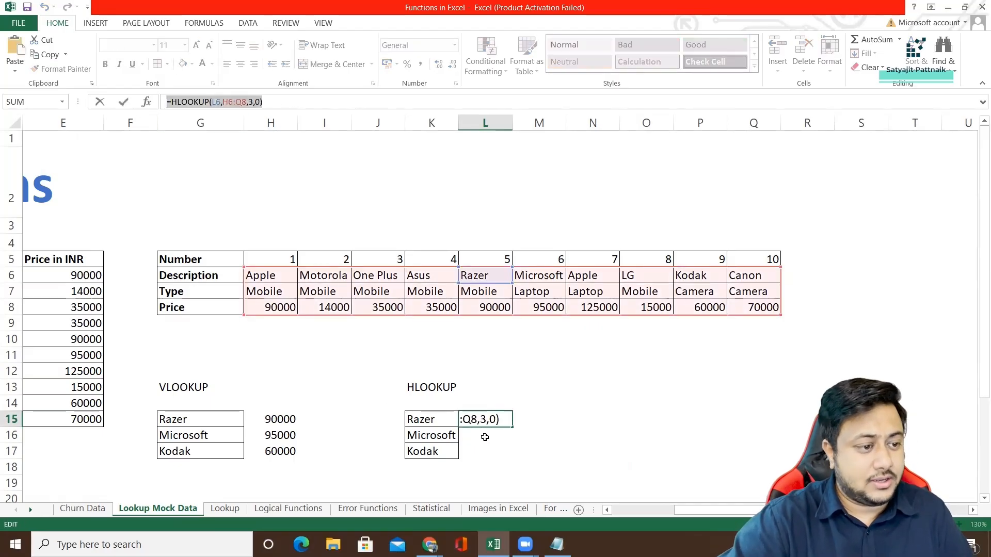
key("Return")
key("ctrl+v")
double_click(526, 435)
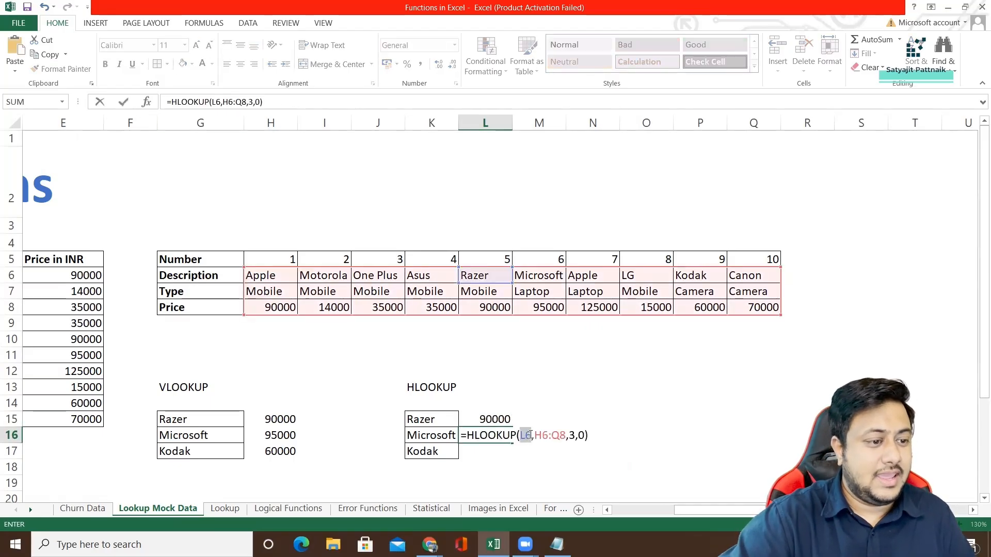
left_click(534, 279)
key("Return")
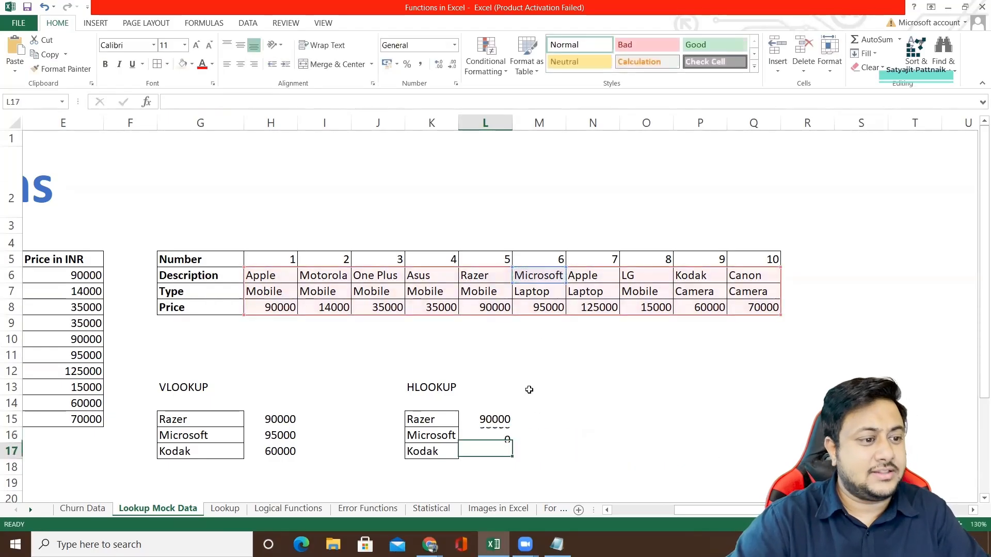
Reuse the HLOOKUP formula in L17 for Kodak, changing the lookup value to P6.
double_click(481, 452)
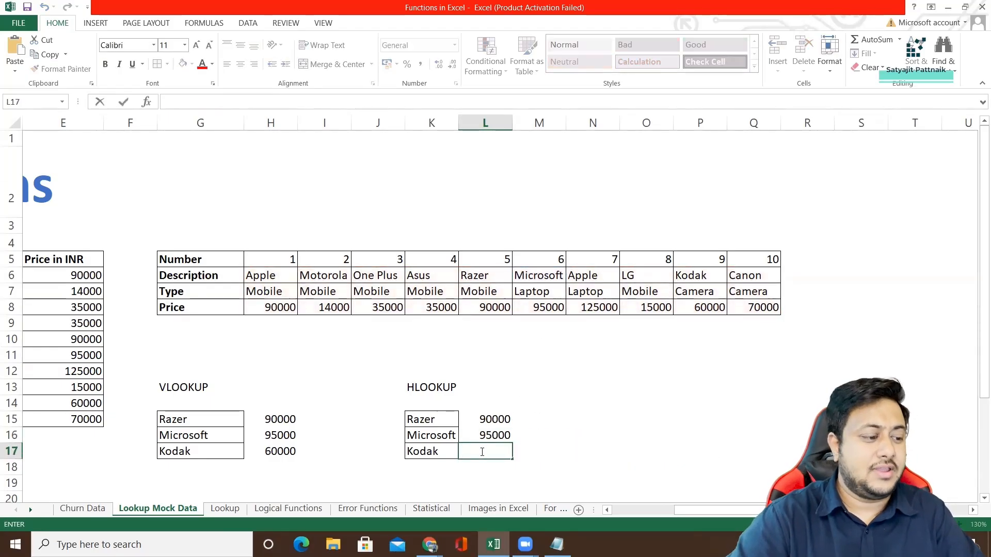
key("ctrl+v")
double_click(524, 452)
key("BackSpace")
left_click(696, 278)
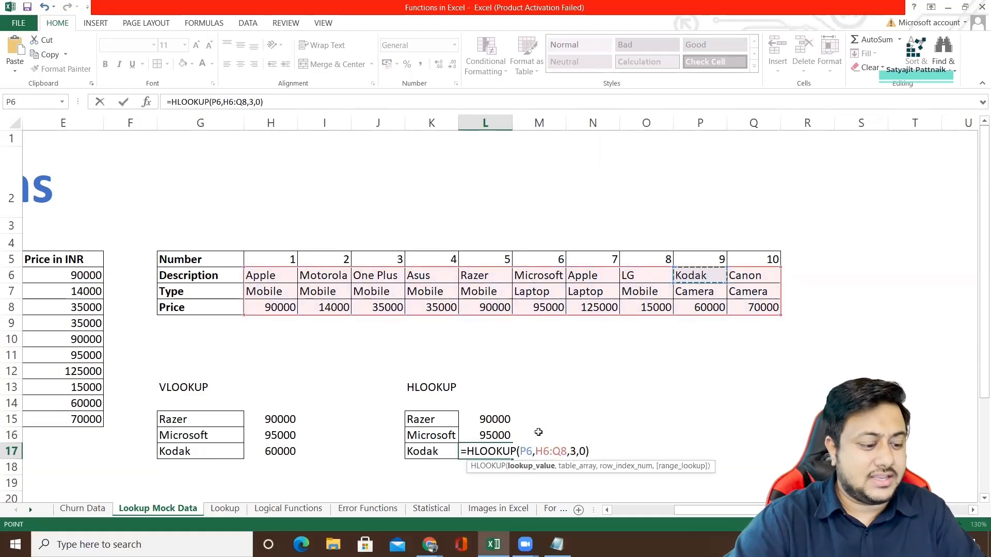
key("Return")
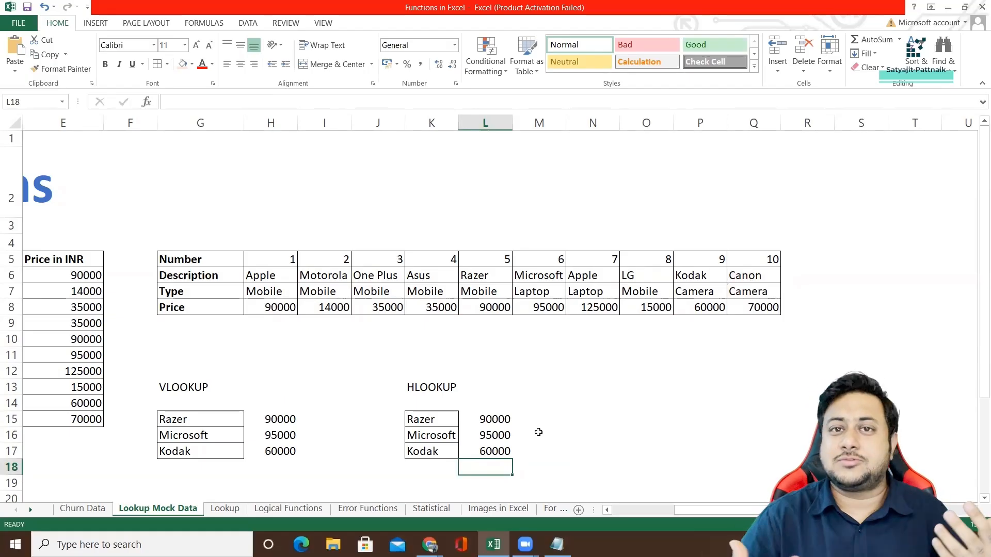
left_click(414, 365)
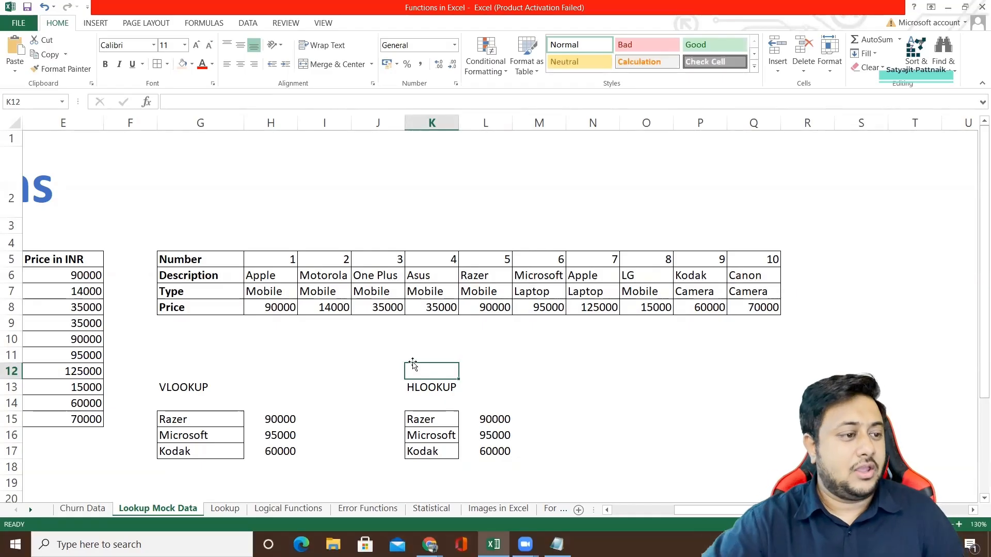
On the Lookup sheet, add the headings Name and Value in G7:H7 above the Apple, Bat and Cat rows.
left_click(222, 510)
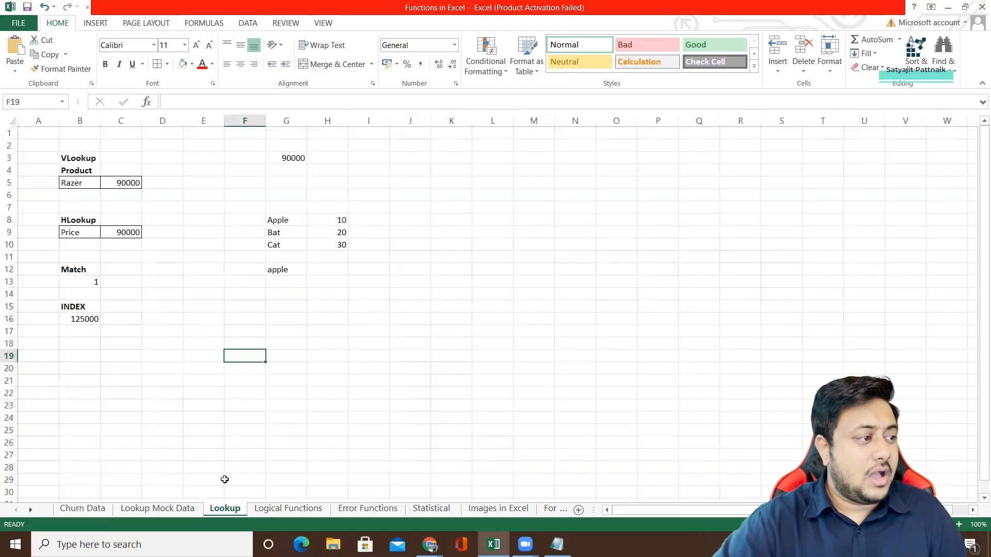
left_click(85, 285)
scroll(109, 285, "up", 2, "ctrl")
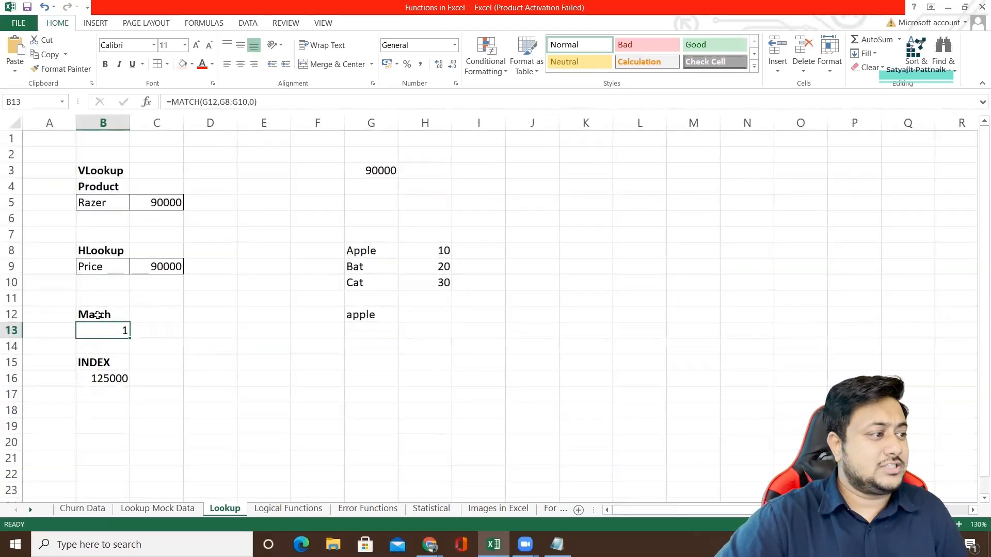
left_click_drag(361, 250, 443, 287)
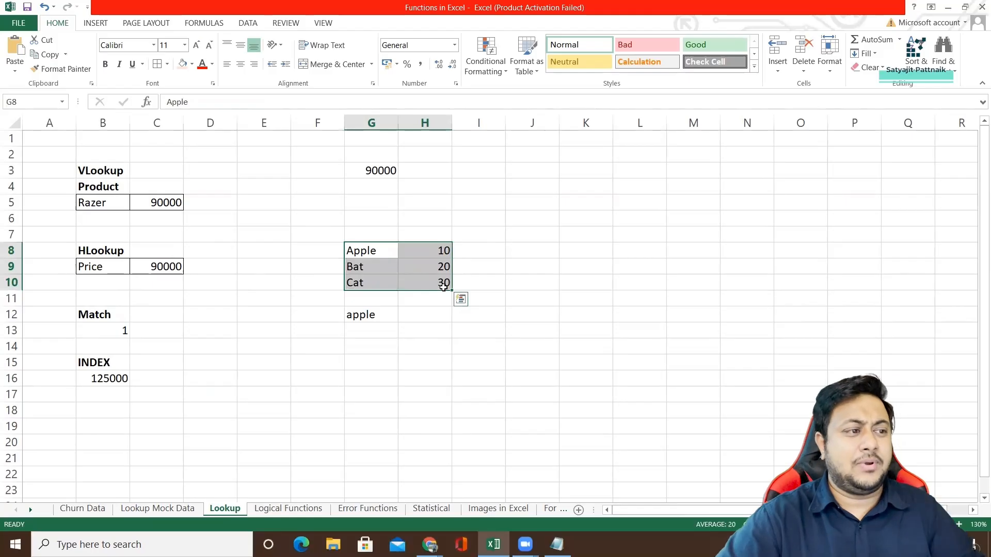
left_click_drag(435, 251, 442, 281)
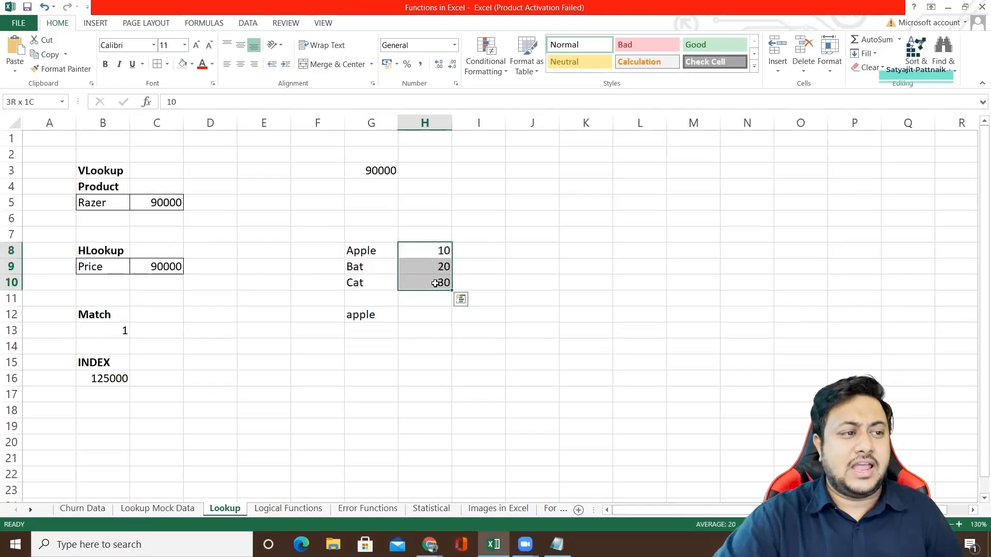
left_click(374, 233)
type("Name")
key("Return")
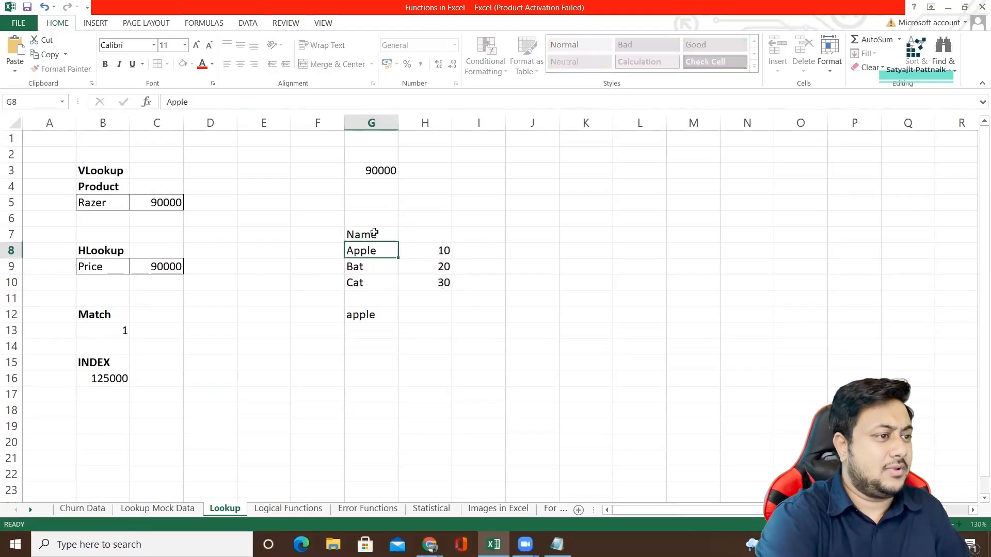
key("Up")
key("Right")
type("ue")
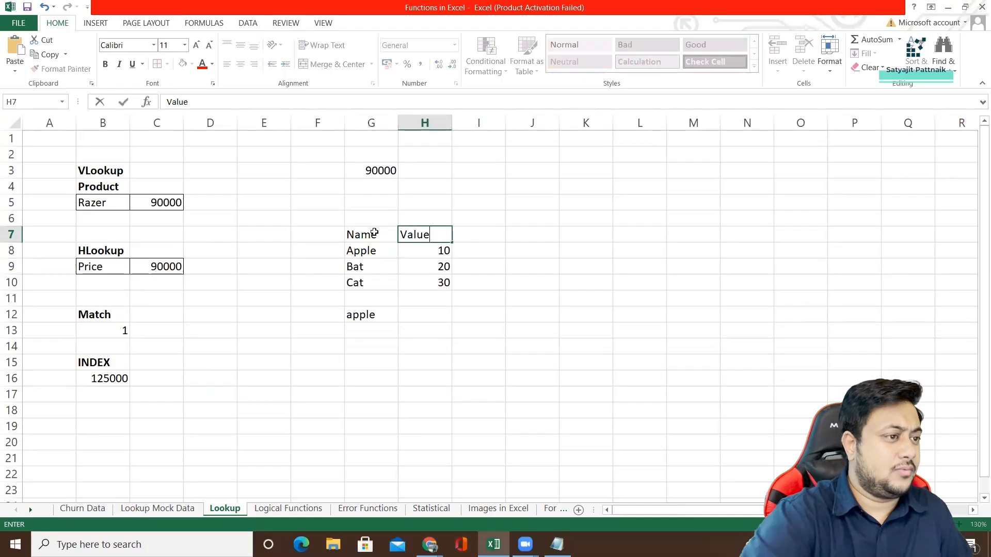
Format the table G7:H10 with all borders and a light orange fill, and give its header row G7:H7 a light blue fill.
left_click(373, 233)
left_click(413, 282, "shift")
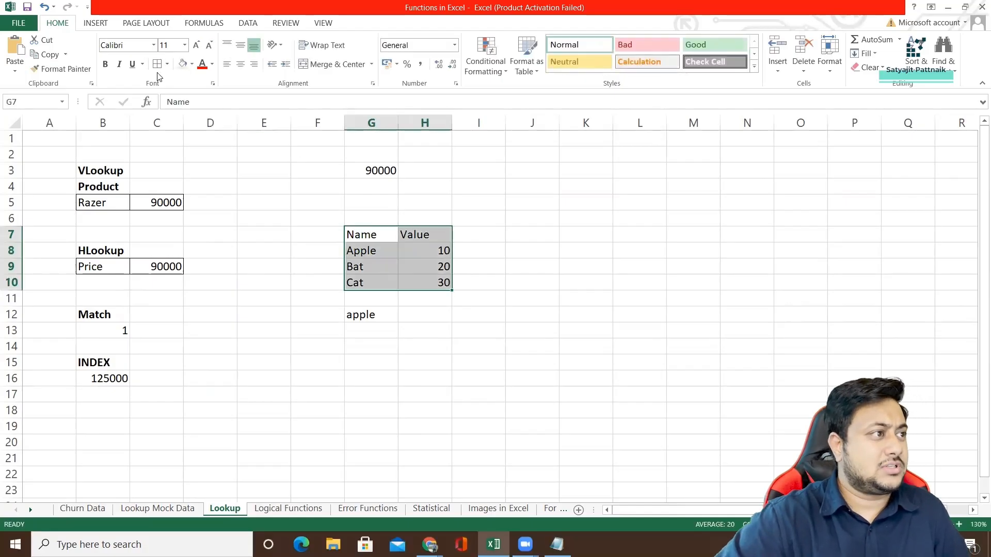
left_click(180, 70)
left_click_drag(374, 235, 418, 235)
left_click(192, 64)
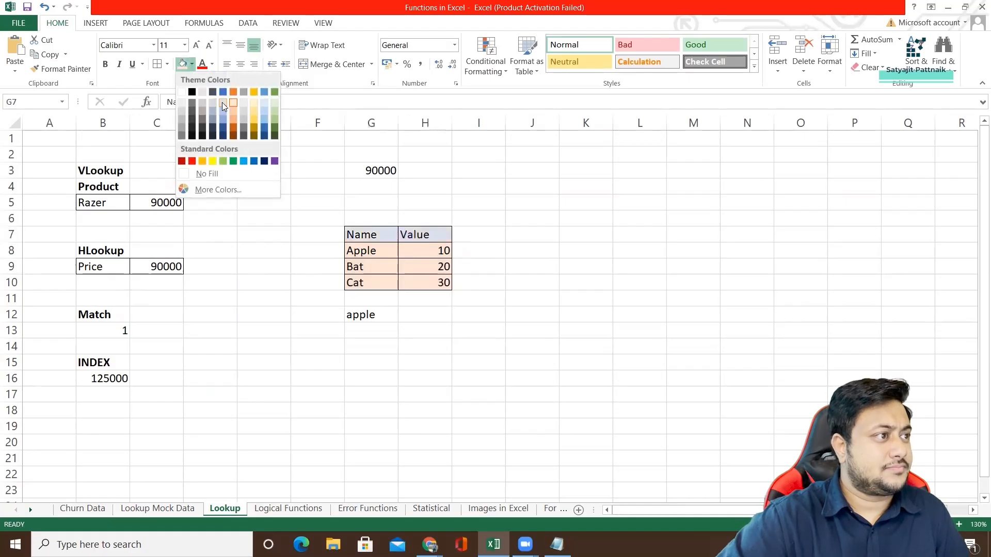
left_click(222, 102)
left_click(298, 260)
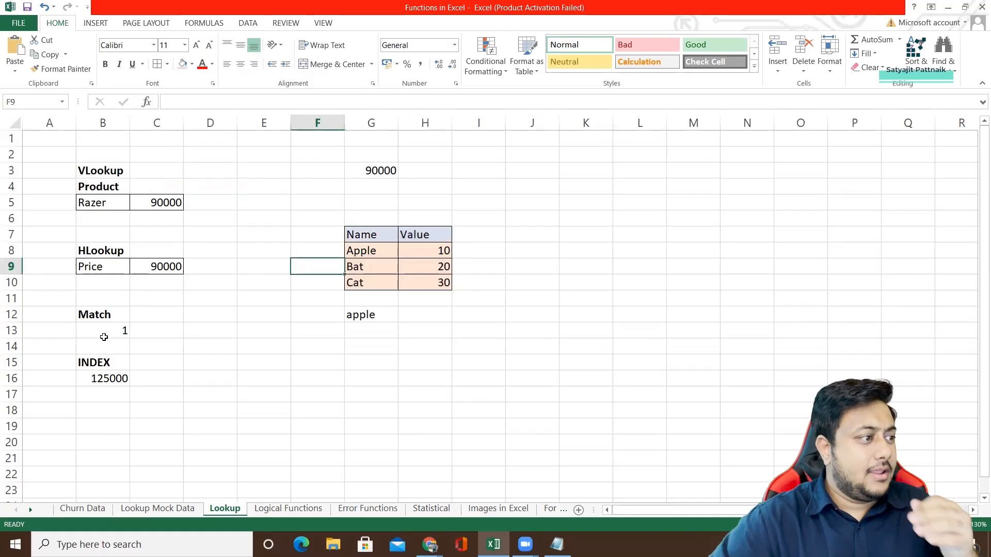
Examine the MATCH formula in B13, its lookup value in G12, its lookup range in the Name/Value table and its match type.
left_click(104, 335)
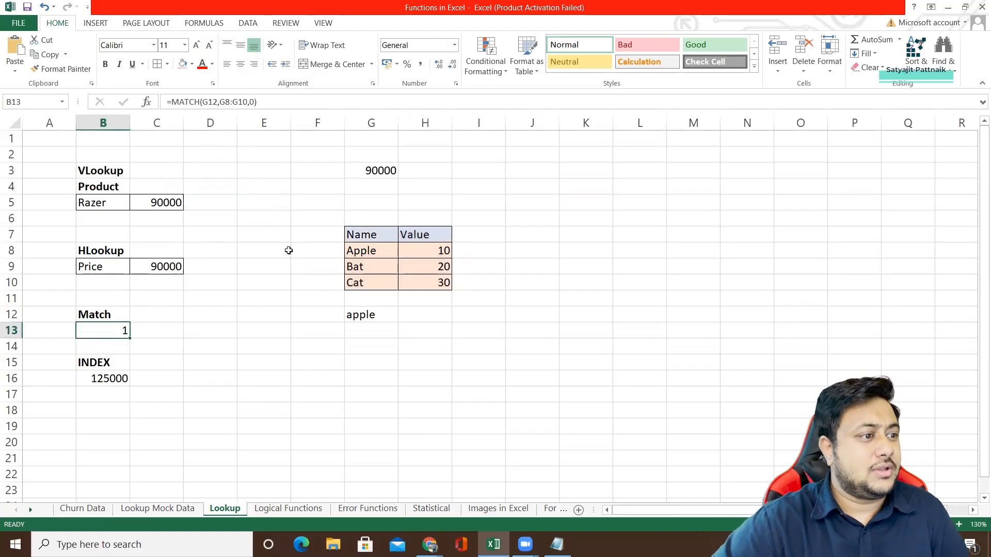
left_click(376, 316)
left_click_drag(375, 252, 433, 283)
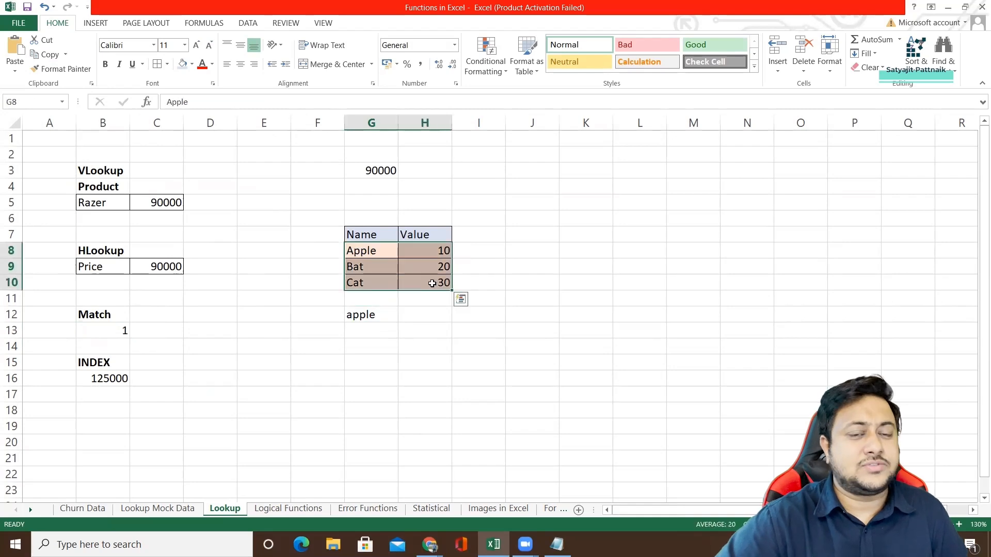
left_click(372, 318)
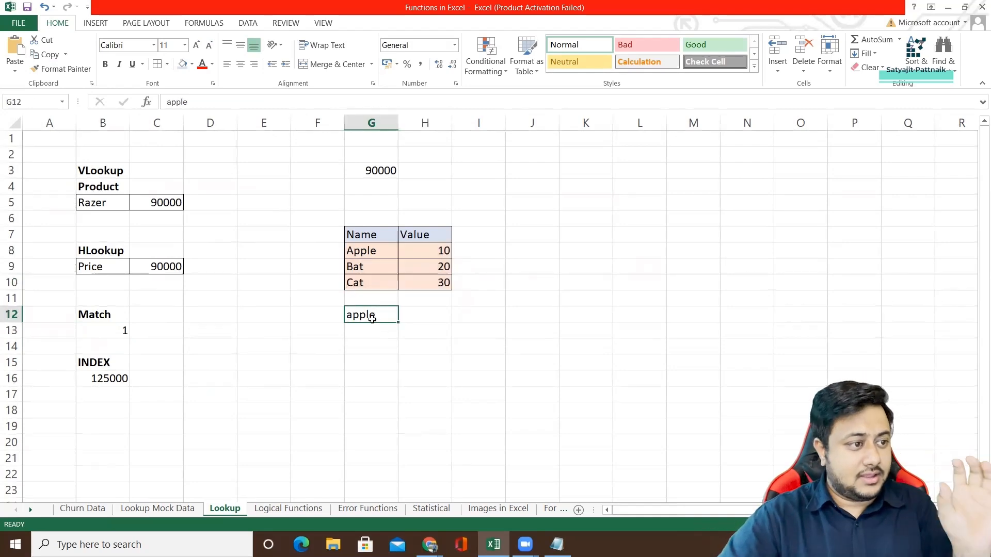
left_click_drag(366, 251, 430, 284)
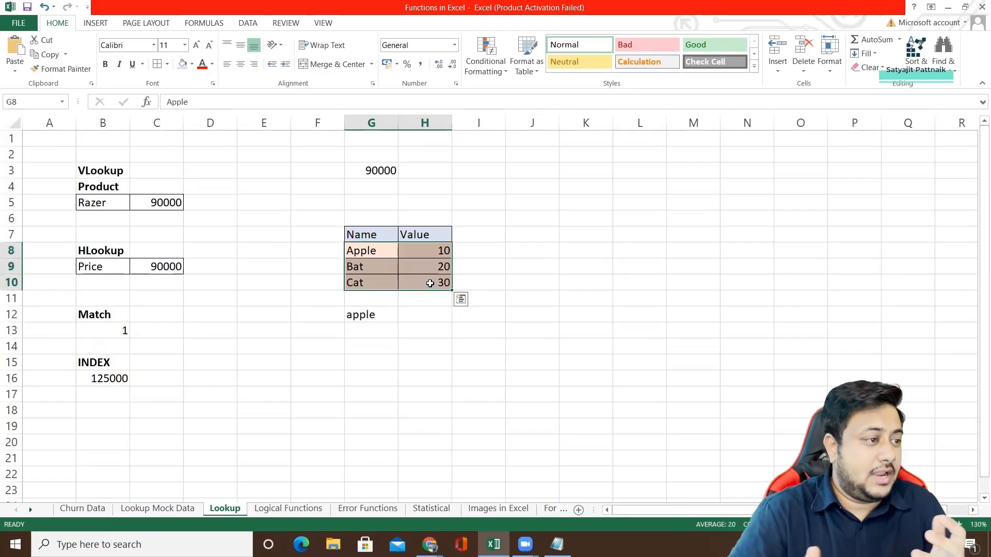
left_click(128, 332)
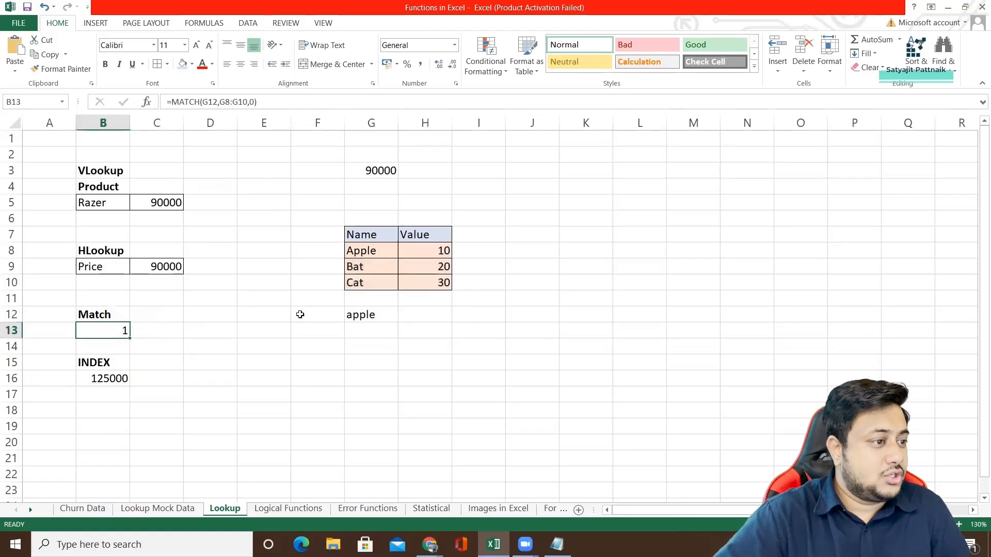
left_click(207, 102)
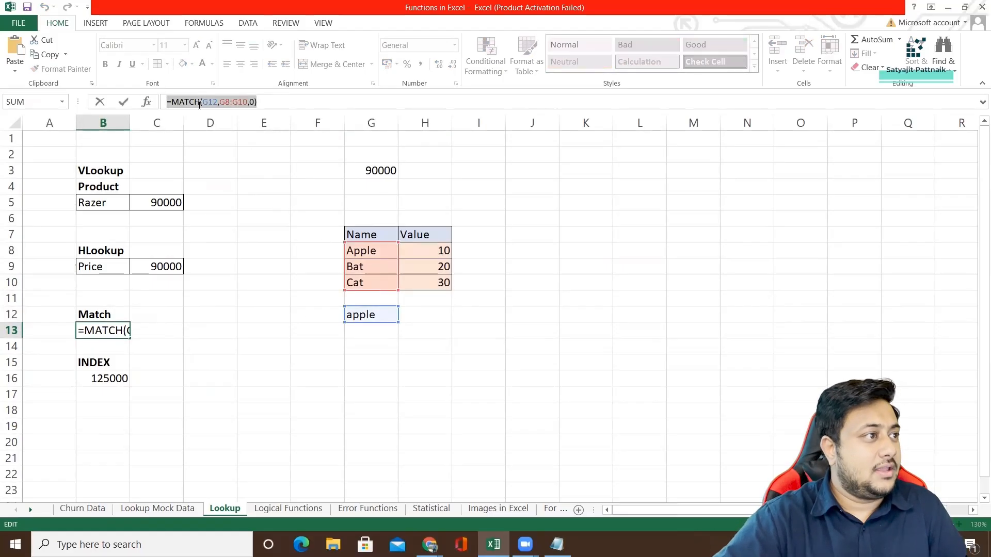
left_click(218, 102)
left_click(372, 315)
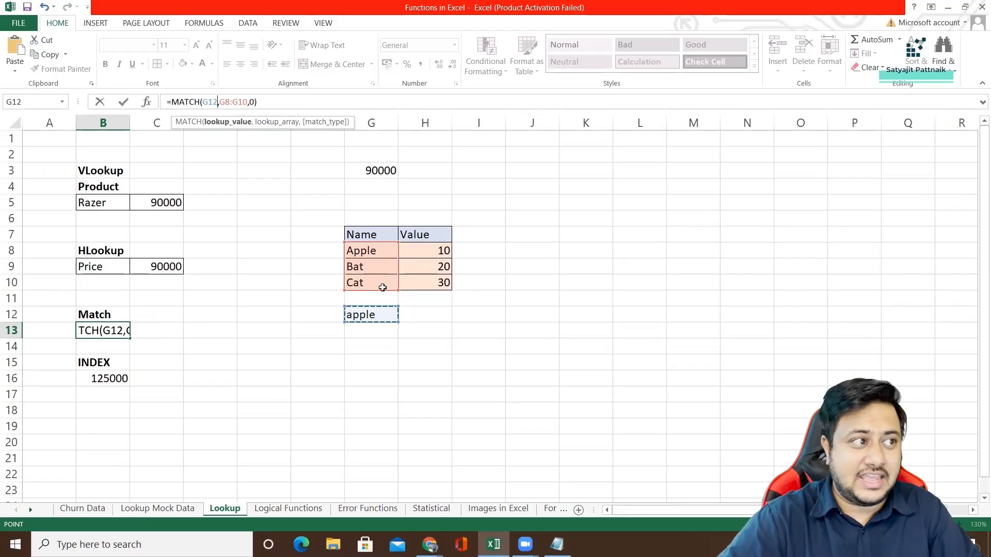
left_click(268, 102)
key("Return")
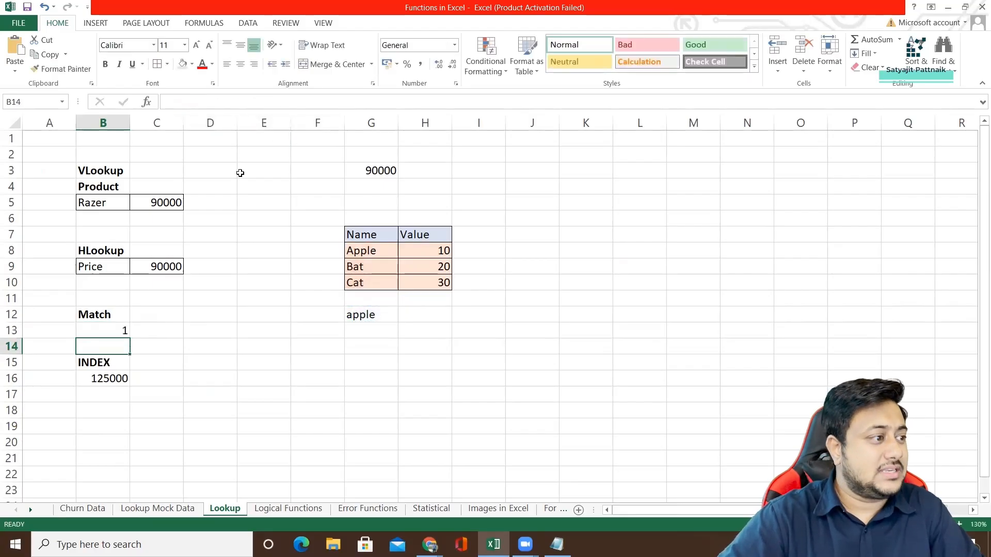
left_click(123, 331)
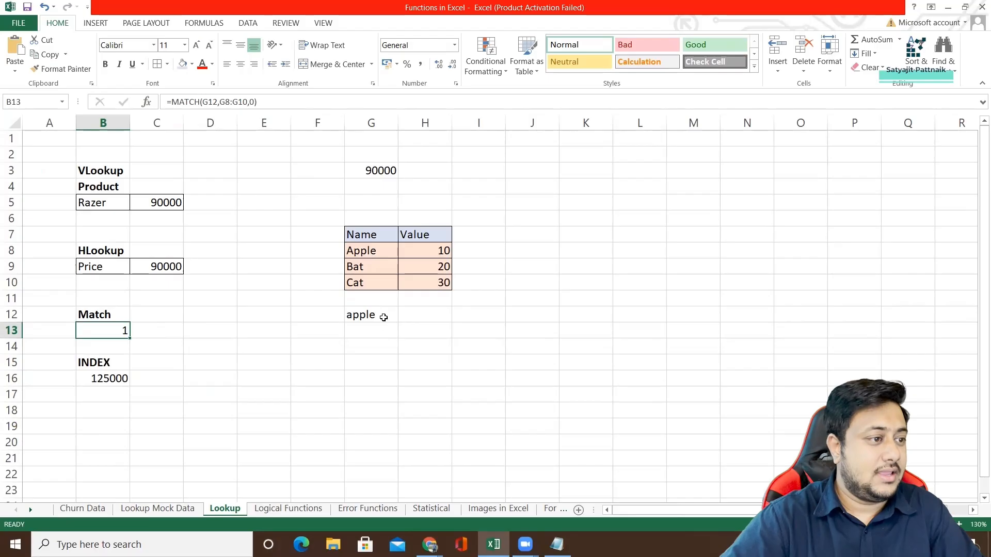
left_click(375, 331)
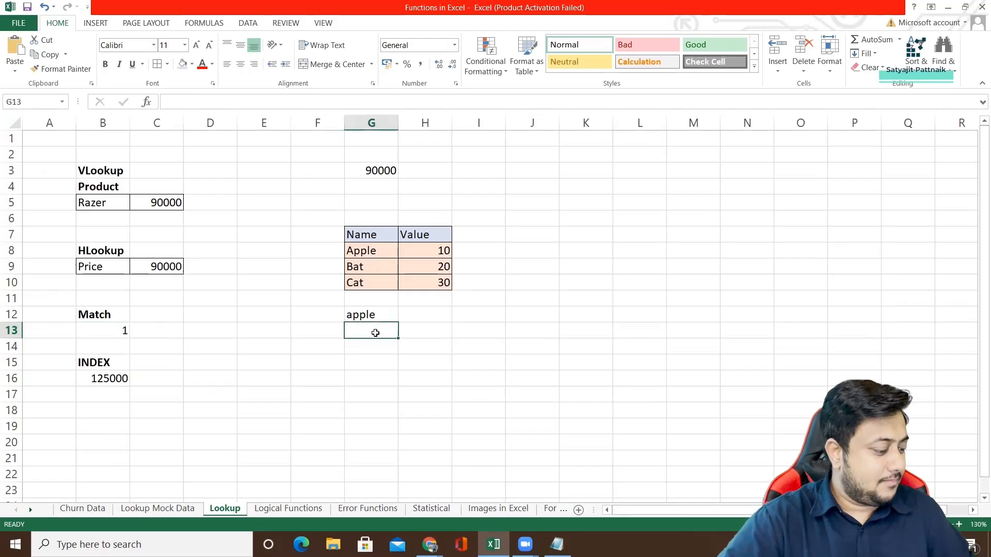
Enter bat as a second lookup value in G13, below apple.
type("bat")
key("Return")
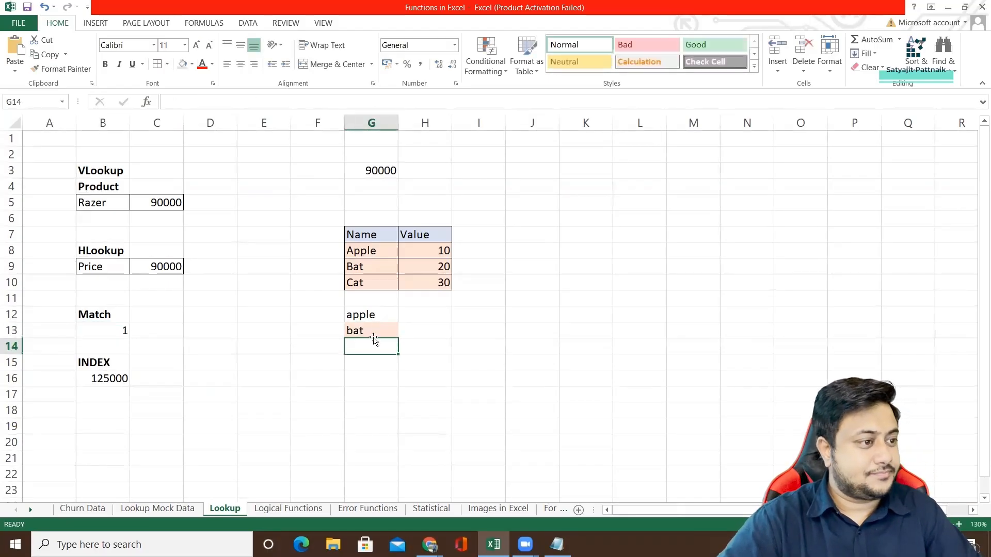
left_click(386, 329)
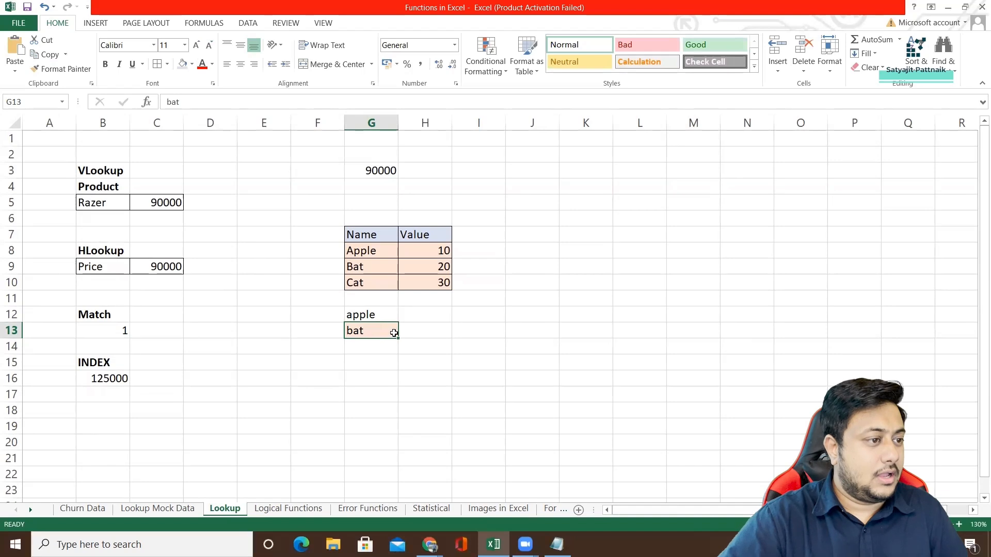
left_click(373, 315)
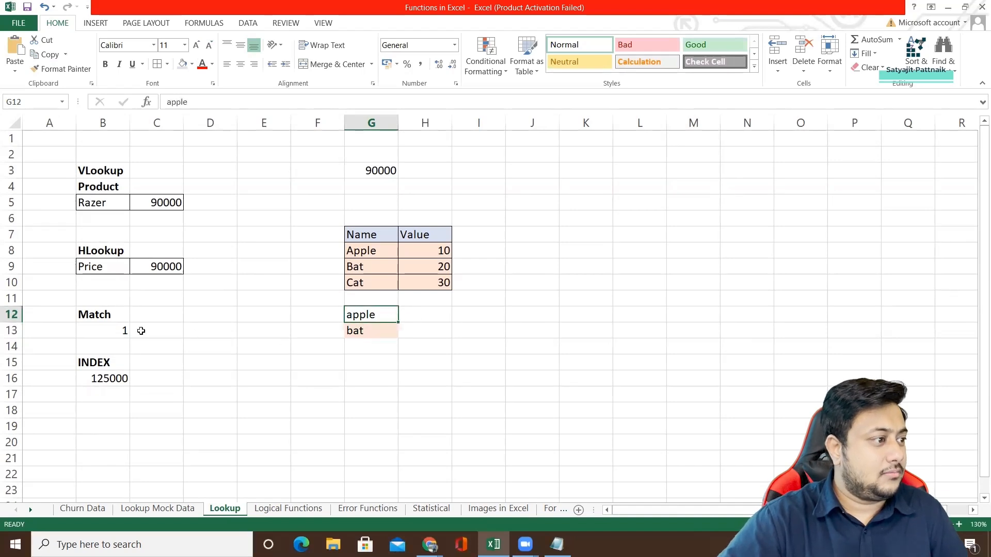
Copy the MATCH formula from B13 to H12 and set it to look up G12 in G8:G10 with match type 0.
left_click(118, 331)
key("ctrl+c")
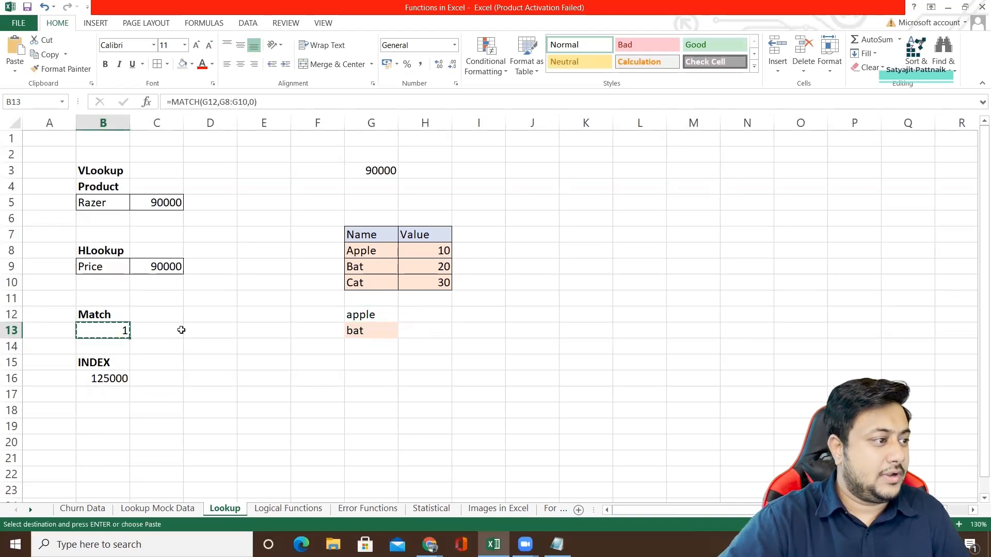
left_click(416, 316)
key("ctrl+v")
key("Escape")
double_click(424, 314)
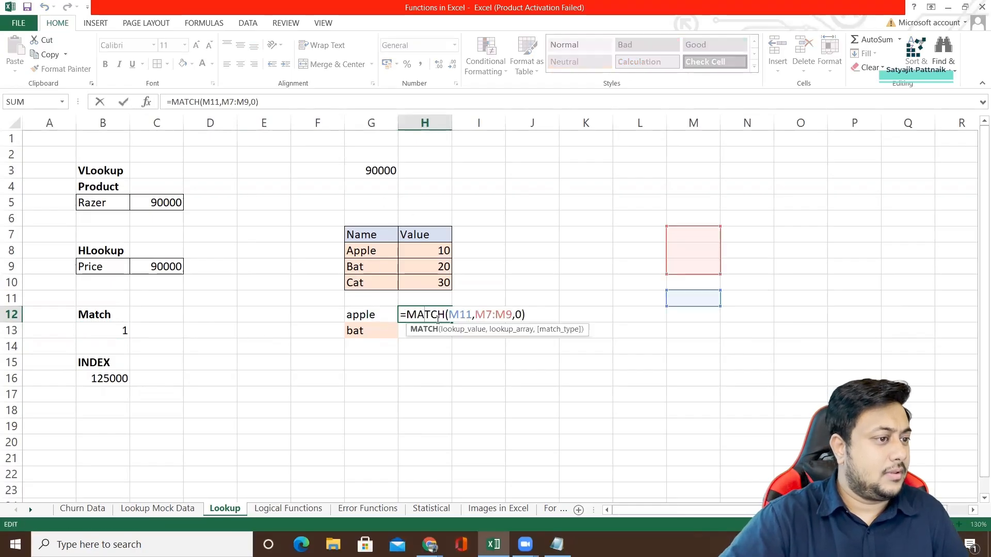
left_click_drag(449, 315, 510, 314)
key("BackSpace")
left_click(364, 316)
left_click_drag(379, 251, 377, 284)
key("Return")
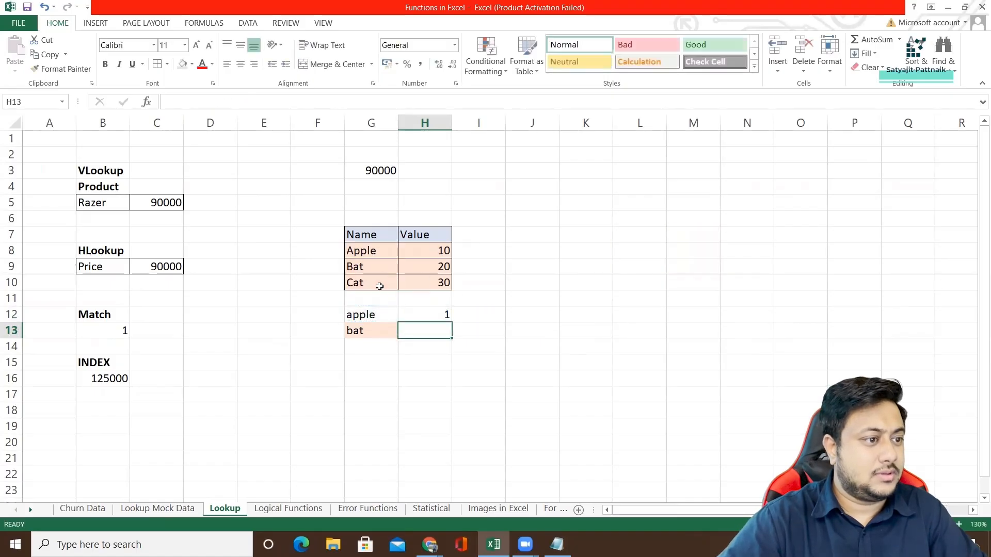
Copy the MATCH formula from H12 to H13 for bat and correct its lookup range to G8:G10.
left_click(439, 316)
key("ctrl+c")
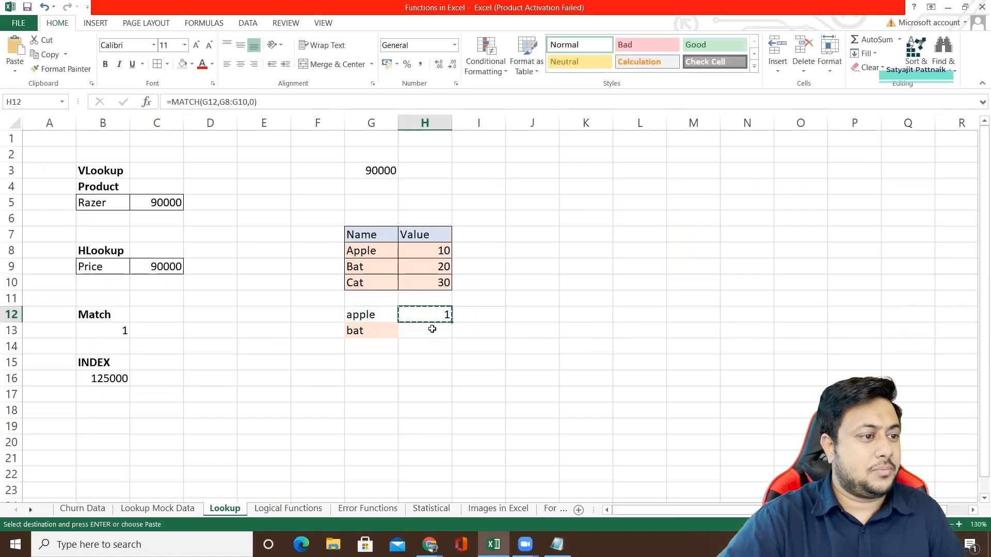
left_click(432, 329)
key("ctrl+v")
double_click(453, 330)
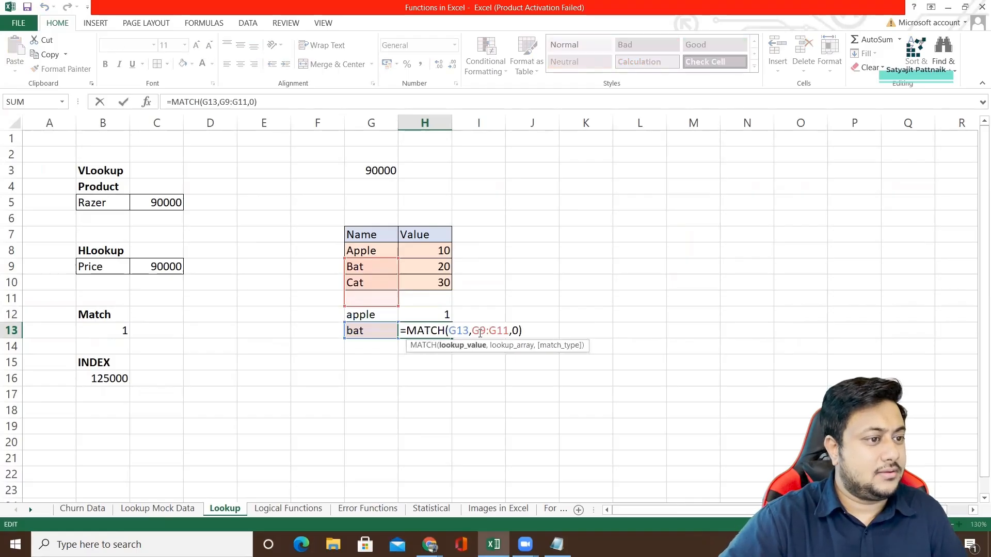
left_click_drag(473, 331, 509, 331)
key("BackSpace")
left_click(361, 258)
left_click_drag(361, 258, 363, 282)
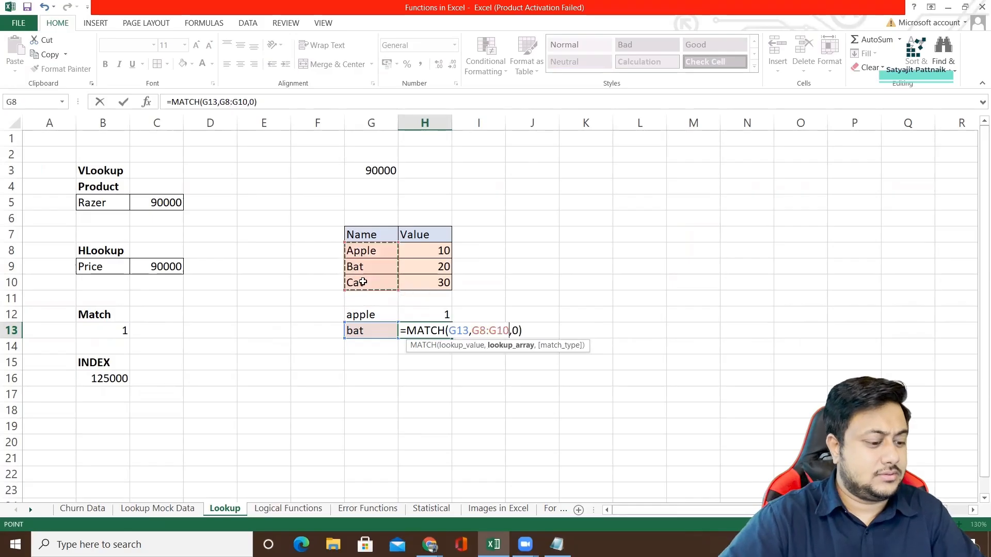
key("Return")
left_click(369, 267)
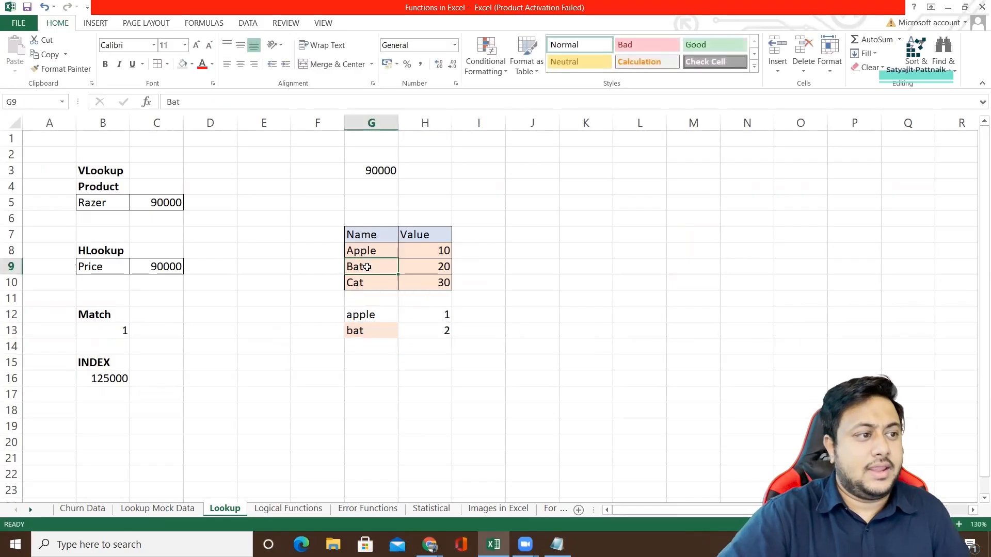
left_click_drag(367, 251, 373, 282)
left_click(372, 272)
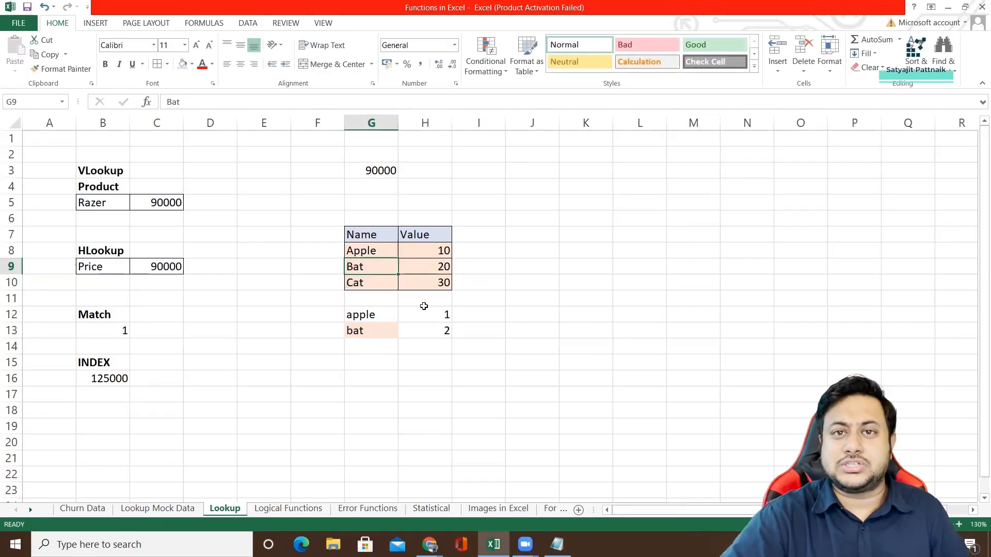
Enter at in G14 as a lookup value that is missing from the Name column.
left_click(99, 333)
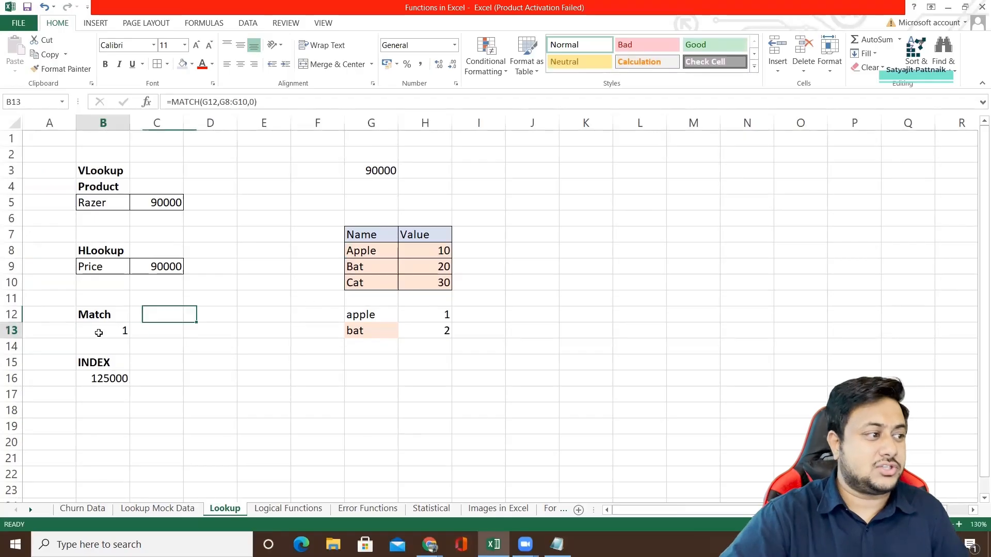
left_click(433, 332)
double_click(370, 347)
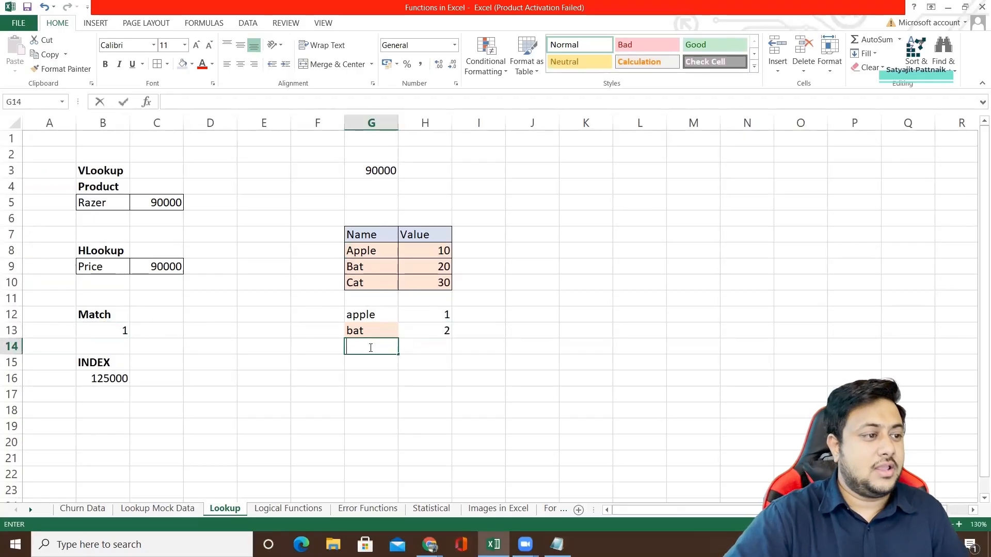
type("at")
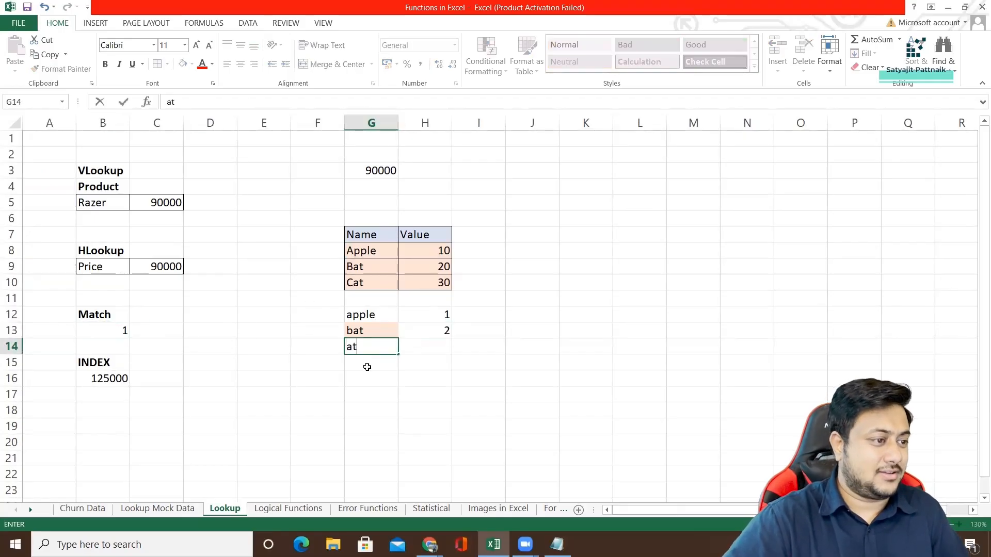
double_click(424, 349)
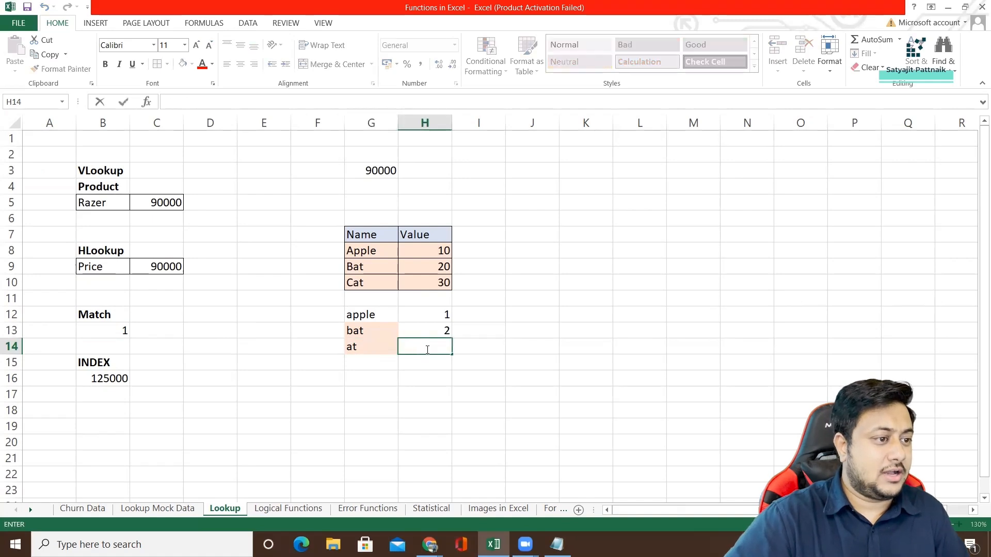
Reuse H13's MATCH formula text in H14, changing the lookup value to G14 and keeping the range G8:G10.
left_click(431, 331)
key("F2")
key("shift+Home")
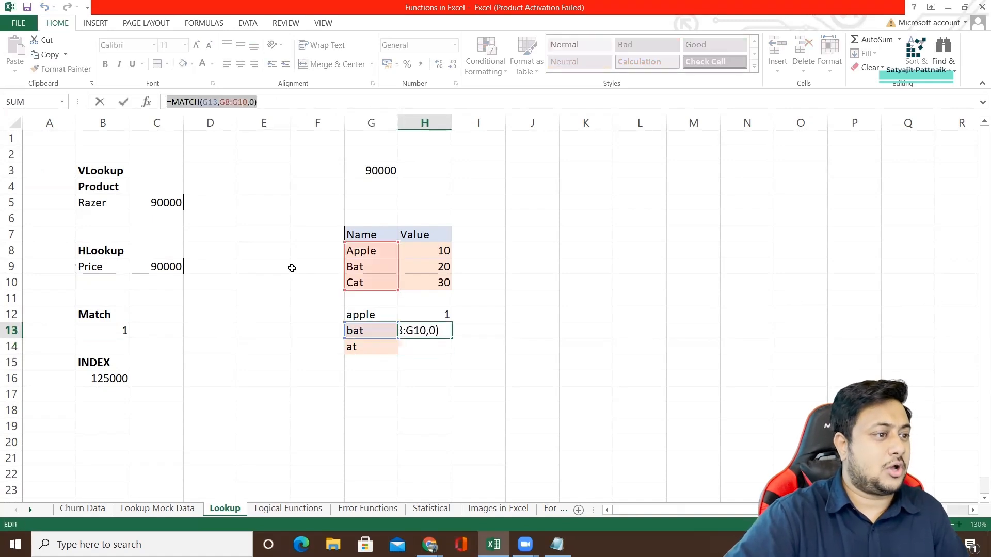
key("Return")
double_click(408, 345)
key("ctrl+v")
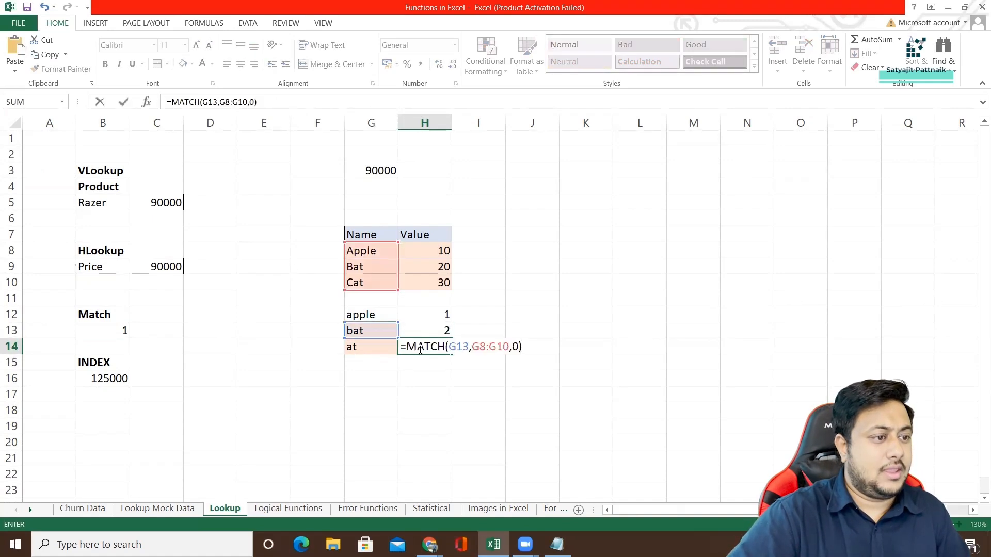
left_click_drag(448, 346, 470, 346)
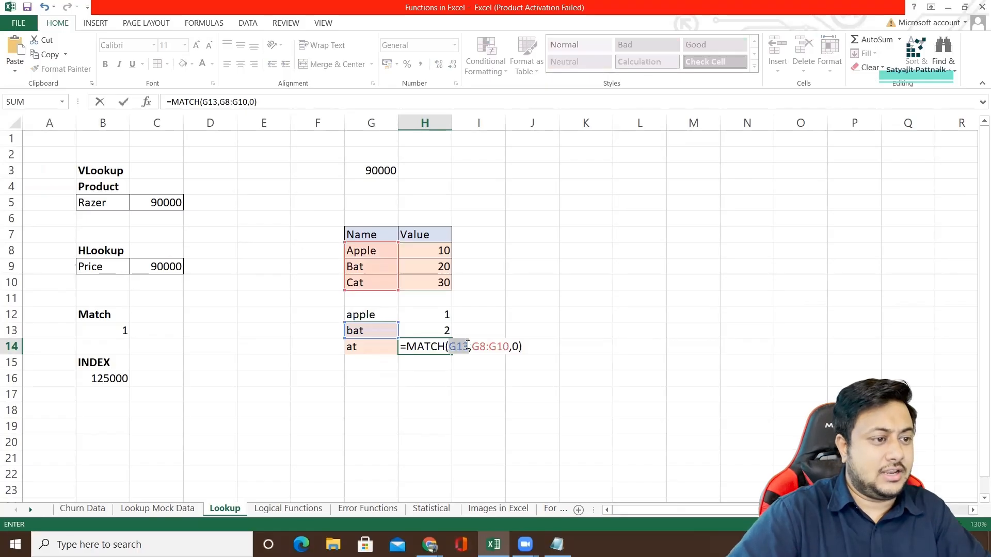
key("BackSpace")
left_click(385, 348)
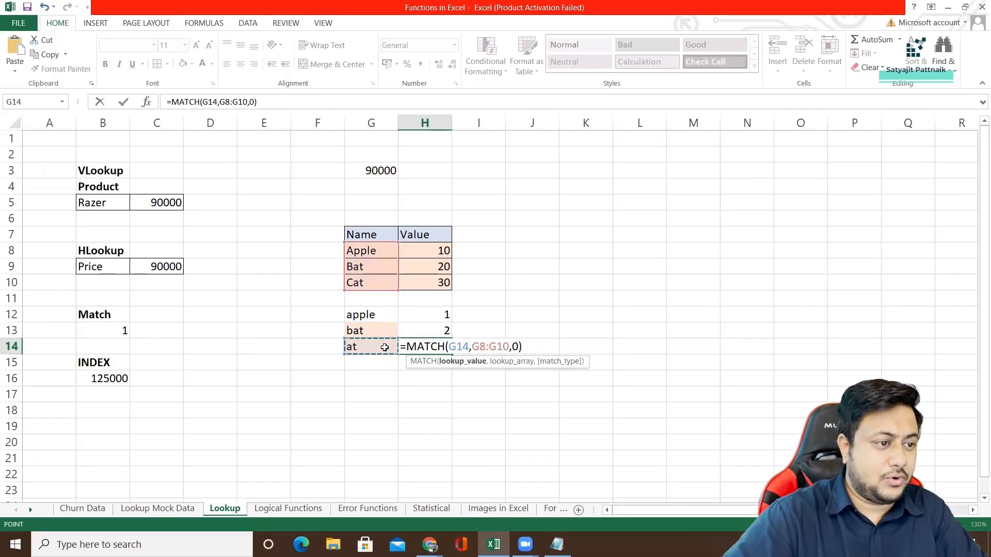
key("Return")
left_click(441, 347)
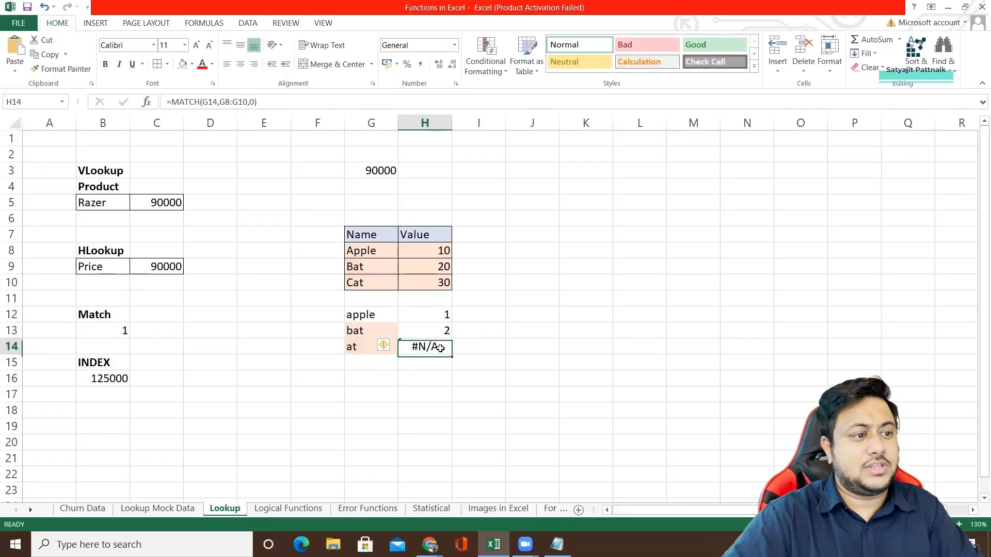
double_click(442, 347)
key("Return")
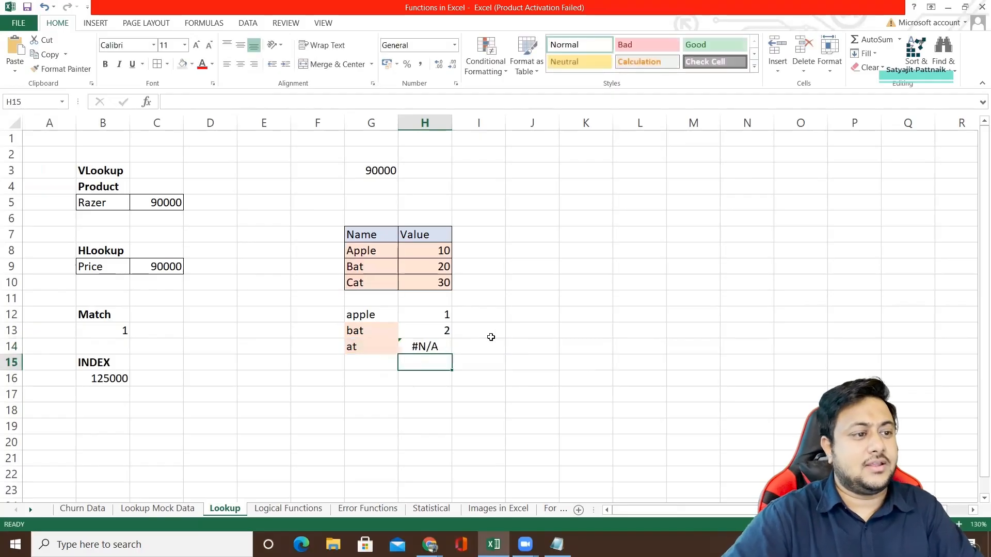
left_click(497, 336)
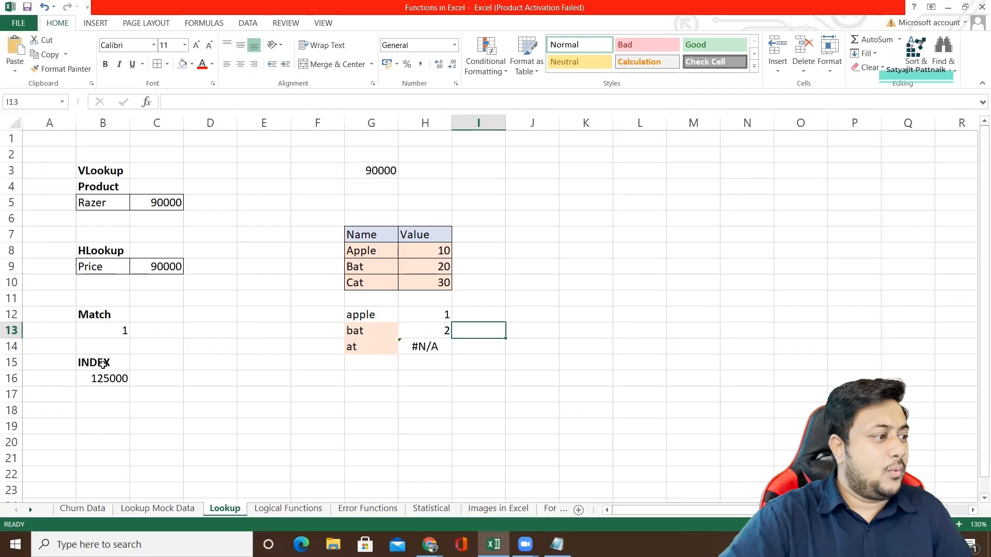
Examine the INDEX formula in B16 and trace its row number through the Price in INR range E5:E15 on the Lookup Mock Data sheet.
left_click(101, 382)
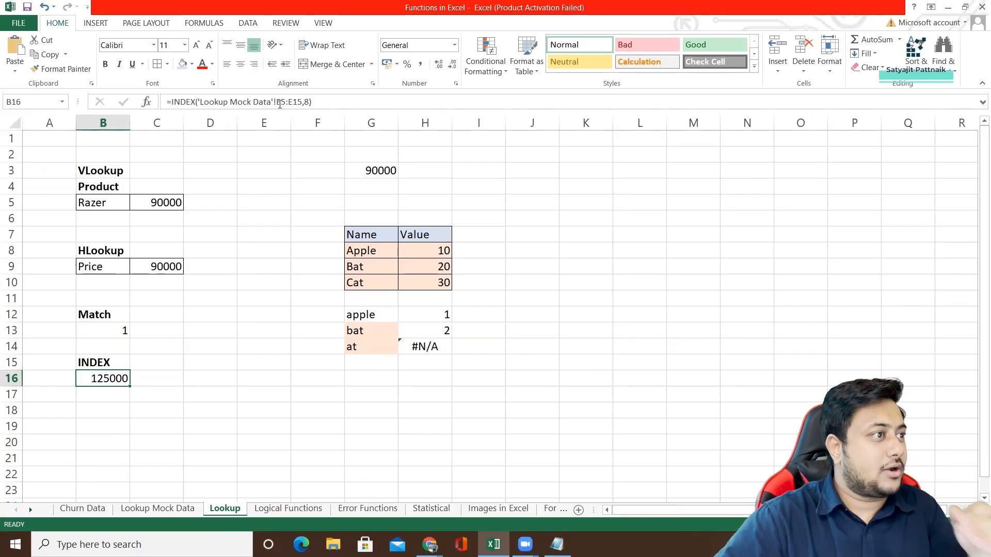
left_click(200, 102)
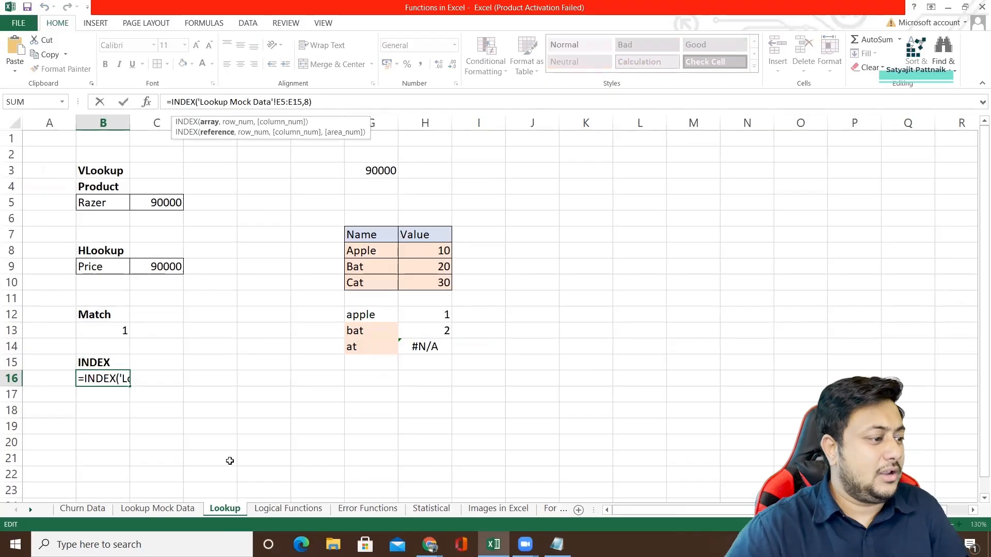
left_click_drag(312, 101, 246, 102)
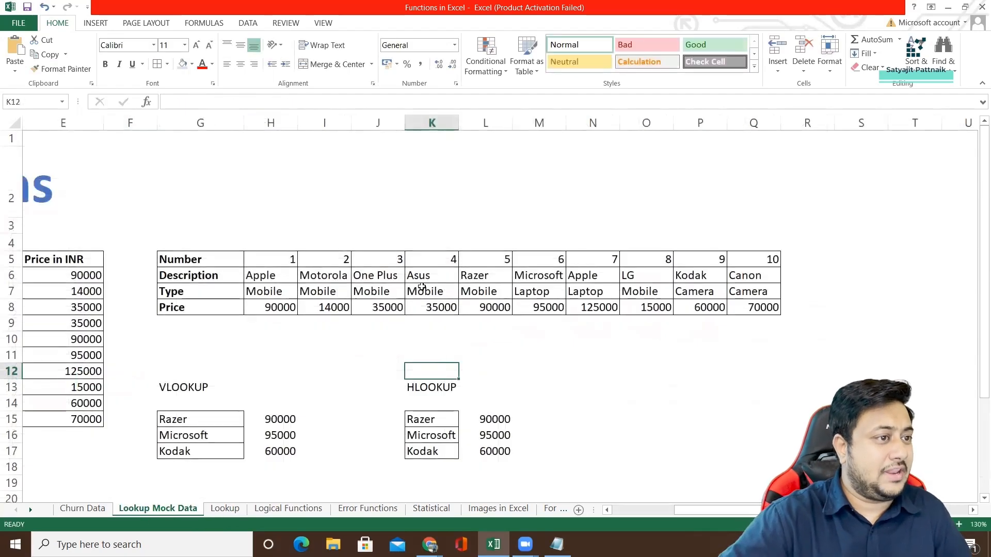
left_click(77, 123)
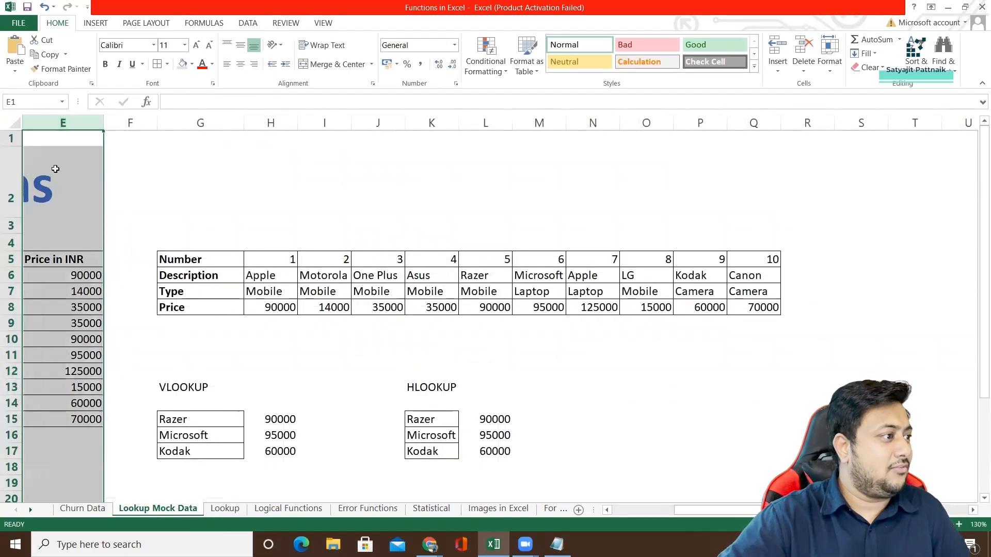
left_click_drag(46, 263, 57, 421)
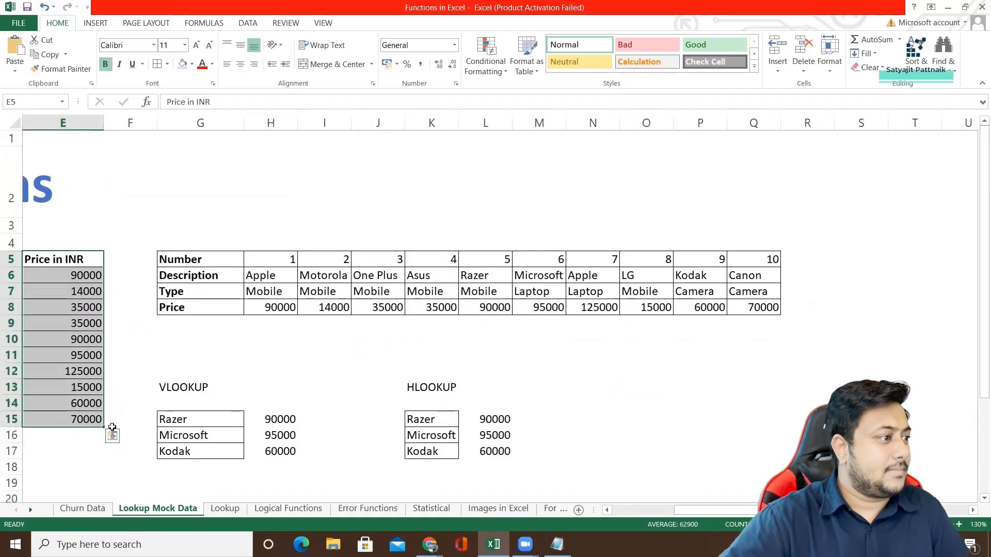
left_click(224, 510)
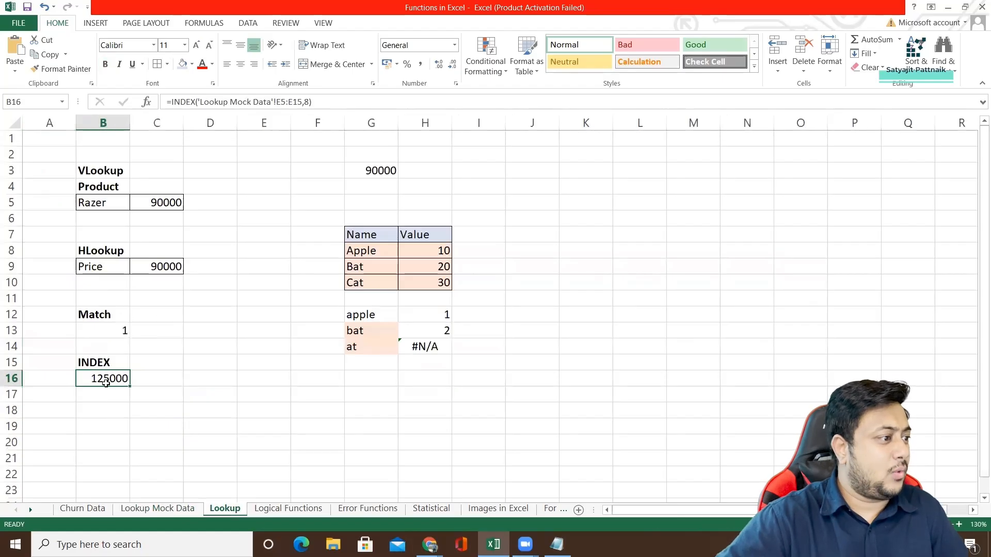
left_click(181, 509)
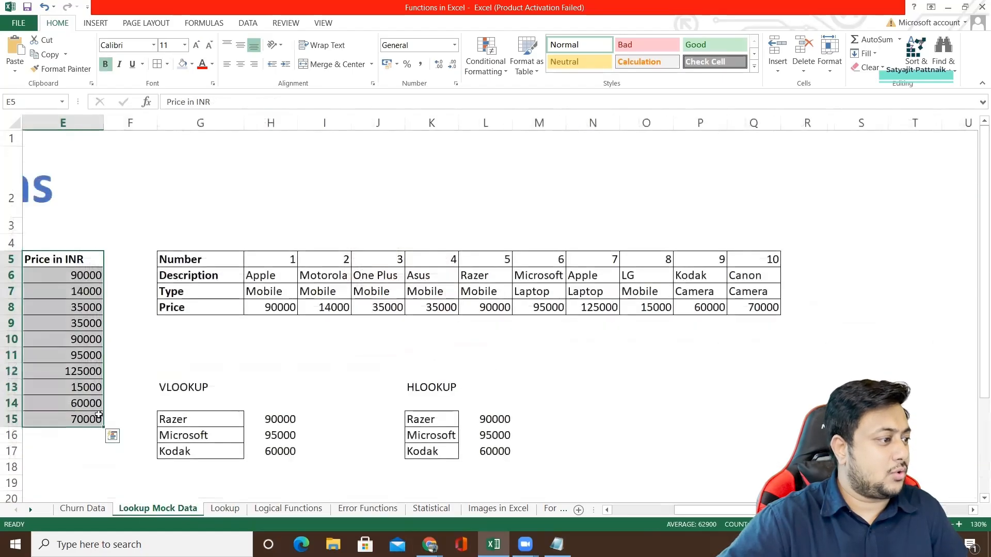
left_click(79, 372)
left_click_drag(86, 261, 89, 376)
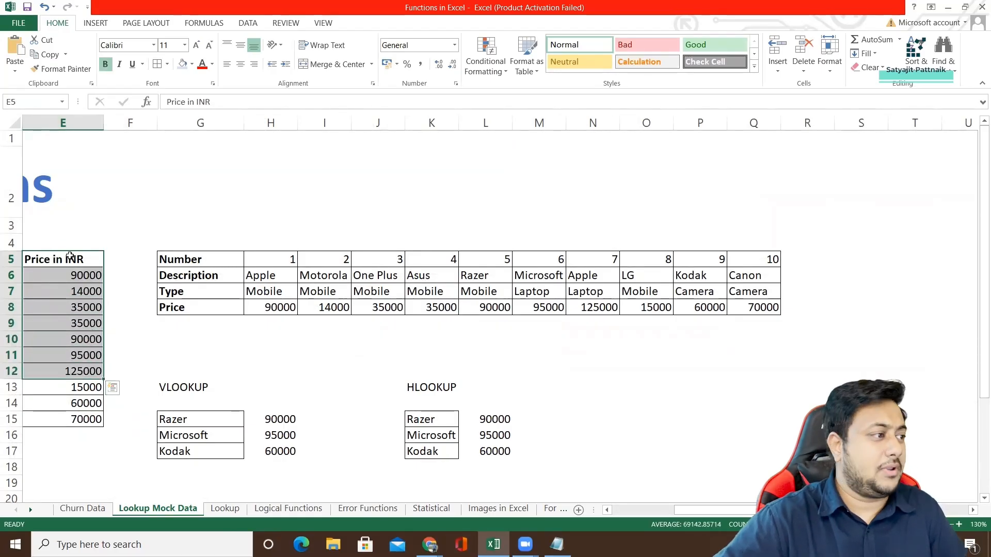
left_click_drag(62, 258, 58, 420)
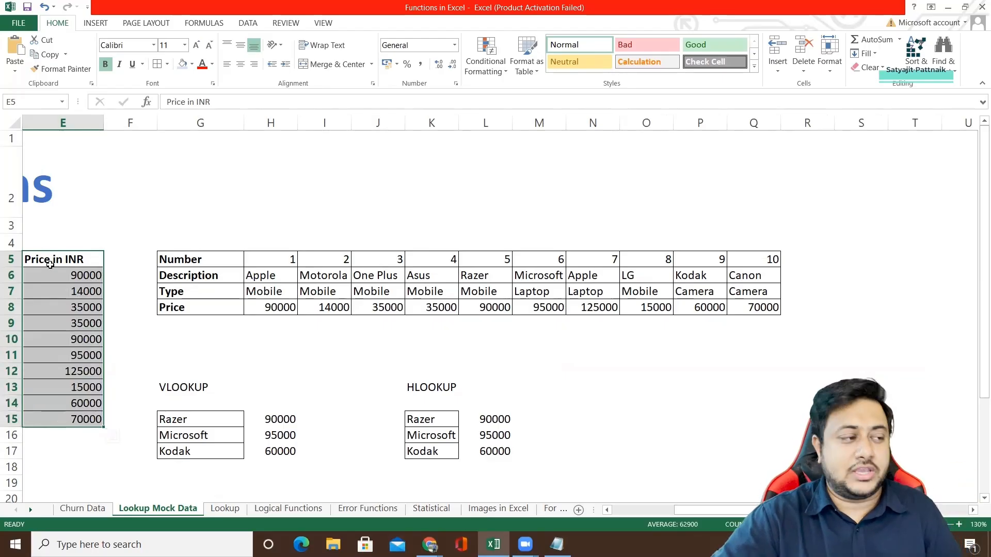
left_click_drag(52, 258, 57, 373)
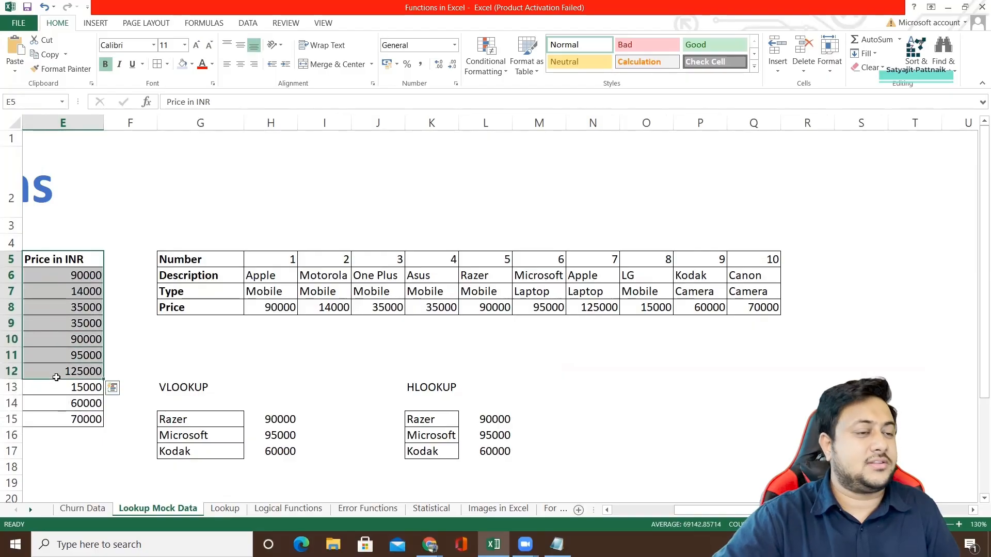
left_click(225, 509)
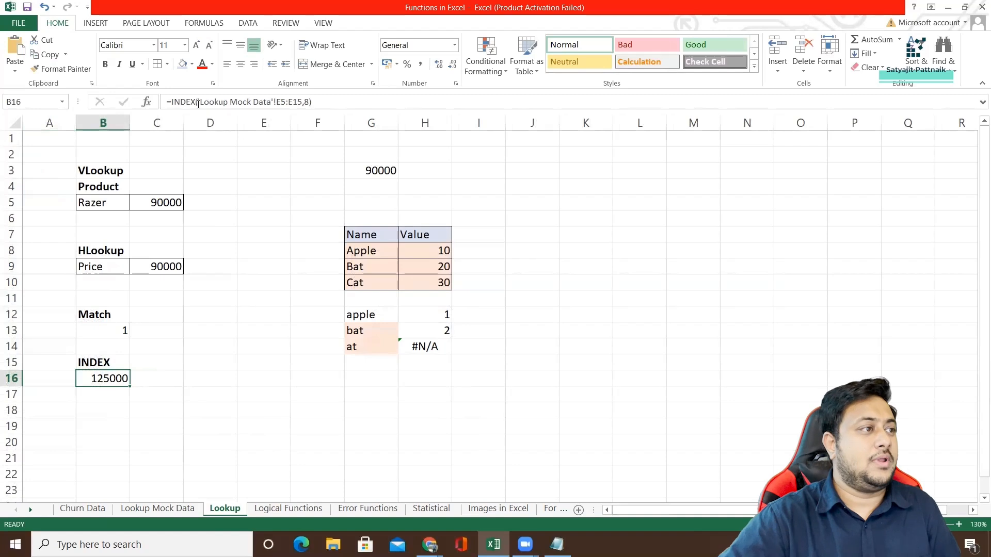
Replace the arguments of the INDEX formula in B16 with the range G8:G10 and row number 2.
left_click_drag(200, 101, 306, 102)
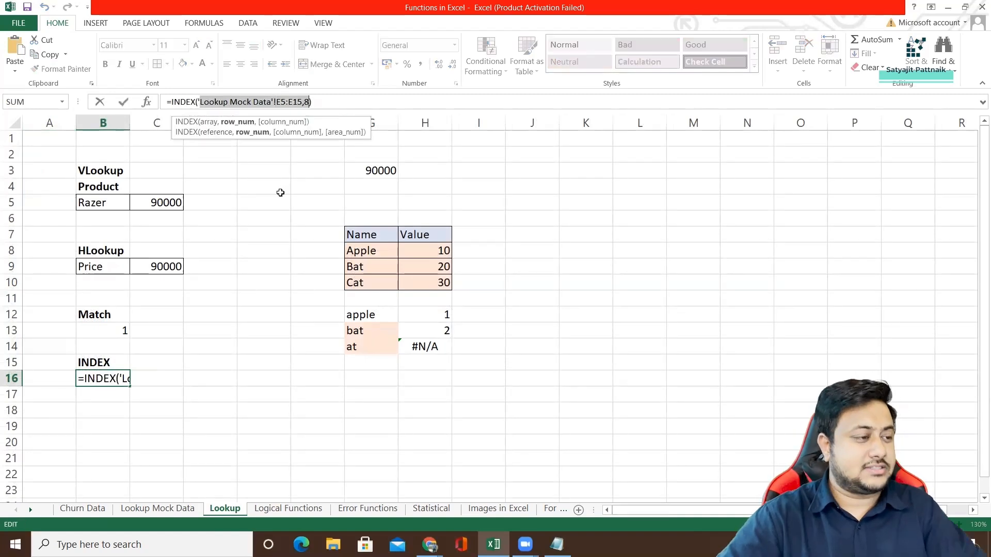
key("BackSpace")
key("BackSpace")
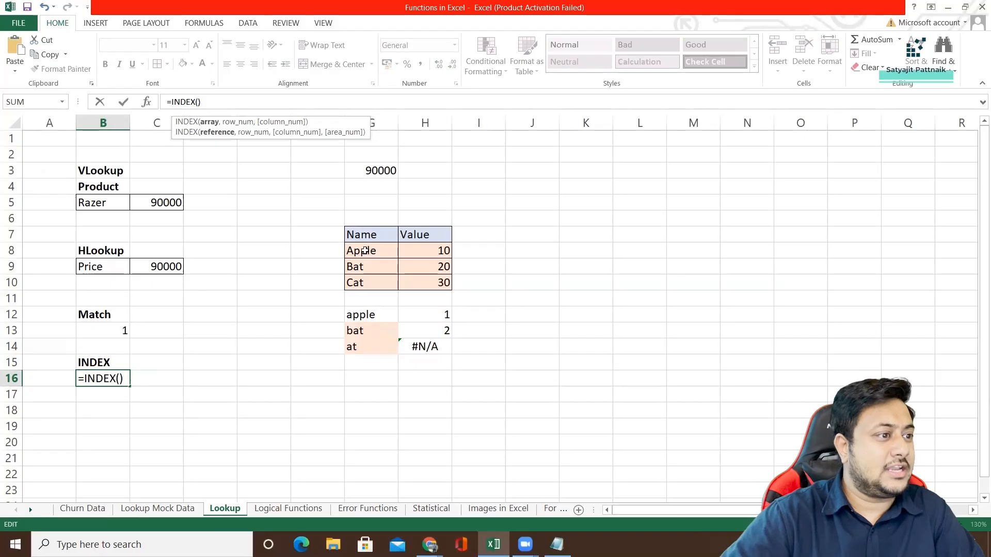
left_click_drag(365, 252, 390, 286)
type(",2")
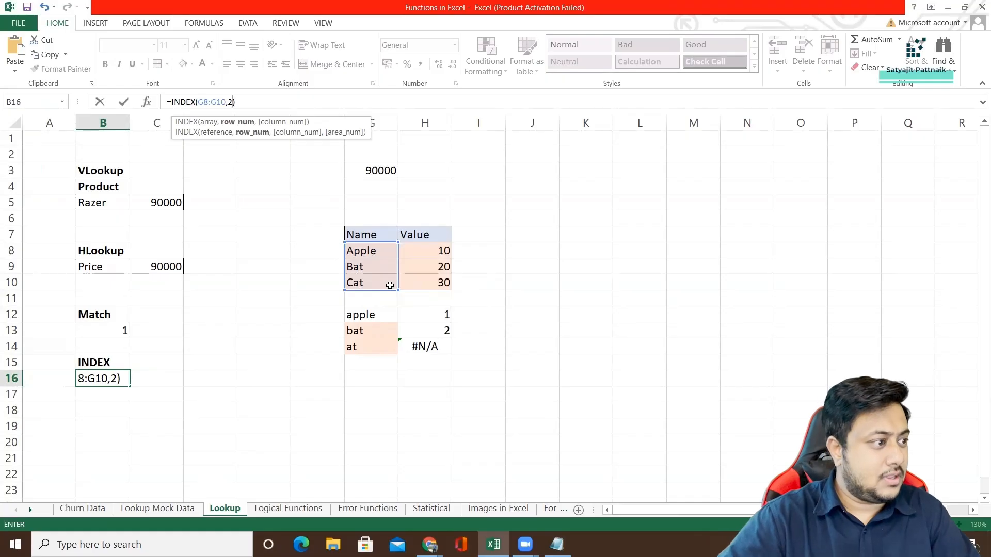
type(")")
key("Return")
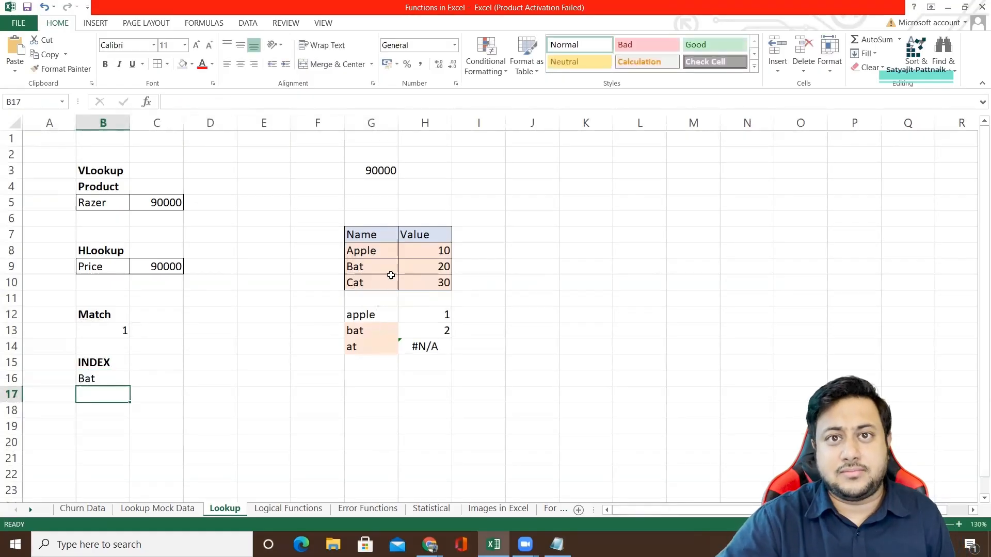
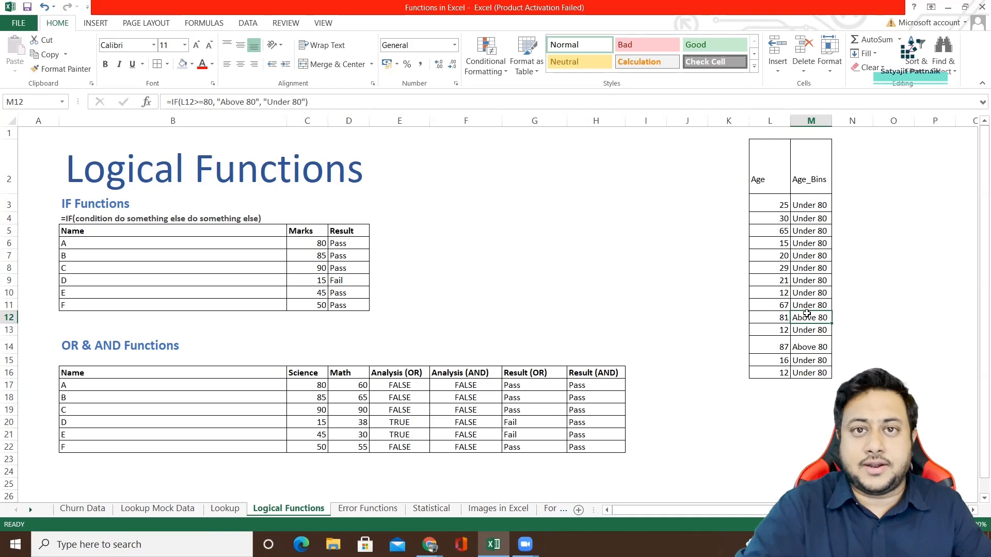
left_click(817, 245)
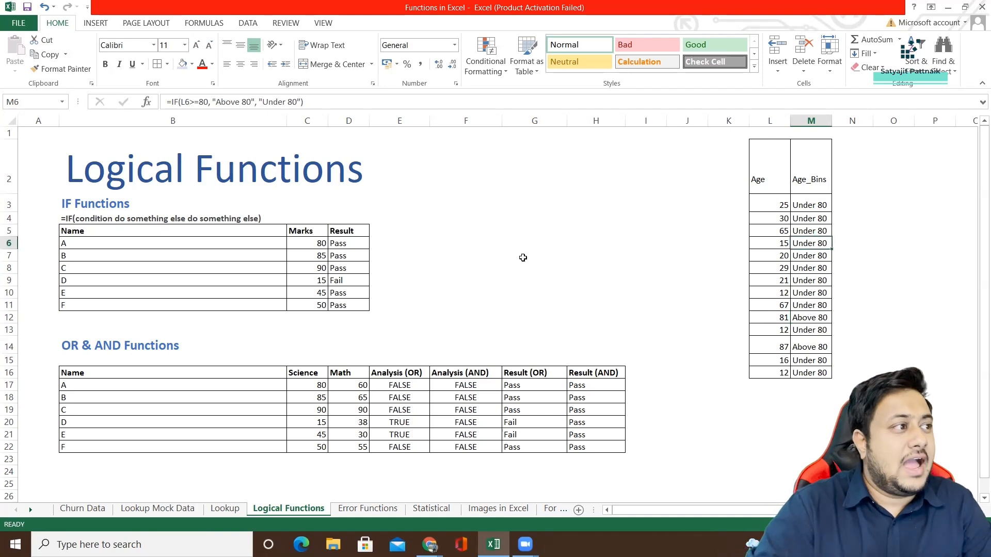
key("F2")
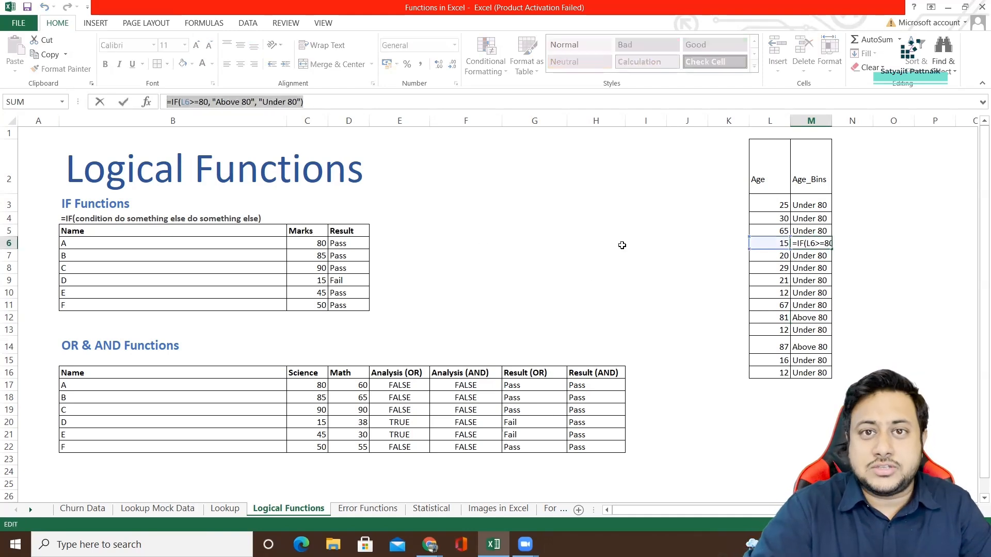
type("=")
left_click(698, 217)
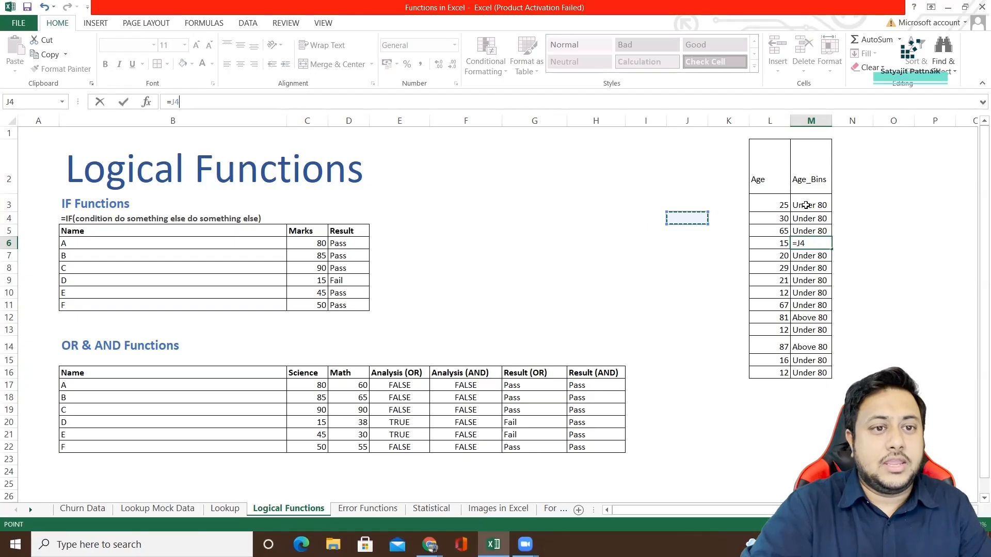
key("Escape")
Copy the IF formula from cell M3 and paste it into a new Notepad document placed beside the Age table.
left_click(807, 205)
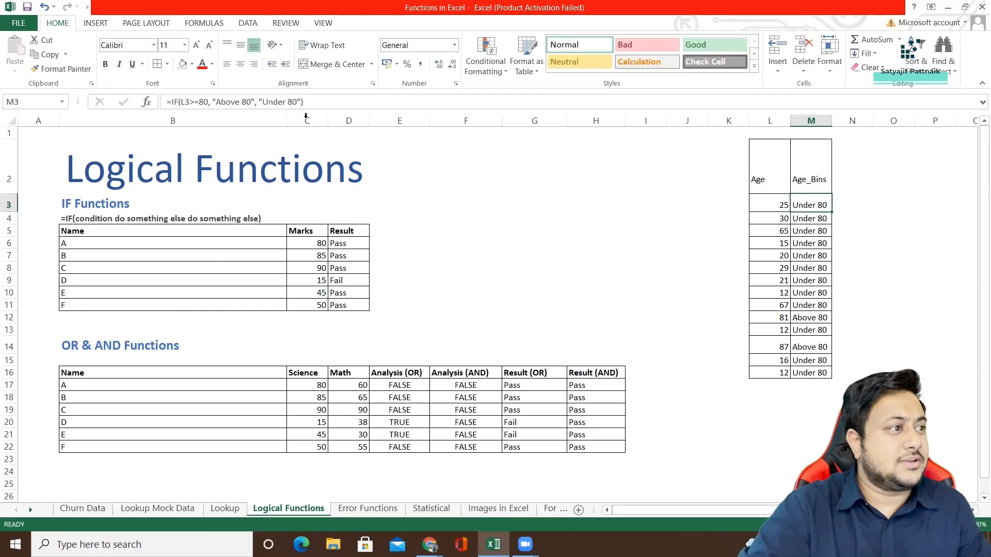
left_click_drag(304, 102, 156, 105)
key("ctrl+c")
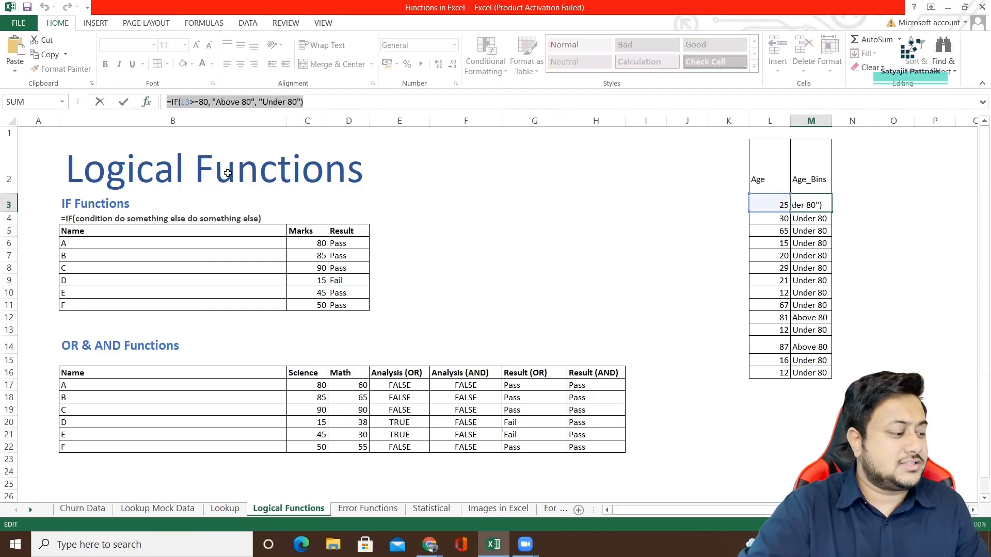
key("super+r")
type("notepad")
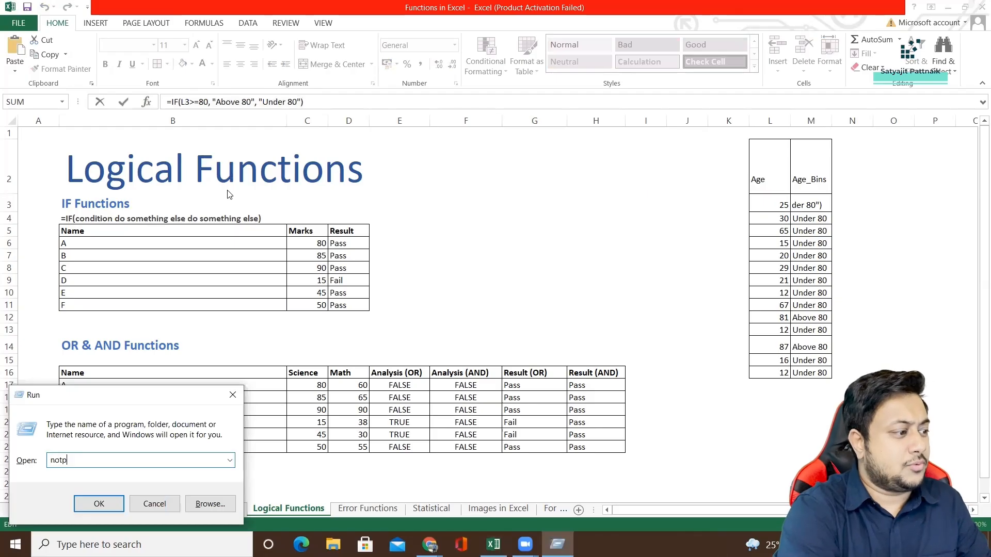
key("Return")
key("ctrl+v")
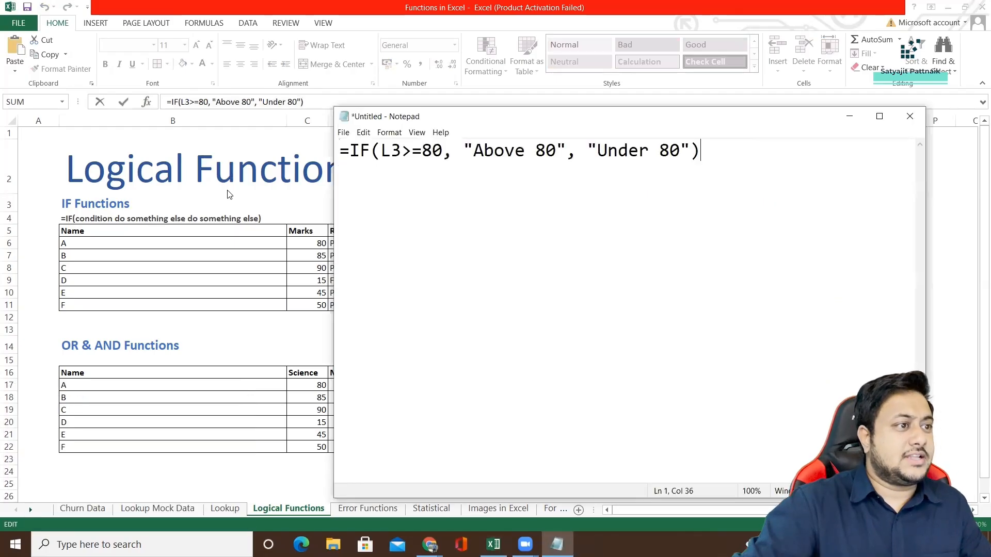
left_click_drag(459, 118, 247, 117)
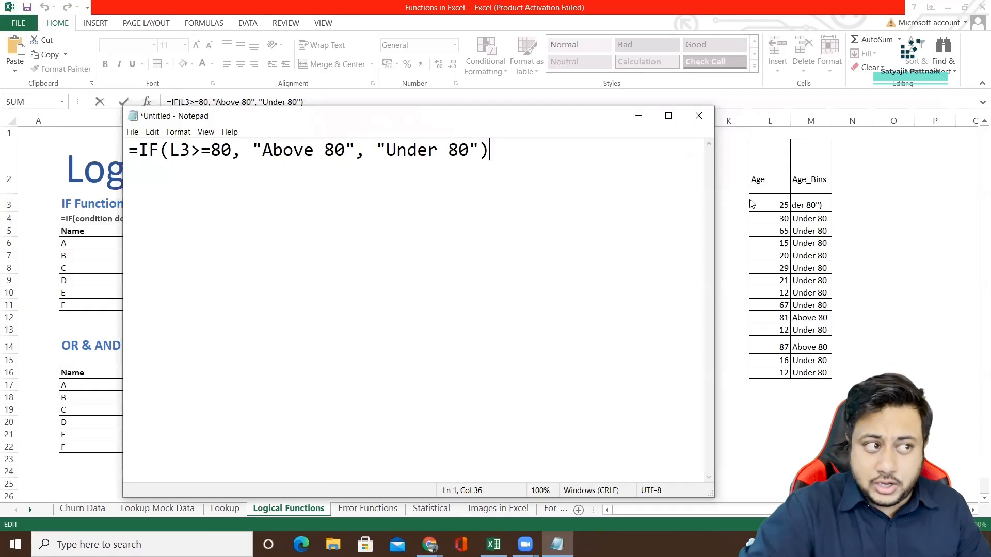
Examine the IF formula's condition and its two output labels, and compare them with the results in the Age_Bins column.
left_click_drag(201, 150, 230, 151)
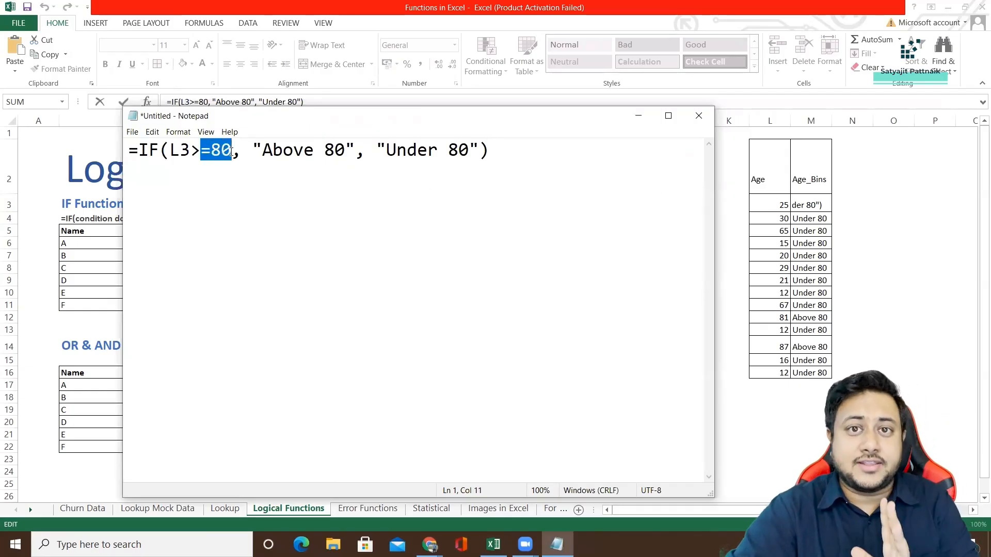
left_click_drag(263, 150, 467, 150)
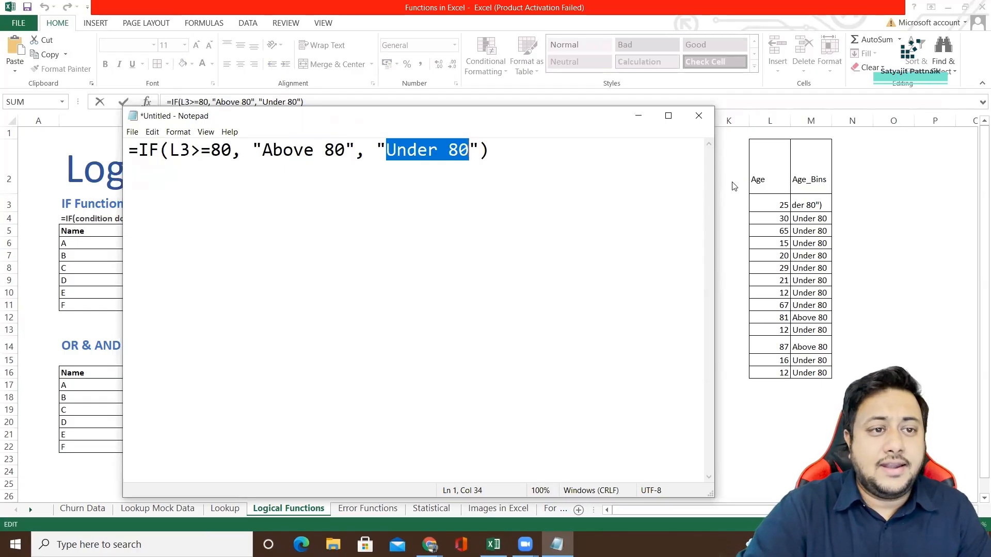
left_click(640, 116)
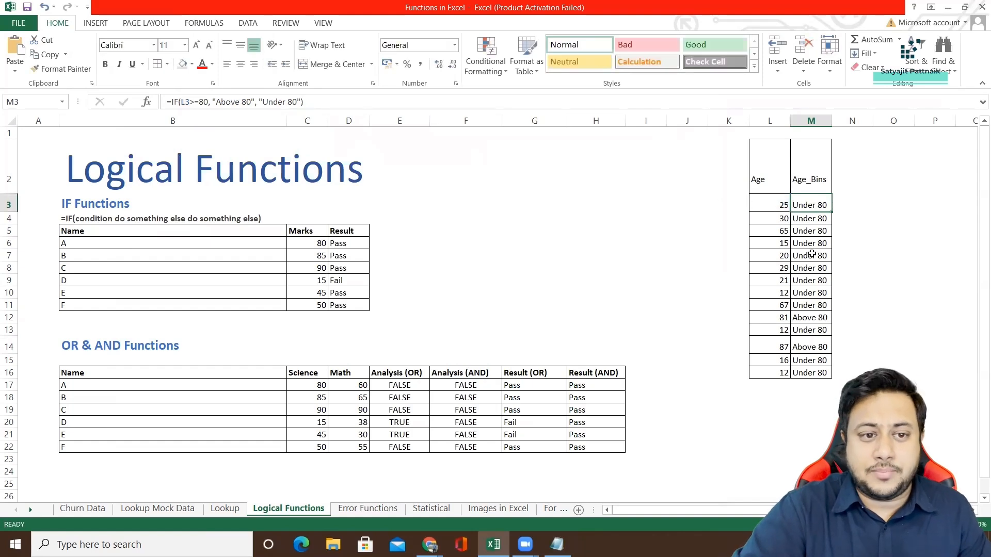
left_click_drag(761, 317, 811, 319)
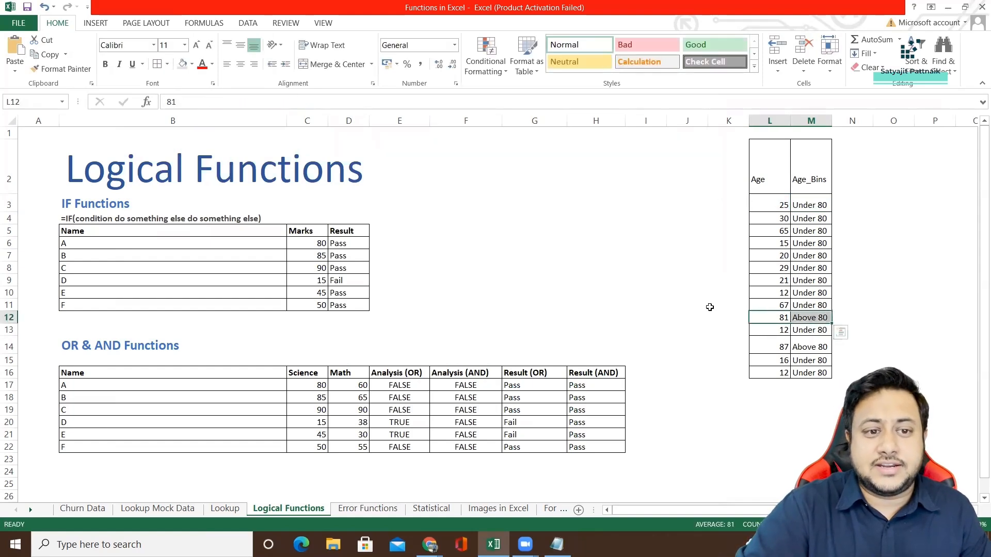
left_click_drag(808, 205, 808, 372)
left_click(812, 205)
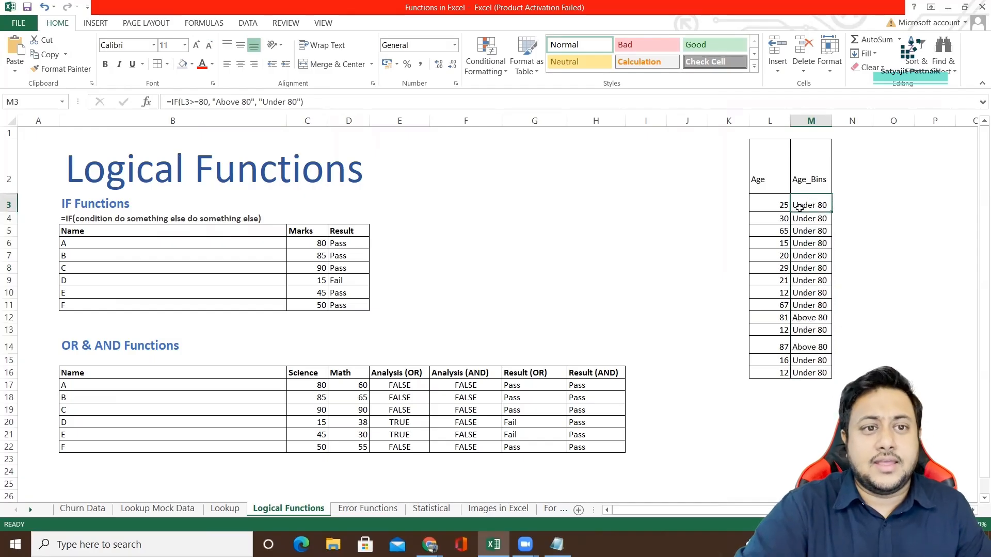
left_click_drag(305, 102, 148, 103)
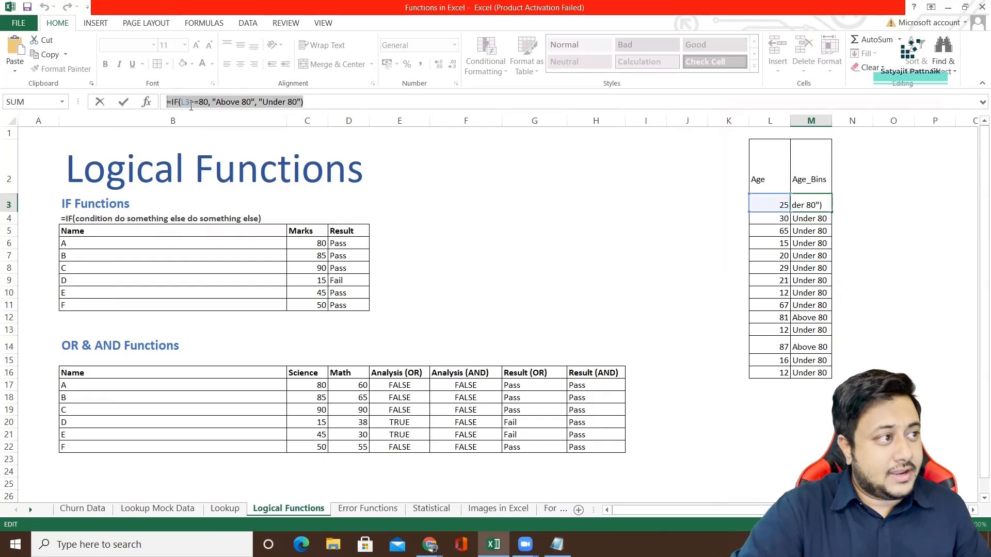
left_click(259, 102)
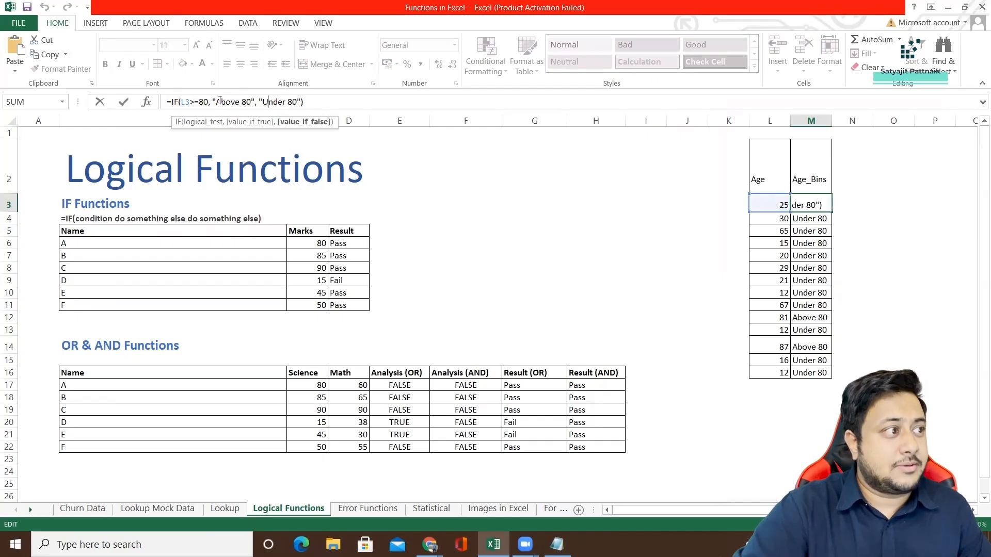
Switch to Notepad and replace the pasted formula with the first age bin rule, ">80: Above 80".
key("alt+Tab")
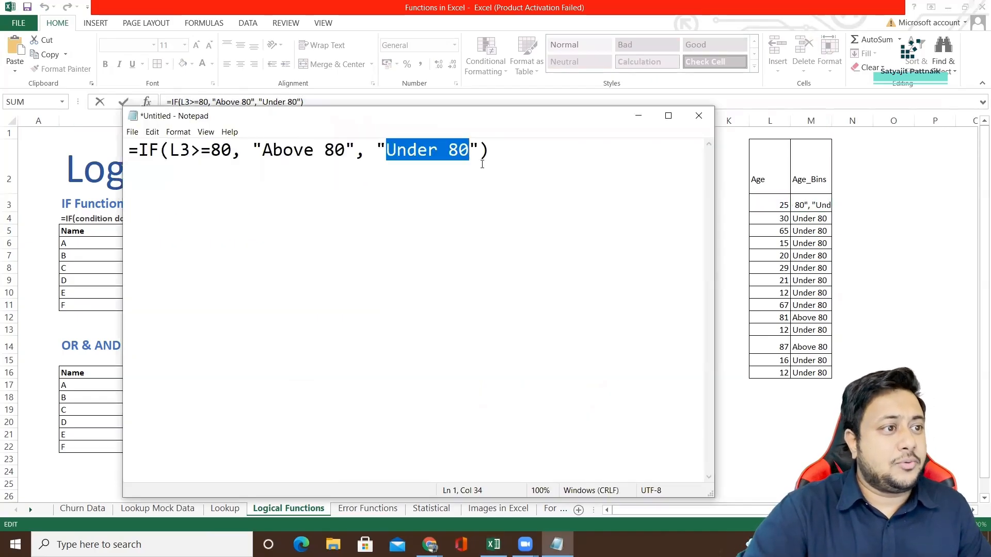
left_click_drag(490, 150, 118, 148)
type("80")
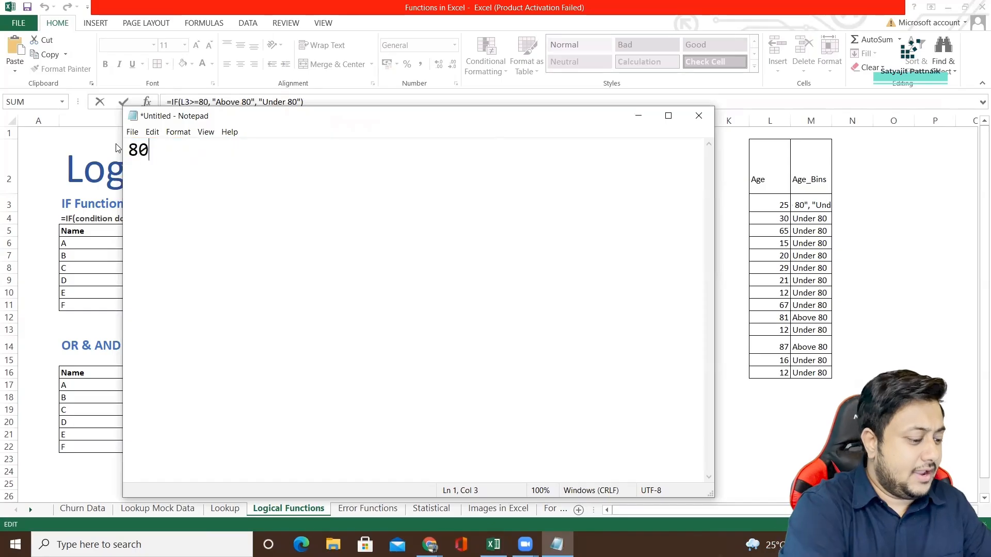
key("BackSpace")
key("BackSpace")
type(">")
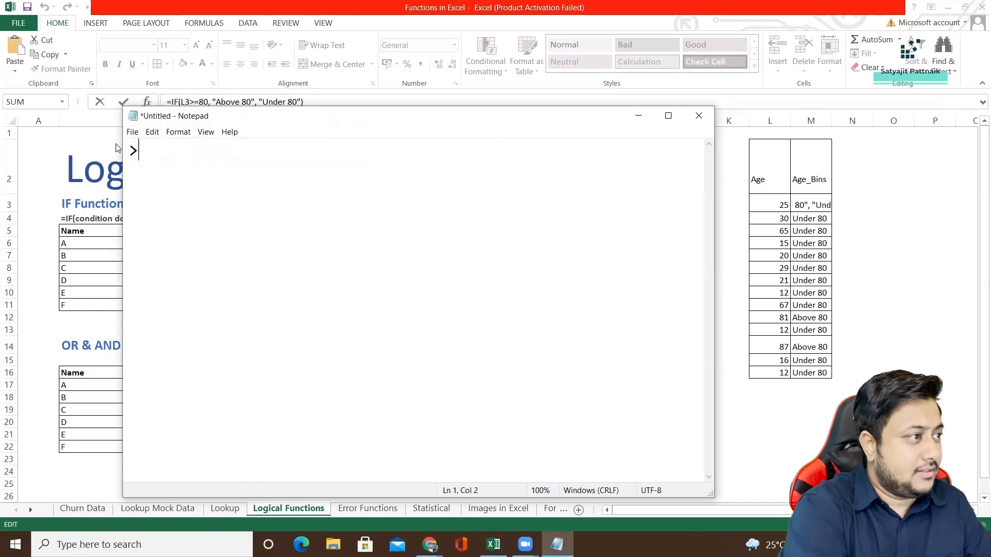
type("80: Above 8")
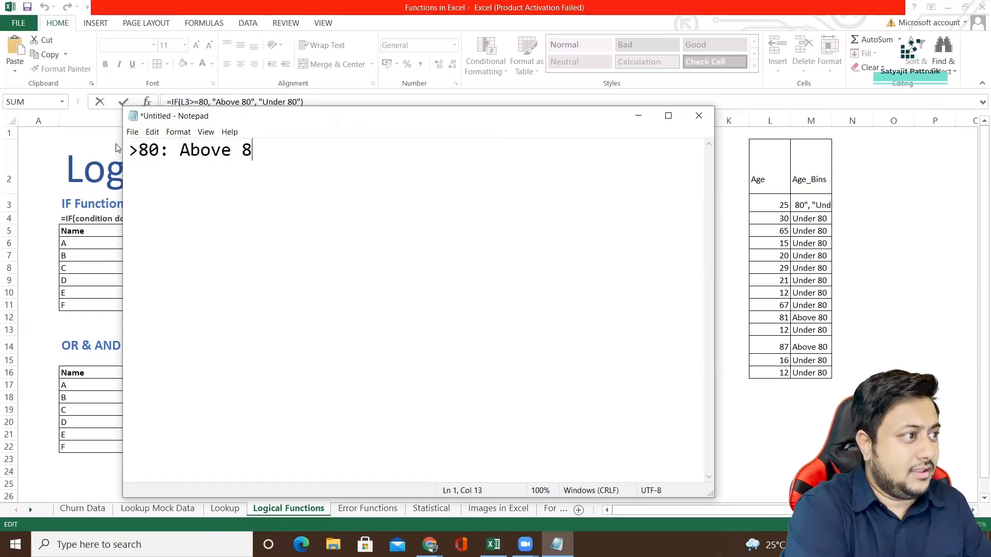
type("0")
key("Return")
Add the middle age bin rules "61-80: 61-80" and "41-60: 41-60" on separate lines below the first rule.
type("61-8")
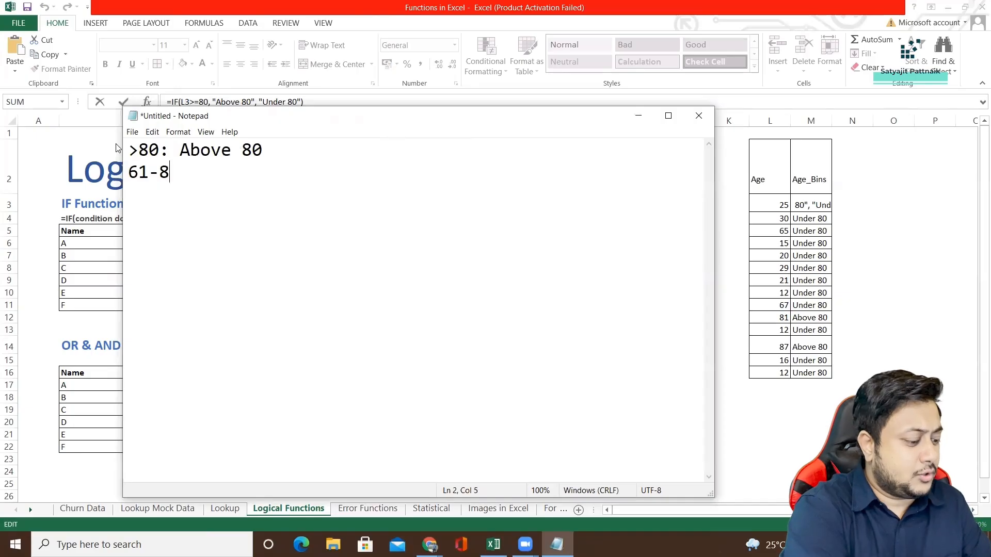
type("0: 61-80: 61-8")
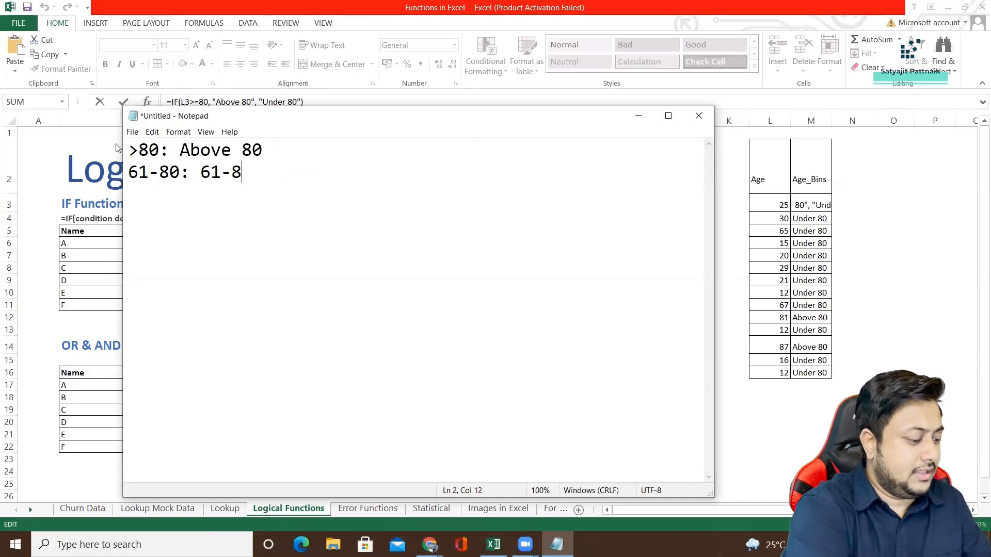
key("Return")
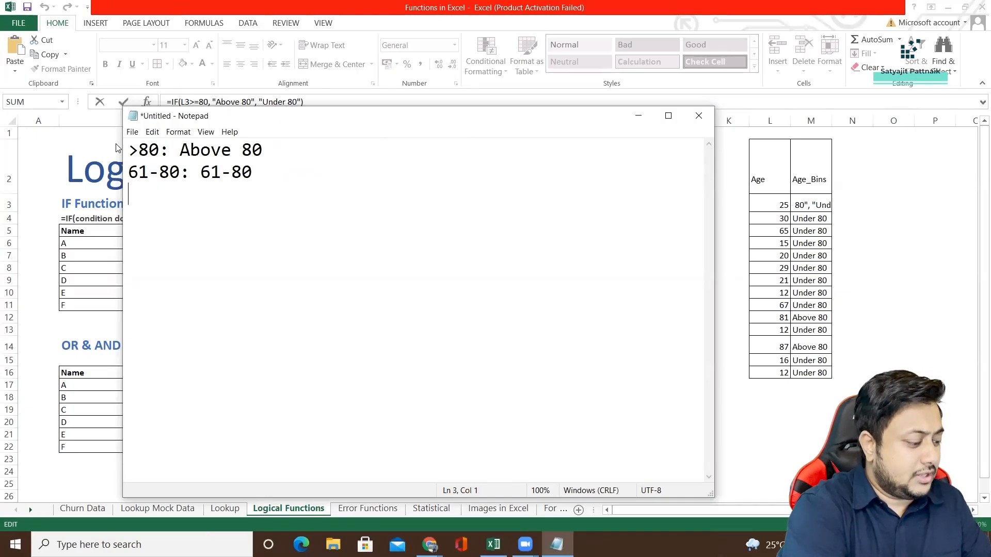
type("41-60: ")
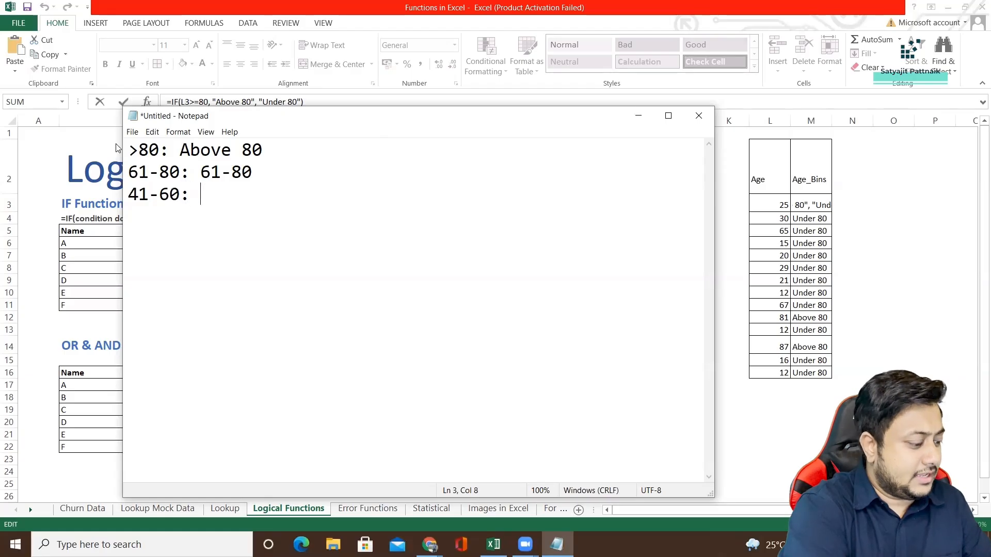
type("41-60")
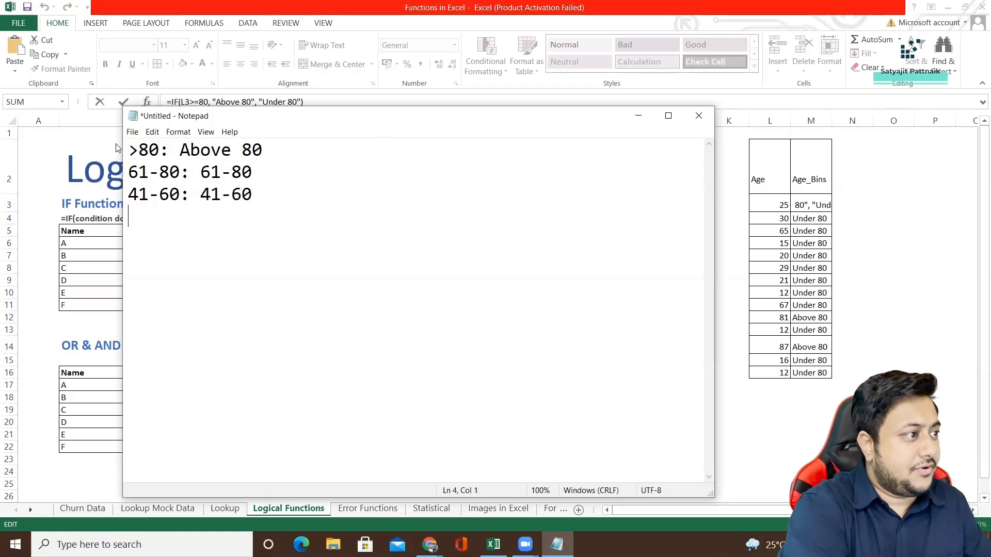
type("<40")
Add the lowest age bin rule, "<=40: Below 40", as the last line of the list.
key("BackSpace")
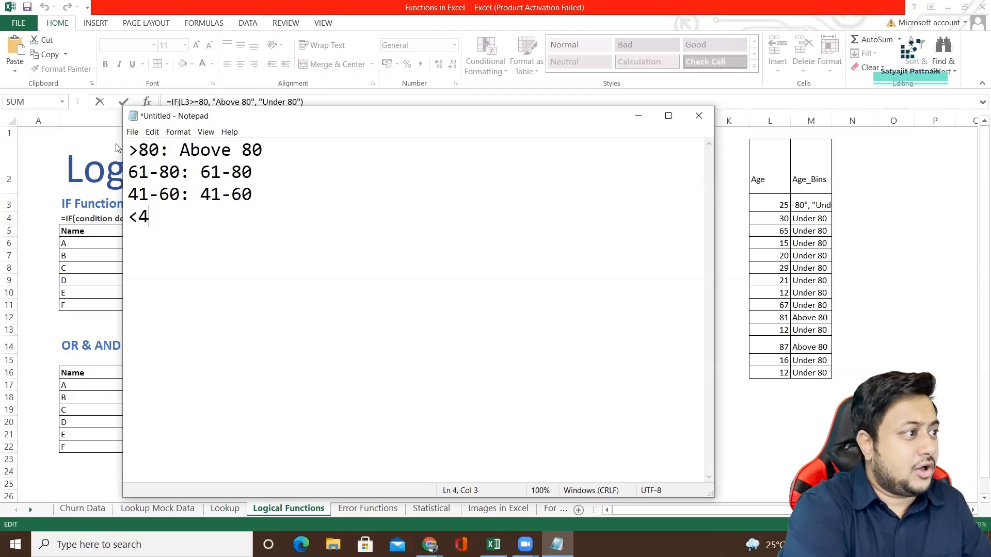
type("1")
key("BackSpace")
type("0")
key("BackSpace")
key("BackSpace")
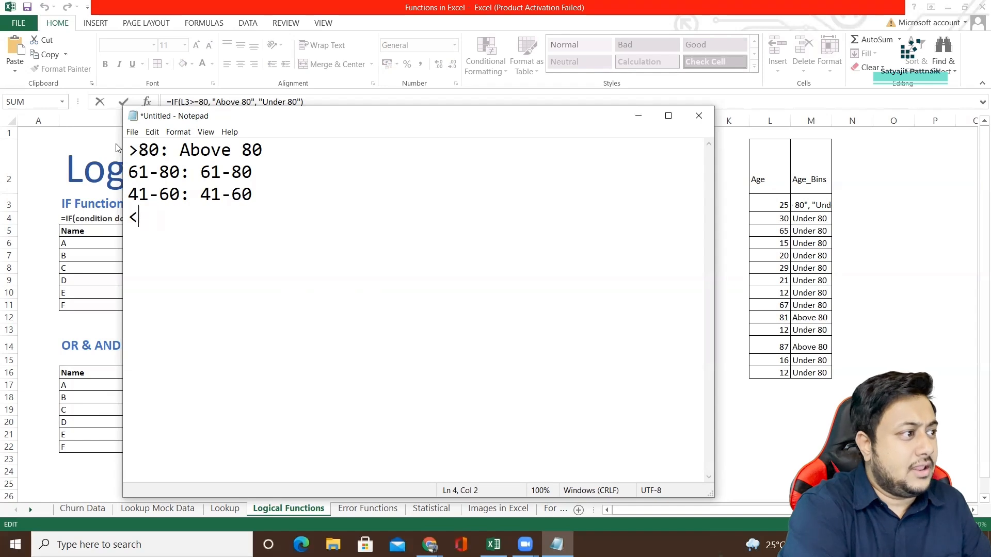
type("=40: Below 40")
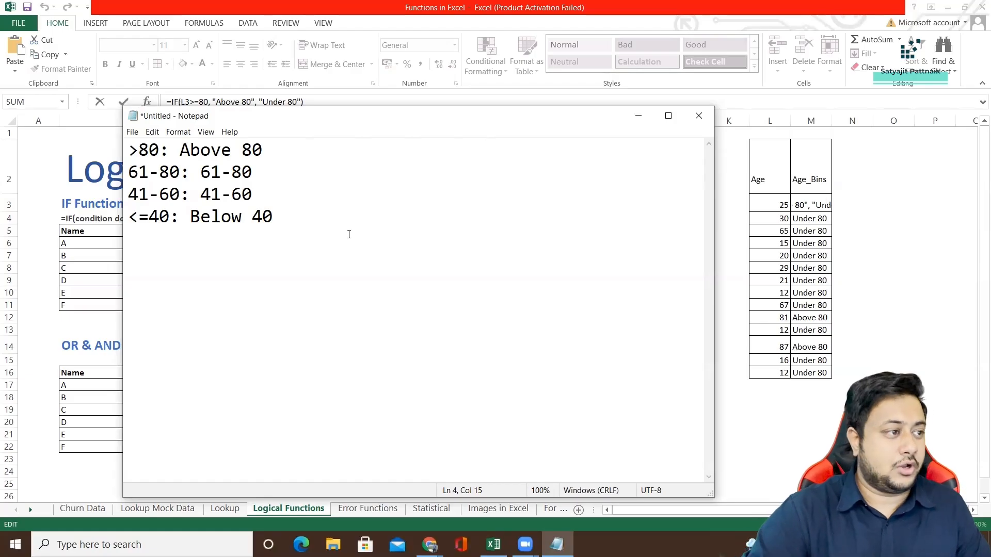
Paste the copied IF formula below the list of age bin rules, leaving two blank lines between them.
key("Return")
key("Return")
key("Return")
type("=IF(L3>=80, \"Above 80\", \"Under 80\")")
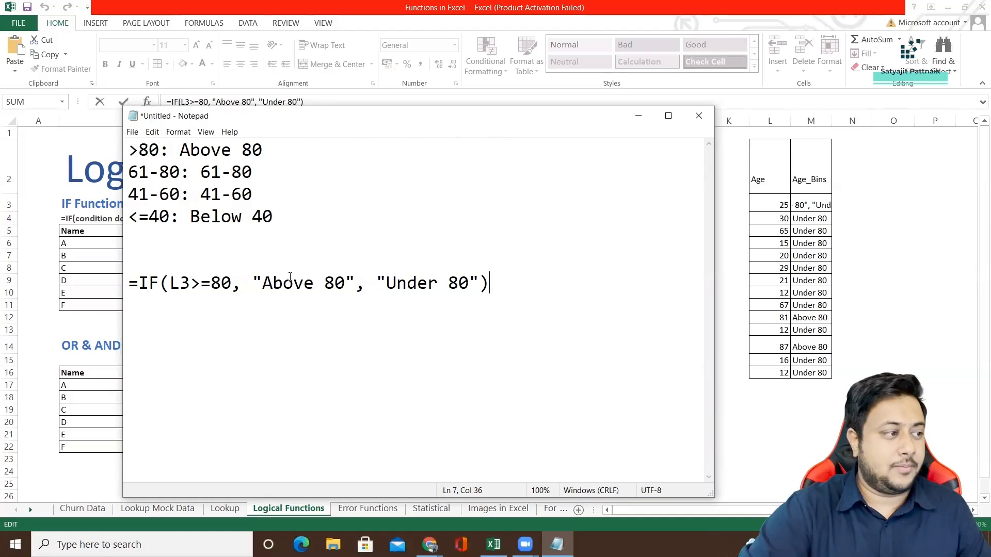
Change the condition of the first age bin rule to ">=80" to match the formula.
left_click_drag(130, 282, 156, 279)
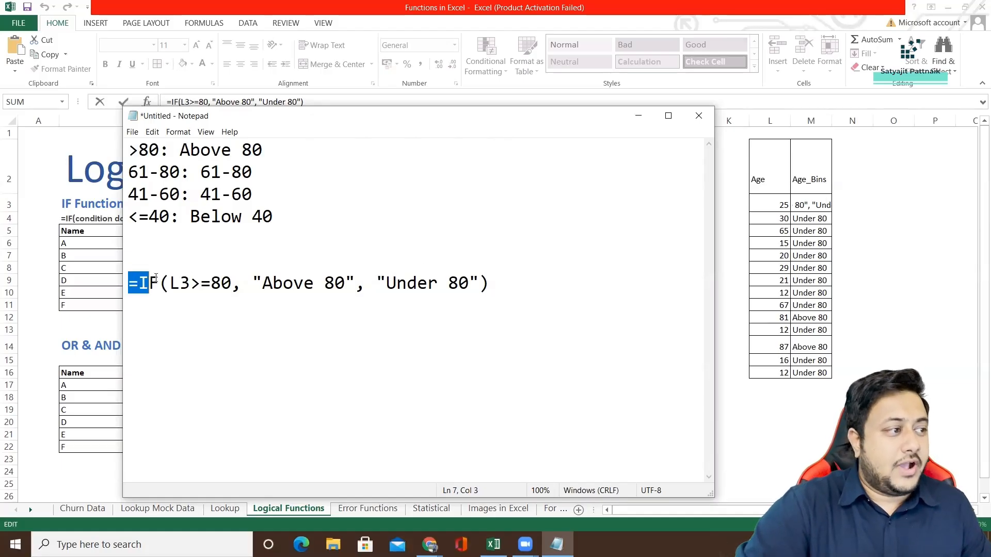
left_click(138, 149)
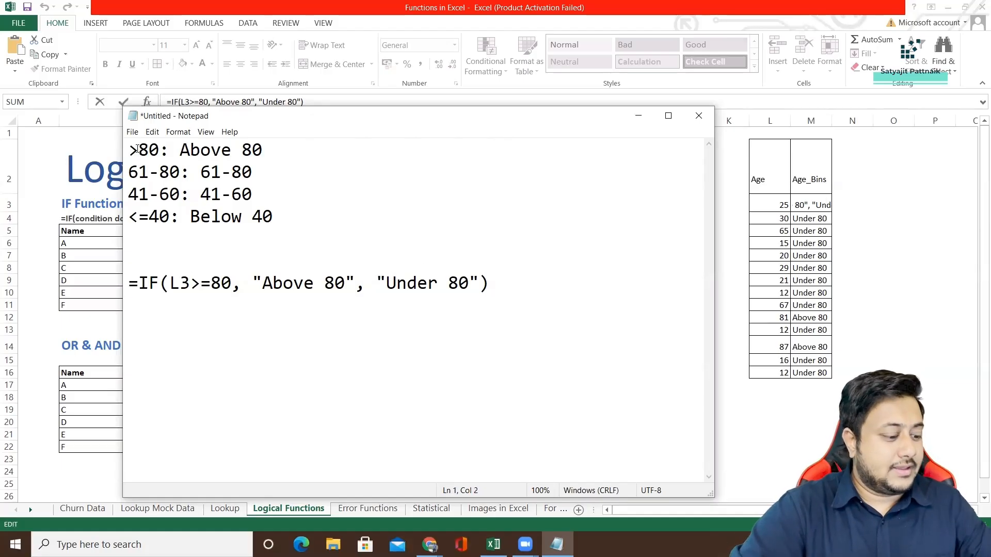
type("=")
Replace the formula's "Under 80" argument with a nested IF(L3>=80, "Above 80", "Under 80").
left_click_drag(211, 283, 453, 283)
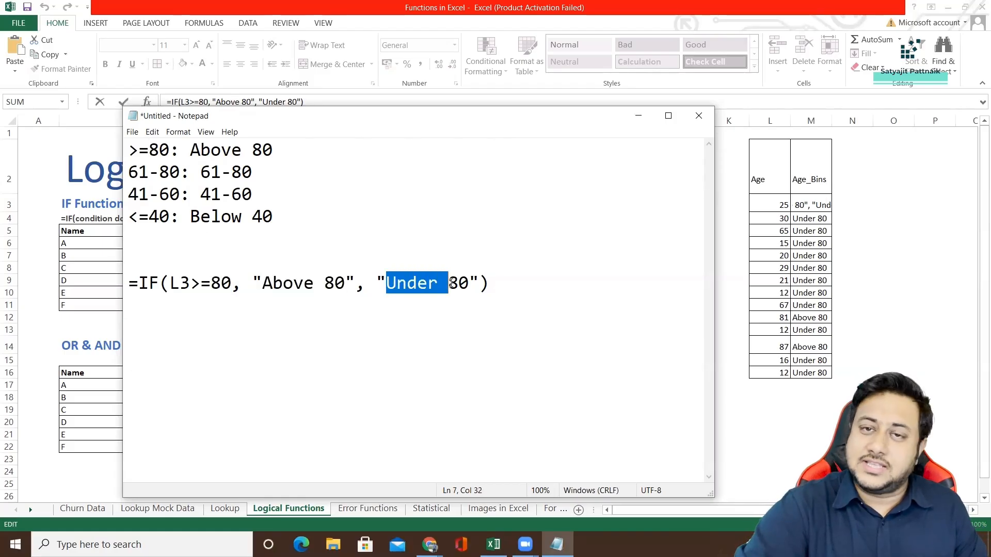
left_click_drag(131, 282, 509, 281)
key("ctrl+c")
left_click(178, 283)
left_click_drag(376, 282, 479, 281)
key("ctrl+v")
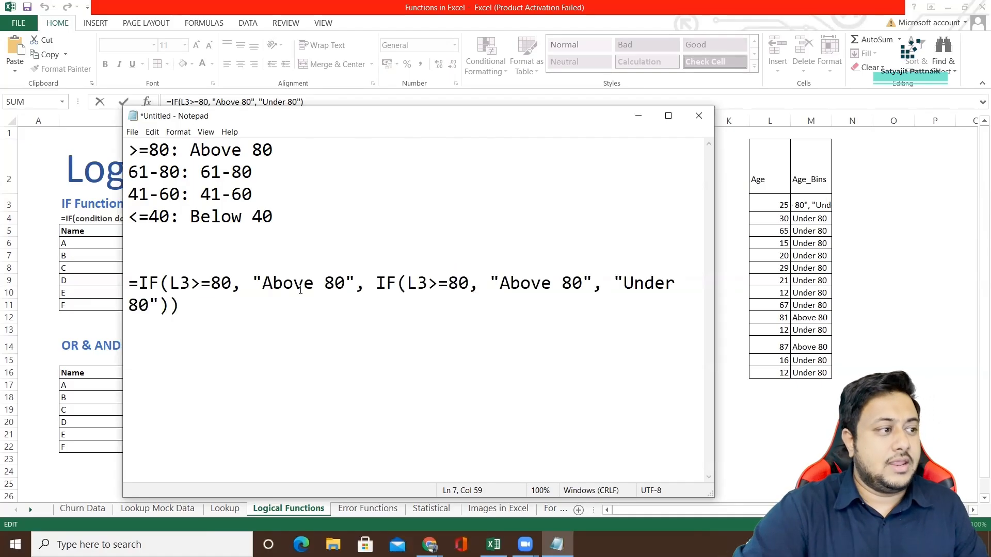
Change the nested IF's condition to L3>=61 and its true result to "61-80".
left_click_drag(170, 283, 340, 283)
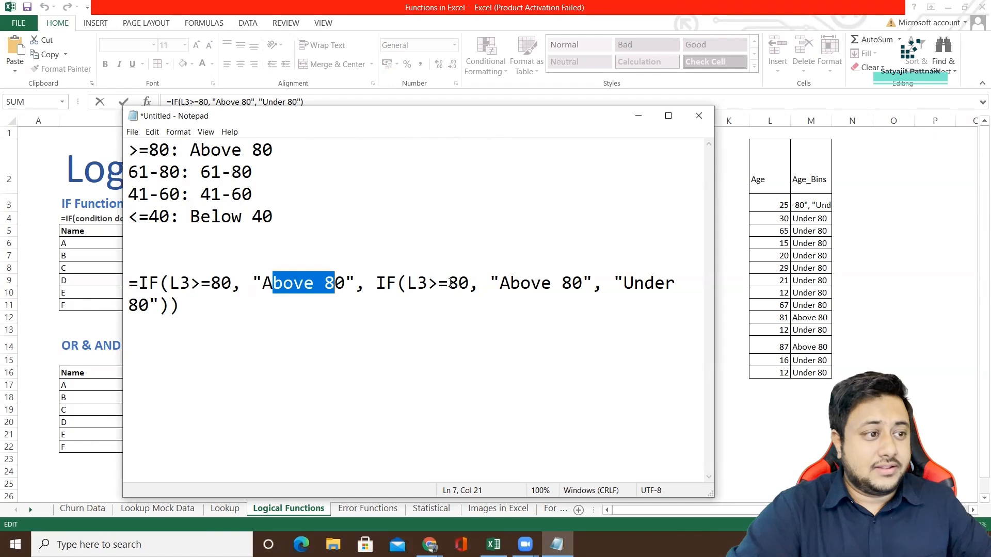
left_click_drag(451, 283, 456, 283)
type("6")
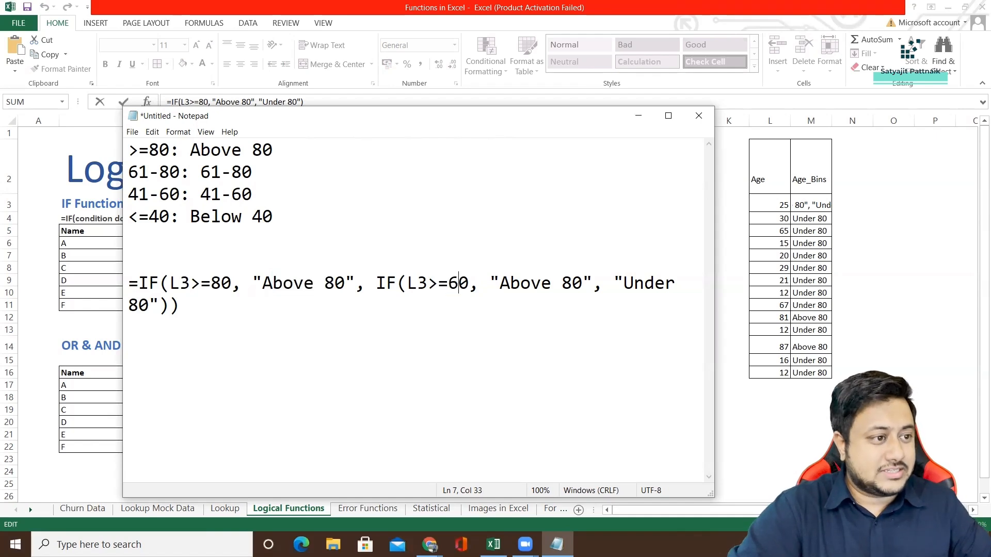
left_click_drag(500, 283, 580, 283)
type("60")
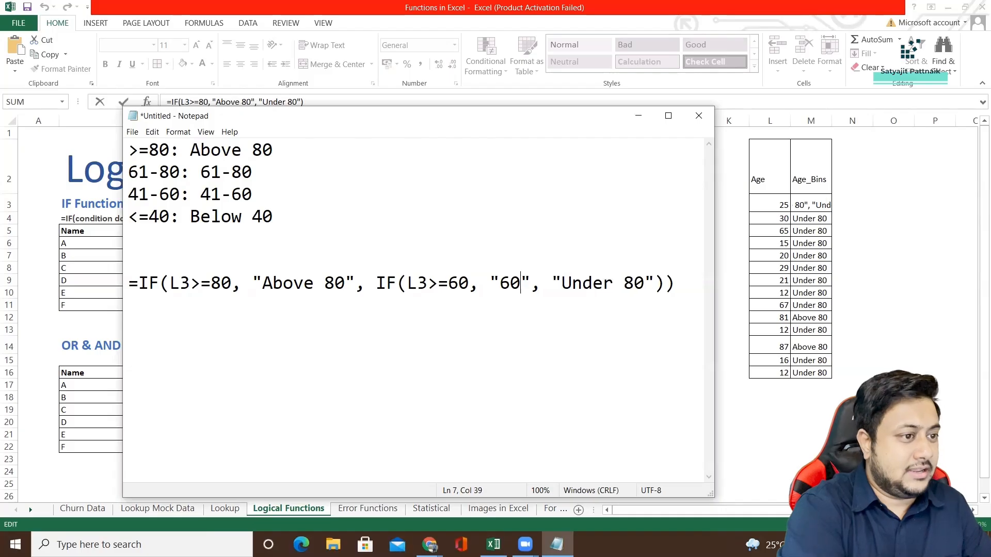
key("BackSpace")
type("1-")
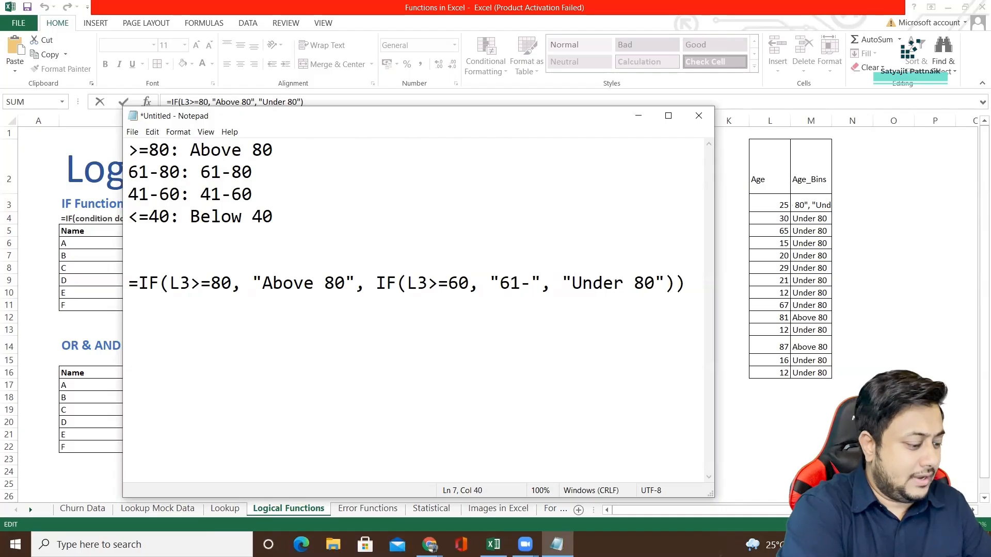
type("80")
left_click(467, 287)
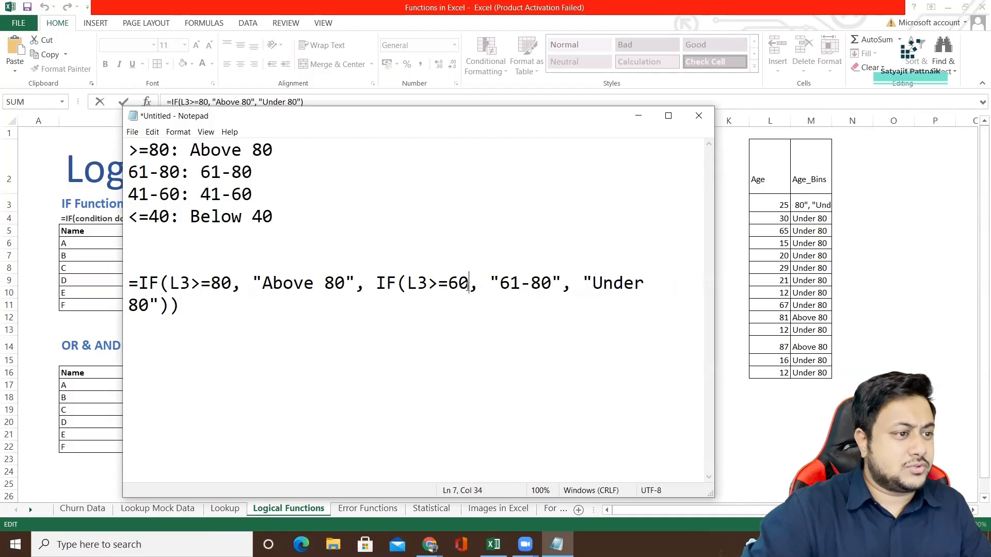
key("BackSpace")
type("1")
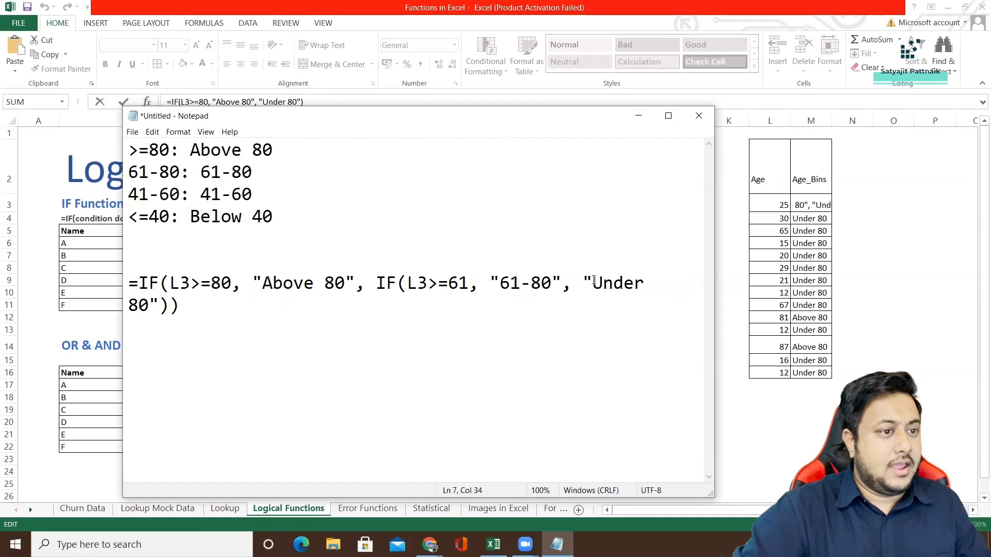
Change the formula's final "Under 80" result to "Under 60".
left_click(594, 282)
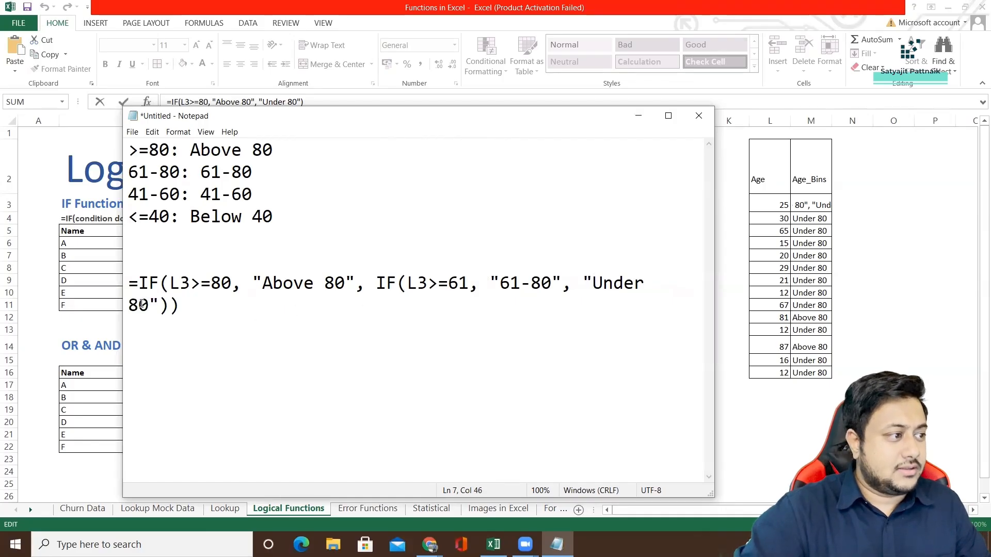
left_click_drag(150, 305, 129, 305)
type("60")
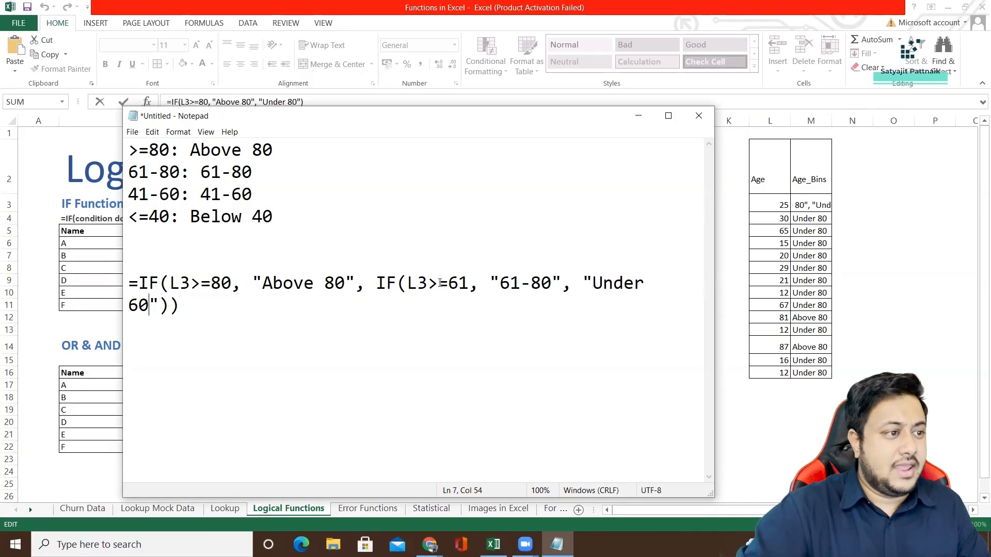
Replace the formula's final "Under 60" argument with a third nested IF(L3>=80, "Above 80", "Under 80").
left_click_drag(583, 282, 331, 286)
key("ctrl+v")
left_click_drag(417, 283, 551, 284)
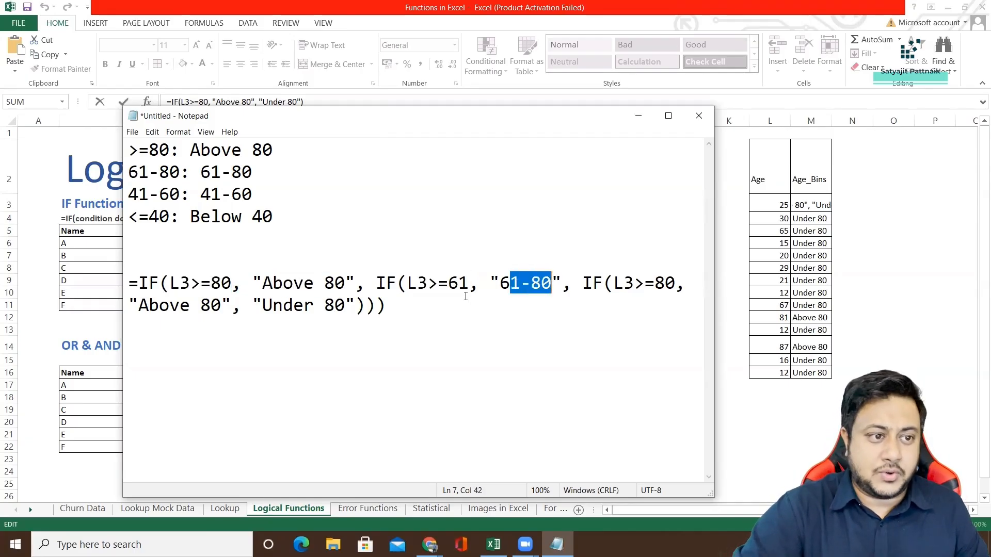
left_click(600, 283)
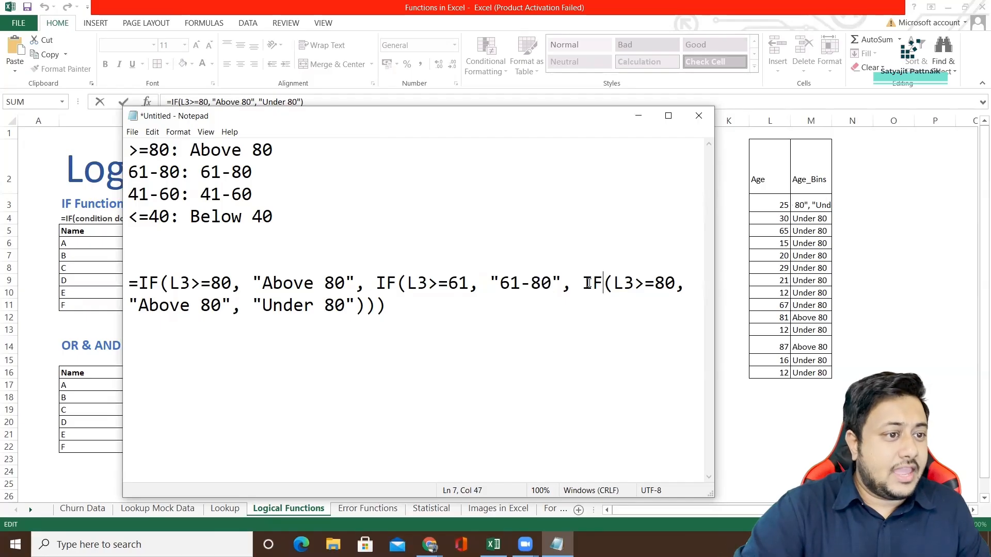
Set the third IF's condition to L3>=41, its true result to "41-60" and its false result to "Under 40".
left_click_drag(655, 283, 676, 283)
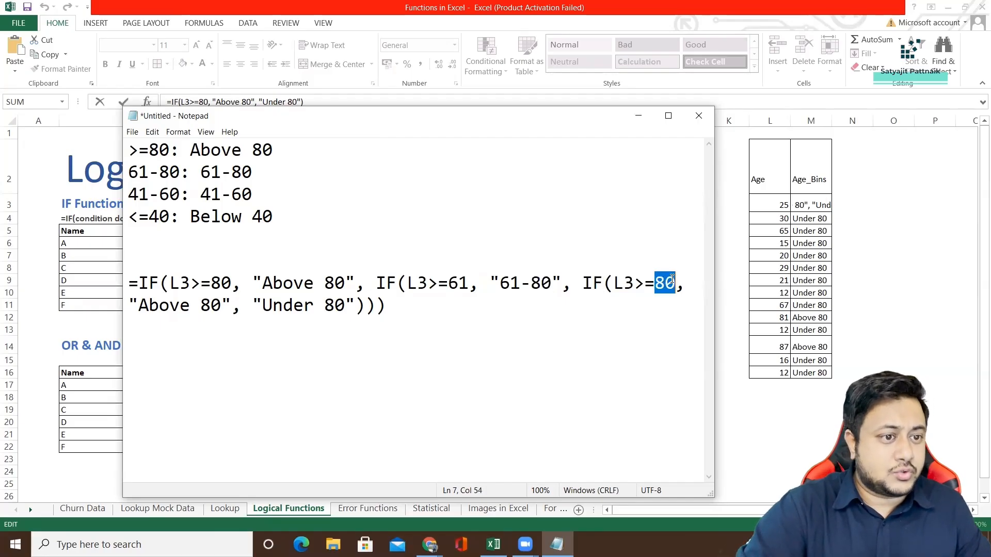
type("41")
left_click_drag(140, 305, 221, 305)
type("41-60")
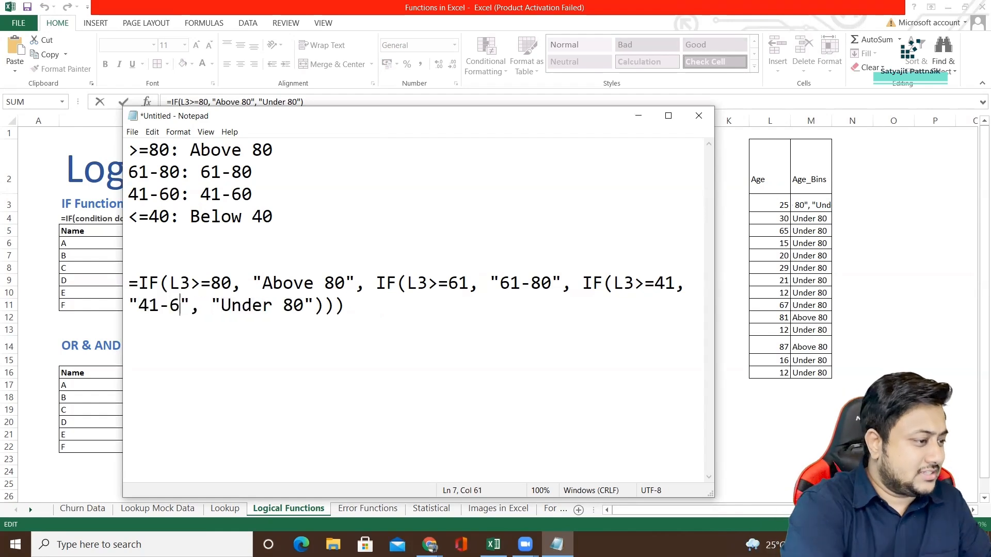
left_click_drag(233, 307, 314, 303)
type("Under 40")
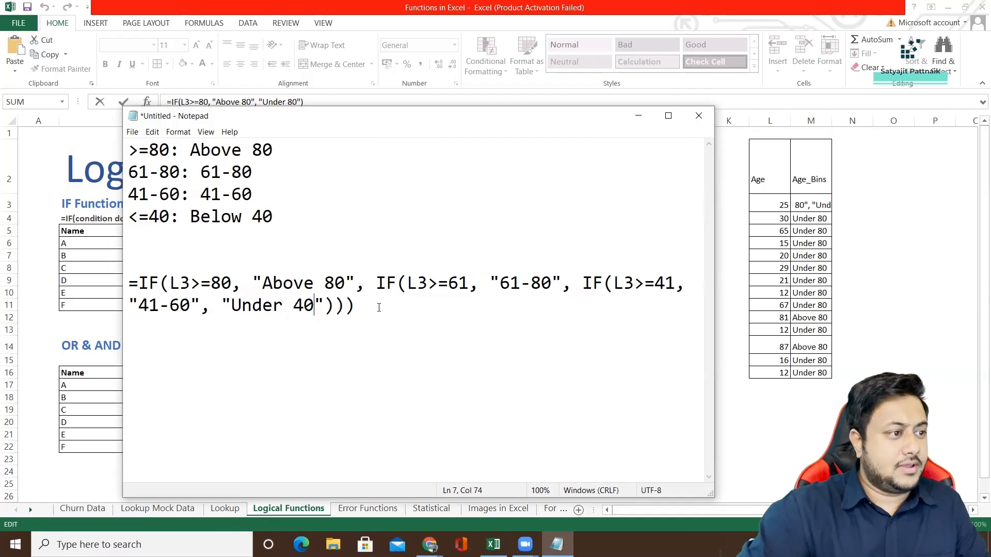
Copy the complete nested IF formula, switch to Excel and replace the formula in cell M3 with it.
left_click_drag(379, 308, 121, 284)
key("ctrl+c")
key("alt+Tab")
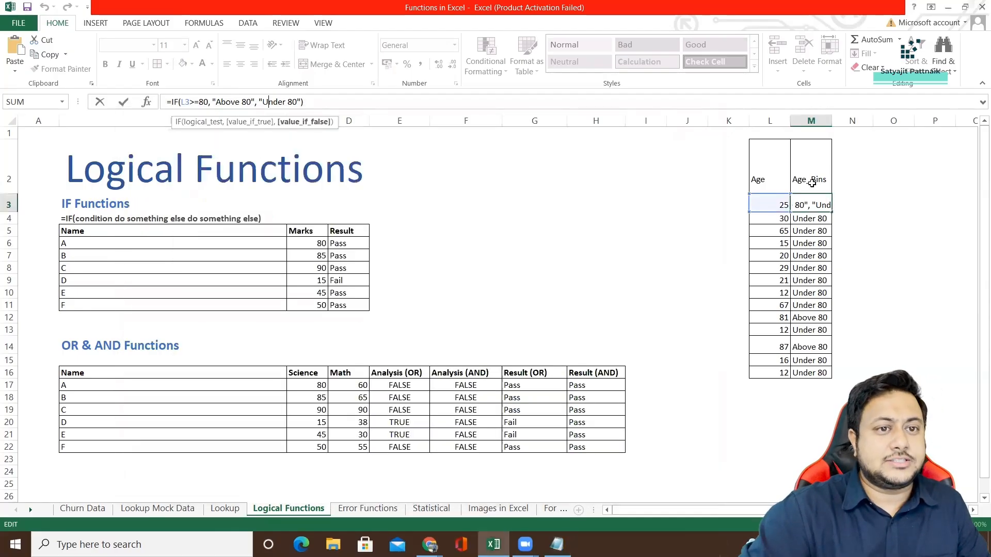
left_click(812, 205)
key("Escape")
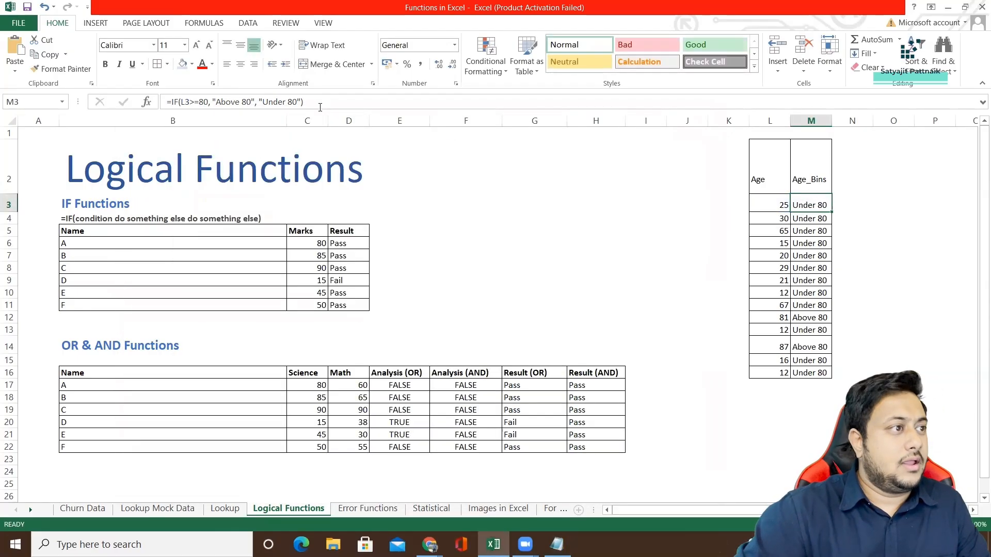
left_click_drag(320, 107, 166, 103)
key("ctrl+v")
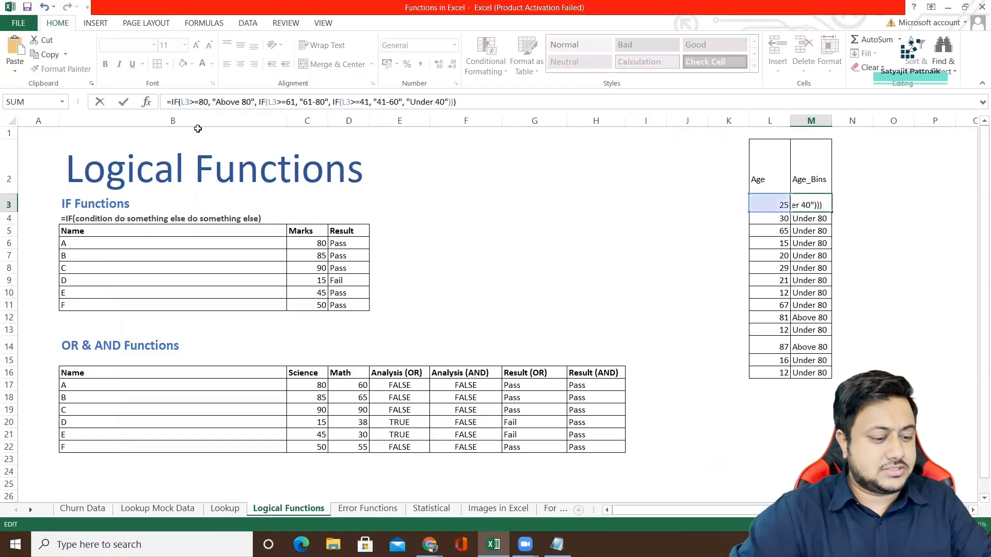
key("Return")
Fill the nested IF formula from M3 down the Age_Bins column to M16.
left_click(797, 205)
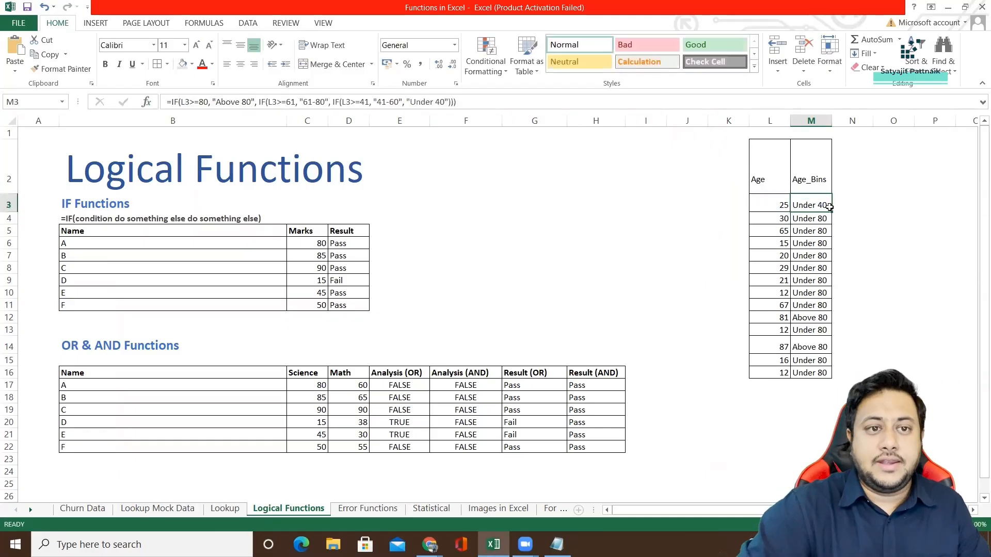
left_click_drag(831, 212, 826, 381)
left_click(847, 252)
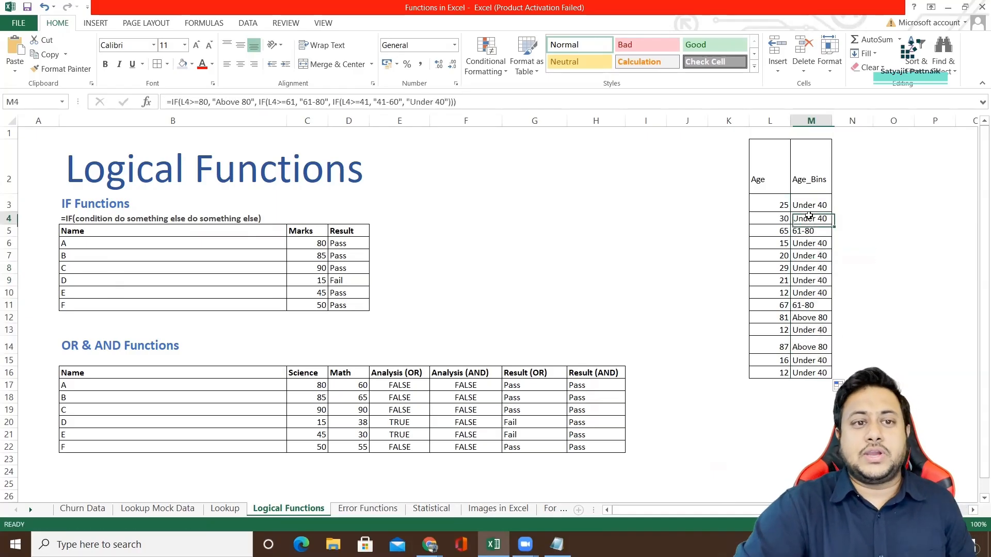
Check the Age values against their Age_Bins results and examine the nested IF formula in M3.
left_click(780, 205)
left_click(782, 220)
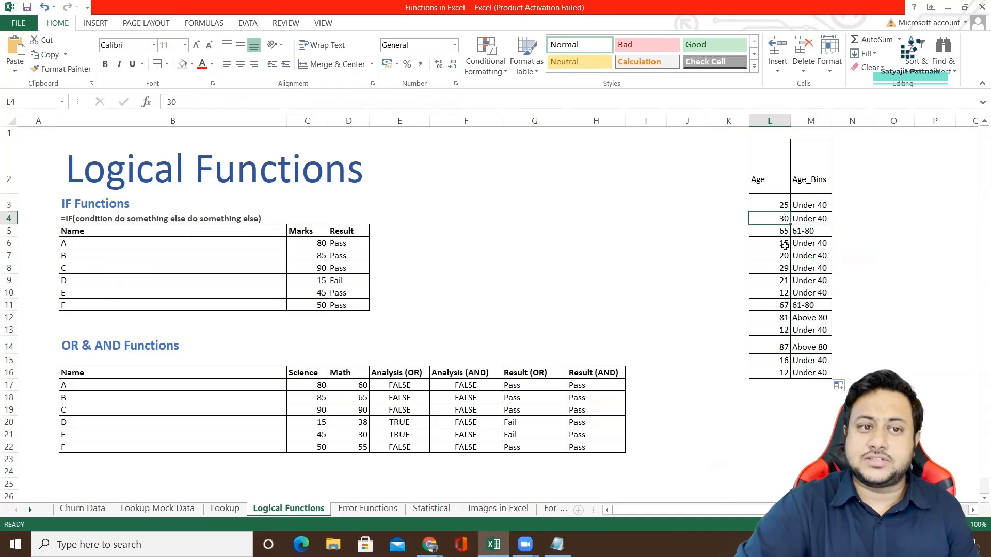
left_click(779, 232)
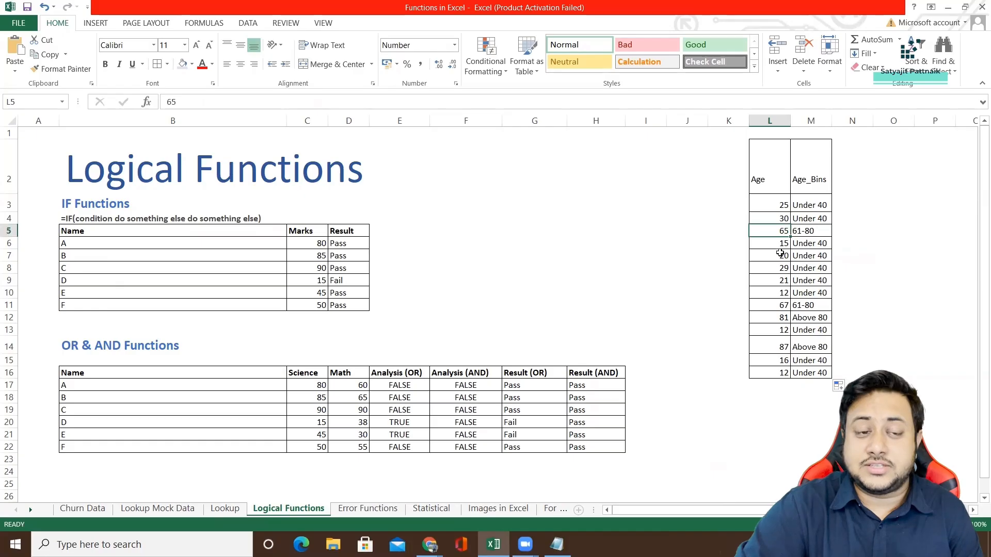
left_click(779, 242)
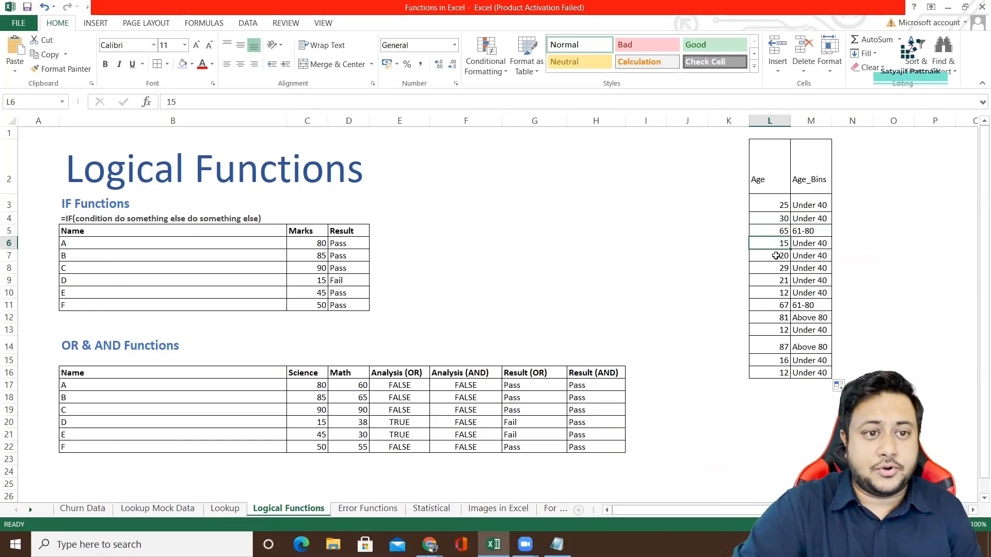
left_click(780, 256)
left_click_drag(810, 205, 810, 372)
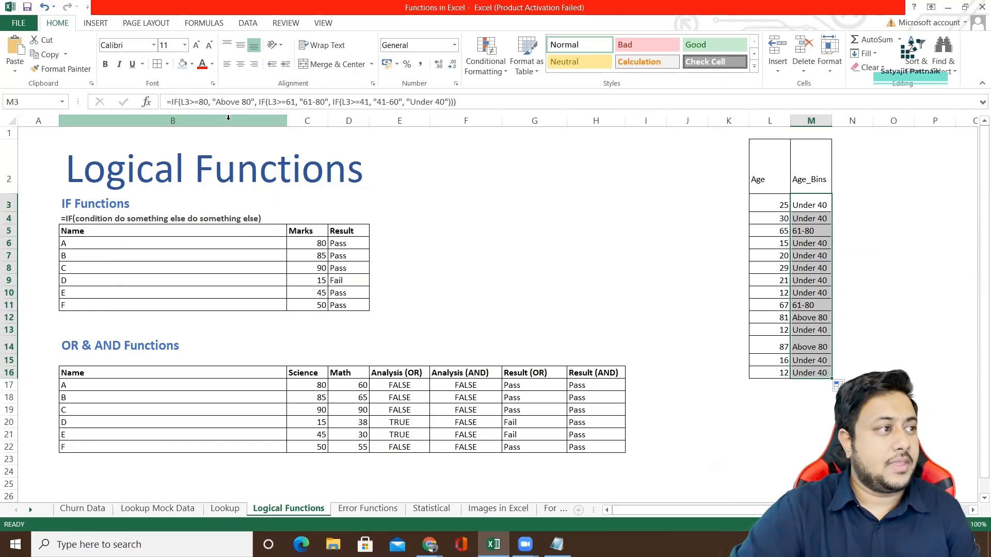
left_click_drag(169, 101, 403, 145)
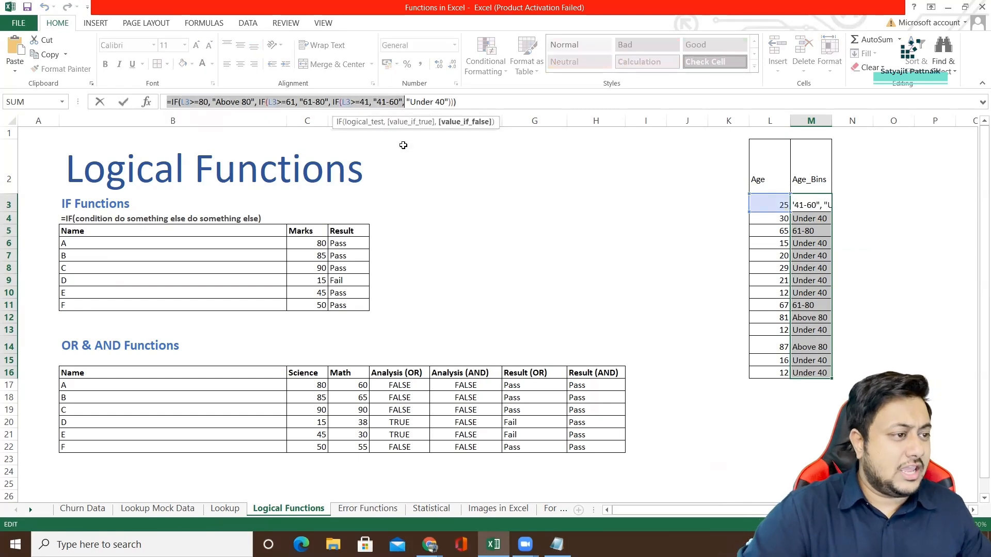
Switch to Notepad and write IF and ELSE on two separate lines below the formula.
key("alt+Tab")
left_click(394, 320)
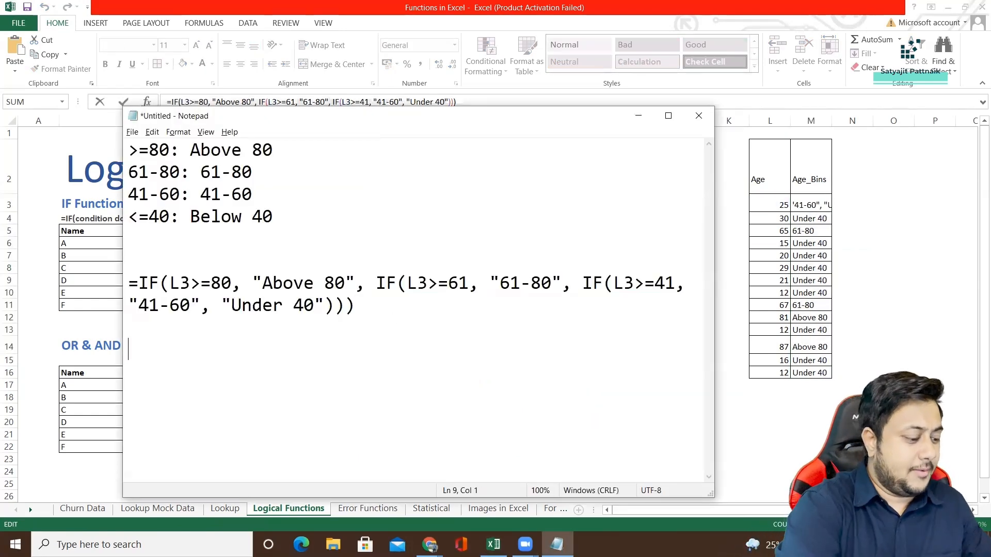
type("IF")
key("Return")
type("ELSe")
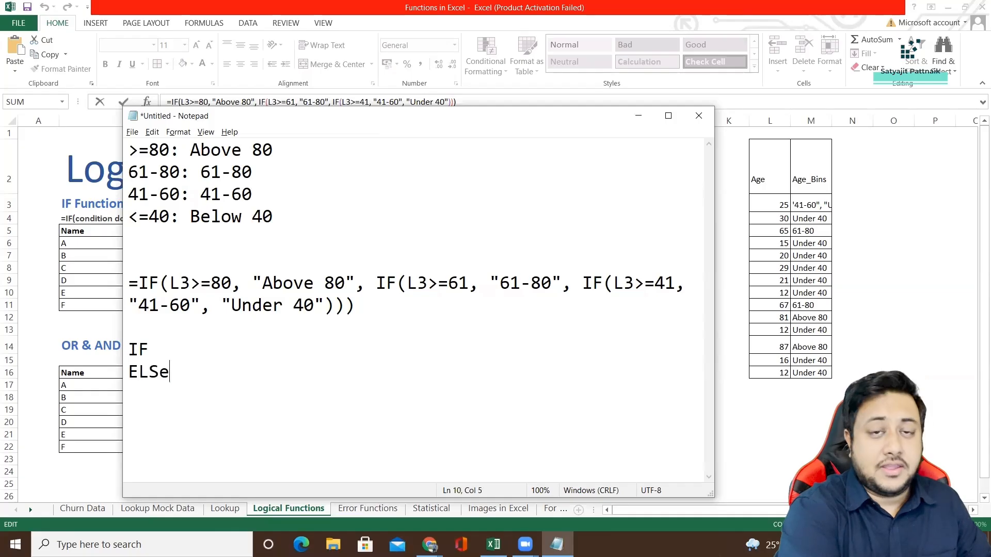
key("BackSpace")
type("E")
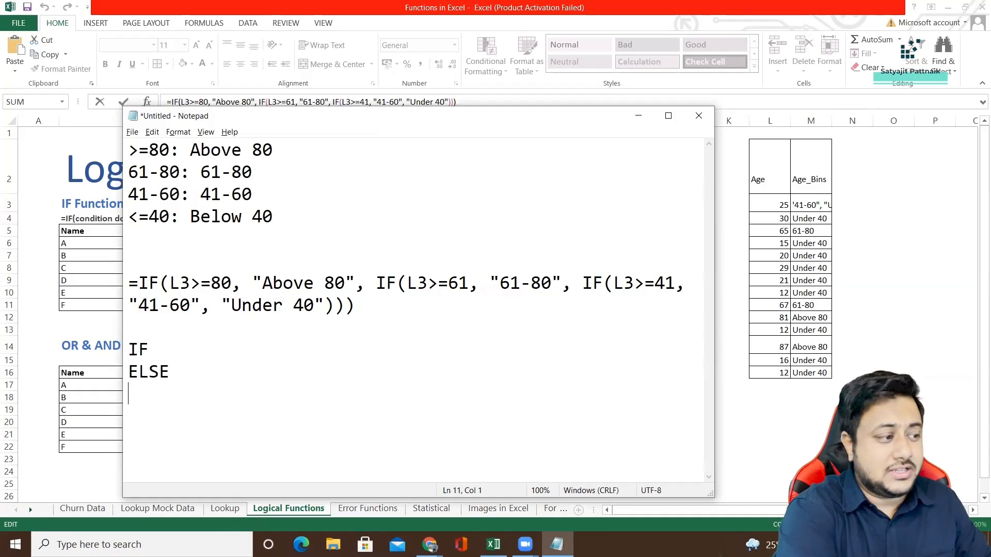
Below a blank line, add a second structure on four lines: IF, ELSE IF, ELSE IF, ELSE.
key("Return")
type("IF ELSE ")
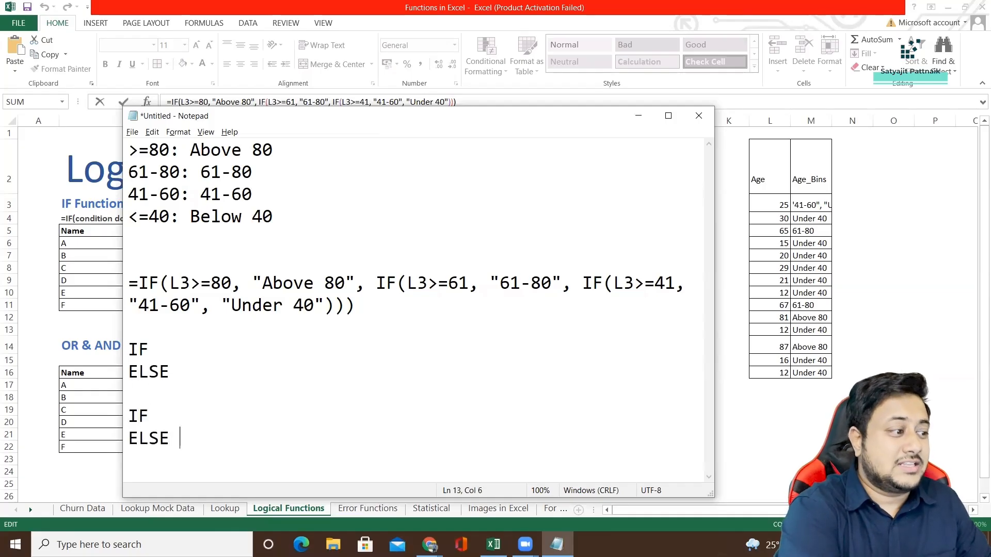
type("IFELSE IF")
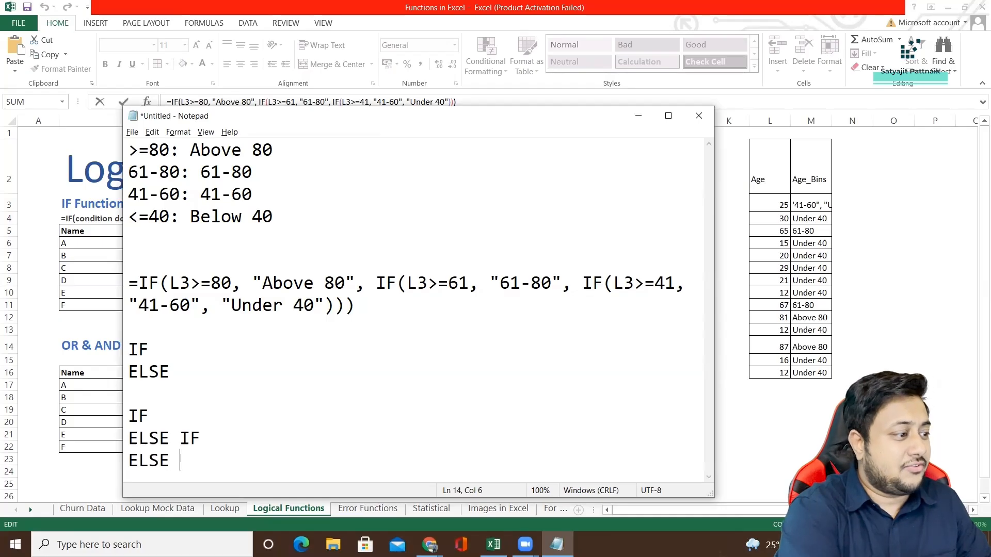
key("Return")
type("ELSE")
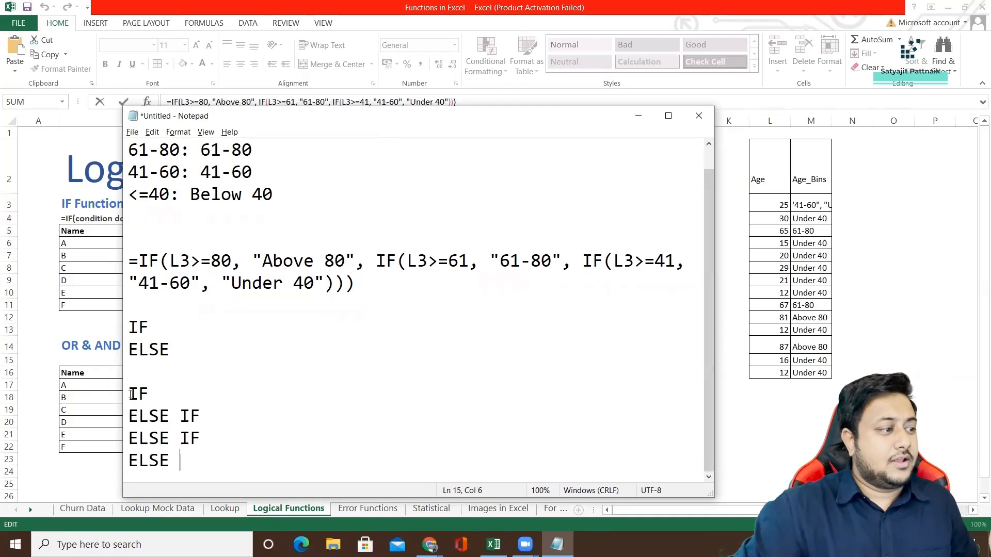
Review the IF, ELSE IF, ELSE structure line by line and compare it with the nested IF formula.
left_click_drag(129, 393, 219, 393)
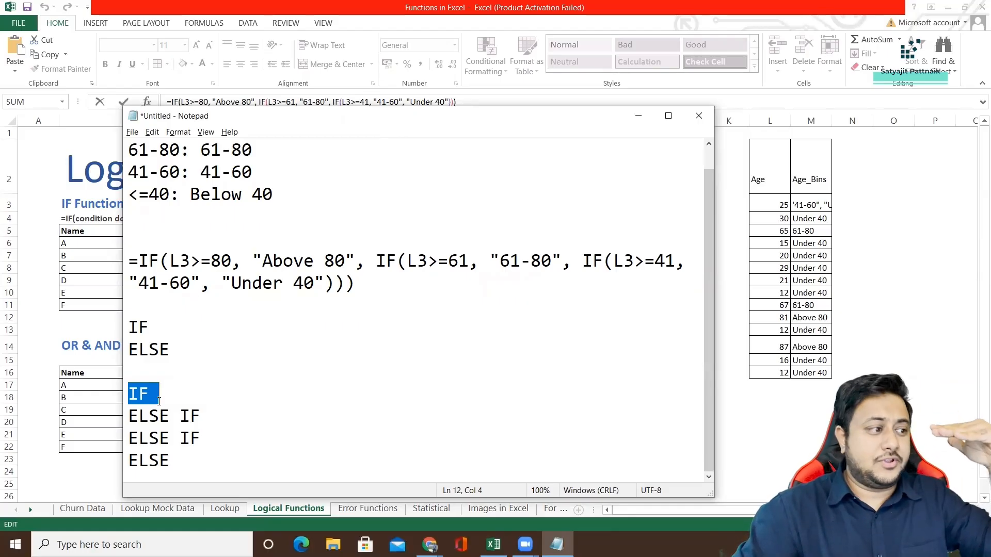
double_click(178, 396)
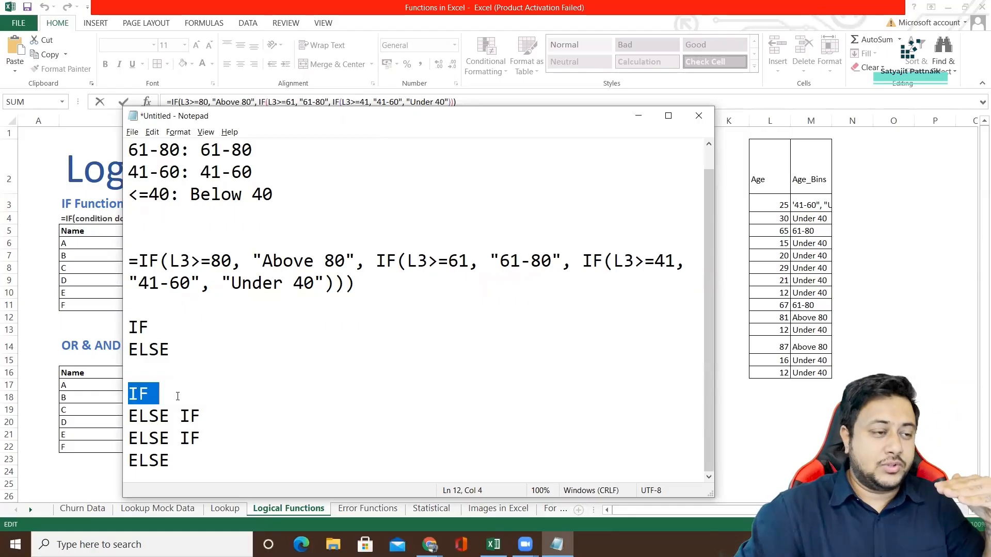
left_click_drag(169, 416, 236, 414)
left_click_drag(160, 438, 216, 436)
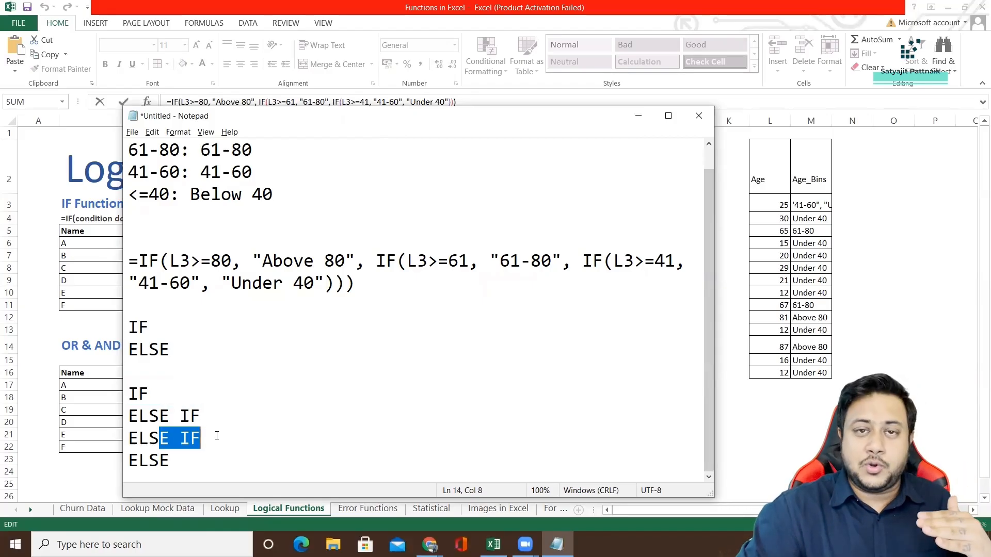
left_click(222, 461)
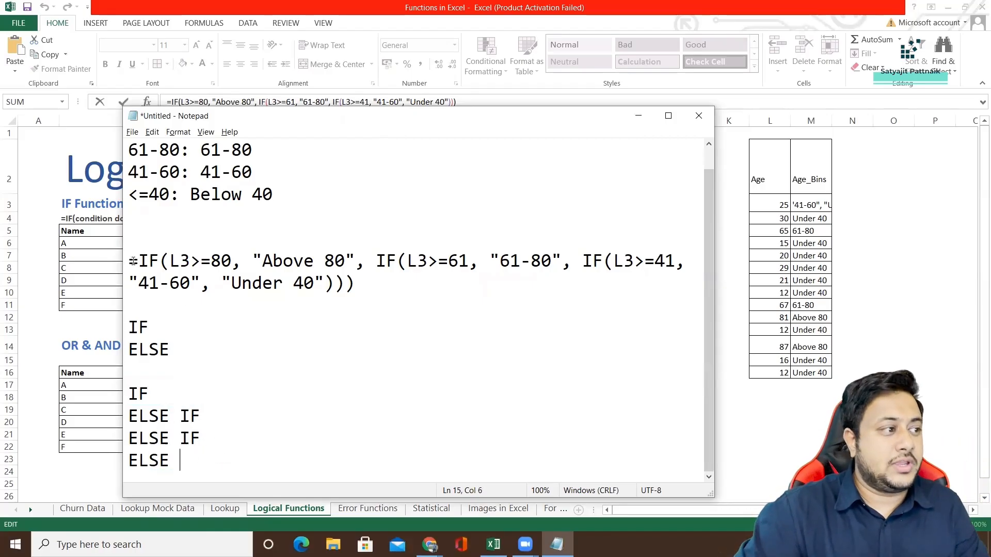
left_click_drag(170, 261, 671, 260)
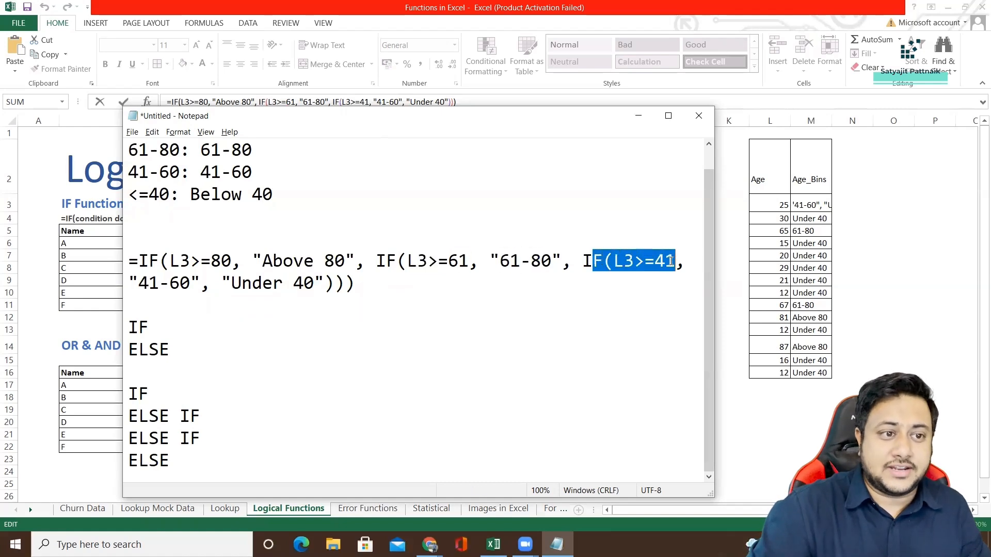
left_click_drag(138, 283, 208, 217)
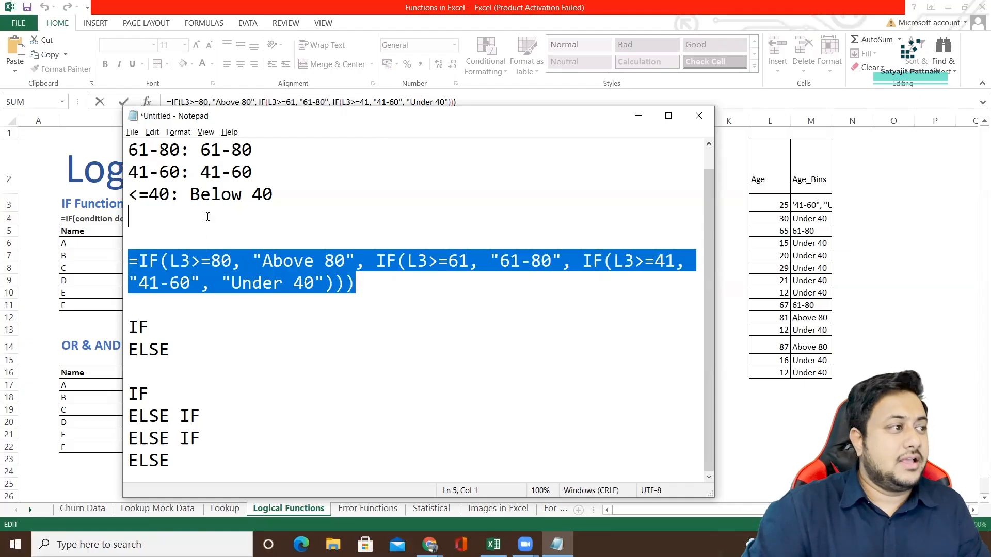
Return to Excel, discard the pending edit of M3's formula and view the Result formula in D6.
left_click(639, 115)
left_click(431, 267)
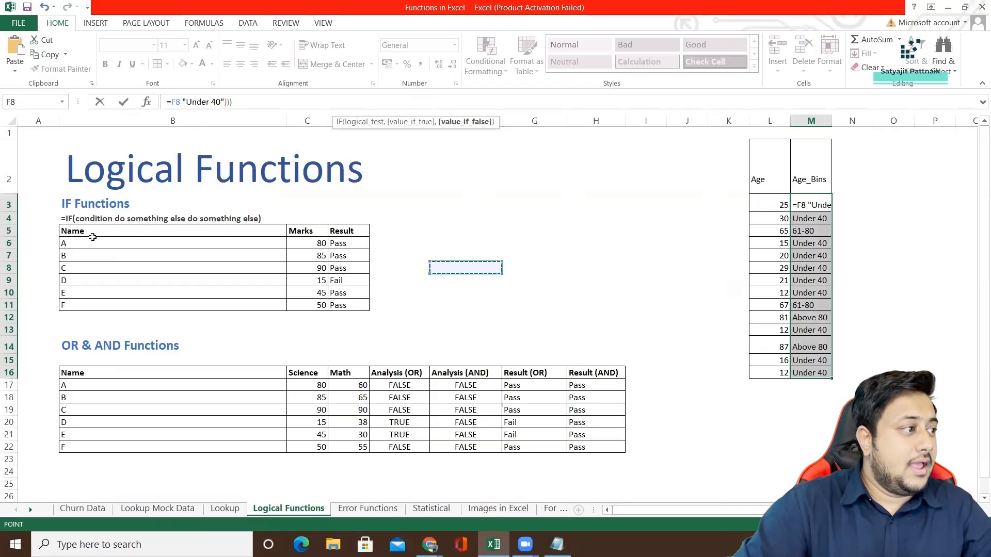
left_click_drag(93, 241, 310, 306)
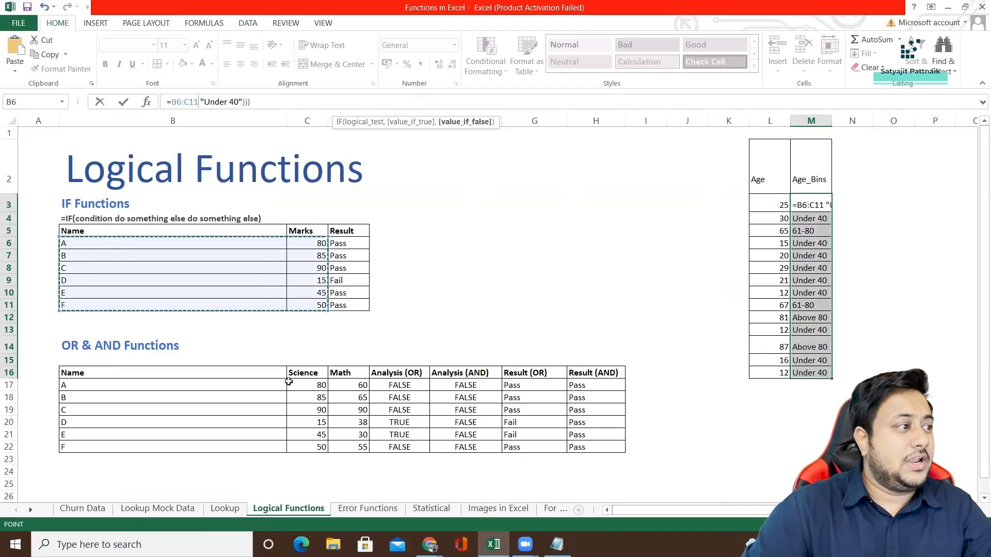
left_click(431, 291)
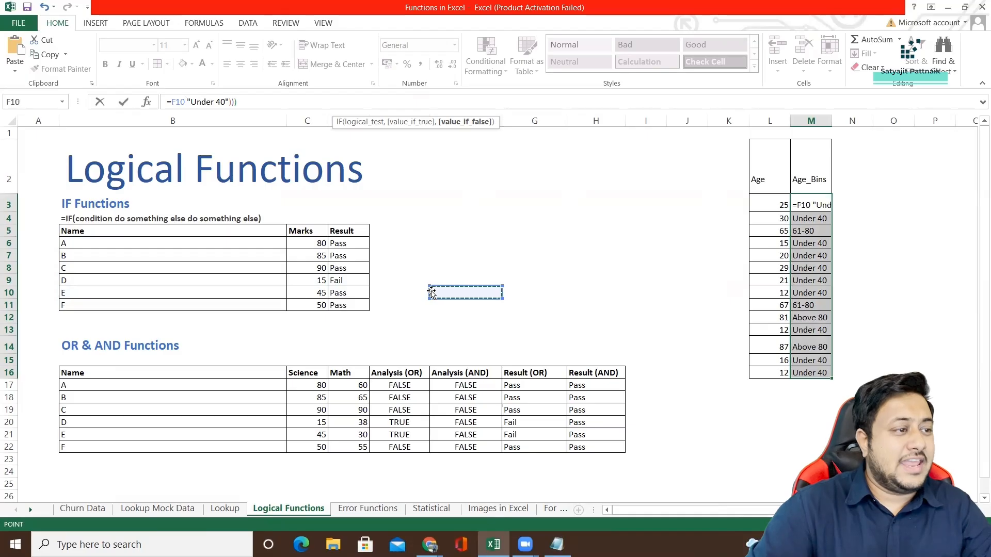
left_click(350, 244)
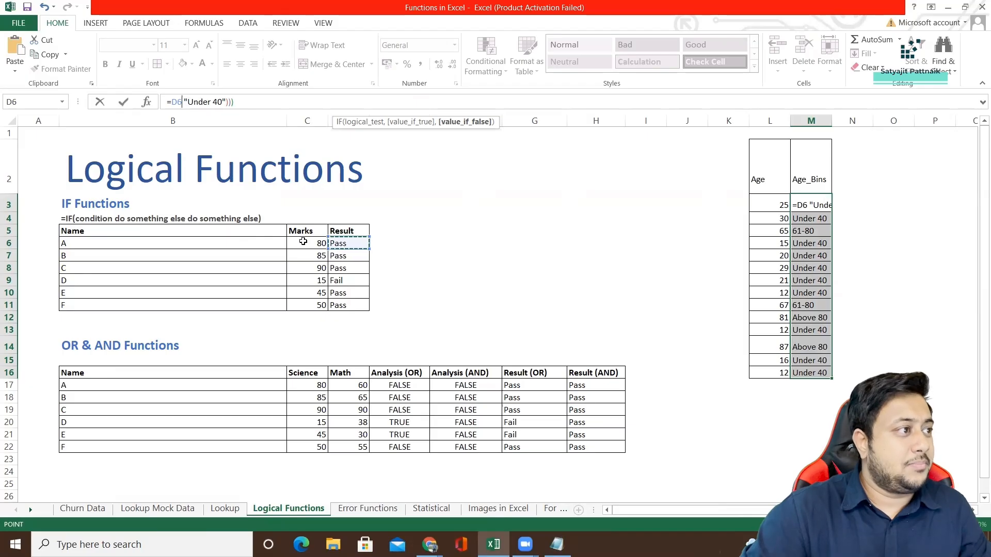
key("Escape")
left_click(342, 243)
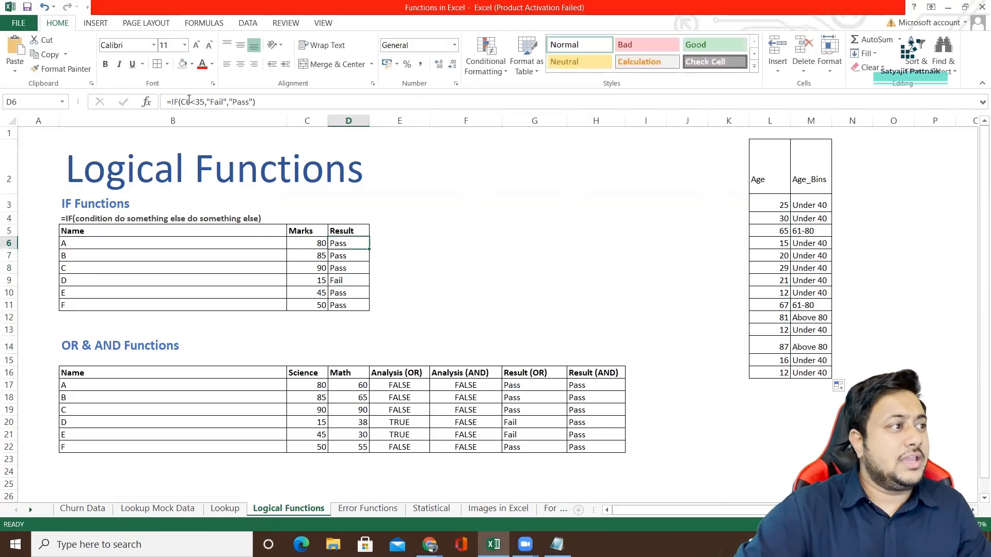
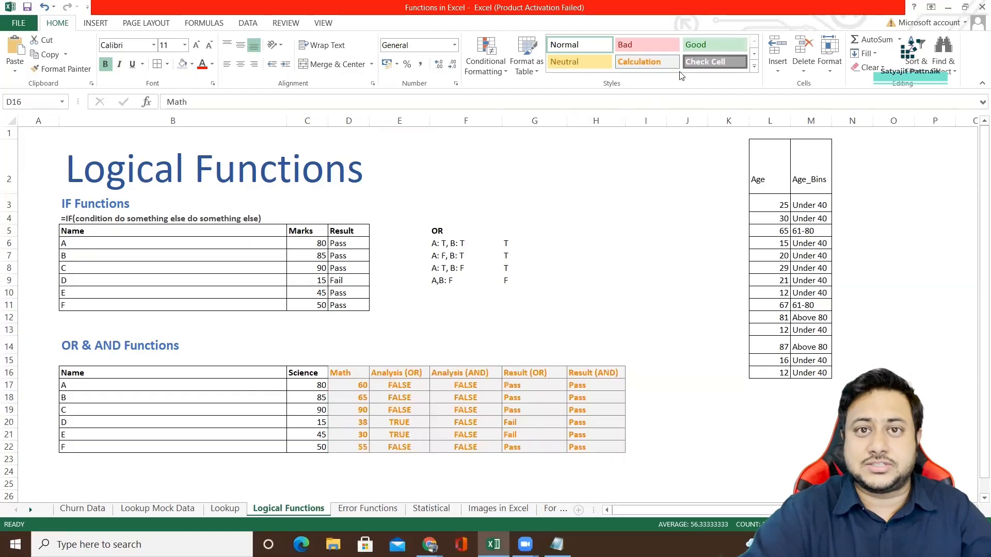
Examine the OR formula in E17 of the Analysis (OR) column without changing it.
left_click(550, 330)
left_click(408, 386)
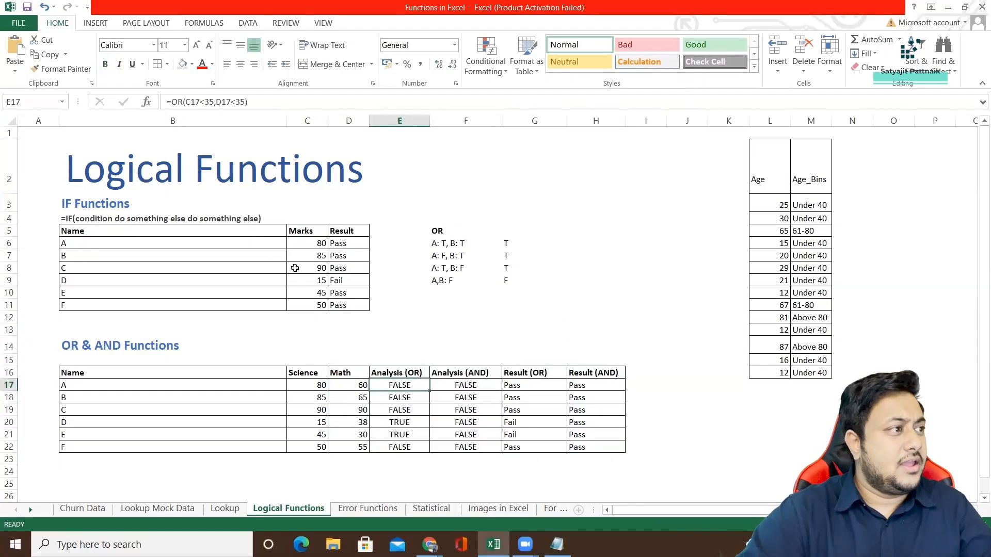
left_click_drag(171, 102, 248, 102)
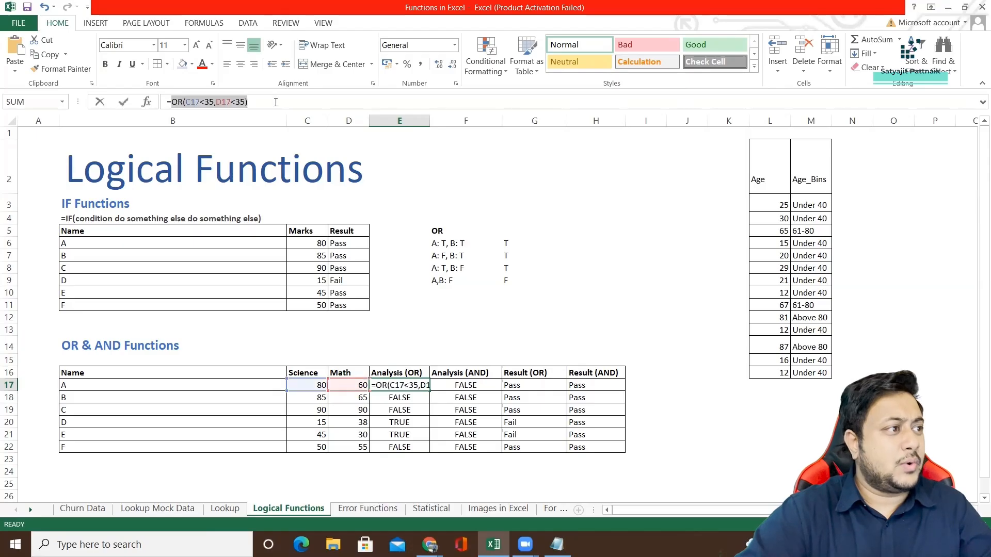
key("Escape")
Enter the test formula =OR(TRUE,TRUE) in the empty cell G2.
left_click(541, 182)
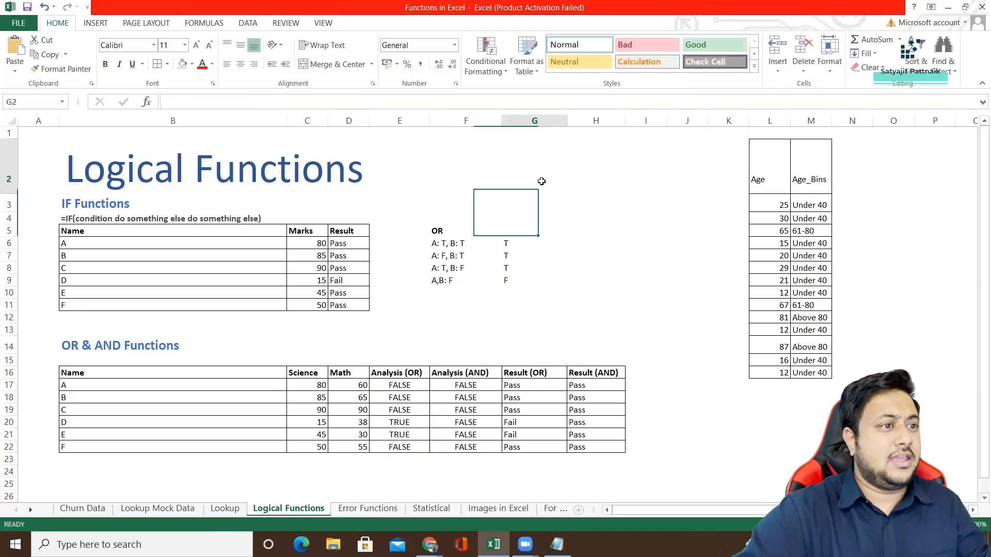
type("=OR(")
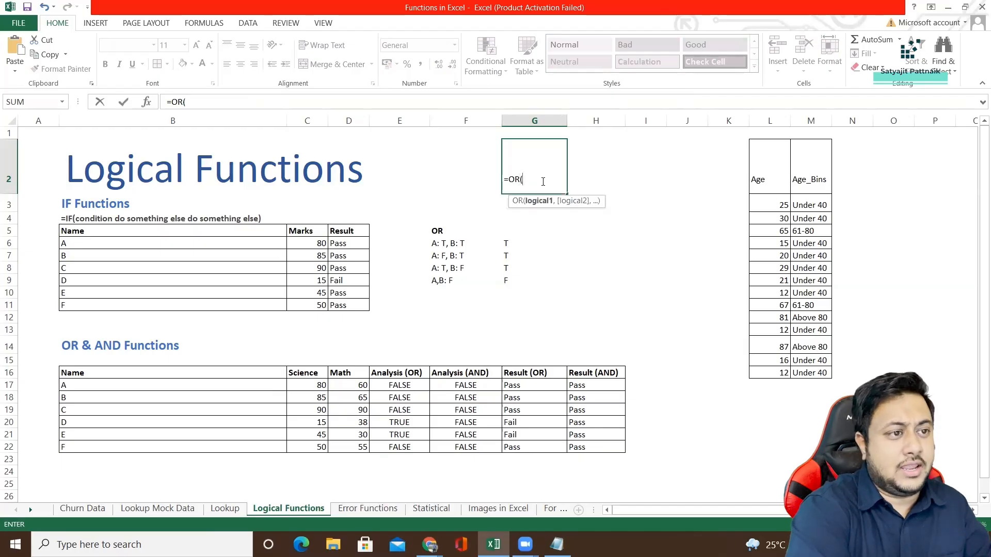
type("T")
key("BackSpace")
type("1")
key("BackSpace")
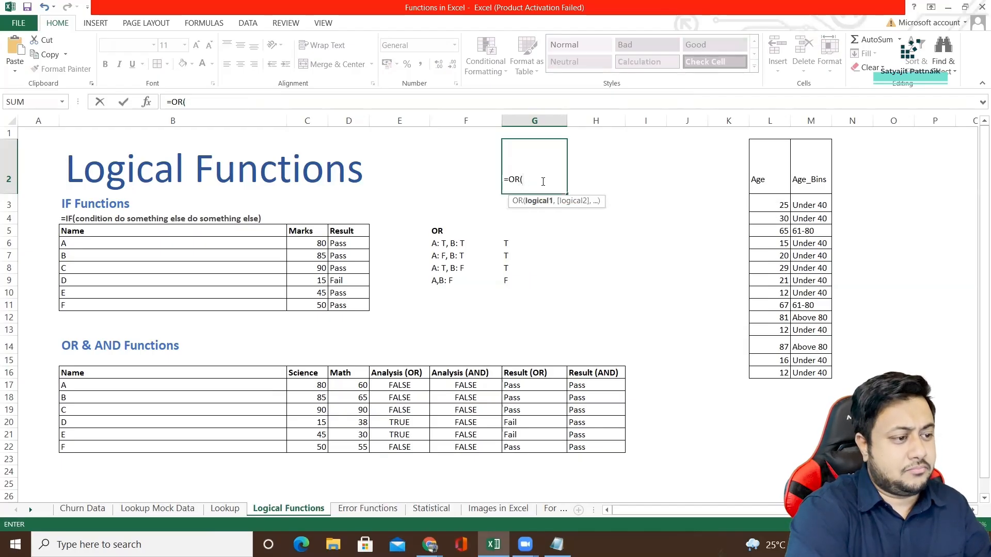
type("T")
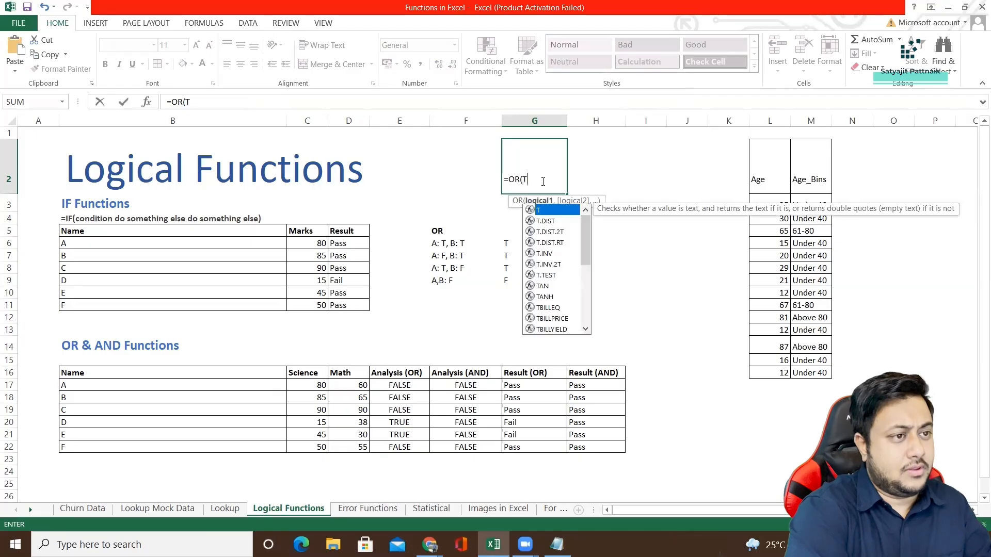
type("RUE,TRUE")
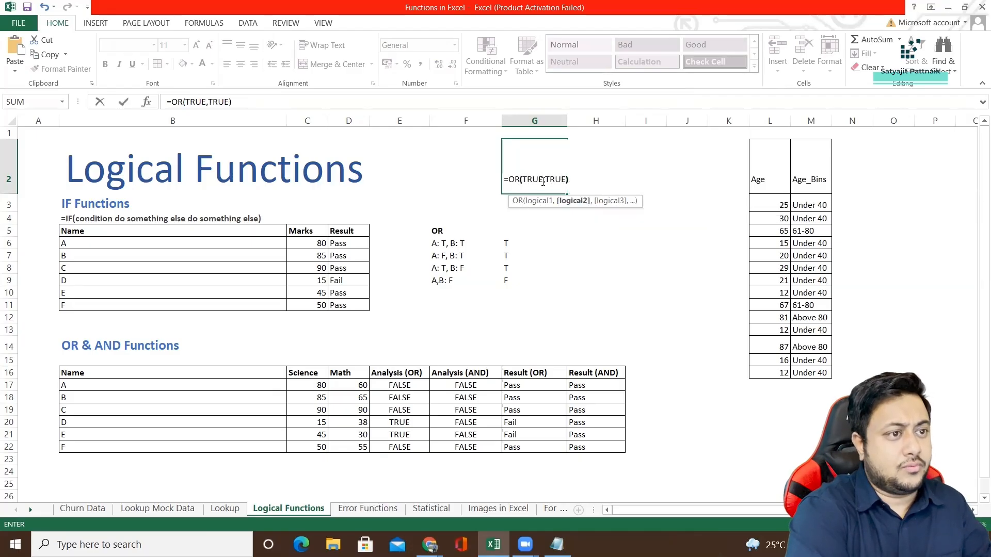
key("Return")
Change the first argument of the OR formula in G2 to FALSE.
double_click(541, 180)
double_click(530, 179)
type("FALSE")
key("Return")
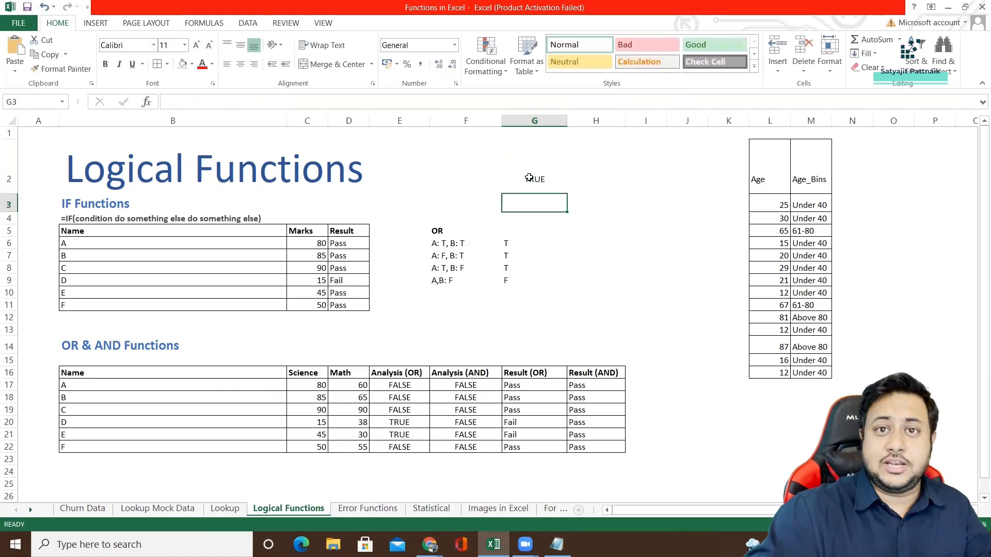
Change the second argument of G2's OR formula to FALSE, check the outcome and clear the cell.
double_click(530, 177)
double_click(555, 179)
type("F")
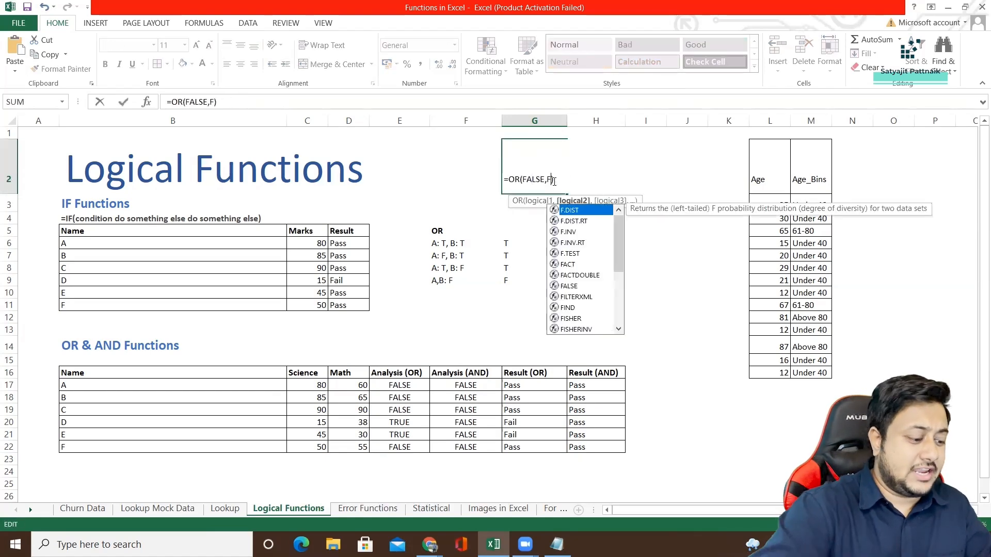
type("ALSE")
key("Return")
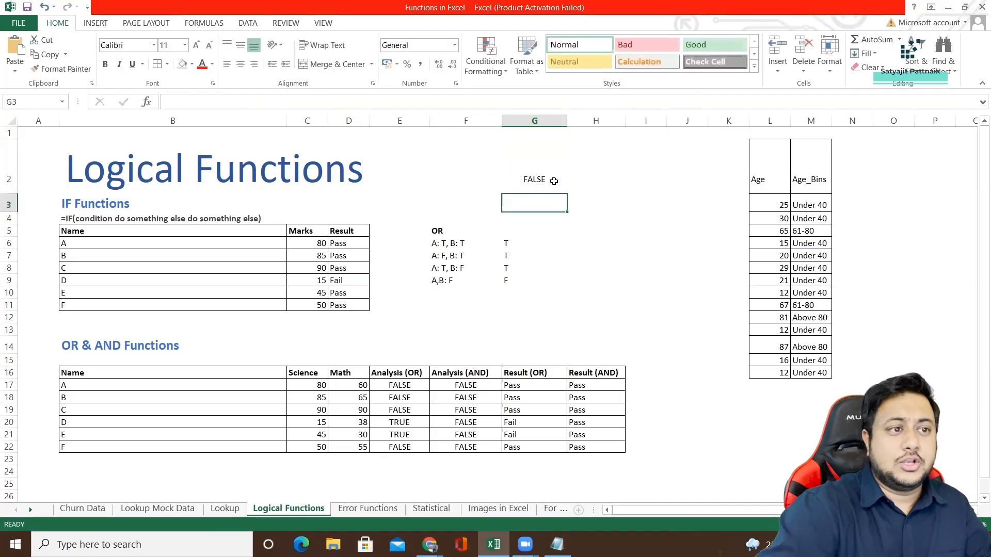
left_click(554, 181)
key("Delete")
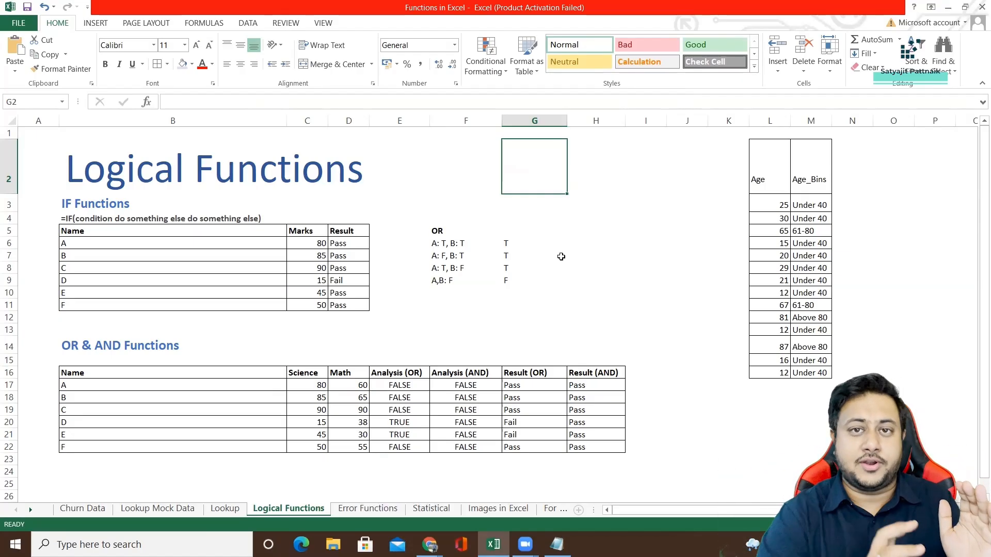
Open the Error Functions sheet and select the error examples in D3:D7 for review.
left_click(374, 510)
left_click(230, 256)
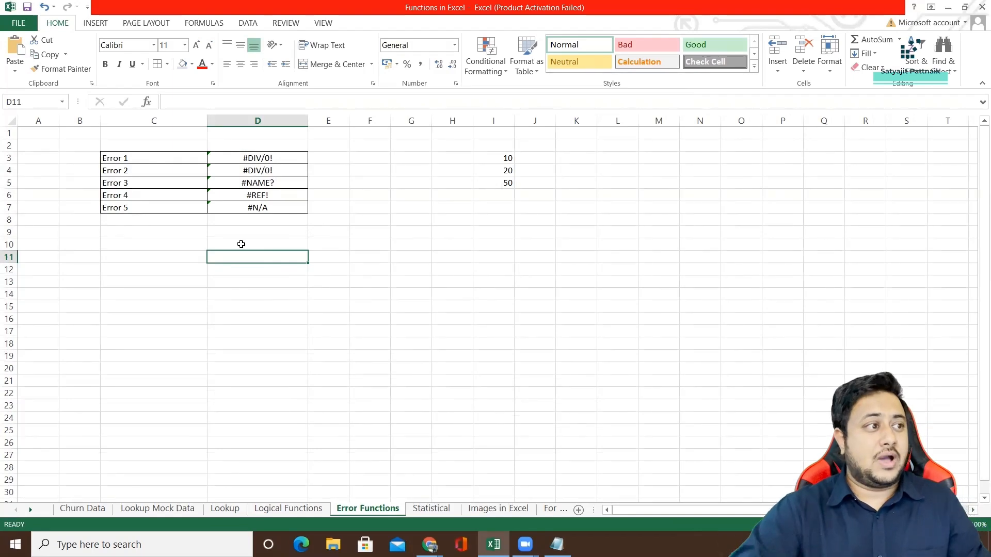
left_click_drag(266, 158, 267, 207)
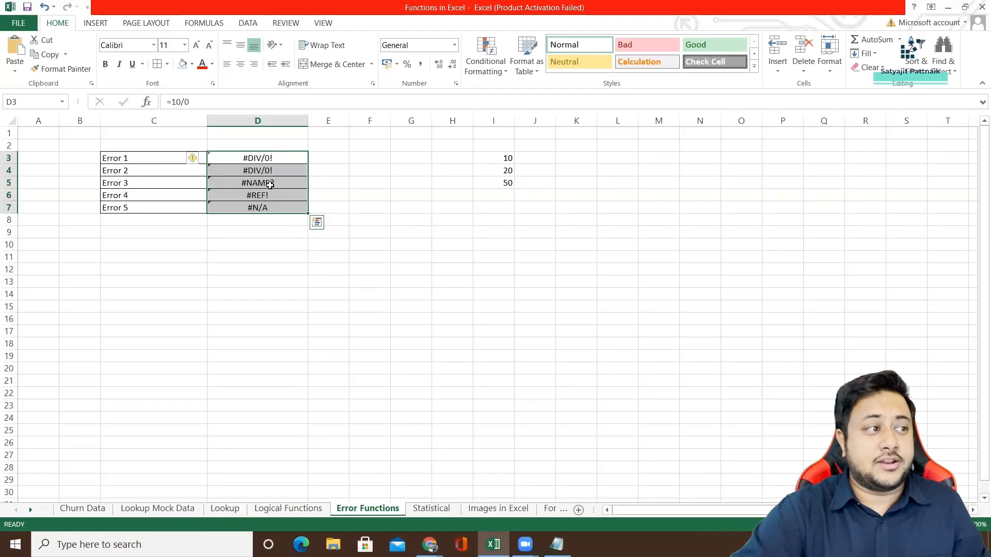
Enter the division-by-zero formula =10/0 in D9, below the error table.
left_click(253, 235)
type("=")
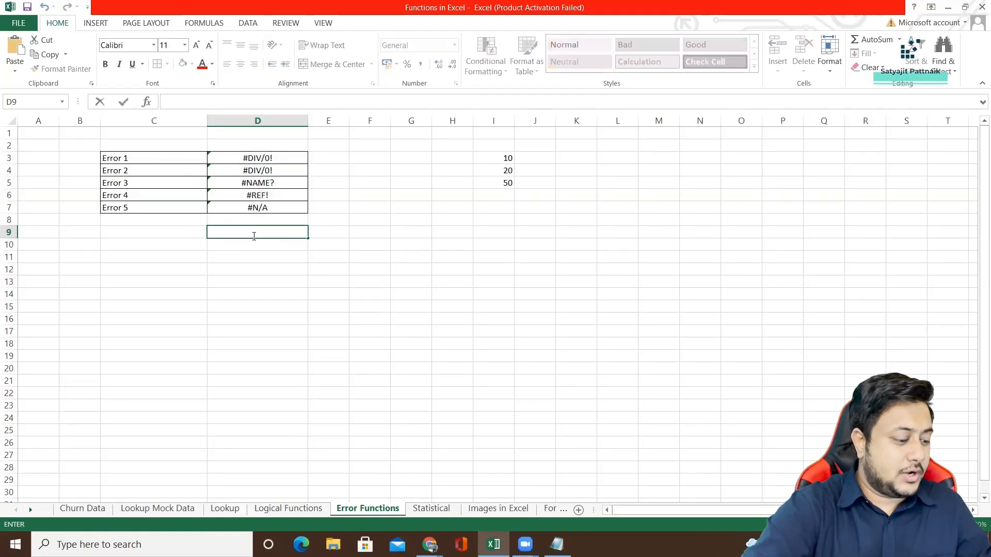
type("10/0")
key("Return")
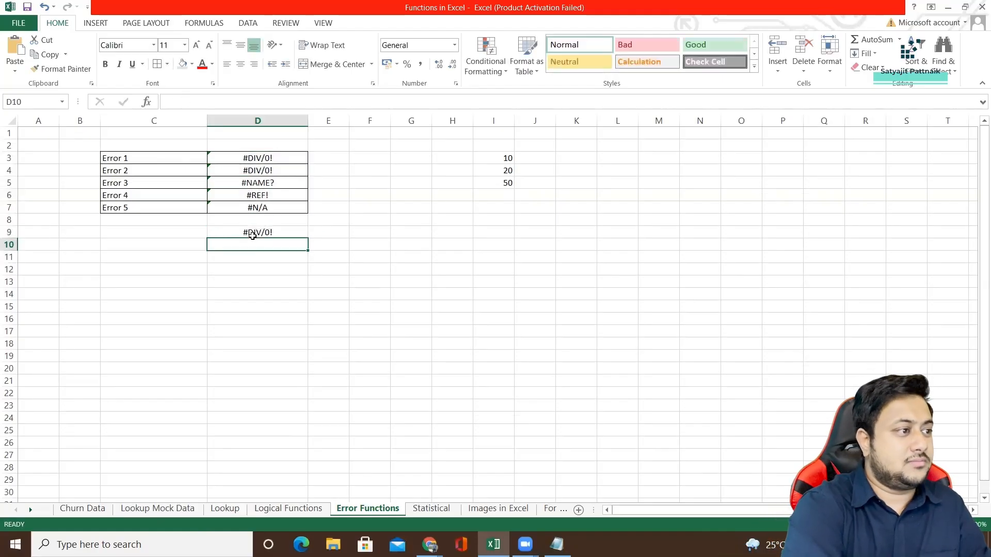
Check the error explanation for the division in D9 and clear the cell.
left_click(253, 235)
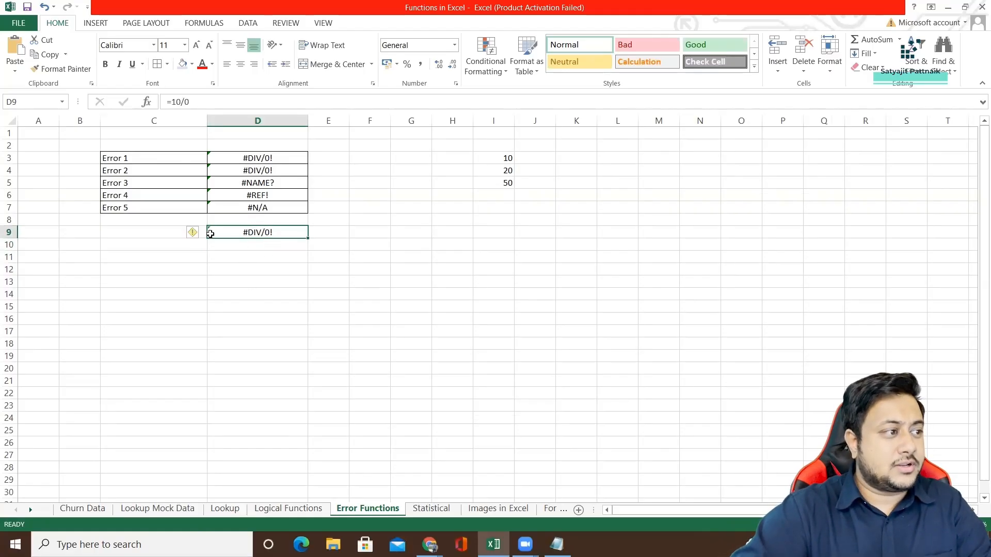
left_click(193, 233)
left_click(192, 234)
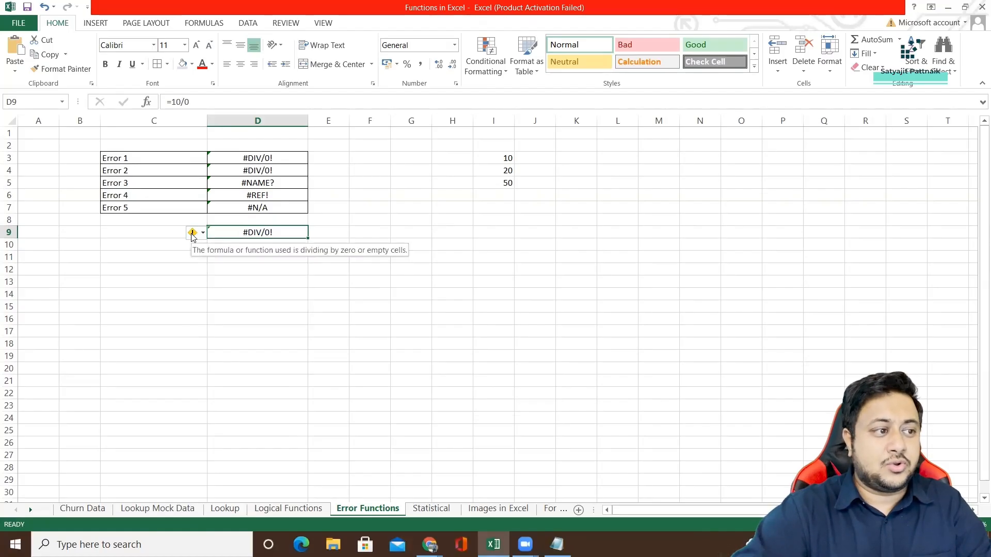
Examine the Error 2 formula in D4 and read its error explanation.
left_click(243, 170)
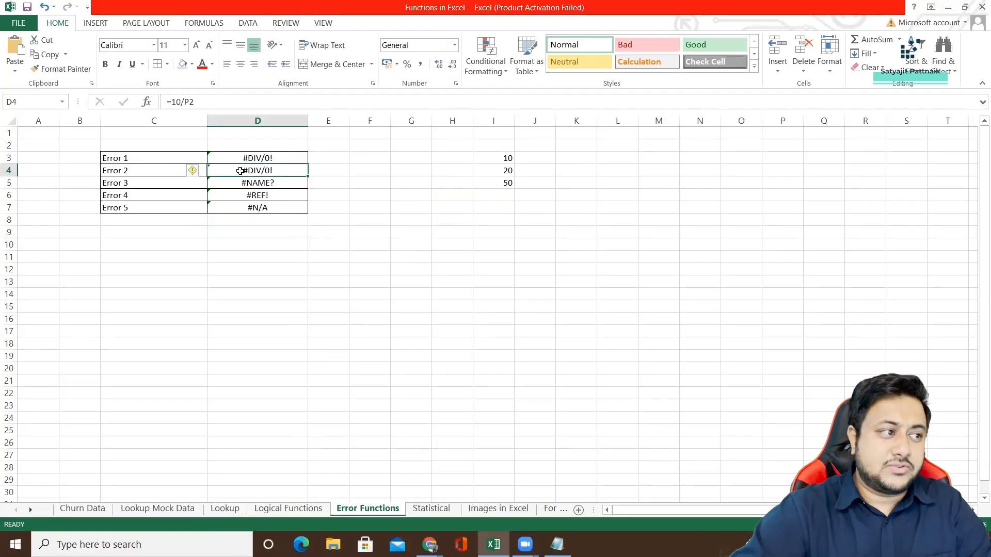
left_click_drag(201, 102, 171, 102)
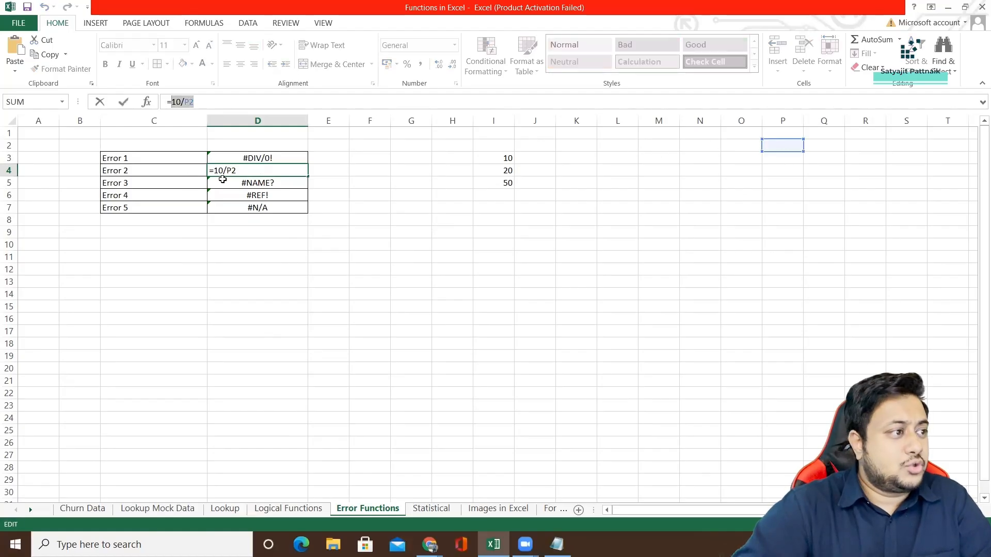
key("Return")
left_click(262, 170)
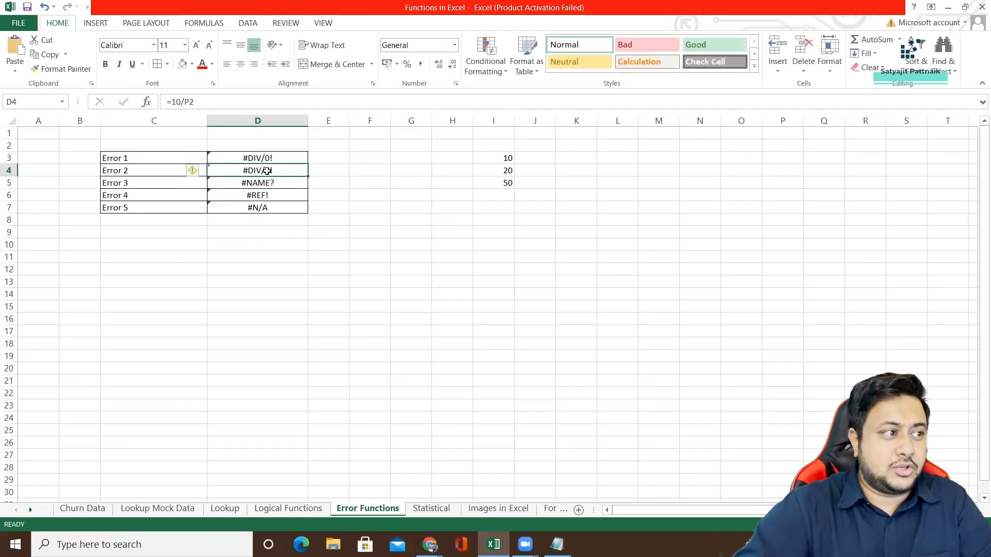
mouse_move(194, 172)
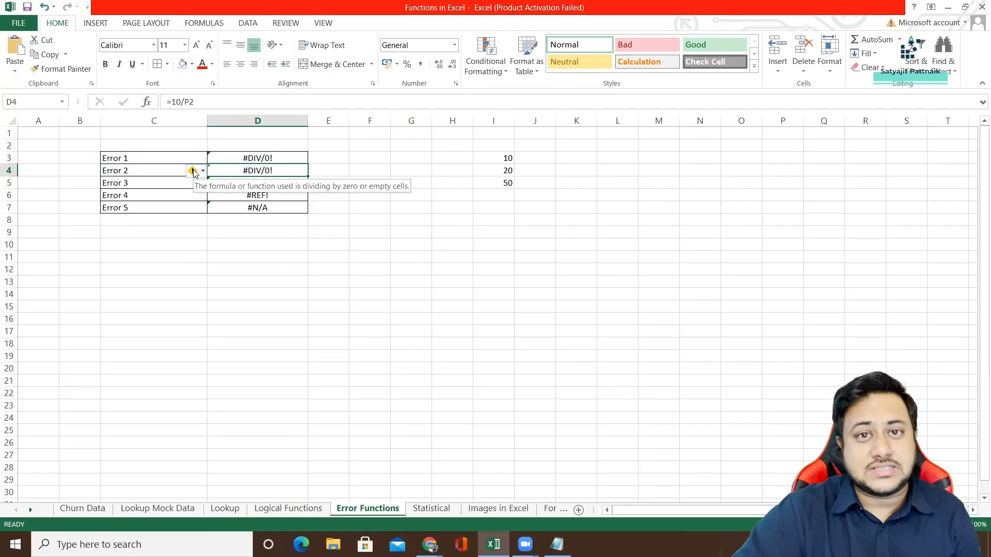
Examine the function name in the Error 3 formula in D5 and read its error explanation.
left_click(242, 185)
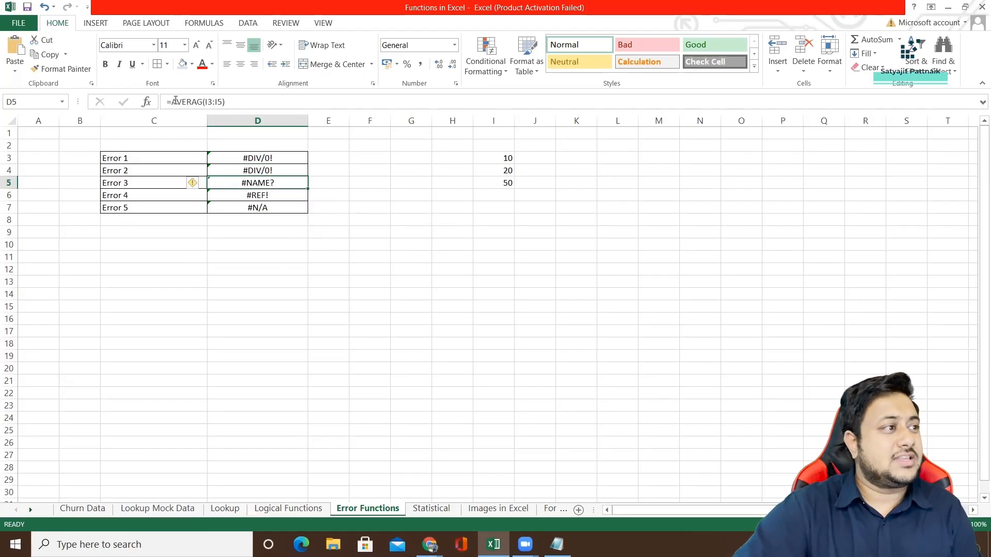
left_click_drag(172, 101, 203, 101)
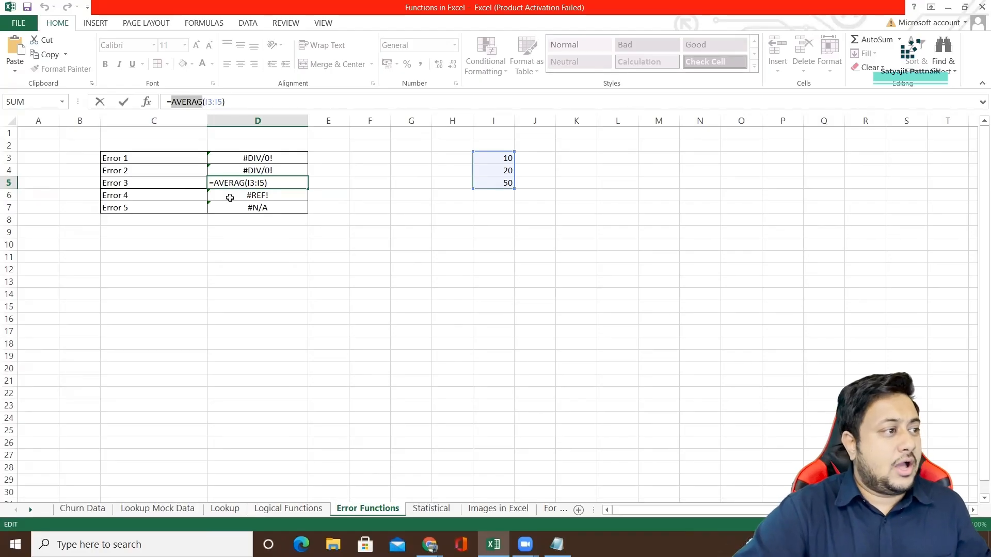
key("Escape")
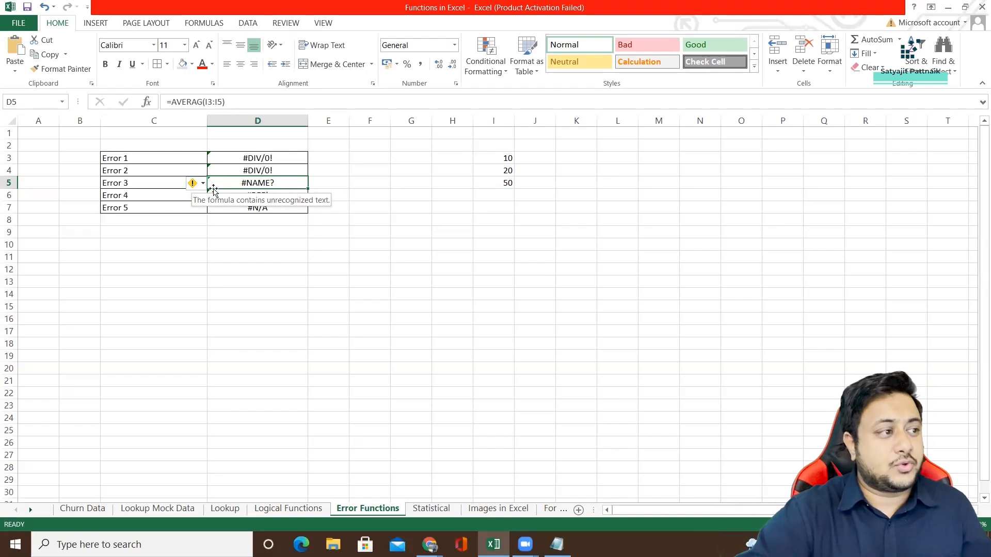
Review the VLOOKUP formulas and error explanations of Error 4 and Error 5 in D6 and D7.
left_click(255, 195)
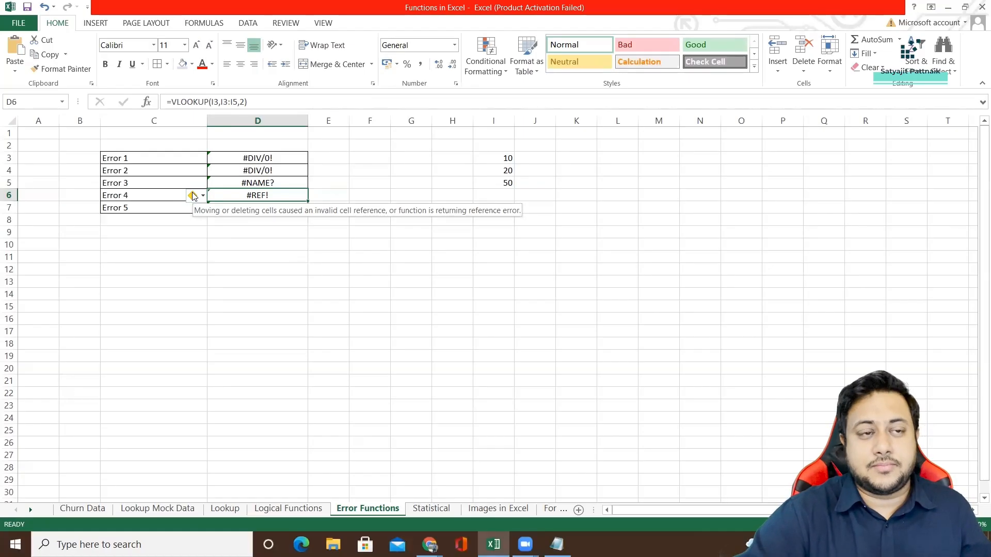
left_click(241, 210)
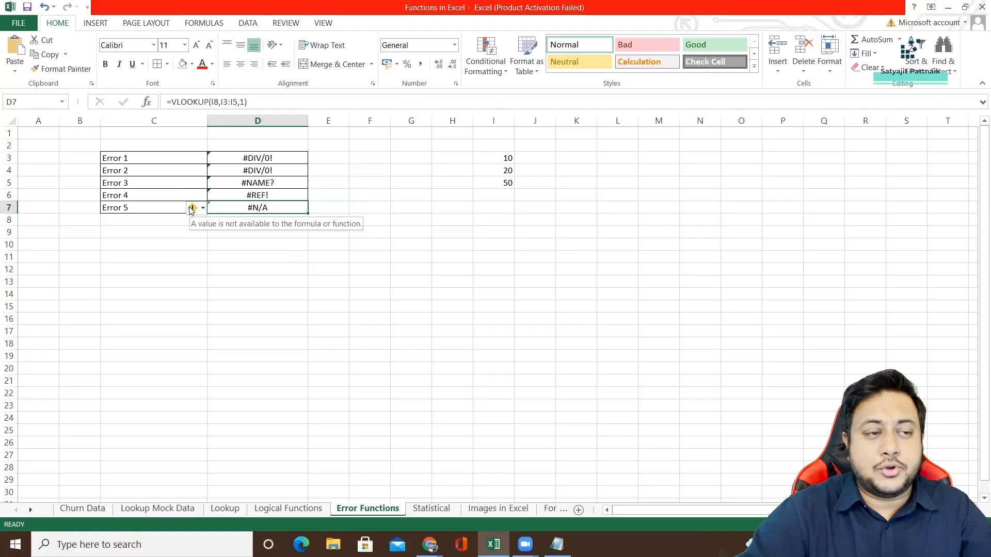
left_click_drag(259, 159, 259, 209)
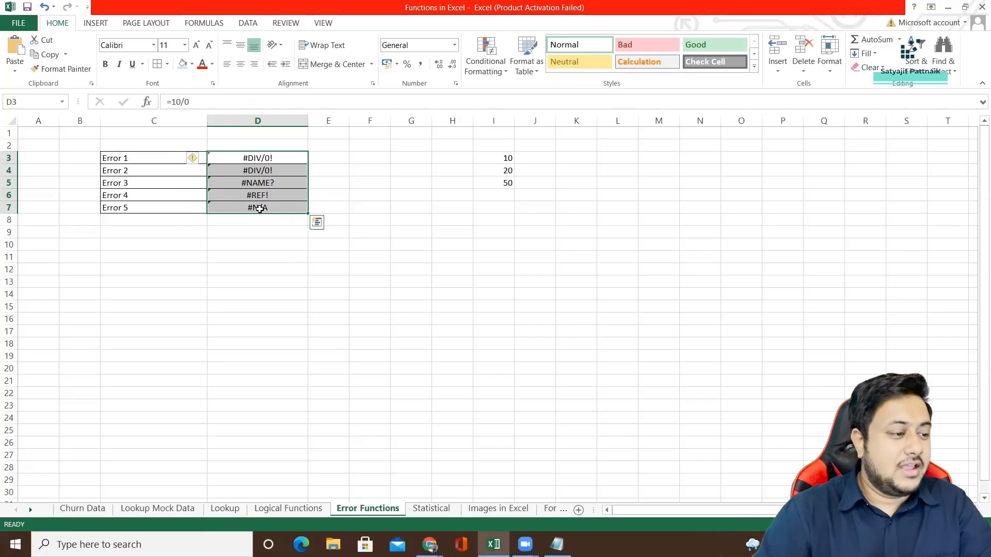
Return to the Logical Functions sheet and start a formula in H7 with =X.
left_click(290, 511)
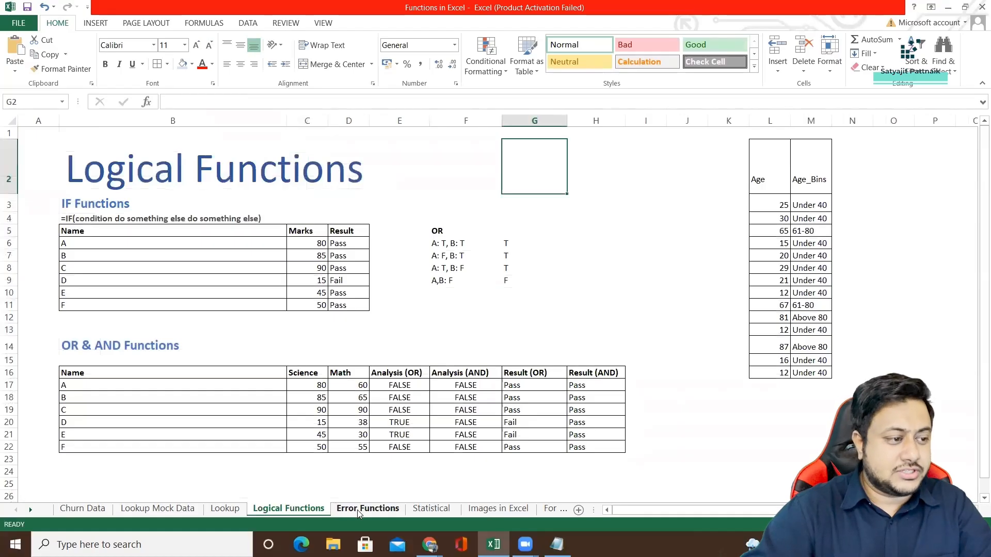
left_click(656, 373)
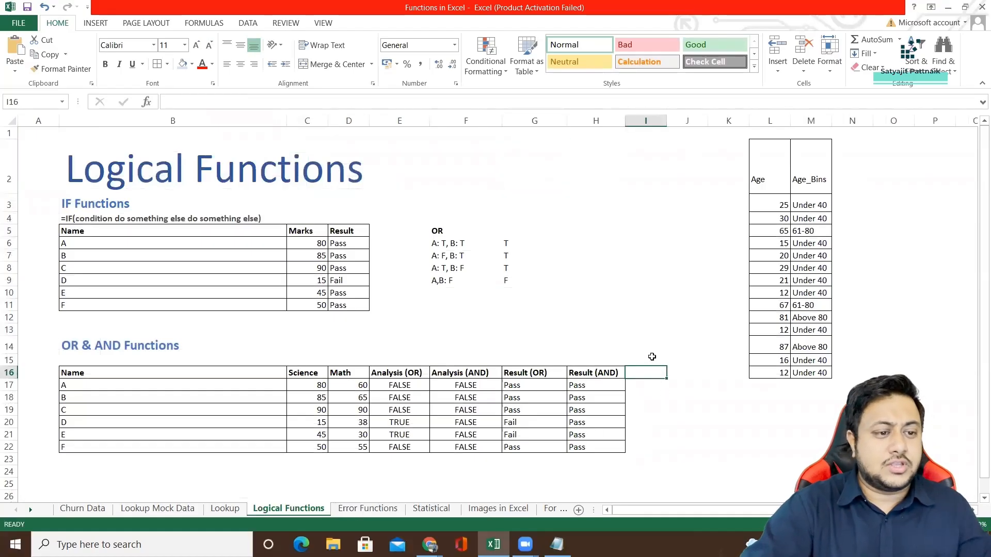
left_click(620, 253)
double_click(620, 251)
type("=X")
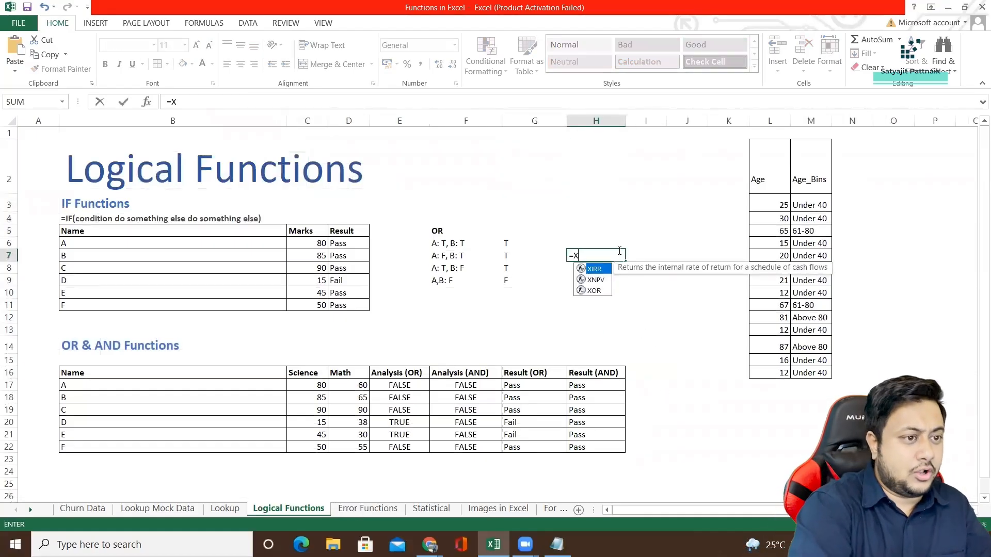
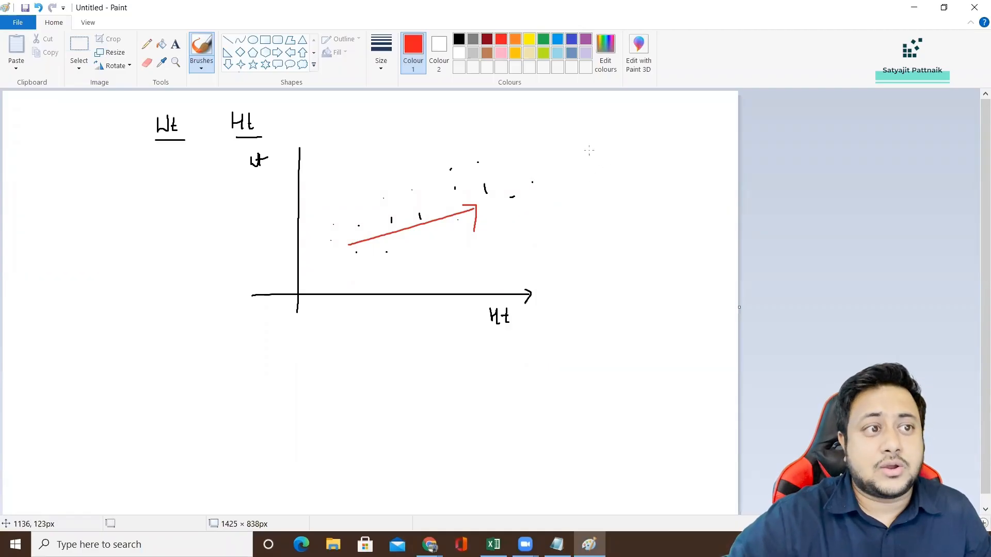
Write a circled ≈1 and >0 in red beside the height-weight scatter plot.
left_click_drag(613, 164, 613, 168)
mouse_move(620, 141)
left_mouse_down()
mouse_move(587, 150)
mouse_move(624, 144)
left_mouse_up()
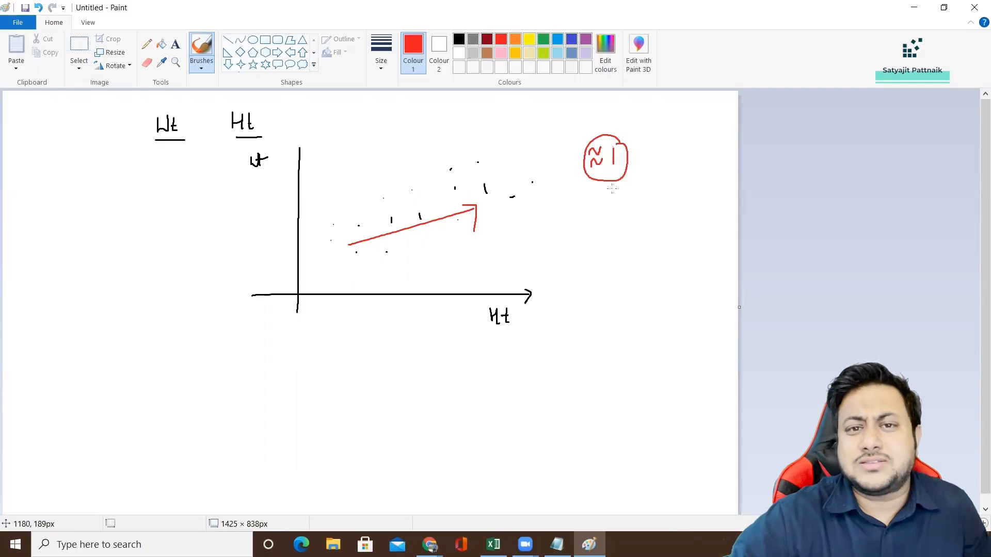
left_click_drag(673, 149, 674, 147)
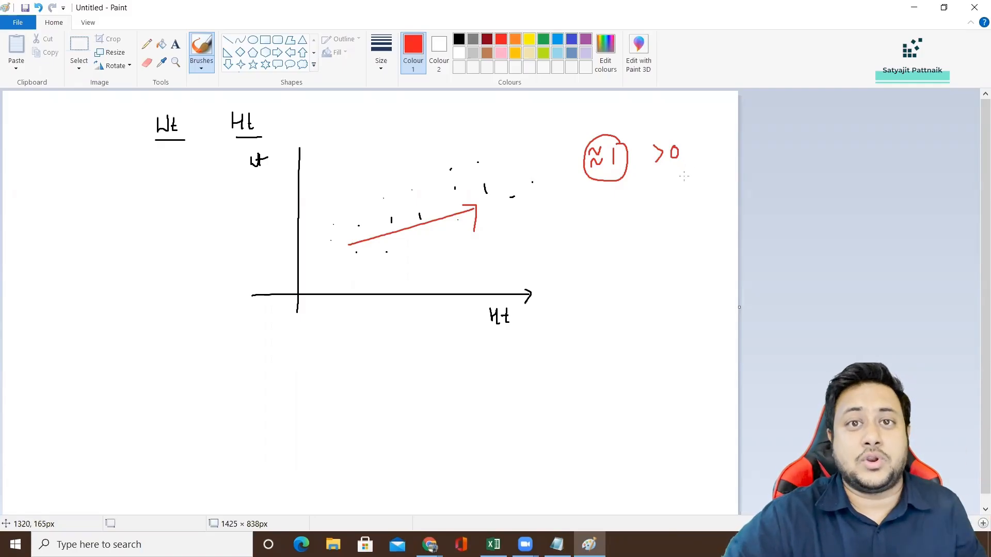
In indigo, add a downward-trending set of points with an arrow, and write Ht↑ Wt↓, a circled ≈-1 and <0 beside the plot.
left_click(572, 39)
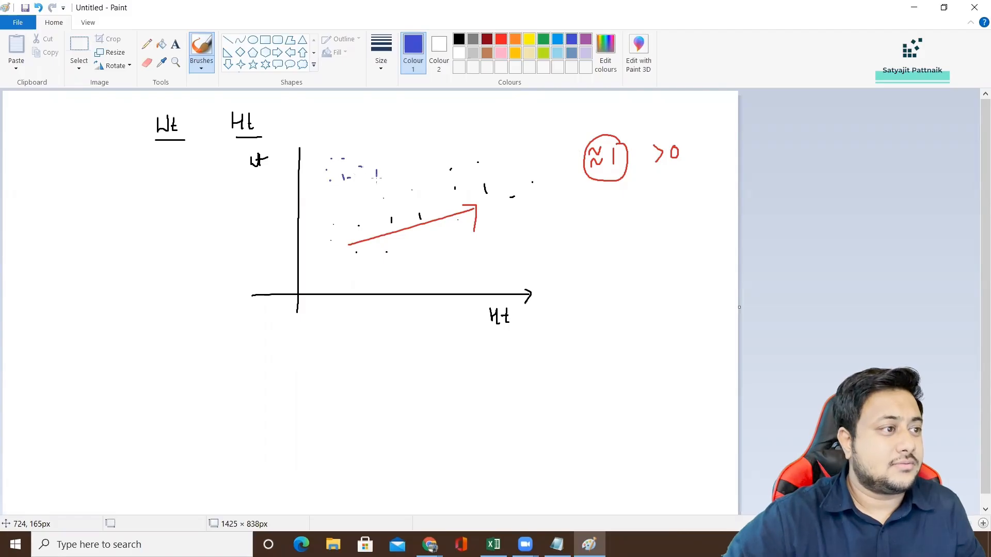
mouse_move(355, 186)
left_mouse_down()
mouse_move(434, 205)
mouse_move(436, 217)
left_mouse_up()
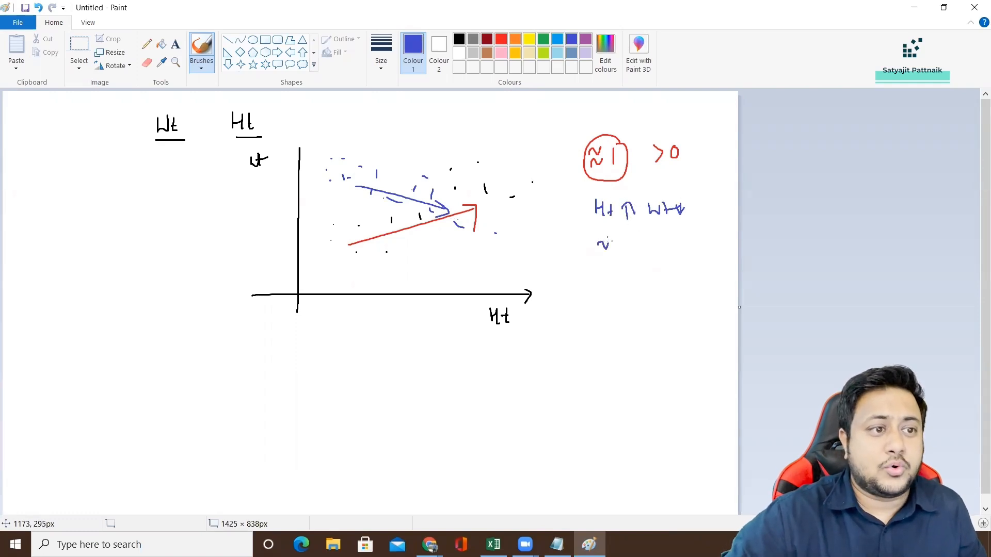
mouse_move(627, 246)
left_mouse_down()
mouse_move(601, 239)
mouse_move(672, 256)
left_mouse_up()
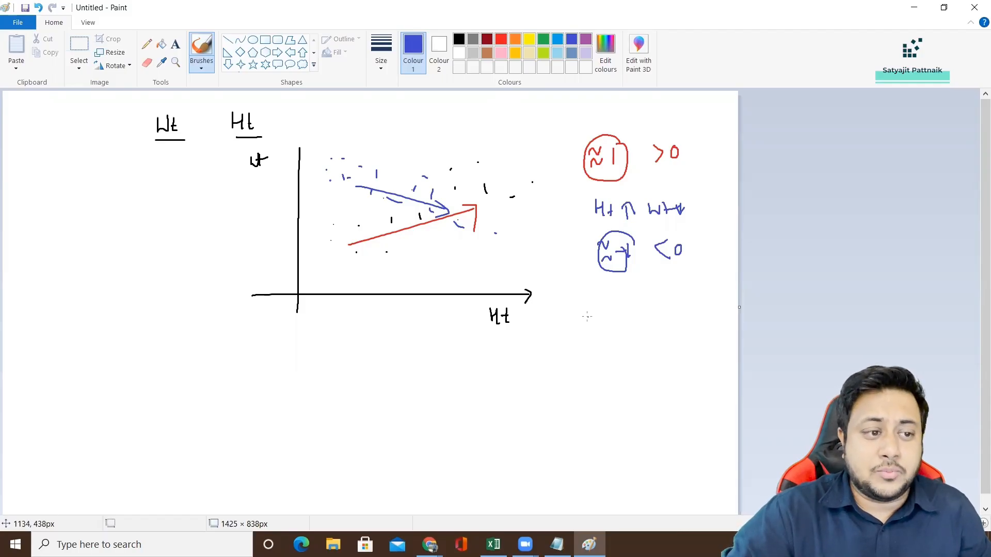
mouse_move(587, 318)
left_mouse_down()
mouse_move(610, 326)
mouse_move(588, 345)
mouse_move(606, 299)
mouse_move(576, 330)
mouse_move(612, 315)
left_mouse_up()
key("ctrl+z")
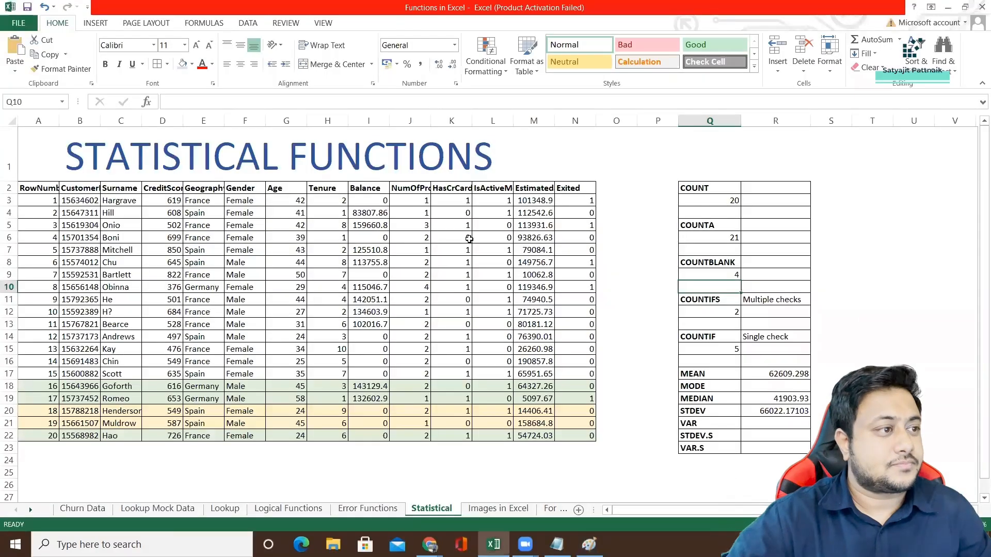
Switch to the Statistical sheet in Excel and review the first four column headers, from RowNumber to CreditScore.
left_click(363, 227)
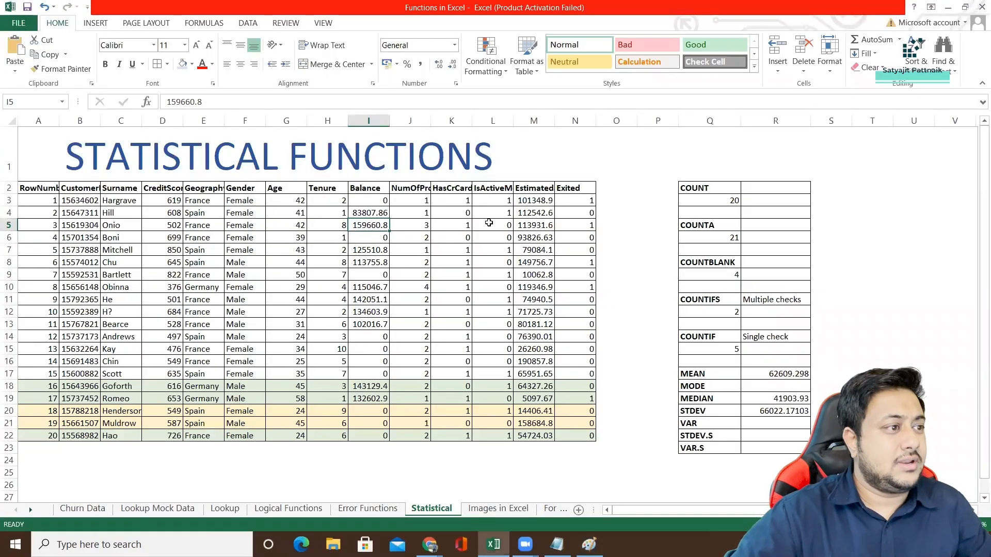
scroll(361, 233, "up", 2)
scroll(388, 232, "down", 2)
scroll(284, 207, "up", 1)
left_click(48, 201)
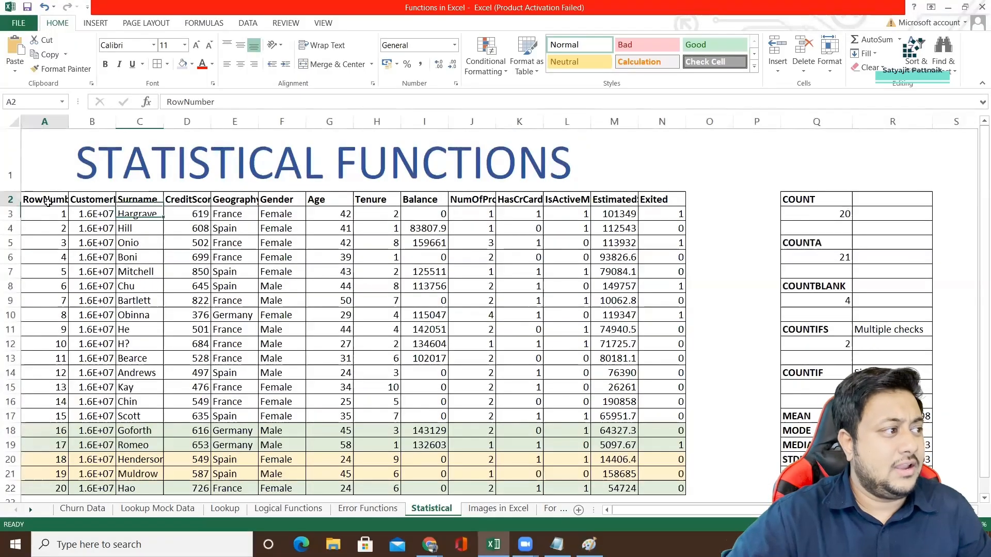
left_click(83, 201)
left_click(137, 201)
left_click(176, 202)
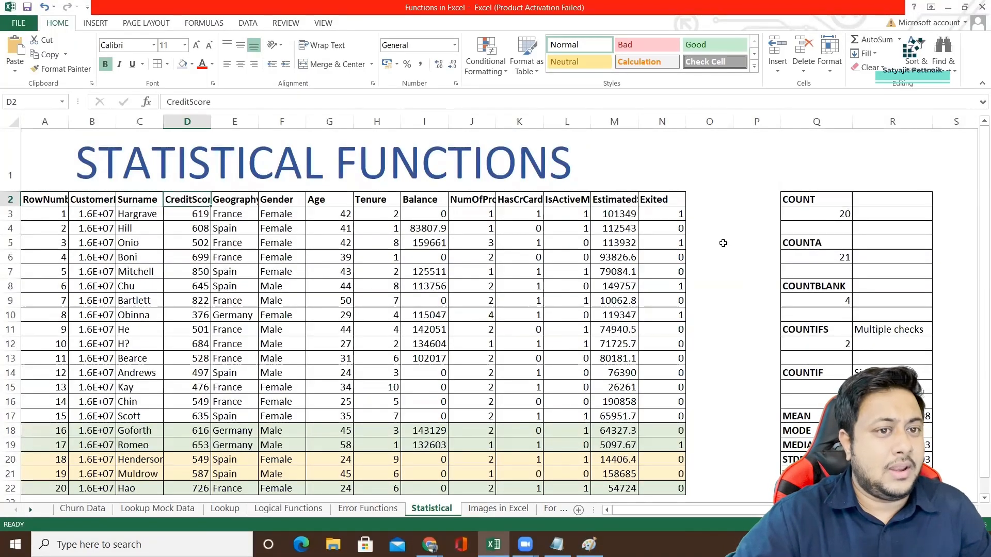
Examine the COUNT formula in Q3 and look over the customer data table it refers to.
left_click(825, 198)
left_click(819, 216)
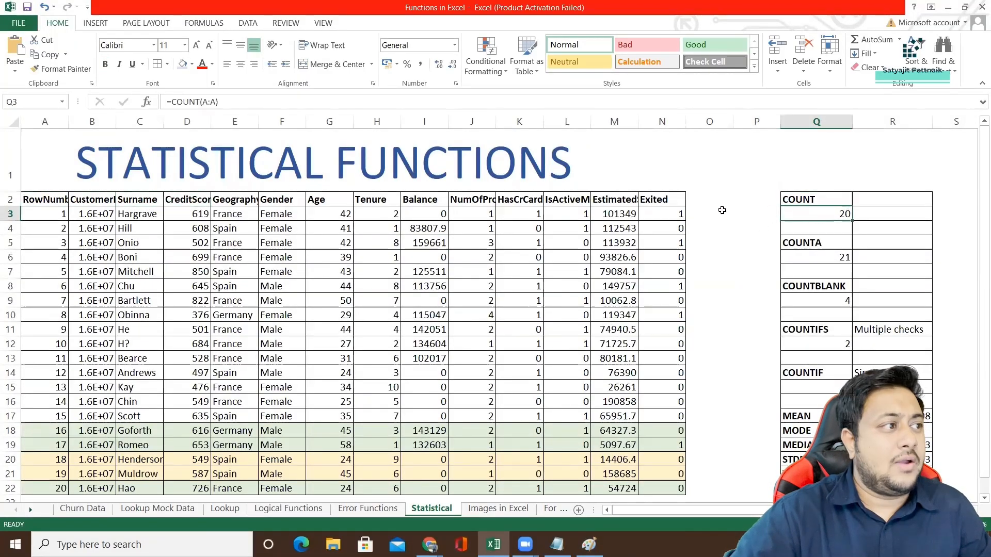
scroll(365, 221, "down", 1)
scroll(330, 223, "up", 1)
scroll(291, 254, "down", 1)
scroll(251, 272, "up", 1)
left_click_drag(45, 199, 287, 349)
scroll(288, 349, "down", 1)
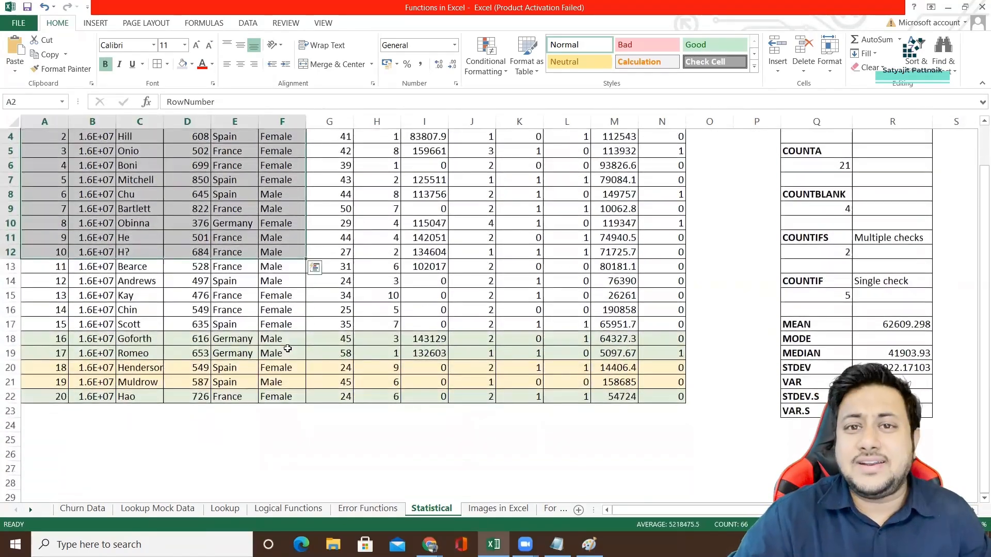
scroll(289, 348, "up", 1)
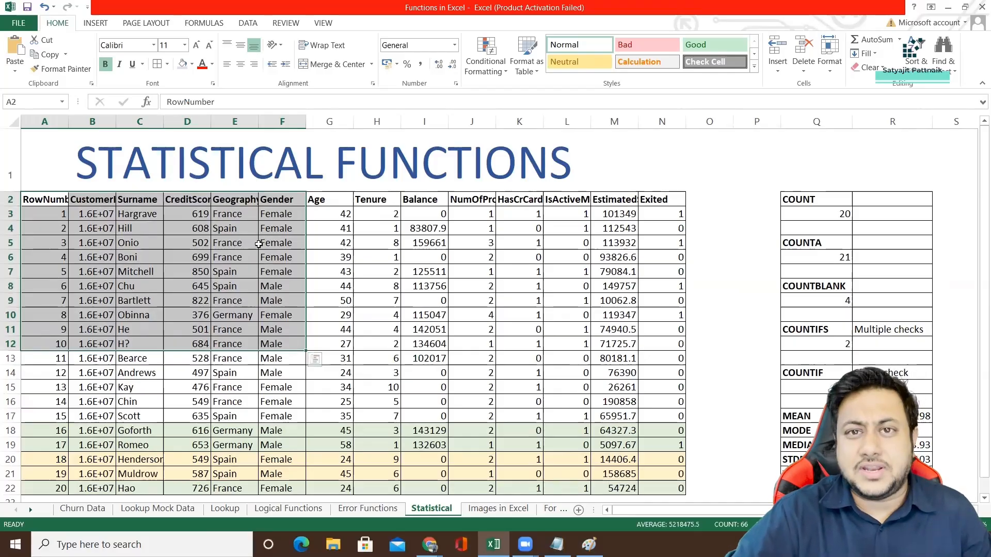
left_click(827, 214)
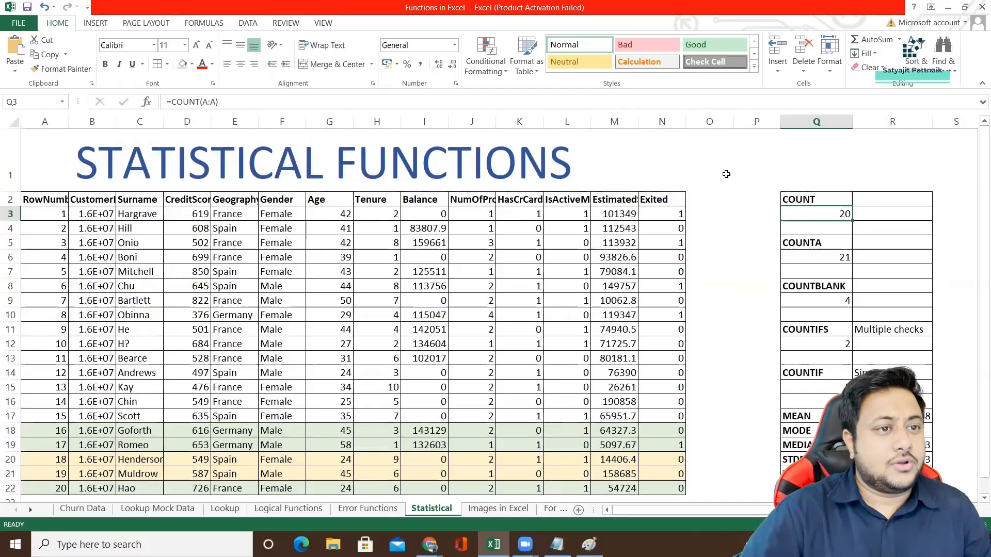
Enter =COUNT(A:A) in R3 to count the numeric cells of the RowNumber column.
left_click(816, 160)
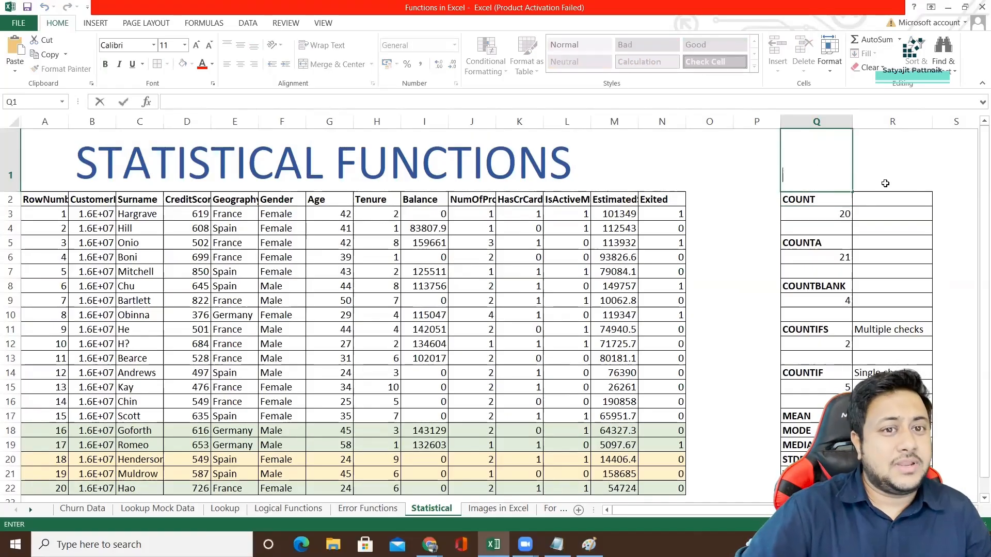
double_click(888, 214)
type("=")
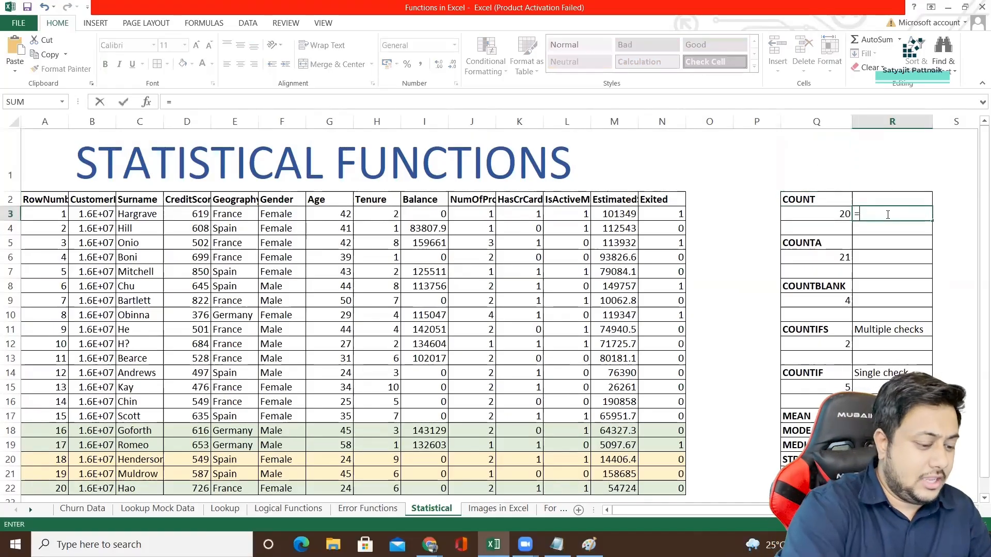
type("COU")
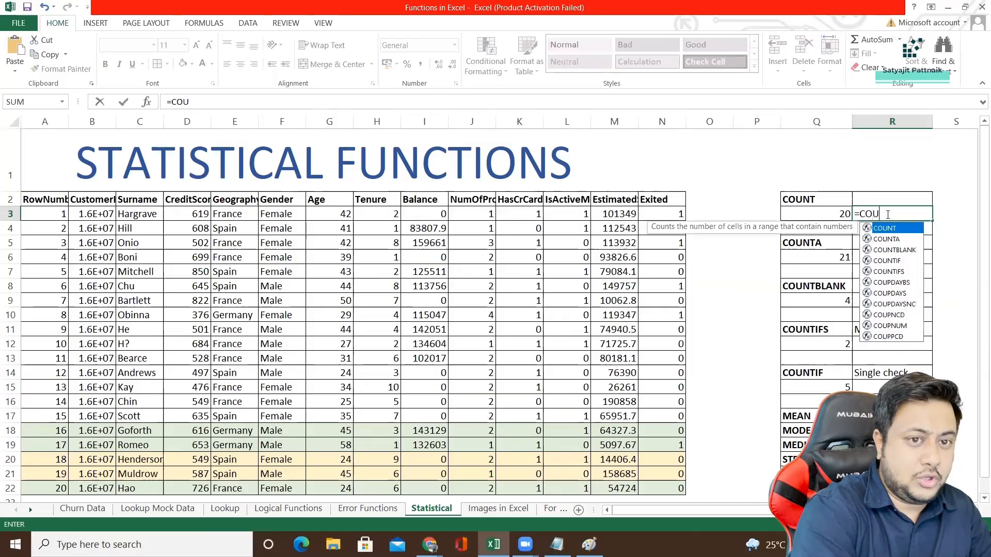
type("NT")
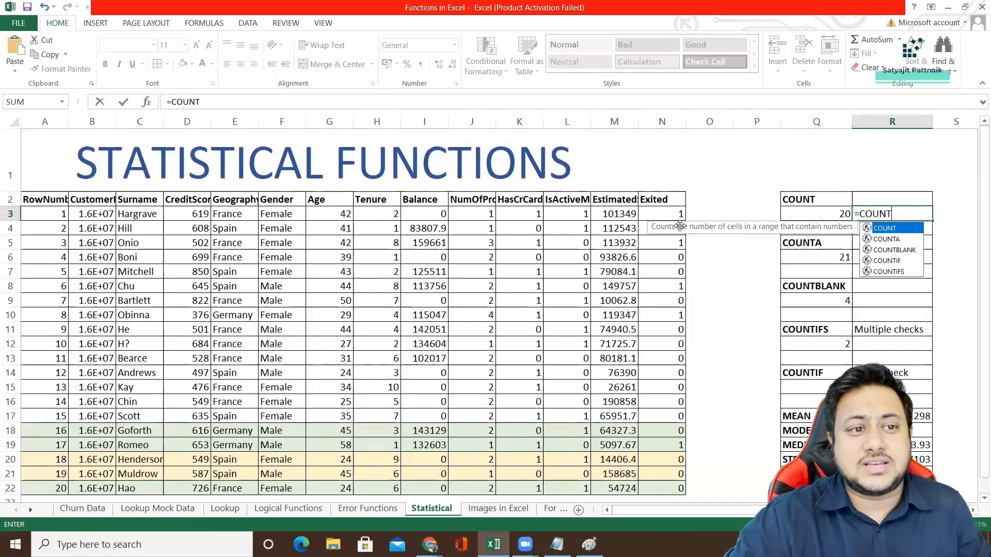
double_click(885, 228)
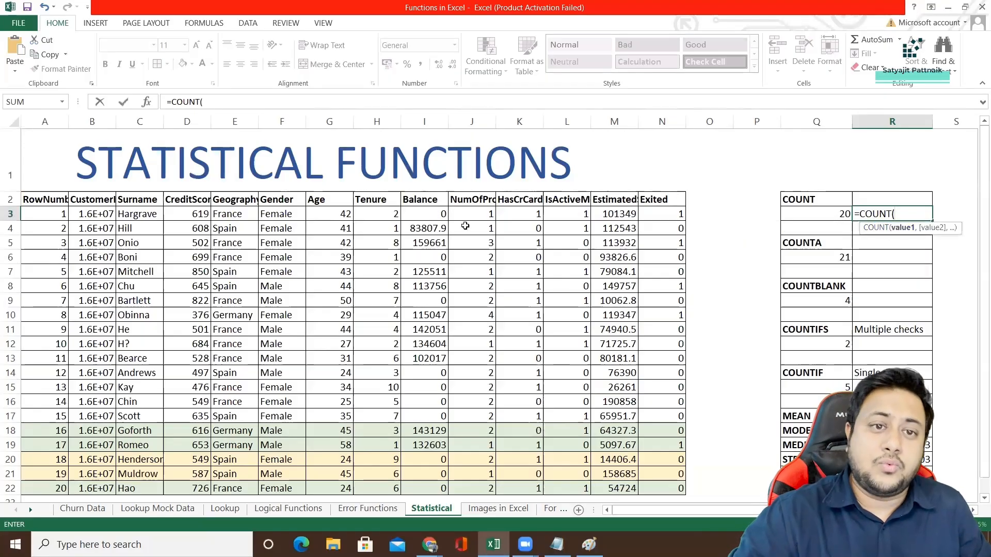
left_click(45, 121)
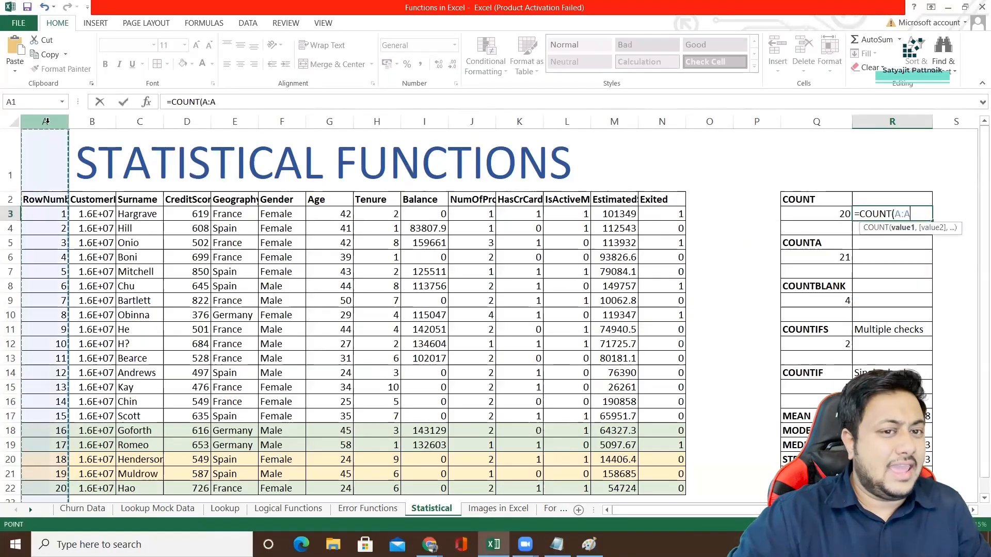
type(")")
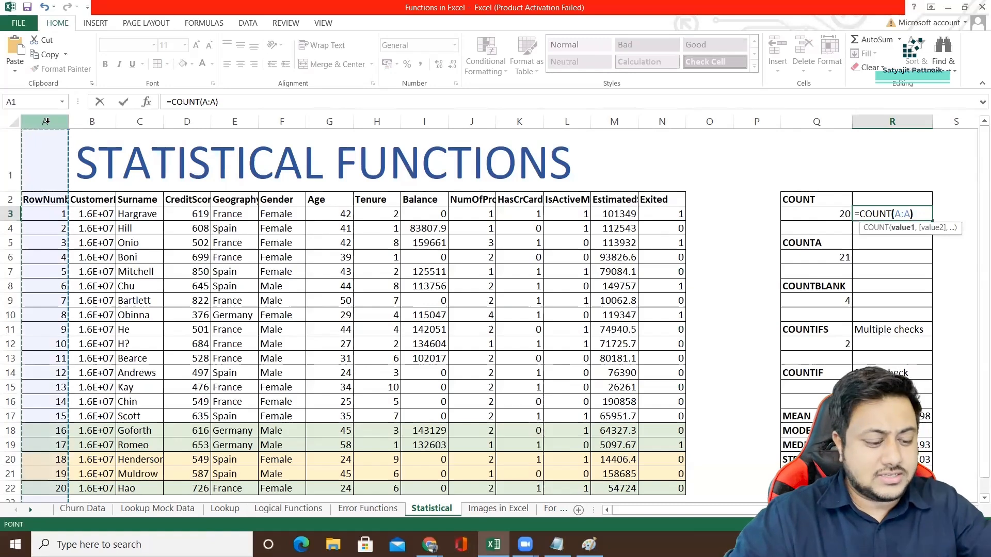
key("Return")
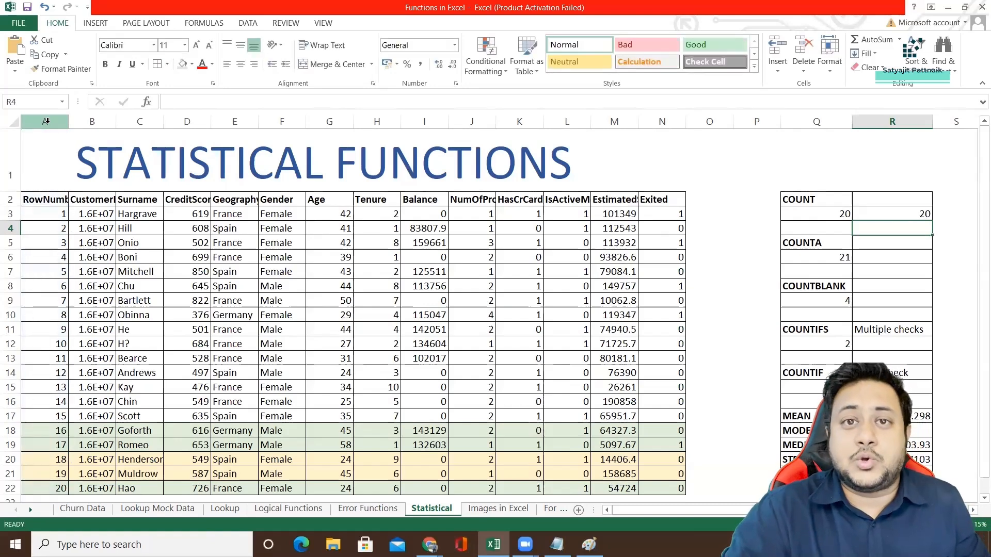
Check the RowNumber column from its first value in A3 to its last in A22, and its text header in A2.
left_click(50, 215)
scroll(75, 228, "down", 2)
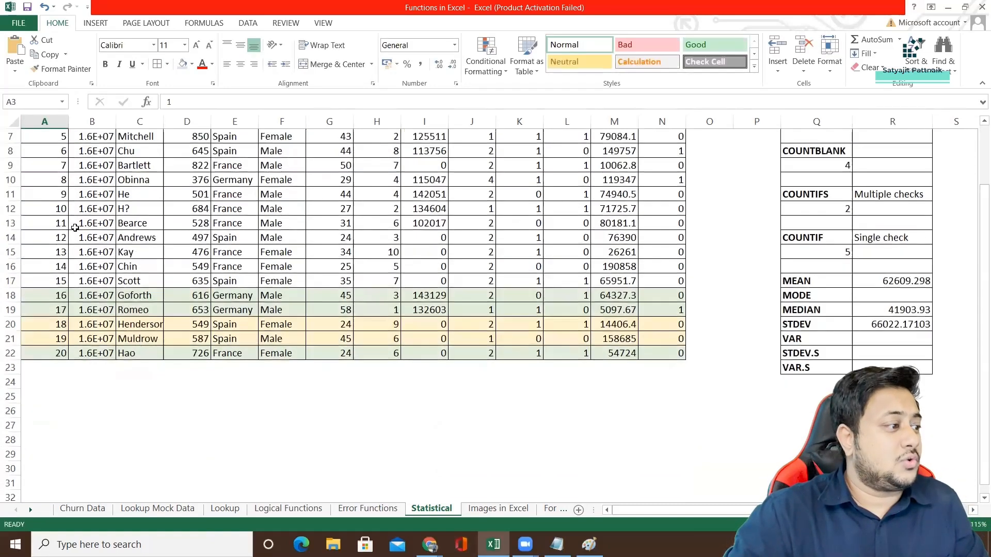
left_click(54, 353)
scroll(73, 240, "up", 2)
left_click(54, 213)
left_click(58, 198)
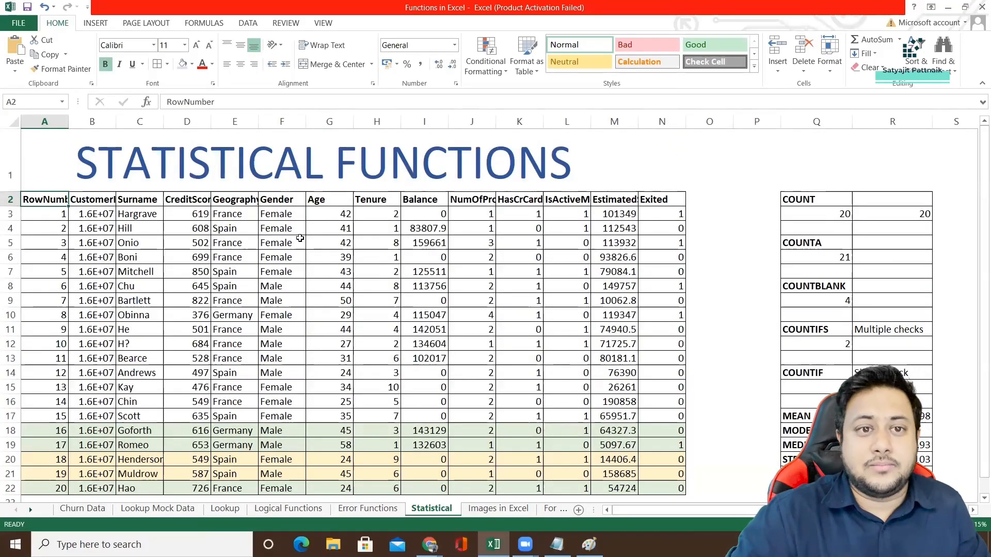
Clear the COUNT formula from R3 and enter =COUNTA(A:A) in R6 to count the non-empty cells of column A.
left_click(860, 217)
key("Delete")
left_click(822, 245)
left_click(820, 261)
double_click(877, 261)
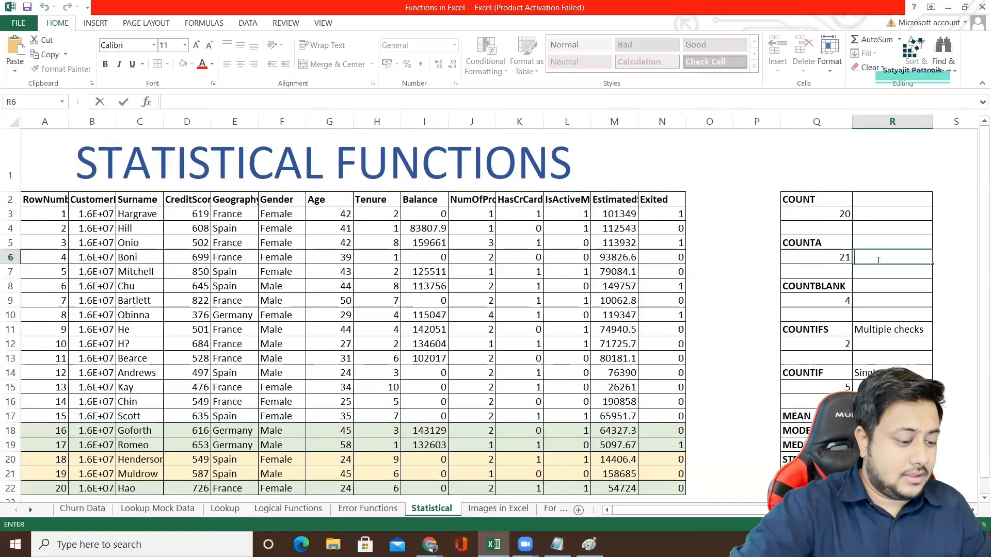
type("=COUNTA")
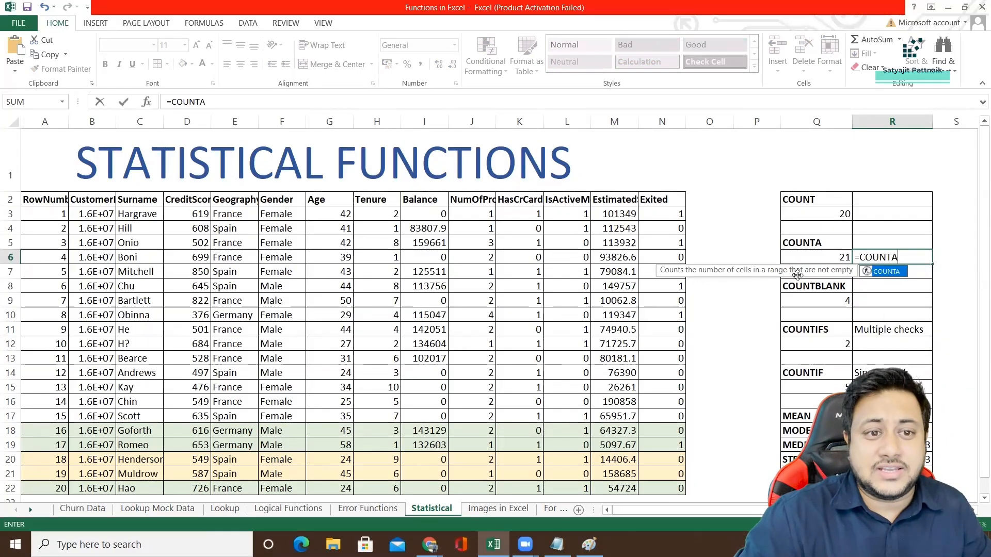
double_click(886, 272)
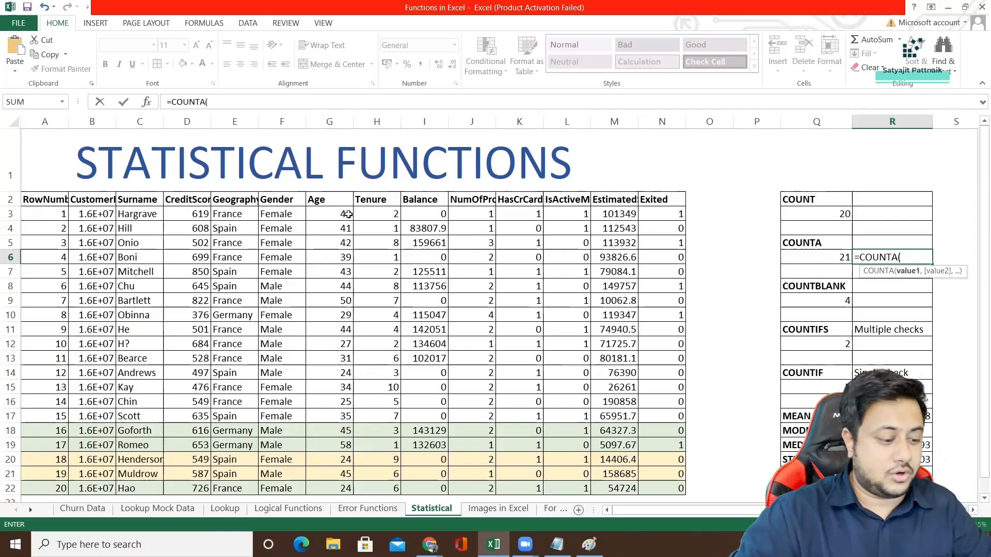
type("A:A)")
key("Return")
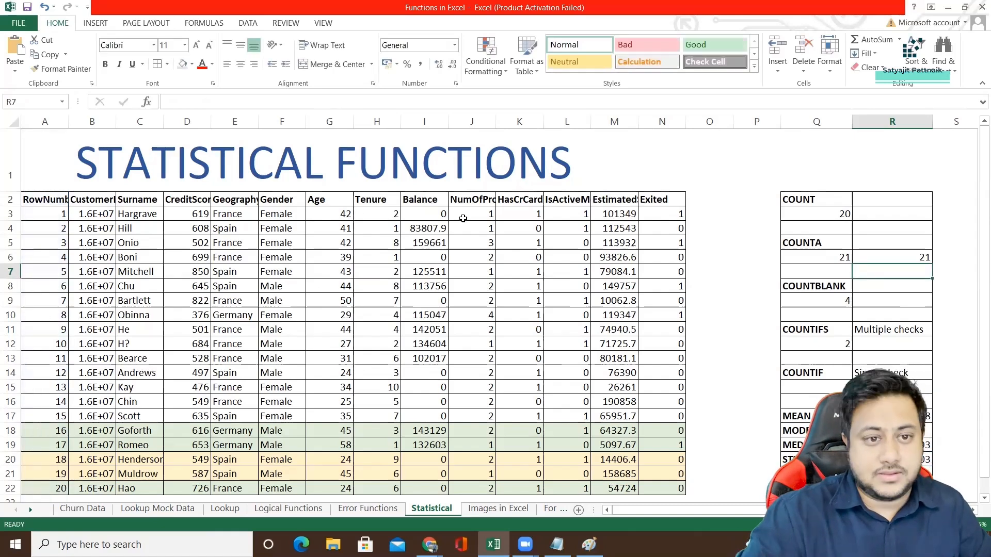
Clear the COUNTA formula from R6 and examine the COUNTBLANK formula in Q9.
left_click(900, 256)
key("Delete")
left_click(830, 305)
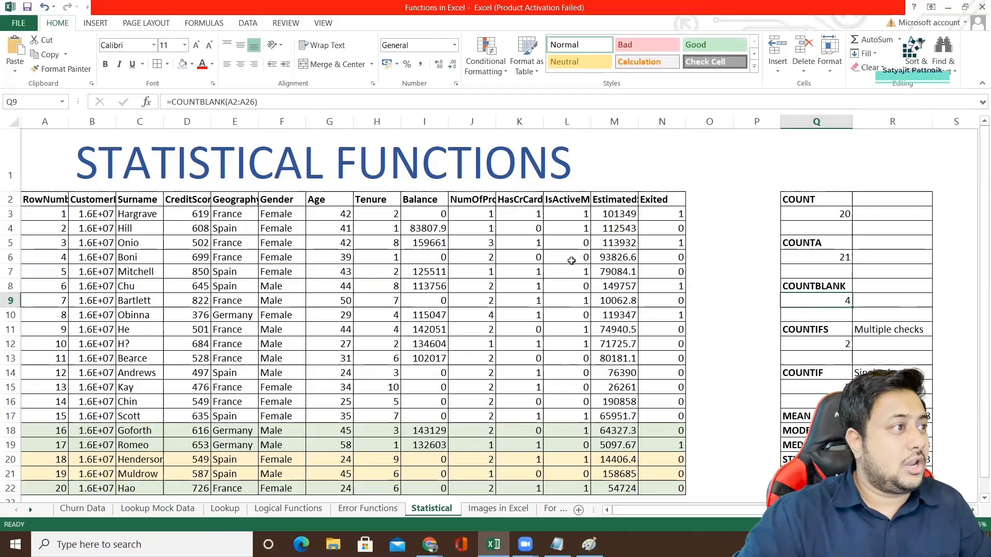
Below the RowNumber data, enter 25 in A26 and 26 in A27, leaving blank cells above them.
left_click(53, 214)
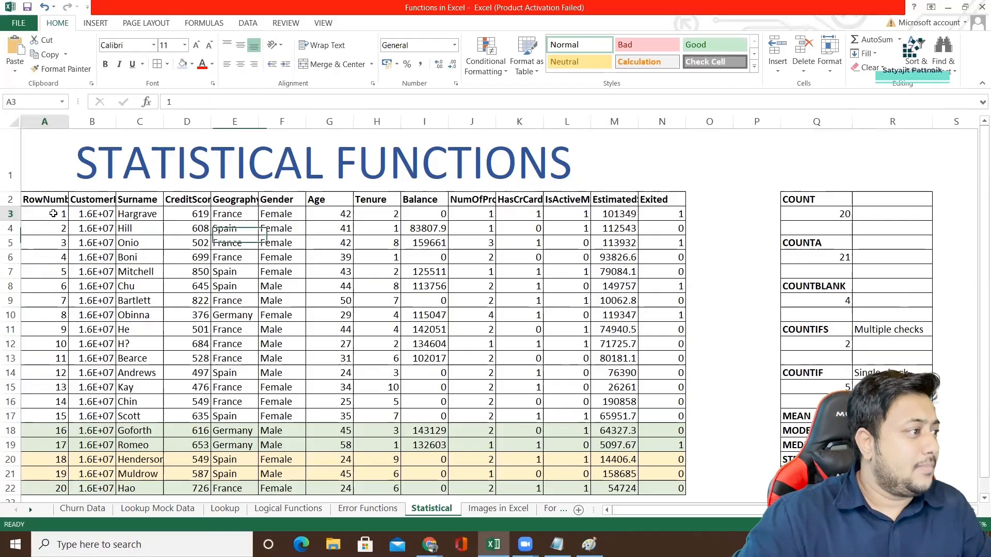
scroll(59, 338, "down", 2)
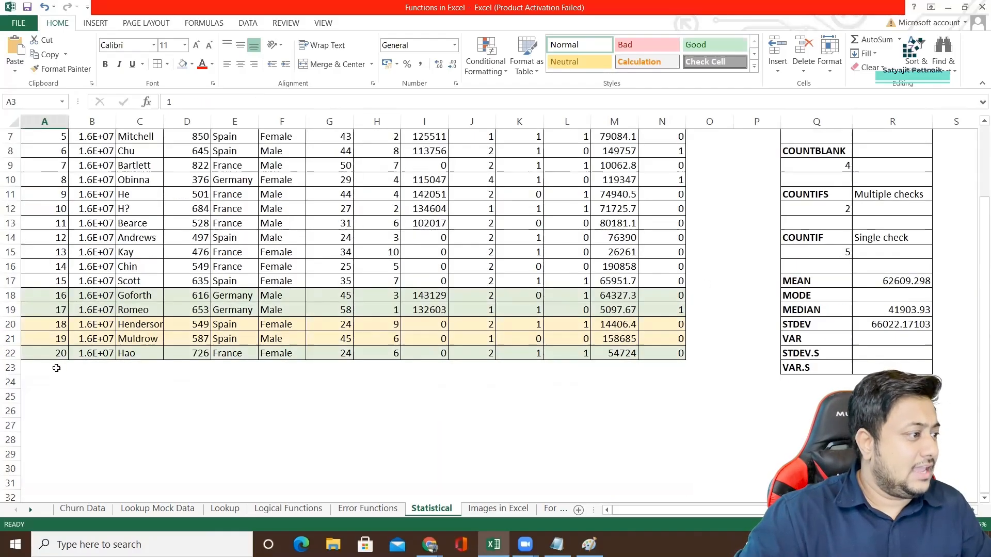
left_click(56, 367)
left_click(48, 397)
left_click(45, 412)
type("25")
key("Return")
type("26")
left_click(93, 396)
left_click(97, 420)
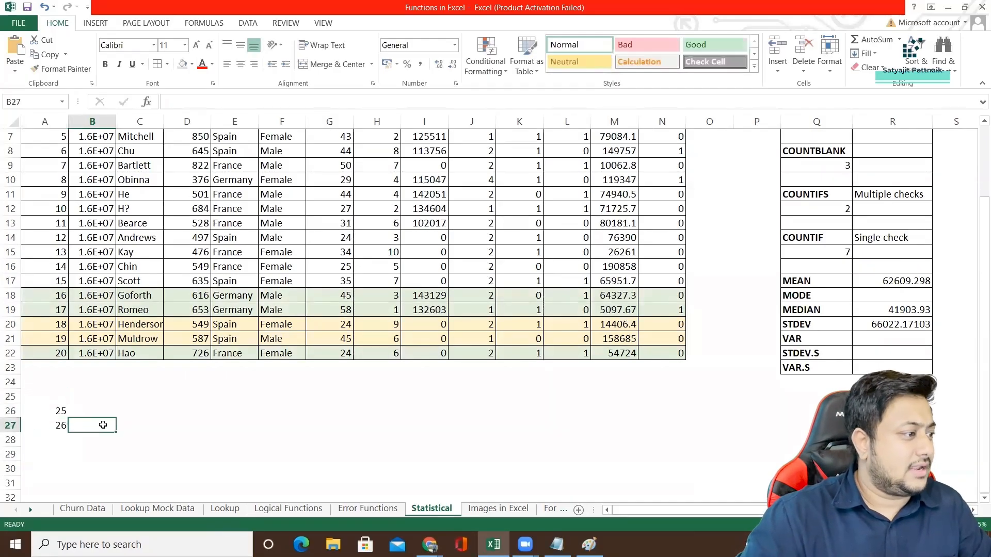
Highlight the RowNumber column from A3 down to A27, including the blank cells near its end.
left_click(59, 424)
scroll(86, 307, "up", 2)
left_click(61, 215)
scroll(62, 230, "down", 2)
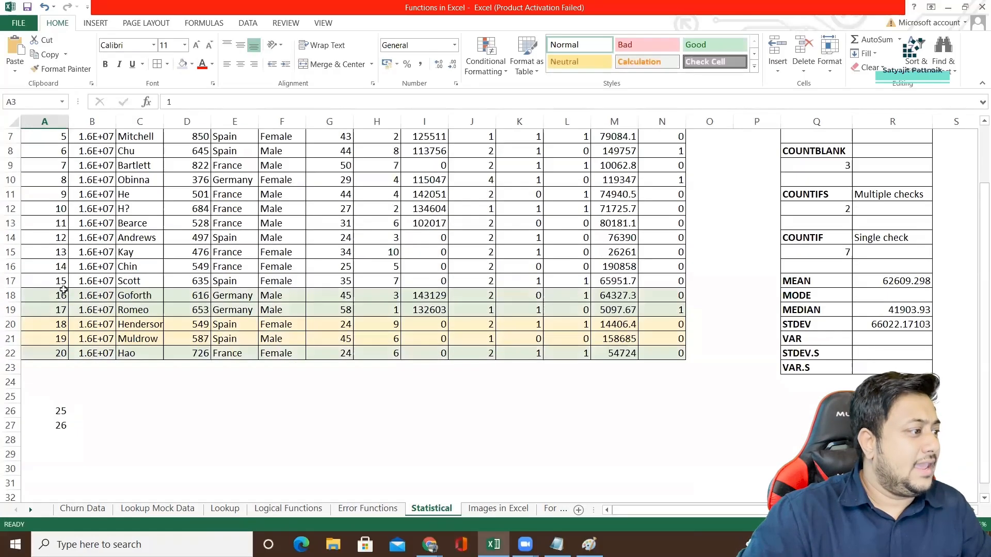
left_click(46, 425, "shift")
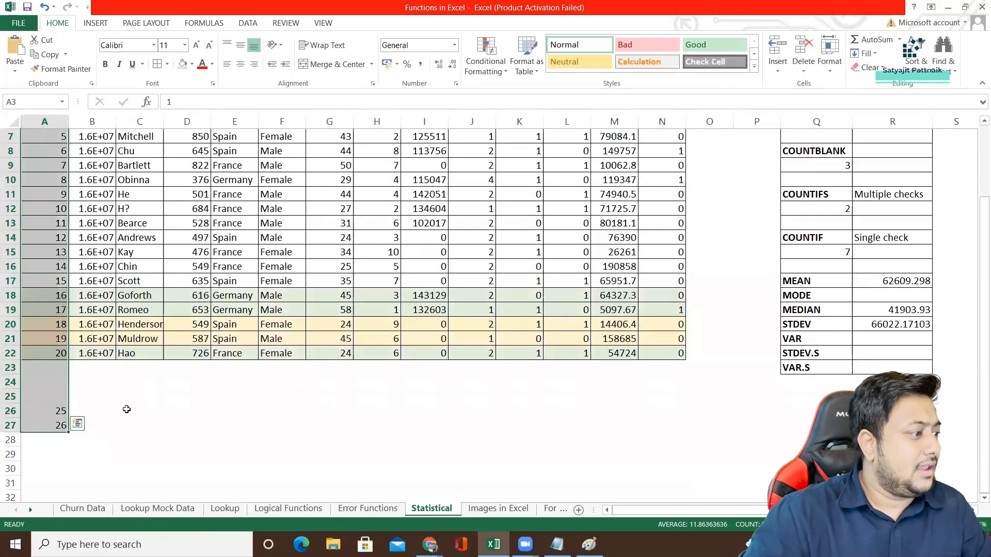
Change the range of the COUNTBLANK formula in Q9 to A3:A27.
double_click(840, 165)
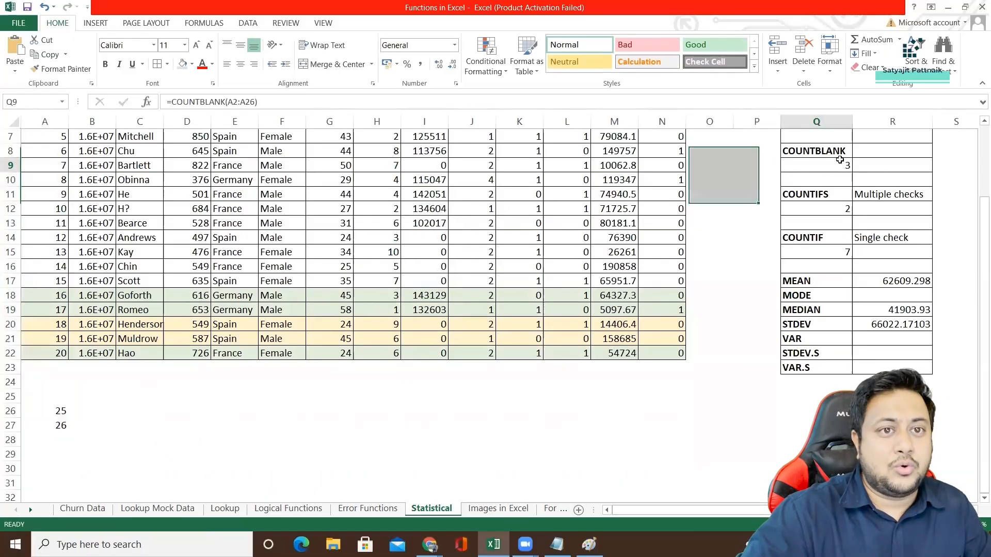
left_click_drag(856, 165, 886, 165)
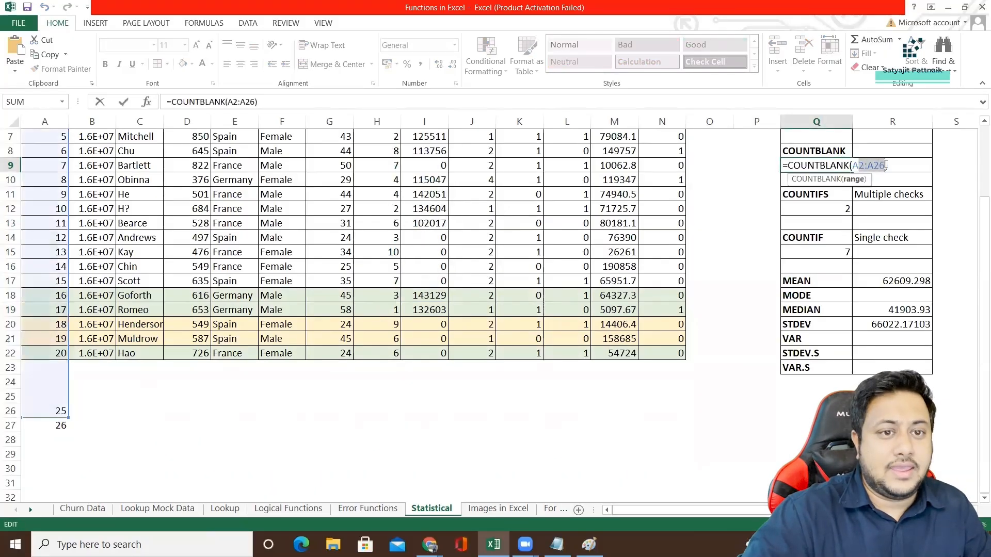
key("BackSpace")
key("BackSpace")
scroll(47, 162, "up", 2)
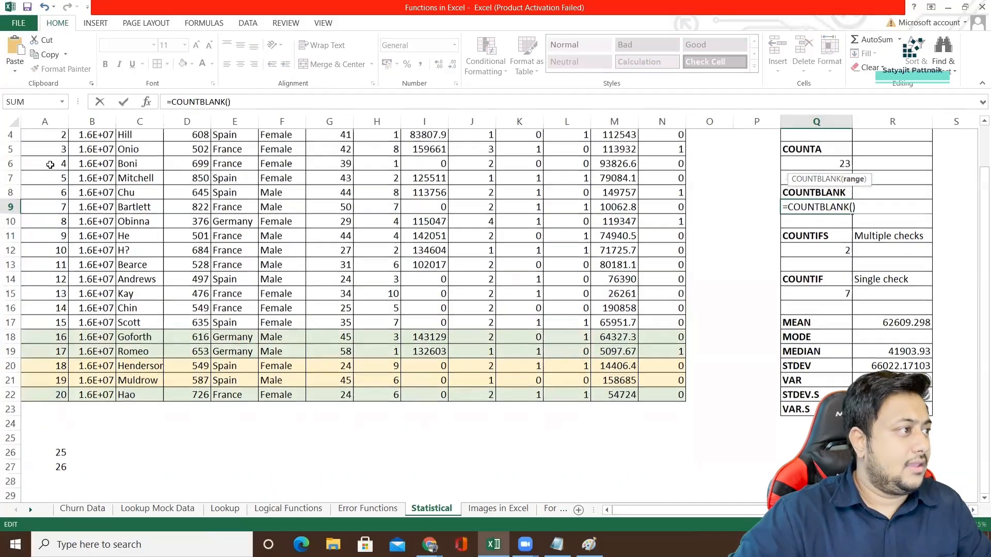
left_click(40, 216)
scroll(194, 237, "down", 3)
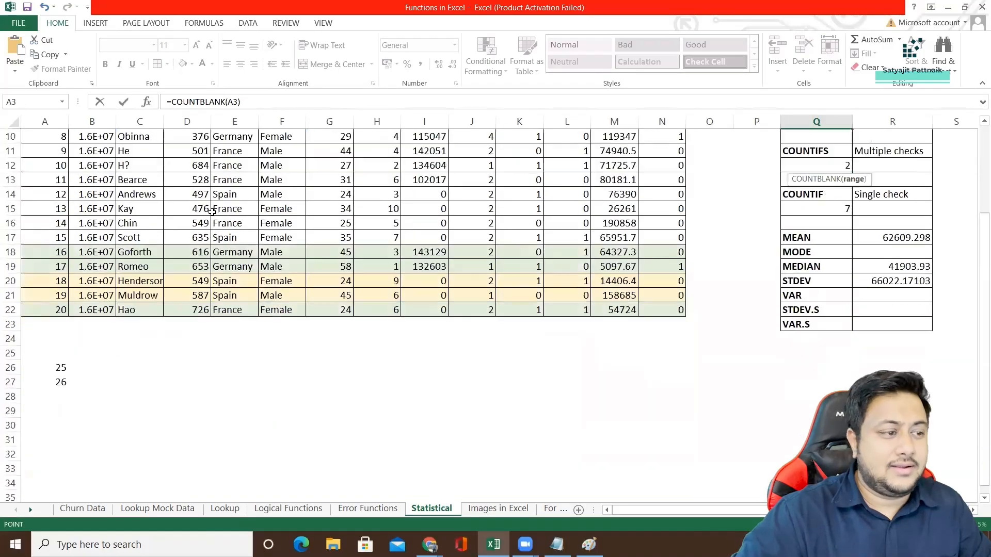
left_click(58, 383, "shift")
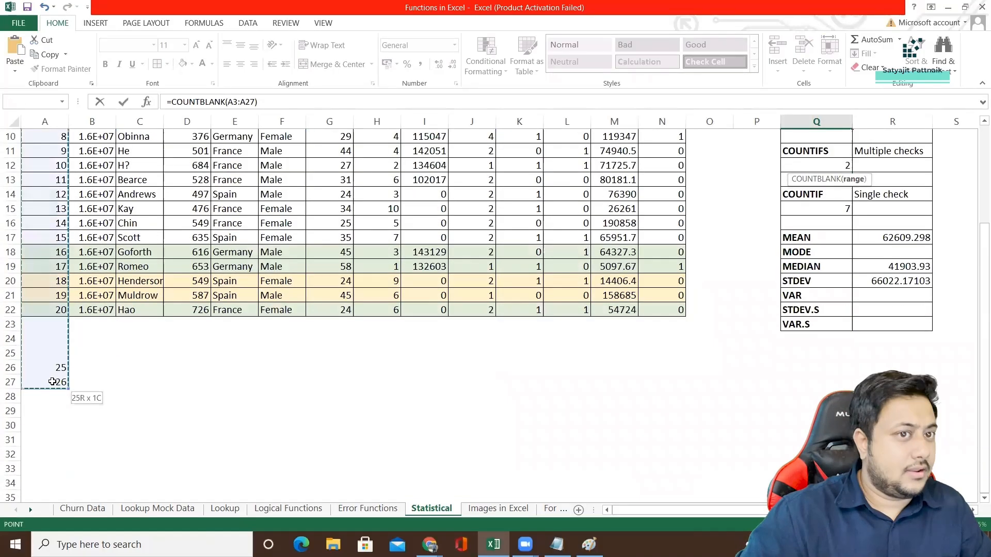
scroll(440, 301, "up", 1)
scroll(441, 301, "up", 2)
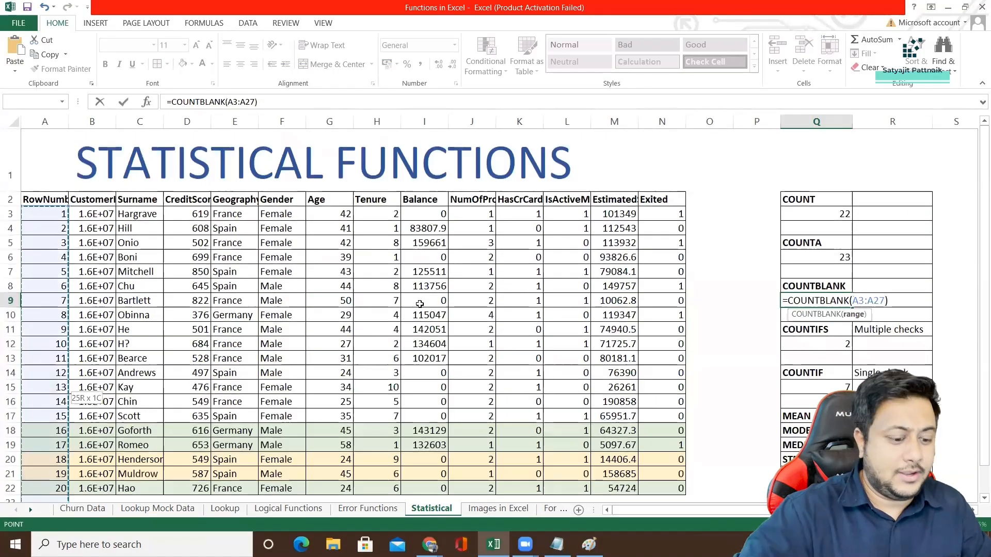
key("Return")
Highlight the blank cells A23:A25 that the COUNTBLANK formula counts.
scroll(413, 283, "down", 4)
left_click_drag(47, 304, 48, 310)
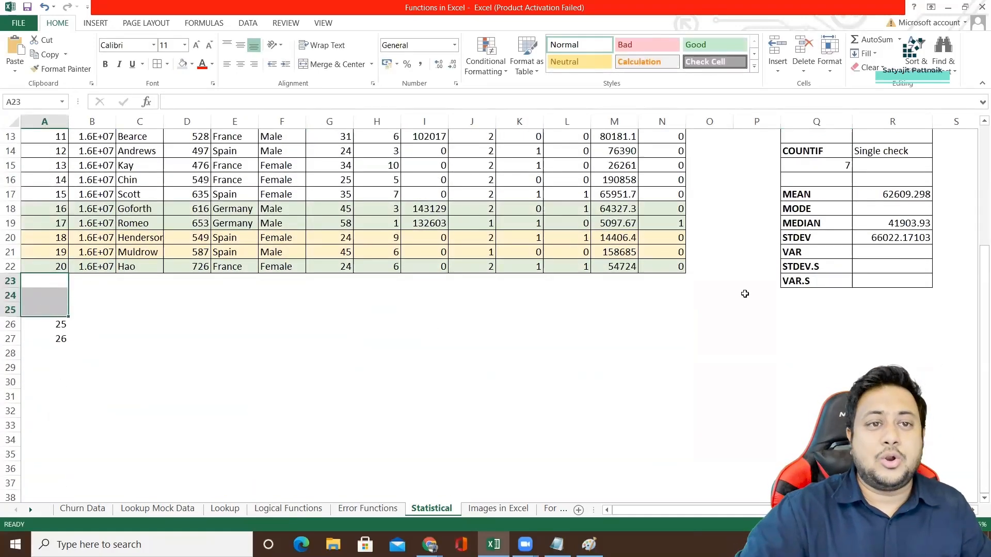
scroll(742, 295, "up", 4)
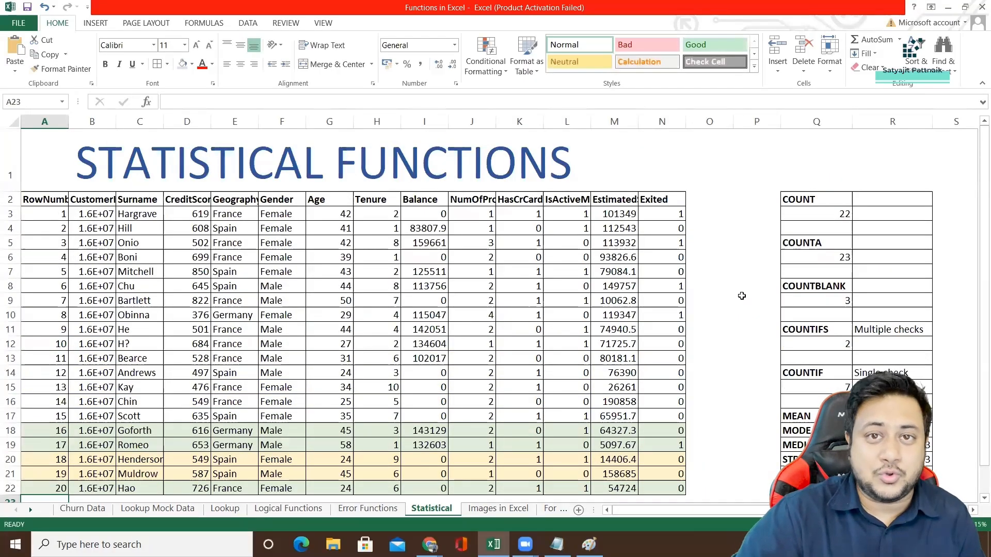
Try starting a COUNTIFS formula in R12 to review its criteria arguments, and clear the cell.
left_click(816, 345)
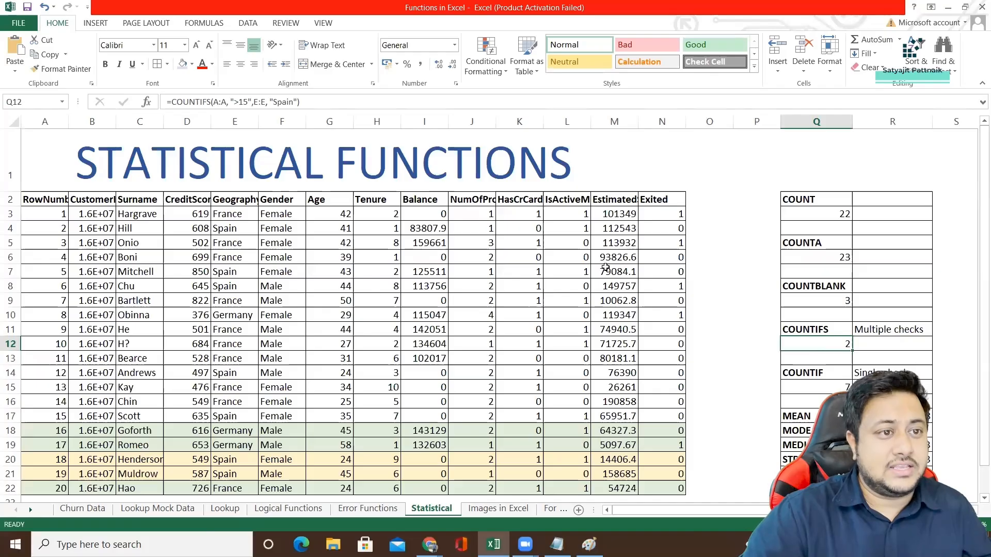
left_click(879, 349)
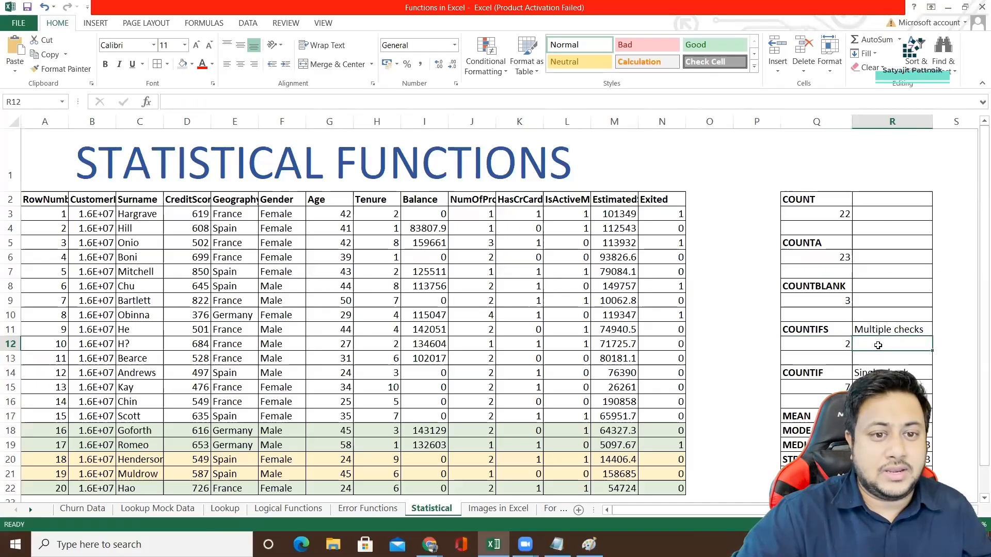
type("=COUNTIF")
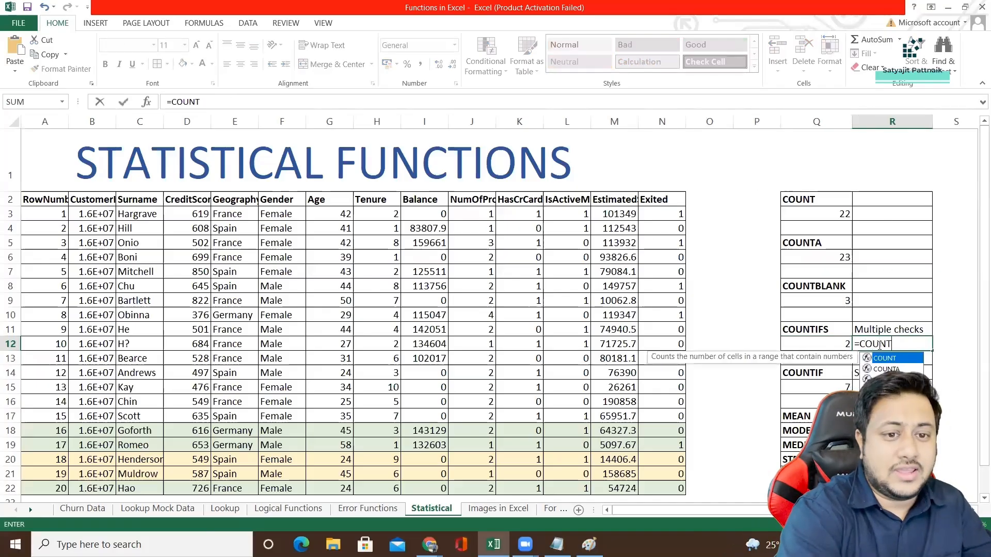
left_click(836, 345)
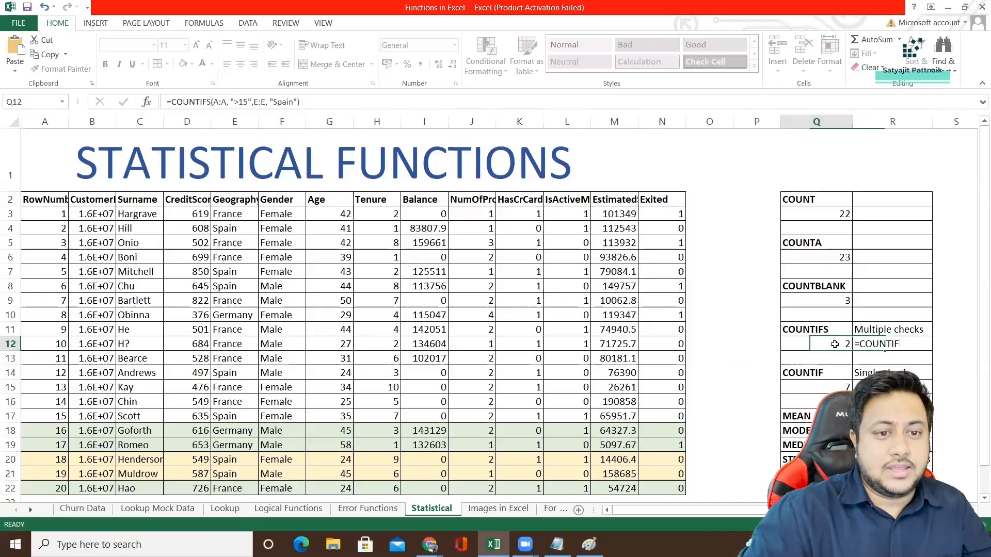
left_click(886, 345)
key("F2")
type("S")
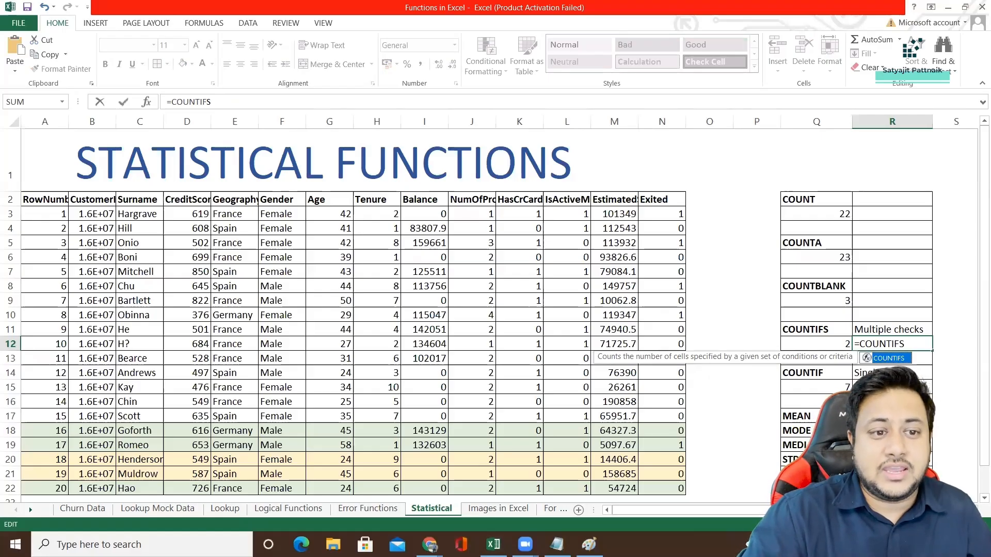
double_click(888, 361)
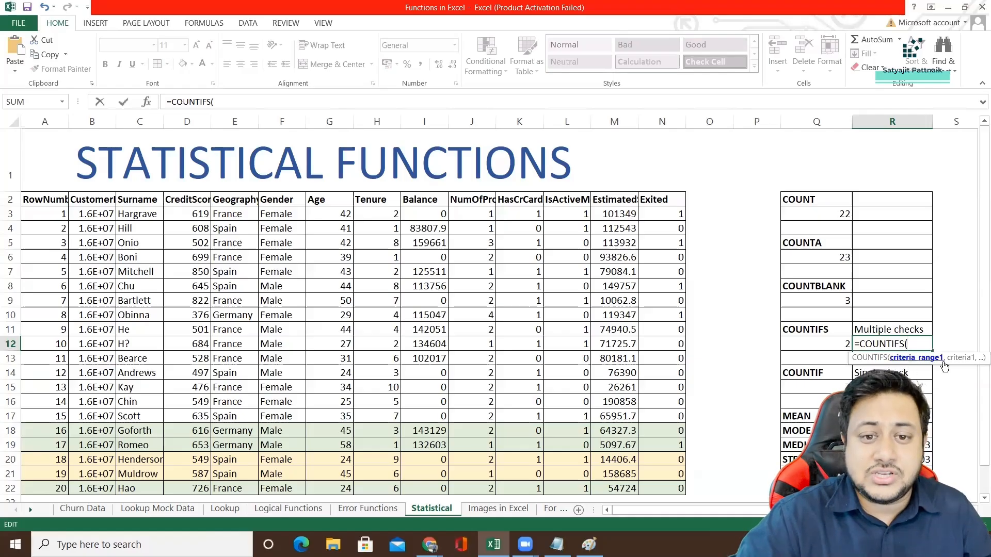
key("Escape")
key("Delete")
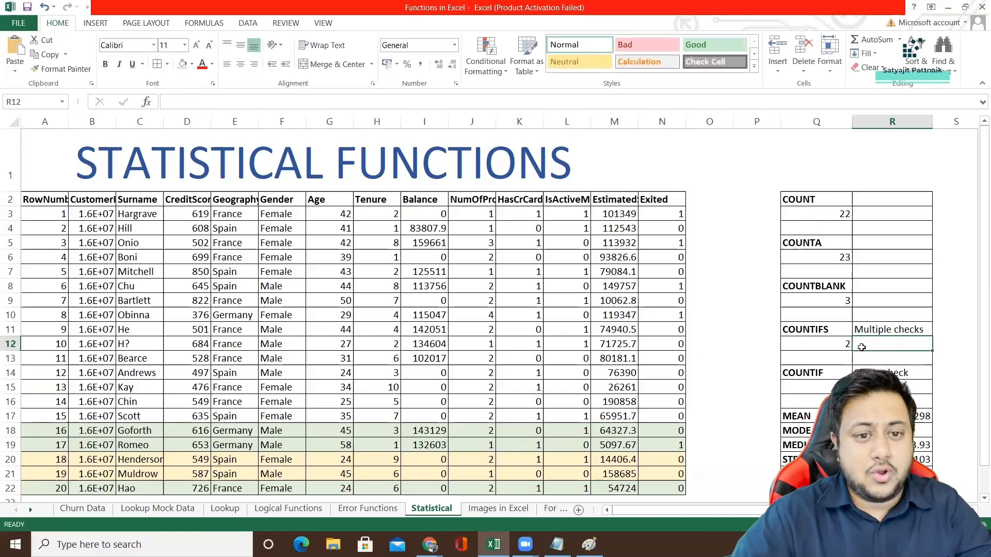
Examine the criteria ranges and conditions of the COUNTIFS formula in Q12 without changing it.
left_click(831, 341)
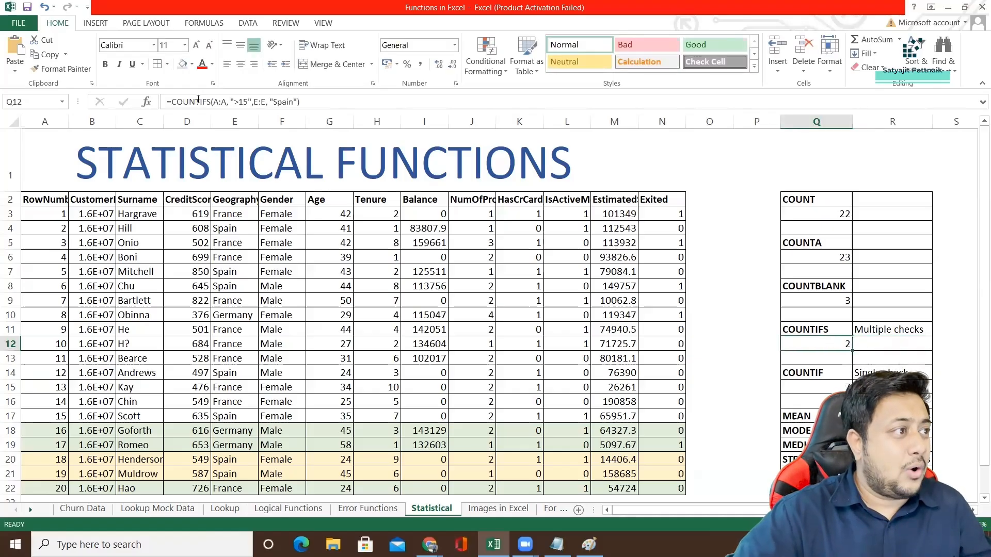
double_click(221, 102)
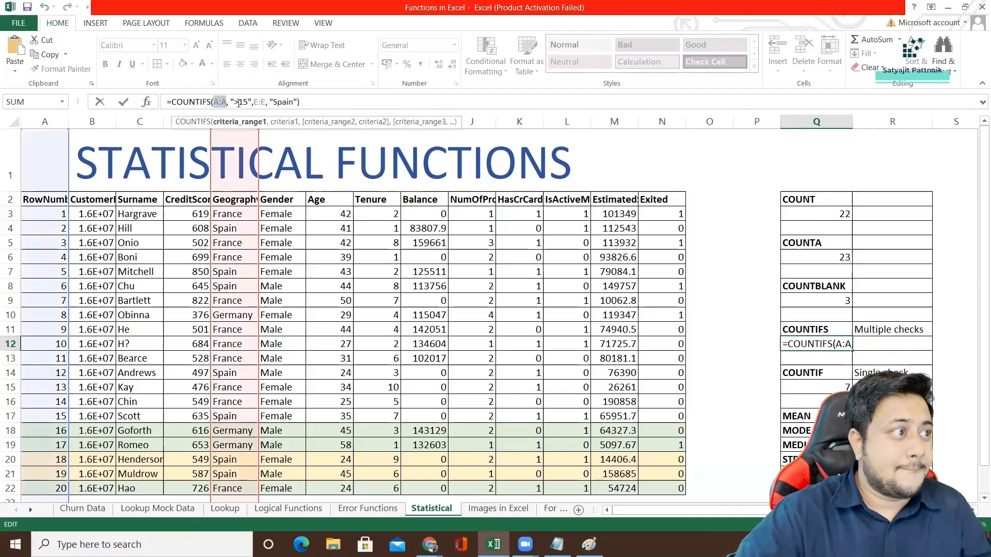
left_click_drag(234, 101, 299, 102)
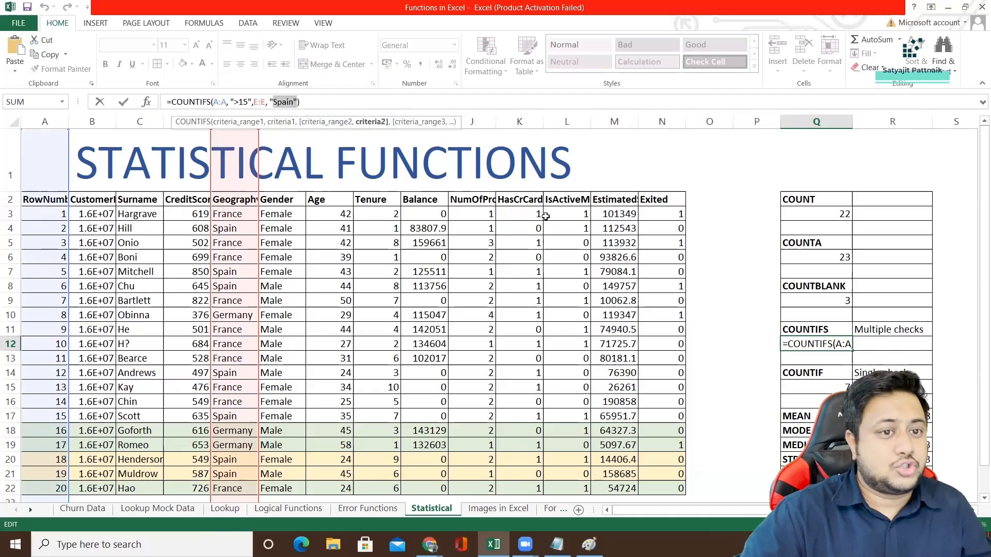
key("Escape")
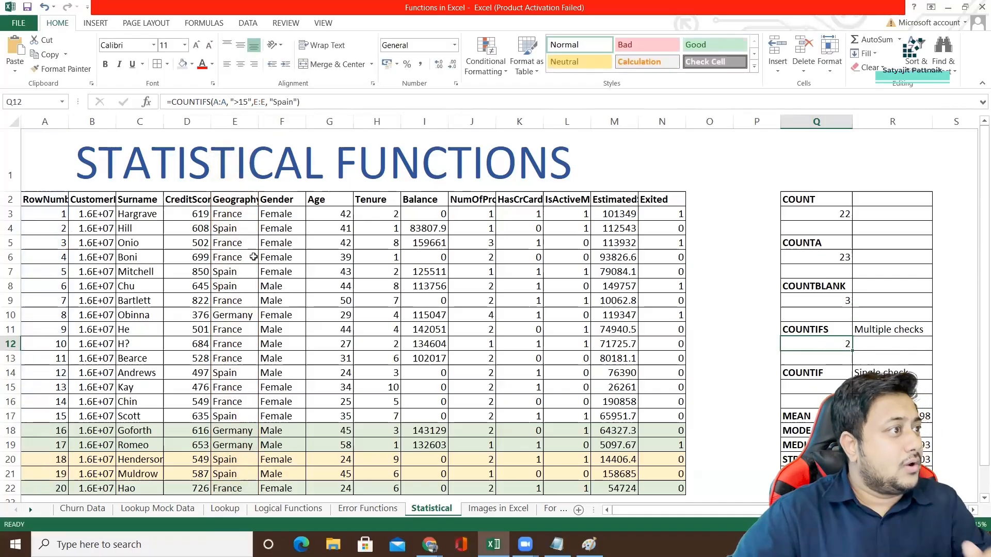
Highlight the RowNumber values above 15 in A18:A22 and the Spain records in rows 20 and 21 that meet both conditions.
left_click(62, 429)
scroll(78, 424, "down", 1)
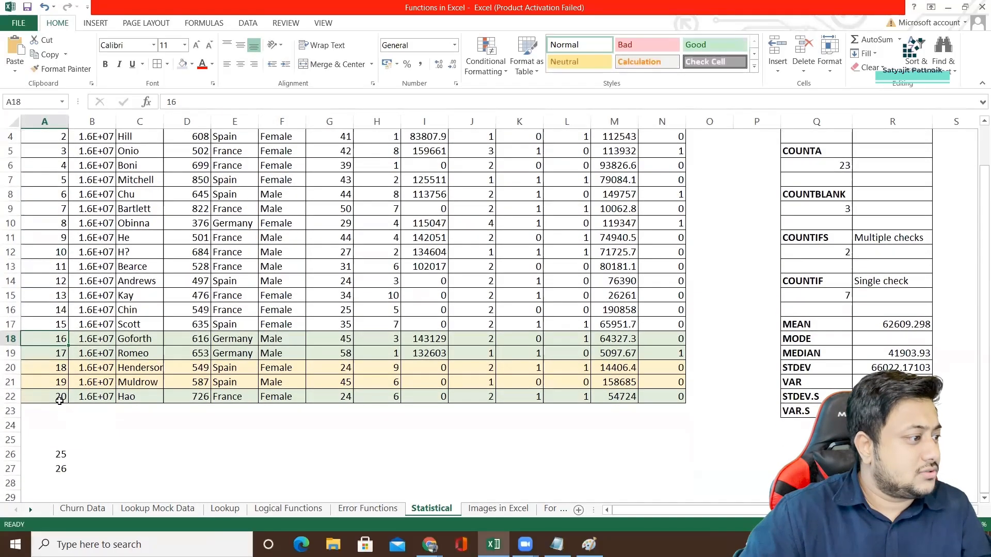
left_click(62, 401, "shift")
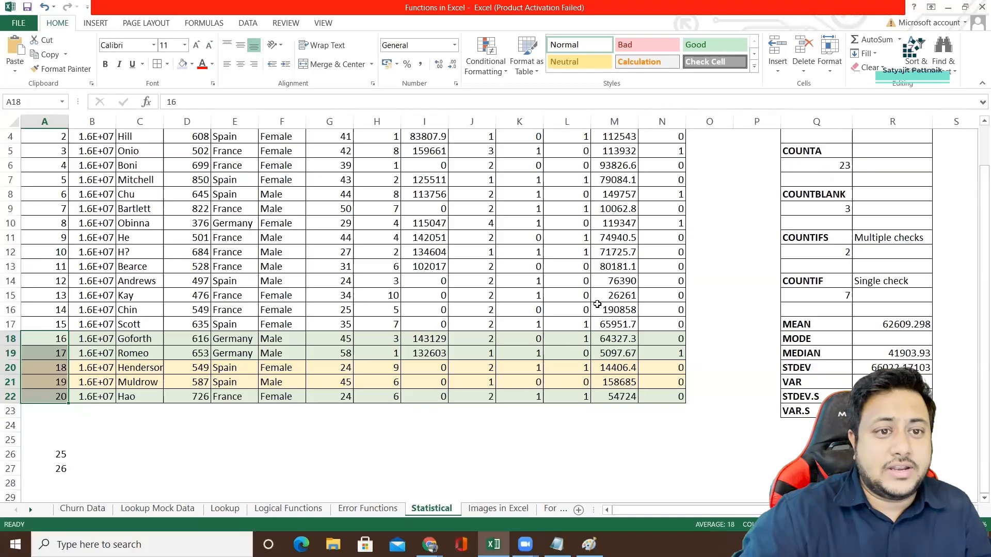
left_click(818, 253)
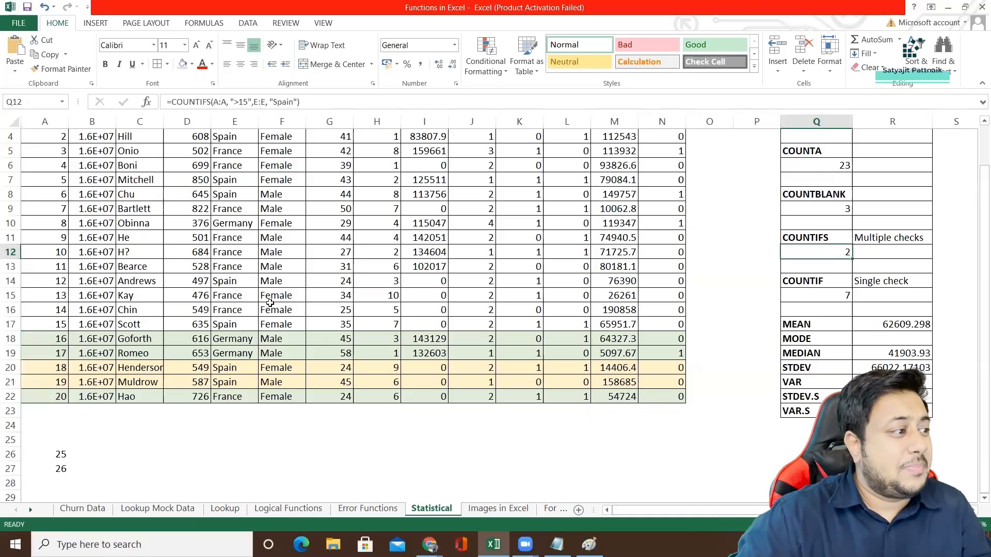
left_click_drag(53, 340, 235, 382)
left_click_drag(11, 367, 24, 384)
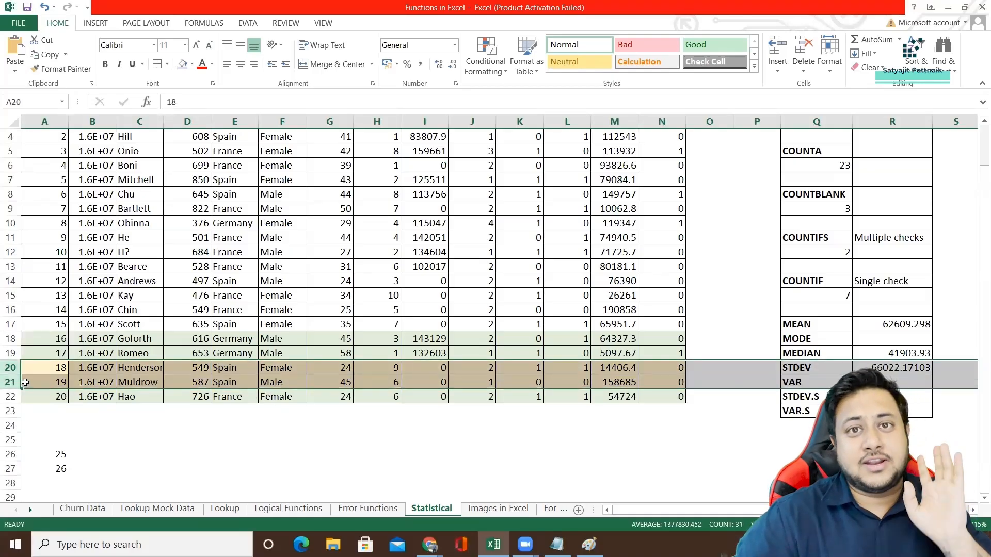
Remove the Spain condition from the COUNTIFS formula in Q12, leaving =COUNTIFS(A:A, ">15").
left_click(816, 252)
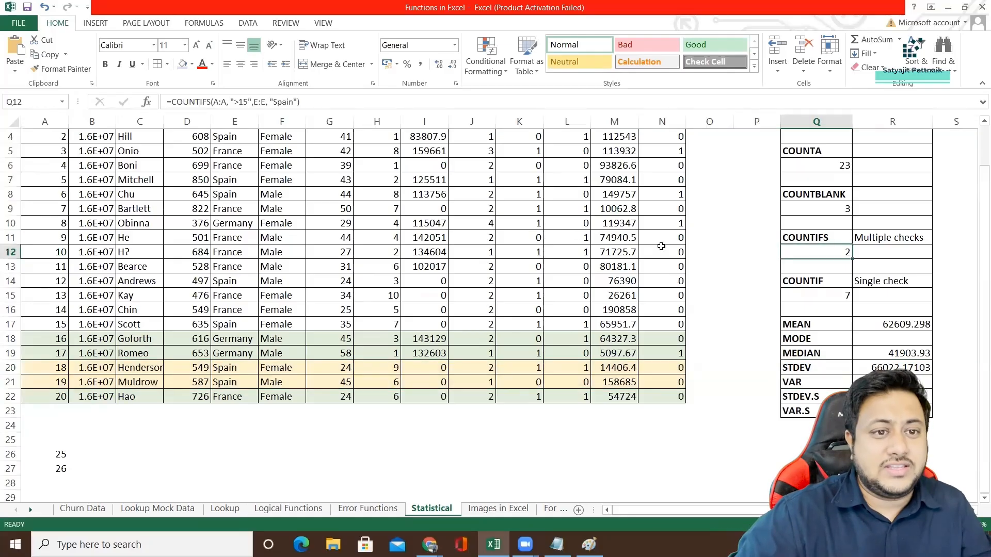
left_click_drag(252, 101, 299, 102)
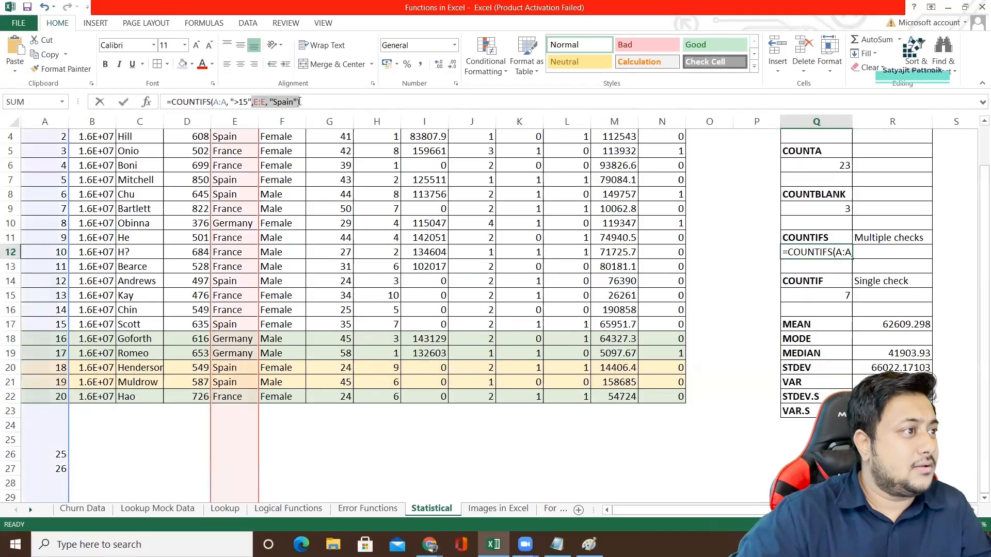
key("BackSpace")
type(")")
key("Return")
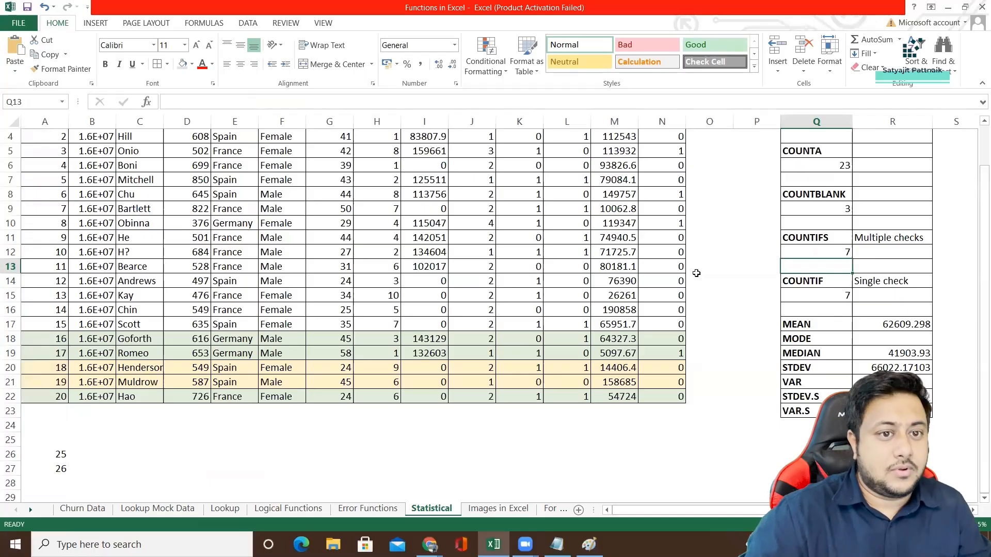
left_click(804, 250)
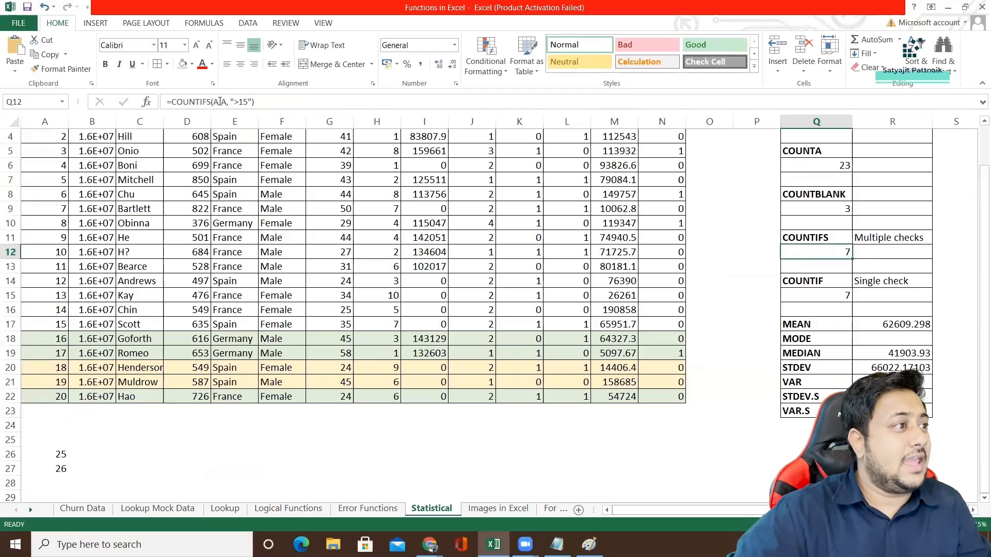
Clear the extra values in A26 and A27 and compare the COUNTIFS result in Q12 with A18:A22.
left_click_drag(62, 463, 47, 411)
key("Delete")
left_click(86, 369)
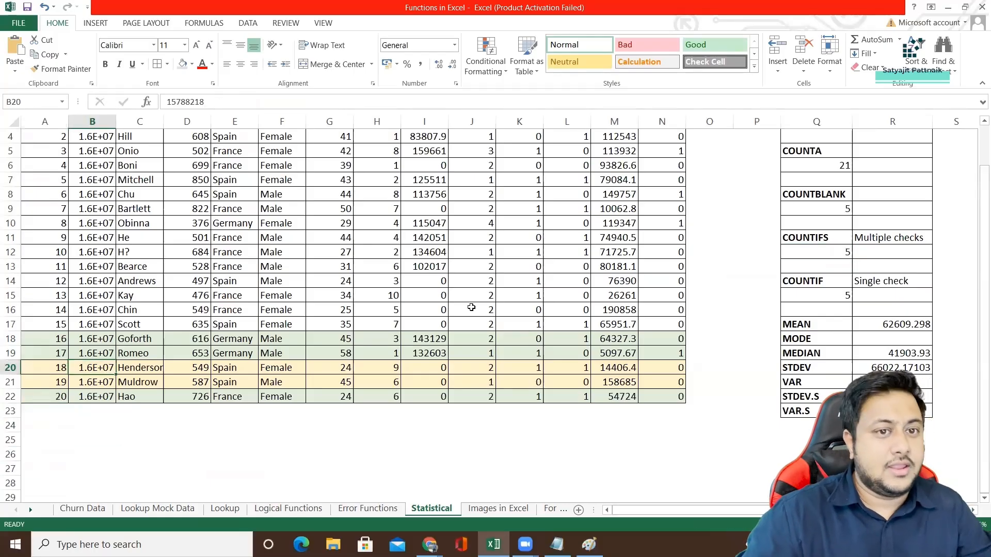
left_click(841, 252)
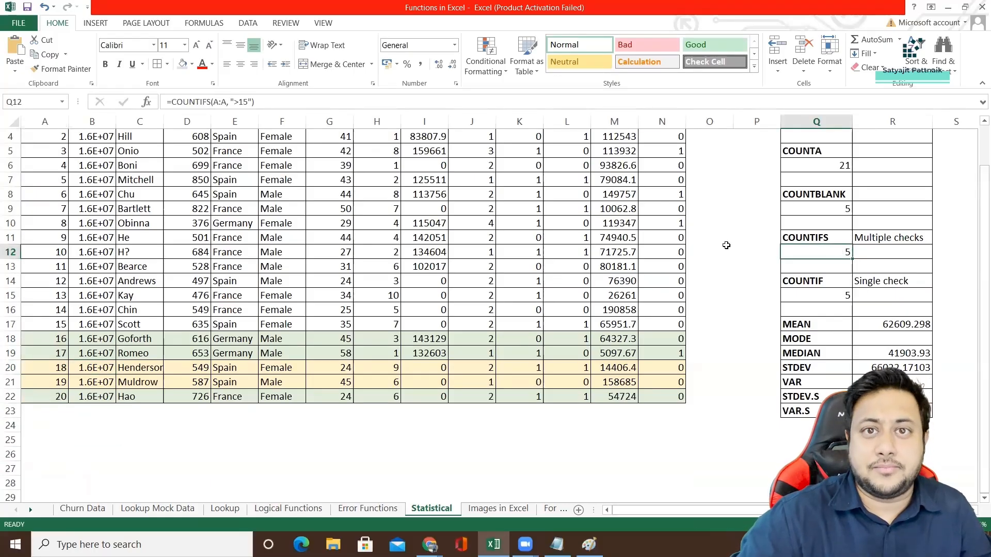
left_click_drag(61, 342, 56, 399)
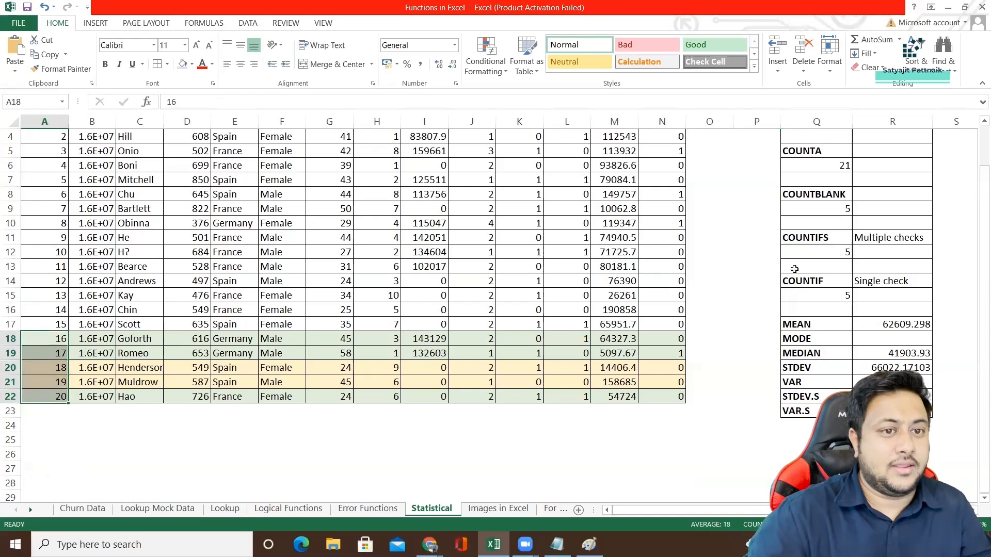
Add a second condition to the COUNTIFS formula in Q12 that checks the Gender range F3:F22 for "Female".
left_click(810, 252)
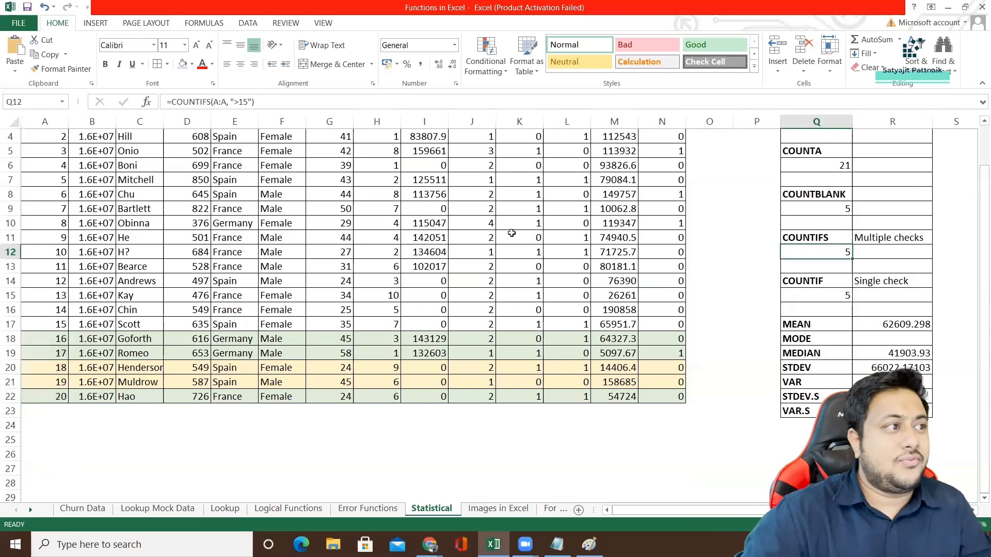
left_click(254, 101)
type(",")
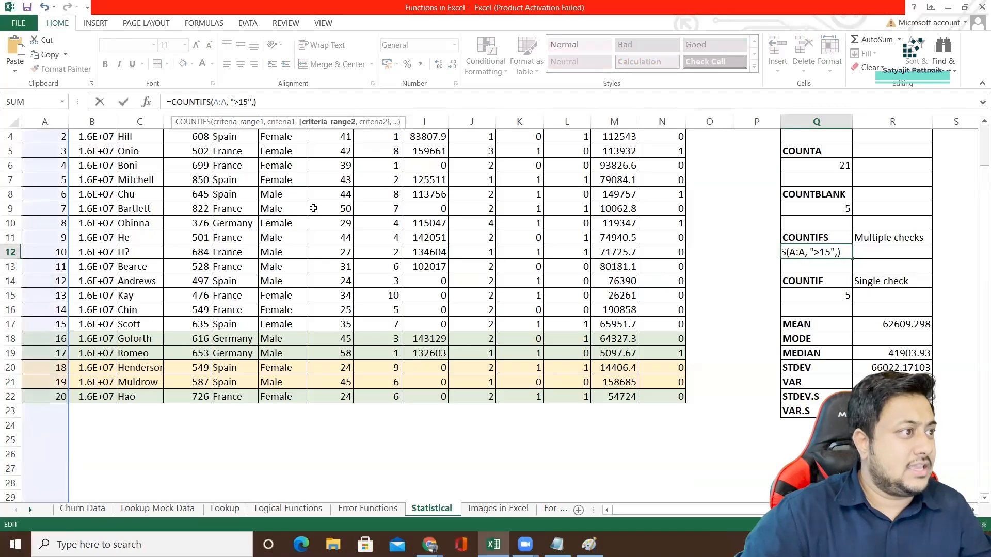
scroll(313, 208, "up", 1)
left_click_drag(281, 214, 281, 488)
type(",\"")
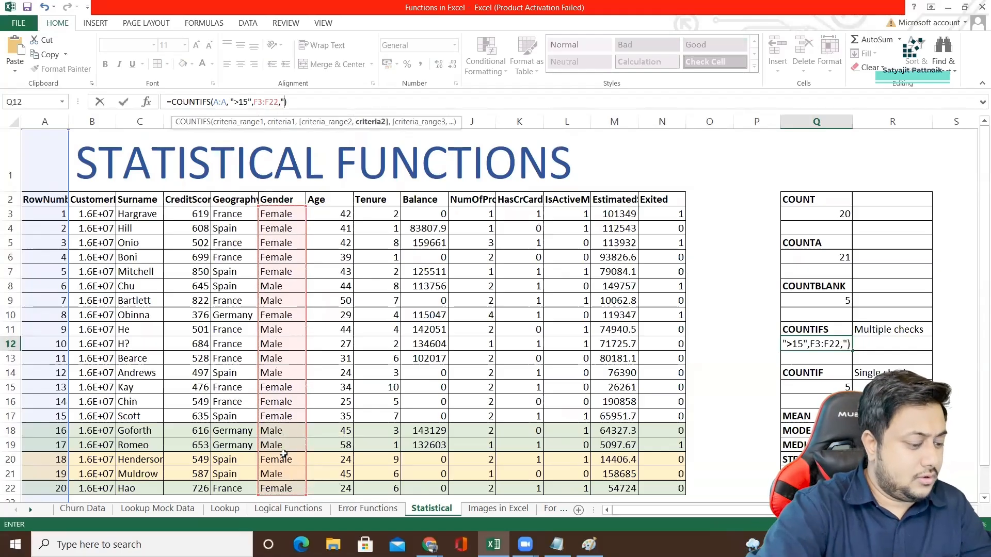
type("Female\")")
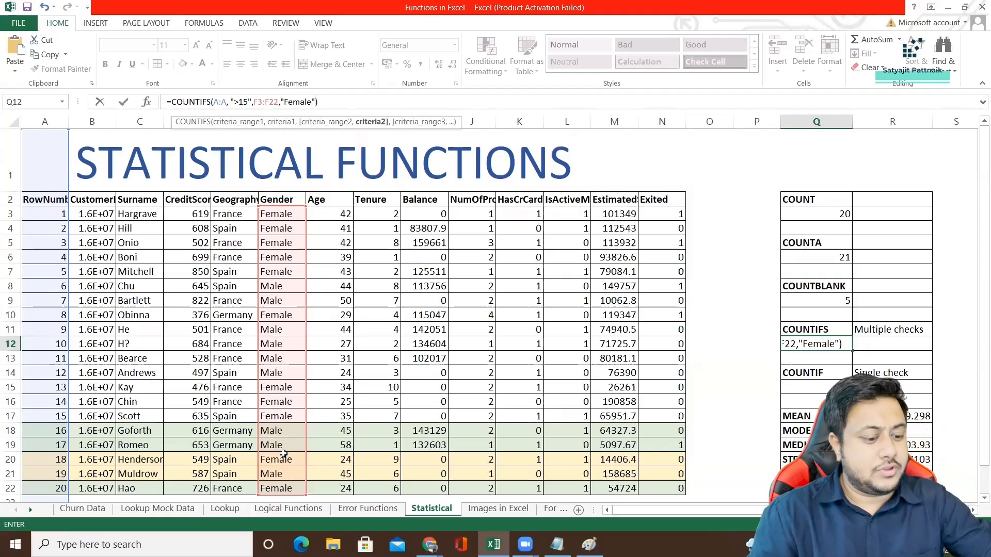
type("]")
key("Return")
key("Return")
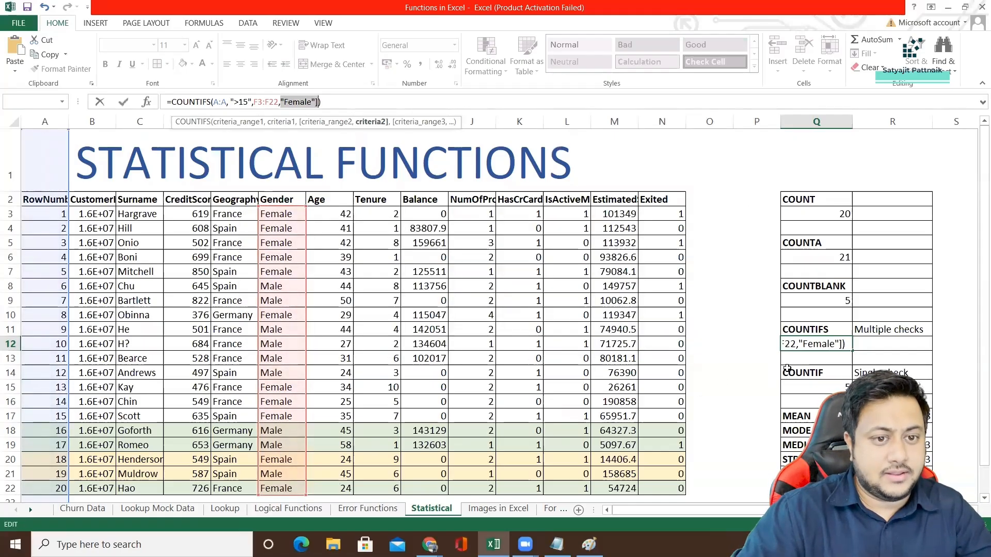
left_click(840, 348)
key("BackSpace")
key("Return")
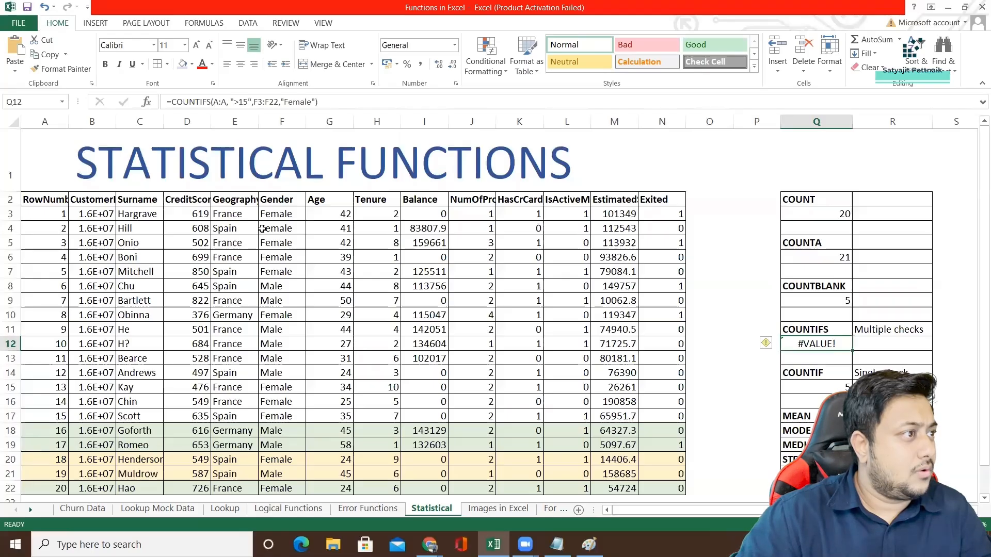
Change the second criteria range of the COUNTIFS formula in Q12 to the whole column F:F.
left_click_drag(255, 101, 279, 102)
type("F:F")
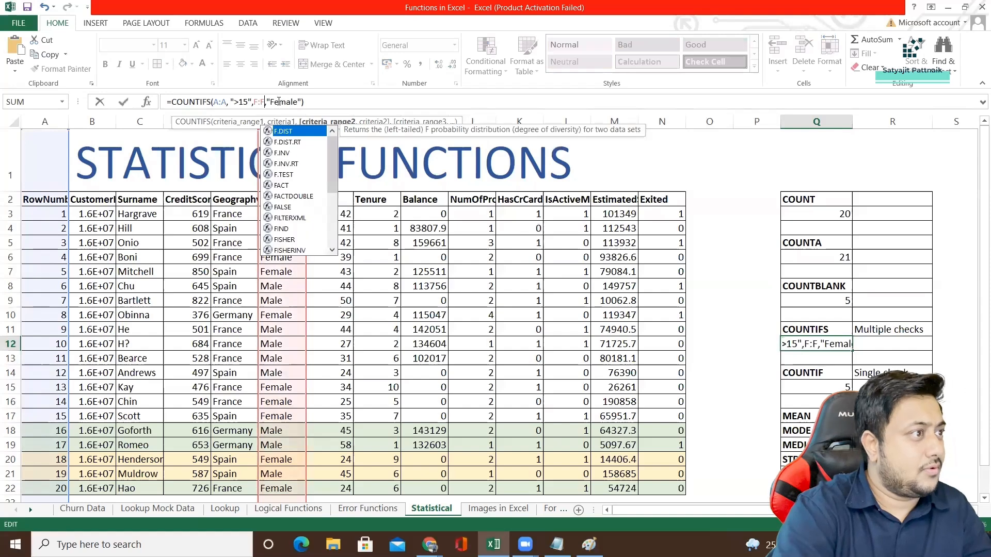
key("Return")
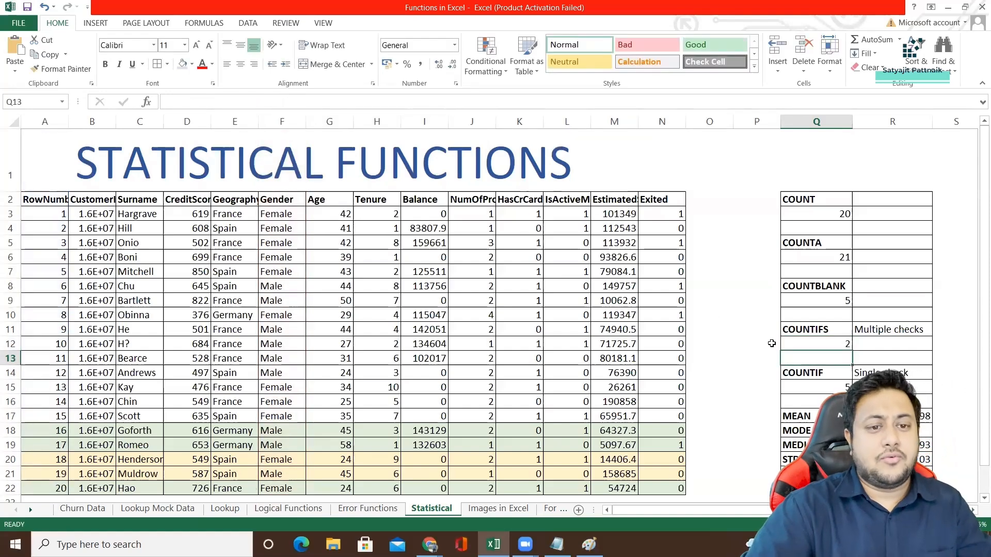
Compare the Female condition of the COUNTIFS formula in Q12 with the records in rows 18 to 22.
left_click(797, 346)
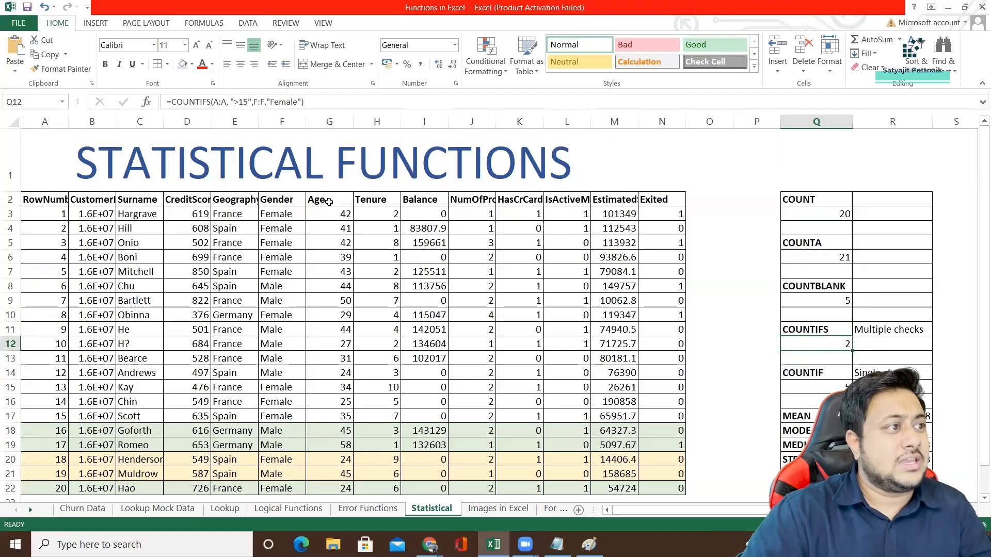
left_click_drag(267, 100, 298, 101)
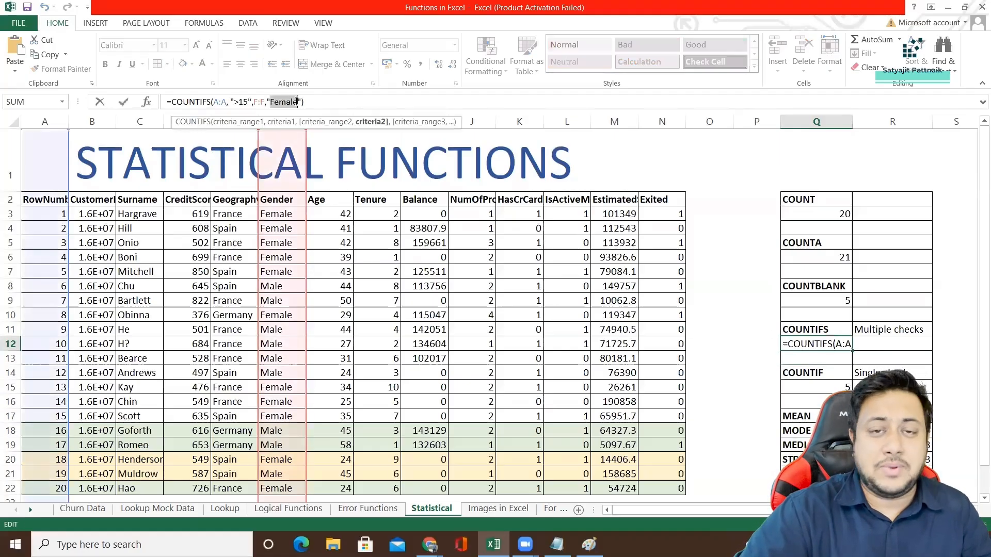
scroll(304, 427, "down", 1)
left_click_drag(57, 339, 290, 392)
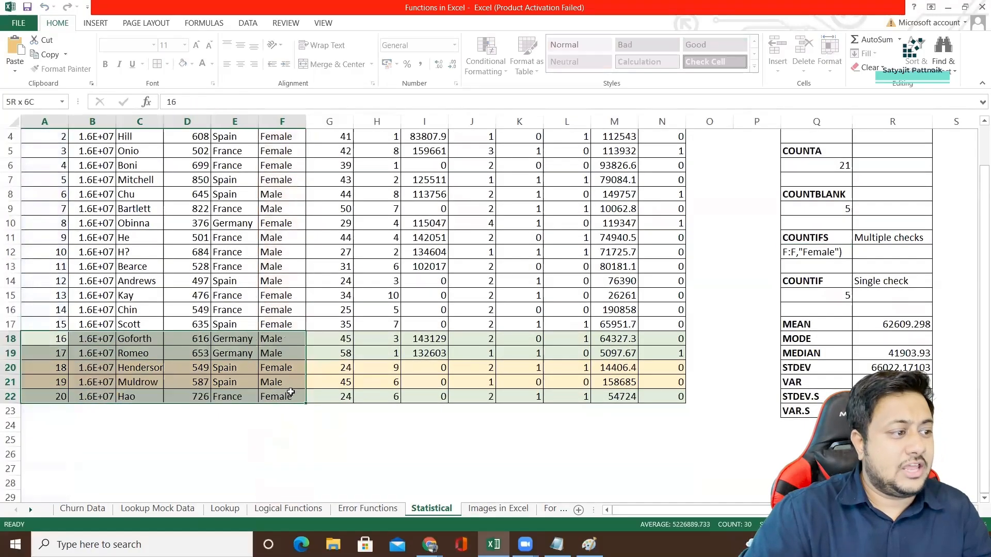
left_click(54, 369)
left_click(51, 399)
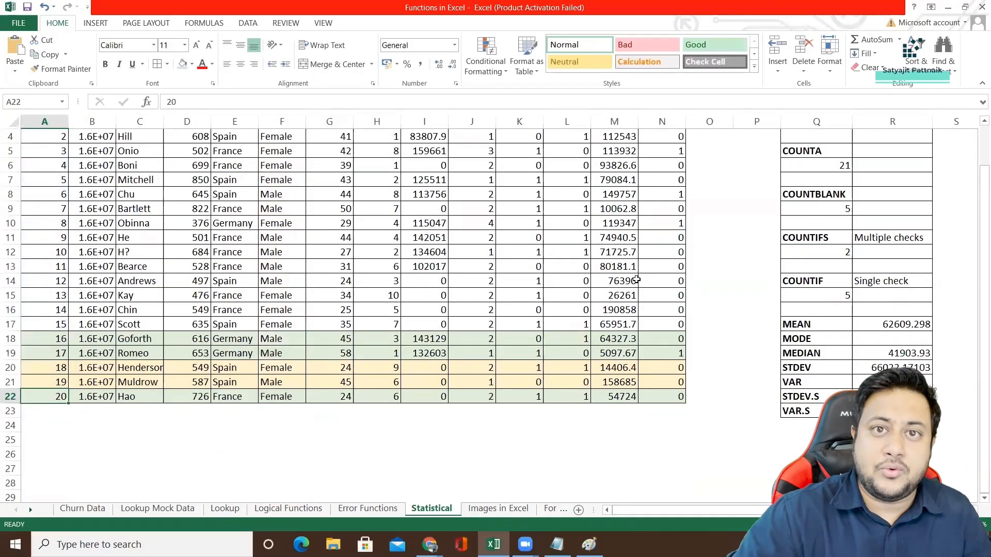
Review the COUNTIFS and COUNTIF formulas in Q12 and Q15 and the MEAN formula in R17.
left_click(824, 253)
left_click(823, 294)
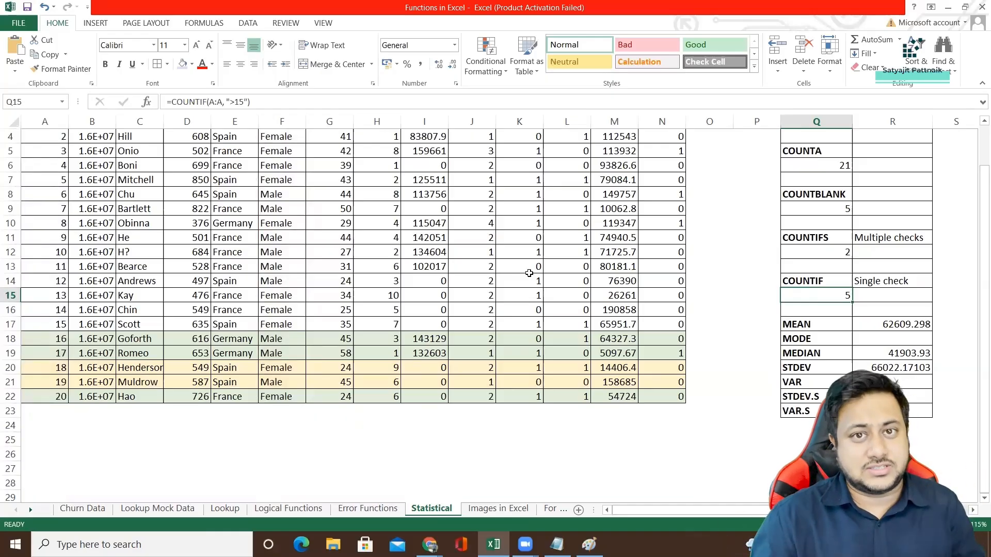
left_click(815, 321)
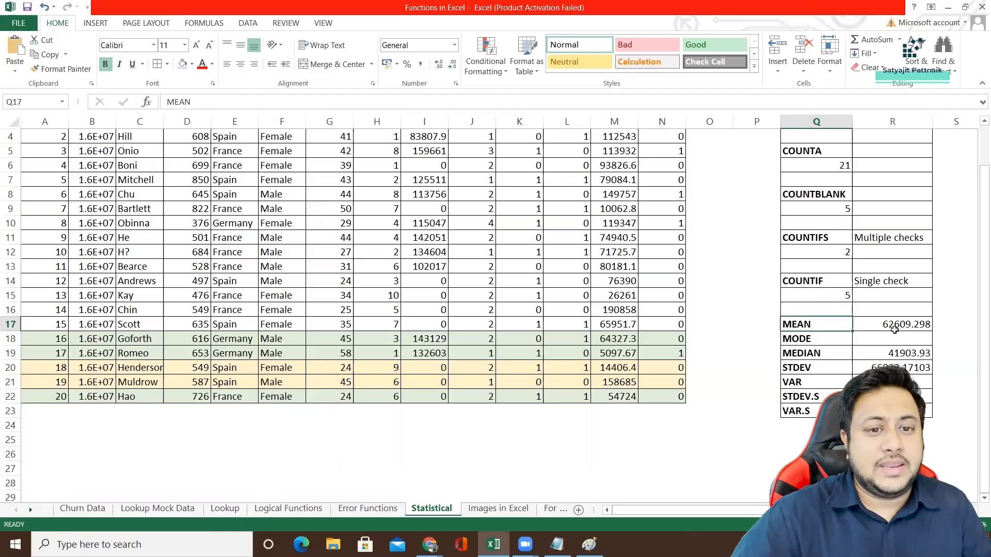
key("Right")
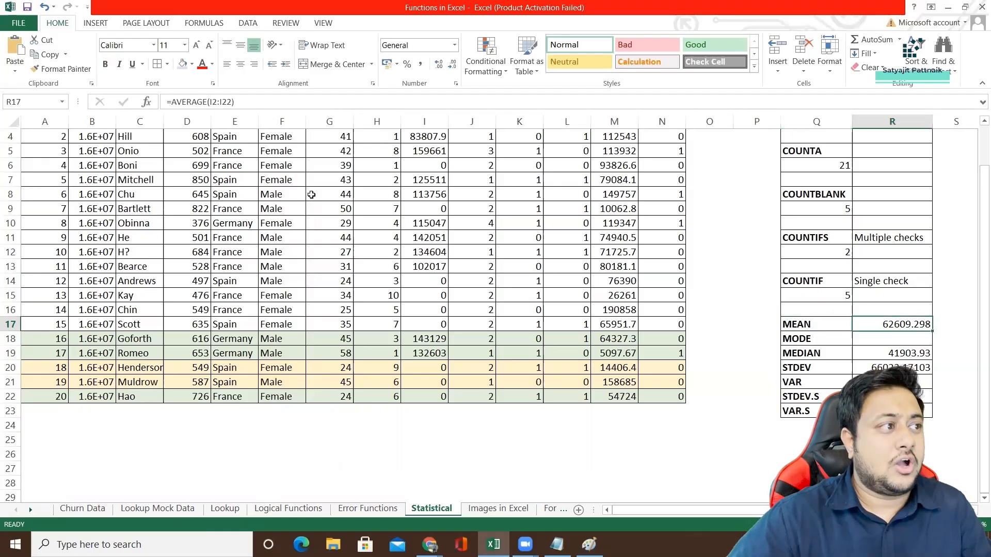
scroll(294, 187, "up", 1)
scroll(707, 356, "down", 4)
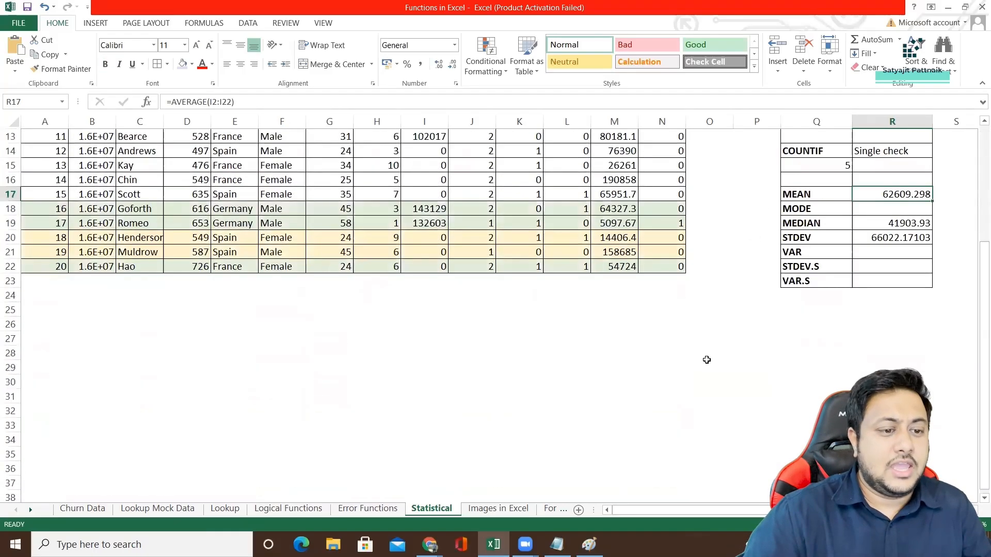
Enter the sample values 5, 10, 15, 20 and 10 in cells O28 to O32.
left_click(702, 356)
type("5")
key("Return")
type("10")
key("Return")
type("15")
key("Return")
type("20")
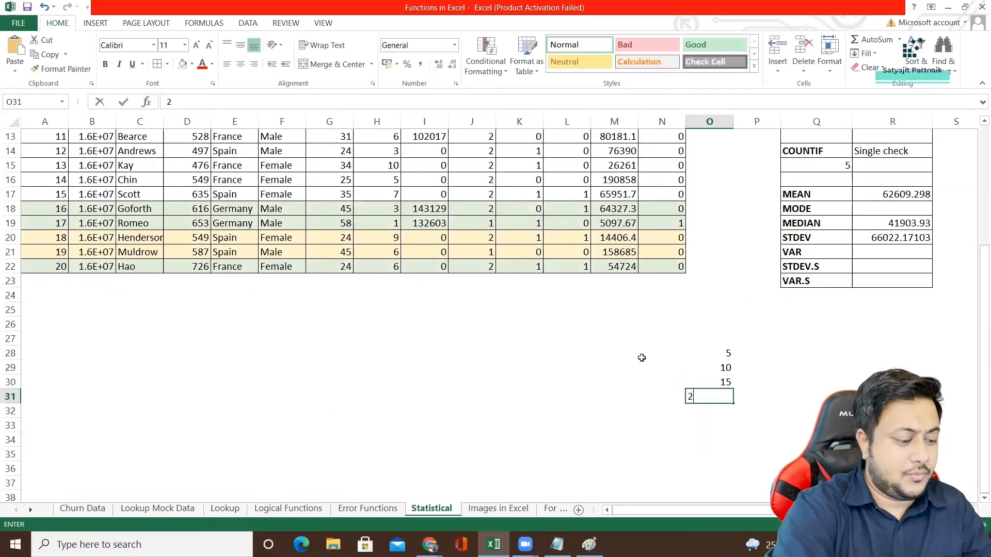
key("Return")
type("10")
key("Return")
key("Return")
Calculate the mean of the sample values O28:O32 in O34 with the AVERAGE function.
type("=")
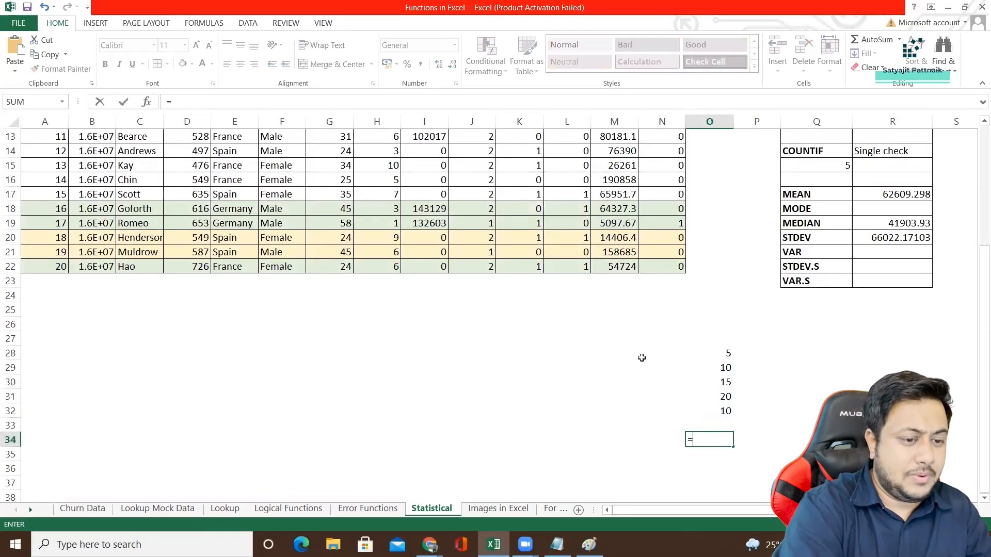
type("AVERAGE(")
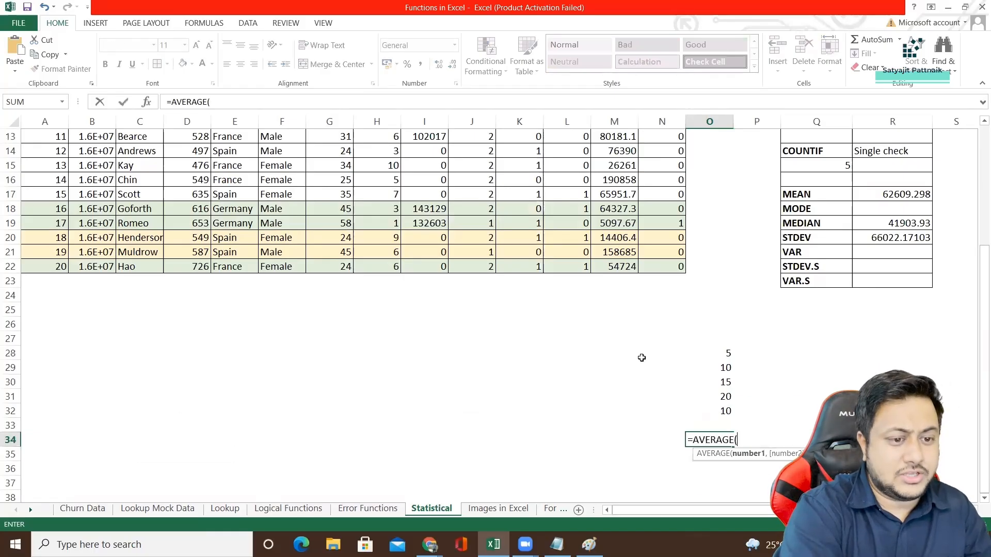
left_click_drag(695, 356, 695, 411)
key("Return")
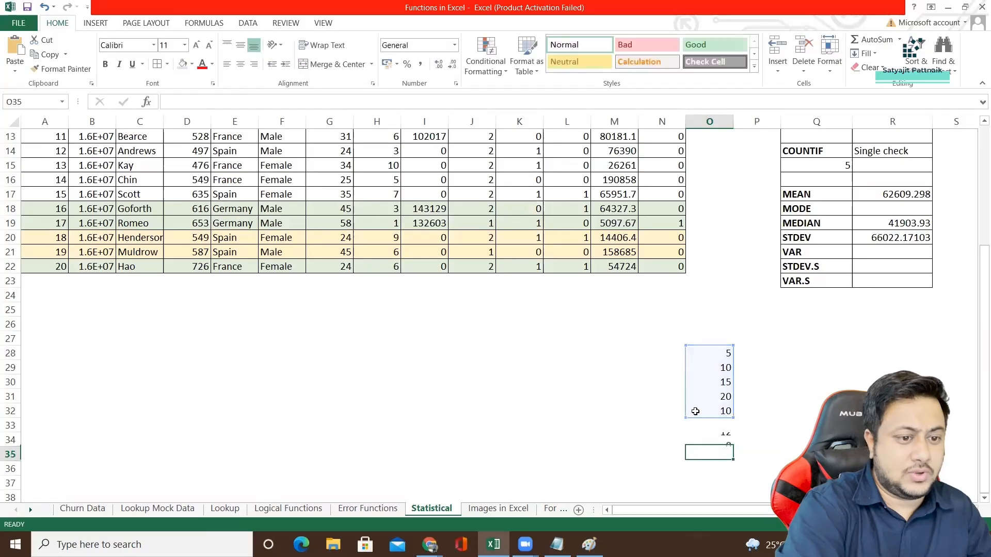
Calculate the median of the sample values O28:O32 in O35 with the MEDIAN function.
double_click(709, 457)
type("=MEDIAN(")
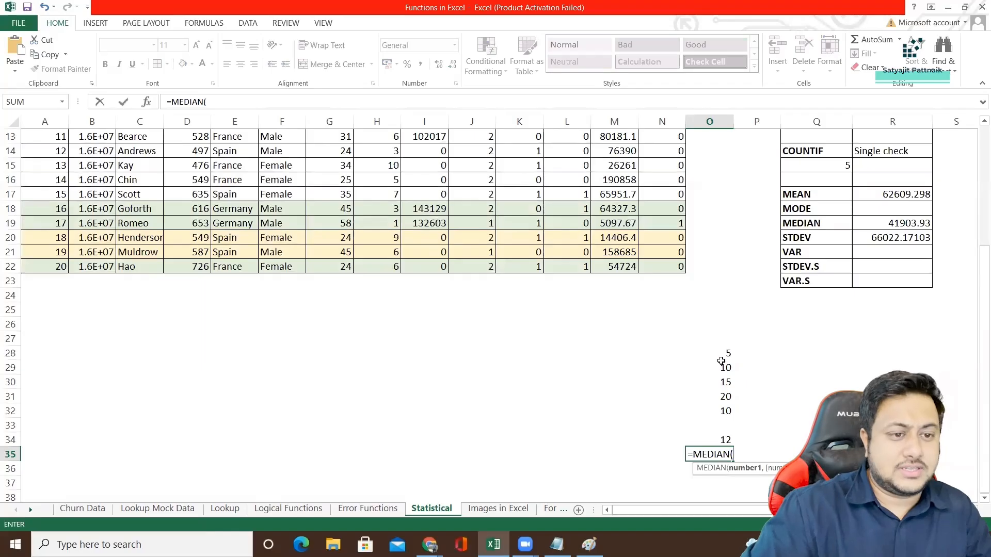
left_click_drag(723, 356, 714, 415)
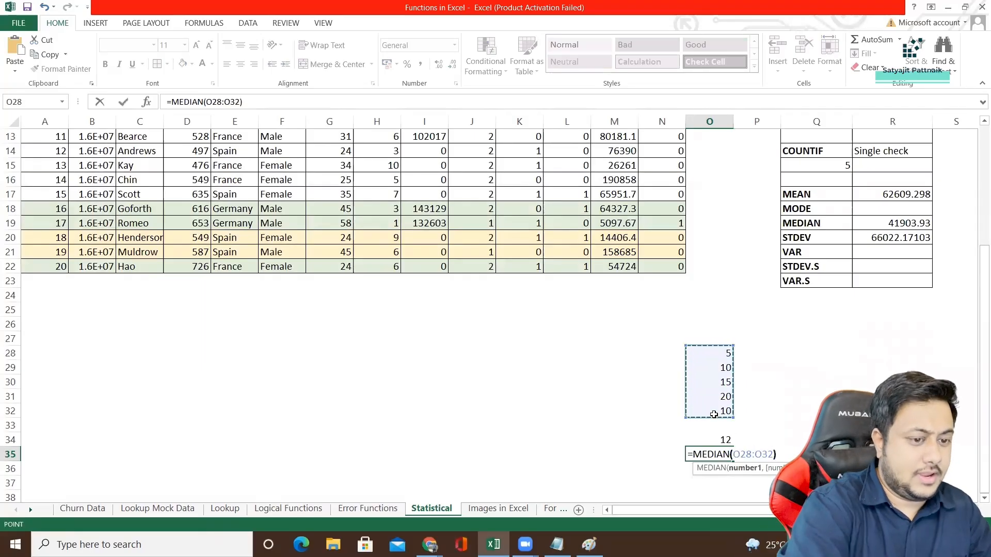
key("Return")
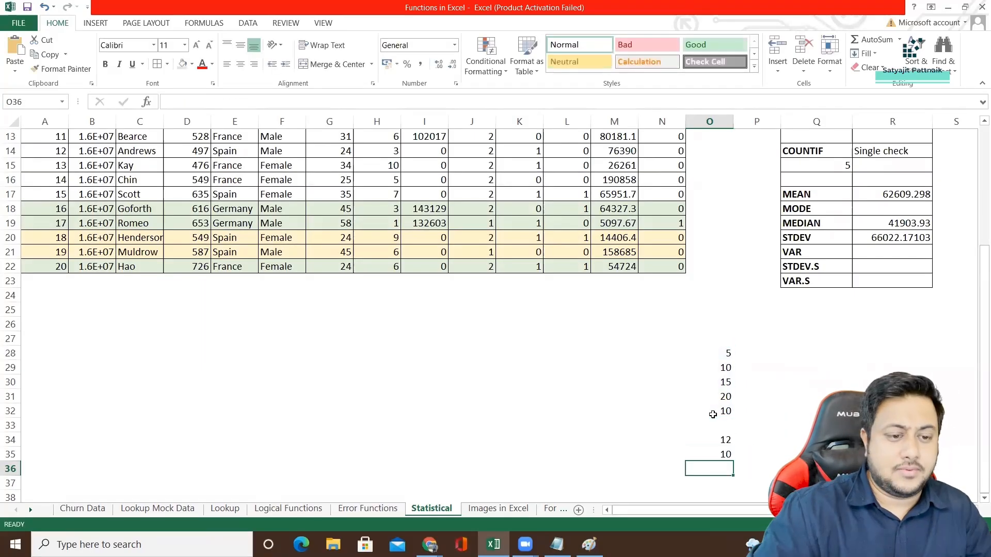
left_click_drag(718, 355, 713, 406)
Enter Female in cells P28 to P30 and Male in P31 and P32 beside the sample values.
left_click(760, 353)
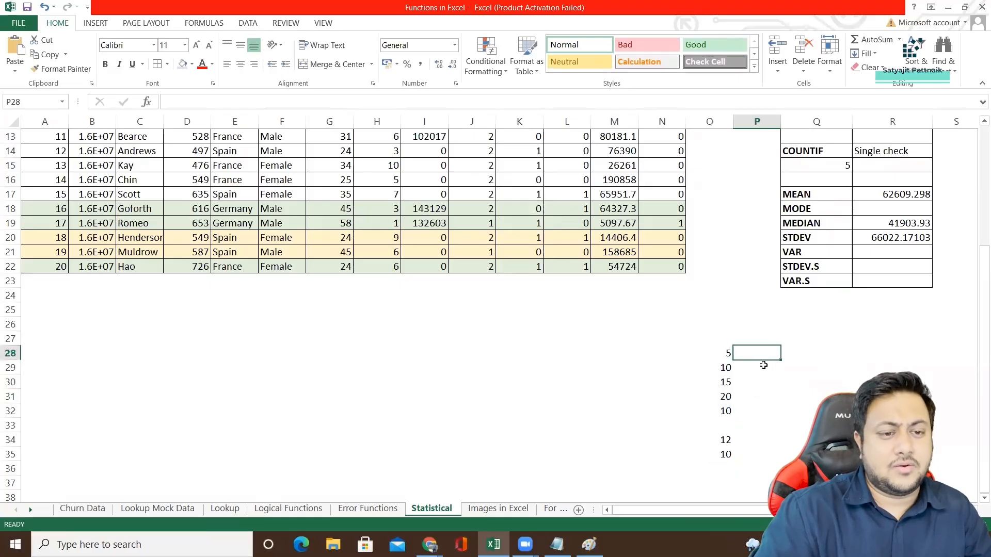
type("Female")
key("Return")
type("Fema")
key("Return")
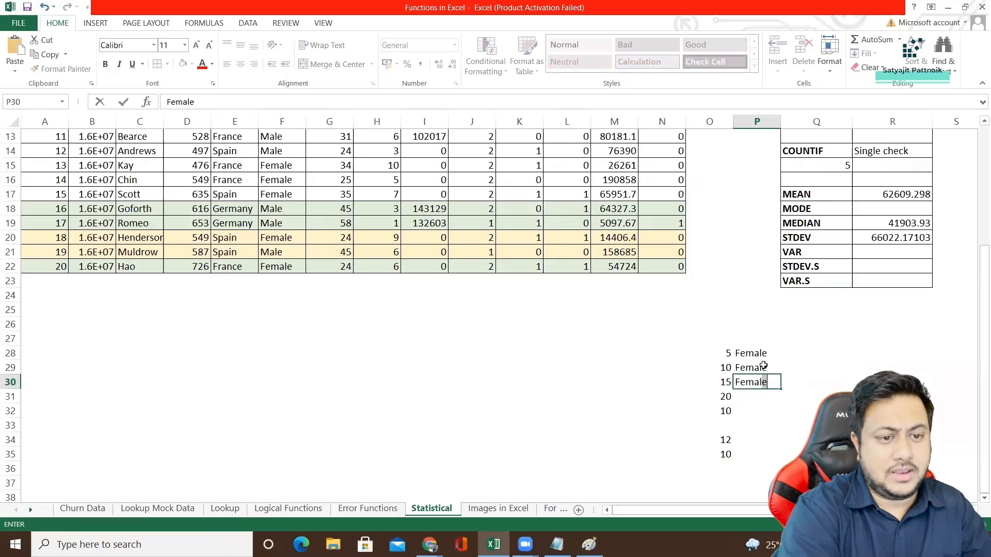
key("Return")
type("Male")
key("Return")
type("Male")
key("Return")
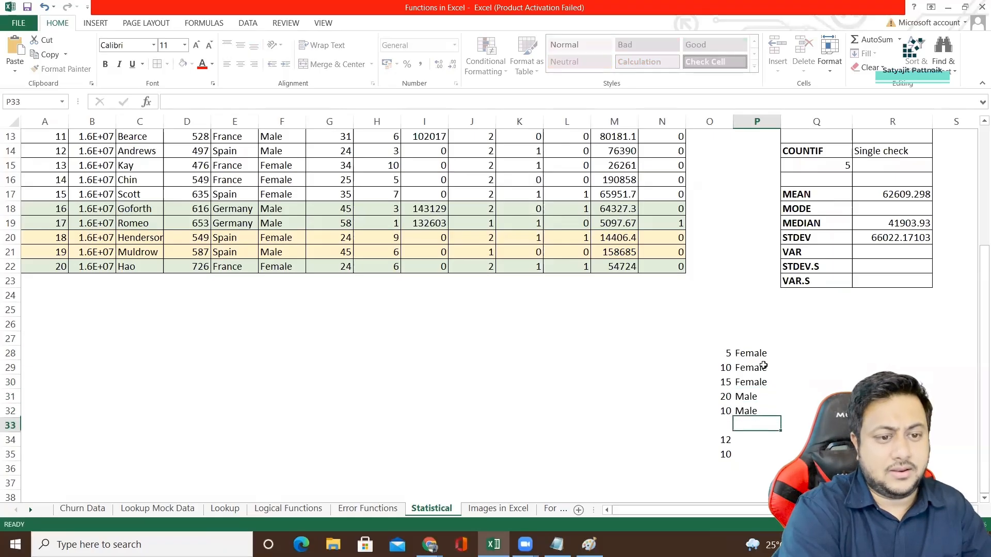
Try to calculate the mode of the gender values P28:P32 in P34 with the MODE function.
key("Return")
type("=MODE(")
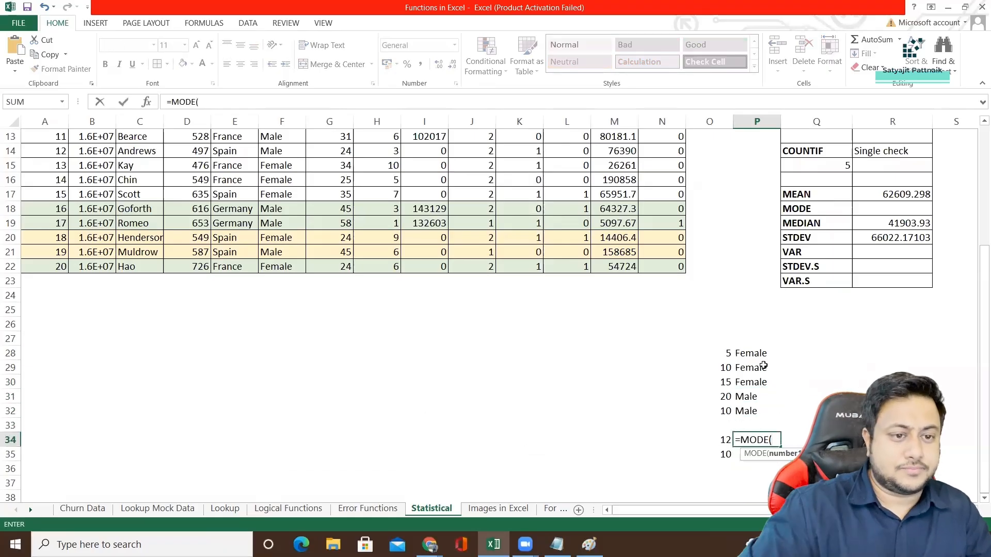
left_click_drag(760, 354, 762, 411)
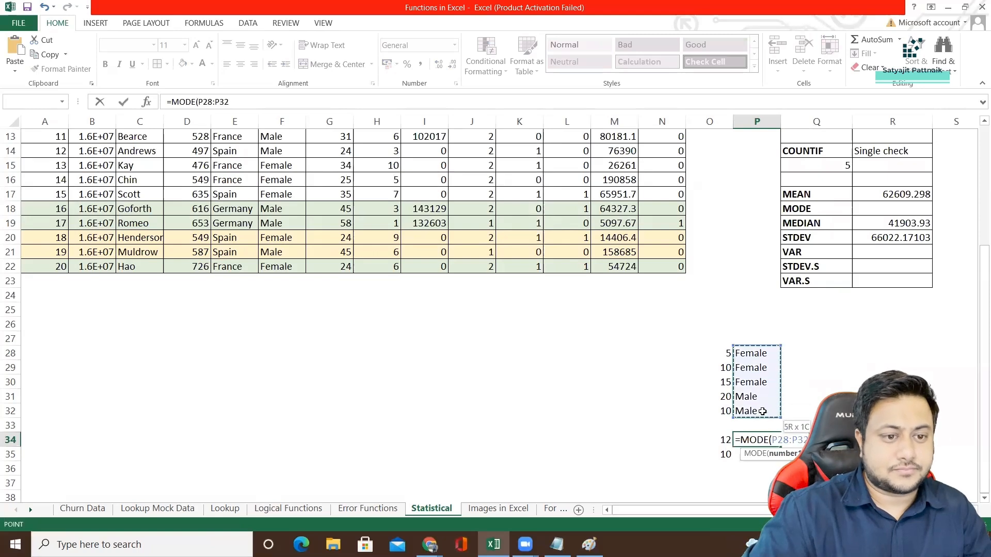
key("Return")
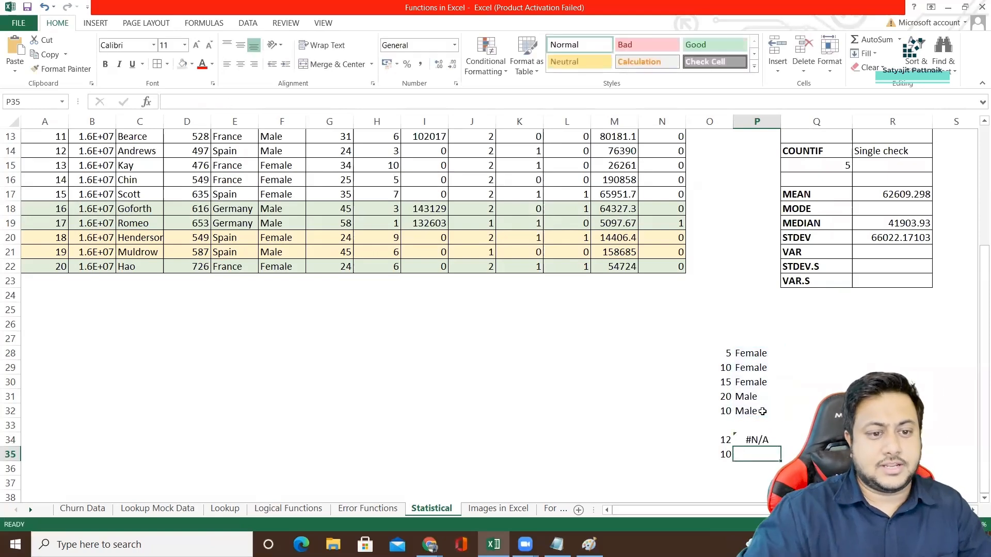
Try to calculate the mode of the gender values P28:P32 in P34 with the MODE.SNGL function.
left_click(753, 442)
double_click(759, 441)
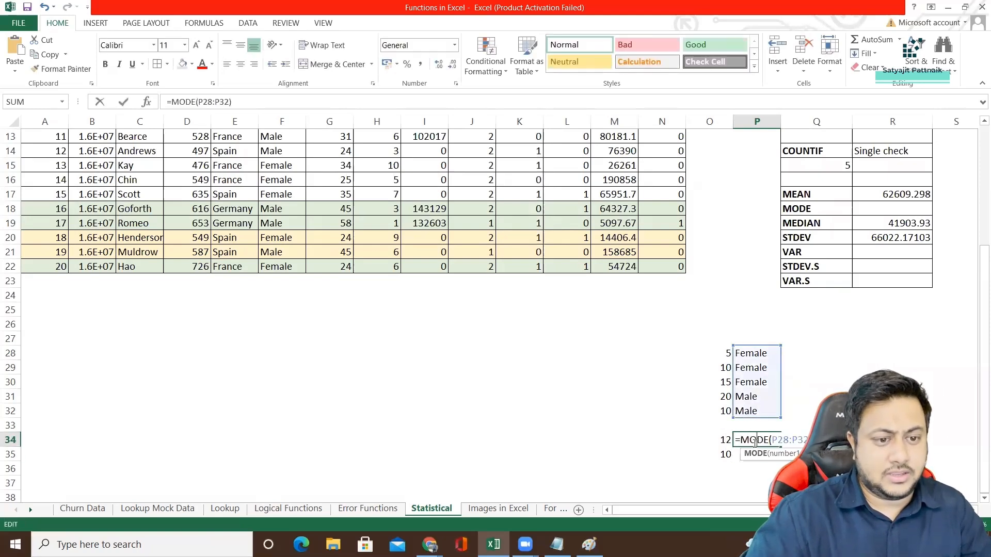
key("BackSpace")
key("BackSpace")
key("BackSpace")
key("BackSpace")
key("BackSpace")
key("BackSpace")
key("BackSpace")
key("BackSpace")
key("BackSpace")
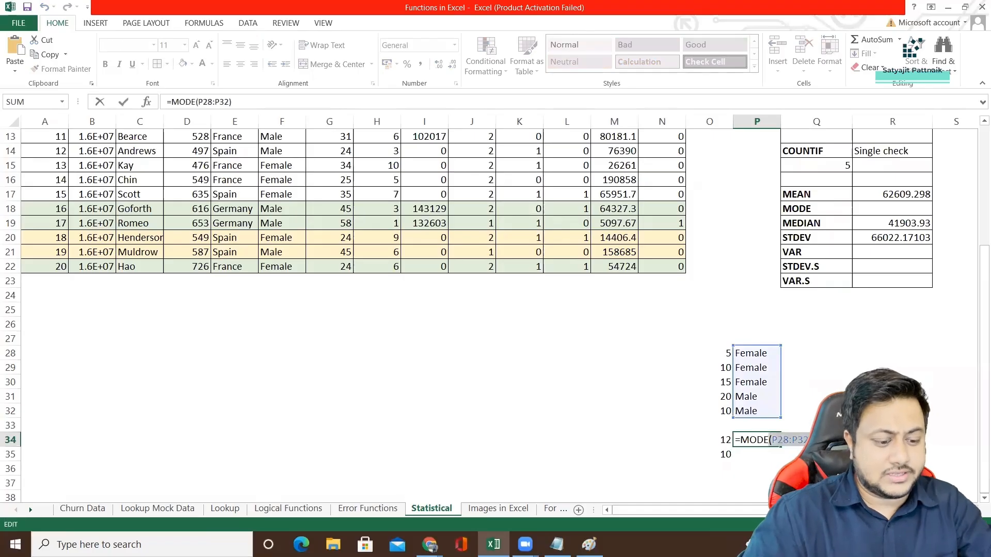
double_click(765, 476)
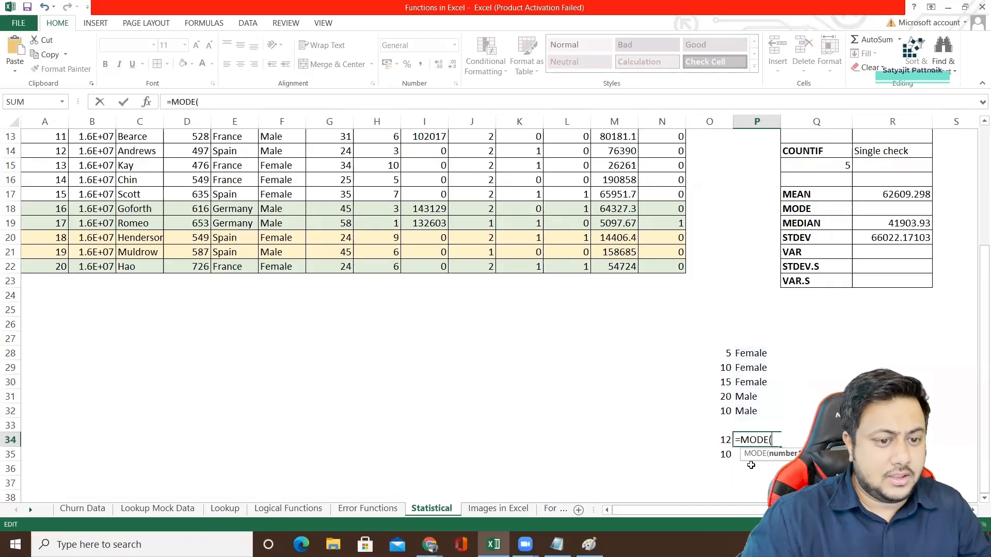
key("BackSpace")
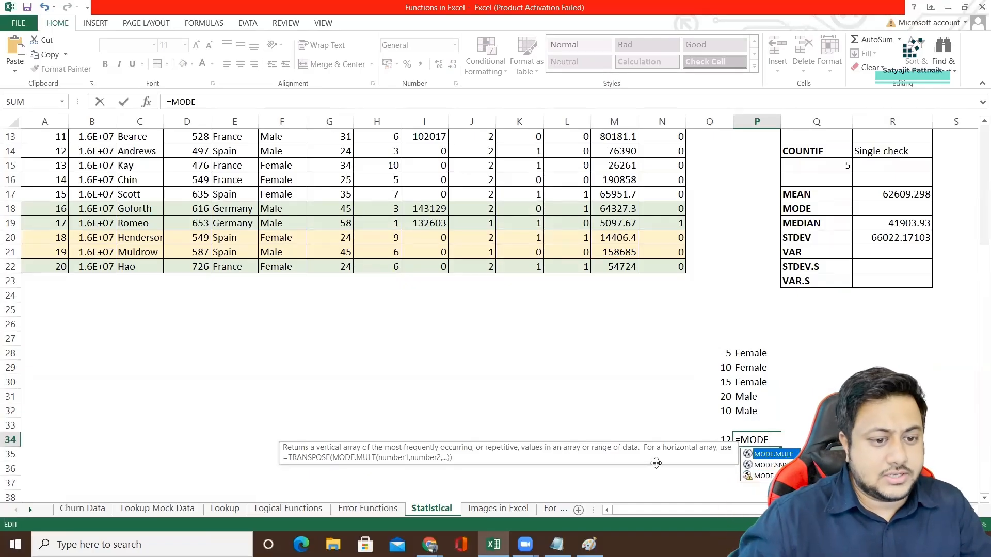
double_click(772, 465)
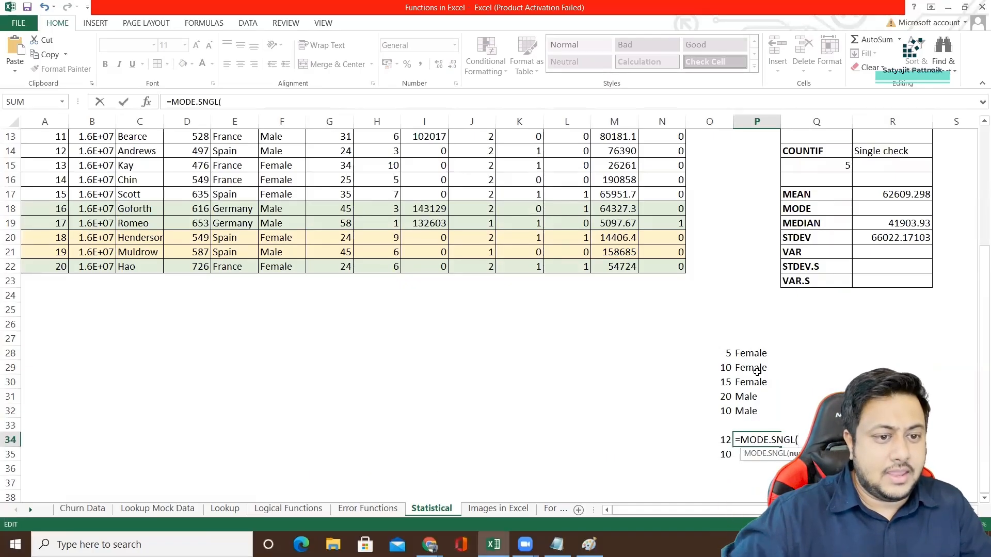
left_click_drag(755, 354, 757, 406)
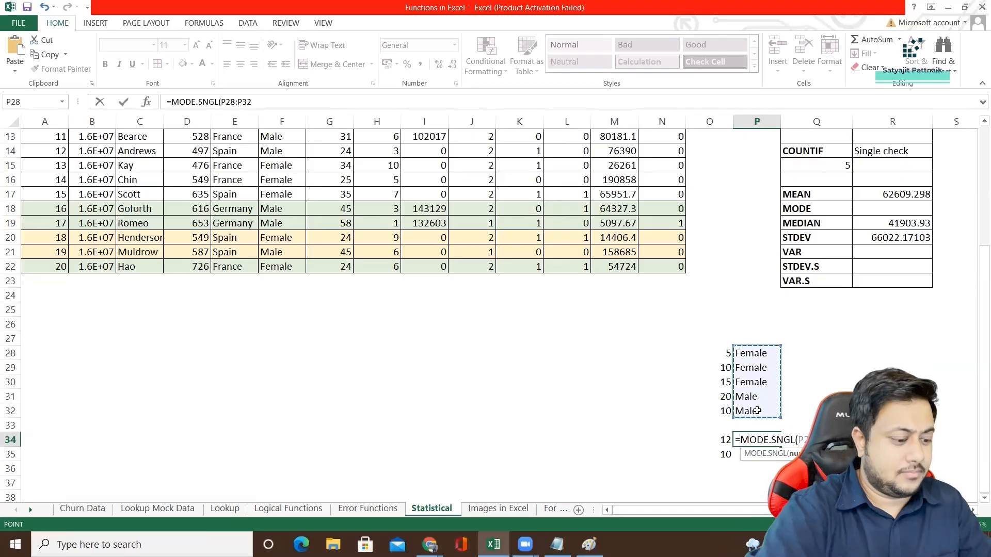
key("Return")
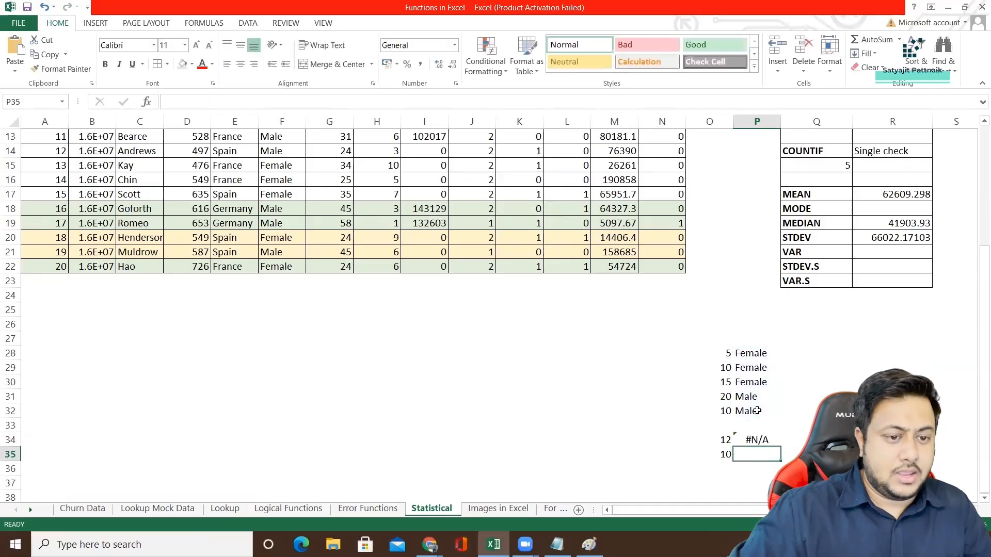
Clear the mode formula from P34.
left_click(758, 439)
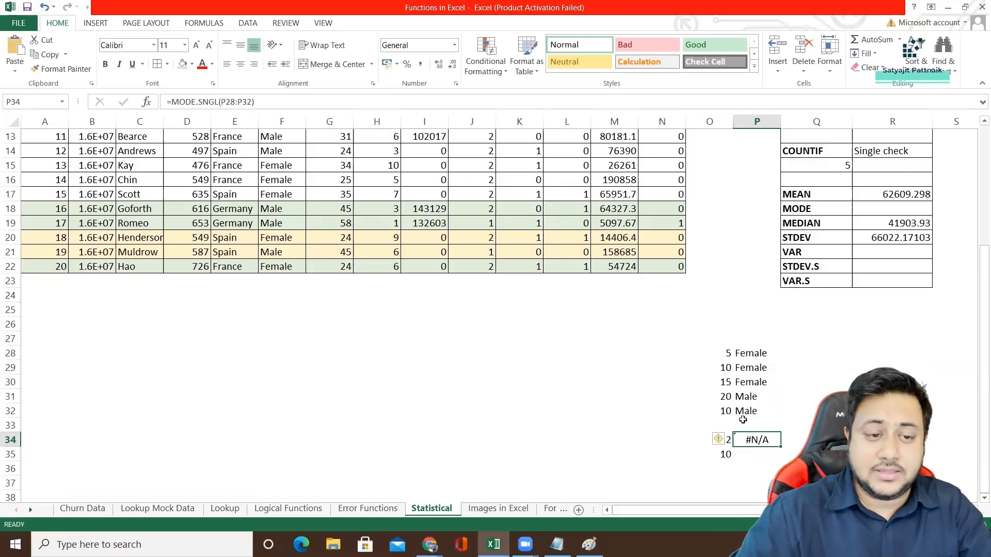
left_click_drag(755, 356, 757, 412)
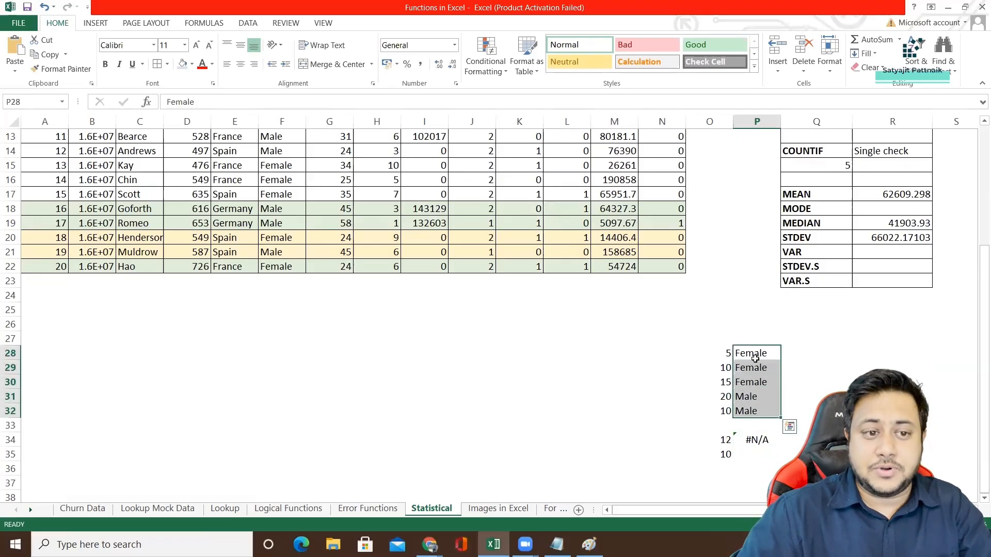
left_click(757, 440)
key("Delete")
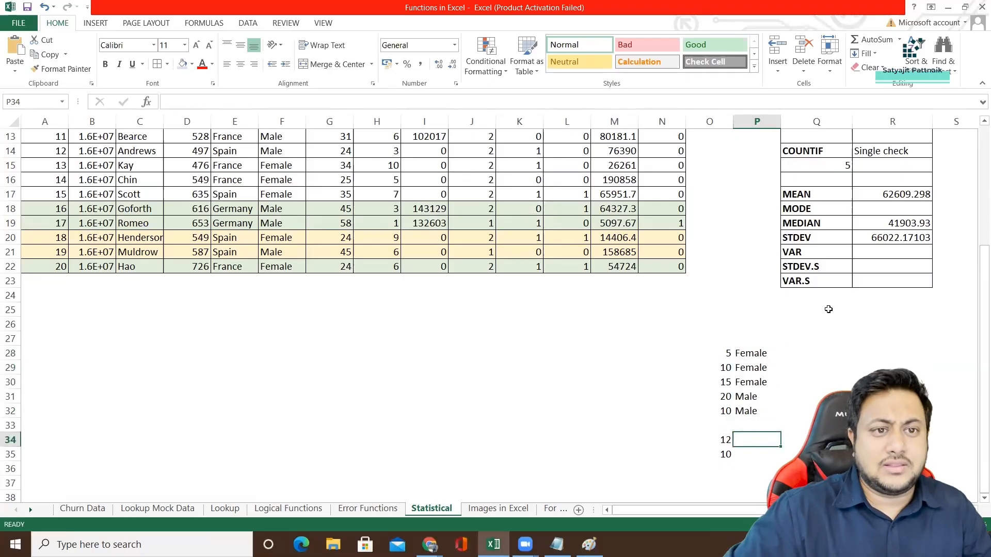
left_click(884, 210)
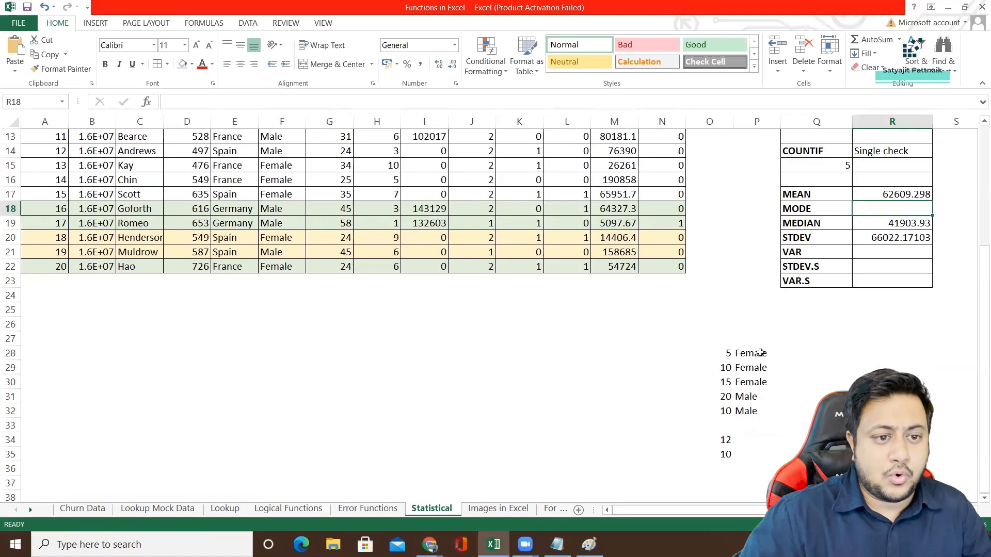
left_click(751, 441)
type("=")
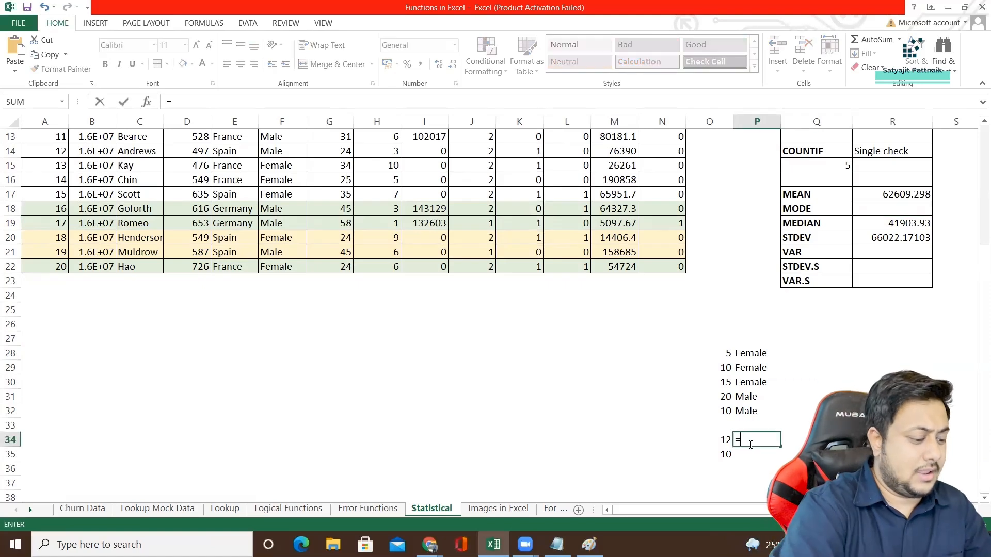
type("MODE")
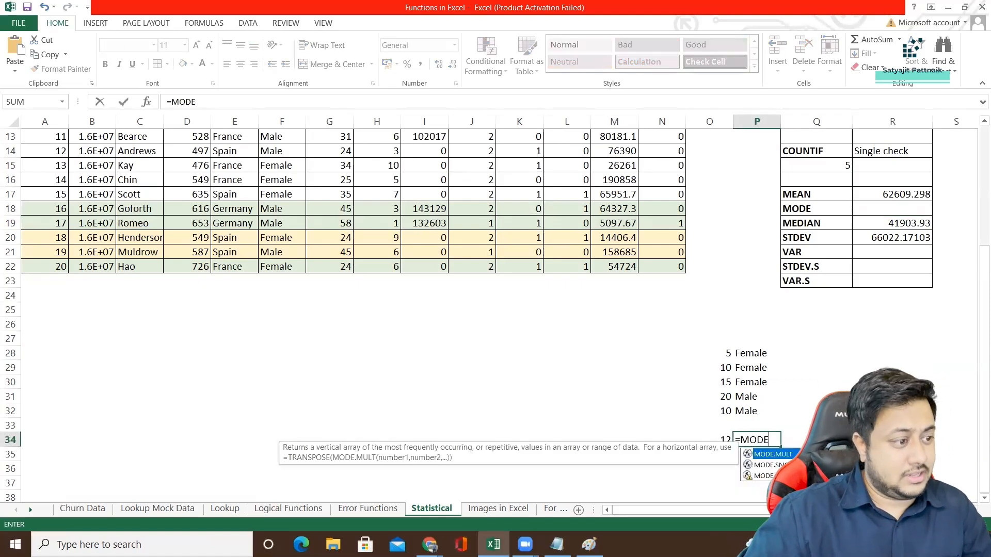
left_click(751, 356)
left_click(793, 354)
left_click(761, 443)
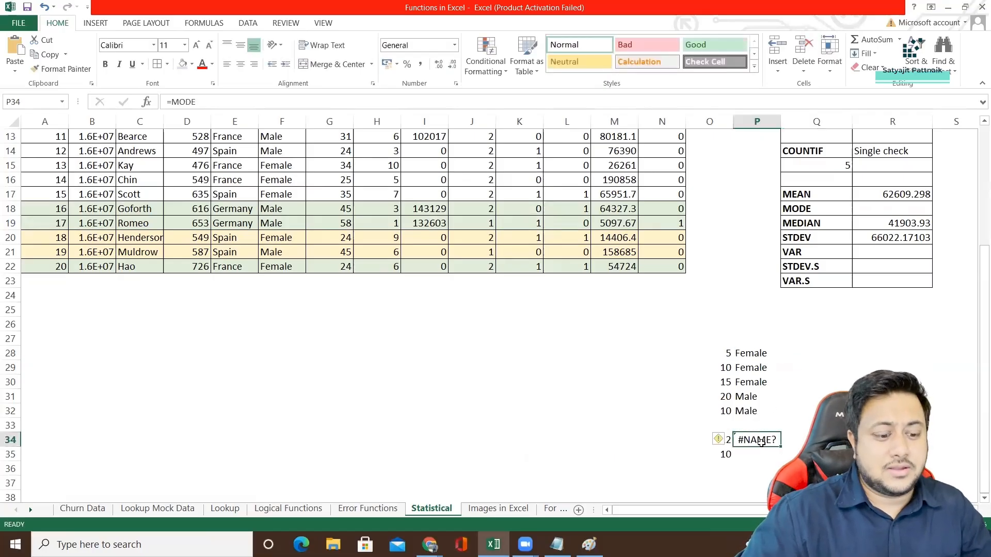
key("Delete")
Enter the code 1 in cells Q28 to Q30 beside the Female entries.
left_click(791, 357)
type("1")
left_click(794, 371)
type("1")
left_click(792, 384)
type("1")
Enter the code 2 in cells Q31 and Q32 beside the Male entries.
left_click(794, 401)
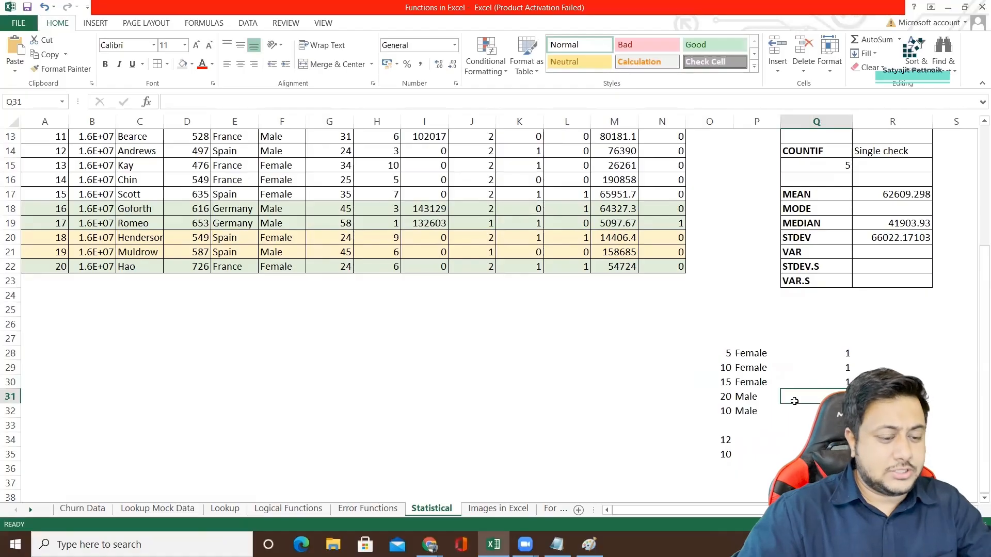
left_click(769, 440)
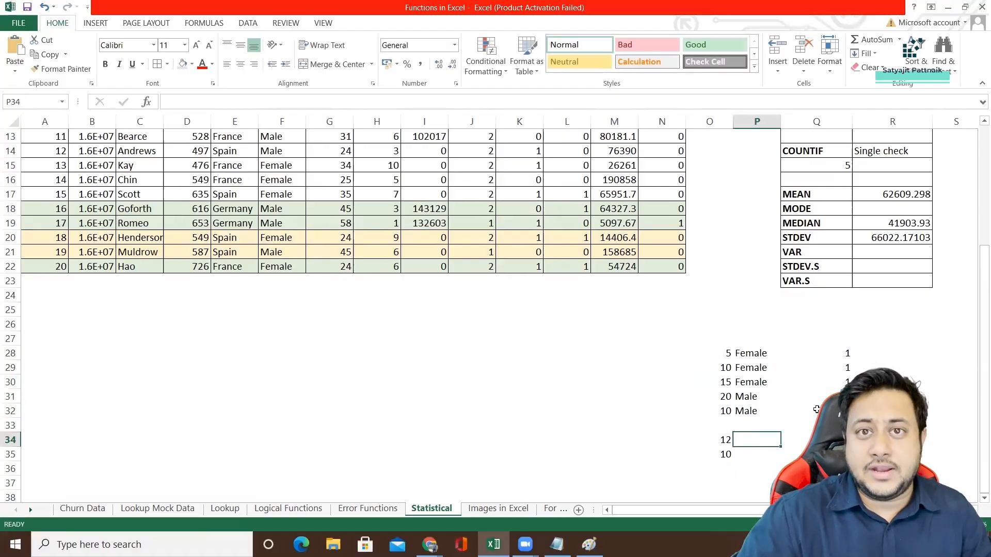
left_click_drag(763, 356, 814, 410)
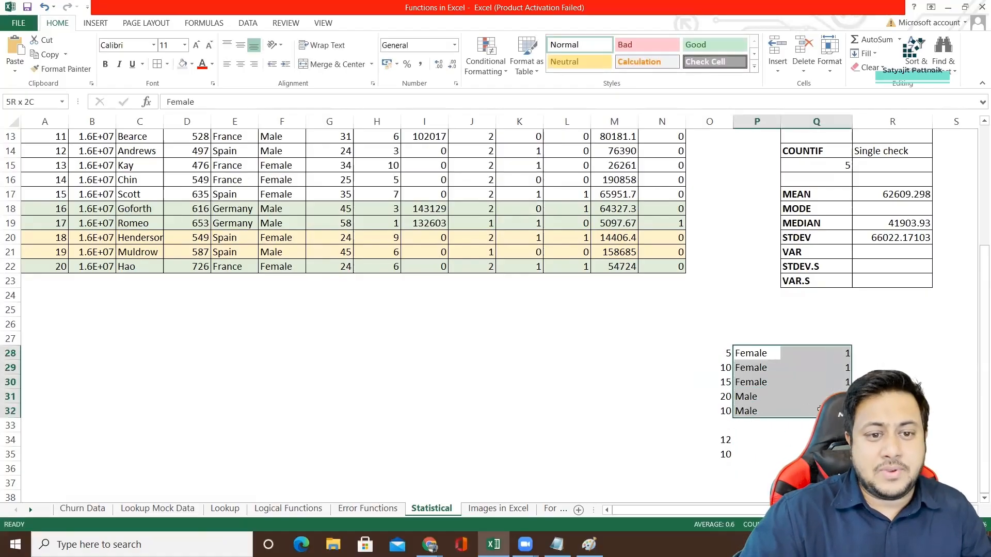
left_click(797, 398)
type("2")
left_click(797, 411)
type("2")
key("Return")
key("Return")
Calculate the mode of the gender codes Q28:Q32 in Q34 with the MODE function.
type("=M")
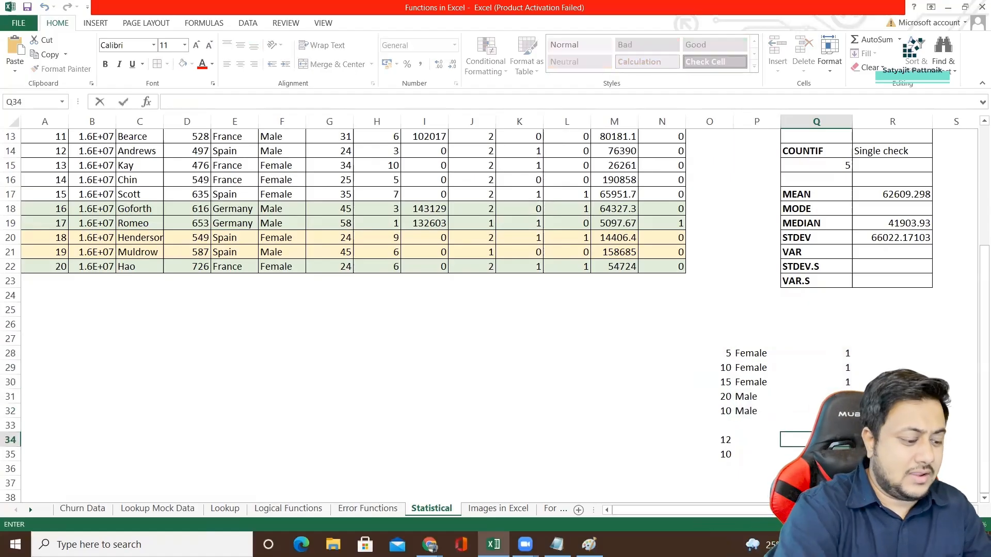
type("ODE(")
left_click_drag(841, 354, 842, 412)
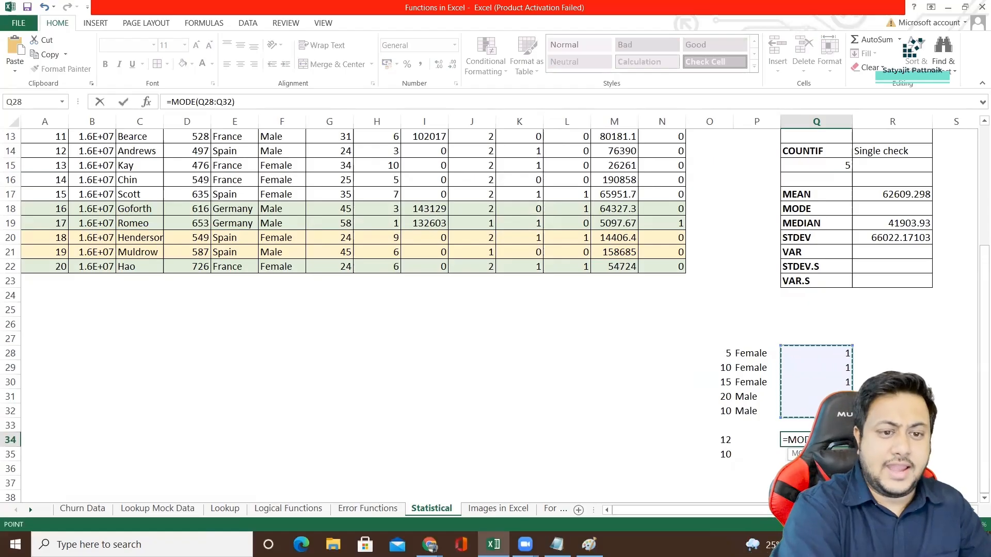
key("Return")
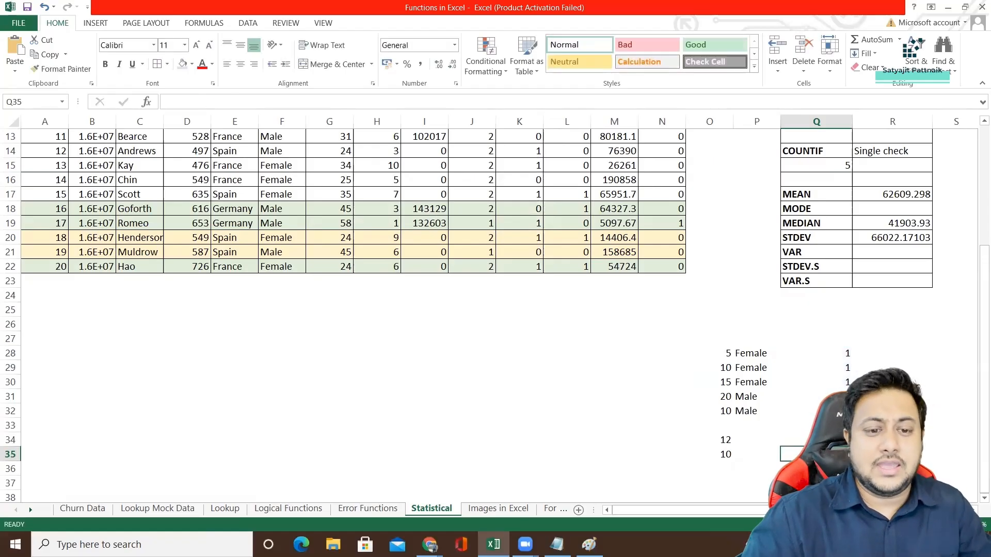
Compare the mode result in Q34 with the gender labels and their codes in P28:Q32.
left_click(832, 439)
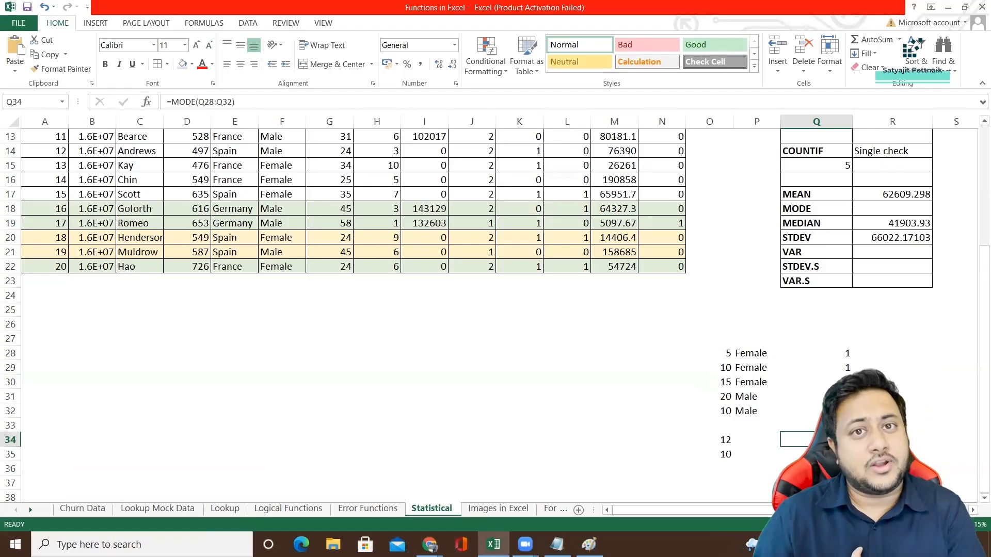
left_click(748, 357)
left_click(846, 354)
left_click(767, 395)
left_click(818, 440)
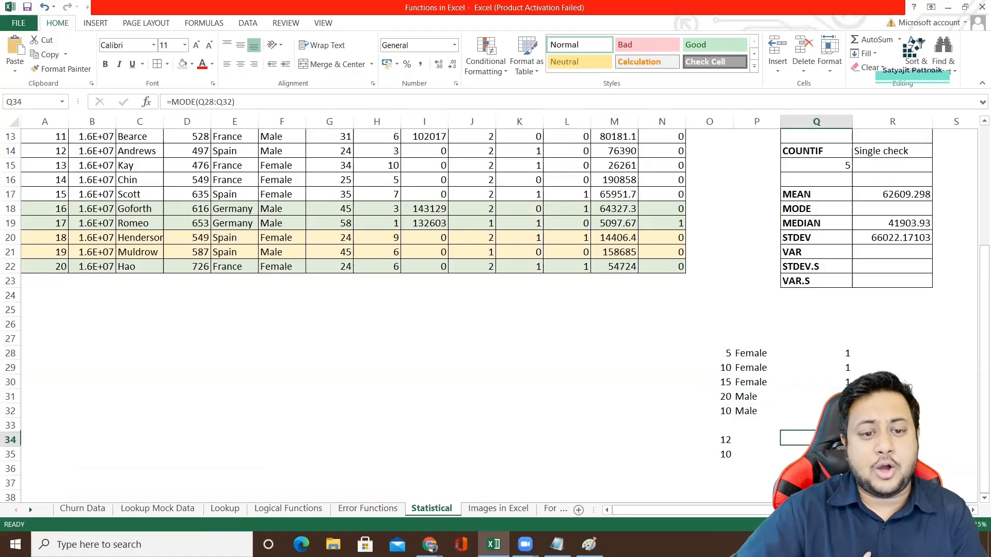
left_click_drag(751, 355, 837, 380)
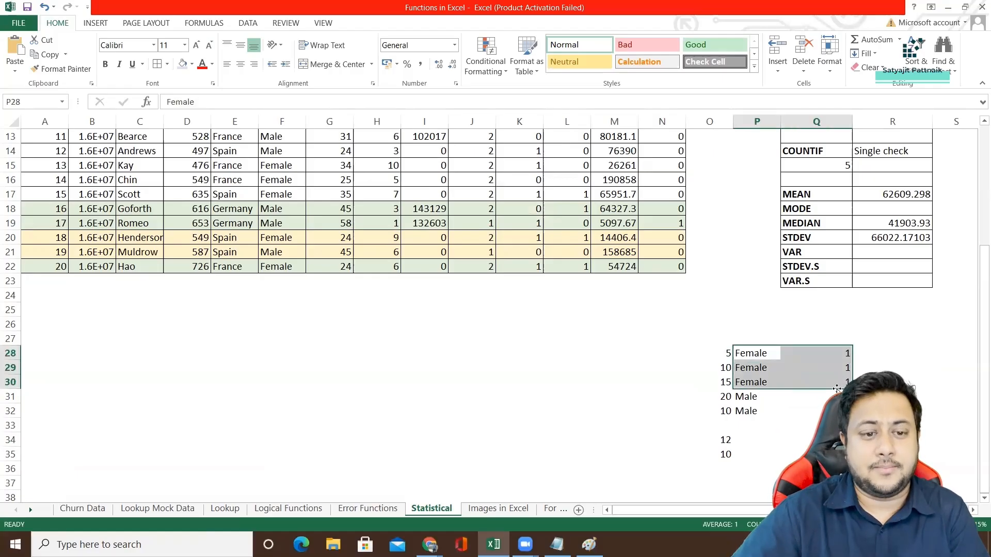
left_click(818, 453)
left_click(818, 442)
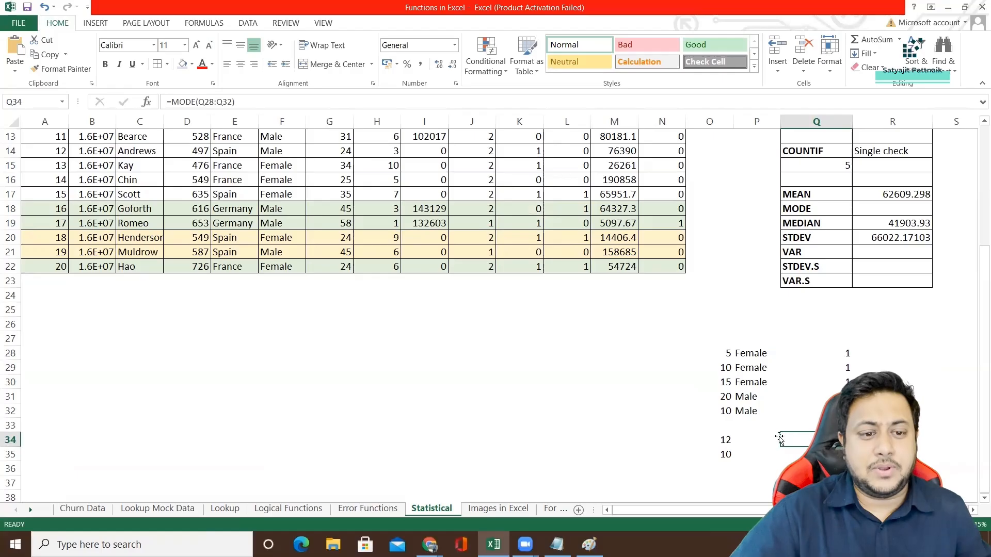
left_click(820, 426)
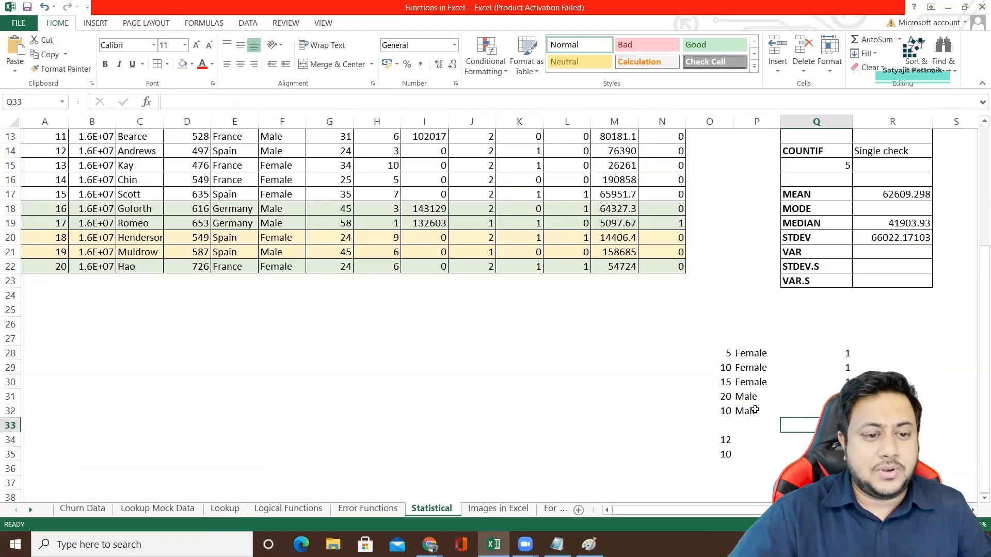
Review the STDEV formula in R20 and the Balance column it evaluates.
scroll(714, 350, "up", 2)
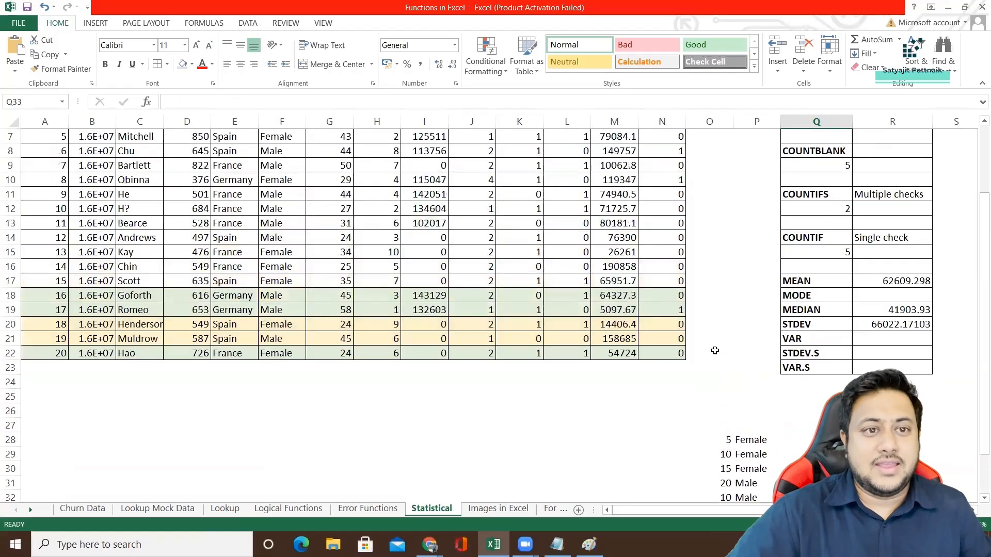
left_click(806, 323)
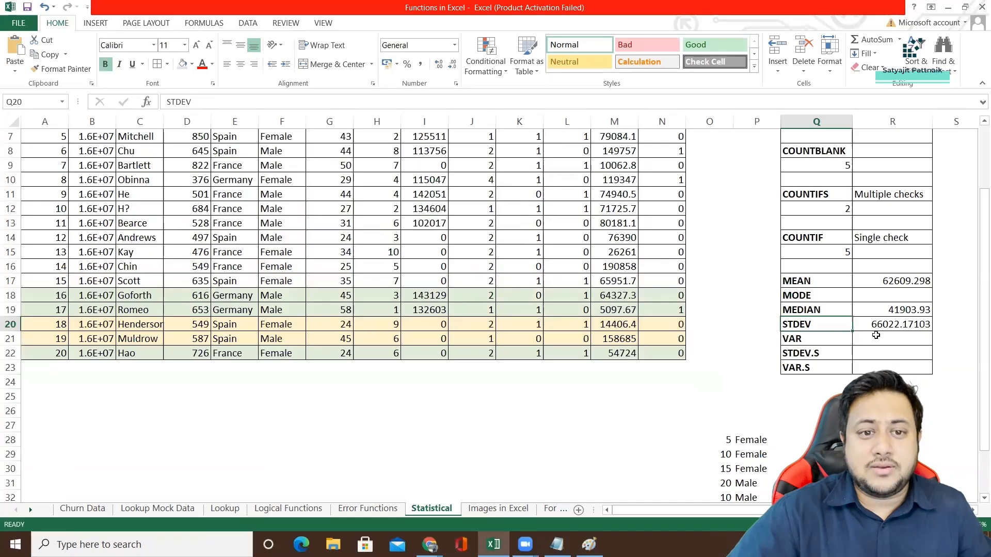
key("Right")
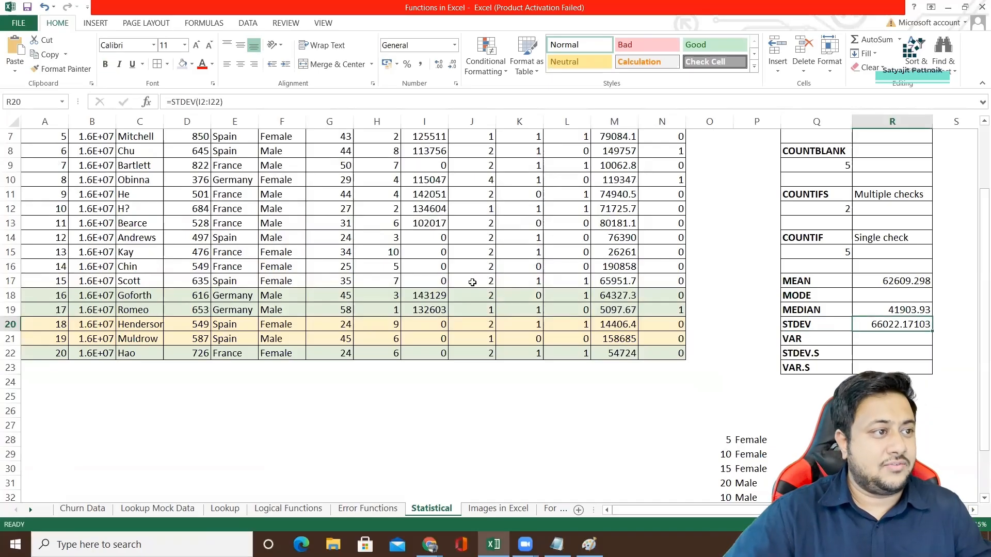
scroll(444, 253, "up", 2)
left_click(424, 121)
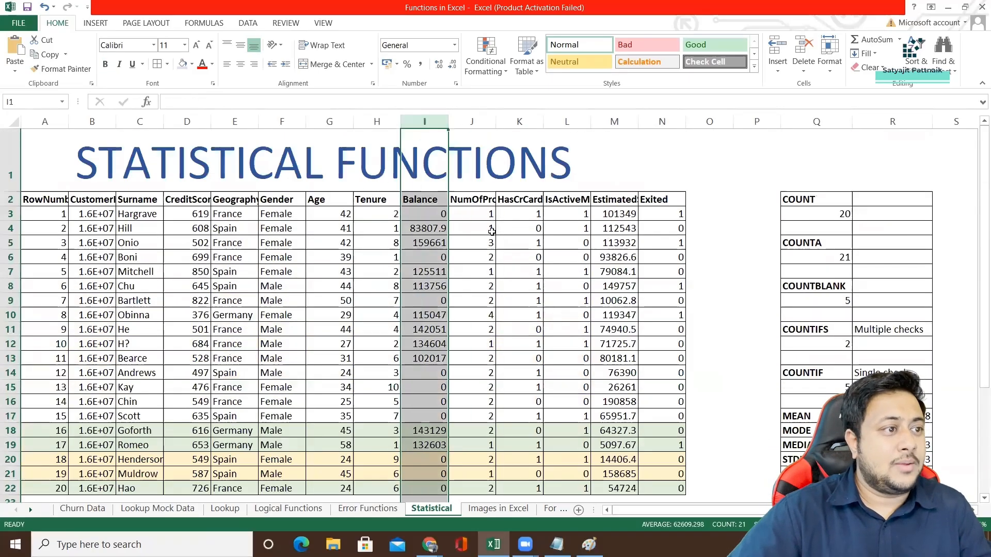
Calculate the population variance of the whole Balance column I:I in R21 with the VAR.P function.
scroll(834, 366, "down", 2)
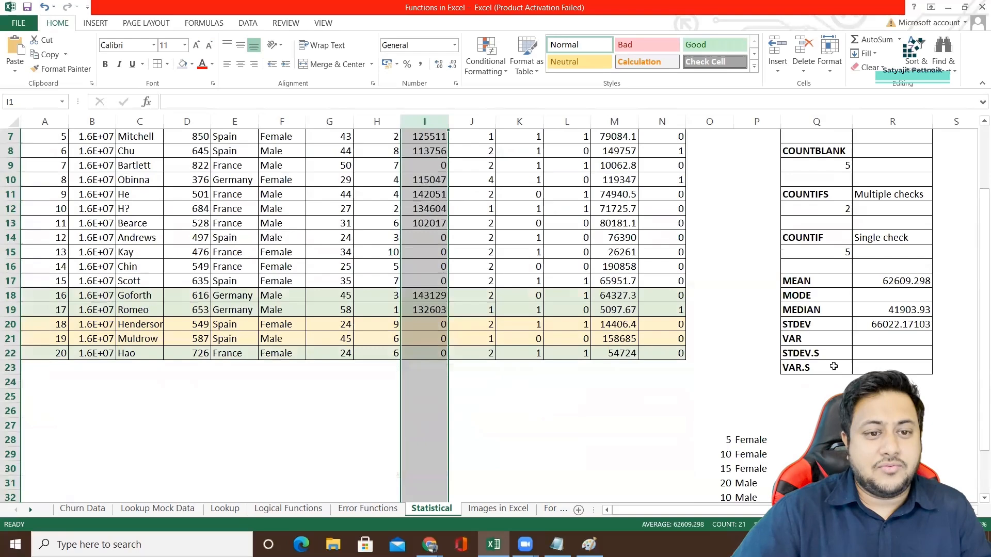
left_click(865, 342)
type("=VAR")
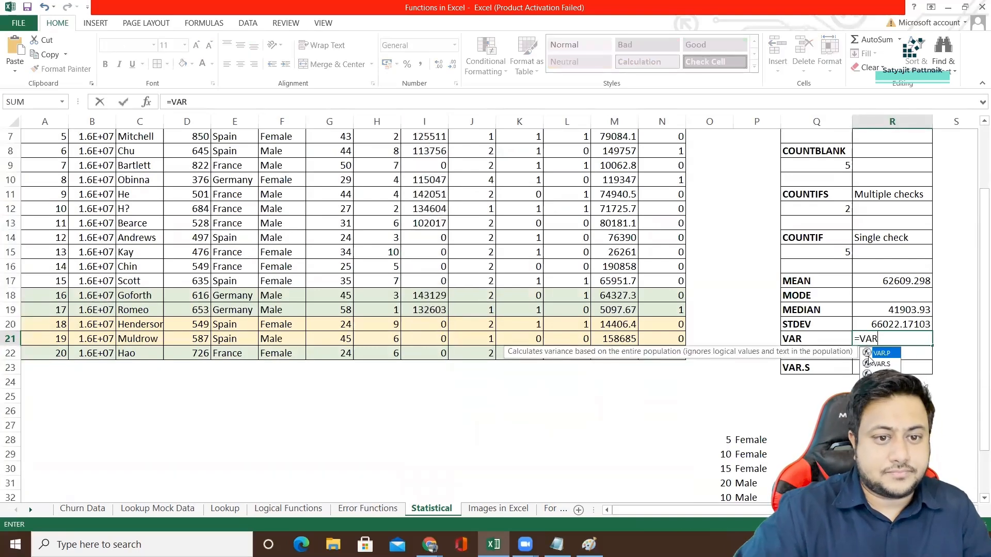
double_click(876, 354)
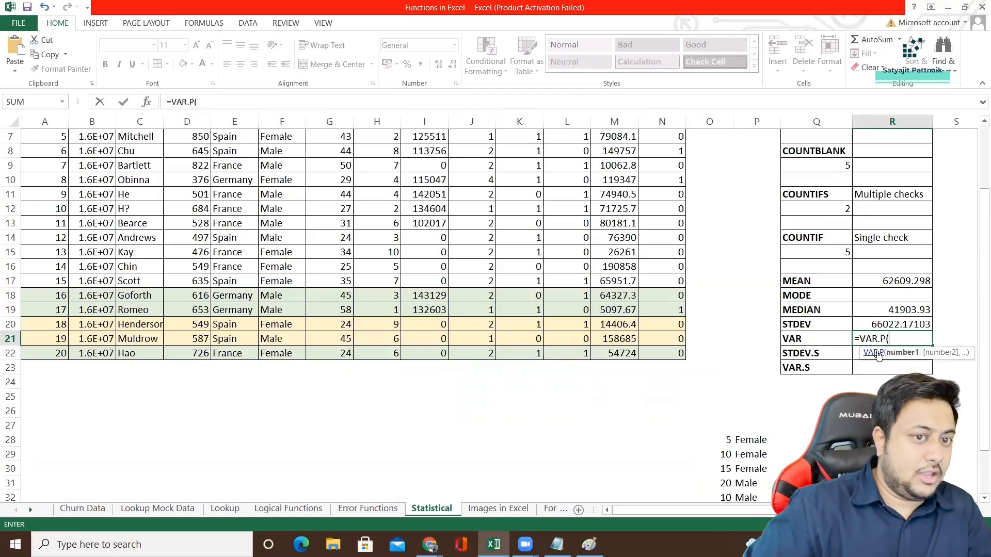
type("I:I")
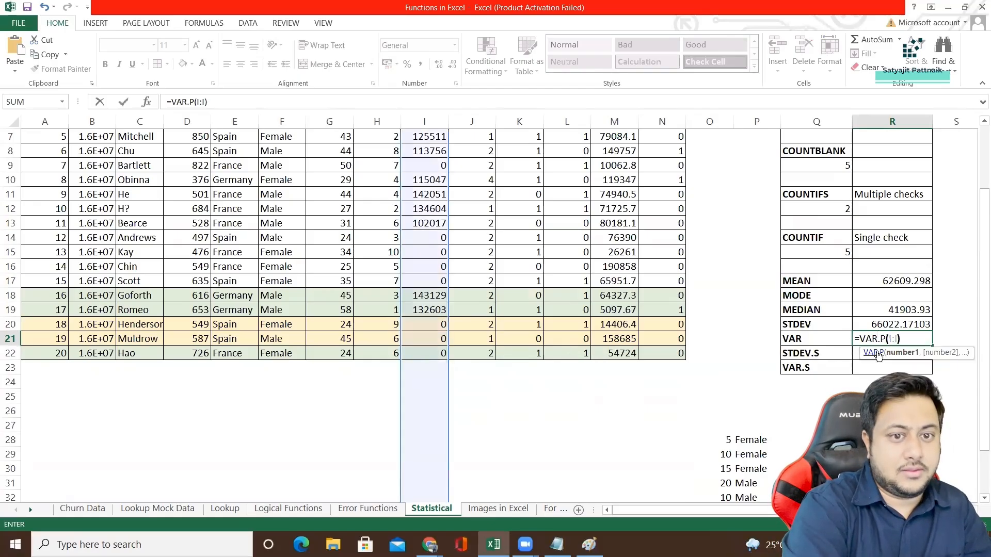
key("Return")
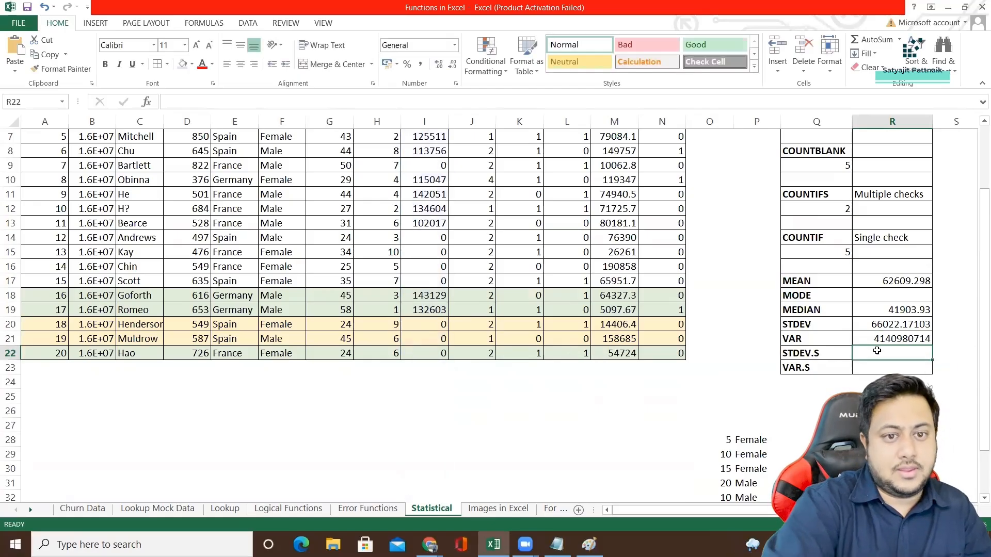
Label the STDEV.S and VAR.S rows as Sample in P22 and P23.
left_click(812, 354)
left_click(747, 354)
type("Sample")
key("Return")
type("S")
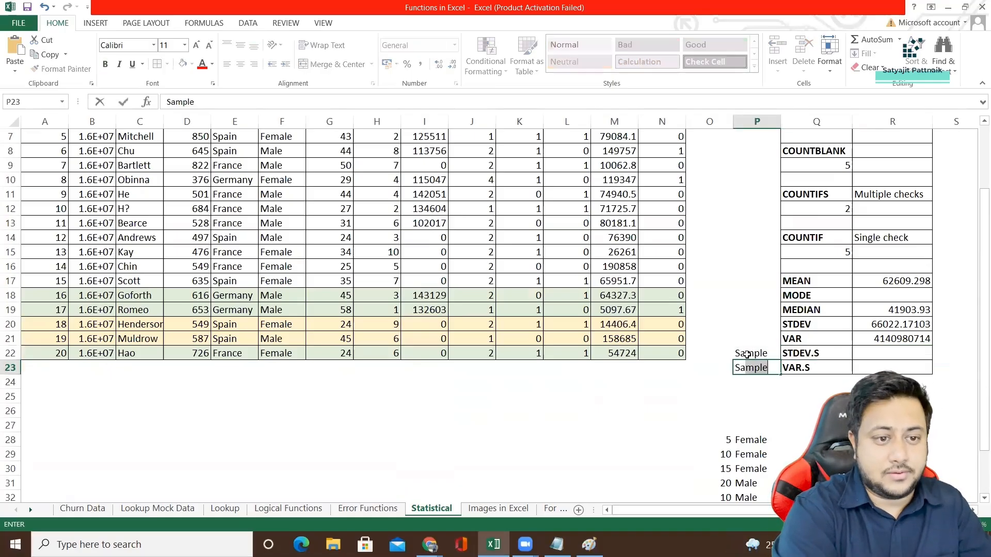
Label the STDEV and VAR rows as Population in P20 and P21, and widen column P to fit the text.
key("Up")
key("Up")
type("Population")
key("Return")
key("Up")
key("Up")
type("Popu")
key("BackSpace")
type("lation")
key("Return")
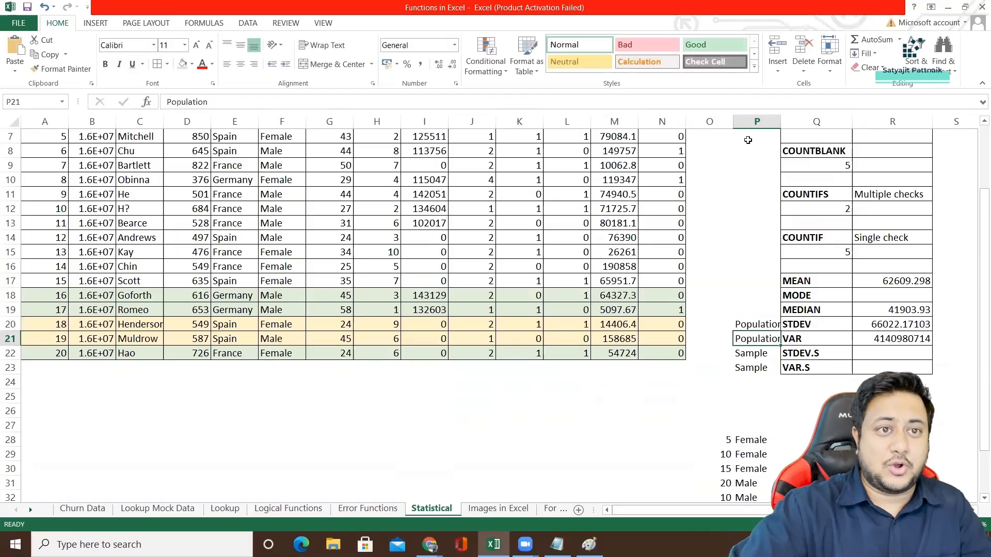
left_click_drag(780, 122, 798, 121)
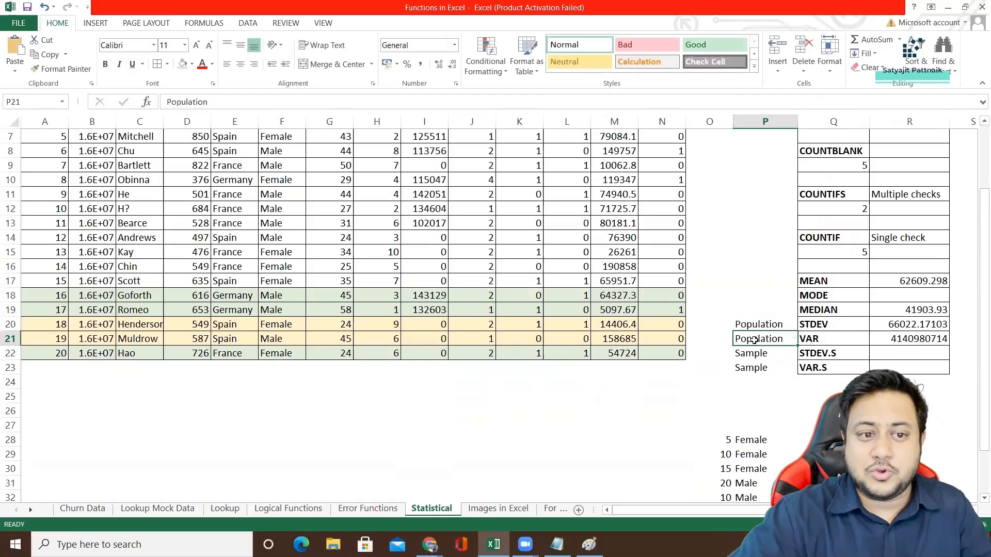
left_click(765, 321)
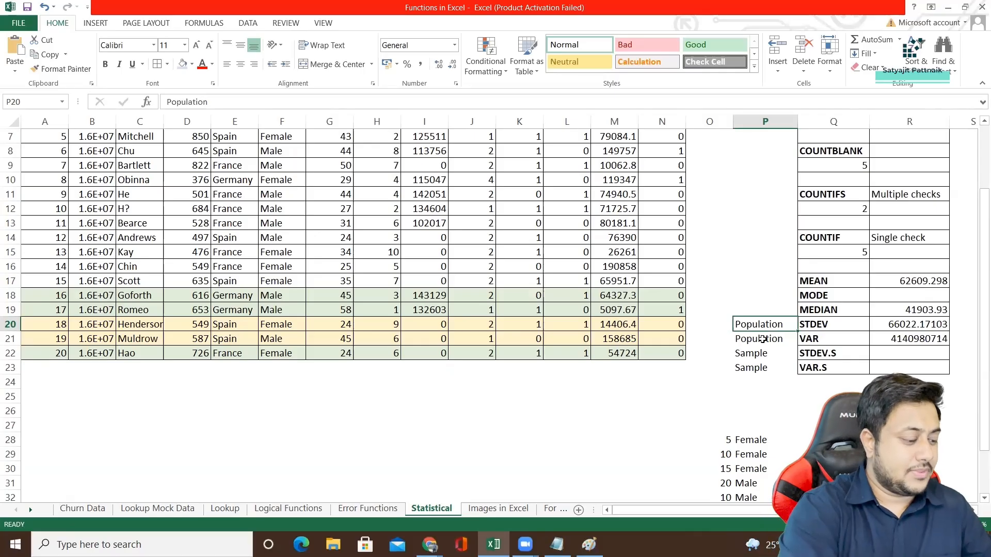
Write the scratch examples "100 --> 100" in G26 and "5 --> 4" in G27, and clear both cells.
left_click(308, 414)
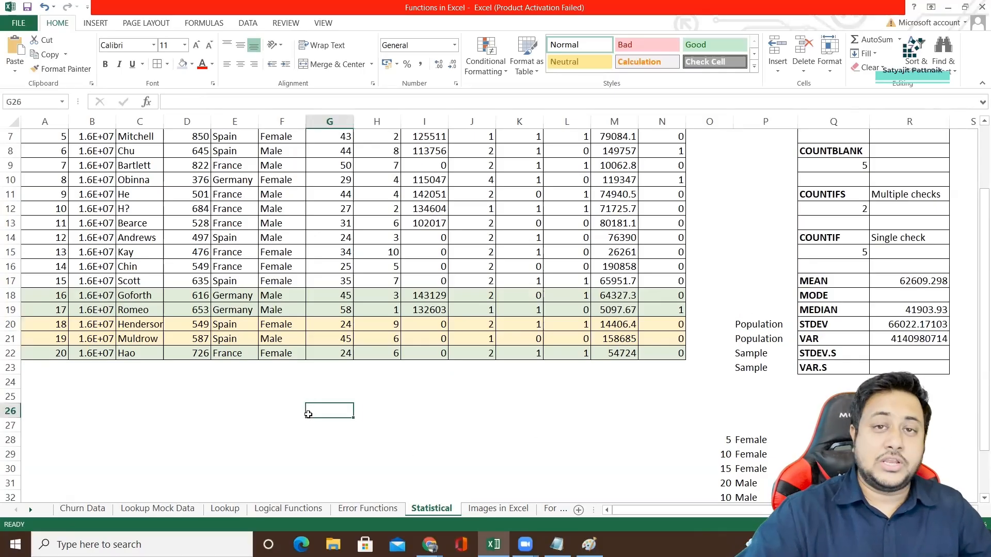
type("100 -->")
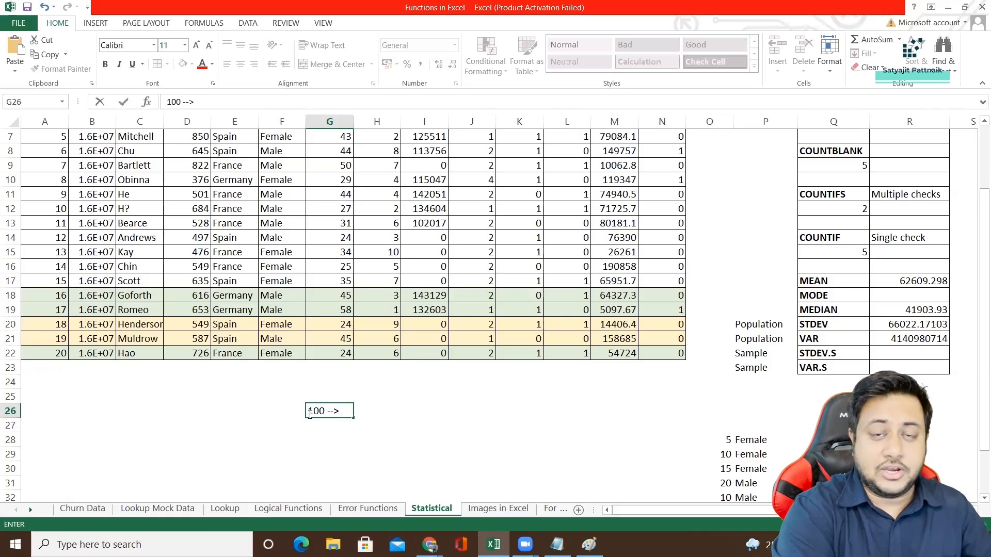
type("100")
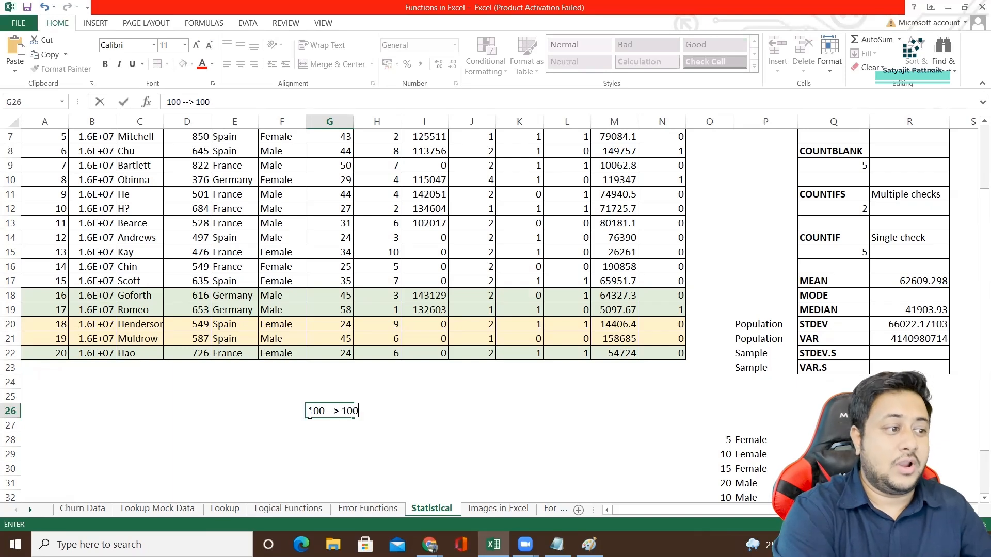
key("Return")
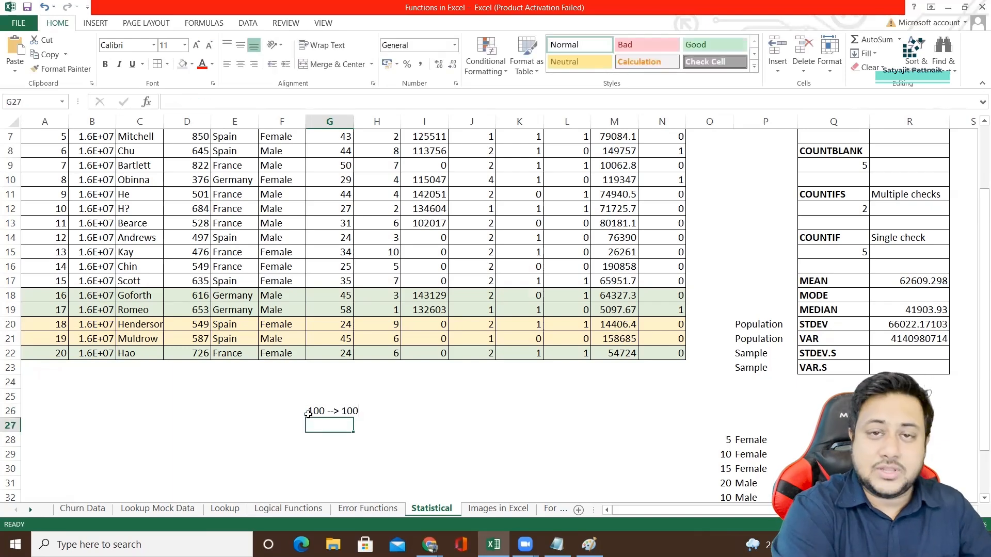
type("5 ")
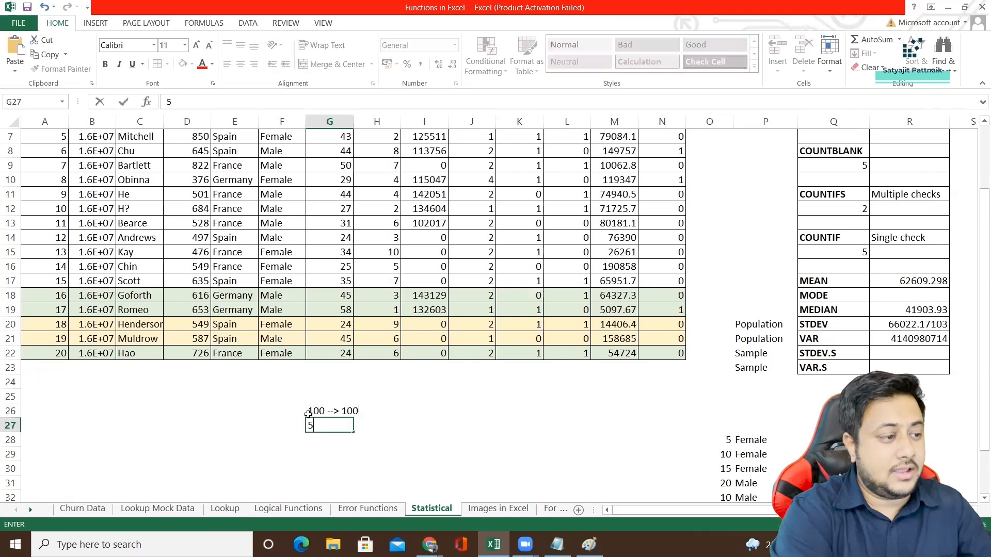
type("-->")
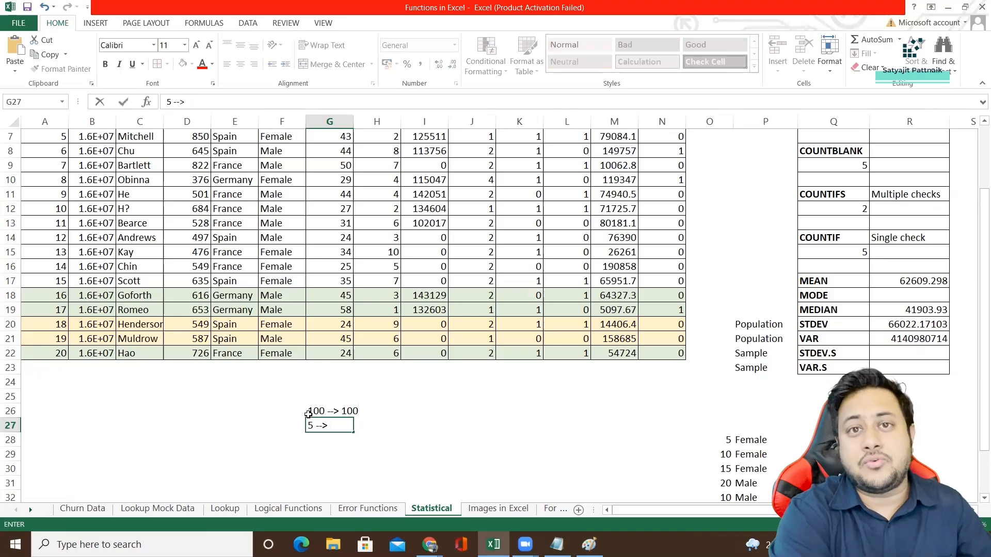
type(" 4")
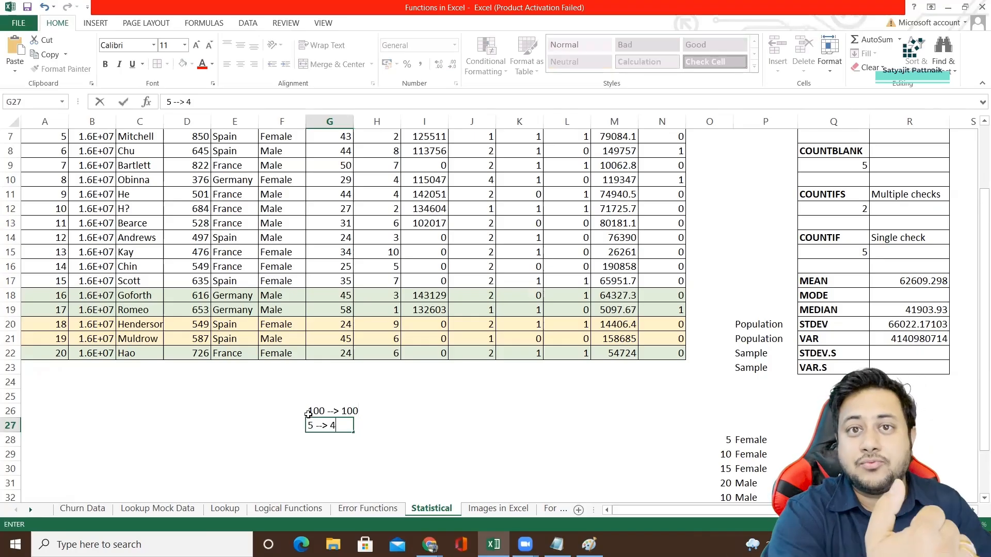
left_click_drag(308, 415, 308, 424)
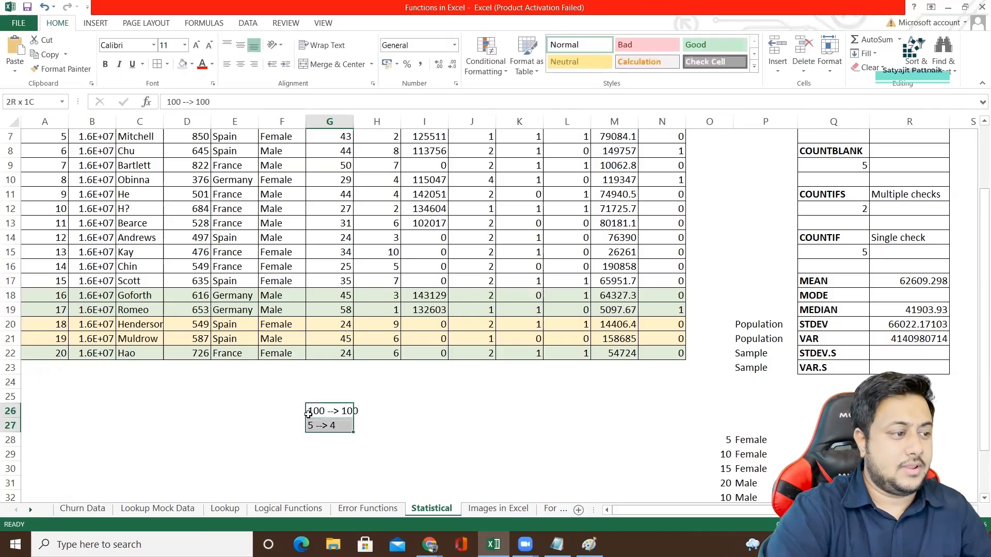
key("Delete")
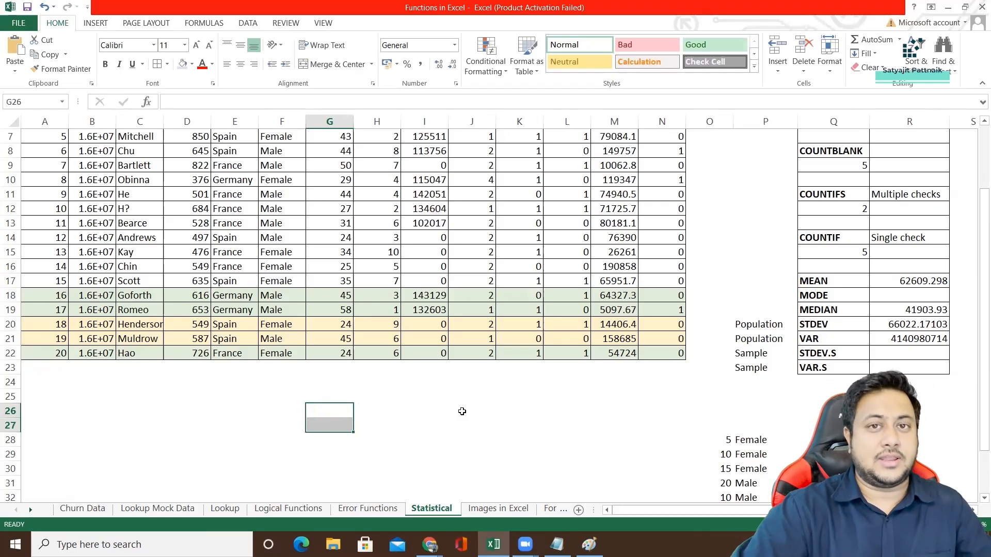
Make the Population and Sample labels in P20:P23 bold.
scroll(515, 387, "up", 2)
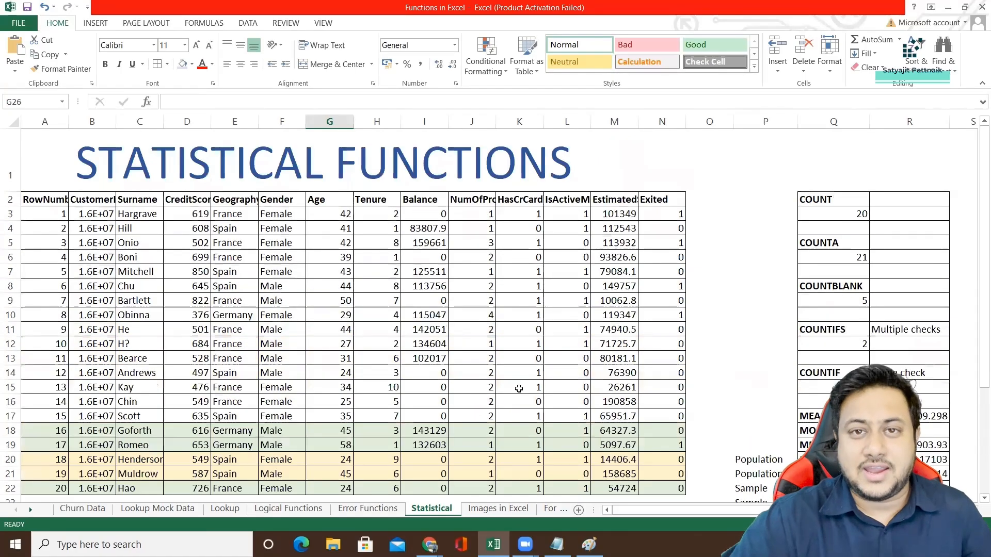
scroll(758, 359, "down", 2)
left_click_drag(757, 325, 757, 367)
left_click_drag(755, 325, 753, 368)
left_click_drag(759, 324, 924, 368)
left_click_drag(759, 325, 759, 364)
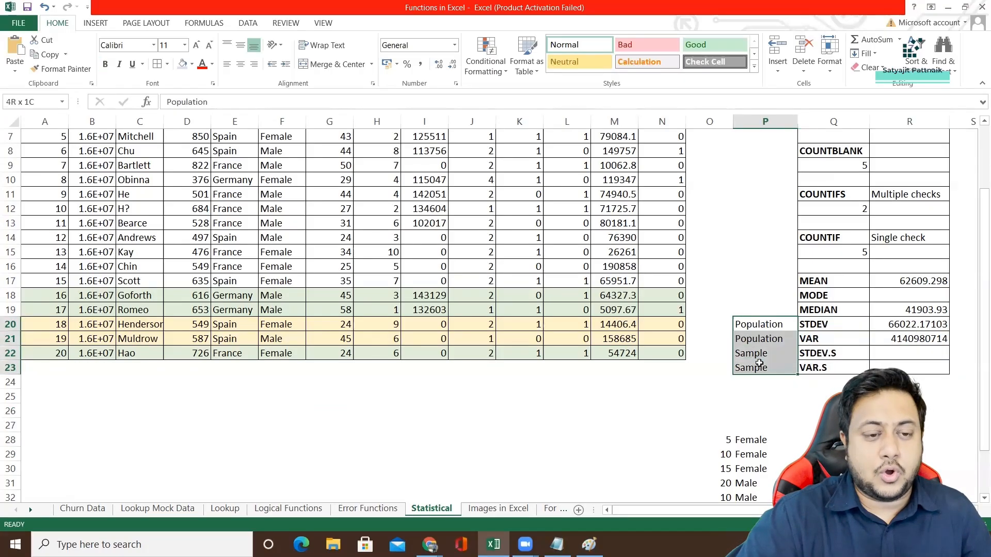
key("ctrl+b")
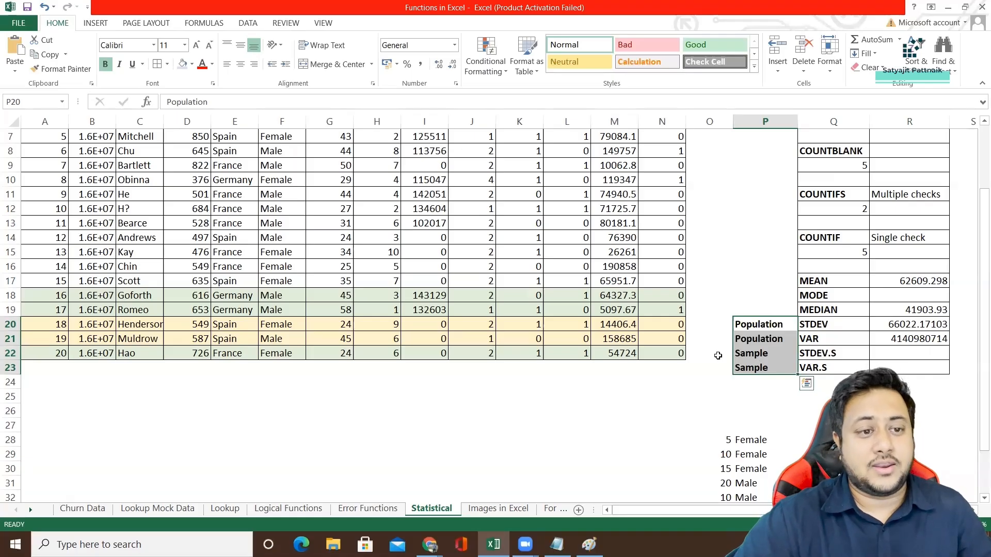
left_click_drag(729, 510, 749, 510)
scroll(717, 327, "up", 2)
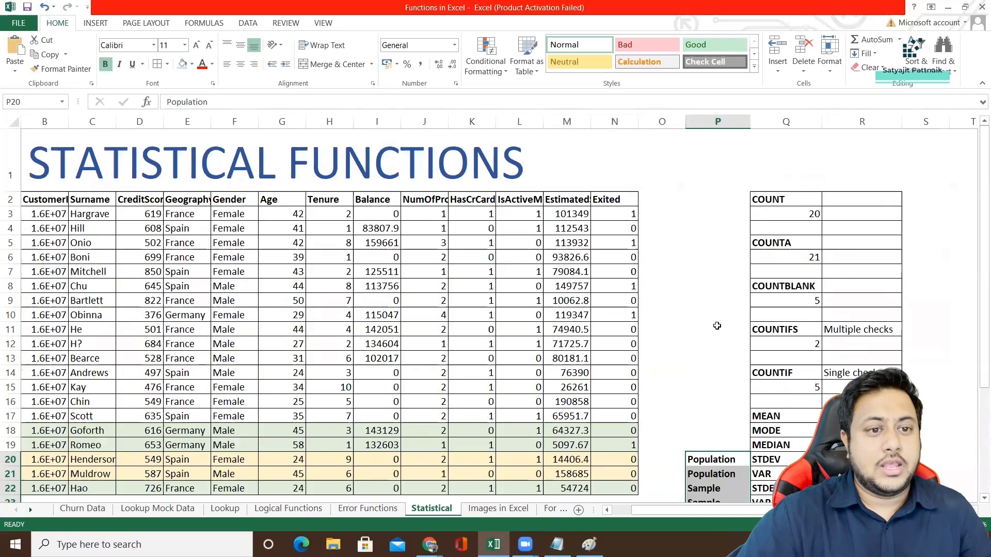
scroll(716, 330, "down", 1)
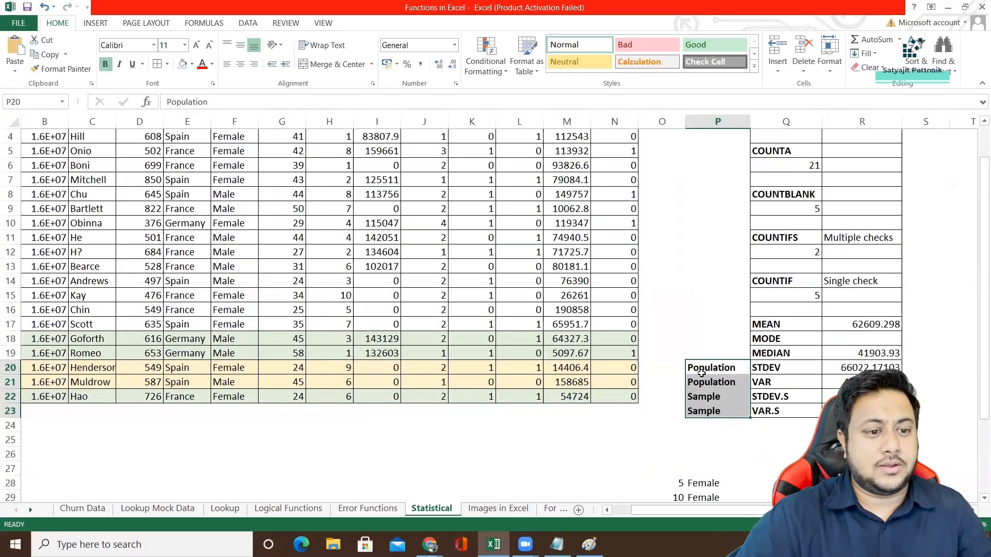
scroll(710, 360, "up", 1)
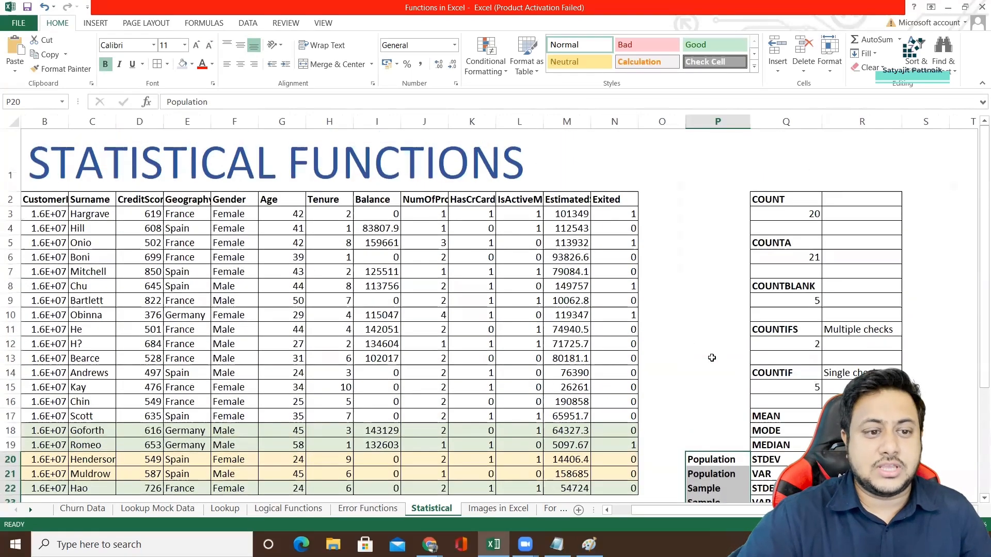
scroll(712, 357, "down", 3)
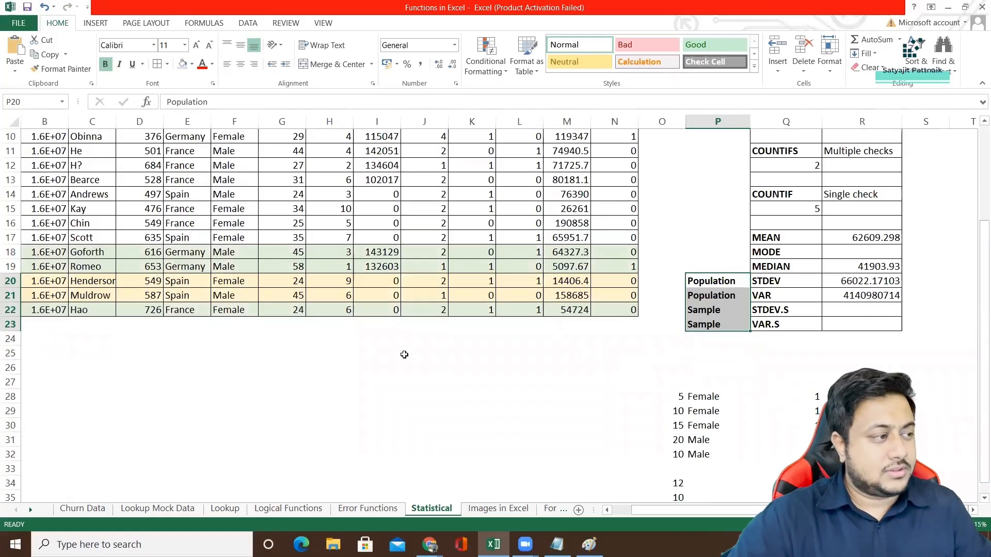
left_click(425, 354)
double_click(365, 356)
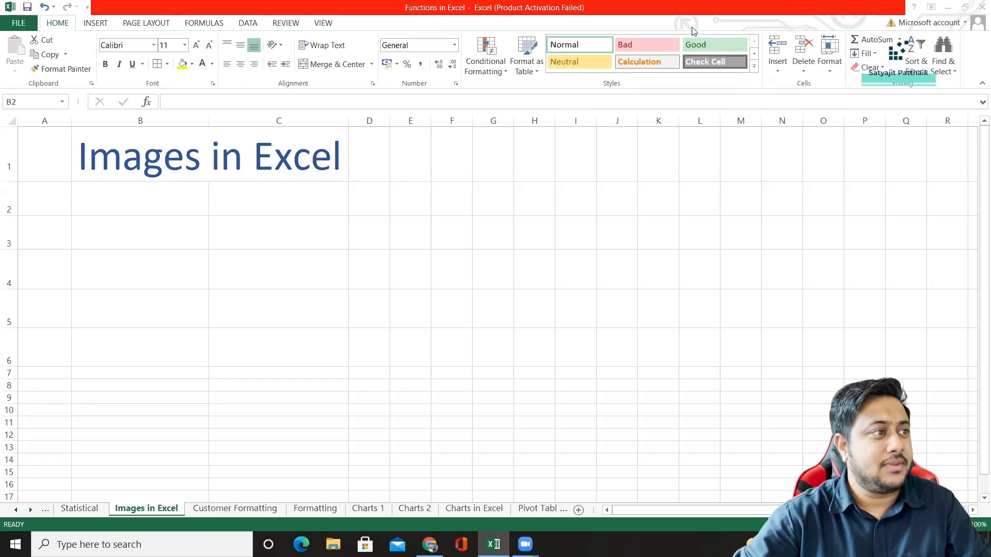
Enter the headers Company in B2 and Logo in C2 on the Images in Excel sheet.
left_click(138, 197)
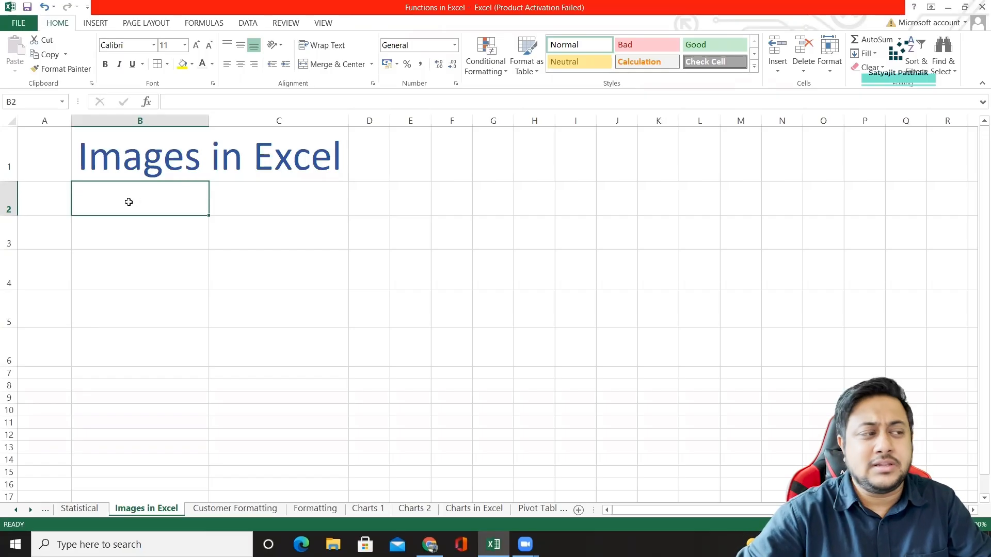
type("Company")
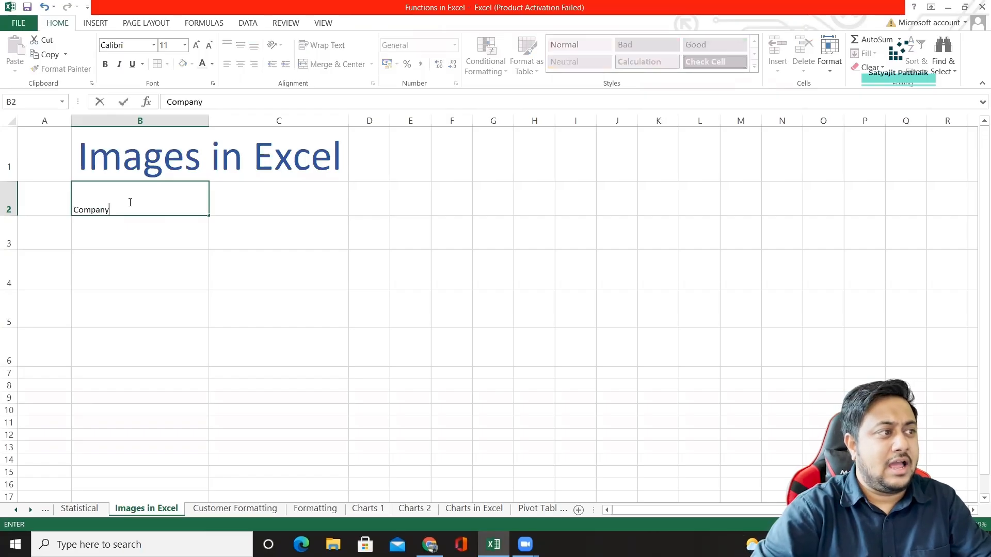
key("Tab")
type("Logo")
key("Return")
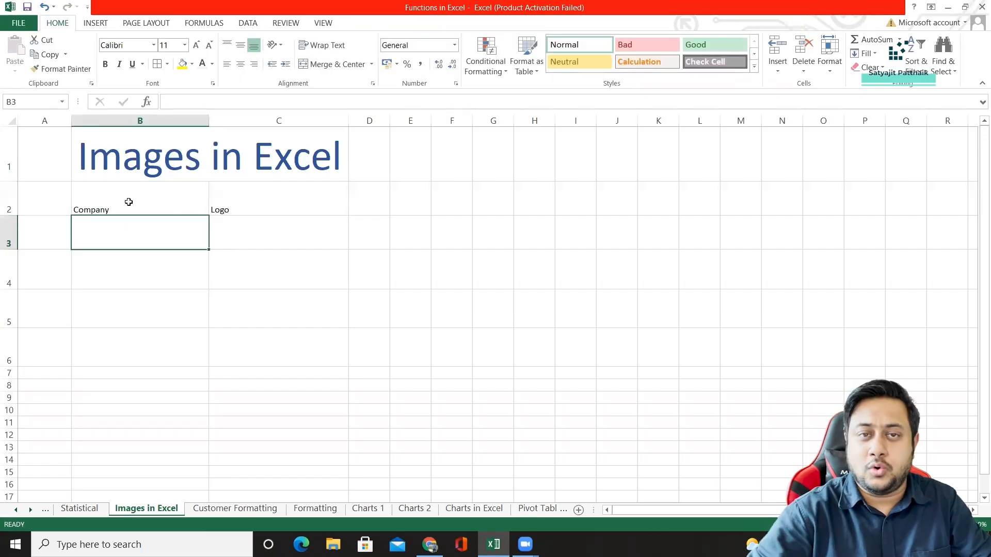
left_click(120, 208)
left_click(262, 208)
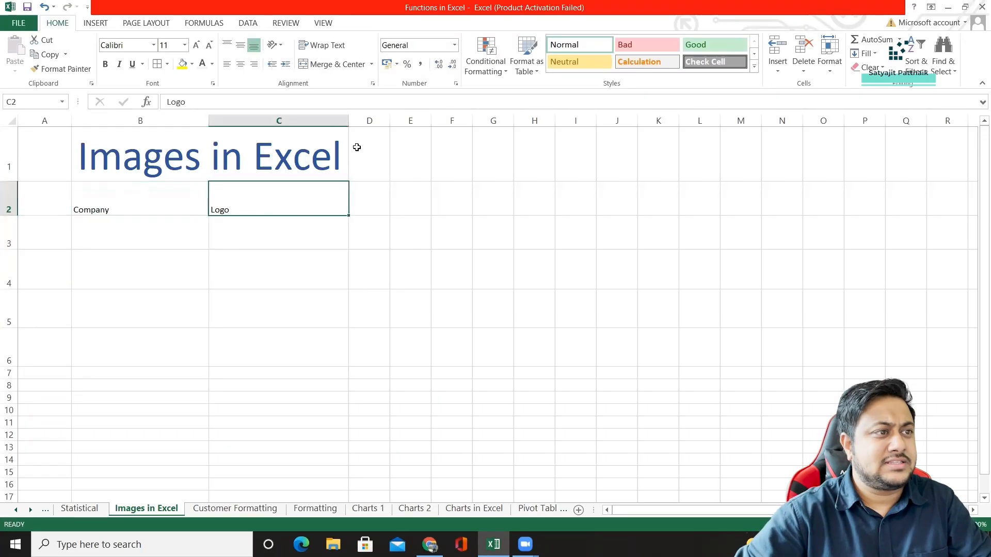
Widen column D and enter the header Sales in D2.
left_click_drag(390, 121, 504, 170)
left_click(398, 208)
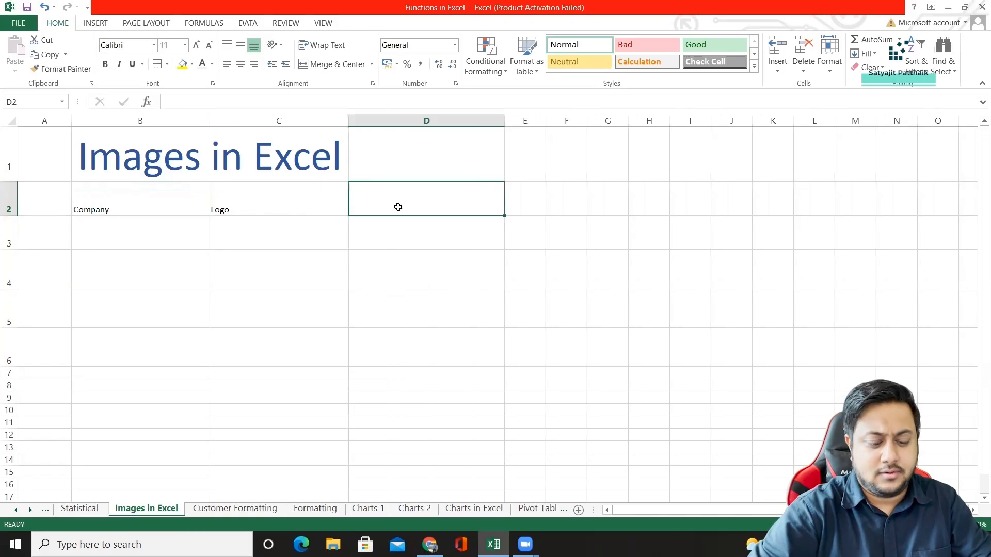
type("Sales")
key("Return")
Format the header cells B2:D2 in bold with font size 20.
left_click_drag(156, 210, 393, 209)
left_click(175, 45)
type("20")
key("Return")
key("ctrl+b")
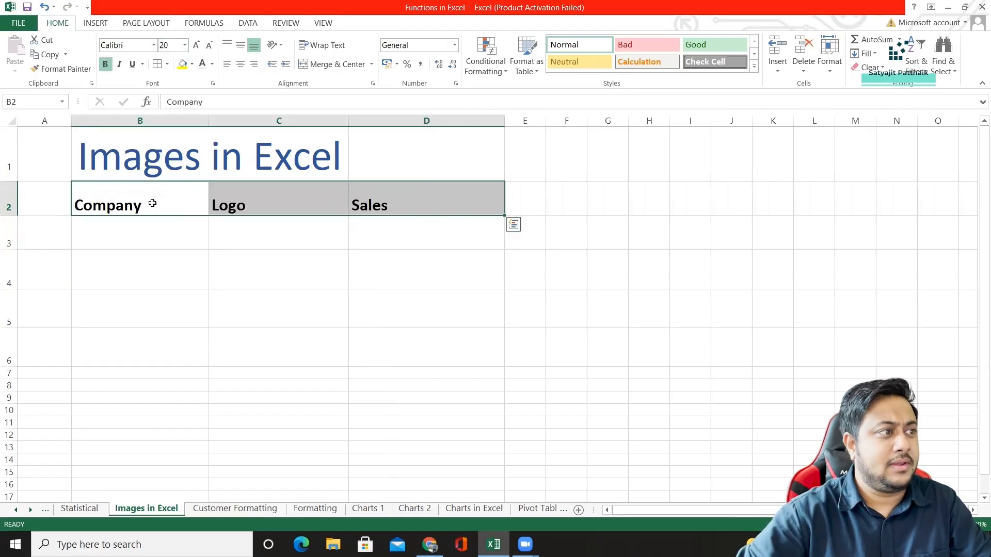
List the companies Netflix, Amazon, Google and Apple in B3:B6.
left_click(127, 238)
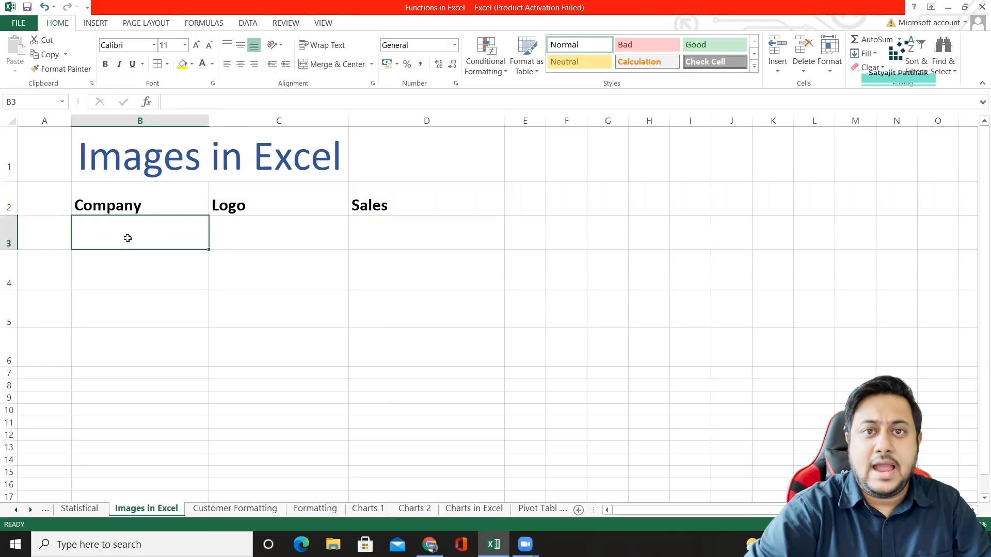
type("Netflix")
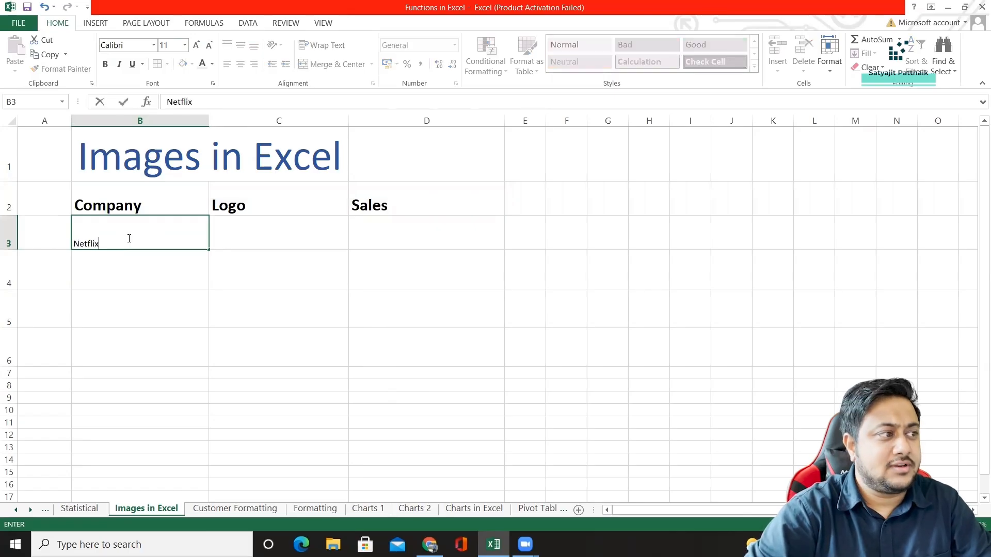
key("Return")
type("Amazon")
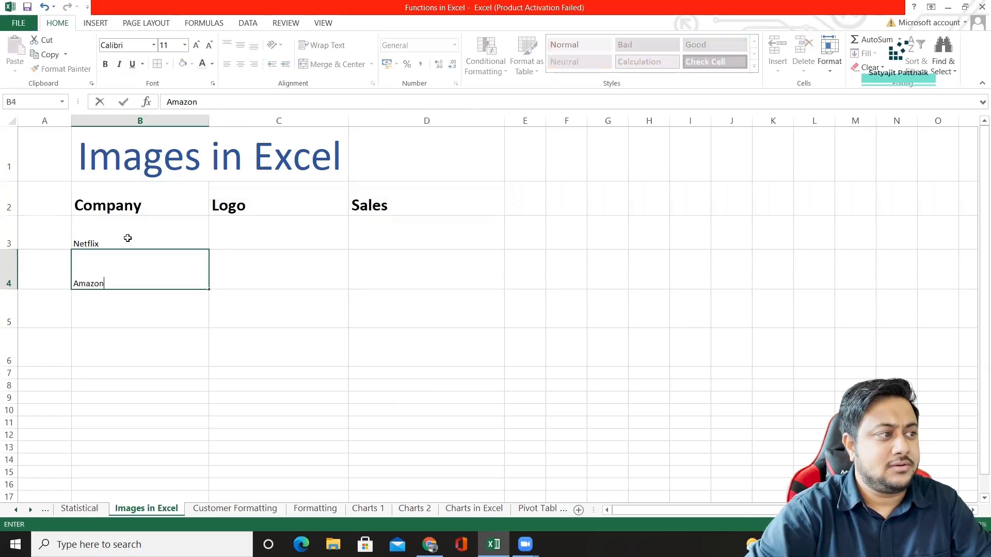
key("Return")
type("Google")
key("Return")
type("Apple")
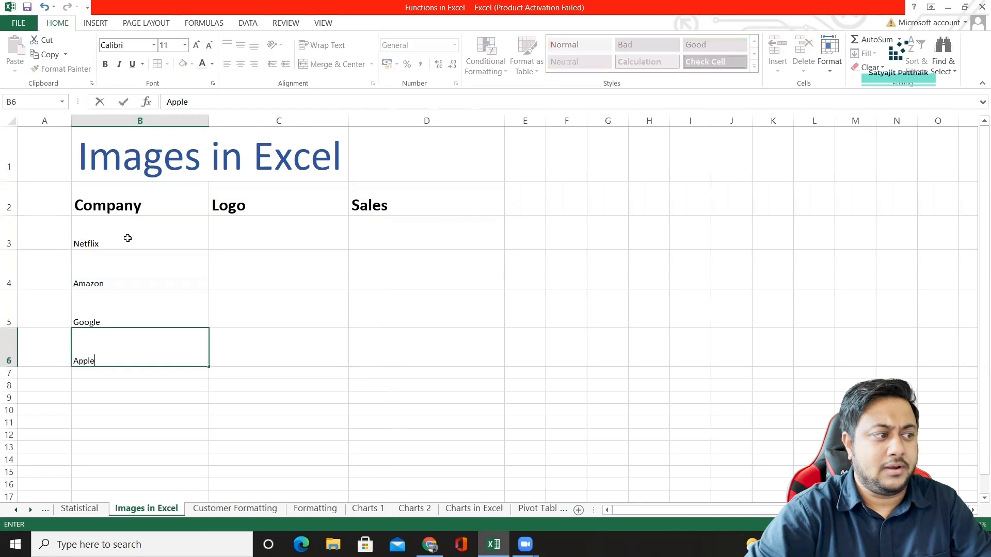
key("Return")
Set the body cells B3:D6 to font size 14 and apply all borders to the table B2:D6.
left_click_drag(127, 238, 424, 356)
left_click(167, 45)
type("14")
key("Return")
left_click_drag(183, 204, 465, 356)
left_click(157, 64)
Fill the header row B2:D2 with a light blue theme colour.
left_click_drag(195, 214, 421, 208)
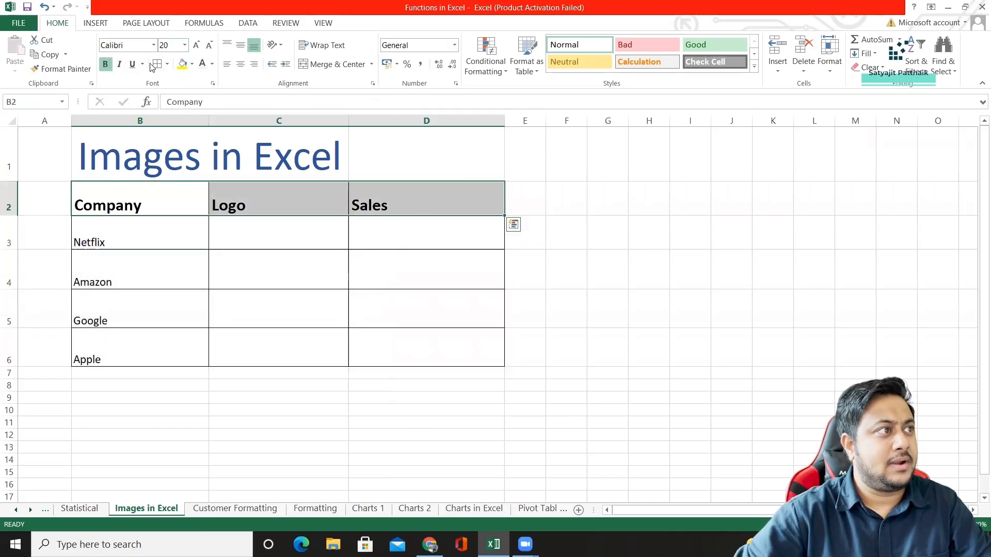
left_click(192, 64)
left_click(223, 103)
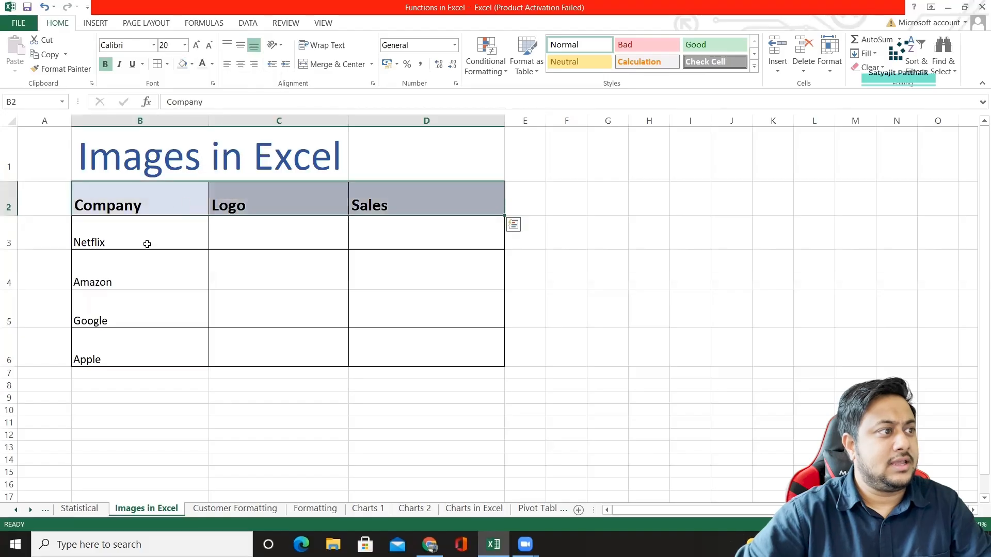
Fill the table's body cells B3:D6 with a light grey theme colour.
left_click_drag(148, 247, 429, 348)
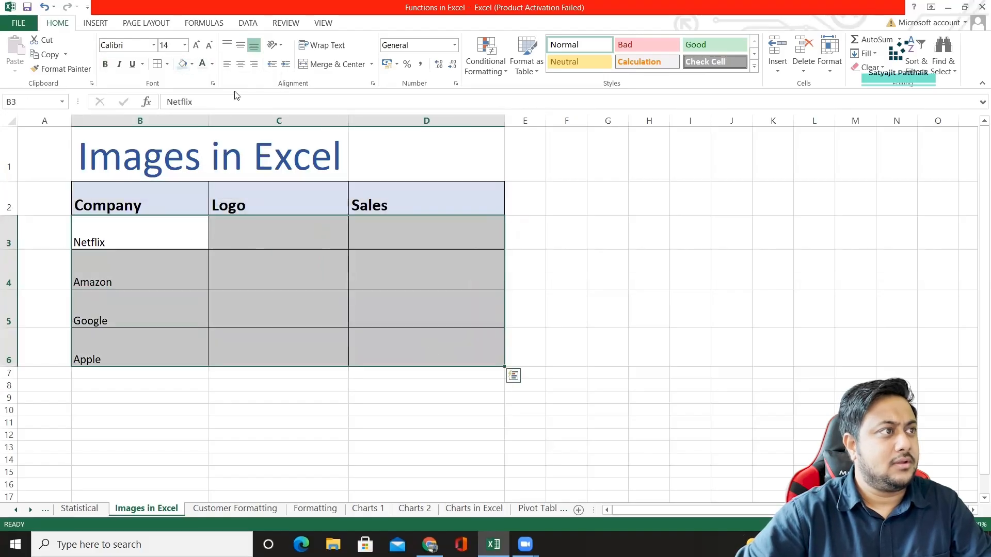
left_click(192, 64)
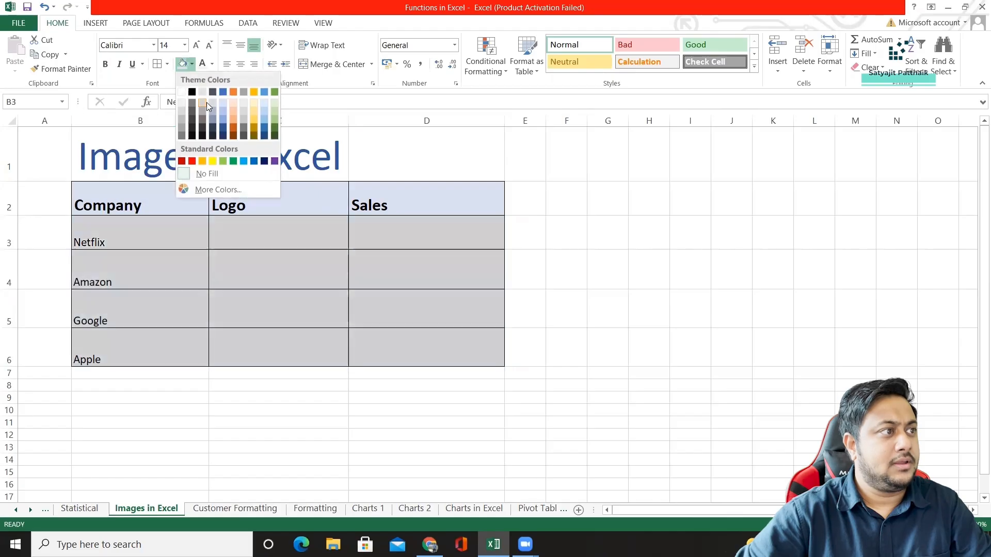
left_click(207, 102)
left_click_drag(263, 234, 268, 342)
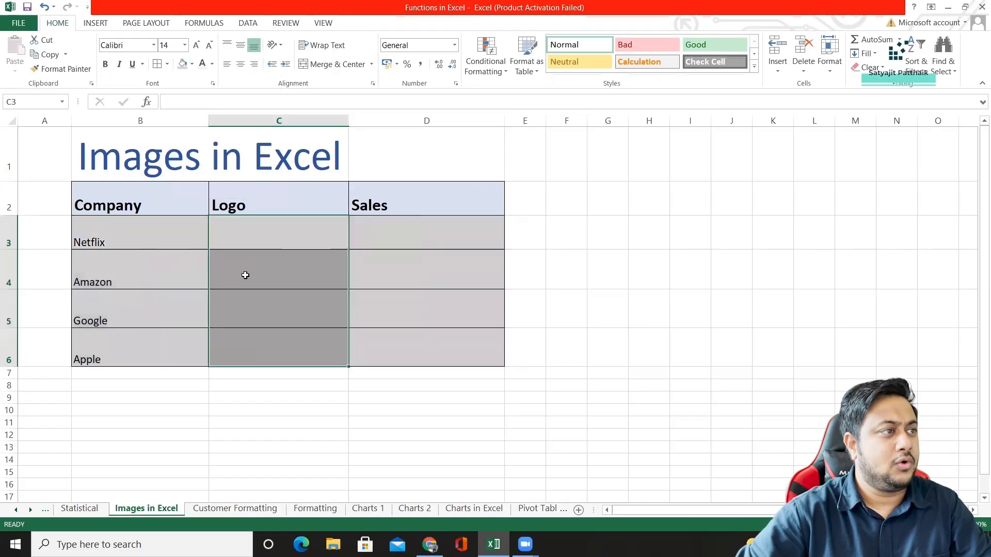
left_click(191, 64)
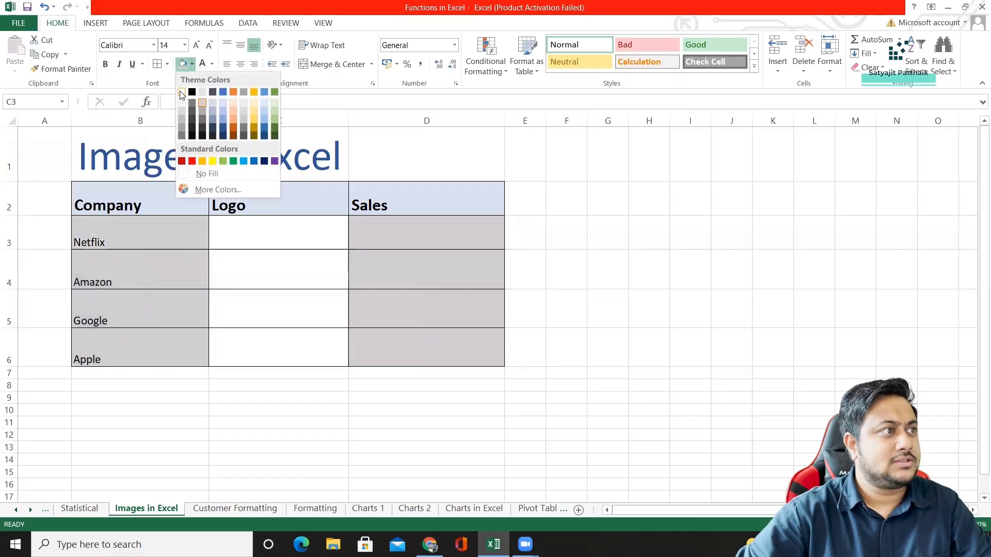
left_click(466, 243)
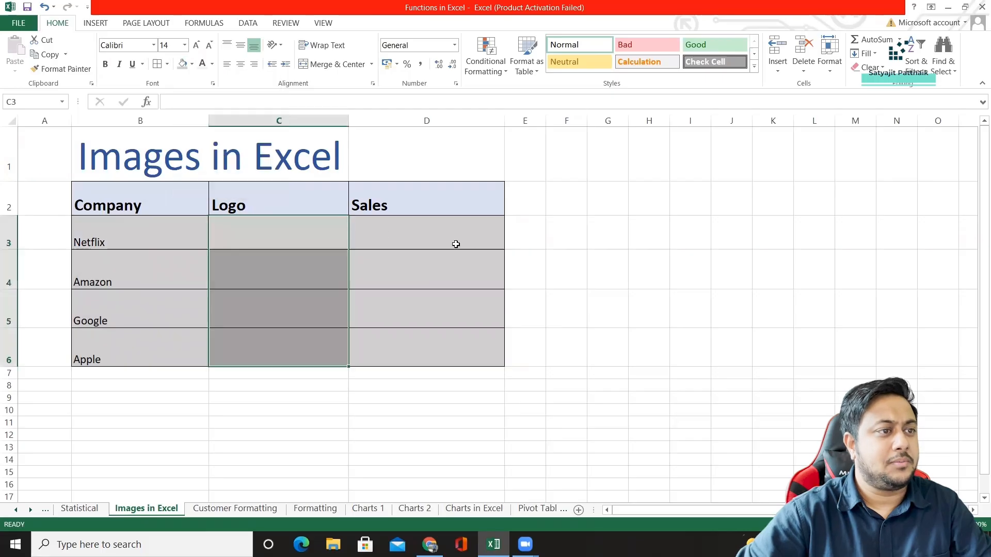
left_click(129, 235)
left_click(285, 239)
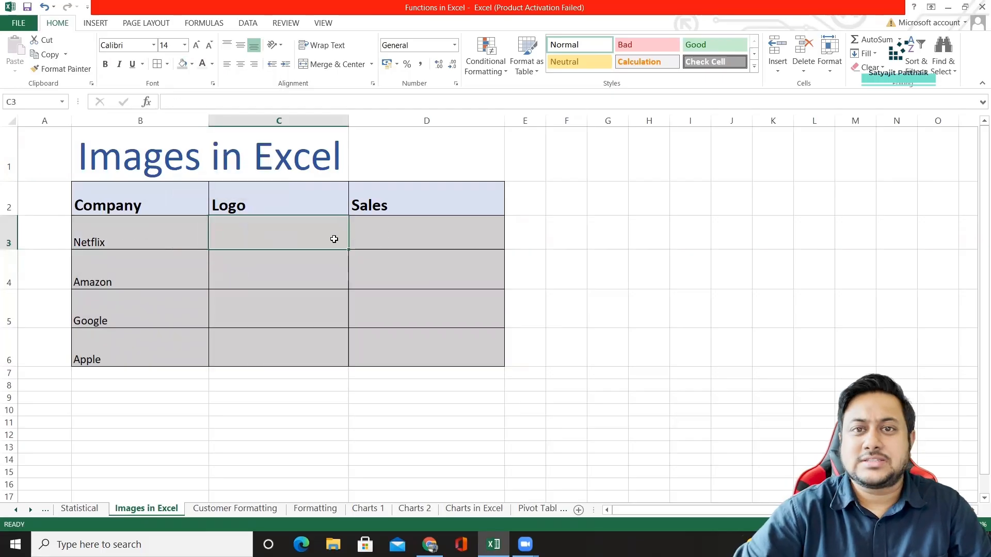
Enter 14000000 as the Netflix sales figure in D3.
left_click(447, 234)
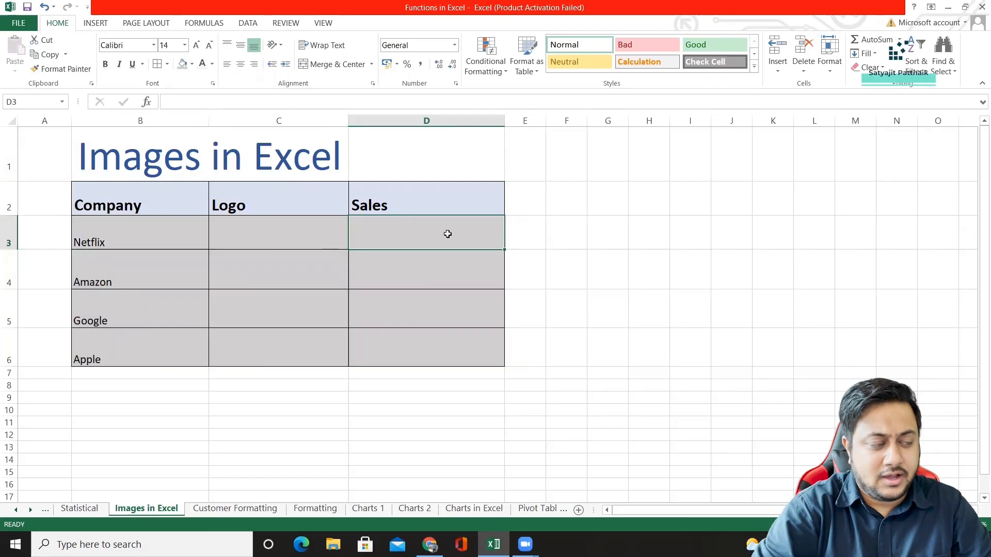
type("140000")
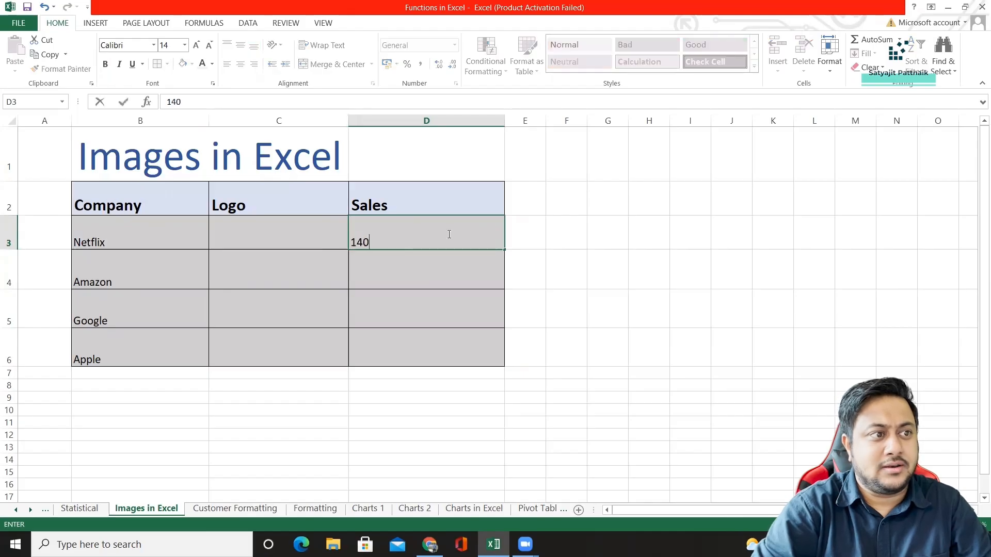
key("BackSpace")
key("BackSpace")
key("BackSpace")
type(",00")
key("BackSpace")
key("BackSpace")
key("BackSpace")
key("BackSpace")
key("BackSpace")
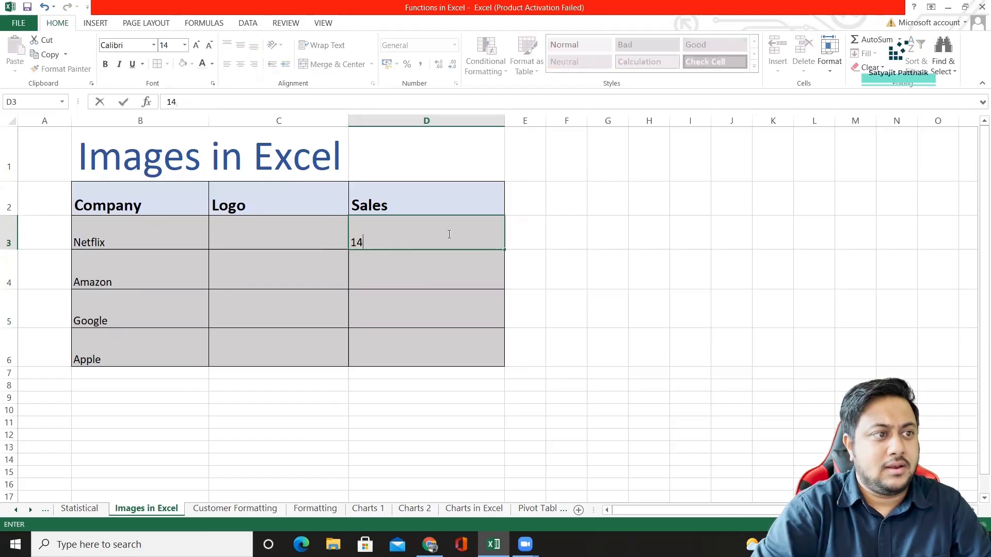
type("000000")
key("Return")
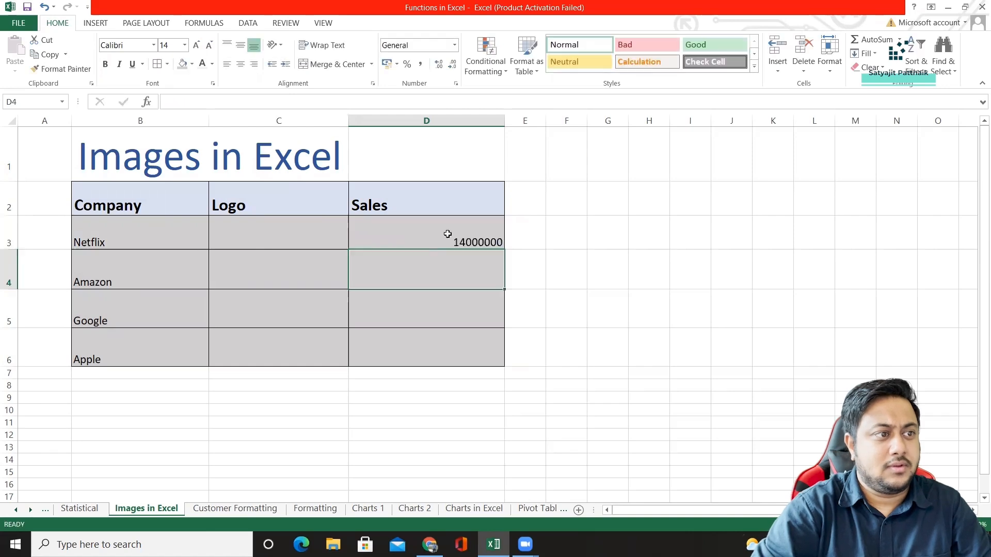
Enter the sales figures 12000000 for Amazon, 15000000 for Google and 21000000 for Apple in D4:D6.
type("12000000")
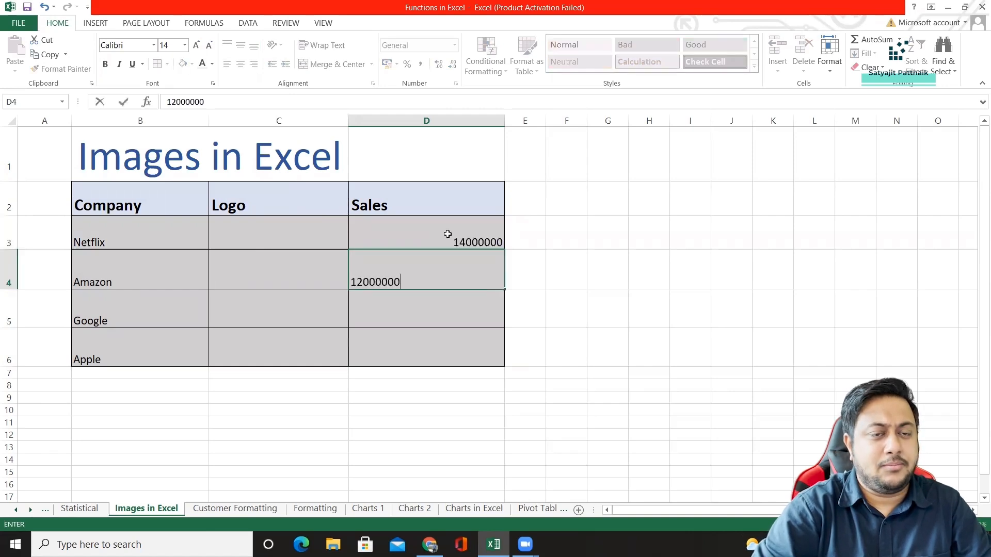
key("Return")
type("15")
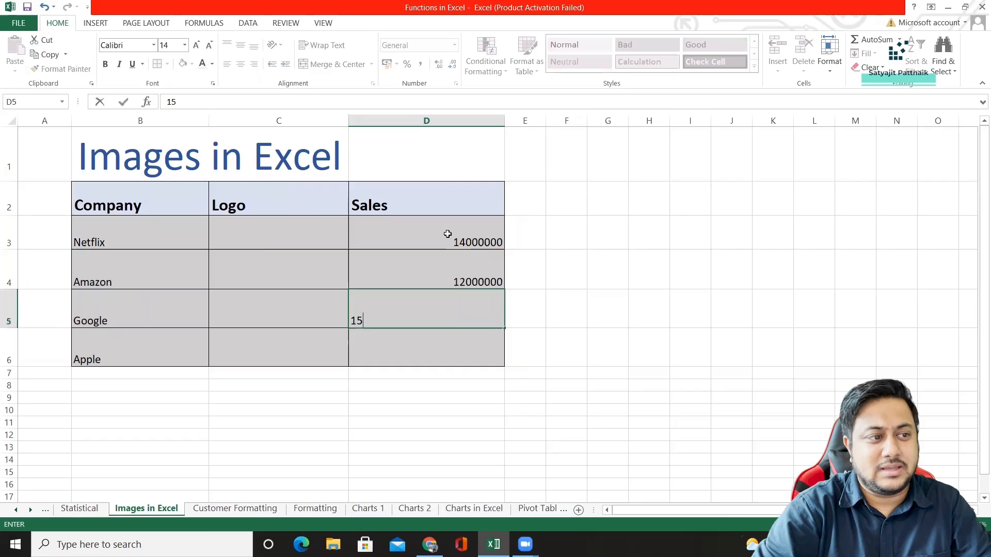
type("000000")
key("Return")
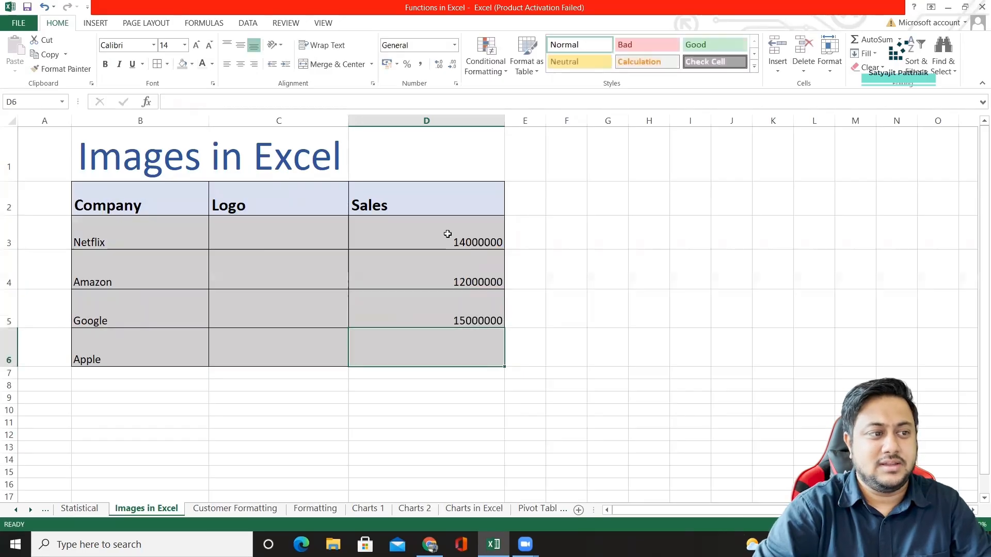
type("2100000")
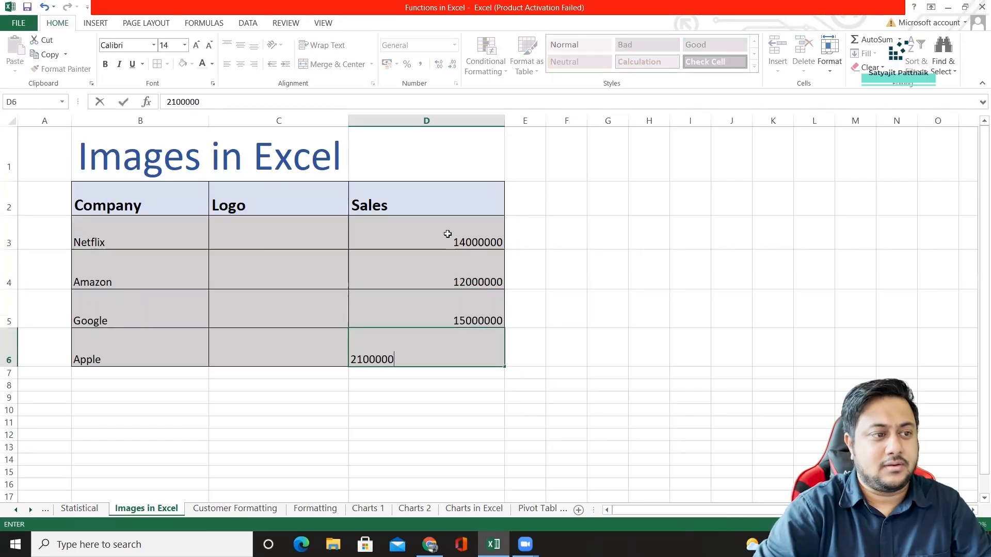
type("0")
key("Return")
Format the sales figures in D3:D6 as Number with a 1000 separator and 0 decimal places.
left_click_drag(448, 233, 465, 358)
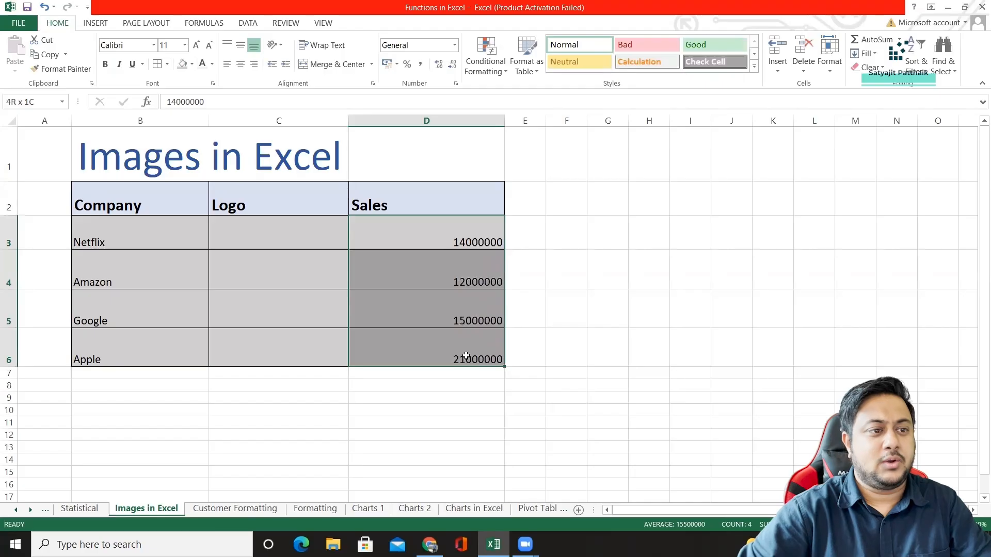
right_click(465, 359)
left_click(519, 288)
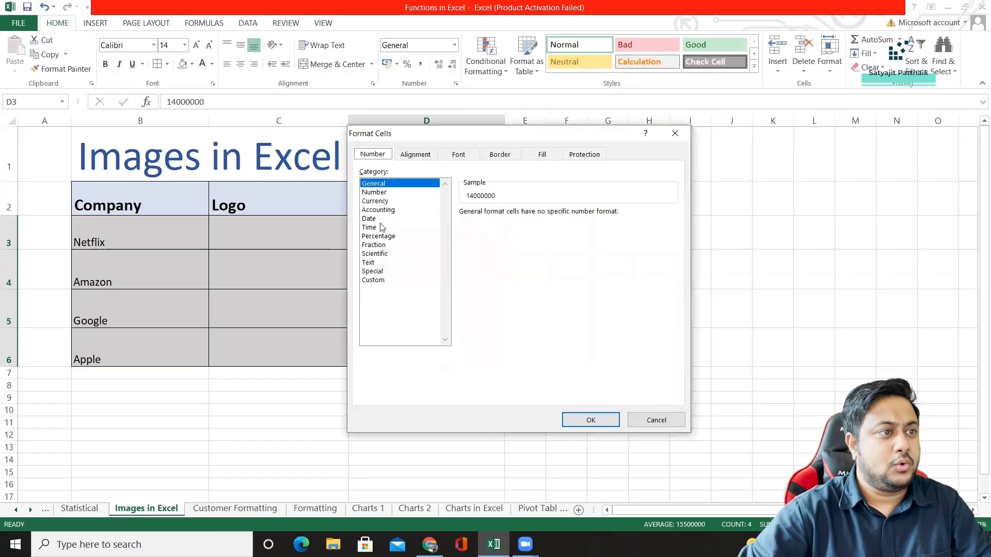
left_click(375, 192)
left_click(464, 228)
double_click(550, 216)
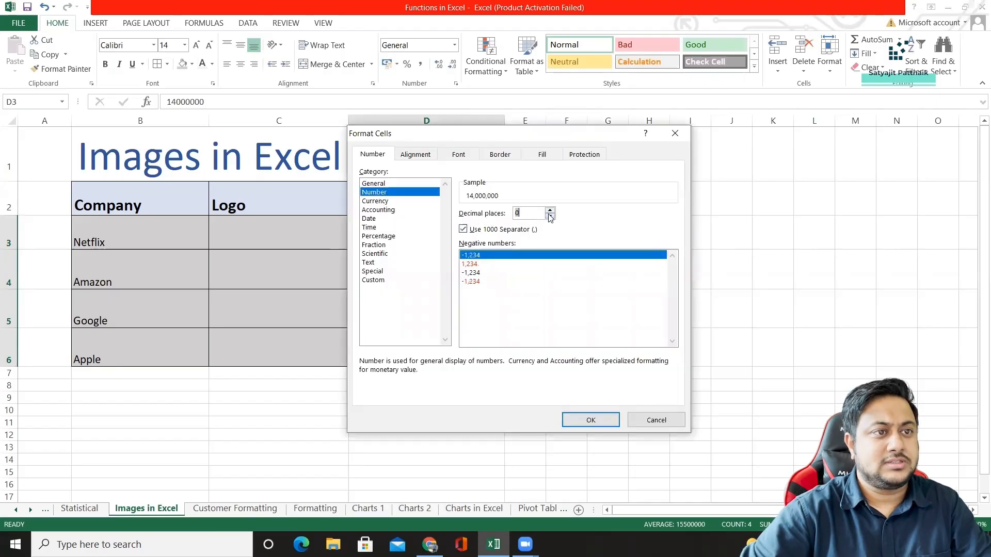
left_click(587, 424)
left_click(428, 272)
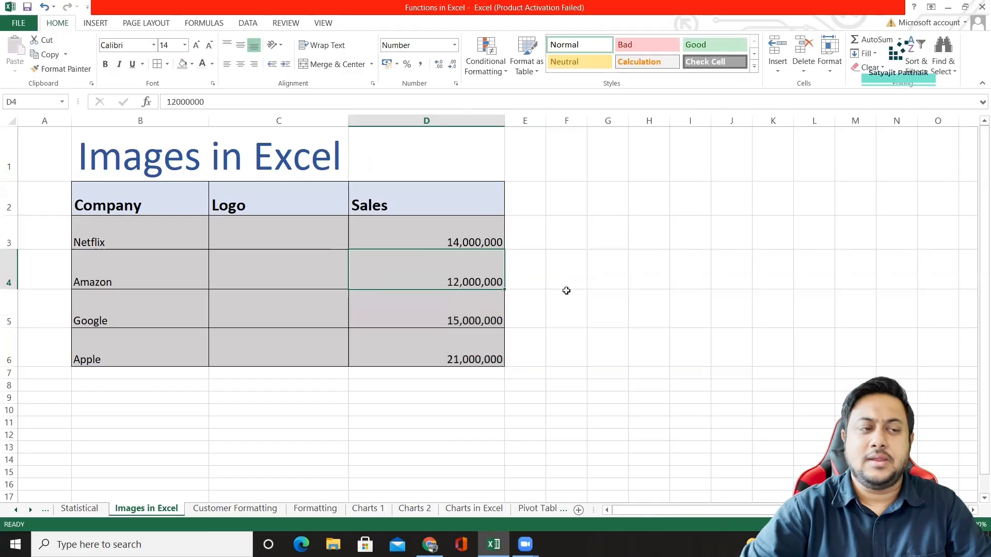
left_click(454, 242)
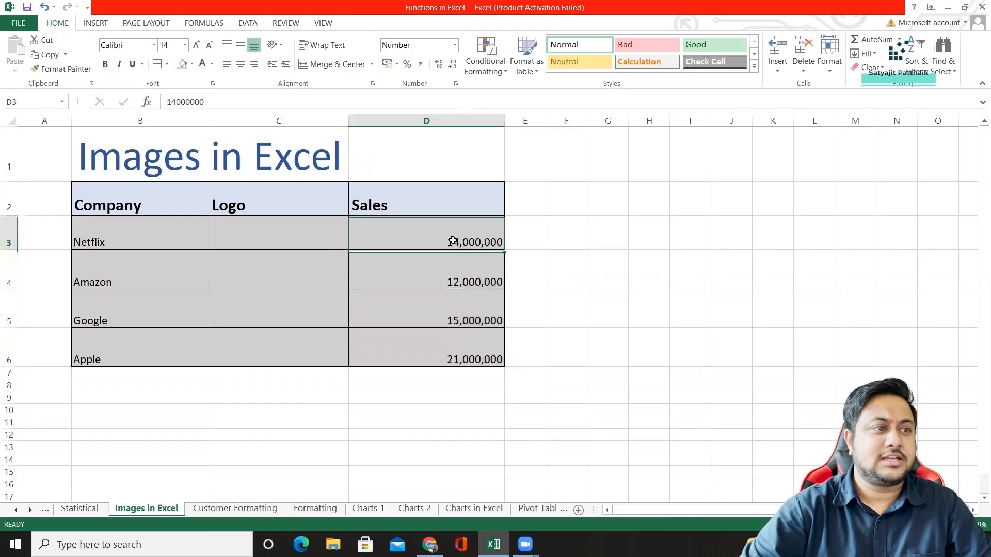
Increase the heights of rows 3 to 6 to make room for the logos.
left_click(244, 236)
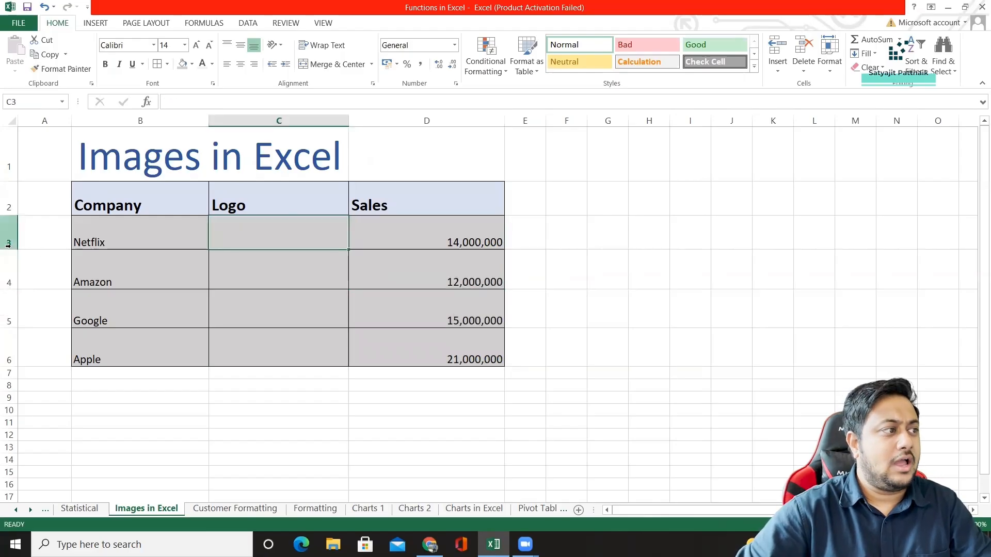
left_click_drag(9, 250, 9, 264)
left_click_drag(9, 302, 9, 319)
left_click_drag(7, 353, 9, 366)
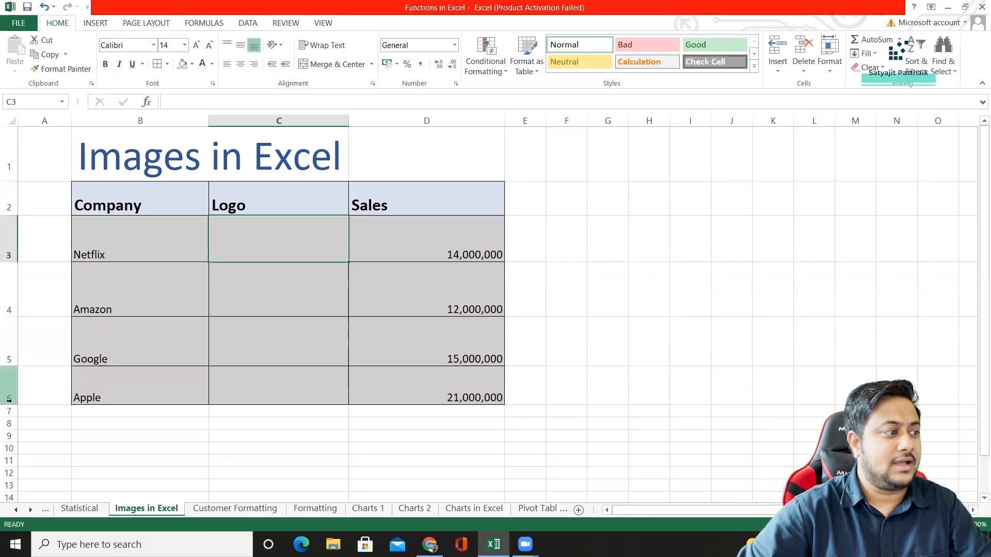
left_click_drag(9, 406, 8, 419)
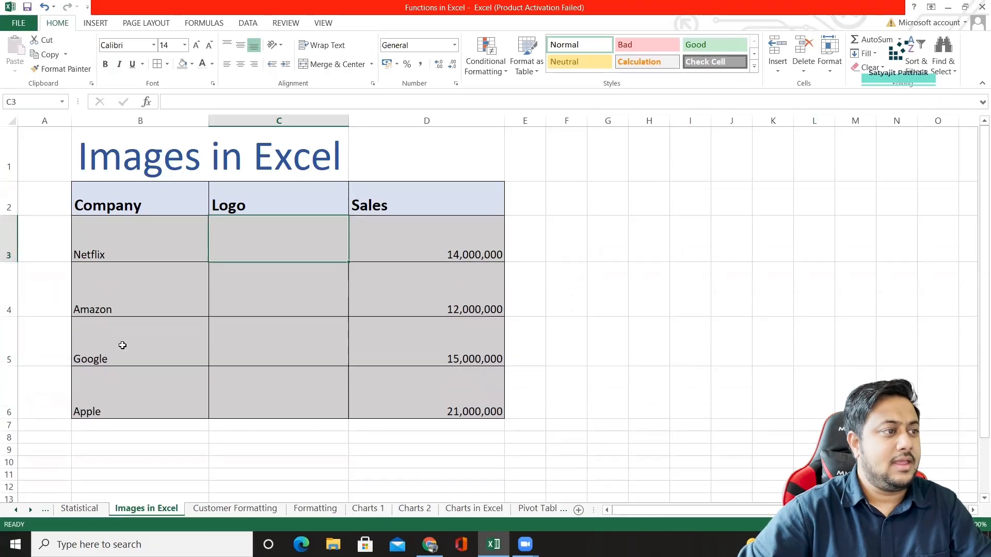
double_click(260, 251)
left_click(416, 235)
left_click(287, 235)
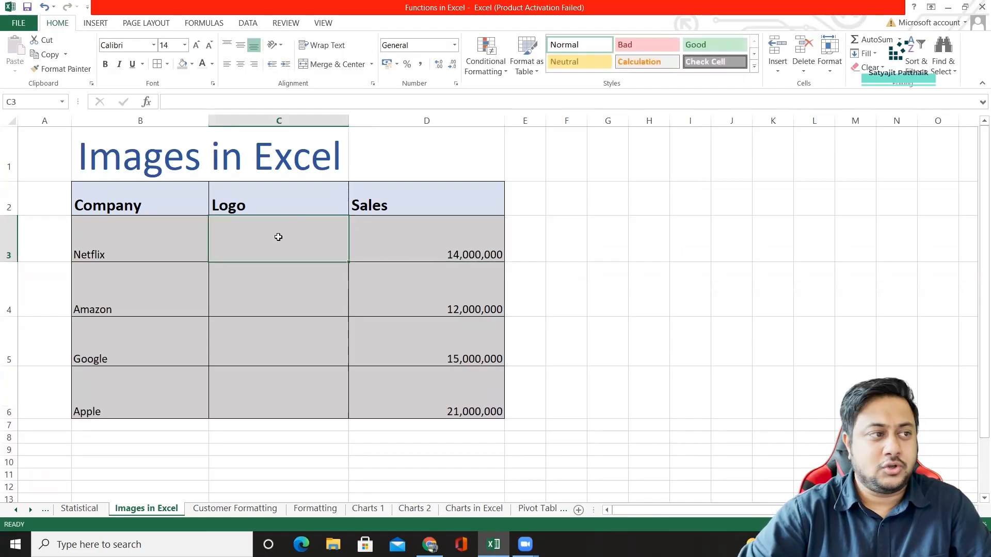
left_click(96, 25)
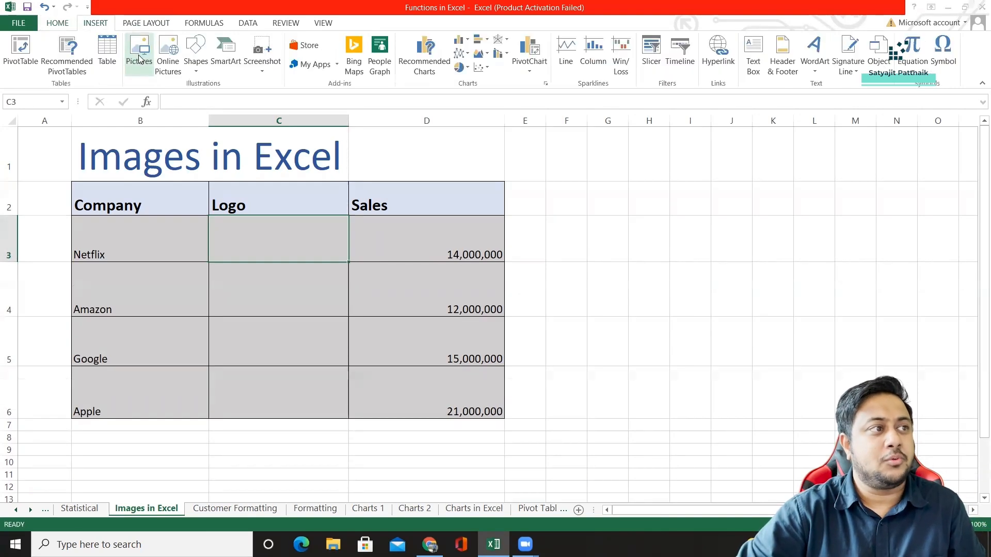
left_click(139, 54)
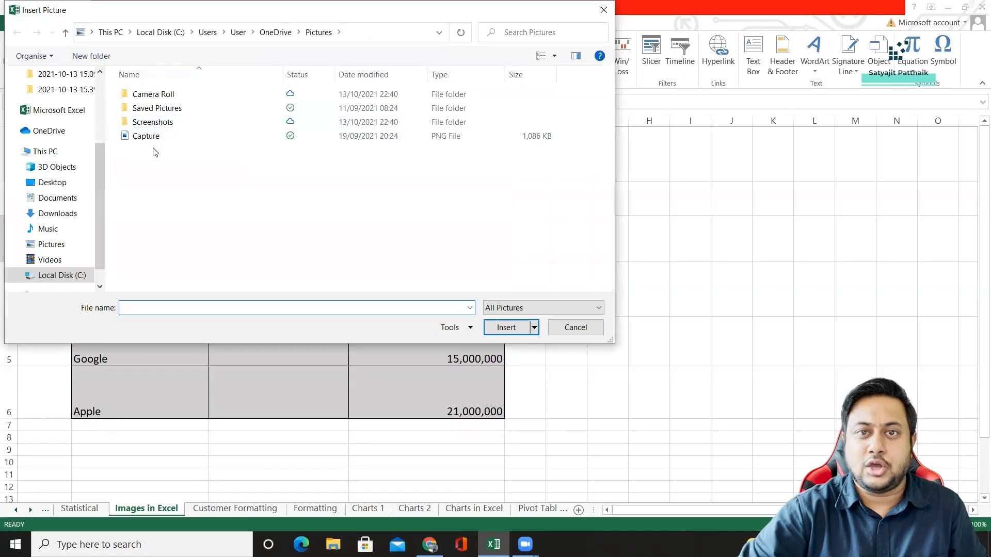
key("Escape")
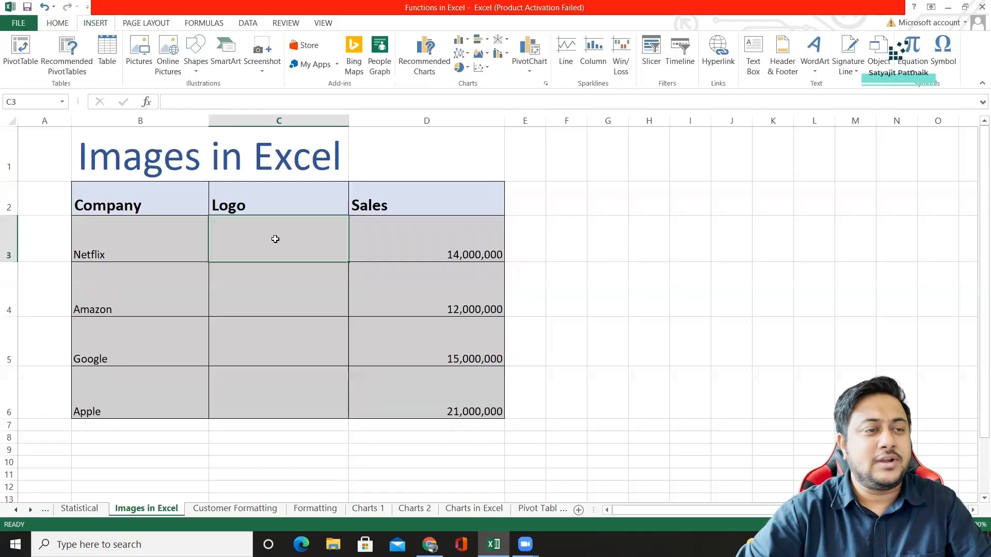
Switch to Google Images in Chrome, search for "netflix logo" and copy the Wikimedia Commons Netflix image.
key("alt+Tab")
key("Tab")
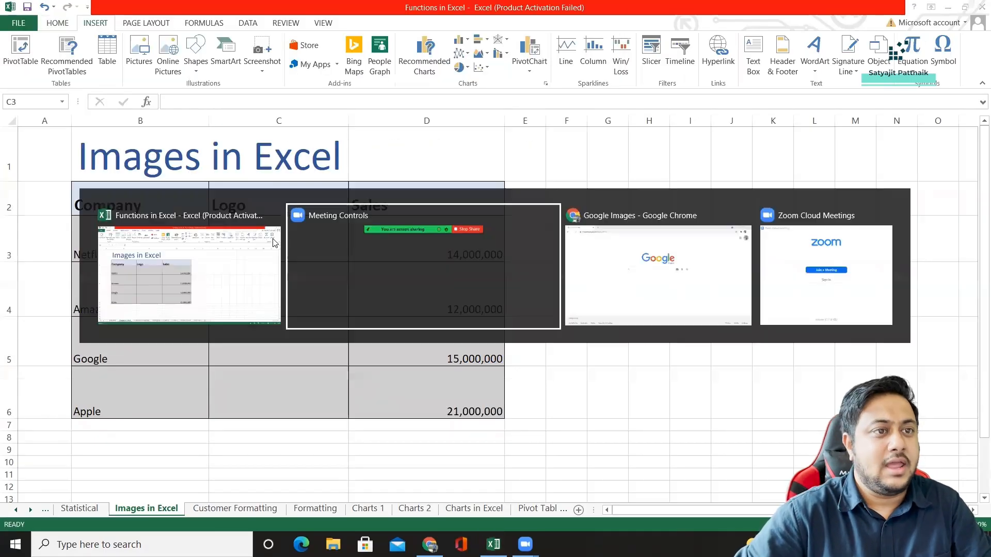
left_click(418, 242)
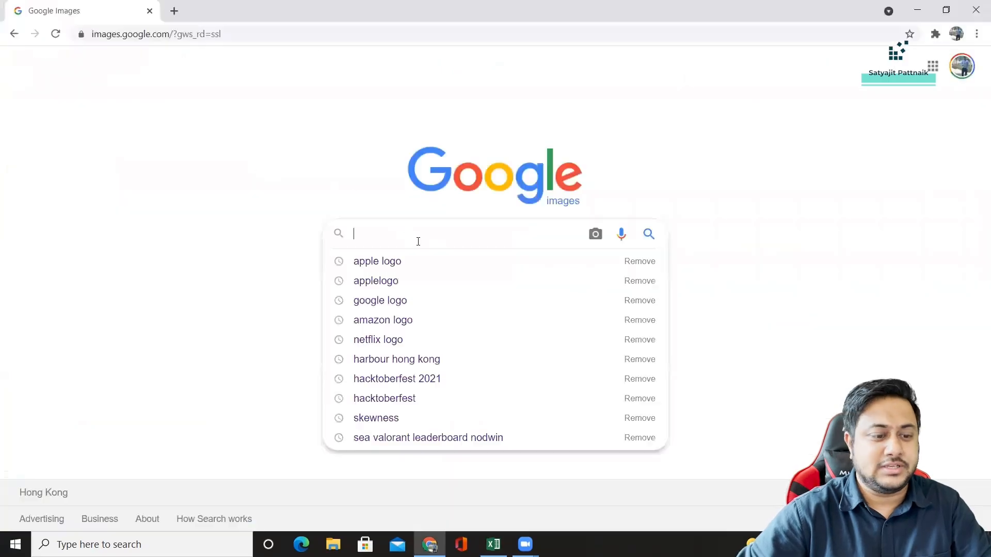
type("netflix logo")
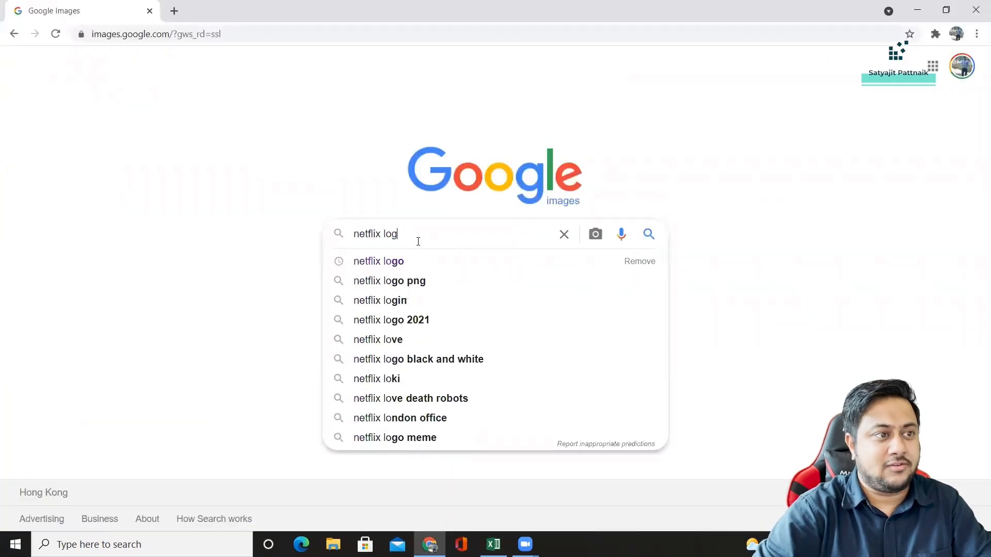
key("Return")
left_click(170, 315)
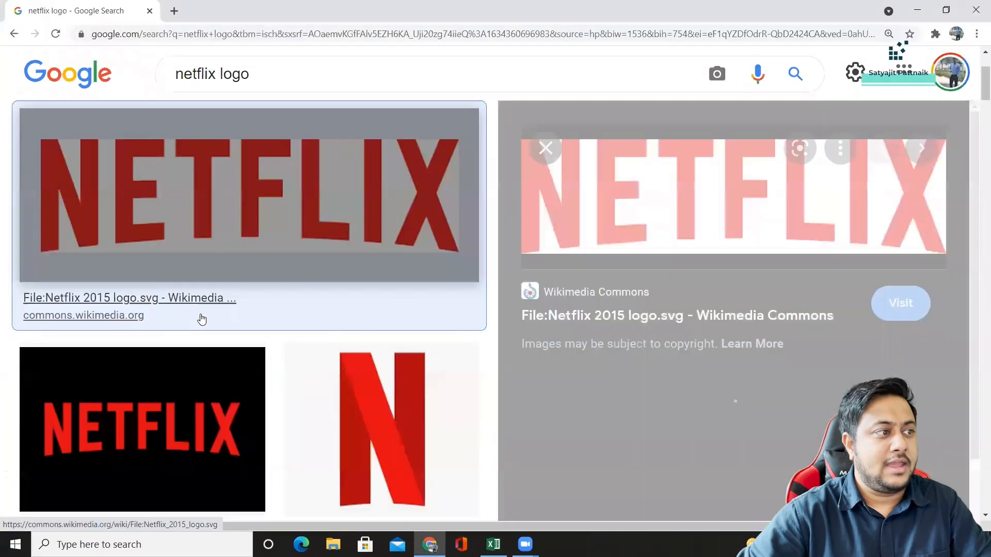
right_click(681, 180)
left_click(721, 326)
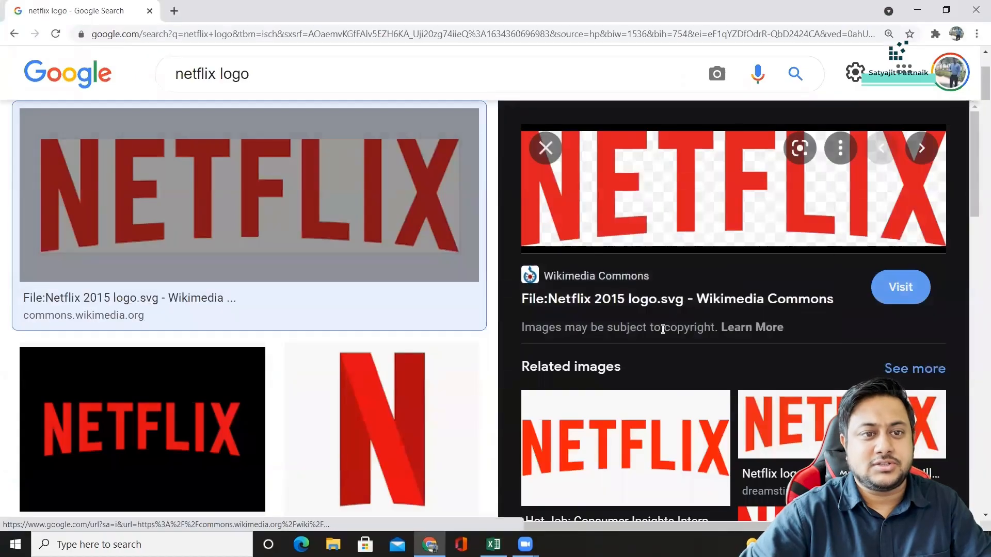
Switch back to Excel, paste the Netflix logo and shrink it to about 4 cm wide in the empty area beside the table.
key("alt+Tab")
double_click(284, 232)
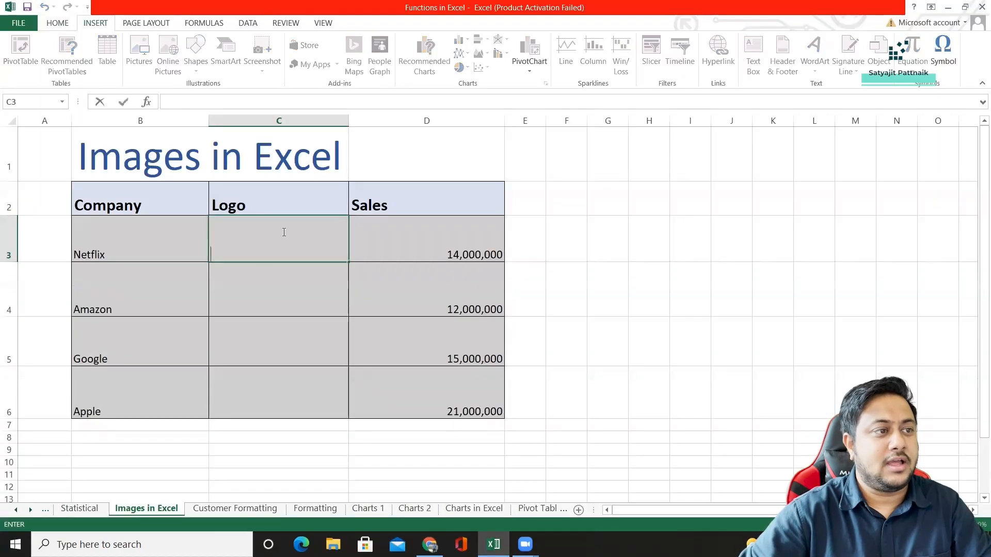
key("Tab")
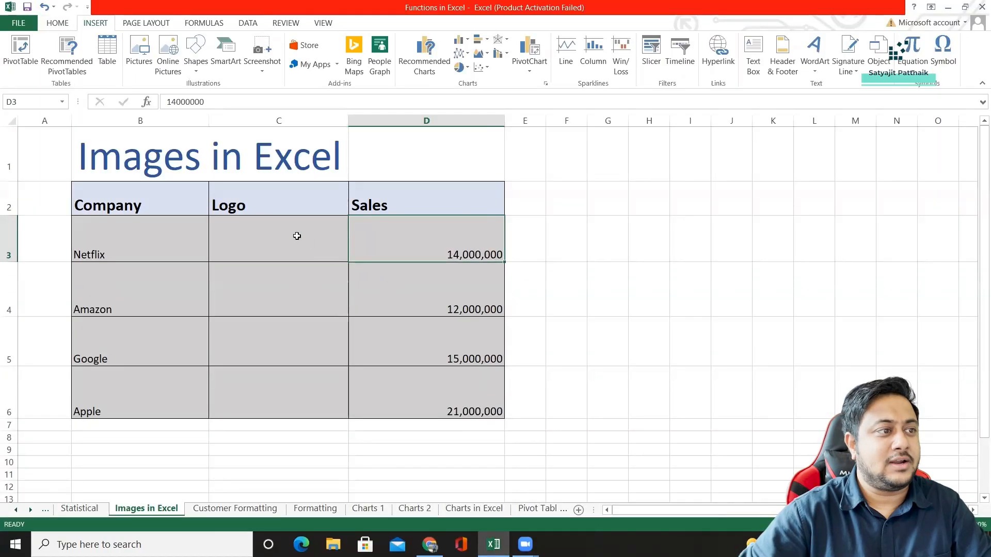
left_click(295, 236)
key("ctrl+v")
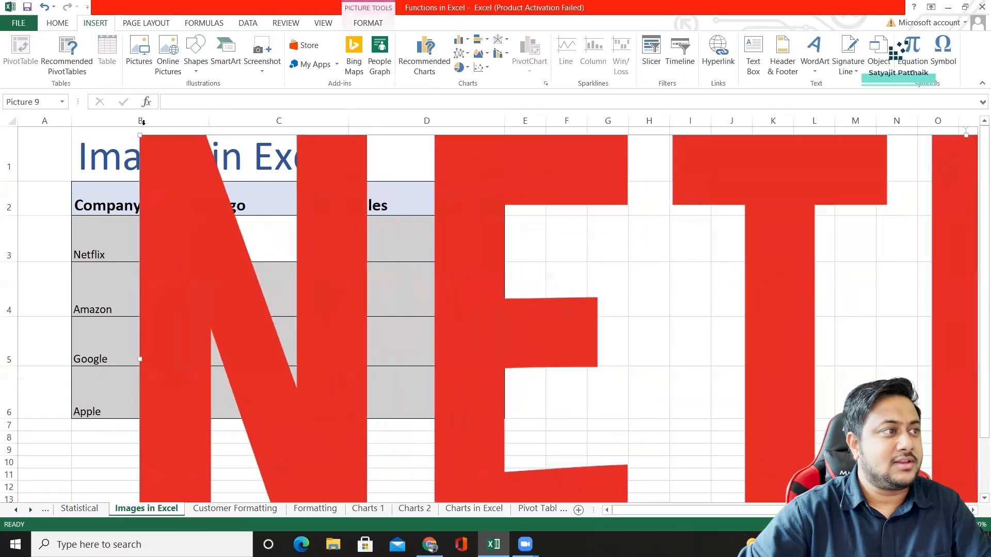
left_click_drag(140, 135, 814, 324)
left_click_drag(903, 402, 308, 375)
left_click_drag(218, 294, 553, 409)
left_click_drag(615, 406, 692, 314)
Copy the formatting of cell C4 onto cell C3 to restore its grey fill.
left_click(264, 303)
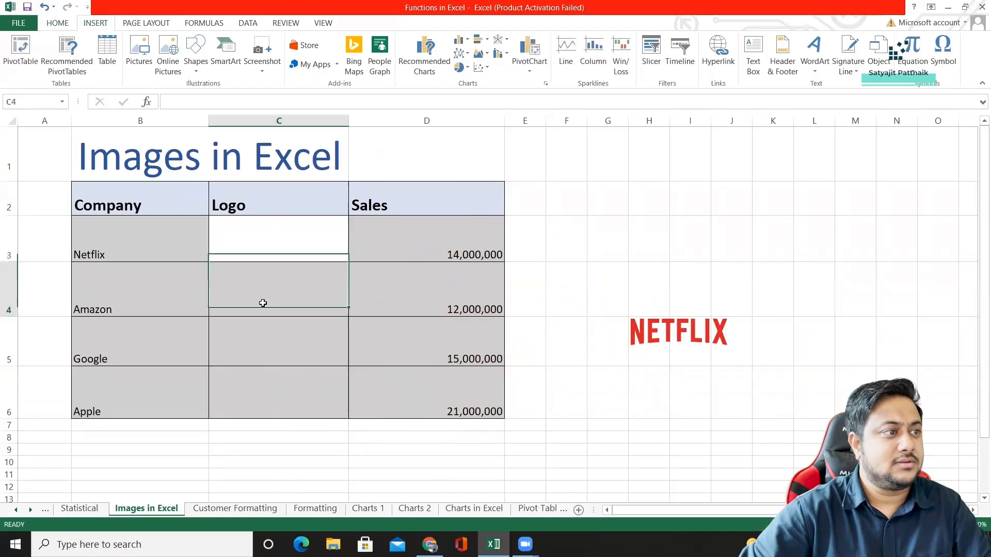
left_click(57, 22)
left_click(61, 68)
left_click(325, 253)
Move the Netflix logo into cell C3 of the Logo column.
left_click(684, 345)
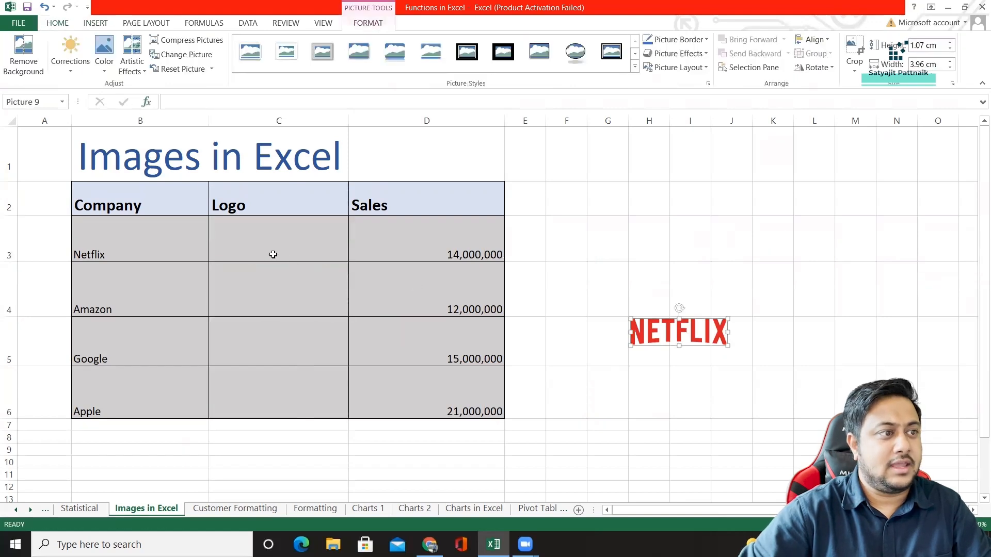
left_click_drag(604, 318, 279, 243)
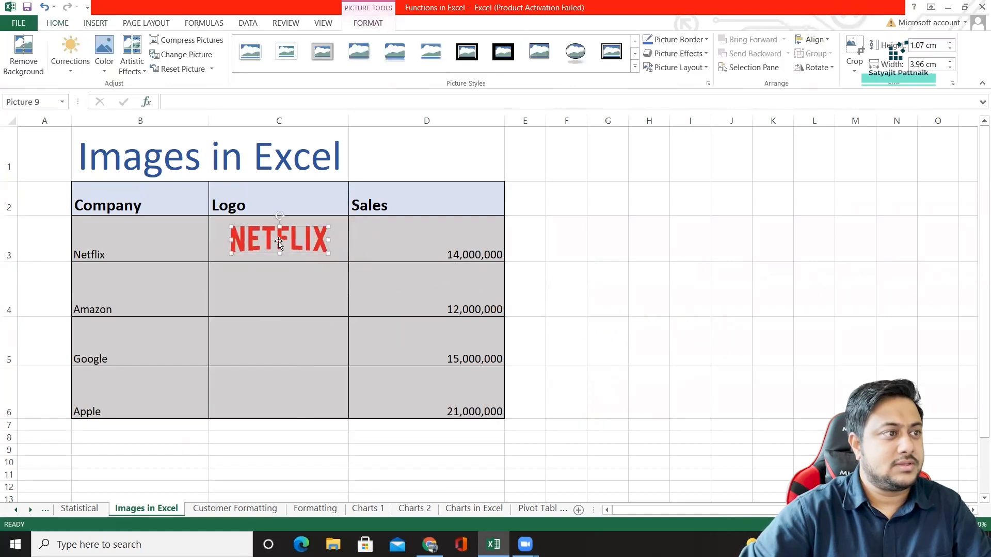
left_click(277, 289)
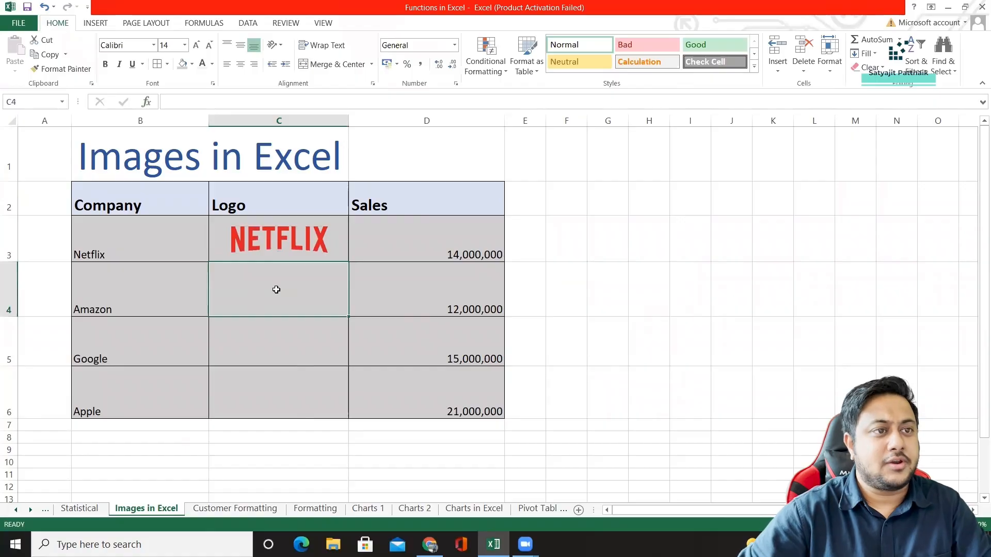
Switch to Google Images in Chrome, search for "Amazonlogo" and copy the Amazon logo image from press.aboutamazon.com.
key("alt+Tab")
double_click(184, 74)
type("Amazon")
key("Return")
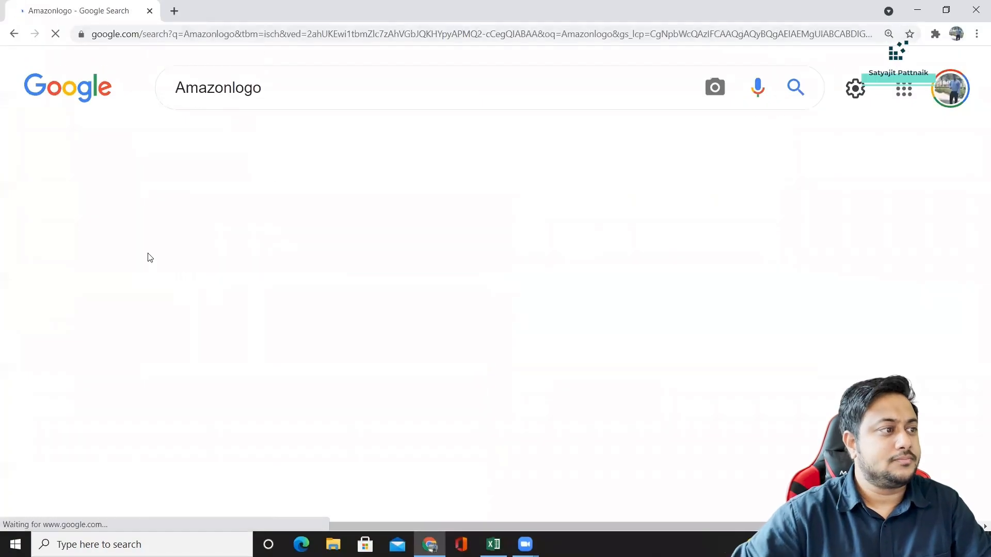
left_click(190, 393)
right_click(689, 208)
left_click(704, 367)
Switch back to Excel and paste the Amazon logo onto the Images in Excel sheet.
key("alt+Tab")
key("ctrl+v")
key("ctrl+z")
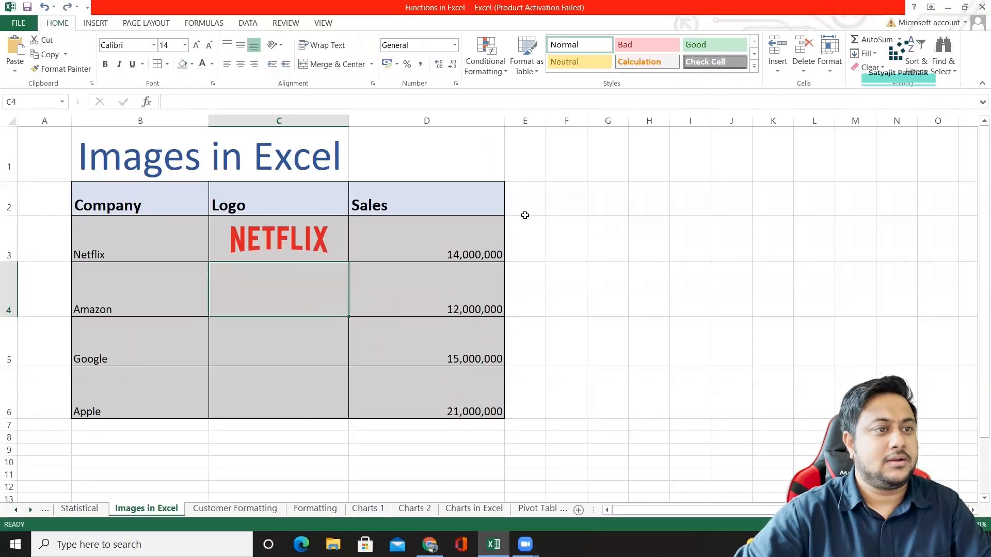
key("ctrl+v")
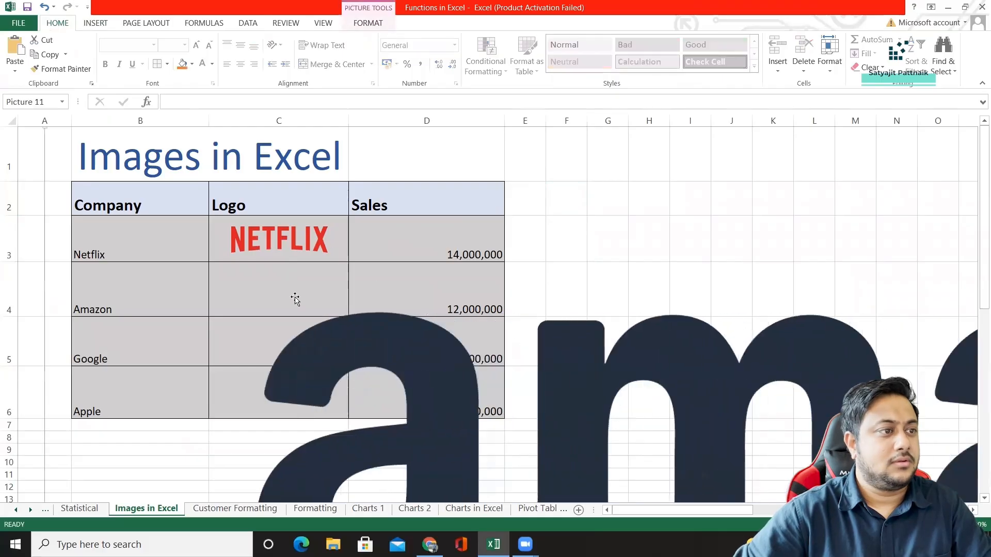
left_click_drag(348, 332, 337, 267)
key("ctrl+z")
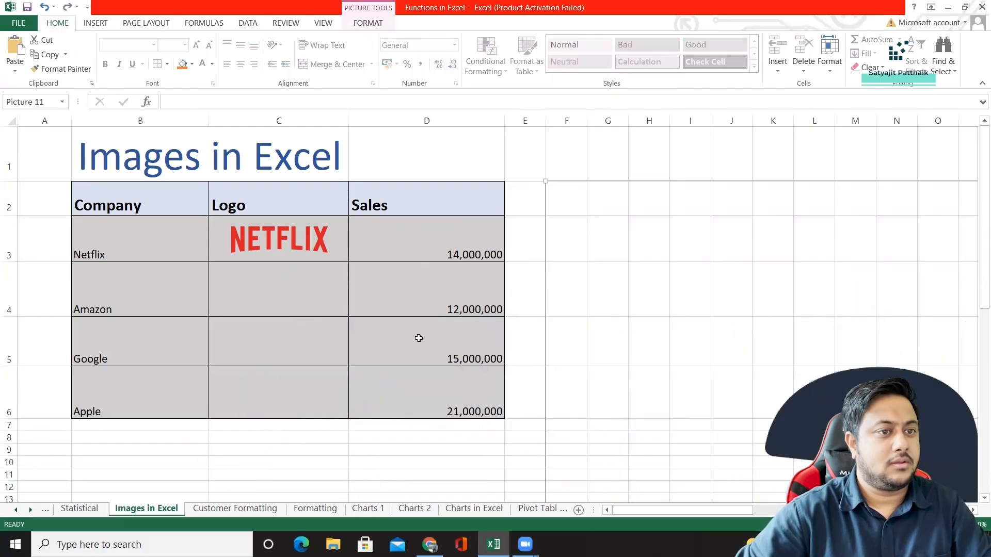
Shrink the oversized Amazon logo to roughly the Logo column's width and move it over cell C4.
left_click_drag(585, 234, 636, 243)
left_click_drag(594, 190, 919, 496)
left_click_drag(954, 445, 170, 190)
left_click_drag(85, 158, 800, 453)
left_click_drag(645, 407, 29, 154)
left_click_drag(100, 176, 125, 207)
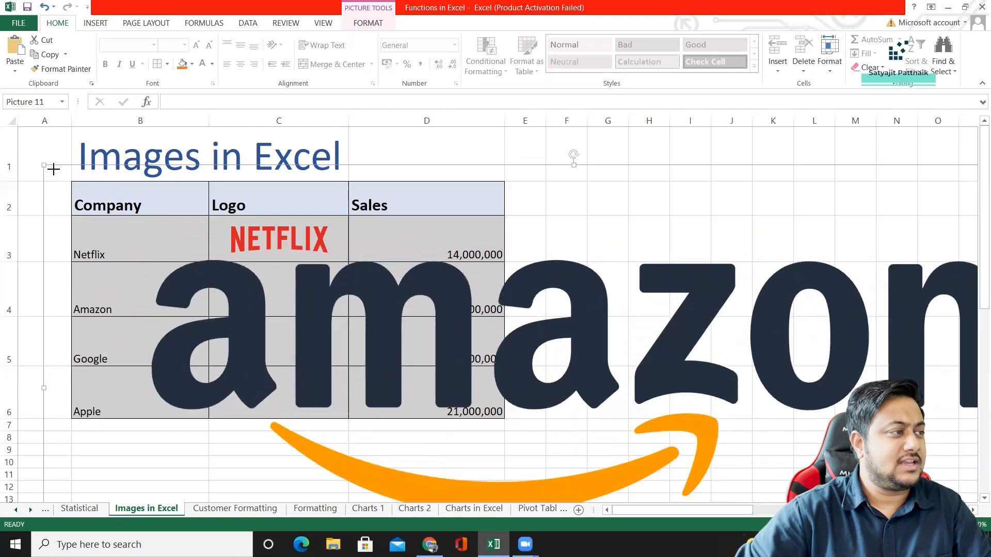
left_click_drag(44, 166, 529, 368)
left_click_drag(828, 463, 318, 243)
left_click_drag(50, 161, 476, 315)
left_click_drag(528, 347, 266, 295)
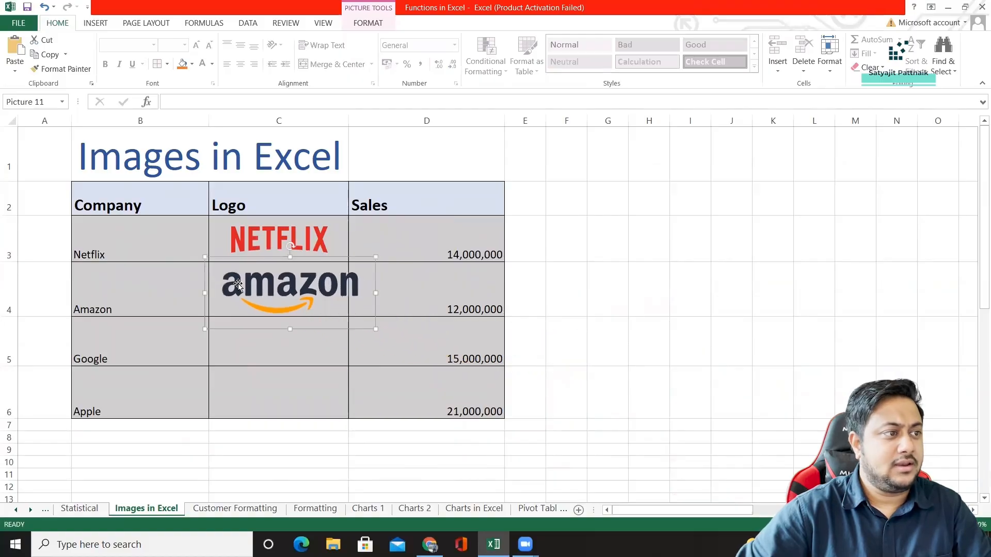
Reduce the Amazon logo further so it fits inside cell C4 and centre it there.
left_click_drag(209, 261, 240, 272)
left_click_drag(288, 301, 276, 293)
left_click_drag(228, 265, 273, 297)
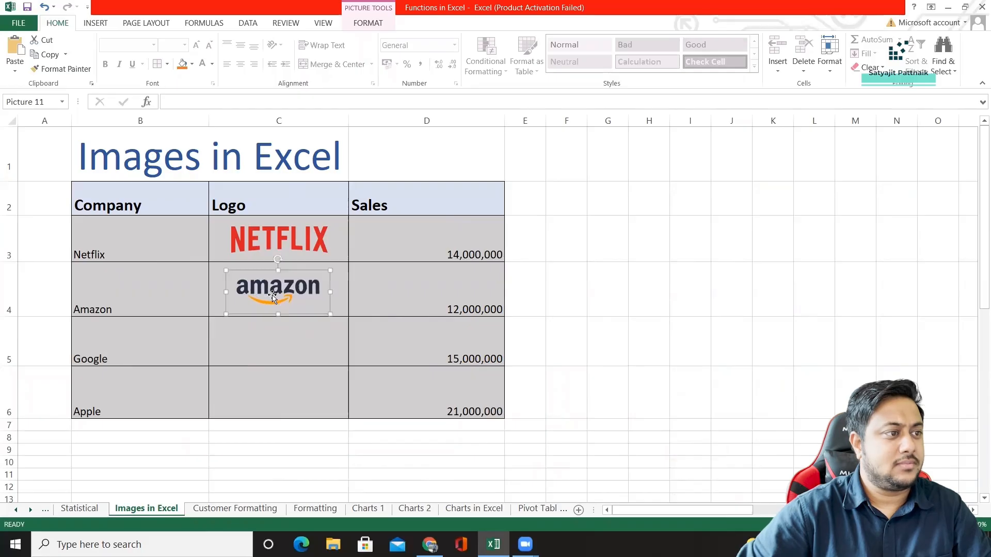
left_click(341, 302)
Switch to Chrome, search Google Images for "Google logo" and copy the Wikimedia Commons 2010-2013 Google logo.
left_click(290, 354)
key("alt+Tab")
double_click(202, 80)
type("Google logo")
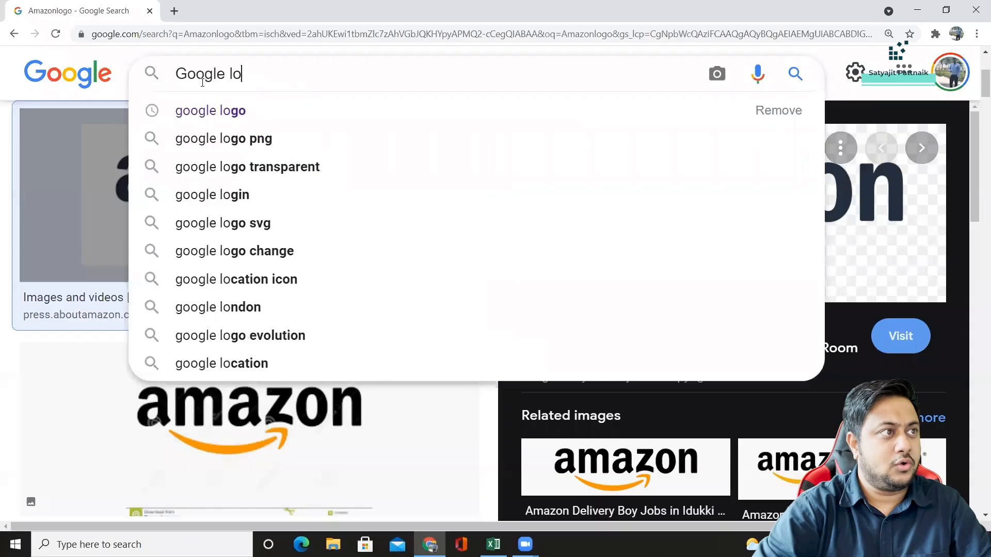
key("Return")
left_click(158, 354)
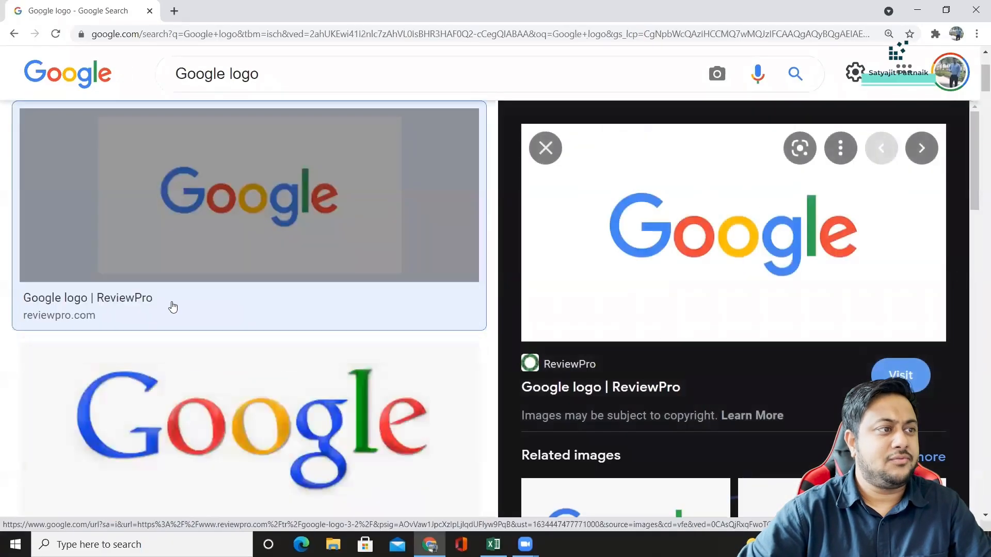
left_click(159, 330)
left_click(429, 195)
right_click(678, 185)
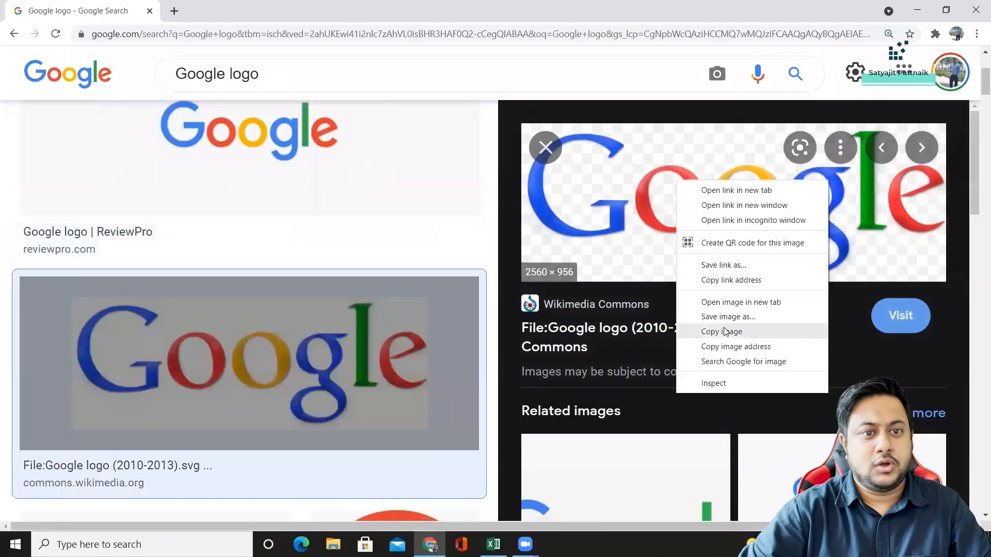
left_click(722, 331)
Switch back to Excel and paste the Google logo from the empty area beside the table instead of cell C5.
key("alt+Tab")
key("ctrl+v")
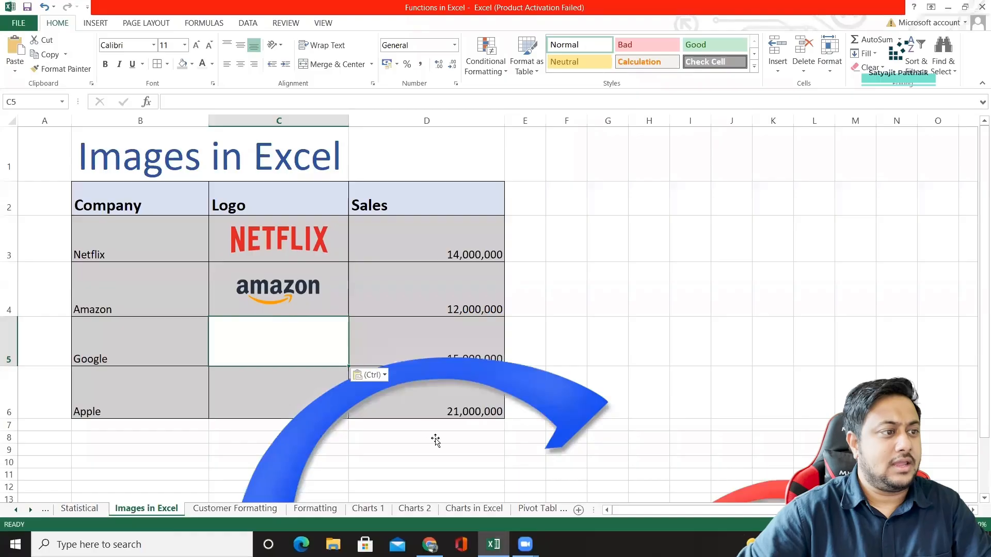
key("ctrl+z")
left_click(593, 304)
key("ctrl+v")
Shrink the Google logo and fit it inside cell C5 of the Logo column.
left_click_drag(666, 409, 200, 273)
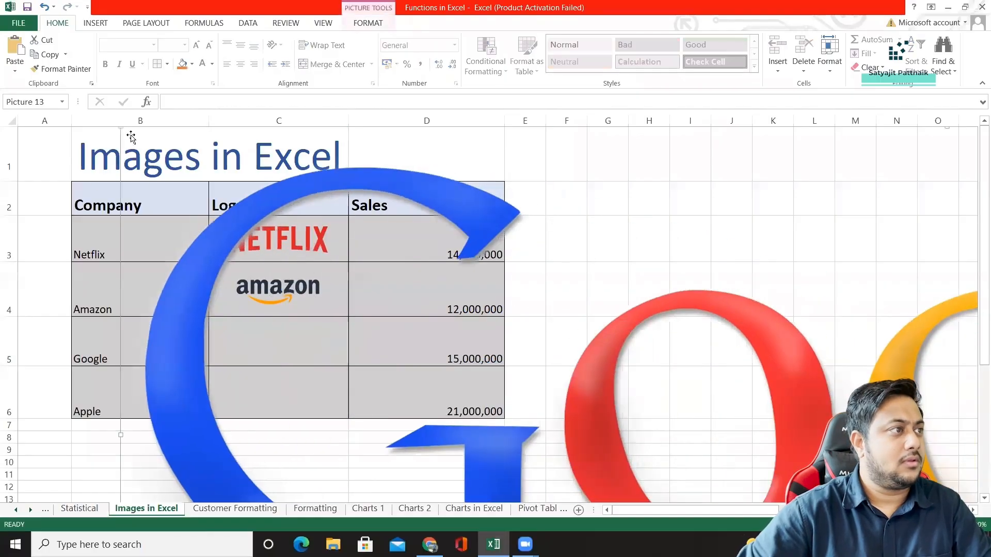
left_click_drag(119, 124, 427, 276)
left_click_drag(638, 324, 642, 325)
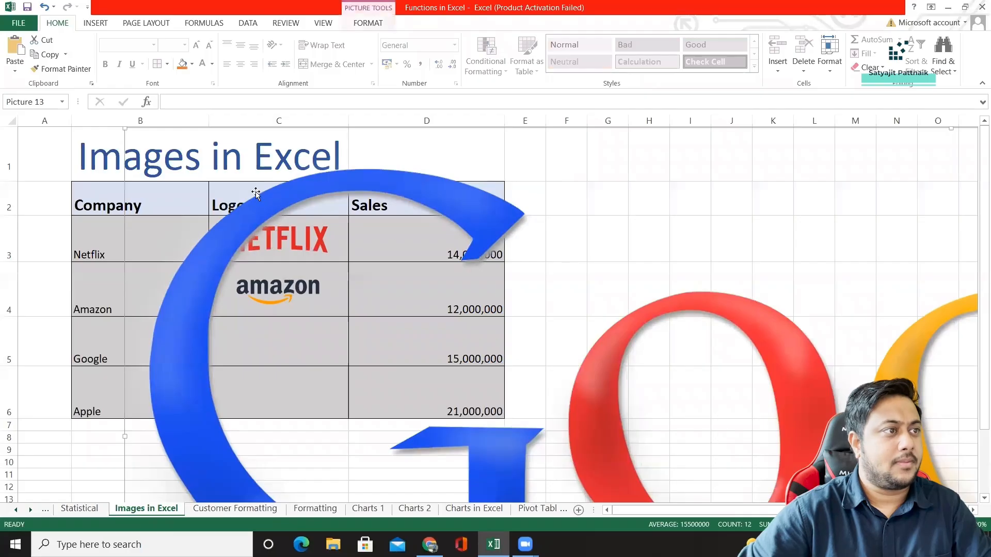
right_click(316, 218)
left_click(282, 291)
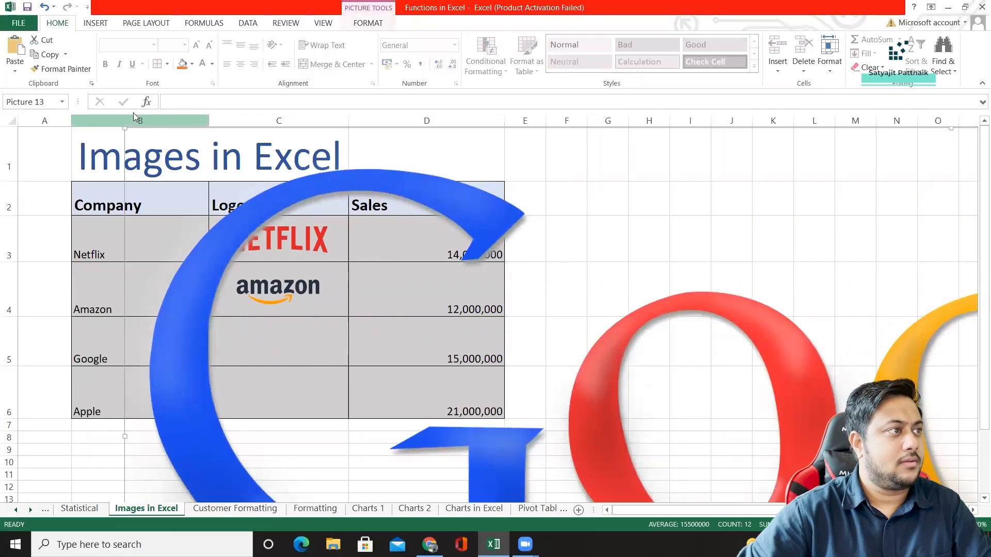
left_click_drag(128, 131, 124, 216)
left_click_drag(98, 184, 430, 323)
left_click_drag(488, 325, 281, 347)
Switch to Chrome, search Google Images for "Apple logo" and browse the results for a suitable image.
left_click(277, 403)
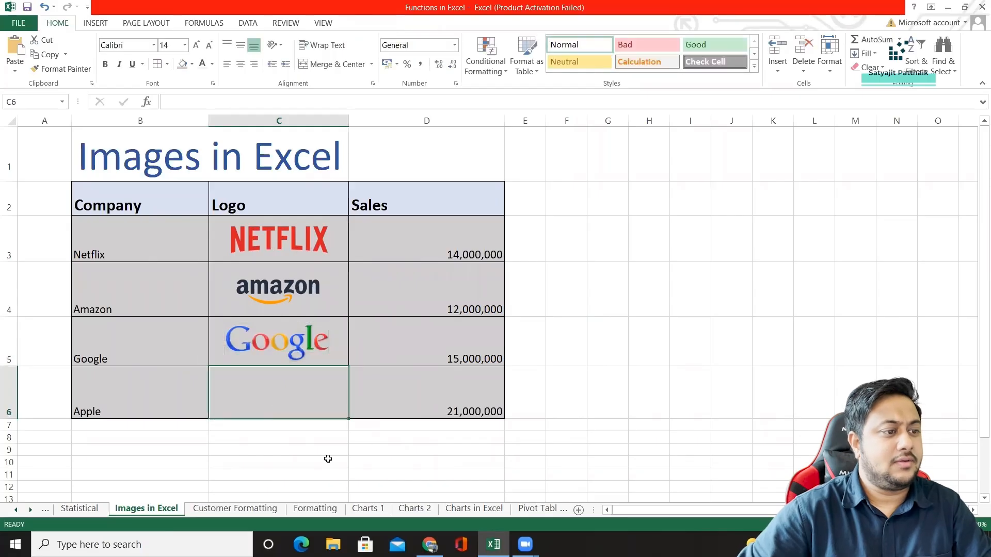
left_click(283, 460)
left_click(430, 544)
double_click(195, 70)
type("Apple")
key("Return")
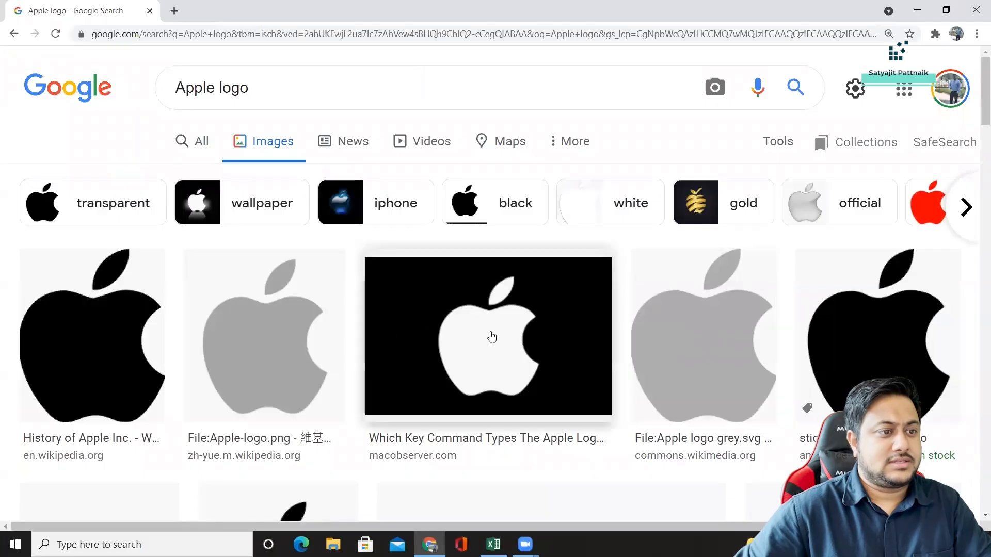
scroll(491, 338, "down", 5)
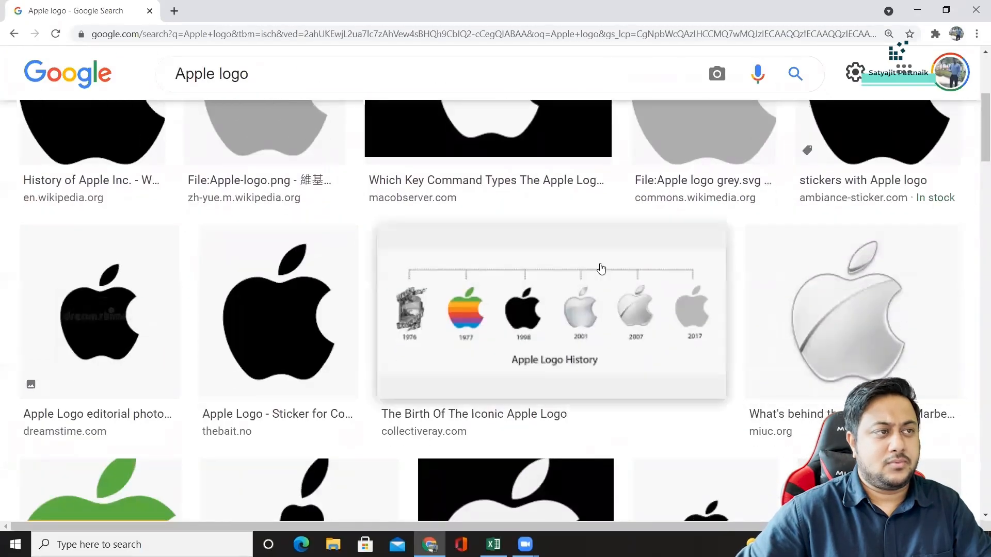
Change the image search to "Apple transparent logo" and copy the black Apple silhouette from pnghut.com.
left_click(231, 73)
double_click(230, 72)
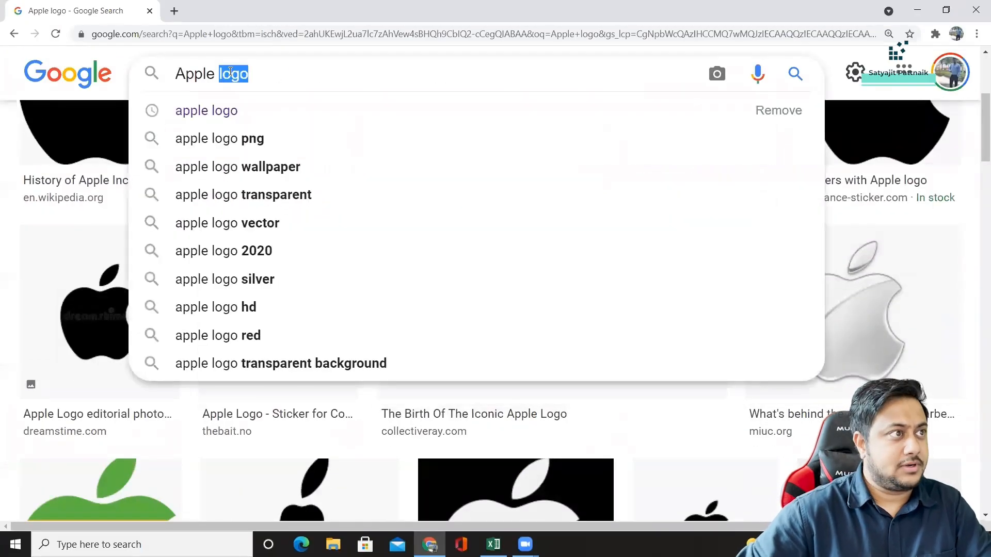
type("transparent logo")
key("Return")
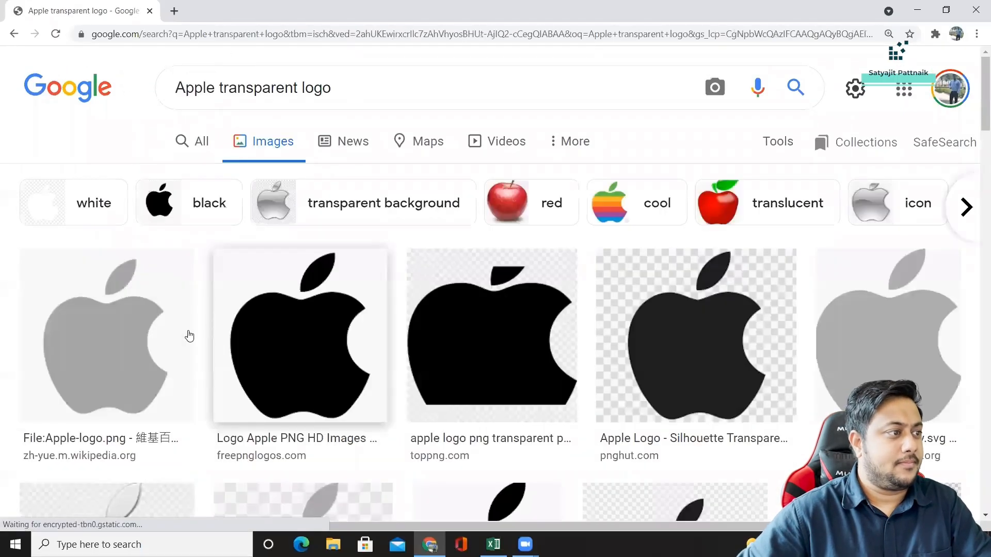
left_click(480, 316)
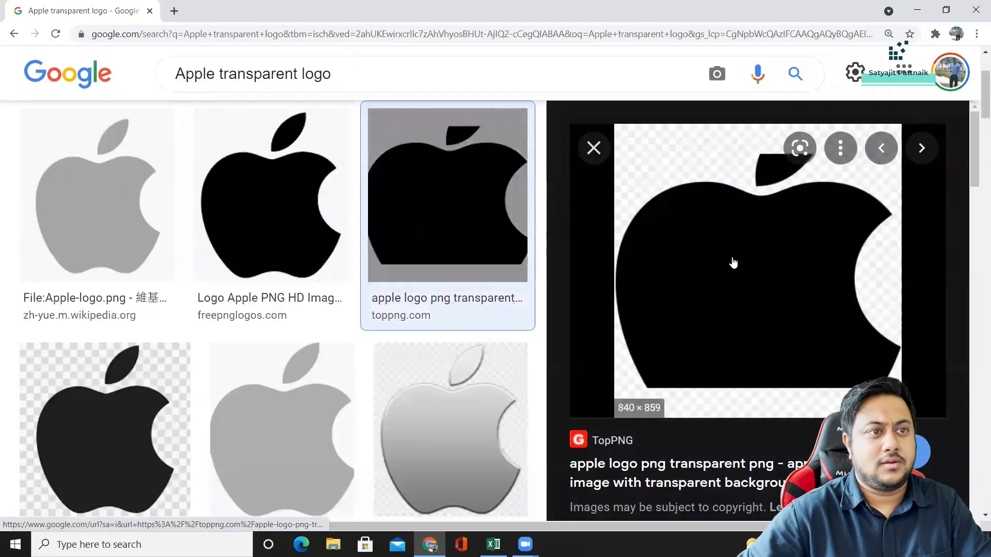
key("Escape")
left_click(732, 193)
right_click(756, 300)
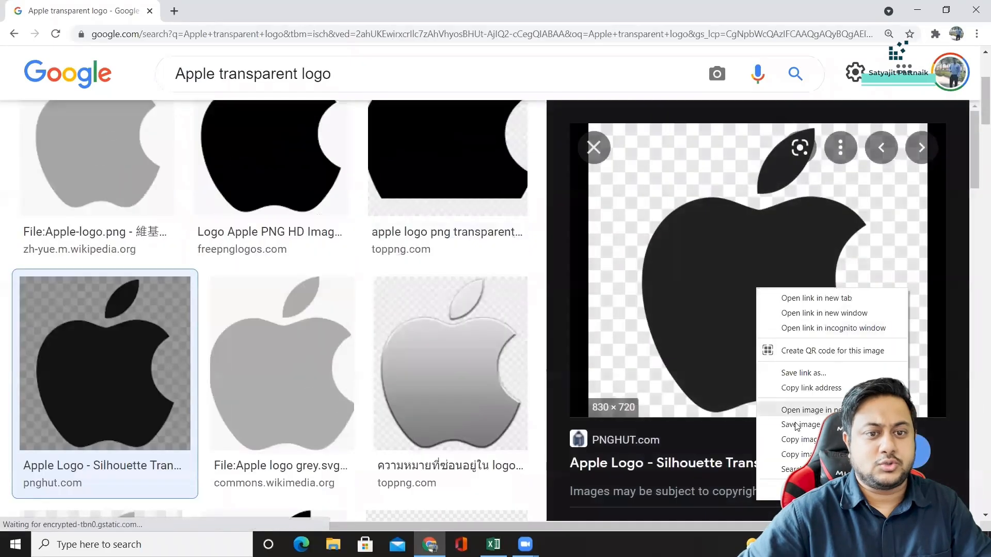
left_click(789, 440)
Switch back to Excel, paste the Apple silhouette at cell C10 and remove it again.
key("alt+Tab")
key("ctrl+v")
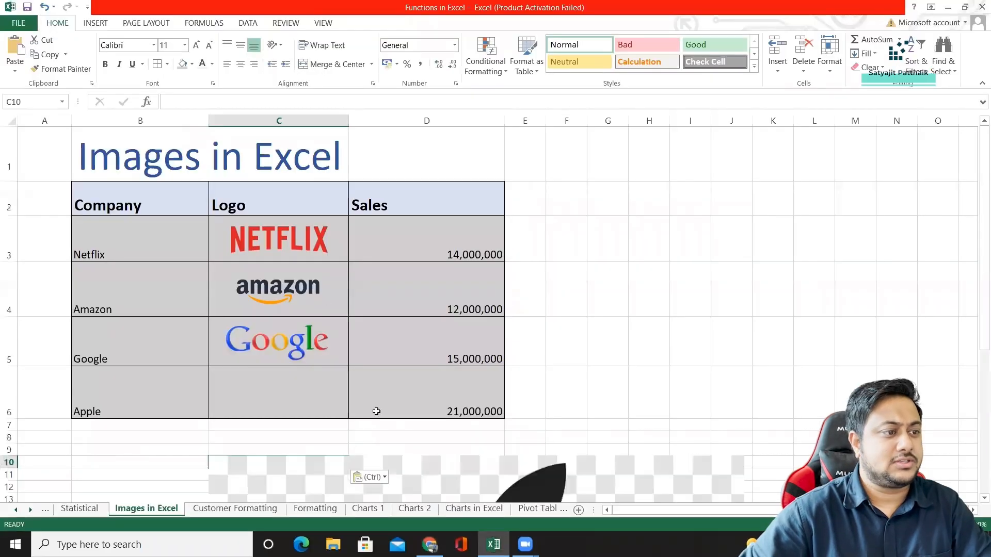
key("alt+Tab")
key("alt+Tab")
key("Delete")
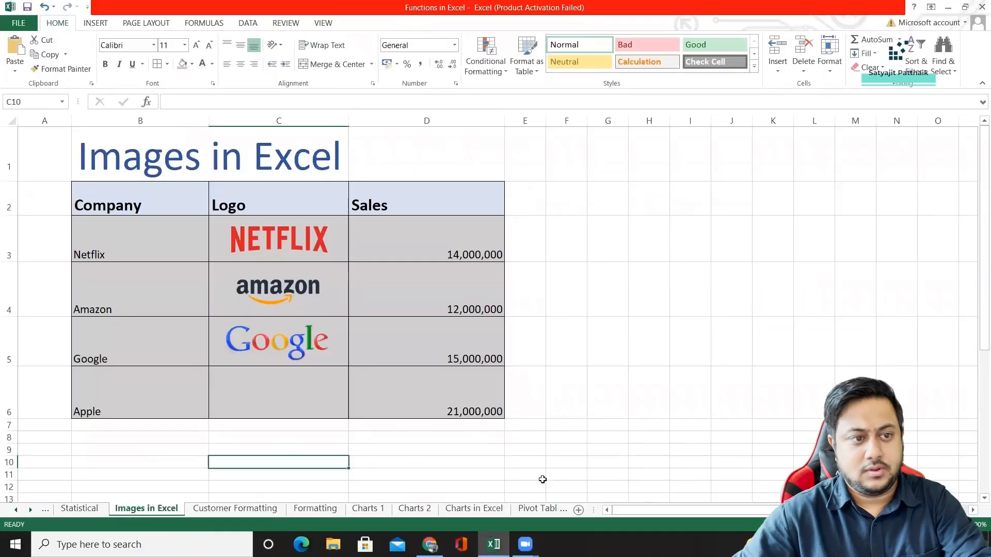
Switch to Chrome and copy the Black Apple Logo image from cleanpng.com in the search results.
key("alt+Tab")
key("Escape")
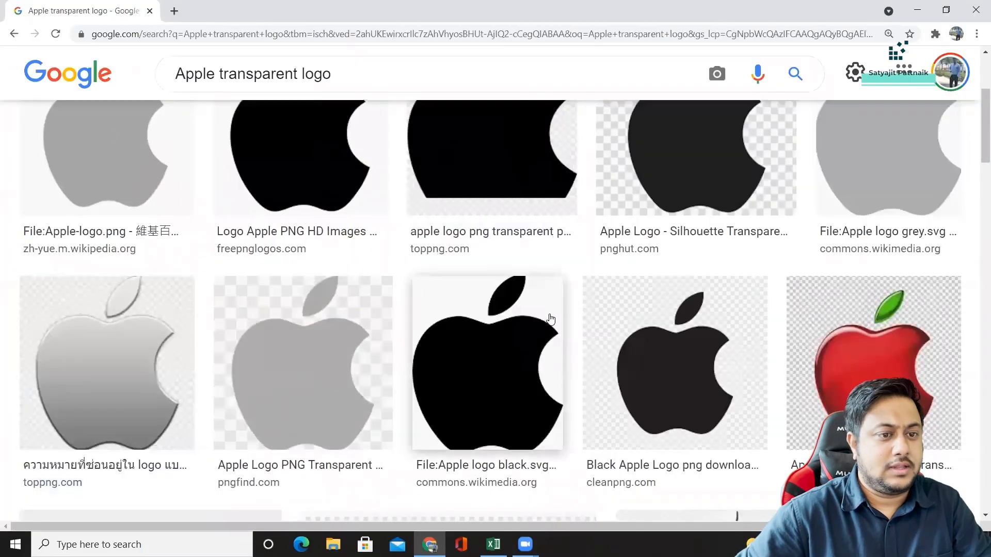
scroll(551, 317, "down", 2)
left_click(679, 228)
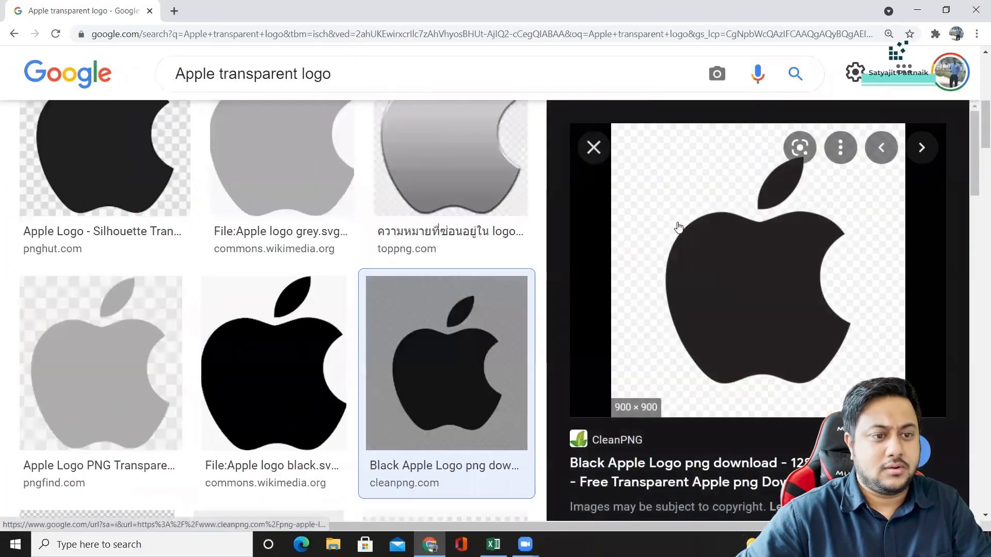
right_click(677, 226)
left_click(696, 374)
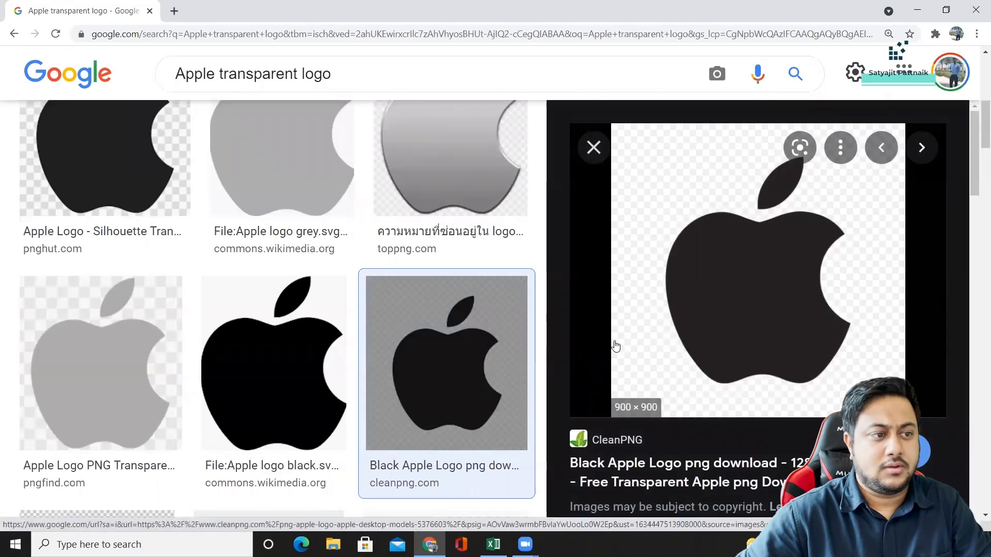
Try the cleanpng.com Apple logo on the Excel sheet by pasting it, and remove it again.
key("alt+Tab")
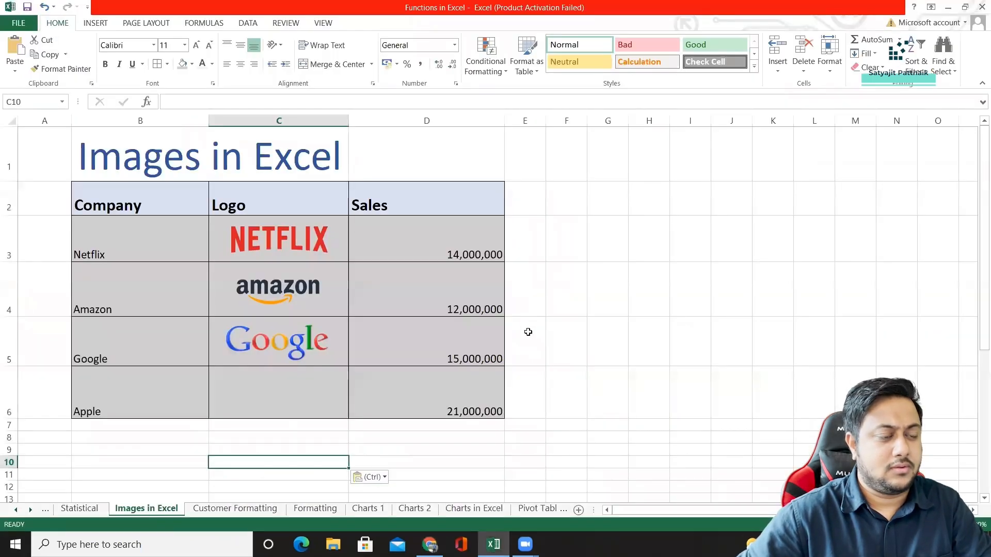
key("ctrl+v")
left_click_drag(490, 475, 495, 371)
key("ctrl+z")
key("alt+Tab")
key("alt+Tab")
key("Delete")
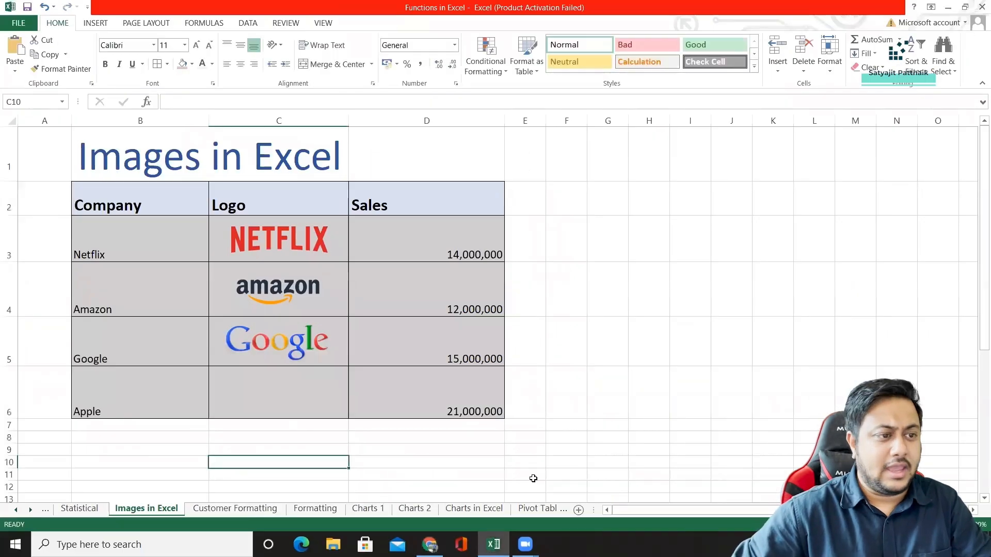
Delete the Apple row, row 6, from the table.
left_click(8, 392)
right_click(9, 397)
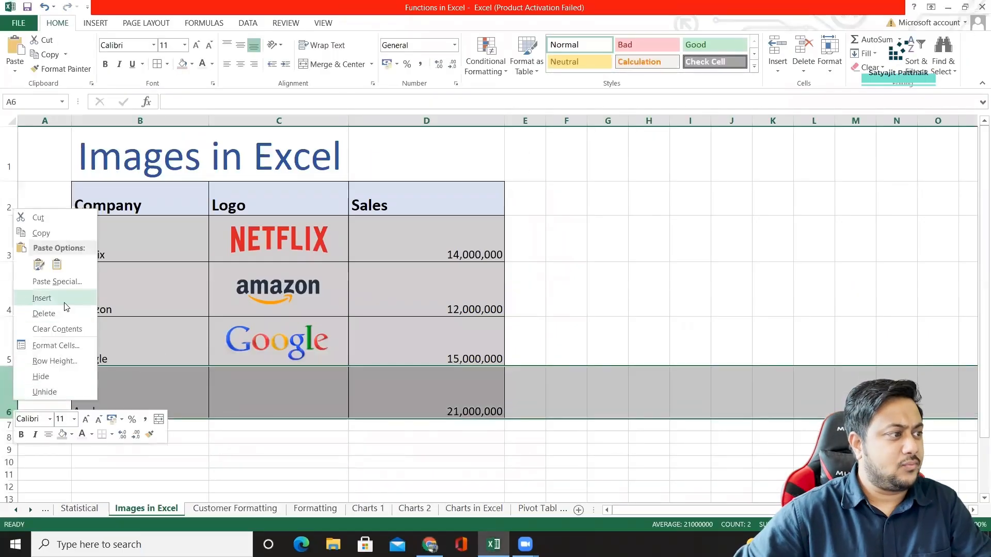
left_click(42, 312)
left_click(556, 356)
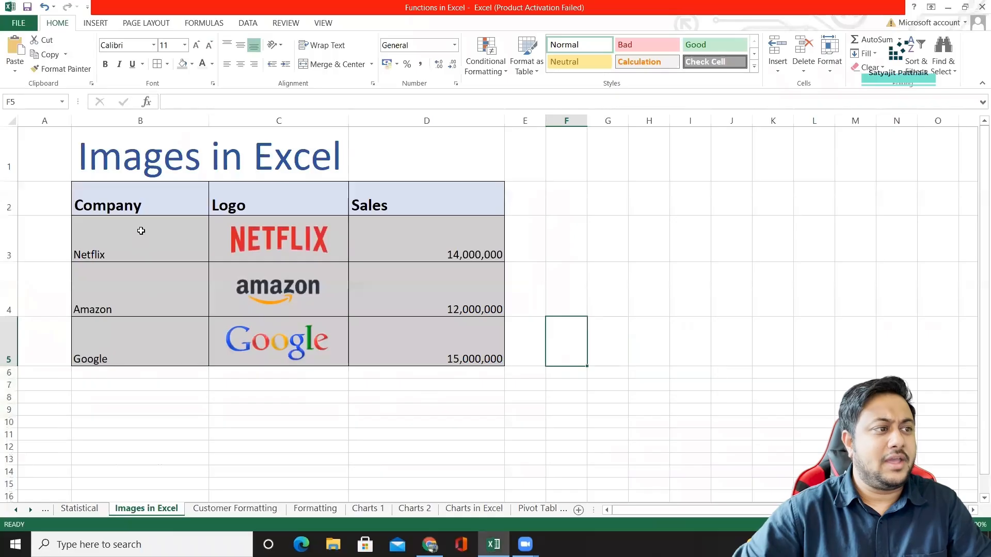
left_click_drag(141, 231, 449, 334)
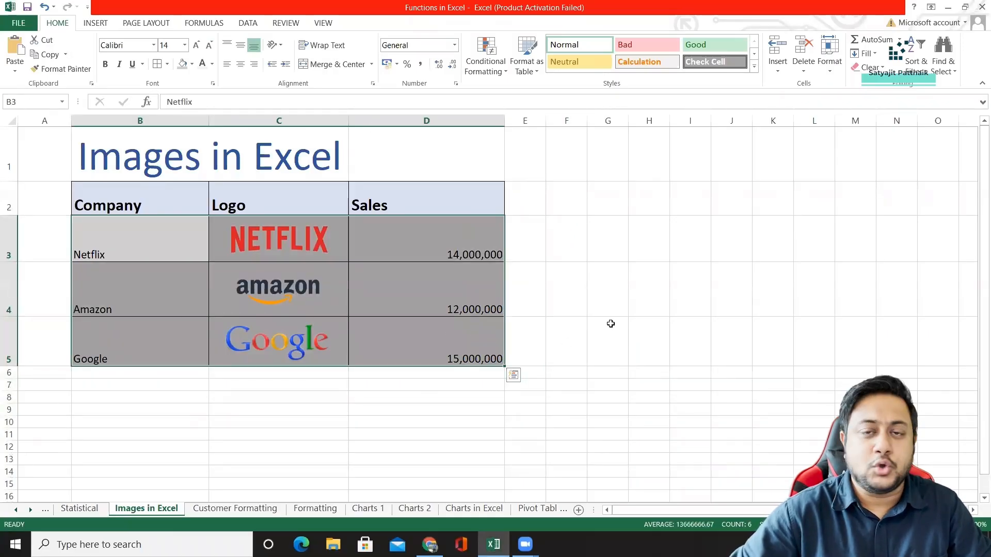
left_click(611, 323)
left_click(264, 236)
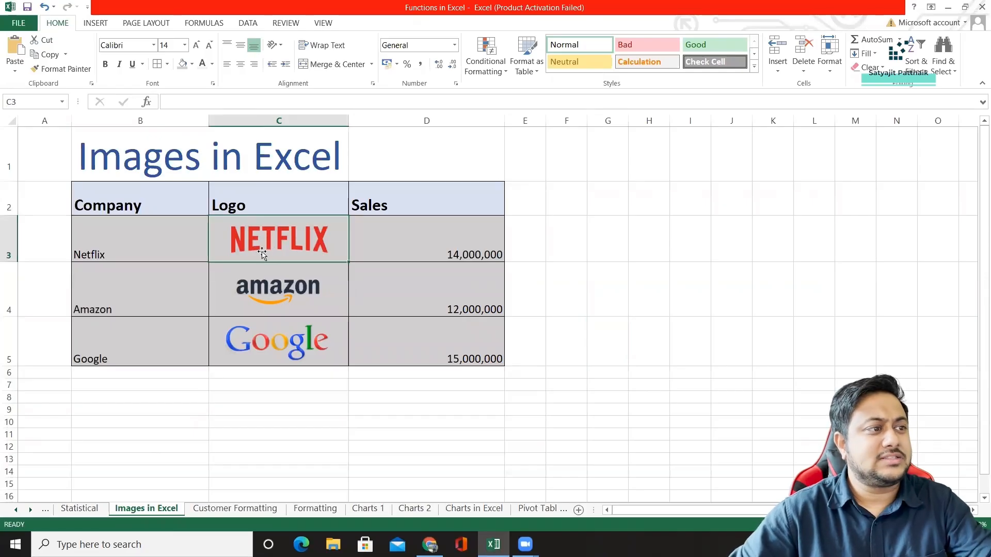
left_click(136, 198)
left_click(431, 198, "shift")
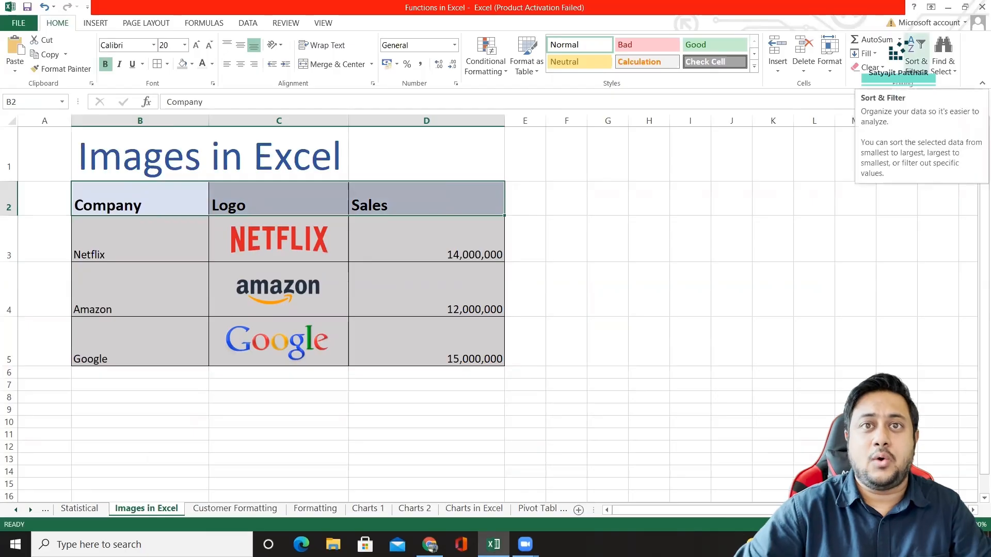
left_click(915, 57)
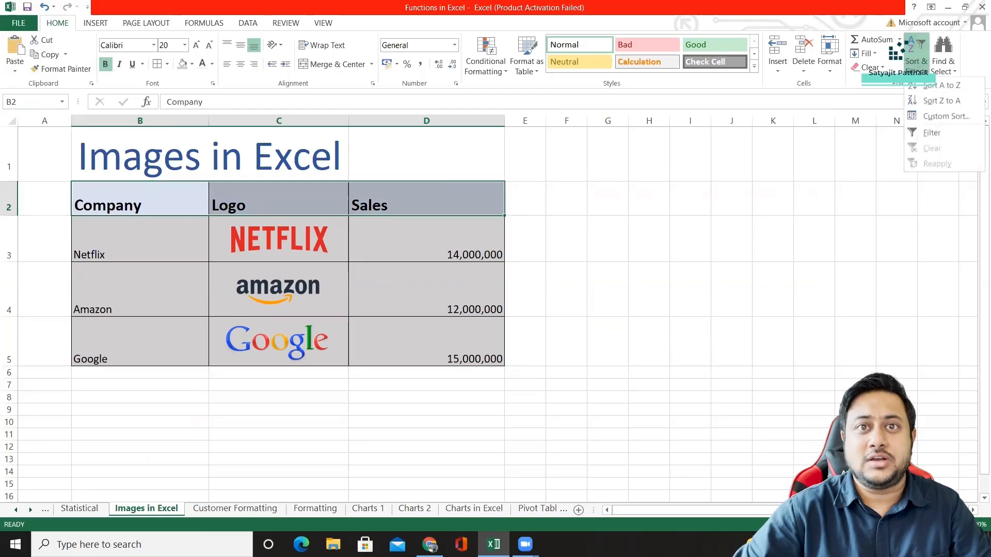
left_click(922, 87)
left_click(466, 274)
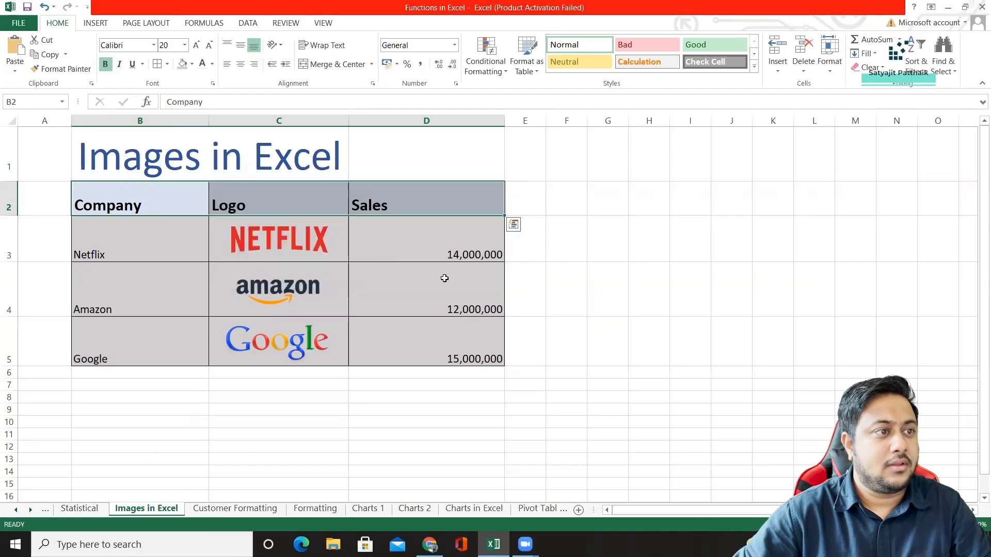
left_click(444, 279)
left_click_drag(248, 206, 477, 212)
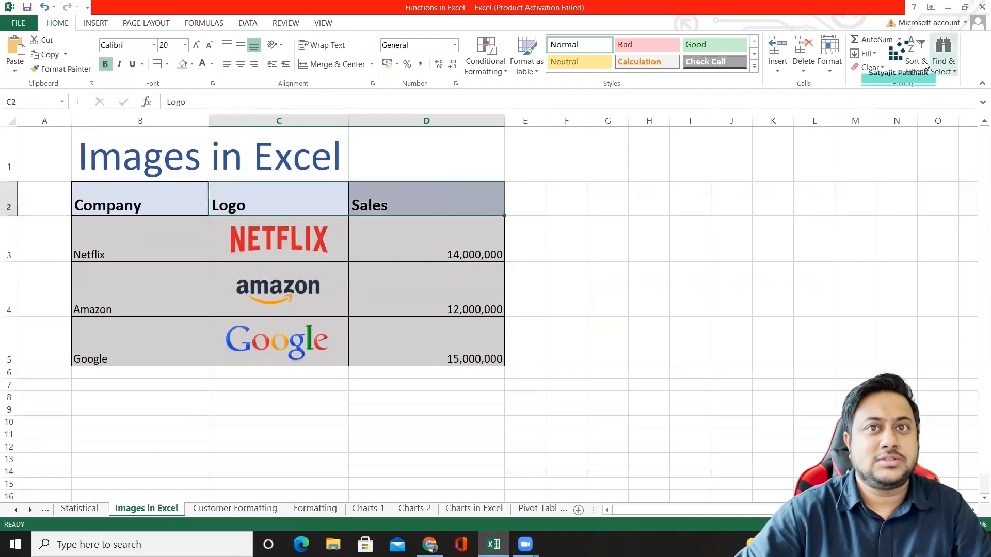
left_click(279, 248)
Add filters to the Company, Logo and Sales header cells of the table.
left_click_drag(155, 206, 445, 187)
left_click(913, 51)
left_click(914, 138)
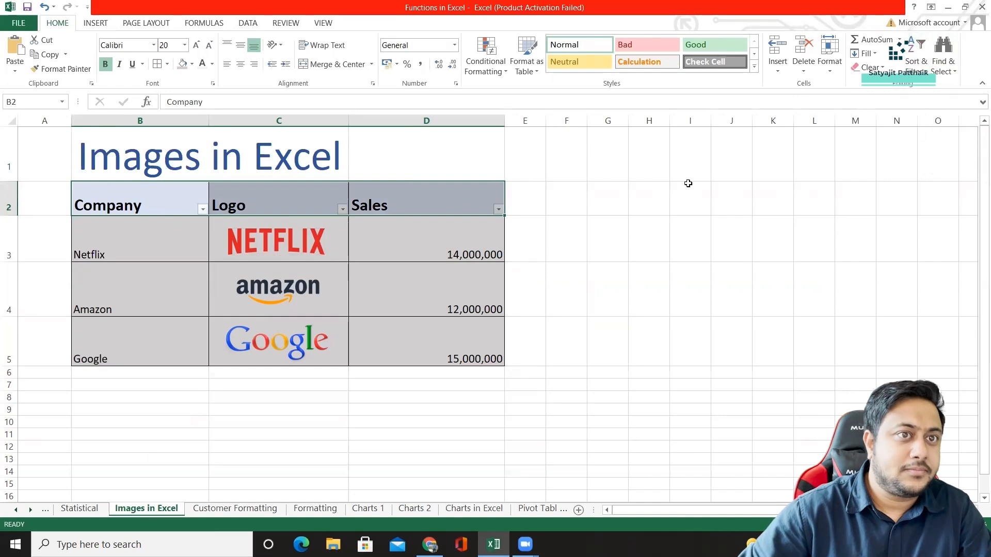
left_click(153, 205)
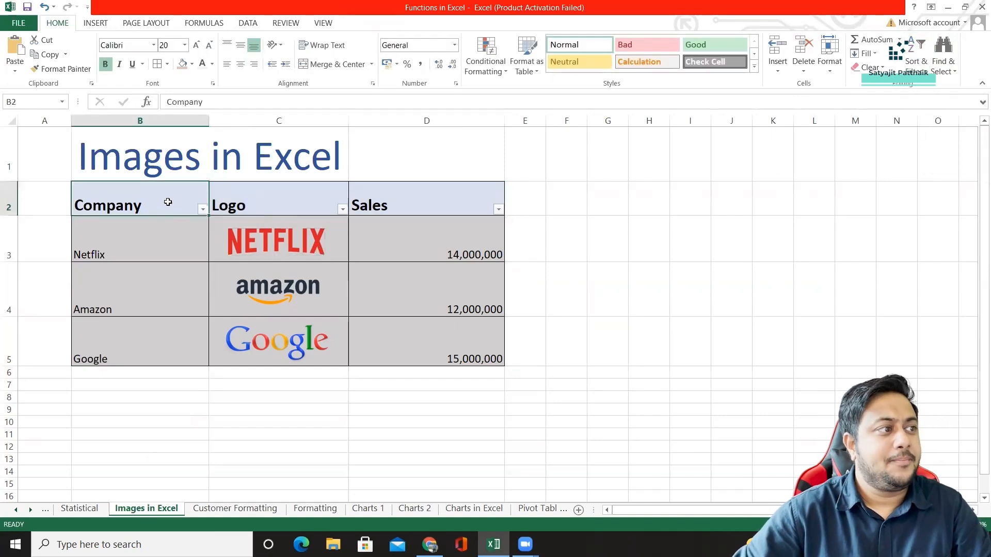
Try sorting the table by Company from A to Z and undo the sort.
left_click(203, 209)
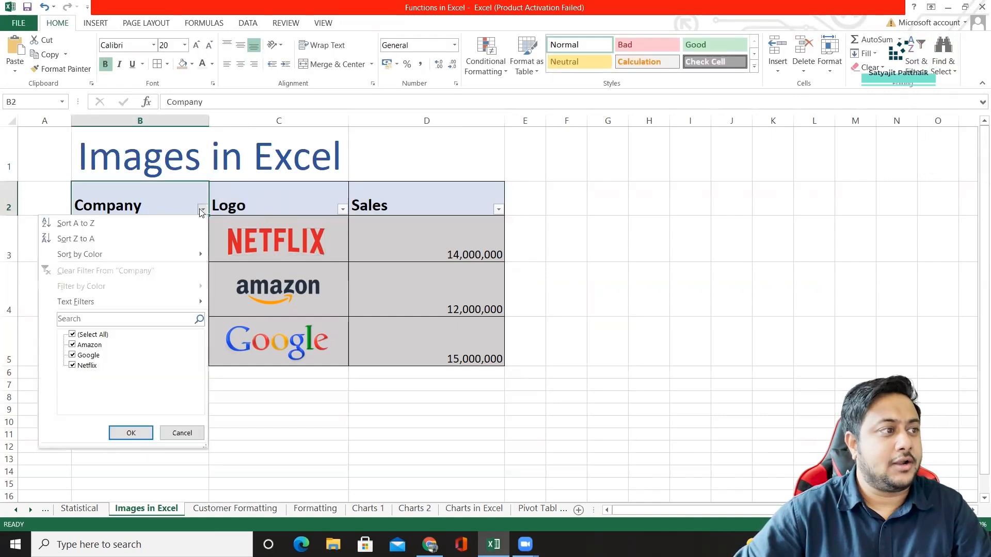
left_click(76, 224)
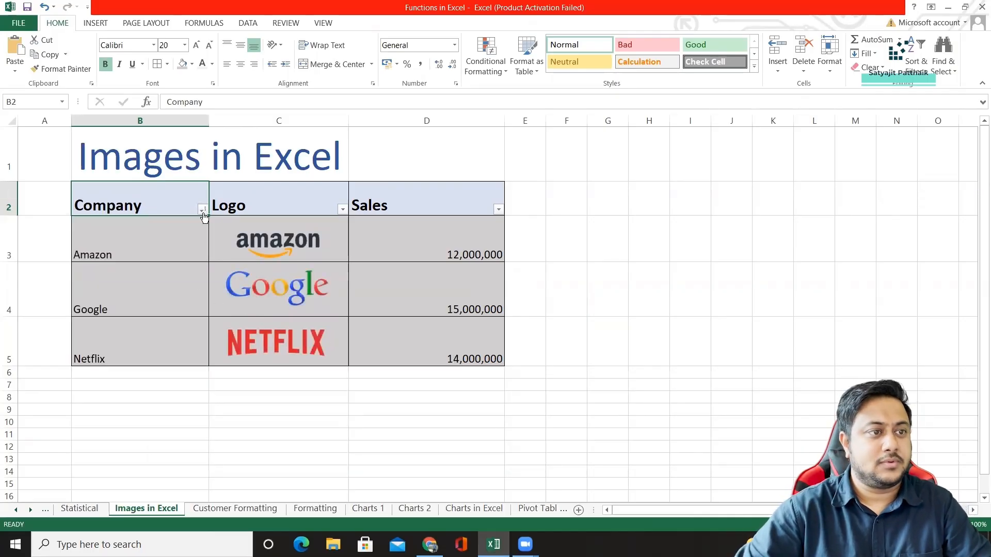
key("ctrl+z")
left_click(150, 241)
left_click(458, 250)
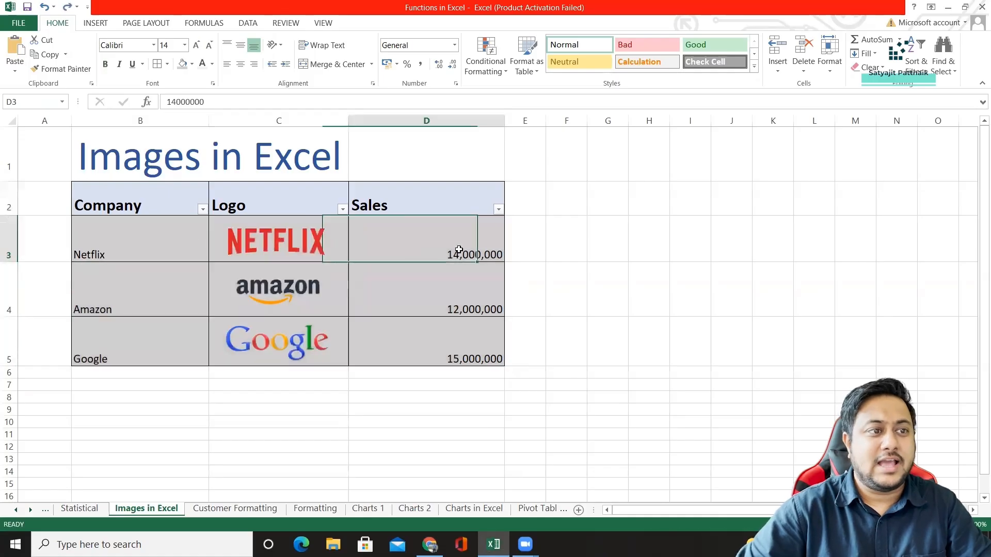
left_click(616, 252)
left_click(67, 290)
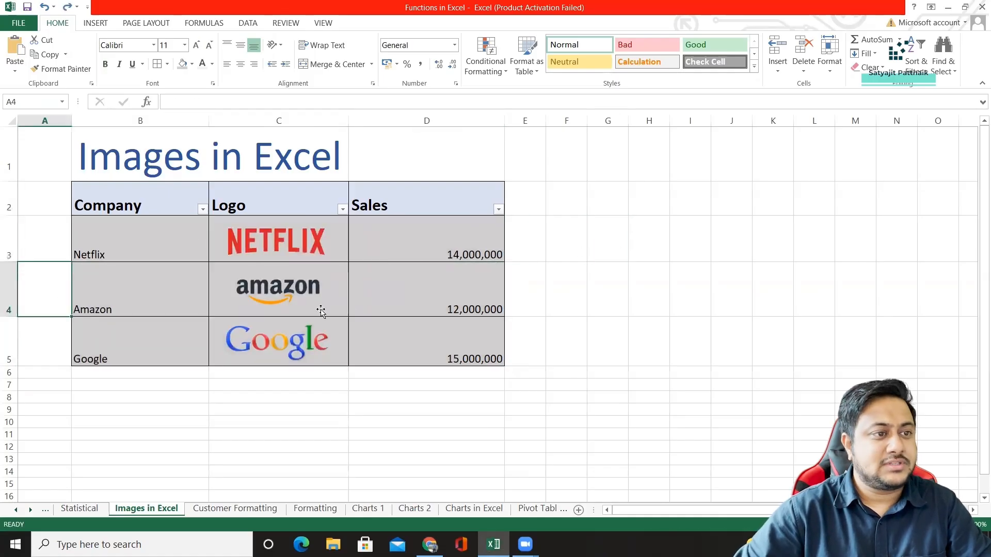
left_click(429, 301)
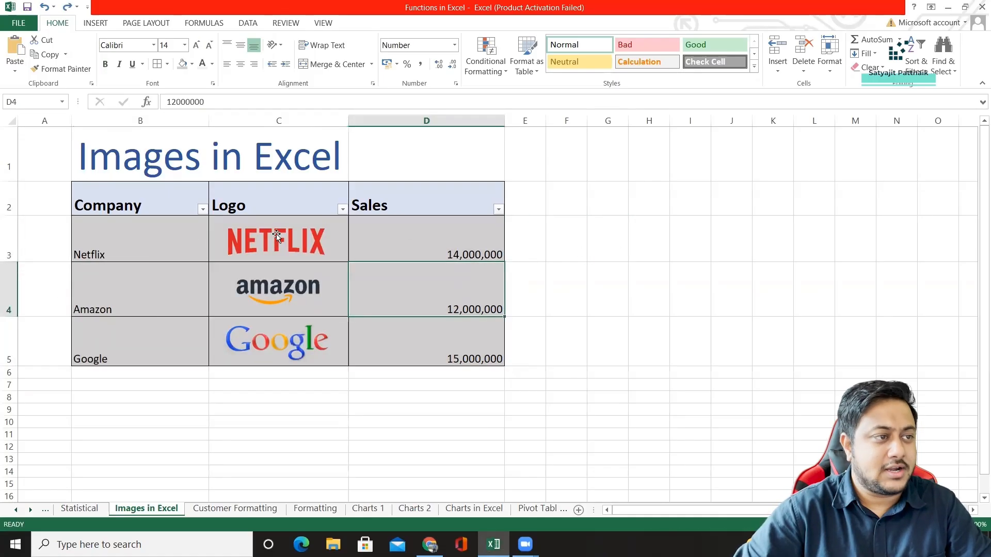
Sort the table by Company from A to Z and re-sort it from Z to A.
left_click(201, 211)
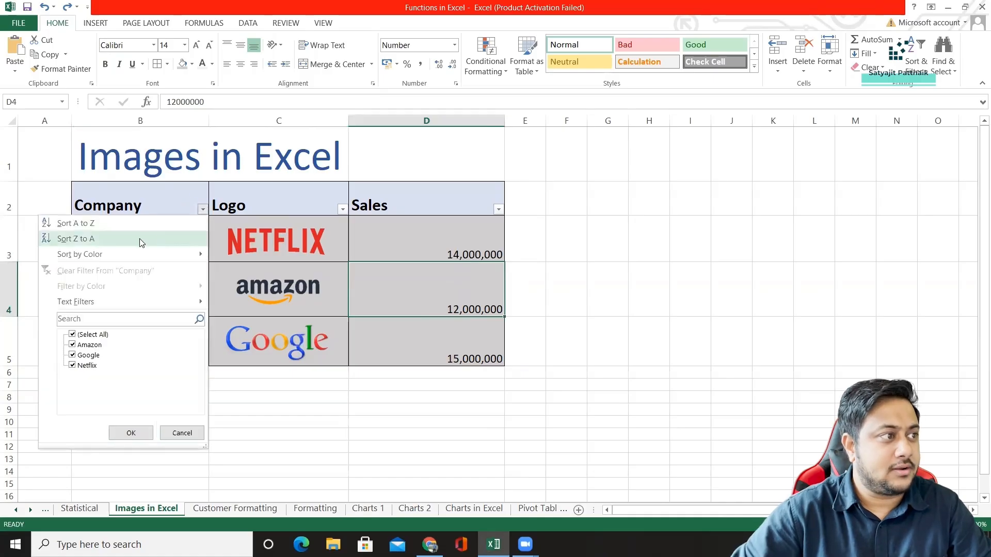
left_click(103, 225)
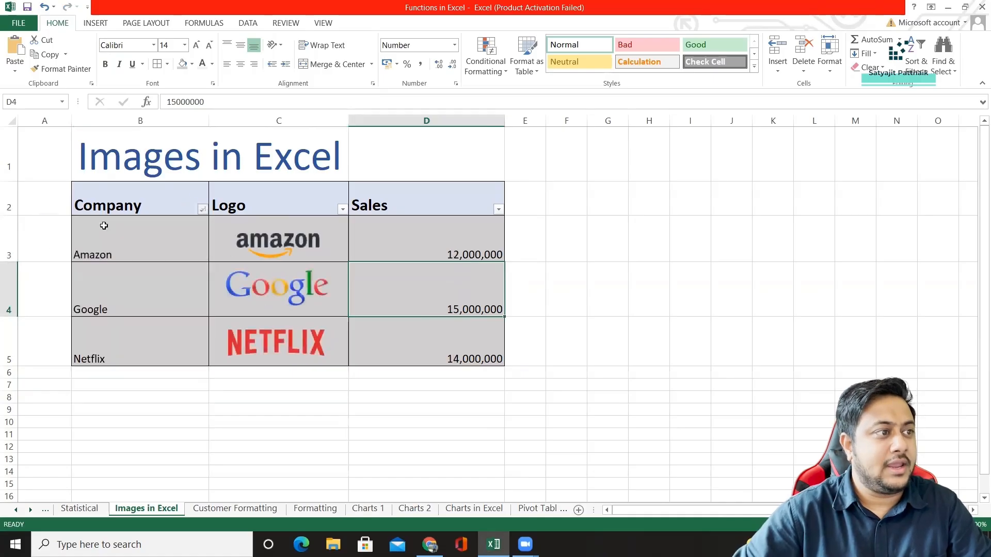
left_click(202, 212)
left_click(89, 240)
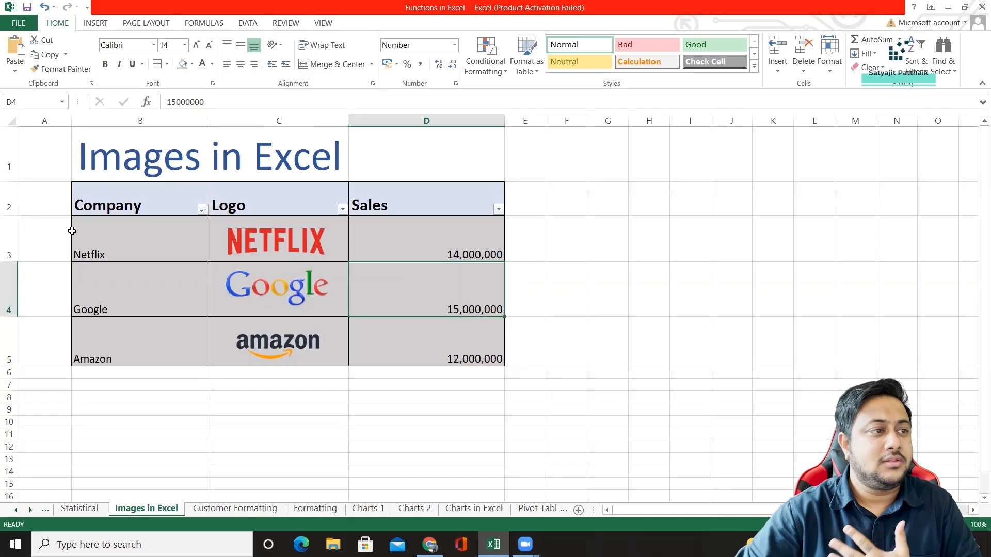
Try filtering the Company column to Amazon only and undo the filter.
left_click(202, 212)
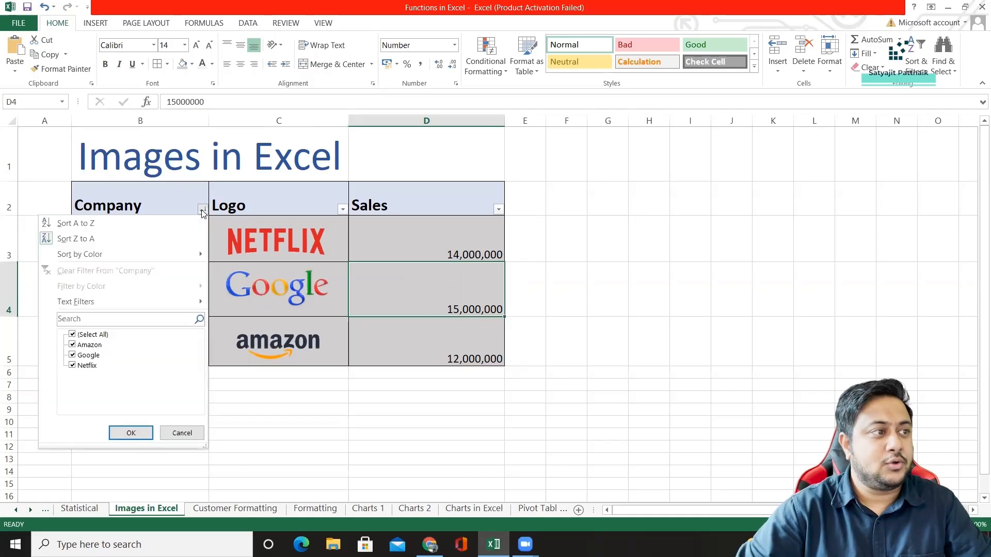
left_click(95, 337)
left_click(90, 345)
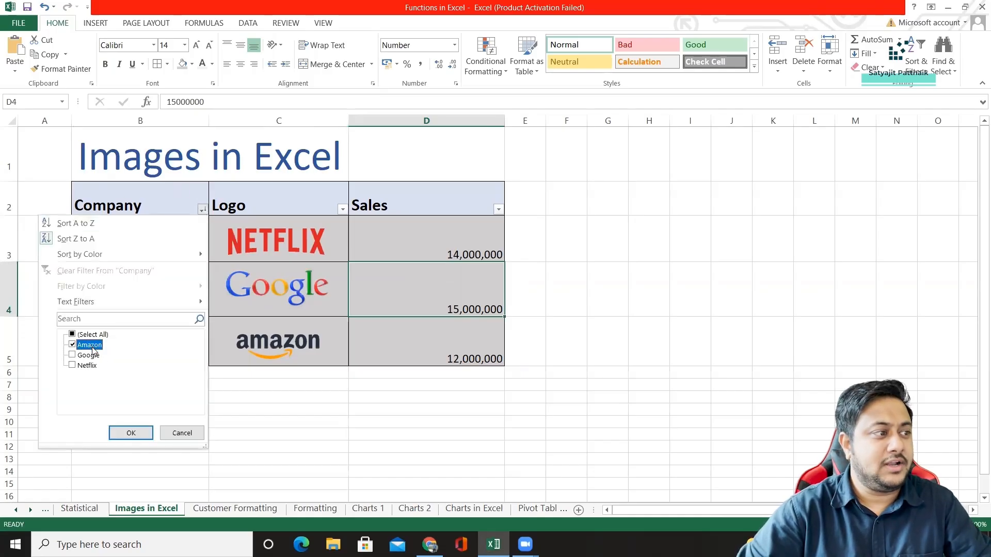
left_click(135, 433)
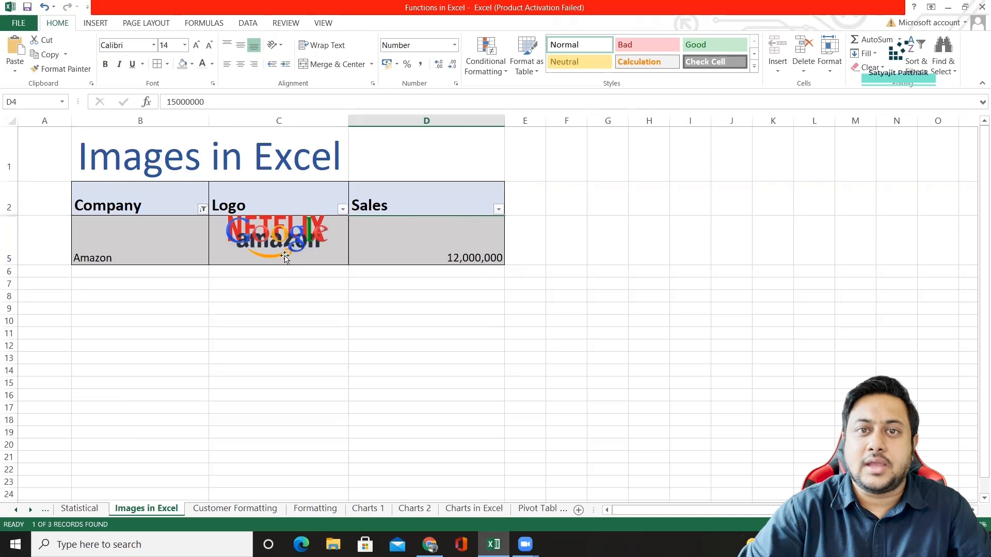
key("ctrl+z")
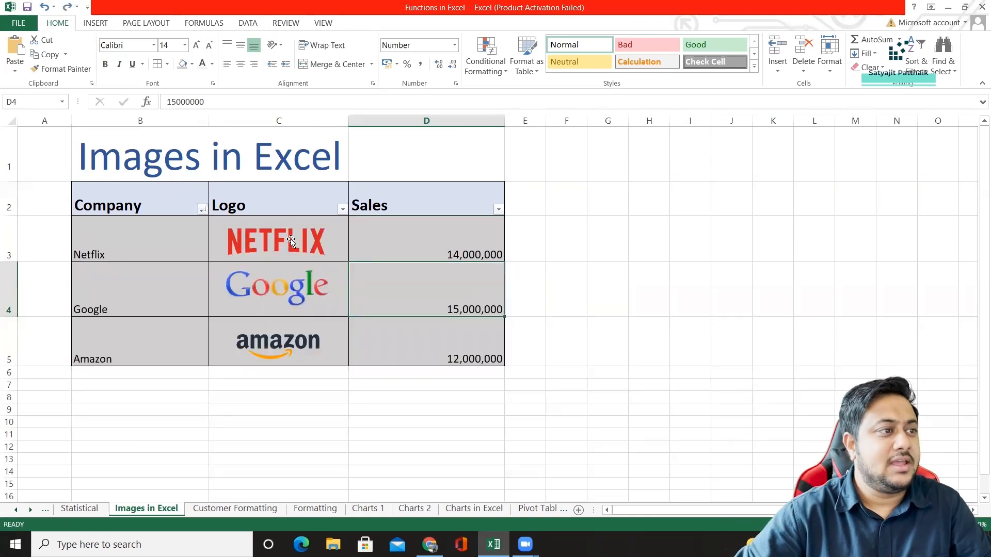
Set the Netflix, Google and Amazon logos to move and size with cells in their picture properties.
left_click(291, 241)
right_click(291, 241)
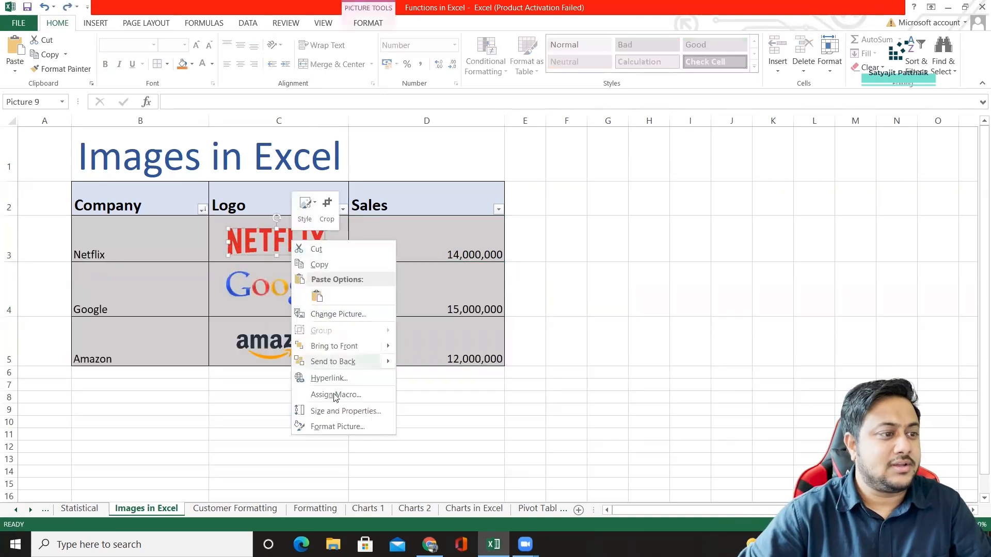
left_click(345, 428)
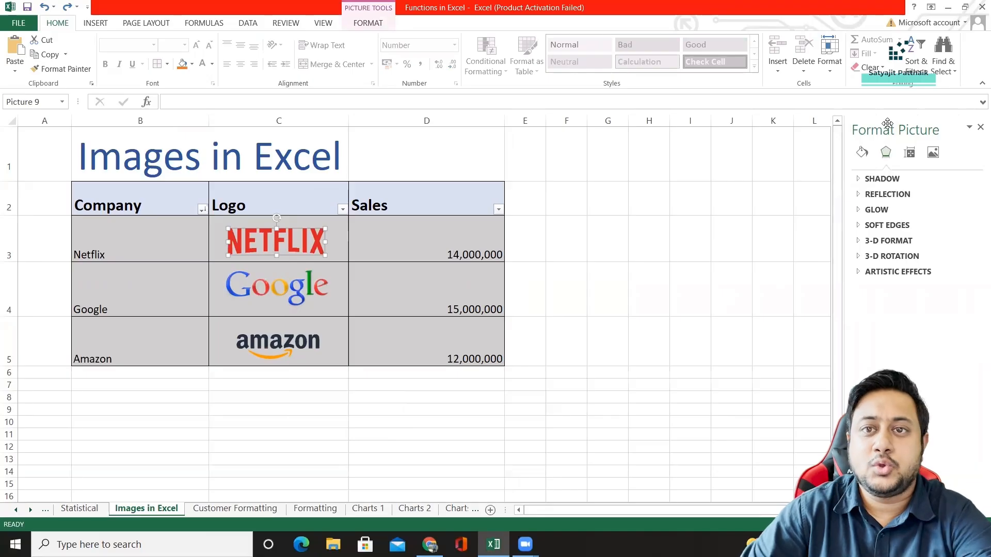
left_click(910, 153)
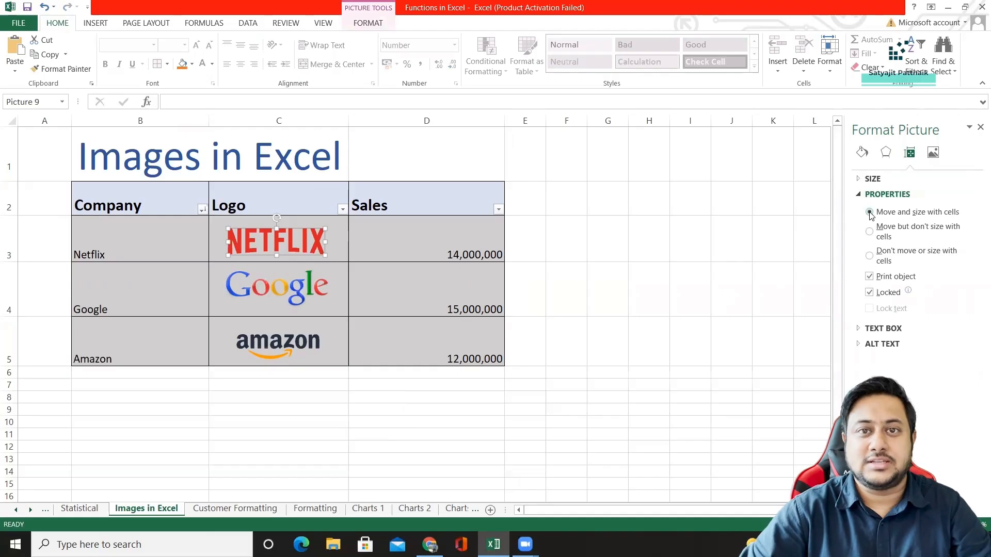
left_click(260, 302)
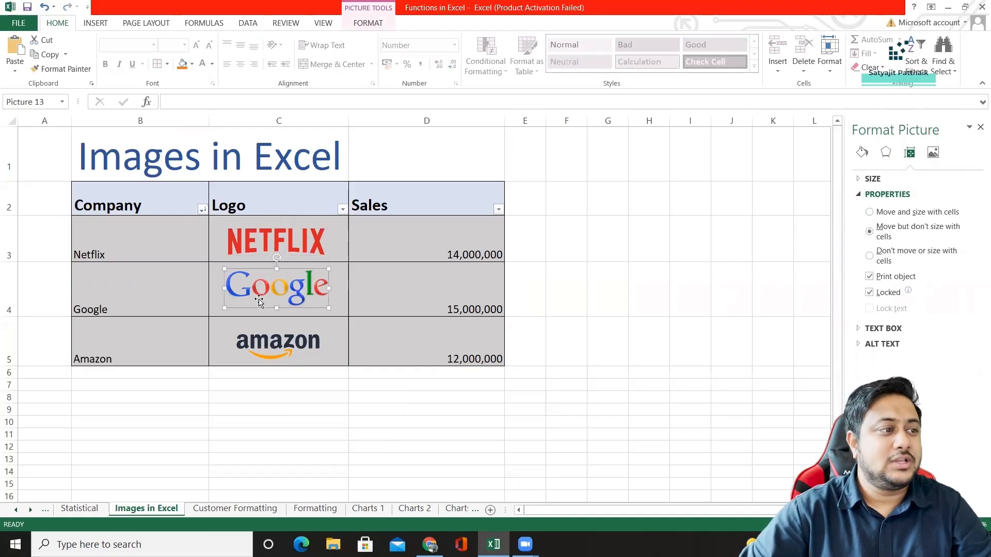
left_click(300, 339)
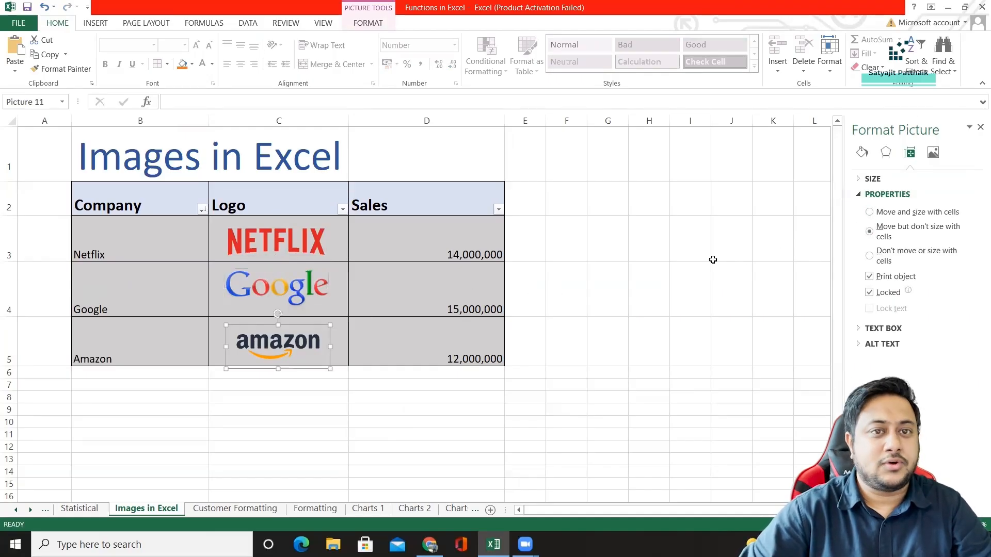
left_click(980, 127)
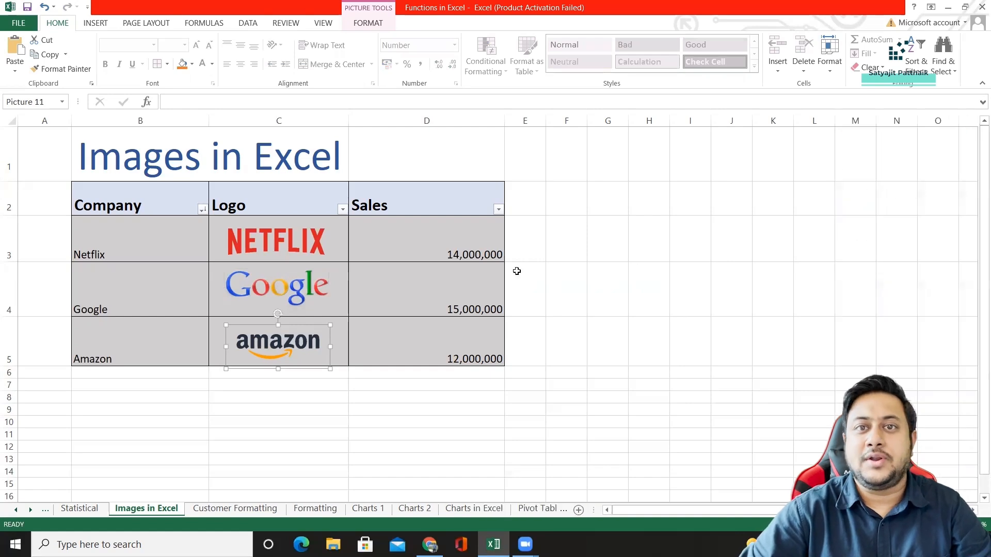
Test the logos by sorting the Company column from A to Z, and undo that sort.
left_click(292, 204)
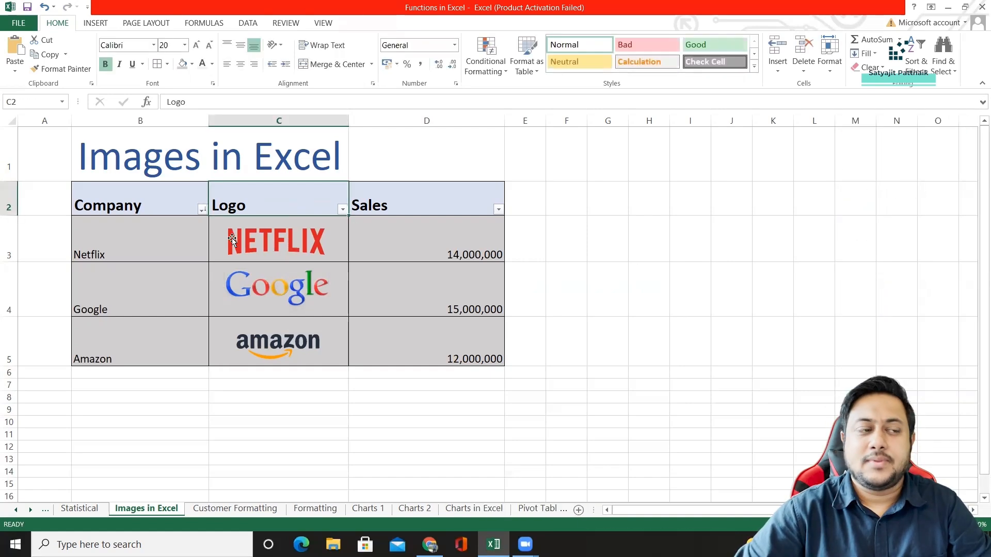
left_click(202, 209)
left_click(164, 221)
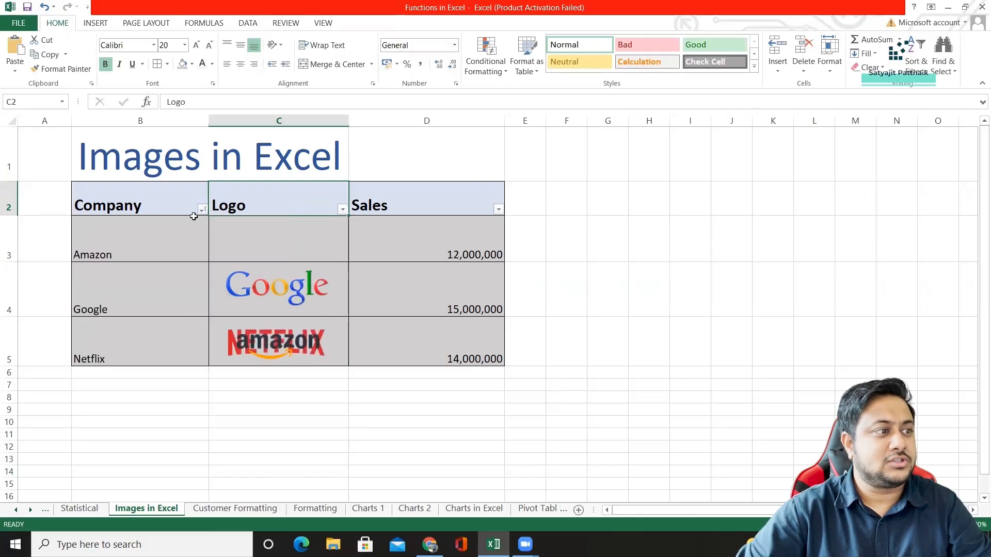
key("ctrl+z")
Reduce the Amazon logo's height to about 1.55 cm so it fits inside its cell.
left_click(272, 252)
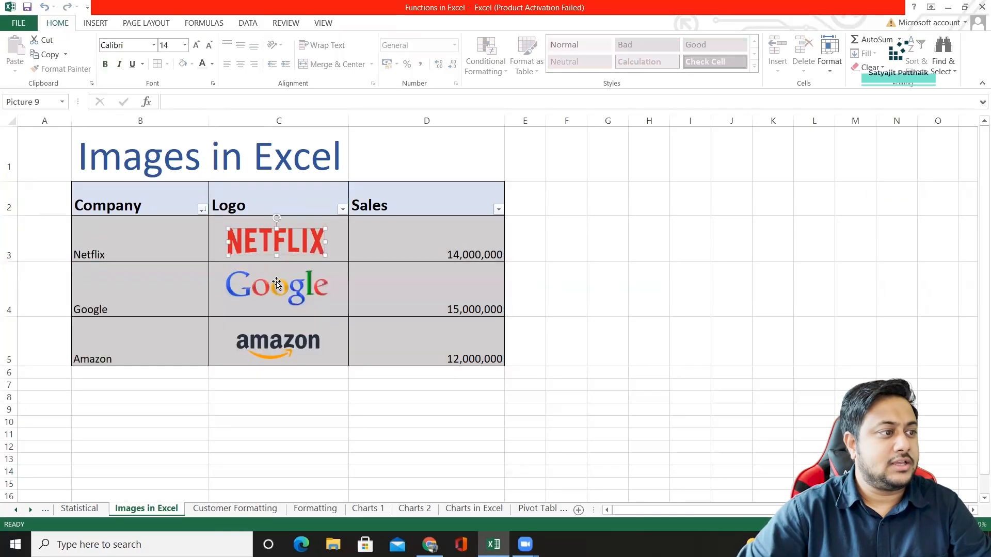
left_click(271, 342)
double_click(271, 341)
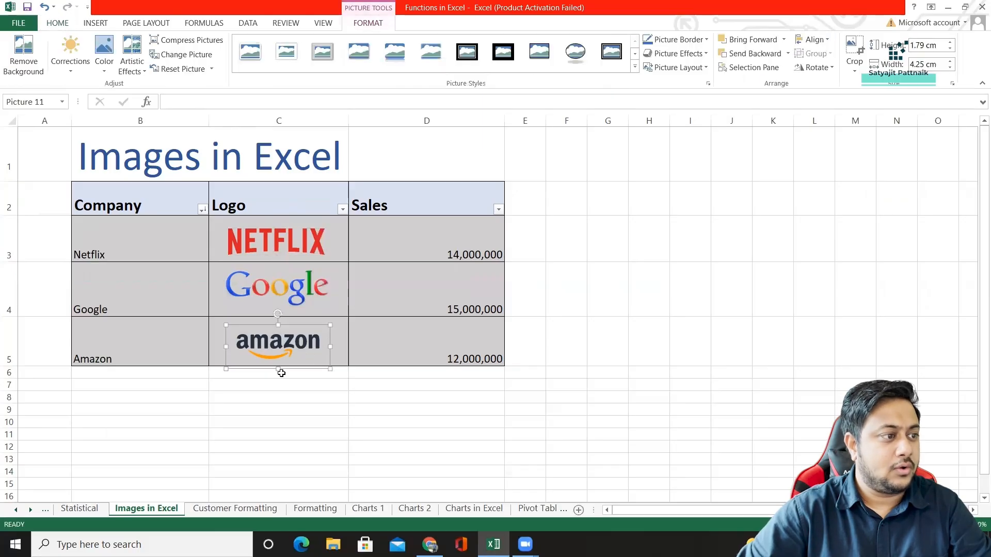
left_click_drag(277, 366, 278, 361)
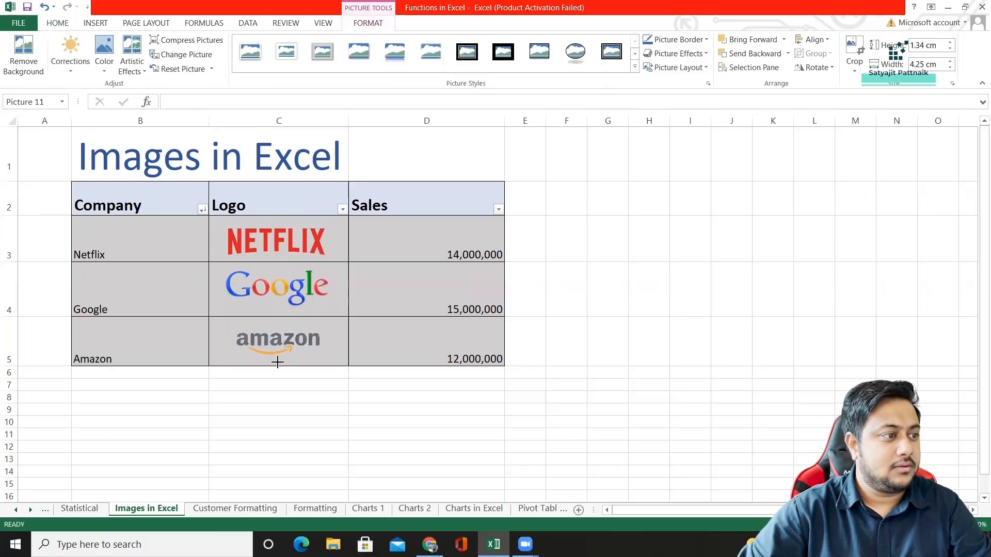
Check which move and size option is set in the Amazon logo's picture properties.
right_click(295, 339)
left_click(347, 330)
left_click(909, 152)
left_click(861, 195)
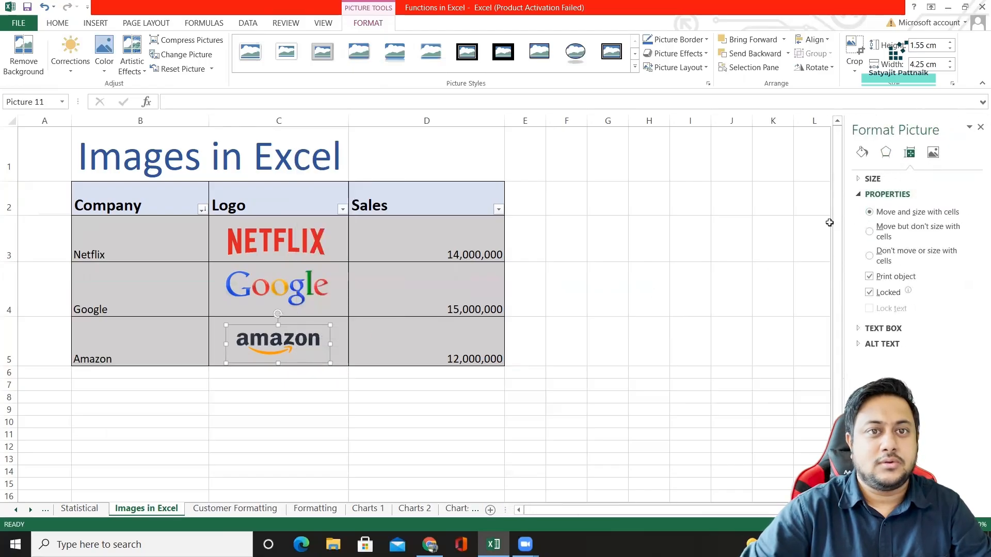
left_click(981, 127)
left_click(551, 268)
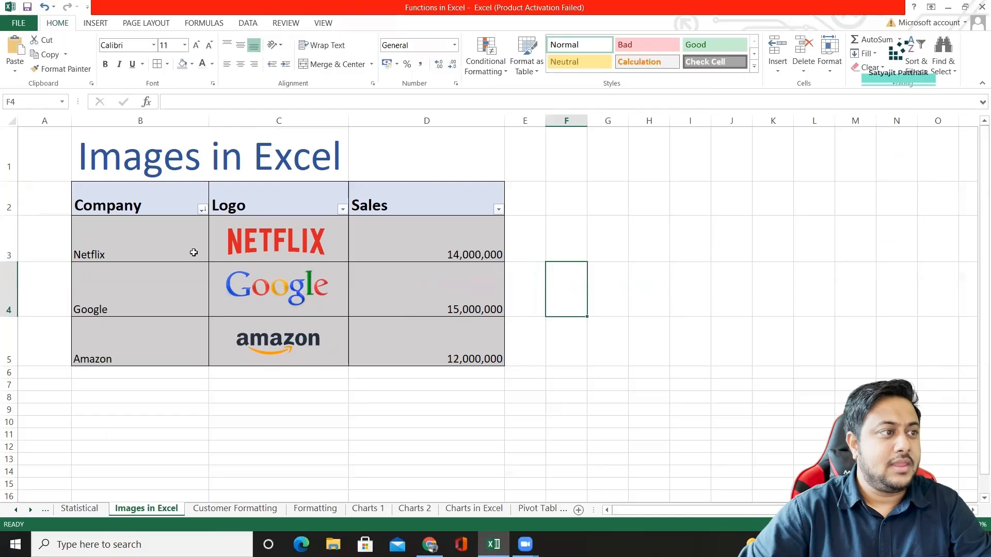
Filter the Company column to show only Amazon.
left_click(202, 209)
left_click(92, 335)
left_click(90, 346)
left_click(130, 434)
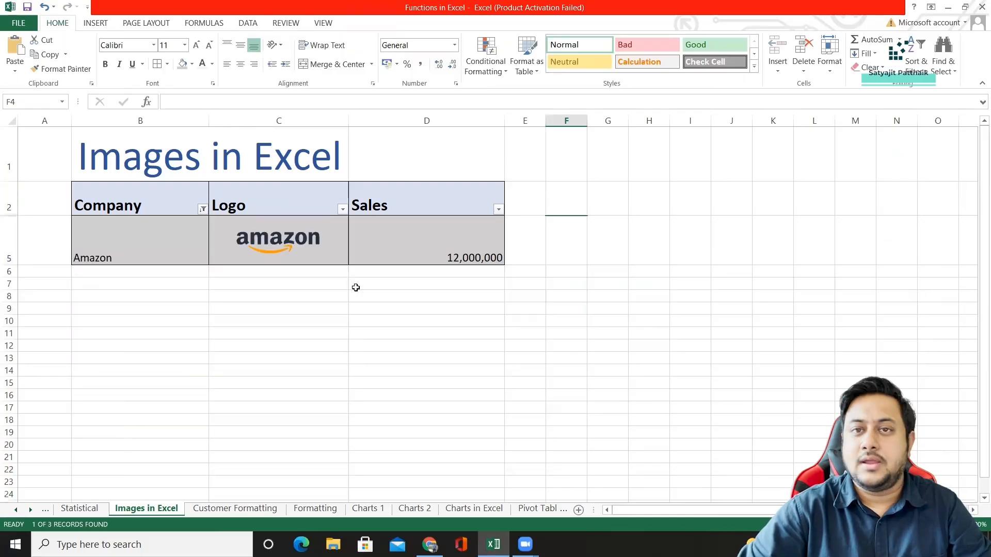
Change the Company filter to show only Google.
left_click(202, 209)
left_click(72, 345)
left_click(73, 355)
left_click(125, 434)
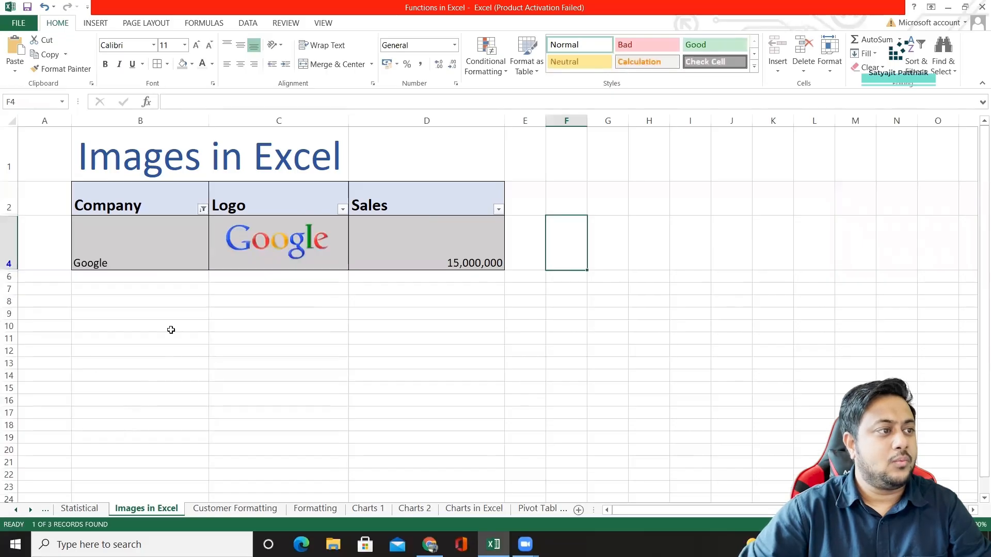
Change the Company filter to show only Netflix.
left_click(201, 209)
left_click(87, 366)
left_click(93, 356)
left_click(136, 435)
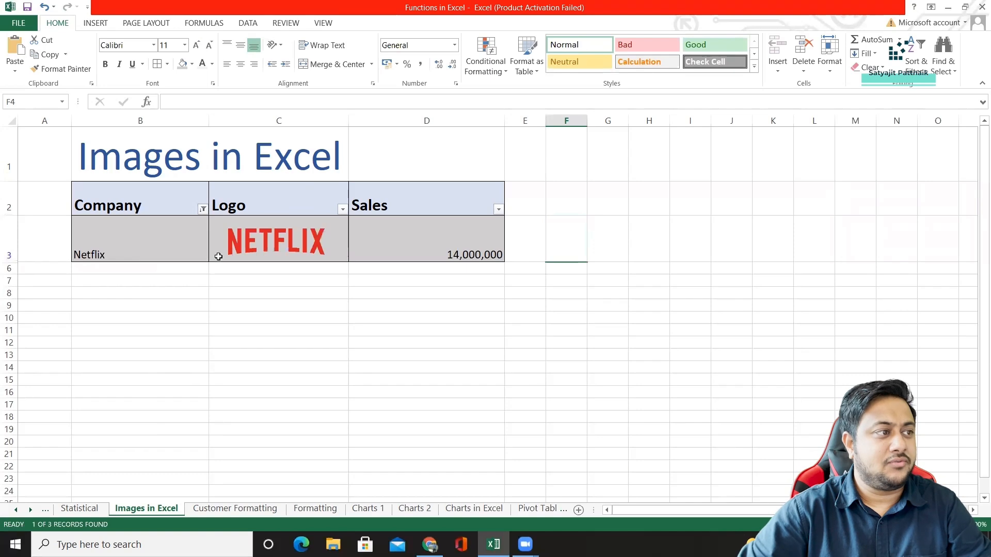
Add Google to the Company filter alongside Netflix.
left_click(201, 209)
left_click(89, 356)
left_click(131, 434)
Sort the filtered Company column Z to A and back to A to Z, and restore all companies in its filter.
left_click(202, 209)
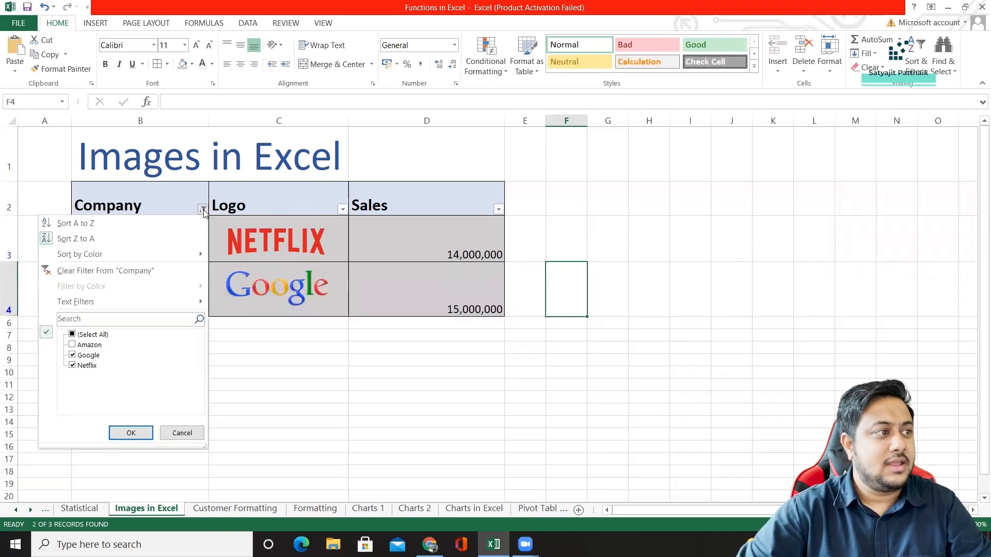
left_click(85, 238)
left_click(203, 209)
left_click(94, 224)
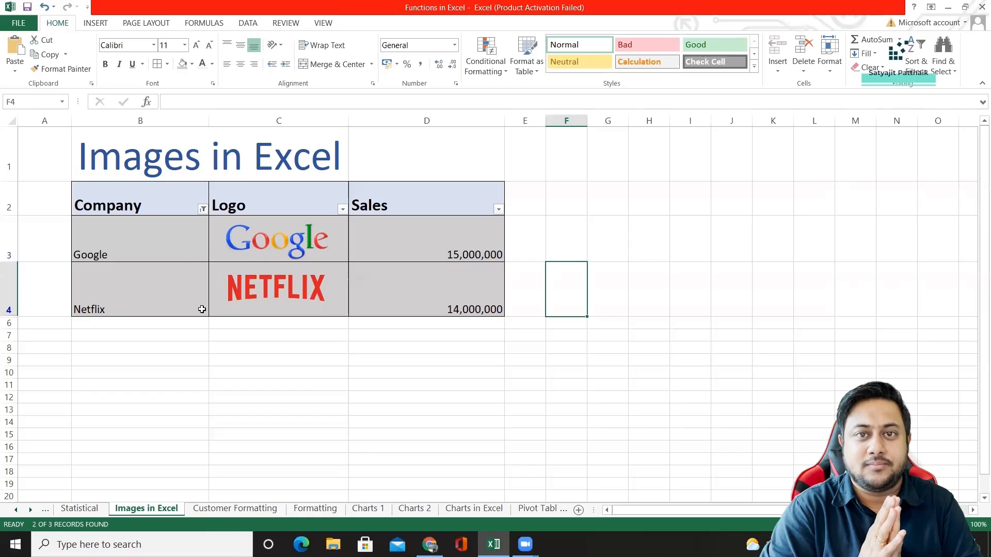
left_click(203, 208)
left_click(130, 433)
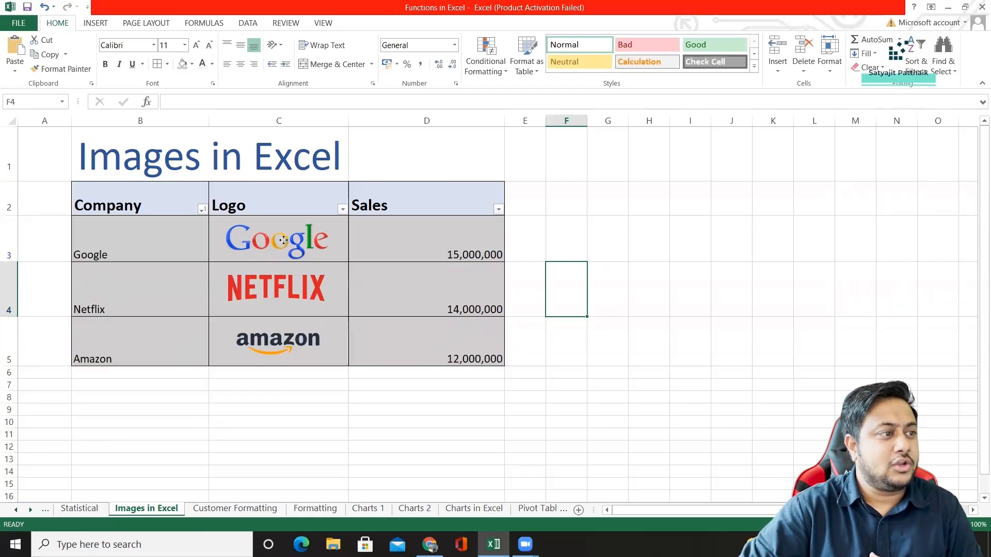
Open the Format Picture settings for the Google logo in the table's first data row.
right_click(280, 242)
left_click(597, 267)
right_click(297, 248)
left_click(320, 281)
right_click(268, 239)
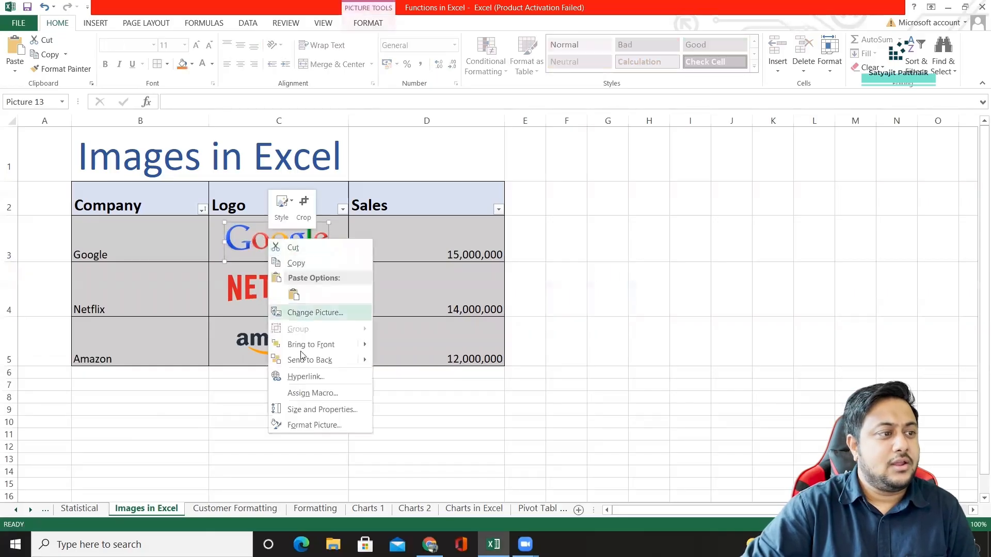
left_click(310, 422)
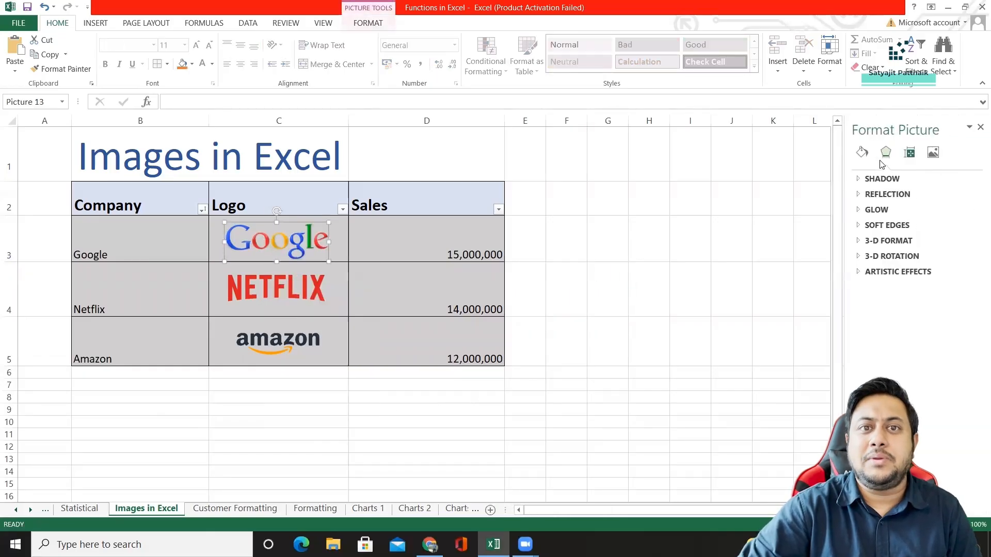
Try a solid fill and a gradient fill behind the Google logo, and return it to No fill.
left_click(862, 152)
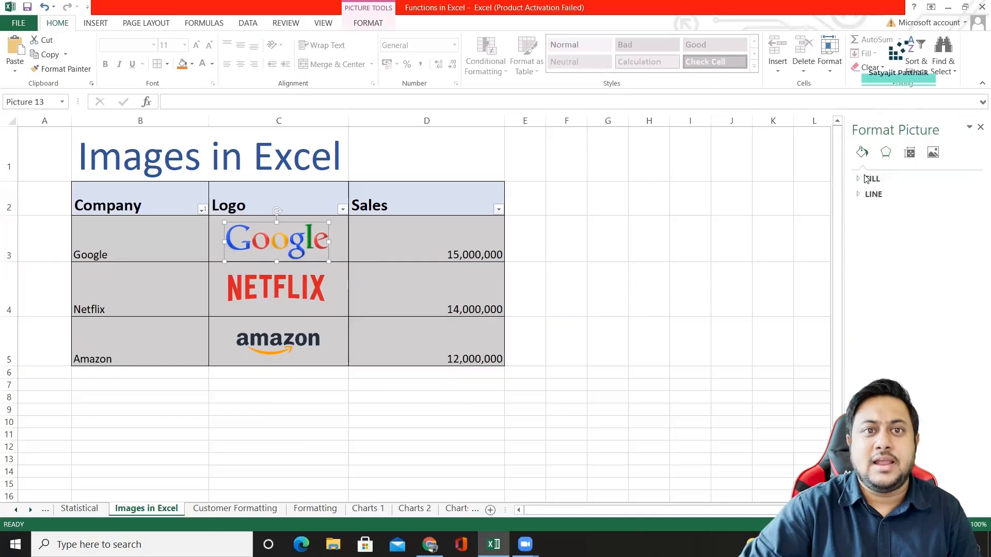
left_click(873, 178)
left_click(870, 212)
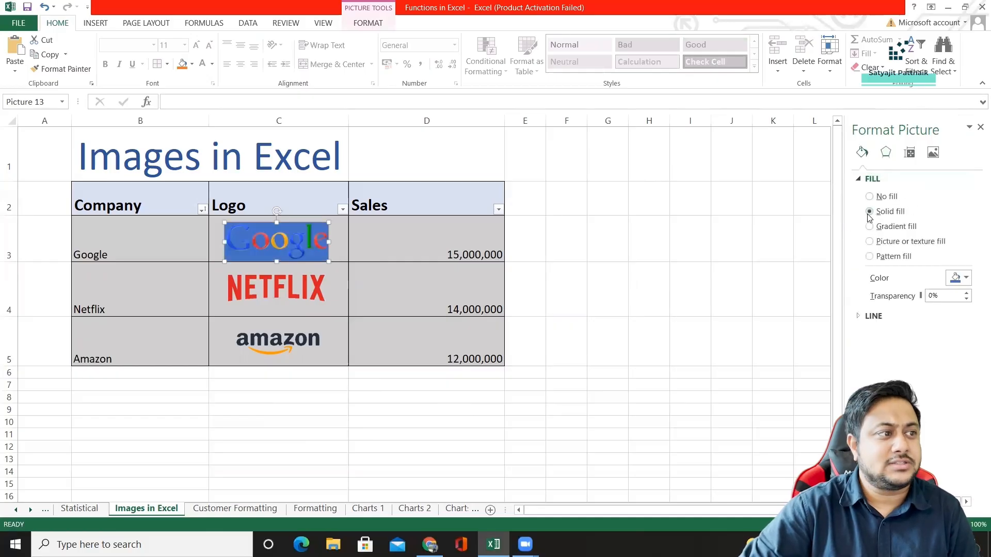
left_click(870, 196)
left_click(870, 211)
left_click(870, 226)
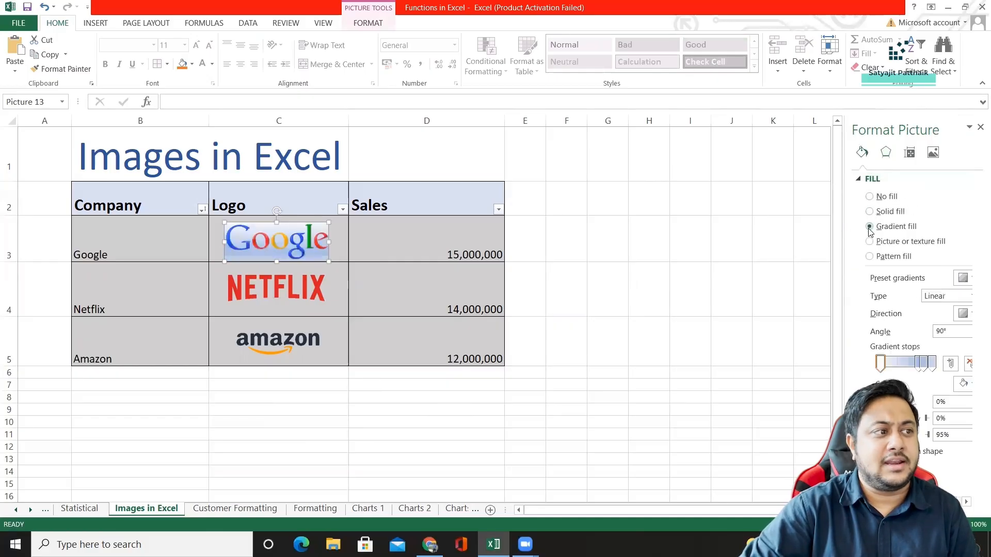
left_click(870, 197)
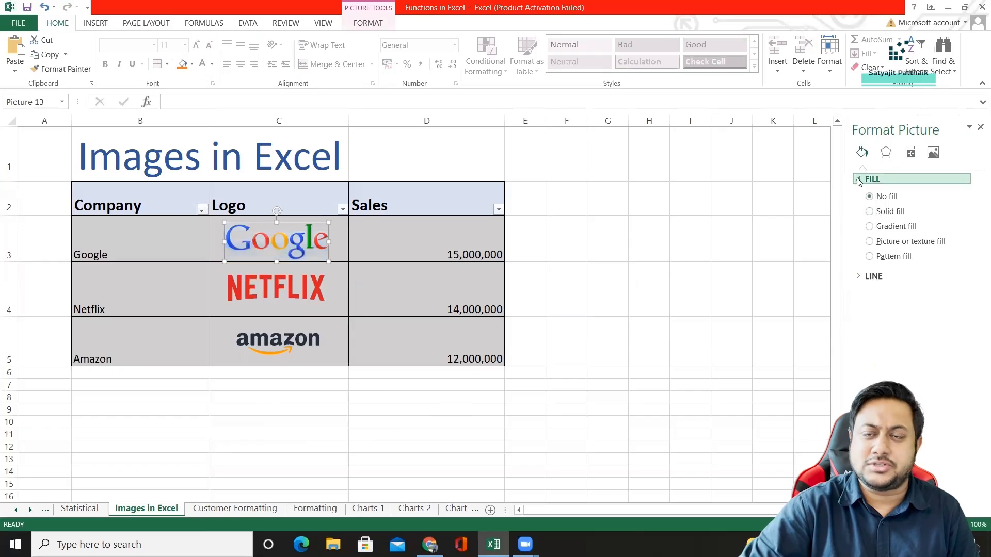
left_click(859, 179)
Set the transparency of the Google logo's reflection effect to 100%.
left_click(886, 153)
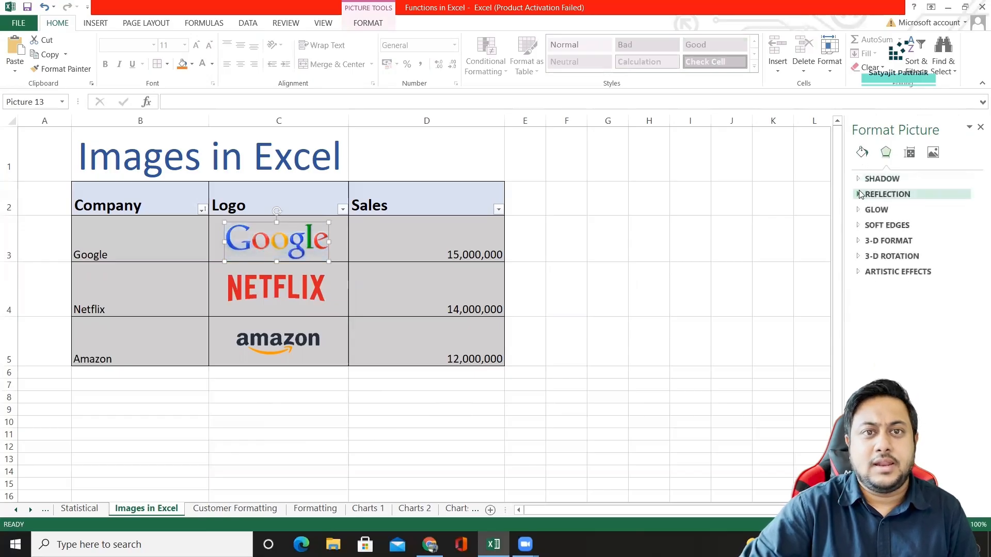
left_click(887, 194)
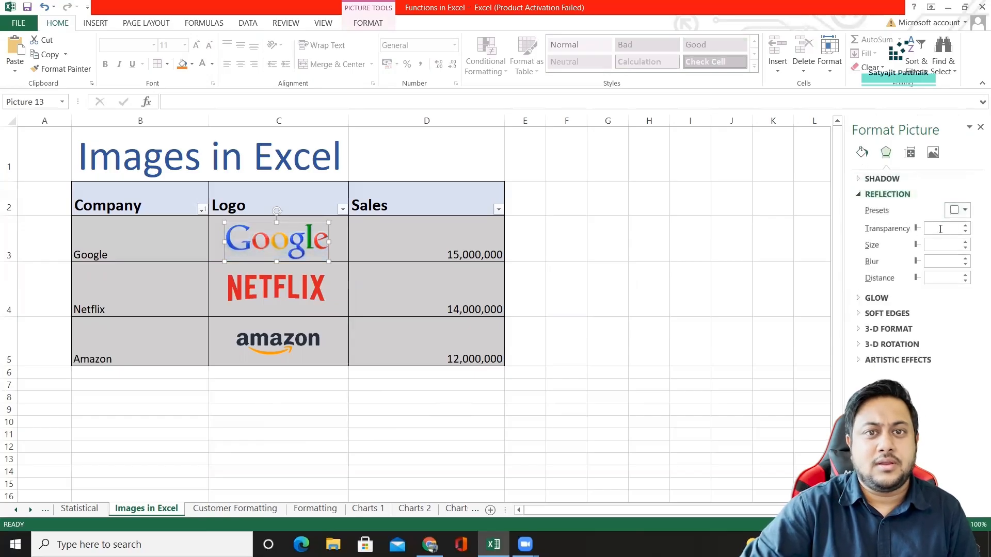
left_click(917, 229)
left_click_drag(917, 231, 940, 233)
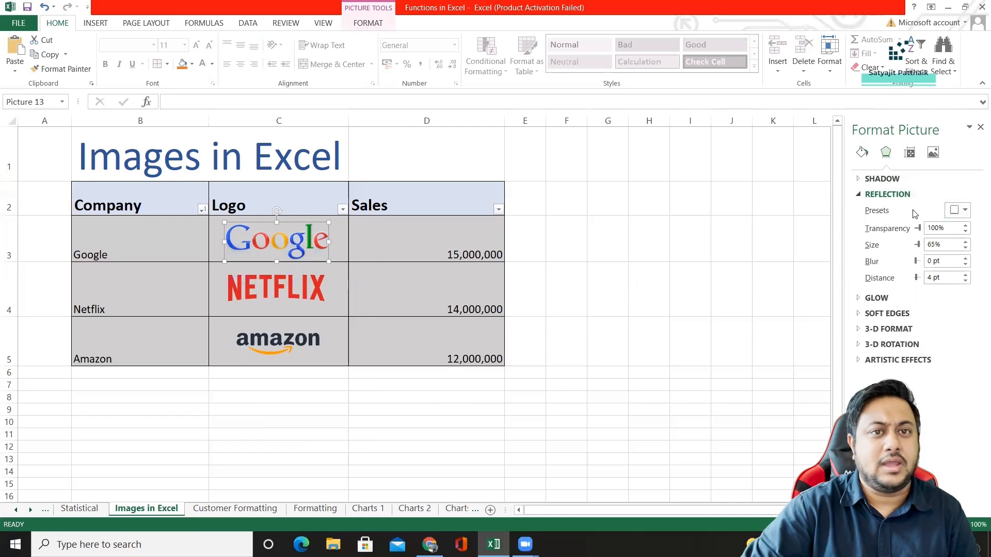
Display the Google logo's size and cell-placement properties in the picture formatting settings.
left_click(909, 153)
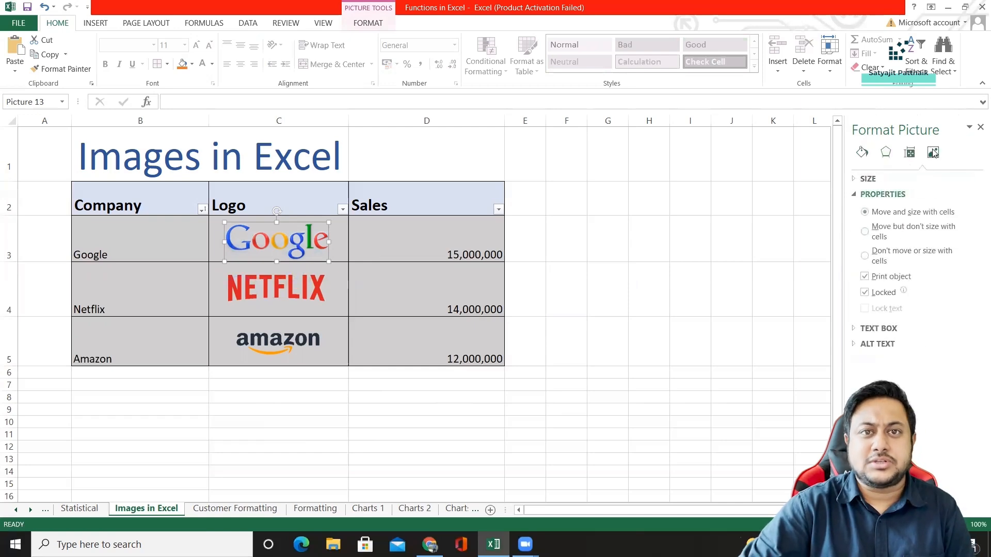
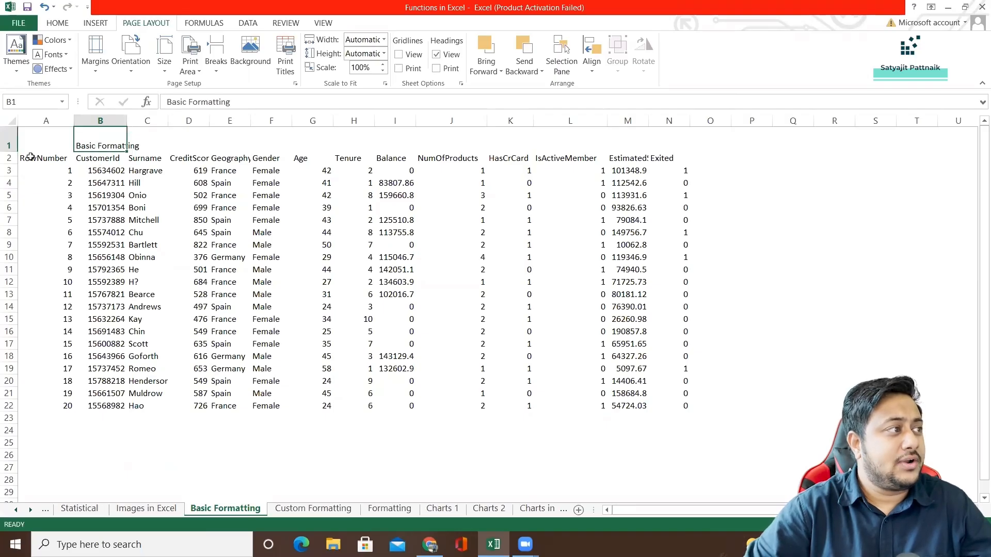
Format the "Basic Formatting" title in cell B1 in Calibri with font size 50.
left_click_drag(31, 157, 681, 412)
left_click(78, 145)
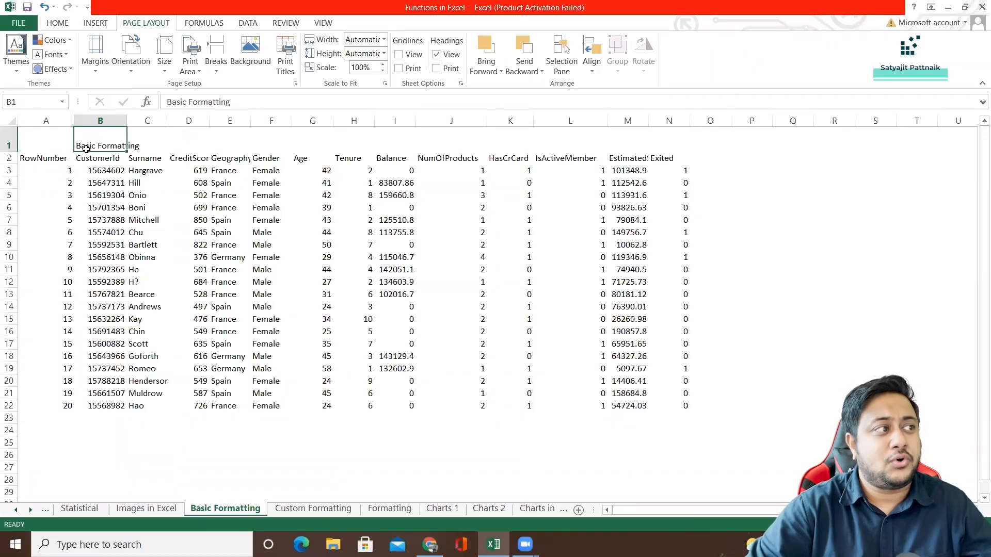
left_click(57, 24)
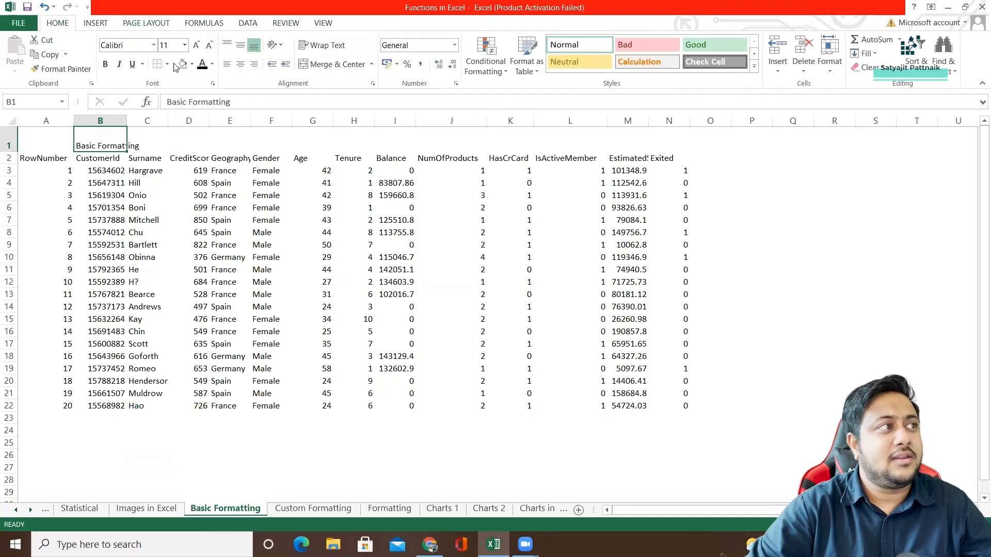
left_click(154, 46)
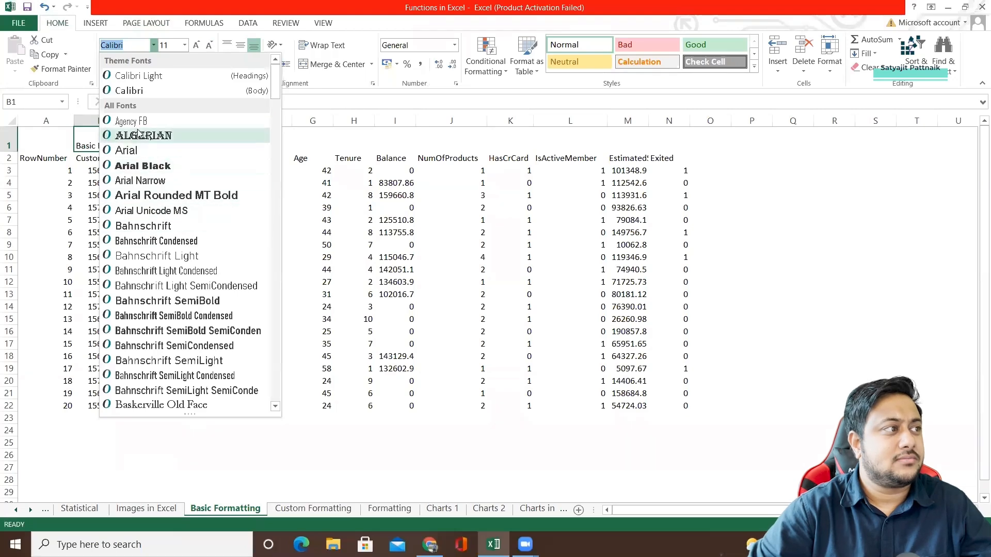
left_click(86, 147)
left_click(154, 44)
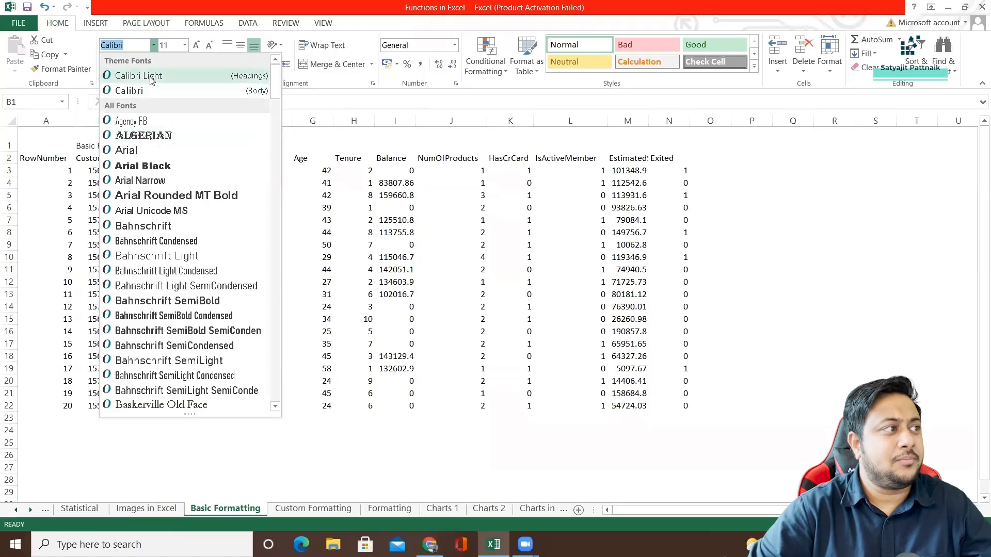
left_click(148, 90)
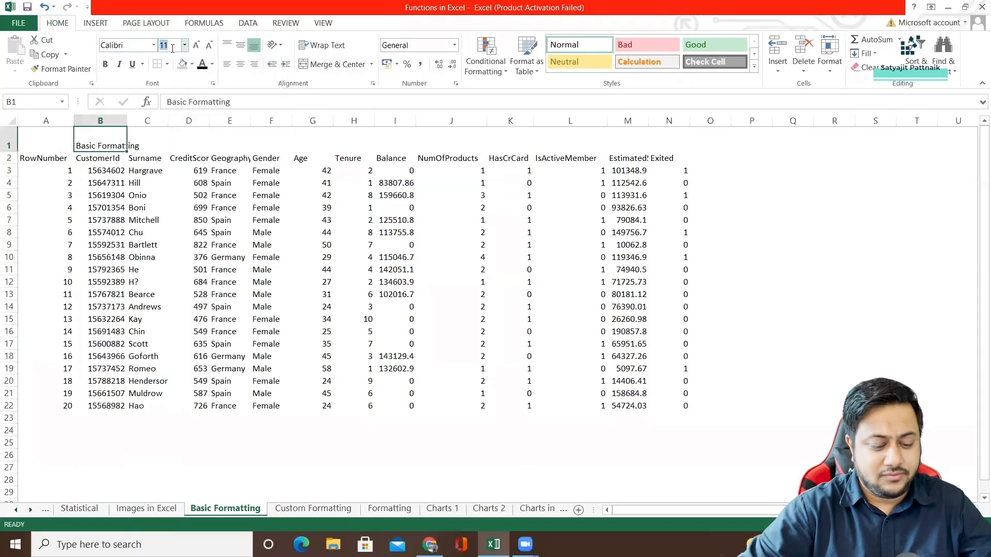
type("50")
key("Return")
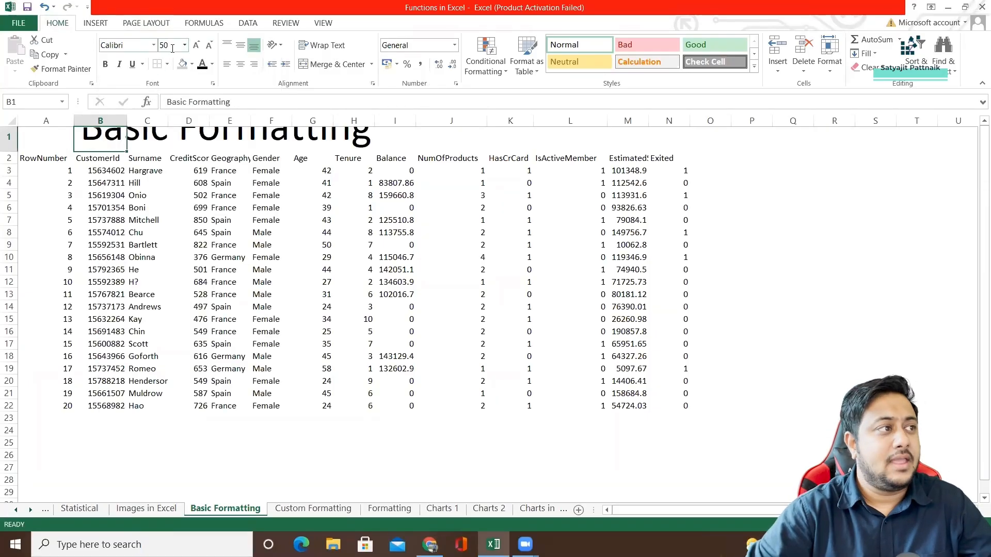
Increase the height of row 1 until the enlarged title fits completely.
left_click(354, 220)
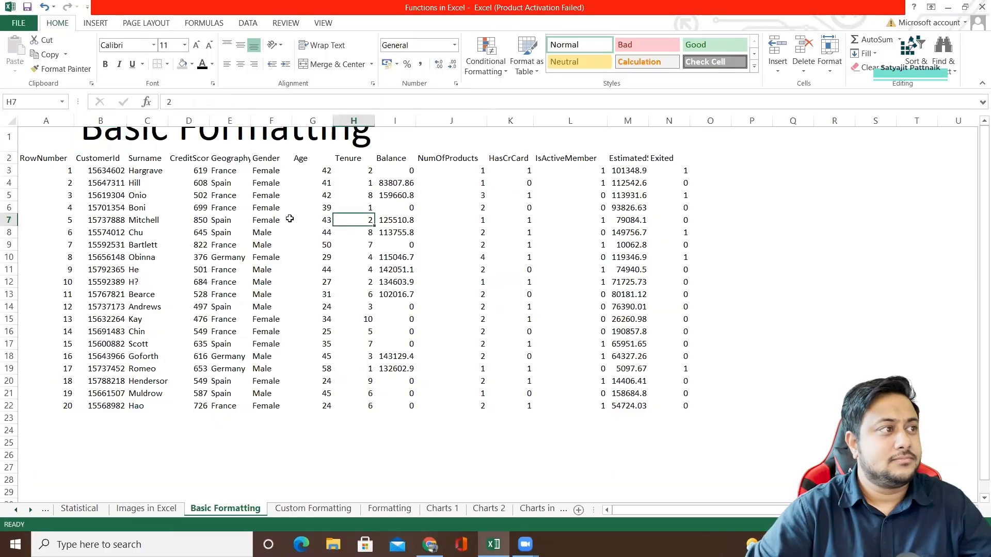
left_click(56, 150)
left_click_drag(12, 151, 11, 187)
left_click(157, 193)
Change the font color of the "Basic Formatting" title in B1 to the blue theme color.
left_click(99, 160)
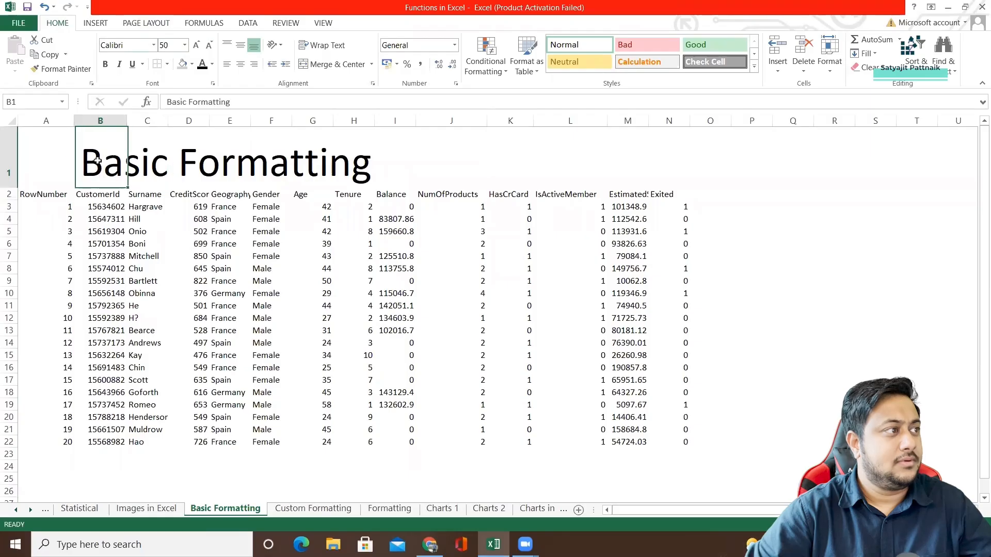
left_click(211, 64)
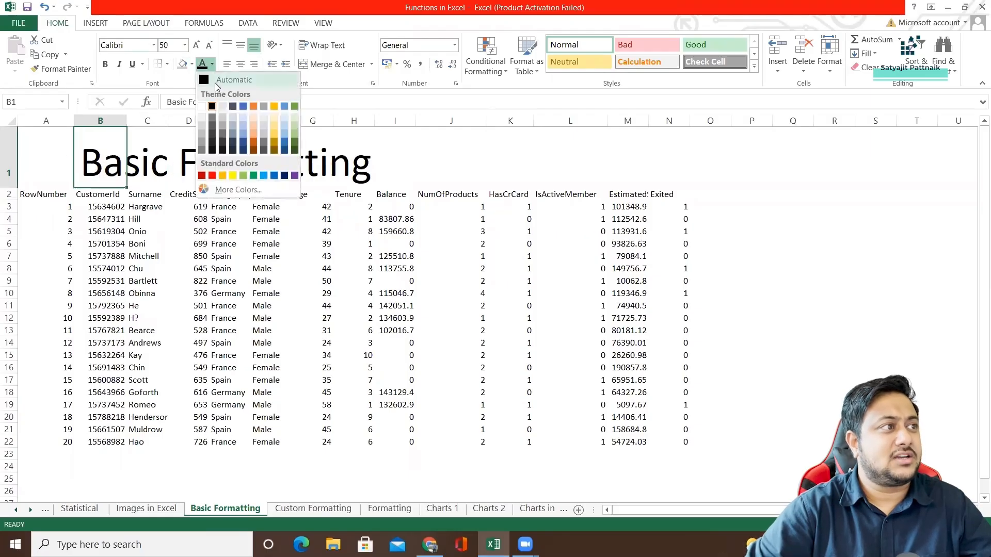
left_click(245, 108)
left_click(214, 243)
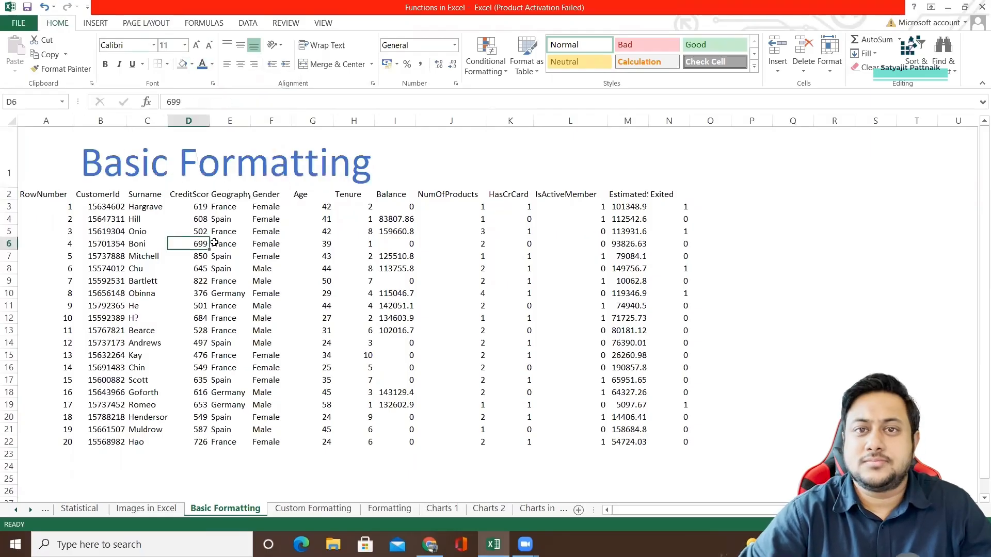
Apply all borders to the whole customer table, range A2:N22.
left_click(31, 195)
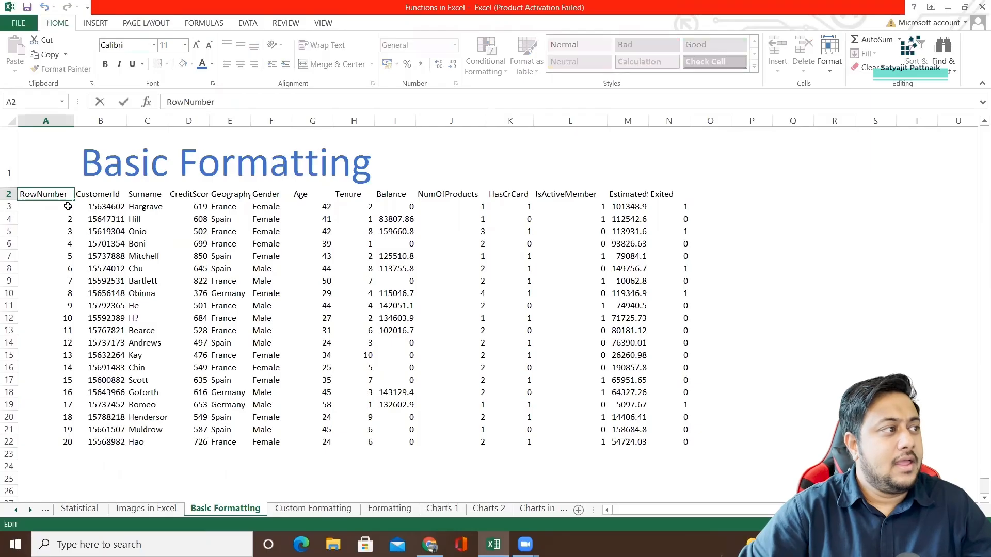
left_click_drag(32, 197, 664, 440)
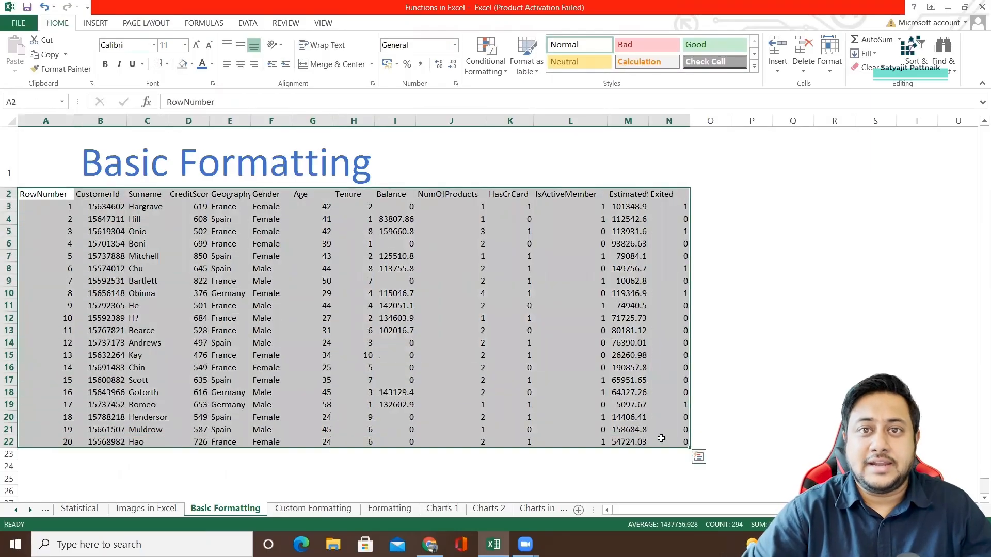
left_click(168, 63)
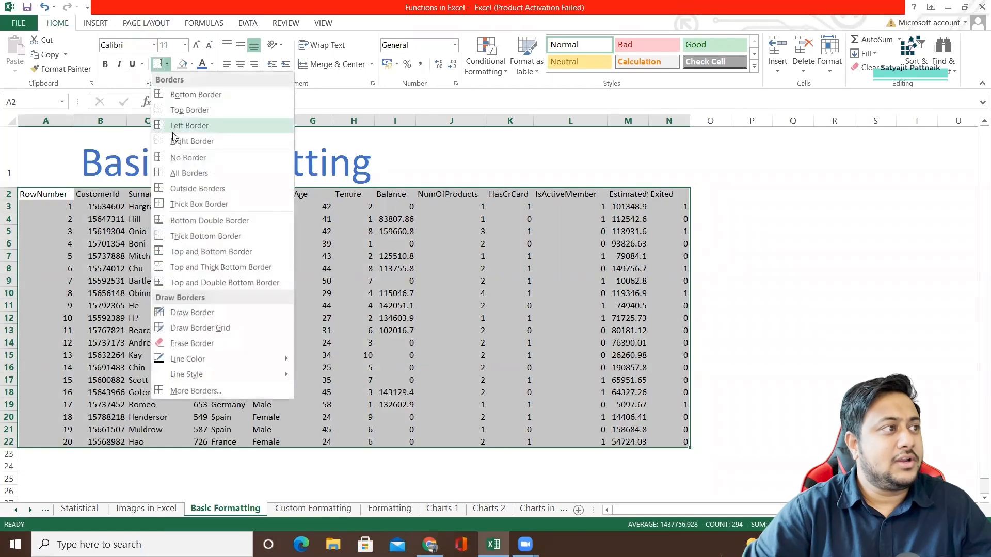
left_click(174, 175)
left_click(320, 279)
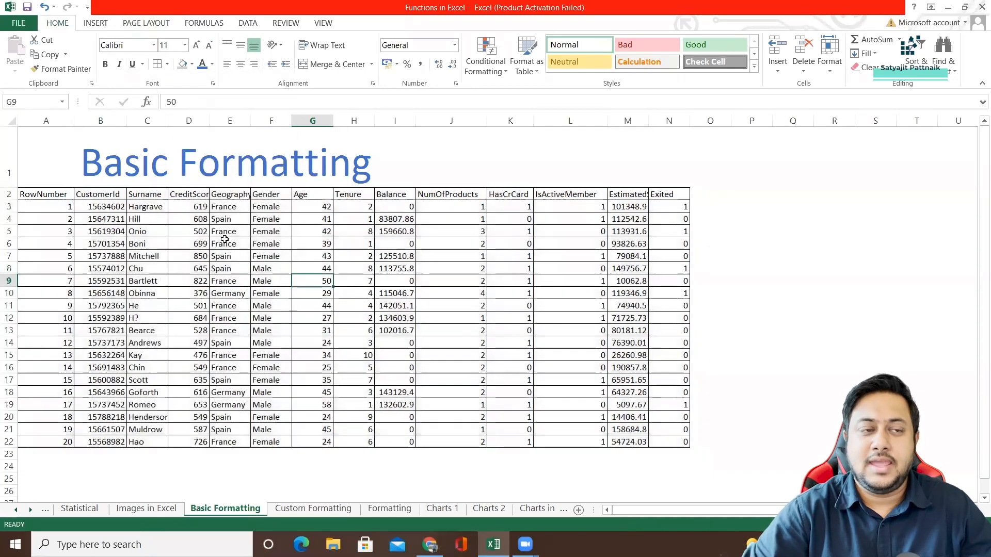
Make the column headings in A2:N2 bold.
left_click_drag(20, 185, 680, 201)
left_click(451, 244)
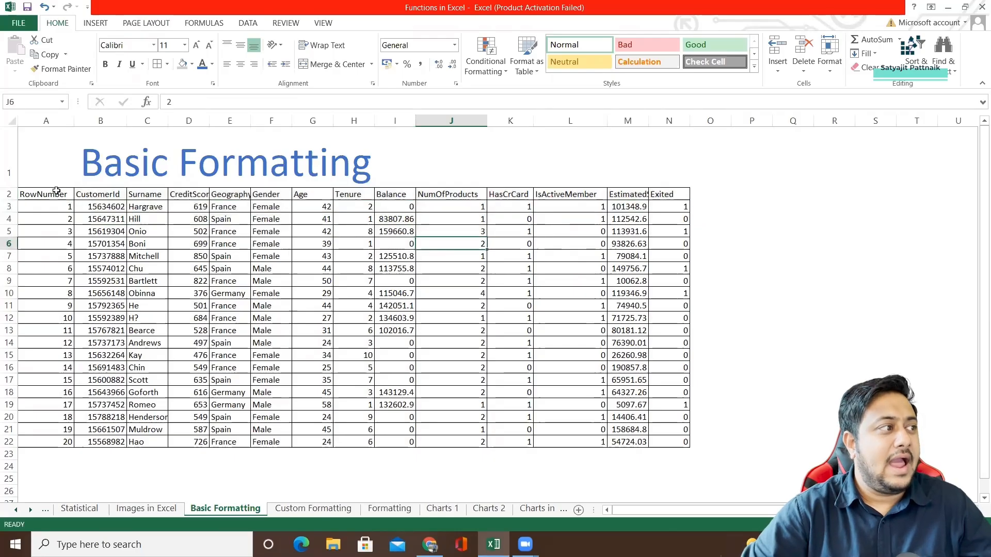
left_click_drag(56, 192, 678, 194)
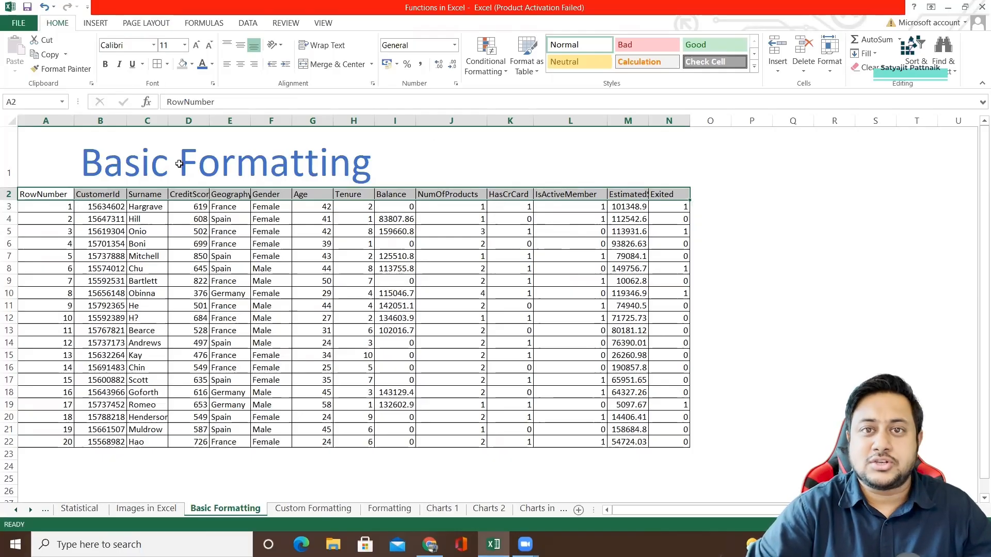
key("ctrl+b")
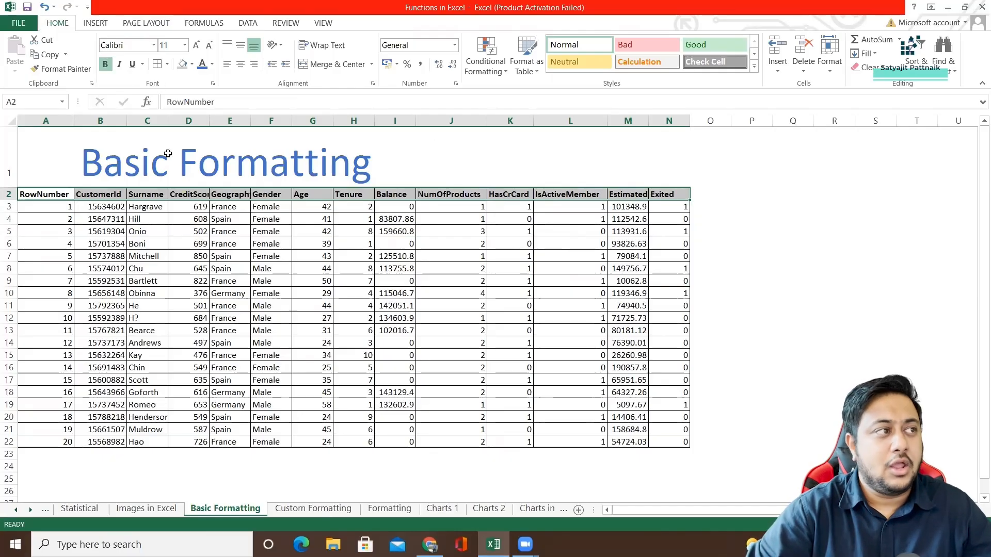
key("ctrl+z")
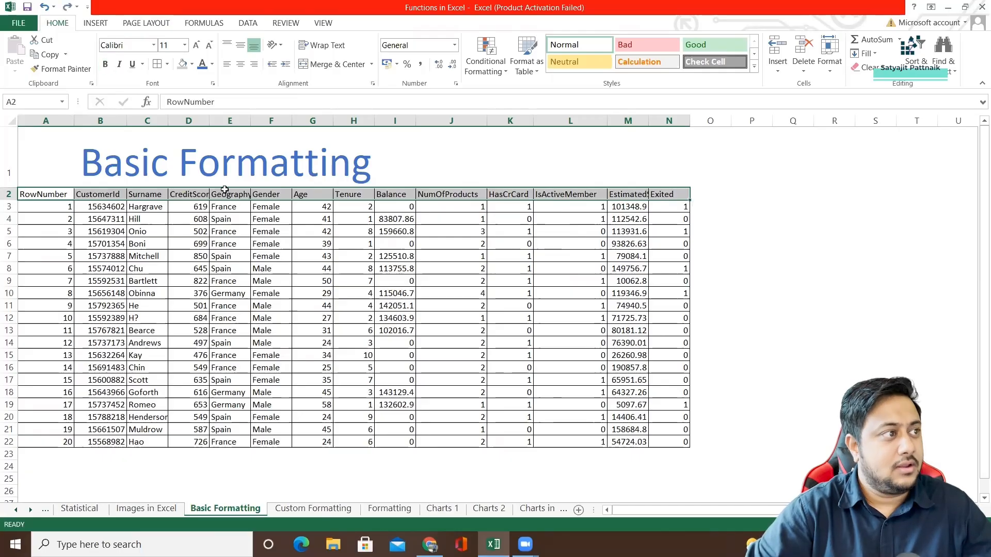
left_click(112, 68)
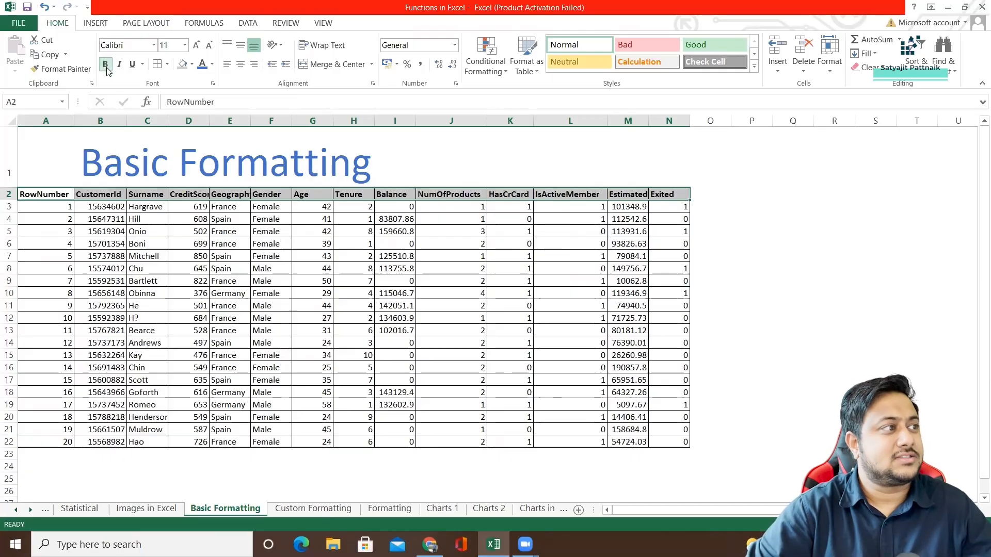
left_click(222, 259)
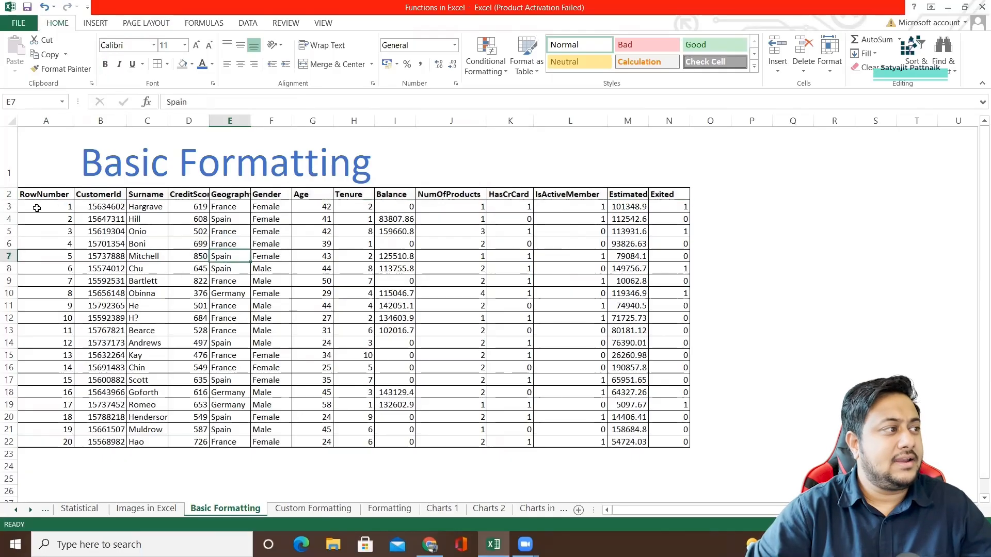
Fill the table's data rows, range A3:N22, with the light blue theme color.
left_click_drag(39, 207, 681, 447)
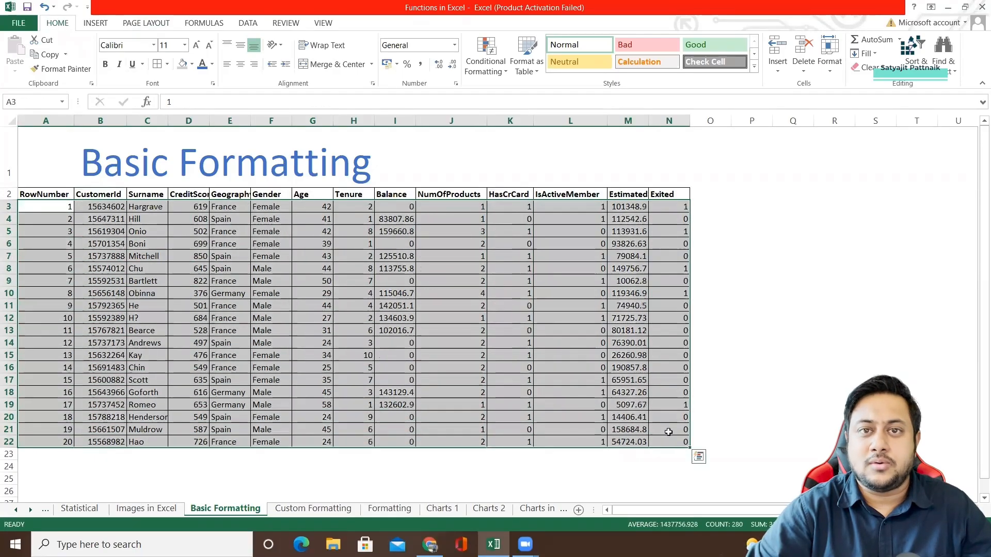
left_click(192, 65)
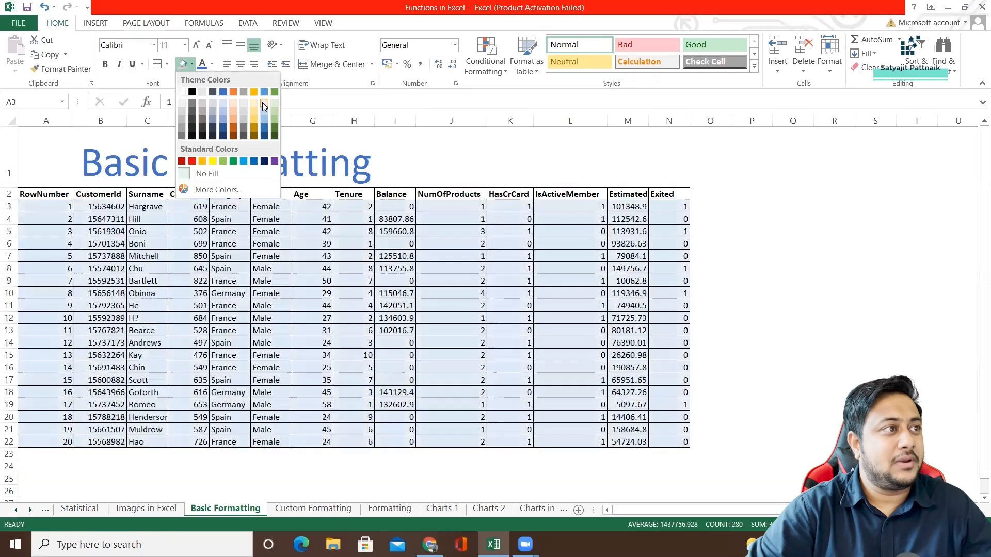
key("Escape")
Fill the header cells A2:N2 with the light orange theme color.
left_click_drag(22, 194, 682, 197)
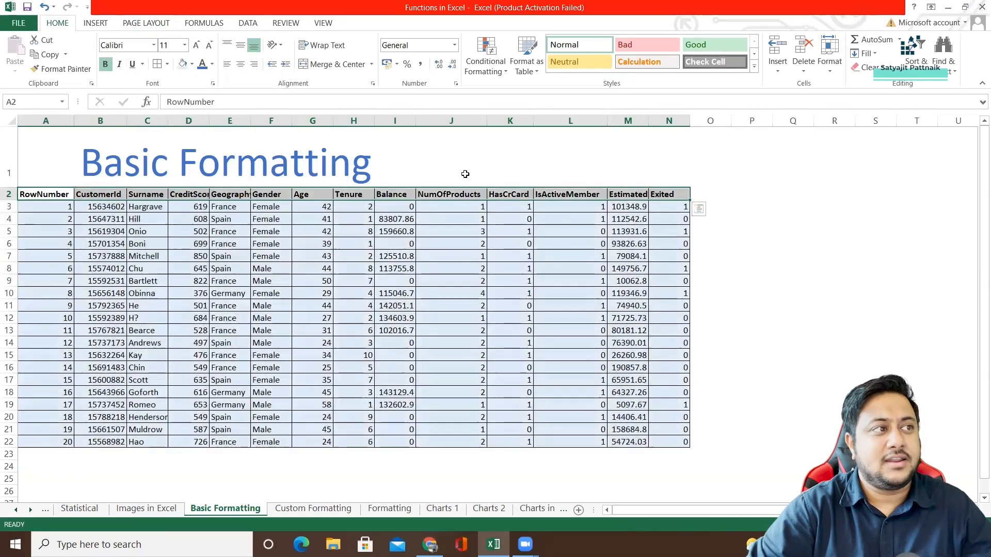
left_click(191, 64)
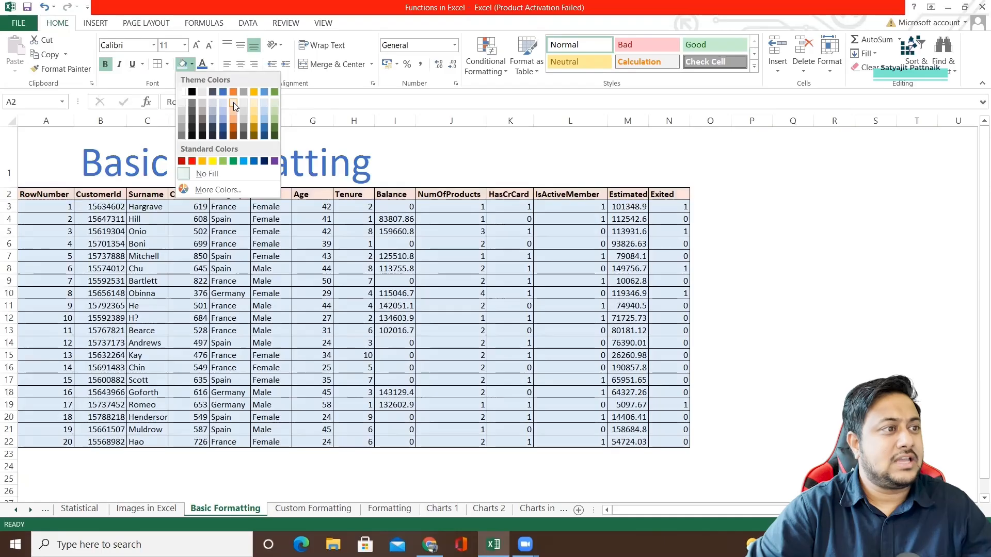
left_click(233, 102)
left_click(300, 278)
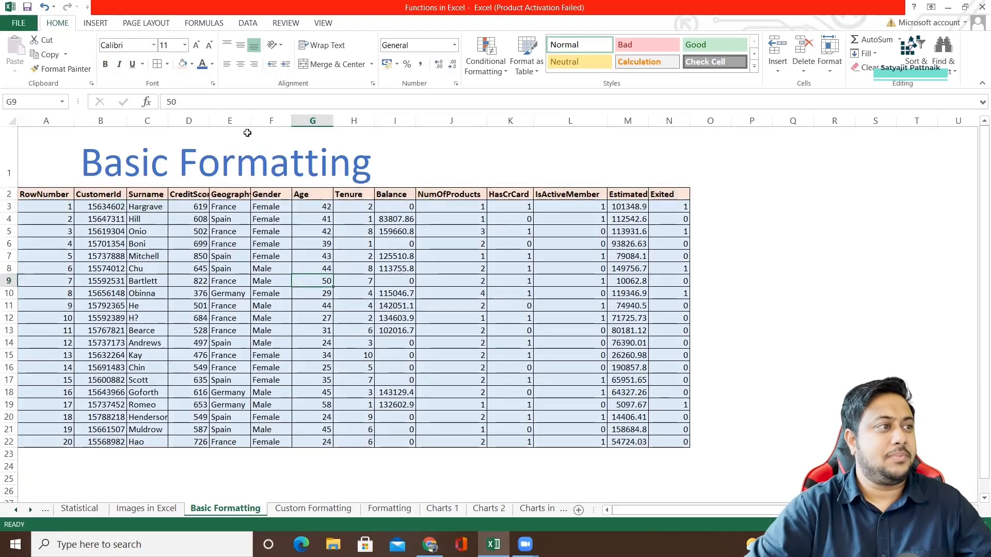
Fit the Geography column's width to its contents and make header row 2 slightly taller.
double_click(252, 118)
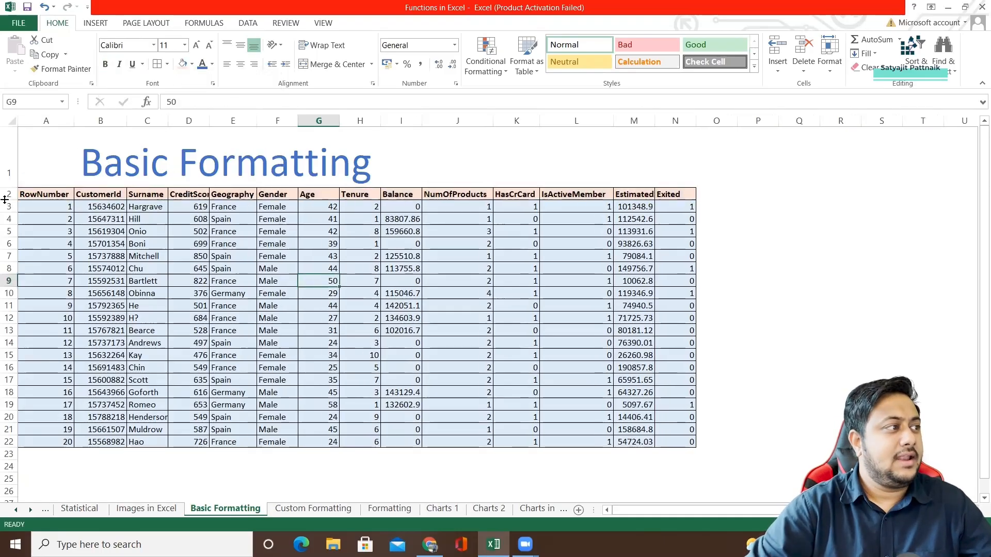
left_click_drag(5, 200, 686, 202)
Set the font size of the column headings in A2:N2 to 14.
left_click(37, 203)
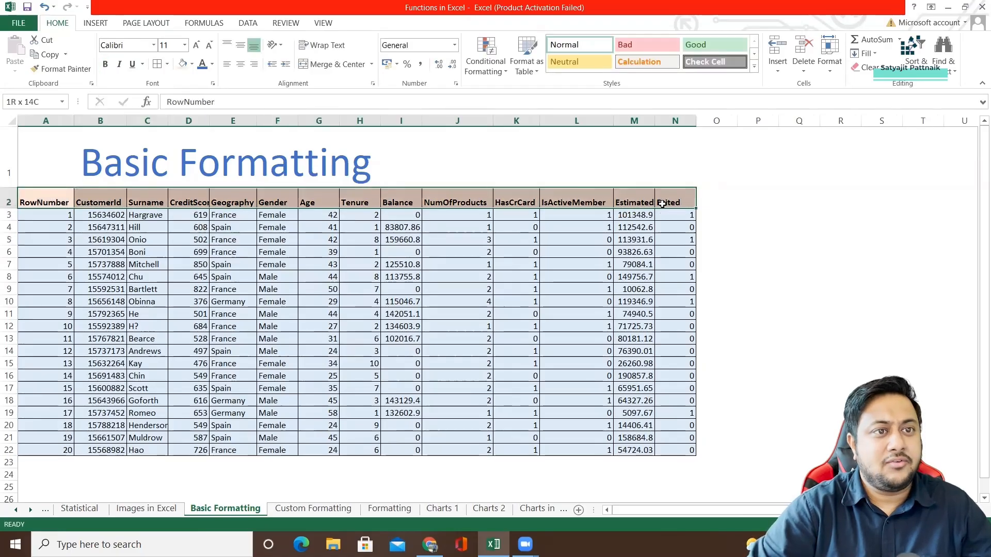
left_click(172, 43)
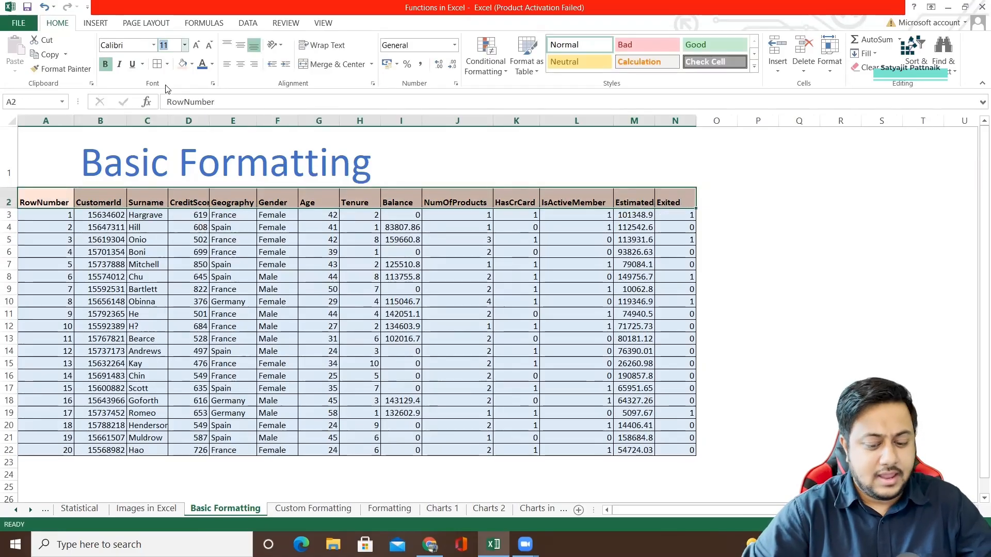
type("14")
key("Return")
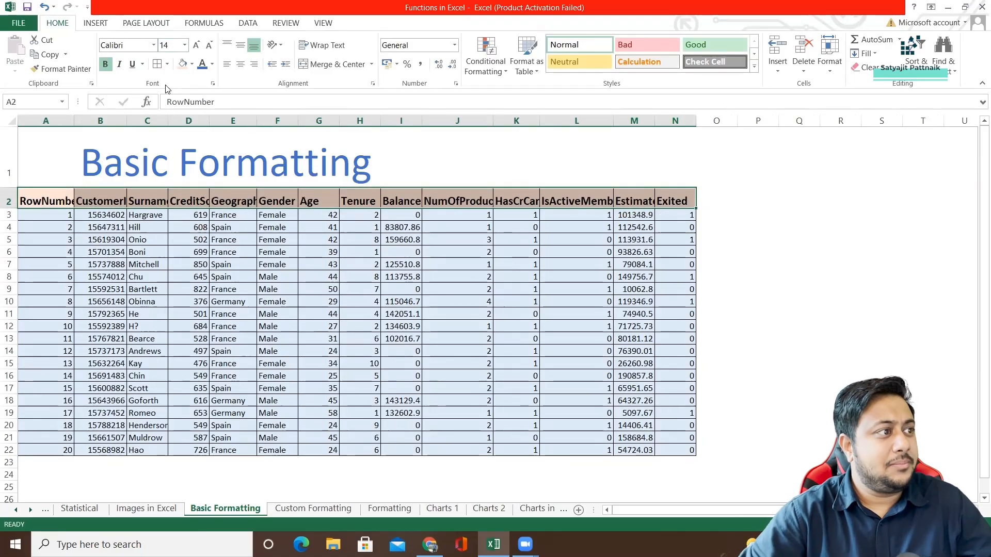
Fit the Geography, Age, NumOfProducts and HasCrCard column widths to their contents.
double_click(257, 121)
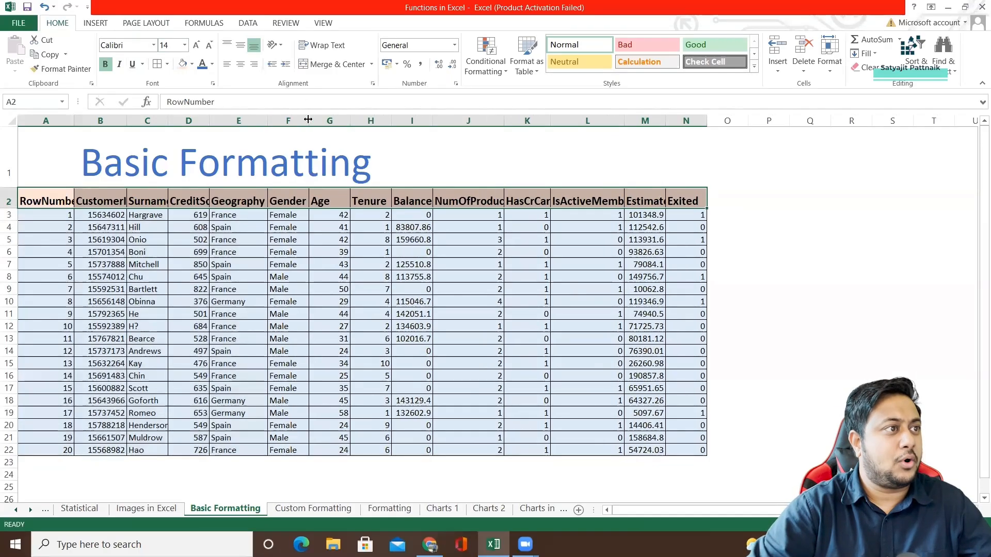
left_click_drag(350, 120, 350, 120)
double_click(350, 120)
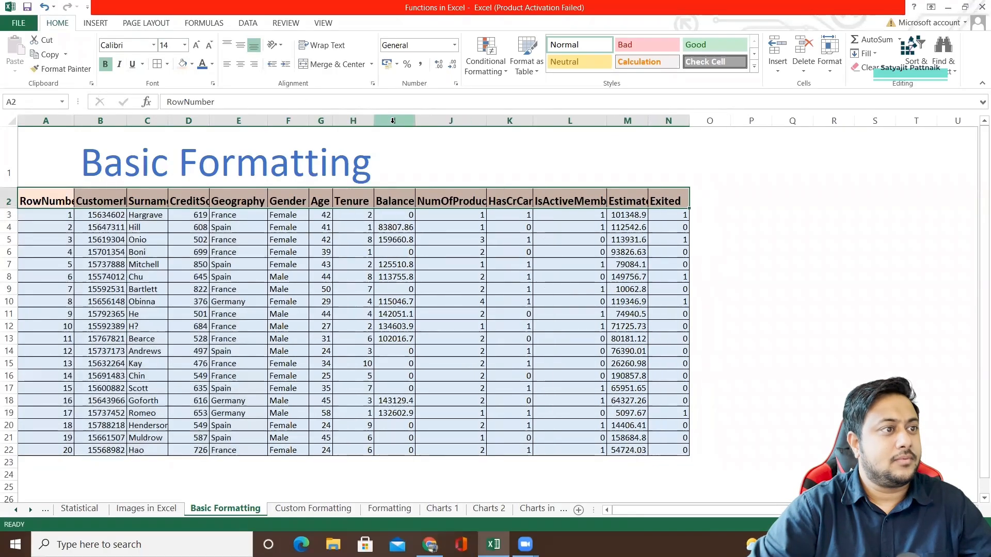
double_click(487, 120)
double_click(546, 120)
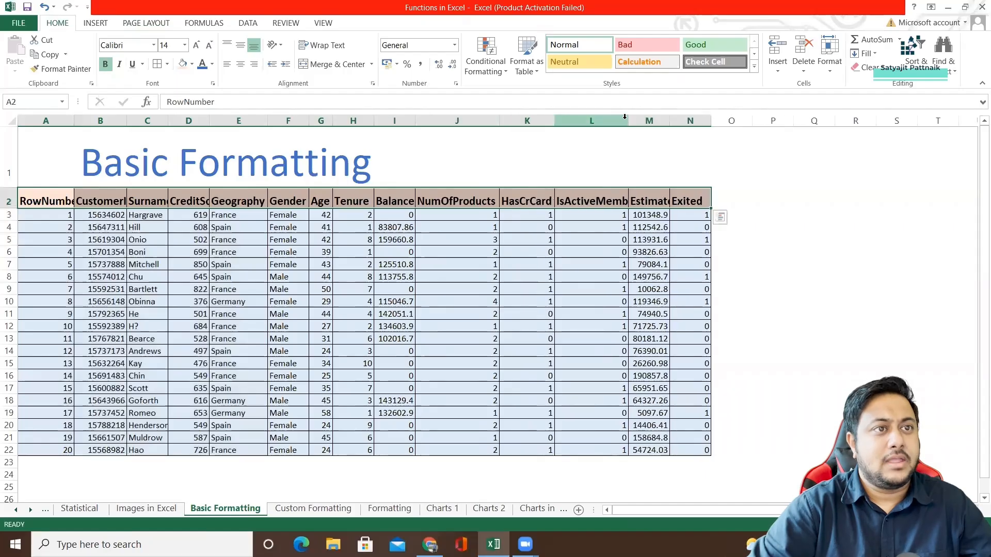
Fit the IsActiveMember, EstimatedSalary, Exited and CreditScore column widths to their contents.
left_click(633, 120)
left_click(624, 120)
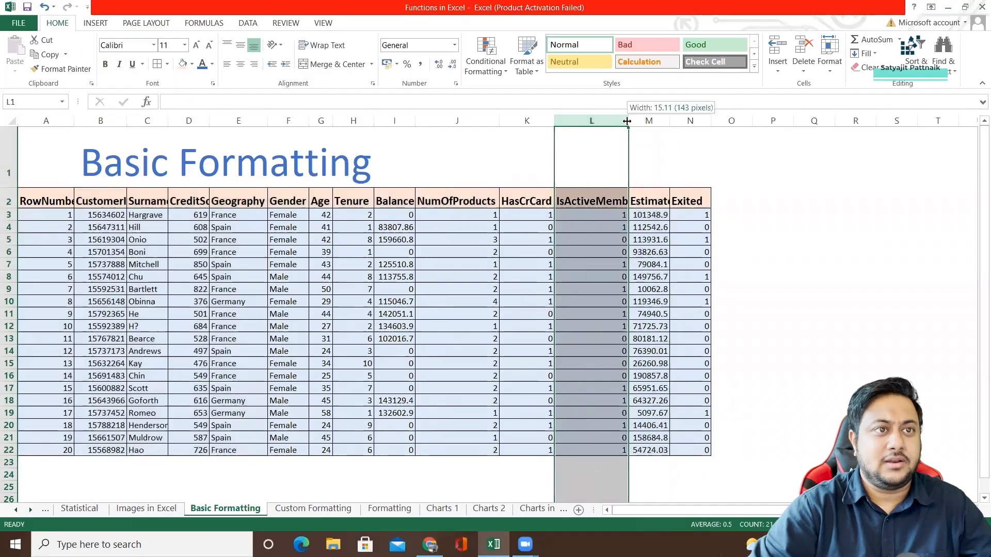
double_click(626, 121)
double_click(684, 120)
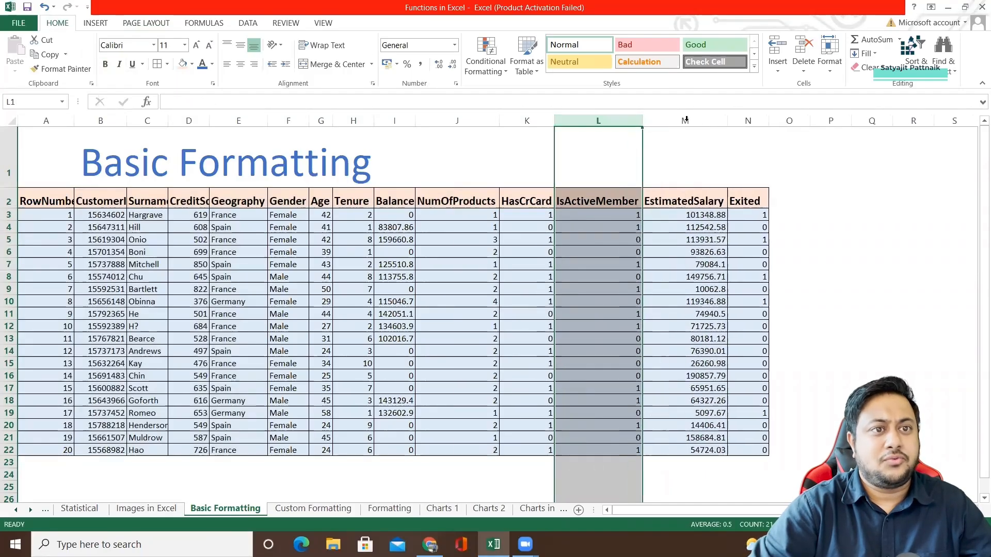
double_click(769, 121)
double_click(210, 120)
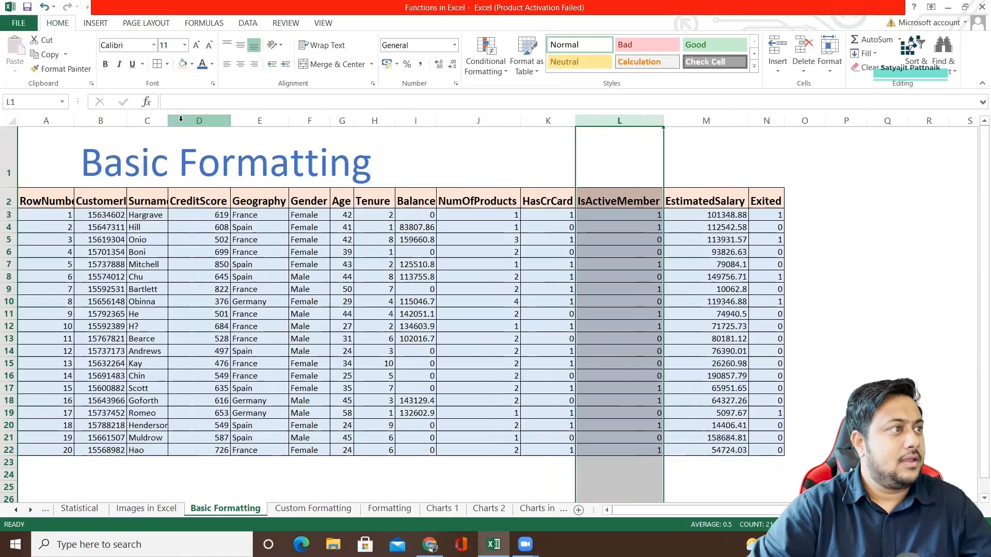
Select the whole sheet and fit every column's width to its contents, trying narrower uniform widths in between.
left_click(14, 120)
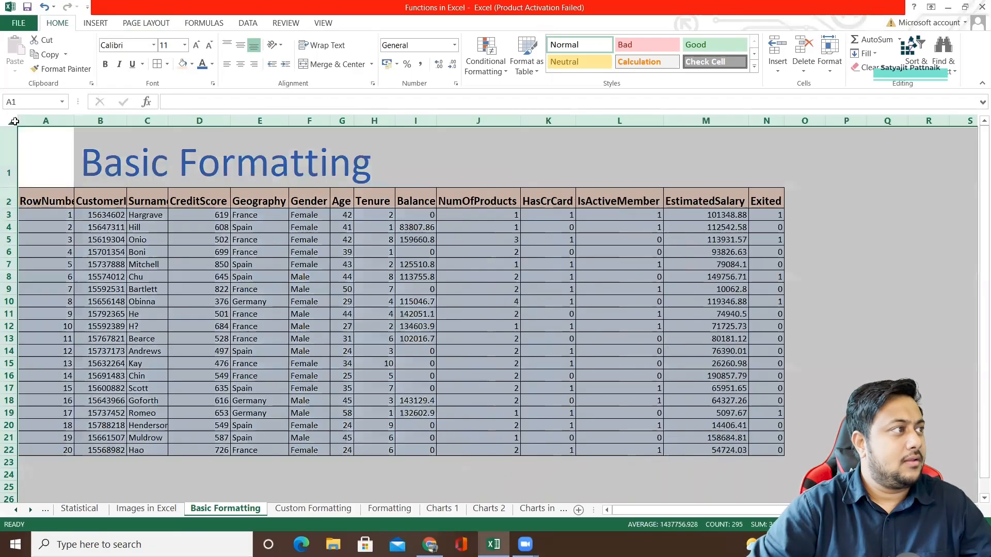
double_click(74, 120)
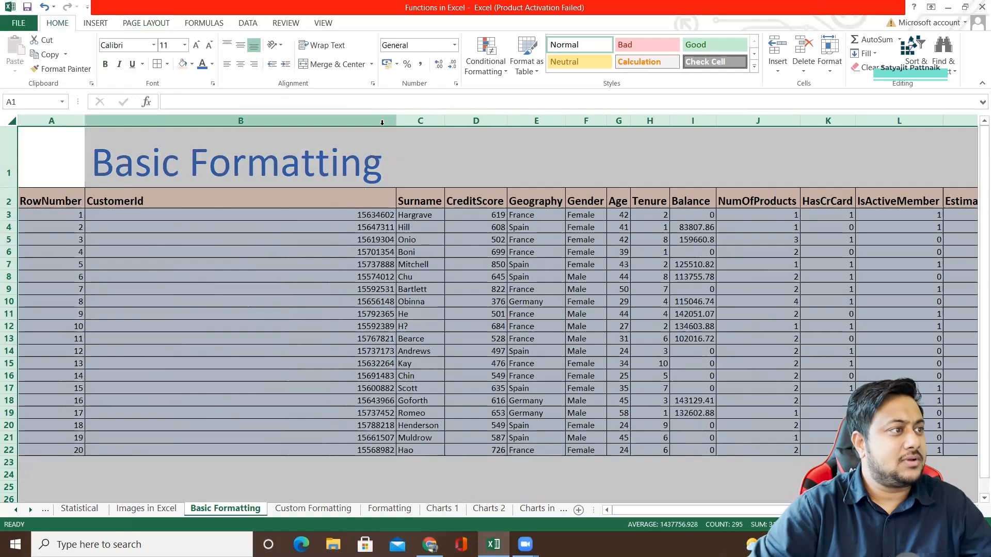
left_click_drag(395, 123, 149, 133)
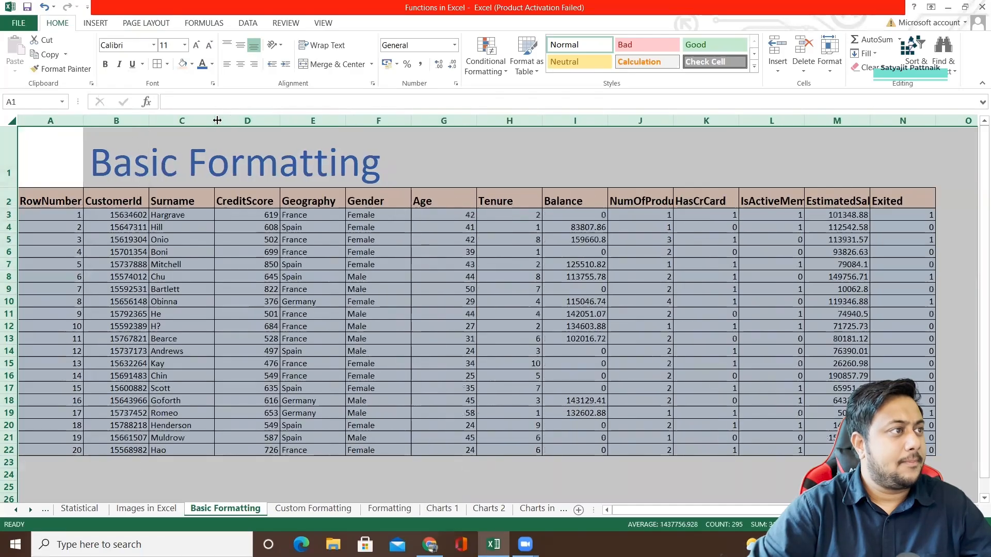
left_click_drag(217, 120, 205, 124)
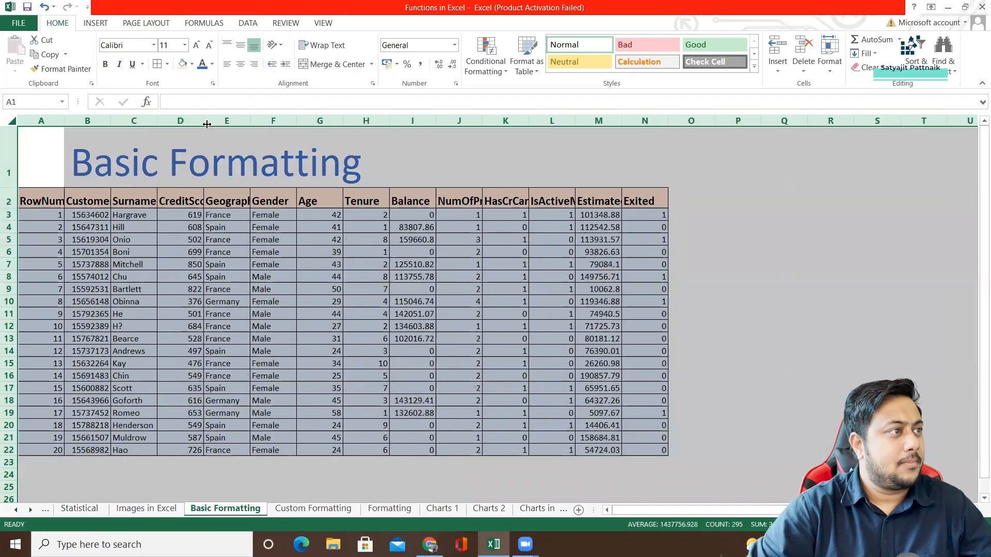
double_click(206, 123)
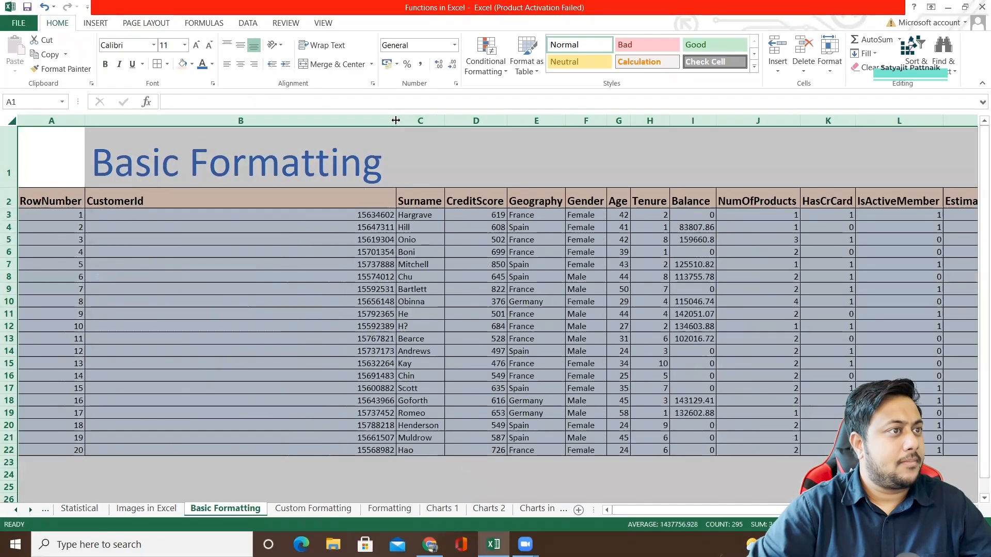
Give all columns one wide uniform width, and narrow the RowNumber, CustomerId and Surname columns to just fit their contents.
left_click_drag(396, 120, 338, 121)
left_click(288, 147)
left_click_drag(270, 120, 86, 122)
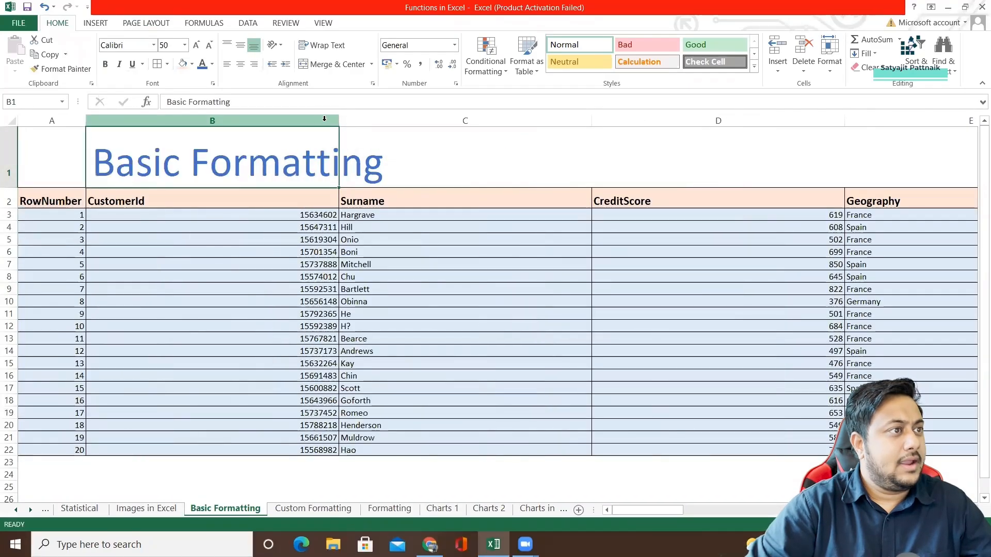
left_click_drag(339, 121, 148, 124)
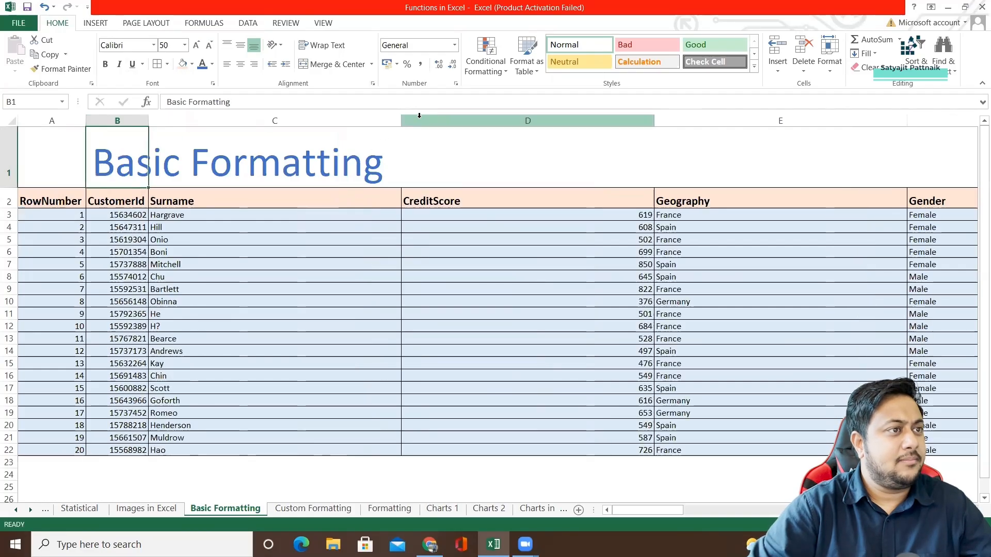
left_click_drag(402, 120, 201, 133)
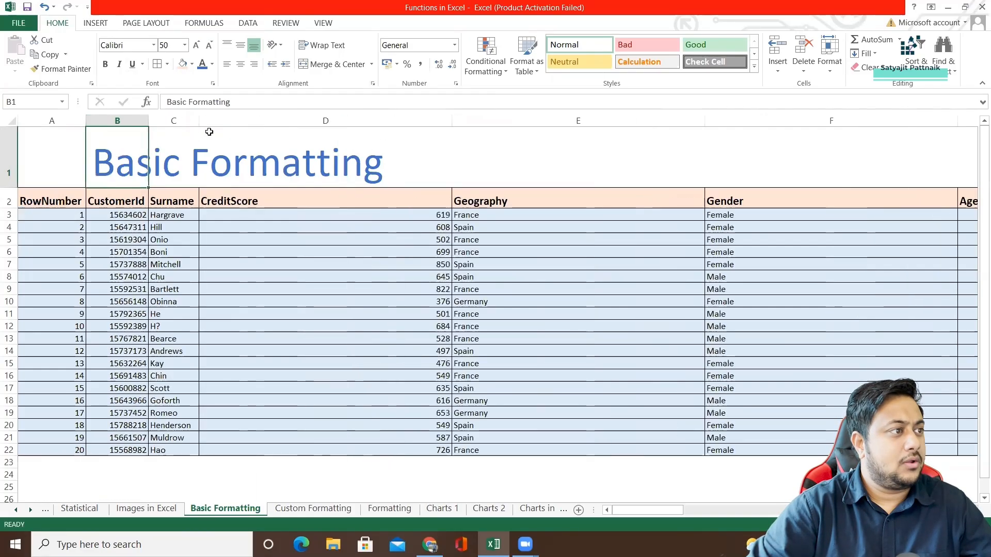
Narrow the CreditScore, Geography, Gender, Age, Tenure and Balance columns to just fit their contents.
left_click_drag(452, 120, 266, 124)
left_click_drag(520, 122, 331, 134)
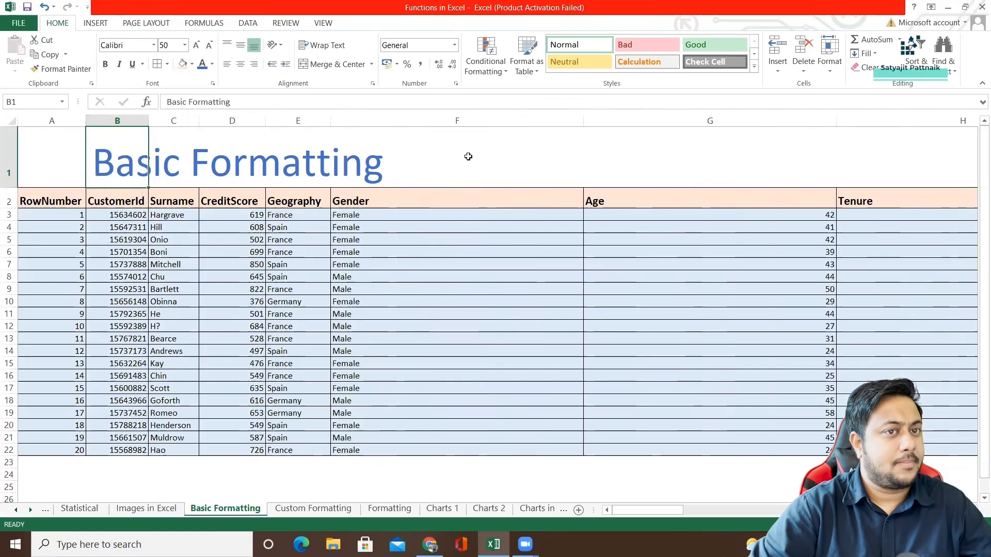
left_click_drag(584, 120, 375, 141)
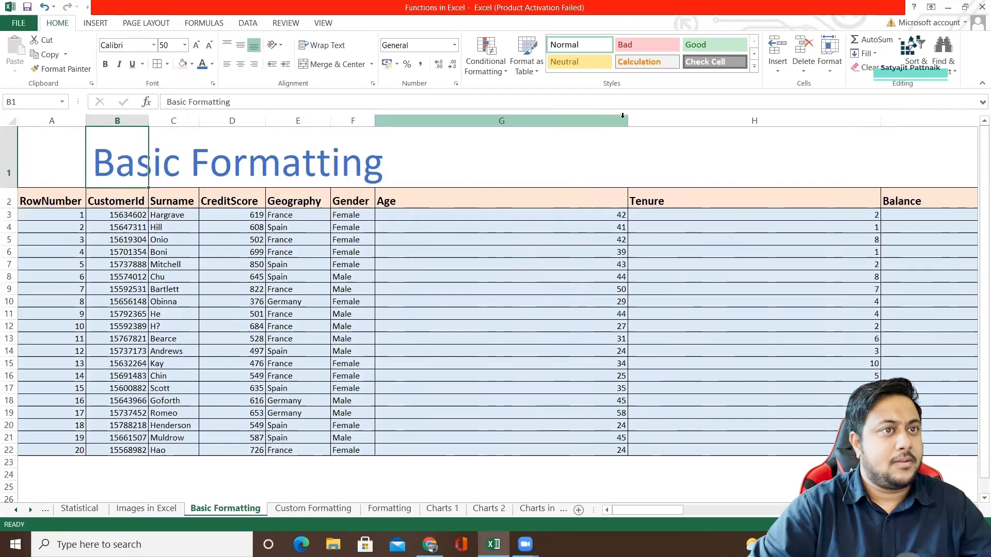
left_click_drag(628, 122, 403, 134)
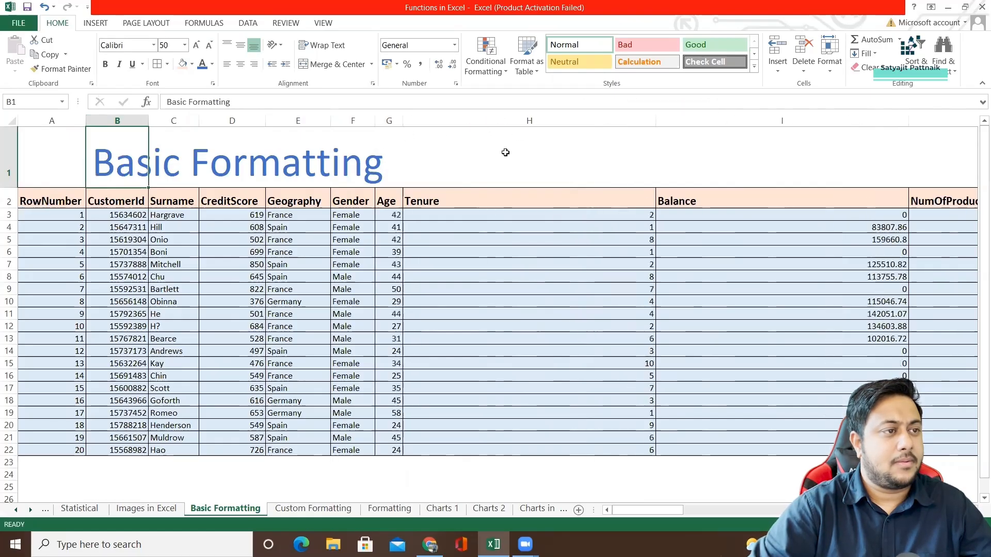
left_click_drag(655, 120, 442, 122)
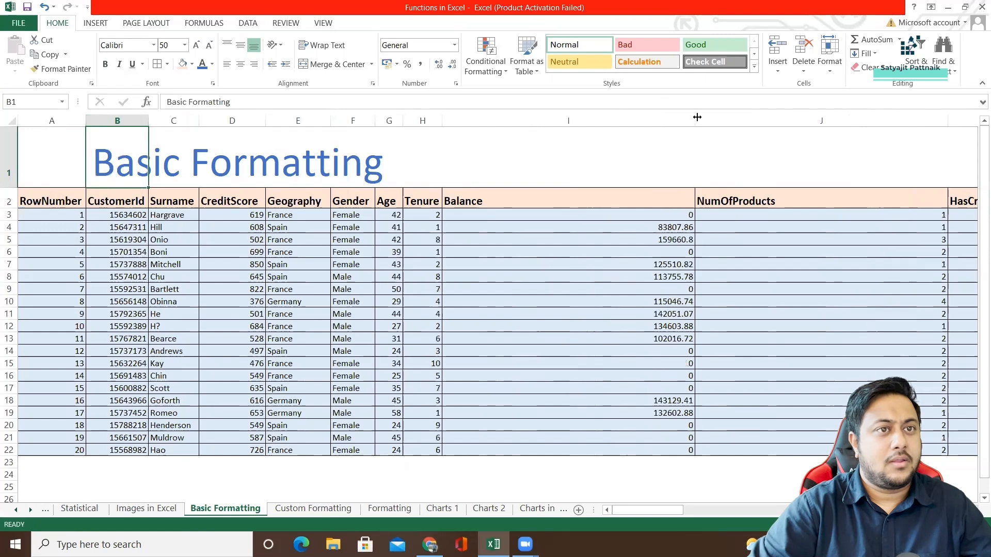
left_click_drag(696, 120, 487, 122)
Fit the NumOfProducts, HasCrCard, IsActiveMember, EstimatedSalary and Exited column widths to their contents.
double_click(741, 120)
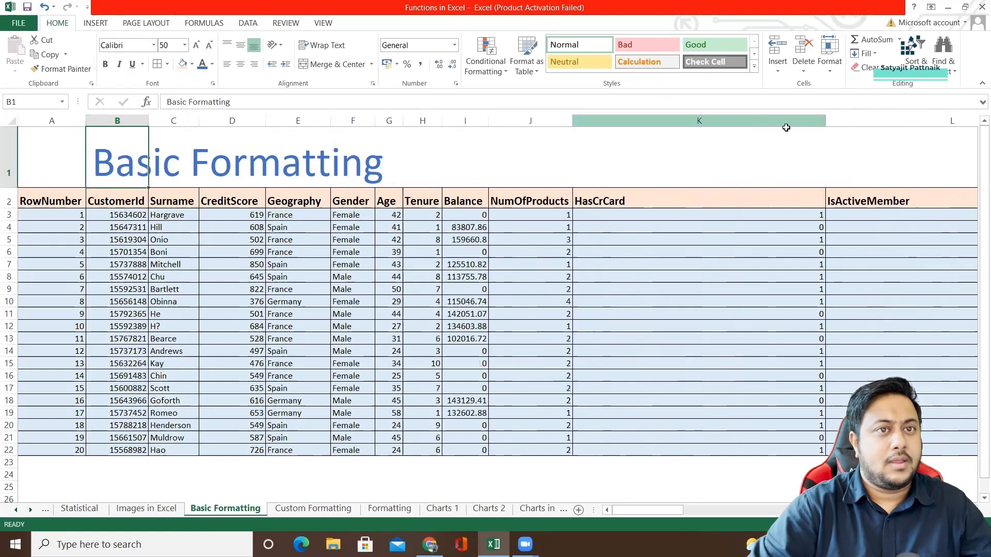
double_click(826, 121)
double_click(880, 121)
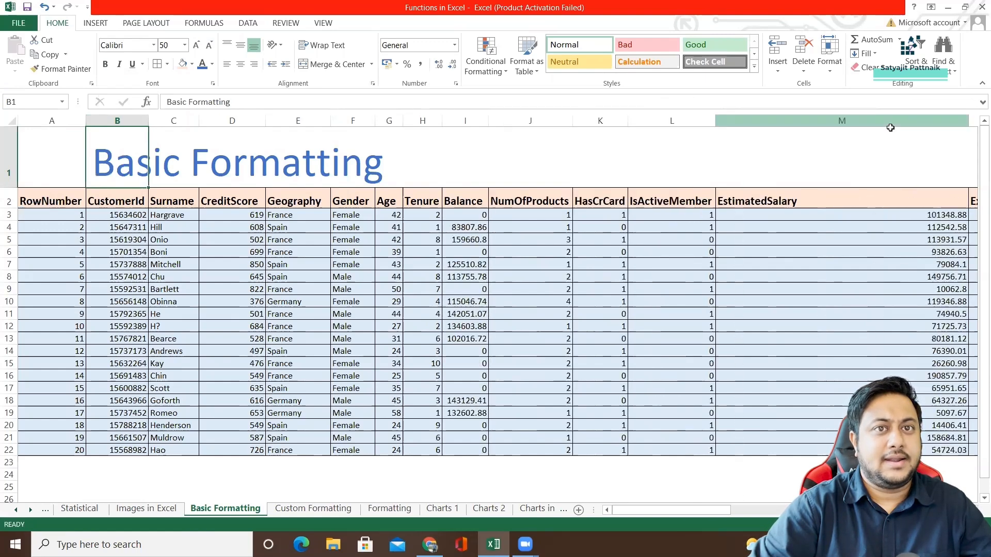
double_click(968, 121)
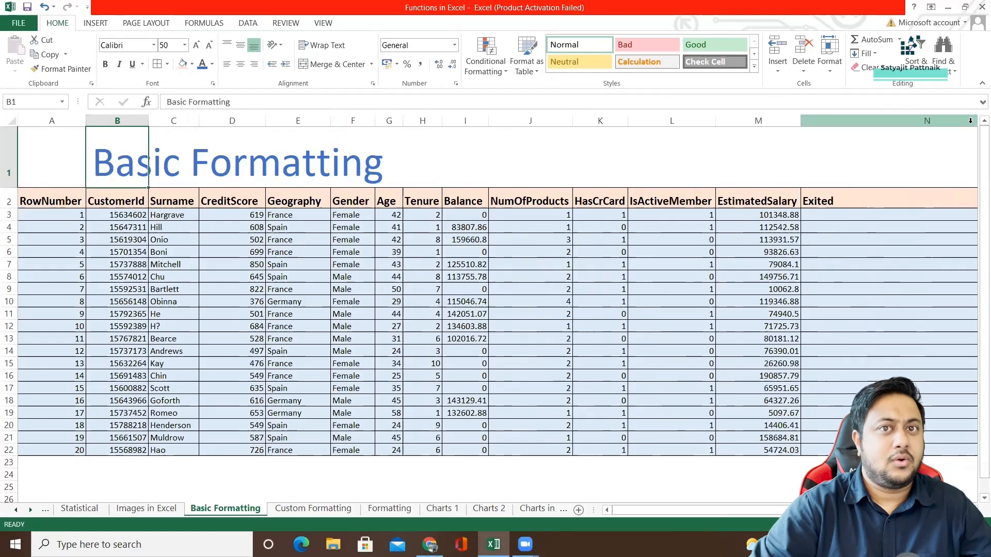
scroll(693, 512, "right", 2)
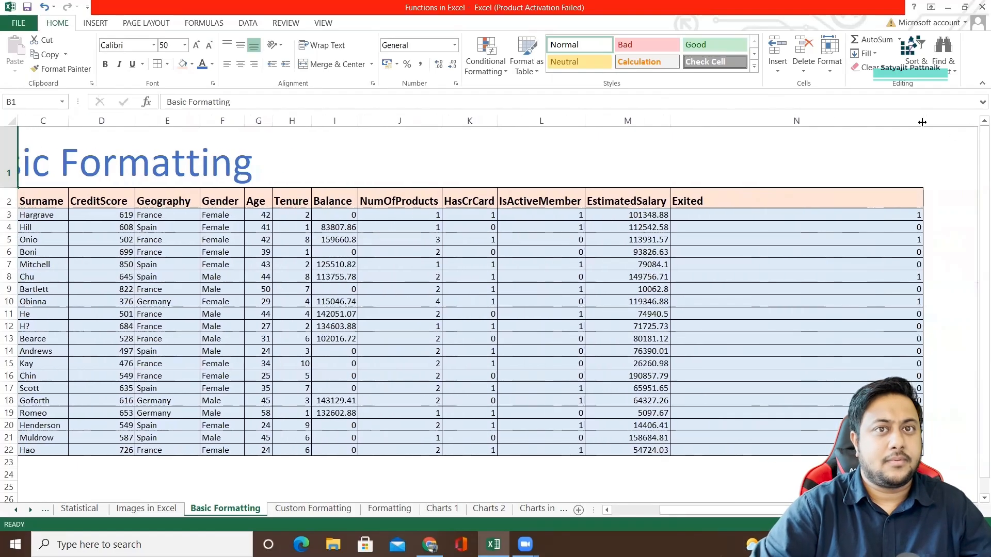
double_click(923, 121)
scroll(676, 511, "left", 2)
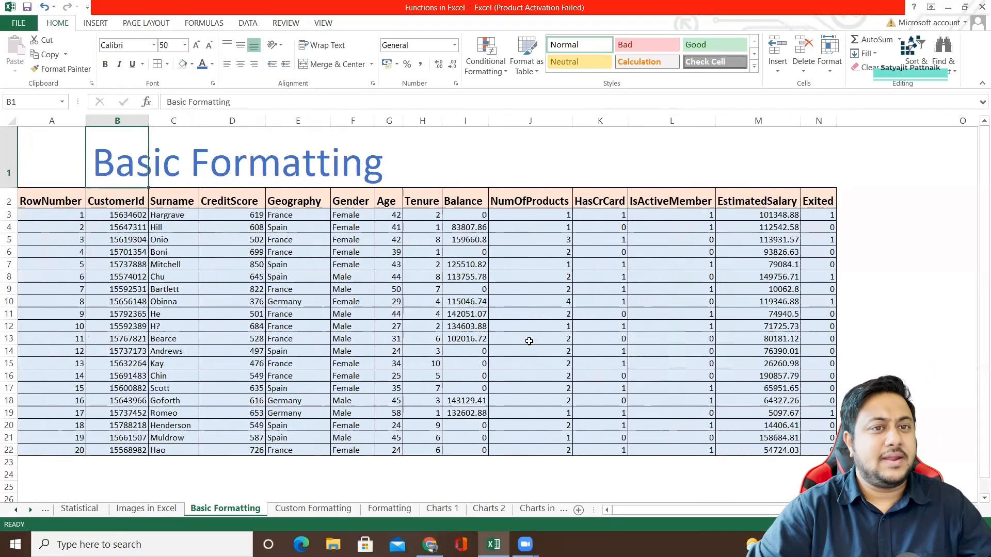
Select the Balance values in range I3:I22.
left_click(393, 240)
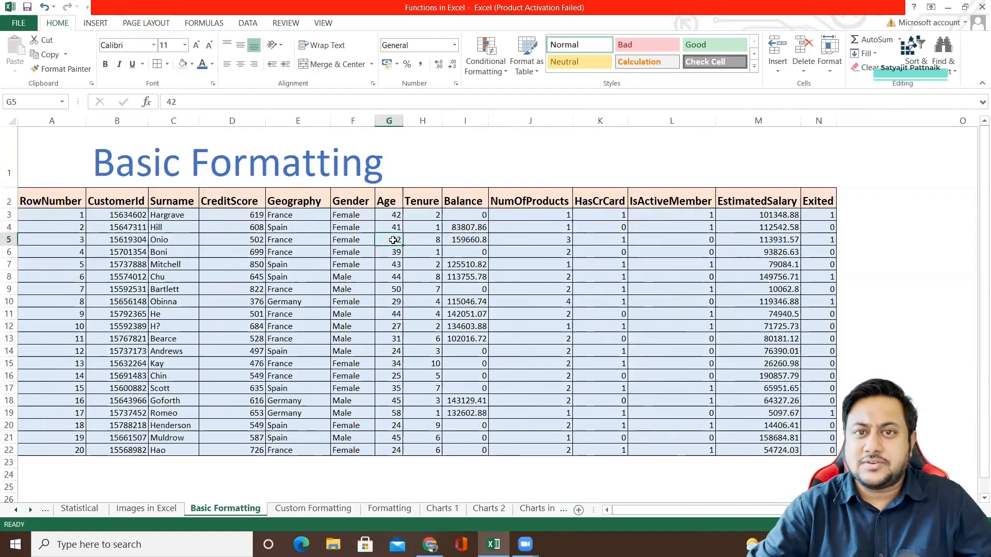
left_click(462, 230)
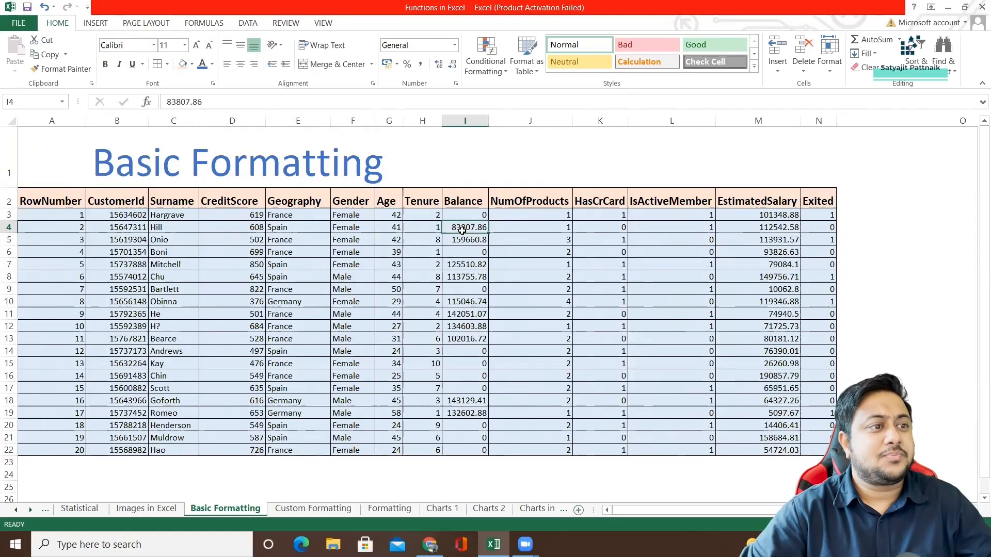
left_click_drag(461, 205, 460, 447)
right_click(456, 382)
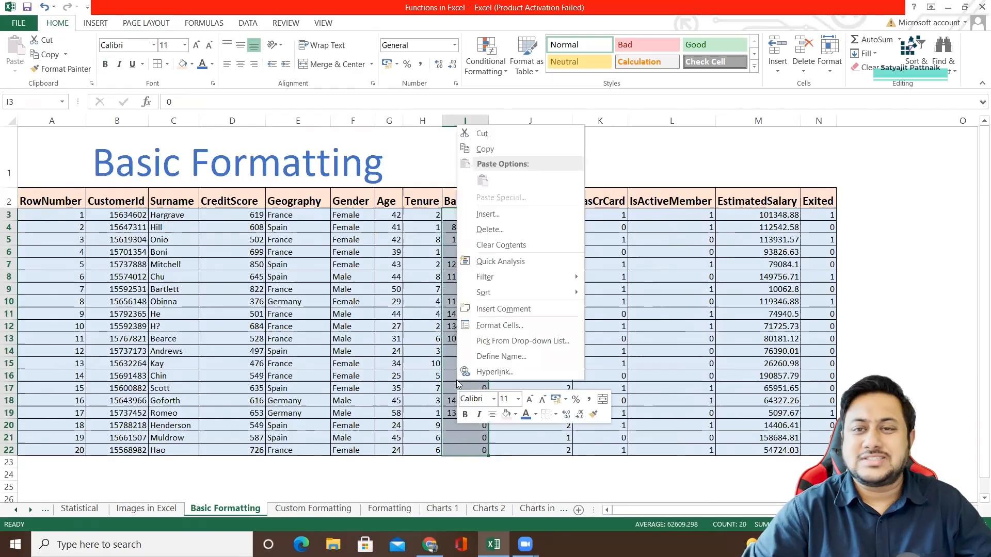
right_click(448, 368)
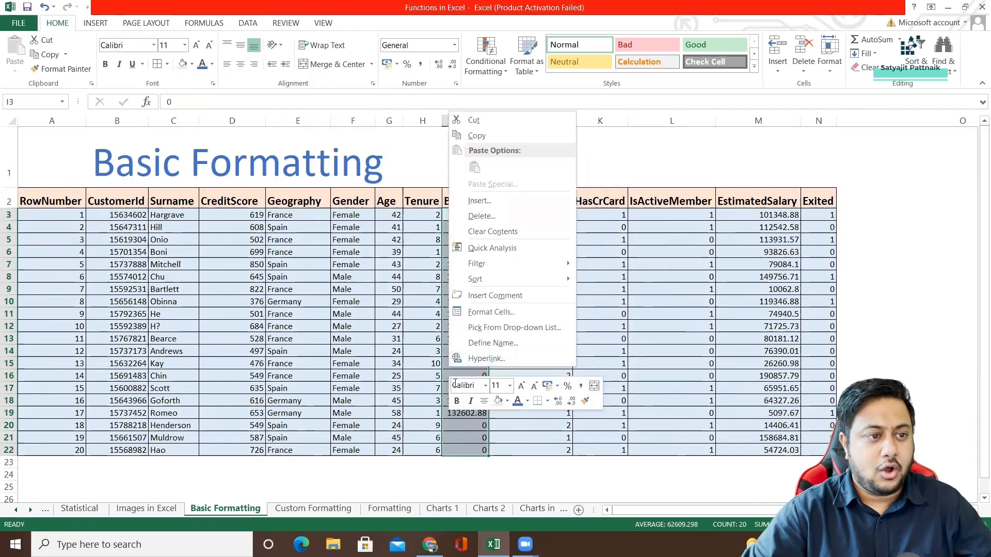
left_click(462, 428)
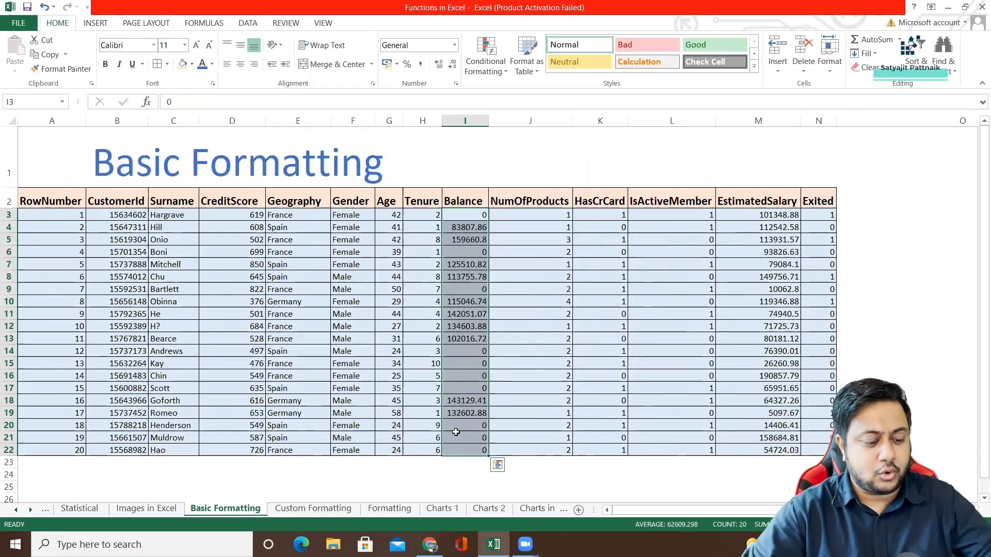
key("ctrl+1")
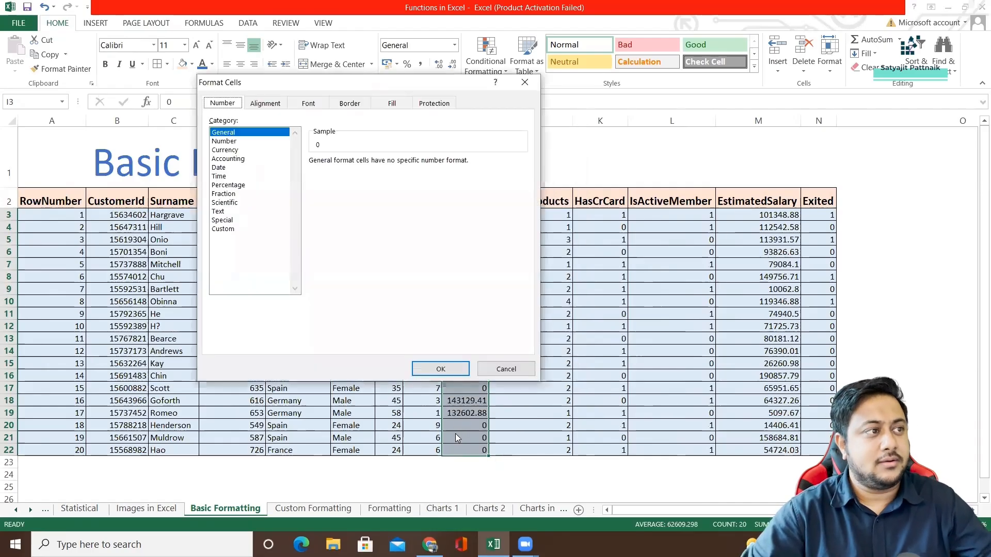
left_click(513, 368)
key("ctrl+1")
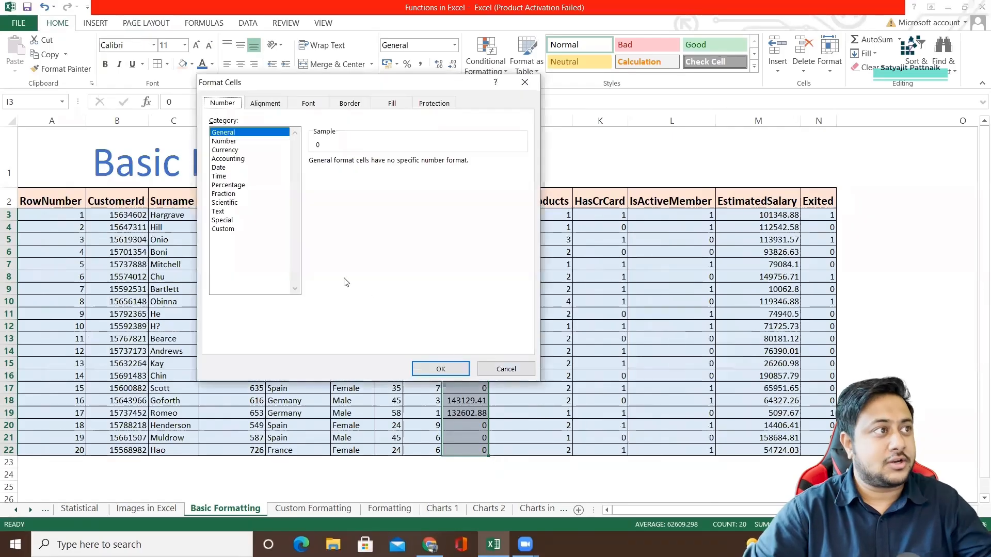
left_click(524, 82)
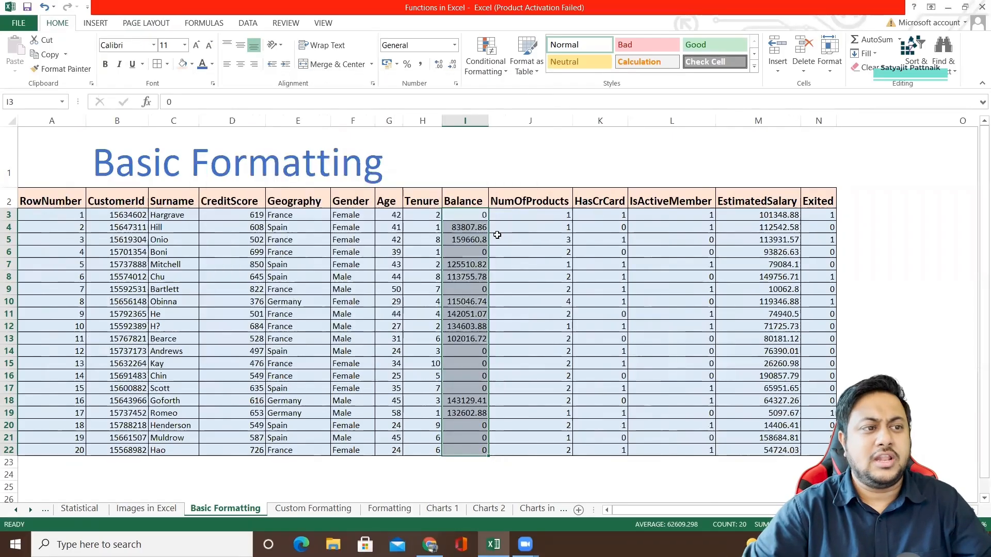
Open the cell formatting options for the Balance values and review the alignment, font, border, fill, protection and number settings.
right_click(461, 247)
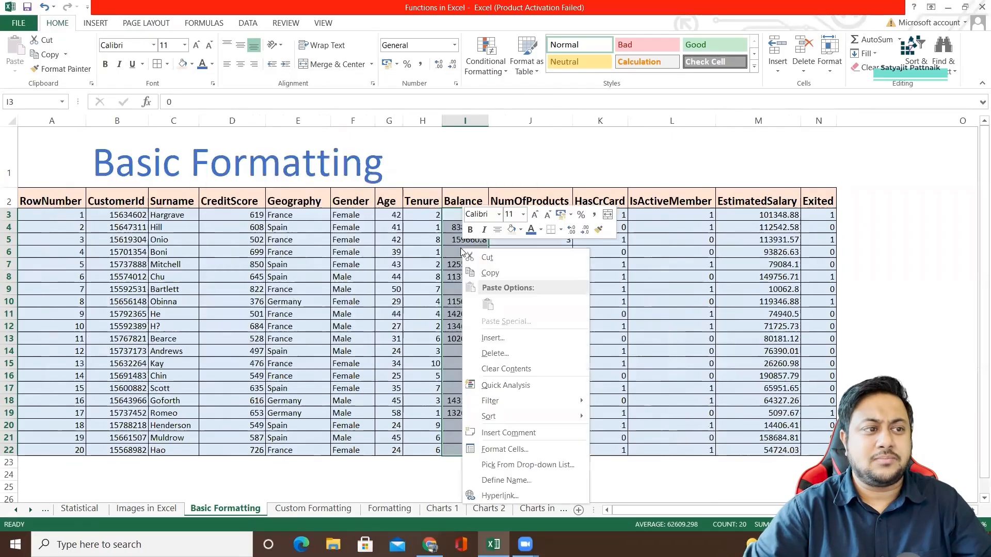
left_click(514, 450)
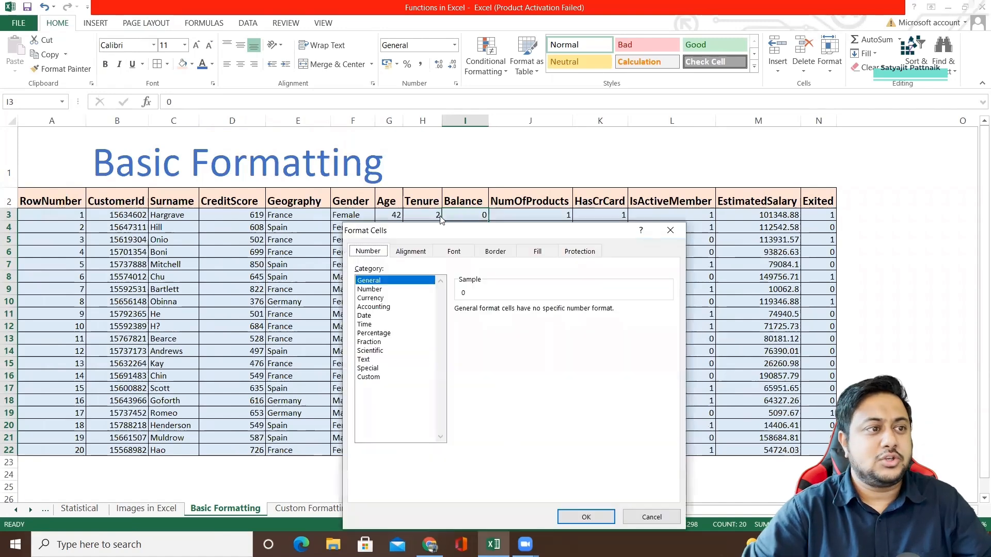
left_click_drag(444, 230, 665, 155)
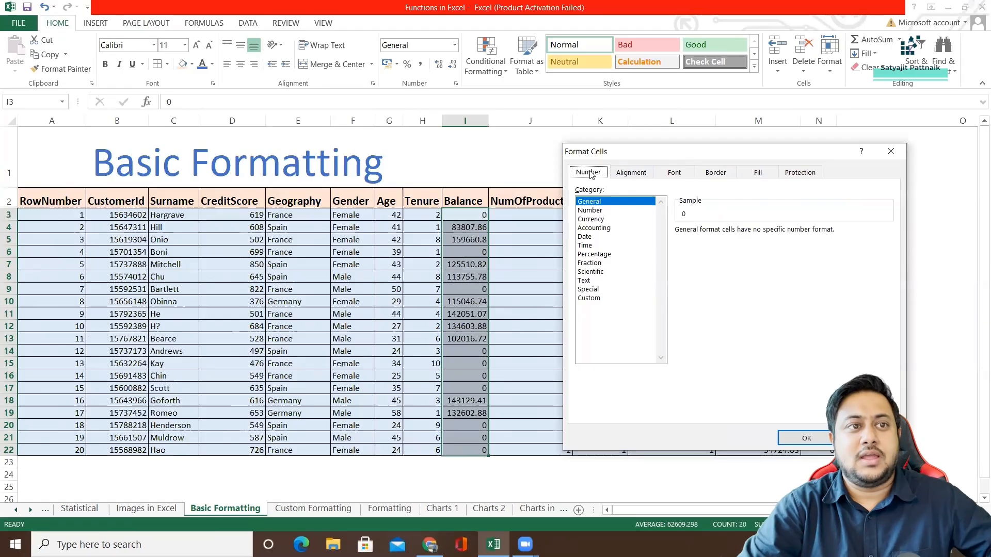
left_click(622, 175)
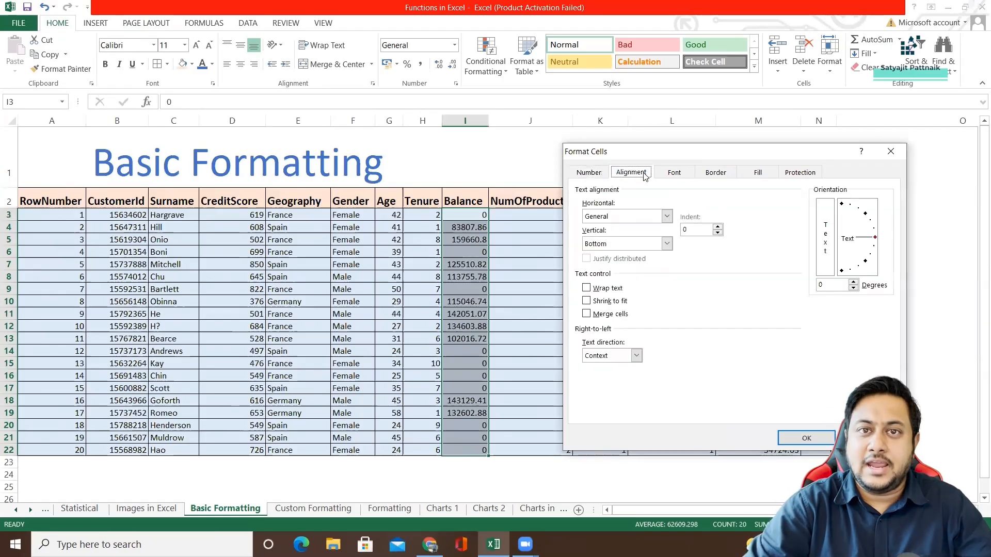
left_click(675, 173)
left_click(716, 173)
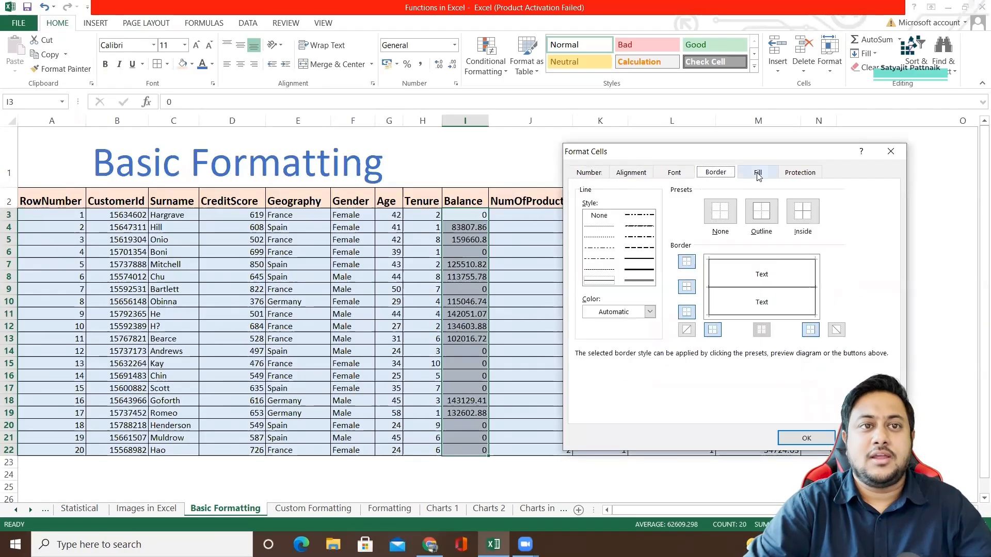
left_click(757, 173)
left_click(802, 173)
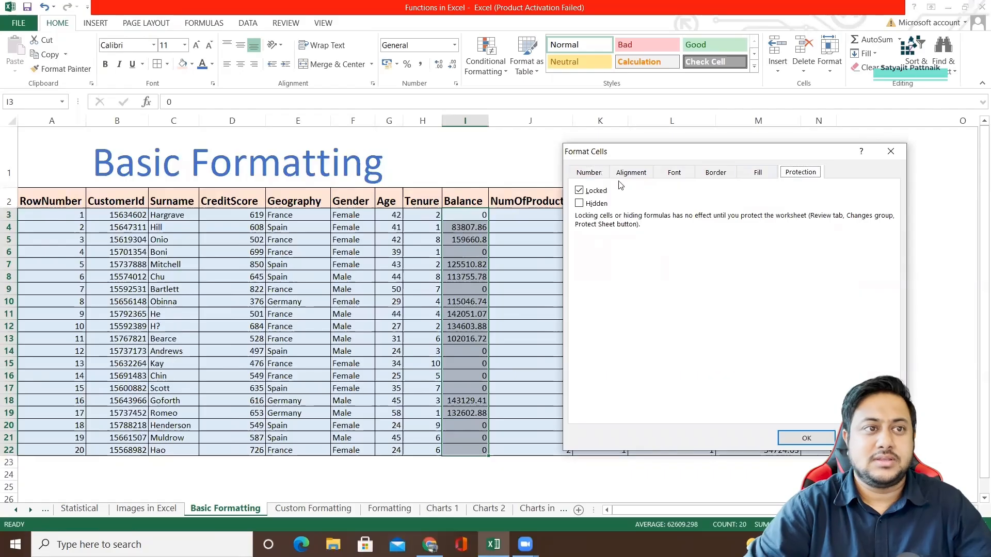
left_click(596, 173)
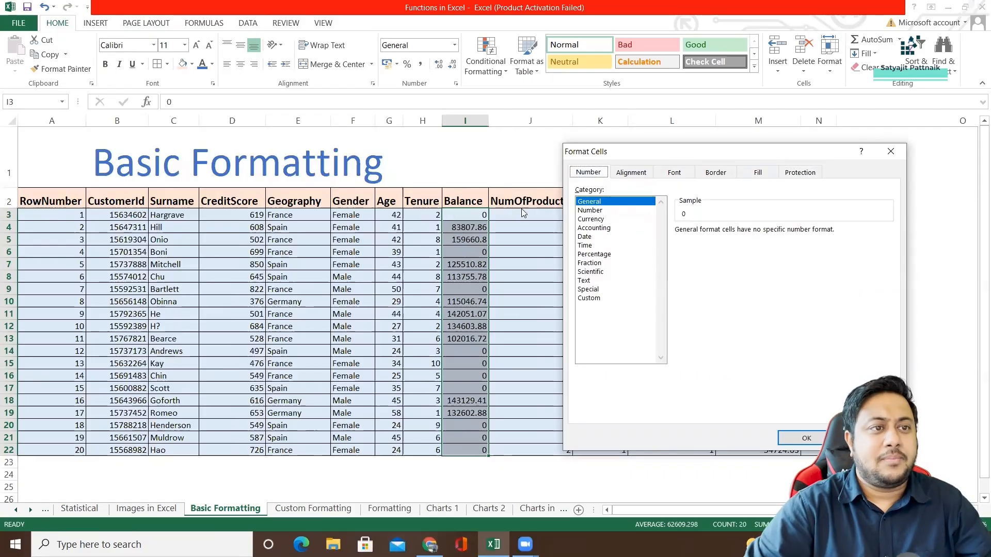
Format the Balance values as Number with 0 decimal places and the -1234 style for negatives.
left_click(590, 211)
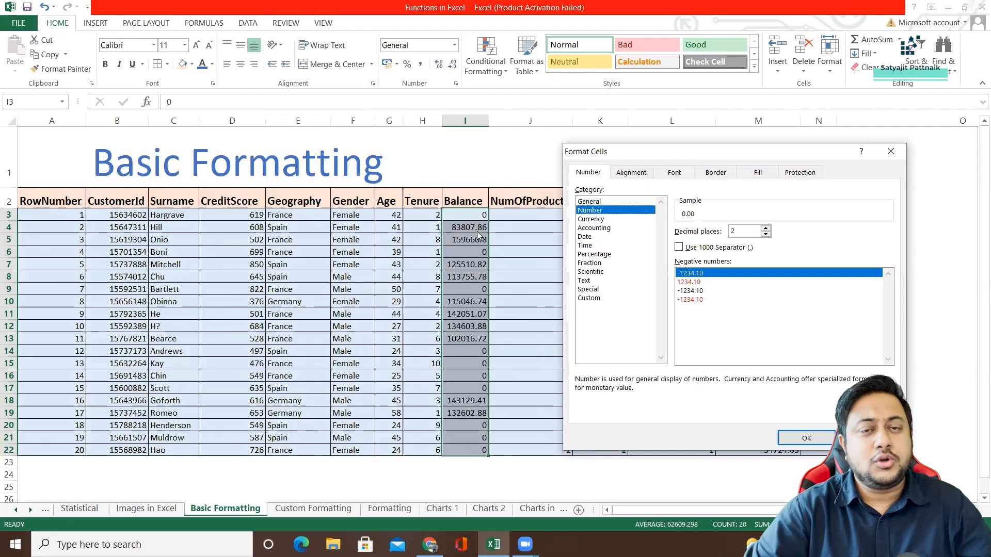
left_click(766, 235)
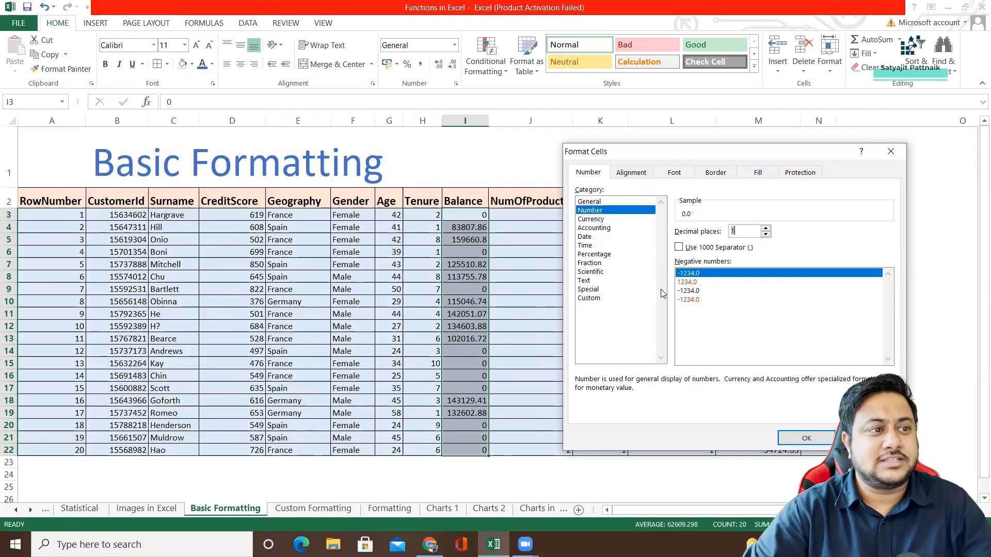
type("0")
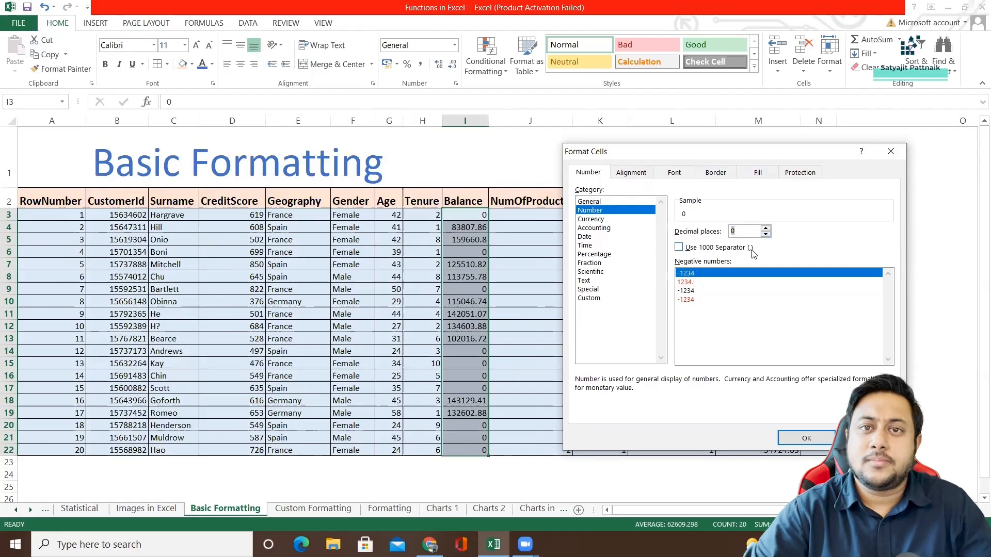
left_click(685, 275)
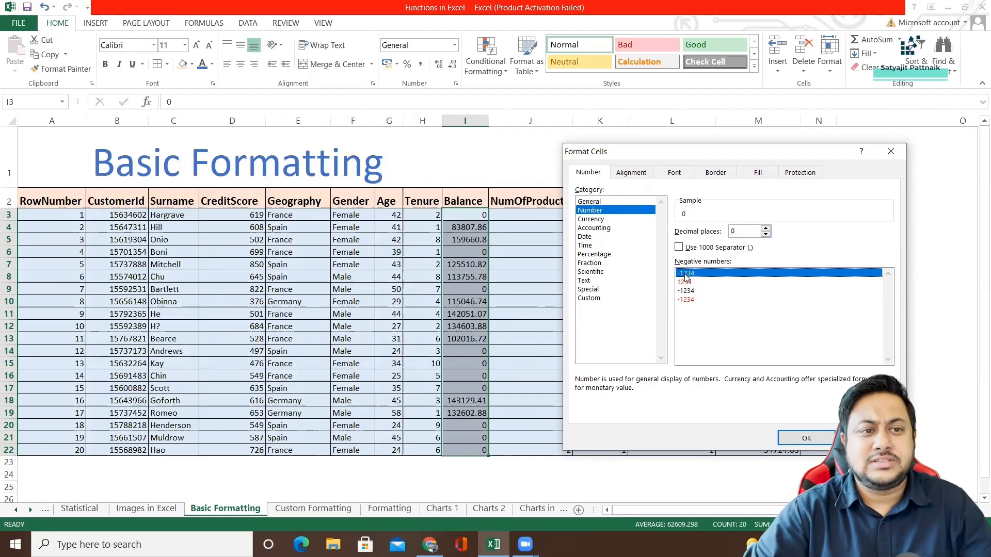
left_click(797, 438)
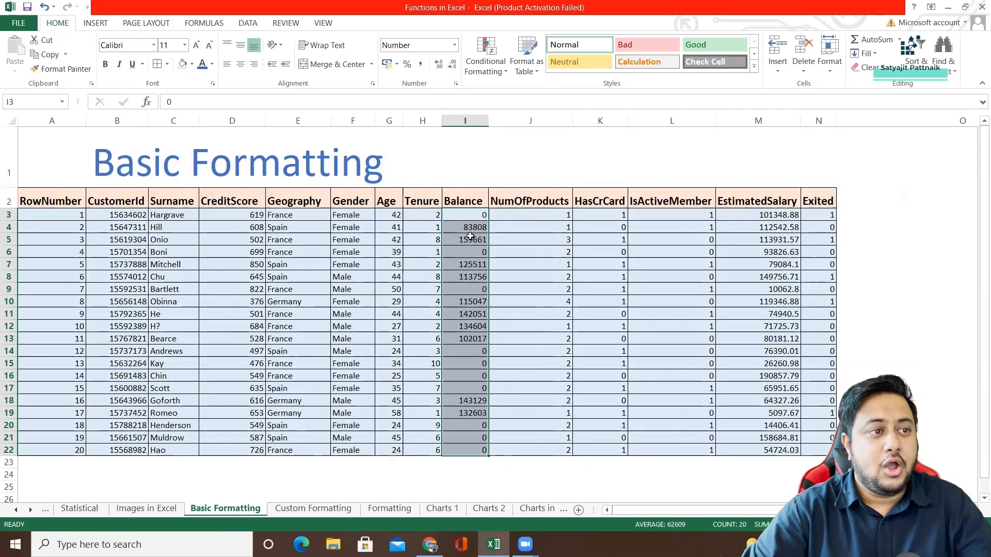
Try the Text format on the Balance values, and undo it.
right_click(468, 239)
left_click(510, 436)
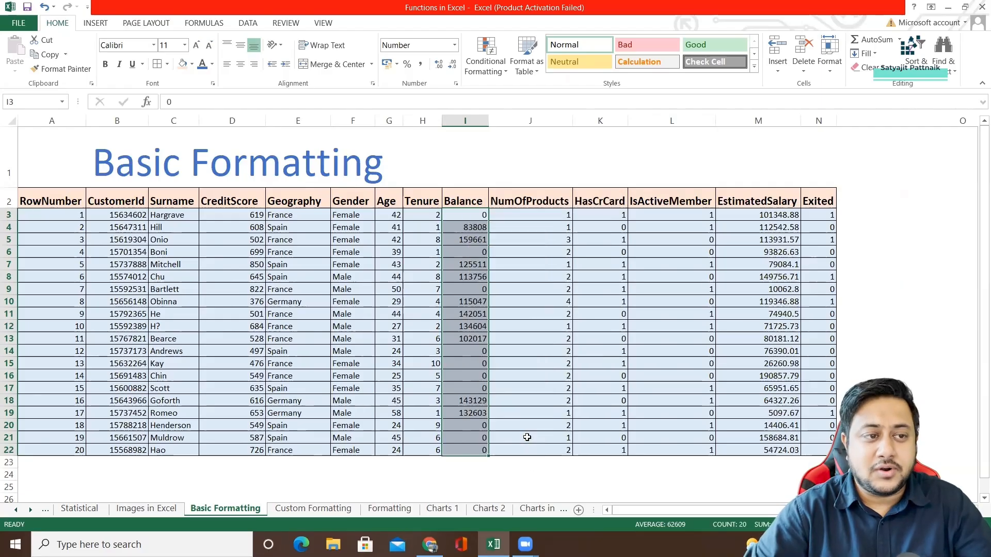
left_click_drag(585, 232, 794, 120)
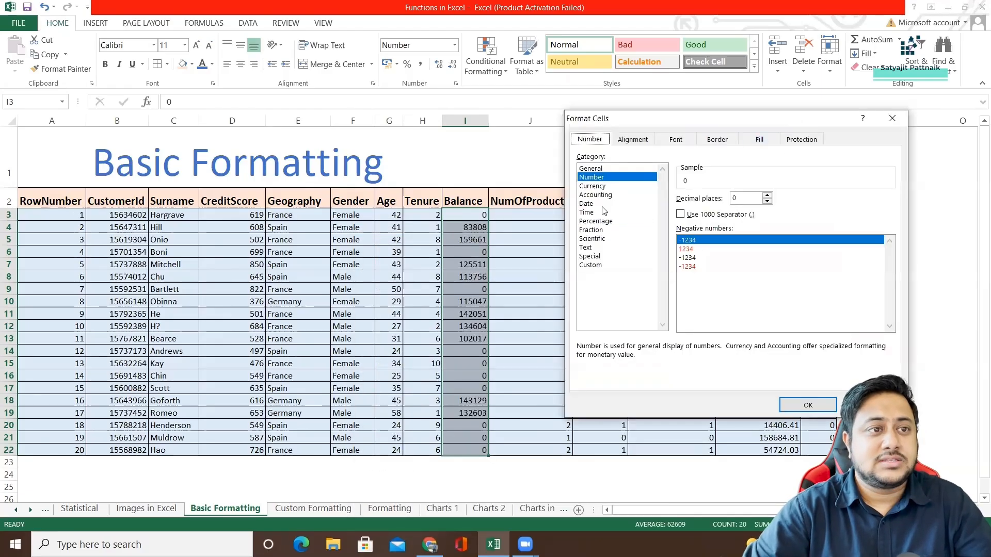
left_click(586, 247)
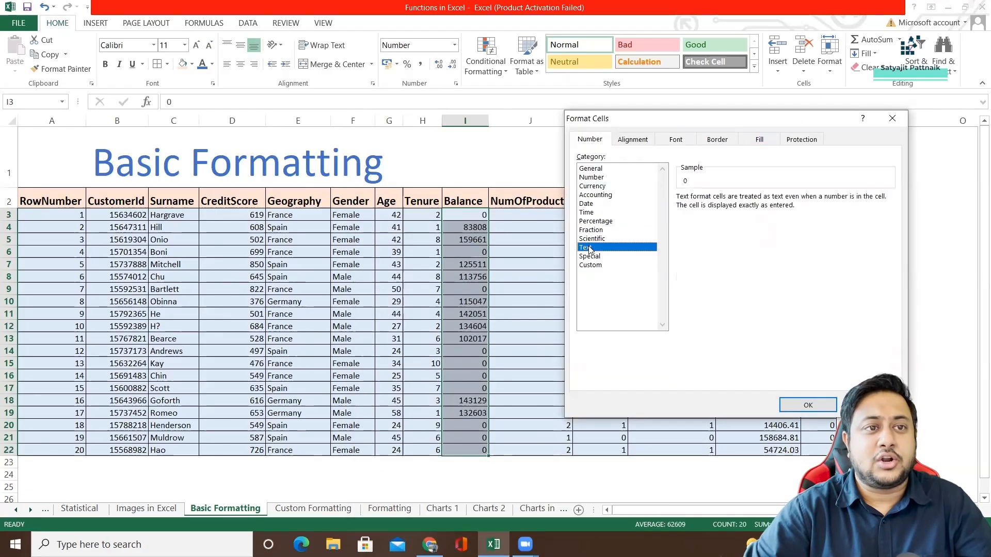
left_click(822, 407)
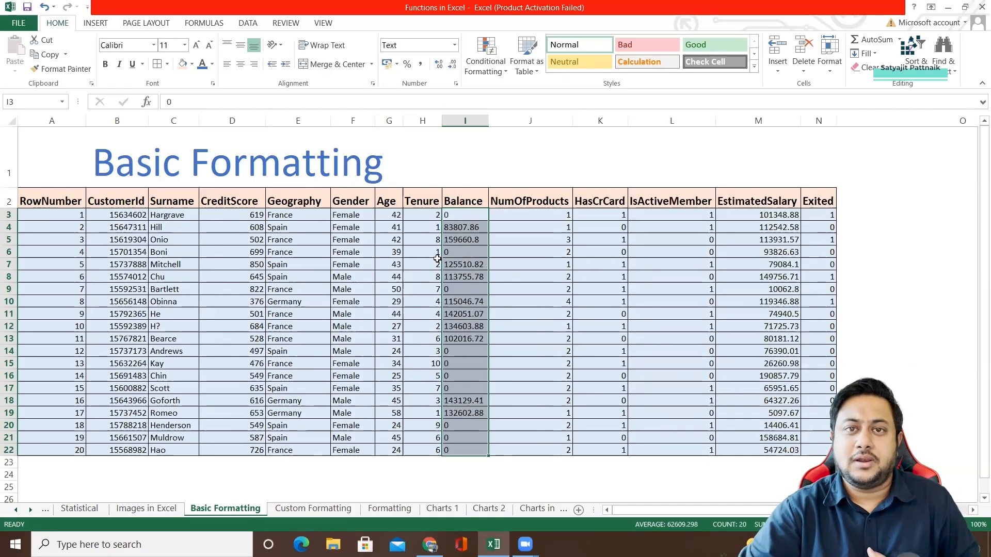
key("ctrl+z")
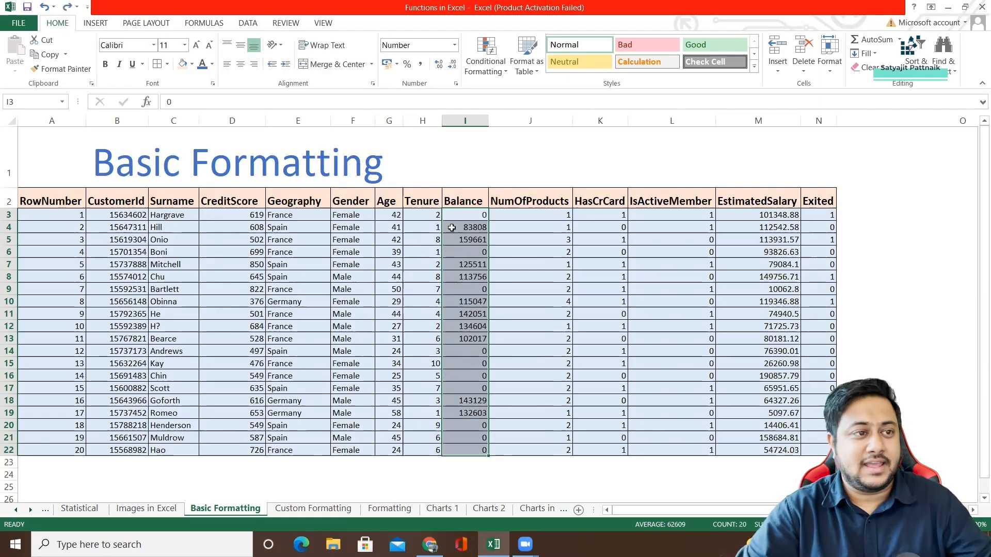
Examine the Fraction, Percentage, Date, Custom and General number format categories for the Balance values.
right_click(472, 227)
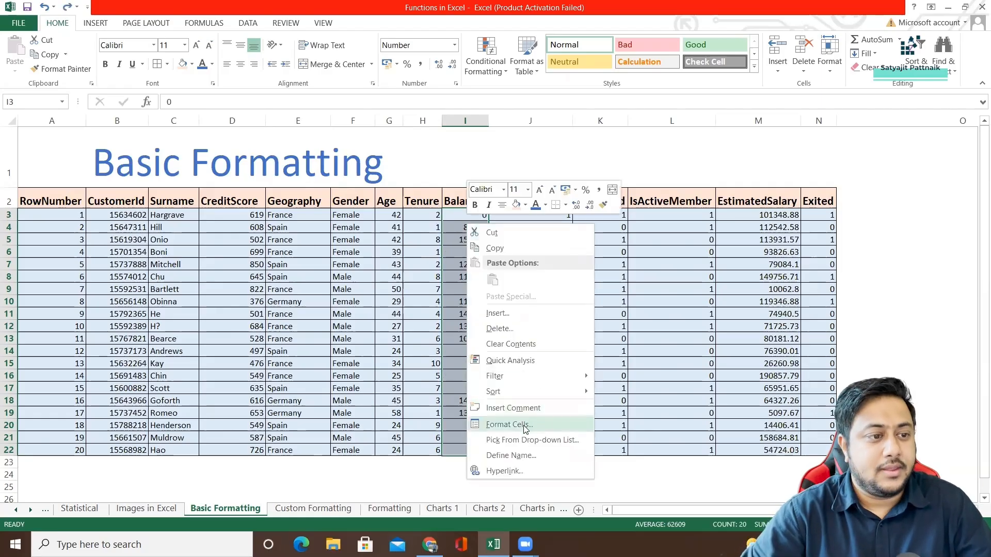
left_click(509, 424)
left_click_drag(481, 235, 485, 234)
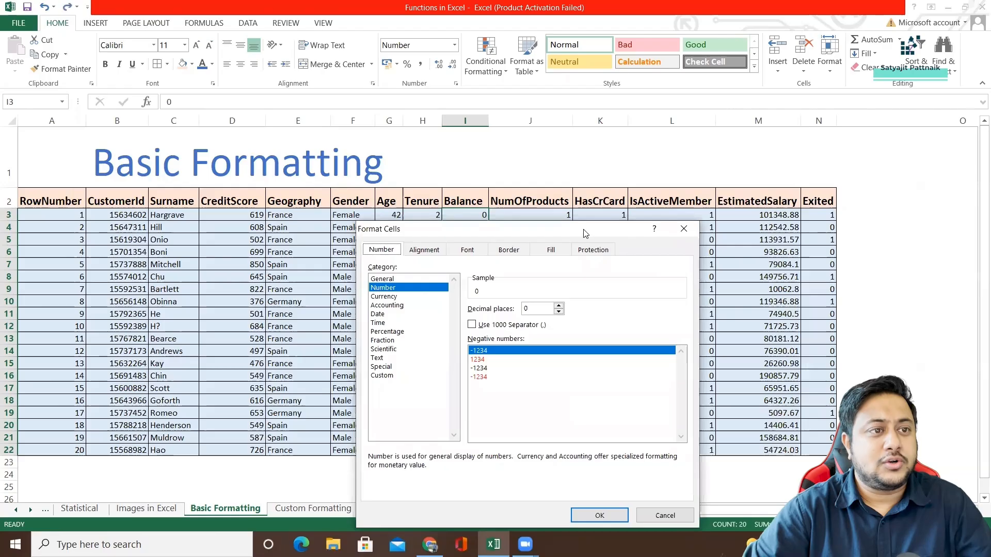
left_click_drag(588, 233, 778, 150)
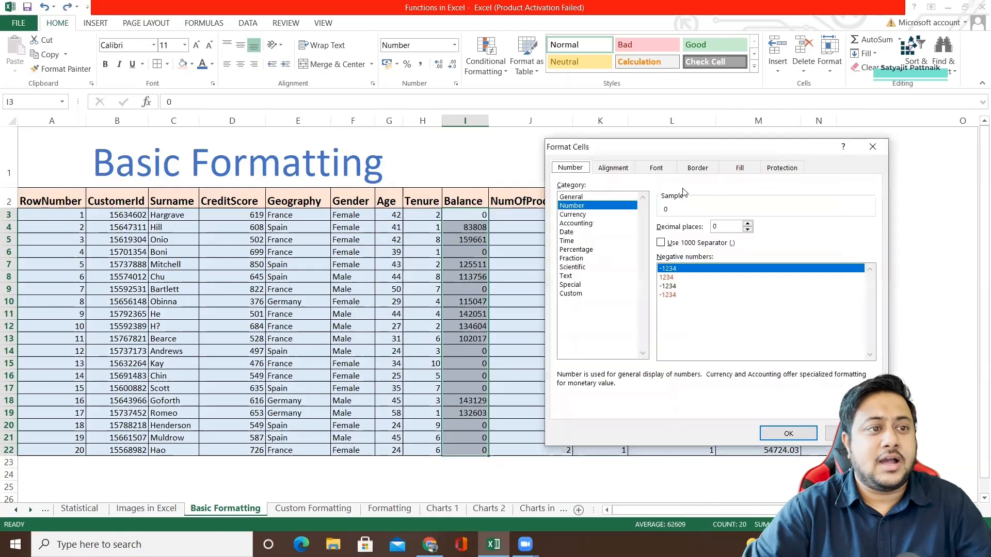
left_click(568, 258)
left_click(574, 250)
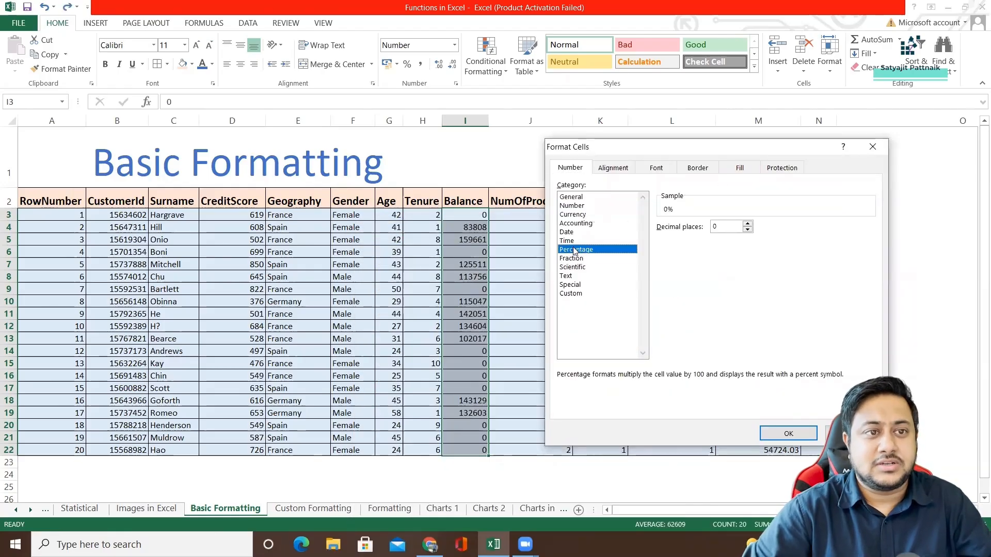
left_click(573, 232)
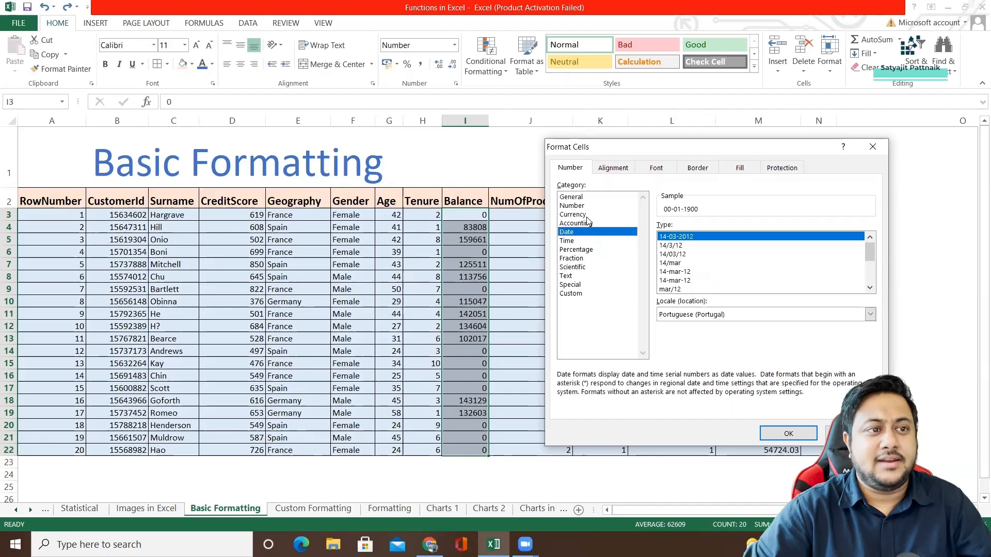
left_click_drag(607, 148, 607, 156)
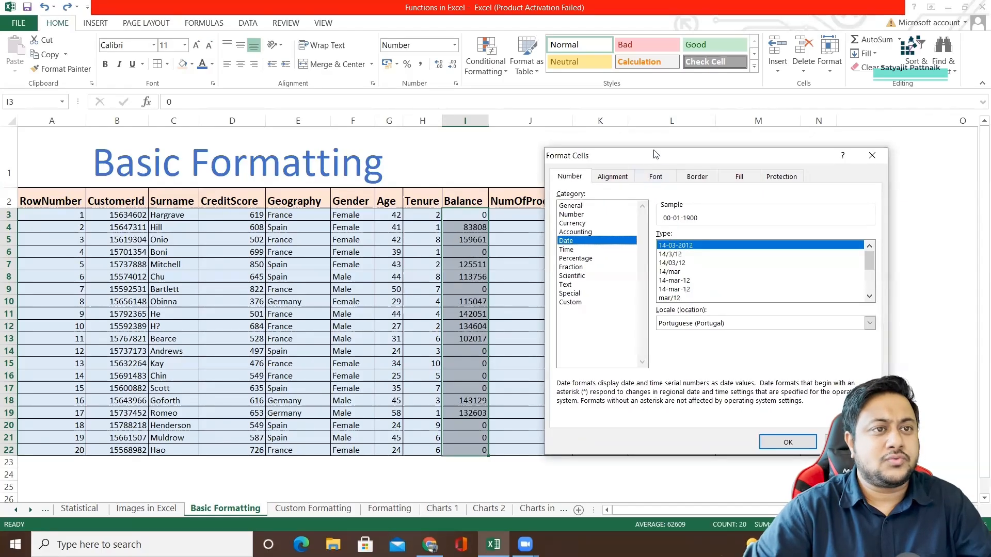
left_click_drag(652, 162, 610, 189)
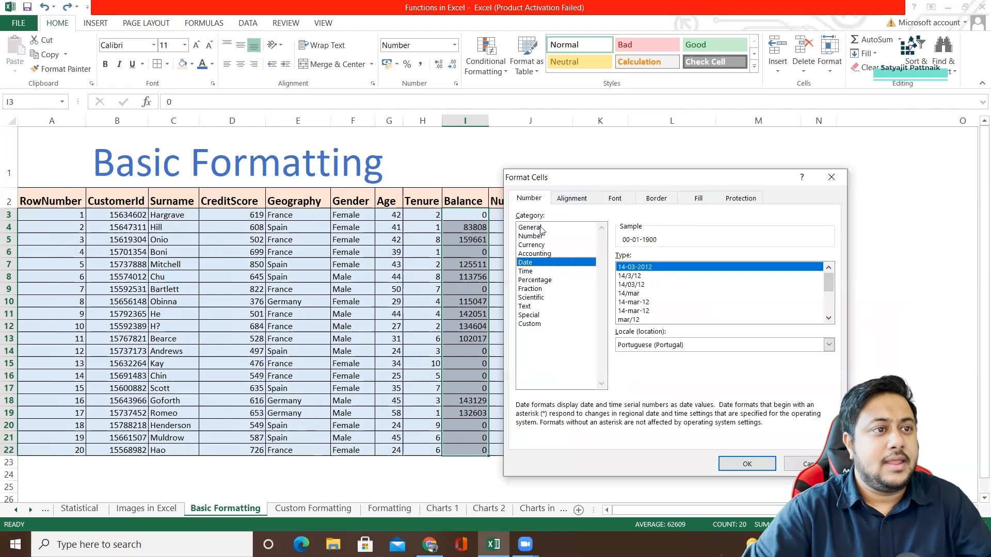
left_click_drag(539, 228, 539, 324)
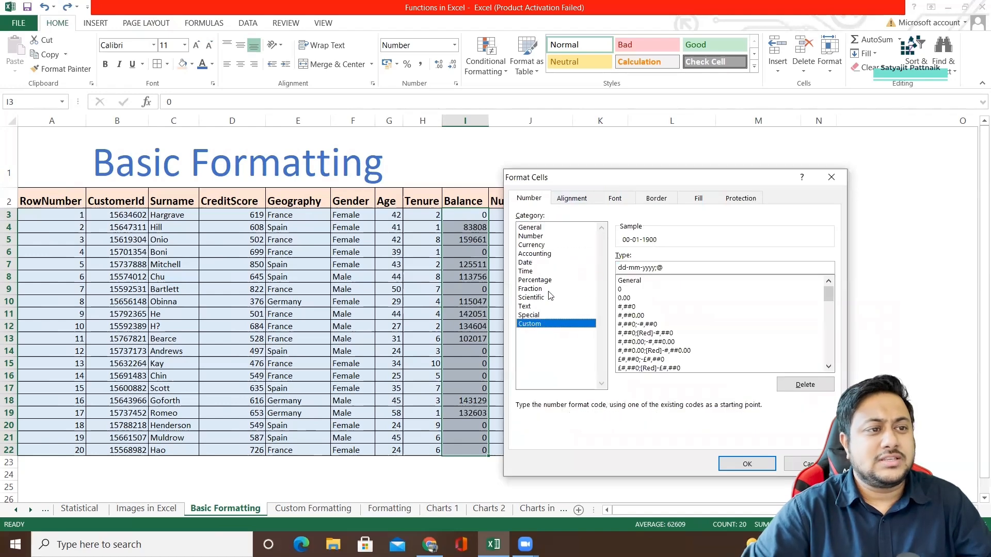
left_click(550, 228)
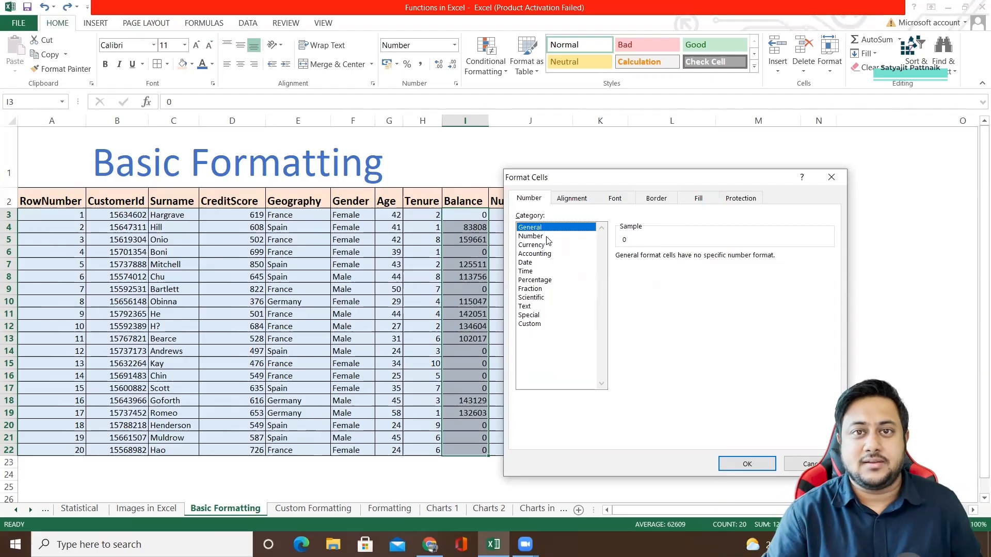
Try left, center and right horizontal alignment with bottom vertical alignment for the Balance values, without applying them.
left_click(572, 198)
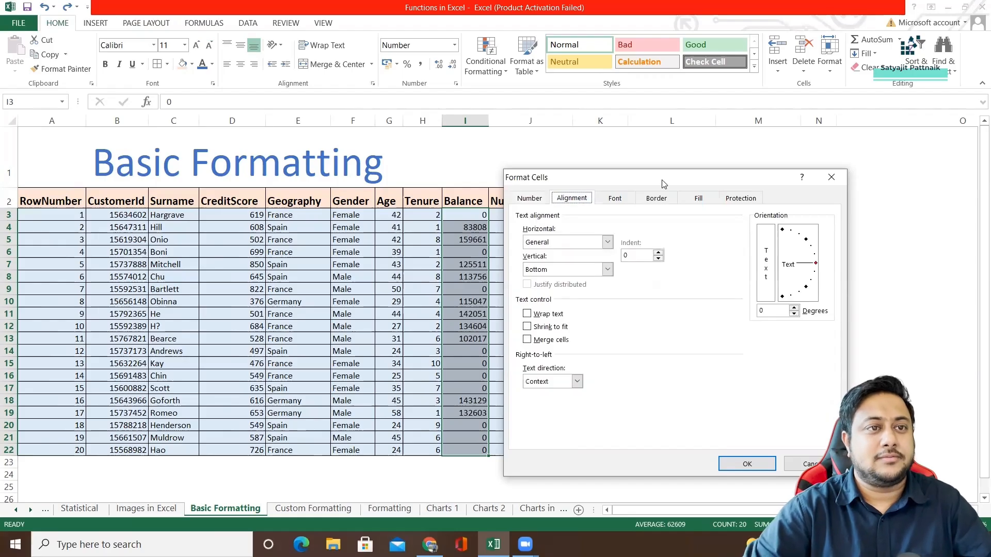
left_click_drag(664, 181, 760, 139)
left_click(703, 199)
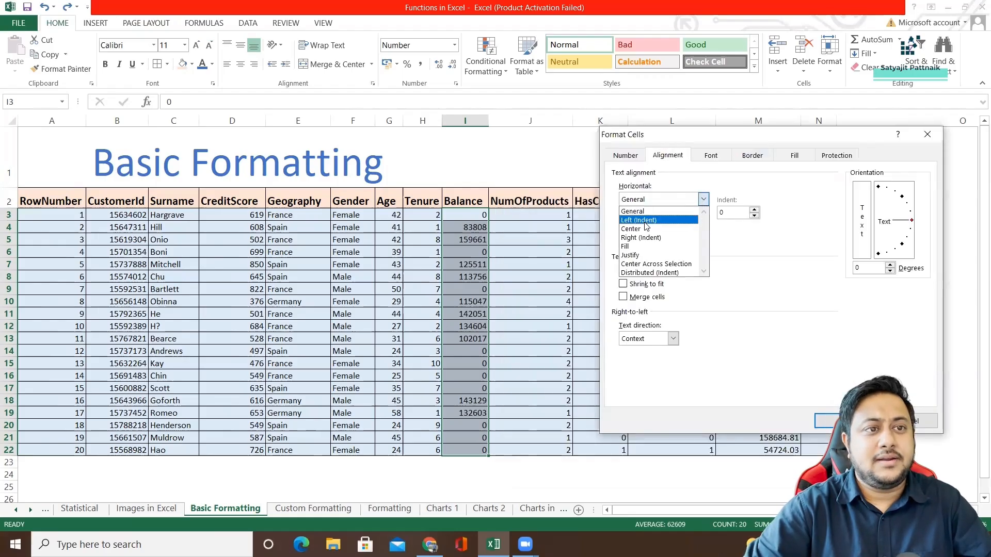
left_click(646, 226)
left_click(703, 199)
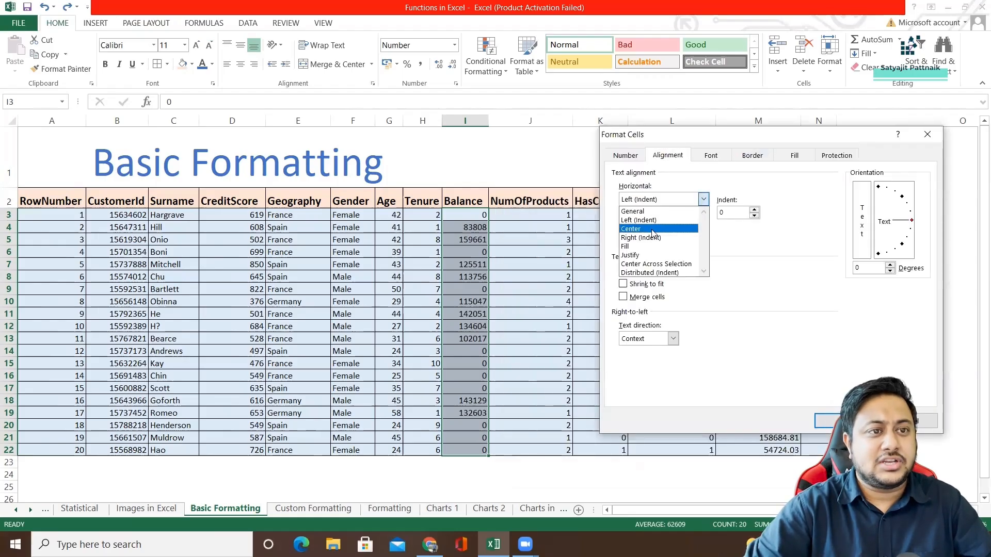
left_click(651, 232)
left_click(703, 199)
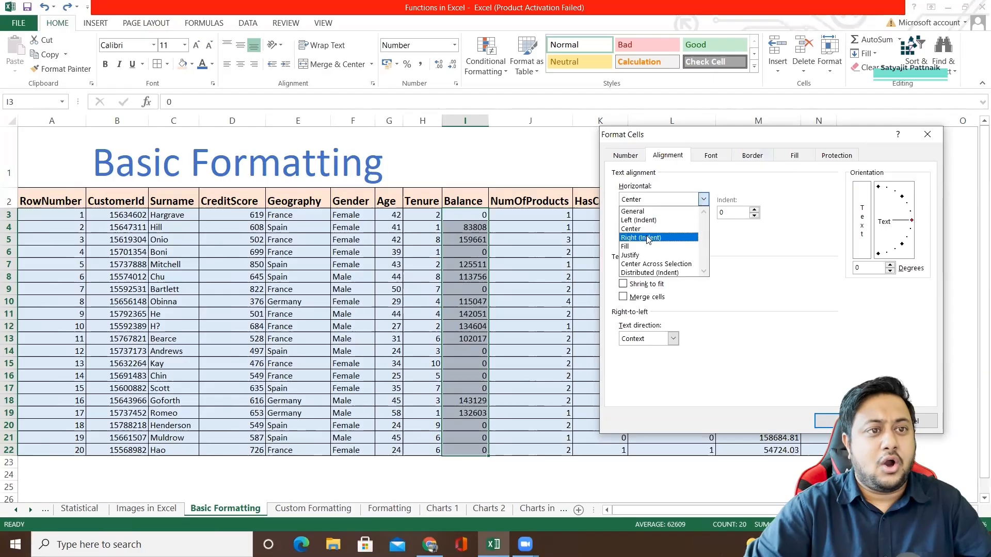
left_click(651, 239)
left_click(703, 226)
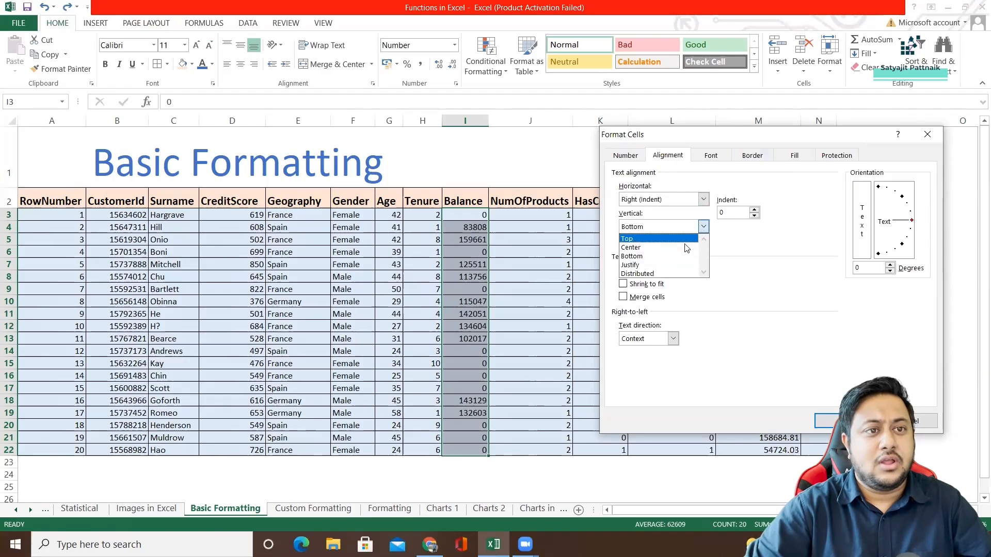
left_click(646, 256)
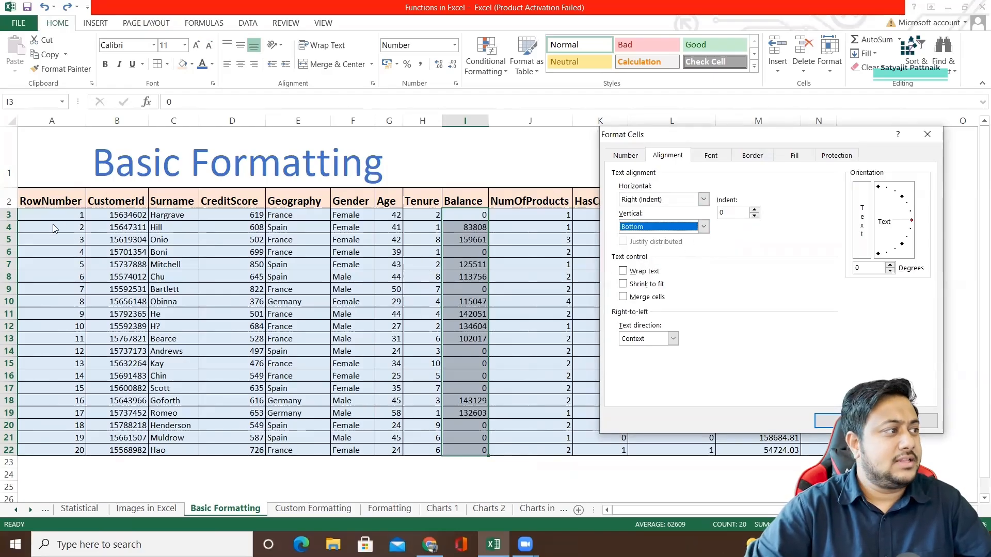
left_click(828, 422)
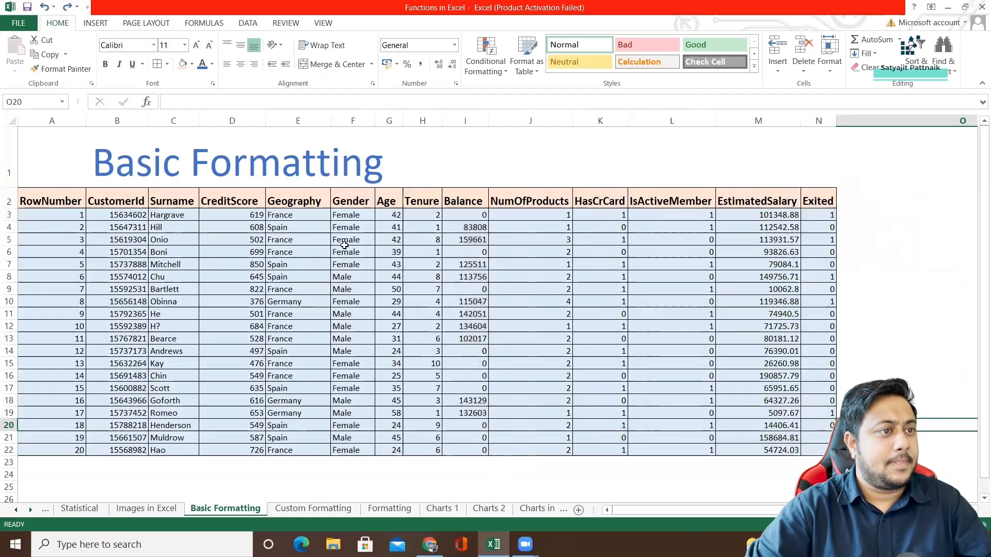
Increase the height of row 3 and choose centered horizontal and vertical alignment for its Balance value.
left_click_drag(467, 215, 467, 252)
left_click_drag(9, 221, 9, 268)
right_click(481, 253)
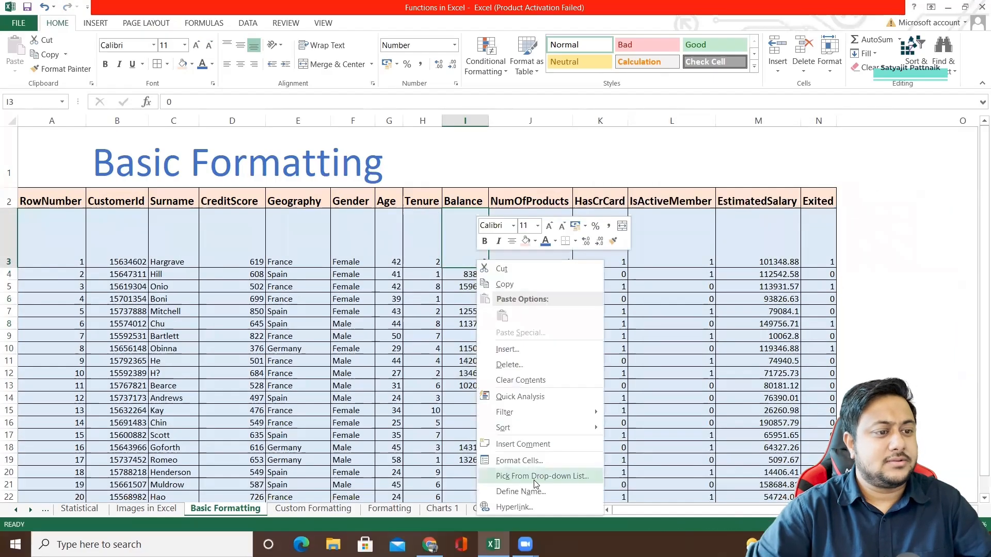
left_click(508, 467)
left_click_drag(488, 236, 738, 151)
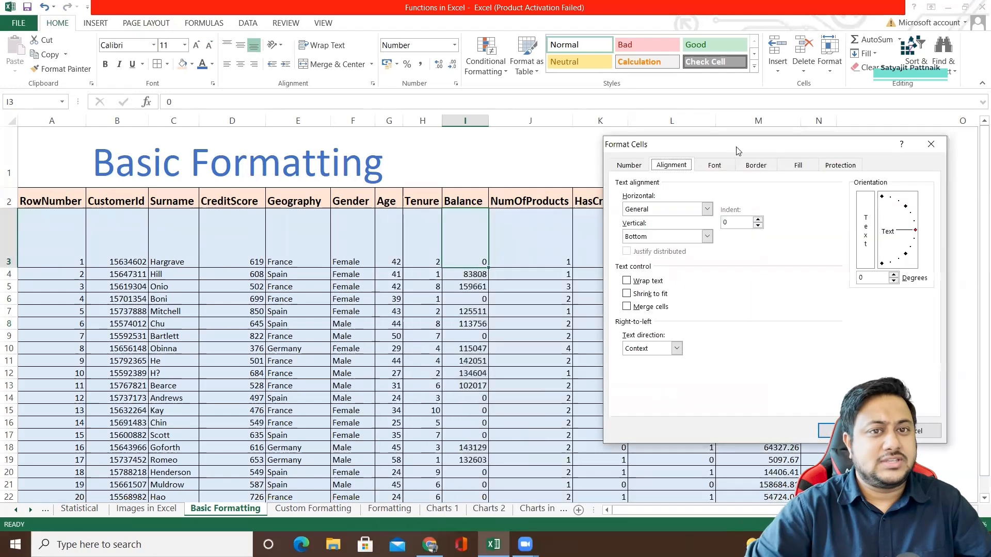
left_click(708, 210)
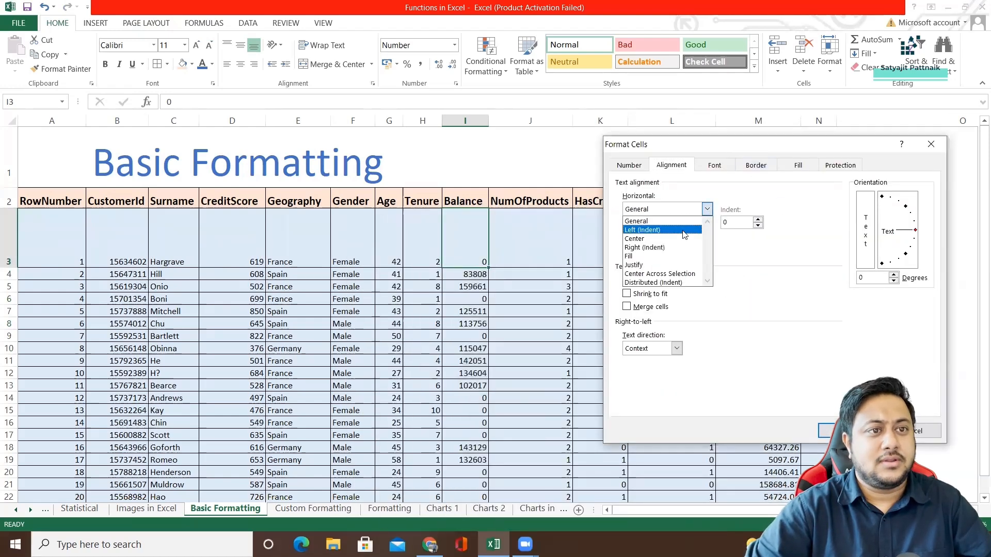
left_click(696, 236)
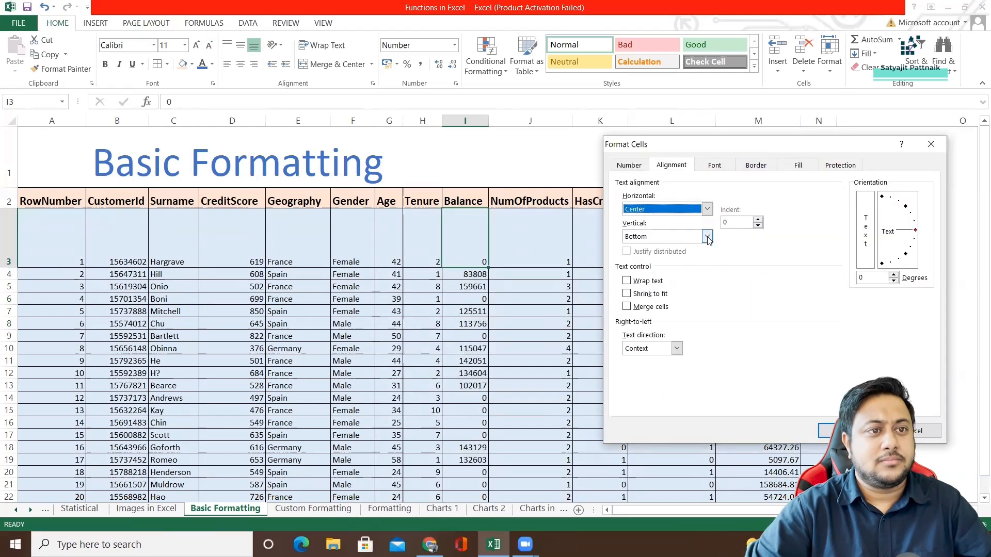
left_click(708, 237)
left_click(651, 257)
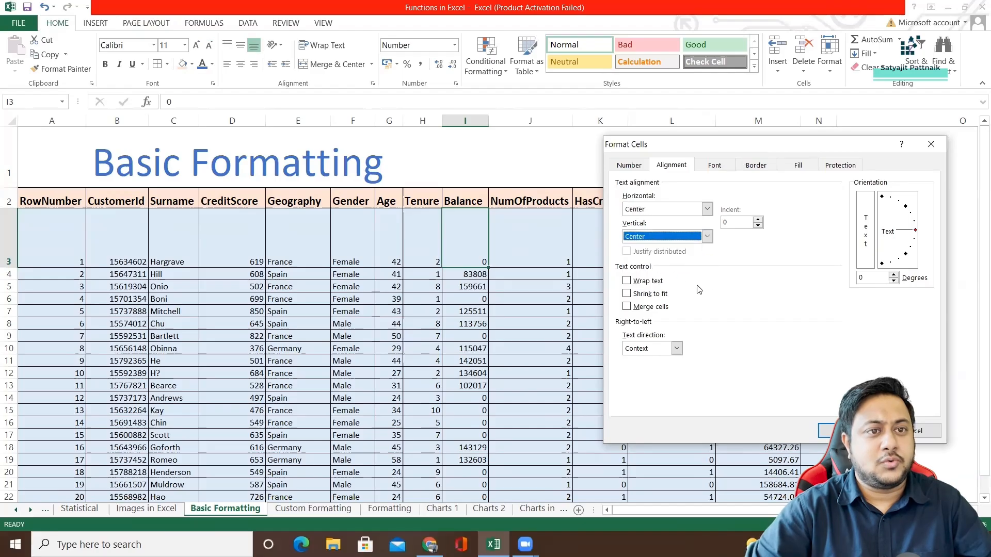
Apply a left indent of 5 with wrapped text to the Balance value in row 3.
left_click(760, 221)
left_click(760, 220)
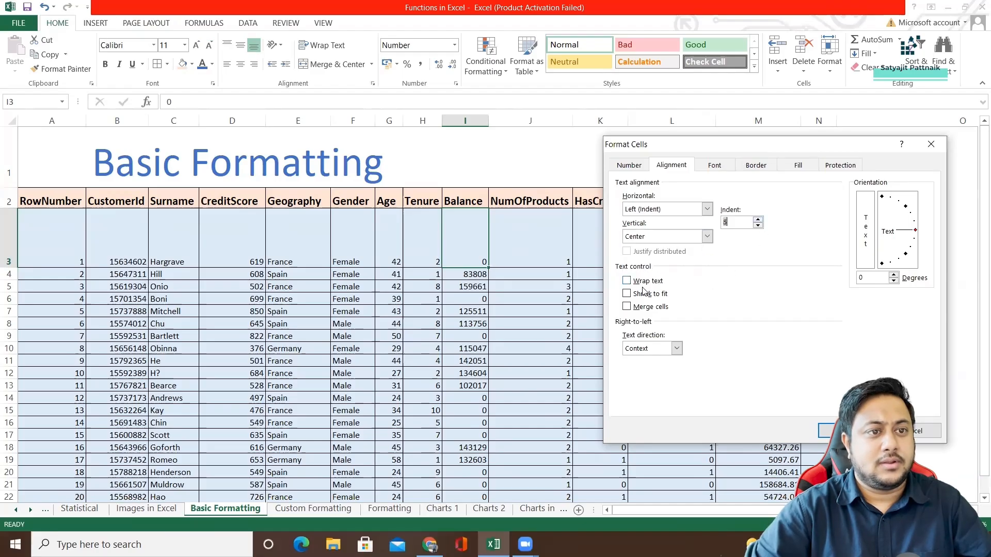
left_click(628, 281)
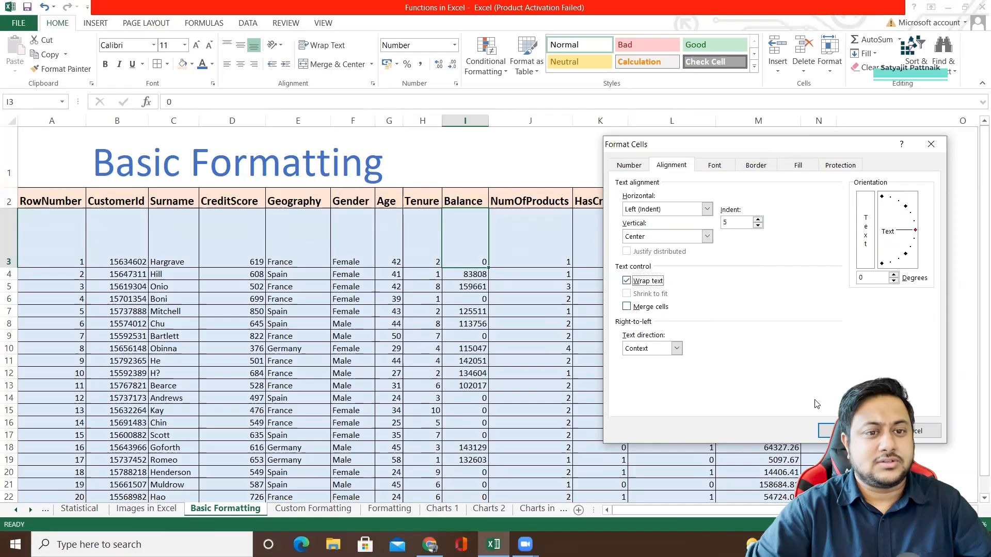
left_click(826, 431)
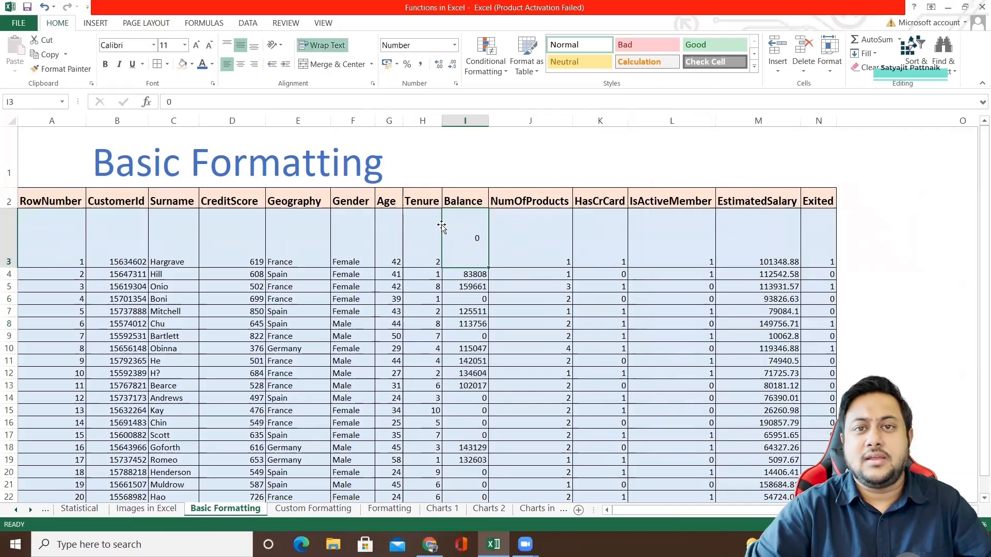
Review the alignment and font options for the Balance value in row 3, and preview other fonts without applying any.
right_click(468, 252)
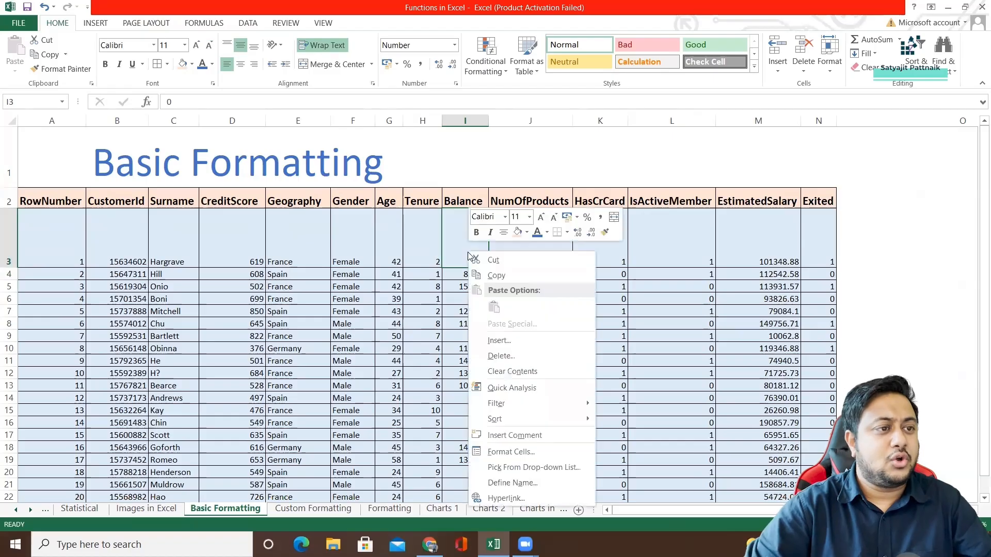
left_click(511, 452)
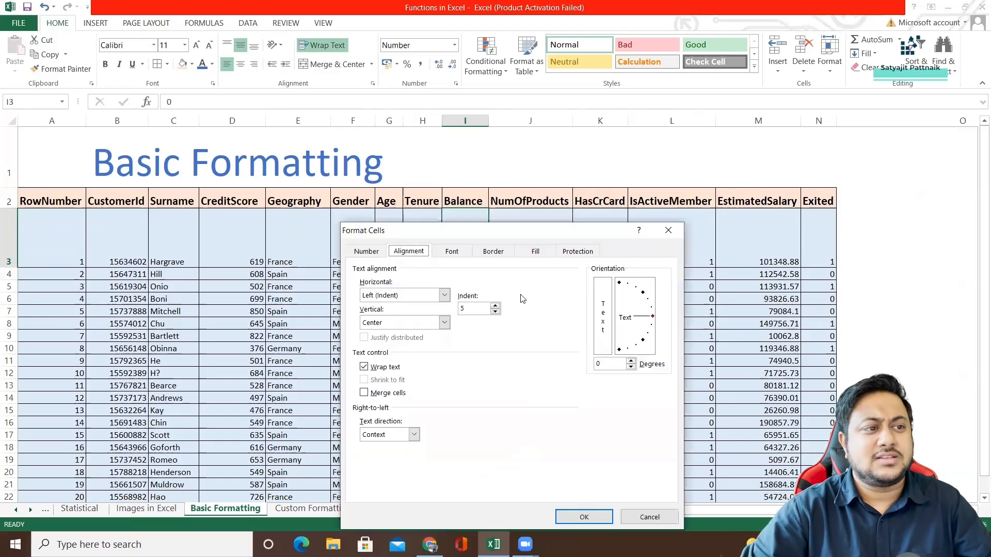
left_click_drag(448, 232, 457, 232)
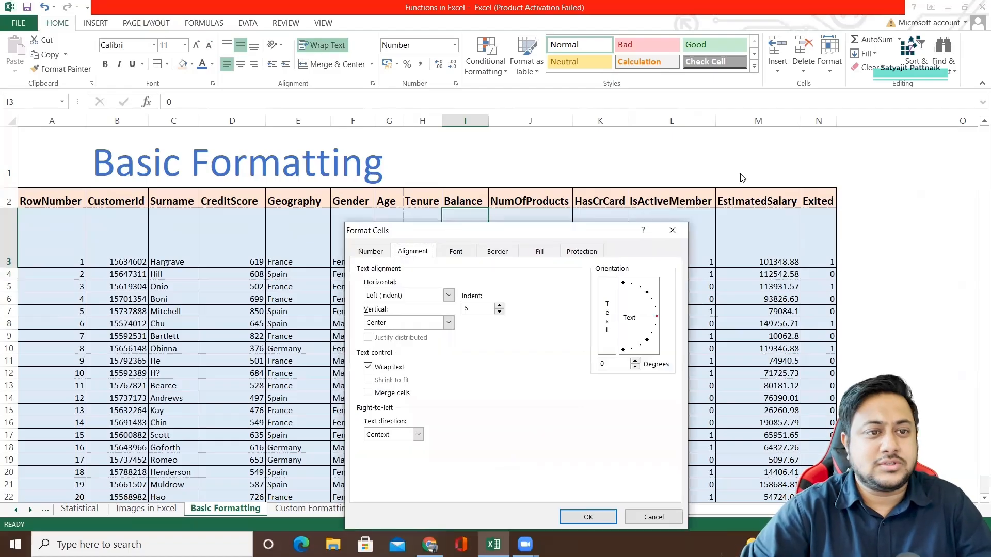
left_click_drag(743, 178, 743, 178)
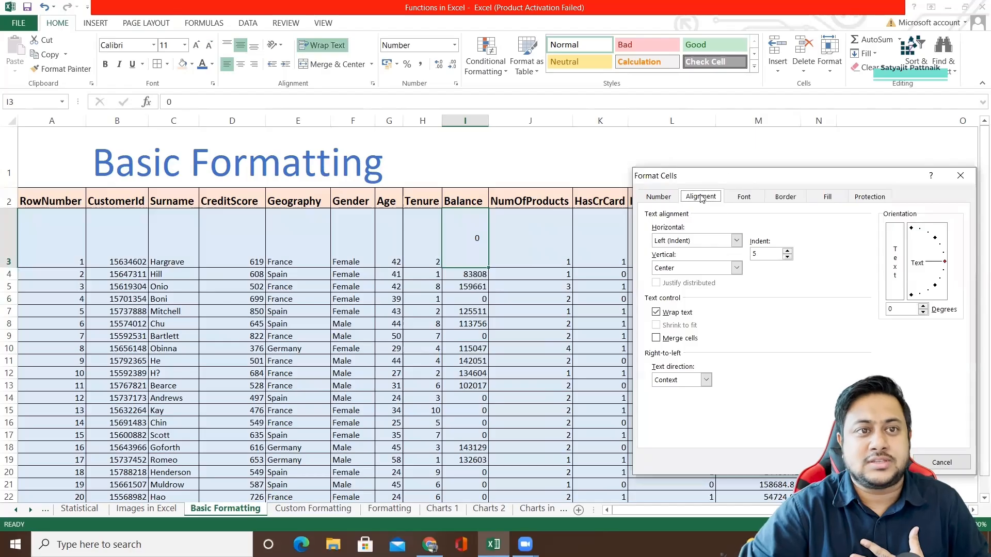
left_click(745, 201)
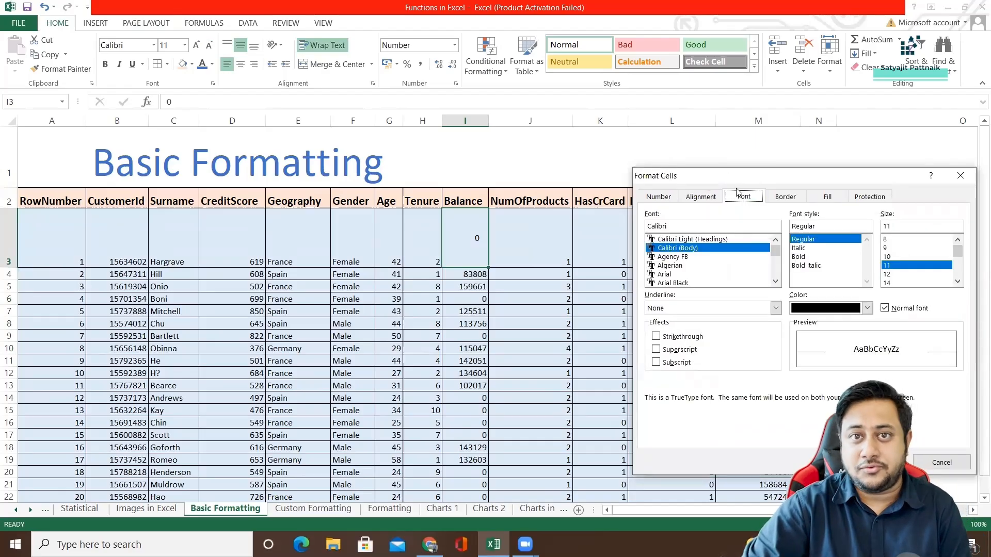
left_click_drag(785, 179, 690, 150)
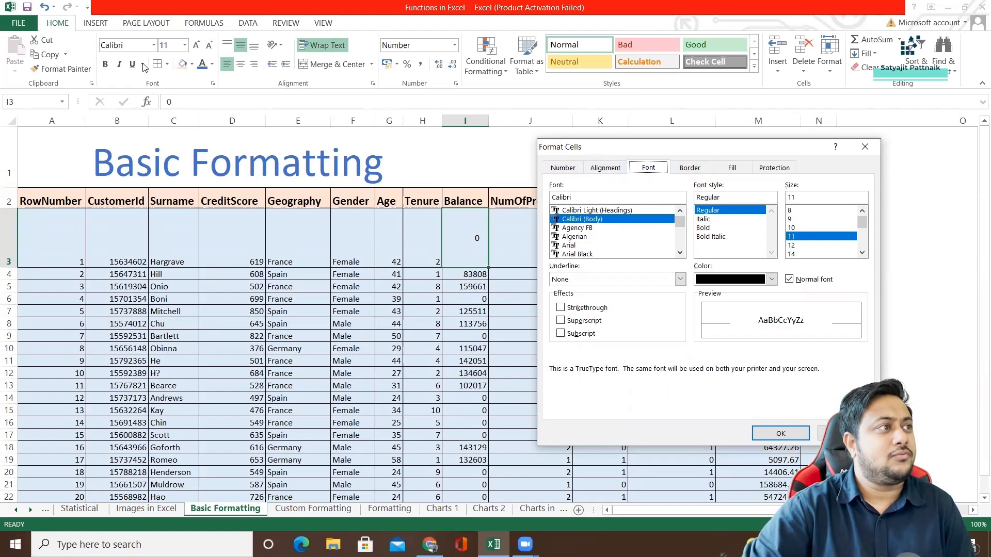
left_click(865, 147)
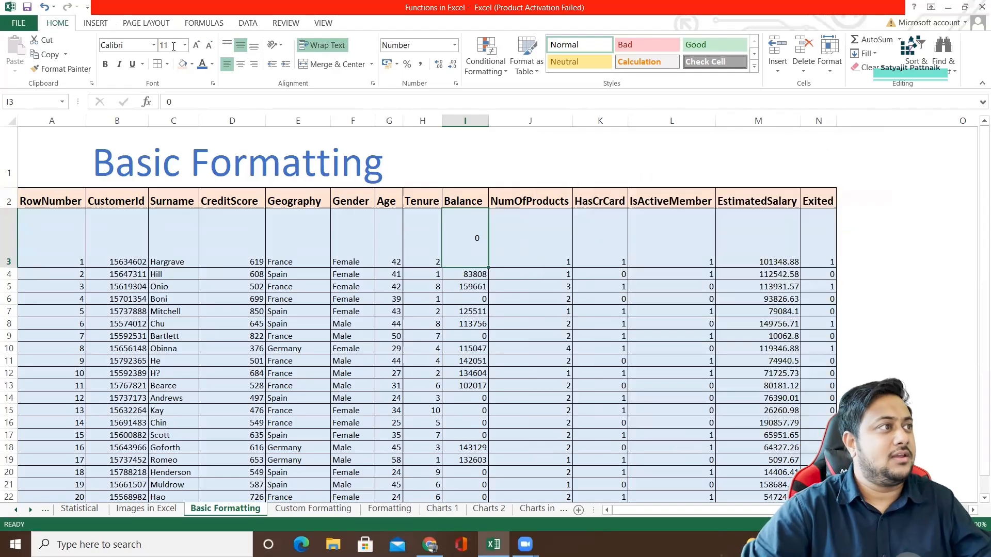
left_click(153, 45)
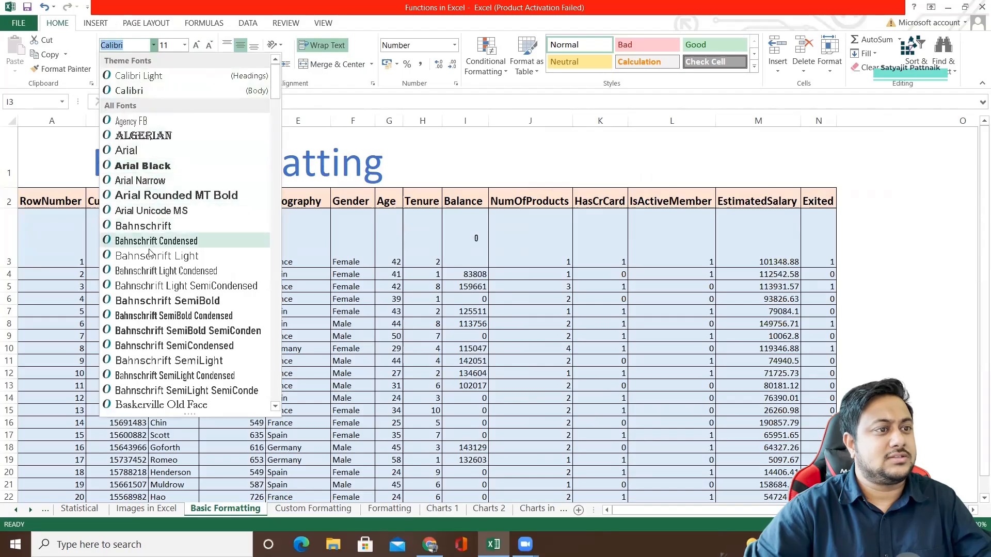
left_click(474, 235)
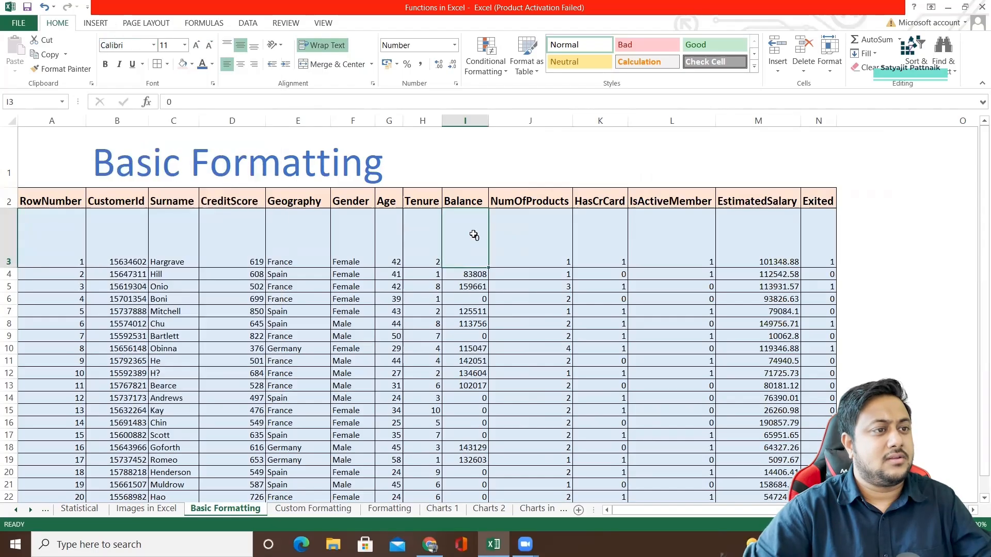
Set the font of the whole Balance column to Arial Black.
left_click(465, 120)
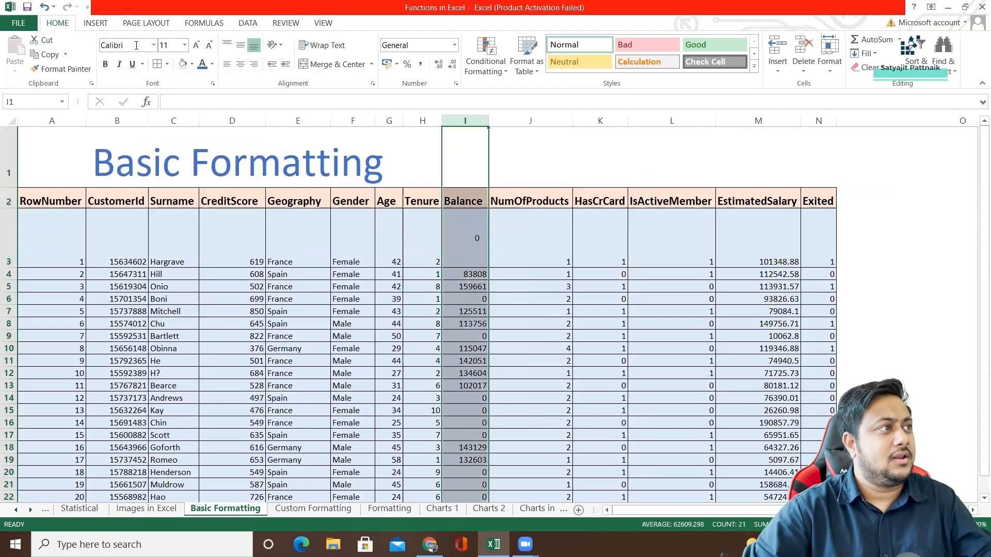
left_click(153, 45)
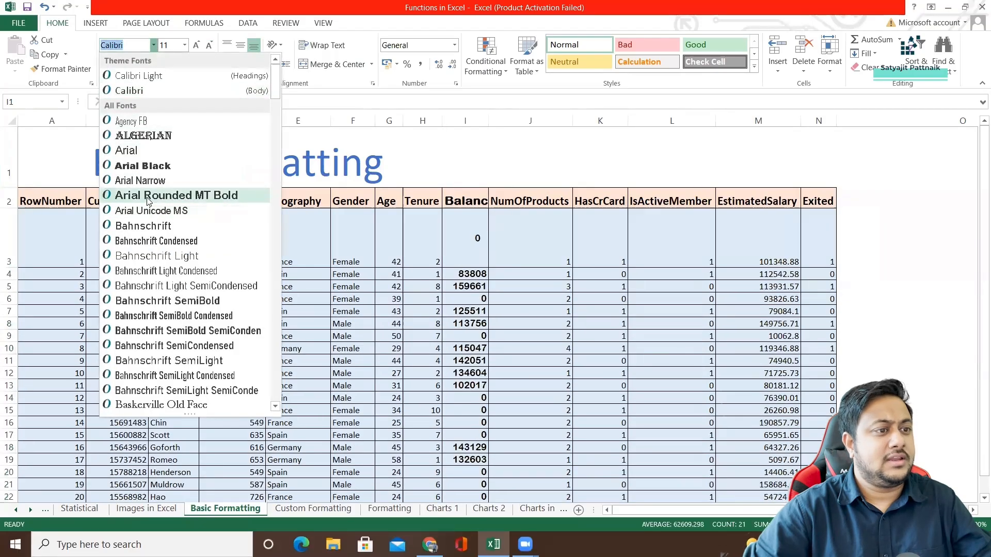
left_click(157, 166)
right_click(463, 245)
key("Escape")
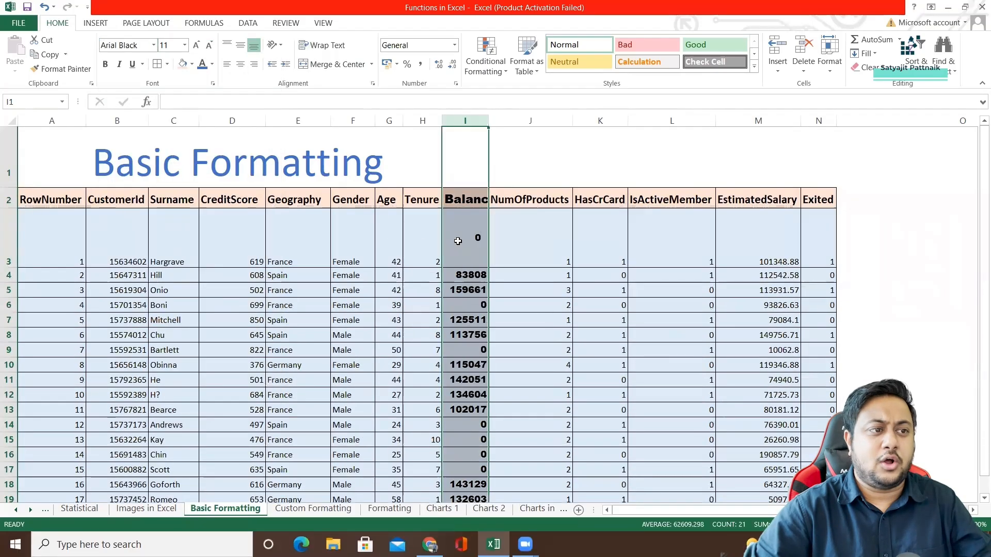
Change the Balance column's font to Arial Rounded MT Bold through the cell formatting options, and autofit the column width.
right_click(458, 241)
left_click(496, 362)
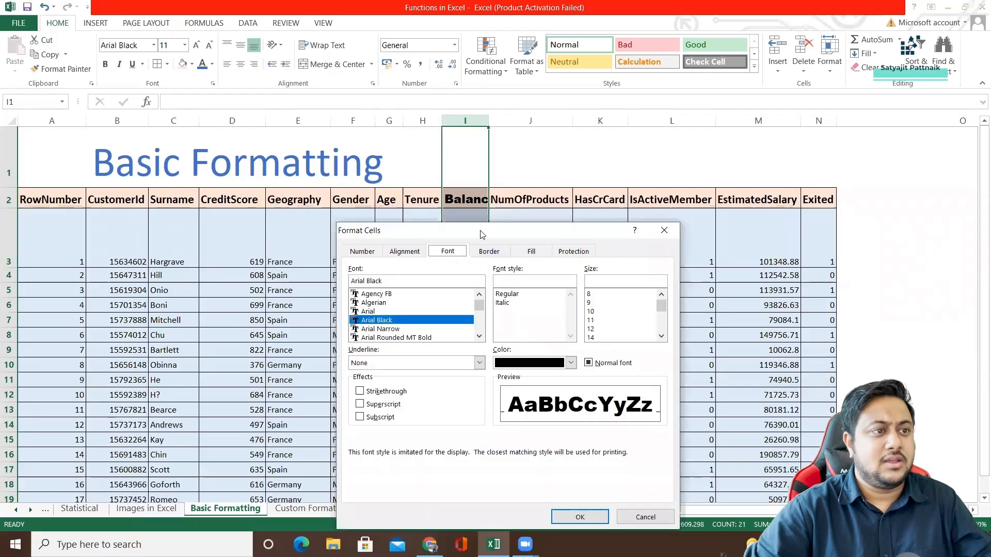
left_click_drag(480, 235, 700, 156)
left_click(594, 224)
left_click(596, 233)
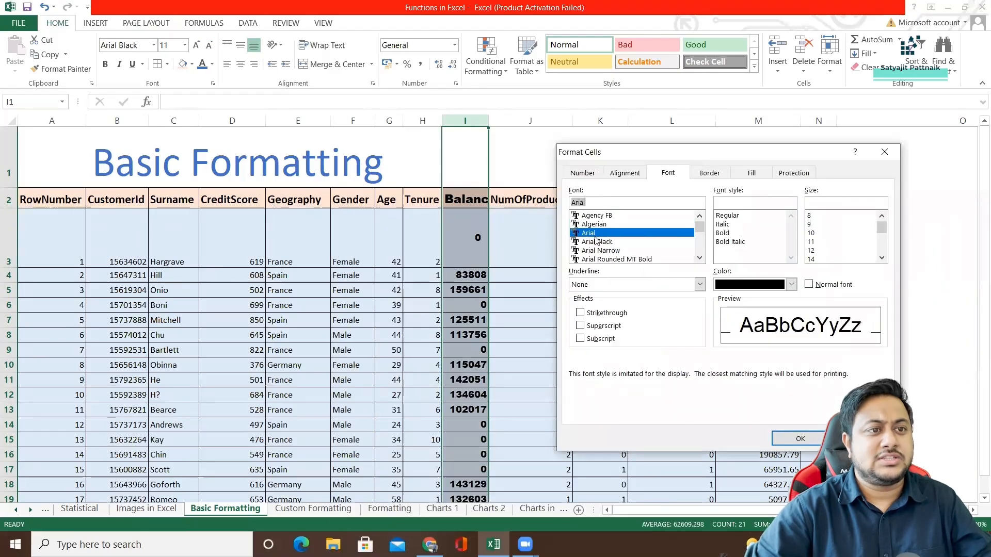
left_click(617, 259)
left_click(800, 439)
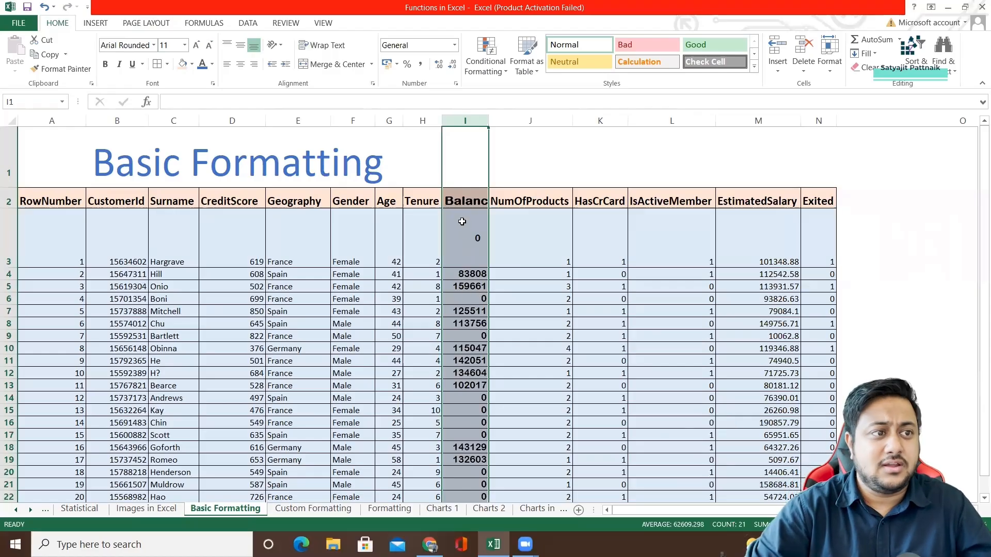
double_click(489, 120)
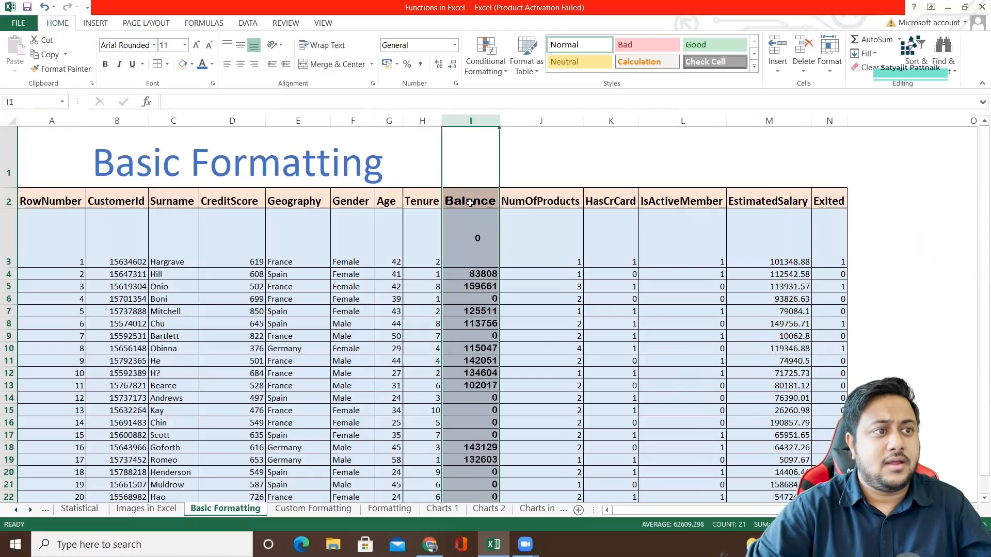
Try a thick solid border line style on the Balance column and check its cells.
right_click(470, 203)
left_click(524, 345)
left_click(505, 212)
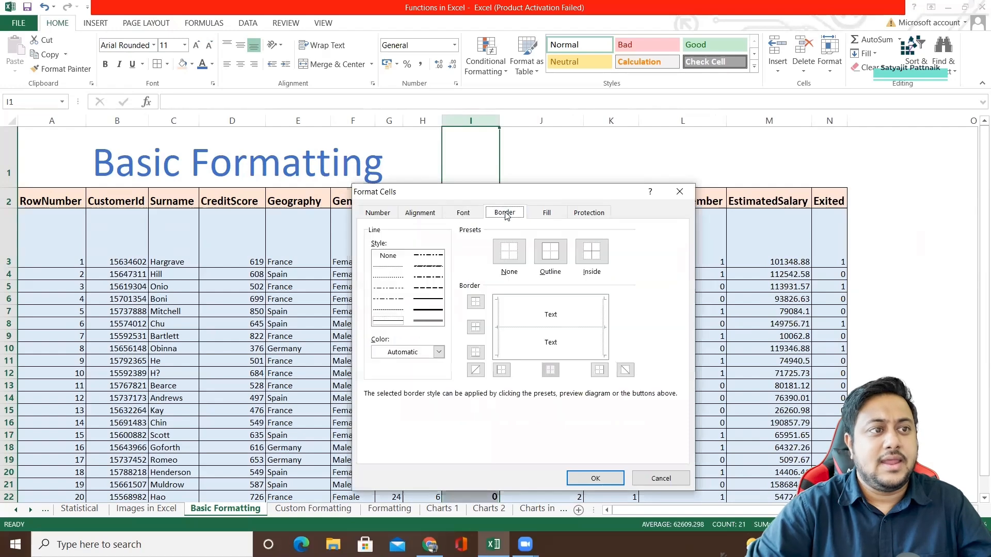
left_click_drag(516, 196, 742, 158)
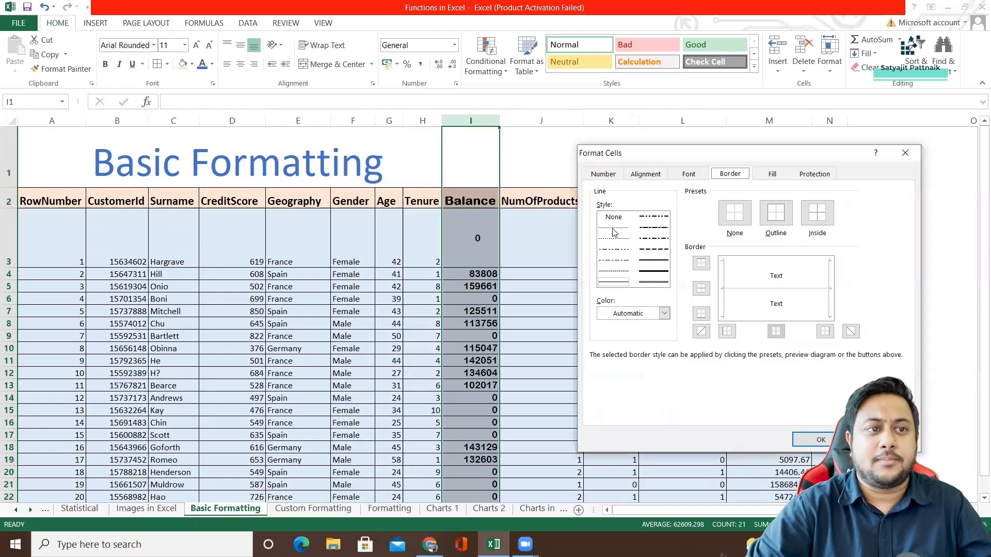
left_click(654, 271)
left_click(821, 442)
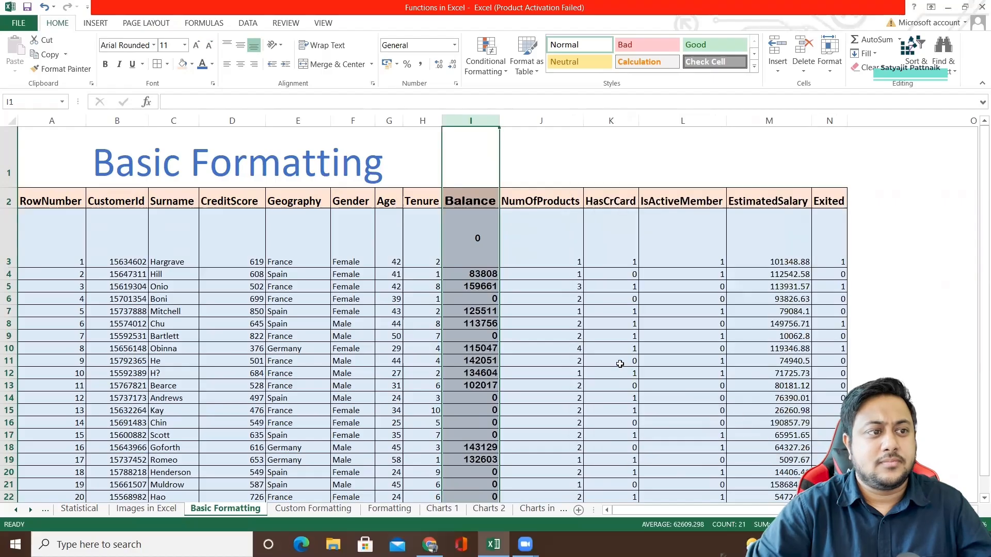
left_click(526, 274)
left_click(474, 247)
left_click(469, 273)
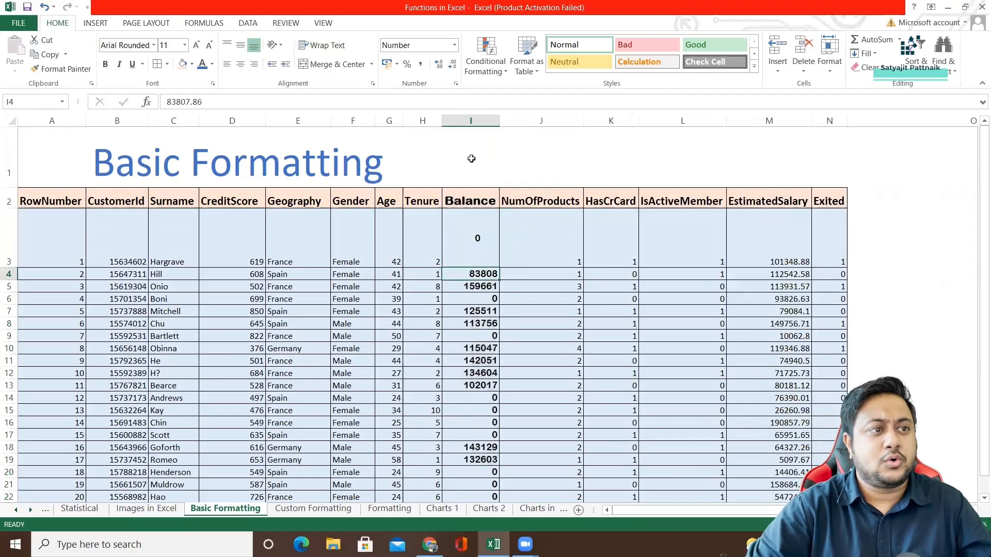
Fill the whole Balance column with a gold background color, and undo the fill.
left_click(471, 121)
right_click(468, 193)
left_click(499, 333)
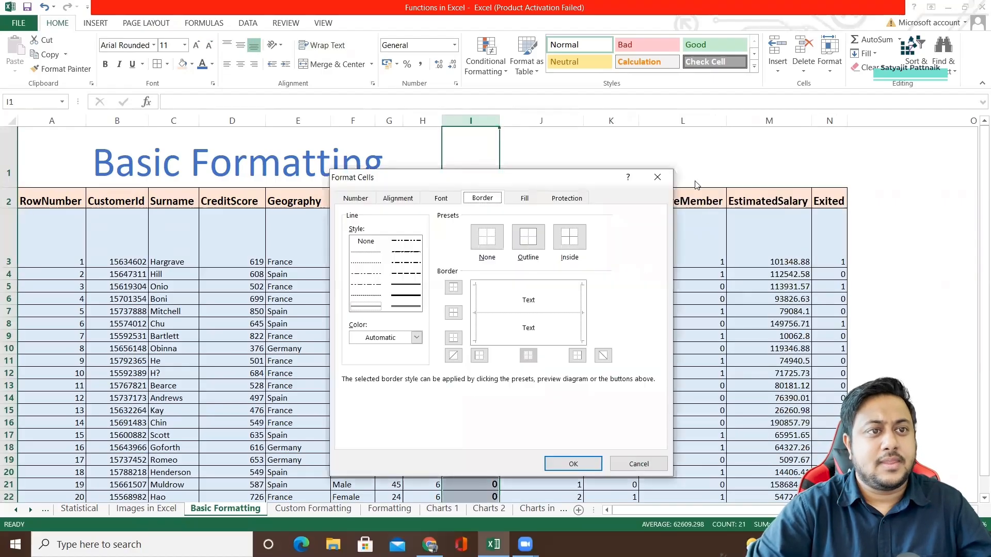
left_click(522, 198)
left_click_drag(532, 178, 793, 170)
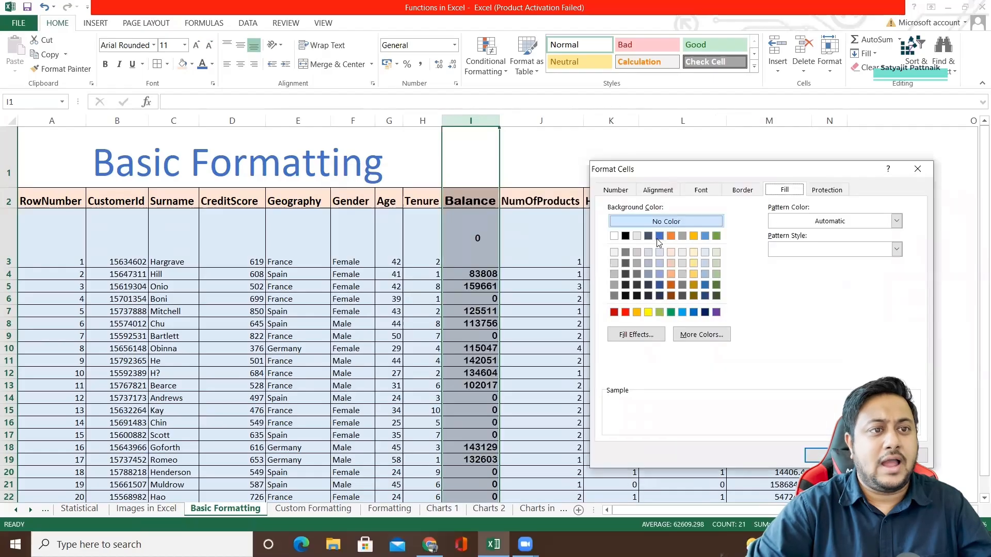
left_click(693, 235)
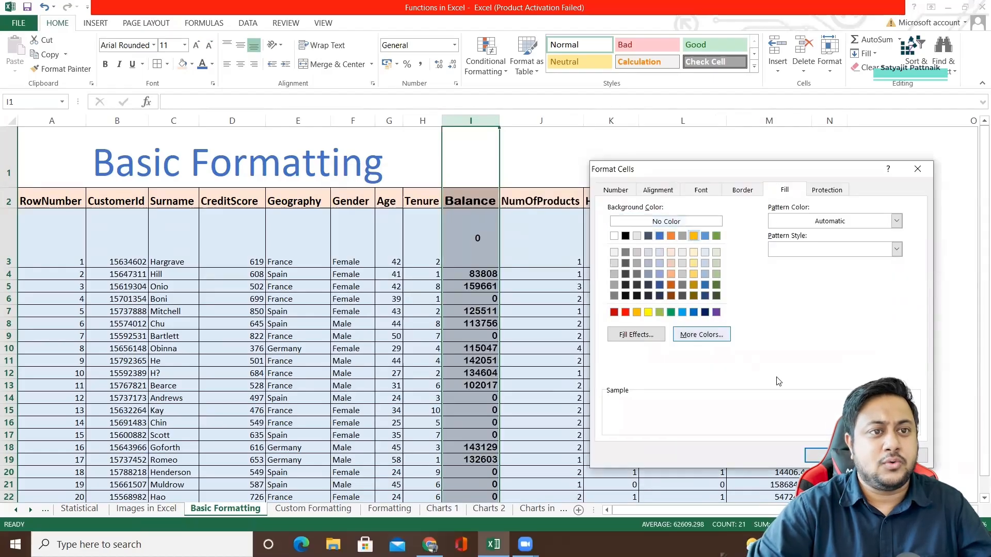
left_click(829, 455)
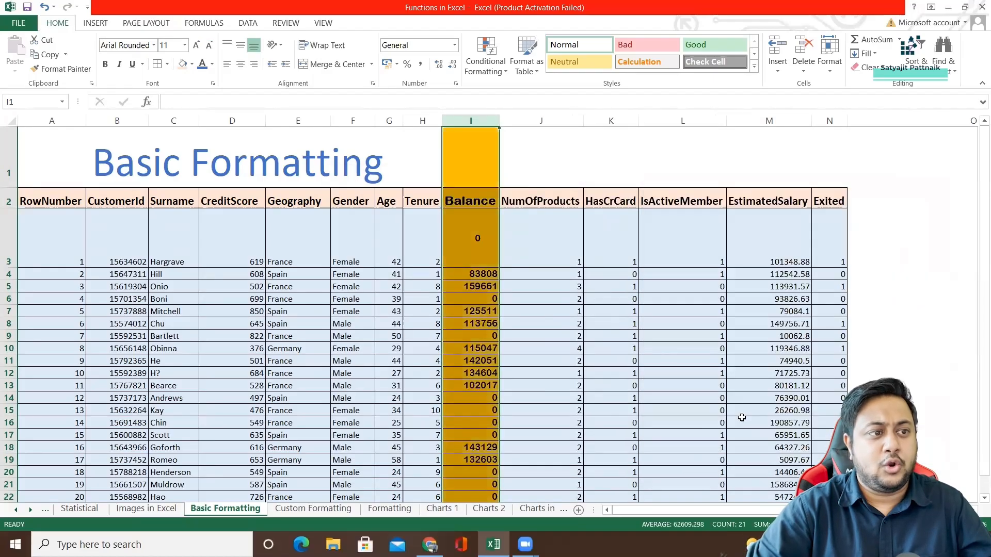
left_click(593, 288)
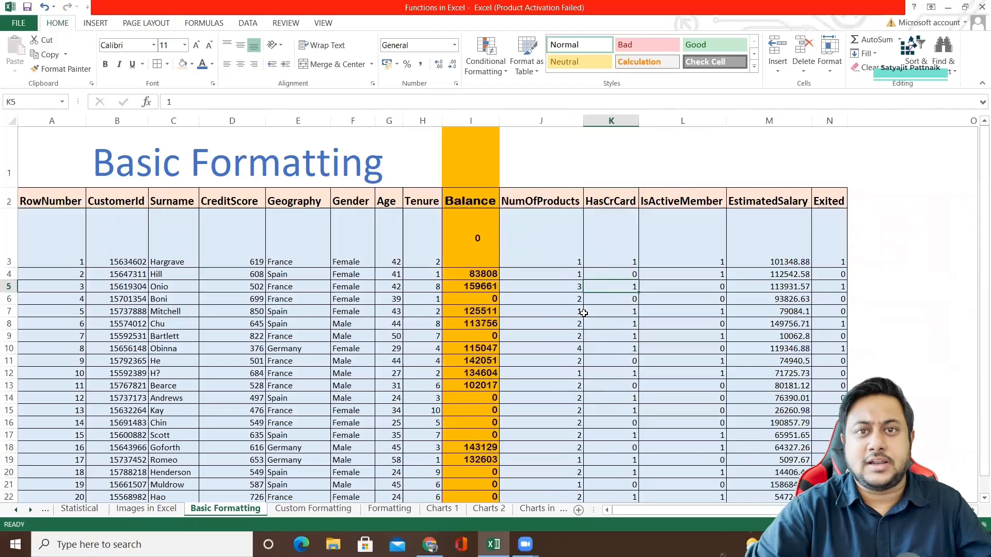
key("ctrl+z")
Apply a two-color gradient fill, white to blue with Diagonal up shading, to all values in the Balance column.
left_click(474, 202)
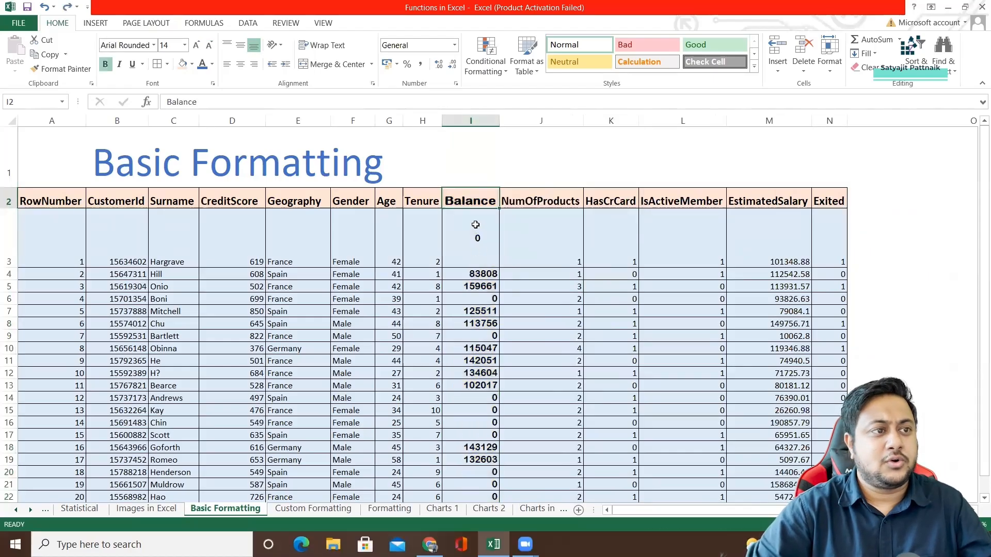
left_click(475, 225)
scroll(475, 224, "down", 2)
left_click(490, 316, "shift")
scroll(460, 316, "up", 2)
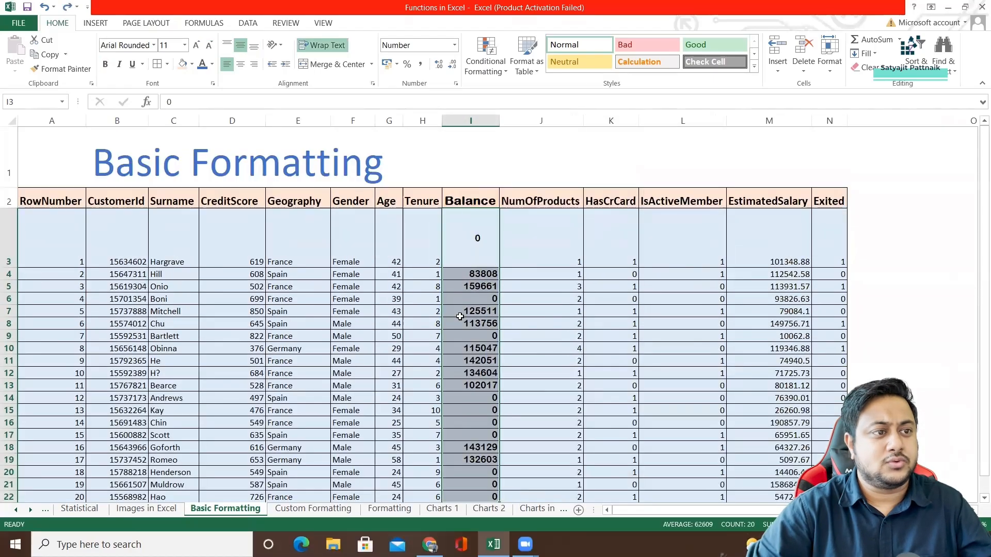
right_click(460, 317)
left_click(509, 266)
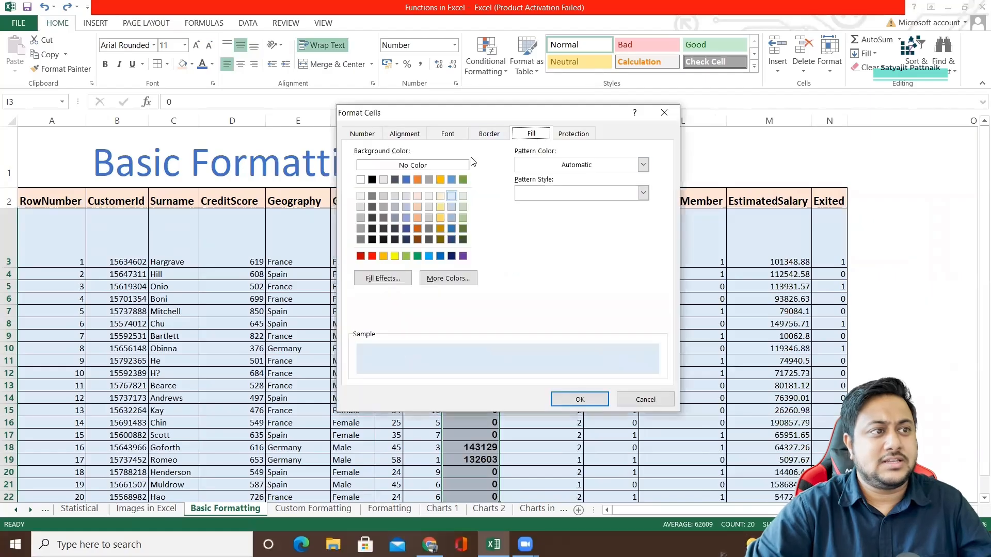
left_click(440, 197)
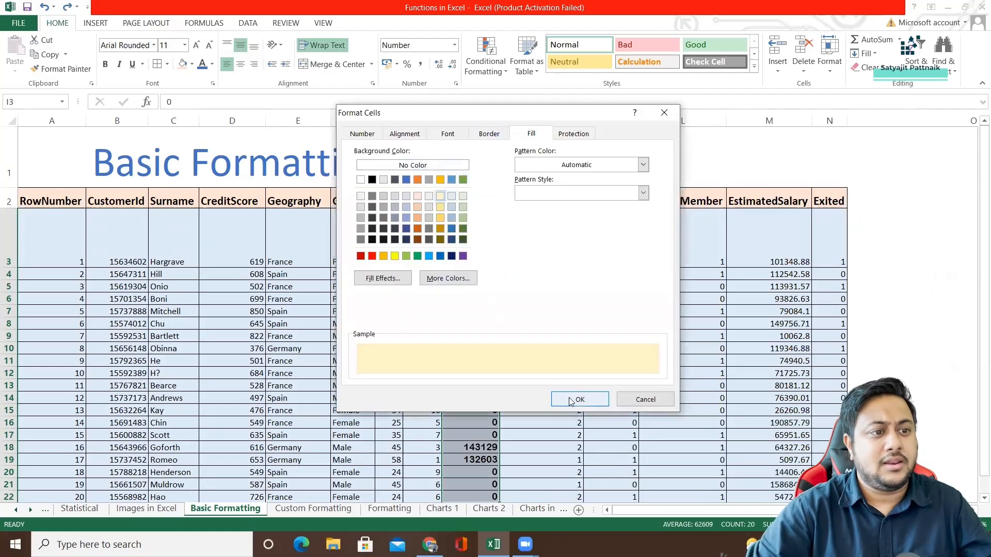
left_click(388, 282)
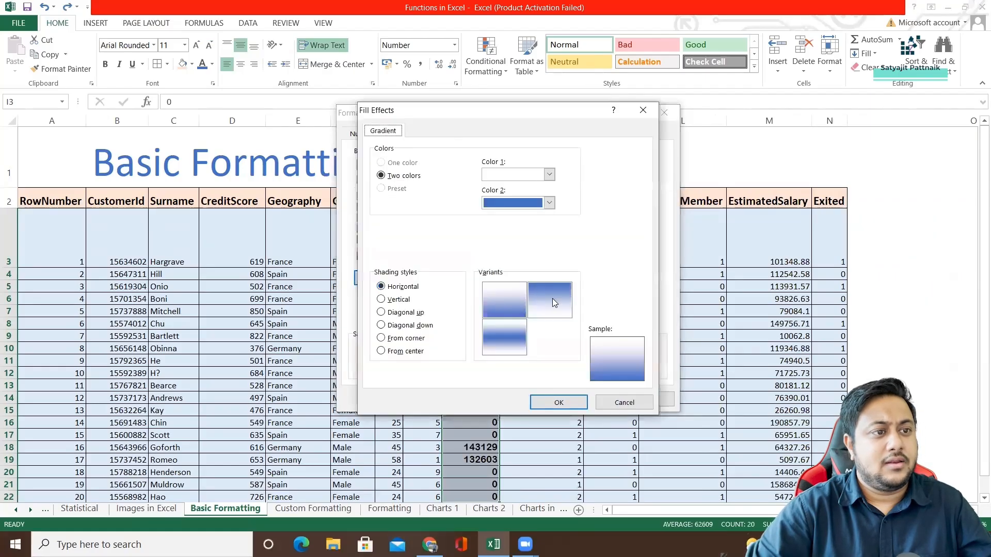
left_click(395, 300)
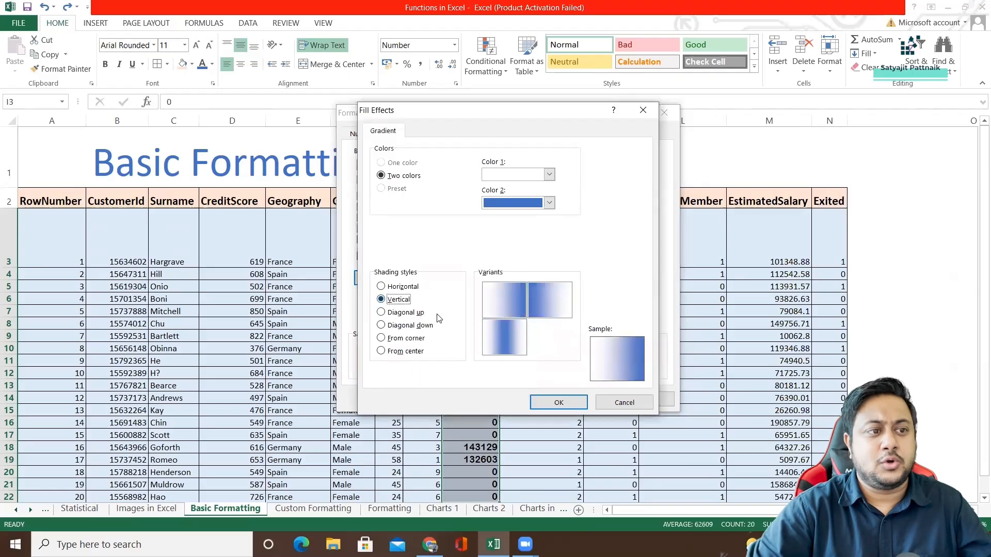
left_click(409, 313)
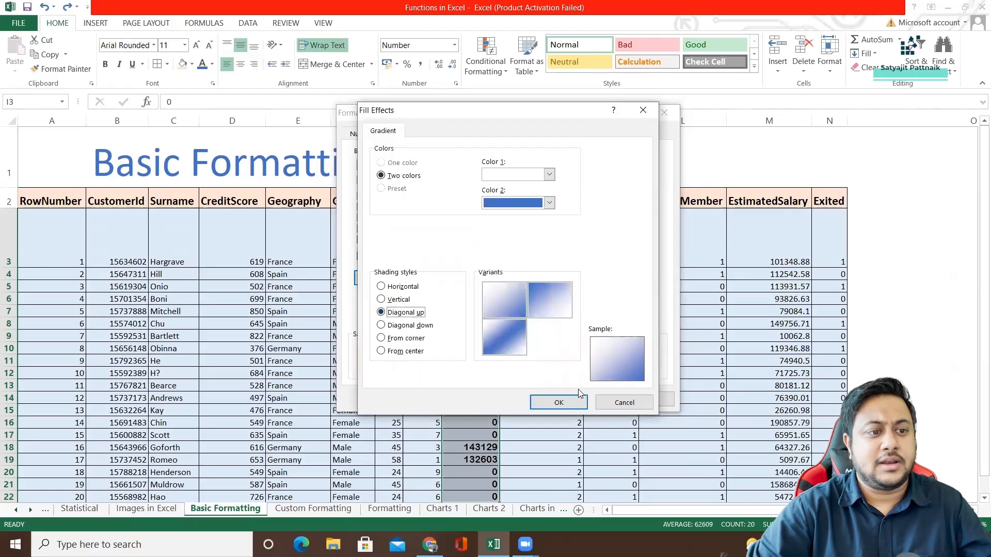
left_click(555, 402)
left_click(556, 402)
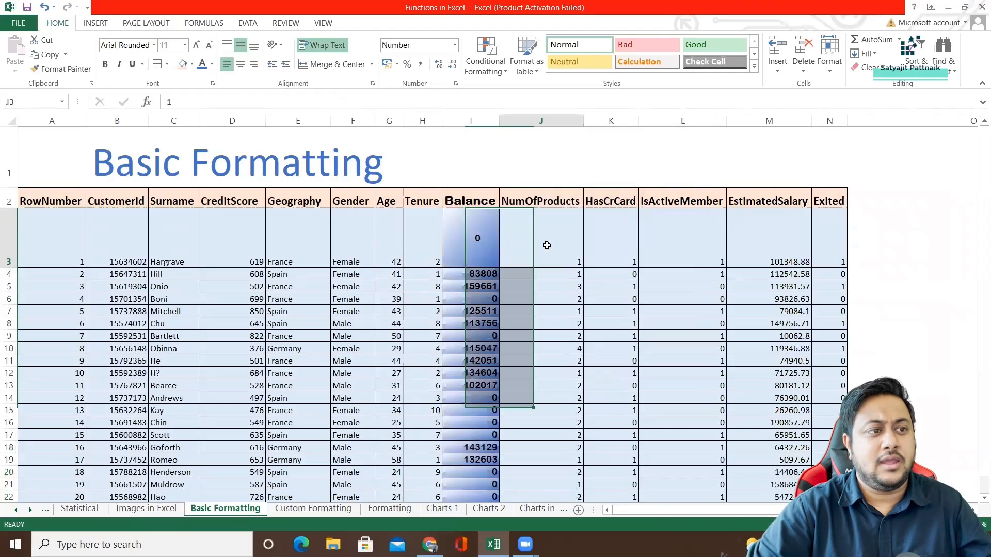
Examine the gradient fill on the first Balance value against its neighbouring cells.
key("Right")
left_click(471, 234)
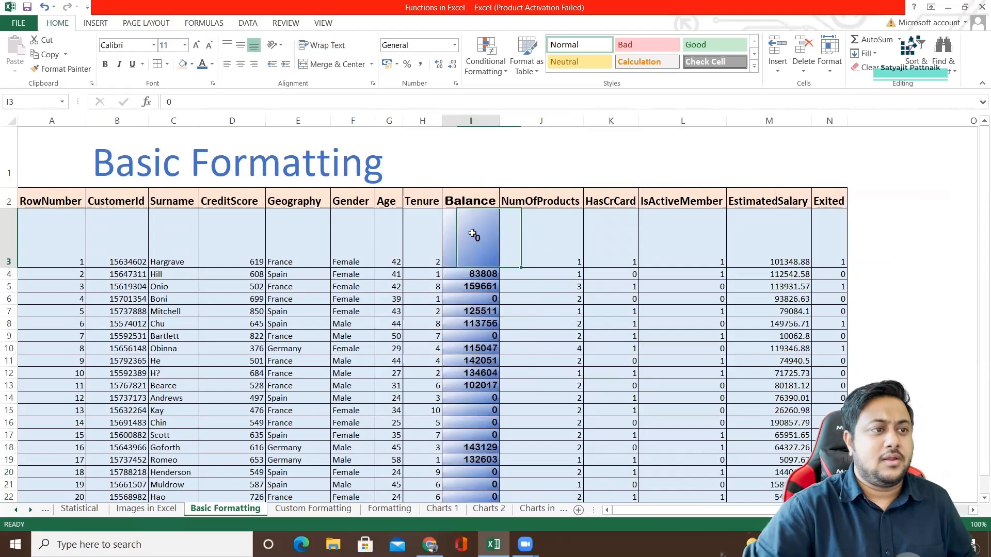
left_click(415, 245)
left_click(470, 241)
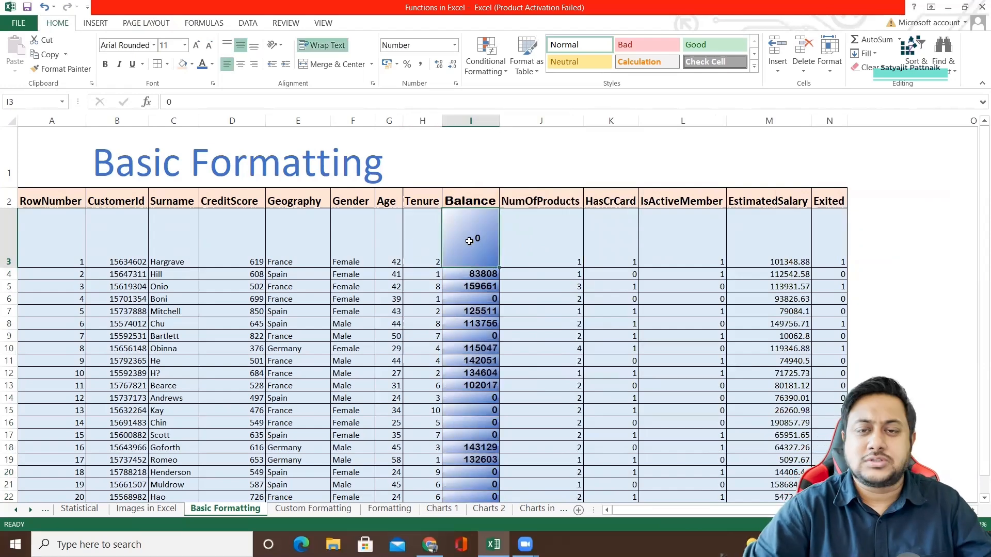
left_click(517, 240)
left_click(489, 244)
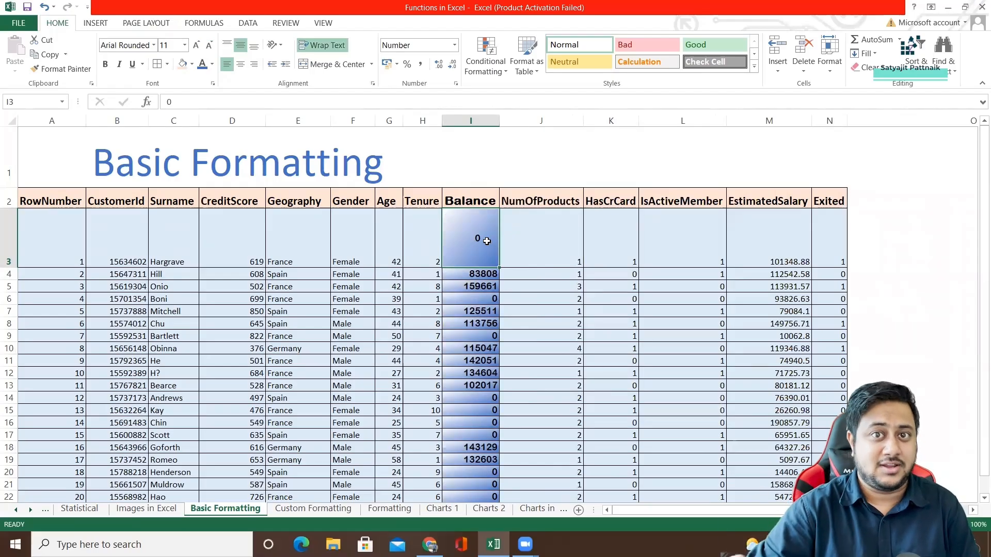
left_click(517, 244)
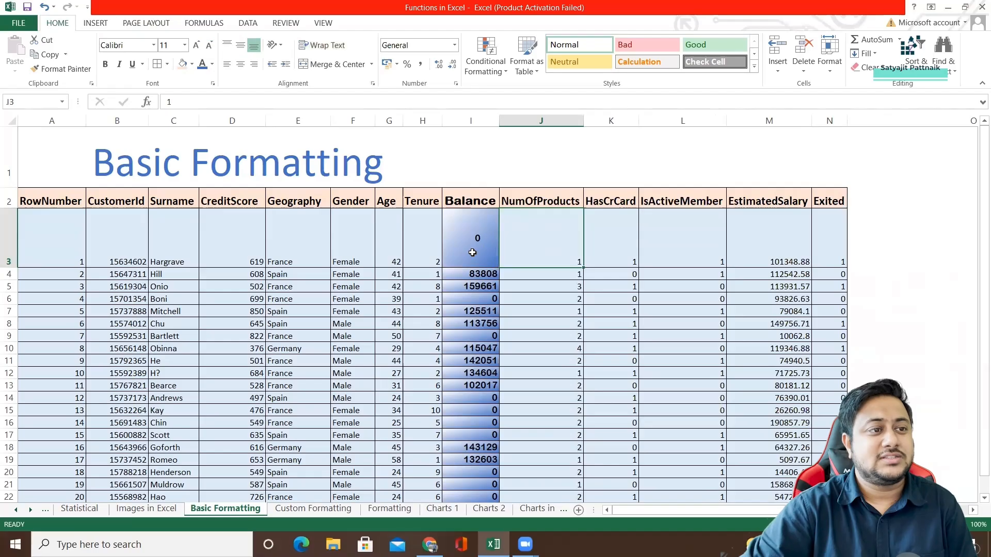
Review the protection, fill, number, alignment and font categories of the cell formatting options for the Balance values, changing nothing.
left_click_drag(473, 252, 478, 324)
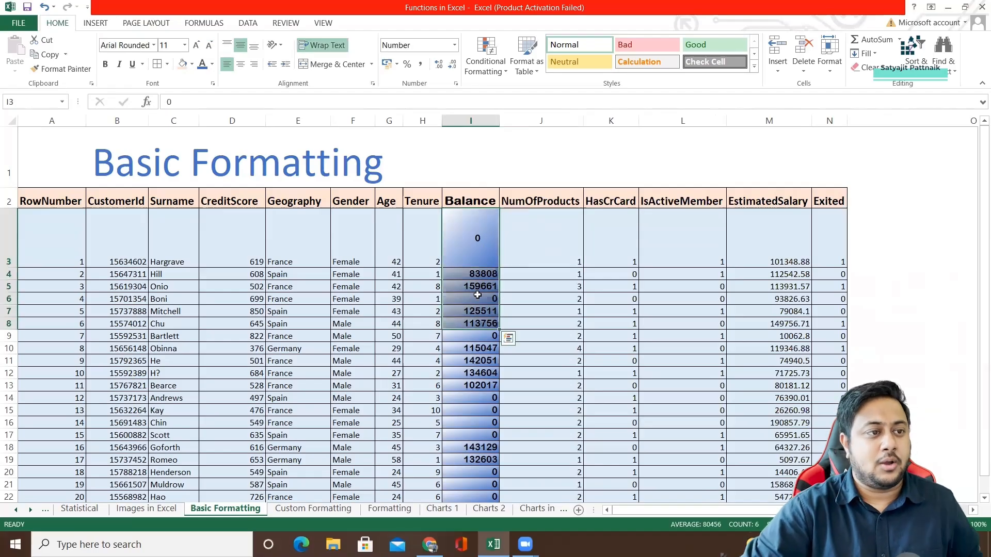
scroll(480, 304, "down", 2)
left_click(480, 321, "shift")
right_click(473, 267)
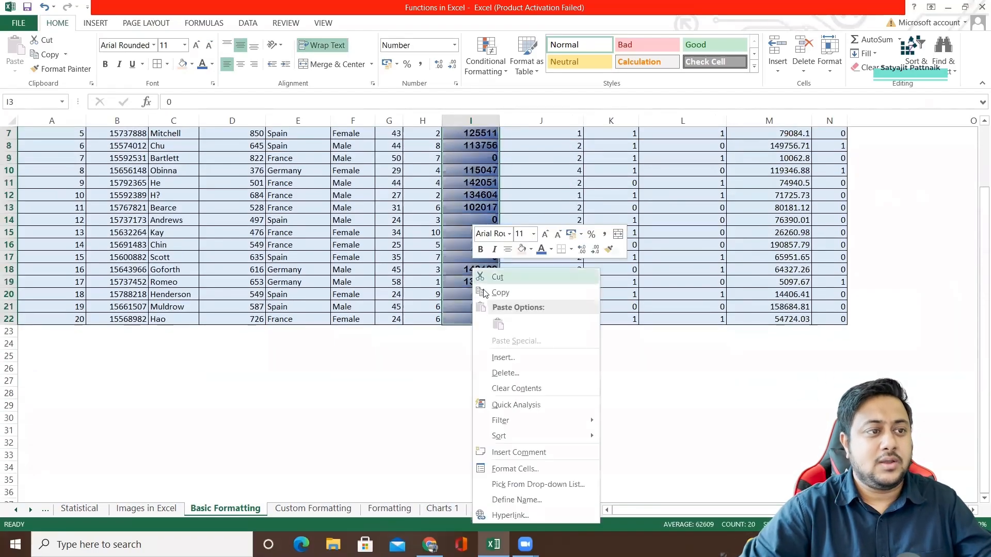
left_click(525, 465)
left_click(577, 250)
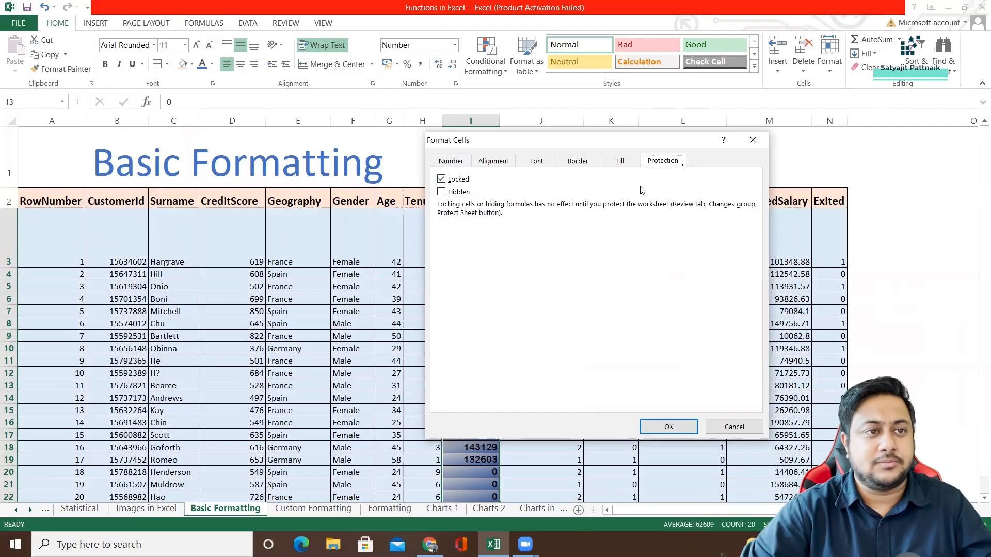
left_click(620, 161)
left_click(519, 162)
left_click(450, 161)
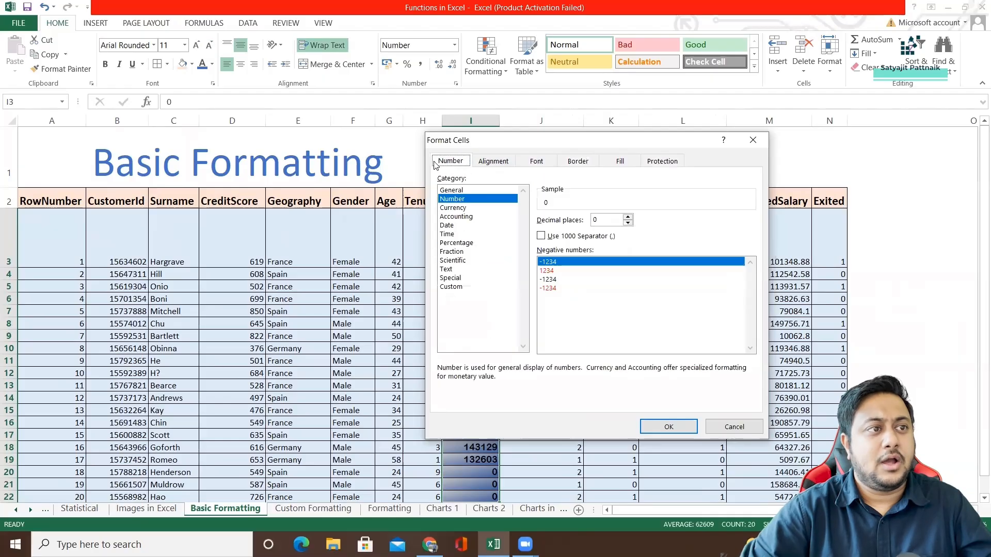
left_click(493, 161)
left_click(539, 162)
left_click(450, 161)
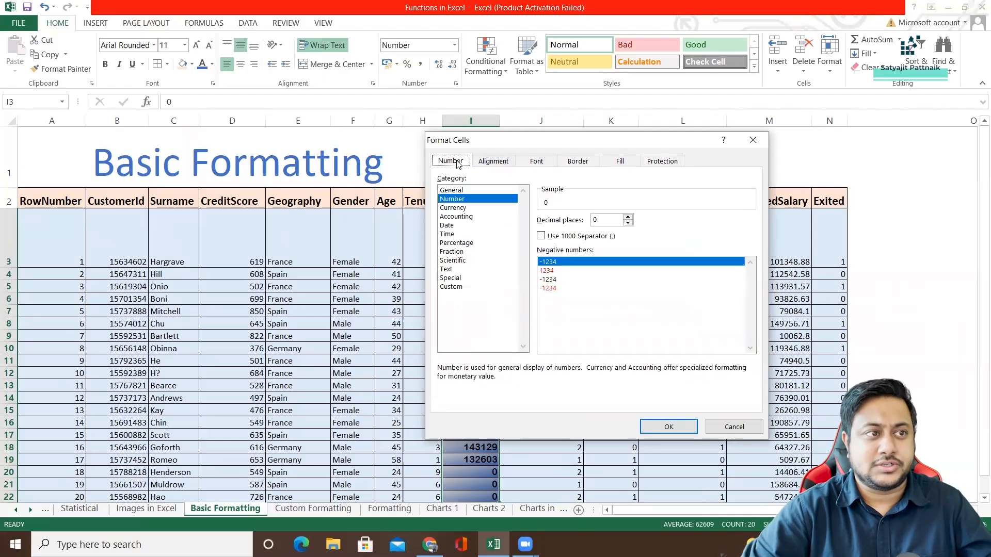
left_click(493, 161)
left_click(757, 140)
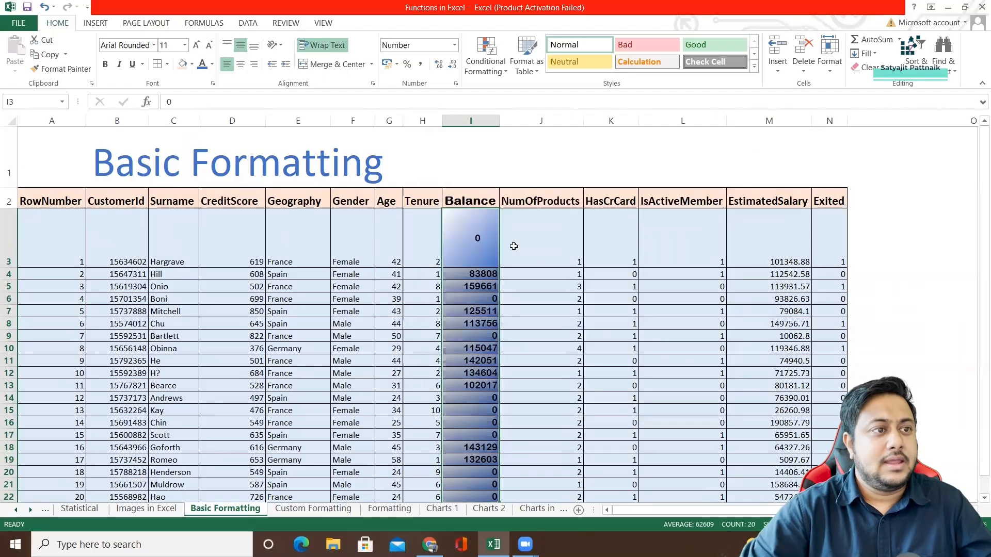
left_click(535, 244)
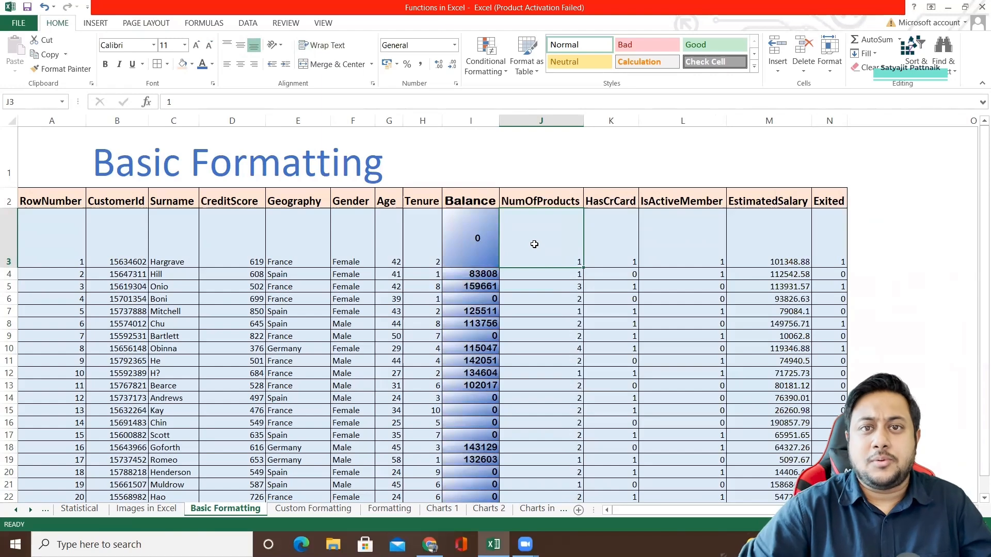
left_click(465, 243)
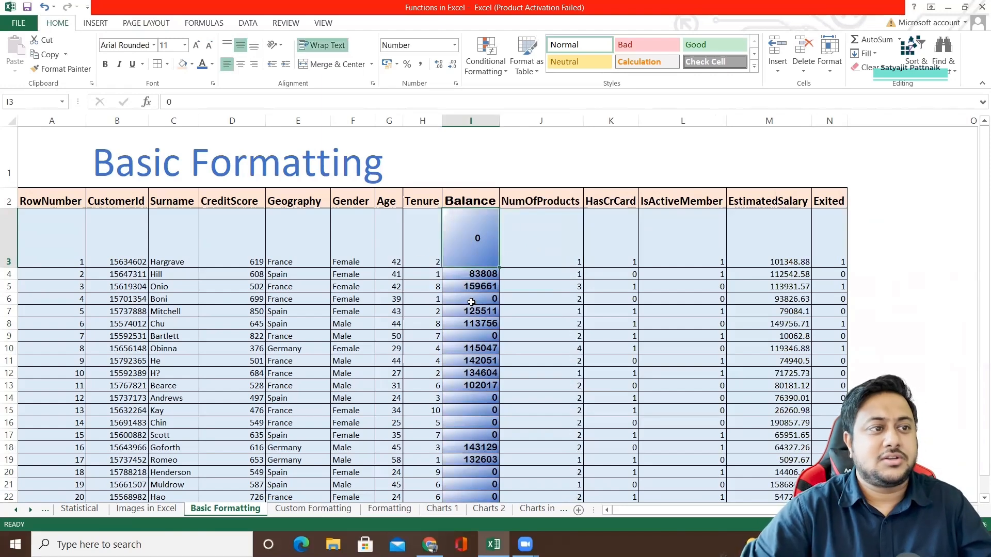
scroll(479, 370, "down", 2)
key("ctrl+shift+Down")
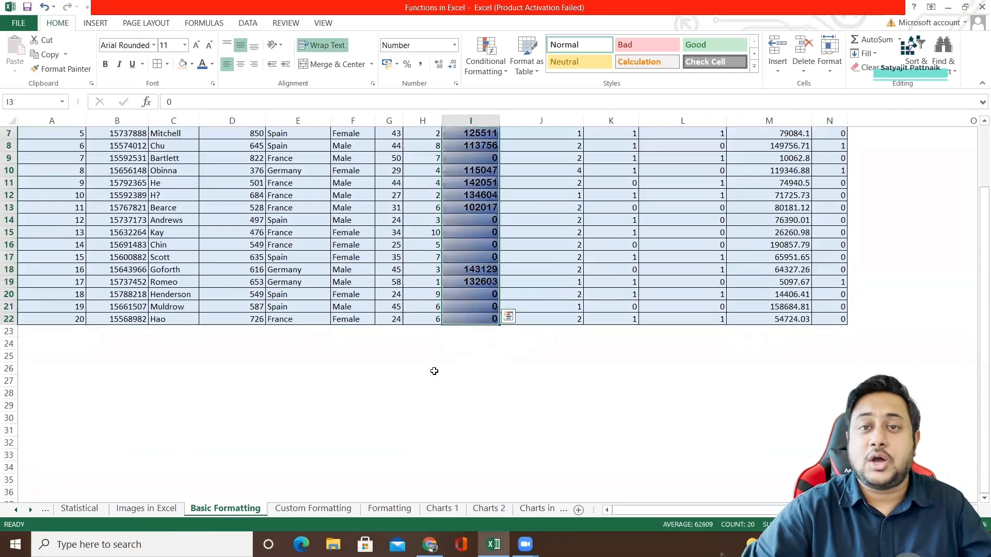
left_click(412, 347)
left_click(237, 354)
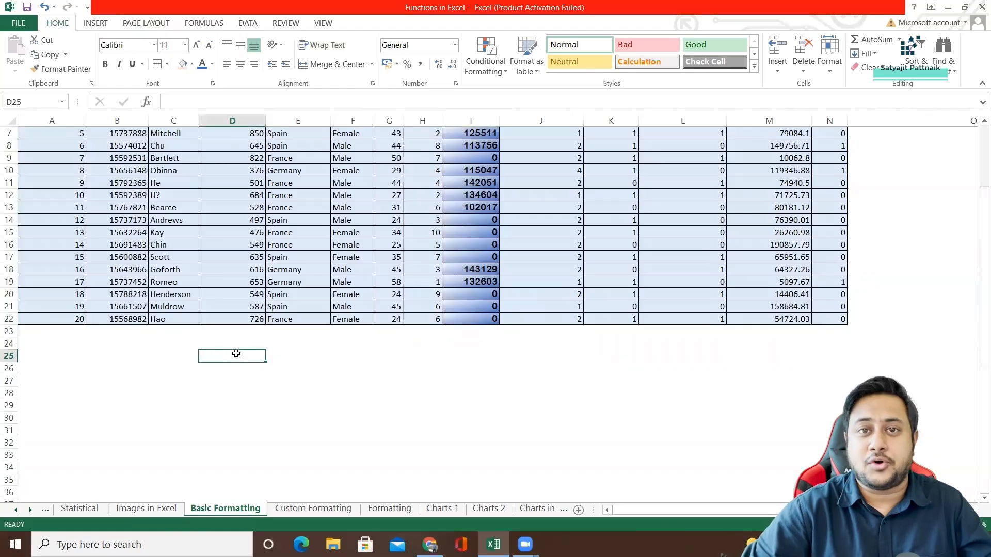
Enter the heading "Date Formatting" in cell A25 below the table.
left_click(47, 351)
type("Date")
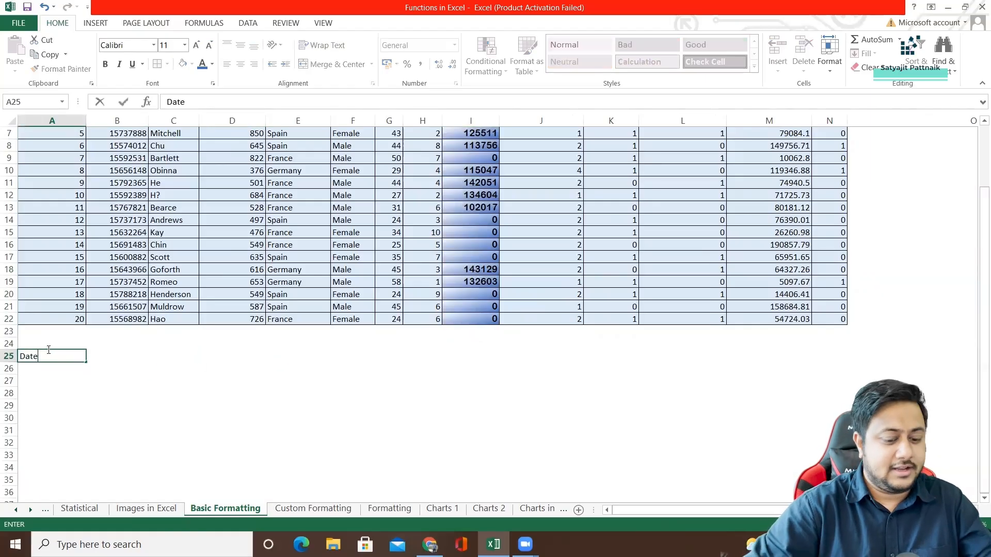
type(" Formatting")
key("Return")
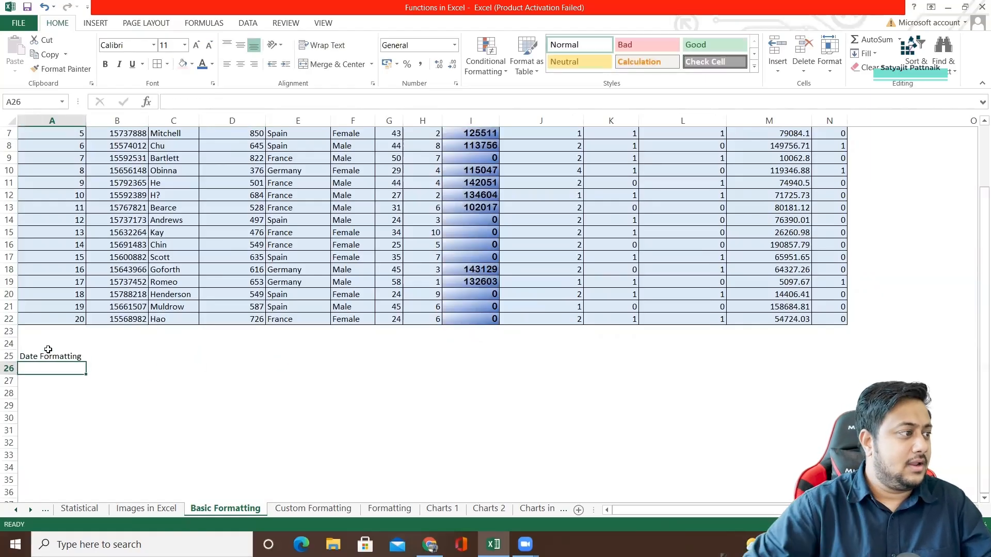
Format the Date Formatting heading as bold, size 20, with a light orange fill, and widen column A to fit it.
left_click(45, 356)
left_click(165, 45)
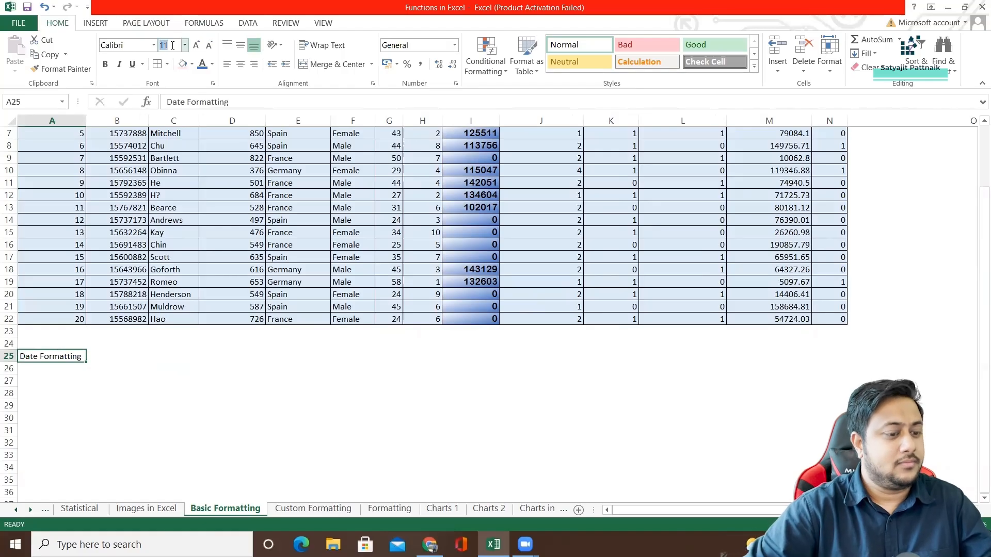
type("20")
key("Return")
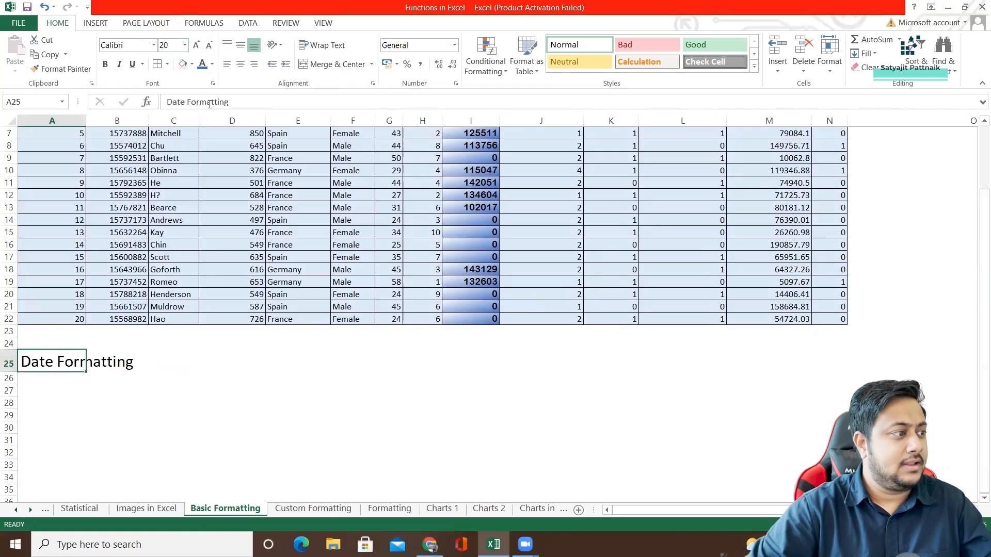
key("ctrl+b")
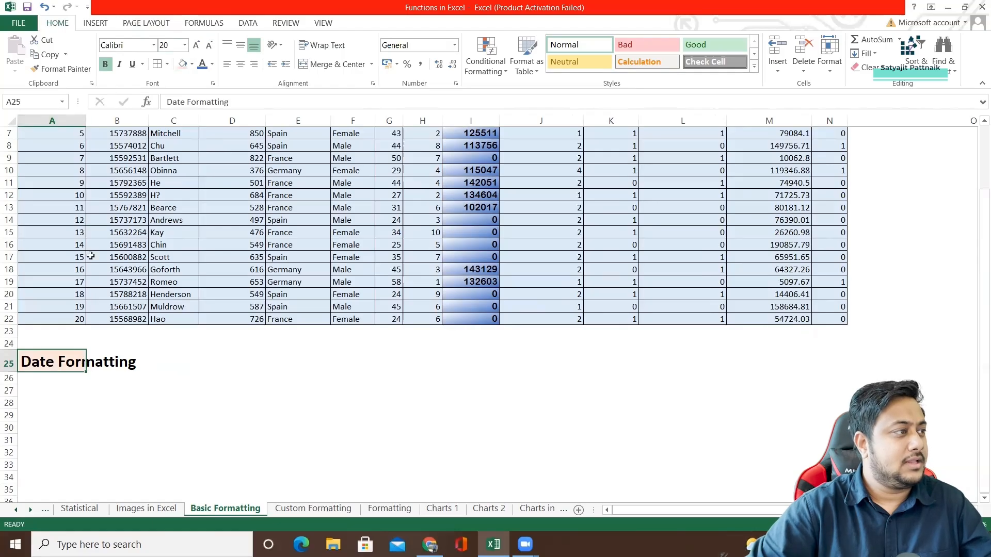
left_click_drag(86, 120, 155, 135)
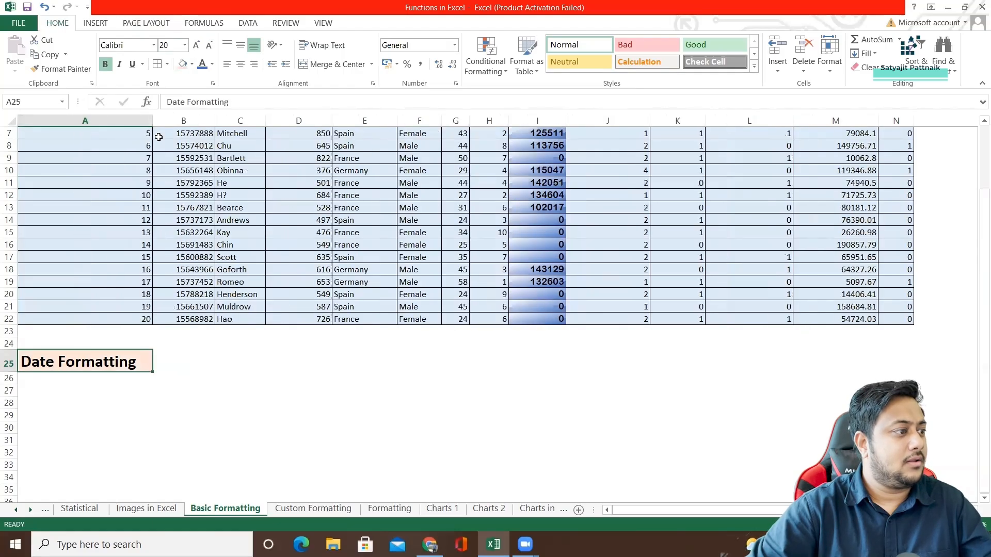
Enter the dates 01/01/2020 and 01/02/2020 in cells A27 and A28.
left_click(81, 378)
left_click(71, 397)
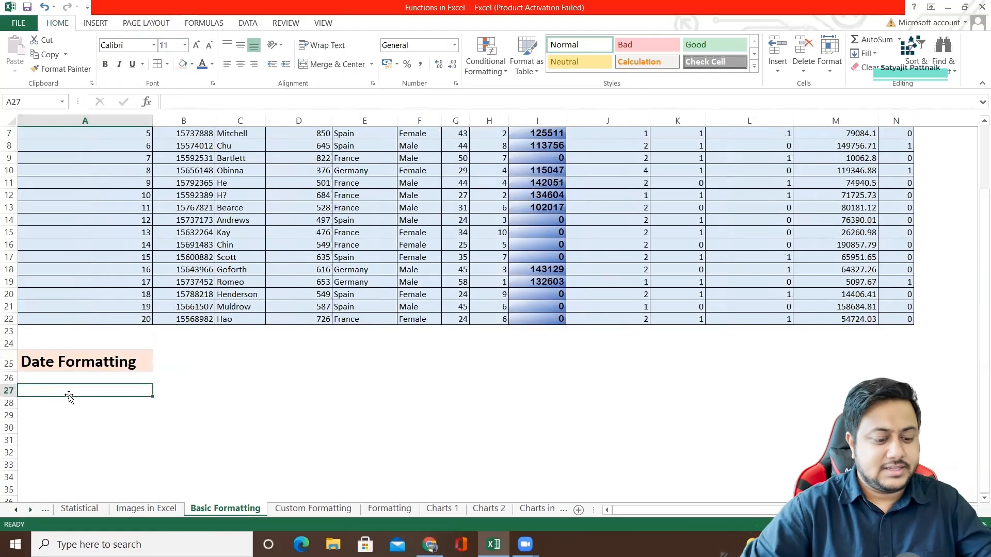
type("01")
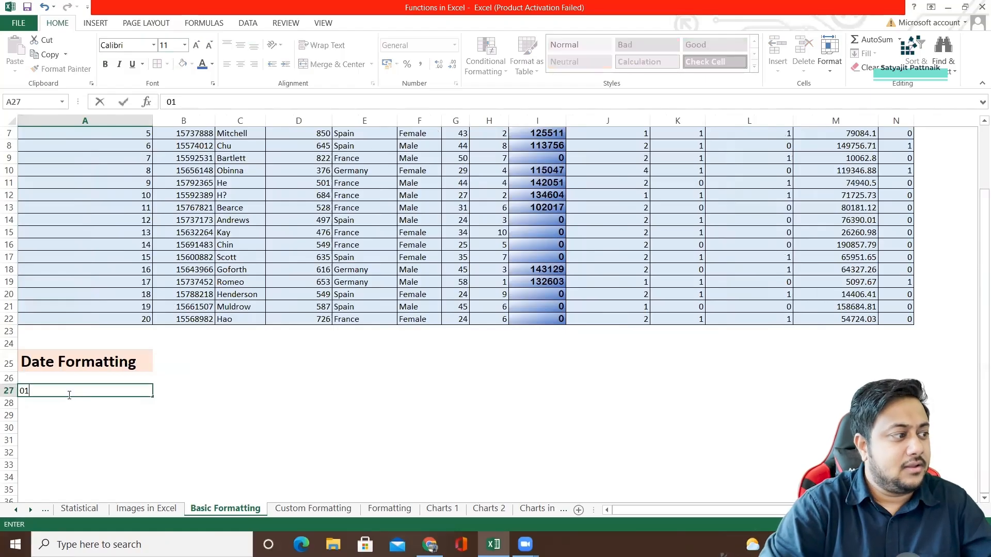
type("/01/2020")
key("Return")
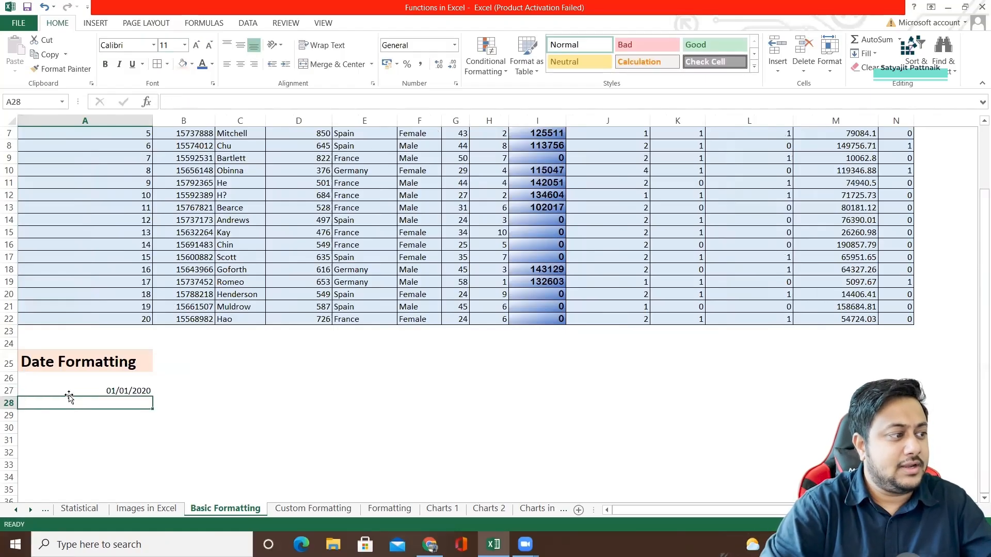
type("01/02/2020")
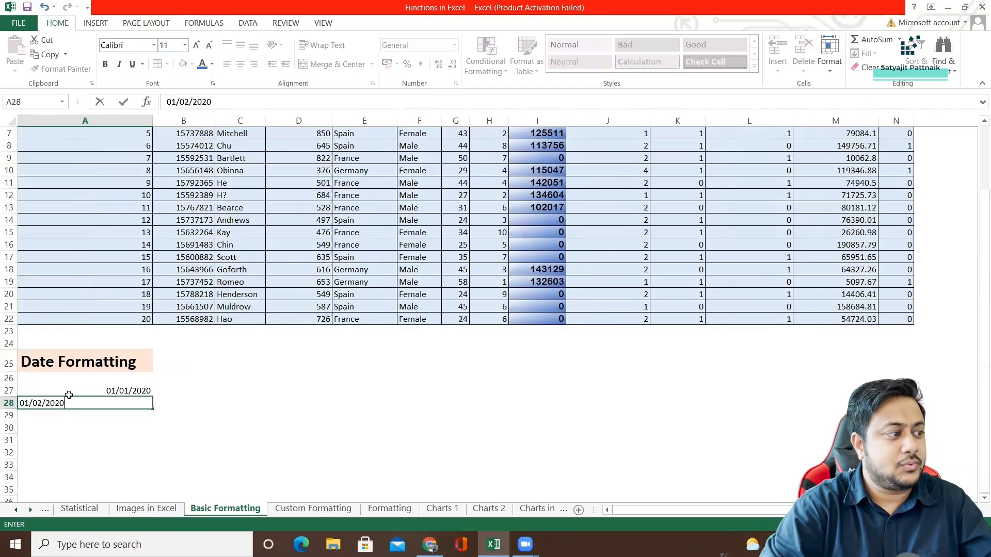
key("Return")
Format the dates in cells A27 and A28 with the long date type *14 March 2012.
mouse_move(130, 391)
left_mouse_down()
mouse_move(173, 402)
mouse_move(129, 402)
left_mouse_up()
left_click(135, 399)
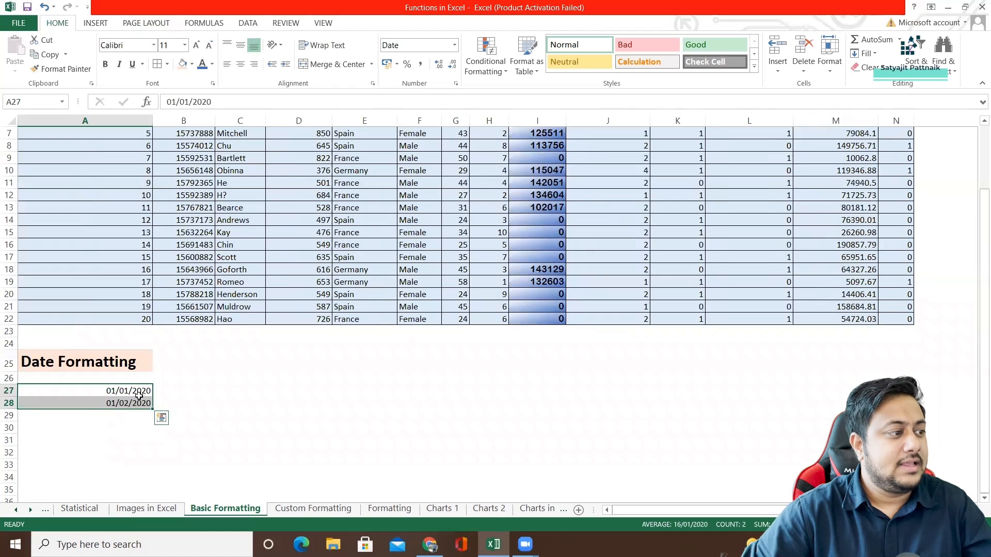
right_click(139, 397)
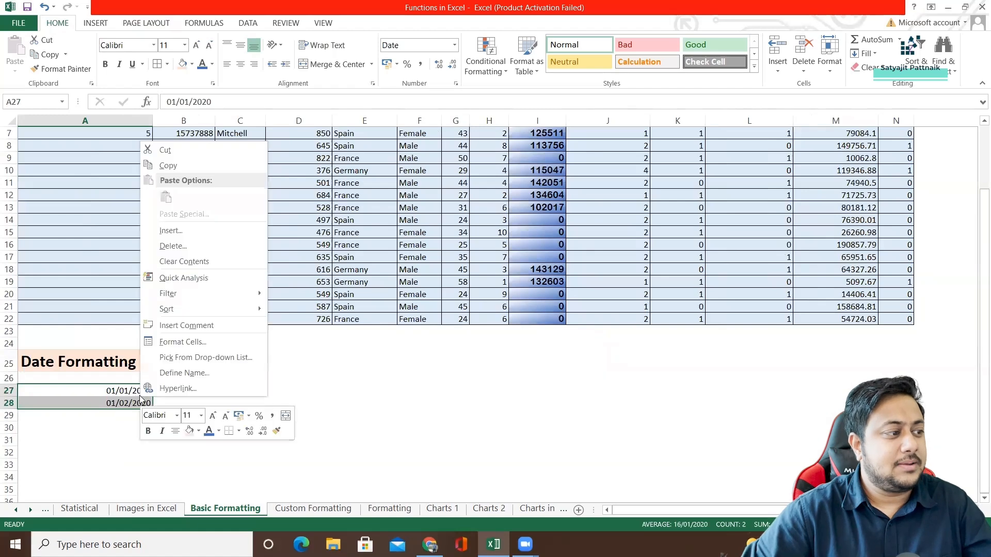
left_click(180, 341)
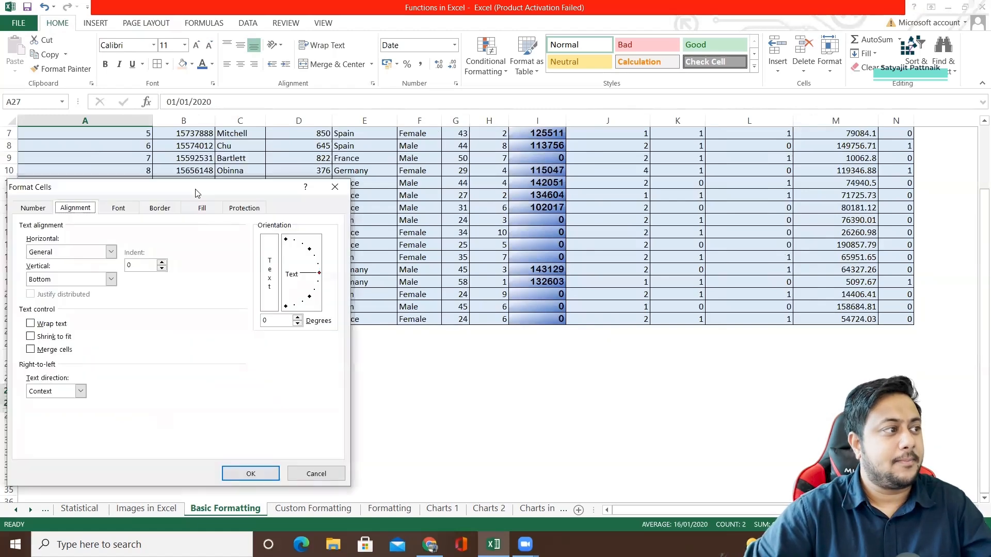
left_click_drag(196, 193, 548, 164)
left_click(384, 179)
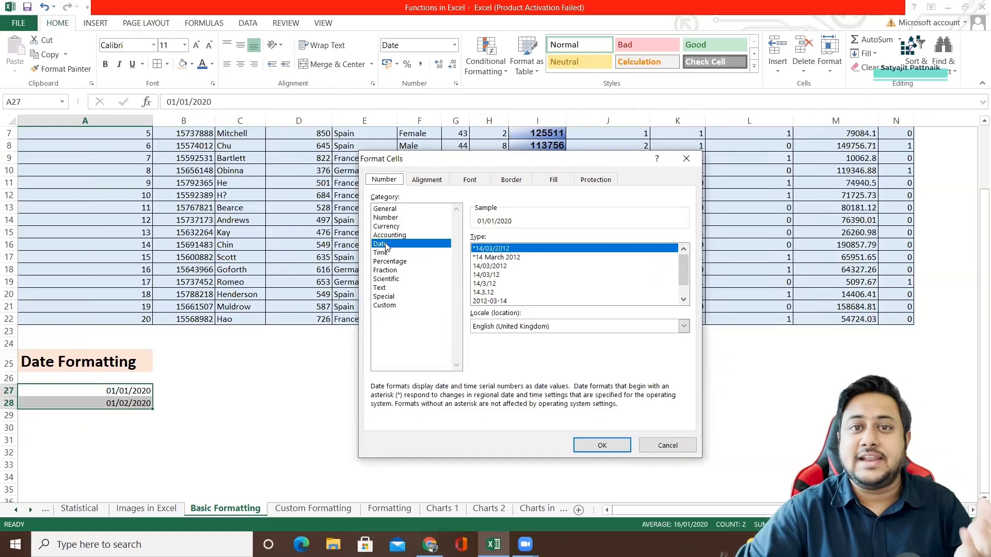
left_click(496, 258)
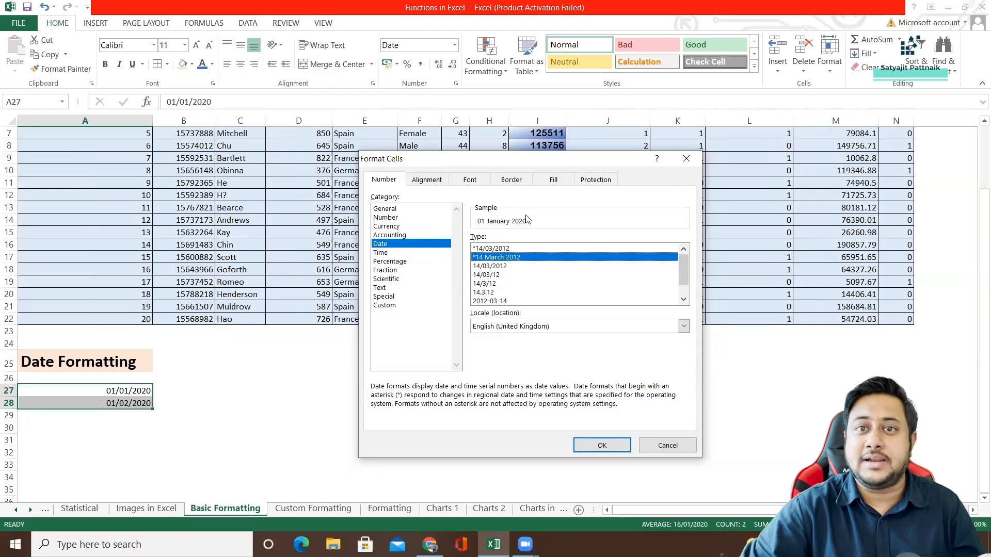
left_click(486, 266)
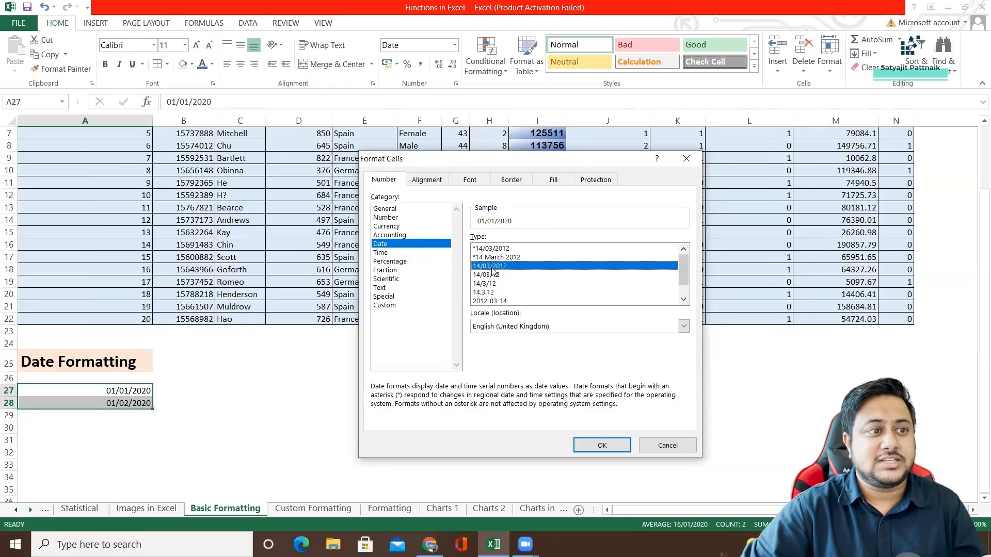
left_click(493, 259)
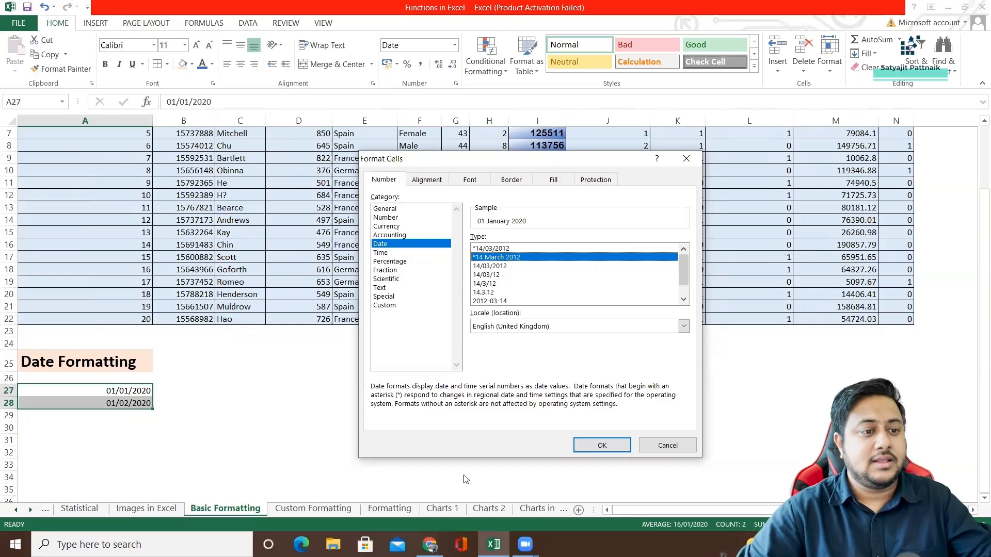
left_click(600, 446)
left_click(109, 392)
left_click(113, 405)
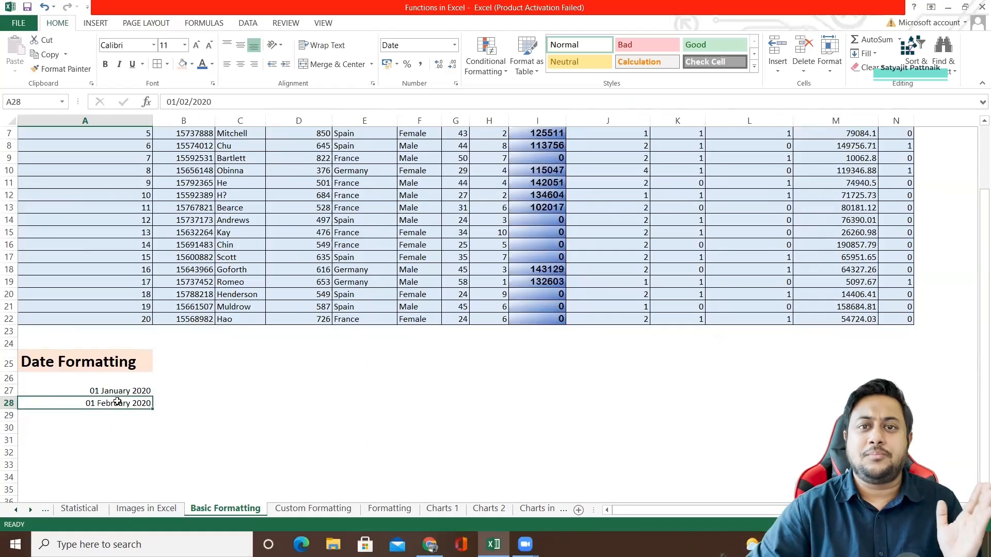
Review the time format types available for the dates in A27:A28, previewing several 13:30:55 variants.
left_click_drag(117, 393, 124, 403)
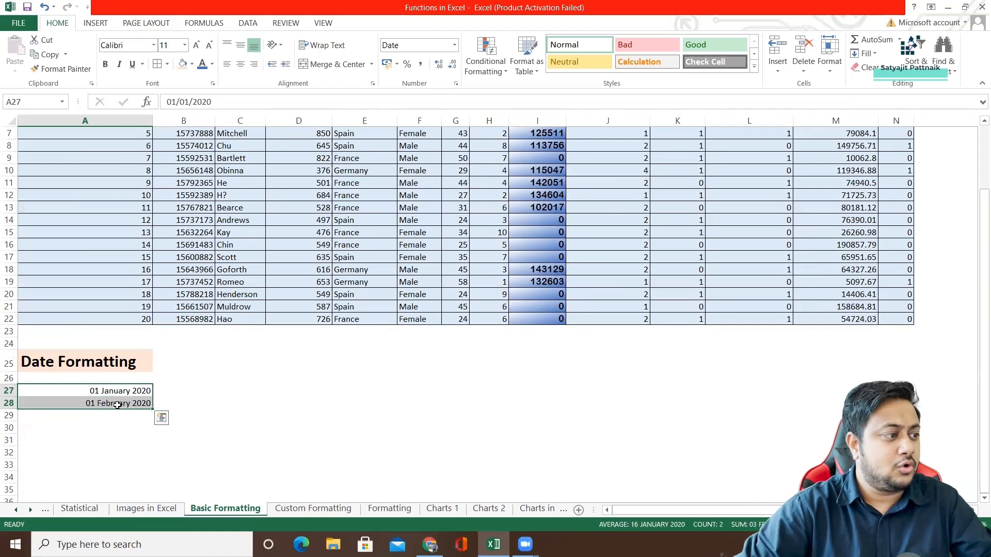
right_click(134, 402)
left_click(171, 361)
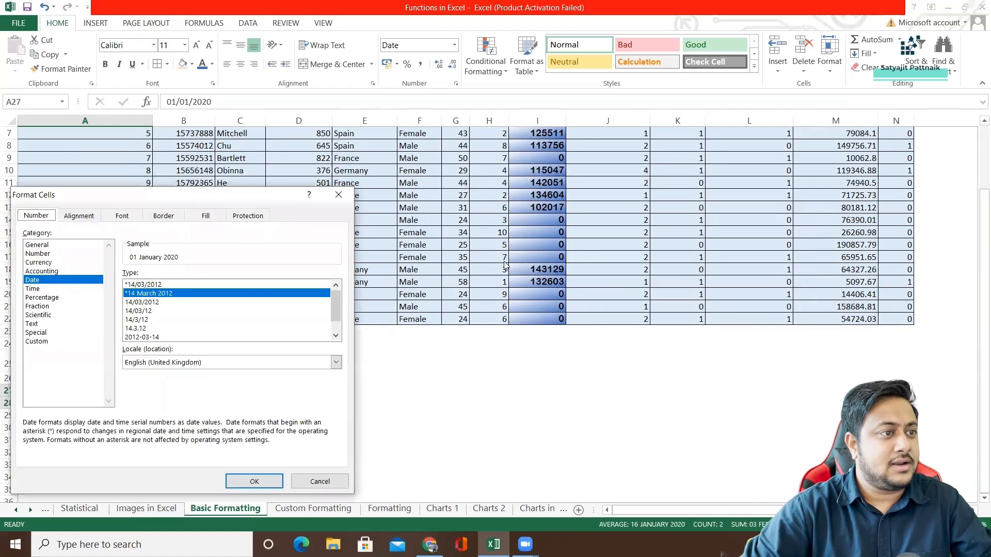
left_click(50, 289)
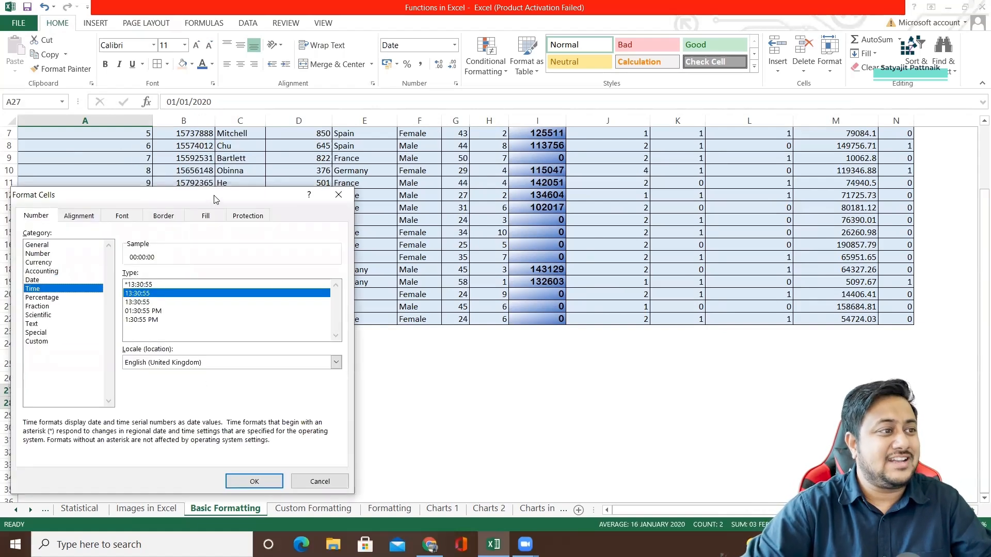
left_click_drag(216, 199, 581, 156)
left_click(407, 237)
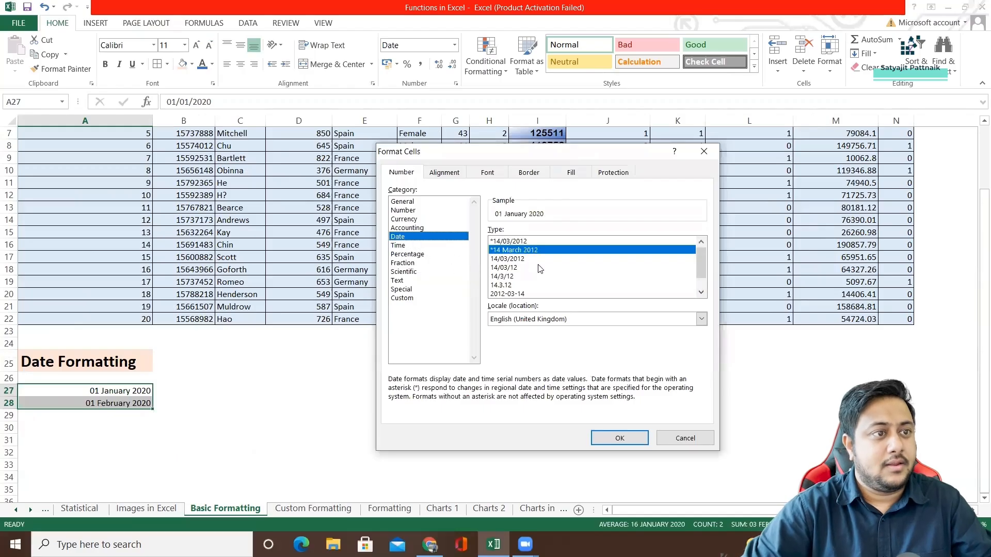
mouse_move(700, 266)
left_mouse_down()
mouse_move(701, 292)
mouse_move(709, 261)
left_mouse_up()
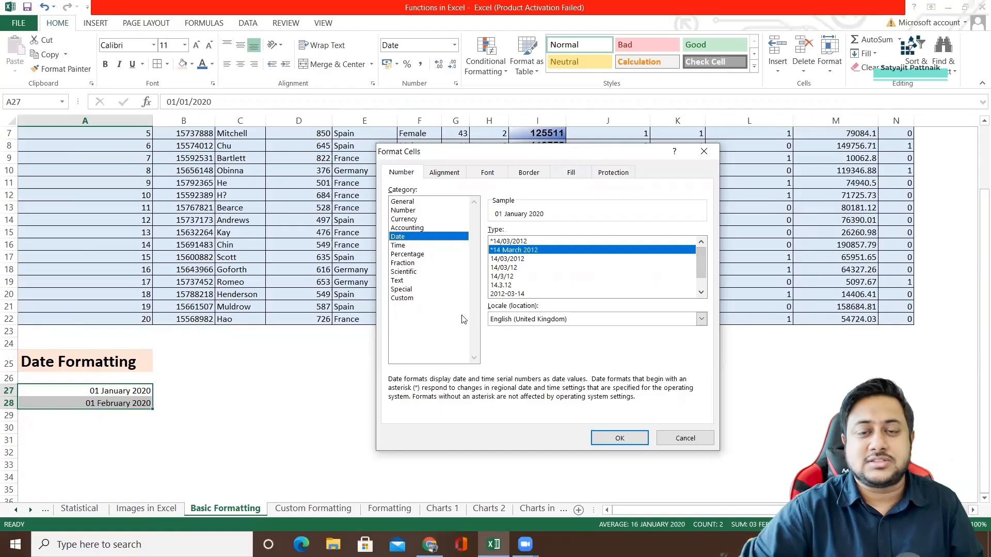
left_click(405, 245)
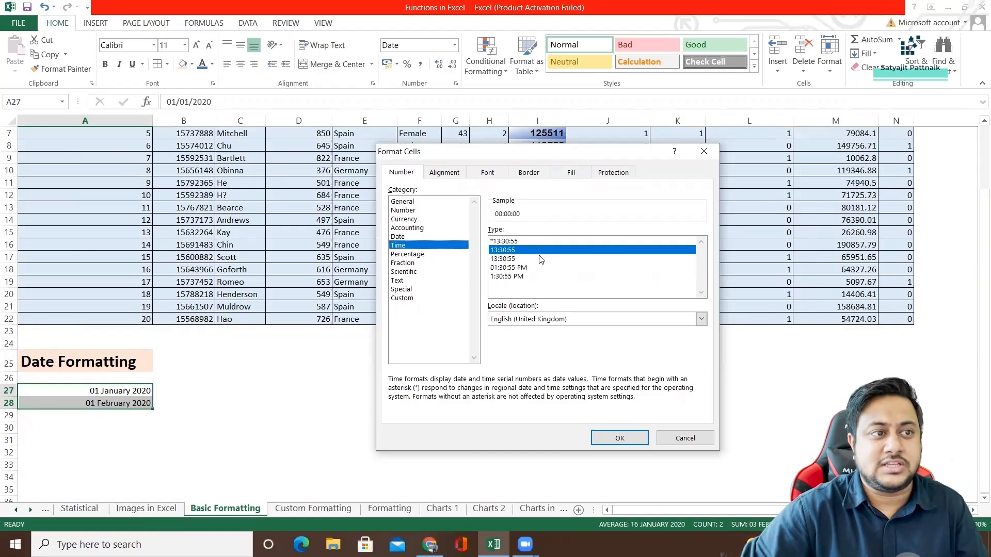
left_click(511, 259)
left_click(512, 242)
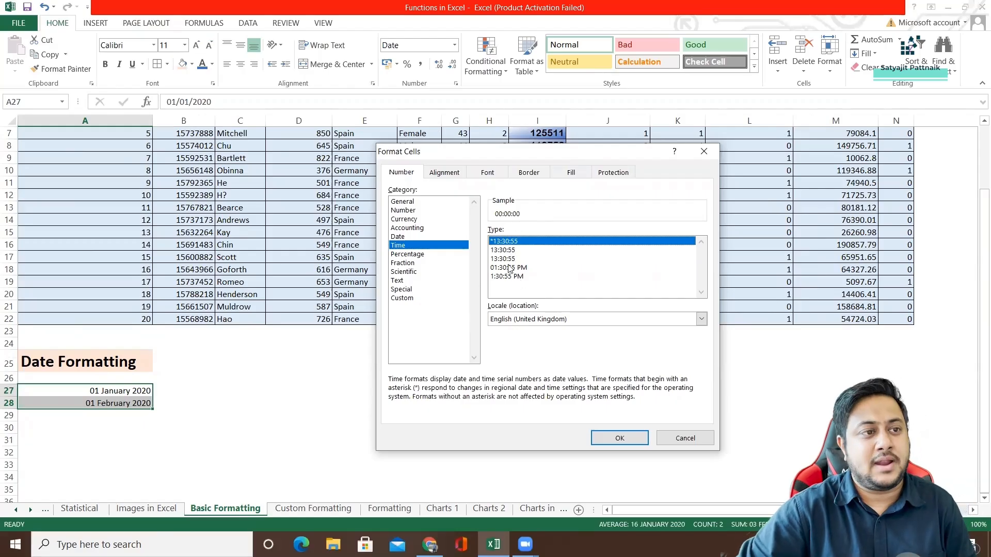
left_click(510, 252)
Preview the date types 2012-03-14, *14 March 2012 and 14/03/2012 for A27:A28, and close the format options without applying any.
left_click(410, 237)
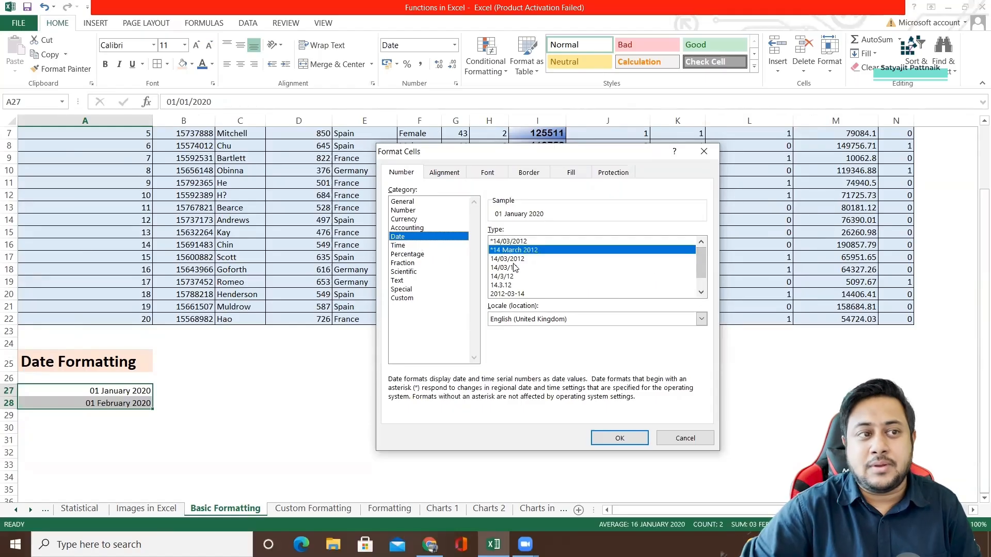
left_click(501, 294)
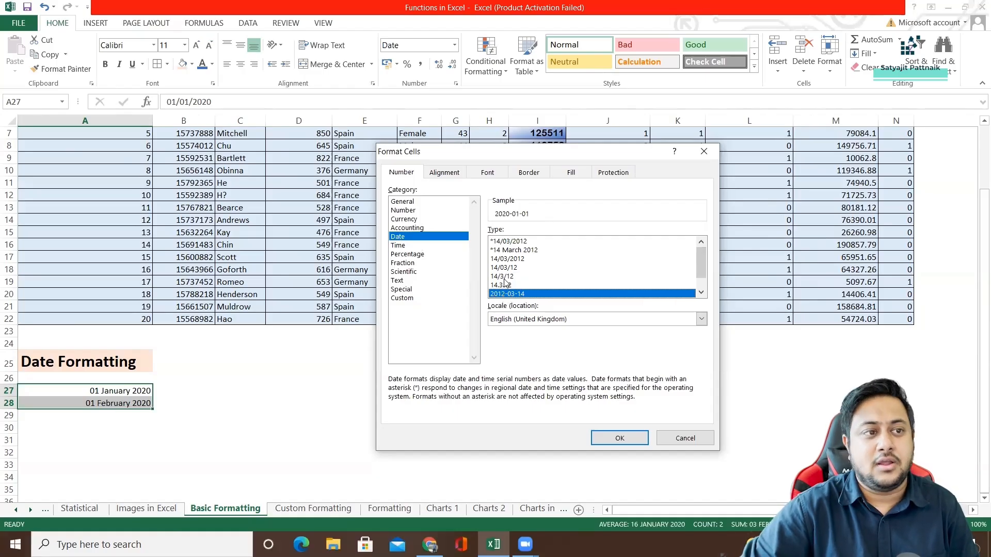
left_click(527, 251)
left_click_drag(701, 270, 652, 285)
left_click(546, 260)
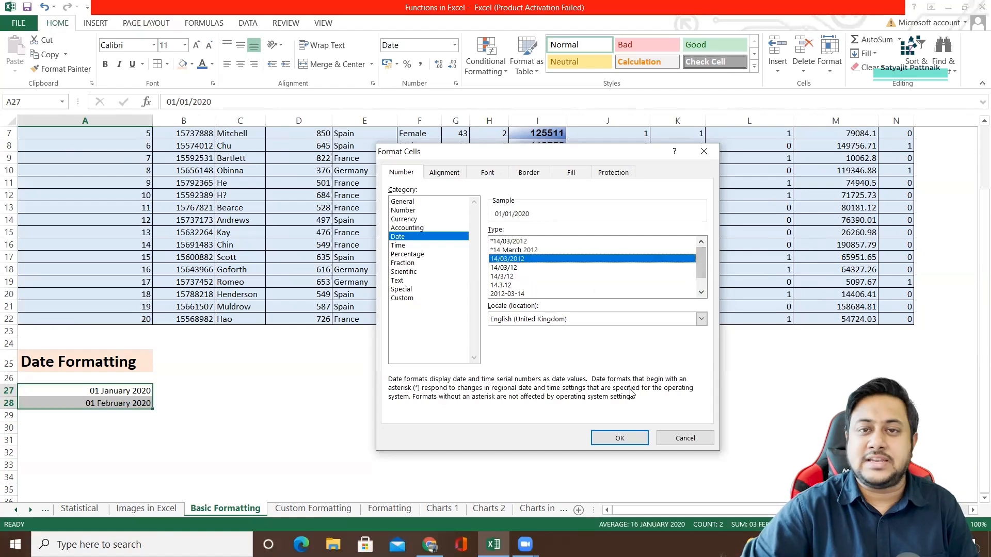
left_click(672, 437)
left_click(224, 369)
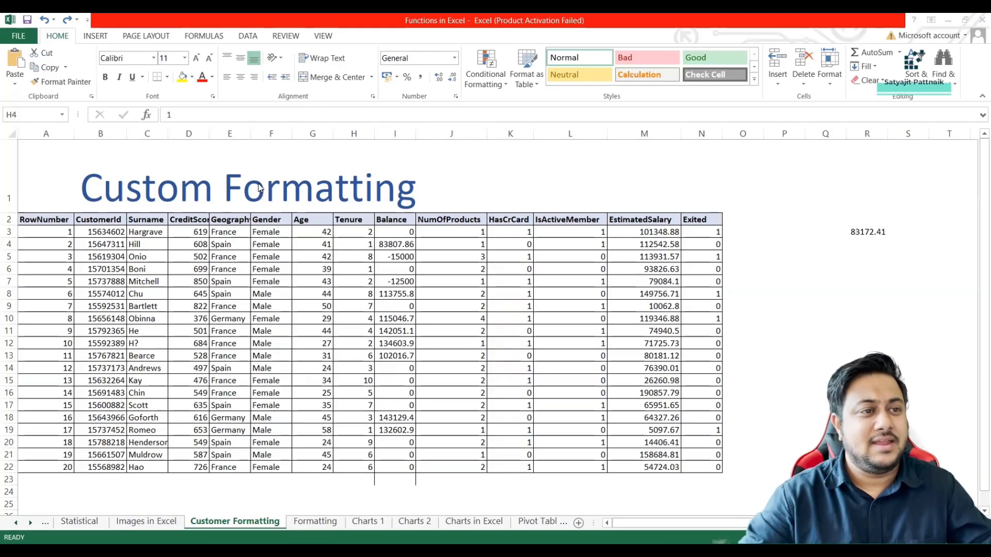
scroll(273, 199, "up", 1)
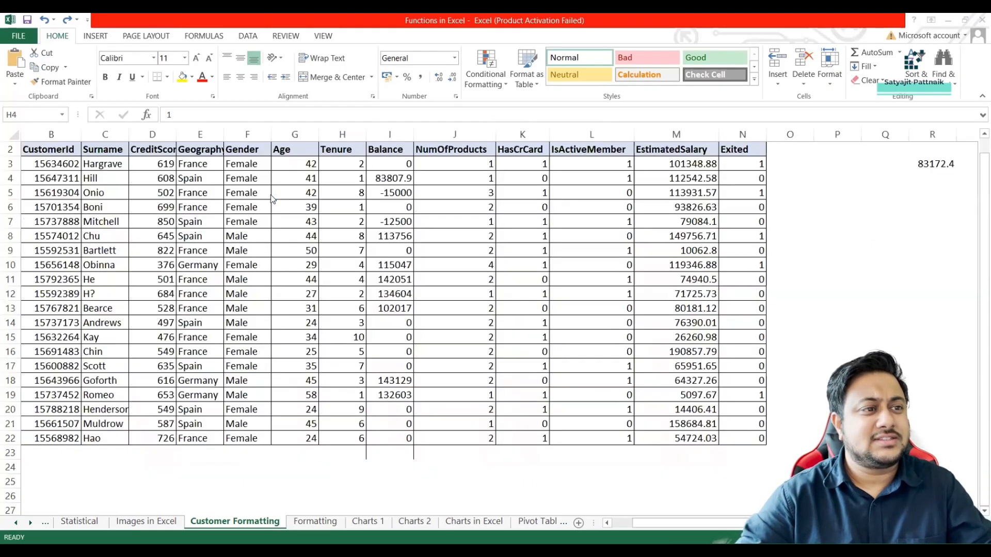
scroll(273, 200, "up", 1)
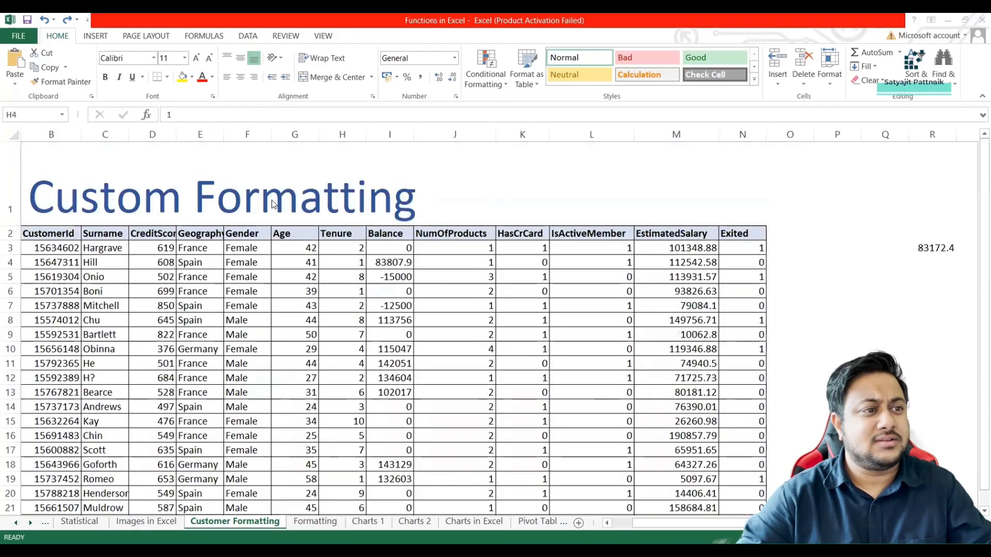
scroll(273, 204, "down", 1)
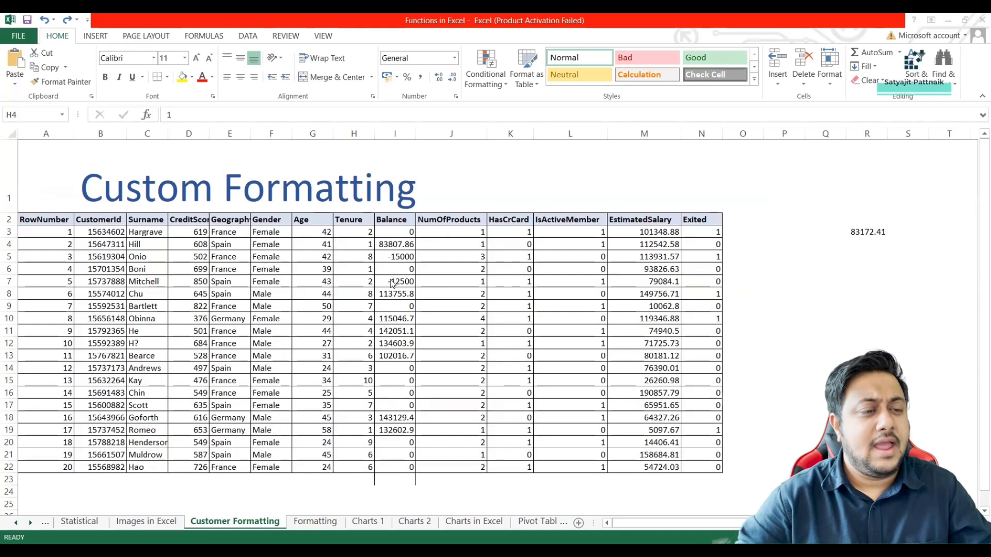
left_click(398, 221)
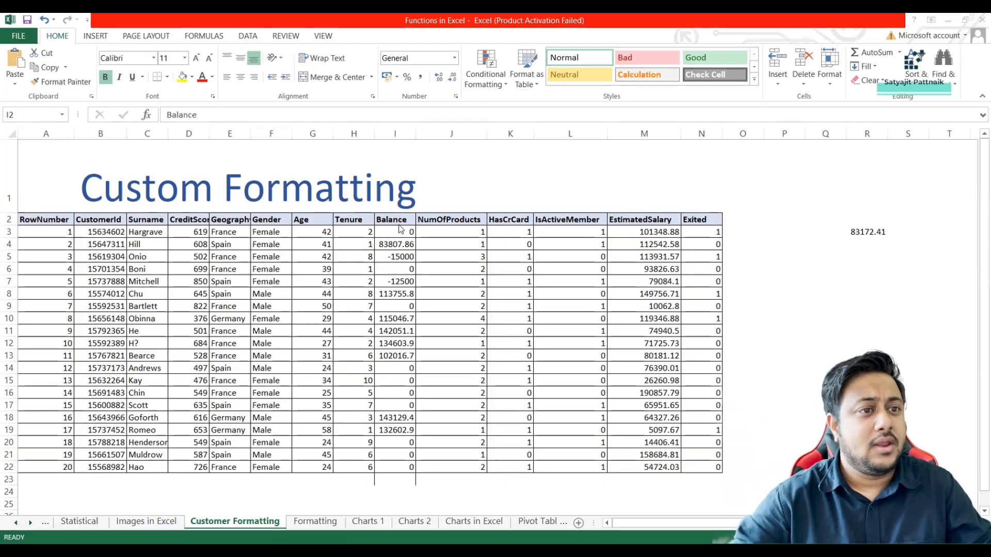
left_click(403, 251)
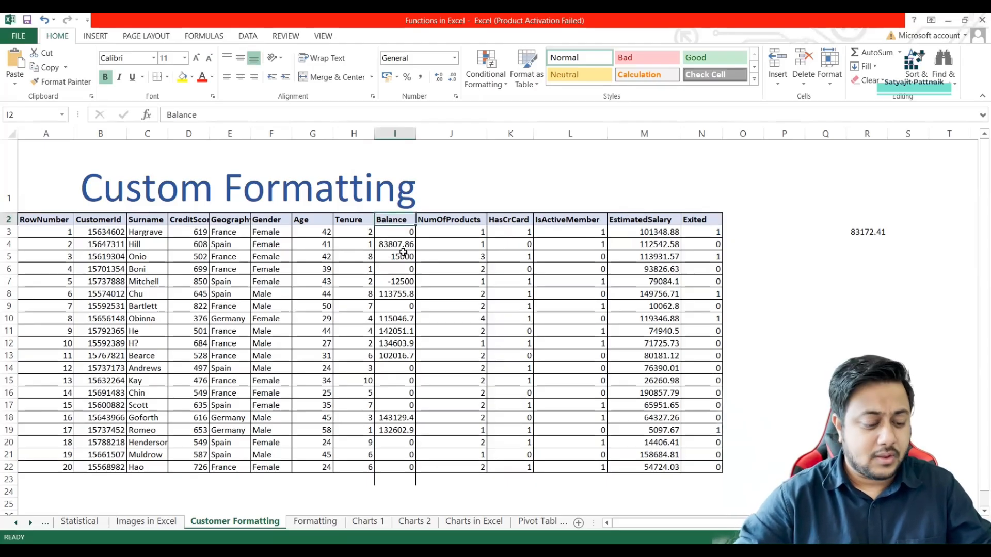
Enter 12000 in cell K1 and 12,000 in cell L1 to compare a number without and with a thousands separator.
left_click(512, 170)
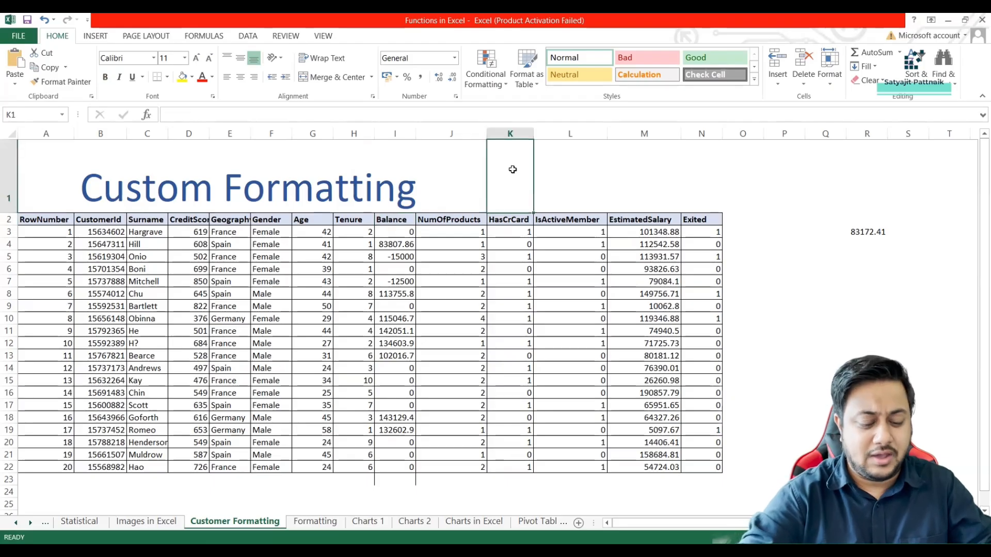
type("12000")
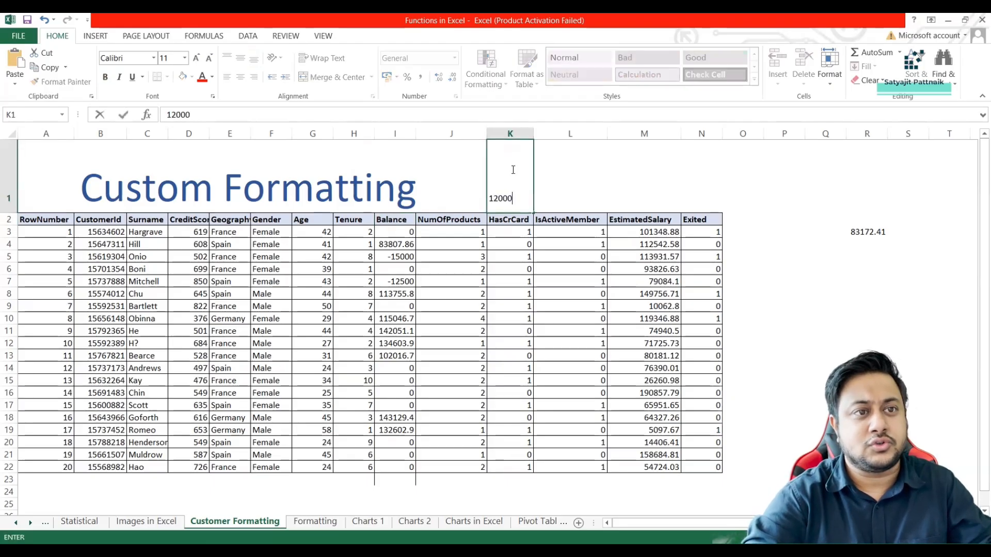
left_click(551, 190)
type("12")
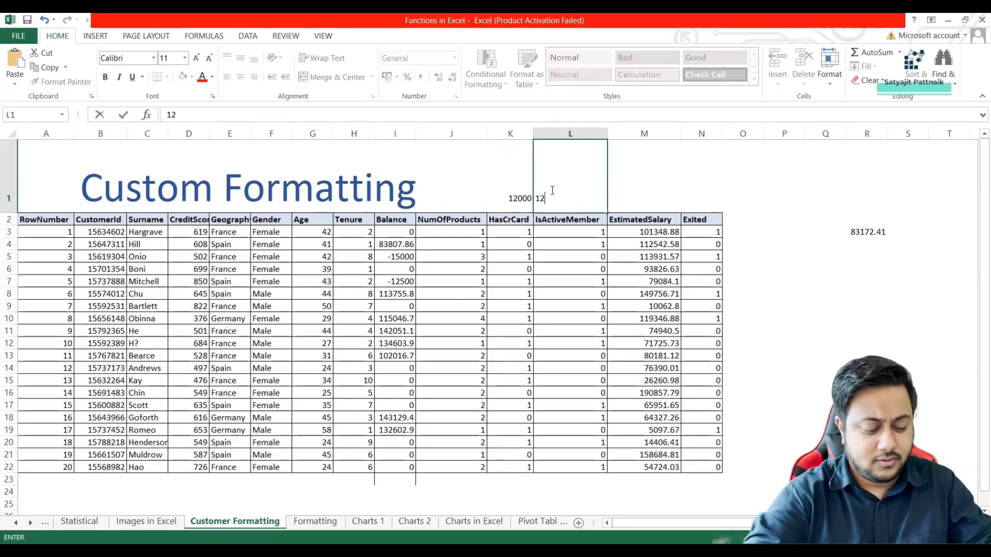
type(",000")
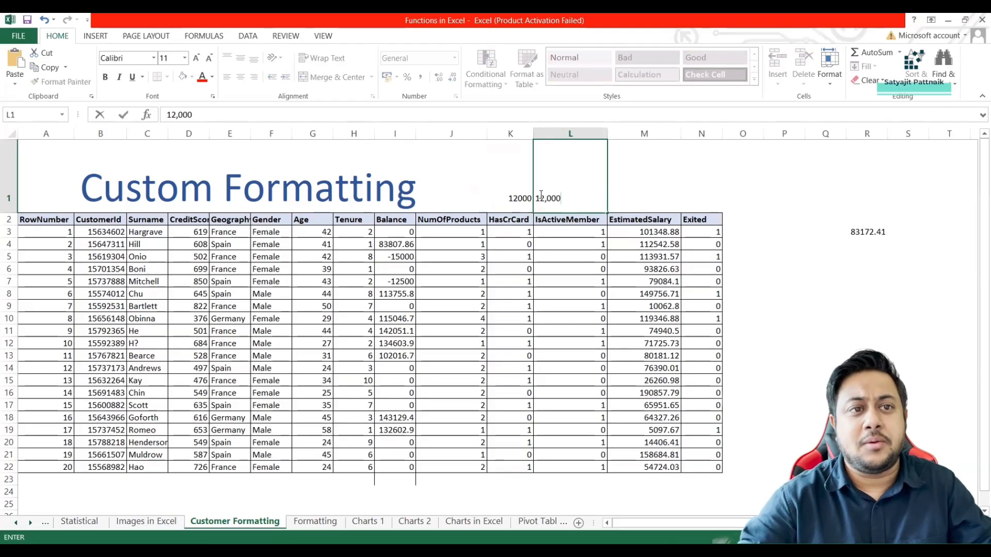
left_click(505, 198)
Clear the sample numbers from cells L1 and K1 above the table.
left_click(586, 204)
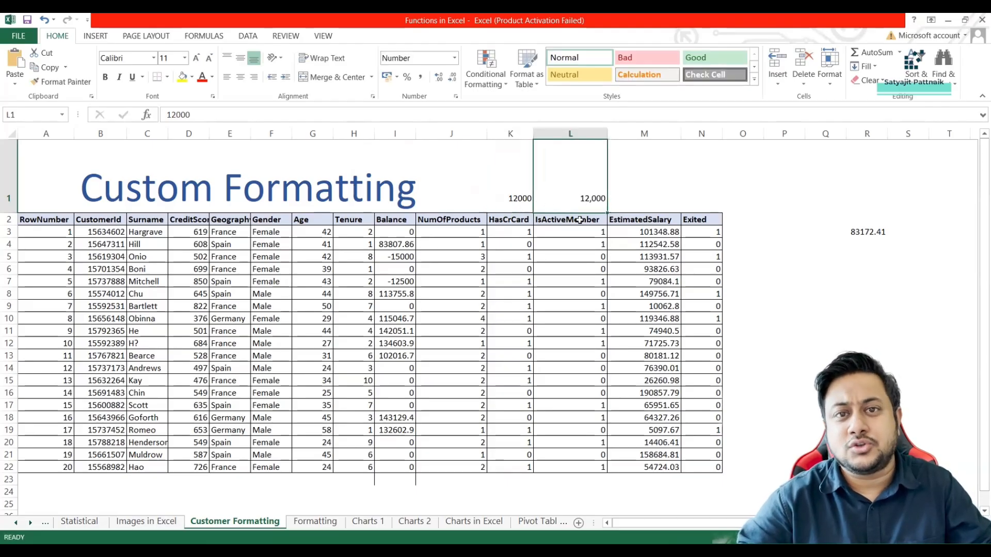
key("Delete")
left_click(528, 209)
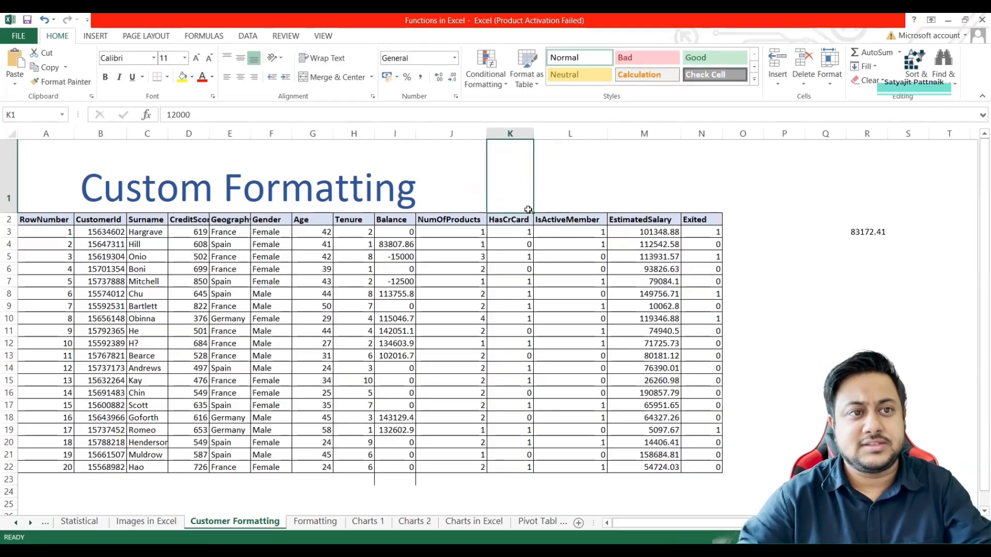
key("Delete")
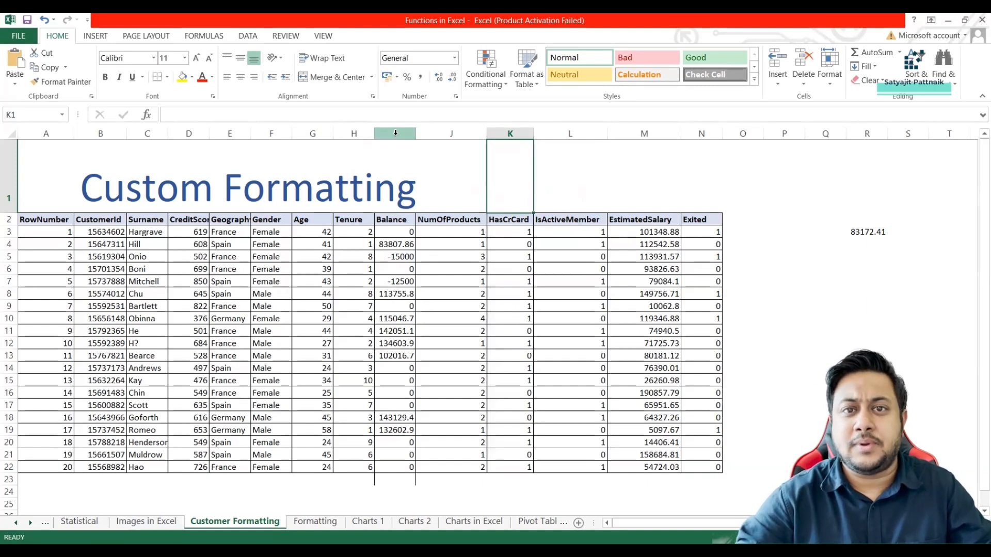
Open the cell format options for the EstimatedSalary column and look through the Number, Currency, Accounting, Date and Custom categories.
left_click(395, 133)
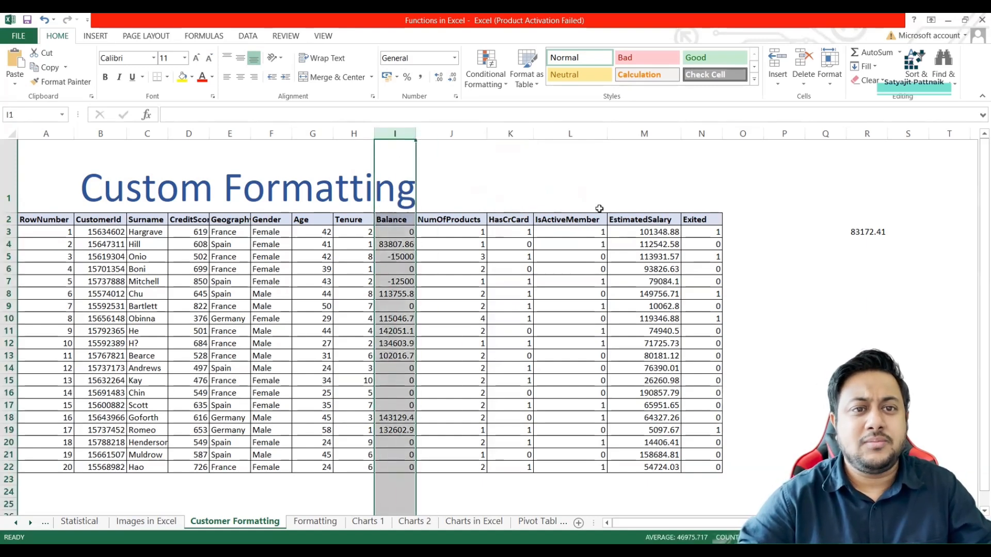
left_click(656, 253)
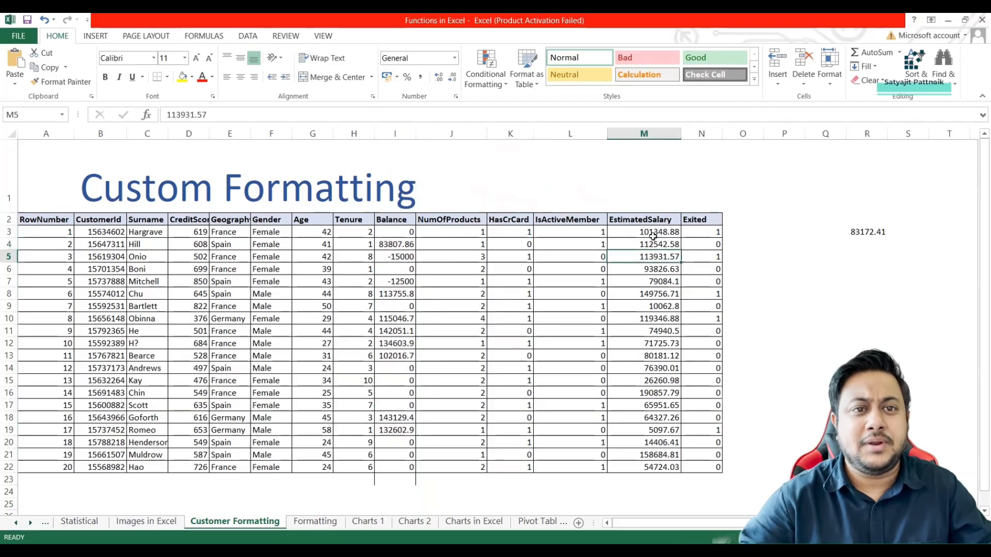
left_click(645, 133)
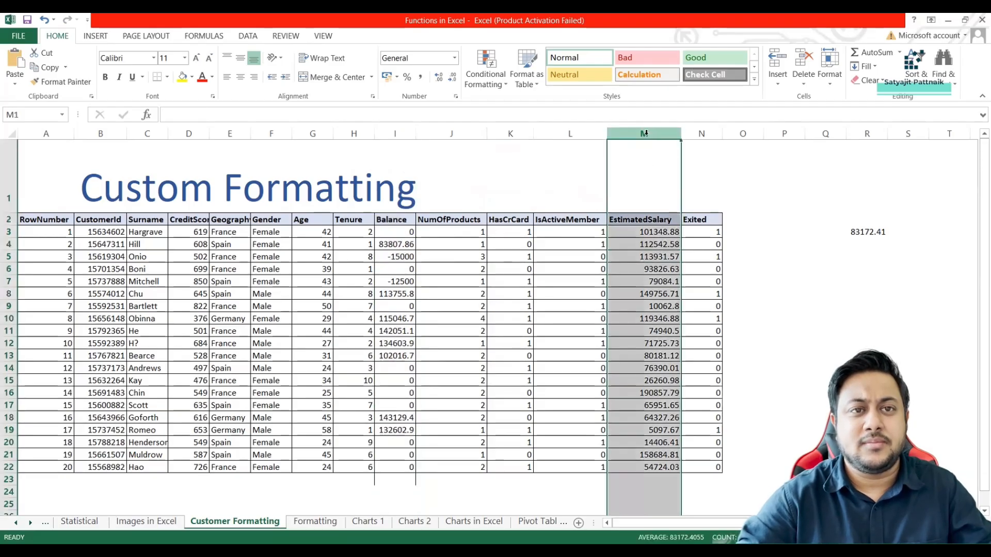
right_click(645, 247)
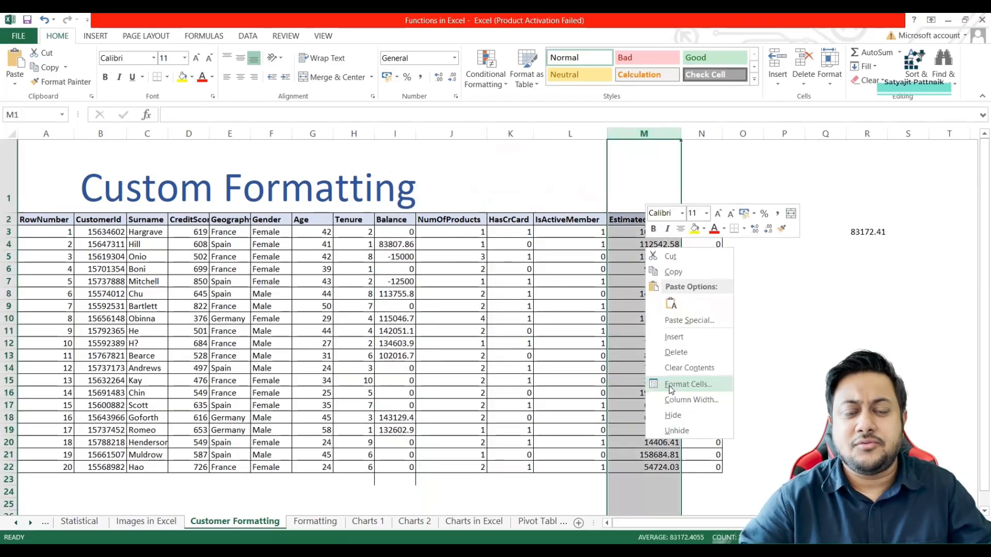
left_click(669, 386)
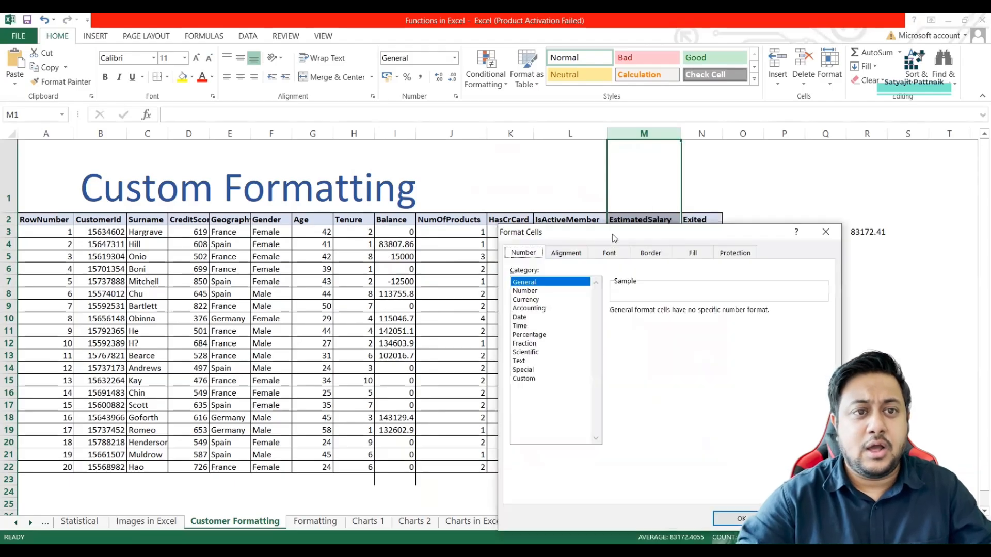
left_click_drag(612, 237, 429, 181)
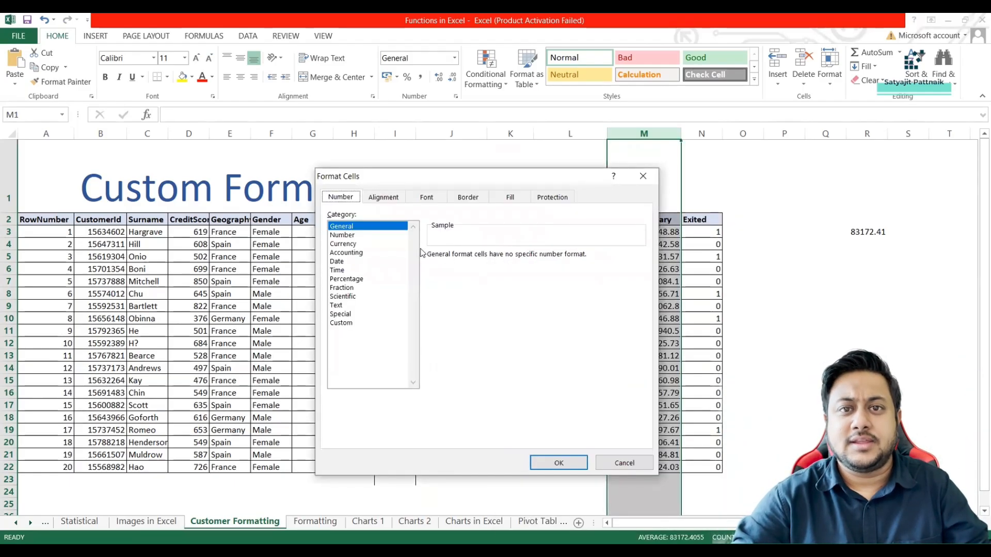
left_click(349, 236)
left_click(348, 244)
left_click(349, 253)
left_click(350, 262)
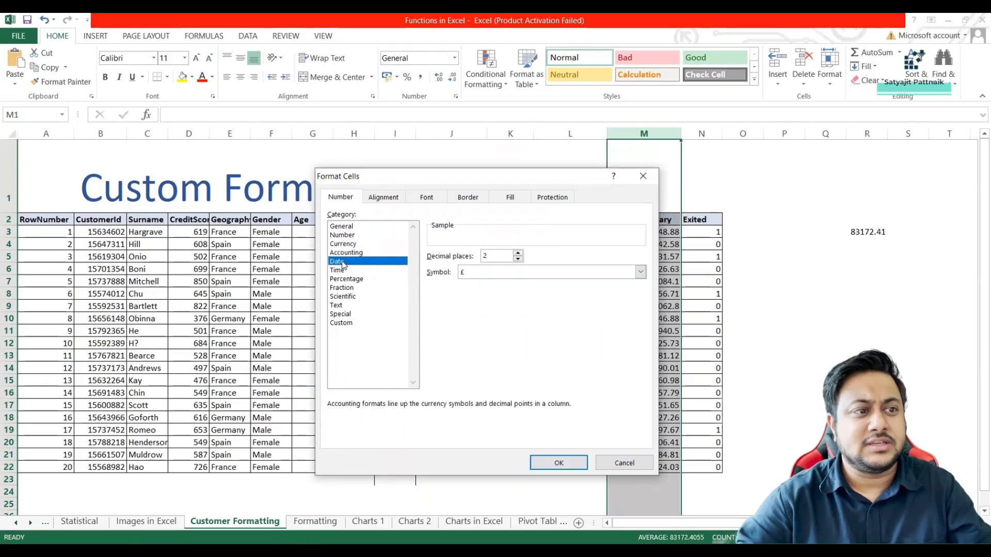
left_click(351, 325)
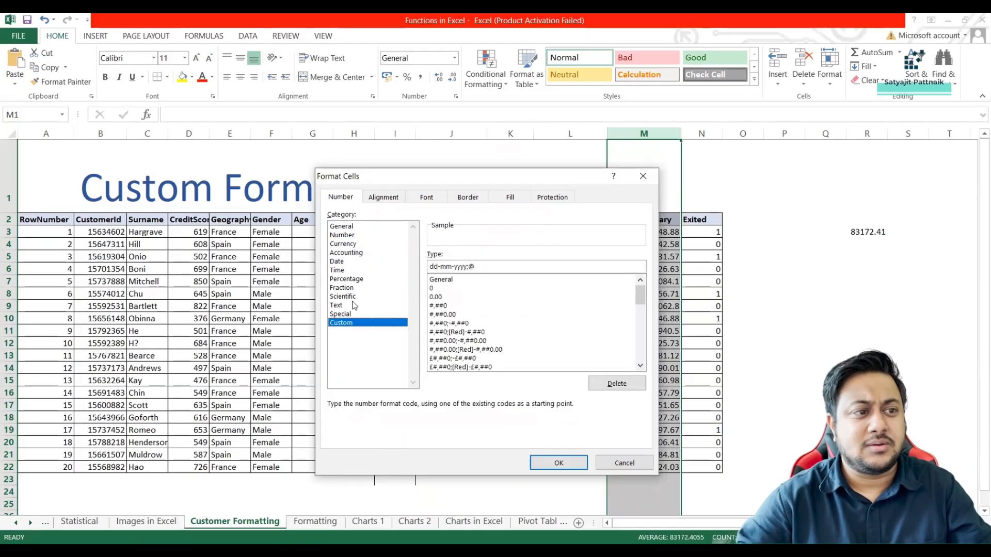
Select the Number format for the EstimatedSalary column and examine its equivalent custom format code.
left_click(346, 237)
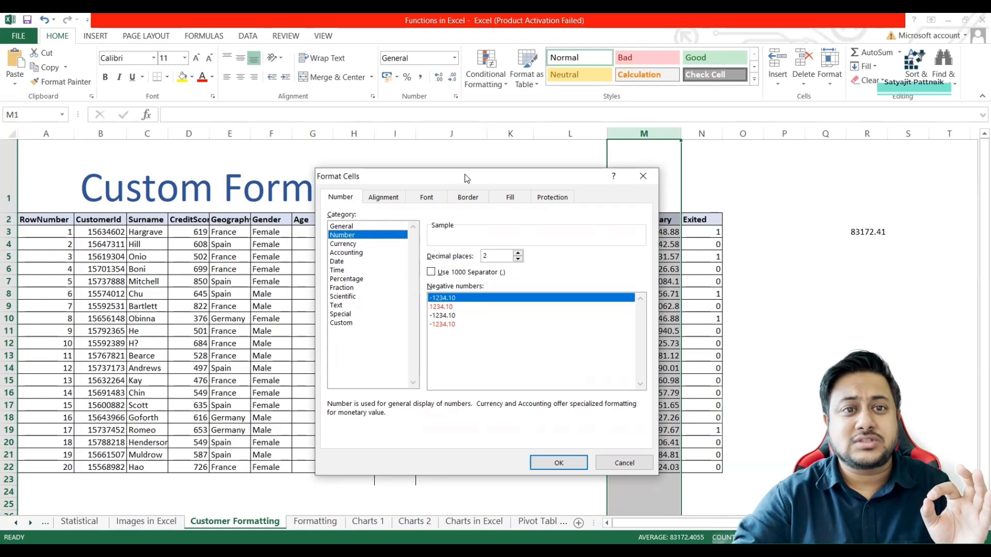
left_click_drag(467, 181, 327, 182)
left_click(222, 324)
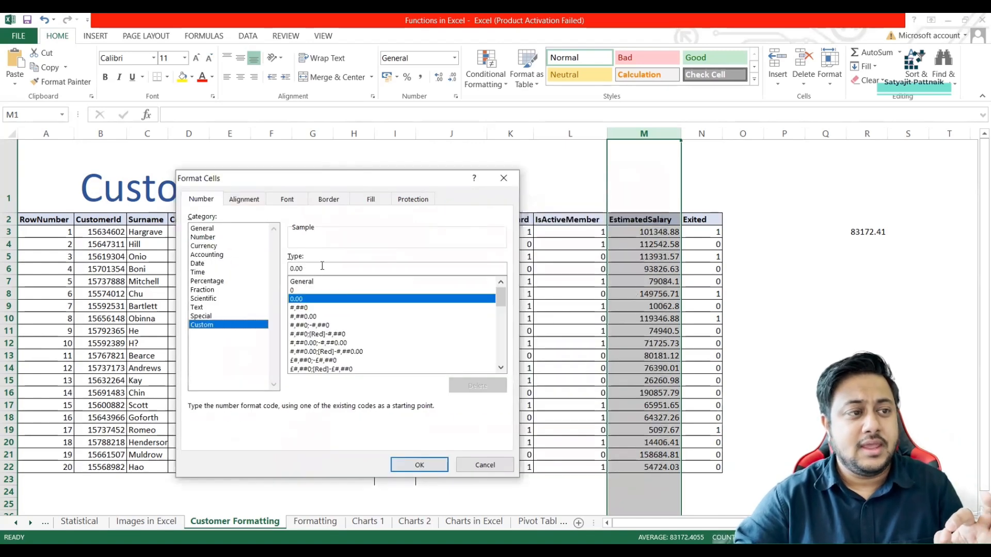
left_click_drag(310, 269, 289, 269)
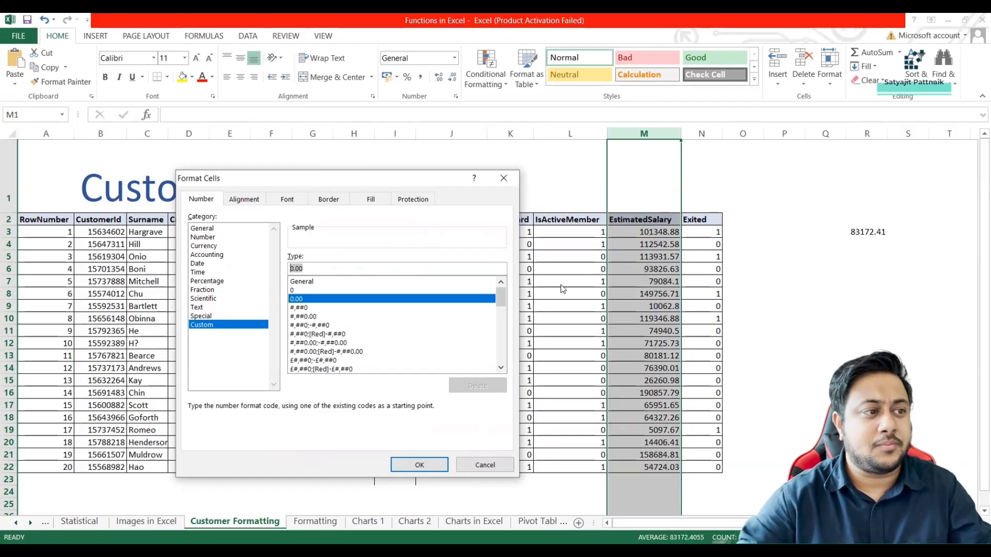
Format the EstimatedSalary column as Number with a thousands separator and 0 decimal places.
left_click(205, 237)
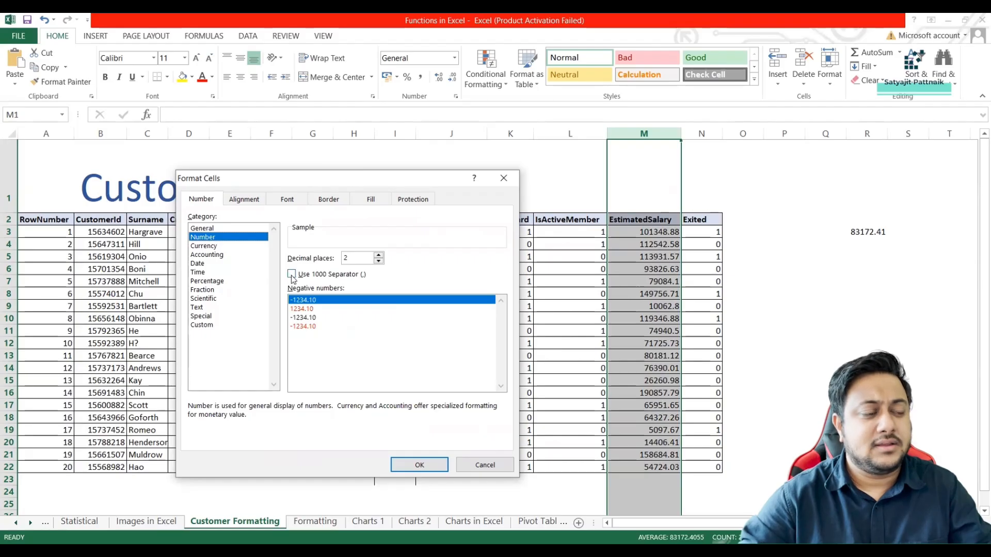
left_click(292, 274)
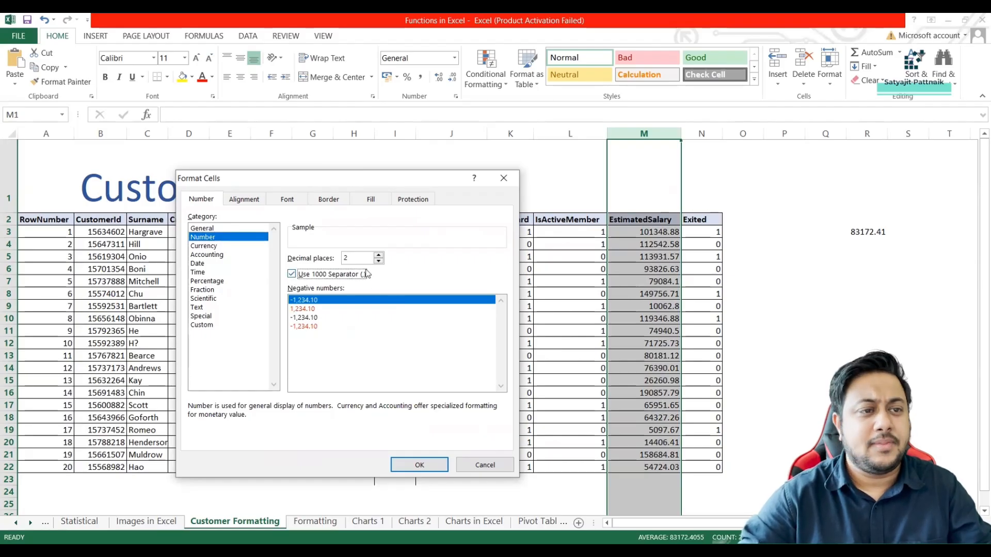
left_click(379, 262)
left_click(378, 261)
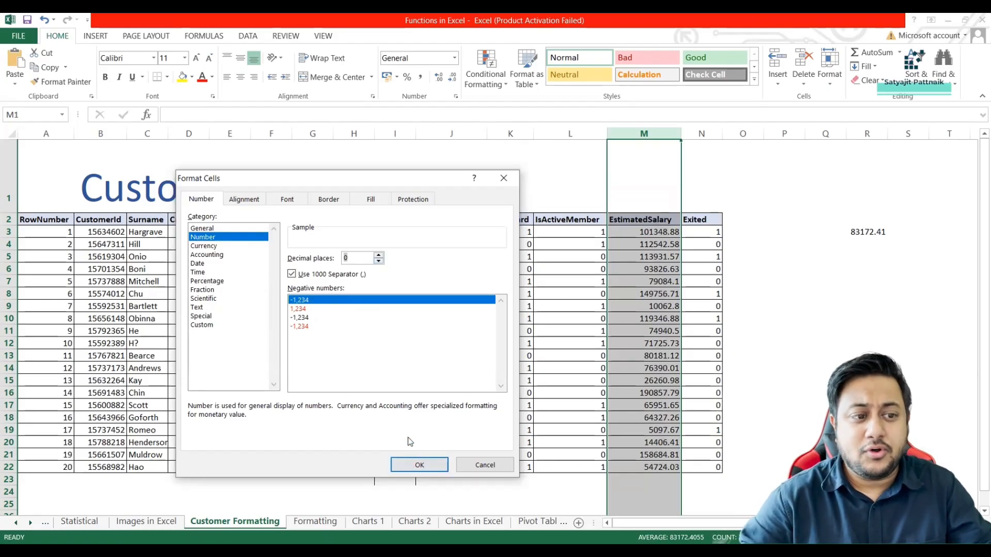
left_click(419, 466)
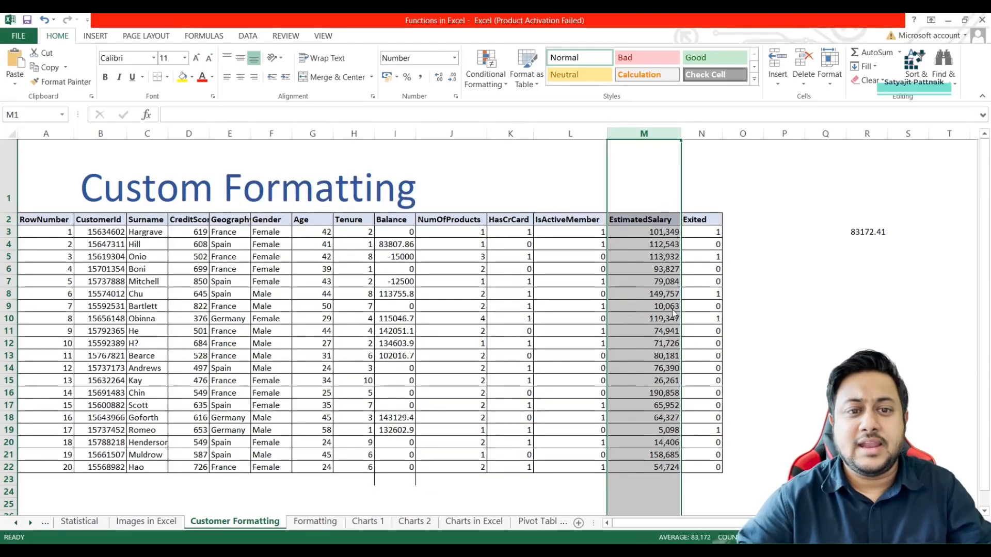
Examine the custom format code #,##0 behind the EstimatedSalary column's number format, and close the format options without changes.
right_click(645, 236)
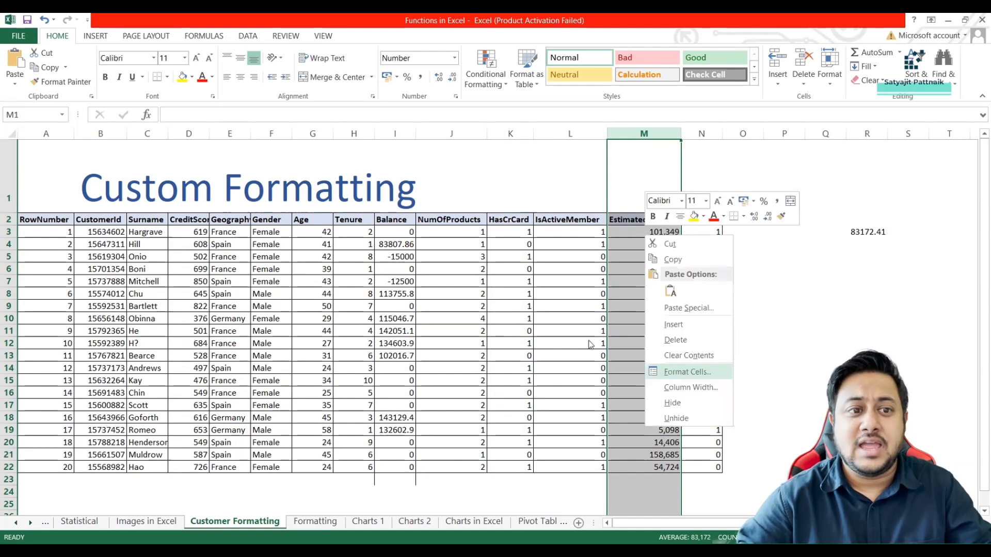
left_click(676, 373)
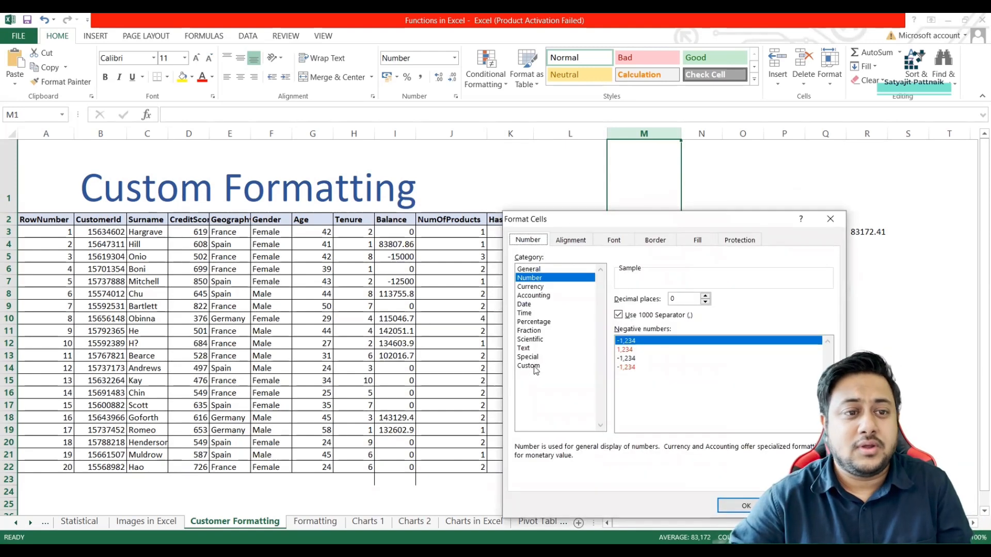
left_click(546, 365)
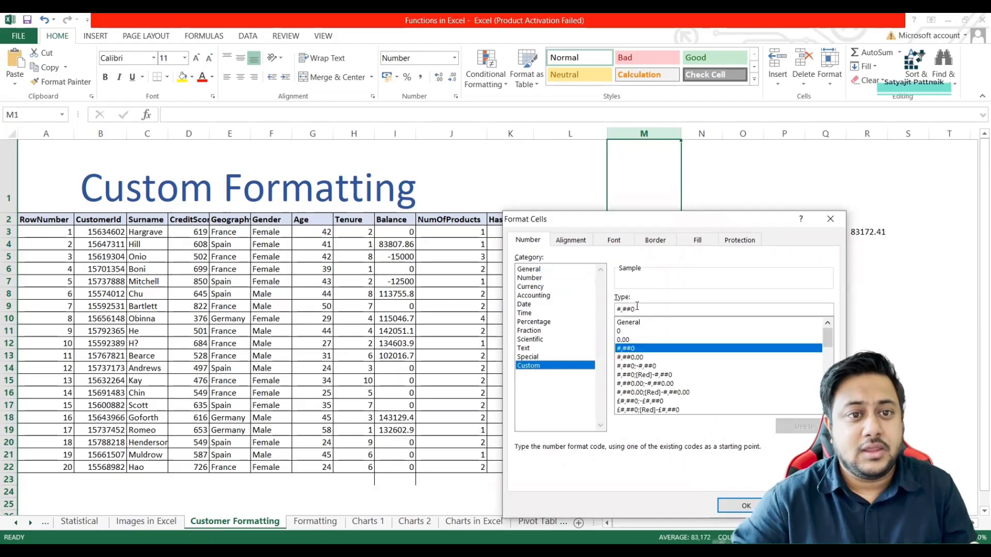
left_click_drag(639, 309, 600, 308)
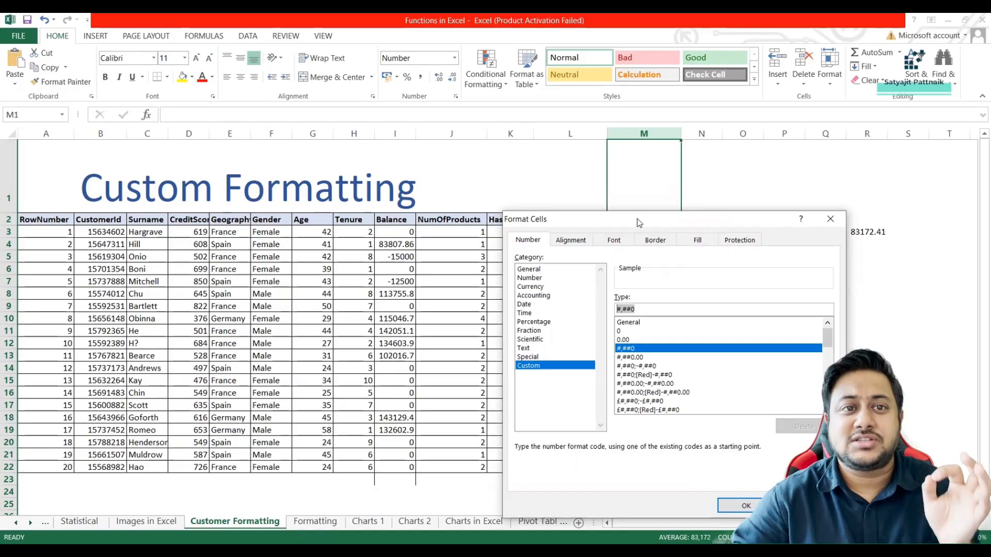
left_click_drag(637, 221, 378, 196)
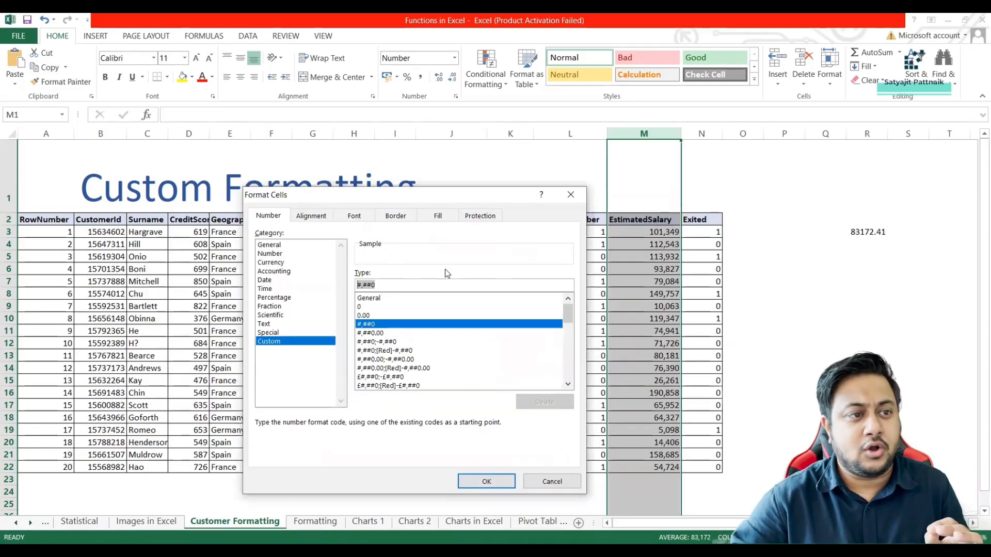
left_click_drag(435, 190, 393, 184)
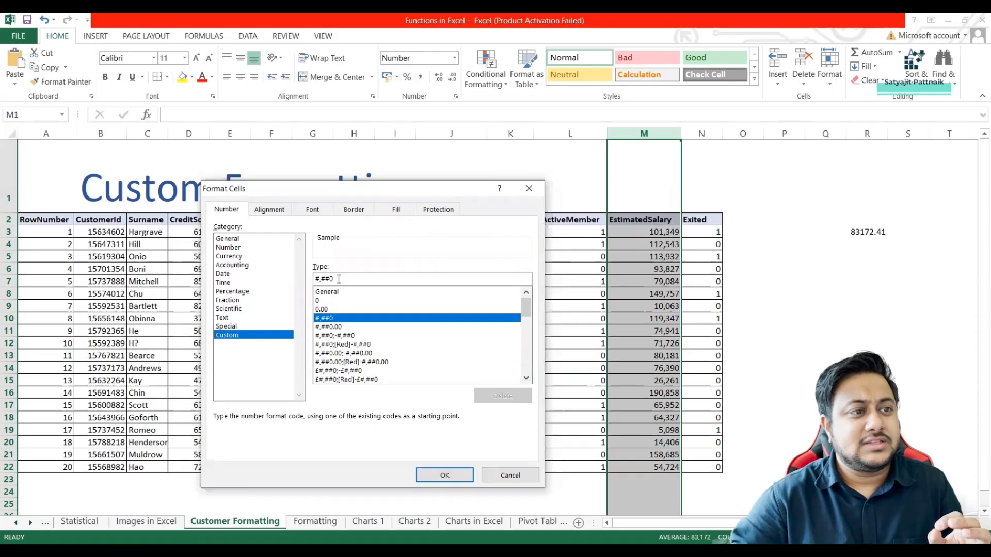
left_click(343, 280)
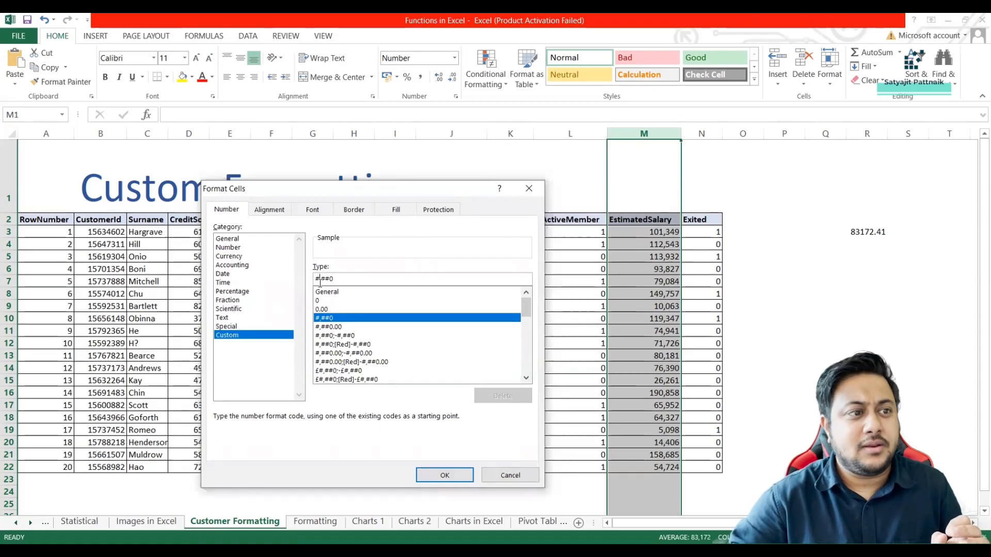
left_click_drag(321, 281, 317, 280)
left_click(320, 279)
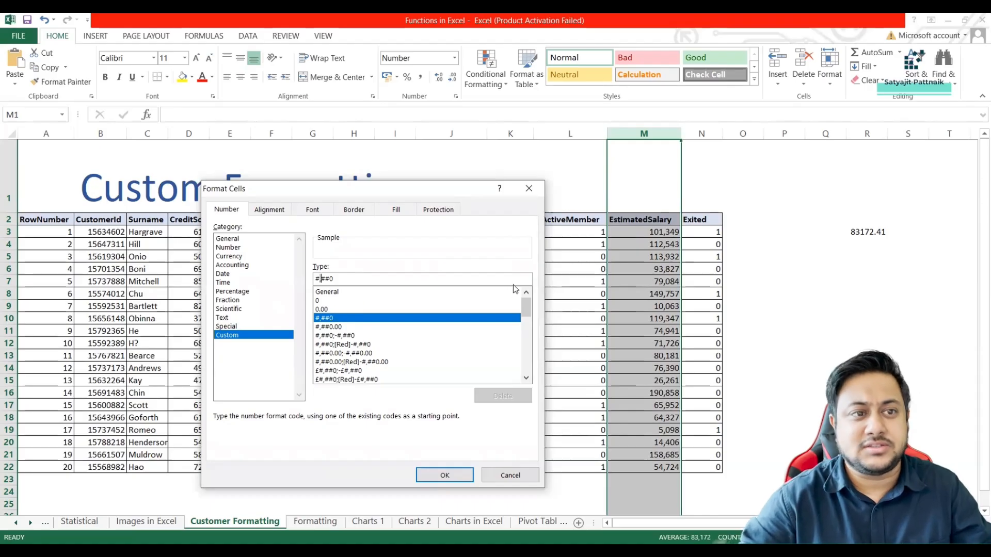
left_click(529, 188)
Enter 120000000 as the EstimatedSalary value in cell M3 to test the thousands separator on a large number.
key("Down")
key("Down")
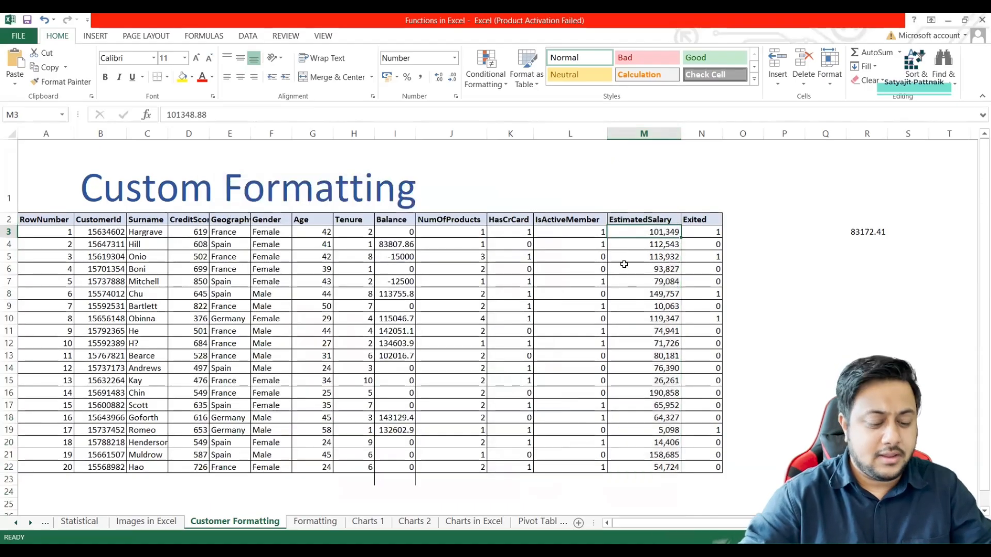
type("120,")
type("000,000")
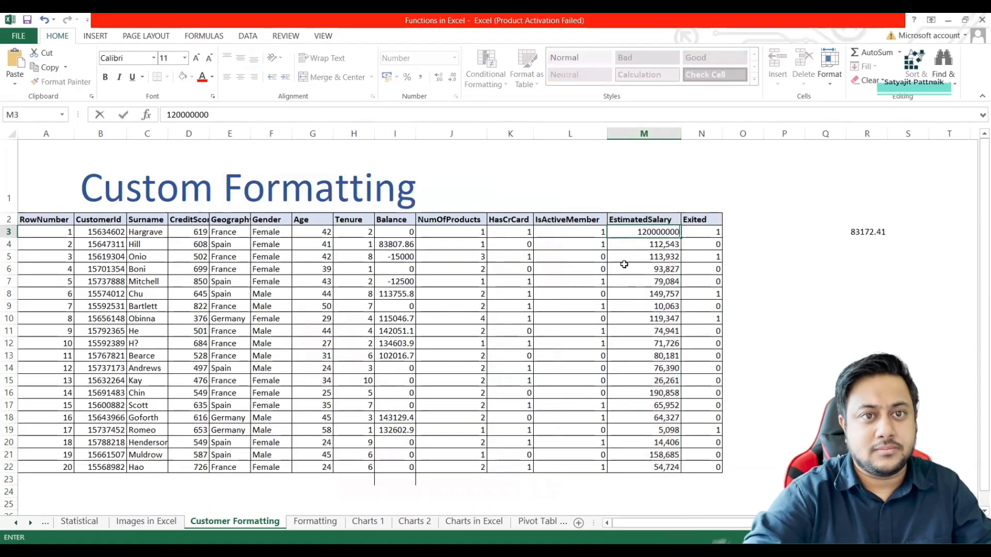
key("Return")
left_click(633, 234)
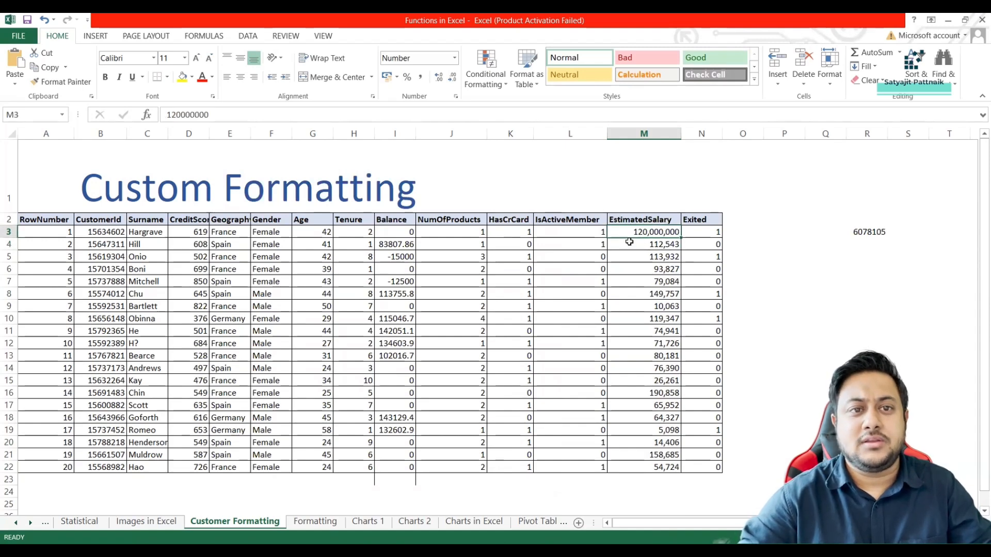
Examine the custom format code #,##0 and its sample for cell M3, and cancel the format options.
right_click(667, 232)
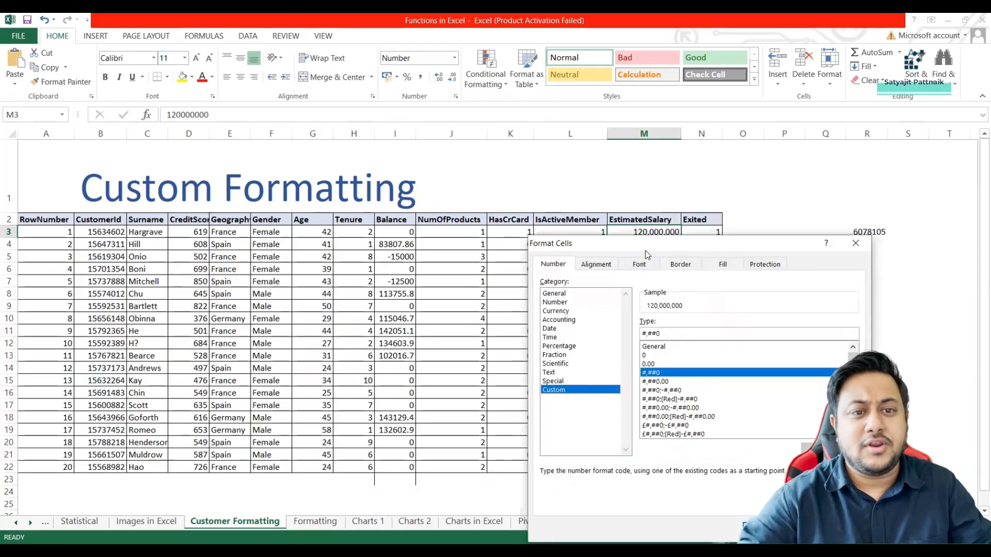
left_click_drag(629, 249, 226, 217)
left_click(268, 299)
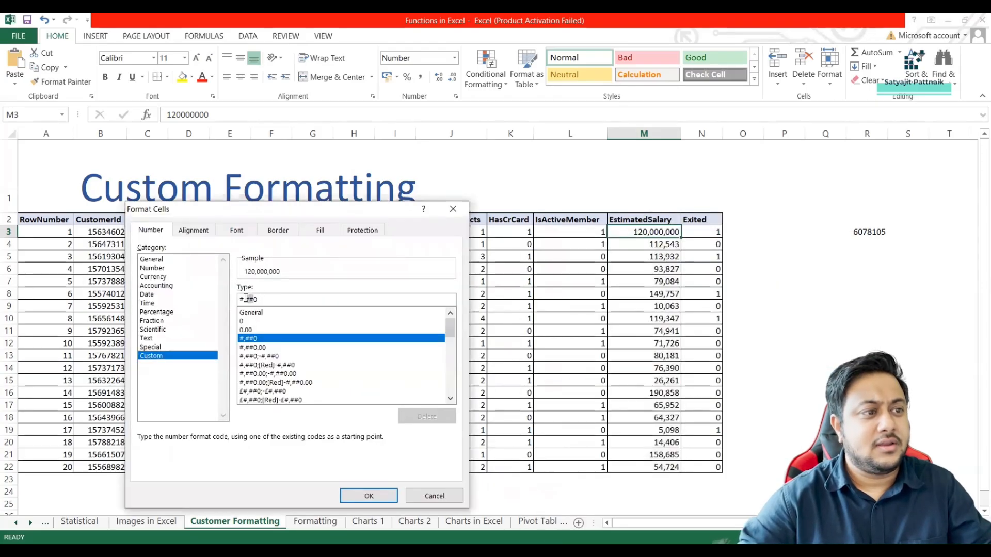
left_click(244, 300)
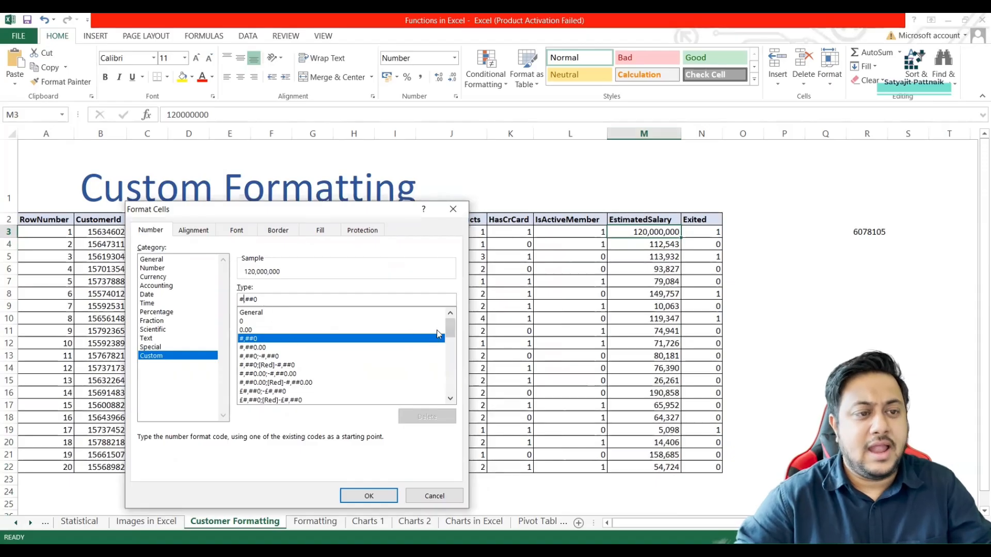
mouse_move(450, 336)
left_mouse_down()
mouse_move(447, 402)
mouse_move(452, 342)
left_mouse_up()
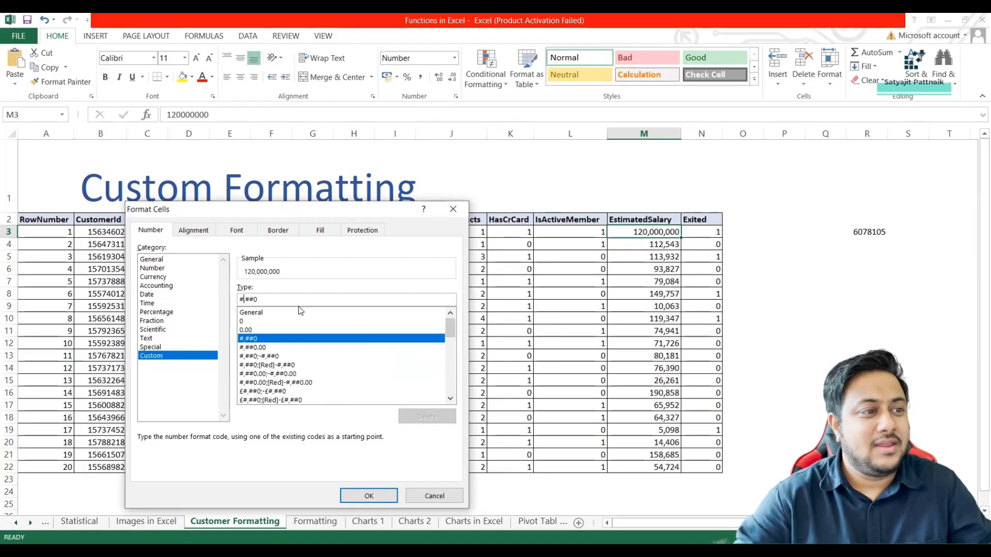
left_click_drag(261, 300, 227, 297)
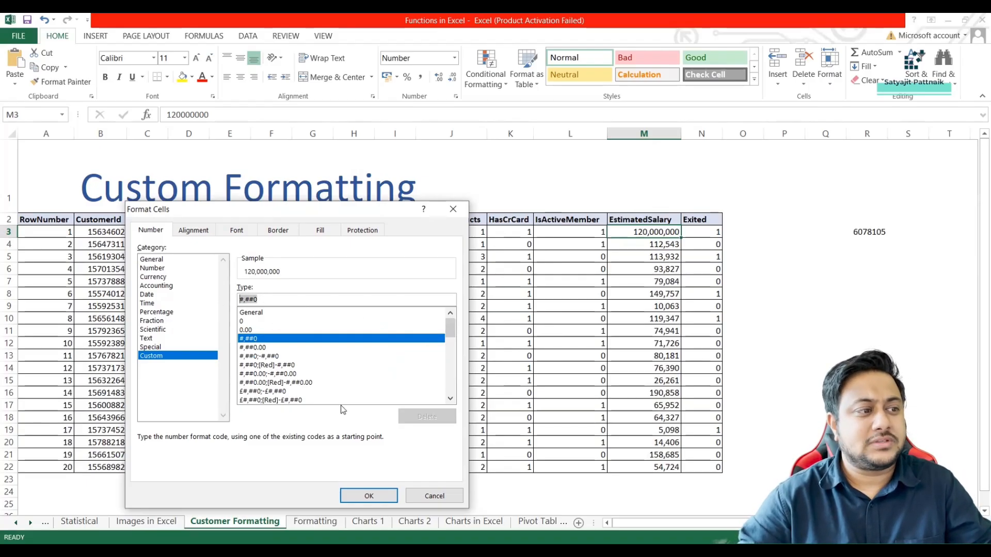
left_click(420, 498)
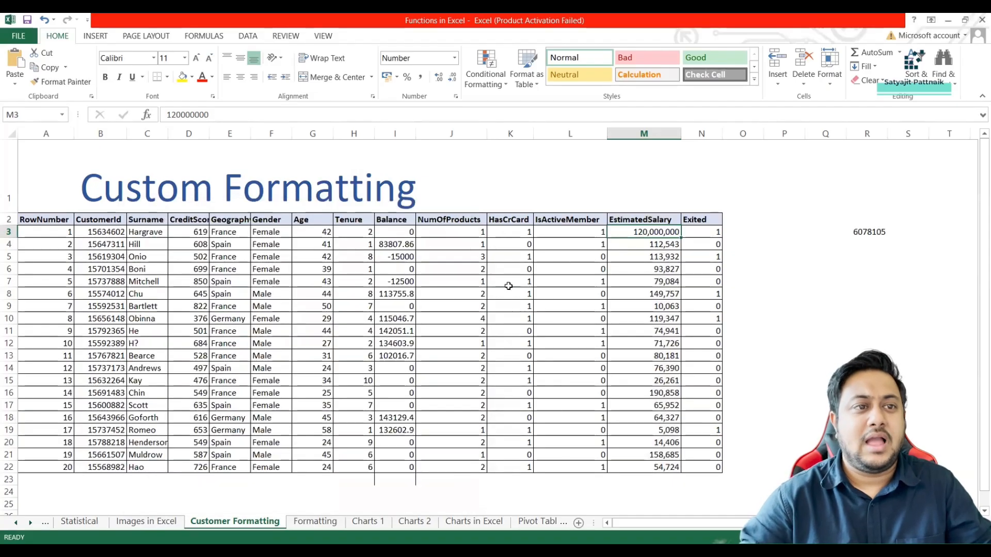
Apply the custom number format #,##0 to the Balance column's header and data cells, I2:I22.
left_click(390, 219)
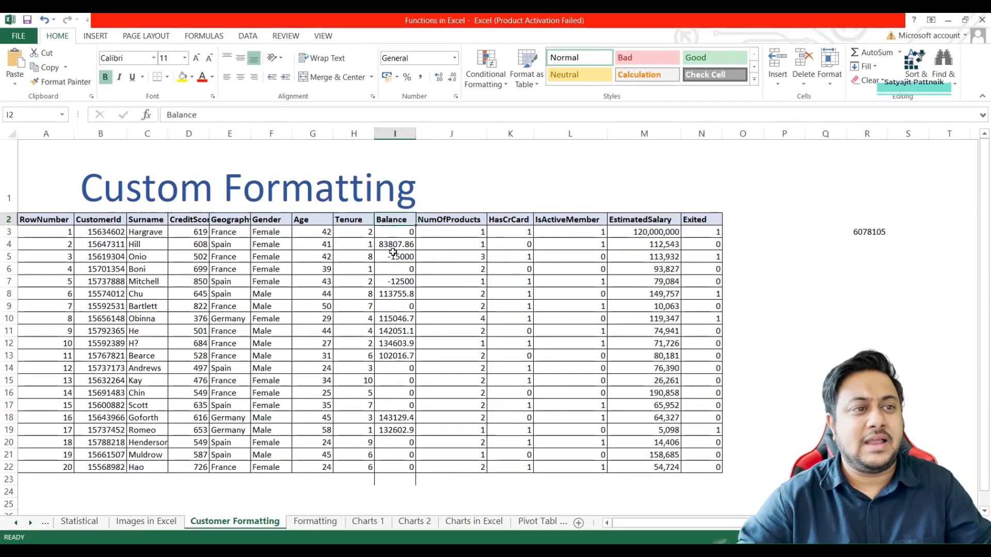
left_click(400, 466, "shift")
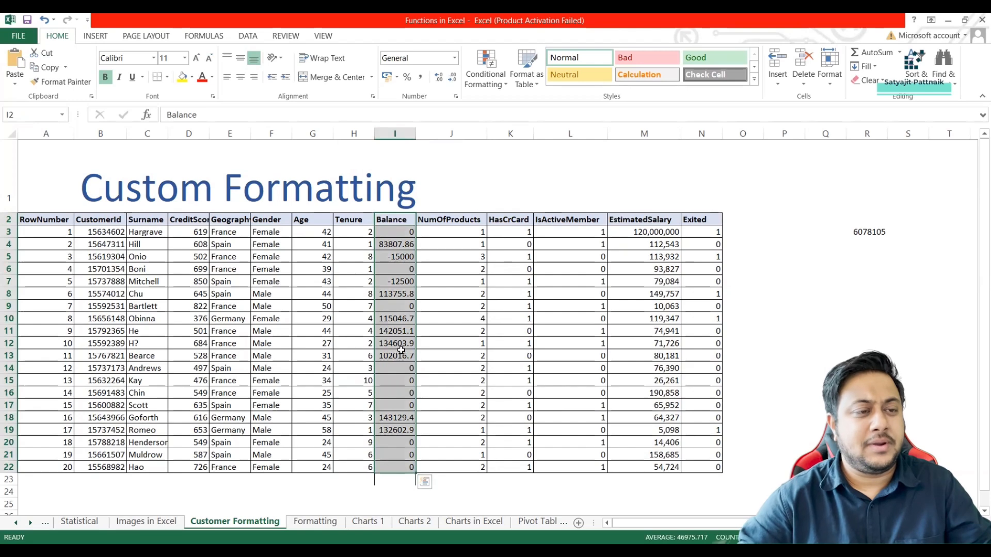
right_click(405, 348)
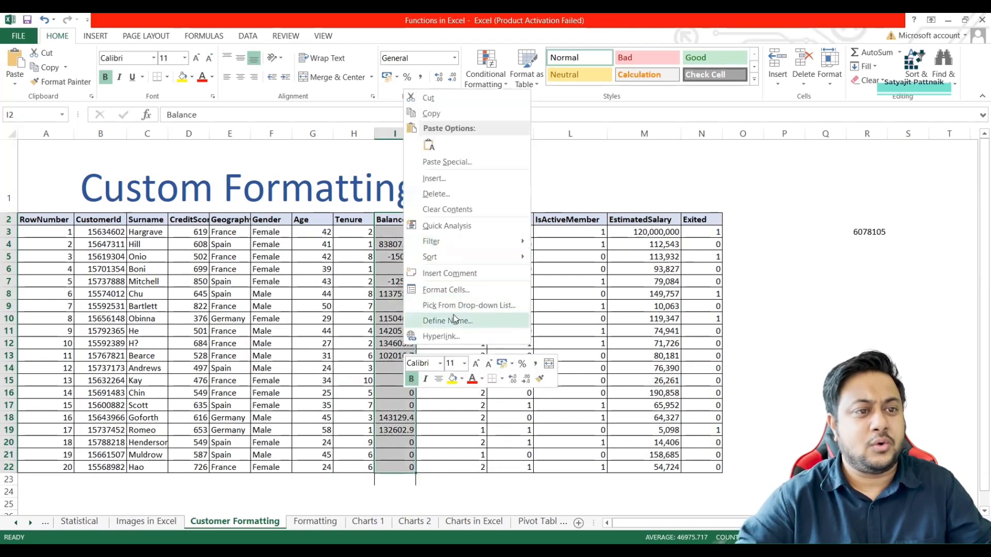
left_click(446, 291)
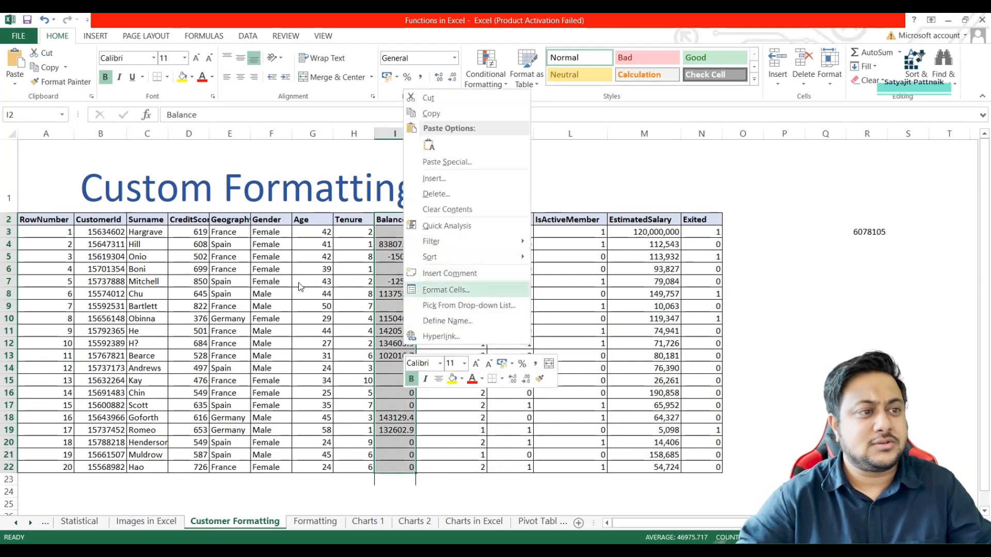
double_click(418, 227)
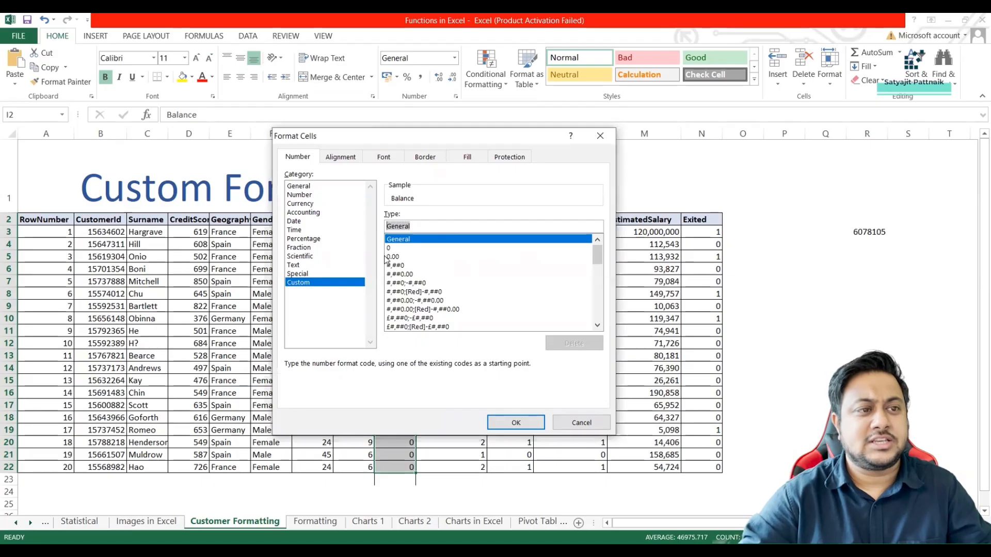
type("#,##0")
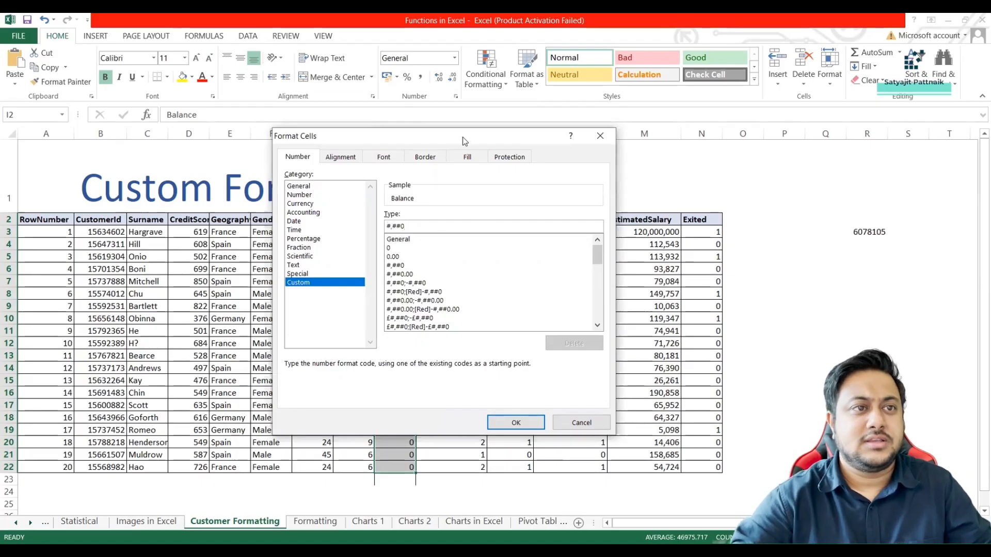
left_click_drag(710, 157, 710, 157)
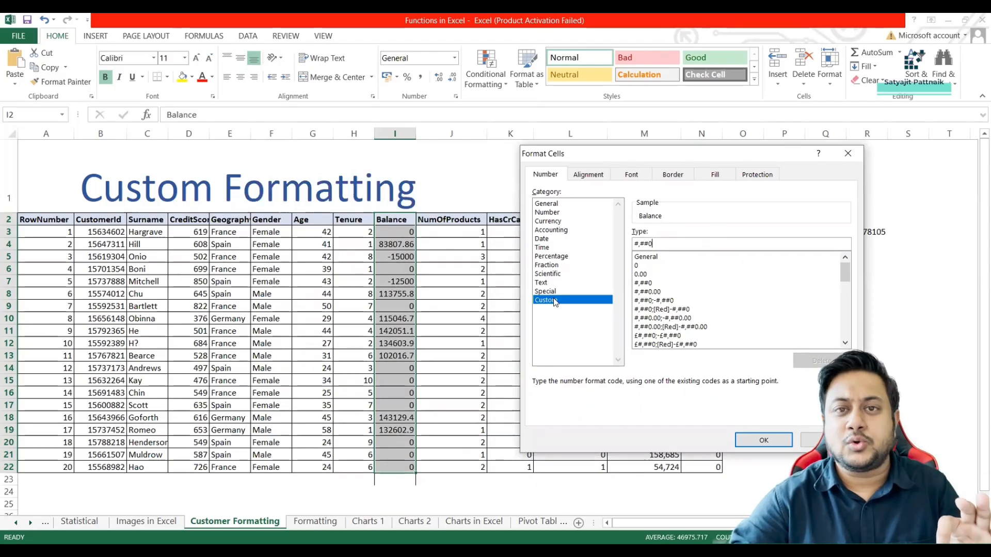
left_click_drag(654, 244, 612, 244)
key("ctrl+c")
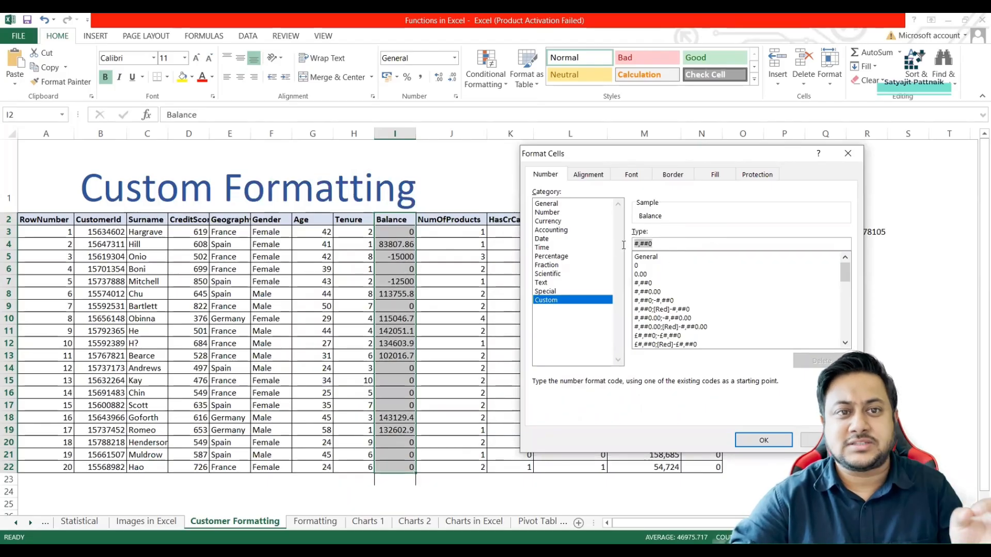
left_click(764, 442)
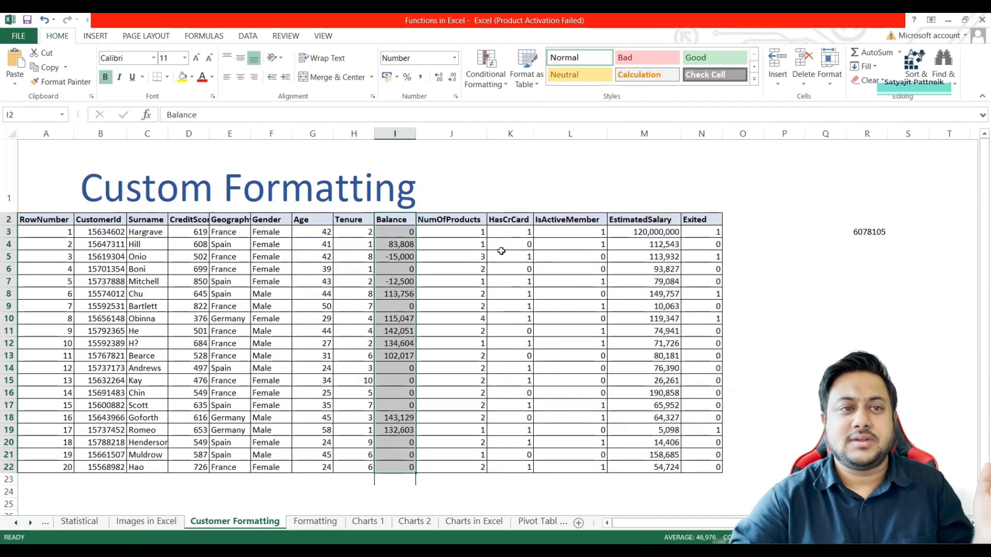
Paste the format code #,##0 into cell K1 above the table as a reference.
left_click(521, 164)
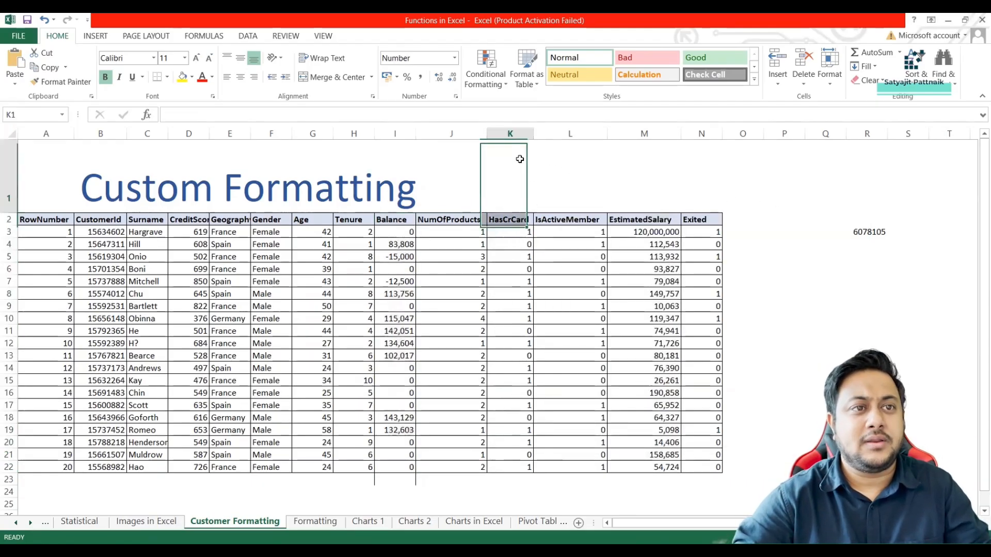
key("ctrl+v")
left_click_drag(194, 115, 164, 115)
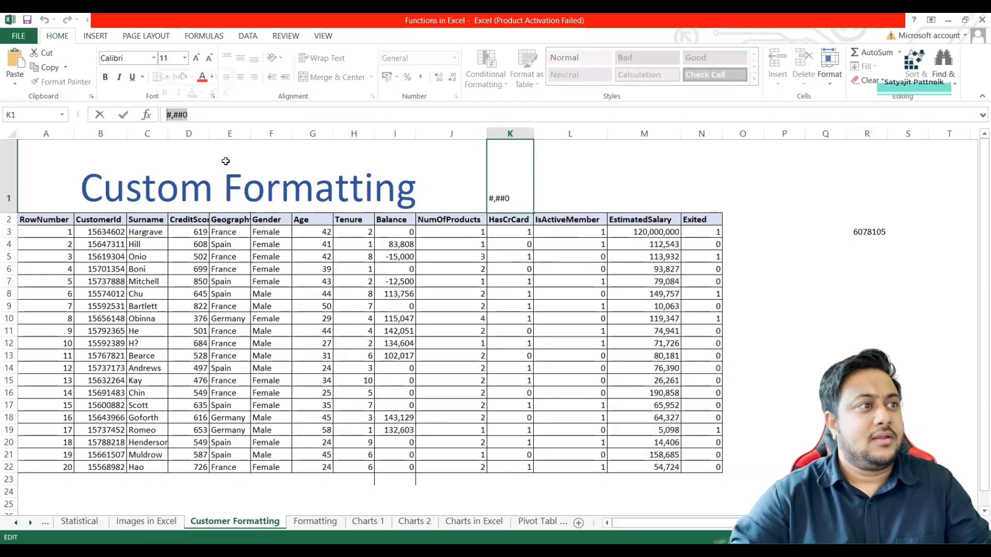
left_click(465, 205)
left_click(522, 203)
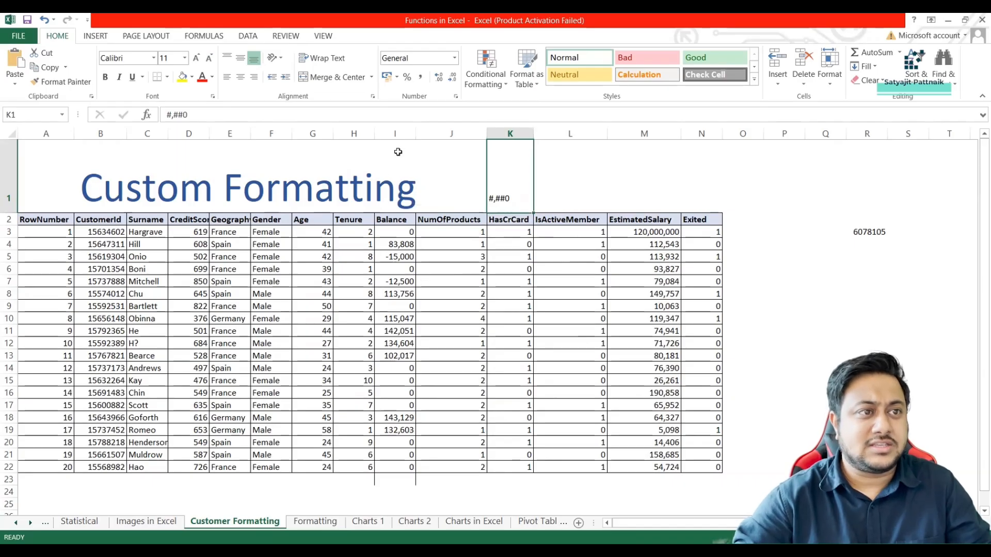
For all of column I, enter the four-section custom format code #,##0;#,##0;#,##0;#,##0 without applying it.
left_click(396, 134)
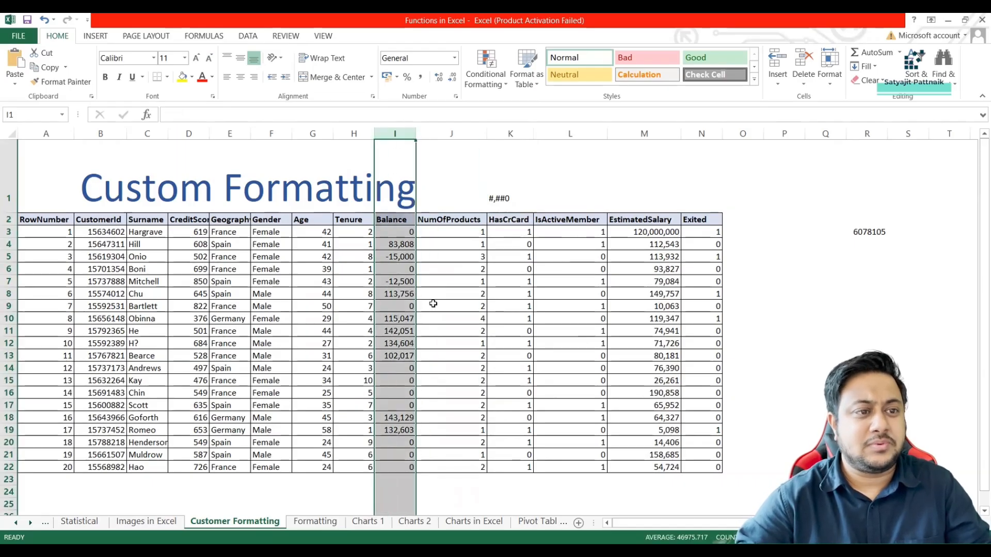
key("ctrl+1")
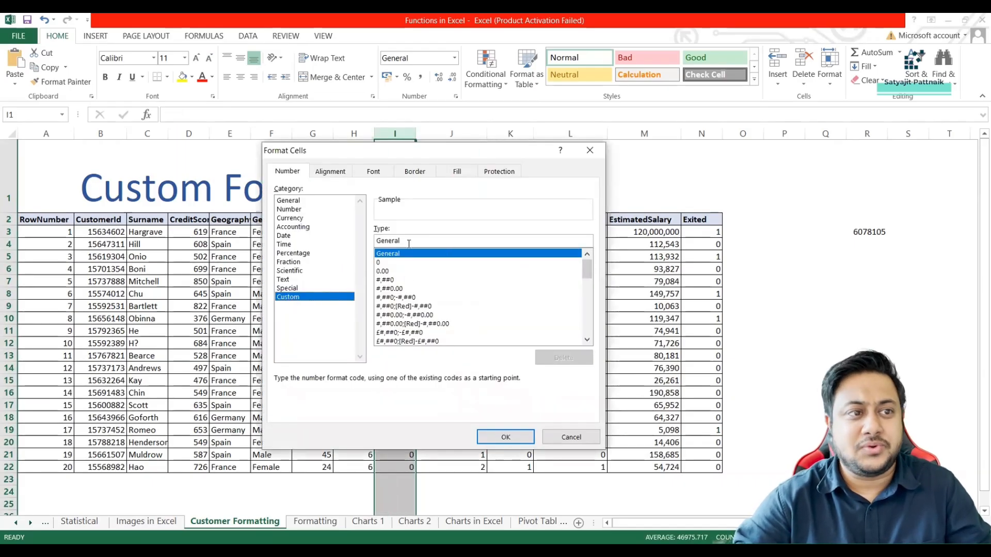
double_click(392, 241)
type("#,##0")
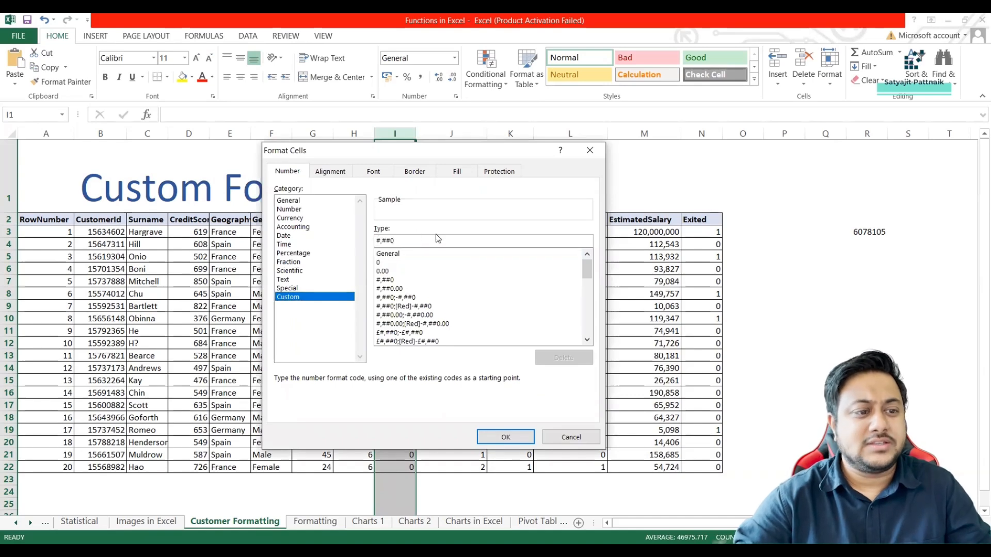
left_click_drag(445, 151, 644, 135)
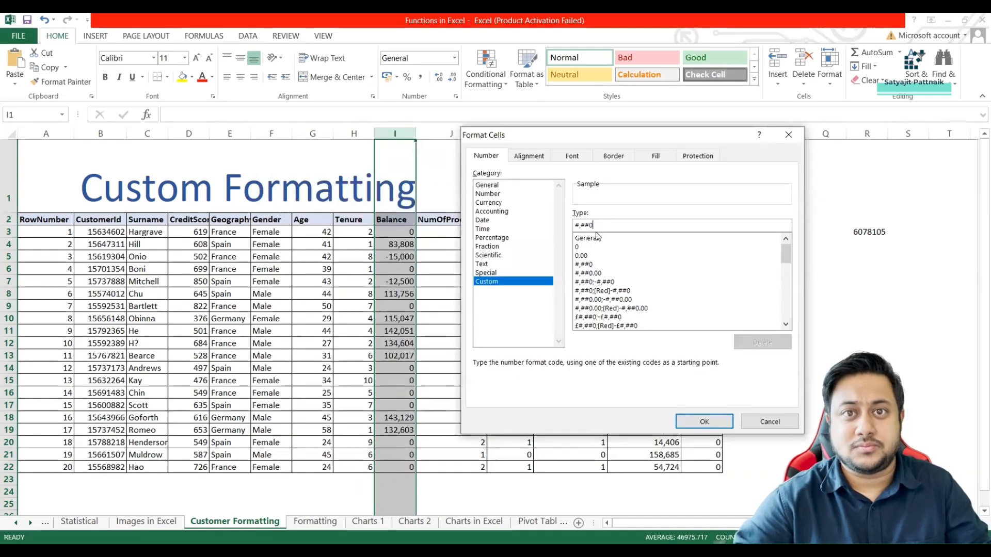
type(";#,##0;#,##0;#,##0")
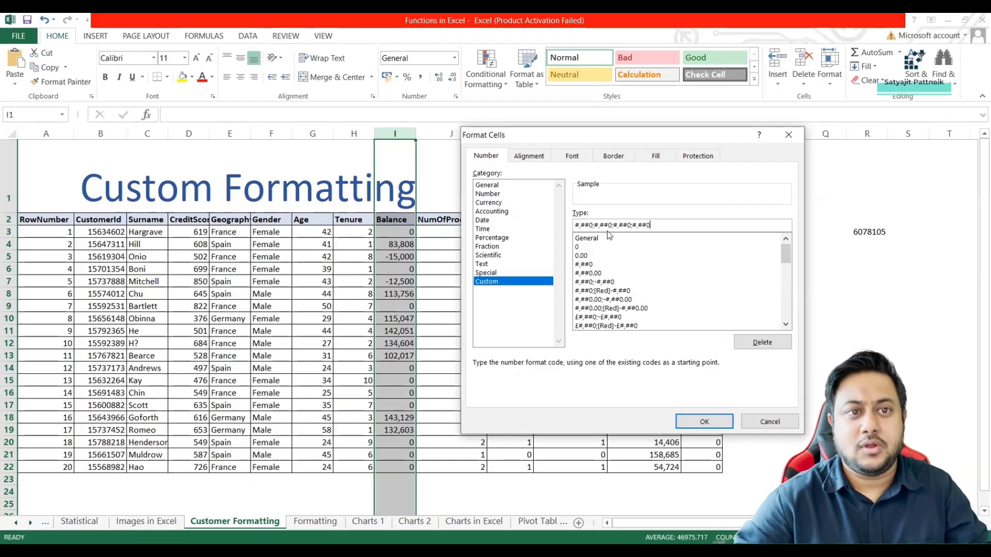
Examine each of the four semicolon-separated sections of column I's custom format code in turn.
left_click_drag(594, 225, 666, 226)
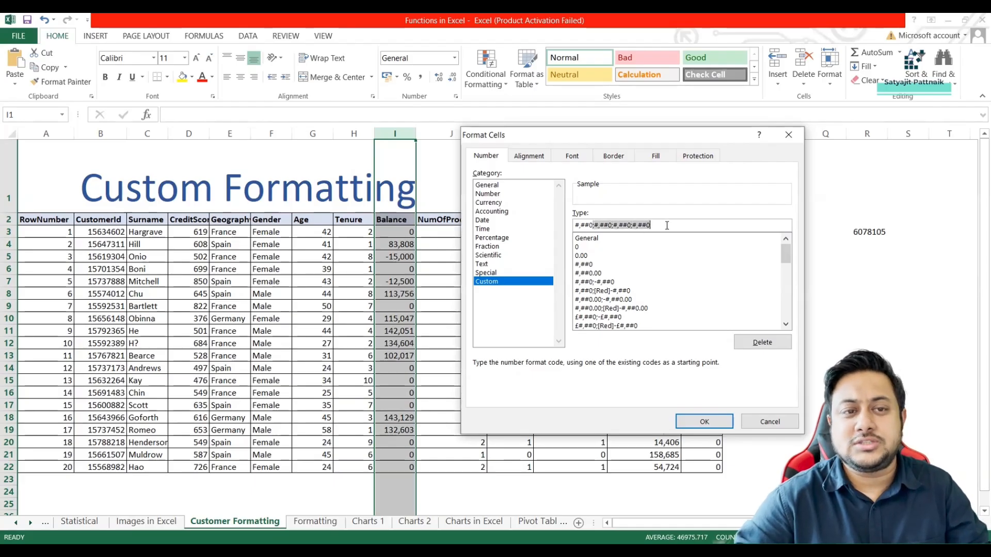
left_click(595, 226)
left_click_drag(595, 226, 651, 225)
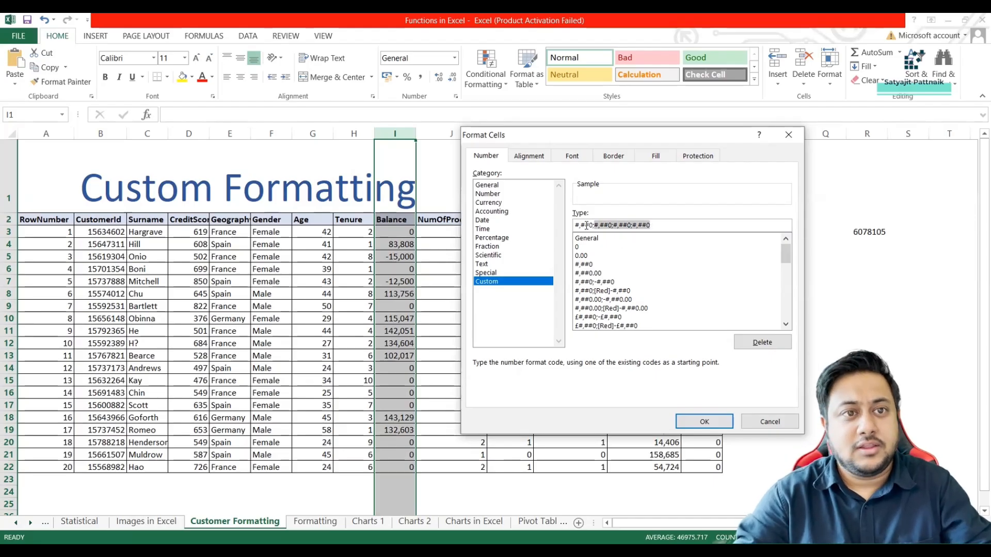
left_click_drag(575, 226, 589, 225)
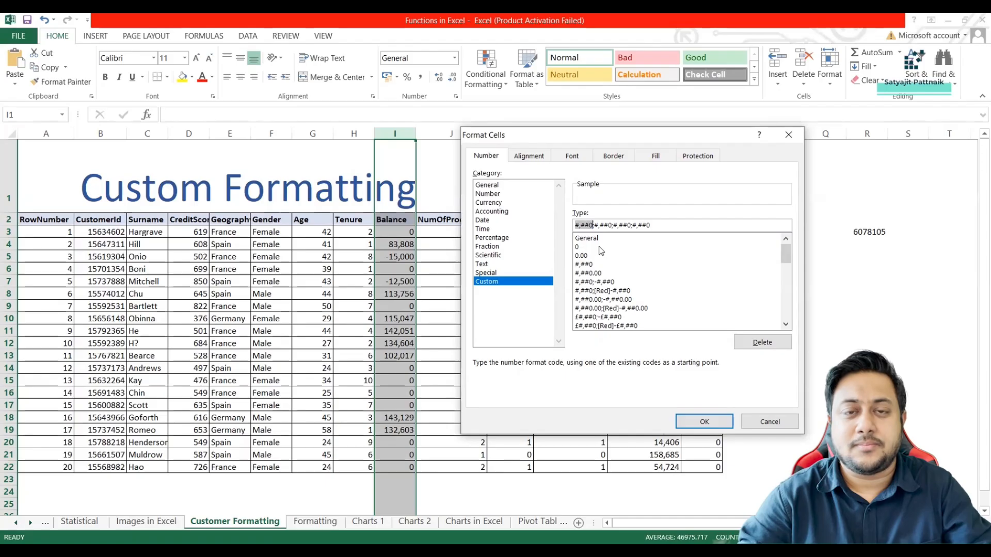
left_click_drag(594, 226, 611, 225)
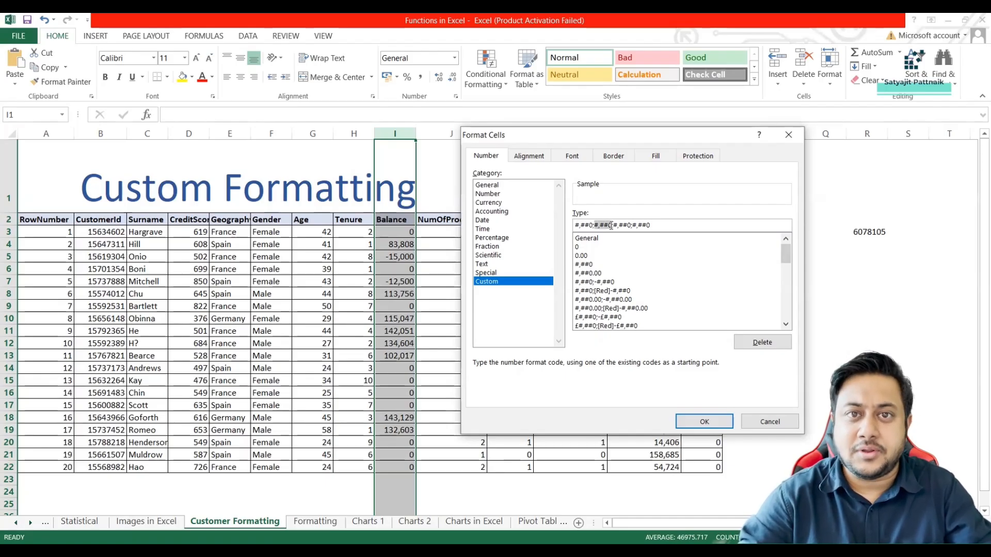
left_click_drag(614, 225, 630, 225)
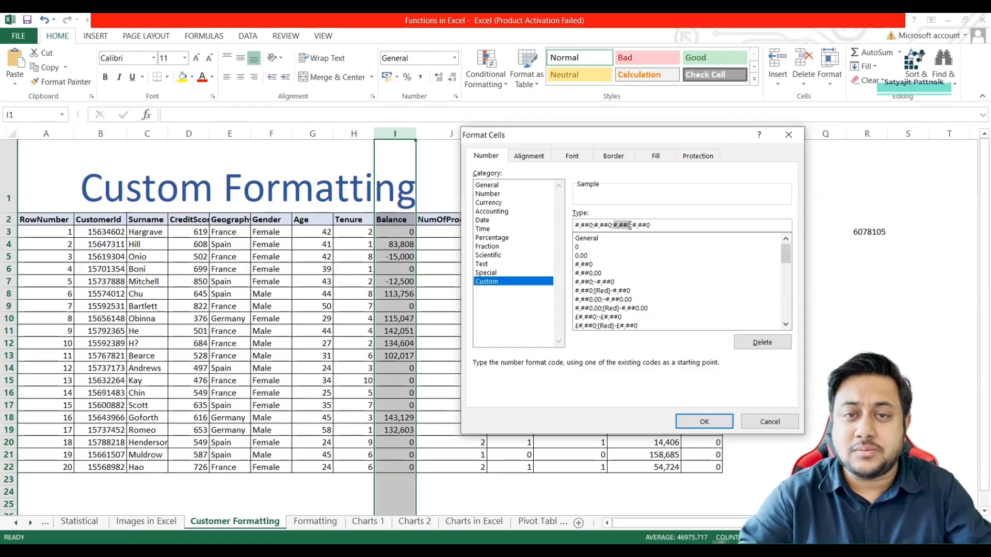
left_click(639, 226)
left_click_drag(633, 225, 664, 226)
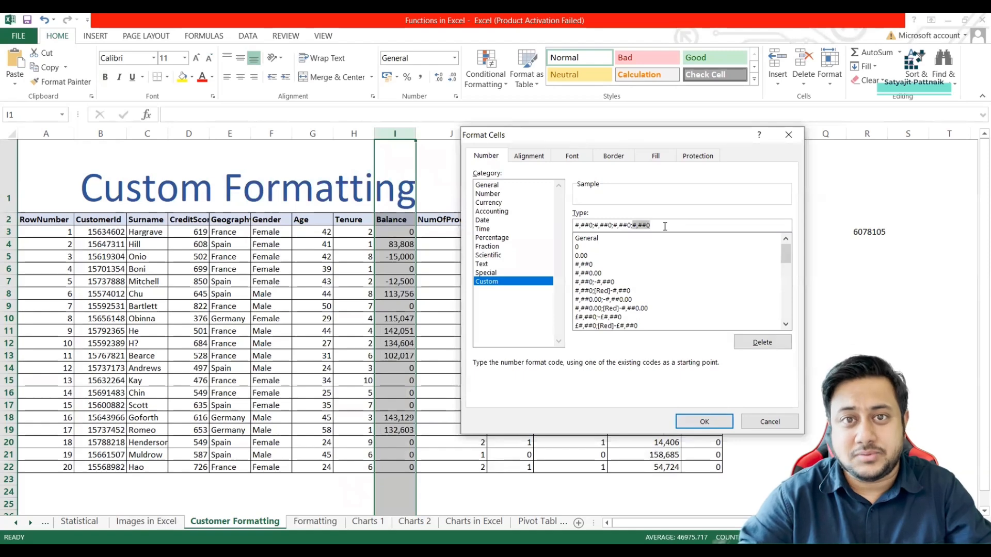
left_click(624, 225)
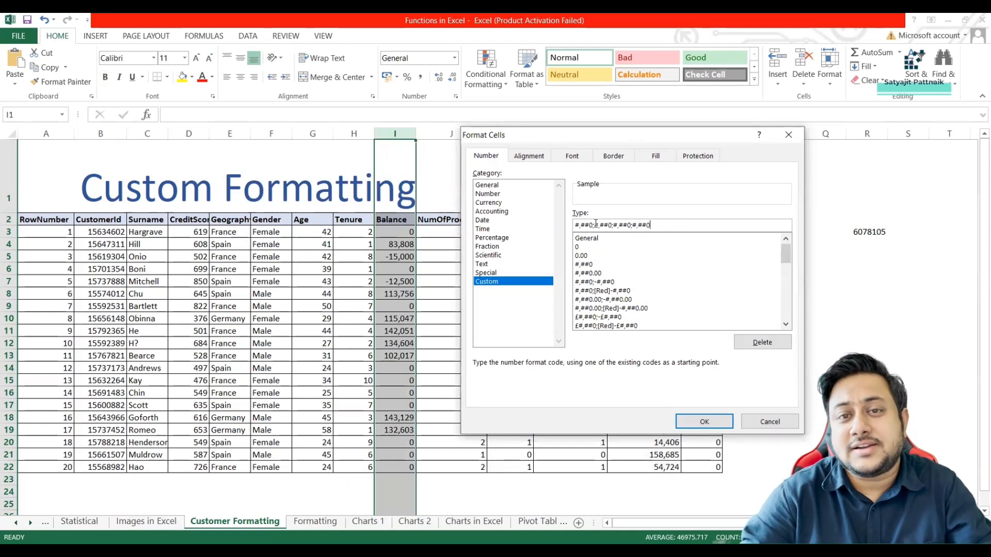
Replace the sections after the first with a negative-number section and apply #,##0;-#,##0 to column I.
left_click_drag(595, 226, 653, 228)
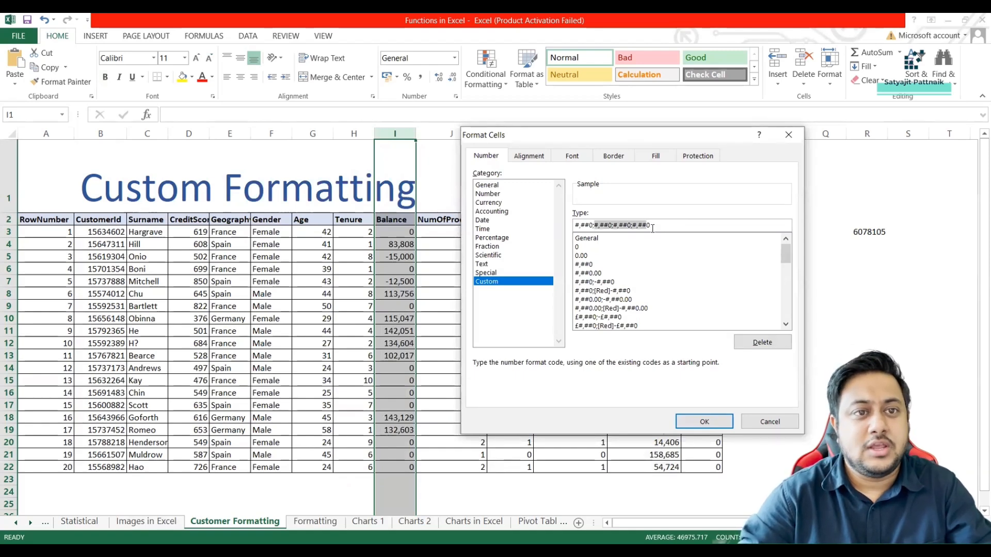
key("BackSpace")
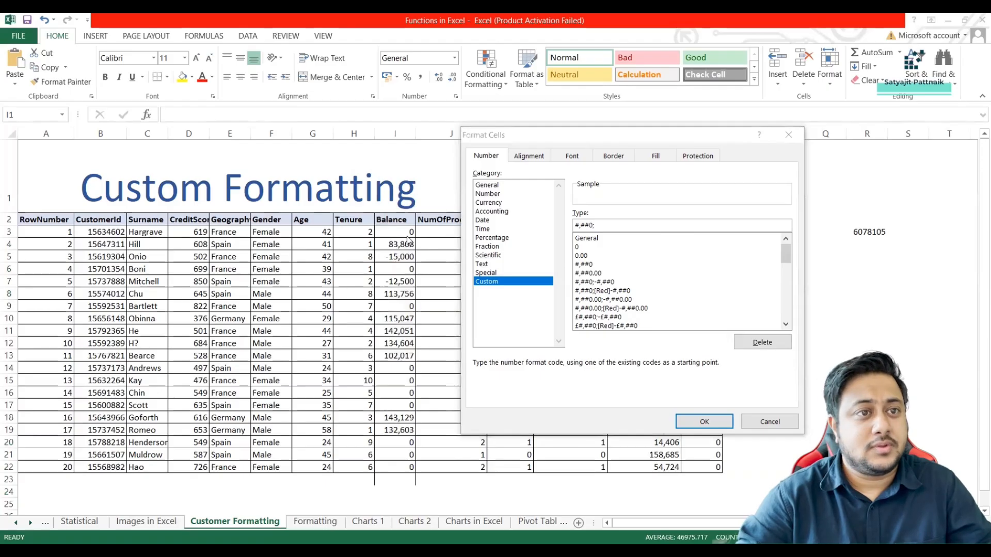
left_click(603, 227)
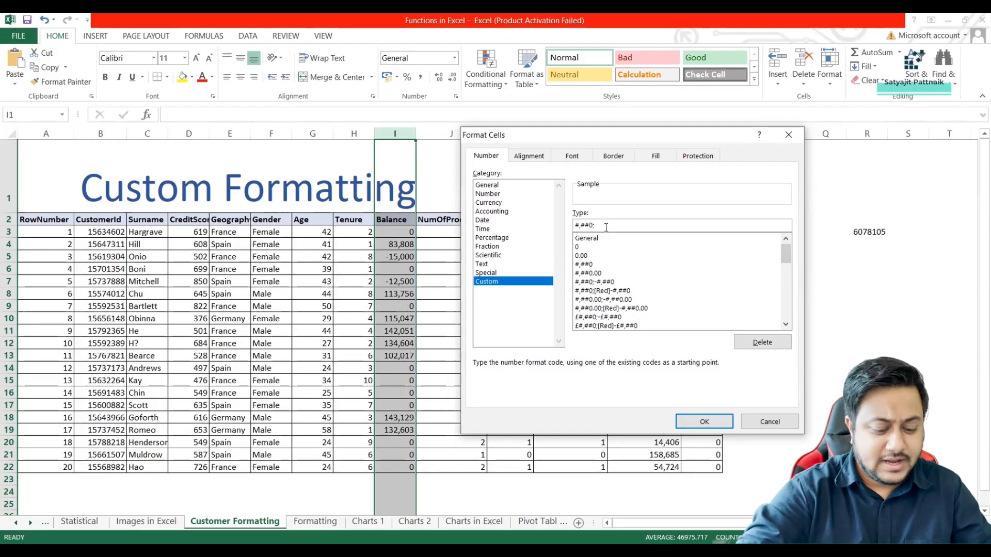
type("-#,##0")
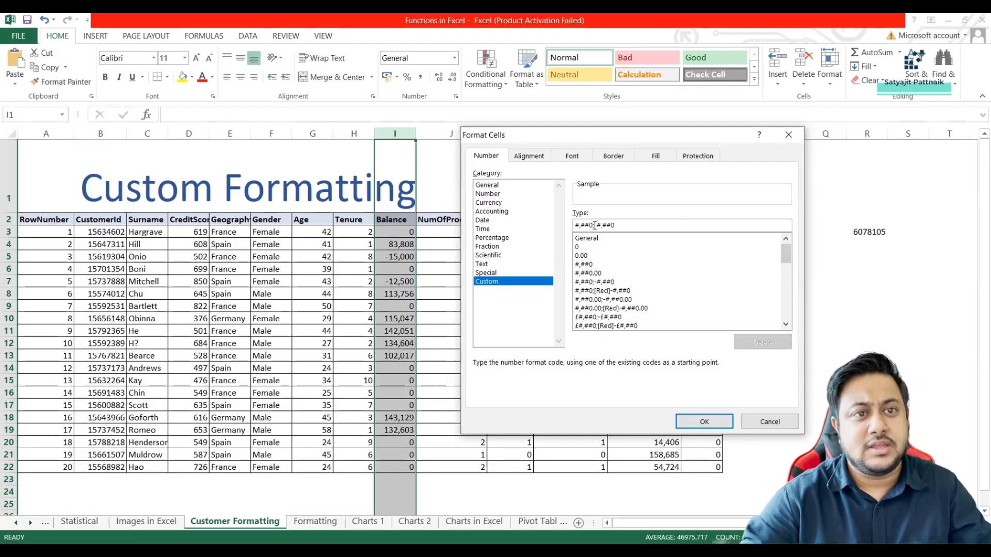
left_click_drag(595, 225, 614, 225)
left_click(704, 422)
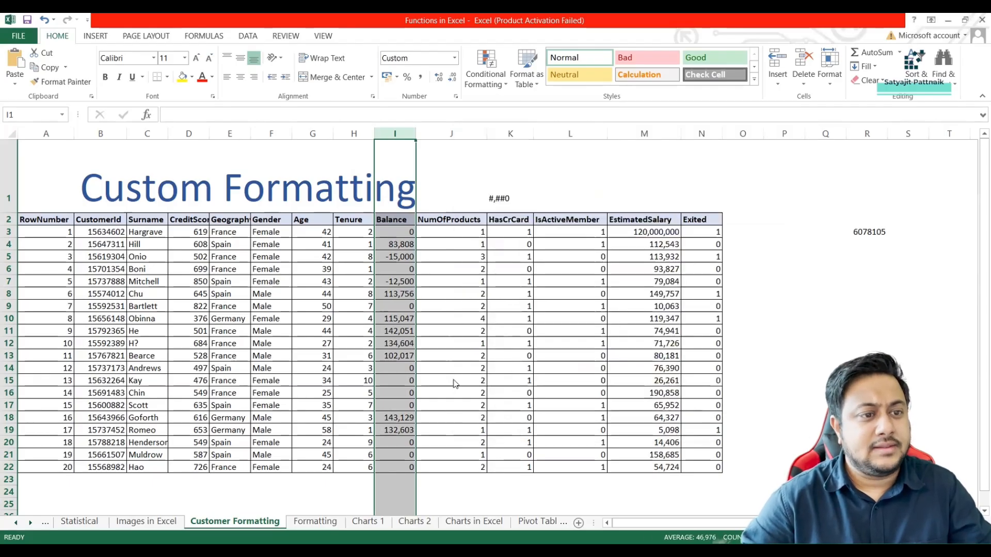
Extend column I's custom format to #,##0;-#,##0;; with empty zero and text sections, and apply it.
key("ctrl+1")
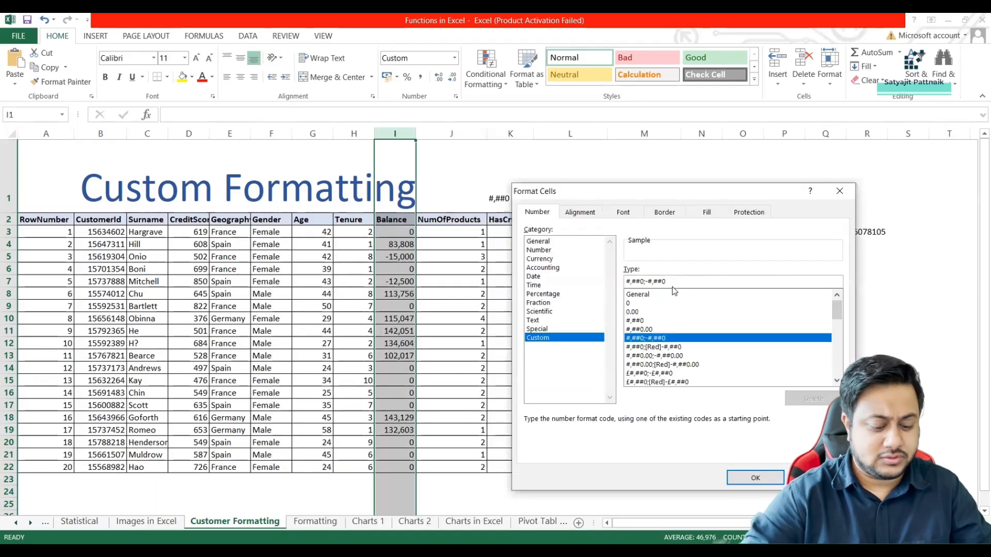
type(";")
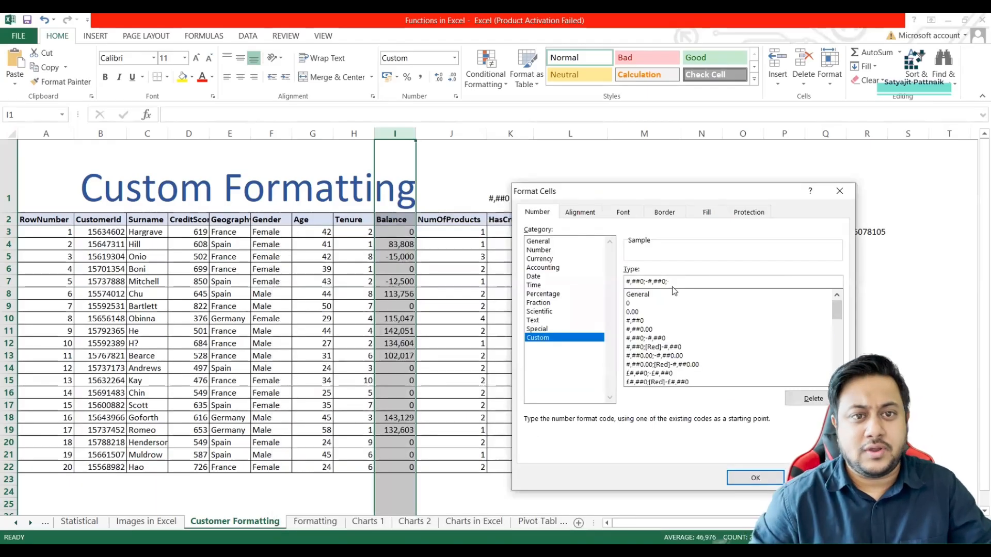
type(";")
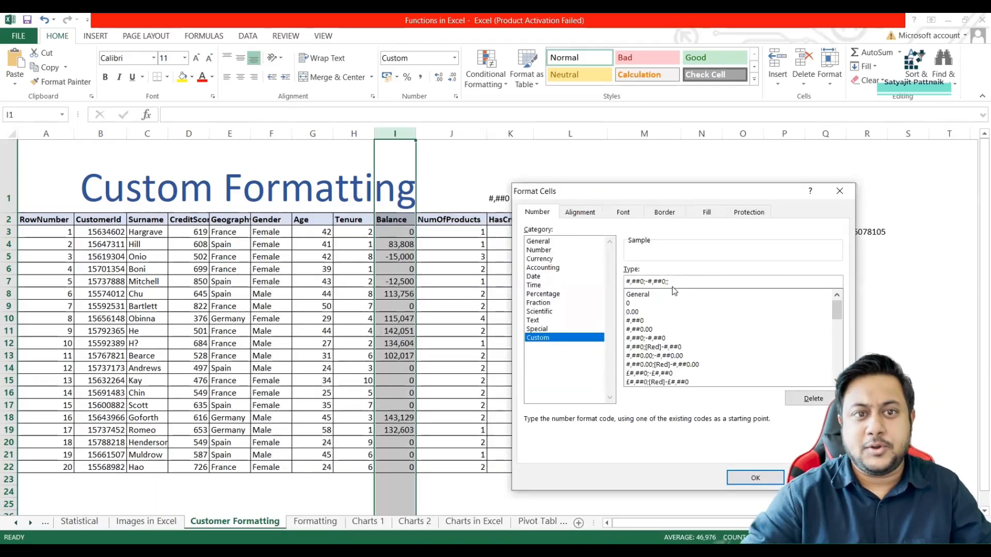
left_click(737, 478)
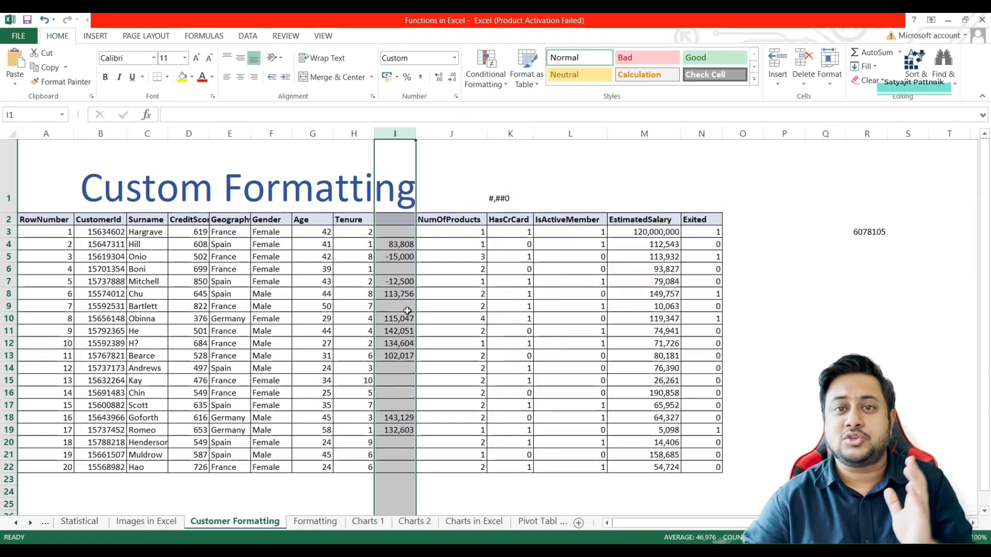
left_click(395, 247)
Clear the format code from cell K1 and select the Balance header cell I2.
left_click(497, 201)
key("Delete")
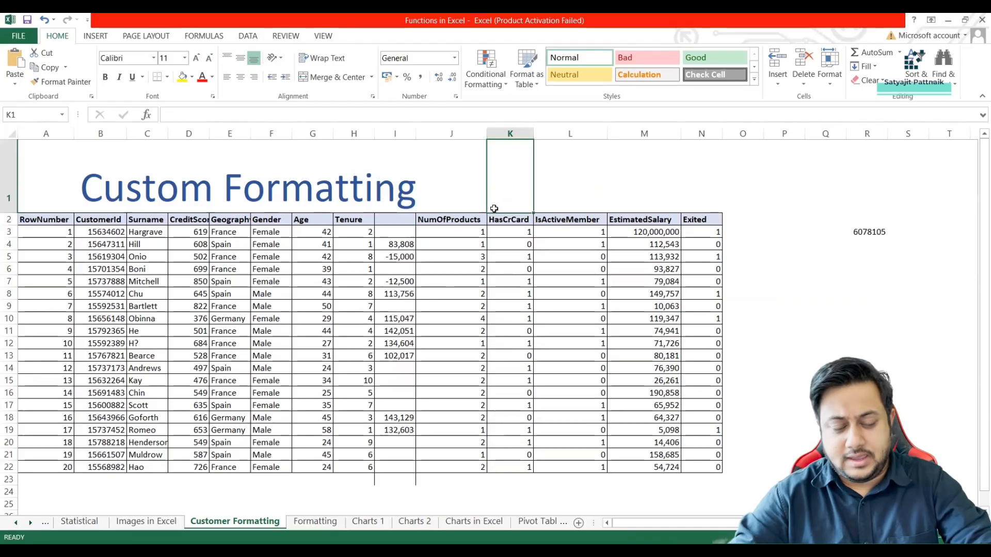
left_click(396, 220)
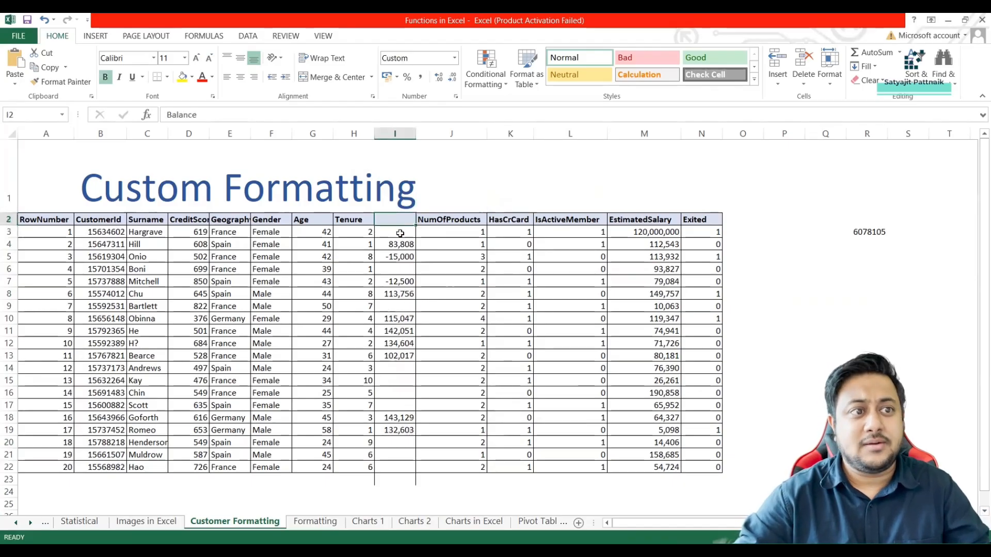
Undo the clearing of cell K1 and the last custom format change on column I.
key("ctrl+z")
key("ctrl+z")
left_click(395, 223)
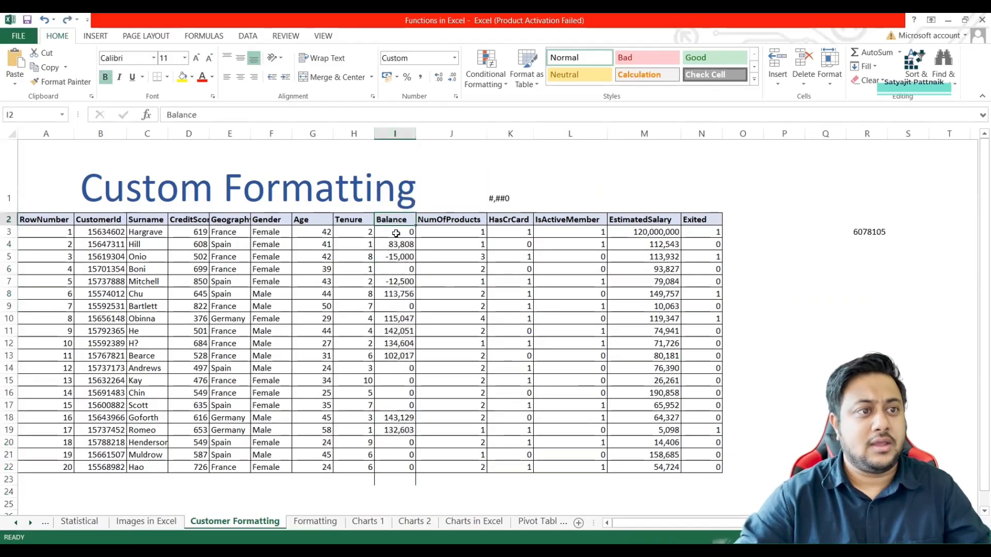
Apply the custom format #,##0;-#,##0; with an empty zero section to only the Balance values in I3:I22.
left_click_drag(396, 233, 398, 469)
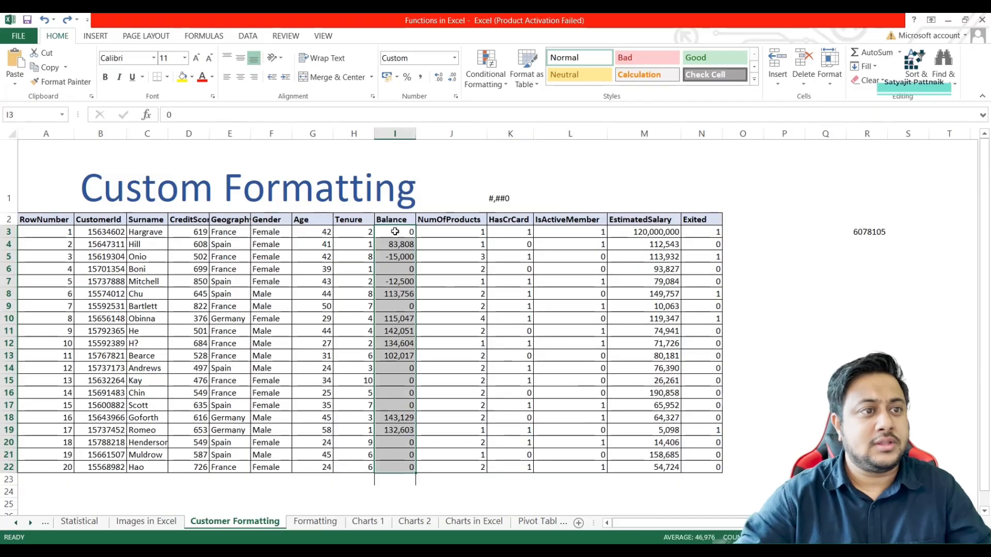
right_click(397, 283)
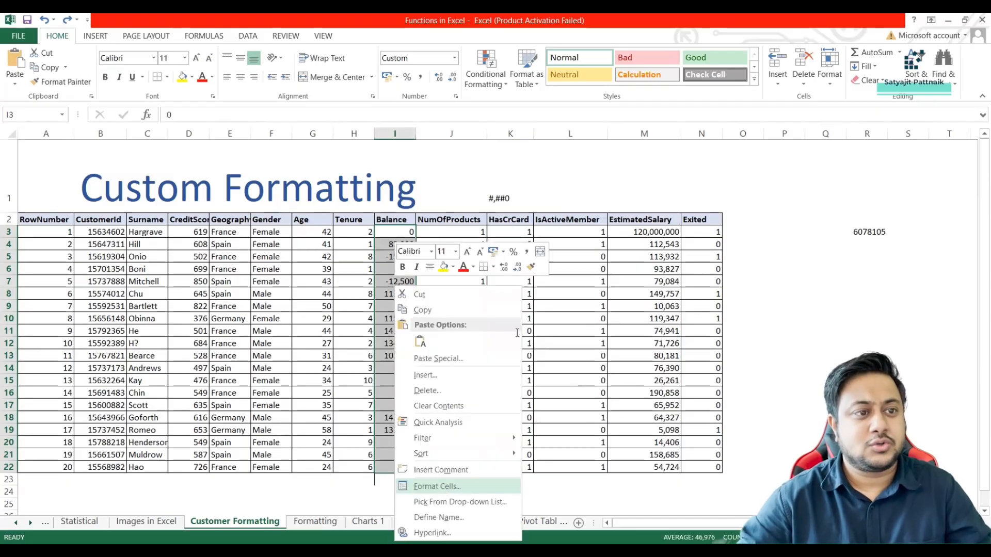
key("Return")
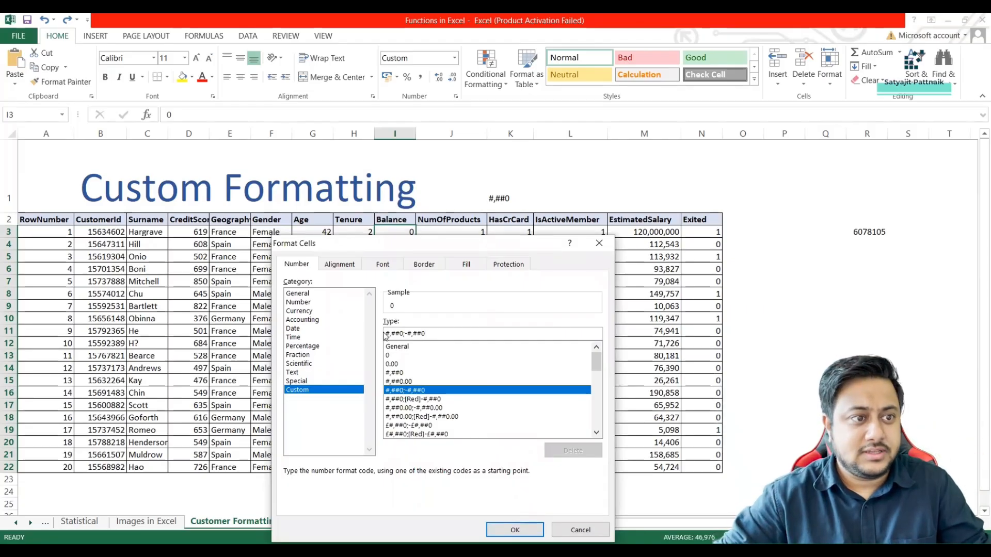
left_click_drag(387, 334, 429, 334)
left_click(432, 334)
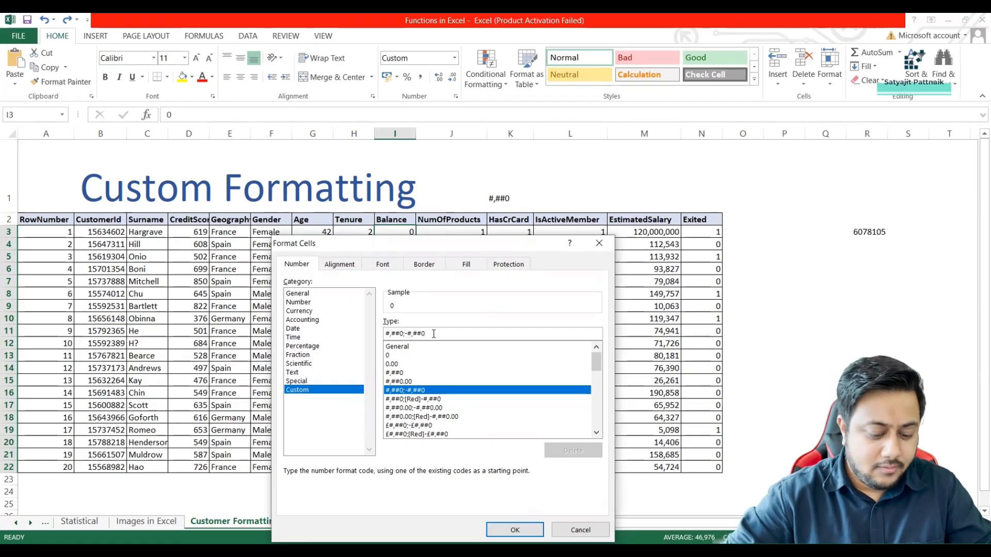
type(";")
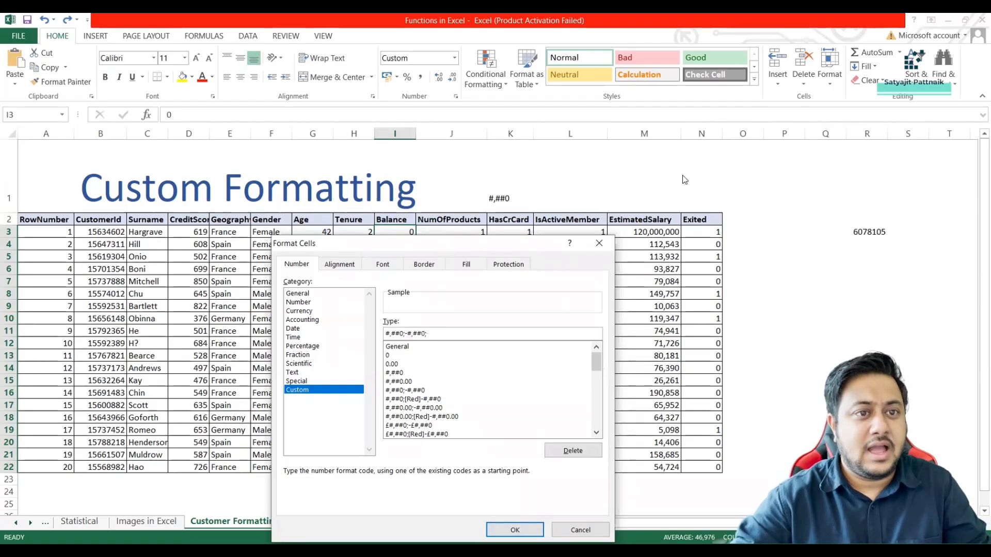
left_click_drag(444, 248, 683, 176)
type(";")
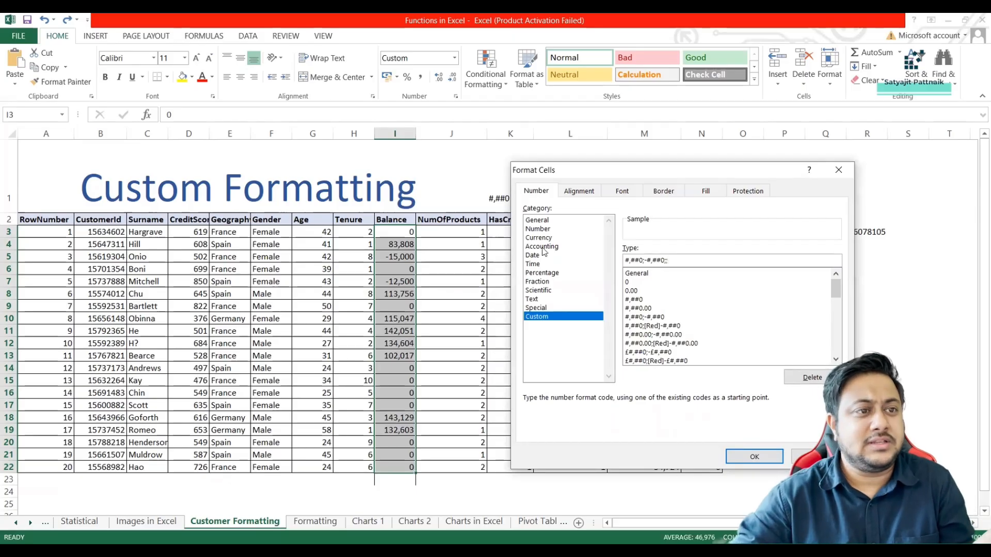
left_click(754, 457)
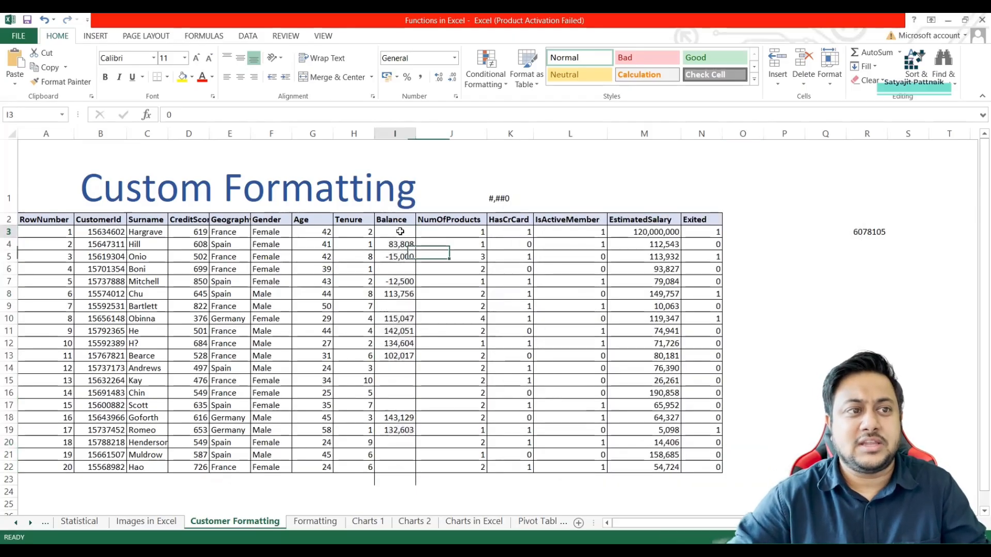
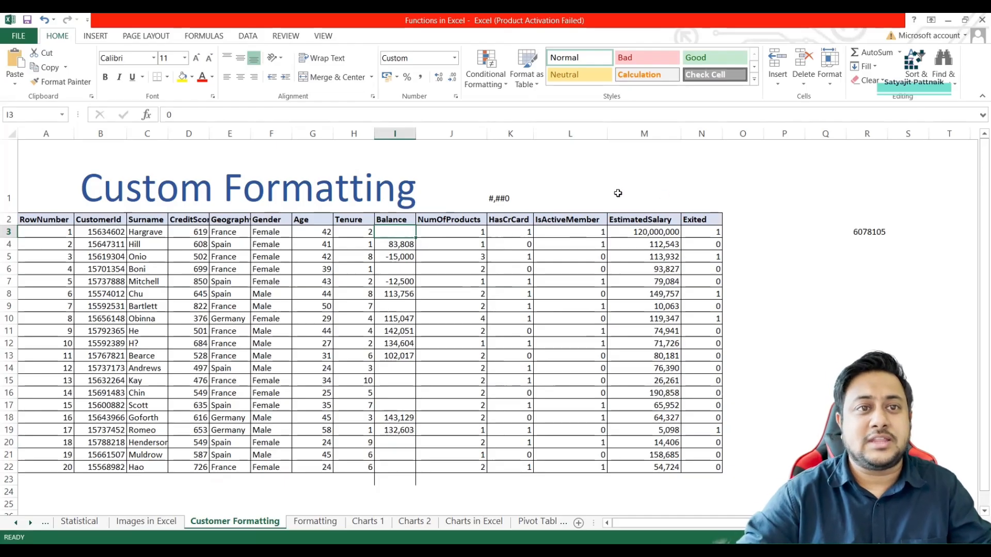
Test the hidden zero in I3 by entering =SUM(I3,5) in cell I24, and clear the test formula.
left_click(393, 480)
left_click(392, 492)
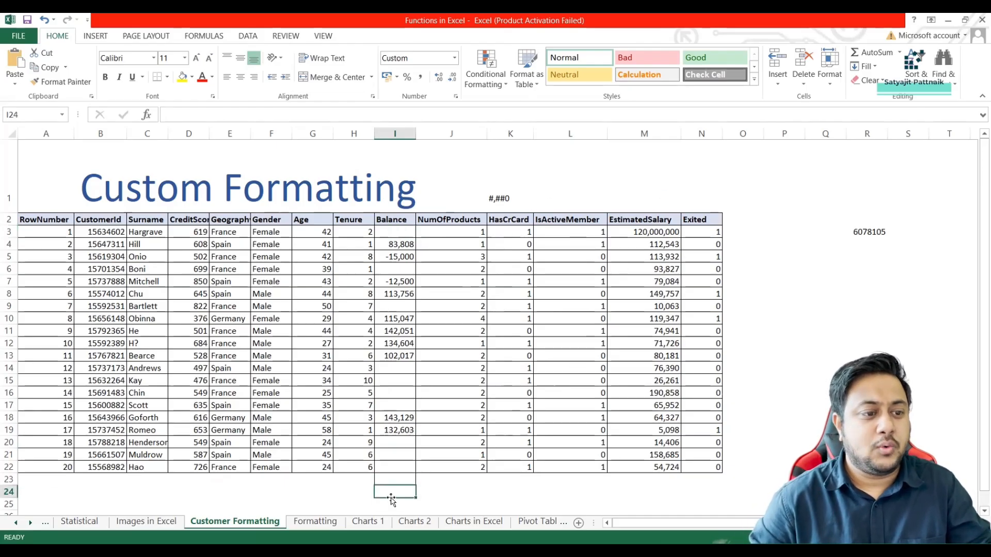
type("=")
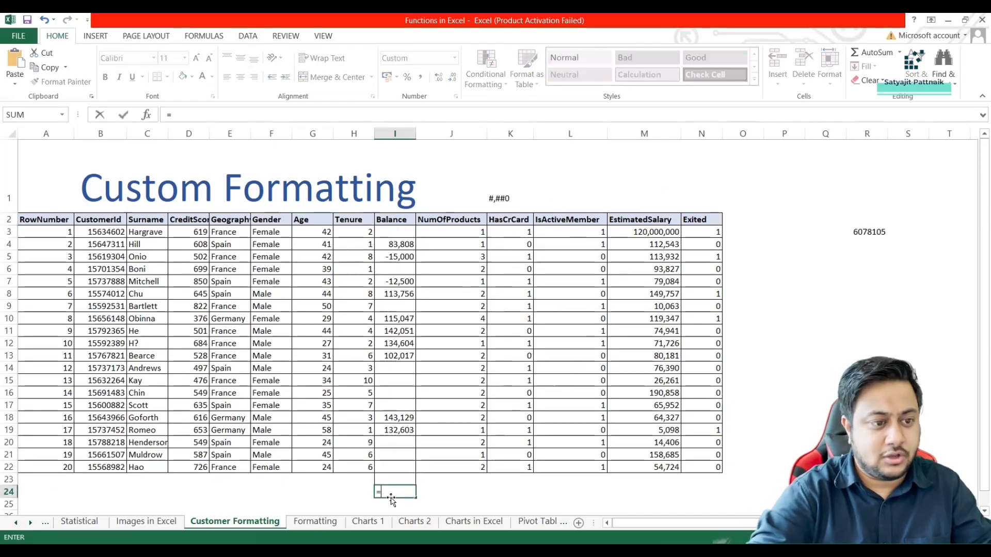
type("SUM(")
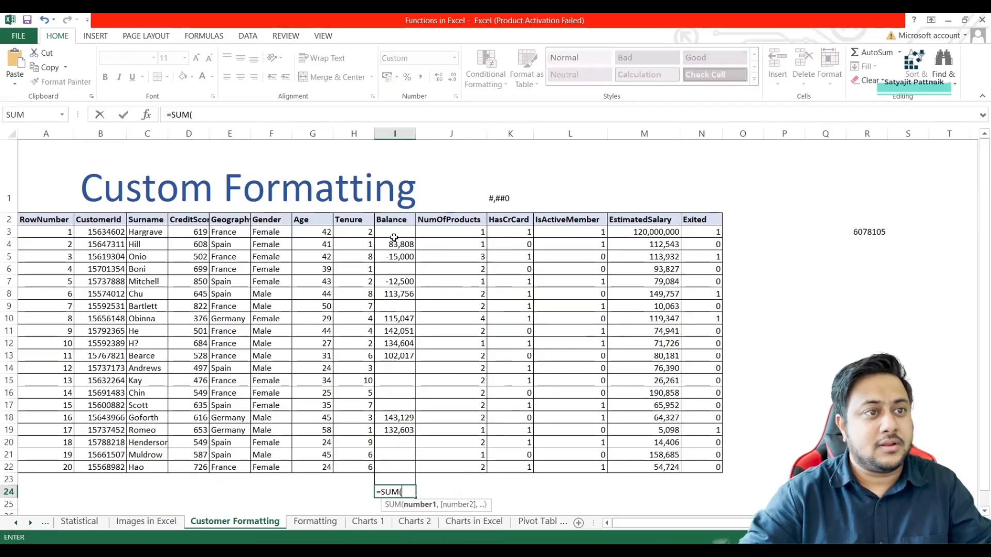
left_click(397, 233)
type(",5")
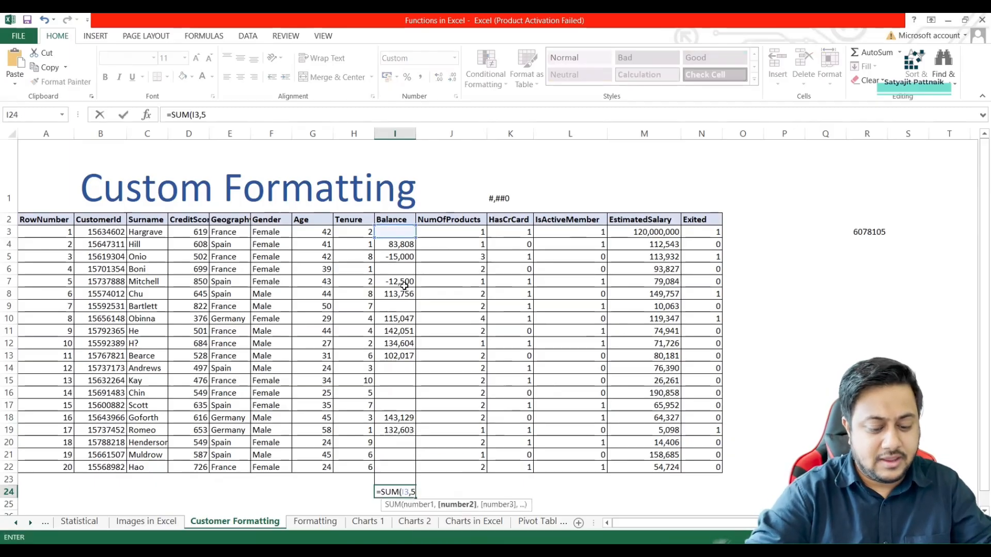
key("Return")
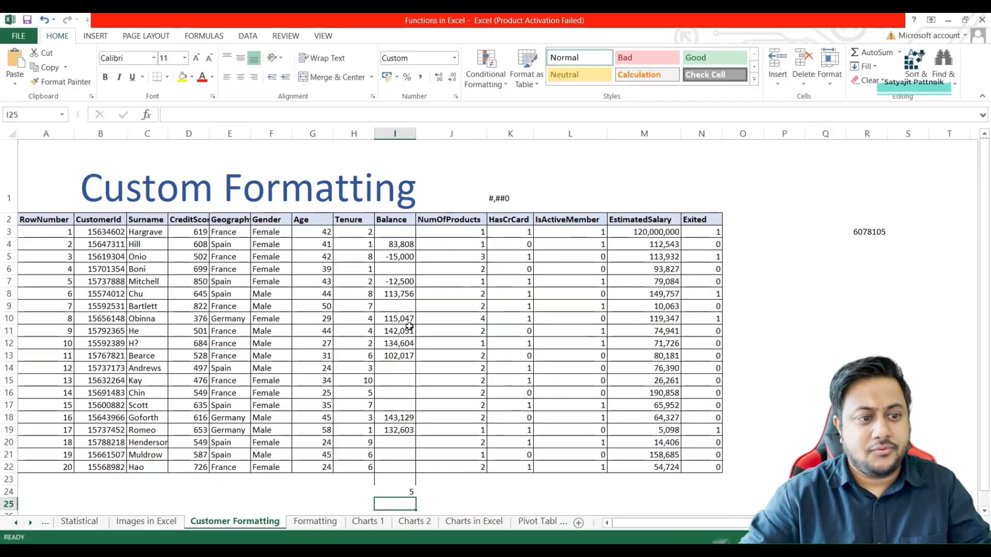
left_click(396, 490)
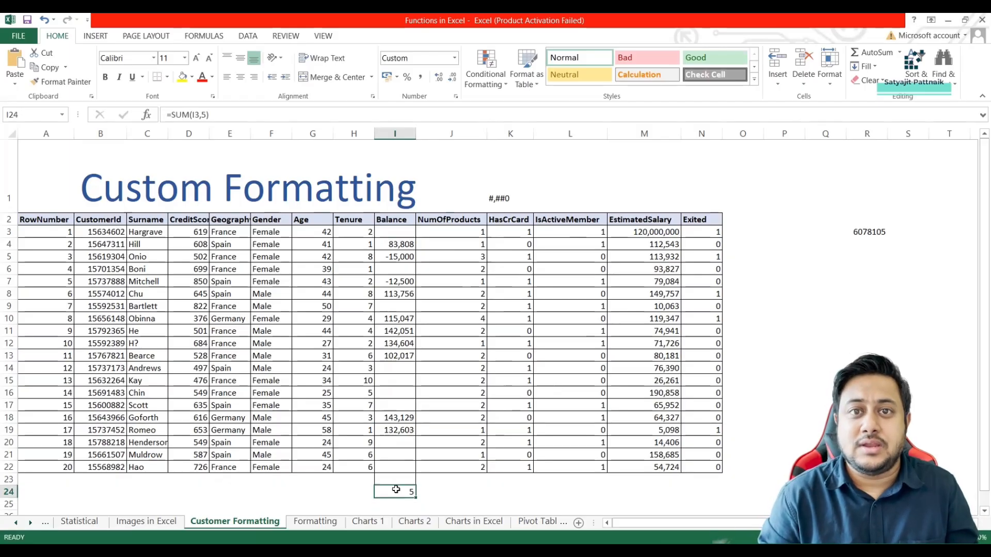
key("Delete")
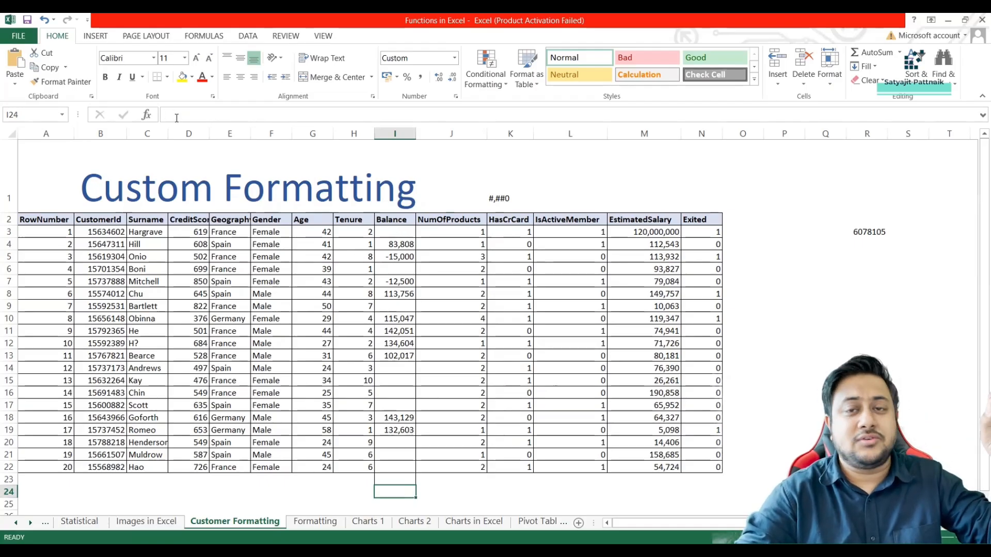
Inspect the value stored in the blank-looking Balance cell I3 without changing it.
left_click(394, 233)
key("F2")
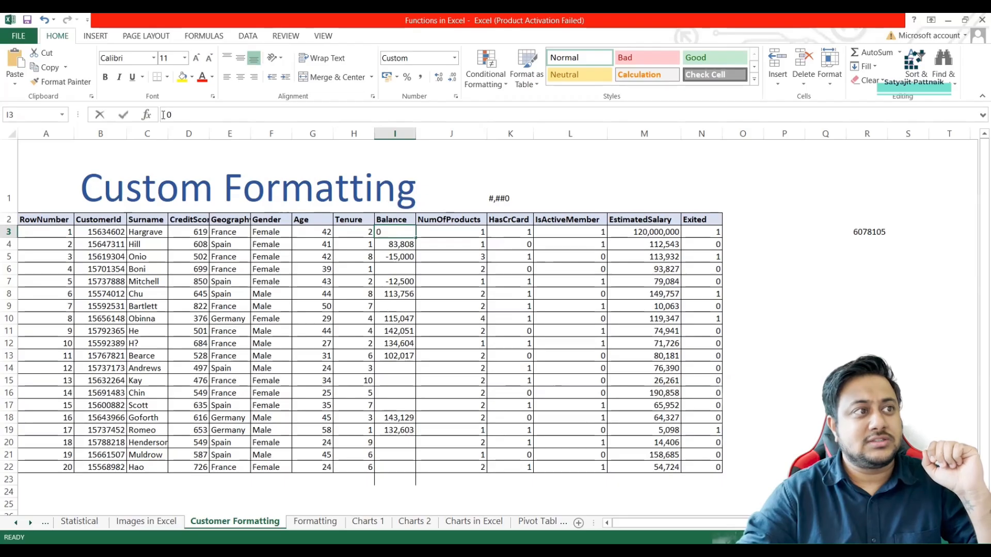
key("Return")
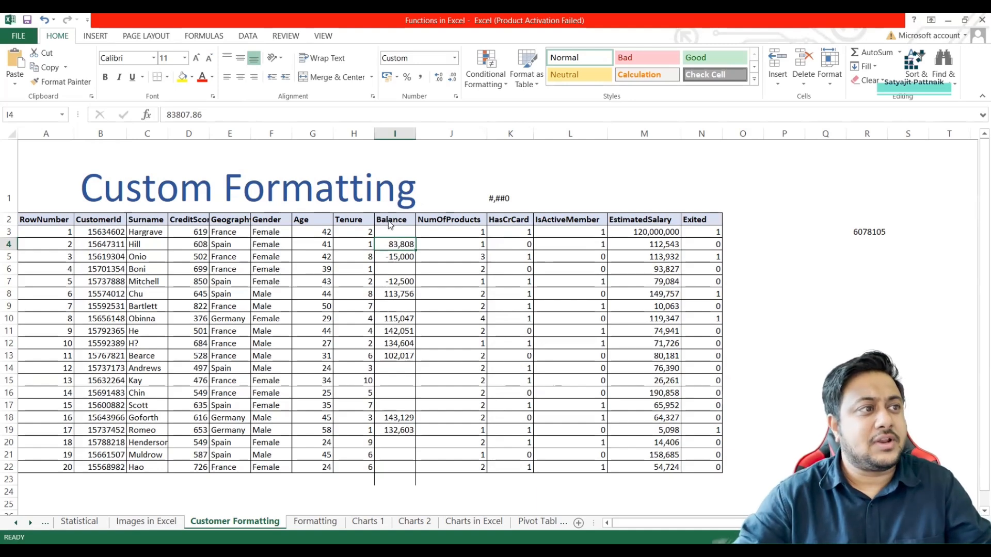
key("alt+Tab")
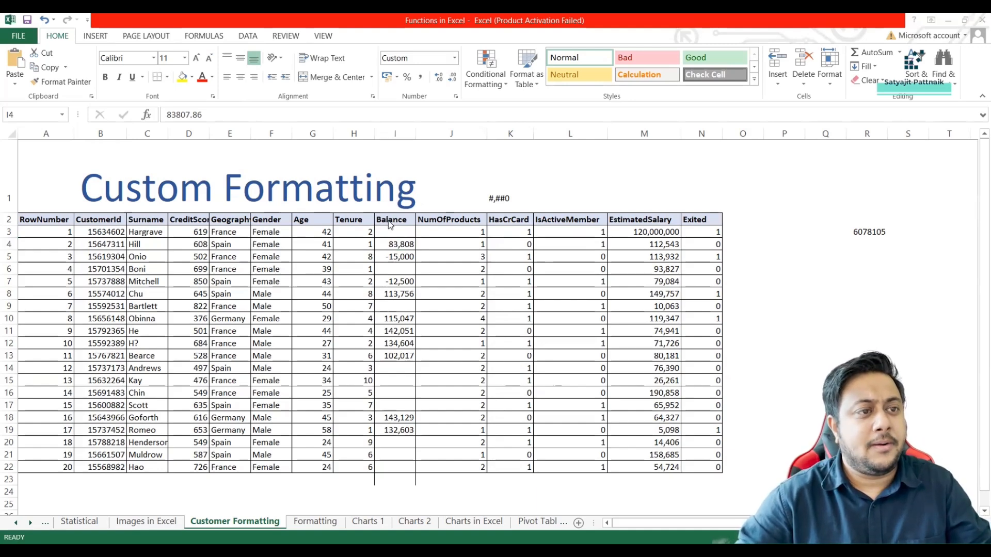
Apply the custom format #,##0;;; with empty negative, zero and text sections to the Balance values in I3:I22.
left_click(388, 231)
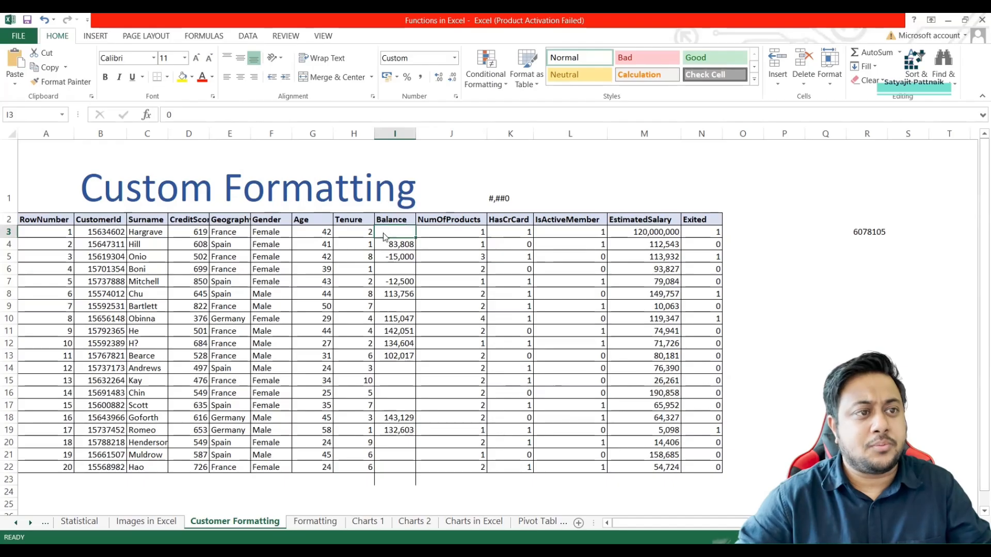
left_click_drag(383, 230, 388, 467)
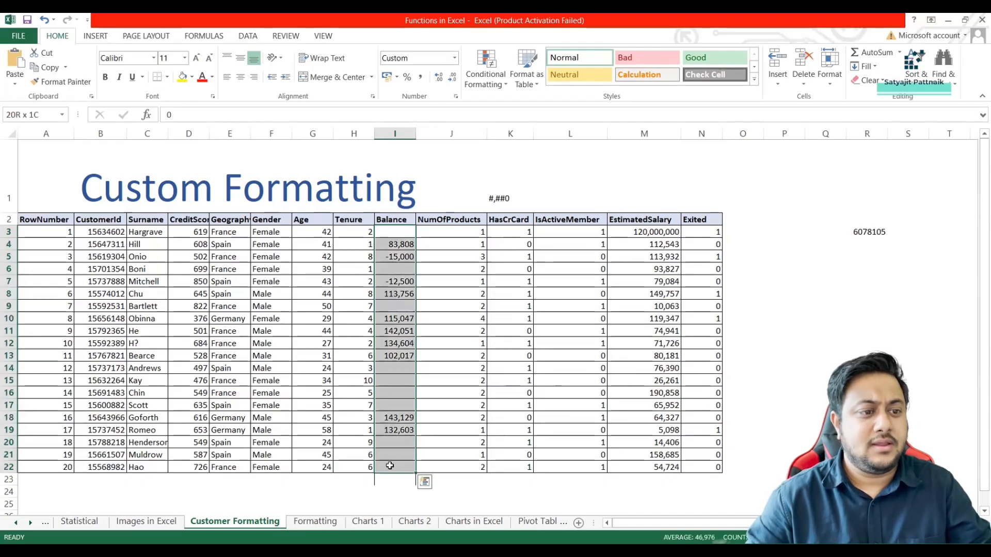
right_click(388, 342)
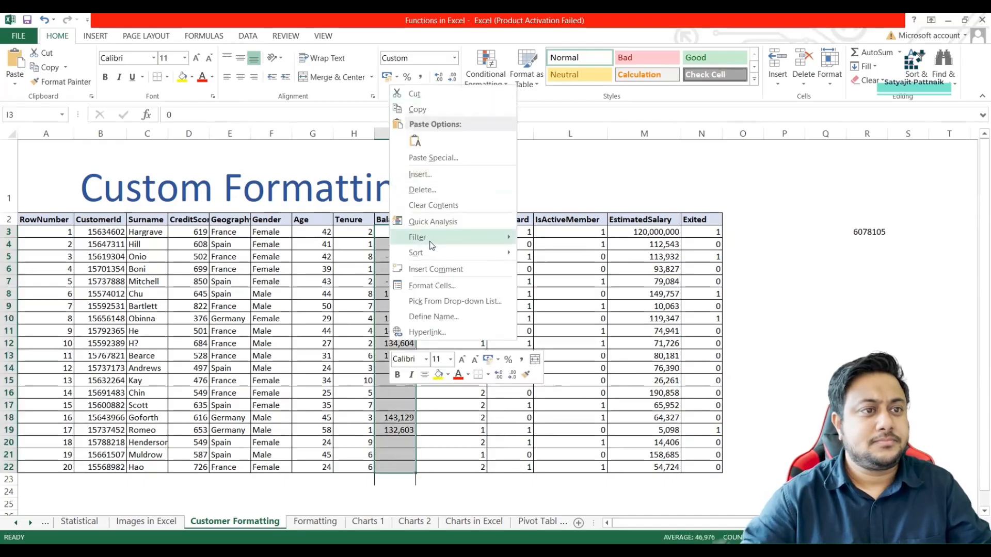
mouse_move(431, 242)
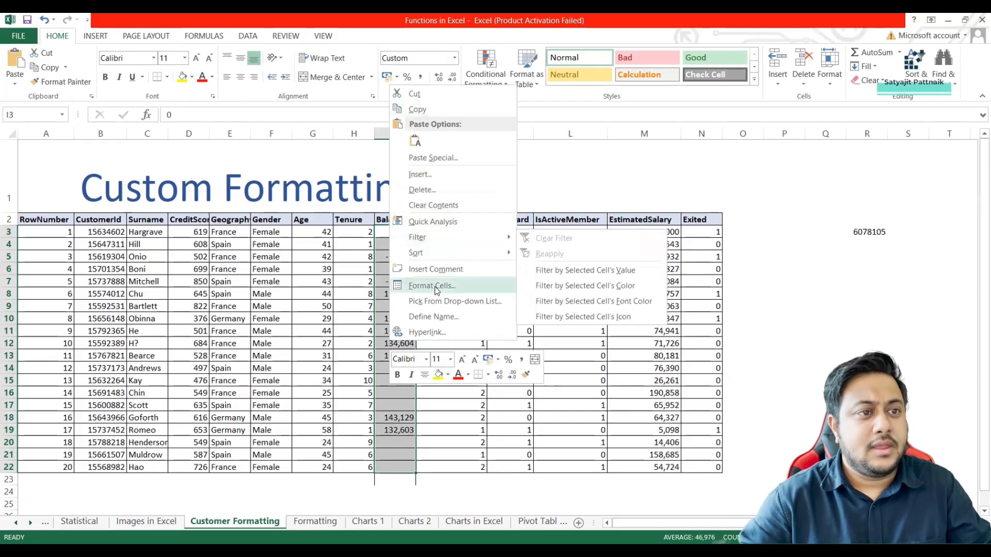
left_click(417, 285)
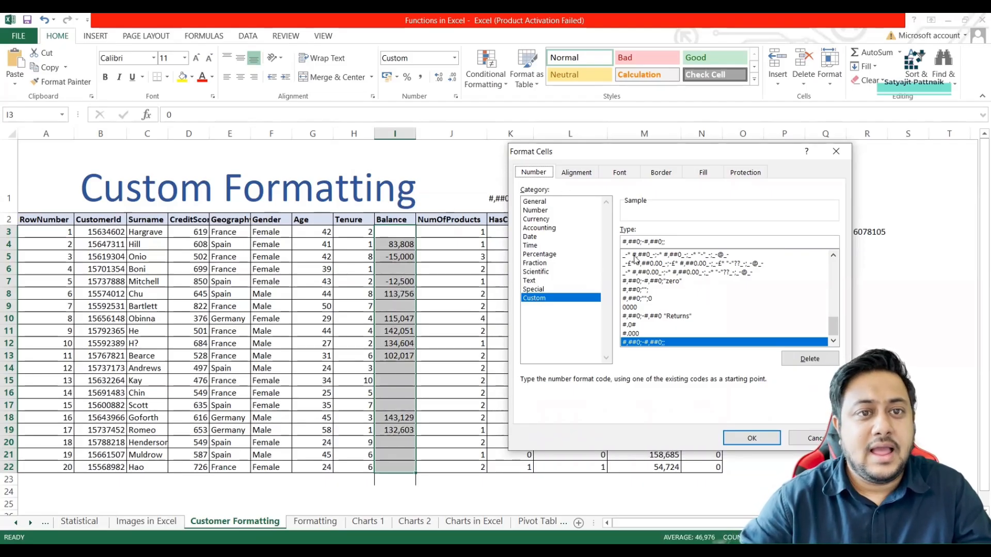
left_click(672, 242)
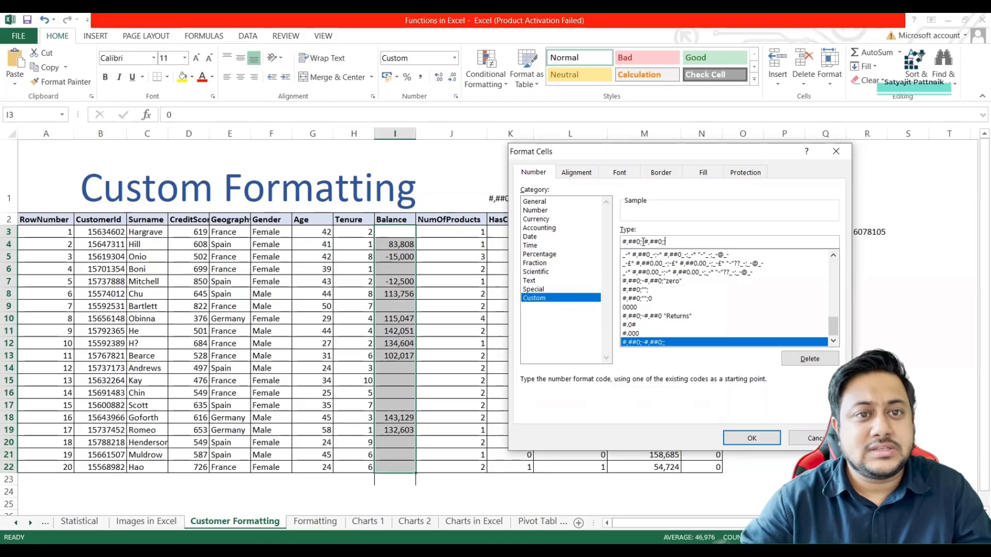
left_click(662, 242)
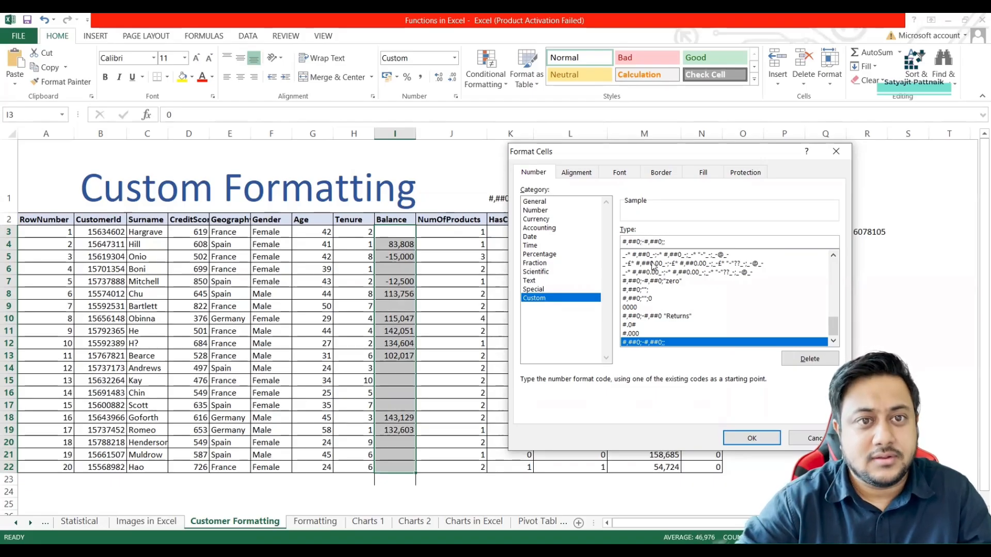
key("BackSpace")
key("BackSpace")
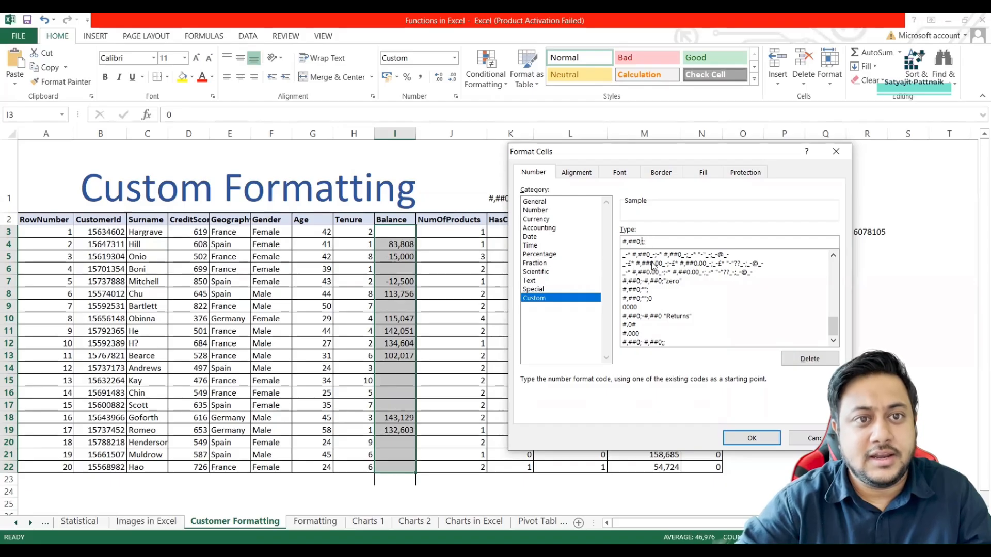
left_click(737, 438)
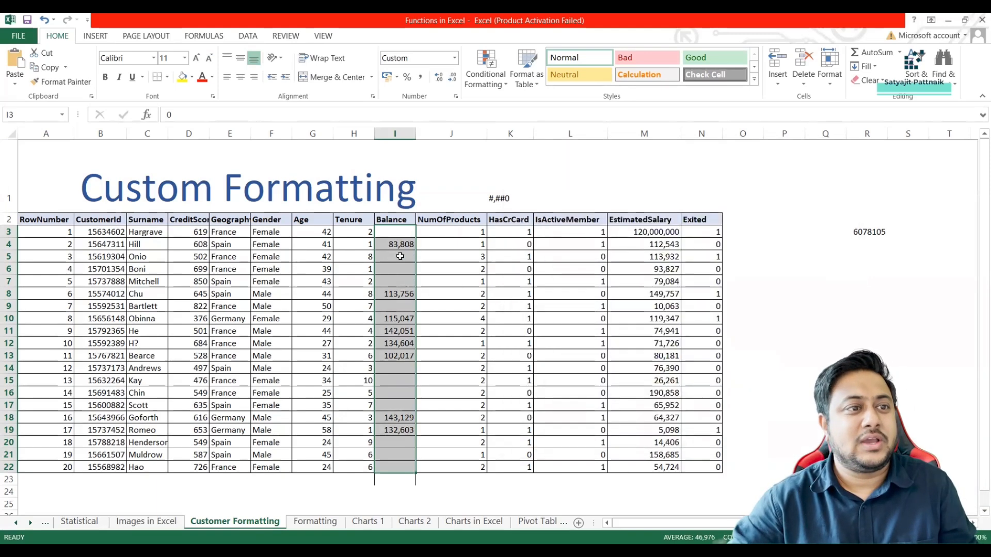
Examine the Balance values in I3:I22 and the stored value of the blank-looking cell I5.
left_click_drag(400, 244, 400, 268)
left_click(401, 246)
left_click(401, 465, "shift")
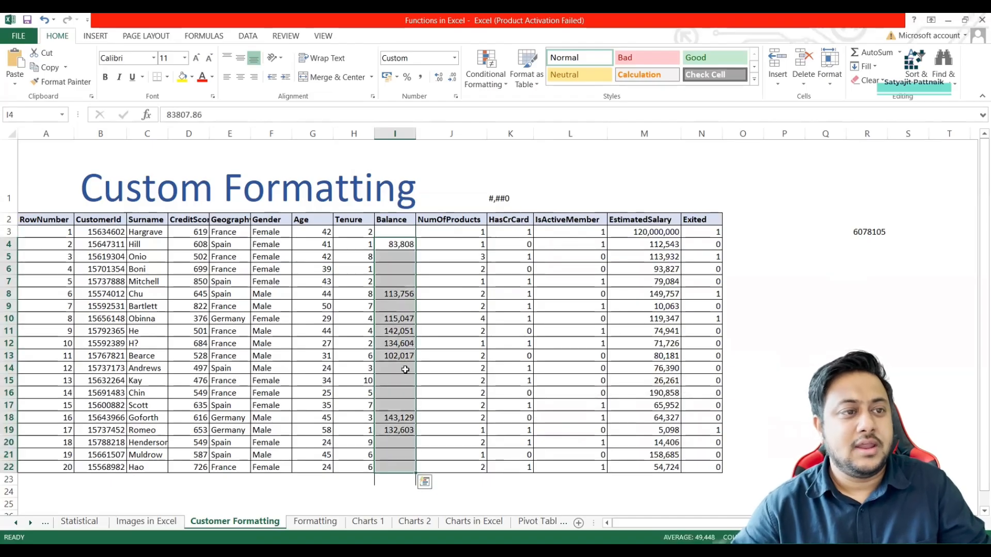
left_click(406, 234)
left_click(391, 467, "shift")
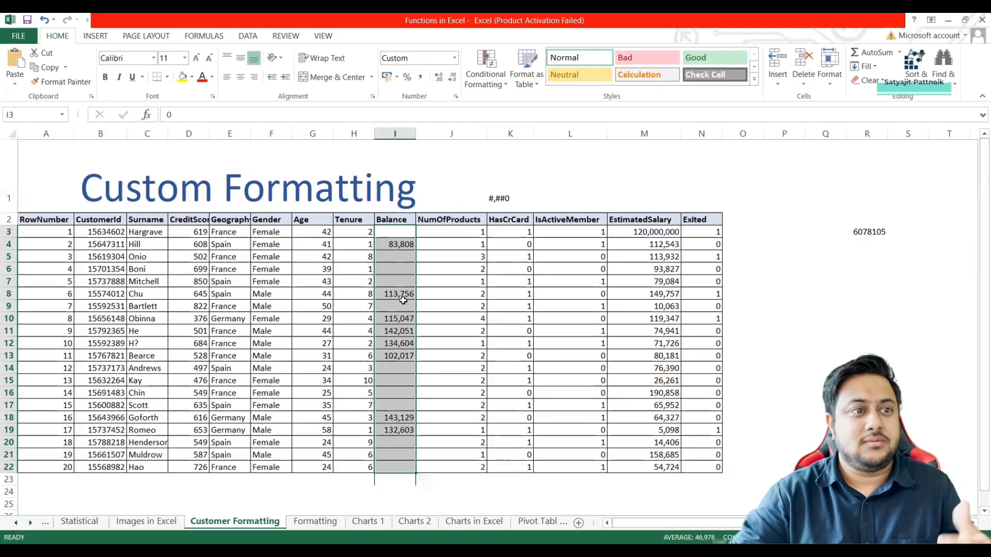
left_click(391, 257)
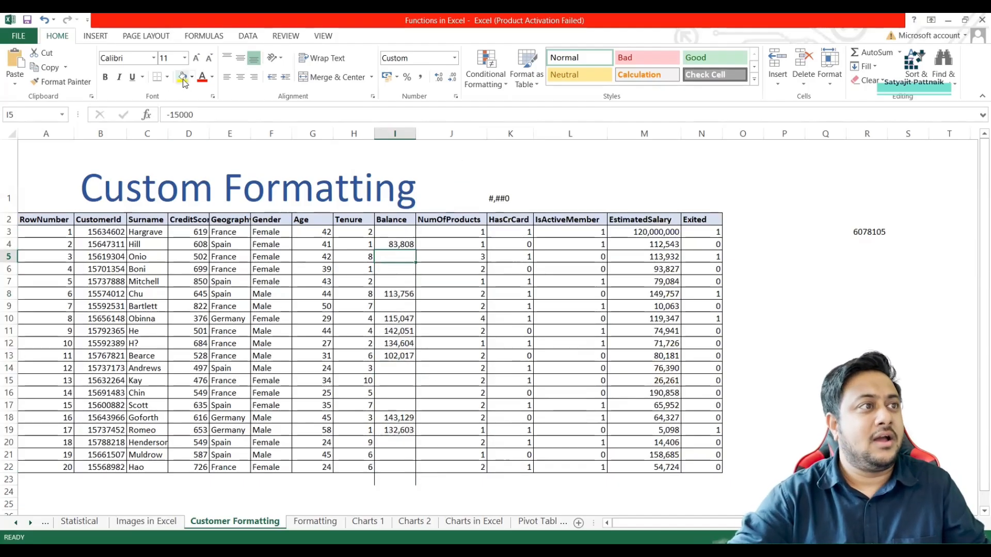
Enter 12,000 in cell L1, try a near-white font color on it, and clear the cell.
left_click(561, 181)
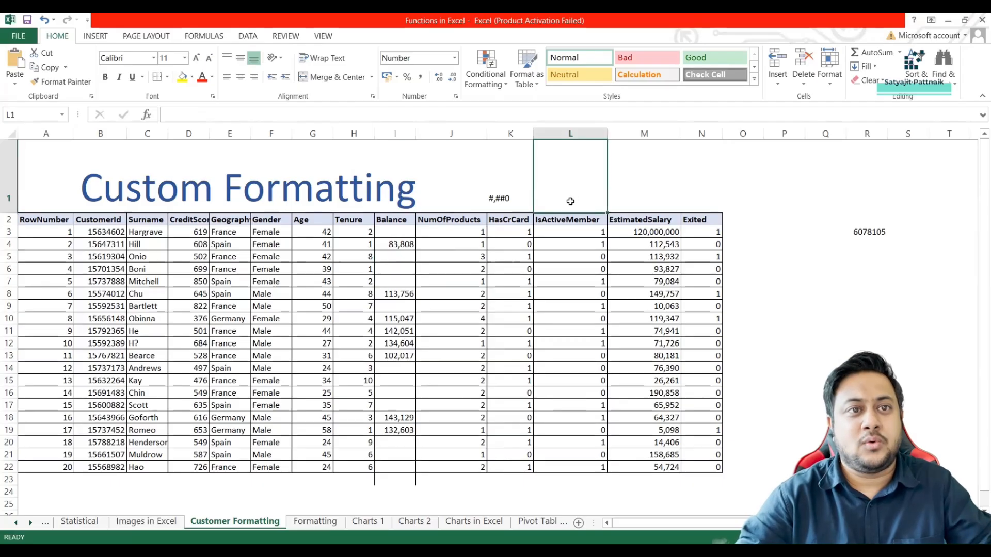
type("12,")
type("000")
key("ctrl+Return")
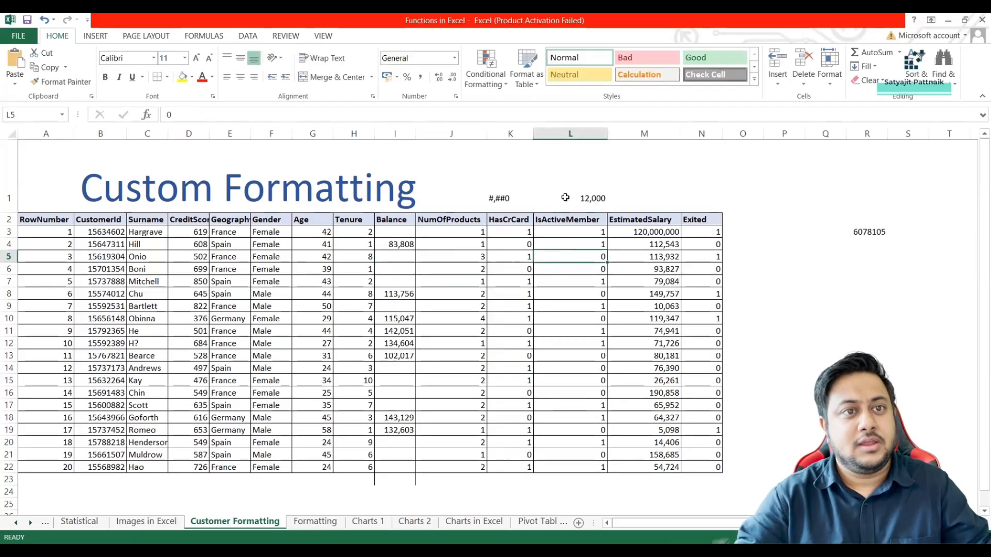
left_click(211, 77)
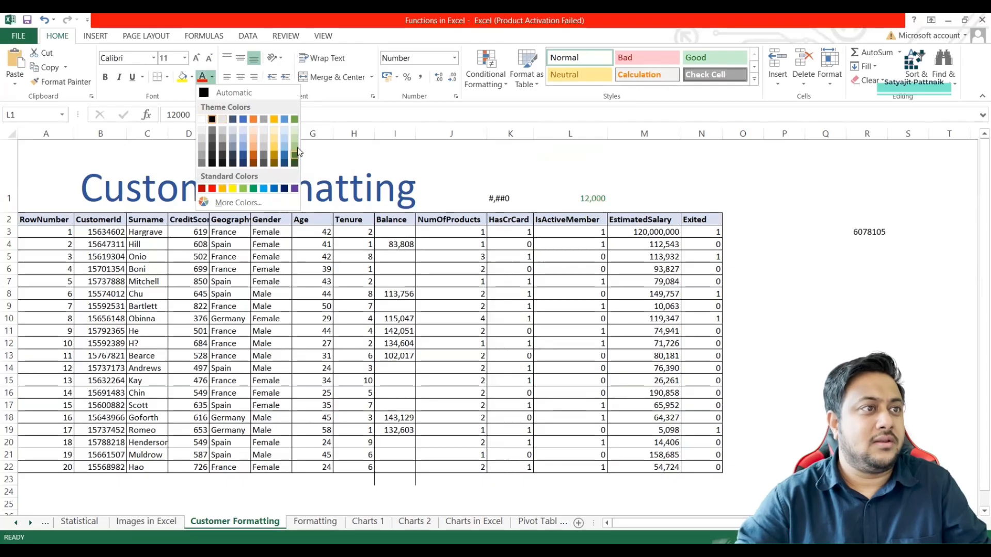
left_click(201, 128)
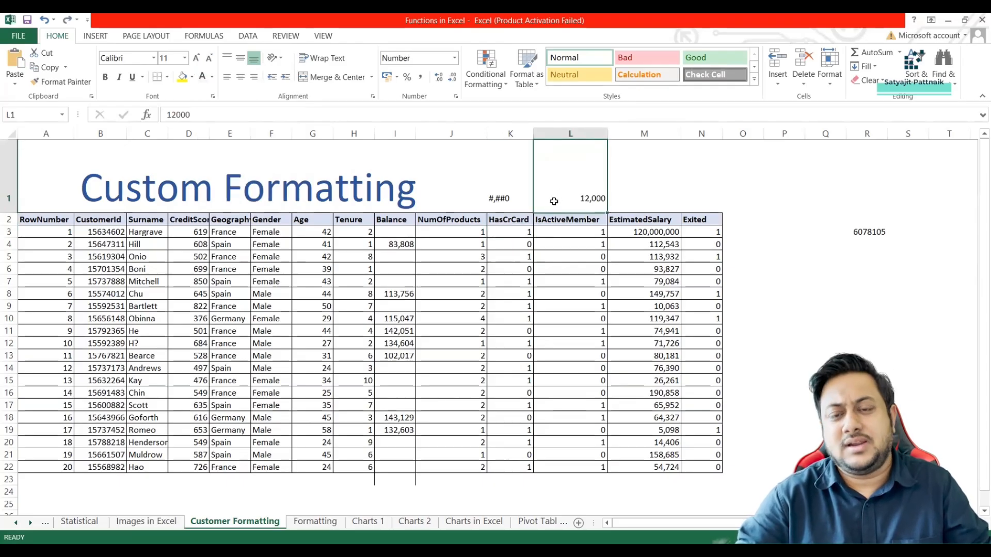
key("Delete")
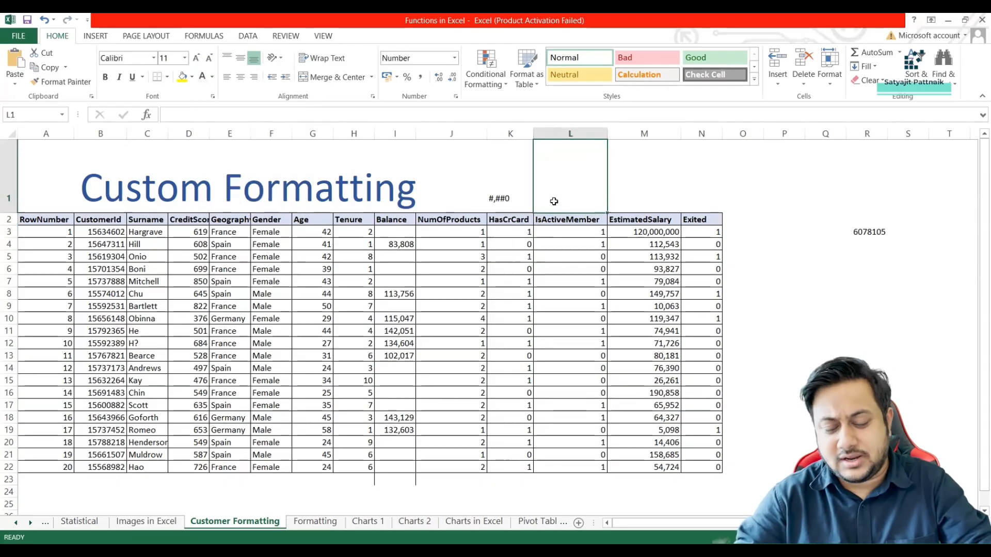
Review the custom number format code assigned to the Balance values in I3:I22.
left_click(391, 232)
left_click(391, 467, "shift")
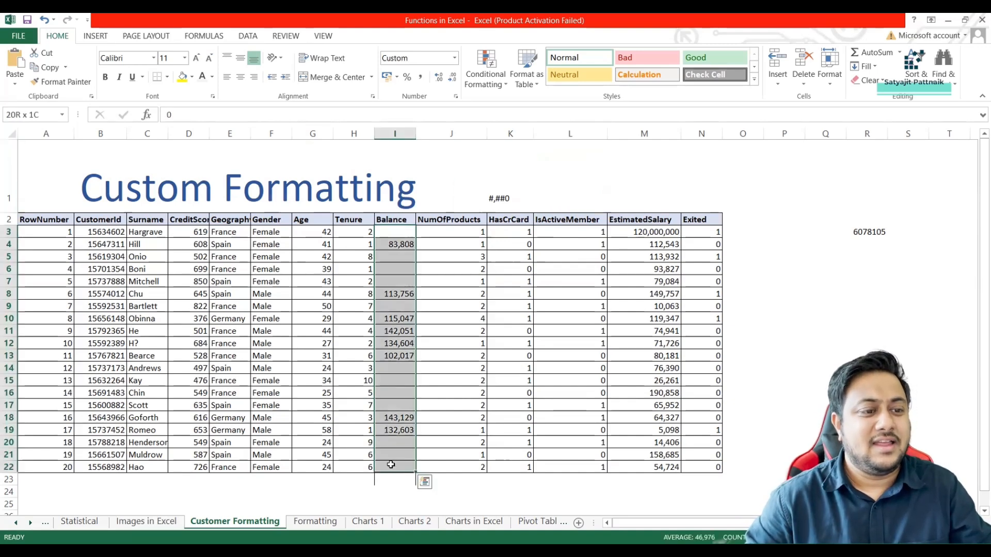
right_click(394, 391)
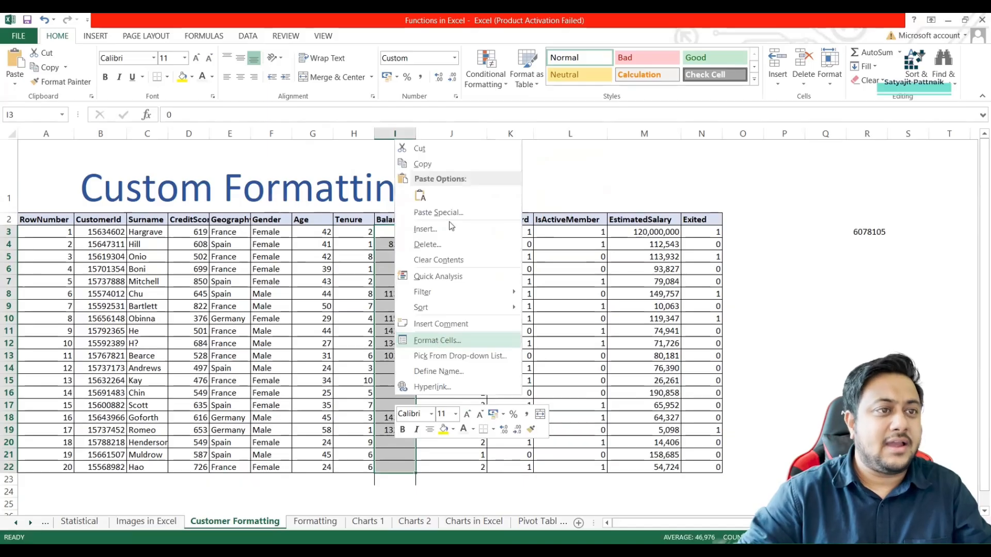
key("Return")
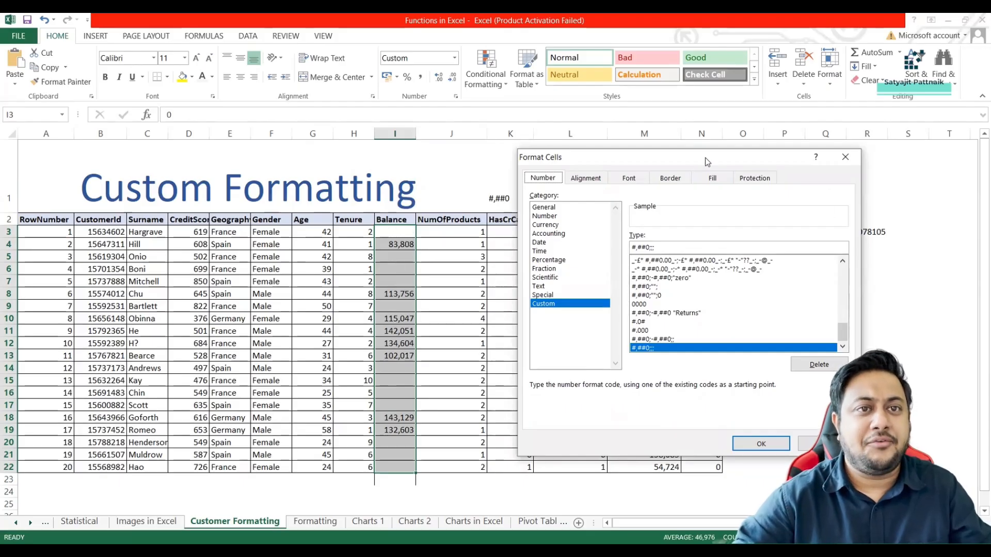
left_click_drag(705, 157, 530, 150)
left_click(580, 430)
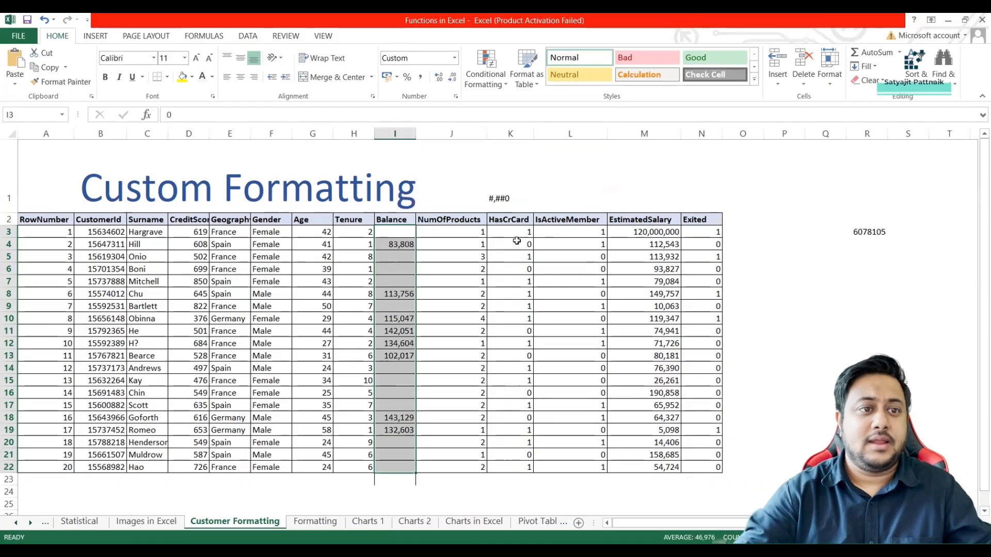
Enter the header Product Code in cell C27 and autofit the width of column C.
scroll(133, 322, "down", 4)
left_click(134, 321)
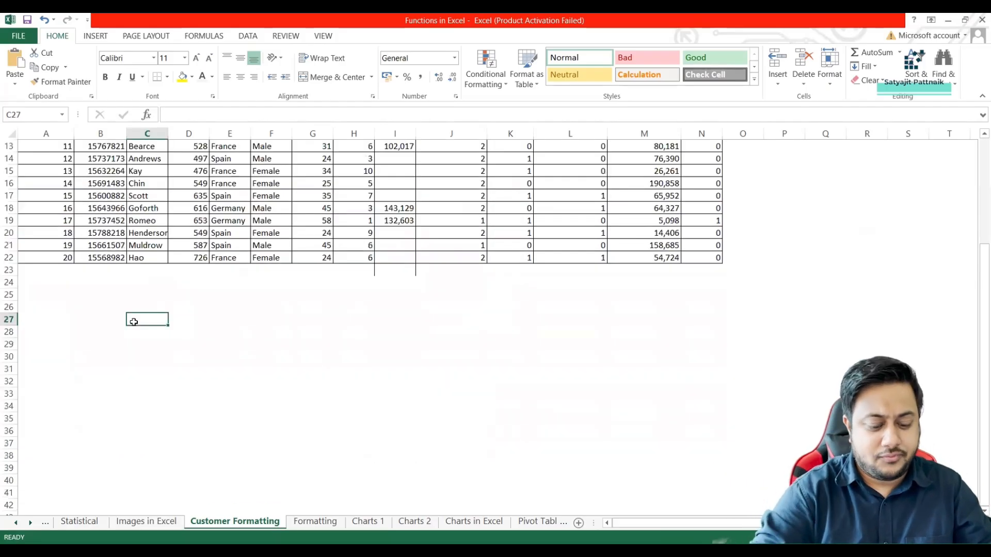
type("Product Code")
key("Return")
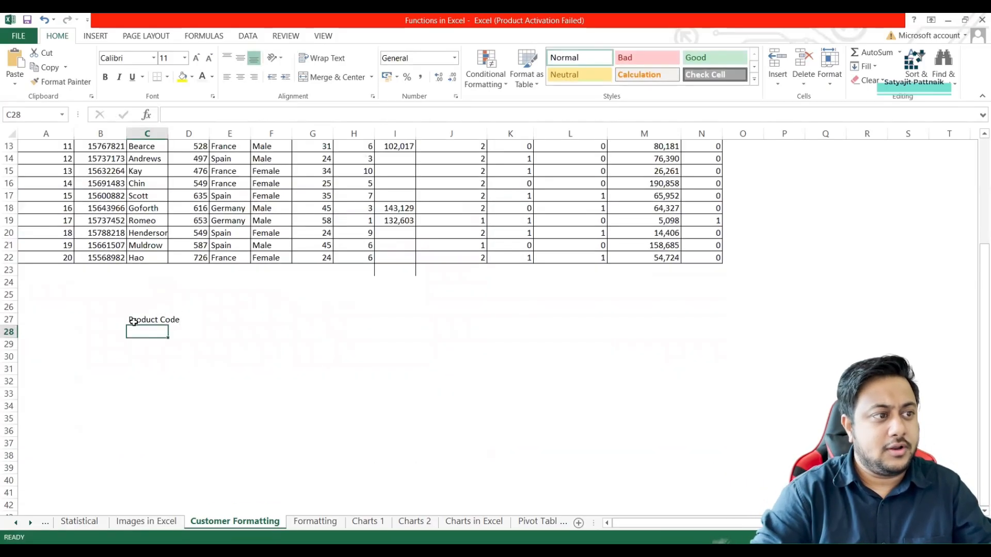
double_click(134, 322)
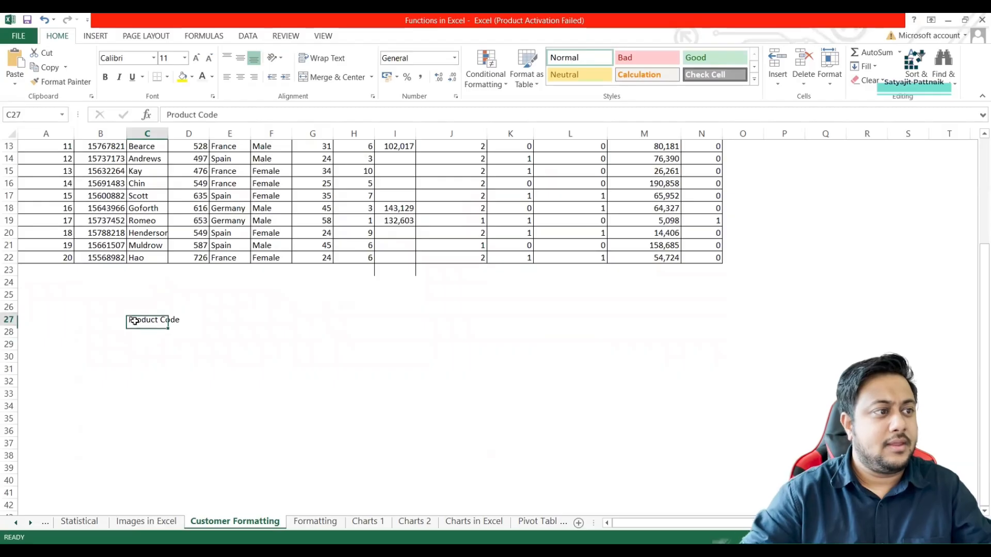
double_click(167, 134)
Enter the header Sales in cell D27 and apply all borders to the range C27:D32.
left_click(195, 320)
type("Sales")
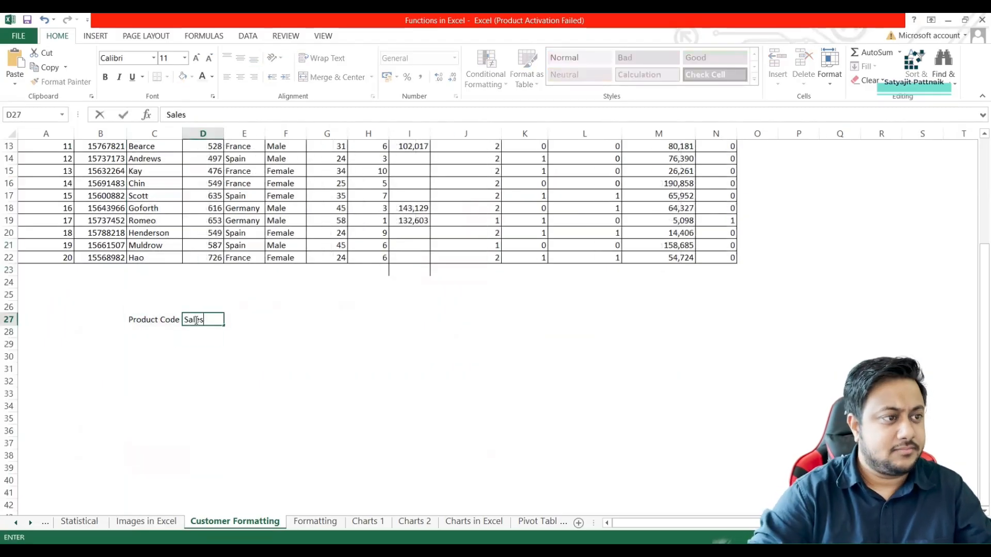
key("Return")
left_click_drag(154, 316, 183, 379)
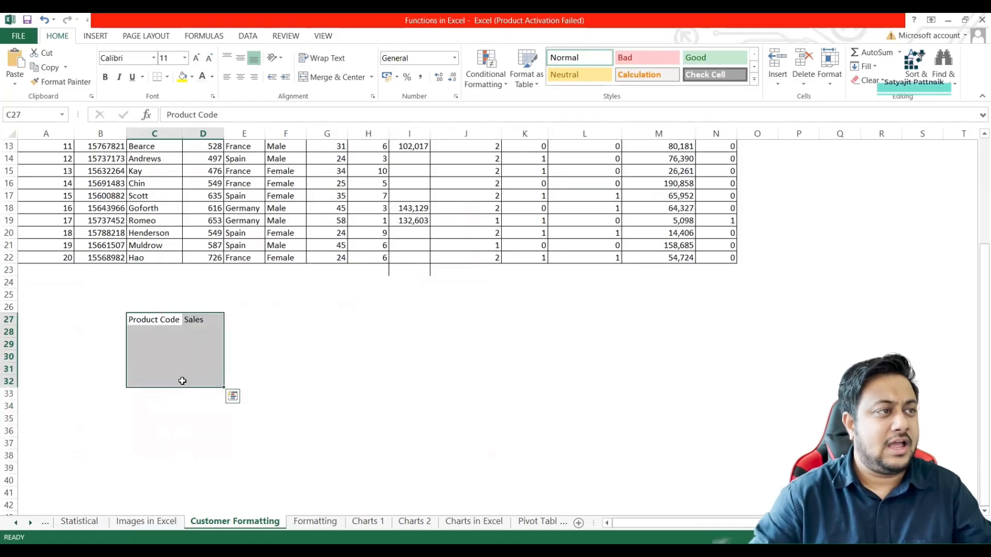
left_click(167, 77)
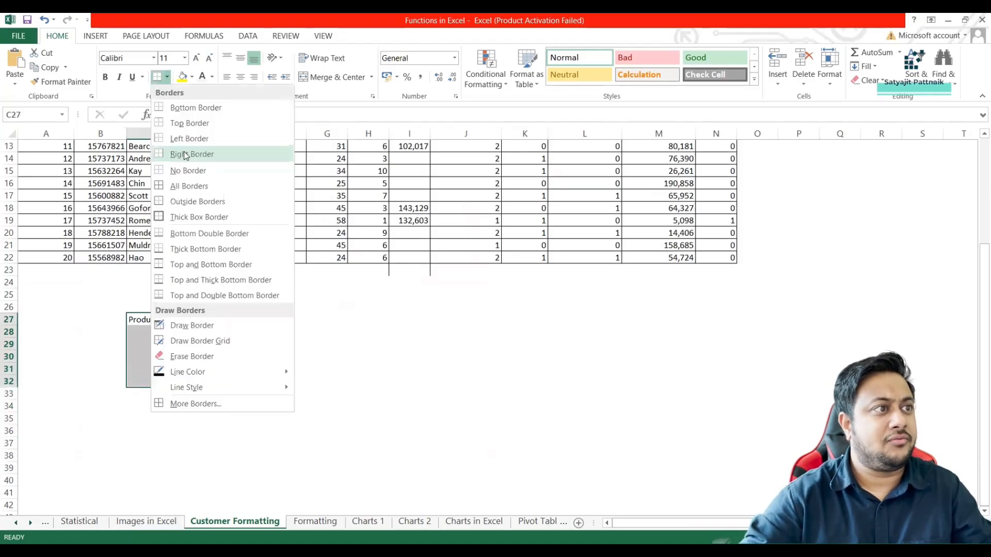
left_click(188, 186)
Enter the product codes 1, 112, 113, 120 and 24 in cells C28:C32.
left_click(150, 334)
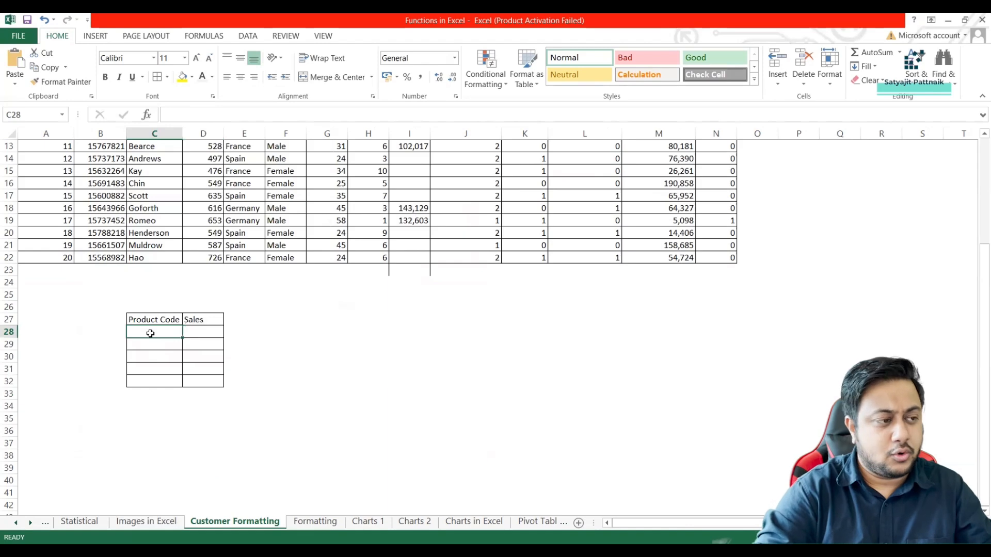
type("1")
key("Return")
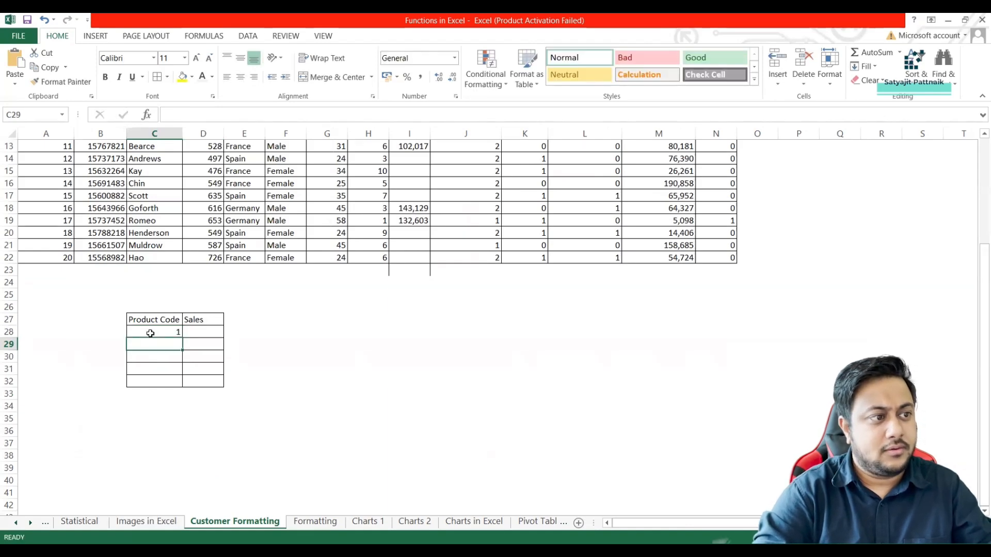
type("112")
key("Return")
type("113")
key("Return")
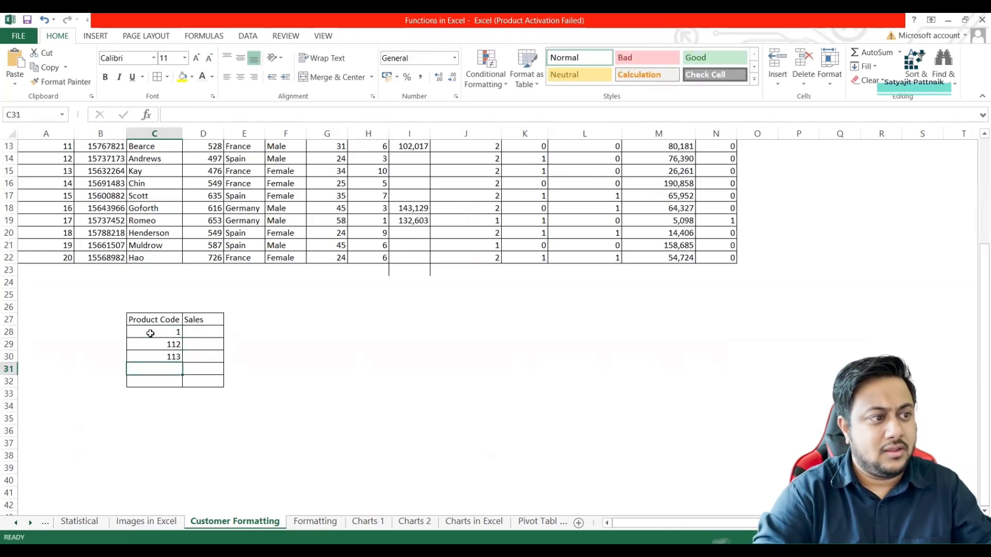
type("120")
key("Return")
type("2")
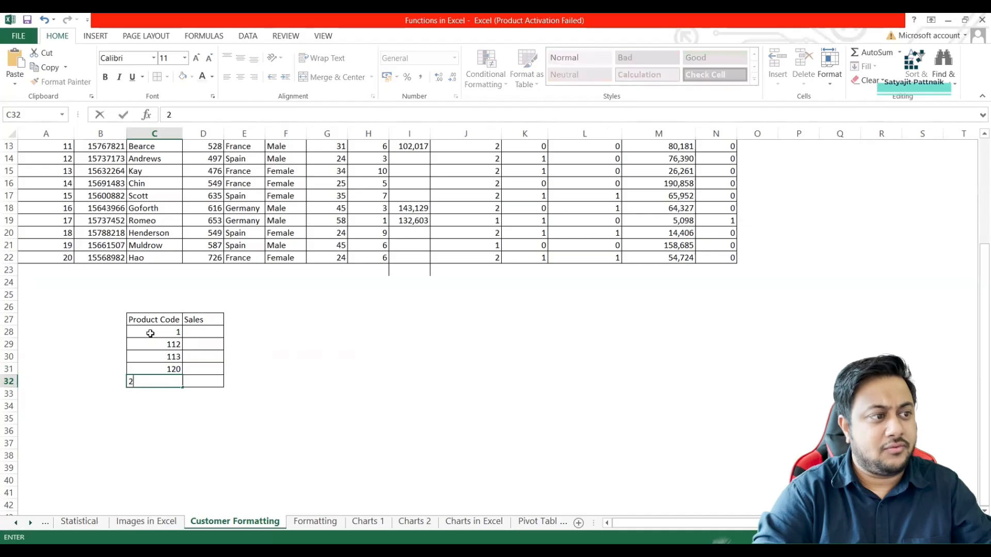
type("4")
key("Return")
Enter the sales values 1200, 1400, -1500, 1200 and 600 in cells D28:D32.
left_click(201, 332)
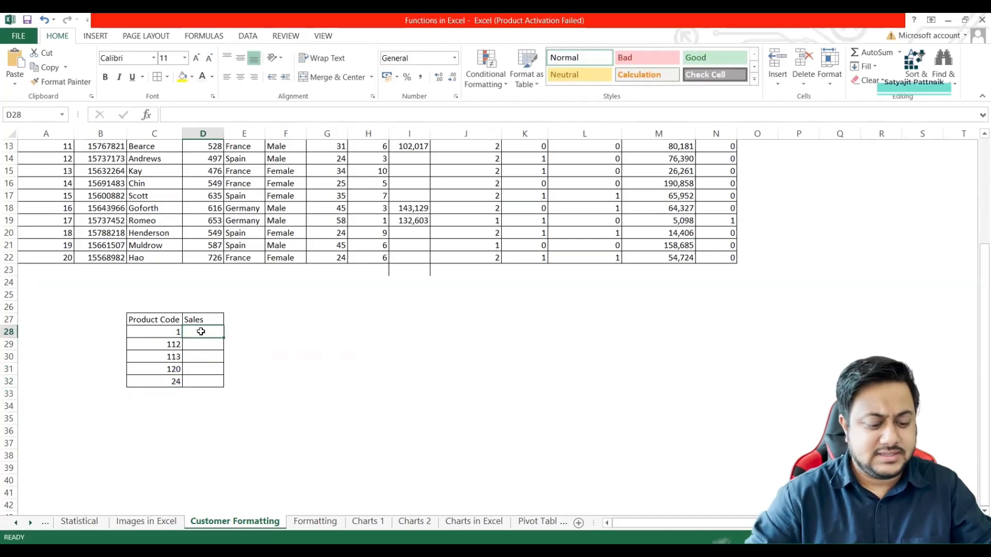
type("11200")
key("Return")
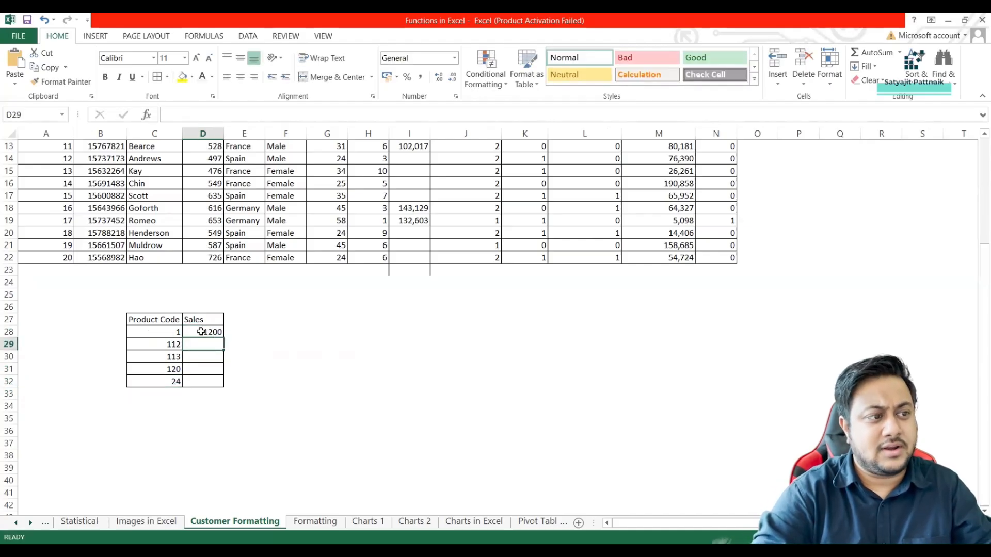
type("1400")
key("Return")
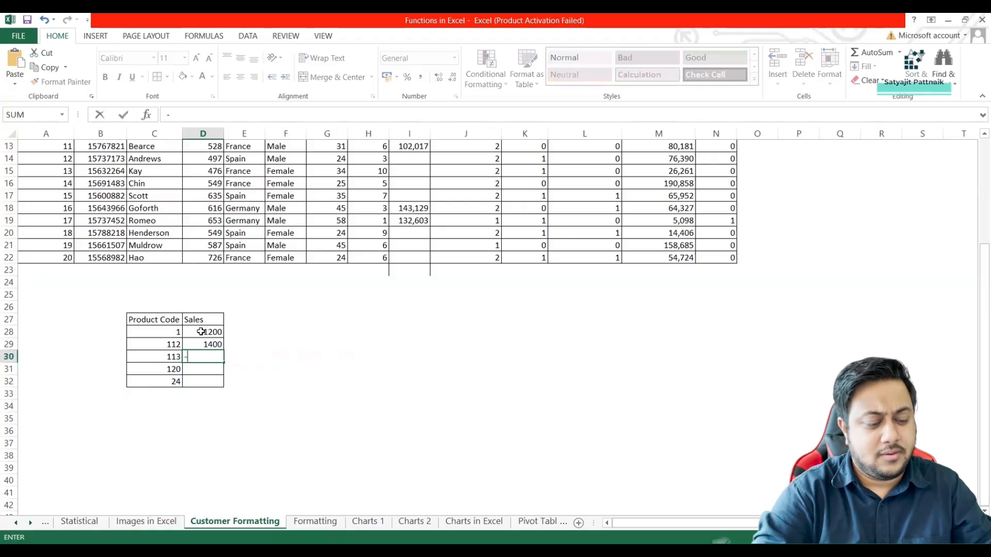
type("-1500")
key("Return")
type("1200")
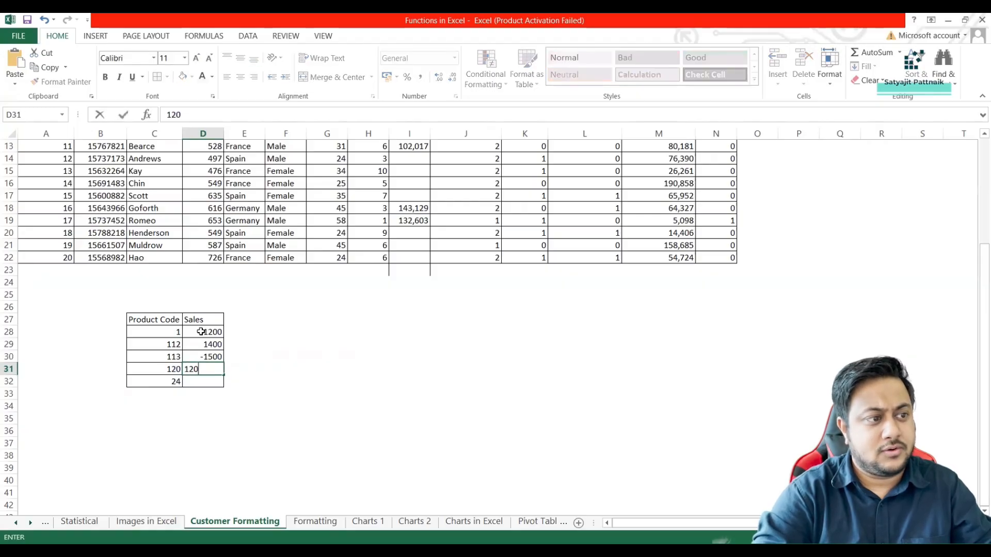
key("Return")
type("600")
key("Return")
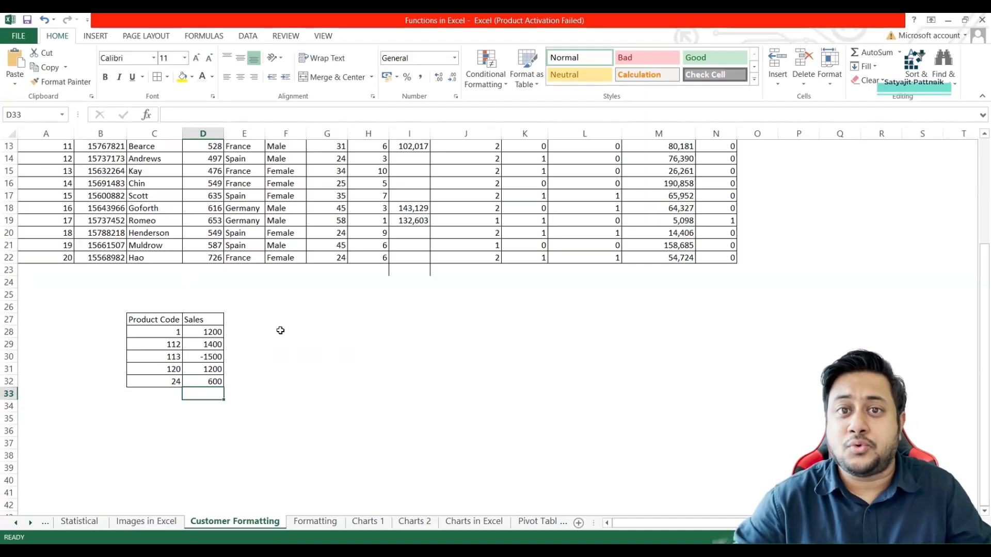
Try entering the zero-padded code 0001 in cell F28, and clear the cell.
left_click_drag(158, 332, 158, 381)
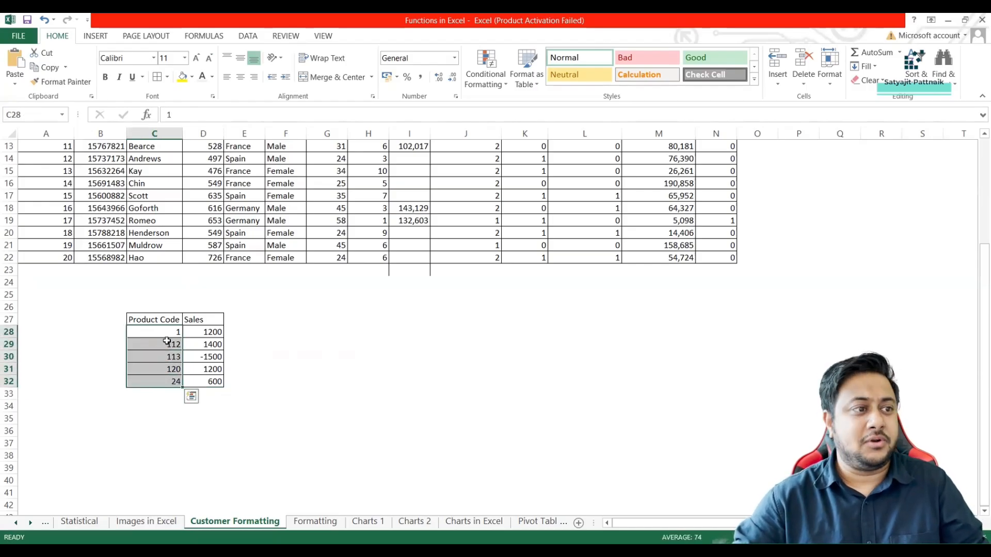
left_click(195, 298)
left_click(276, 294)
left_click(289, 332)
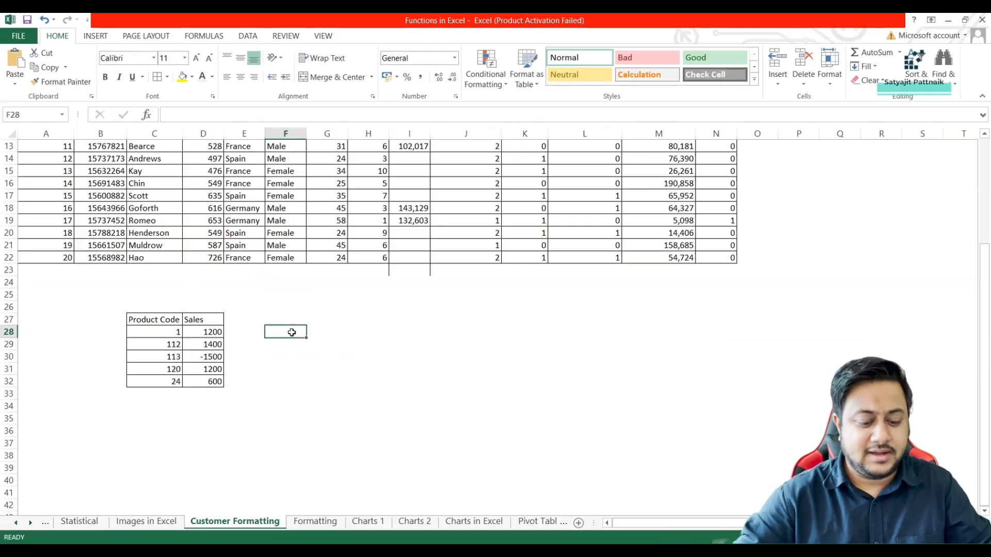
type("0001")
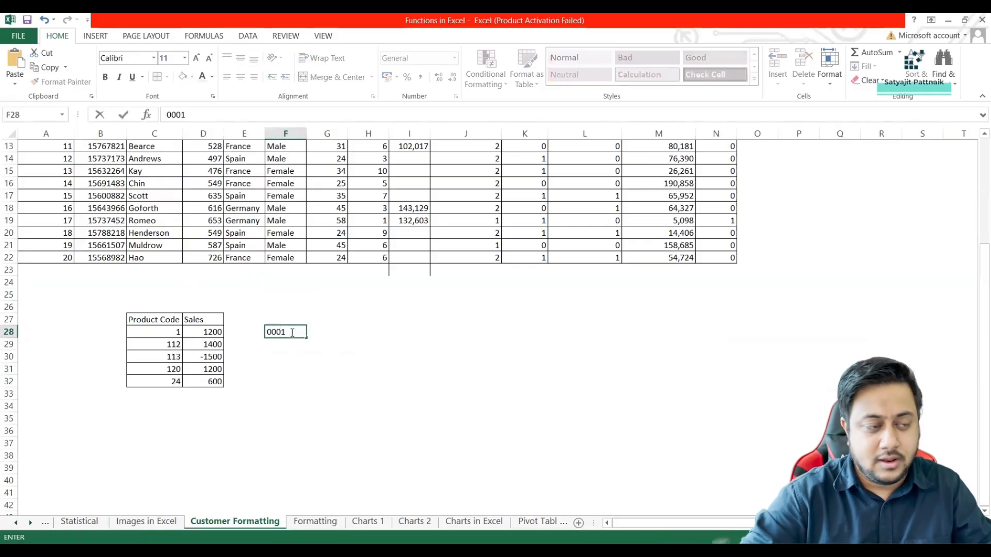
key("Return")
left_click(291, 333)
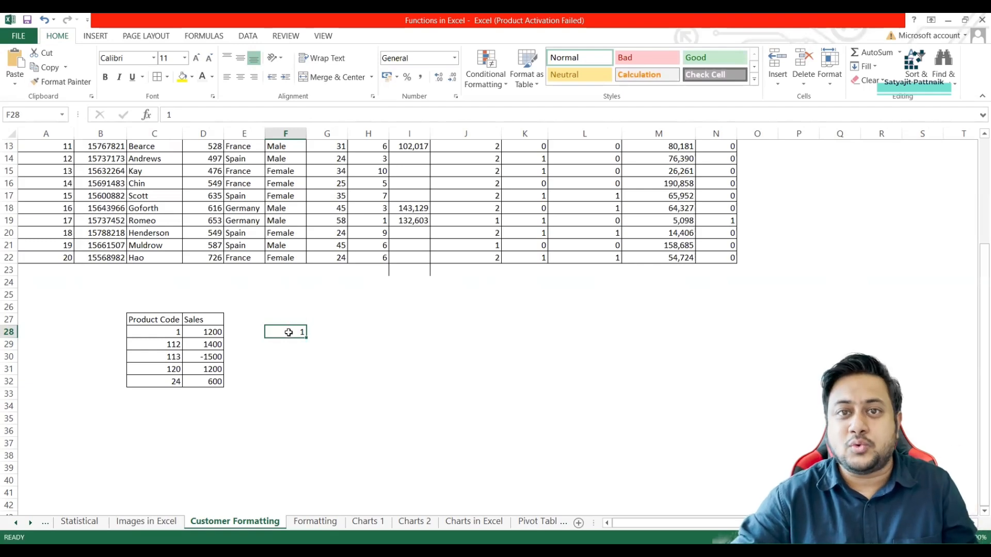
double_click(289, 333)
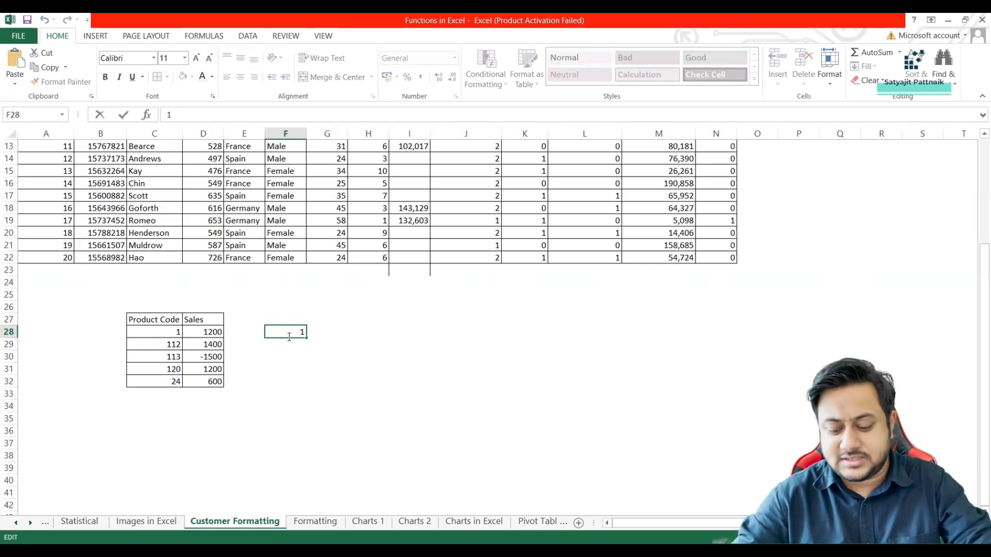
key("BackSpace")
left_click(286, 359)
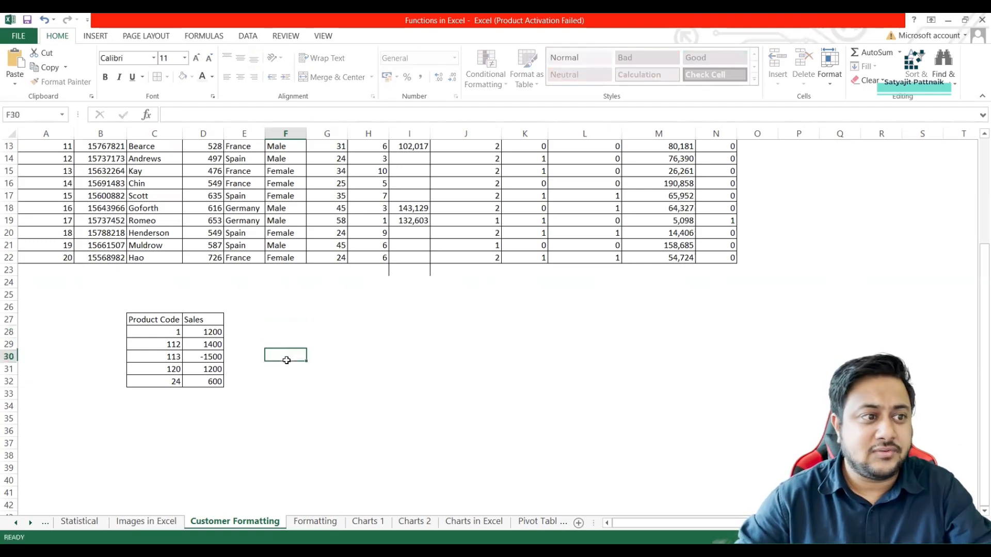
left_click_drag(163, 333, 163, 381)
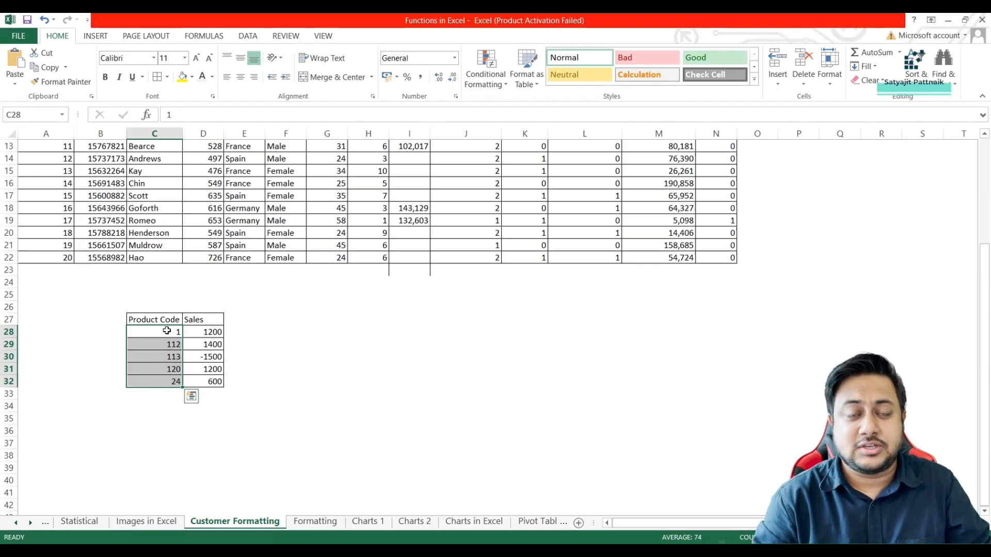
left_click(291, 334)
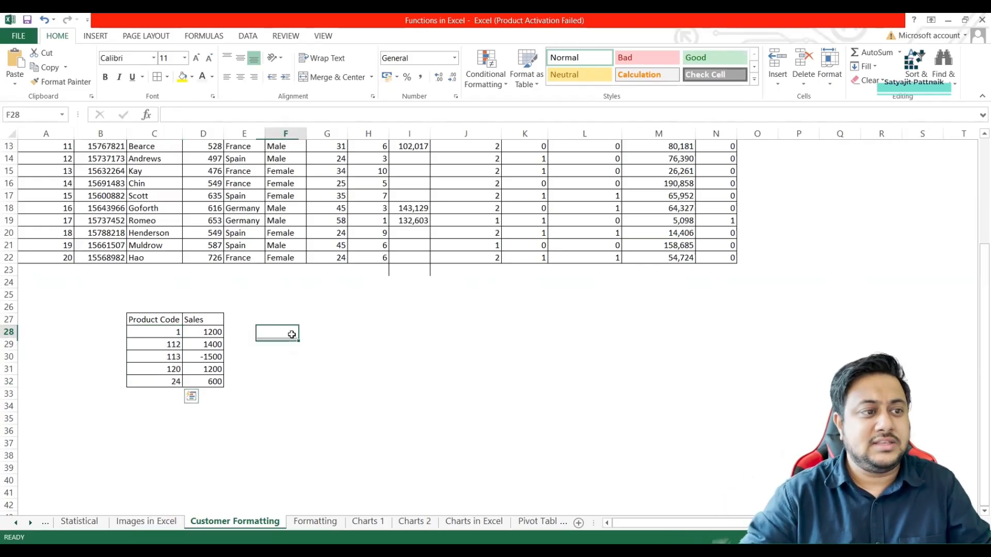
left_click(154, 331)
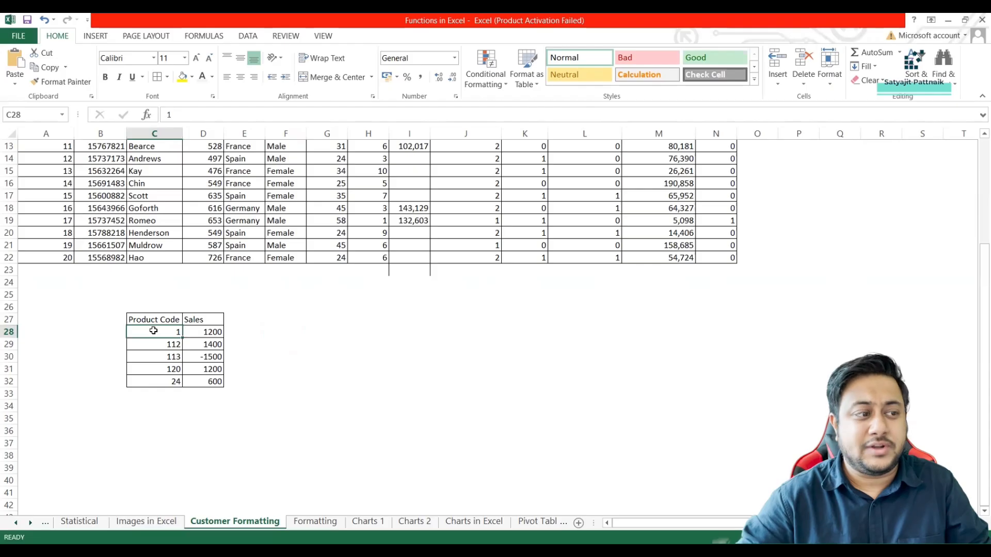
left_click_drag(153, 331, 161, 380)
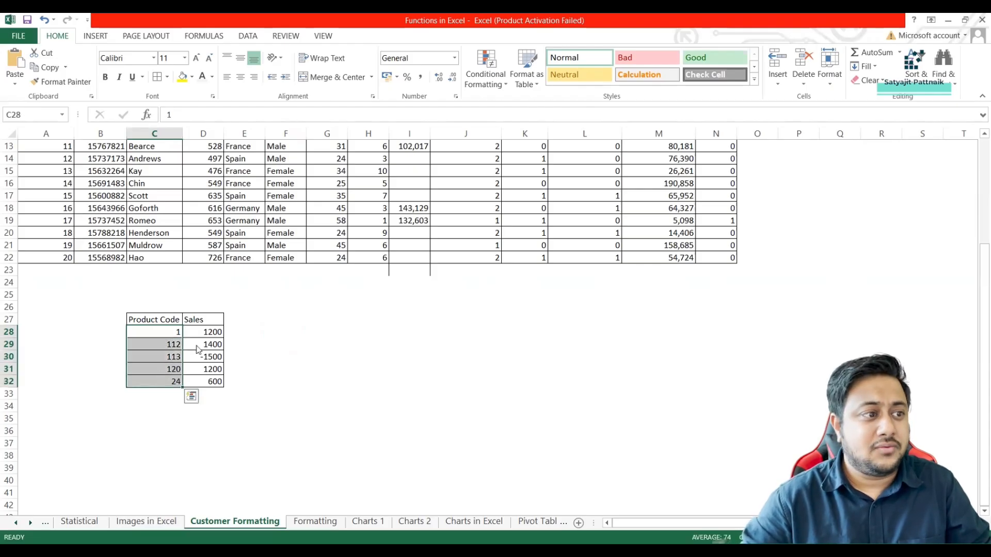
right_click(162, 362)
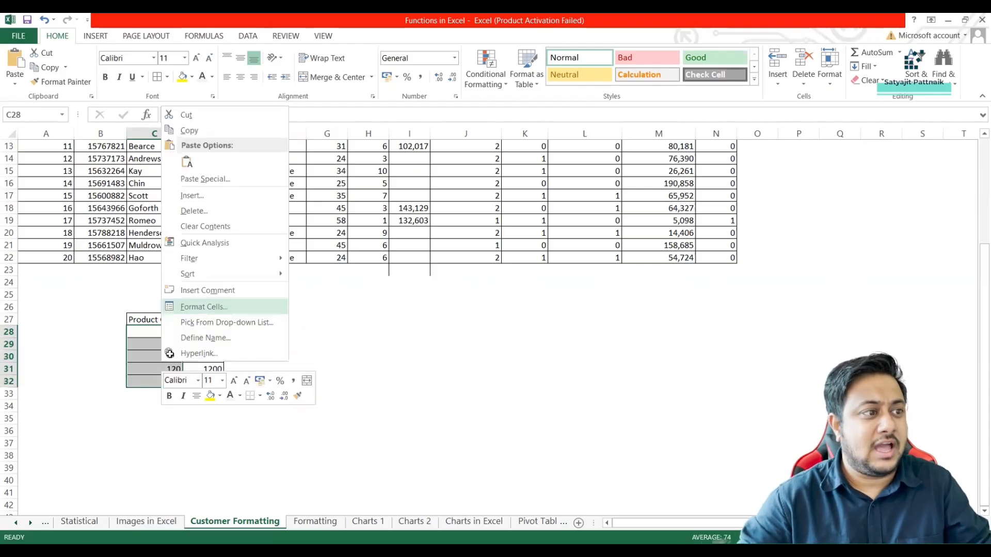
Copy the Product Code column C27:C32 to E27:E32 and widen column E to fit its header.
left_click_drag(154, 319, 150, 378)
key("ctrl+c")
left_click(252, 319)
key("ctrl+v")
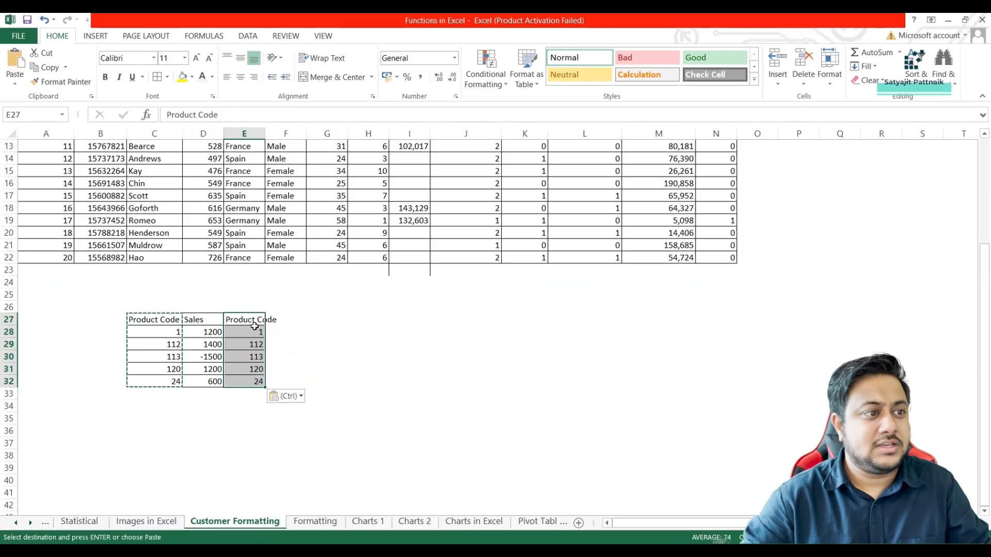
left_click_drag(267, 133, 281, 133)
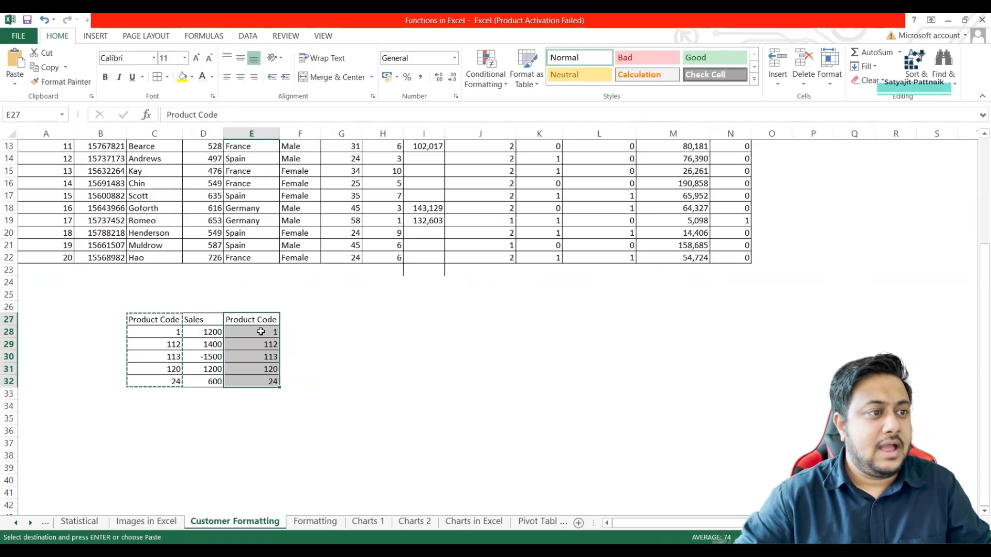
Format the copied product codes in E28:E32 as Text.
left_click(258, 320)
left_click(253, 333)
left_click_drag(252, 334, 251, 383)
key("ctrl+1")
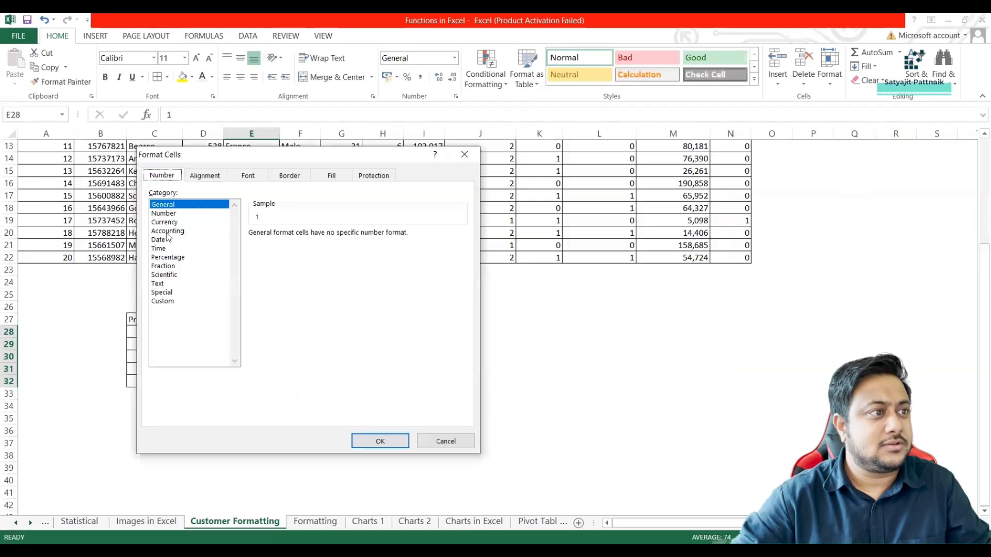
left_click(171, 282)
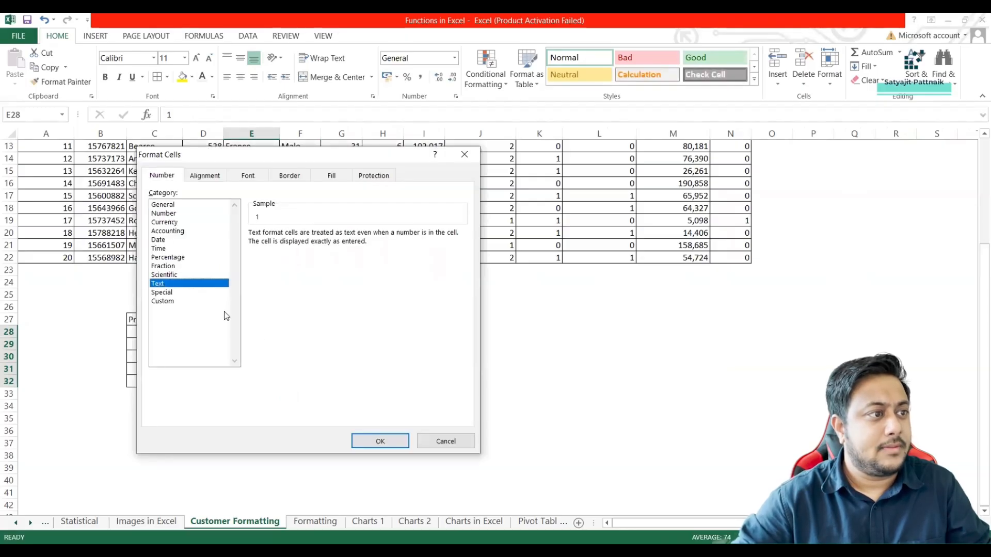
left_click(380, 442)
Try zero-padded text codes by entering 0001 in E28 and 0112 in E29, and clear E28:E32.
left_click(244, 333)
type("01")
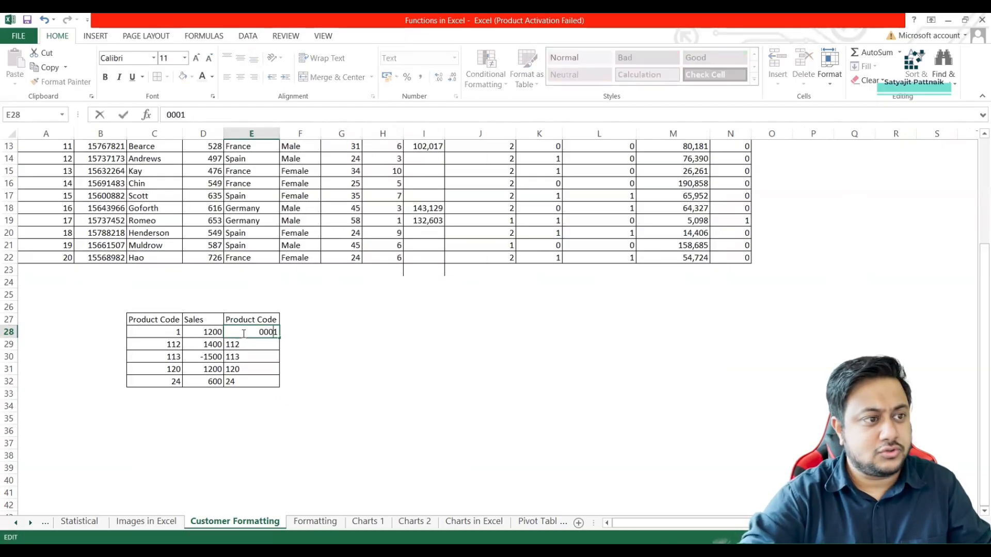
key("Return")
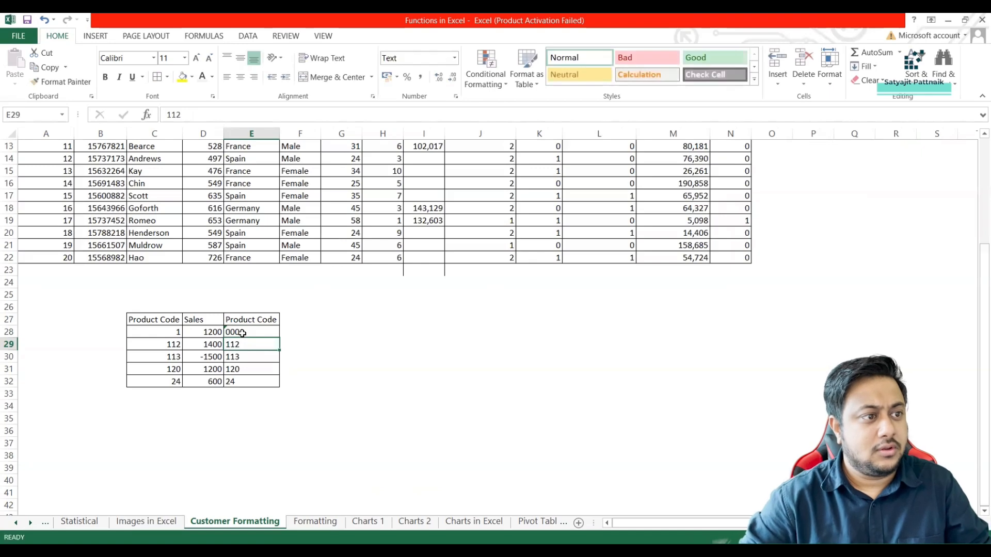
type("0112")
key("Return")
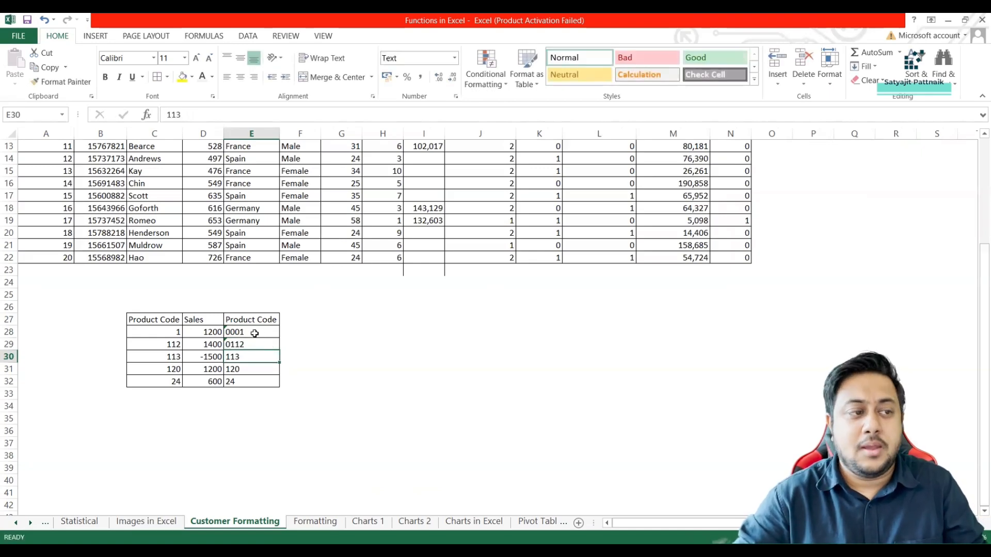
left_click_drag(254, 333, 247, 380)
key("Delete")
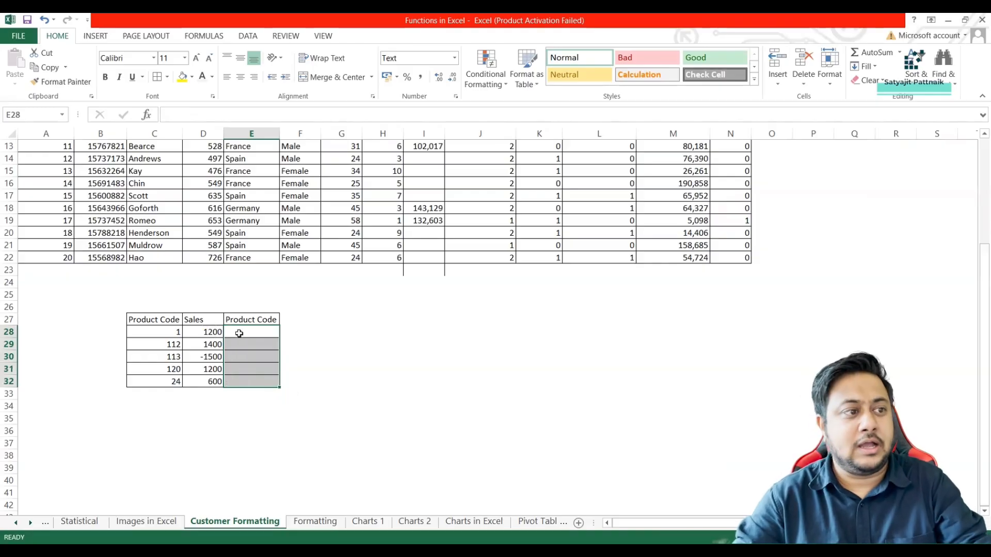
Copy the product codes from C28:C32 into E28:E32.
left_click(240, 333)
left_click_drag(178, 335, 176, 382)
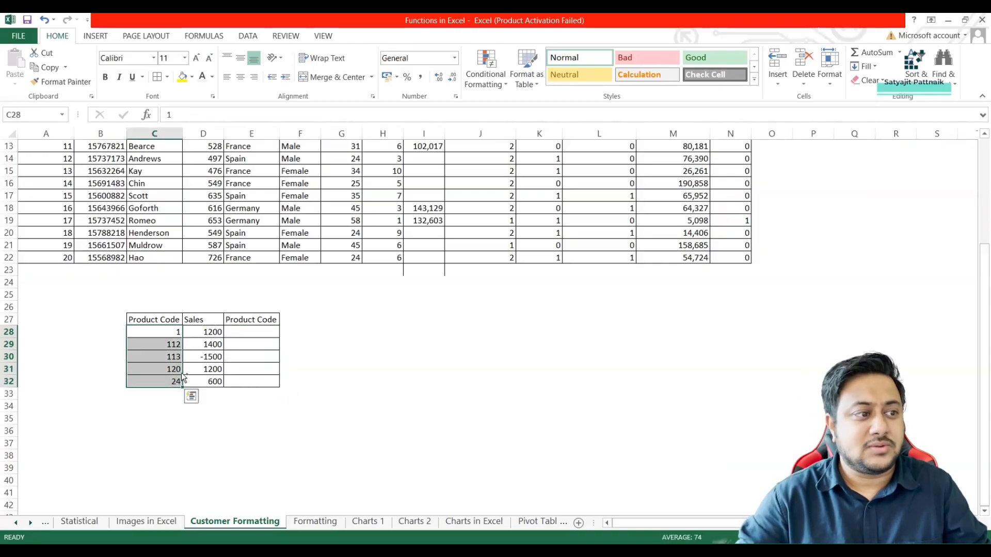
double_click(258, 332)
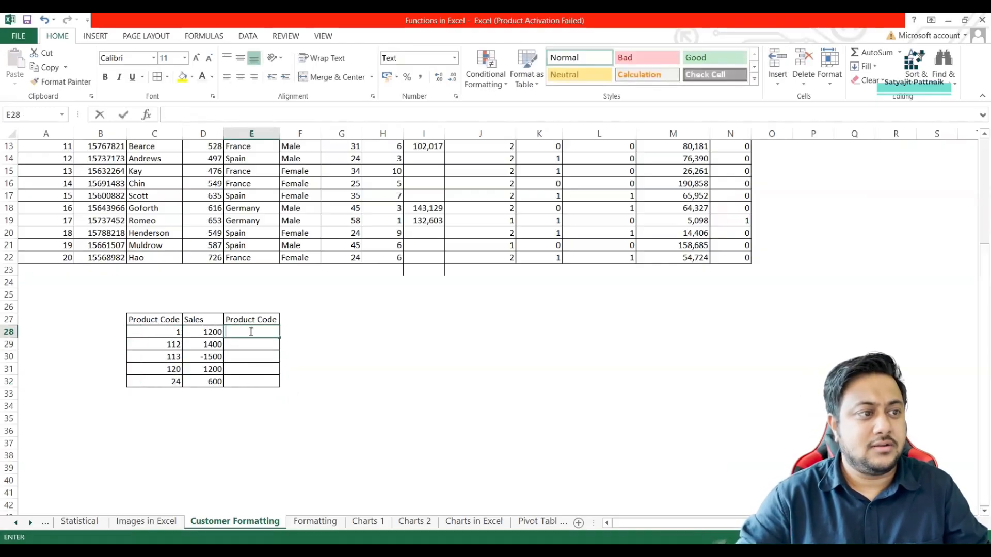
left_click_drag(177, 332, 173, 382)
key("ctrl+c")
left_click(258, 332)
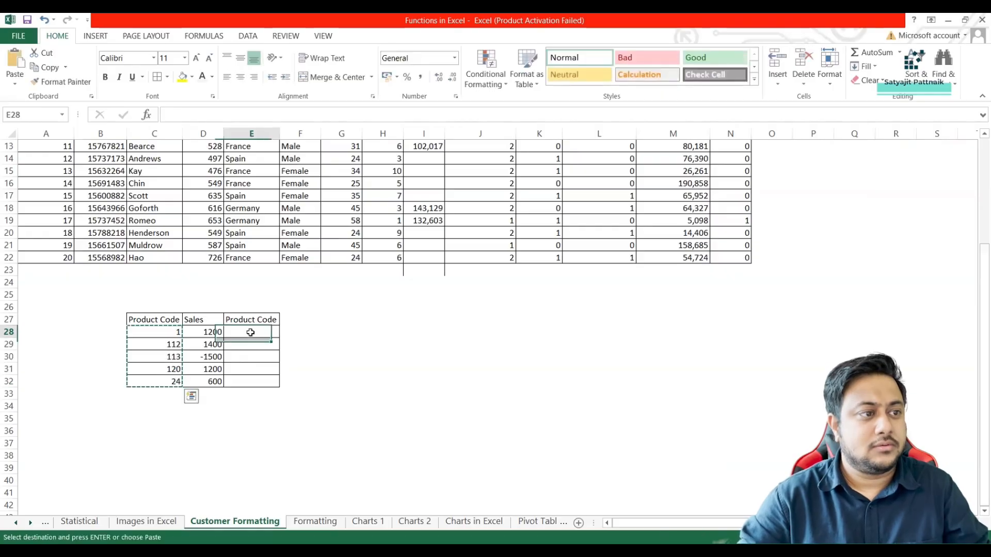
key("ctrl+v")
left_click(207, 353)
key("Escape")
double_click(300, 331)
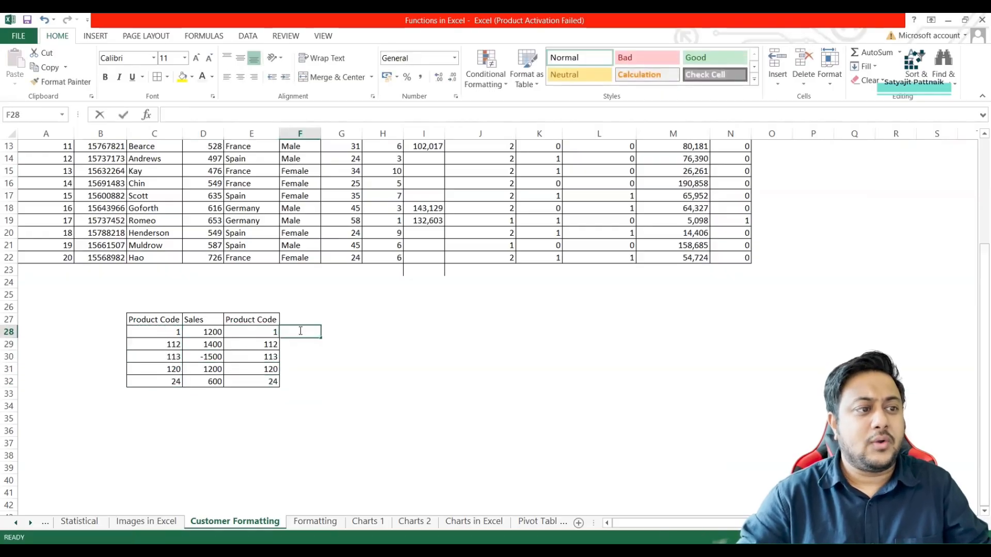
Select the copied product codes in E28:E32 and enter the custom number format code 0000 for them.
double_click(257, 331)
left_click_drag(256, 331, 262, 373)
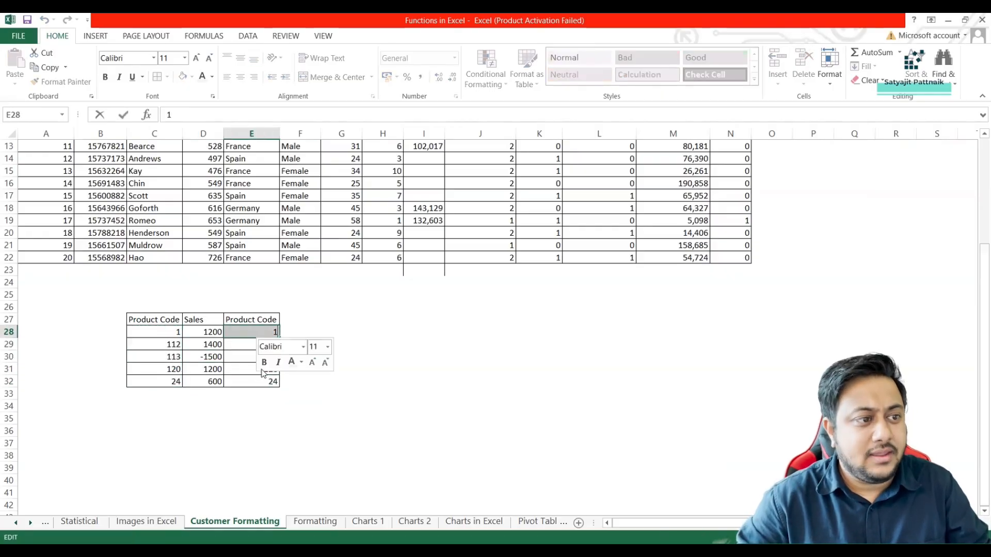
left_click_drag(248, 333, 243, 381)
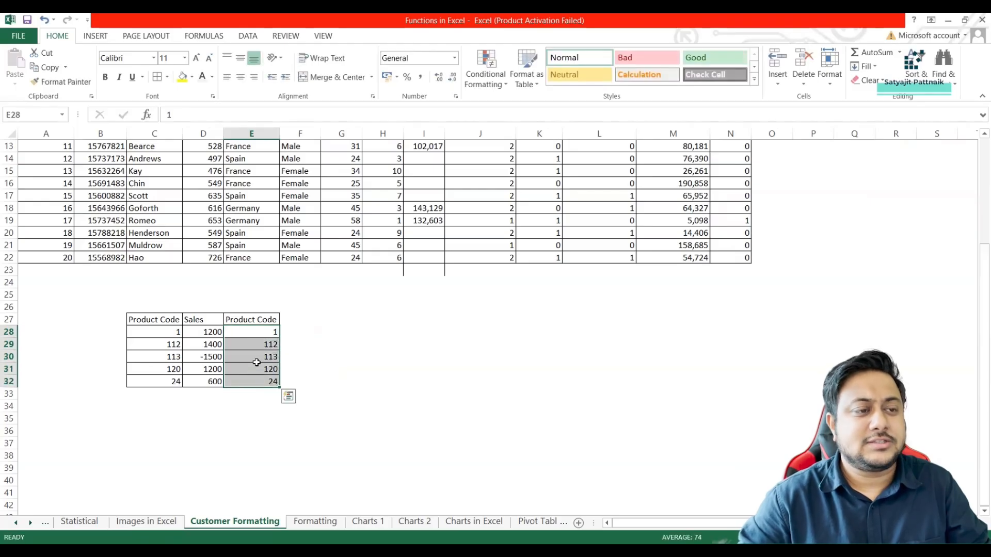
key("ctrl+1")
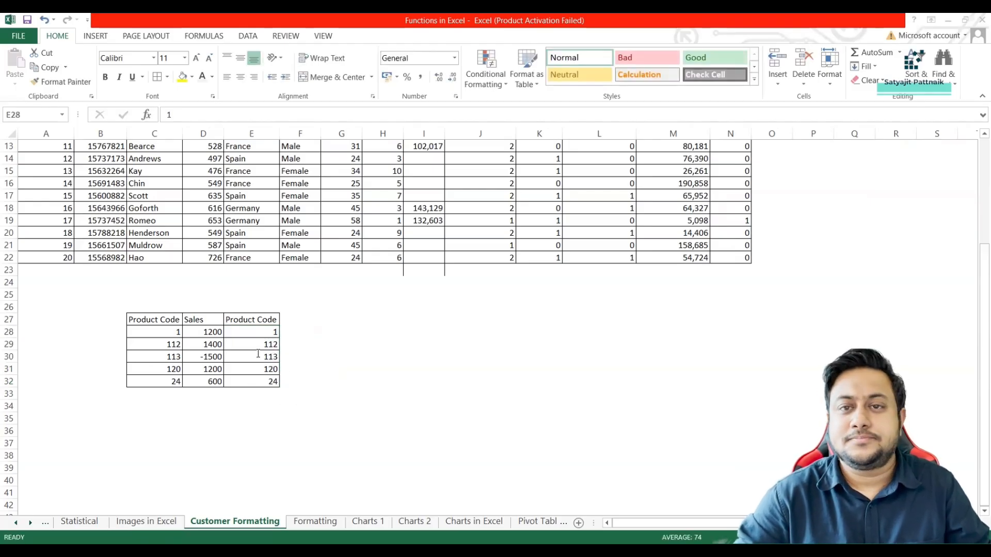
right_click(259, 354)
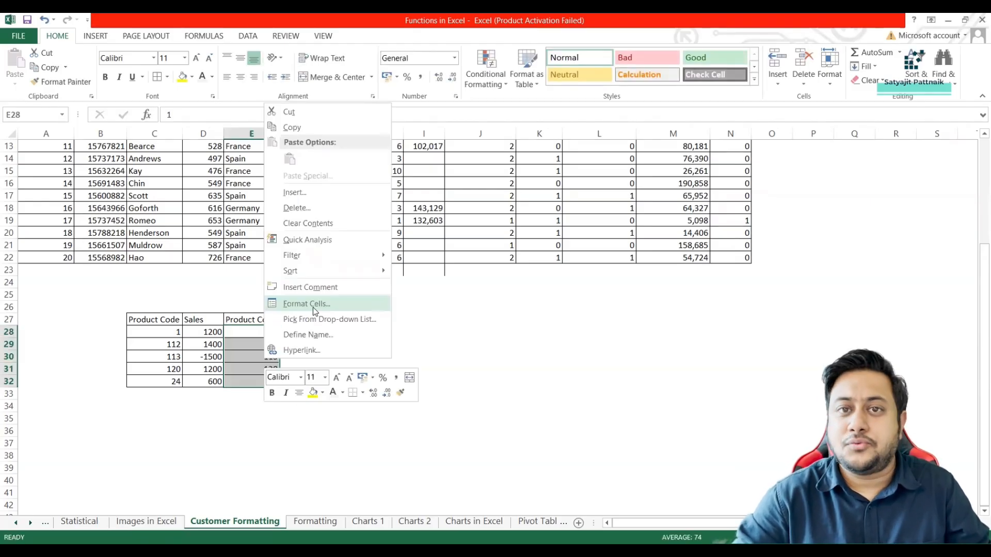
left_click(312, 306)
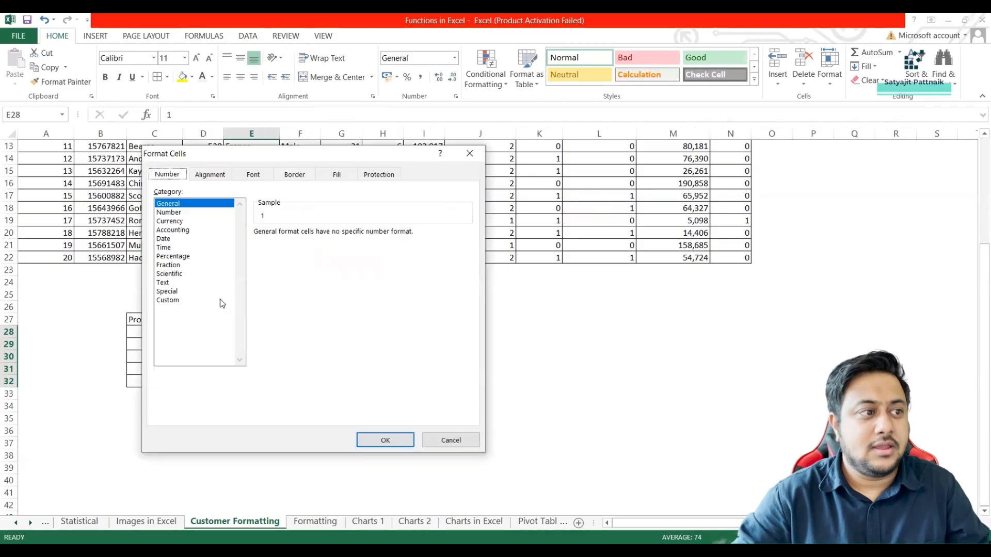
left_click(184, 300)
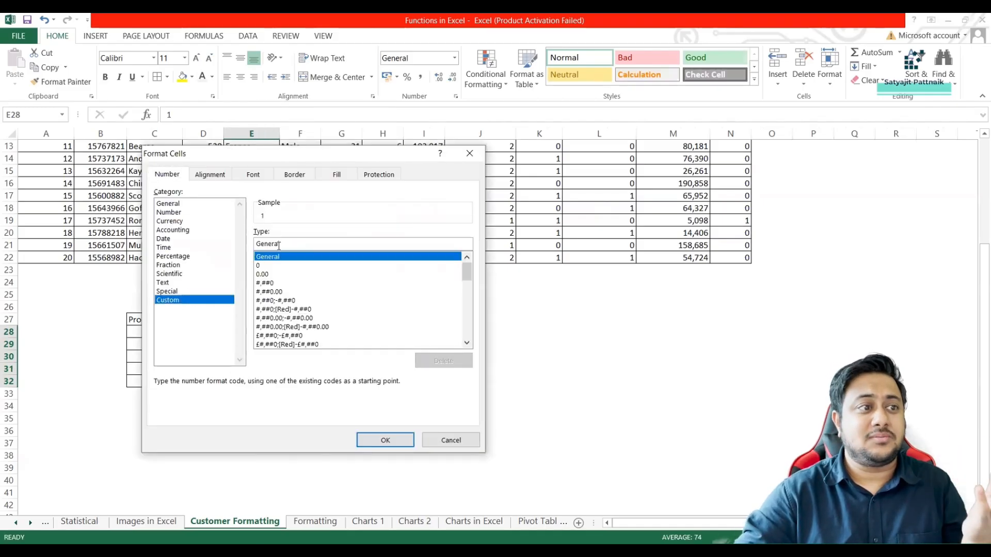
double_click(279, 245)
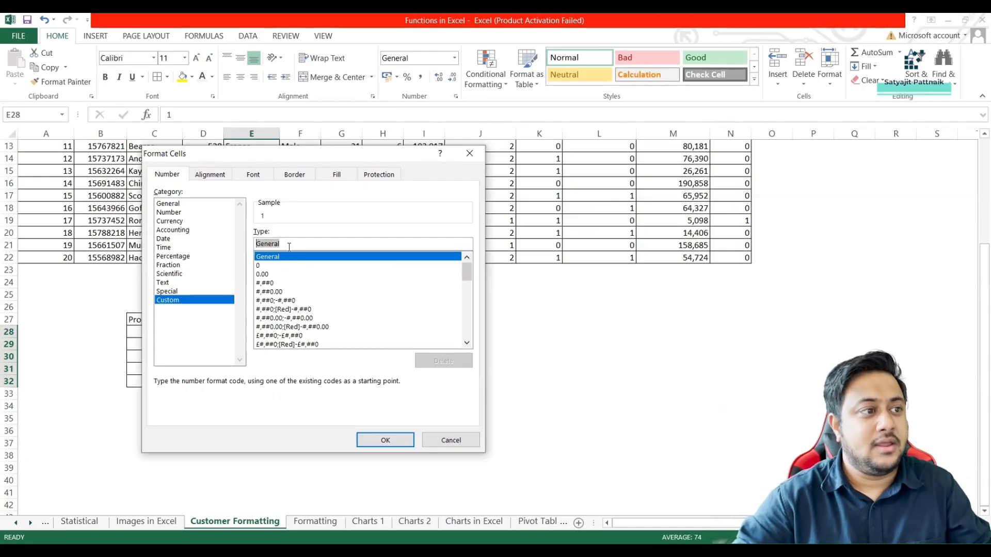
type("0000")
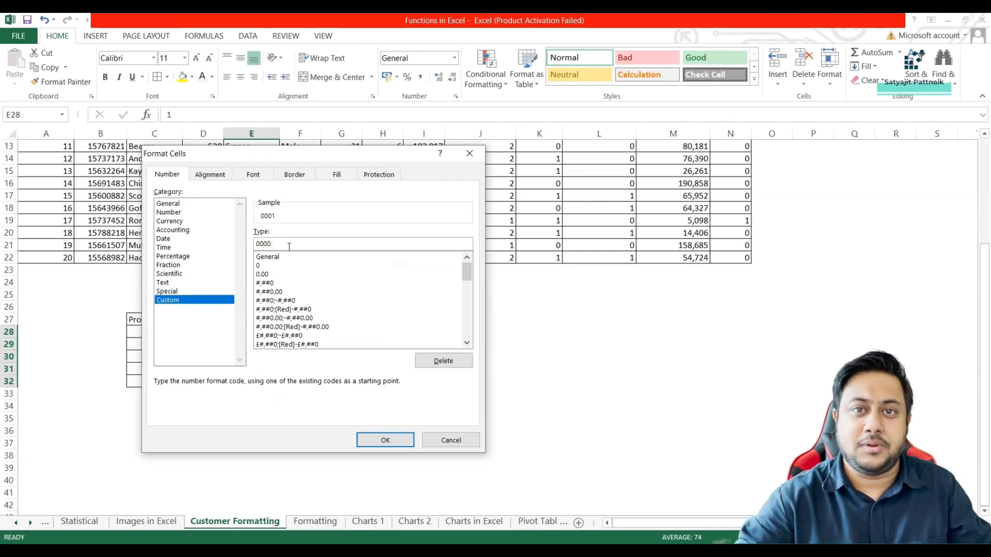
Preview a fifth zero in the format code, restore it to 0000 and apply the format to E28:E32.
left_click_drag(321, 159, 583, 144)
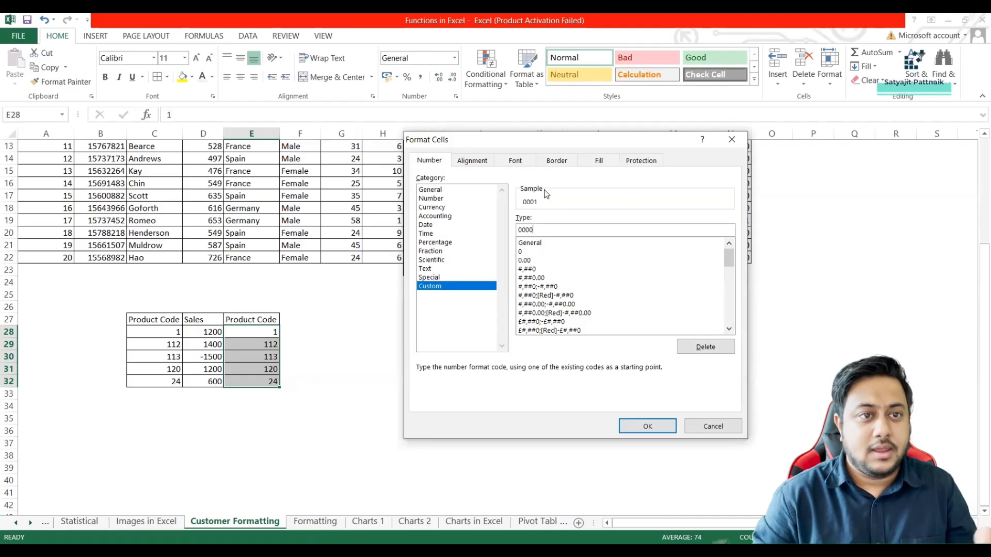
type("0")
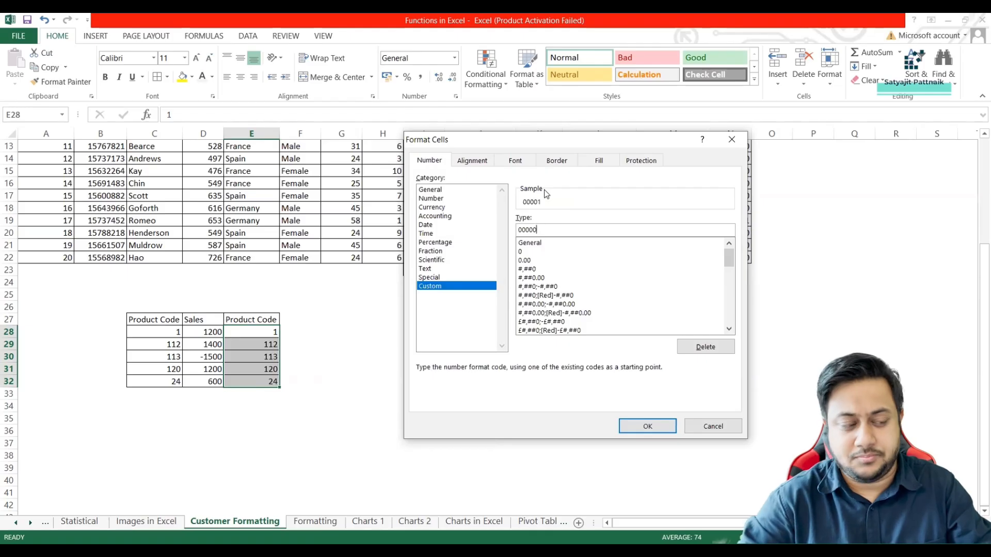
key("BackSpace")
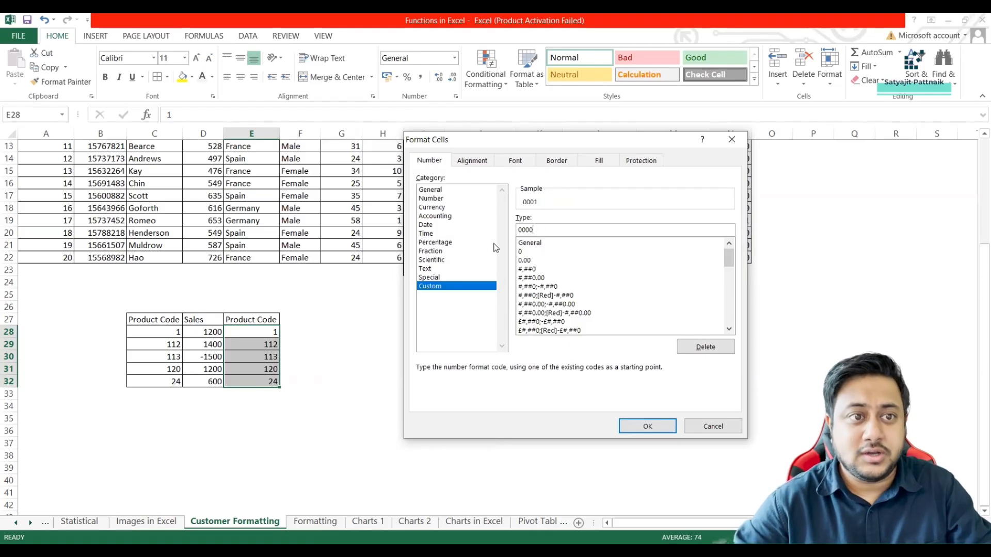
left_click_drag(540, 230, 518, 228)
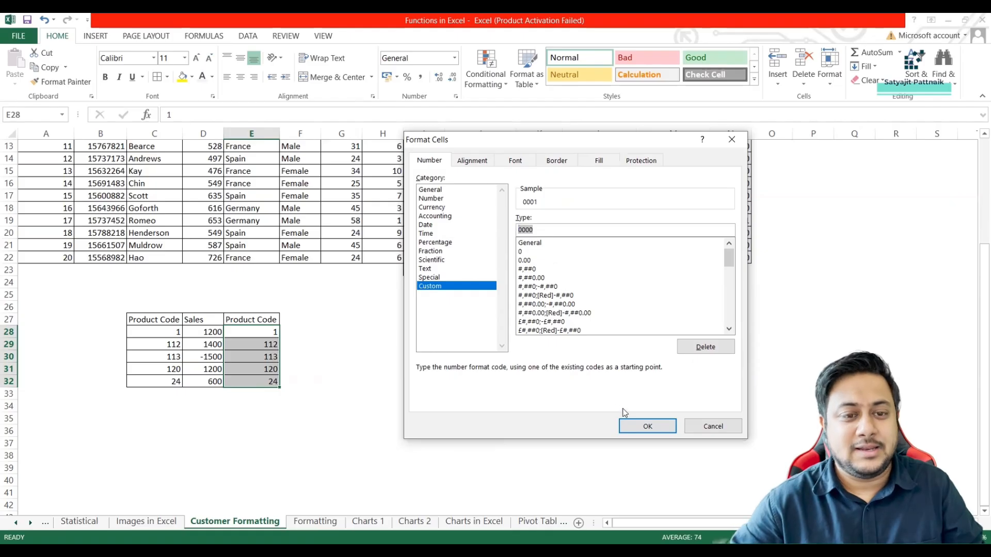
left_click(637, 427)
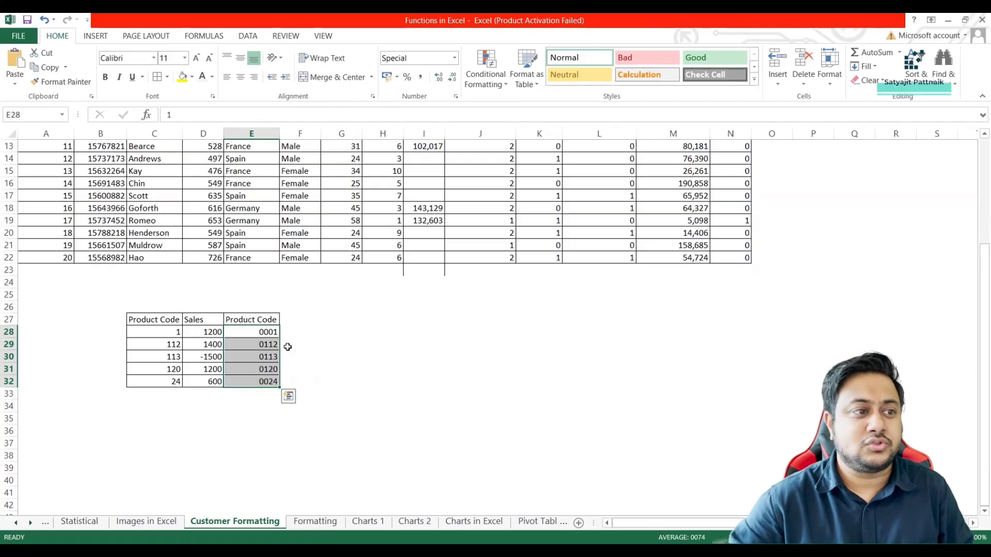
Examine the underlying values of the formatted product codes in E28 and E30.
left_click(260, 332)
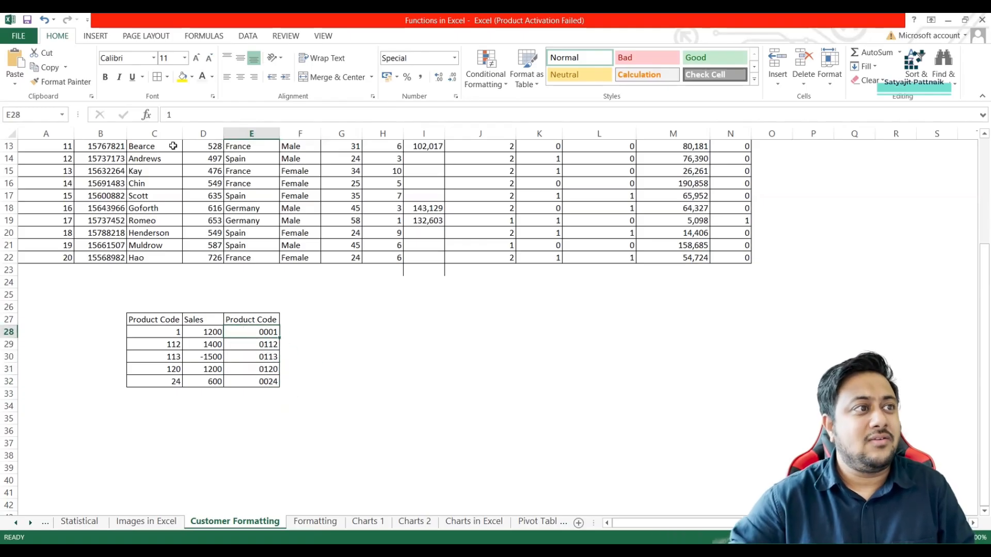
left_click_drag(176, 117, 149, 116)
left_click(259, 356)
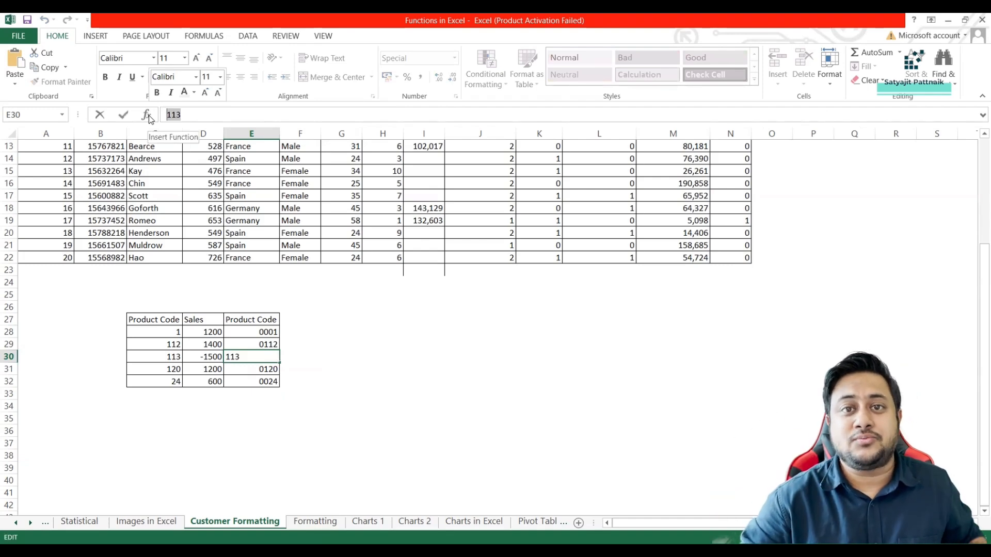
left_click(303, 319)
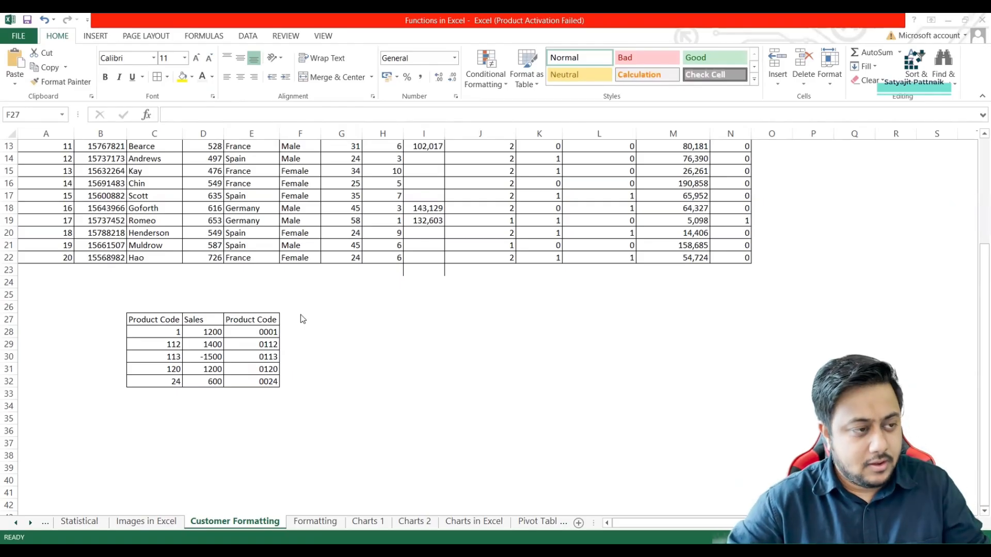
Select the Sales values in D28:D32 and widen column D slightly.
left_click(204, 357)
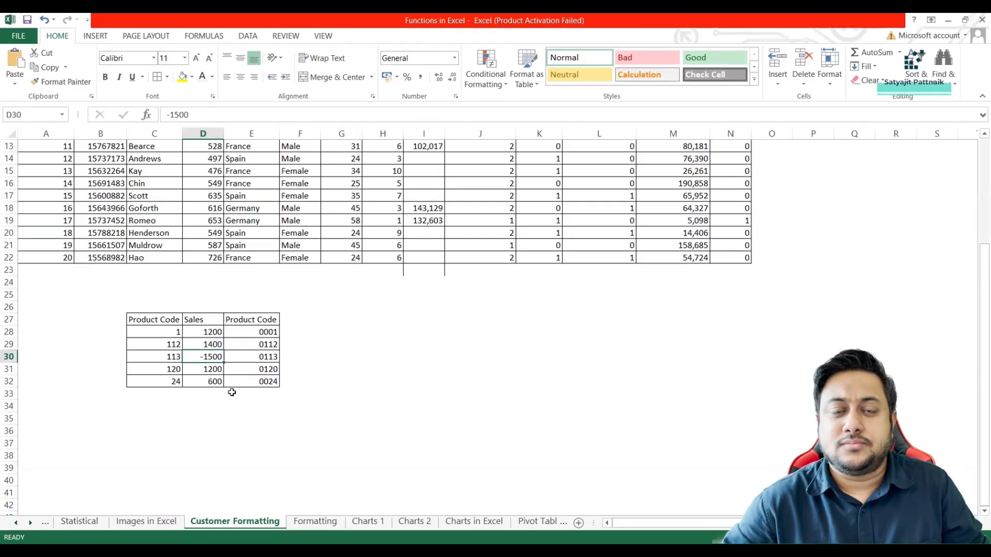
left_click(209, 333)
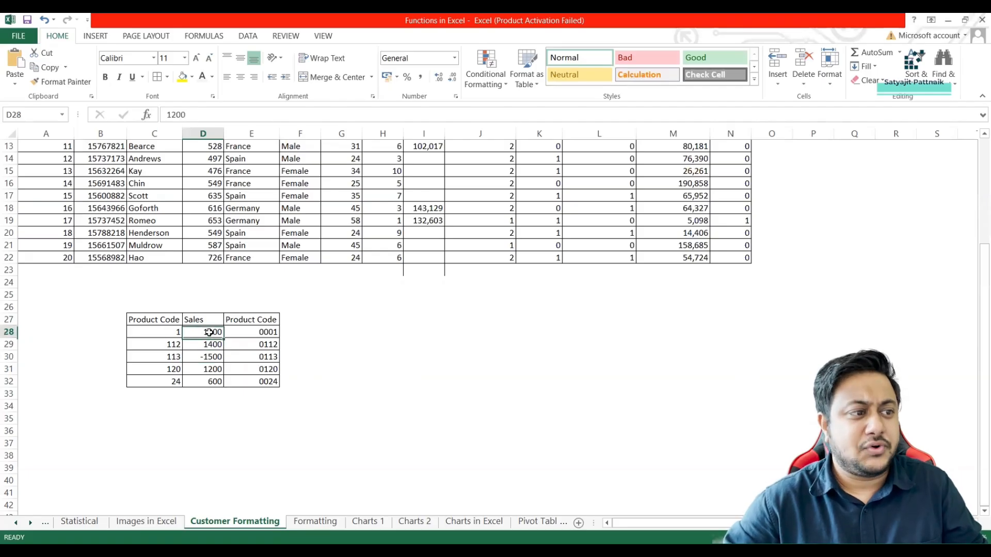
left_click(207, 385, "shift")
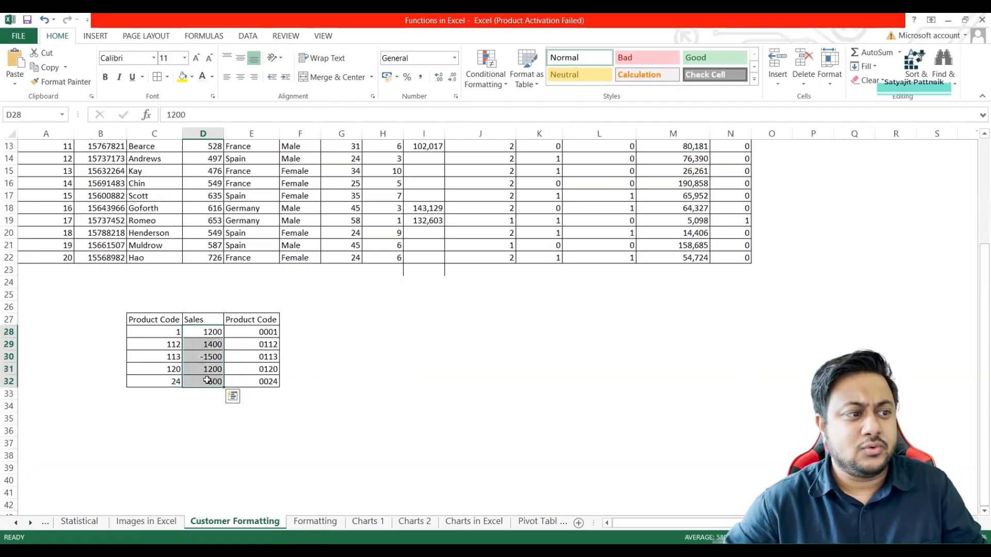
double_click(222, 132)
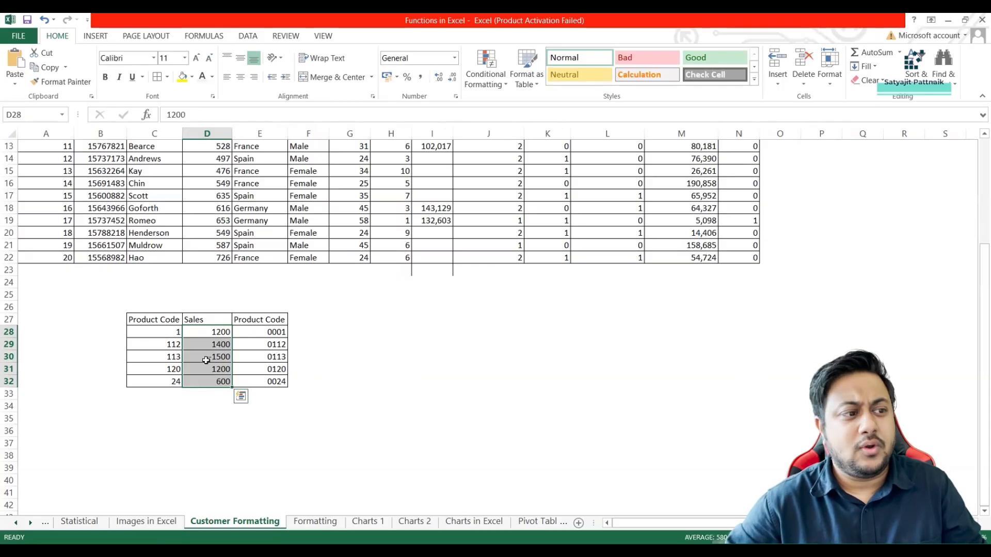
left_click(206, 360)
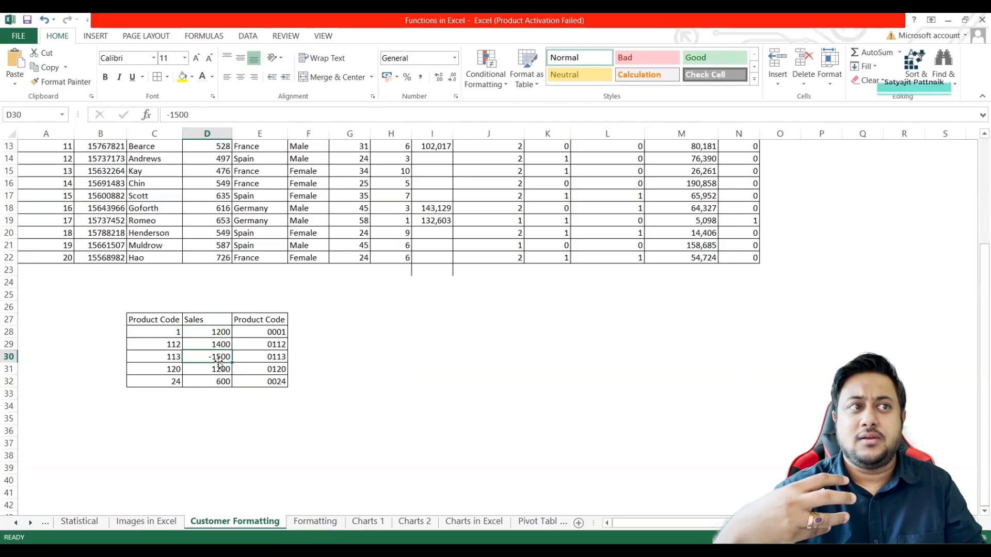
left_click(215, 331)
left_click(216, 383, "shift")
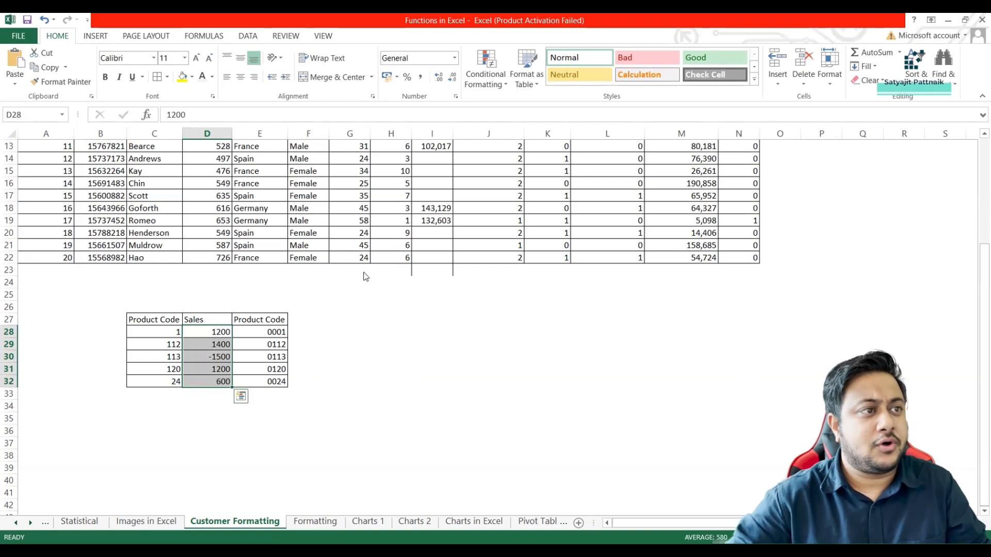
key("ctrl+1")
left_click_drag(256, 135, 516, 132)
left_click(377, 273)
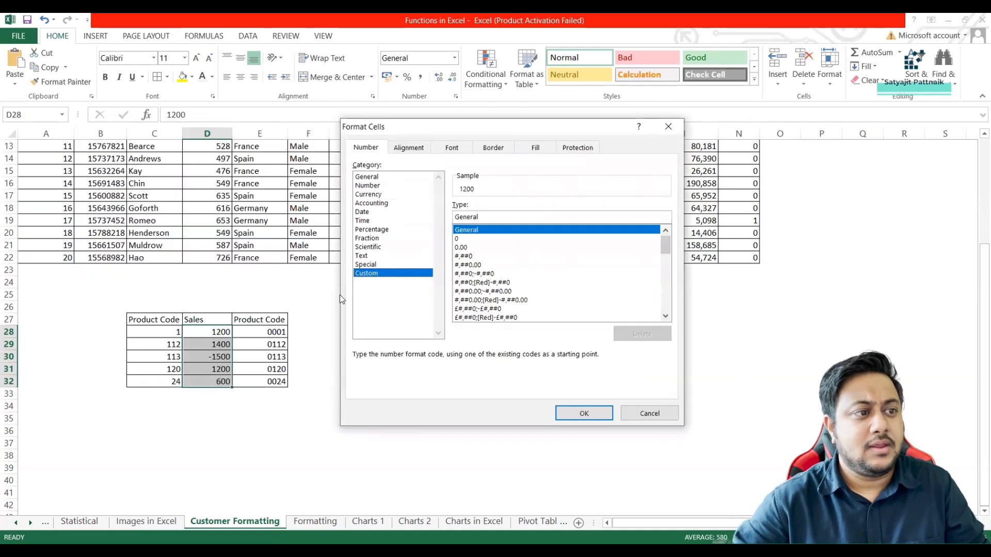
left_click_drag(490, 217, 405, 216)
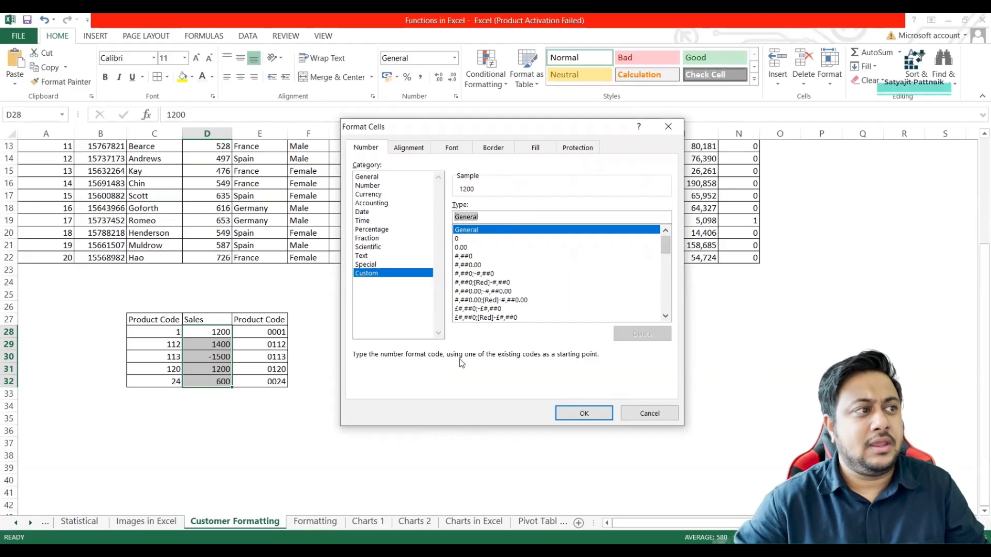
key("alt+Tab")
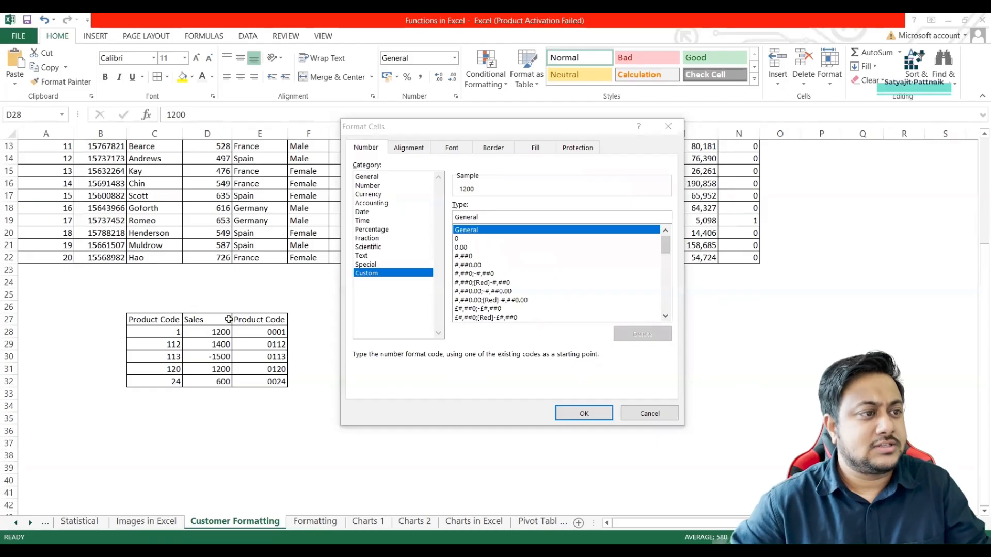
key("Escape")
Format the Sales values in D28:D32 as Number with 0 decimal places.
right_click(205, 336)
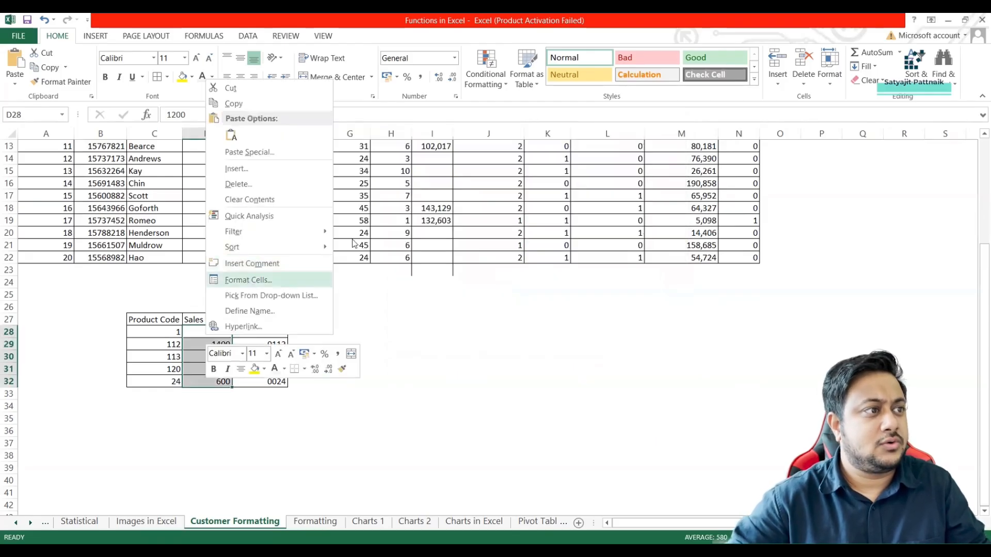
left_click(250, 283)
key("Down")
left_click(280, 210)
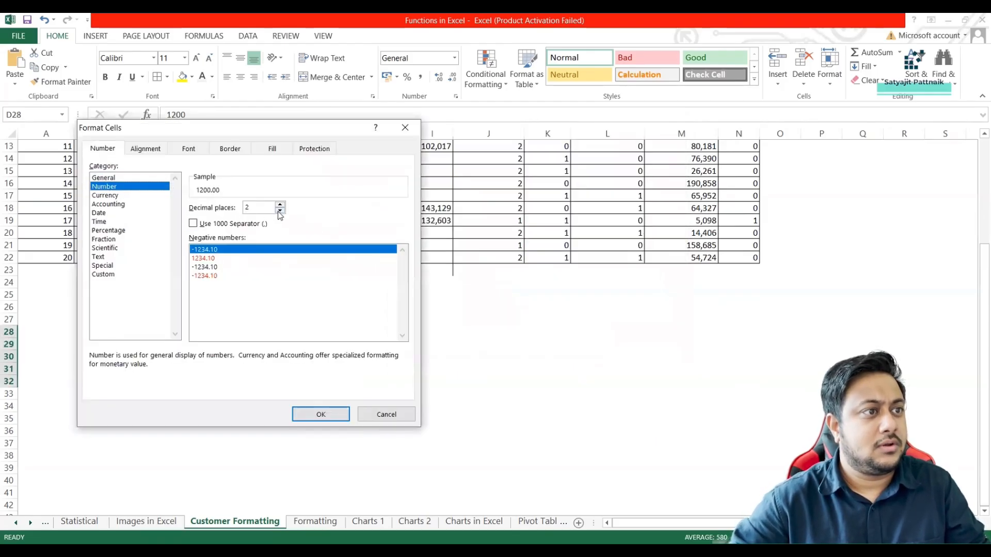
left_click(280, 210)
left_click(114, 274)
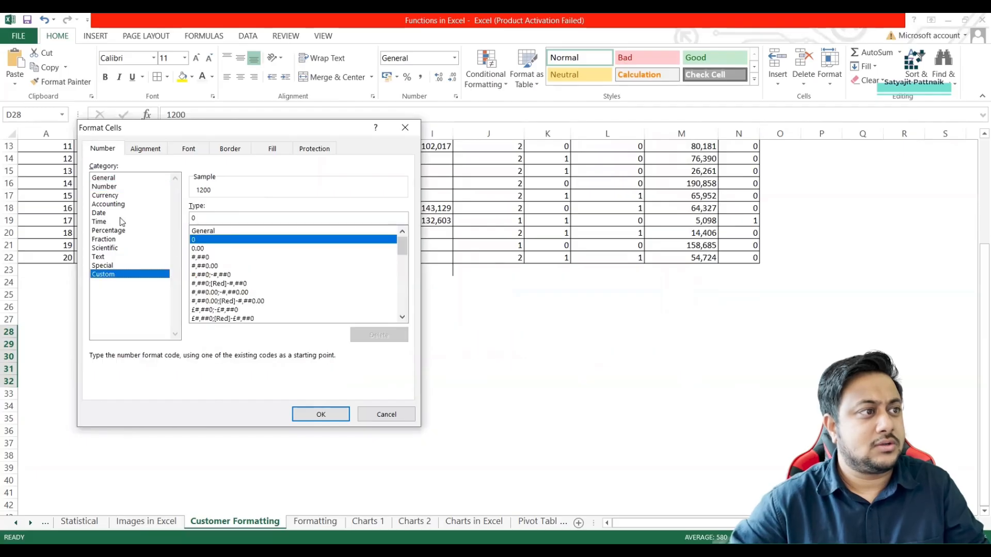
left_click(111, 186)
left_click(319, 414)
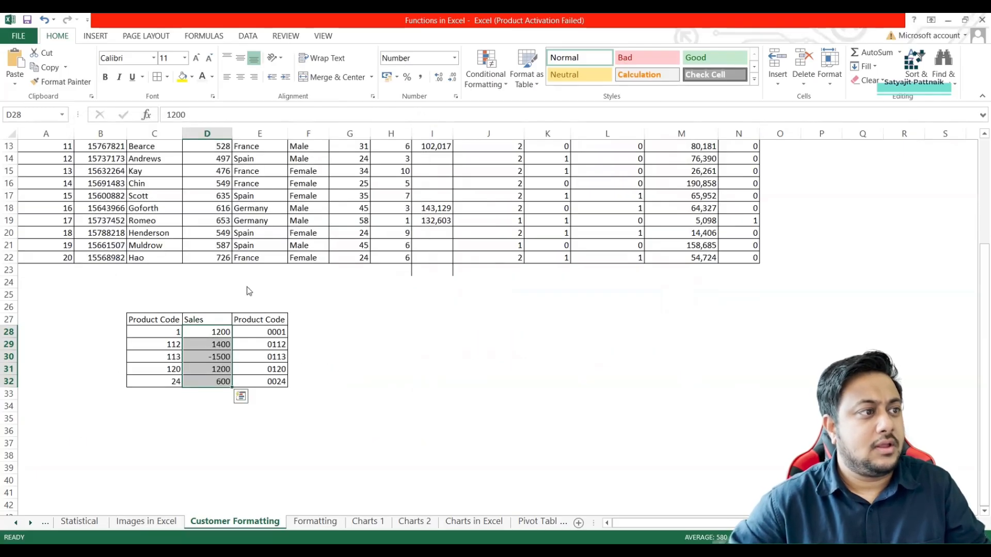
Add the thousands separator to the number format of the Sales values in D28:D32.
key("ctrl+1")
left_click(123, 193)
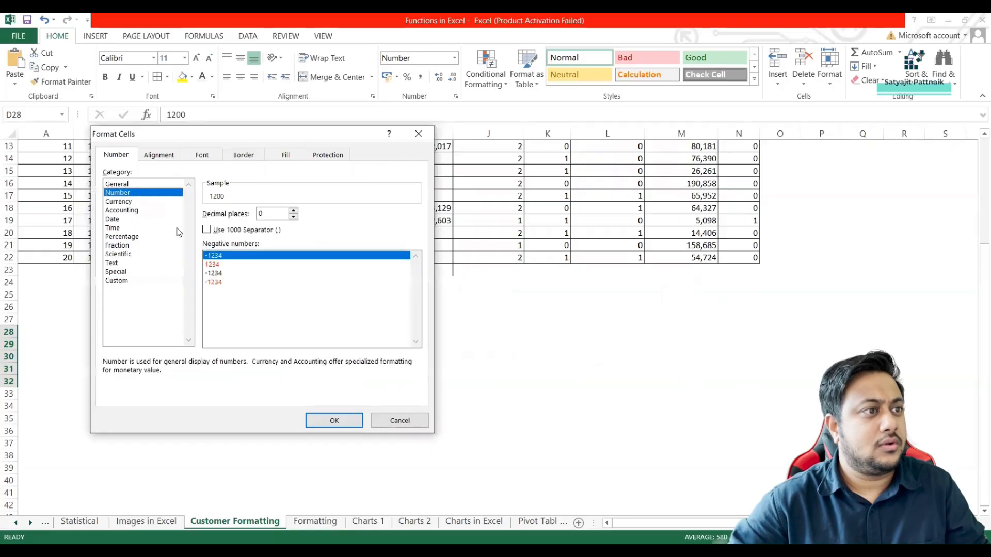
left_click(219, 231)
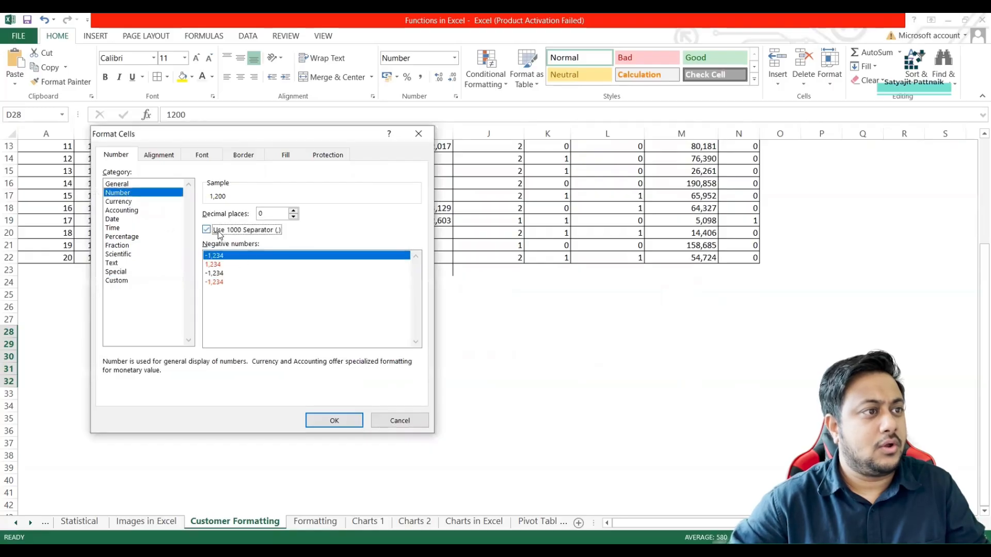
left_click(334, 420)
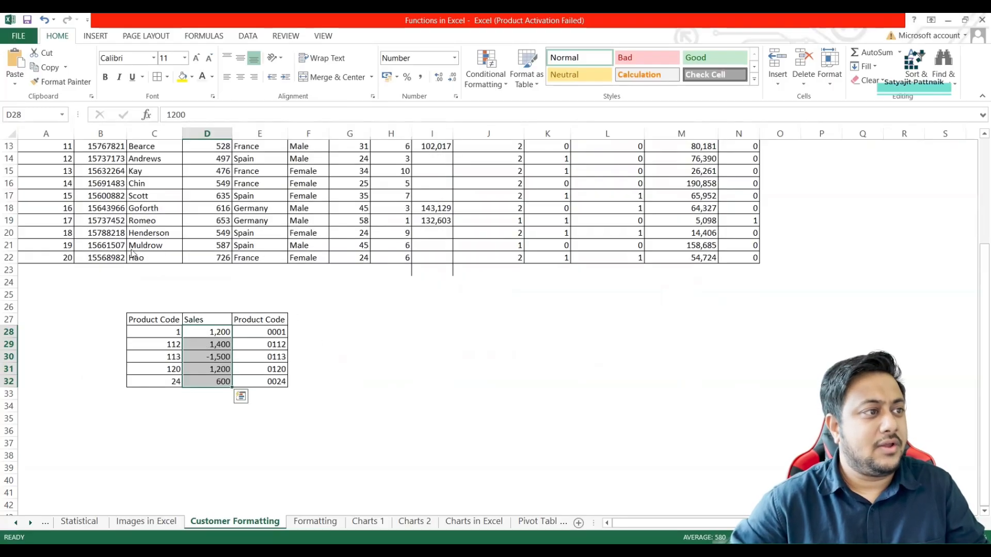
Examine the custom format code behind the Sales values in D28:D32 and leave the format settings.
key("ctrl+1")
left_click_drag(216, 221, 149, 220)
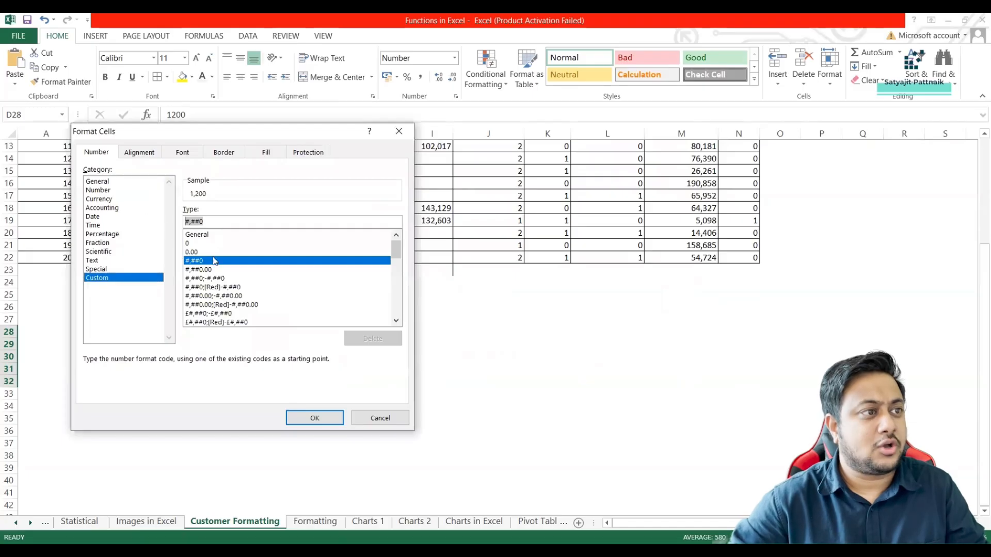
left_click(377, 419)
Apply the custom number format #,##0;"Negative" to the Sales values in D28:D32 and check cell D30.
right_click(206, 351)
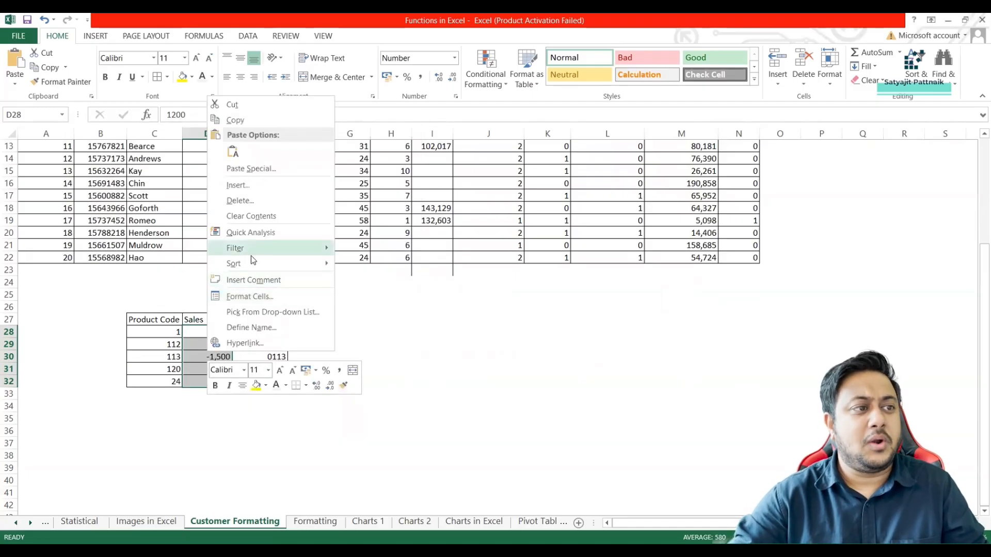
left_click(267, 303)
left_click(123, 287)
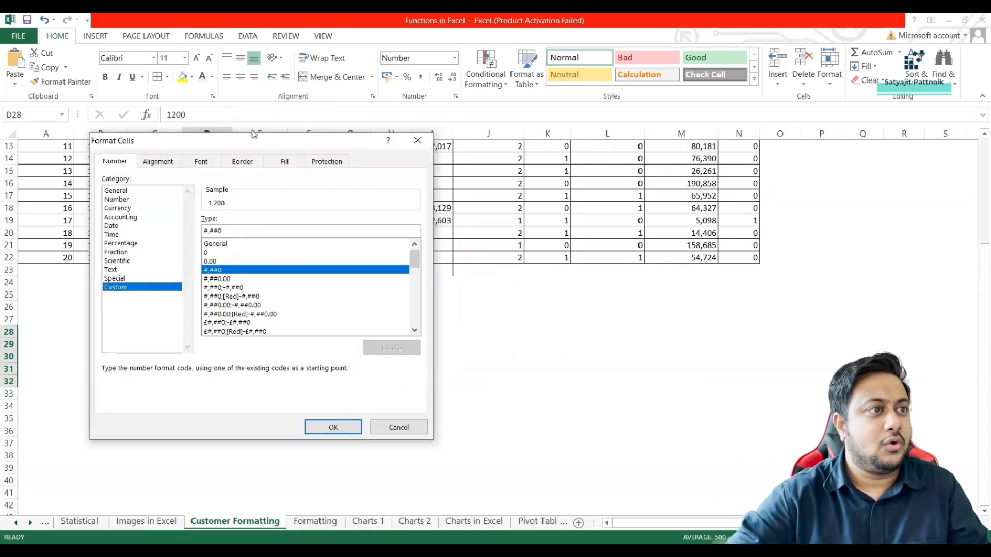
left_click_drag(247, 138, 520, 141)
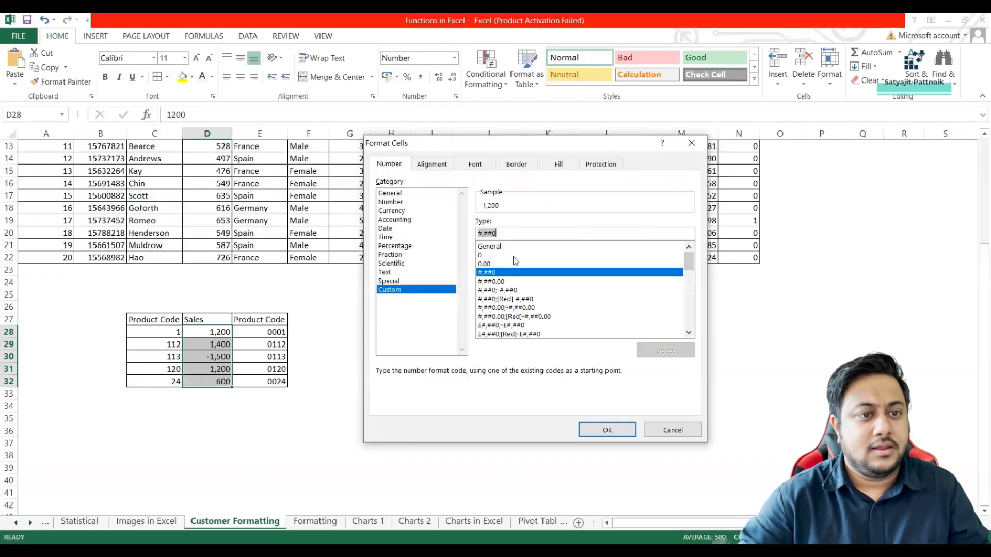
key("Right")
type(";")
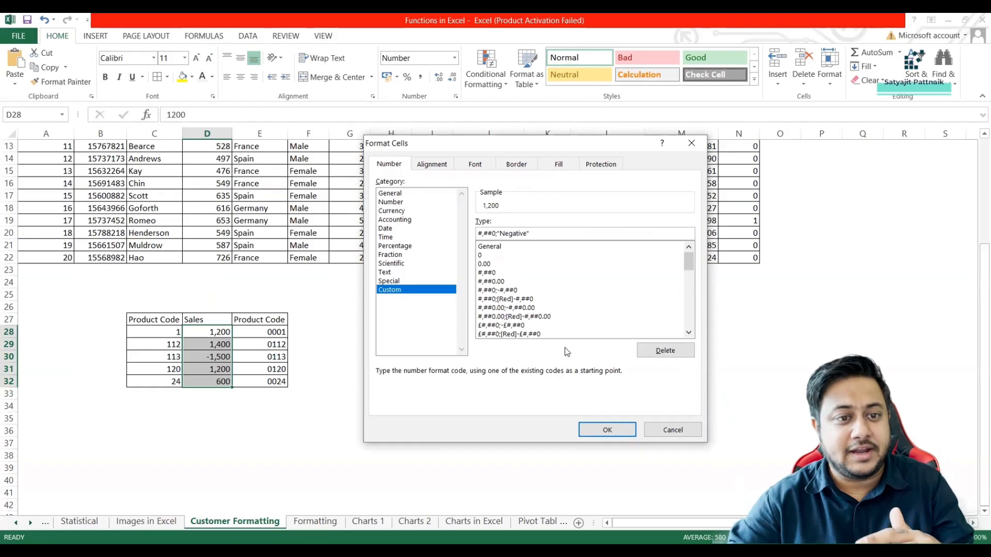
left_click(594, 435)
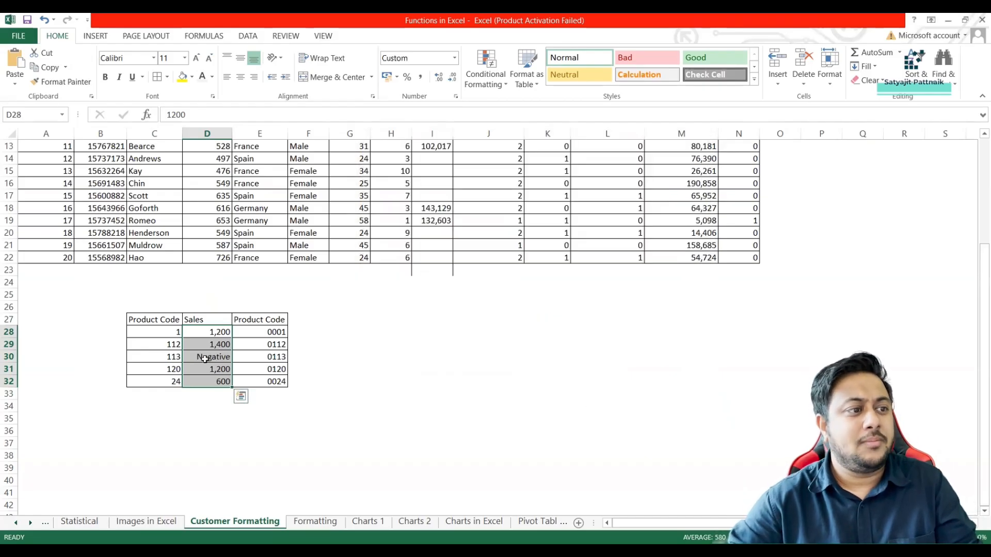
left_click(206, 358)
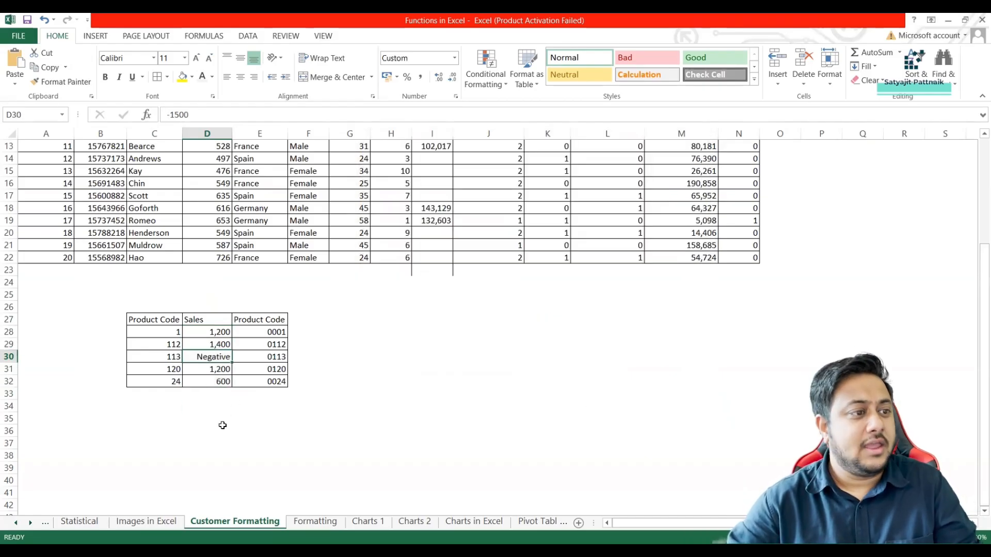
Enter the formula =SUM(D28:D32) in cell D36 to total the Sales values.
left_click(218, 430)
type("=")
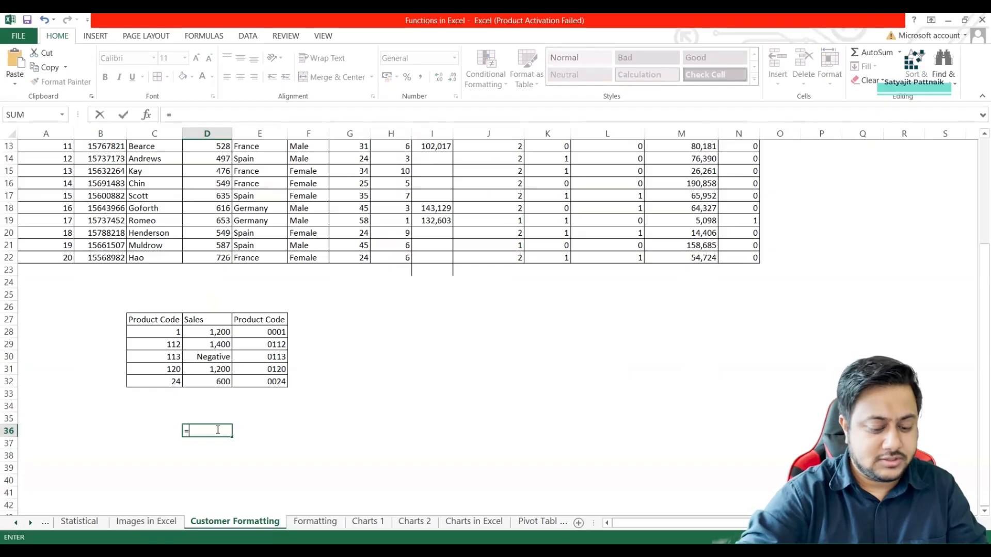
type("SUM(")
left_click_drag(206, 332, 206, 381)
type(")")
key("Return")
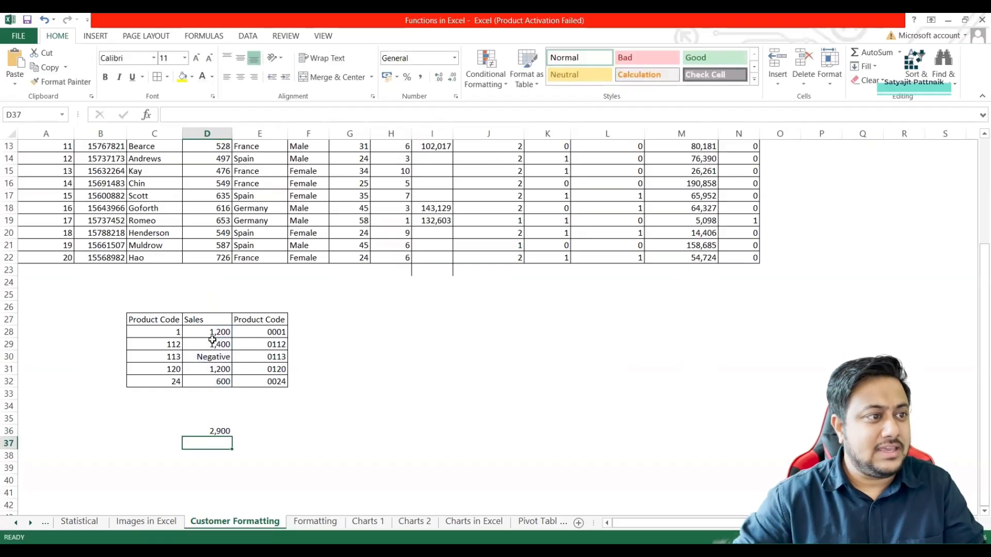
Compare the underlying values of the Sales cells D28:D32, including the one shown as Negative, with the total in D36.
left_click(216, 433)
left_click(218, 334)
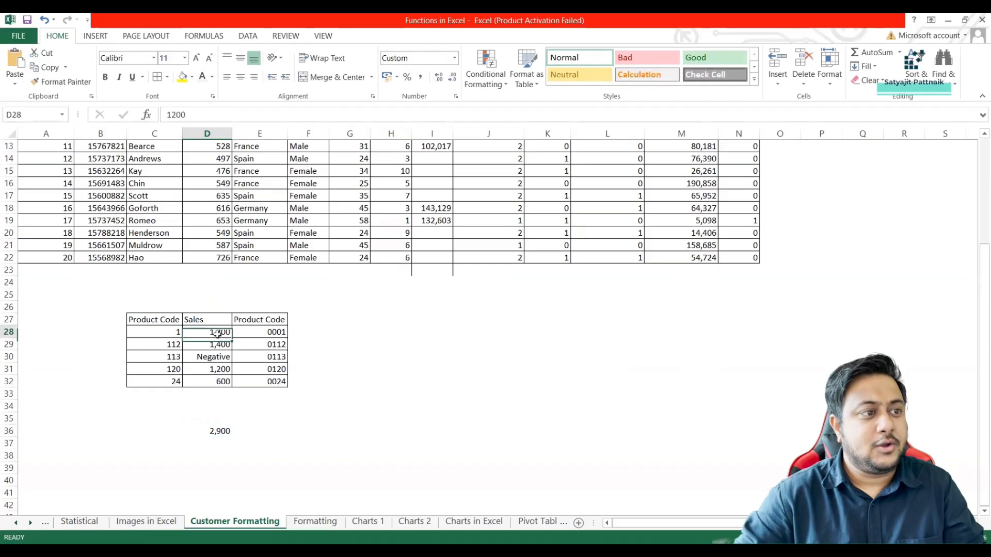
left_click(214, 346)
left_click_drag(214, 346, 213, 357)
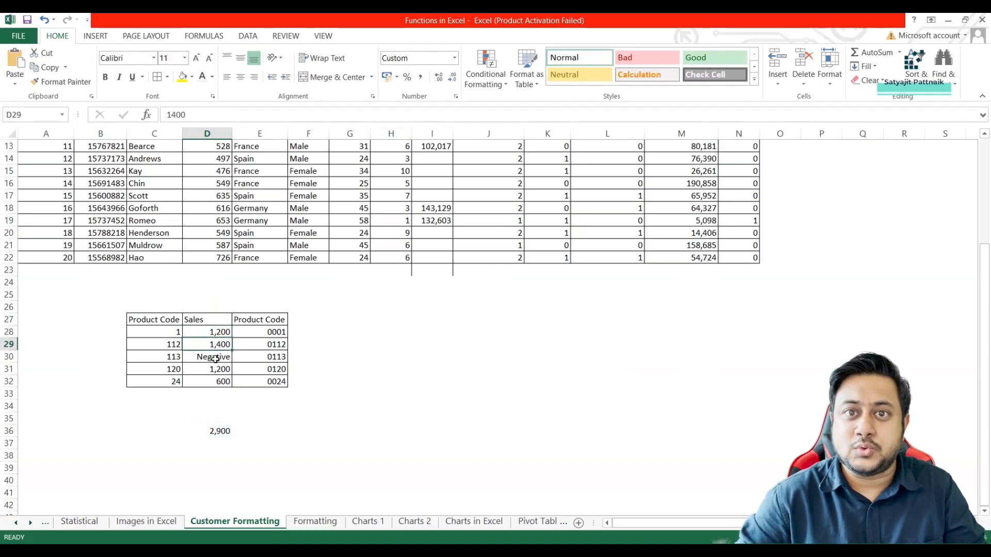
key("ctrl+c")
left_click(212, 370)
key("Escape")
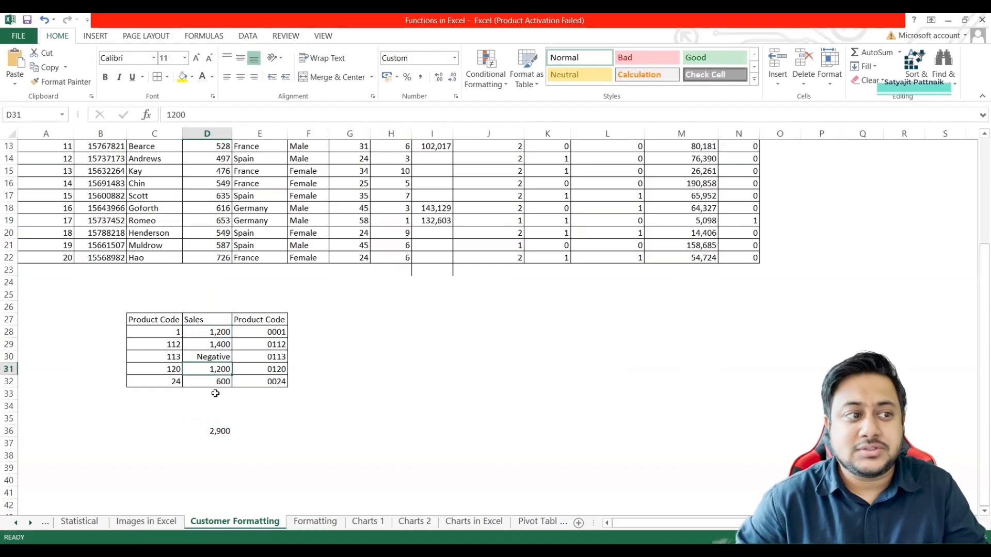
left_click(221, 382)
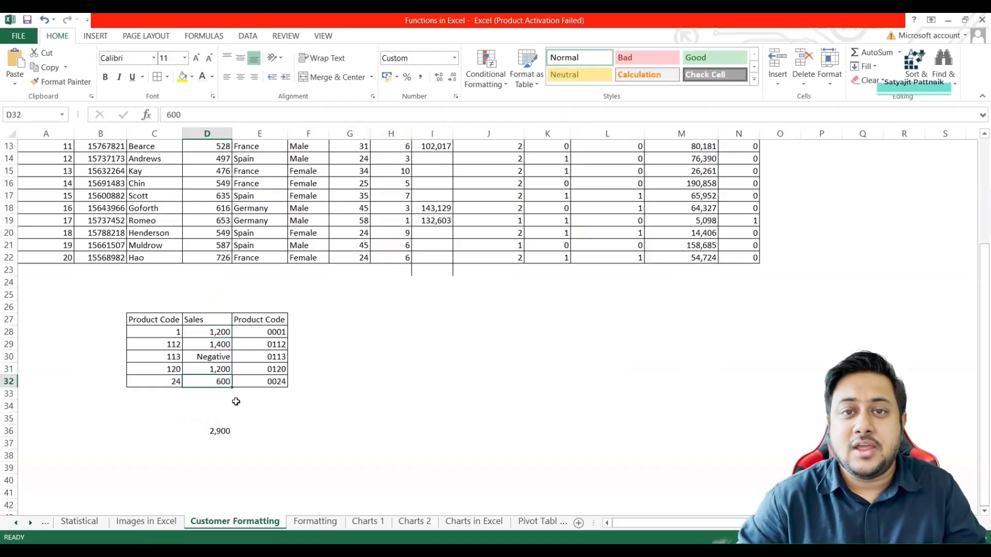
left_click(217, 357)
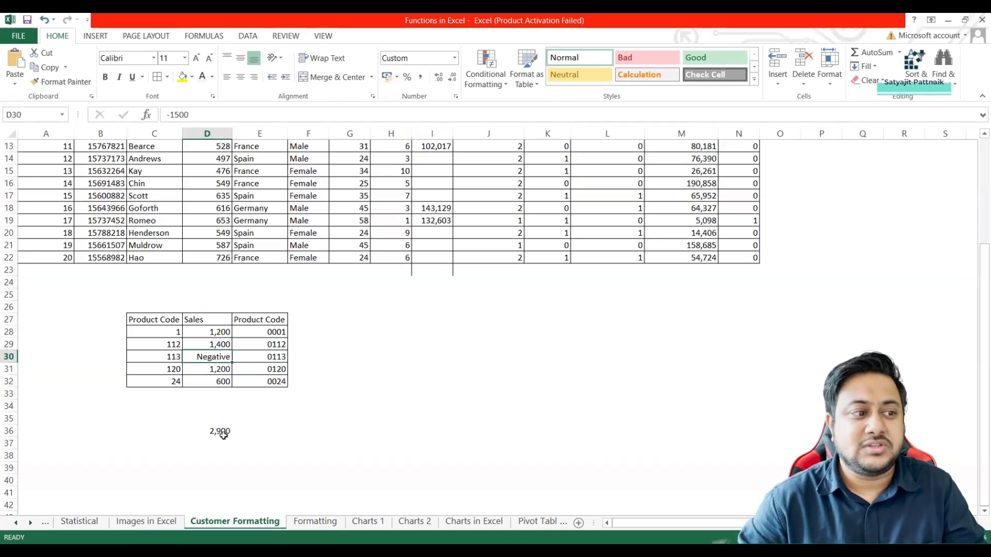
left_click_drag(220, 332, 221, 382)
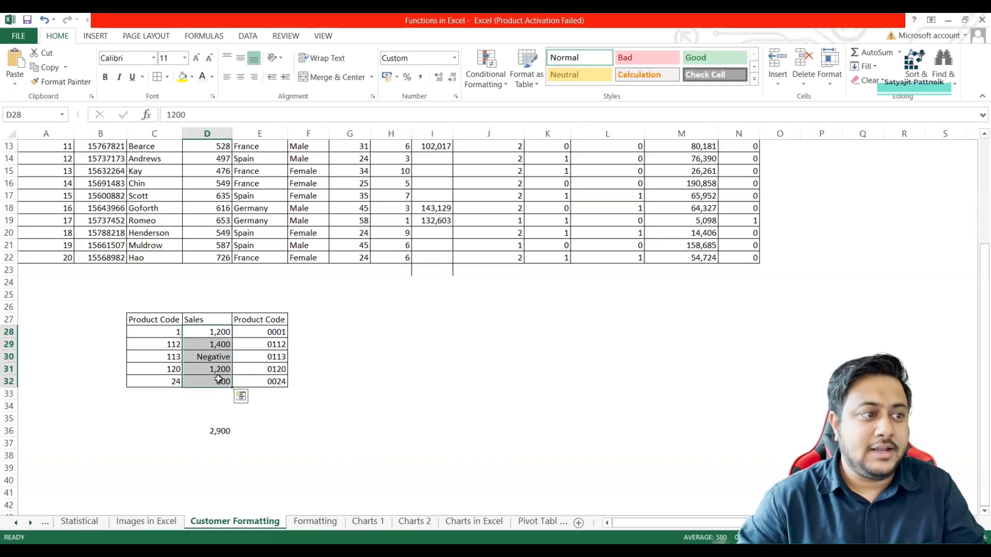
left_click(218, 432)
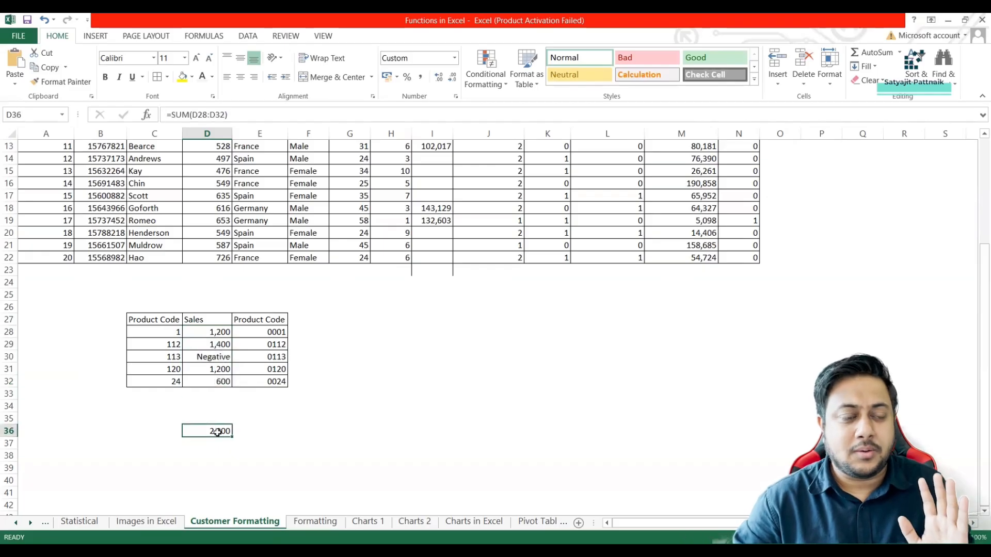
Change the custom number format of the negative Sales value in D30 to #,##0;-#,##0 "Negative".
left_click(211, 357)
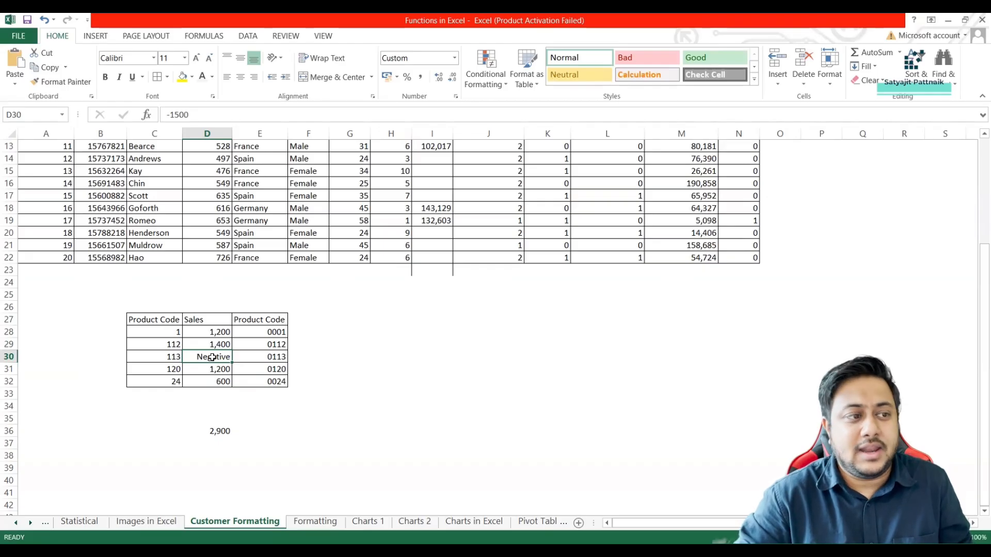
right_click(213, 357)
left_click(310, 301)
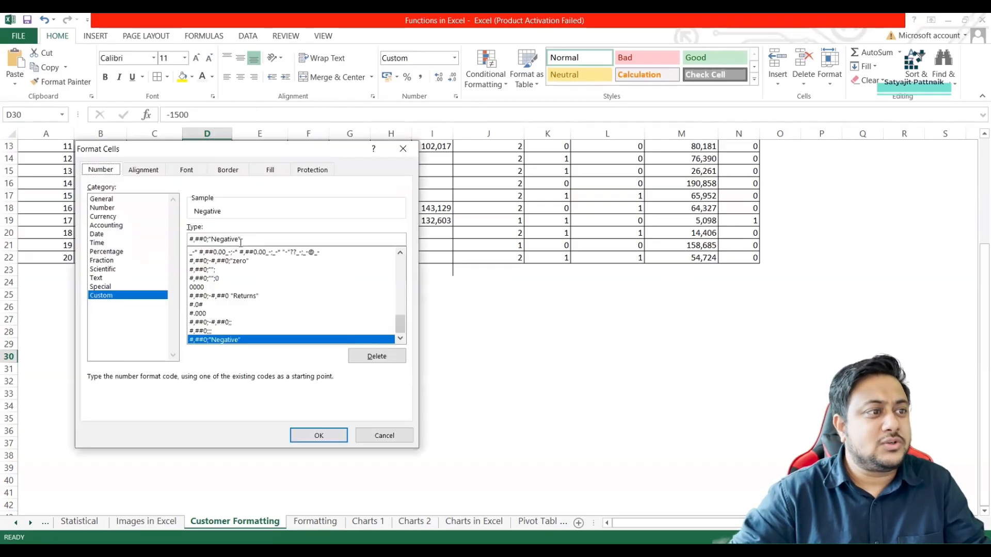
left_click_drag(209, 239, 256, 240)
type("#,##0;#,##0")
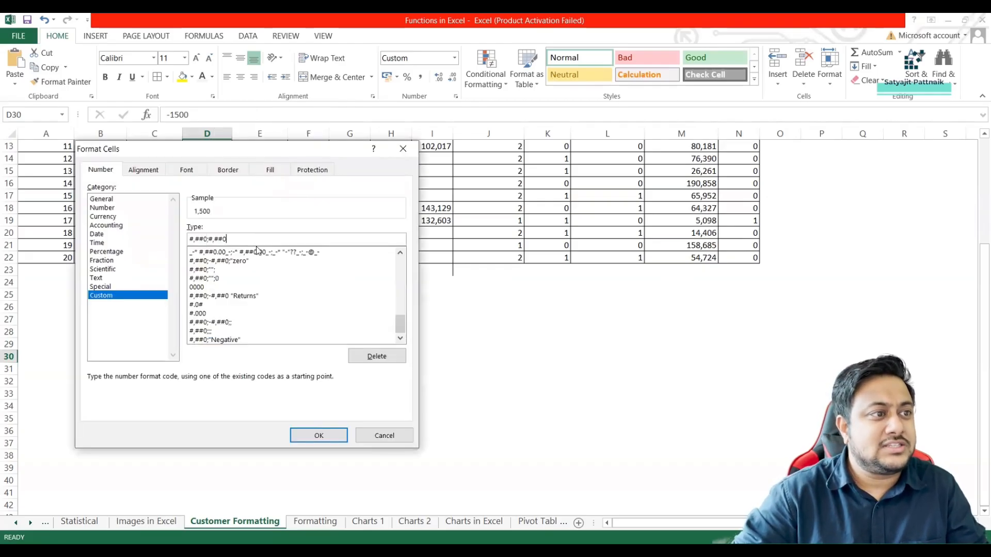
left_click(209, 239)
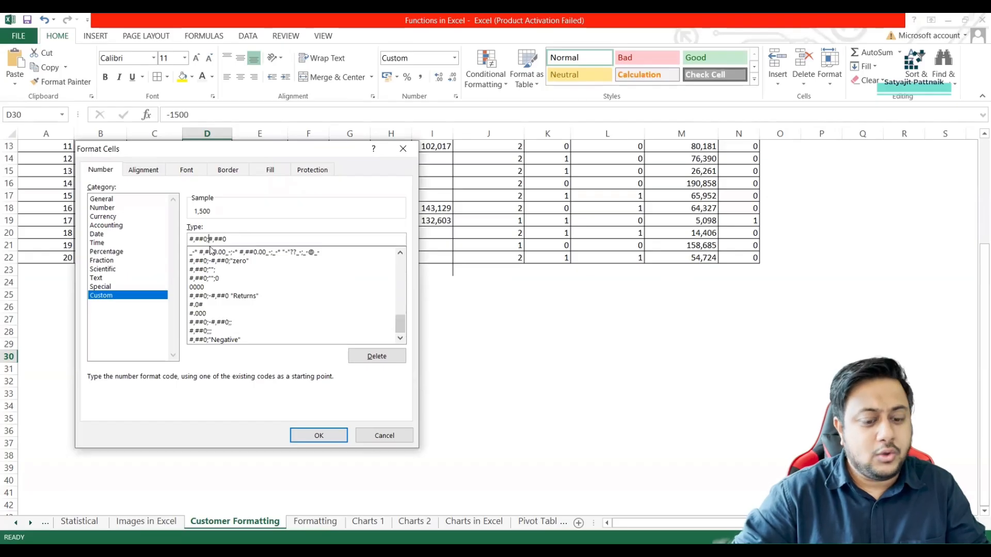
type("-")
left_click(239, 241)
type("\"")
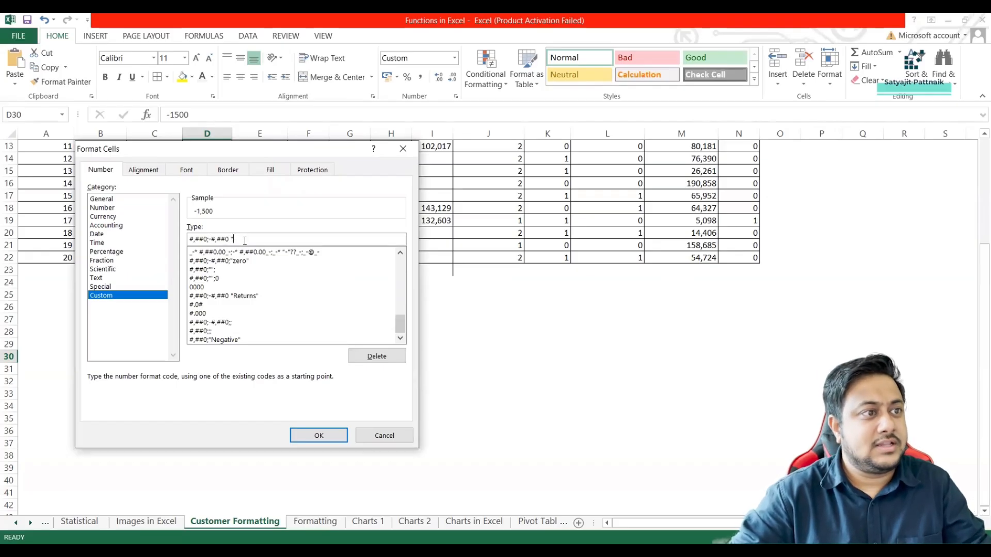
type("Negative\"")
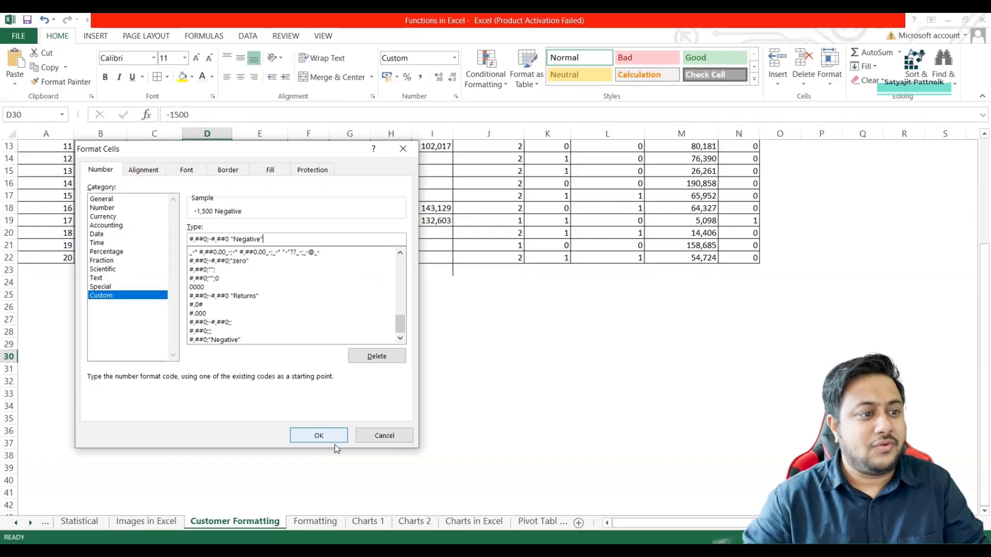
left_click(321, 436)
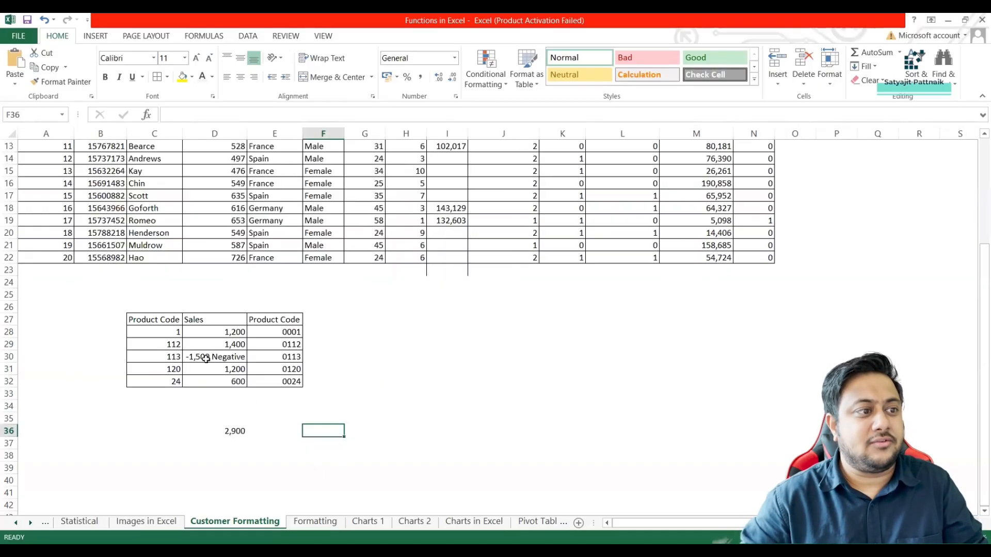
Review the number format settings of the Sales values in D28:D32 and leave the selection.
left_click(231, 418)
left_click_drag(225, 333, 227, 379)
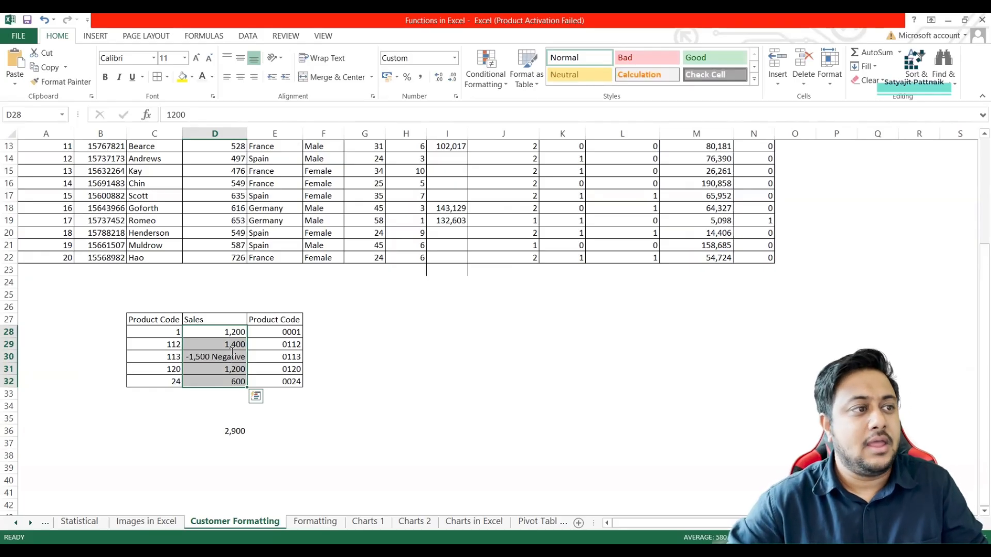
key("ctrl+1")
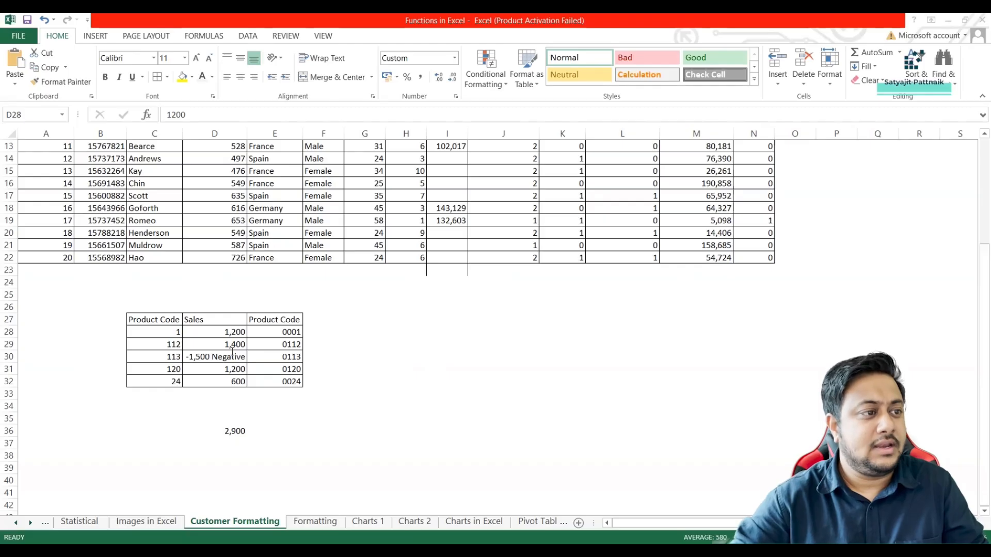
left_click(324, 357)
Select the Balance values in I3:I22 of the customer table to review them.
scroll(435, 324, "up", 4)
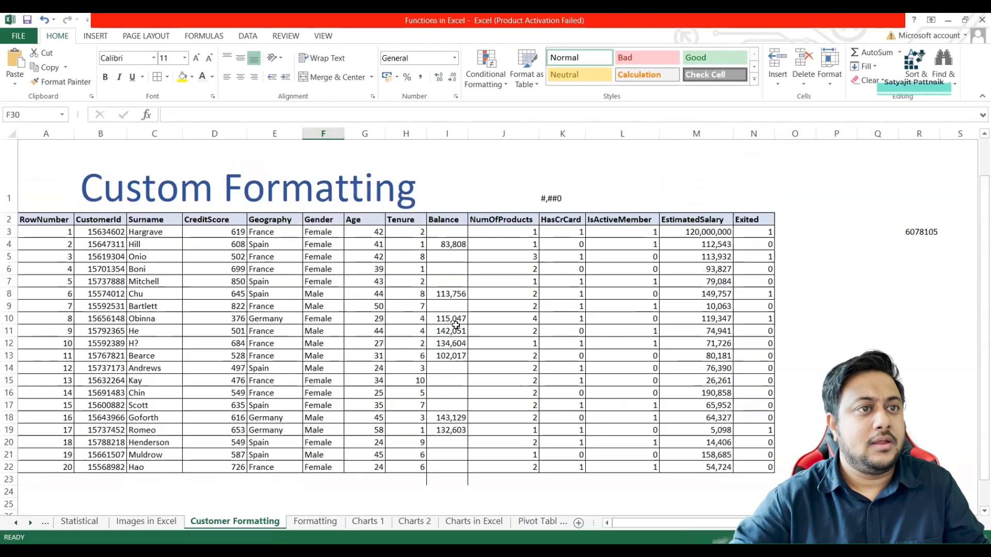
left_click(450, 222)
left_click(448, 233)
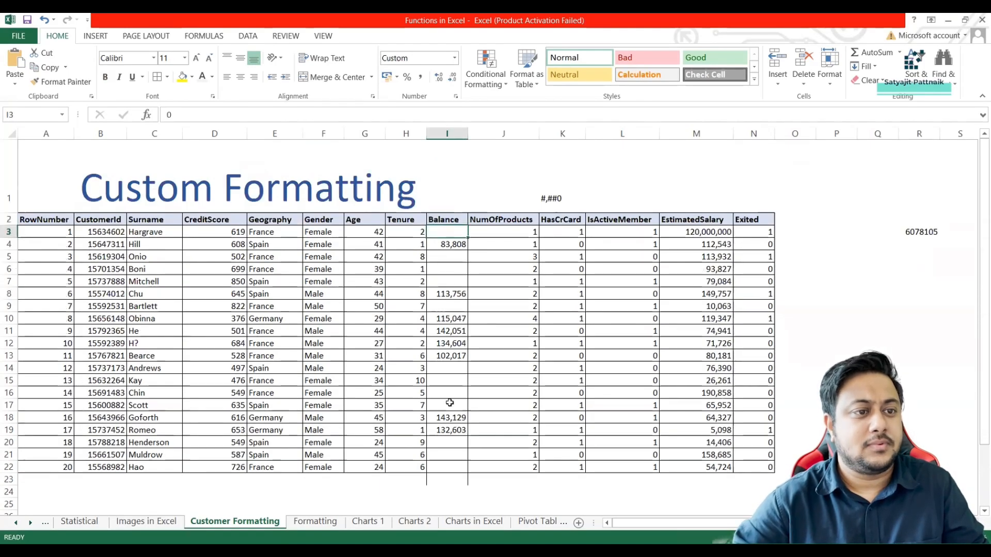
left_click(455, 469, "shift")
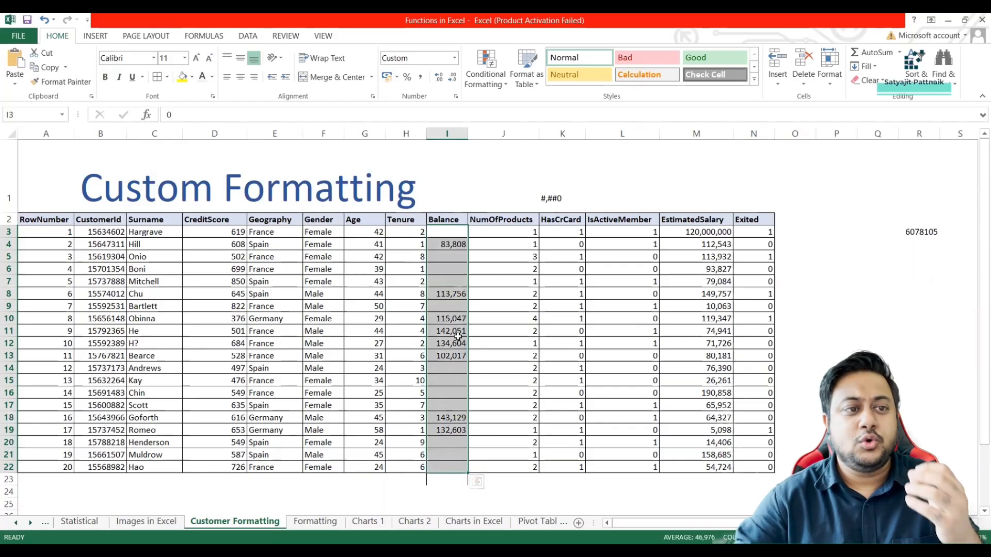
Replace the format code note in K1 with 120 and enter 120.0 in L1.
left_click(558, 206)
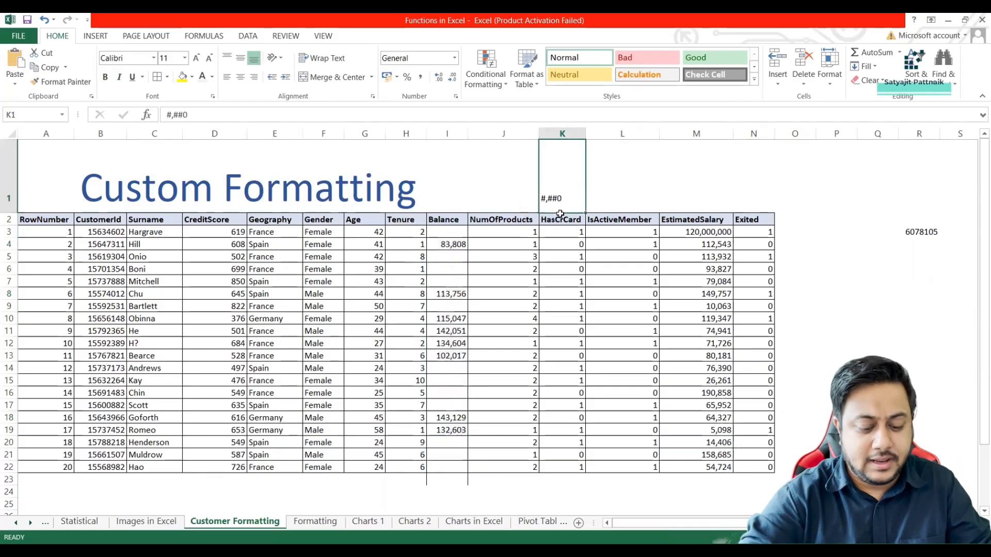
type("120")
key("Tab")
type("12")
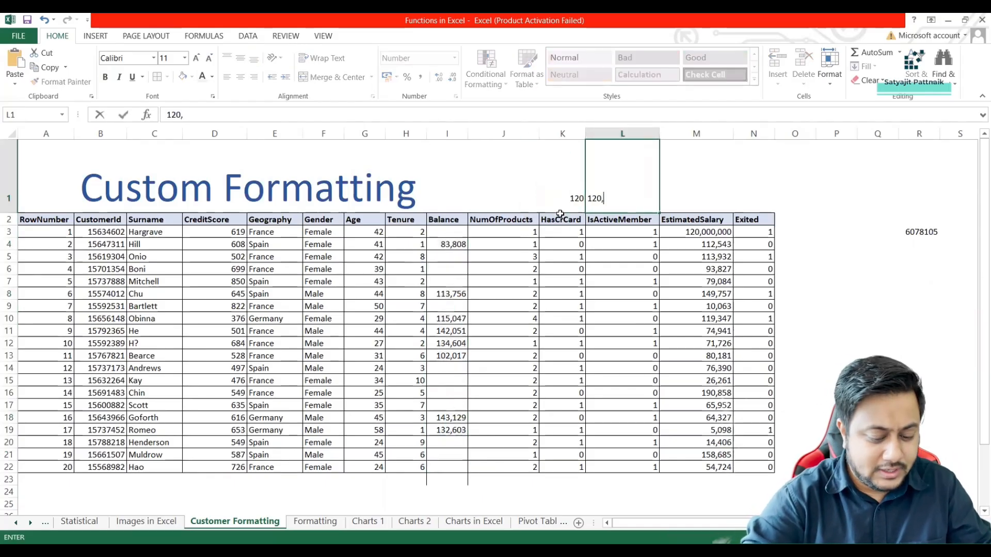
key("BackSpace")
type(".0")
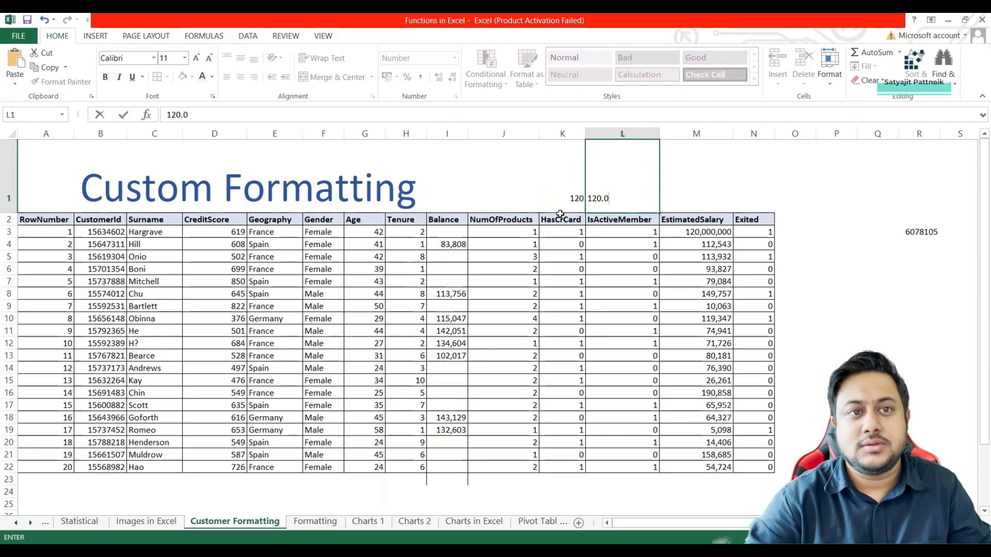
left_click(517, 234)
Change the custom number format of the Balance values in I3:I22 to #.0#;;;.
left_click(450, 233)
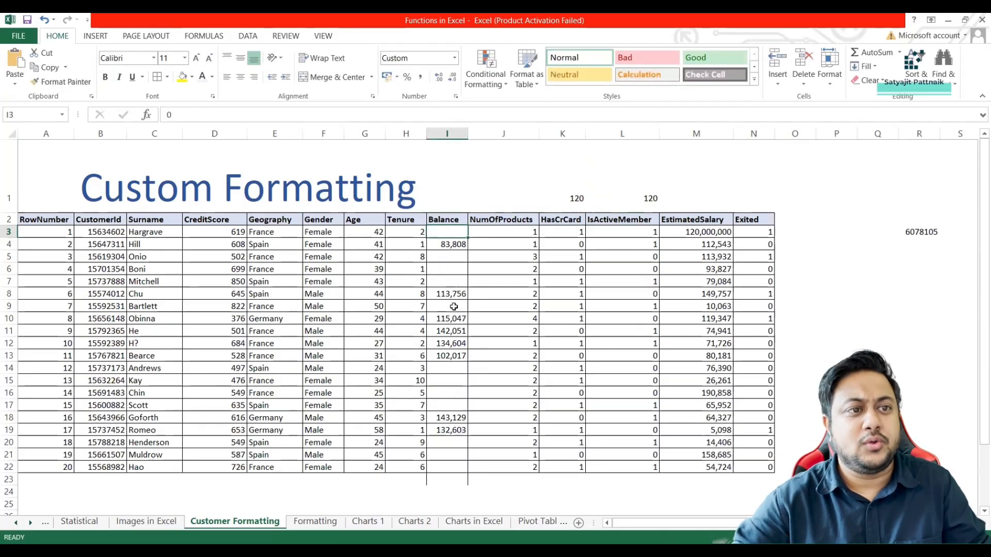
left_click(443, 467, "shift")
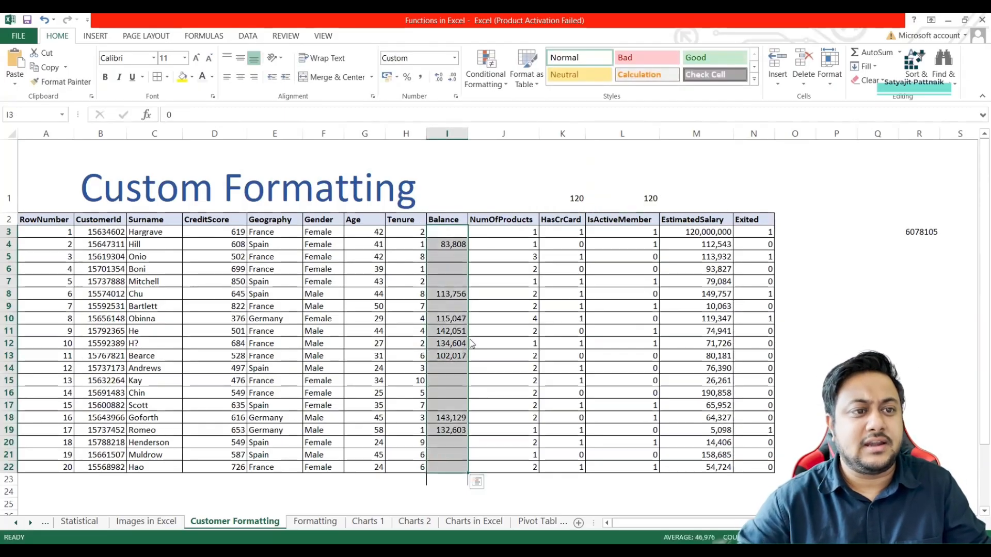
key("ctrl+1")
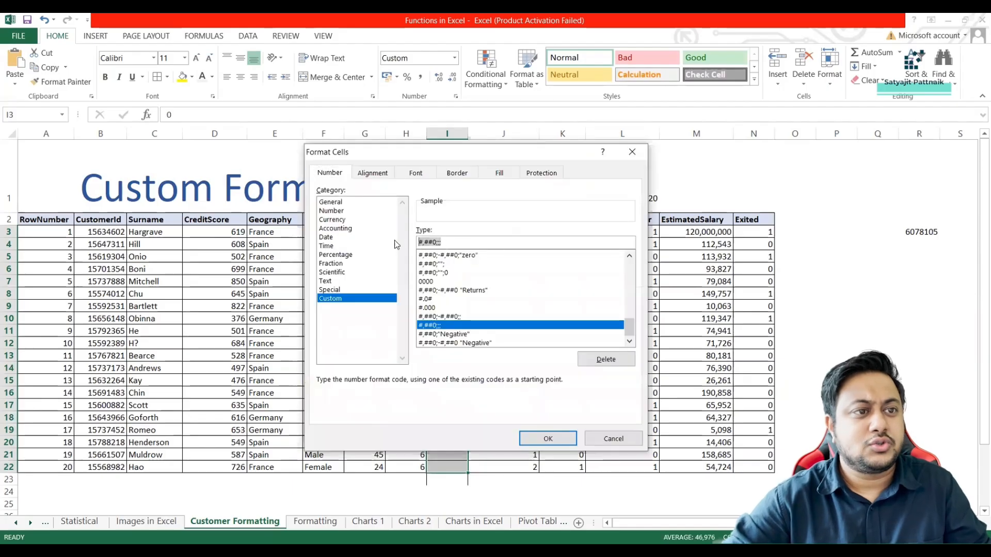
left_click(435, 242)
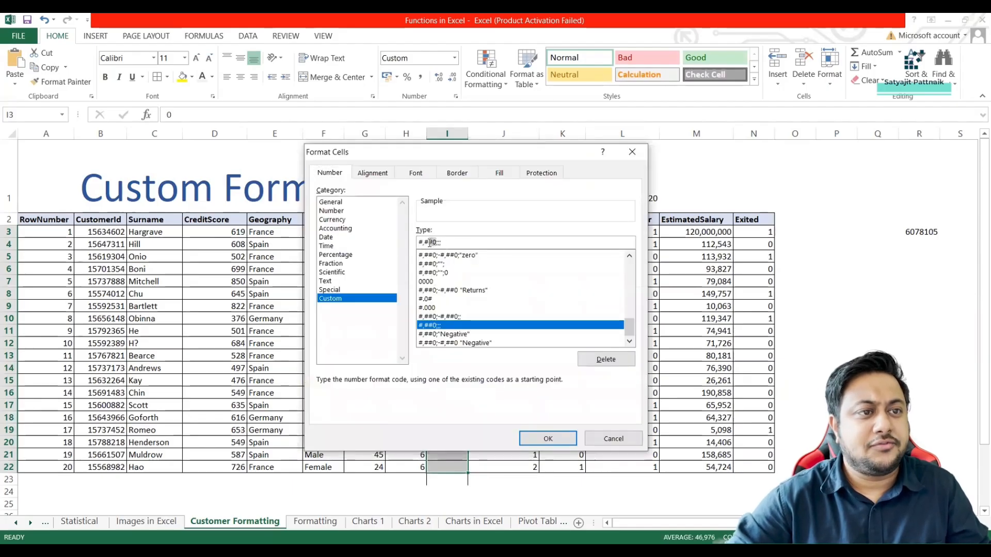
left_click_drag(436, 243, 419, 242)
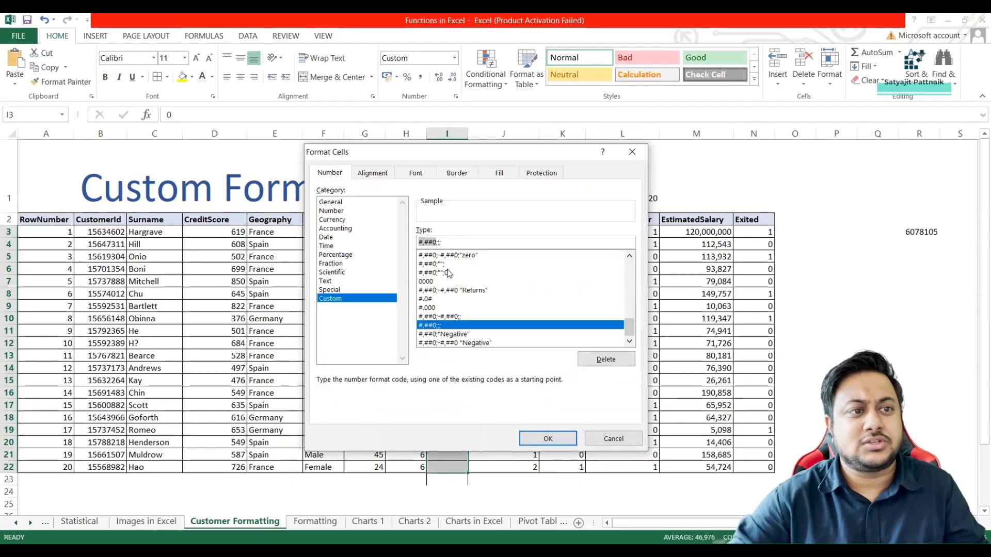
type("#.0#")
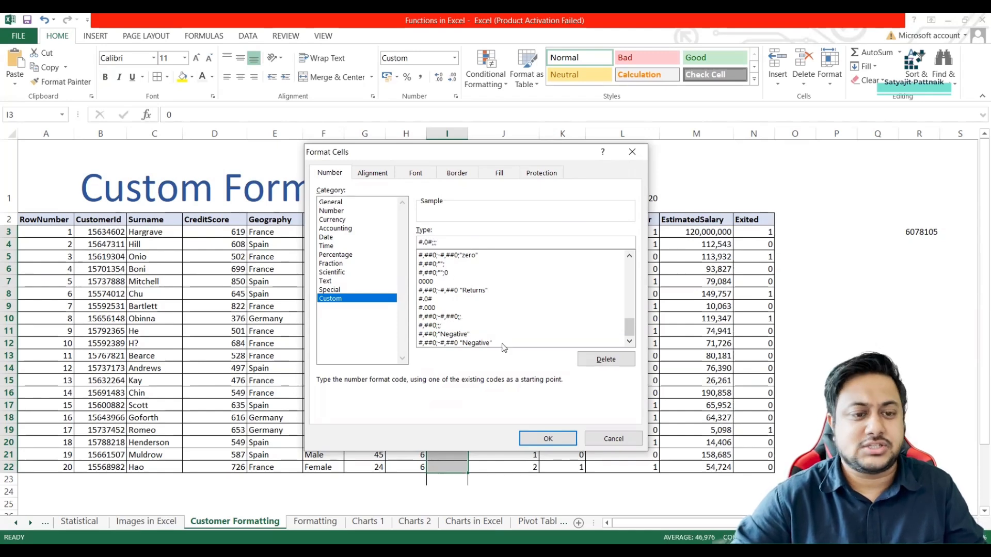
key("Return")
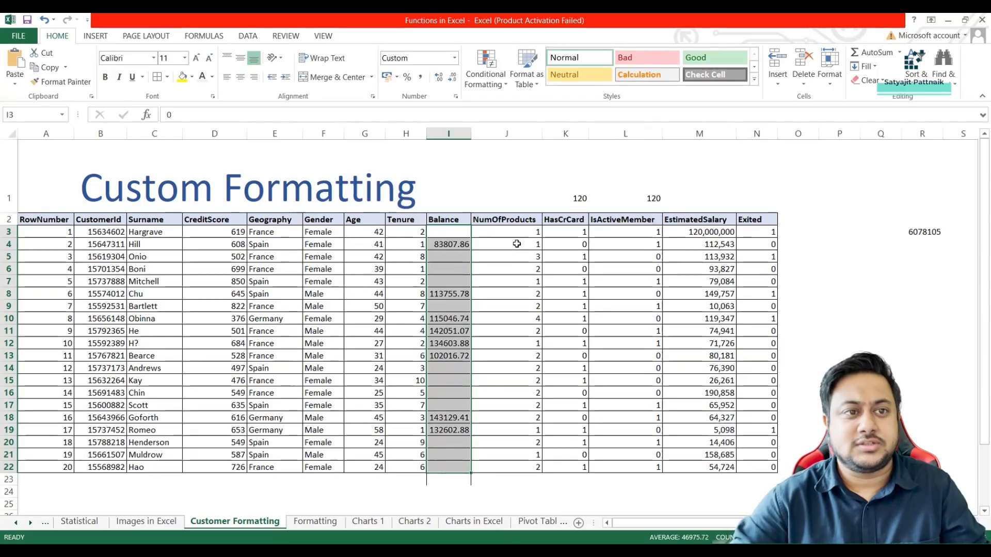
Apply the custom number format #.0# to the NumOfProducts values in J3:J22.
left_click_drag(516, 233, 522, 467)
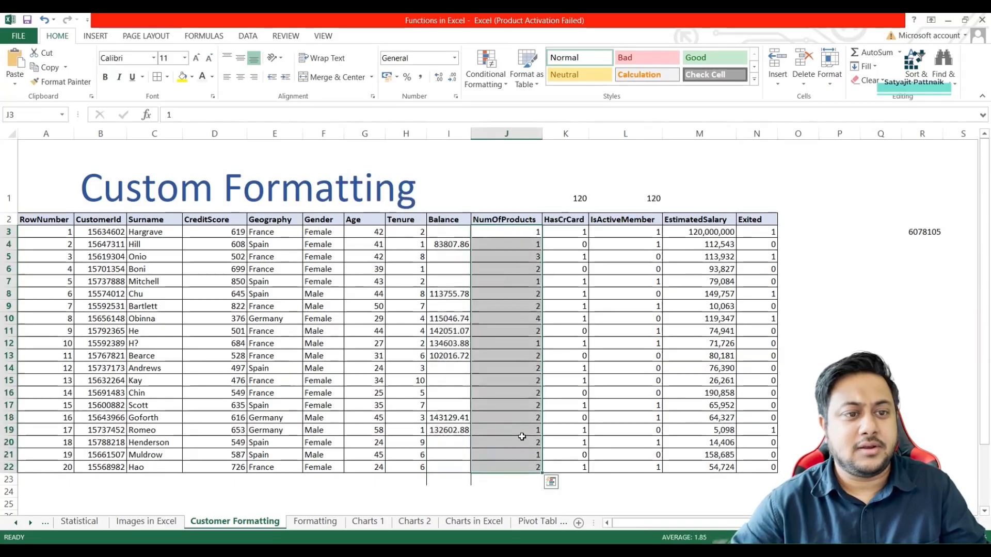
key("ctrl+1")
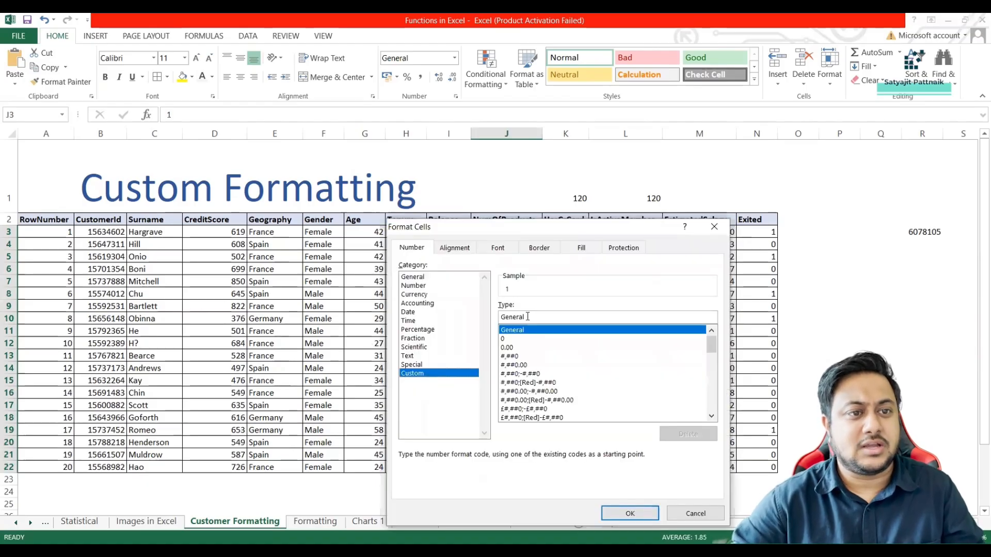
left_click_drag(528, 316, 488, 341)
type("#.0#")
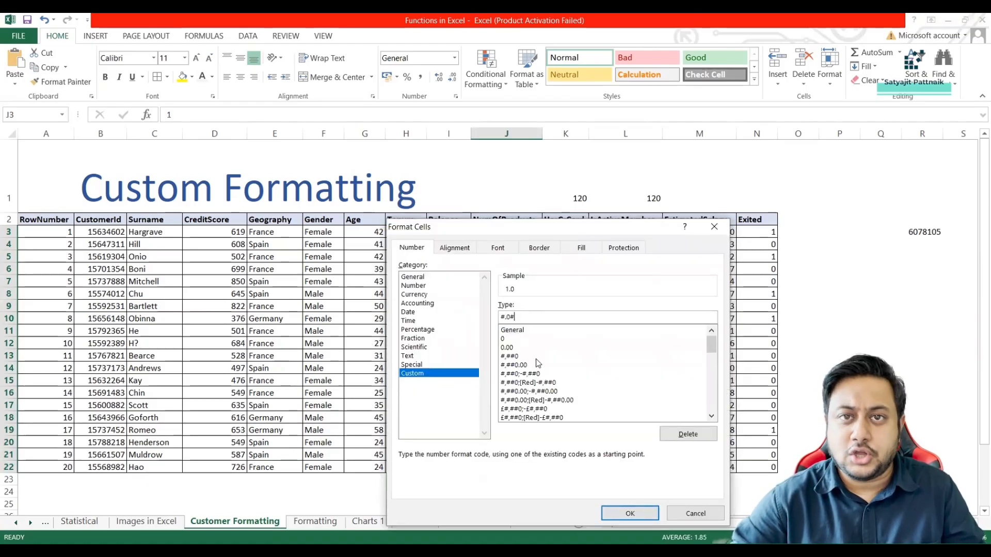
left_click(631, 513)
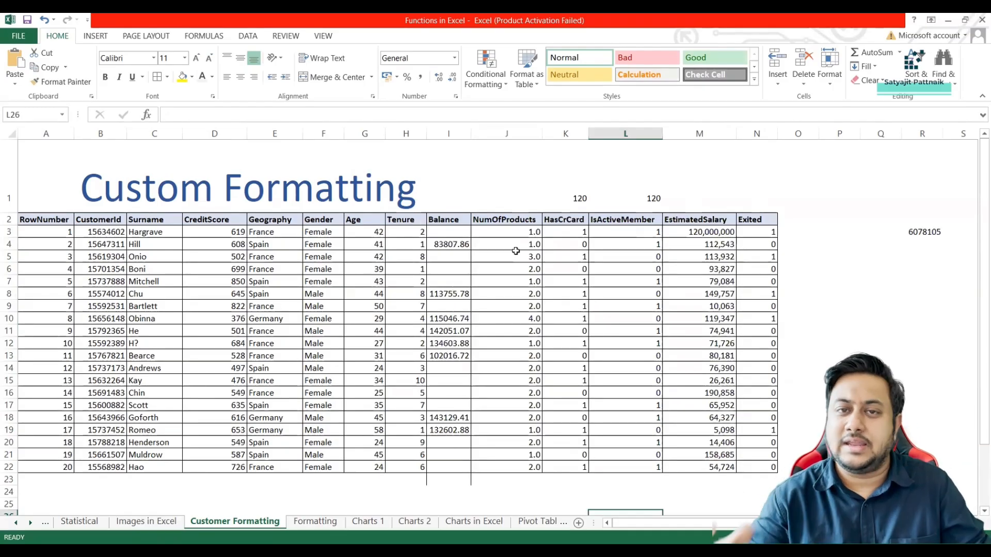
Set the custom number format of the NumOfProducts values in J3:J22 to #.000.
key("alt+Tab")
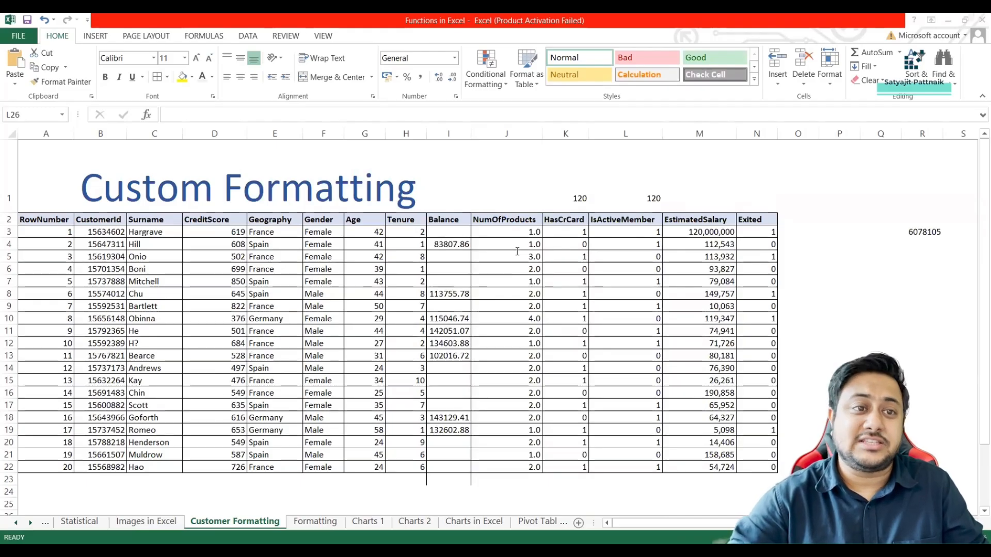
right_click(524, 268)
left_click(505, 232)
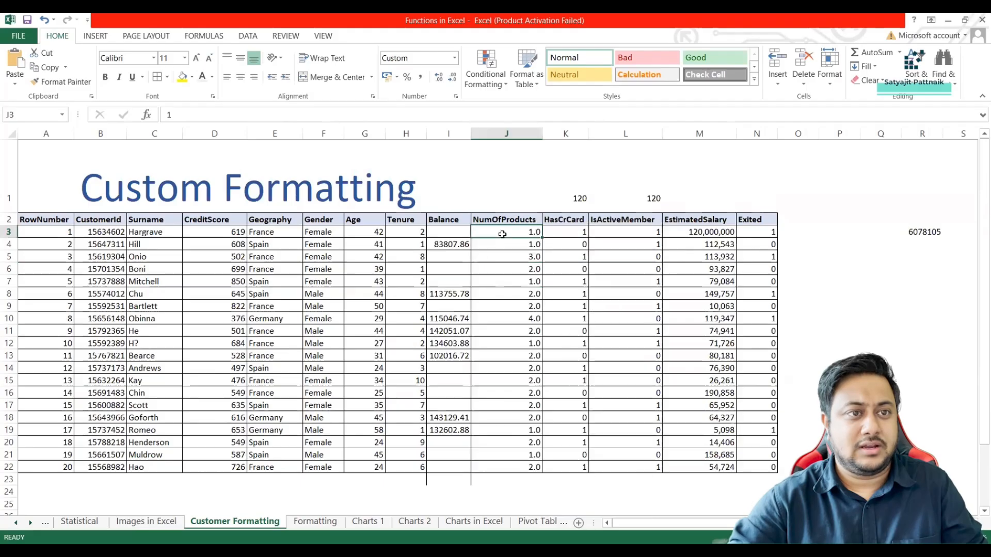
key("ctrl+shift+Down")
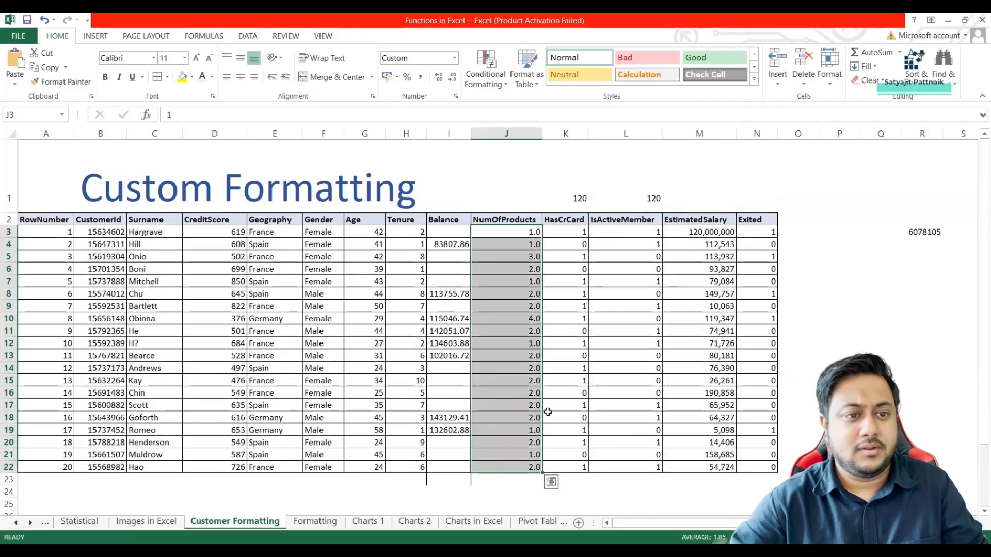
right_click(518, 396)
left_click(524, 334)
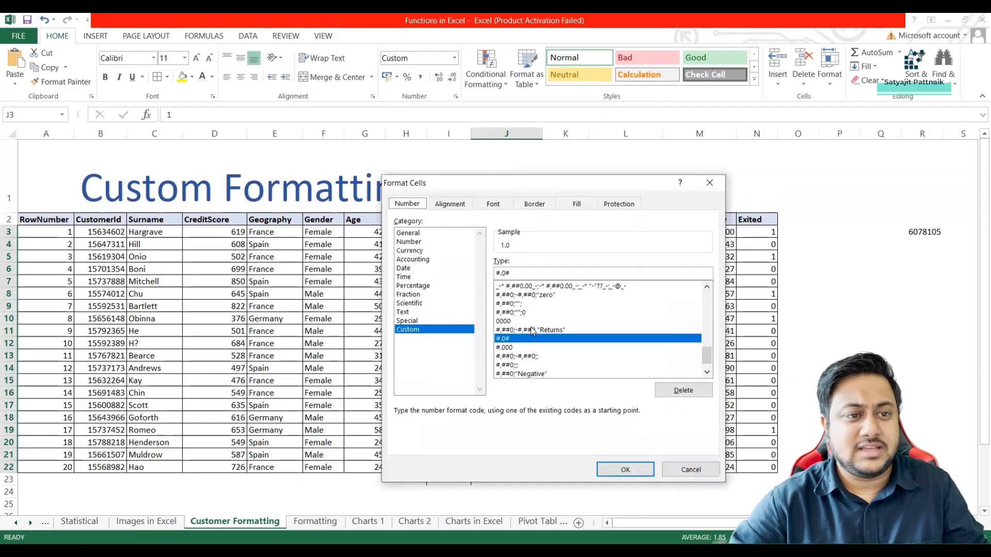
left_click_drag(529, 273, 485, 273)
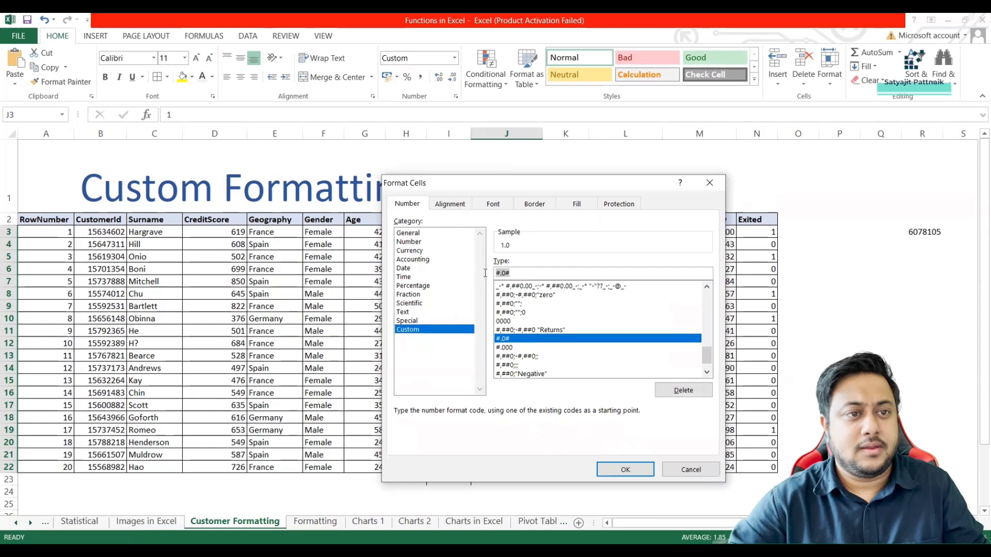
type("#.000")
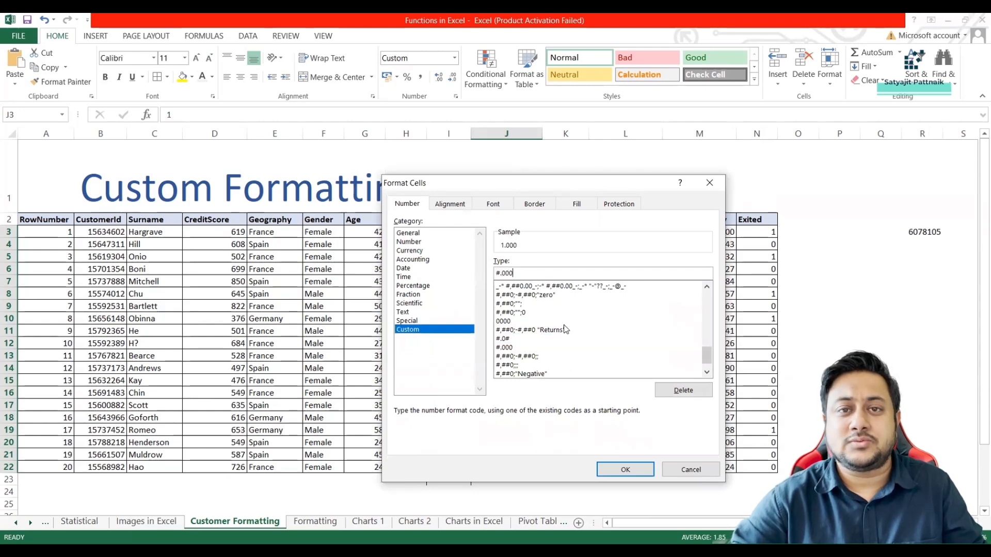
left_click(627, 470)
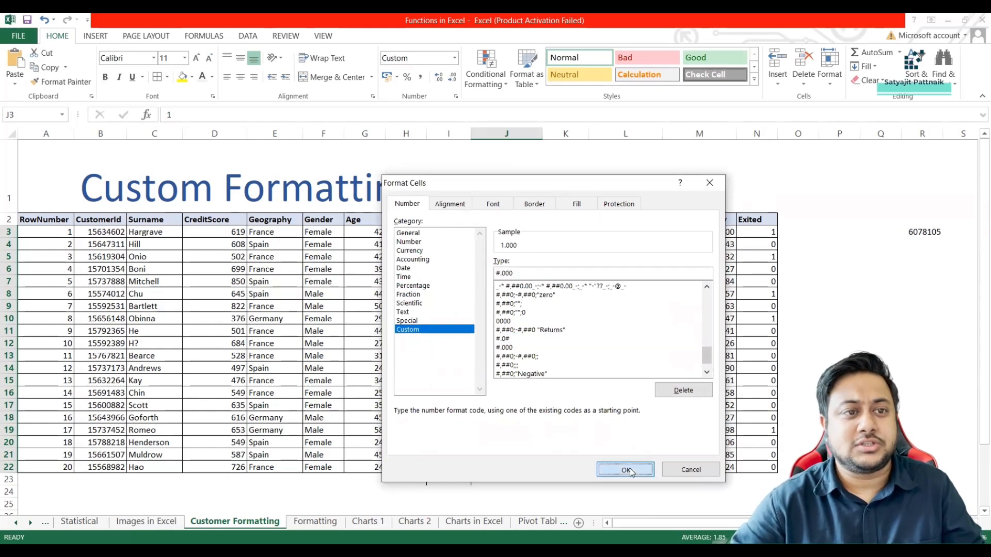
left_click(525, 243)
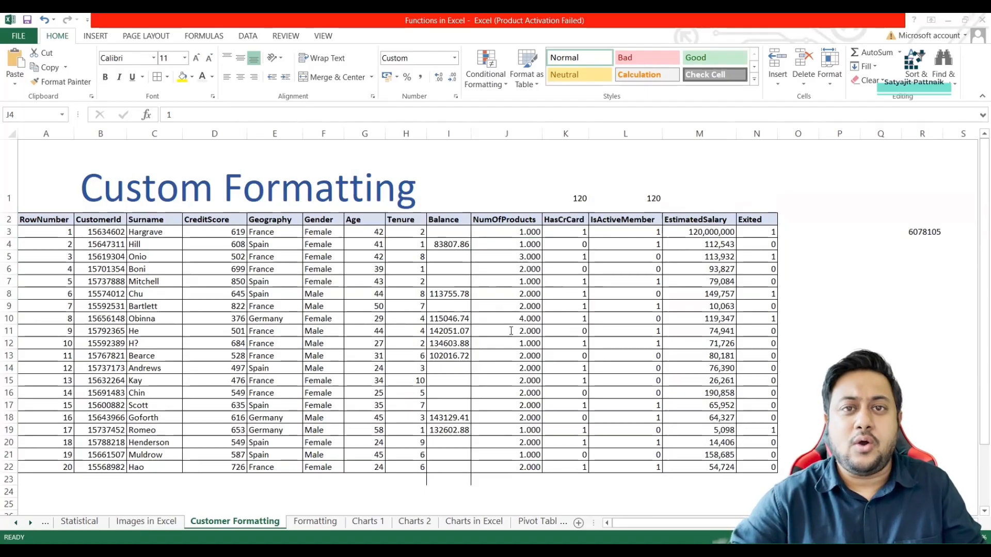
Enter the label Number in C38, below the product code table.
scroll(511, 331, "down", 6)
left_click(388, 244)
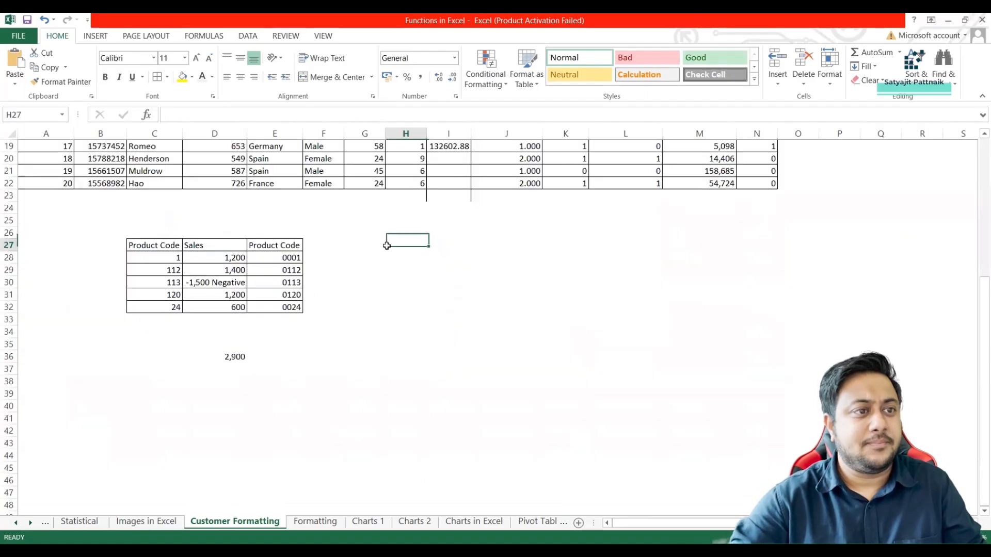
left_click(146, 382)
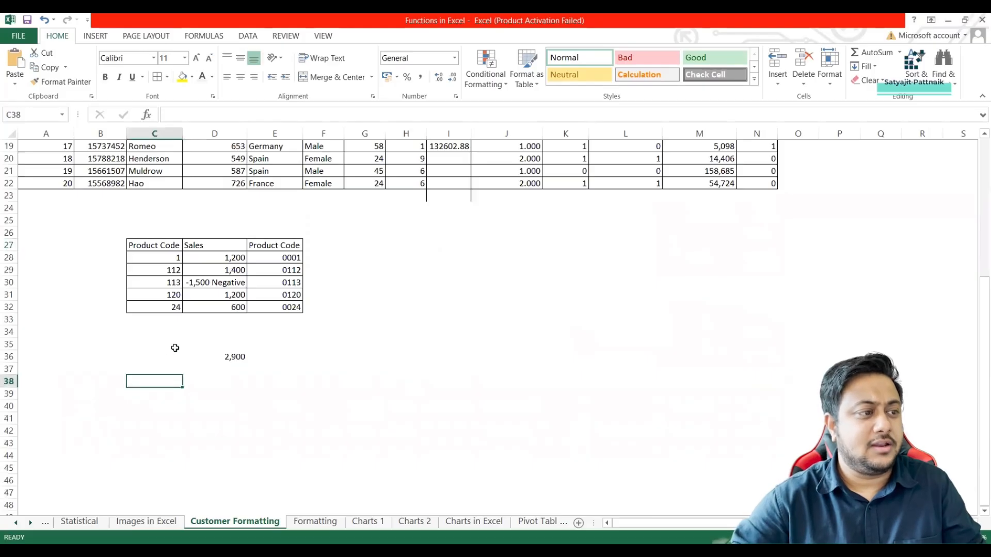
scroll(157, 344, "down", 1)
type("Number")
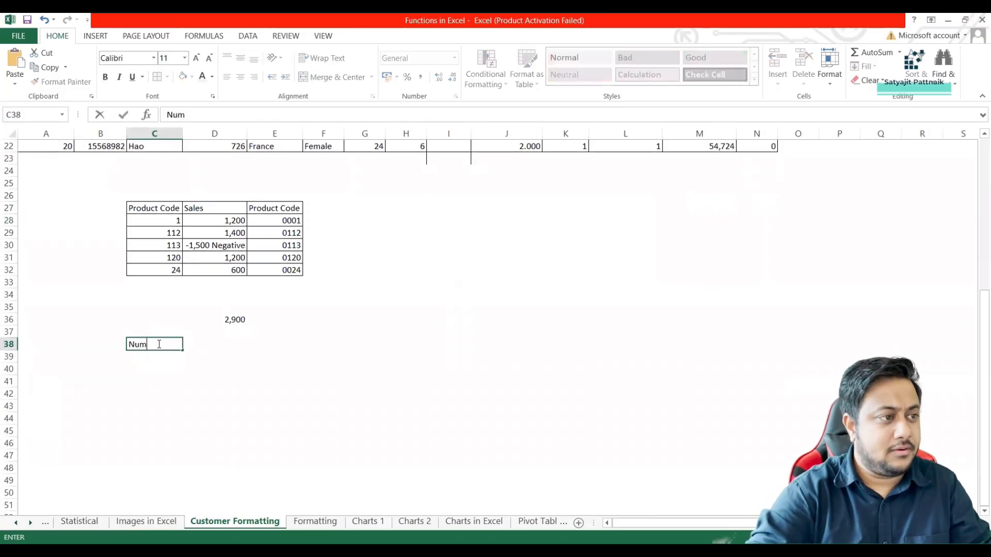
key("Return")
left_click(158, 343)
Enter 0 in D38 and 0.0 in E38, beside the Number label.
left_click(214, 343)
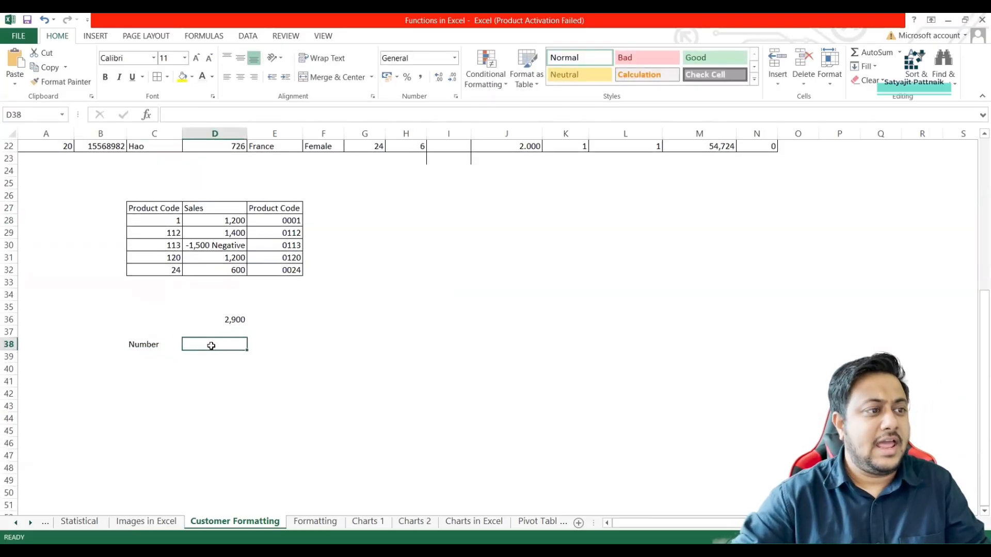
key("alt+Tab")
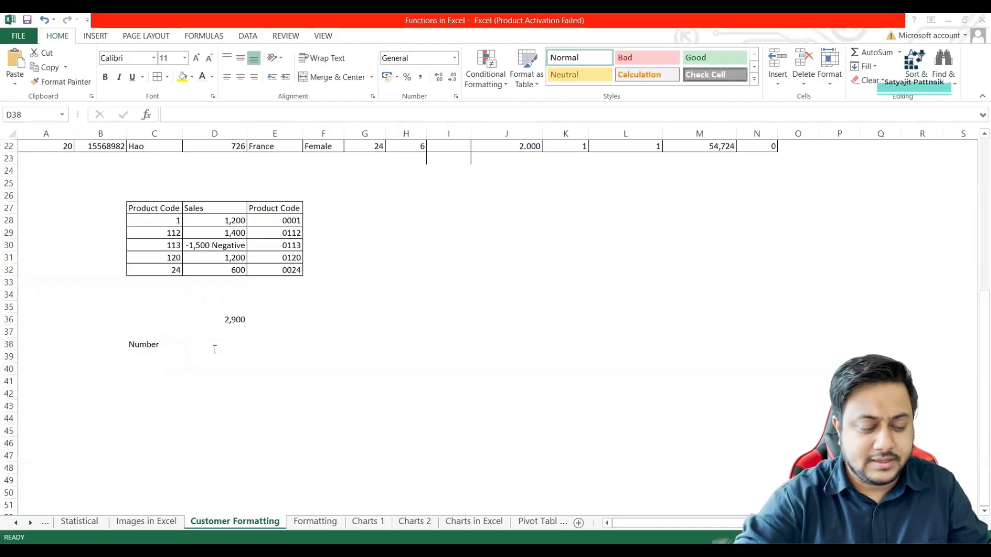
key("alt+Tab")
type("0")
key("Tab")
type("0.0")
key("Tab")
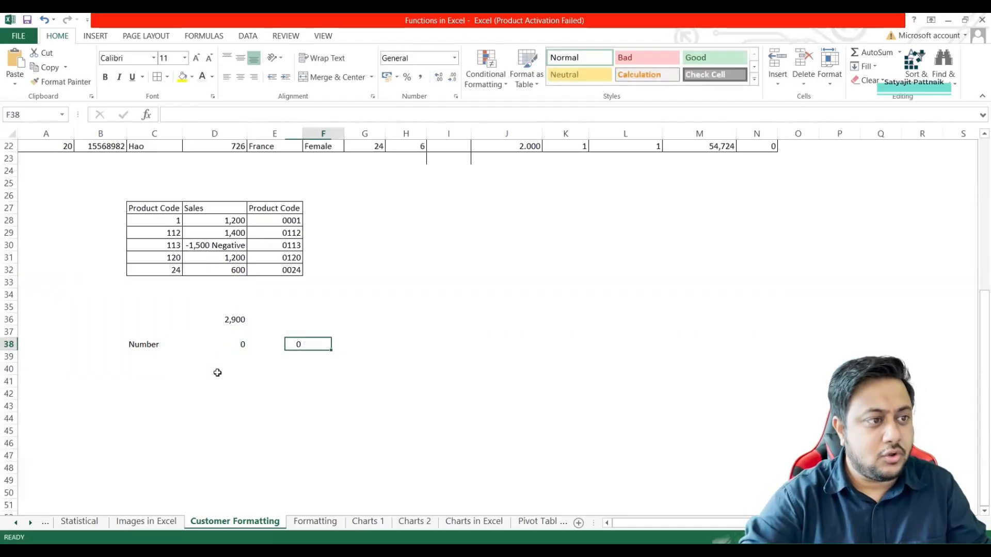
Format the whole of row 38 as Text.
left_click(277, 342)
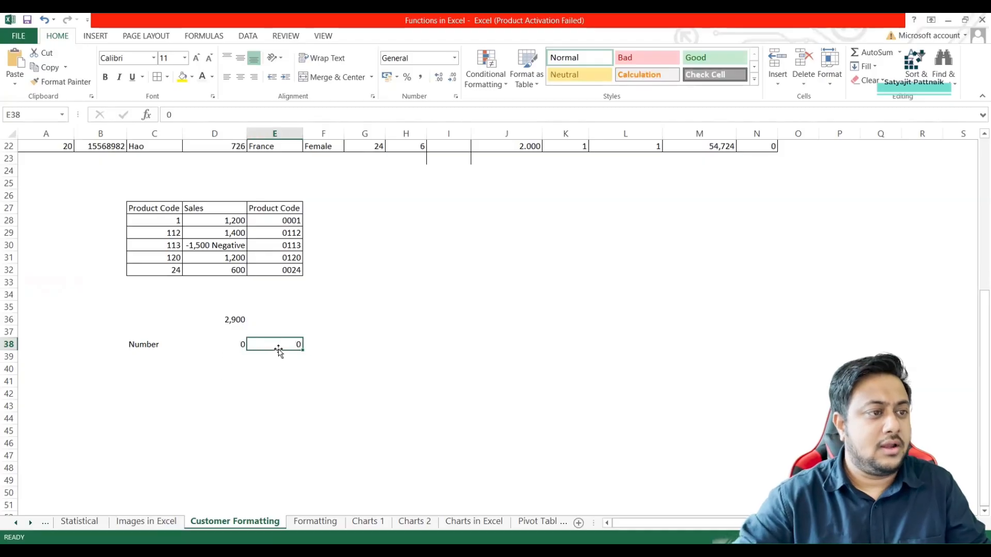
left_click(9, 344)
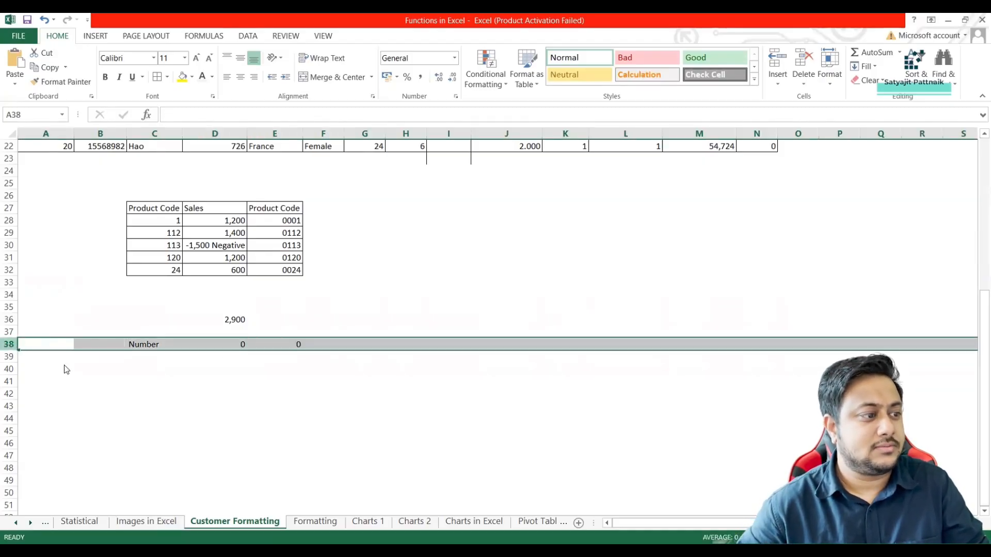
right_click(40, 345)
key("Return")
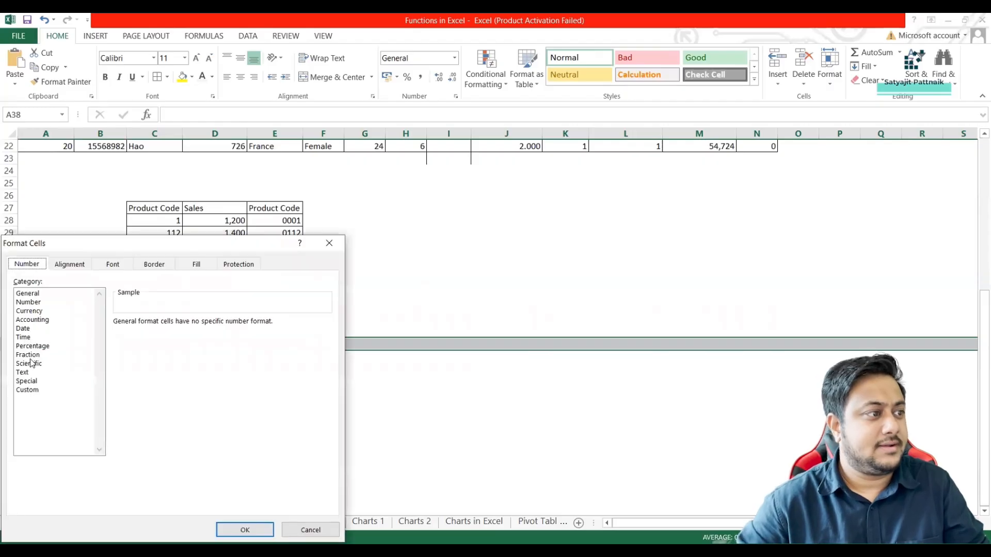
left_click(22, 372)
left_click(245, 530)
Re-enter the format code 0.0 as text in E38.
left_click(243, 346)
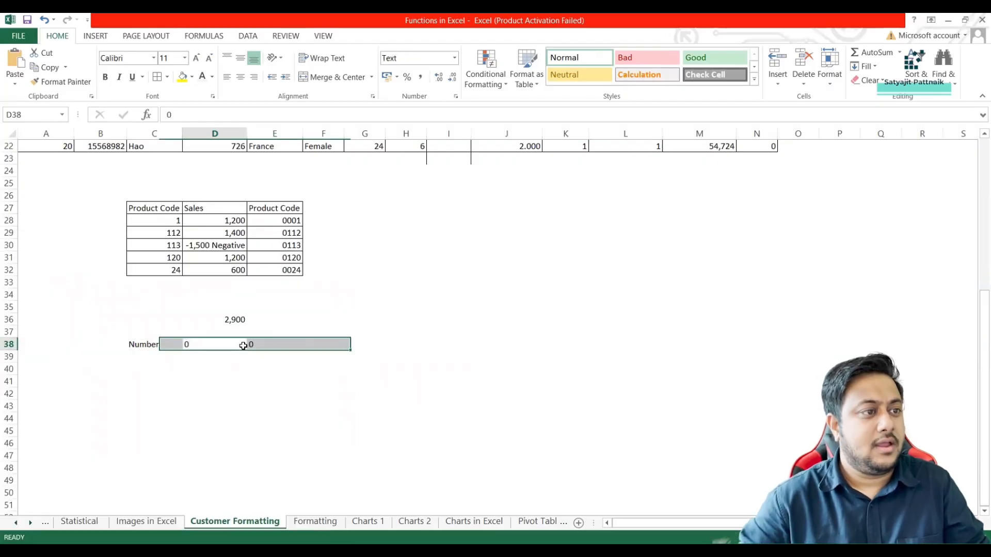
key("Right")
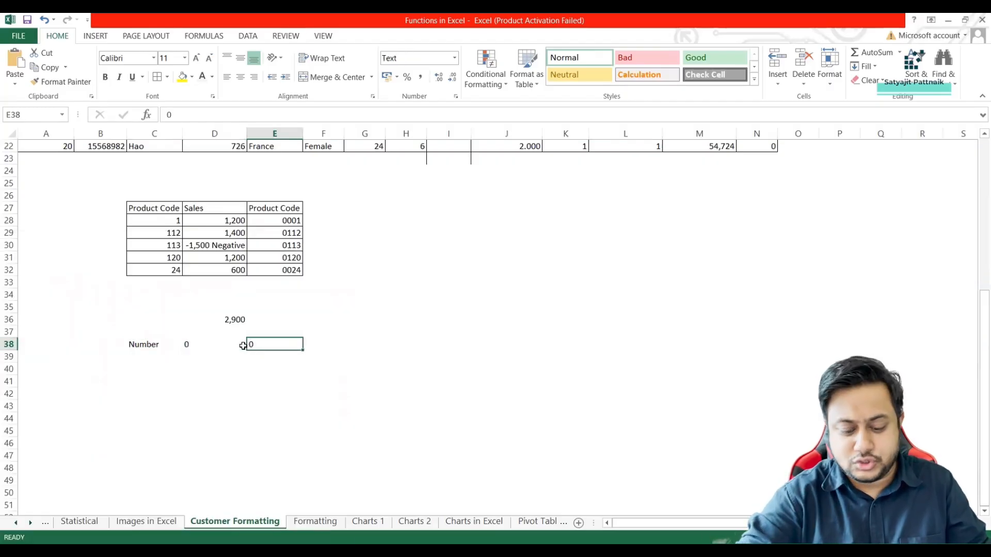
type("0/")
type("0")
key("Return")
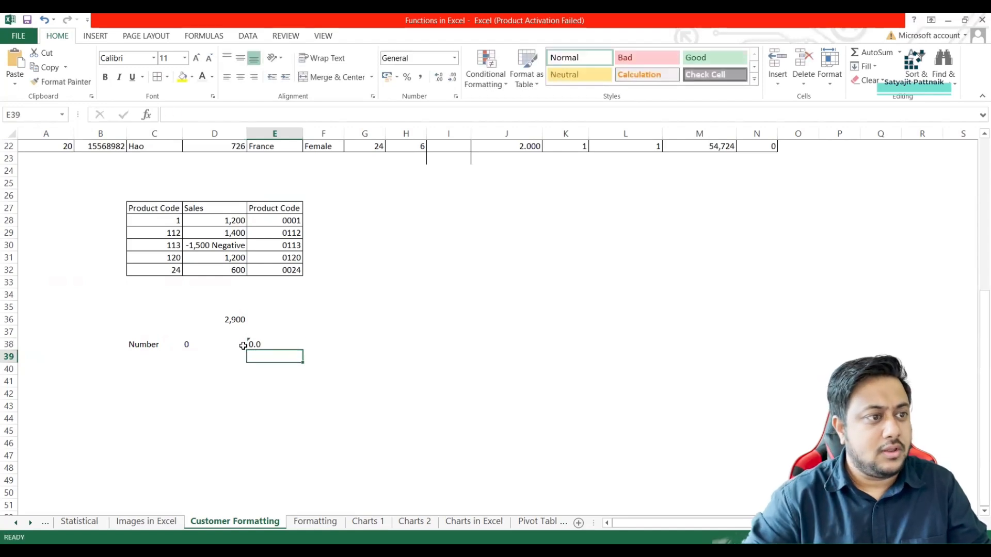
Enter the format code #.0 in F38 and move on to G38.
key("Up")
key("Right")
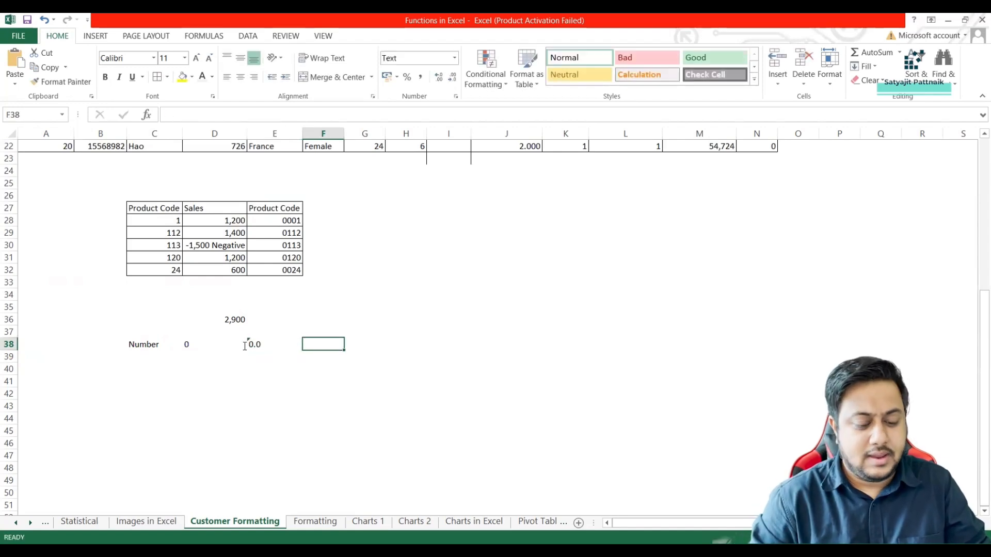
type("#.000")
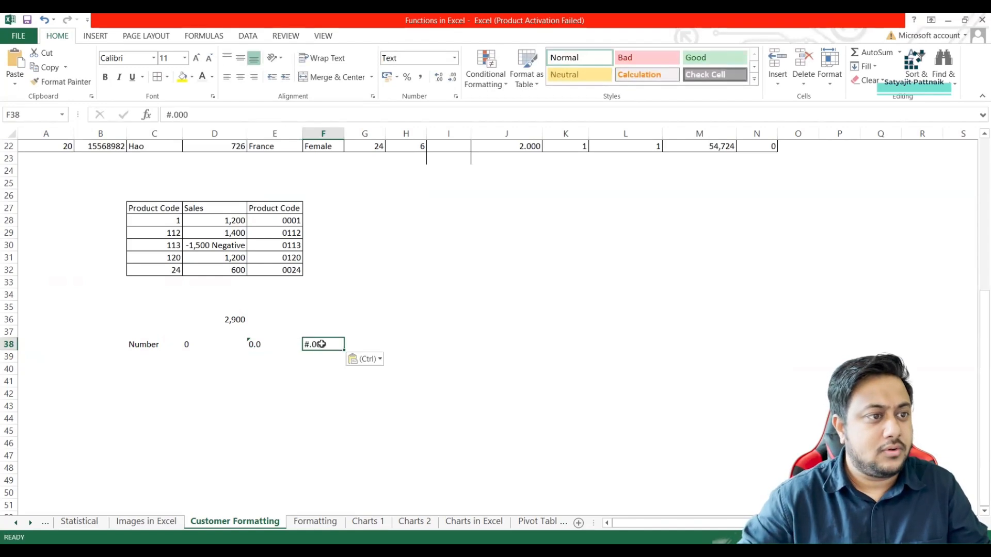
key("BackSpace")
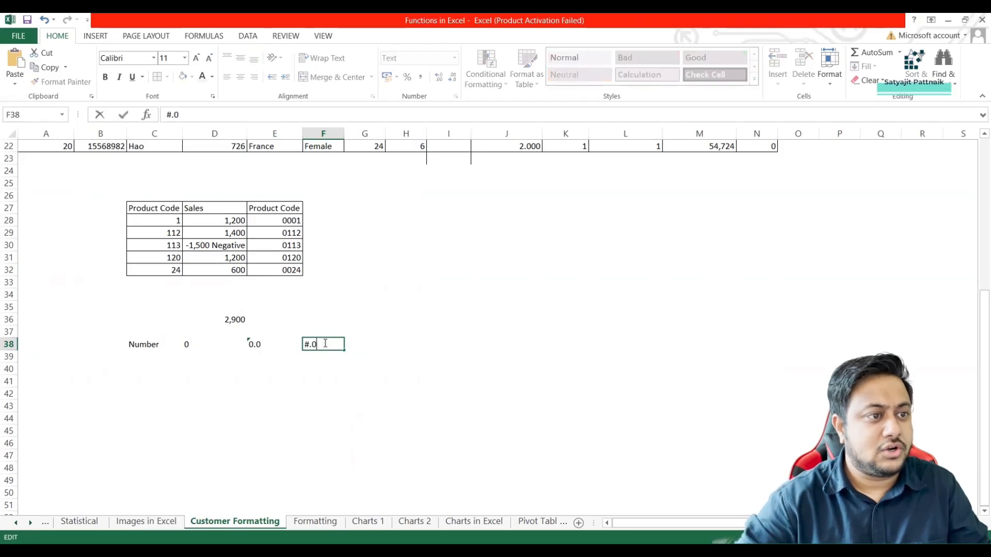
key("Return")
key("Up")
key("Right")
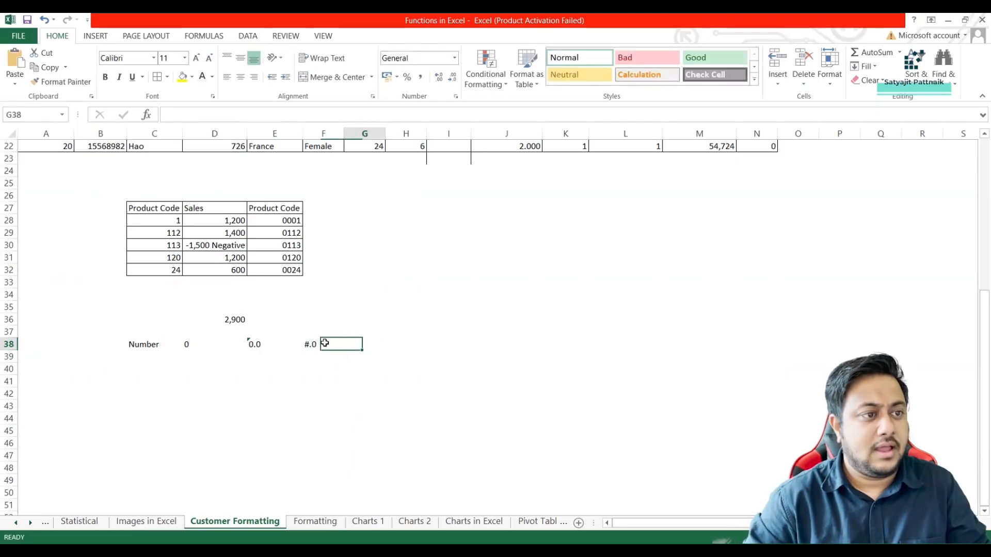
Enter the format code 0.00 as text in G38 and move on to H38.
key("alt+Tab")
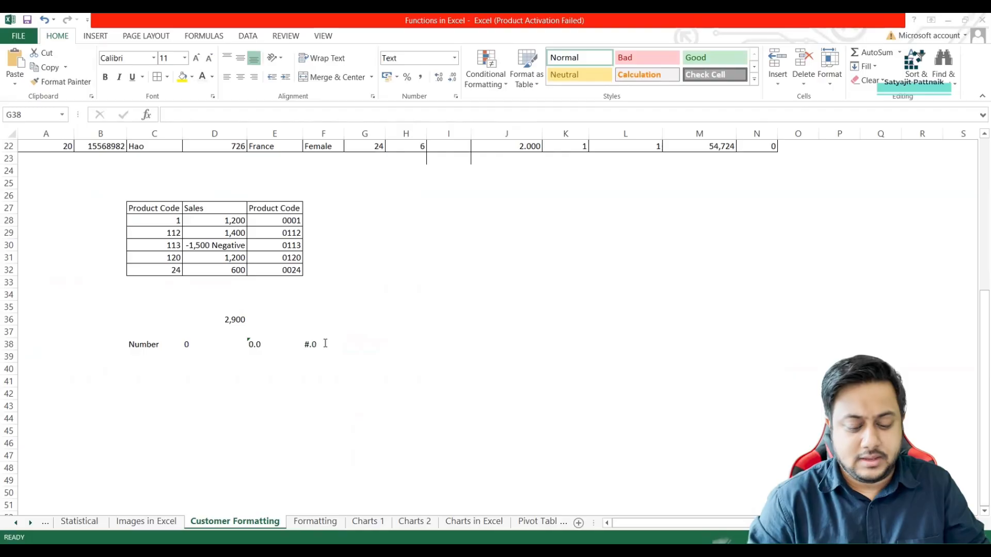
key("alt+Tab")
type("0.00")
key("Return")
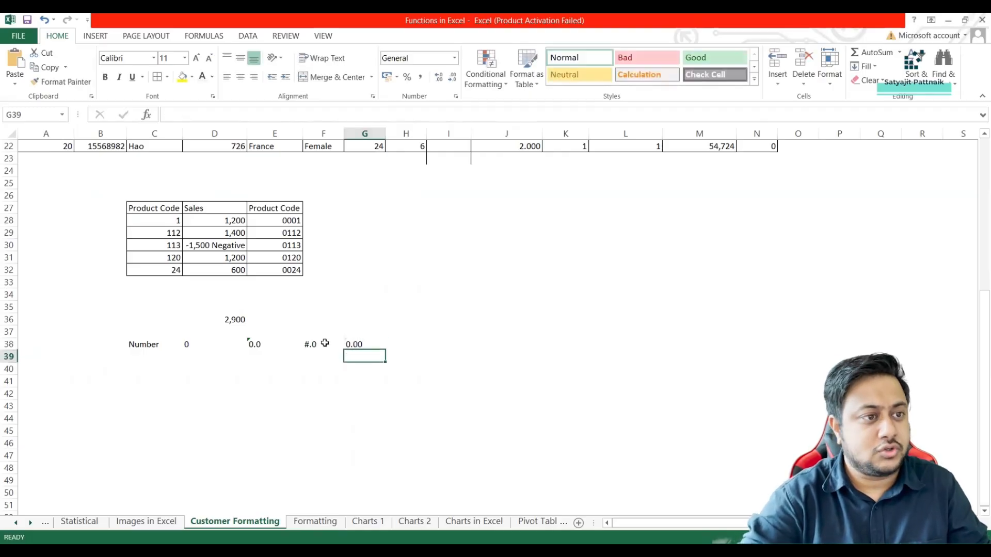
key("Up")
key("Right")
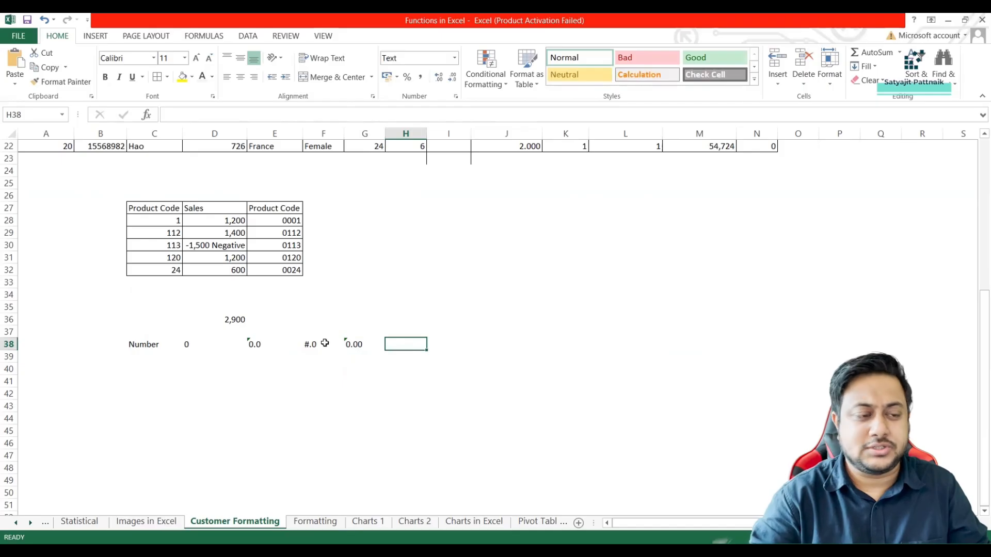
Enter the format codes #.00 in H38 and #.000 in I38.
type("#.000")
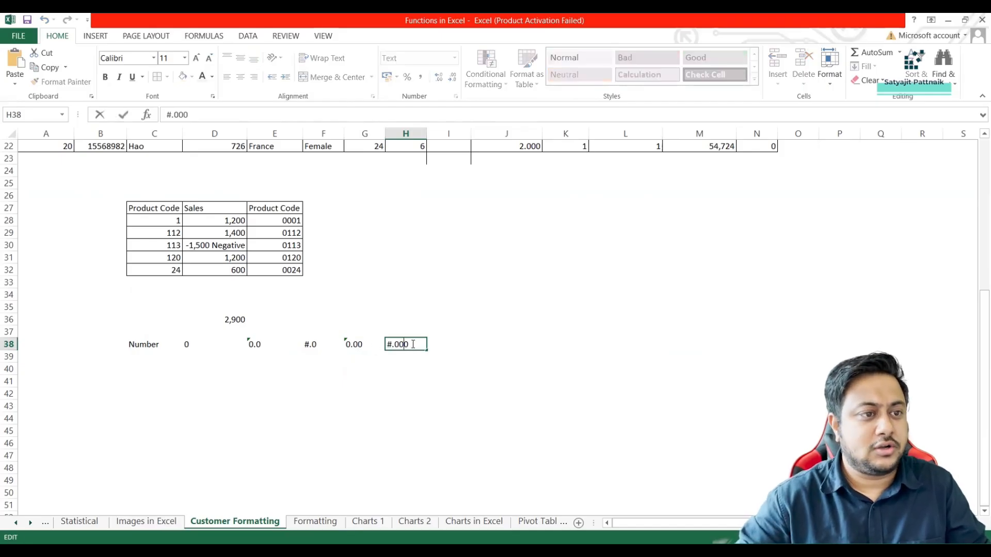
key("BackSpace")
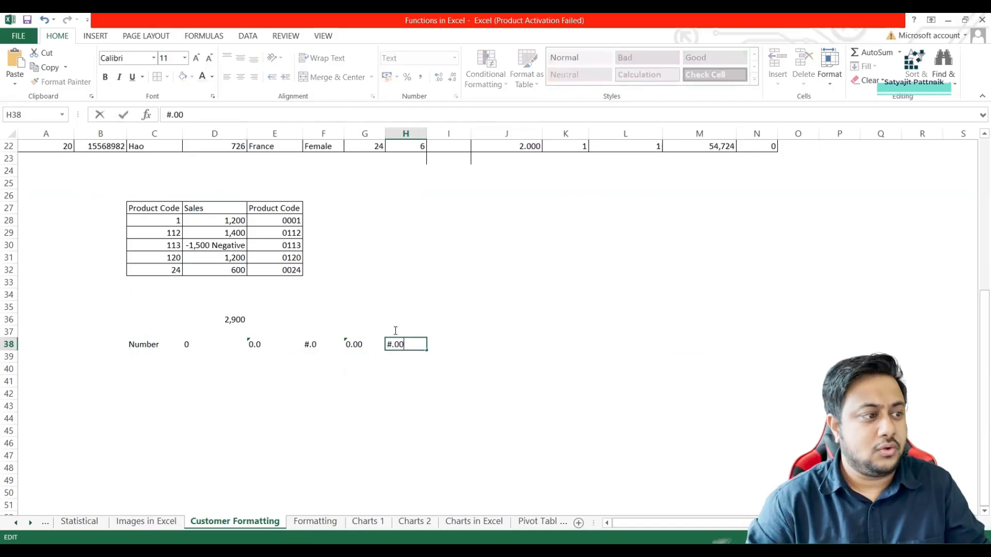
key("Tab")
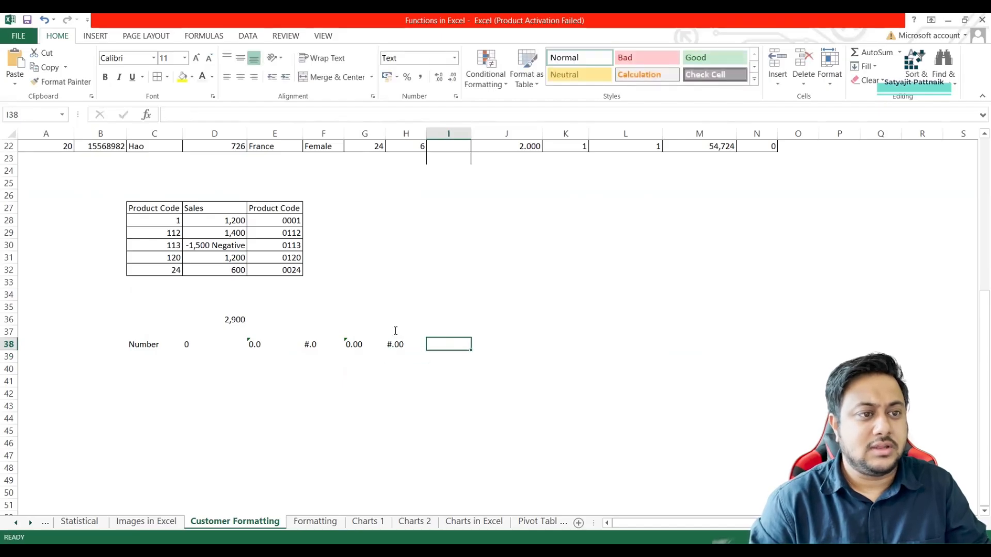
type("#.000")
Apply all borders to the range C38:I43 to form a table.
left_click(130, 346)
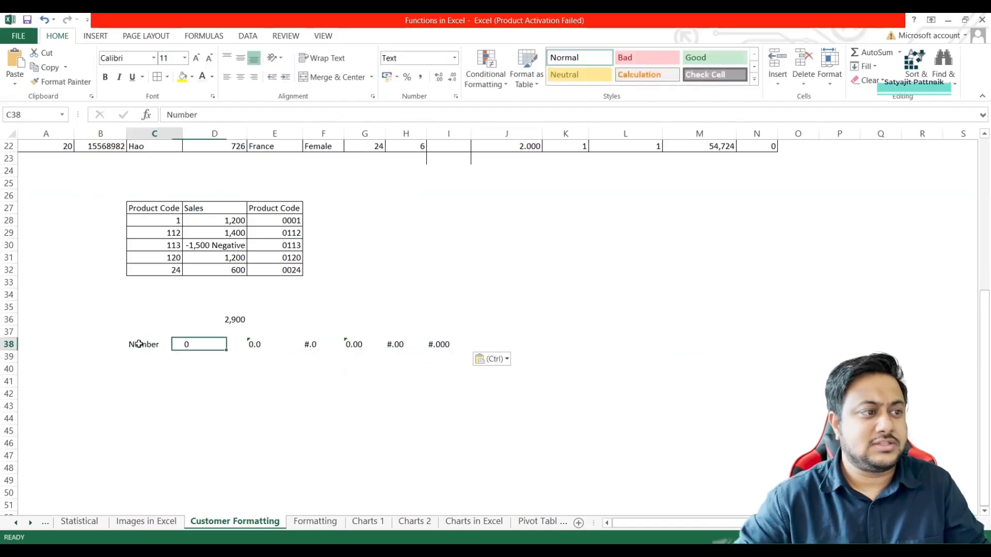
left_click(440, 406, "shift")
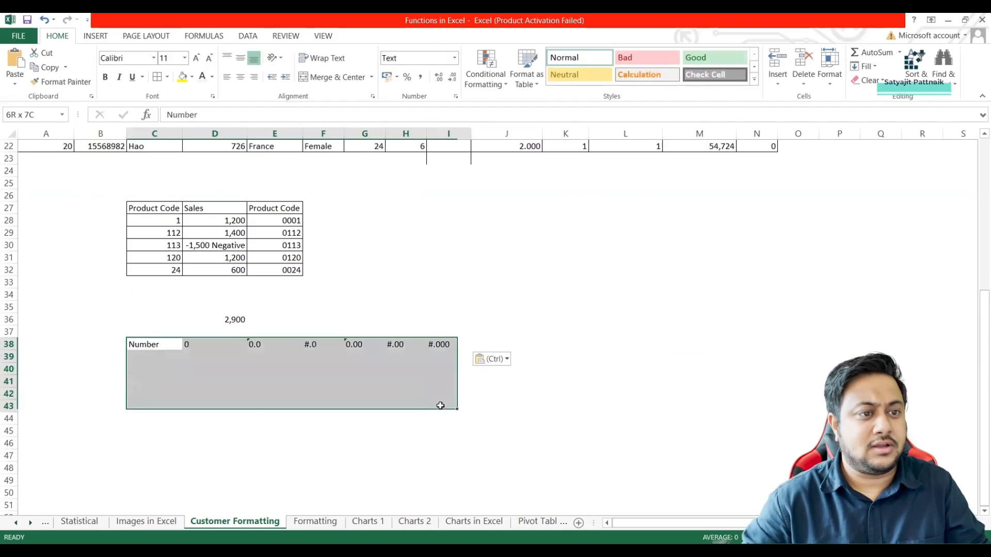
left_click(157, 77)
Fill the Number column from C39 to C43 with 0.5, 5, 5.5, 5.55 and 6.
left_click(154, 357)
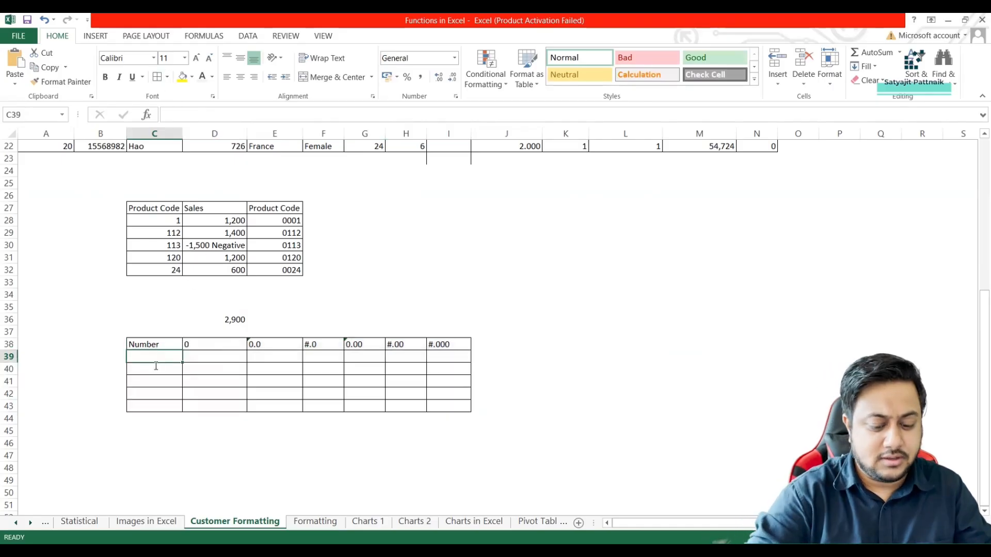
type("0")
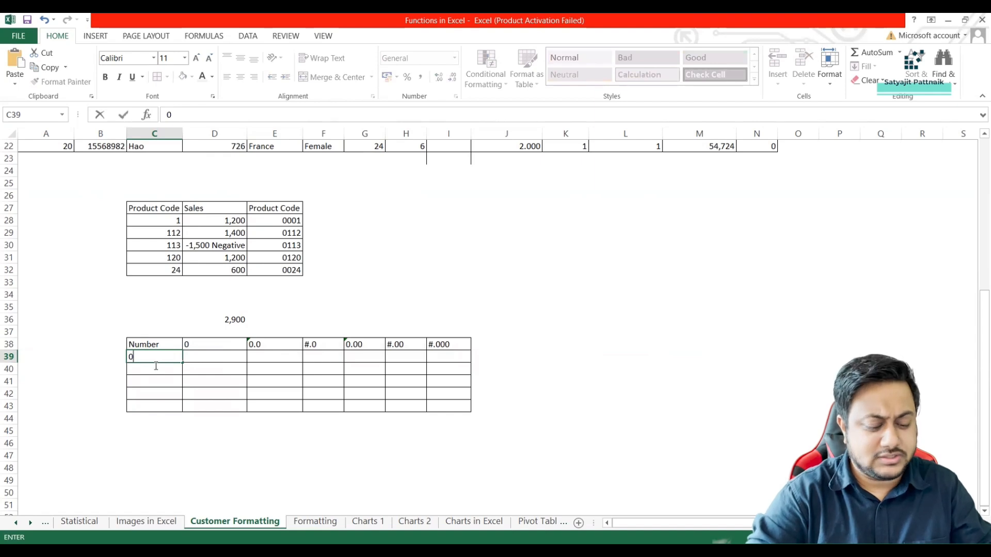
type(".5")
key("Return")
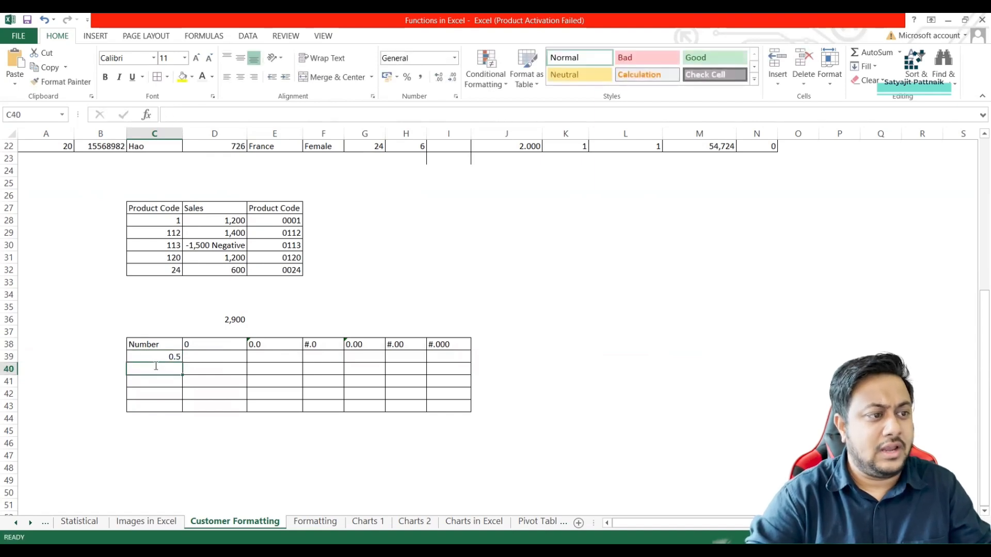
type("5")
key("Return")
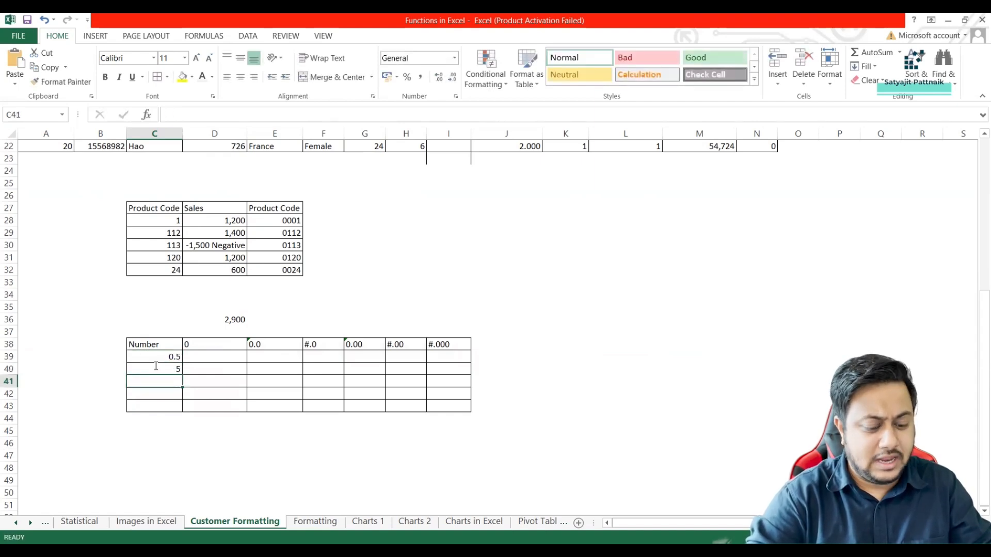
type("5.5")
key("Return")
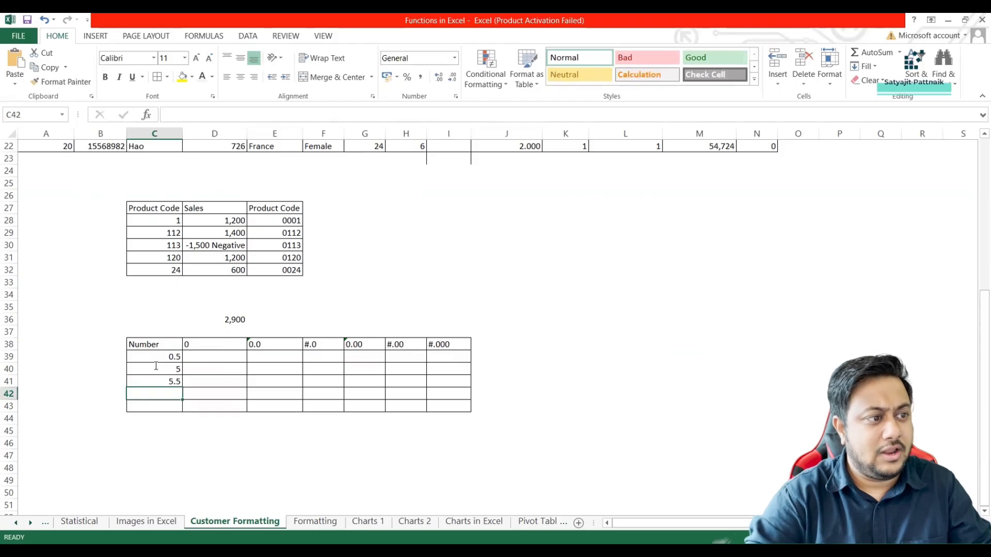
type("5.55")
key("Return")
type("6")
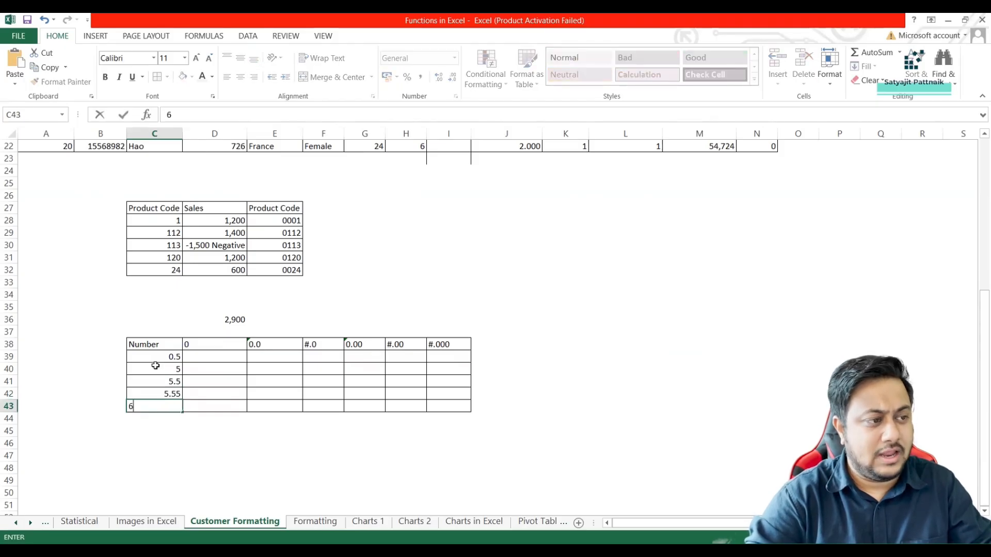
key("Return")
Copy the numbers in C39:C43 into every format-code column, D39:I43.
left_click(205, 356)
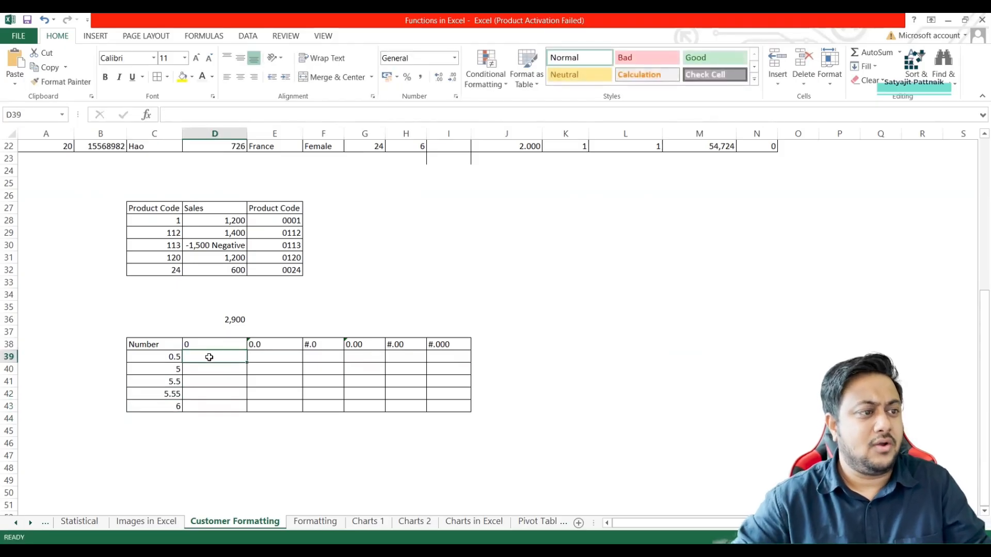
left_click(177, 365)
double_click(177, 360)
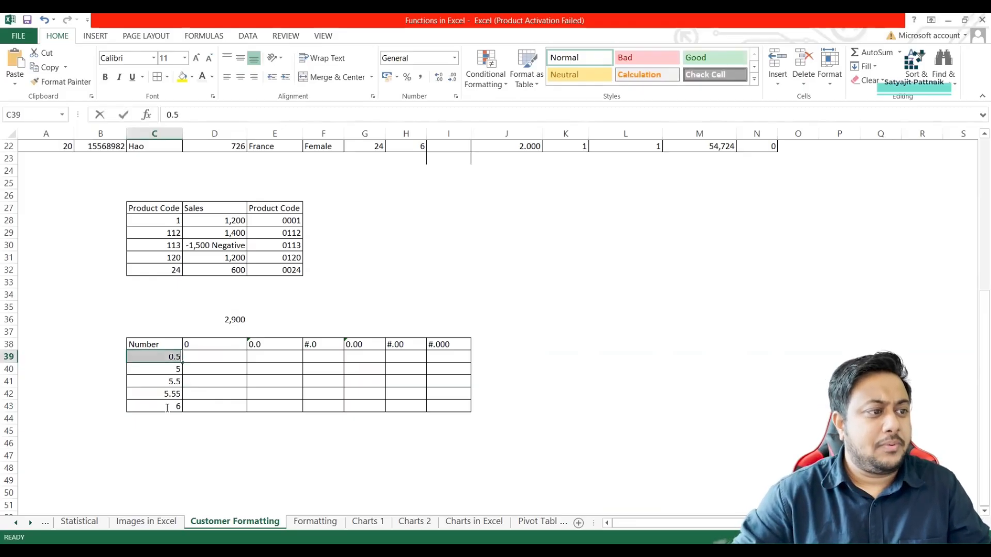
left_click(155, 395)
left_click_drag(157, 357, 162, 406)
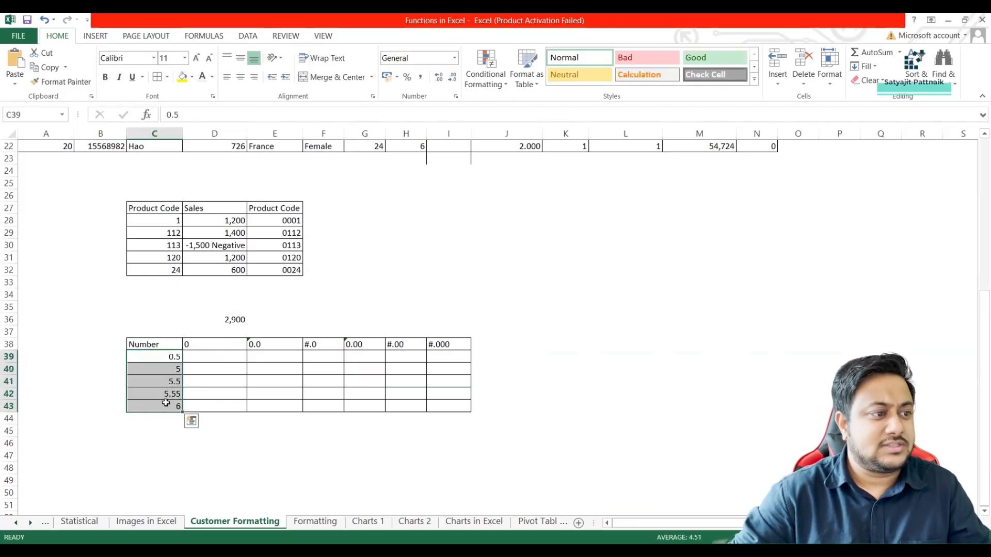
key("ctrl+c")
left_click_drag(203, 356, 443, 409)
key("ctrl+v")
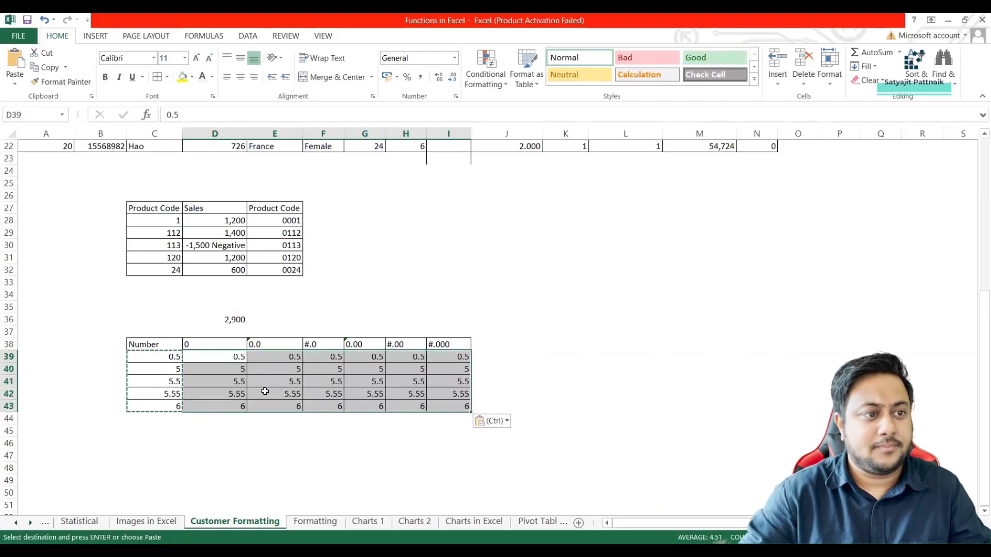
Apply the custom number format 0 to the values in D39:D43.
scroll(170, 320, "up", 1)
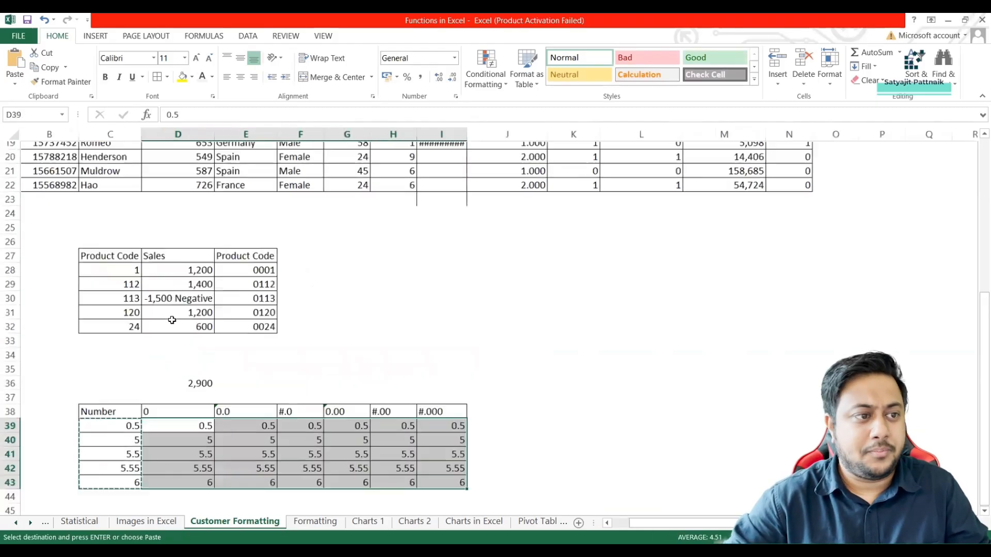
scroll(248, 322, "down", 2)
left_click(176, 357)
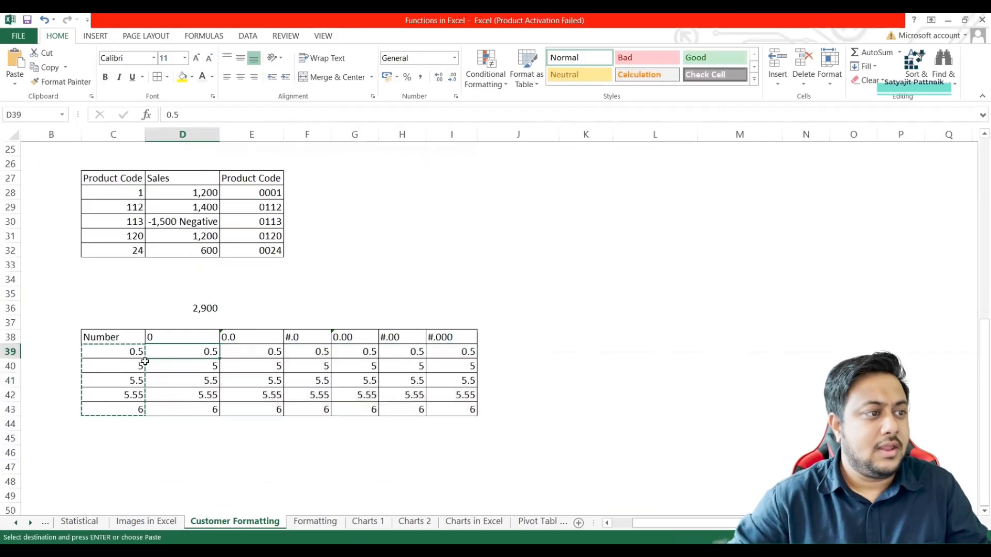
double_click(103, 314)
mouse_move(178, 352)
left_mouse_down()
mouse_move(190, 406)
mouse_move(190, 352)
left_mouse_up()
left_click(195, 349)
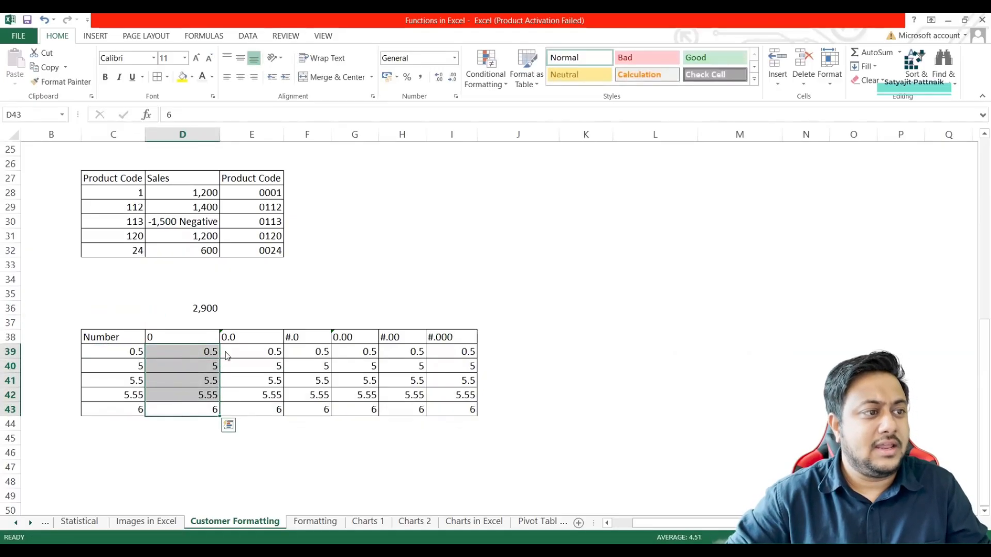
right_click(191, 363)
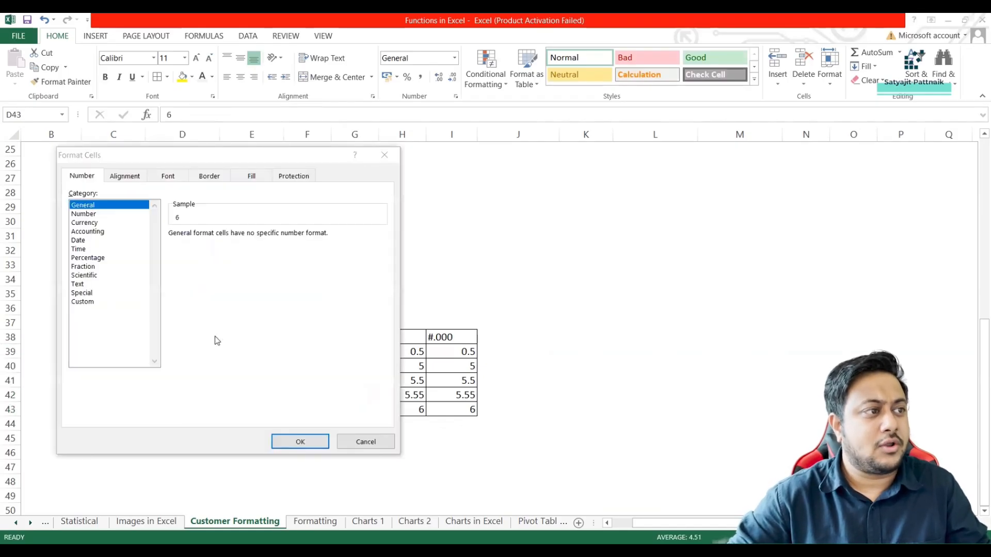
left_click(98, 302)
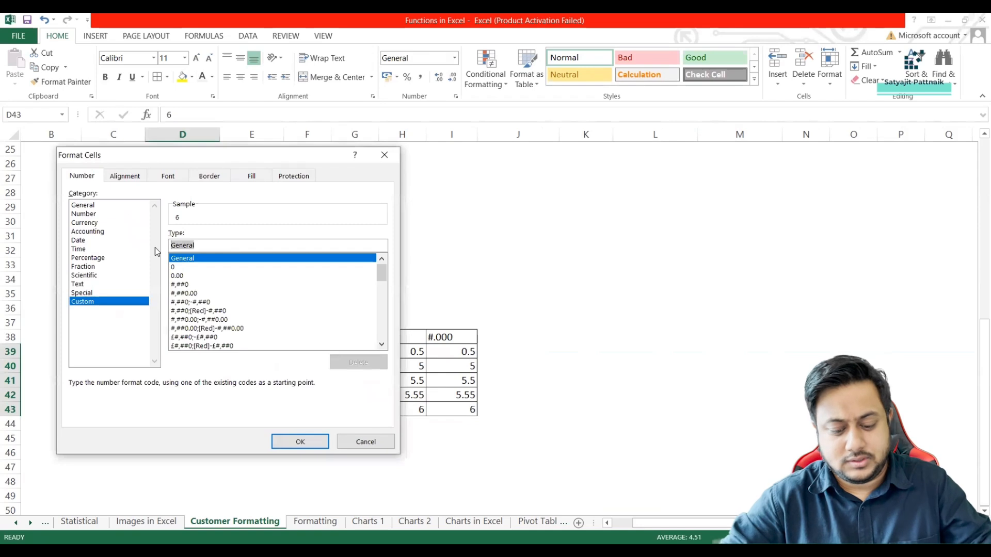
left_click(173, 267)
left_click(301, 442)
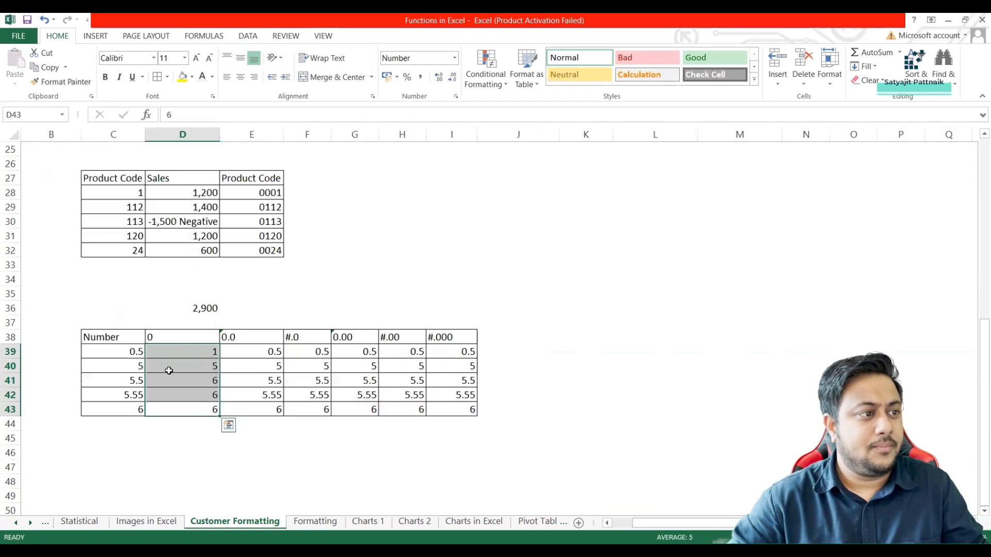
Apply the custom number format 0.0 to the values in E39:E43.
left_click(245, 338)
key("ctrl+c")
left_click_drag(265, 350, 268, 409)
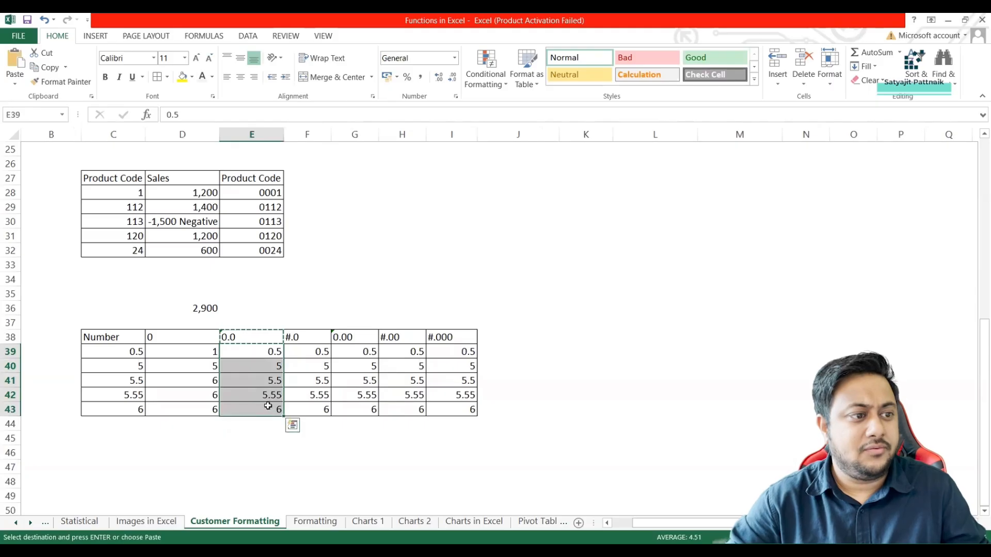
right_click(265, 385)
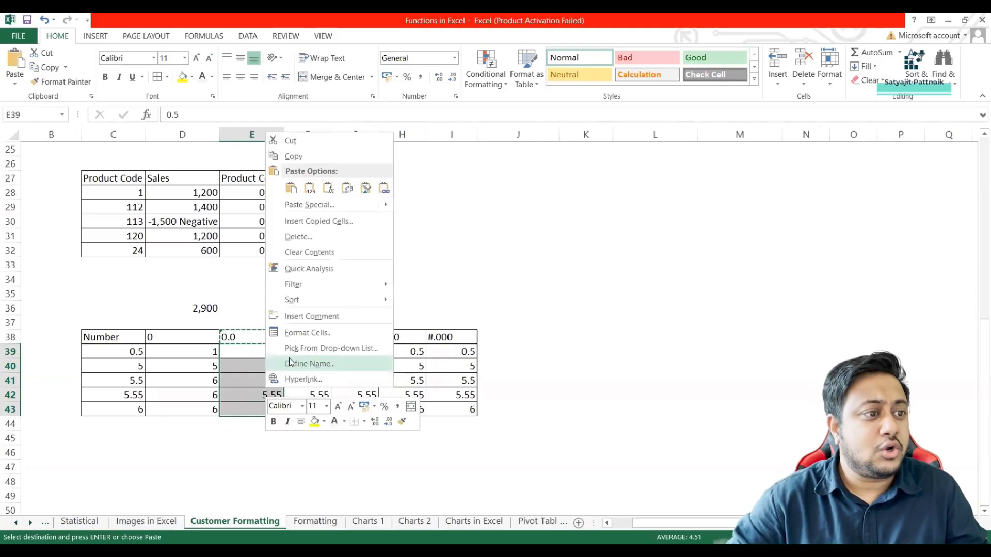
left_click(308, 333)
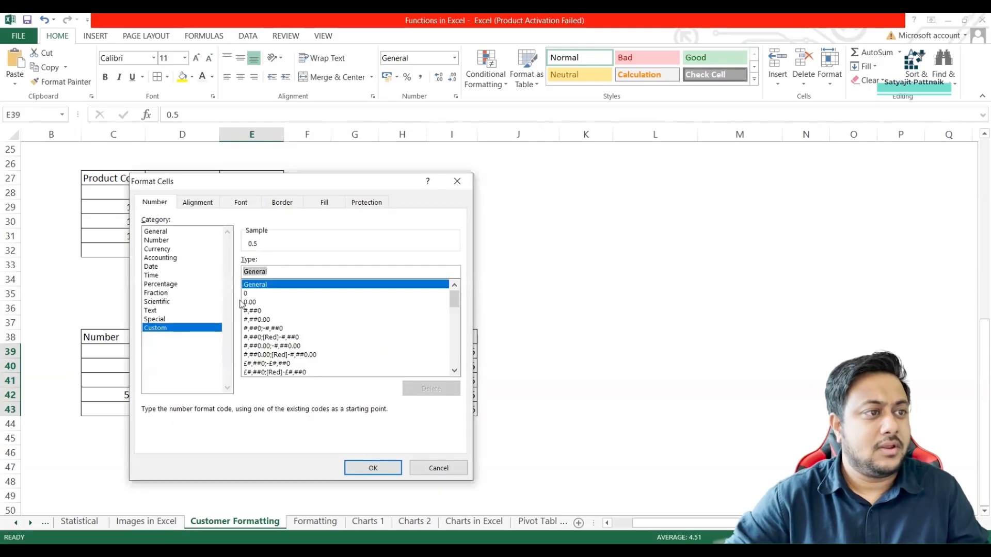
type("0.0")
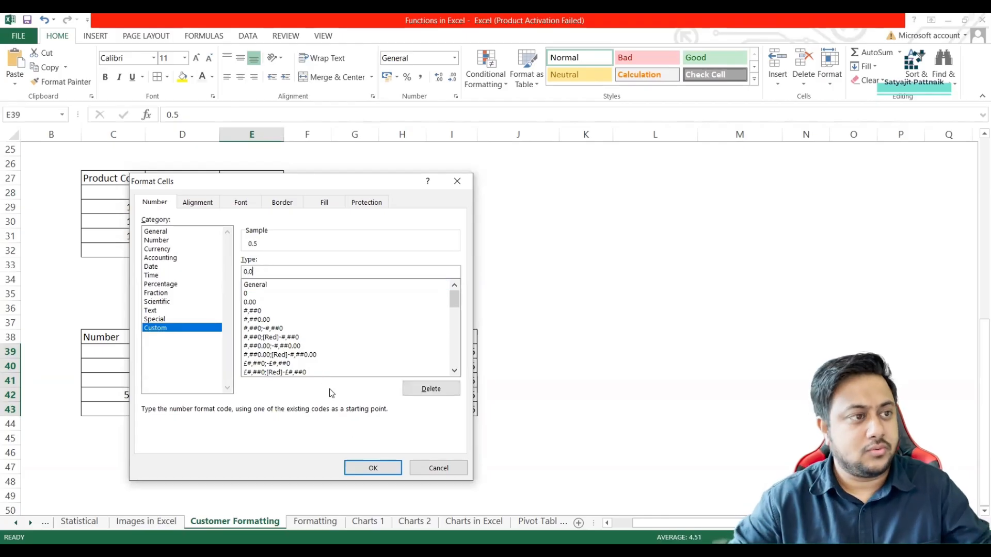
left_click(373, 469)
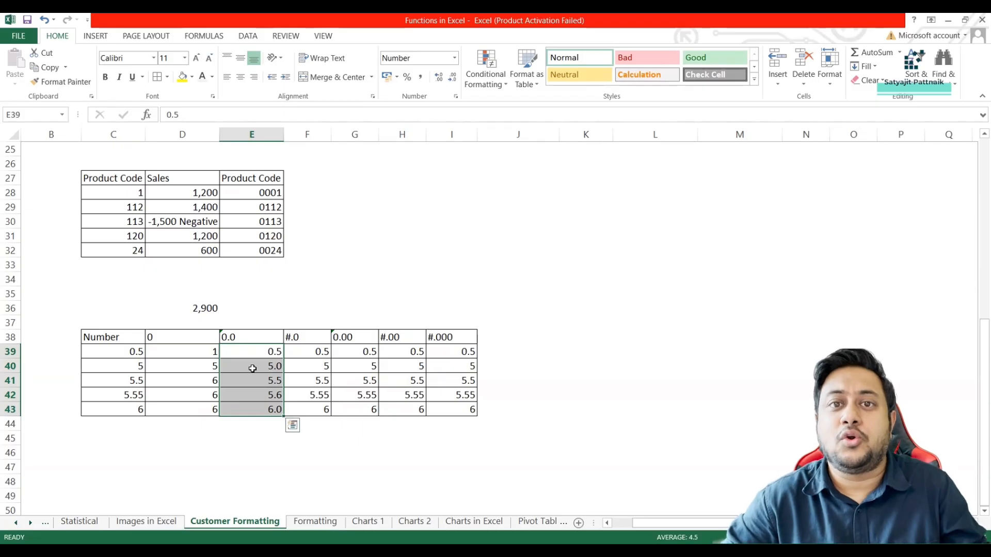
Apply the custom number format #.0 to the values in F39:F43.
left_click(303, 337)
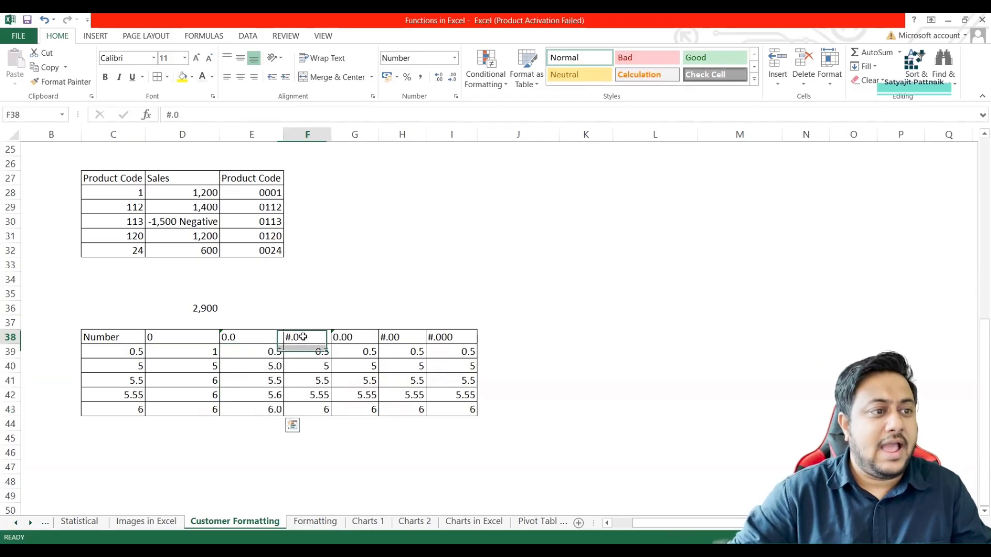
key("ctrl+c")
left_click_drag(316, 353, 310, 404)
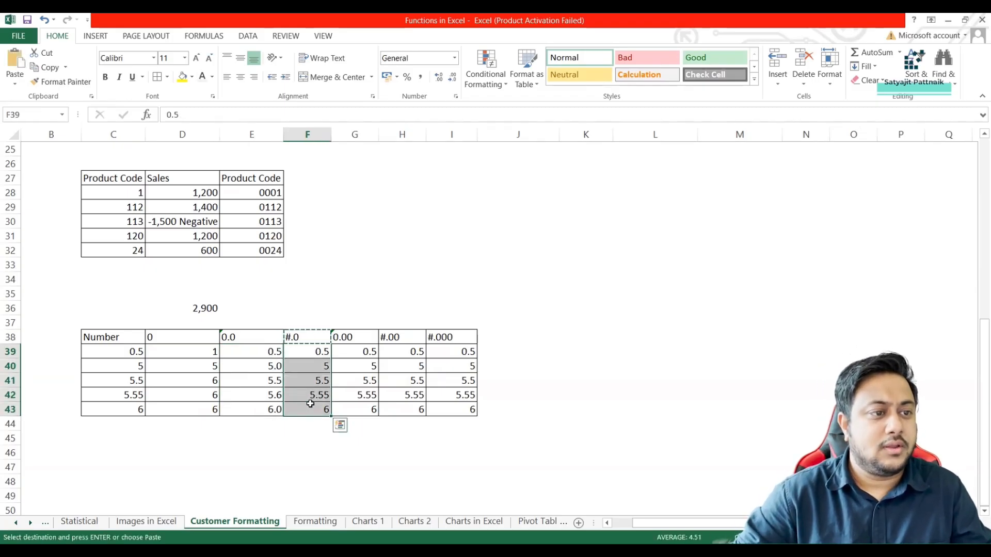
key("ctrl+1")
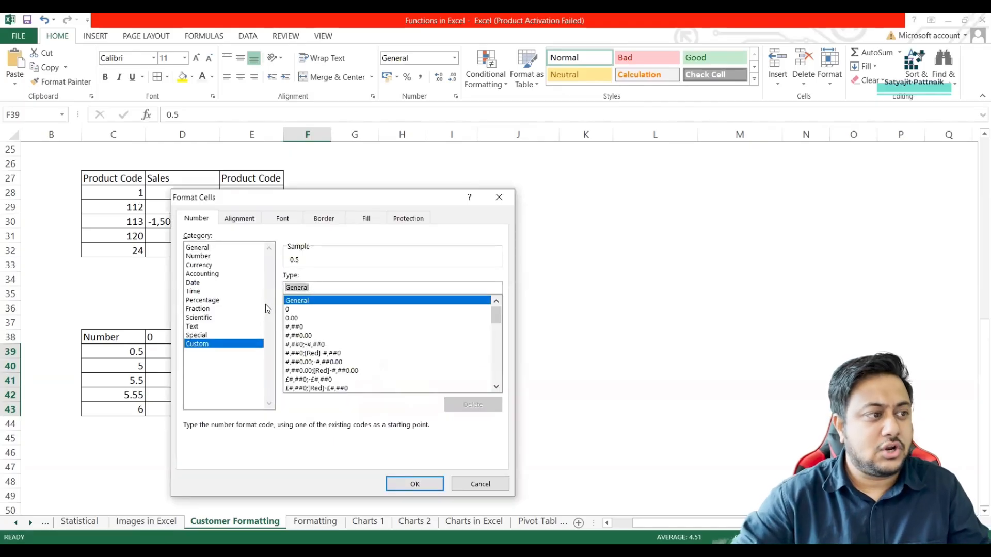
left_click(167, 362)
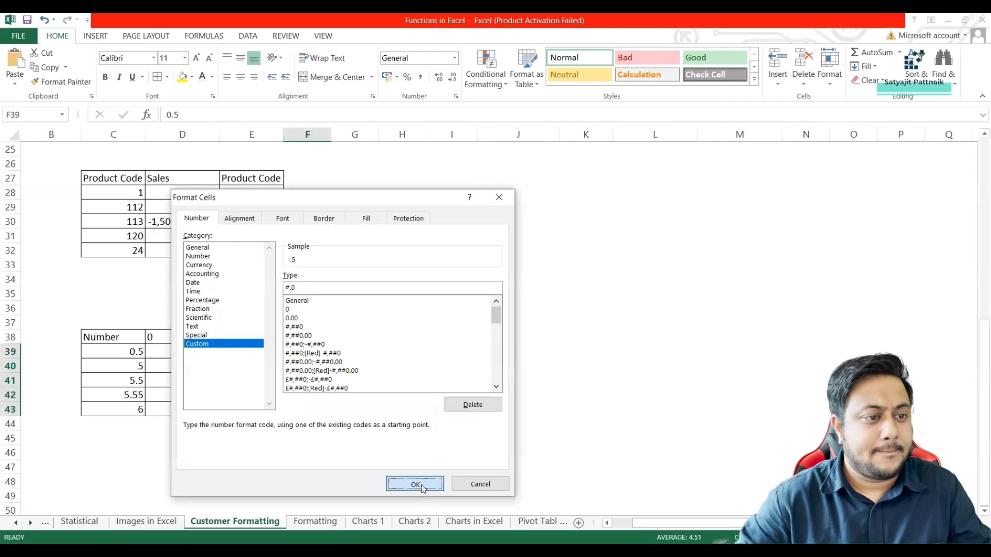
left_click(421, 487)
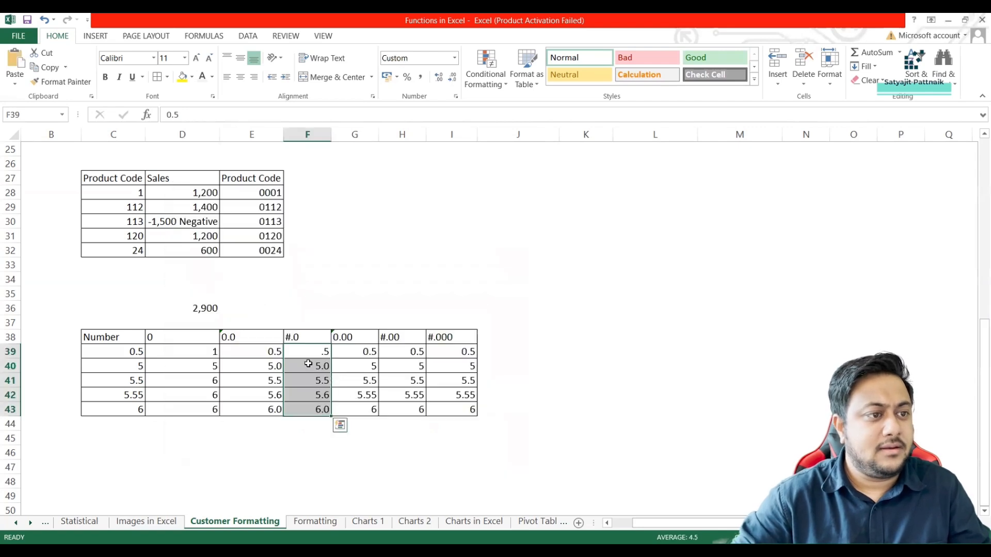
Apply the custom number format 0.00 to the values in G39:G43.
left_click_drag(362, 352, 359, 408)
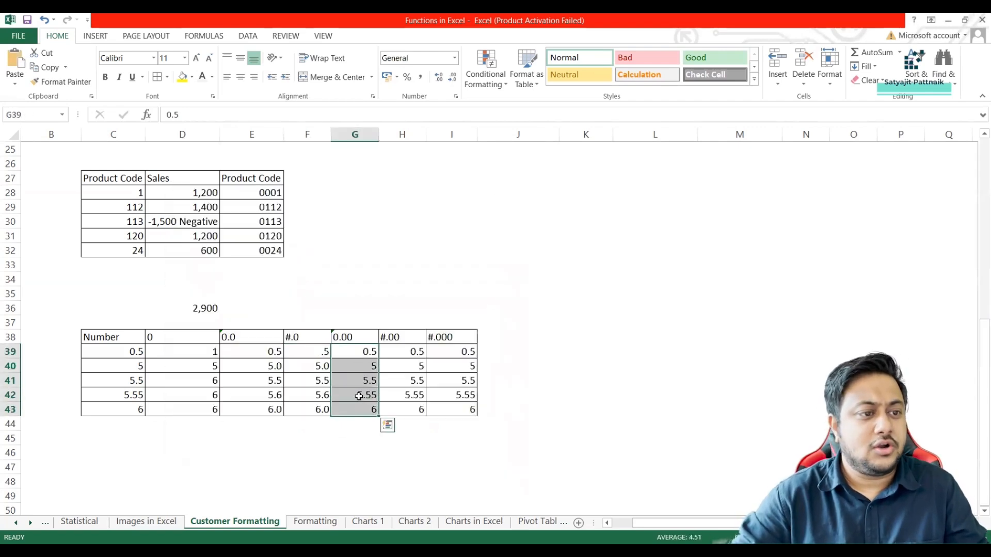
key("ctrl+1")
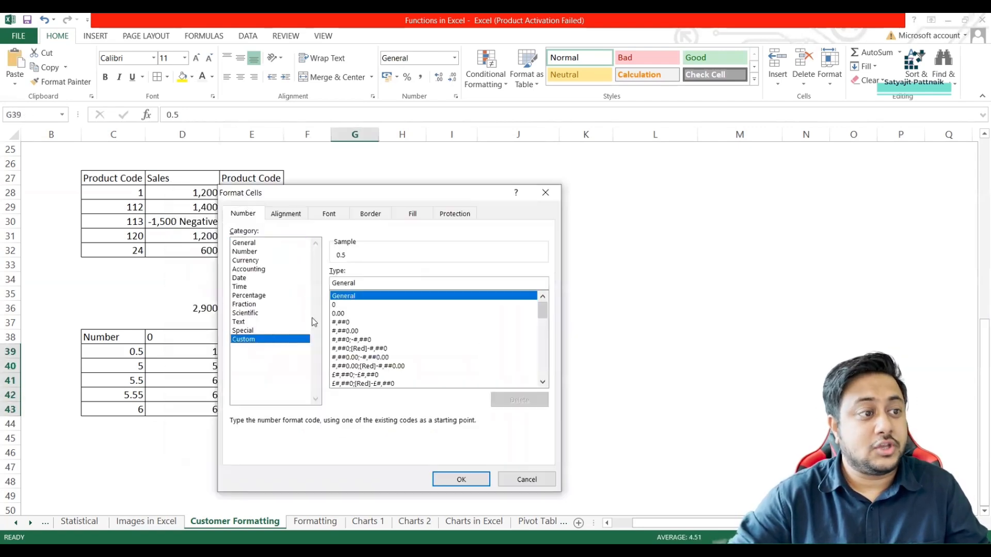
left_click_drag(357, 283, 317, 285)
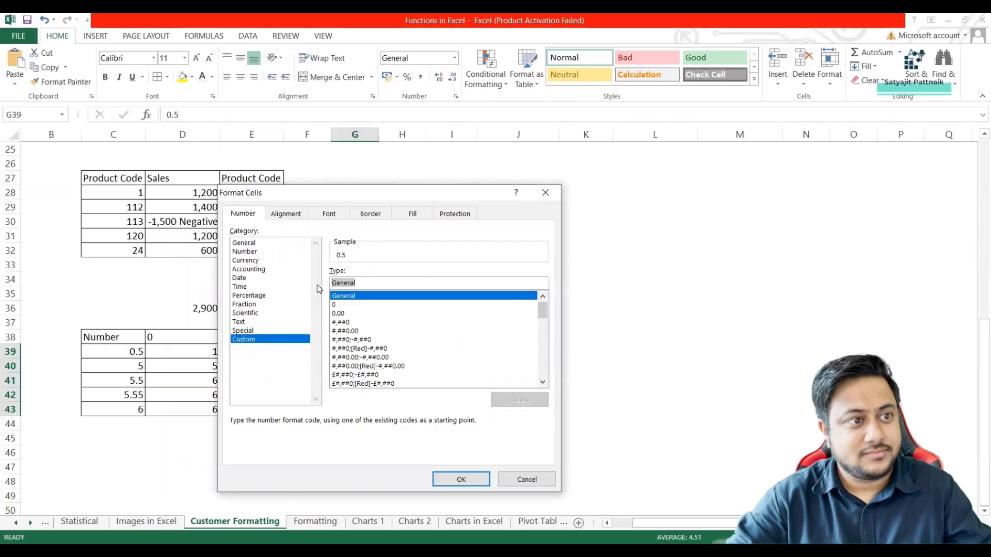
type("0.00")
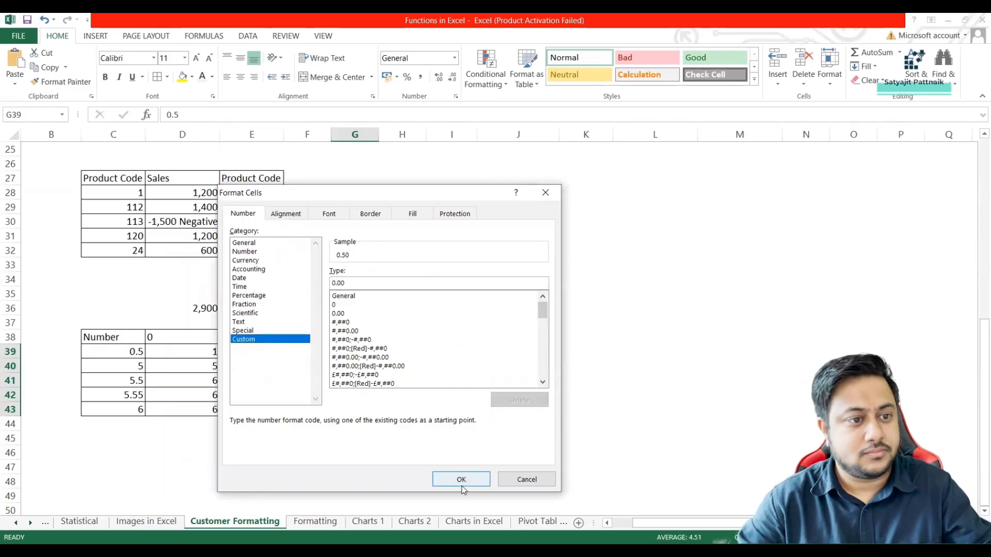
left_click(461, 479)
Apply the custom number format #.00 to the values in H39:H43.
left_click_drag(420, 357, 418, 411)
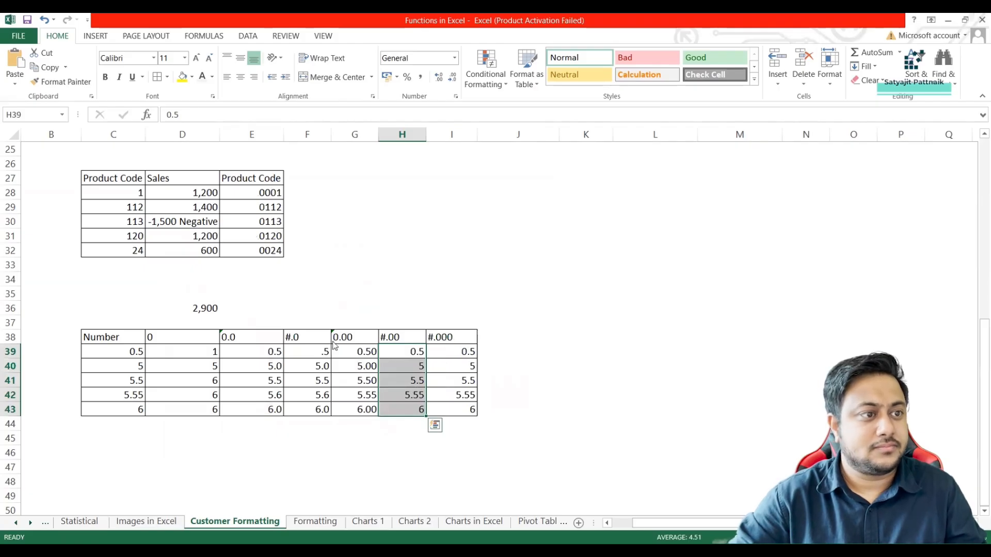
key("ctrl+1")
type("#.00")
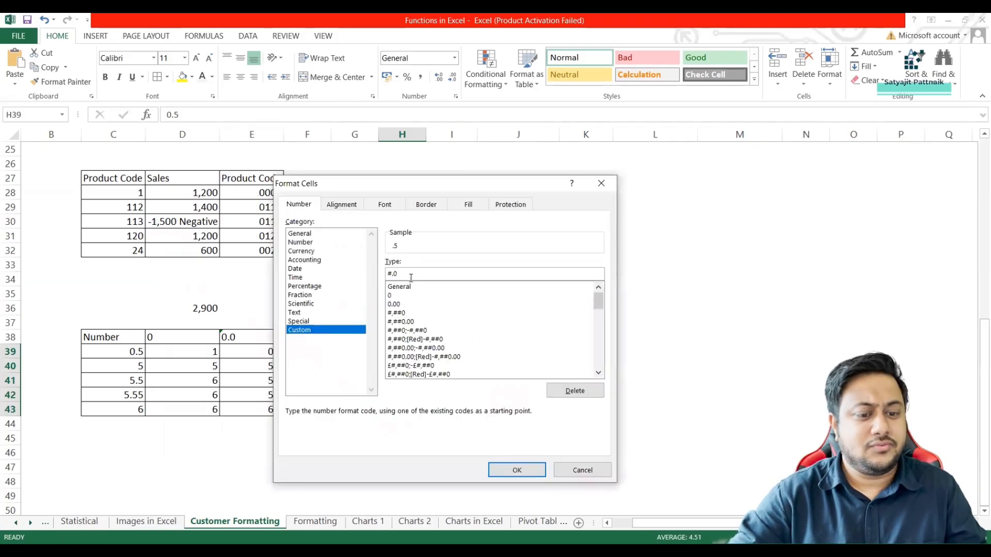
left_click(513, 472)
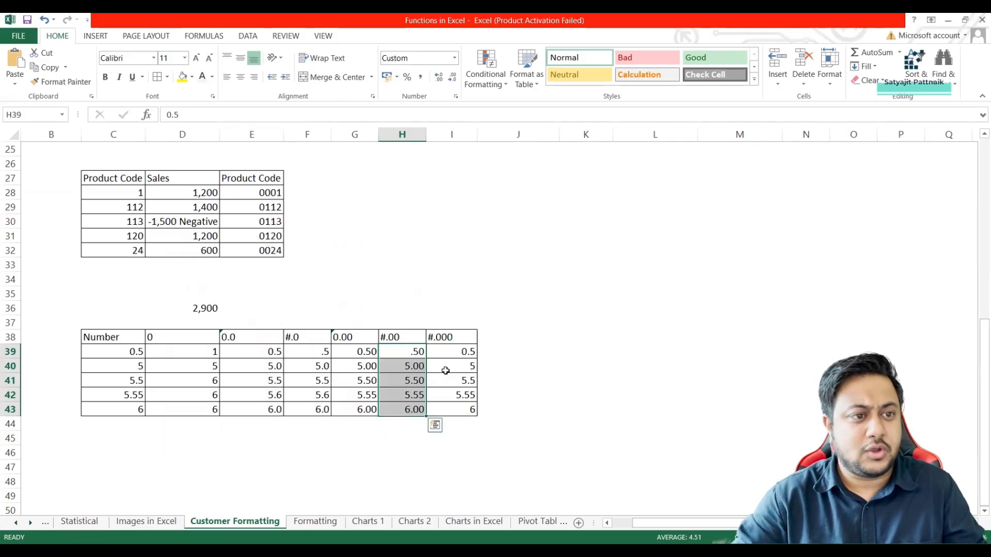
Apply the custom number format #.000 to the values in I39:I43.
left_click_drag(451, 351, 454, 409)
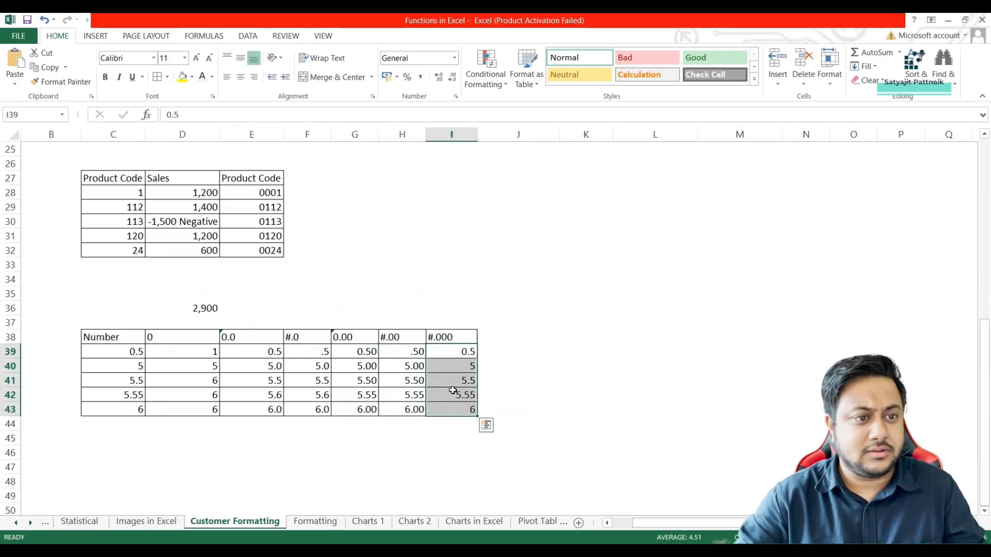
key("ctrl+1")
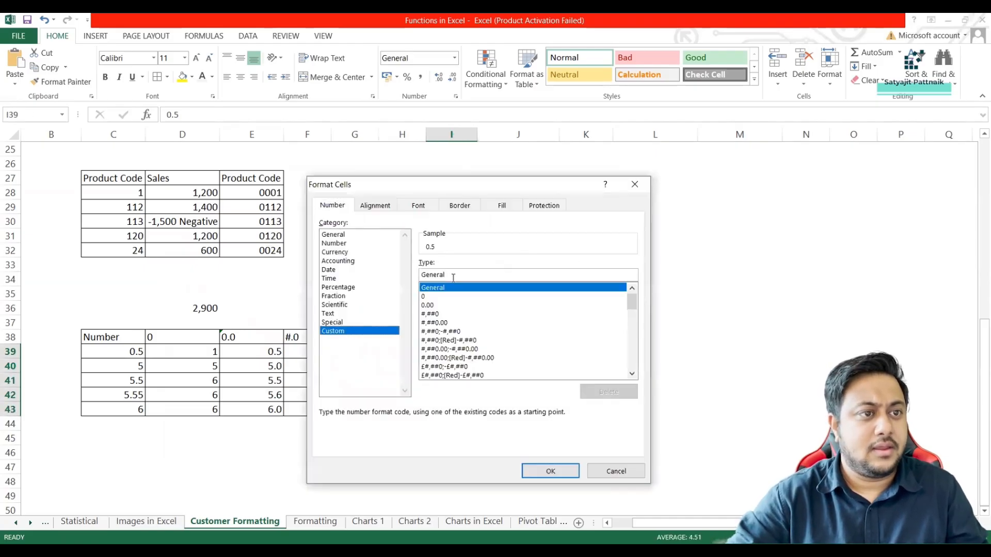
double_click(444, 275)
type("#.000")
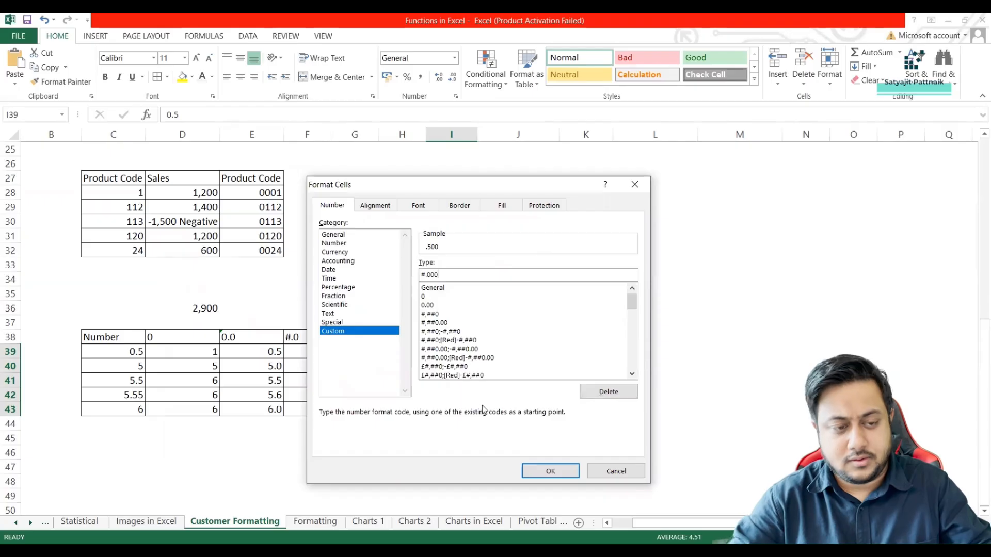
left_click(527, 471)
left_click(527, 471)
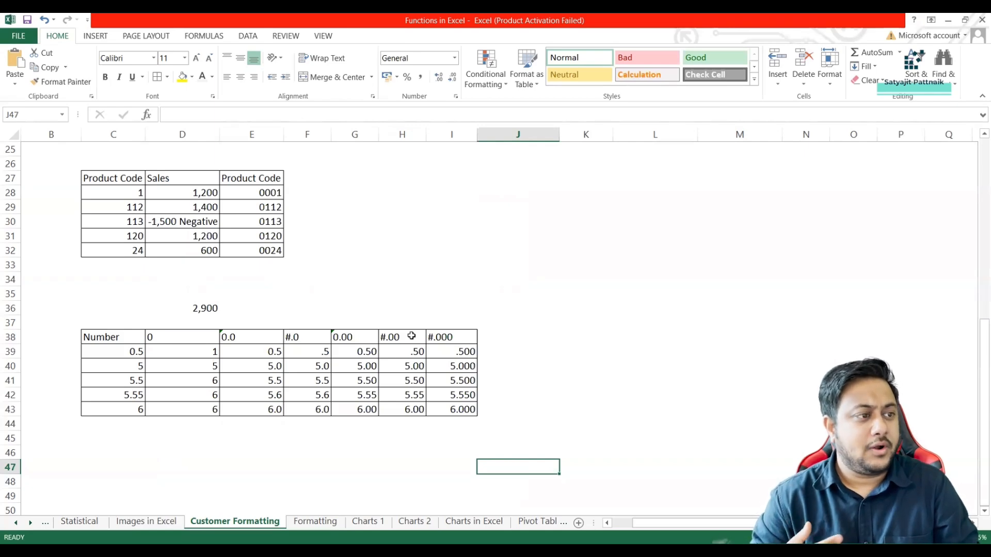
Enter 0 in C44 and add cell borders across C44:I44 to extend the table by one row.
left_click(131, 424)
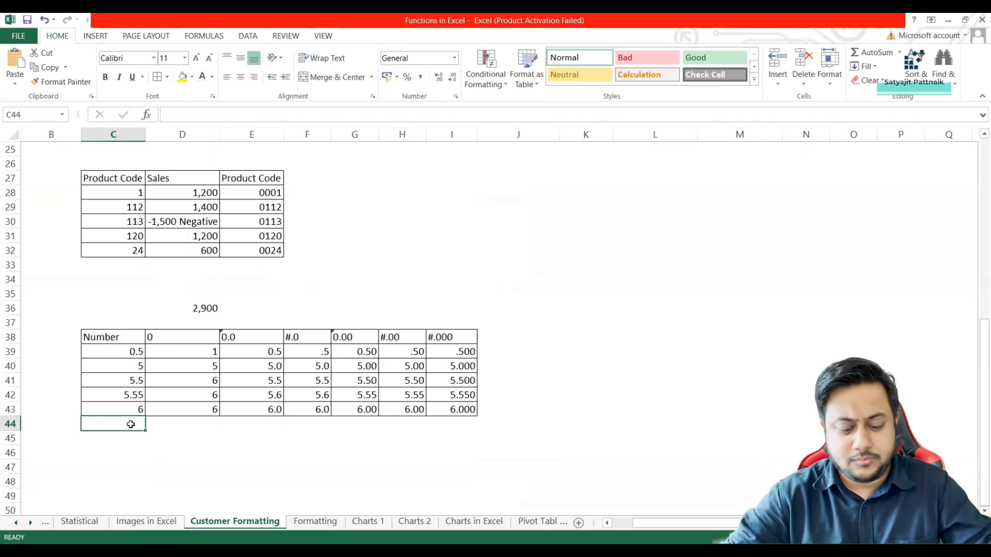
type("0")
key("Return")
left_click(138, 426)
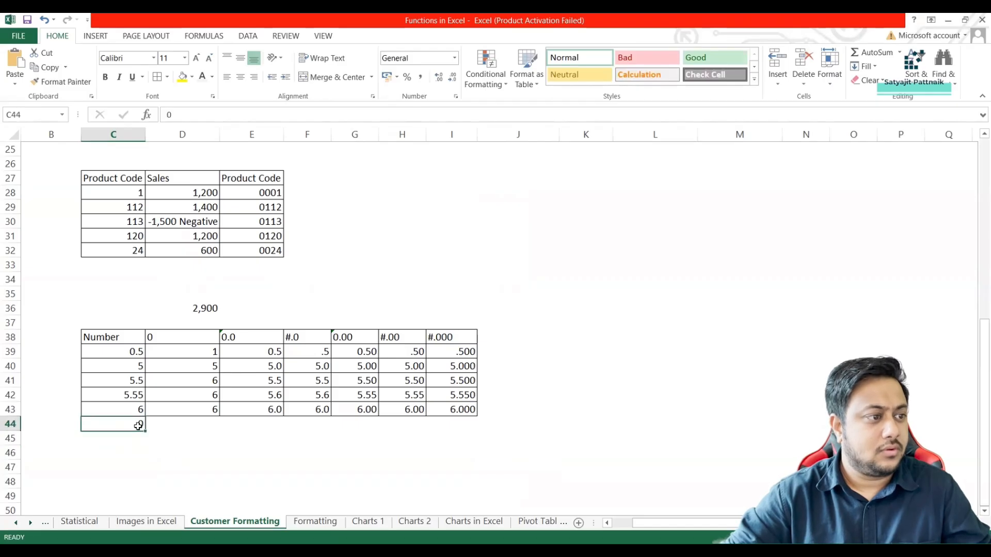
left_click(458, 423, "shift")
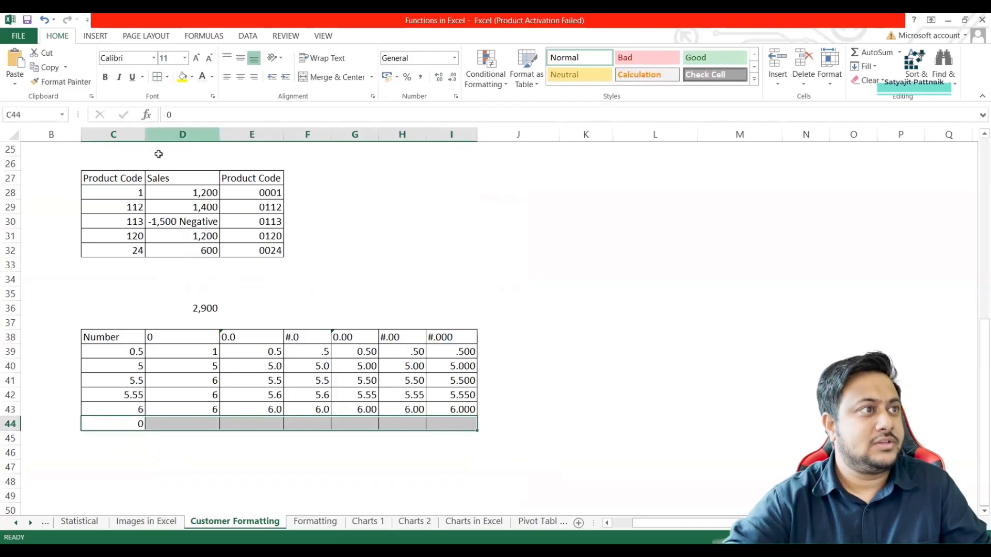
left_click(133, 423)
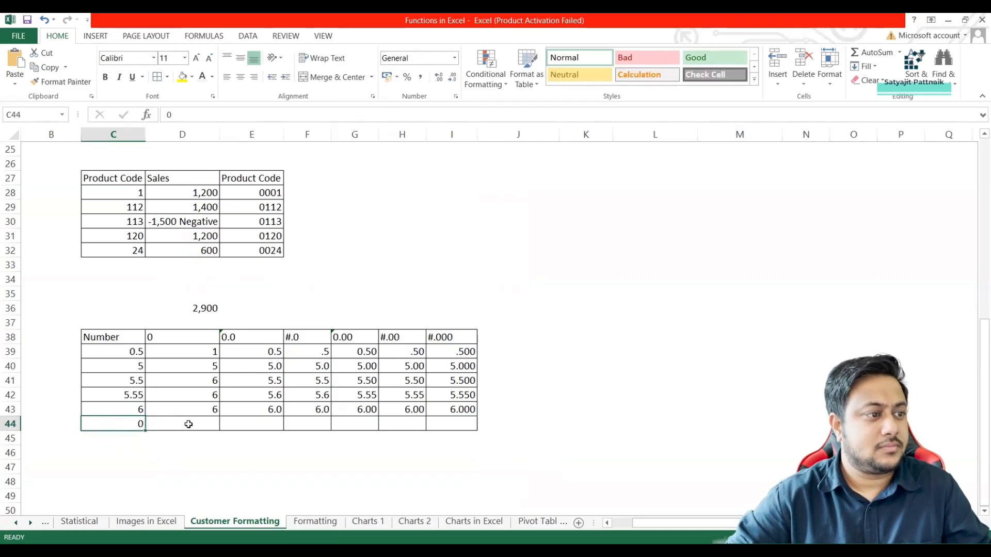
Try to extend the values of column D down into D44, and clear that cell again.
left_click(181, 425)
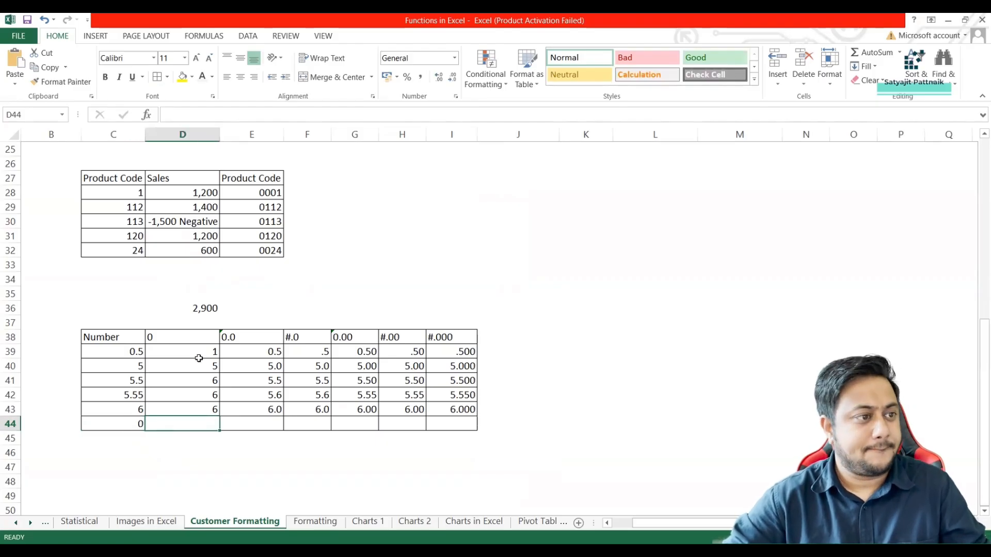
left_click_drag(198, 357, 222, 426)
left_click(200, 423)
key("Delete")
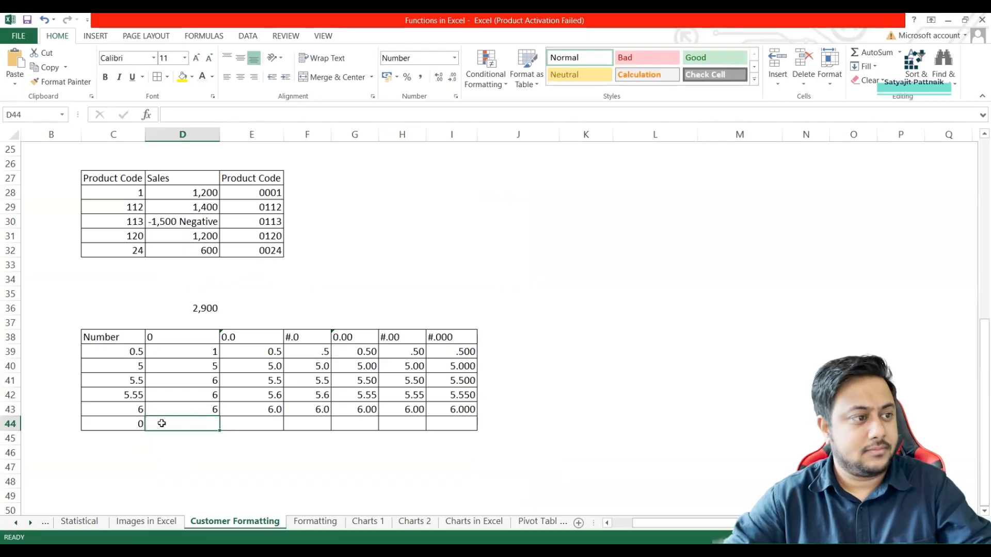
left_click(130, 423)
left_click(176, 427)
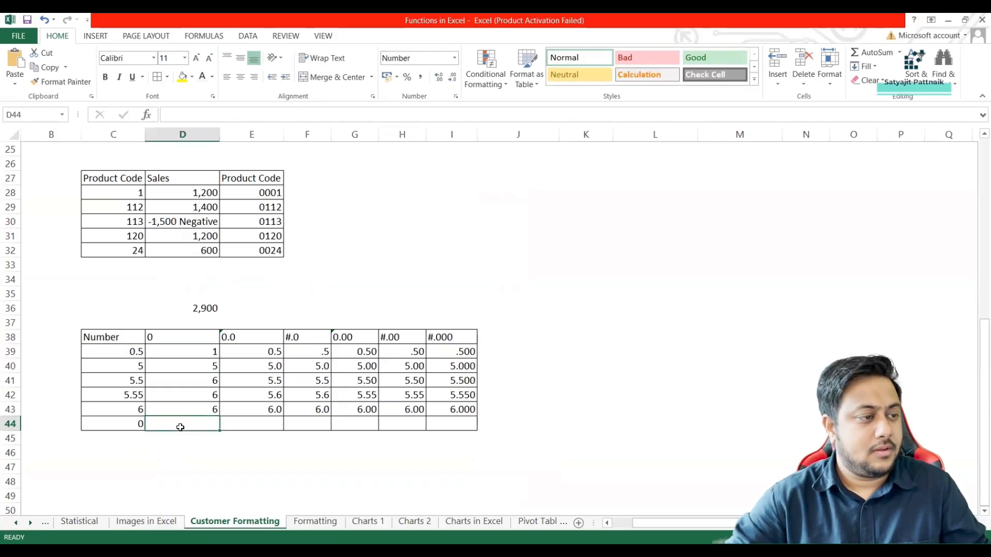
Remove the 0 from C44, leaving the new table row empty.
left_click(130, 425)
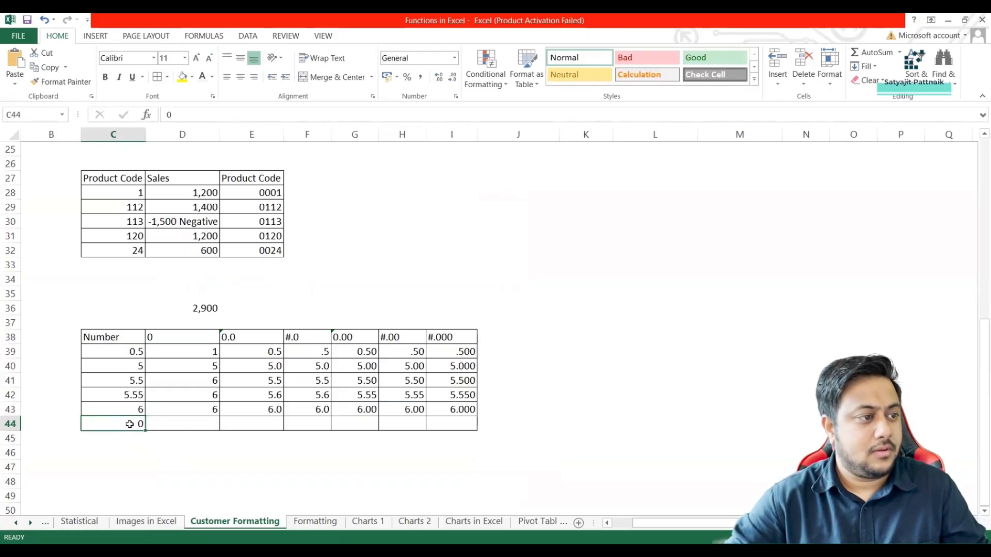
key("ctrl+z")
key("BackSpace")
left_click(123, 424)
key("BackSpace")
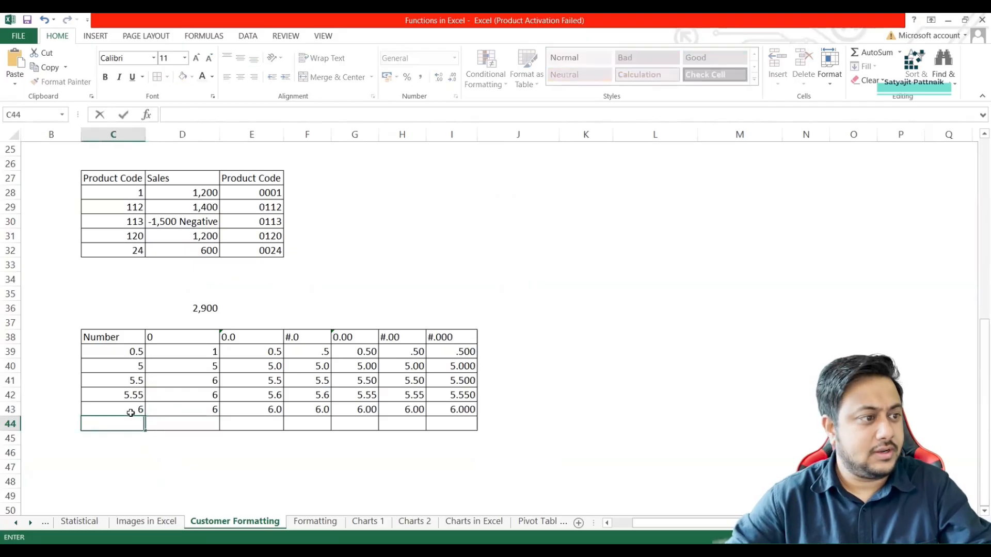
Replace the last number in the Number column, C43, with 0.
left_click(131, 412)
type("0")
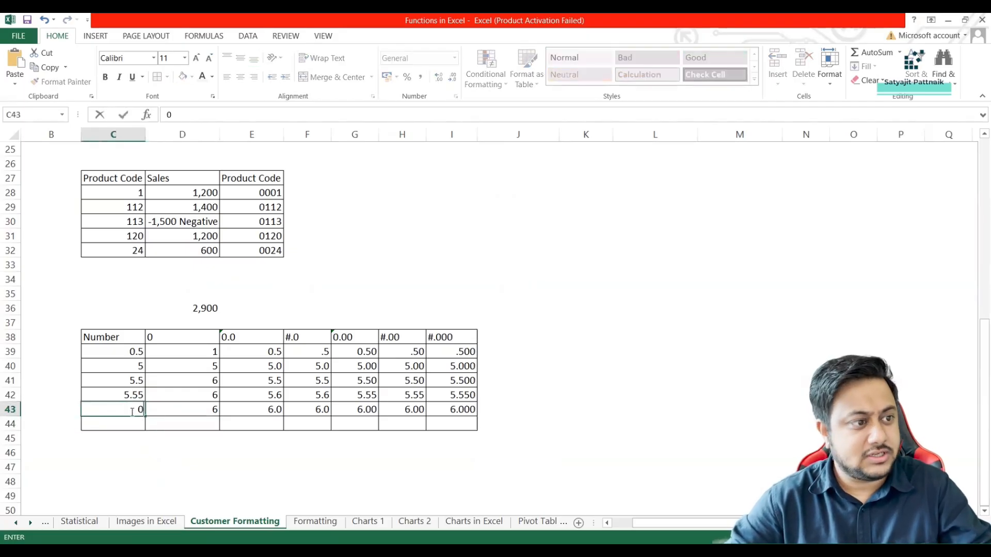
left_click(62, 380)
left_click(132, 411)
Enter 0 in each format-code column of row 43, D43 through I43.
left_click(181, 409)
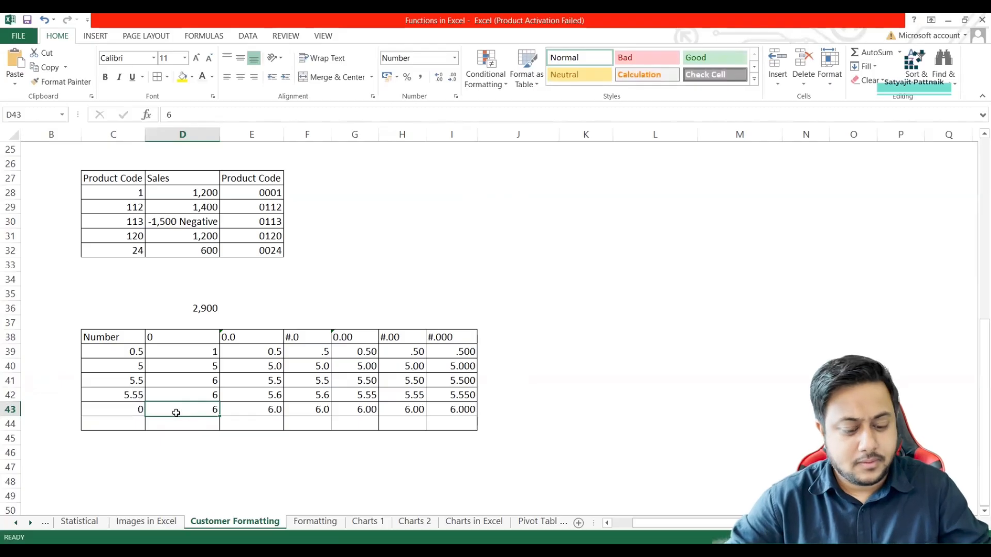
type("0")
left_click(248, 410)
type("0")
left_click(309, 410)
type("0")
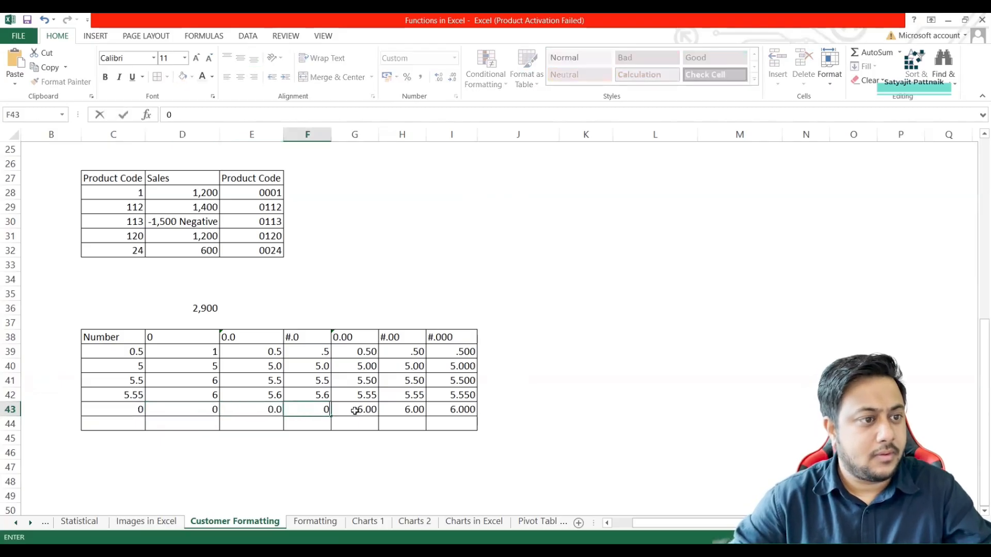
left_click(355, 411)
type("0")
left_click(413, 411)
type("0")
left_click(449, 411)
type("0")
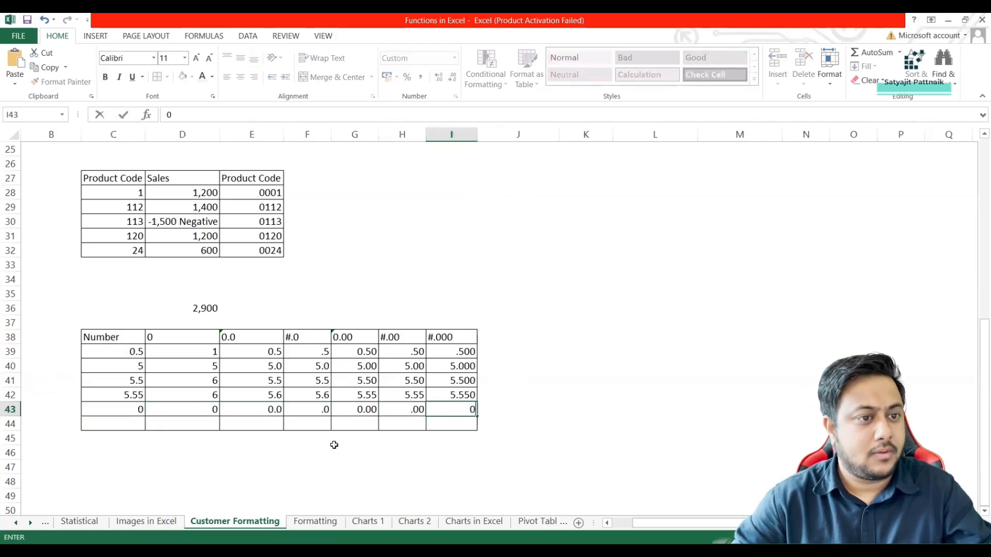
left_click(334, 446)
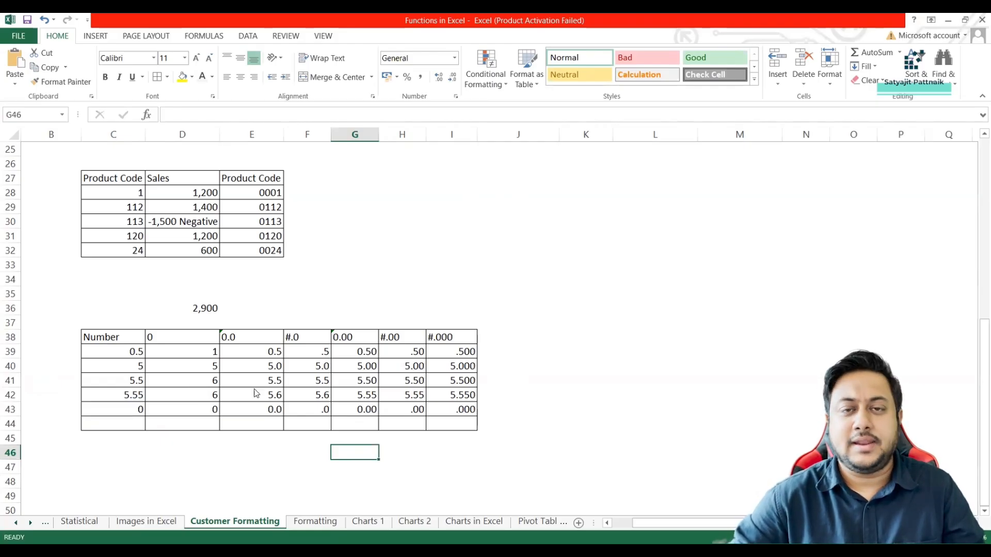
Examine the list of custom format codes in the Format Cells settings for E39:E43, and close it without changes.
left_click_drag(263, 351, 268, 407)
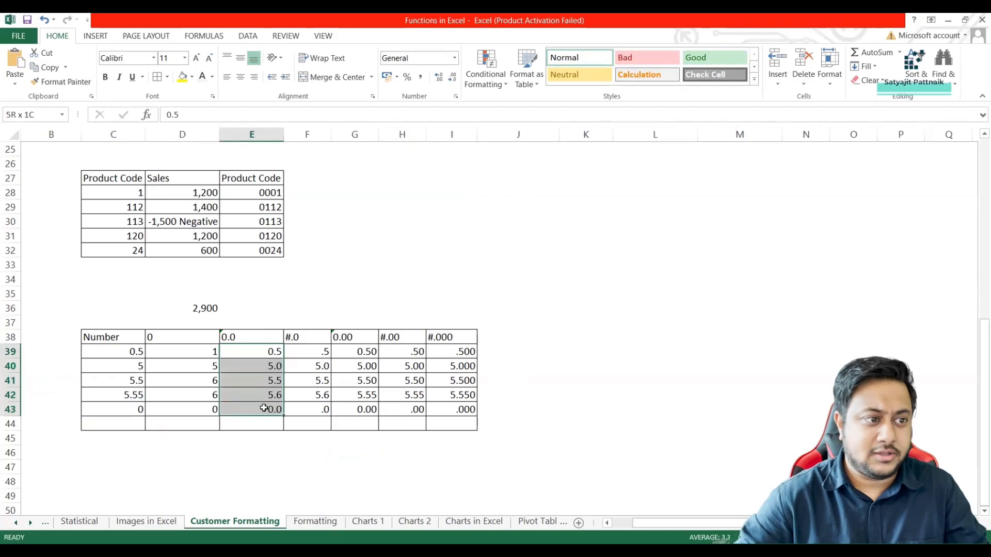
right_click(271, 392)
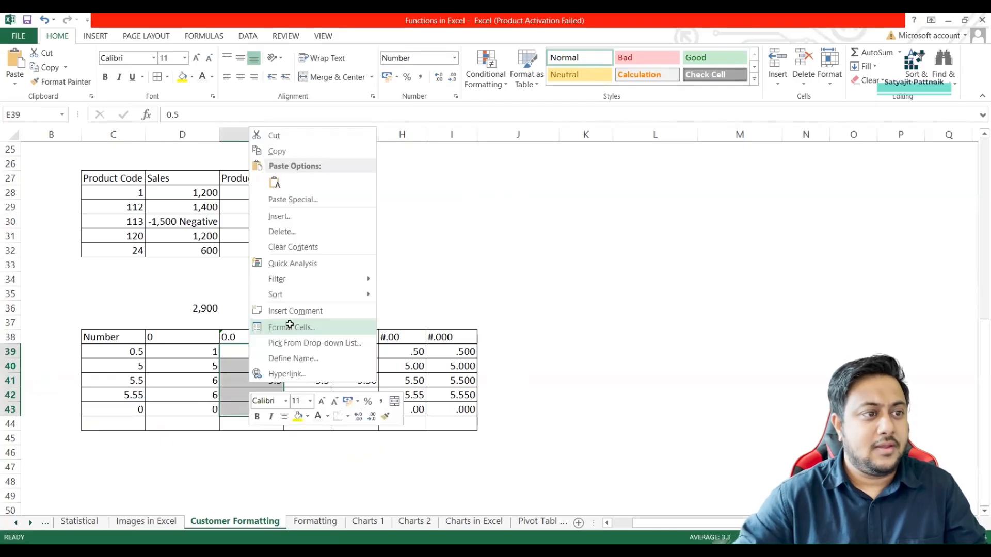
left_click(291, 327)
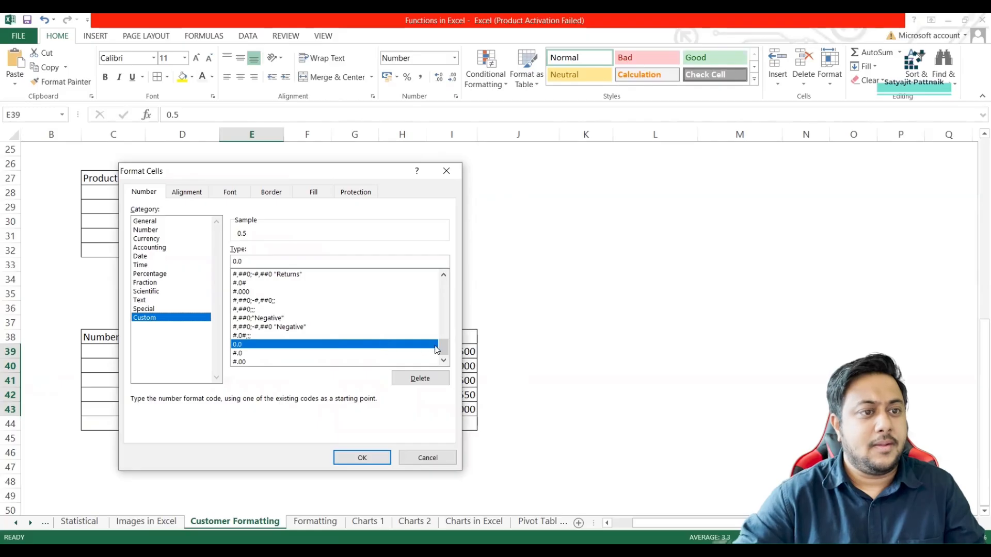
left_click_drag(443, 348, 441, 287)
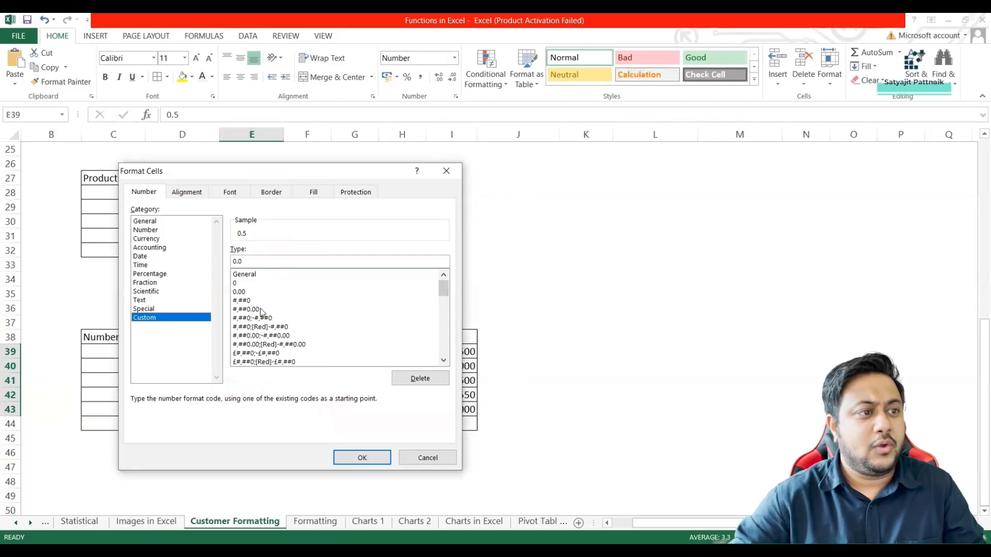
scroll(444, 309, "down", 3)
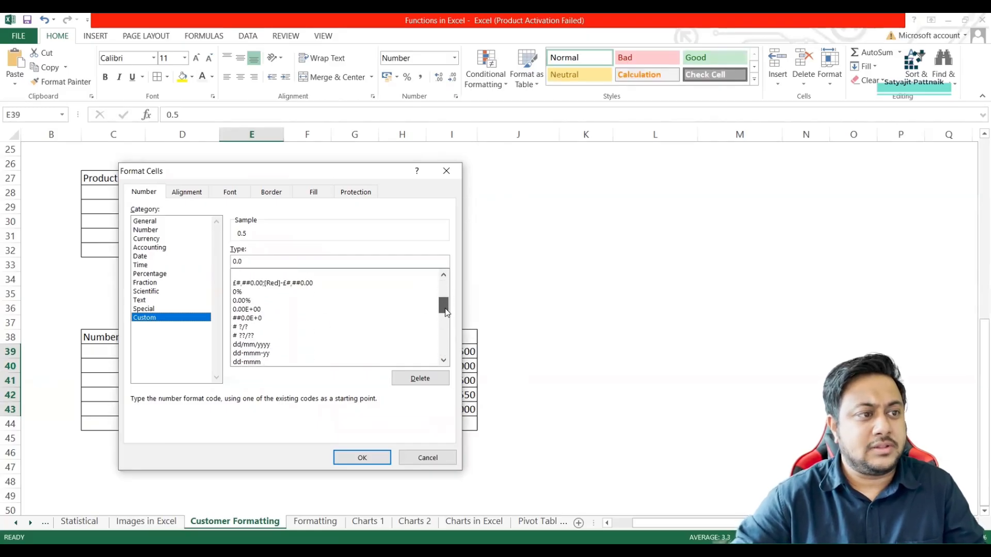
left_click(426, 458)
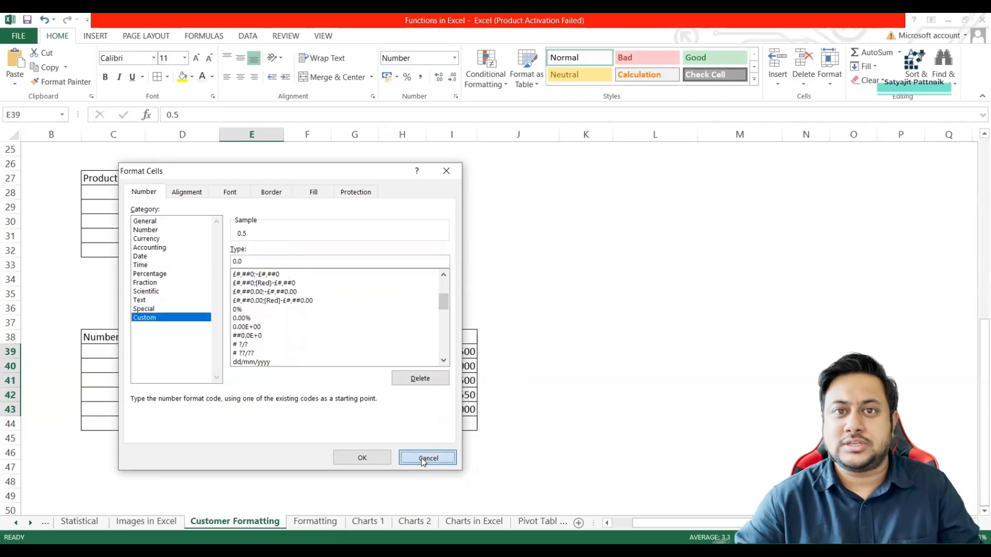
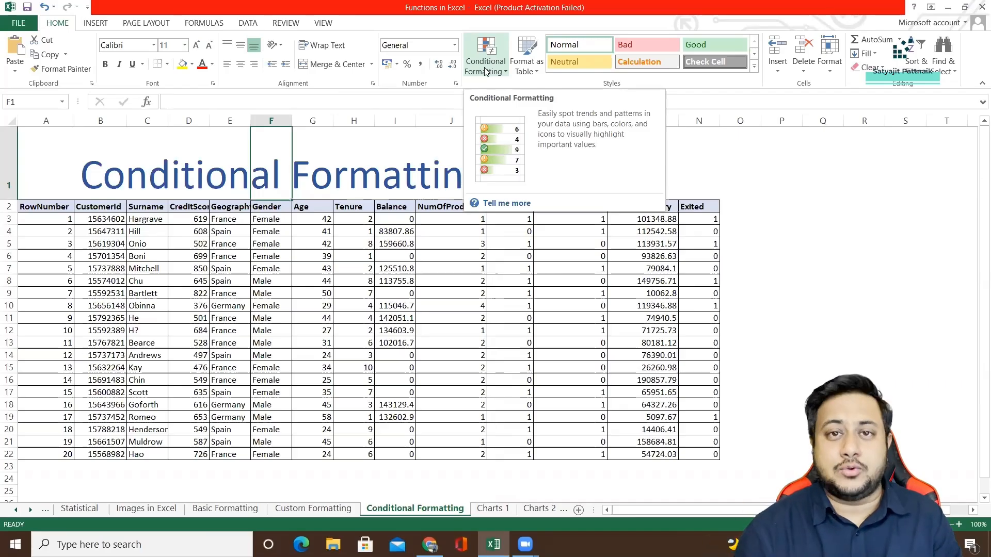
left_click(484, 68)
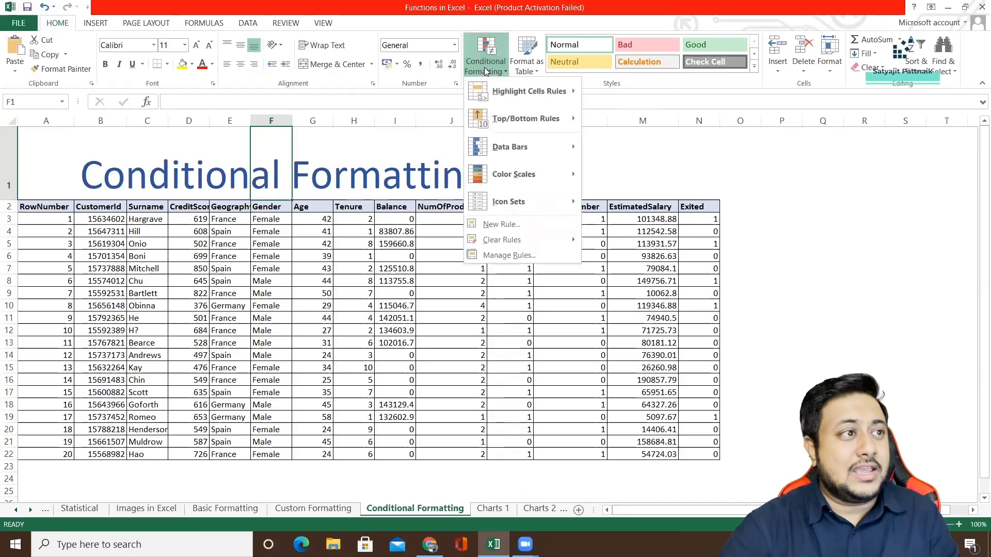
mouse_move(504, 91)
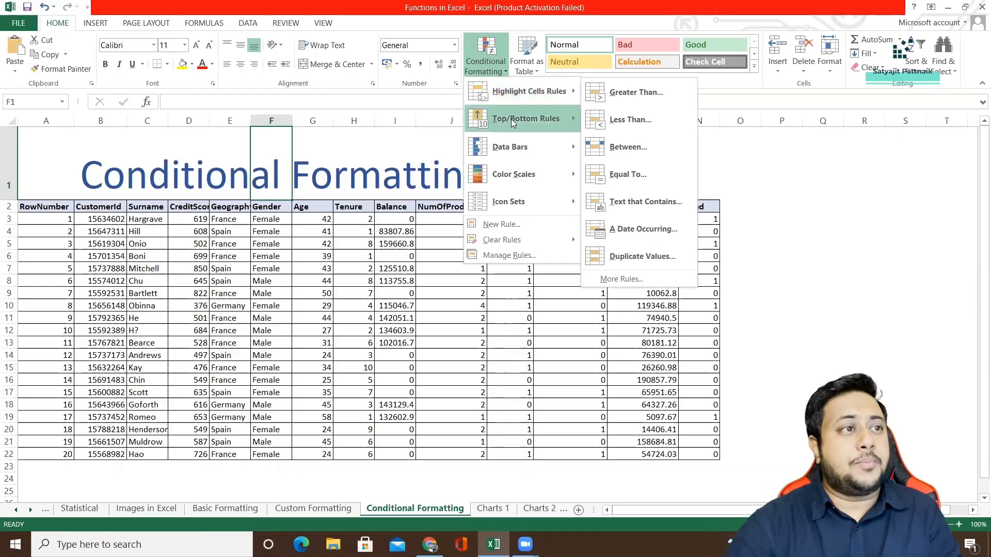
mouse_move(512, 121)
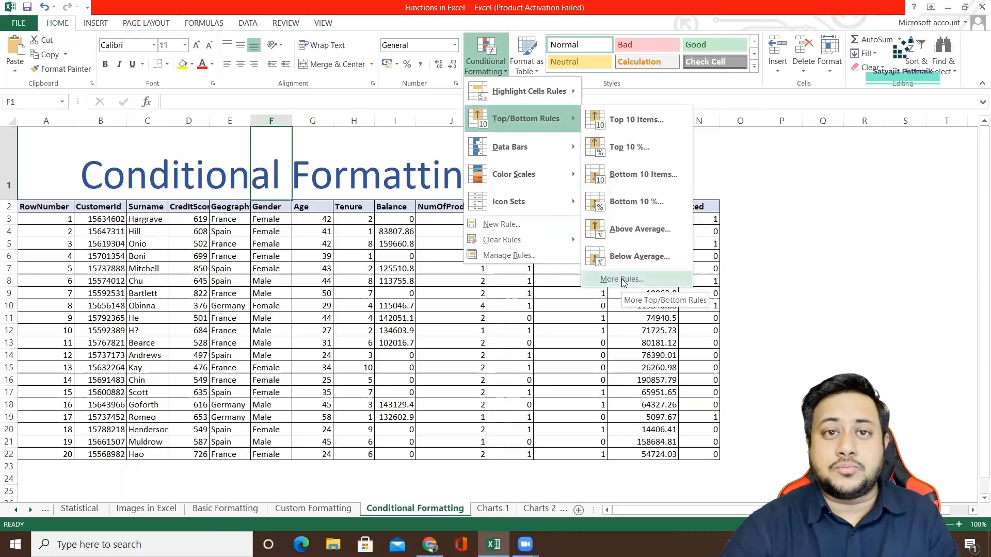
mouse_move(539, 153)
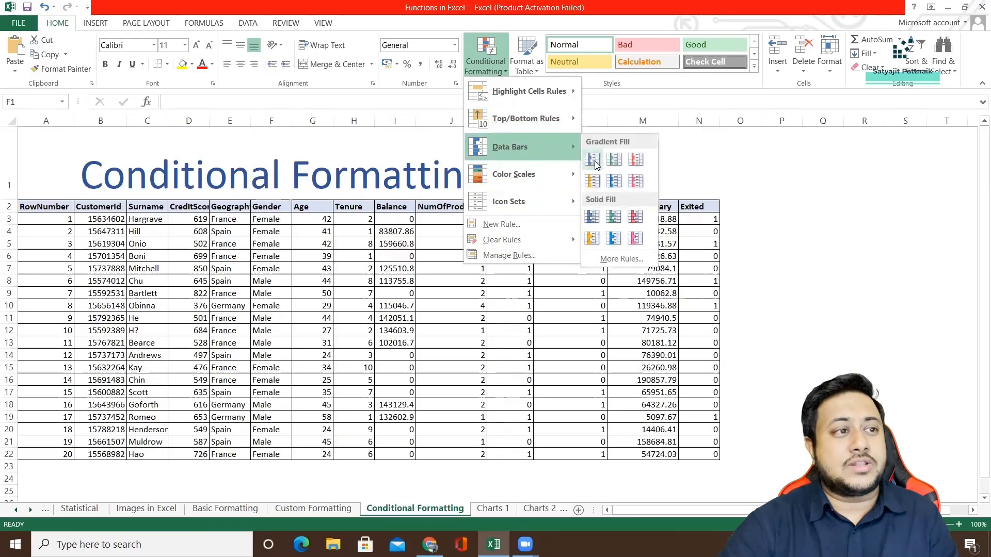
left_click(681, 179)
Apply Light Blue gradient data bars to the whole EstimatedSalary column (M).
left_click(642, 121)
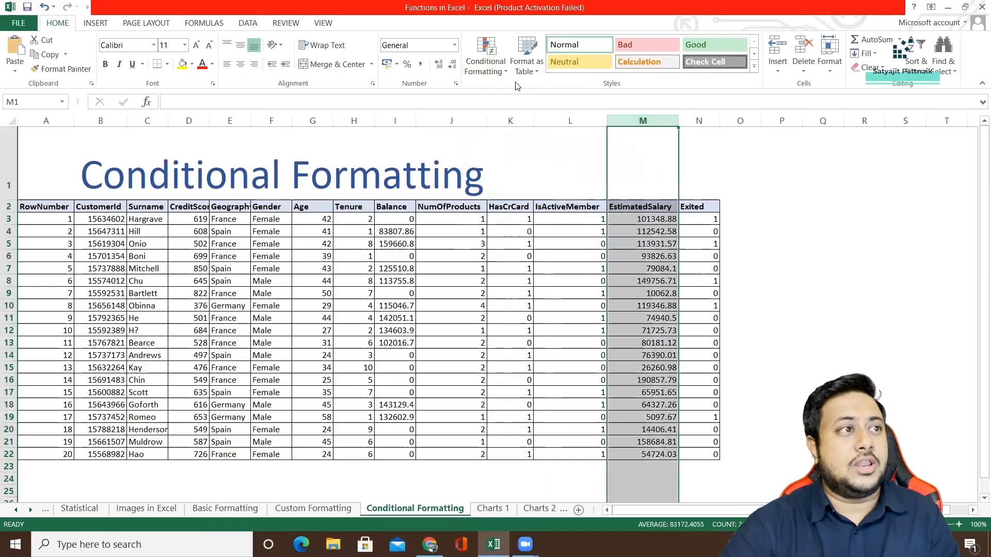
left_click(485, 57)
mouse_move(523, 147)
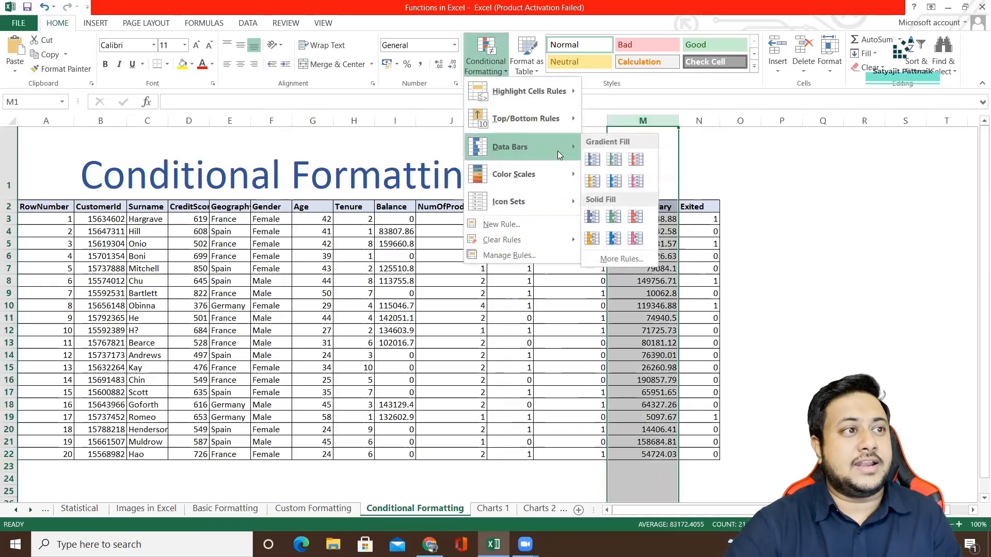
left_click(613, 185)
left_click(666, 232)
left_click(739, 244)
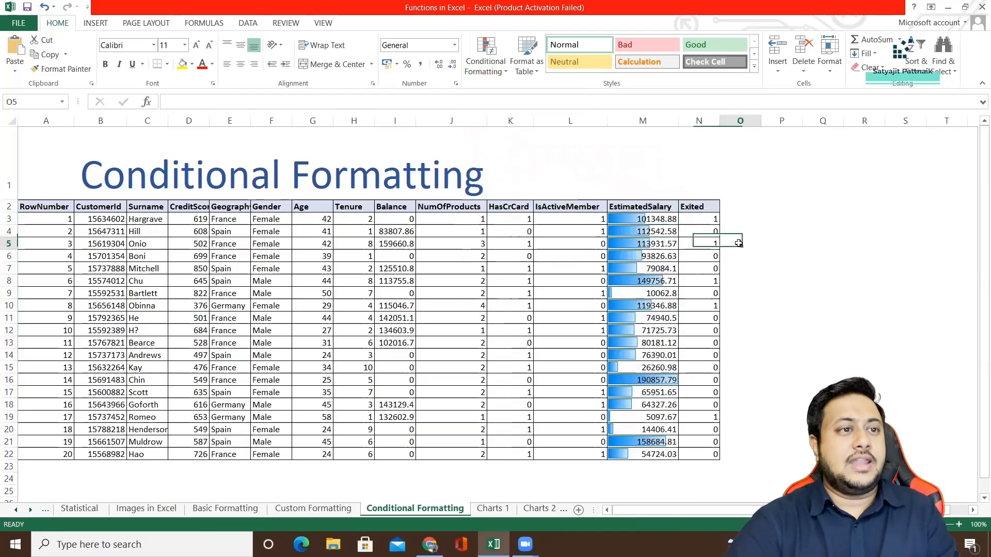
left_click(807, 243)
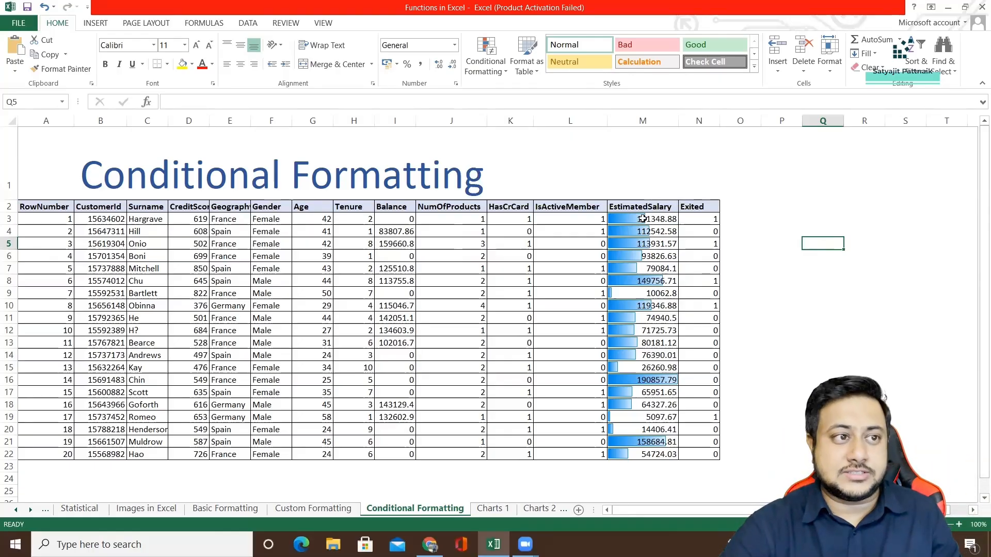
Clear the conditional formatting rules from the entire sheet.
left_click(496, 76)
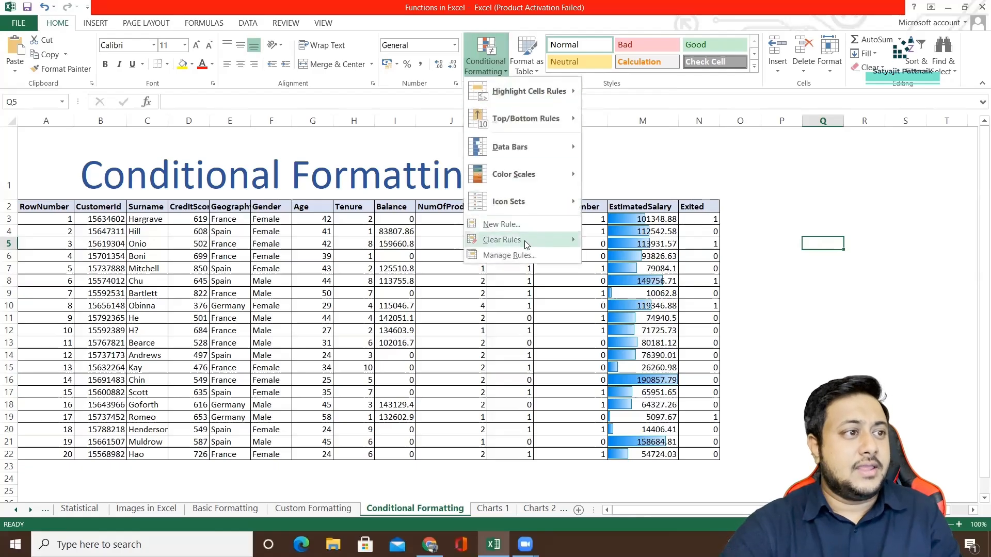
mouse_move(524, 241)
left_click(625, 256)
left_click(651, 256)
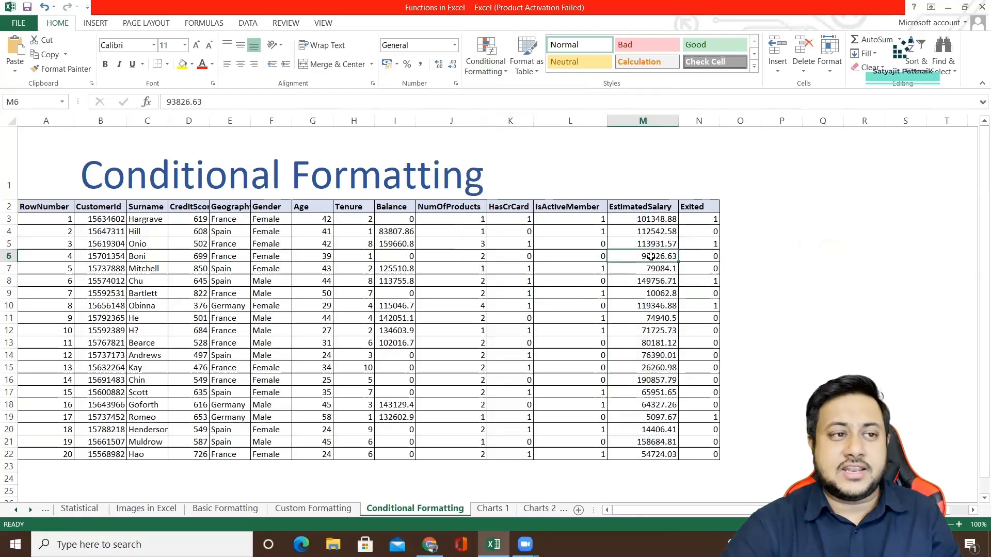
left_click(649, 223)
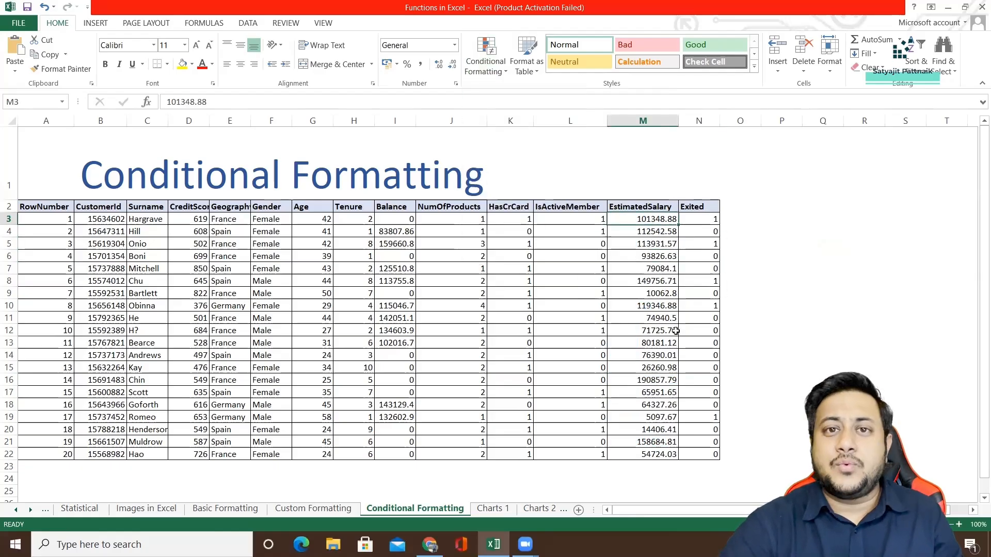
left_click(667, 455)
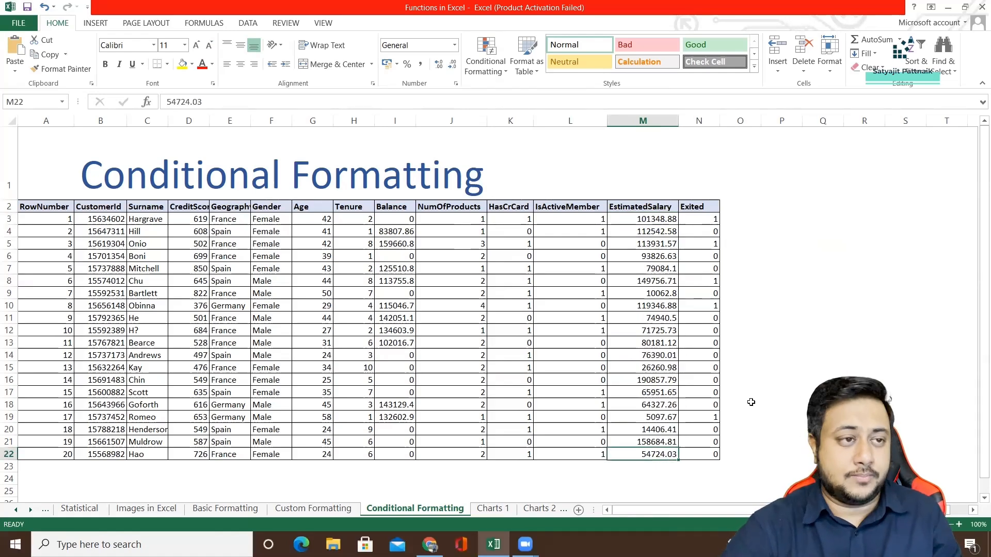
Enter 80000 in cell P3 as the salary threshold.
left_click(798, 220)
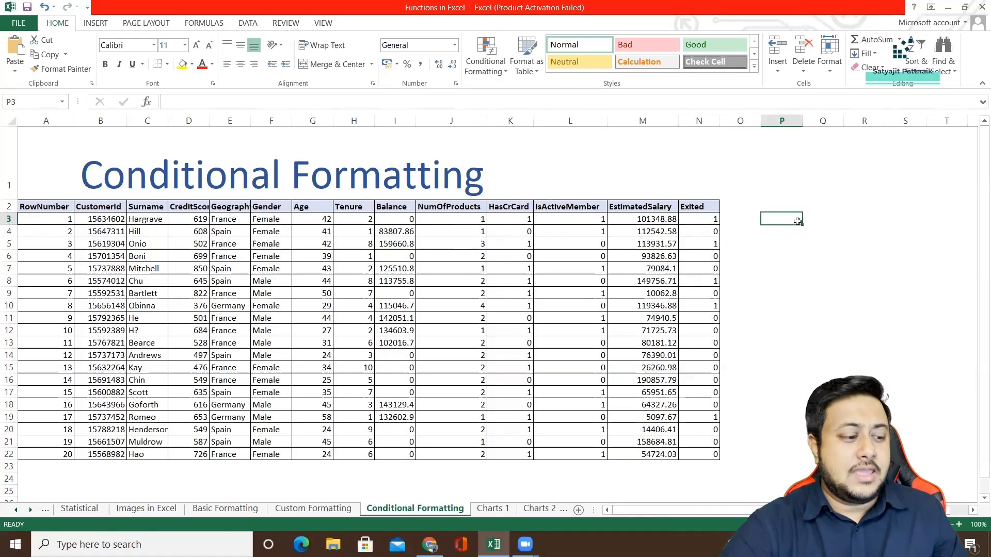
type("80000")
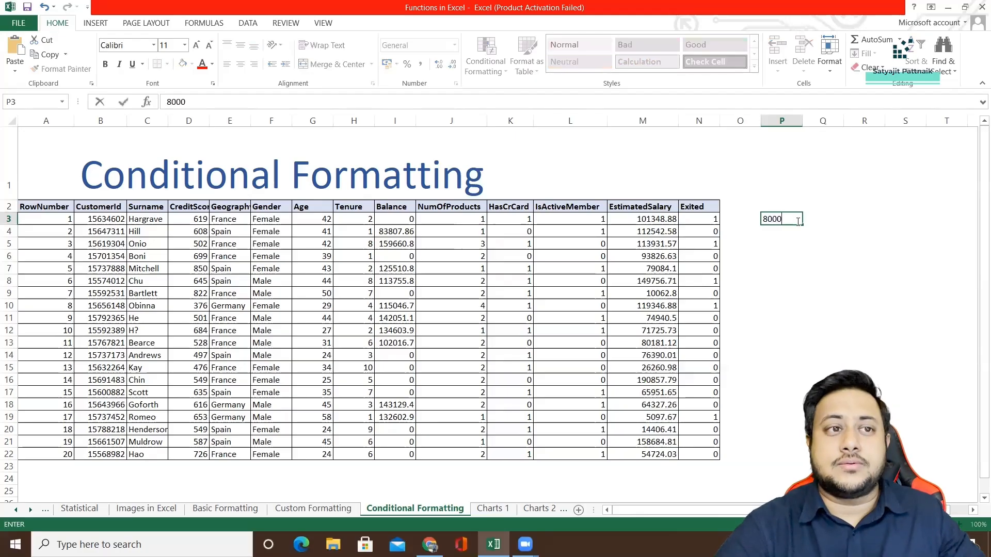
left_click(794, 247)
left_click(783, 220)
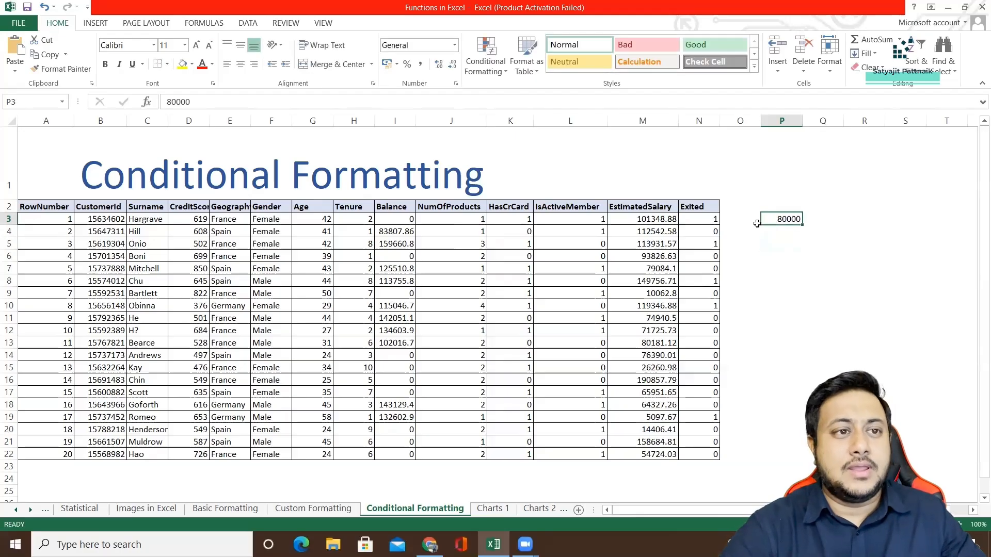
Set up a Greater Than highlight rule on the EstimatedSalary values in M3:M22 with 80000 as the threshold.
left_click(660, 220)
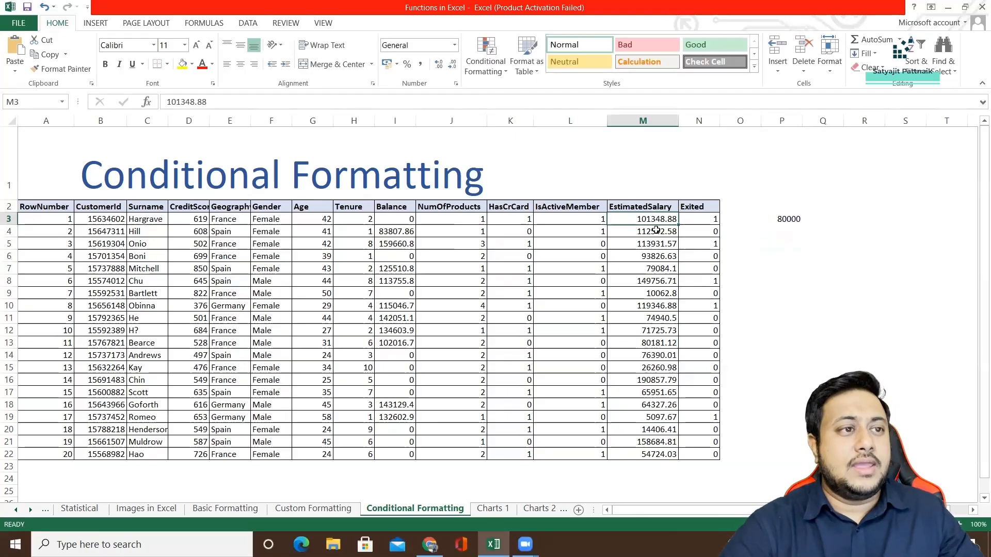
left_click(654, 455, "shift")
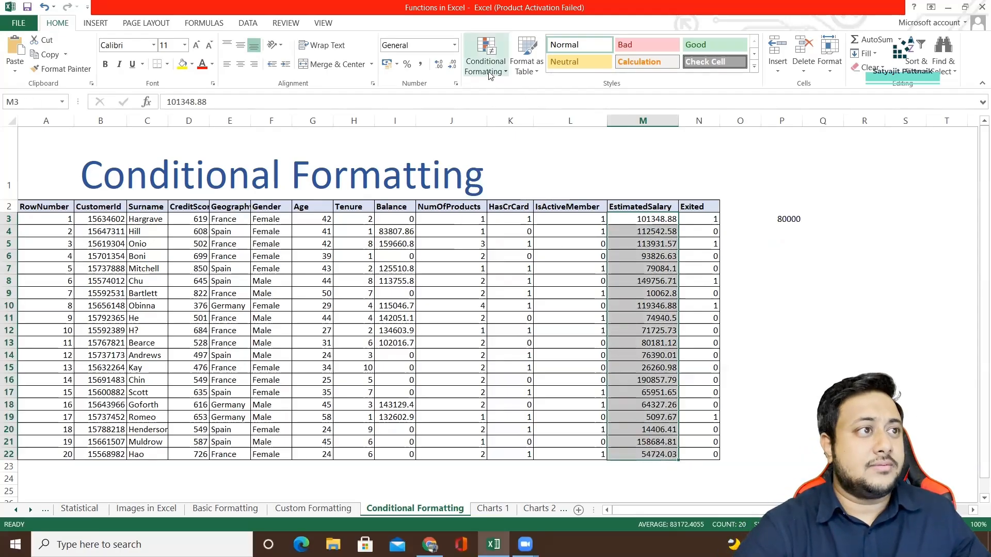
left_click(485, 57)
mouse_move(523, 147)
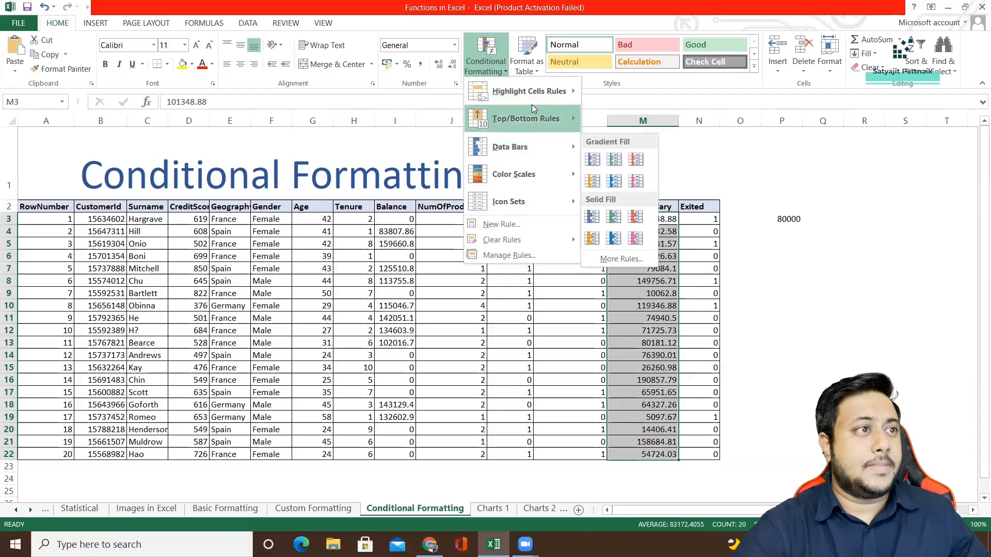
mouse_move(532, 93)
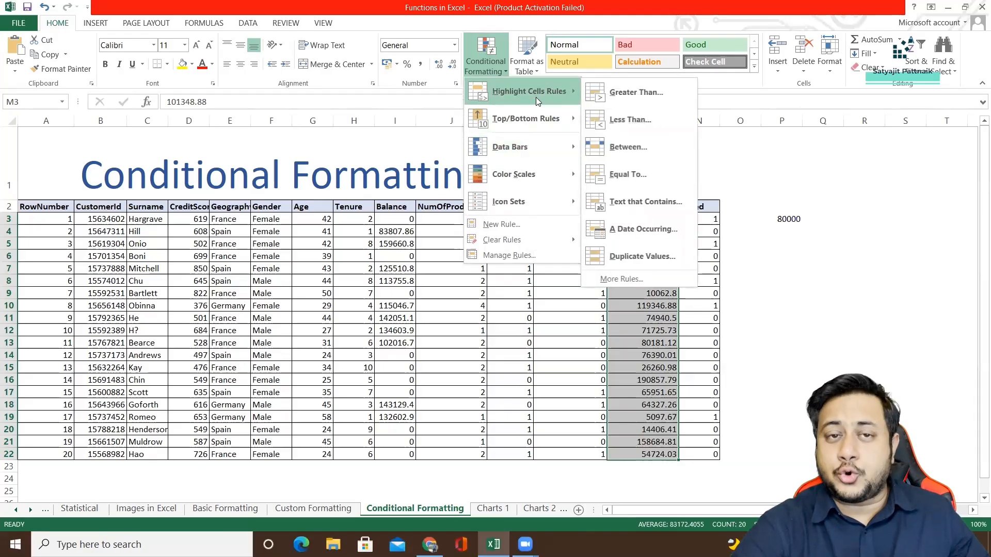
left_click(634, 95)
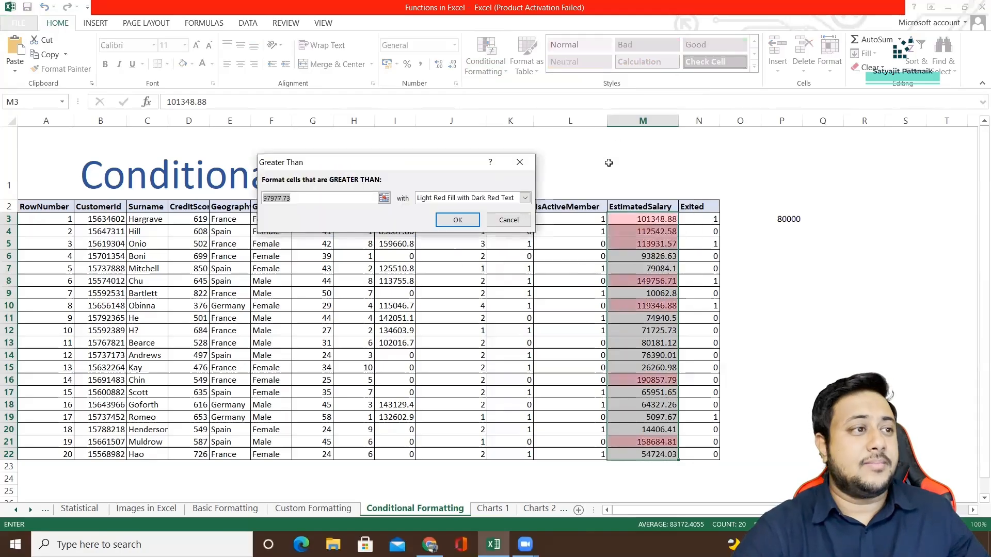
left_click_drag(447, 168, 830, 129)
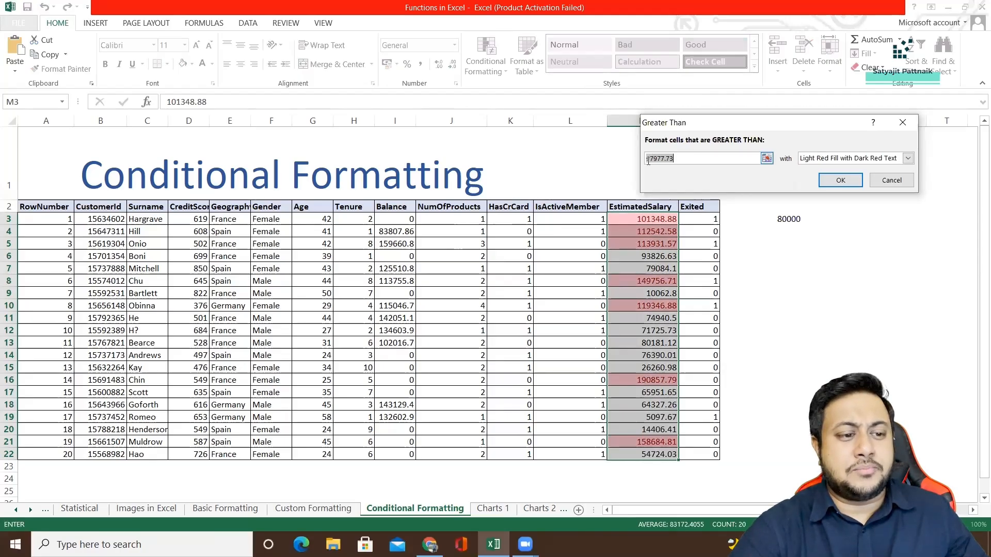
left_click(688, 159)
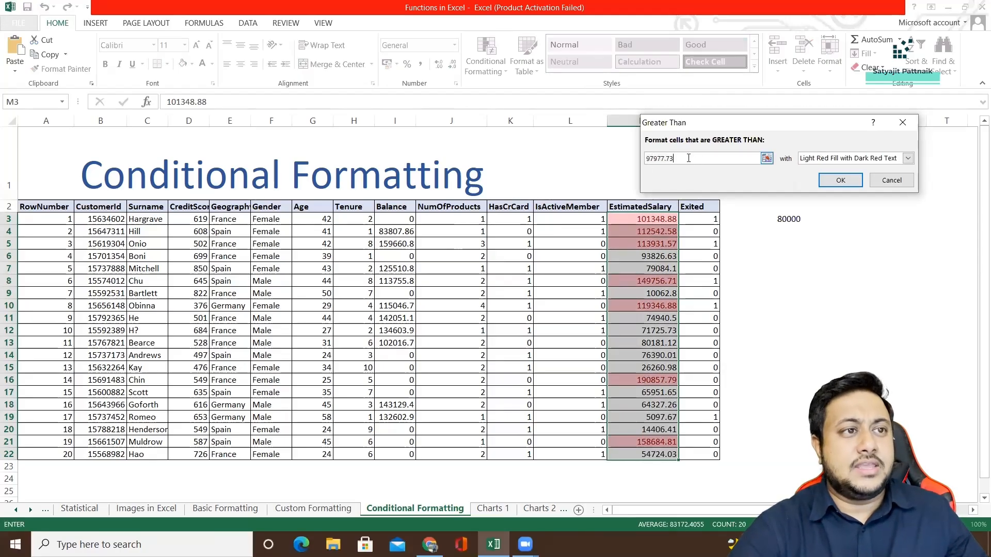
key("BackSpace")
key("BackSpace")
key("BackSpace")
key("BackSpace")
key("BackSpace")
key("BackSpace")
key("BackSpace")
key("BackSpace")
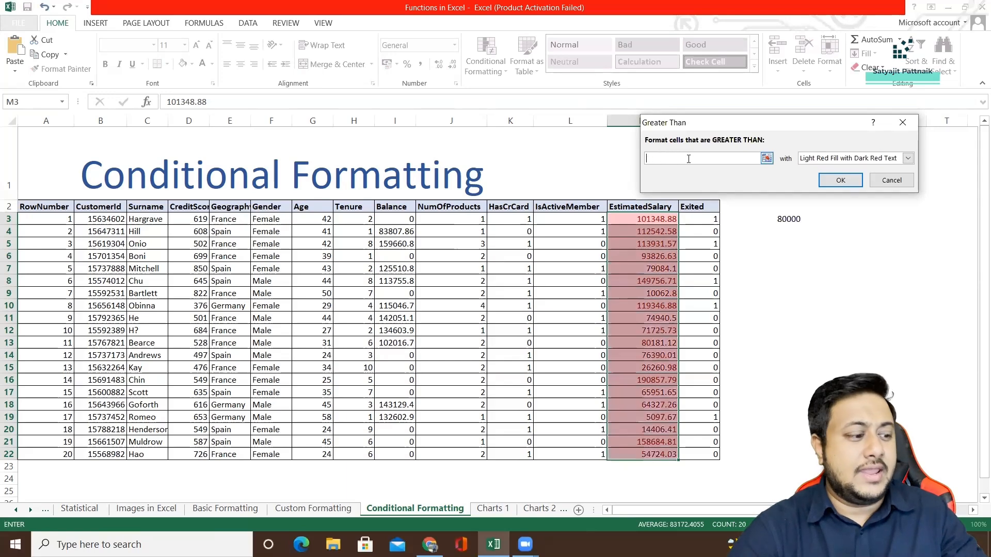
type("80000")
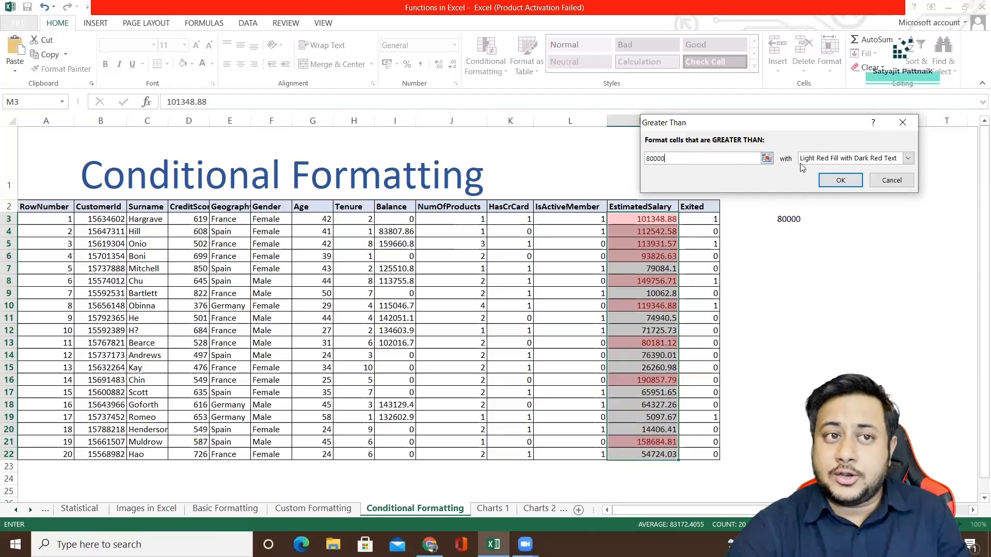
Choose Green Fill with Dark Green Text for the Greater Than rule and apply it.
left_click(821, 160)
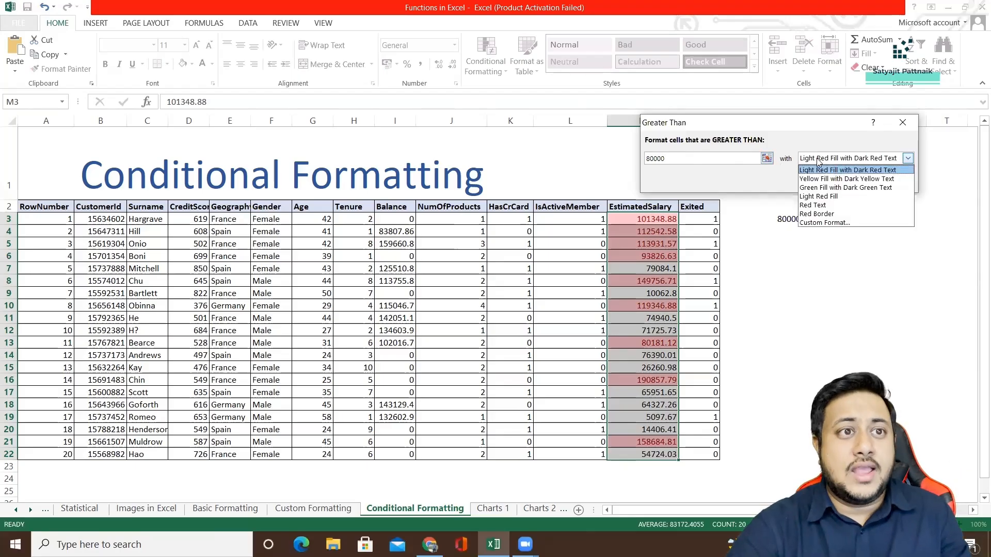
left_click(820, 189)
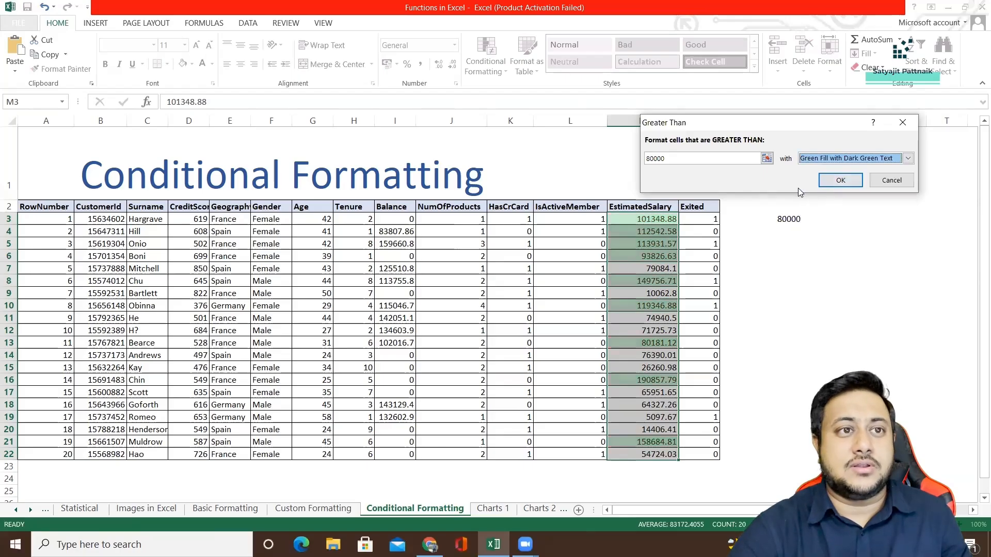
left_click(840, 180)
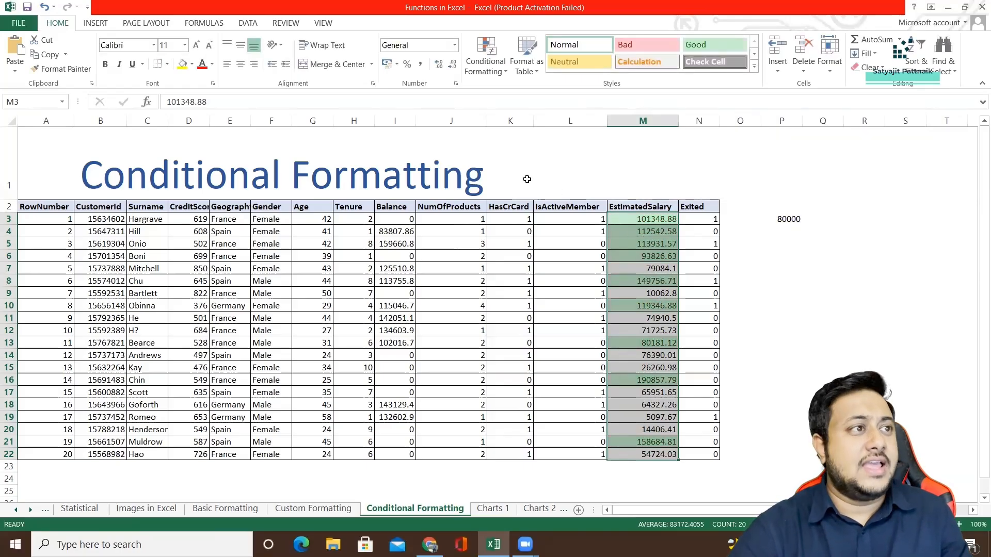
Set up a Less Than highlight rule on the same salary values with threshold 80000 and Light Red Fill with Dark Red Text.
left_click(491, 71)
mouse_move(527, 91)
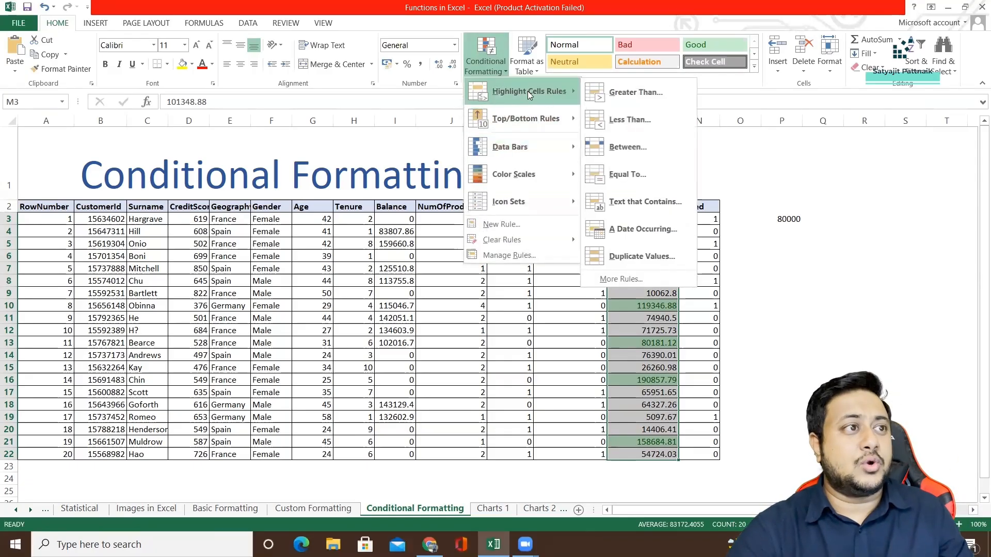
left_click(622, 120)
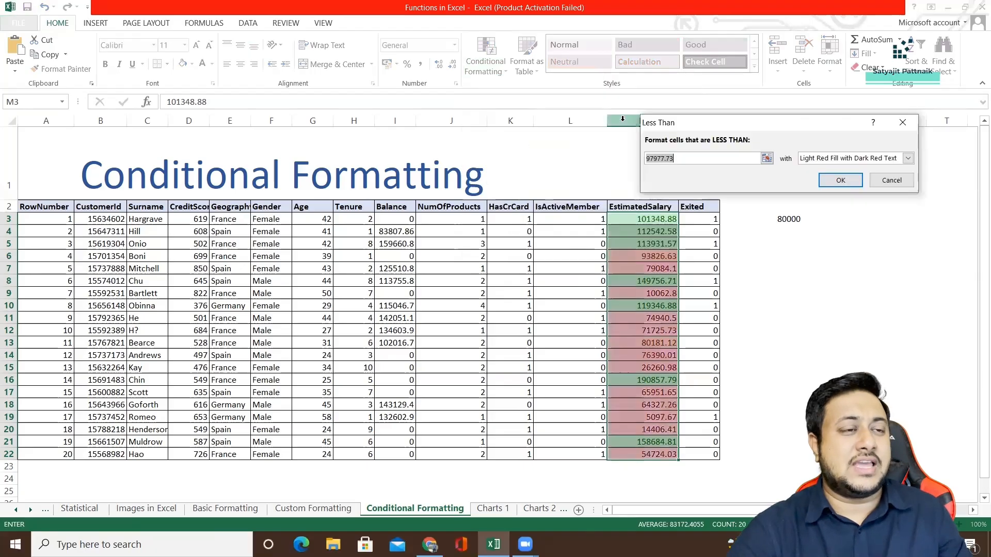
type("80000")
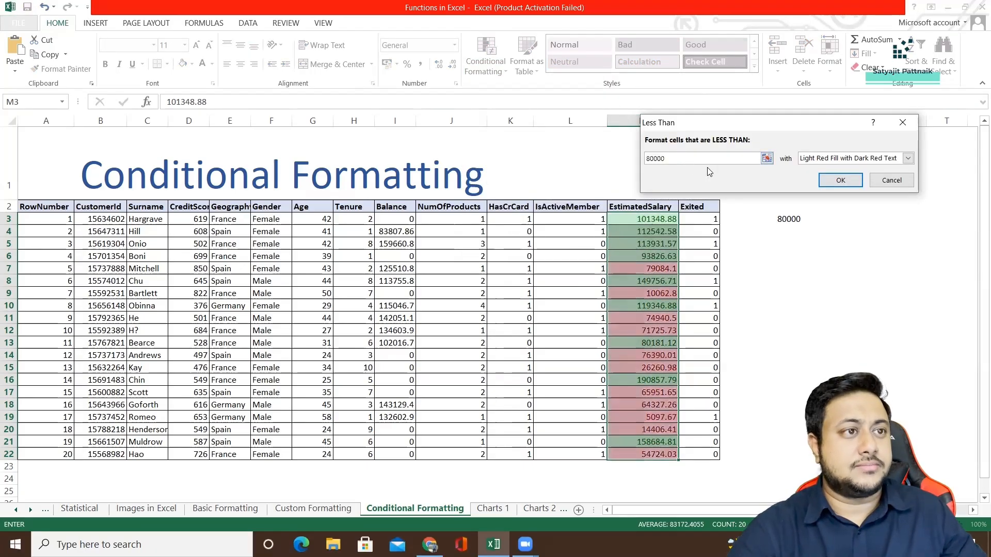
left_click(837, 158)
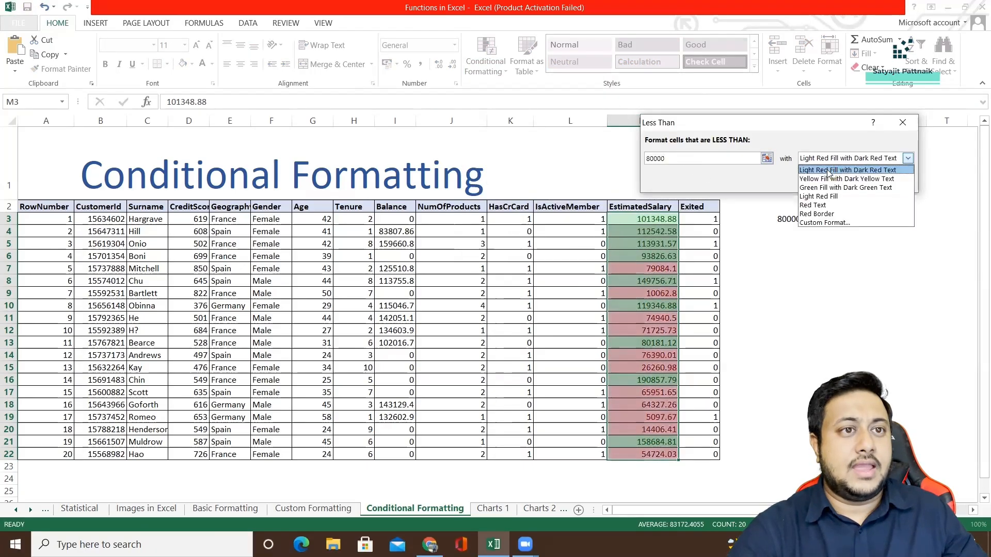
left_click(829, 170)
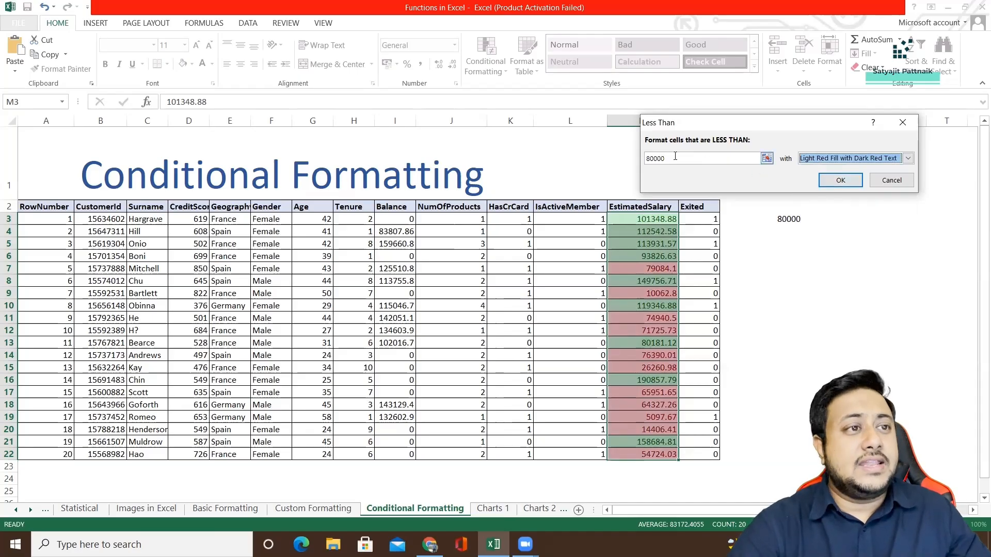
Replace the Less Than rule's fixed threshold with a reference to cell P3 and apply the rule.
left_click_drag(676, 157, 621, 157)
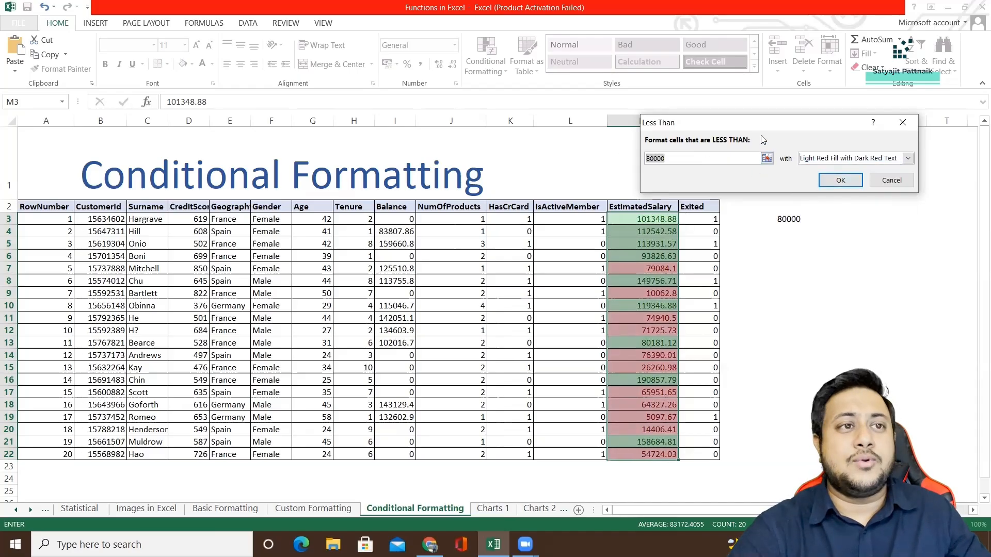
left_click(785, 221)
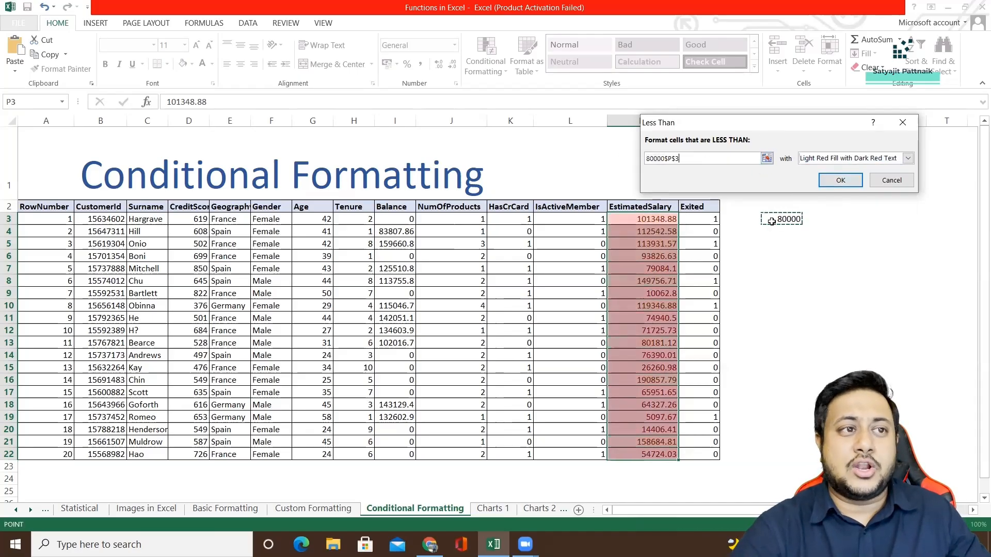
left_click(692, 160)
key("BackSpace")
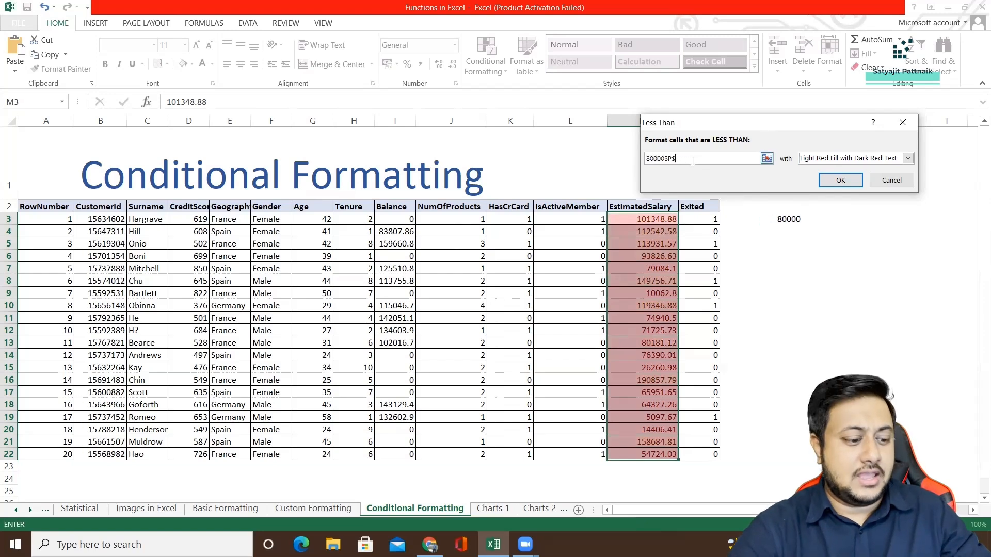
key("BackSpace")
key("BackSpace")
key("BackSpace")
key("BackSpace")
key("BackSpace")
key("BackSpace")
key("BackSpace")
key("BackSpace")
left_click(781, 221)
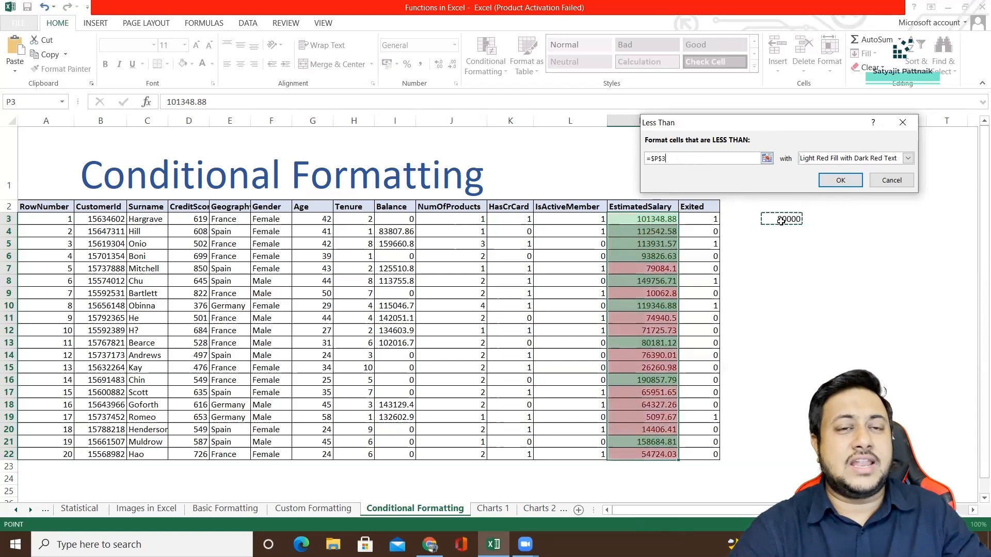
left_click(841, 180)
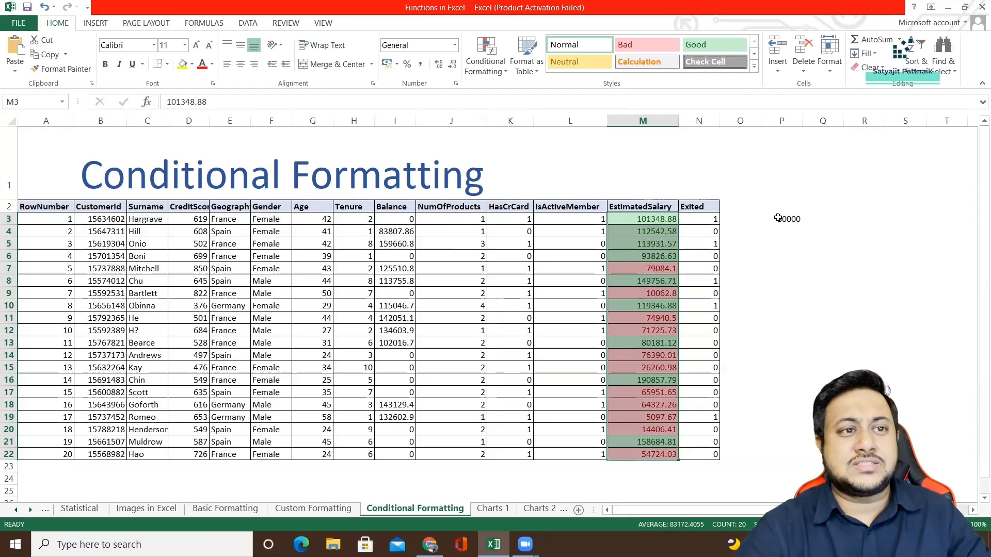
Edit the existing greater-than rule for M3:M22 so it compares against =$P$3, and apply the change.
left_click(503, 76)
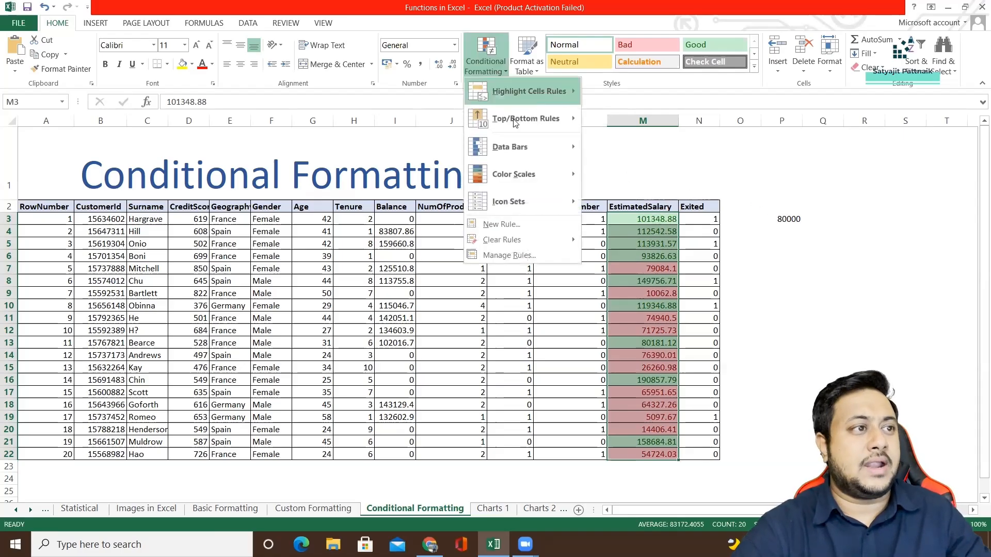
left_click(542, 253)
double_click(651, 156)
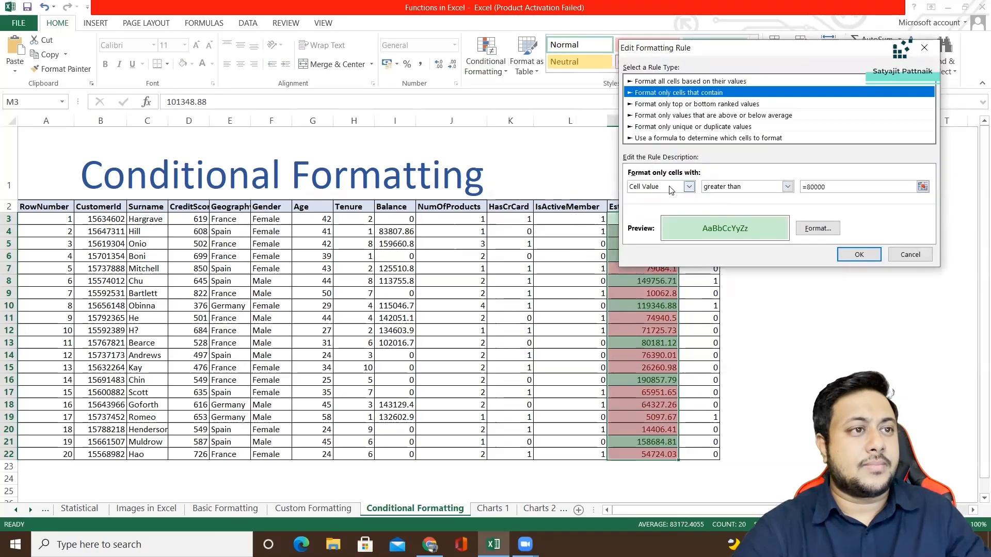
left_click(821, 187)
key("BackSpace")
key("BackSpace")
key("BackSpace")
key("BackSpace")
key("BackSpace")
key("BackSpace")
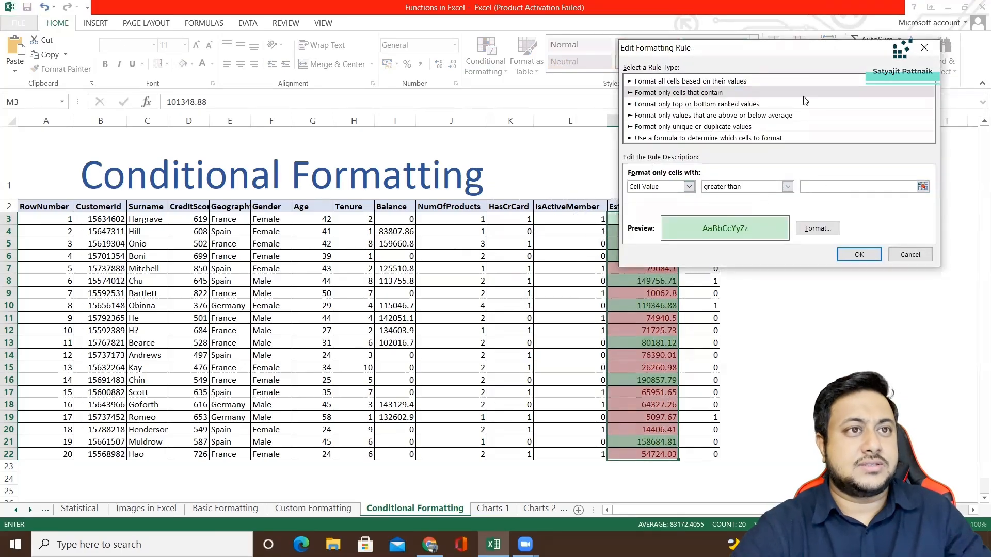
left_click_drag(817, 49, 672, 45)
left_click(798, 218)
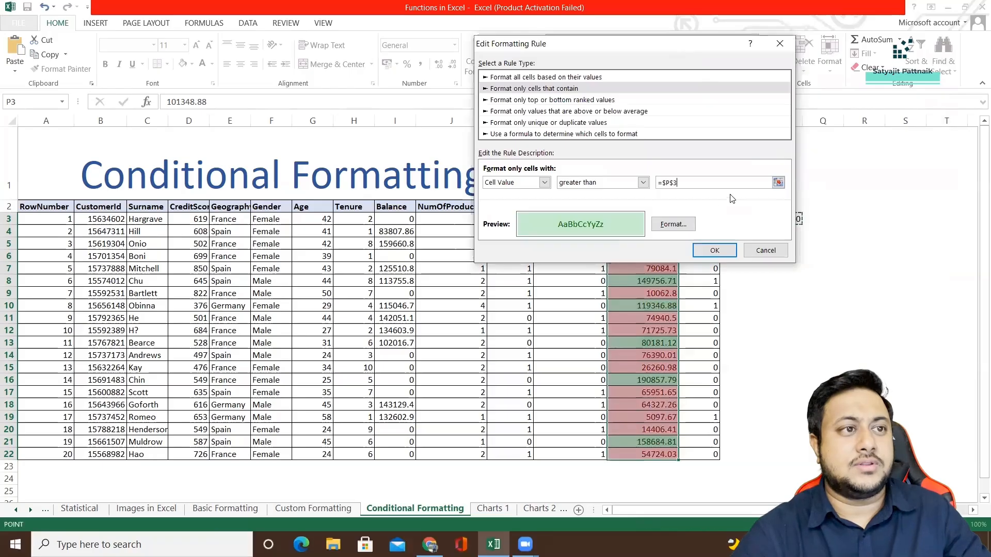
left_click(713, 251)
left_click(937, 234)
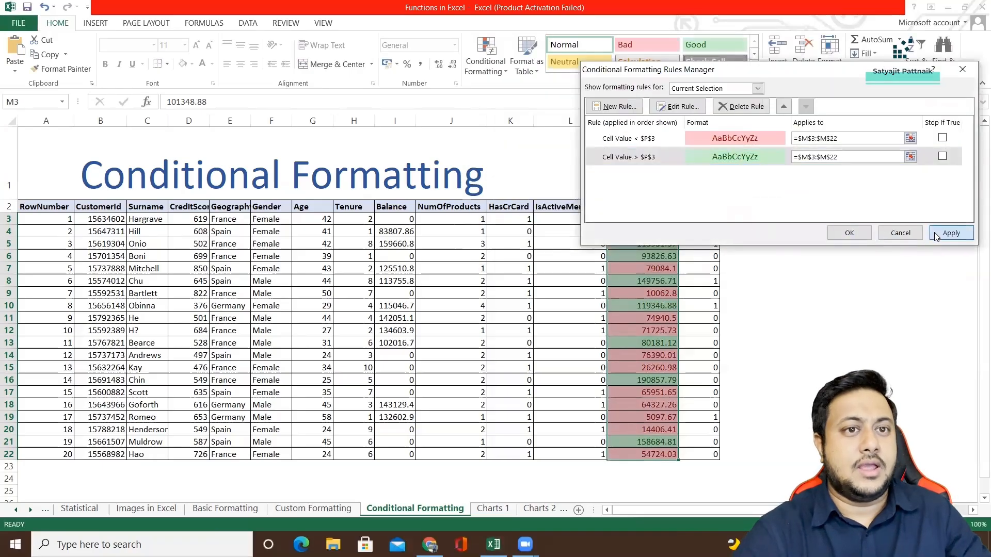
left_click(849, 235)
Test the linked rules by setting the threshold in cell P3 to 60000 and to 90000.
left_click(781, 222)
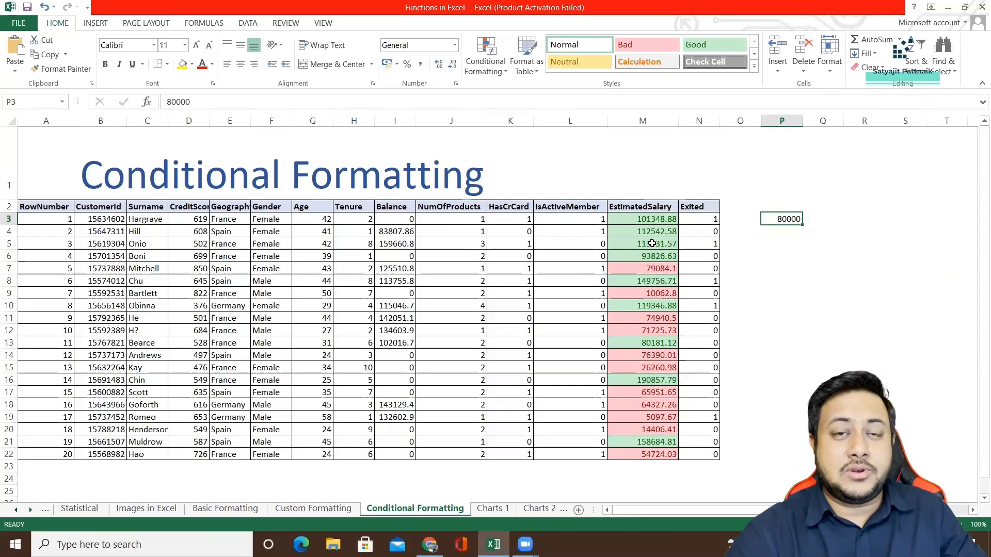
type("6000")
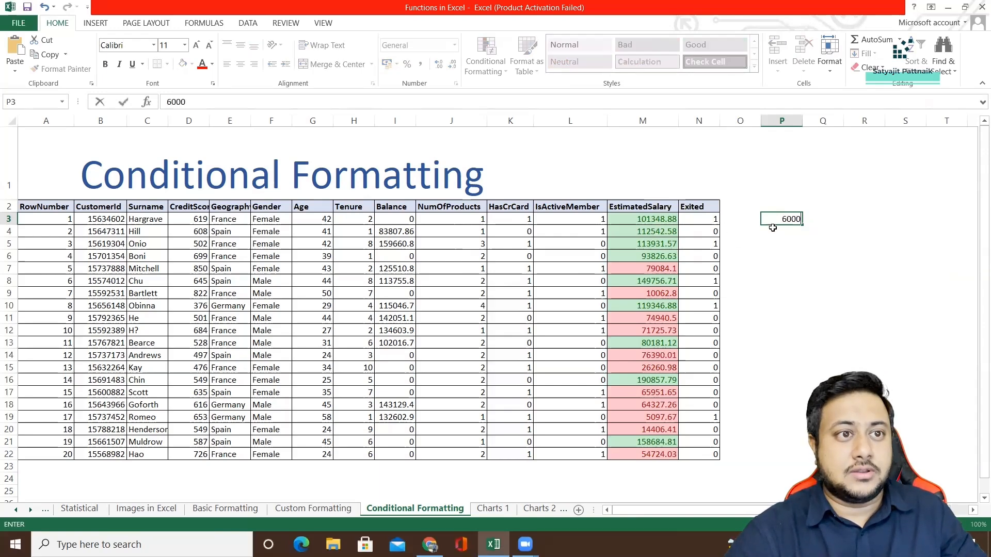
key("Return")
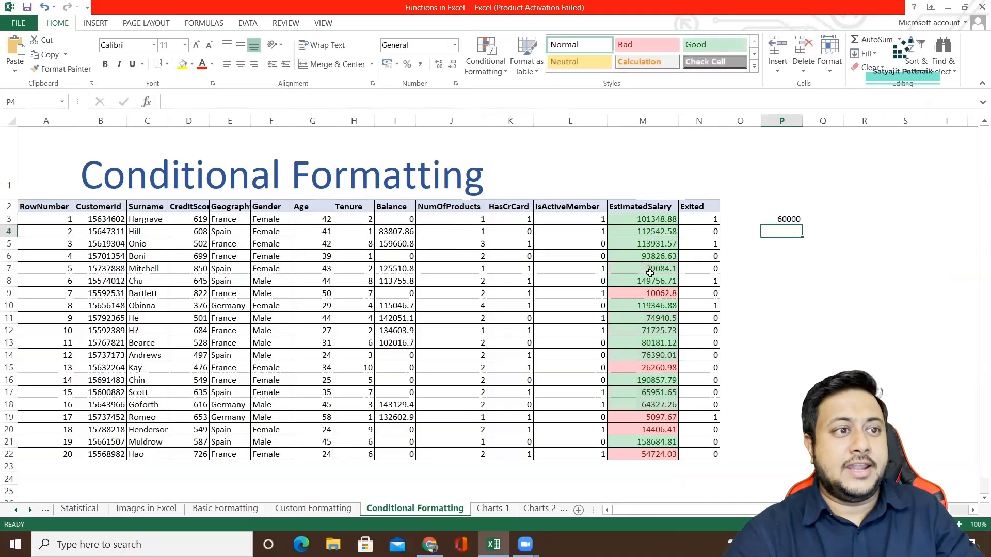
left_click(782, 218)
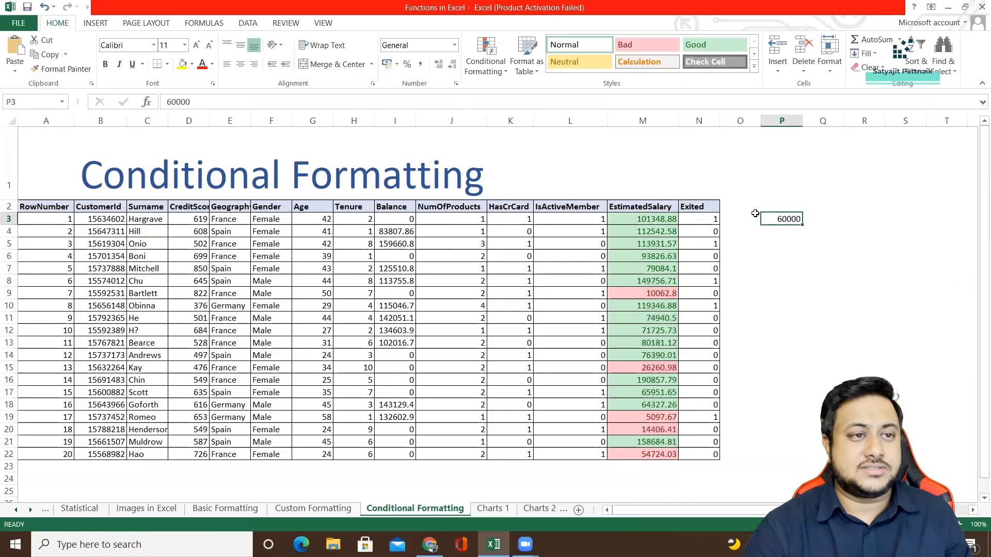
type("900")
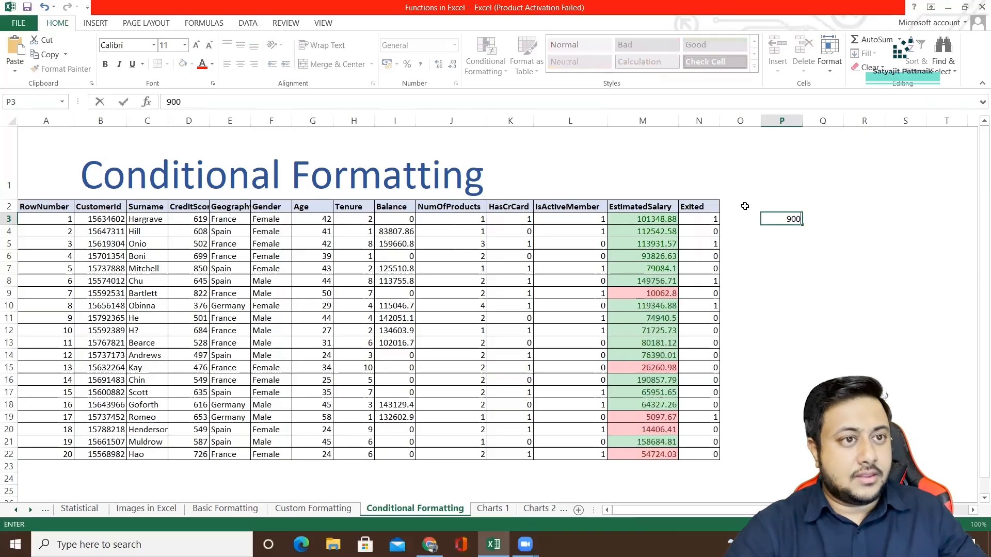
type("00")
key("Return")
Replace the threshold in cell P3 with the formula =AVERAGE(M3:M22).
double_click(767, 220)
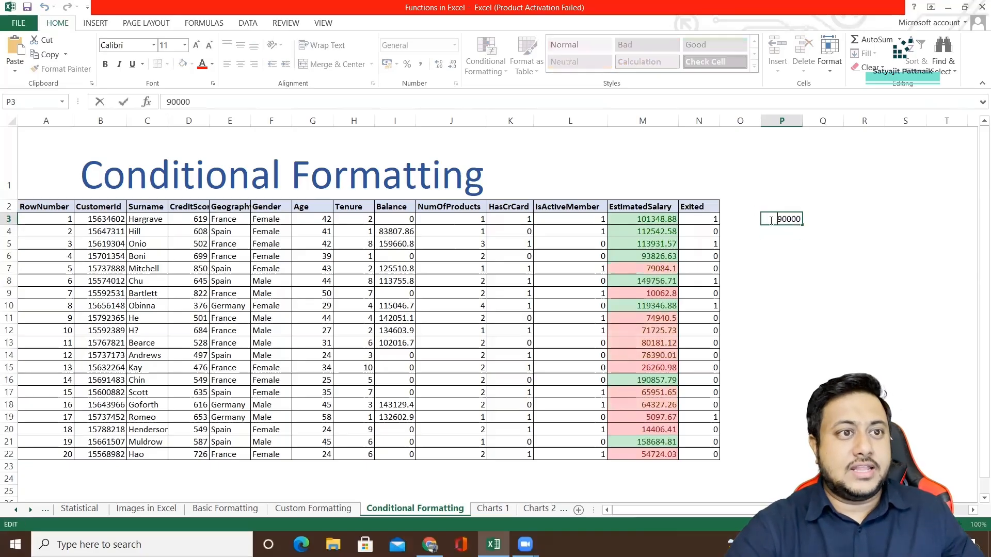
double_click(769, 220)
type("=")
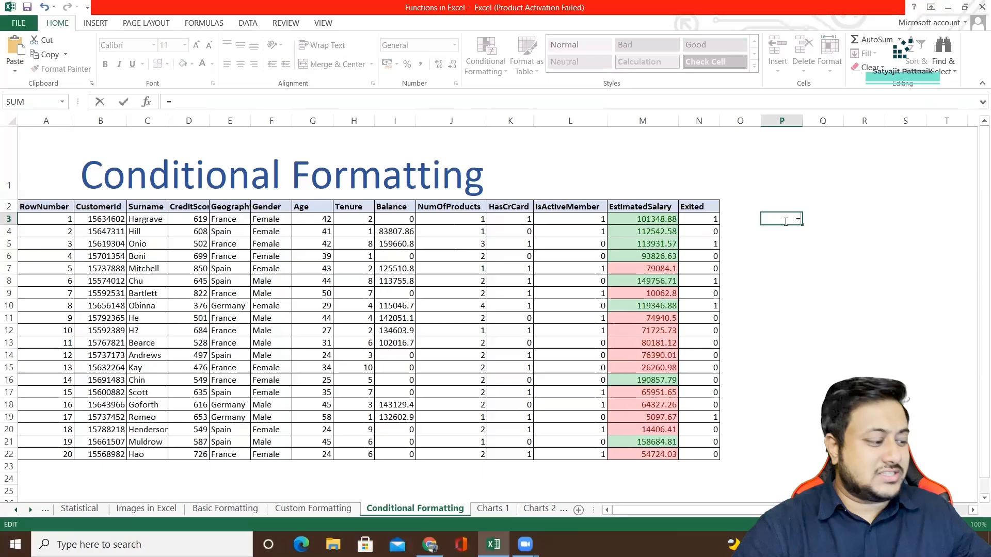
type("AVER")
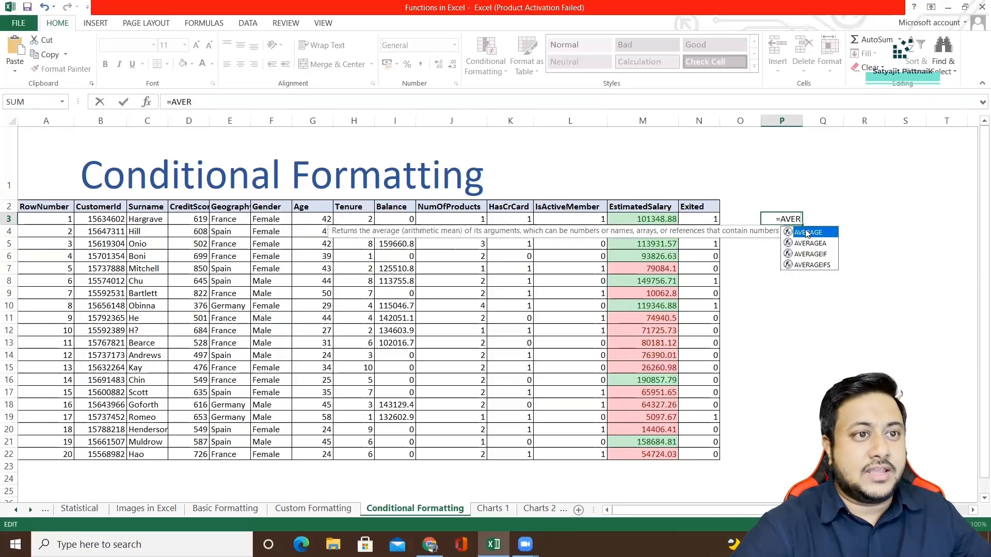
double_click(808, 234)
left_click_drag(645, 231, 645, 454)
left_click(643, 219)
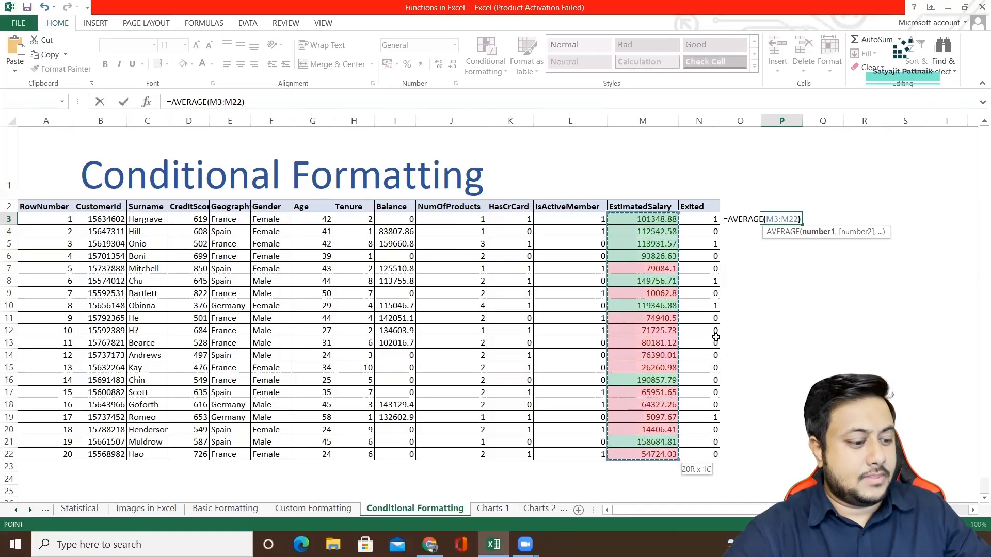
key("Return")
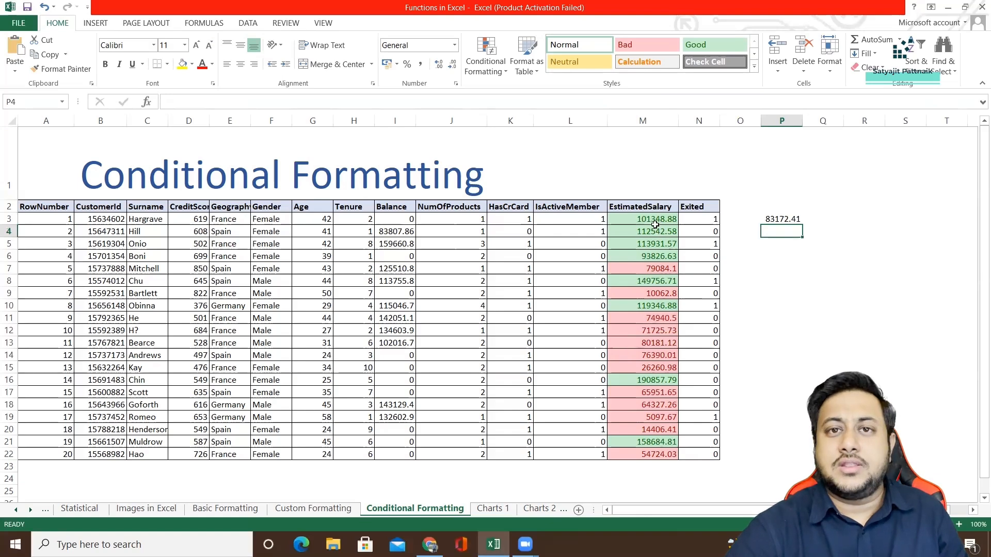
Examine the Top/Bottom Rules, Data Bars, Color Scales and Icon Sets options for the salary values in M3:M22.
left_click(652, 270)
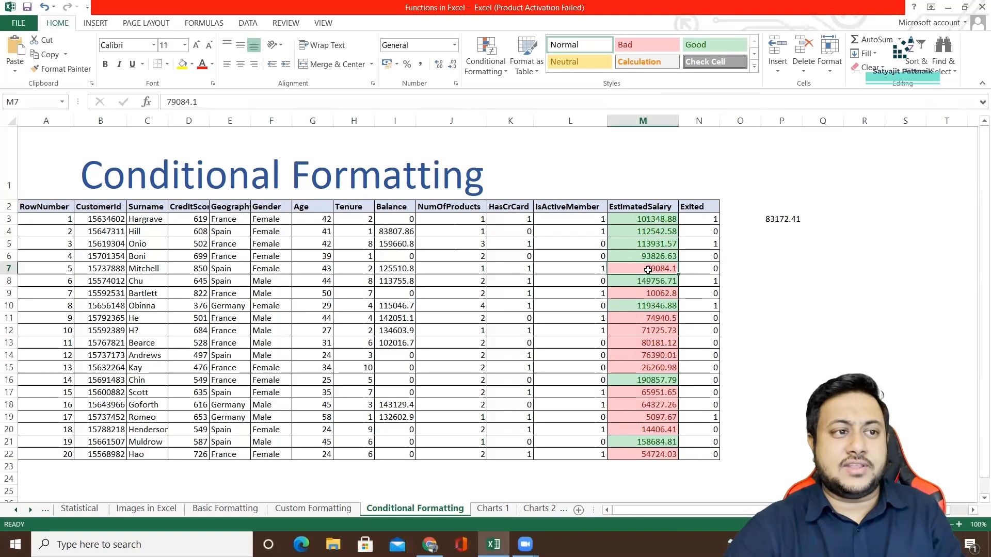
left_click(657, 222)
left_click(644, 458, "shift")
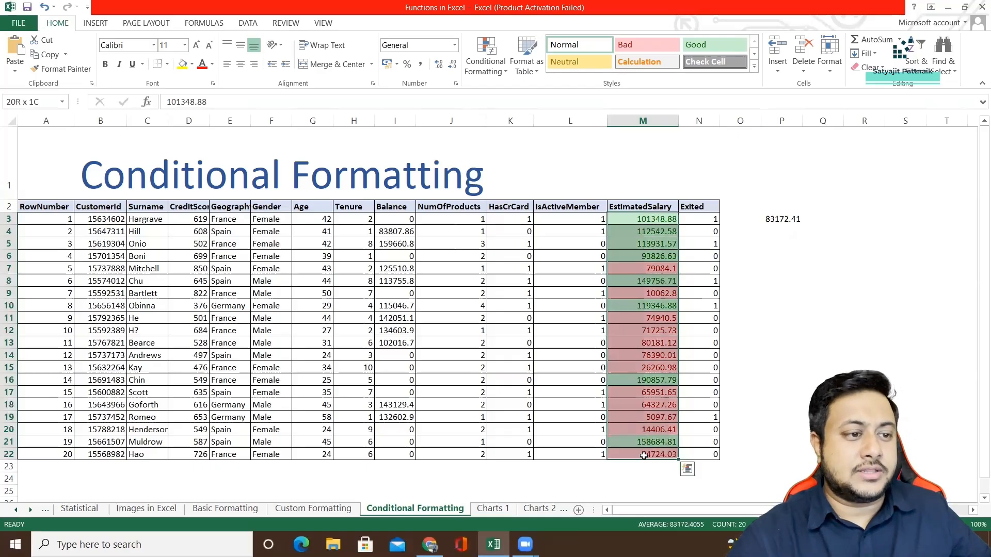
left_click(500, 77)
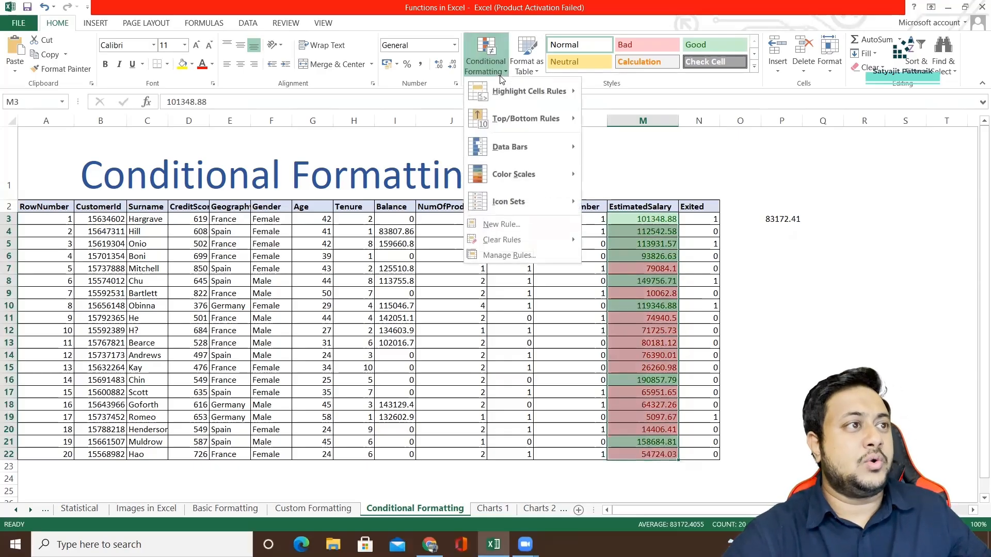
mouse_move(512, 99)
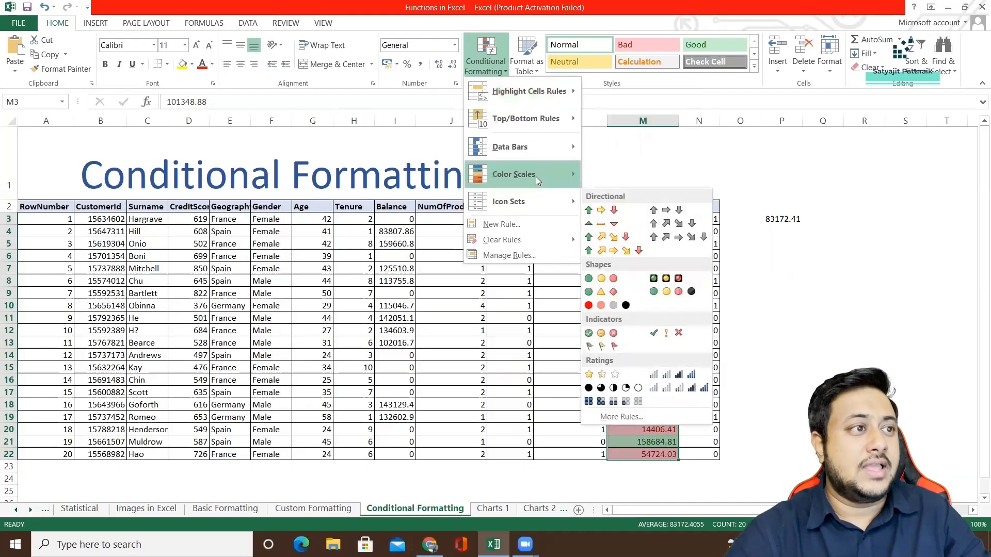
mouse_move(536, 177)
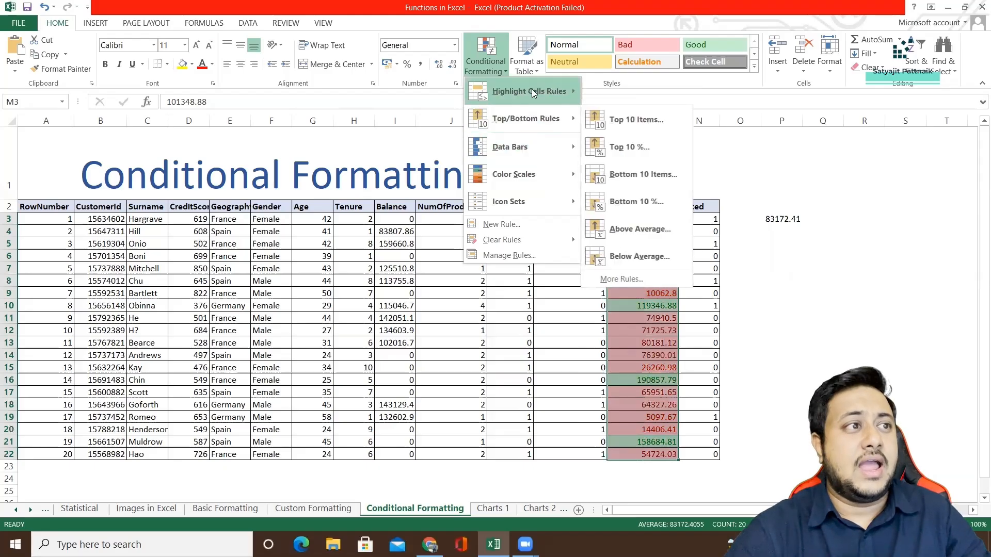
mouse_move(517, 144)
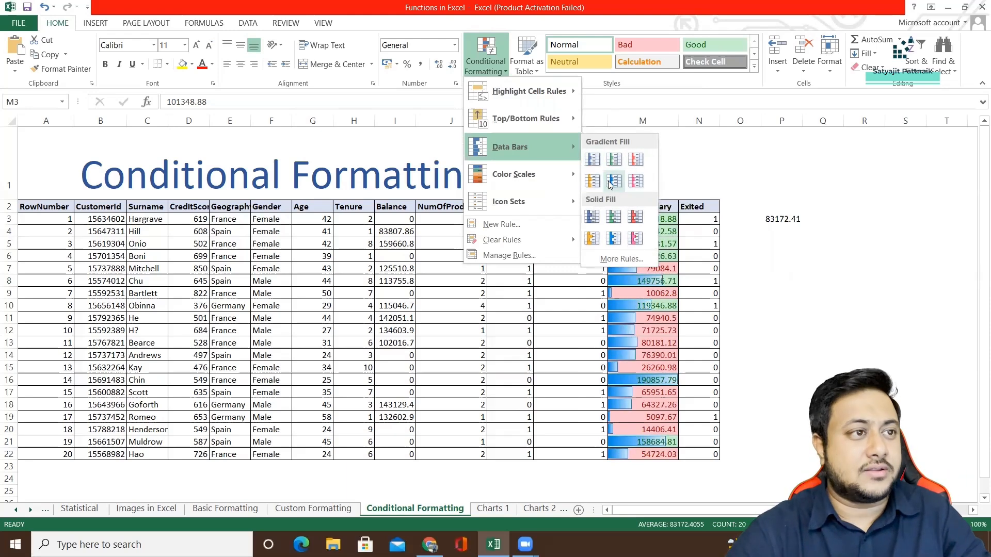
left_click(671, 175)
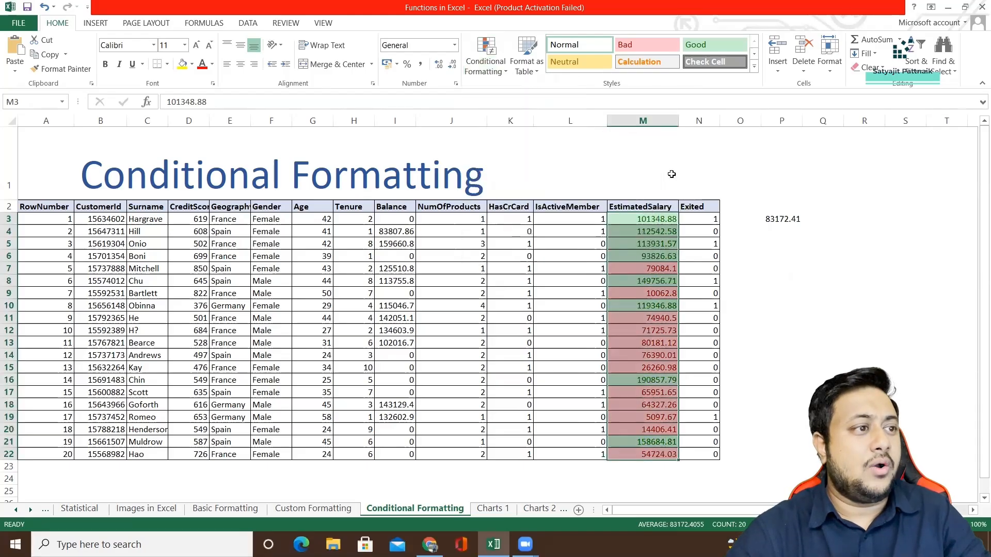
Start a new conditional formatting rule for the Balance range I2:I22 that formats the top 5 ranked values.
left_click(393, 207)
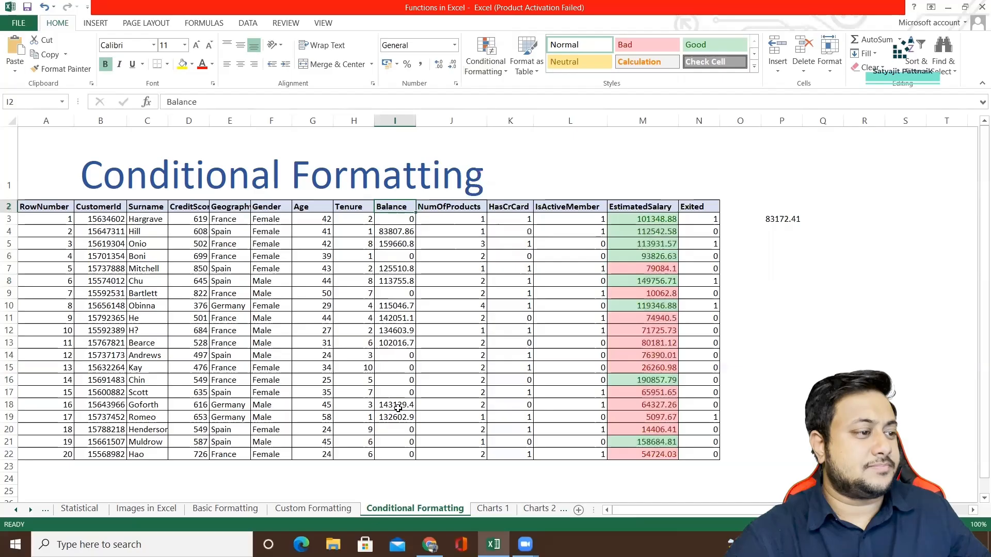
left_click(395, 455, "shift")
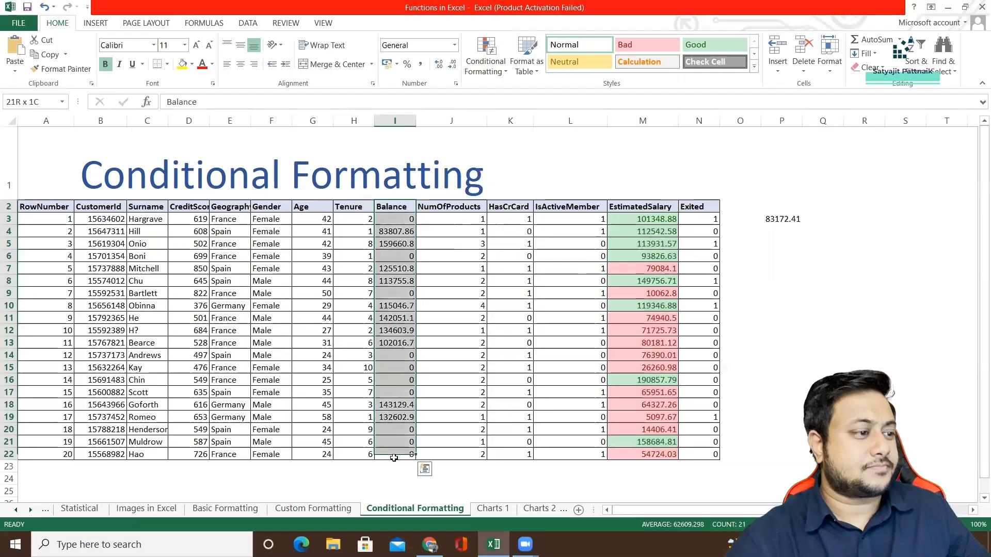
left_click(499, 75)
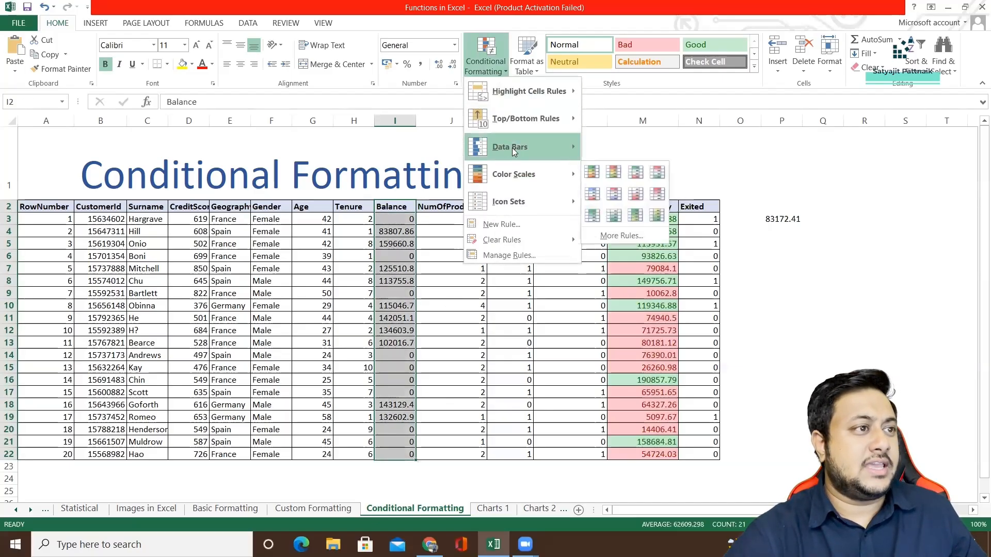
mouse_move(519, 122)
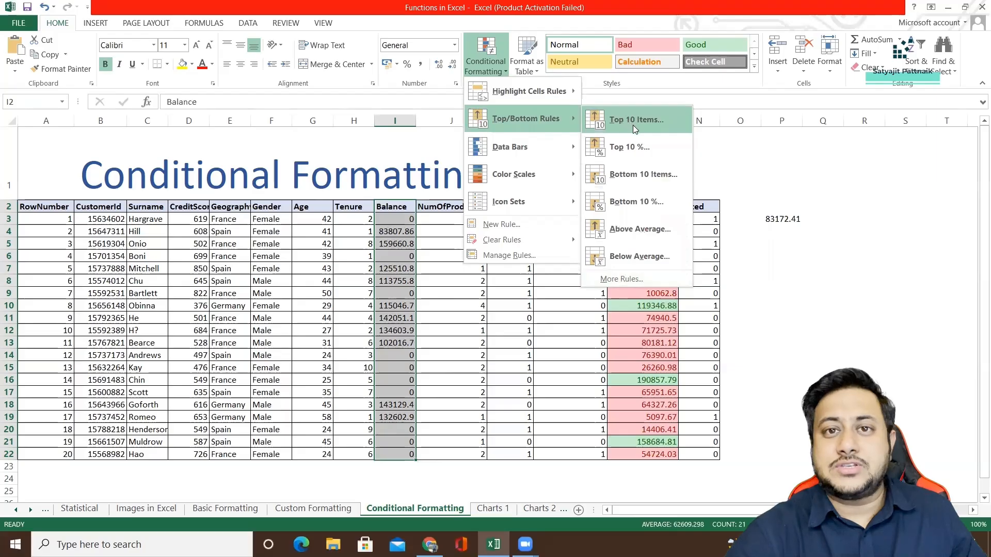
left_click(633, 278)
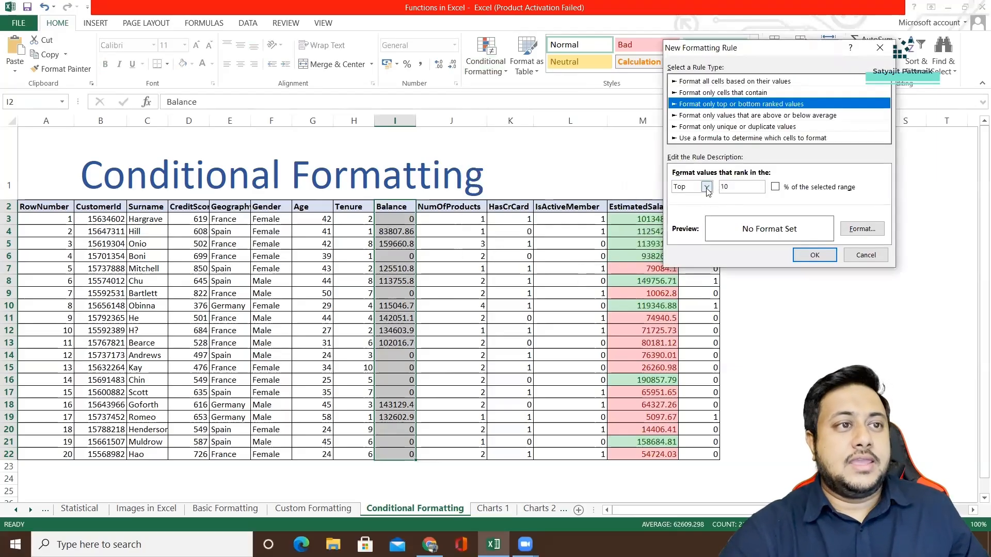
key("Tab")
key("Tab")
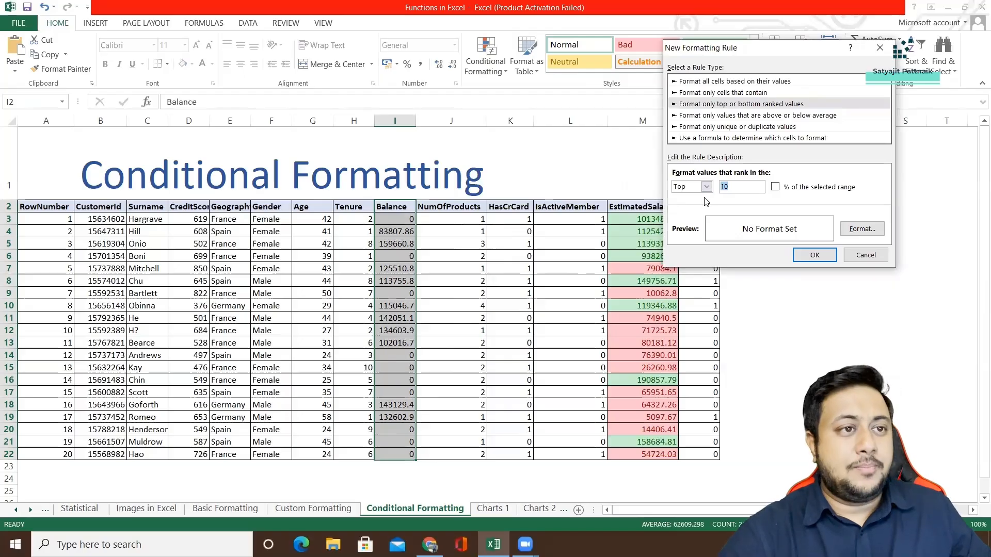
type("5")
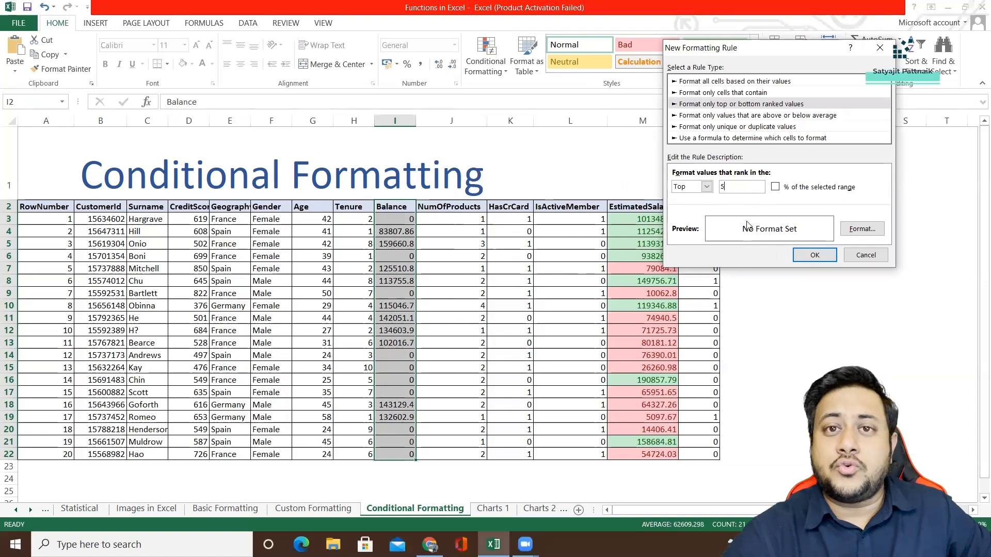
Give the top 5 rule a light blue fill and apply it to the Balance range.
left_click(855, 231)
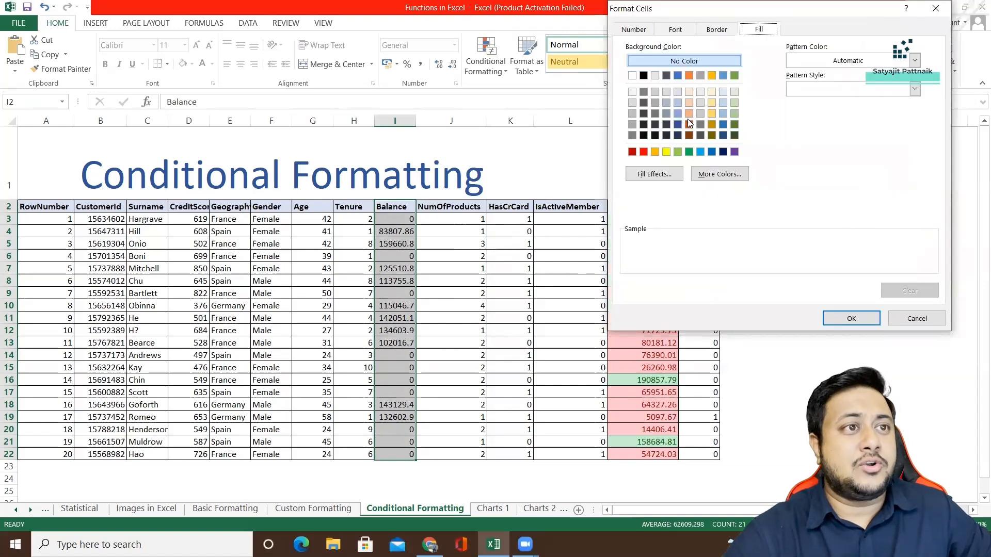
left_click(723, 112)
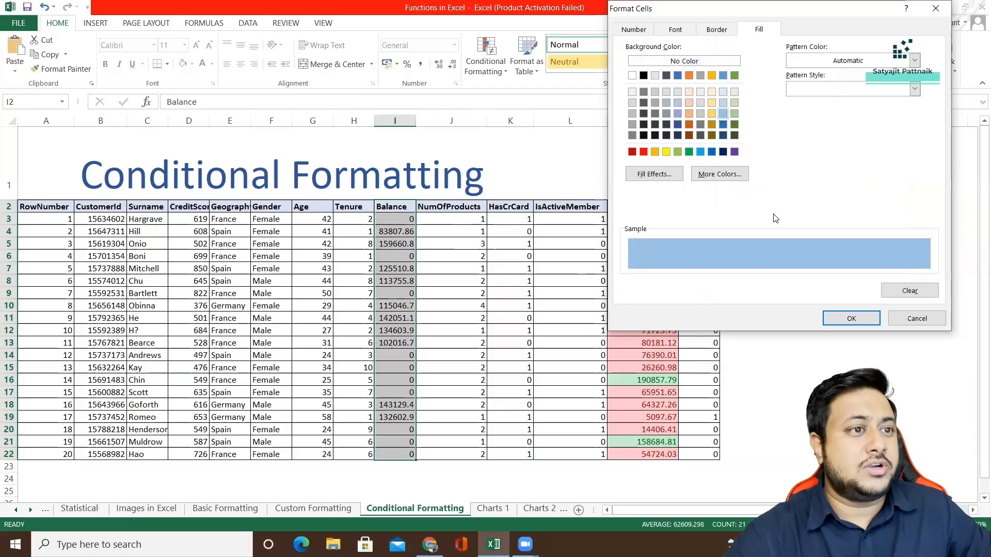
left_click(852, 318)
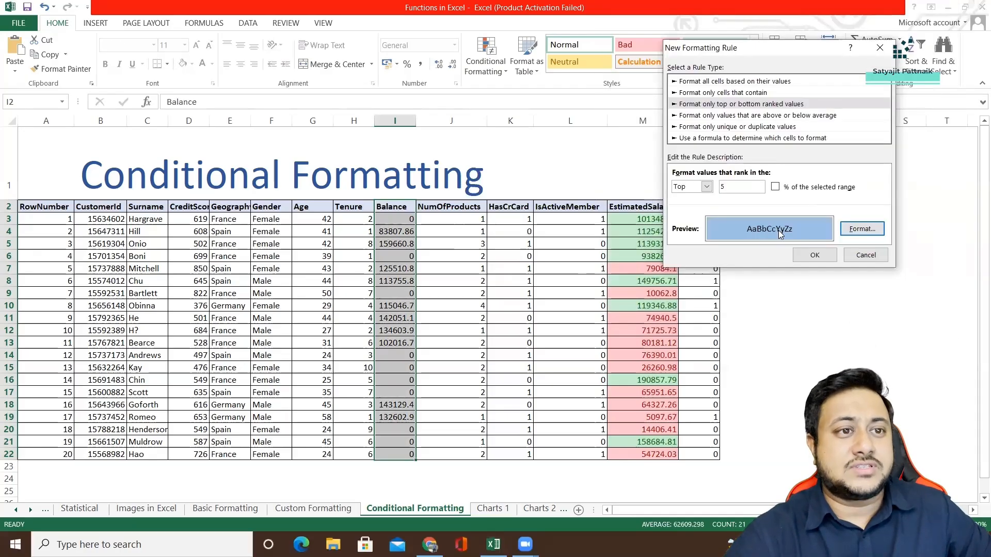
left_click(819, 256)
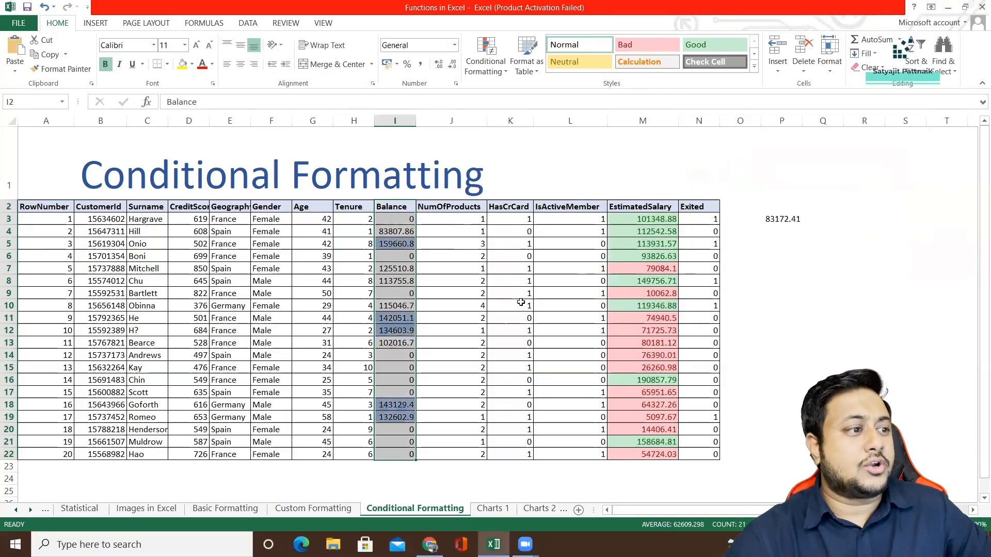
Examine the highlighted Balance cells and the surnames of the customers they belong to.
left_click(395, 243)
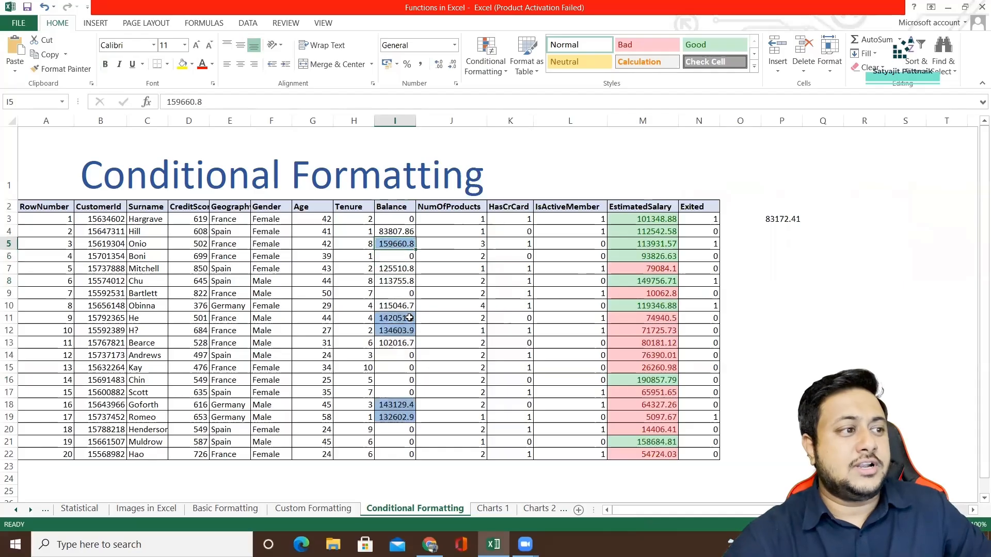
left_click_drag(403, 318, 416, 335)
left_click_drag(403, 405, 408, 418)
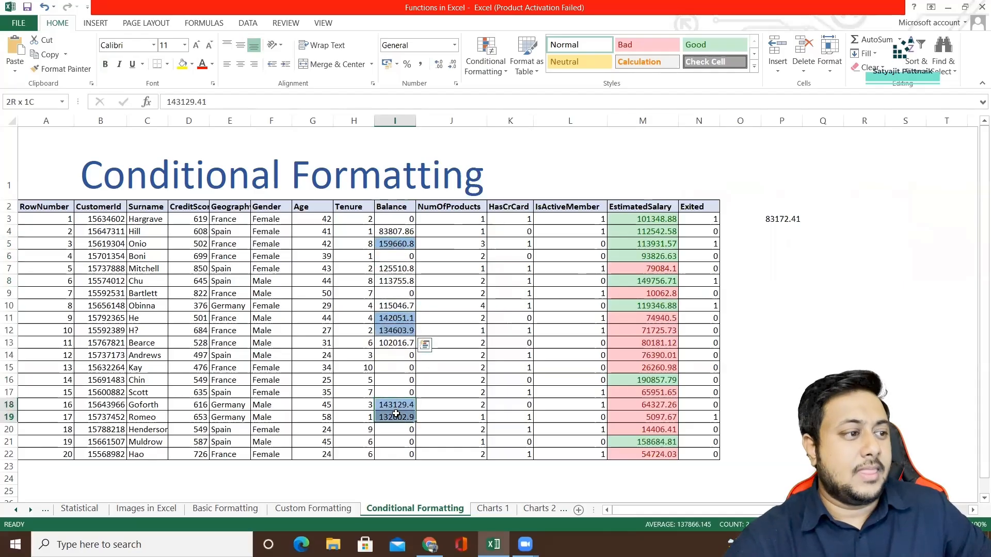
left_click(135, 244)
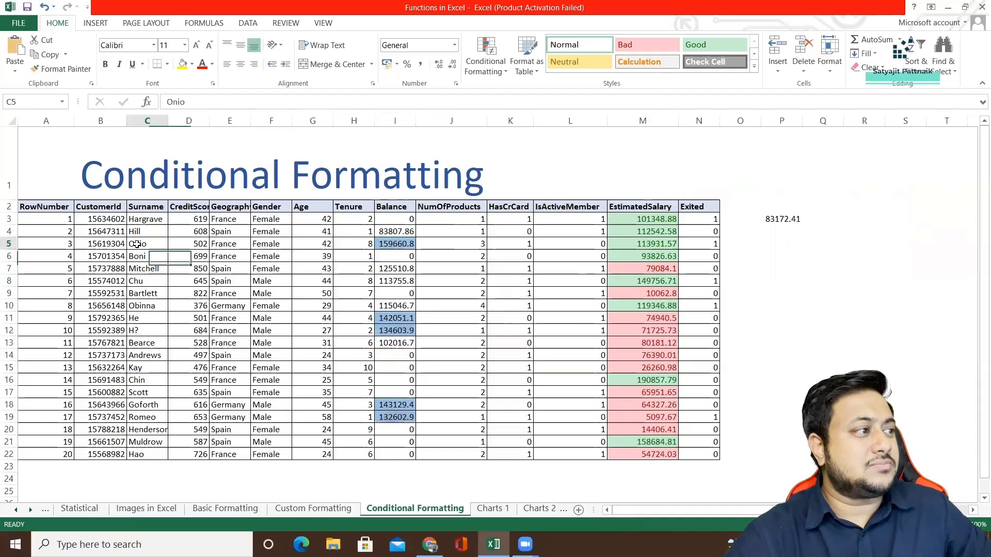
left_click(149, 308)
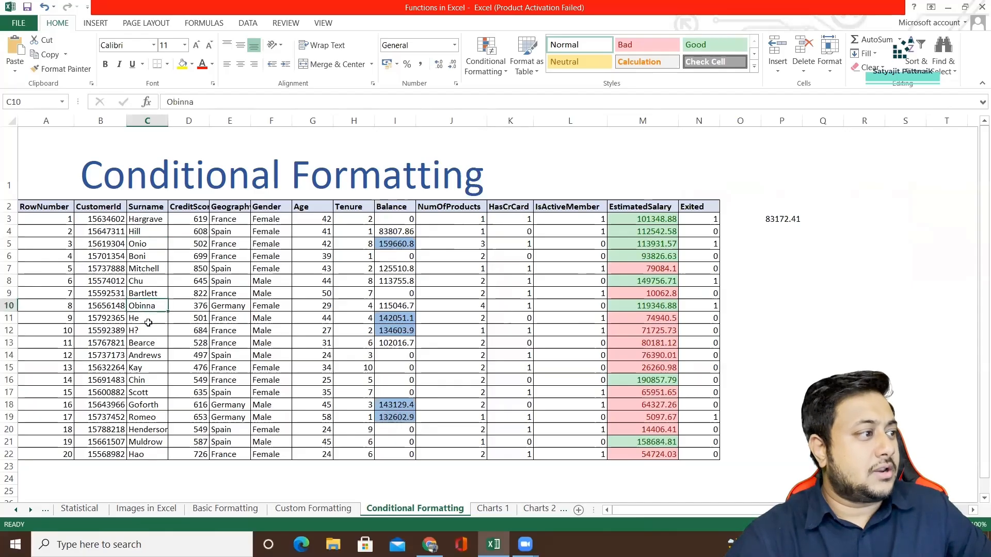
left_click(148, 319)
left_click(142, 332)
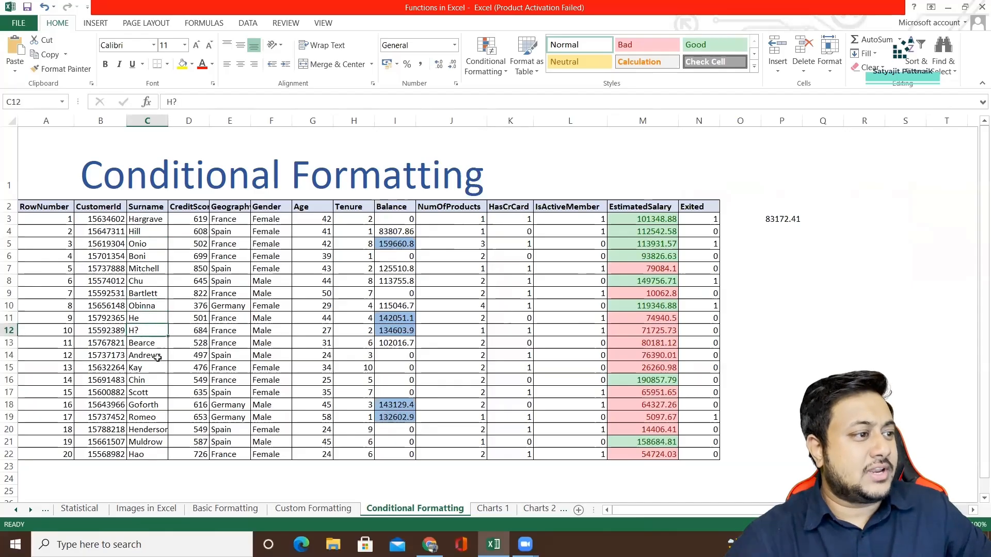
left_click(146, 405)
left_click(146, 419)
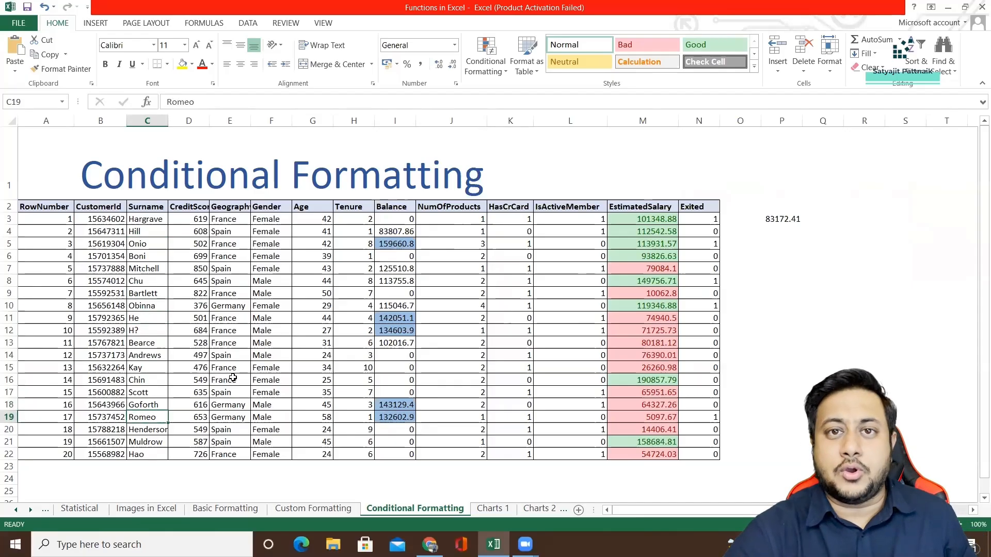
left_click(401, 221)
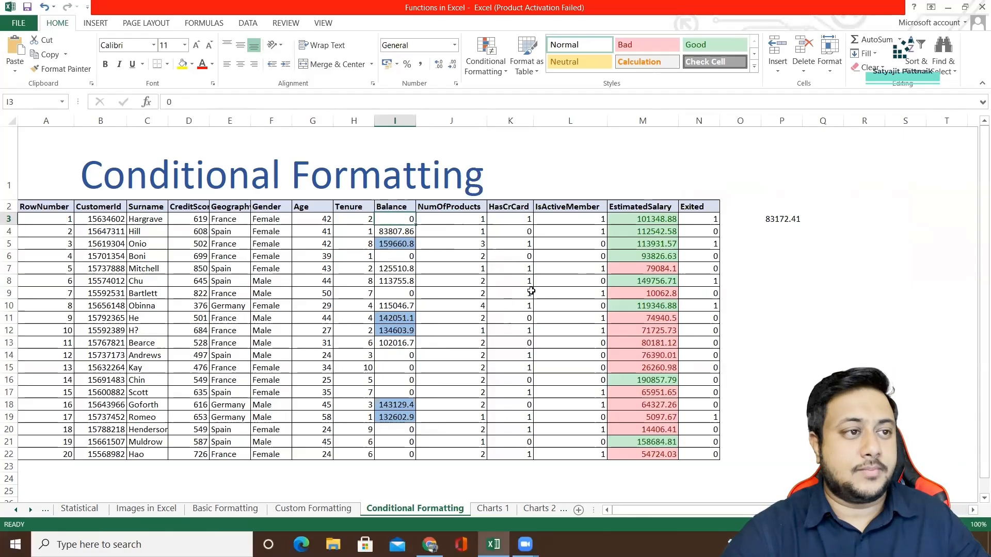
Delete both threshold rules from the EstimatedSalary column in the Conditional Formatting Rules Manager and apply the change.
left_click(645, 230)
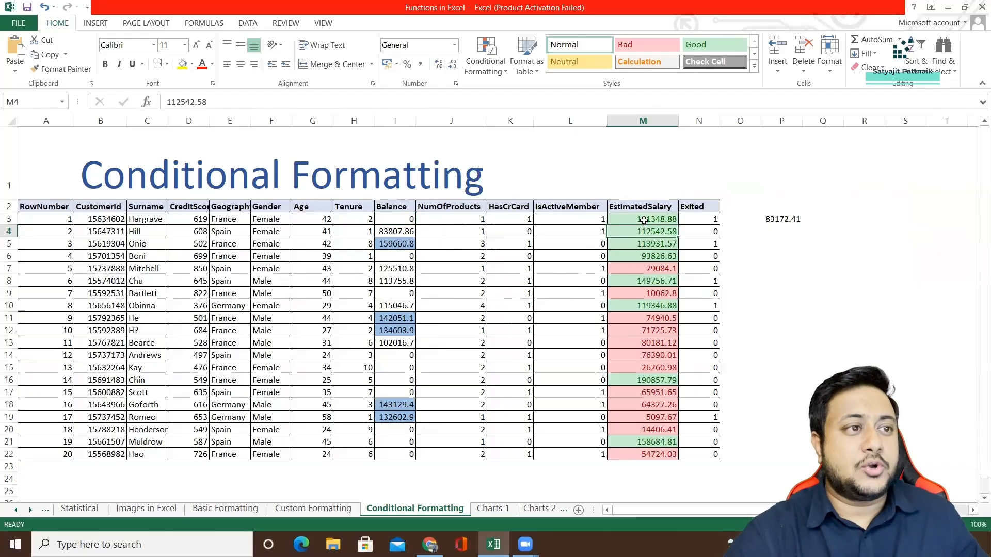
left_click(642, 207)
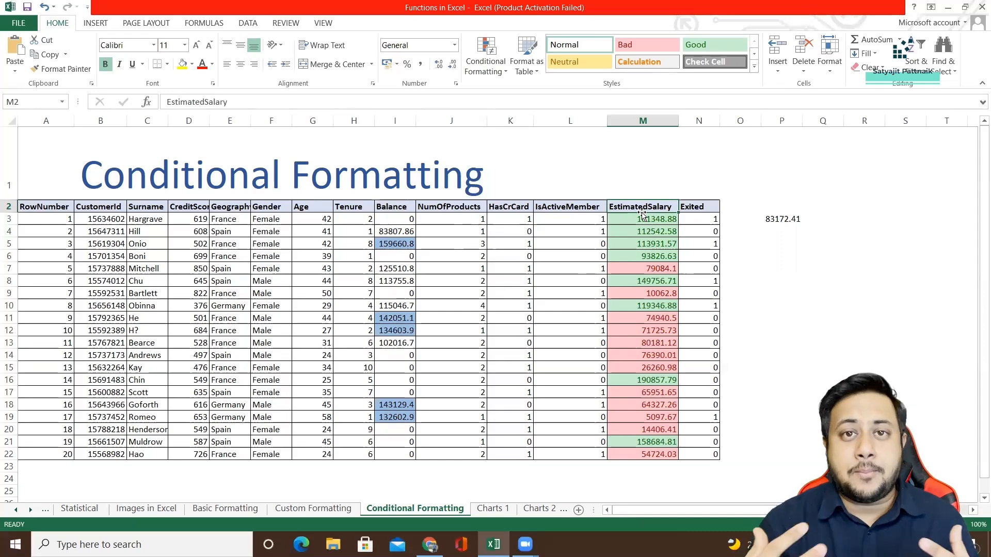
left_click(642, 120)
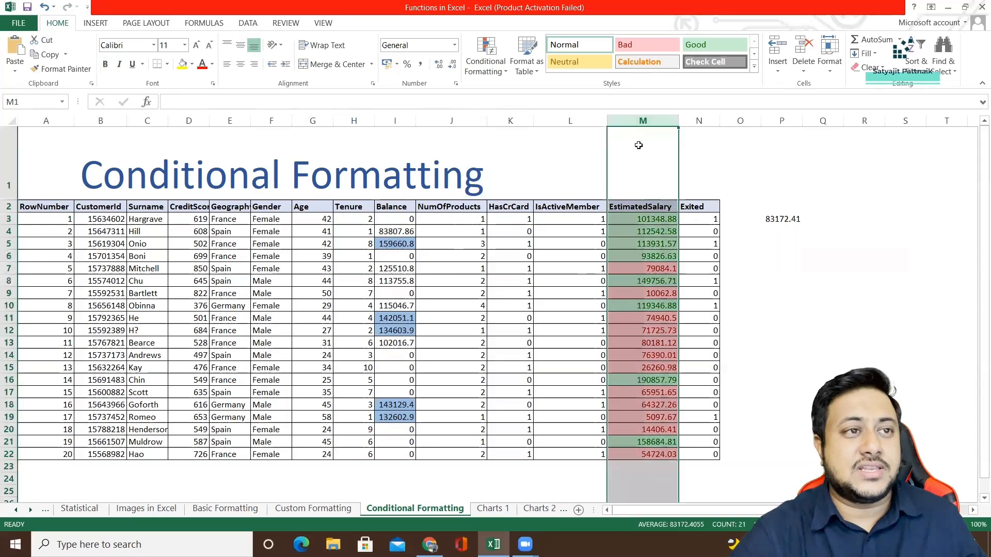
left_click(480, 68)
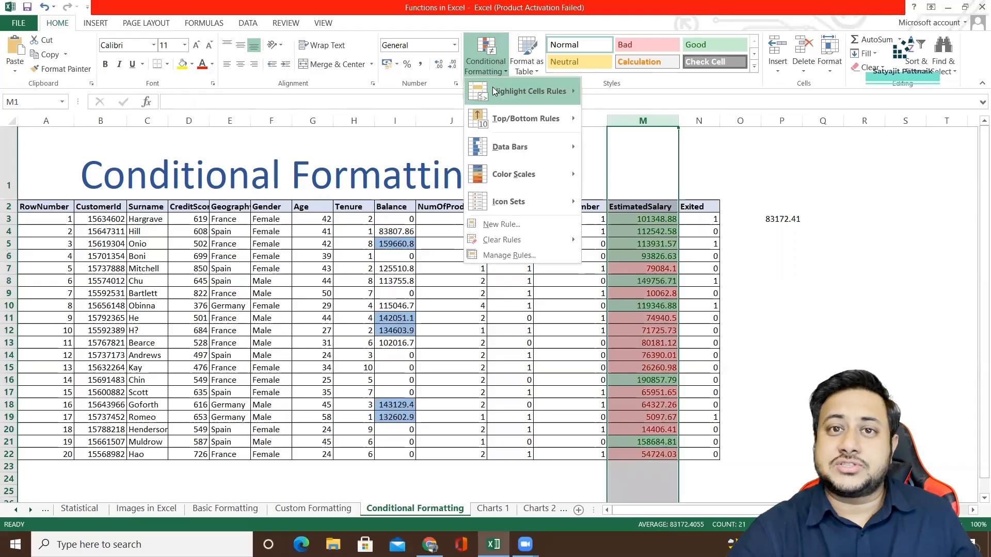
left_click(519, 256)
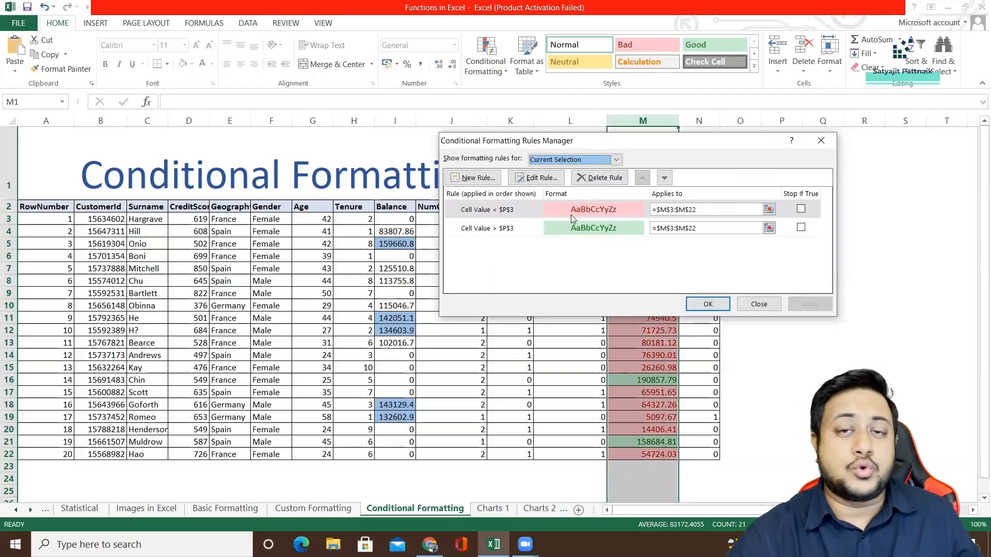
left_click(538, 180)
left_click(766, 130)
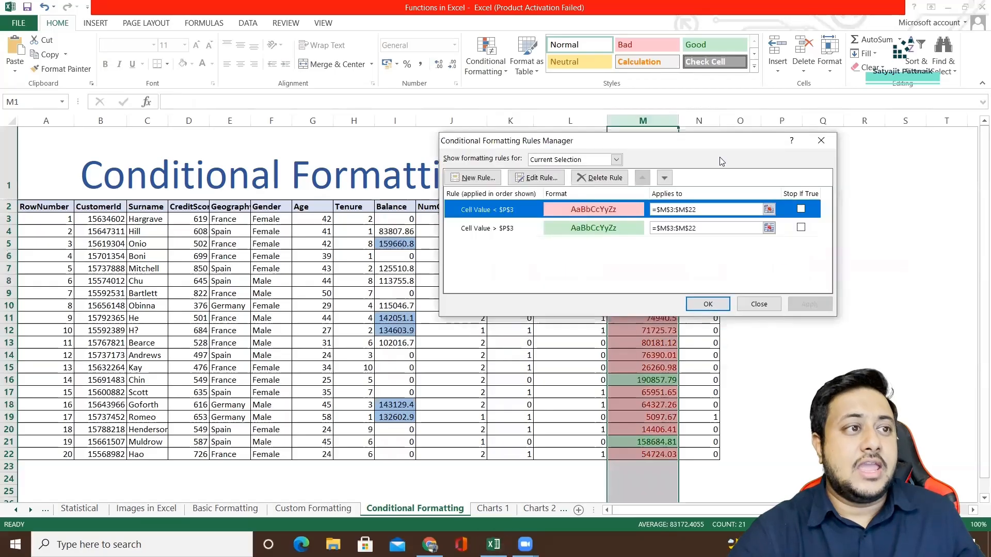
left_click(599, 179)
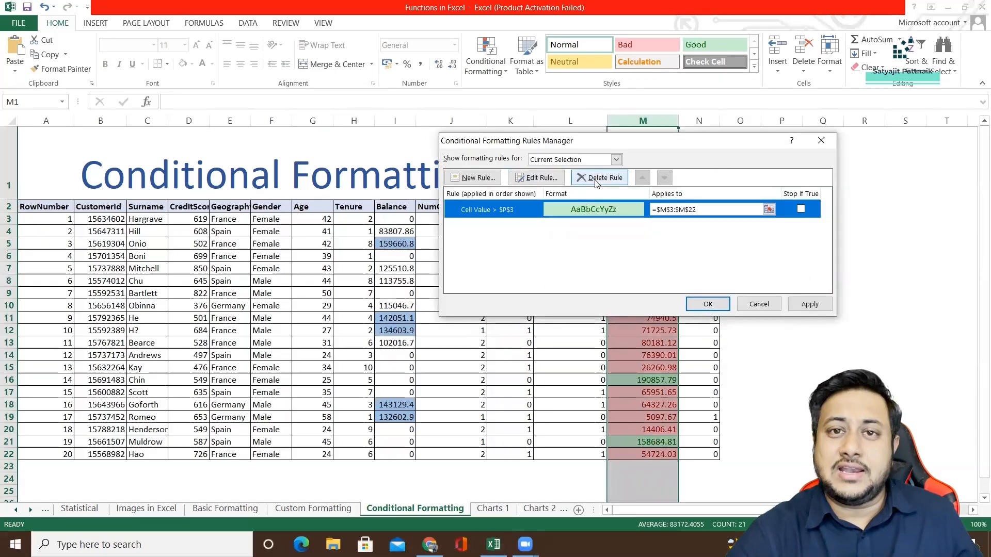
left_click(599, 178)
left_click_drag(662, 144, 320, 149)
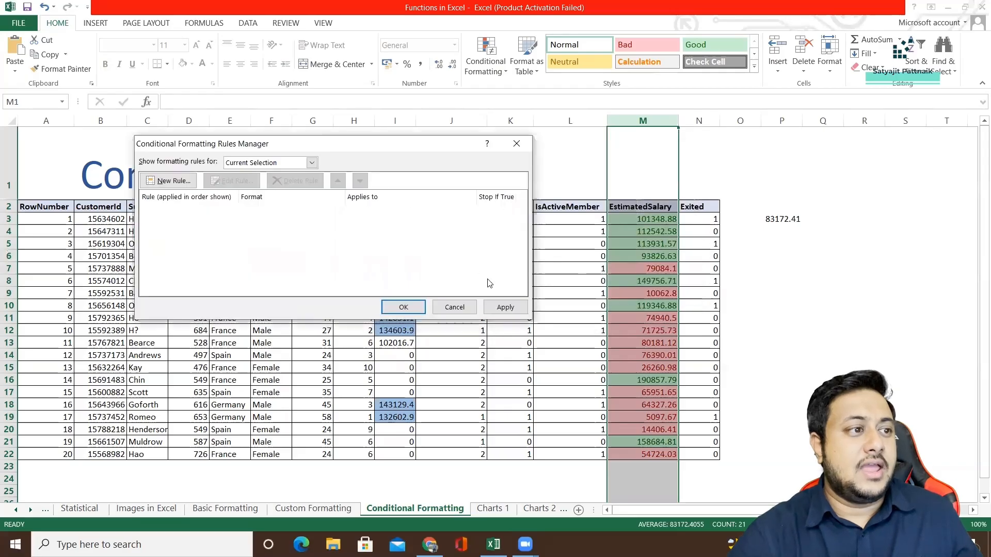
left_click(494, 308)
left_click(403, 308)
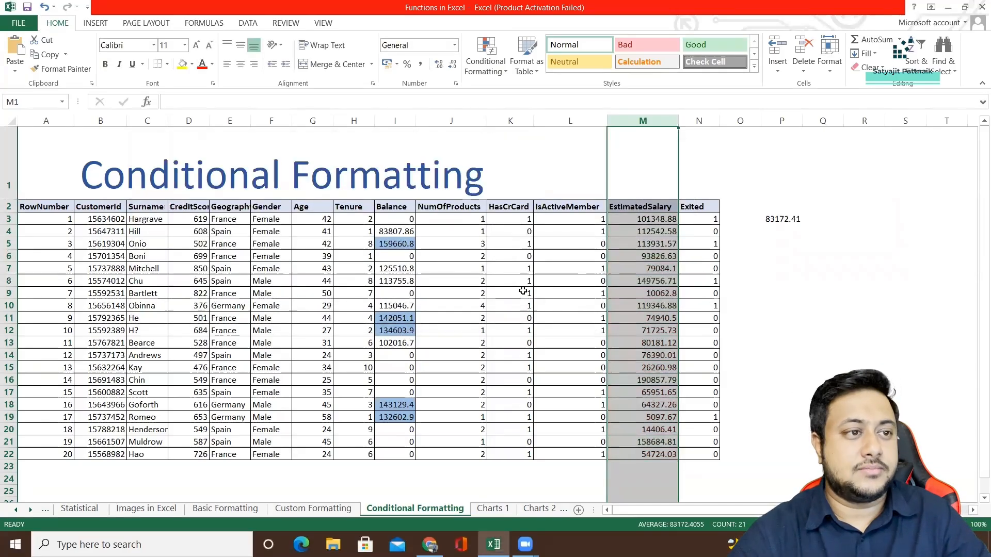
Apply the directional icon set with coloured green, yellow and red arrows to the salary values in M3:M22.
left_click(567, 279)
left_click(643, 222)
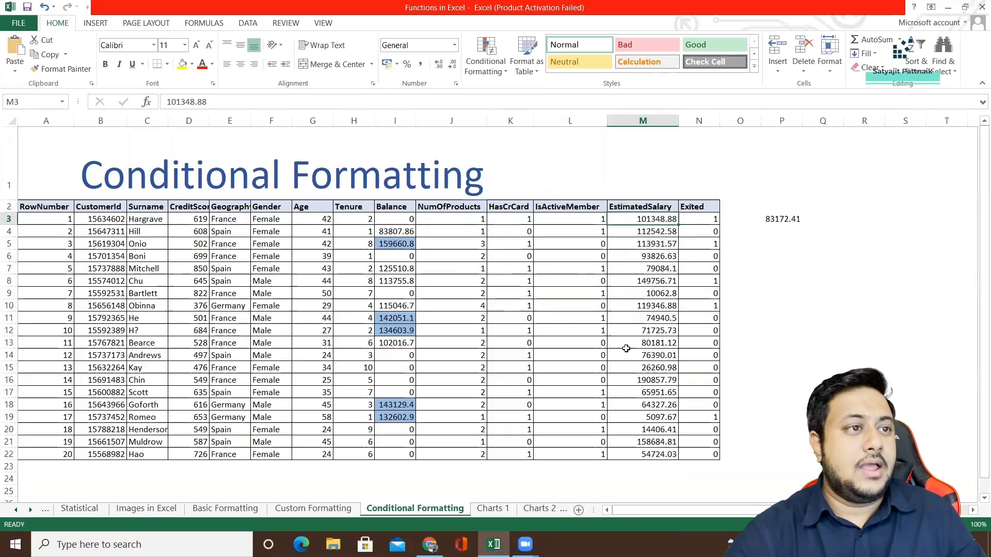
left_click(657, 459, "shift")
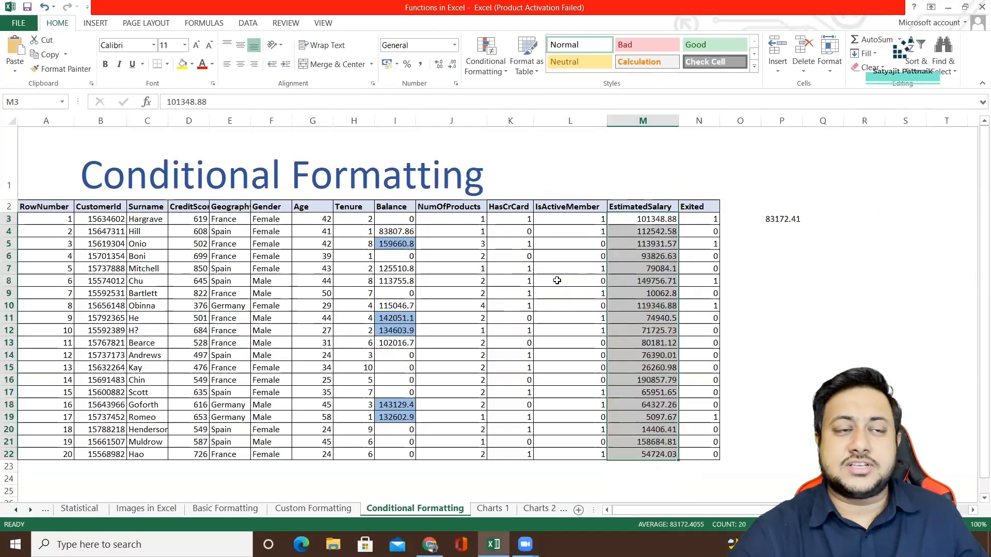
left_click(481, 66)
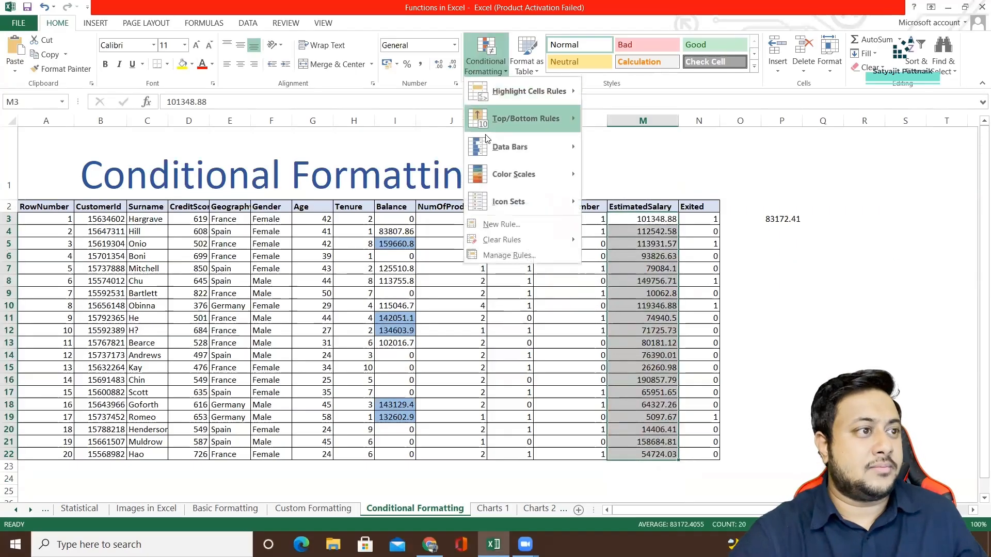
mouse_move(508, 174)
mouse_move(558, 195)
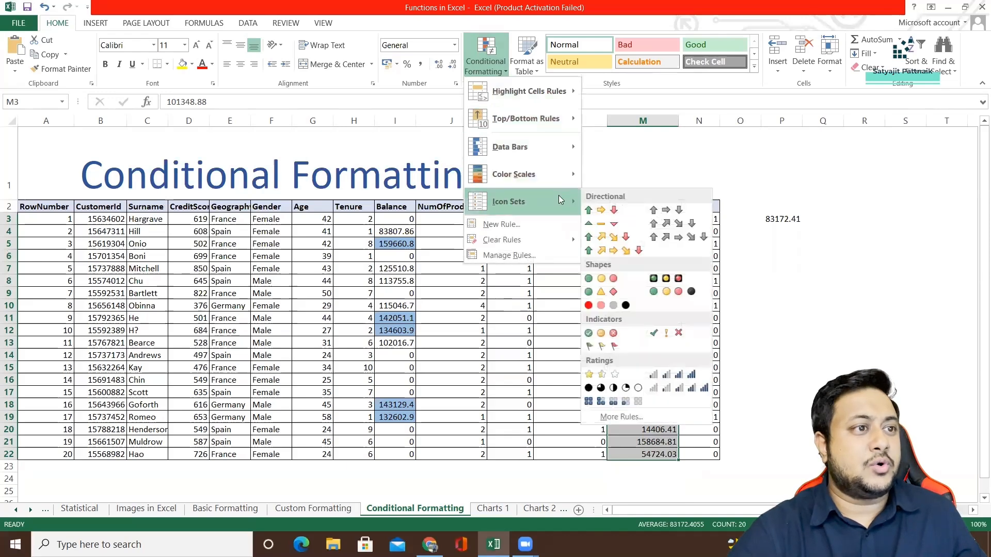
left_click(589, 211)
left_click(636, 255)
left_click_drag(635, 219, 631, 268)
left_click(629, 284)
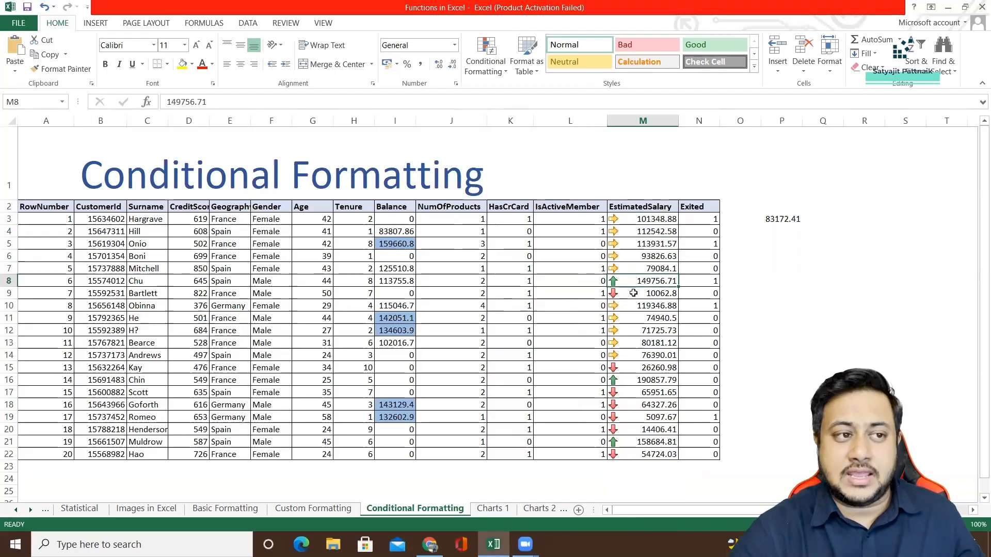
left_click(624, 219)
left_click(642, 243)
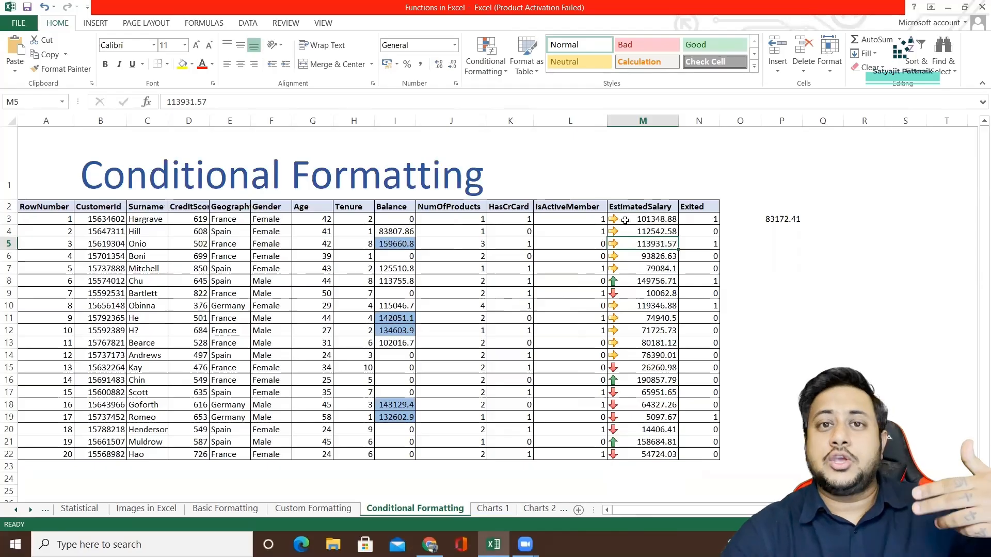
Open the arrow icon set rule applied to the EstimatedSalary range M3:M22 for editing.
left_click(628, 223)
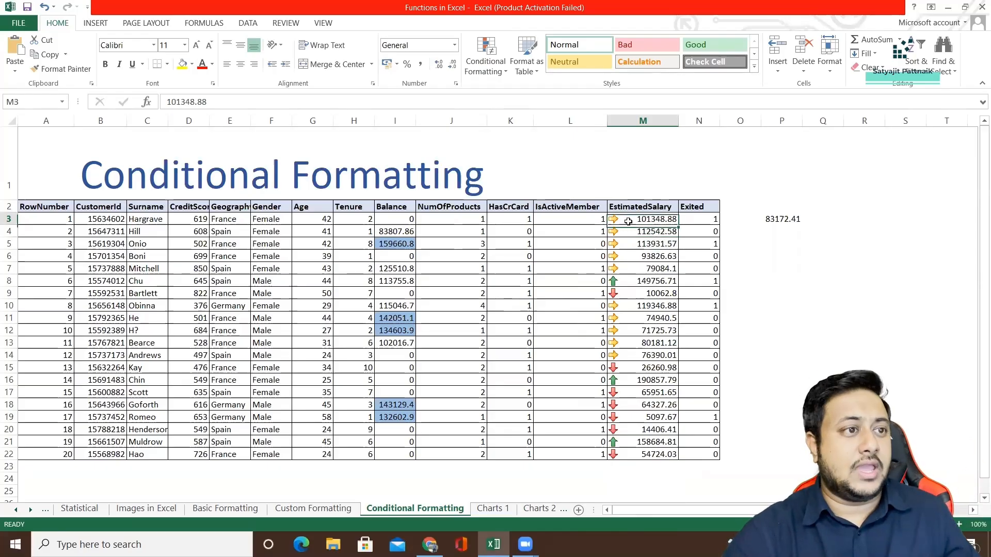
left_click(642, 455, "shift")
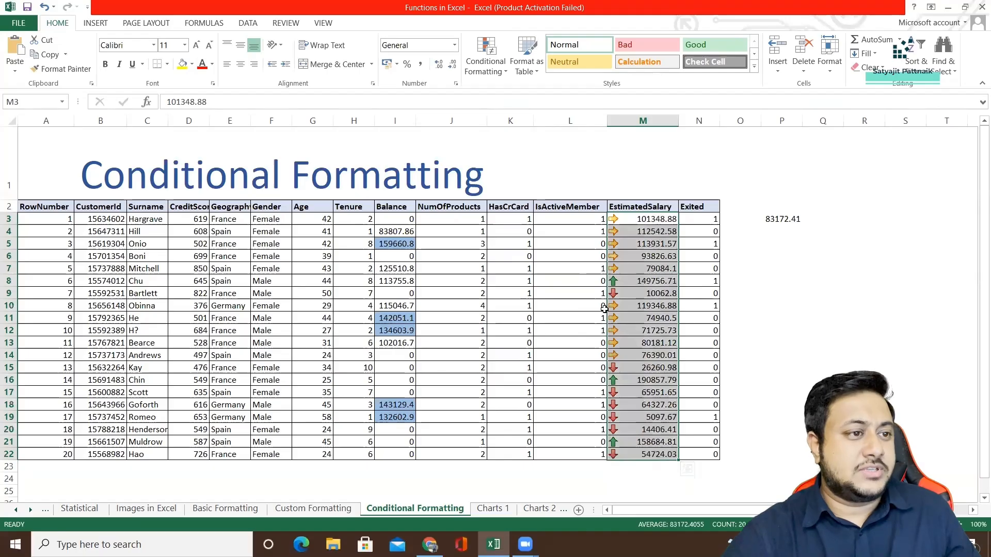
left_click(496, 72)
left_click(510, 255)
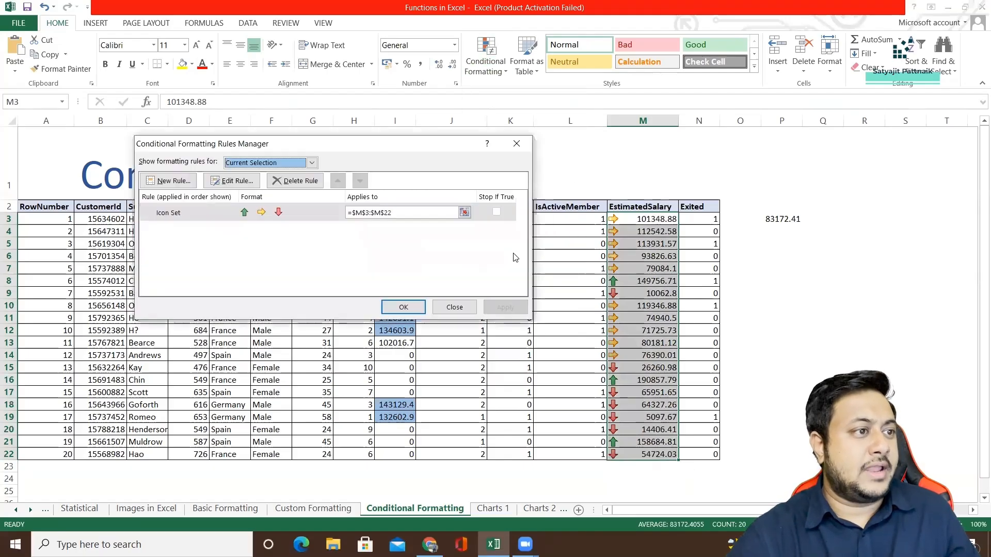
left_click(329, 215)
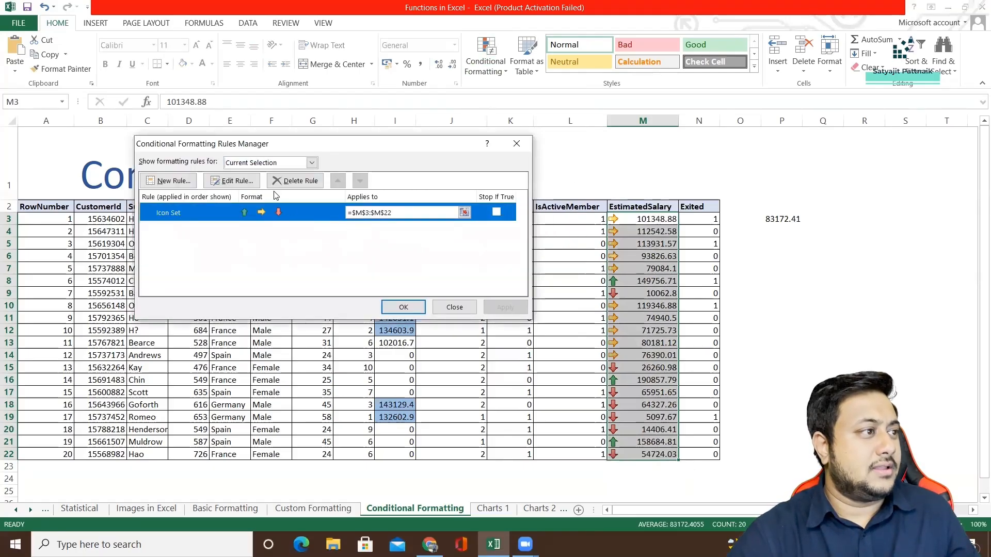
left_click(233, 181)
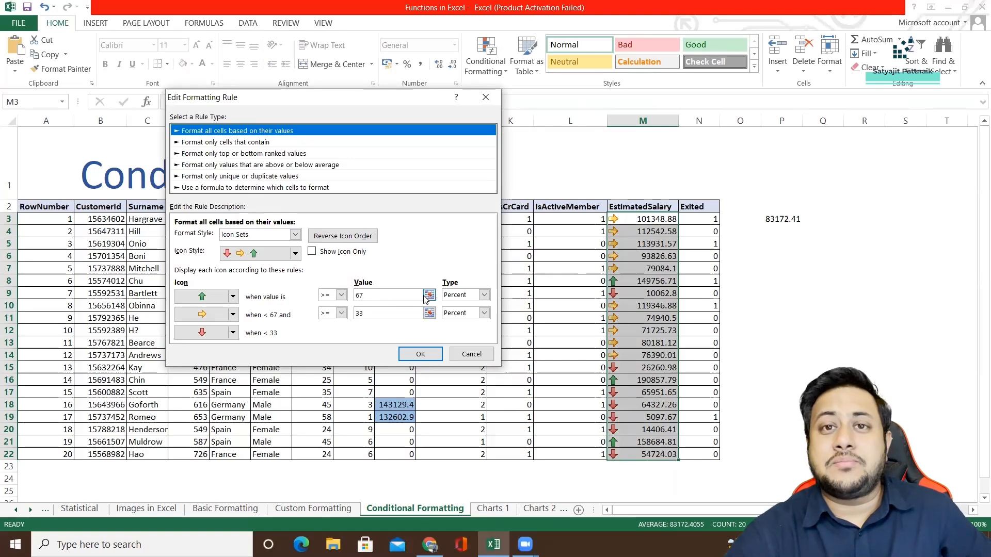
Set the green arrow's threshold type to Number and its value to a reference to cell P3.
left_click(484, 295)
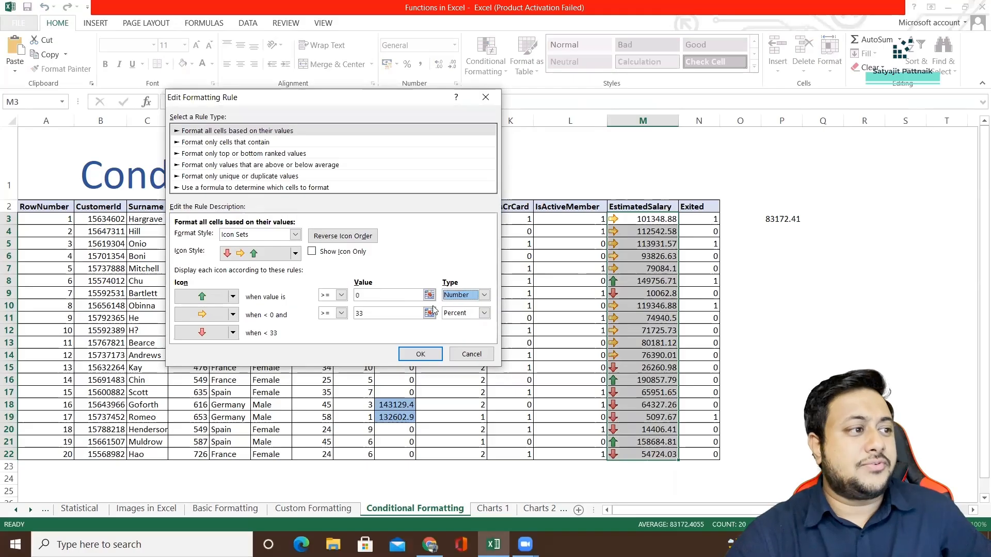
left_click(457, 306)
left_click(372, 295)
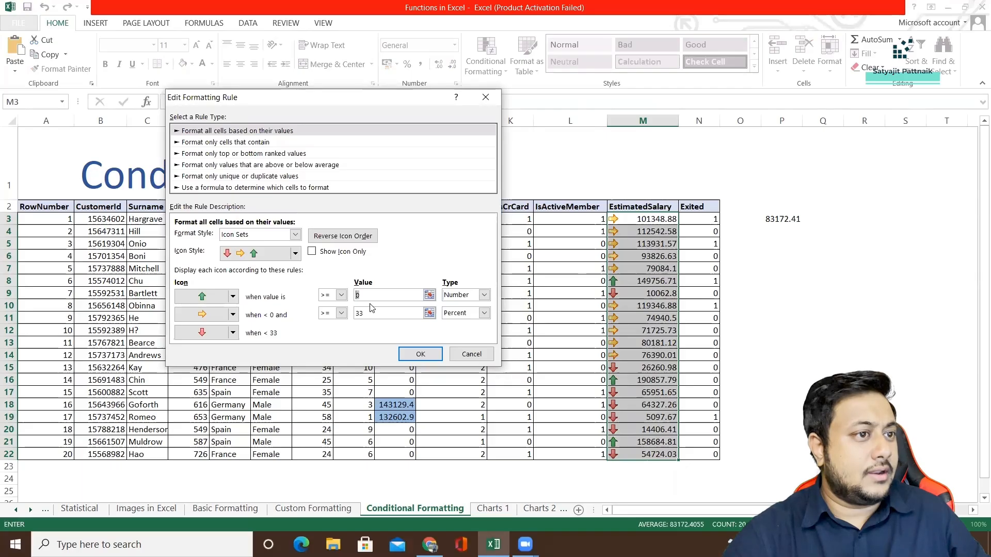
type("8000")
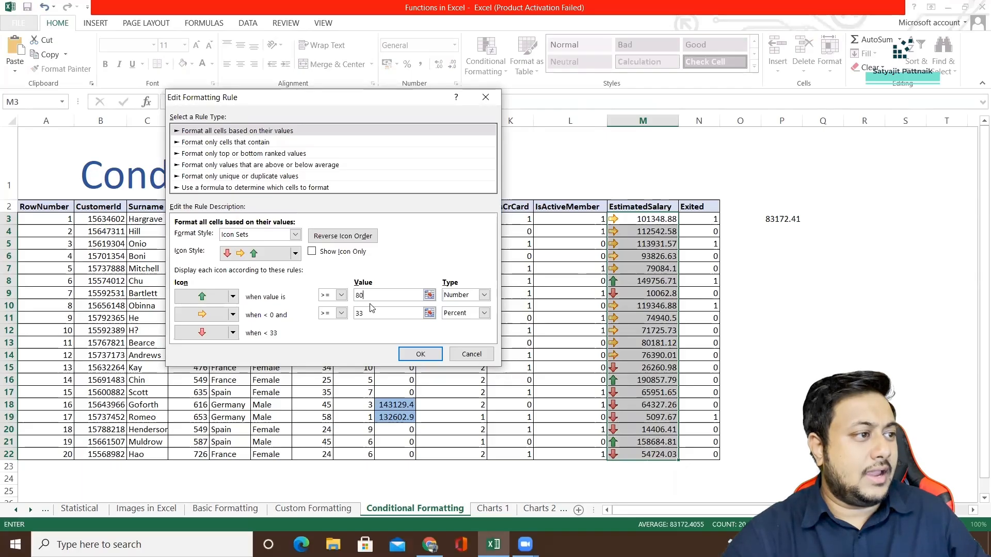
key("BackSpace")
key("BackSpace")
key("BackSpace")
key("BackSpace")
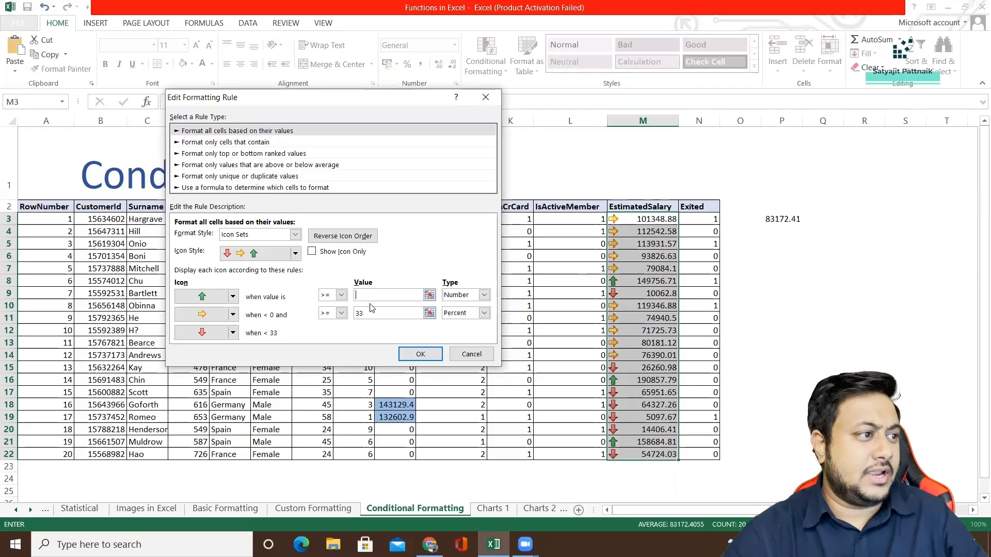
type("8")
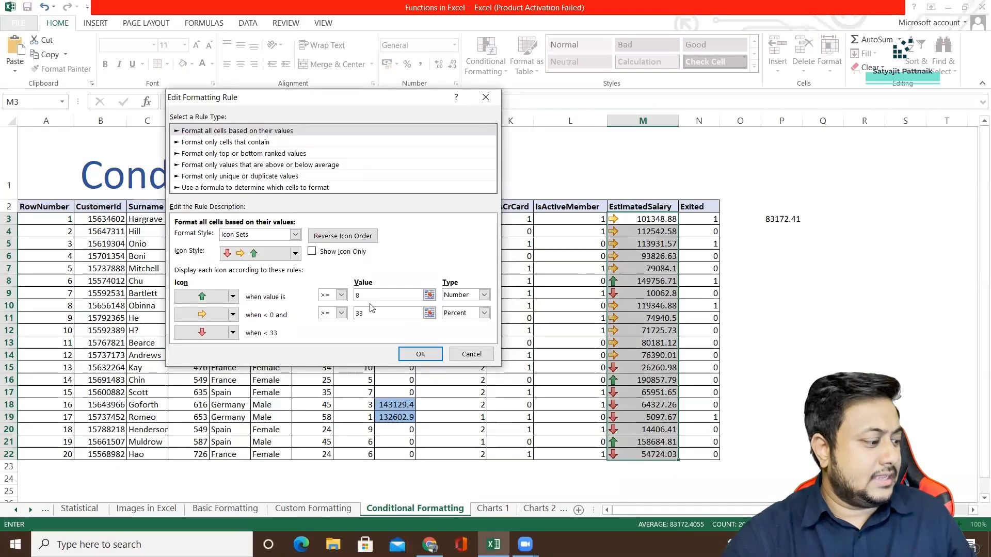
key("BackSpace")
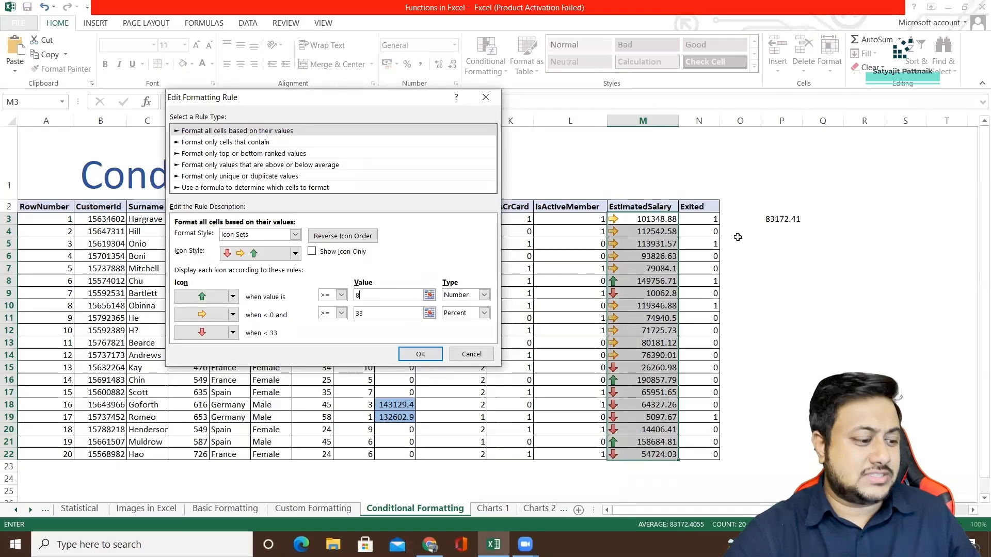
left_click(785, 220)
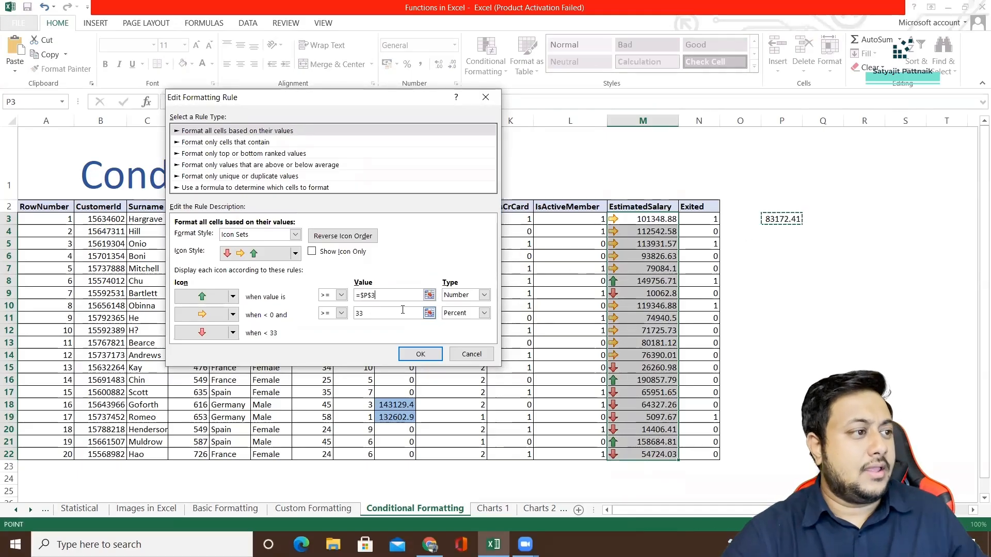
Set the yellow arrow's threshold to Number with value 60000, and apply the edited icon set rule to the salaries.
left_click_drag(376, 314, 349, 317)
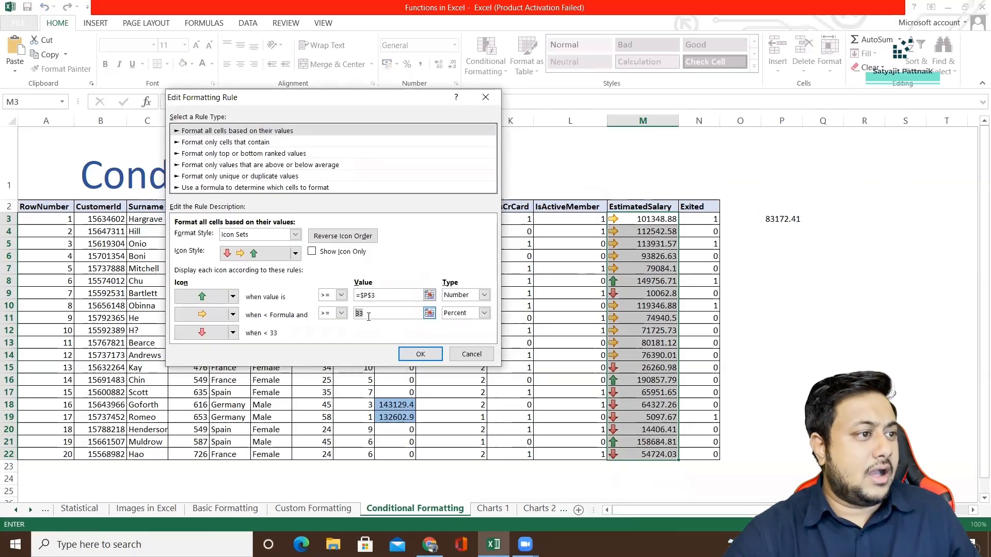
left_click(484, 313)
left_click(457, 324)
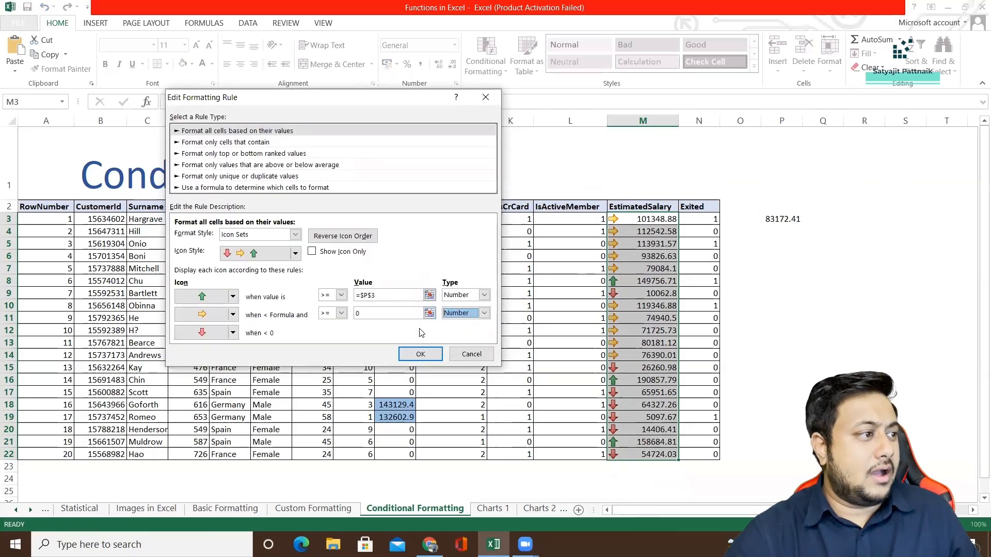
double_click(360, 315)
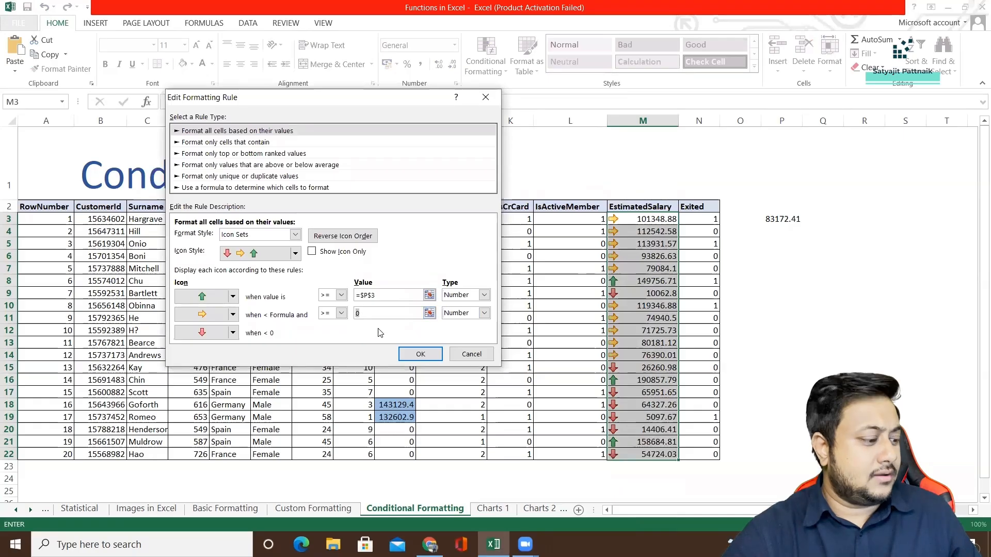
type("6000")
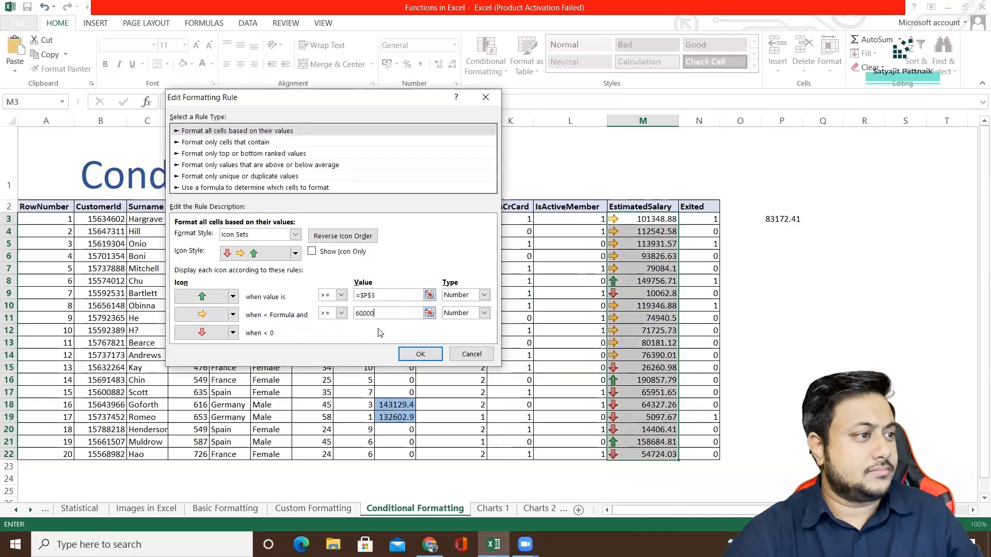
type("0")
left_click(420, 355)
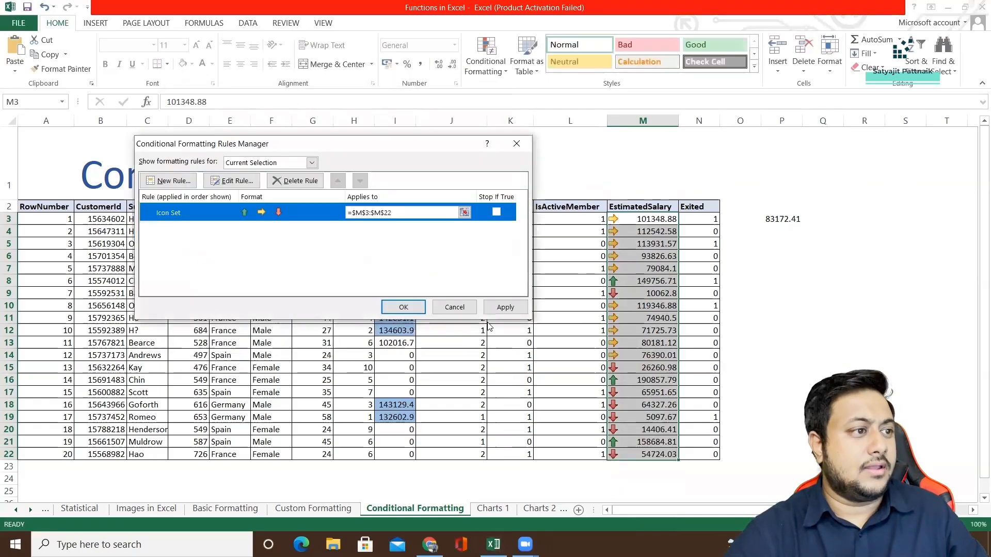
left_click(505, 307)
left_click(454, 307)
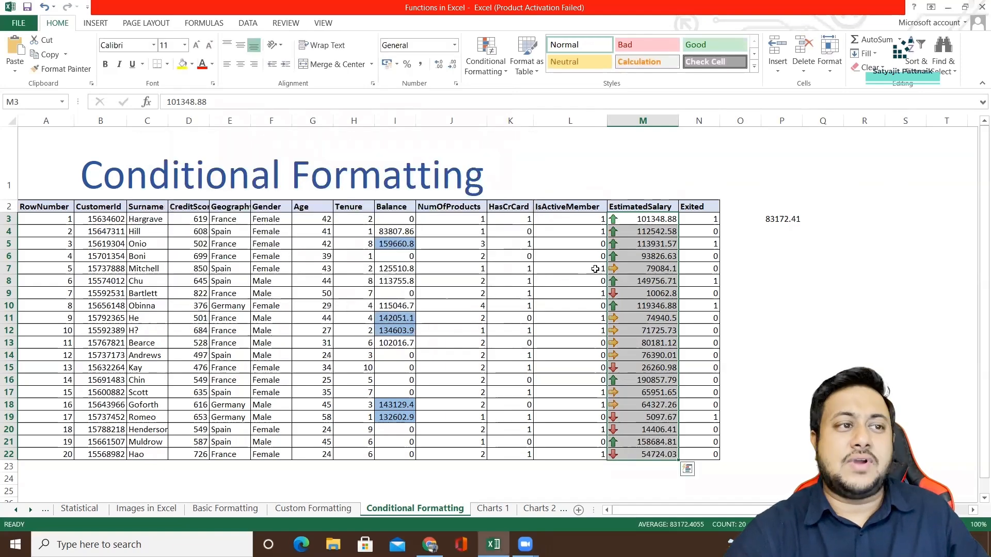
Examine the arrows in the EstimatedSalary column and the thresholds of the icon set rule behind them.
left_click(665, 257)
left_click(665, 219)
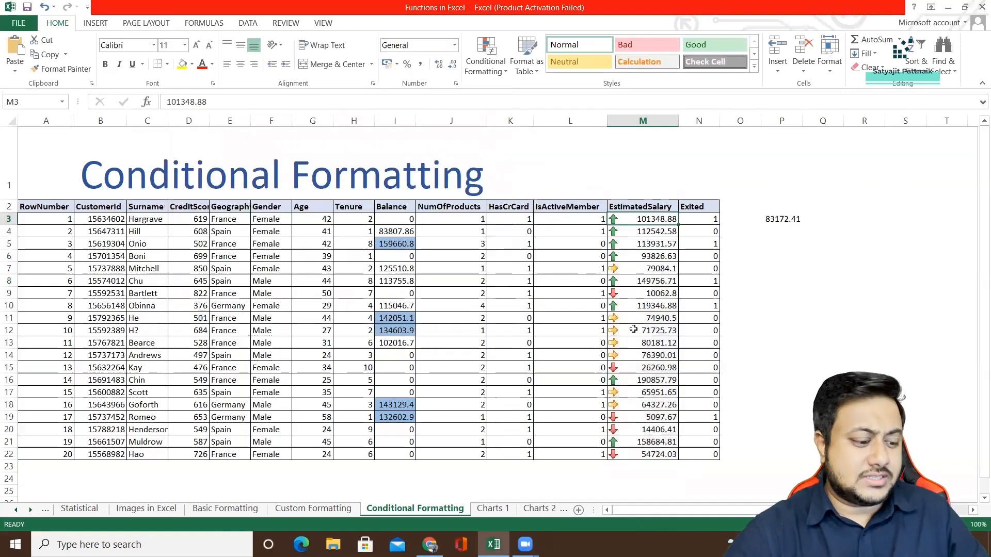
left_click(649, 455, "shift")
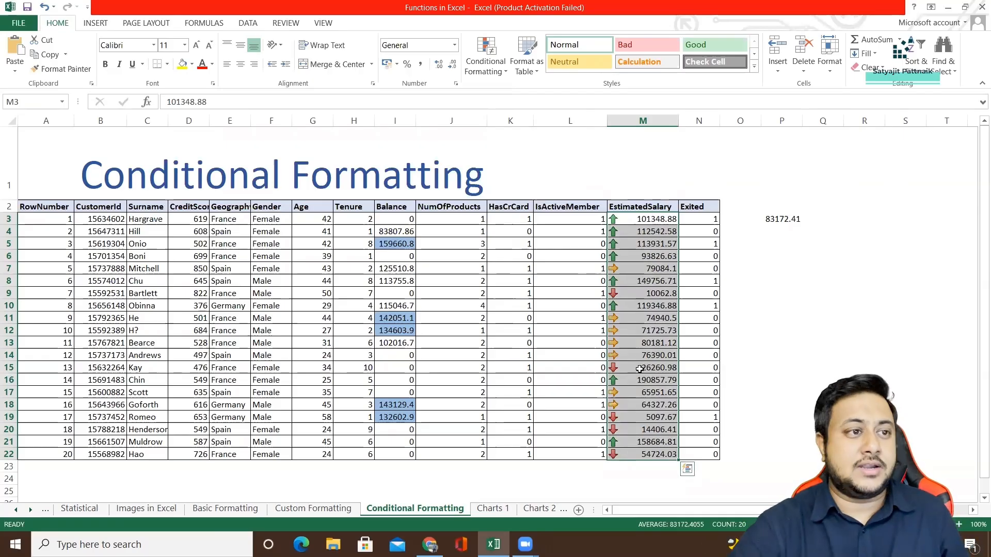
left_click(486, 59)
mouse_move(502, 122)
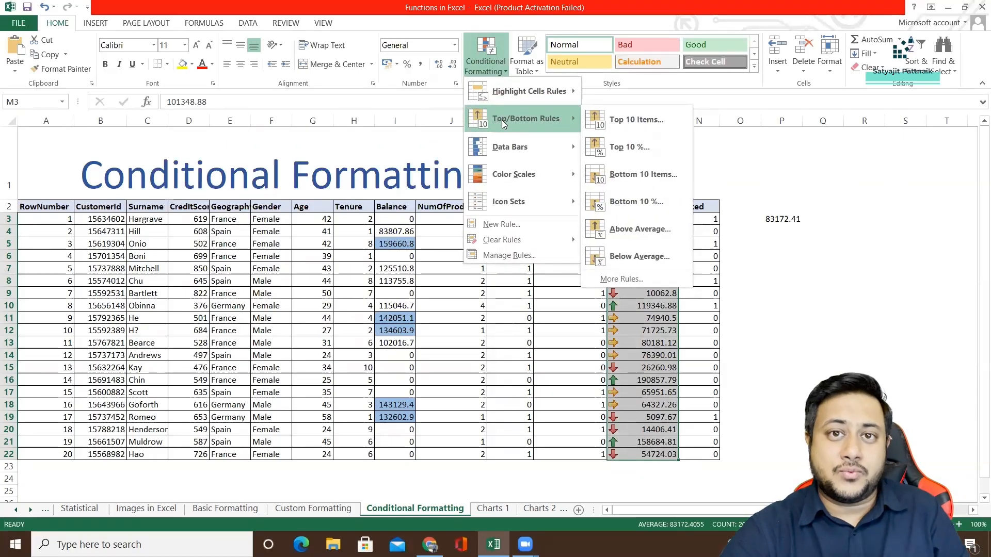
left_click(504, 255)
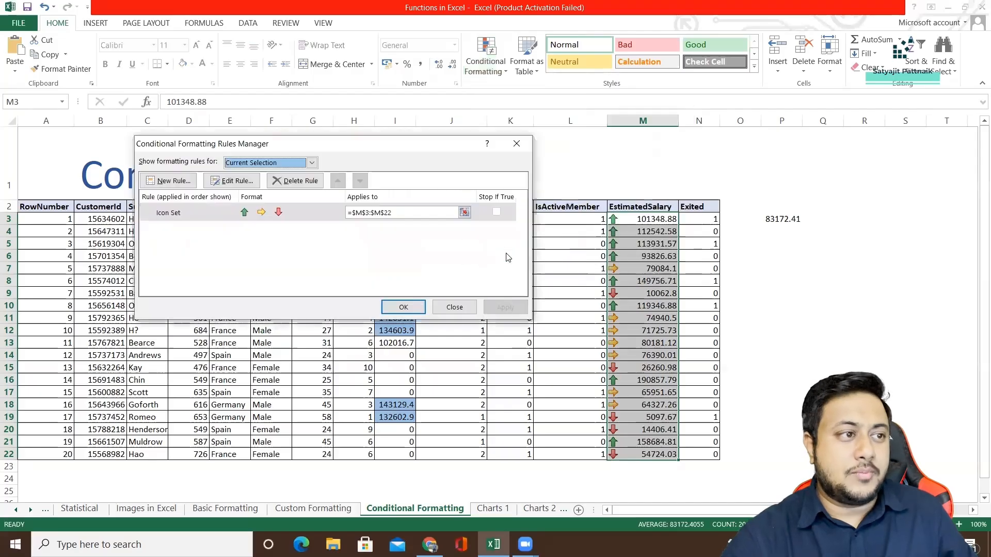
left_click(318, 211)
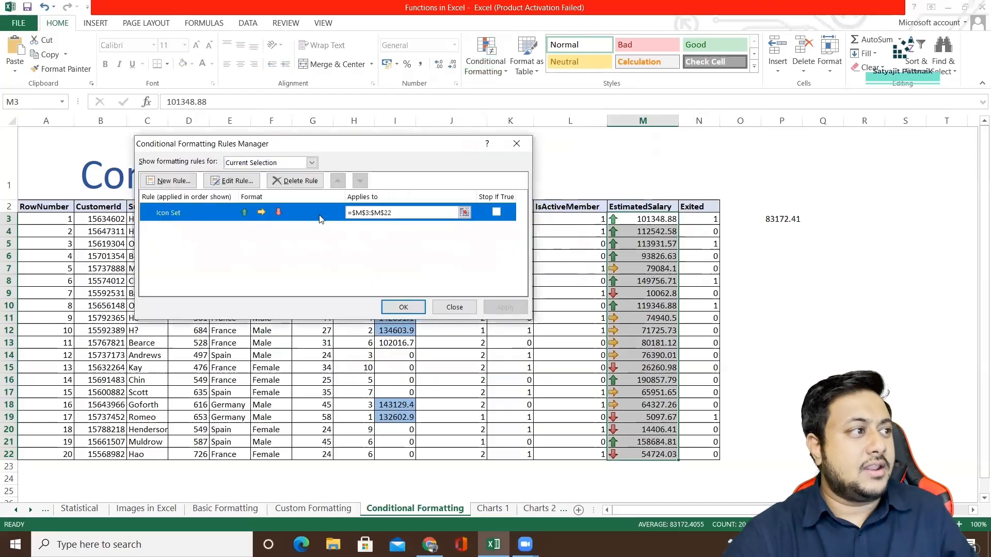
left_click(233, 181)
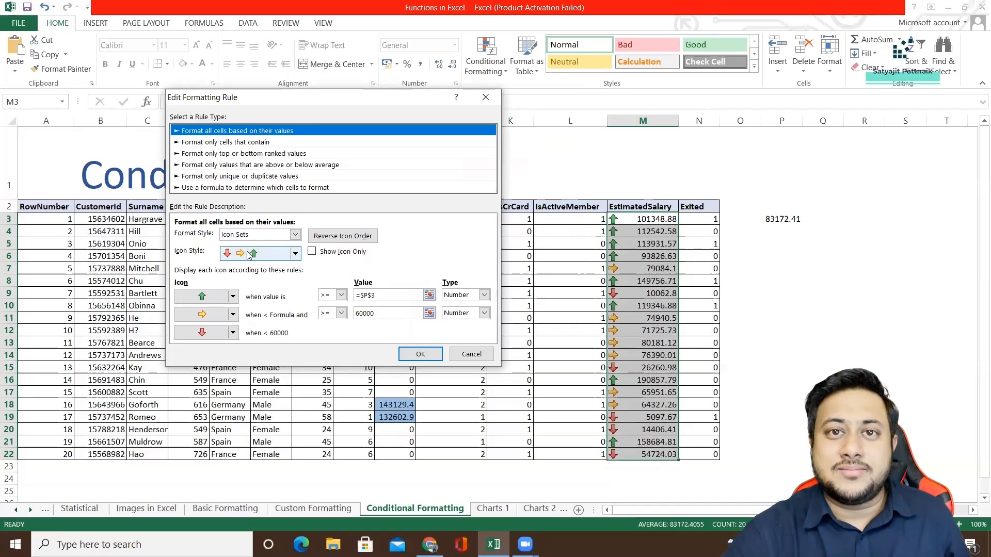
left_click(456, 356)
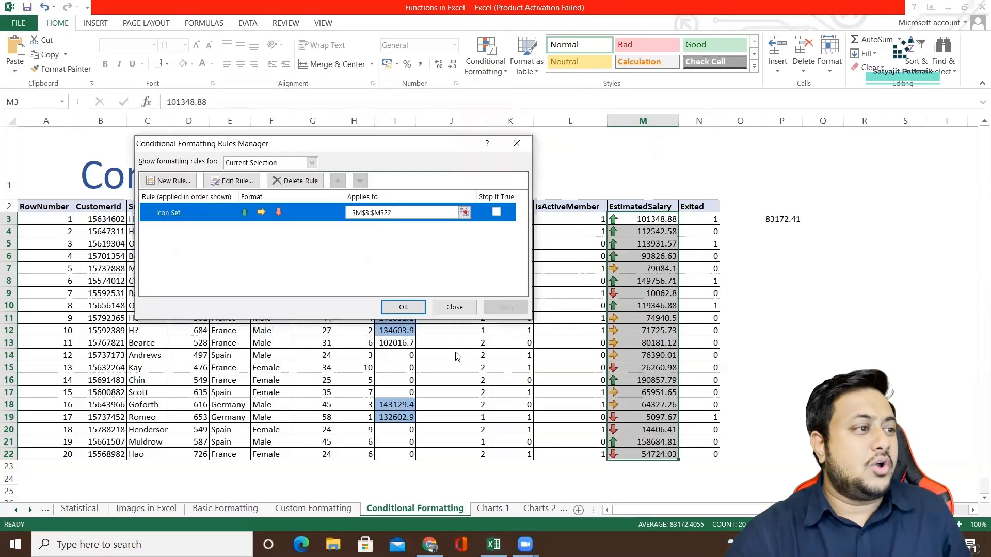
left_click(454, 307)
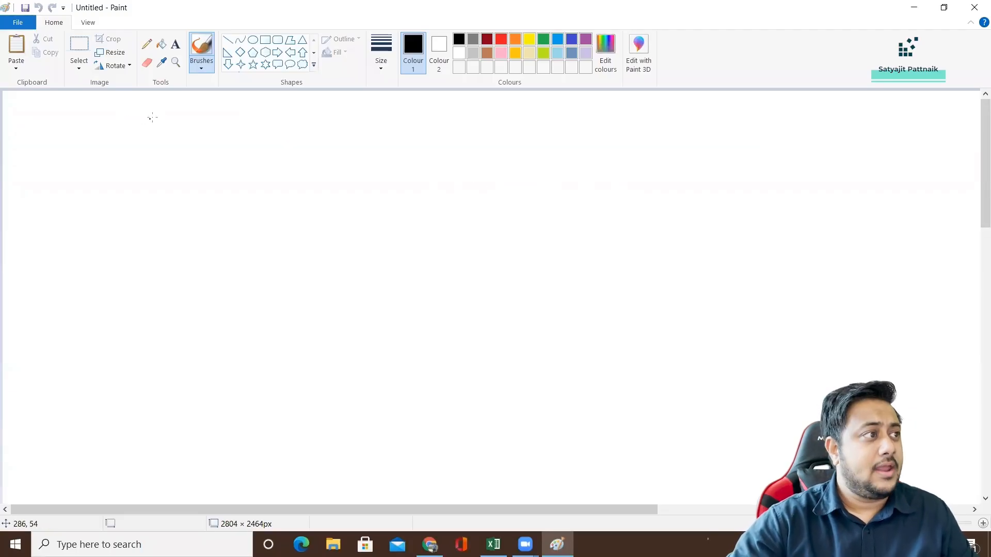
In Paint, draw a tree diagram with a circled DATA node branching to circled CAT and NUM nodes.
left_click_drag(158, 112, 160, 133)
mouse_move(177, 128)
left_mouse_down()
mouse_move(183, 112)
mouse_move(188, 129)
left_mouse_up()
left_click_drag(175, 123, 199, 125)
left_click_drag(192, 115, 204, 112)
left_click_drag(211, 111, 209, 128)
mouse_move(211, 111)
left_mouse_down()
mouse_move(219, 125)
mouse_move(219, 103)
mouse_move(227, 137)
mouse_move(161, 183)
mouse_move(143, 218)
mouse_move(154, 217)
left_mouse_up()
mouse_move(146, 213)
left_mouse_down()
mouse_move(168, 217)
mouse_move(175, 201)
left_mouse_up()
mouse_move(178, 195)
left_mouse_down()
mouse_move(150, 231)
mouse_move(178, 195)
left_mouse_up()
left_click_drag(226, 126, 269, 176)
mouse_move(272, 211)
left_mouse_down()
mouse_move(288, 195)
mouse_move(324, 209)
mouse_move(320, 229)
mouse_move(326, 190)
left_mouse_up()
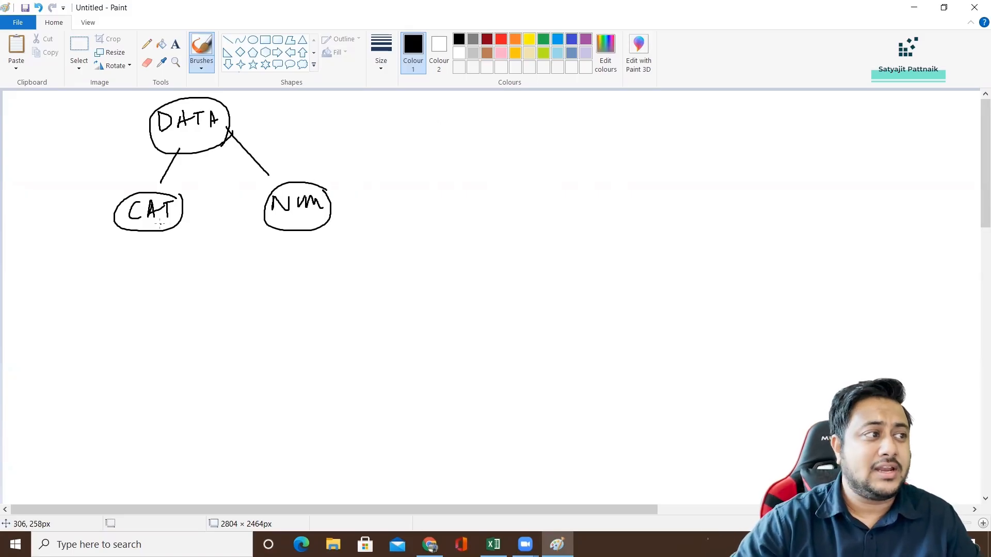
Draw a downward arrow from CAT to an underlined GENDER label and write M / F / T beneath it.
mouse_move(153, 229)
left_mouse_down()
mouse_move(146, 283)
mouse_move(159, 276)
left_mouse_up()
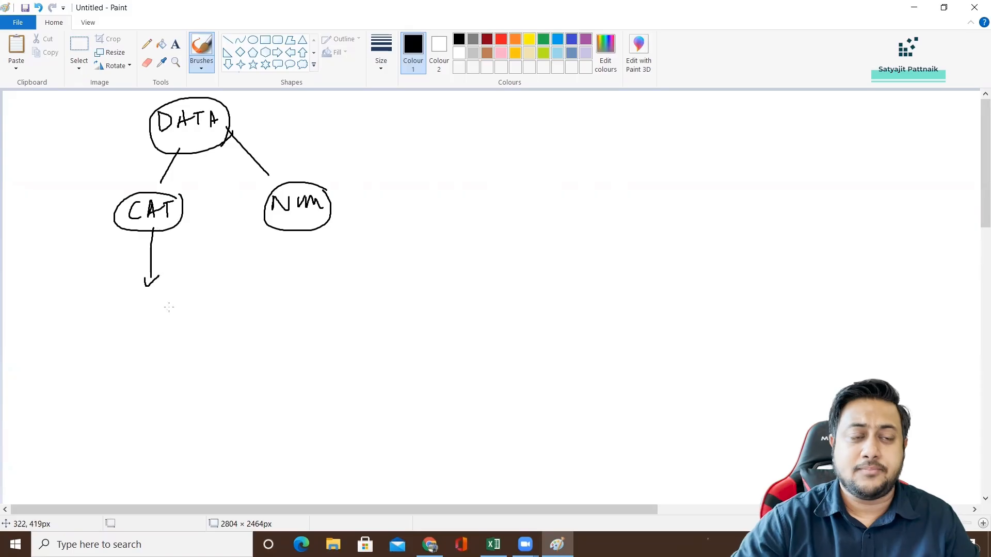
mouse_move(129, 305)
left_mouse_down()
mouse_move(136, 322)
mouse_move(155, 309)
mouse_move(199, 303)
mouse_move(195, 312)
left_mouse_up()
left_click_drag(110, 323, 185, 323)
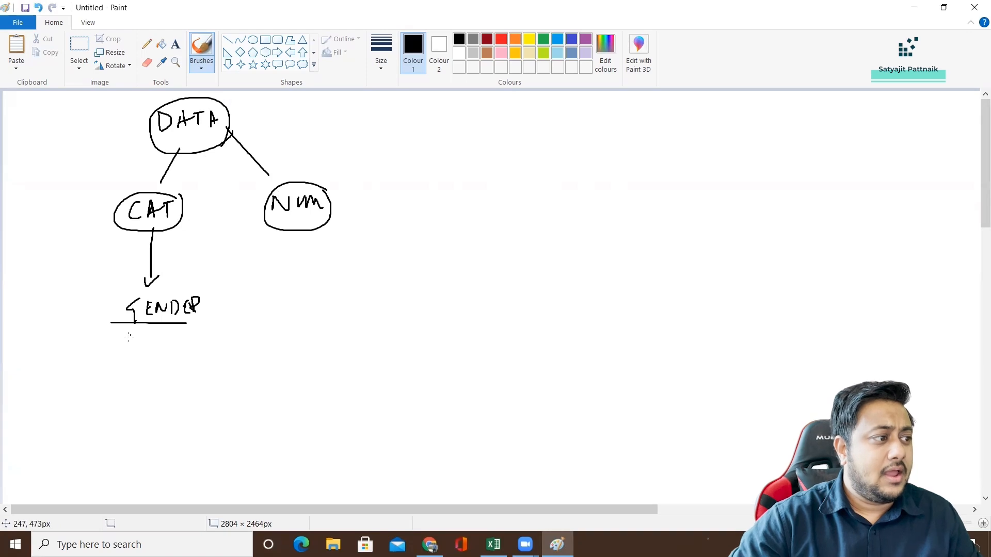
left_click_drag(128, 337, 150, 349)
mouse_move(169, 336)
left_mouse_down()
mouse_move(169, 351)
mouse_move(218, 339)
left_mouse_up()
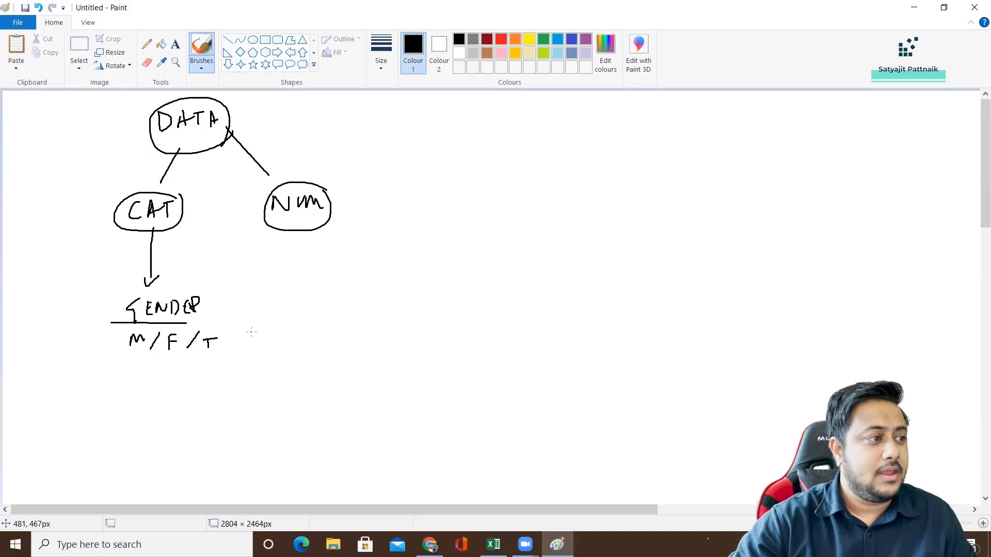
Undo the last strokes that added / T after M / F.
key("ctrl+z")
key("ctrl+z")
key("ctrl+z")
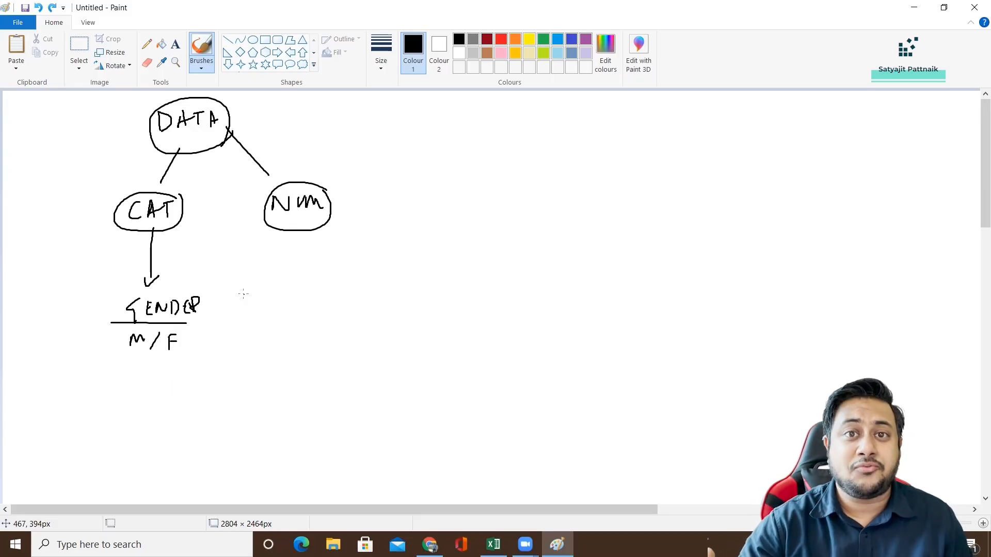
Sketch a two-slice pie chart beside the GENDER example, with arrows labelling the slices M and F.
mouse_move(301, 292)
left_mouse_down()
mouse_move(272, 395)
mouse_move(324, 287)
mouse_move(297, 288)
mouse_move(319, 342)
mouse_move(292, 406)
left_mouse_up()
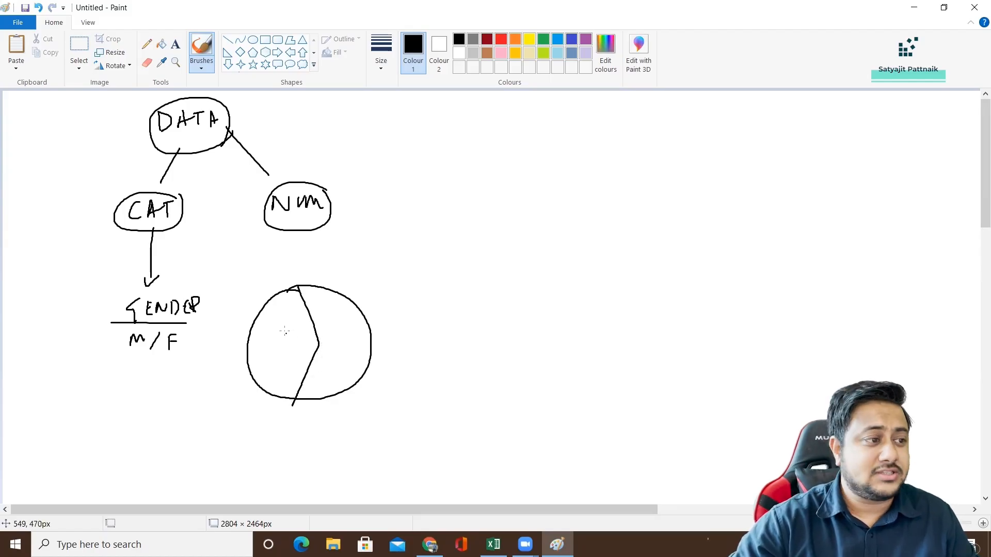
left_click_drag(282, 310, 275, 283)
mouse_move(275, 263)
left_mouse_down()
mouse_move(275, 252)
mouse_move(289, 264)
left_mouse_up()
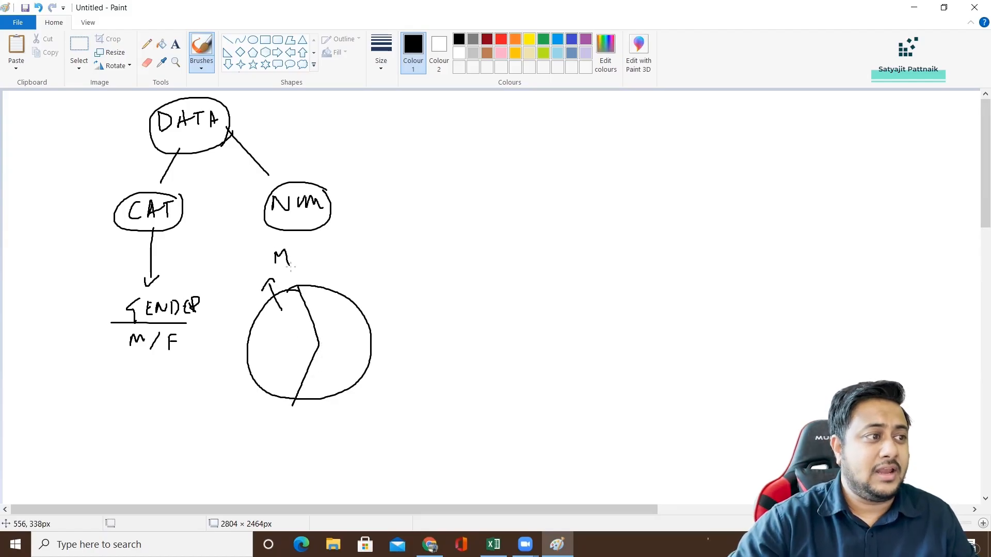
mouse_move(327, 306)
left_mouse_down()
mouse_move(354, 288)
mouse_move(360, 295)
left_mouse_up()
mouse_move(366, 267)
left_mouse_down()
mouse_move(367, 283)
mouse_move(376, 265)
mouse_move(377, 275)
left_mouse_up()
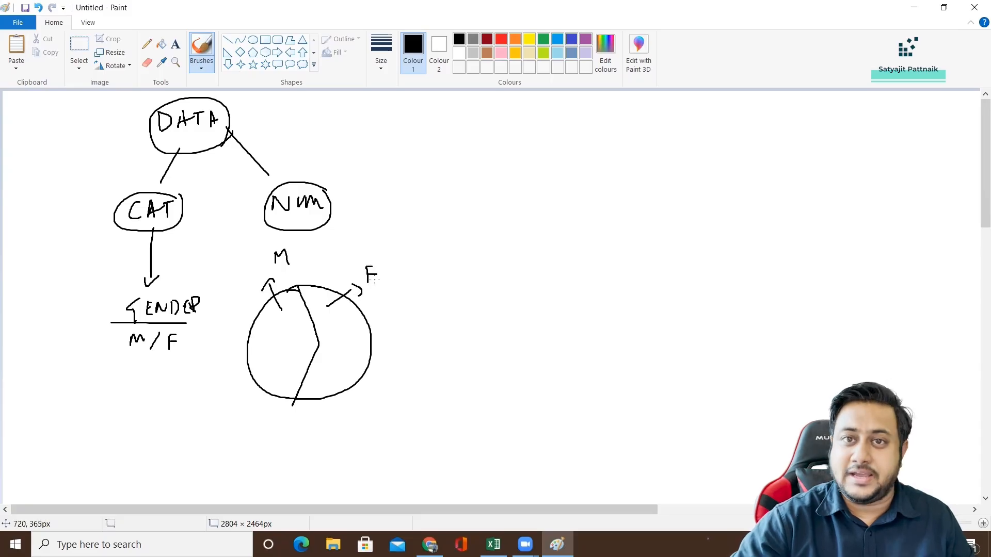
Sketch a bar chart beside the pie chart, with arrowed axes, one taller bar and one shorter bar.
mouse_move(471, 269)
left_mouse_down()
mouse_move(469, 378)
mouse_move(627, 367)
mouse_move(625, 377)
left_mouse_up()
left_click_drag(464, 279, 484, 296)
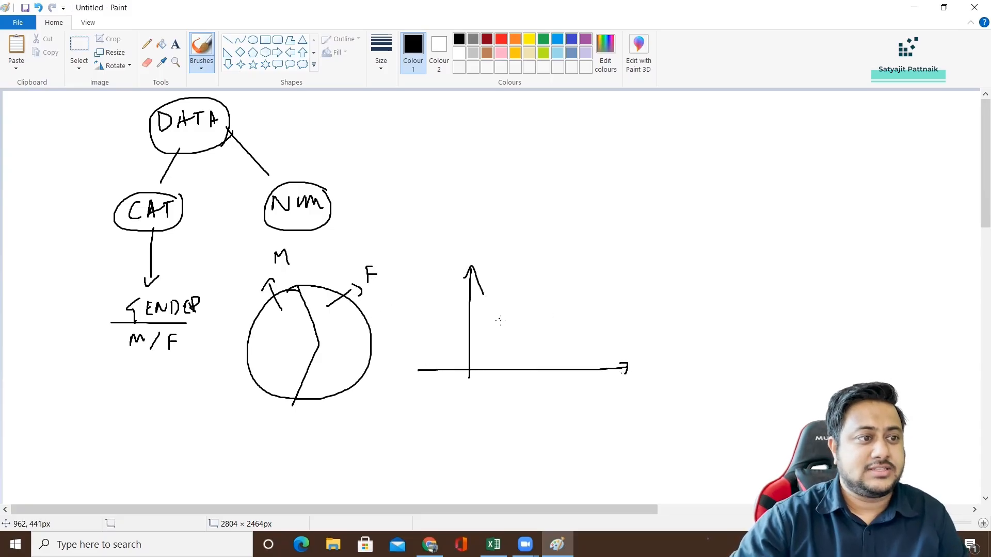
mouse_move(508, 368)
left_mouse_down()
mouse_move(574, 333)
mouse_move(575, 369)
left_mouse_up()
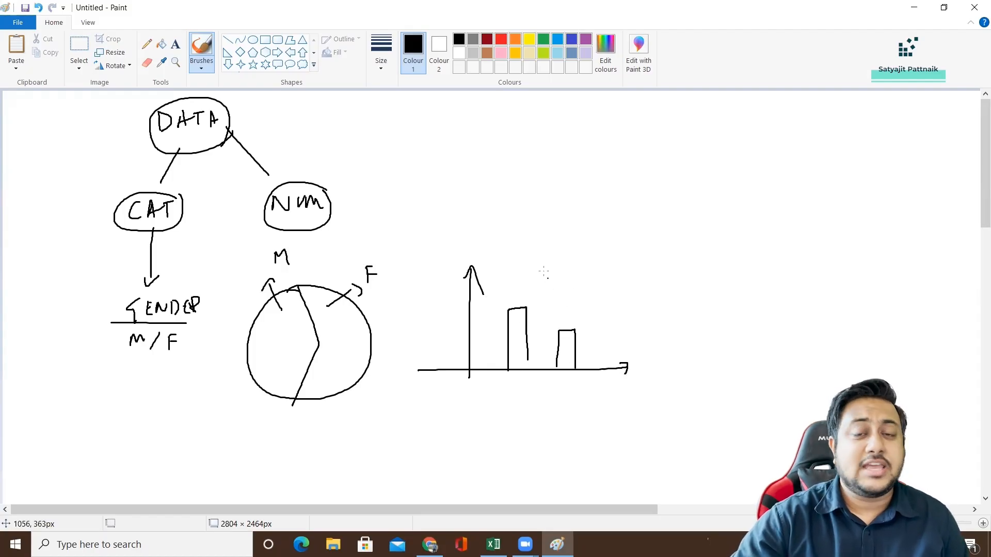
Draw an arrow from the NUM node and a pair of axes beside it, labelled Ht horizontally and Wt vertically.
mouse_move(309, 190)
left_mouse_down()
mouse_move(388, 175)
mouse_move(388, 185)
left_mouse_up()
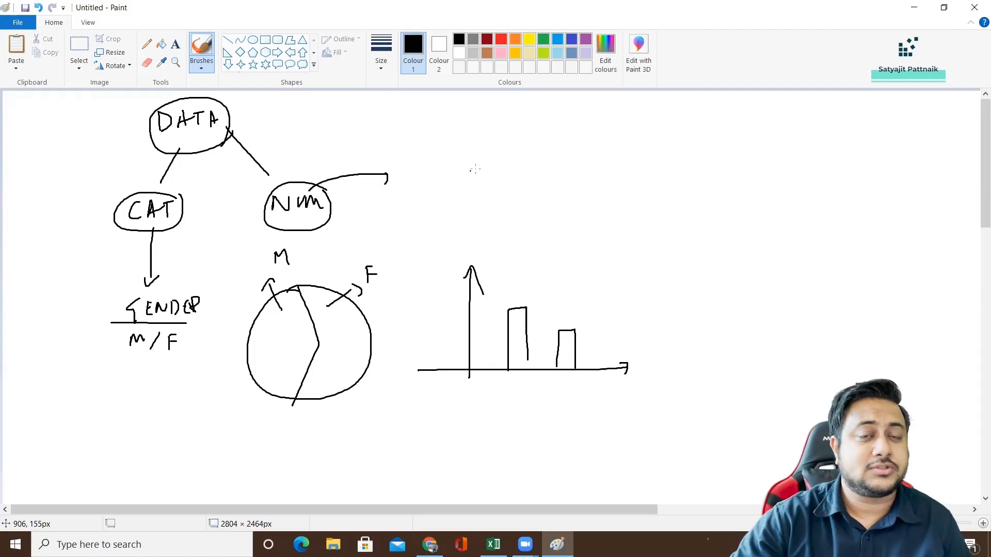
mouse_move(501, 101)
left_mouse_down()
mouse_move(503, 213)
mouse_move(670, 214)
left_mouse_up()
left_click_drag(670, 213, 625, 243)
mouse_move(625, 237)
left_mouse_down()
mouse_move(637, 229)
mouse_move(640, 244)
left_mouse_up()
mouse_move(653, 229)
left_mouse_down()
mouse_move(651, 243)
mouse_move(658, 234)
left_mouse_up()
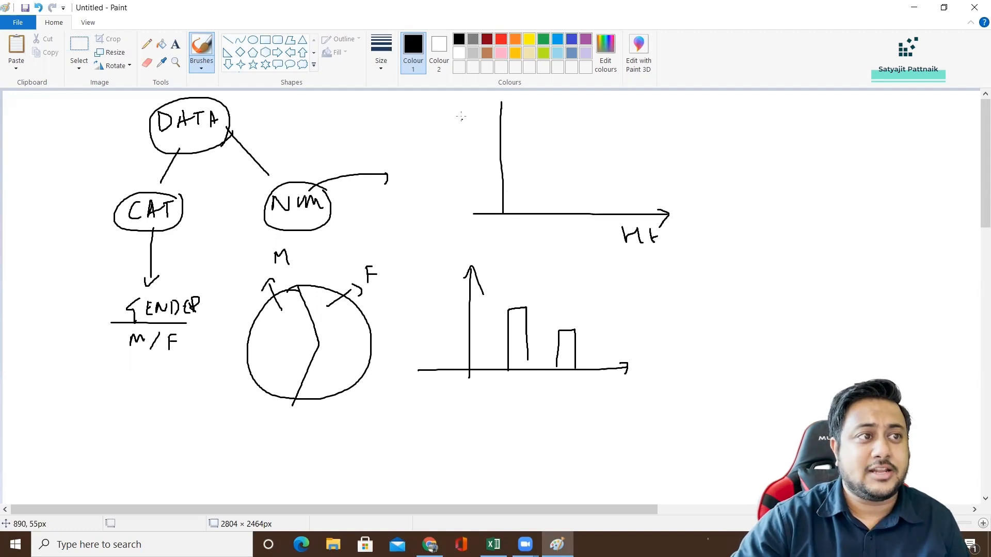
mouse_move(459, 110)
left_mouse_down()
mouse_move(473, 111)
mouse_move(477, 126)
mouse_move(488, 118)
left_mouse_up()
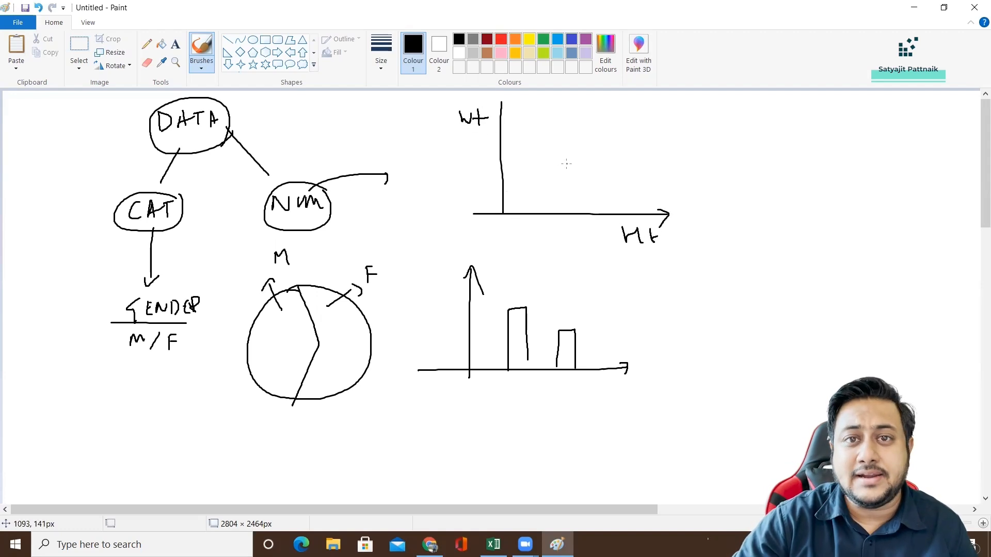
In red, scatter points across the Ht/Wt axes, draw a rising trend arrow through them and add a curved arrow leading away.
left_click(500, 39)
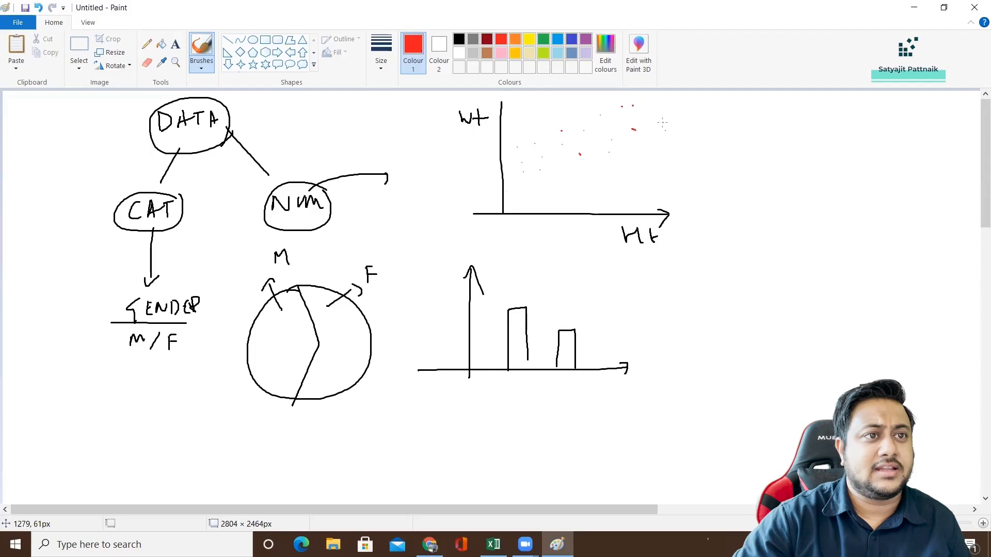
mouse_move(524, 163)
left_mouse_down()
mouse_move(615, 137)
mouse_move(617, 153)
left_mouse_up()
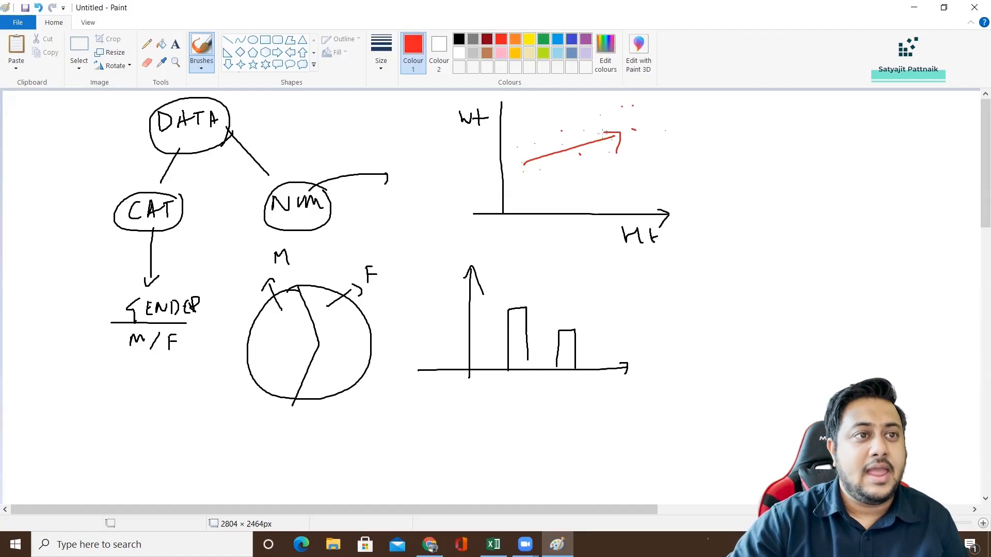
mouse_move(591, 155)
left_mouse_down()
mouse_move(664, 149)
mouse_move(669, 163)
left_mouse_up()
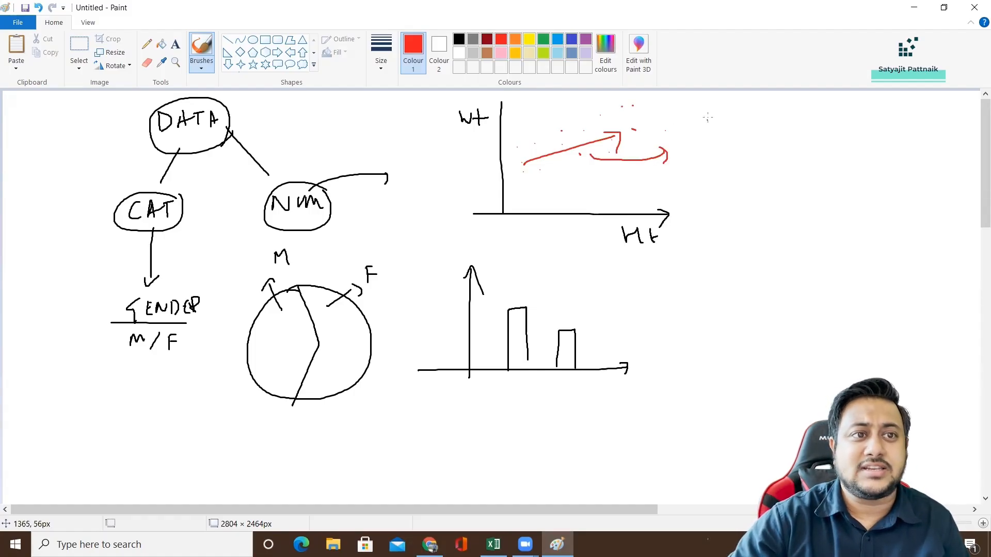
Write Ht and Wt with upward arrows in red beside the scatter plot, circle them and add a circled ≈ 1.
left_click_drag(709, 114, 736, 122)
left_click_drag(750, 131, 749, 115)
mouse_move(742, 123)
left_mouse_down()
mouse_move(749, 113)
mouse_move(757, 124)
mouse_move(810, 115)
left_mouse_up()
mouse_move(815, 111)
left_mouse_down()
mouse_move(815, 127)
mouse_move(832, 118)
left_mouse_up()
mouse_move(846, 129)
left_mouse_down()
mouse_move(841, 116)
mouse_move(852, 125)
mouse_move(712, 108)
mouse_move(859, 145)
mouse_move(904, 118)
mouse_move(918, 139)
mouse_move(926, 115)
left_mouse_up()
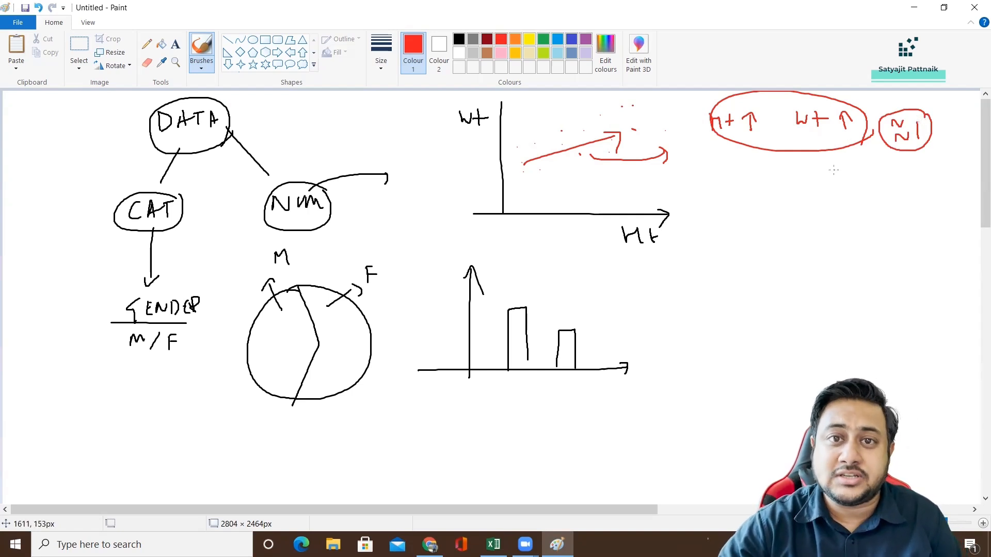
In blue, add more scatter points to the Ht/Wt plot, a falling trend arrow through them and small marks beside the plot.
left_click(572, 39)
mouse_move(532, 117)
left_mouse_down()
mouse_move(550, 117)
mouse_move(546, 129)
left_mouse_up()
left_click_drag(541, 134, 549, 121)
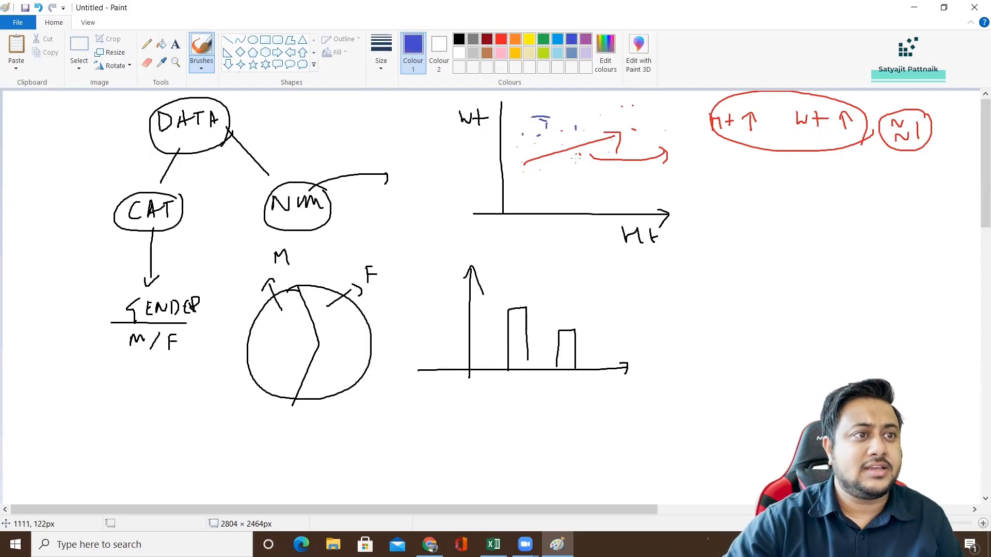
left_click_drag(574, 154, 574, 167)
left_click_drag(577, 174, 605, 178)
left_click_drag(619, 162, 613, 173)
left_click_drag(555, 138, 637, 182)
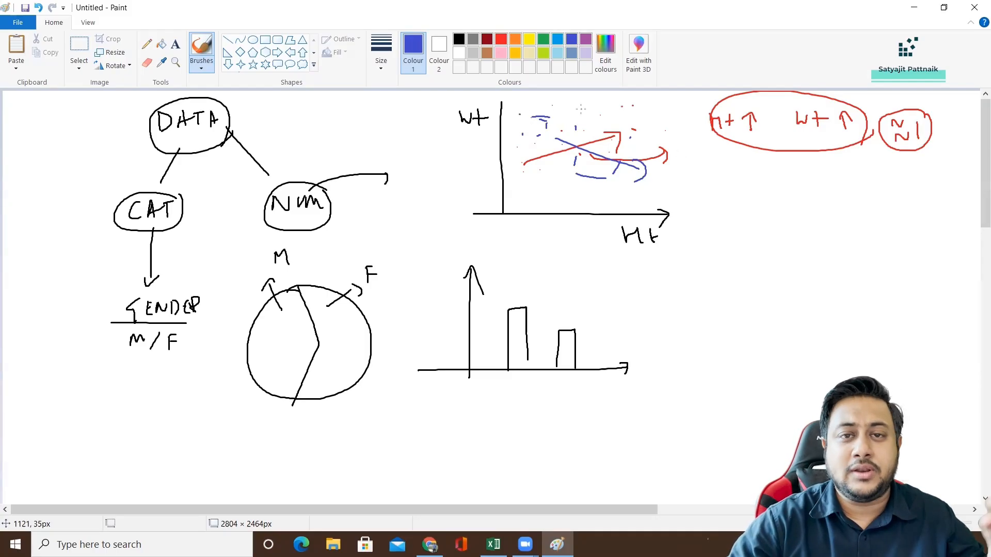
mouse_move(727, 182)
left_mouse_down()
mouse_move(734, 177)
mouse_move(733, 187)
left_mouse_up()
mouse_move(743, 180)
left_mouse_down()
mouse_move(741, 190)
mouse_move(747, 179)
left_mouse_up()
mouse_move(735, 167)
left_mouse_down()
mouse_move(723, 205)
mouse_move(737, 166)
left_mouse_up()
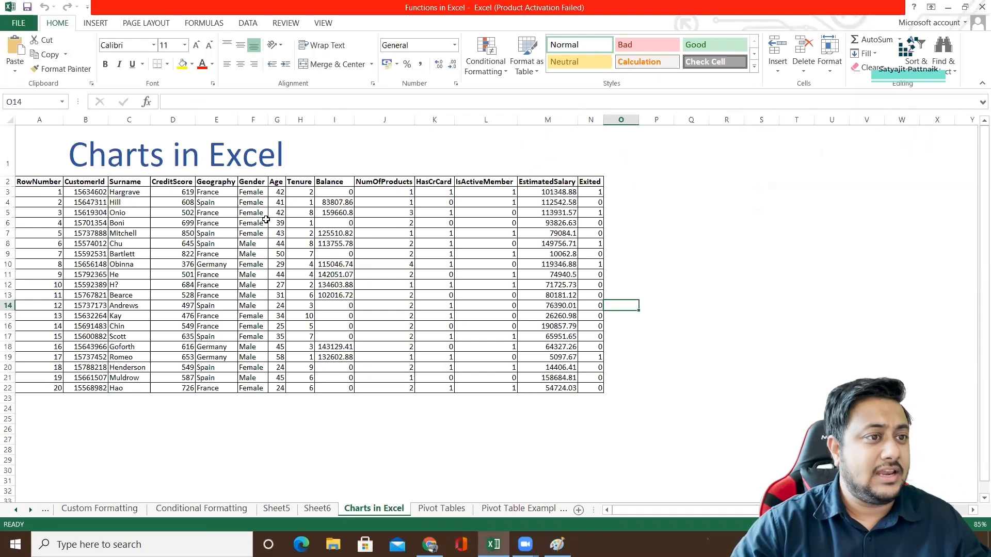
Switch to the Charts in Excel sheet in Excel, highlight the data table A2:N22 and look over its columns at 100% zoom.
left_click(38, 184)
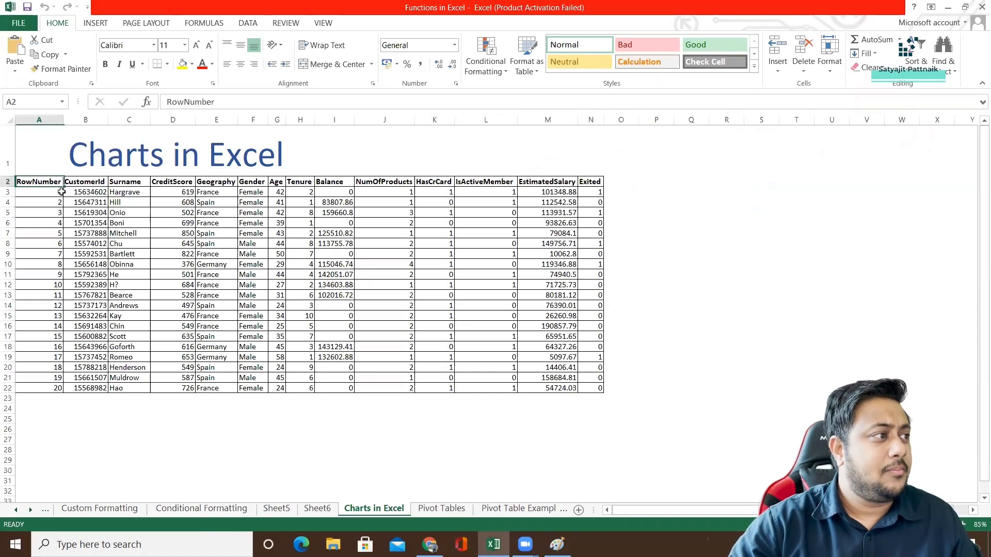
left_click_drag(61, 192, 588, 390)
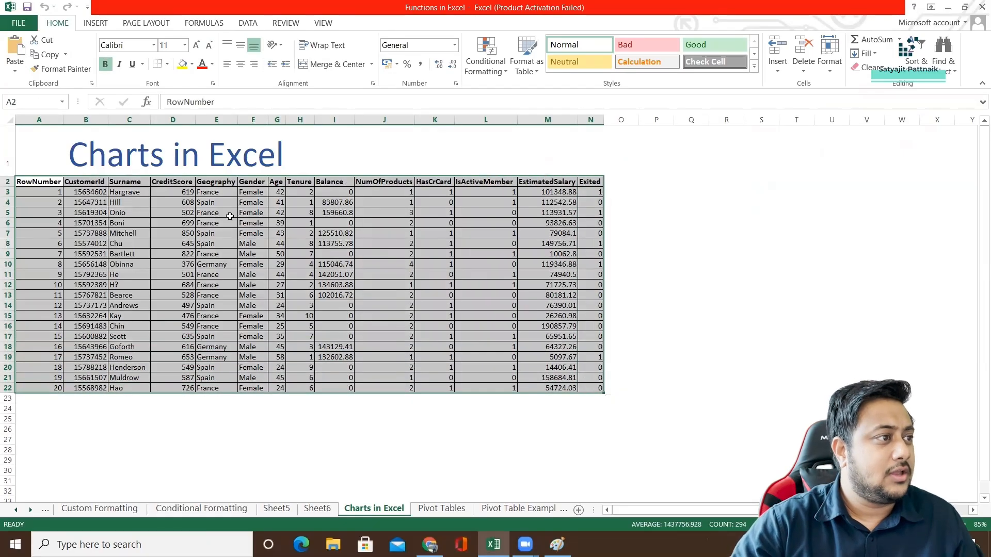
scroll(250, 224, "up", 1)
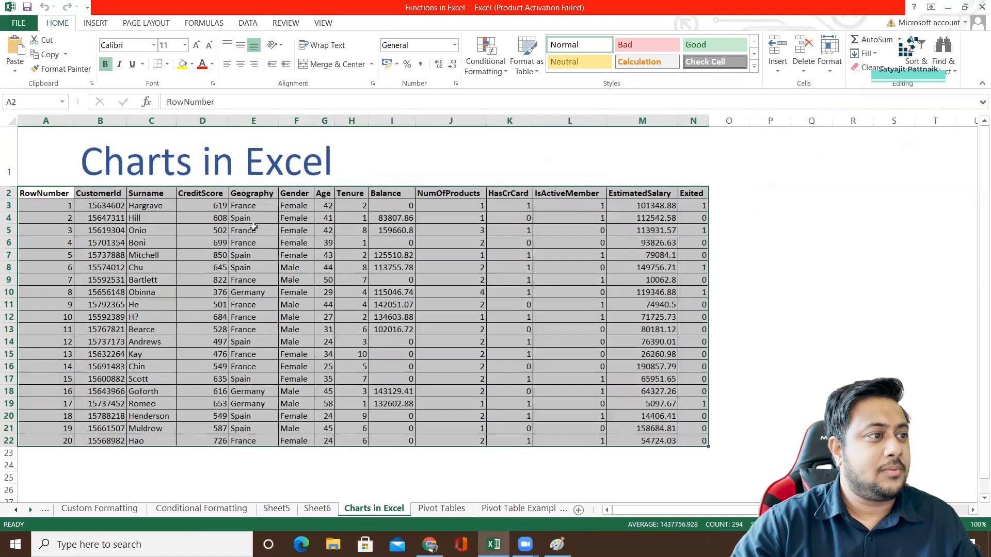
left_click(337, 222)
left_click(299, 218)
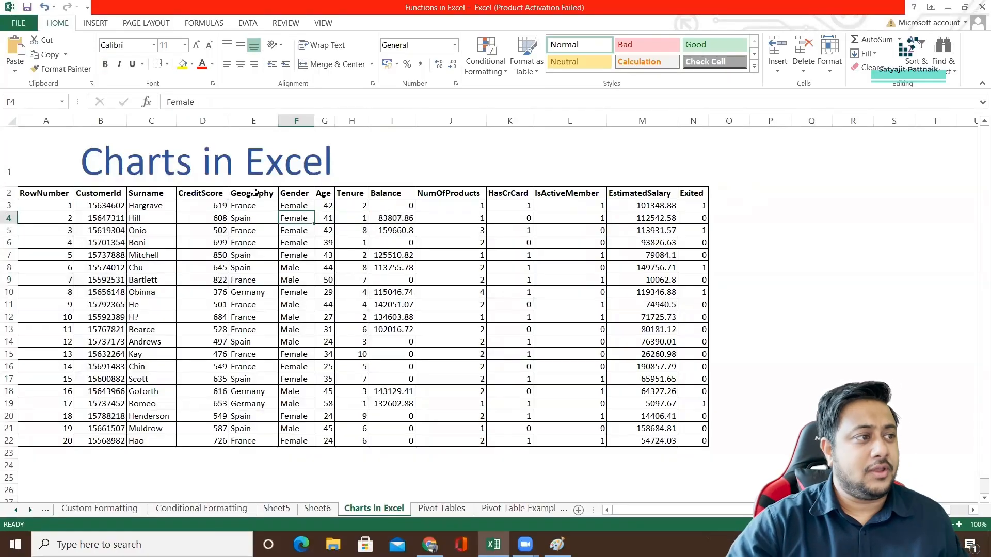
Insert the recommended Clustered Column chart for the Geography data in E2:E22 and move the chart closer to its pivot table.
left_click_drag(253, 193, 255, 443)
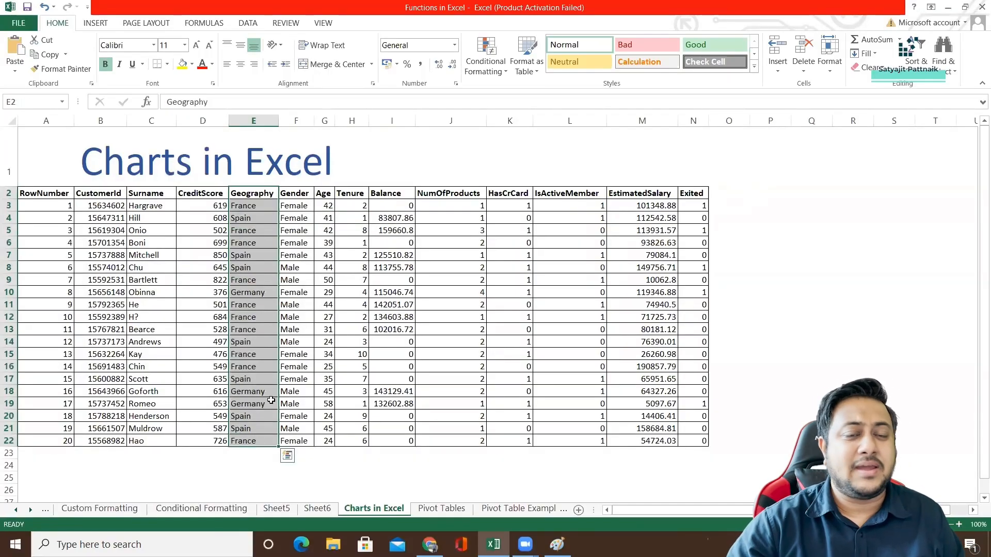
left_click(94, 24)
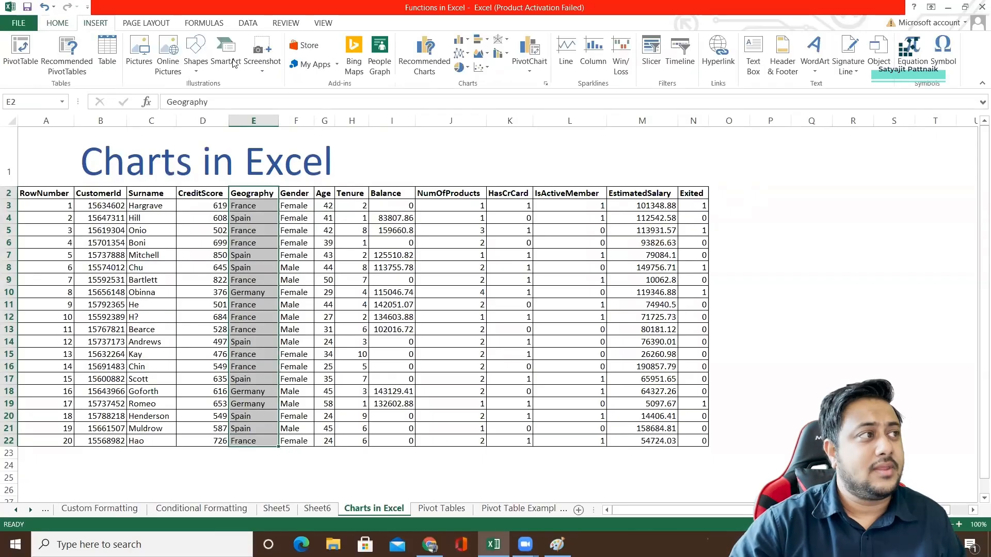
left_click(430, 61)
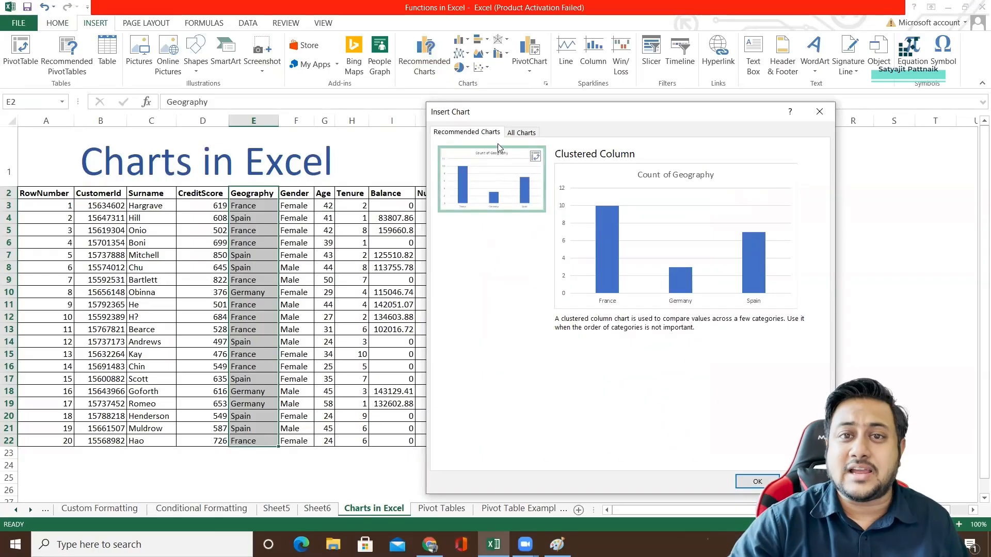
double_click(499, 181)
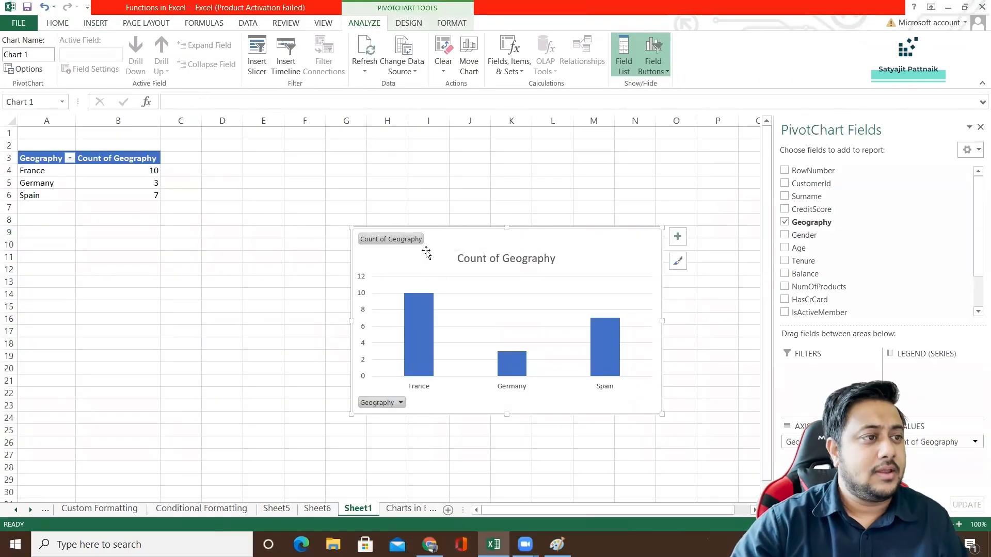
left_click_drag(435, 251, 361, 234)
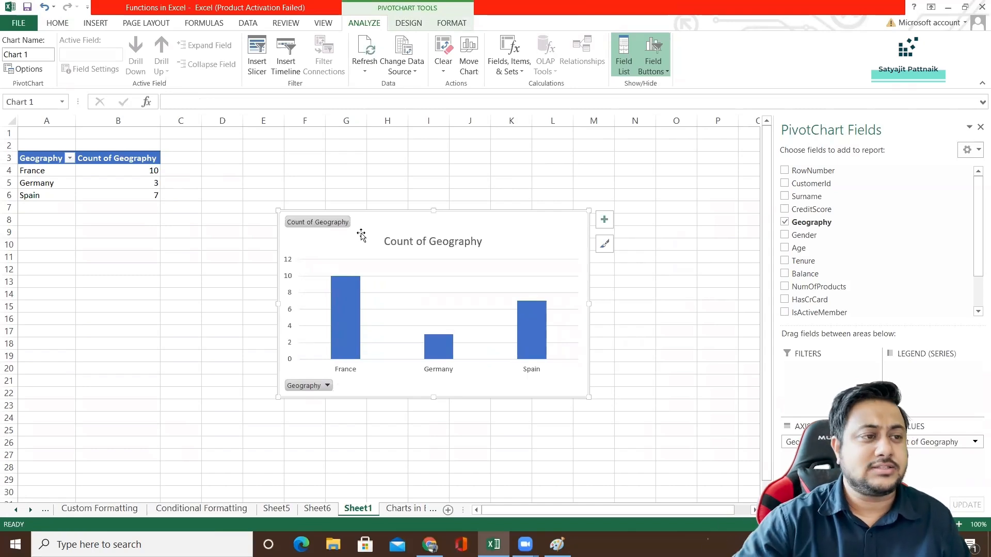
left_click_drag(370, 228, 351, 206)
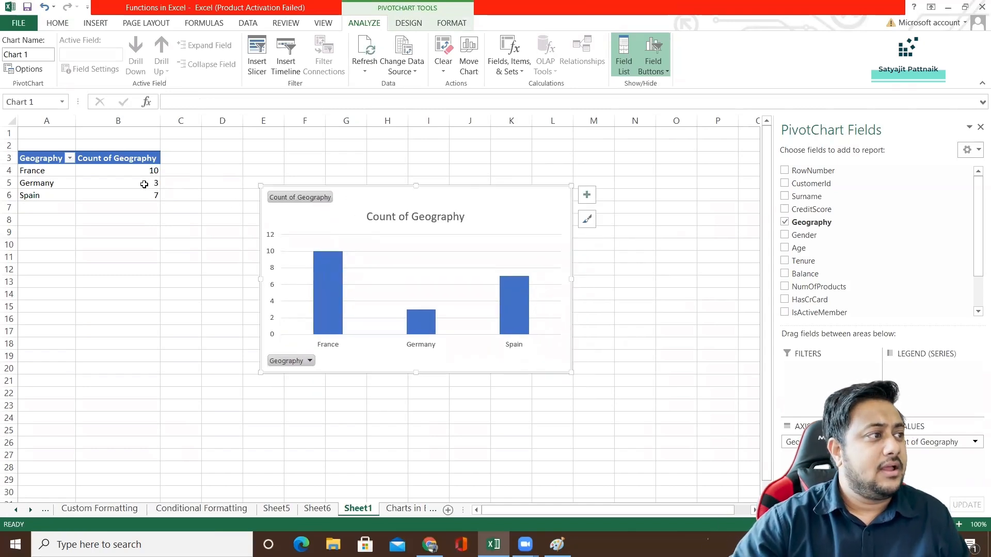
Highlight the per-country counts in A4:B6 and open a blank Notepad window.
left_click_drag(31, 170, 149, 195)
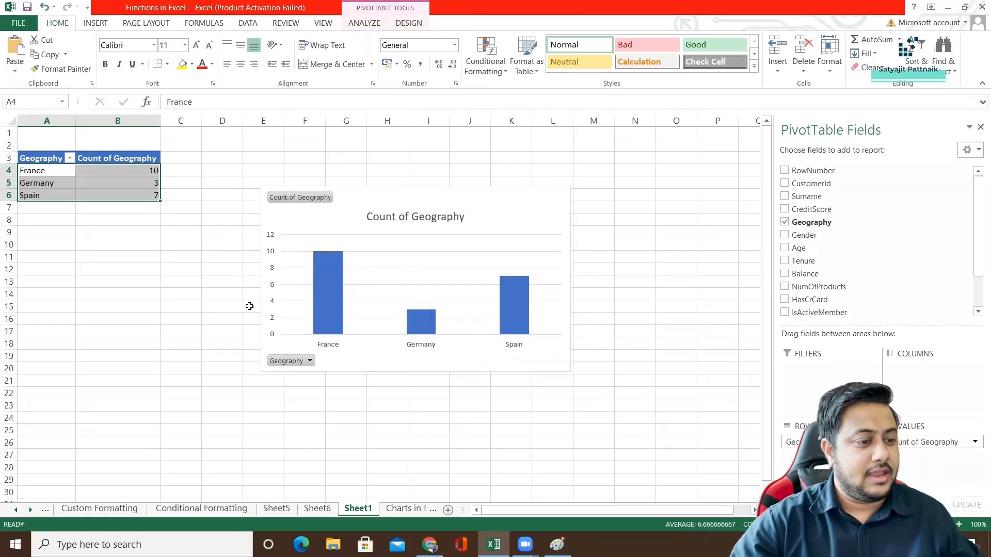
key("super+r")
type("m")
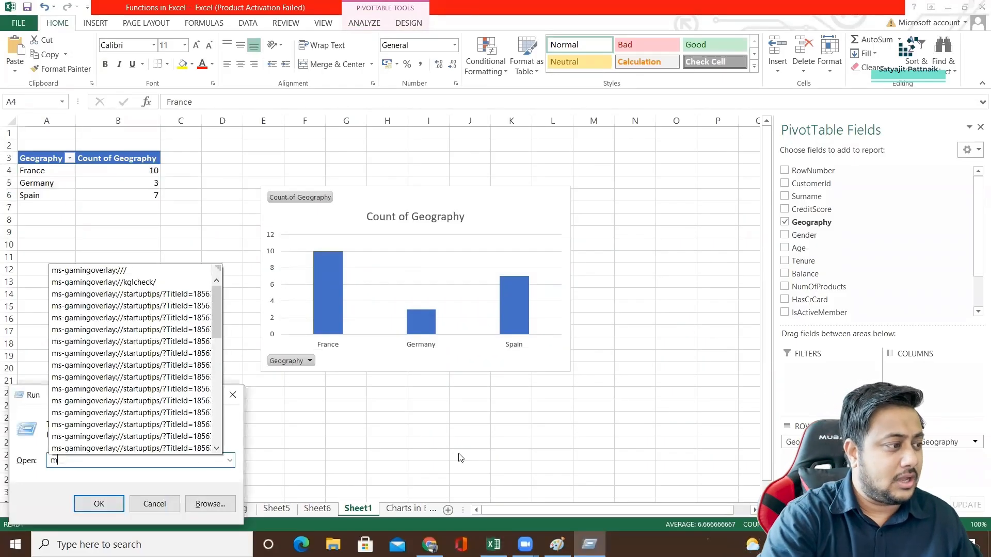
key("BackSpace")
type("notepad")
key("Return")
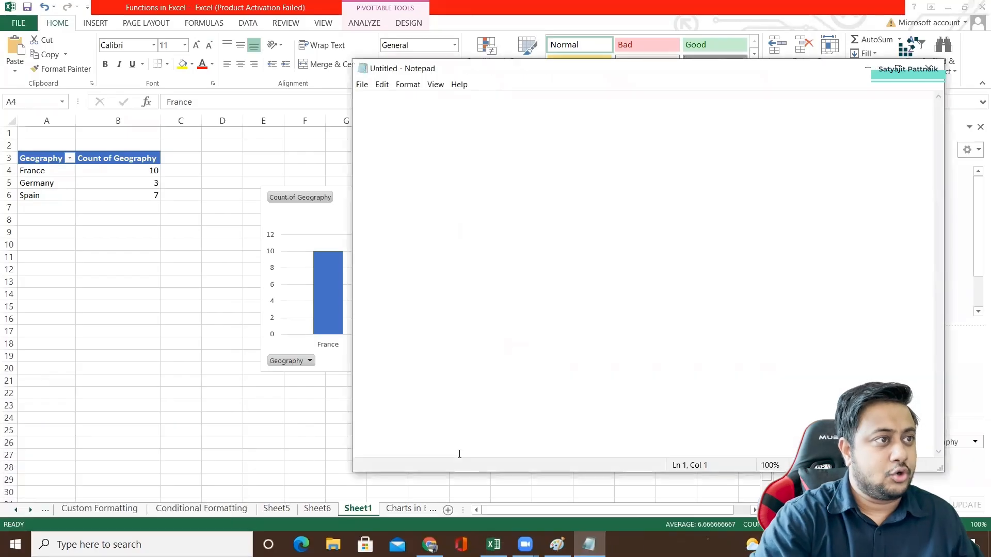
Write the SQL query "select geography, count(*) from tablename group by geography" over three lines.
type("select co")
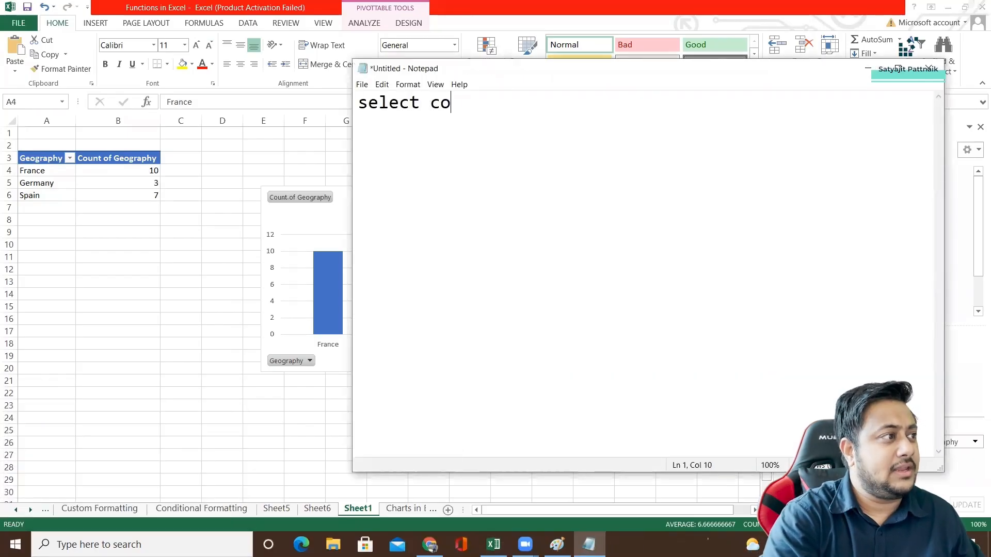
key("BackSpace")
key("BackSpace")
key("BackSpace")
type("geog")
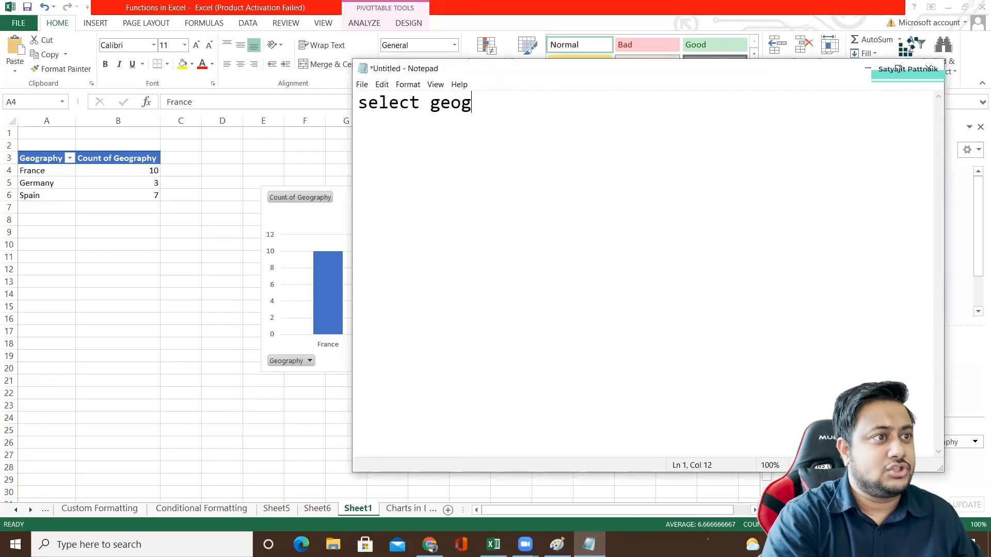
type("raphy, count(*) fro")
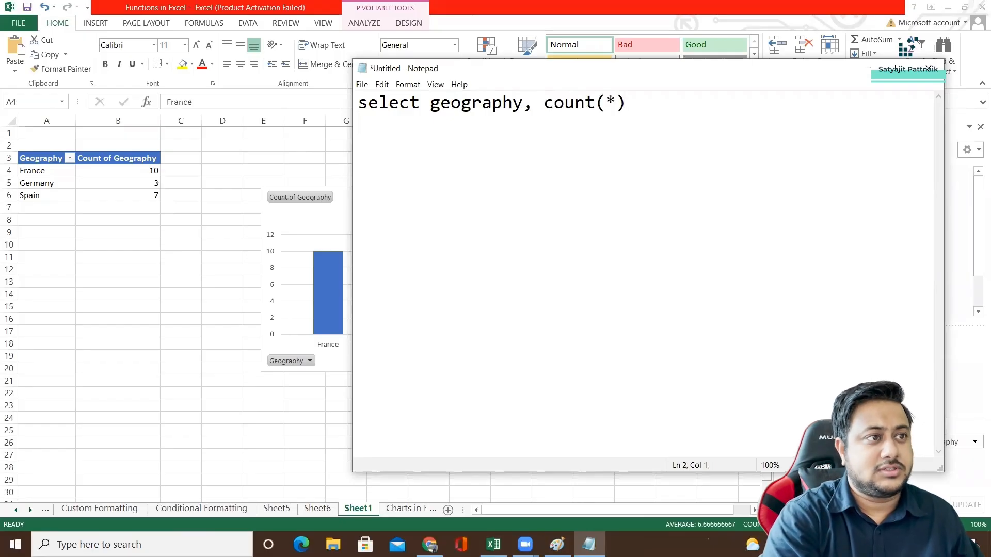
type("m tablenam,")
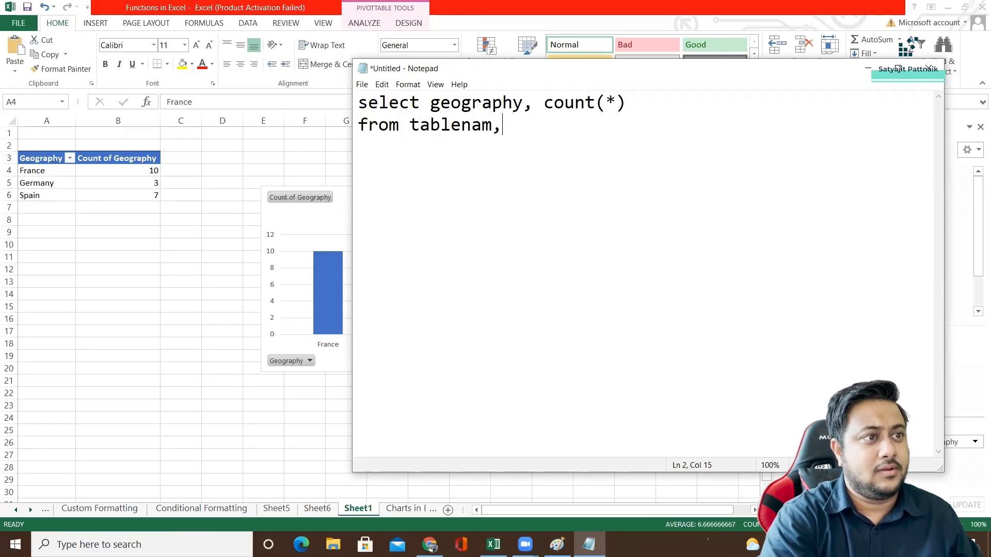
key("Return")
type("group by ge")
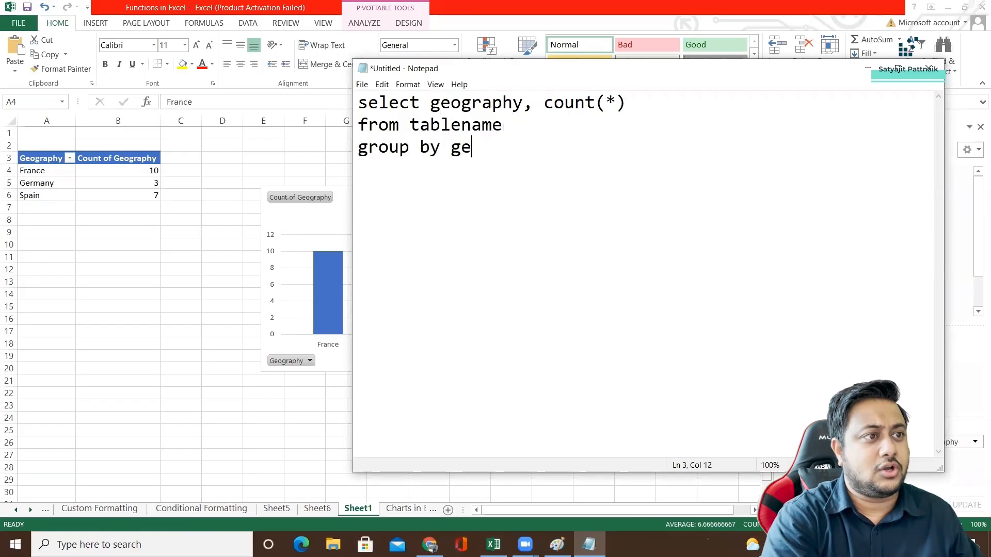
type("ography")
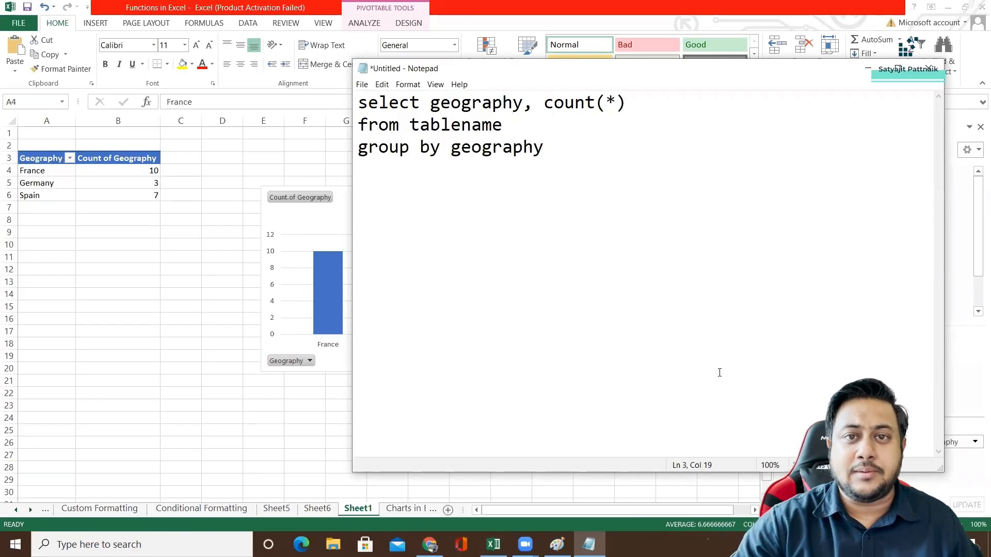
Minimize Notepad and examine the Count of Geography values in B4:B6 of the pivot table.
left_click(868, 69)
left_click_drag(132, 173, 143, 204)
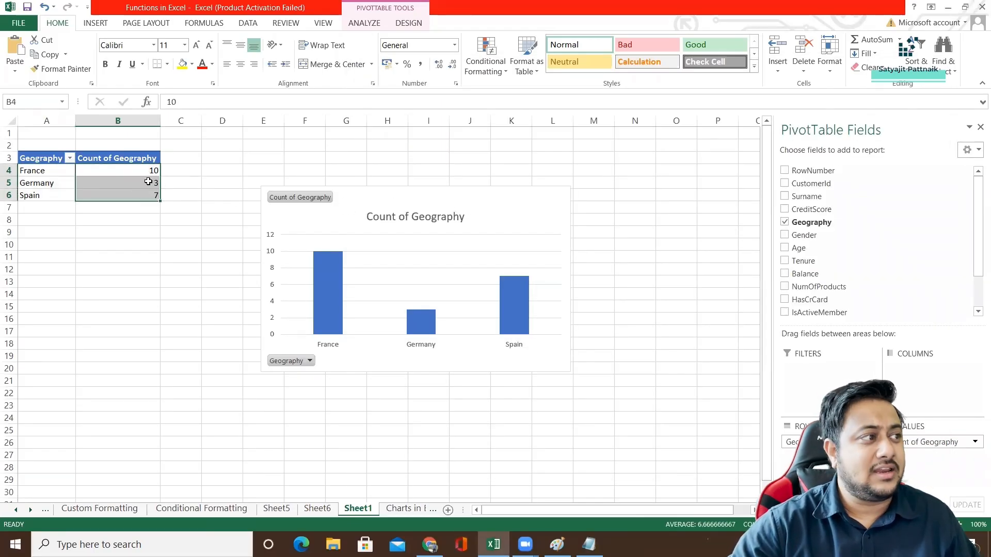
left_click(148, 181)
left_click(150, 195)
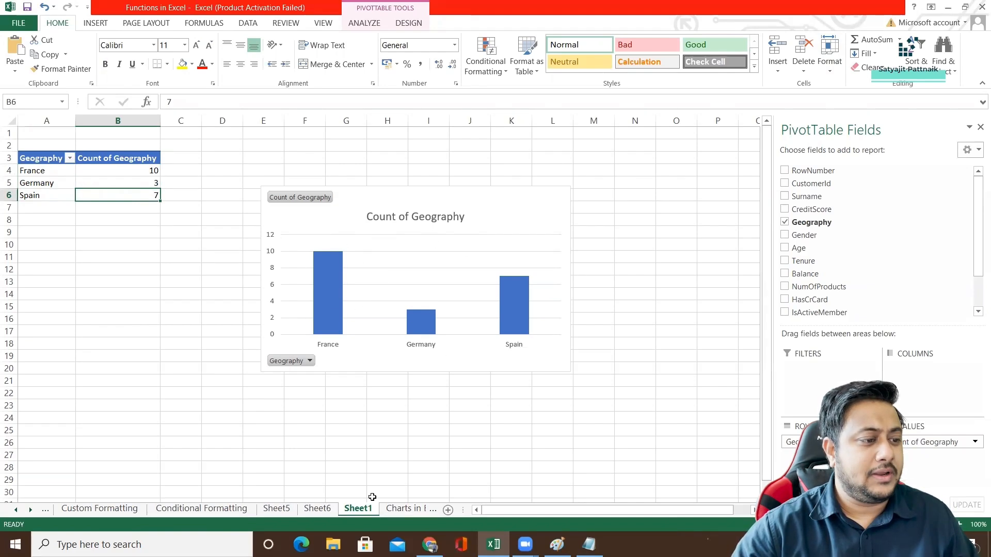
On the Charts in Excel sheet, select the whole Balance and EstimatedSalary columns and bring up the recommended charts for them.
left_click(408, 509)
left_click(302, 216)
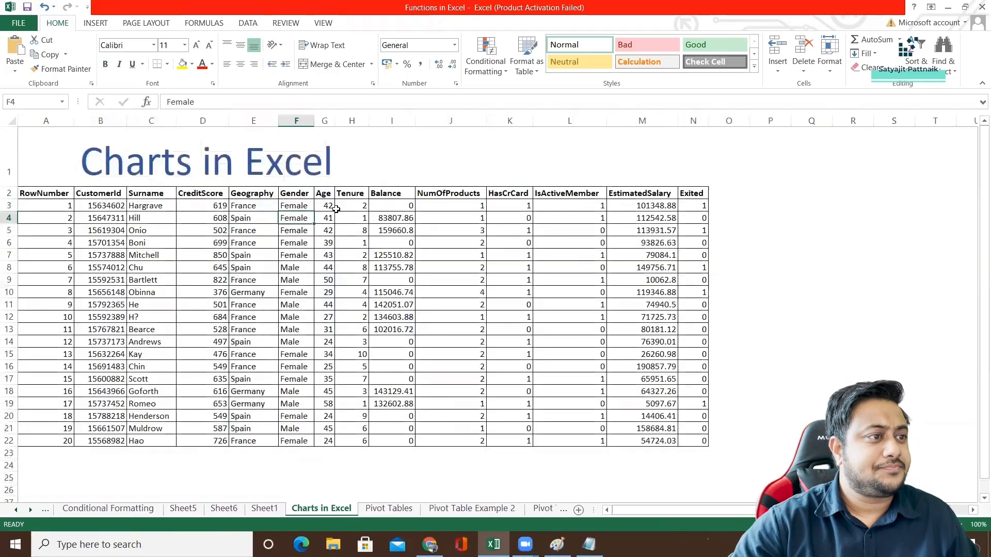
left_click(391, 120)
left_click(652, 121, "ctrl")
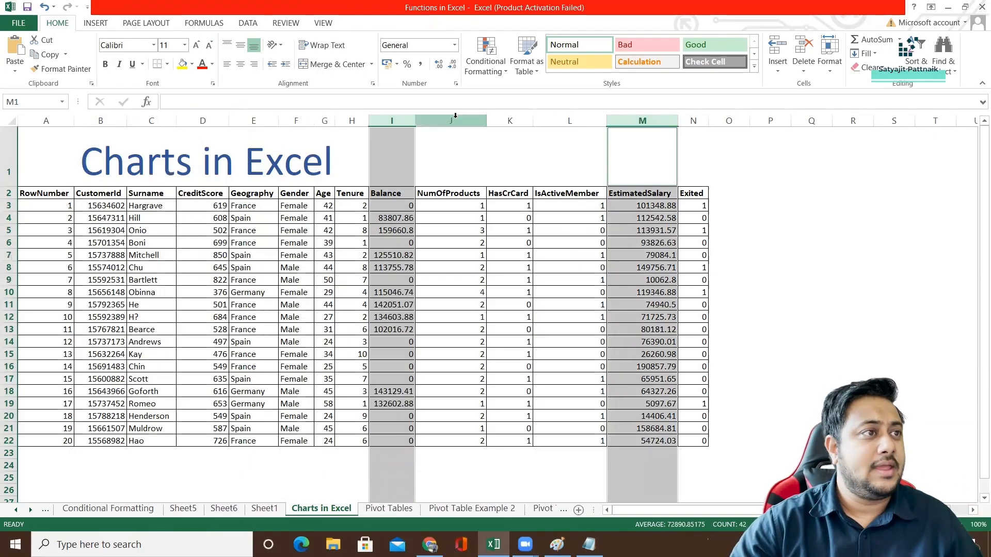
left_click(95, 24)
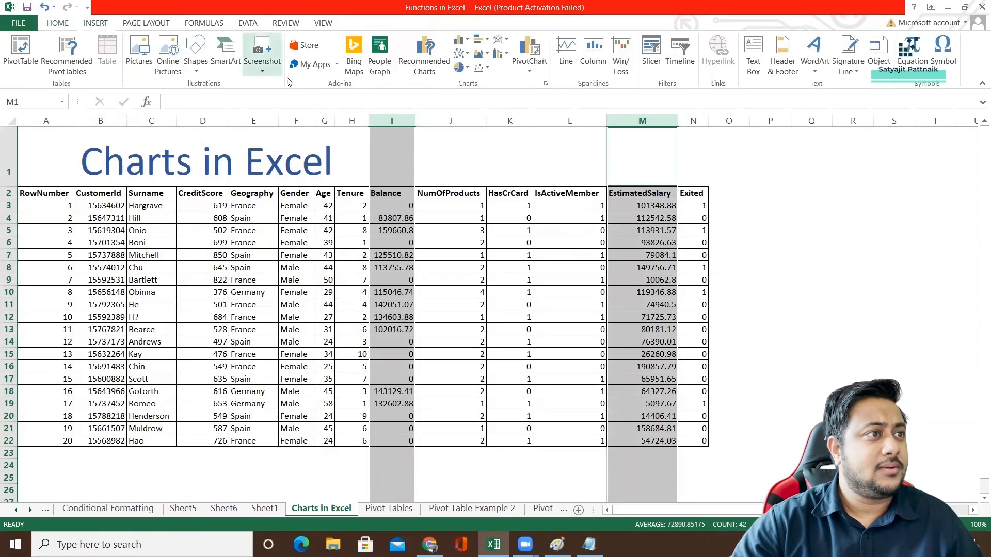
left_click(426, 62)
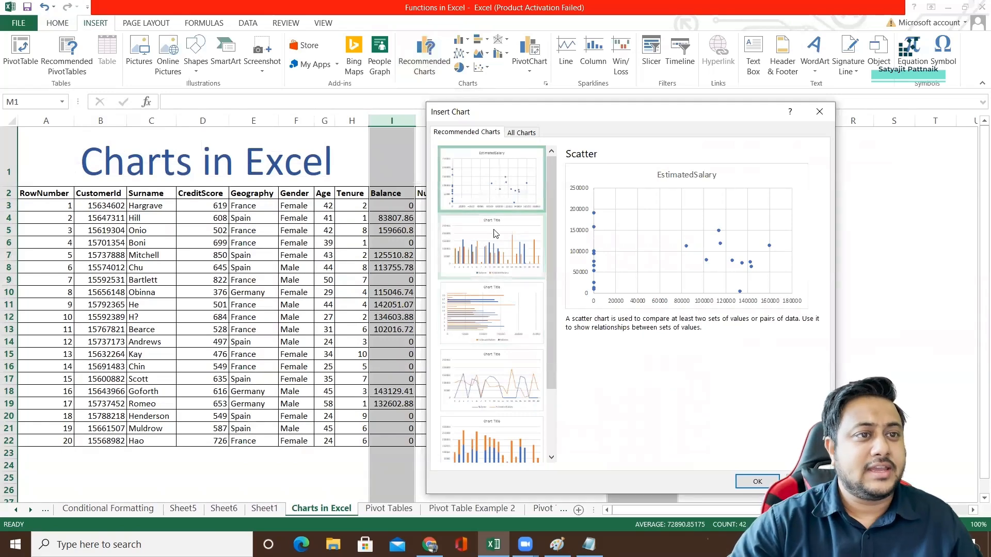
Preview the recommended Clustered Column, Clustered Bar, Line, Stacked Column and Stacked Bar charts for Balance and EstimatedSalary.
left_click(499, 244)
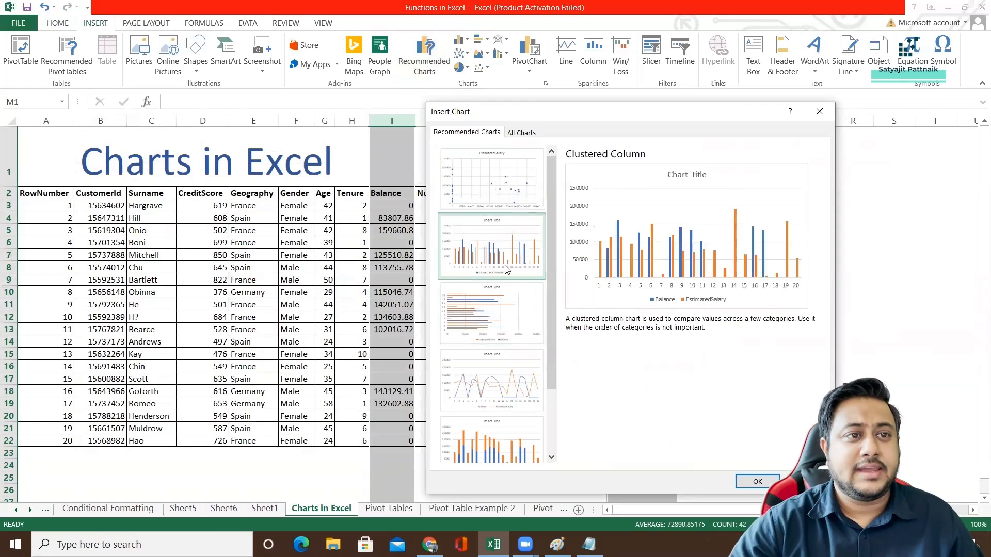
left_click(500, 314)
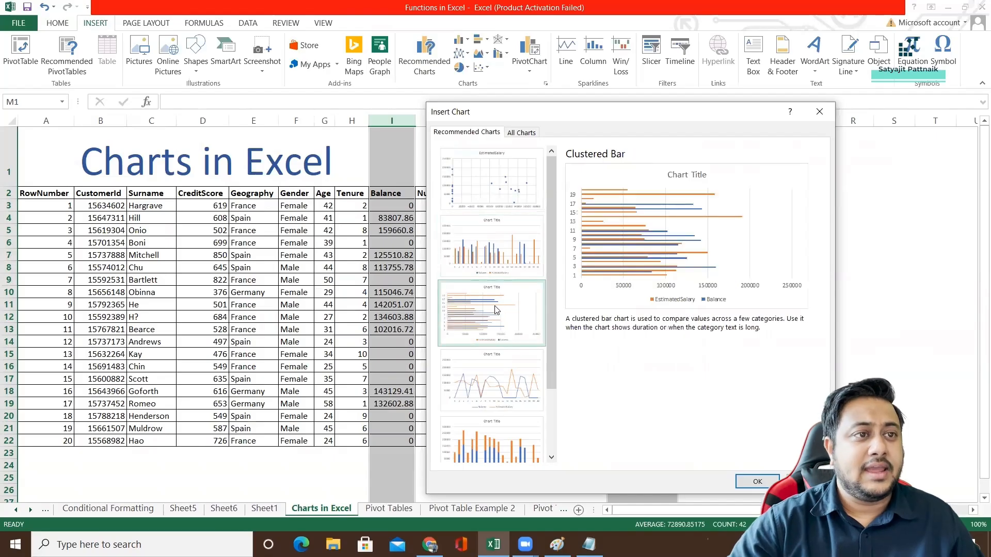
left_click(493, 378)
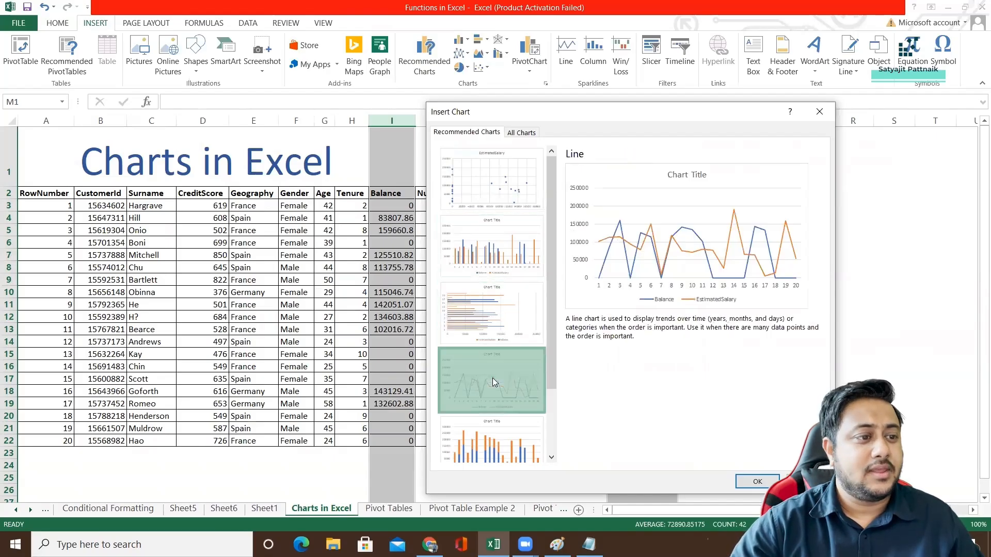
scroll(514, 312, "down", 1)
left_click(493, 362)
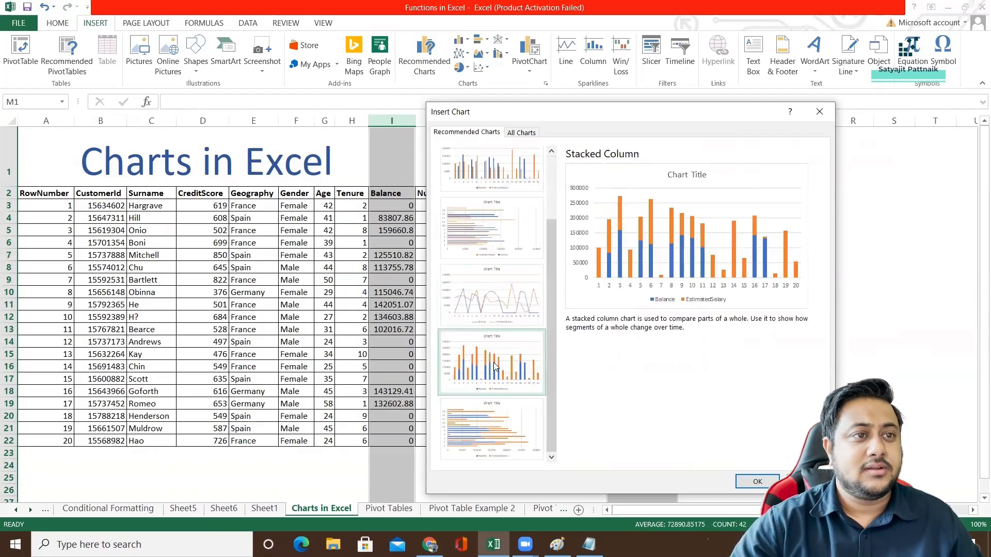
left_click(503, 415)
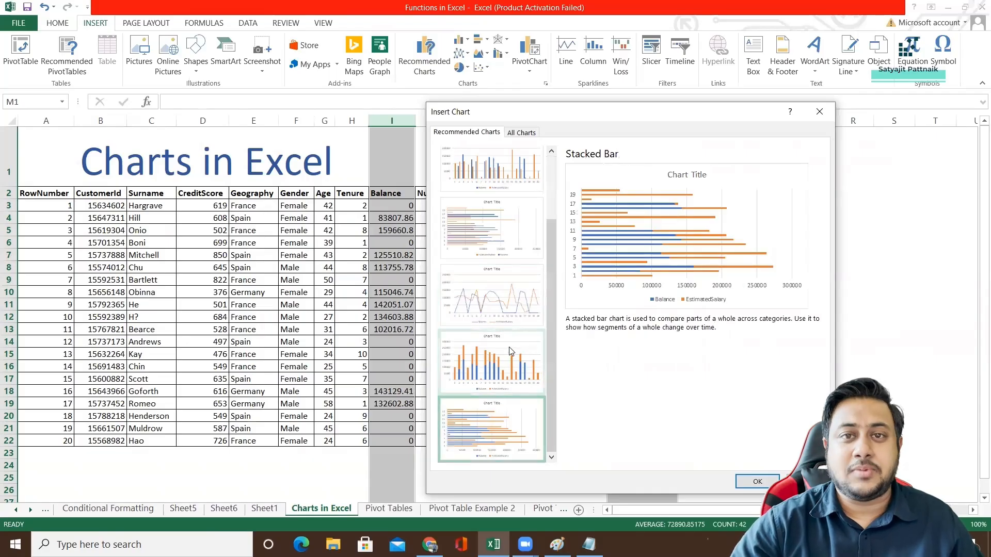
scroll(512, 337, "up", 1)
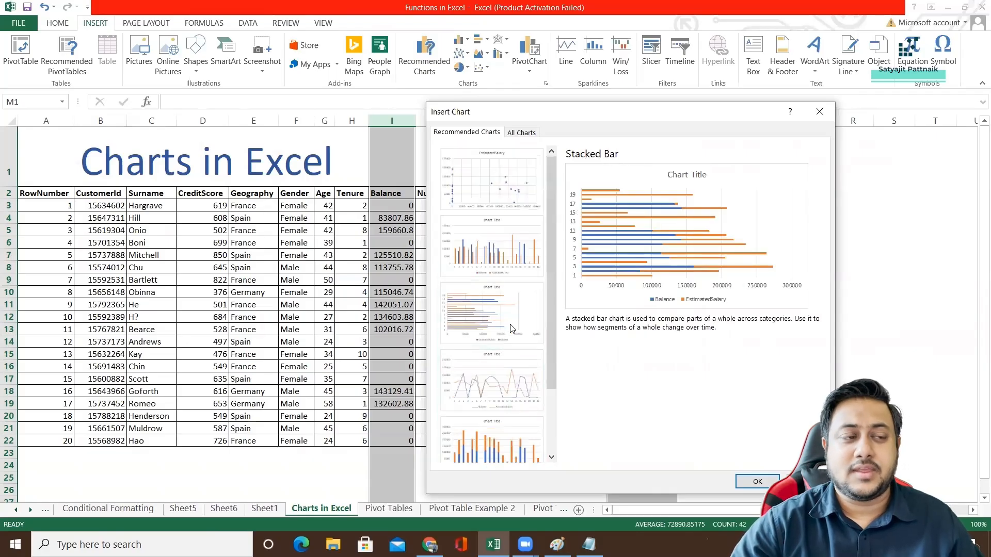
Insert the recommended Scatter chart of Balance and EstimatedSalary and place it beside the customer table, just past the Exited column.
left_click(494, 185)
left_click(757, 483)
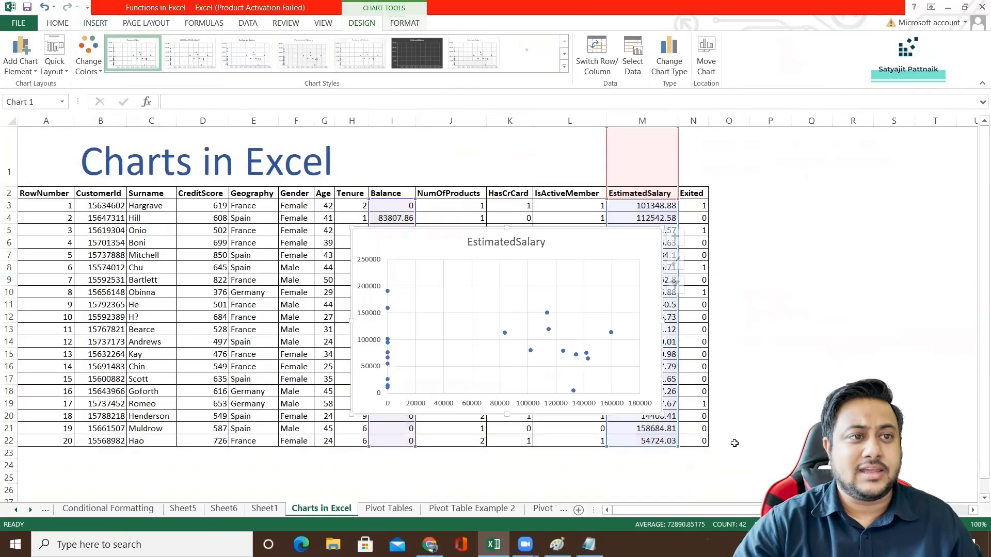
left_click_drag(429, 241, 762, 155)
left_click(497, 243)
scroll(498, 243, "down", 1)
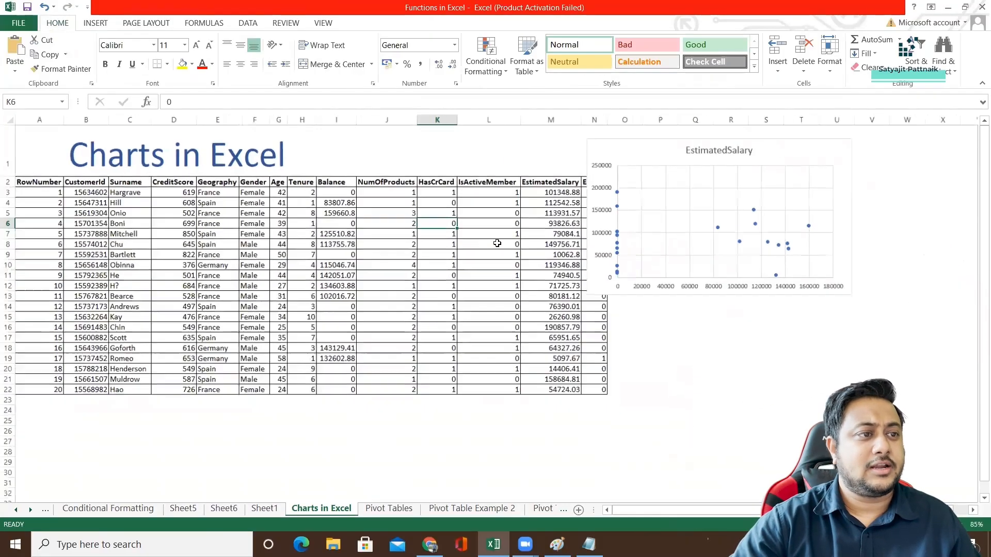
left_click_drag(623, 150, 653, 147)
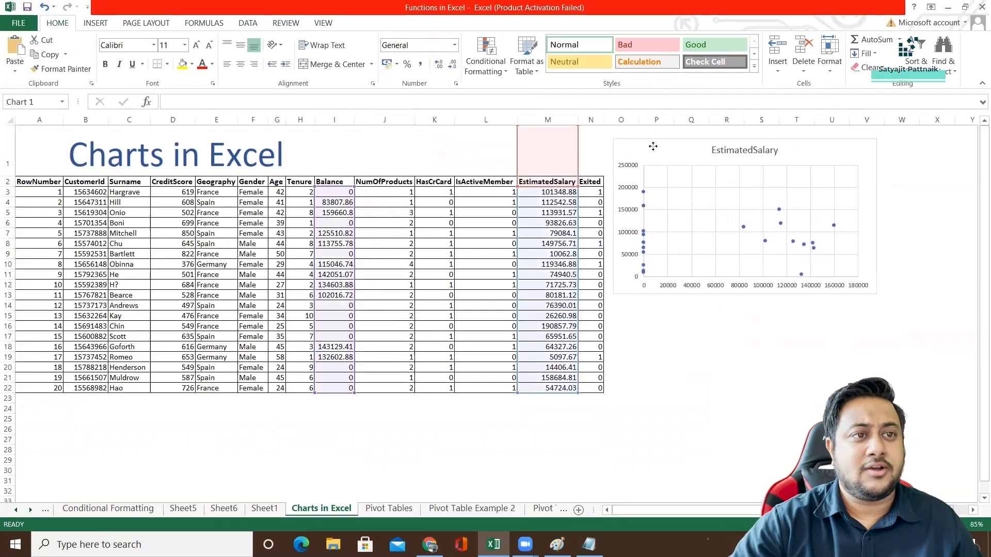
Examine the scatter chart and the source columns it highlights in the customer table.
left_click(619, 349)
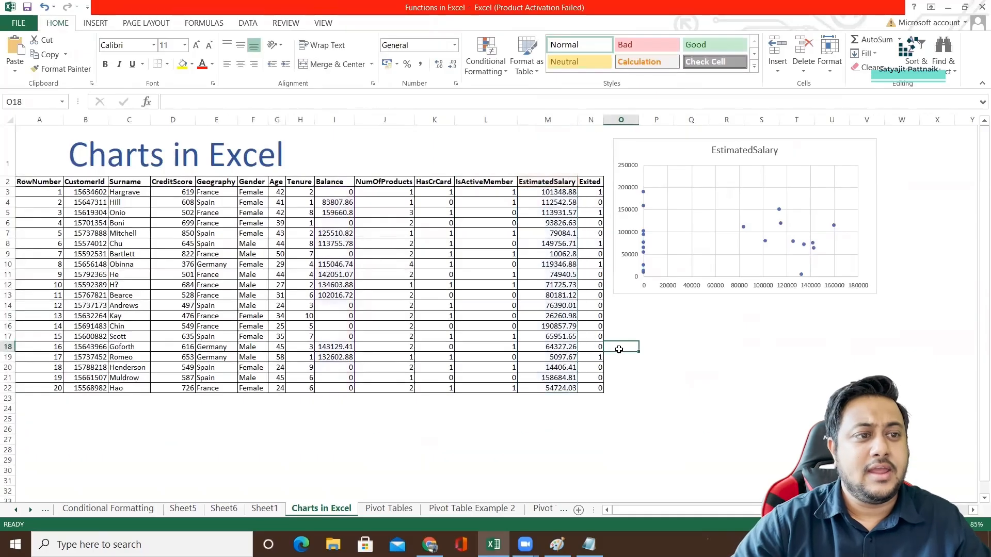
left_click(625, 146)
left_click(682, 345)
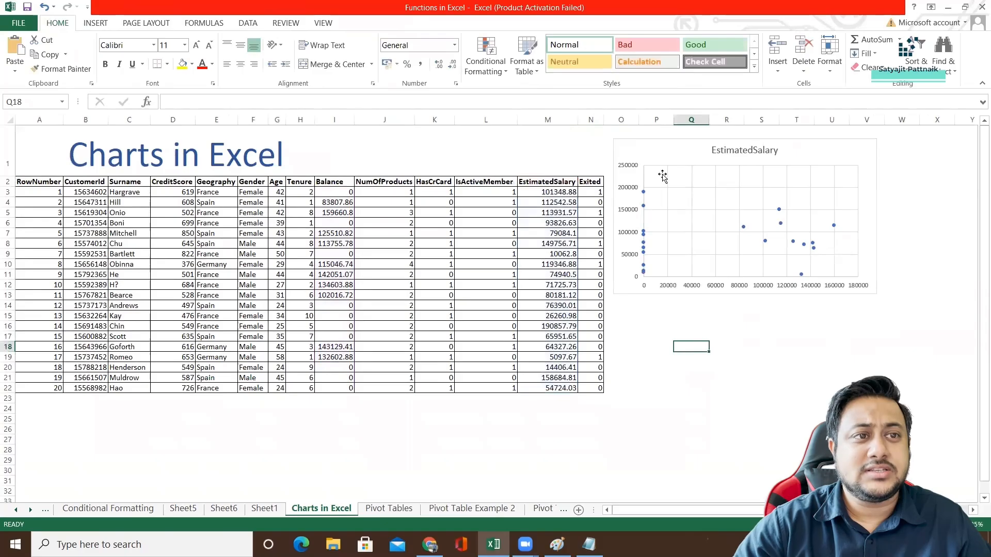
left_click(641, 150)
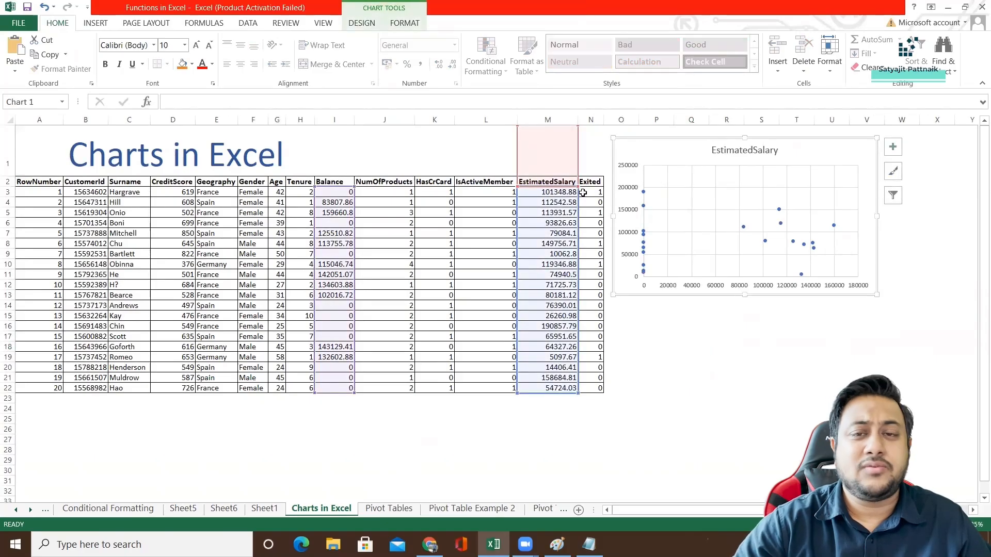
left_click(726, 346)
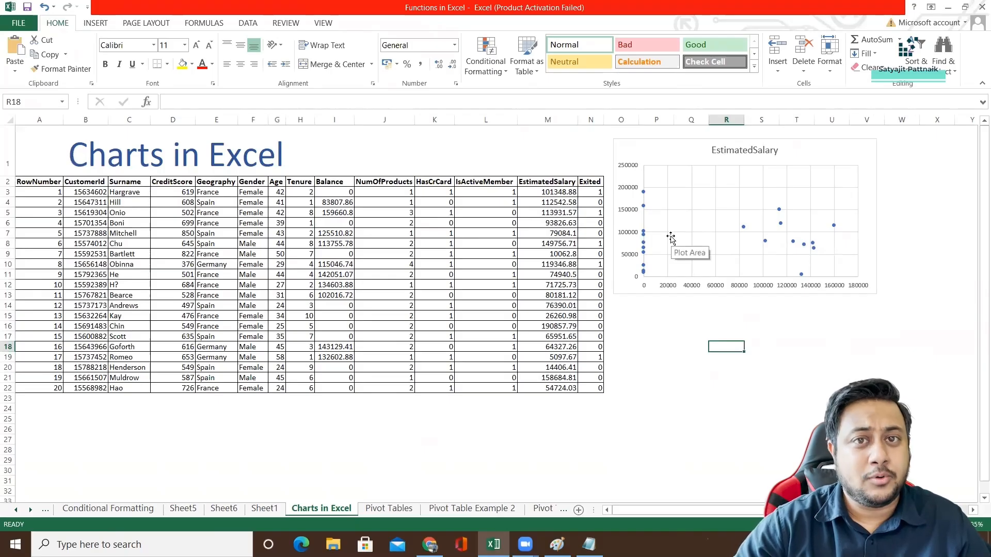
Calculate the correlation between Balance and EstimatedSalary in cell P15 with =CORREL(I:I,M:M).
left_click(672, 315)
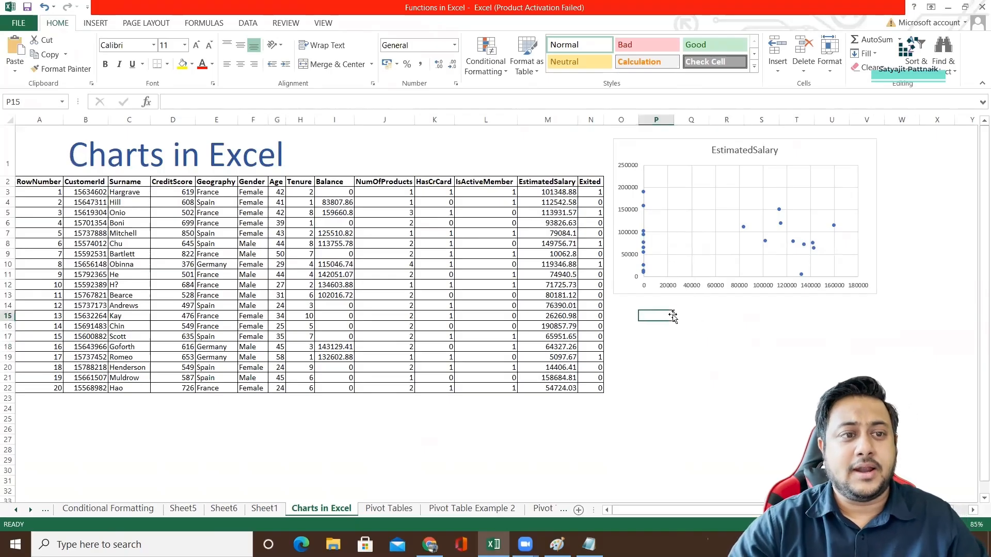
double_click(659, 316)
type("=CORR")
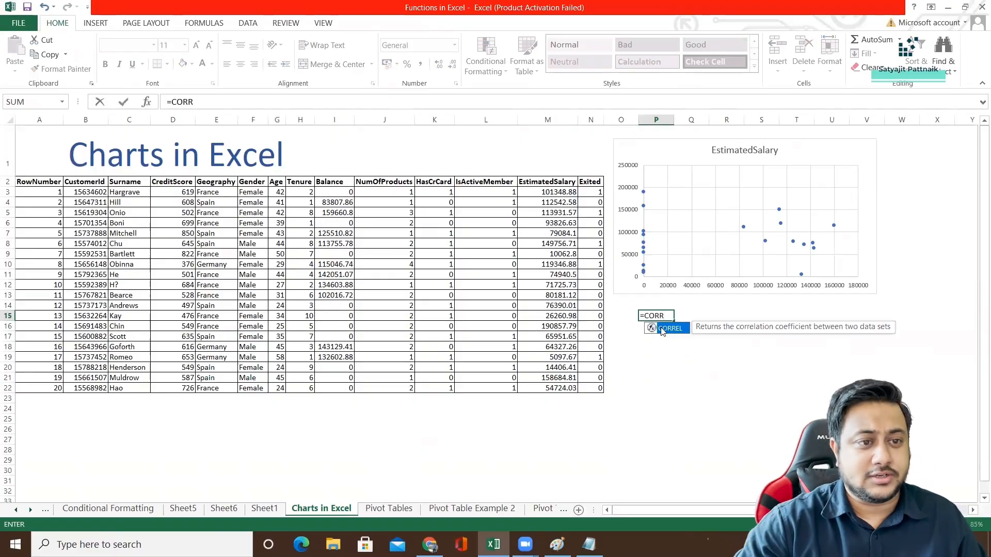
double_click(662, 329)
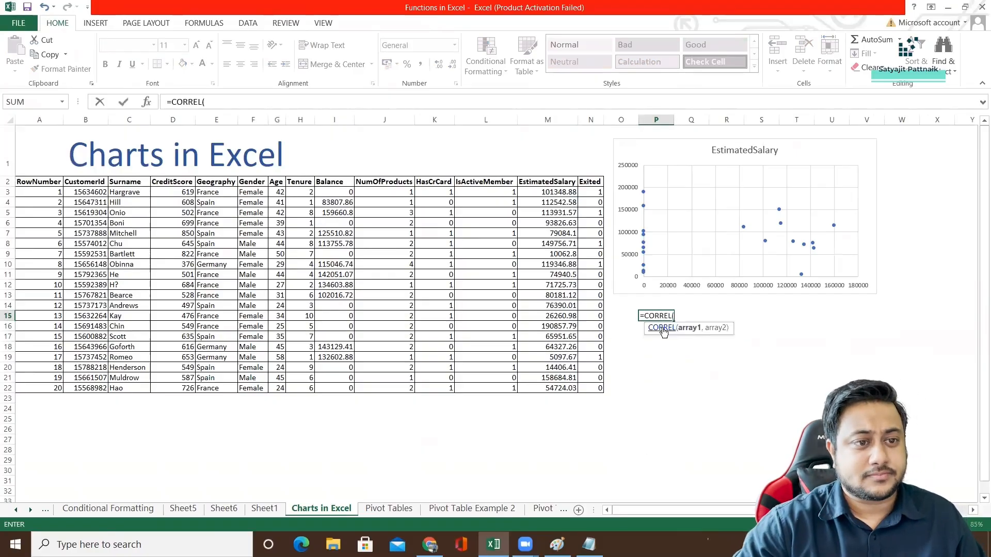
left_click(334, 120)
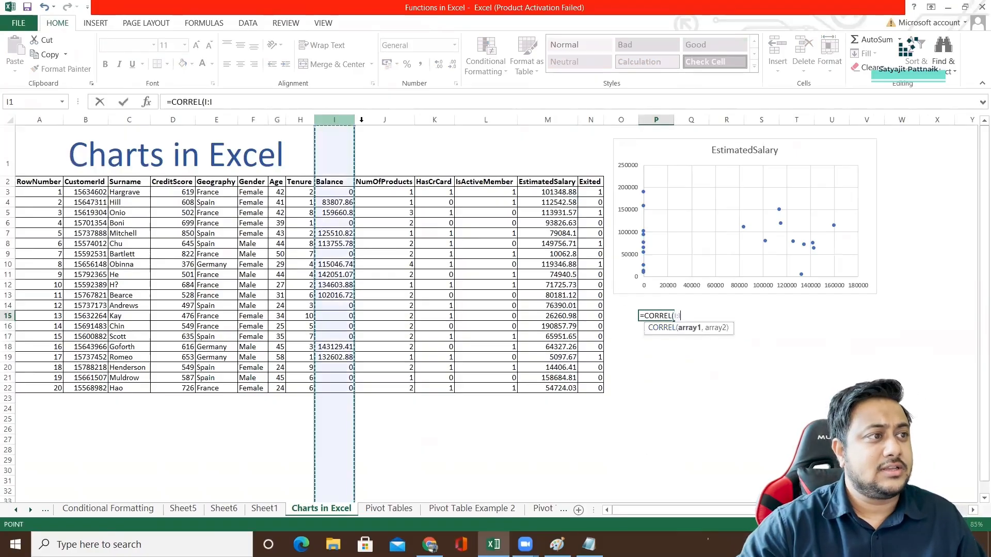
type(",")
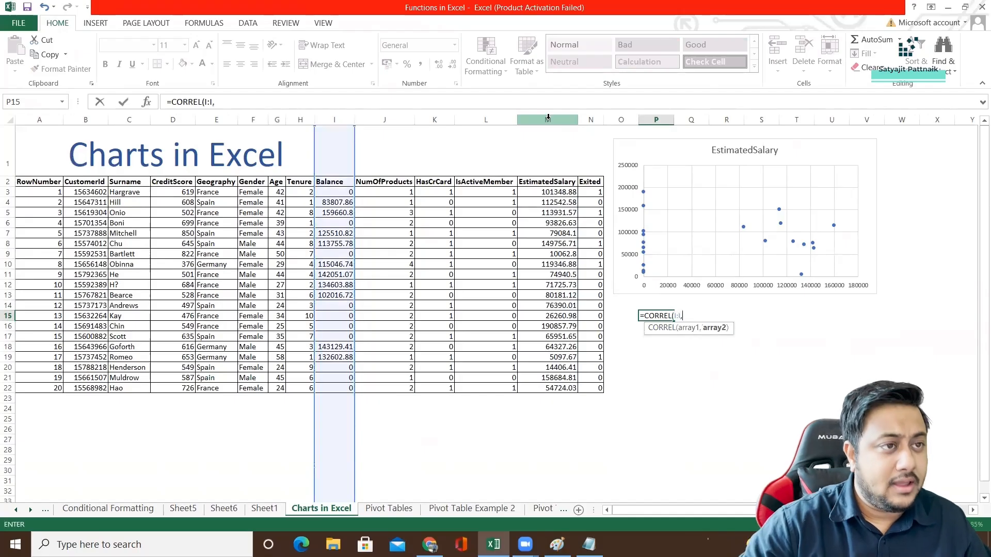
left_click(548, 120)
type(")")
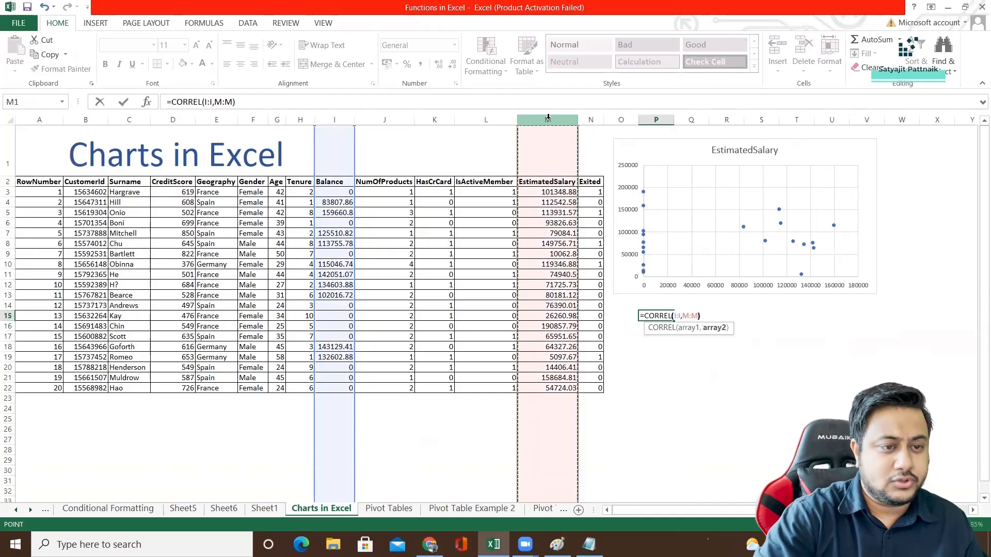
key("Return")
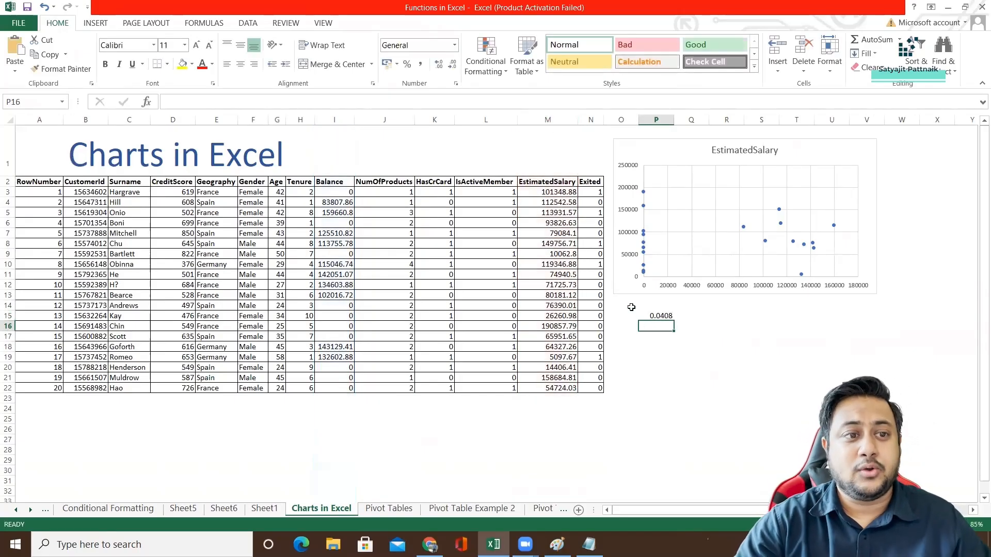
Clear the correlation formula from cell P15.
left_click(655, 317)
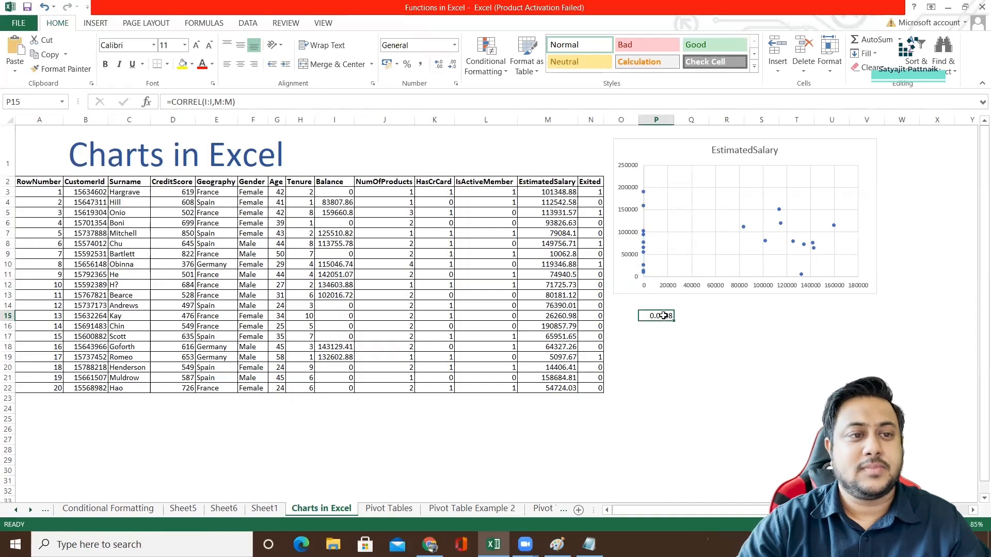
key("Delete")
left_click(343, 240)
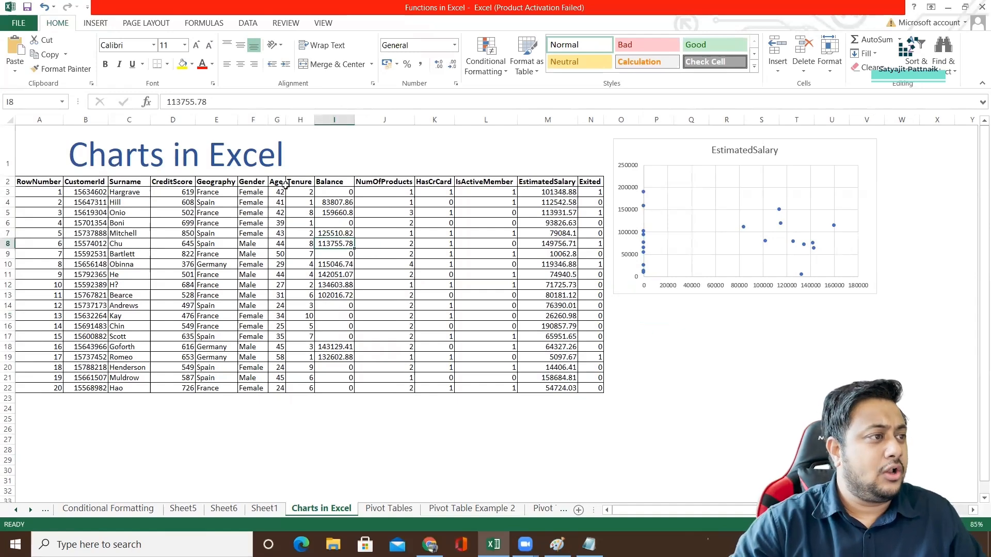
Insert the recommended Scatter with Straight Lines and Markers chart for the Tenure column and place it below the EstimatedSalary chart.
left_click(300, 119)
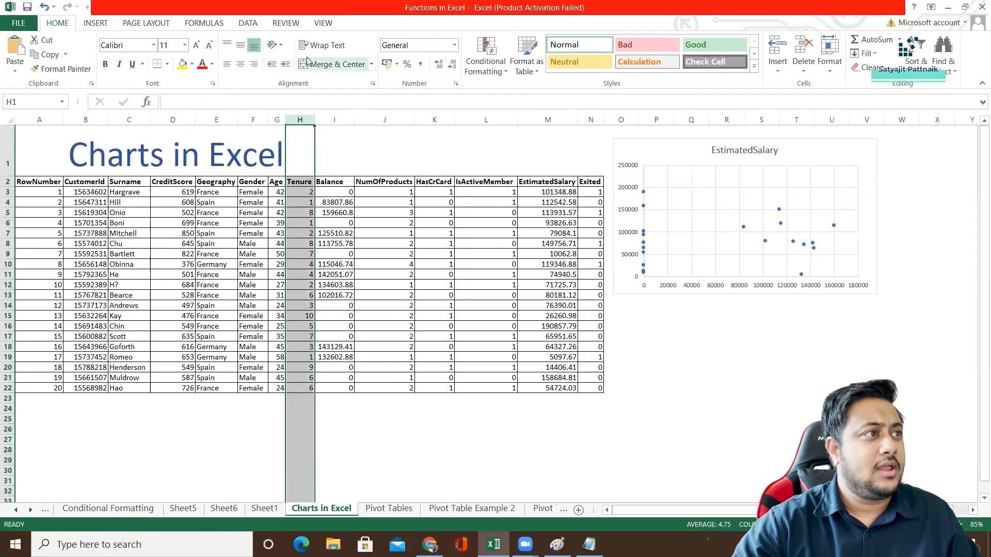
left_click(95, 23)
left_click(424, 57)
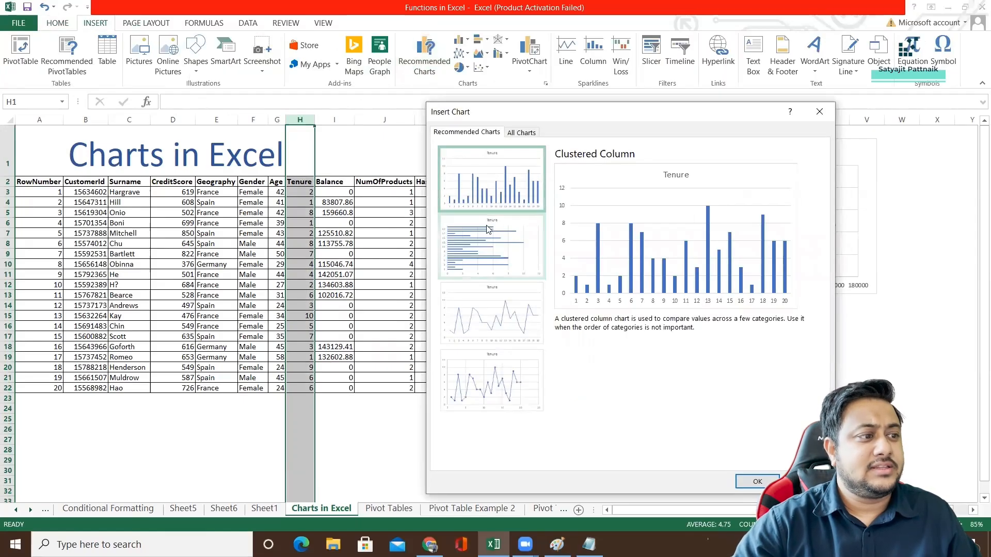
left_click(495, 253)
left_click(495, 319)
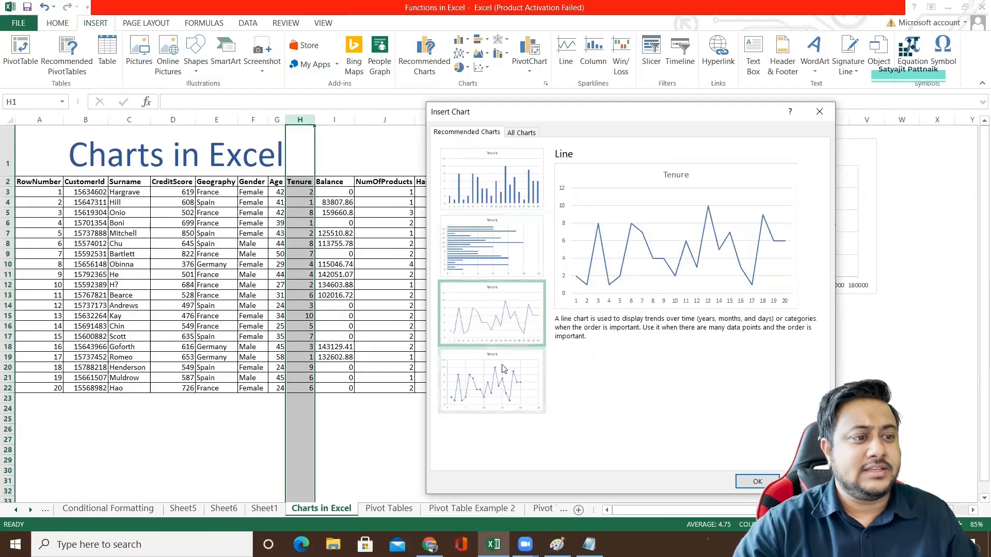
left_click(492, 381)
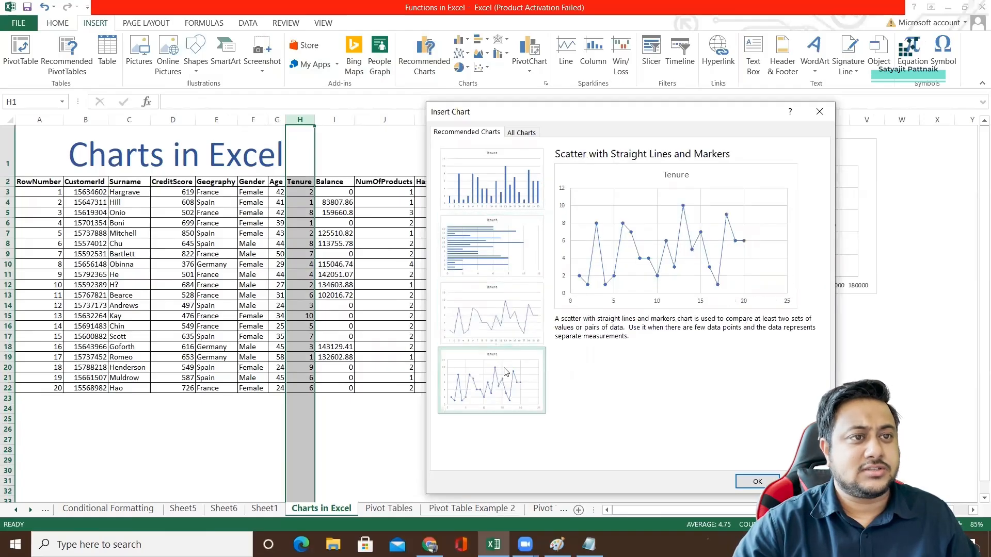
left_click(757, 480)
left_click_drag(438, 249, 697, 315)
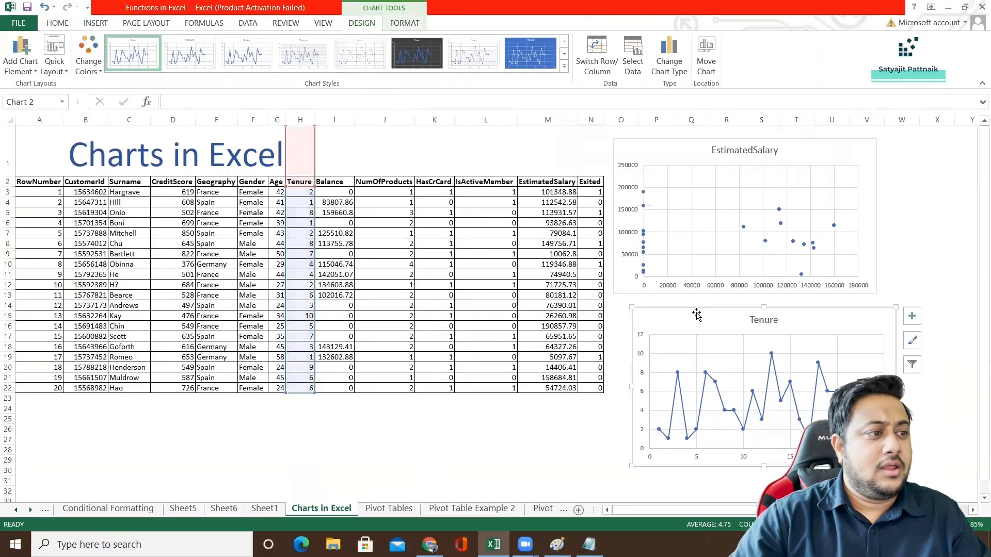
Insert the recommended Clustered Column chart counting Geography from the Geography and Gender columns, and move it nearer the pivot table.
left_click(368, 281)
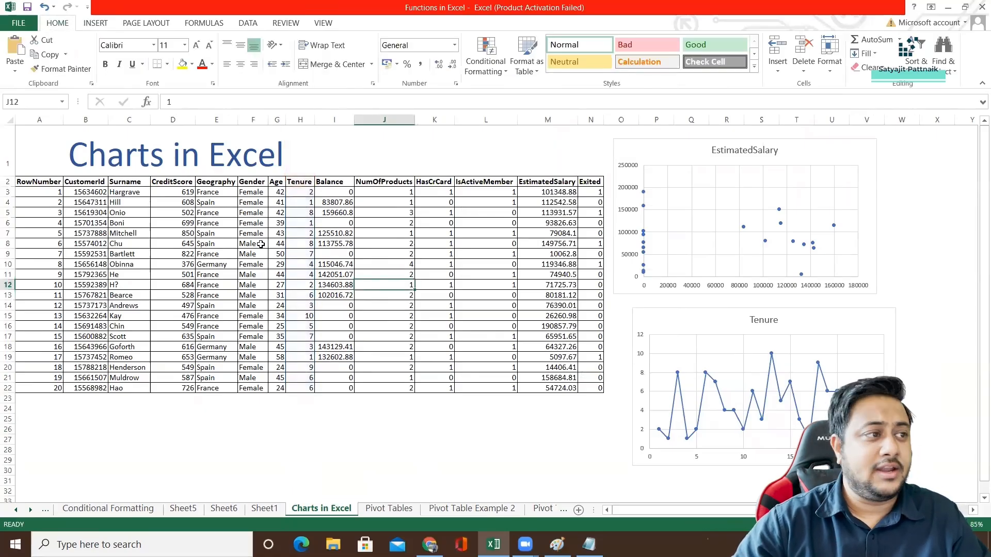
left_click(215, 119)
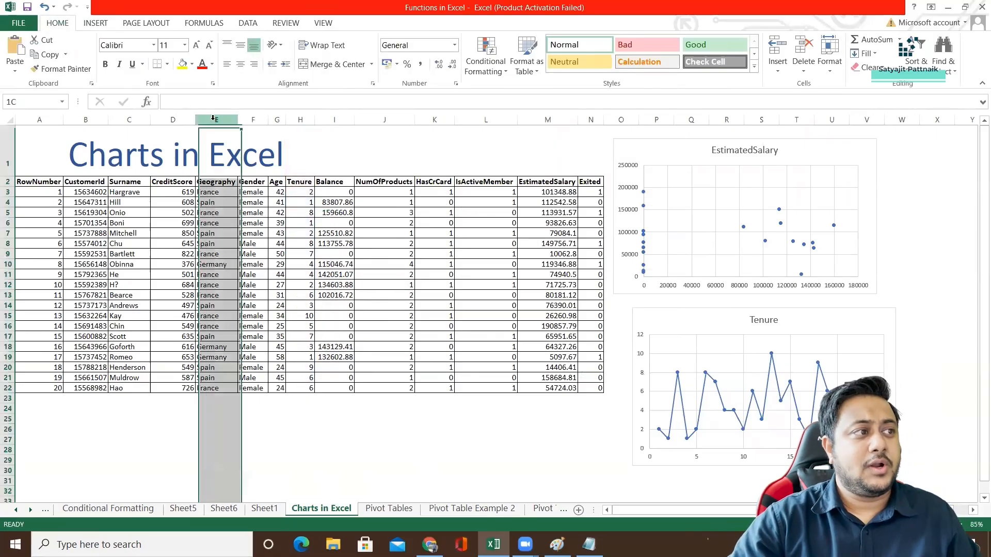
left_click(251, 119, "ctrl")
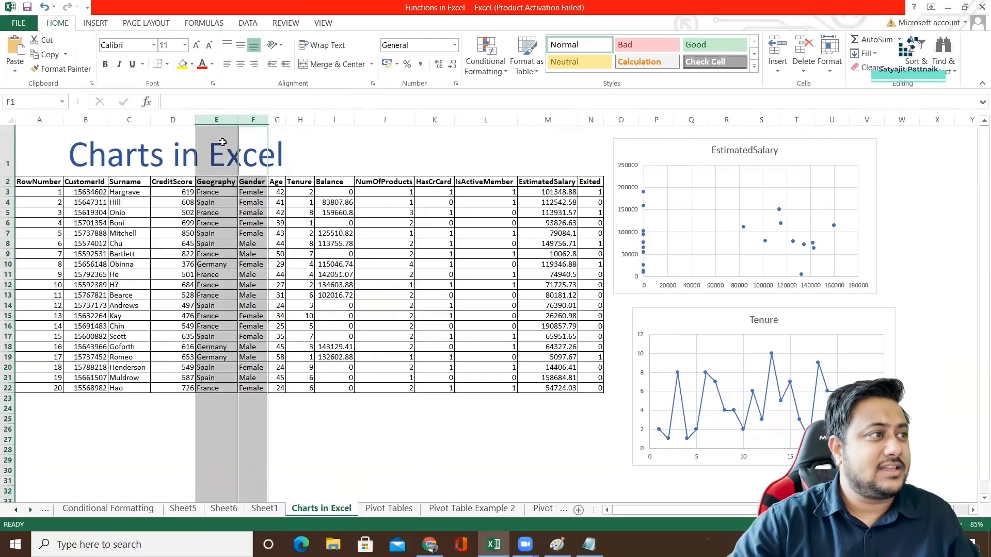
left_click(96, 23)
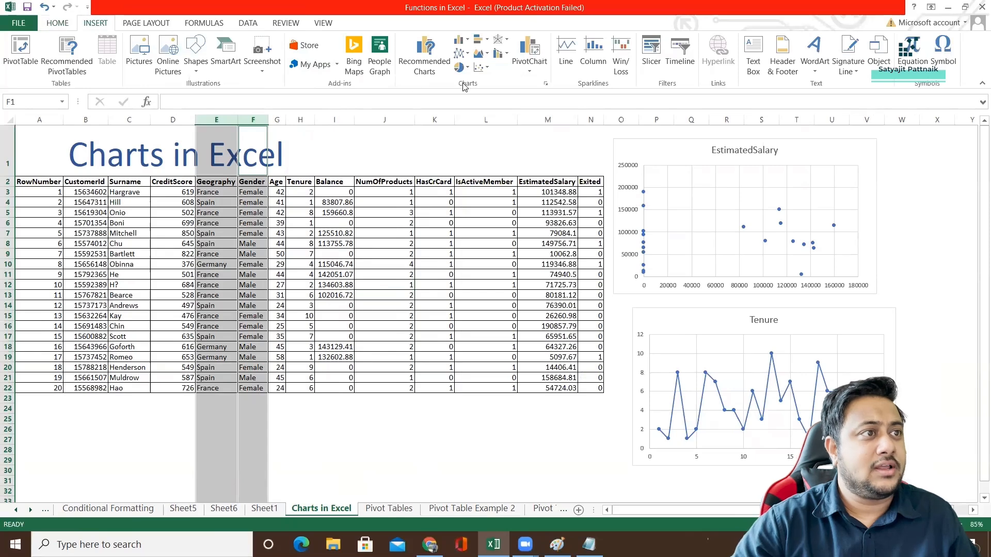
left_click(422, 66)
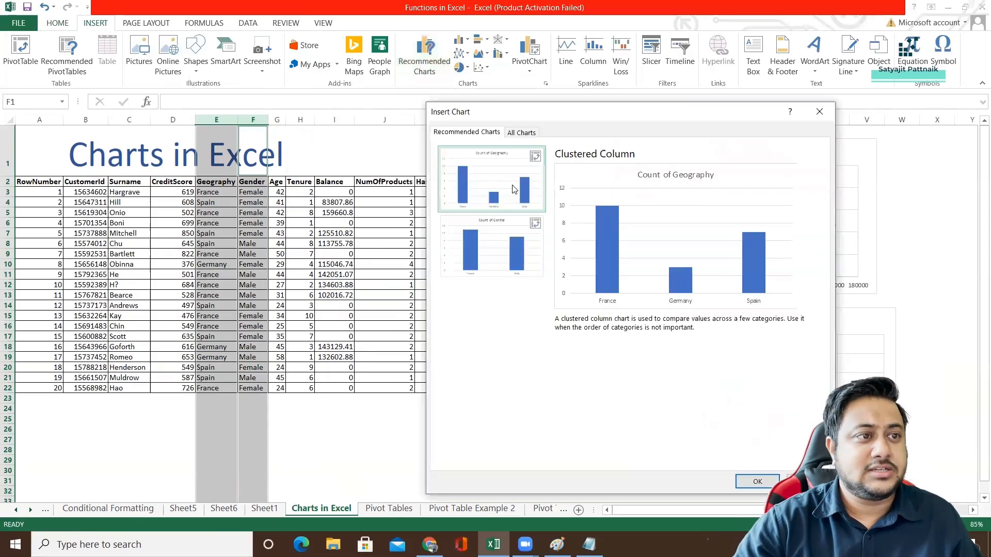
left_click(513, 268)
left_click(509, 192)
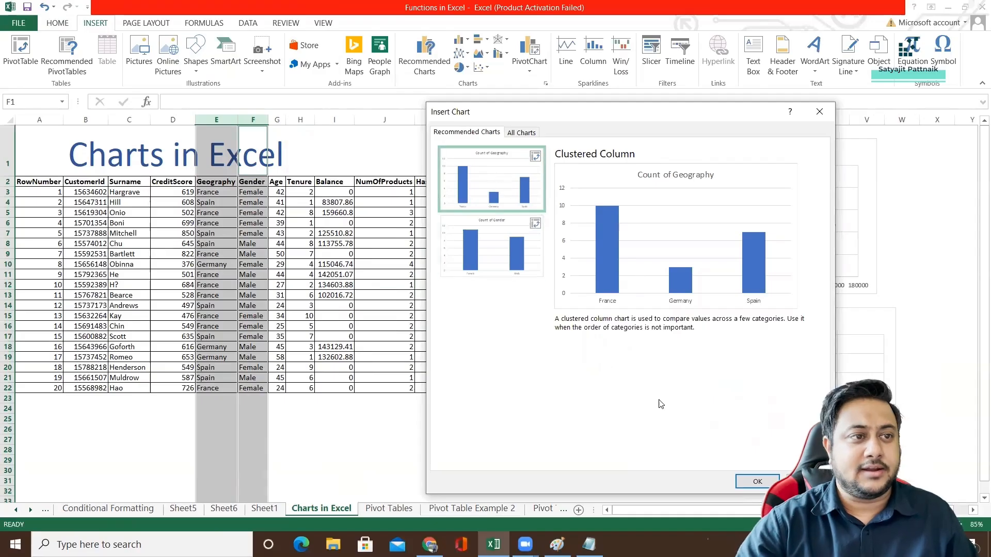
left_click(757, 482)
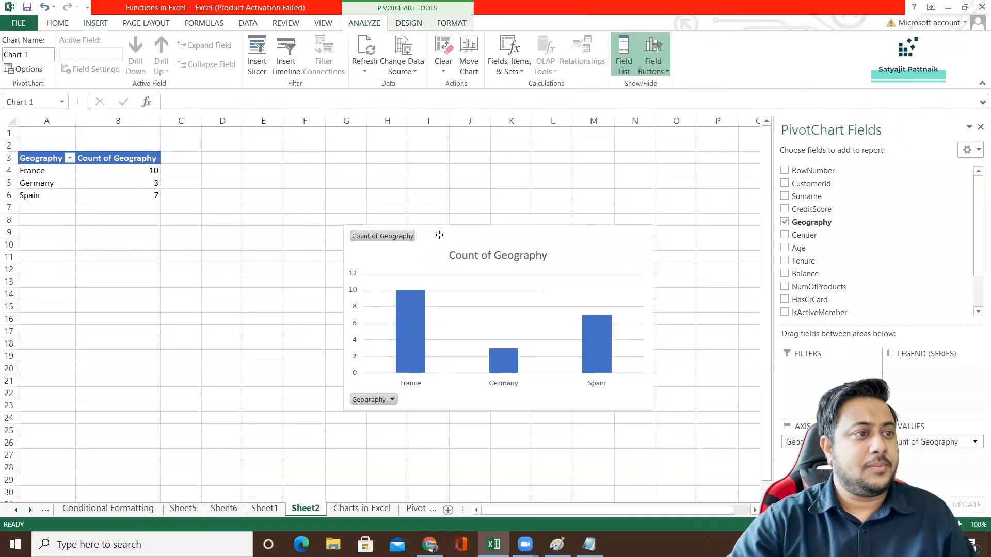
left_click_drag(455, 240, 327, 195)
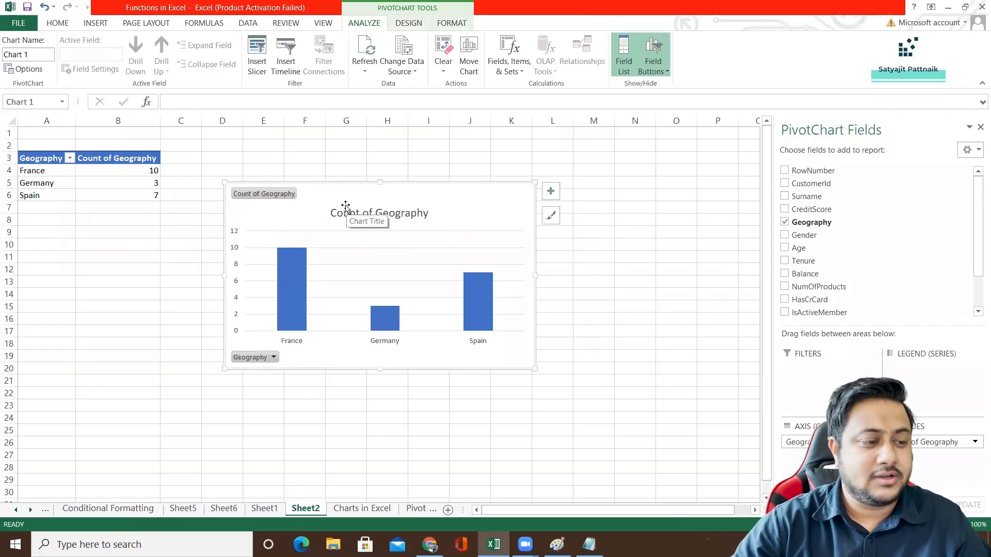
left_click_drag(338, 185, 353, 195)
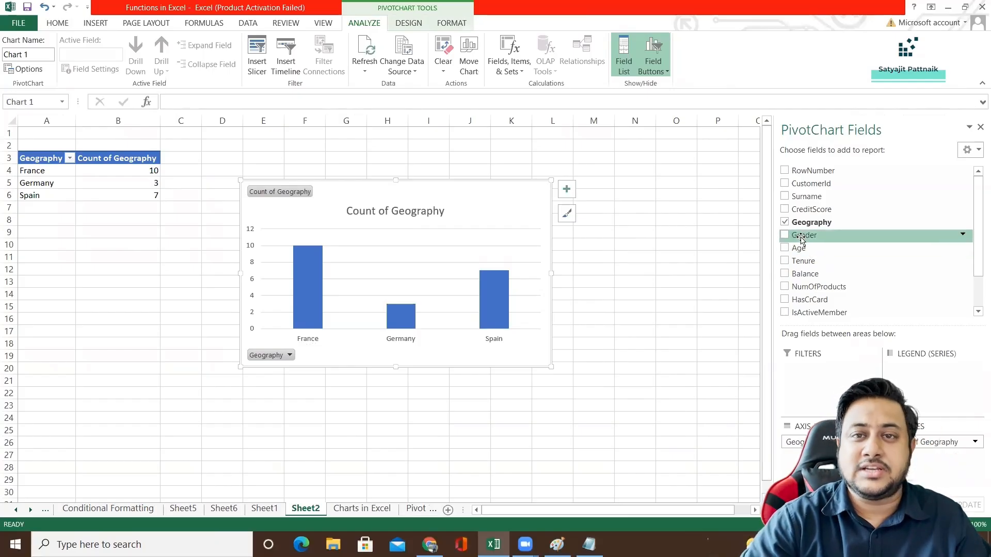
Add Gender as a report filter on the Geography pivot chart and show only Female customers.
left_click_drag(801, 238, 807, 369)
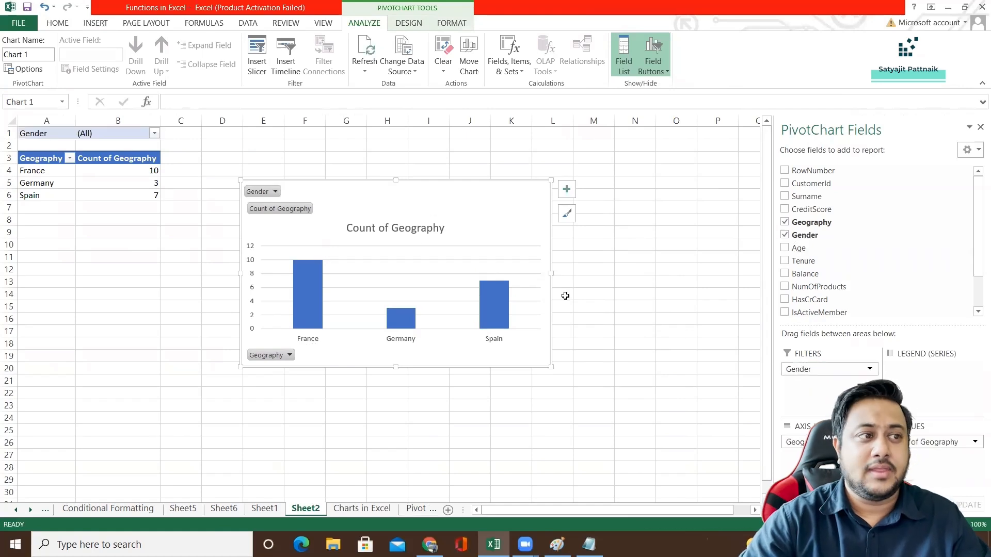
left_click(264, 192)
left_click(133, 225)
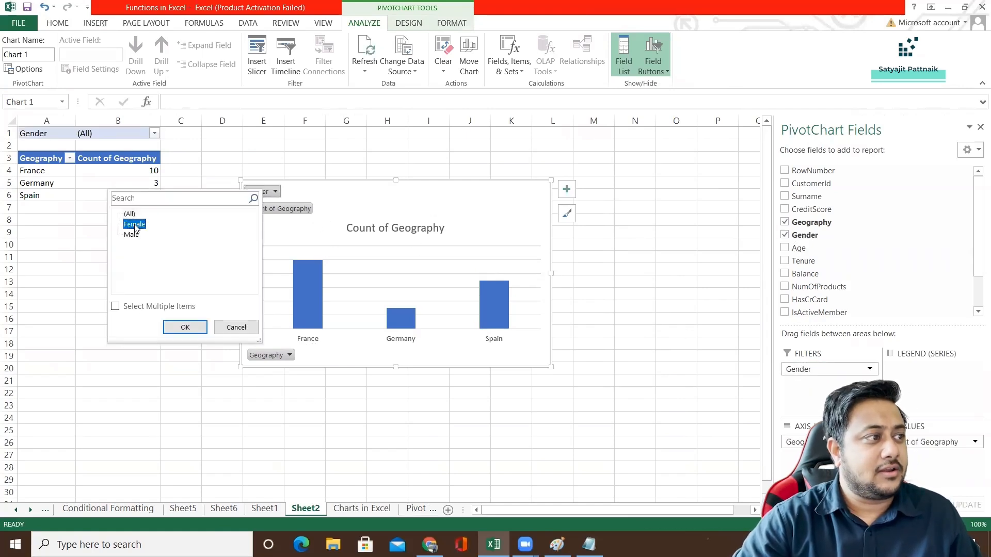
left_click(185, 327)
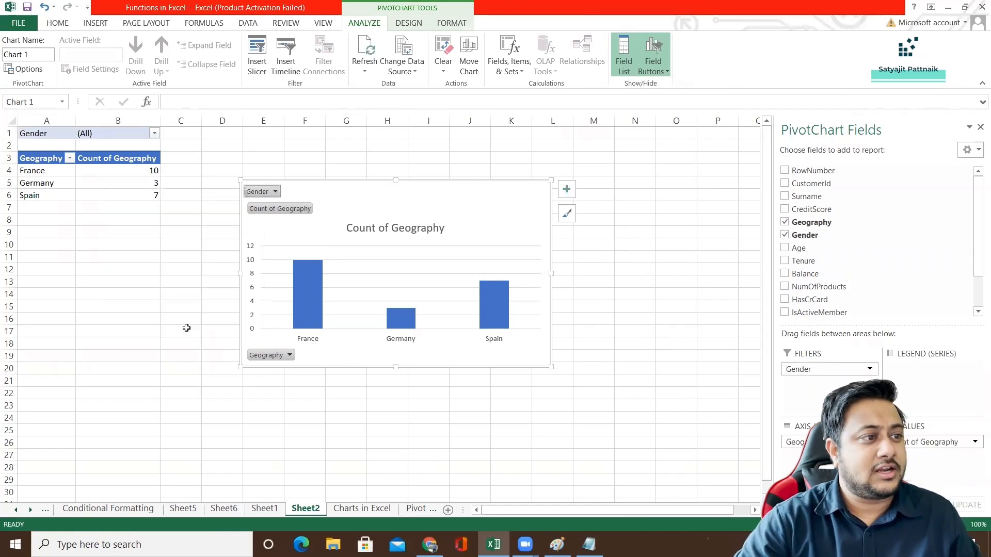
Try switching the Gender filter to Male, and take Gender out of the report filters.
left_click(273, 192)
left_click(140, 235)
left_click(206, 329)
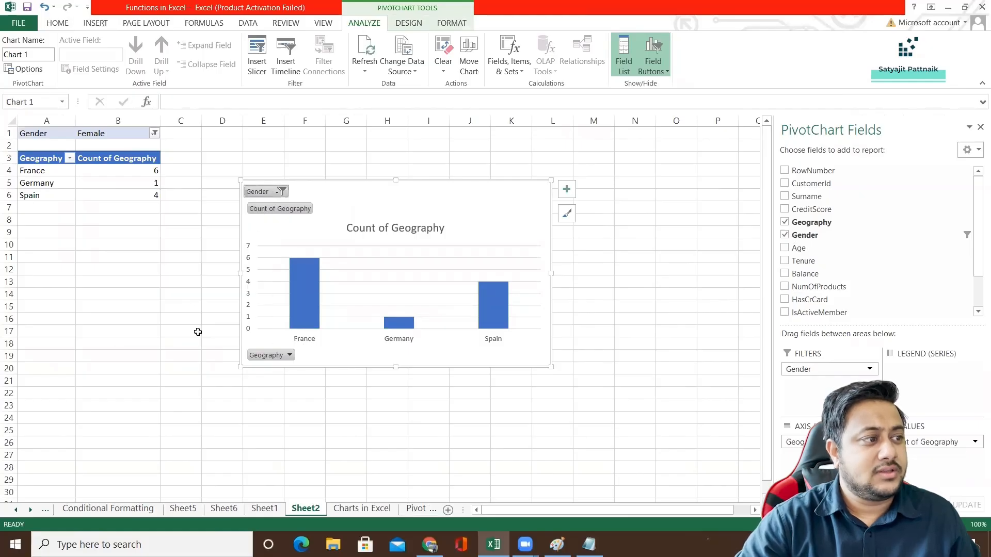
left_click_drag(818, 376, 808, 279)
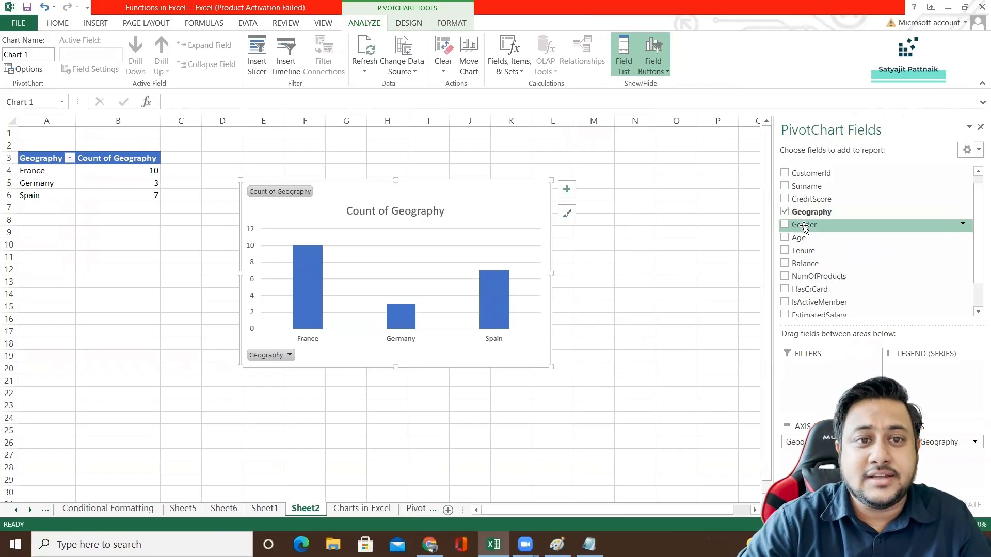
Add Gender as the legend series of the Geography pivot chart to split each country's column by gender.
left_click_drag(805, 226, 917, 378)
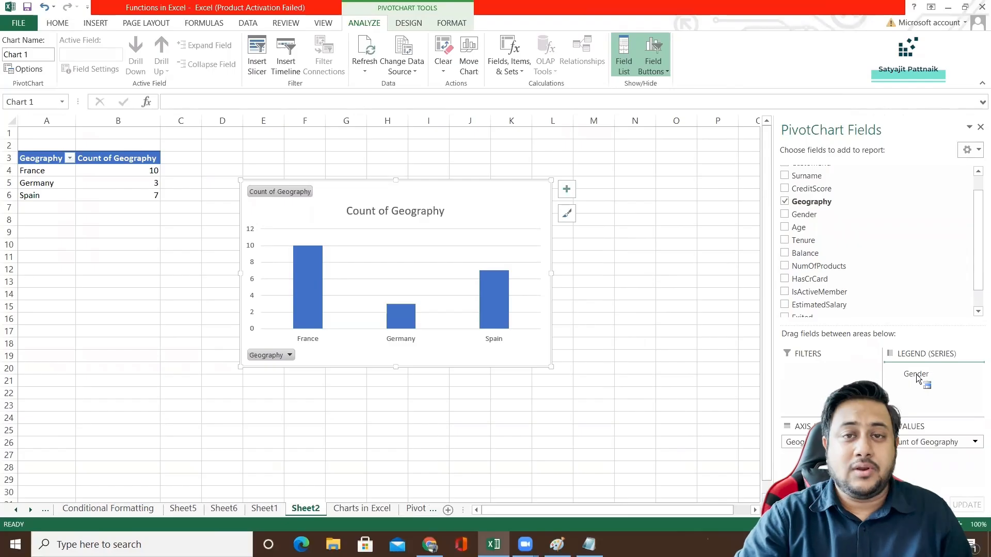
left_click_drag(917, 378, 918, 379)
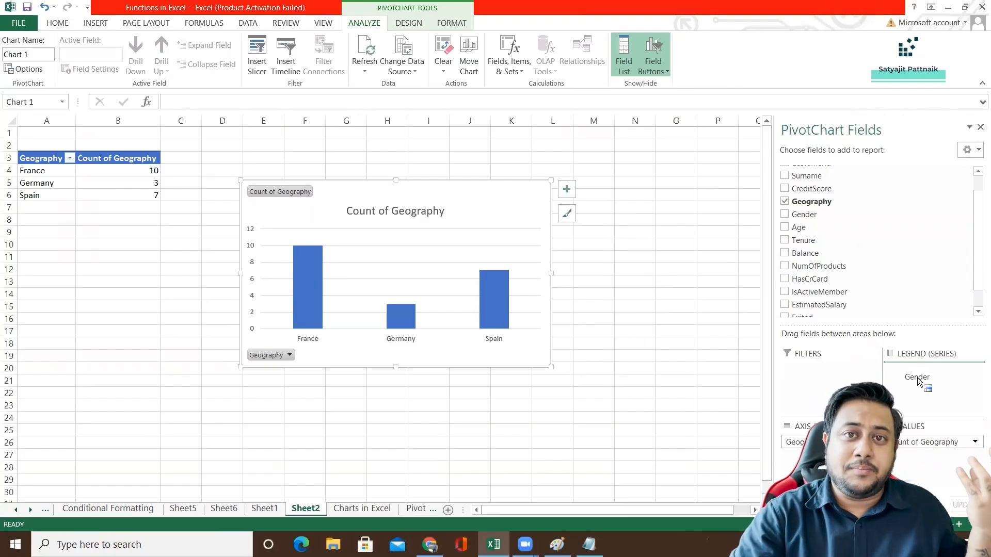
left_click_drag(919, 381, 918, 380)
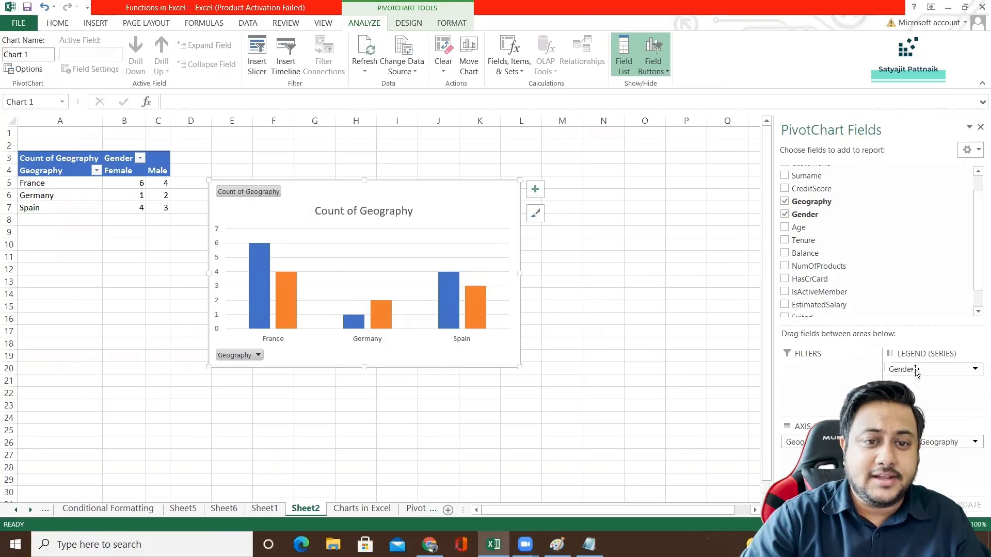
Swap Geography and Gender between the chart's axis and legend, and restore Geography on the axis with Gender as the legend.
left_click_drag(917, 372, 913, 375)
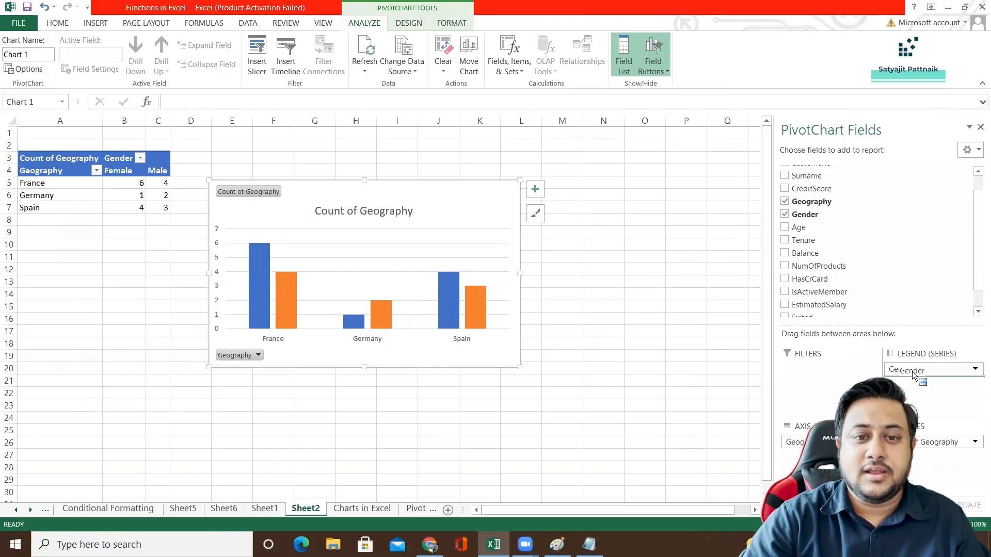
left_click_drag(814, 469, 923, 373)
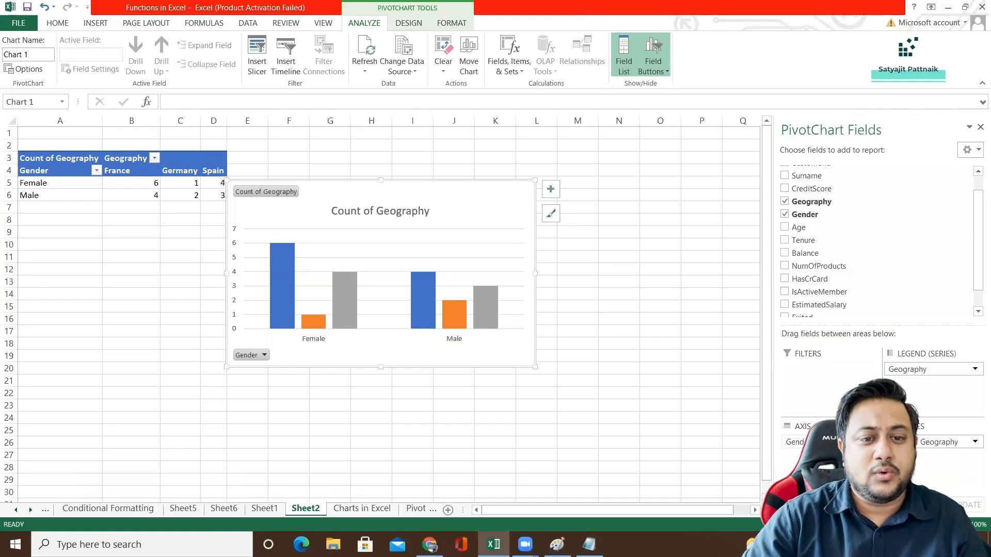
mouse_move(831, 442)
left_mouse_down()
mouse_move(945, 397)
mouse_move(836, 454)
left_mouse_up()
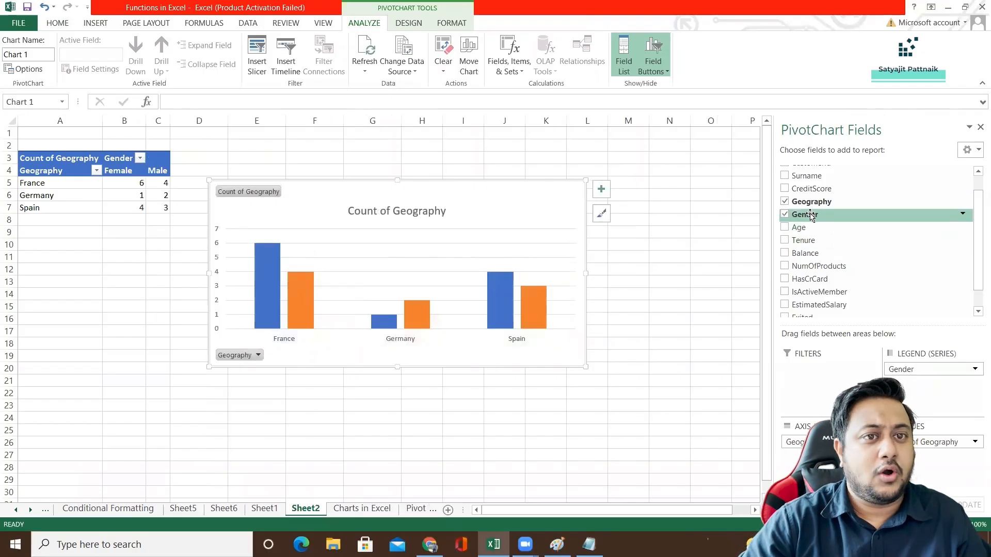
Add Exited as a report filter on the pivot chart and show only customers with value 0.
scroll(812, 216, "down", 2)
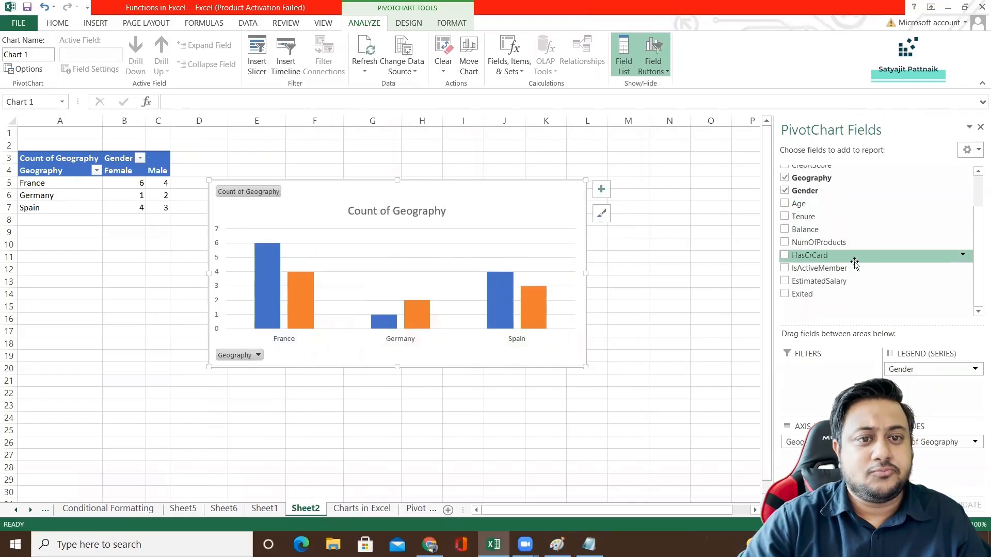
left_click_drag(802, 294, 797, 364)
left_click(236, 195)
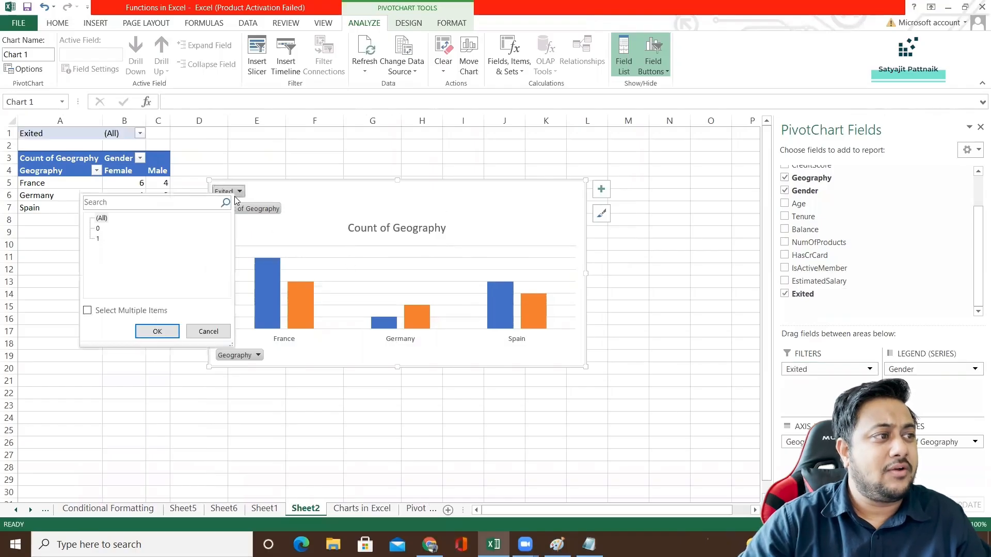
left_click(98, 228)
left_click(161, 333)
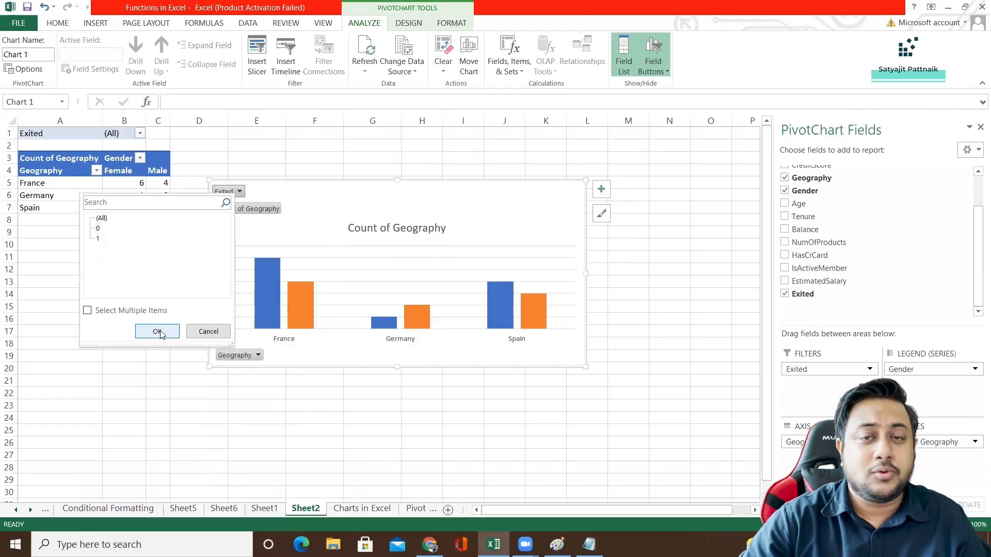
left_click(98, 230)
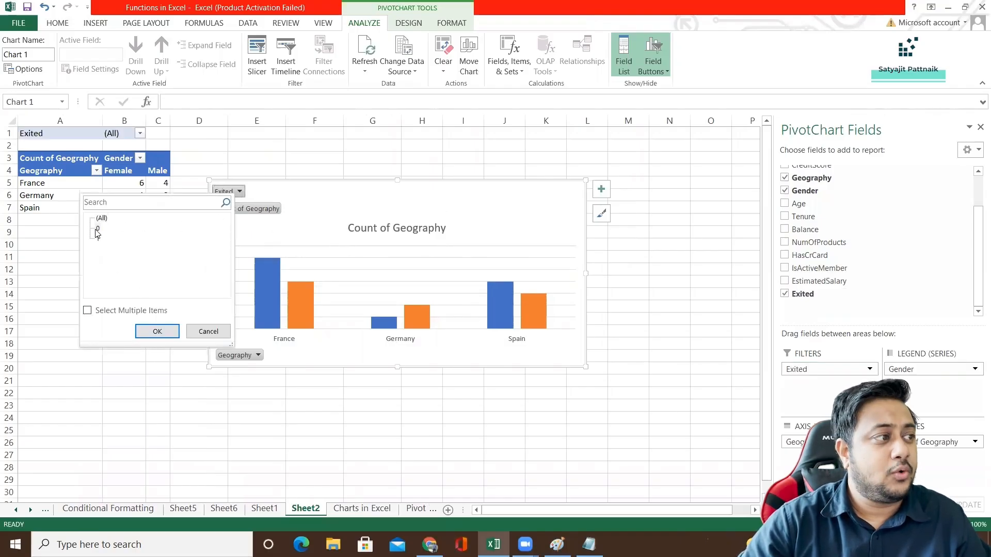
left_click(166, 332)
Change the pivot chart's Exited filter to show only customers with value 1.
left_click(242, 192)
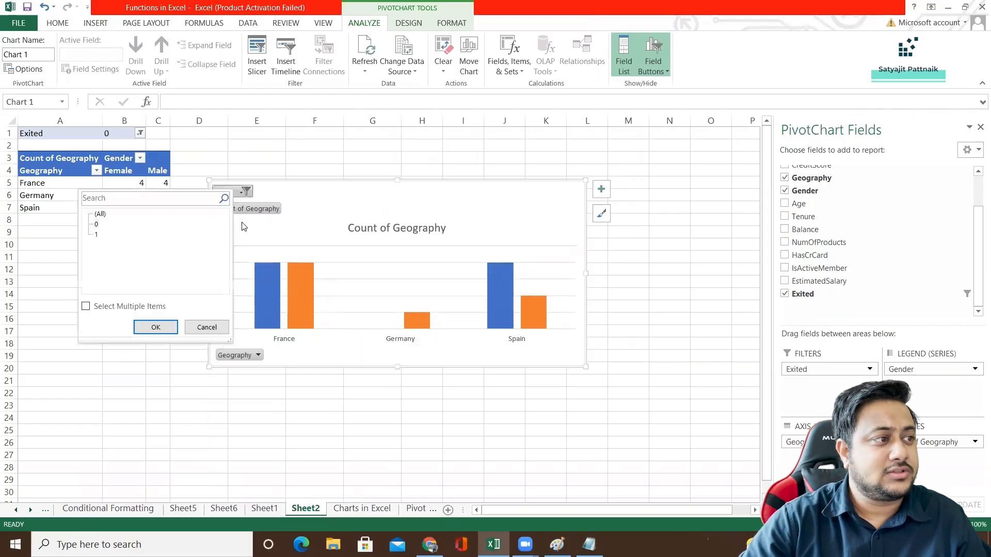
left_click(96, 235)
left_click(155, 327)
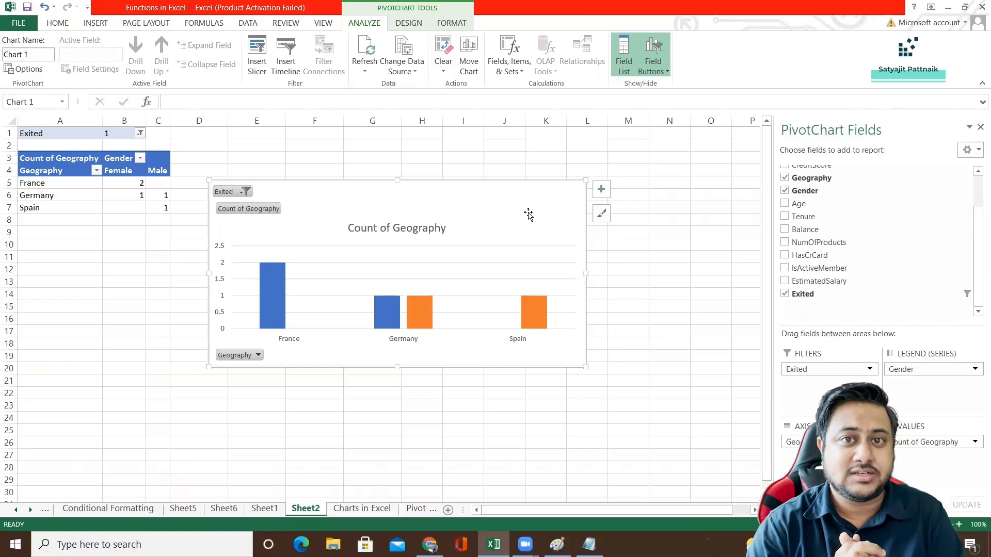
Insert a 2-D pie chart of the IsActiveMember column on the Charts in Excel sheet.
left_click(362, 509)
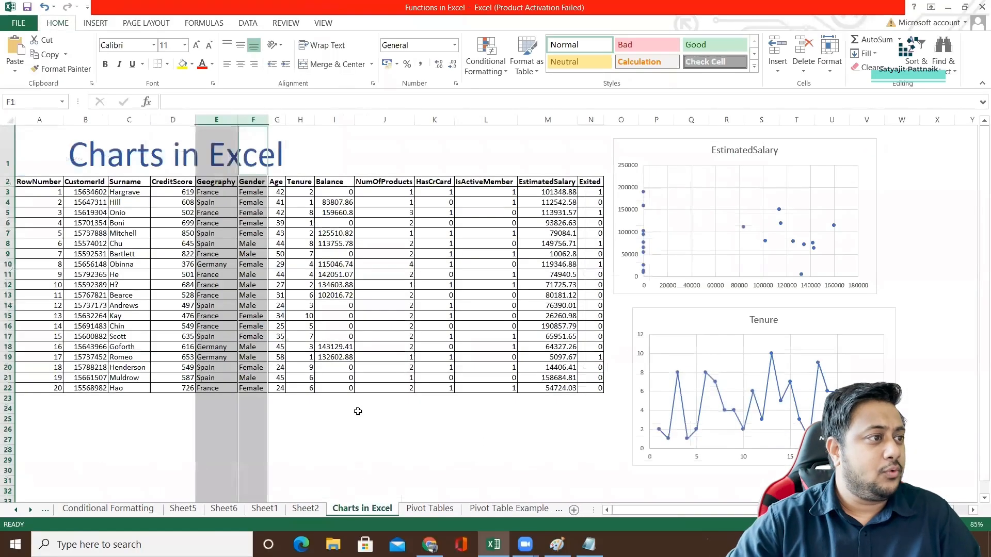
left_click(146, 212)
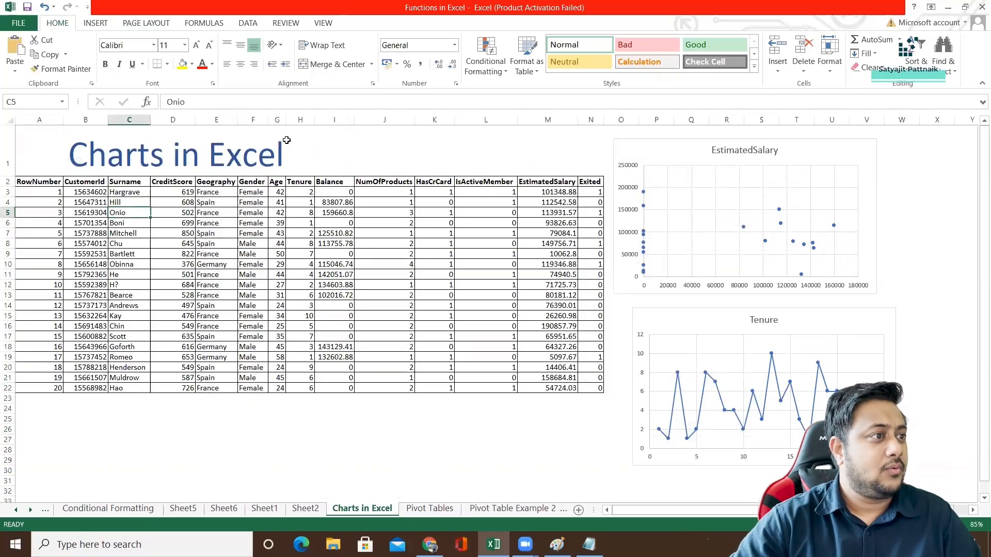
left_click(300, 119)
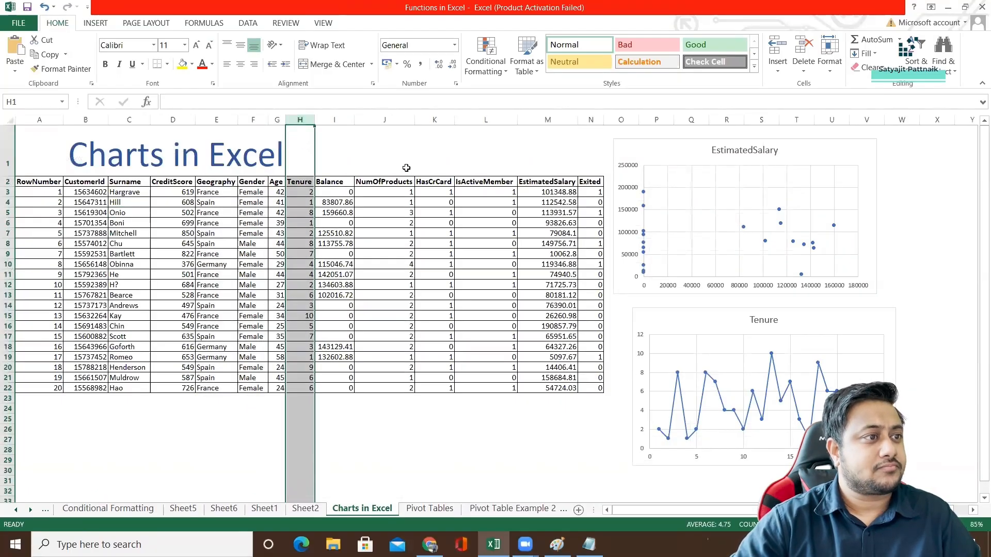
left_click(394, 192)
left_click(475, 191)
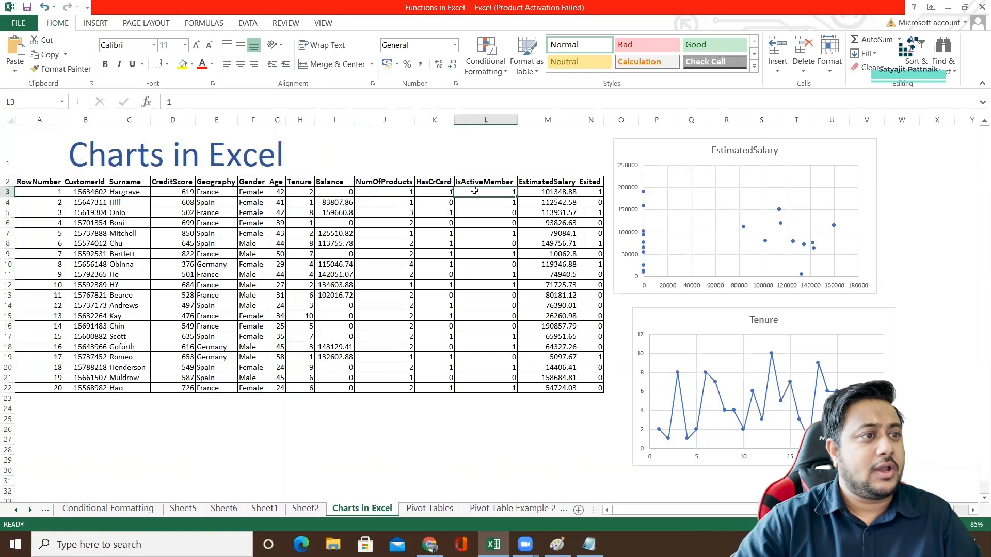
left_click(480, 120)
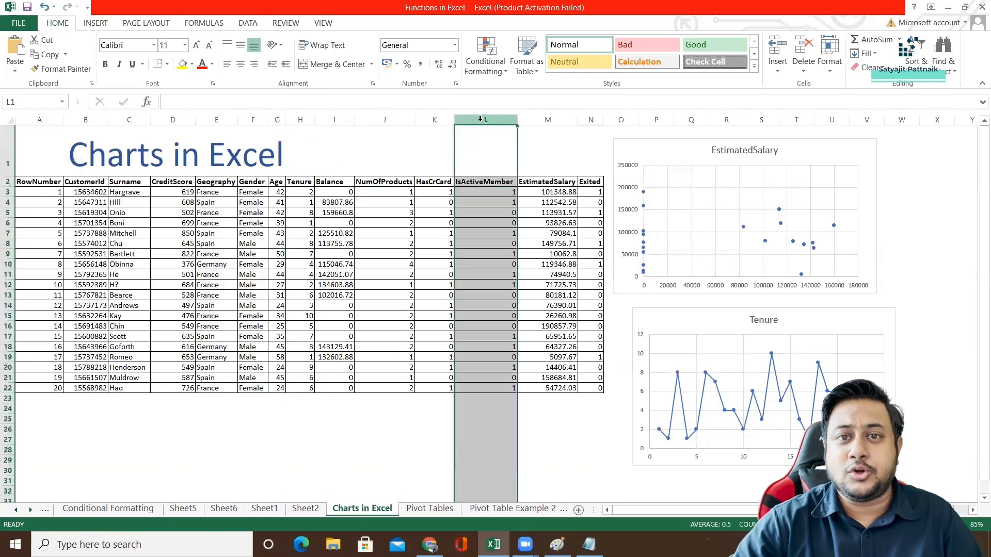
left_click(91, 26)
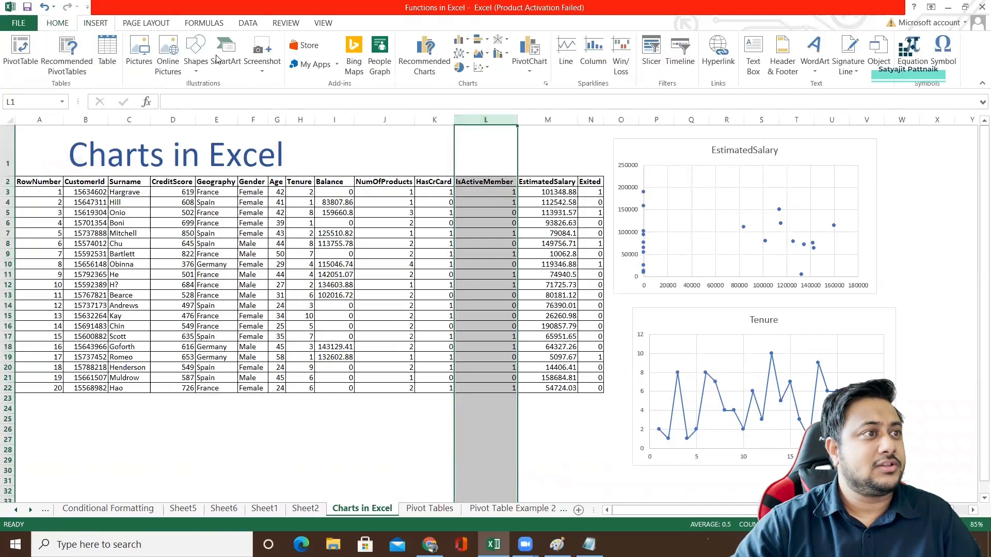
left_click(461, 68)
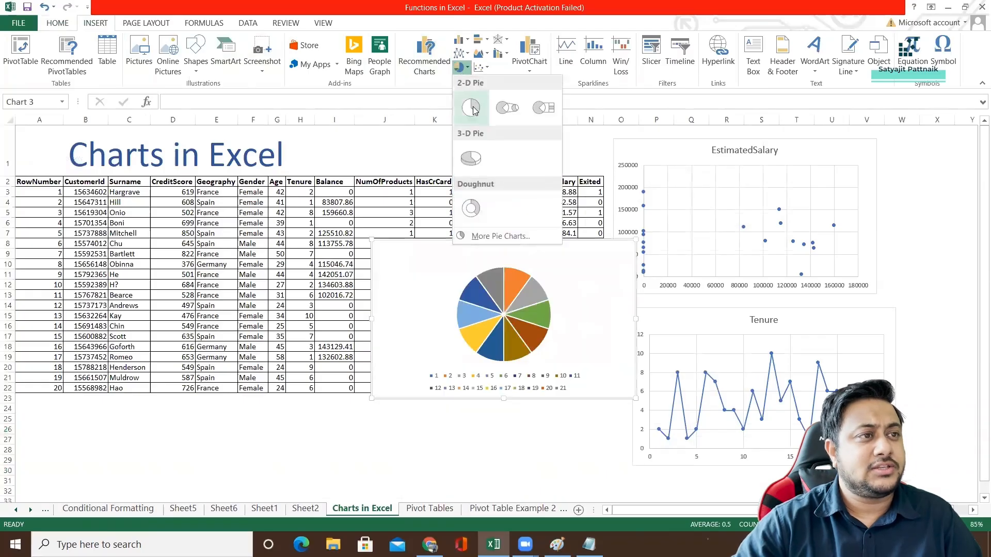
left_click(470, 107)
Enlarge the IsActiveMember pie chart and place it over the customer table, clear of the IsActiveMember column.
left_click_drag(407, 284, 278, 289)
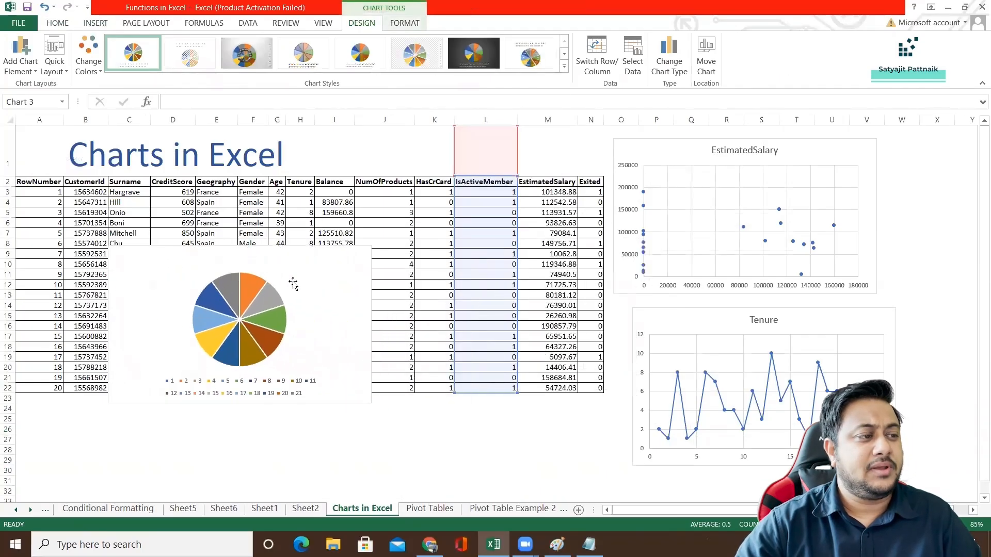
left_click_drag(371, 243, 411, 182)
left_click_drag(344, 261, 317, 256)
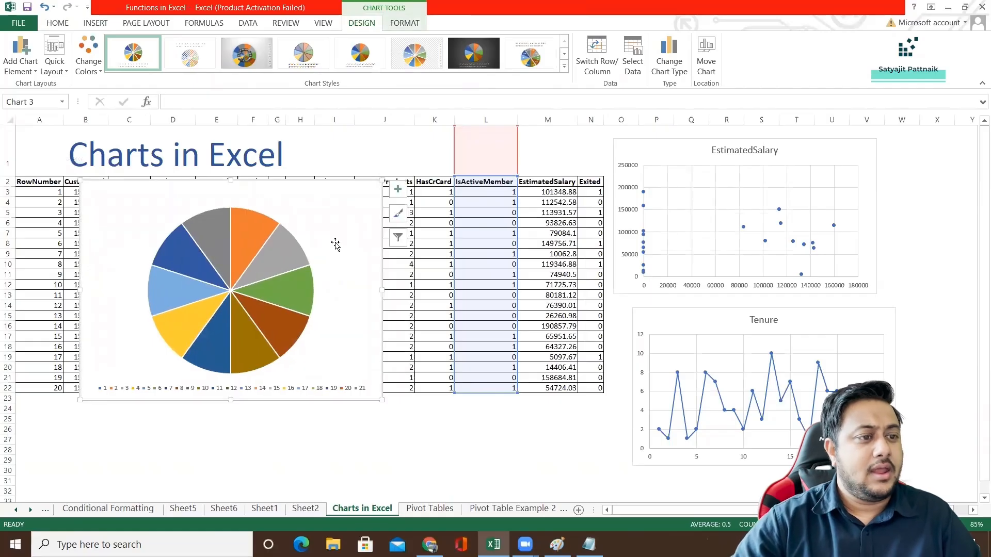
Delete the IsActiveMember pie chart from the Charts in Excel sheet.
key("Delete")
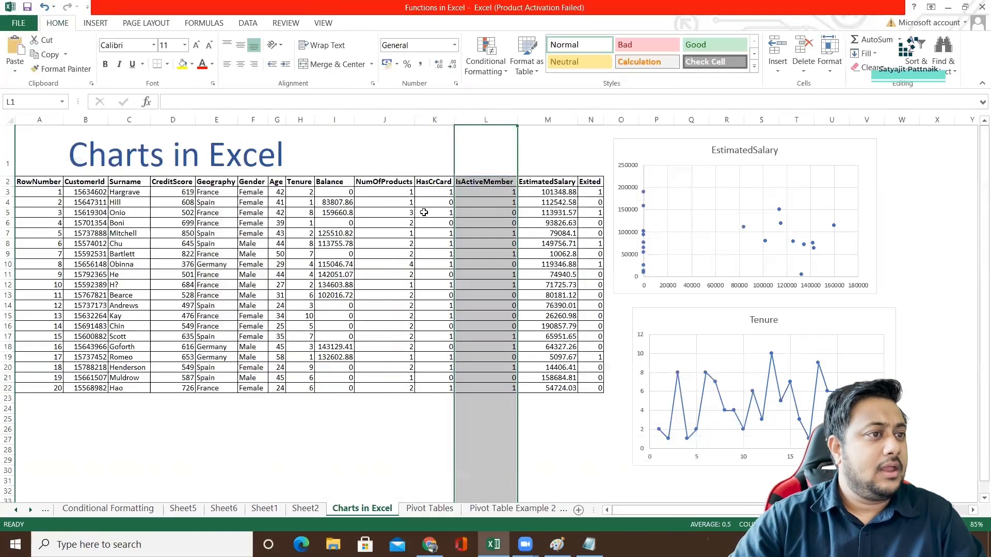
left_click(479, 166)
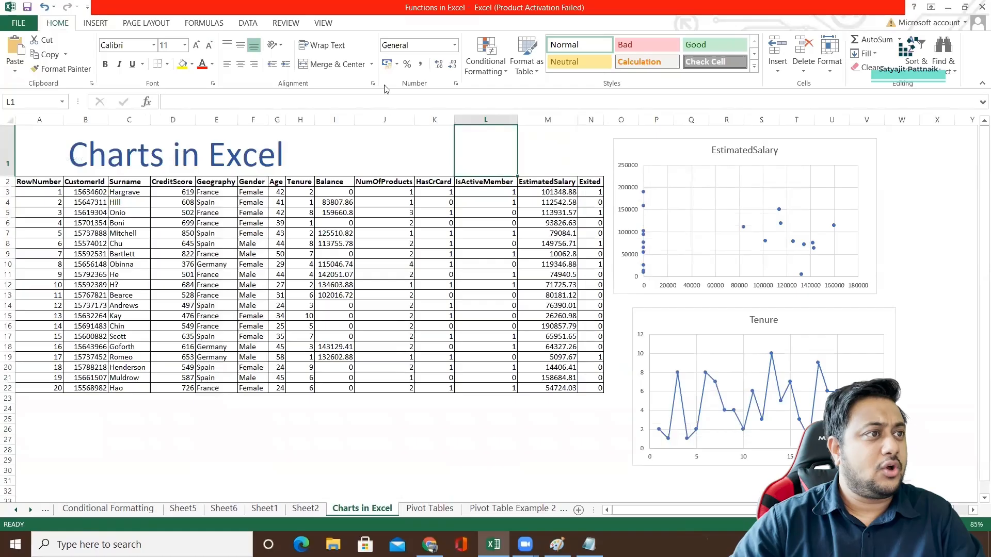
left_click(482, 184)
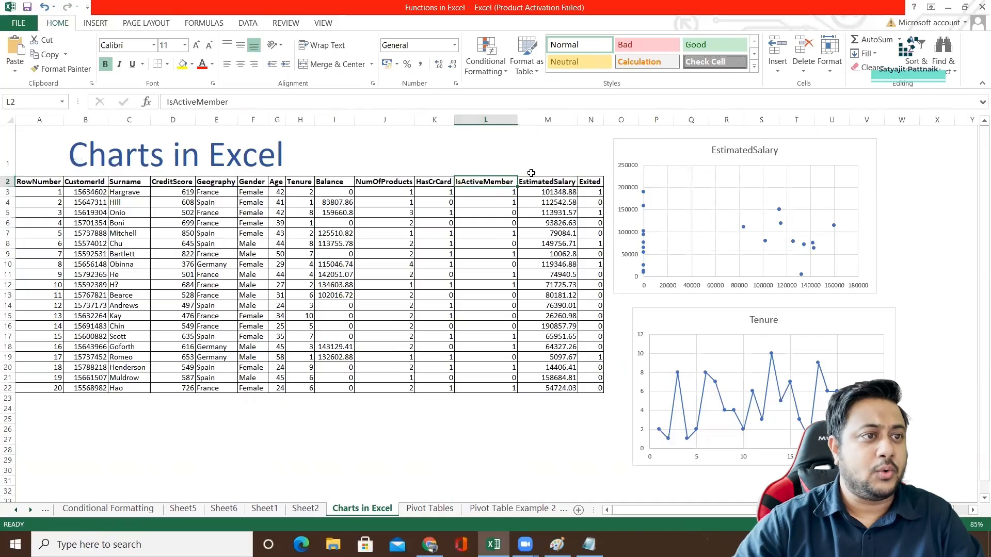
Try a solid fill on the EstimatedSalary scatter chart's background and replace it with a gradient fill.
double_click(658, 155)
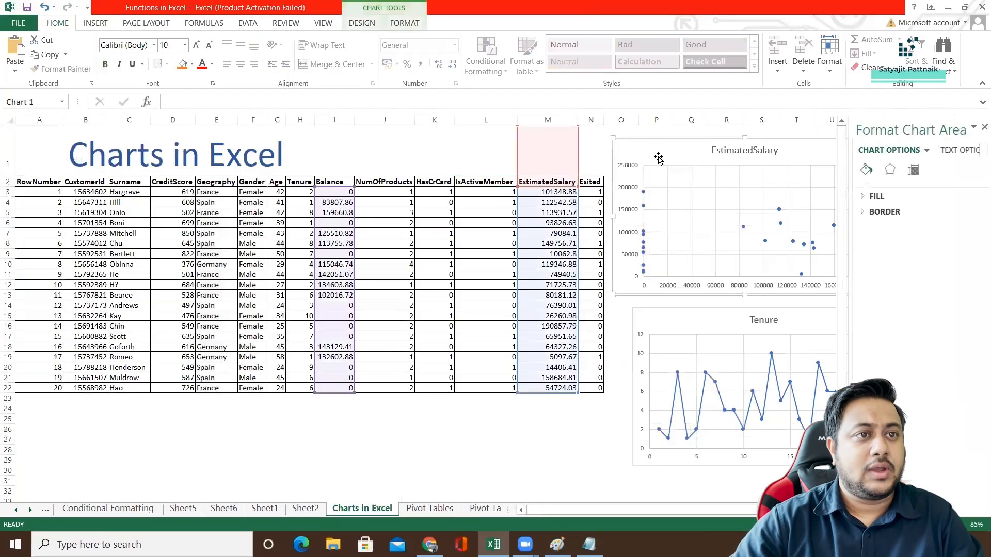
left_click(872, 196)
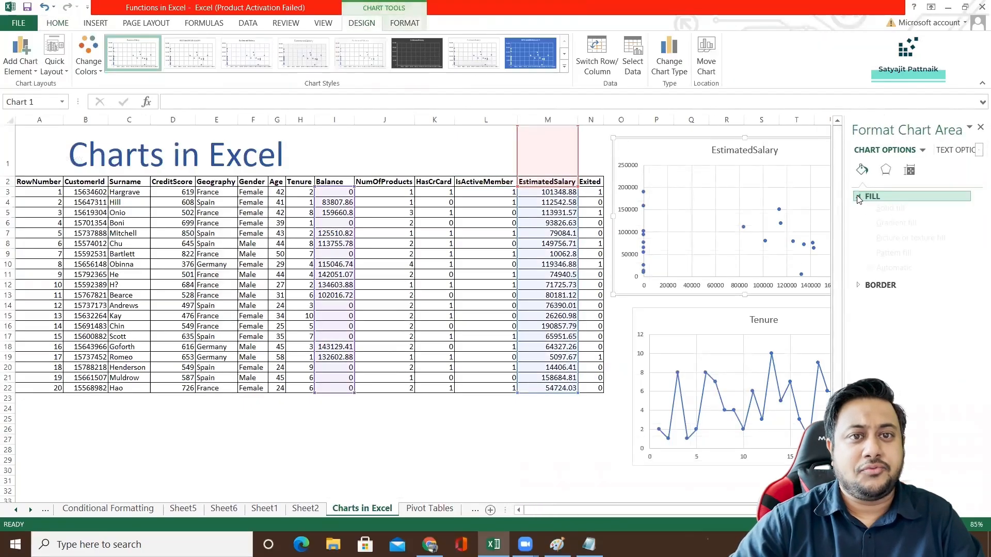
left_click(870, 229)
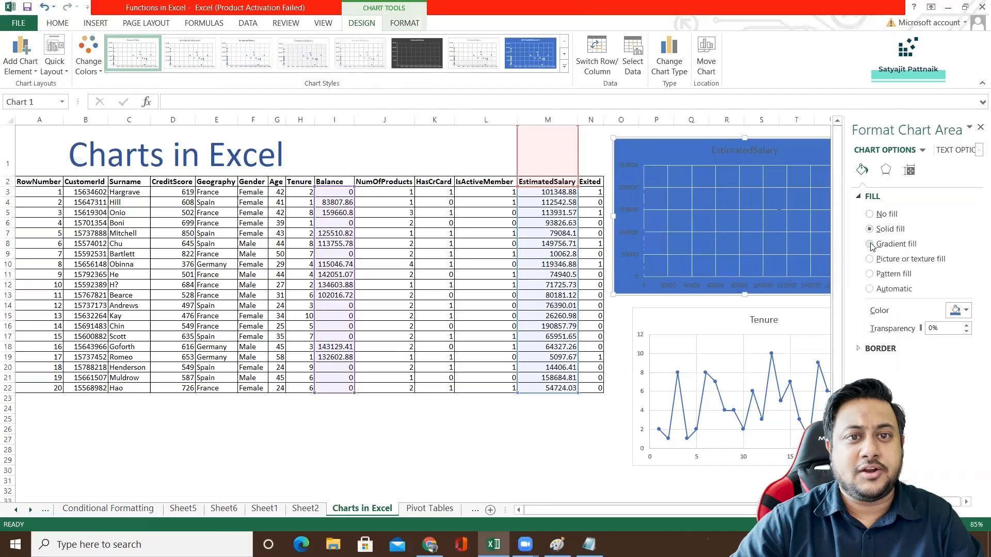
left_click(870, 245)
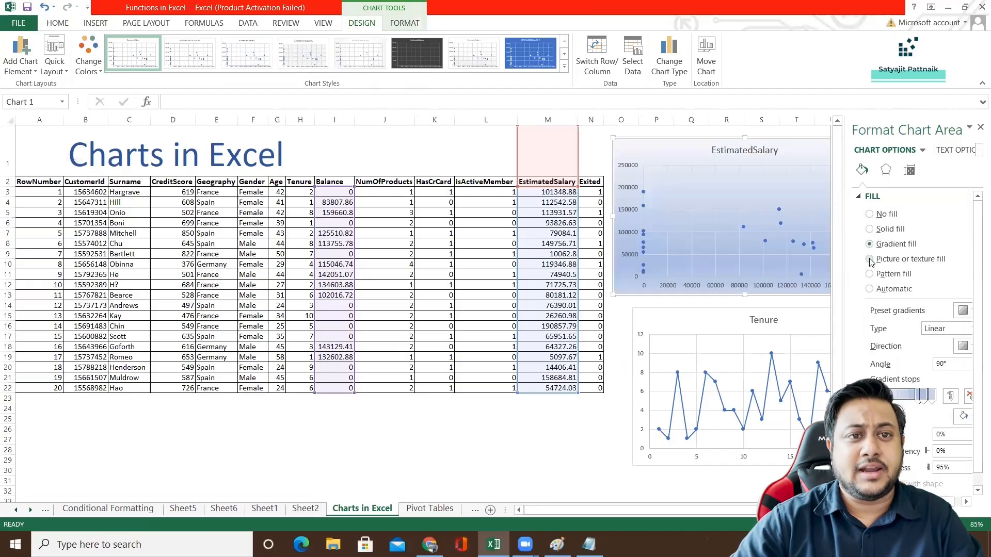
Give the EstimatedSalary chart area a gradient line border and close the formatting pane.
left_click(859, 197)
left_click(873, 212)
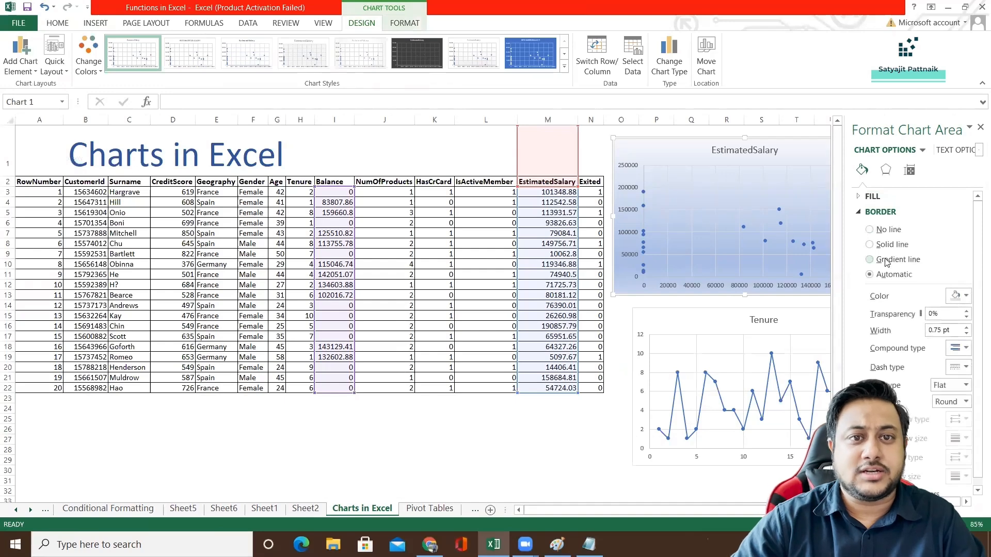
left_click(870, 244)
left_click(870, 260)
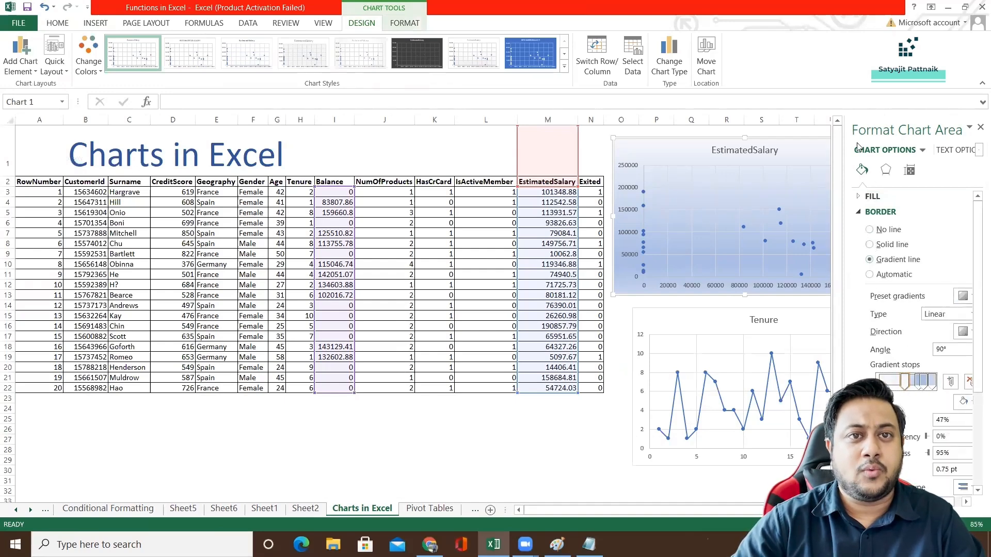
left_click(980, 127)
left_click(930, 228)
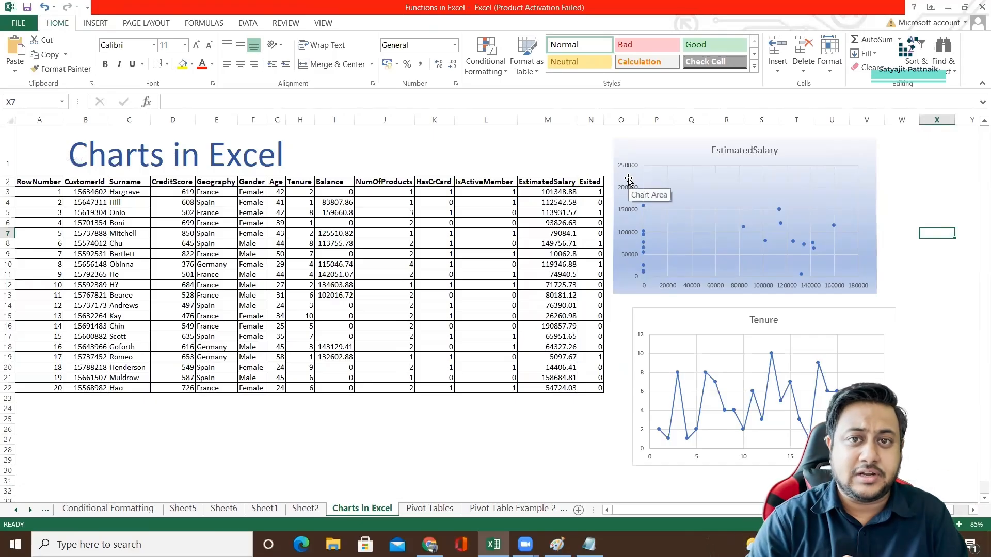
Move the EstimatedSalary chart so it lines up directly above the Tenure chart.
left_click_drag(628, 179, 647, 183)
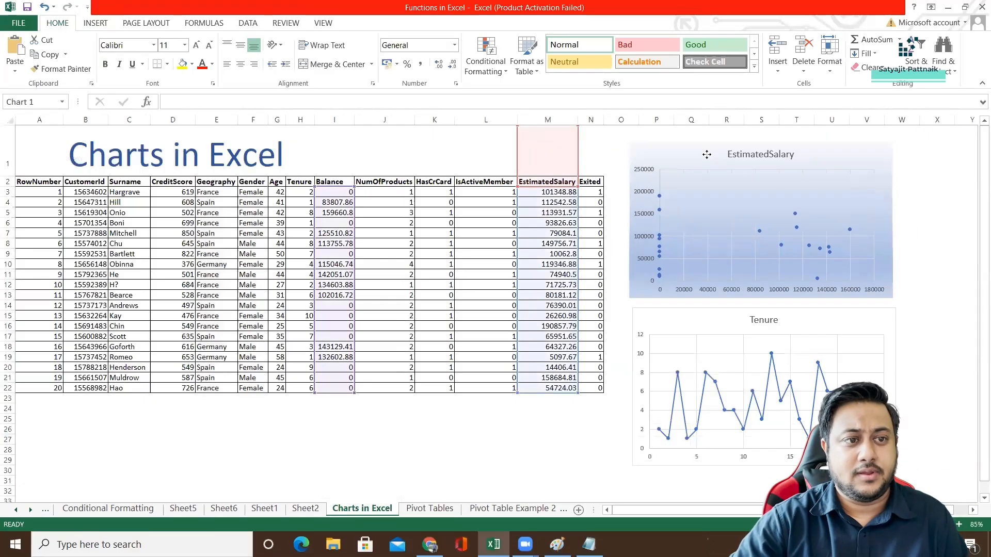
left_click(592, 164)
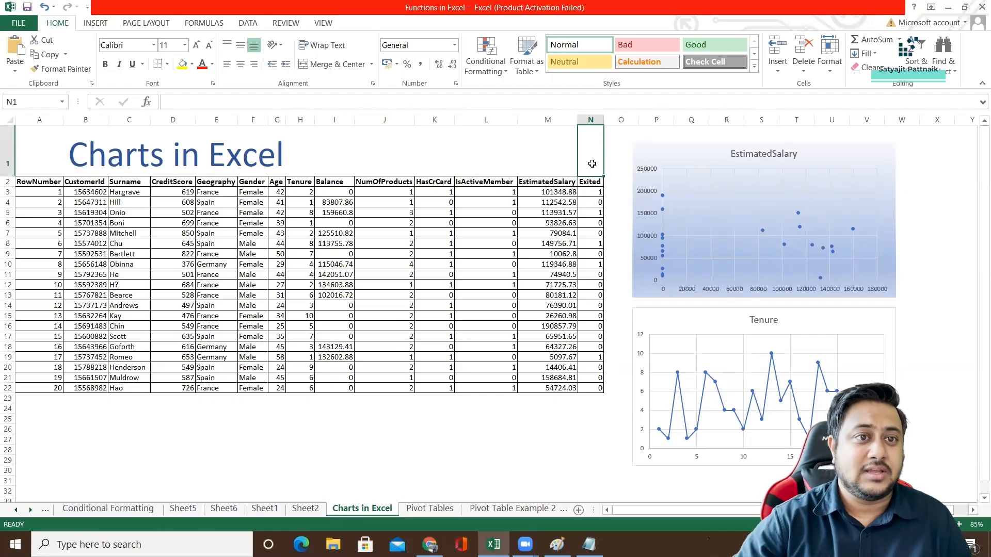
left_click(669, 160)
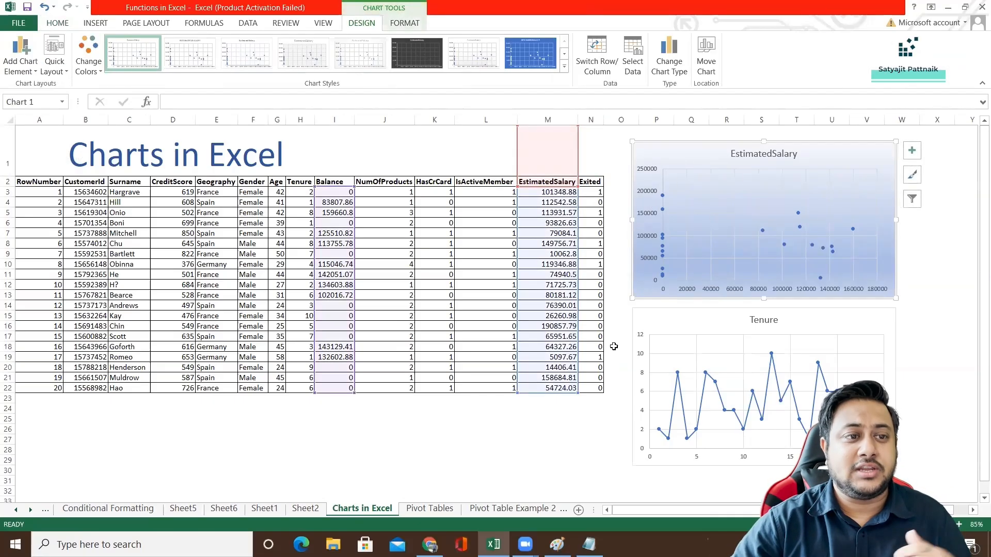
Calculate the correlation between the whole Balance and EstimatedSalary columns in cell J26 with the CORREL function.
left_click(402, 429)
type("=C")
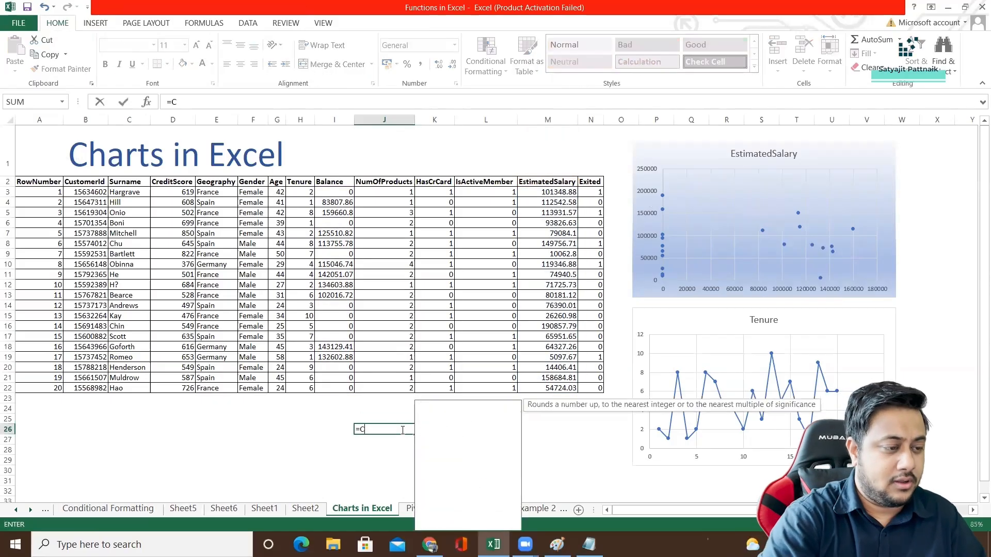
type("ORR")
double_click(393, 447)
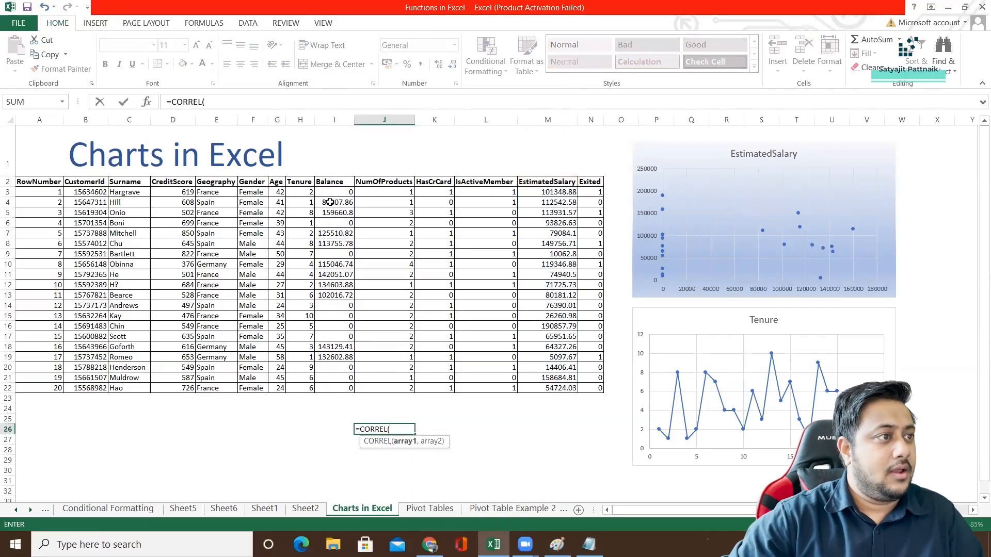
left_click(335, 119)
type(",")
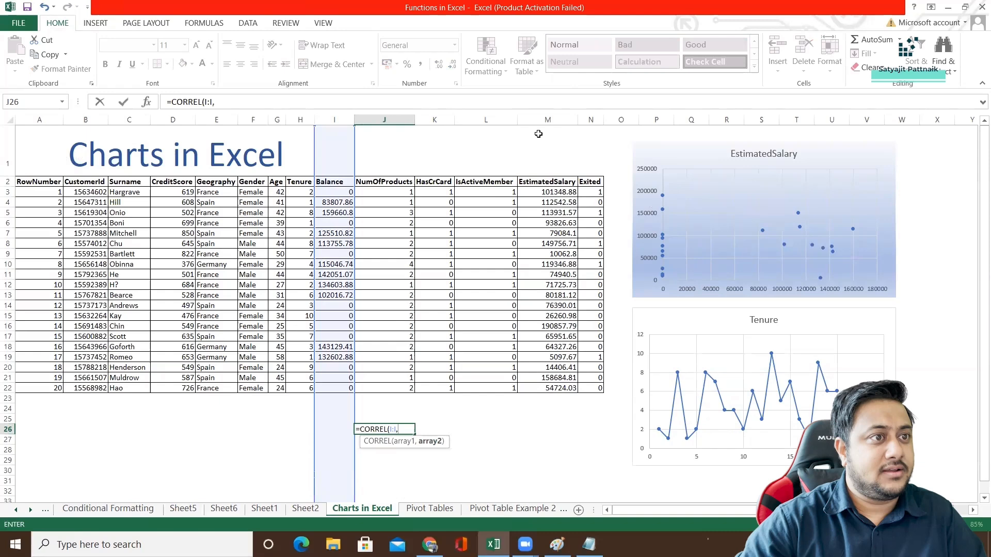
left_click(546, 119)
key("Return")
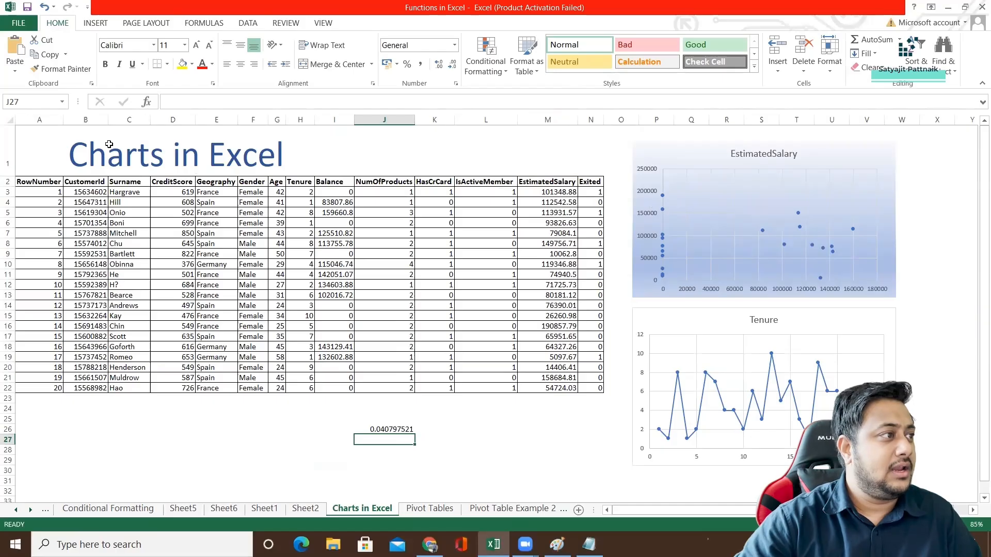
Copy the CreditScore, Age, Tenure, Balance and EstimatedSalary columns together.
left_click(173, 121)
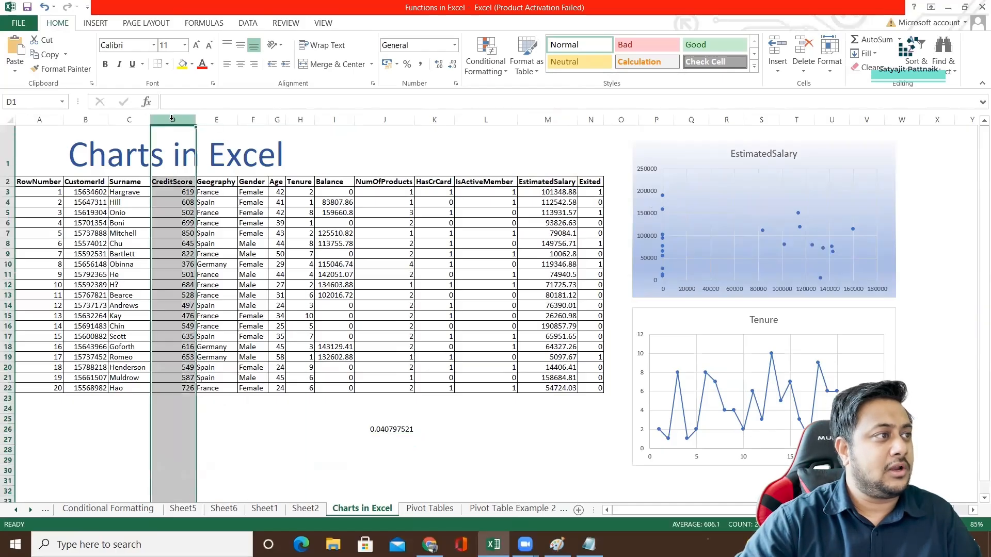
left_click(277, 120, "ctrl")
left_click(300, 120, "ctrl")
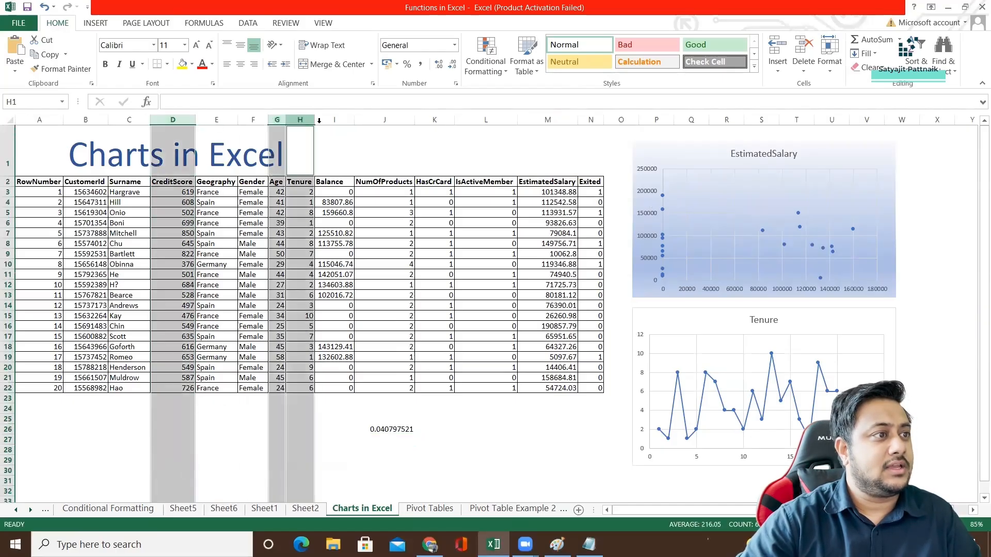
left_click(336, 120, "ctrl")
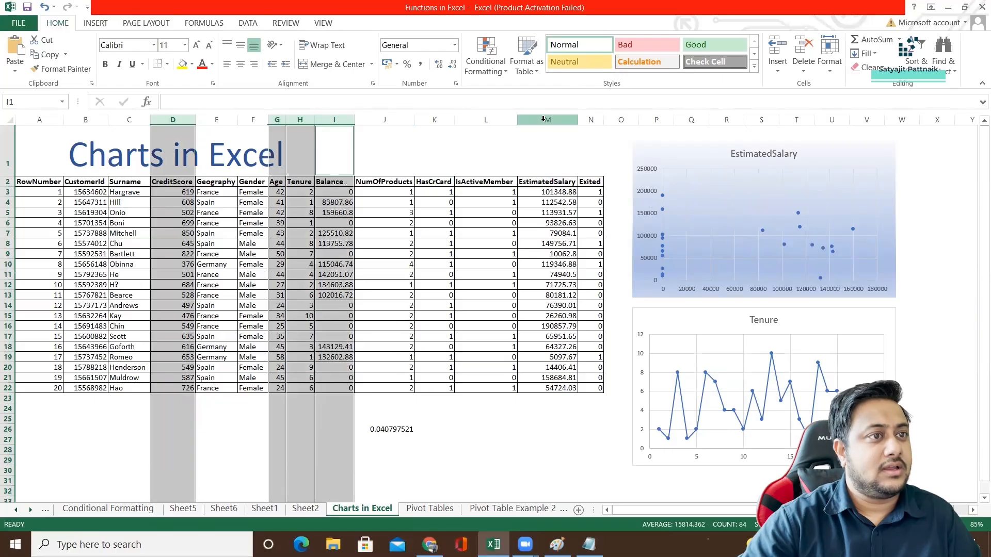
left_click(526, 119, "ctrl")
key("ctrl+c")
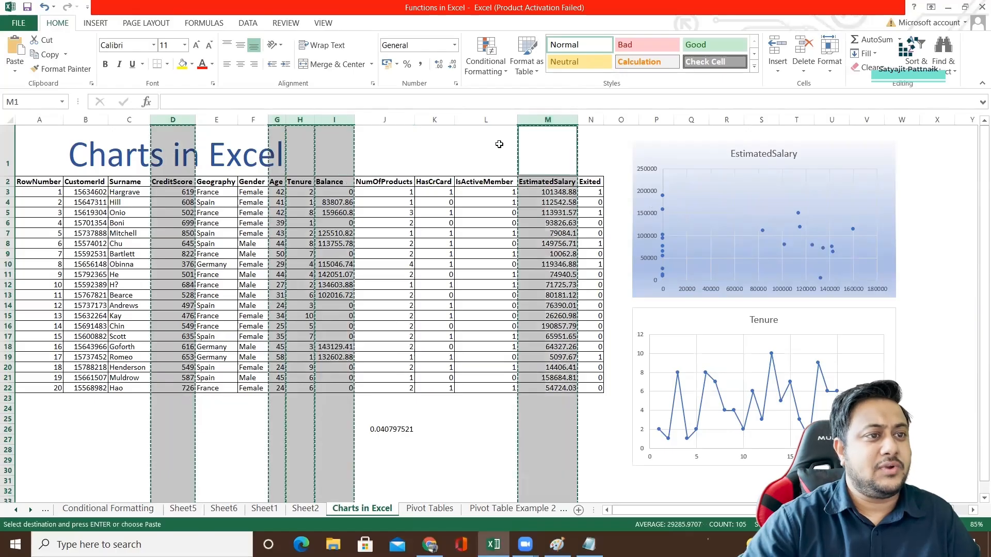
Insert a new worksheet before Charts in Excel and name it Num Columns.
right_click(388, 509)
left_click(429, 358)
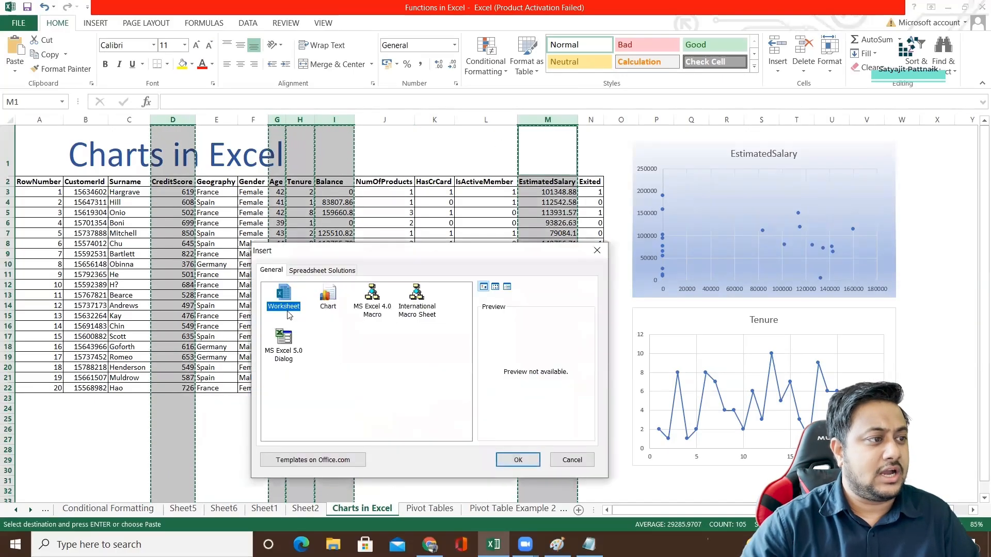
left_click(518, 460)
double_click(347, 509)
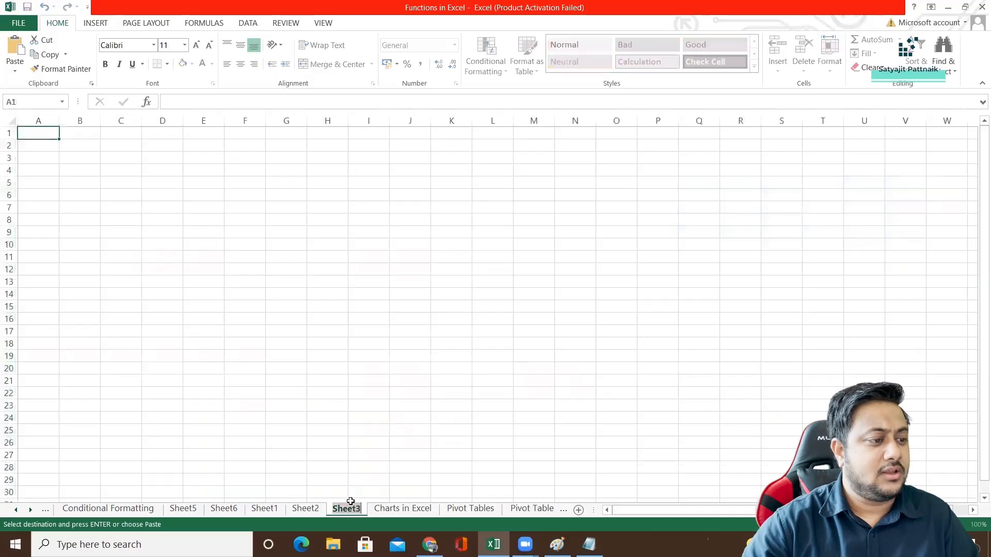
type("Num")
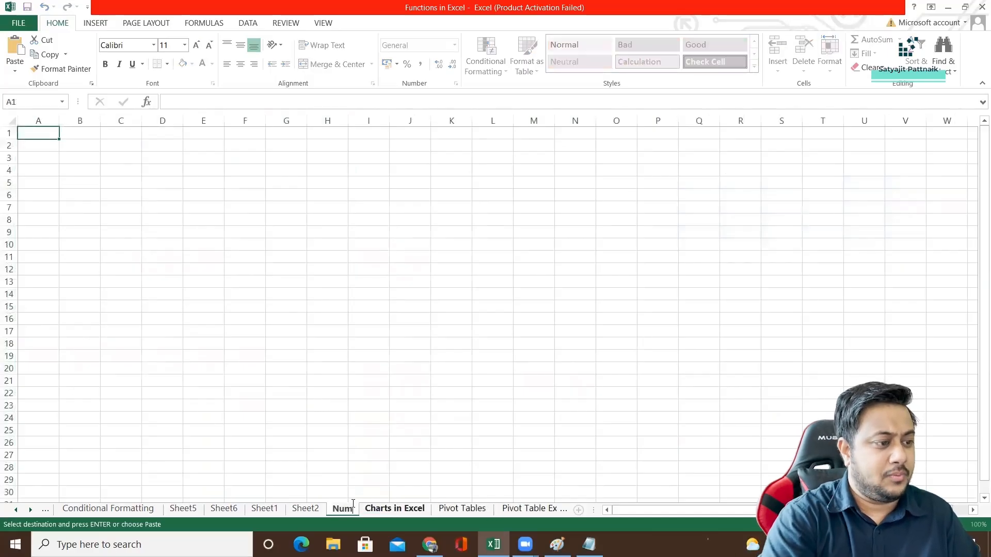
type(" Columns")
key("Return")
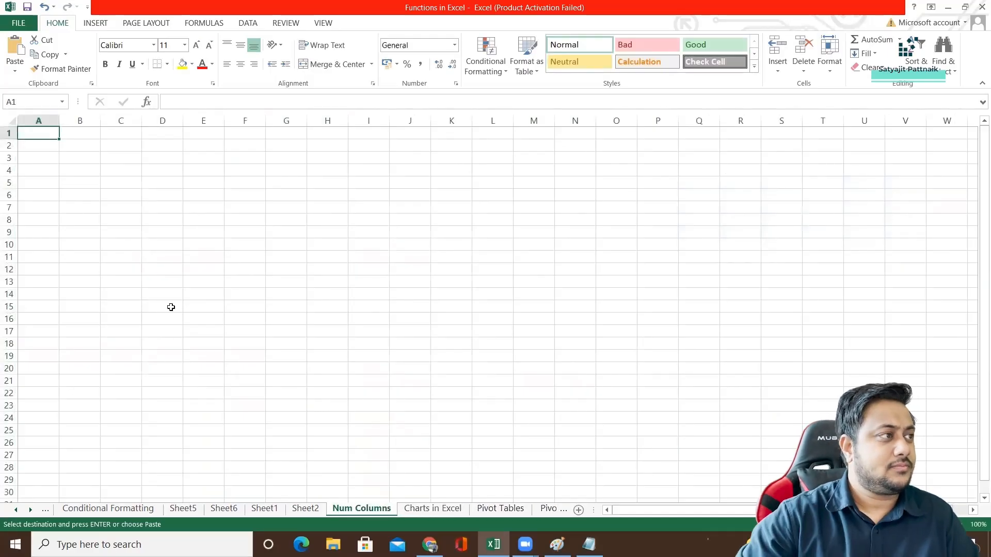
Paste the copied numeric columns at A1 of Num Columns and delete the empty first row.
key("ctrl+v")
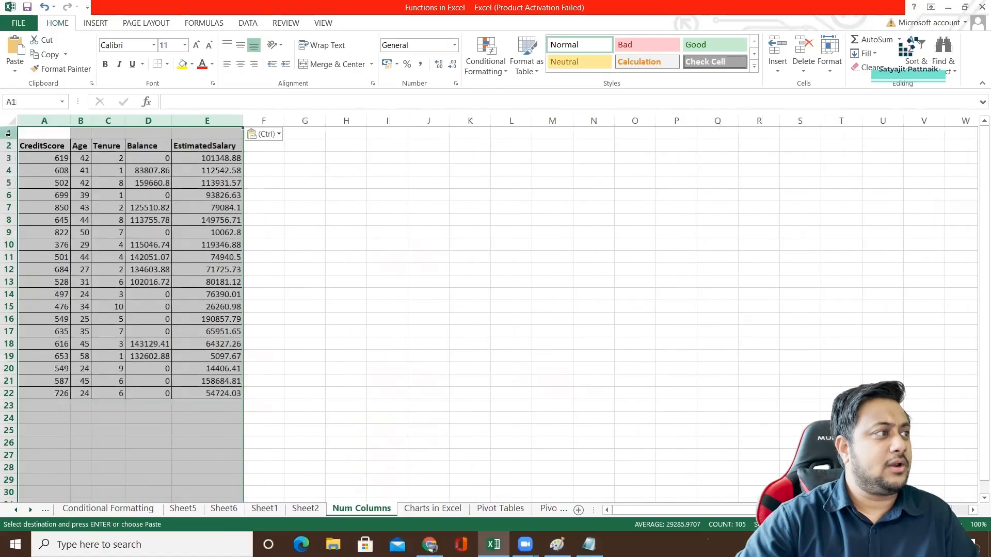
right_click(10, 134)
left_click(41, 240)
left_click(150, 208)
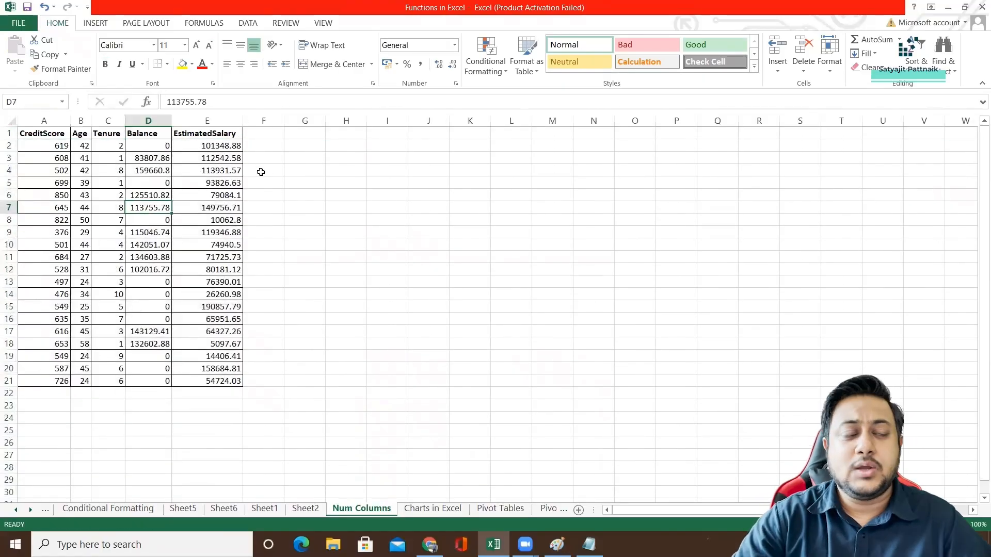
Select the full numeric table A1:E21 on the Num Columns sheet, headers included.
left_click_drag(44, 133, 235, 382)
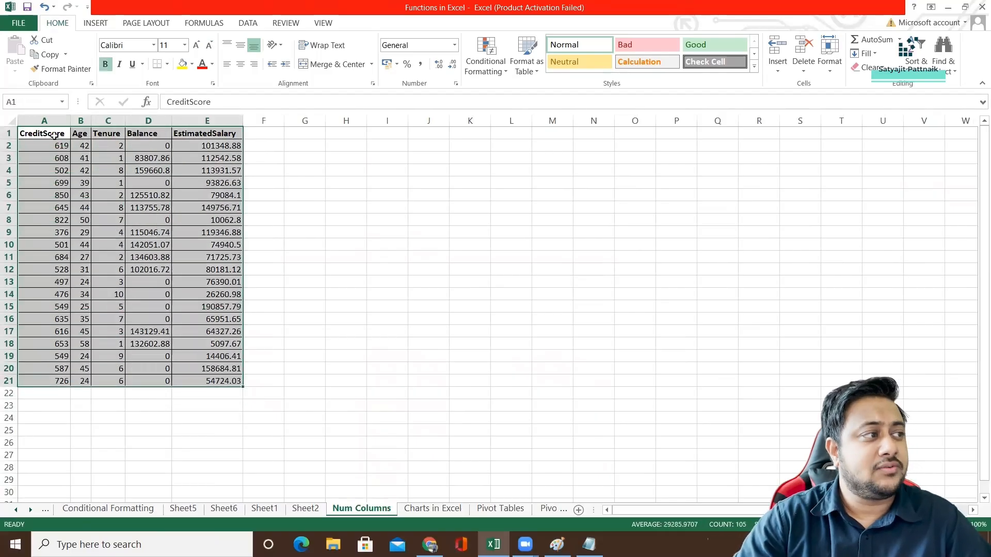
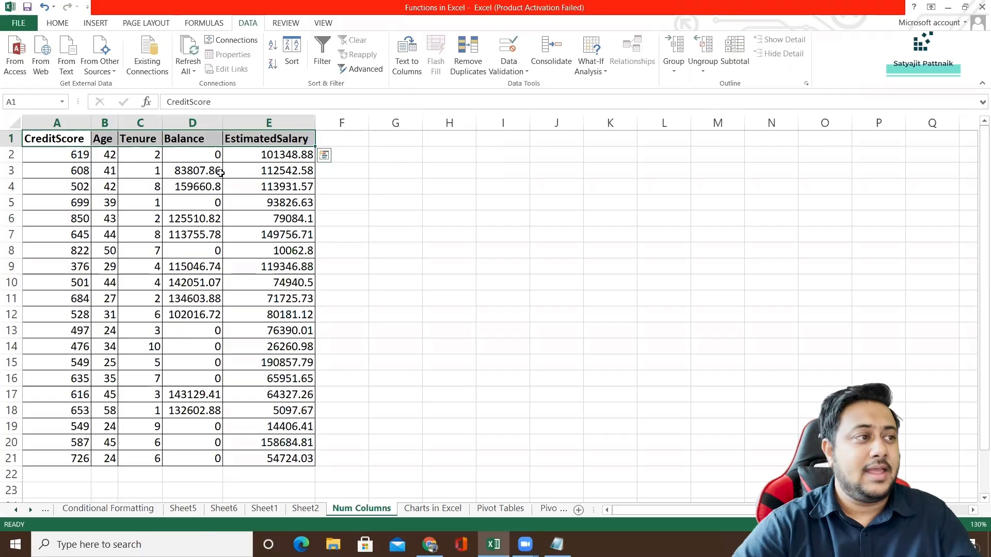
left_click(213, 182)
left_click(62, 140)
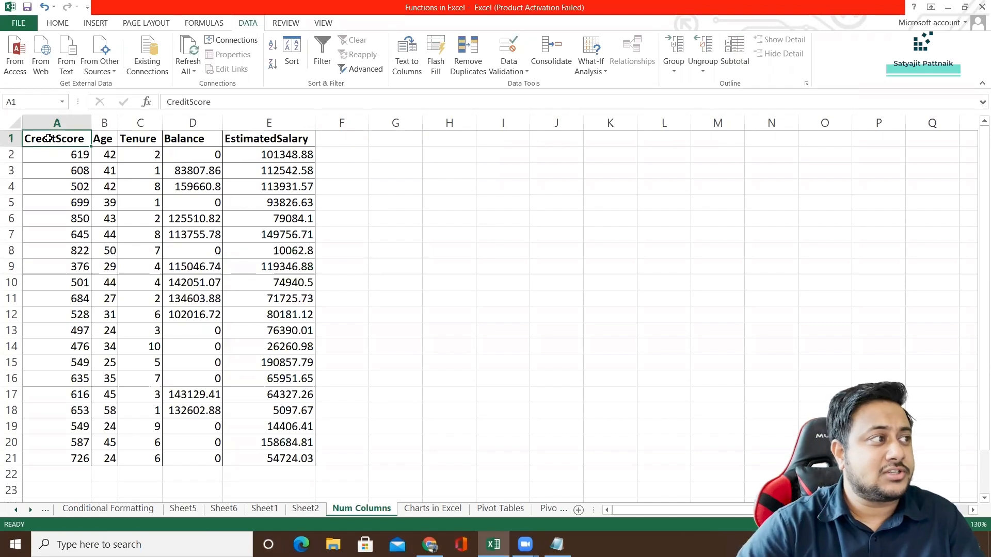
left_click_drag(48, 138, 279, 140)
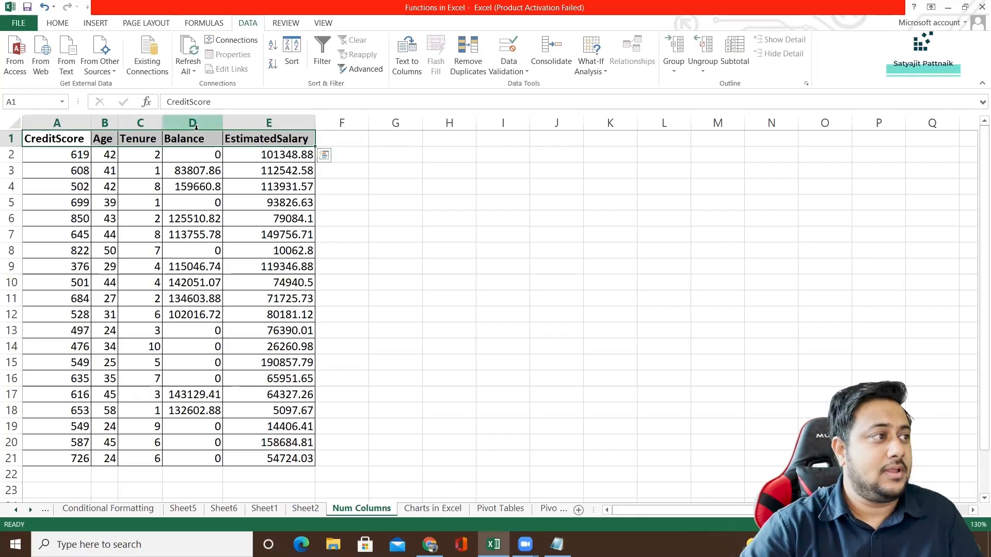
Insert a scatter chart of the CreditScore and Age columns, shrunk and placed directly beside the data table from row 1.
left_click(70, 124)
left_click(105, 123, "ctrl")
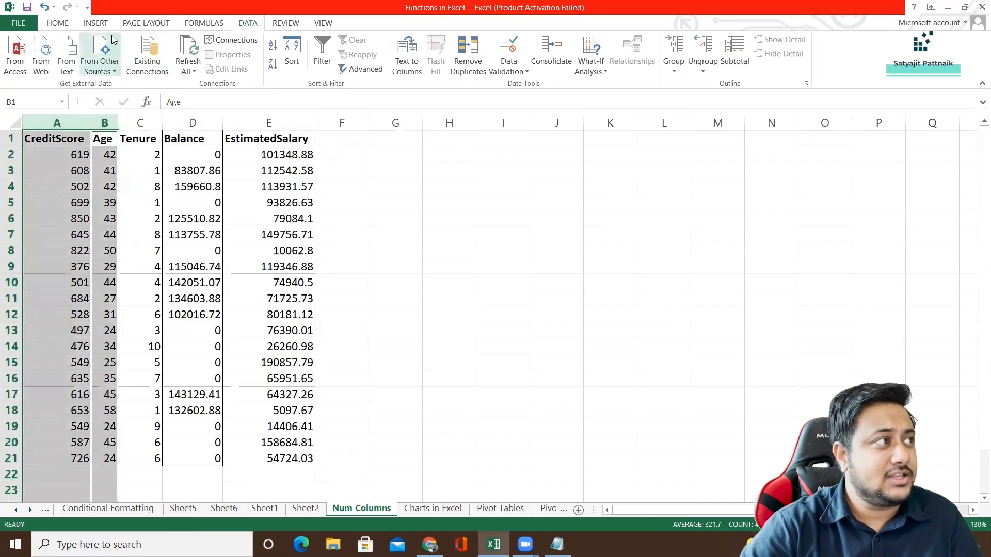
left_click(96, 22)
left_click(423, 67)
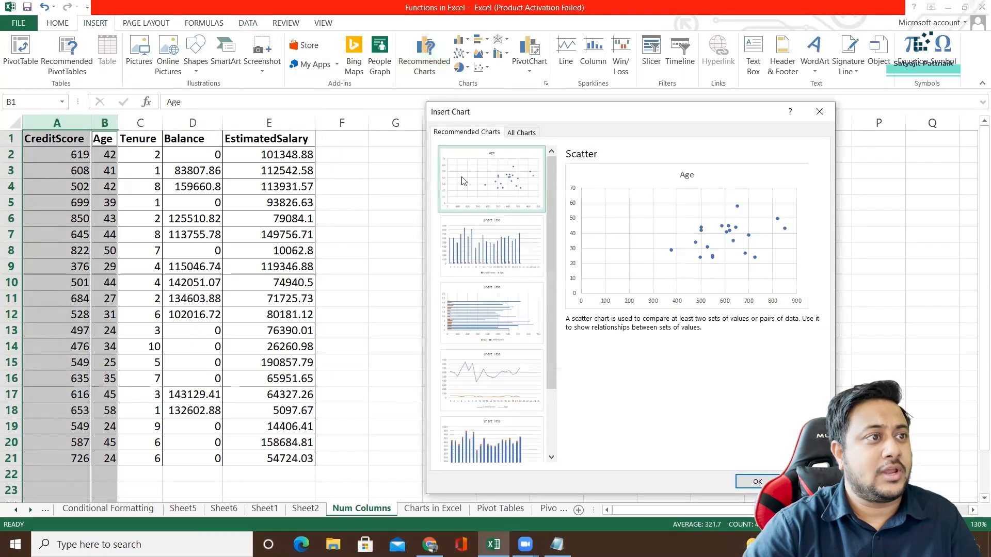
double_click(510, 189)
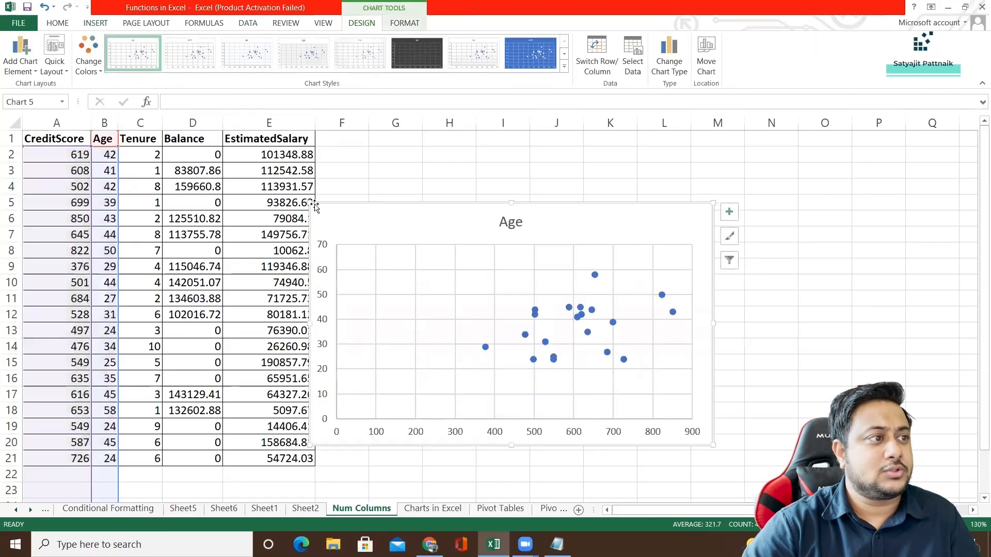
left_click_drag(332, 203, 325, 135)
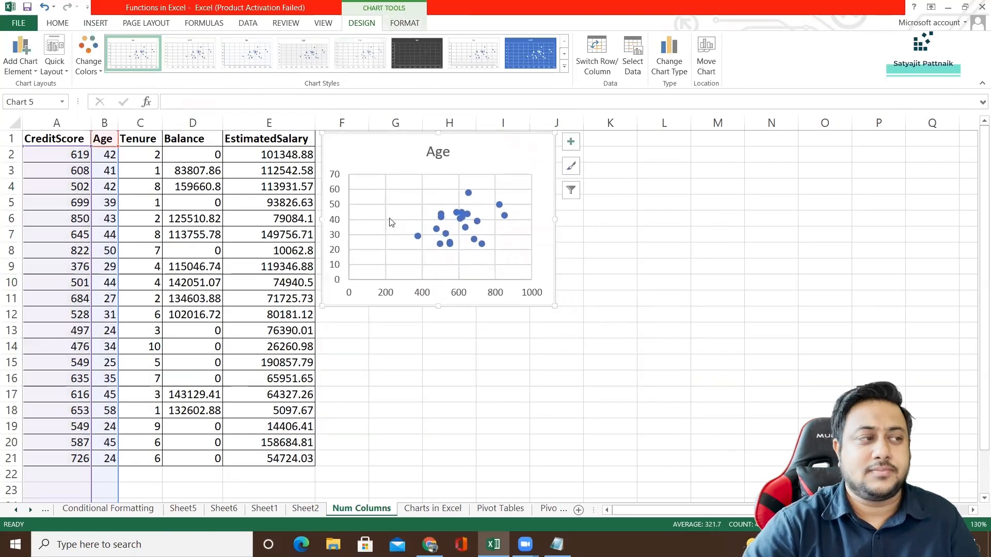
Insert a scatter chart of CreditScore and Tenure, placed beside the Age chart and resized to match its height.
left_click(231, 199)
left_click(72, 132)
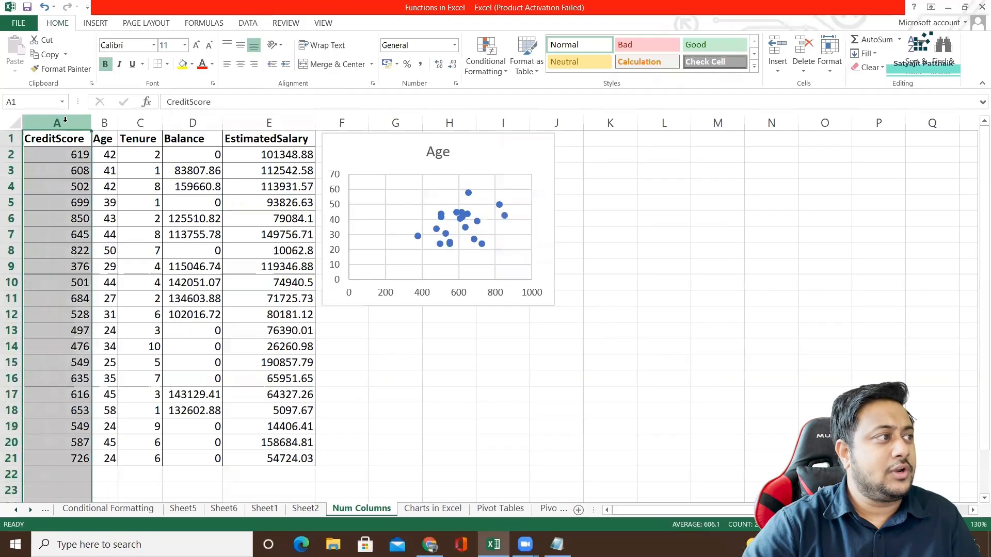
left_click(142, 135, "ctrl")
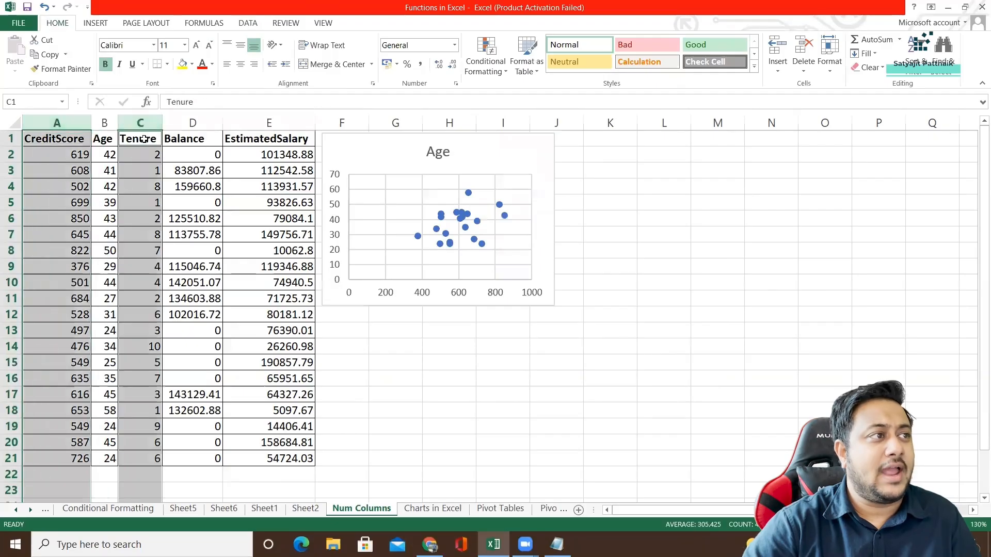
left_click(96, 23)
left_click(425, 61)
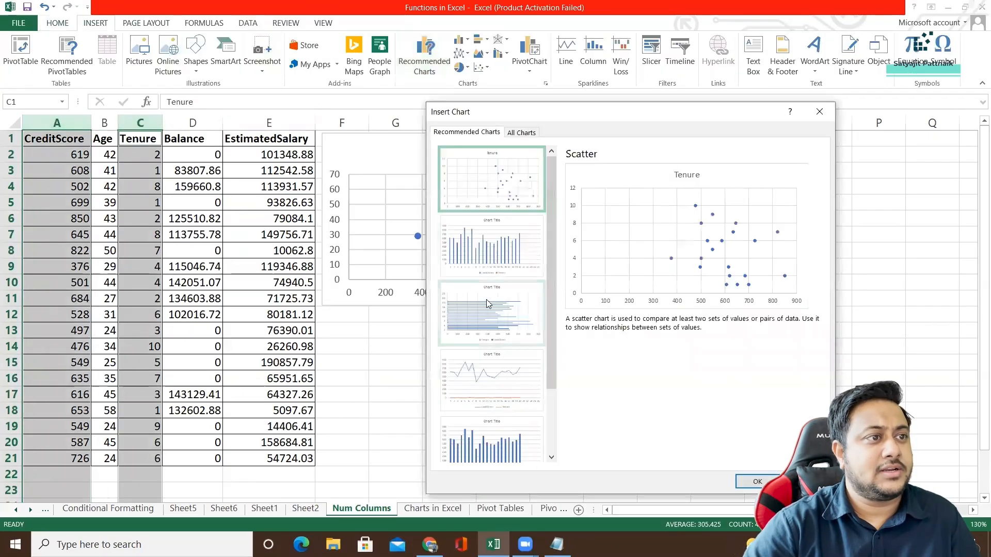
double_click(491, 179)
left_click_drag(310, 203, 594, 138)
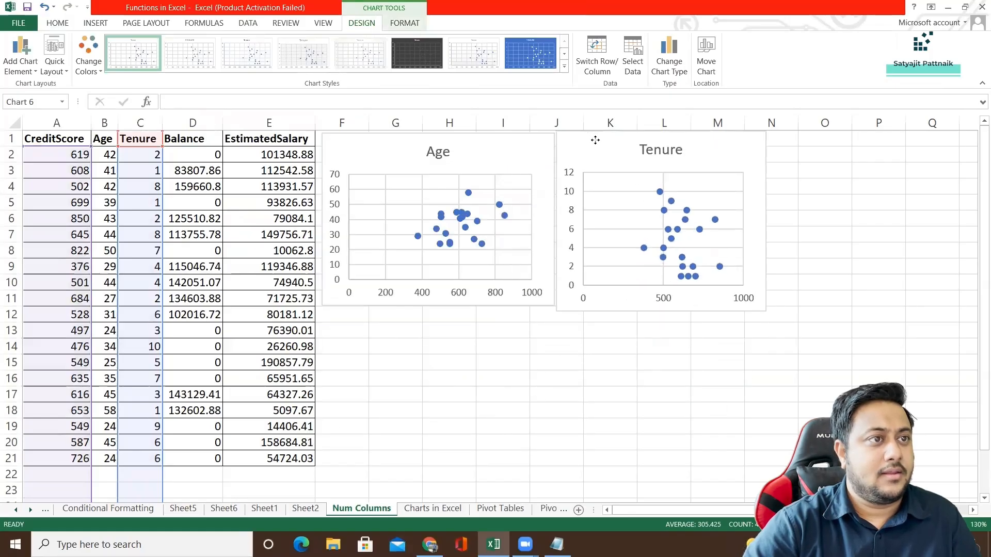
left_click_drag(765, 314, 773, 307)
left_click(413, 340)
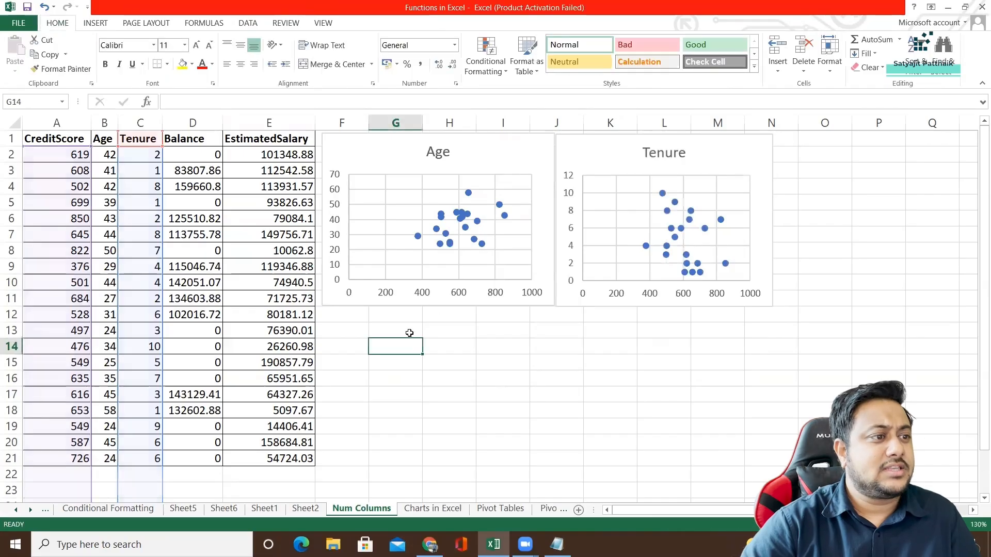
Insert a scatter chart of CreditScore and Balance, placed beneath the Age chart and resized to match its width.
left_click(49, 124)
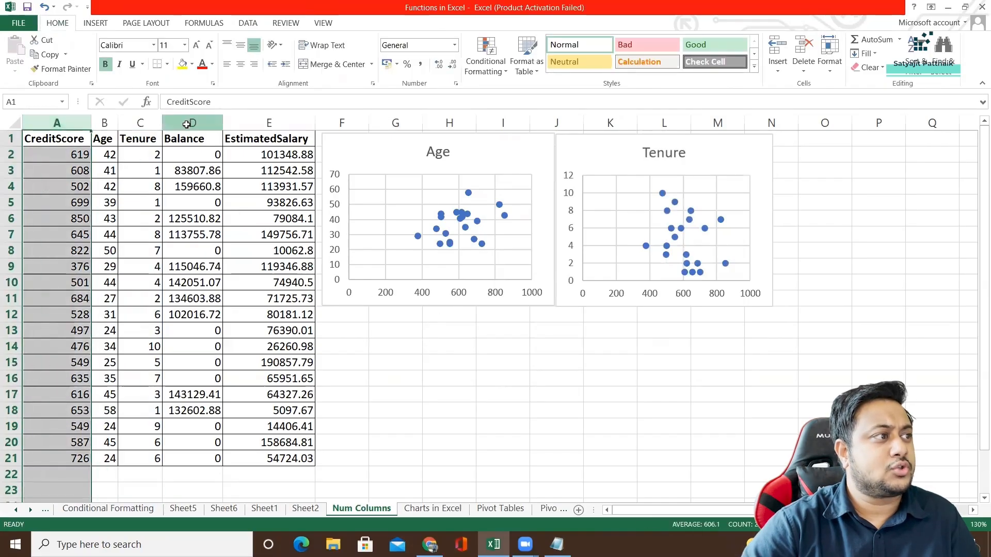
left_click(192, 123, "ctrl")
left_click(96, 22)
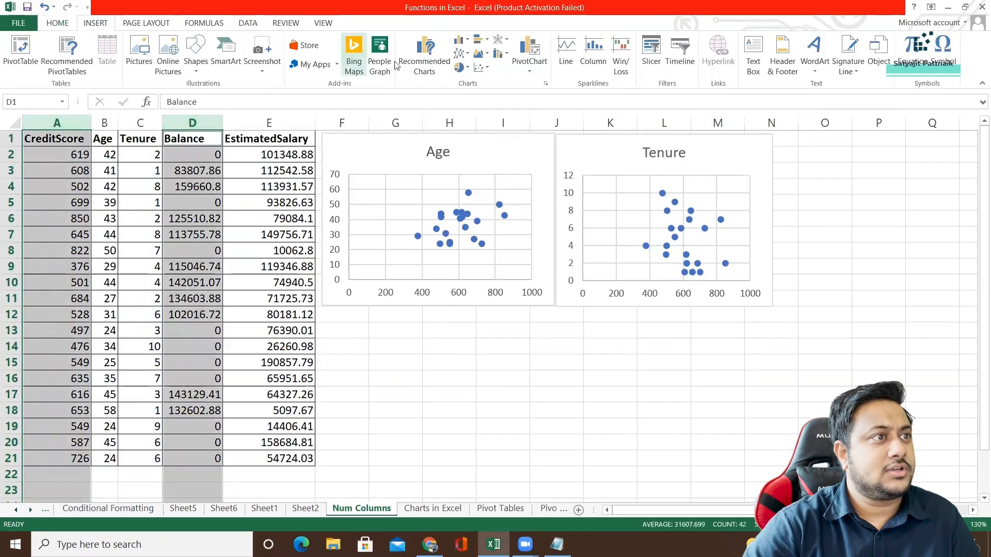
left_click(481, 67)
left_click(493, 106)
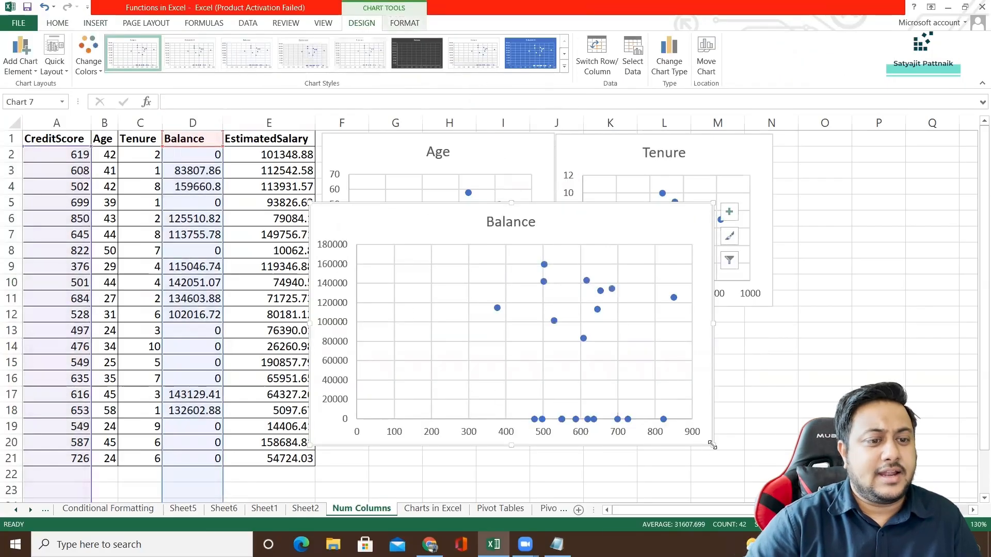
left_click_drag(712, 444, 520, 348)
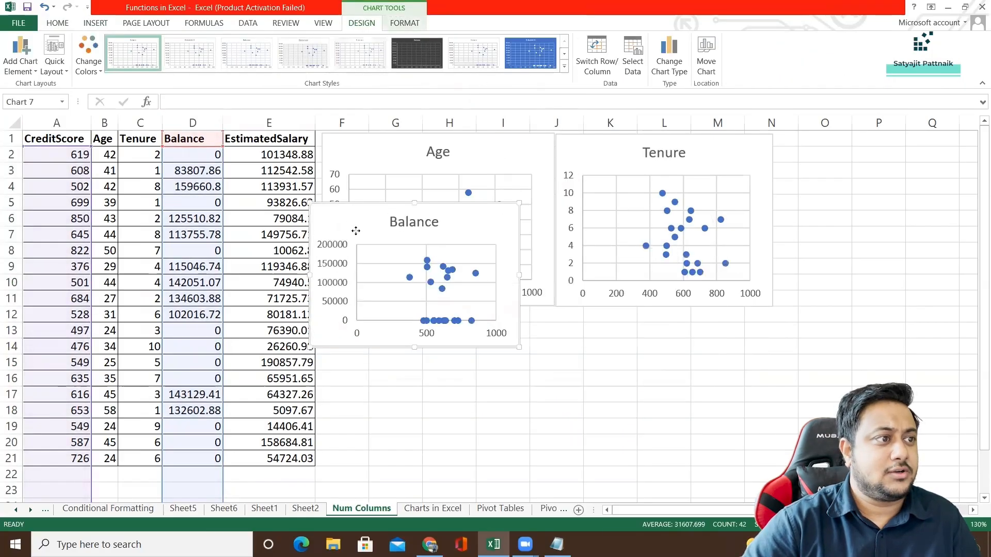
left_click_drag(355, 230, 368, 334)
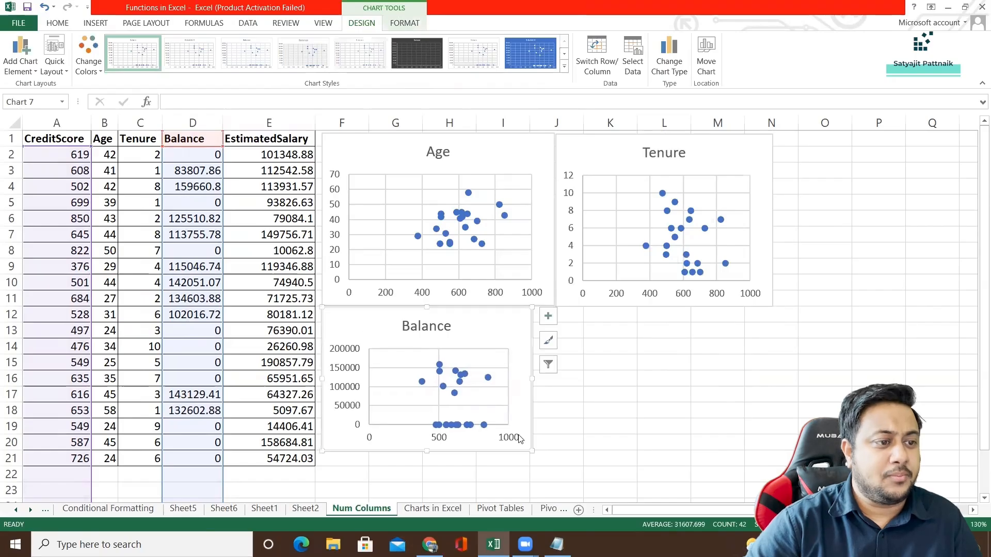
left_click_drag(530, 449, 556, 463)
left_click(631, 398)
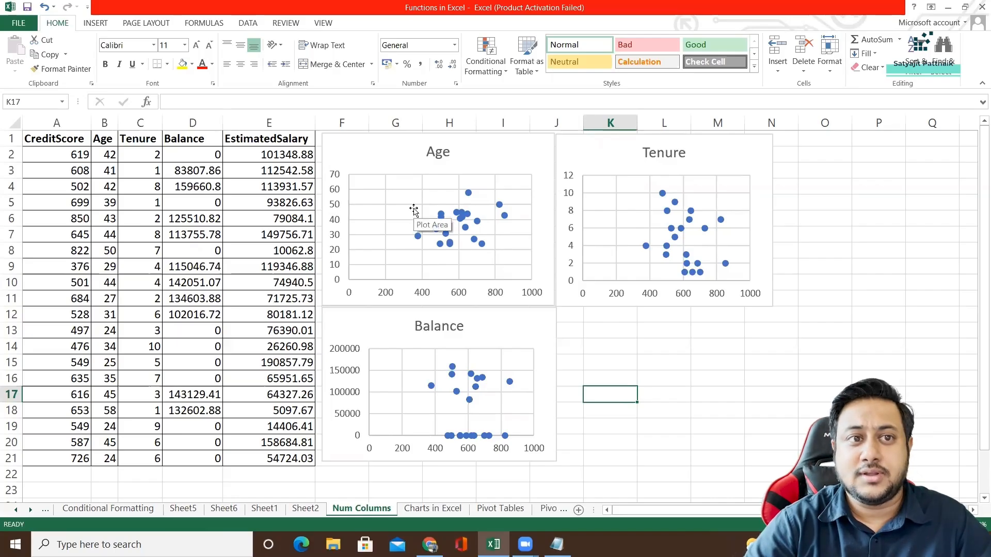
Calculate the correlation between CreditScore and Age in cell O3 with =CORREL(A:A,B:B).
mouse_move(419, 240)
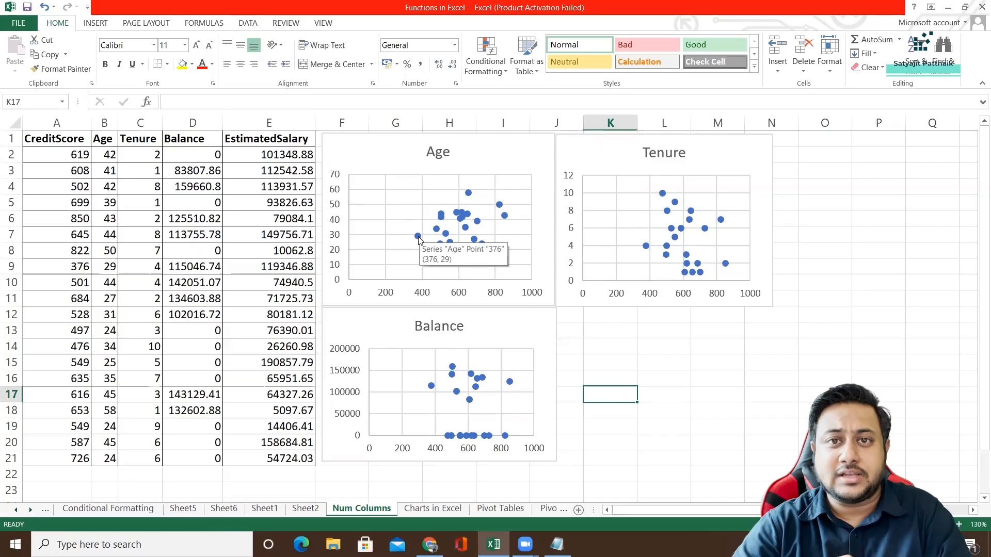
left_click(815, 171)
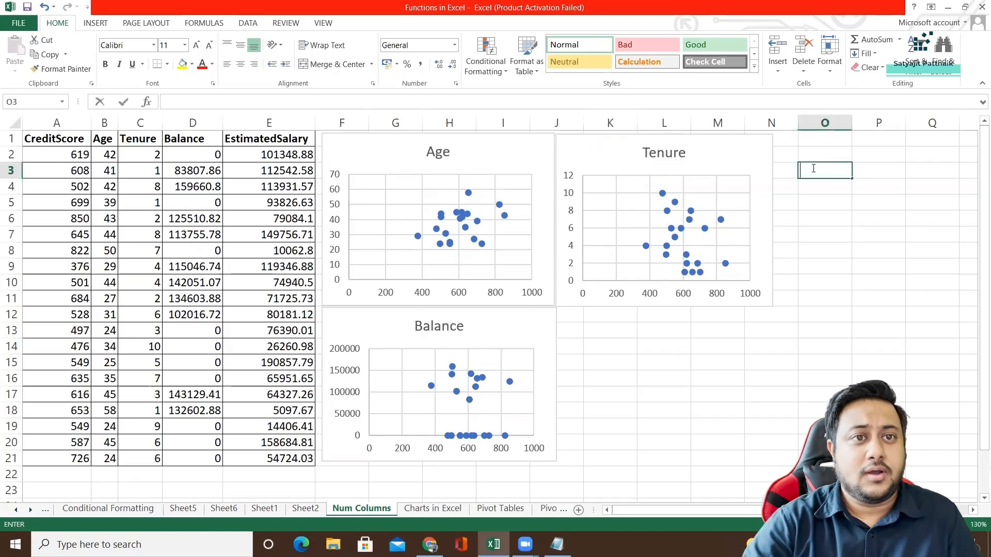
type("=CORR")
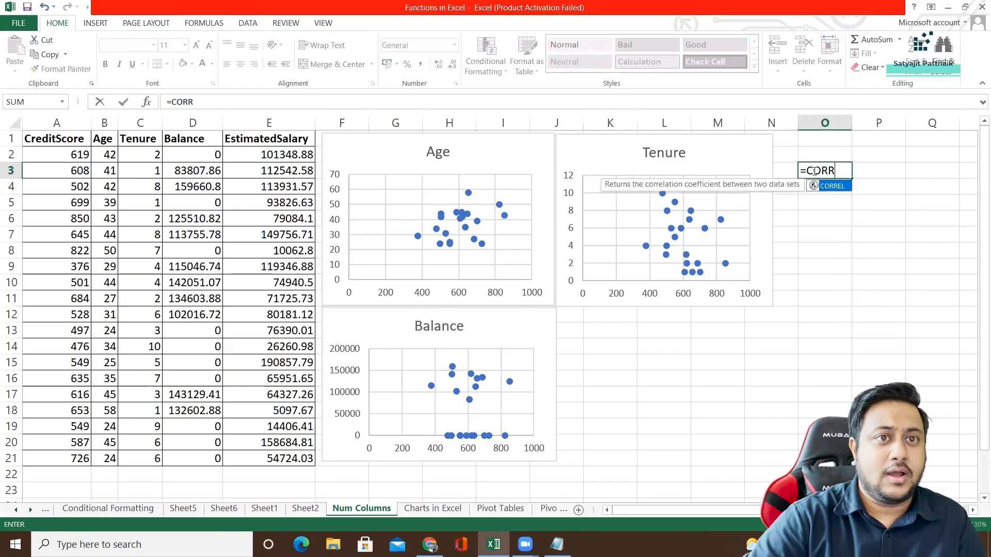
double_click(827, 186)
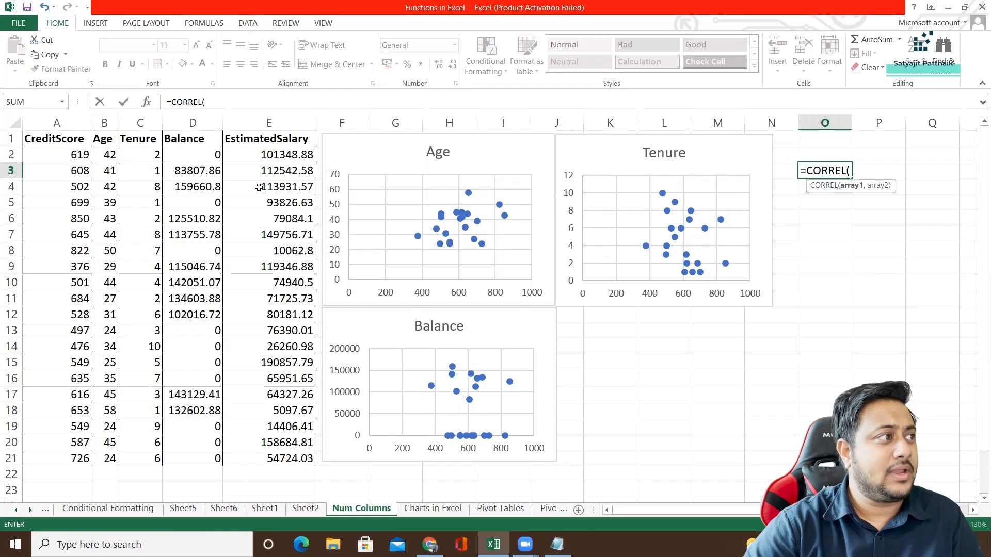
left_click(51, 121)
type(",")
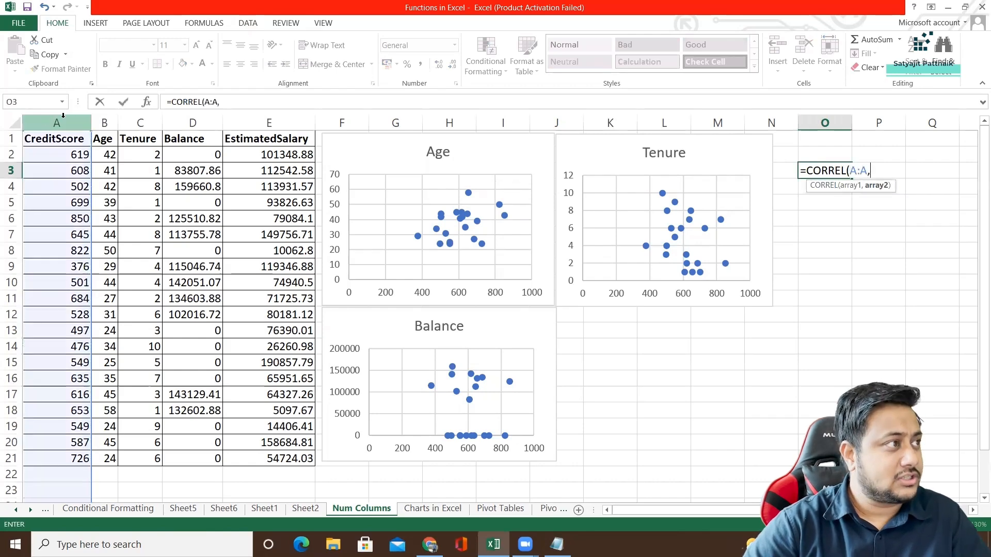
left_click(106, 120)
type(")")
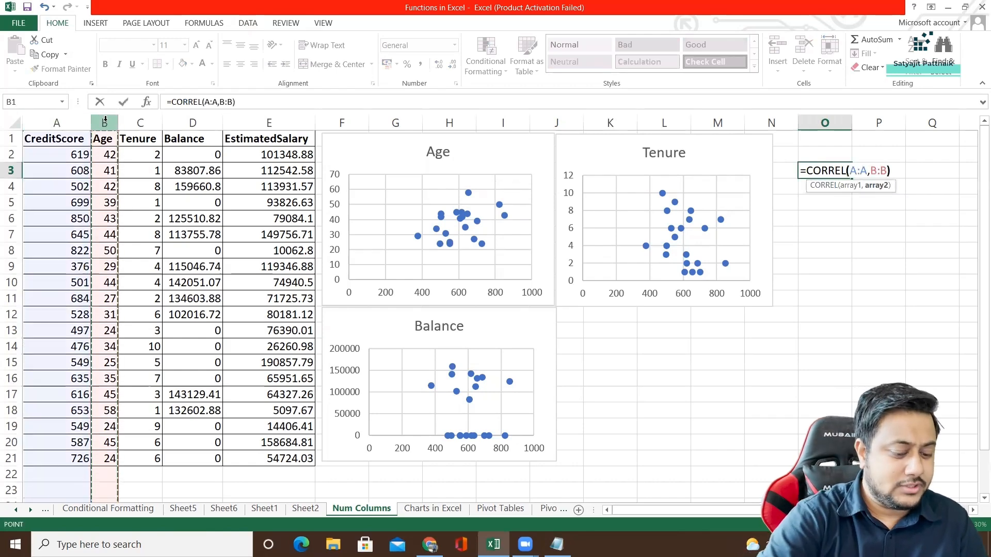
key("Return")
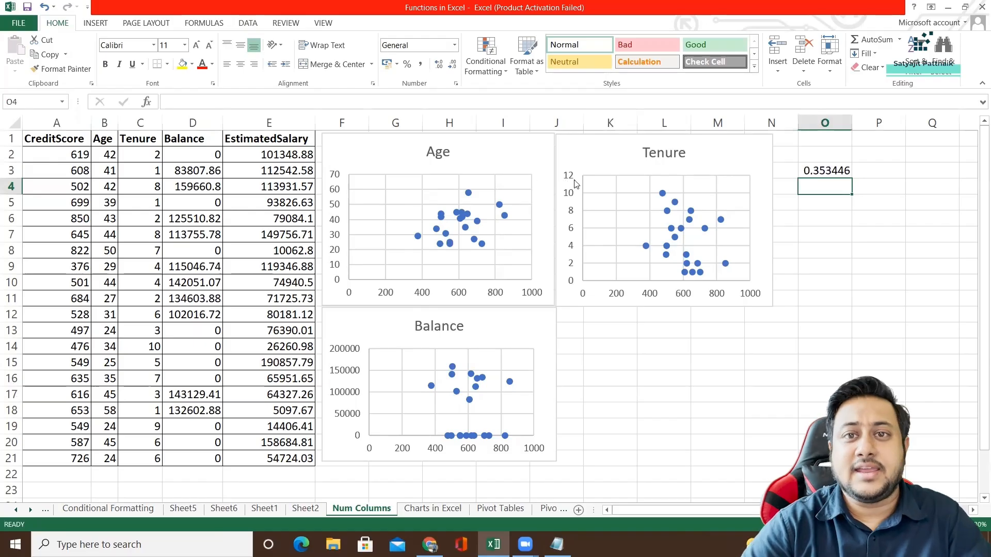
Calculate the correlation between CreditScore and Tenure in cell O4 with the CORREL function on columns A and C.
left_click(825, 174)
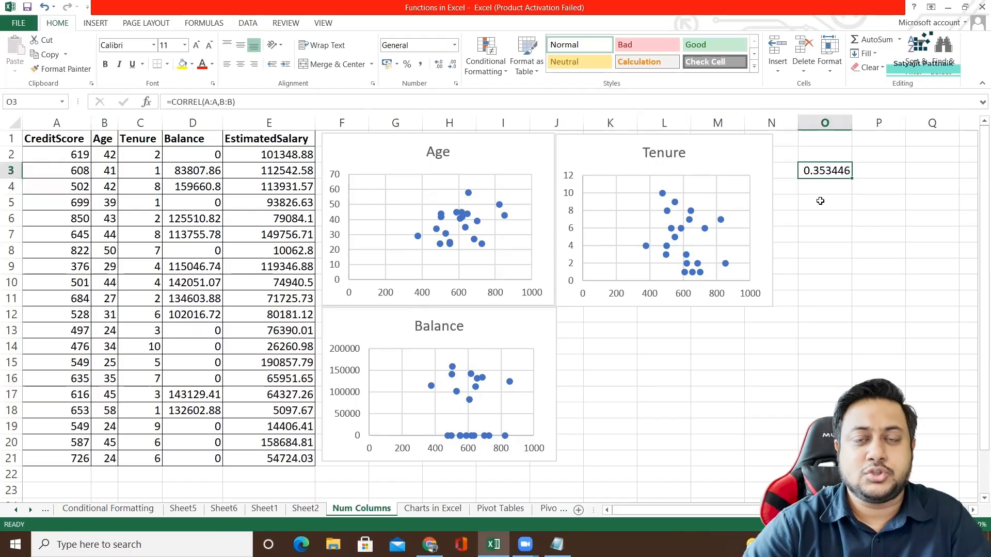
double_click(821, 188)
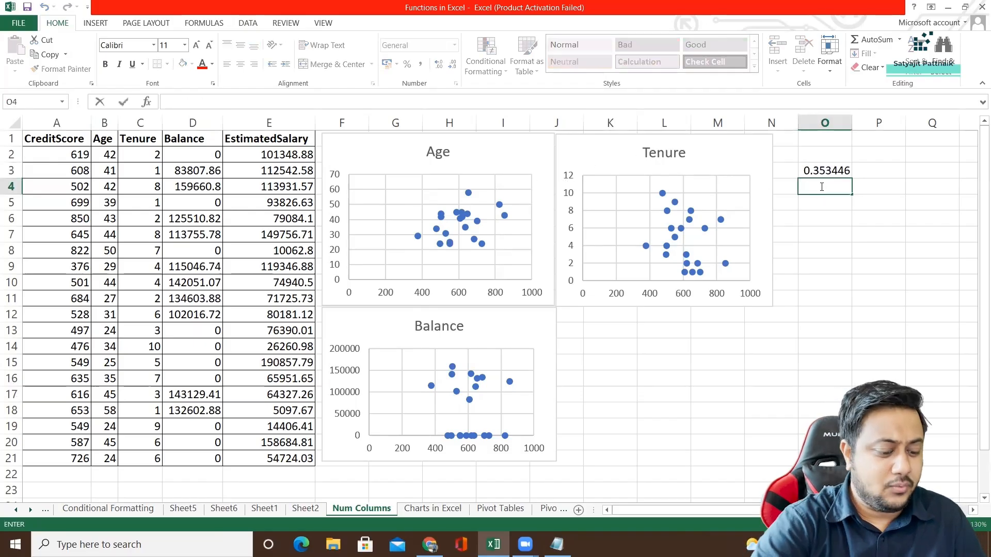
type("=")
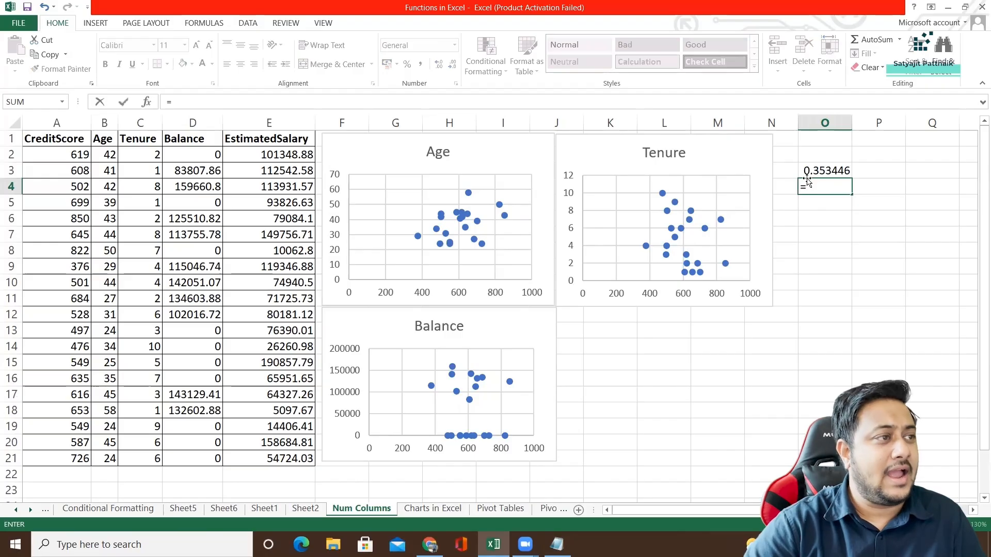
type("C")
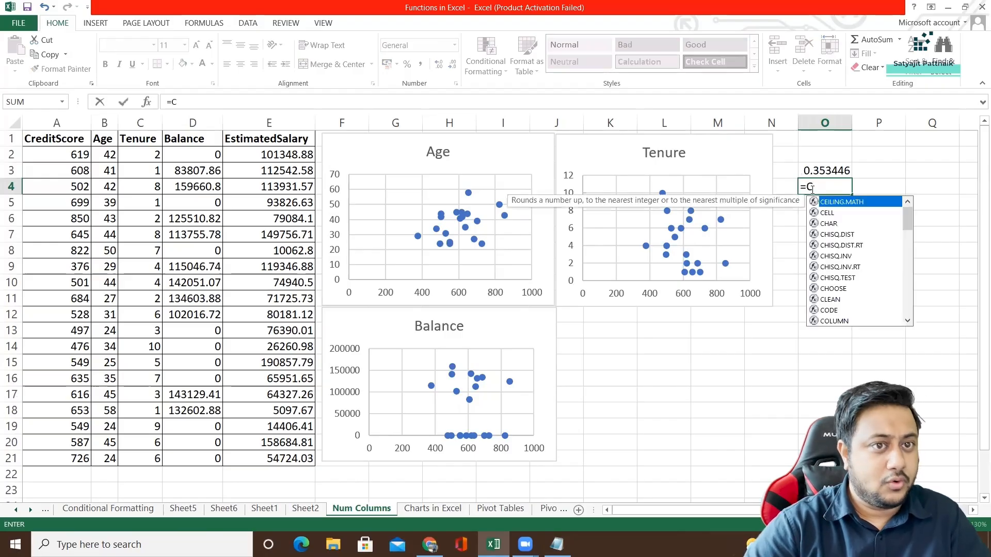
type("orr")
key("Tab")
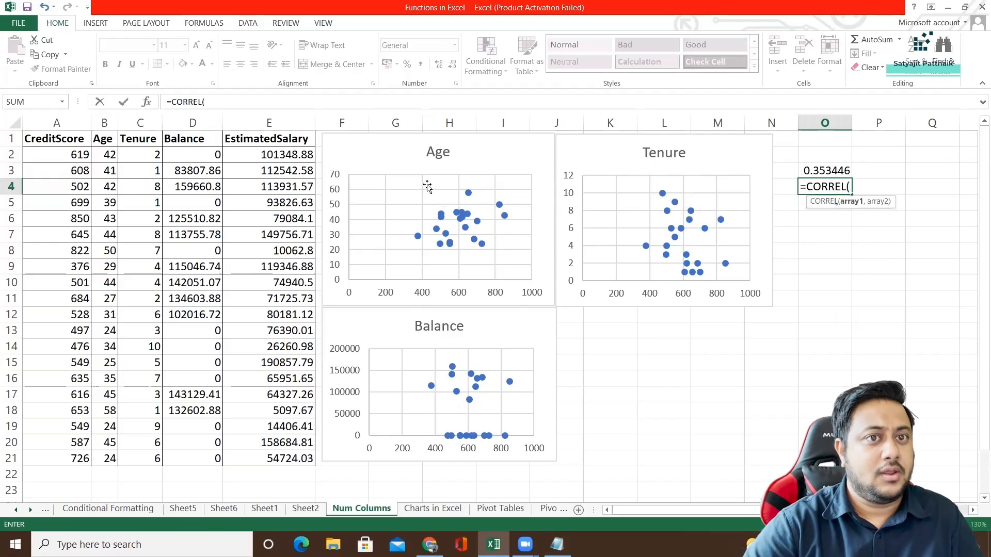
left_click(57, 123)
type(",")
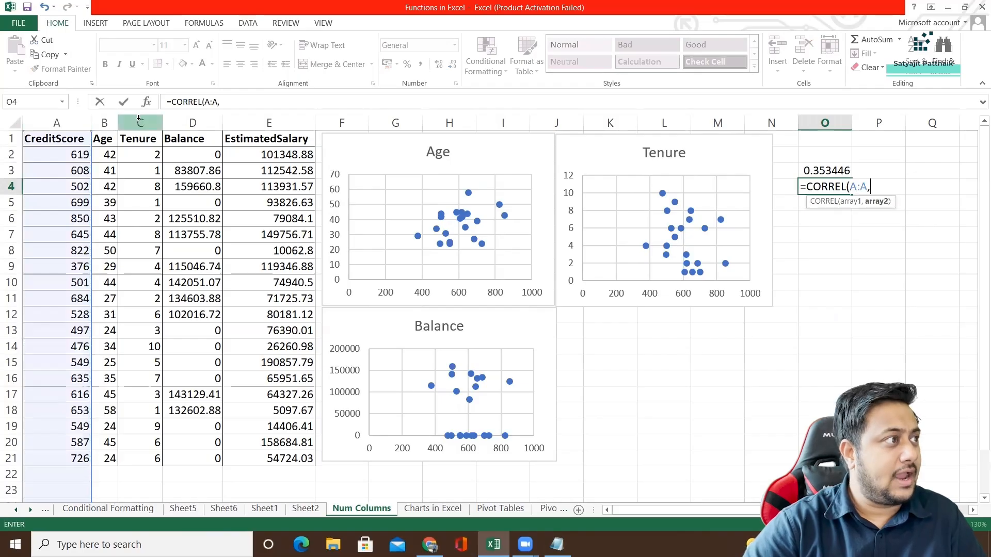
left_click(139, 118)
key("Return")
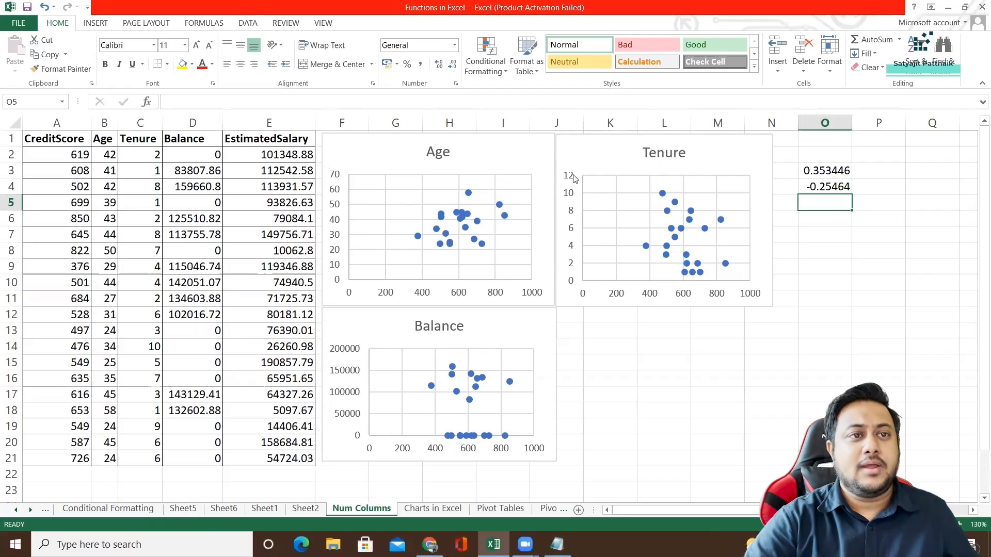
Delete both correlation formulas from cells O3:O4.
left_click_drag(825, 172, 826, 186)
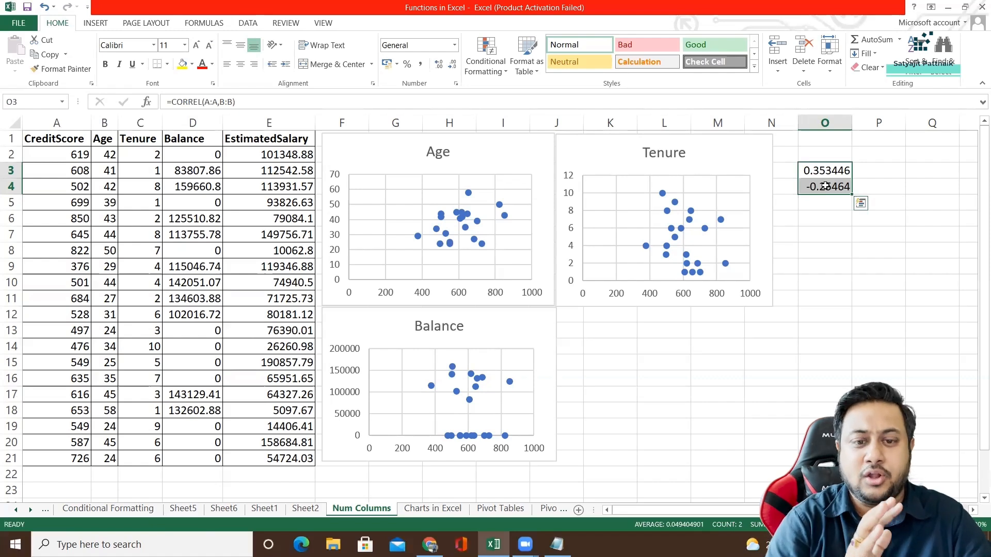
key("Delete")
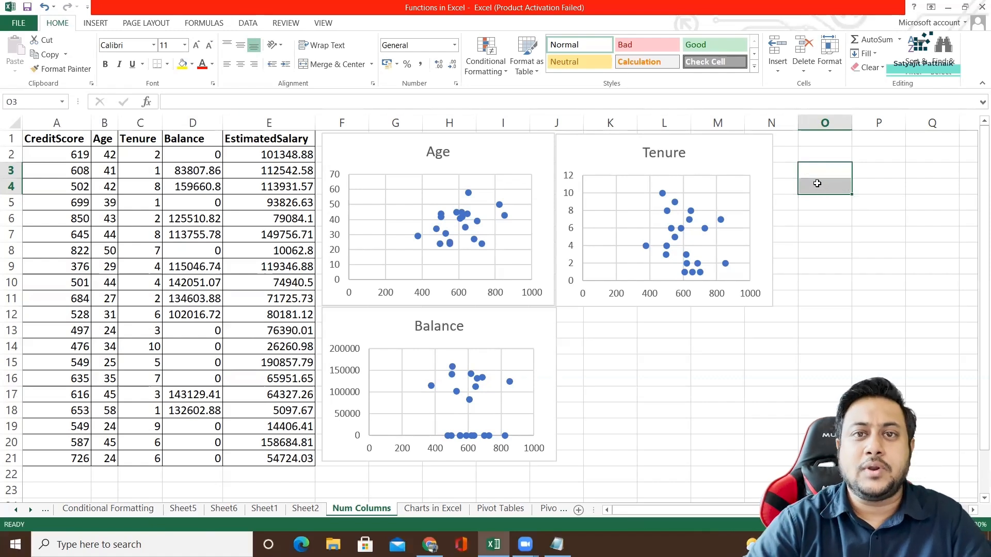
left_click(803, 233)
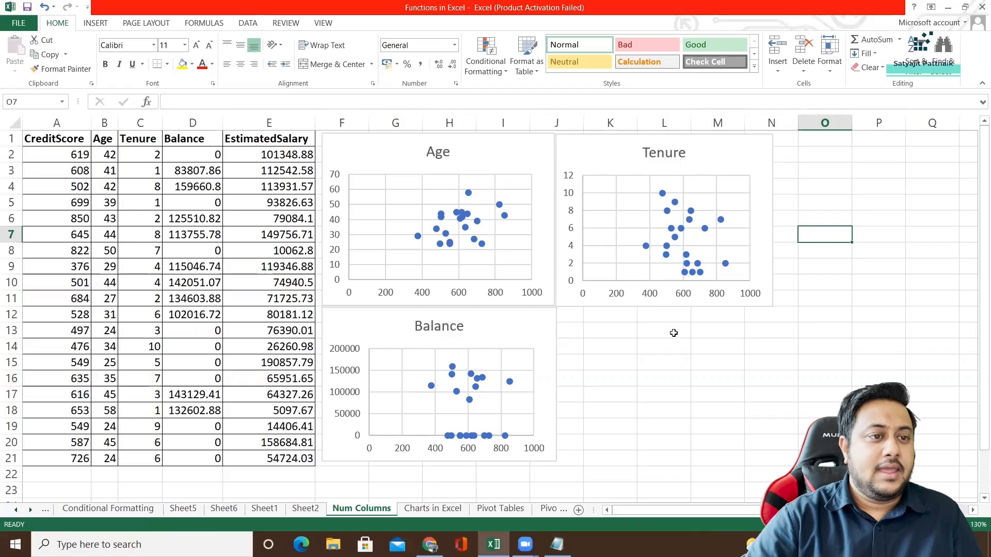
left_click(674, 333)
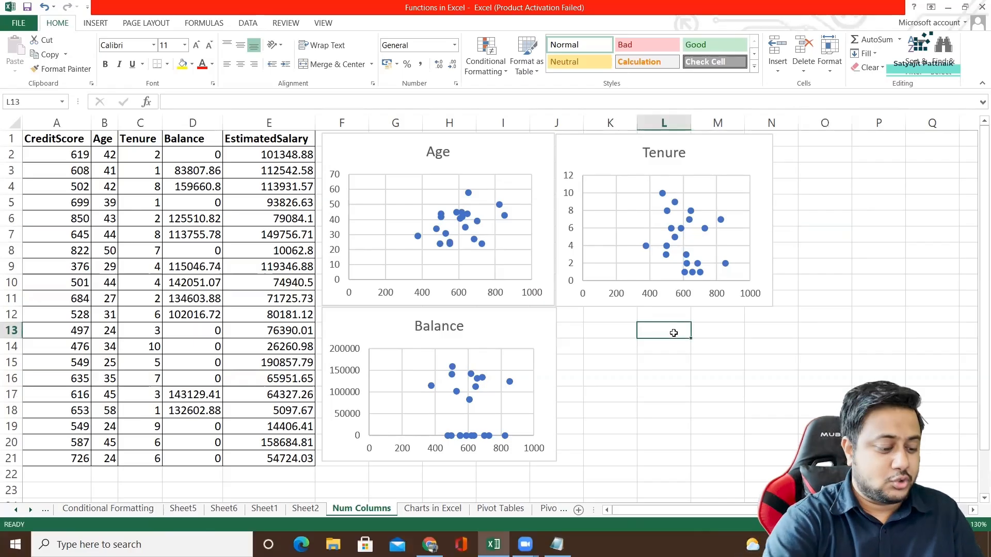
Enter the Python line import pandas as pd in cell L13.
type("import p")
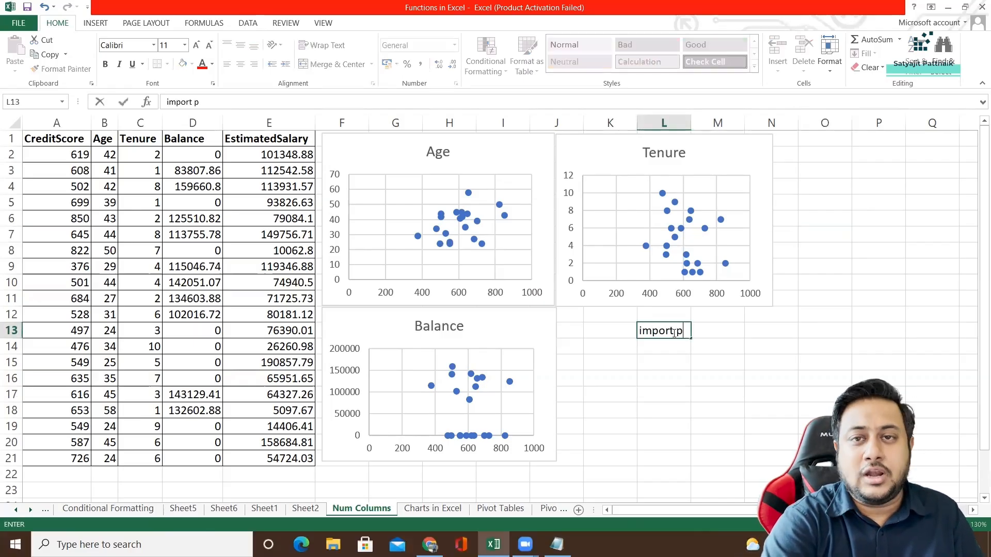
type("andas as pd")
key("Return")
key("Return")
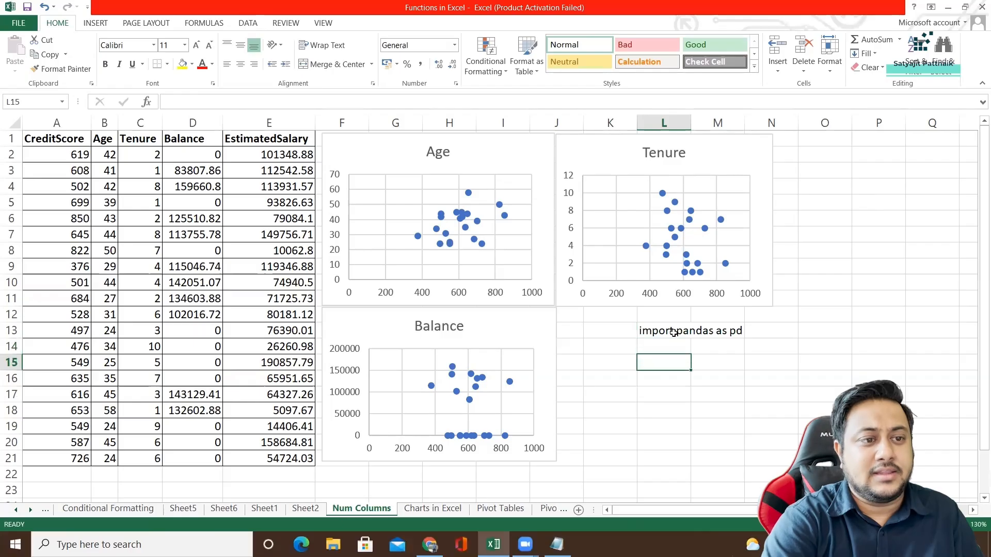
Enter the Python lines df = pd.read_csv('file') in cell L15 and df.corr() in cell L17.
type("df = ")
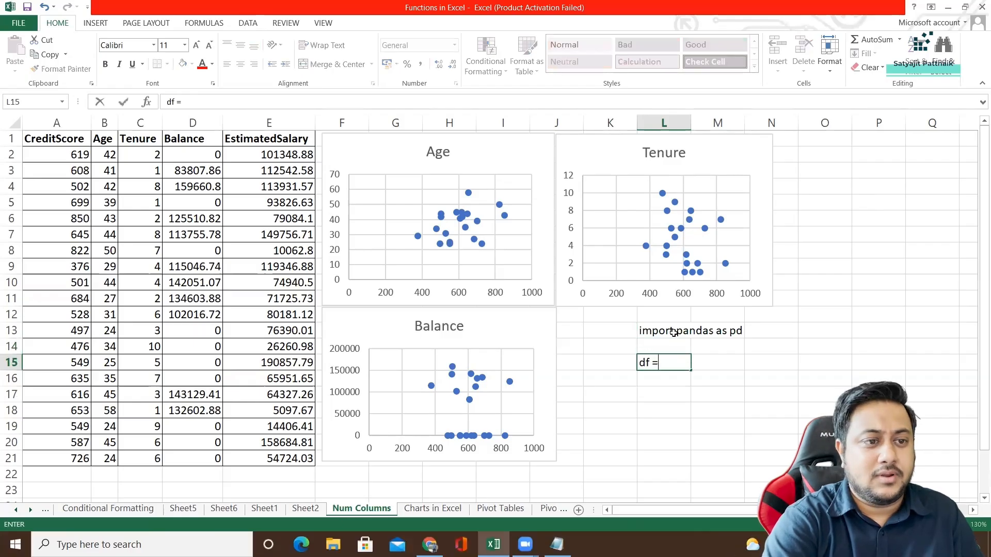
type("pd.read")
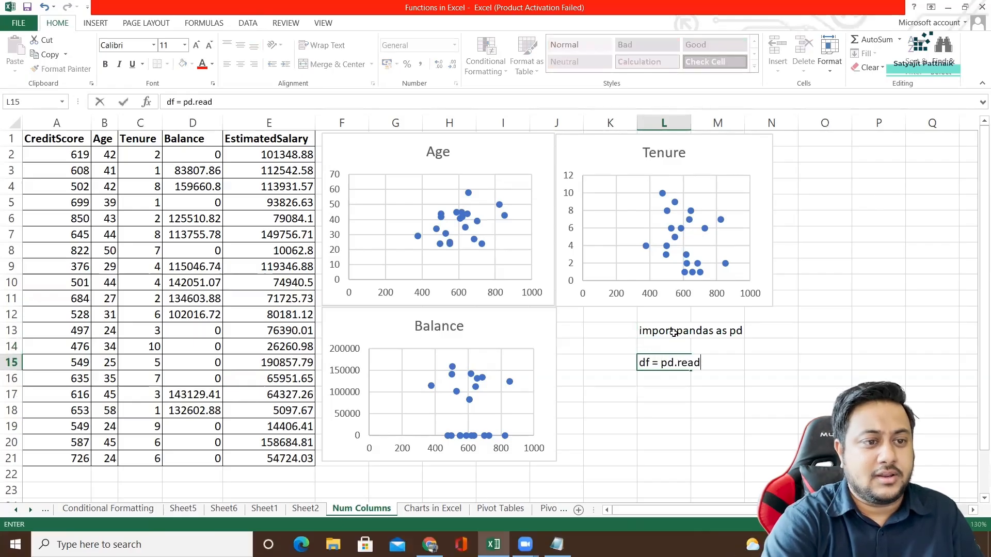
type("_csv('file")
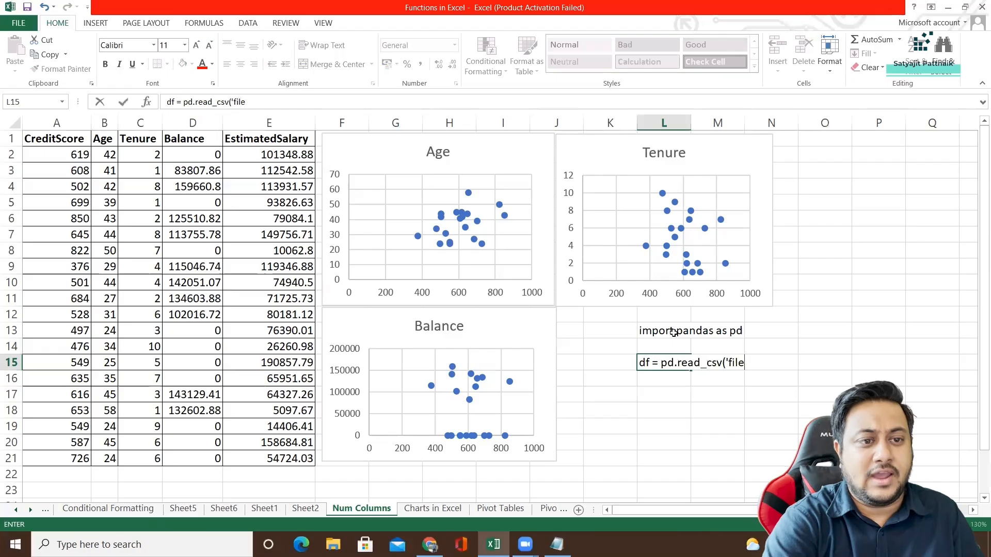
key("BackSpace")
key("BackSpace")
key("Return")
key("Return")
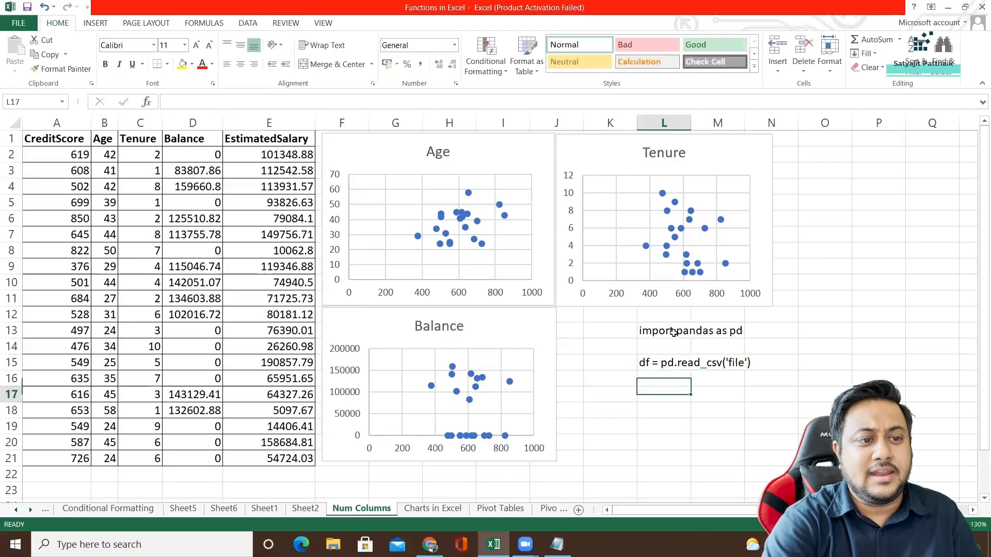
type("df.corr()")
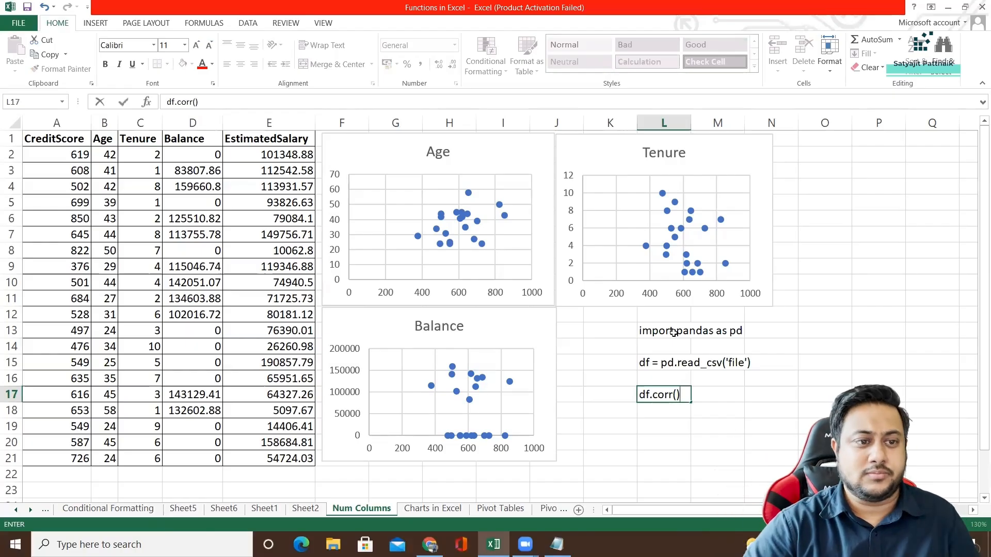
Enter the Python lines import seaborn in cell L19 and seaborn.heatmap(df.corr()) in cell L21.
left_click(655, 425)
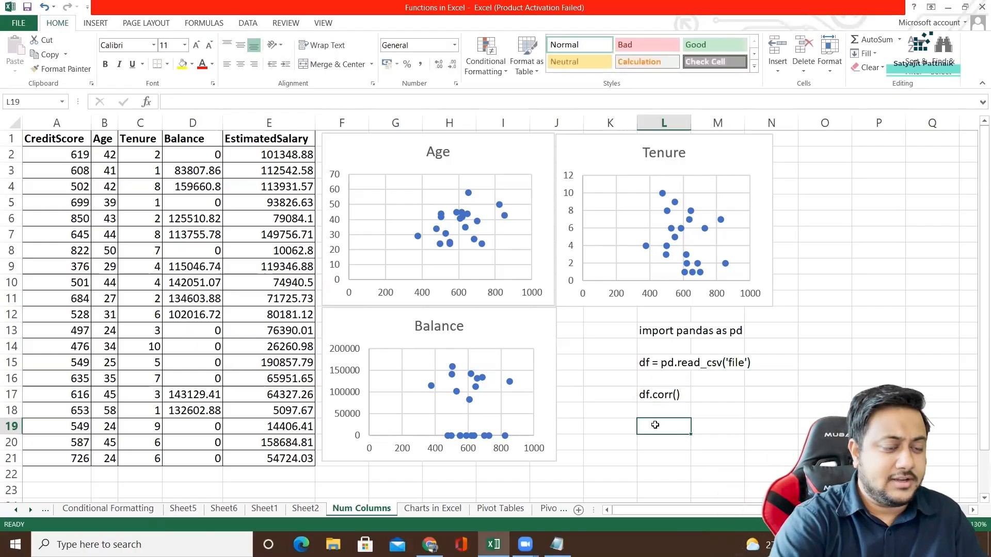
type("import seab")
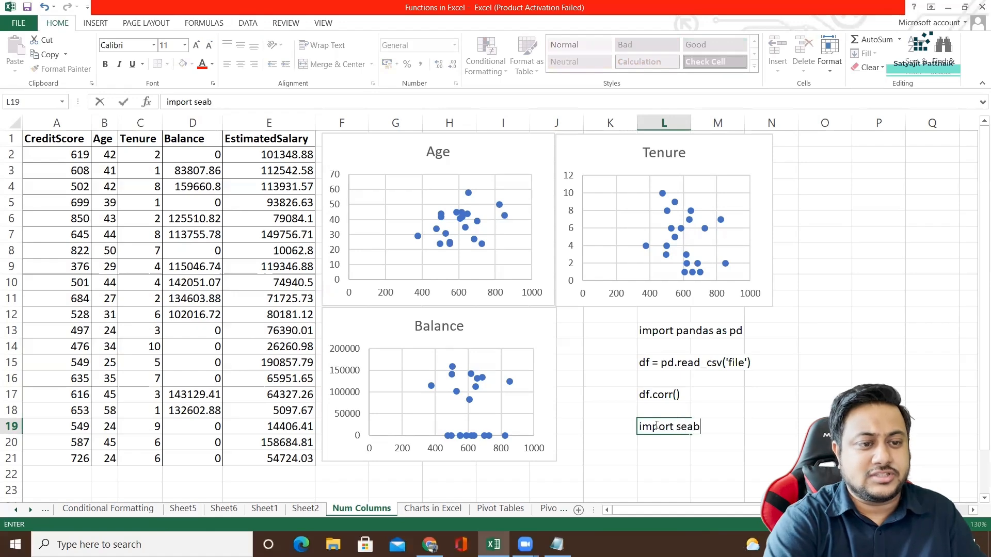
type("orn")
key("Return")
key("Return")
type("seab")
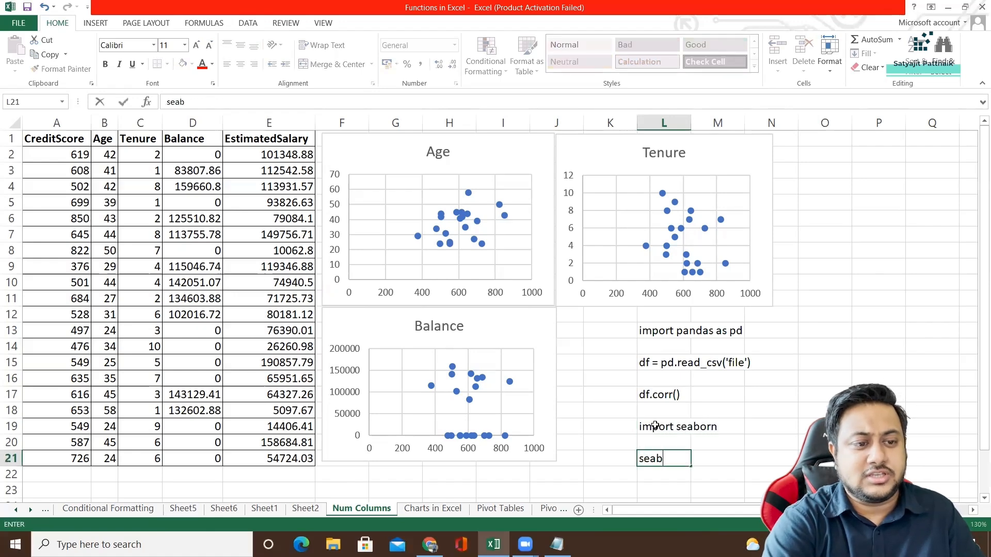
type("orn.heatmap(")
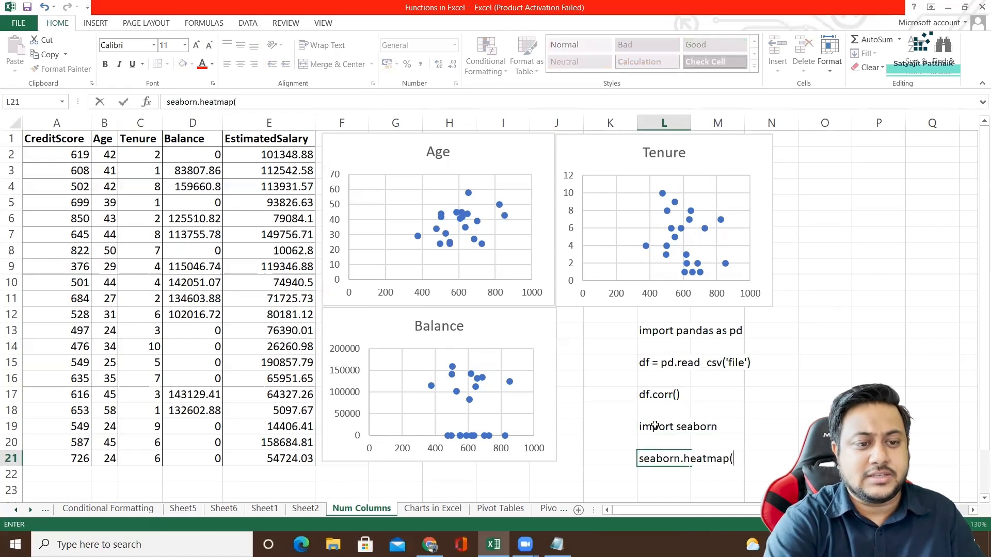
type("df.corr()")
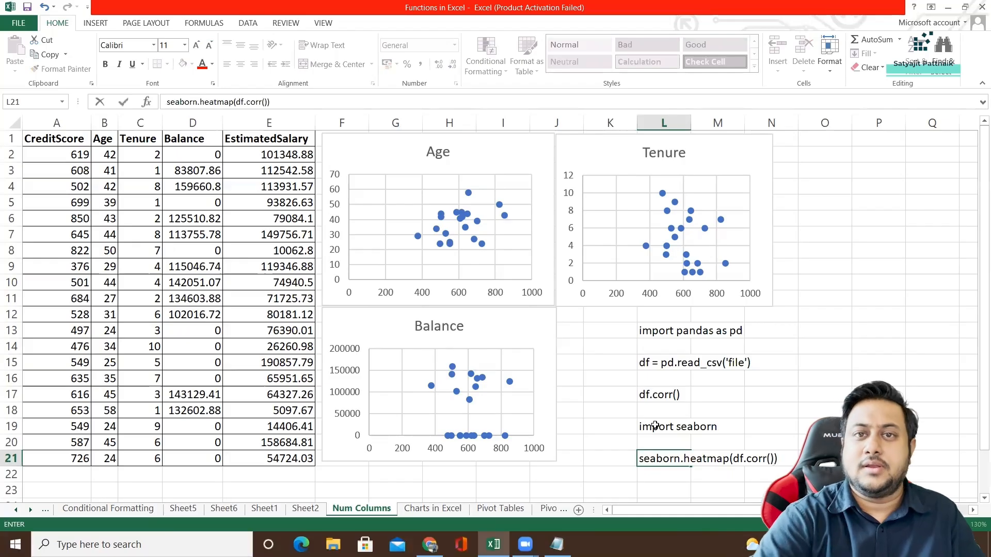
Delete the Python code lines from cells L13:L21.
left_click_drag(655, 330, 664, 466)
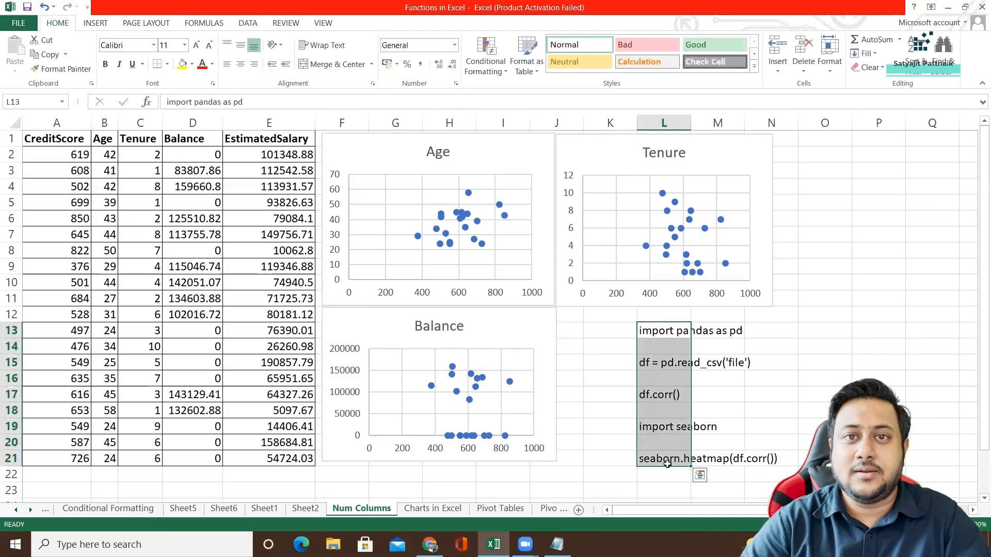
key("Delete")
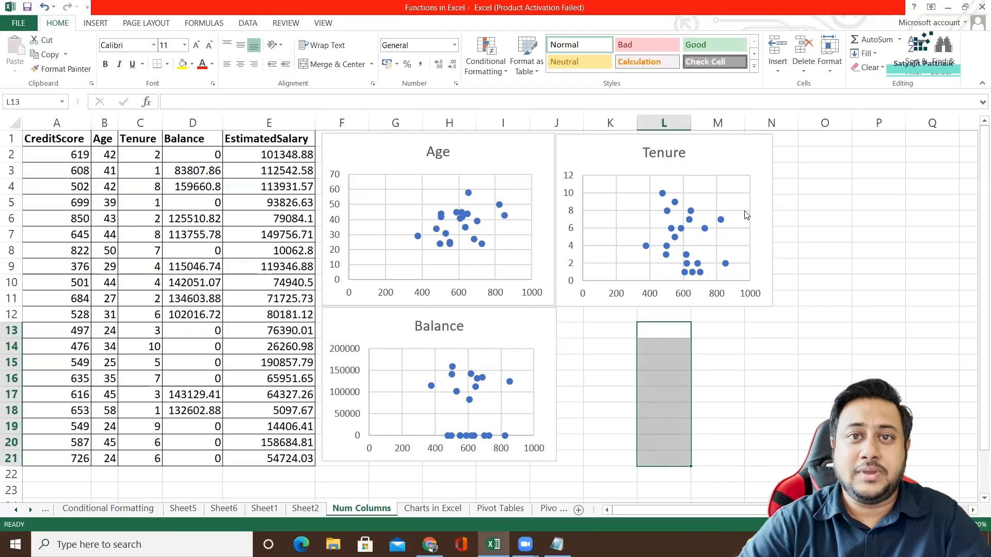
Delete the Tenure, Age and Balance scatter charts from the Num Columns sheet.
left_click(588, 153)
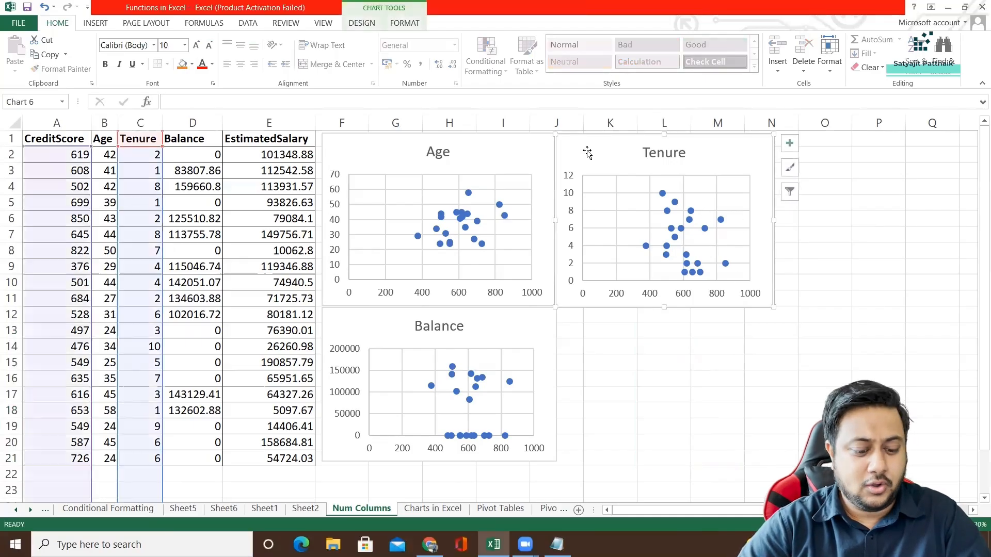
key("Delete")
left_click(515, 258)
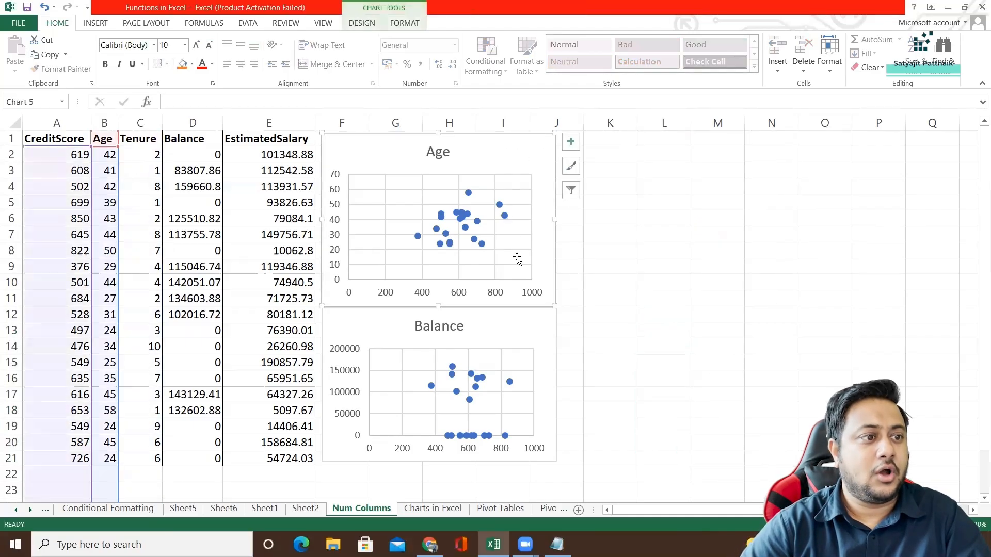
key("Delete")
left_click(519, 326)
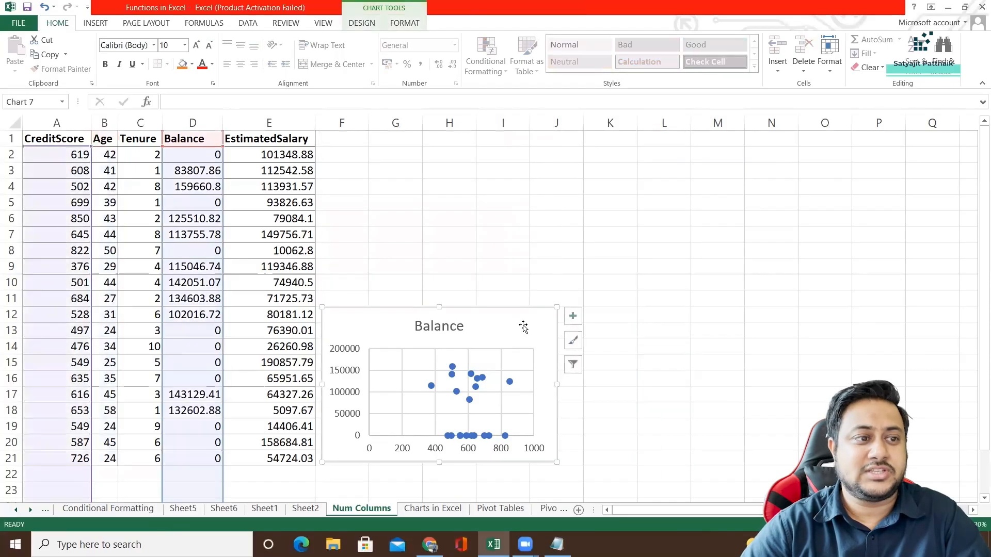
key("Delete")
left_click(535, 219)
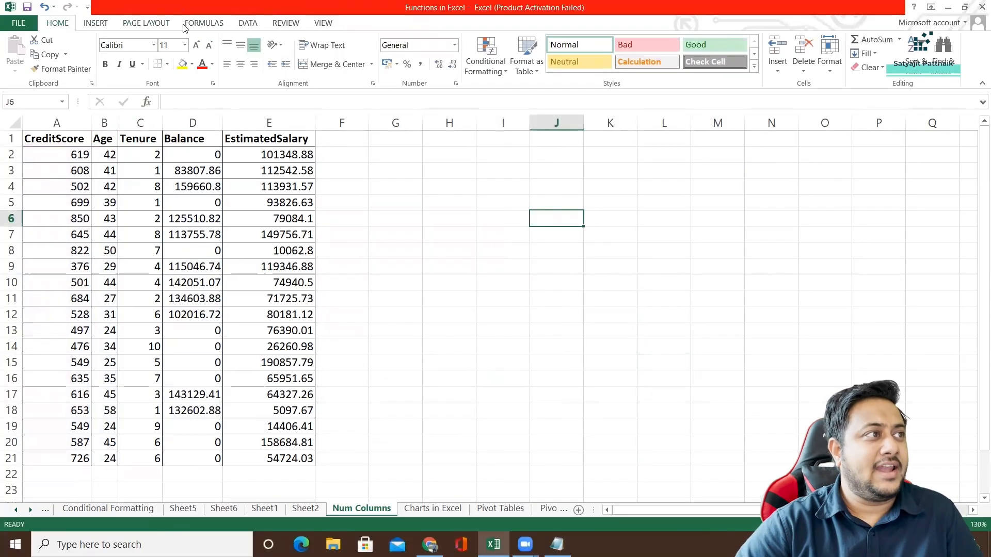
Enable the Analysis ToolPak add-in from the Excel Add-ins in the program options.
left_click(247, 24)
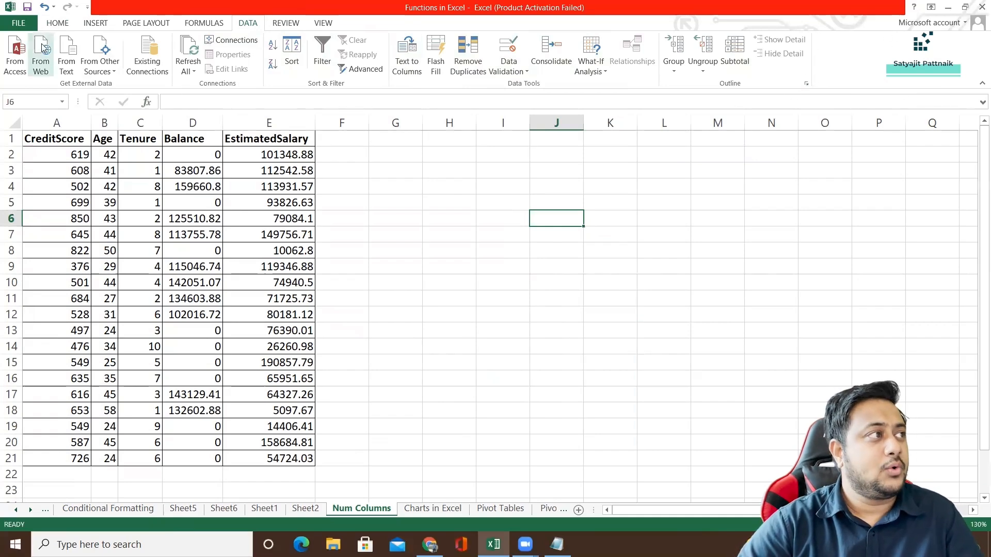
left_click(20, 23)
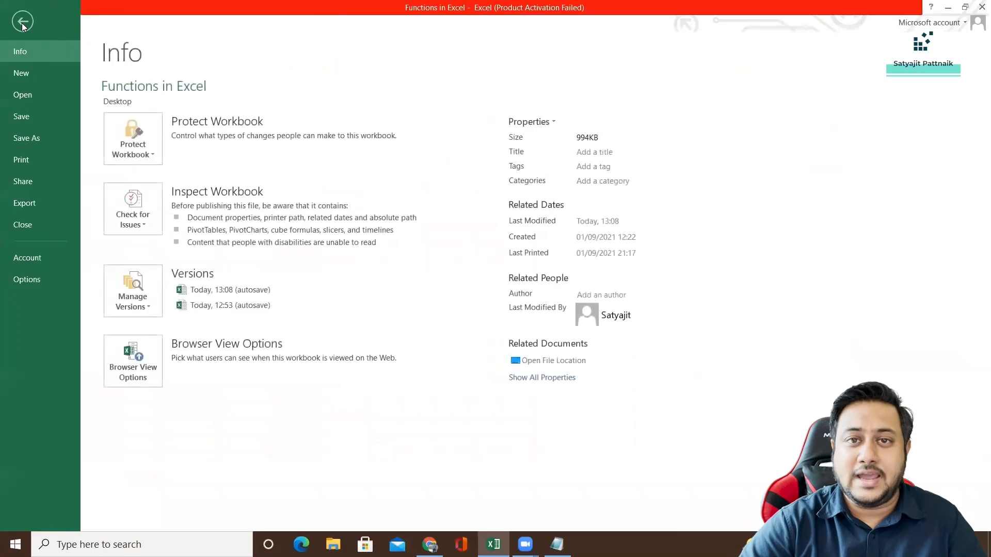
left_click(45, 281)
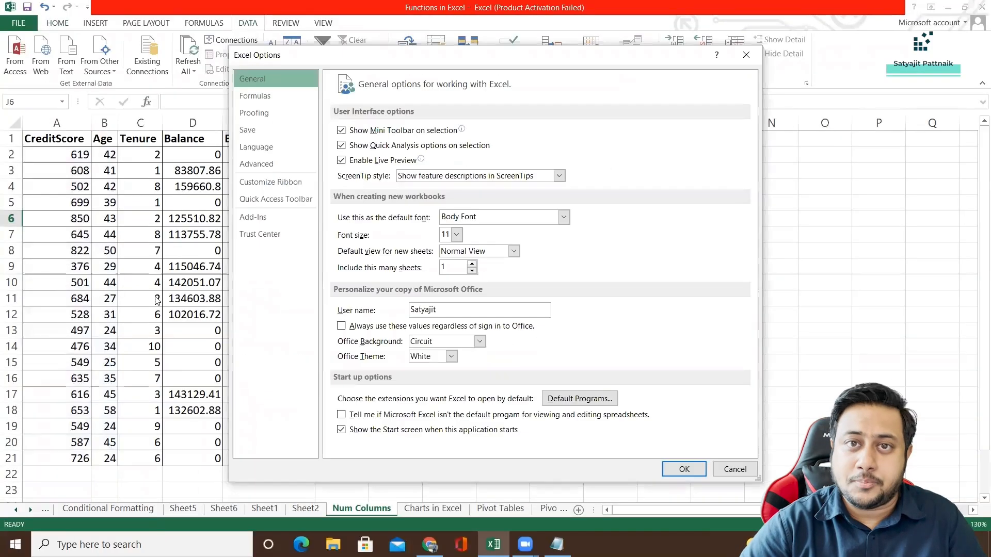
left_click(275, 217)
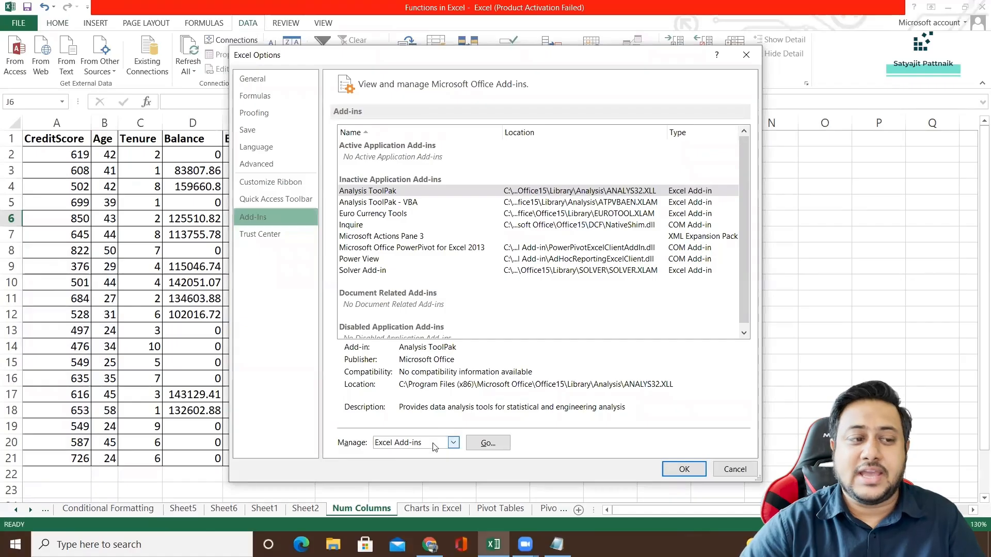
left_click(488, 443)
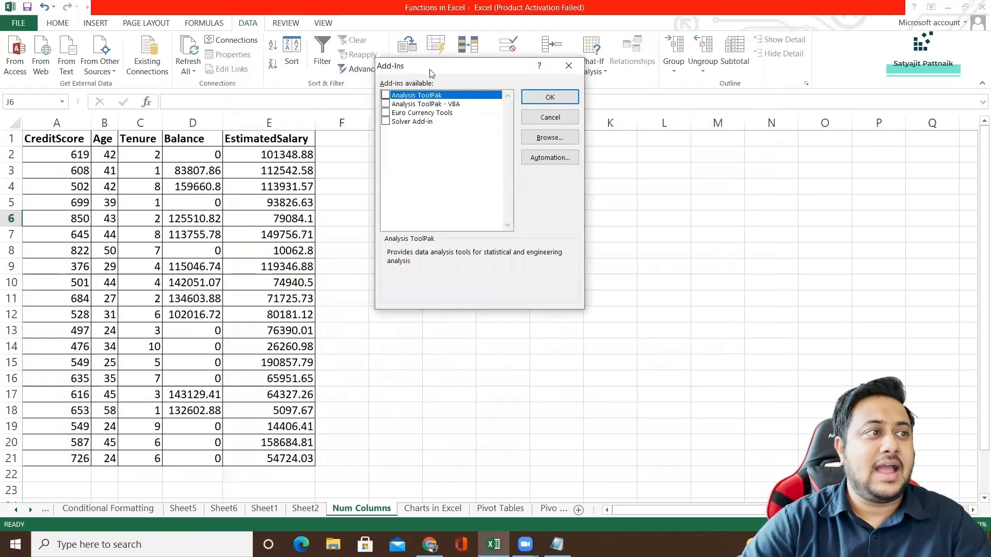
left_click_drag(432, 73, 425, 138)
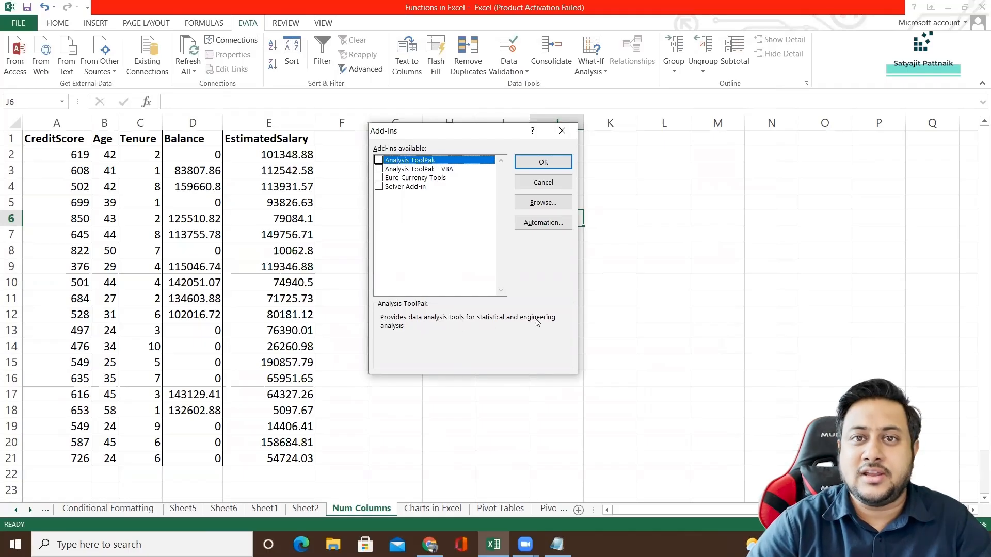
left_click(413, 169)
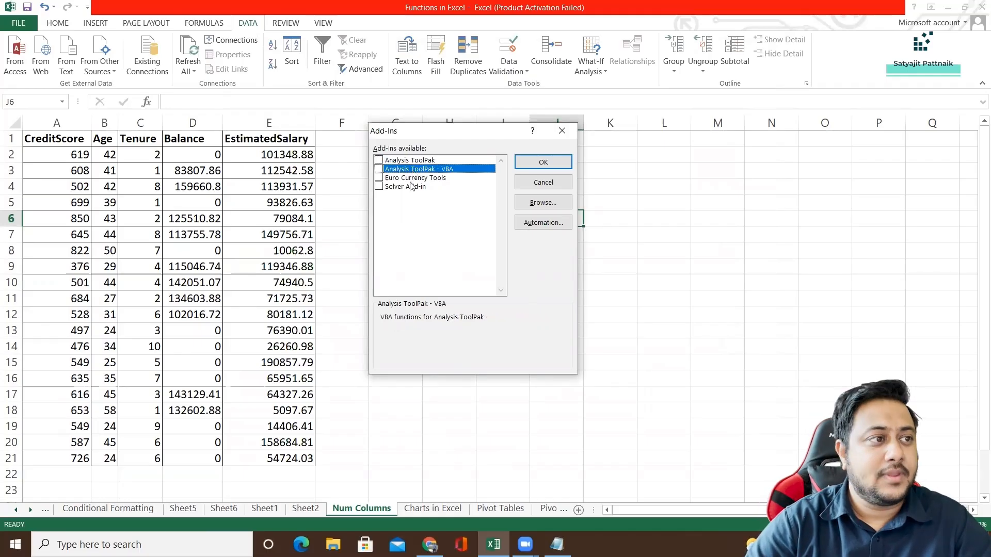
left_click(412, 180)
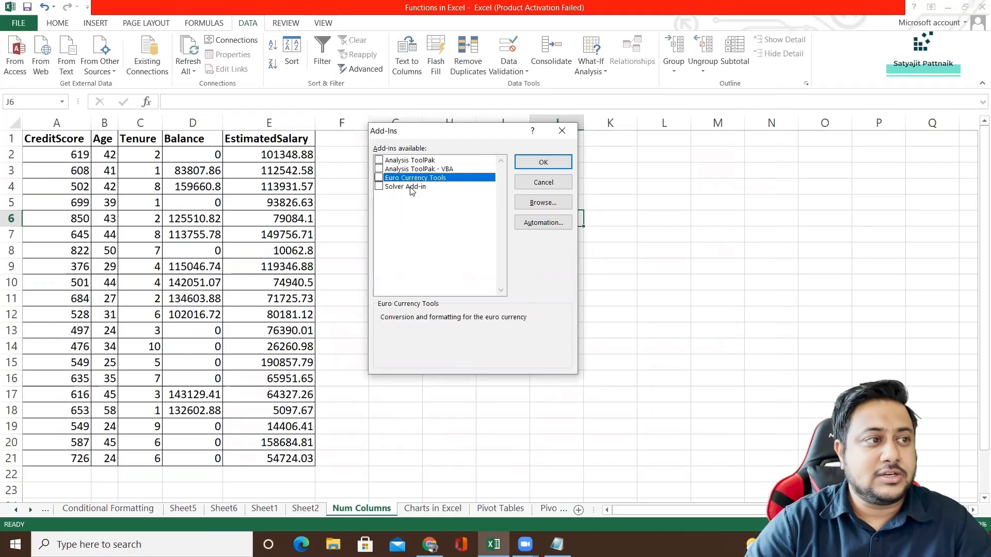
left_click(412, 189)
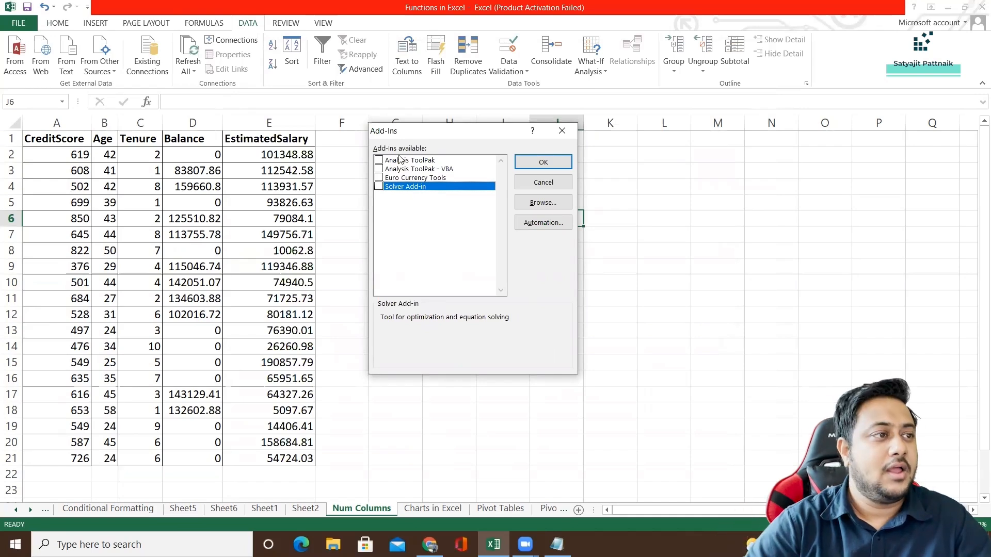
left_click(379, 161)
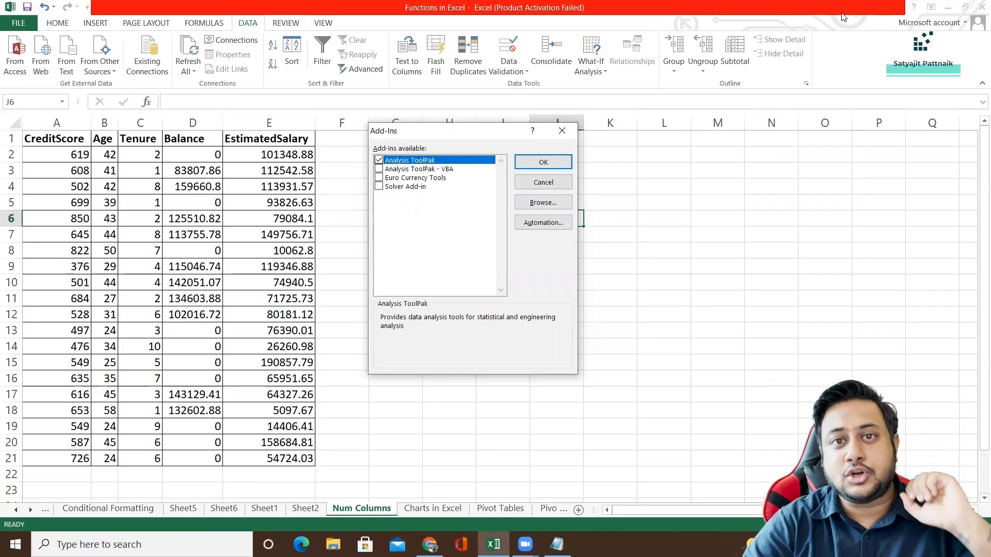
left_click(543, 163)
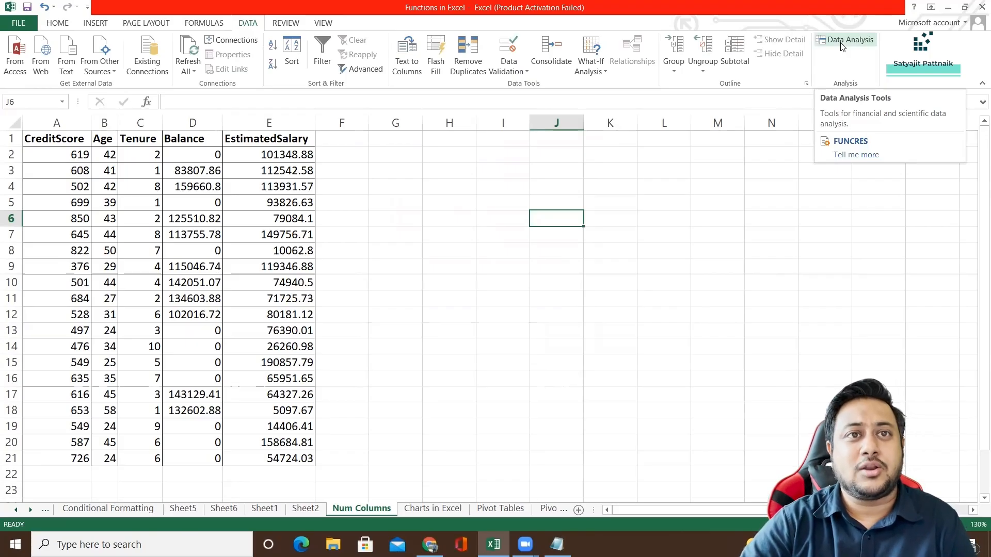
Look through the tools offered by Data Analysis, from Anova and Correlation to the t-Test and z-Test entries.
left_click(843, 45)
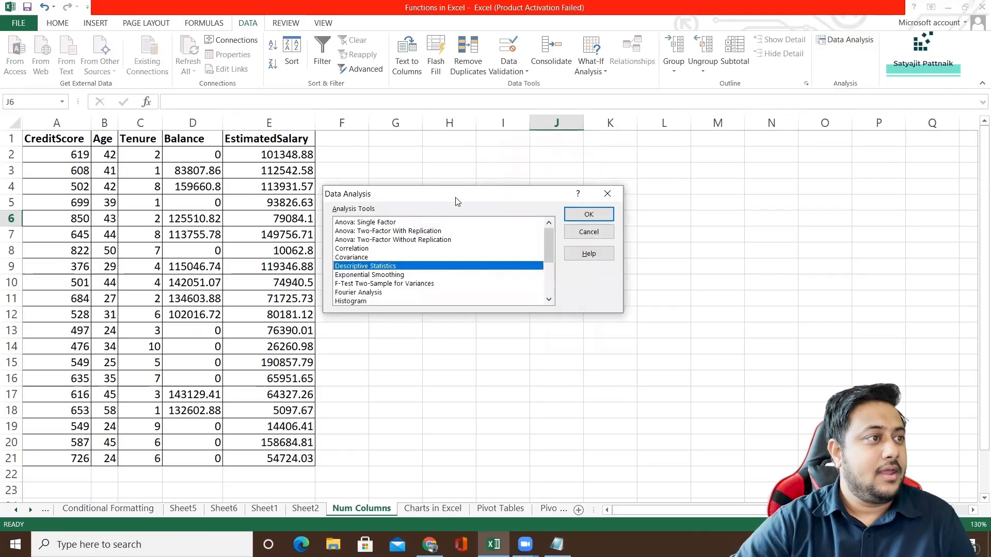
left_click_drag(457, 199, 459, 173)
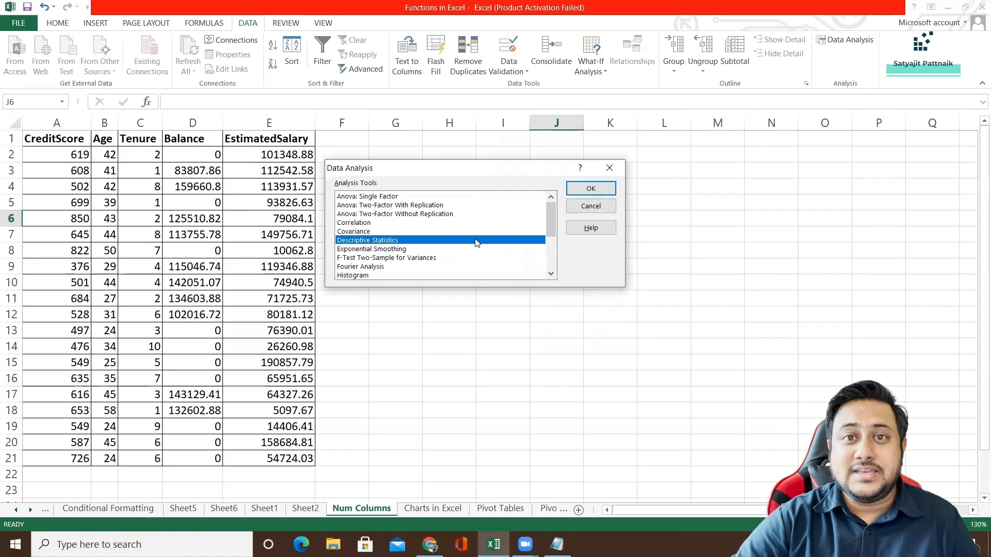
left_click(361, 197)
left_click(360, 209)
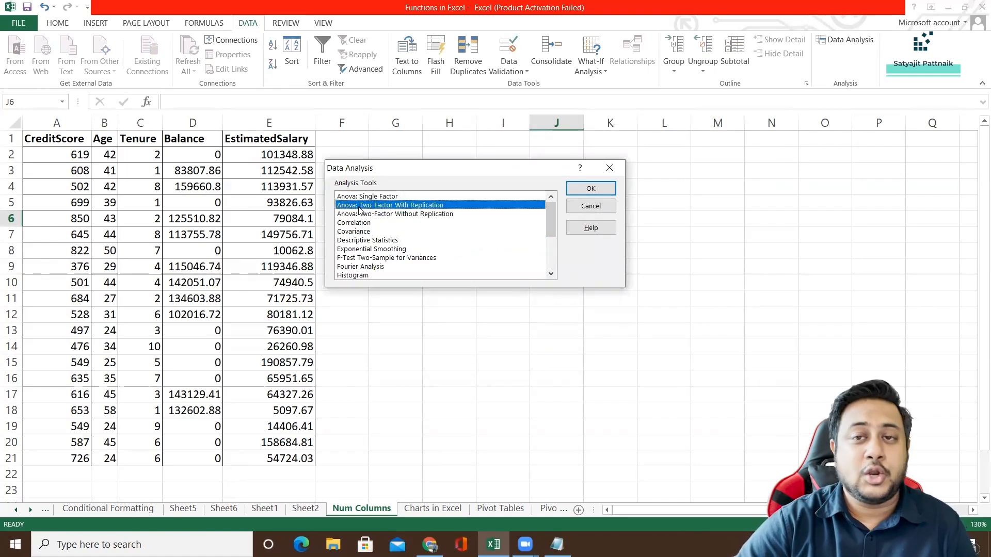
left_click(361, 215)
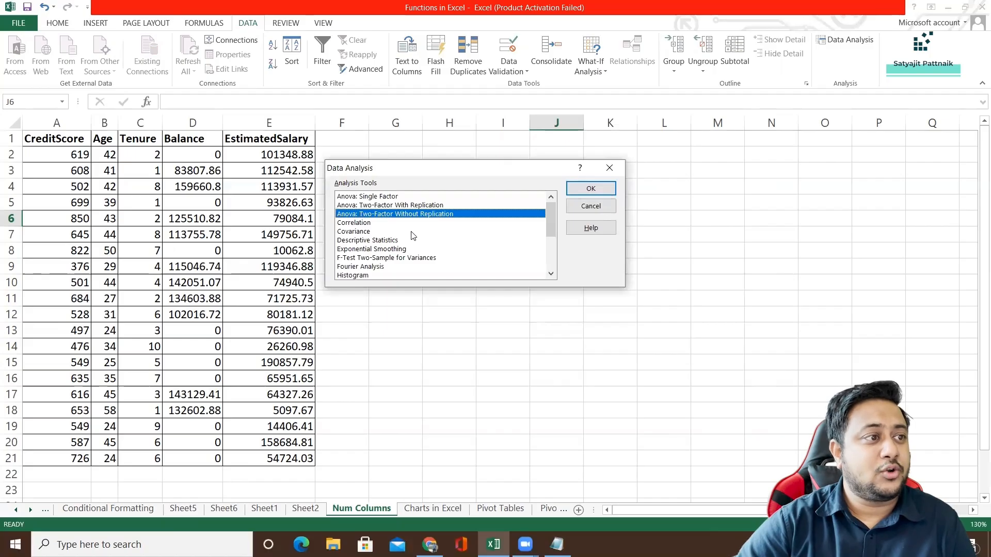
left_click(360, 223)
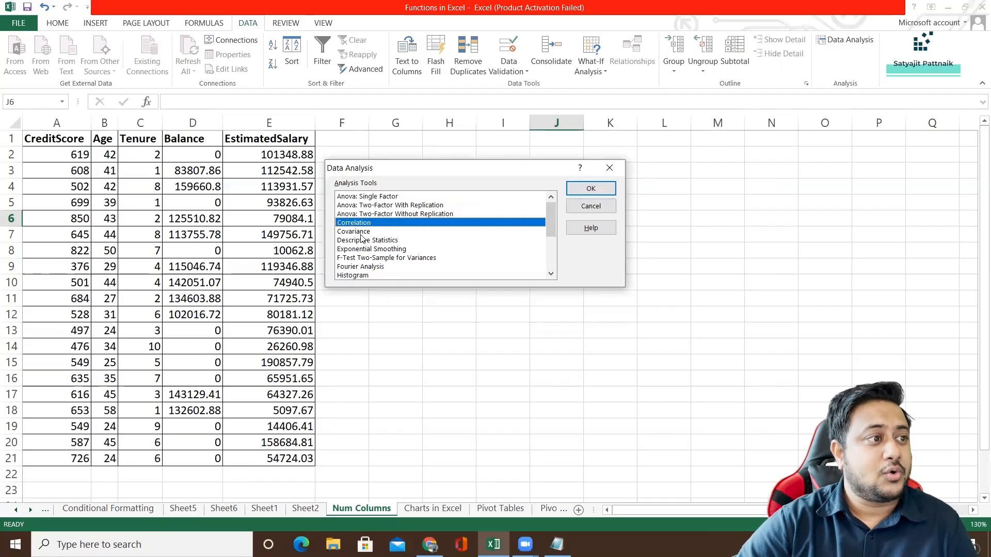
left_click(362, 233)
left_click(366, 241)
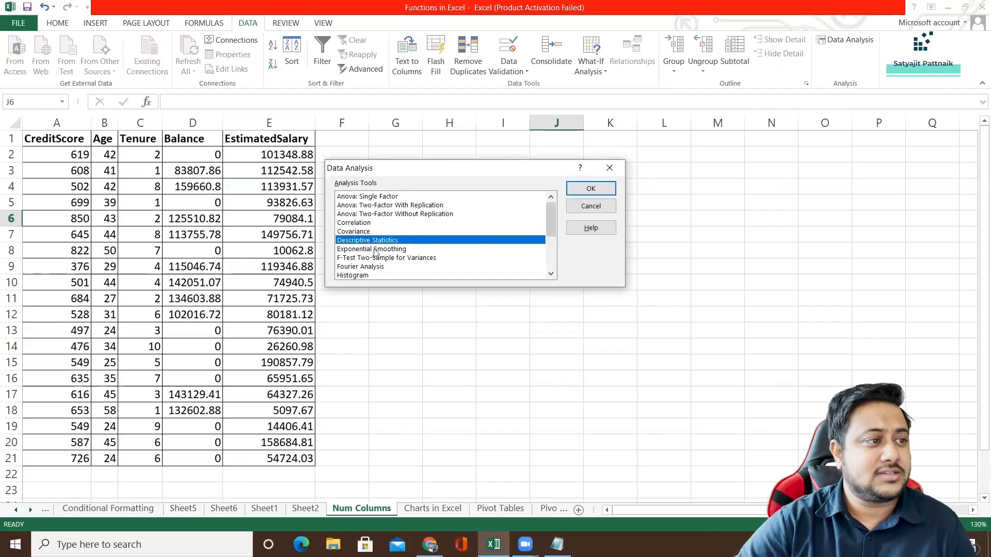
scroll(397, 251, "down", 3)
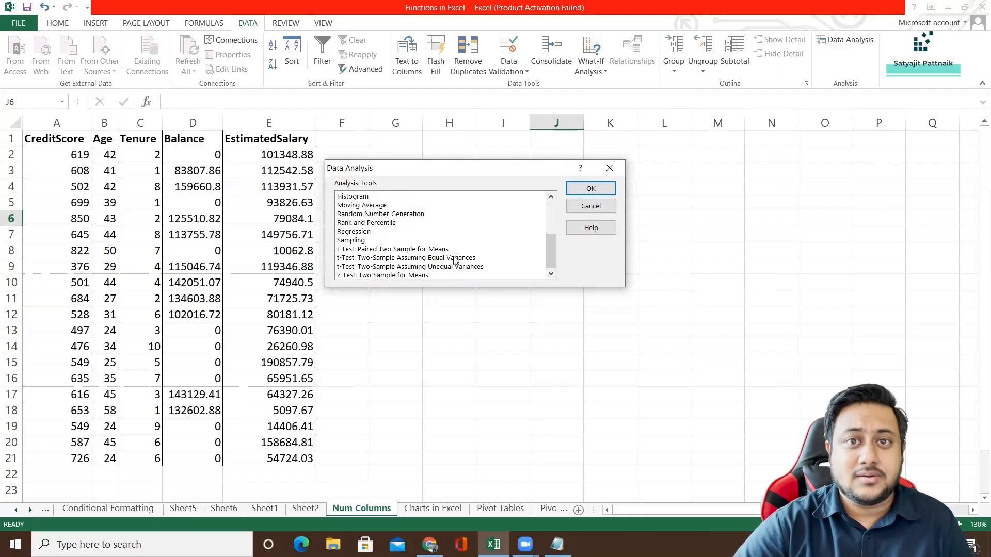
left_click(361, 223)
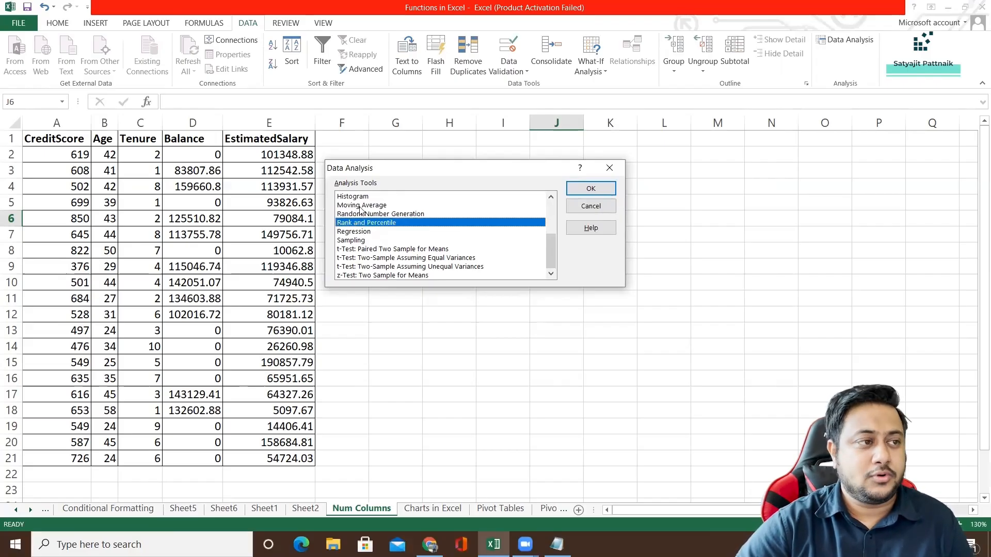
left_click_drag(408, 174, 477, 175)
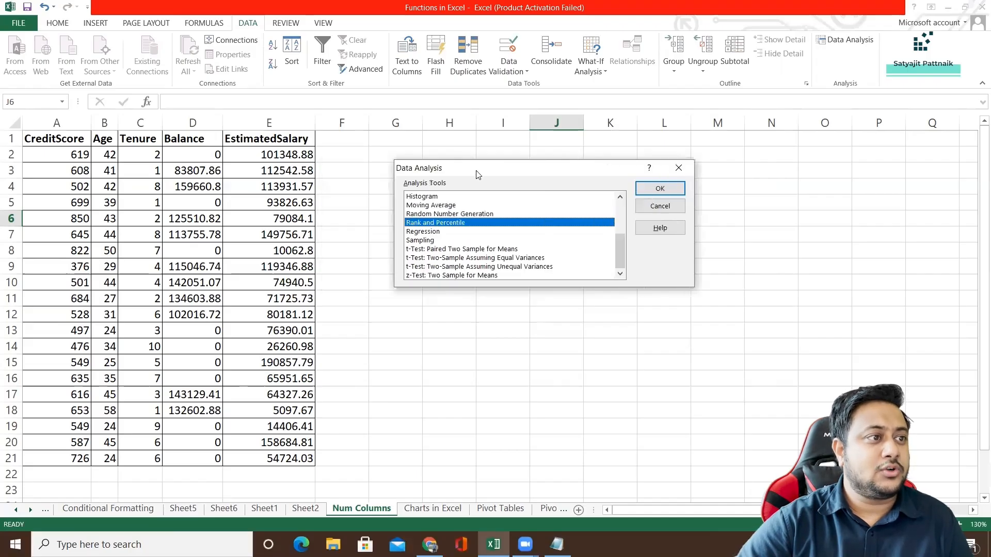
scroll(496, 238, "up", 3)
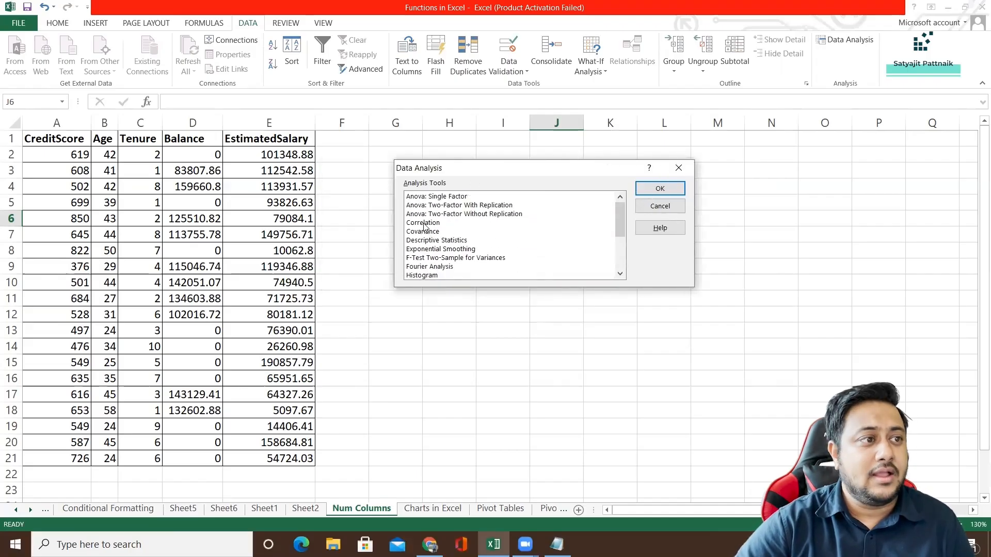
Run the Correlation tool on A1:E21, grouped by columns with labels in the first row, and output to a new worksheet.
double_click(424, 224)
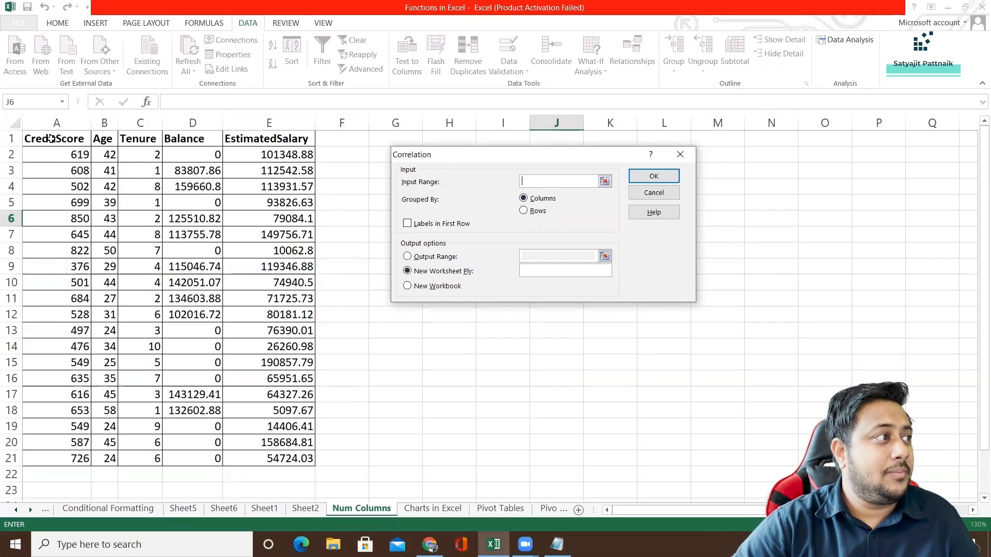
left_click_drag(52, 141, 290, 460)
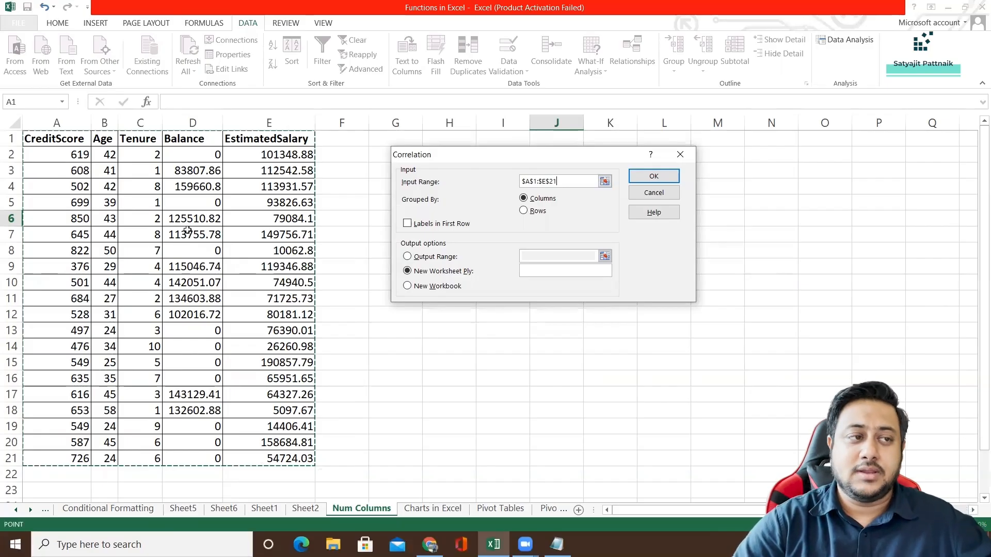
left_click(408, 223)
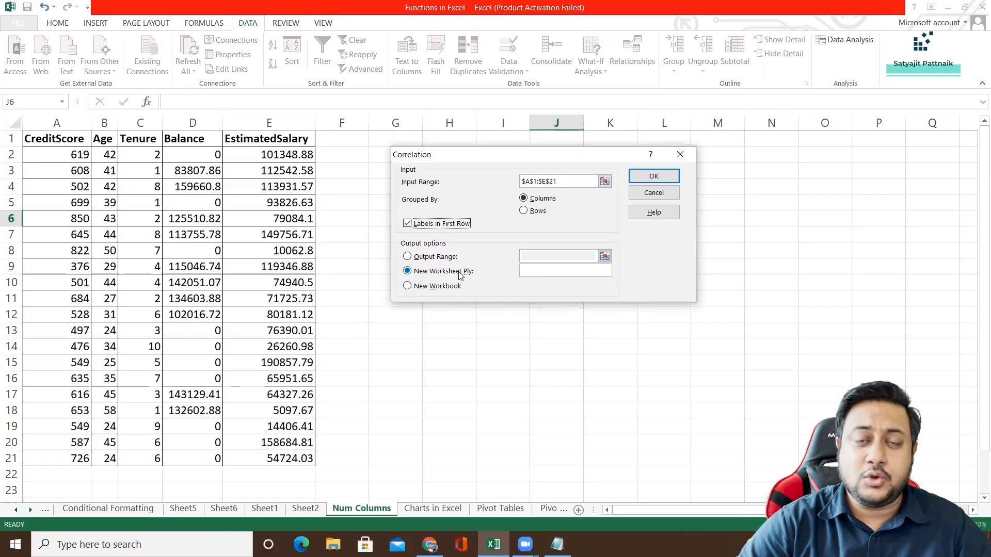
left_click(659, 177)
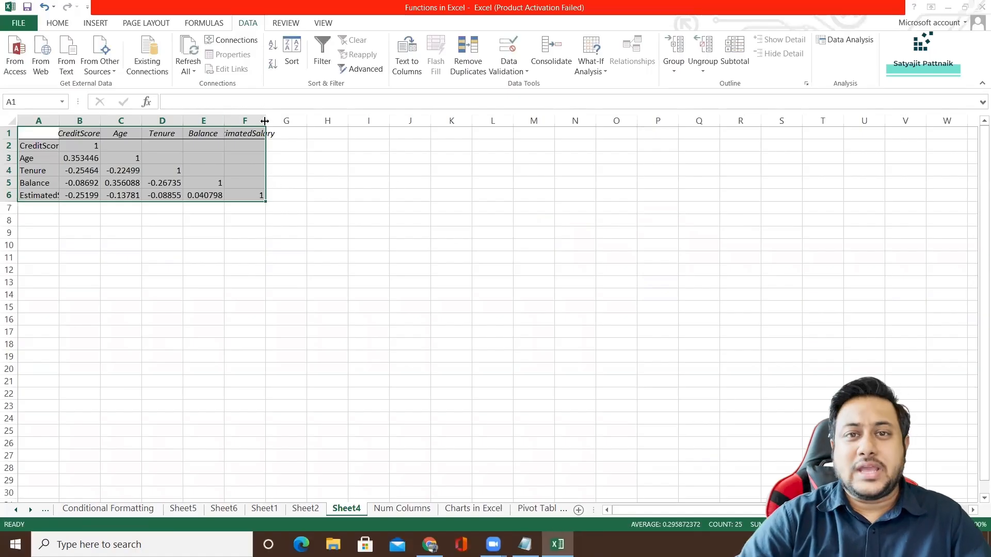
Autofit columns A to F of the correlation matrix on Sheet4 and look over its header row.
double_click(59, 120)
double_click(124, 120)
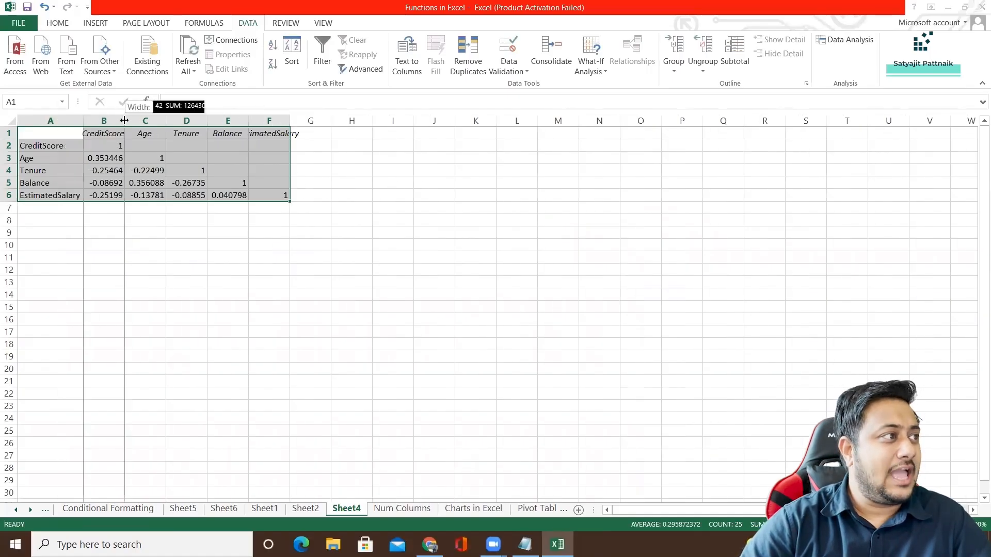
double_click(183, 120)
double_click(242, 120)
double_click(301, 121)
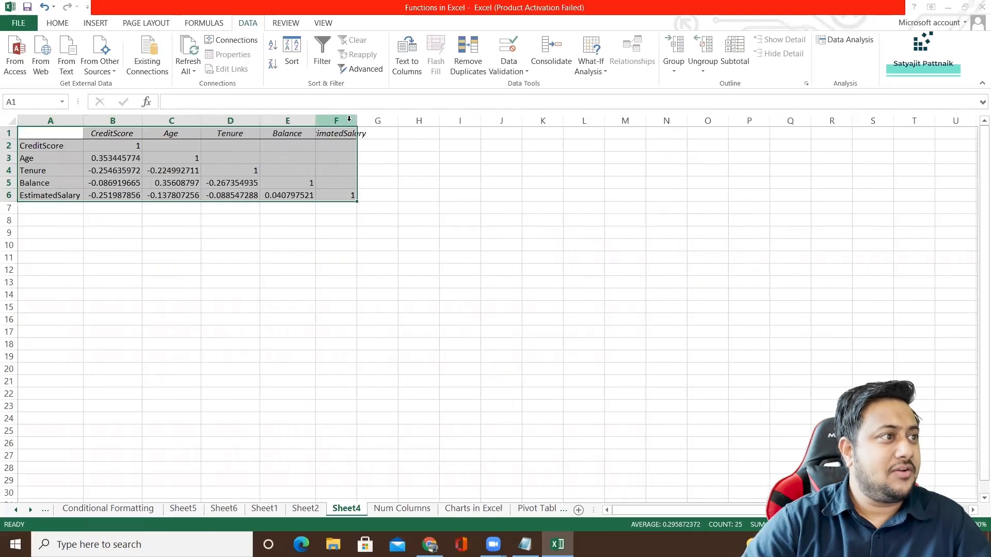
double_click(357, 120)
left_click(88, 170)
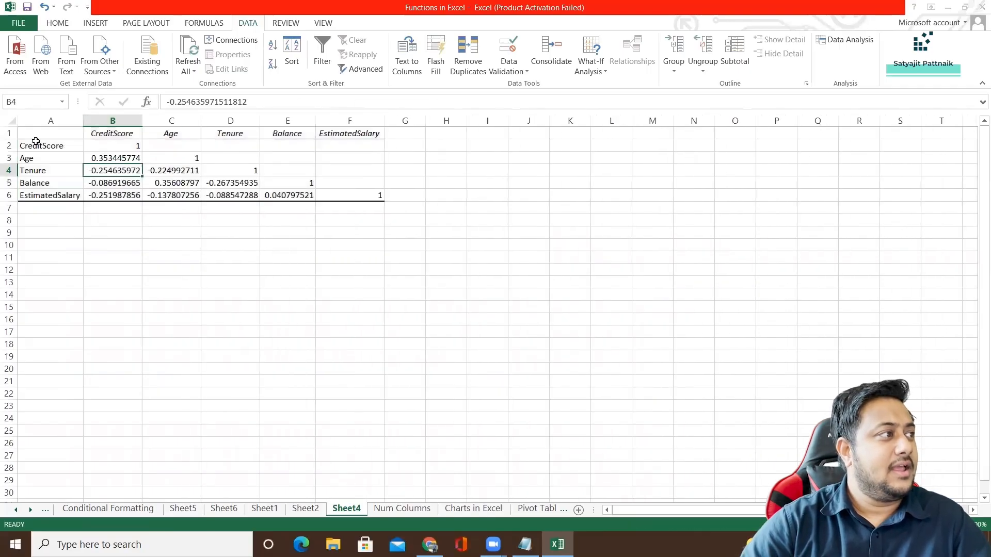
left_click_drag(103, 133, 393, 134)
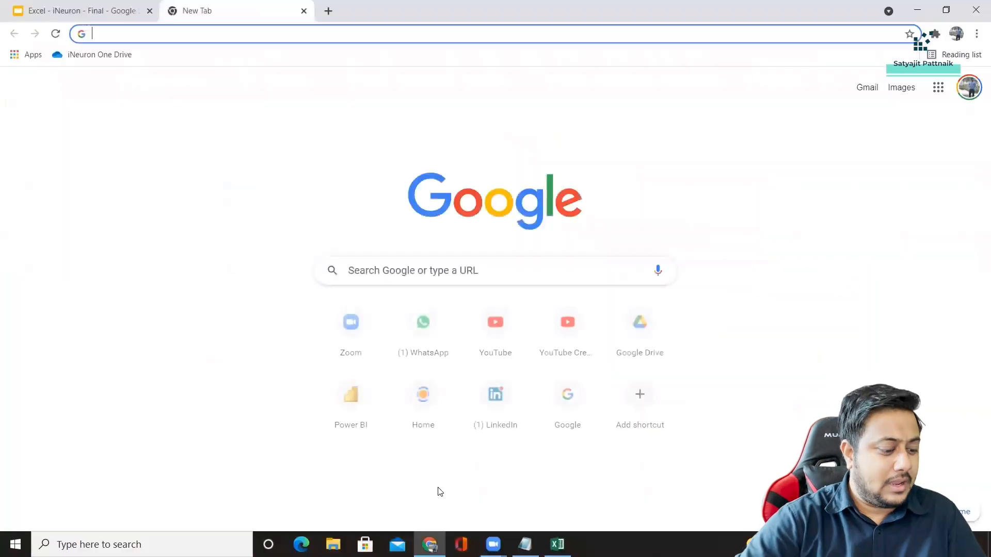
Switch to Chrome and search Google Images for correlation heatmap.
type("i")
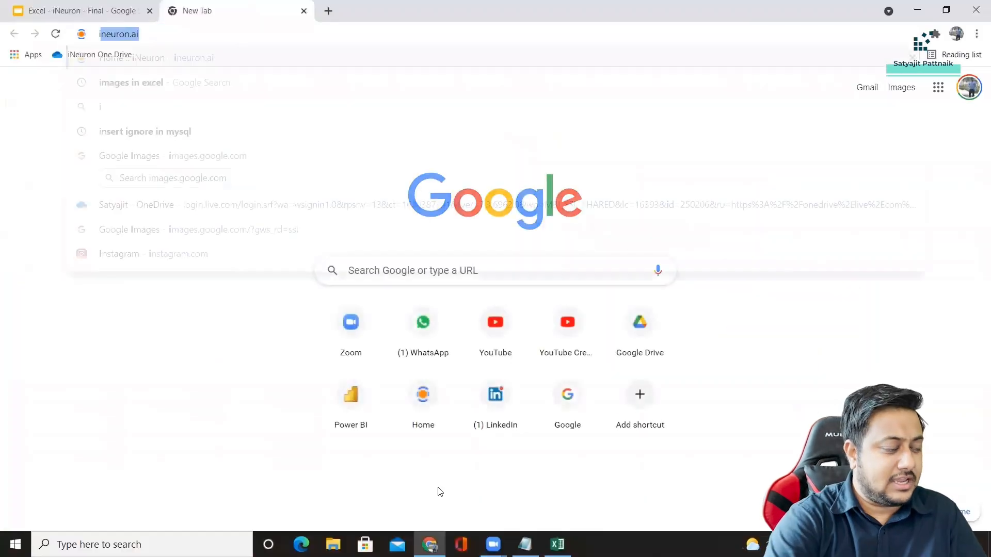
type("mage")
key("Return")
type("cor")
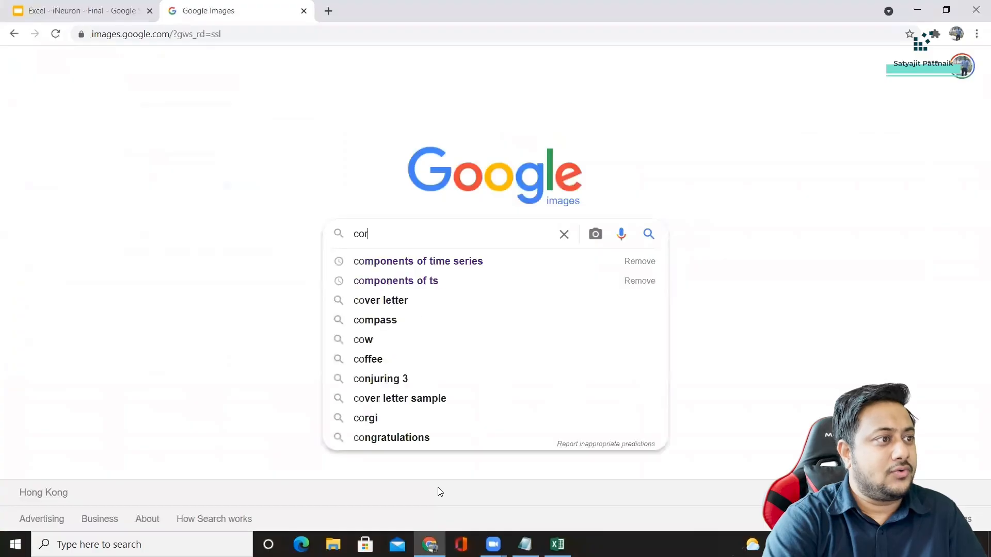
type("relation ")
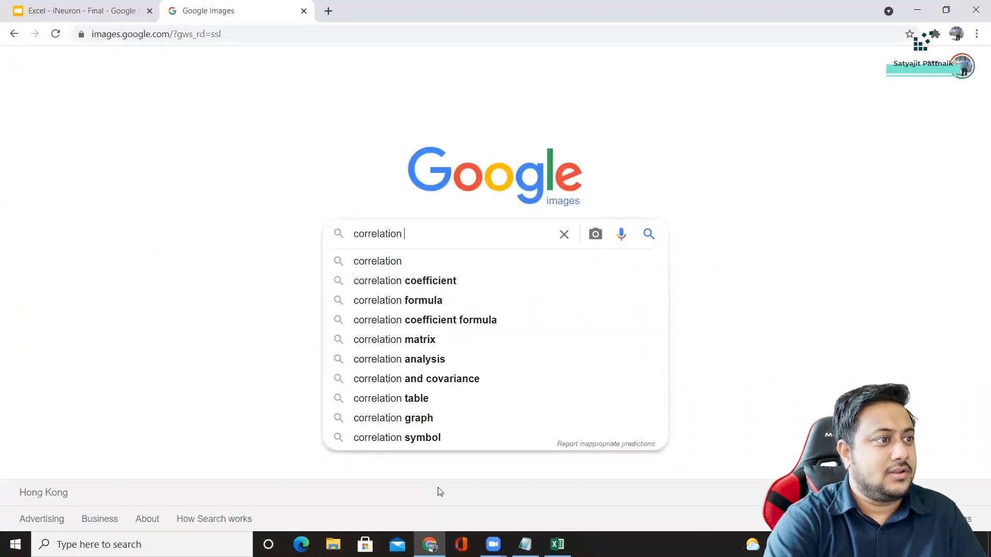
type("heatmap")
key("Return")
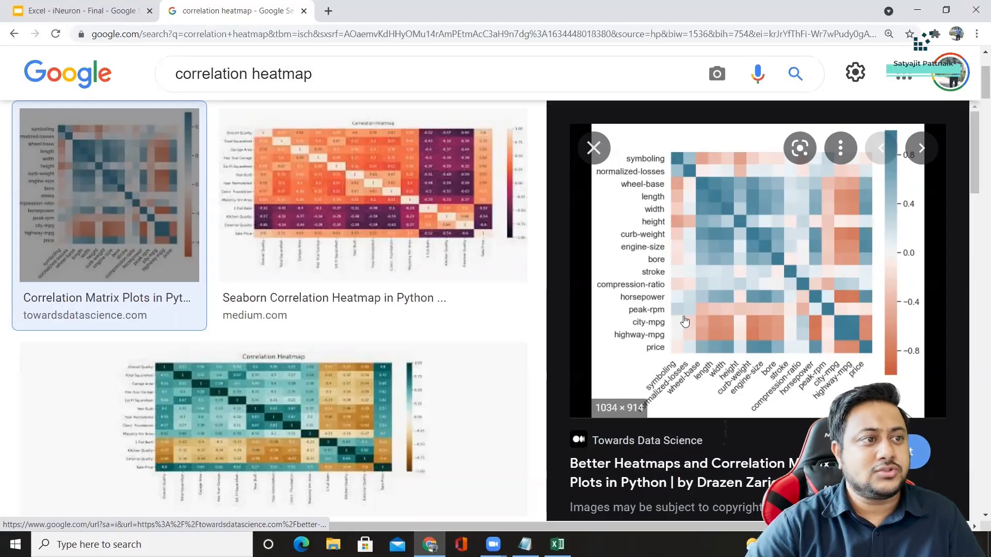
Switch back to Excel and examine the diagonal values and the Age versus CreditScore coefficient in the Sheet4 correlation matrix.
key("alt+Tab")
left_click_drag(118, 146, 258, 184)
left_click(270, 184)
left_click(127, 147)
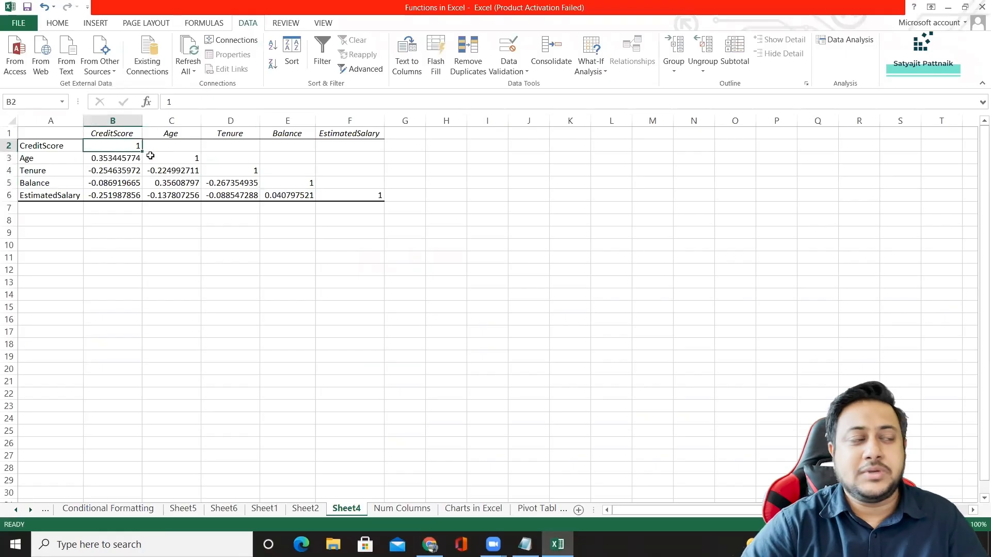
left_click(49, 145)
left_click(106, 133)
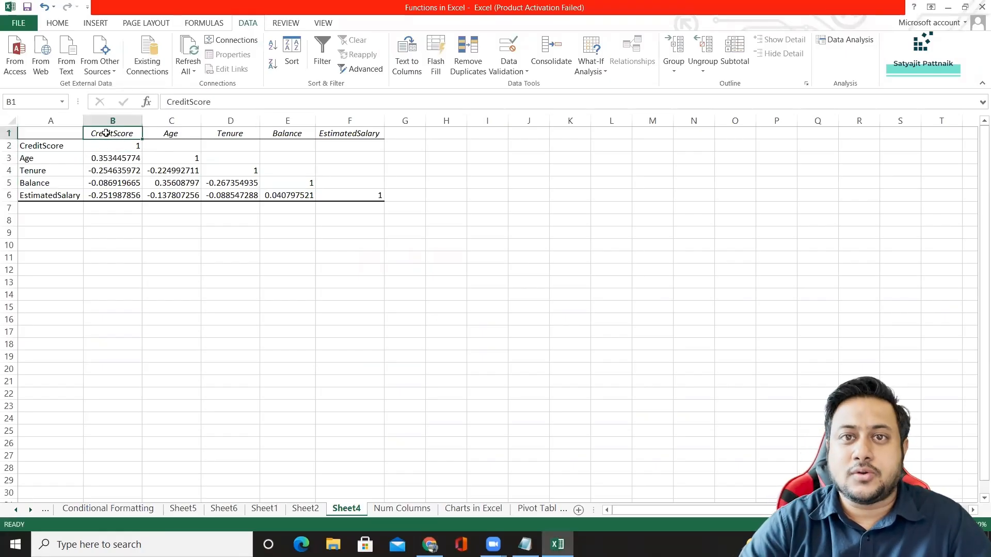
left_click(37, 158)
left_click(158, 134)
left_click(180, 160)
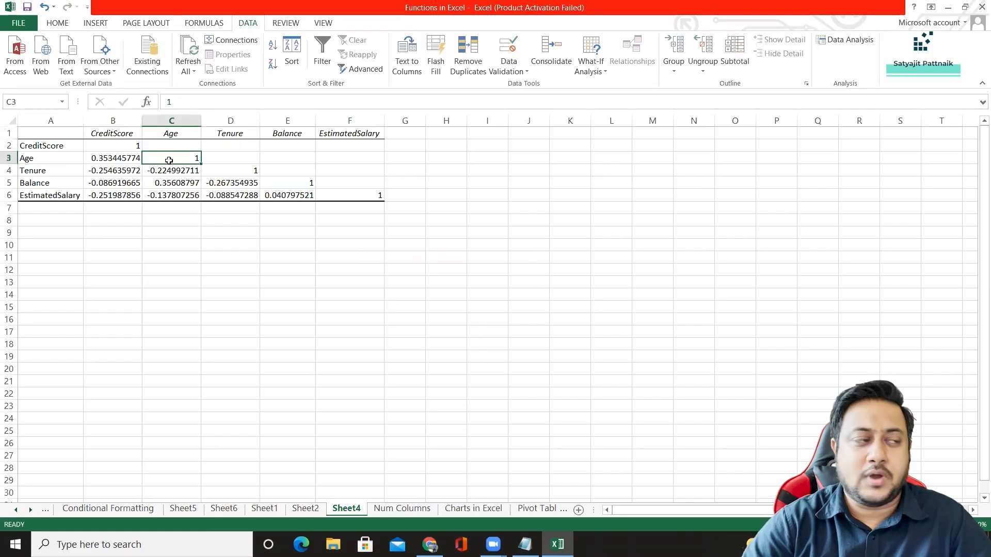
left_click(40, 158)
left_click(106, 133)
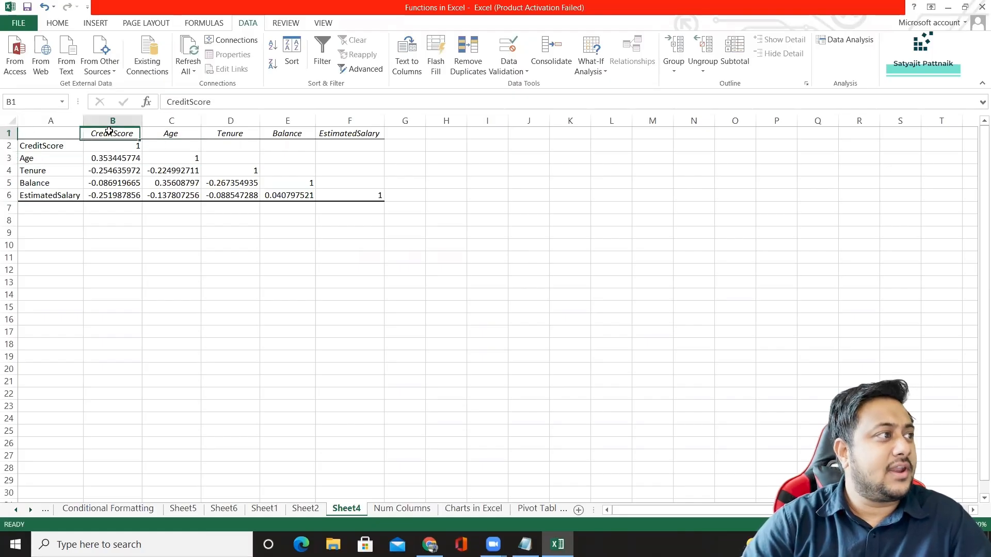
left_click(106, 158)
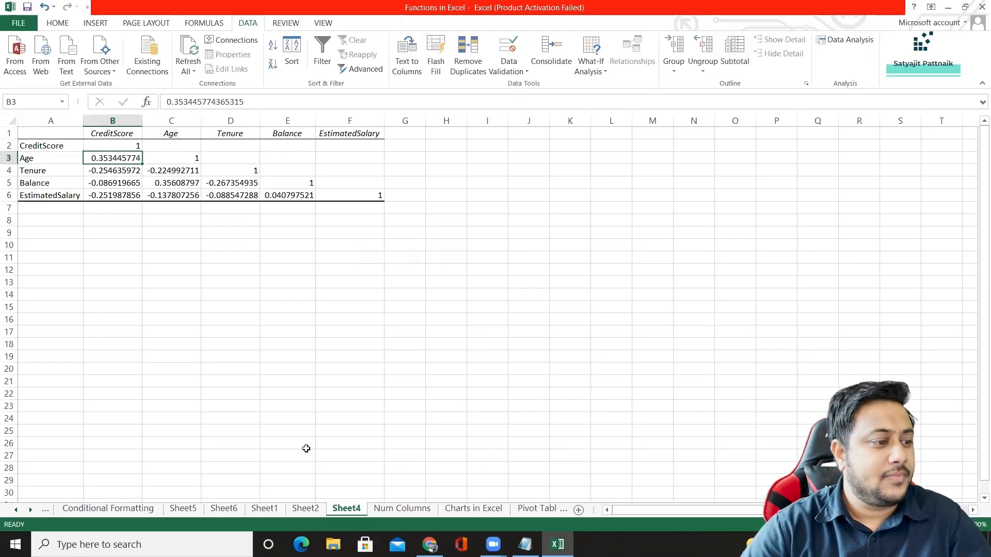
left_click(112, 236)
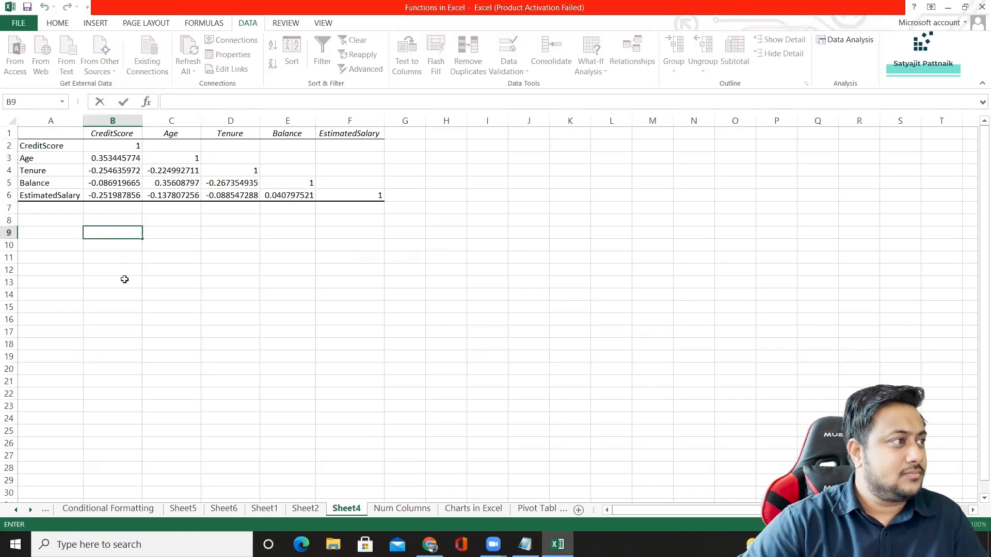
Copy the correlation matrix A1:F6 from Sheet4 and paste it at cell H1 of the Num Columns sheet.
left_click_drag(37, 136, 369, 192)
key("ctrl+c")
key("ctrl+Page_Down")
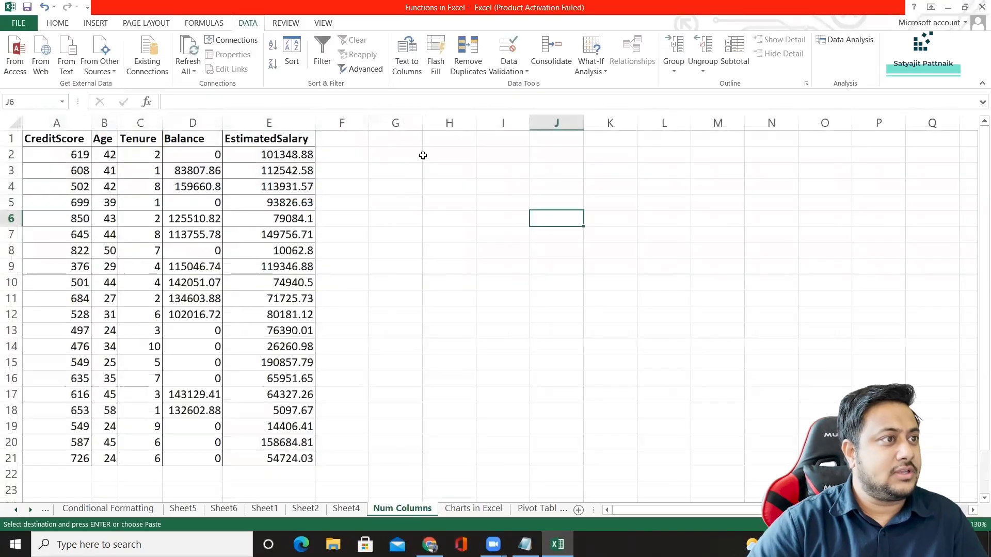
left_click(438, 138)
key("ctrl+v")
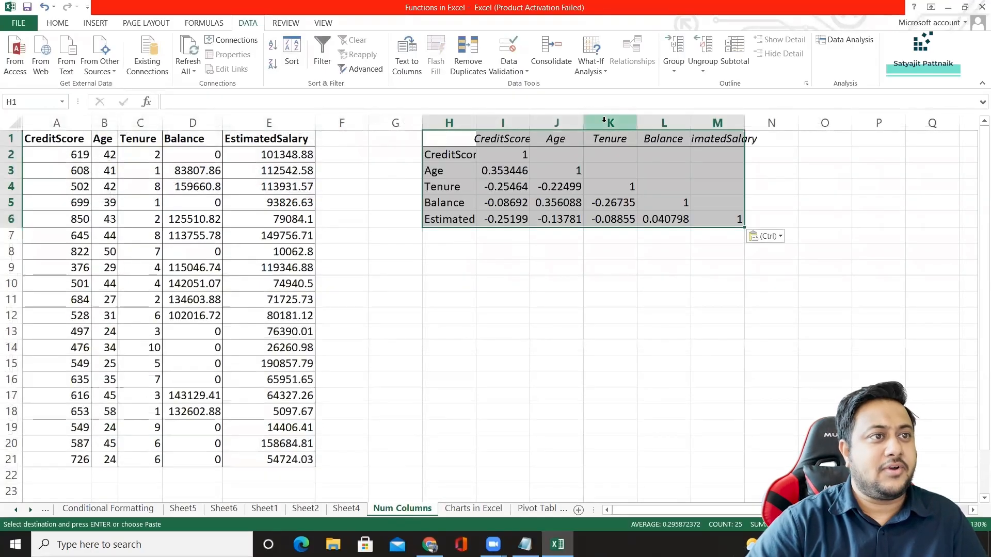
Autofit columns J to M of the pasted correlation matrix on Num Columns.
double_click(583, 123)
double_click(658, 123)
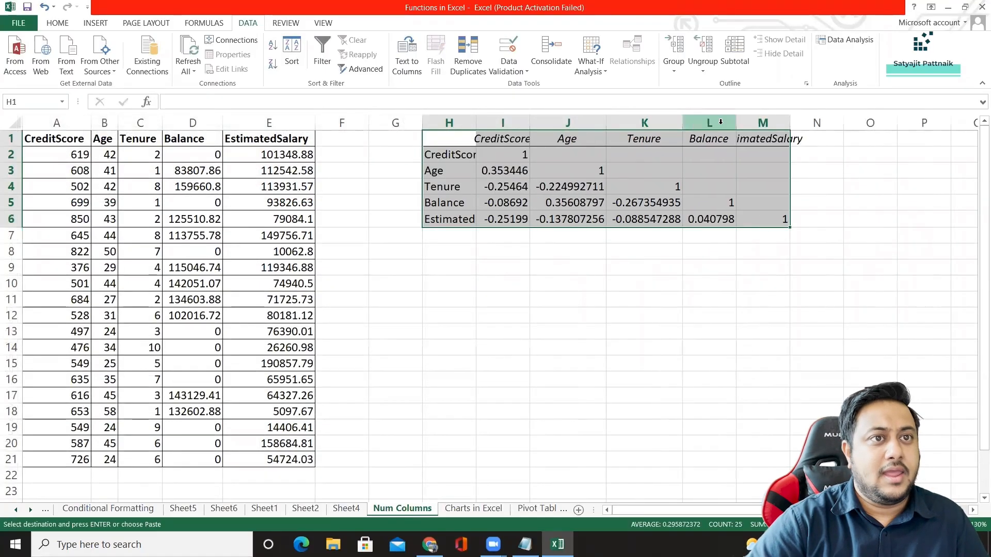
double_click(734, 122)
double_click(809, 123)
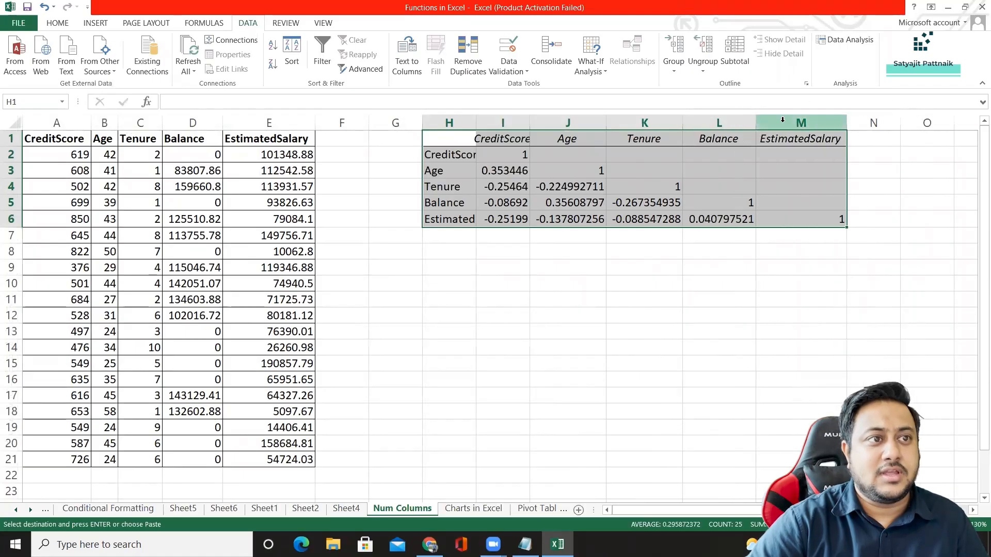
Enter =CORREL(A:A,B:B) in cell I9 to compare CreditScore and Age with the matrix coefficient in I3.
left_click(498, 170)
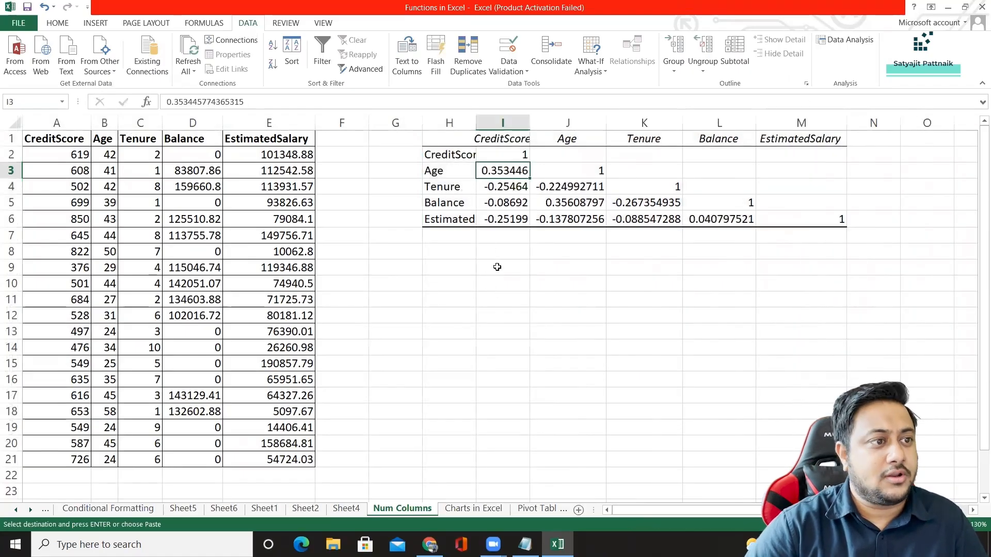
double_click(497, 267)
type("=CORR")
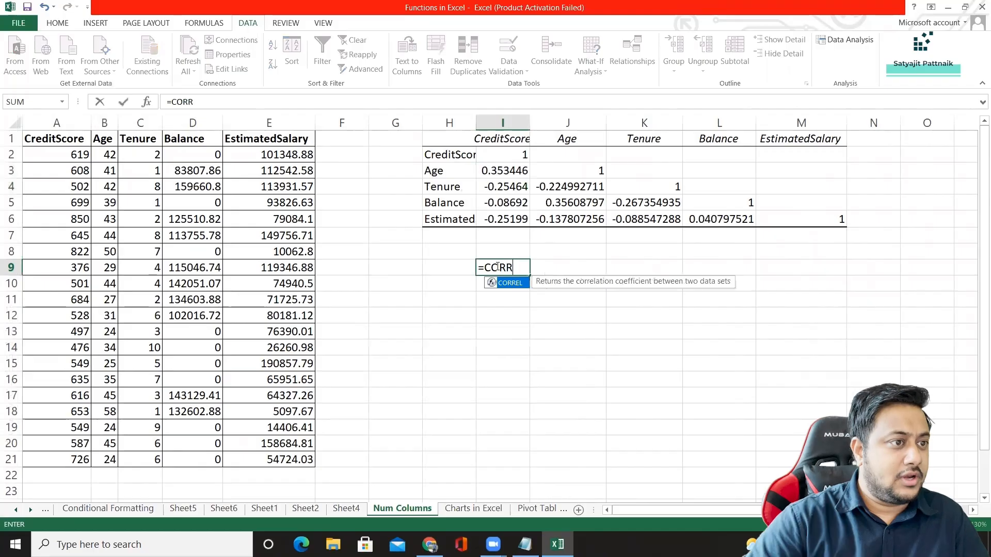
double_click(505, 287)
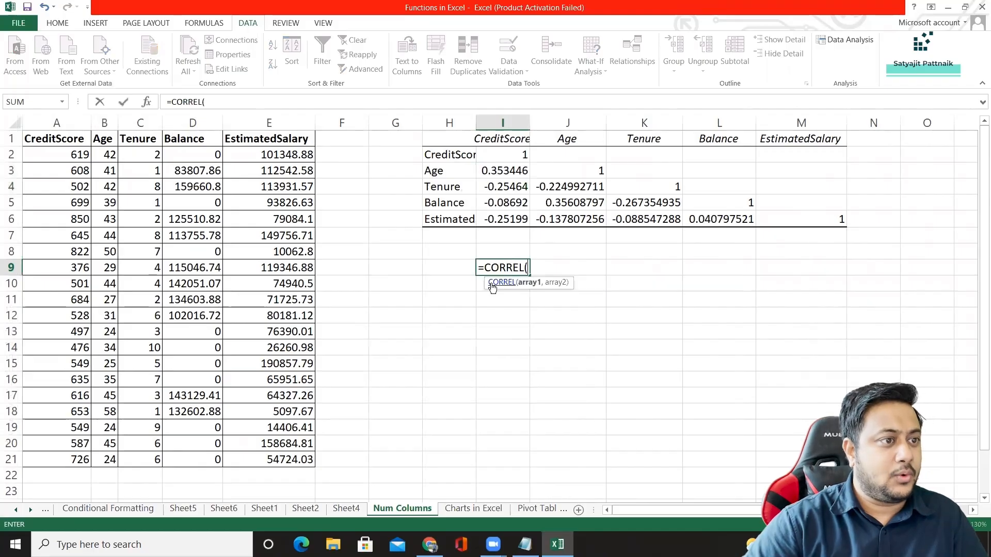
left_click(56, 123)
type(",")
left_click(106, 123)
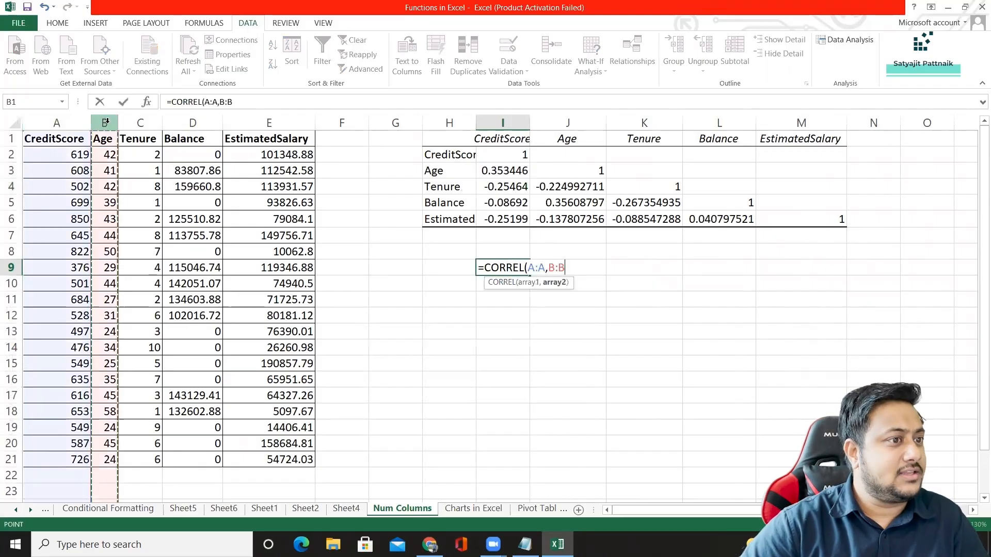
key("Return")
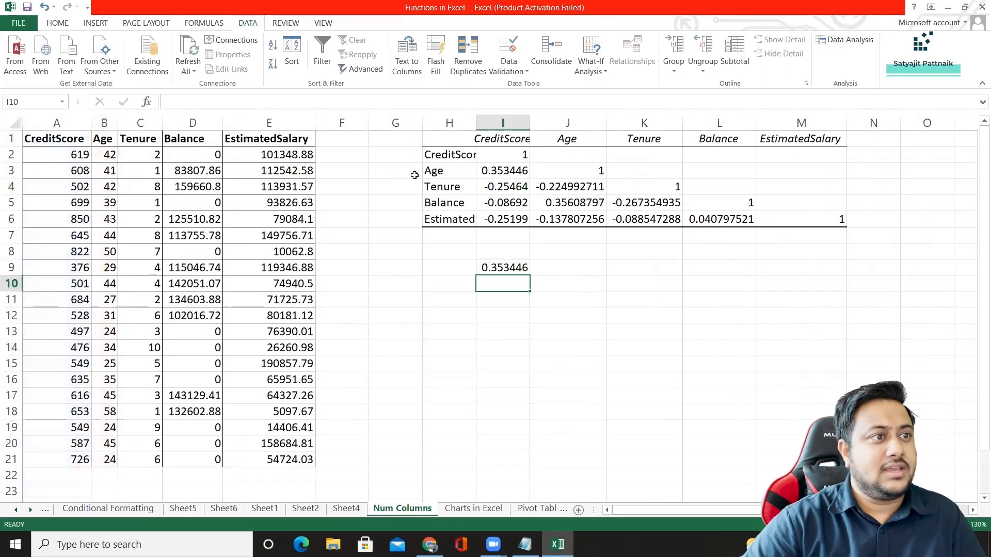
left_click(504, 170)
left_click(499, 267)
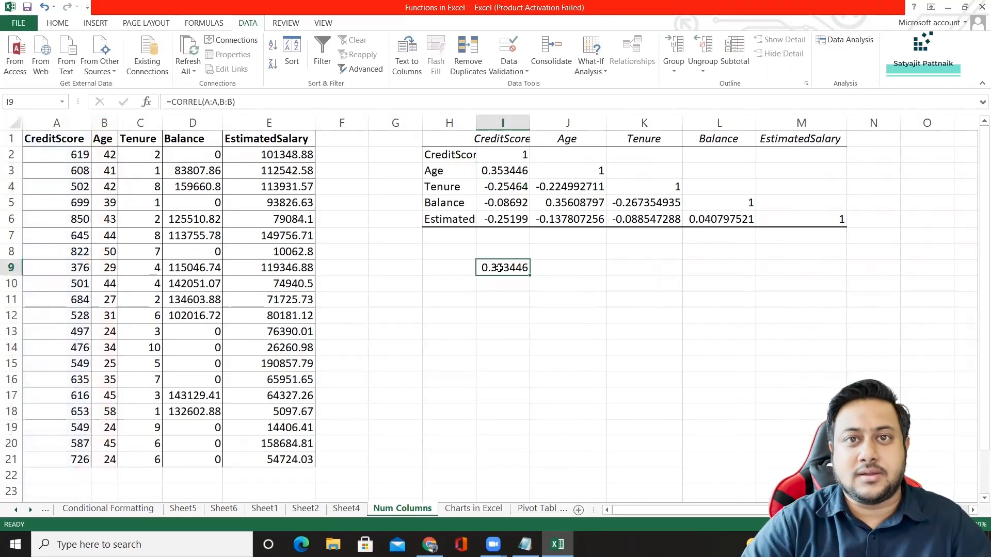
Enter =CORREL(B:B,E:E) in cell I10 to compare Age and EstimatedSalary with the matrix coefficient in J6.
left_click(454, 222)
left_click(505, 282)
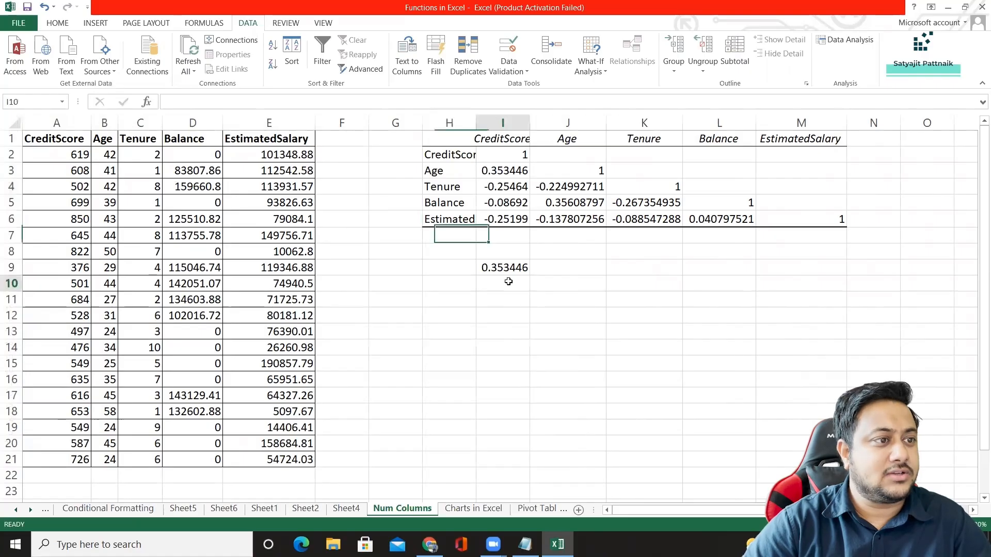
type("=CORR")
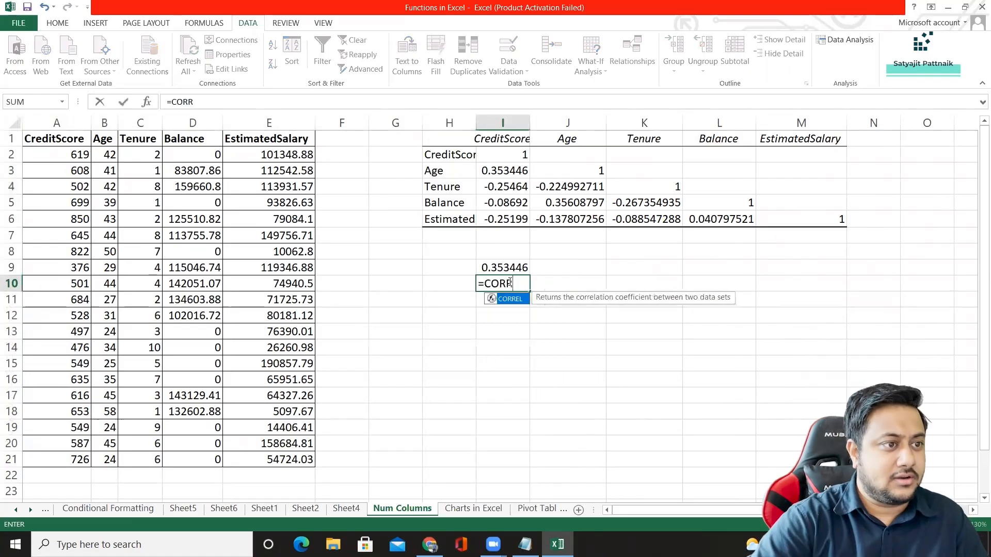
key("Return")
double_click(509, 282)
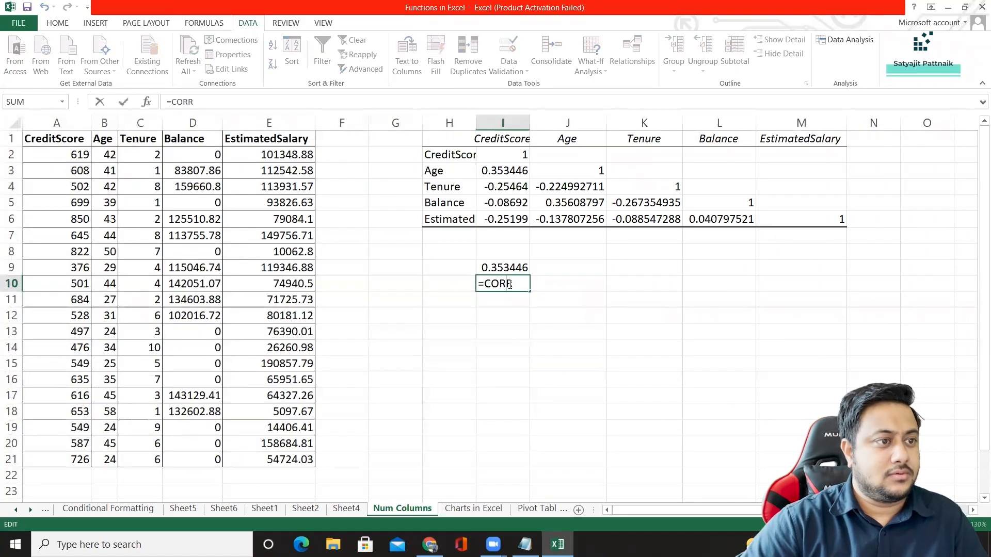
key("BackSpace")
type("R")
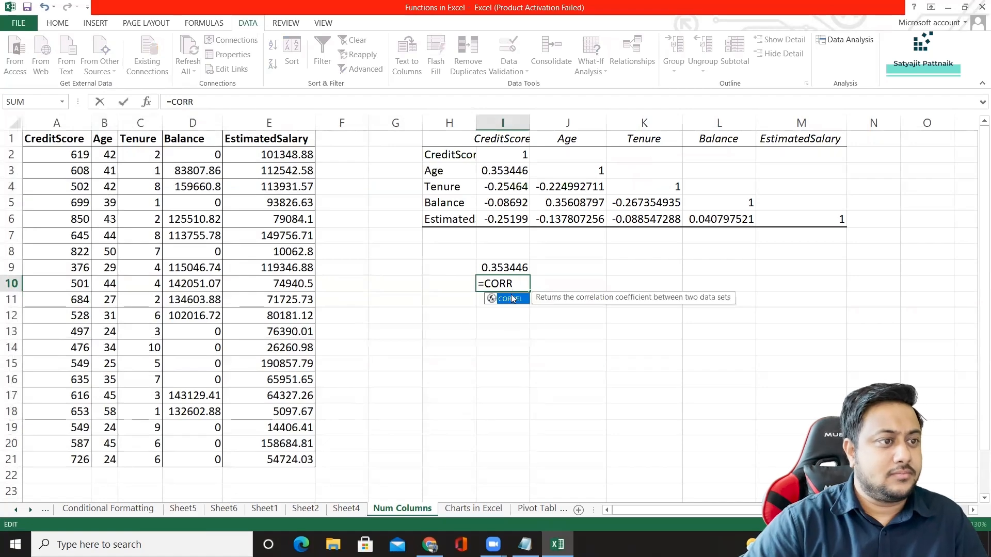
double_click(512, 299)
left_click(105, 123)
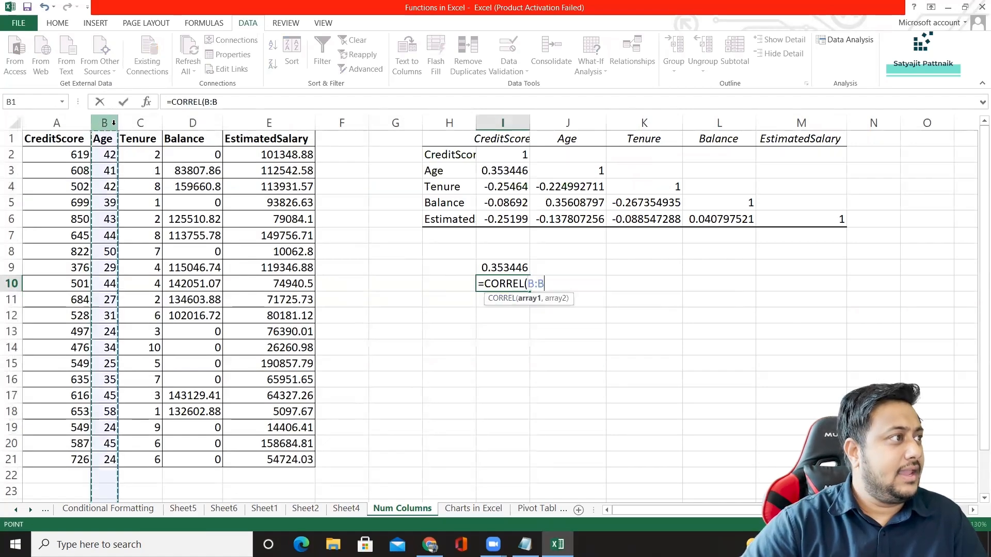
type(",")
left_click(270, 122)
type(")")
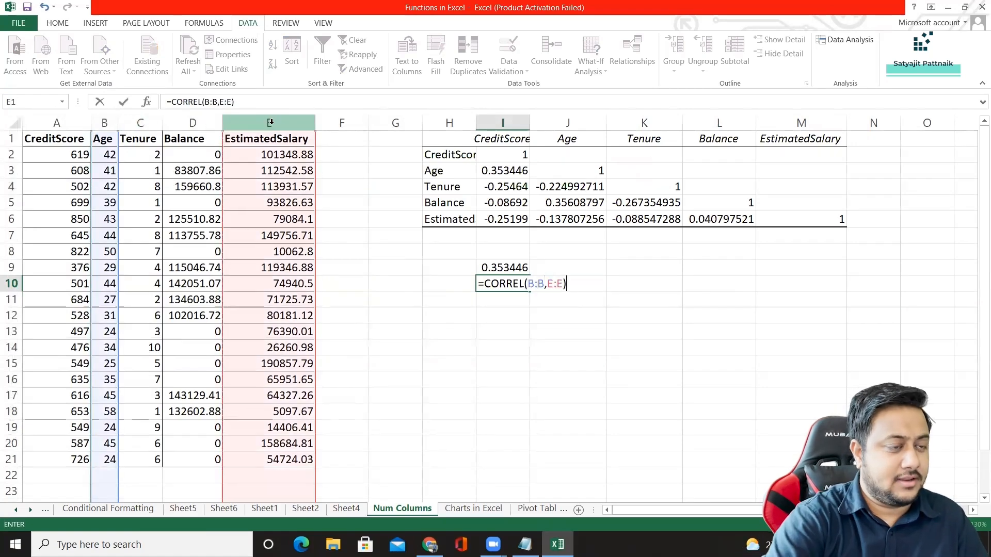
key("Return")
left_click(569, 221)
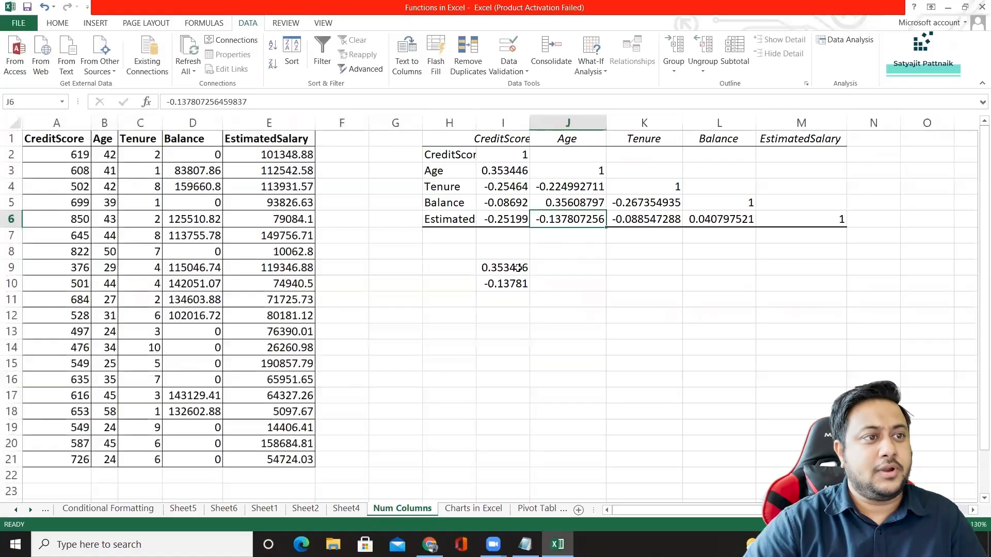
left_click(508, 285)
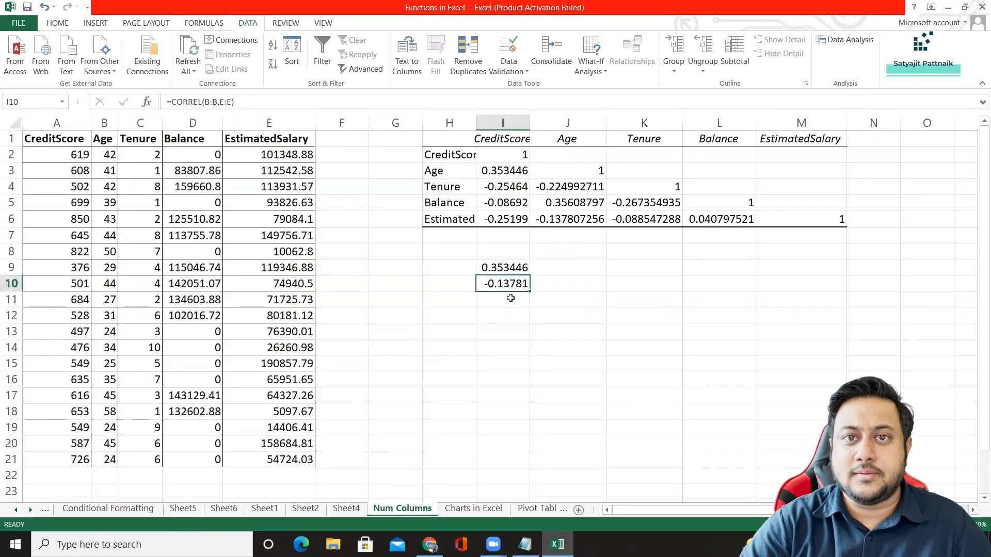
Clear the two CORREL check results in I9:I10.
left_click_drag(505, 268, 507, 285)
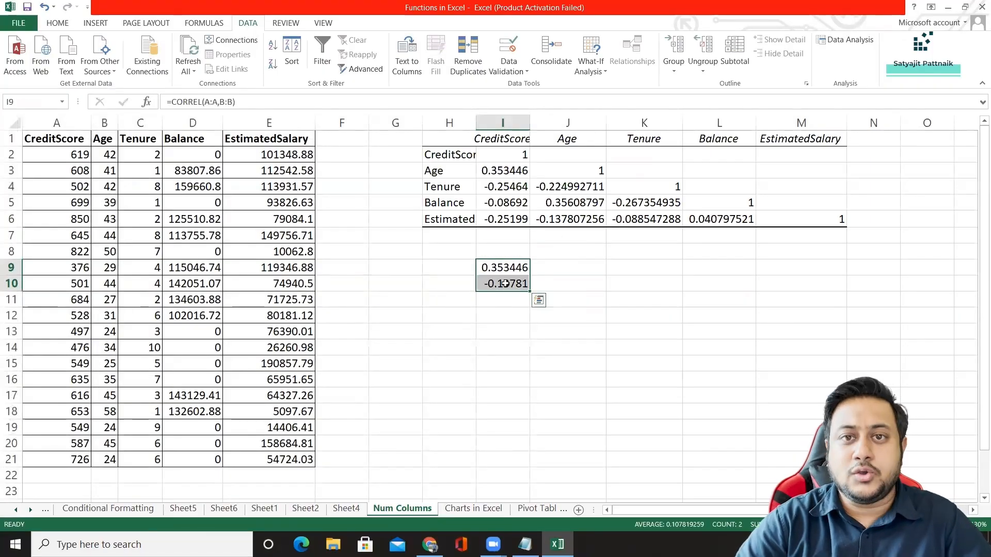
key("Delete")
Autofit column H so the row labels of the pasted correlation matrix fit, and select the matrix H1:M6.
left_click_drag(445, 138, 818, 219)
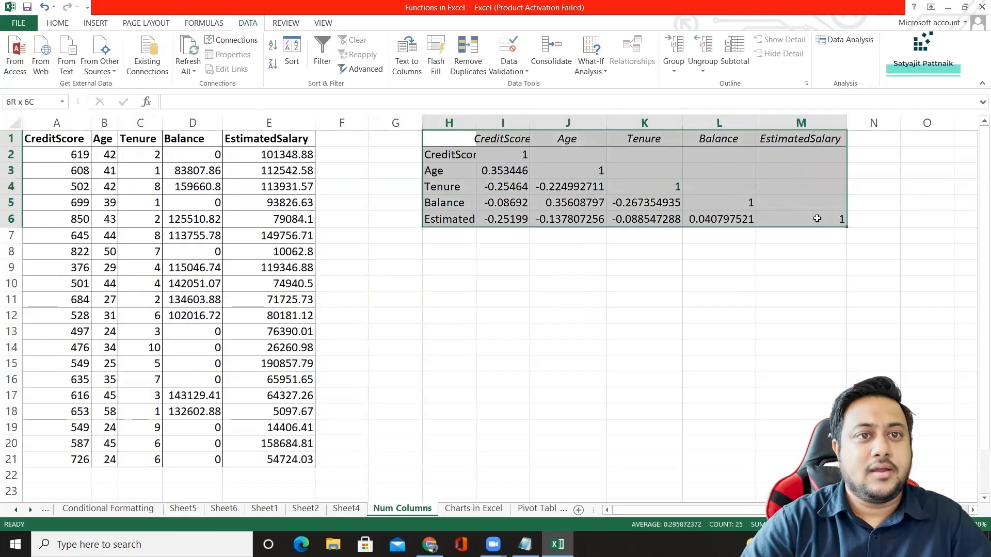
double_click(477, 117)
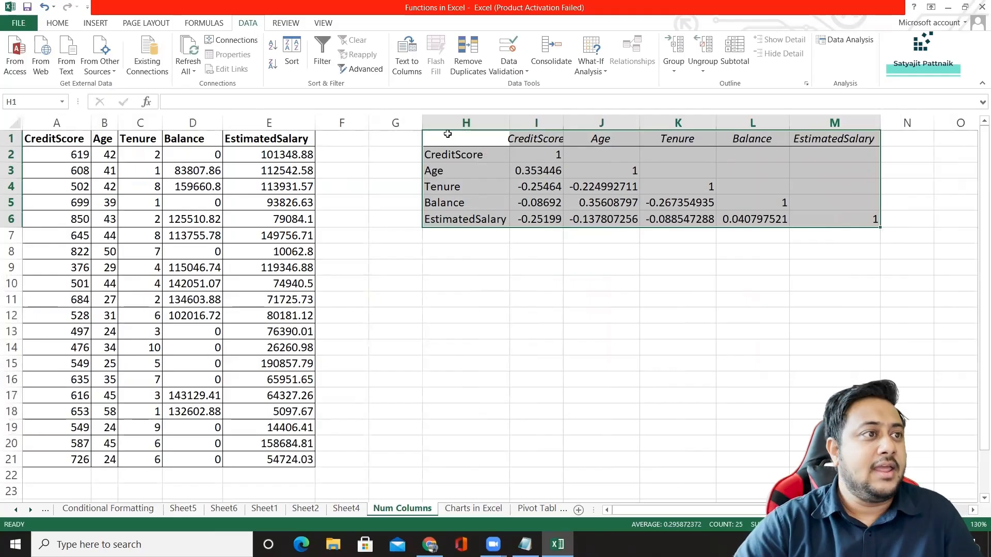
left_click_drag(467, 138, 852, 222)
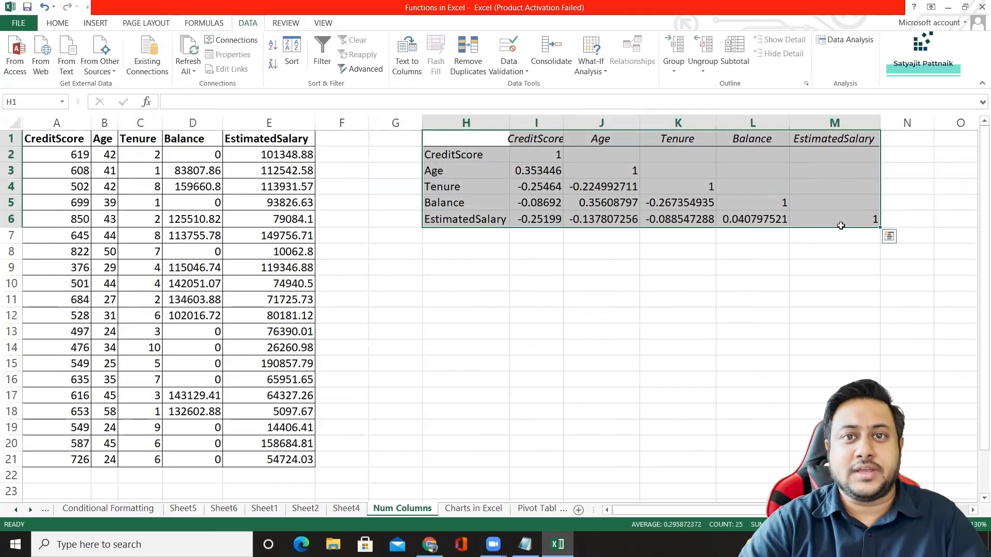
Fill the CreditScore column's Age and Tenure coefficients, cells I3 and I4, with yellow in the pasted correlation matrix.
left_click(545, 171)
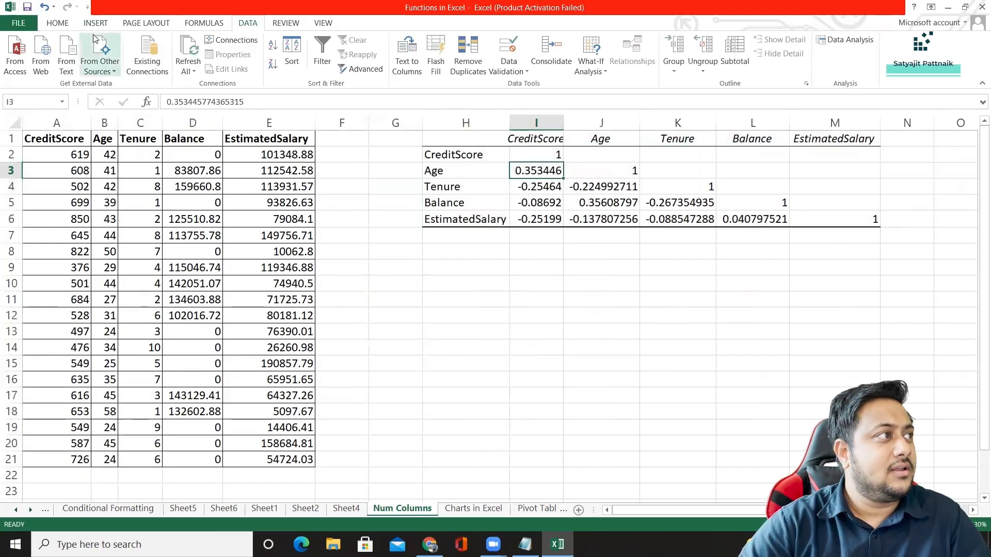
left_click(63, 24)
left_click(182, 64)
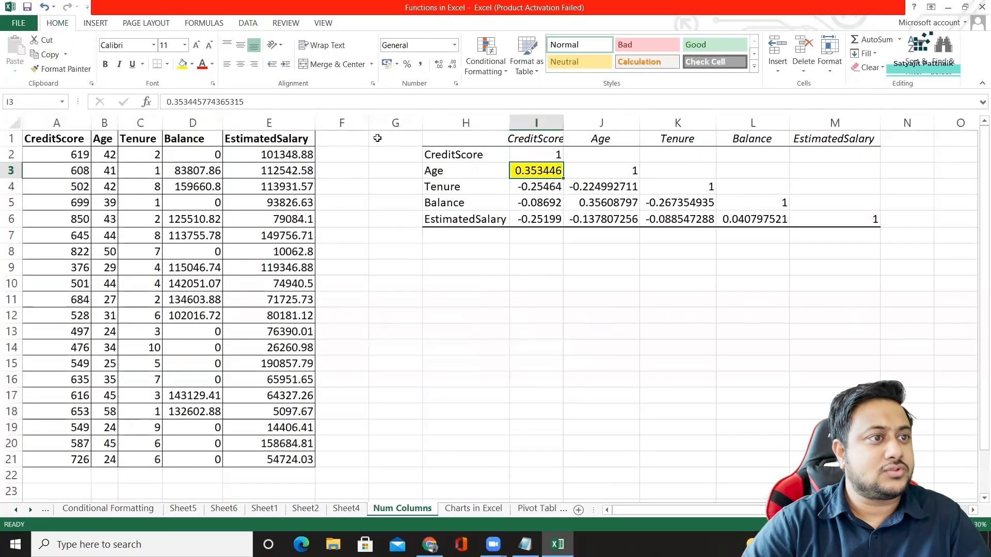
left_click(619, 204)
left_click(469, 170)
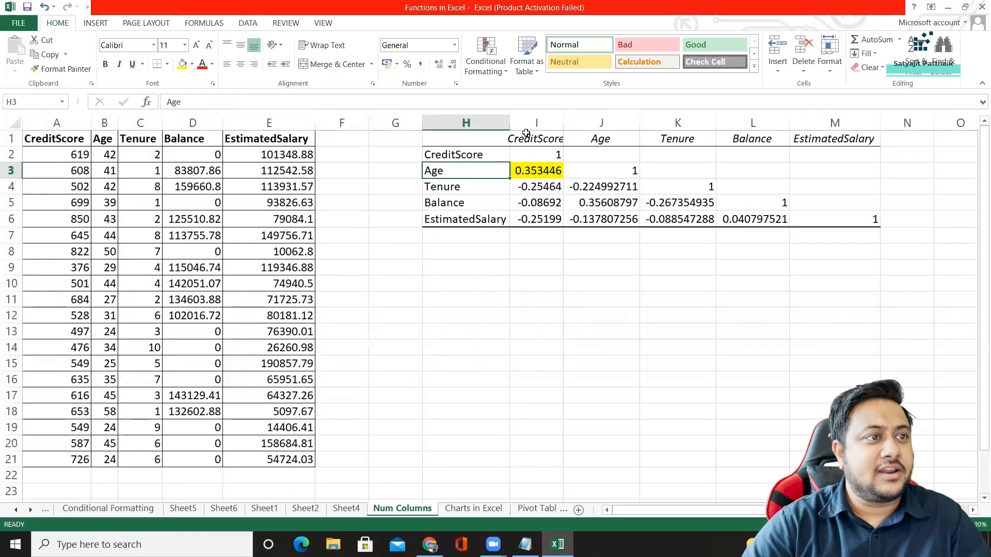
left_click(524, 145)
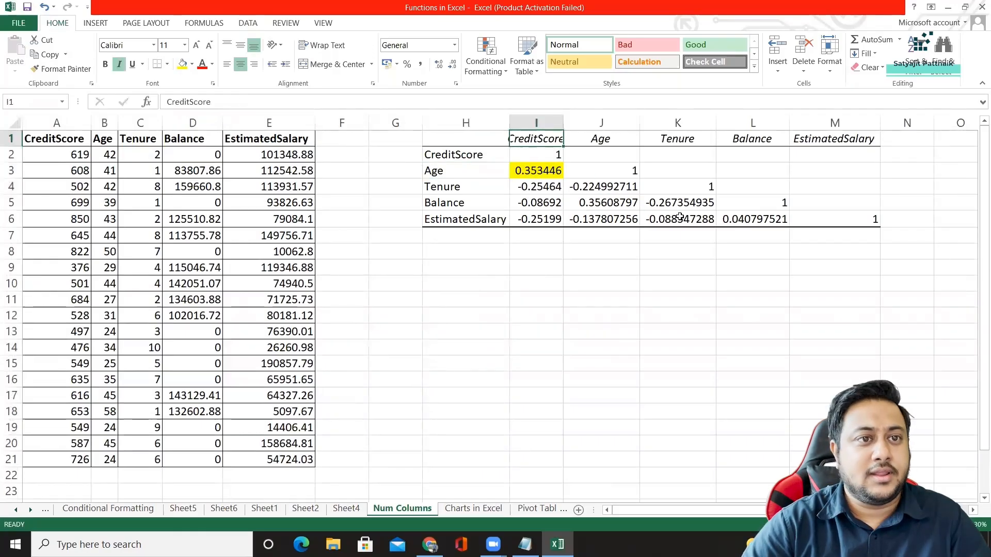
left_click(537, 187)
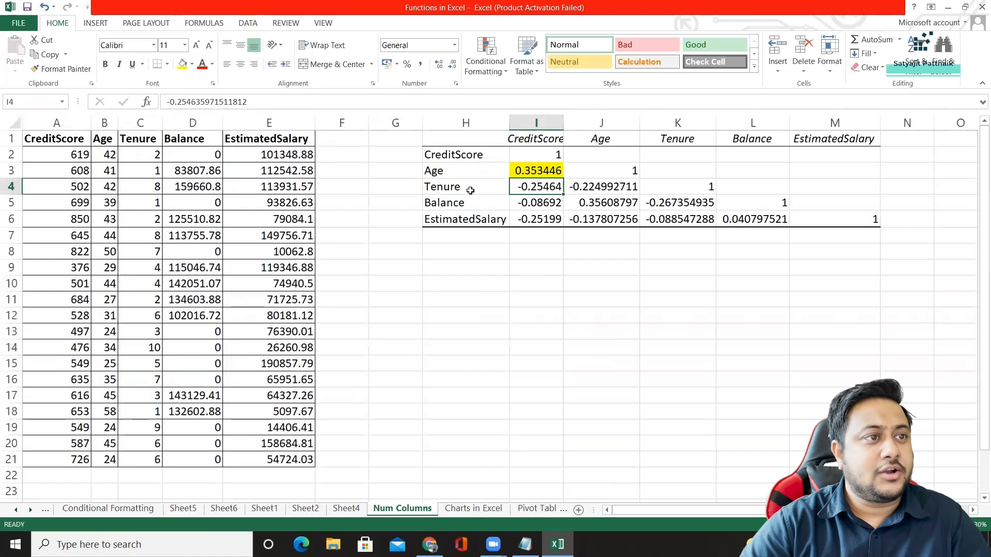
left_click(183, 66)
left_click(540, 219)
left_click(557, 267)
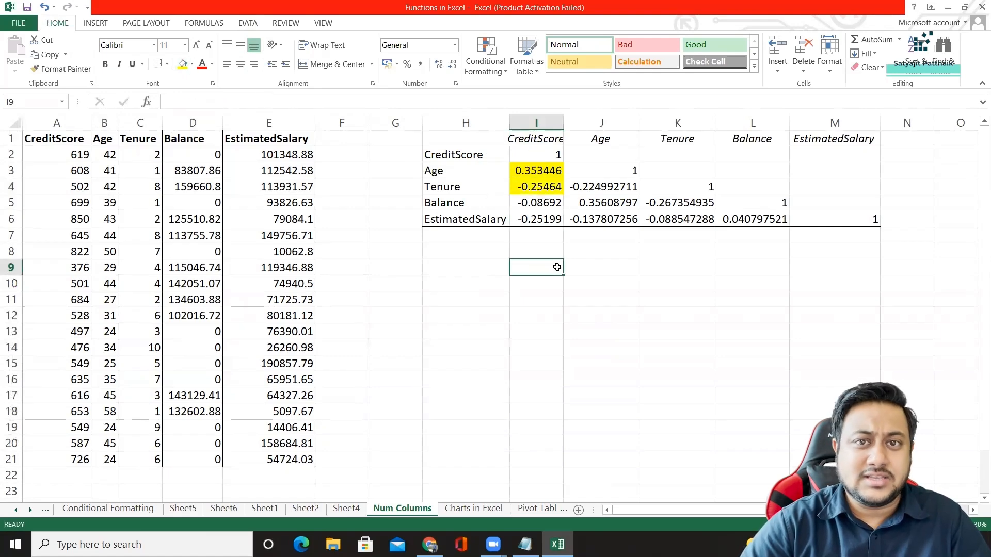
left_click(398, 254)
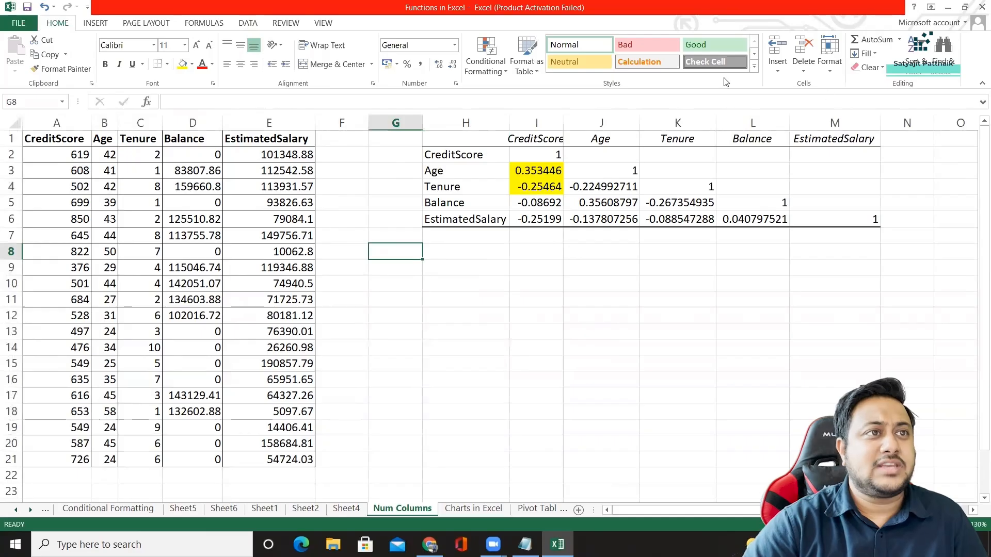
Run the Descriptive Statistics analysis on A1:E21 with labels in the first row and summary statistics, output to a new worksheet.
left_click(245, 23)
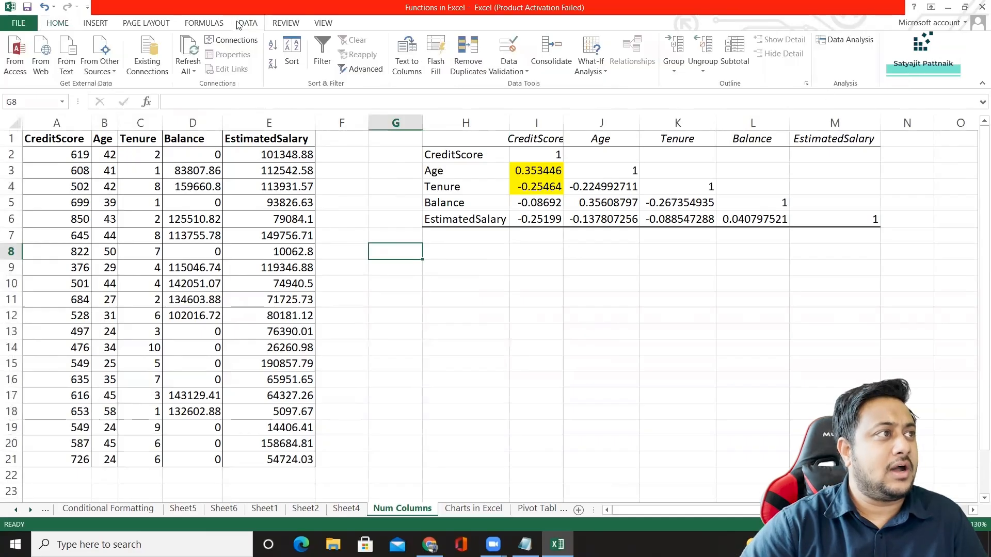
left_click(850, 42)
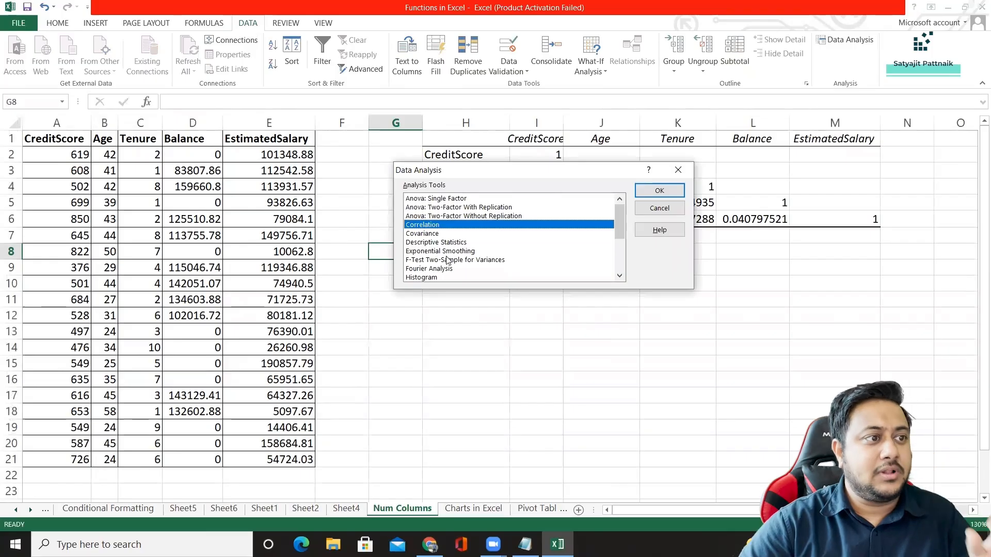
double_click(456, 244)
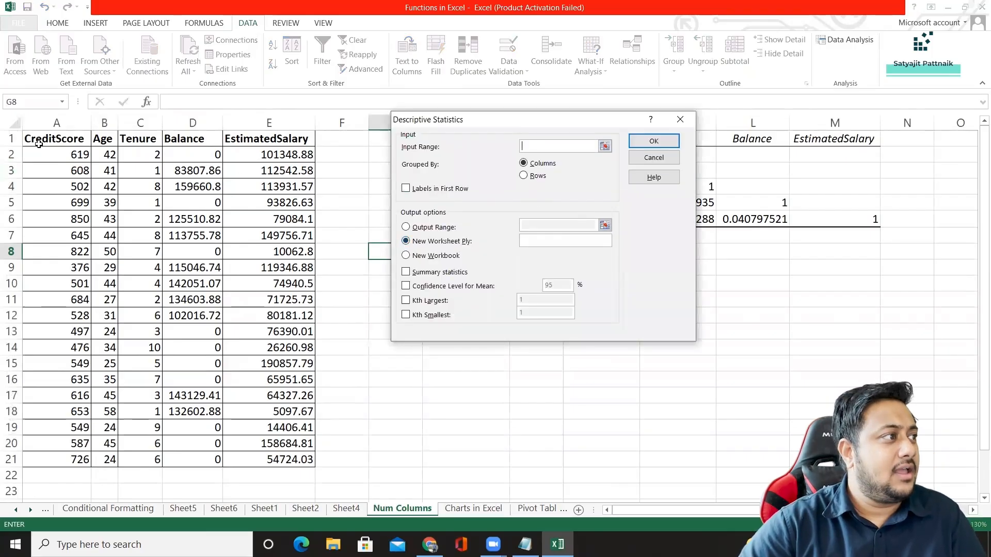
left_click_drag(39, 144, 297, 457)
left_click(408, 189)
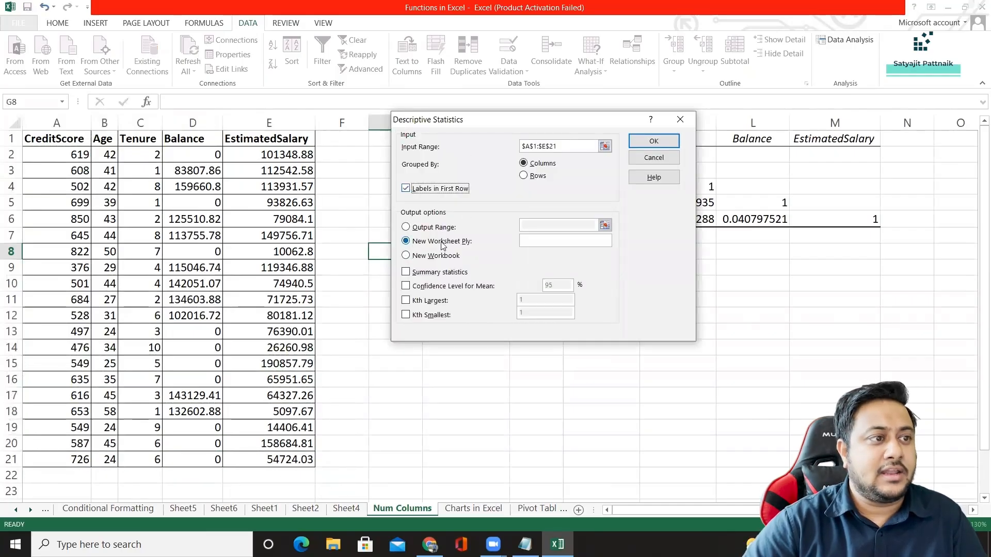
left_click(406, 277)
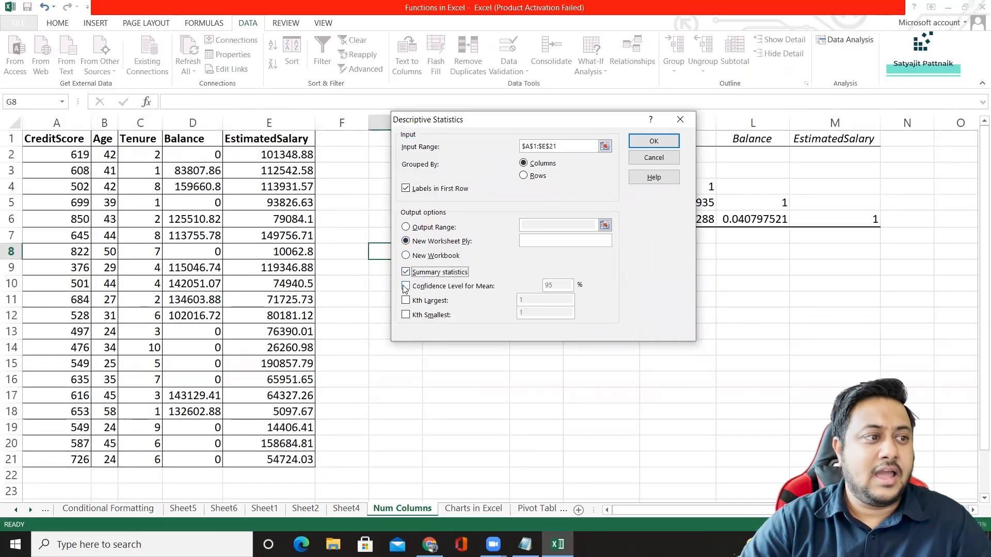
left_click(661, 149)
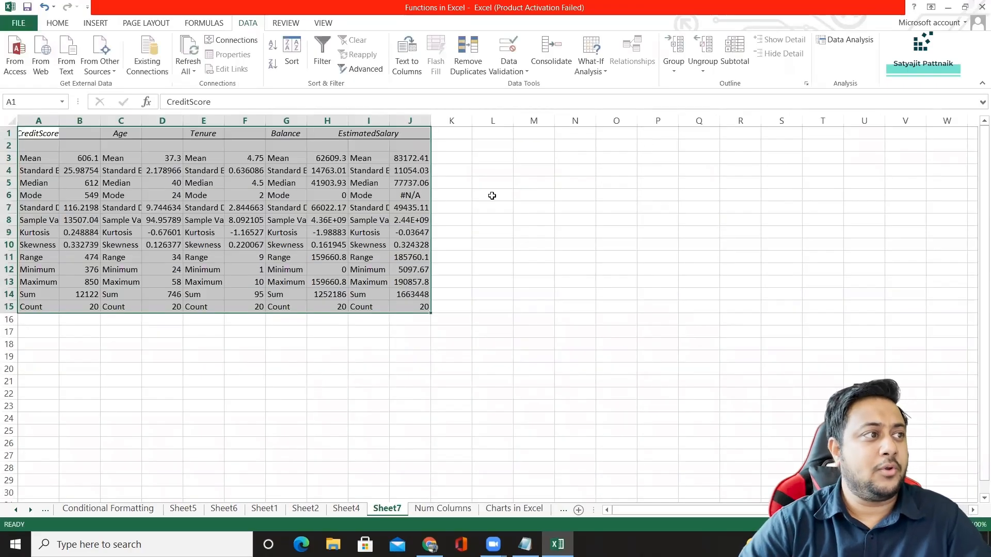
Autofit columns A and B of the descriptive statistics output and check the CreditScore mean.
double_click(59, 119)
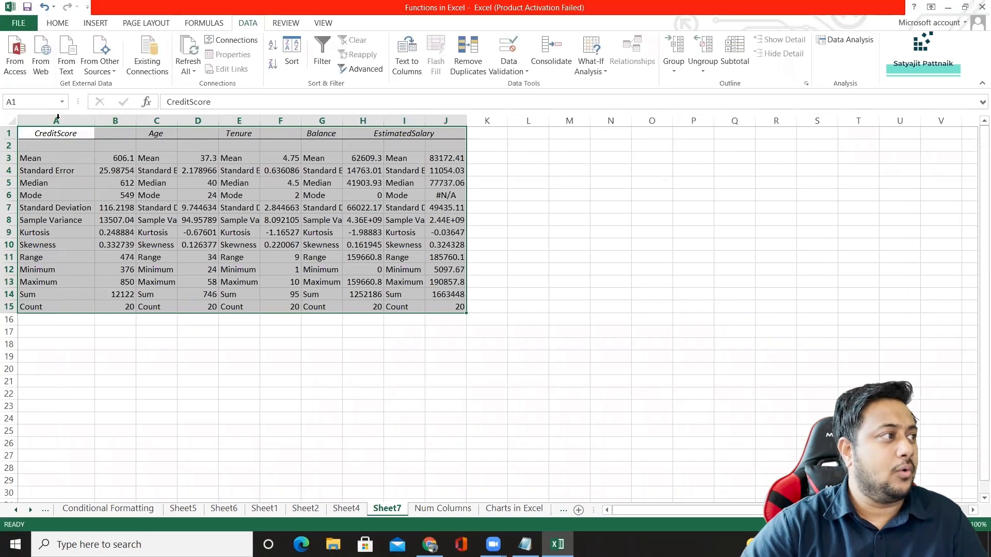
double_click(136, 120)
left_click(53, 153)
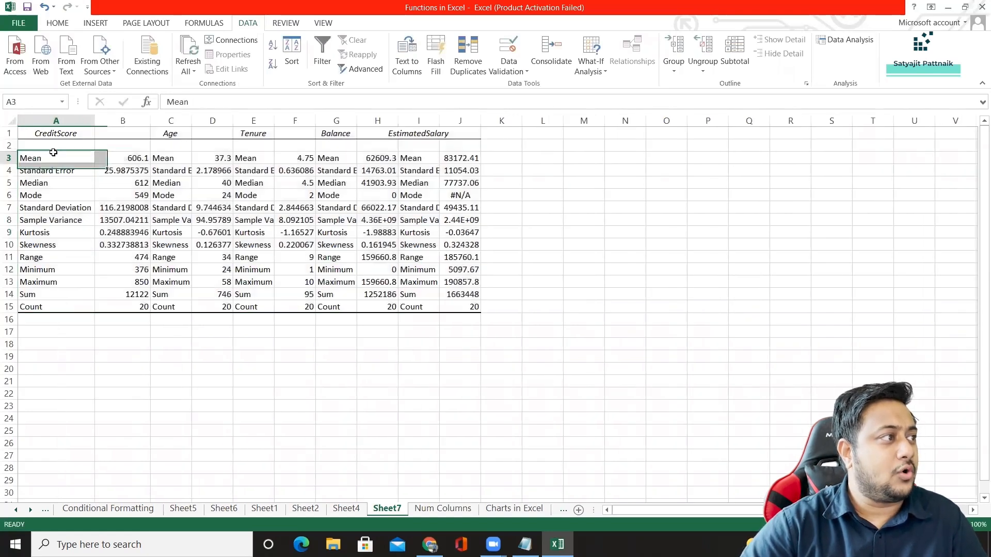
left_click(125, 160)
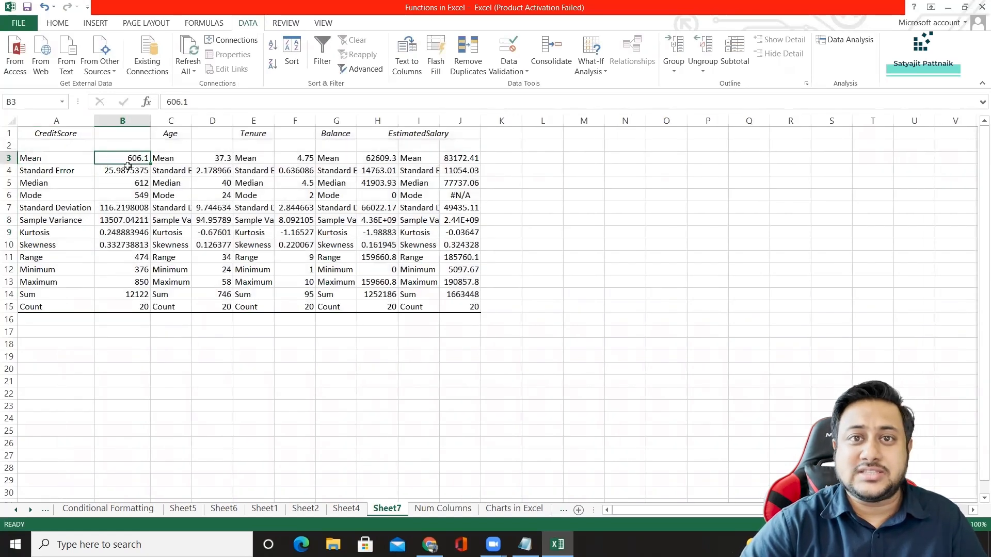
left_click(55, 133)
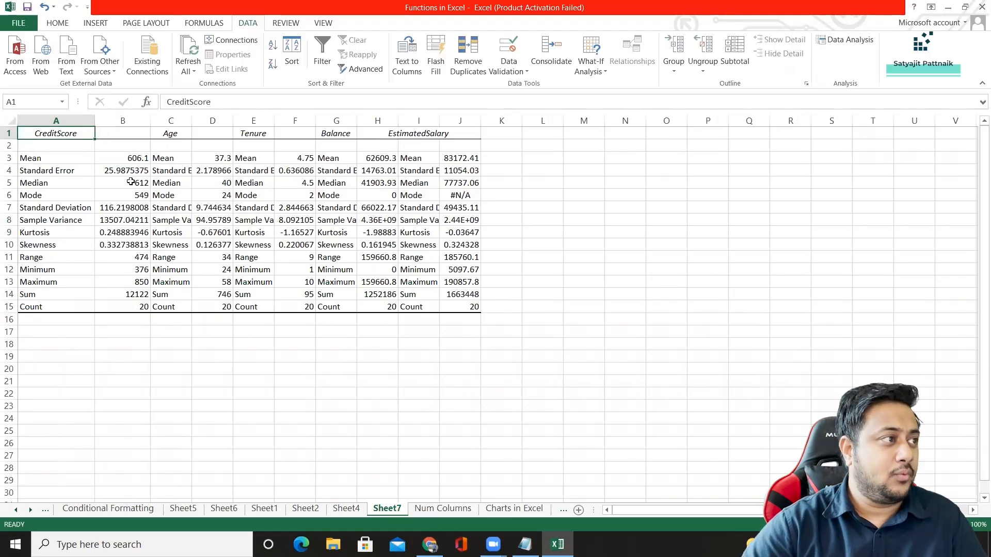
Try to copy the EstimatedSalary statistics in columns I:J to cell H8 of the Num Columns sheet.
left_click(340, 133)
left_click_drag(410, 134, 436, 160)
left_click(380, 136)
left_click_drag(378, 122, 460, 122)
left_click(384, 123)
key("ctrl+c")
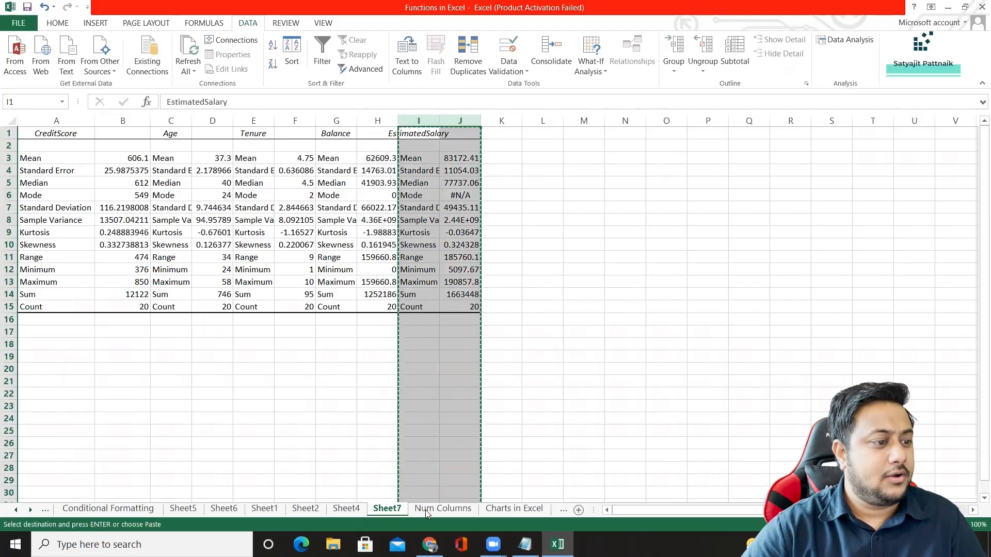
left_click(443, 509)
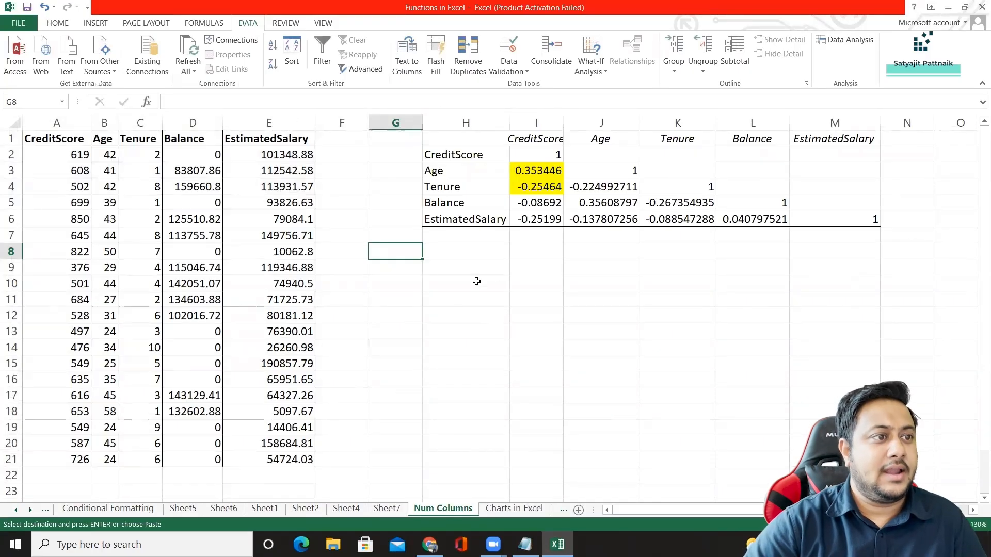
left_click(462, 251)
key("ctrl+v")
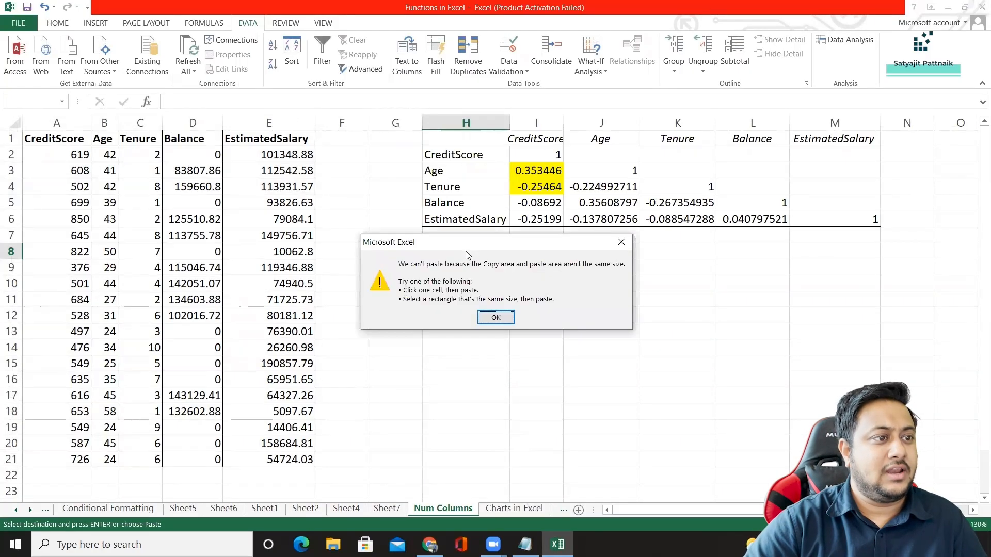
left_click(495, 318)
Check the EstimatedSalary mean in cell J3 of the descriptive statistics on Sheet7.
left_click(387, 509)
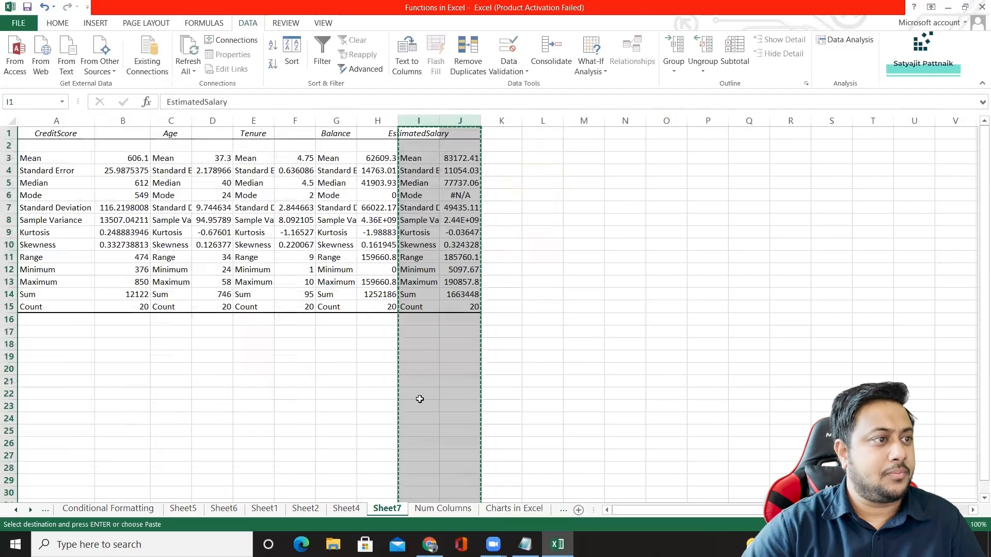
left_click(418, 160)
left_click(460, 158)
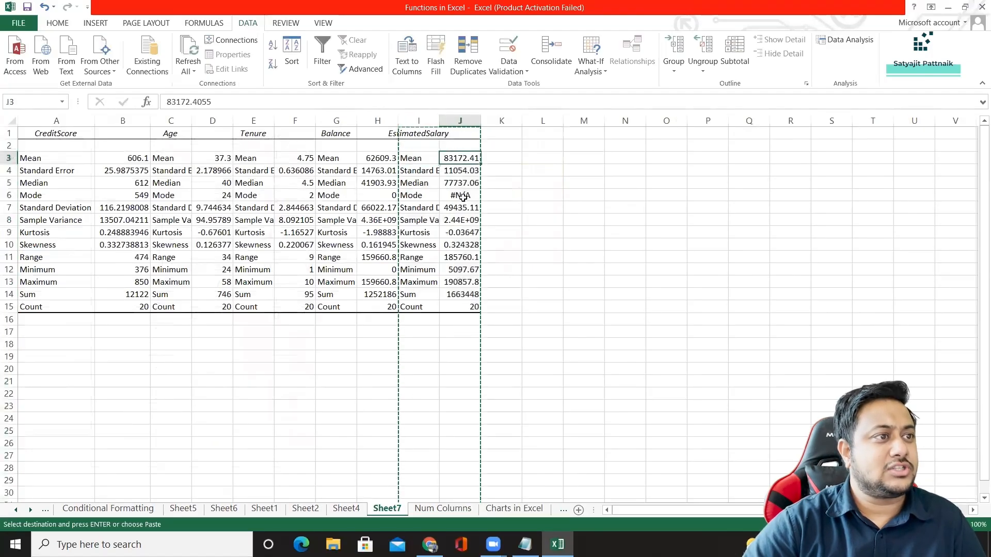
left_click(413, 159)
left_click(459, 158)
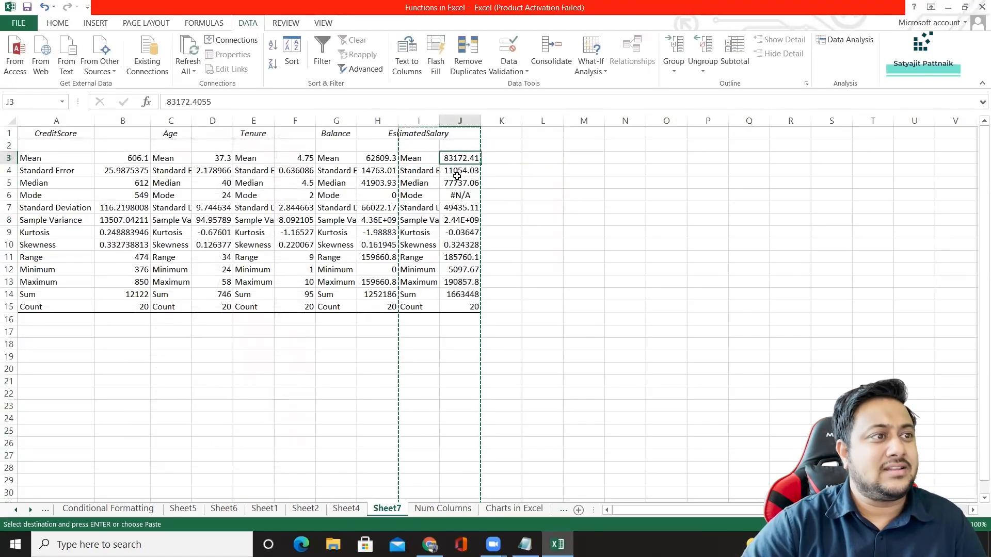
Calculate the average of the EstimatedSalary column in cell H11 of the Num Columns sheet with =AVERAGE(E:E).
left_click(443, 509)
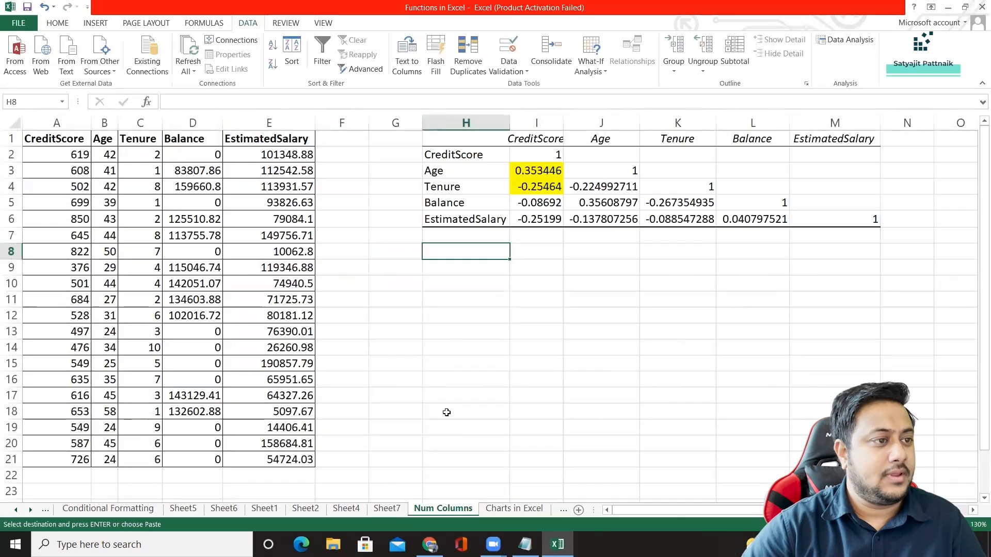
left_click(447, 299)
type("=MEA")
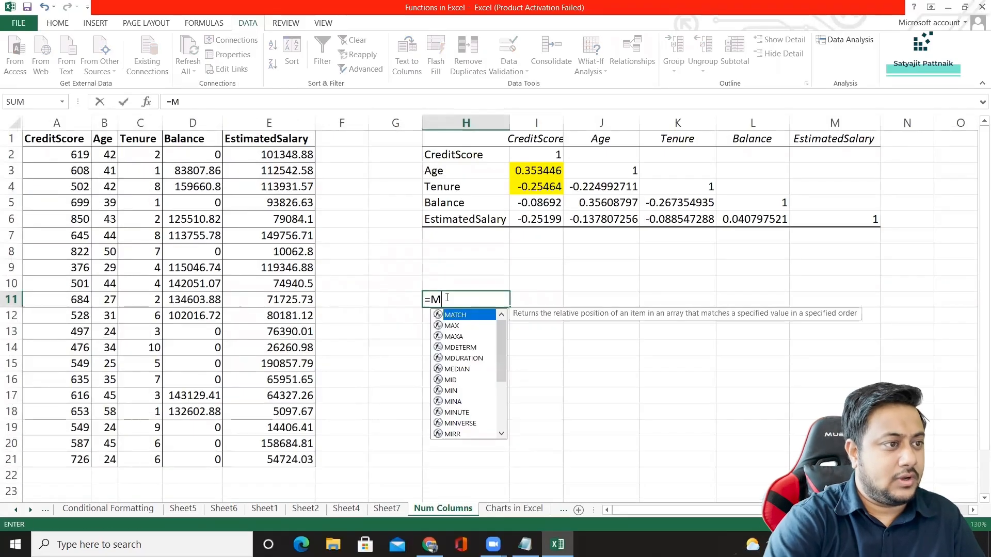
key("BackSpace")
key("BackSpace")
key("BackSpace")
type("AVERAGE")
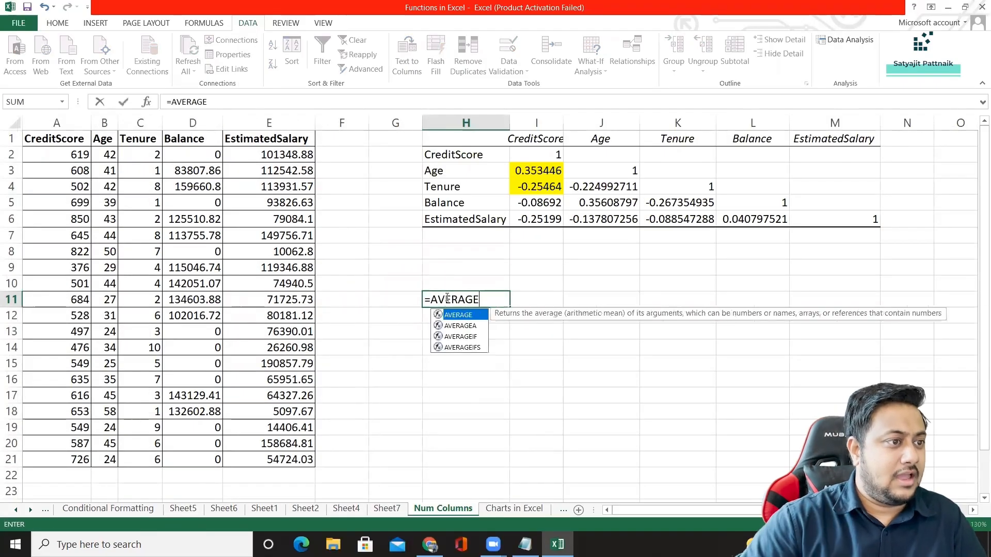
type("(")
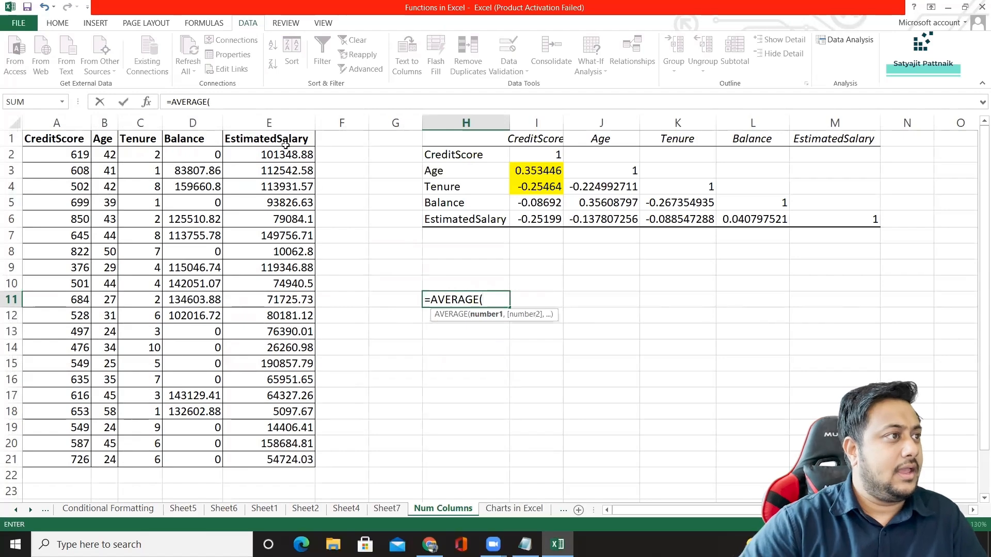
left_click(269, 137)
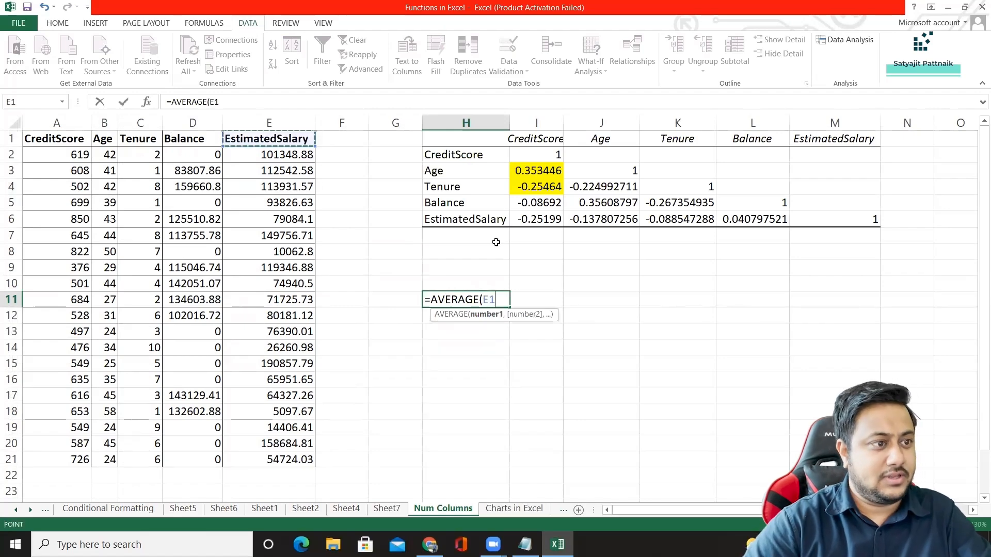
left_click(268, 122)
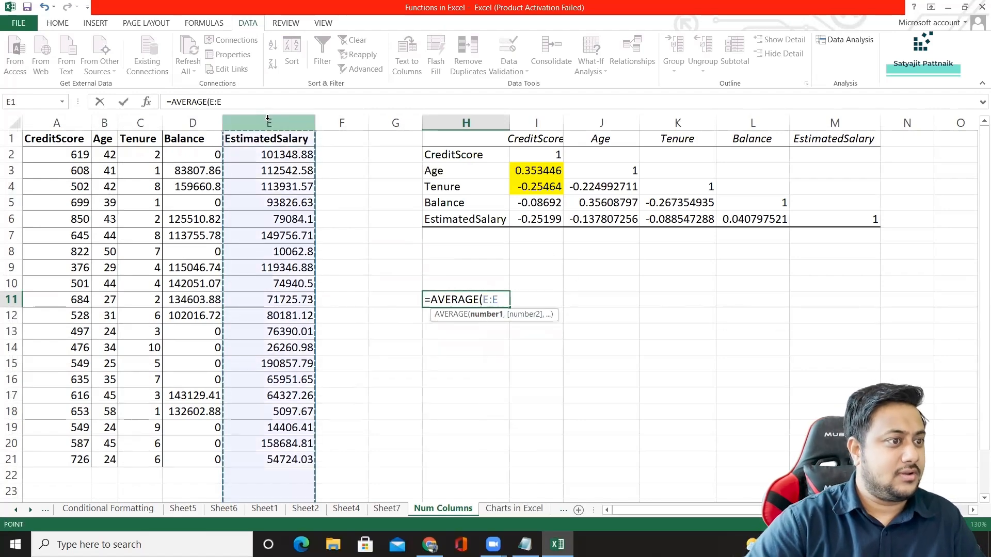
key("Return")
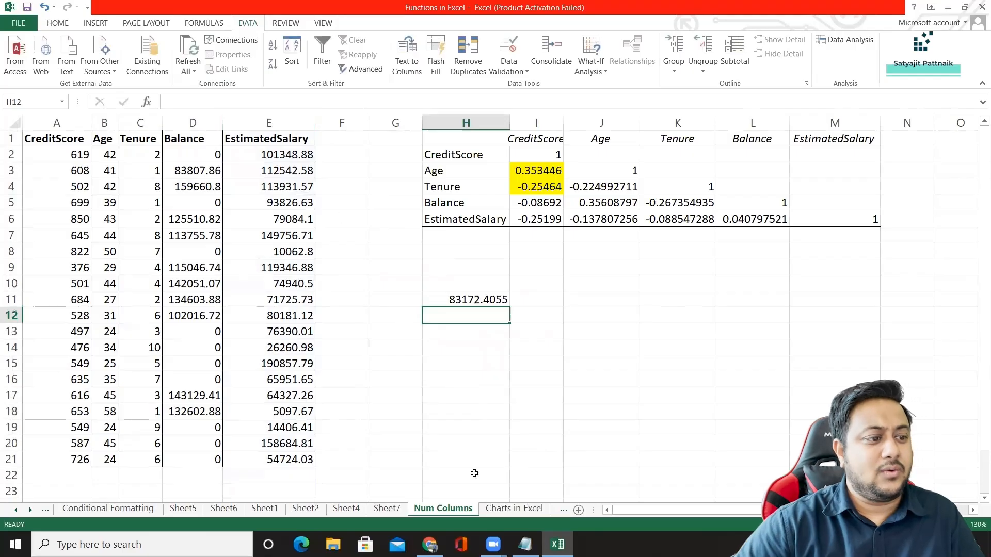
Compare the EstimatedSalary statistics on Sheet7 with the calculated average and autofit column I.
left_click(385, 509)
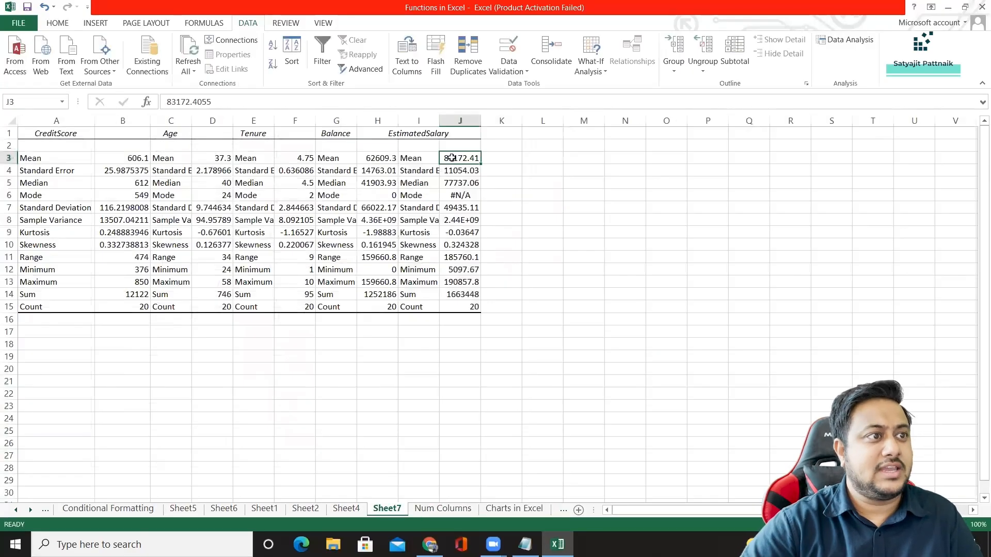
left_click_drag(452, 175, 467, 305)
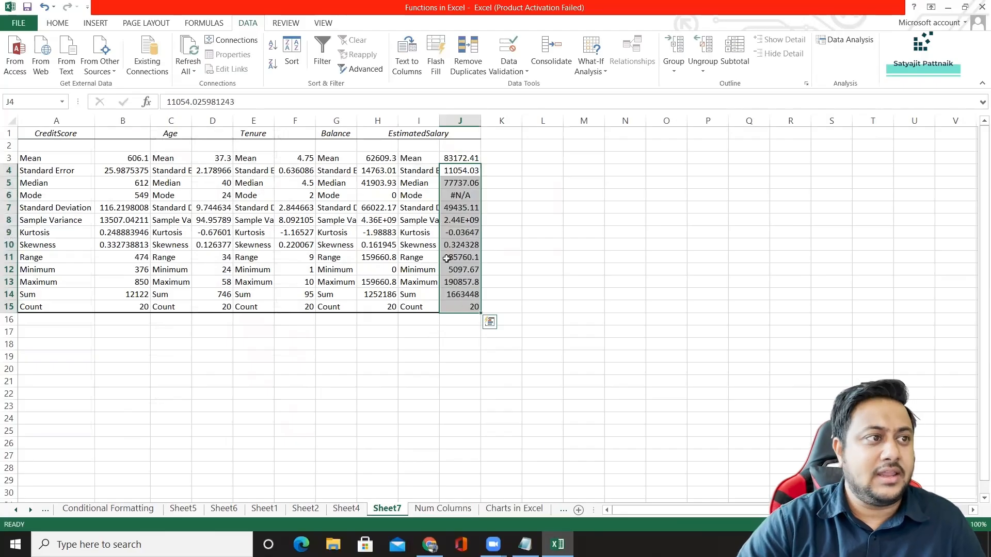
double_click(439, 120)
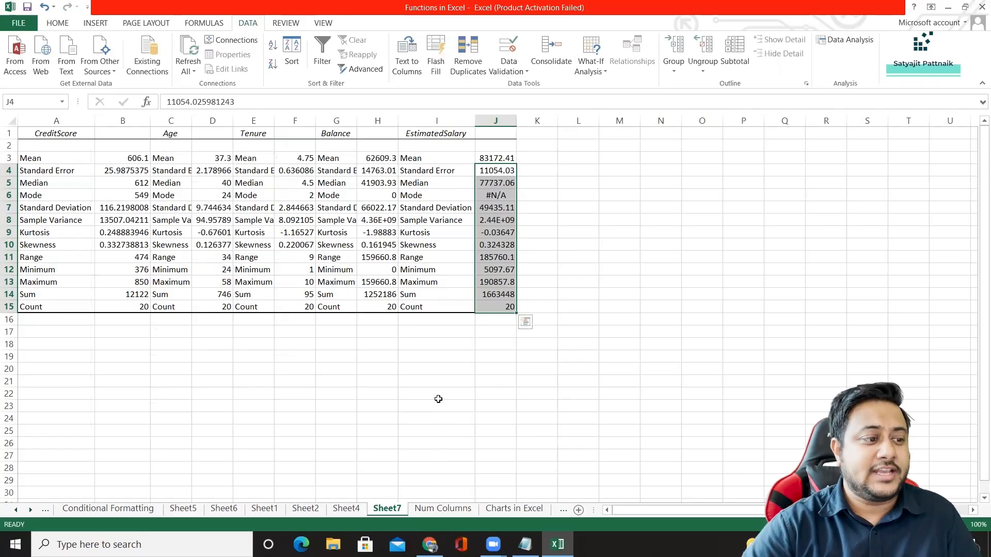
Run the Rank and Percentile analysis on E1:E21 of Num Columns with labels in the first row, output to a new worksheet.
left_click(442, 510)
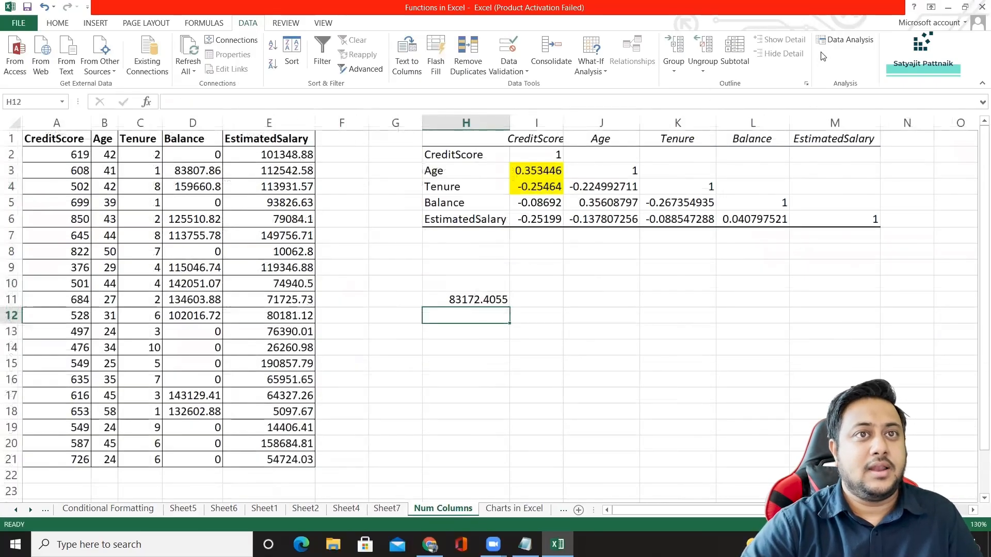
left_click(845, 40)
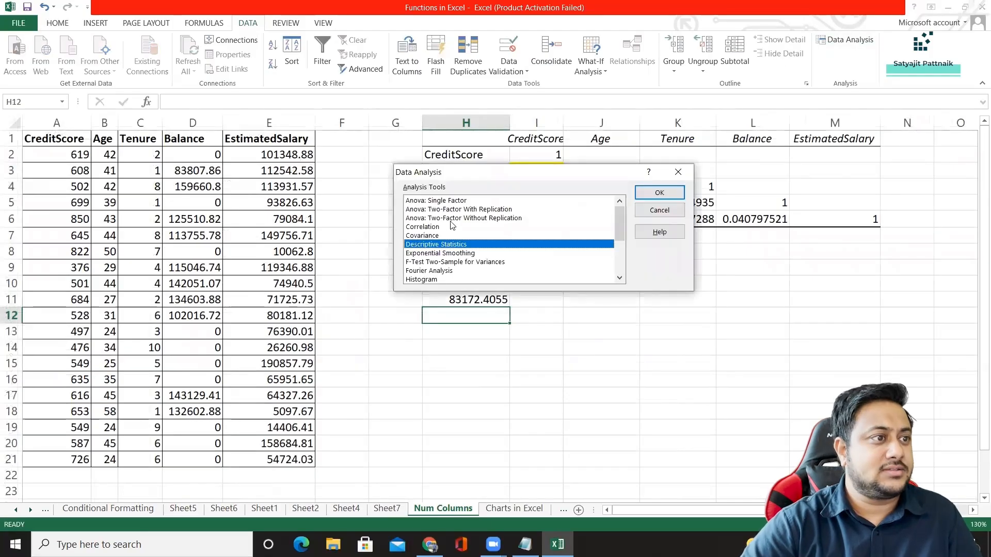
scroll(439, 258, "down", 2)
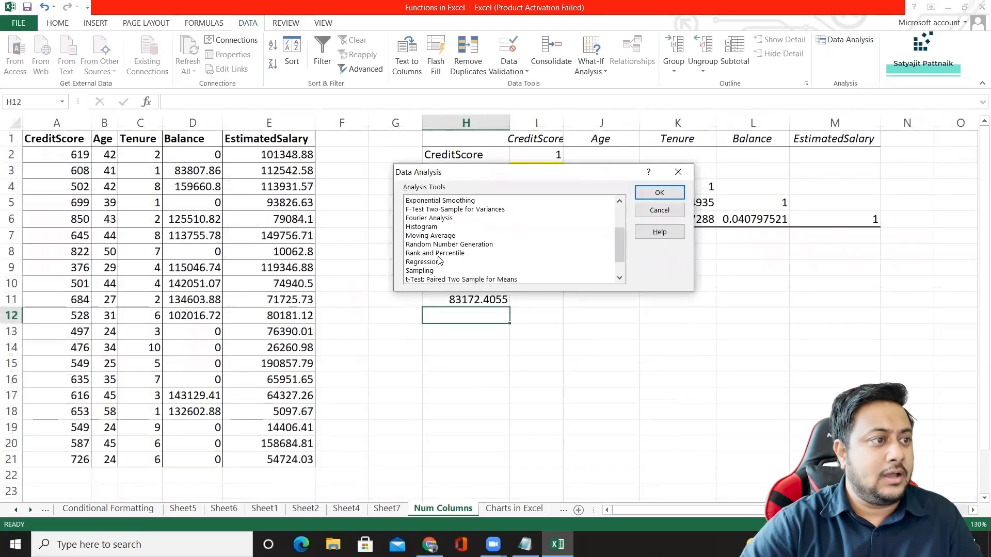
double_click(432, 253)
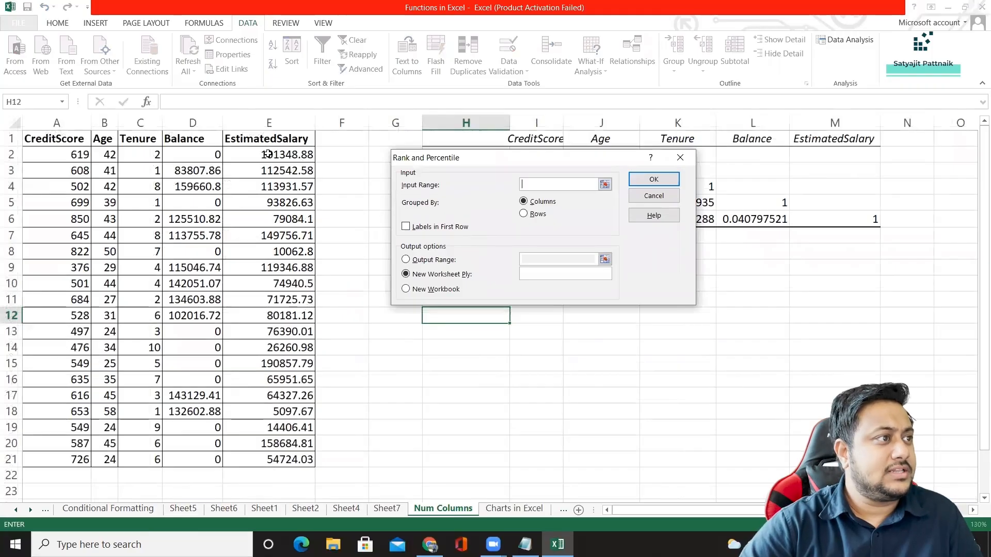
left_click_drag(268, 140, 290, 460)
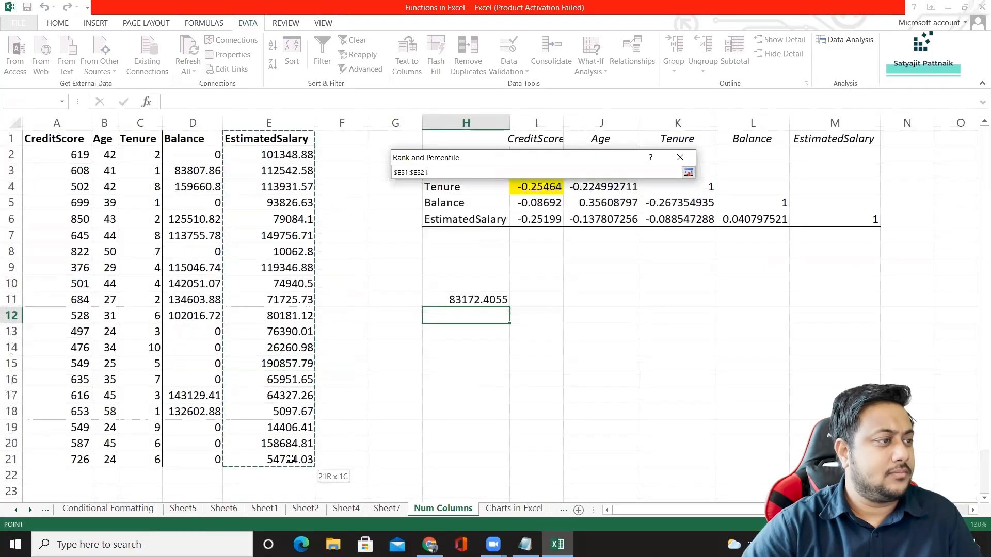
left_click(406, 227)
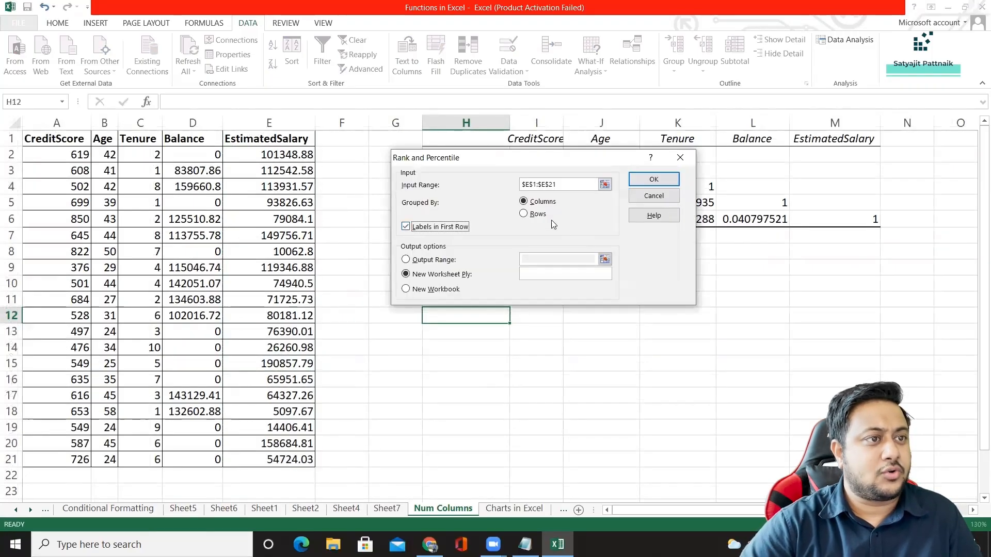
left_click(653, 179)
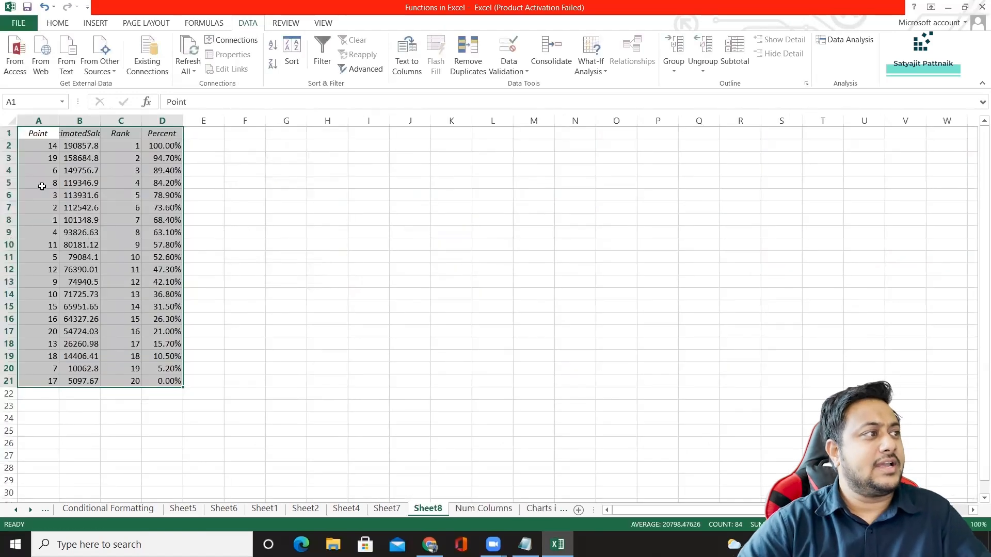
Autofit column B of the rank and percentile output and examine the highest salaries, their percentages and the ranks in C2:C21.
left_click(44, 146)
double_click(100, 120)
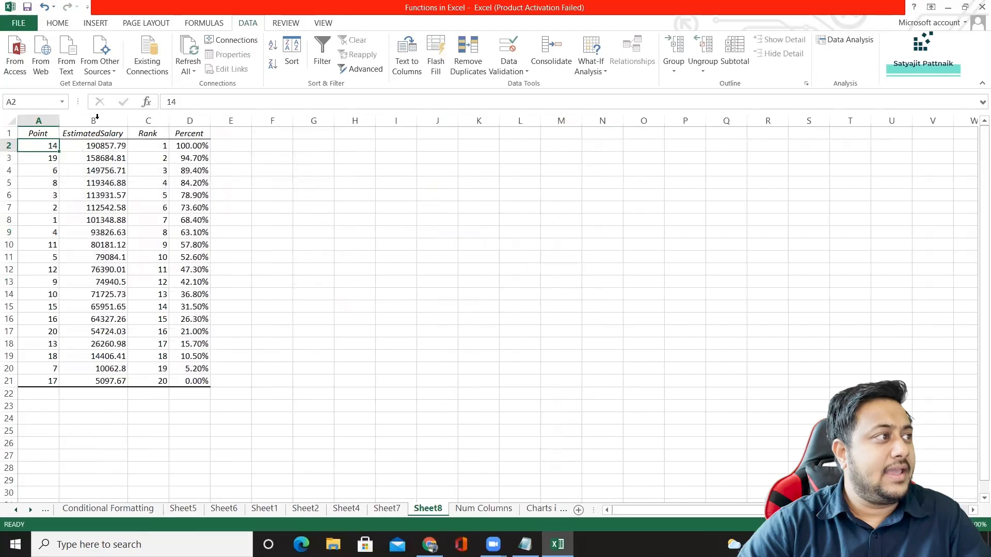
left_click(89, 146)
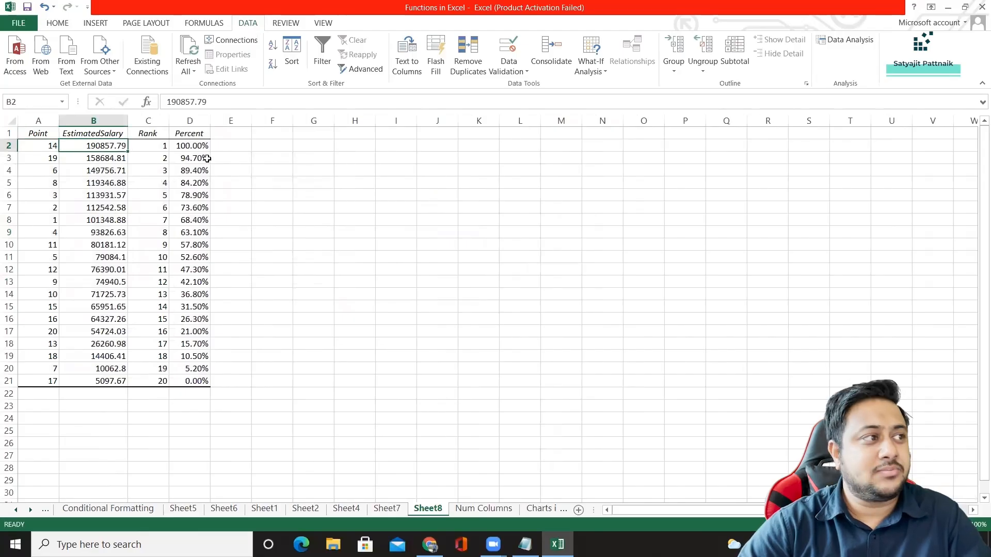
left_click(196, 146)
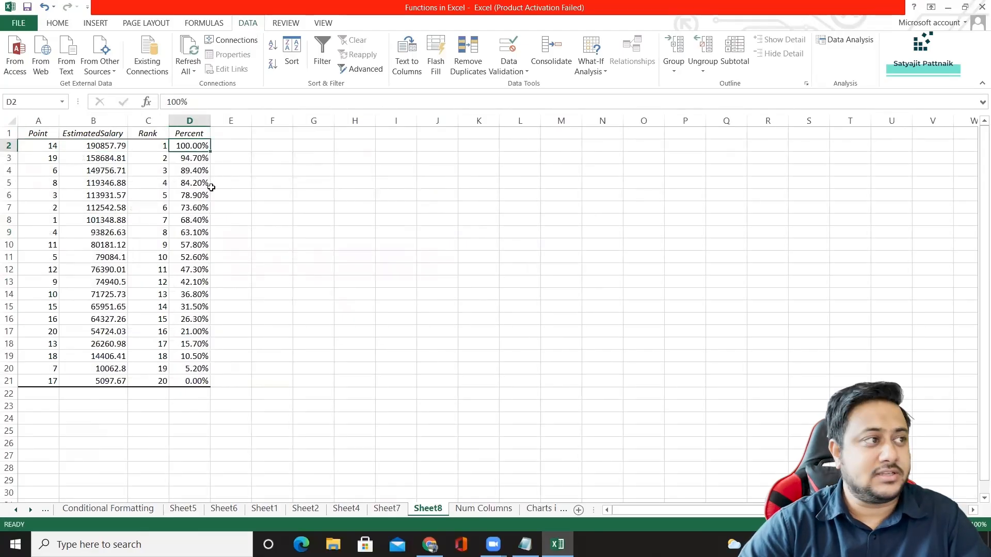
left_click(189, 160)
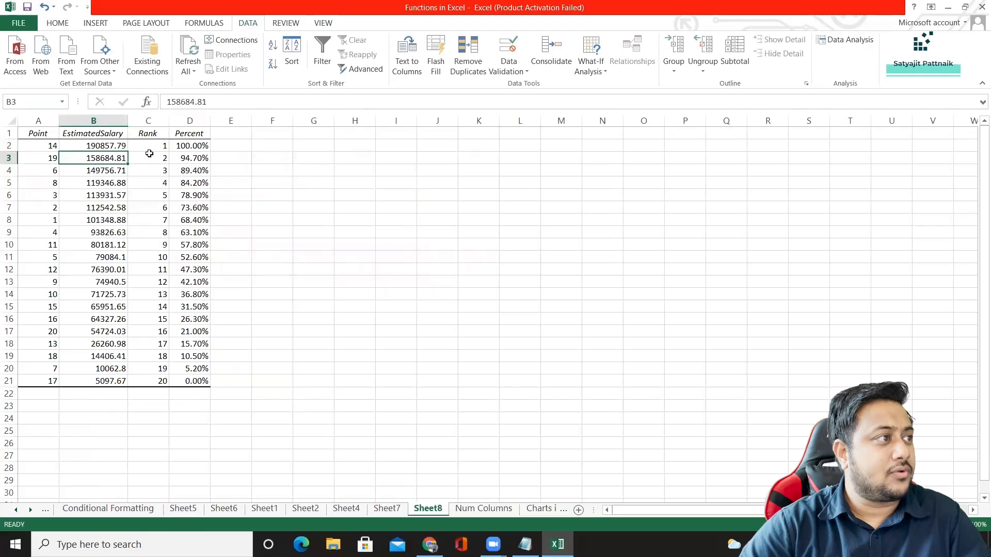
left_click_drag(150, 147, 156, 383)
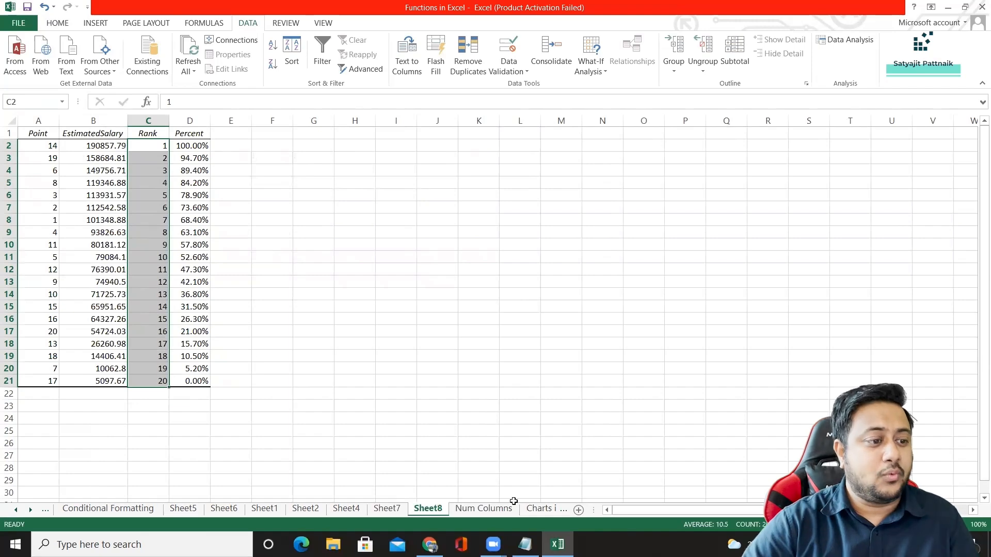
Open the Data Analysis tool list from the Num Columns sheet and look through the available analysis tools.
left_click(484, 509)
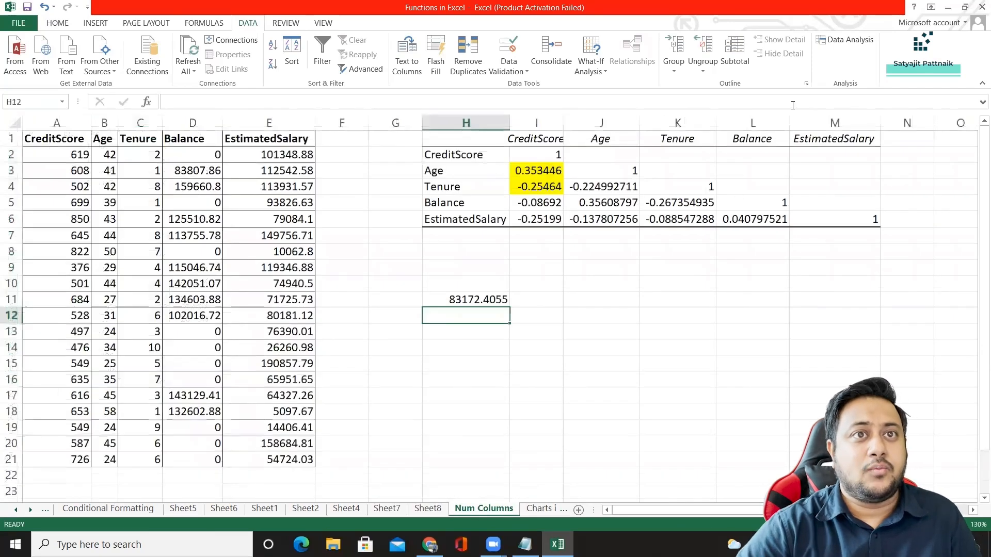
left_click(836, 39)
left_click(432, 238)
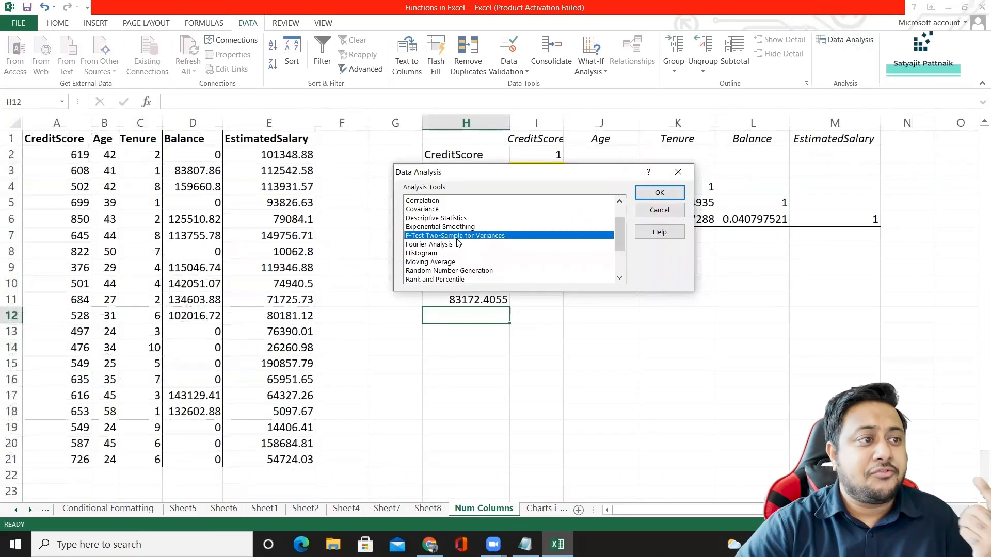
scroll(433, 239, "up", 1)
left_click(424, 219)
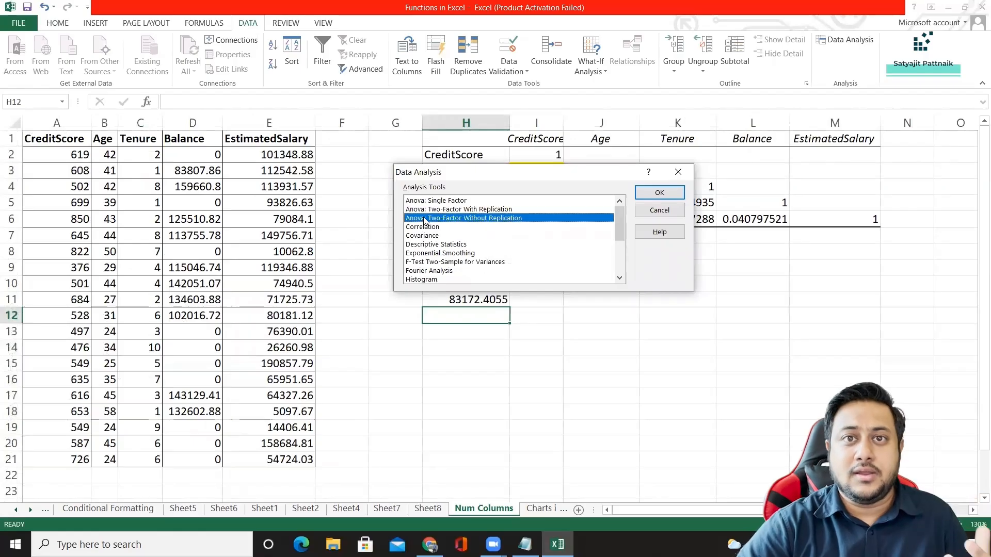
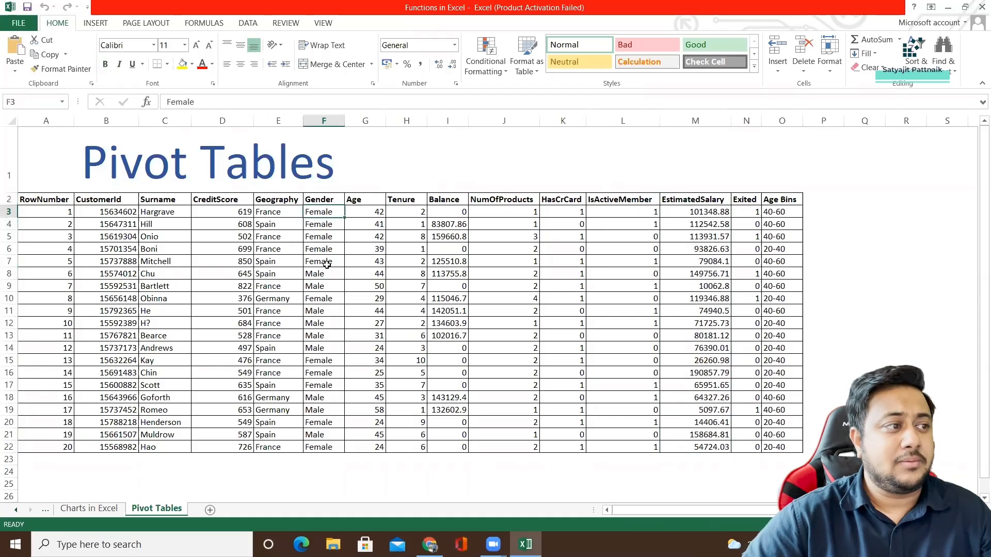
Open the recommended PivotTables for the Gender and EstimatedSalary columns of the Pivot Tables sheet.
left_click(318, 284)
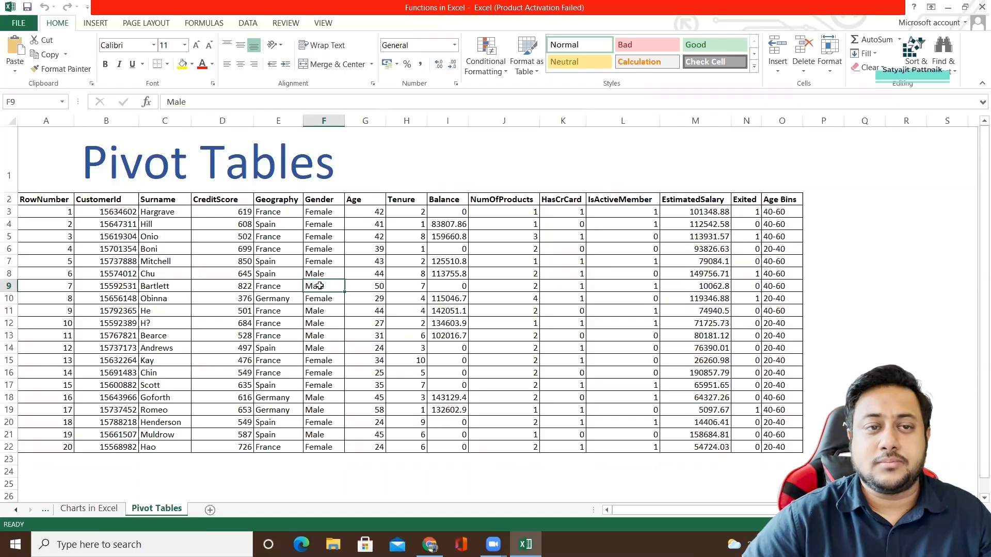
left_click(329, 120)
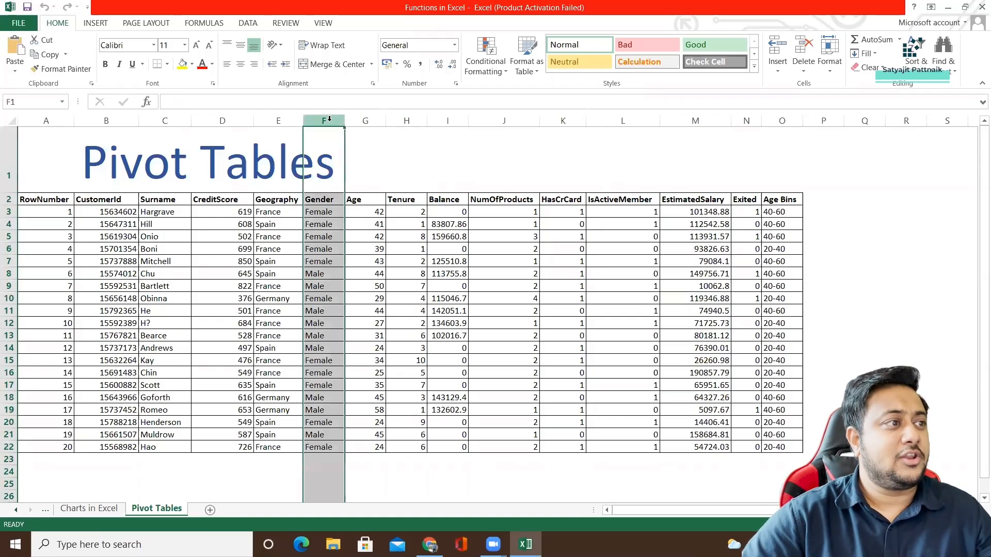
left_click(673, 121, "ctrl")
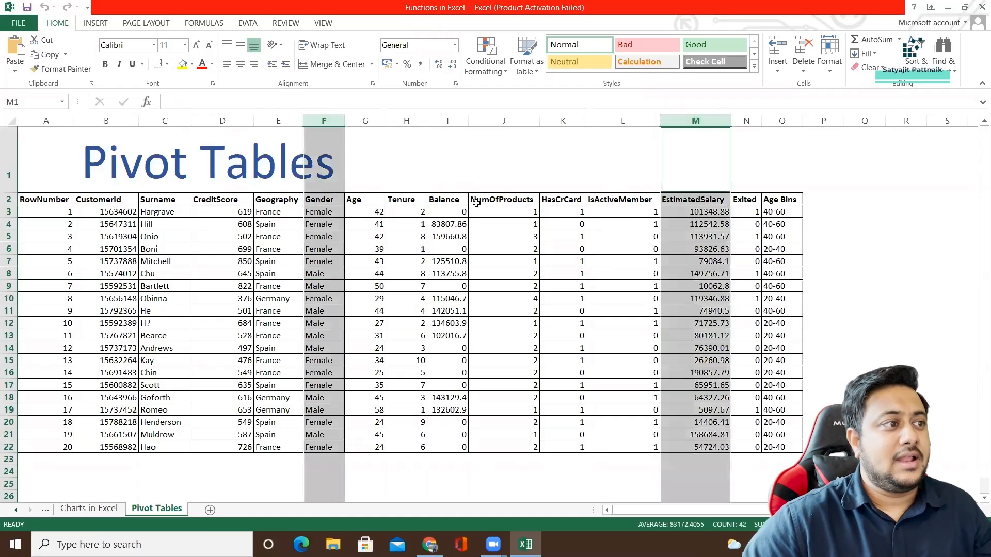
left_click(343, 211)
left_click(342, 121)
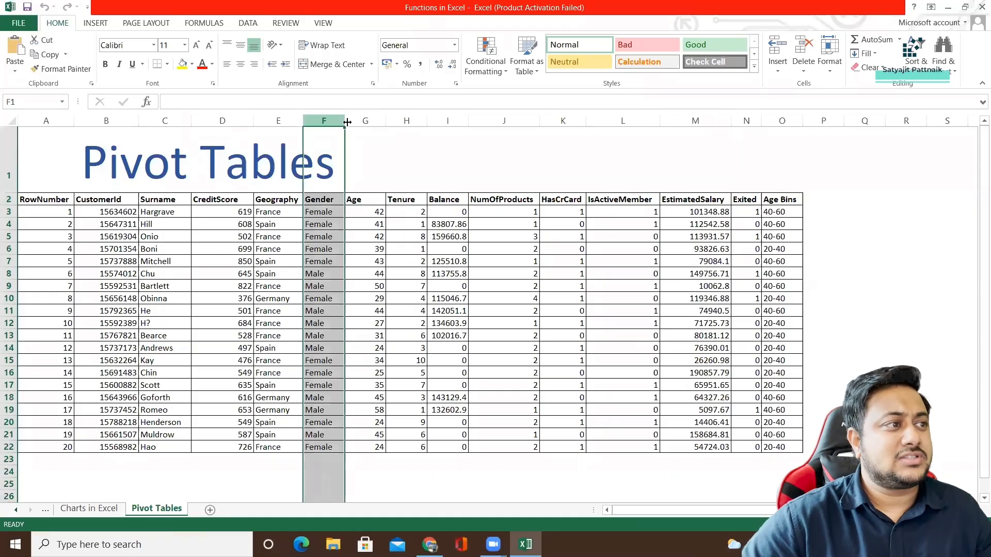
left_click(688, 121, "ctrl")
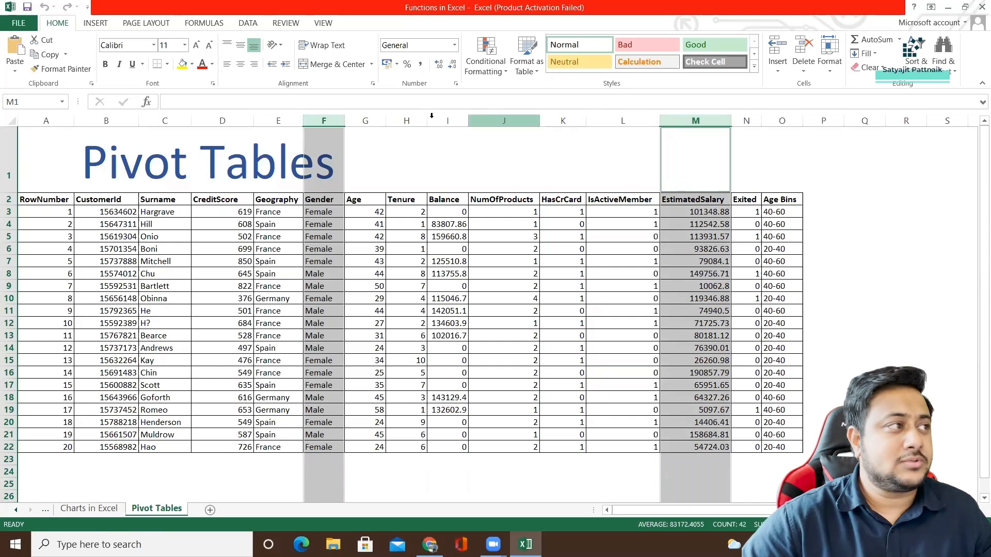
left_click(99, 28)
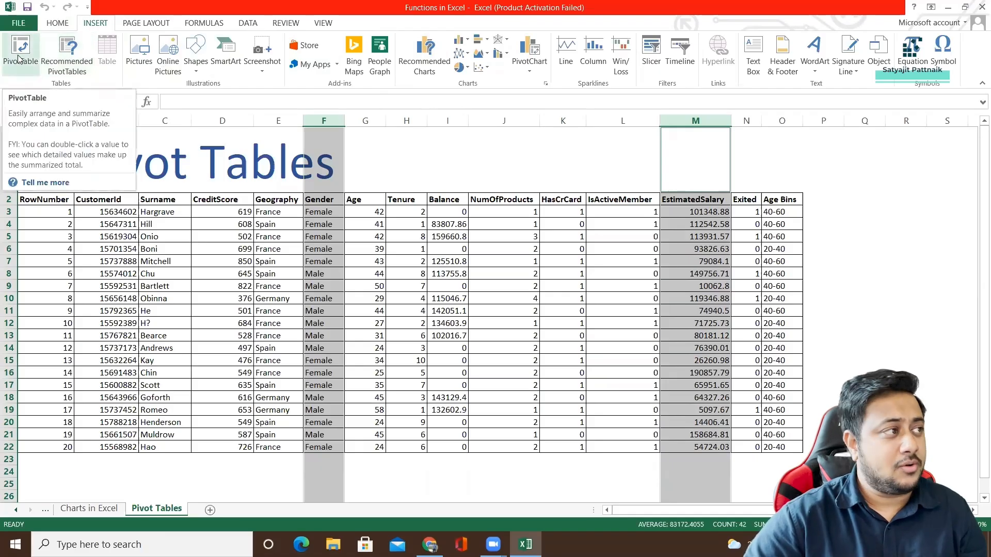
left_click(60, 62)
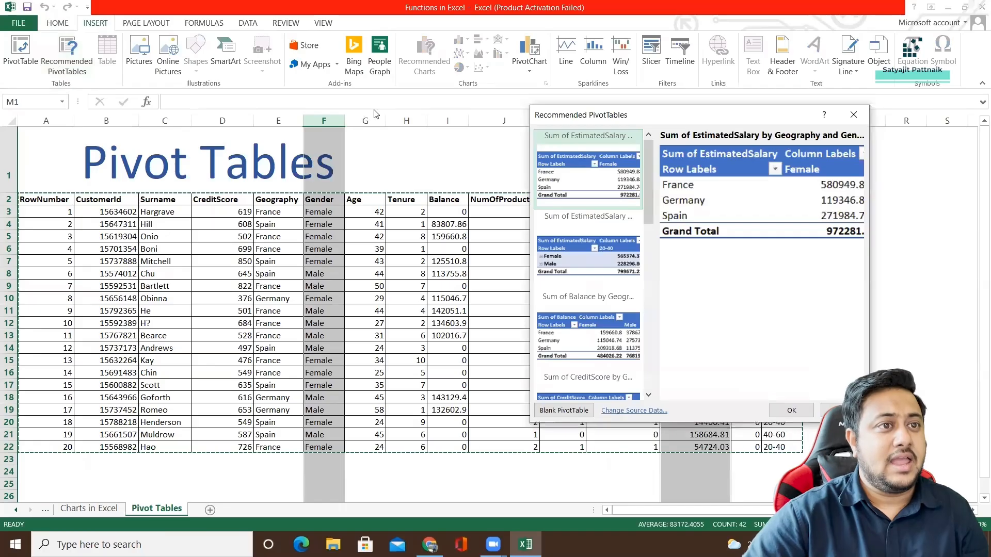
Widen and reposition the recommended PivotTables dialog, examine the EstimatedSalary by Geography and Gender preview and other suggestions, and close it.
left_click_drag(613, 120, 435, 114)
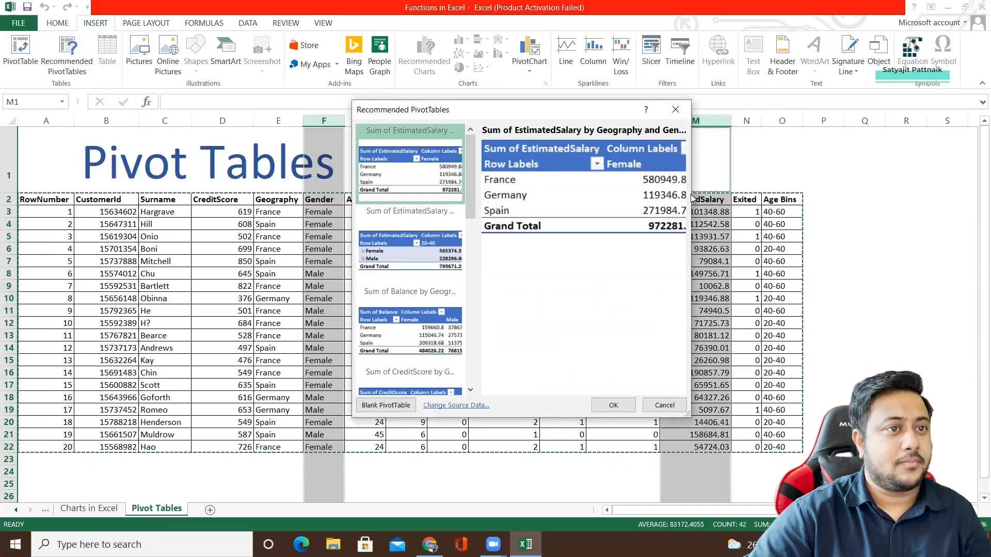
left_click_drag(691, 193, 884, 195)
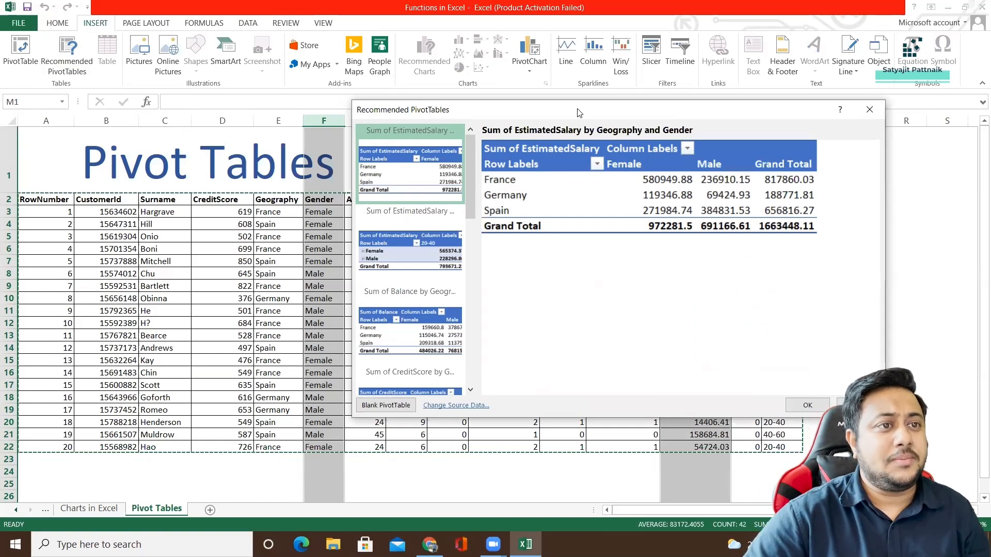
left_click_drag(578, 113, 648, 210)
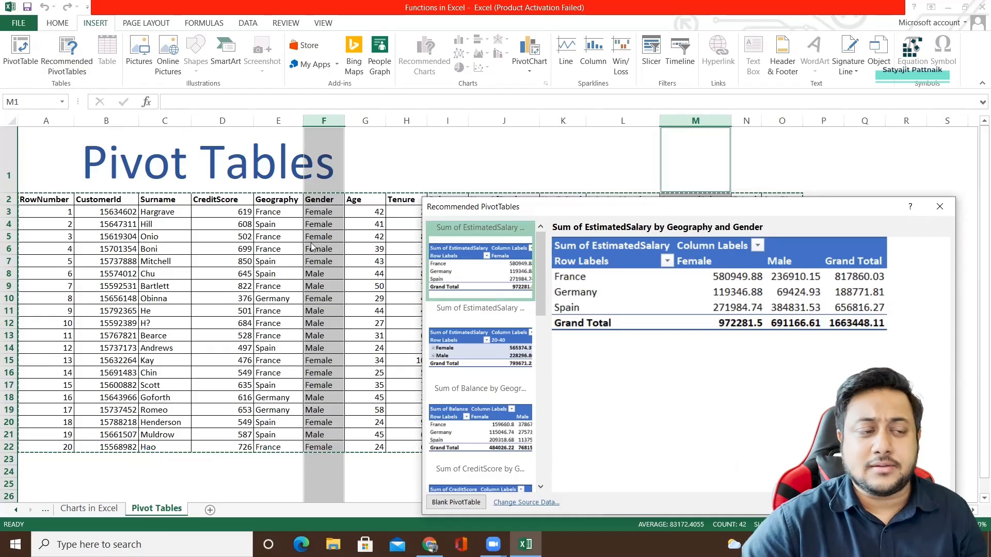
scroll(540, 310, "down", 2)
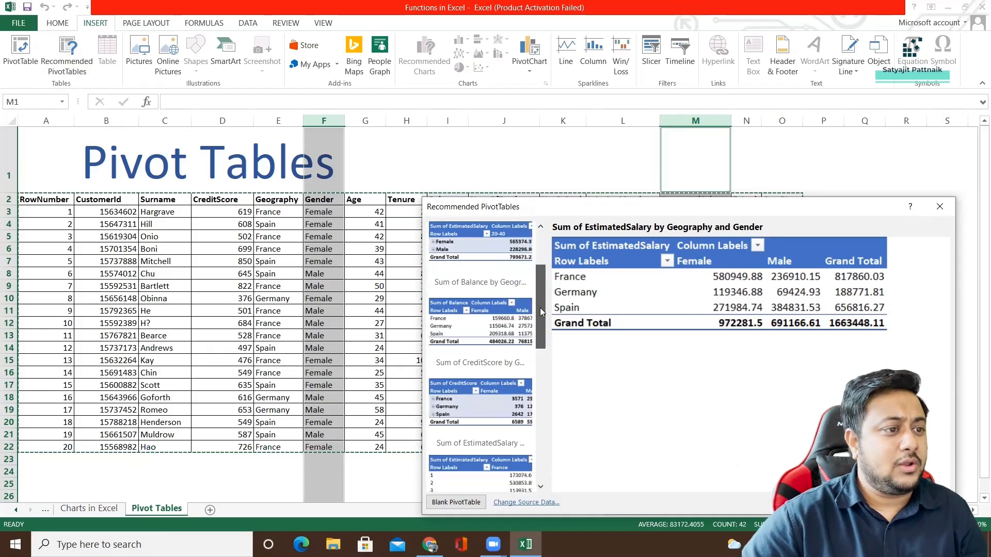
left_click_drag(540, 308, 573, 243)
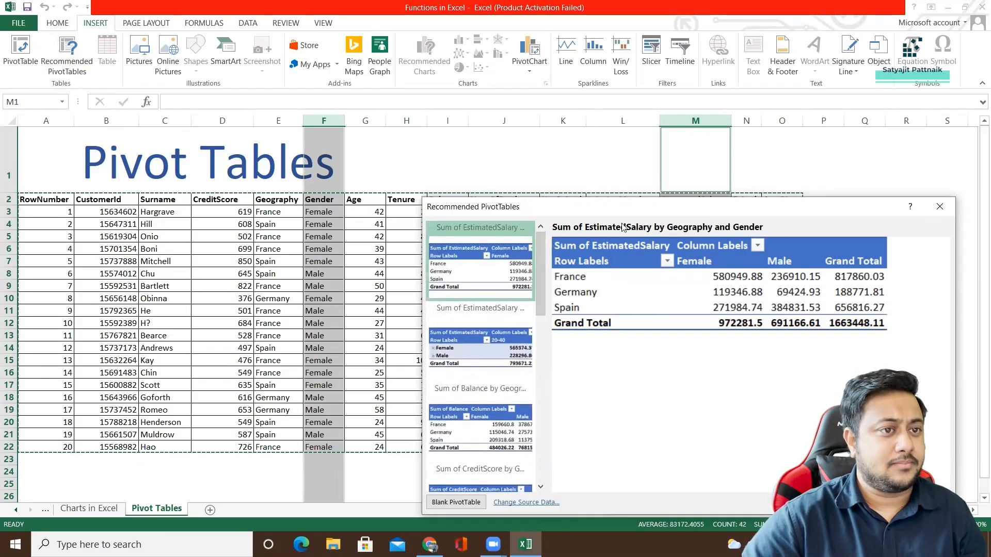
left_click(939, 206)
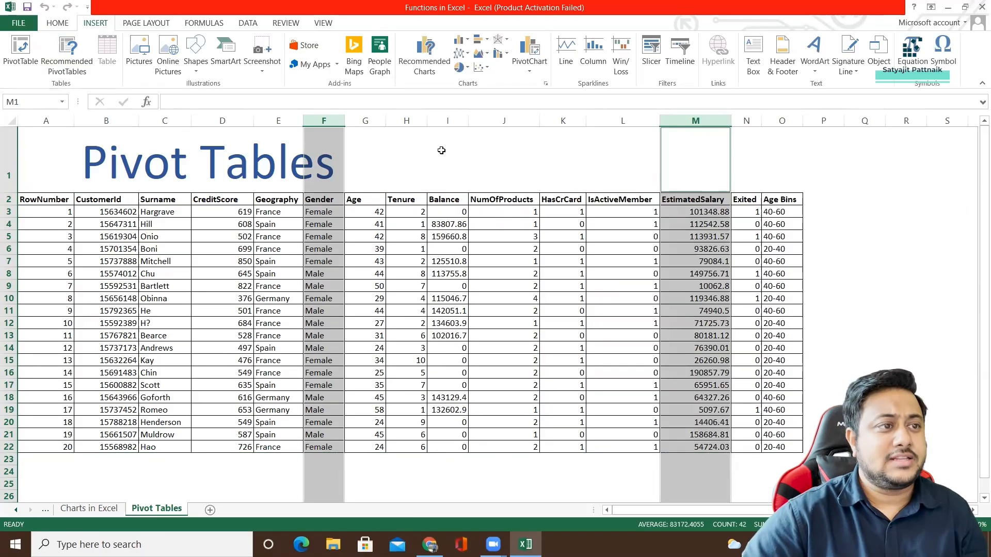
View the blank PivotTable creation settings, preview the recommended PivotTables for the Balance header cell, and dismiss both dialogs.
left_click(21, 61)
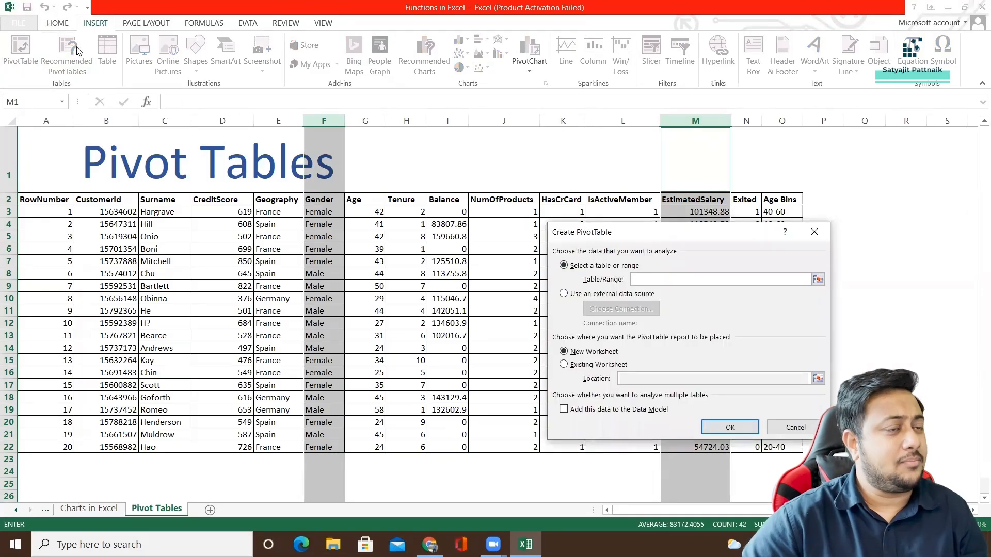
left_click(813, 234)
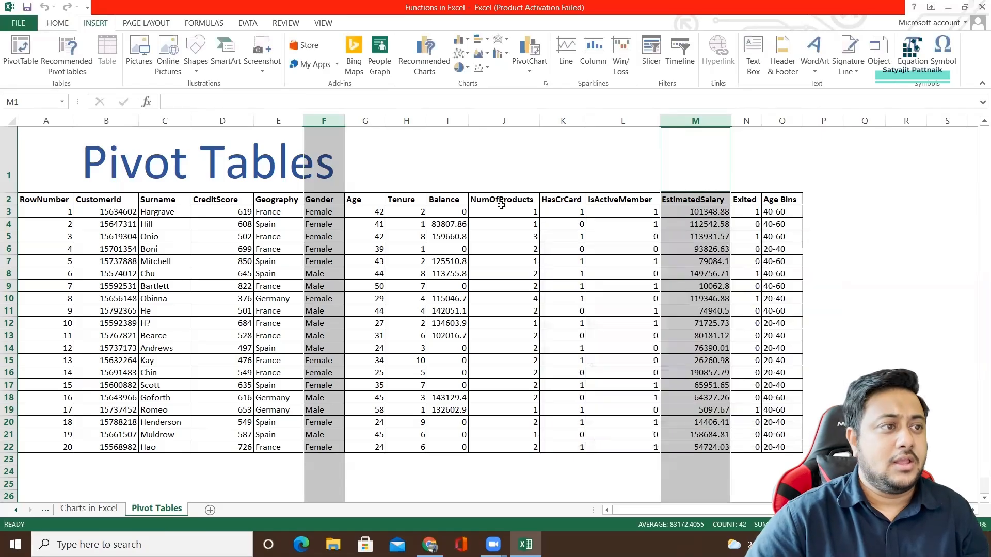
left_click(449, 204)
left_click(64, 71)
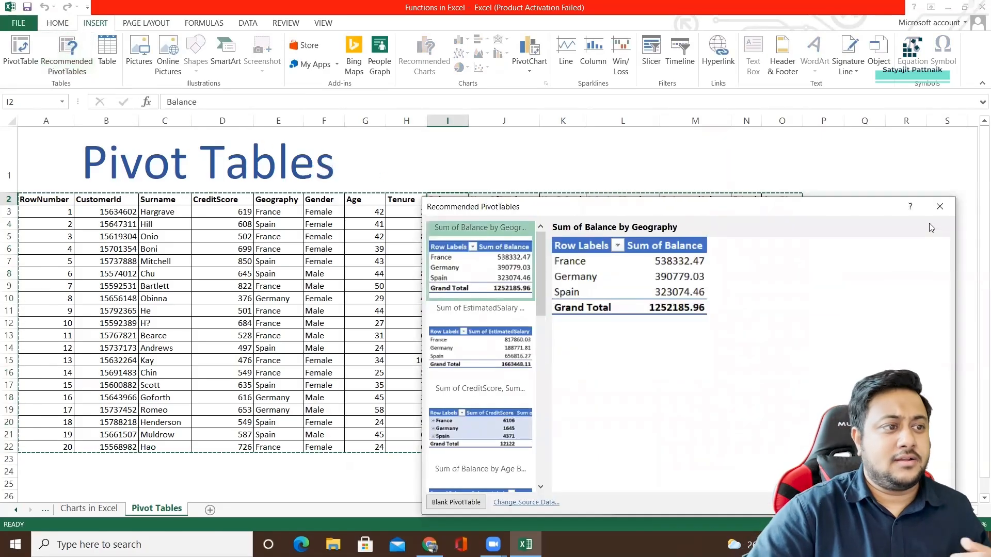
left_click(940, 206)
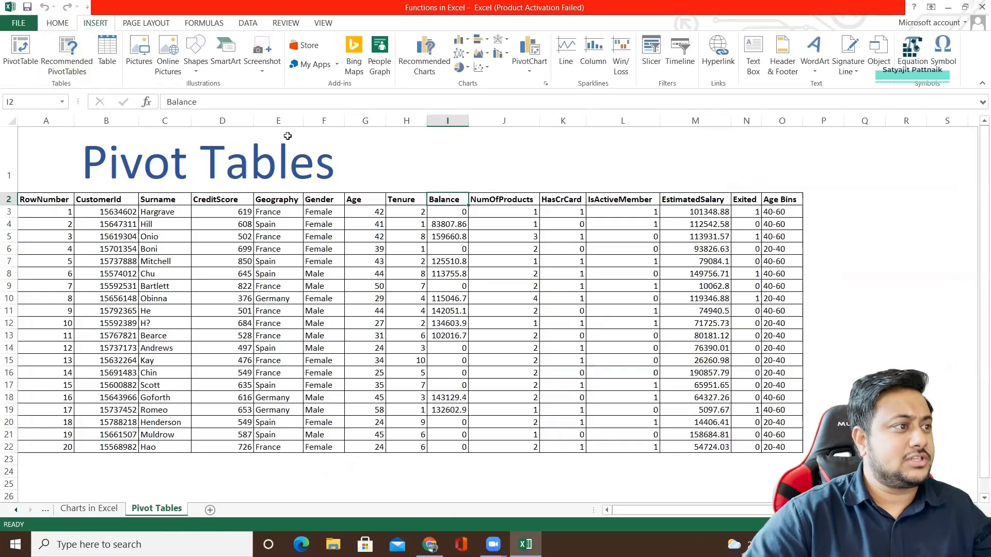
Insert the recommended PivotTable Sum of EstimatedSalary by Geography and Gender, based on the Gender and EstimatedSalary columns.
left_click(323, 121)
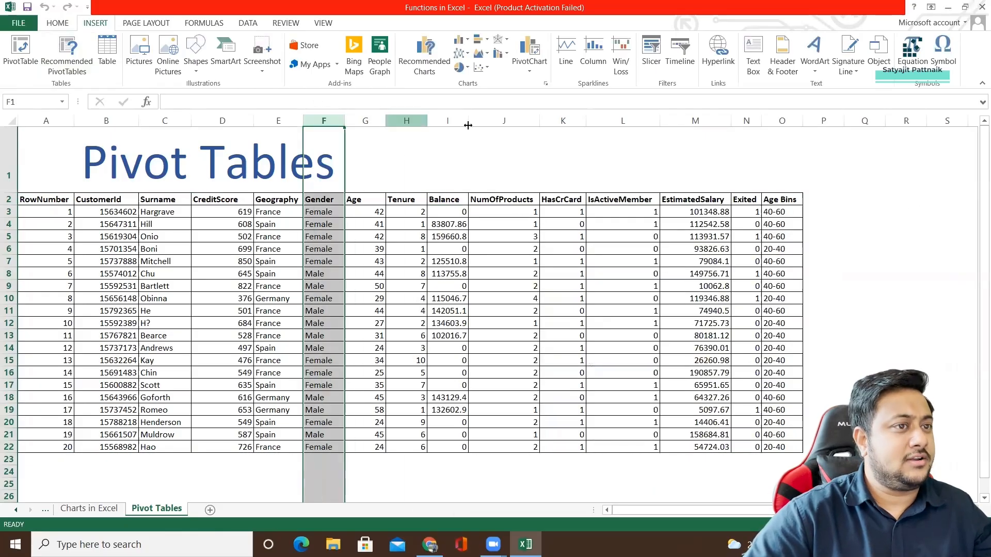
left_click(696, 121, "ctrl")
left_click(67, 57)
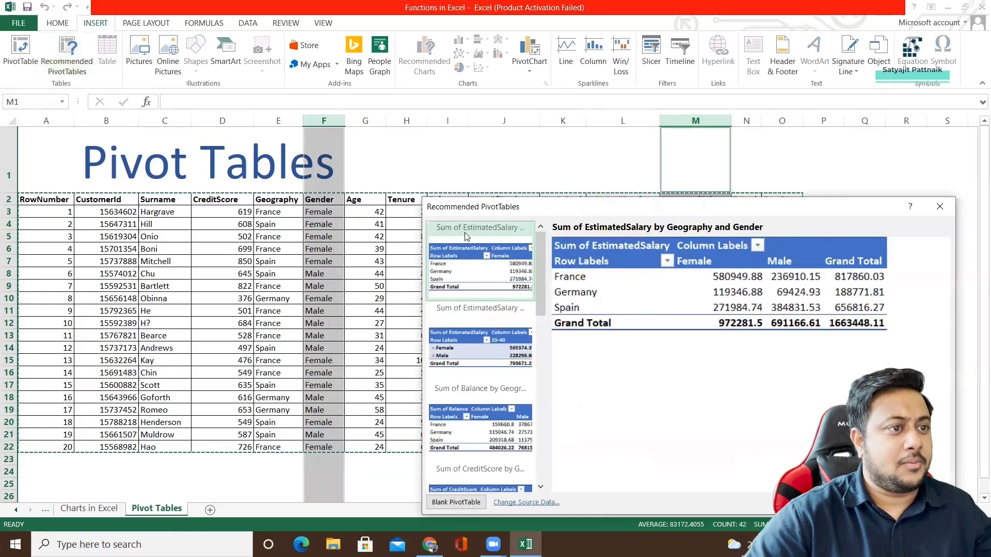
double_click(484, 232)
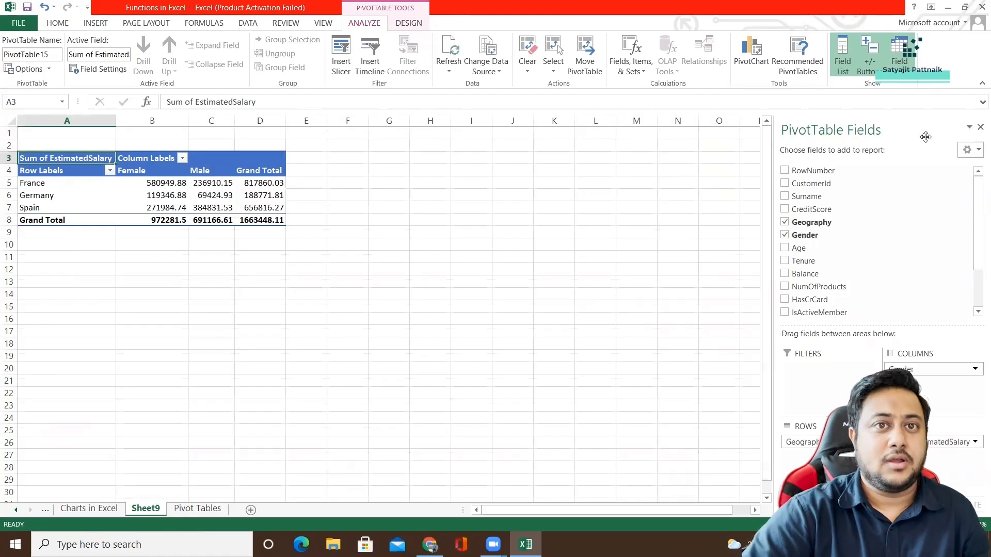
Widen the PivotTable Fields pane and remove the Gender field from the PivotTable's columns.
left_click_drag(772, 160, 525, 162)
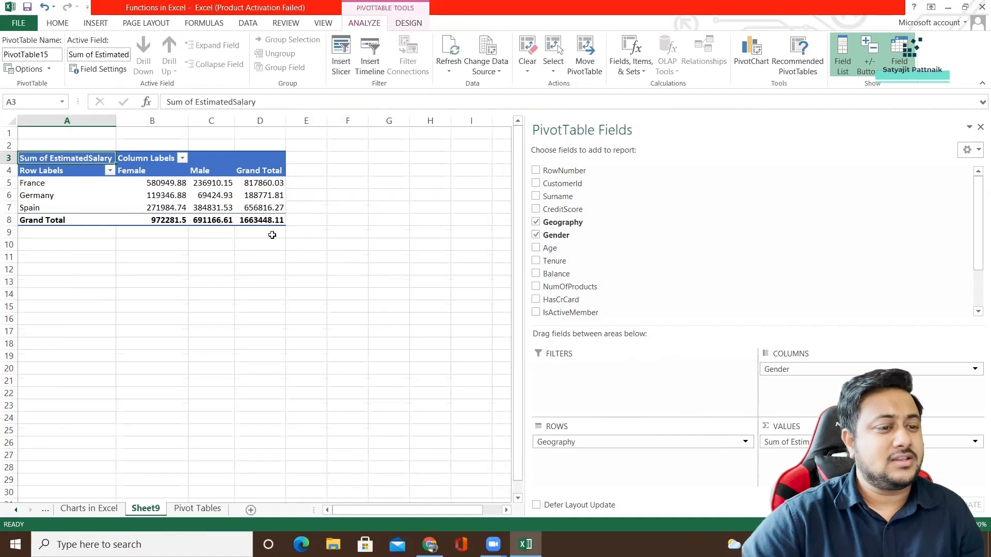
left_click(783, 371)
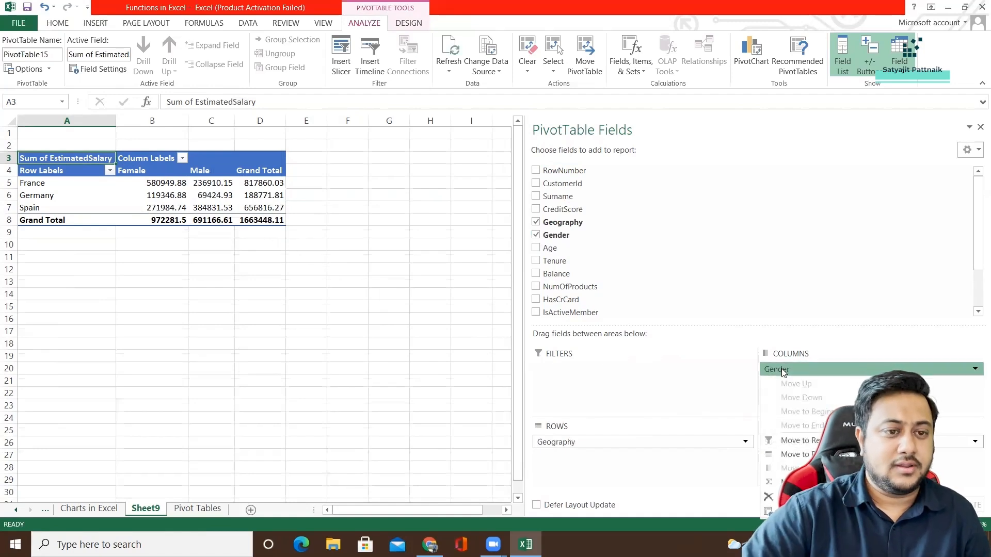
left_click(795, 497)
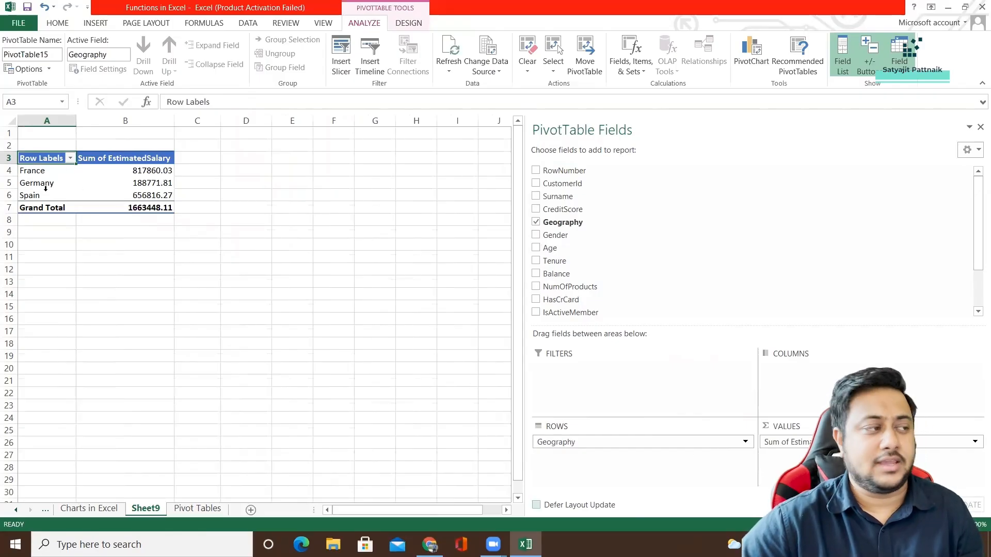
Examine the summed EstimatedSalary for France, Germany and Spain in the PivotTable.
left_click(44, 173)
left_click(127, 172)
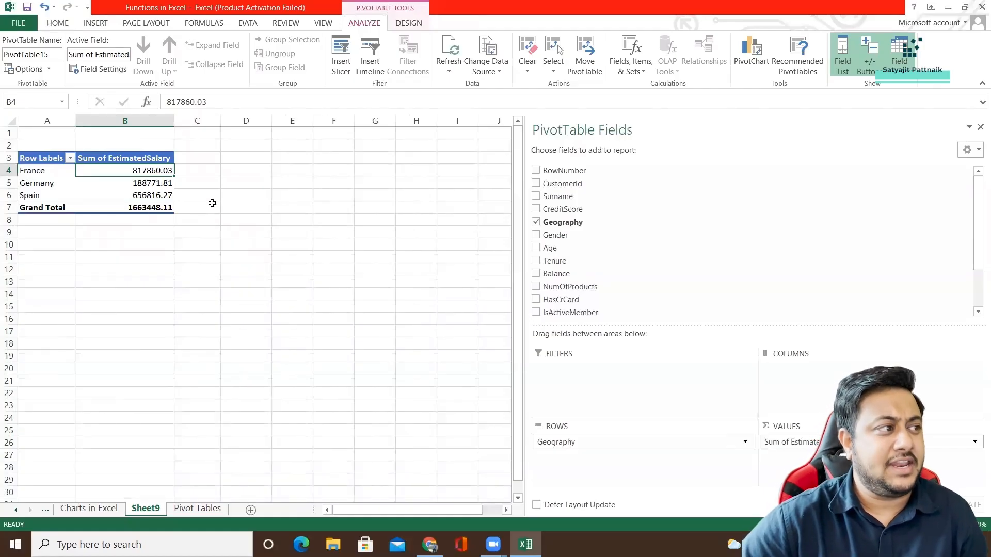
left_click(43, 183)
left_click(140, 183)
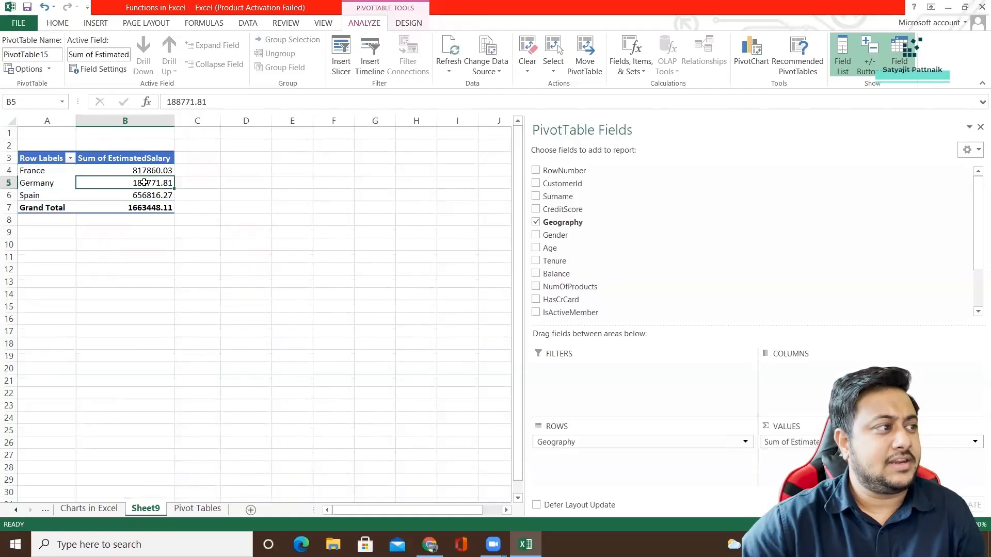
left_click(31, 195)
left_click(155, 195)
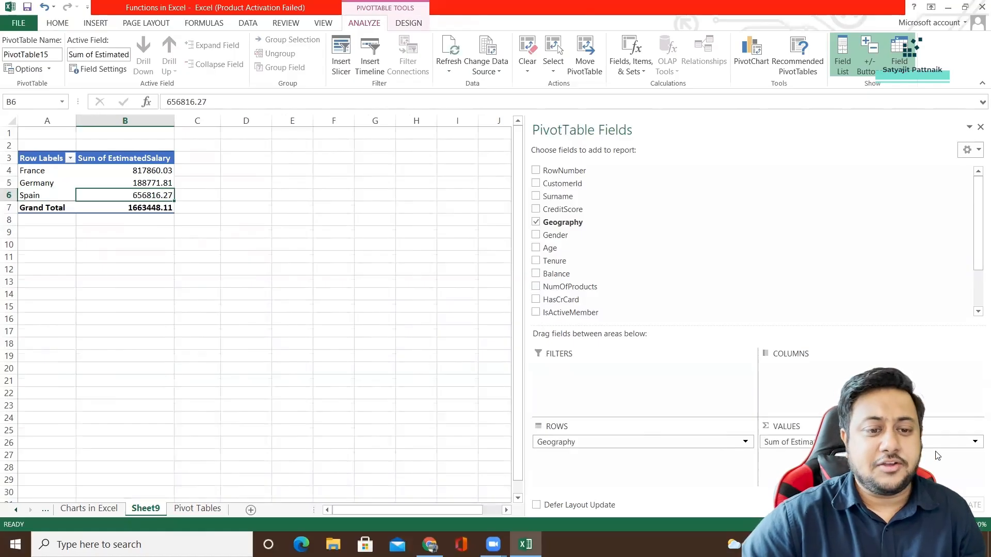
Change the EstimatedSalary value field to summarize by Average.
left_click(975, 443)
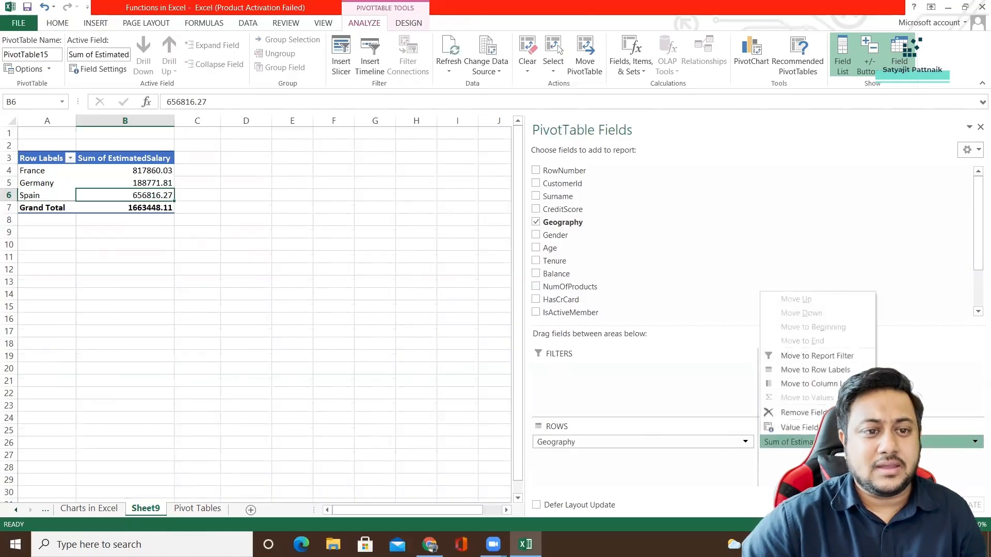
left_click(882, 443)
left_click(882, 443)
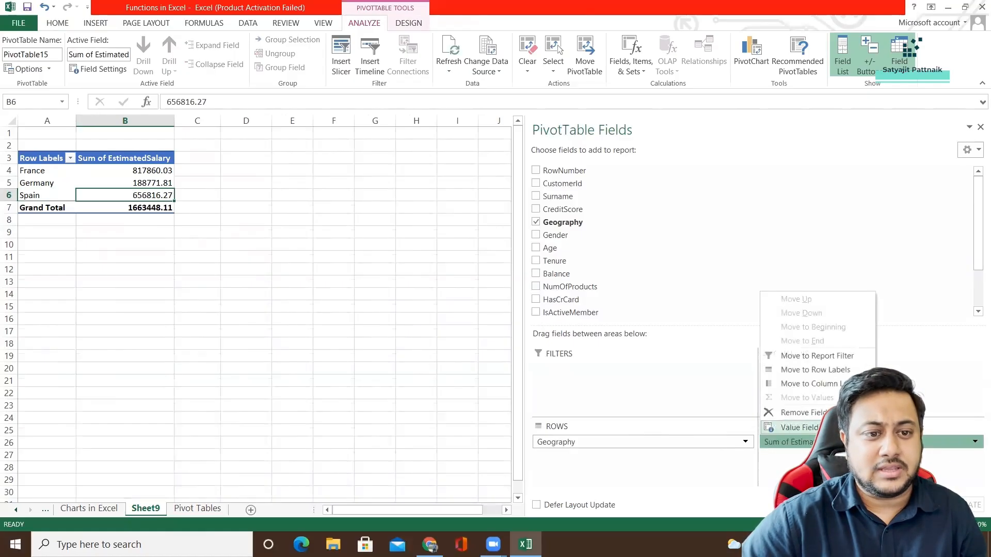
left_click(799, 428)
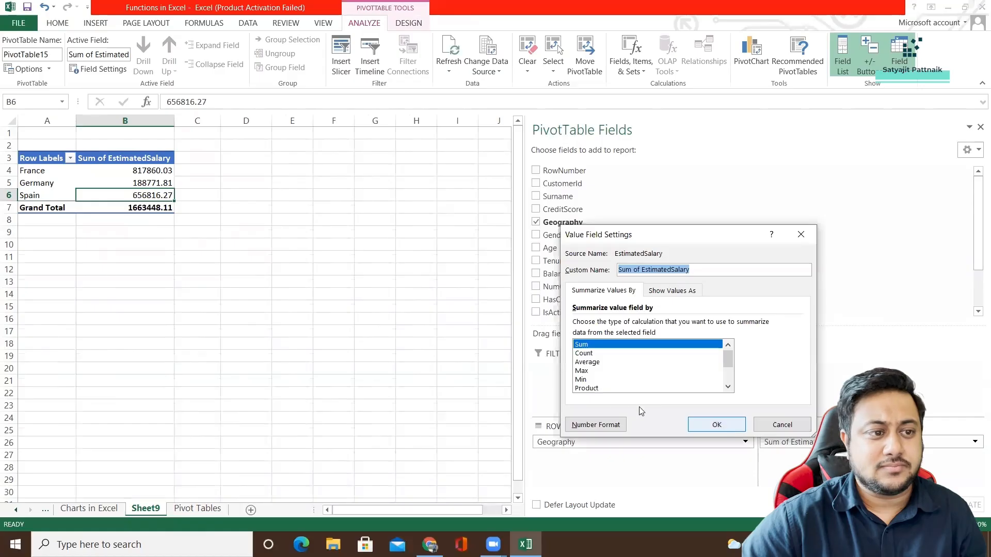
double_click(588, 363)
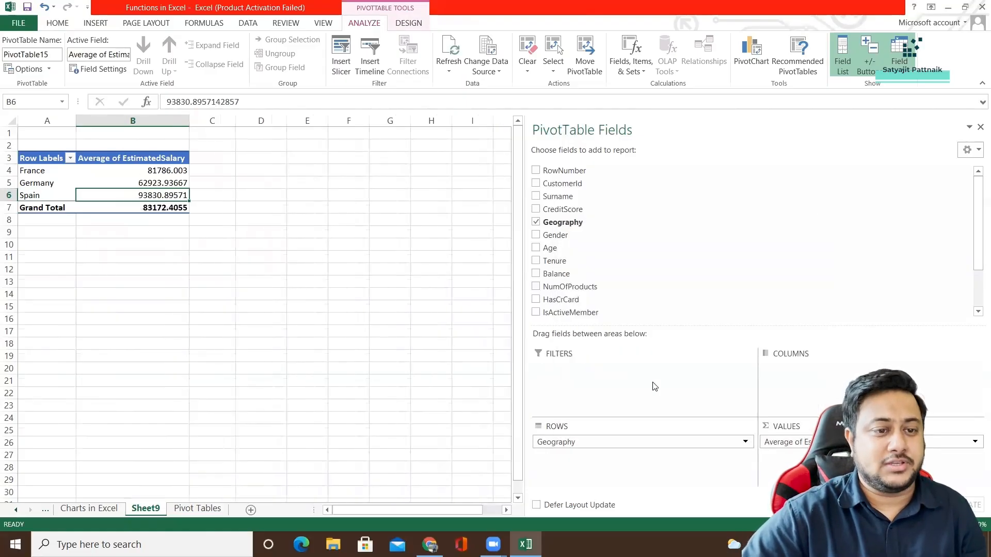
Examine the average EstimatedSalary for each country in the PivotTable.
left_click(144, 233)
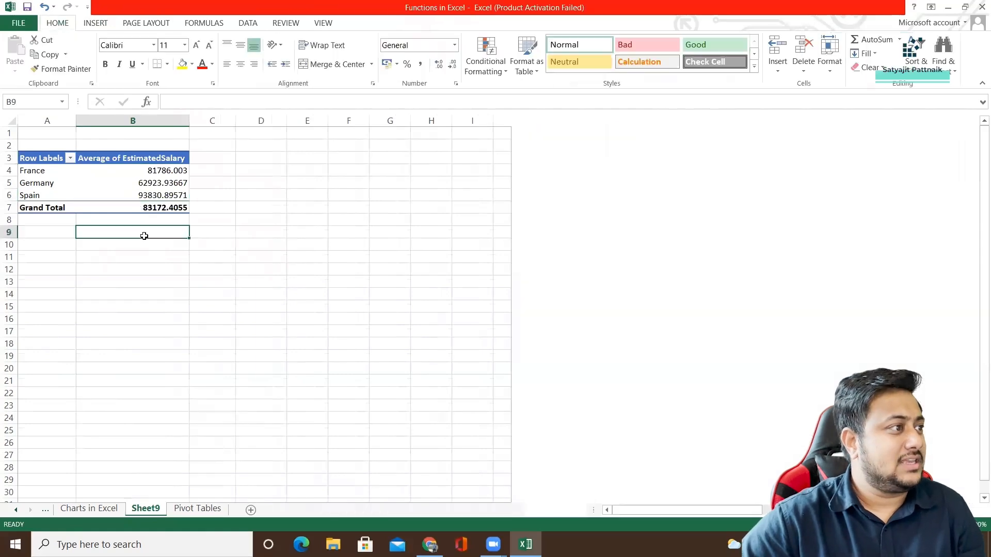
left_click(150, 170)
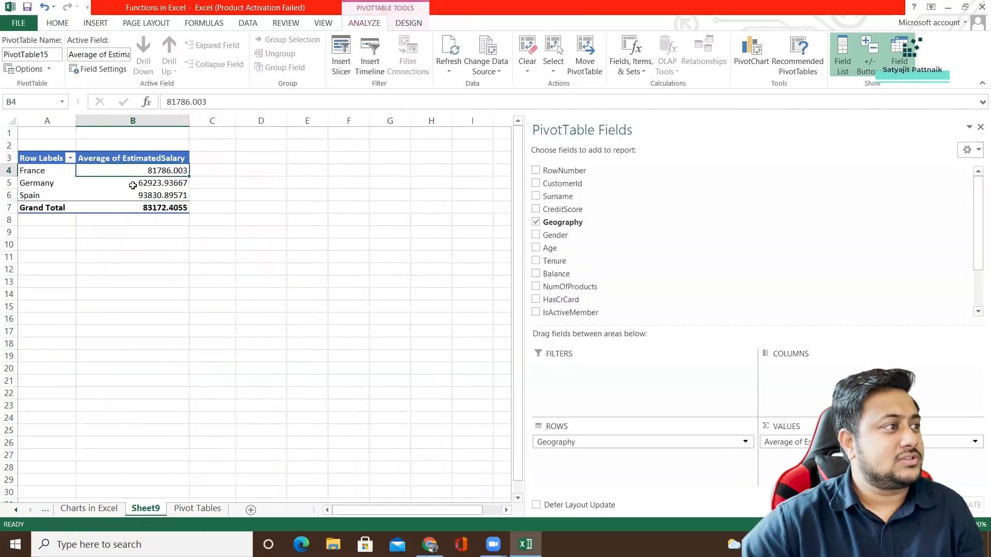
mouse_move(145, 196)
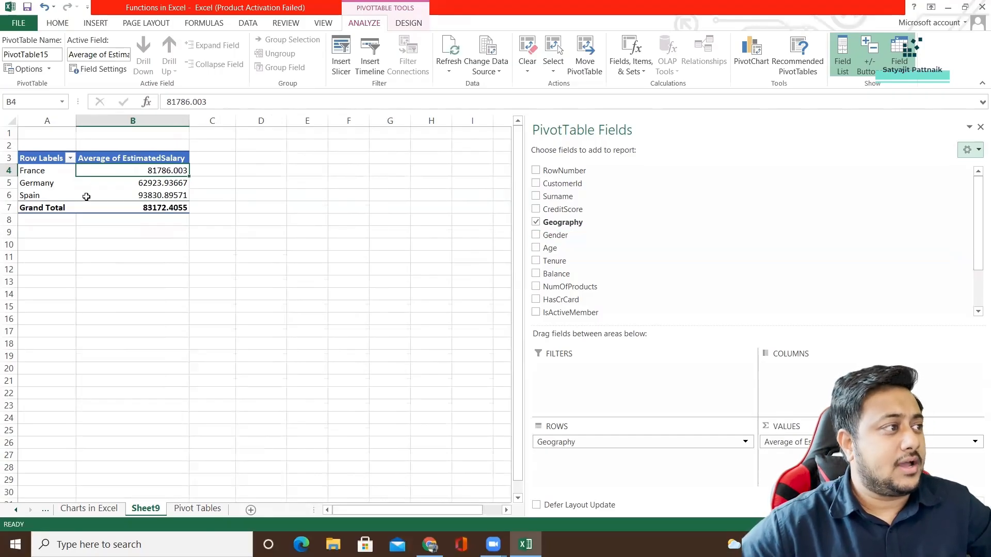
mouse_move(87, 197)
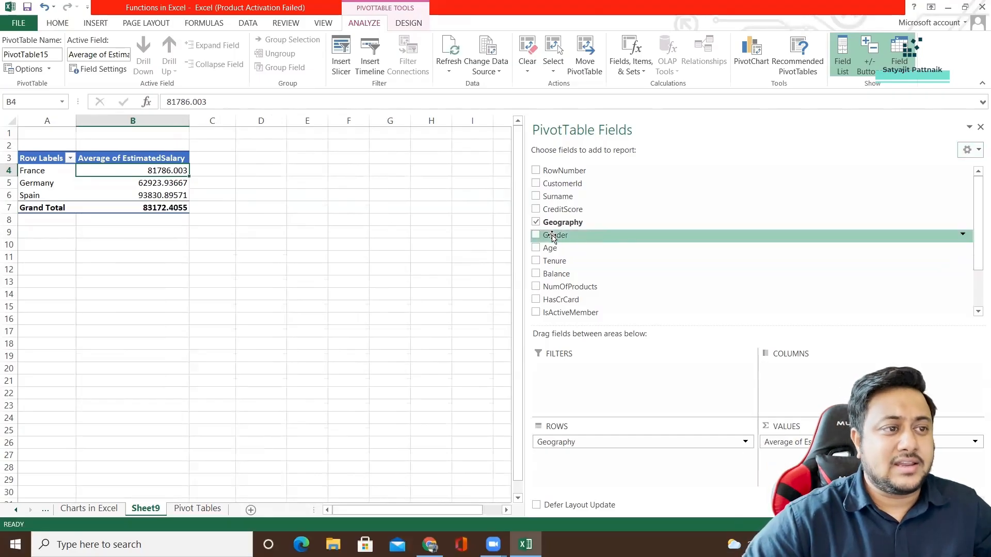
Add the Gender field as a report filter on the PivotTable and filter it to Female.
left_click_drag(552, 236, 565, 374)
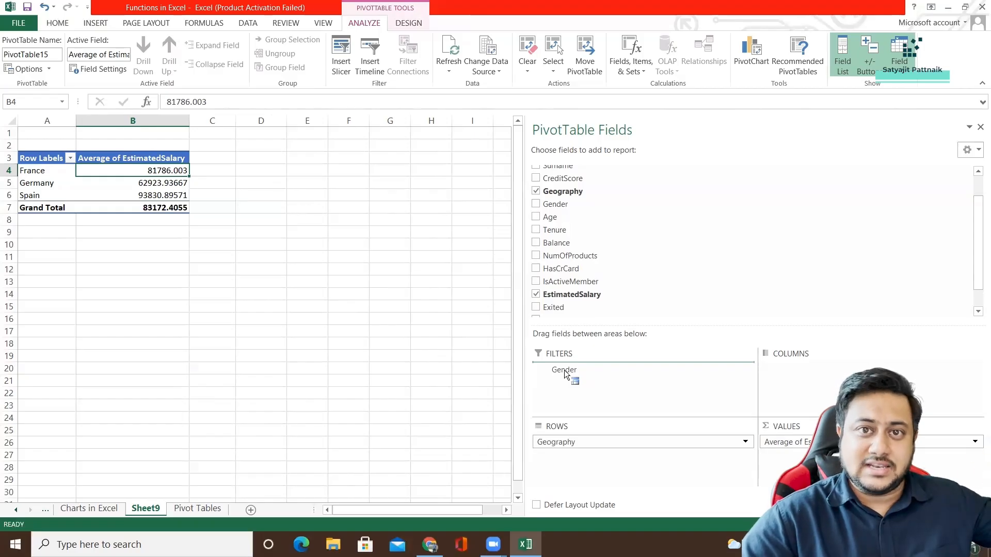
left_click_drag(565, 374, 568, 369)
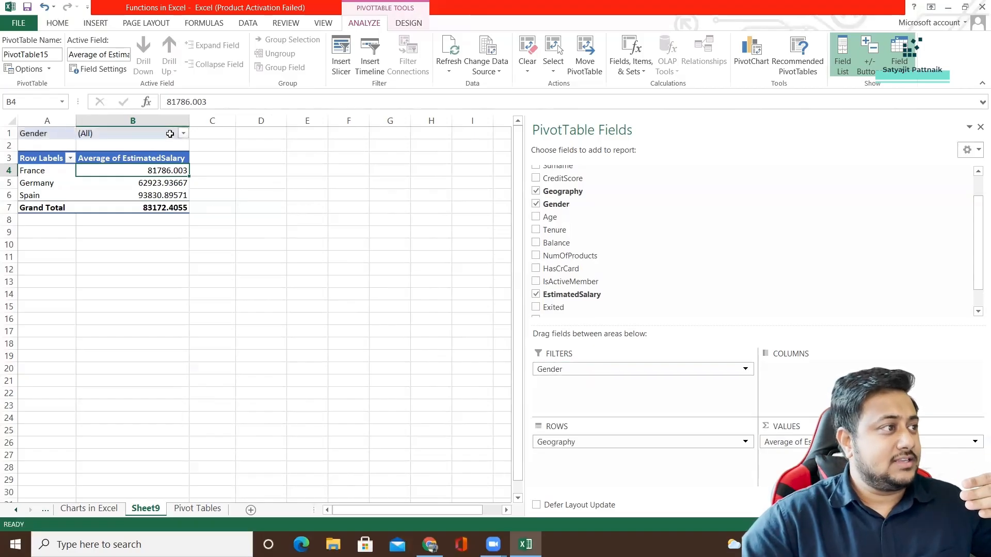
left_click(182, 134)
left_click(61, 174)
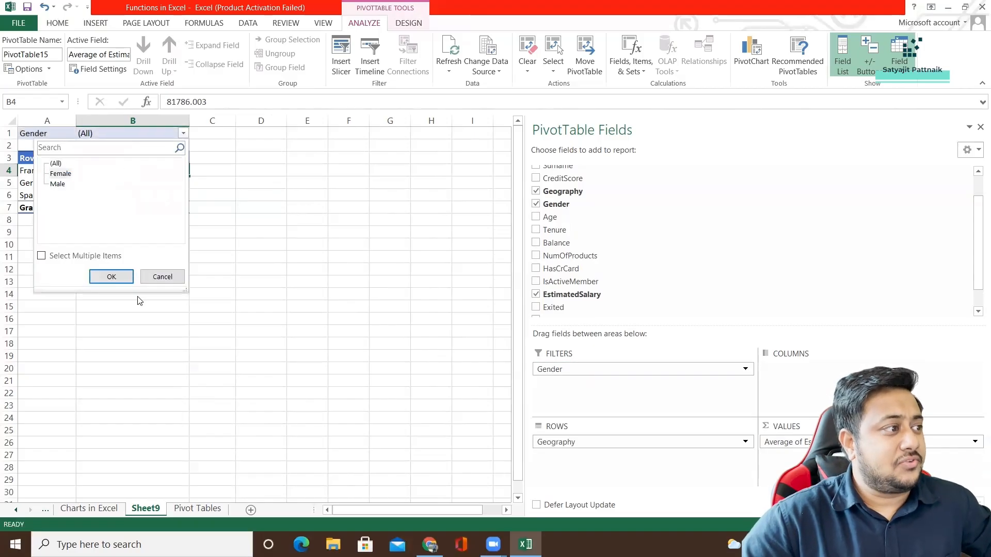
left_click(111, 277)
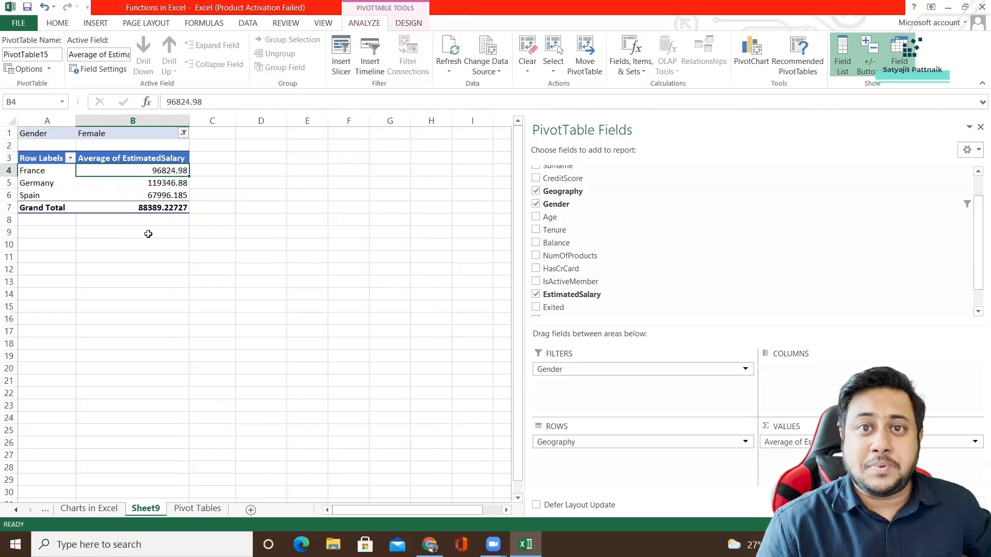
Switch the PivotTable's Gender filter to Male.
left_click(146, 140)
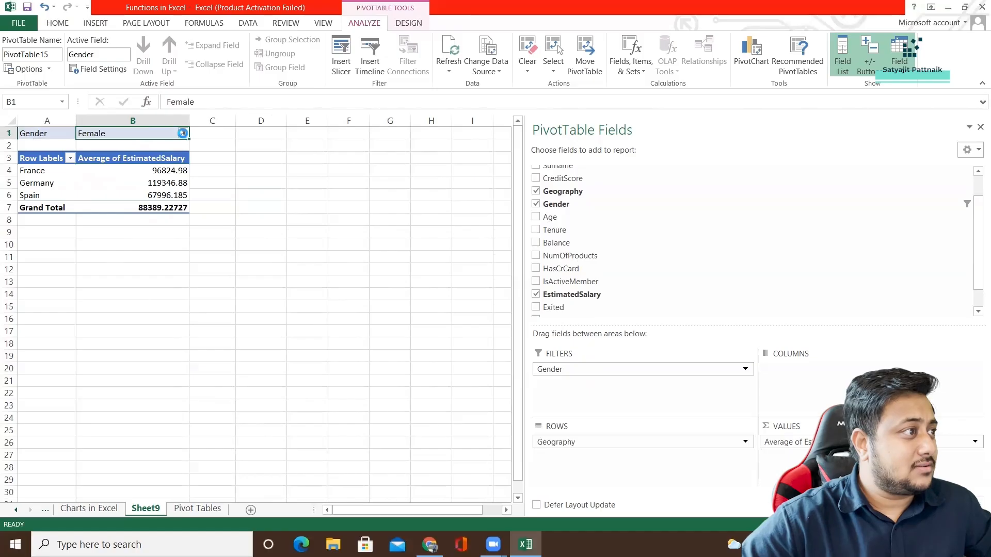
left_click(183, 133)
left_click(58, 185)
left_click(115, 276)
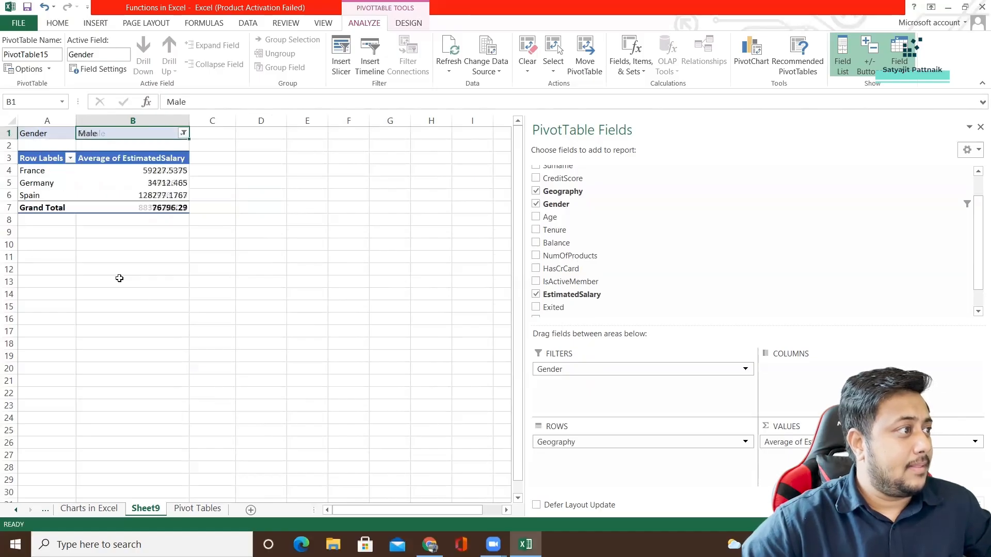
mouse_move(102, 206)
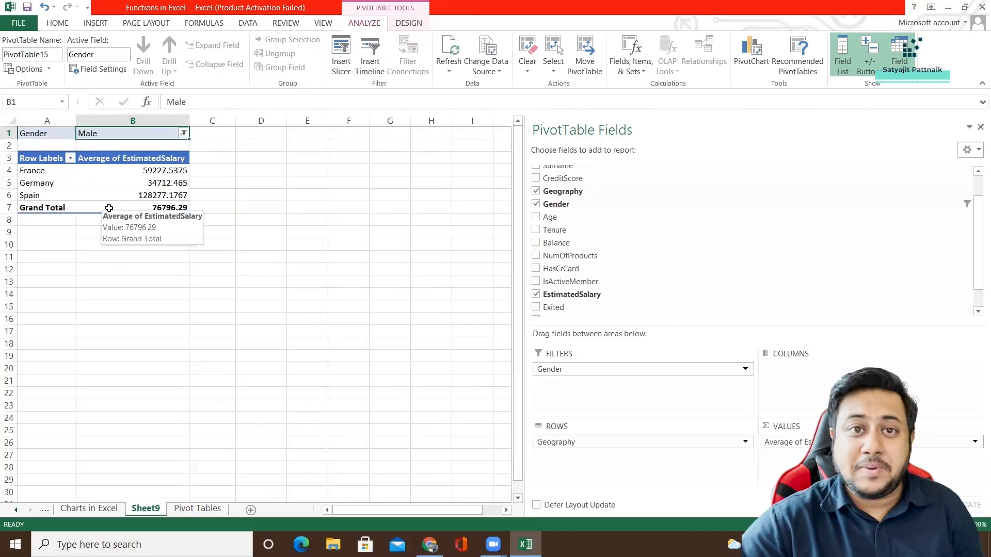
Enter the note "Estimated Salary for Females are greater in Germany than in Spain" in cell F3.
left_click(352, 158)
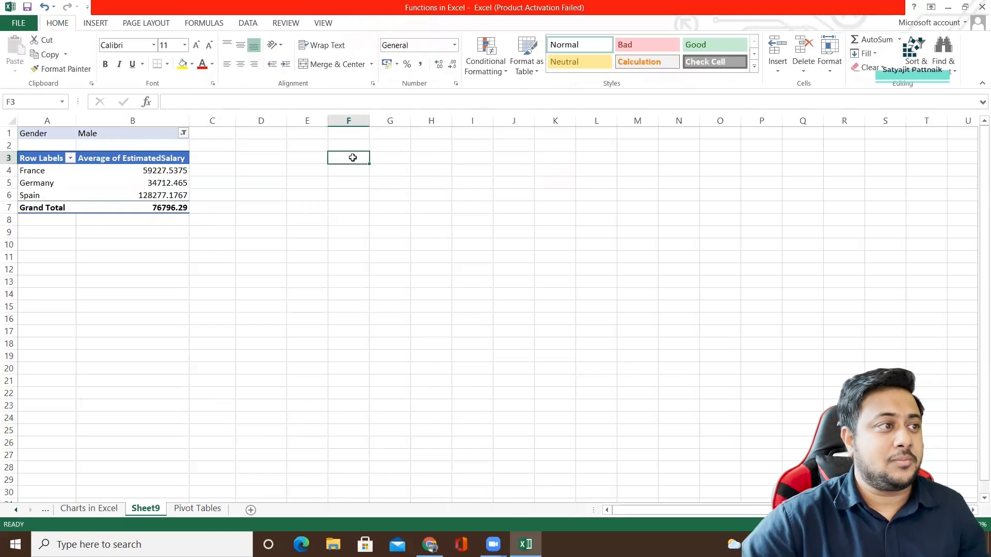
type("Estim")
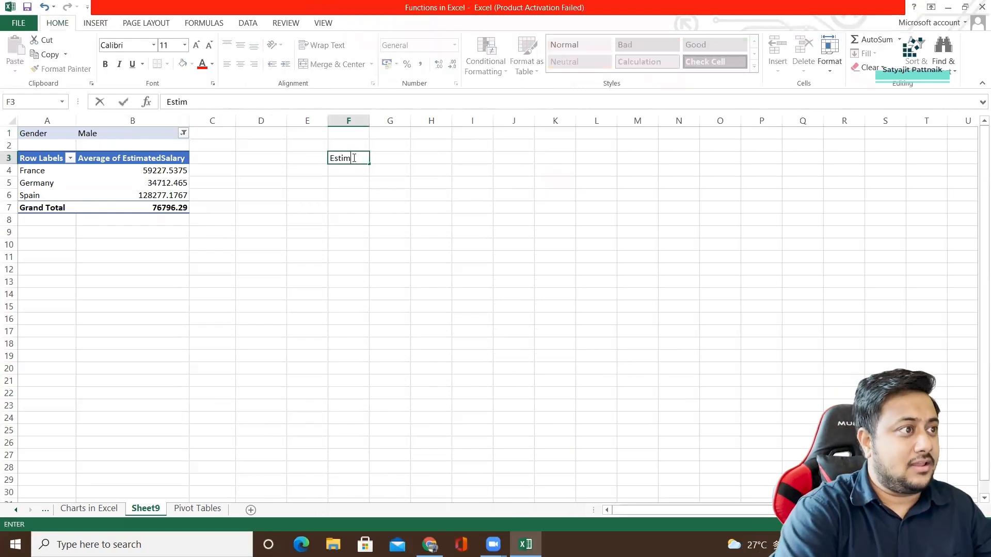
type("ated Salary f")
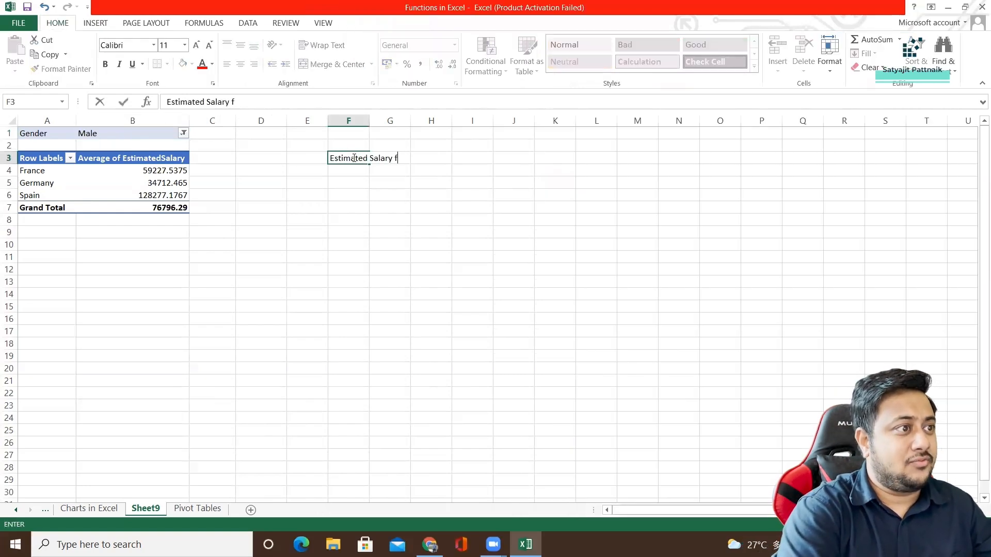
type("or Females ")
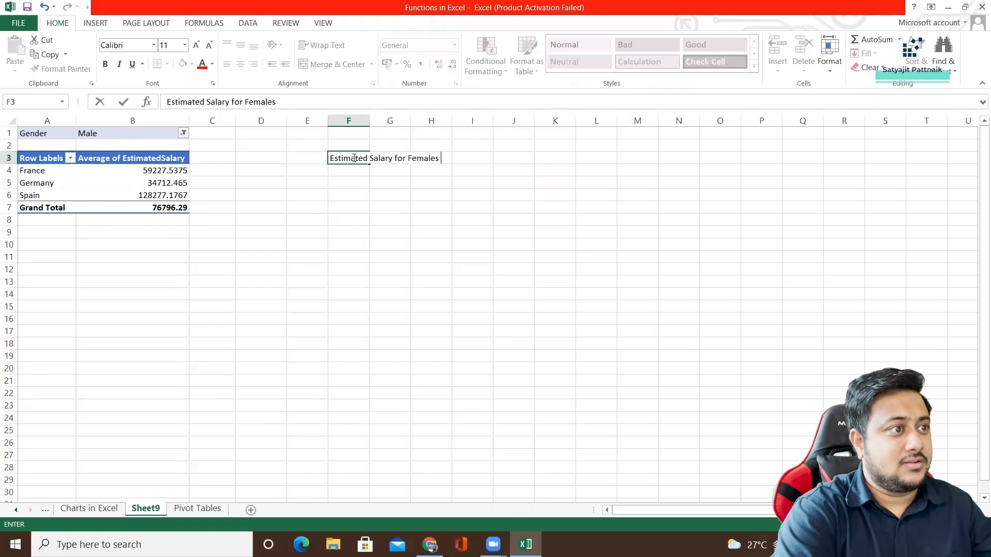
type("are greater in G")
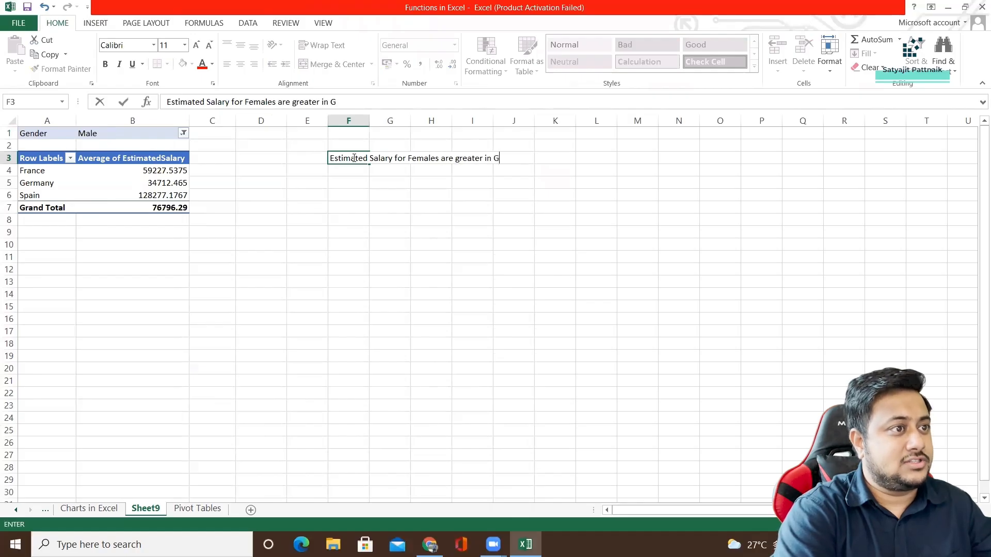
type("ermany than in ")
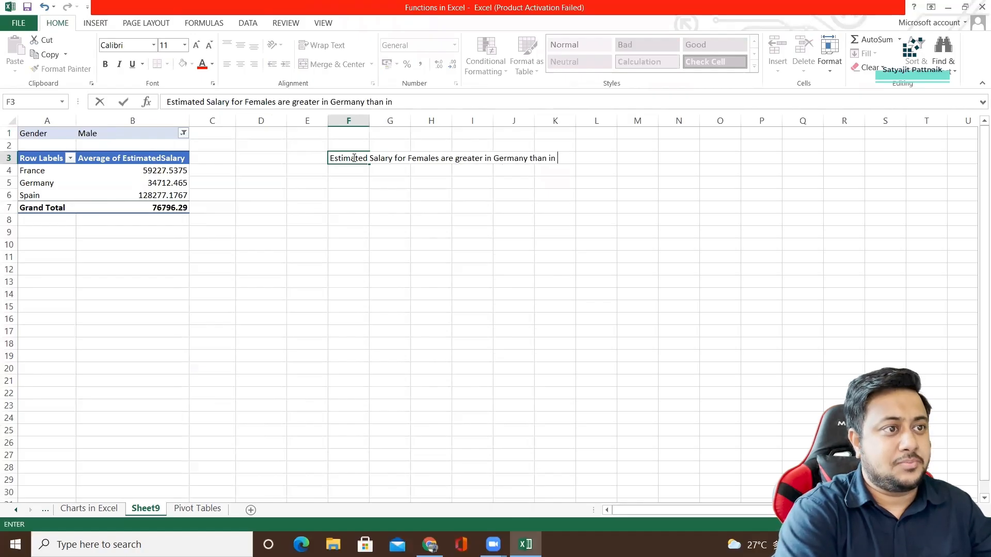
type("Spain")
key("Return")
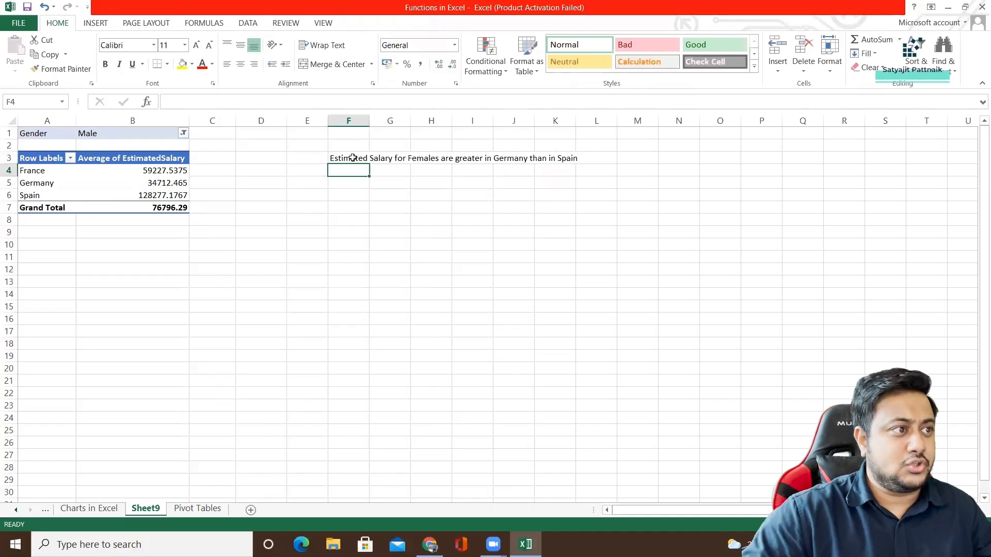
Copy the note from cell F3 into cell F4.
left_click(353, 158)
key("ctrl+c")
left_click(349, 170)
key("ctrl+v")
left_click(409, 174)
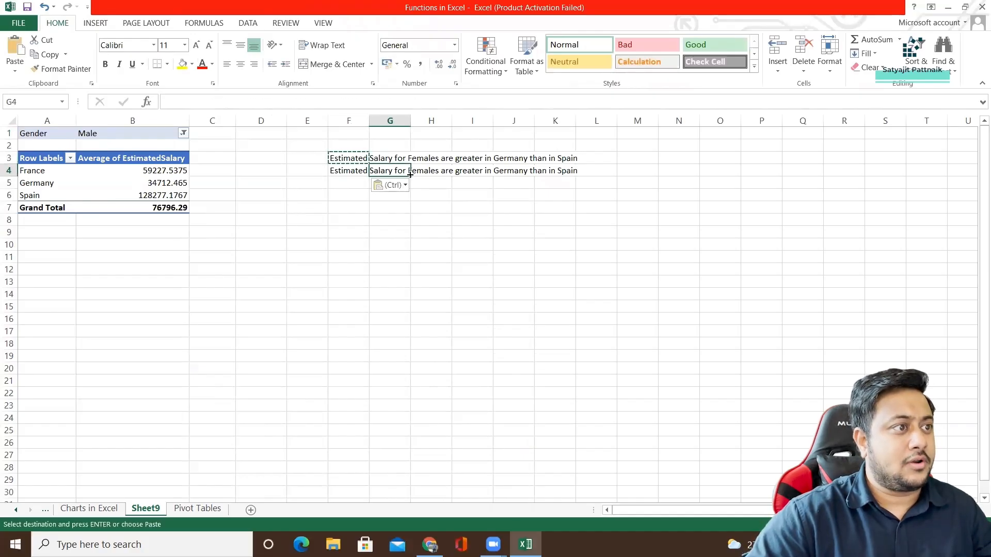
left_click(349, 170)
key("Escape")
Reword the note in F4 to "Estimated Salary for Males are greater in Spain than in Germany".
double_click(257, 102)
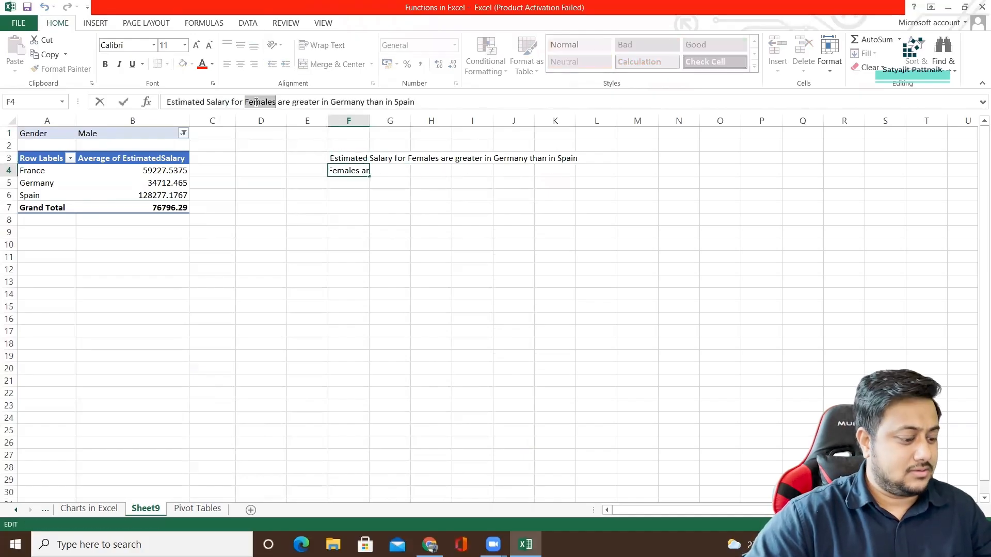
type("Males")
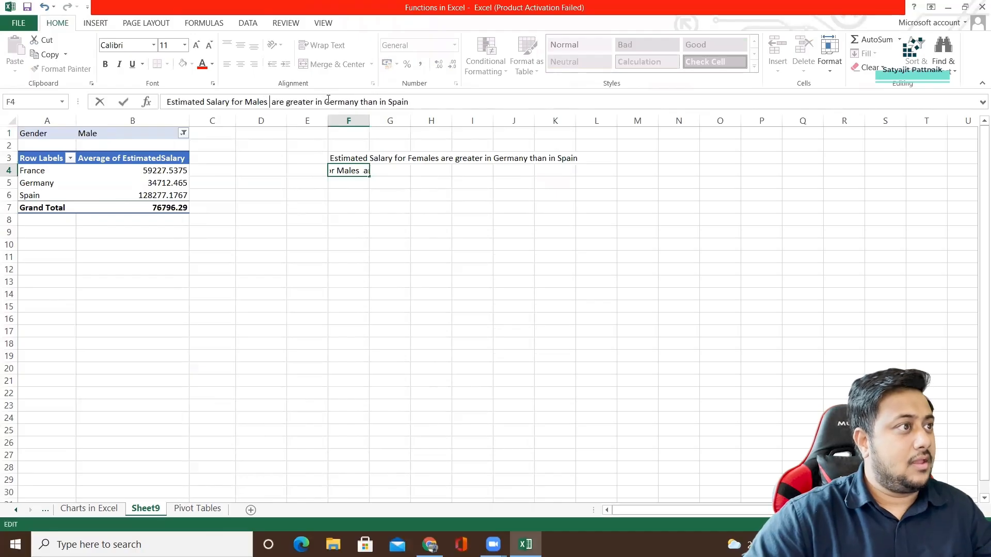
double_click(330, 101)
type("Spain")
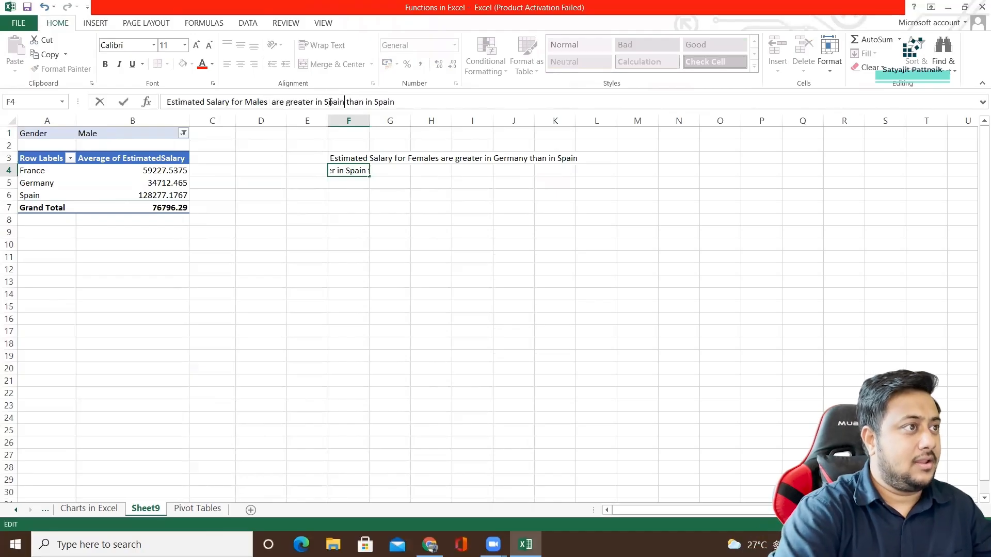
double_click(376, 100)
type("Germany")
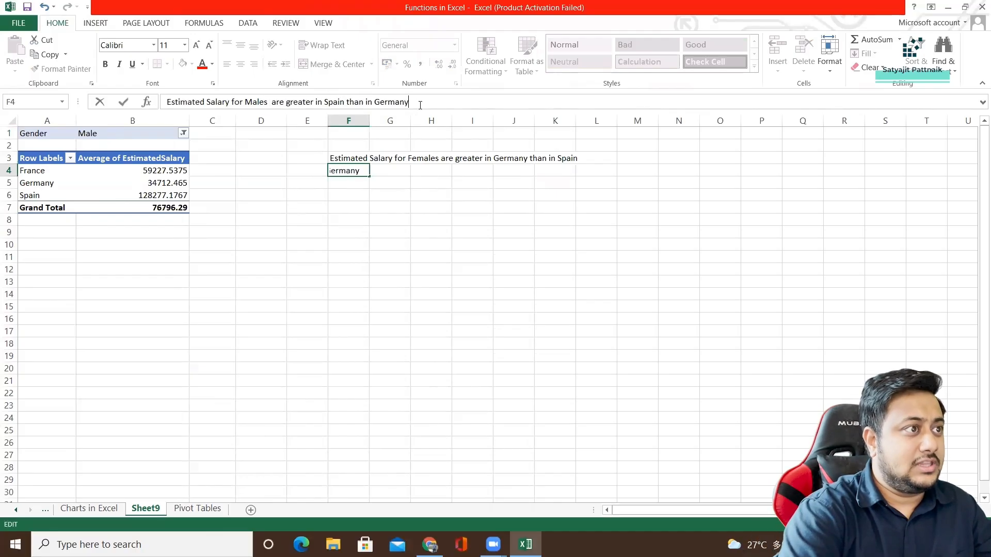
key("Return")
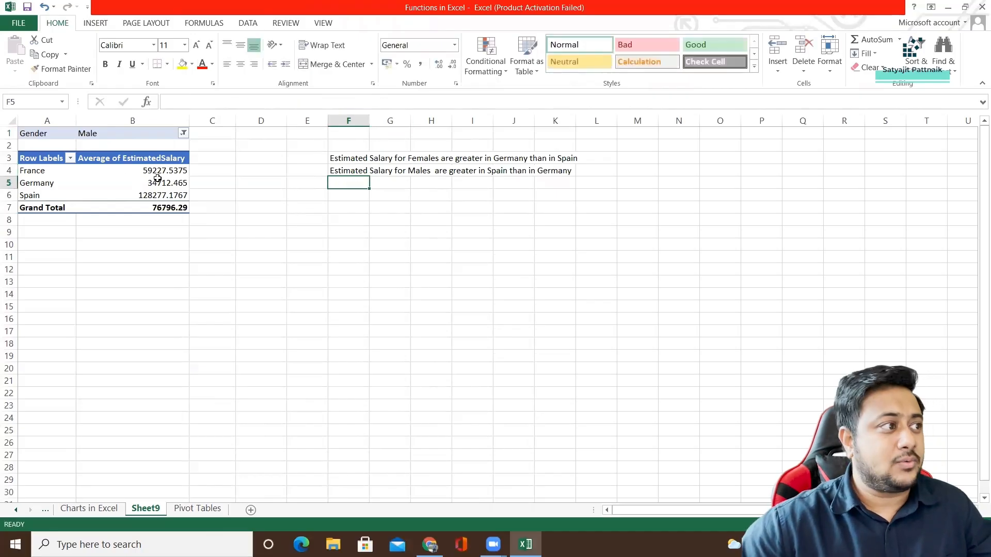
Move the two notes from F3:F4 to cells A10:A11 below the PivotTable.
left_click(124, 178)
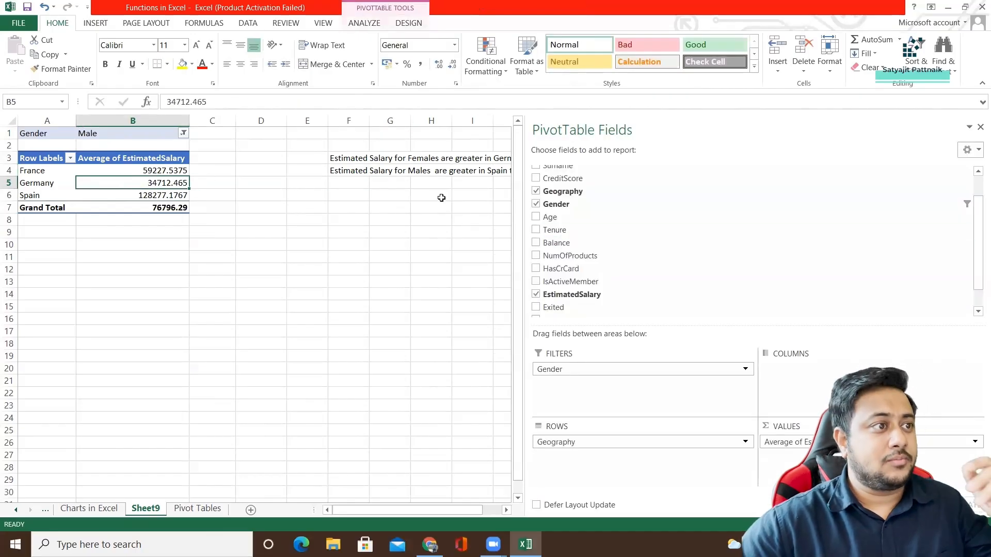
left_click_drag(359, 159, 349, 173)
key("ctrl+x")
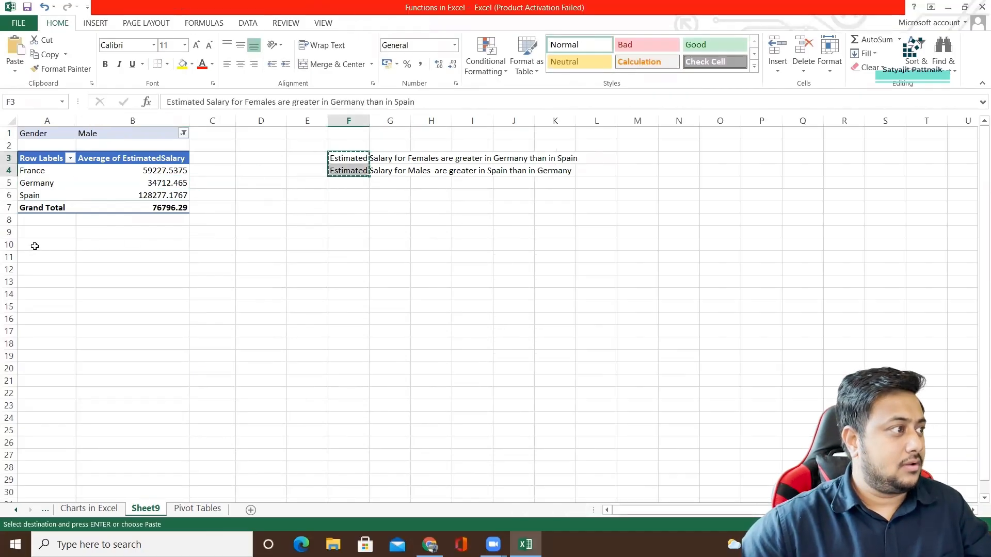
left_click(33, 246)
key("ctrl+v")
Move the Gender field from the PivotTable's filters to its columns.
left_click(51, 176)
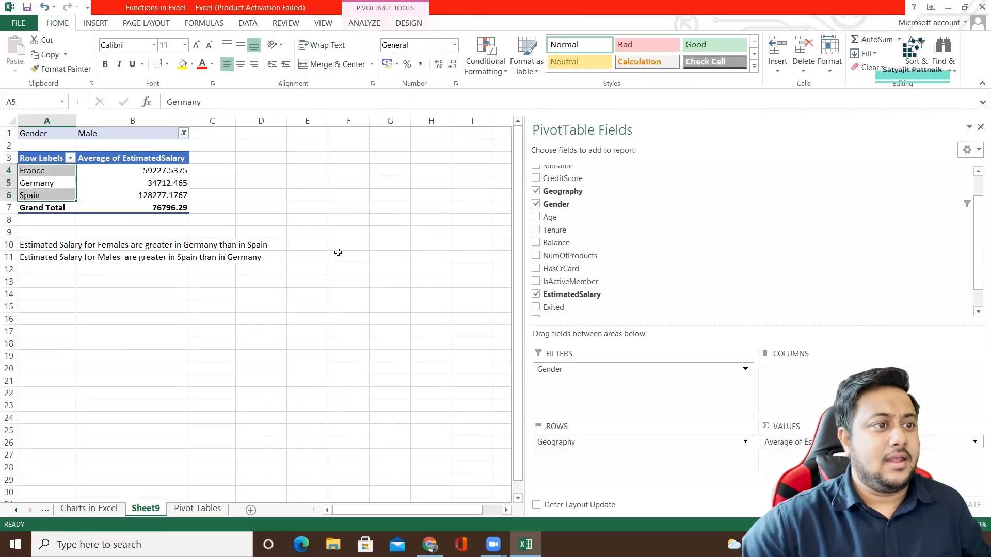
left_click_drag(558, 370, 801, 372)
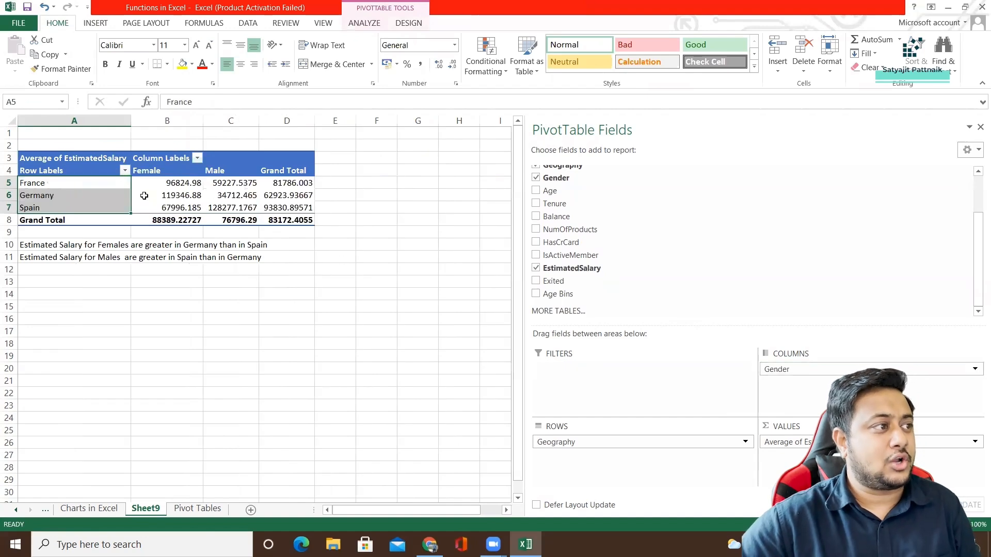
Compare the female and male average EstimatedSalary for Germany and Spain in the PivotTable.
left_click(152, 185)
left_click_drag(90, 183, 296, 219)
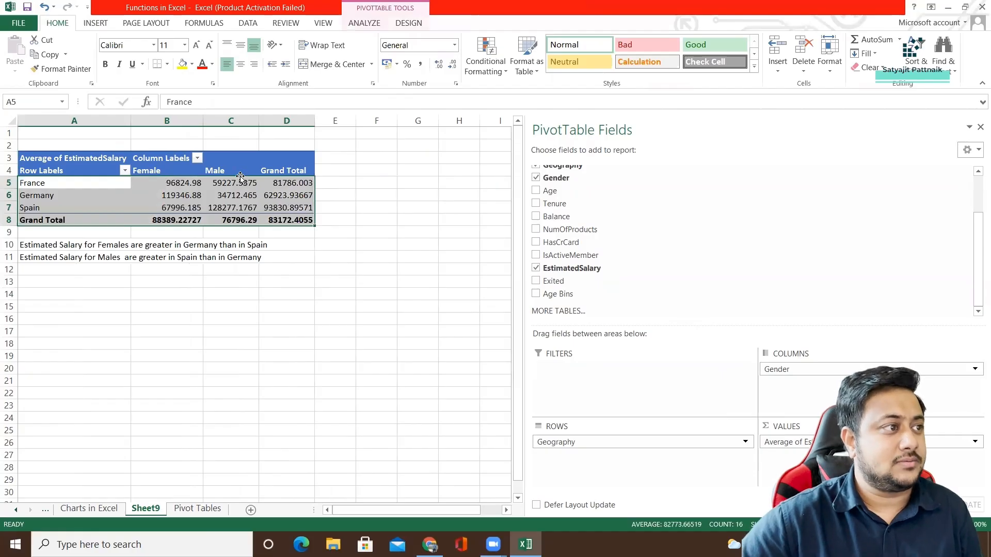
left_click(164, 196)
left_click(163, 208)
left_click(64, 197)
left_click(160, 197)
left_click(160, 210)
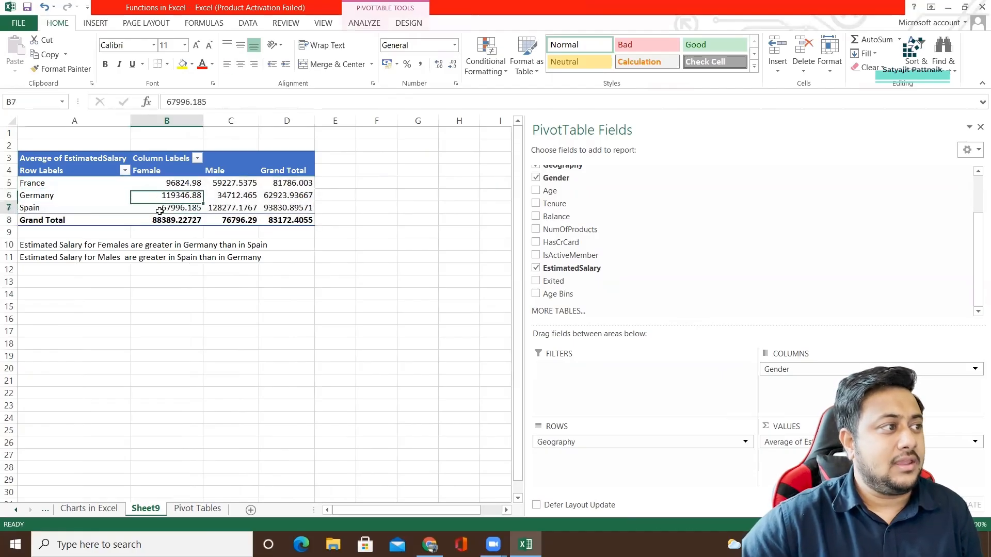
left_click(163, 197)
left_click(164, 210)
left_click(166, 196)
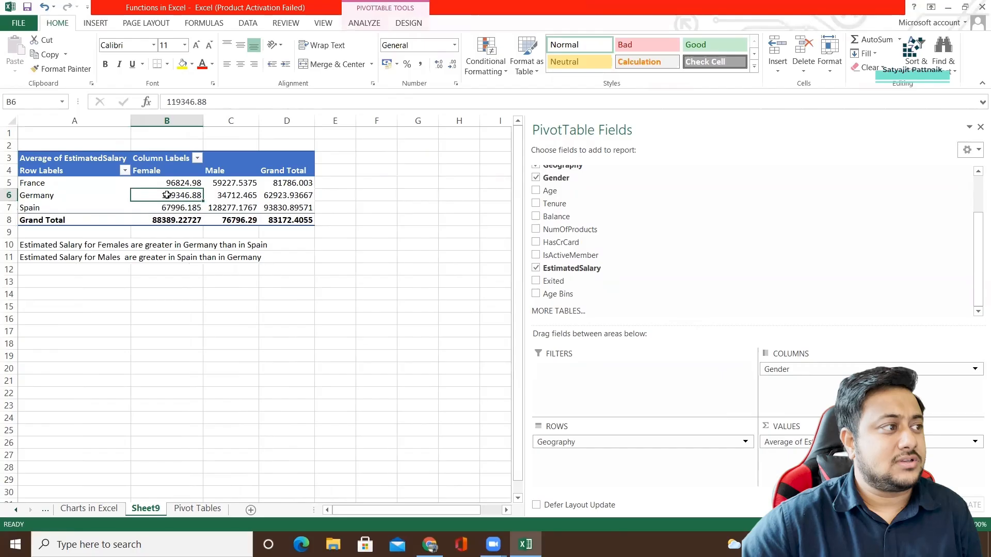
left_click(167, 207)
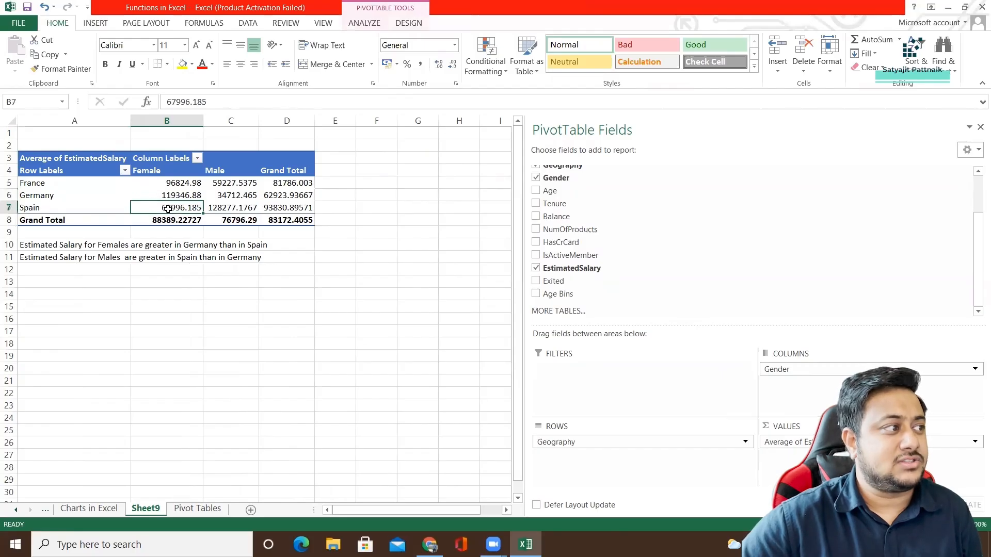
left_click(223, 196)
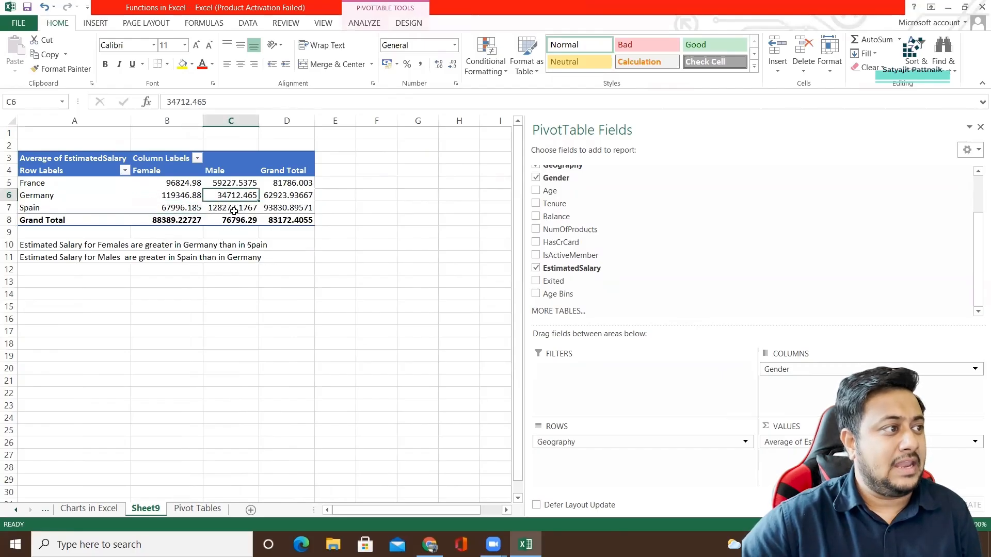
left_click(220, 207)
left_click(222, 196)
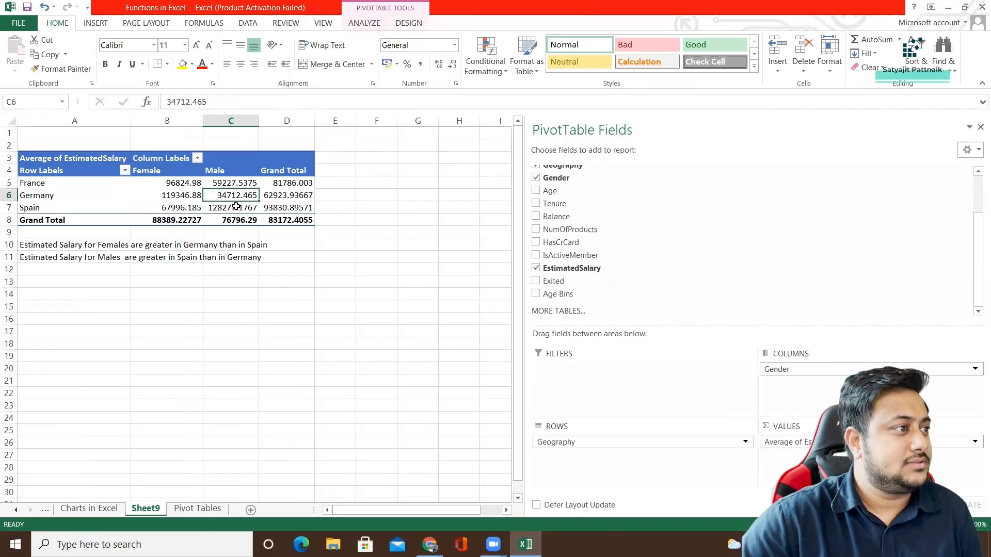
Try to move the Gender field from columns to rows without replacing the notes, and remove Gender from the PivotTable.
left_click_drag(778, 369, 587, 454)
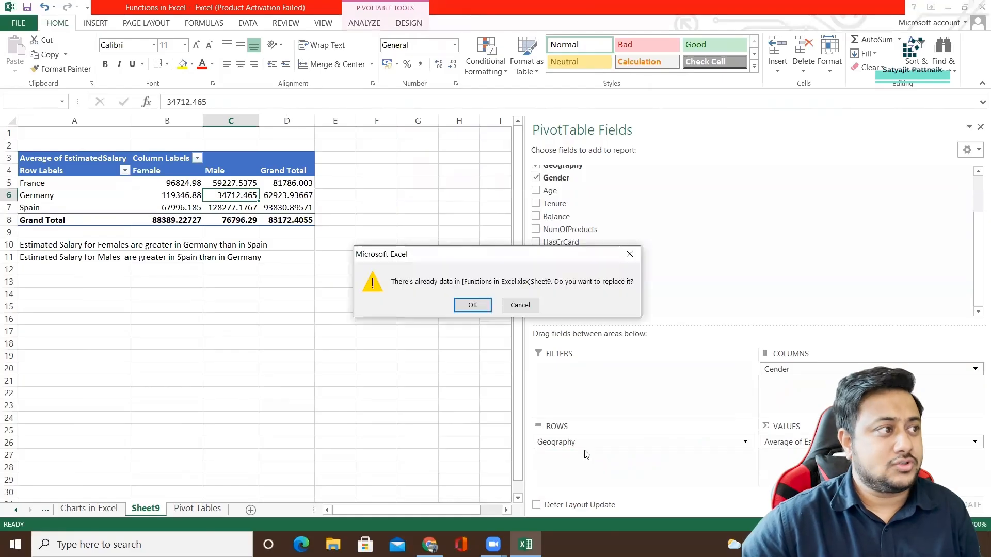
left_click(629, 255)
left_click(797, 371)
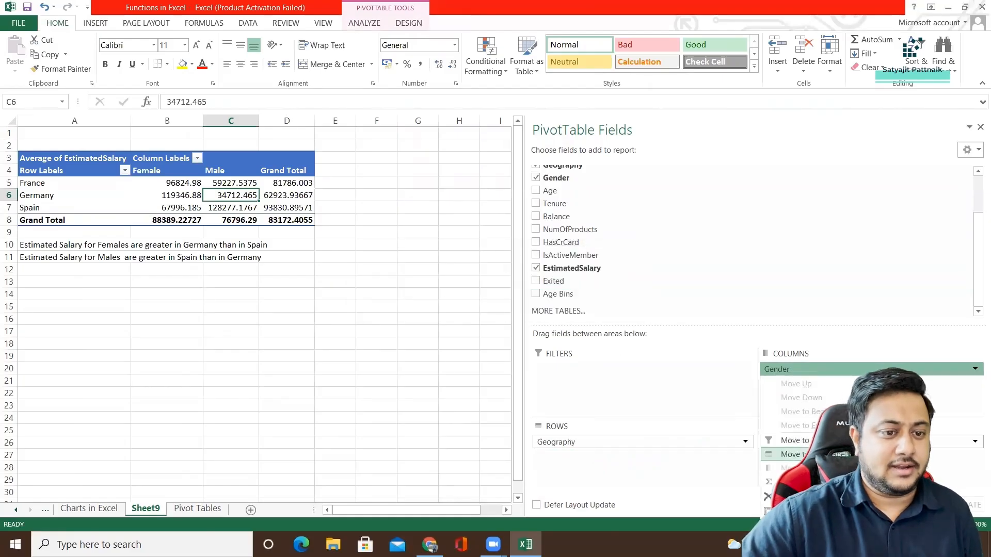
left_click(801, 496)
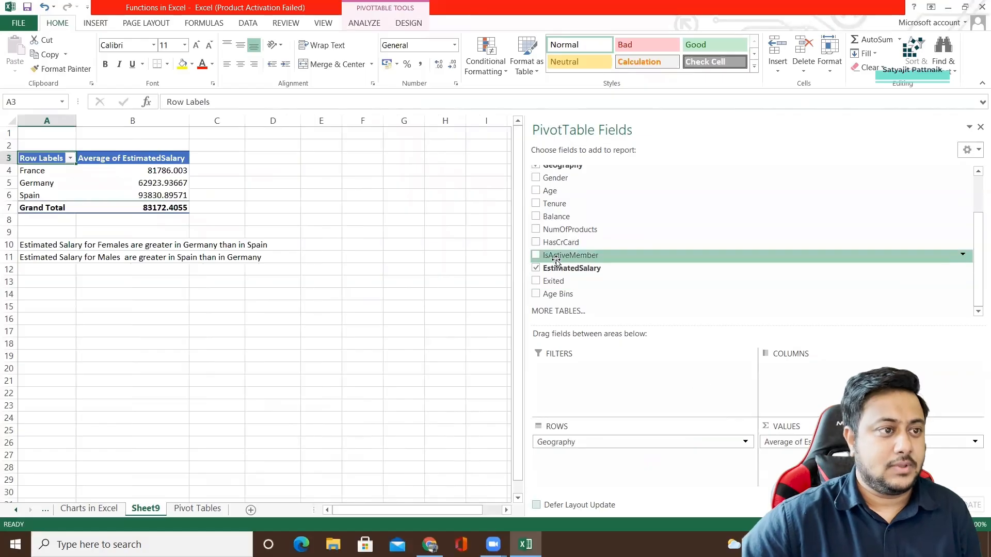
Try to add the Age field below Geography in the PivotTable's rows, without replacing existing sheet data.
left_click_drag(562, 193, 604, 472)
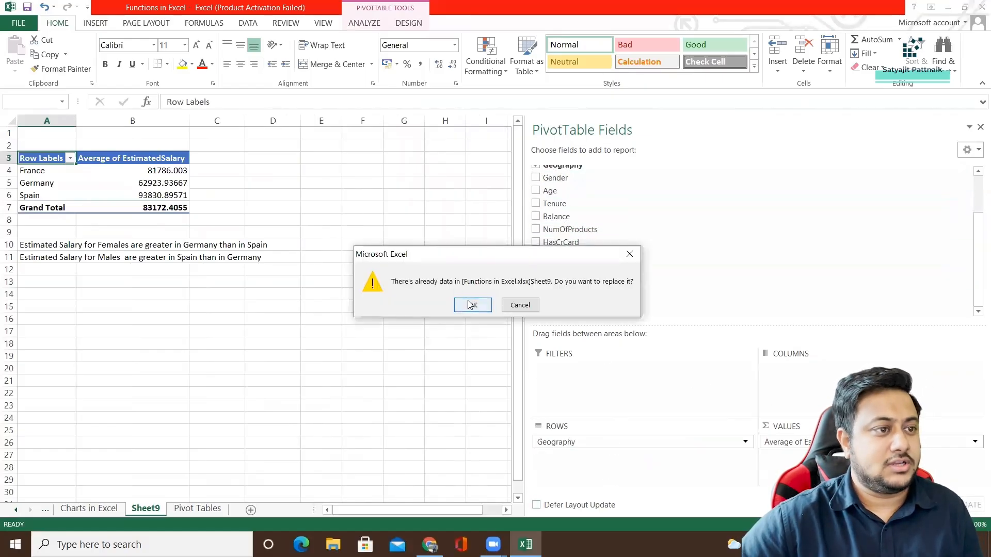
left_click(631, 258)
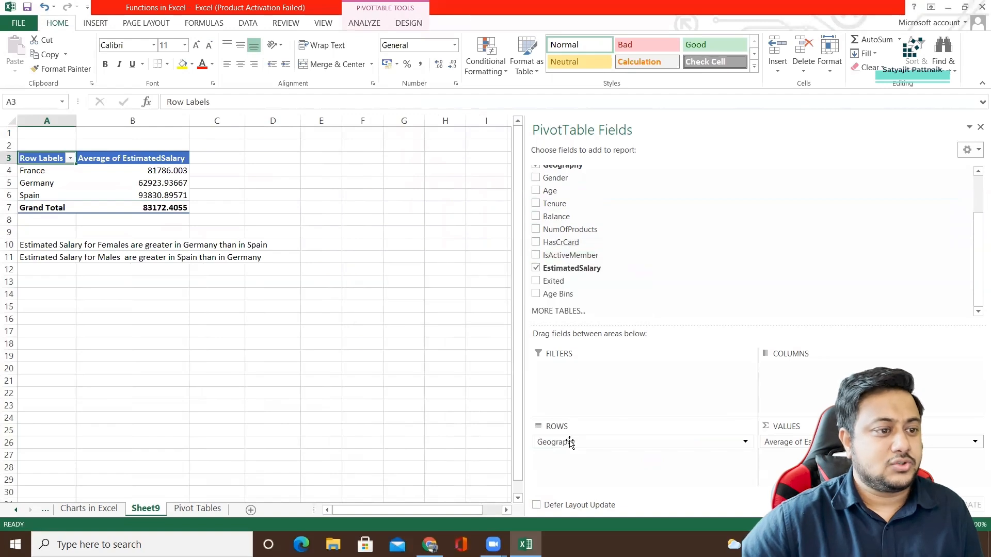
Add the Gender field below Geography in the PivotTable's rows, replacing the existing sheet notes, and remove Gender from the rows.
left_click_drag(558, 178, 568, 463)
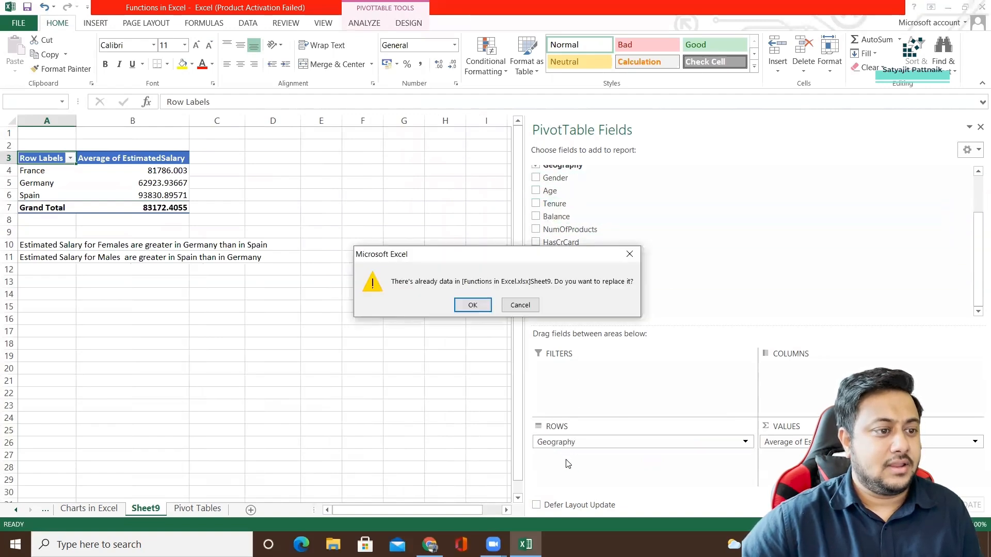
left_click(469, 305)
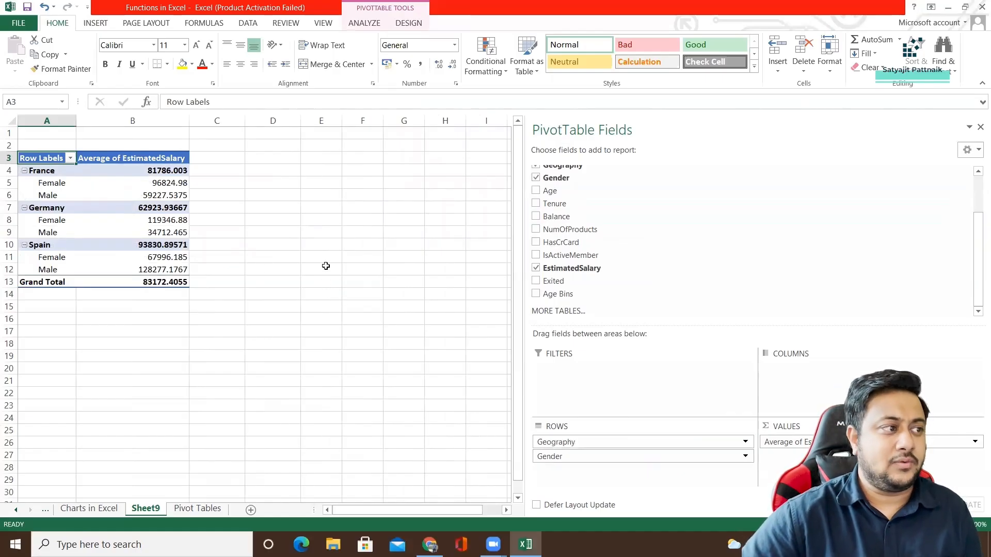
left_click(568, 457)
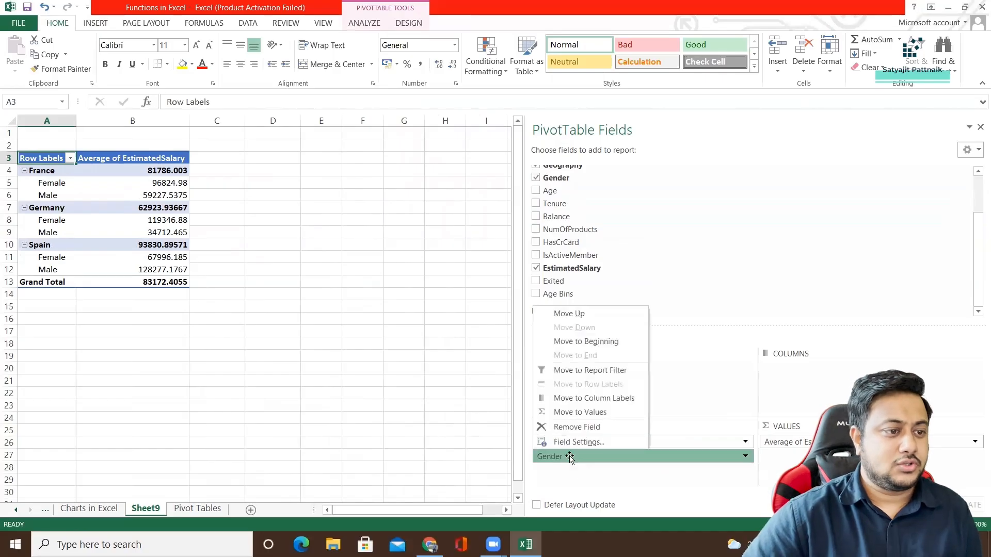
left_click(573, 428)
left_click(154, 274)
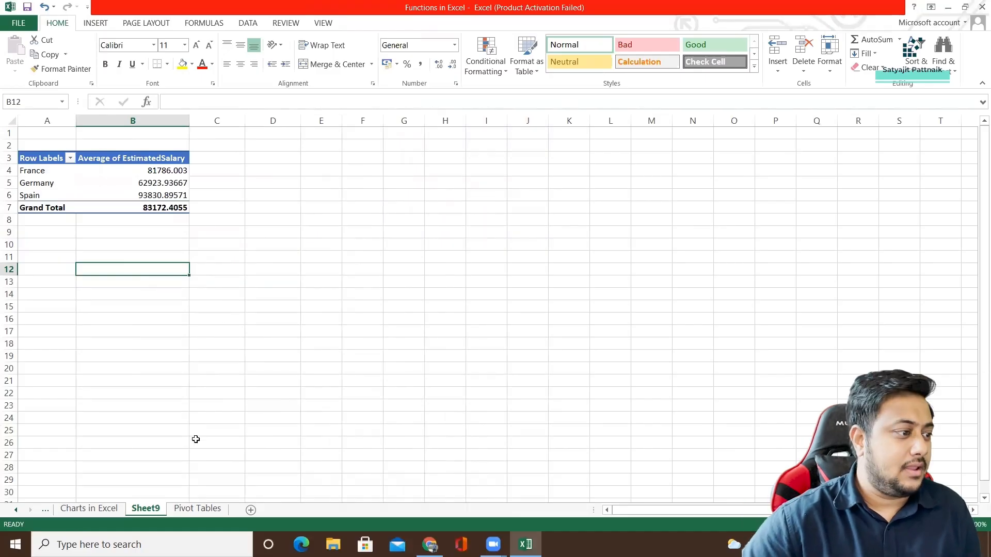
Try the recommended clustered column chart of EstimatedSalary by Gender on the Pivot Tables sheet, and delete the chart.
left_click(197, 508)
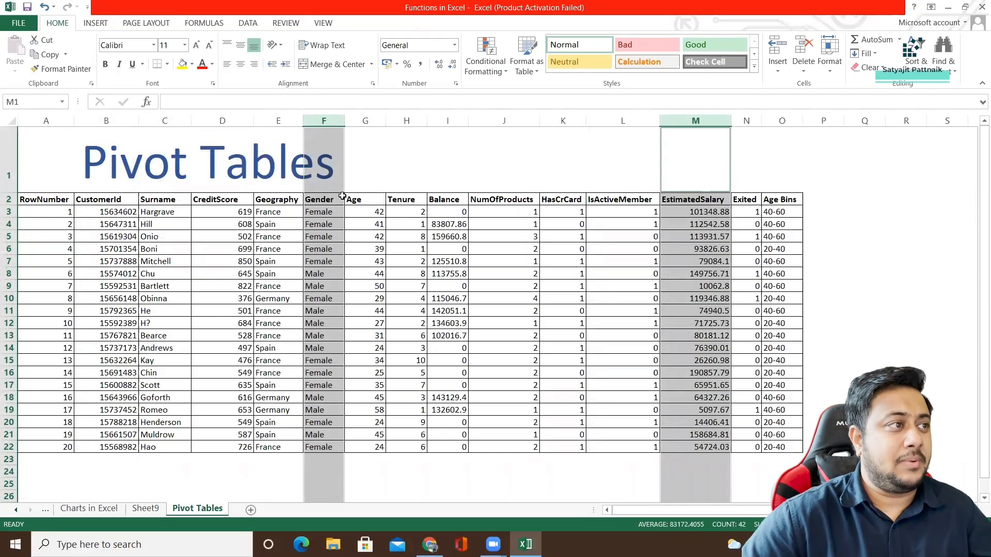
left_click(96, 22)
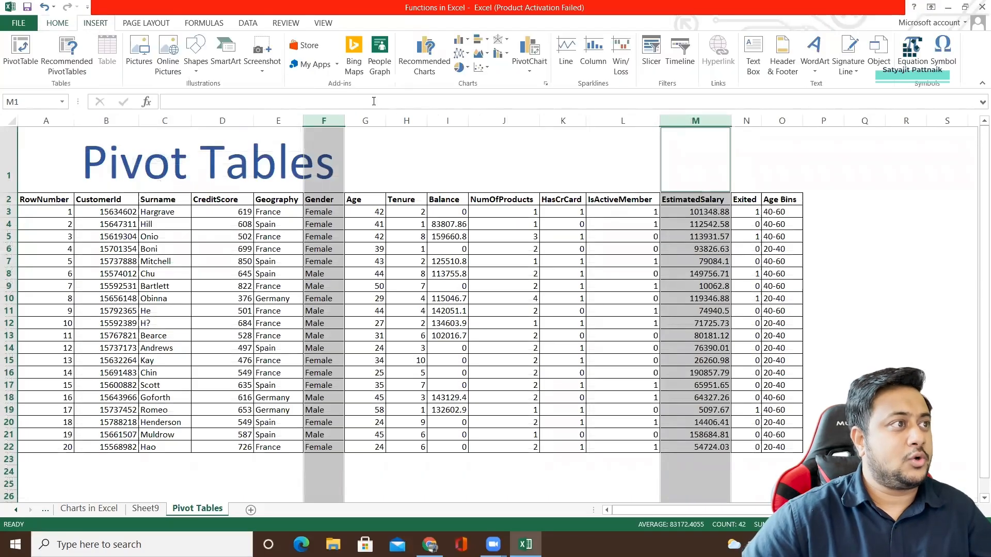
left_click(427, 68)
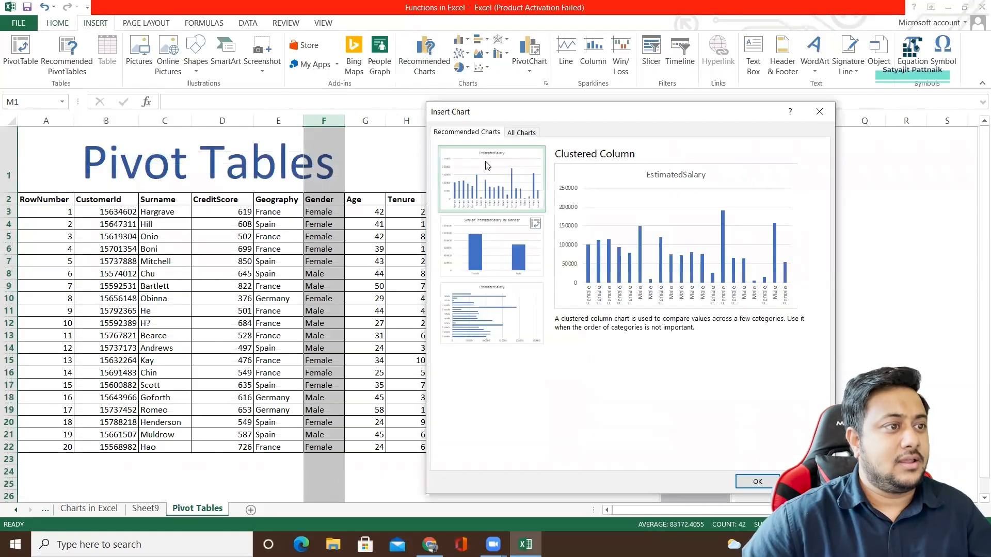
double_click(487, 165)
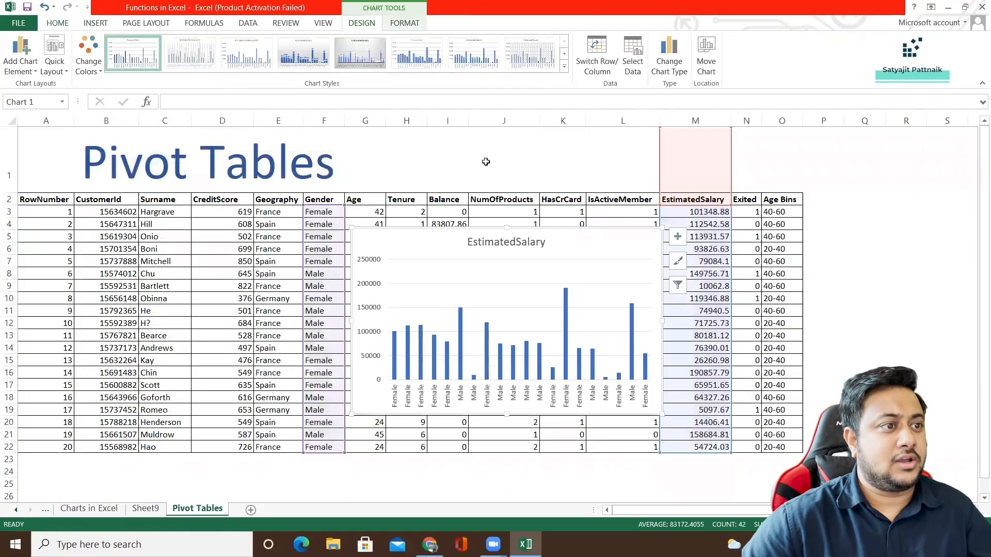
key("Delete")
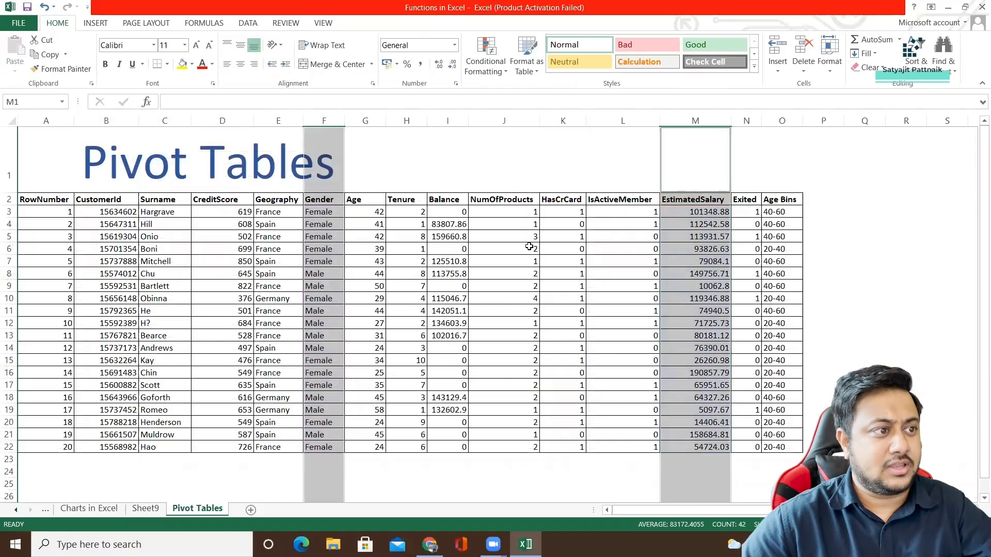
Insert the first recommended chart for the Geography and Gender columns and place the PivotChart just below its PivotTable.
left_click(372, 230)
left_click(278, 122)
left_click(323, 122, "ctrl")
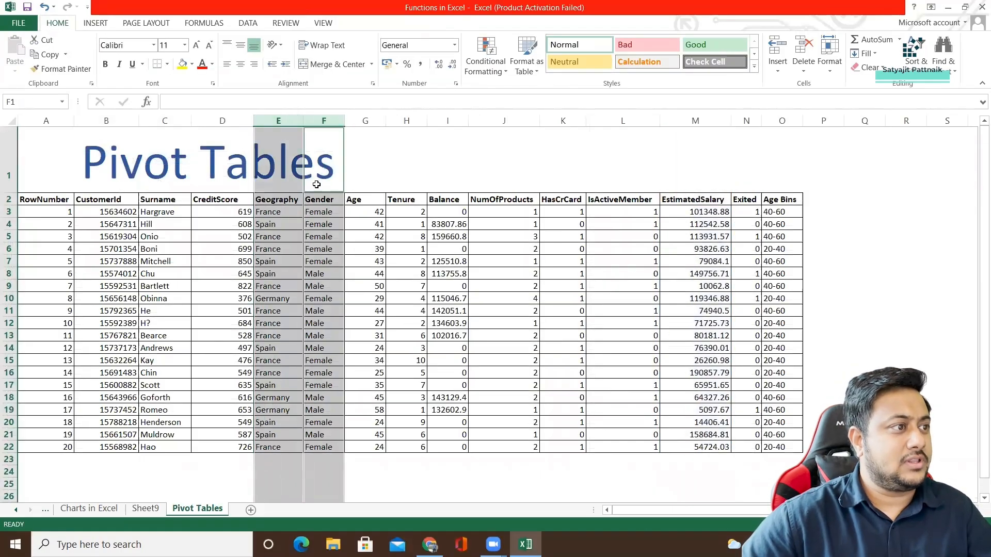
left_click(96, 24)
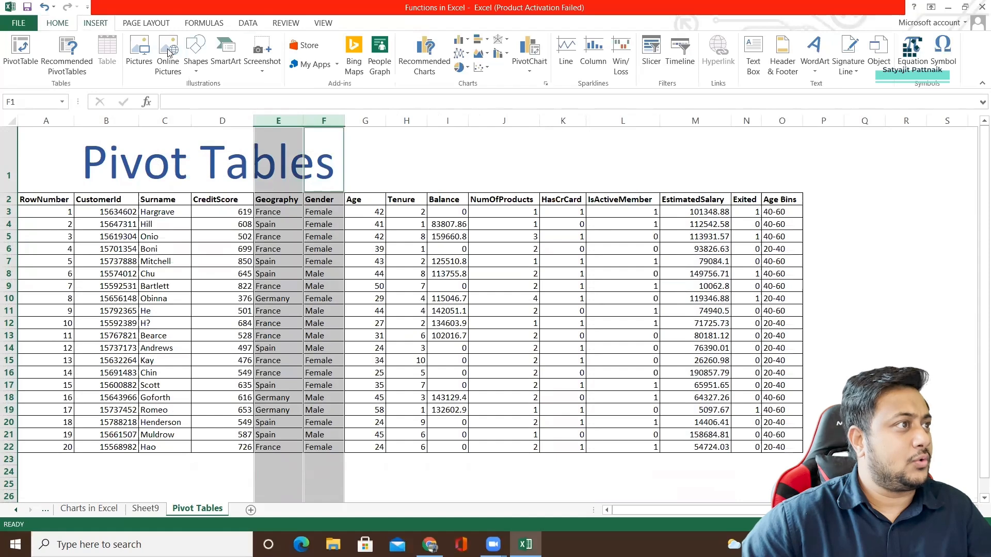
left_click(424, 68)
double_click(503, 162)
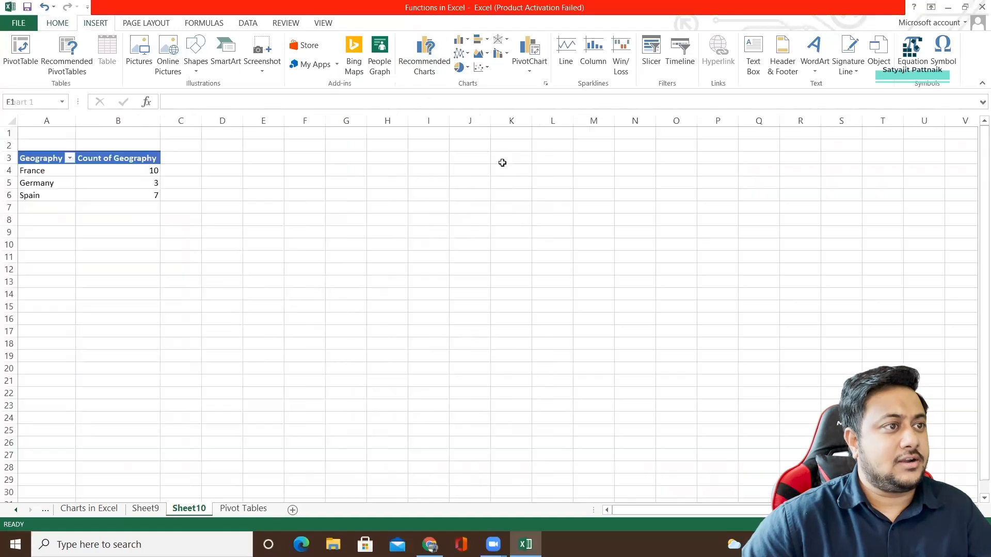
left_click_drag(432, 233, 226, 255)
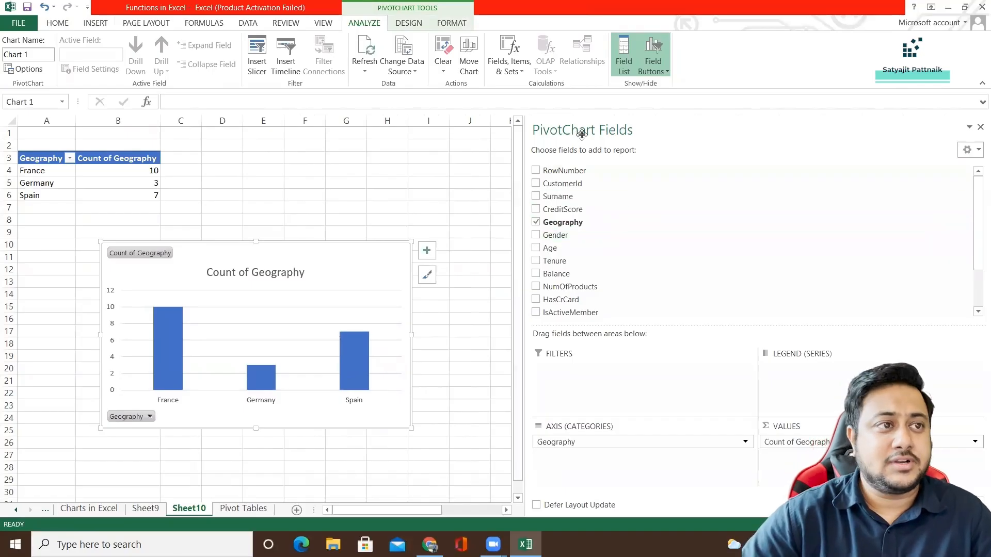
Add Gender to the PivotChart's legend, try it as an axis category below Geography, and return it to the legend.
mouse_move(552, 236)
left_mouse_down()
mouse_move(575, 386)
mouse_move(567, 239)
left_mouse_up()
left_click_drag(560, 235, 804, 371)
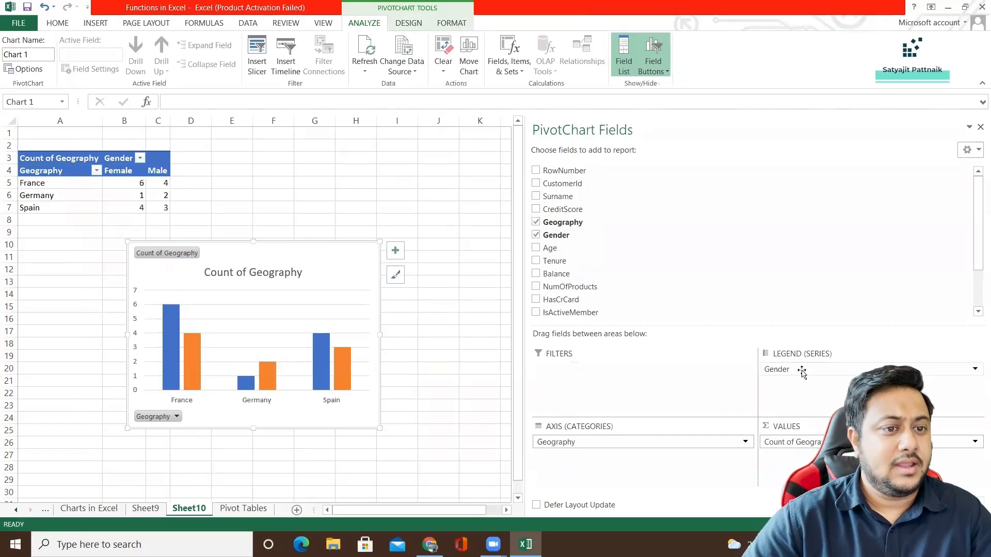
left_click_drag(556, 235, 589, 454)
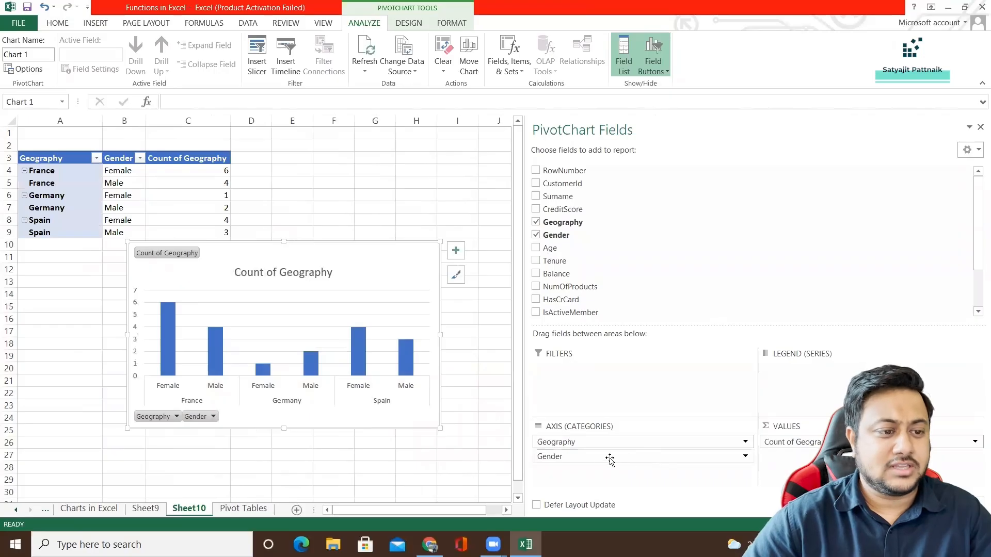
left_click_drag(610, 459, 805, 374)
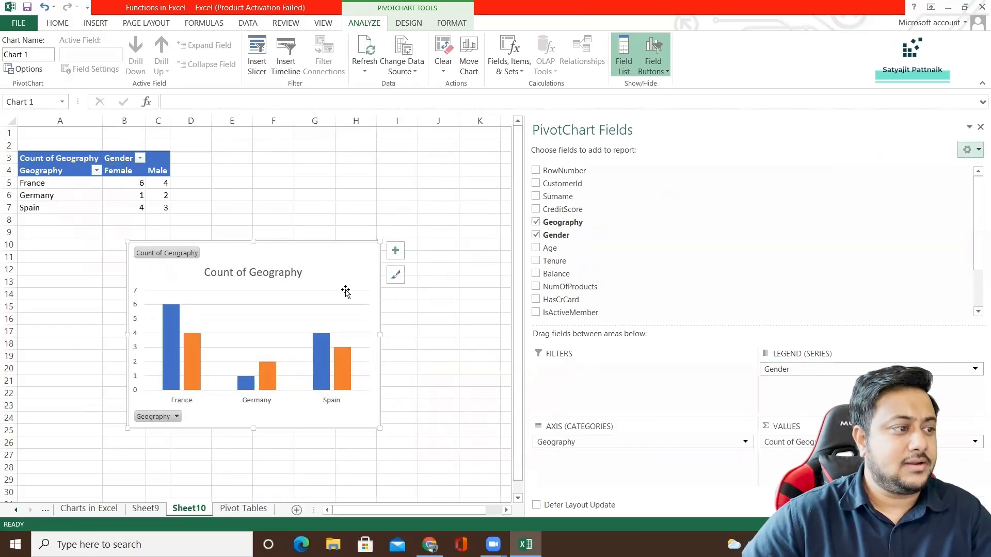
Show the source records behind Germany's average EstimatedSalary from Sheet9, and delete the generated detail sheet.
left_click(148, 510)
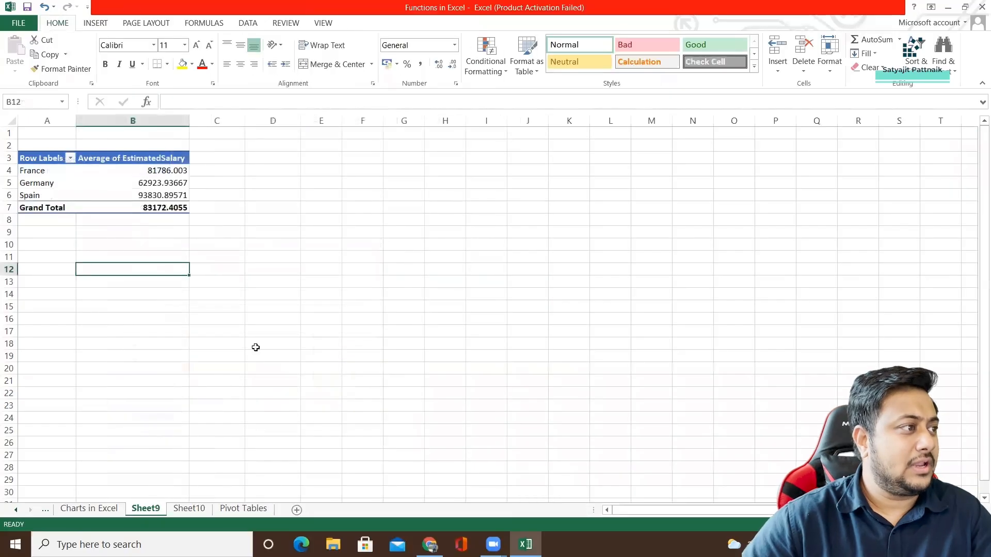
double_click(90, 183)
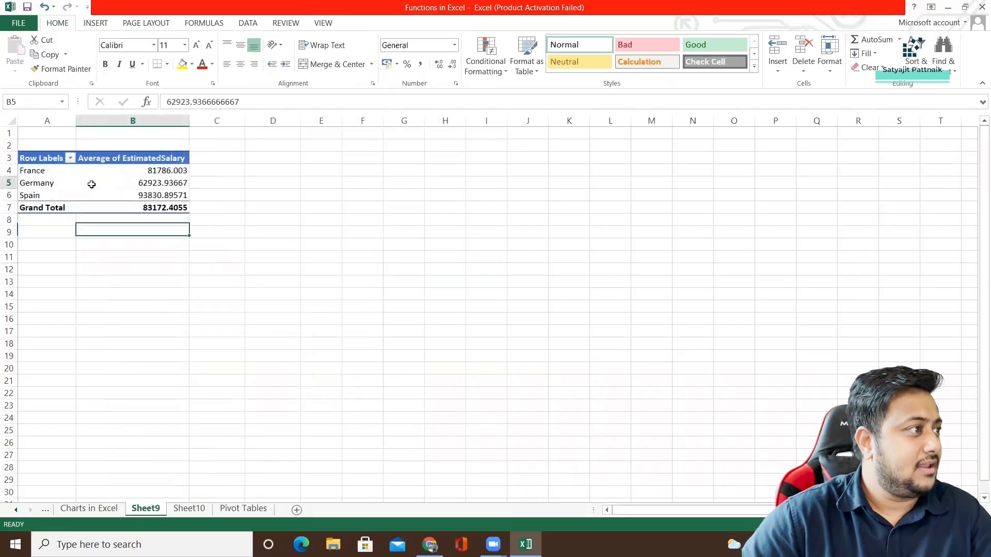
left_click(124, 219)
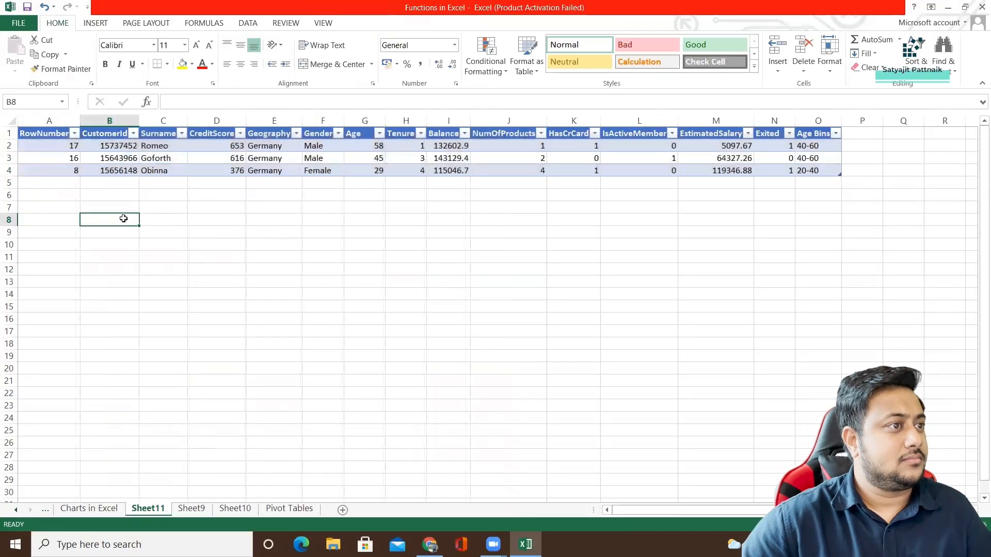
key("alt+e")
key("l")
left_click(473, 306)
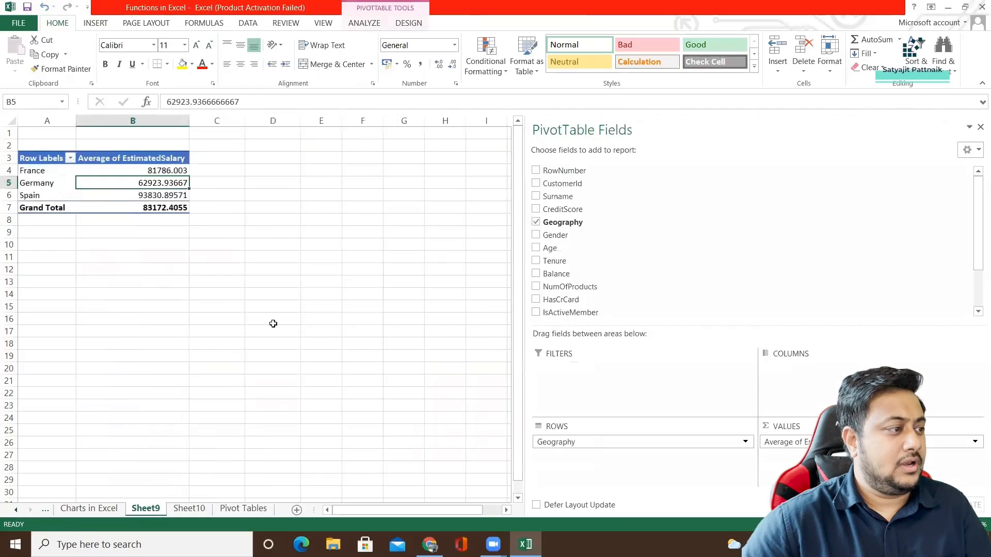
left_click(129, 225)
left_click(103, 183)
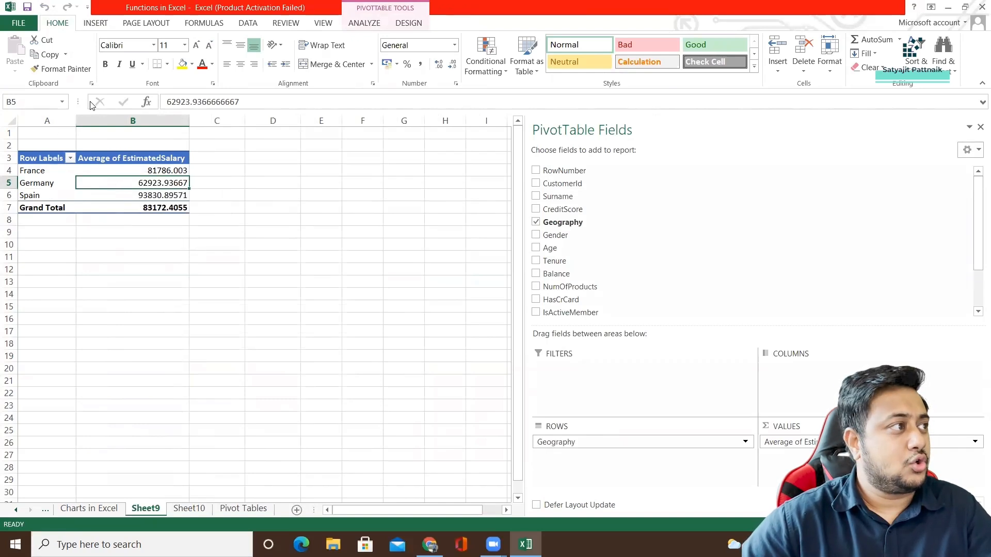
left_click(96, 23)
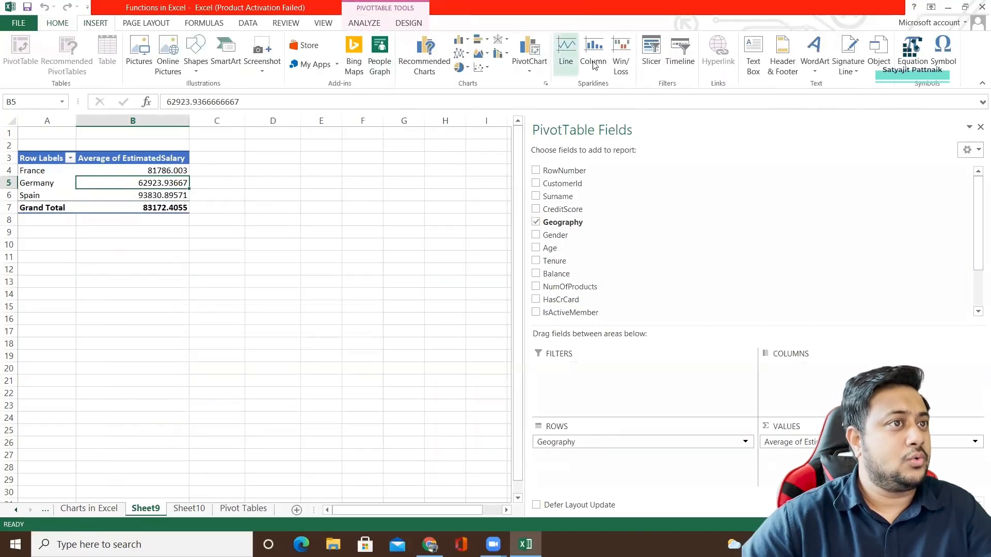
left_click(650, 57)
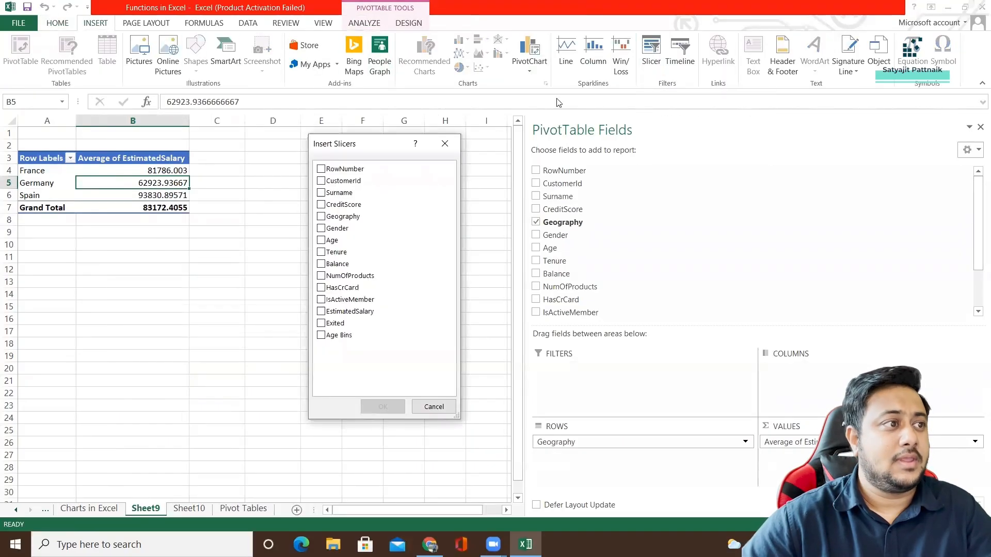
left_click(449, 143)
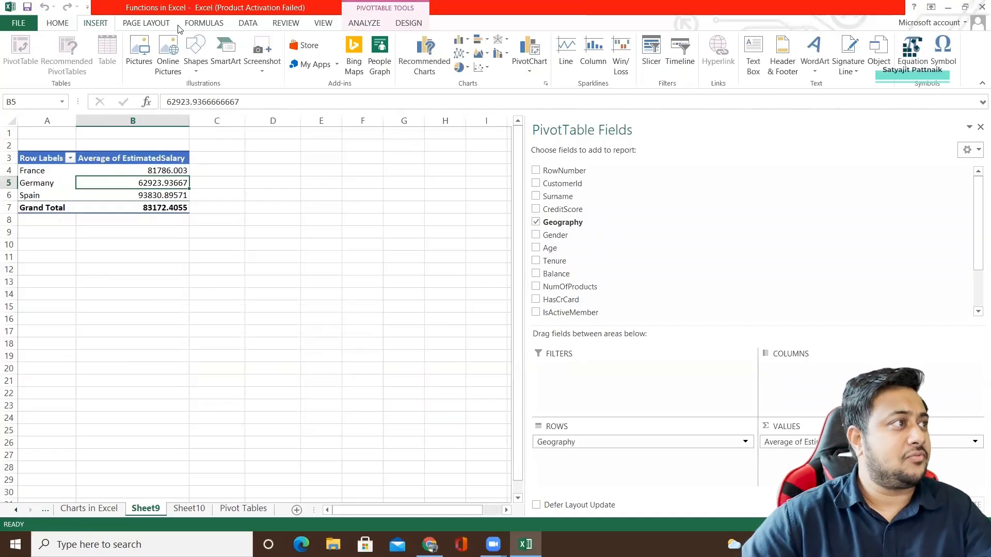
Insert a Gender slicer for the average EstimatedSalary PivotTable and place it directly beside the table.
left_click(248, 22)
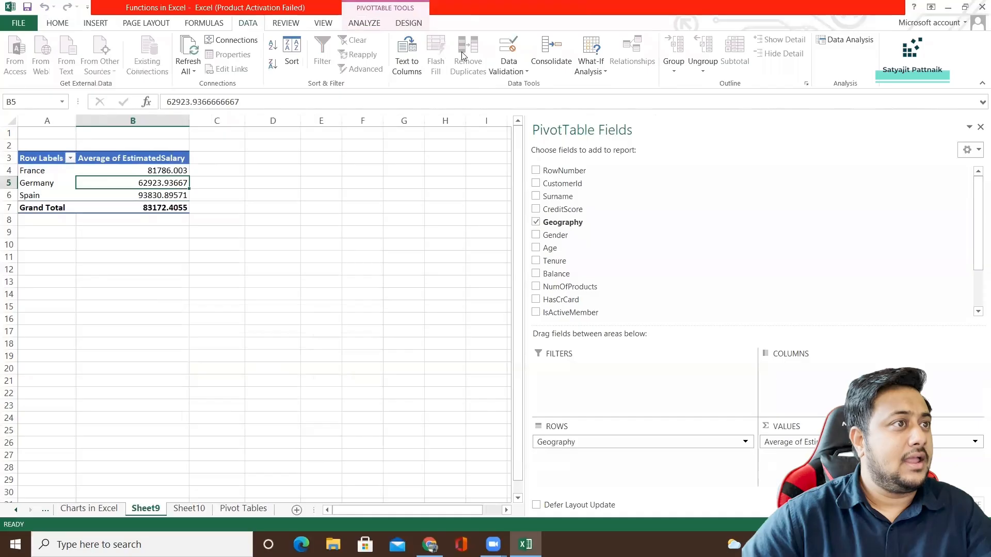
left_click(203, 24)
left_click(365, 24)
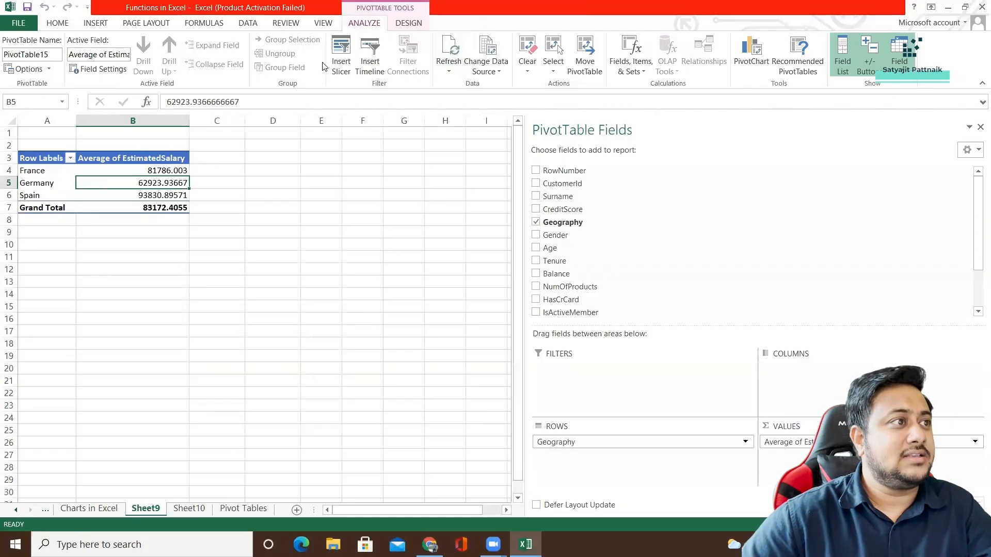
left_click(341, 57)
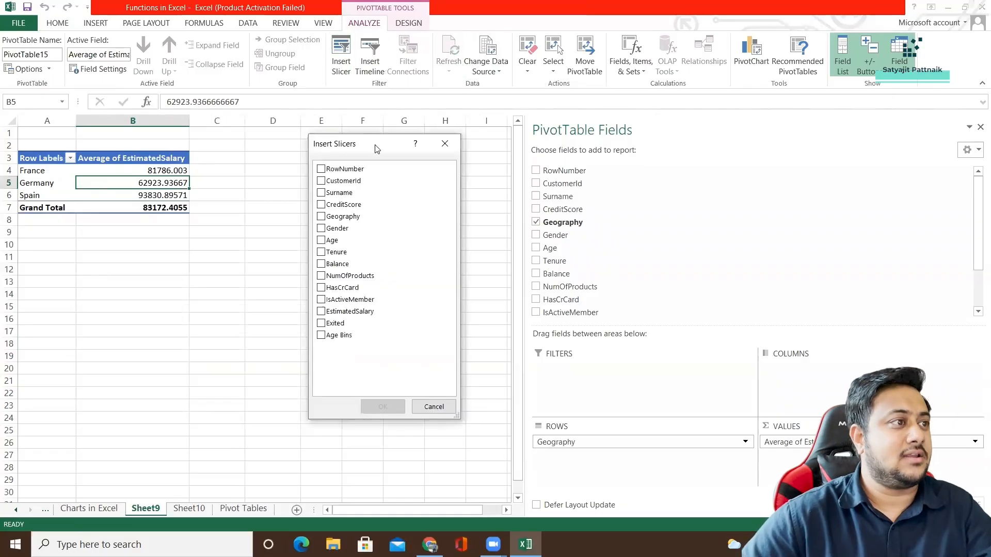
left_click_drag(374, 148, 271, 157)
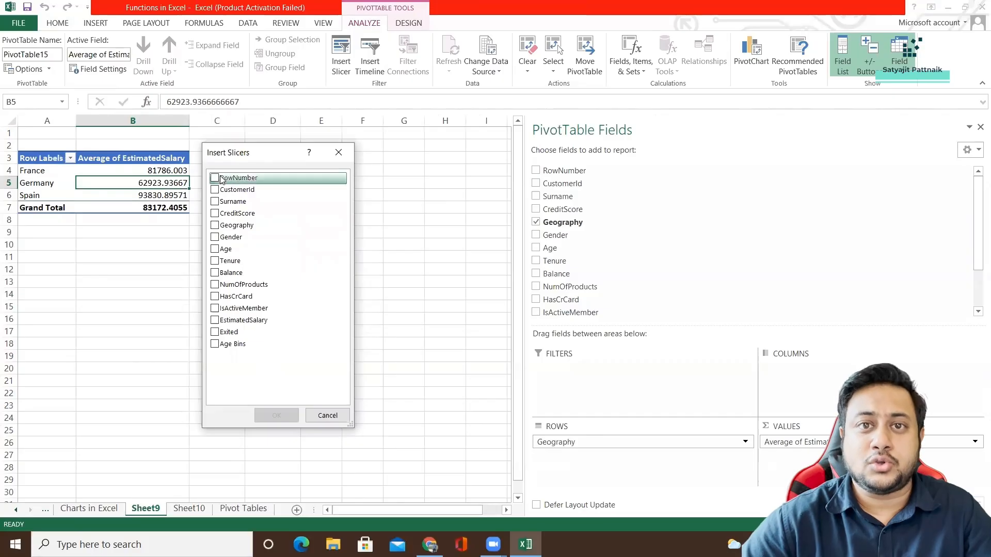
left_click(215, 238)
left_click(283, 415)
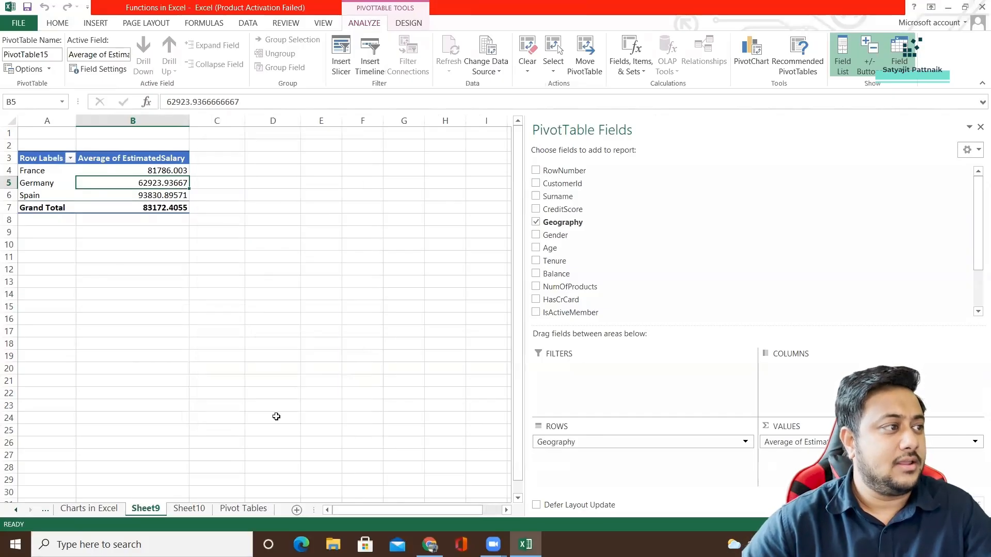
left_click_drag(250, 244, 242, 159)
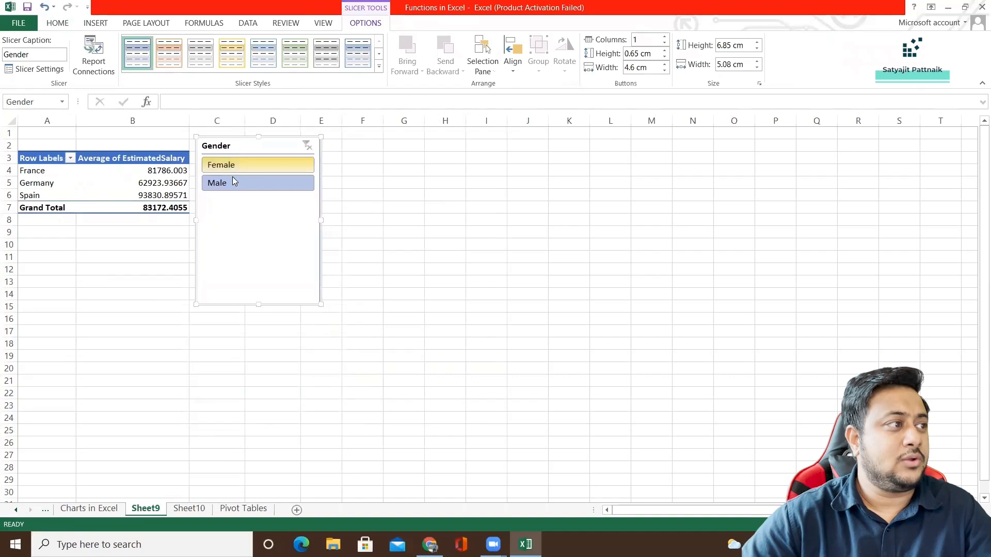
Set the whole PivotTable's font size to 20 and autofit columns A and B to their contents.
left_click(116, 185)
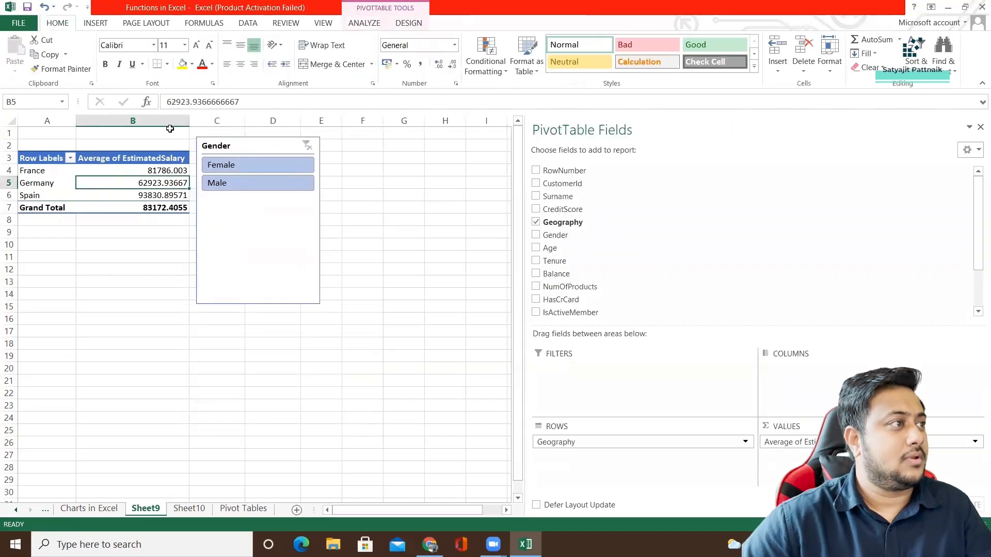
left_click_drag(62, 190, 126, 191)
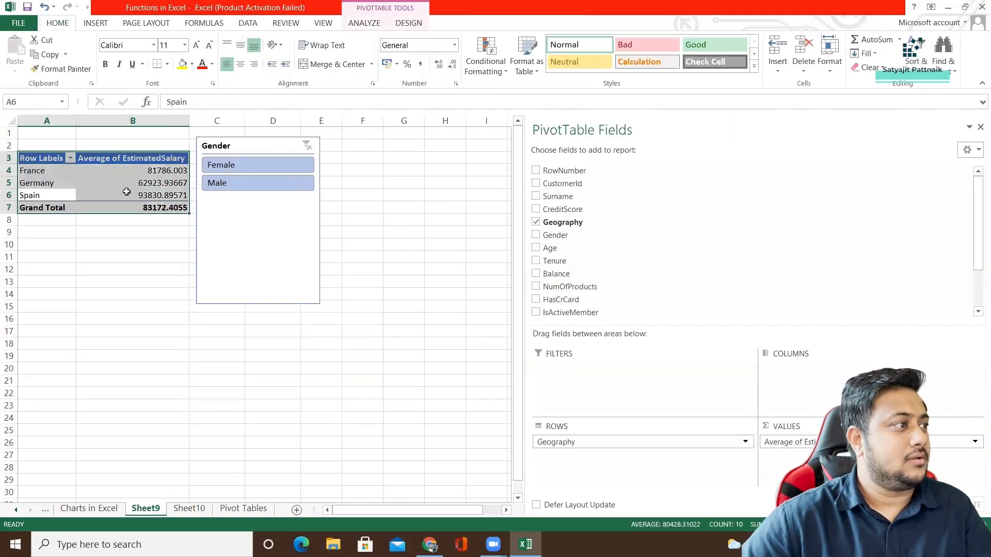
left_click(169, 44)
type("20")
key("Return")
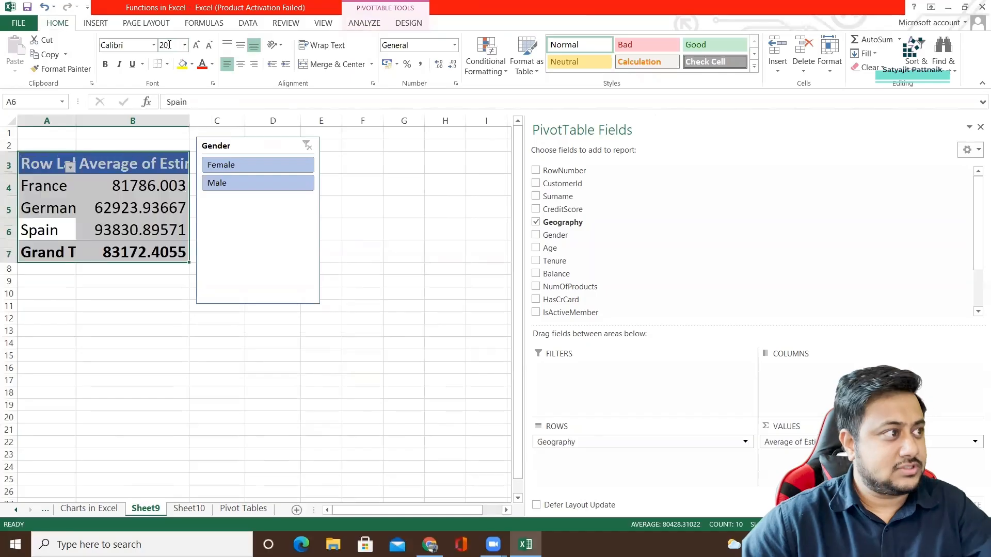
double_click(189, 121)
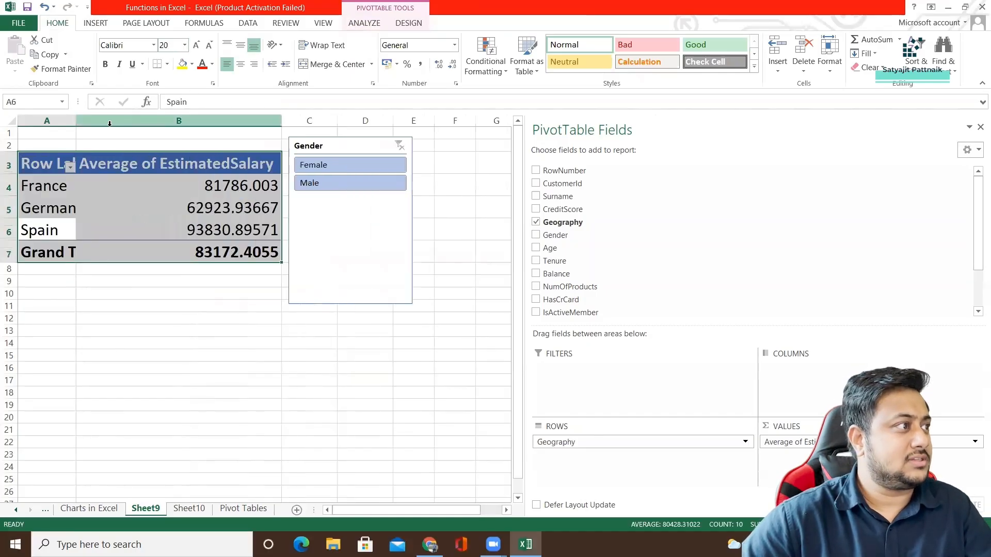
double_click(73, 122)
Move the Gender slicer slightly down so it sits level with the PivotTable's header row.
left_click(206, 304)
left_click(368, 229)
left_click_drag(368, 230, 360, 240)
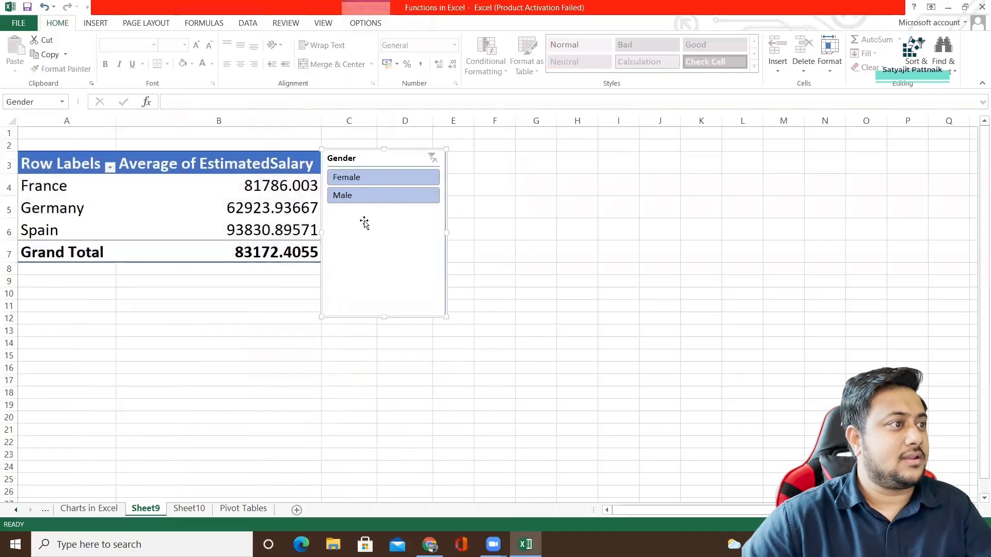
Filter the average EstimatedSalary PivotTable by Female and then by Male with the Gender slicer to compare the averages.
left_click(367, 177)
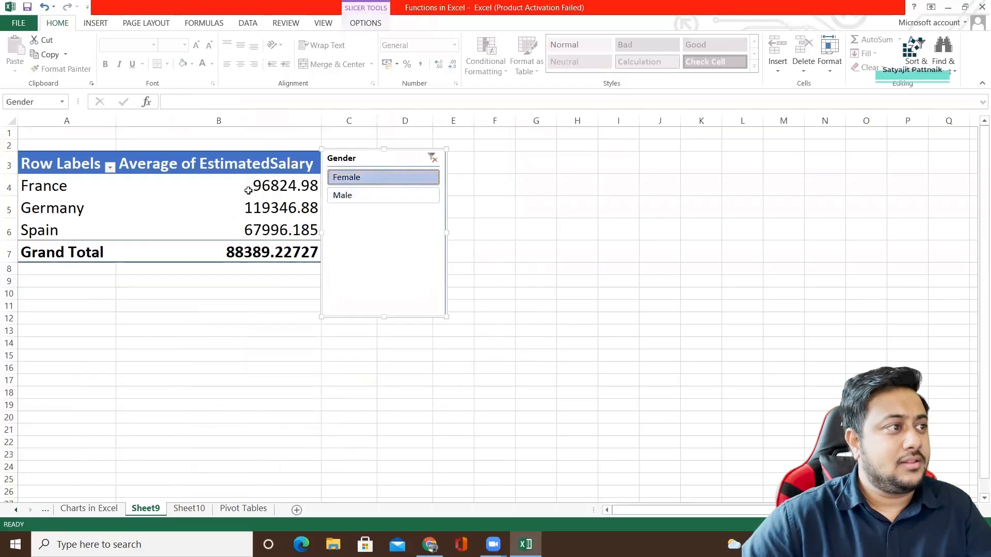
left_click(358, 195)
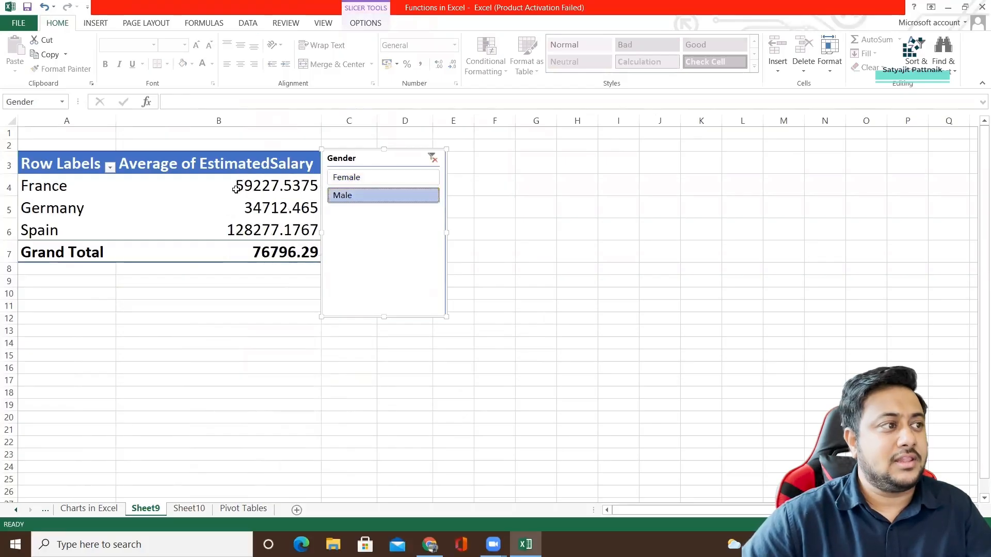
mouse_move(275, 203)
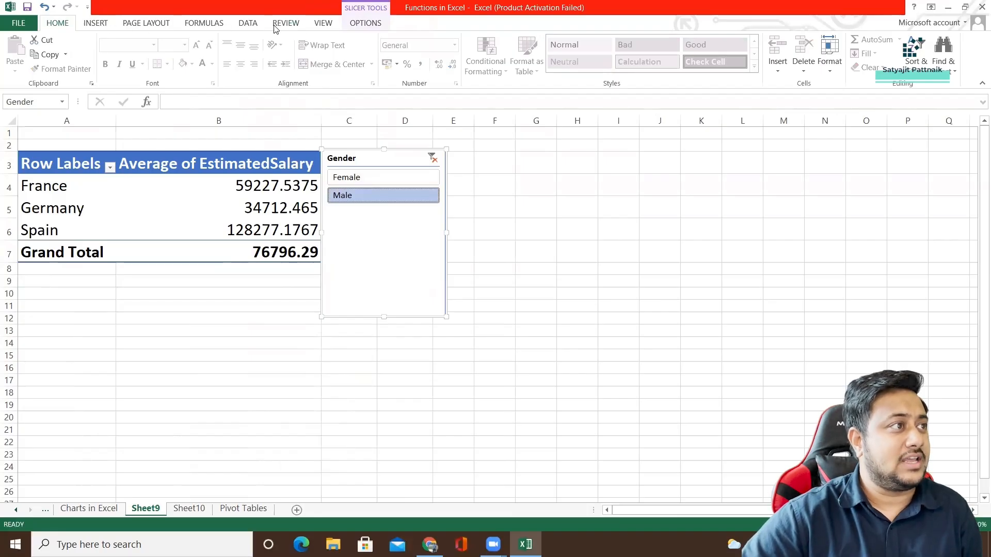
left_click(247, 24)
left_click(204, 24)
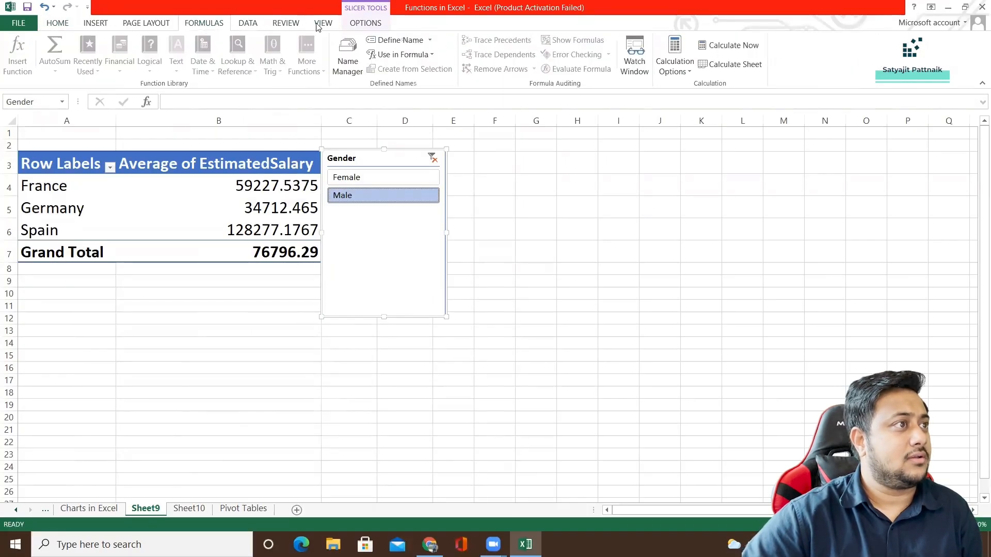
left_click(292, 25)
left_click(248, 24)
left_click(216, 25)
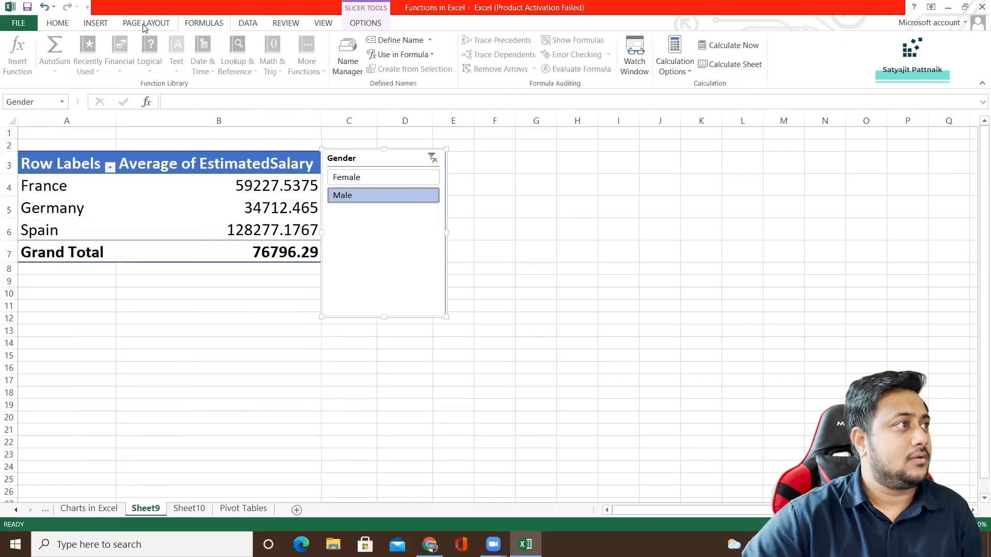
left_click(146, 24)
left_click(58, 24)
left_click(103, 24)
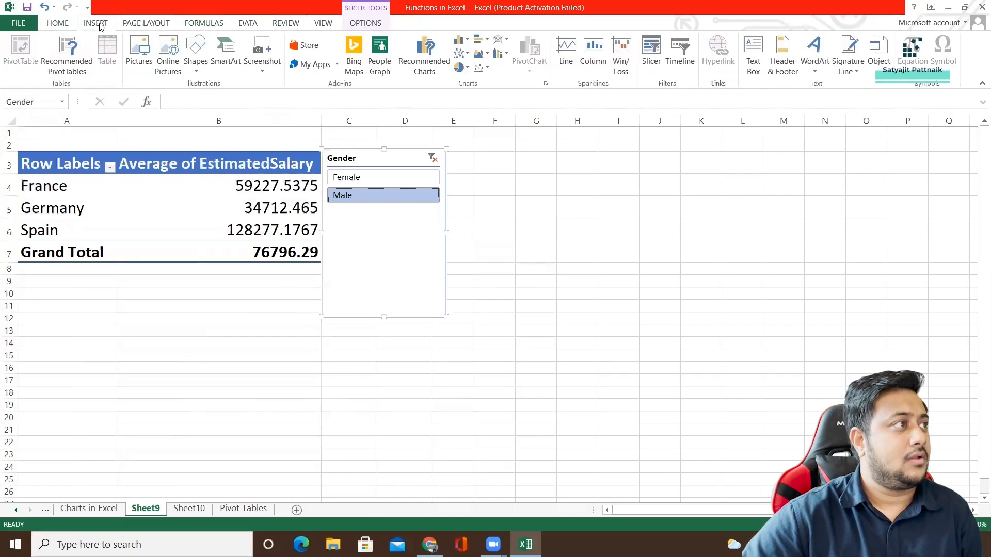
left_click(197, 343)
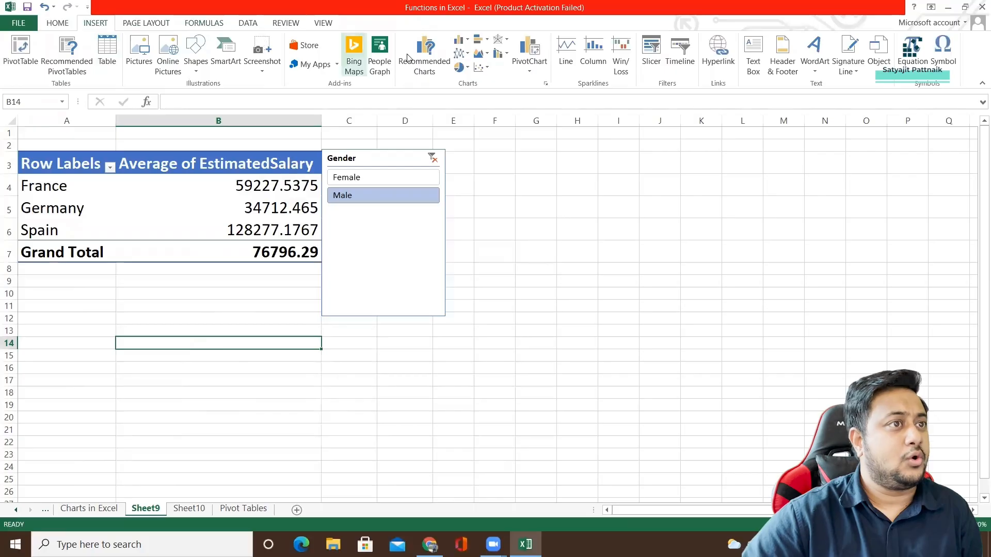
left_click(651, 52)
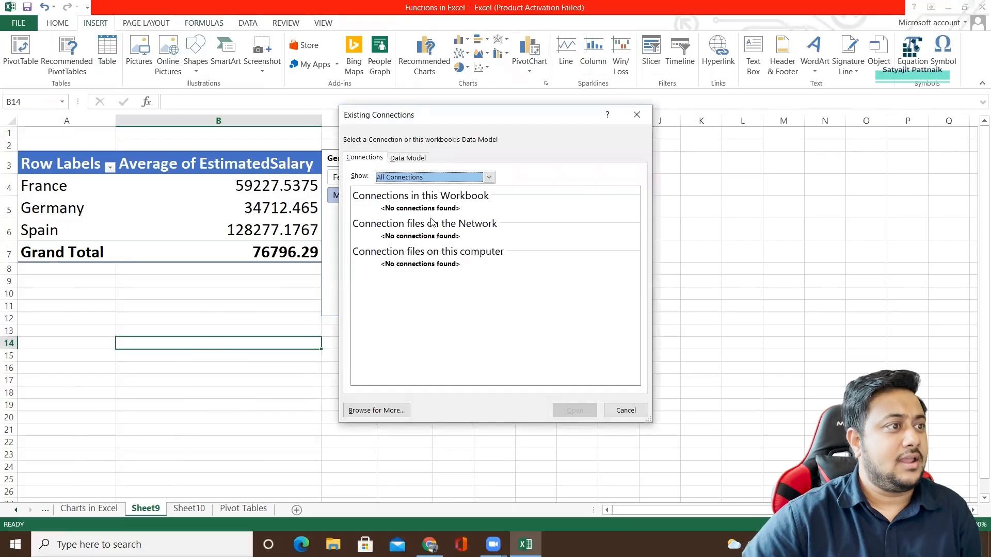
left_click(637, 115)
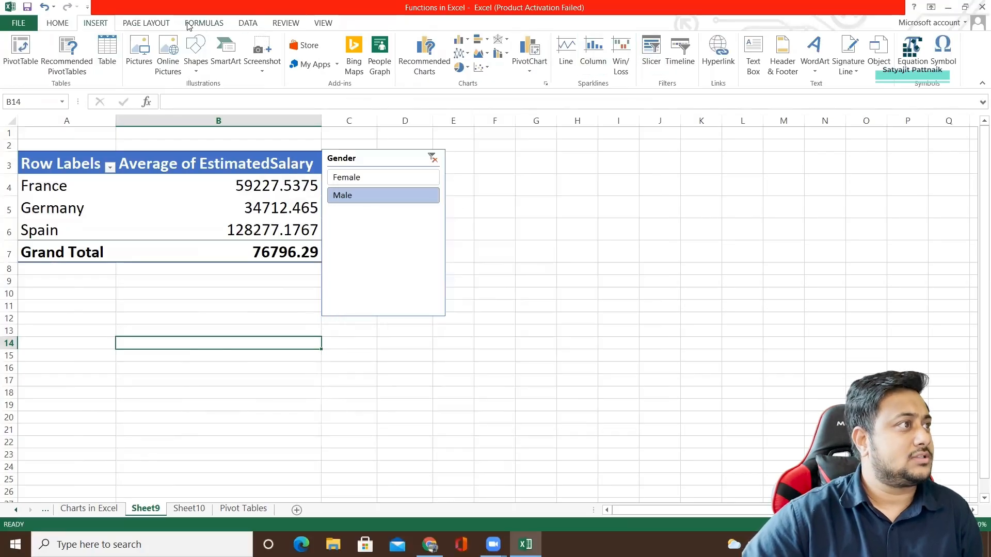
left_click(164, 26)
left_click(202, 23)
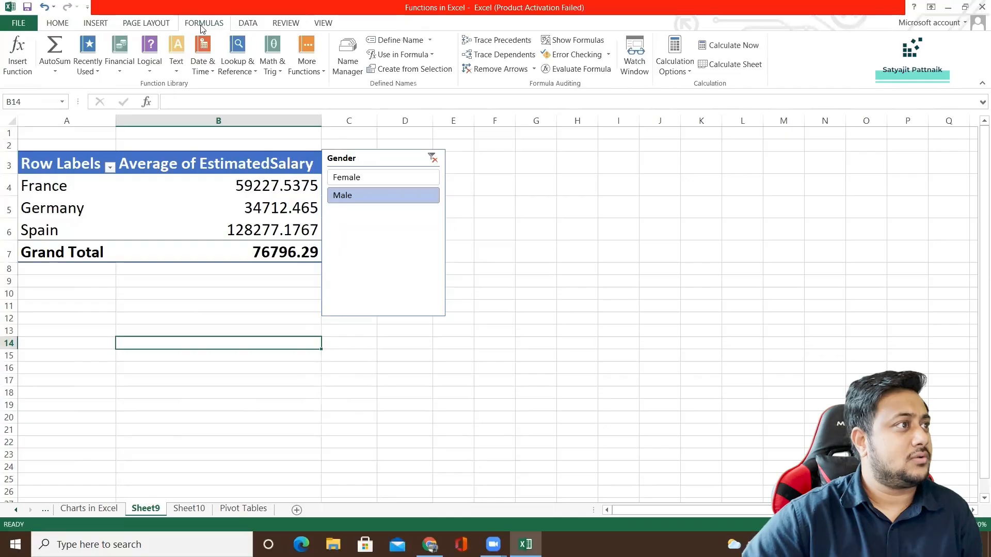
left_click(243, 23)
Insert an Age Bins slicer for the average EstimatedSalary PivotTable and place it beside the Gender slicer.
left_click(146, 190)
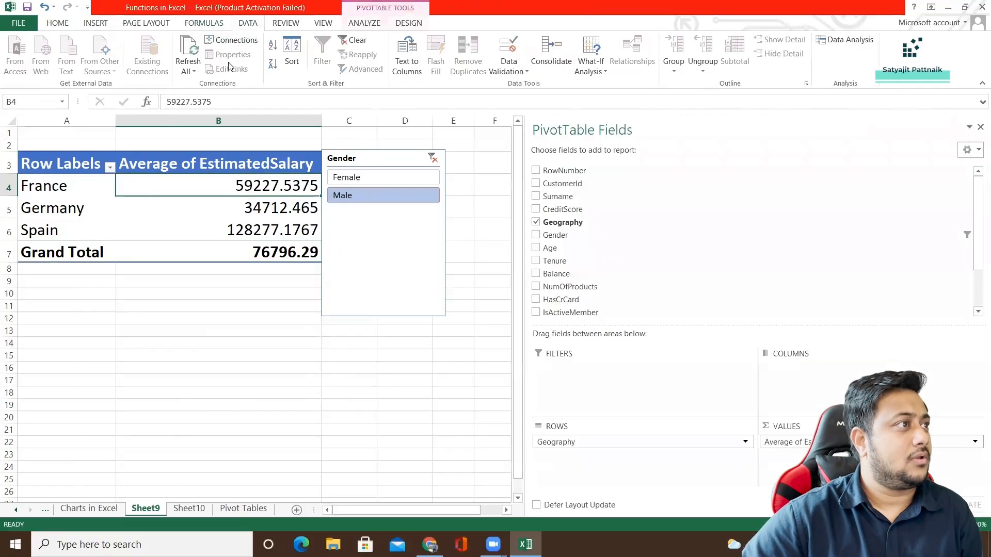
left_click(368, 27)
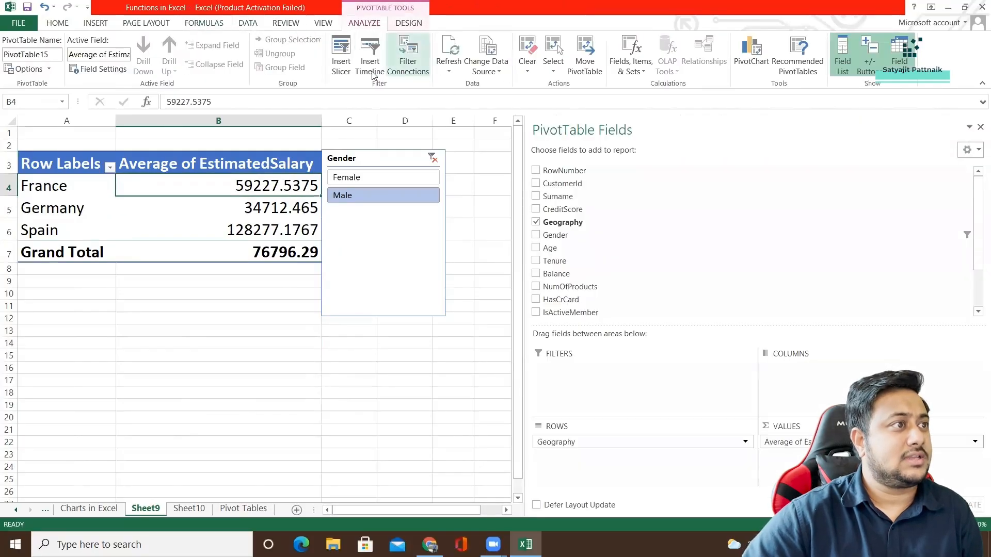
left_click(340, 57)
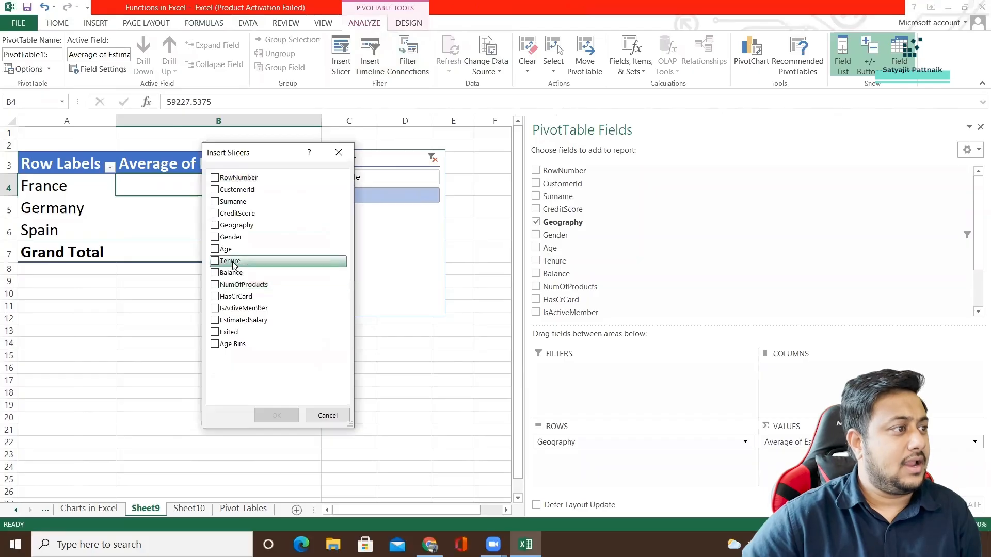
left_click(214, 344)
left_click(276, 416)
left_click_drag(274, 242, 515, 160)
Compare average salaries by switching the Gender slicer between Female and Male and Age Bins between 20-40 and 40-60, ending on Male and 20-40.
left_click(367, 178)
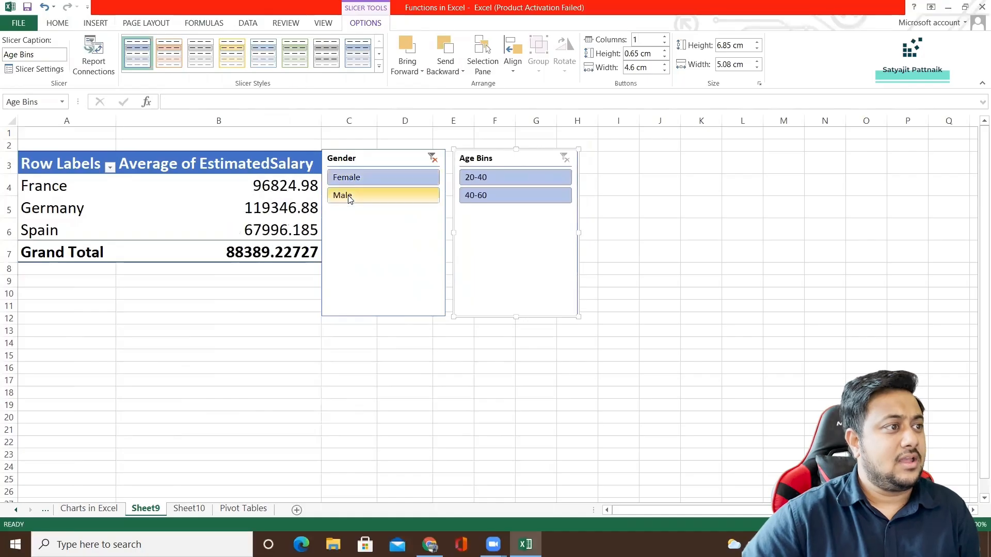
left_click(345, 195)
left_click(356, 181)
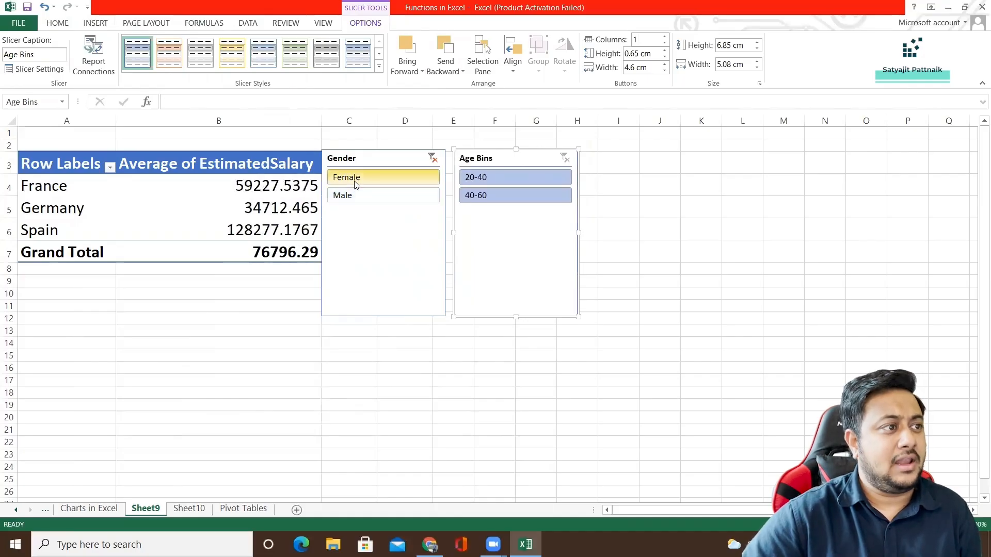
left_click(484, 179)
left_click(484, 194)
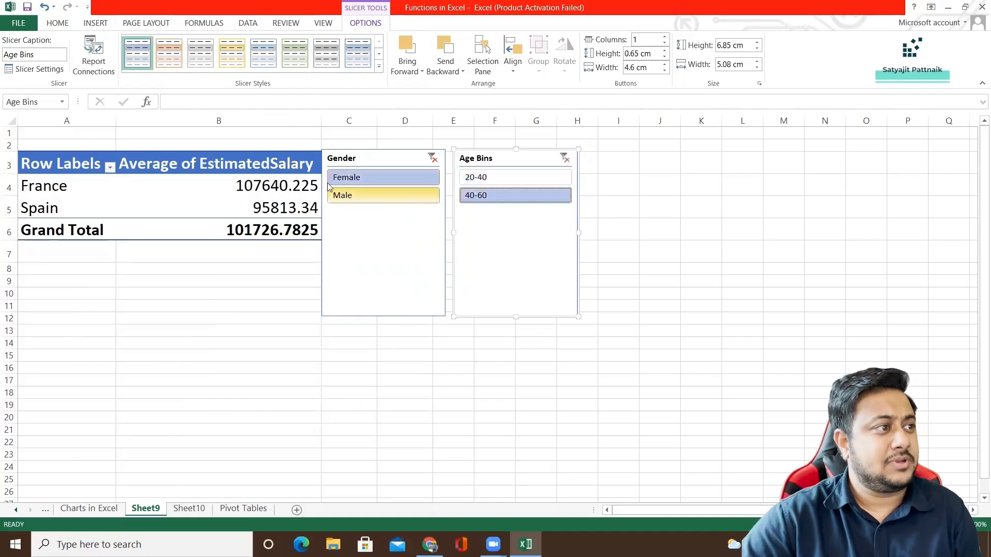
left_click(354, 198)
left_click(473, 177)
Delete the Gender slicer and move the Age Bins slicer into its place beside the PivotTable.
left_click(386, 157)
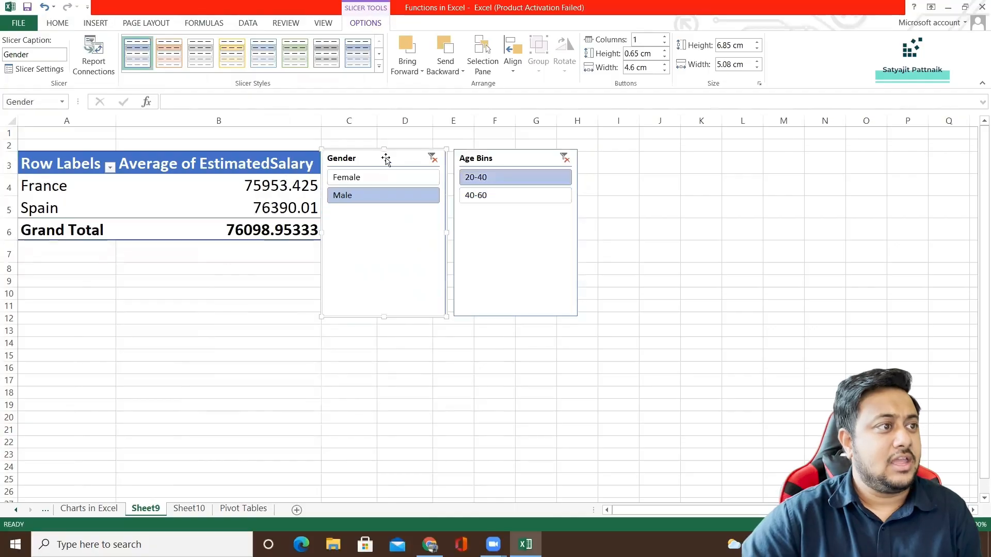
key("Delete")
left_click_drag(497, 165, 374, 164)
Switch the Age Bins slicer back and forth between 40-60 and 20-40, leaving the PivotTable filtered to 20-40.
left_click(368, 192)
left_click(368, 175)
left_click(361, 193)
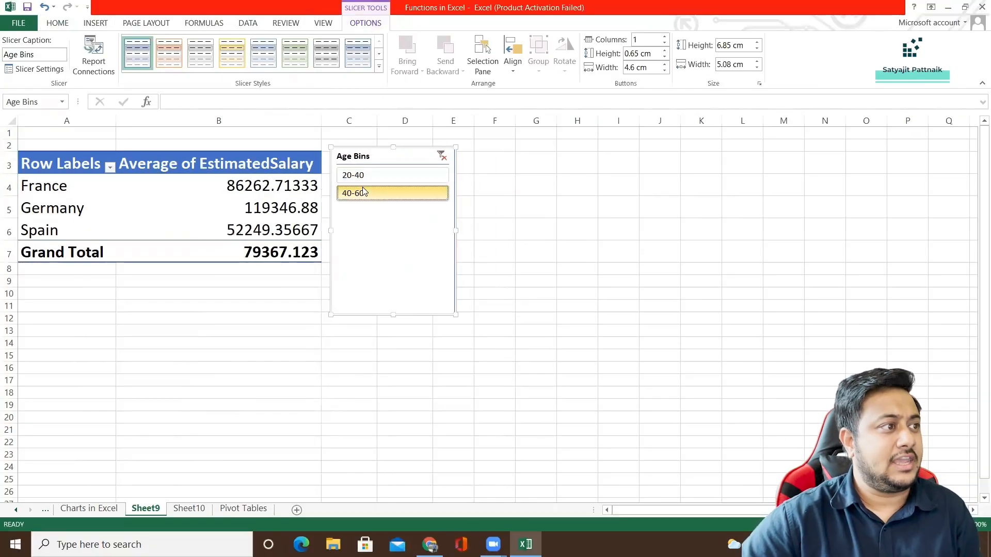
left_click(361, 175)
left_click(361, 193)
left_click(360, 175)
left_click(360, 175)
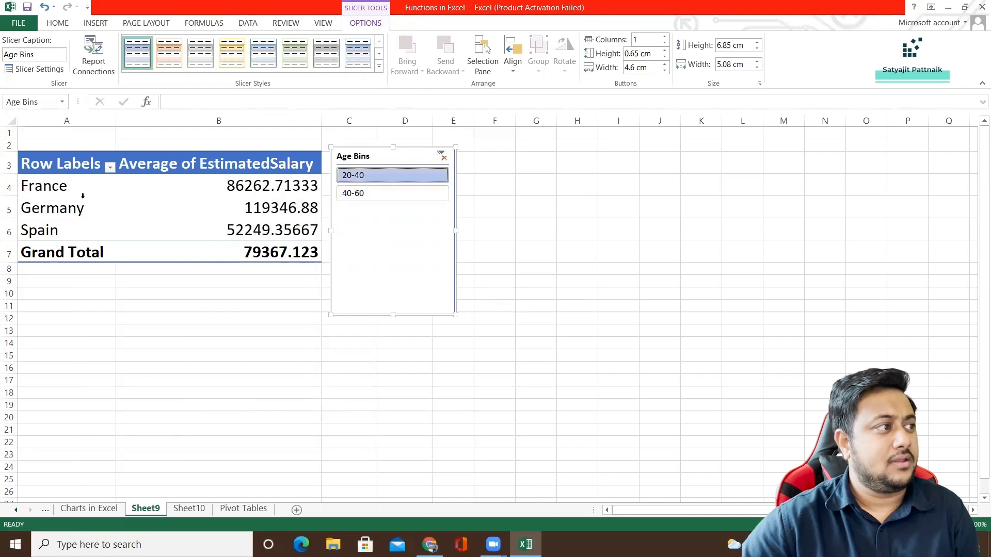
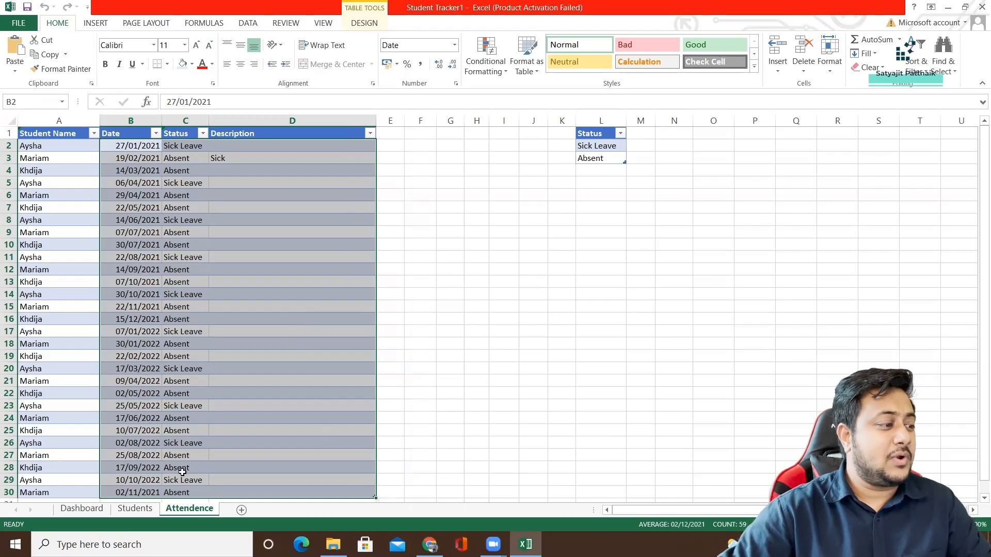
Review the source data by switching between the Students and Attendence sheets.
left_click(135, 509)
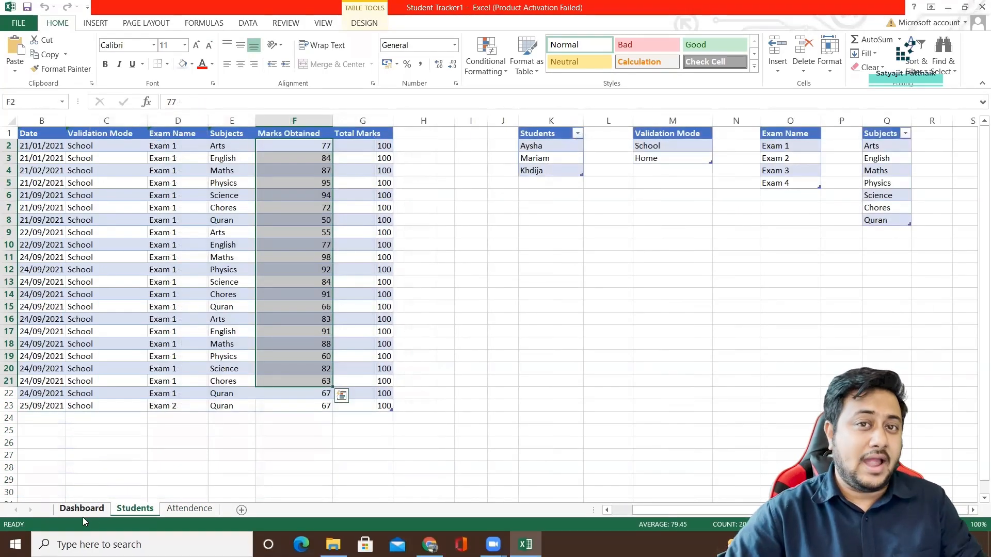
left_click(190, 509)
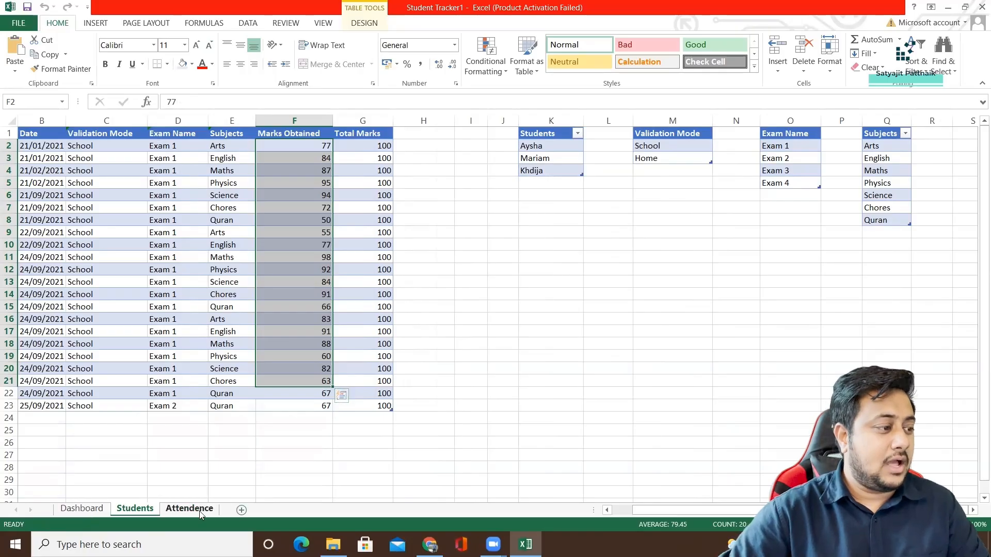
left_click(135, 511)
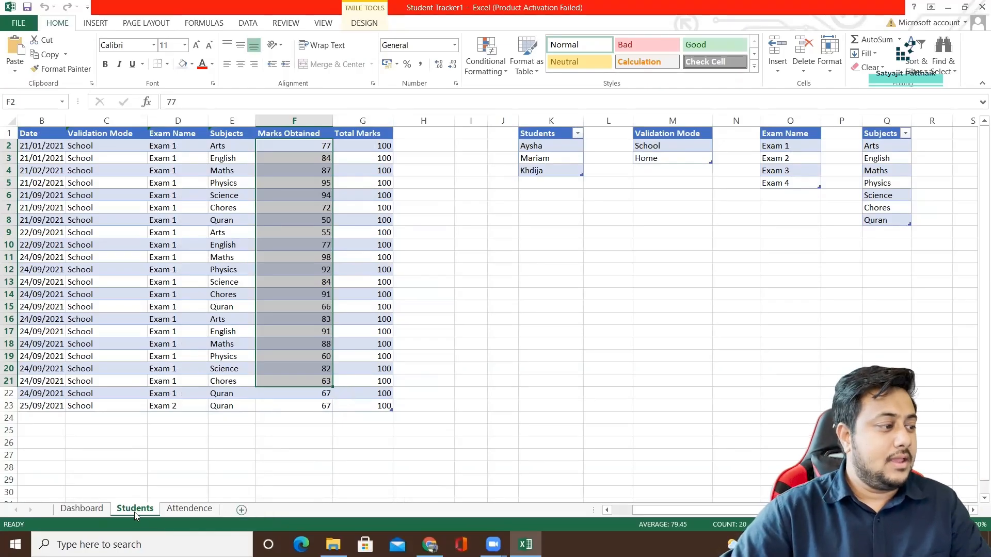
left_click(186, 512)
left_click(149, 512)
left_click(194, 511)
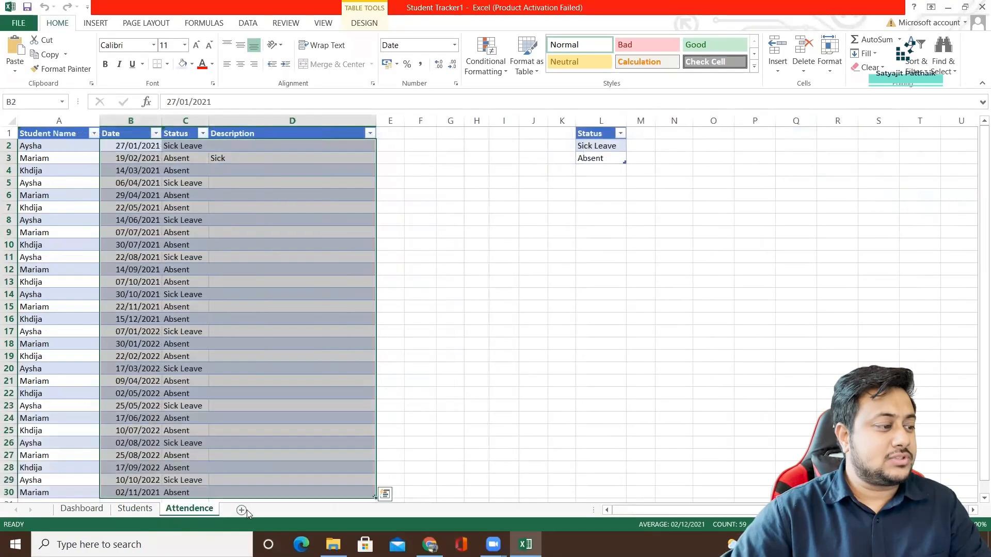
Add a new worksheet after Attendence and name it Dashboard-Sample.
left_click(241, 510)
type("Dashboard-")
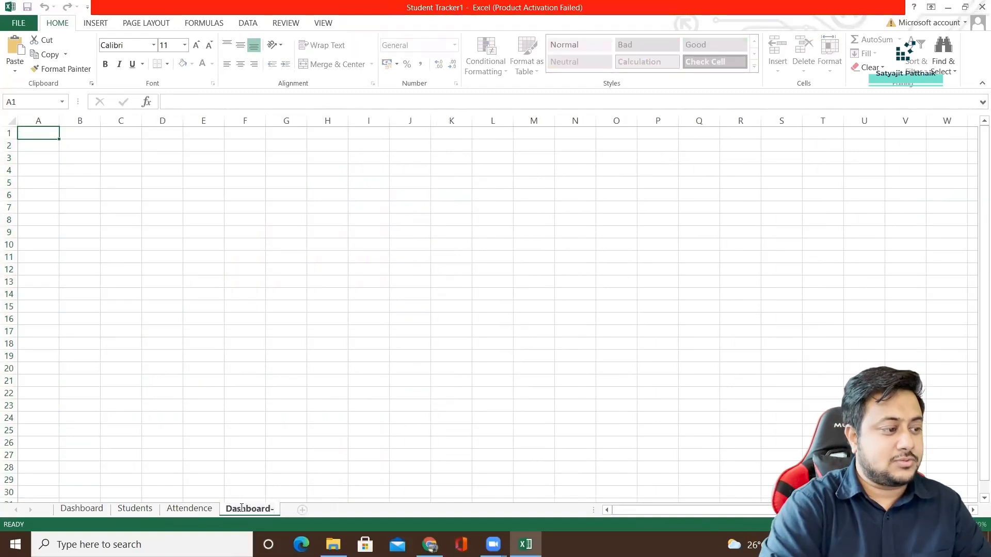
type("Sample")
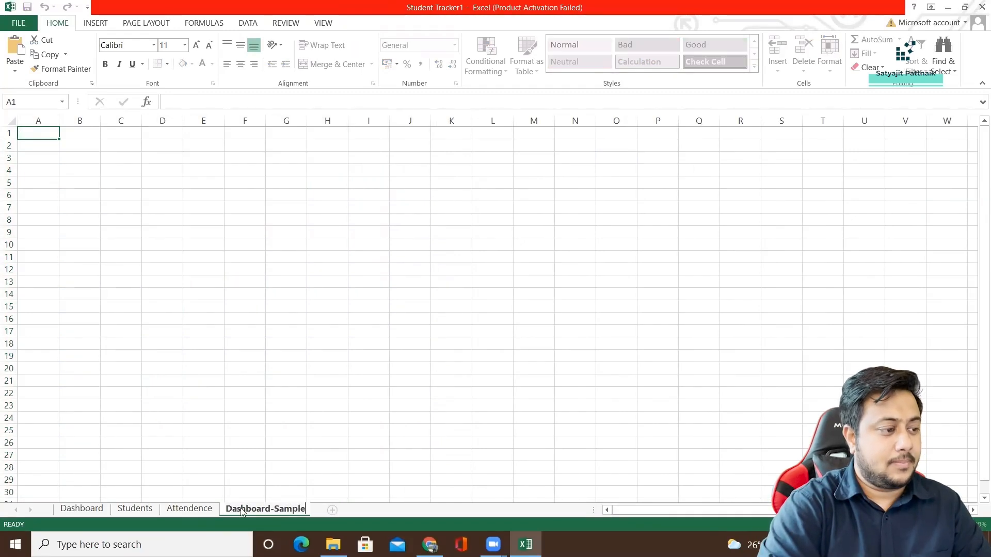
key("Return")
left_click(328, 210)
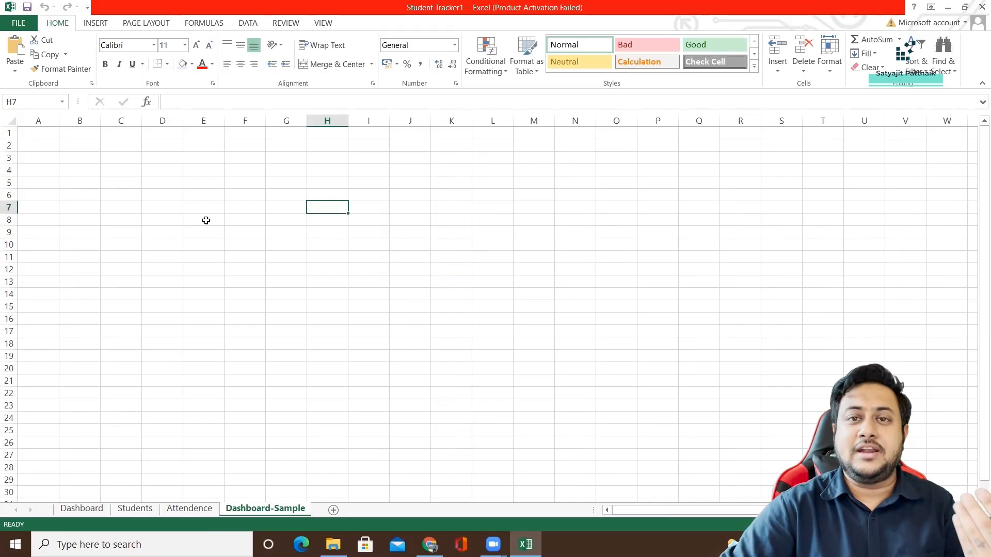
Fill every cell of the Dashboard-Sample sheet with a very light grey.
left_click(146, 160)
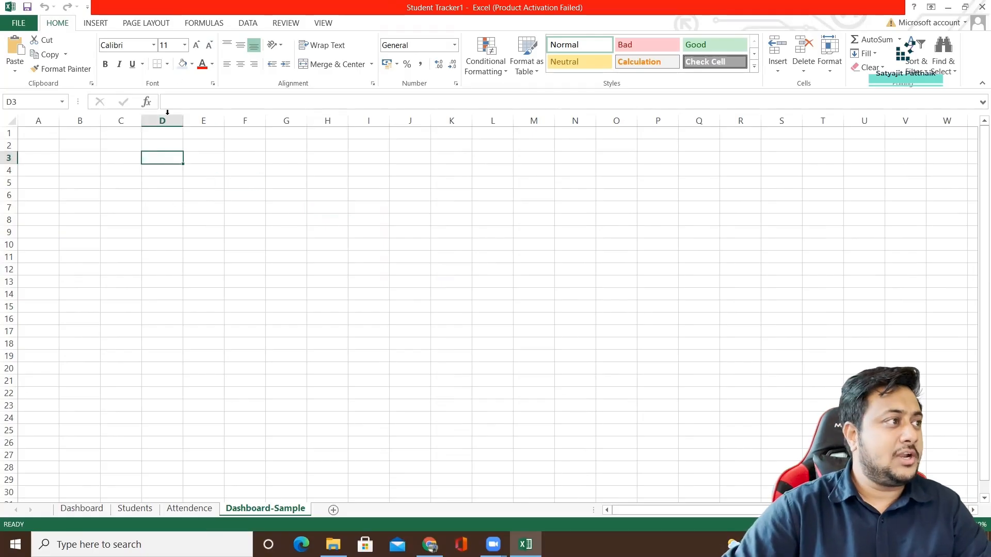
key("ctrl+a")
left_click(192, 64)
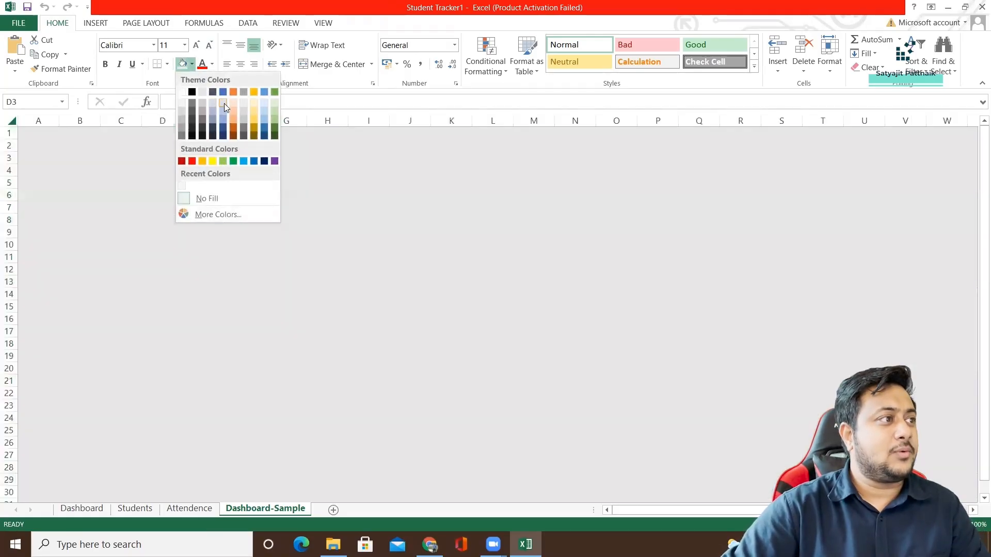
left_click(243, 105)
left_click(318, 219)
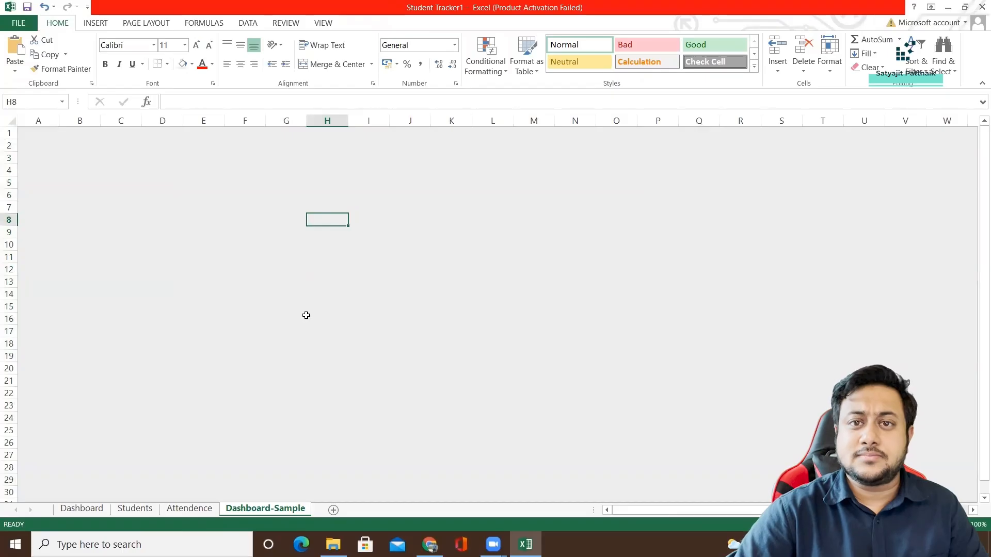
left_click(206, 182)
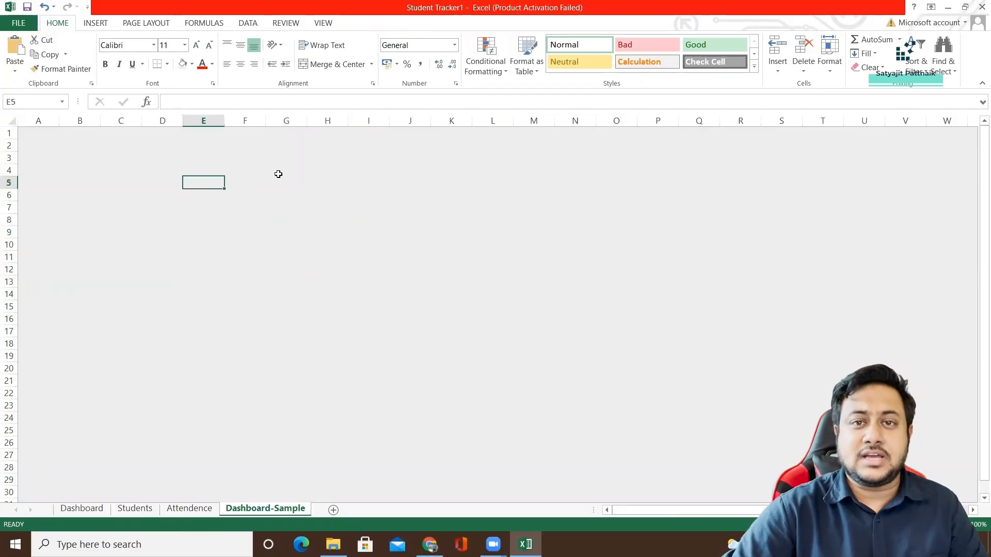
Hide the row and column headings on the Dashboard-Sample sheet.
left_click(50, 122)
left_click(80, 121)
left_click(121, 120)
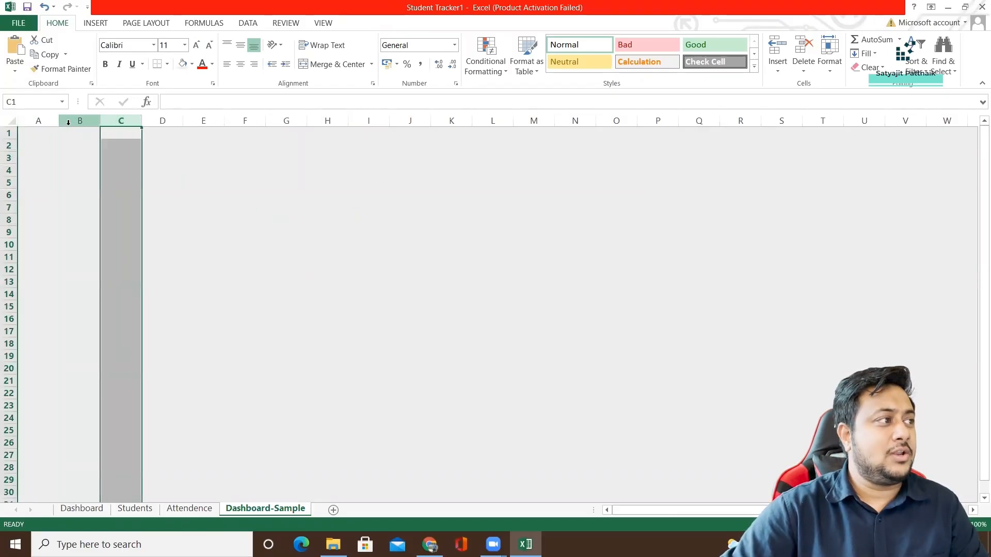
left_click(248, 180)
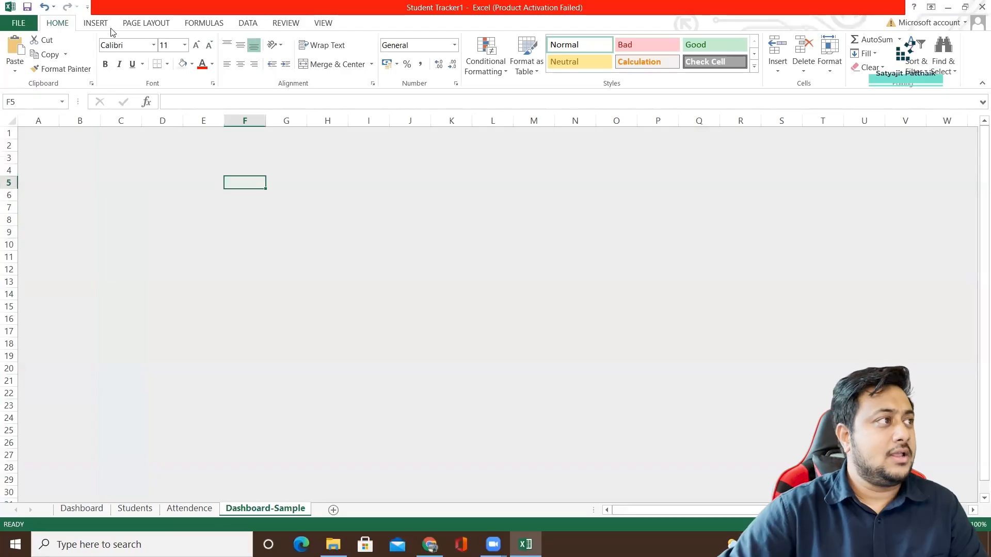
left_click_drag(118, 147, 119, 158)
key("ctrl+a")
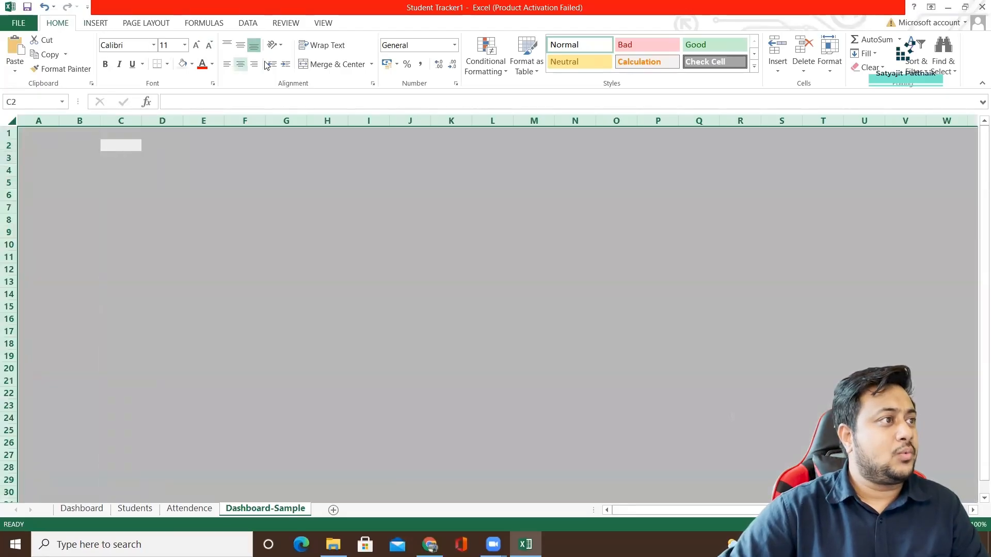
left_click(96, 26)
left_click(138, 26)
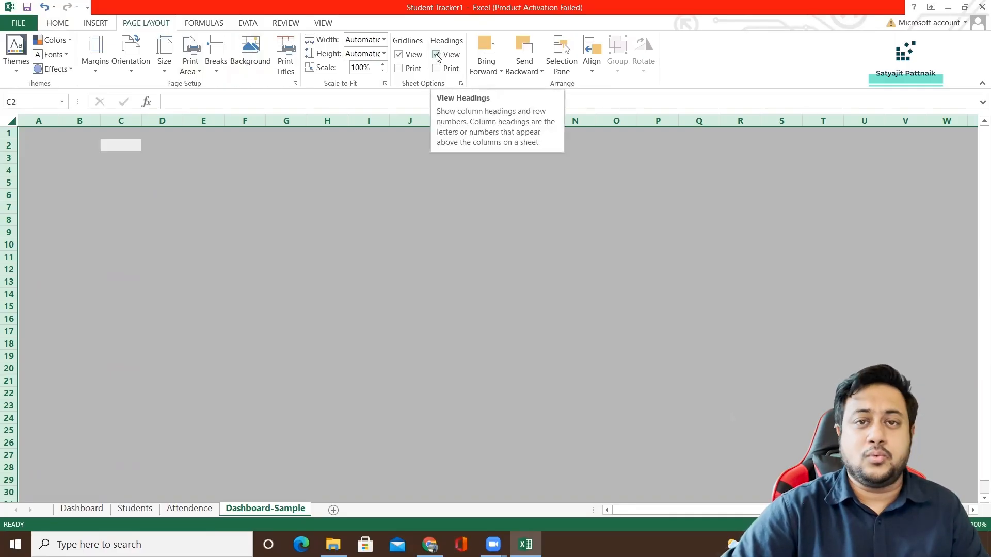
left_click(437, 54)
left_click(308, 170)
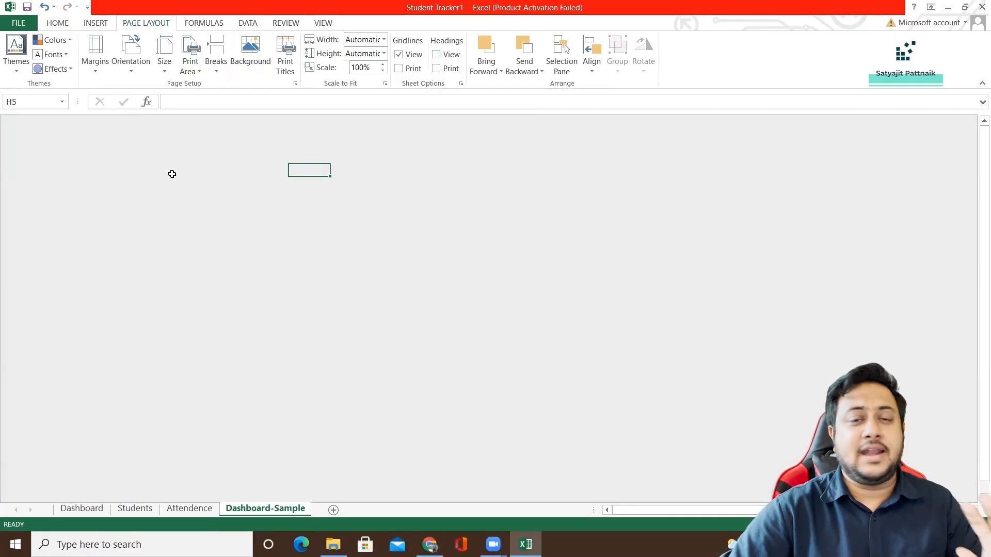
left_click(73, 169)
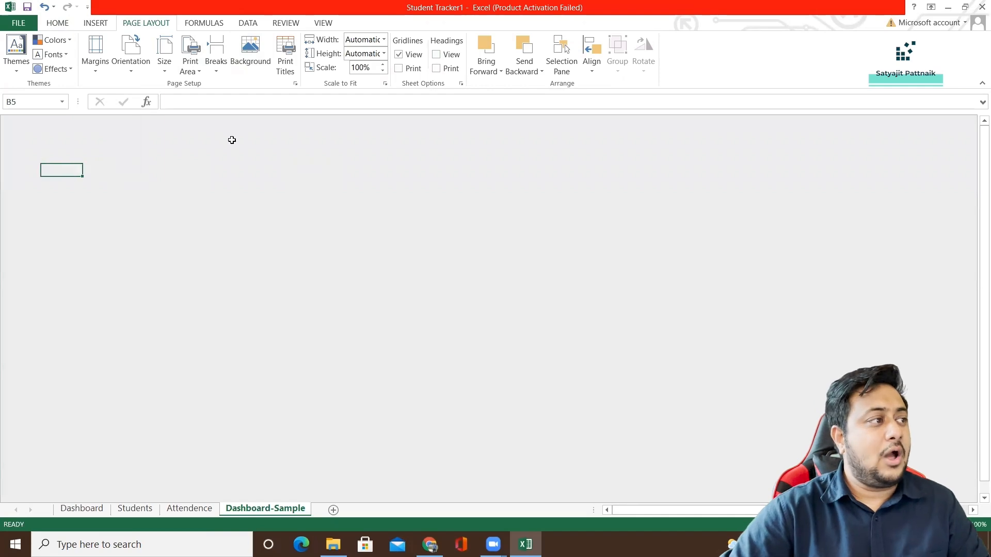
Draw a large background rectangle over the Dashboard-Sample sheet, about 47.75 cm wide and 18 cm high.
left_click(96, 22)
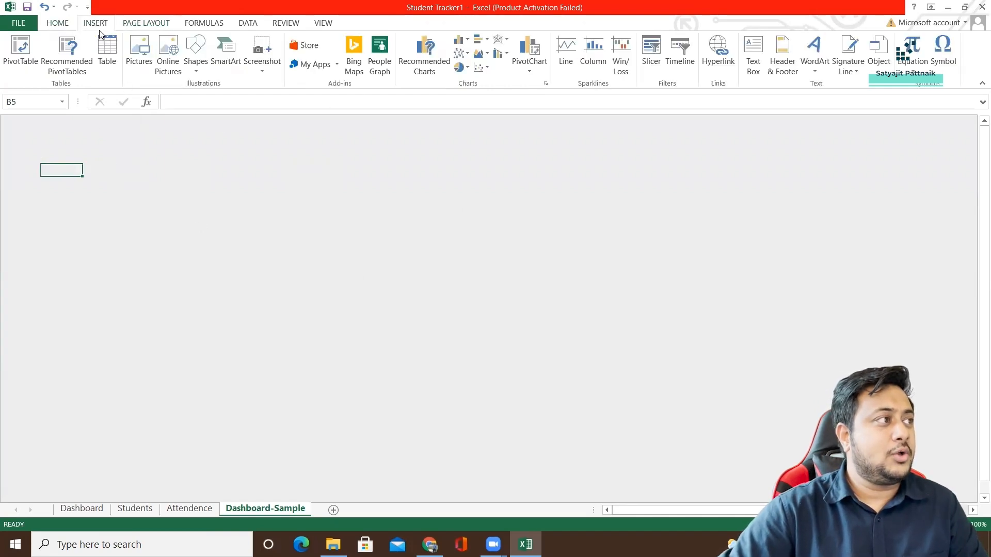
left_click(196, 61)
left_click(226, 97)
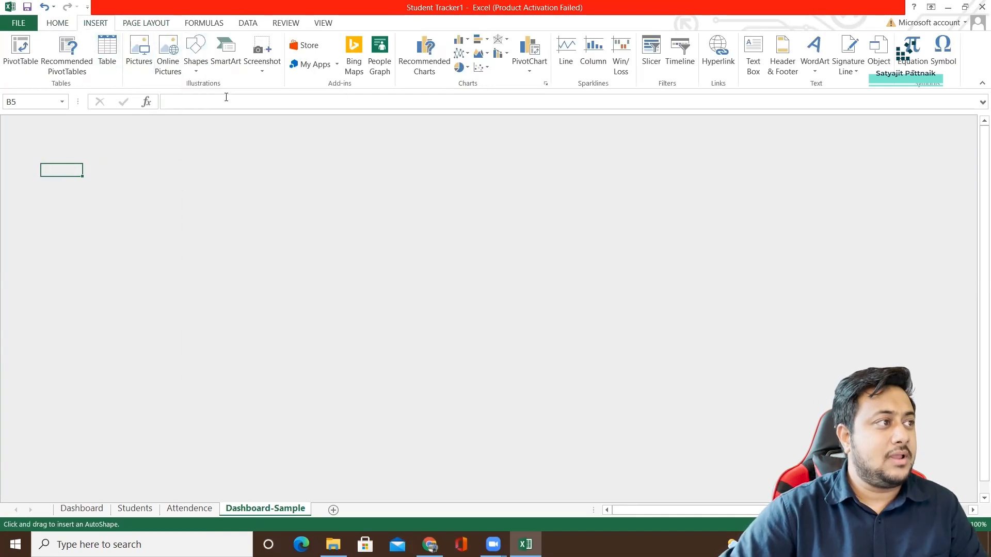
left_click_drag(8, 119, 674, 439)
left_click_drag(770, 510, 573, 511)
left_click_drag(589, 440, 591, 496)
left_click_drag(816, 510, 908, 510)
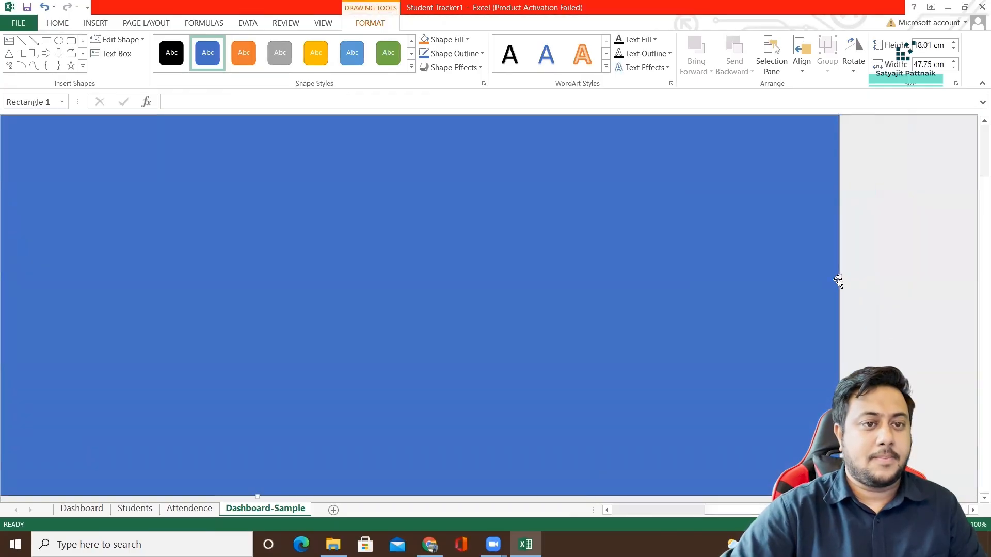
Resize the background rectangle to about 38.9 cm wide and 14.4 cm high so it fits within the visible sheet.
left_click_drag(836, 275, 700, 275)
left_click_drag(738, 510, 653, 510)
left_click_drag(800, 510, 855, 510)
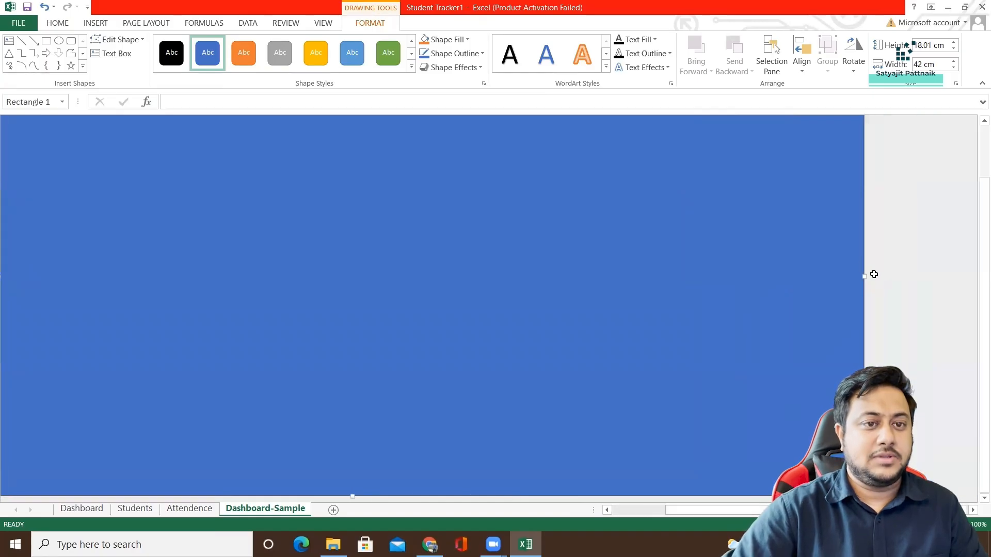
left_click_drag(866, 276, 703, 276)
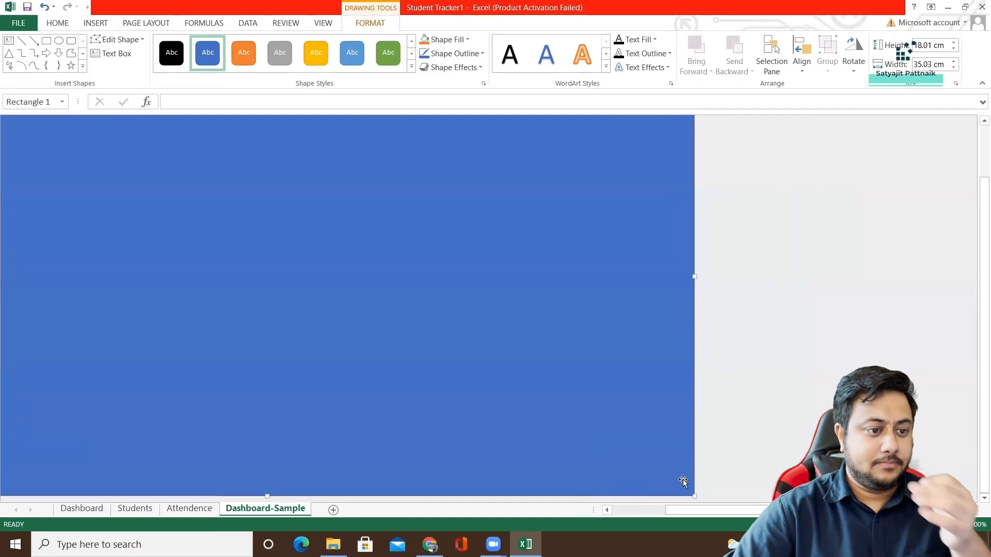
left_click_drag(678, 511, 640, 511)
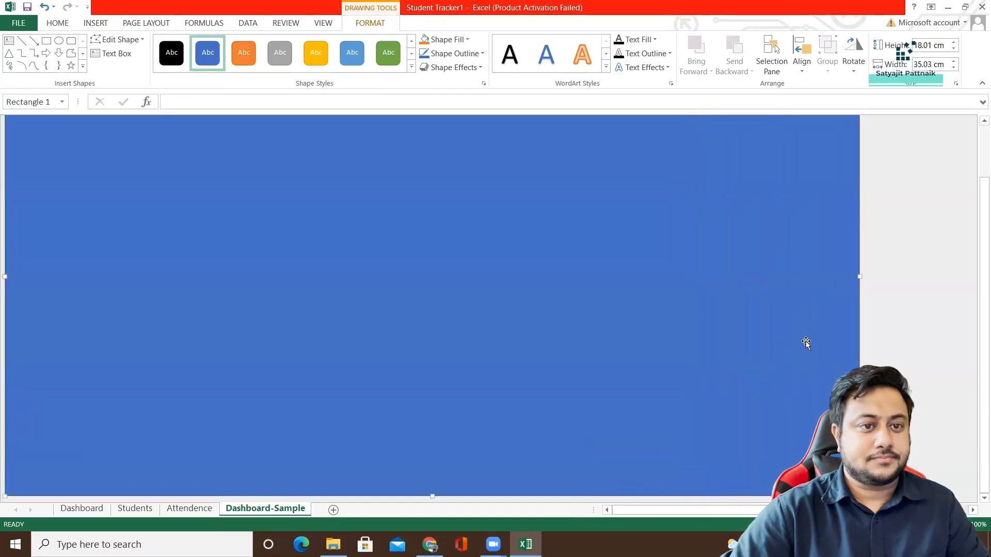
left_click_drag(859, 275, 953, 276)
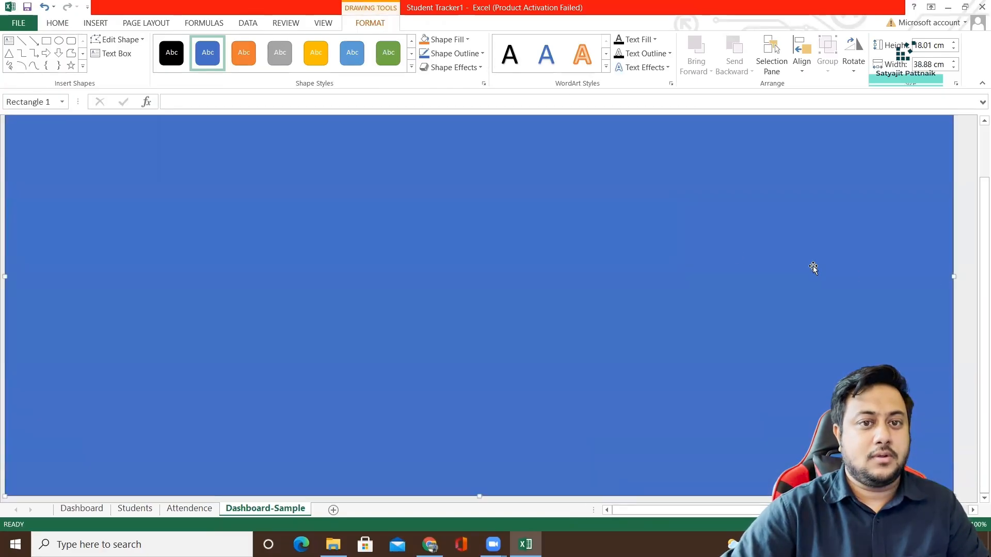
scroll(557, 354, "down", 5)
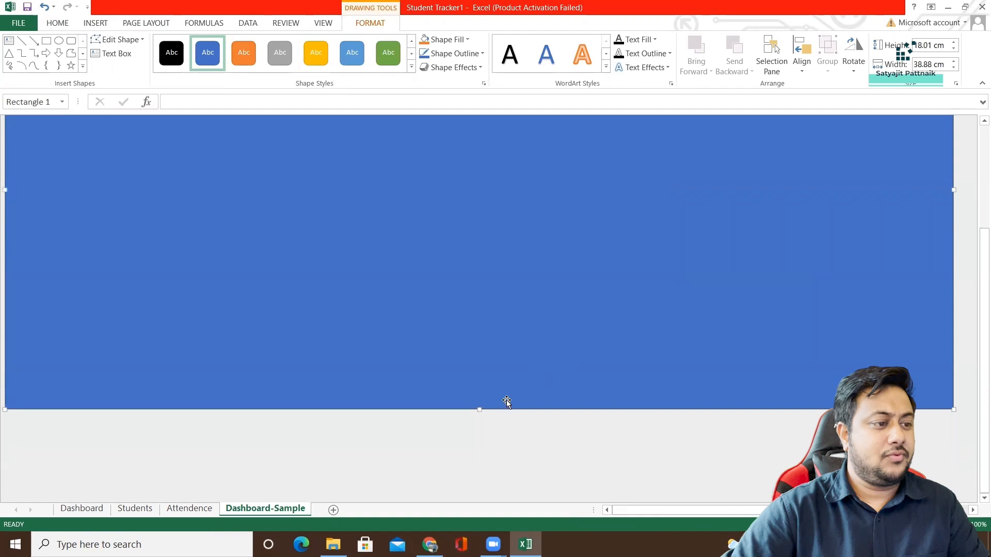
left_click_drag(479, 409, 485, 336)
scroll(606, 343, "up", 5)
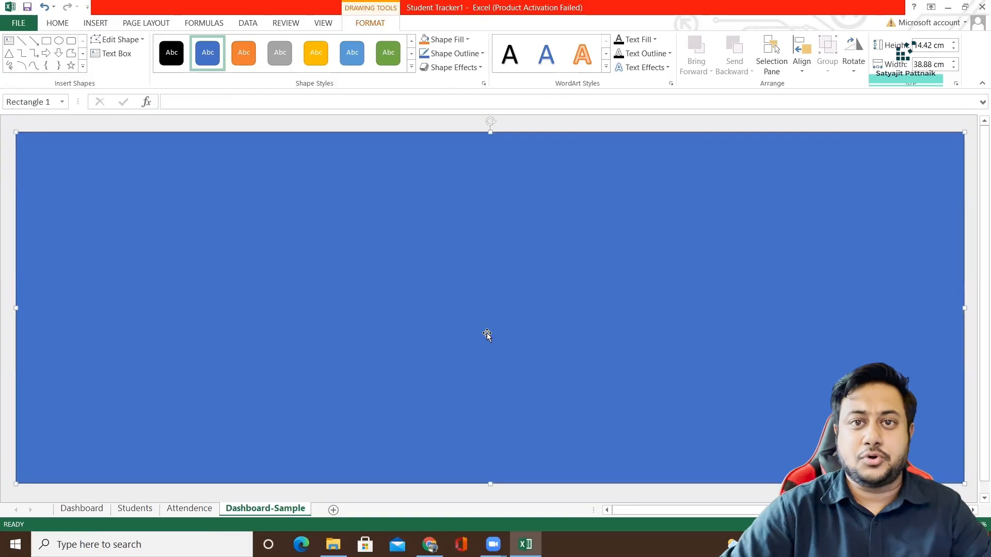
Try the grey shape style on the background rectangle, and apply the gold style instead.
left_click(278, 66)
left_click(61, 120)
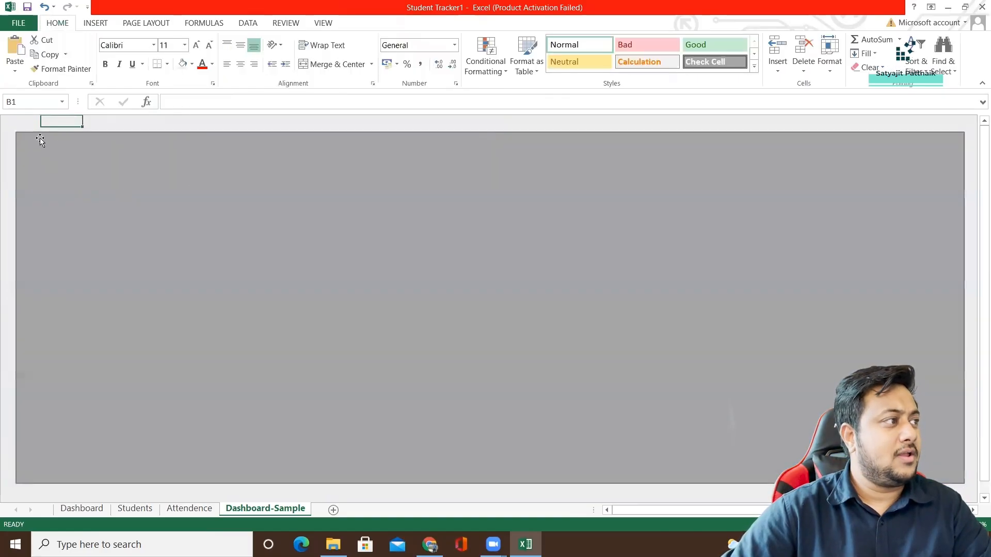
left_click(91, 169)
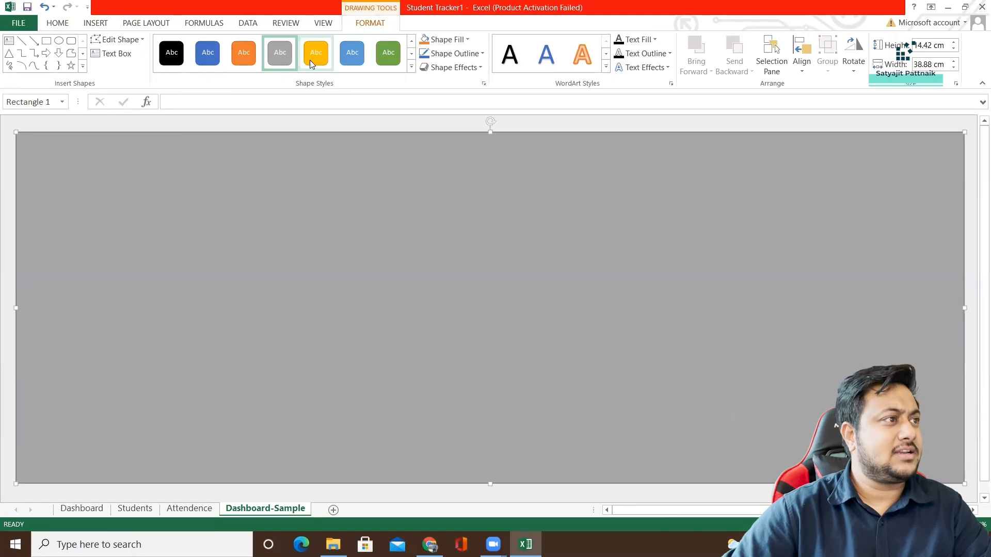
left_click(312, 59)
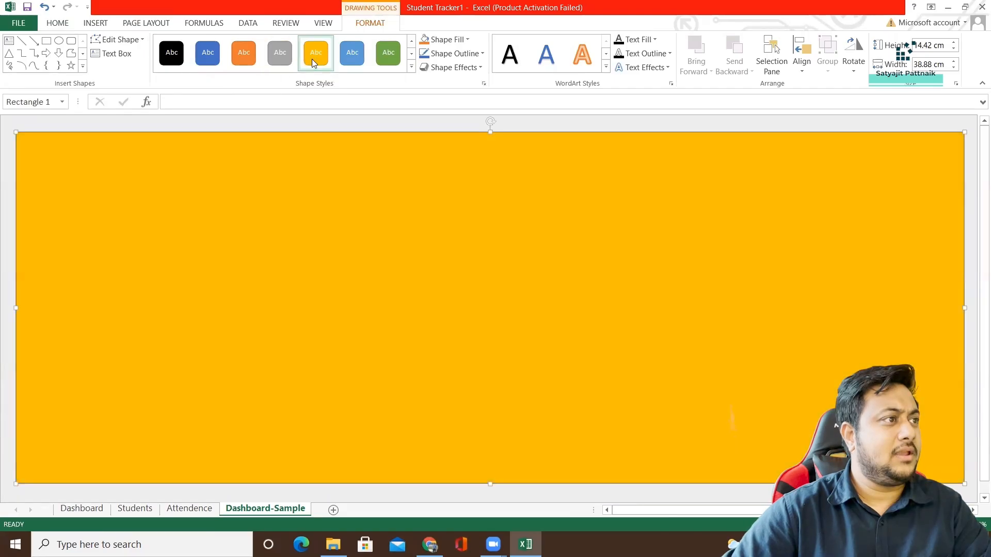
Change the background rectangle's fill to light grey and deselect the shape.
left_click(467, 40)
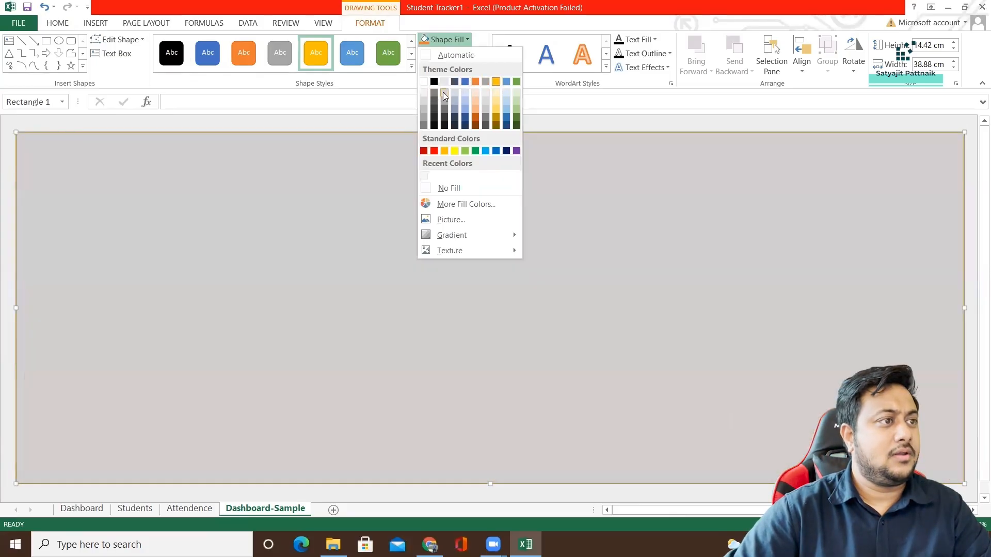
left_click(443, 92)
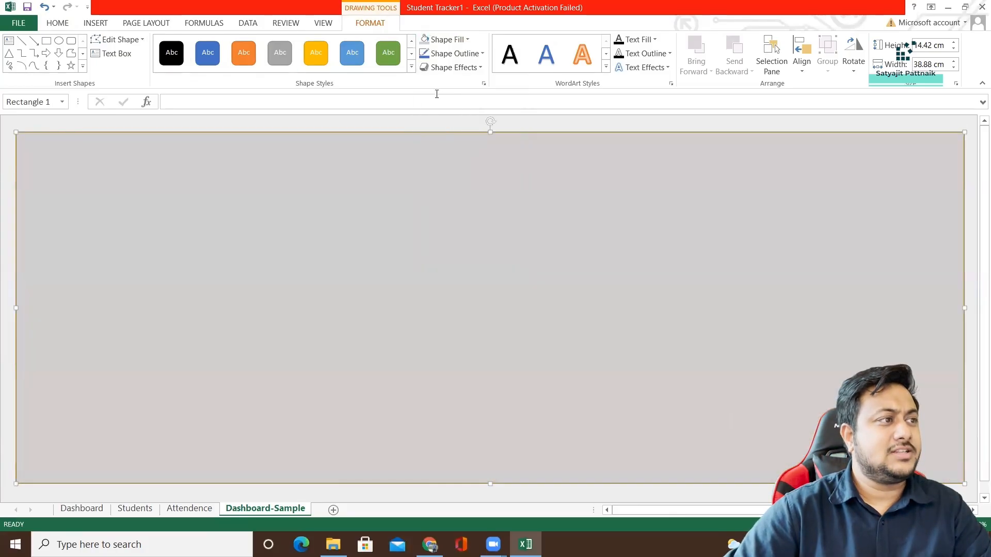
left_click(341, 122)
left_click(342, 122)
left_click(11, 179)
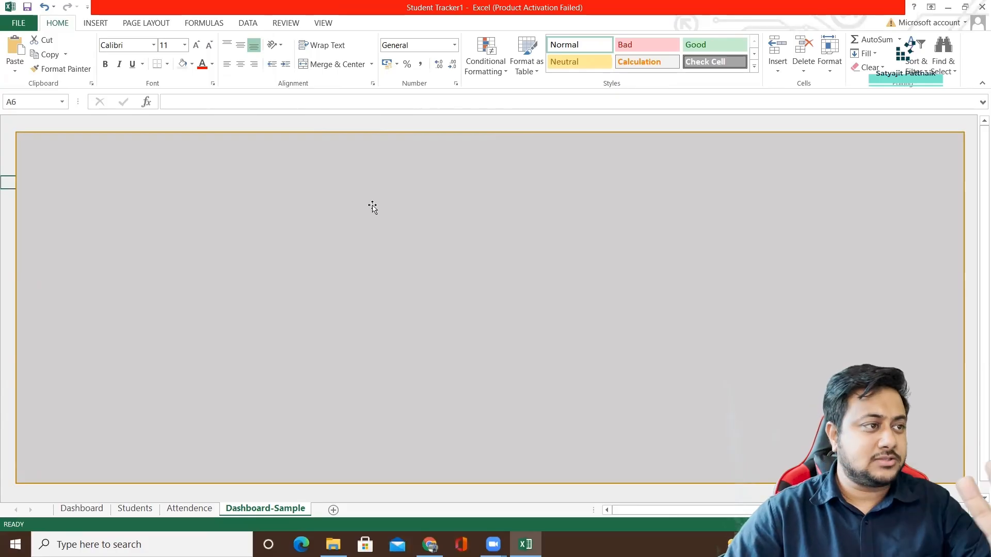
Draw a rounded rectangle about 11.26 cm wide and 6.03 cm high on the grey background and move it towards the middle.
left_click(160, 154)
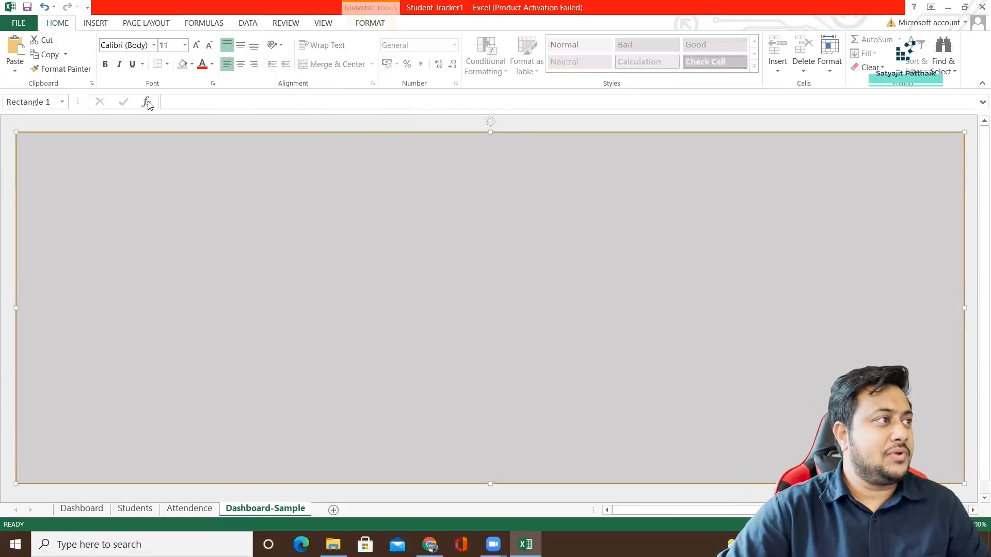
left_click(98, 26)
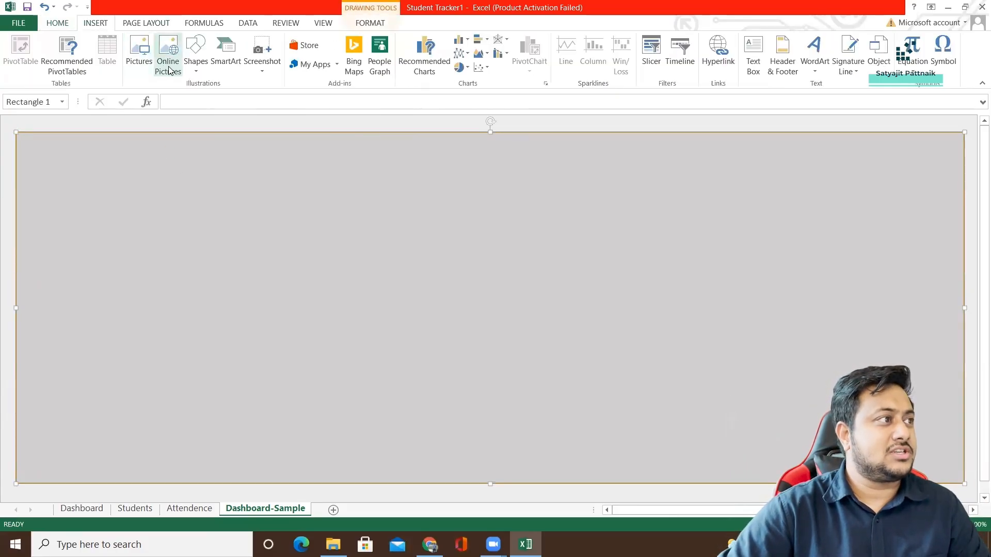
left_click(195, 56)
left_click(252, 98)
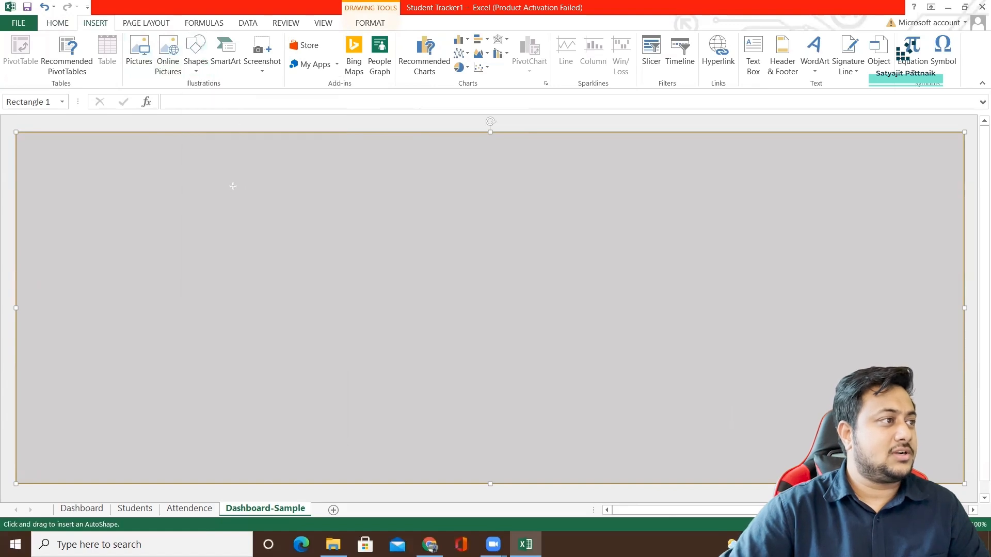
left_click_drag(104, 156, 371, 308)
left_click_drag(252, 240, 328, 299)
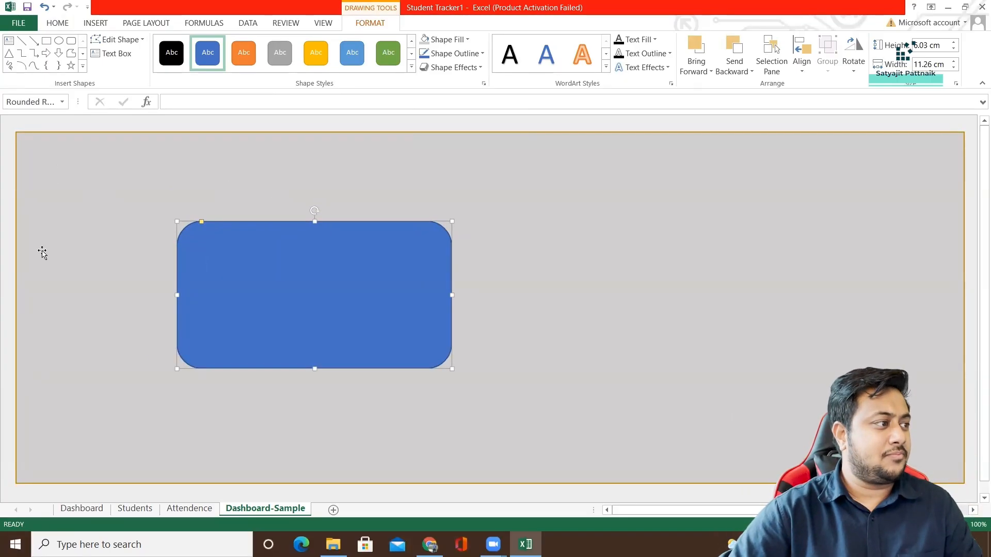
Duplicate the rounded rectangle to the right of the original and narrow the grey background rectangle from its right edge.
left_click_drag(289, 311, 683, 283)
left_click(866, 274)
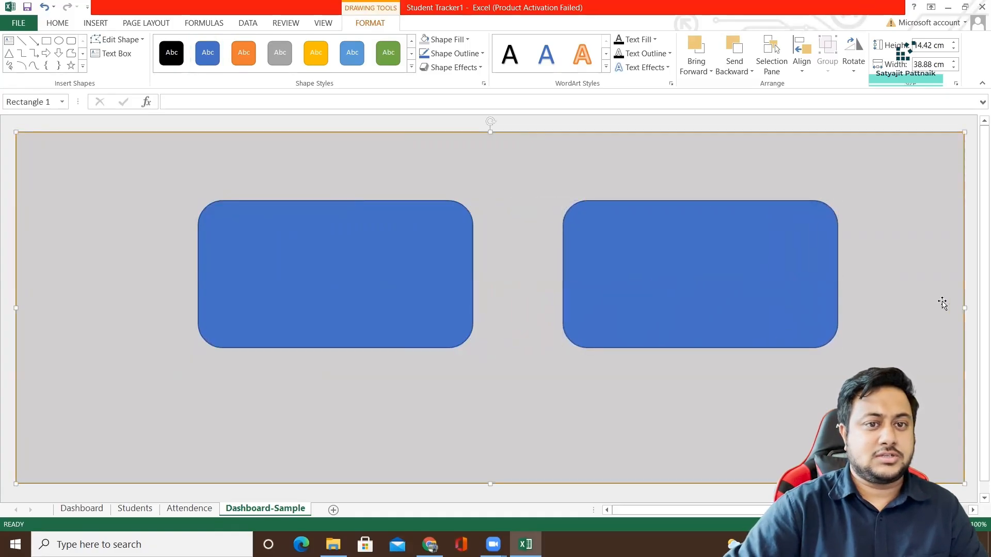
left_click_drag(963, 306, 816, 319)
Copy the rounded rectangle twice more and arrange the four cards in a two-by-two grid, leaving free space on the background's left side.
left_click_drag(730, 299, 330, 396)
left_click_drag(307, 261, 332, 221)
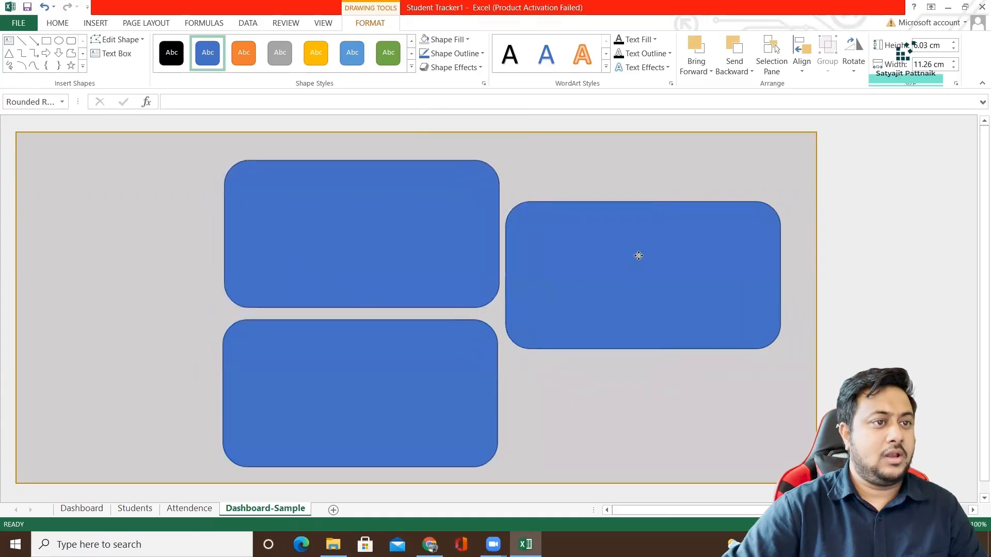
left_click_drag(640, 255, 662, 208)
left_click_drag(456, 223, 466, 215)
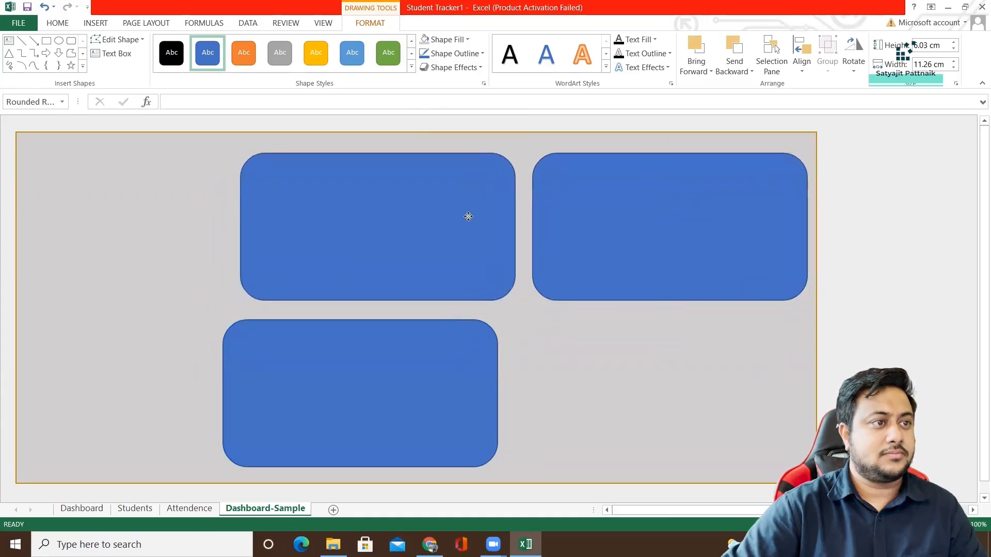
left_click_drag(437, 344, 732, 356)
Open the Format Shape settings for the upper-left rounded rectangle.
left_click(434, 237)
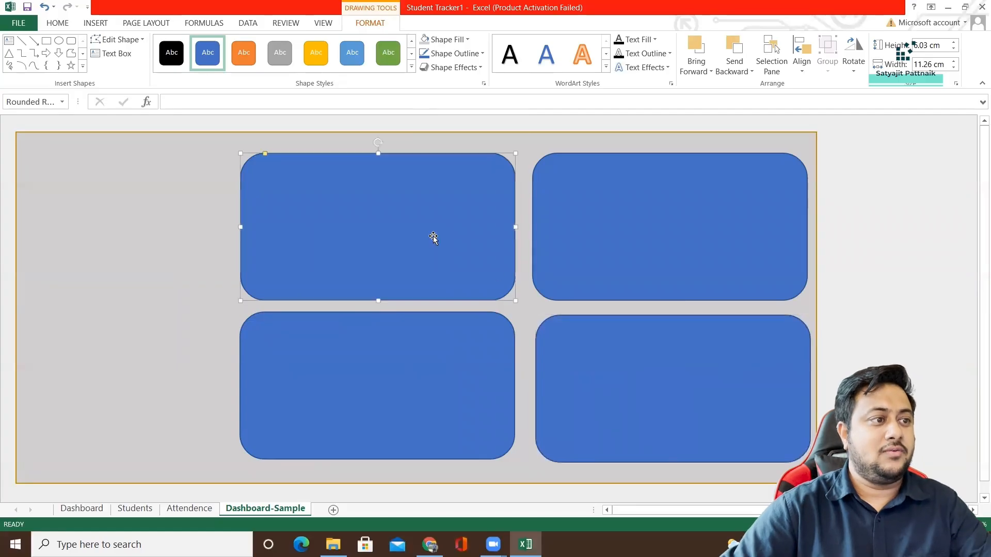
right_click(435, 237)
left_click(471, 454)
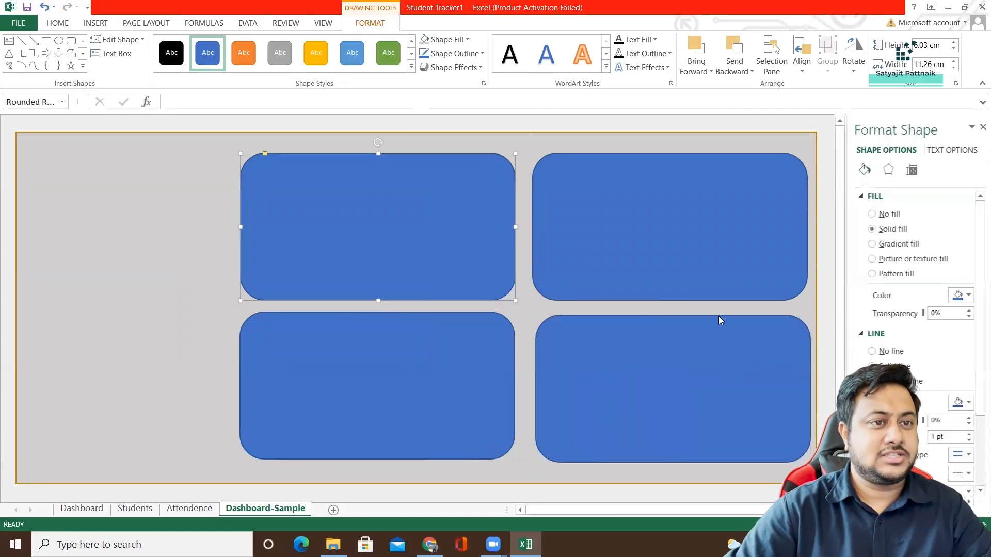
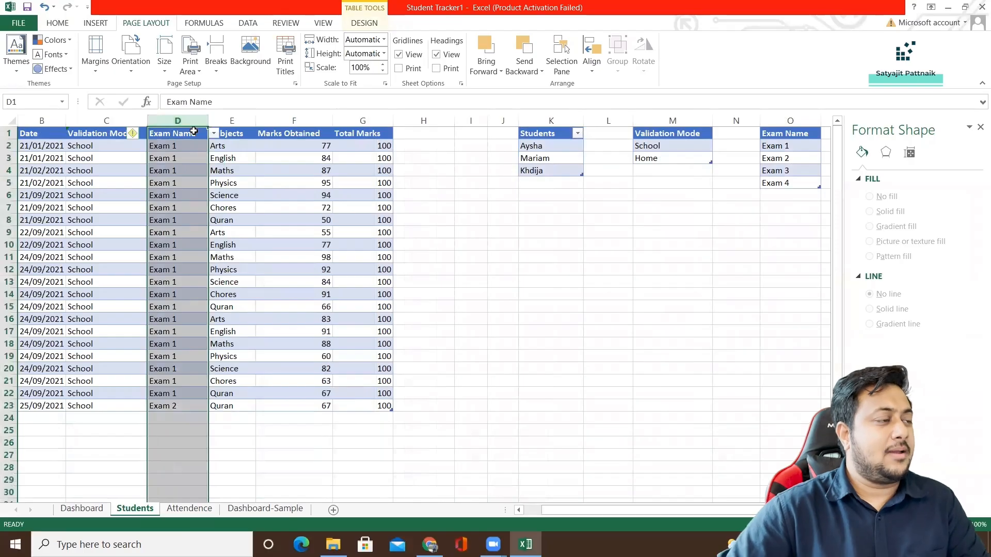
Insert a recommended clustered column chart of Marks Obtained and Total Marks by Exam Name on the Students sheet and move it beside the data.
left_click(297, 121, "ctrl")
left_click(363, 121, "ctrl")
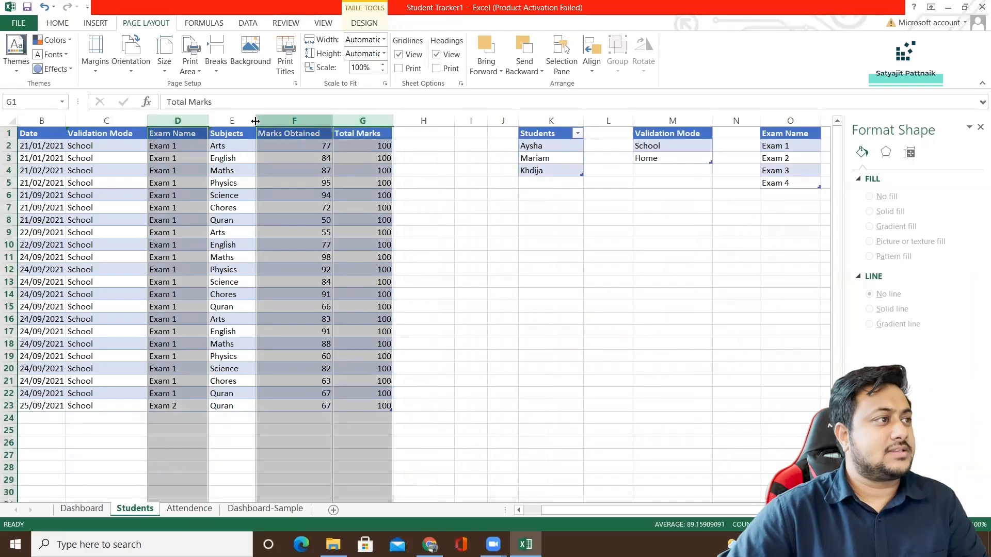
left_click(94, 24)
left_click(424, 57)
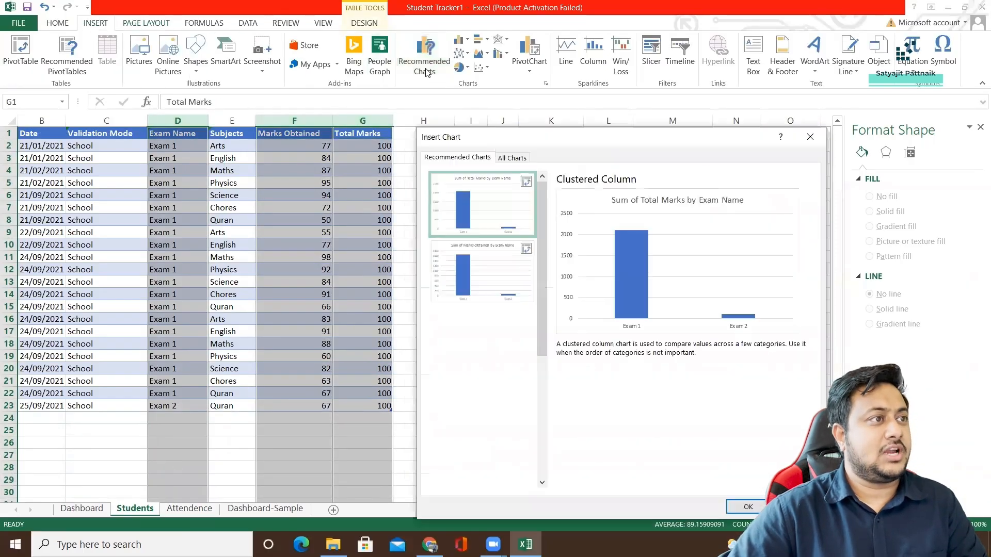
left_click(500, 338)
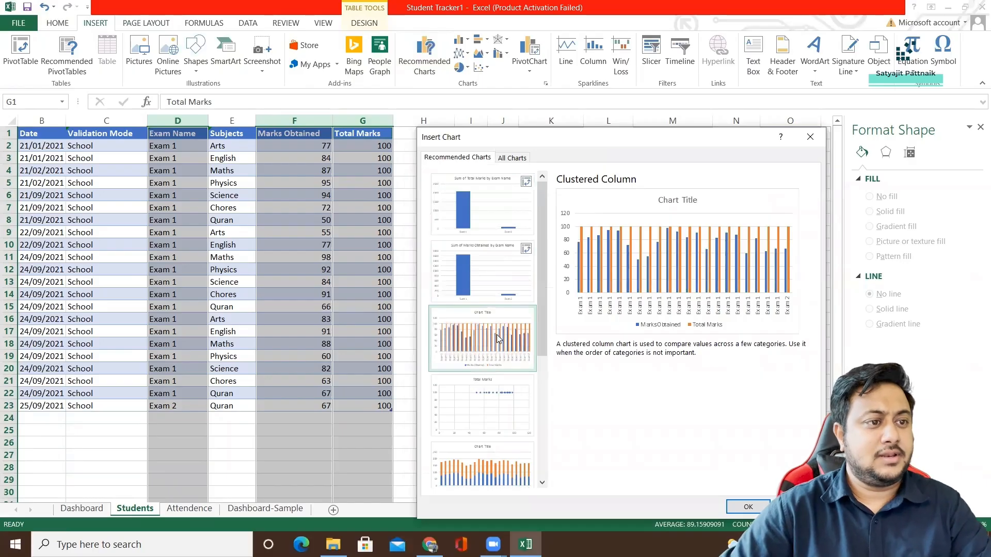
left_click(493, 219)
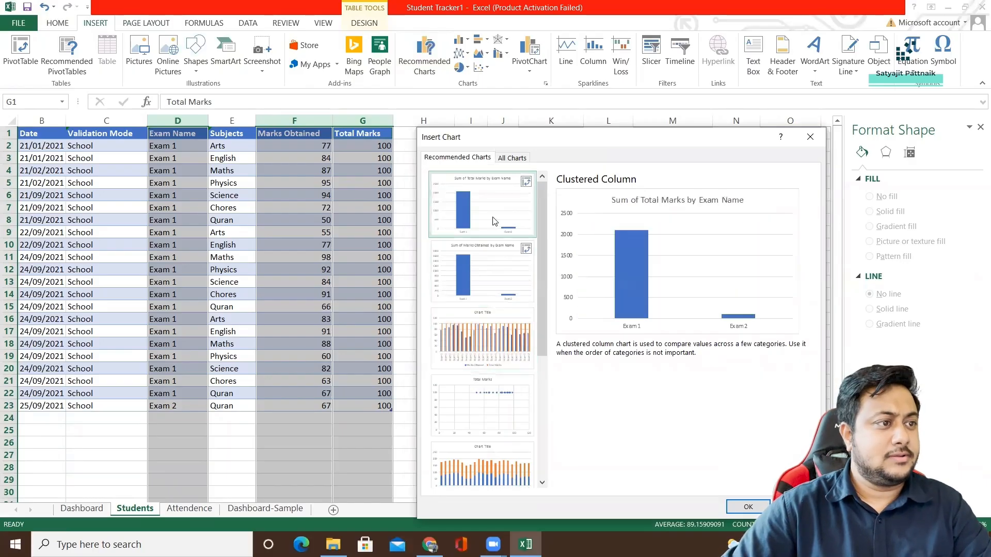
double_click(486, 331)
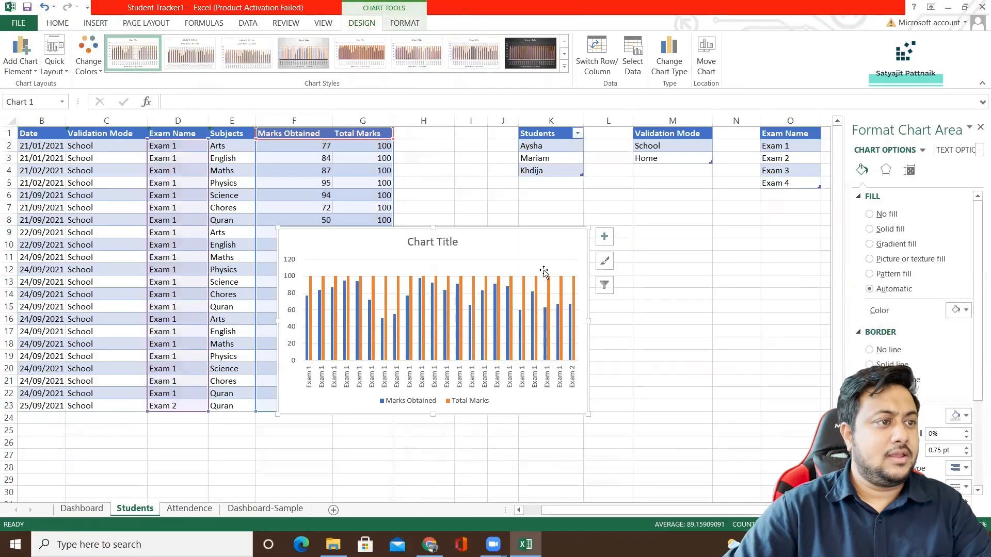
left_click_drag(502, 234, 677, 232)
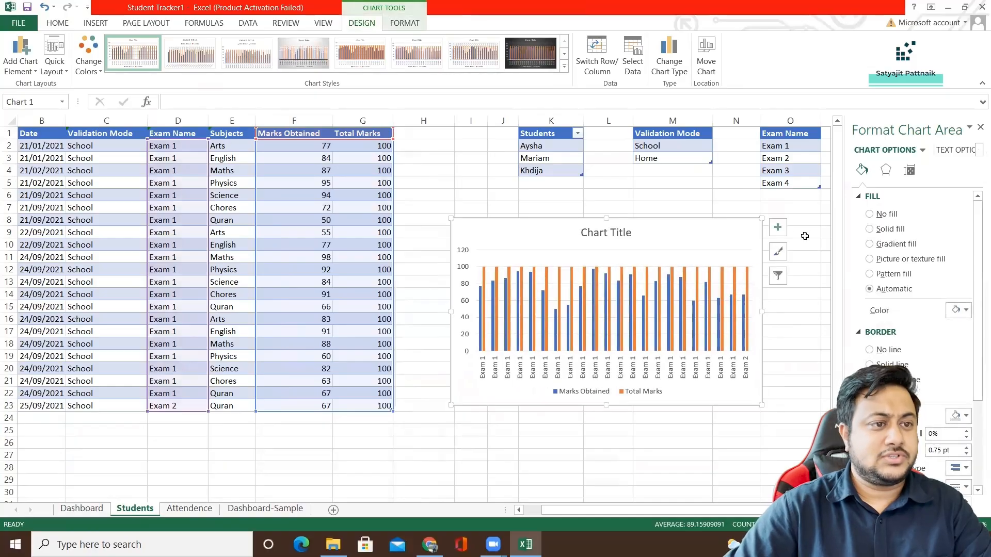
Delete the clustered column chart from the Students sheet.
key("Delete")
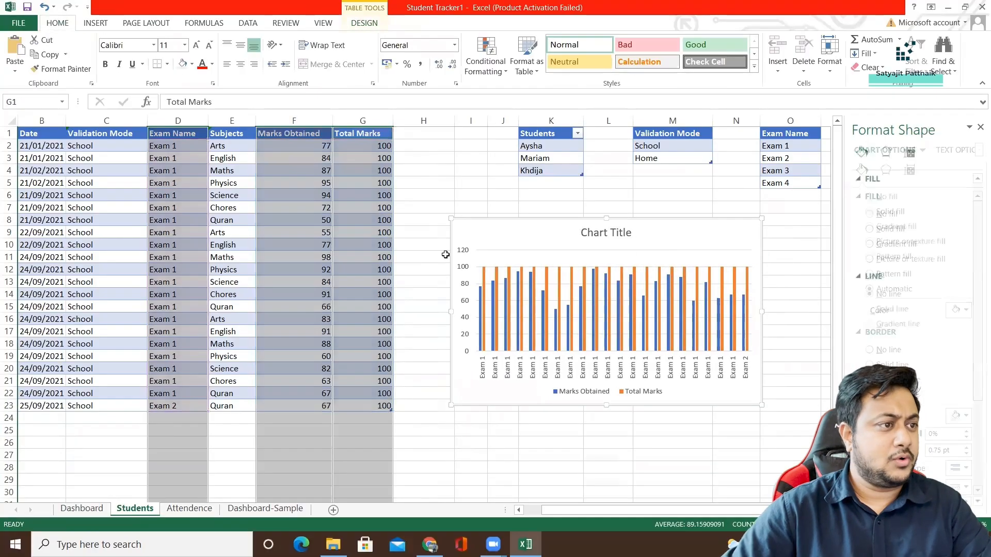
left_click(569, 244)
left_click(473, 269)
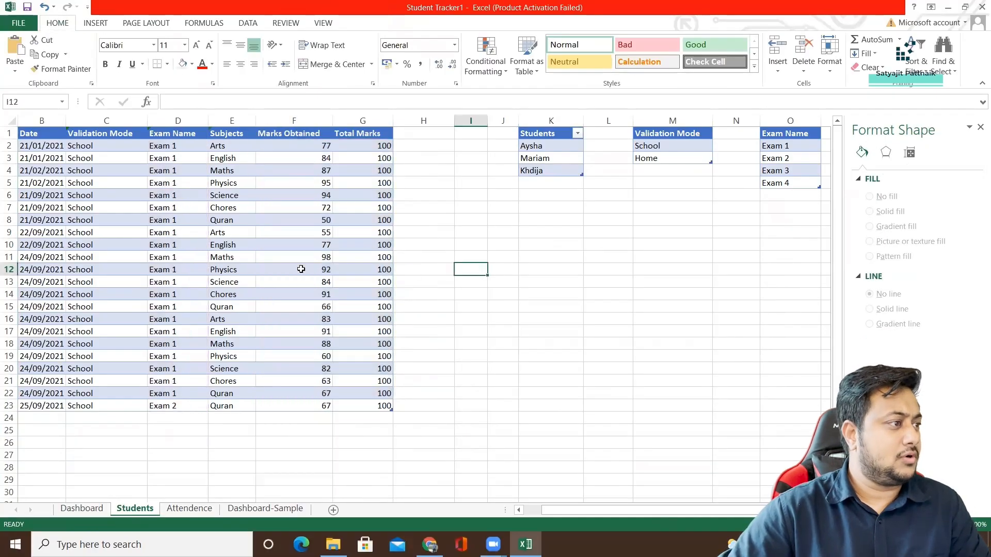
Create a recommended PivotTable on a new sheet from the students' exam data, showing Sum of Marks Obtained by Student Name.
left_click_drag(187, 142, 118, 129)
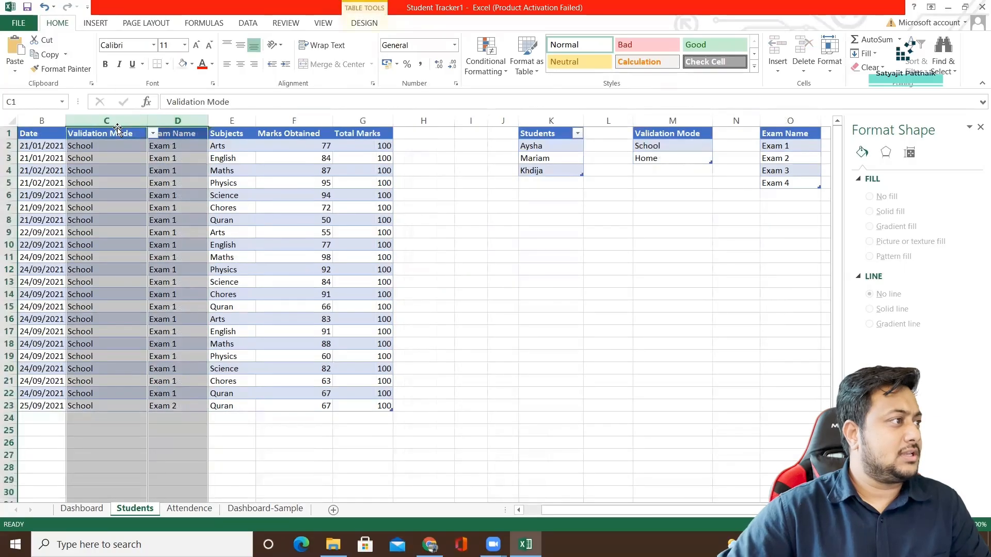
left_click(248, 144)
left_click(183, 121)
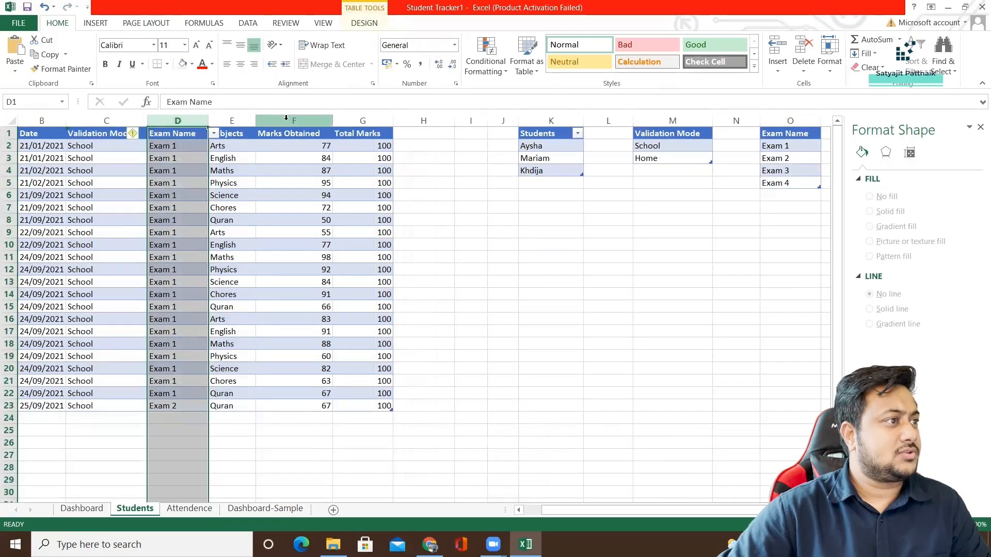
left_click(288, 121, "ctrl")
left_click(366, 121, "ctrl")
left_click(97, 24)
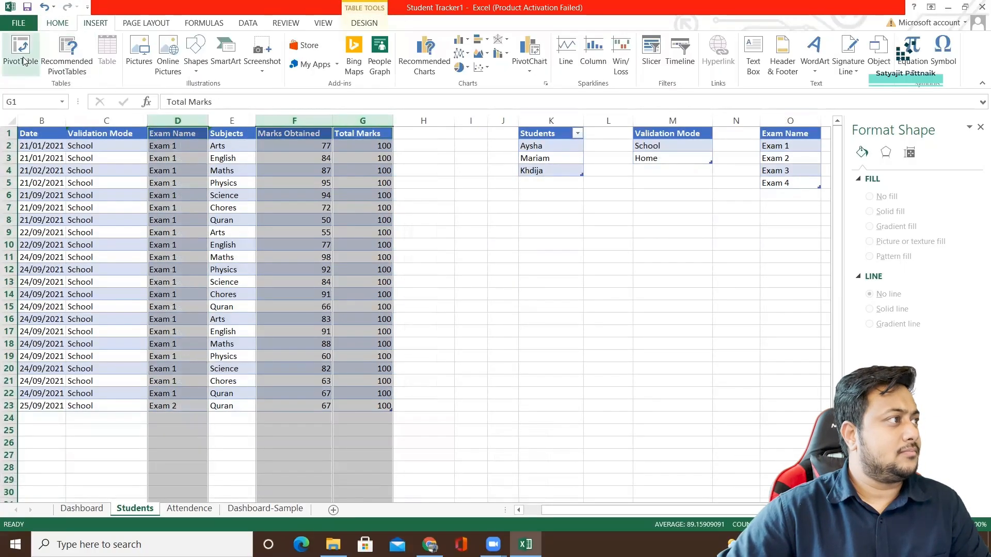
left_click(29, 61)
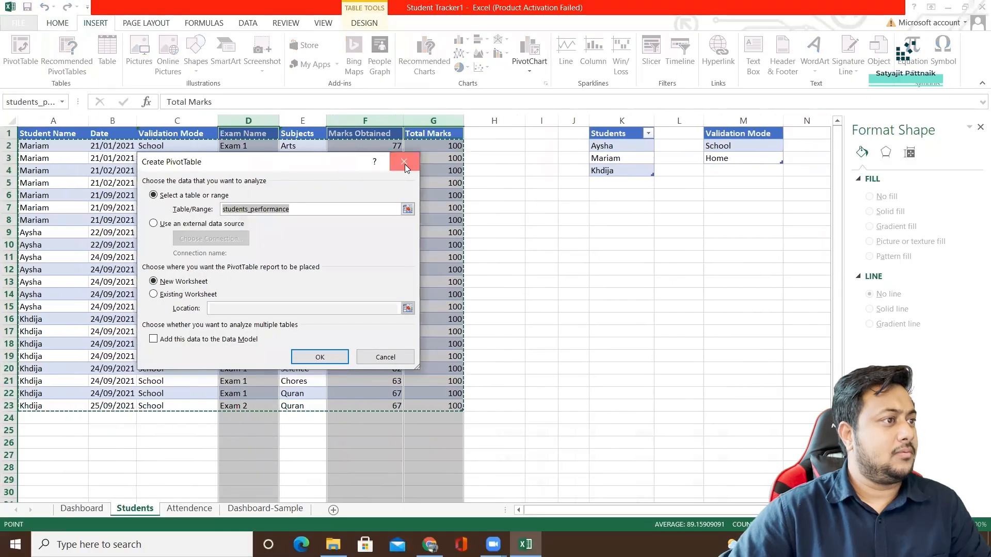
left_click(403, 158)
left_click(74, 66)
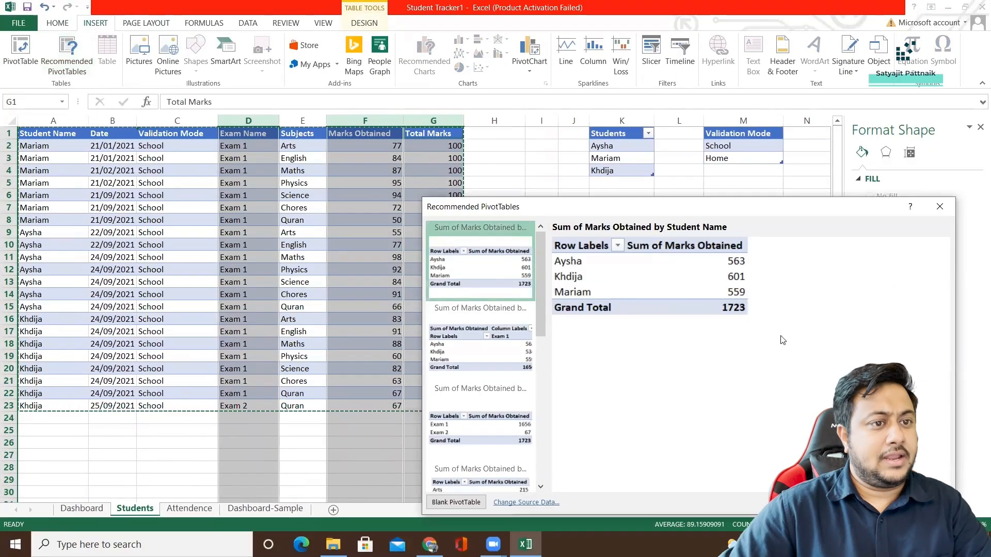
left_click(863, 503)
Insert a clustered column PivotChart from the whole PivotTable and position it just below the table.
left_click(126, 183)
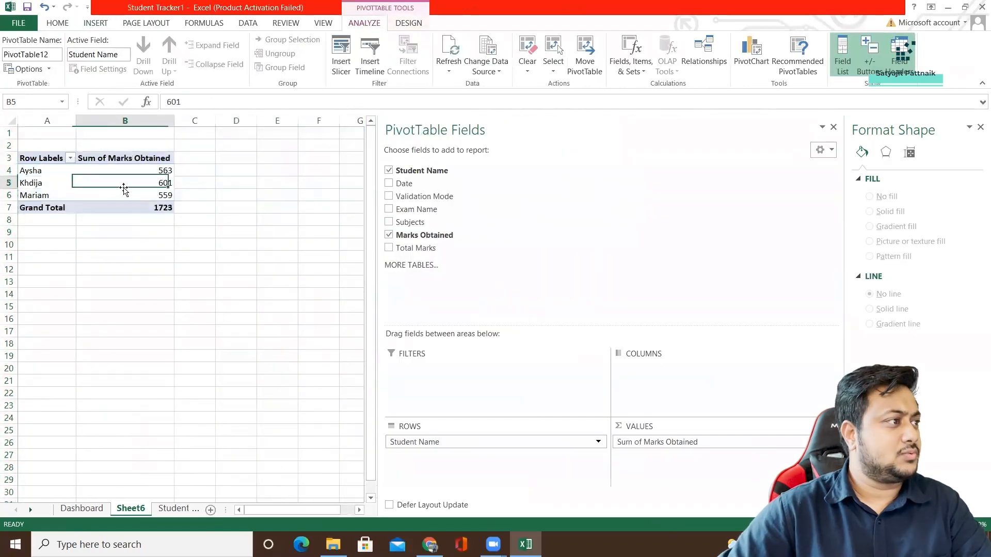
left_click_drag(42, 157, 167, 217)
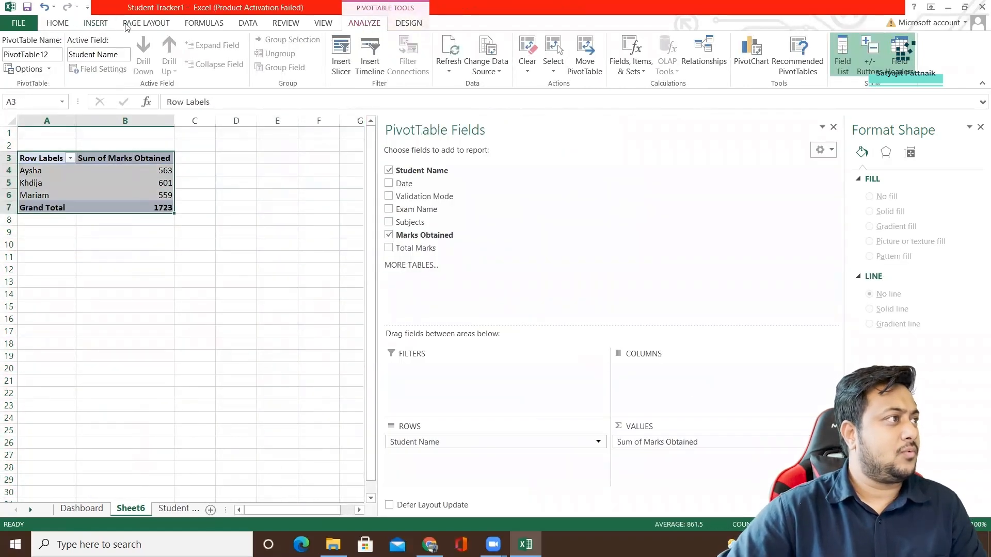
left_click(95, 24)
left_click(431, 66)
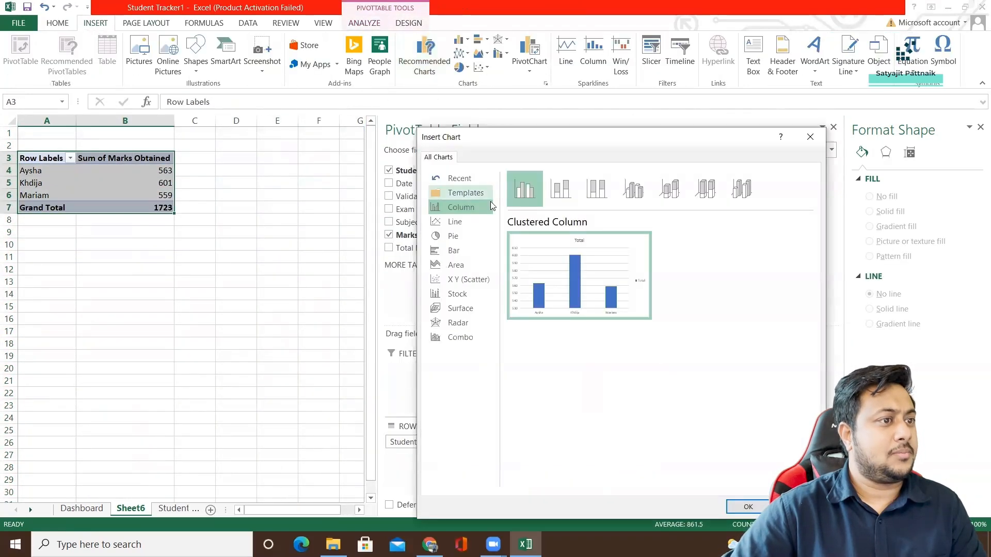
left_click(748, 509)
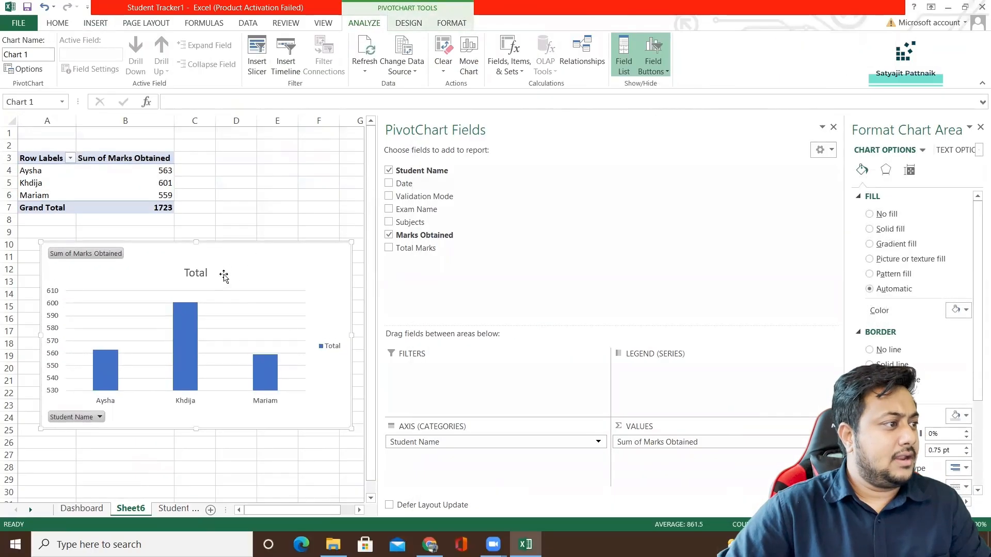
left_click_drag(240, 265, 233, 257)
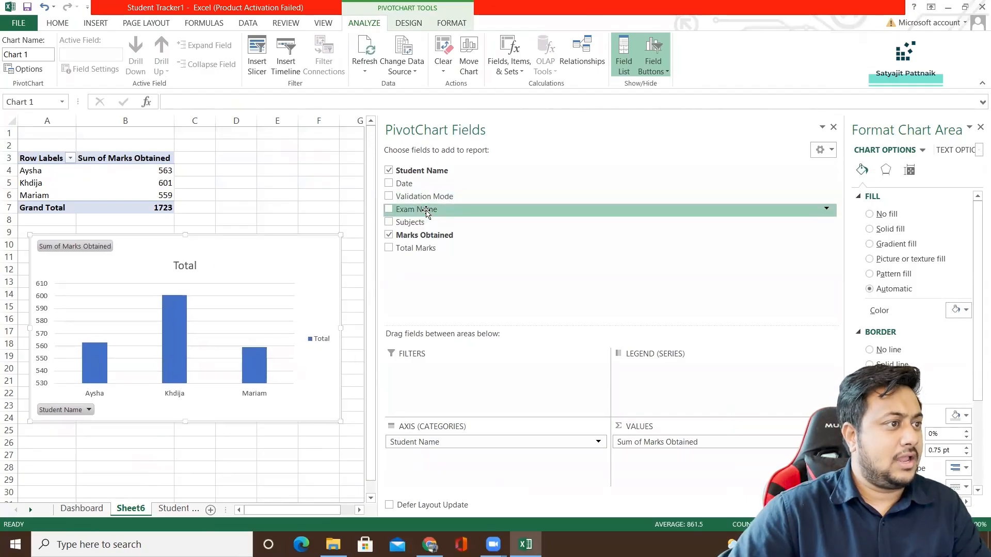
Add Exam Name as the PivotChart's legend series and close the chart formatting and field list panes.
left_click_drag(438, 209, 651, 377)
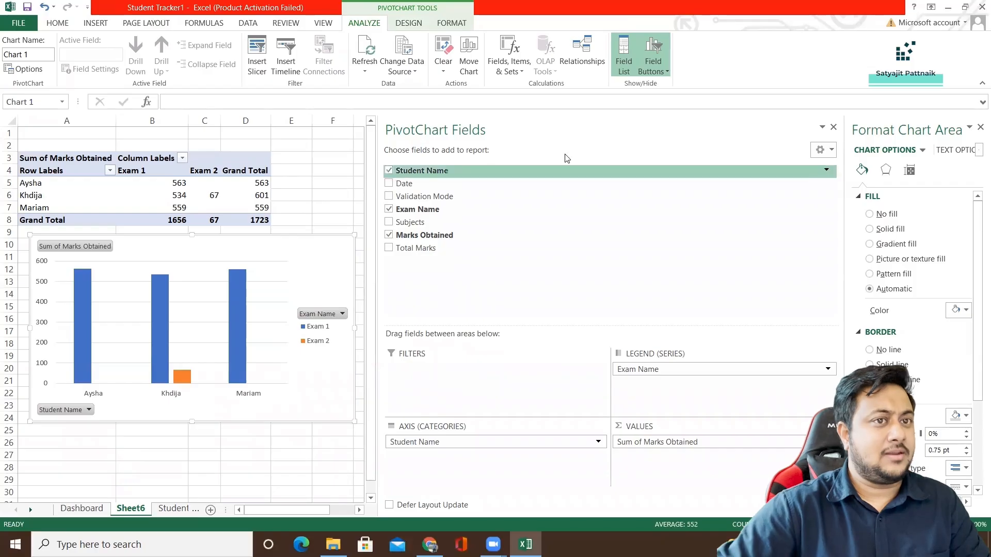
left_click(980, 127)
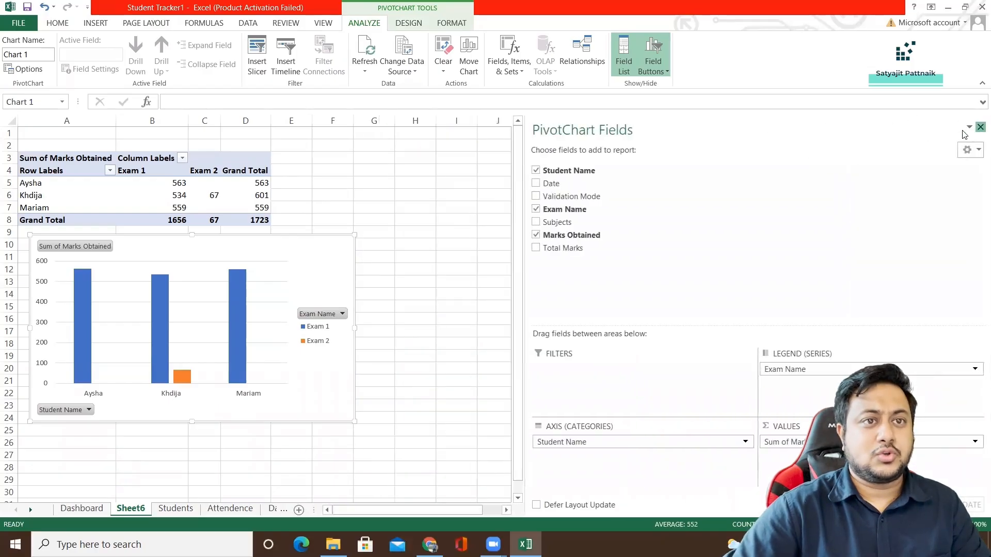
left_click(980, 128)
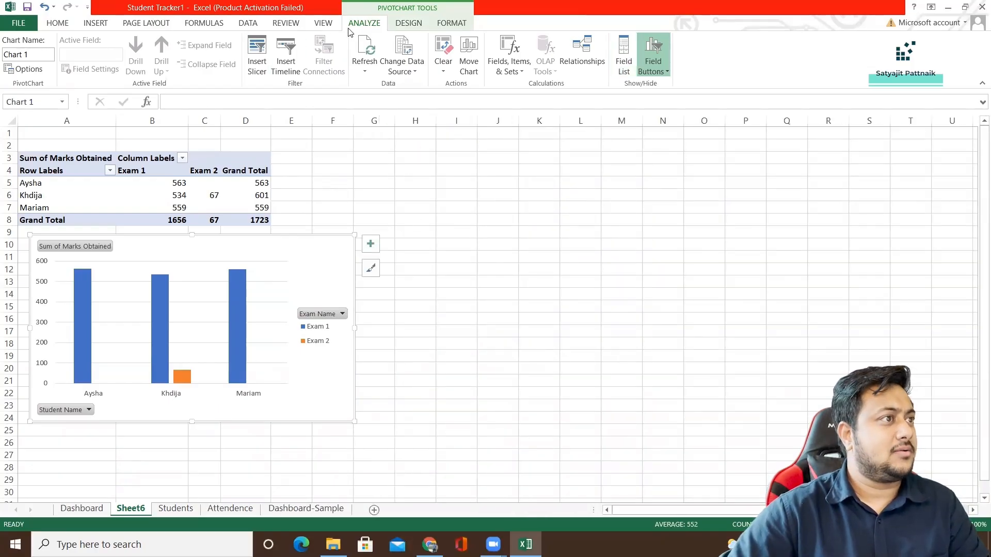
Insert an Exam Name slicer for the PivotChart.
left_click(257, 52)
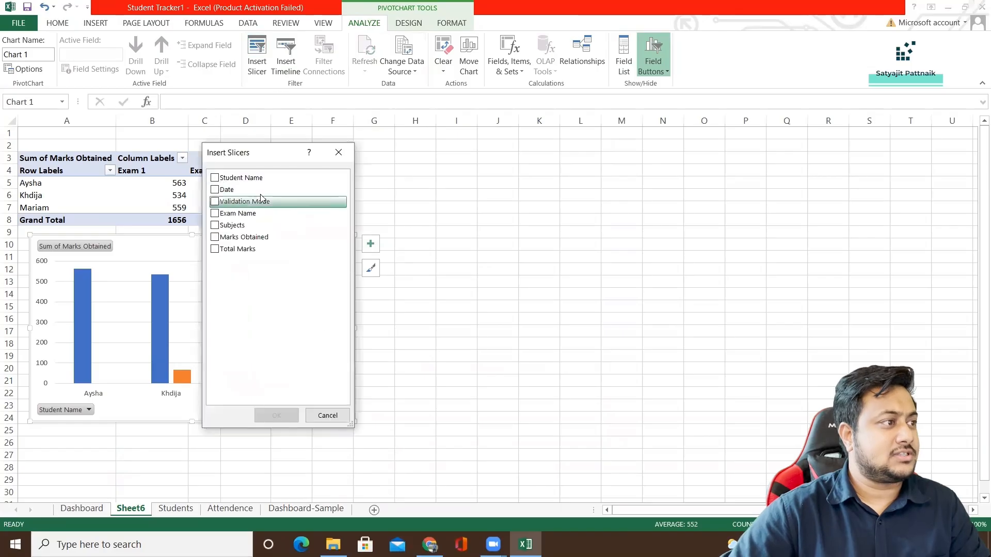
left_click_drag(268, 157, 600, 157)
left_click(568, 214)
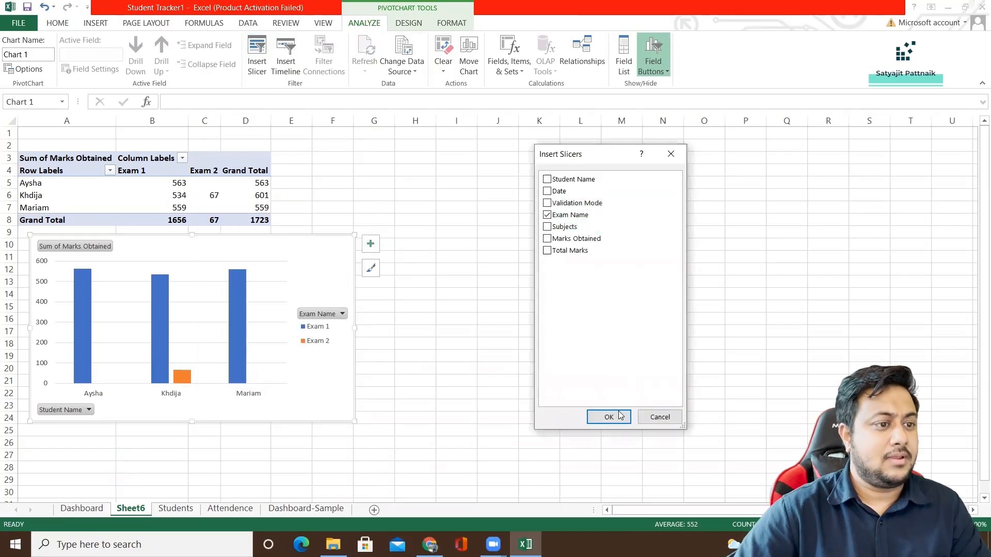
left_click(609, 415)
Copy the Exam Name slicer to the Dashboard-Sample sheet and place it in the free space on the grey background's left side.
right_click(472, 239)
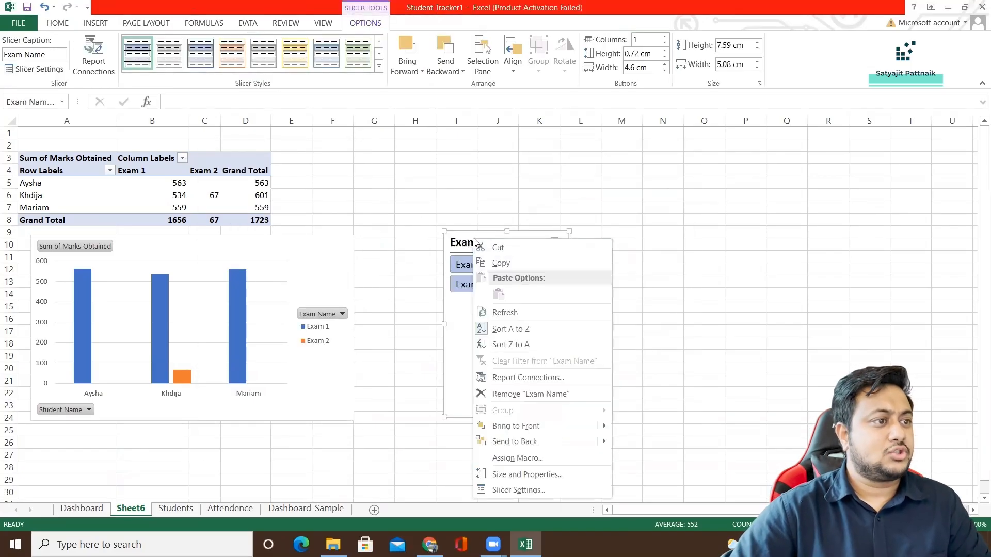
left_click(497, 267)
left_click(306, 508)
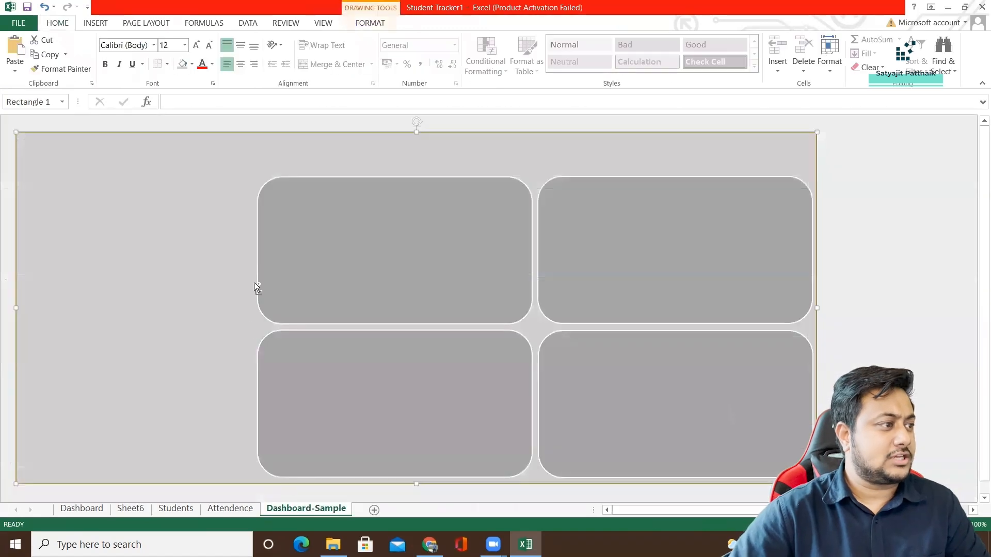
key("ctrl+v")
left_click_drag(76, 317, 87, 200)
left_click_drag(84, 142, 96, 189)
Check the settings of the Exam Name slicer on Sheet6 without changing them, and remove that slicer.
left_click(230, 509)
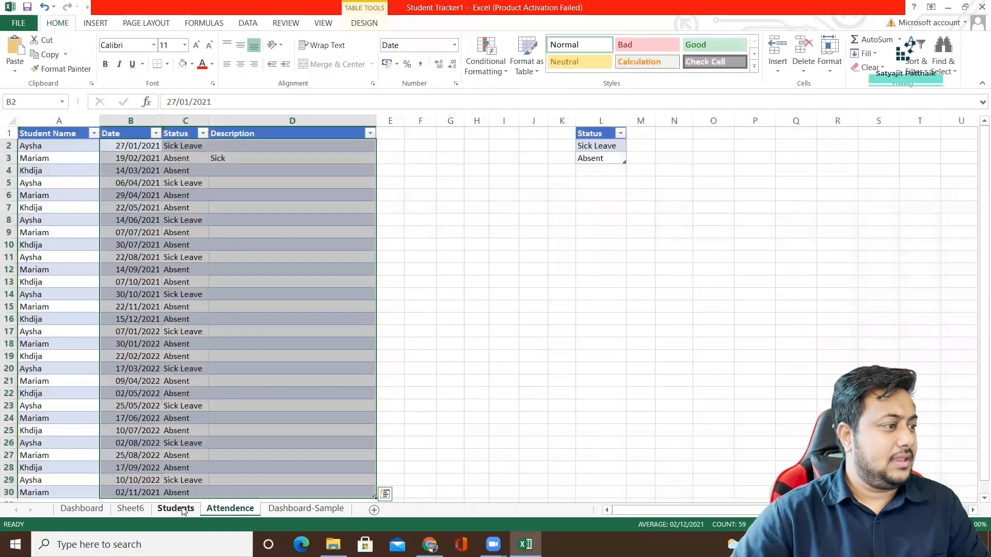
left_click(173, 509)
left_click(130, 509)
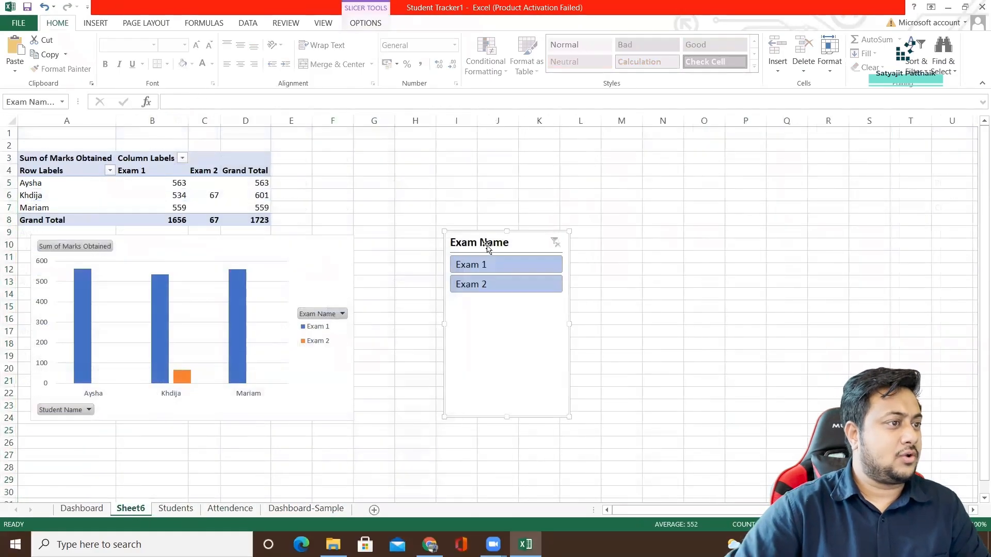
right_click(532, 367)
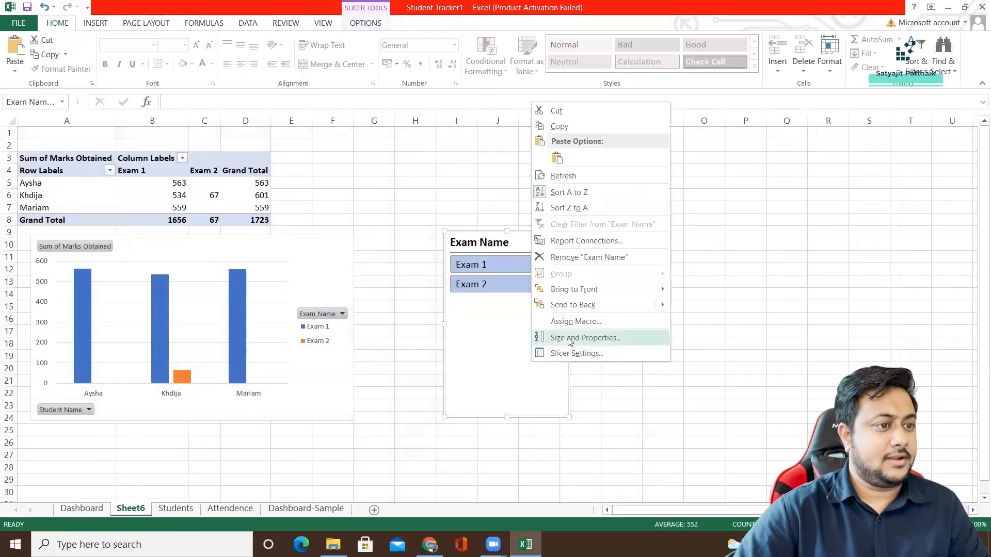
left_click(568, 353)
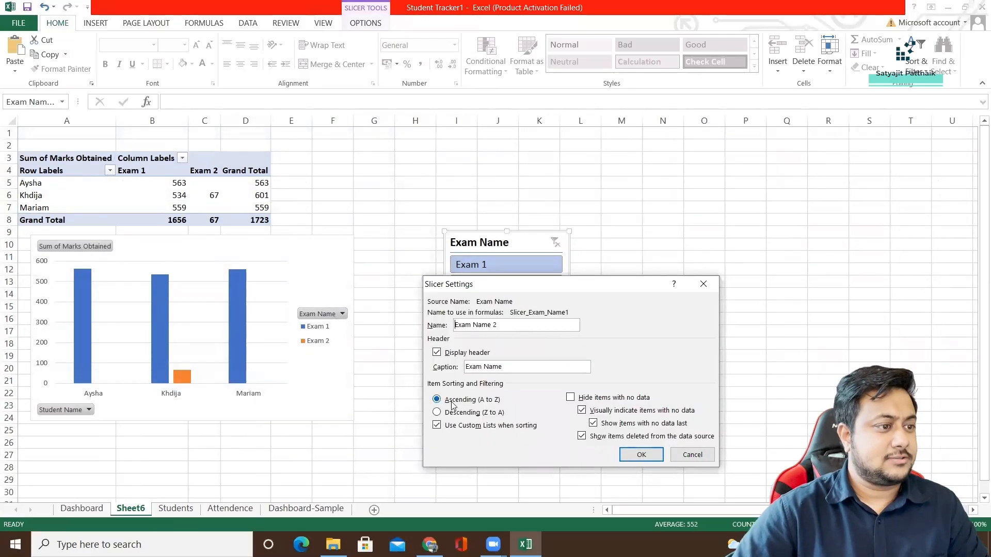
left_click(703, 284)
right_click(510, 328)
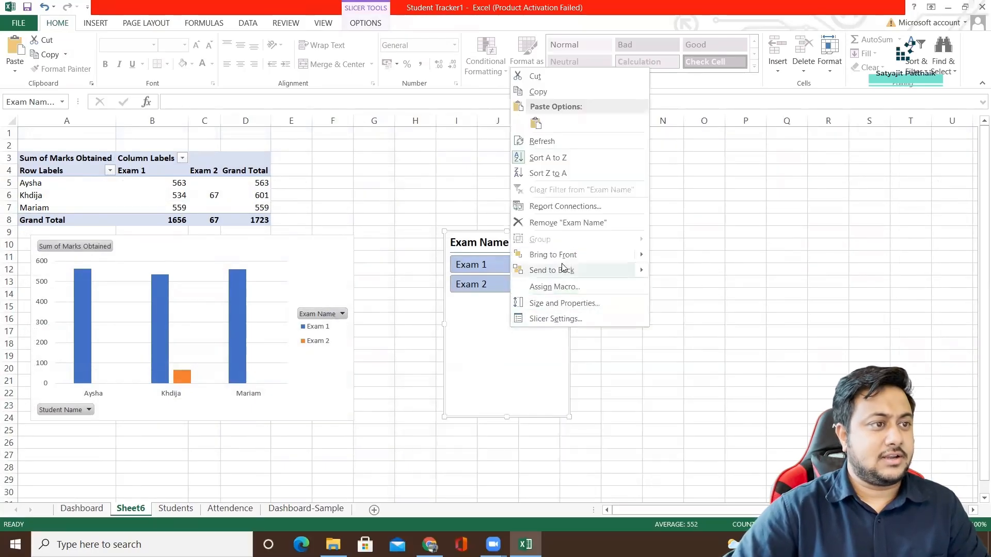
left_click(554, 226)
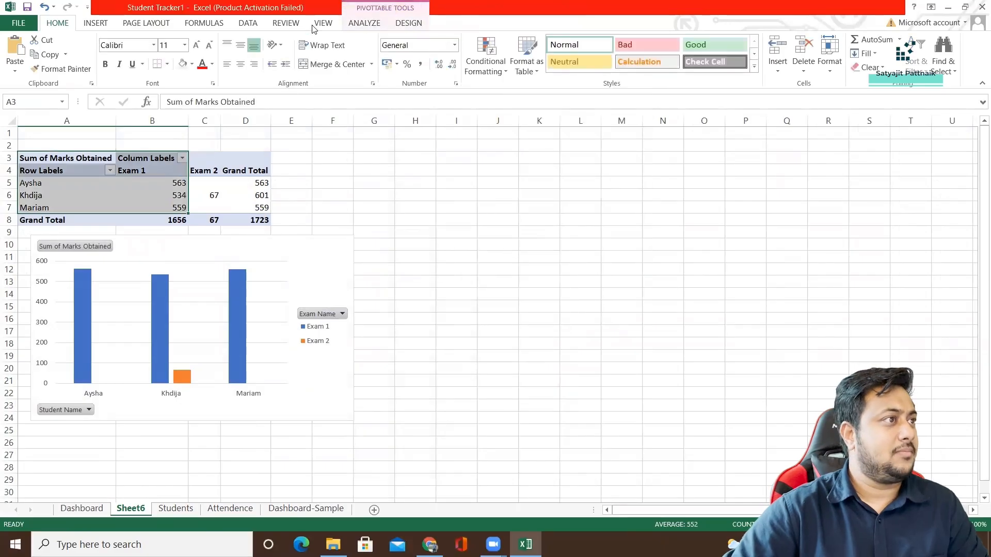
Insert a Student Name slicer for the PivotTable on Sheet6 and shorten it to about 3.51 cm high.
left_click(367, 23)
left_click(341, 57)
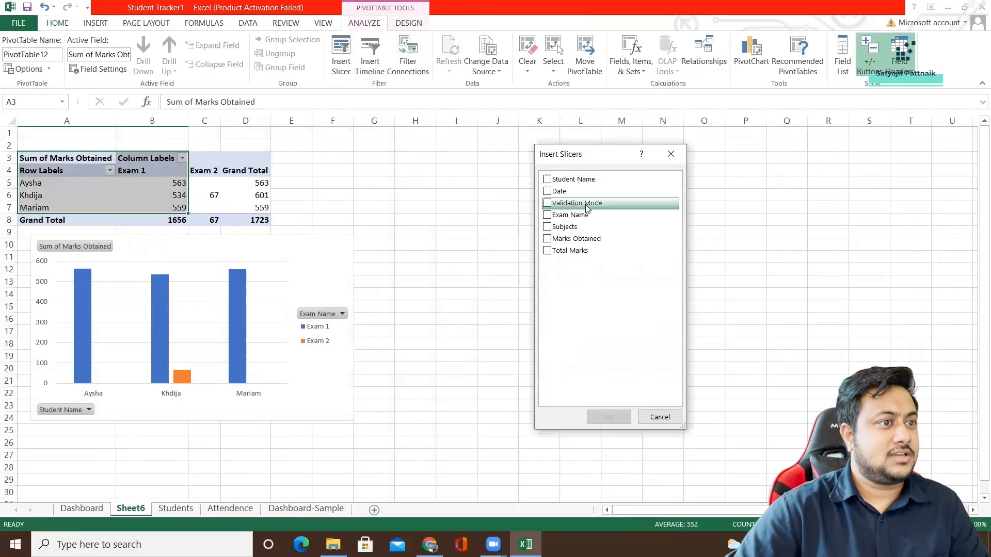
left_click(548, 179)
left_click(610, 417)
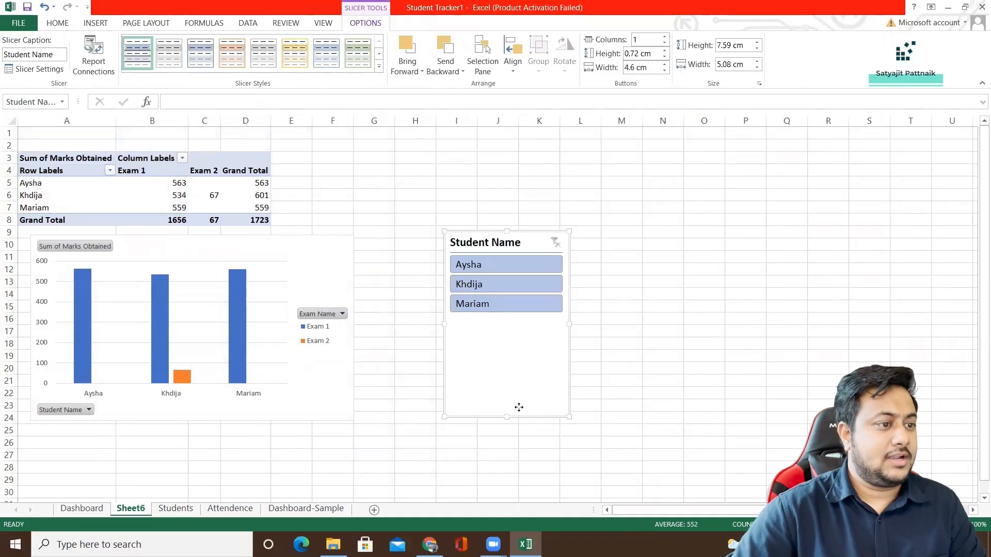
left_click_drag(507, 418, 506, 322)
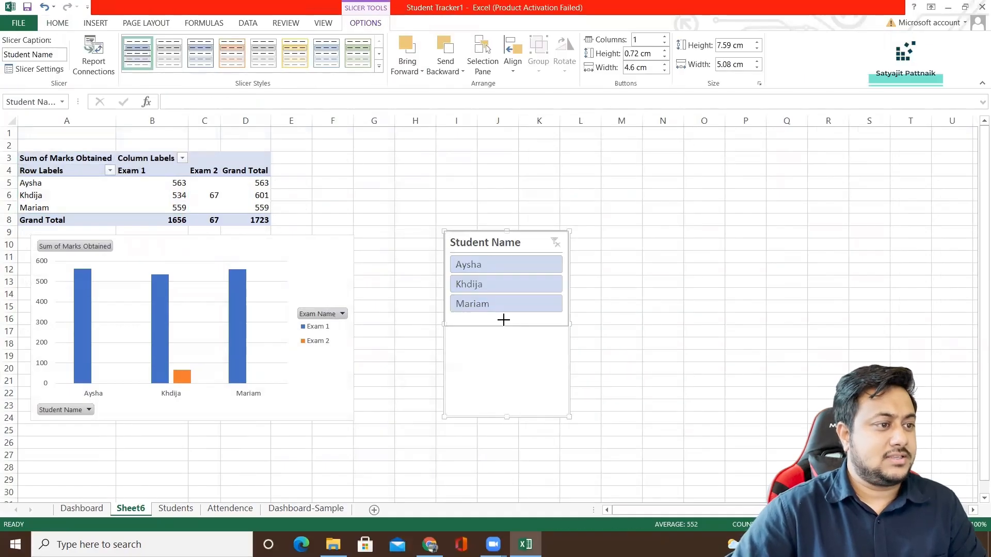
Check the settings of the Student Name slicer on Sheet6 and close them without changes.
right_click(518, 242)
left_click(565, 493)
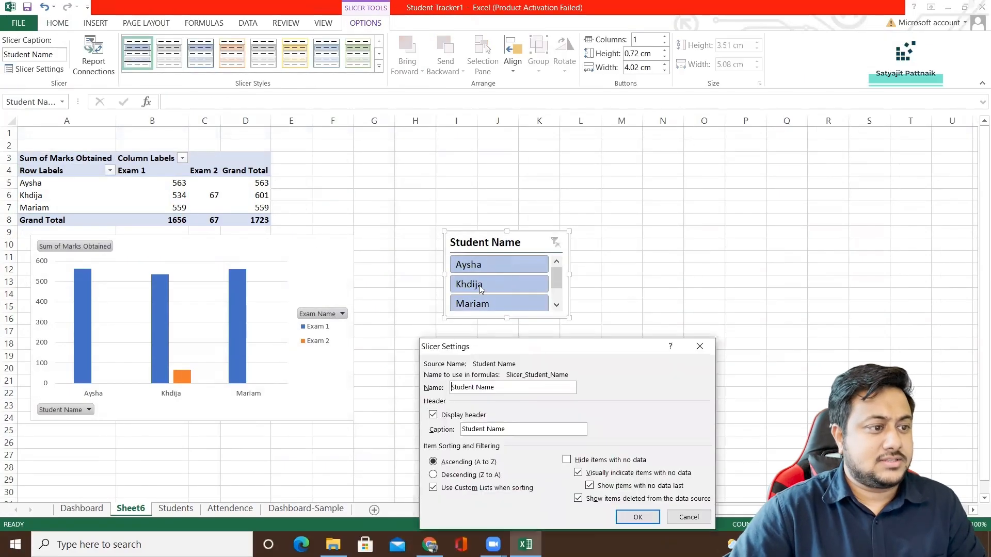
left_click_drag(559, 349, 726, 194)
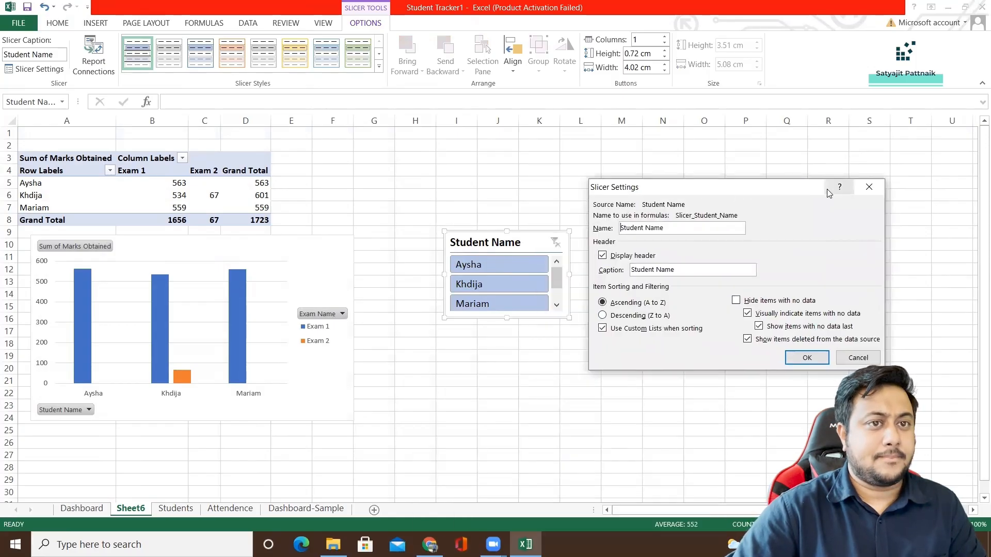
left_click(869, 187)
Review the Student Name slicer's position and layout, size, properties and alt text formatting options.
right_click(515, 242)
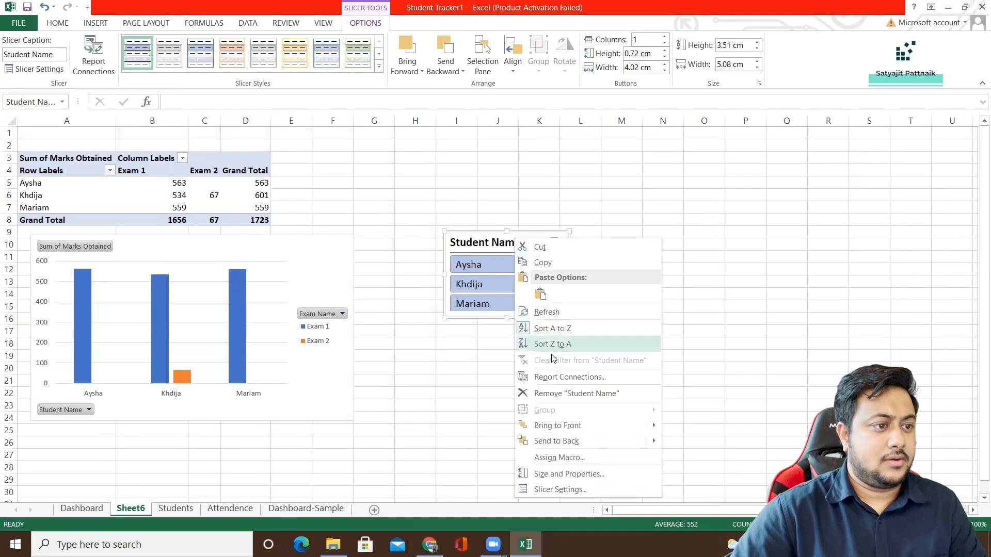
key("Escape")
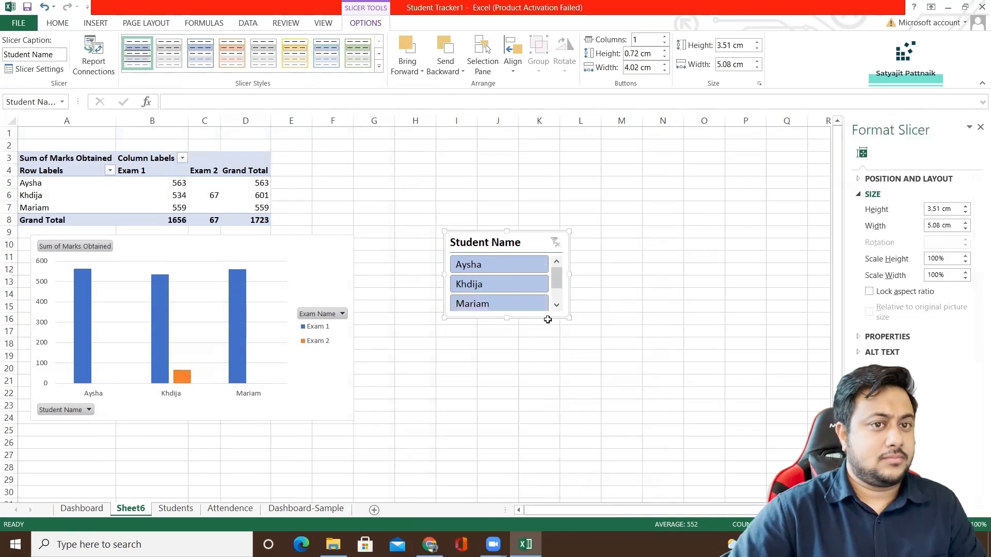
left_click(878, 179)
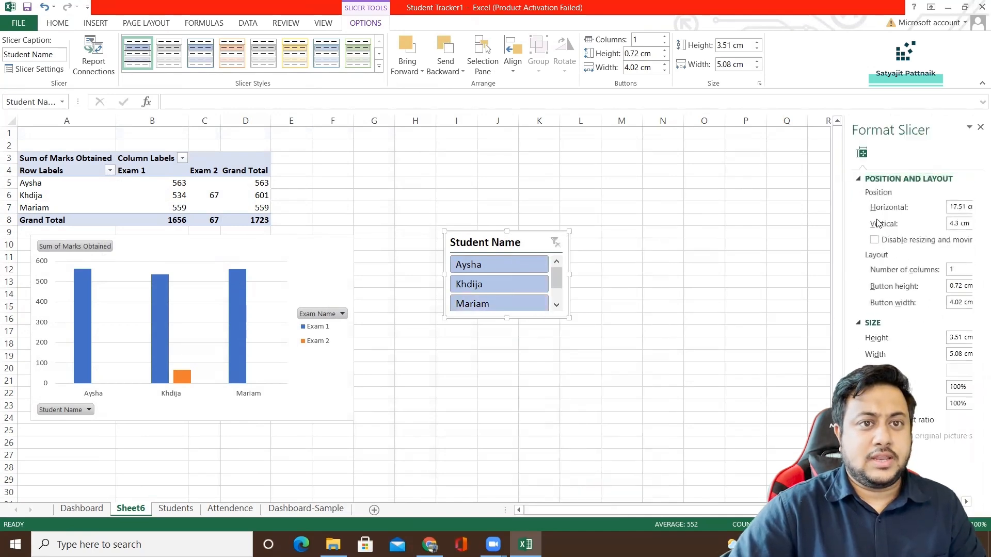
left_click(876, 243)
left_click(876, 242)
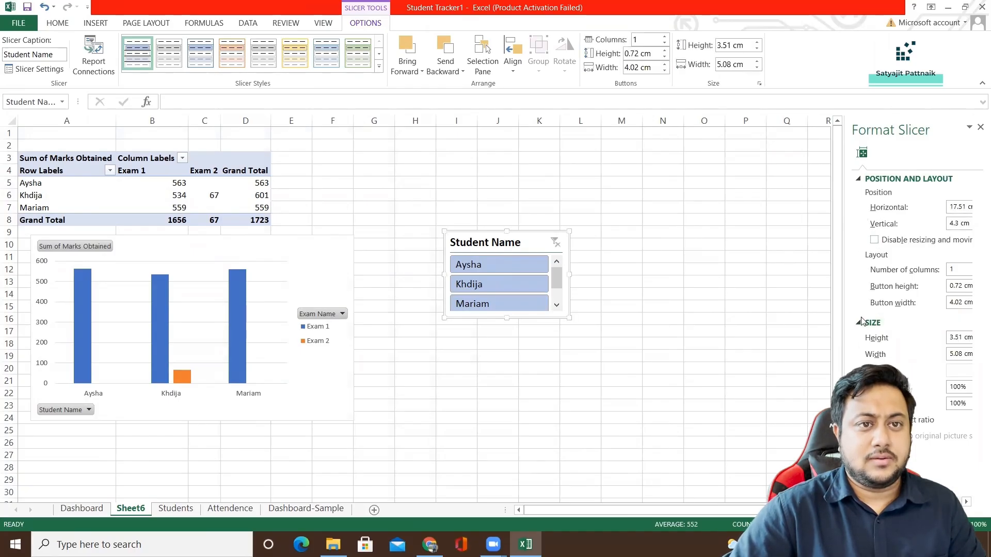
left_click(861, 180)
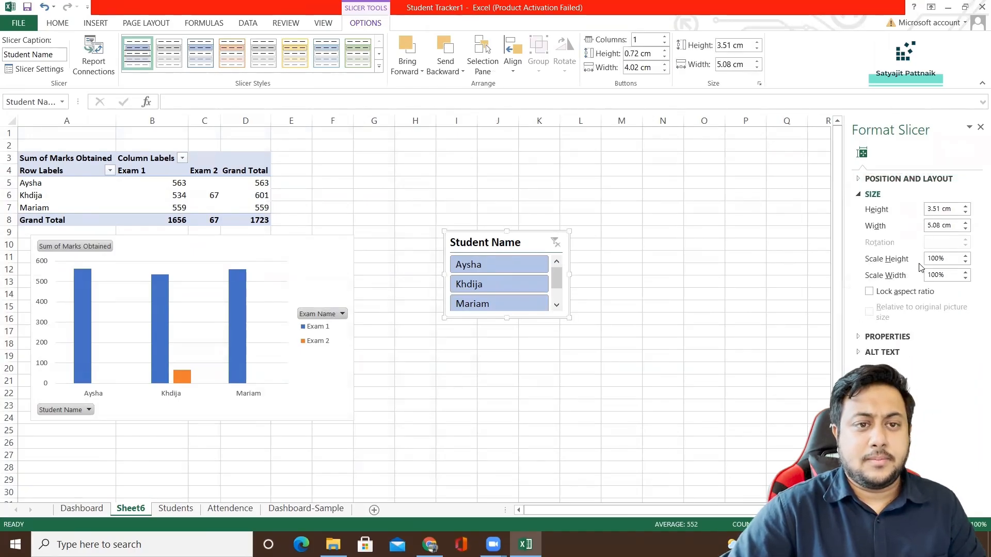
left_click(887, 337)
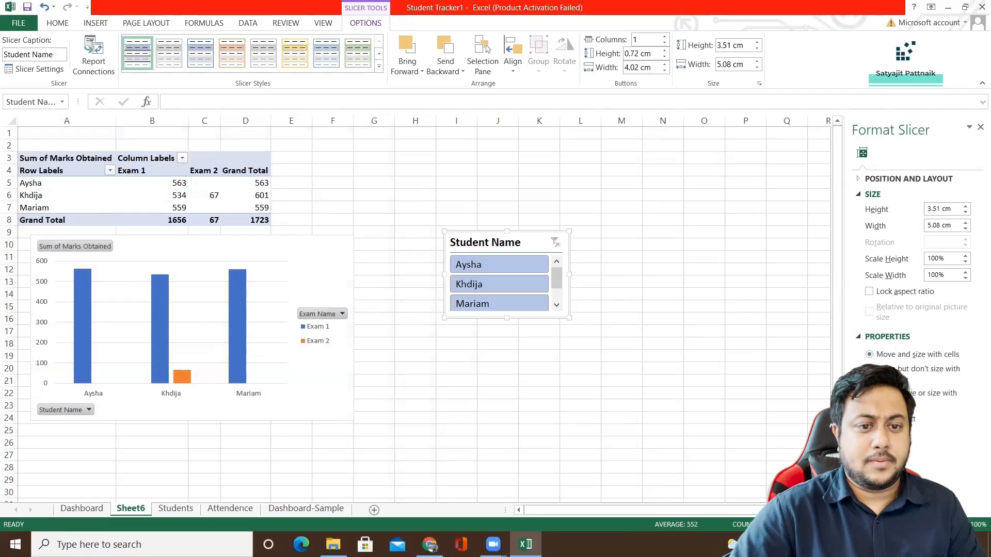
left_click(859, 339)
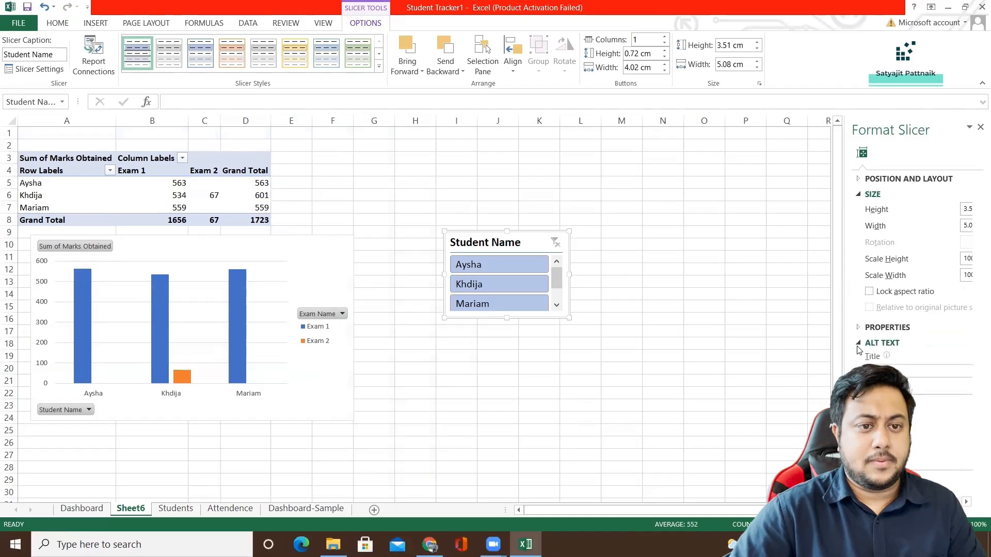
Make the Student Name slicer about 3.85 cm high and move it from Sheet6 to Dashboard-Sample, below the Exam Name slicer.
mouse_move(506, 320)
left_mouse_down()
mouse_move(506, 338)
mouse_move(507, 326)
left_mouse_up()
right_click(519, 316)
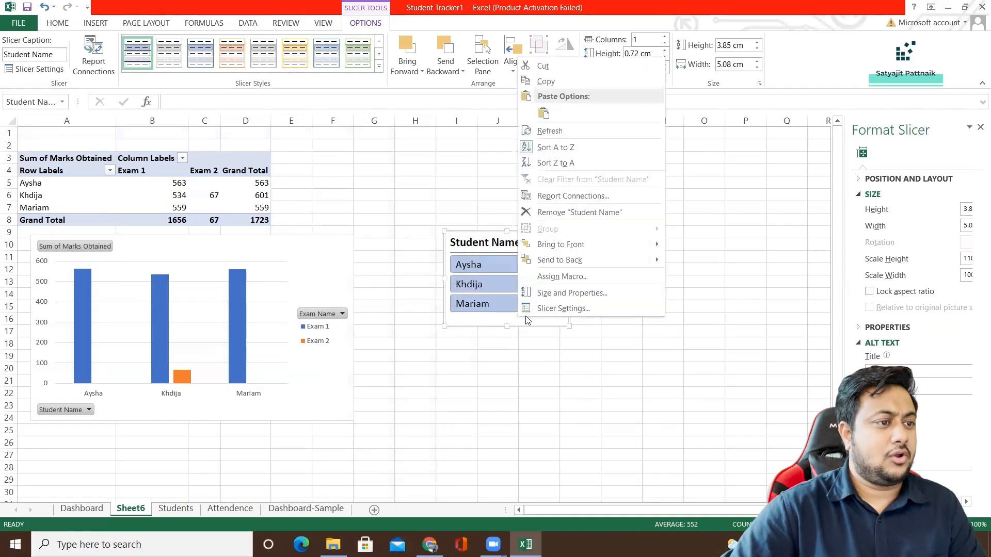
left_click(555, 69)
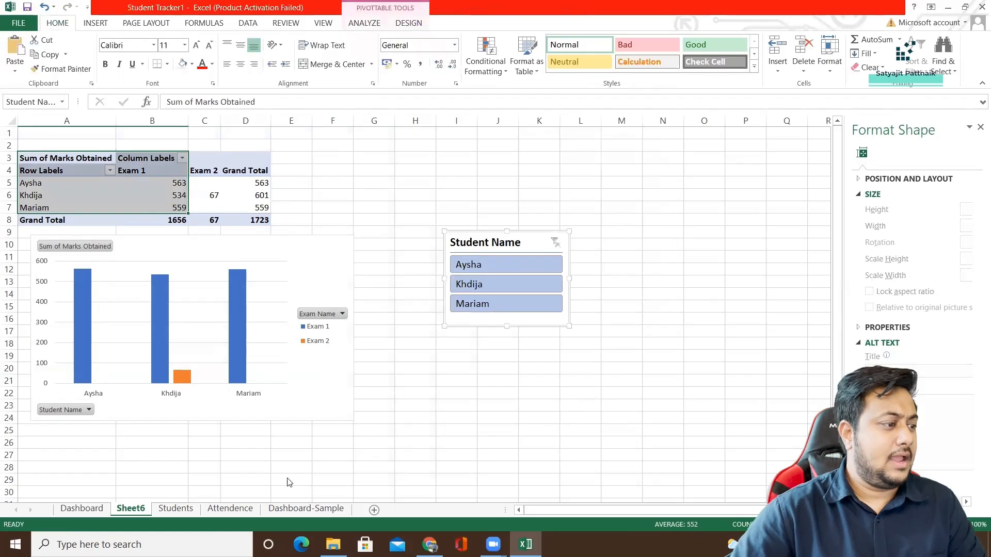
left_click(289, 509)
key("ctrl+v")
left_click_drag(123, 271, 123, 344)
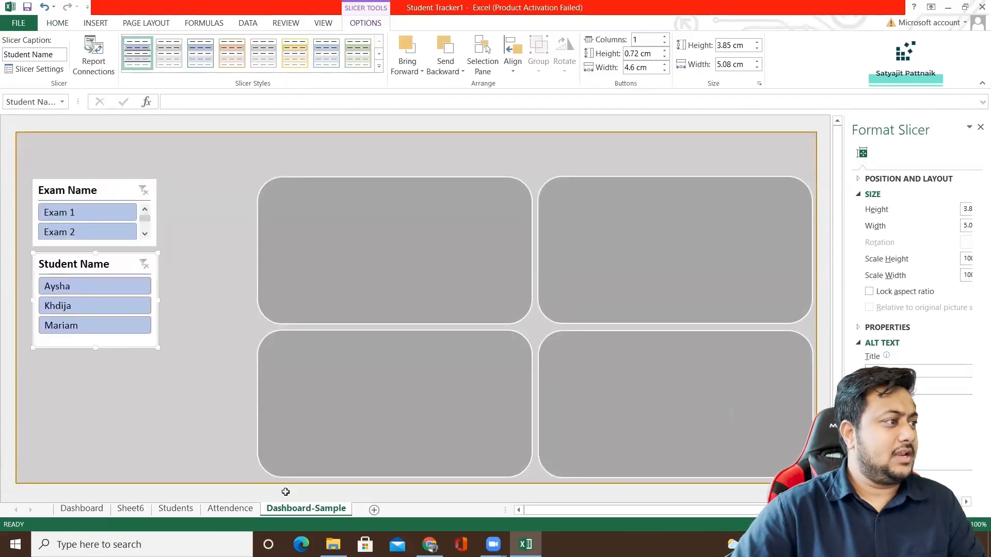
Lengthen the Exam Name slicer to about 2.94 cm so both exams fit, and place the Student Name slicer directly beneath it.
left_click_drag(103, 261, 104, 281)
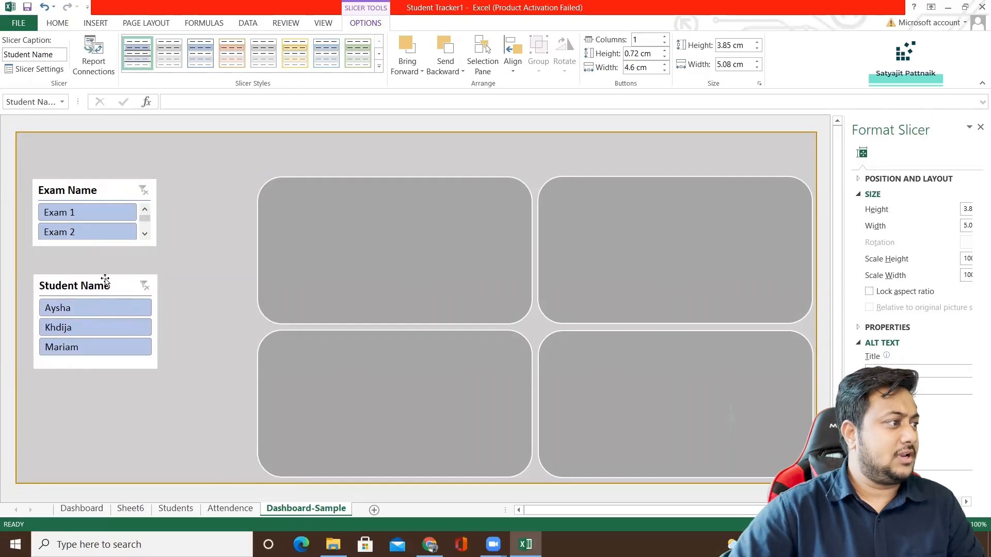
left_click(91, 245)
left_click_drag(94, 248, 94, 251)
left_click_drag(99, 286, 98, 271)
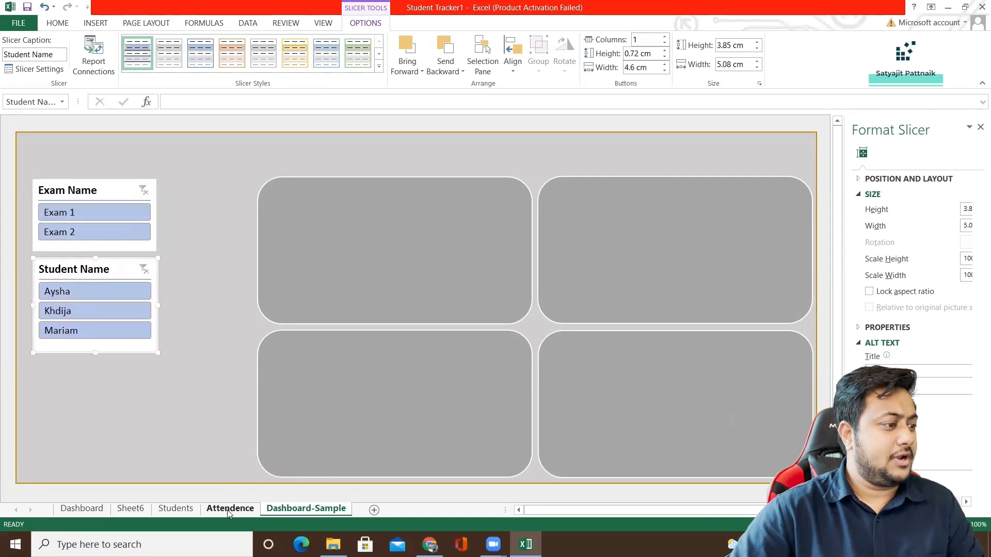
Examine the Status column on the Attendence sheet and the Subjects column on the Students sheet.
left_click(230, 509)
left_click(187, 182)
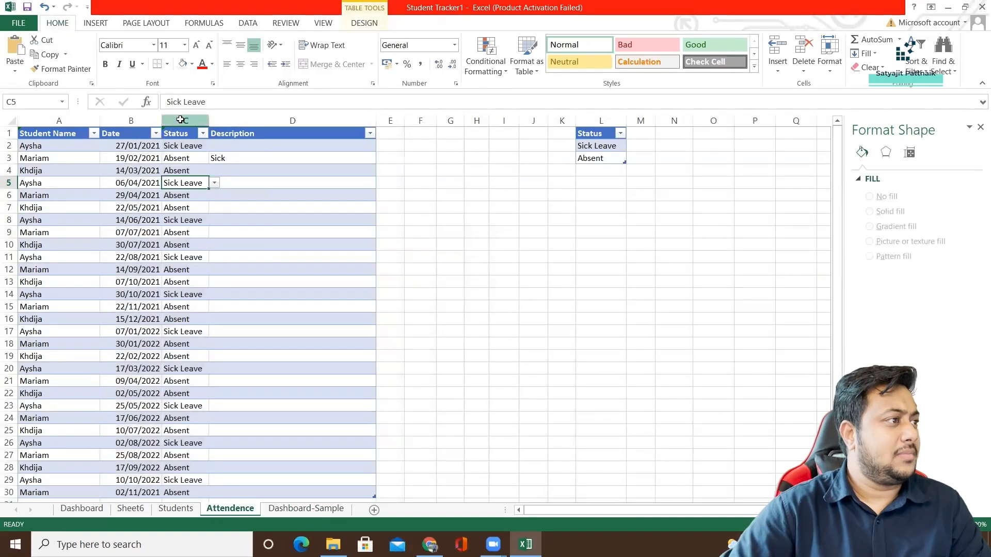
left_click(180, 135)
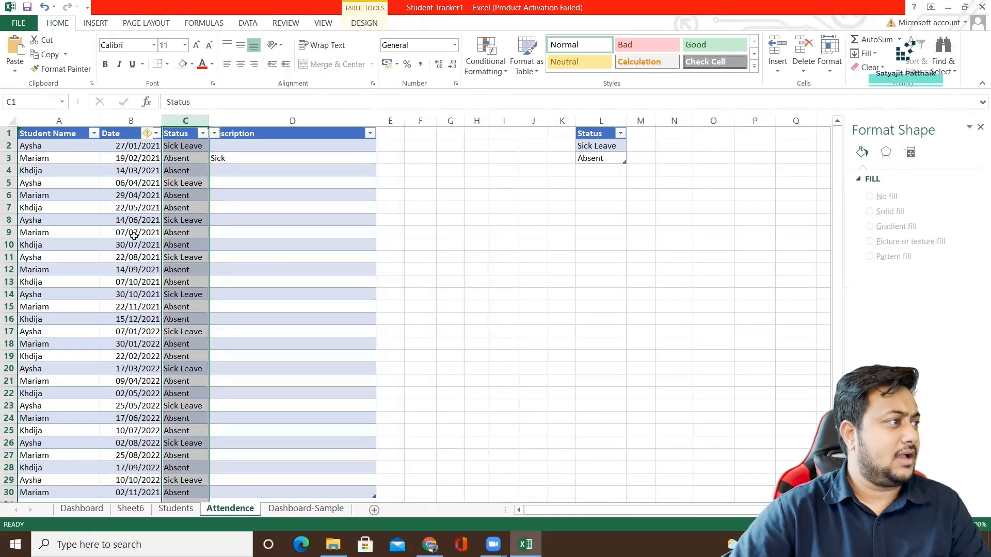
left_click(176, 509)
left_click(169, 196)
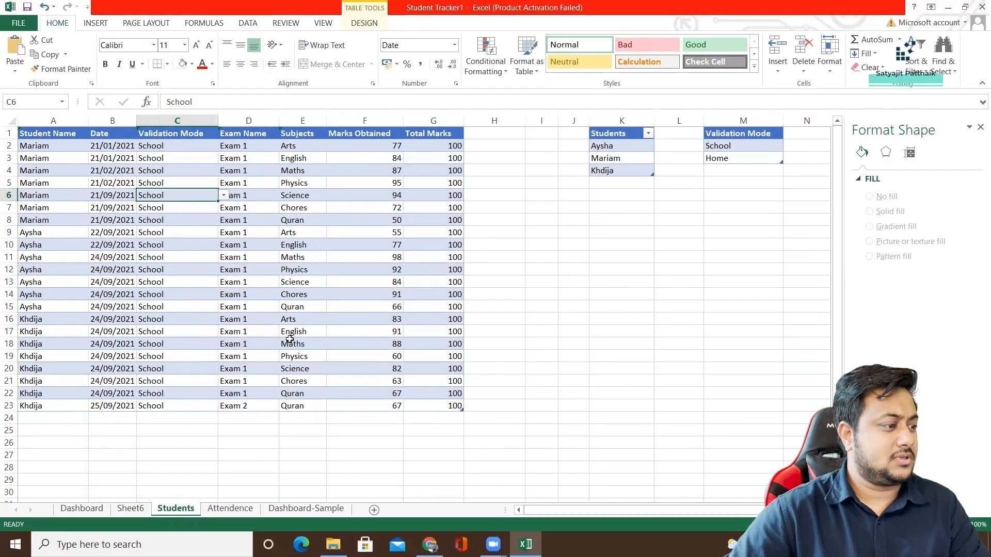
left_click(296, 120)
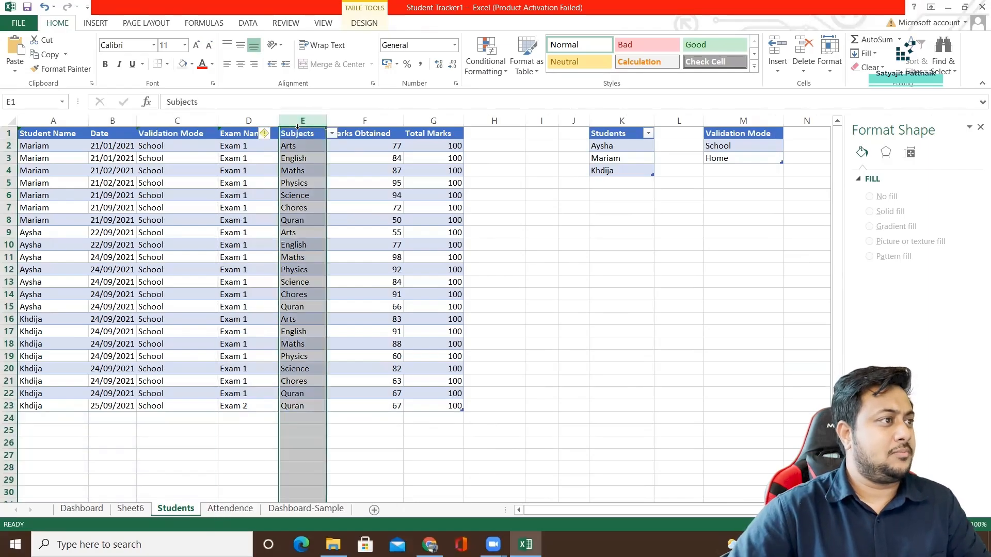
Insert a Subjects slicer for the PivotTable on Sheet6.
left_click(144, 509)
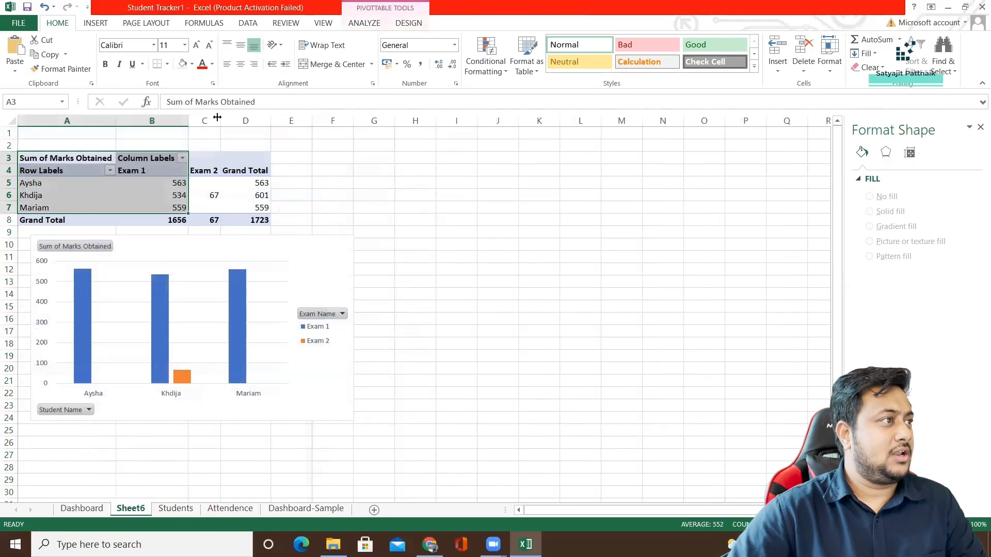
left_click(365, 23)
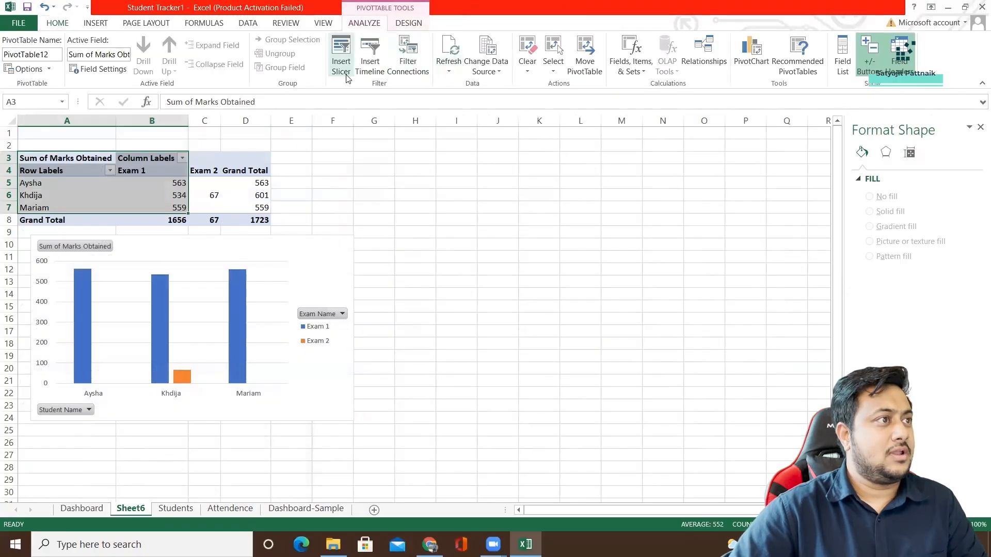
left_click(340, 57)
left_click(548, 227)
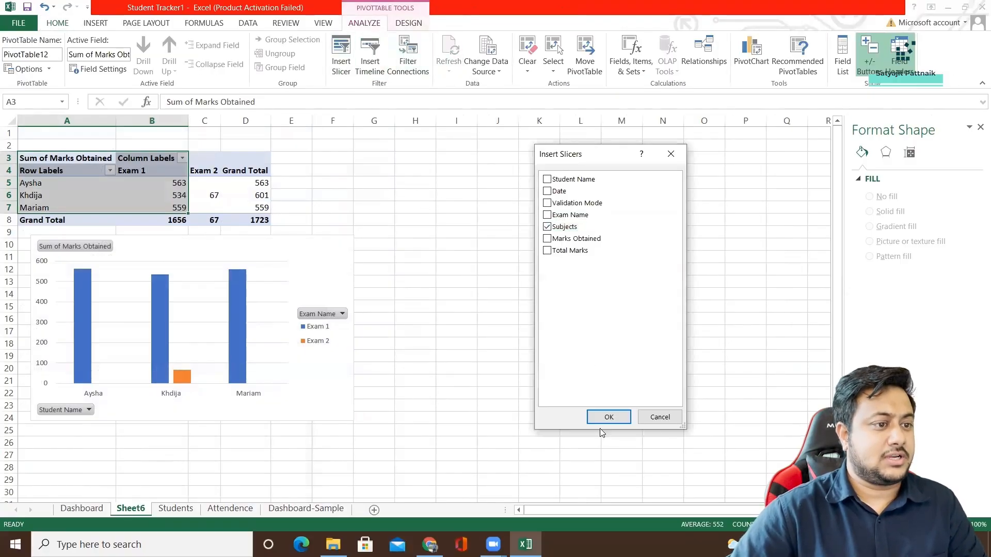
left_click(607, 417)
Move the Subjects slicer from Sheet6 to the Dashboard-Sample sheet and shift it down off the Student Name slicer's heading.
right_click(408, 241)
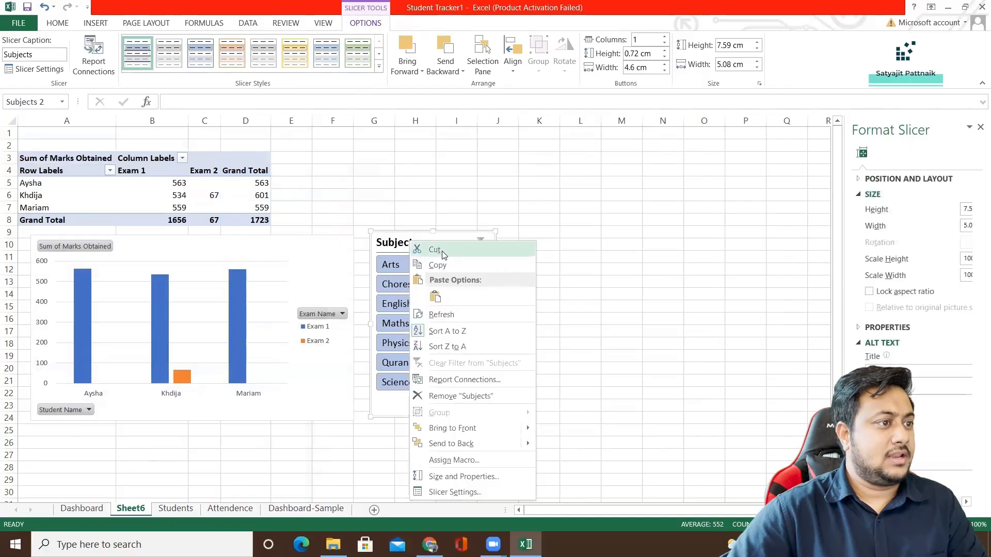
left_click(442, 252)
left_click(310, 508)
key("ctrl+v")
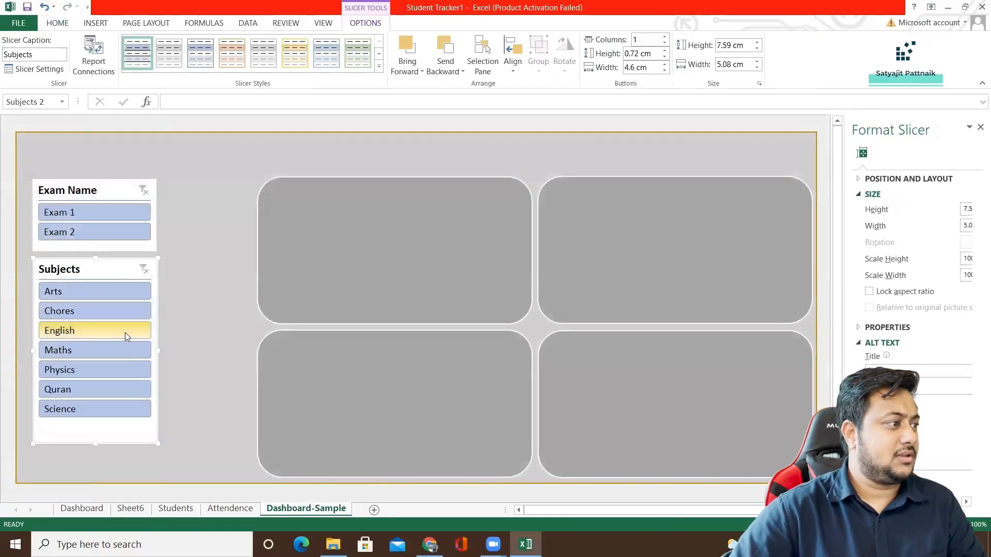
left_click_drag(126, 336, 131, 386)
left_click_drag(117, 271, 130, 279)
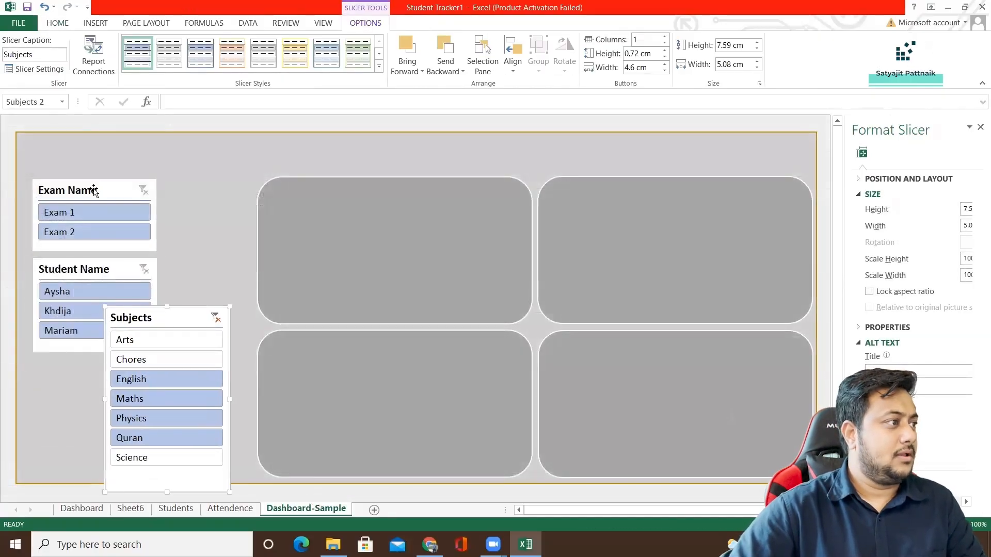
Try the Exam Name slicer as a strip about 16.57 cm wide and 1.93 cm high above the cards, and undo the resizing.
left_click_drag(94, 191, 287, 147)
left_click_drag(351, 171, 631, 168)
left_click_drag(430, 186, 429, 184)
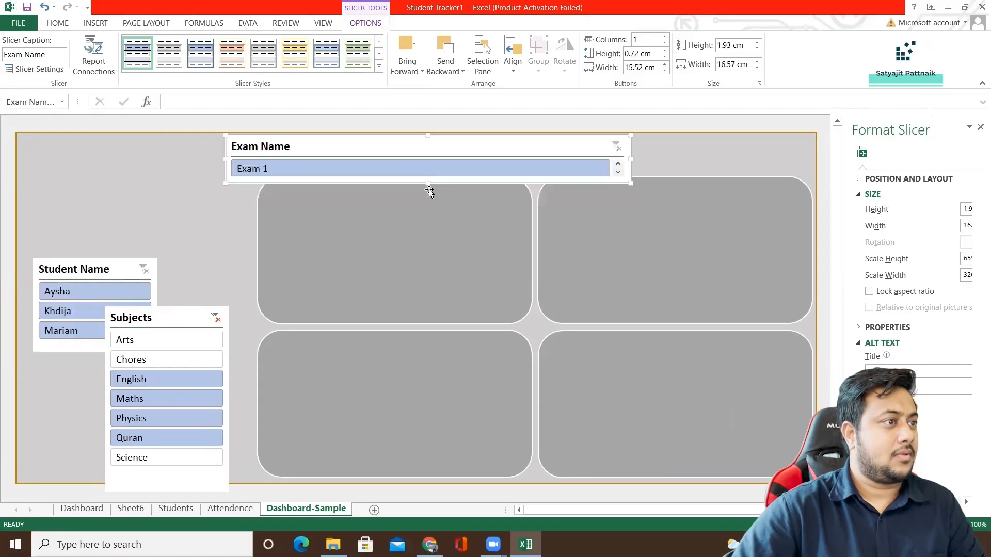
left_click_drag(397, 146, 201, 177)
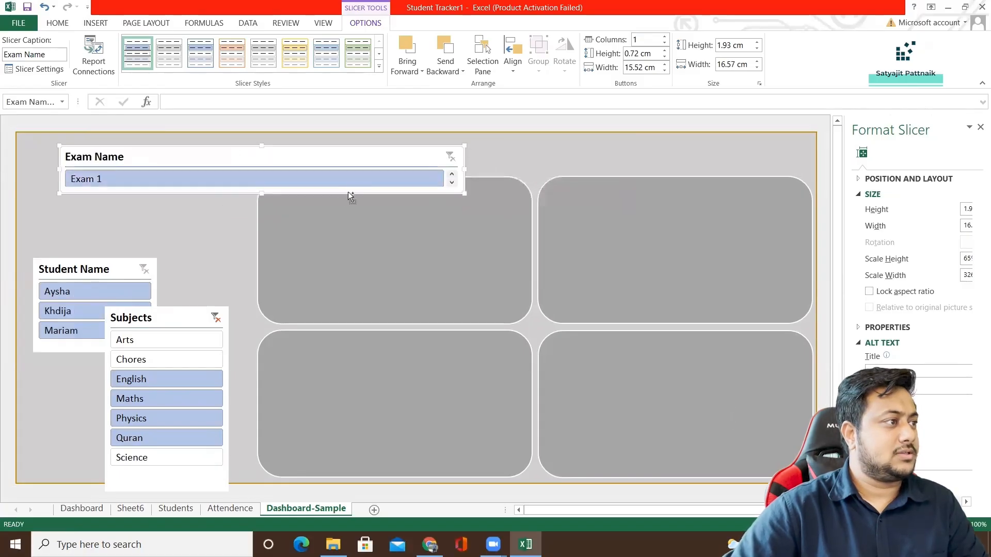
key("ctrl+z")
key("ctrl+z")
key("ctrl+z")
key("ctrl+z")
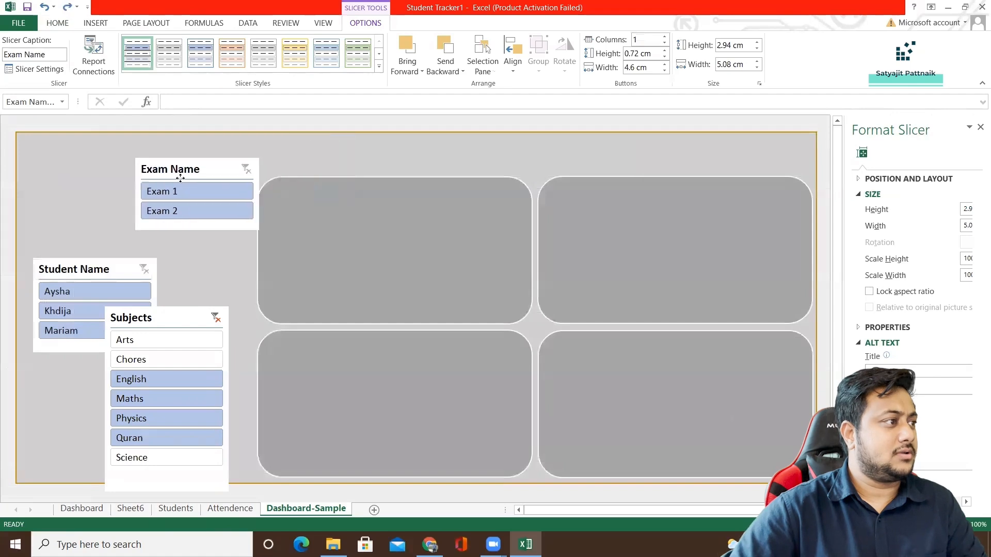
Restack the Exam Name, Student Name and Subjects slicers in a column beside the cards, with Exam Name uppermost near the background's edge.
left_click_drag(180, 179, 78, 200)
left_click_drag(87, 269, 86, 264)
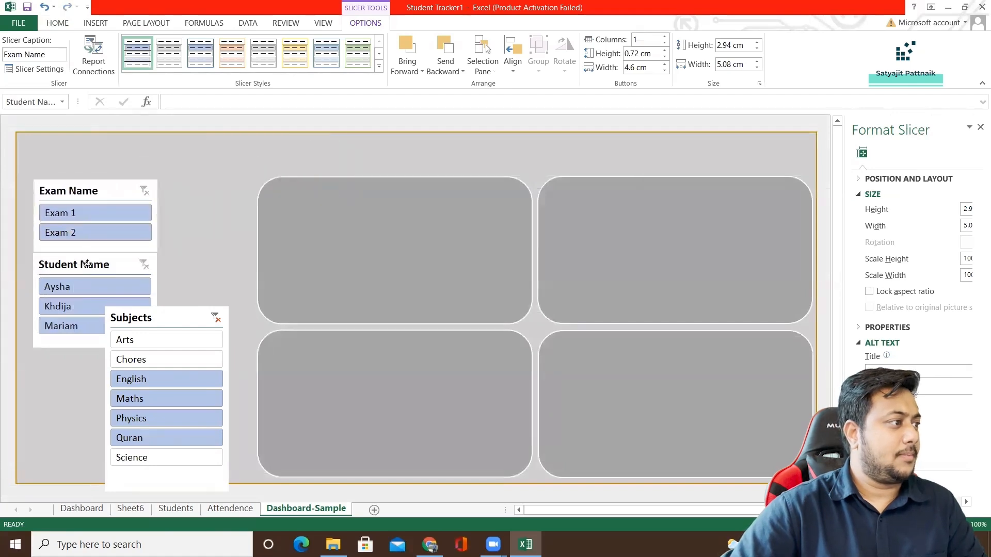
left_click_drag(130, 318, 54, 297)
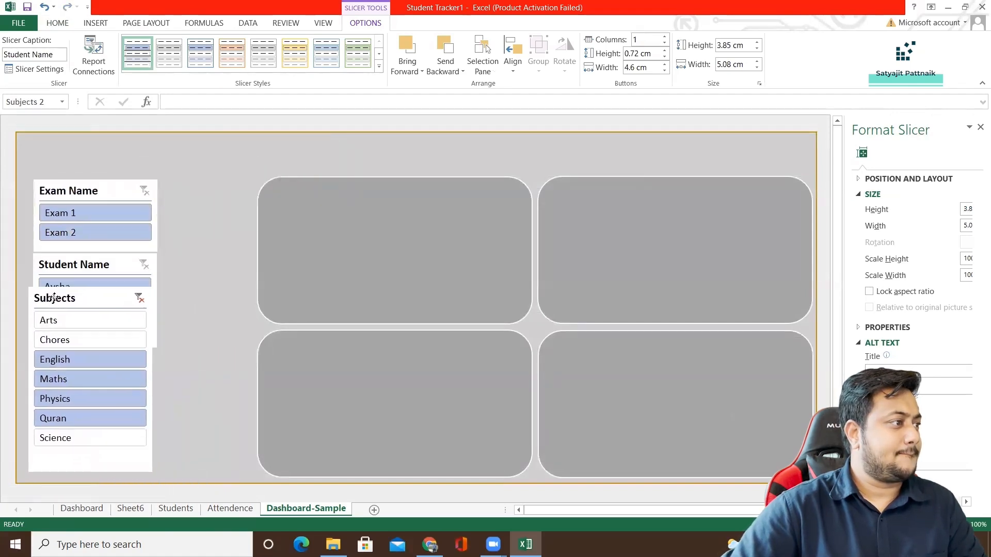
mouse_move(80, 187)
left_mouse_down()
mouse_move(76, 155)
mouse_move(70, 183)
left_mouse_up()
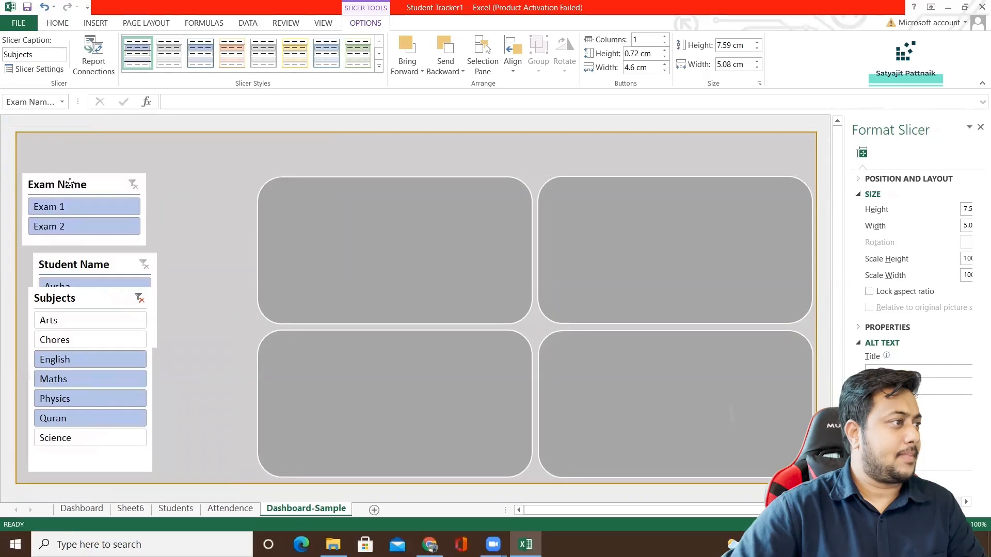
right_click(105, 240)
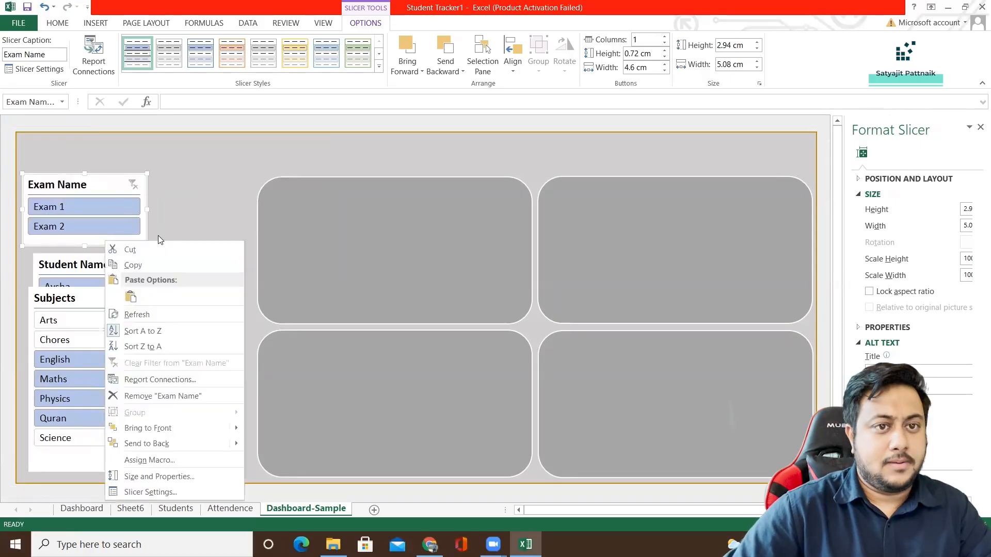
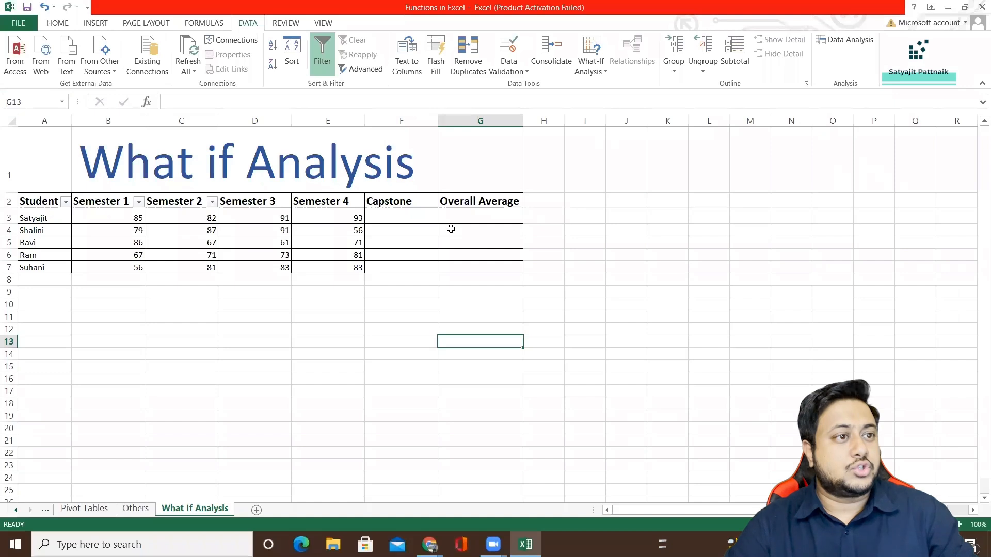
Format the student rows A3:G7 on the What If Analysis sheet with font size 12 and a light blue fill.
left_click(246, 255)
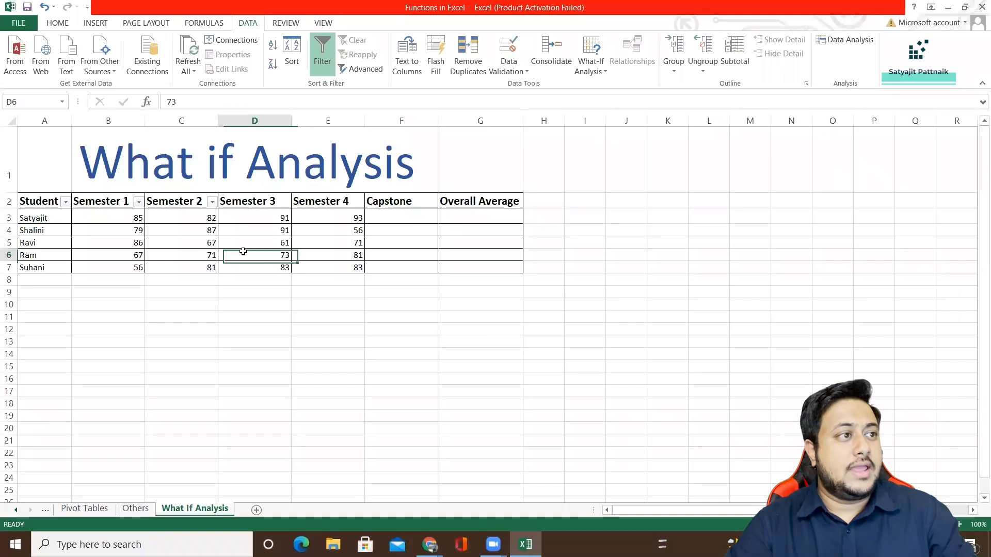
left_click(261, 215)
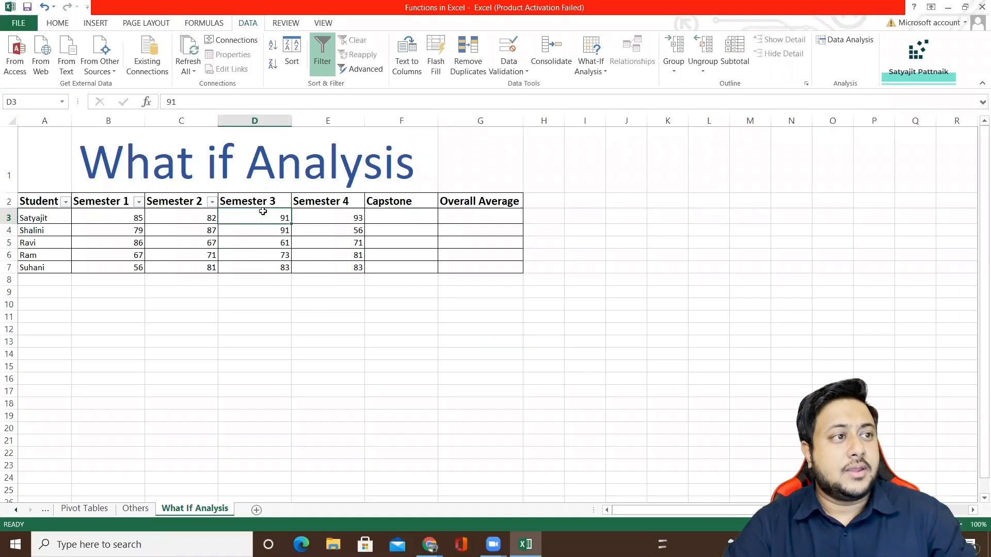
left_click_drag(36, 216, 473, 268)
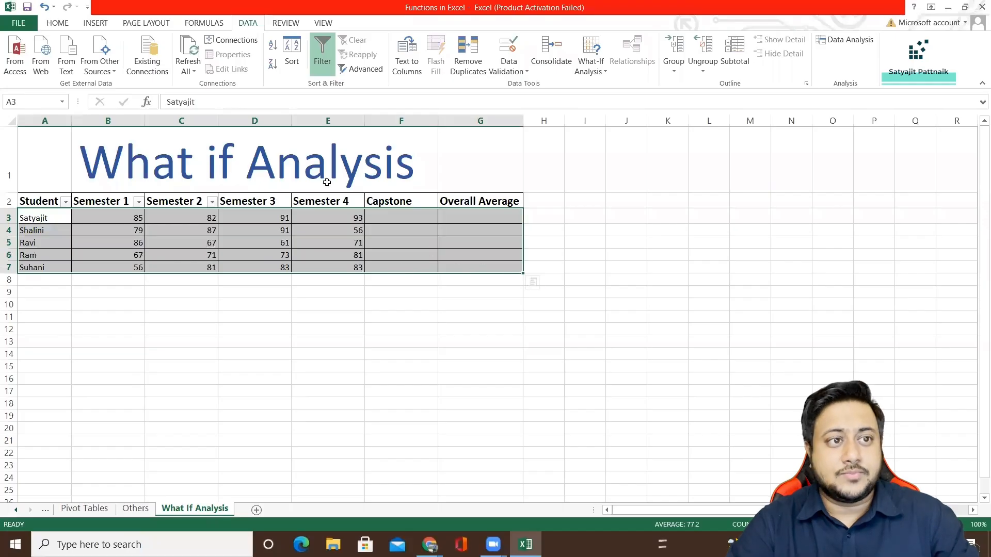
left_click(64, 23)
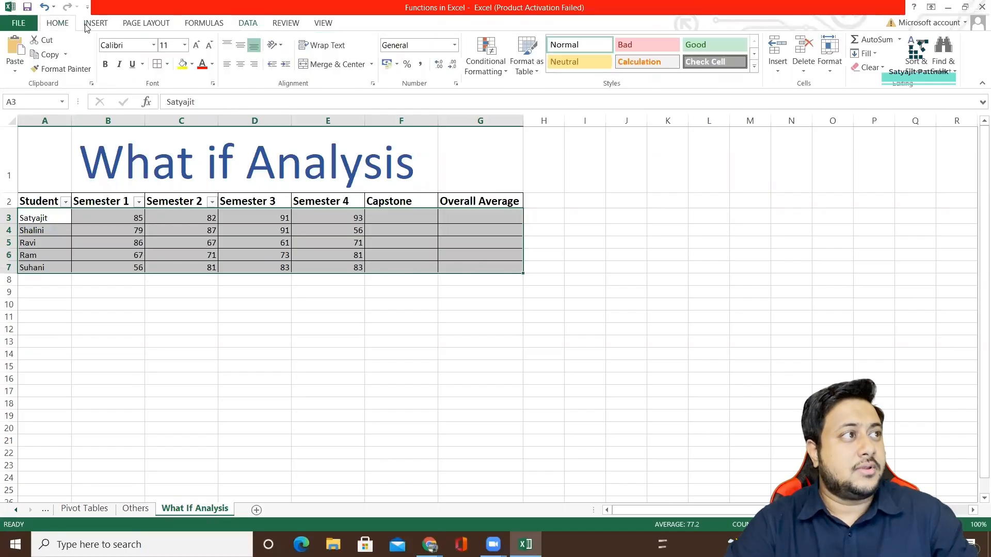
key("Return")
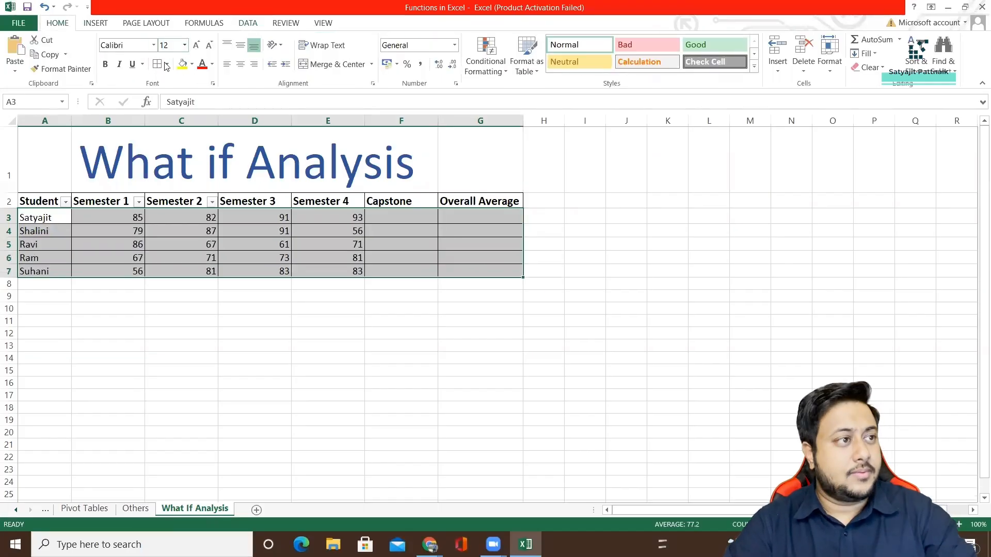
left_click(192, 65)
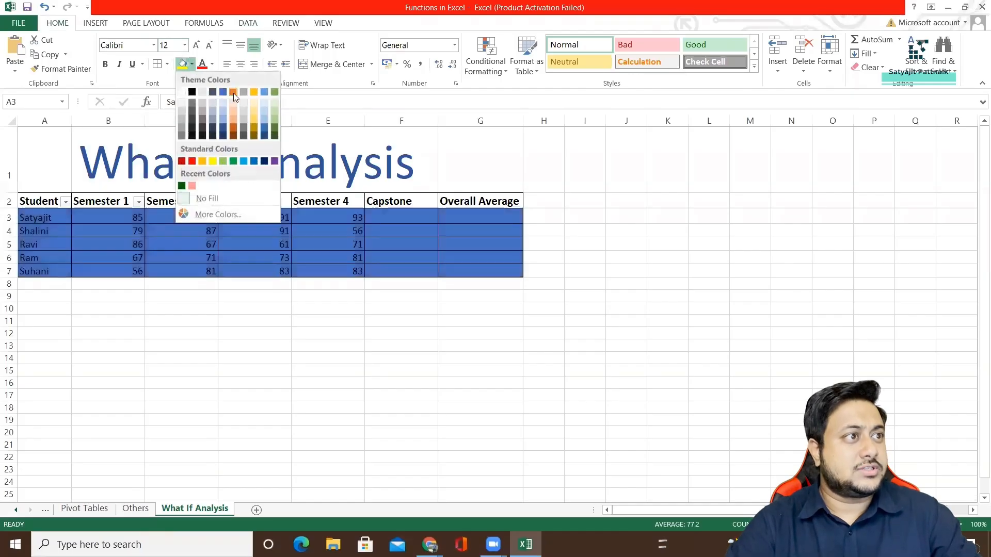
left_click(265, 102)
Fill the table's header row A2:G2 with light orange.
left_click_drag(59, 200, 486, 202)
left_click(212, 64)
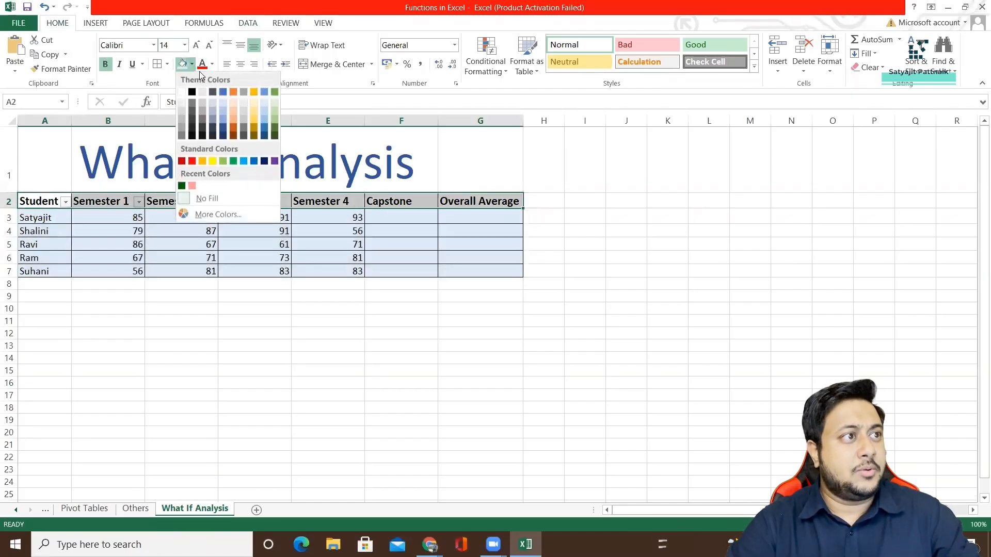
key("Escape")
left_click(137, 232)
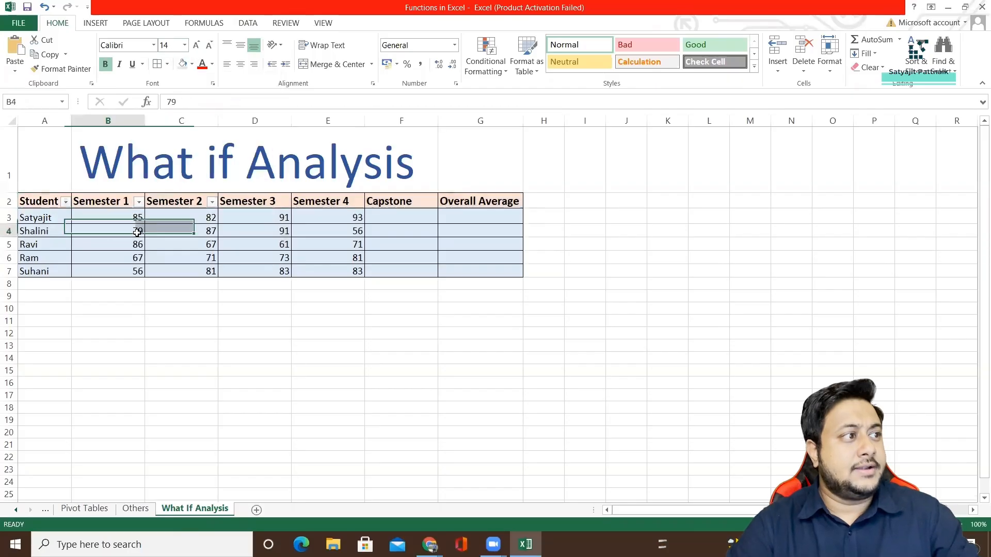
Rename the last column's header in G2 as Overall Score.
left_click(44, 200)
left_click_drag(101, 202, 404, 199)
left_click(407, 201)
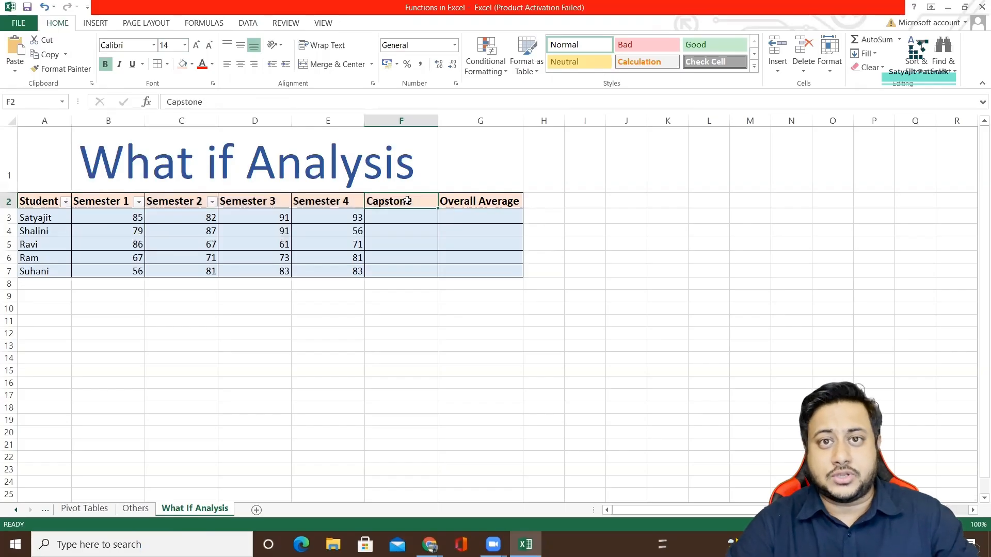
left_click(480, 202)
type("Overall Score")
key("Return")
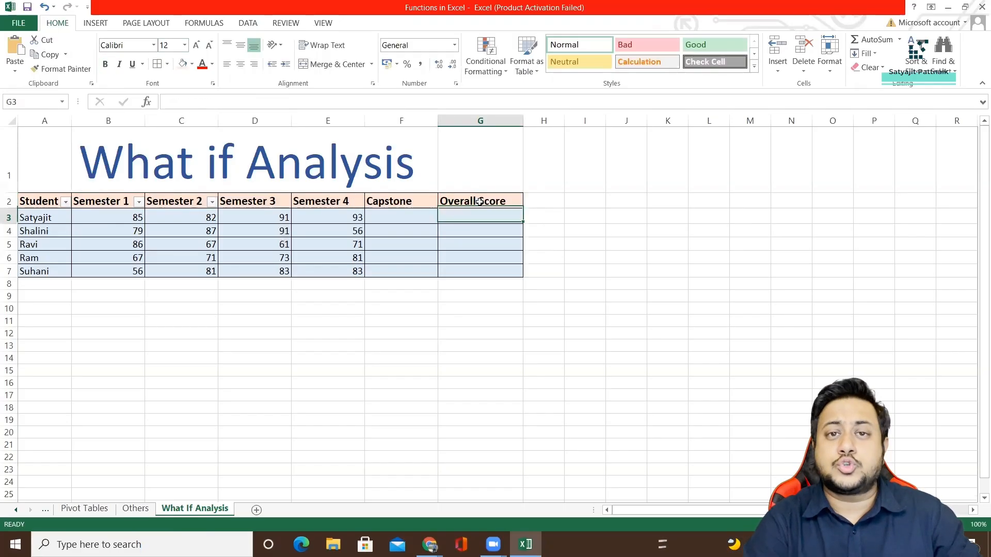
Enter the formula =AVERAGE(B3:F3) in G3 to average the first student's semester and Capstone scores.
double_click(467, 218)
left_click_drag(119, 218, 405, 218)
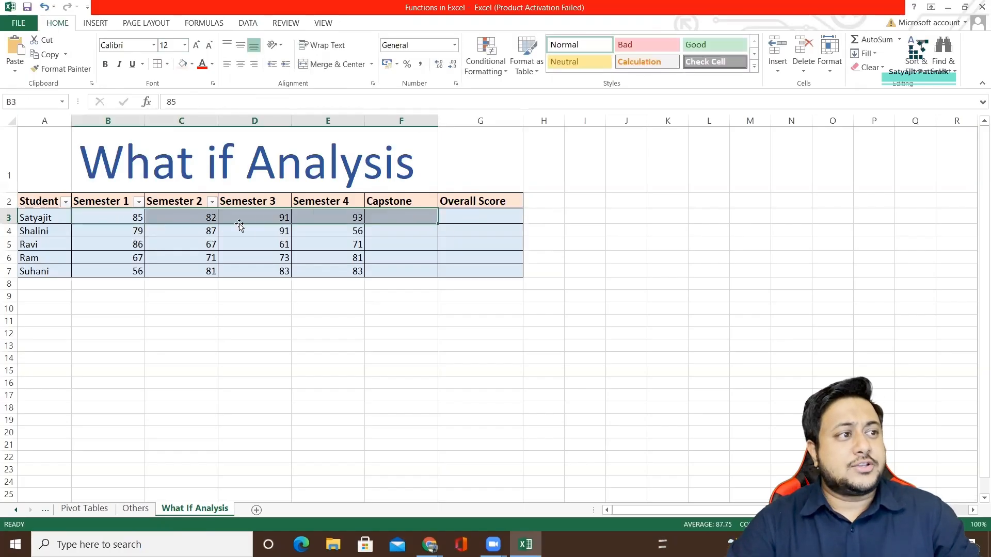
left_click(469, 217)
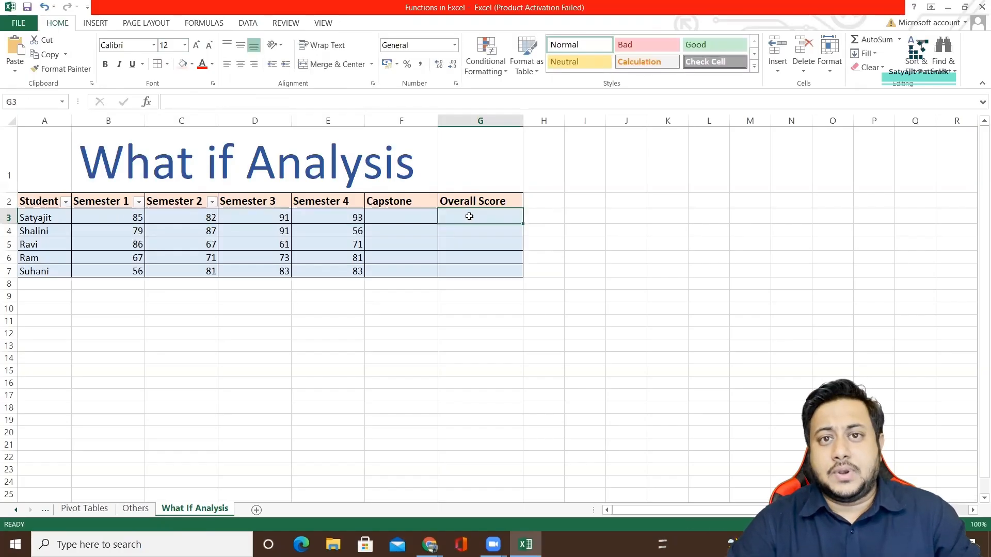
left_click_drag(116, 215, 405, 217)
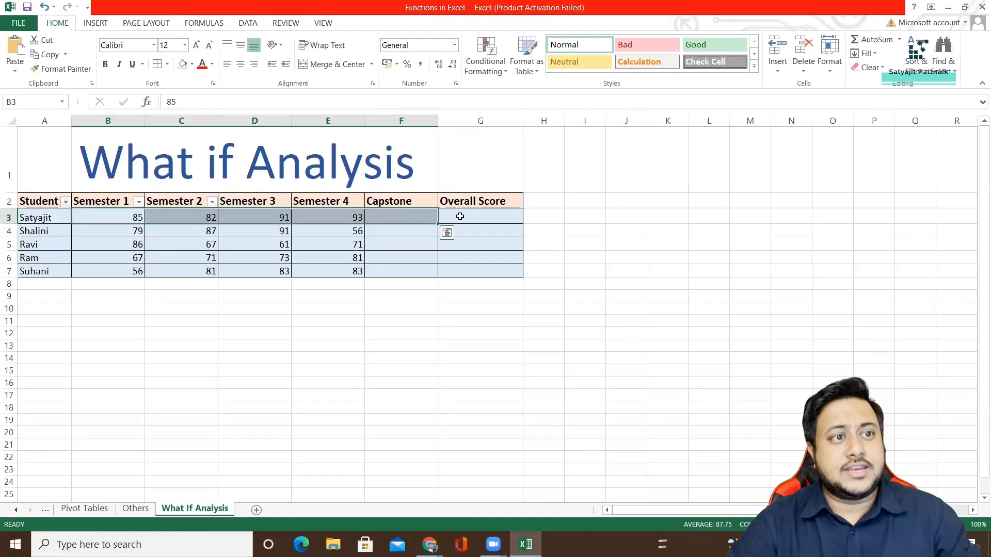
double_click(459, 216)
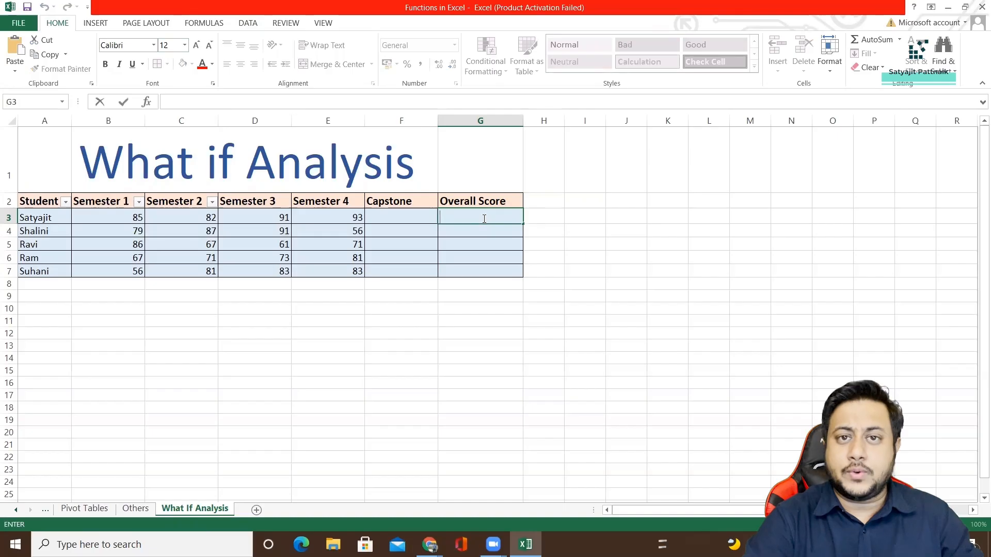
type("=AVEAR")
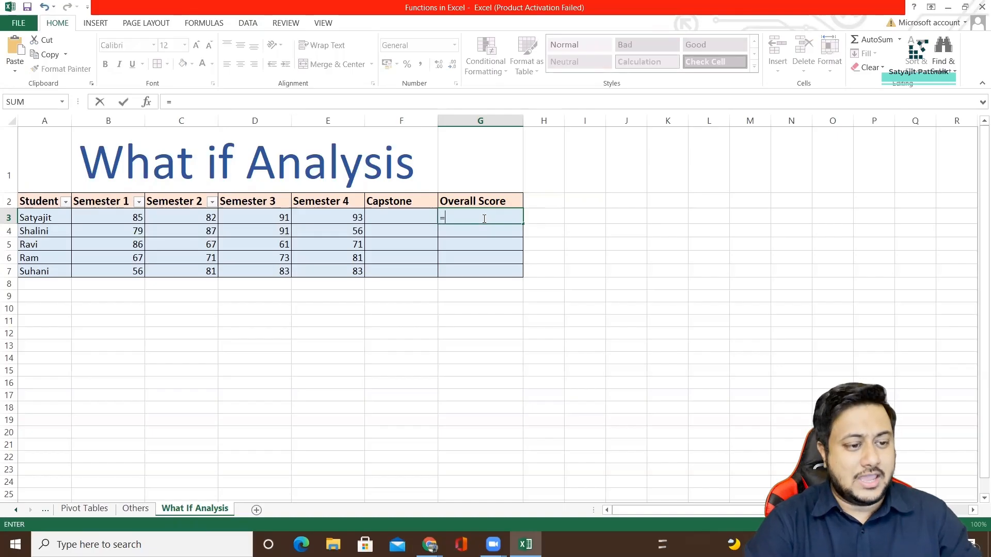
key("BackSpace")
key("BackSpace")
type("RAG")
double_click(467, 235)
left_click_drag(104, 222, 403, 221)
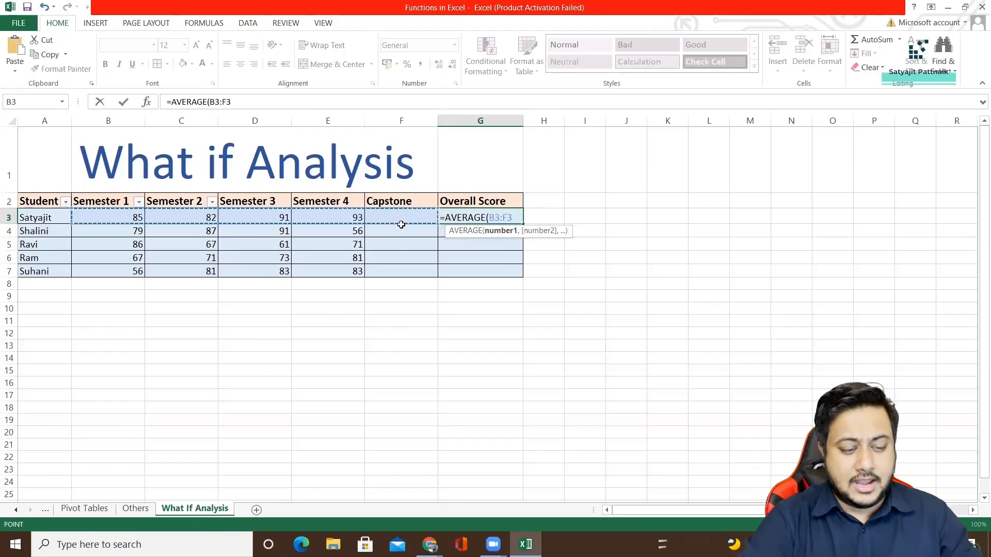
type(")")
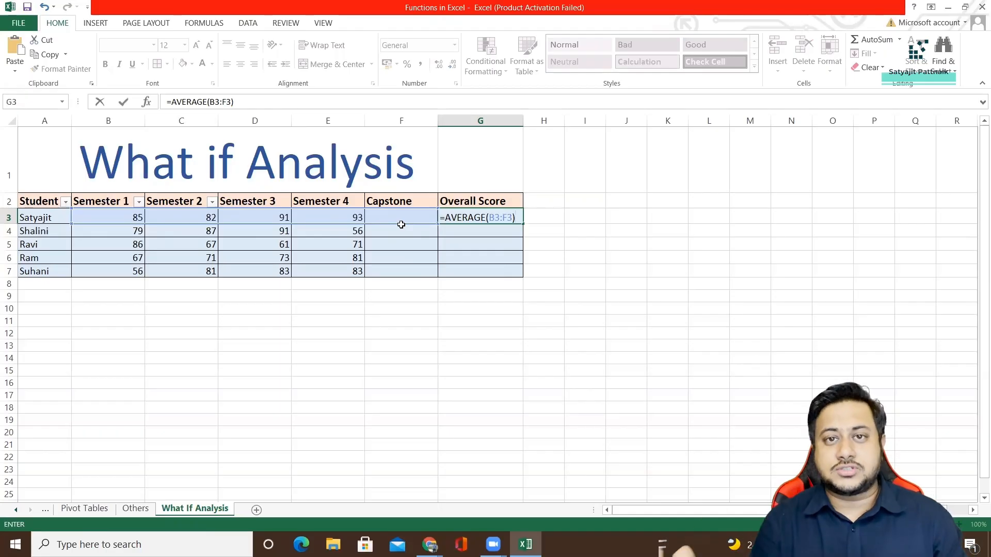
key("Return")
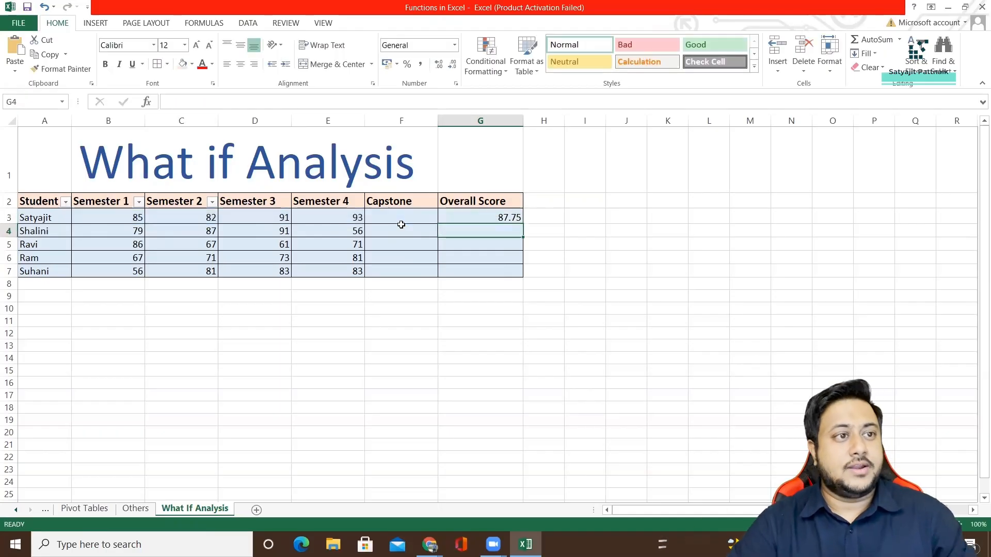
Copy the average formula from G3 down through G7 for the remaining students.
left_click(502, 217)
left_click_drag(522, 224, 523, 273)
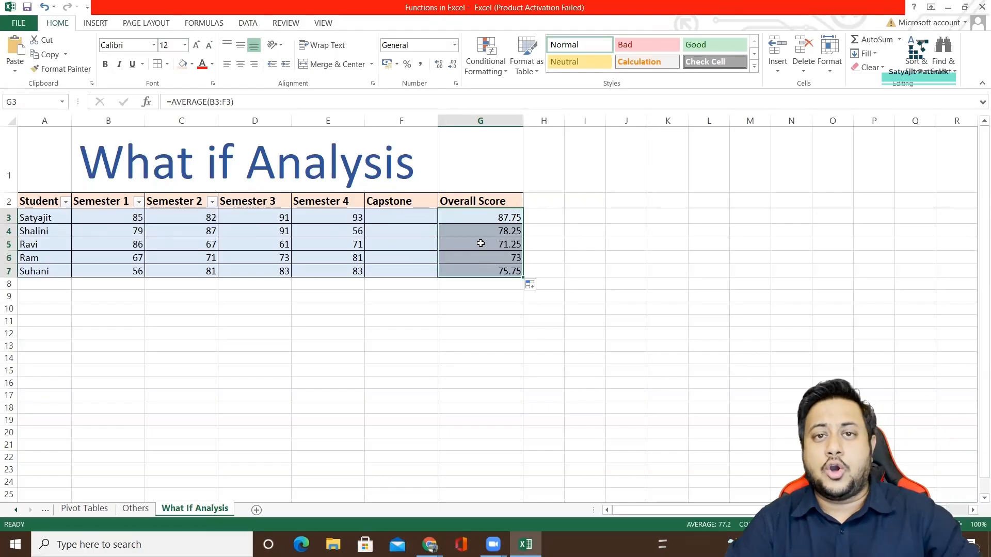
left_click_drag(34, 221, 469, 265)
left_click_drag(483, 218, 498, 268)
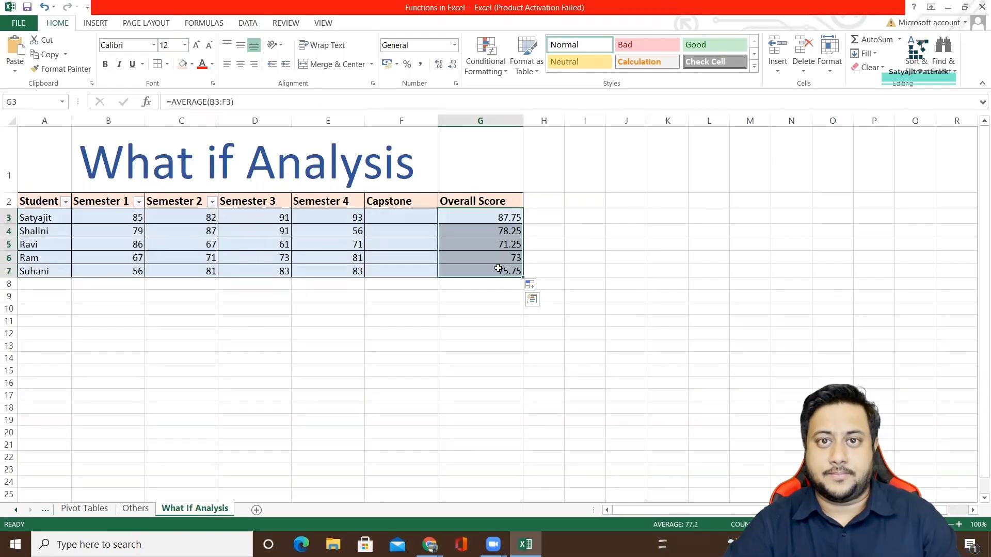
Set up Goal Seek to bring the Overall Score in G3 to 85 by changing the Capstone cell F3.
left_click_drag(392, 217, 399, 275)
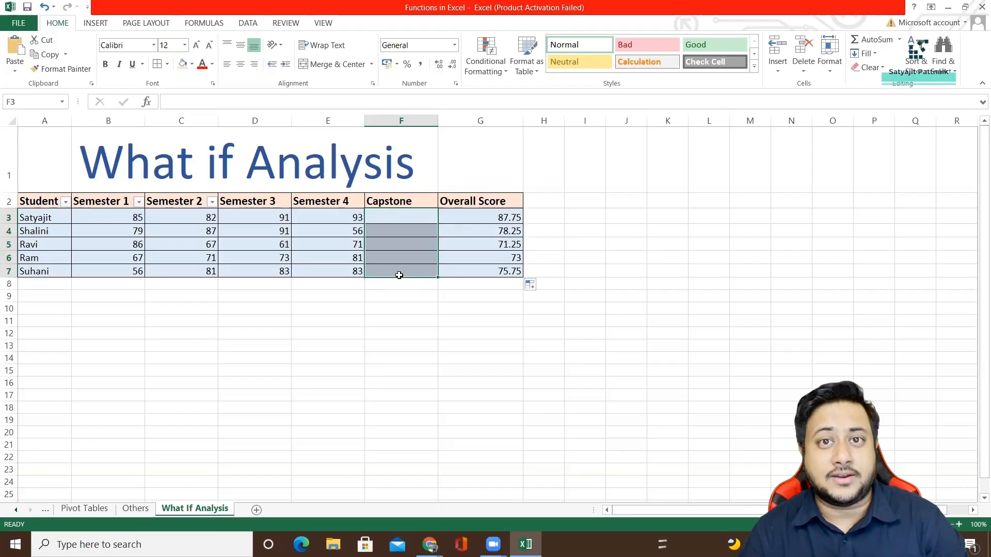
left_click(8, 217)
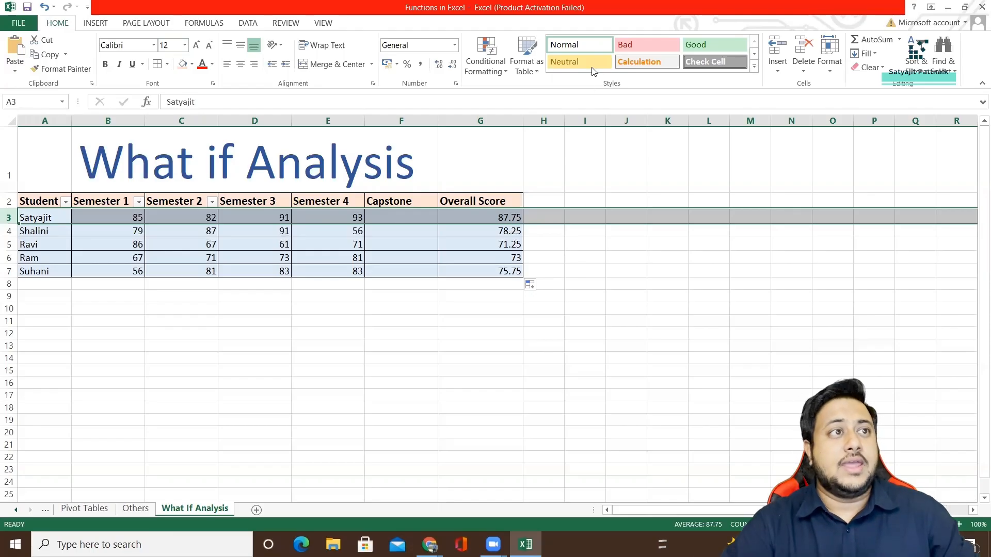
left_click(248, 23)
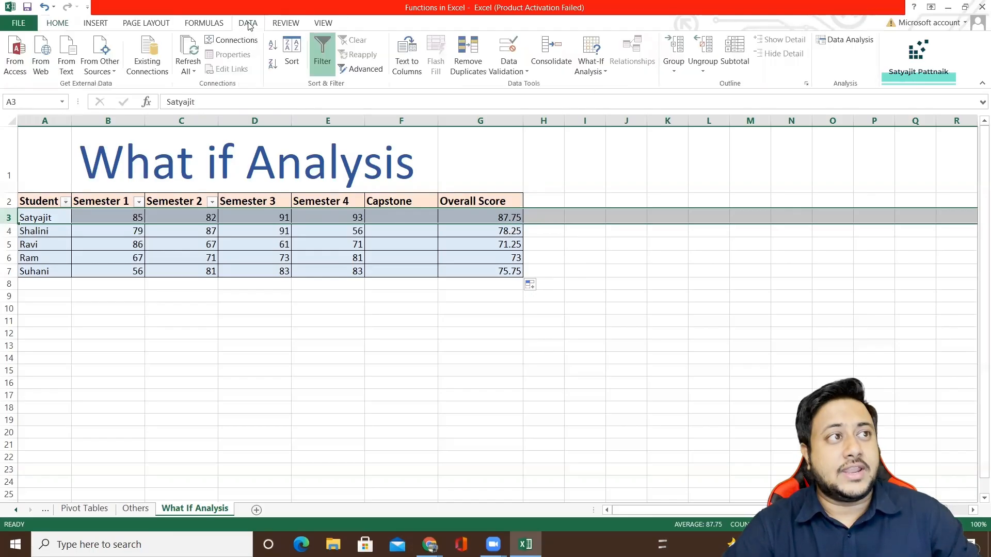
left_click(594, 75)
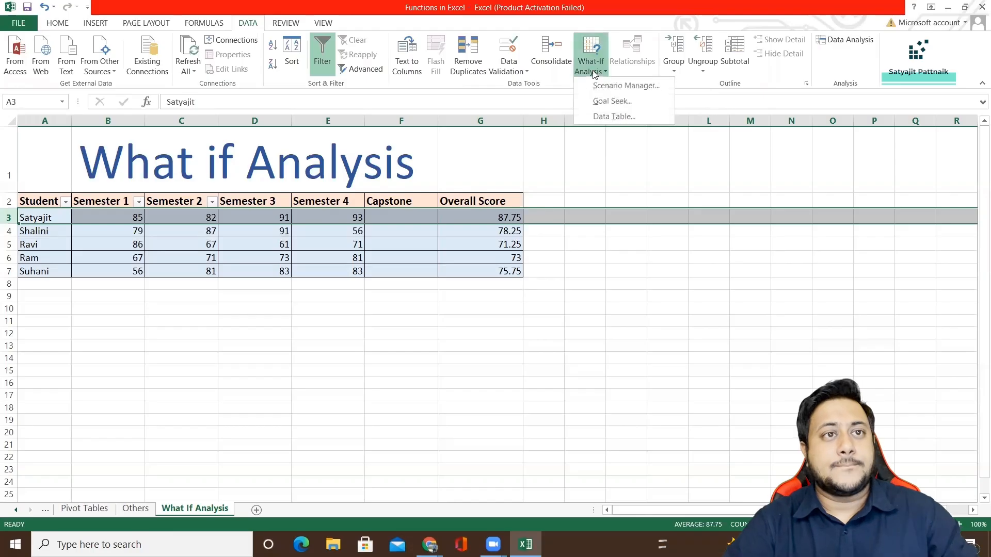
left_click(606, 101)
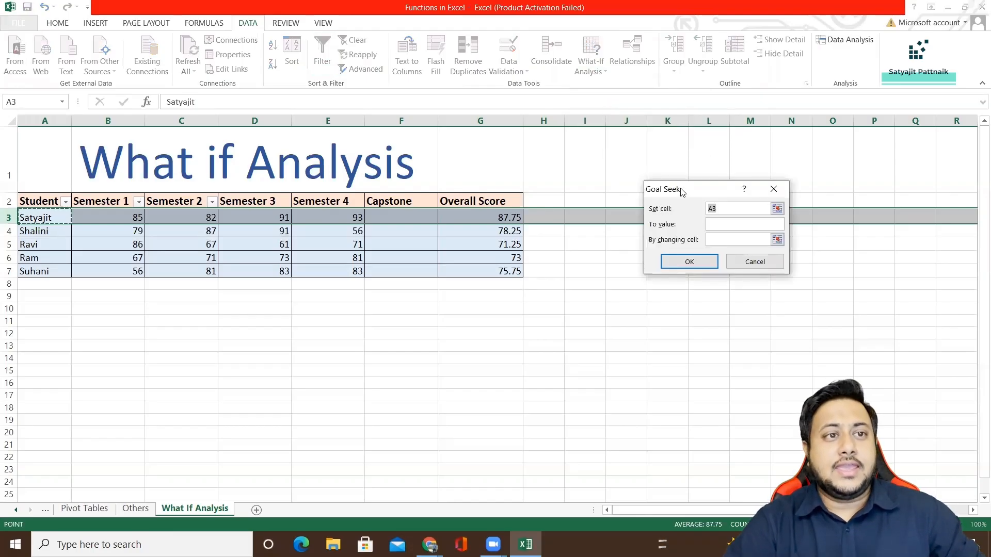
left_click_drag(681, 189, 579, 196)
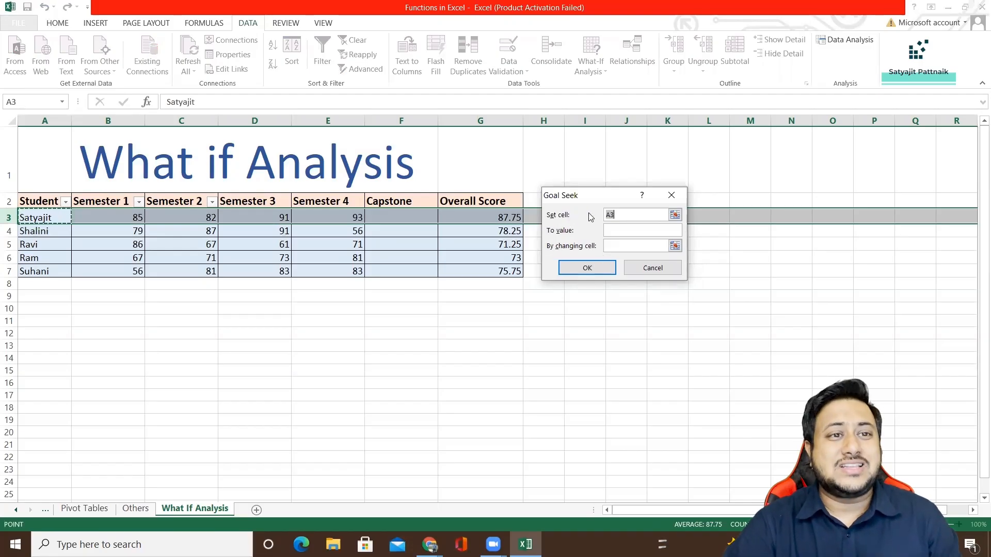
left_click(481, 217)
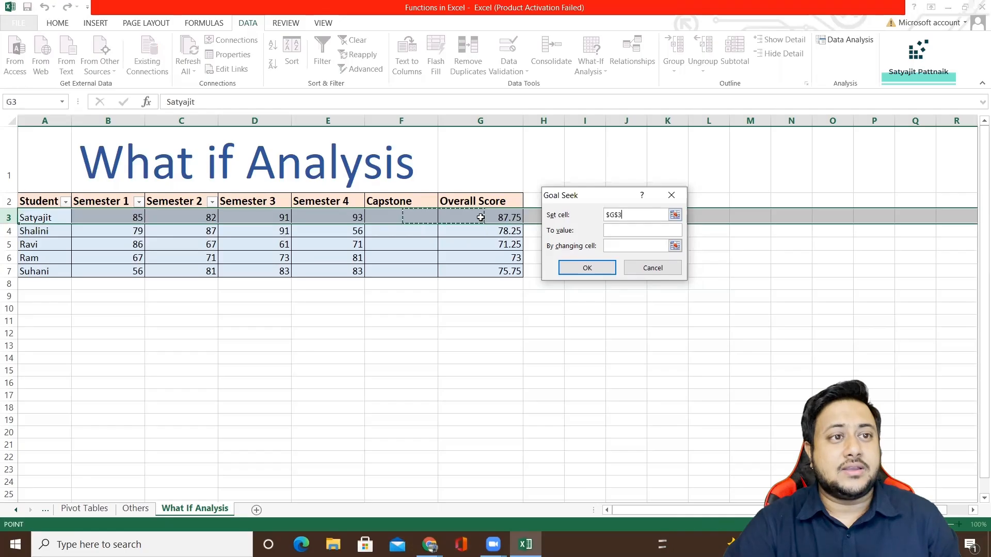
left_click(620, 230)
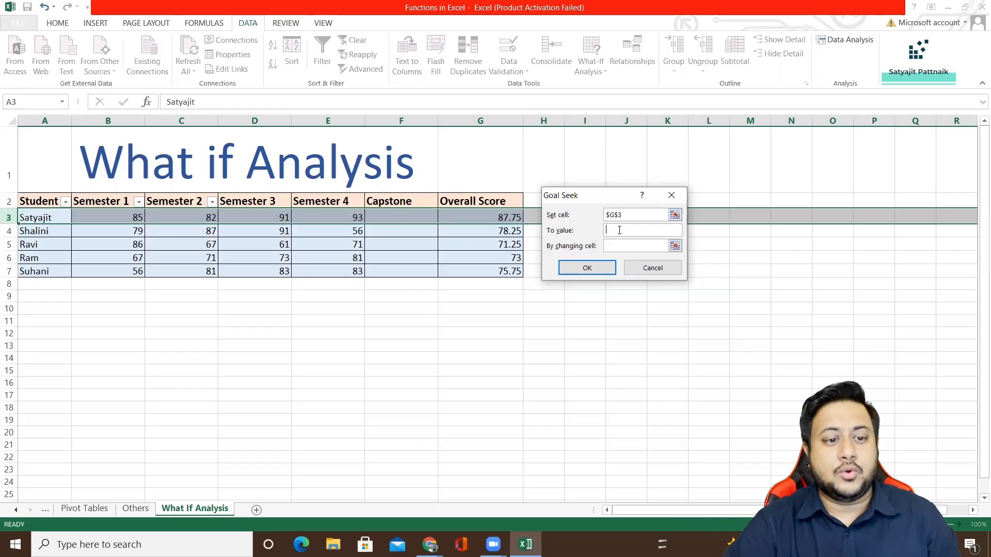
type("9")
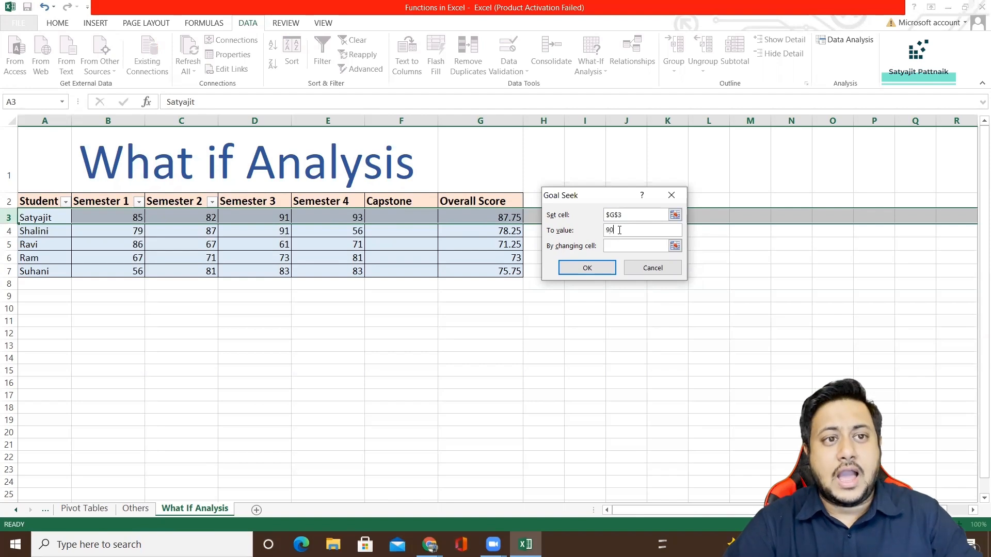
type("0")
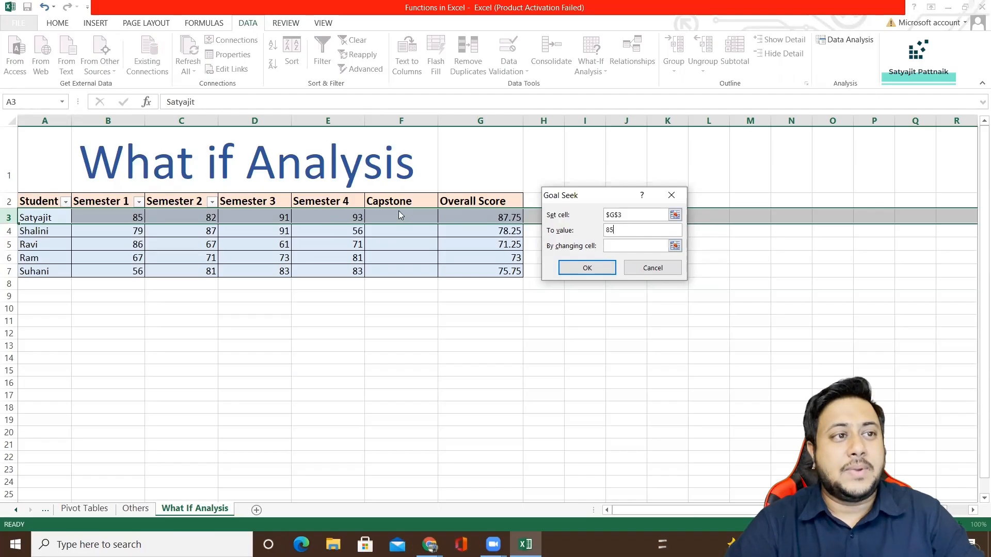
left_click(638, 246)
left_click(412, 216)
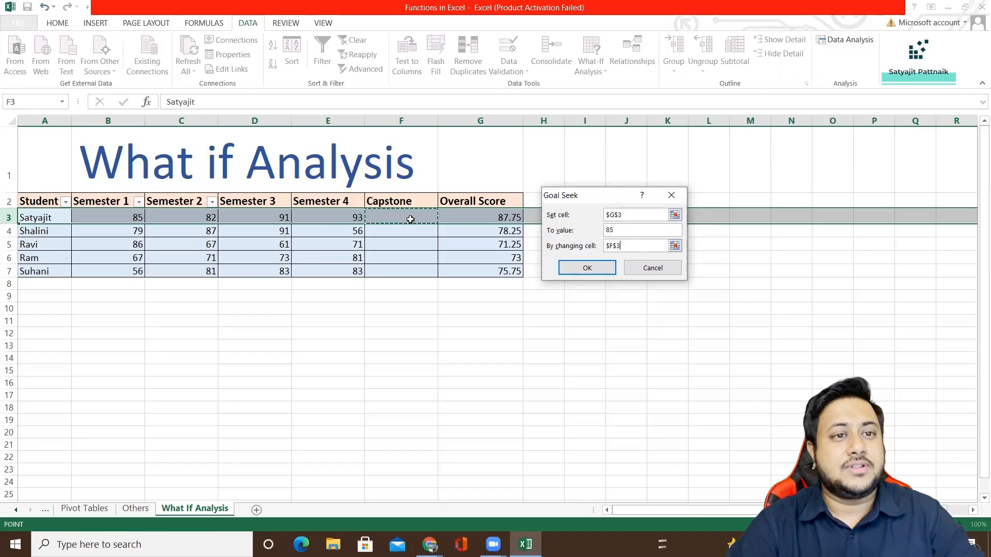
left_click_drag(624, 213, 530, 221)
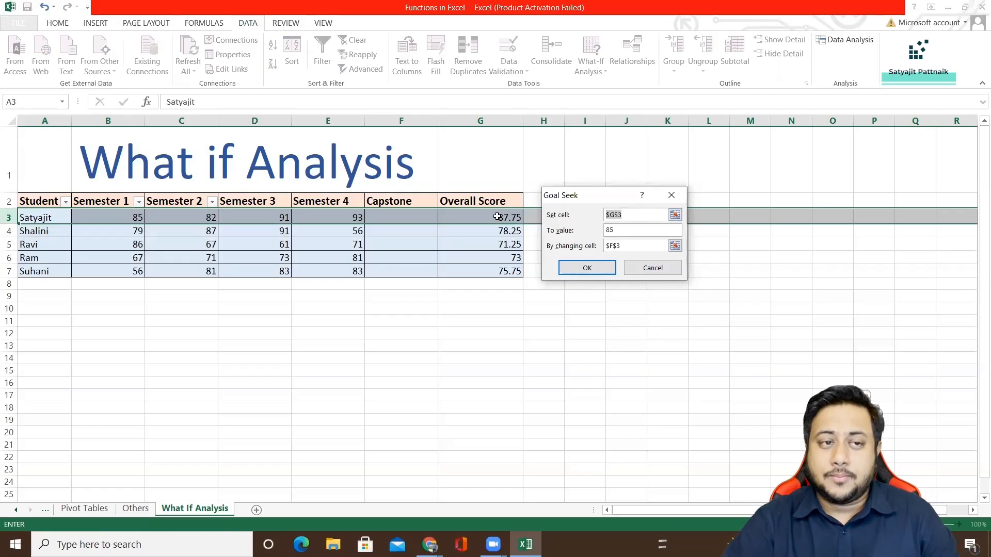
key("Tab")
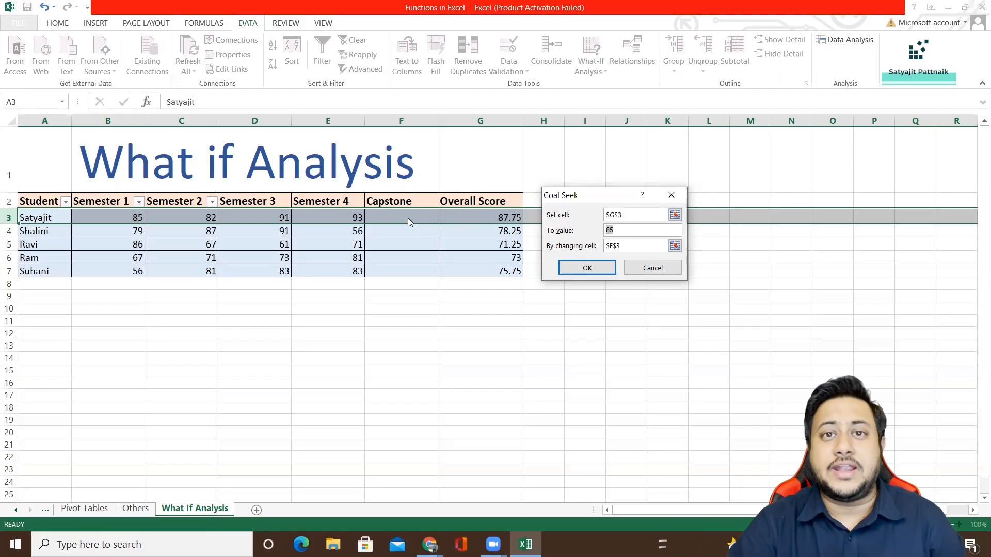
left_click_drag(630, 215, 583, 213)
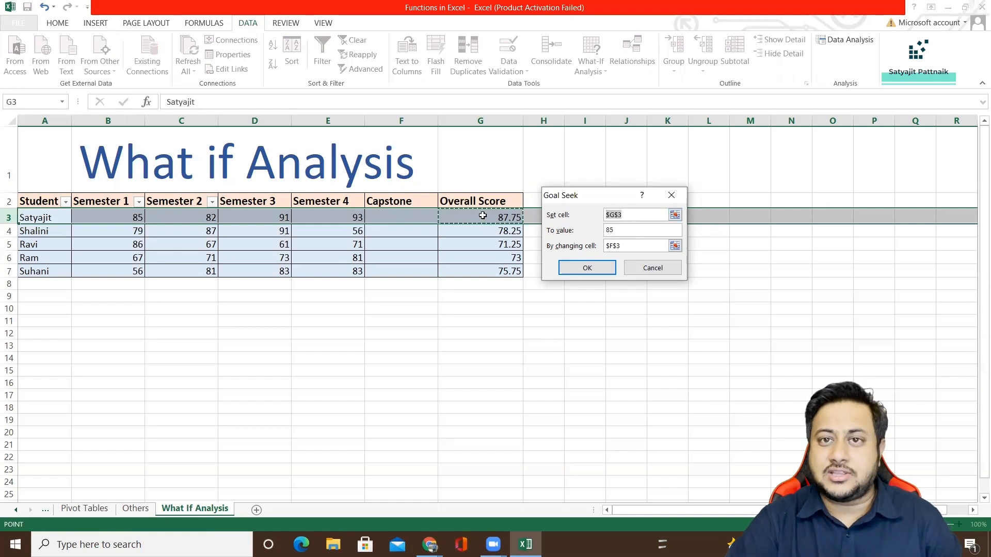
left_click_drag(622, 232, 593, 231)
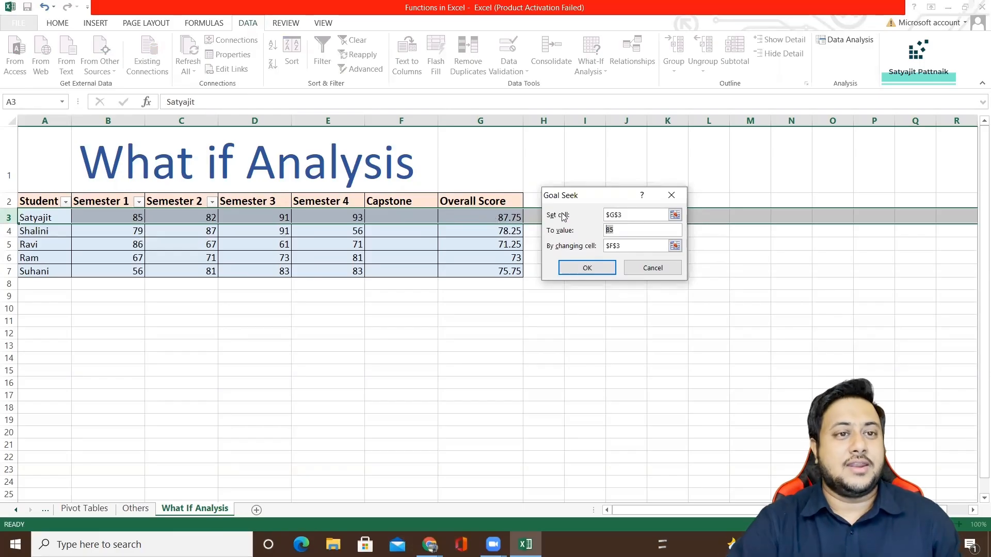
Run the prepared Goal Seek and accept its solution for the Capstone cell F3.
left_click(587, 267)
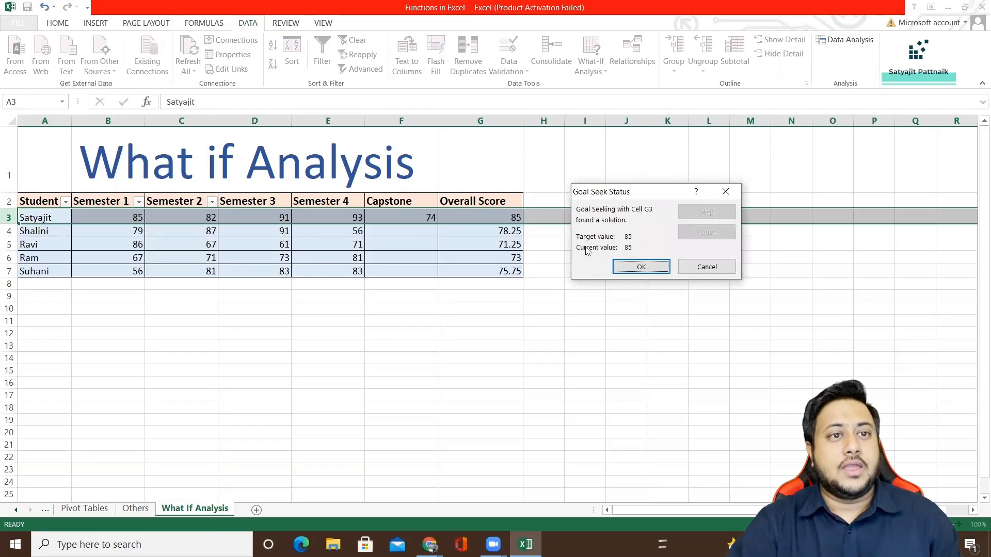
left_click(633, 268)
left_click(417, 217)
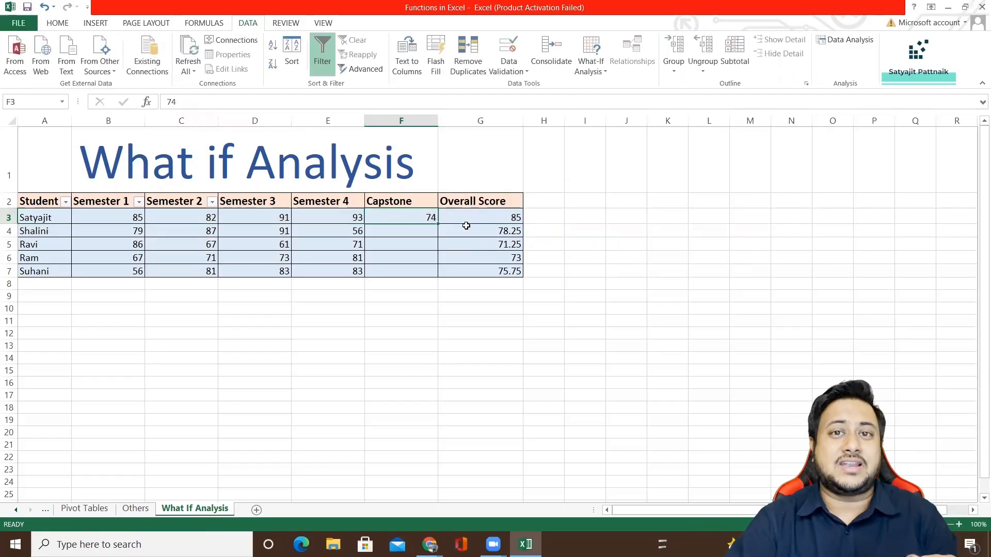
Use Goal Seek to bring the Overall Score in G3 to 90 by changing the Capstone cell F3, and accept the solution.
left_click(502, 221)
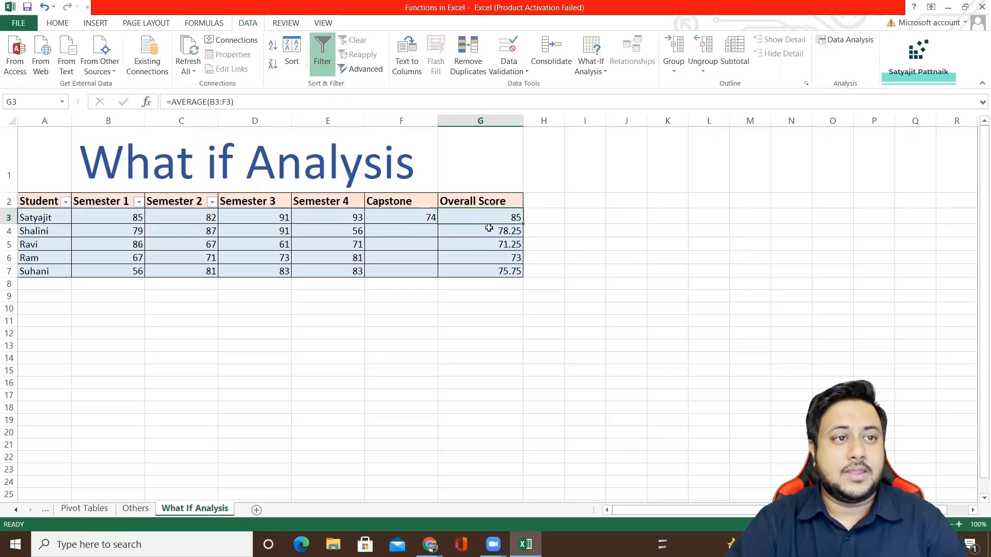
left_click(591, 66)
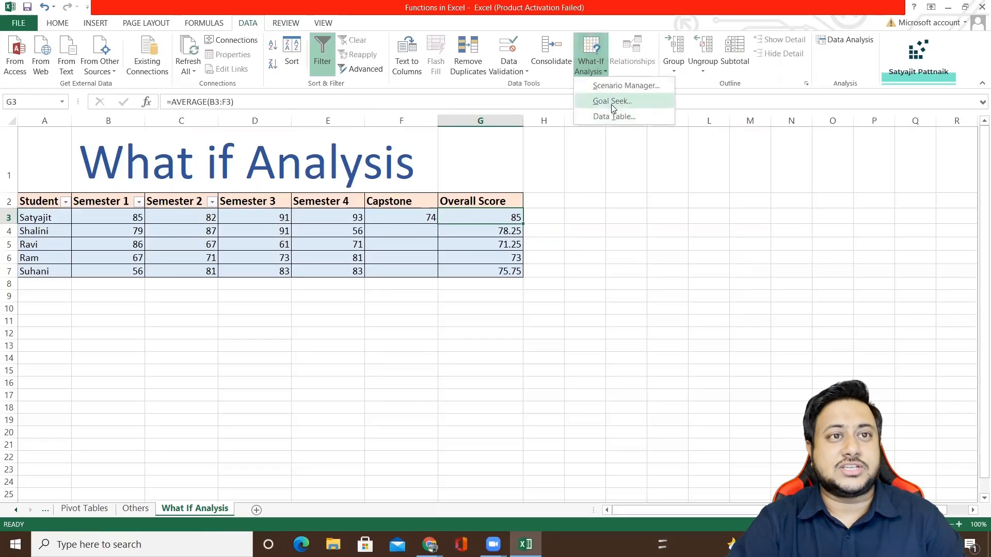
left_click(612, 101)
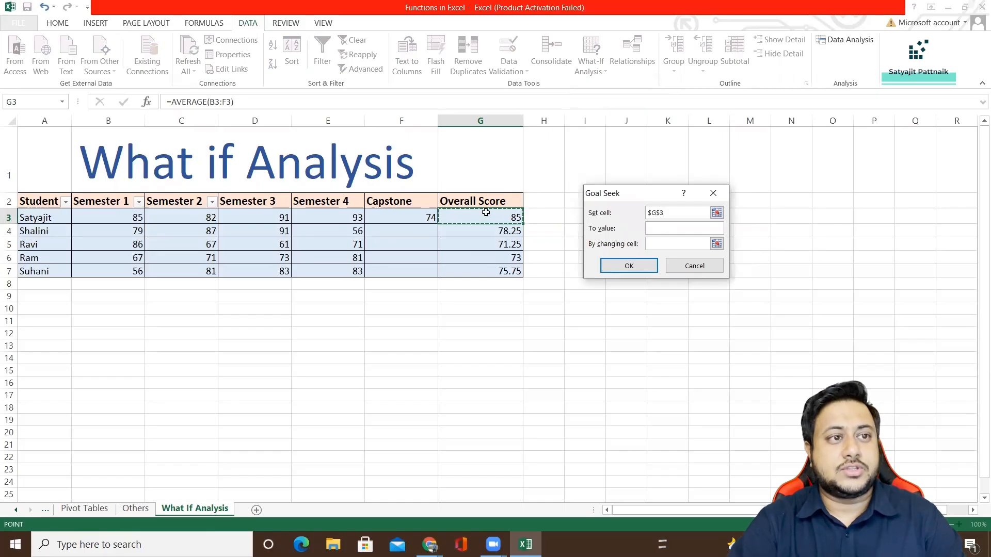
left_click(661, 228)
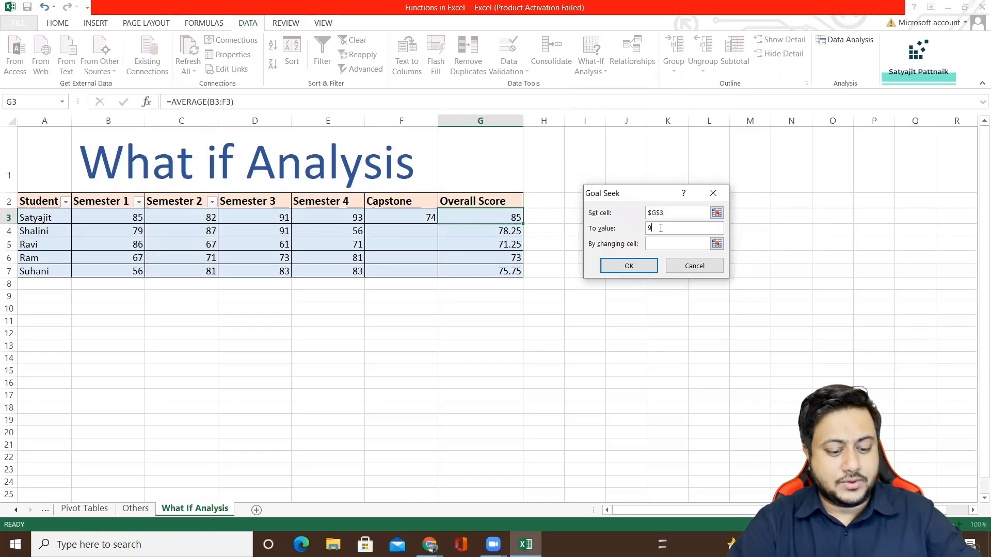
left_click(660, 243)
left_click(430, 218)
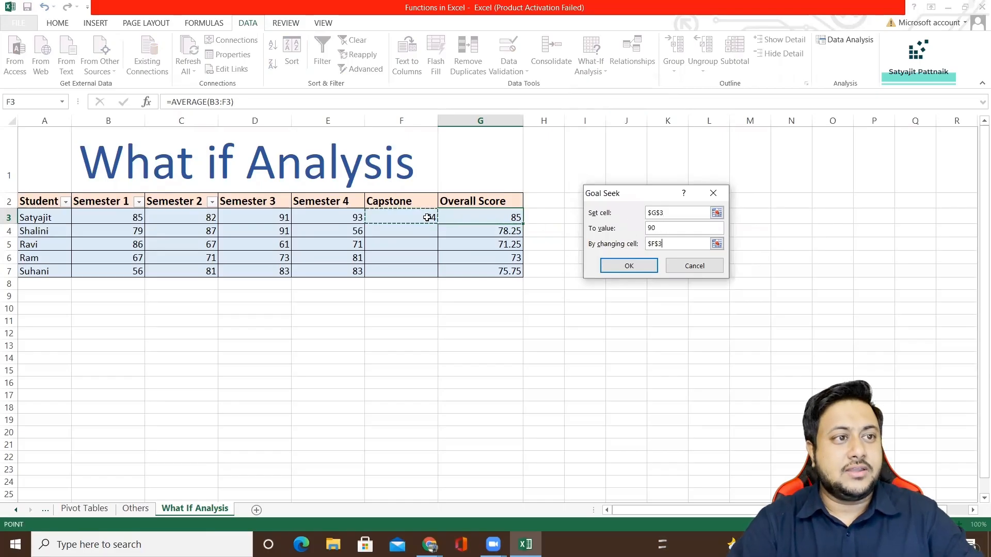
left_click(640, 262)
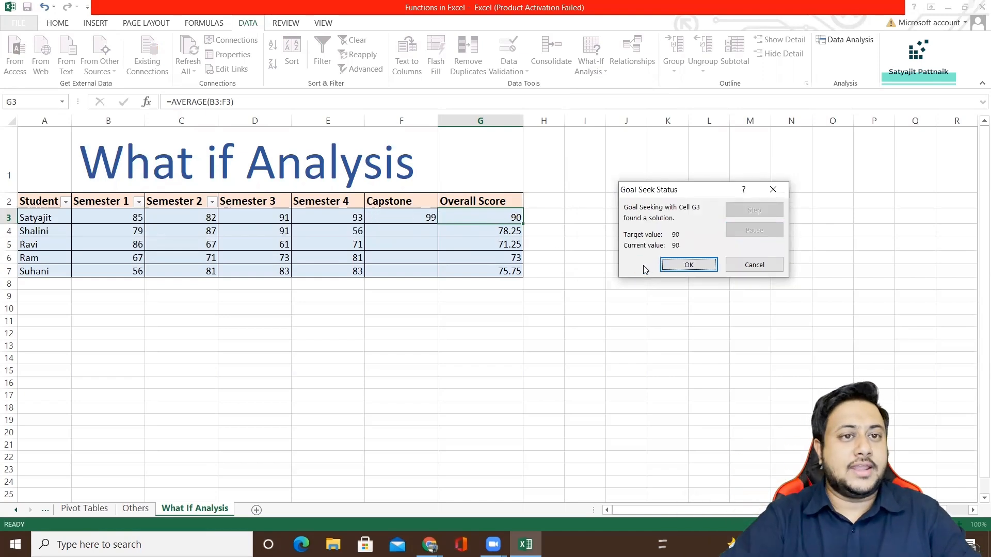
left_click(691, 265)
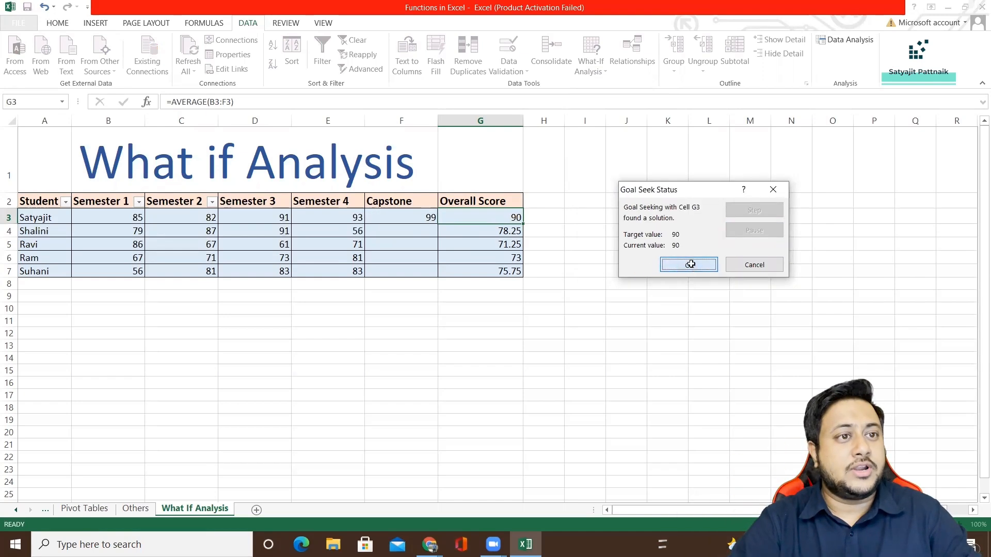
left_click(403, 217)
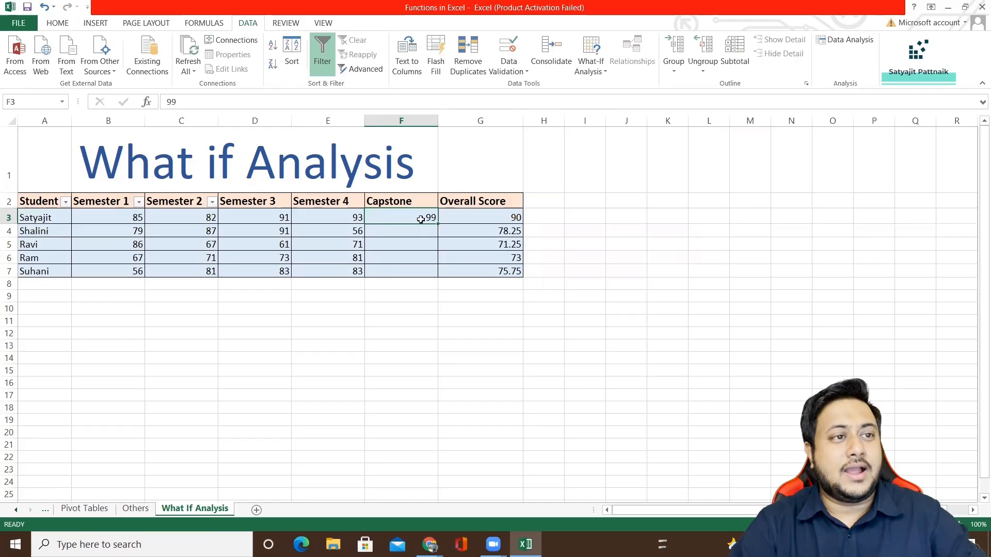
left_click(501, 221)
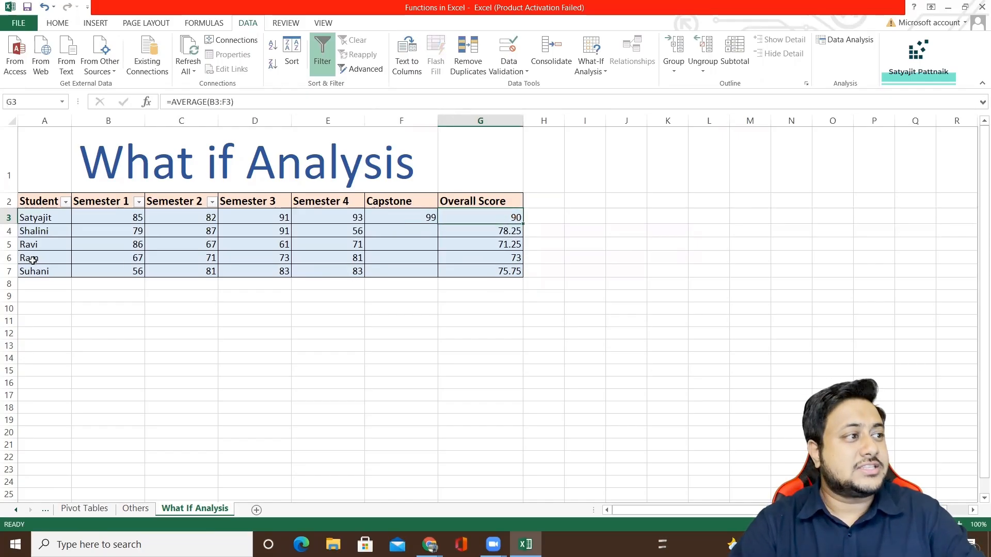
Use Goal Seek to bring the Overall Score in G6 to 75 by changing the Capstone cell F6, and accept the solution.
left_click(502, 260)
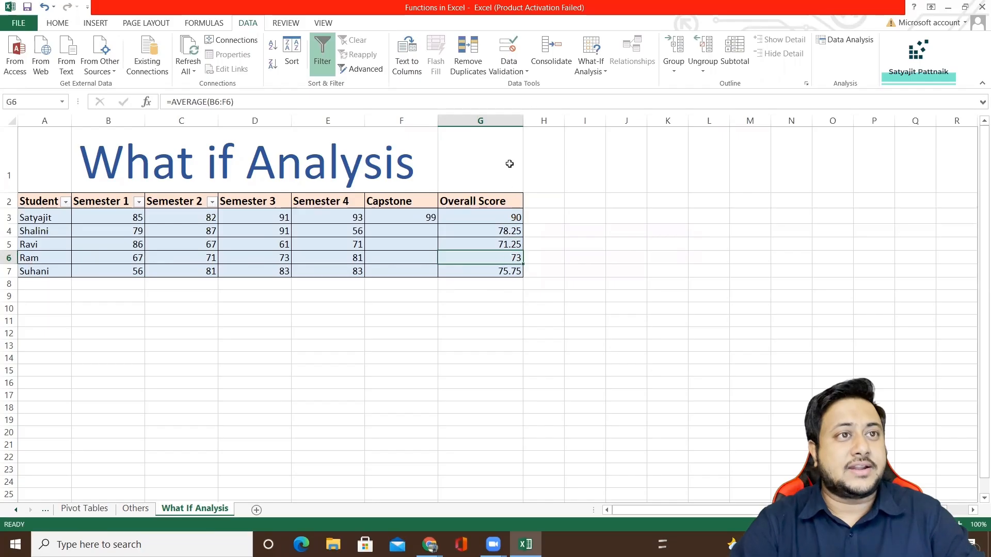
left_click(591, 61)
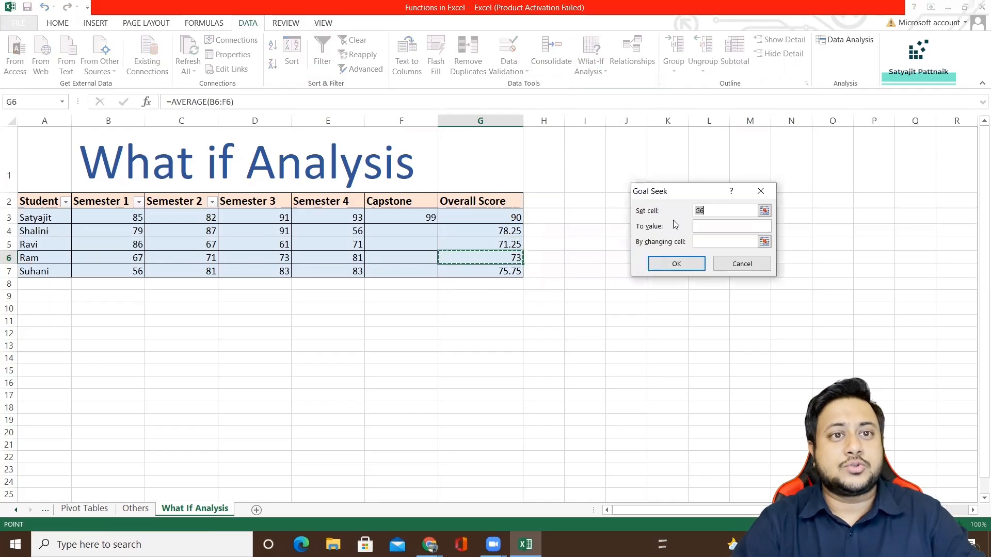
left_click(711, 227)
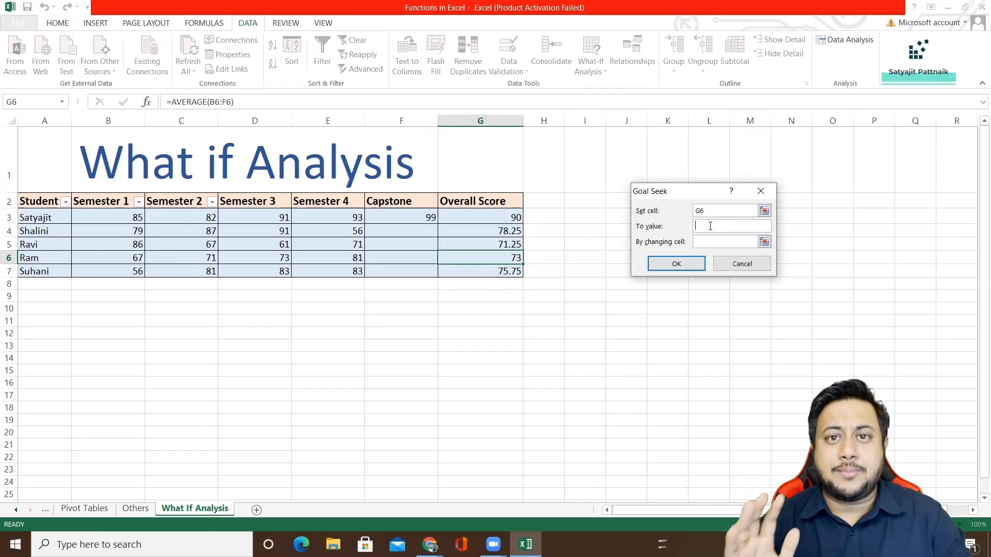
type("75")
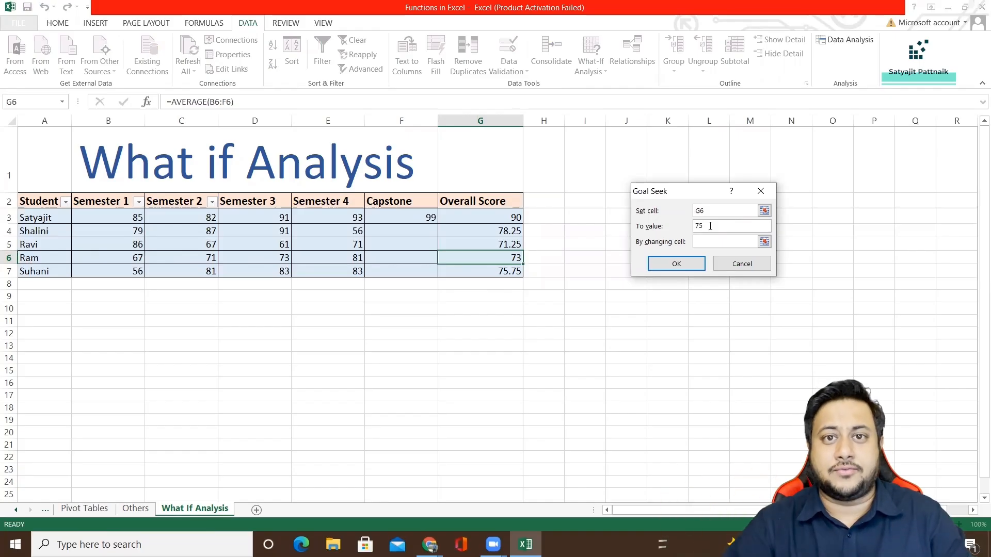
left_click(714, 241)
left_click(400, 258)
left_click(676, 264)
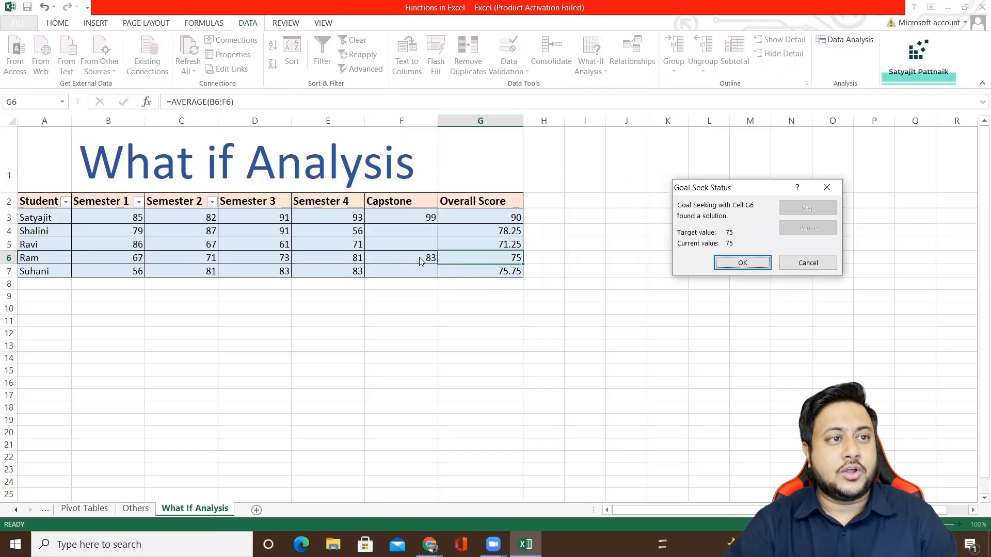
left_click(764, 263)
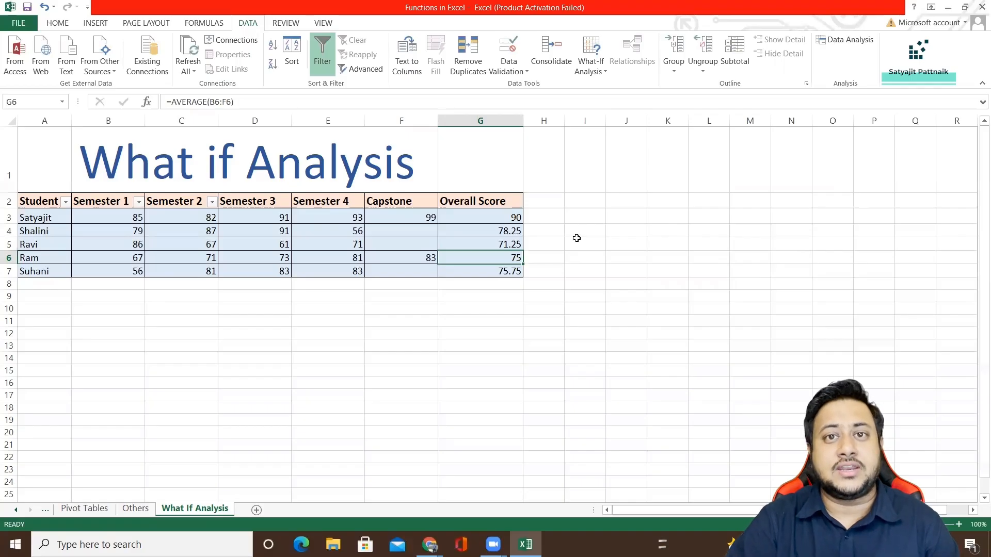
Enter a Capstone score of 90 in F3 and copy it to the other students in F4:F7.
left_click(425, 233)
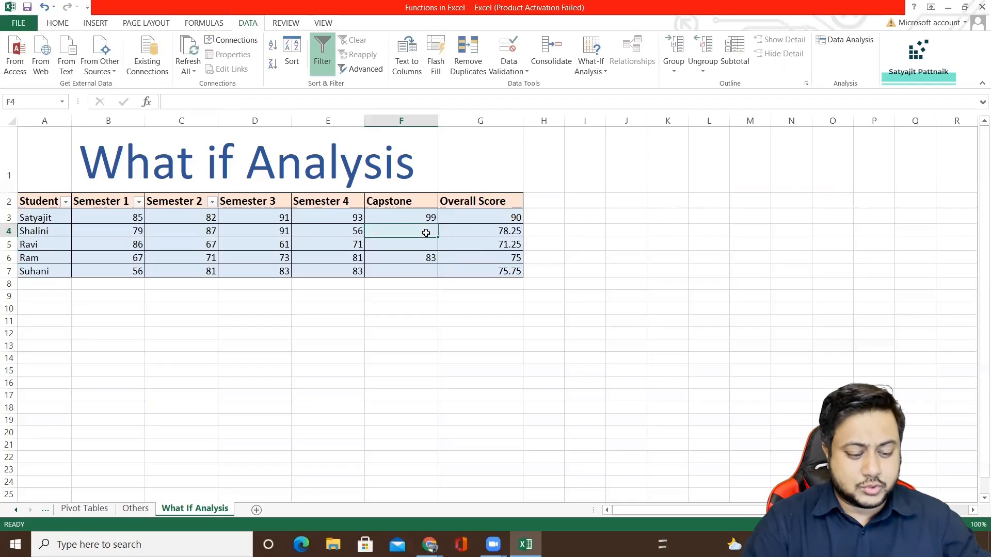
key("Up")
type("90")
left_click(426, 220)
left_click(425, 233)
key("Up")
key("ctrl+c")
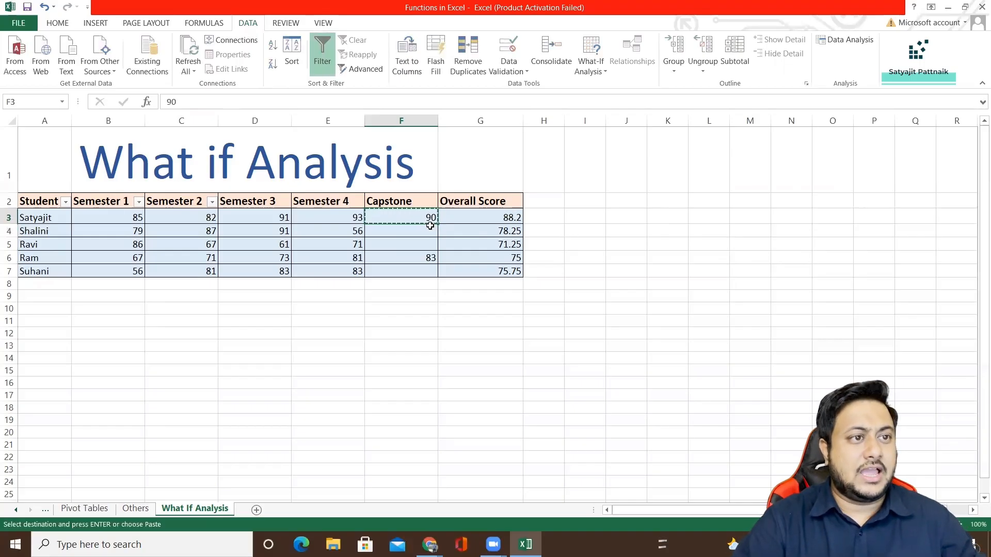
left_click(424, 234)
left_click_drag(424, 234, 421, 271)
key("ctrl+v")
Examine the Overall Scores in G3:G7 alongside the first student's Capstone score.
left_click(471, 243)
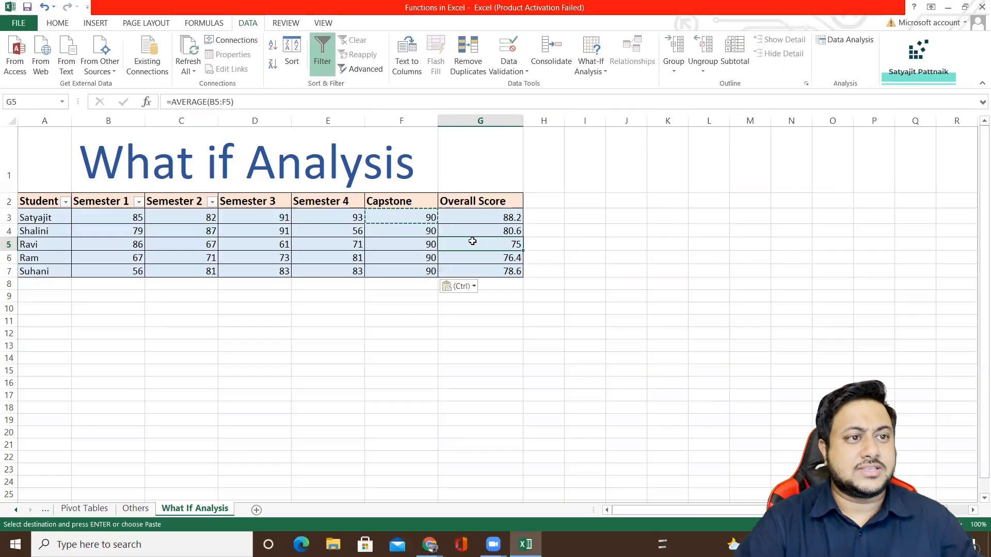
double_click(481, 154)
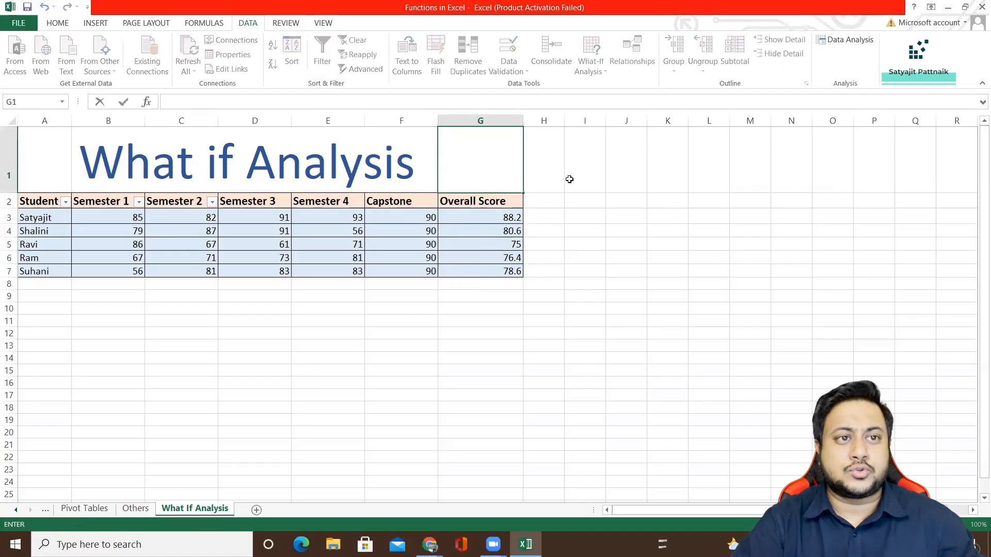
key("Escape")
left_click_drag(496, 218, 498, 272)
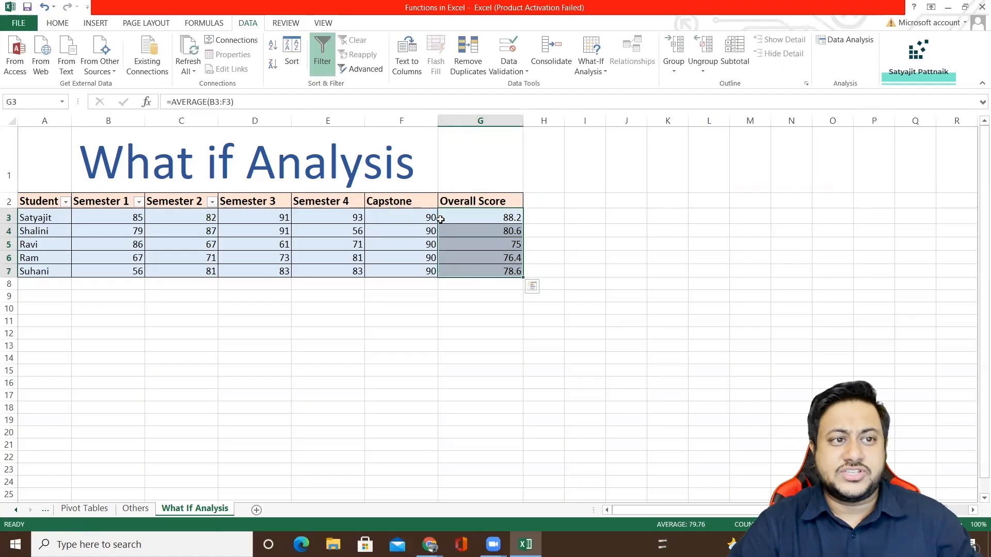
left_click(500, 217)
left_click(390, 218)
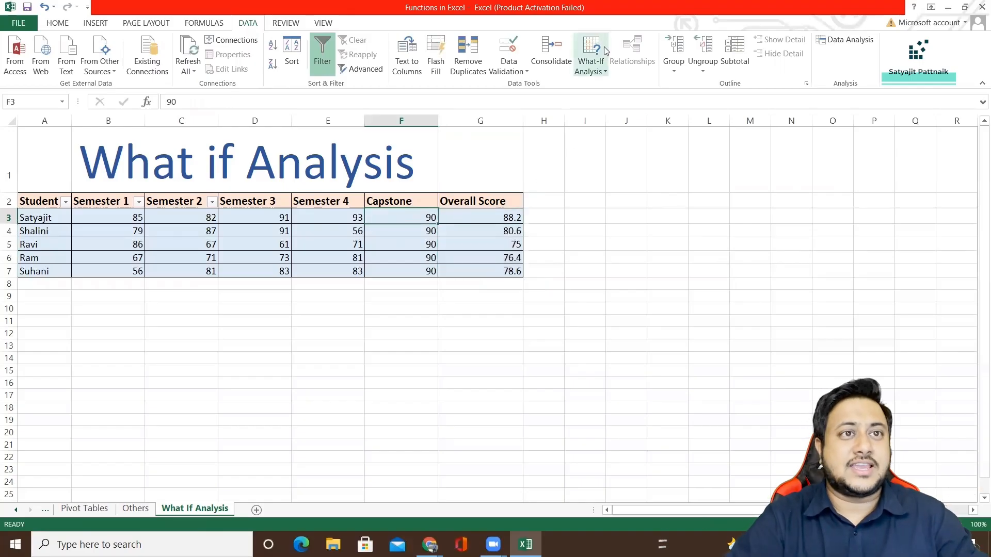
Delete the existing scenarios Change Capstone 100 and Changing Capstone 50 from the Scenario Manager, and close it.
left_click(599, 75)
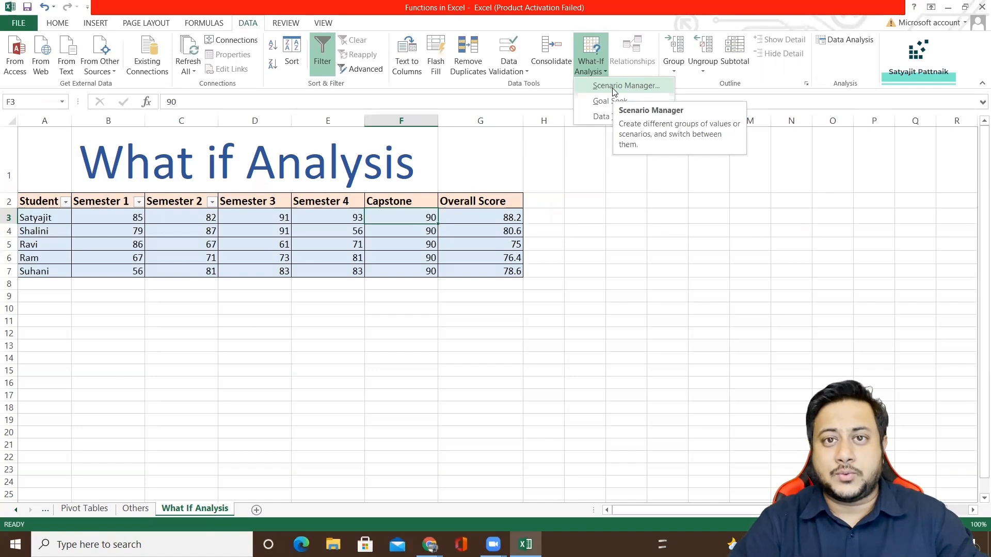
left_click(614, 92)
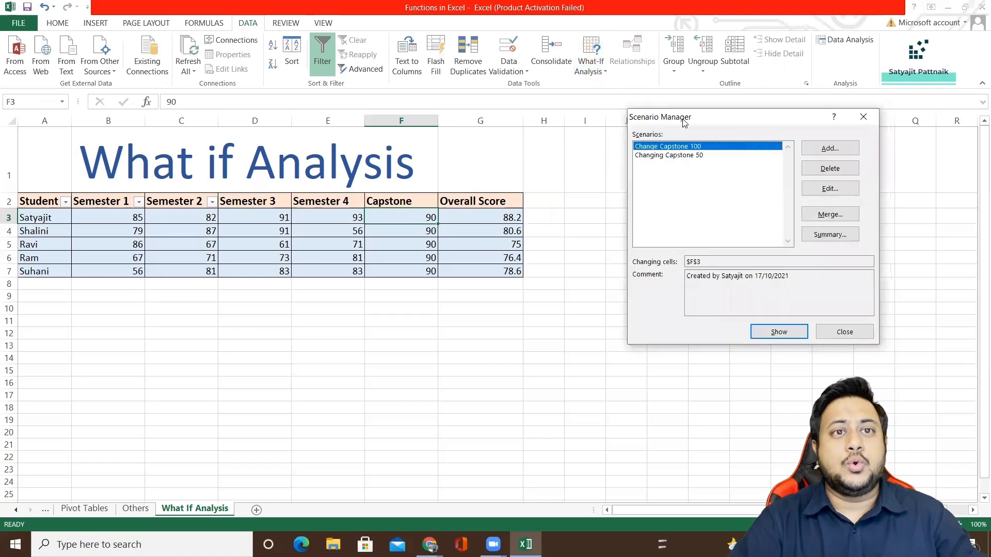
left_click(618, 145)
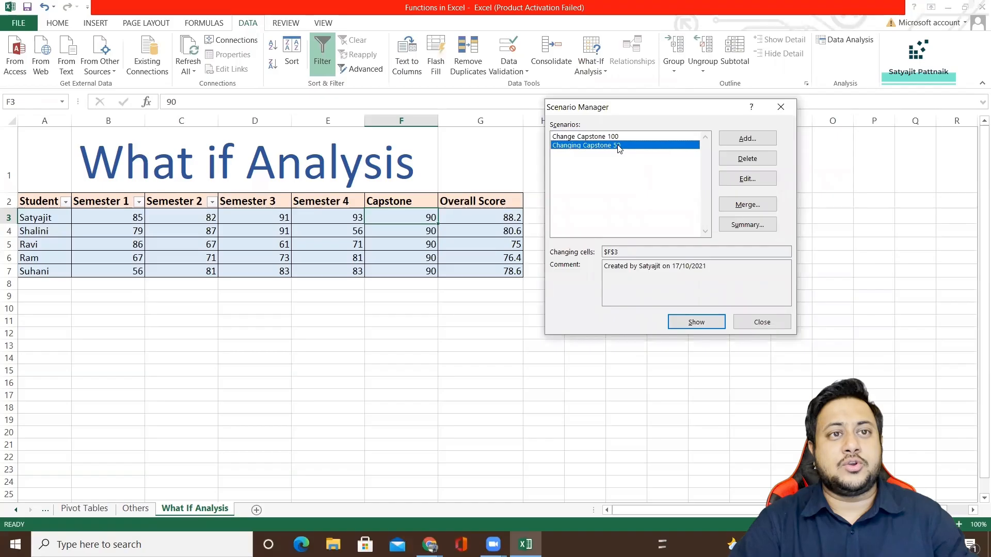
left_click(724, 159)
left_click(743, 159)
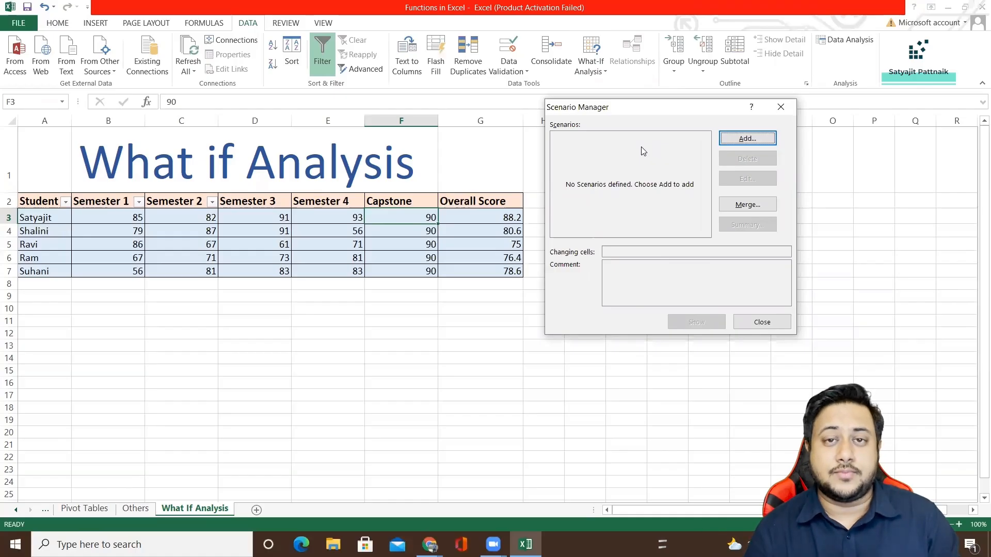
left_click(781, 107)
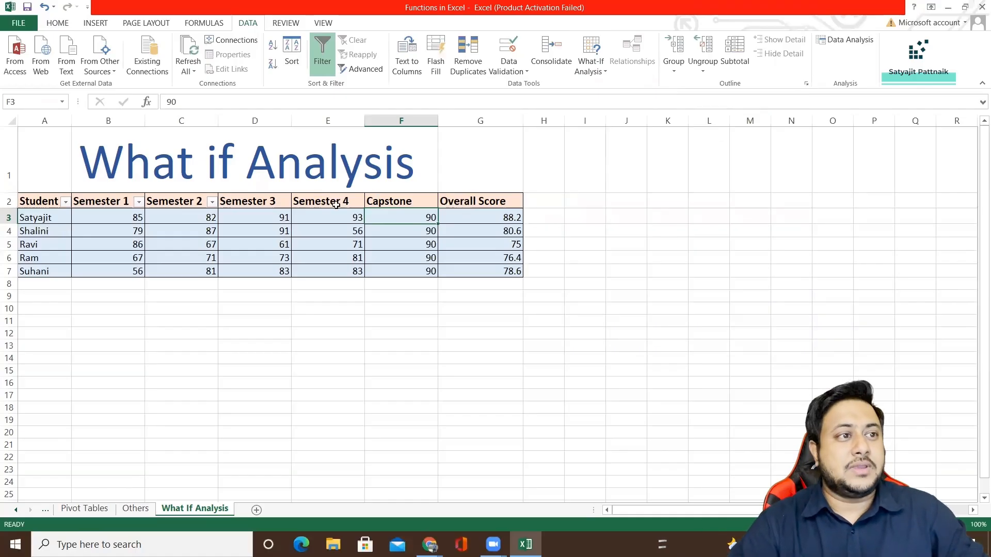
Try a Semester 4 score of 100 in E3 to check its effect on the Overall Score, and undo the change.
left_click(326, 218)
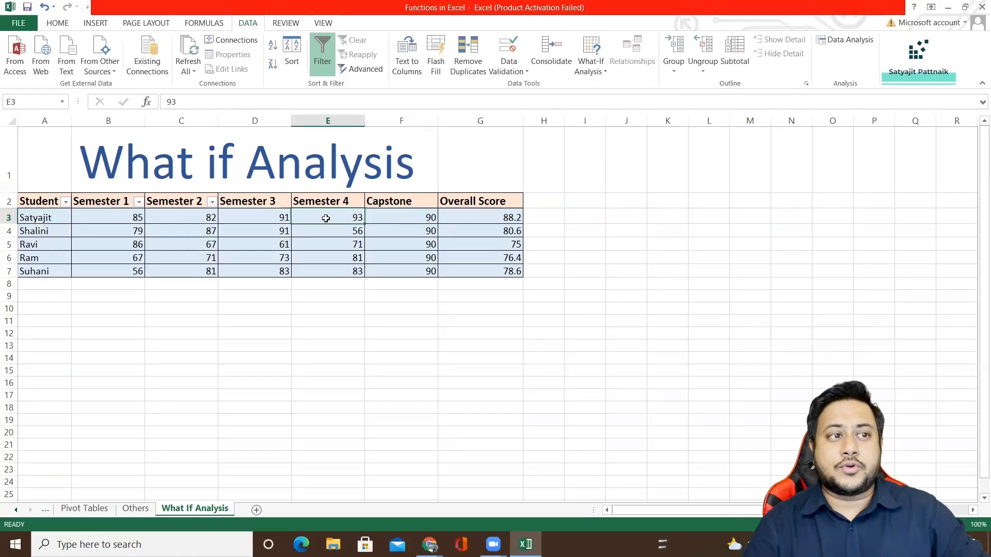
type("100")
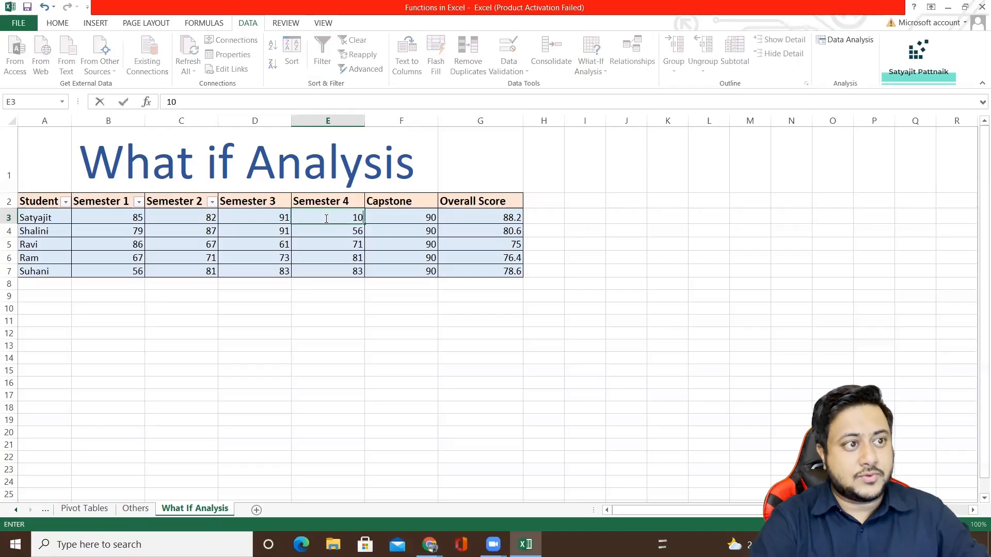
key("Return")
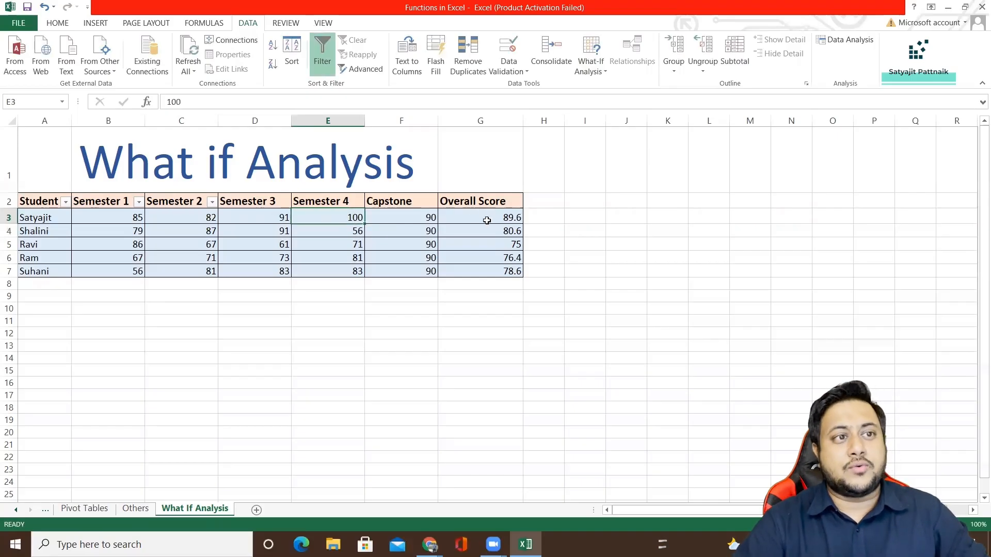
left_click(490, 221)
key("ctrl+z")
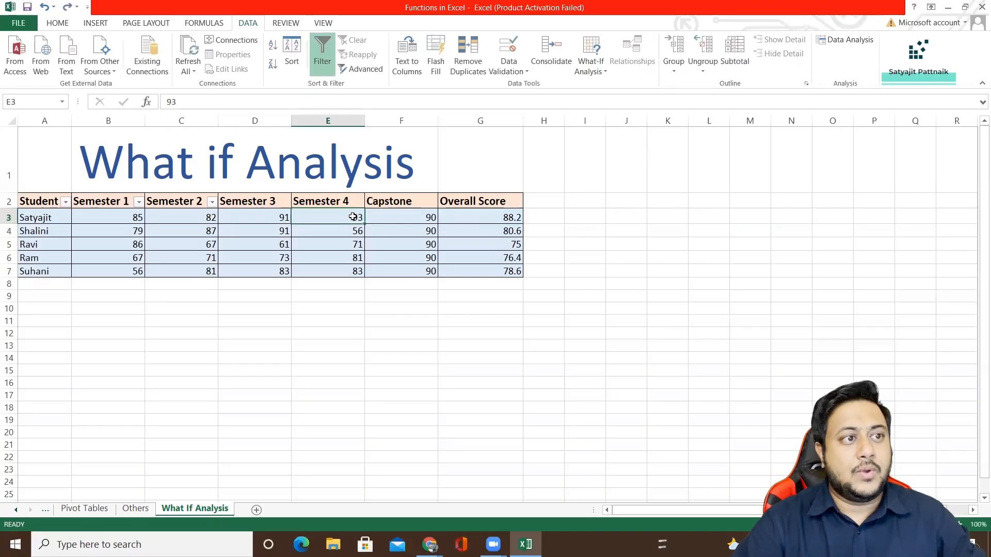
left_click(477, 217)
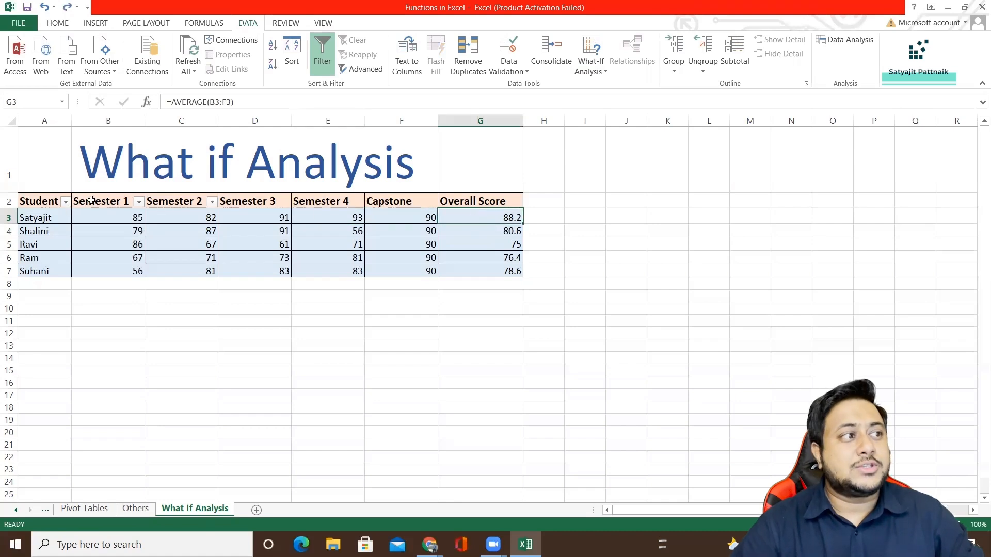
Select the score table A2:G7 and start a new scenario in the Scenario Manager.
left_click_drag(45, 204, 462, 271)
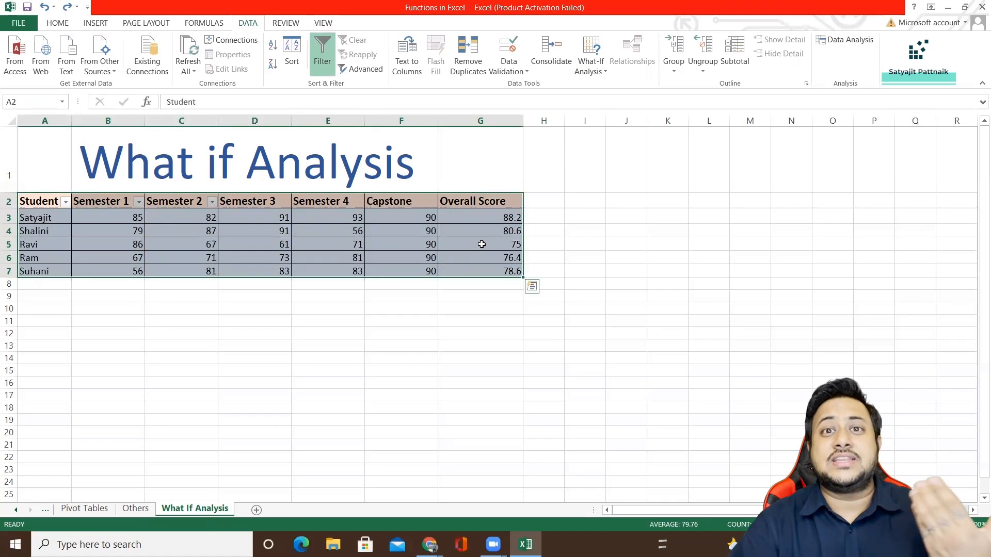
left_click(588, 66)
left_click(620, 91)
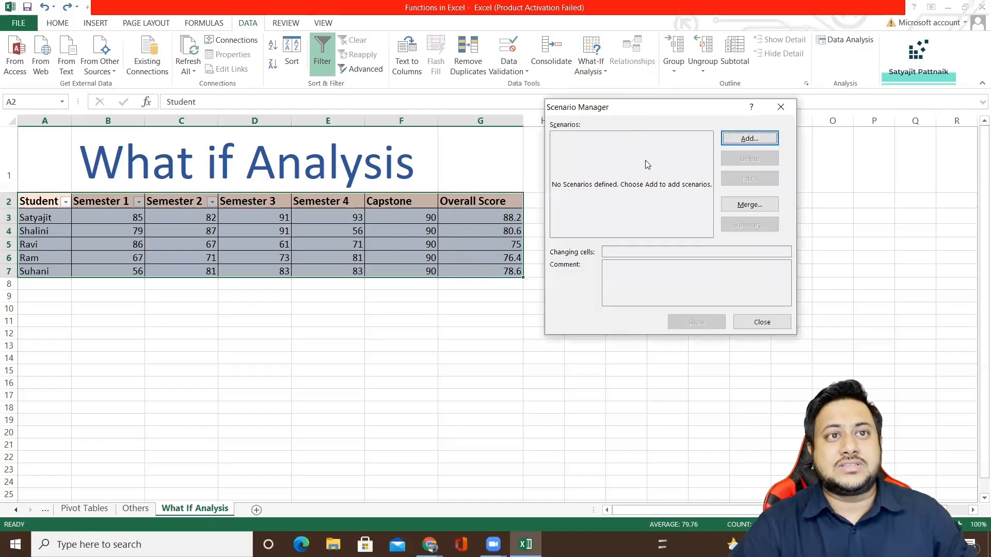
left_click(750, 140)
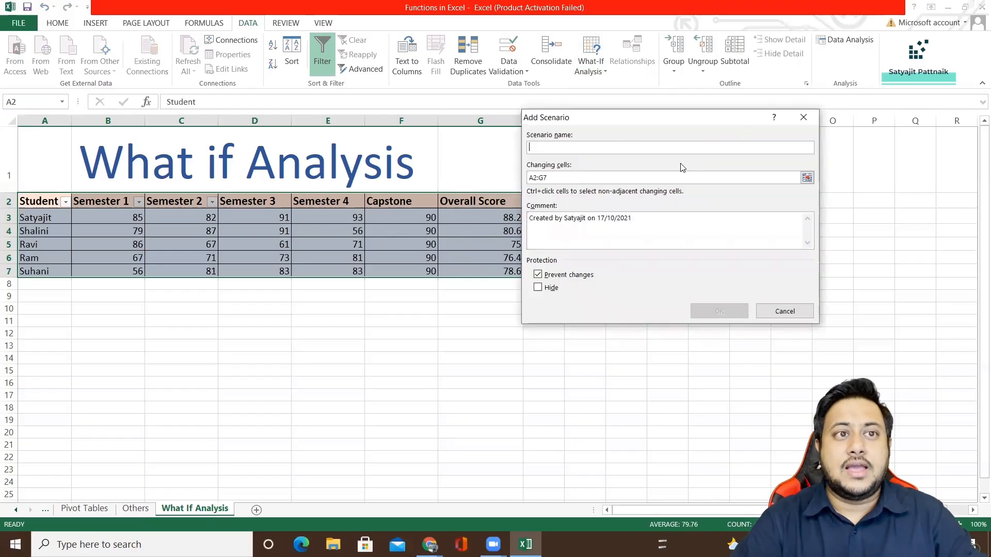
left_click_drag(620, 122, 709, 130)
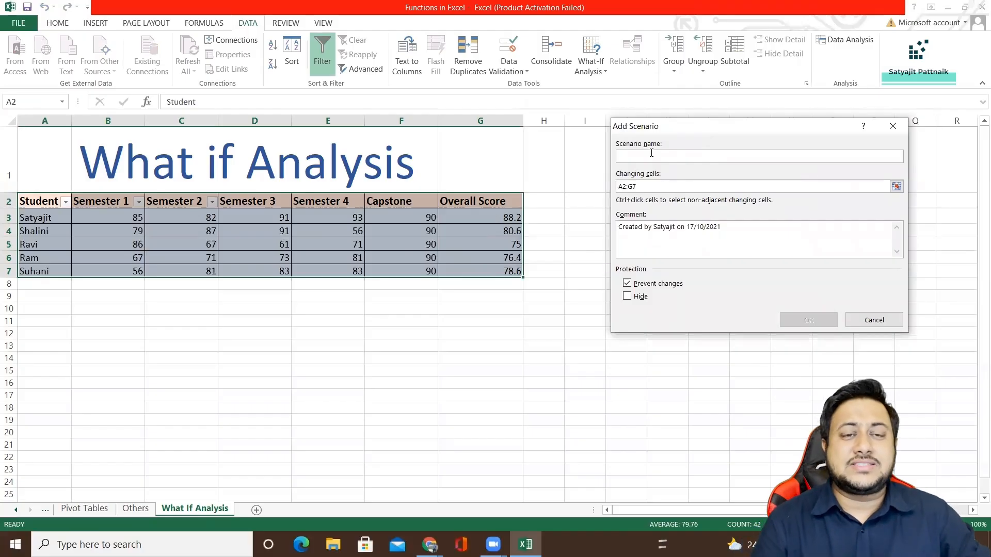
type("Semester 4")
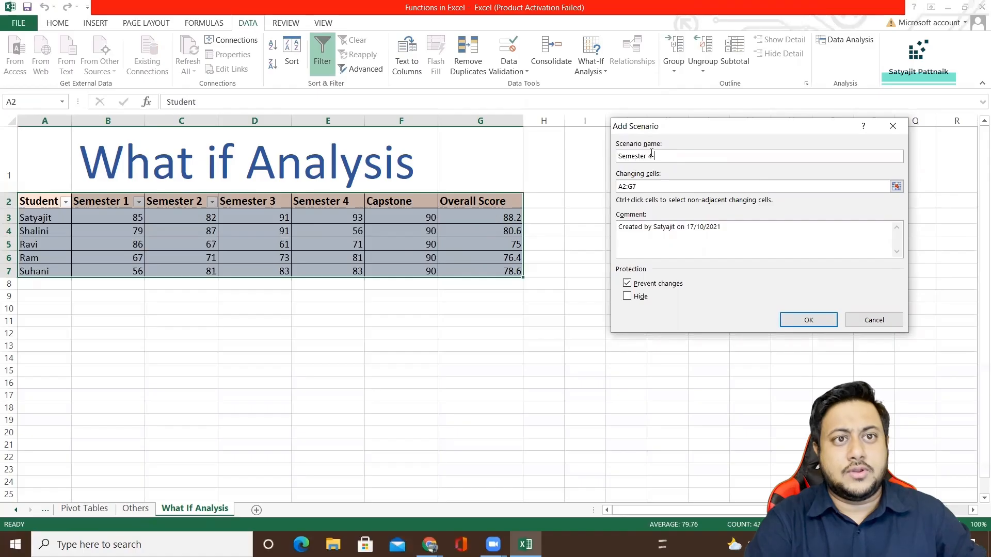
type(" 100")
key("BackSpace")
key("BackSpace")
key("BackSpace")
key("BackSpace")
key("BackSpace")
key("BackSpace")
key("BackSpace")
key("BackSpace")
key("BackSpace")
key("BackSpace")
key("BackSpace")
key("BackSpace")
key("BackSpace")
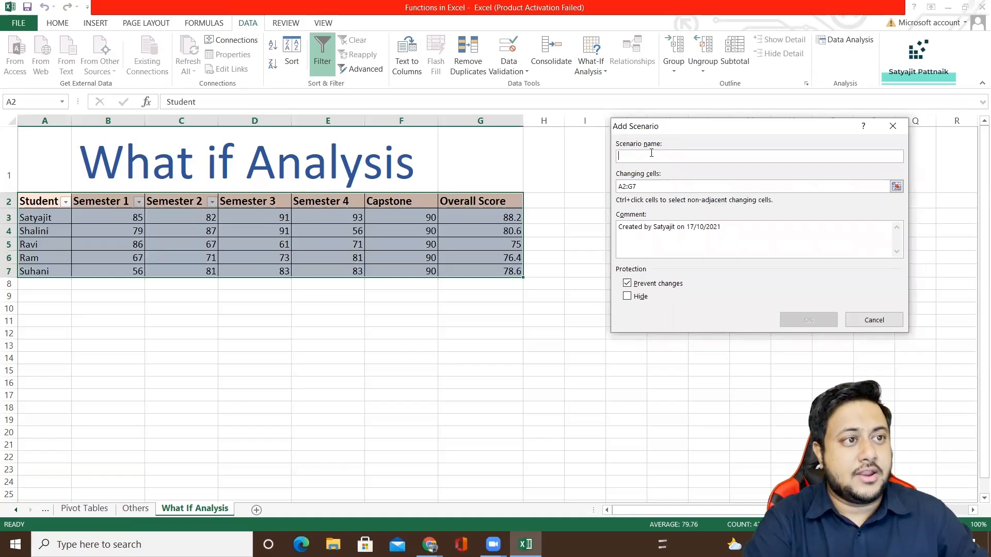
Create the scenario Capstone 100 with F3 as the changing cell and a scenario value of 100.
type("Capstone 100")
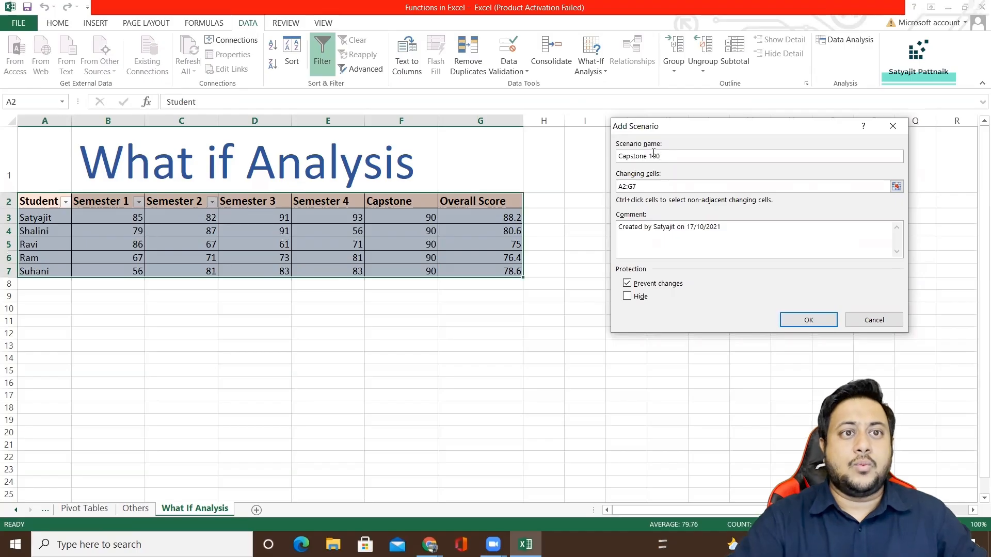
left_click_drag(664, 155, 606, 157)
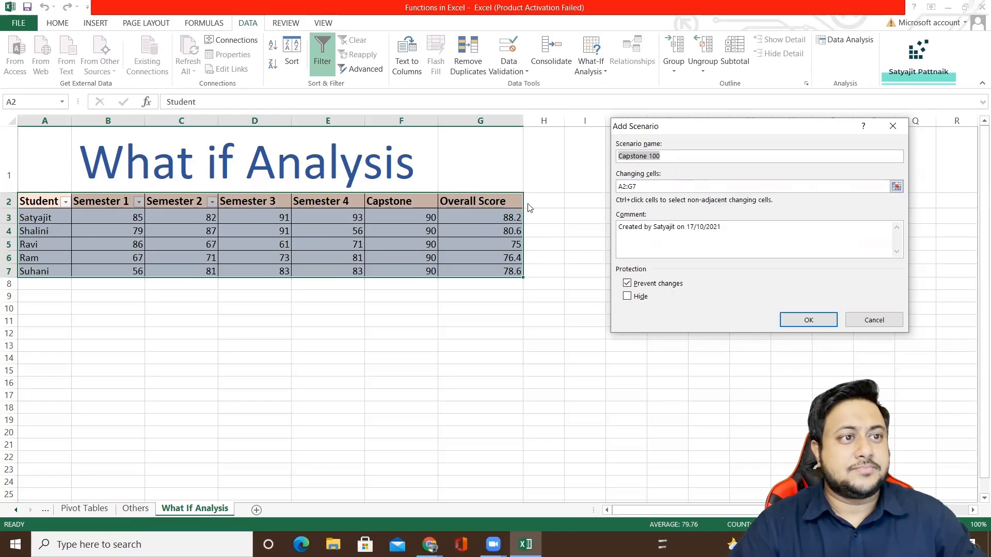
left_click_drag(668, 126, 589, 89)
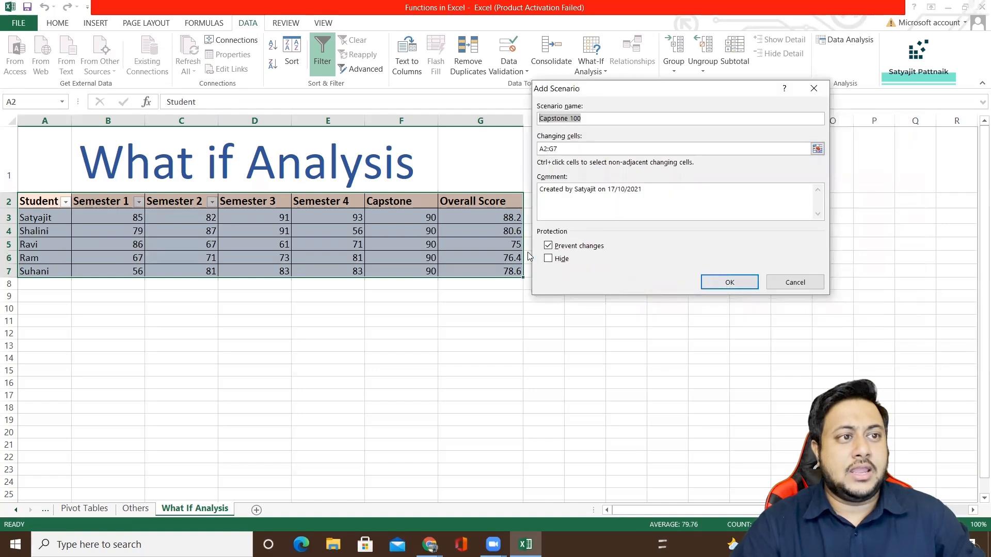
key("Tab")
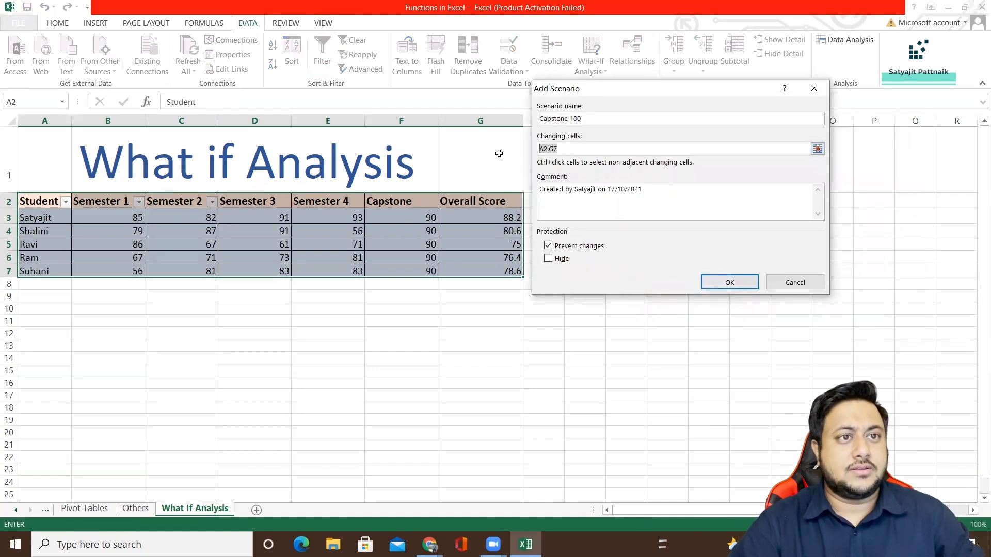
left_click(405, 218)
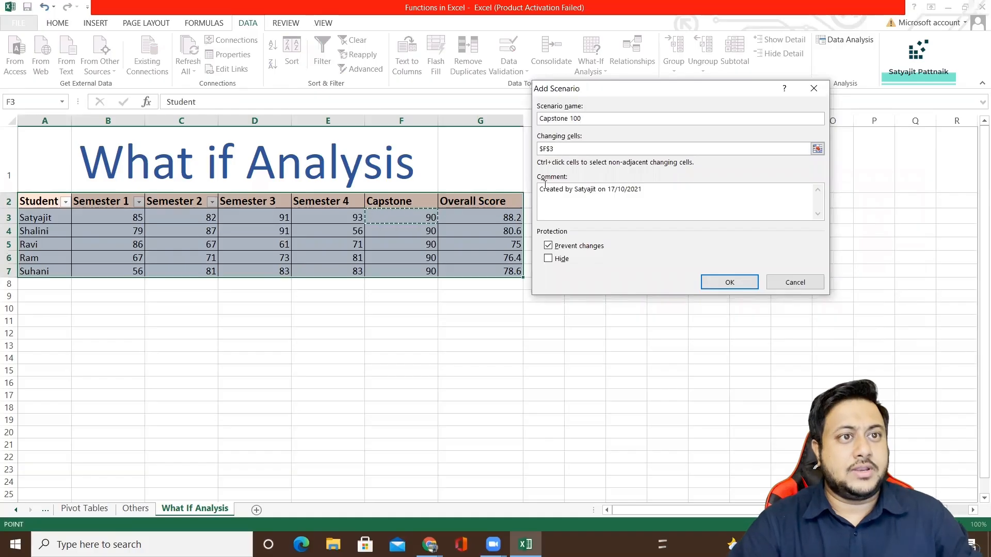
left_click(718, 283)
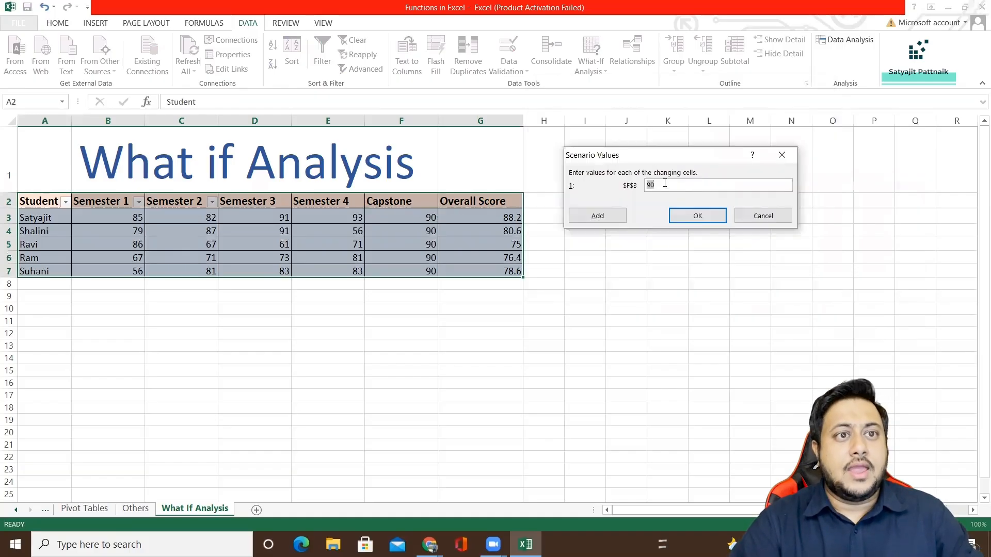
type("100")
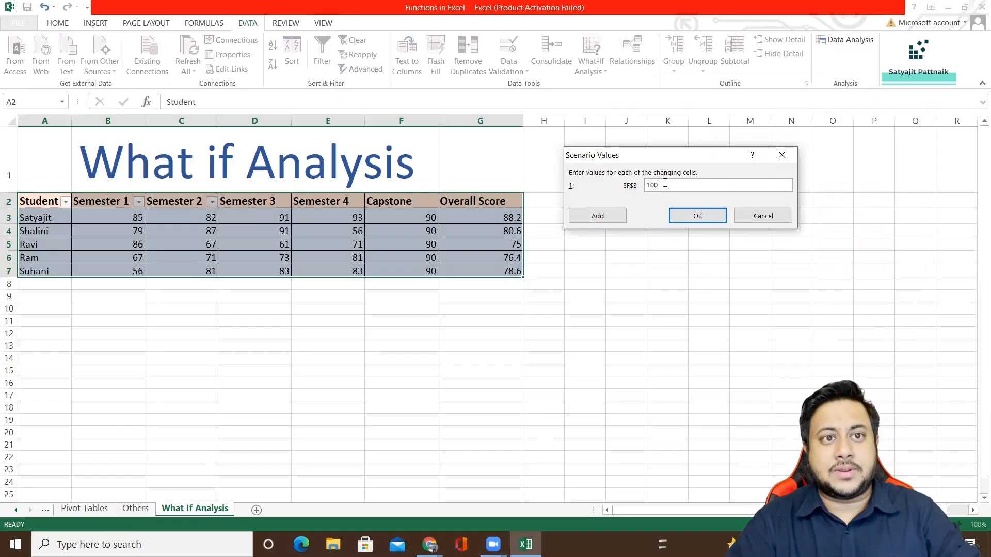
left_click(684, 217)
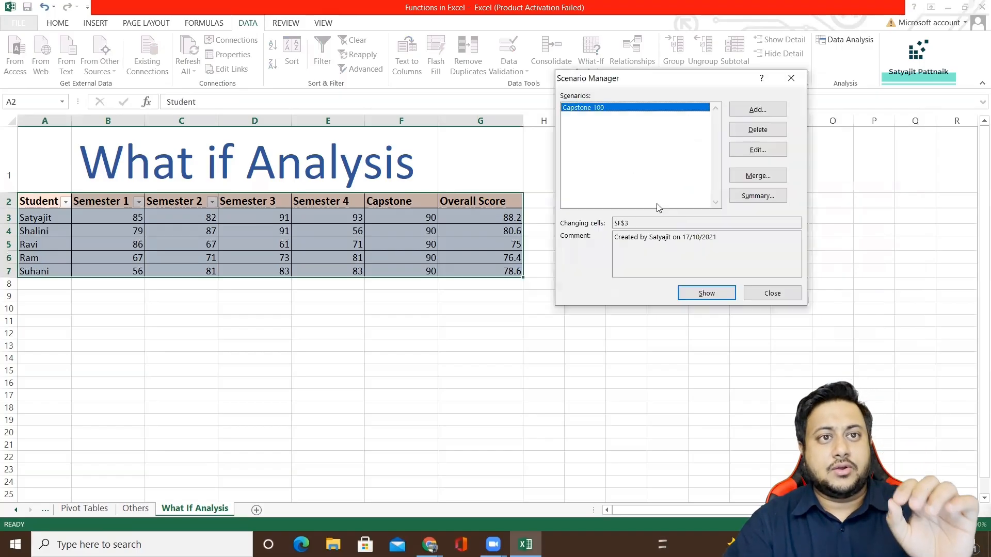
Add a second scenario named Capstone 50 with F3 as the changing cell and a scenario value of 50.
left_click(758, 111)
type("C")
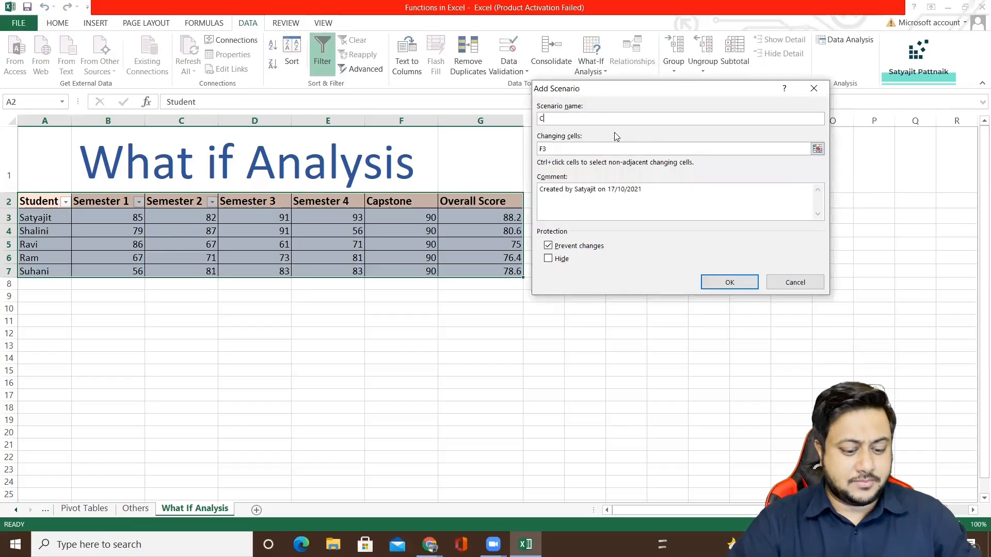
type("apstone 50")
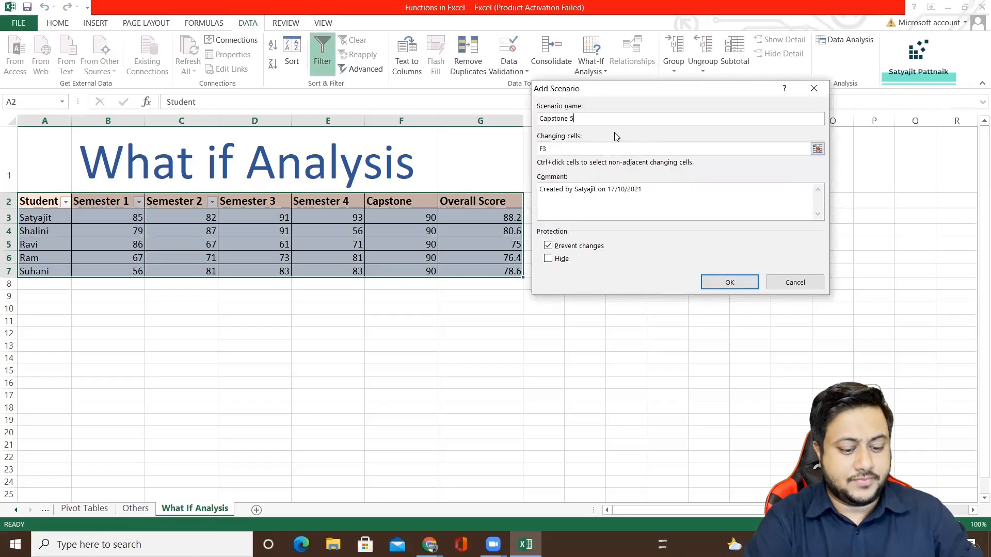
left_click(561, 149)
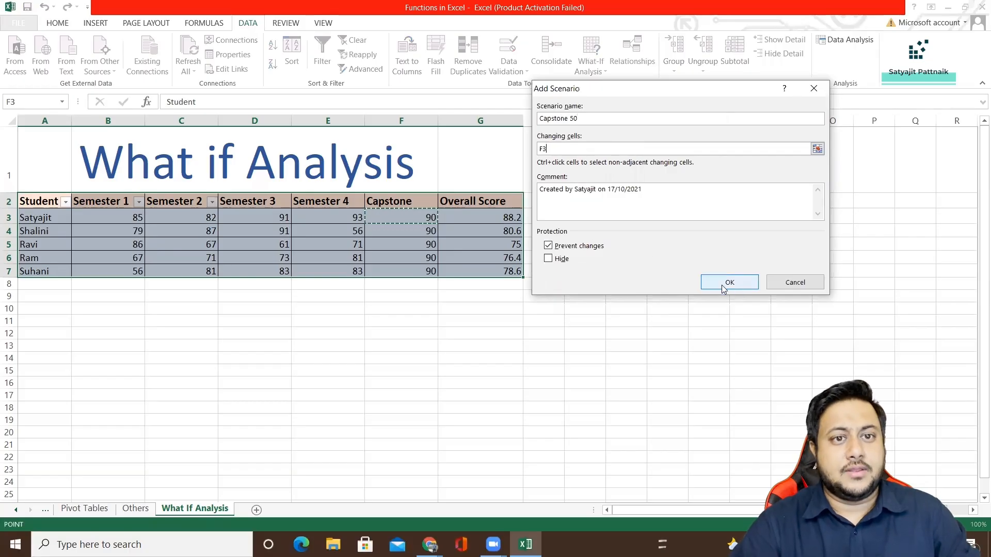
left_click(706, 282)
type("50")
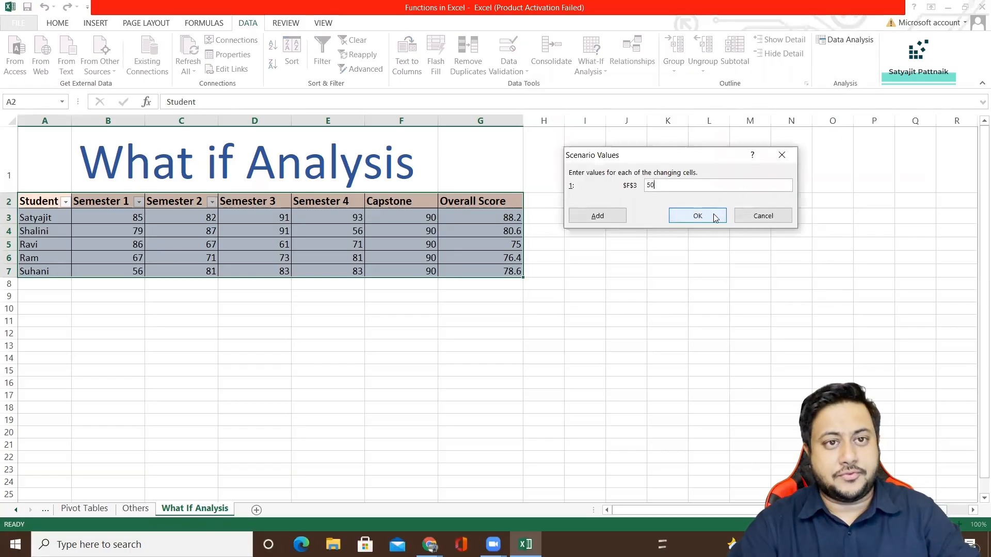
left_click(698, 216)
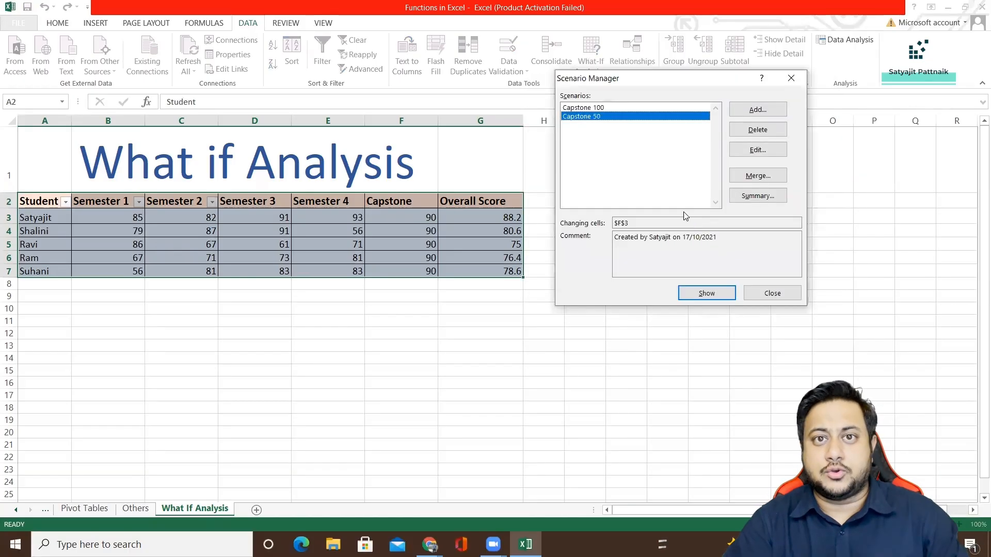
Show the Capstone 100 scenario and the Capstone 50 scenario in the score table, and close the Scenario Manager.
left_click(600, 108)
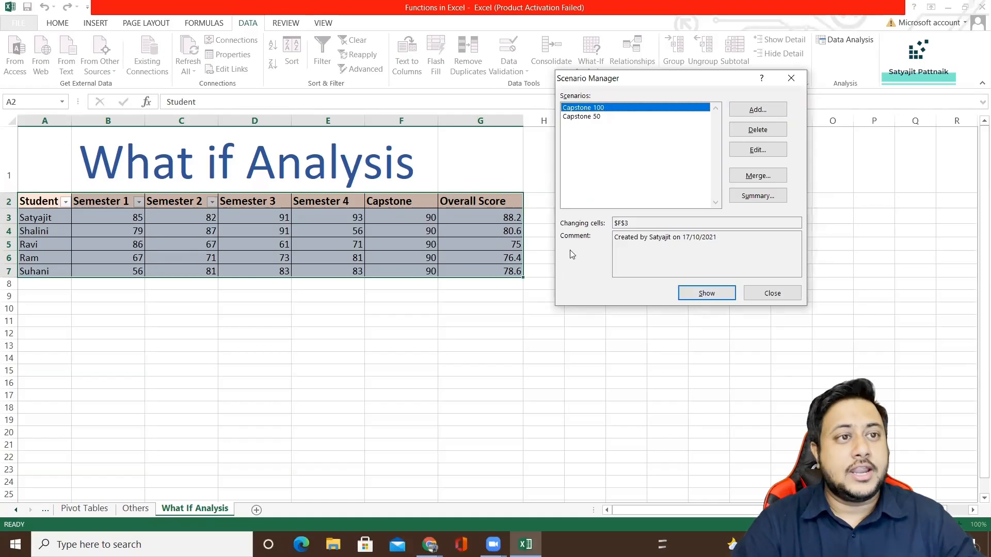
left_click(697, 295)
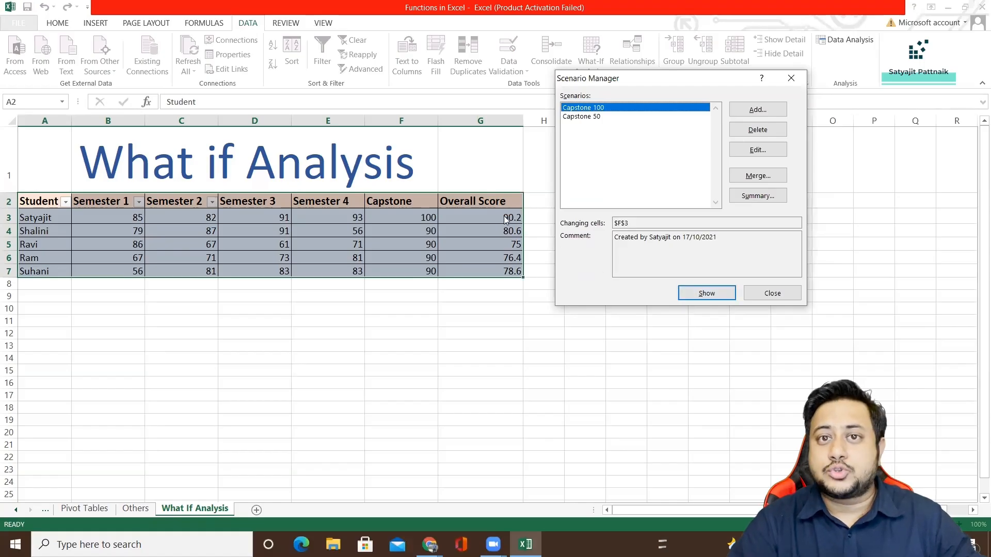
left_click(592, 117)
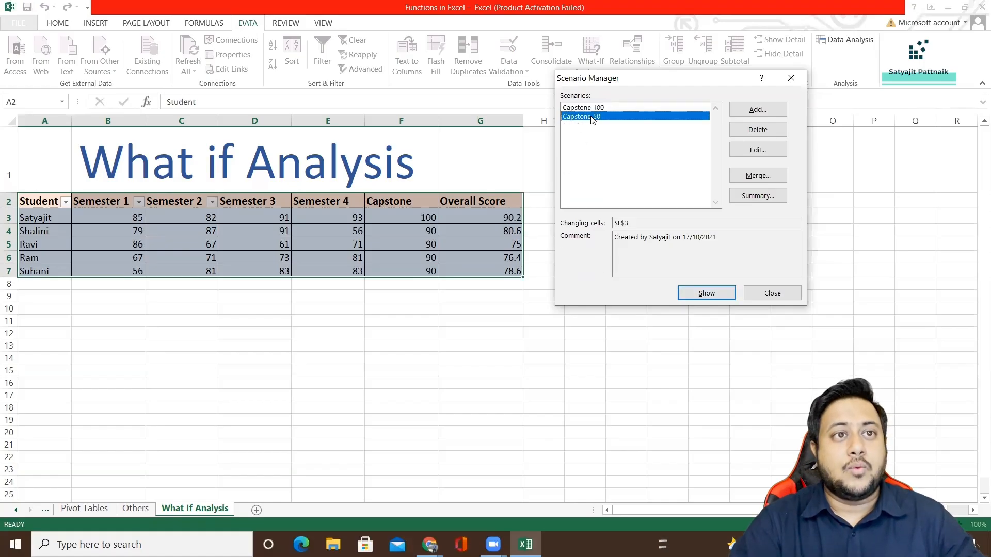
left_click(708, 295)
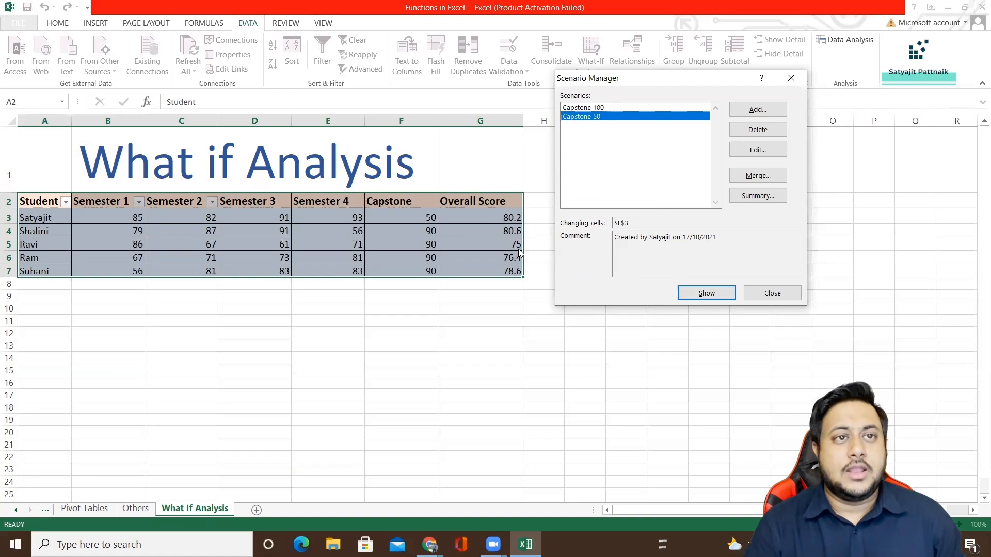
left_click(587, 109)
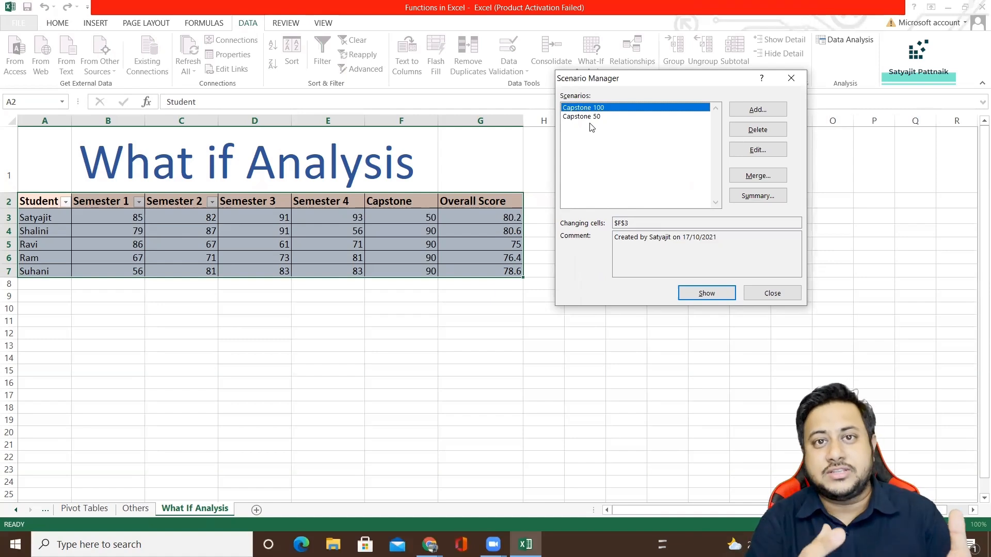
left_click(791, 78)
left_click(681, 177)
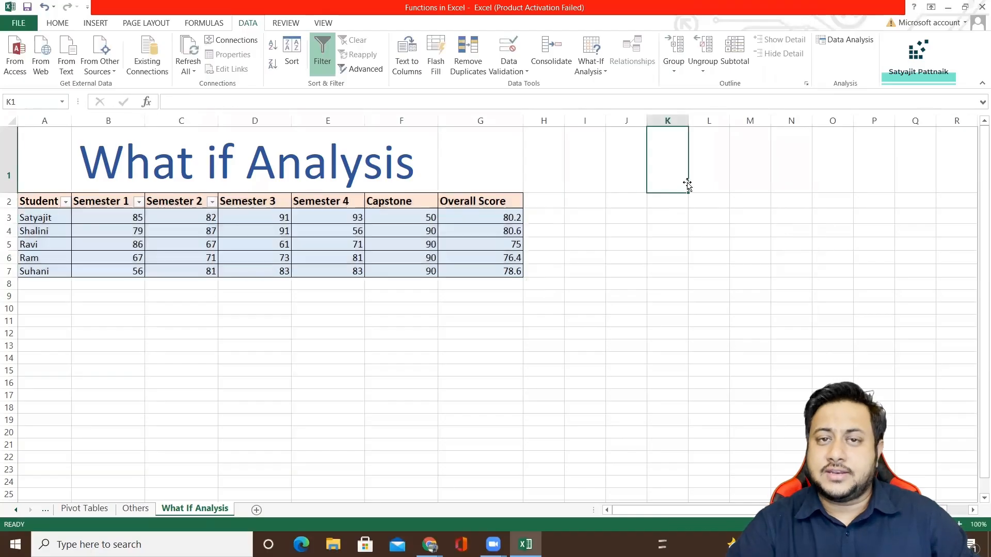